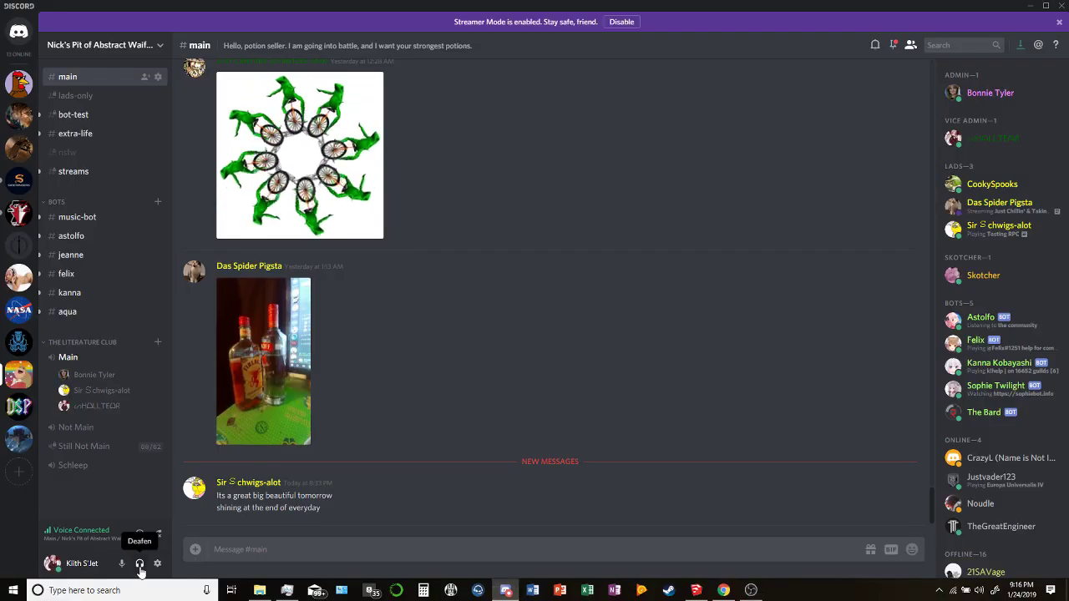
Check the stream's live status on the YouTube dashboard, then switch to the ship model in SketchUp with OBS minimised.
click(1031, 8)
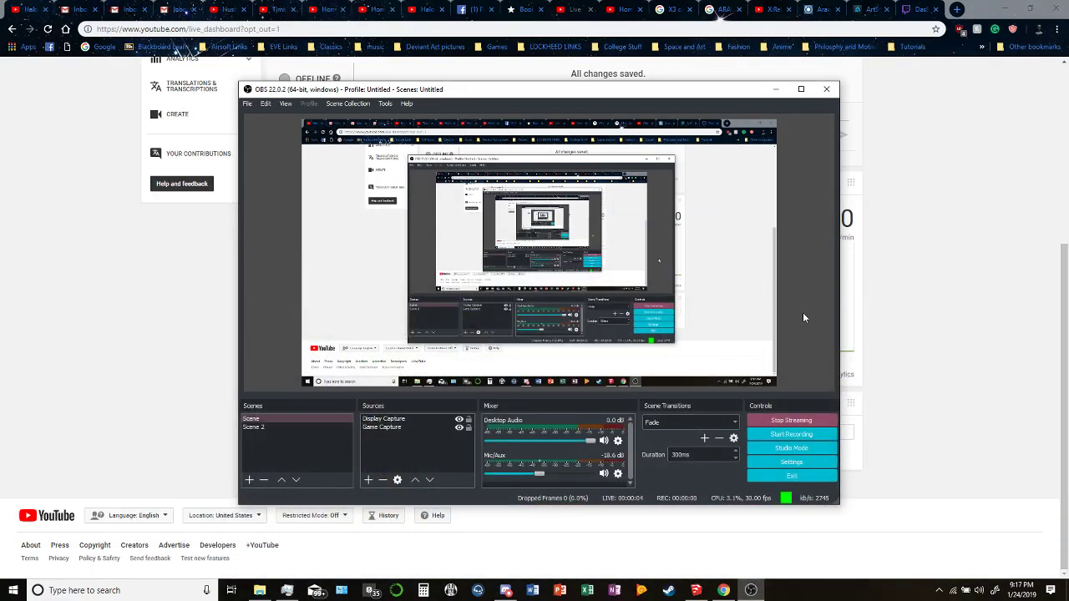
click(954, 387)
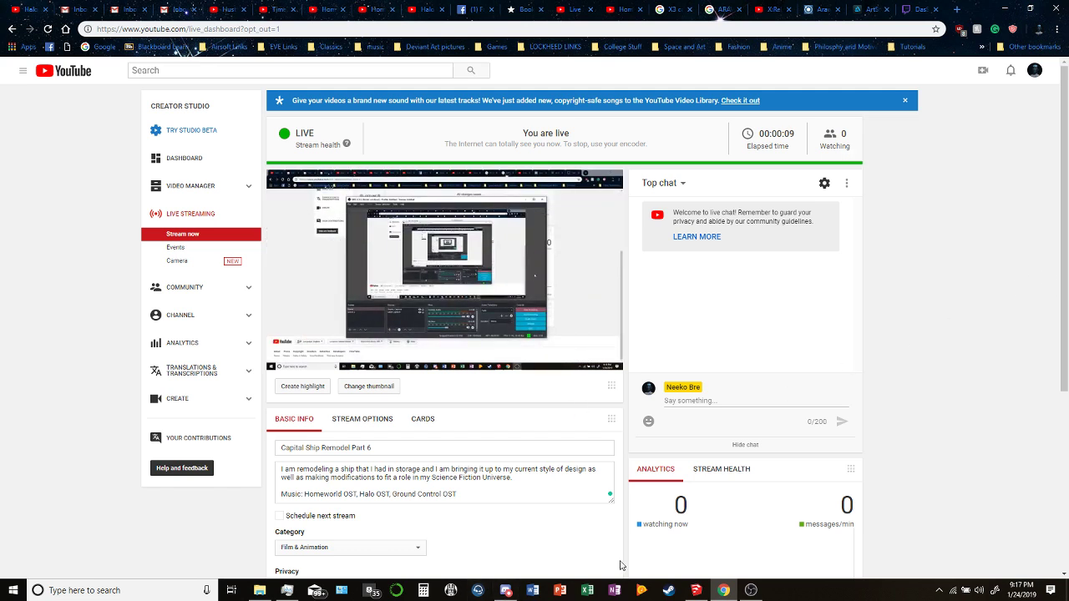
click(697, 592)
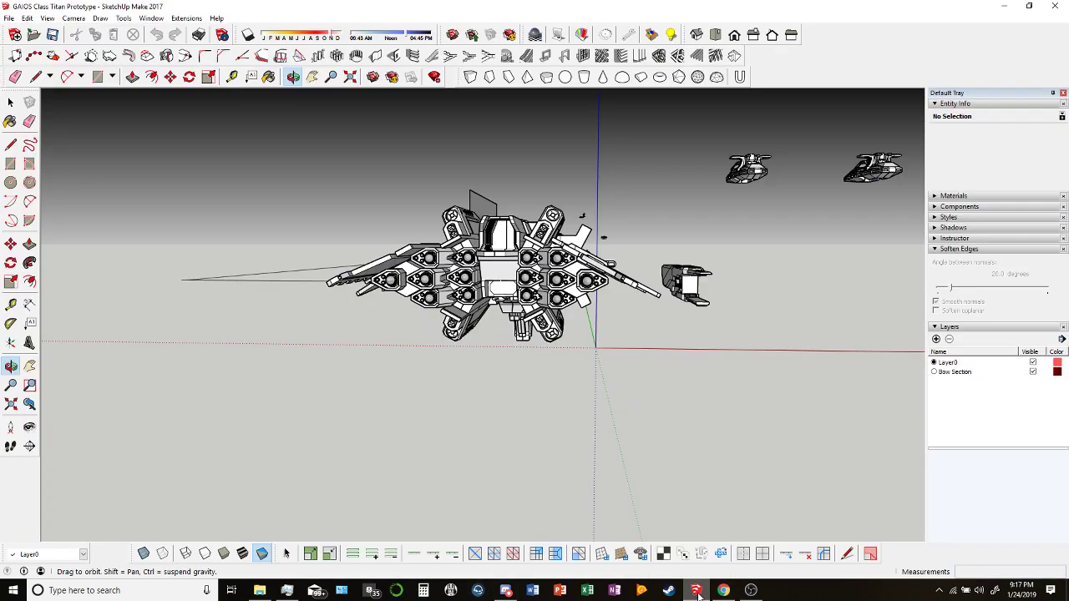
click(749, 591)
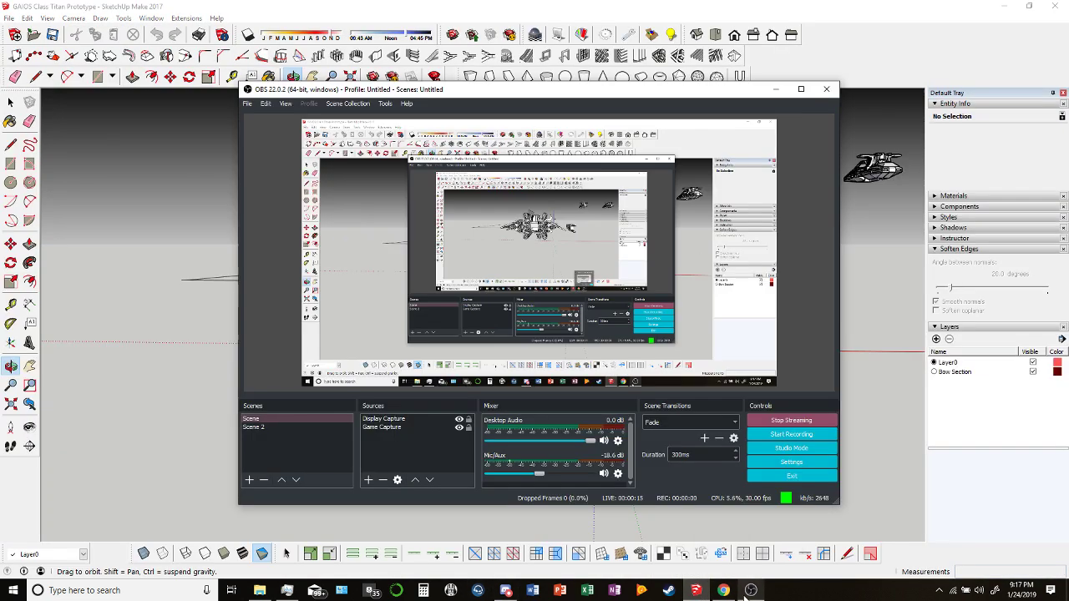
click(777, 90)
Examine the Titan ship model from the stern and along the upper side of its mid section.
middle_drag(542, 216, 651, 473)
scroll(651, 473, down, 3)
middle_drag(523, 338, 700, 392)
middle_drag(532, 256, 568, 278)
middle_drag(483, 151, 704, 209)
middle_drag(558, 294, 537, 191)
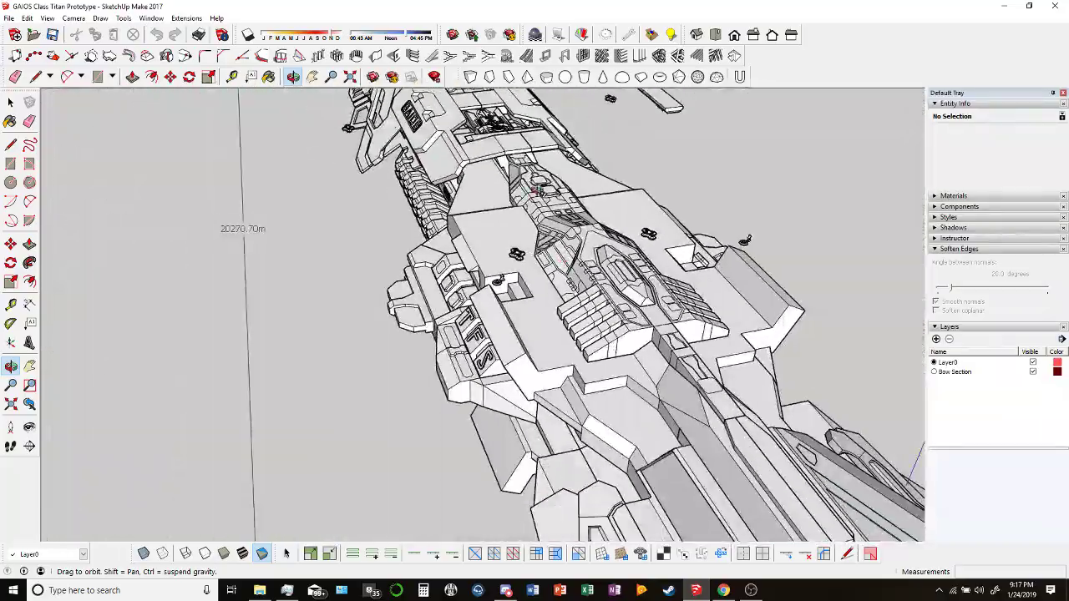
middle_drag(583, 277, 91, 161)
click(11, 102)
scroll(413, 162, down, 3)
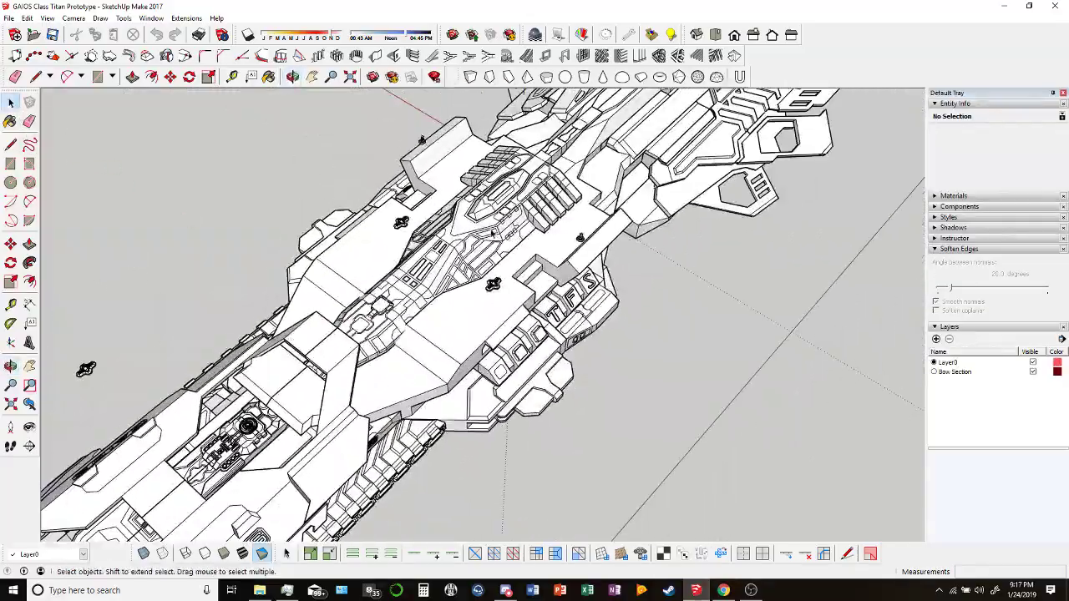
Open the Gaios ship component for editing and select both Top Details components on the upper mid section.
click(451, 209)
middle_drag(451, 209, 401, 194)
scroll(555, 241, up, 3)
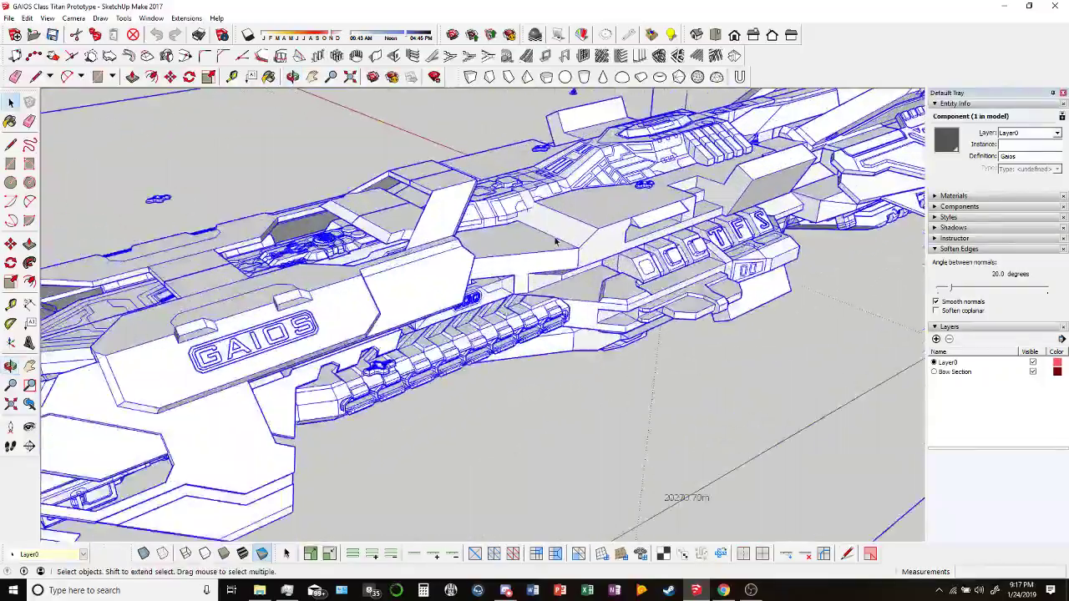
middle_drag(632, 231, 376, 242)
double_click(629, 269)
scroll(630, 270, down, 2)
middle_drag(630, 270, 467, 284)
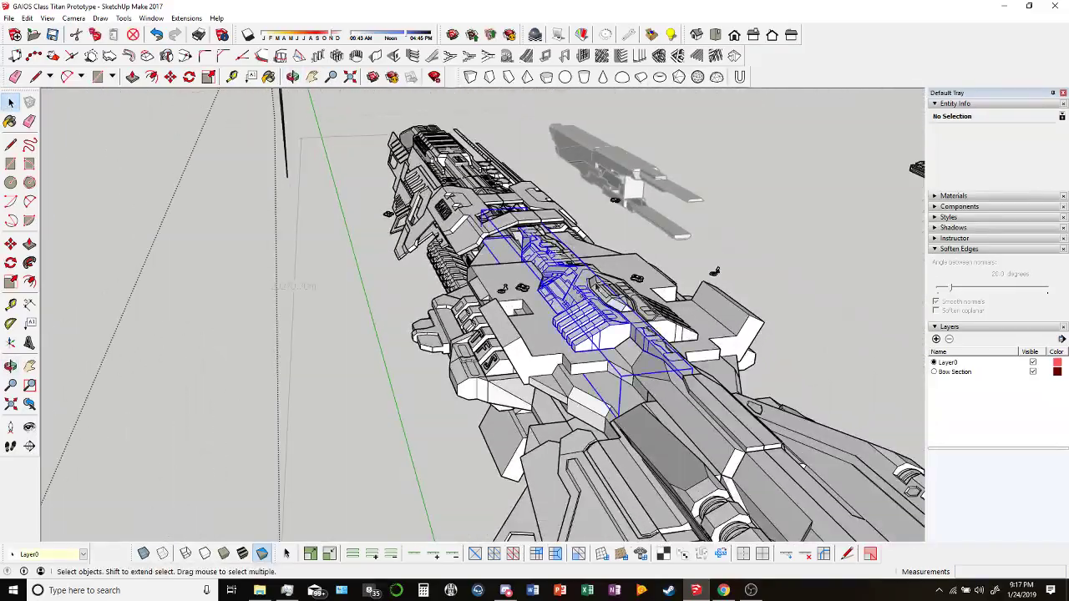
middle_drag(624, 288, 431, 314)
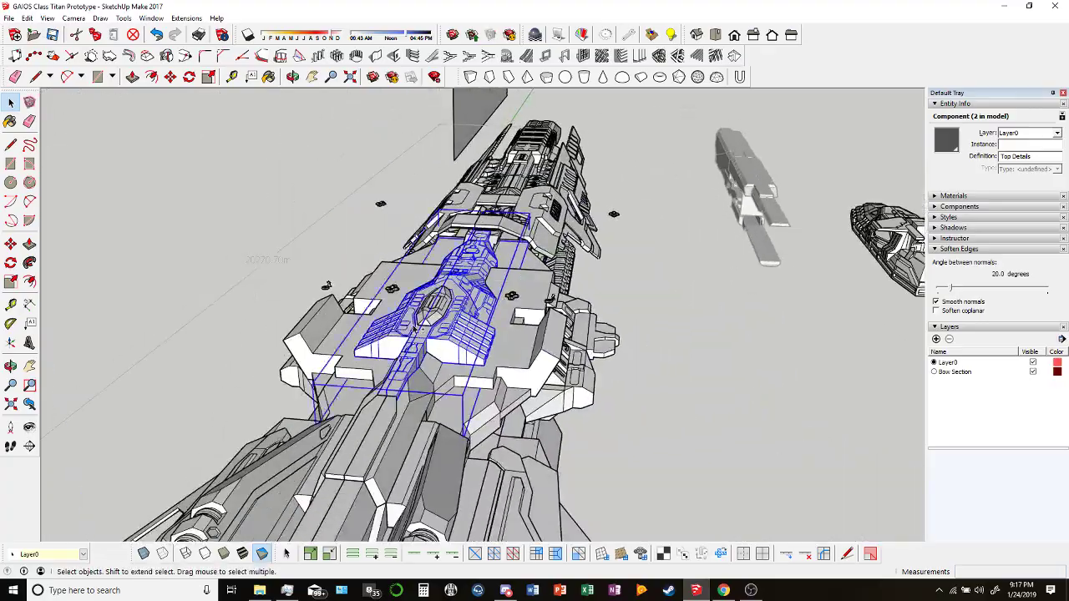
Examine the ship's underside, bow and long side profiles around the selected top details.
middle_drag(534, 267, 493, 221)
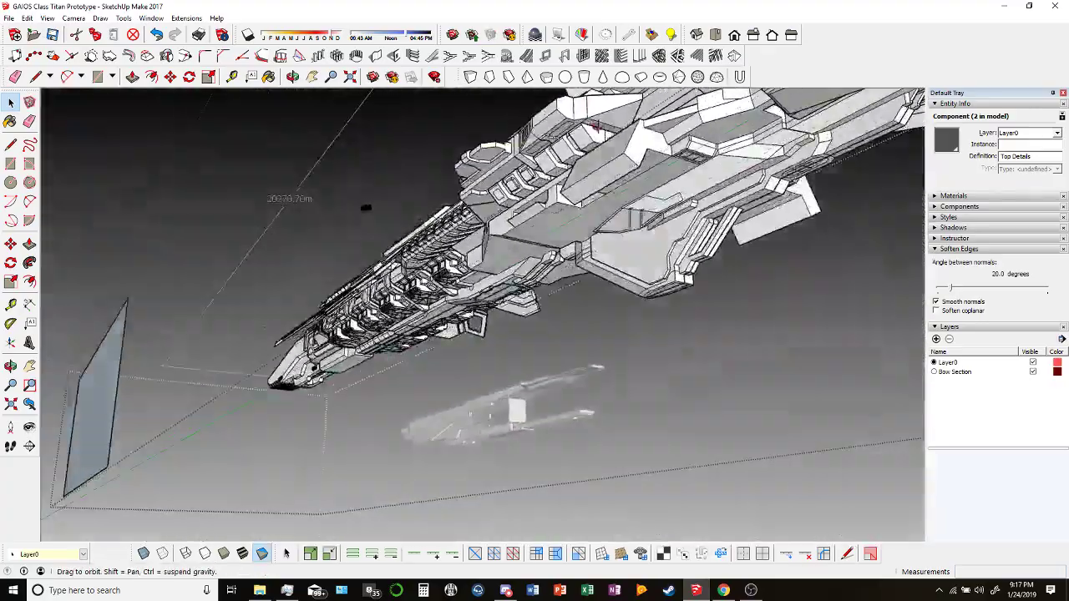
middle_drag(365, 208, 668, 322)
scroll(490, 311, down, 2)
shift+middle_drag(430, 251, 676, 326)
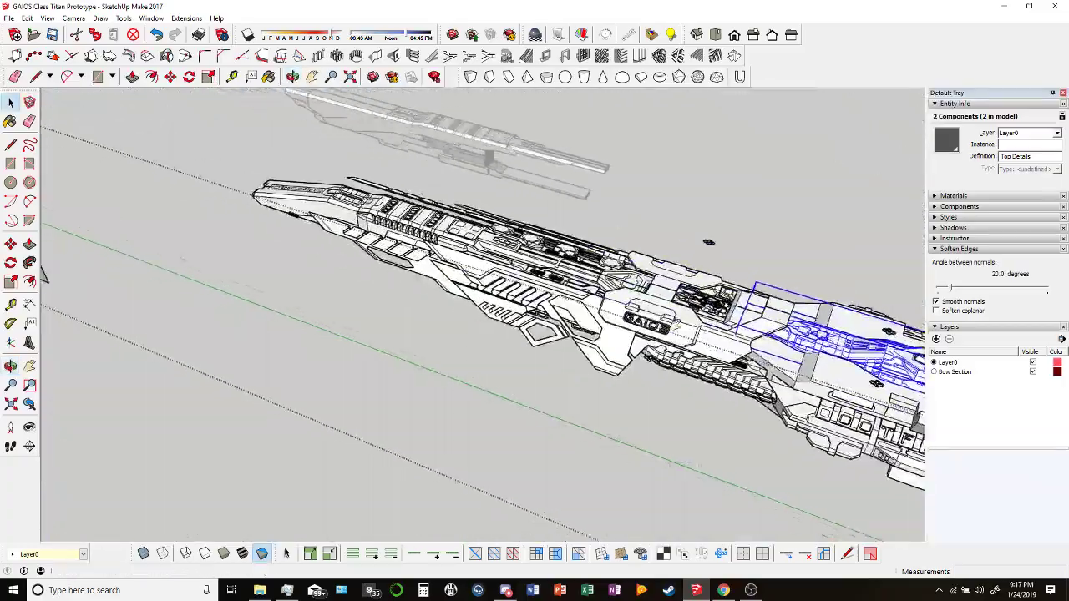
scroll(310, 207, up, 3)
middle_drag(311, 207, 550, 231)
scroll(575, 179, up, 3)
scroll(460, 205, down, 3)
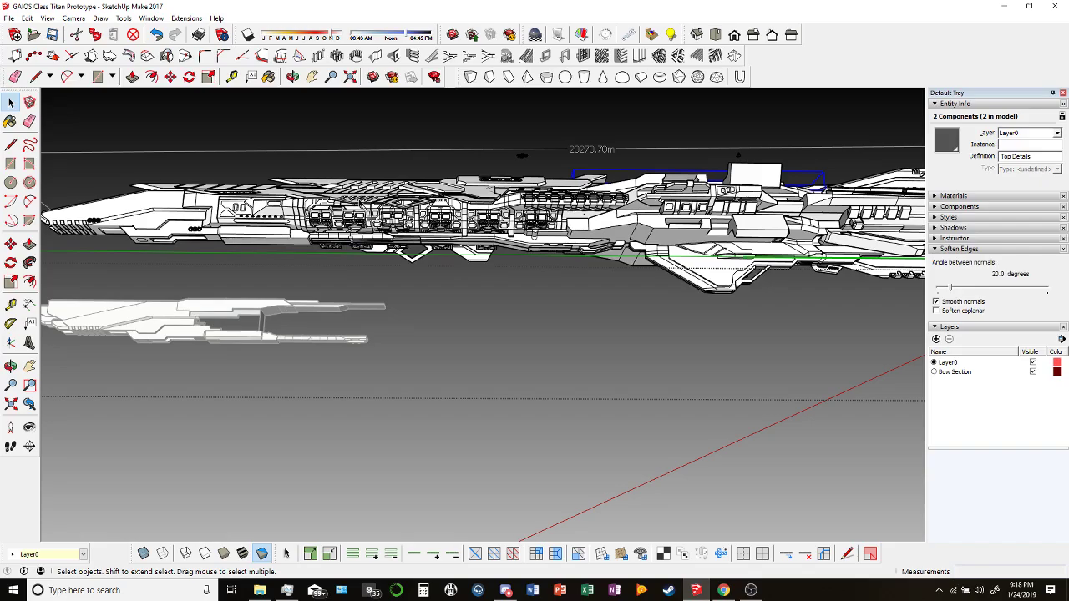
middle_drag(675, 236, 756, 357)
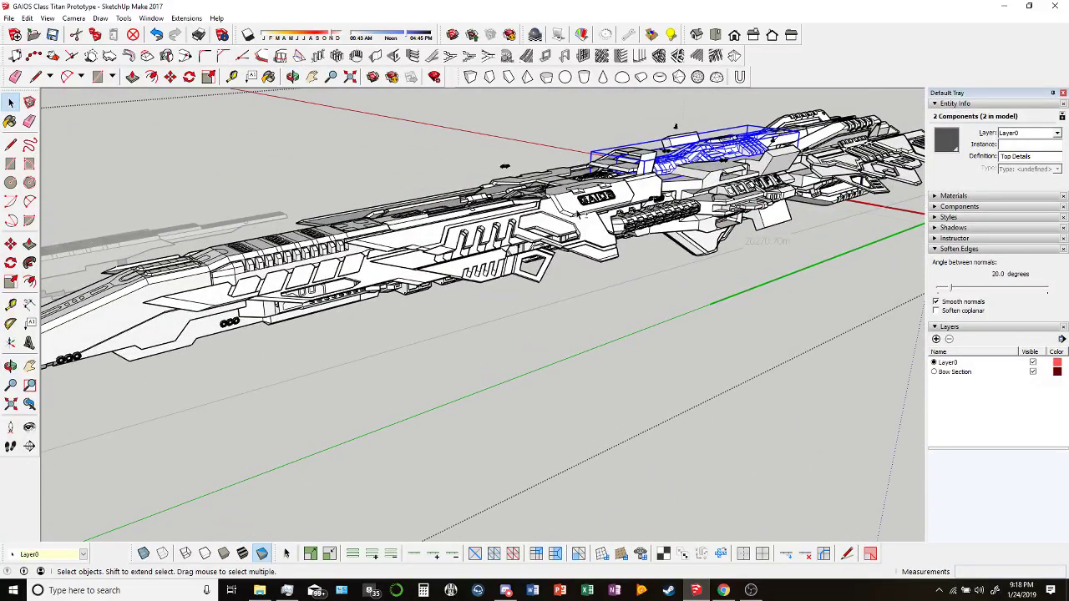
Open the Hanger body component and inspect the hangar section, the engine cluster at the stern and the ship's side.
scroll(449, 254, up, 2)
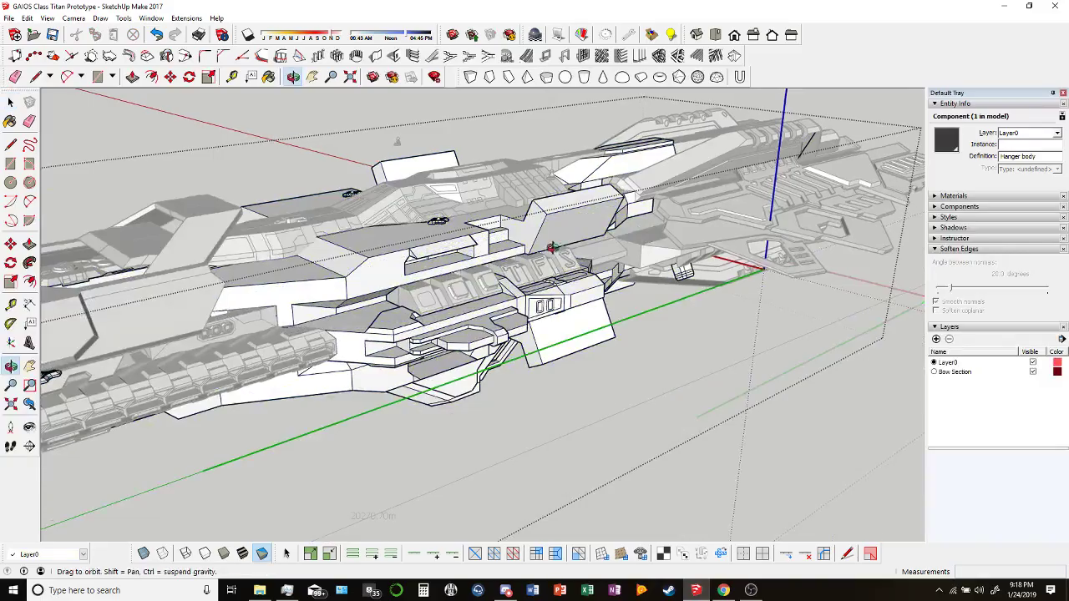
middle_drag(552, 248, 294, 182)
middle_drag(574, 253, 407, 266)
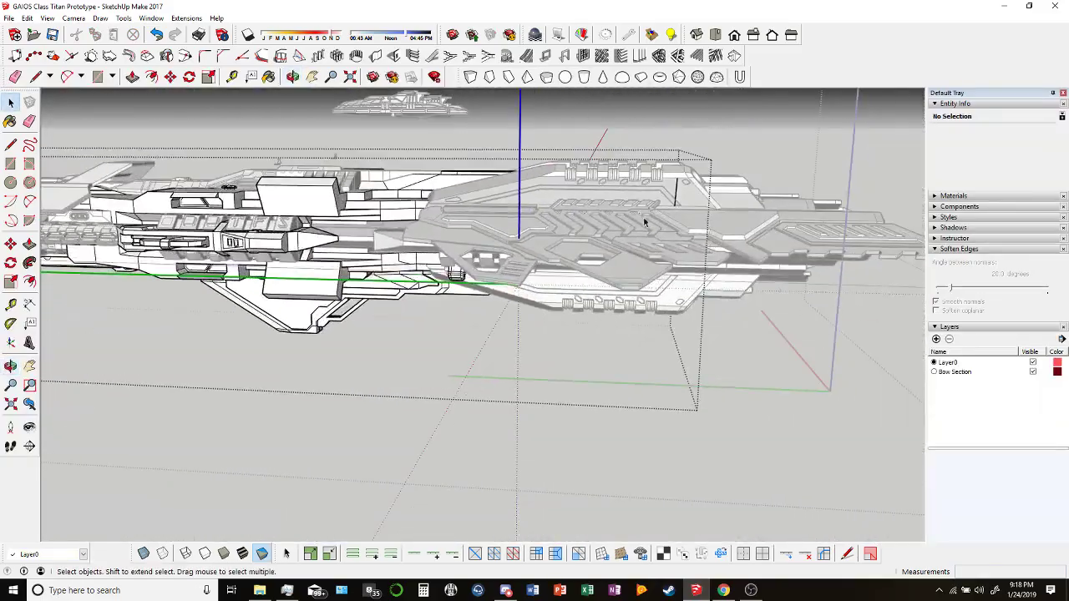
middle_drag(505, 230, 307, 215)
middle_drag(527, 281, 423, 241)
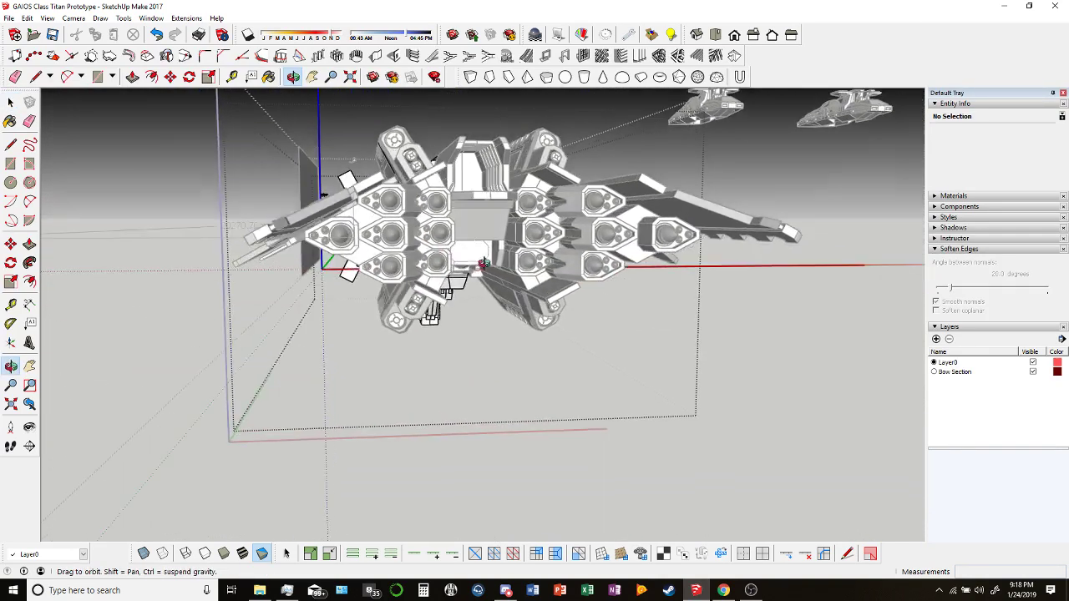
middle_drag(482, 264, 722, 465)
middle_drag(878, 519, 618, 237)
middle_drag(735, 408, 592, 303)
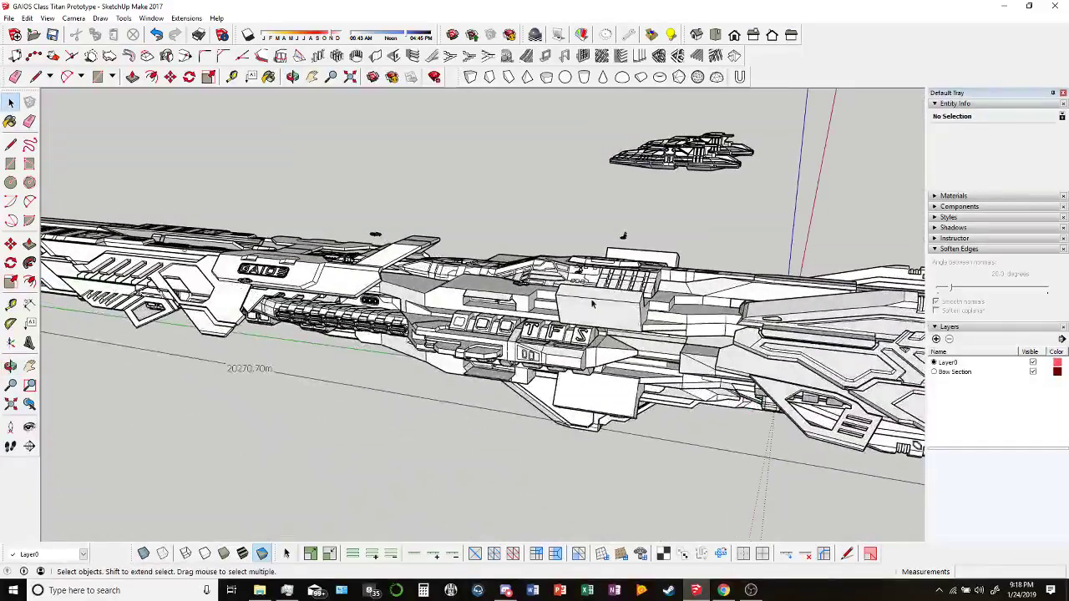
Select the Hanger body component near the TFS lettering, open it for editing and inspect its hull blocks.
scroll(603, 315, up, 2)
click(642, 332)
scroll(642, 331, up, 2)
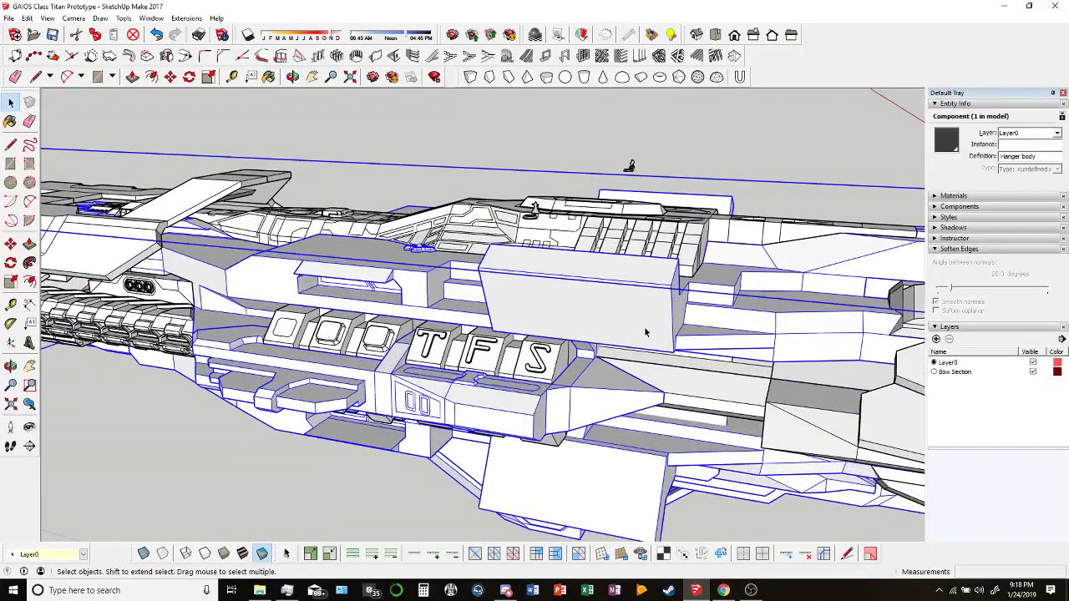
double_click(610, 294)
middle_drag(646, 312, 485, 380)
Switch to the browser, look through the YouTube tabs and play the suggested video Homeworld Cataclysm Soundtrack Full.
click(723, 590)
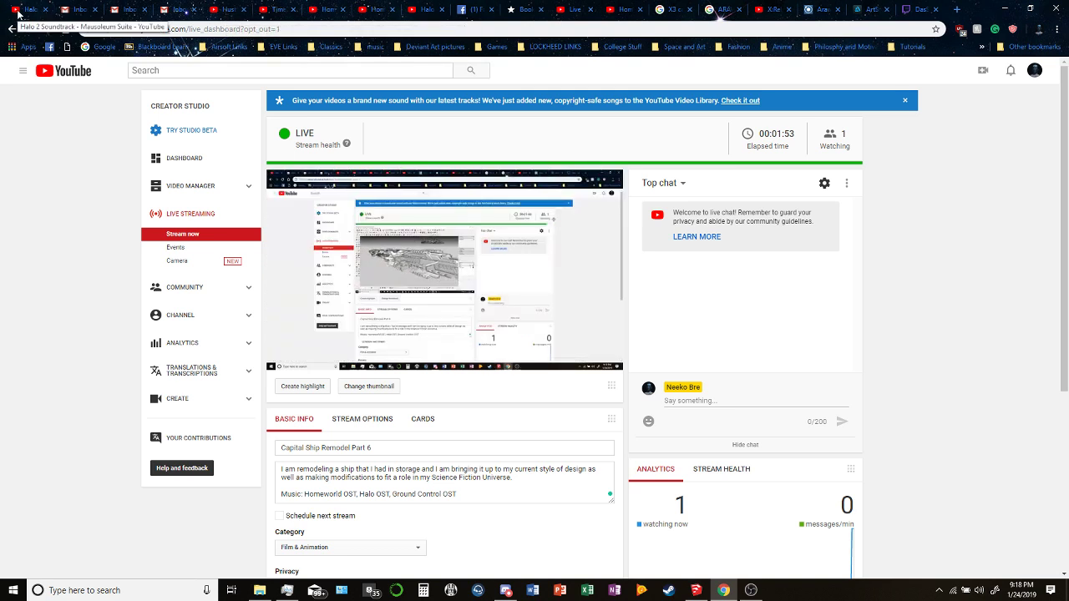
click(318, 9)
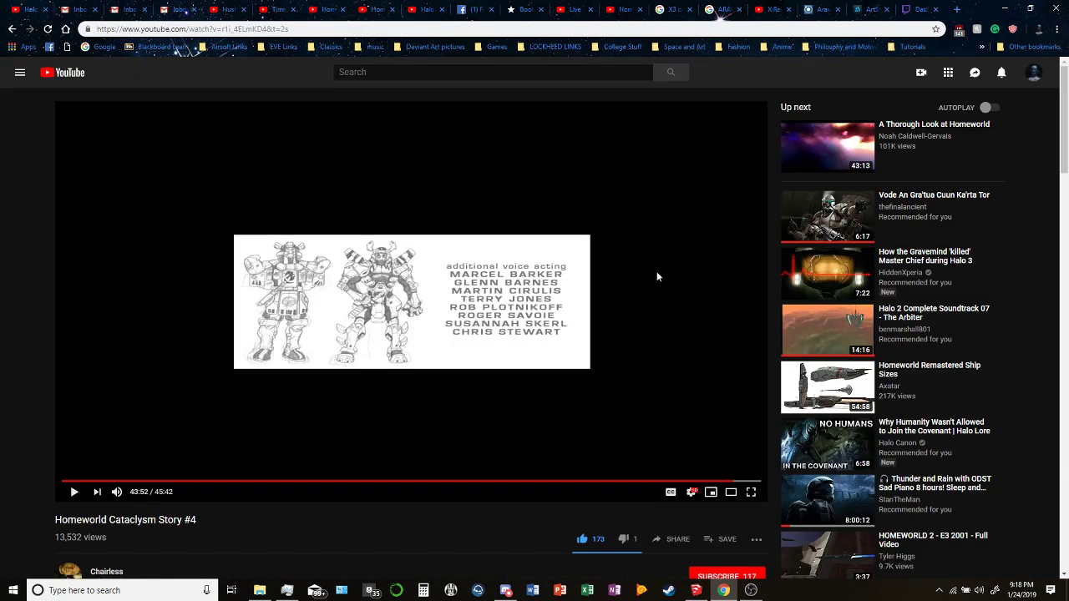
click(400, 9)
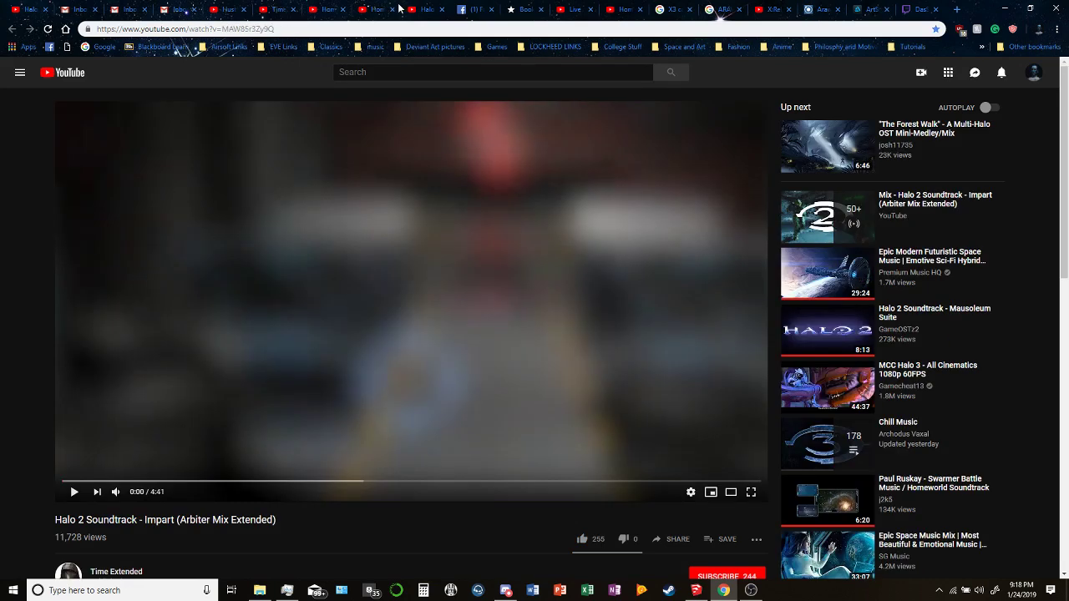
click(376, 8)
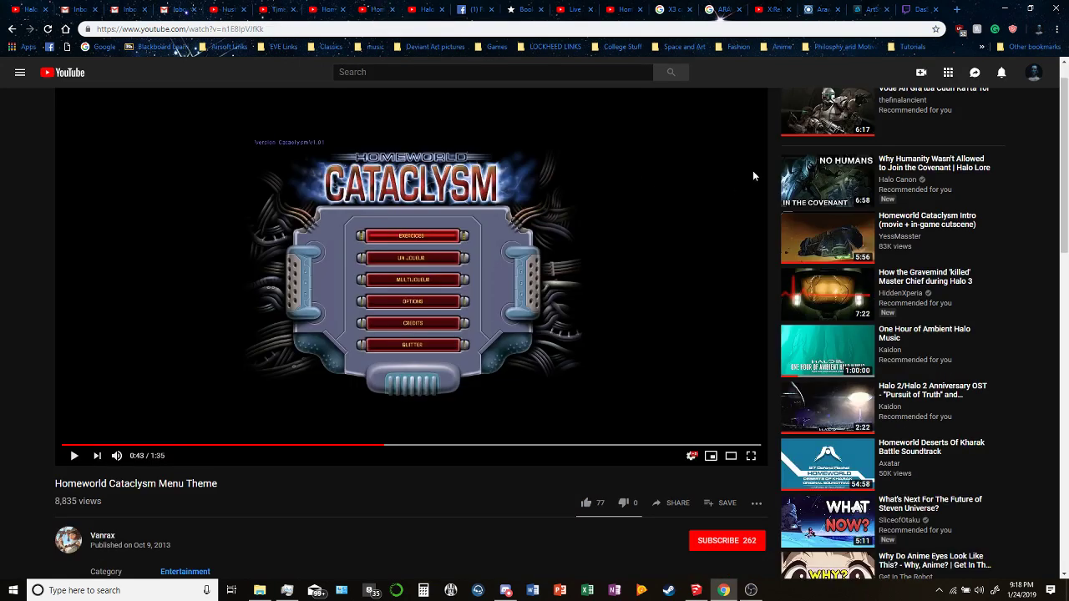
scroll(649, 218, up, 1)
scroll(827, 230, down, 8)
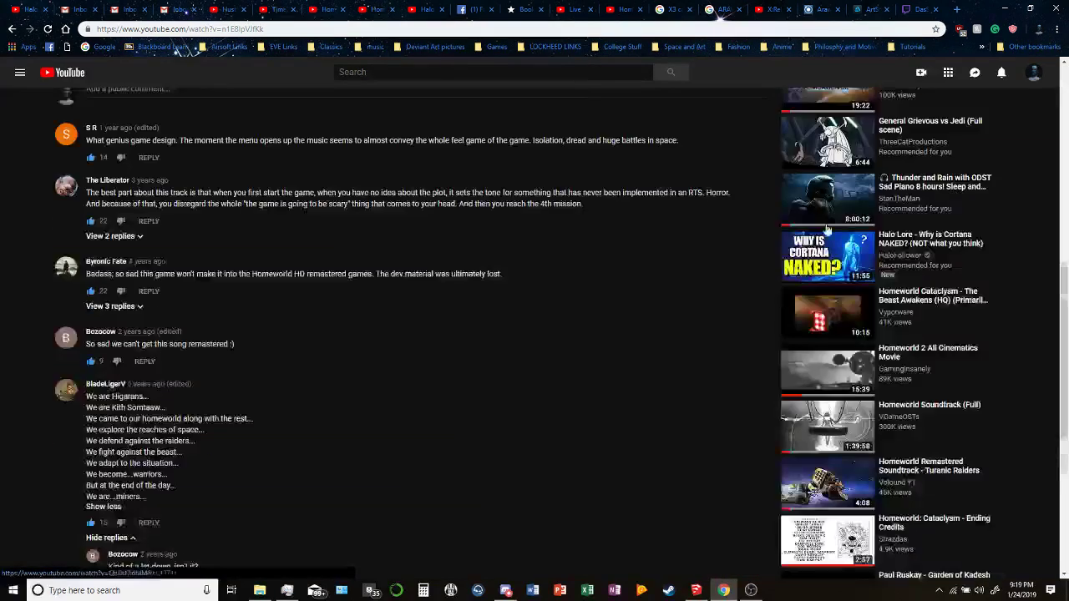
scroll(826, 230, down, 5)
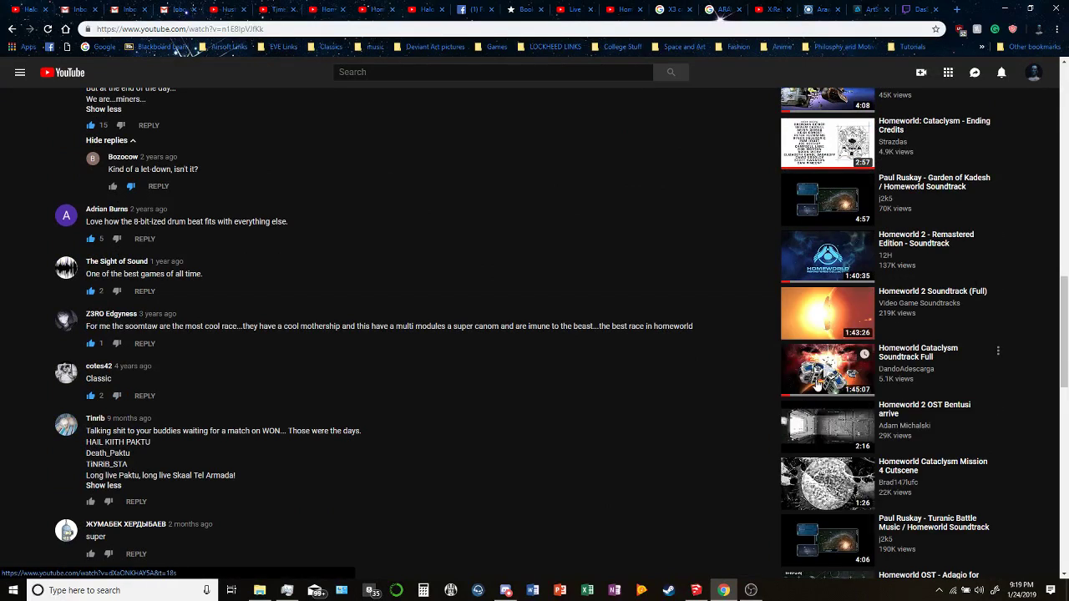
click(803, 377)
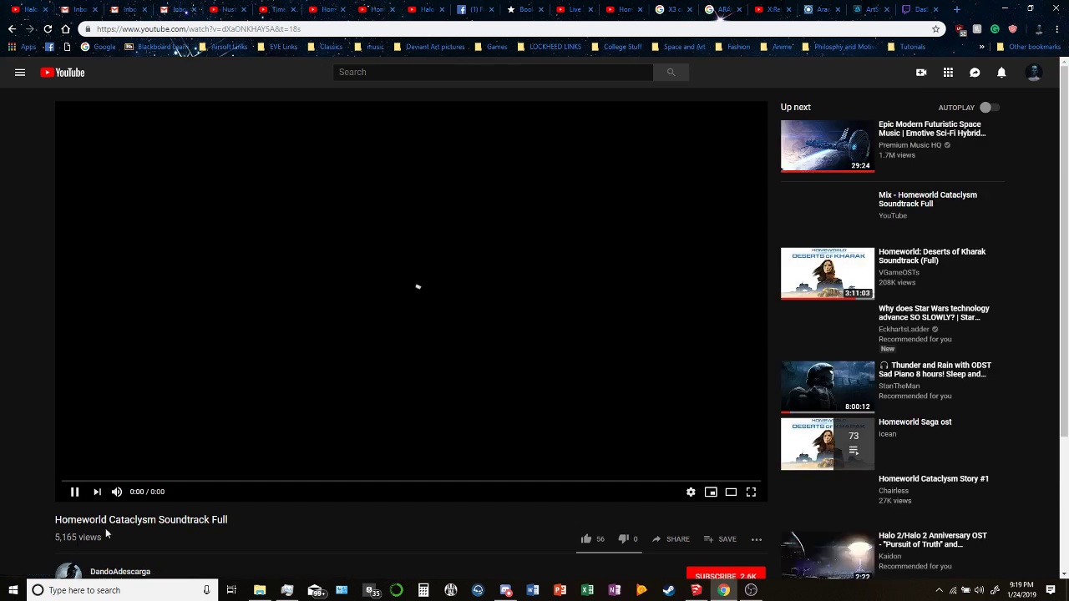
click(134, 492)
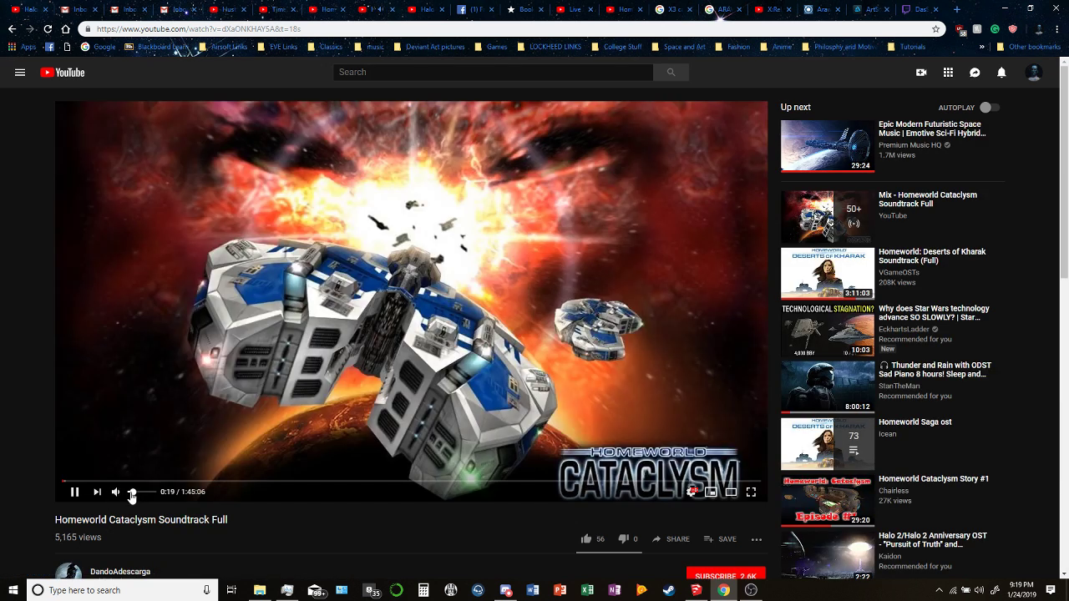
Return to SketchUp and examine the ship from the engines to the bow, its side armour plates and the mid section.
click(701, 595)
mouse_move(634, 174)
middle_down()
mouse_move(579, 200)
mouse_move(226, 186)
mouse_move(529, 201)
mouse_move(573, 171)
mouse_move(543, 326)
mouse_move(701, 447)
middle_up()
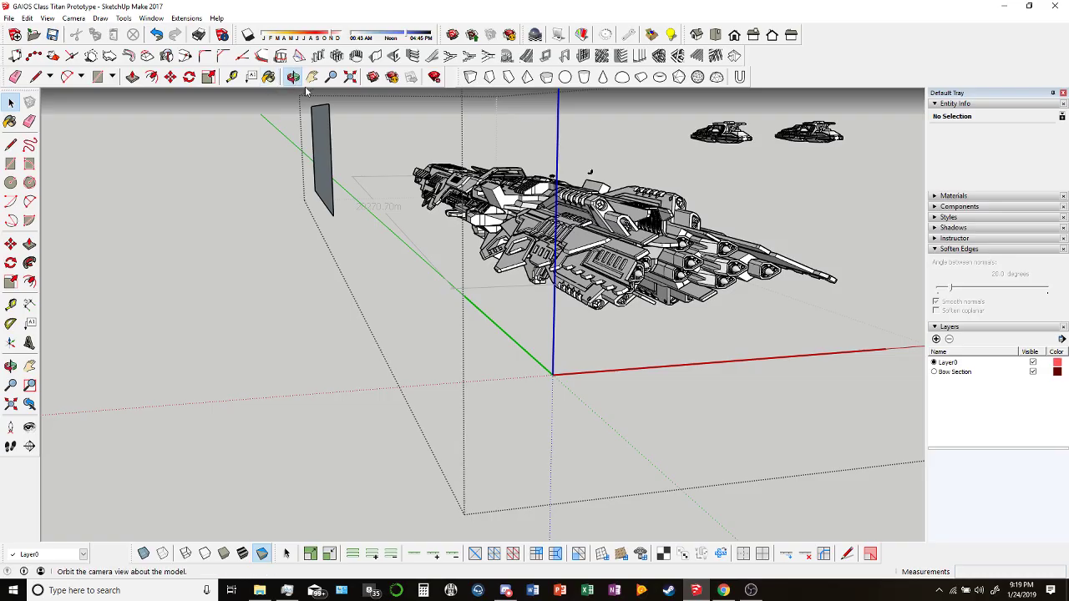
scroll(593, 223, up, 2)
middle_drag(660, 300, 618, 231)
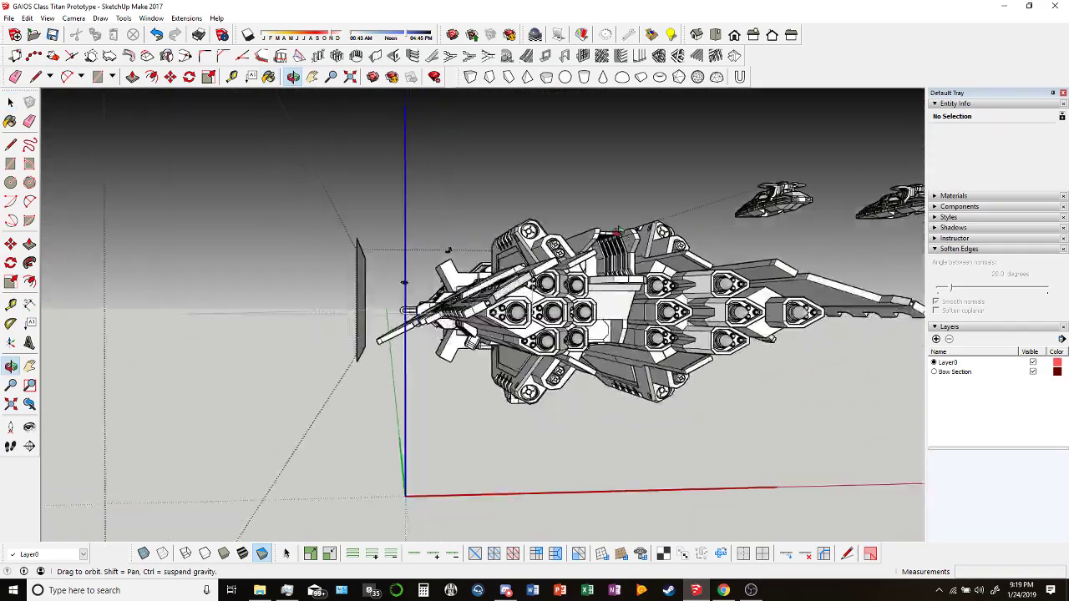
drag(615, 233, 744, 262)
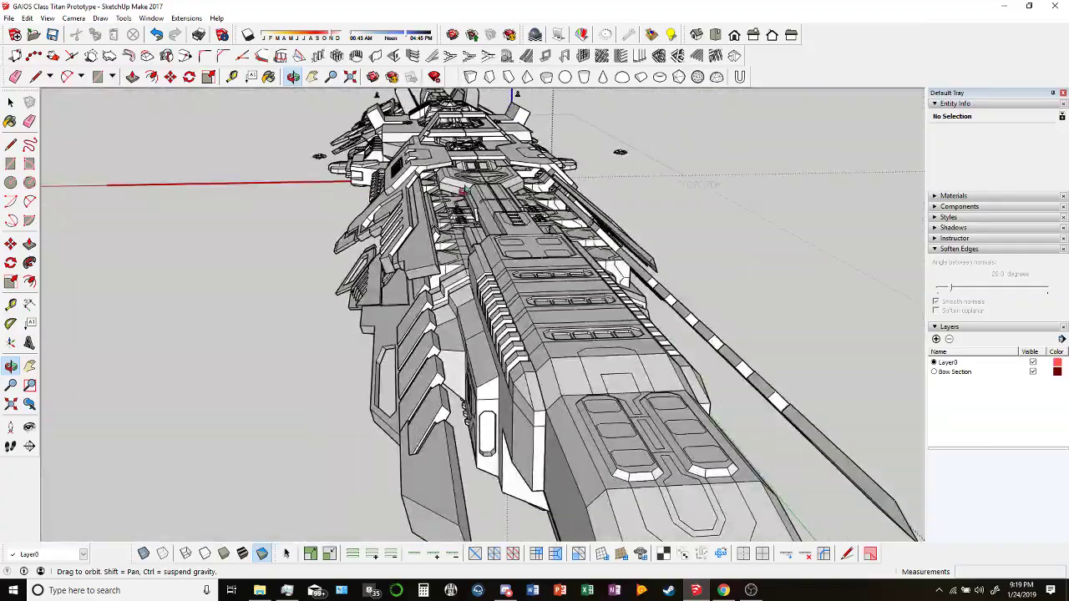
middle_drag(463, 192, 539, 180)
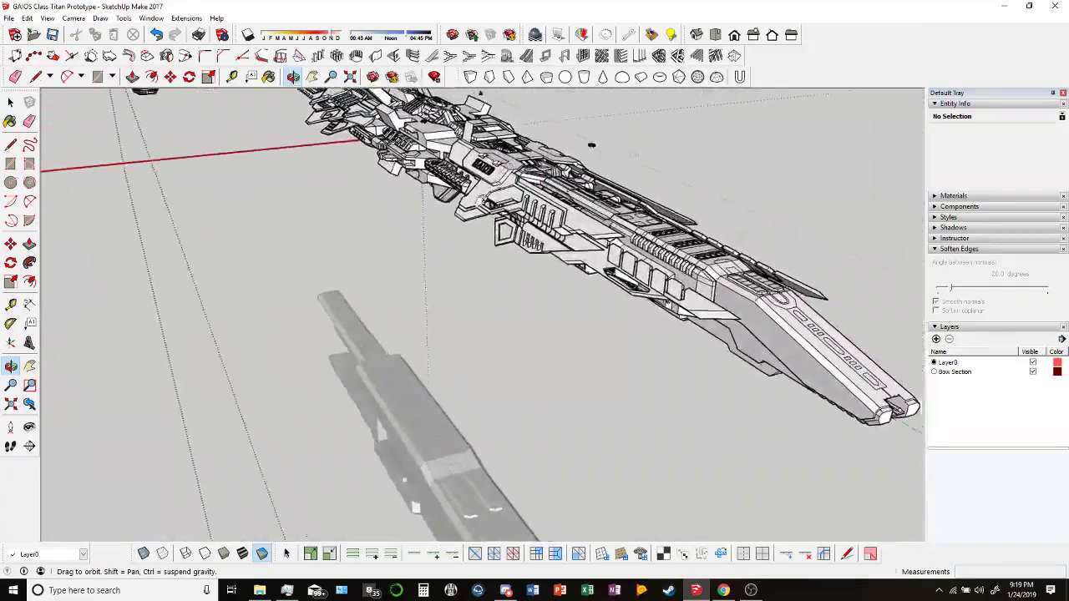
drag(592, 145, 380, 209)
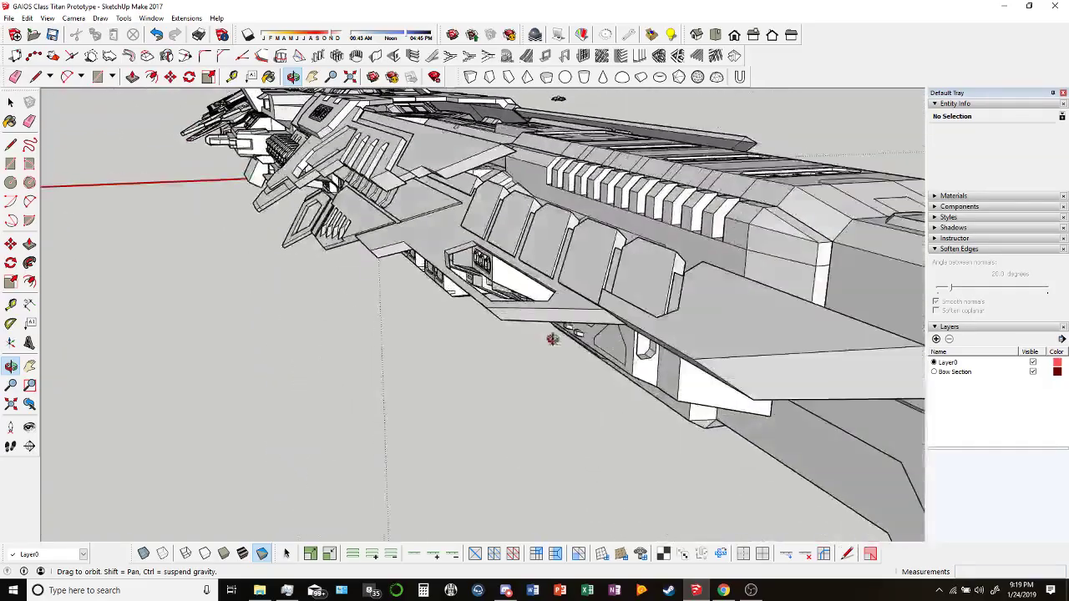
mouse_move(485, 235)
mouse_down()
mouse_move(468, 266)
mouse_move(437, 279)
mouse_move(457, 334)
mouse_move(530, 282)
mouse_move(771, 339)
mouse_move(757, 401)
mouse_up()
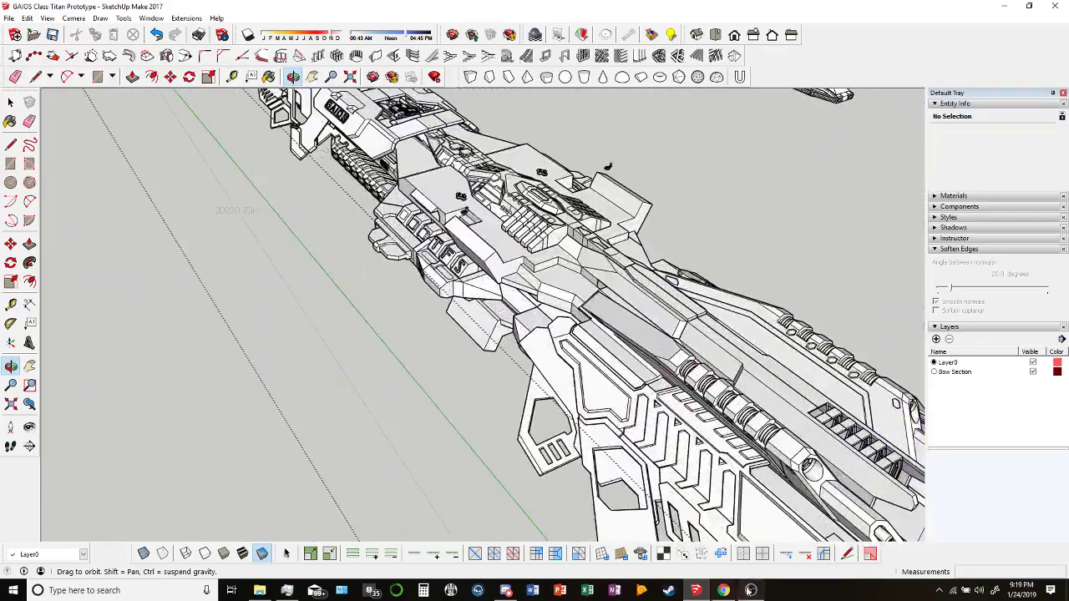
Mute the Mic/Aux input in OBS and return to the ship model.
click(750, 591)
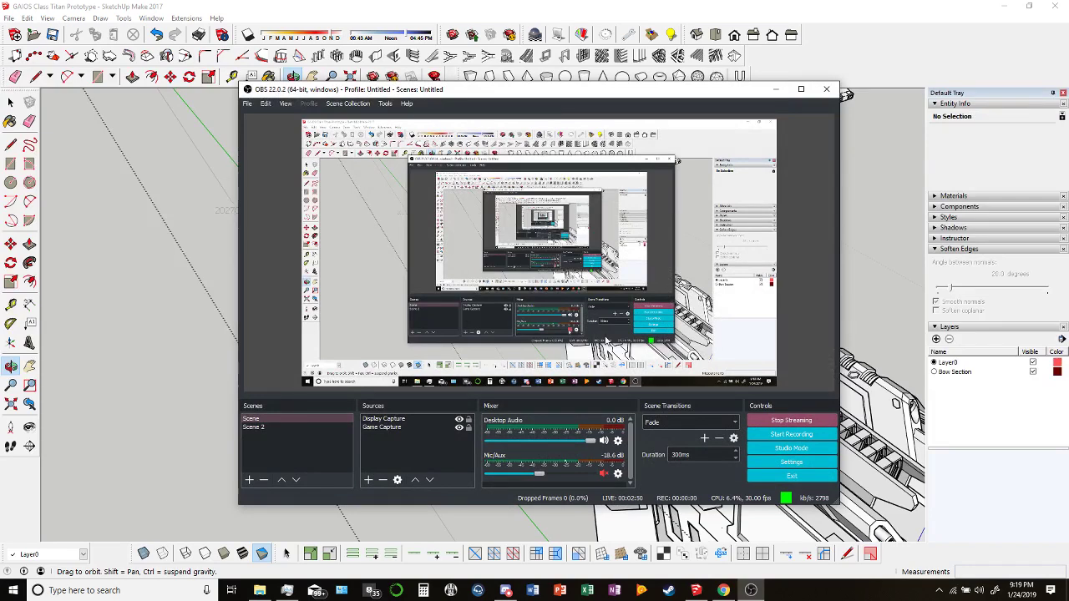
click(579, 3)
Open the ship's mid section for editing and copy the Mid Section Side 1 component about 5350 m out beside the ship.
drag(495, 117, 446, 219)
scroll(446, 231, up, 3)
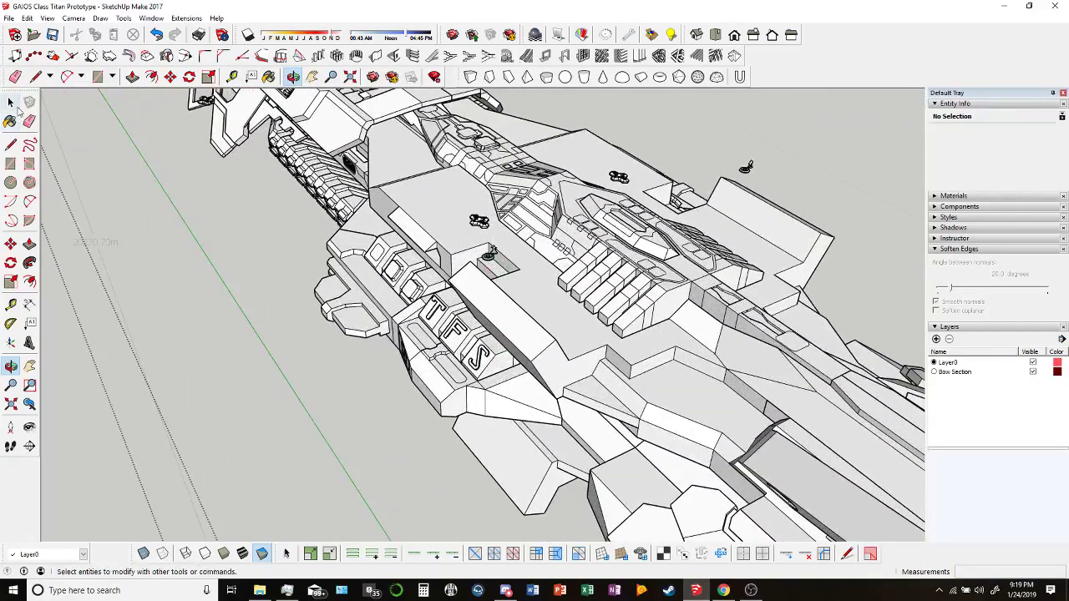
click(16, 106)
scroll(265, 223, down, 3)
double_click(389, 294)
middle_drag(423, 306, 565, 290)
scroll(565, 290, down, 2)
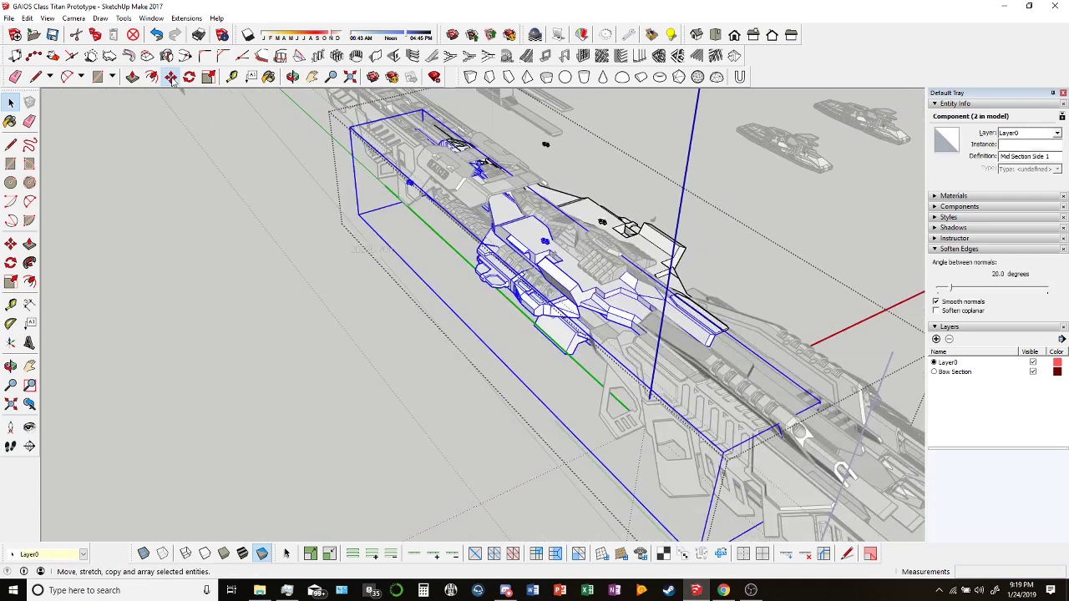
click(170, 77)
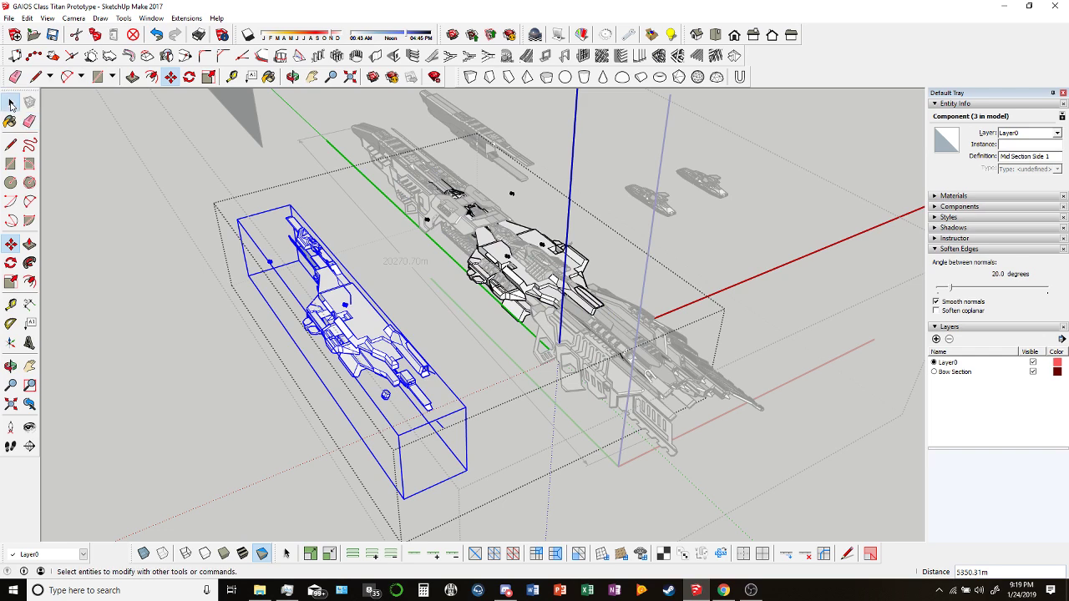
Open the copied Mid Section Side 1 component for editing and inspect its front end.
click(11, 103)
scroll(406, 407, up, 4)
double_click(455, 345)
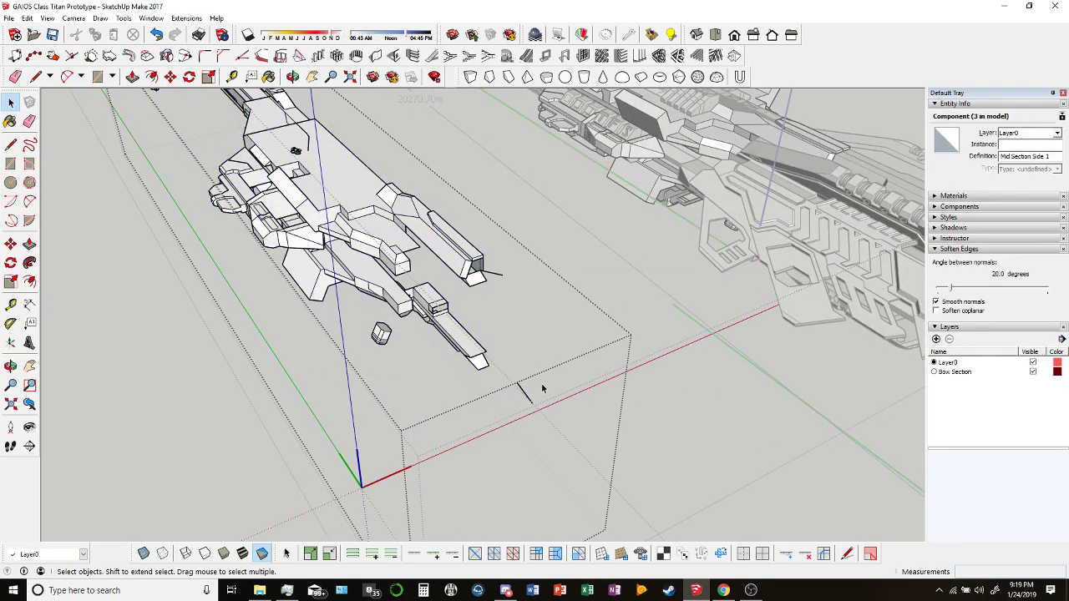
click(504, 429)
middle_drag(433, 222, 616, 402)
Switch to the browser, check the Twitch channel's stream page and return to the SketchUp model.
key(alt+Tab)
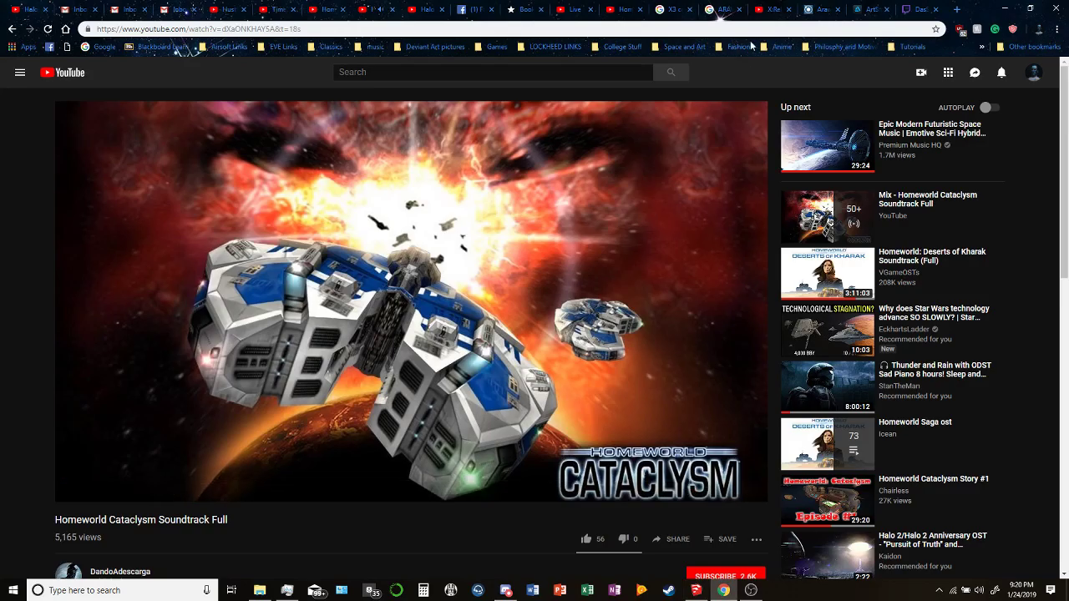
click(909, 7)
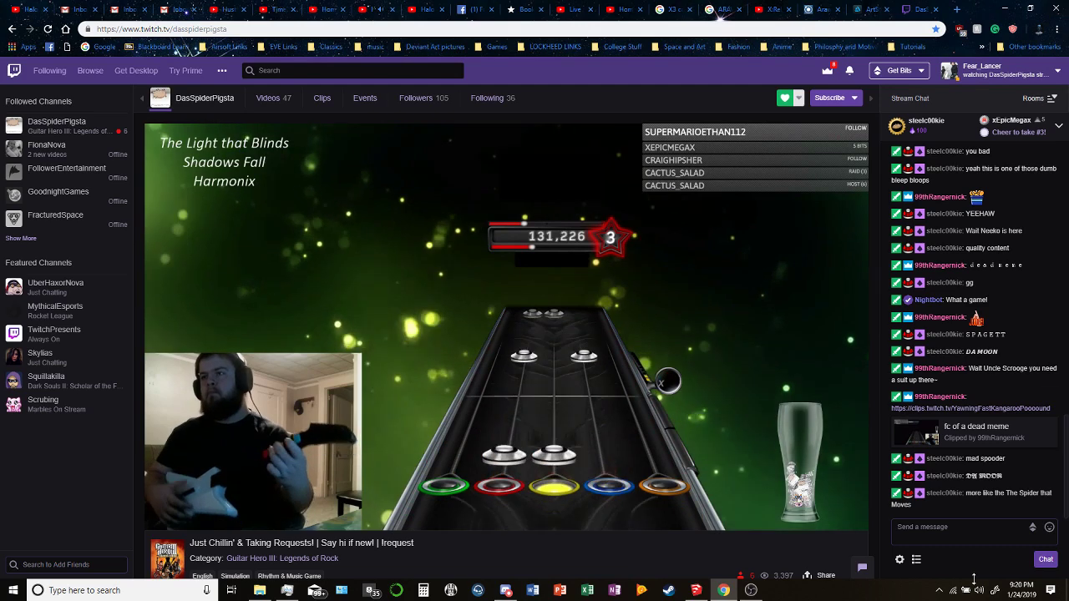
key(alt+Tab)
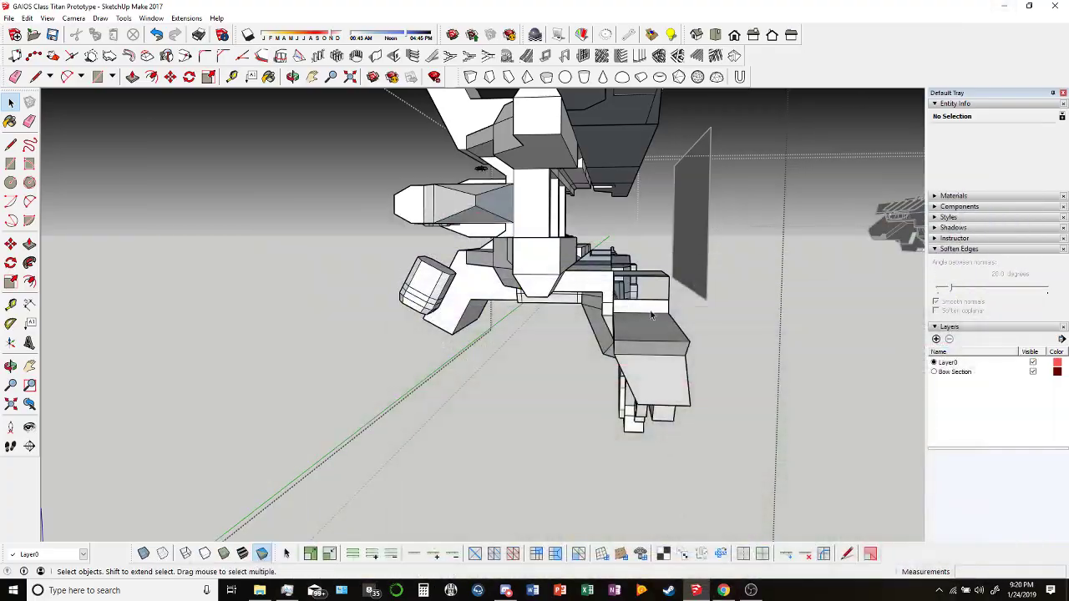
Delete the loose Turret Tower component floating beside the copied side section.
mouse_move(652, 314)
middle_down()
mouse_move(665, 296)
mouse_move(343, 423)
mouse_move(455, 334)
mouse_move(643, 310)
mouse_move(770, 320)
mouse_move(780, 292)
mouse_move(576, 326)
mouse_move(502, 380)
middle_up()
scroll(477, 349, down, 2)
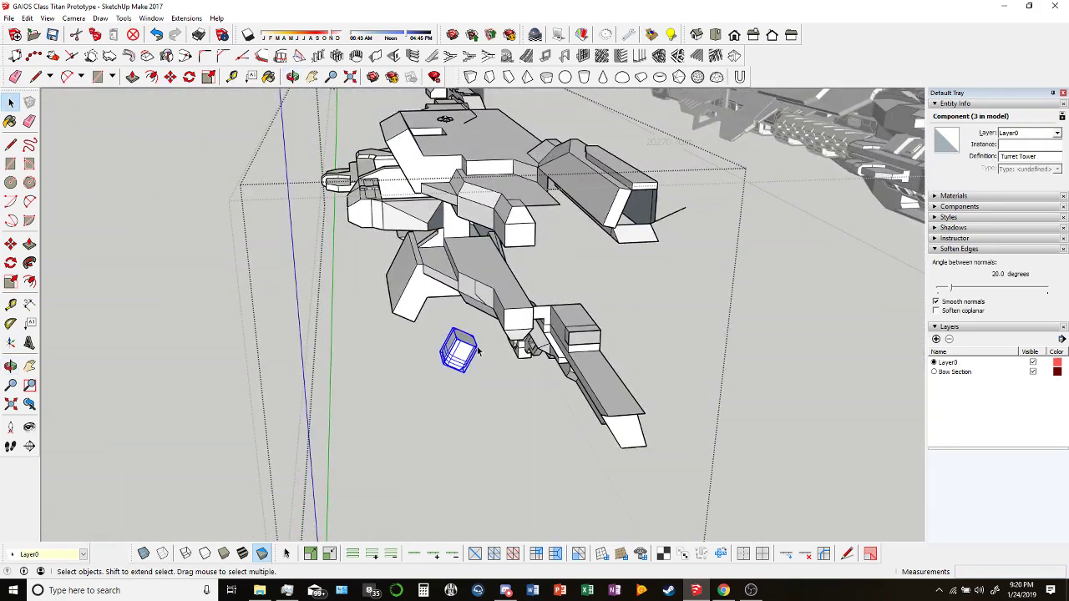
key(Delete)
Examine the copied side section against the original ship, including the deck recess and the long recessed side panel.
middle_drag(477, 346, 627, 321)
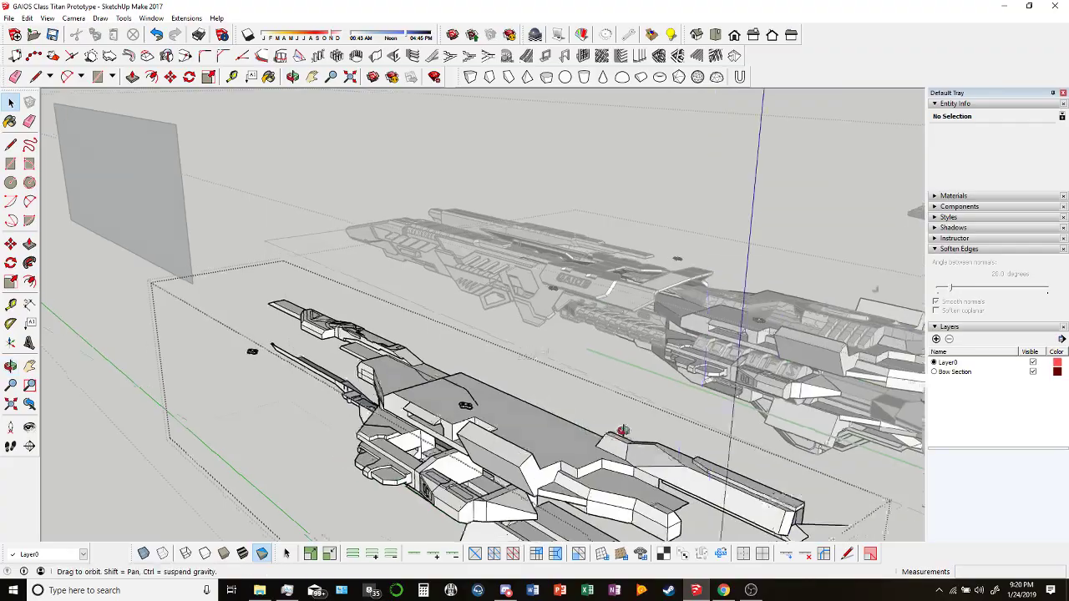
middle_drag(622, 430, 464, 335)
click(442, 318)
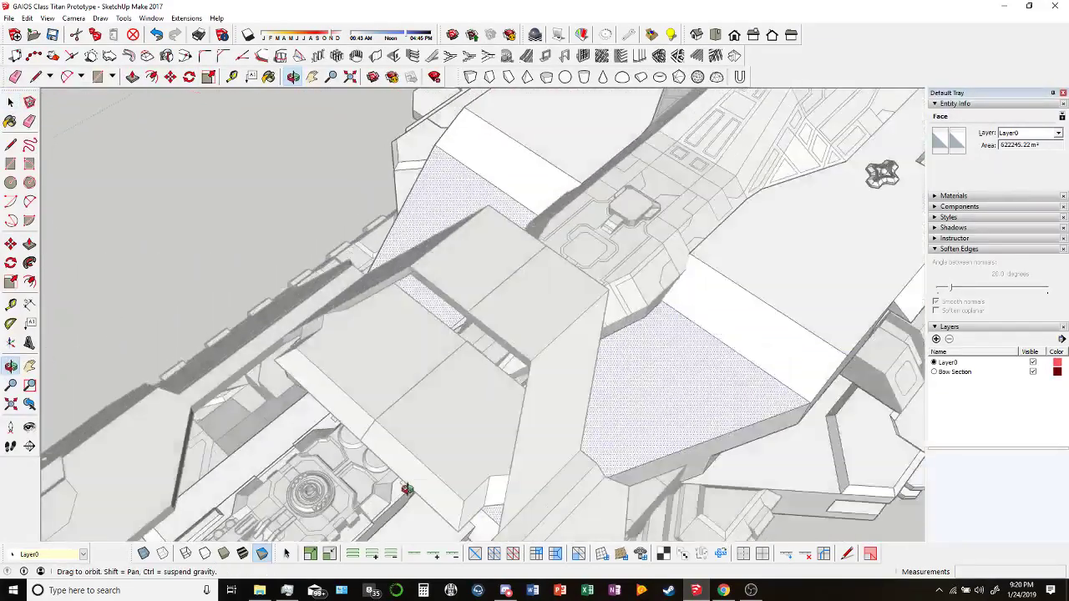
middle_drag(882, 173, 541, 349)
click(362, 209)
scroll(346, 203, up, 5)
click(354, 205)
scroll(458, 373, up, 3)
scroll(540, 349, down, 10)
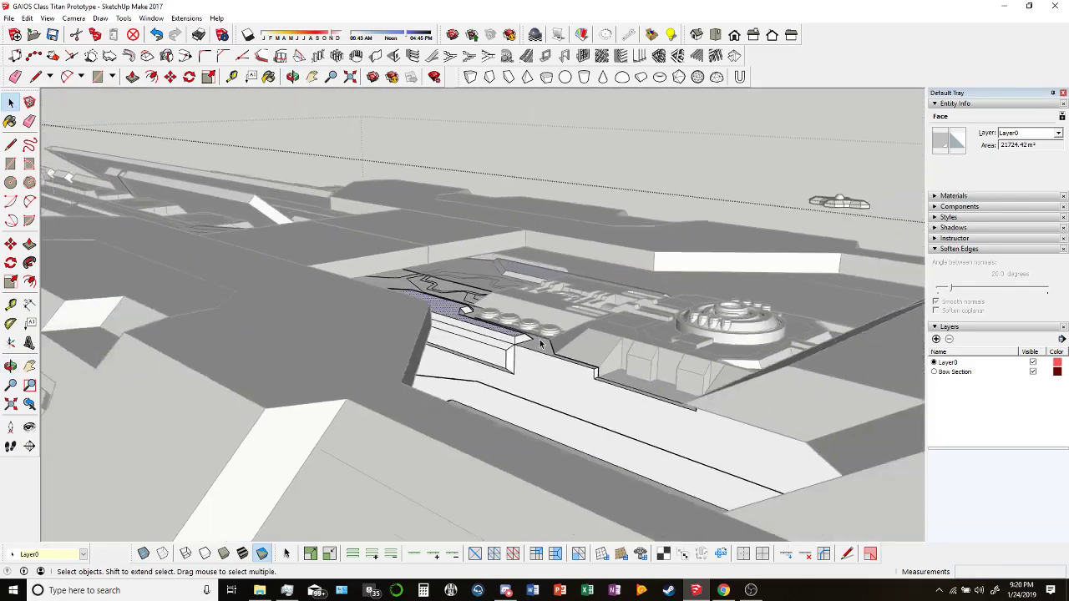
scroll(384, 420, up, 10)
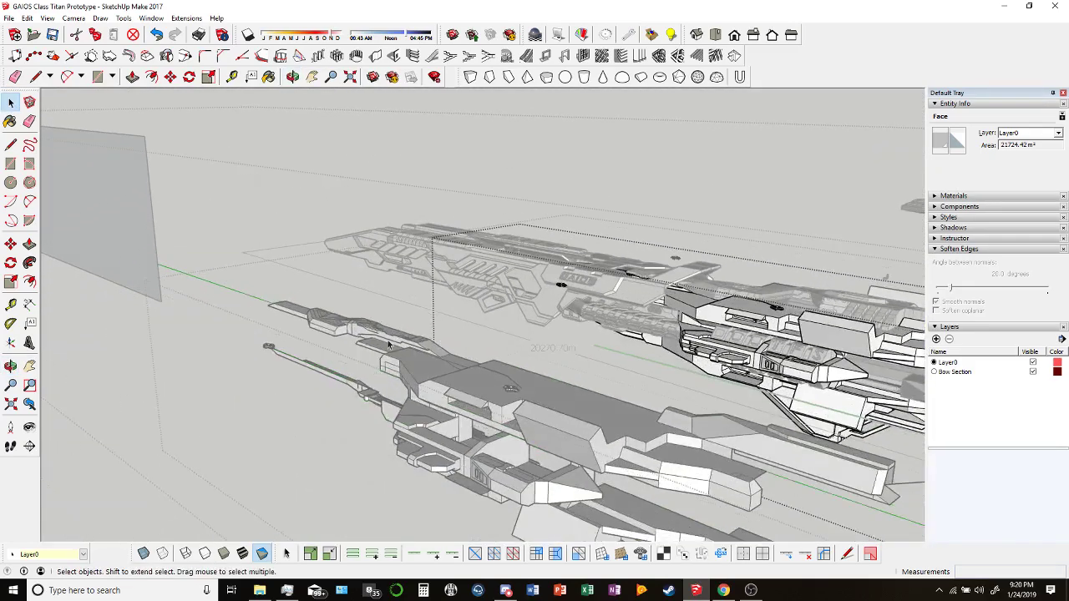
scroll(399, 331, up, 4)
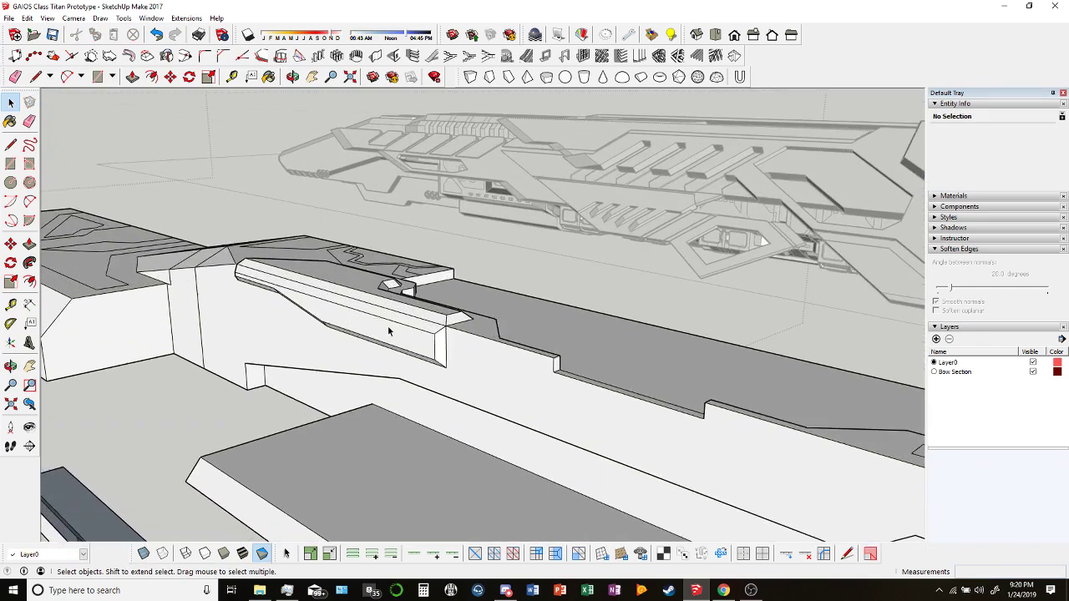
Draw a short line about 50 m long at the upper end corner of the recessed panel on the hull side.
click(343, 314)
click(39, 77)
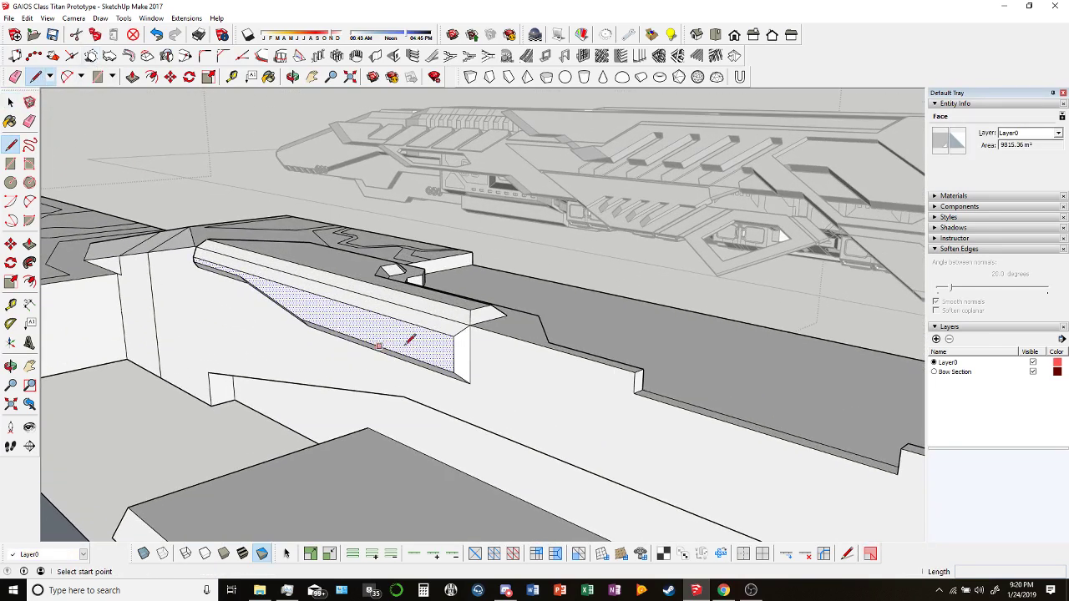
click(470, 318)
click(464, 310)
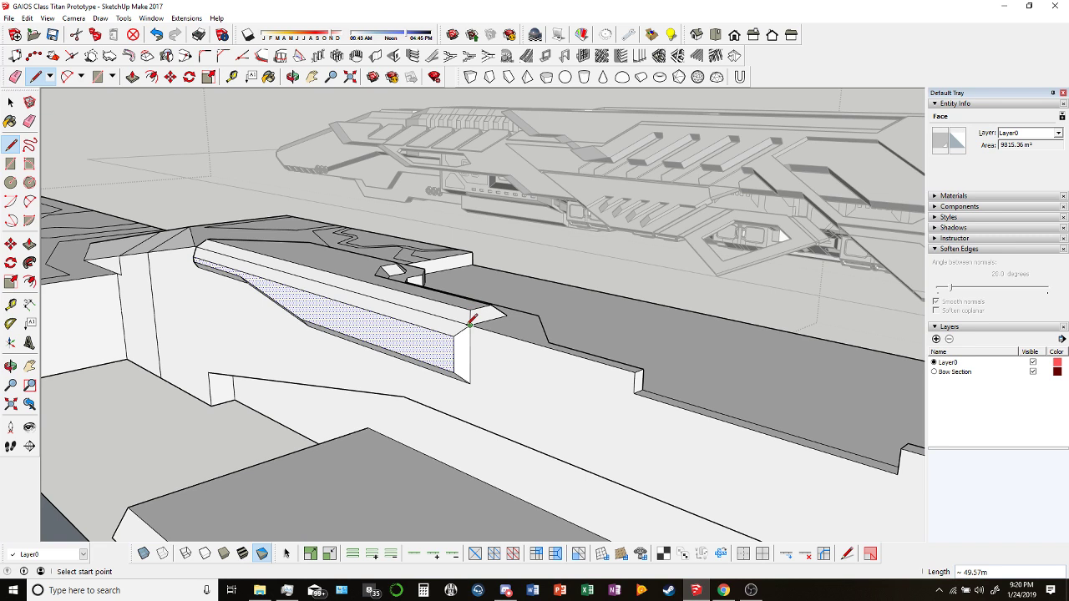
click(470, 324)
Erase the outline edges of the recessed panel along the hull side wall.
key(e)
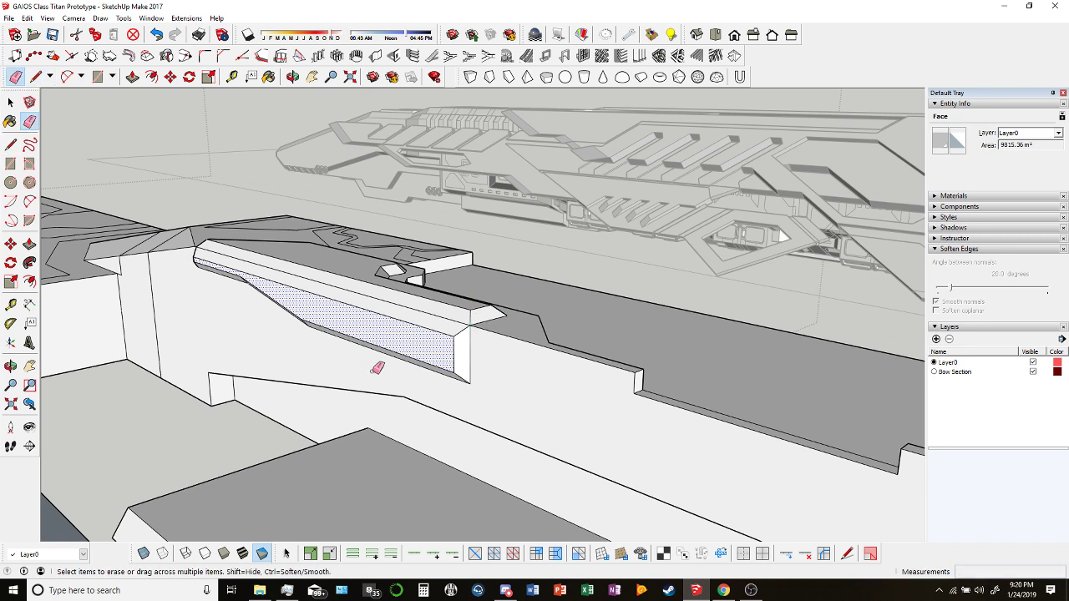
mouse_move(452, 335)
mouse_down()
mouse_move(453, 326)
mouse_move(459, 374)
mouse_up()
click(455, 377)
middle_drag(393, 353, 440, 360)
mouse_move(414, 372)
mouse_down()
mouse_move(428, 374)
mouse_move(372, 329)
mouse_move(289, 295)
mouse_up()
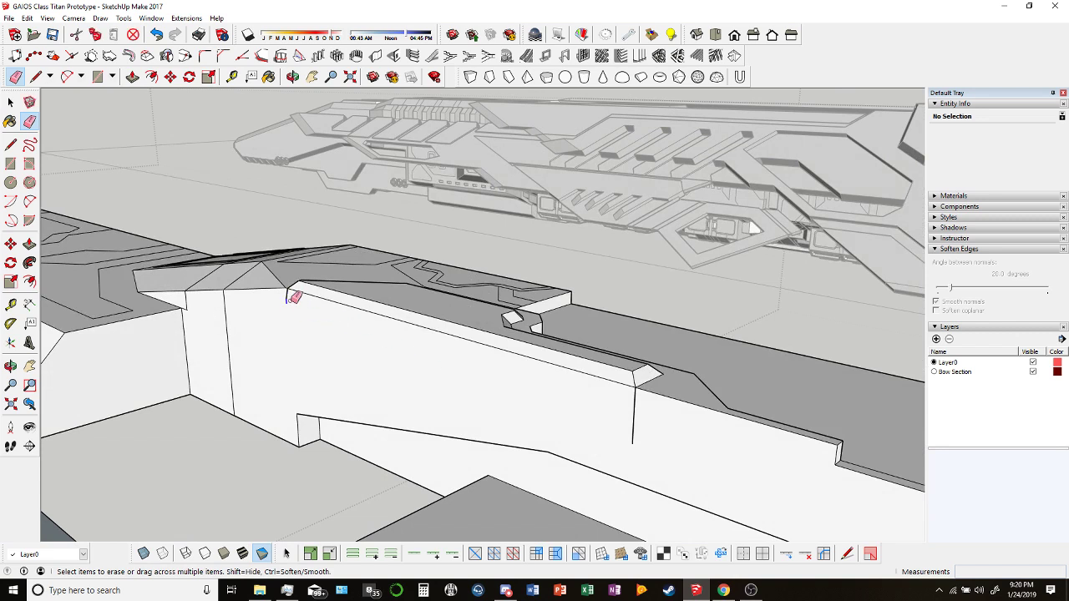
Erase the remaining vertical edge on the side wall and the bevelled trim along the hull's upper edge.
click(631, 444)
middle_drag(634, 446, 635, 501)
click(650, 359)
mouse_move(663, 362)
mouse_down()
mouse_move(672, 371)
mouse_move(640, 377)
mouse_up()
mouse_move(639, 377)
middle_down()
mouse_move(637, 442)
mouse_move(540, 339)
middle_up()
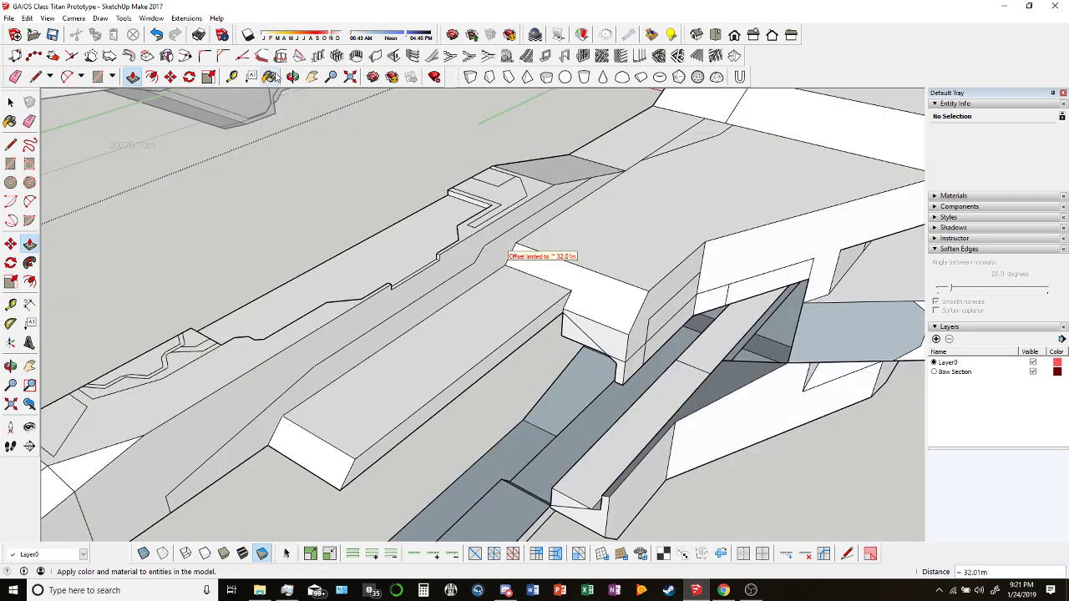
Erase the leftover edges near the deck notch and the stray line beside the nested rectangular panel.
mouse_move(511, 250)
middle_down()
mouse_move(450, 325)
mouse_move(582, 326)
mouse_move(630, 174)
mouse_move(405, 203)
mouse_move(325, 293)
mouse_move(490, 342)
mouse_move(601, 401)
middle_up()
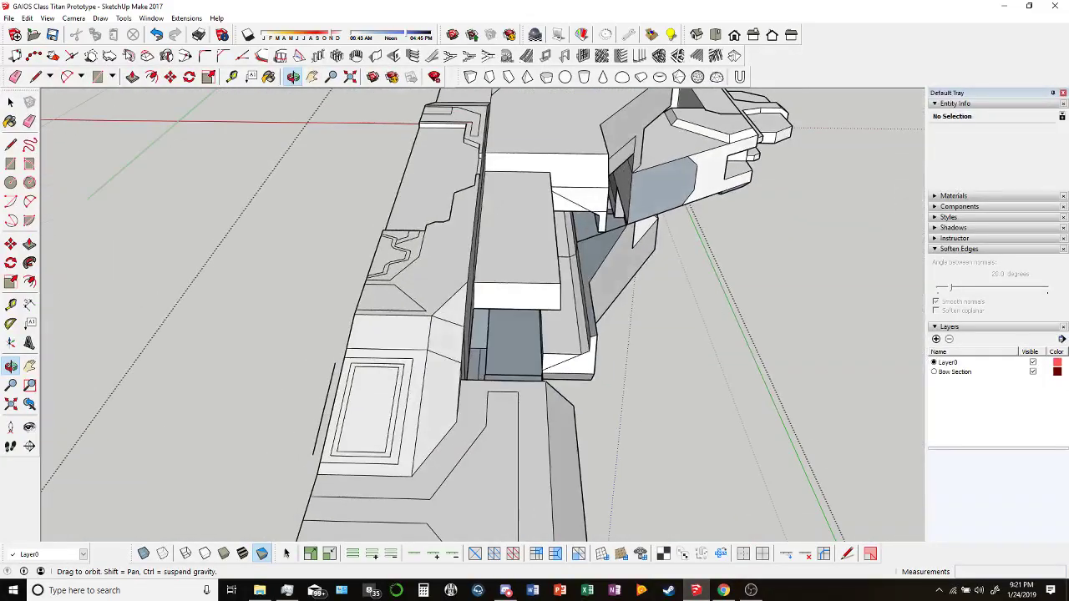
key(e)
drag(334, 460, 326, 368)
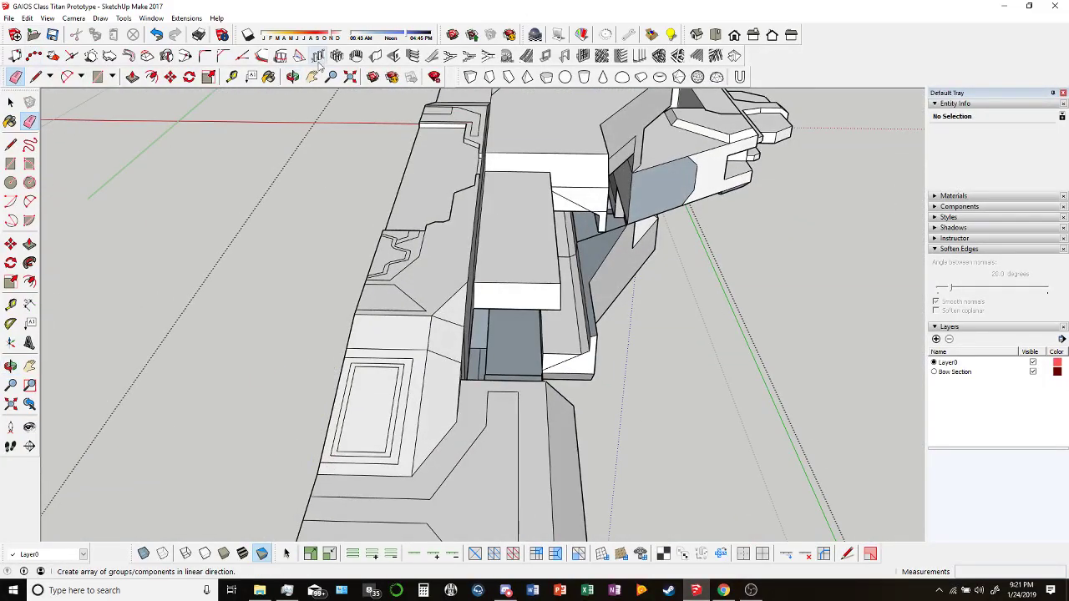
Delete the triangular inset and its outline from the front armour plate.
click(293, 76)
drag(429, 275, 169, 78)
key(space)
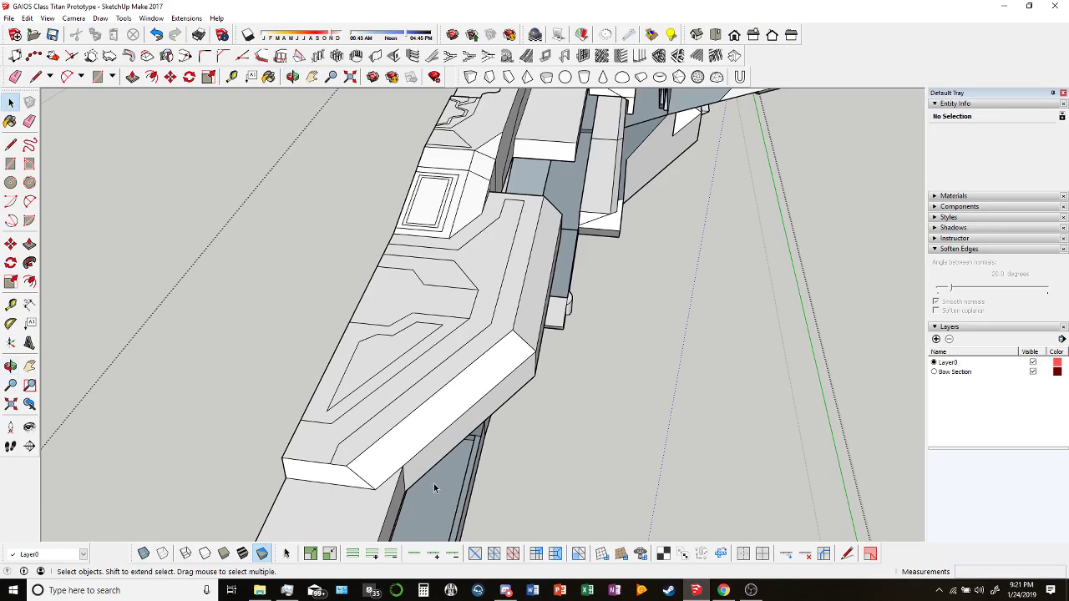
double_click(380, 356)
key(Delete)
scroll(430, 325, up, 2)
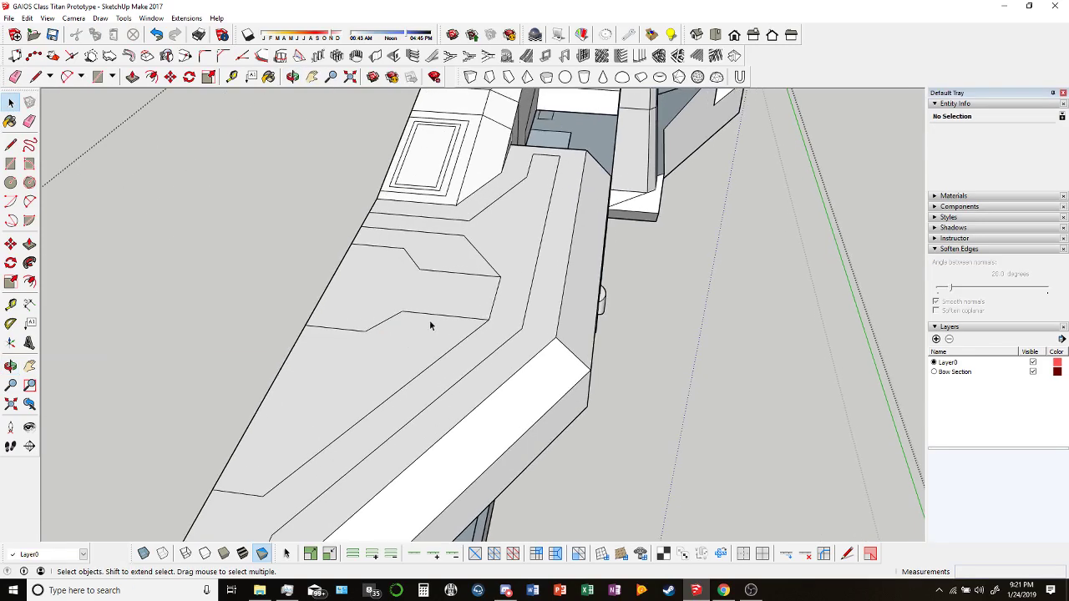
Erase the angled seam edges along the hull side wall above the long side block.
scroll(483, 226, down, 2)
middle_drag(482, 227, 275, 322)
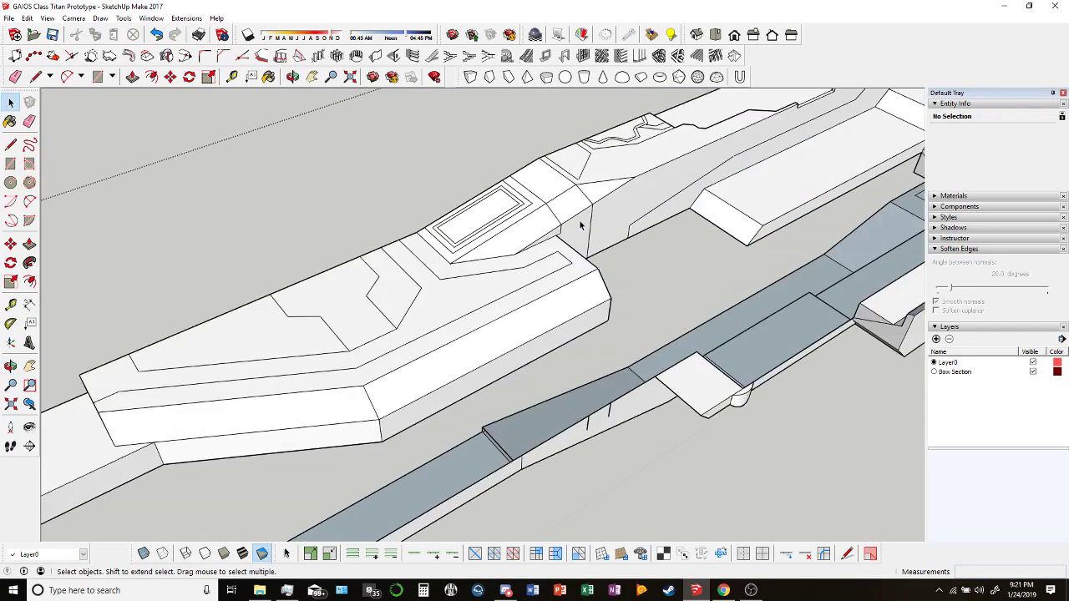
mouse_move(579, 224)
middle_down()
mouse_move(295, 305)
mouse_move(496, 337)
mouse_move(453, 226)
mouse_move(484, 162)
mouse_move(345, 113)
mouse_move(348, 286)
mouse_move(393, 281)
middle_up()
key(e)
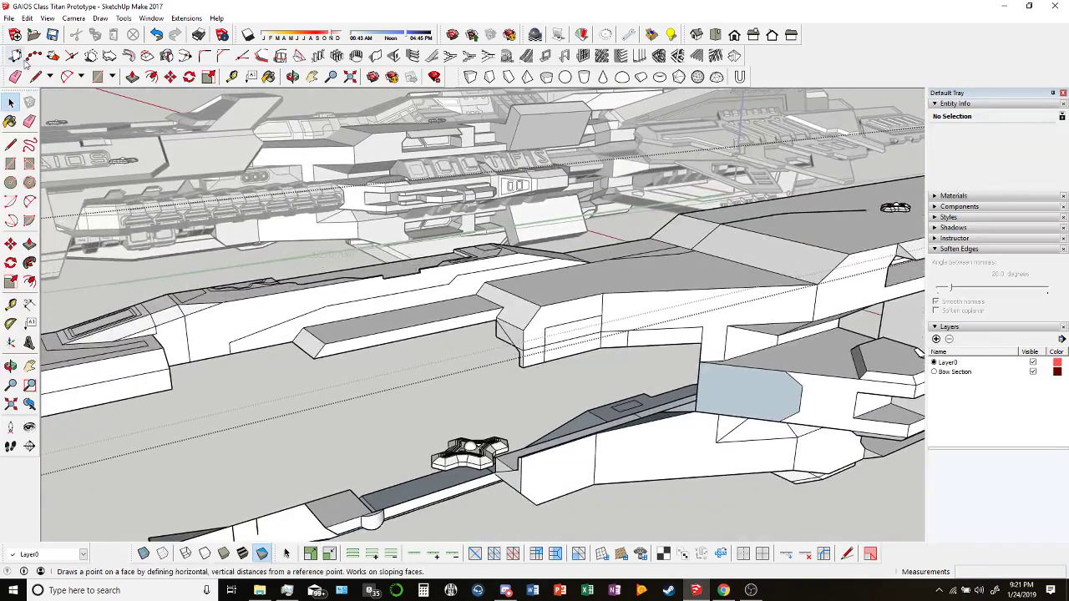
click(232, 341)
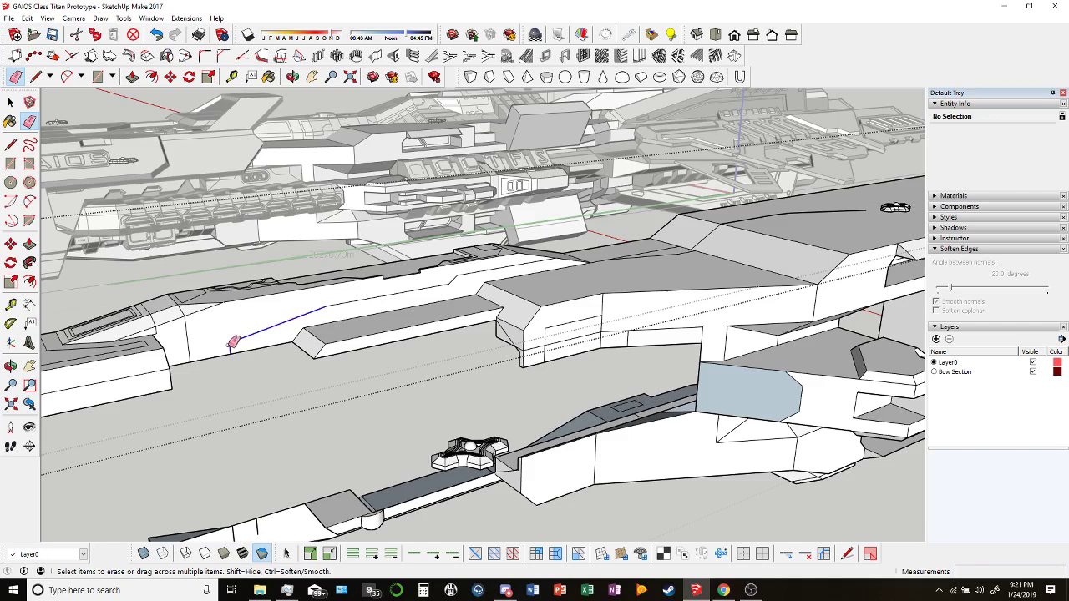
click(334, 306)
click(451, 281)
mouse_move(456, 277)
middle_down()
mouse_move(527, 470)
mouse_move(480, 422)
mouse_move(442, 409)
mouse_move(440, 424)
mouse_move(410, 210)
mouse_move(501, 256)
mouse_move(369, 472)
middle_up()
Examine the original ship's mid section around the GAIOS lettering and compare it with the stripped side section.
mouse_move(232, 295)
middle_down()
mouse_move(476, 343)
mouse_move(516, 477)
middle_up()
middle_drag(480, 403, 424, 300)
scroll(534, 313, up, 3)
middle_drag(534, 313, 346, 316)
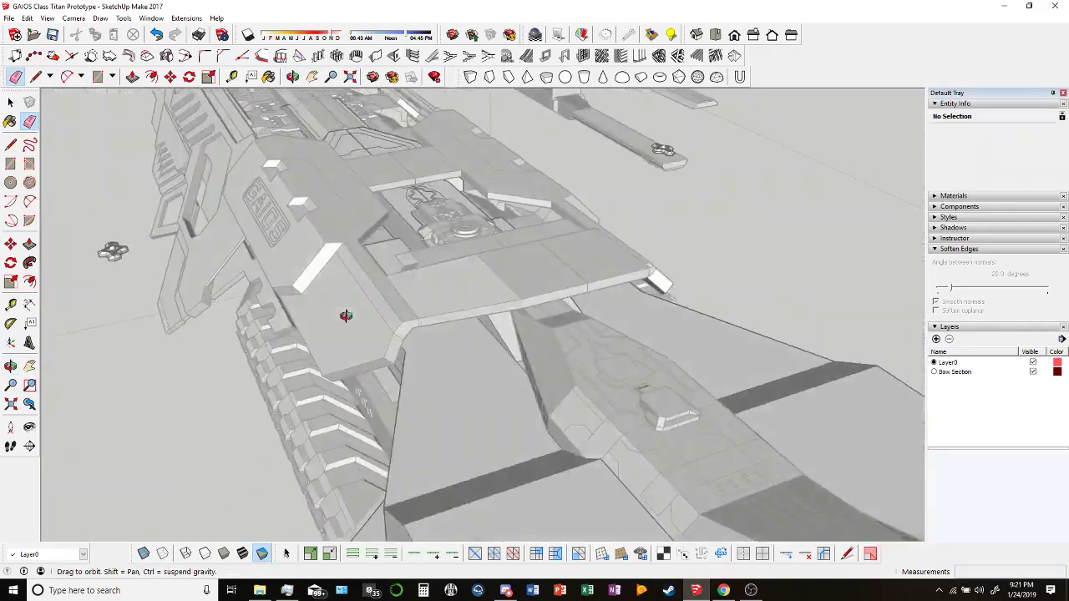
middle_drag(284, 417, 549, 155)
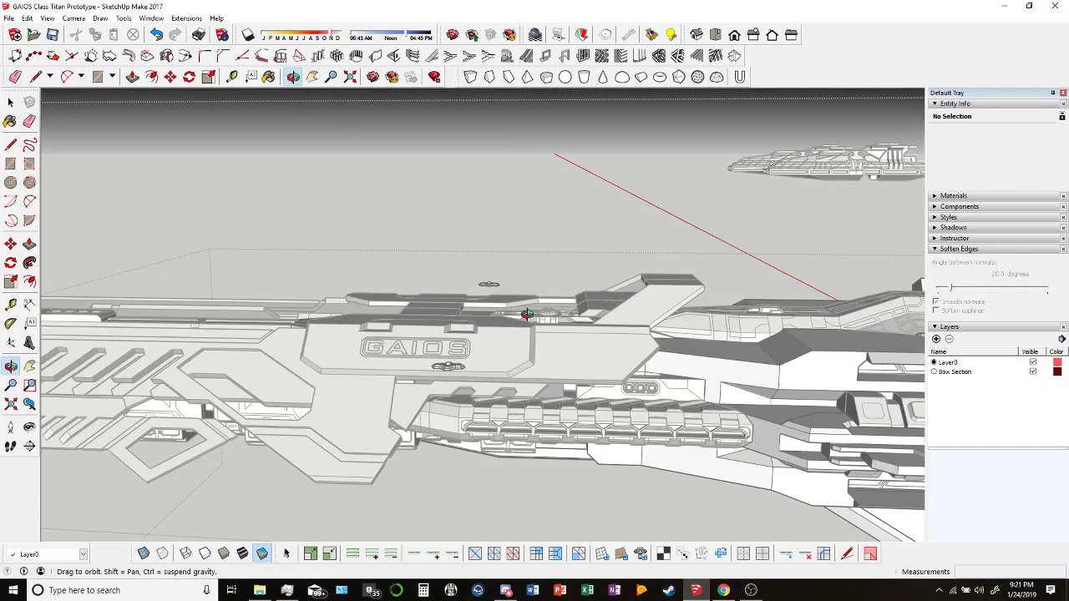
middle_drag(493, 389, 724, 366)
middle_drag(590, 275, 724, 271)
scroll(631, 272, down, 3)
scroll(725, 270, up, 10)
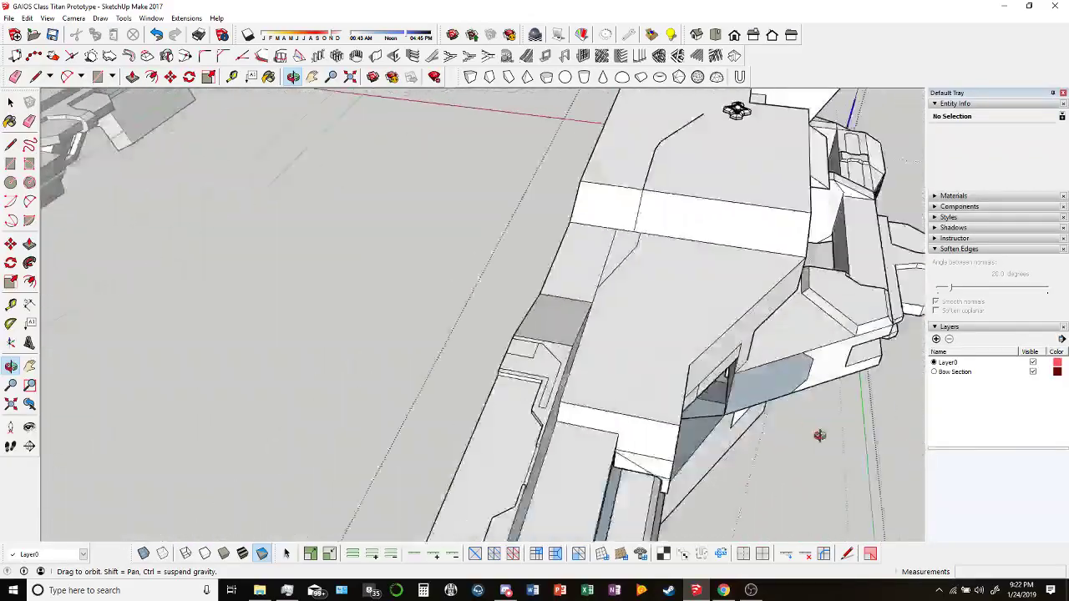
middle_drag(820, 435, 772, 304)
scroll(644, 343, up, 10)
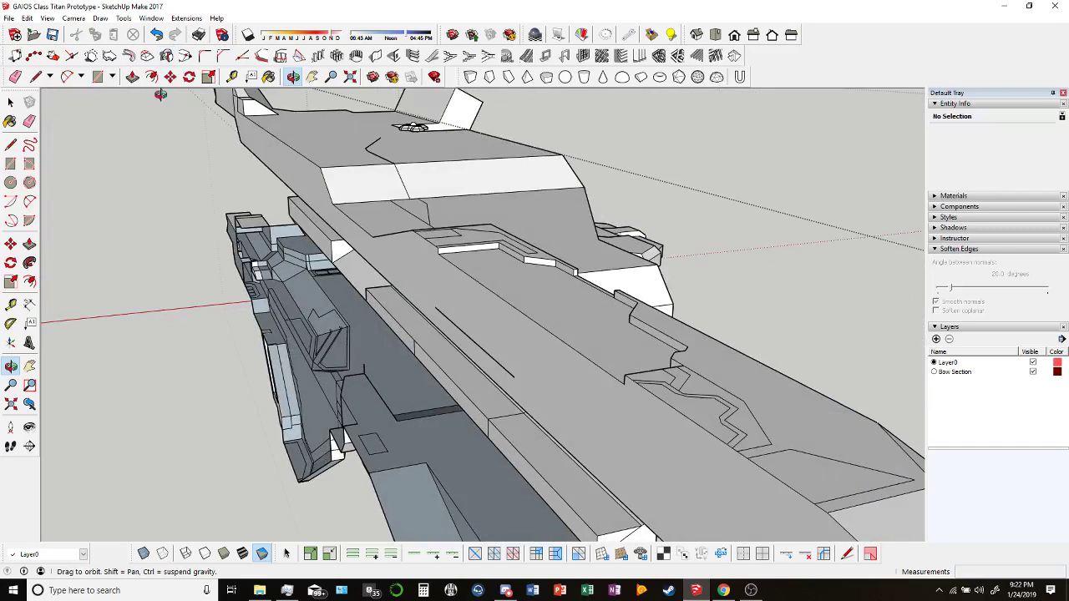
Delete the stray edge and the remaining edge fragment on the long deck of the copied side section.
middle_drag(441, 303, 453, 318)
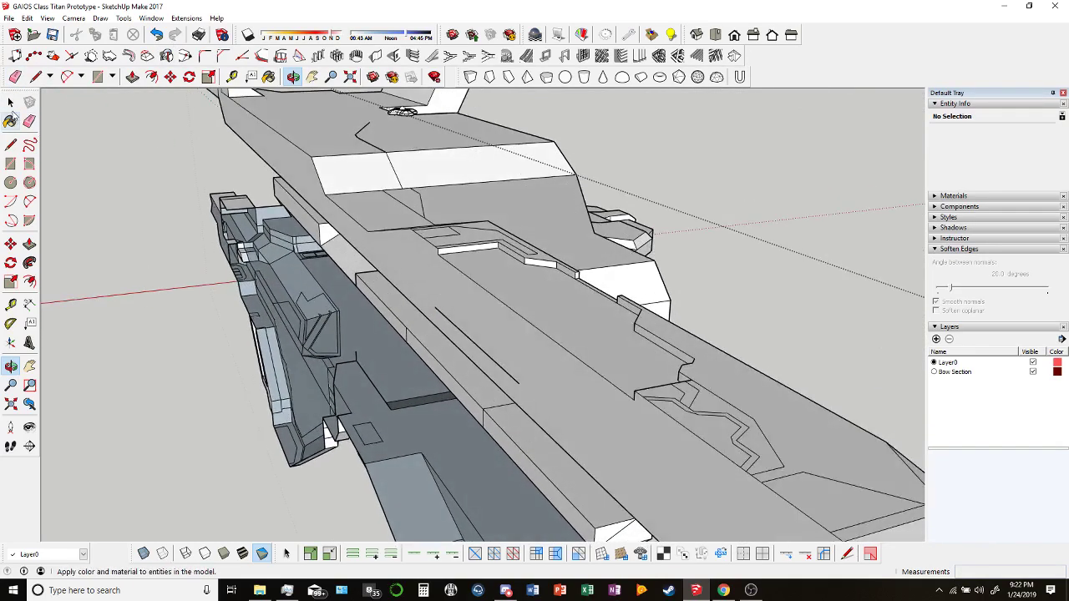
click(10, 102)
click(453, 305)
click(449, 324)
key(Delete)
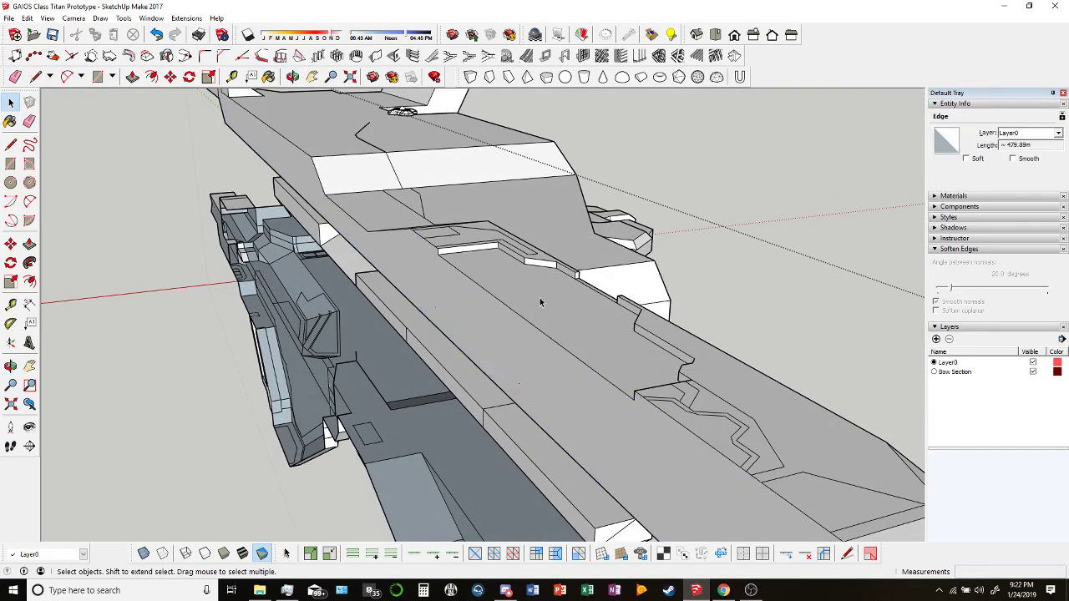
click(15, 77)
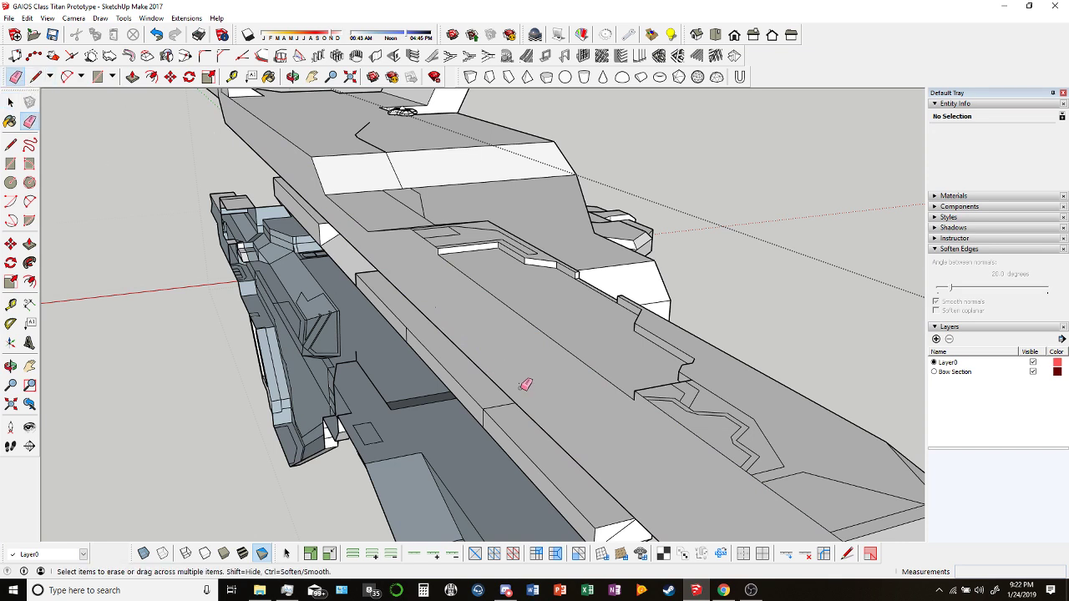
middle_drag(529, 375, 640, 418)
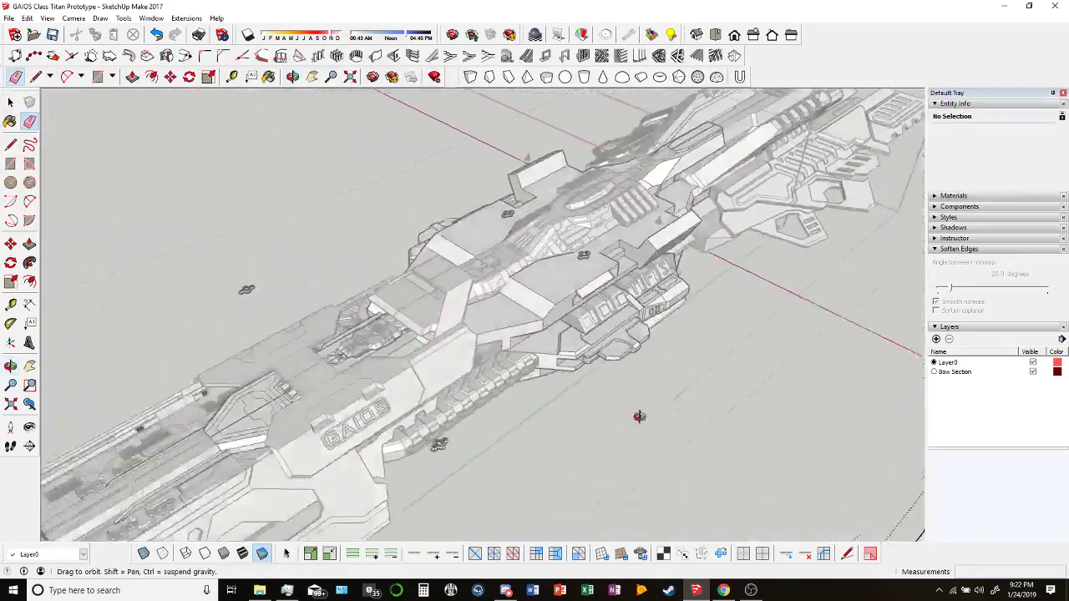
Open the ship's detailed central hull body for editing where it meets the plain side block.
scroll(546, 293, up, 7)
middle_drag(508, 298, 384, 272)
scroll(499, 186, up, 5)
mouse_move(515, 174)
middle_down()
mouse_move(531, 175)
mouse_move(490, 144)
middle_up()
scroll(468, 150, down, 2)
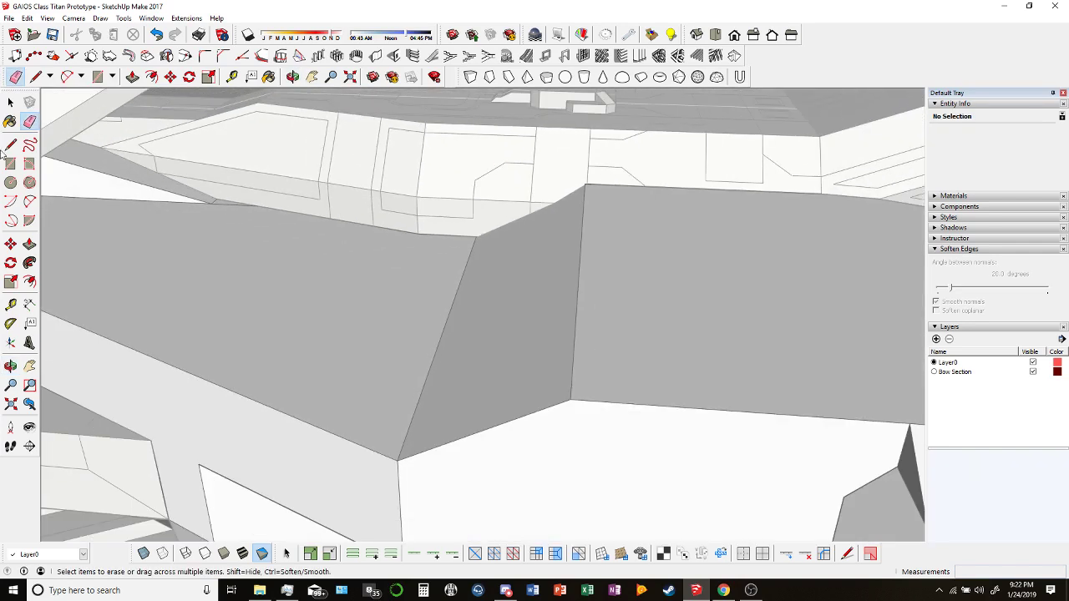
click(11, 102)
scroll(233, 137, down, 2)
shift+middle_drag(367, 161, 356, 276)
scroll(356, 276, up, 5)
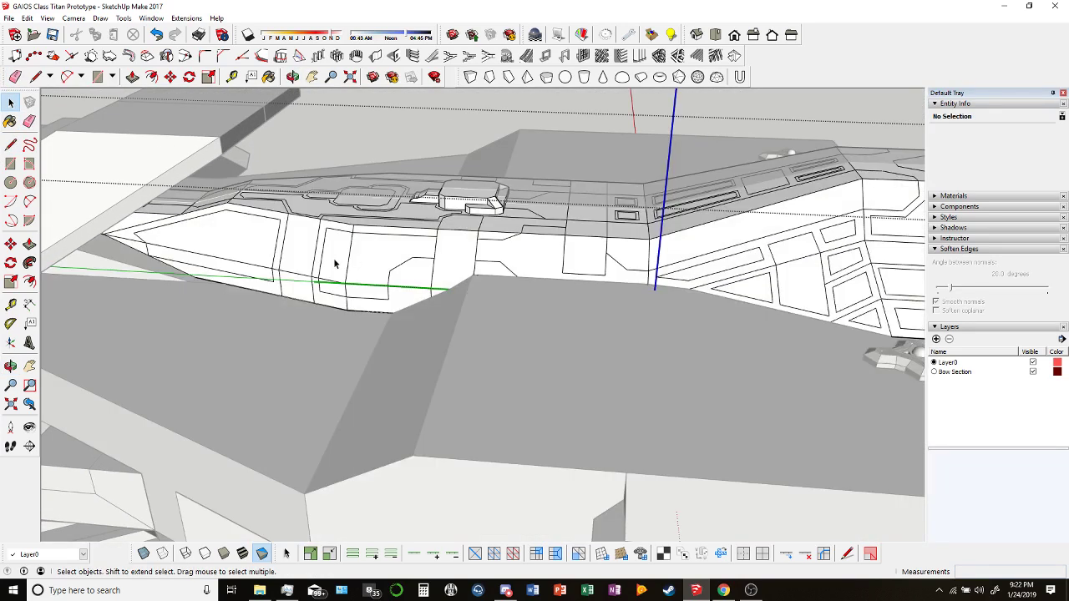
Erase the inset panel outline on the tapered front face of the central hull's side wall.
click(338, 255)
click(29, 121)
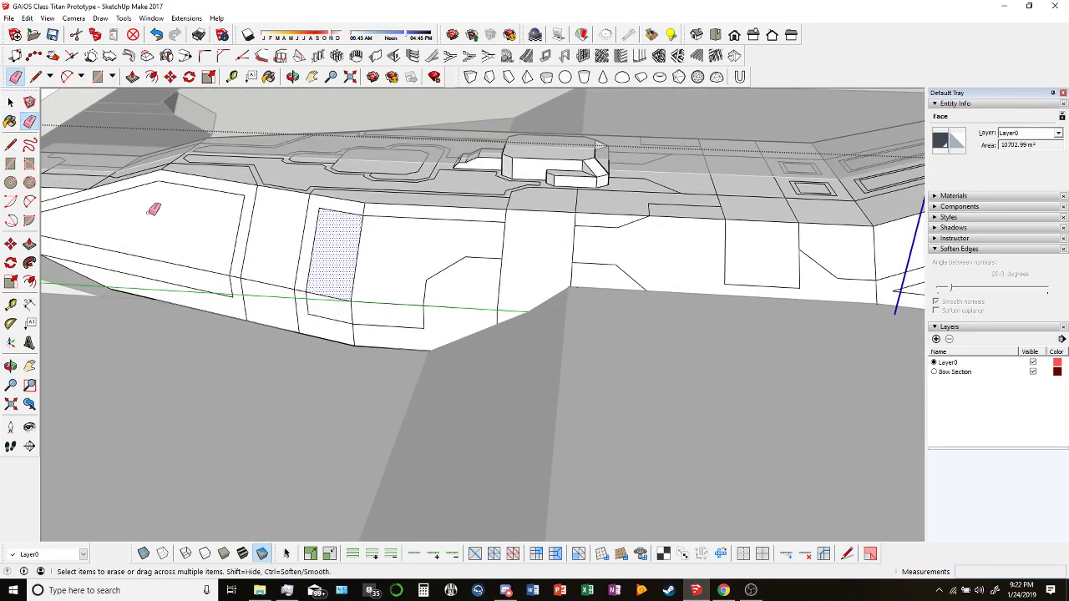
middle_drag(153, 208, 279, 282)
mouse_move(144, 240)
mouse_down()
mouse_move(101, 236)
mouse_move(86, 217)
mouse_move(201, 176)
mouse_up()
mouse_move(293, 190)
mouse_down()
mouse_move(314, 195)
mouse_move(251, 201)
mouse_up()
mouse_move(84, 223)
mouse_down()
mouse_move(133, 197)
mouse_move(241, 196)
mouse_up()
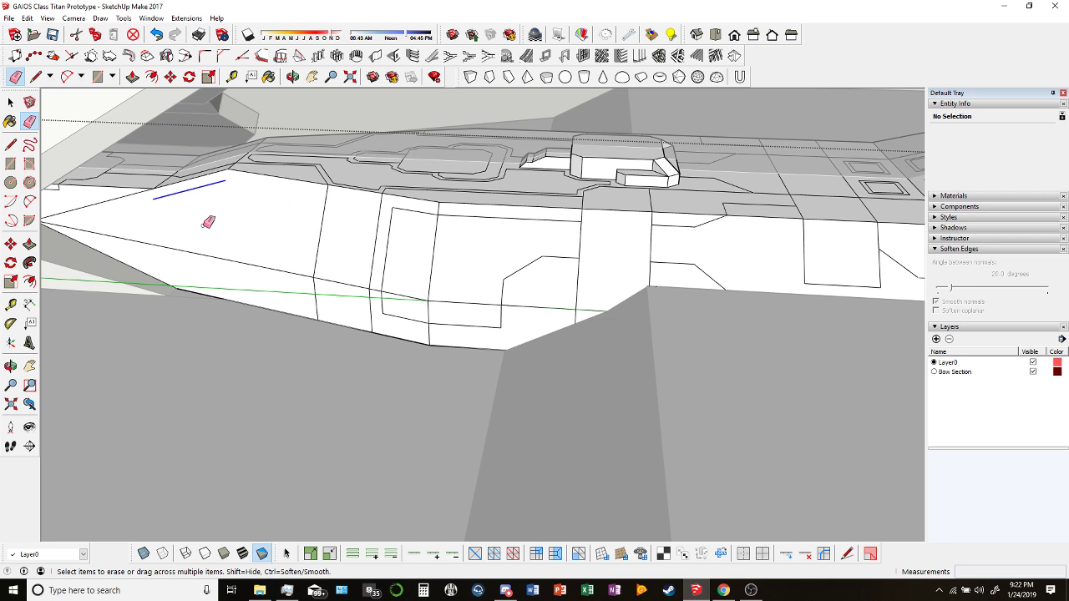
drag(673, 263, 688, 259)
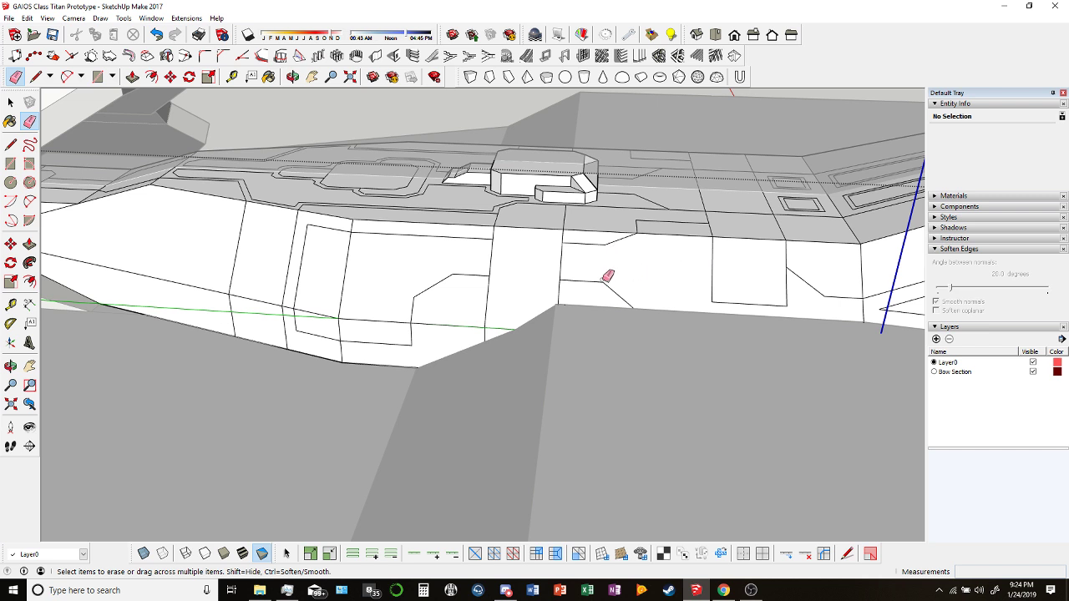
Erase the angled and notched panel lines along the middle of the central hull's side wall.
drag(608, 279, 635, 221)
click(466, 276)
drag(424, 294, 412, 306)
click(411, 307)
click(431, 235)
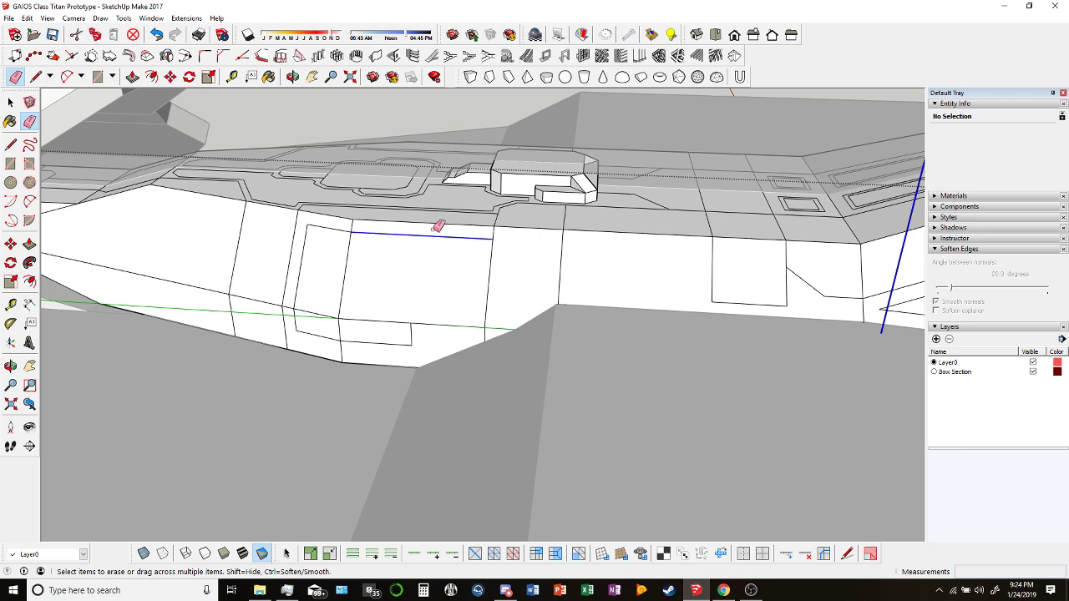
Erase the inset outline around the side wall's corner and the small rectangle beneath it.
drag(325, 230, 301, 248)
drag(298, 317, 312, 324)
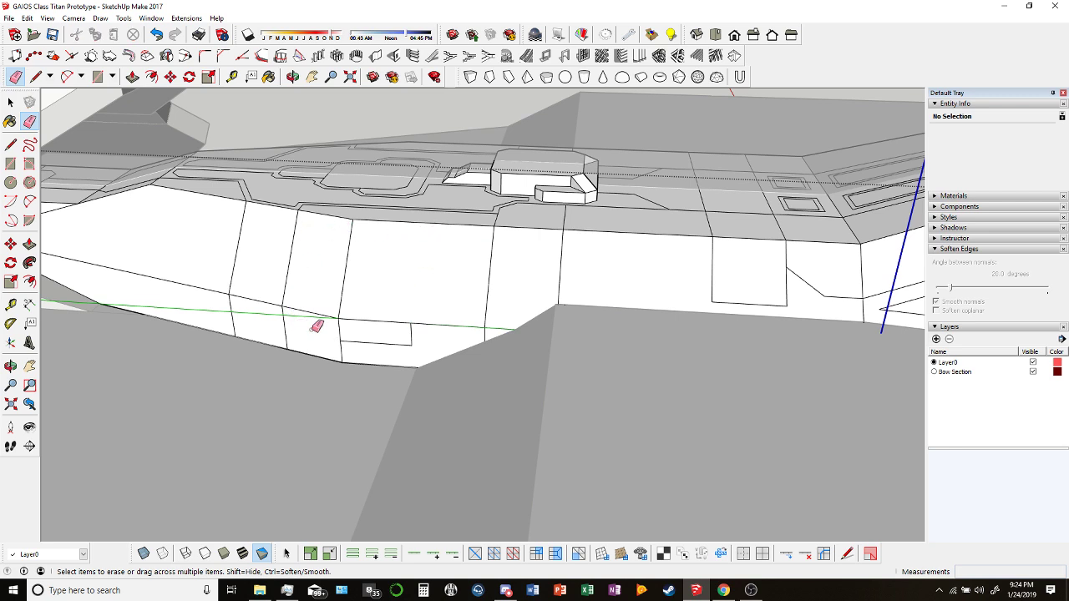
mouse_move(406, 342)
mouse_down()
mouse_move(419, 332)
mouse_move(410, 339)
mouse_up()
mouse_move(409, 339)
middle_down()
mouse_move(370, 353)
mouse_move(387, 362)
middle_up()
Erase the vertical seam edges that divide the central hull's side wall, keeping the one at the corner.
click(475, 311)
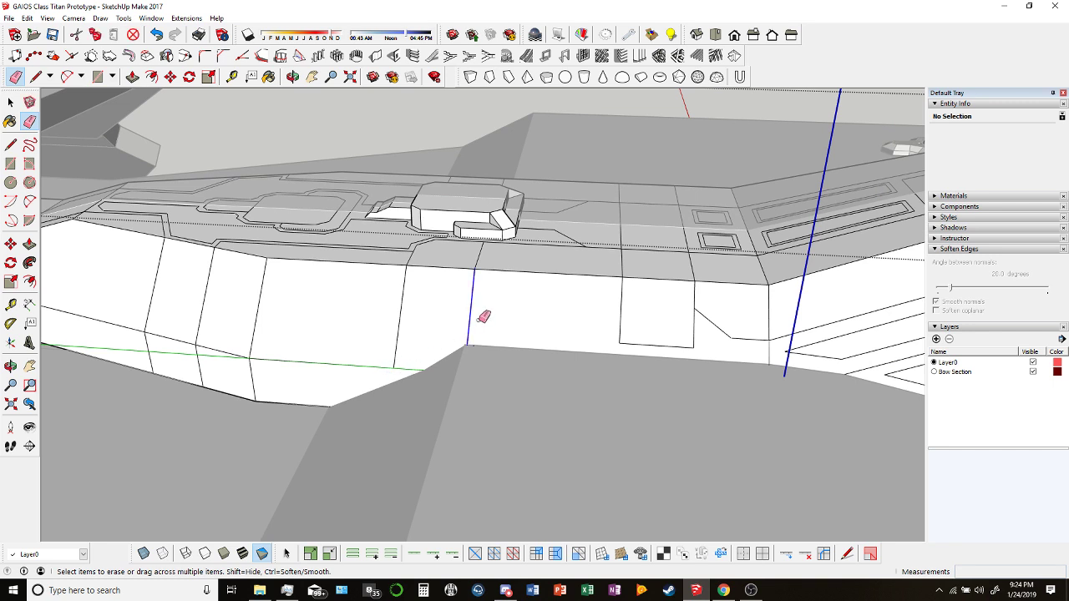
click(405, 310)
mouse_move(405, 309)
middle_down()
mouse_move(413, 375)
mouse_move(387, 326)
mouse_move(265, 334)
middle_up()
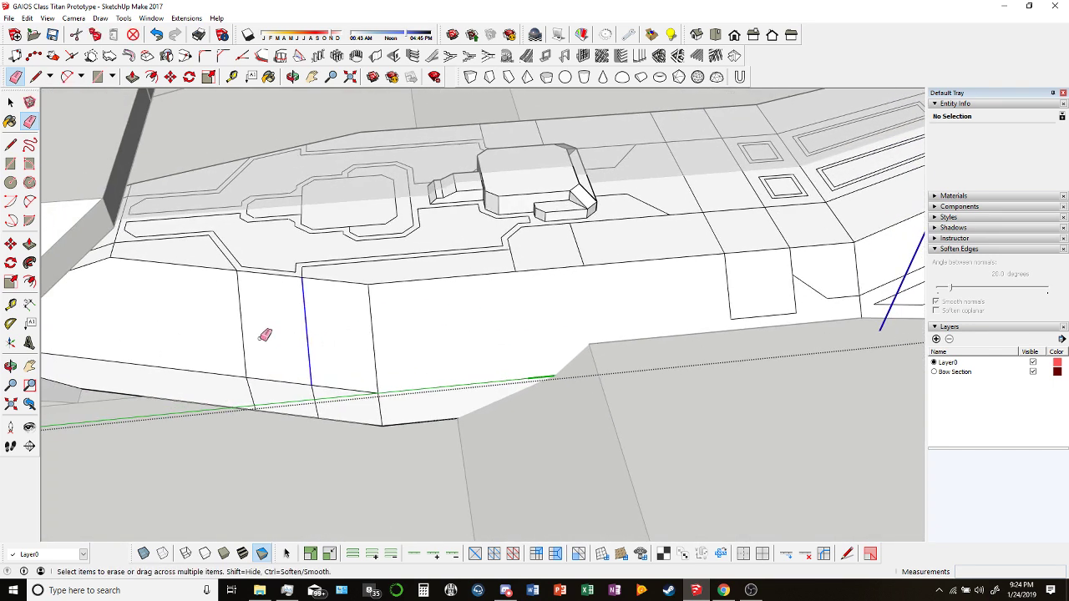
mouse_move(248, 395)
mouse_down()
mouse_move(309, 393)
mouse_move(300, 415)
mouse_up()
middle_drag(301, 415, 620, 341)
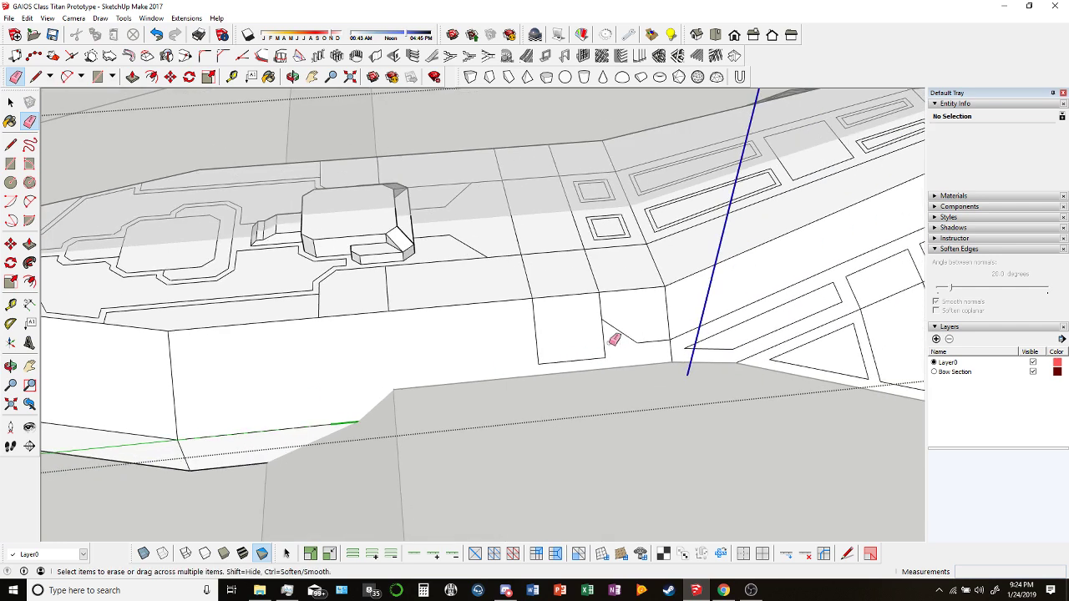
Erase the rectangular panel and the adjoining angled line on the side wall before the sloped section.
mouse_move(620, 342)
mouse_down()
mouse_move(560, 353)
mouse_move(544, 333)
mouse_up()
drag(630, 318, 603, 309)
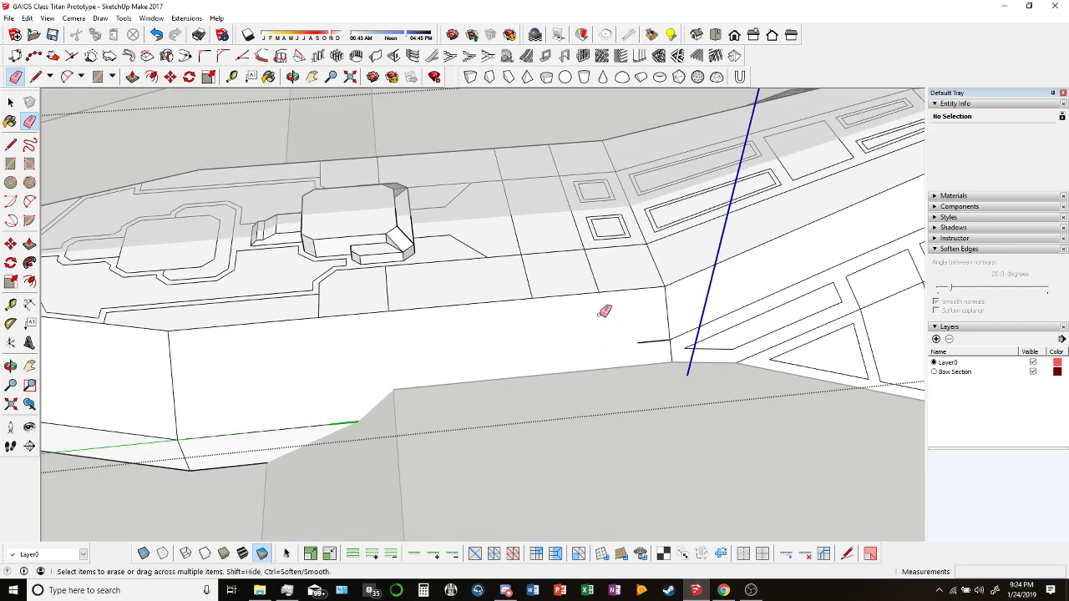
middle_drag(661, 343, 474, 321)
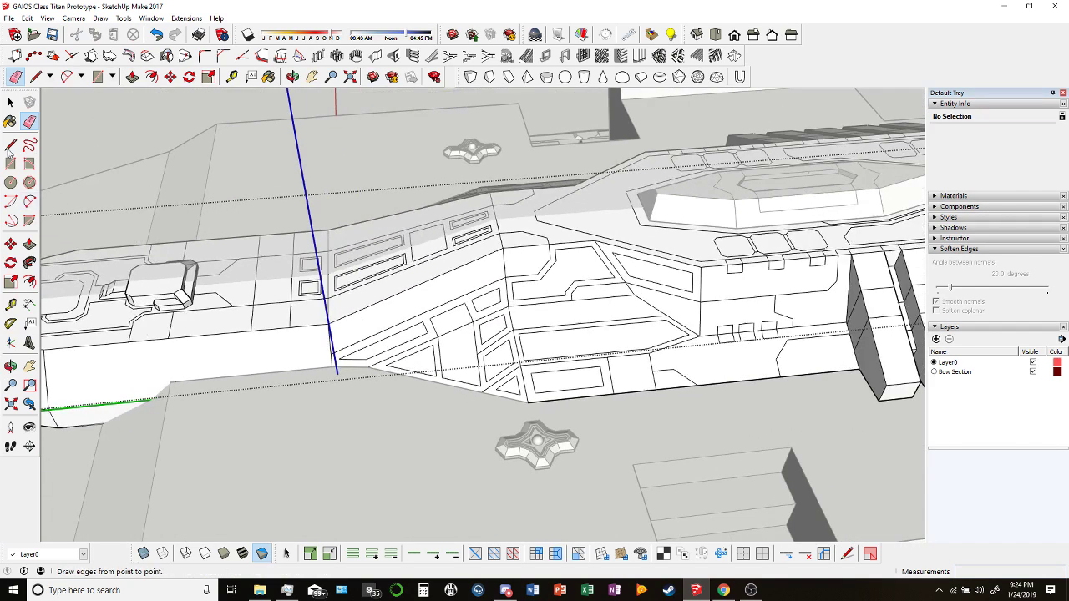
Check the remaining panel lines on the sloped hull side and close the central hull body's editing context.
key(space)
mouse_move(543, 358)
middle_down()
mouse_move(637, 277)
mouse_move(410, 413)
middle_up()
click(10, 143)
click(29, 121)
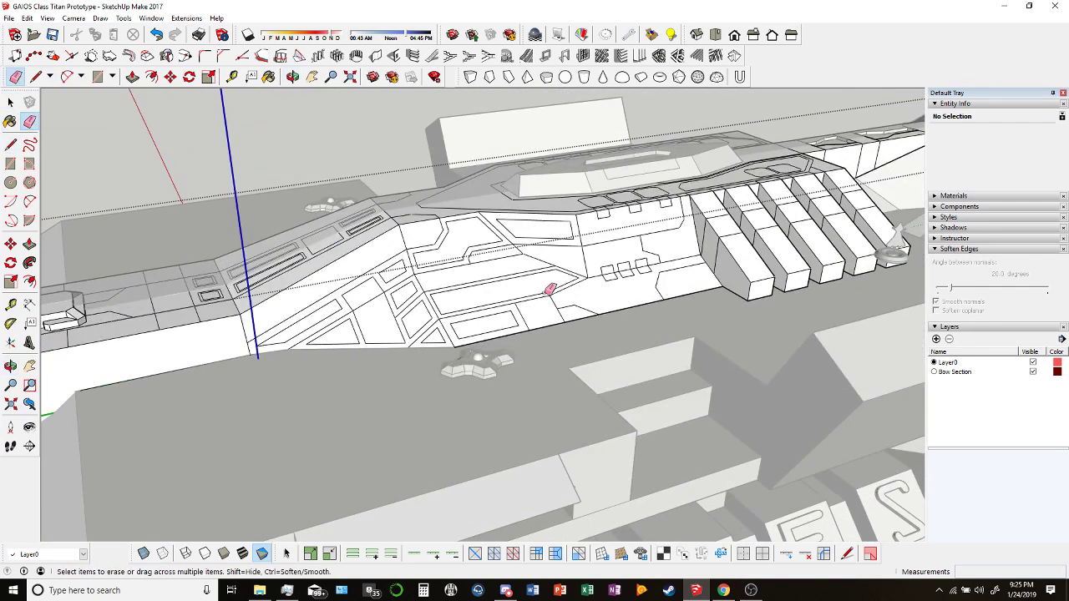
mouse_move(656, 284)
mouse_down()
mouse_move(666, 272)
mouse_move(655, 295)
mouse_up()
scroll(668, 285, down, 2)
click(9, 101)
scroll(354, 350, up, 5)
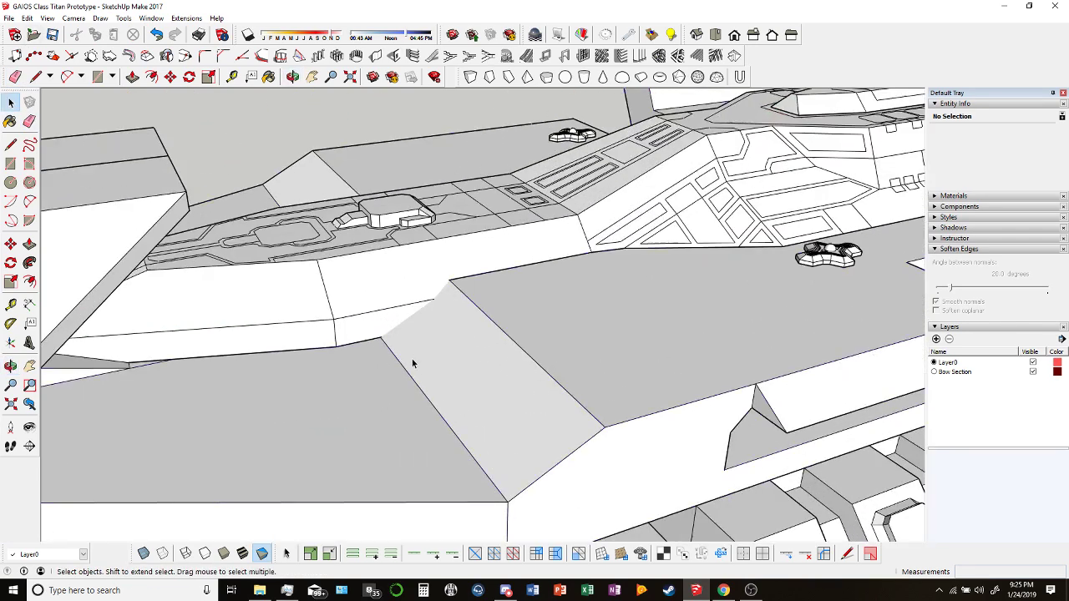
Select the Top Details component and examine how the central hull meets the surrounding mid section and bow.
click(412, 358)
middle_drag(411, 358, 474, 387)
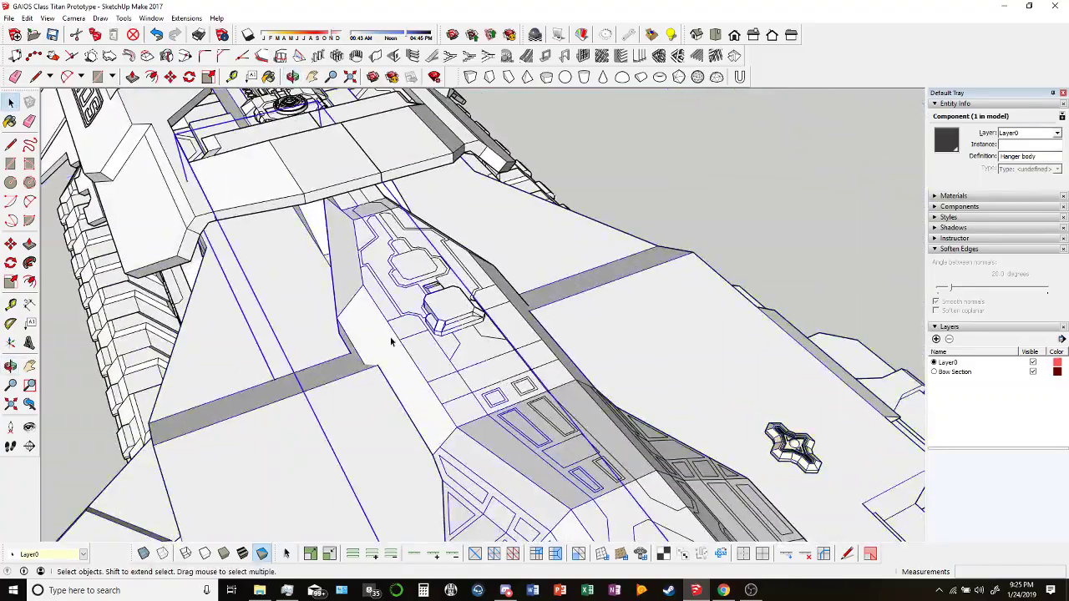
middle_drag(393, 343, 391, 262)
scroll(391, 262, down, 4)
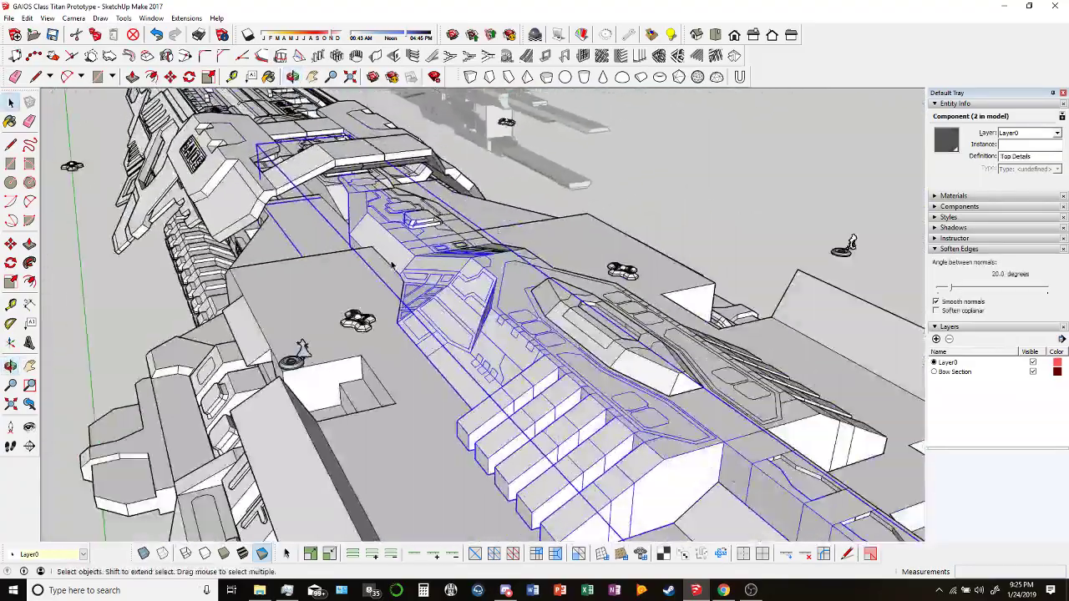
middle_drag(450, 276, 792, 376)
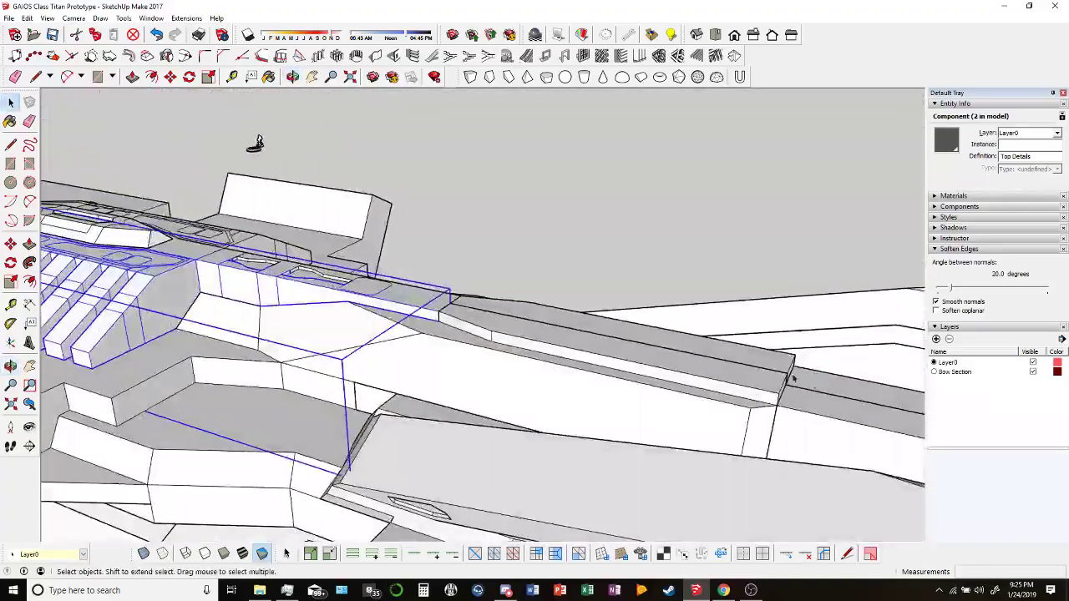
middle_drag(210, 334, 320, 334)
middle_drag(136, 182, 506, 444)
scroll(362, 328, up, 2)
scroll(381, 254, up, 2)
middle_drag(384, 259, 609, 396)
scroll(591, 367, down, 3)
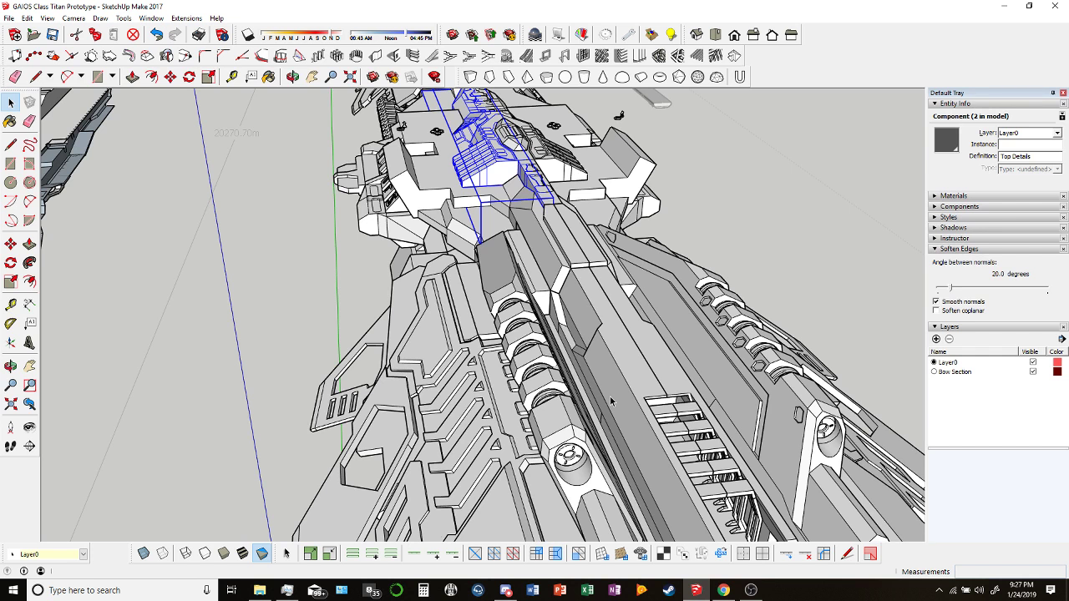
shift+middle_drag(429, 175, 462, 284)
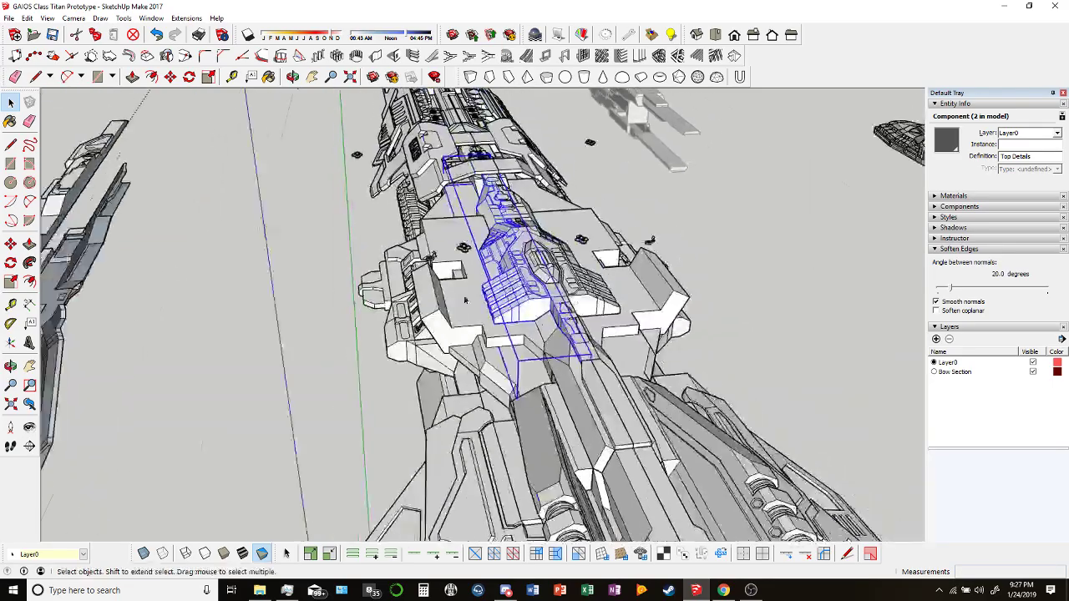
scroll(472, 241, up, 4)
mouse_move(473, 241)
middle_down()
mouse_move(601, 372)
mouse_move(593, 386)
mouse_move(609, 368)
middle_up()
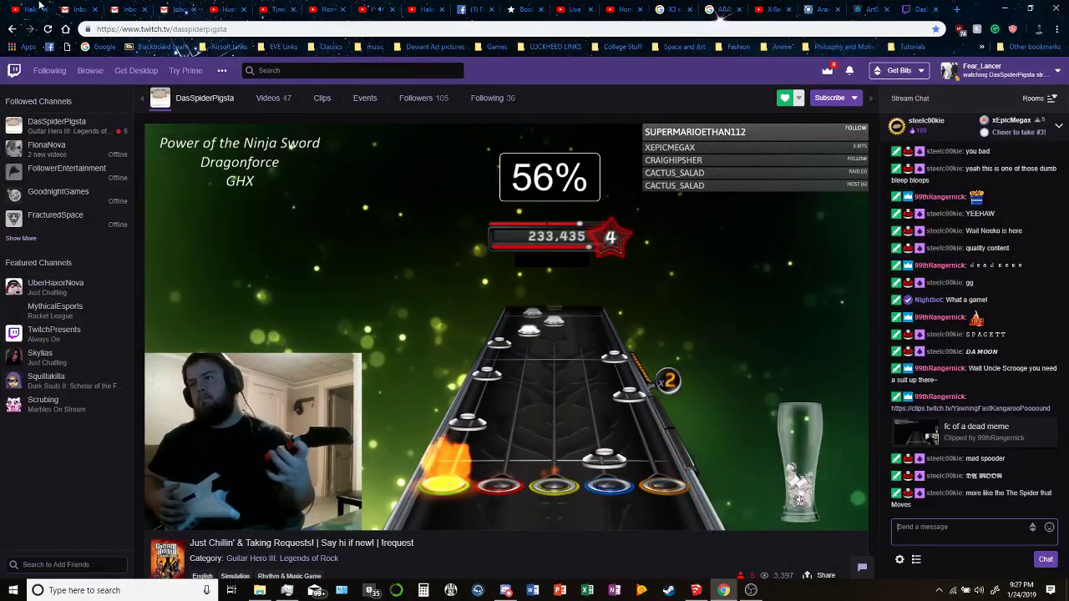
Switch to Chrome, open the YouTube live dashboard, pop out the stream chat into its own window and return to SketchUp.
click(795, 5)
click(640, 9)
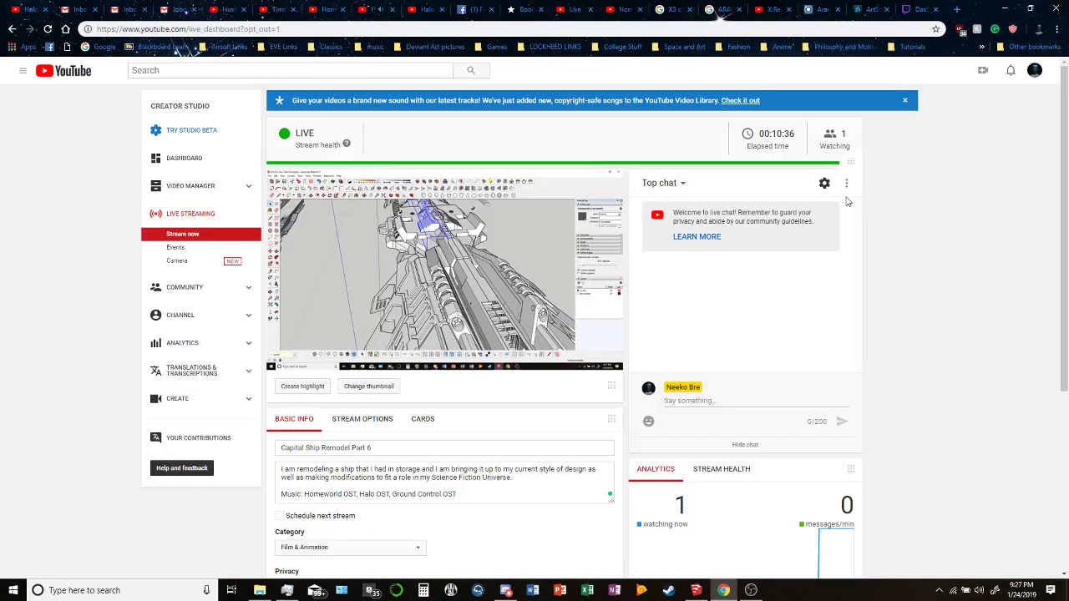
click(851, 185)
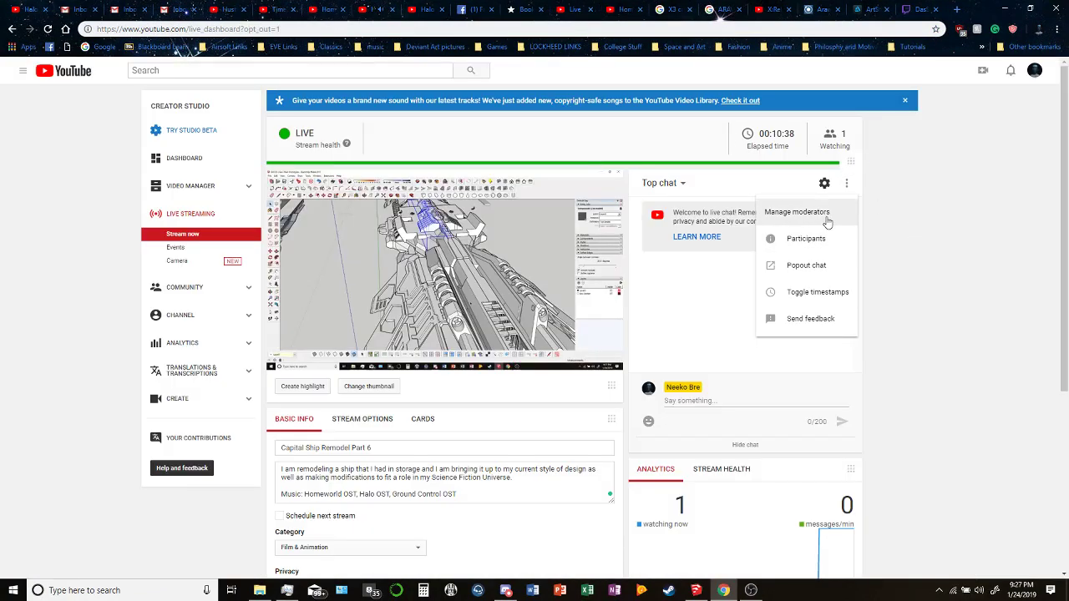
click(814, 266)
click(1005, 8)
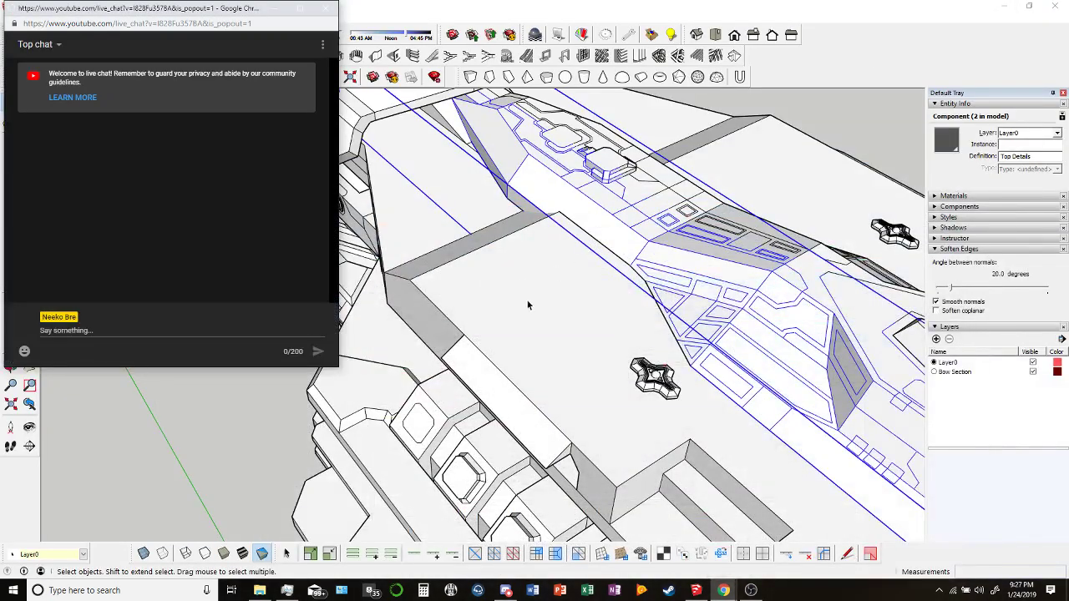
Examine the central hull's junction with the hangar body and compare it with the stripped side section beside the ship.
mouse_move(528, 305)
middle_down()
mouse_move(854, 117)
mouse_move(843, 135)
middle_up()
scroll(565, 265, up, 1)
middle_drag(565, 265, 504, 333)
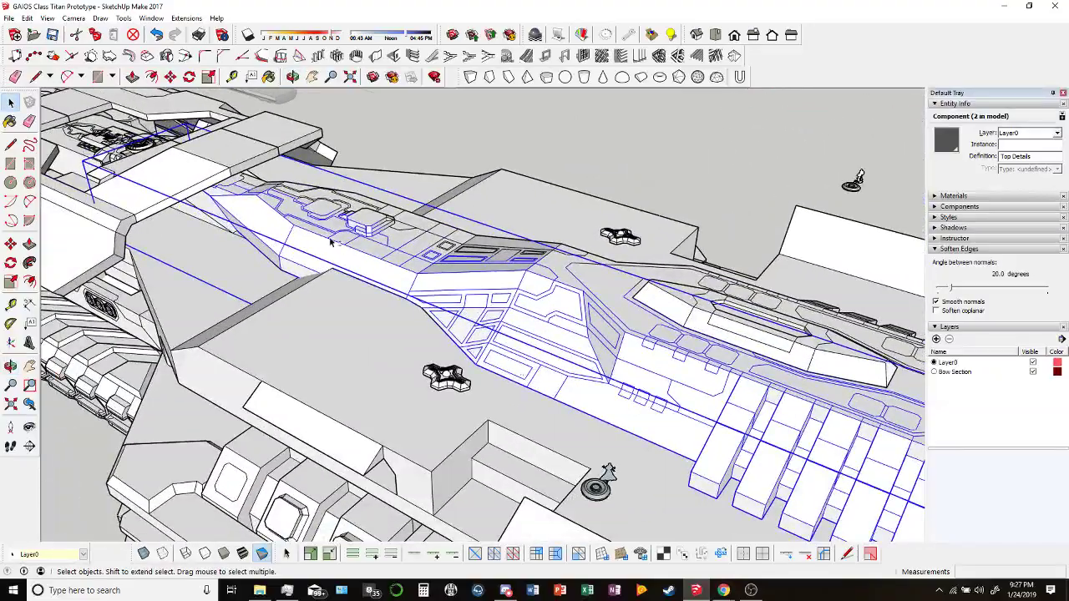
middle_drag(331, 241, 434, 298)
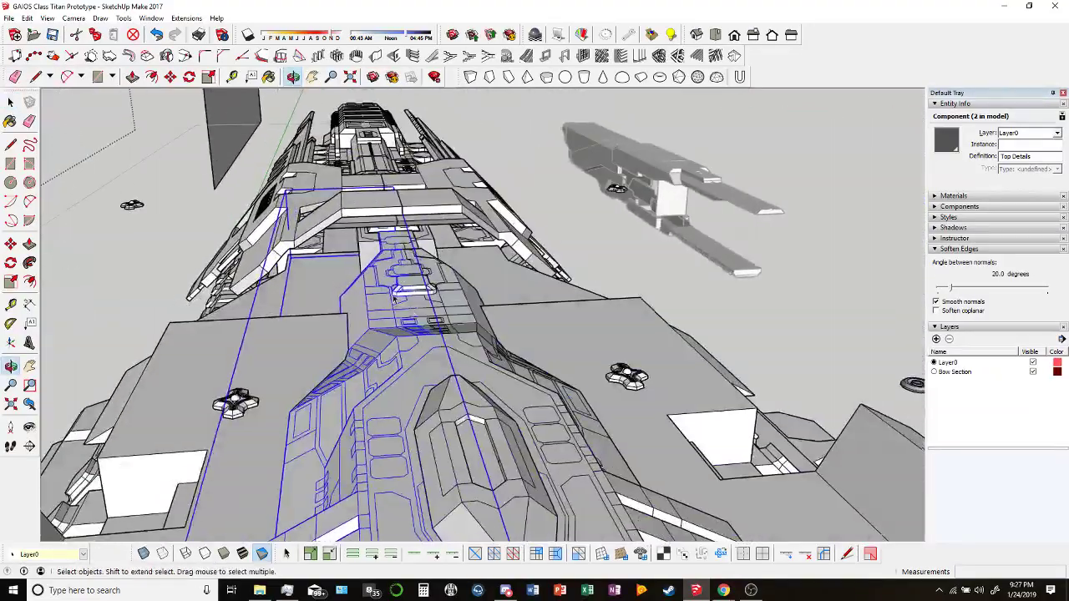
click(293, 76)
scroll(333, 234, up, 8)
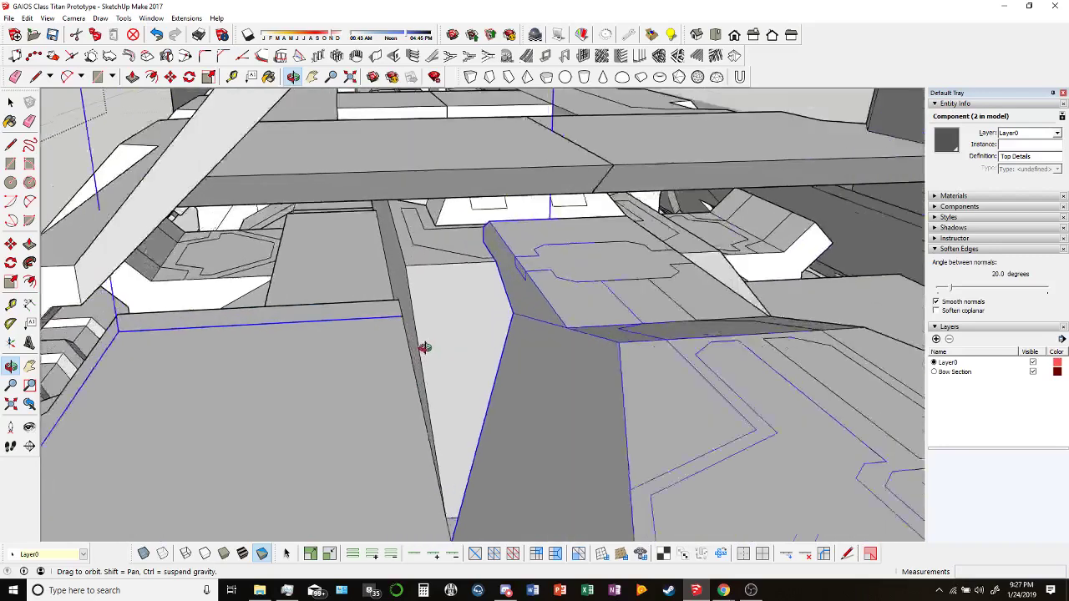
drag(424, 347, 140, 134)
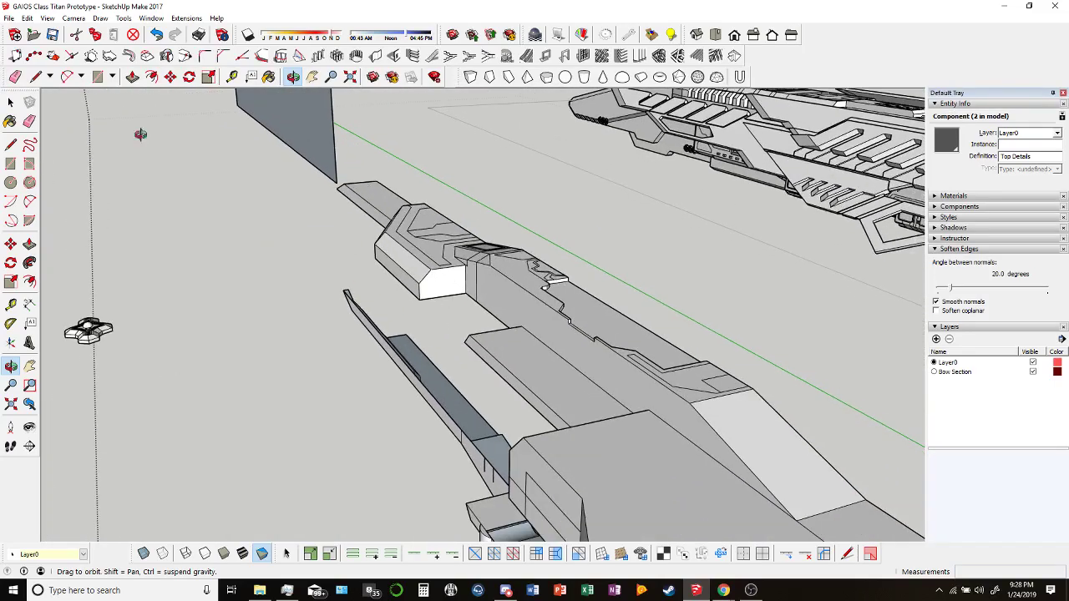
Open the nested Mid Section Side 1 component of the side section for editing.
double_click(439, 279)
scroll(458, 282, up, 2)
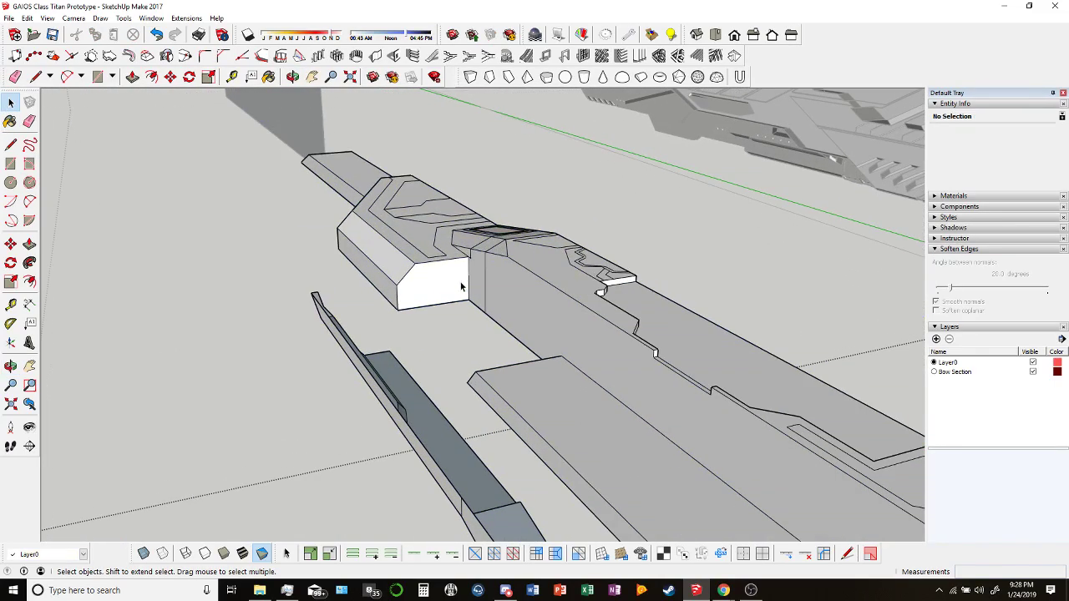
click(460, 284)
middle_drag(460, 283, 322, 311)
double_click(307, 287)
scroll(308, 285, up, 2)
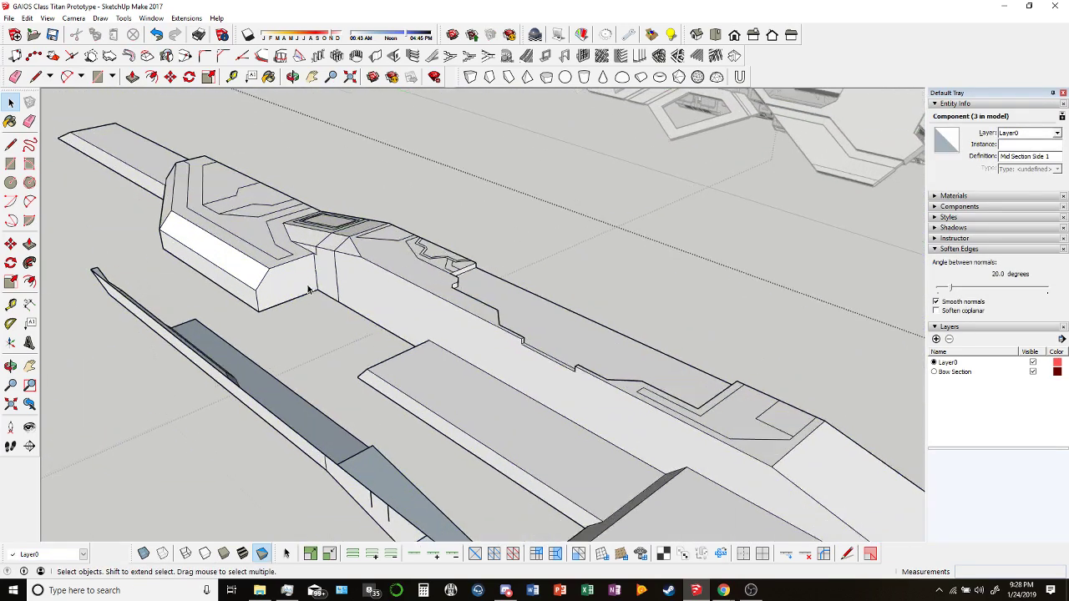
Push/pull the raised side block's end face about 385.64 m along the hull to the start of the lower deck.
click(301, 287)
click(132, 76)
scroll(311, 279, down, 1)
click(312, 276)
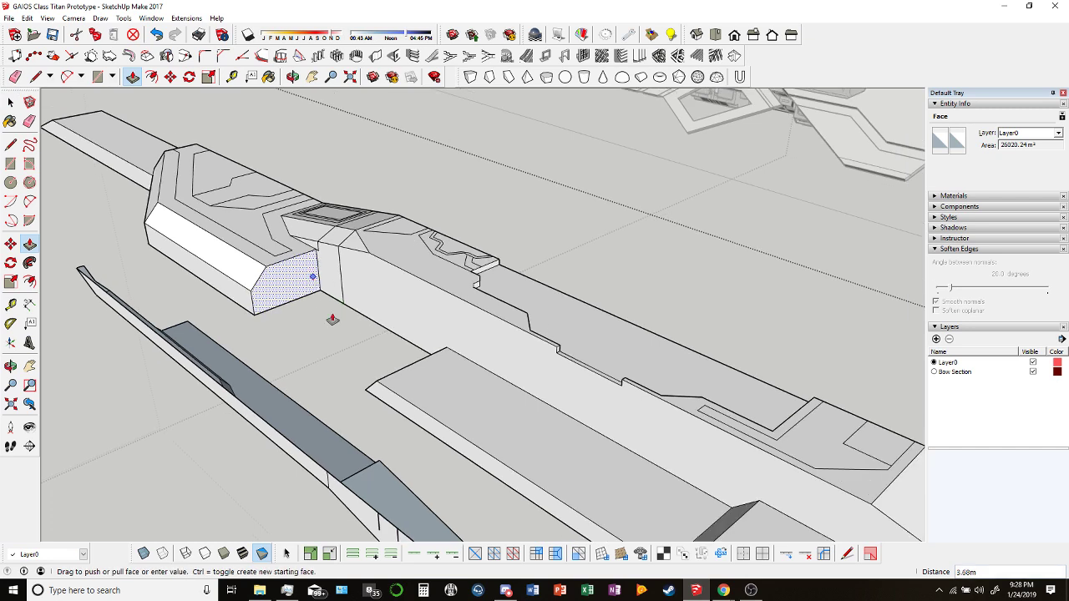
drag(326, 296, 457, 391)
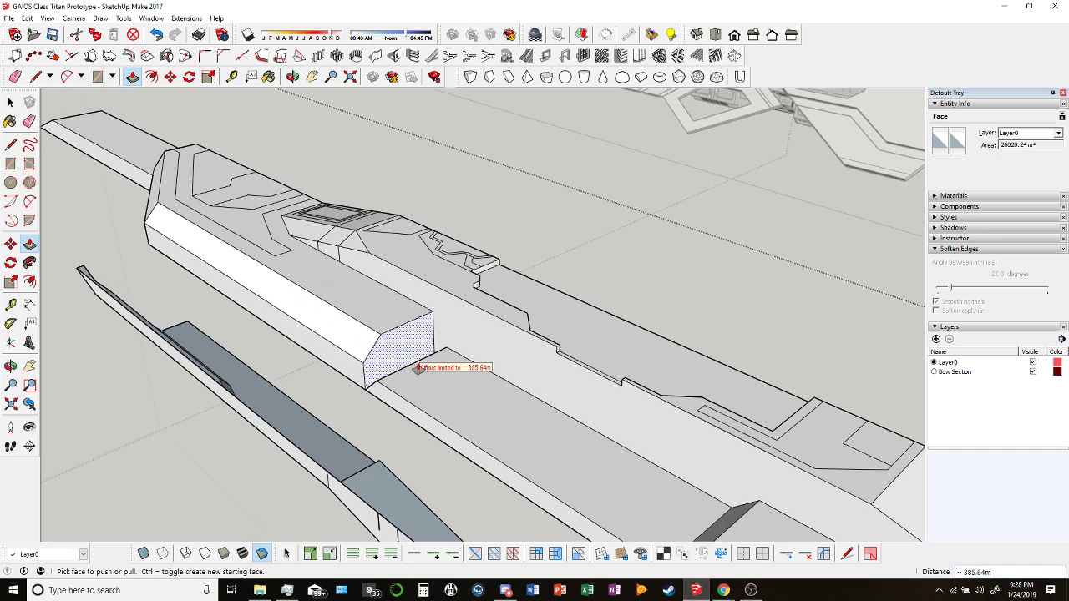
click(430, 400)
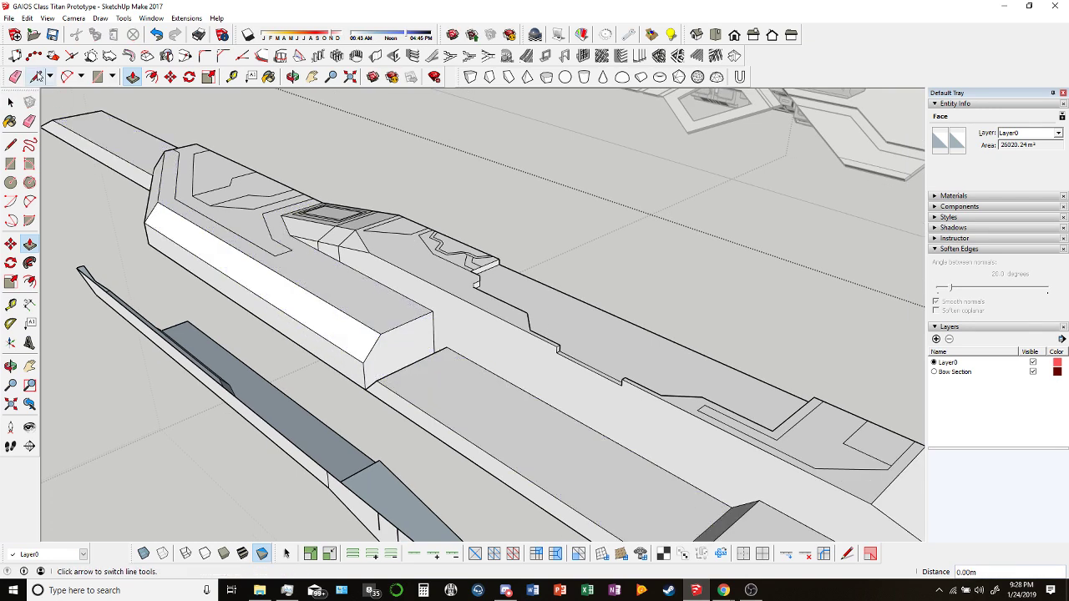
Draw an edge across the extended block's end face at deck level, bring the lower deck flush to it and erase the leftover seam.
click(36, 76)
middle_drag(406, 326, 452, 345)
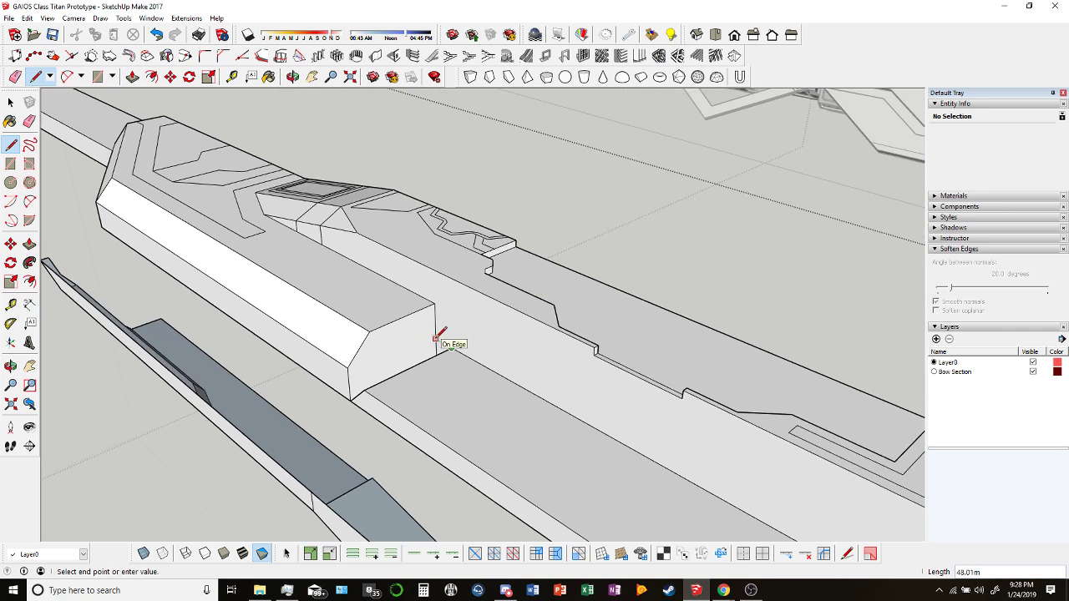
click(131, 78)
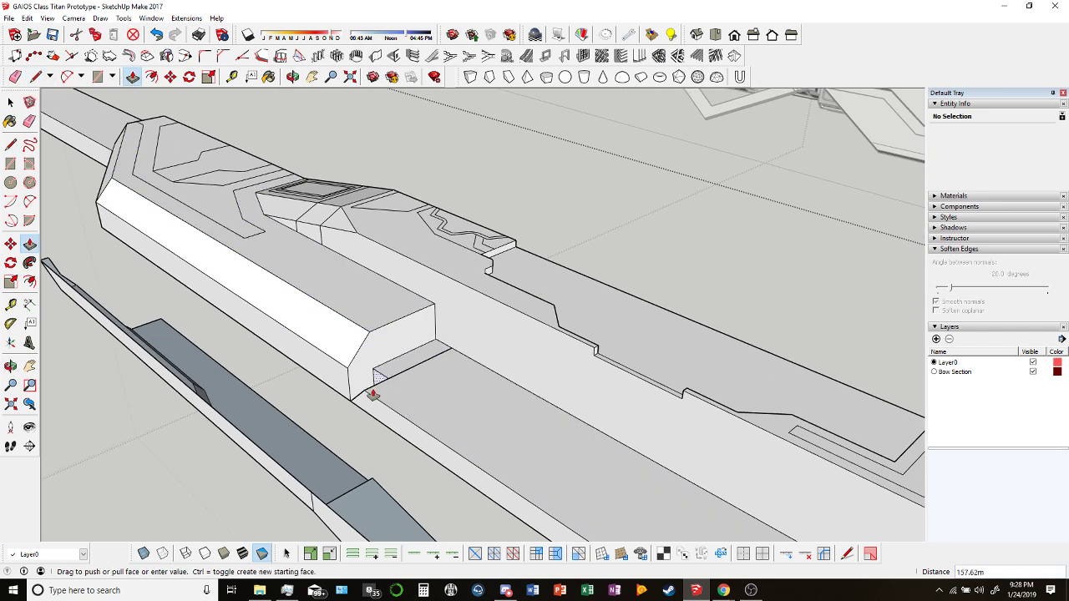
click(15, 76)
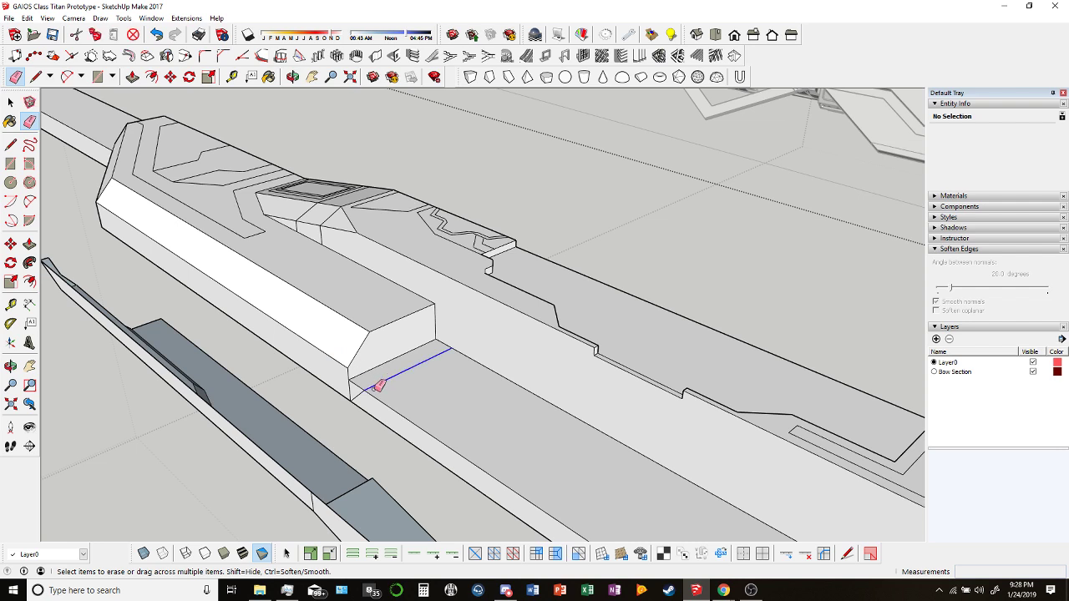
click(143, 553)
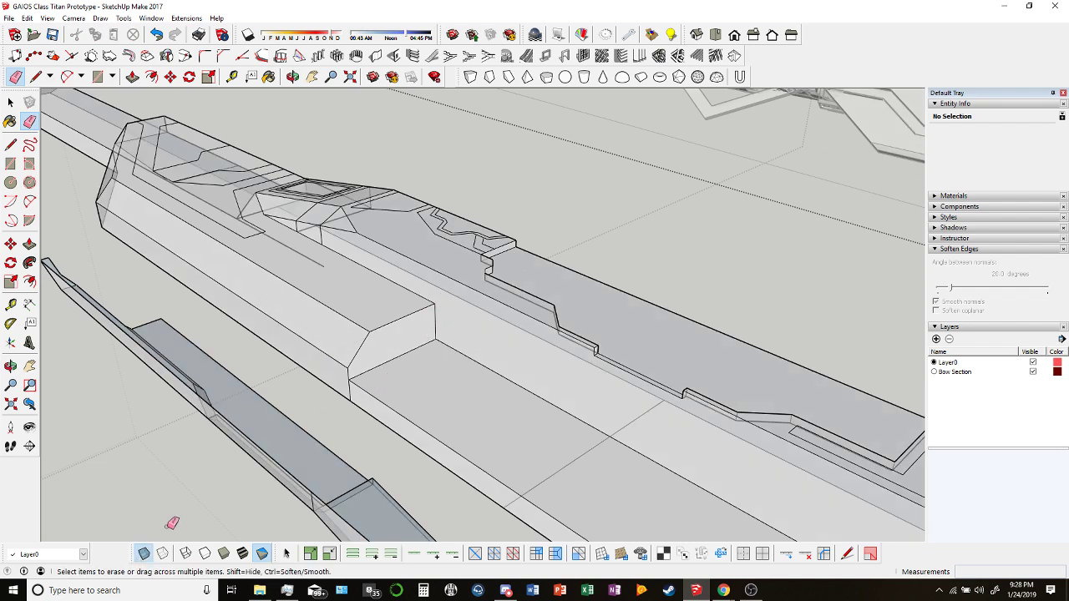
click(143, 553)
Push/pull the raised side block's end face along the hull until it nearly reaches the hangar body.
click(131, 76)
scroll(403, 305, down, 2)
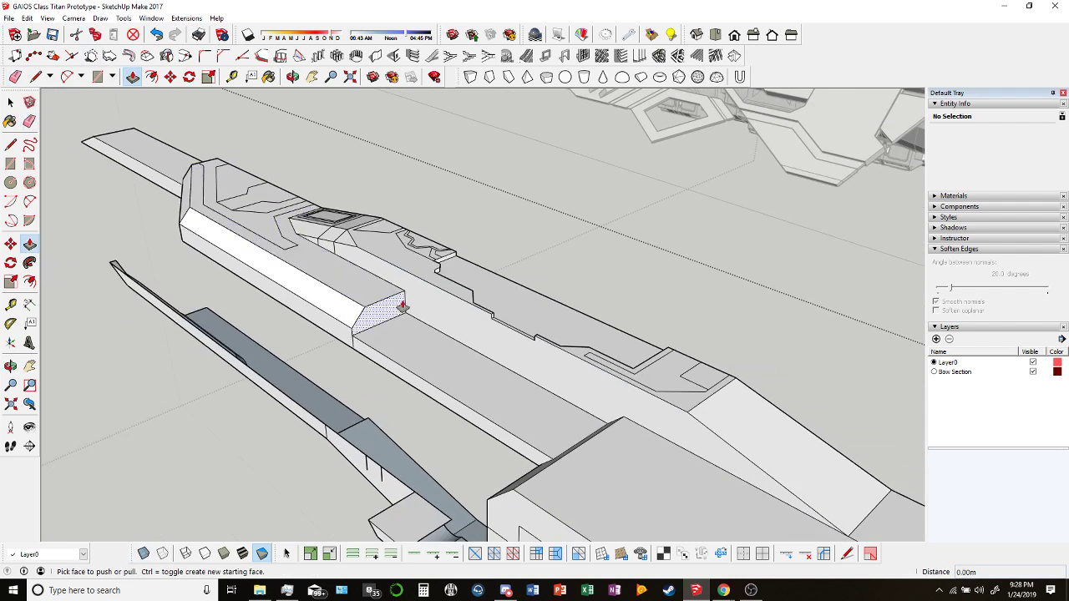
click(403, 305)
click(606, 477)
middle_drag(501, 364, 568, 344)
Draw an edge across the block's end face at deck level and connecting edges that close the lower gap to the hangar body.
key(l)
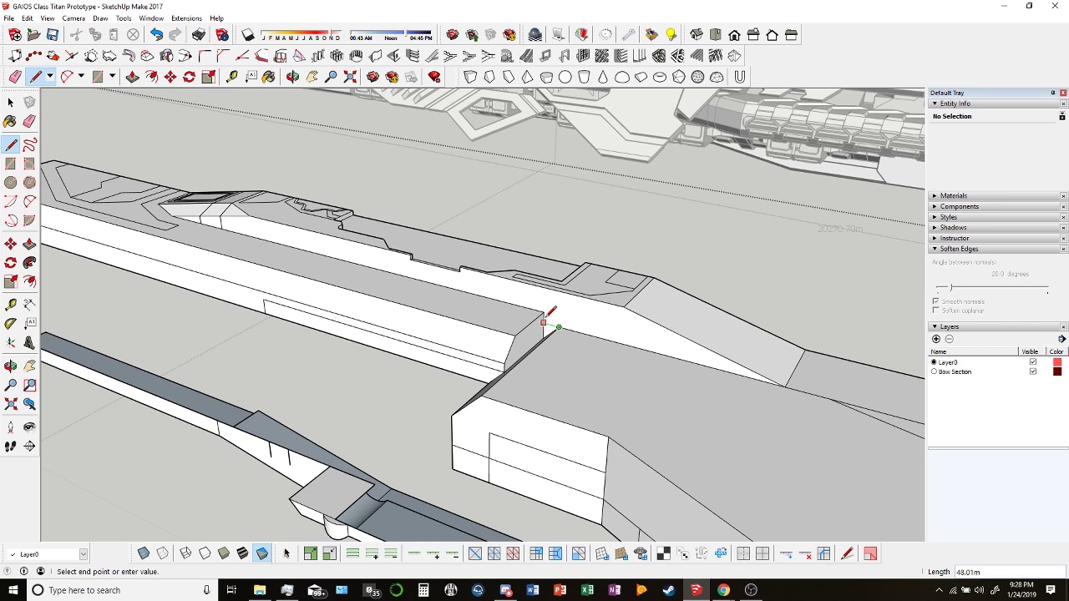
scroll(546, 320, up, 2)
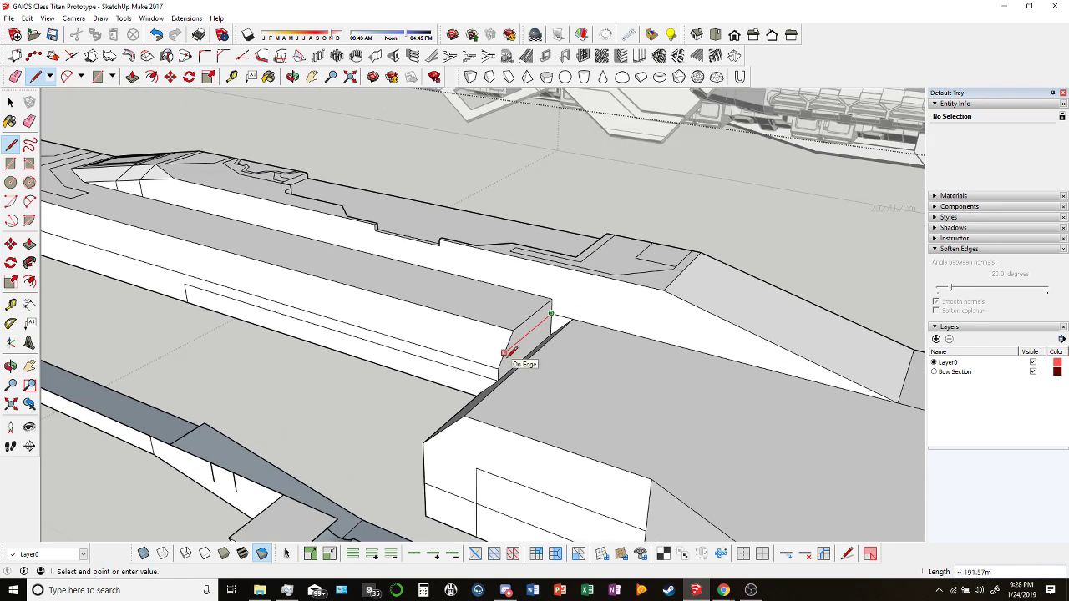
mouse_move(505, 352)
middle_down()
mouse_move(592, 333)
mouse_move(753, 375)
mouse_move(861, 245)
mouse_move(513, 383)
mouse_move(517, 335)
middle_up()
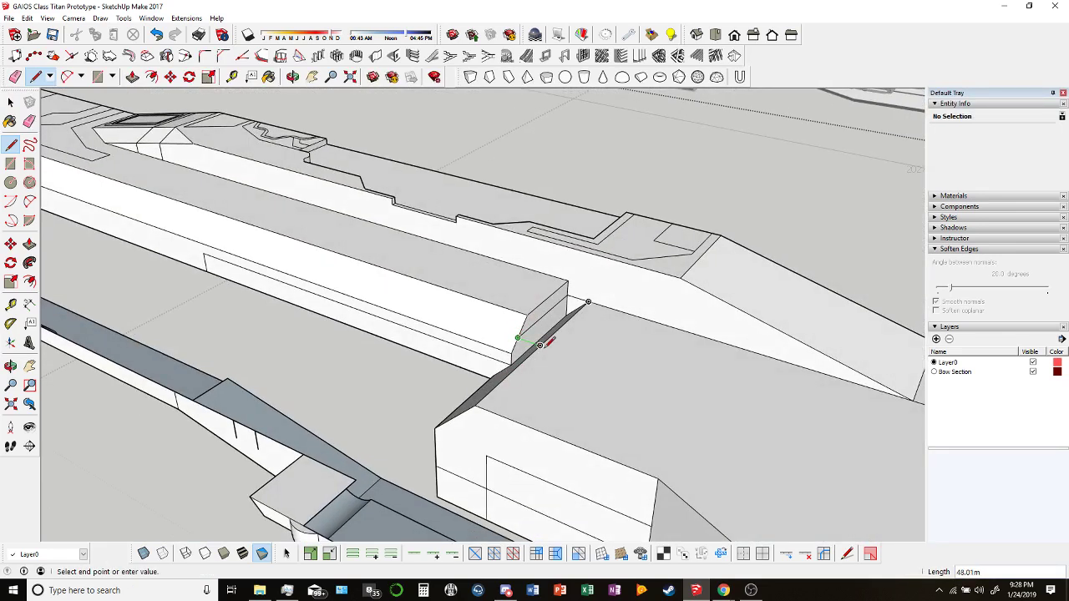
scroll(528, 341, up, 6)
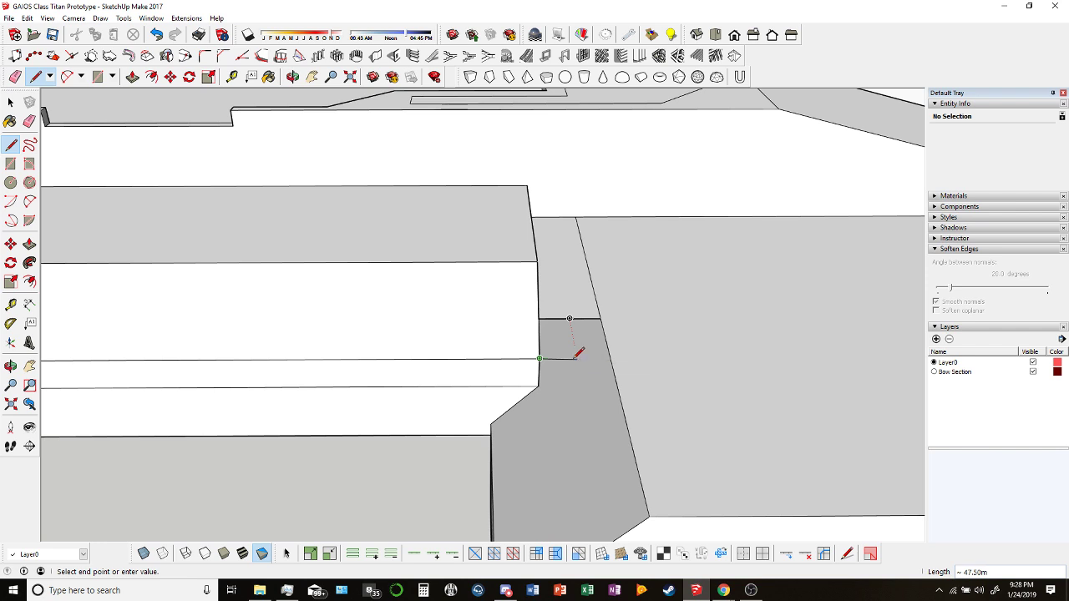
click(599, 317)
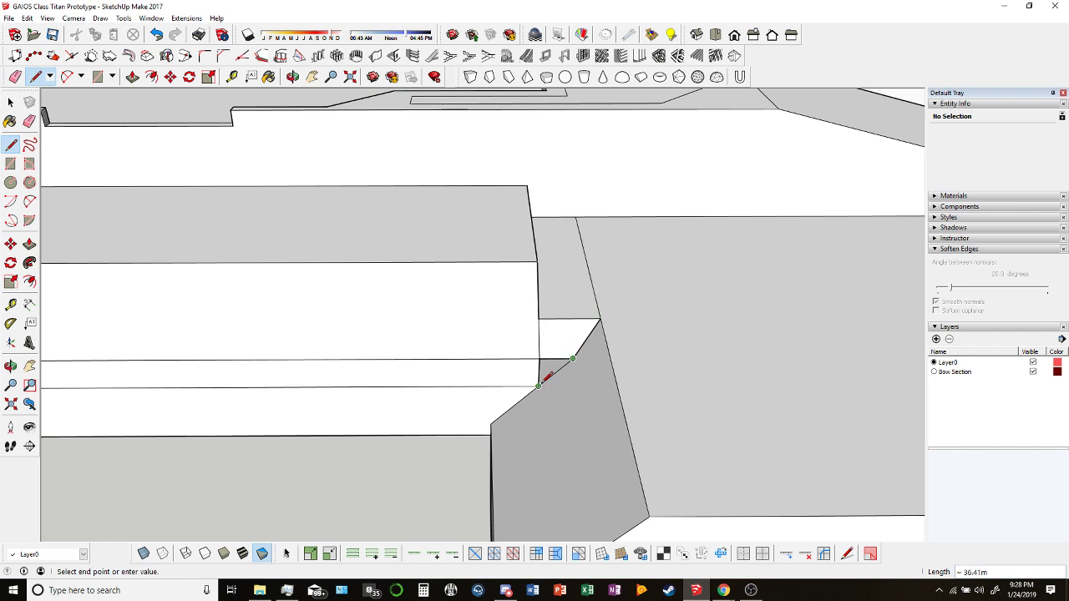
click(16, 76)
mouse_move(151, 192)
middle_down()
mouse_move(275, 303)
mouse_move(202, 251)
middle_up()
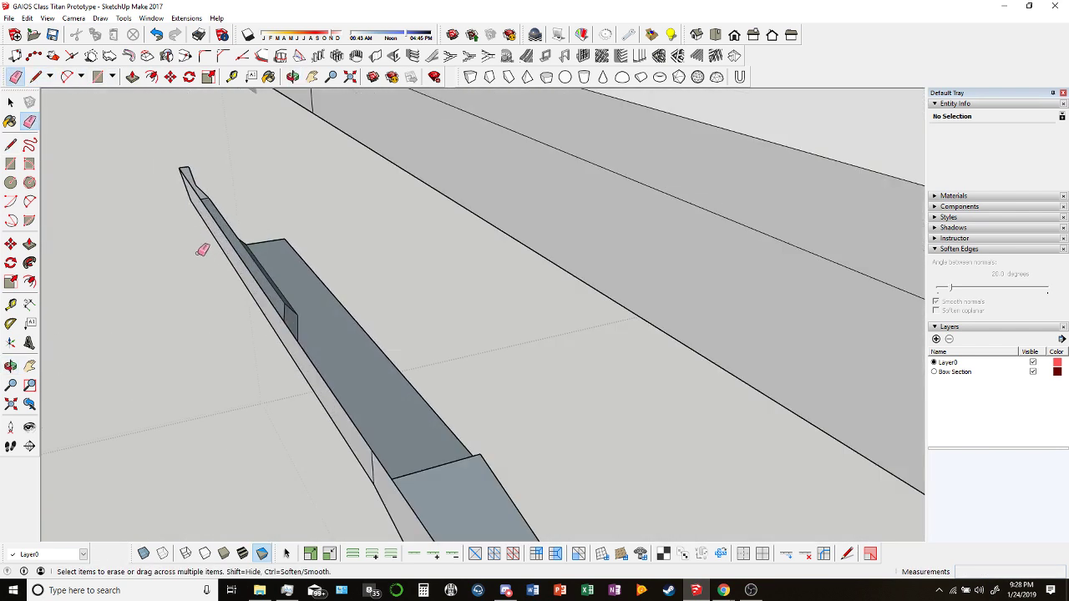
Push/pull the upper part of the block's end face until it lines up with the hangar body's front edge.
click(132, 77)
scroll(200, 115, down, 4)
click(408, 127)
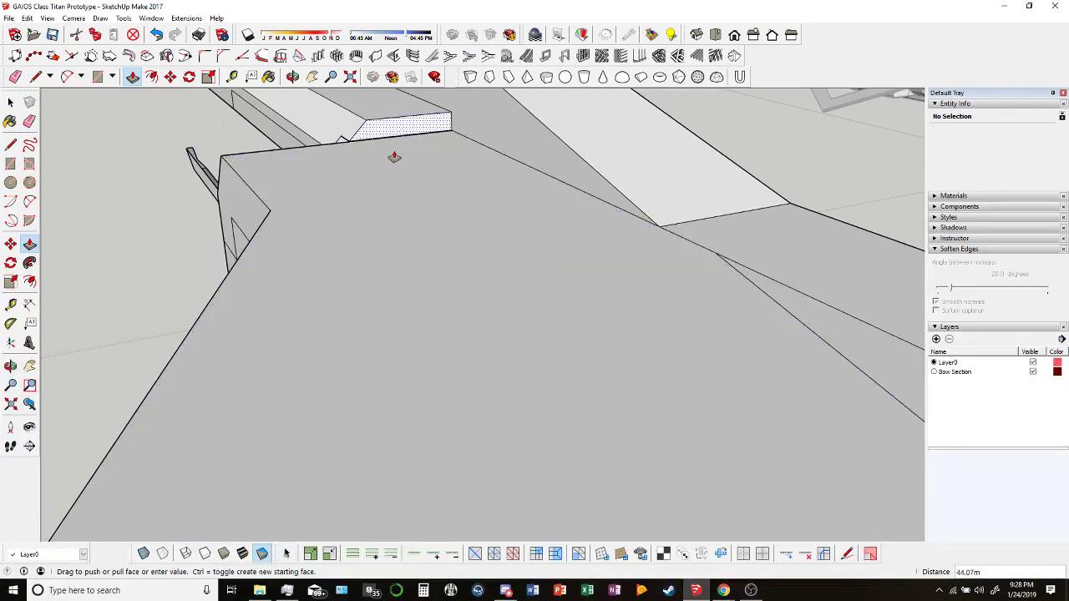
click(387, 137)
middle_drag(388, 137, 470, 229)
scroll(476, 226, up, 5)
click(487, 256)
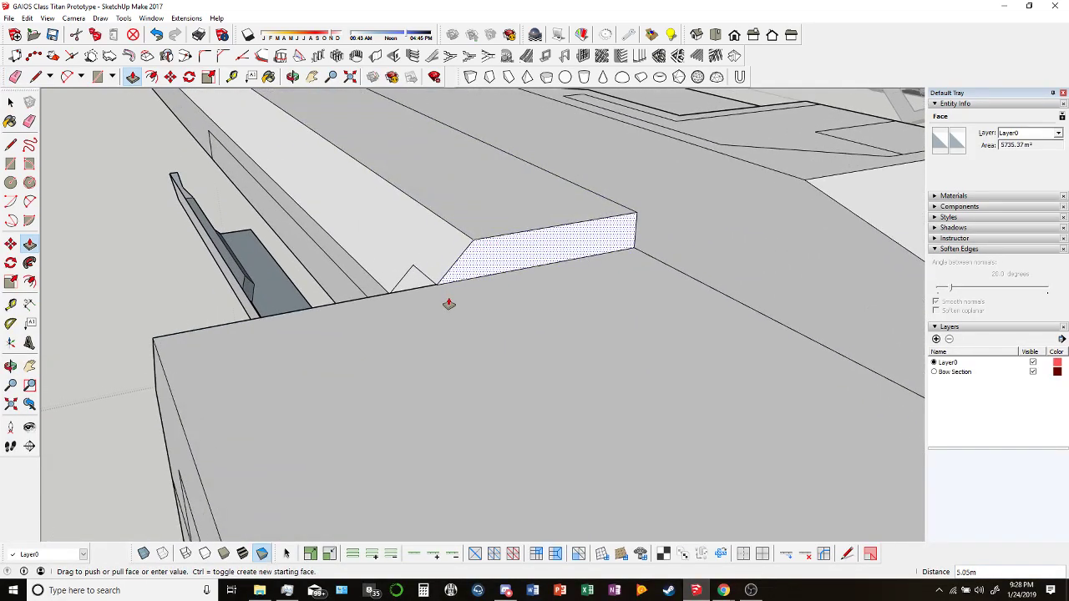
mouse_move(440, 298)
mouse_down()
mouse_move(432, 295)
mouse_move(443, 294)
mouse_up()
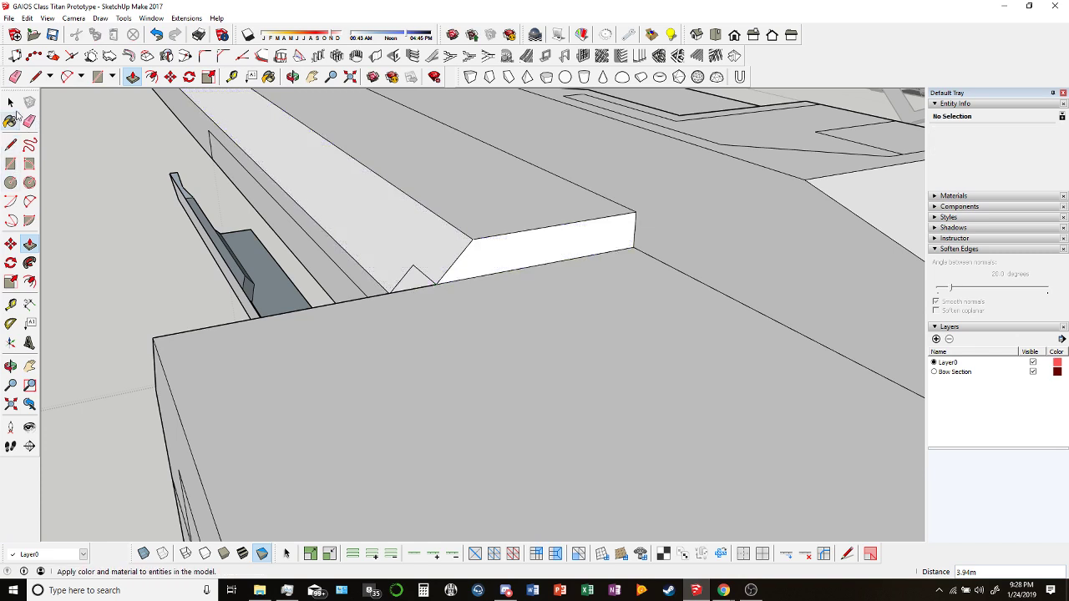
Erase the leftover seams at the block's junction with the hangar body and the lower lengthwise line on its side.
click(16, 76)
middle_drag(80, 102, 569, 262)
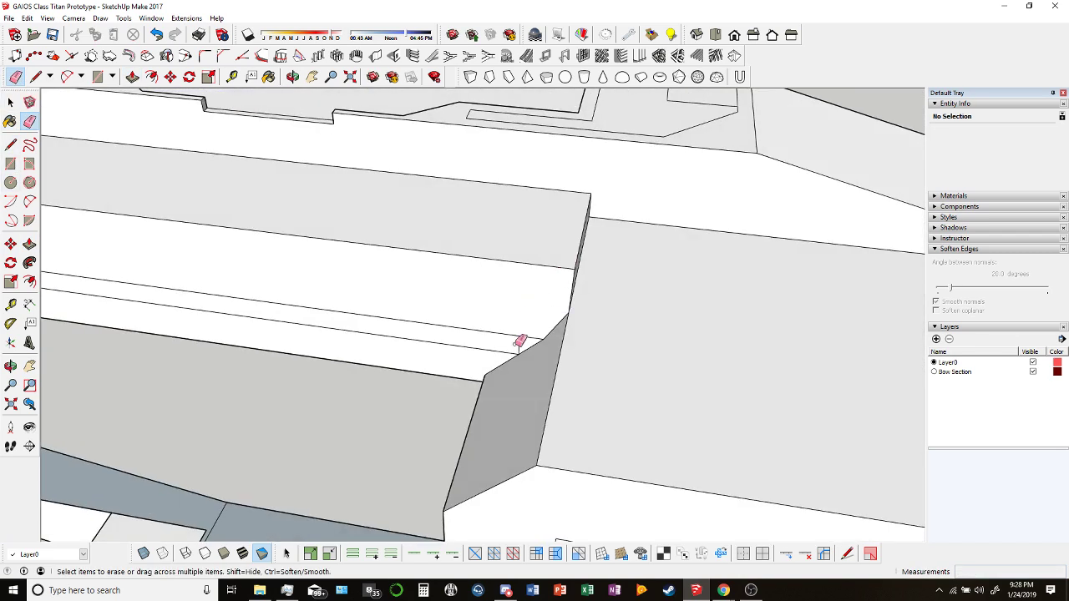
middle_drag(498, 348, 448, 335)
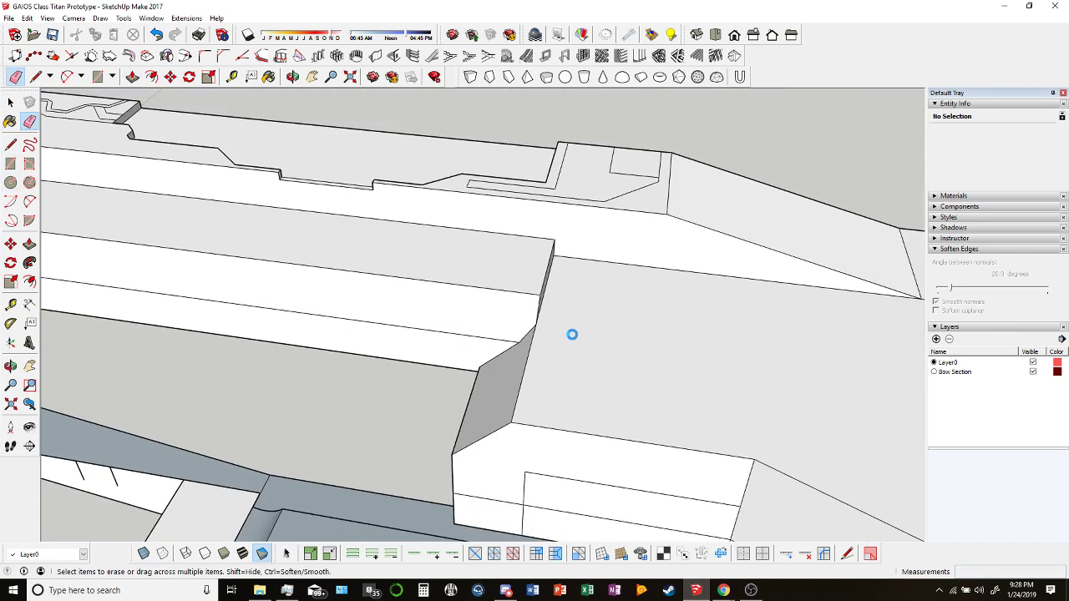
Switch to the Chrome tab with the X3 capital ships image results and view the X4 Foundations pictures and related images.
mouse_move(719, 591)
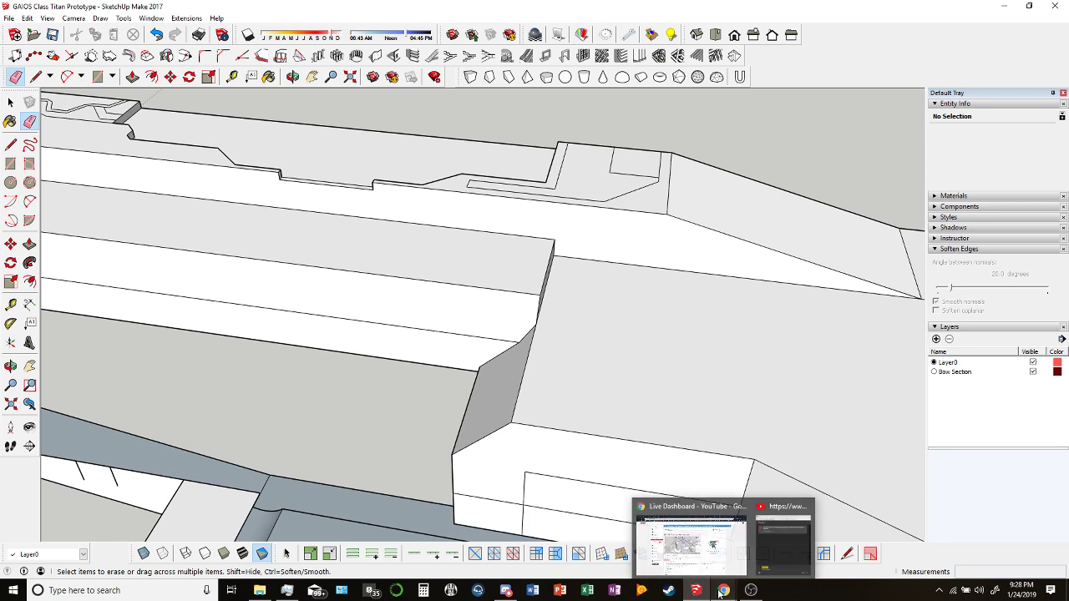
click(711, 543)
click(680, 10)
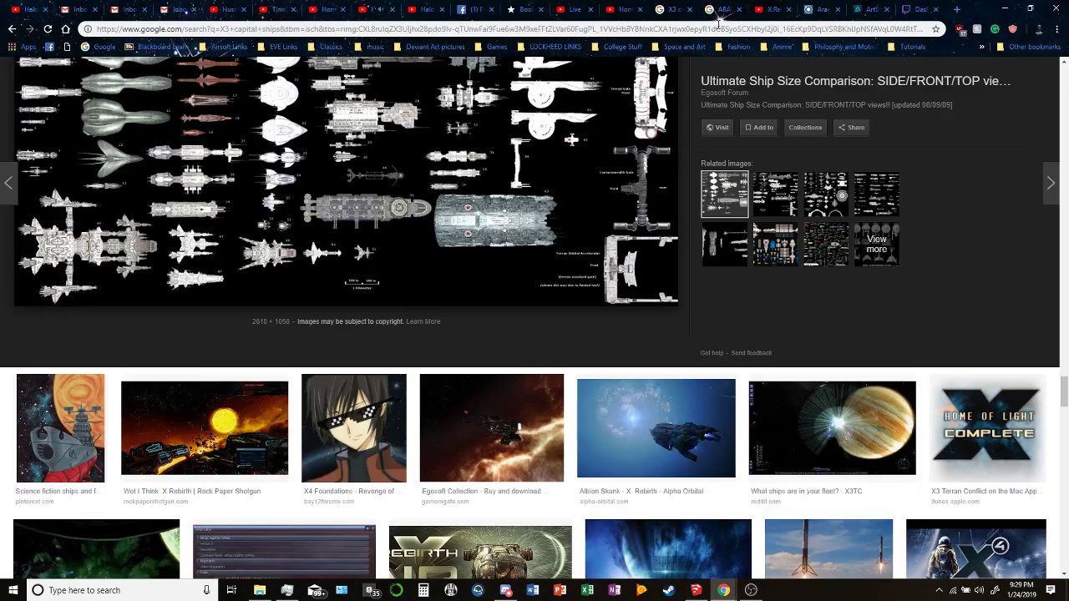
scroll(535, 288, down, 5)
scroll(374, 309, up, 3)
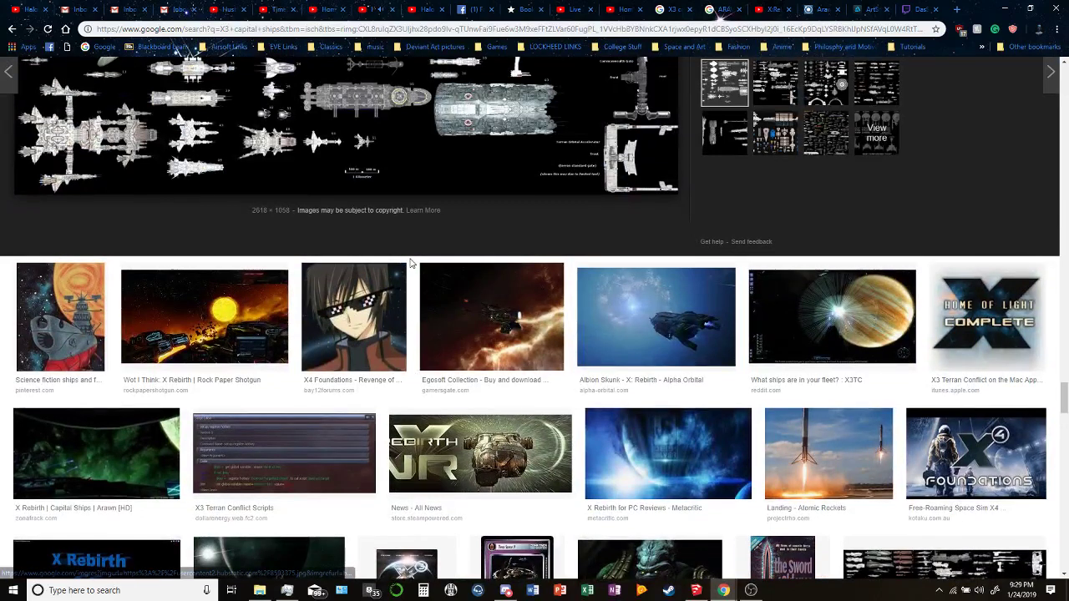
click(373, 309)
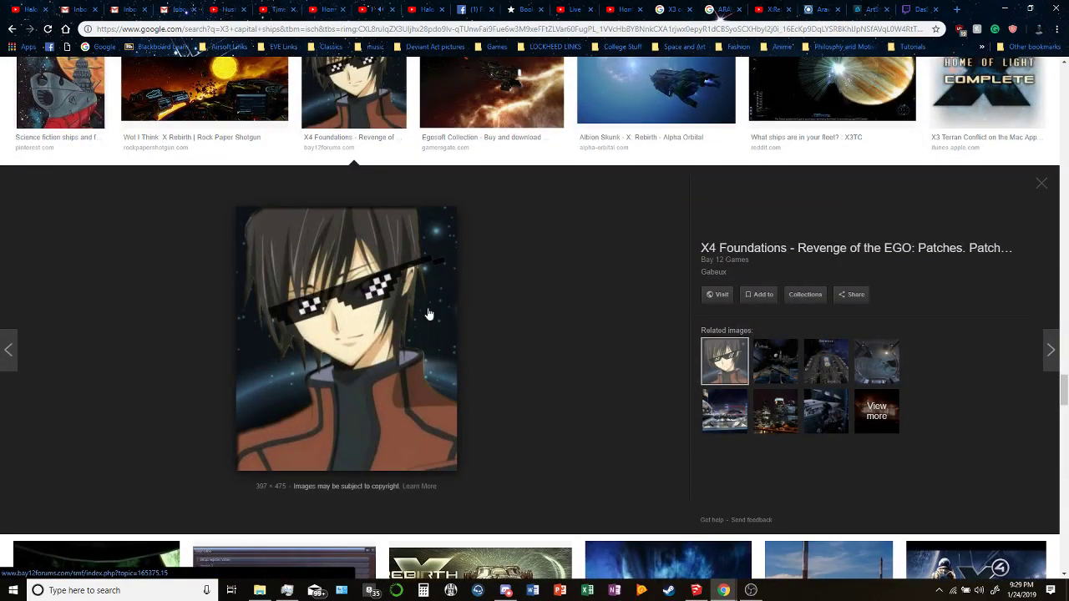
click(824, 364)
click(801, 417)
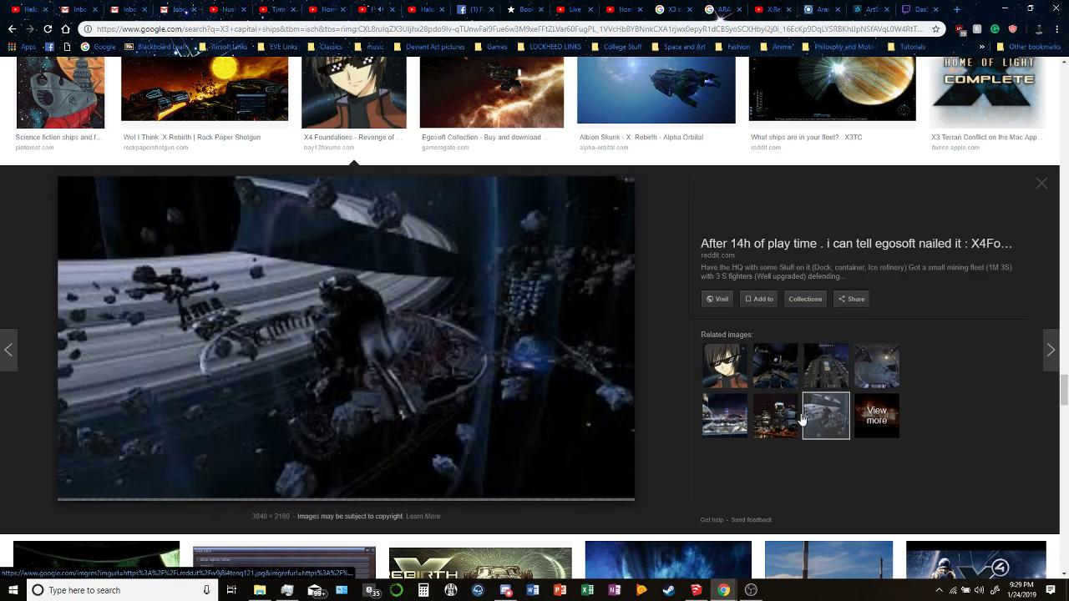
click(722, 420)
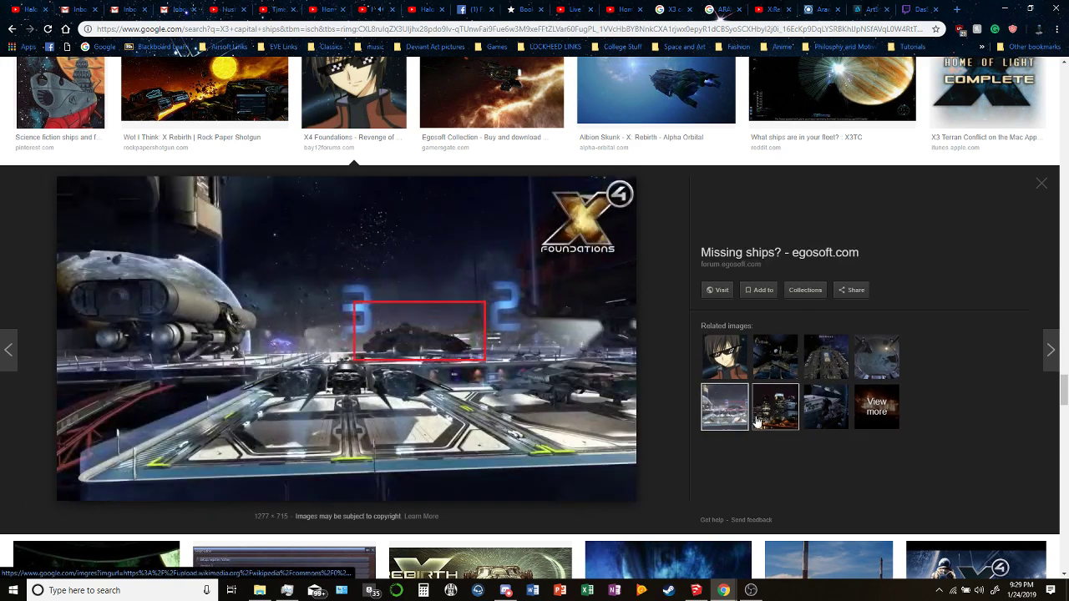
click(775, 415)
Look back through the X3 capital ship results and search Google Images for "X4 Capital ships".
scroll(674, 370, up, 10)
scroll(377, 333, up, 15)
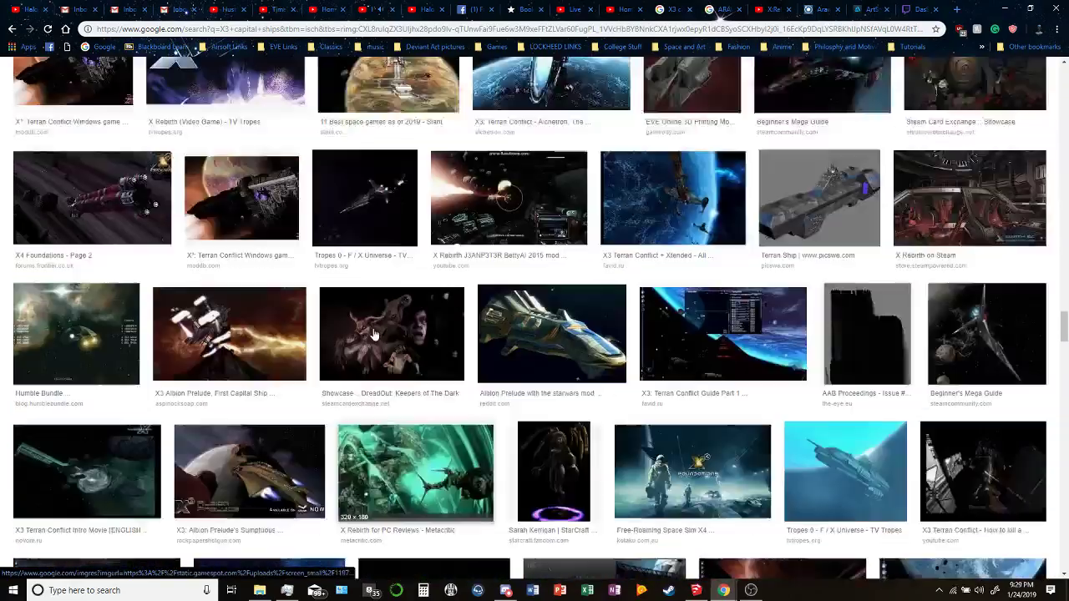
scroll(465, 322, up, 3)
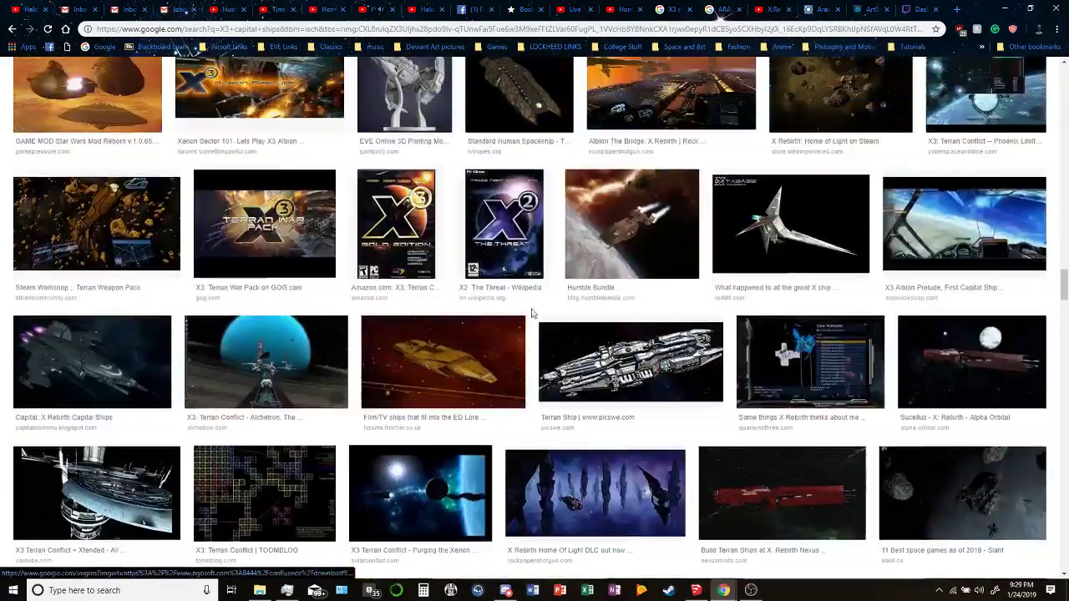
scroll(164, 340, up, 15)
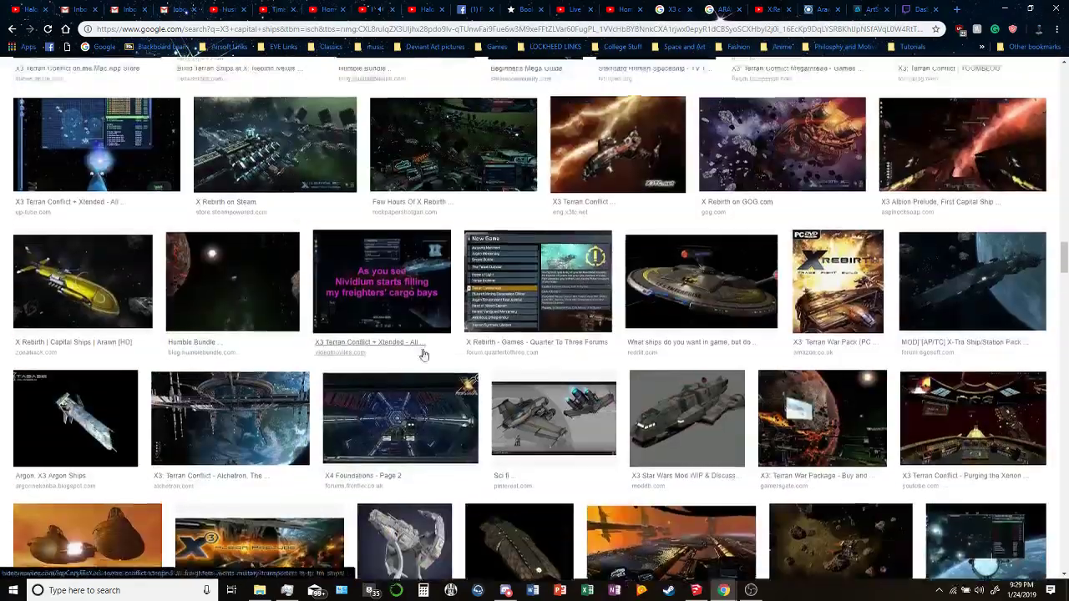
scroll(677, 259, up, 20)
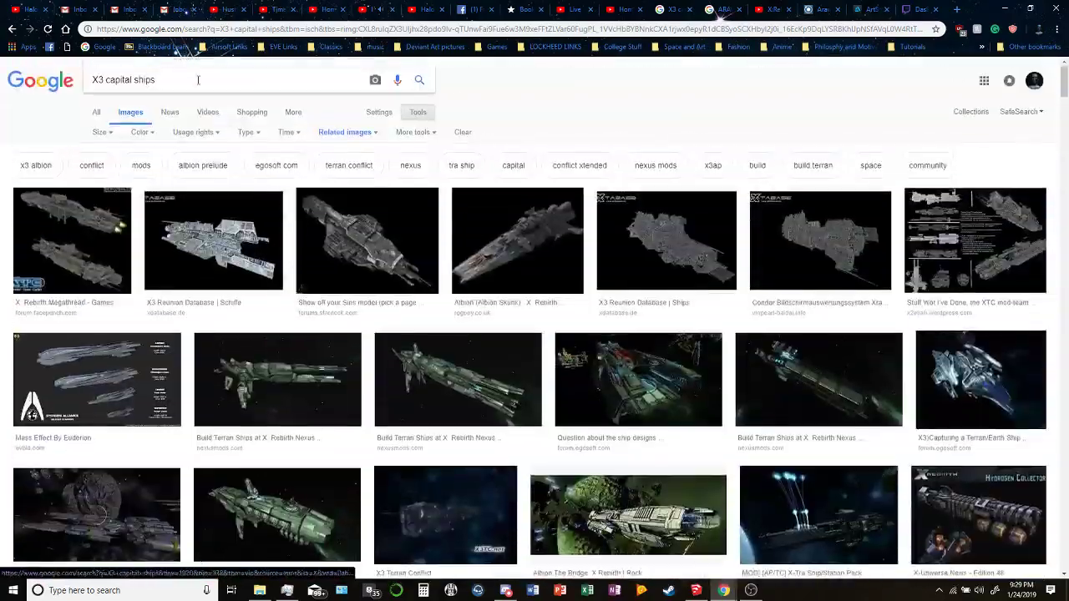
drag(197, 79, 96, 106)
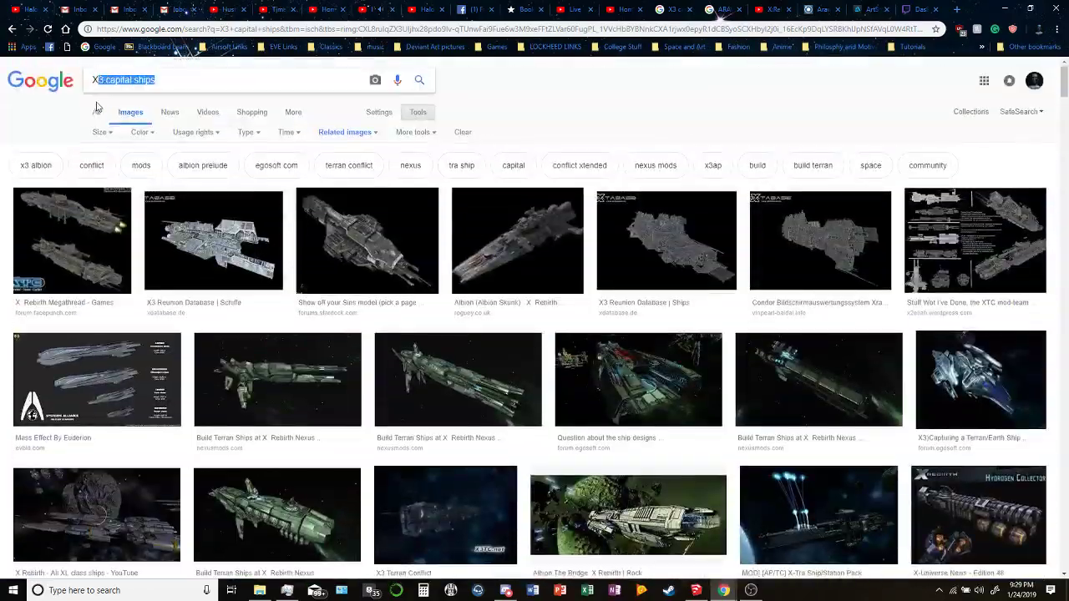
text(4 Capital ships)
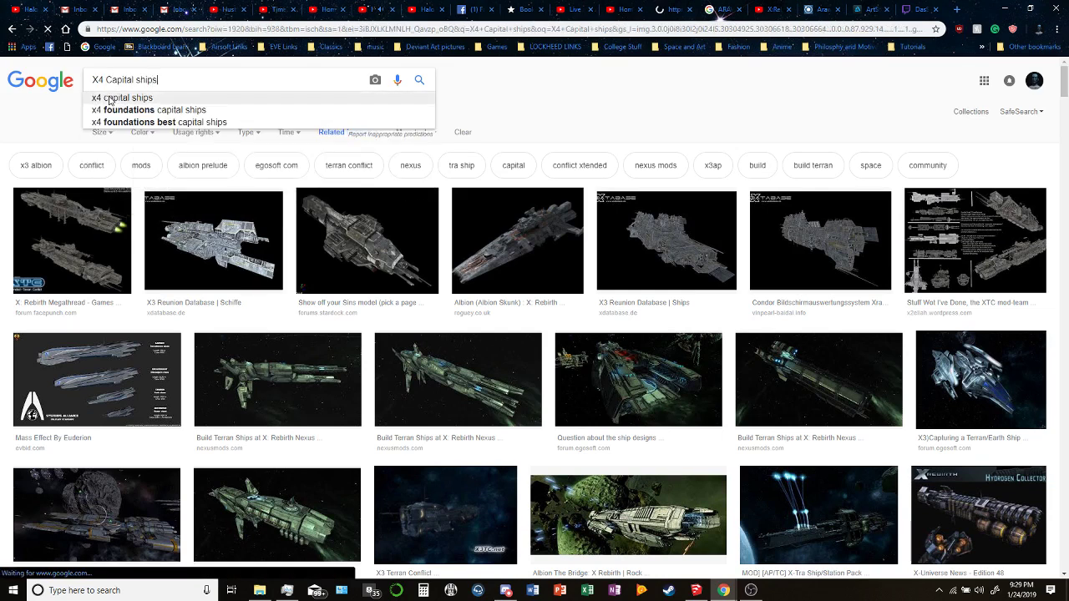
key(Return)
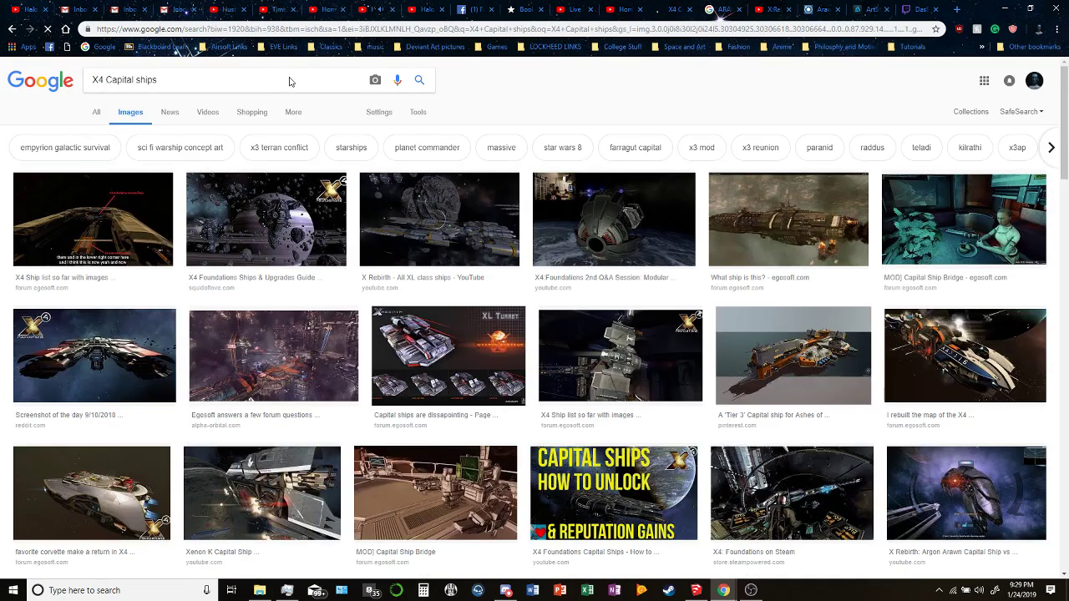
View the XL Turret image, the X4 Foundations screenshot of the day and its related ship images as design references.
click(404, 333)
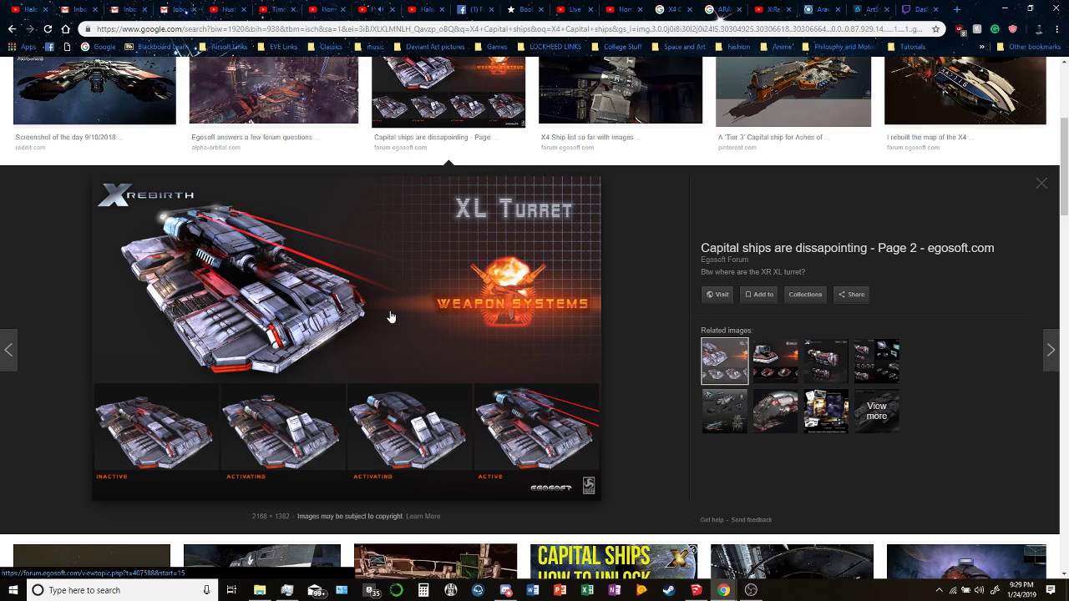
scroll(391, 317, up, 1)
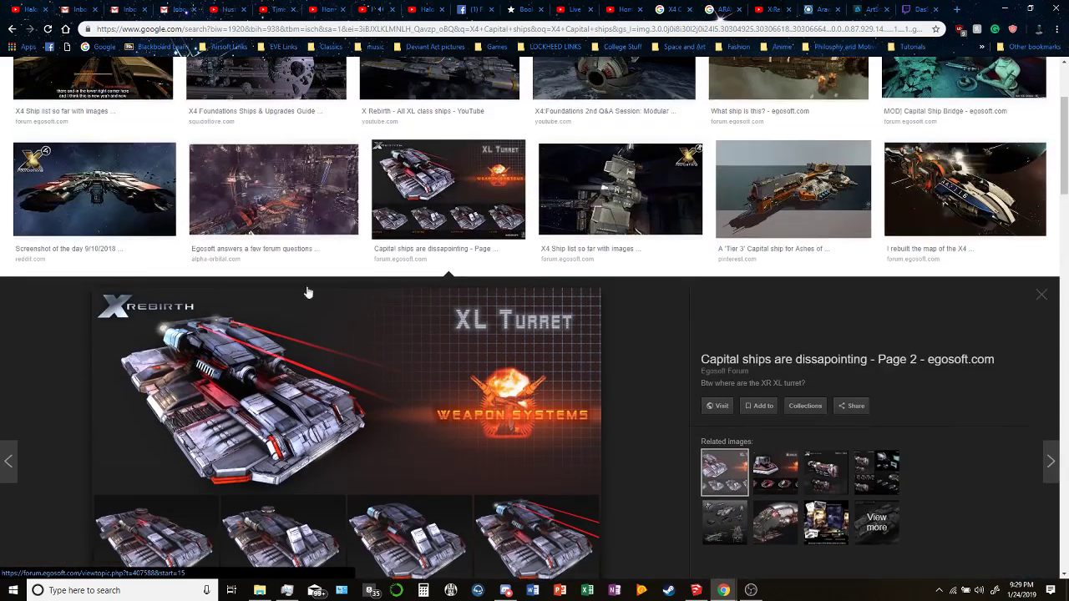
click(114, 203)
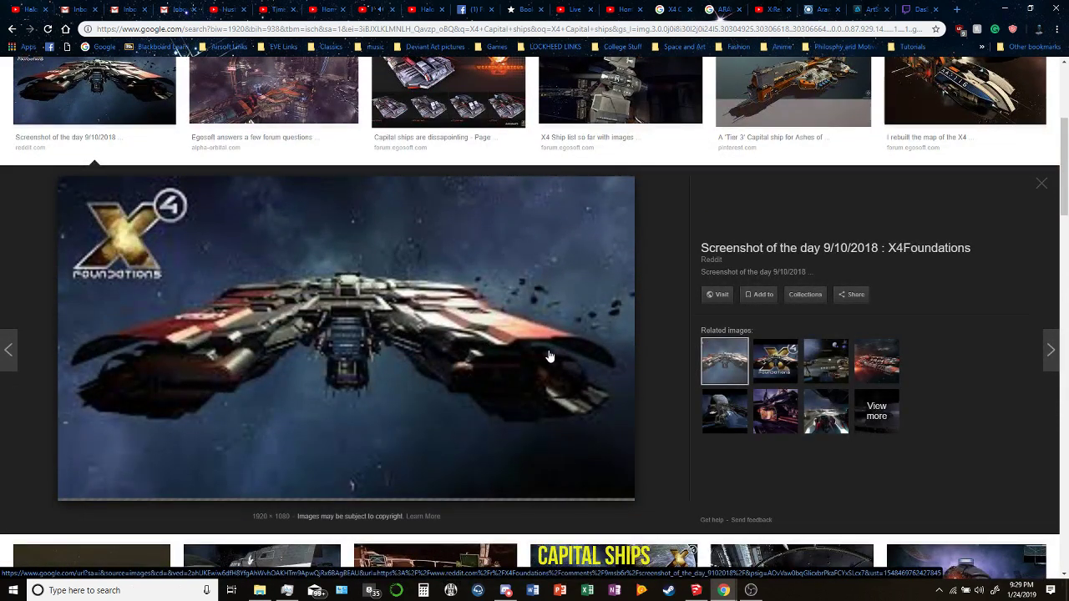
click(826, 361)
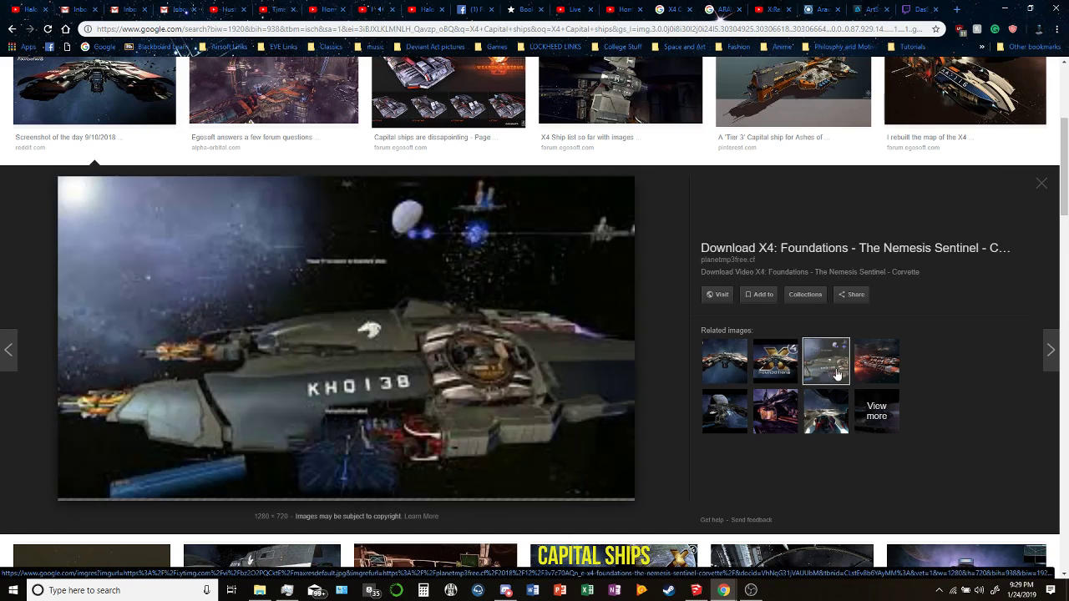
click(864, 370)
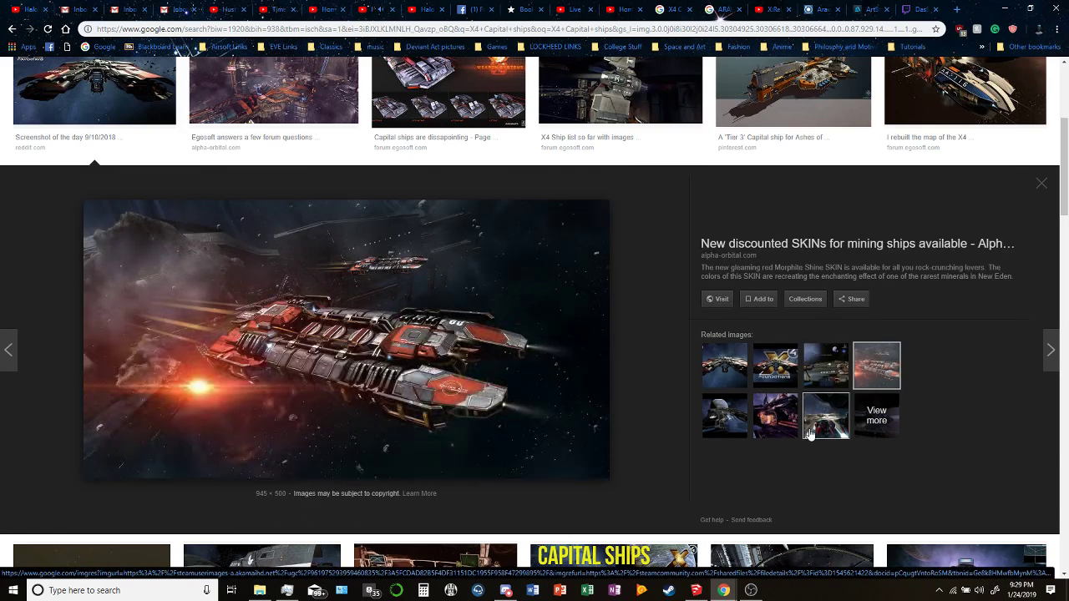
click(809, 430)
click(732, 427)
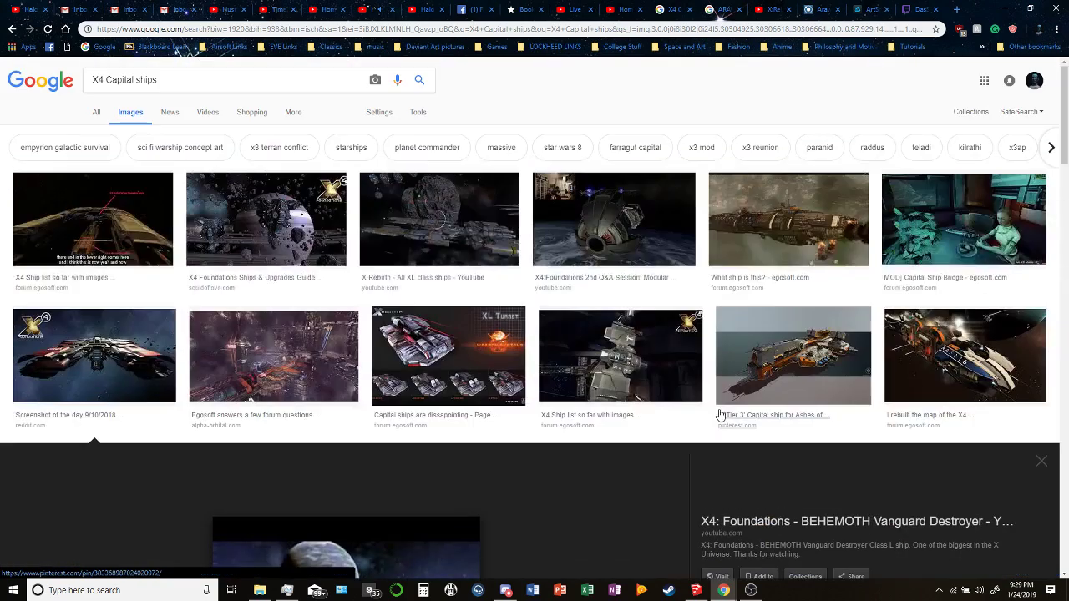
View the 'Tier 3' capital ship for Ashes of the Singularity and its related carrier and battleship images.
scroll(725, 417, up, 3)
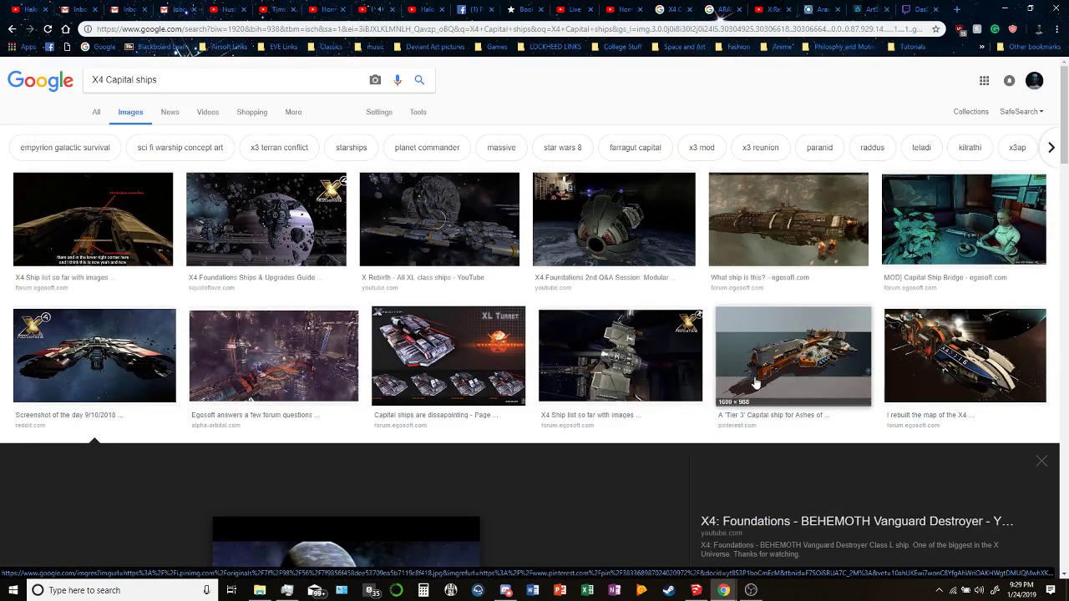
click(792, 355)
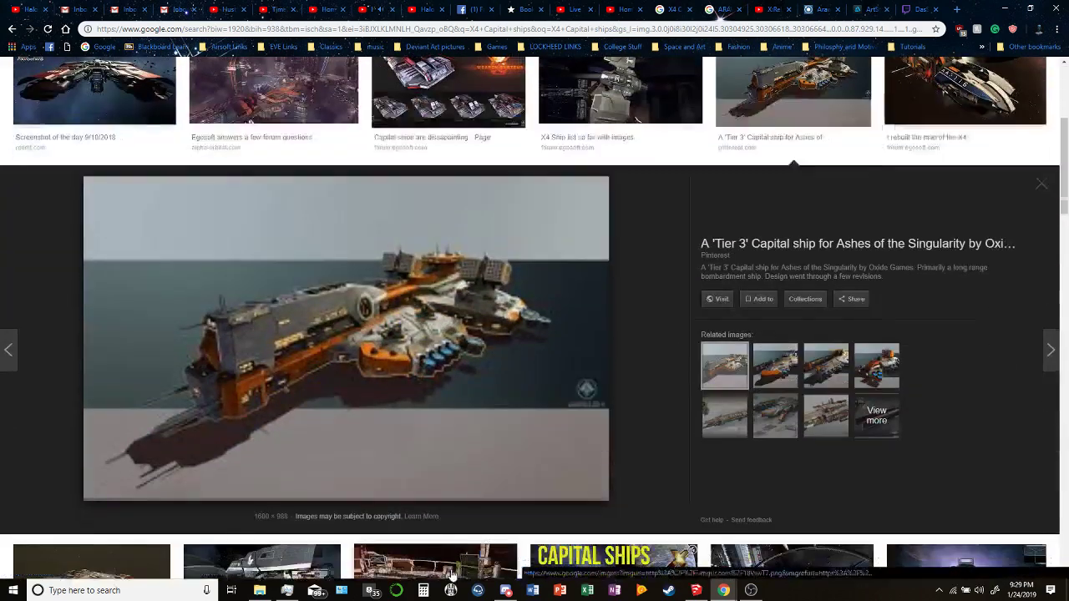
click(776, 411)
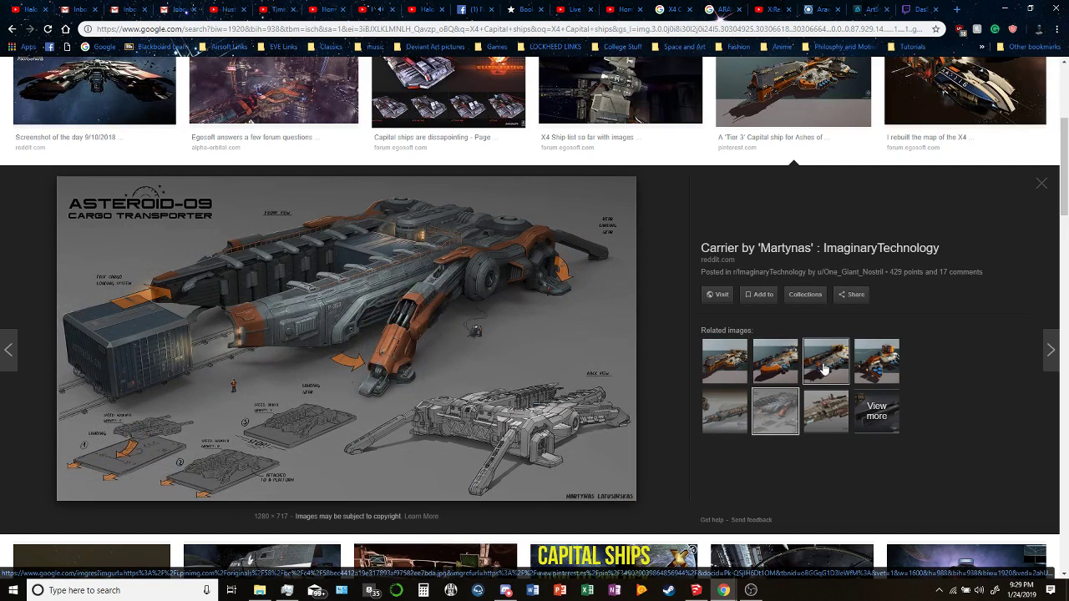
click(775, 367)
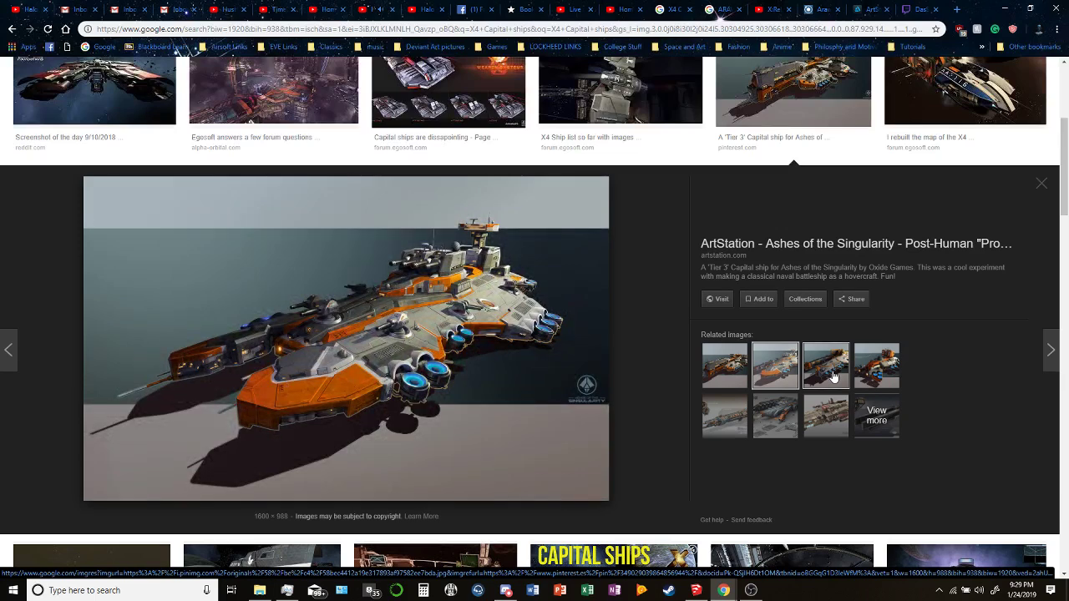
View the related ship images, including the Terran Battleship "Nemesis" concept, and look through the remaining X4 Capital ships results.
click(830, 374)
click(890, 376)
click(724, 415)
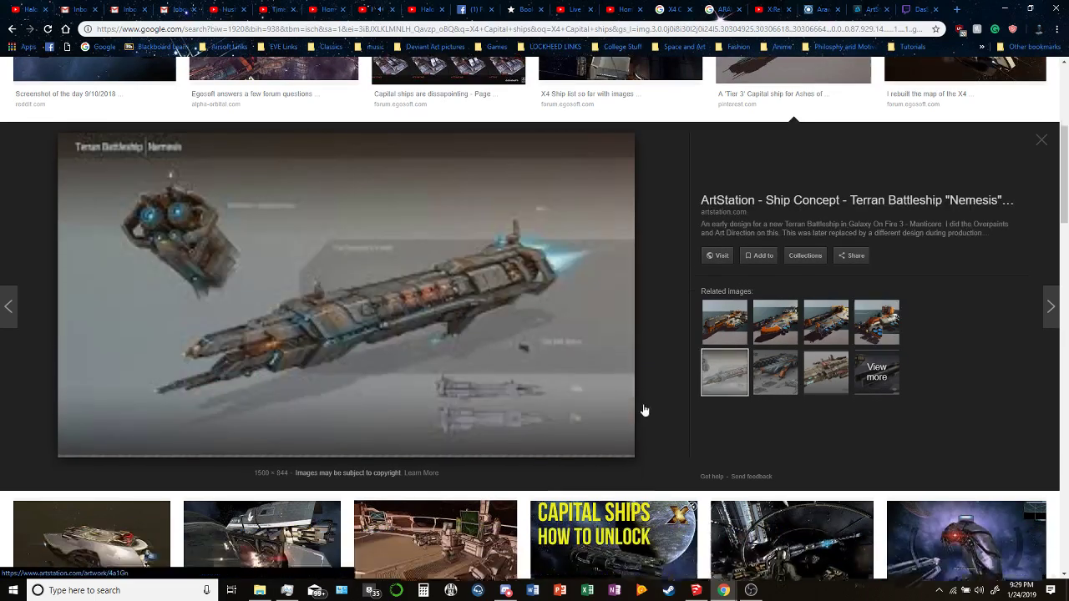
scroll(644, 410, down, 5)
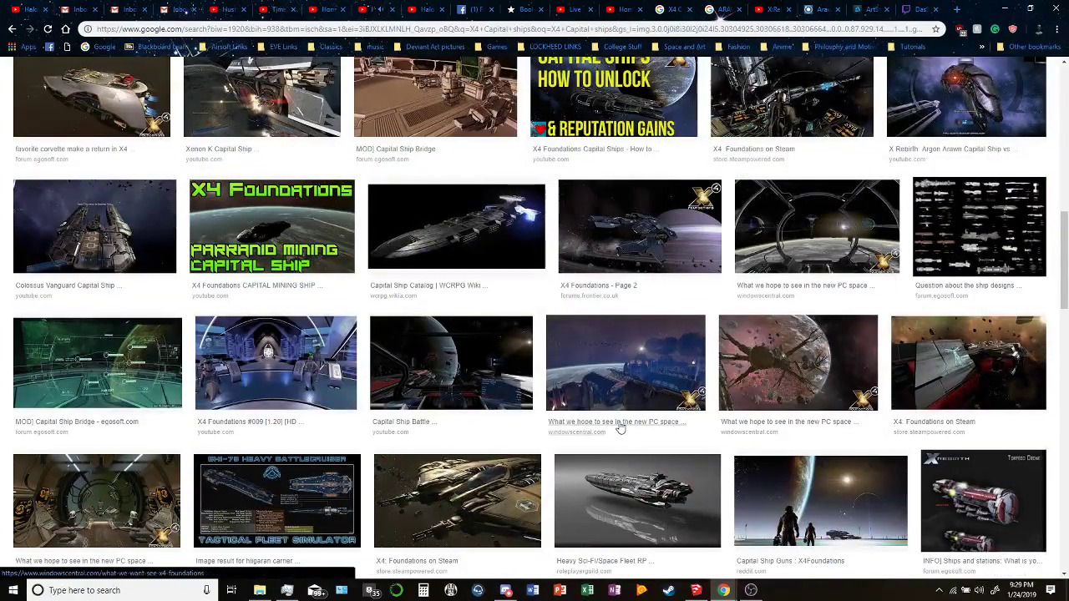
scroll(620, 428, down, 7)
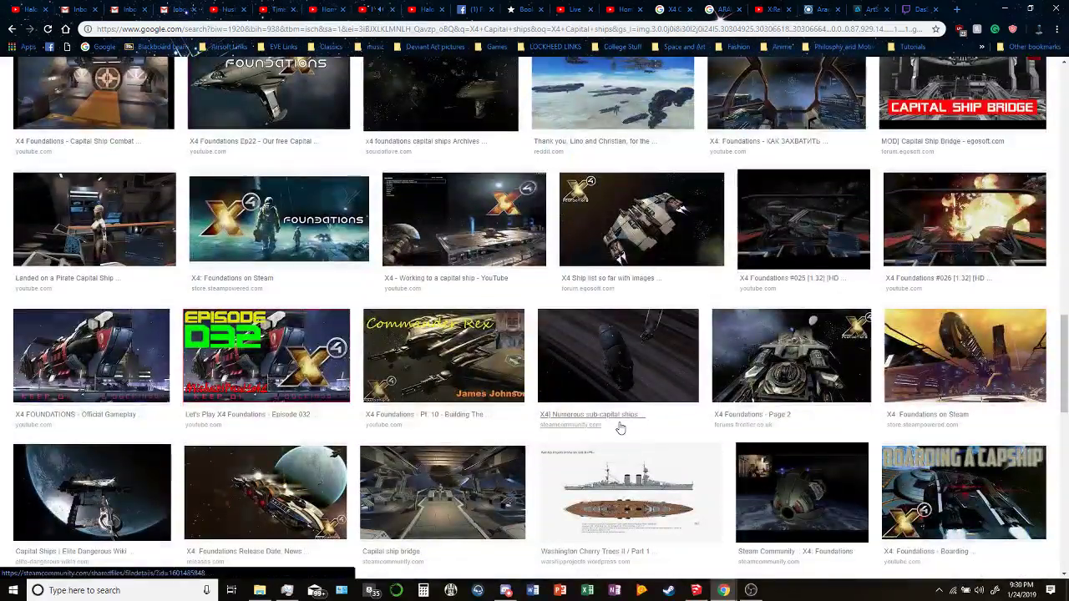
scroll(620, 428, down, 6)
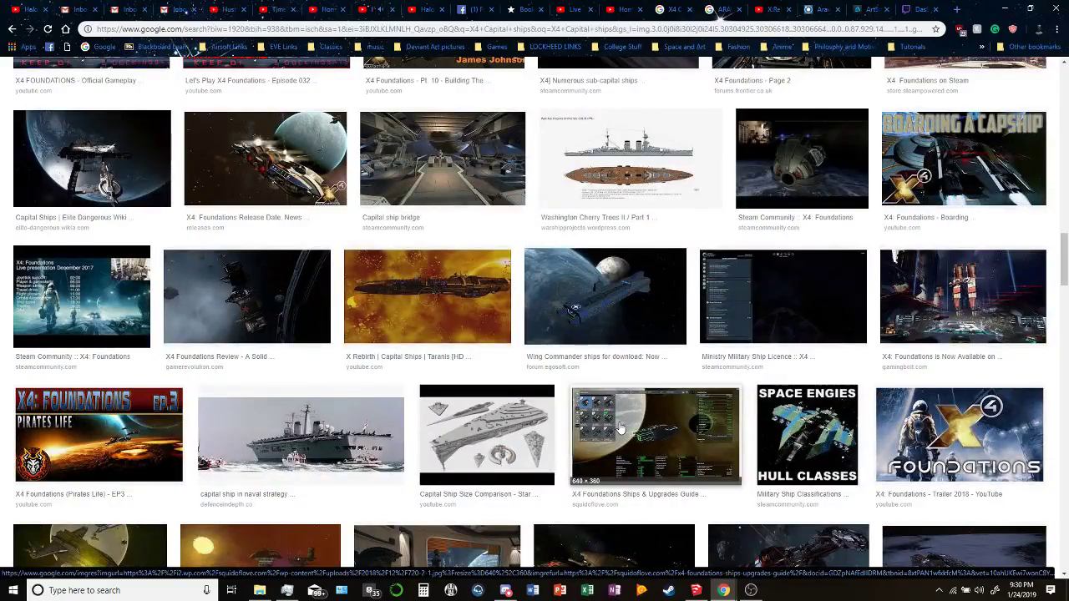
scroll(620, 428, down, 5)
Switch back to SketchUp and examine the finished ship's upper hull against the unfinished mid section from several angles.
key(alt+Tab)
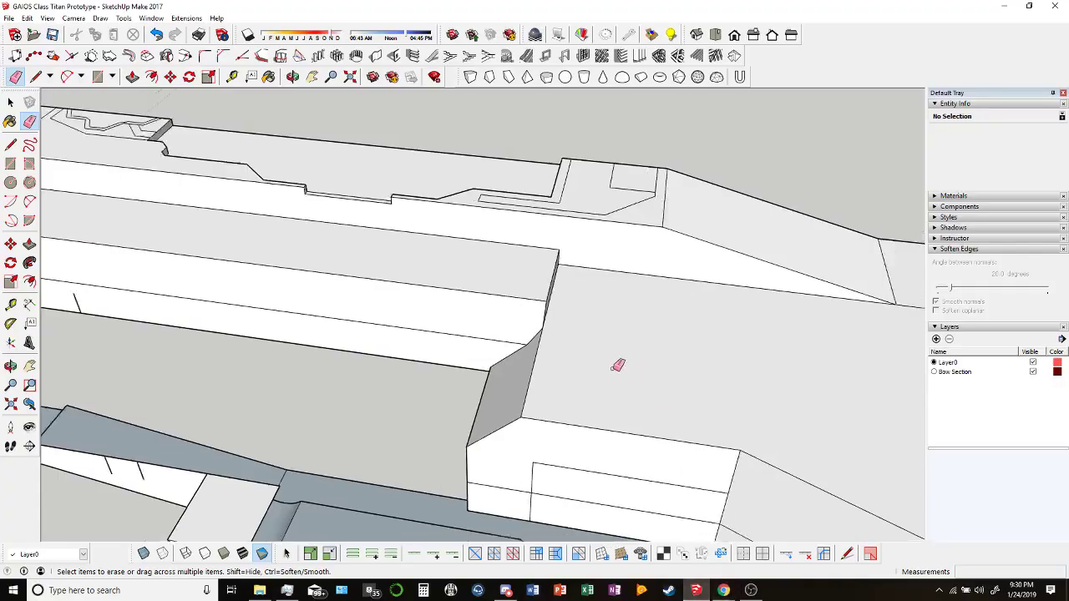
mouse_move(617, 364)
middle_down()
mouse_move(649, 292)
mouse_move(465, 298)
mouse_move(365, 214)
mouse_move(584, 246)
mouse_move(423, 233)
mouse_move(334, 195)
mouse_move(359, 182)
mouse_move(572, 220)
mouse_move(827, 312)
mouse_move(596, 288)
mouse_move(324, 334)
mouse_move(444, 286)
mouse_move(537, 293)
mouse_move(420, 245)
middle_up()
scroll(443, 286, down, 2)
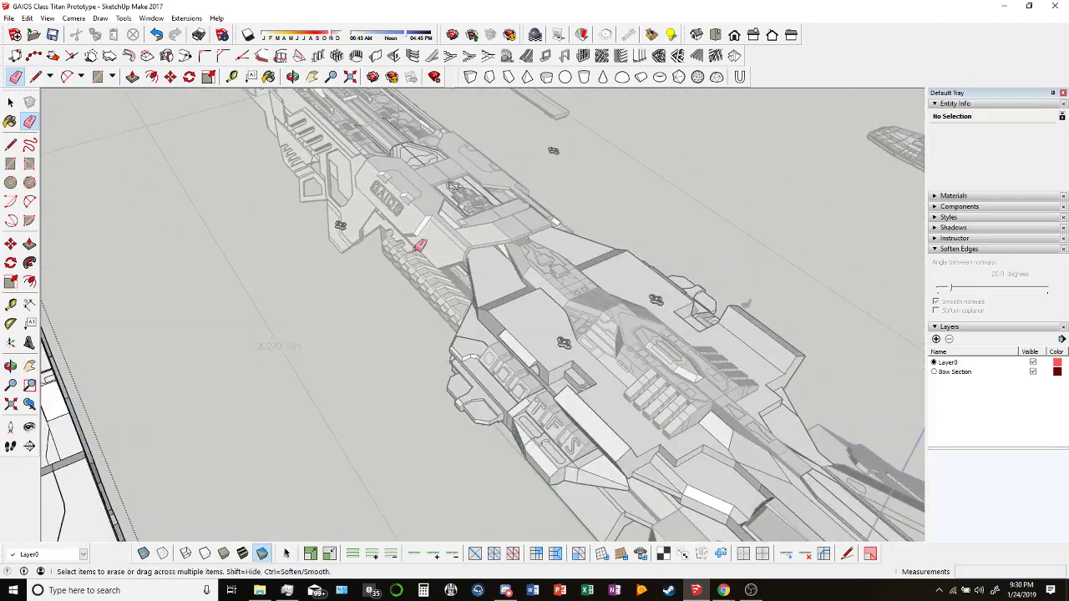
scroll(420, 245, up, 10)
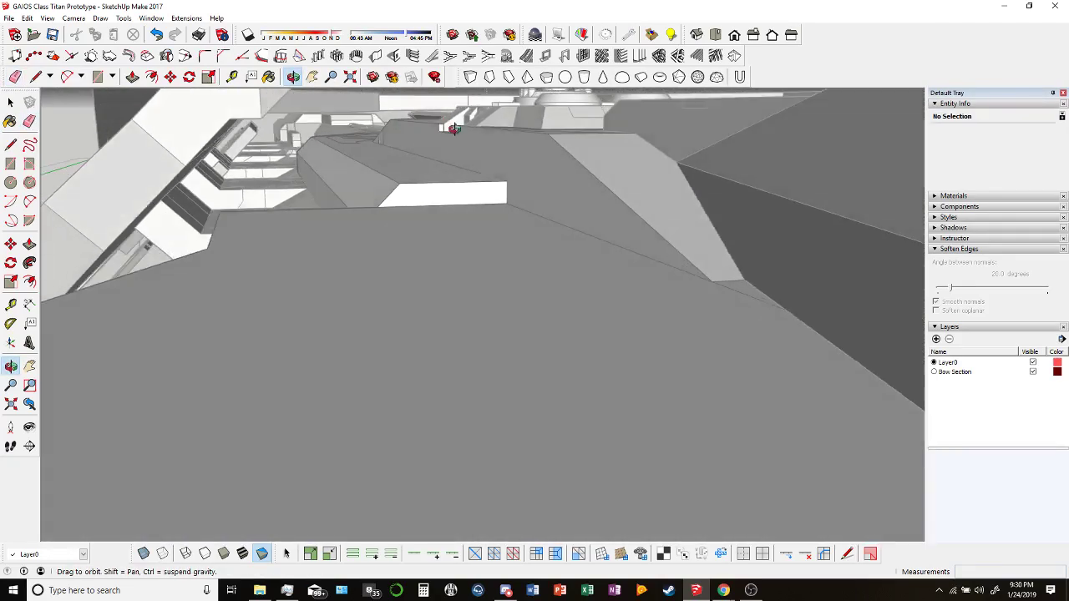
middle_drag(453, 128, 504, 209)
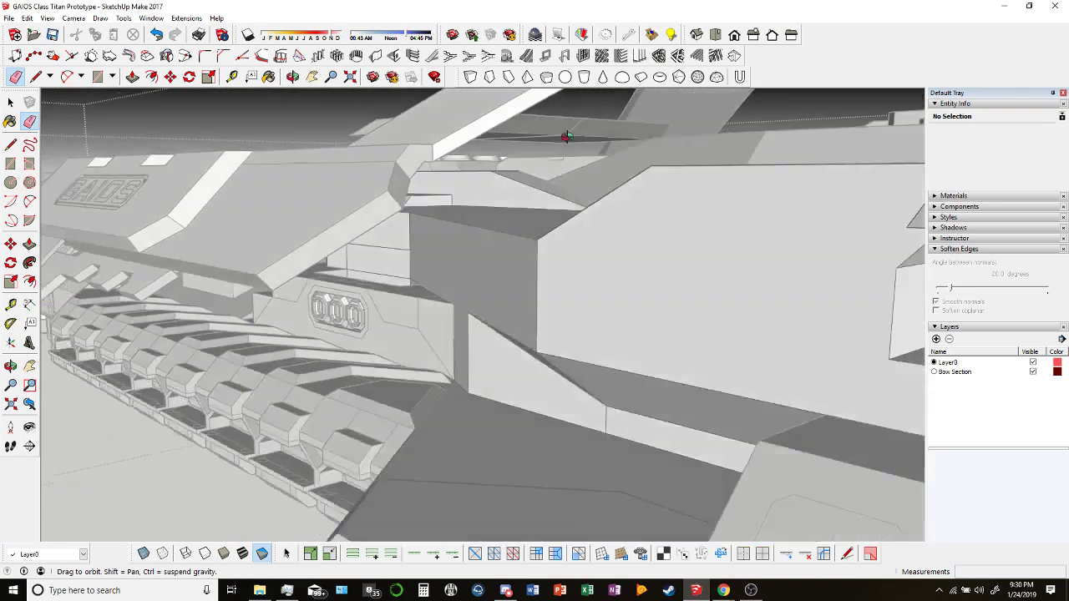
middle_drag(567, 136, 665, 165)
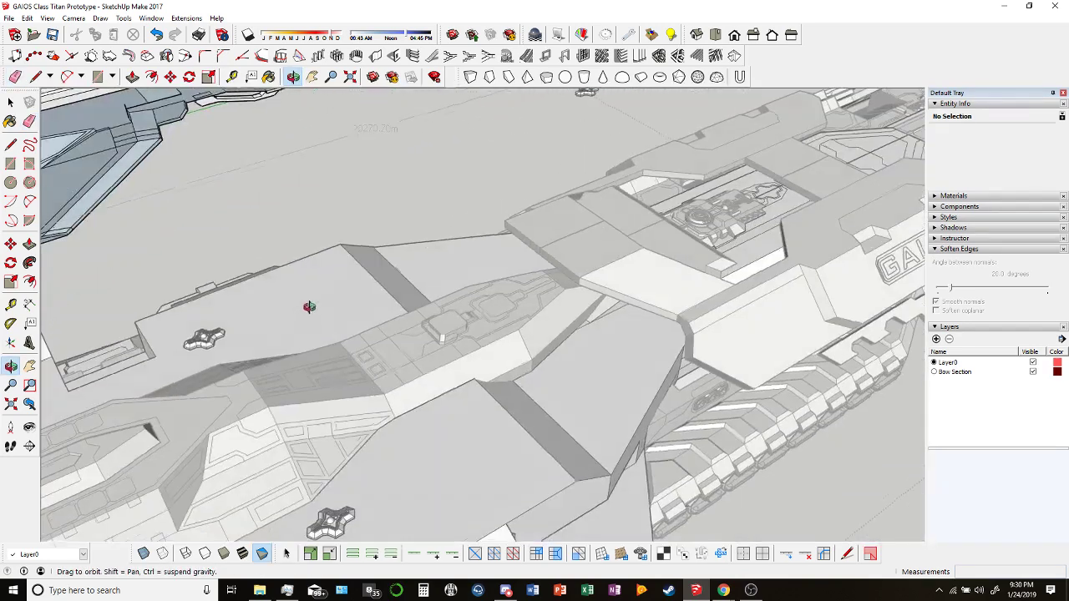
mouse_move(309, 307)
middle_down()
mouse_move(437, 260)
mouse_move(561, 268)
middle_up()
shift+middle_drag(326, 249, 547, 257)
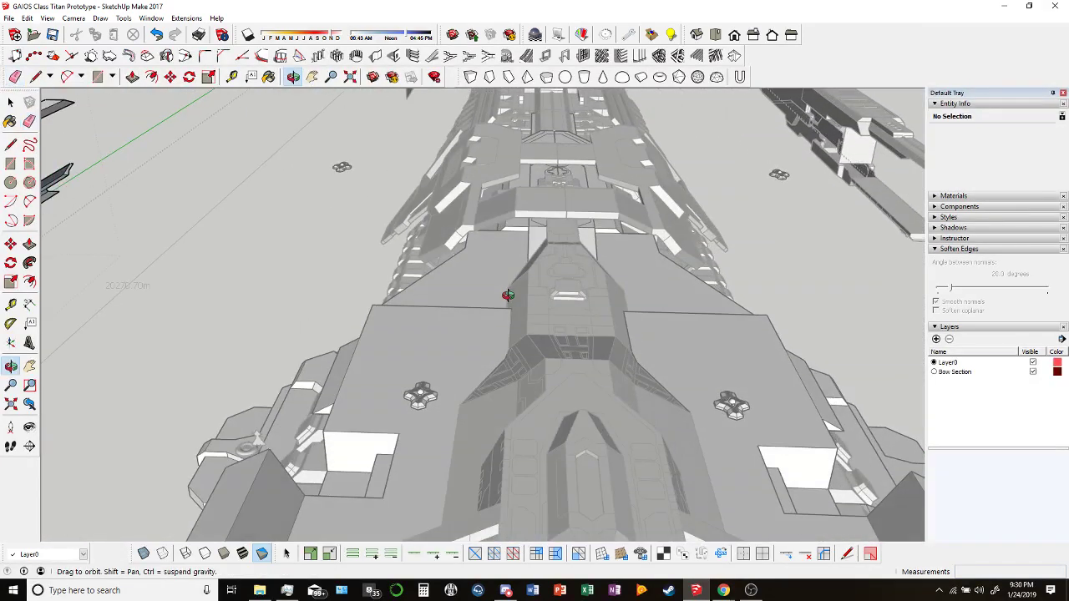
middle_drag(508, 295, 636, 312)
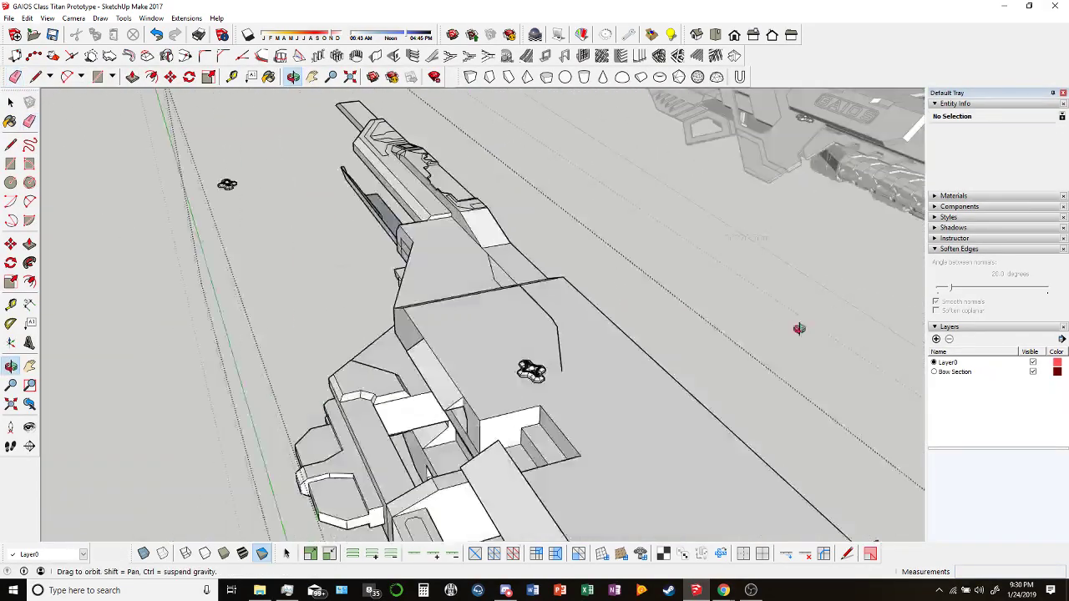
key(e)
middle_drag(408, 373, 657, 251)
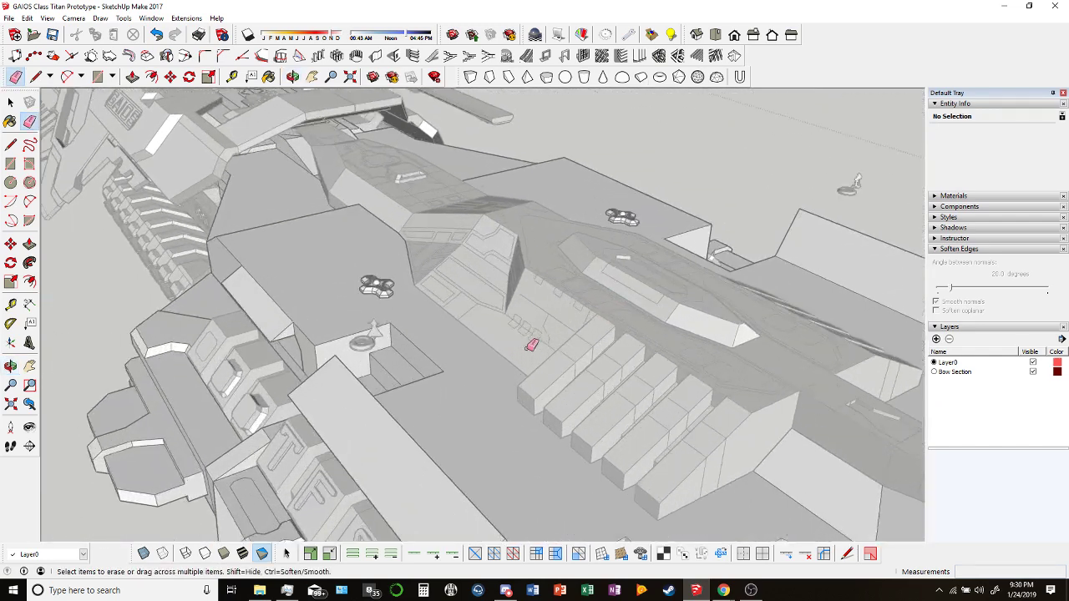
mouse_move(531, 345)
middle_down()
mouse_move(757, 410)
mouse_move(861, 306)
mouse_move(517, 344)
middle_up()
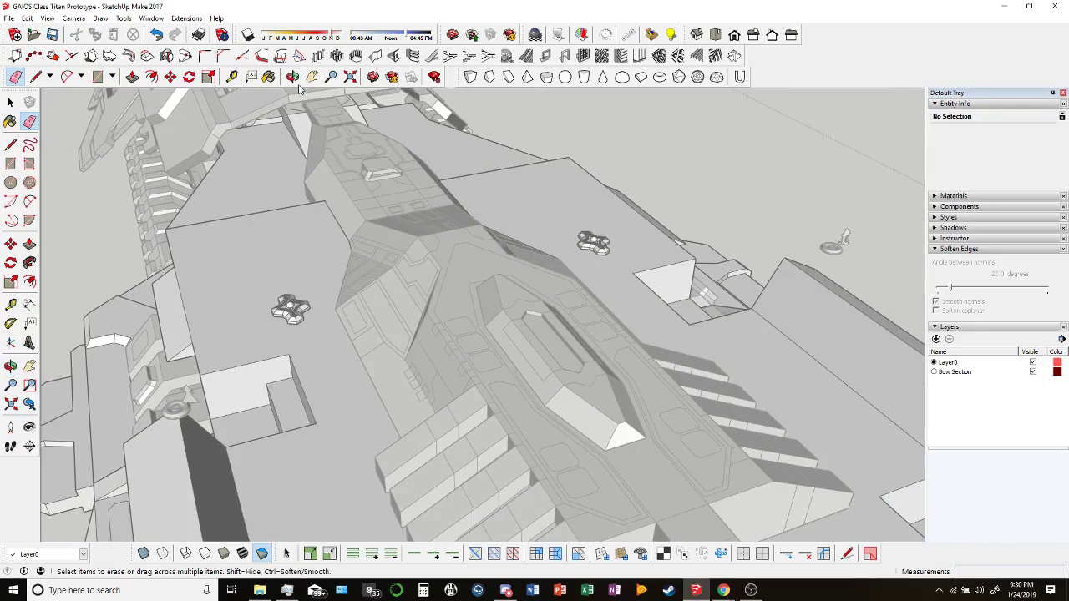
click(293, 76)
mouse_move(334, 167)
mouse_down()
mouse_move(420, 287)
mouse_move(413, 243)
mouse_move(372, 245)
mouse_move(462, 203)
mouse_move(398, 225)
mouse_move(395, 212)
mouse_move(375, 210)
mouse_move(358, 232)
mouse_move(268, 255)
mouse_move(358, 179)
mouse_move(231, 269)
mouse_move(425, 255)
mouse_move(627, 191)
mouse_move(425, 283)
mouse_move(634, 292)
mouse_move(671, 258)
mouse_move(565, 267)
mouse_move(658, 253)
mouse_move(650, 236)
mouse_move(512, 246)
mouse_move(298, 295)
mouse_move(551, 351)
mouse_move(564, 340)
mouse_move(543, 312)
mouse_move(501, 351)
mouse_up()
click(261, 590)
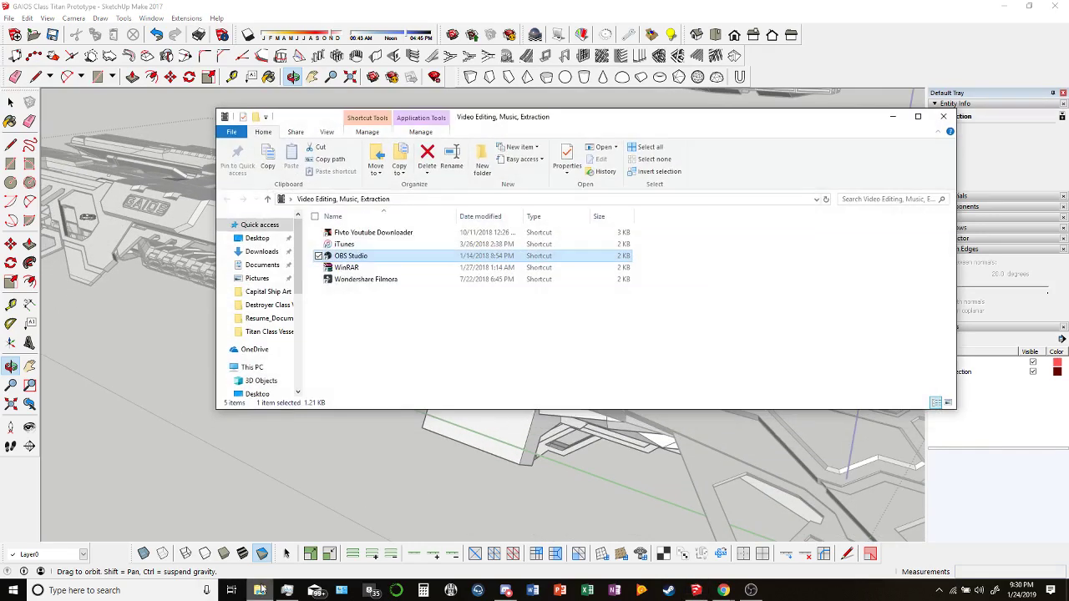
right_click(261, 590)
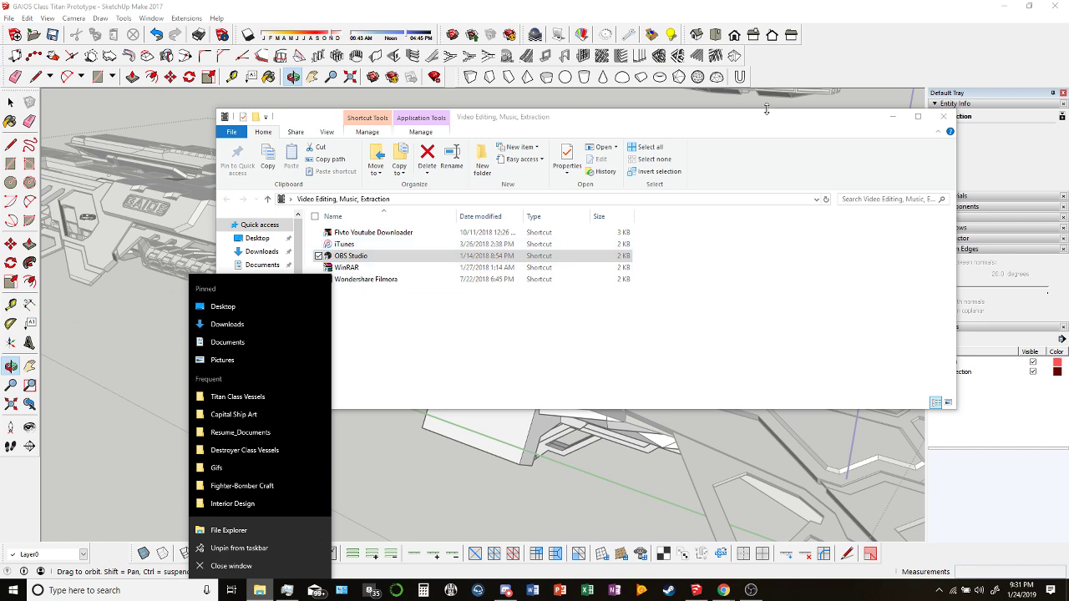
click(893, 117)
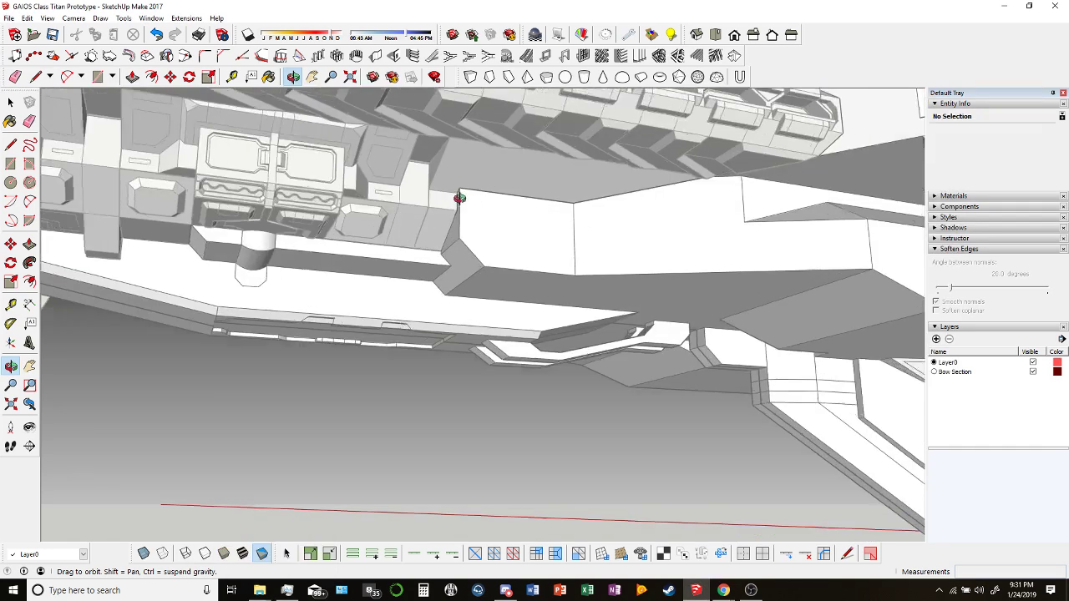
Examine the ship's top detailing up close, including the framed panels and the sloped surfaces around them.
mouse_move(459, 198)
mouse_down()
mouse_move(639, 191)
mouse_move(792, 209)
mouse_move(692, 336)
mouse_move(621, 334)
mouse_move(554, 295)
mouse_move(531, 312)
mouse_move(643, 336)
mouse_move(707, 307)
mouse_move(713, 410)
mouse_move(646, 365)
mouse_move(565, 273)
mouse_move(577, 325)
mouse_move(530, 353)
mouse_move(513, 312)
mouse_move(526, 280)
mouse_move(511, 327)
mouse_move(489, 268)
mouse_move(501, 312)
mouse_move(510, 295)
mouse_move(485, 287)
mouse_move(433, 297)
mouse_move(496, 326)
mouse_move(472, 410)
mouse_move(449, 167)
mouse_move(577, 417)
mouse_move(601, 356)
mouse_move(520, 326)
mouse_move(660, 362)
mouse_move(744, 443)
mouse_move(746, 362)
mouse_move(584, 209)
mouse_move(418, 125)
mouse_move(318, 55)
mouse_move(359, 139)
mouse_up()
scroll(400, 186, up, 8)
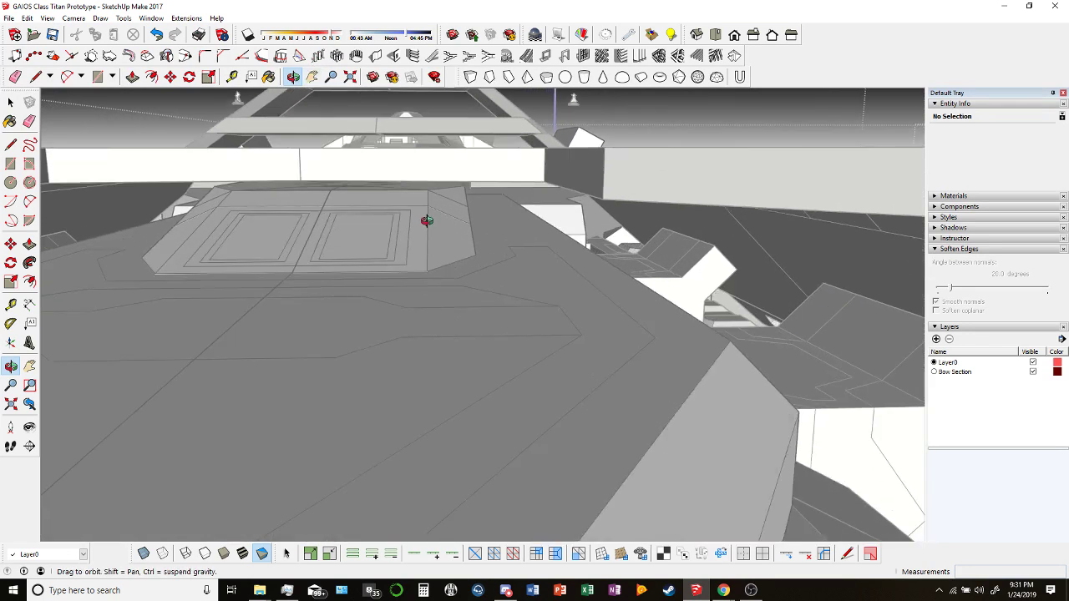
drag(427, 218, 428, 232)
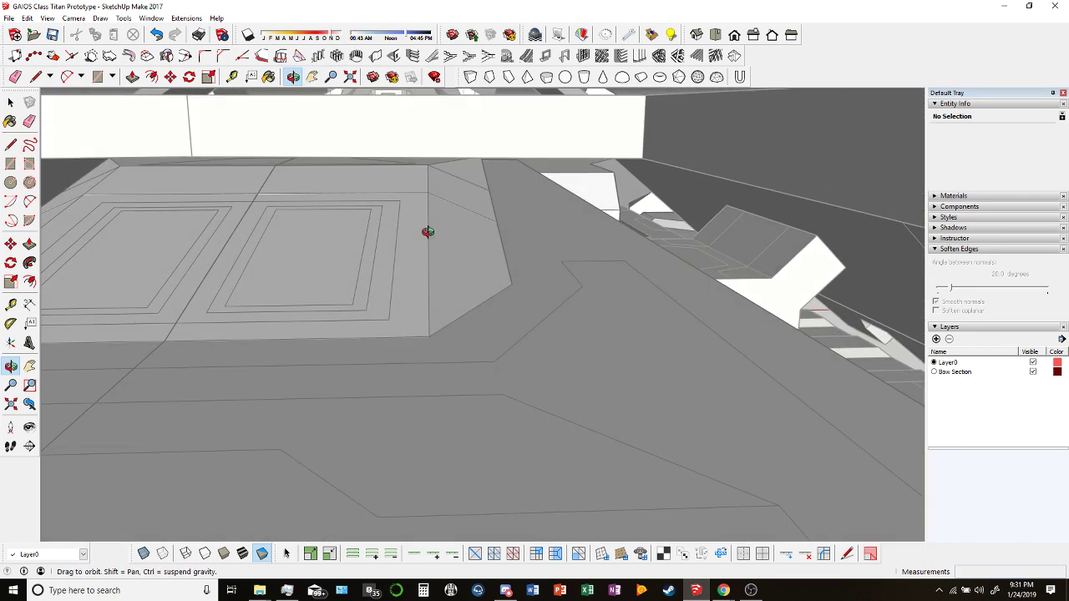
click(11, 102)
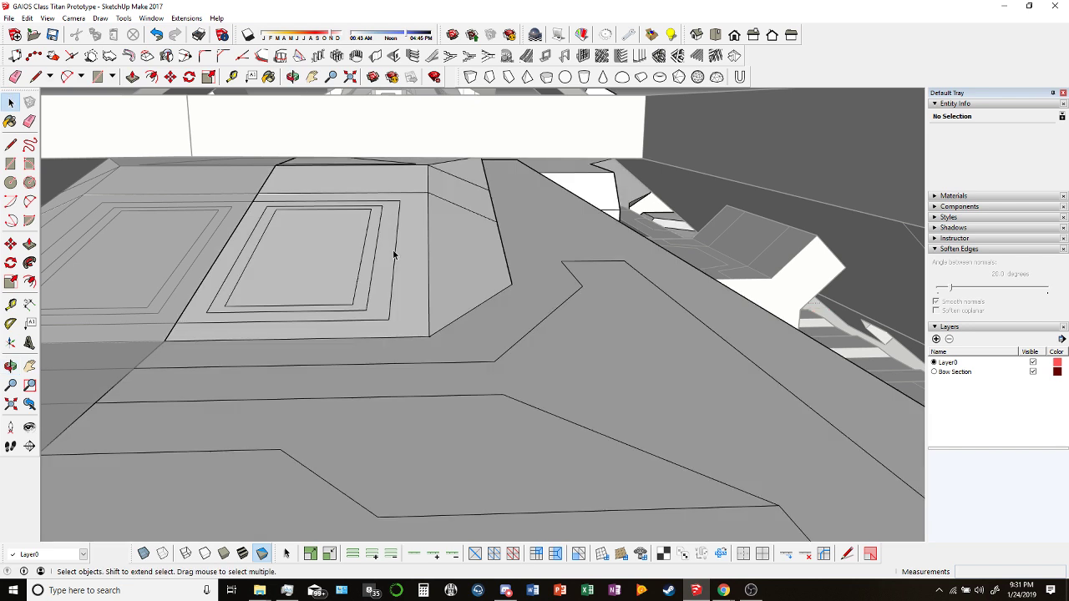
click(385, 252)
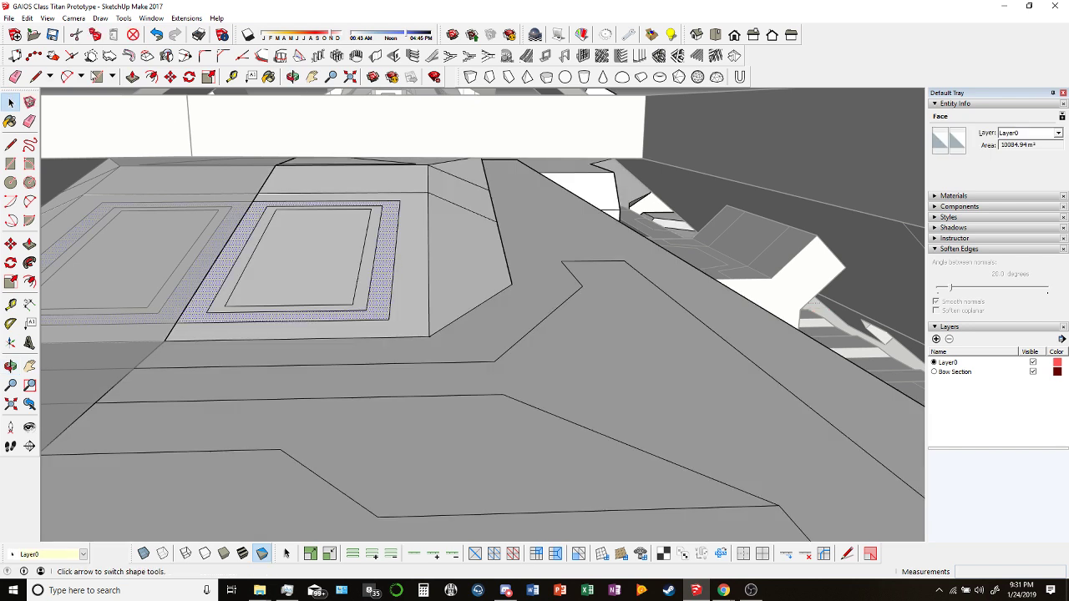
click(15, 77)
mouse_move(382, 309)
mouse_down()
mouse_move(393, 309)
mouse_move(398, 197)
mouse_up()
mouse_move(392, 213)
middle_down()
mouse_move(443, 248)
mouse_move(437, 229)
mouse_move(375, 227)
mouse_move(425, 220)
middle_up()
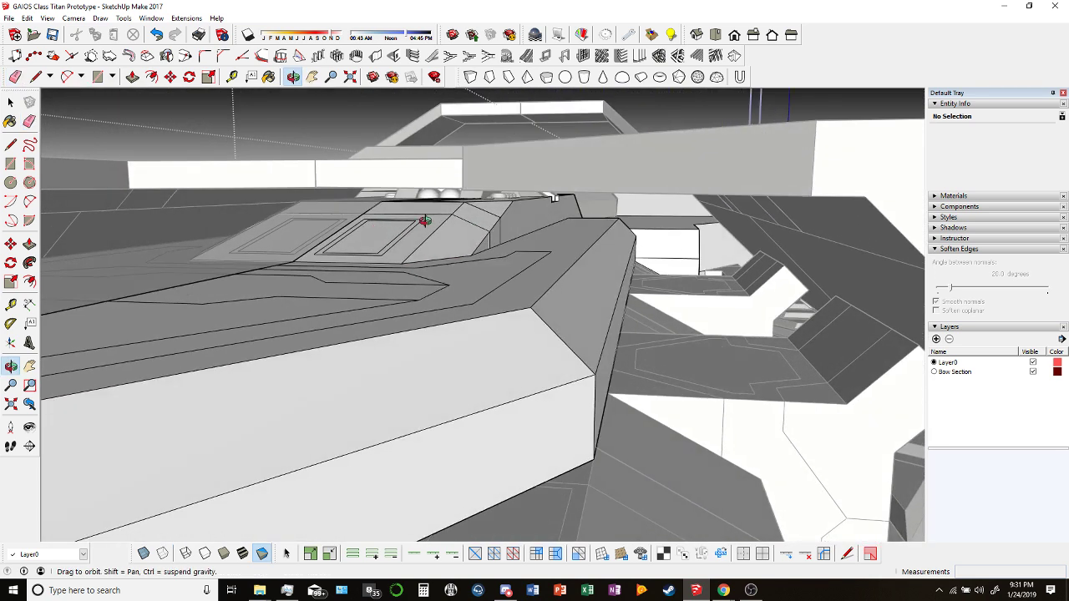
right_click(434, 218)
click(447, 225)
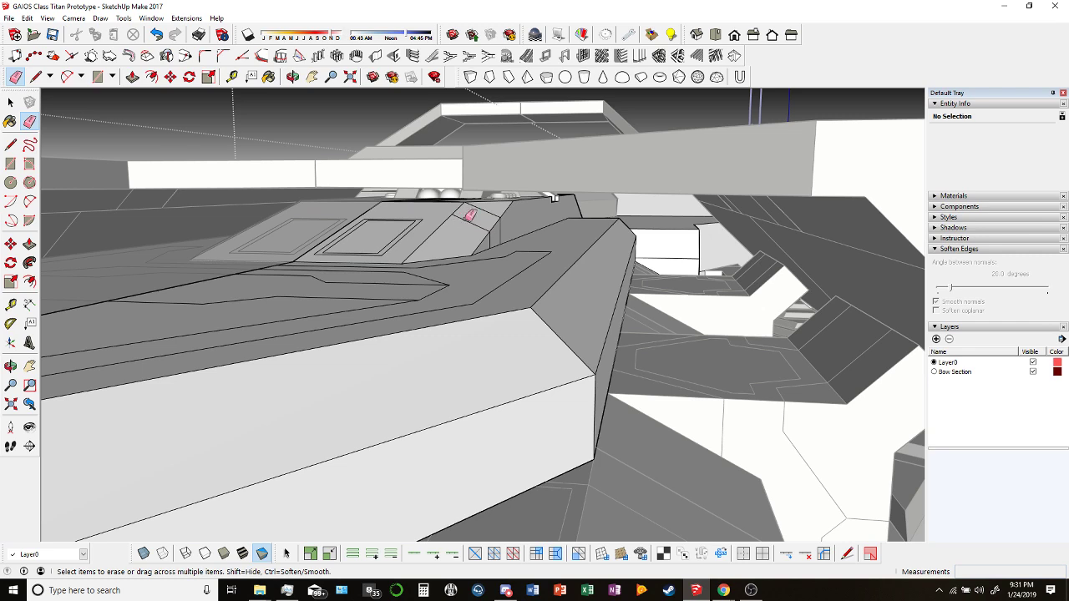
drag(505, 230, 500, 242)
mouse_move(501, 242)
middle_down()
mouse_move(540, 247)
mouse_move(529, 243)
mouse_move(513, 276)
mouse_move(510, 365)
mouse_move(513, 329)
mouse_move(440, 167)
mouse_move(525, 215)
mouse_move(519, 285)
mouse_move(410, 375)
mouse_move(423, 279)
mouse_move(479, 239)
mouse_move(529, 285)
mouse_move(522, 268)
mouse_move(508, 248)
mouse_move(423, 222)
mouse_move(329, 209)
mouse_move(382, 232)
mouse_move(393, 222)
mouse_move(365, 215)
mouse_move(529, 317)
mouse_move(413, 295)
mouse_move(494, 281)
mouse_move(705, 296)
mouse_move(537, 348)
mouse_move(553, 339)
mouse_move(215, 189)
middle_up()
scroll(517, 243, down, 3)
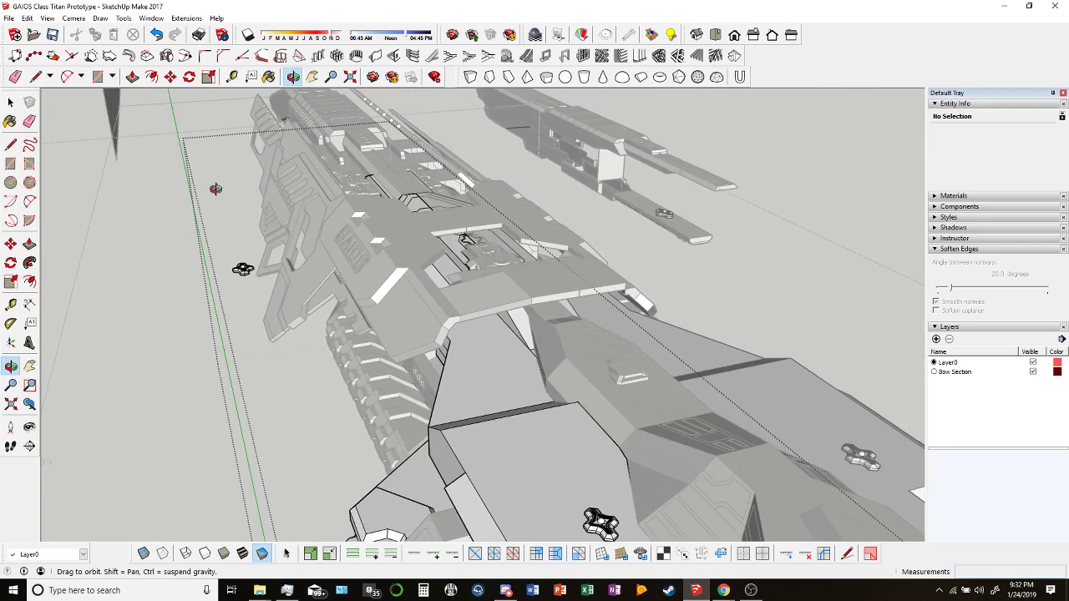
Copy the Top Details component from the finished ship to the empty area beside it, about 3248 m away.
click(10, 102)
scroll(539, 355, down, 2)
scroll(539, 355, down, 2)
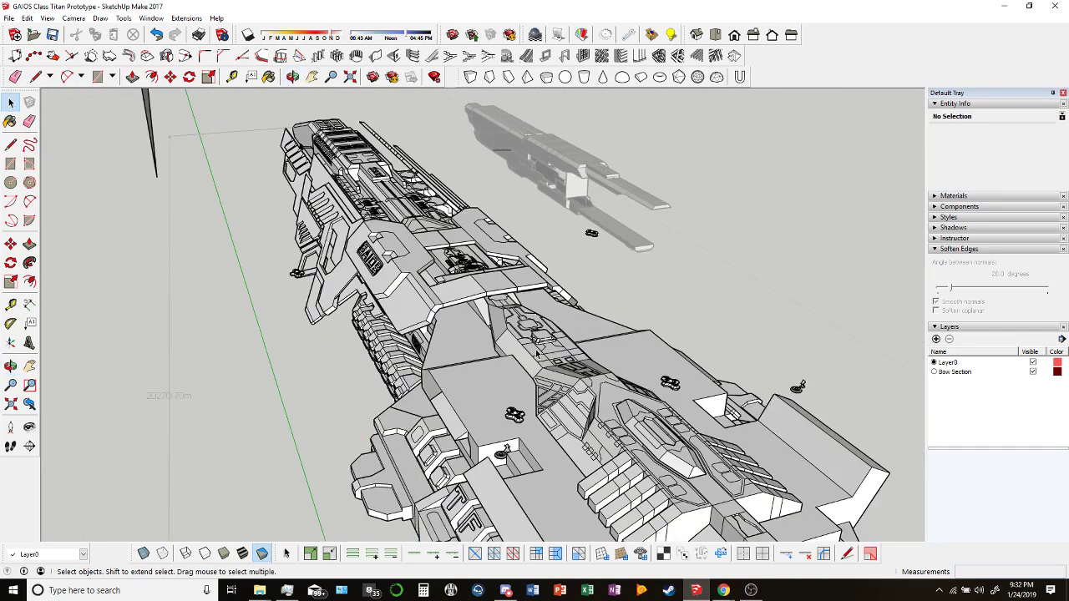
click(518, 355)
scroll(518, 355, down, 3)
key(m)
scroll(528, 293, down, 3)
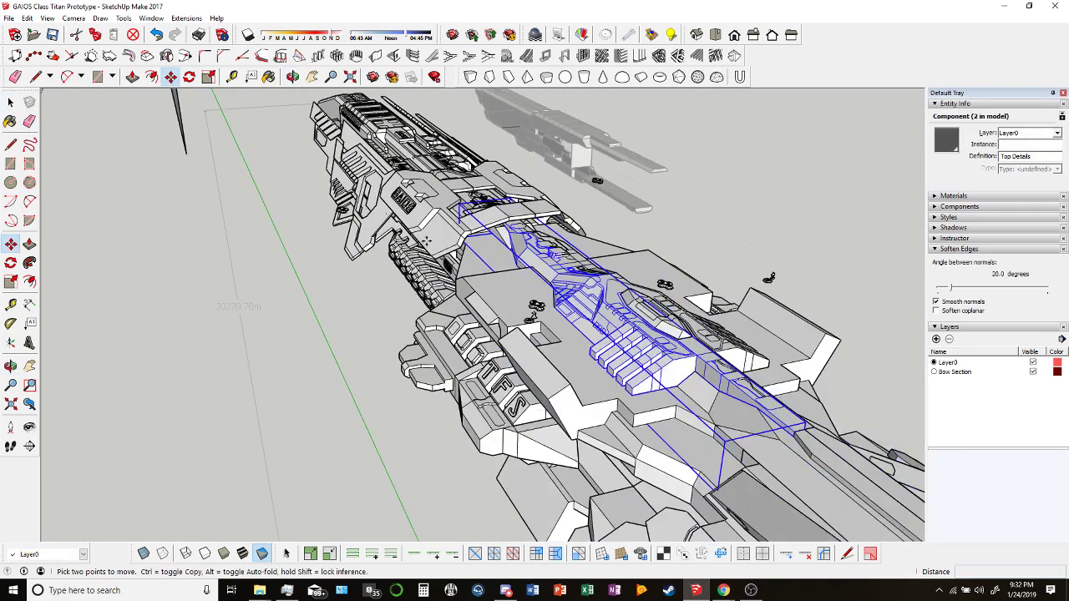
key(ctrl)
click(529, 295)
click(231, 342)
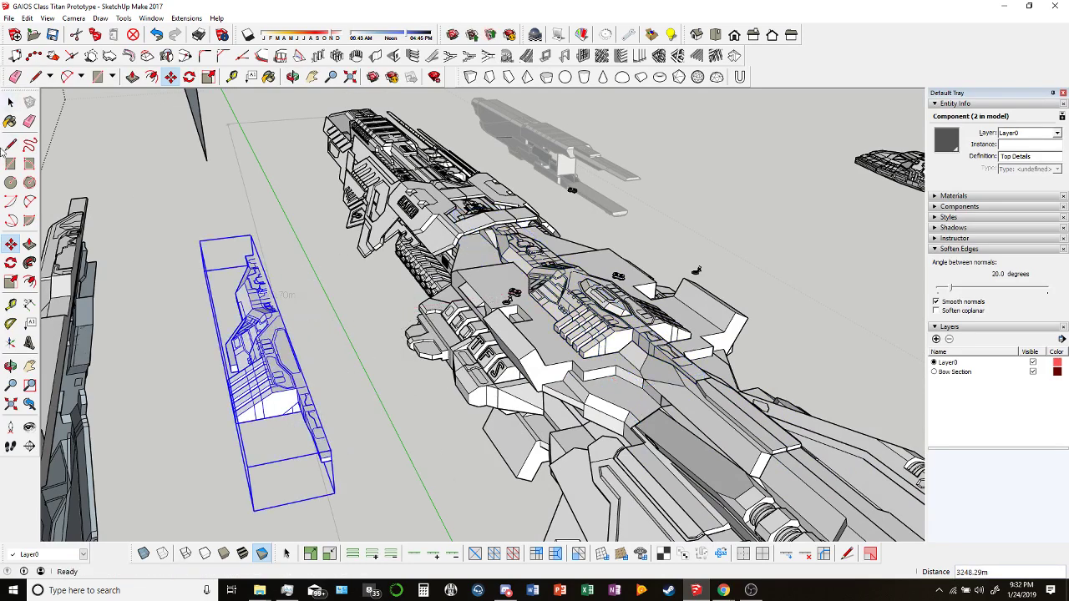
Open the copied Top Details component for editing and delete the panel face with its inset outlines ahead of the raised block.
click(11, 105)
scroll(454, 242, up, 10)
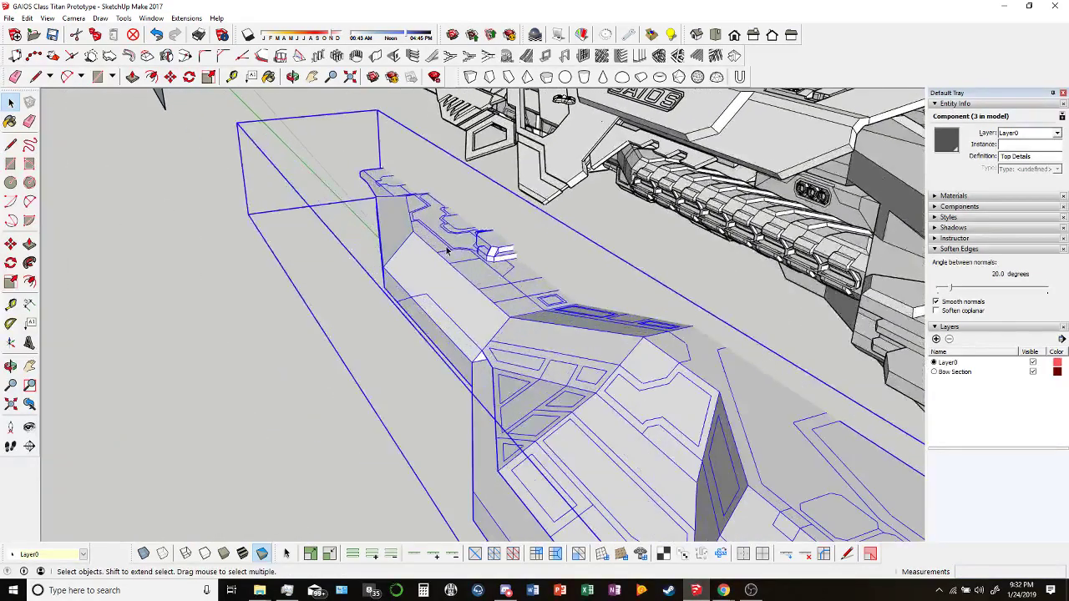
scroll(453, 242, up, 3)
middle_drag(452, 241, 565, 344)
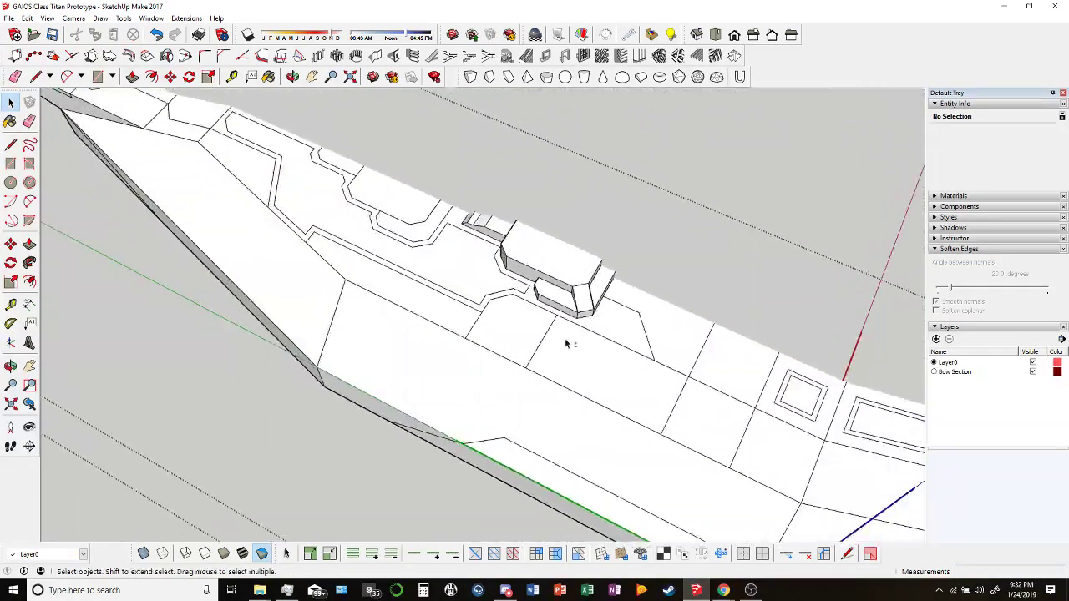
double_click(427, 257)
key(Delete)
shift+middle_drag(427, 257, 526, 373)
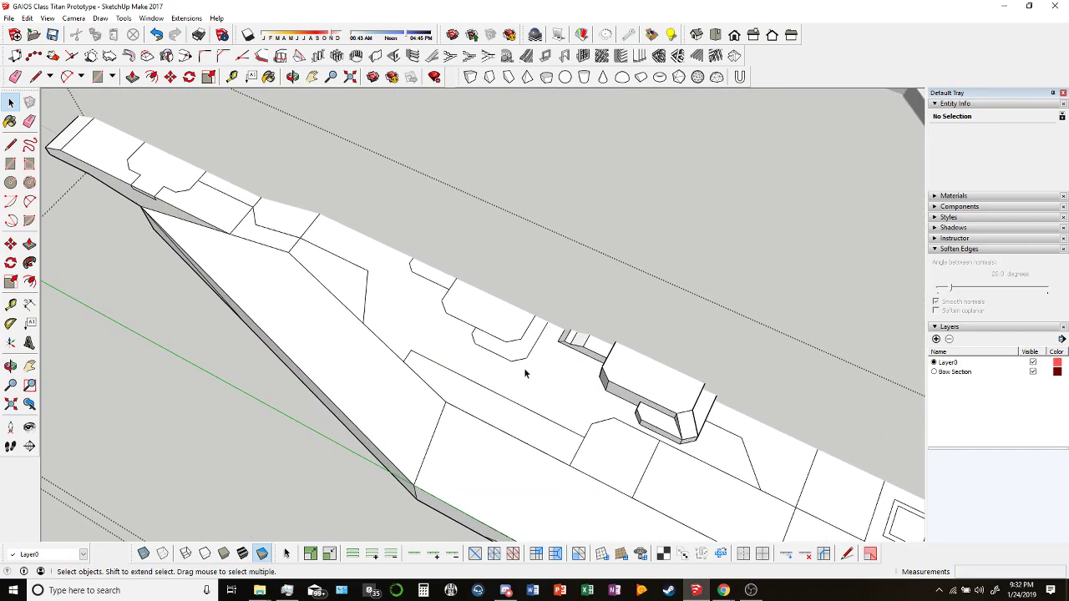
Erase the remaining panel lines from the narrow end and the adjoining top surface ahead of the raised block.
key(e)
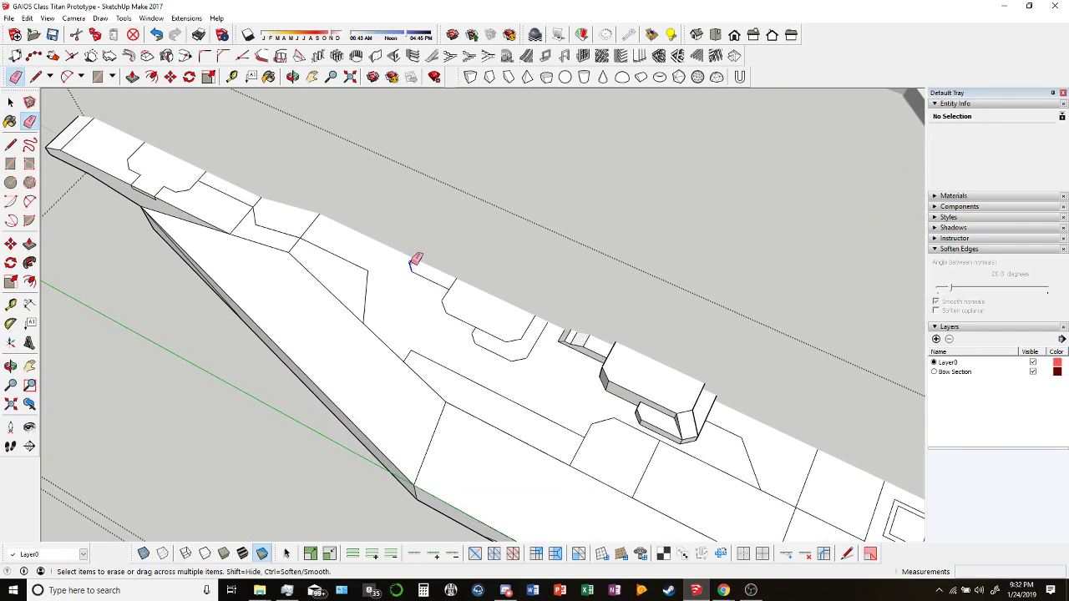
drag(451, 309, 495, 328)
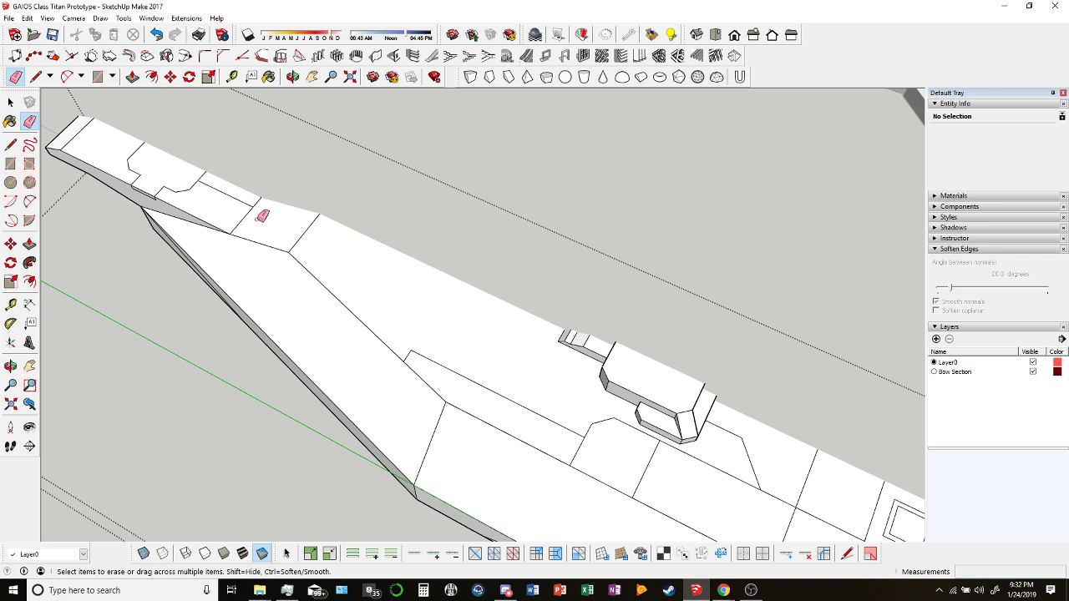
scroll(157, 192, up, 6)
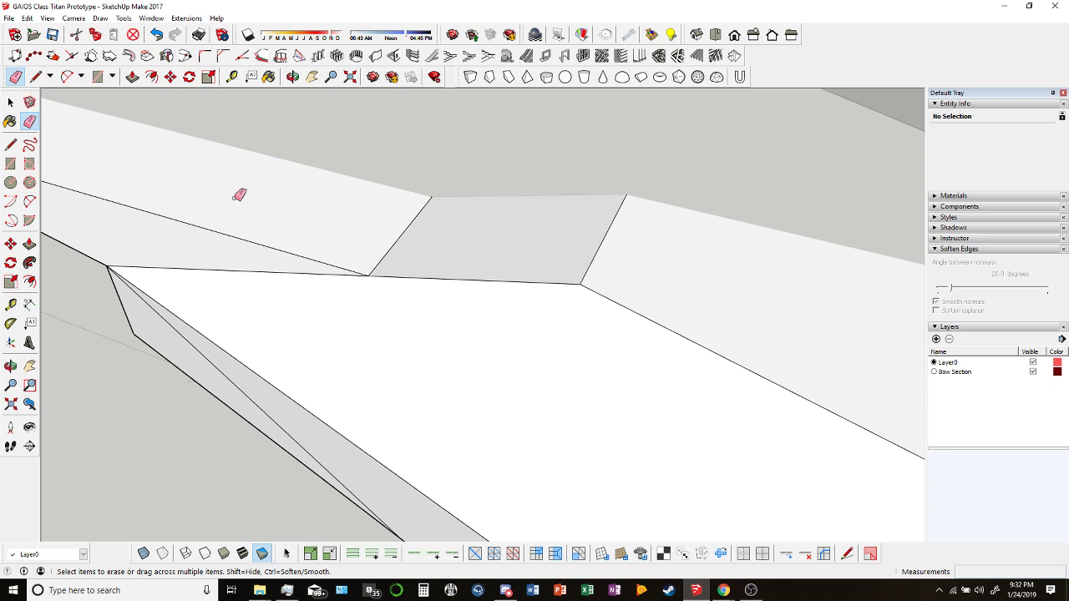
scroll(381, 233, down, 5)
Erase the panel lines around the raised block and the dividing lines beside the small framed square on the copy.
mouse_move(639, 313)
shift+middle_down()
mouse_move(381, 230)
mouse_move(161, 211)
shift+middle_up()
click(387, 249)
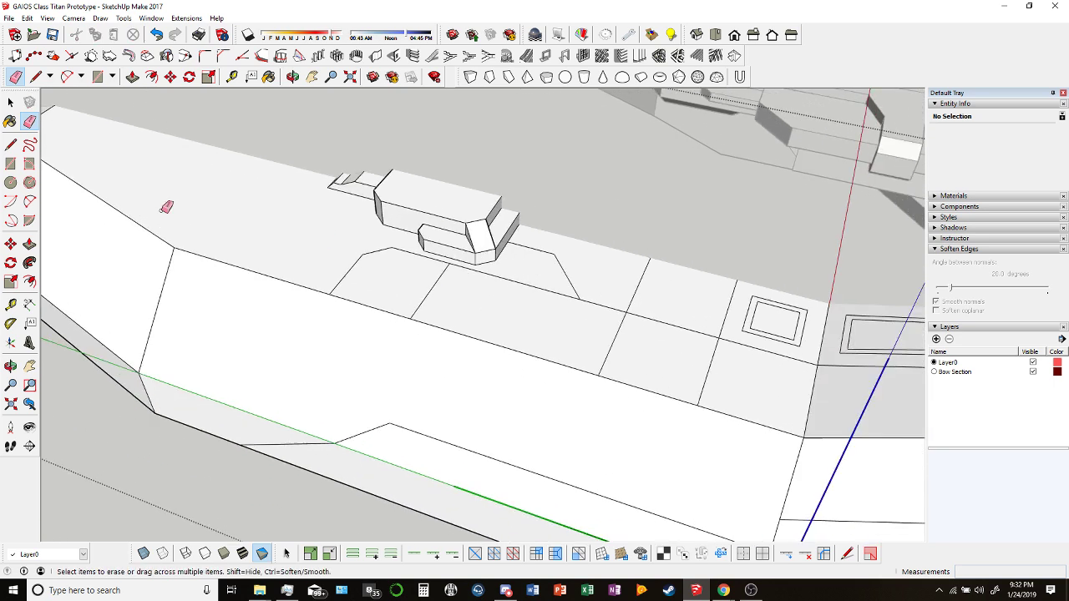
scroll(371, 251, down, 2)
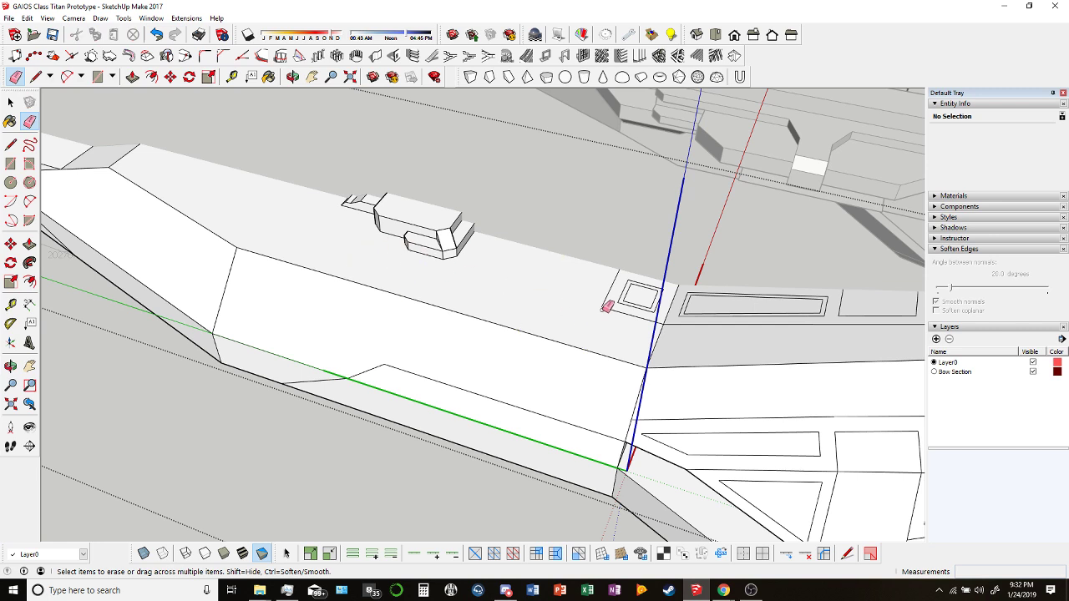
middle_drag(607, 306, 500, 298)
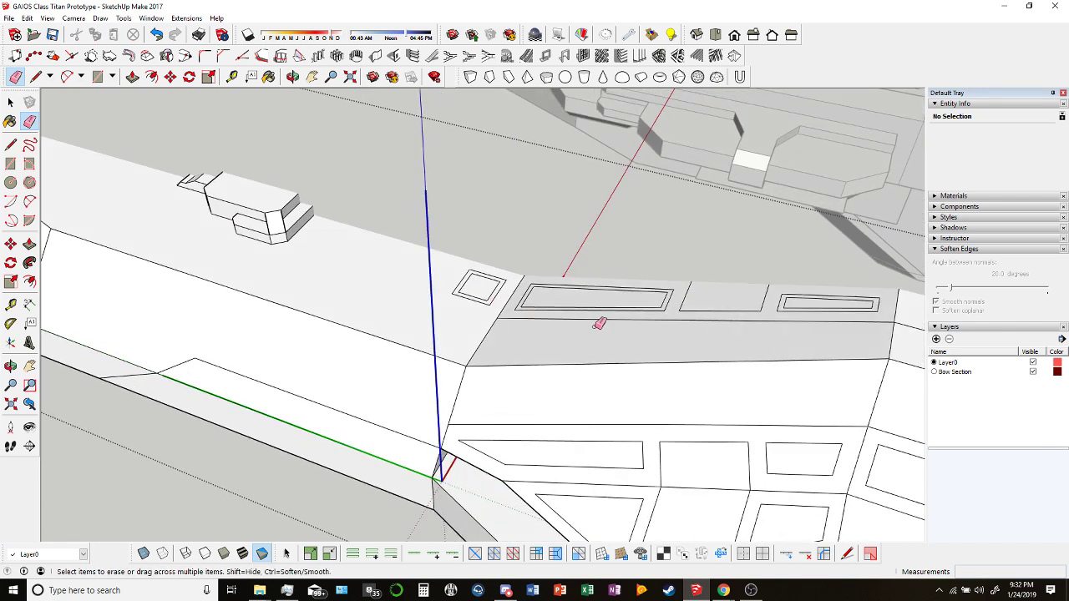
key(space)
scroll(543, 259, up, 6)
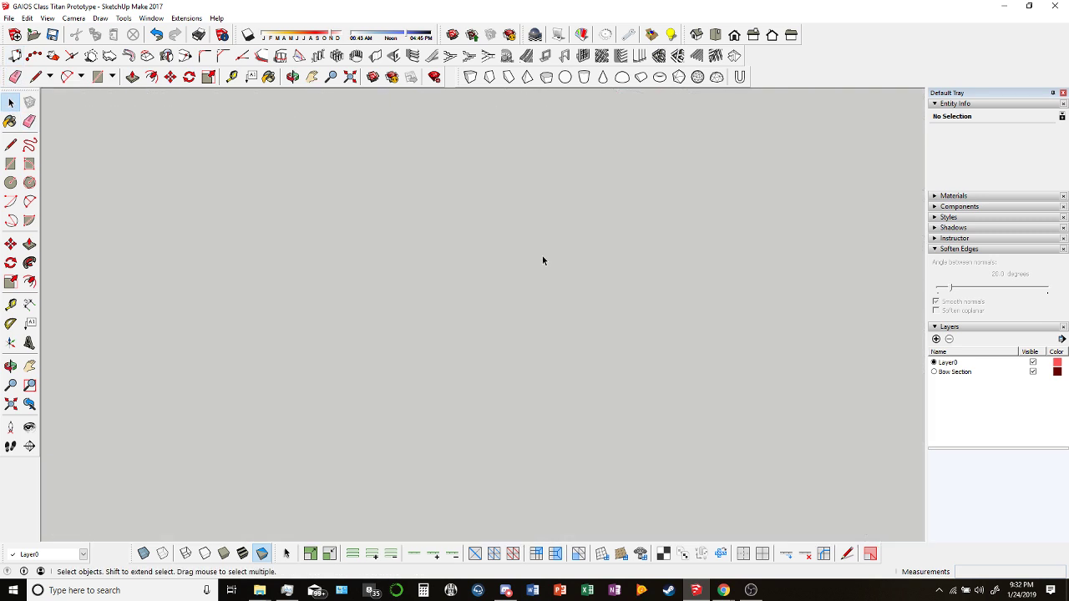
scroll(485, 268, down, 5)
middle_drag(485, 268, 402, 401)
scroll(402, 401, up, 5)
scroll(406, 437, down, 2)
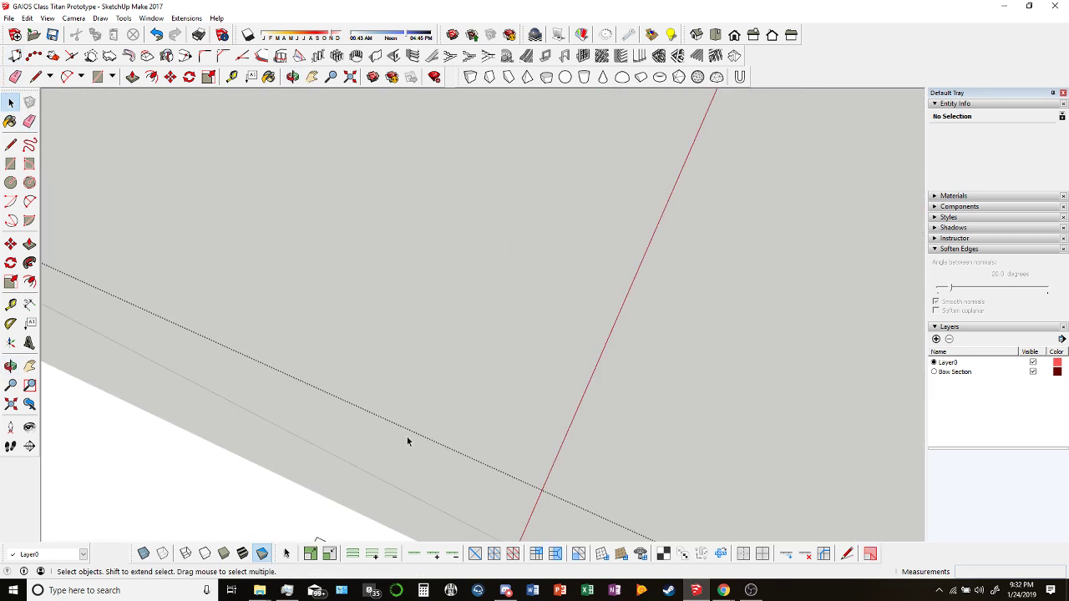
Delete the small square frame and the two long rectangular frames with their inset outlines on the copy's top surface.
middle_drag(409, 439, 388, 188)
scroll(387, 189, down, 5)
scroll(378, 271, up, 4)
double_click(376, 262)
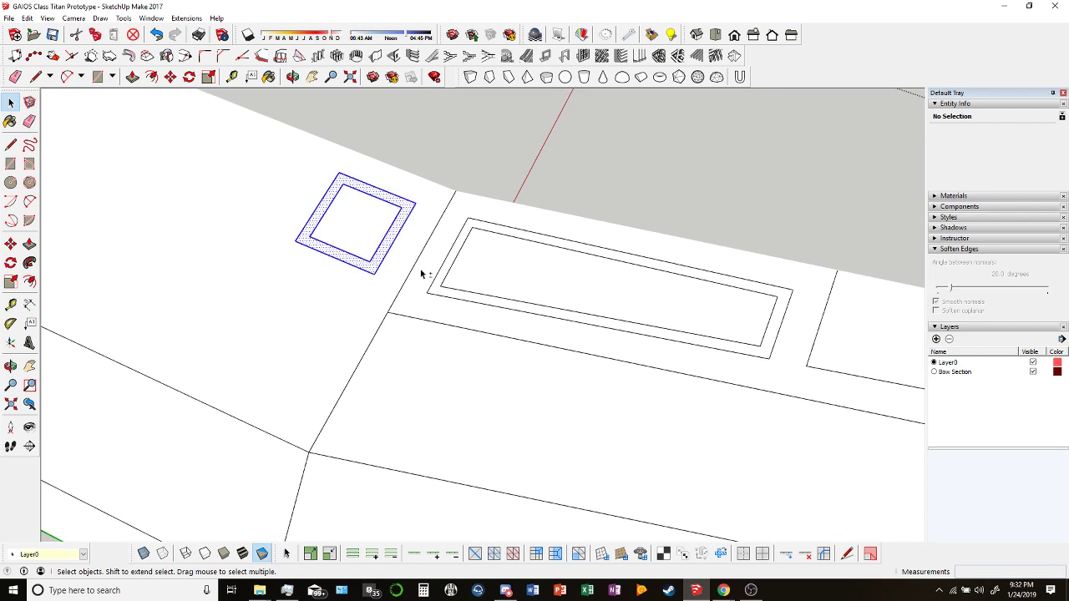
scroll(424, 270, up, 2)
shift+double_click(447, 284)
shift+middle_drag(446, 287, 216, 254)
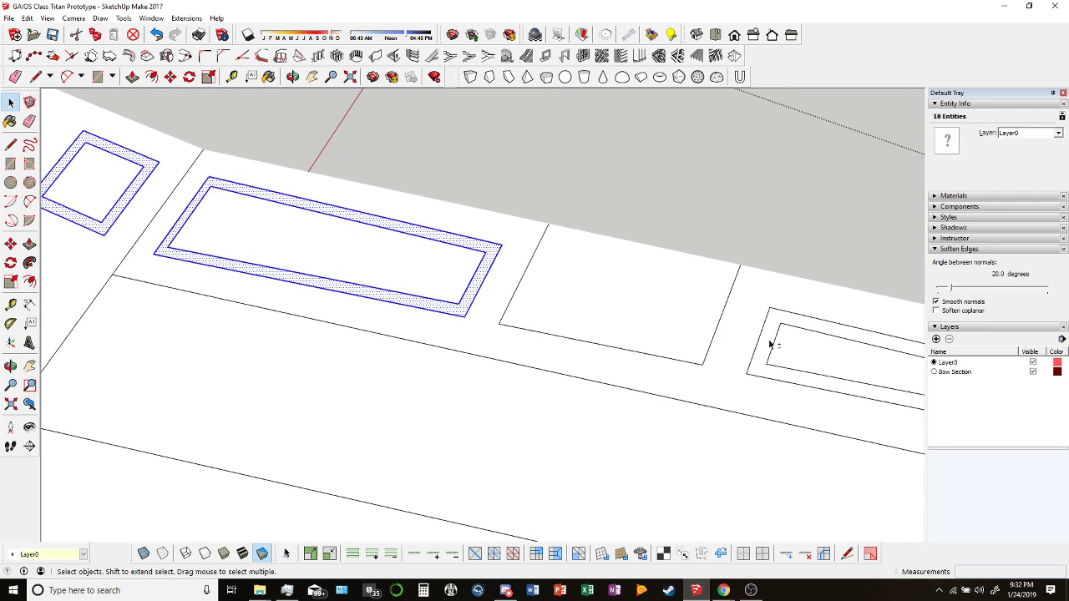
shift+double_click(766, 335)
scroll(768, 336, down, 3)
shift+middle_drag(716, 318, 488, 242)
scroll(492, 245, down, 2)
key(Delete)
middle_drag(596, 329, 304, 263)
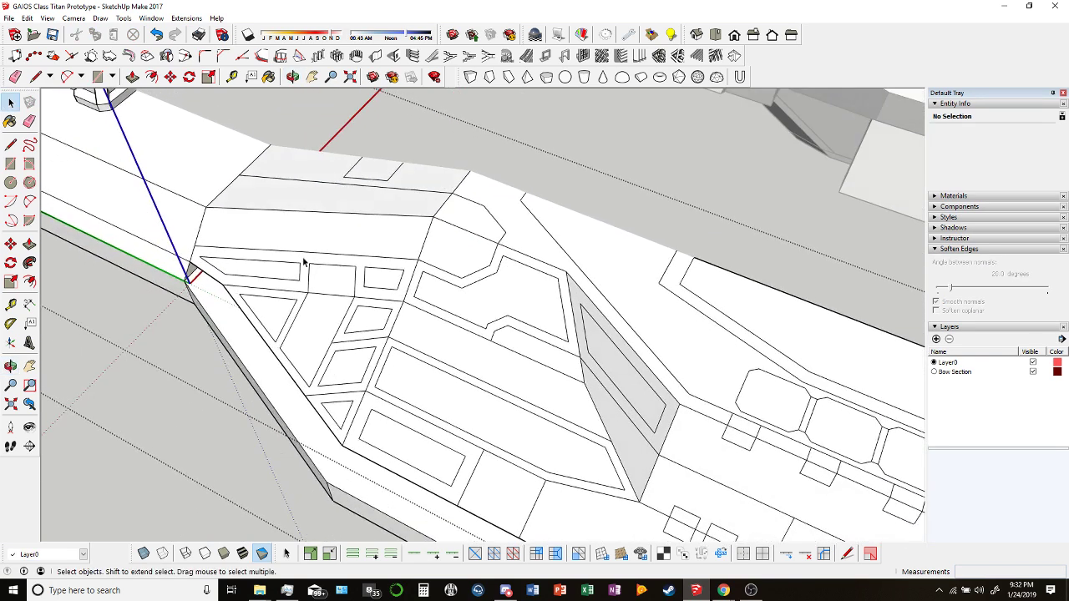
click(276, 274)
shift+click(282, 317)
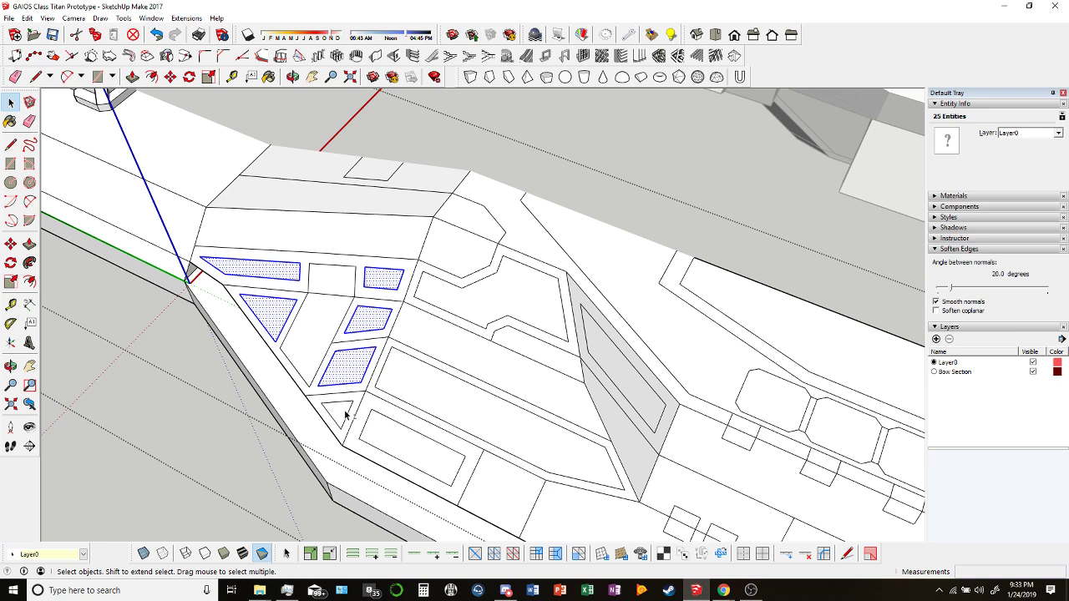
triple_click(409, 459)
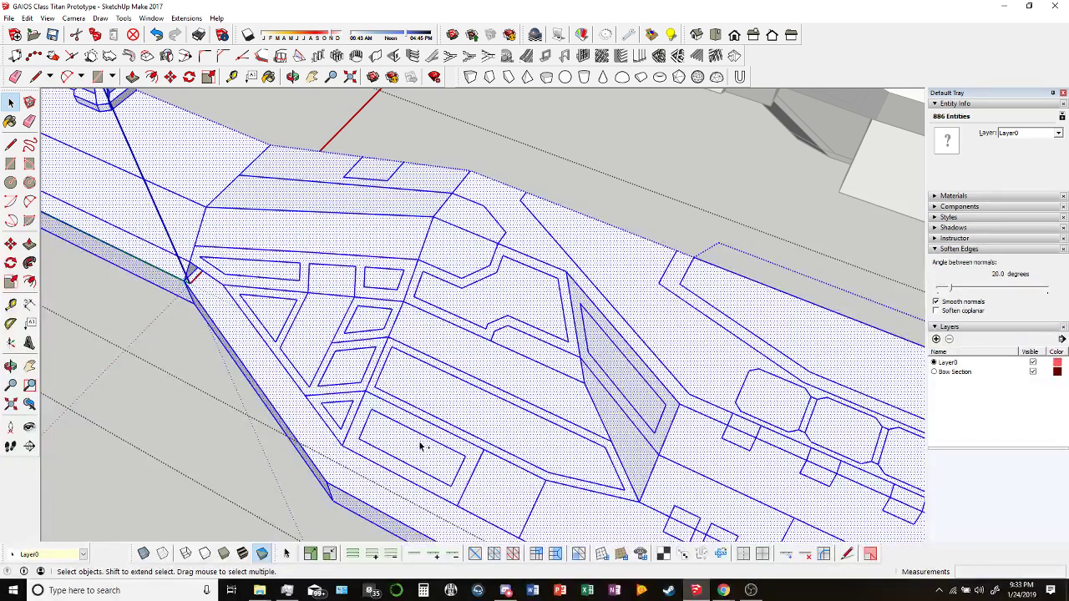
Delete the inset panel faces and outlines on the angled hull sides together with the top face of the outer ledge.
click(205, 305)
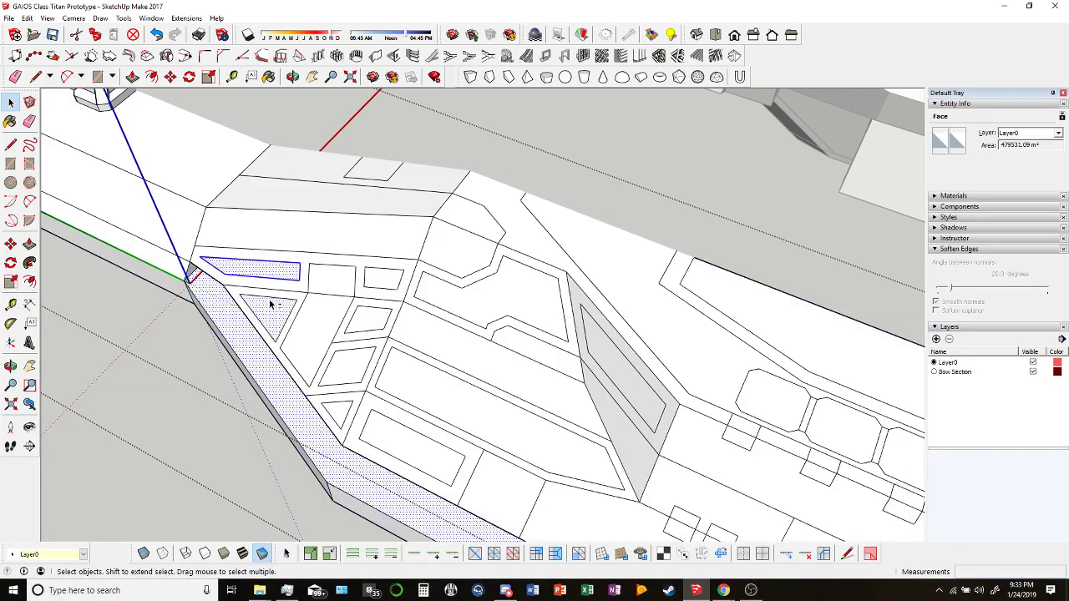
shift+click(376, 288)
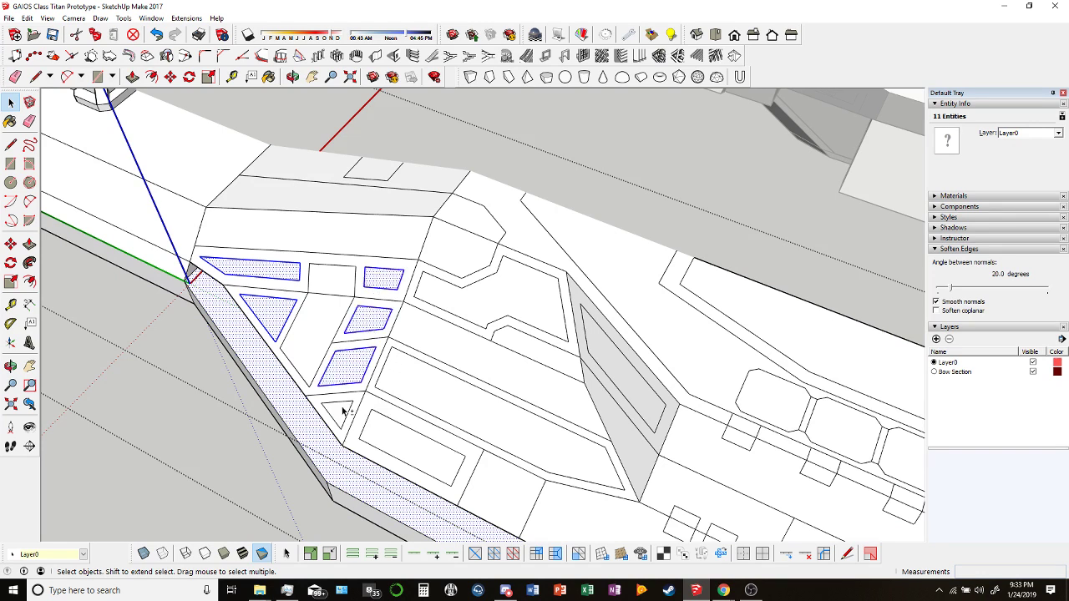
shift+double_click(406, 451)
shift+double_click(442, 410)
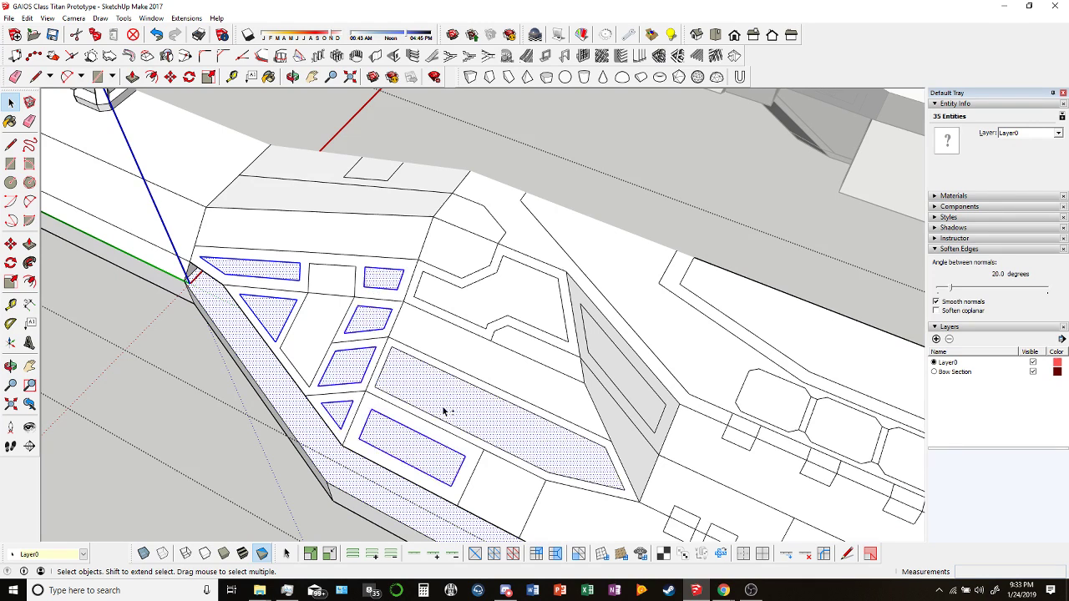
shift+double_click(463, 304)
shift+middle_drag(511, 361, 183, 88)
shift+double_click(328, 142)
scroll(510, 315, down, 2)
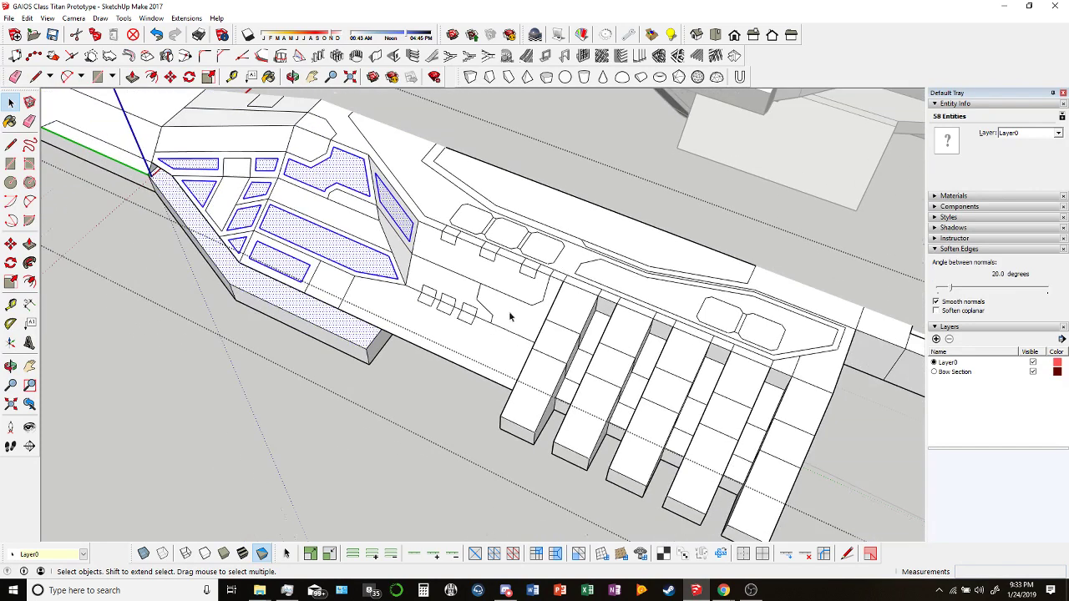
middle_drag(502, 310, 863, 409)
key(Delete)
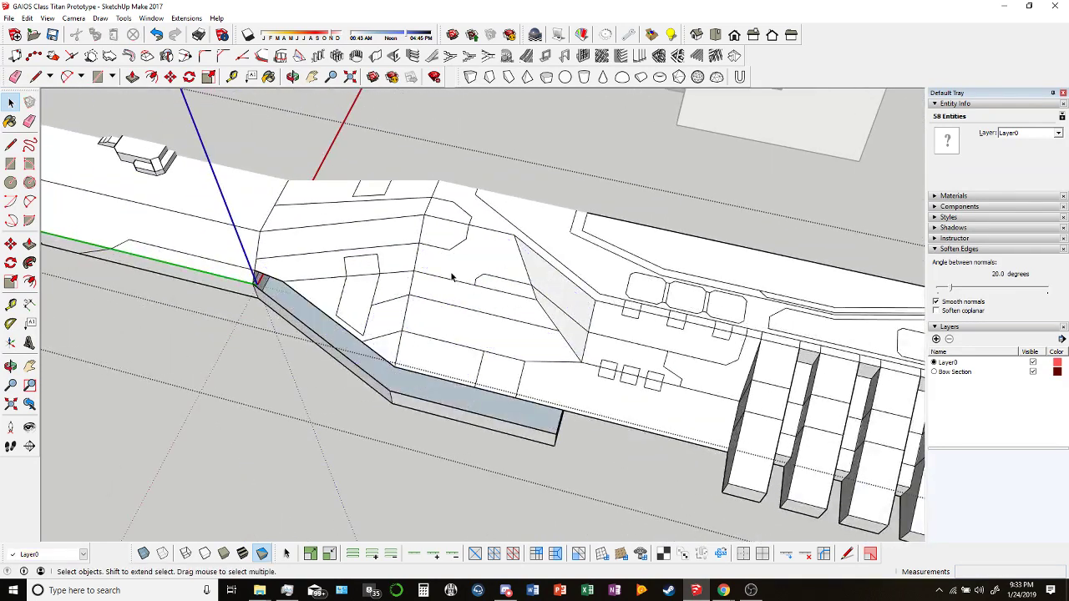
Redraw edges at the outer ledge's bend, far end and inner corner to restore its missing top faces.
mouse_move(434, 266)
middle_down()
mouse_move(423, 254)
mouse_move(428, 266)
middle_up()
key(l)
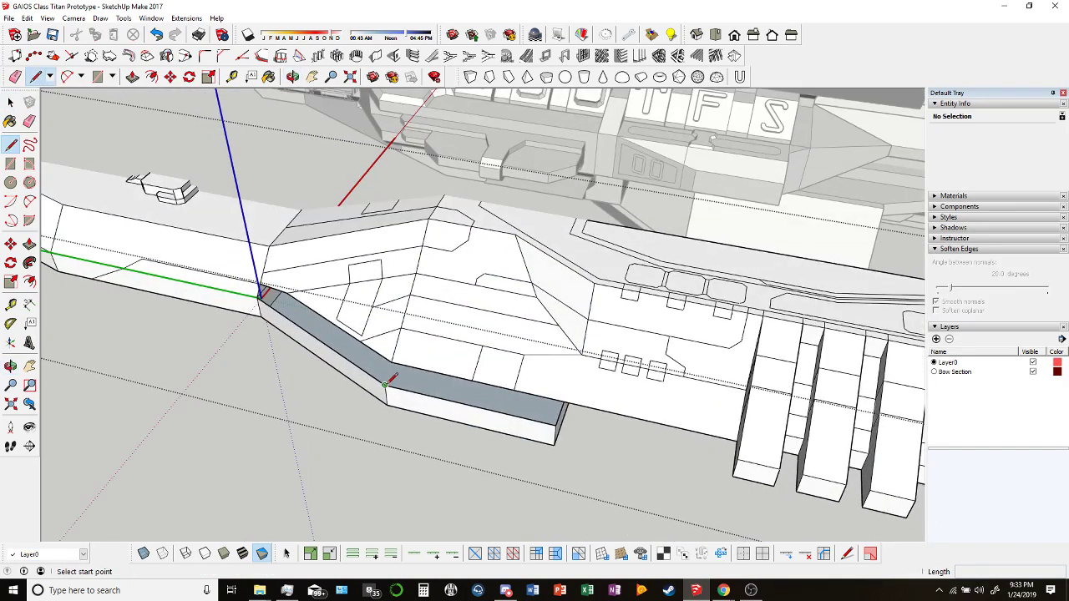
click(391, 363)
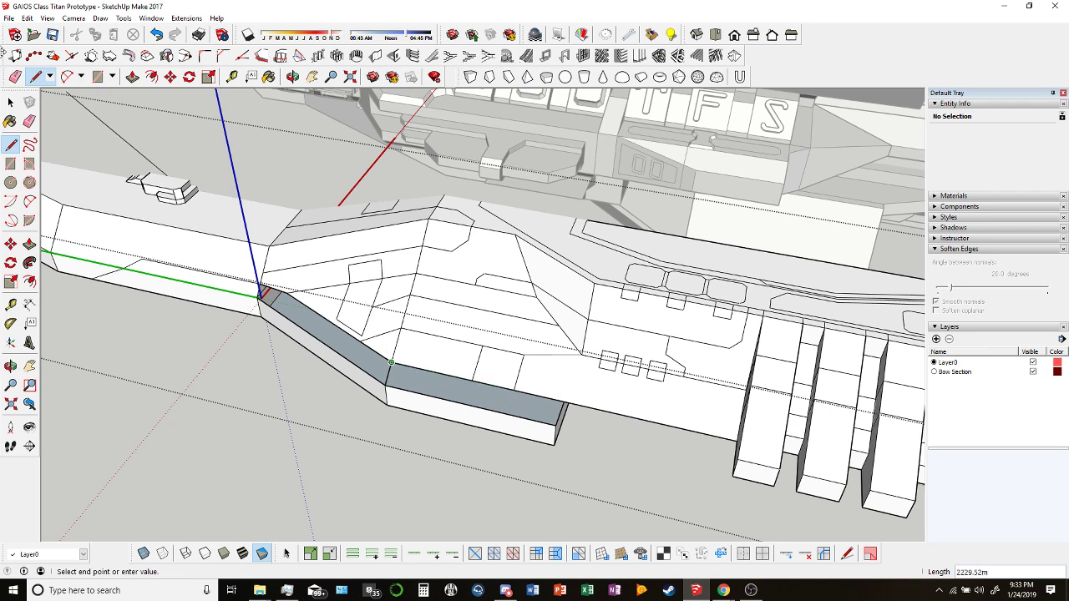
middle_drag(263, 292, 475, 422)
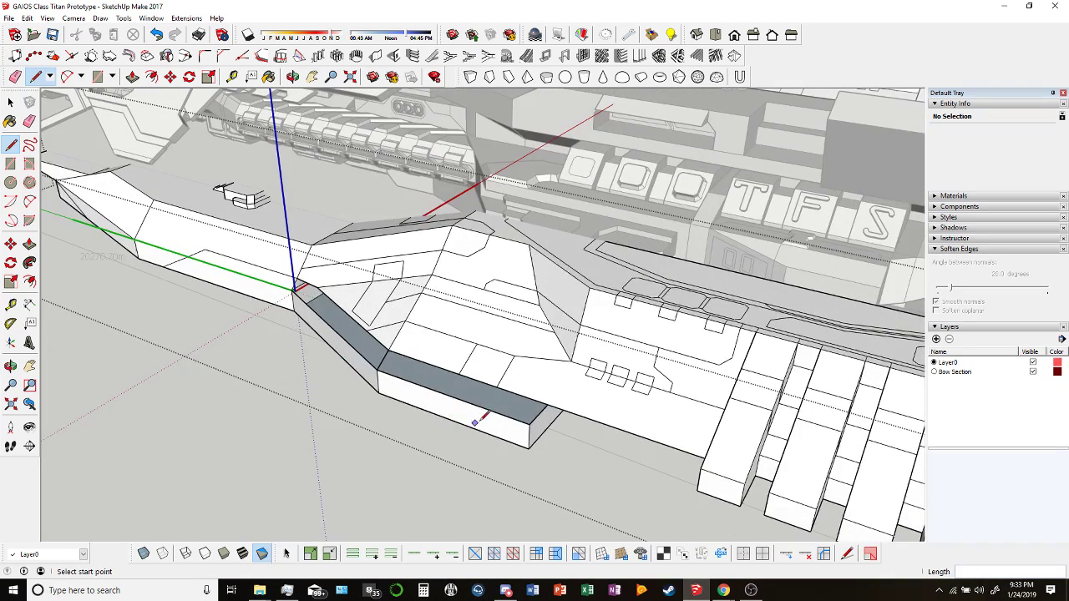
click(540, 403)
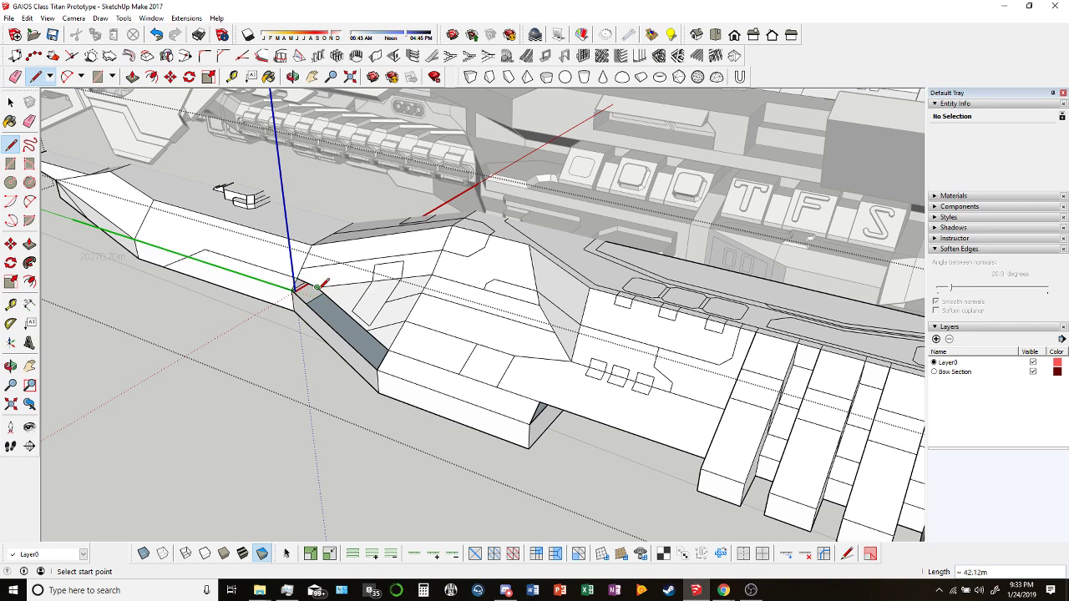
click(306, 303)
middle_drag(332, 306, 618, 326)
Draw a line across the remaining opening at the ledge's narrow corner to close it with faces.
scroll(461, 307, up, 2)
scroll(433, 318, up, 3)
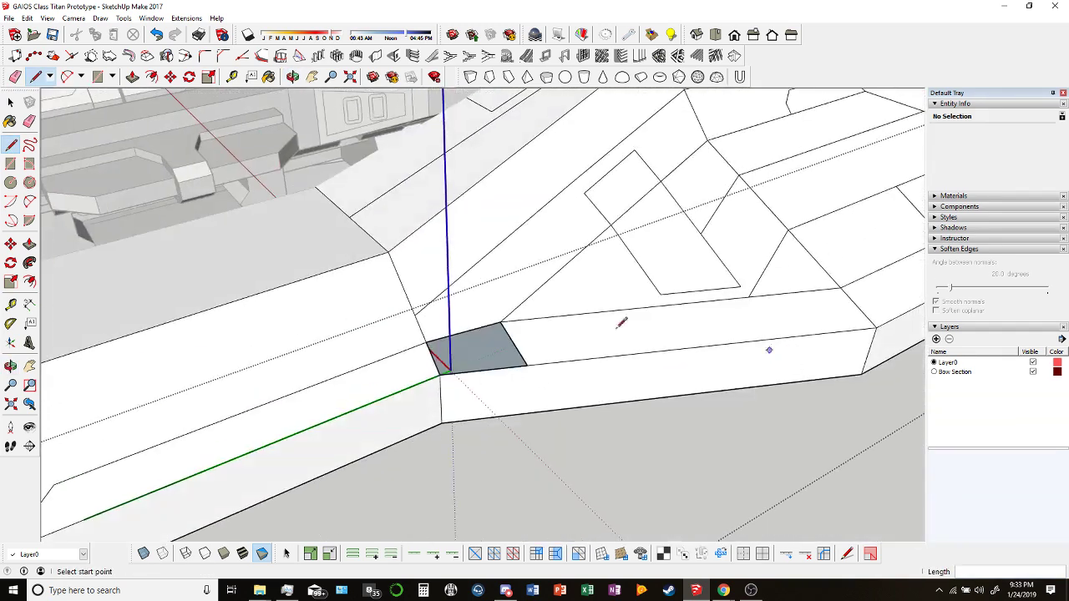
scroll(455, 343, up, 1)
middle_drag(456, 342, 574, 296)
scroll(547, 328, up, 3)
click(546, 328)
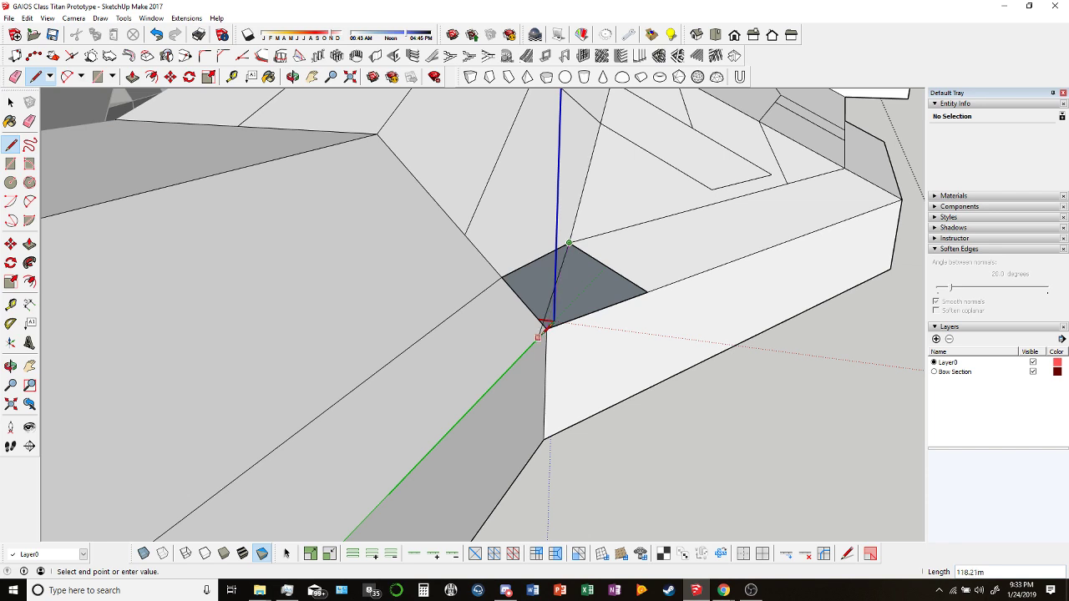
click(569, 243)
Erase the leftover lines at the ledge corner and the four-sided outline with its adjoining lines on the angled face.
click(16, 77)
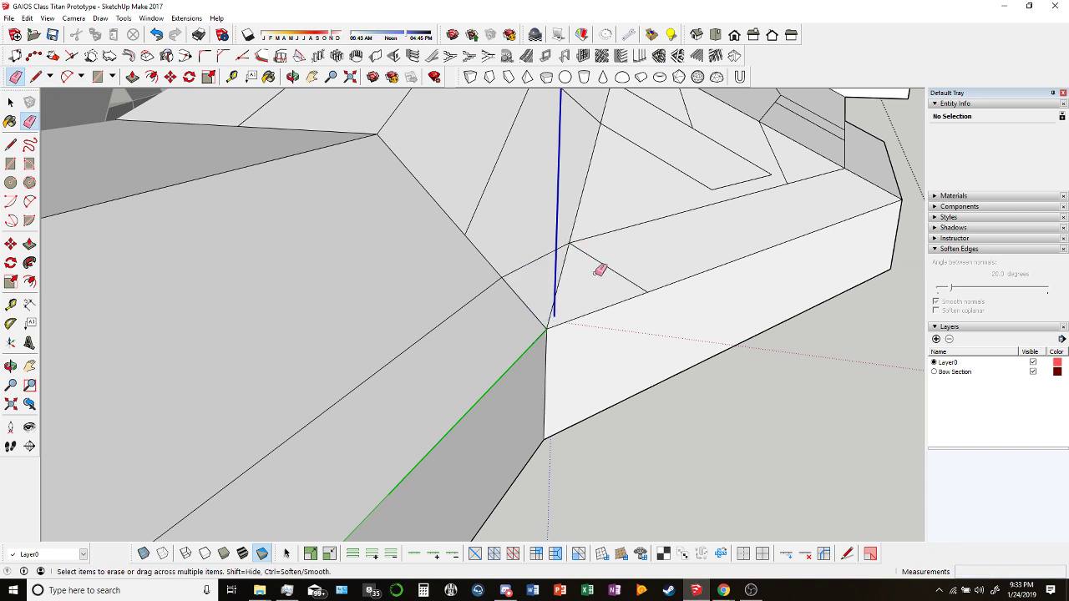
middle_drag(617, 250, 460, 263)
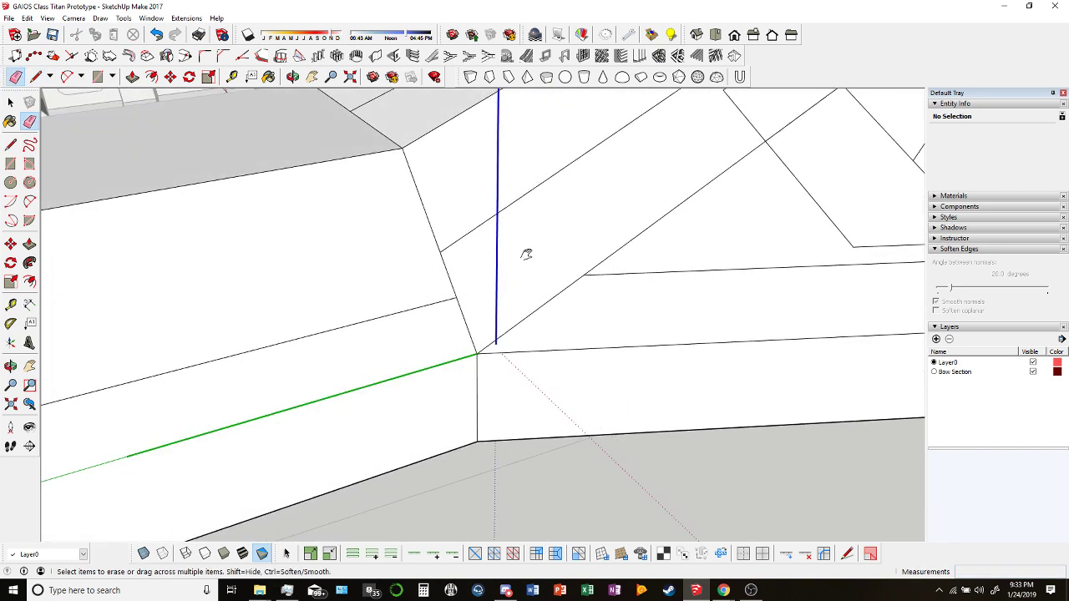
shift+middle_drag(526, 254, 322, 330)
scroll(549, 338, down, 2)
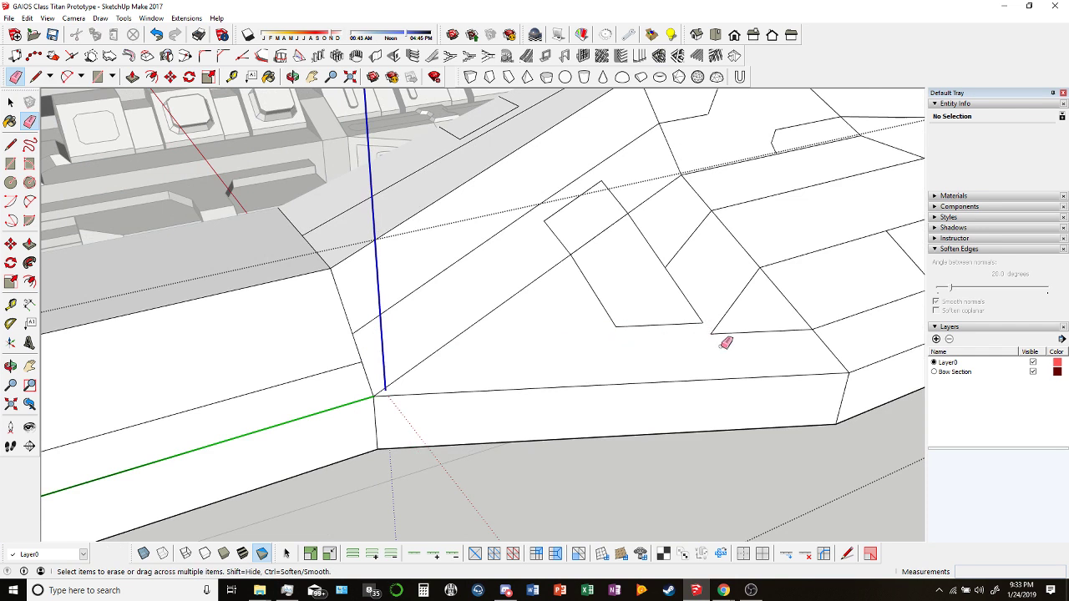
mouse_move(726, 342)
mouse_down()
mouse_move(713, 304)
mouse_move(596, 304)
mouse_up()
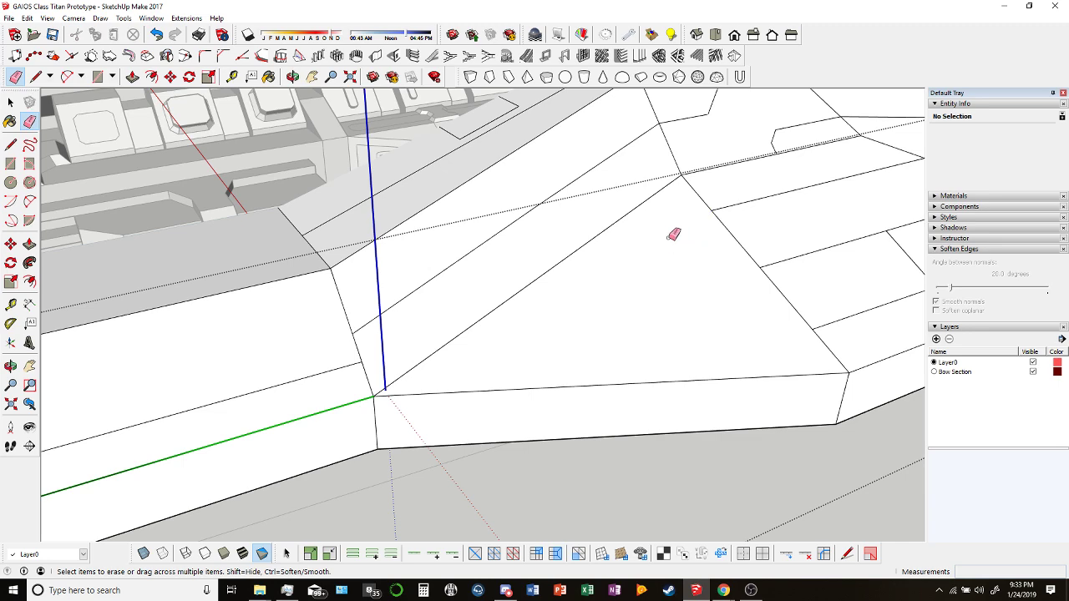
Erase the notch outline on the upper sloped face and the bracket-shaped lines above the three small squares.
scroll(537, 349, down, 8)
mouse_move(382, 358)
middle_down()
mouse_move(527, 441)
mouse_move(863, 458)
mouse_move(644, 367)
mouse_move(351, 373)
middle_up()
scroll(501, 359, up, 2)
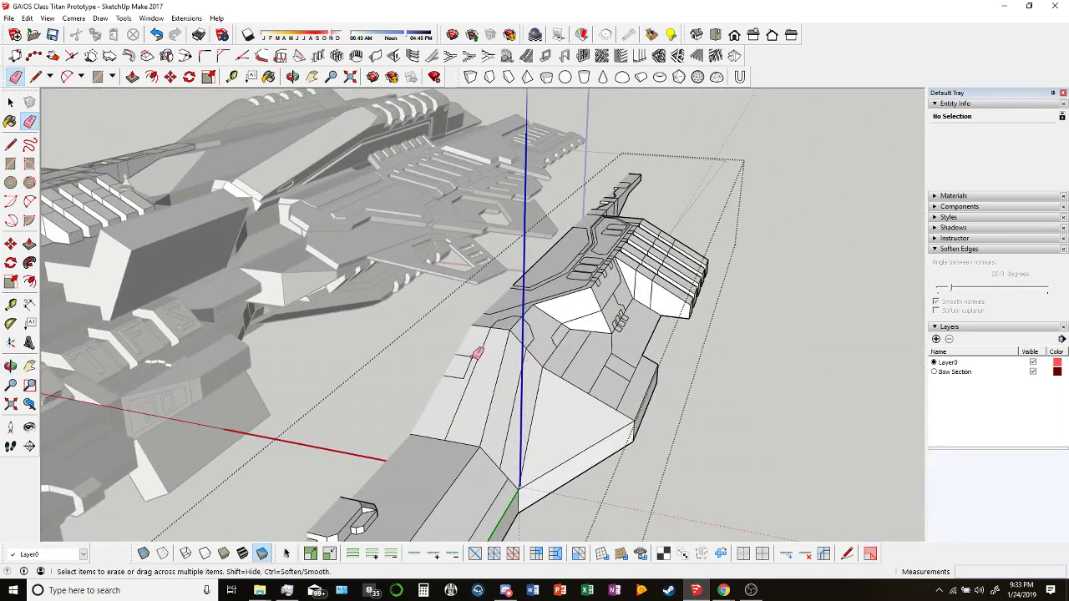
scroll(540, 341, up, 2)
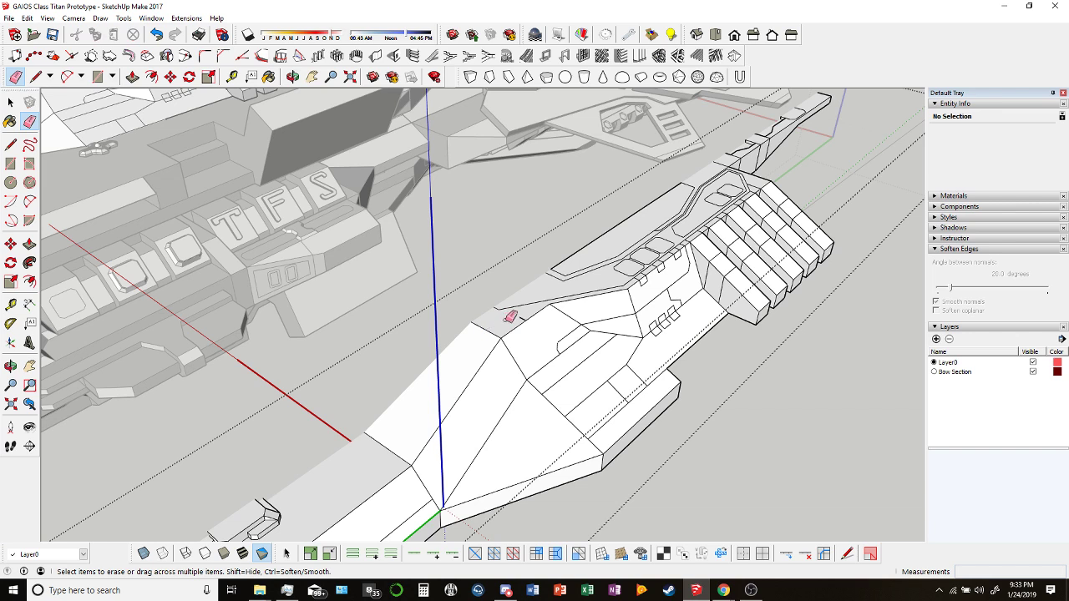
mouse_move(563, 304)
middle_down()
mouse_move(403, 399)
mouse_move(633, 389)
middle_up()
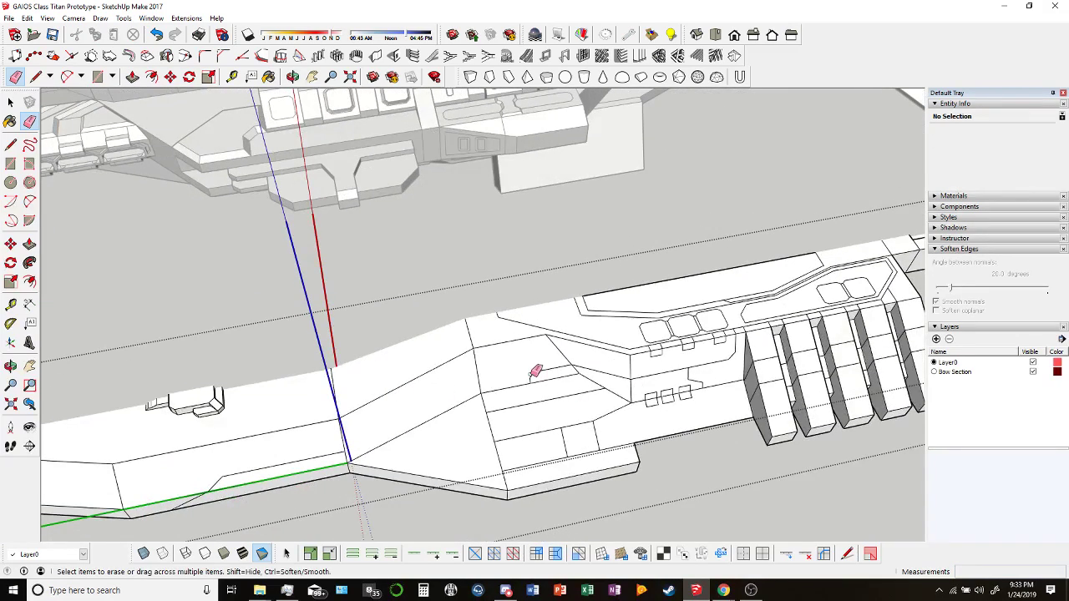
click(647, 377)
click(688, 374)
click(693, 382)
drag(707, 380, 741, 344)
scroll(739, 328, up, 2)
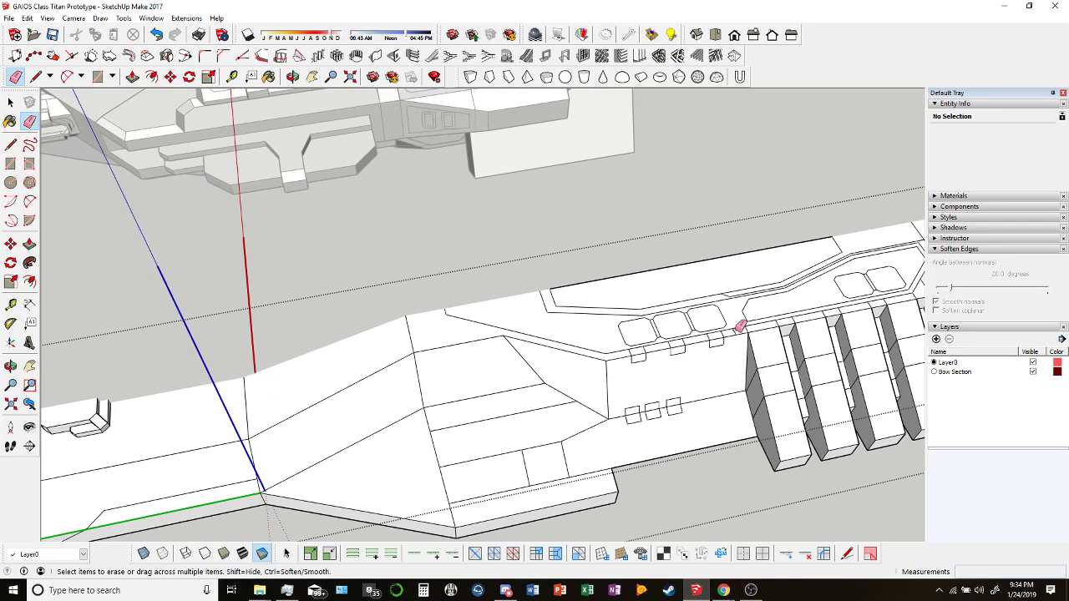
Erase the lengthwise line and the two short cross lines dividing the lower sloped faces beside the ledge.
click(526, 406)
click(527, 471)
click(565, 470)
click(562, 481)
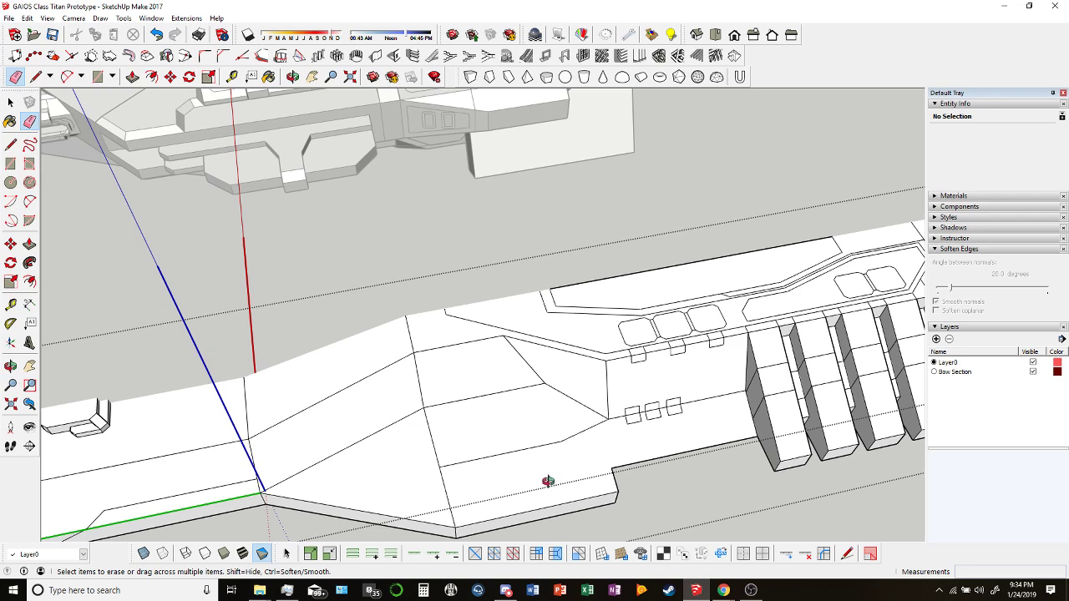
Push the low wedge beside the small raised block flat by about 25 m and level the block's step with its top.
mouse_move(546, 479)
middle_down()
mouse_move(489, 437)
mouse_move(610, 470)
mouse_move(584, 442)
mouse_move(598, 415)
mouse_move(341, 489)
mouse_move(245, 489)
mouse_move(448, 418)
mouse_move(542, 351)
middle_up()
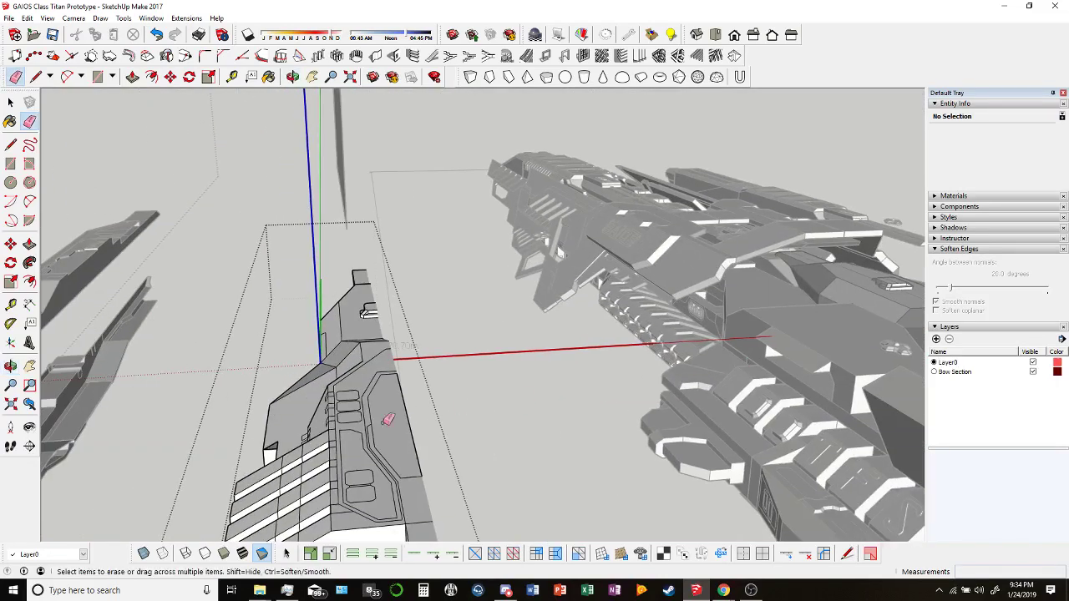
scroll(368, 283, up, 8)
middle_drag(380, 342, 162, 150)
click(133, 77)
middle_drag(284, 472, 451, 462)
click(348, 421)
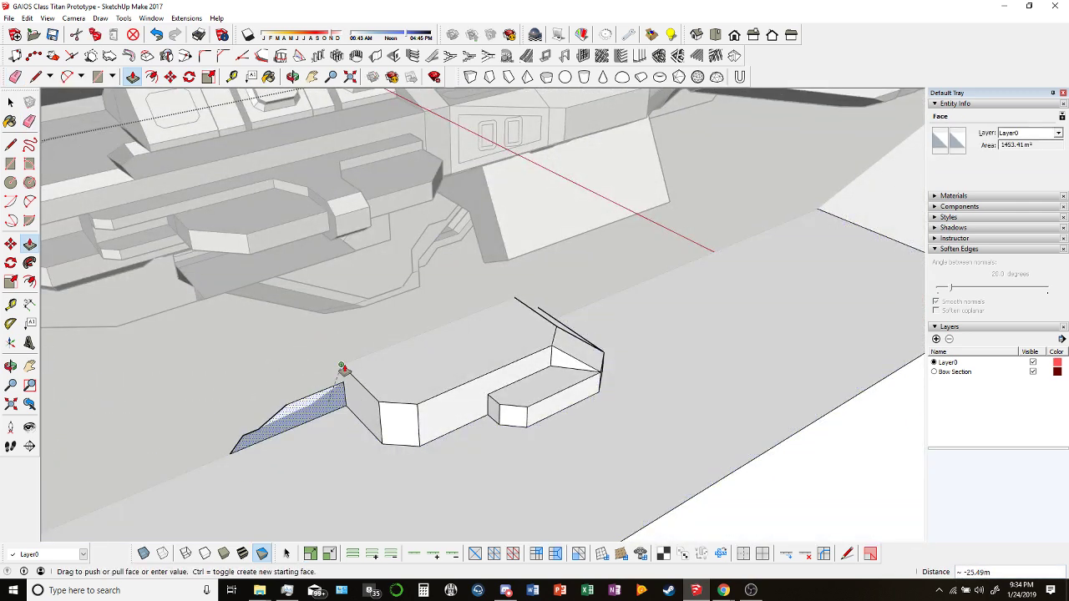
click(348, 394)
drag(378, 390, 380, 434)
drag(571, 355, 574, 310)
middle_drag(568, 382, 369, 394)
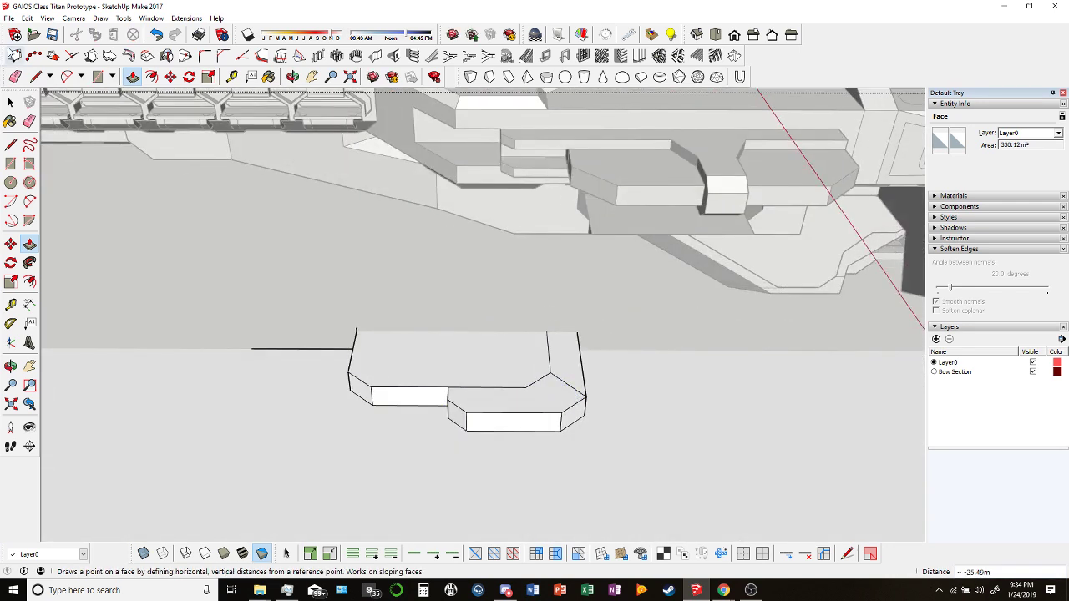
Flatten the small raised block into the surface by about 18 m, erasing its dividing edges and leftover outline.
click(15, 76)
mouse_move(560, 369)
mouse_down()
mouse_move(494, 382)
mouse_move(561, 373)
mouse_up()
click(132, 77)
drag(490, 392, 488, 421)
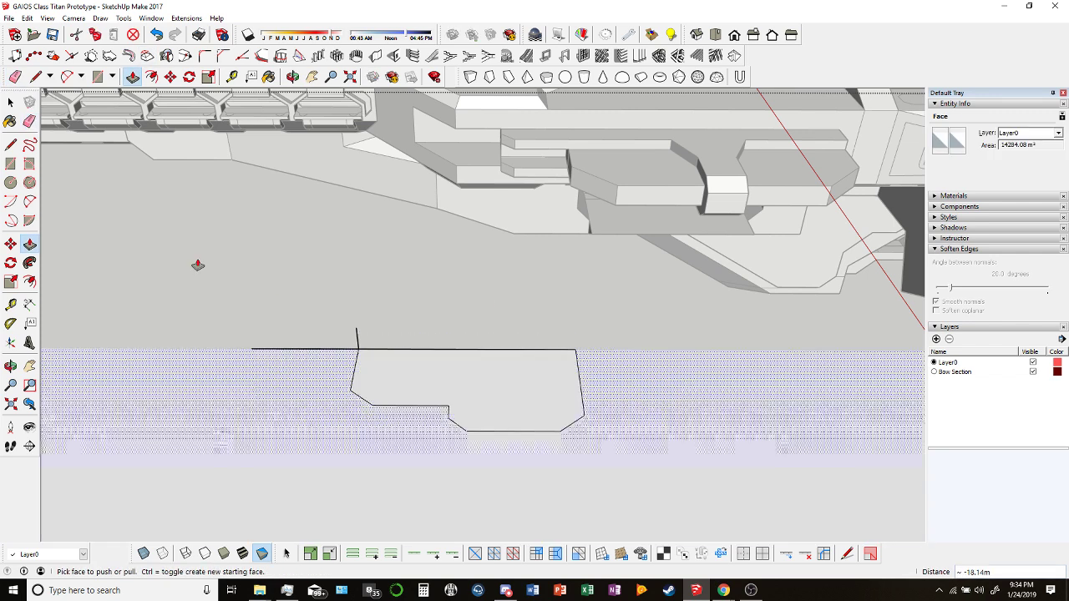
click(15, 77)
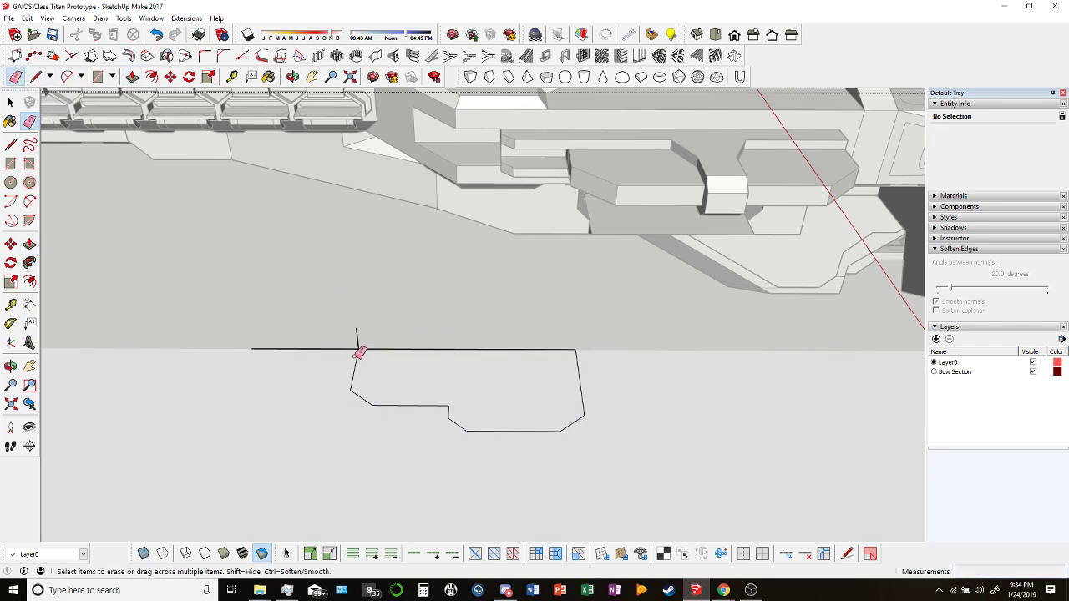
mouse_move(362, 342)
mouse_down()
mouse_move(370, 400)
mouse_move(510, 427)
mouse_move(591, 380)
mouse_up()
Examine how the Top Details sit on the finished ship's deck and adjoining mid-section hull surfaces.
scroll(558, 395, up, 4)
mouse_move(550, 364)
middle_down()
mouse_move(256, 410)
mouse_move(223, 360)
mouse_move(256, 318)
mouse_move(406, 245)
mouse_move(368, 227)
middle_up()
scroll(406, 245, up, 6)
scroll(367, 227, down, 5)
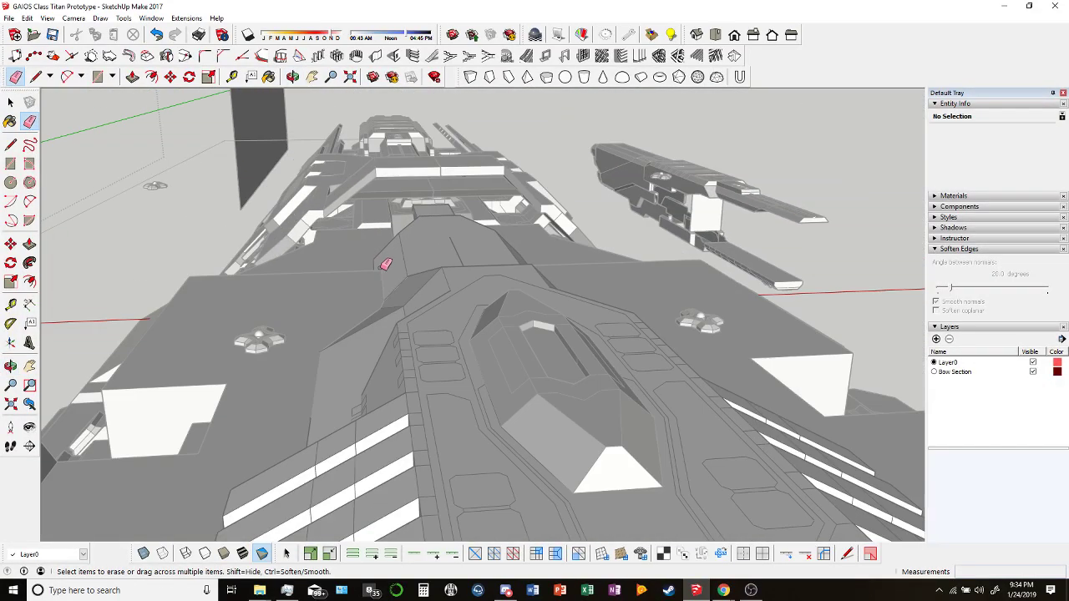
middle_drag(384, 264, 430, 298)
scroll(430, 297, down, 3)
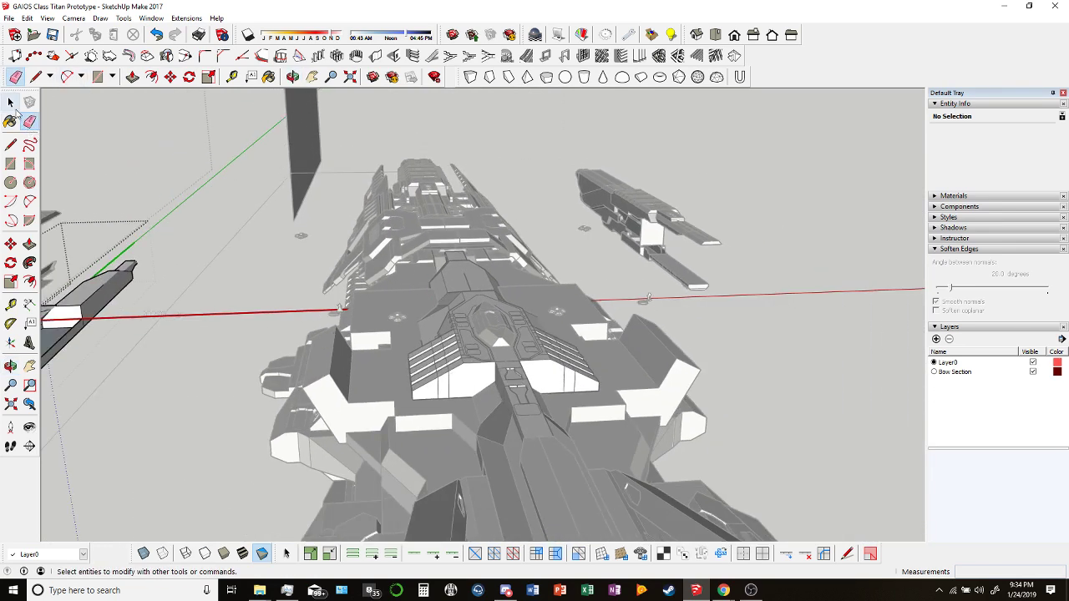
click(10, 102)
scroll(426, 267, up, 4)
scroll(427, 267, up, 3)
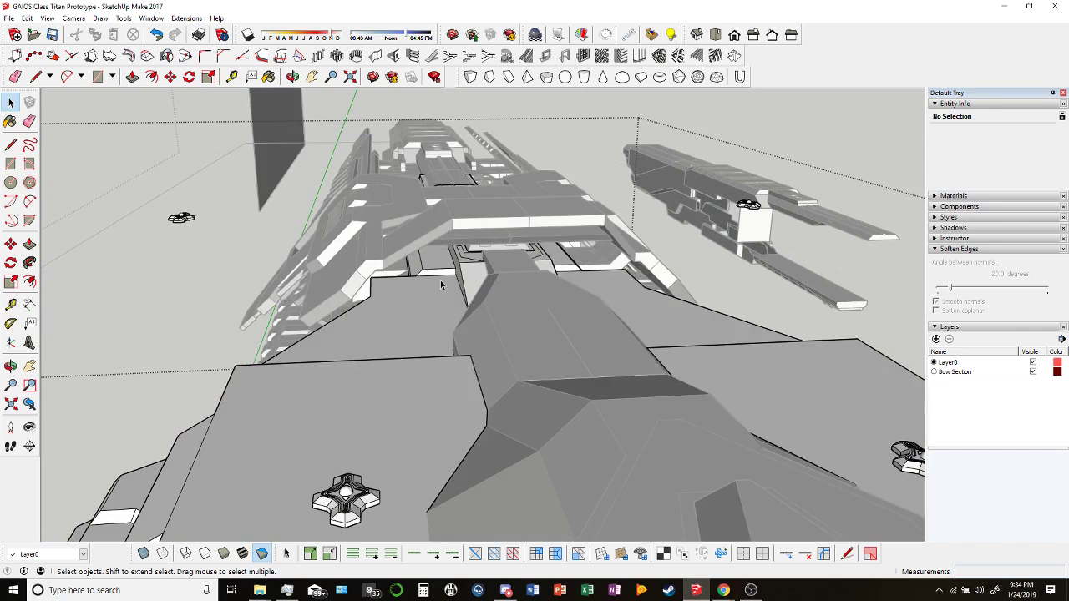
click(436, 275)
scroll(434, 273, up, 3)
middle_drag(435, 272, 450, 163)
scroll(361, 201, down, 3)
scroll(361, 200, down, 10)
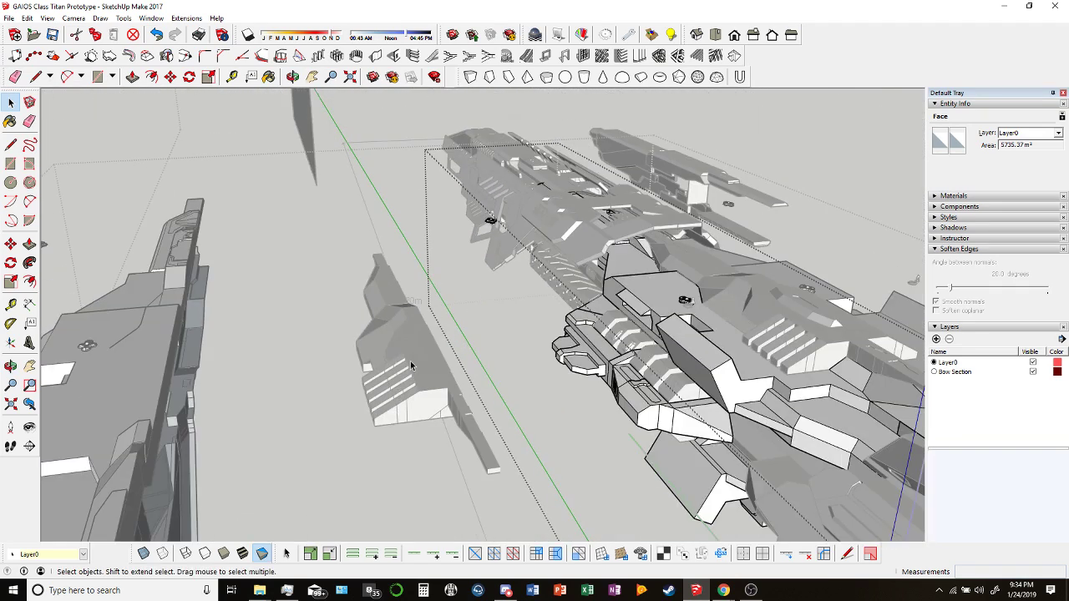
Delete the notched panel face and its leftover edge at the end of the narrow raised ridge.
double_click(411, 366)
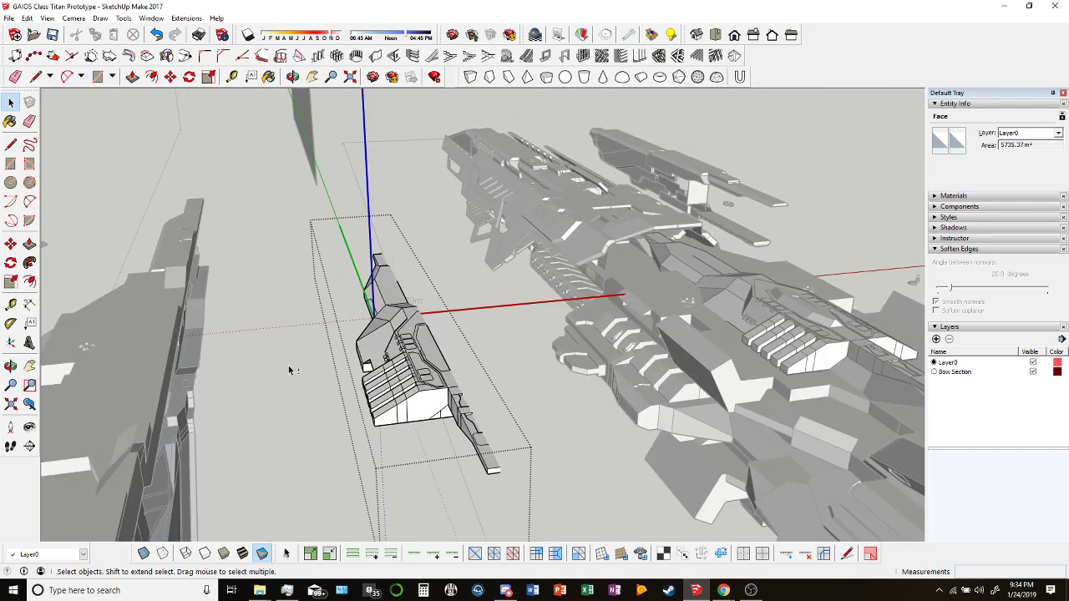
scroll(402, 319, up, 2)
shift+middle_drag(361, 372, 279, 250)
scroll(279, 250, up, 10)
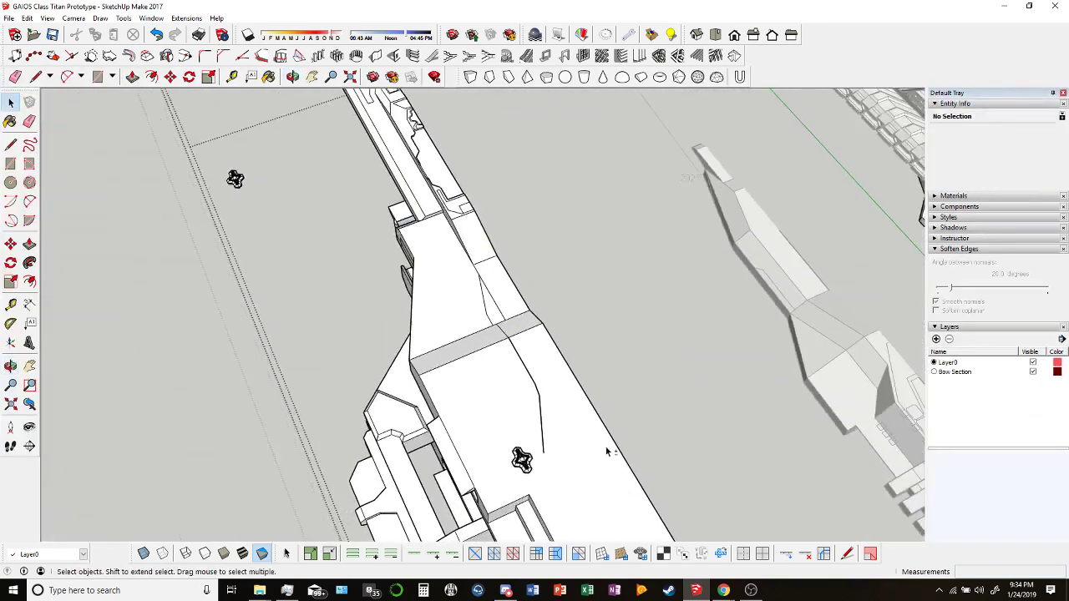
shift+middle_drag(608, 452, 639, 506)
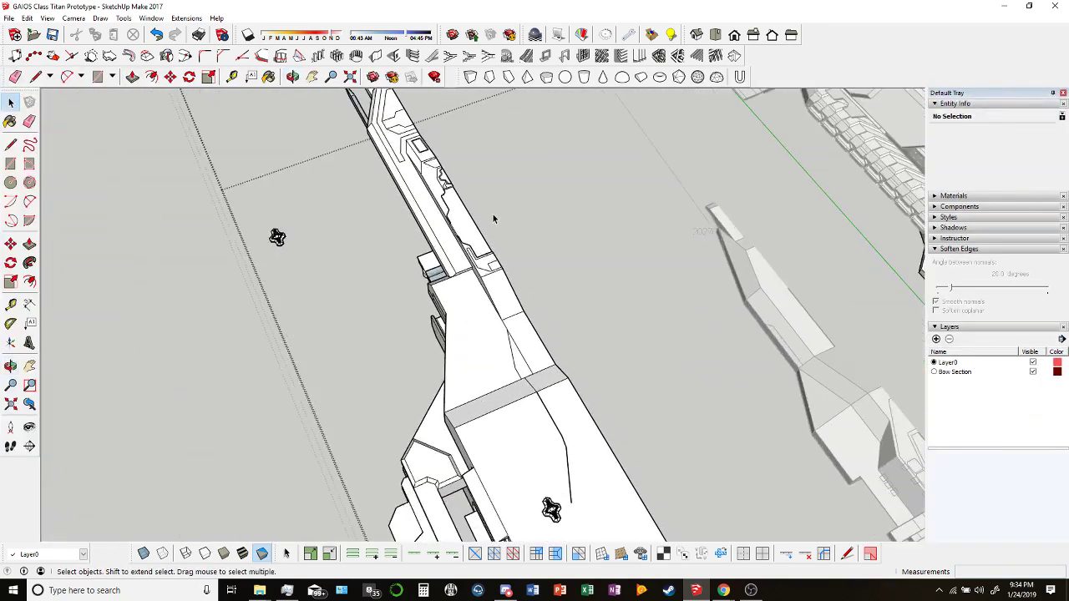
scroll(492, 216, up, 3)
shift+middle_drag(409, 166, 447, 324)
double_click(453, 301)
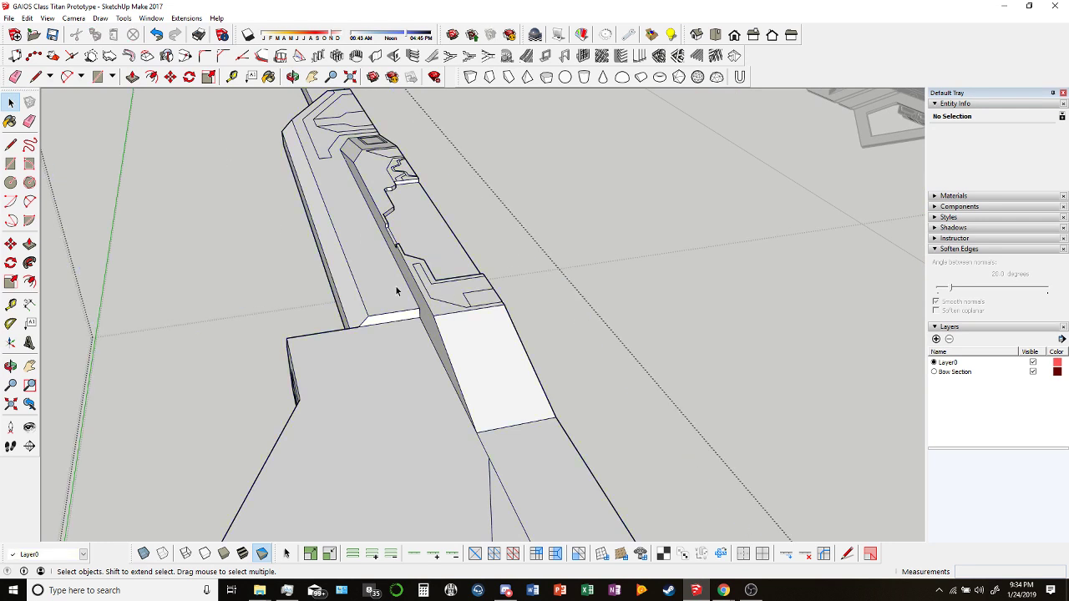
scroll(434, 298, up, 2)
double_click(466, 305)
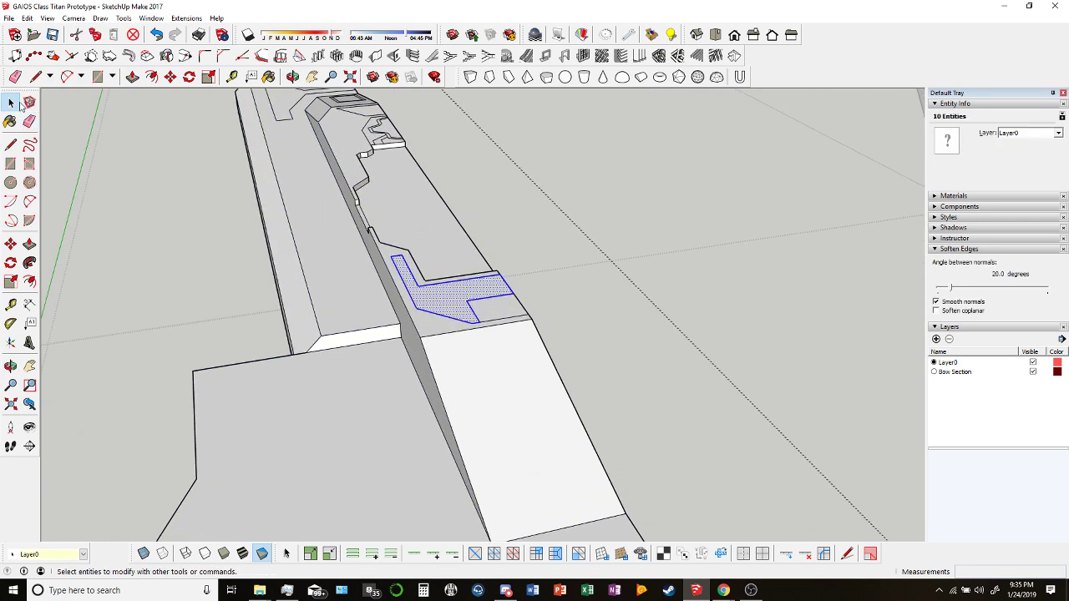
shift+click(504, 287)
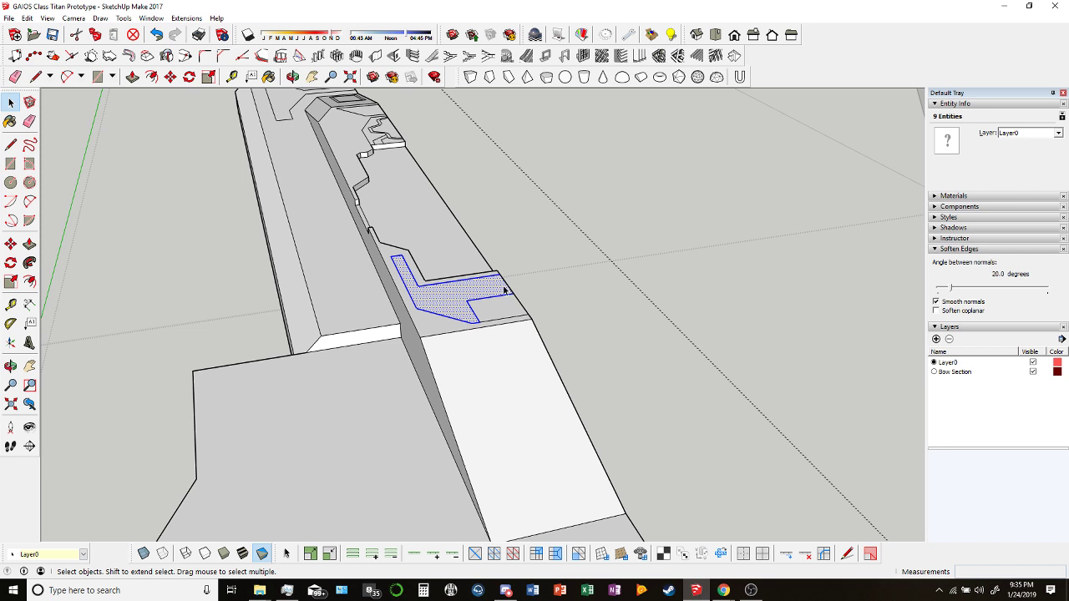
key(Delete)
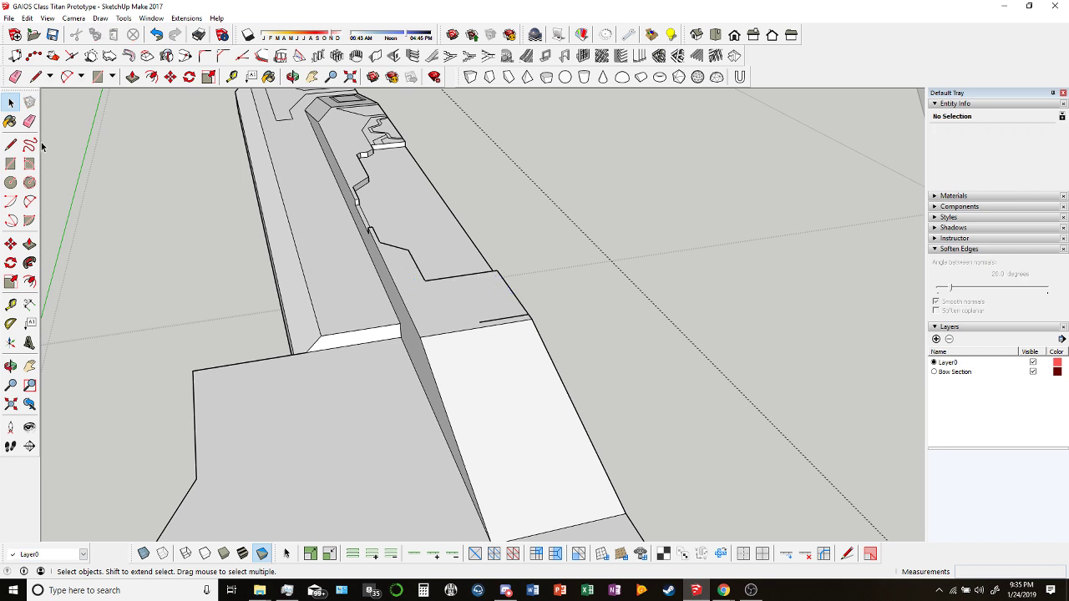
key(e)
click(15, 77)
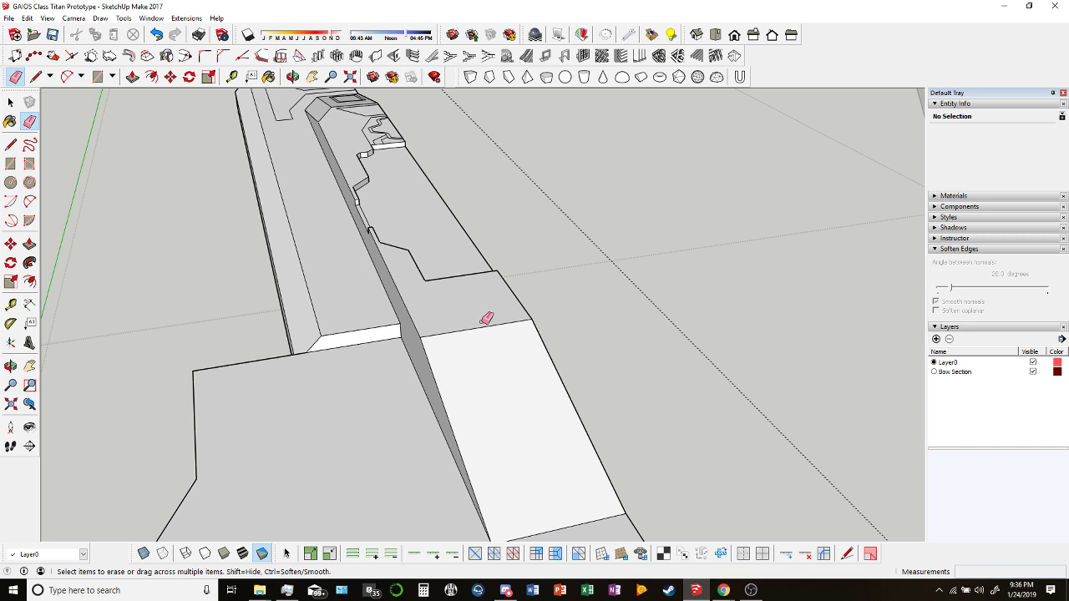
scroll(424, 315, down, 5)
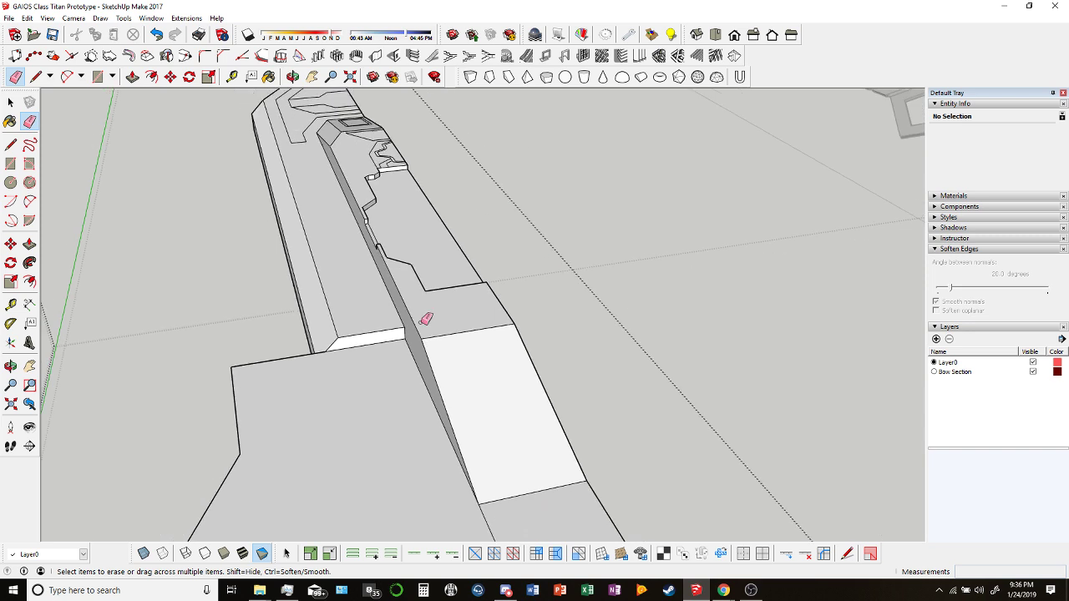
Draw an upright line about 106 m long down the side of the ridge's sloped wedge and push the wedge back about 214 m.
middle_drag(425, 315, 439, 294)
scroll(489, 262, up, 6)
key(l)
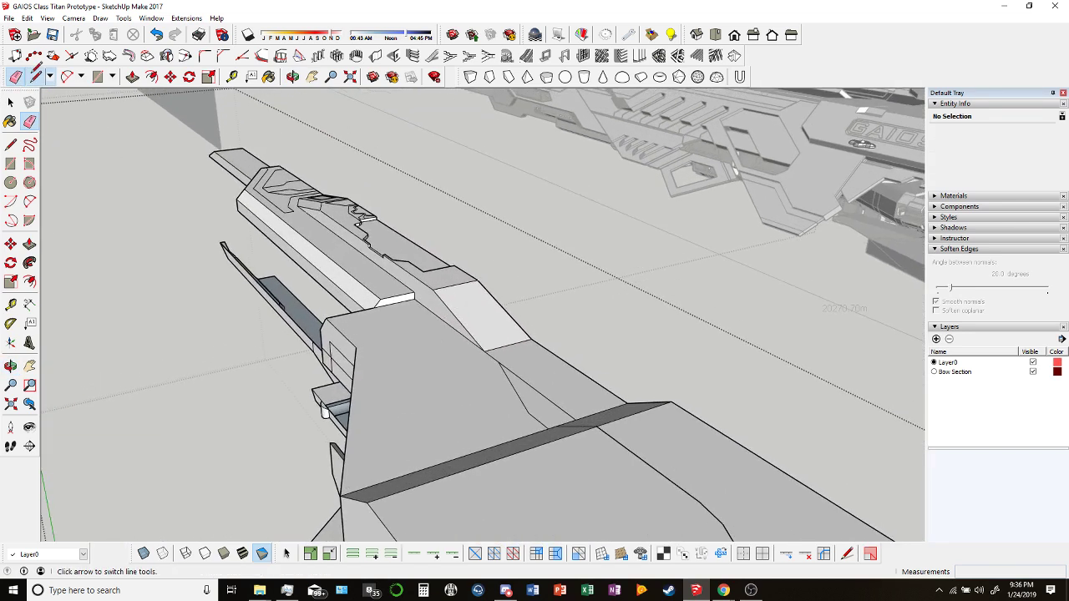
click(433, 289)
click(434, 318)
key(f)
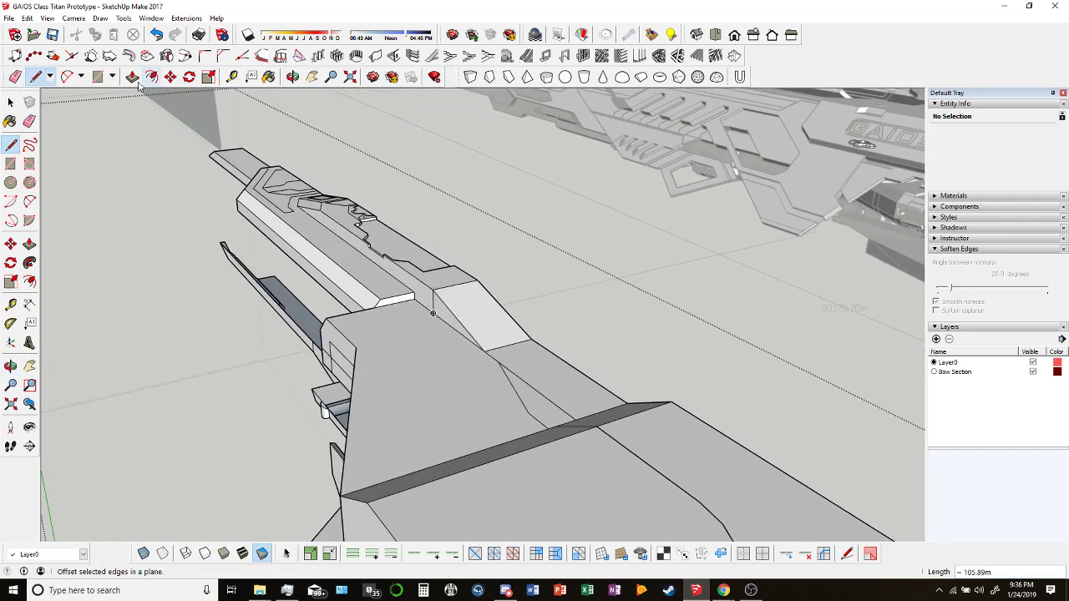
key(p)
drag(440, 320, 439, 292)
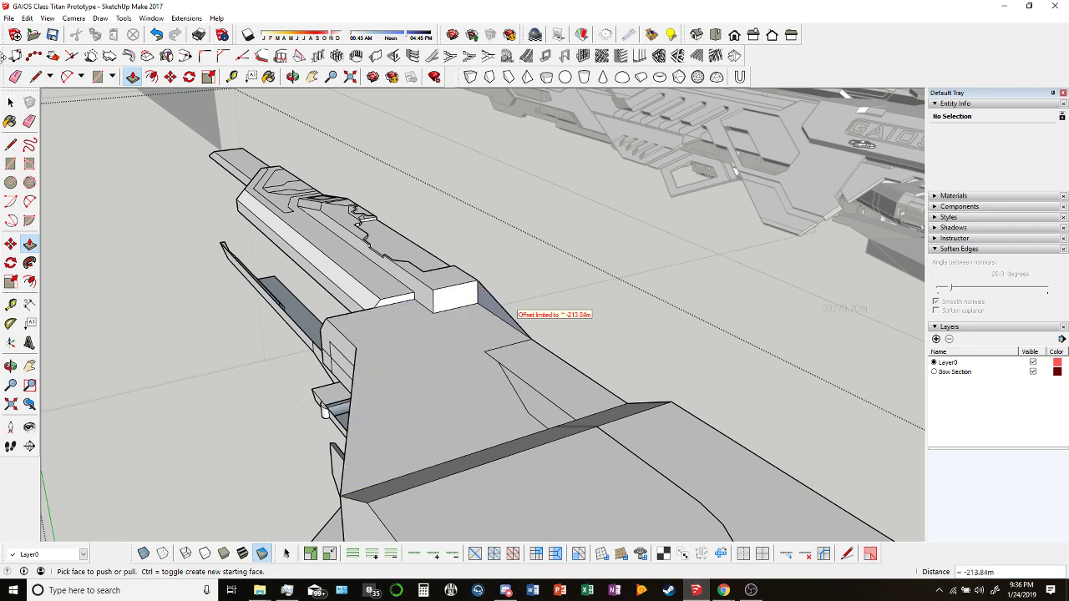
key(e)
mouse_move(460, 270)
middle_down()
mouse_move(568, 473)
mouse_move(489, 234)
mouse_move(552, 267)
mouse_move(577, 212)
mouse_move(704, 200)
mouse_move(401, 239)
mouse_move(470, 222)
middle_up()
click(10, 102)
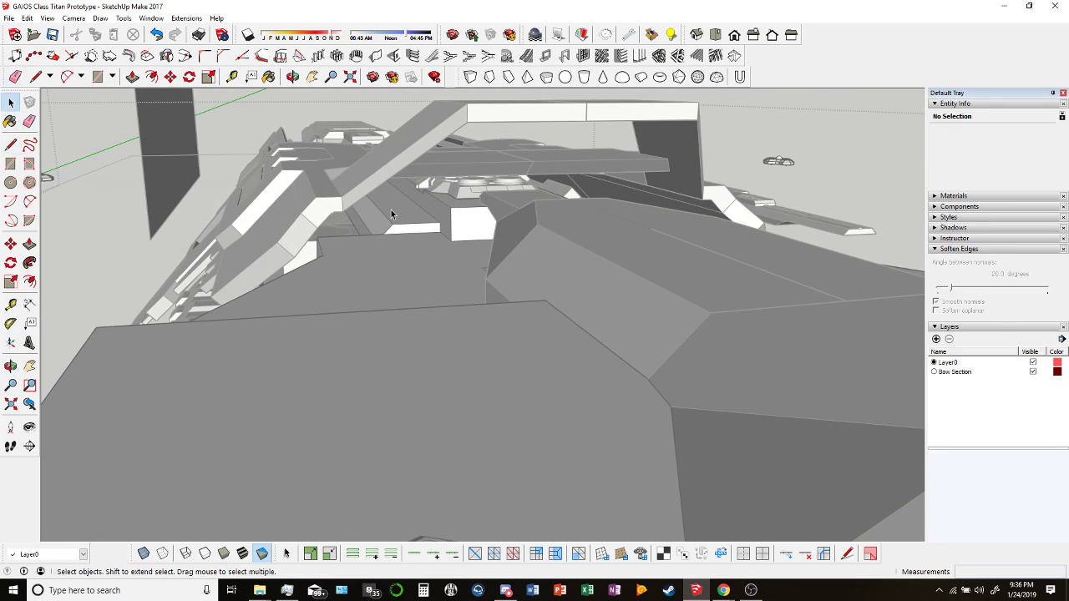
scroll(401, 221, up, 3)
click(408, 232)
key(p)
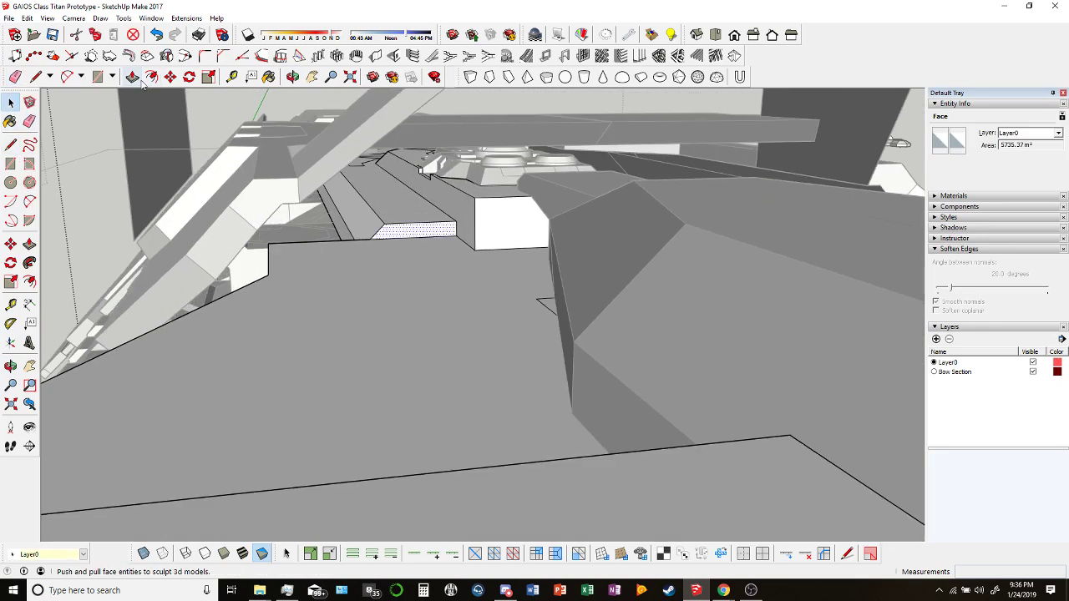
middle_drag(451, 238, 316, 202)
key(m)
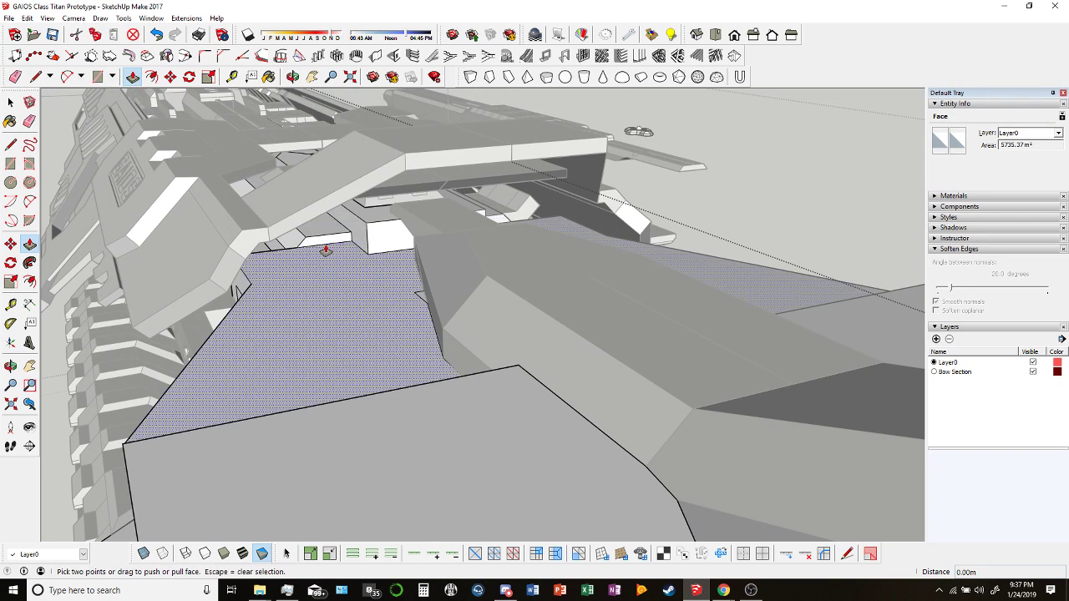
click(11, 102)
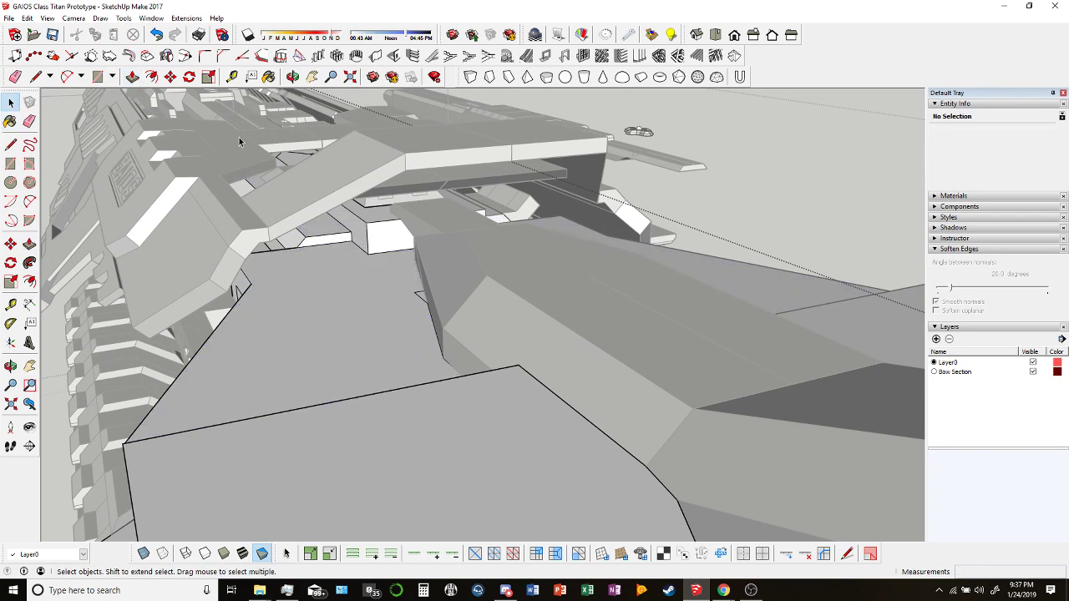
Examine the arched frame and its crossbeam over the recessed deck from above, beside and below.
middle_drag(293, 218, 874, 255)
key(l)
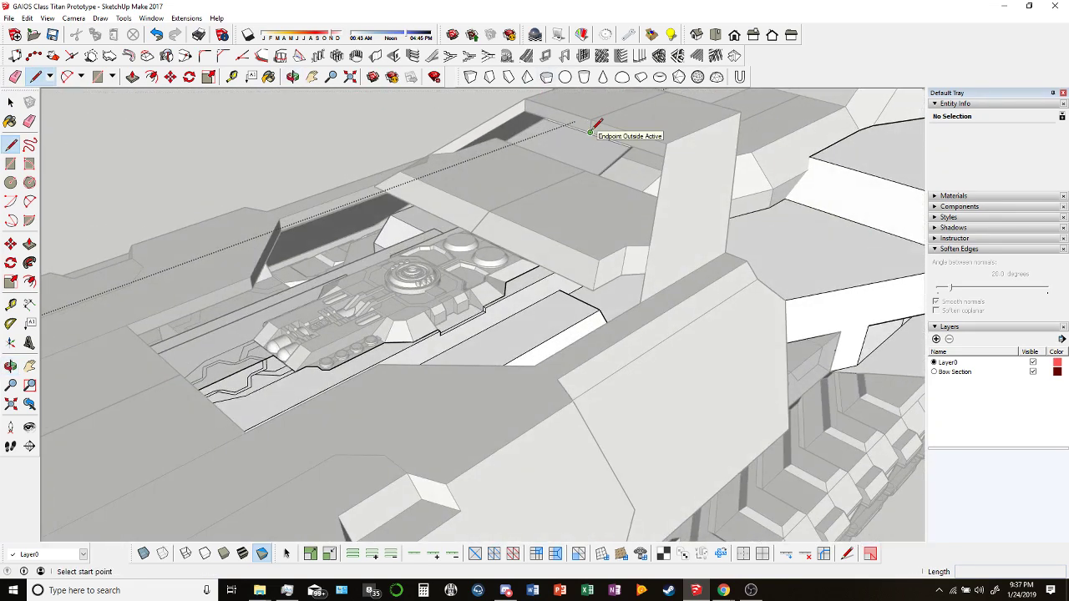
middle_drag(591, 131, 486, 31)
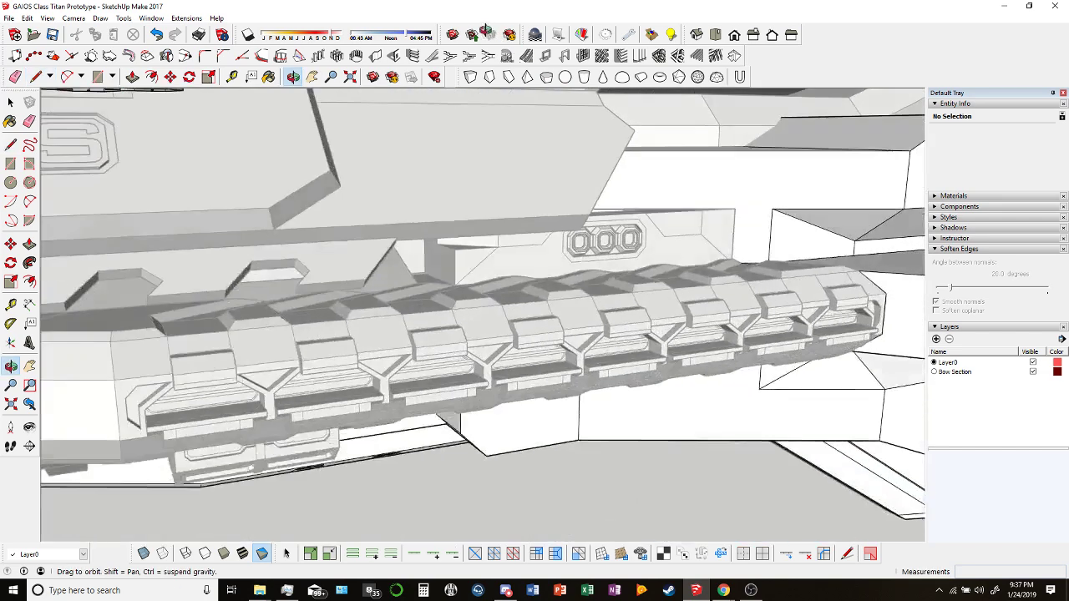
middle_drag(313, 96, 260, 123)
middle_drag(396, 211, 176, 172)
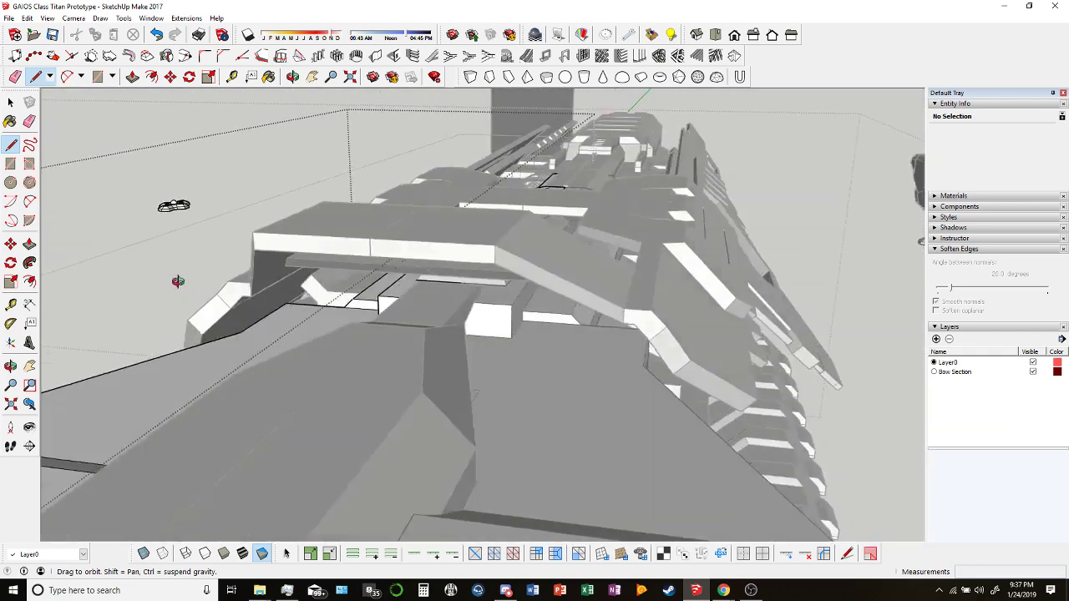
middle_drag(178, 281, 99, 262)
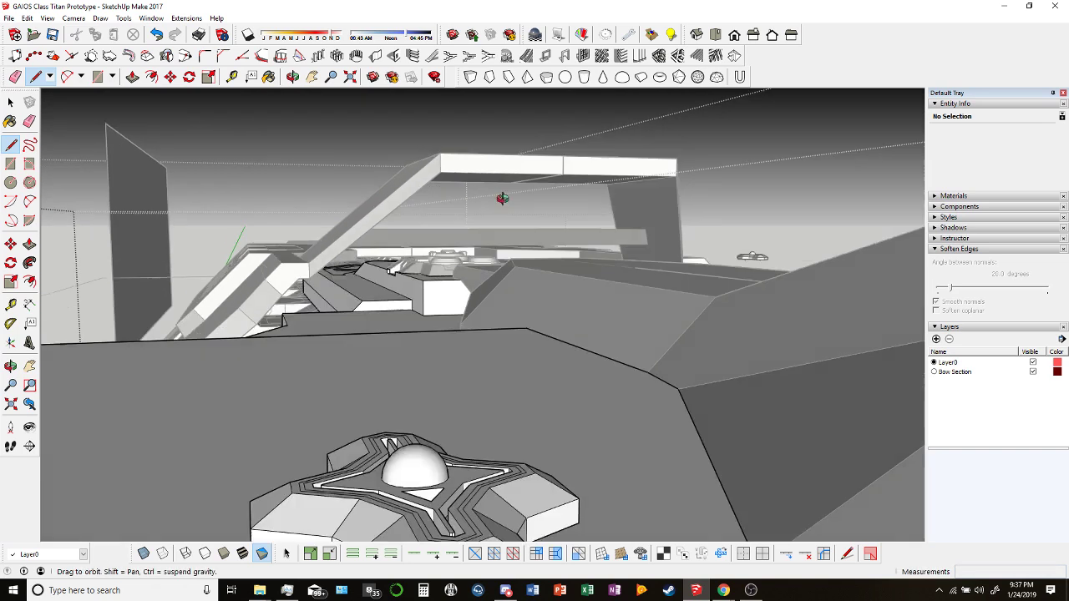
middle_drag(502, 198, 471, 253)
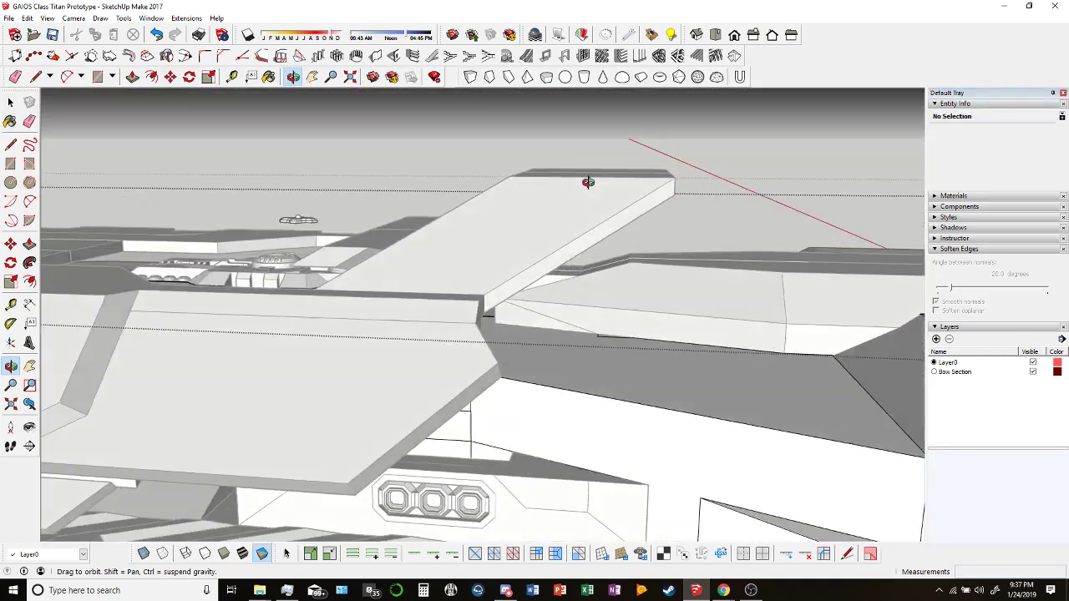
middle_drag(588, 182, 649, 225)
middle_drag(487, 180, 575, 186)
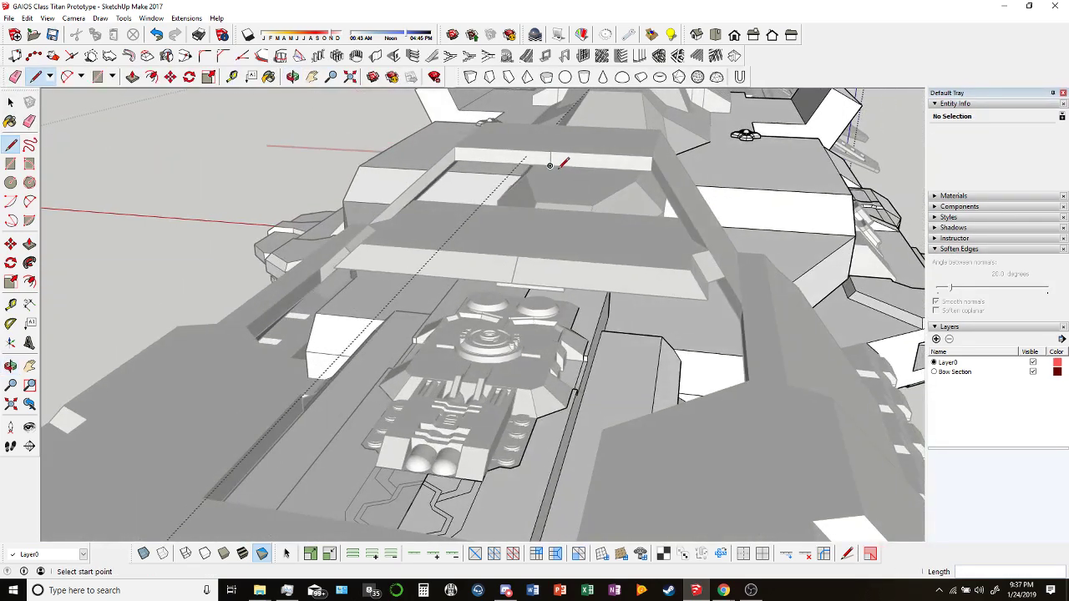
middle_drag(647, 189, 506, 206)
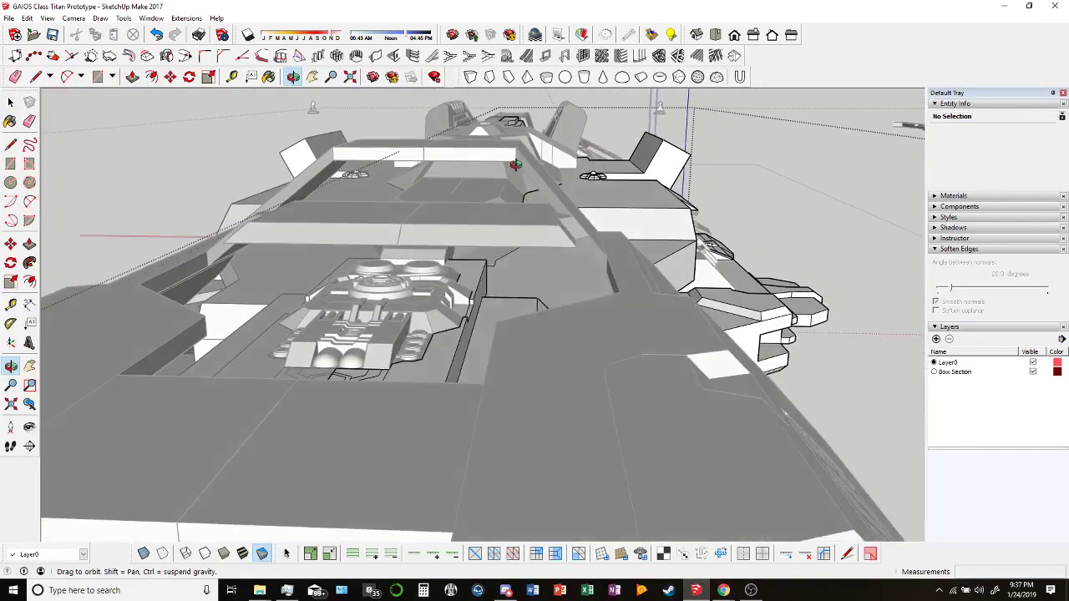
Try to draw a line about 516 m long from the arch's inner corner down to the beveled strip's end corner.
middle_drag(518, 156, 543, 199)
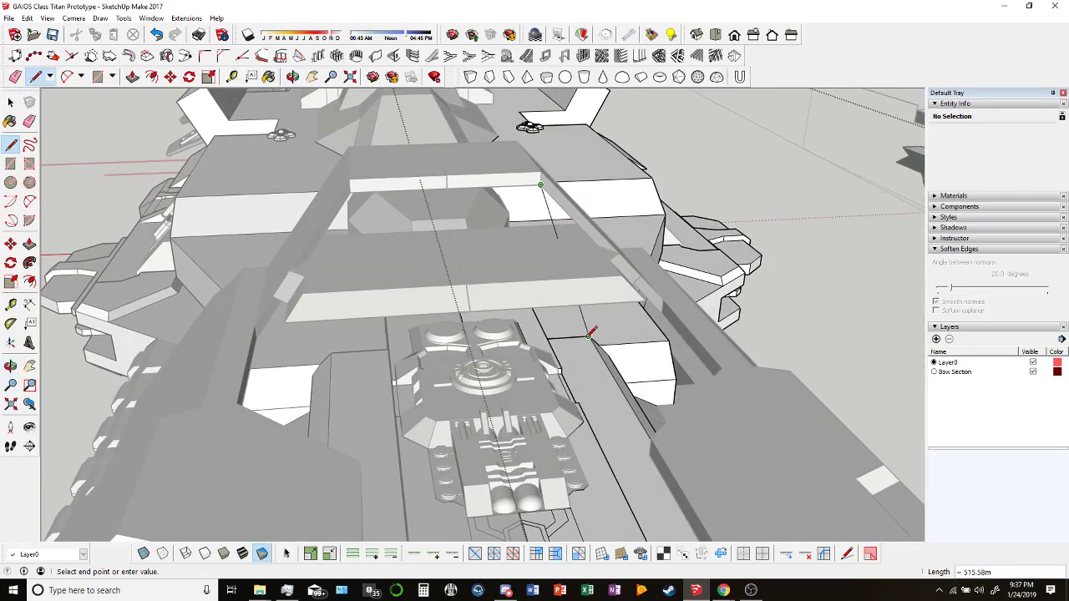
middle_drag(589, 334, 547, 329)
key(l)
click(554, 338)
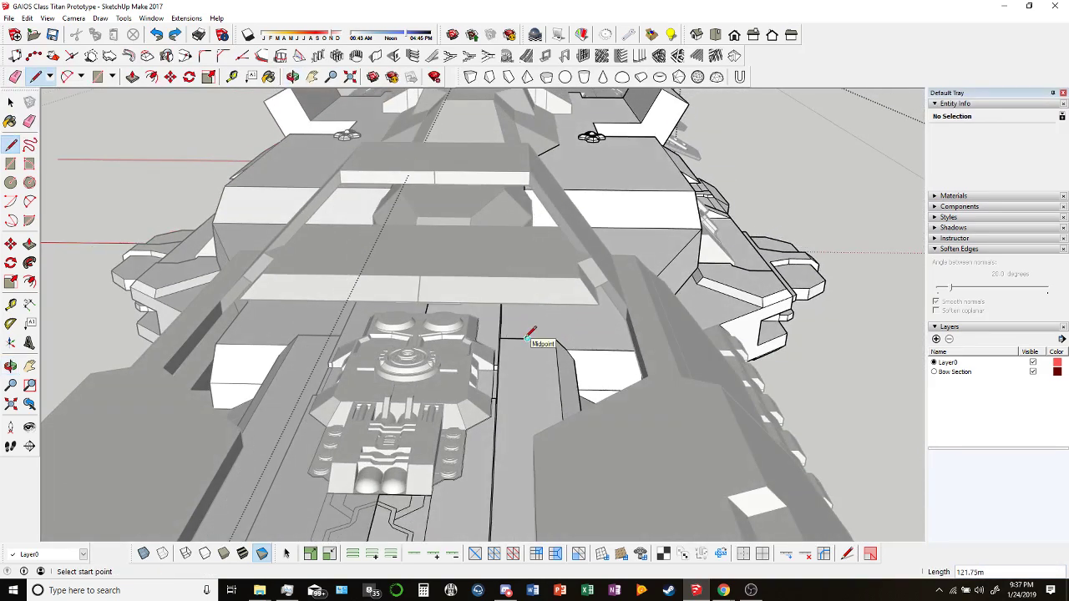
Using a temporary X-ray view, extend the low beveled strip's end face about 24 m, flush with the adjacent block's end.
middle_drag(529, 334, 167, 365)
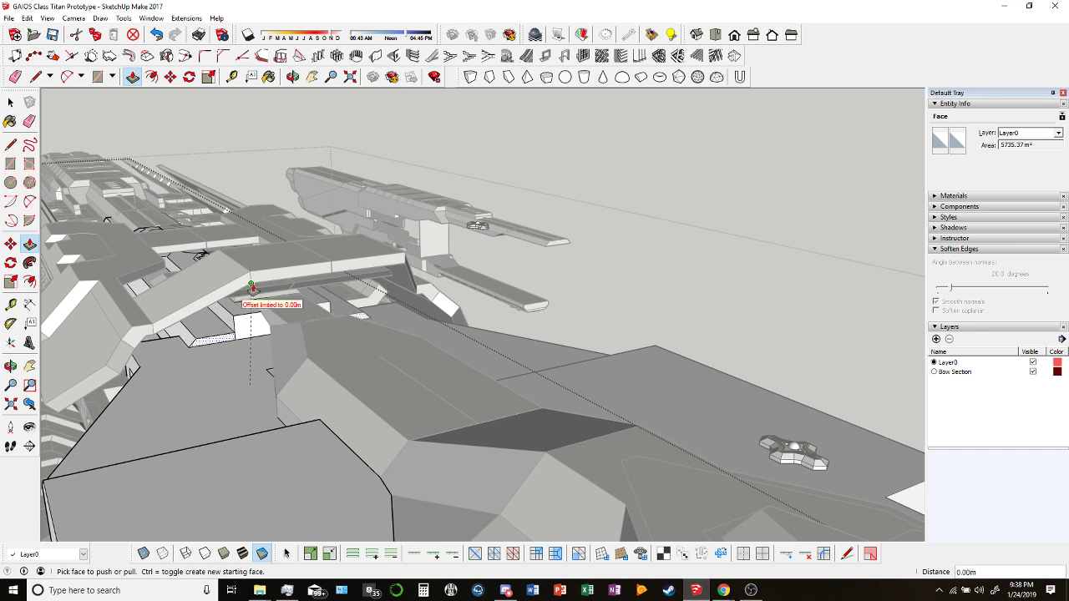
click(243, 354)
middle_drag(243, 354, 284, 338)
click(144, 553)
scroll(220, 354, up, 4)
middle_drag(222, 356, 418, 353)
key(p)
key(Escape)
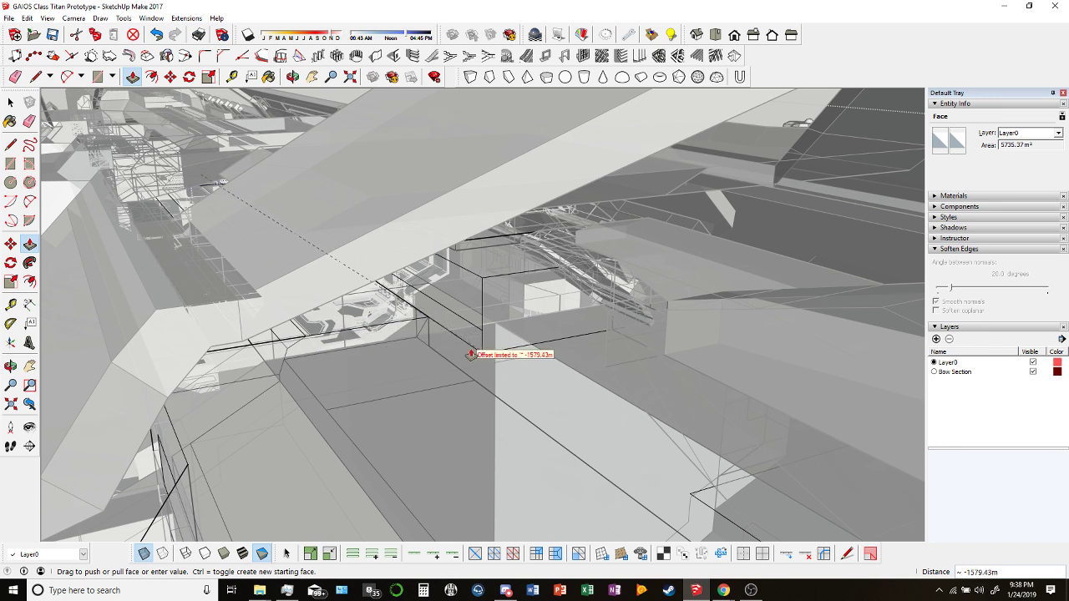
click(483, 284)
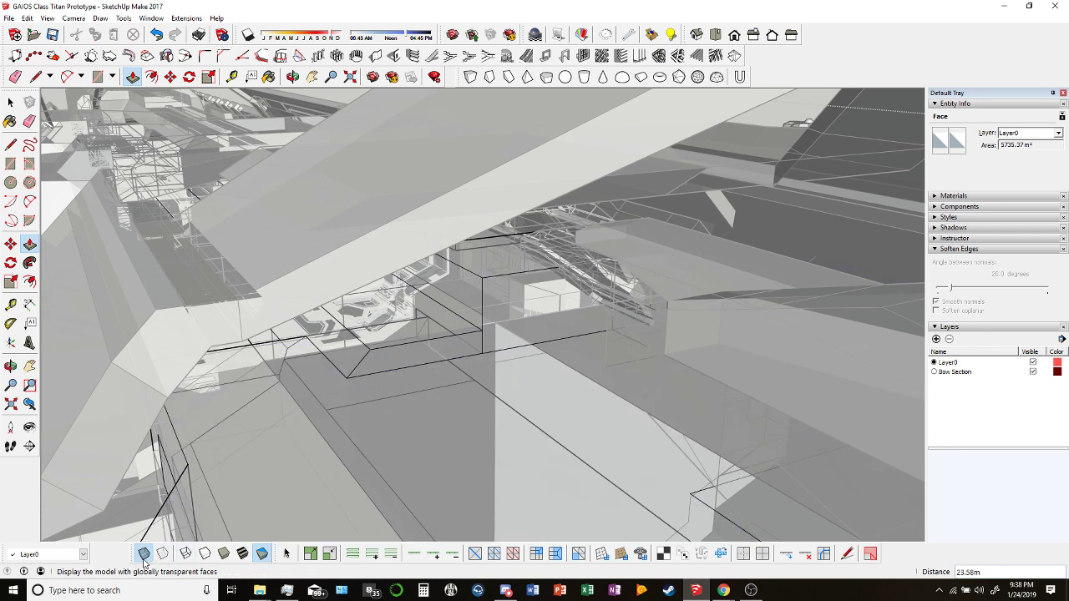
click(144, 554)
click(435, 329)
scroll(427, 342, up, 4)
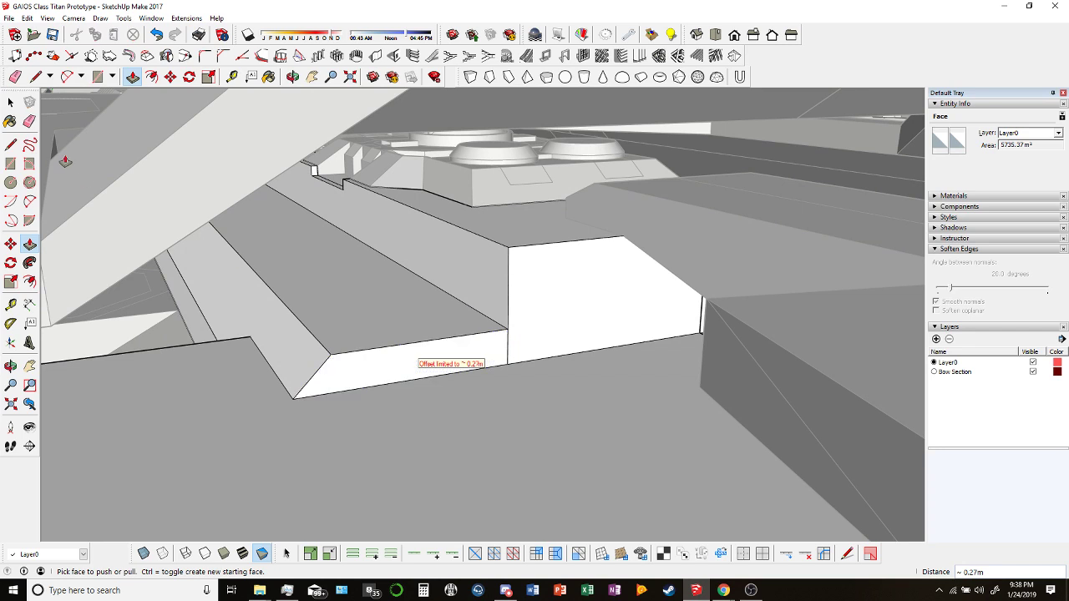
Examine the interior beneath the junction of the beveled strip and block, both with X-ray and with opaque faces.
click(15, 81)
scroll(491, 272, up, 2)
mouse_move(523, 289)
middle_down()
mouse_move(723, 210)
mouse_move(819, 216)
mouse_move(580, 272)
mouse_move(661, 327)
mouse_move(729, 425)
mouse_move(472, 312)
mouse_move(523, 313)
mouse_move(465, 301)
mouse_move(211, 359)
mouse_move(153, 582)
middle_up()
click(143, 555)
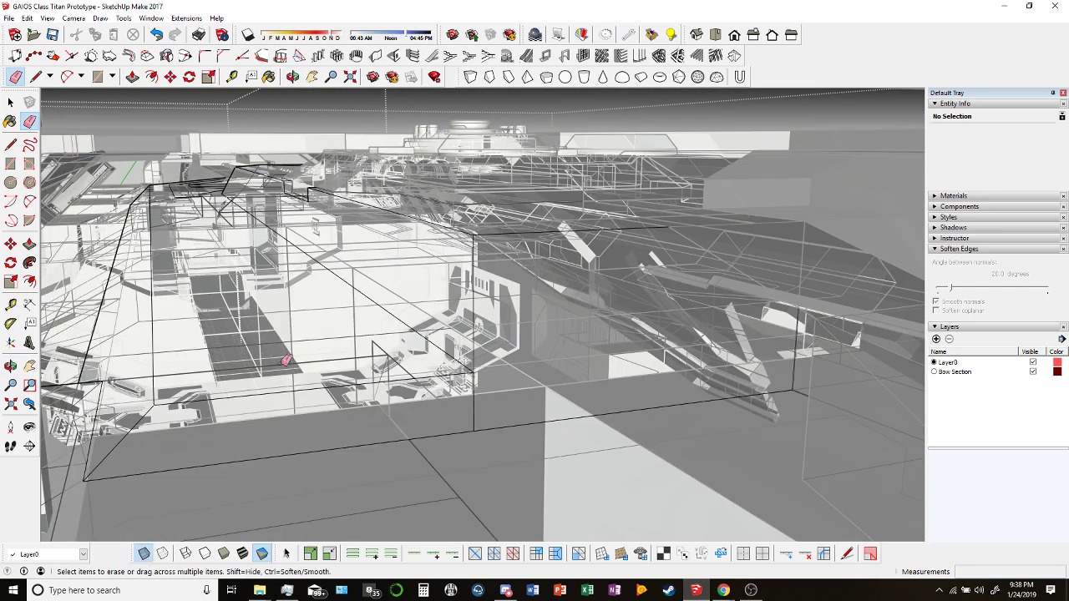
mouse_move(286, 362)
middle_down()
mouse_move(310, 362)
mouse_move(310, 207)
mouse_move(413, 403)
mouse_move(425, 250)
mouse_move(455, 212)
mouse_move(369, 356)
mouse_move(414, 364)
middle_up()
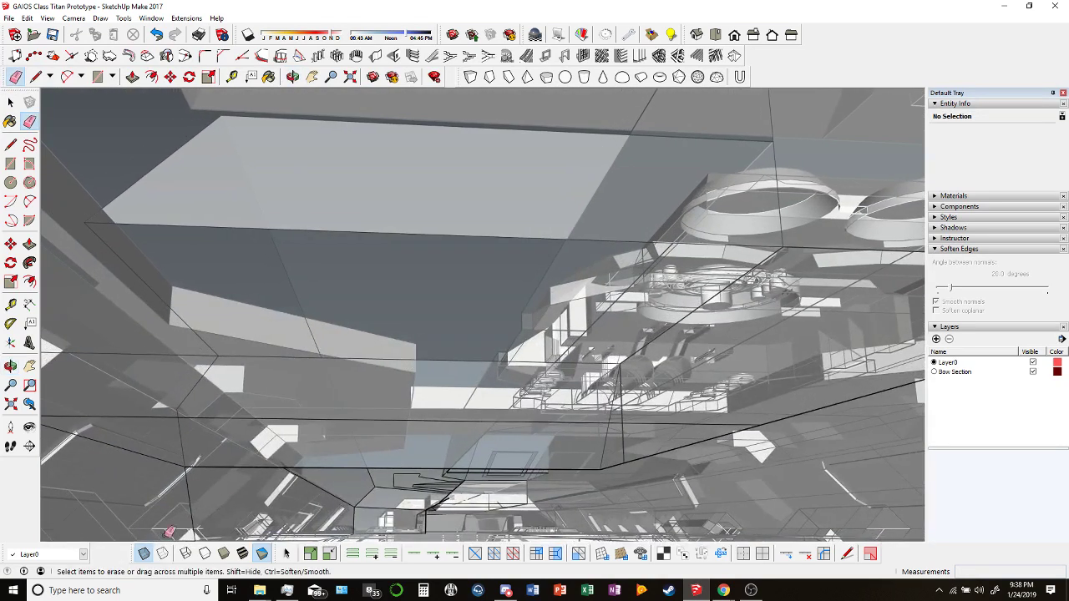
click(144, 554)
middle_drag(468, 313, 455, 392)
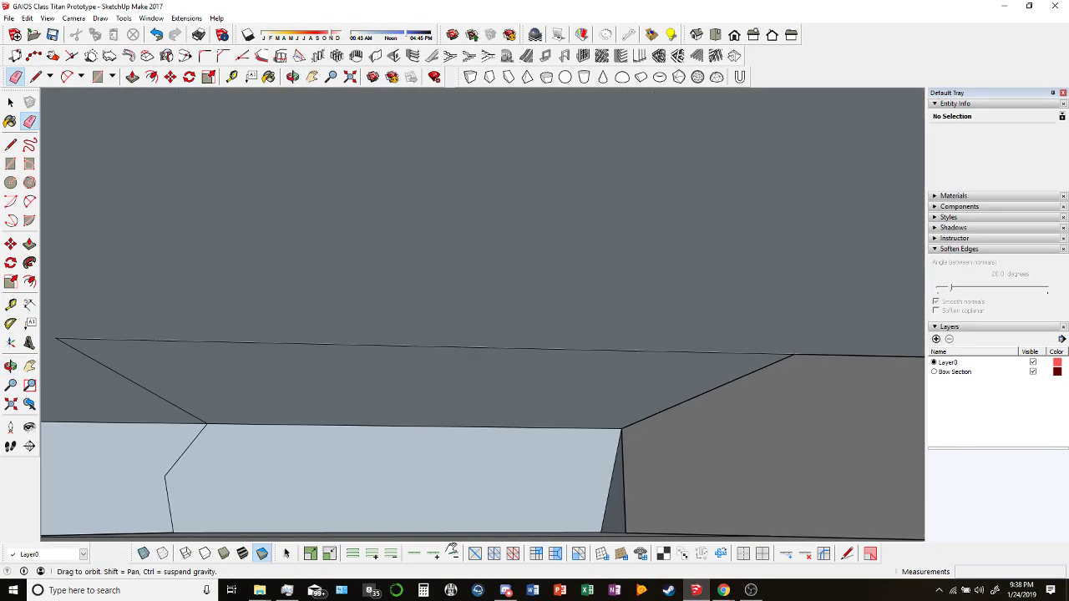
middle_drag(403, 305, 405, 271)
mouse_move(396, 315)
middle_down()
mouse_move(377, 434)
mouse_move(375, 501)
mouse_move(387, 520)
mouse_move(365, 509)
mouse_move(391, 418)
mouse_move(490, 208)
mouse_move(830, 218)
mouse_move(635, 200)
middle_up()
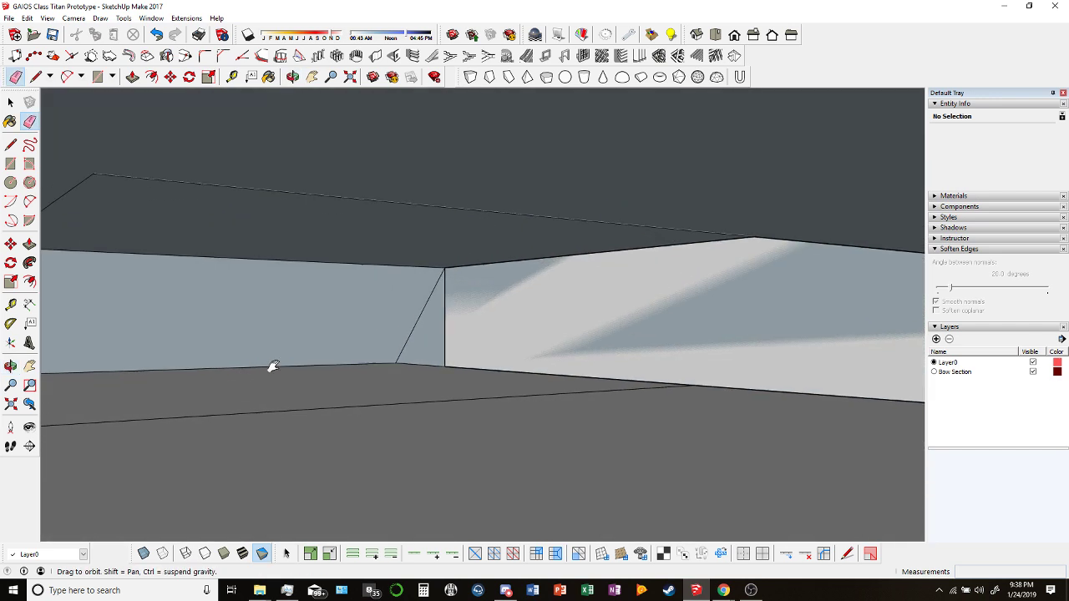
mouse_move(273, 367)
middle_down()
mouse_move(525, 334)
mouse_move(692, 358)
mouse_move(919, 446)
mouse_move(376, 310)
mouse_move(770, 312)
mouse_move(710, 253)
mouse_move(351, 282)
mouse_move(177, 281)
mouse_move(432, 248)
mouse_move(601, 200)
mouse_move(492, 225)
mouse_move(493, 406)
mouse_move(529, 377)
mouse_move(389, 284)
mouse_move(487, 353)
mouse_move(295, 176)
mouse_move(551, 439)
mouse_move(472, 265)
mouse_move(446, 374)
mouse_move(443, 284)
mouse_move(415, 288)
mouse_move(393, 275)
middle_up()
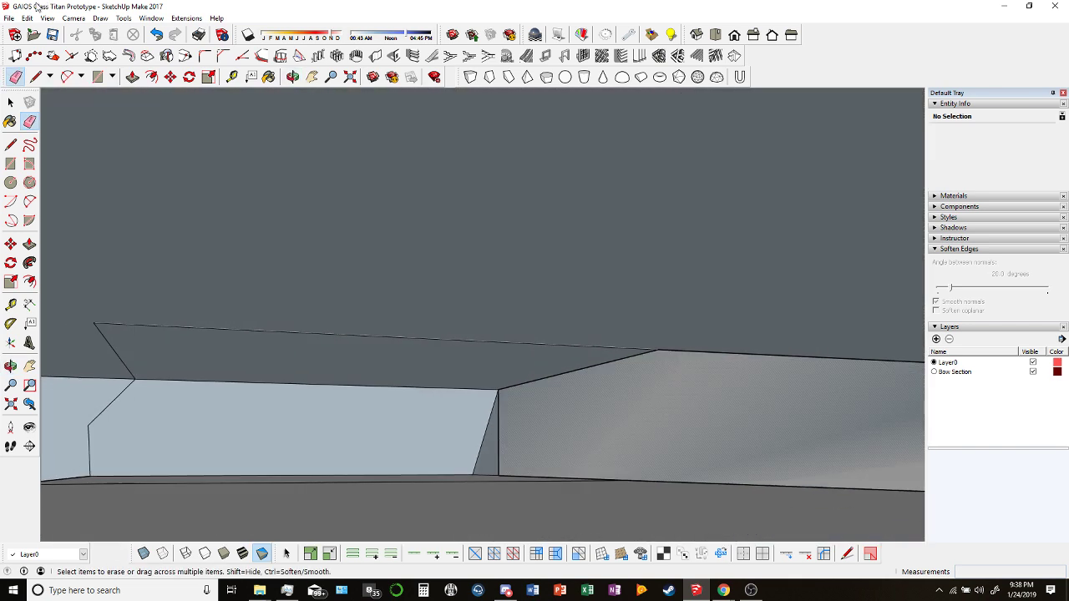
click(28, 18)
click(232, 204)
mouse_move(310, 191)
middle_down()
mouse_move(351, 200)
mouse_move(351, 481)
middle_up()
scroll(354, 476, down, 2)
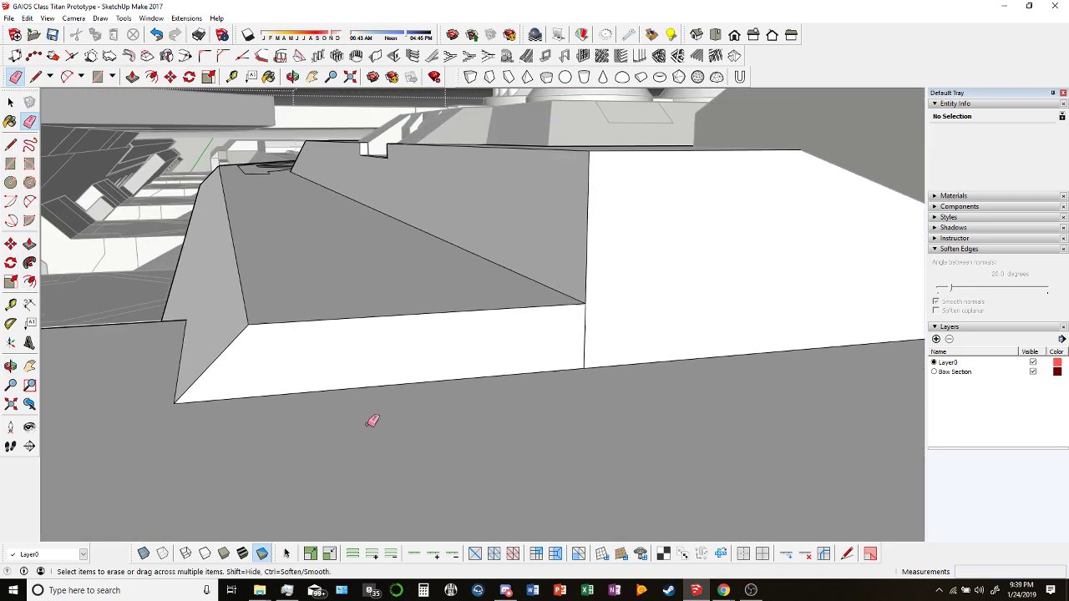
Try to push/pull the low beveled strip's end face out beyond the adjacent block's end.
scroll(398, 346, down, 8)
scroll(398, 348, down, 10)
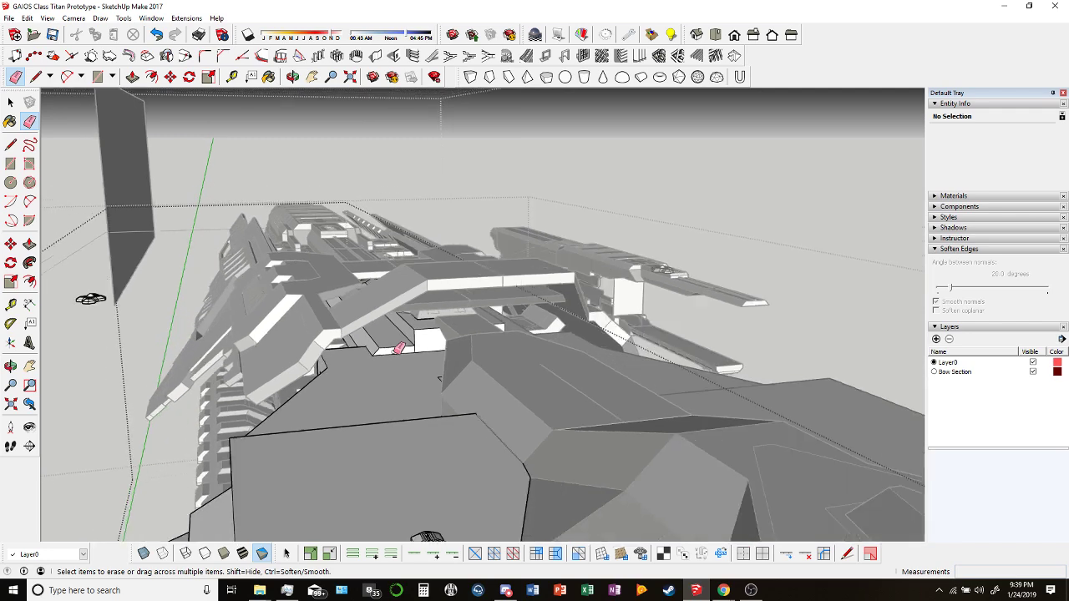
mouse_move(197, 390)
shift+middle_down()
mouse_move(229, 372)
mouse_move(146, 389)
mouse_move(71, 381)
mouse_move(227, 381)
mouse_move(341, 363)
mouse_move(367, 438)
mouse_move(327, 449)
shift+middle_up()
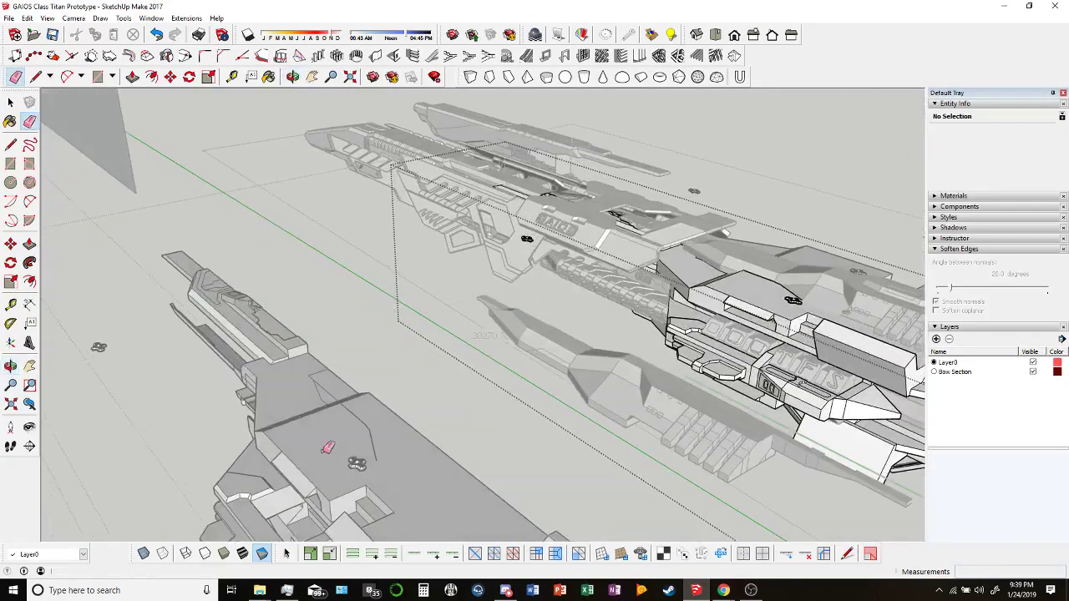
click(10, 106)
scroll(275, 354, up, 7)
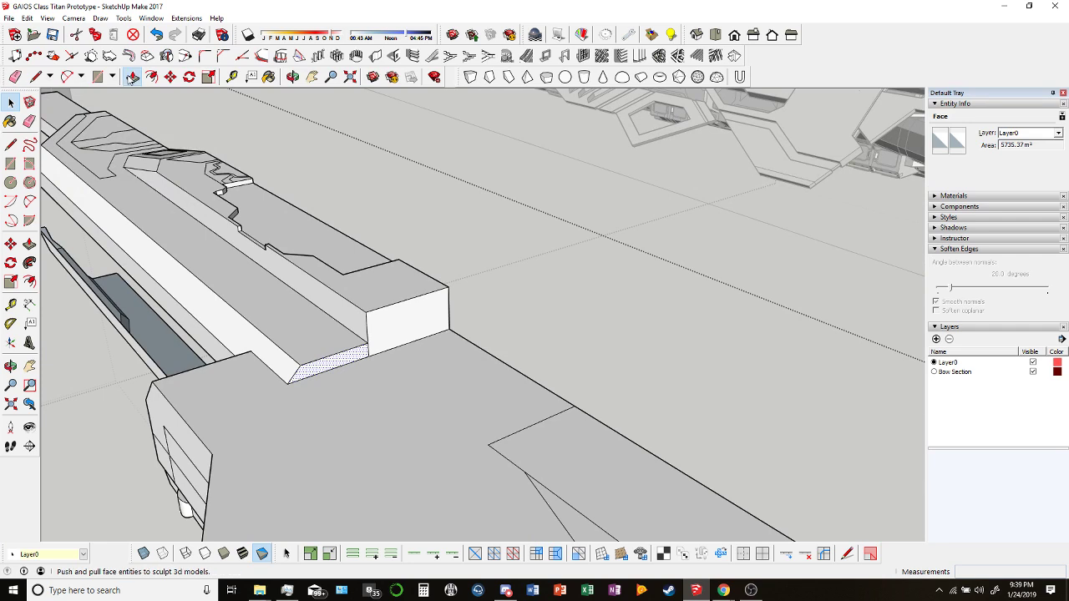
click(412, 415)
click(351, 357)
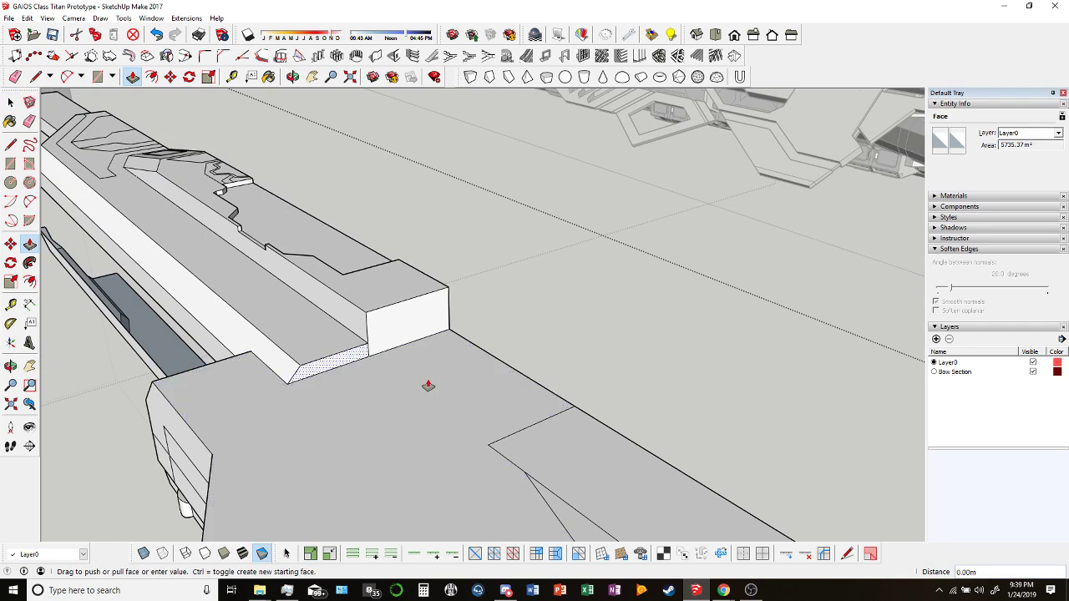
click(427, 384)
In X-ray view, draw a vertical line about 112 m long down the block's end edge, past its lower corner.
click(144, 554)
middle_drag(275, 351, 480, 315)
scroll(393, 408, up, 15)
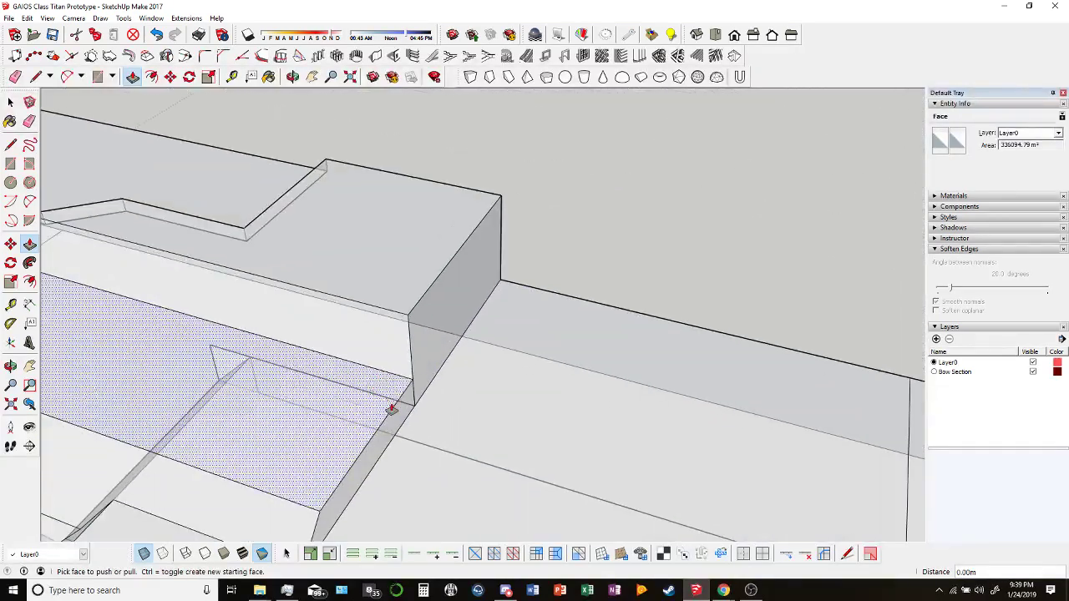
scroll(434, 402, up, 8)
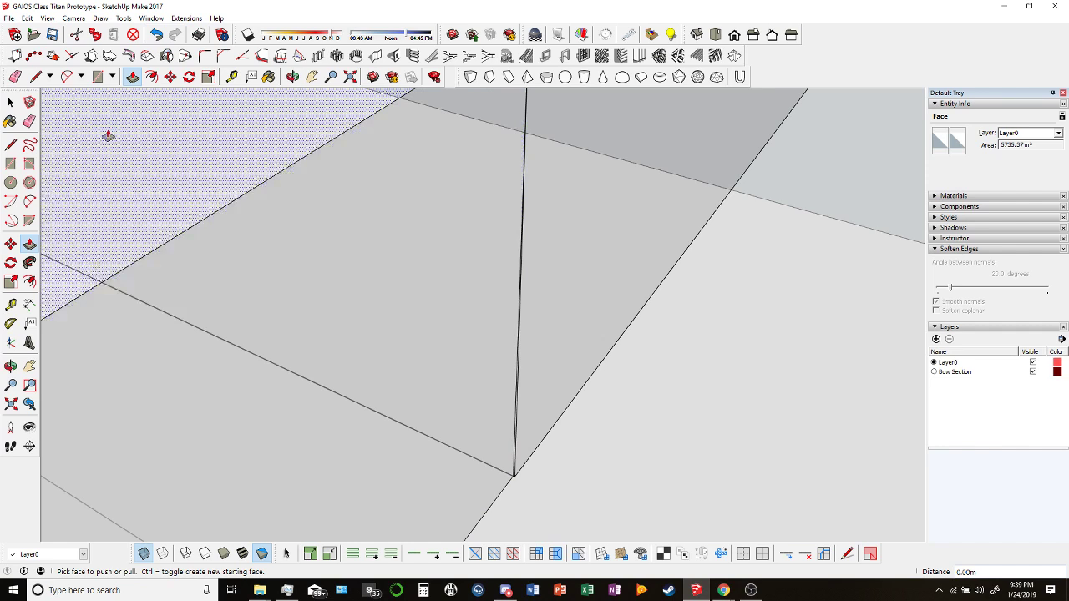
click(36, 76)
scroll(425, 304, down, 3)
shift+middle_drag(451, 284, 465, 392)
scroll(465, 374, down, 6)
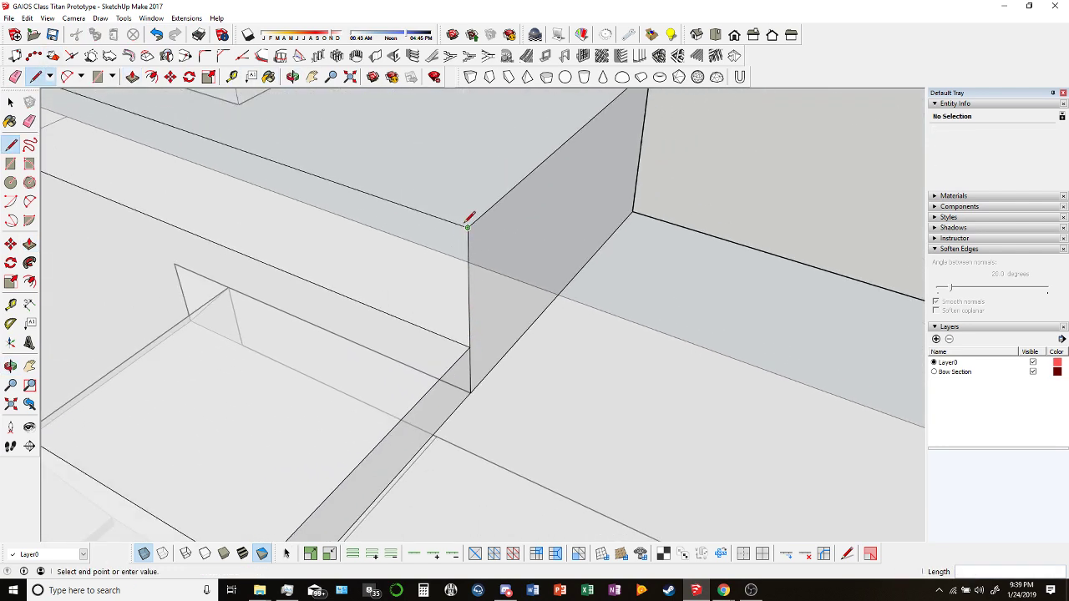
scroll(472, 405, up, 4)
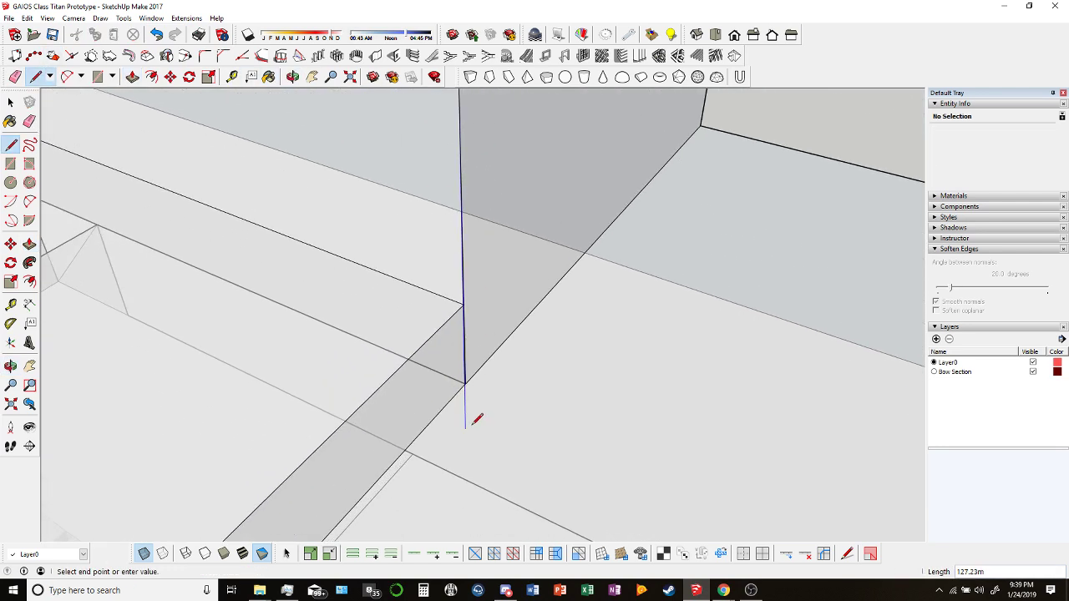
Push the low beveled strip's end face back so it sits behind the adjacent block's end.
click(132, 77)
middle_drag(429, 375, 565, 423)
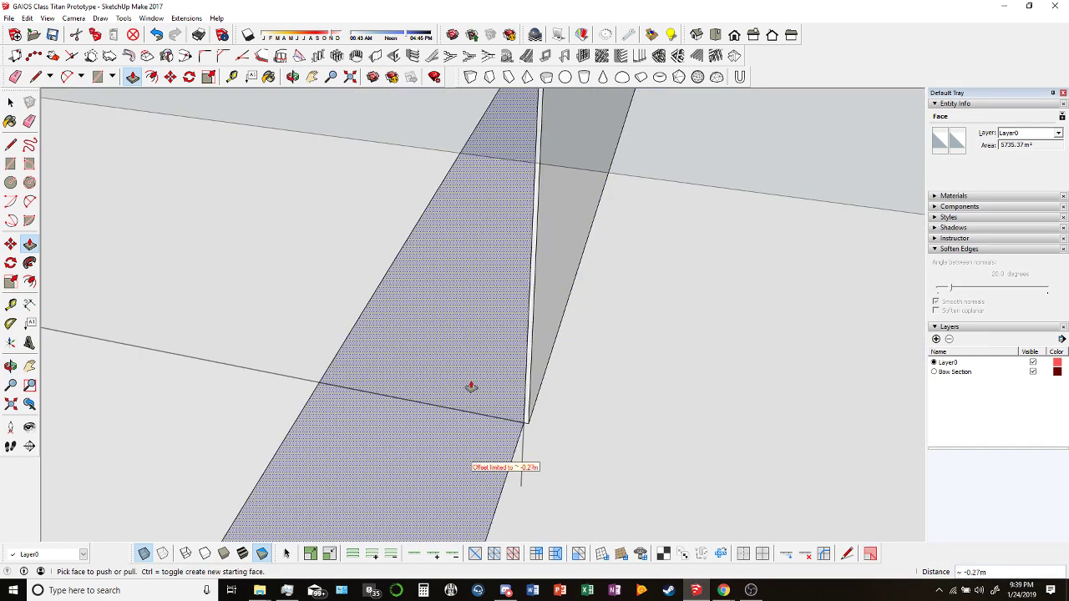
mouse_move(470, 387)
mouse_down()
mouse_move(358, 382)
mouse_move(326, 393)
mouse_up()
Draw a vertical line about 117 m long up the block's end edge, past its upper corner.
key(l)
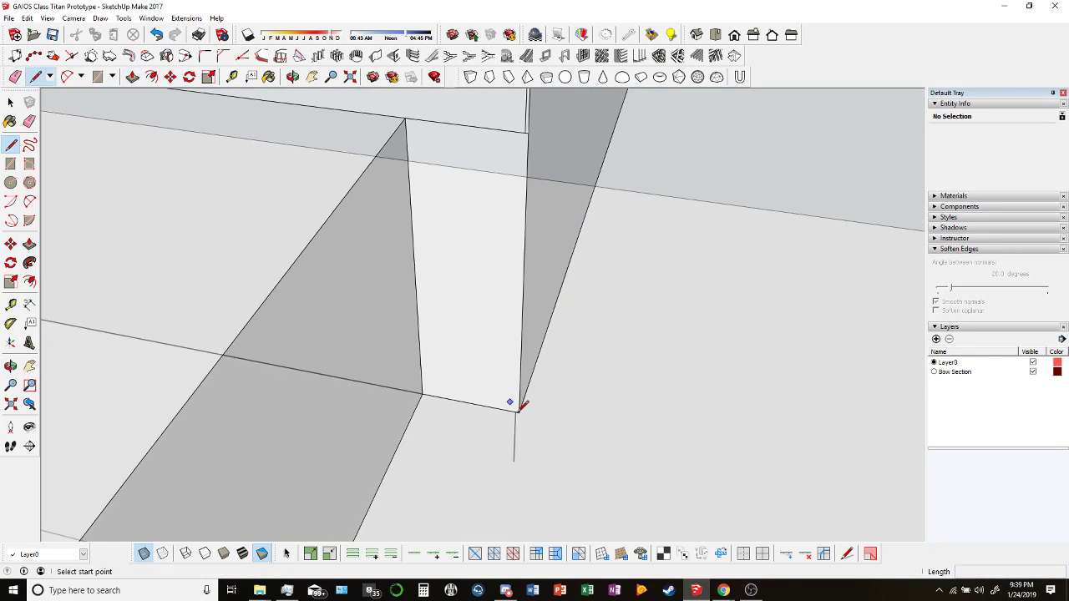
scroll(515, 321, down, 2)
shift+middle_drag(517, 253, 480, 534)
scroll(480, 282, down, 4)
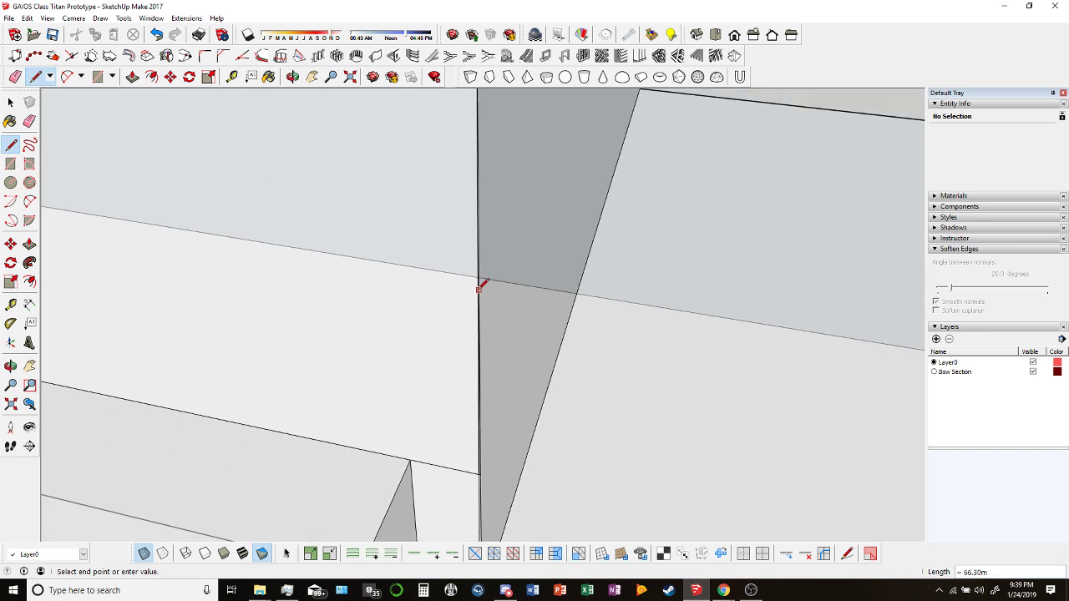
scroll(489, 192, down, 2)
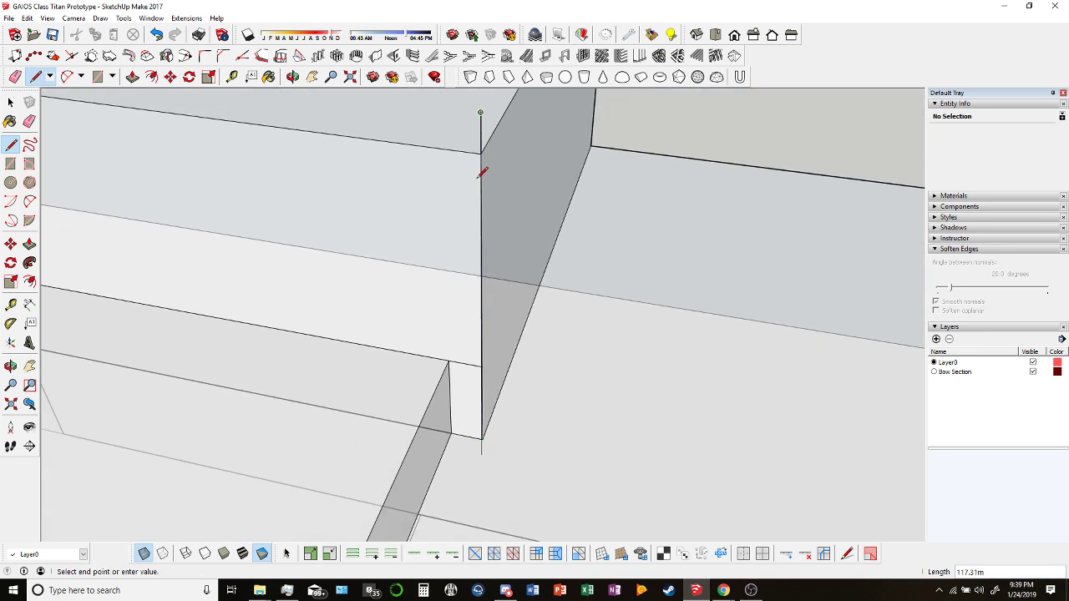
scroll(483, 200, up, 6)
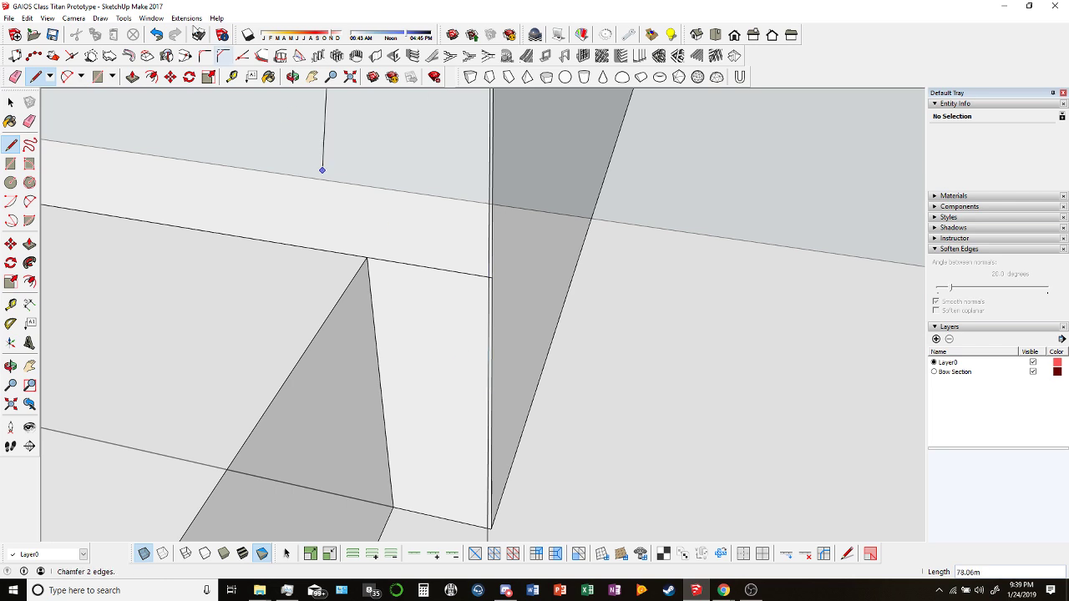
Push the thin sliver faces along the block's end edge about 214 m through to the block's far side.
key(p)
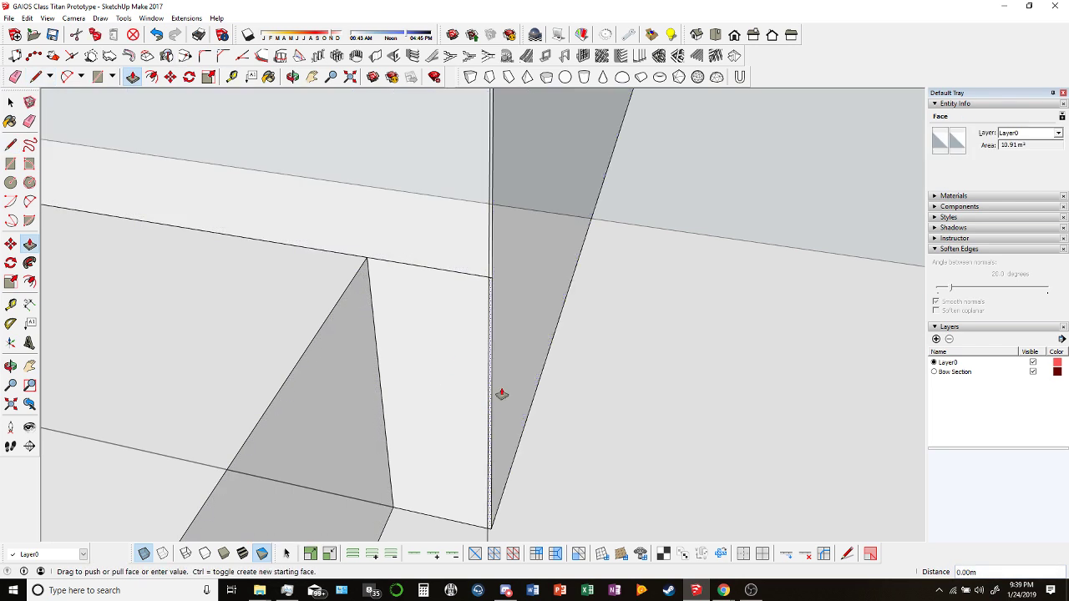
scroll(501, 394, down, 5)
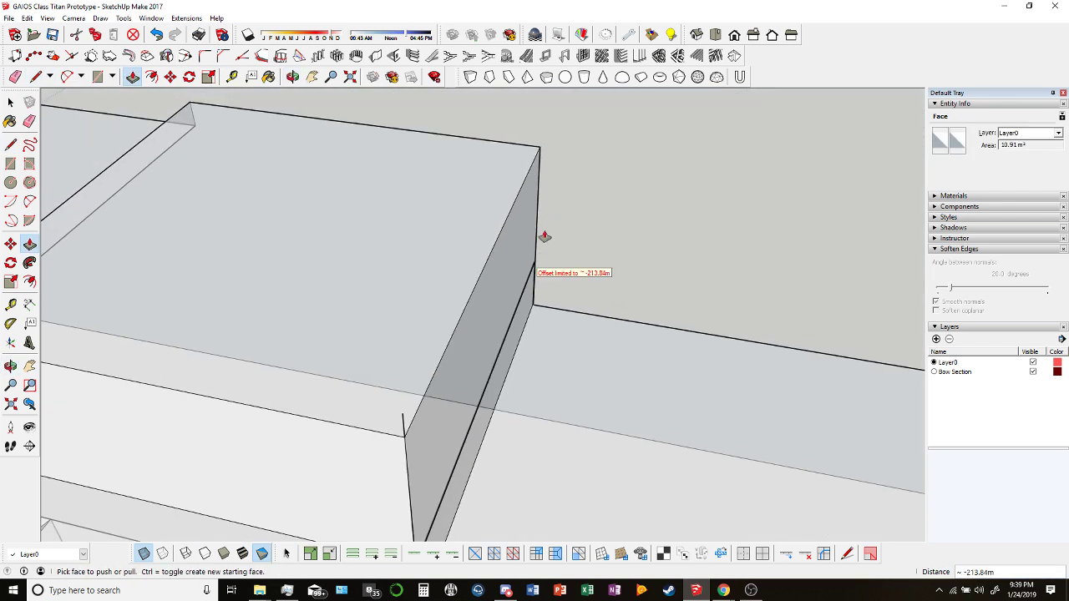
middle_drag(419, 344, 418, 461)
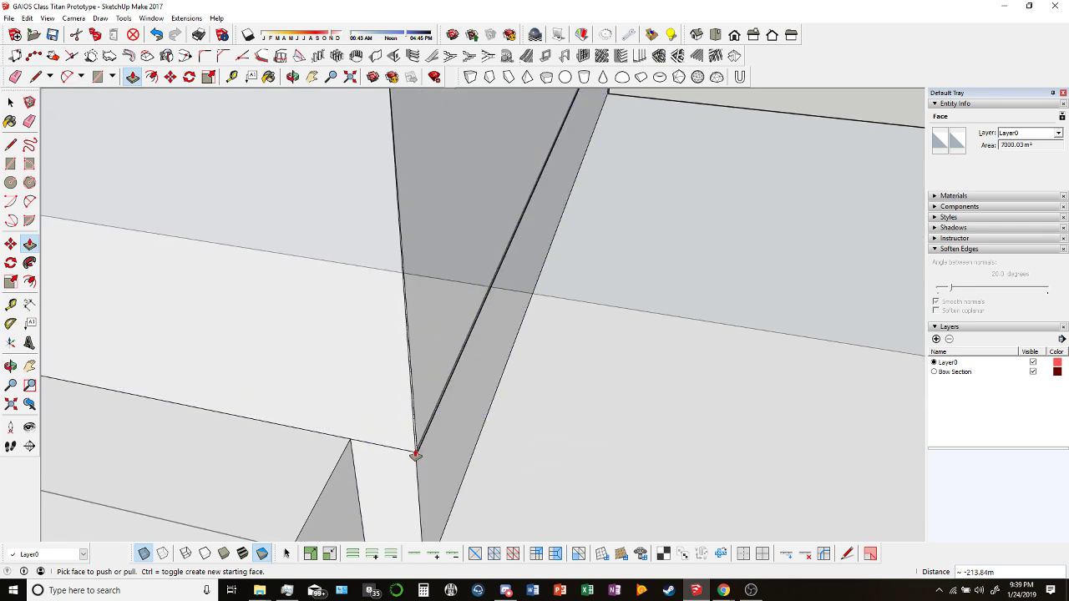
click(415, 455)
scroll(442, 429, down, 4)
click(593, 127)
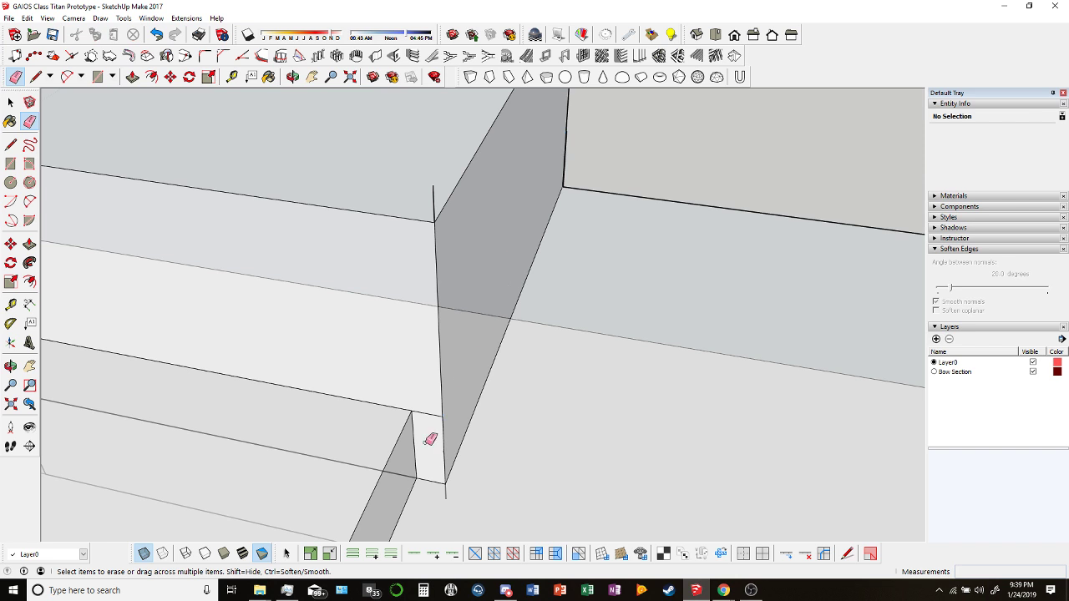
Erase the leftover line stubs and sliver edges around the block's end corners.
shift+middle_drag(534, 150, 436, 315)
scroll(461, 321, up, 5)
scroll(442, 308, down, 5)
shift+middle_drag(332, 285, 402, 372)
scroll(392, 289, up, 2)
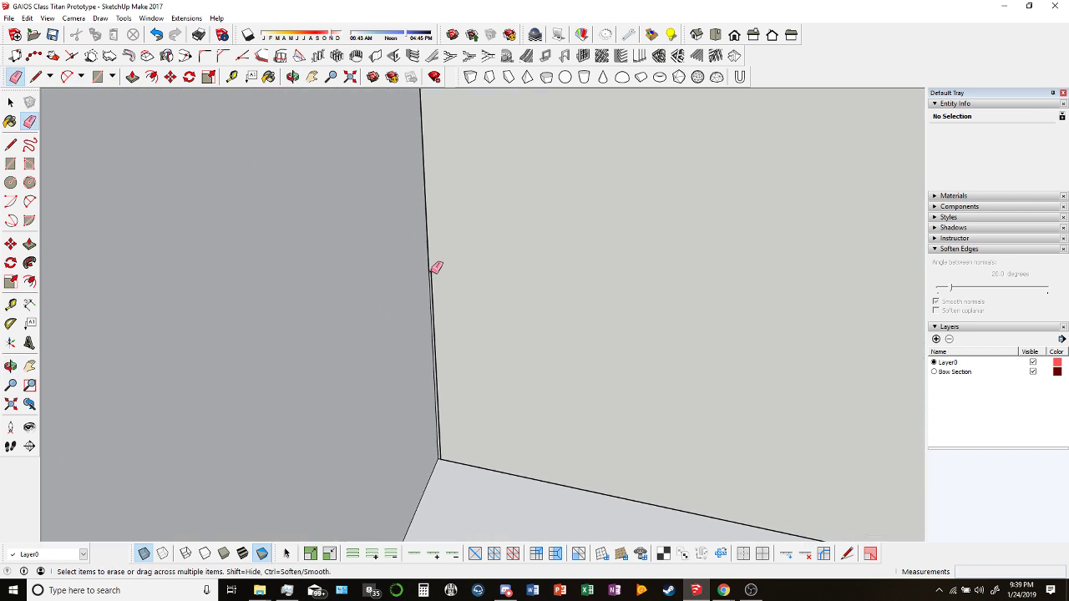
scroll(433, 280, down, 6)
Extend the low beveled strip's end face about 35 m, past the adjacent block's end.
scroll(351, 338, up, 2)
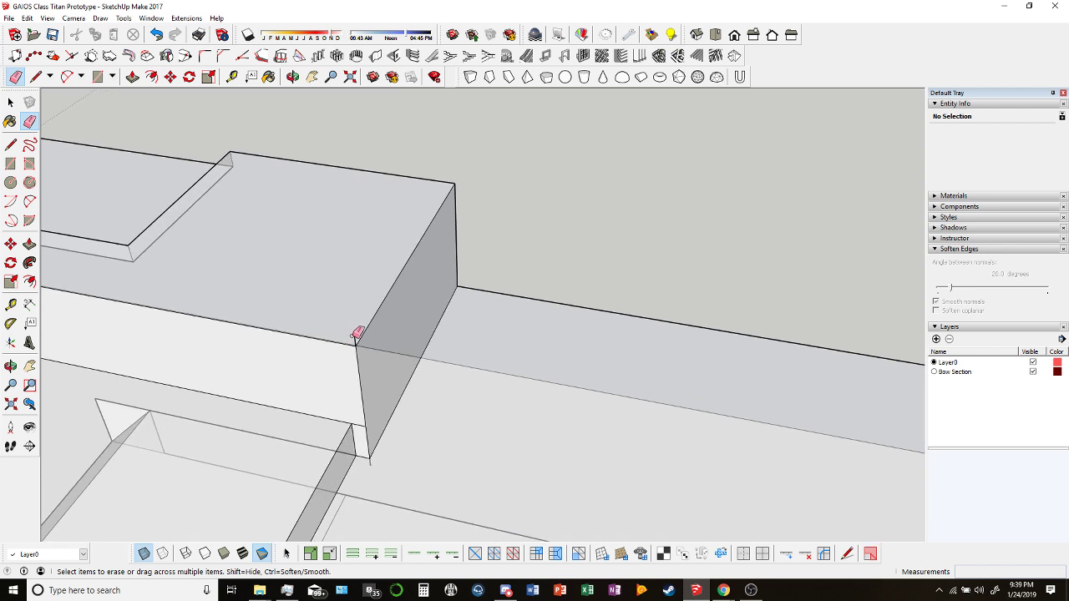
click(132, 76)
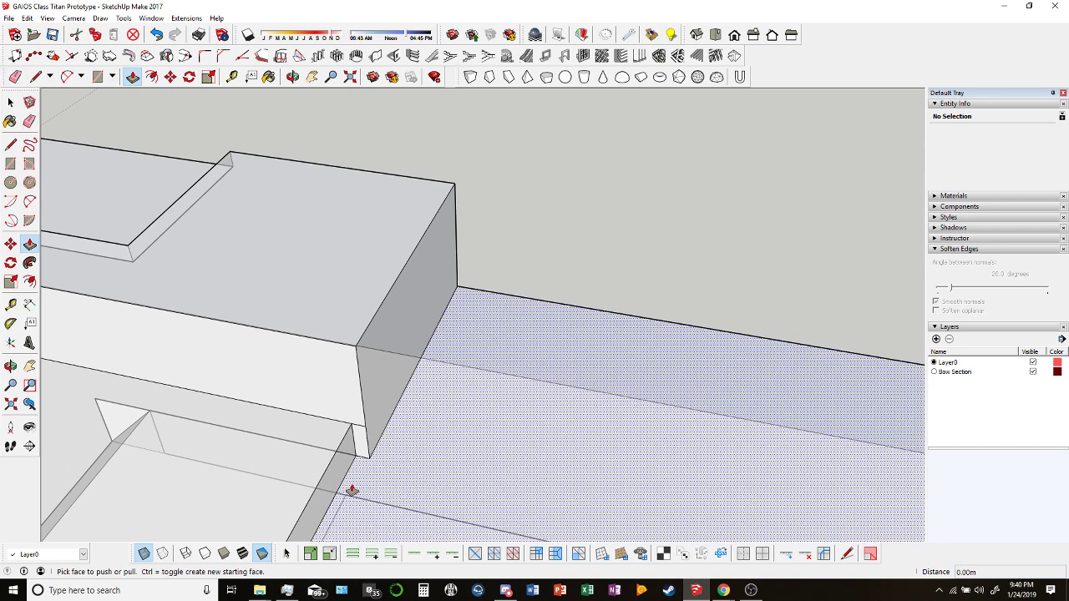
click(374, 439)
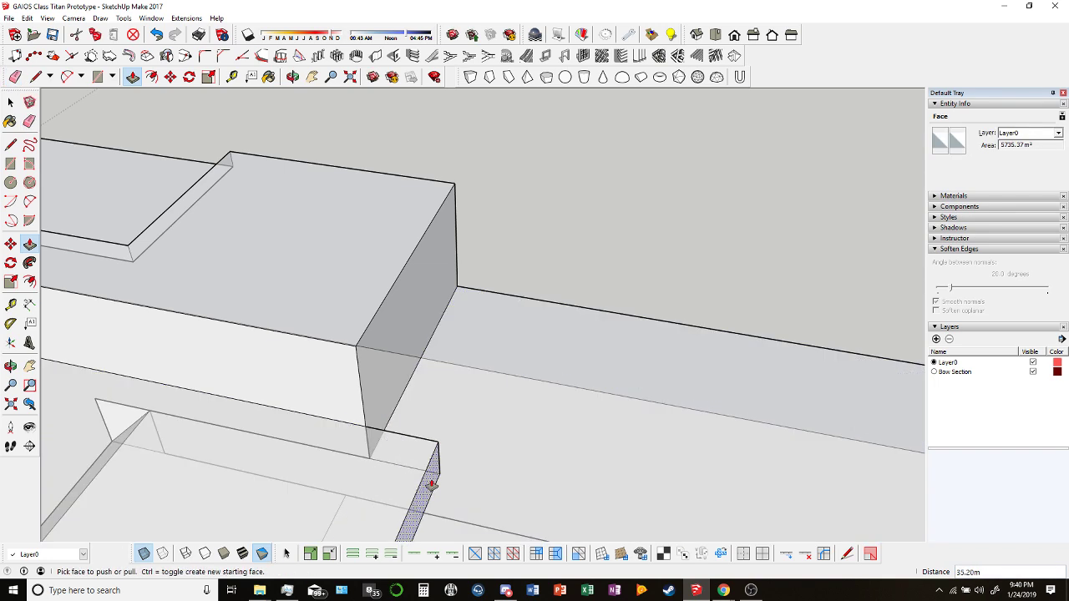
Turn off the X-ray view and extend the beveled strip's end face about 467 m, using the arched frame's corner as reference.
scroll(432, 485, down, 2)
click(311, 77)
scroll(476, 276, down, 8)
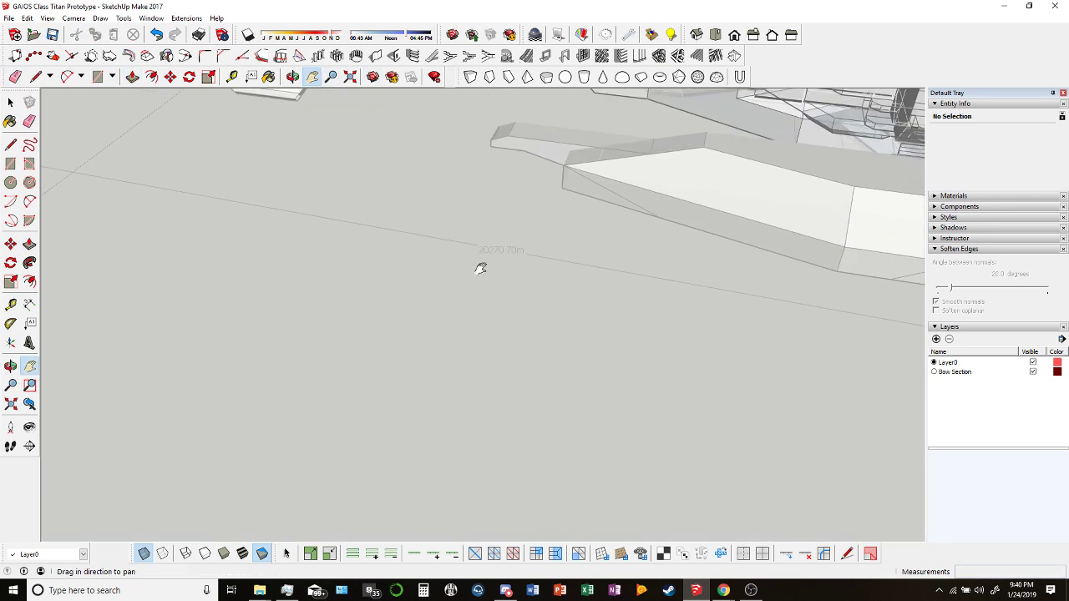
scroll(506, 263, up, 5)
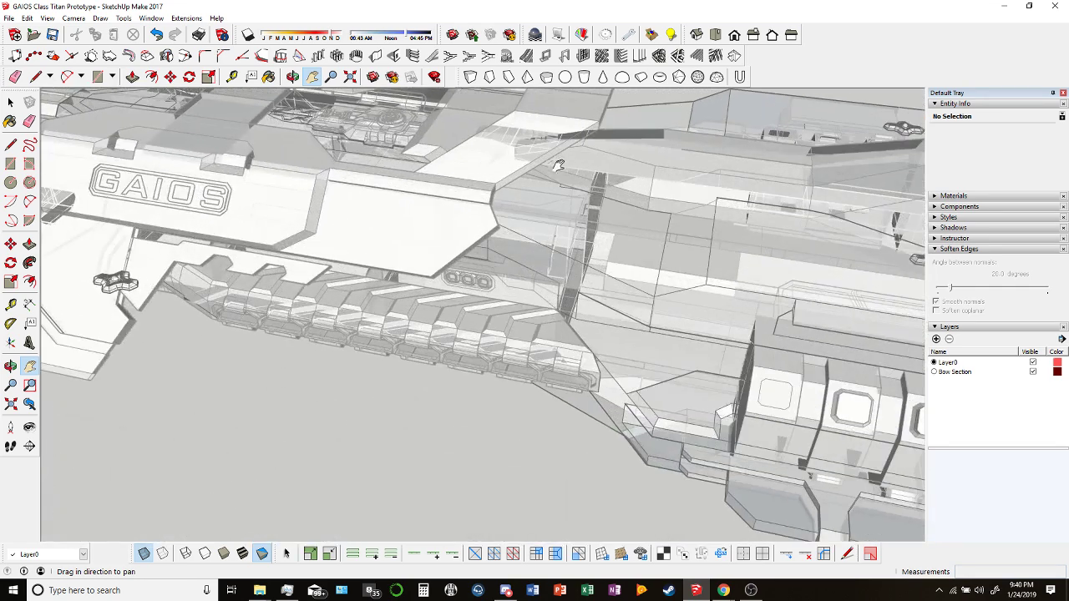
middle_drag(556, 164, 340, 165)
click(10, 102)
scroll(411, 145, up, 6)
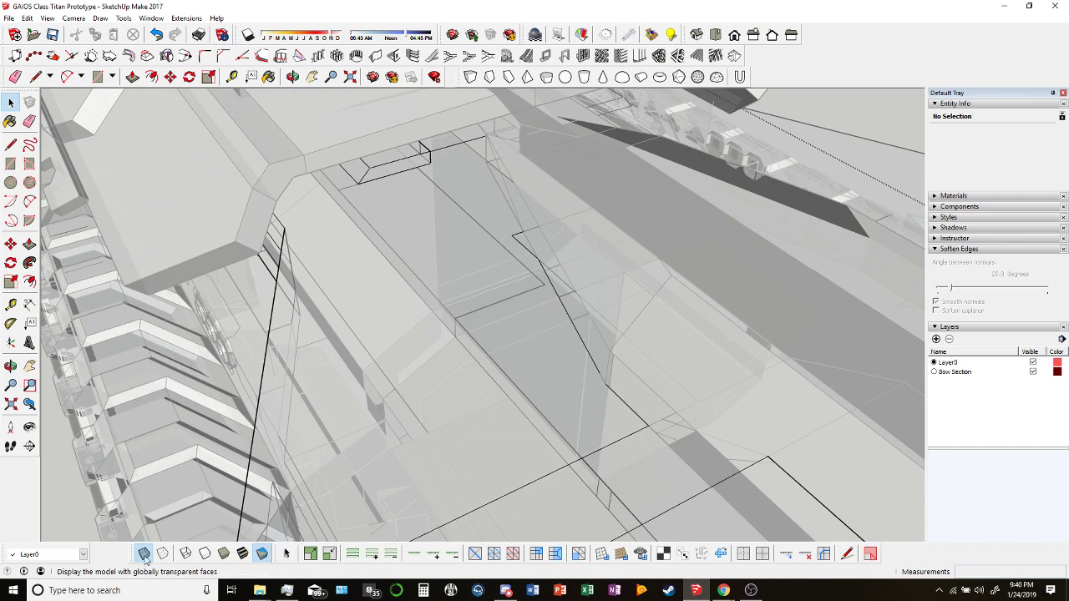
click(143, 554)
click(331, 320)
middle_drag(332, 320, 378, 353)
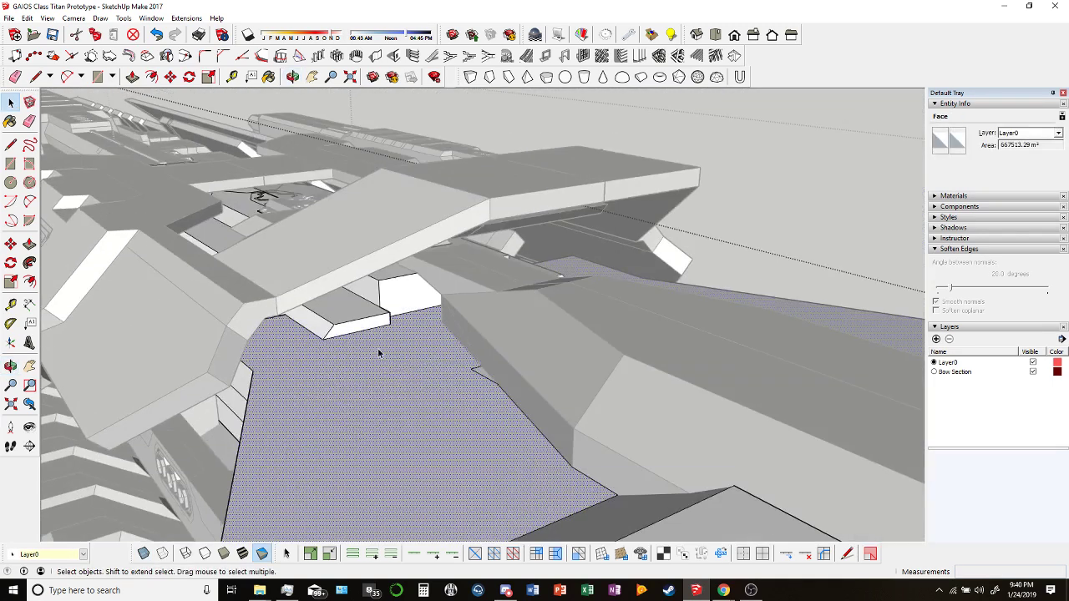
scroll(378, 353, up, 3)
click(361, 321)
middle_drag(276, 175, 356, 278)
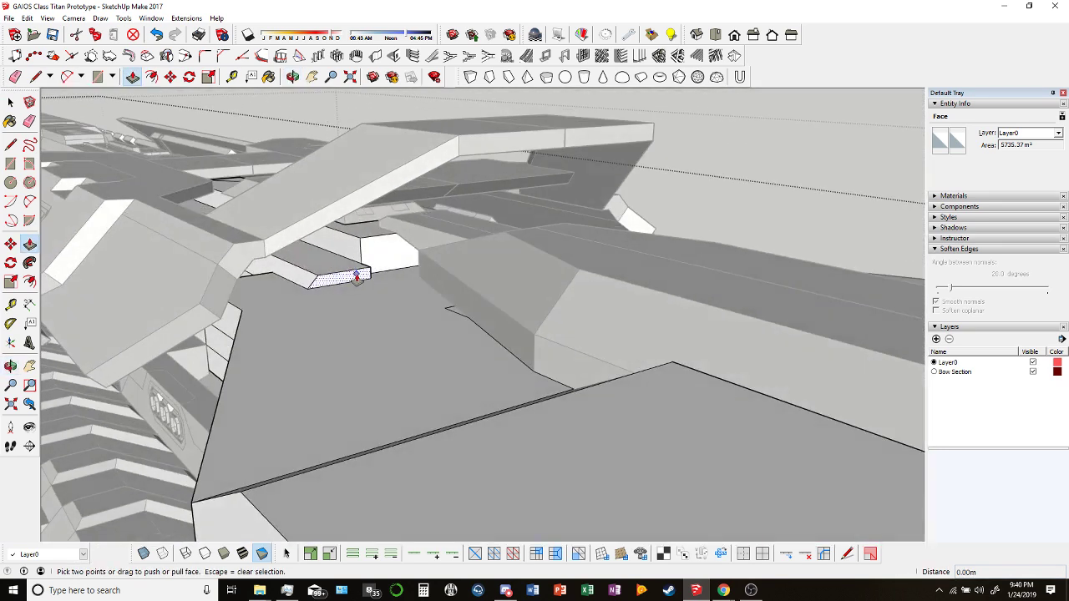
click(456, 156)
middle_drag(367, 241, 429, 300)
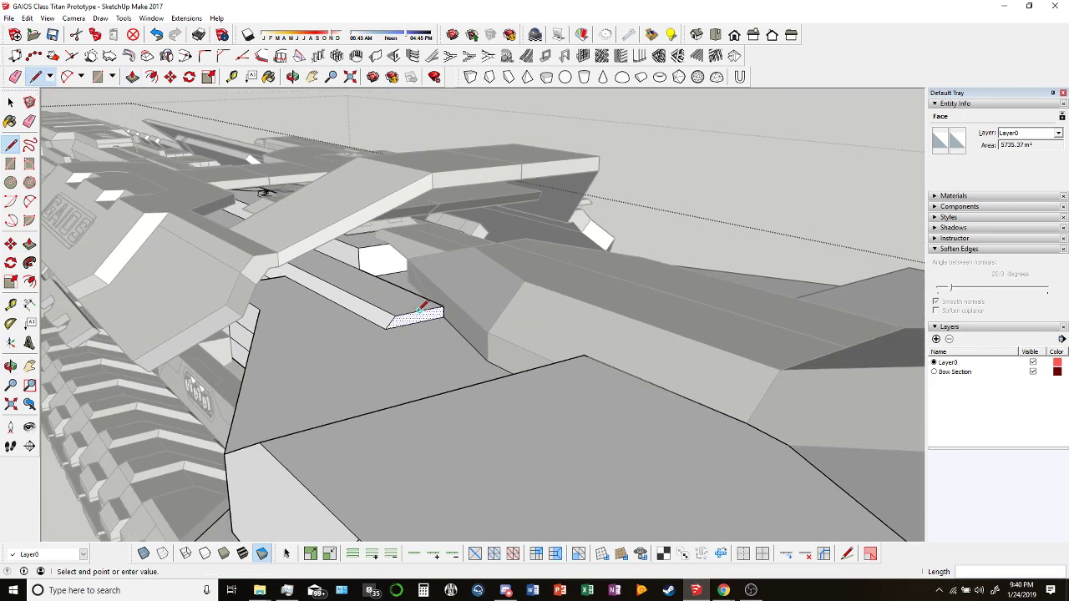
mouse_move(423, 201)
middle_down()
mouse_move(616, 172)
mouse_move(520, 236)
mouse_move(455, 260)
middle_up()
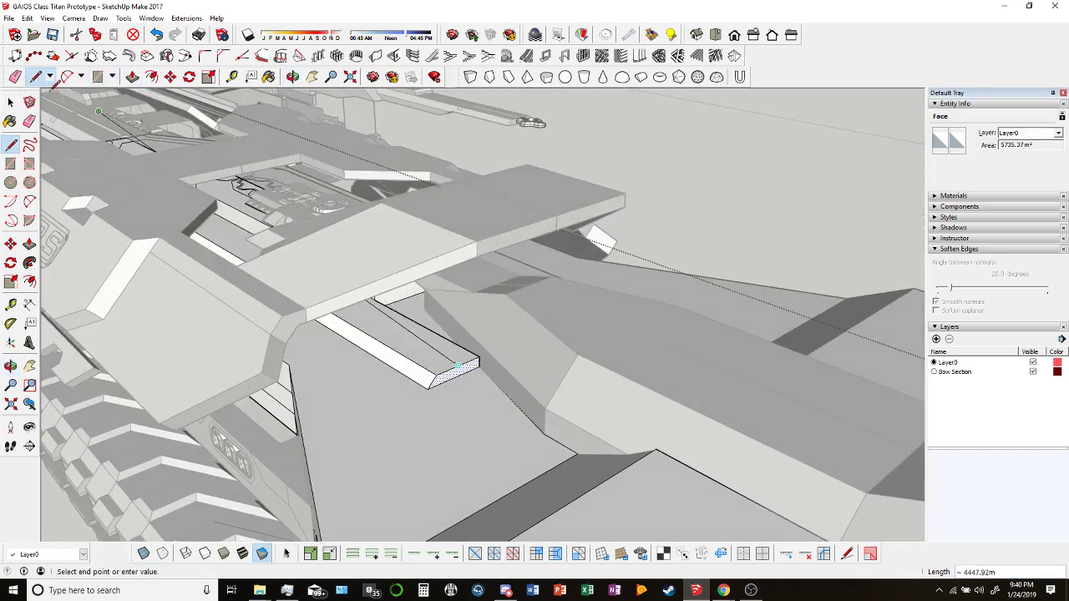
key(space)
Erase the stray lines crossing the deck between the beveled strip's end corner and the dark sloped band.
scroll(256, 292, down, 5)
middle_drag(255, 292, 431, 293)
scroll(431, 291, down, 5)
scroll(238, 377, up, 6)
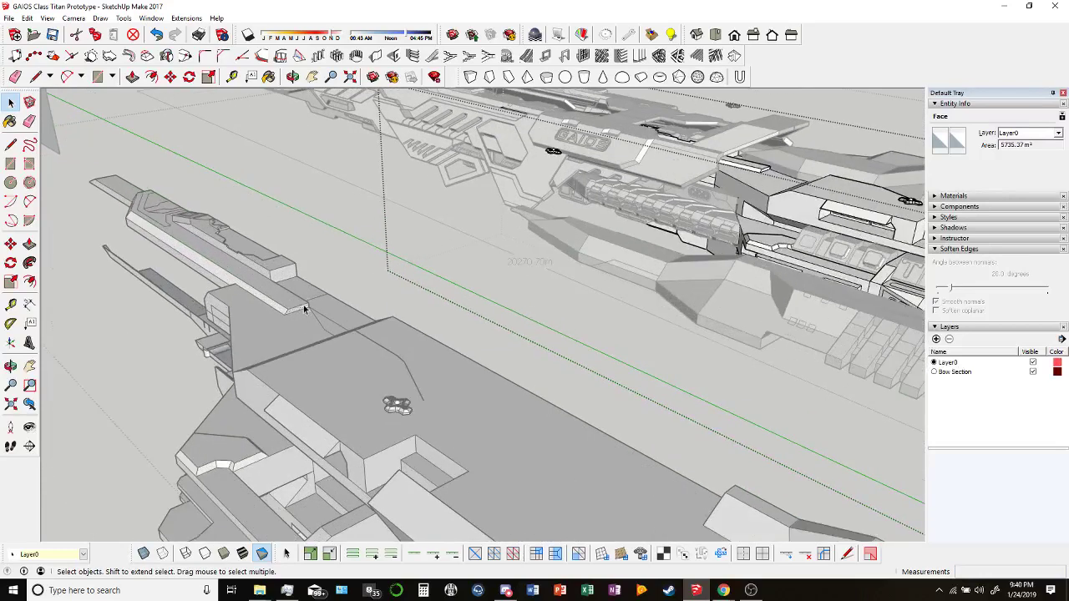
scroll(303, 311, up, 6)
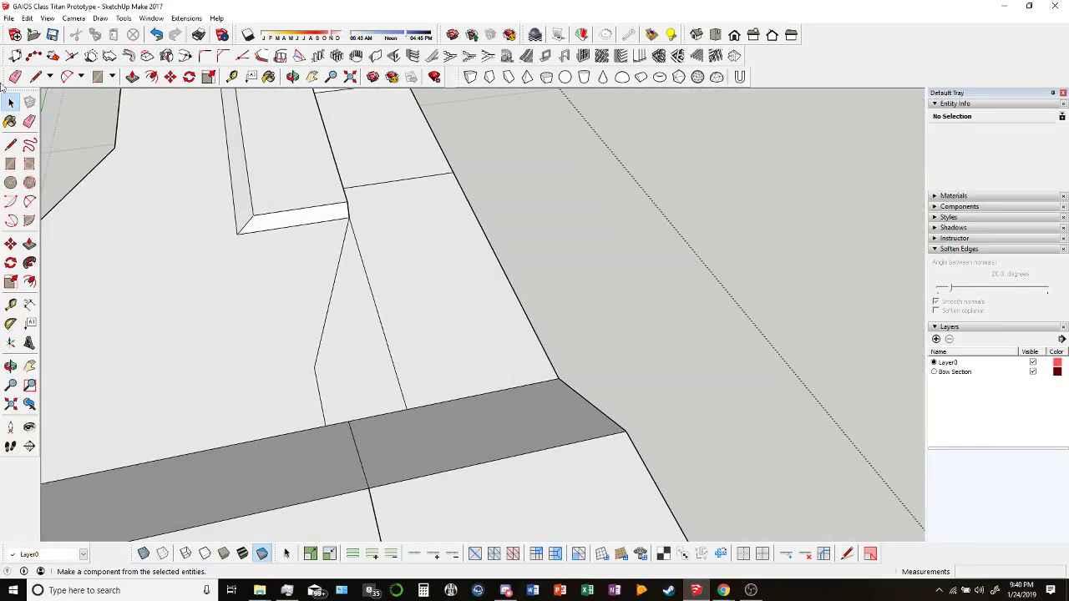
drag(319, 365, 365, 212)
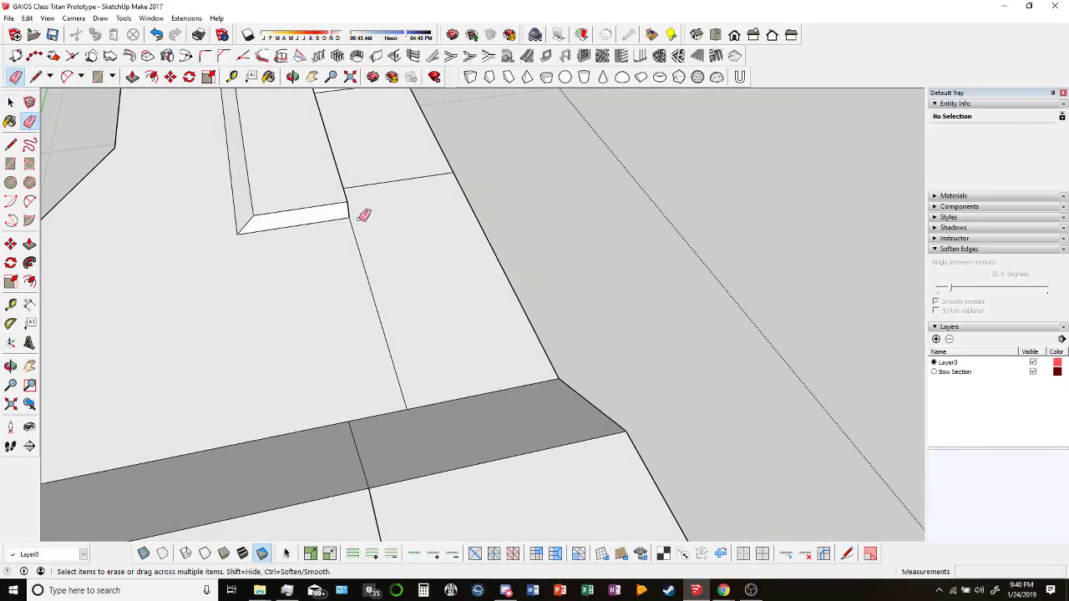
scroll(365, 212, up, 3)
mouse_move(365, 215)
middle_down()
mouse_move(231, 239)
mouse_move(467, 143)
mouse_move(376, 179)
middle_up()
scroll(467, 144, down, 3)
Extend the beveled strip's end face about 182 m toward the dark sloped band across the deck.
key(p)
scroll(390, 138, down, 3)
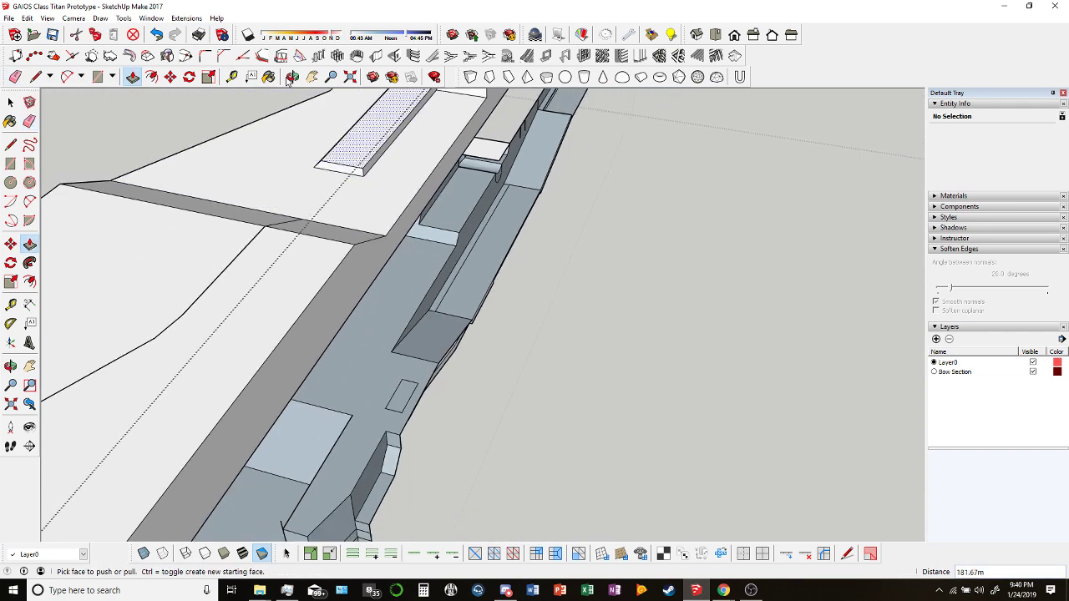
middle_drag(390, 138, 711, 179)
scroll(711, 179, up, 3)
shift+middle_drag(623, 193, 743, 526)
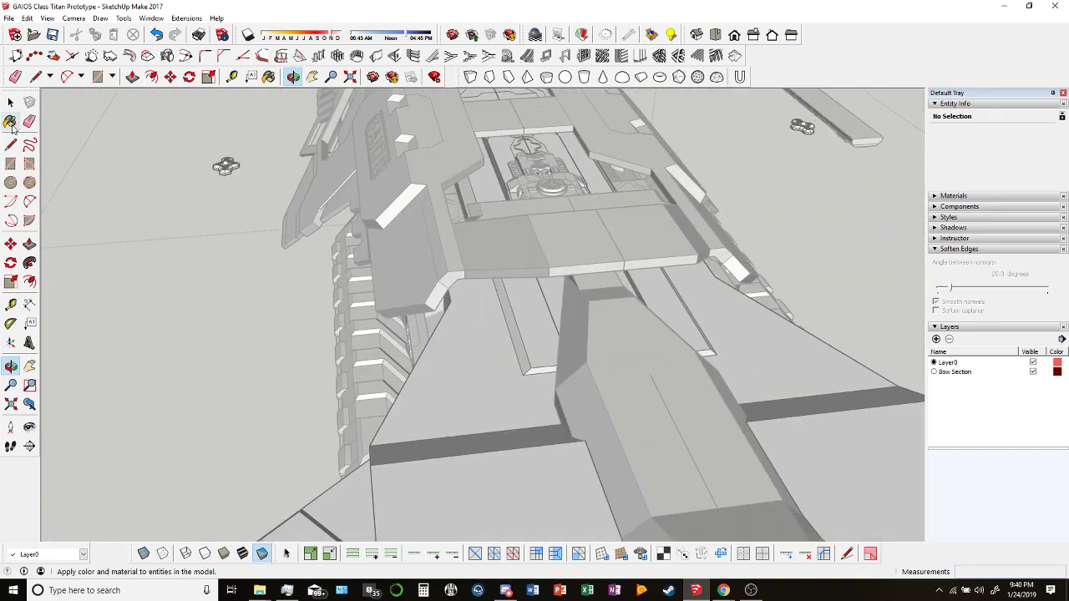
Open the deck group for editing and push/pull the beveled strip's end face in front of the arched frame.
click(11, 102)
scroll(425, 268, up, 2)
double_click(564, 393)
scroll(587, 418, up, 2)
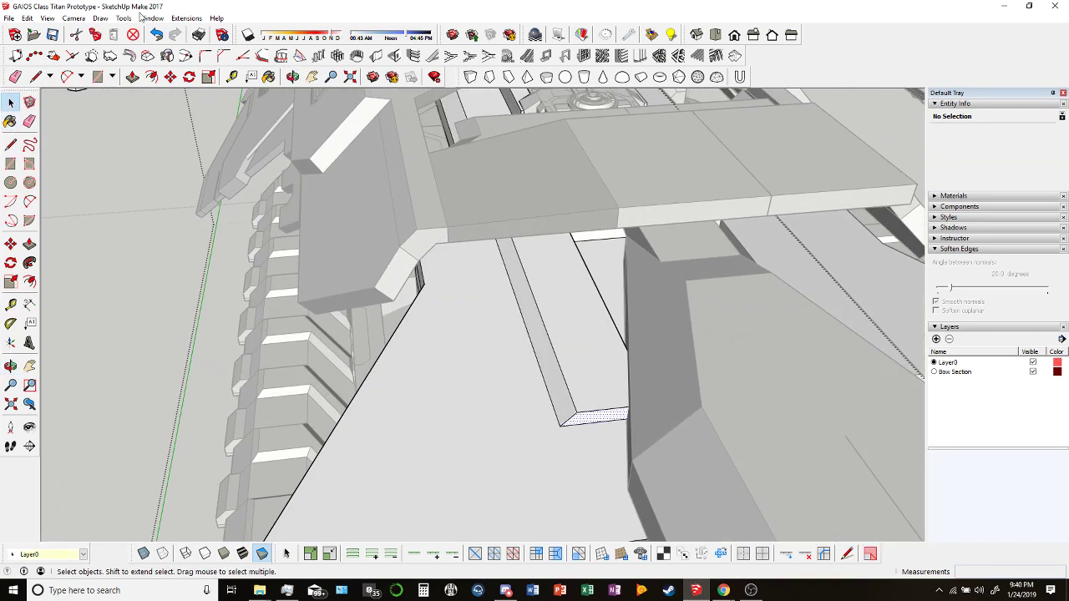
click(595, 415)
key(p)
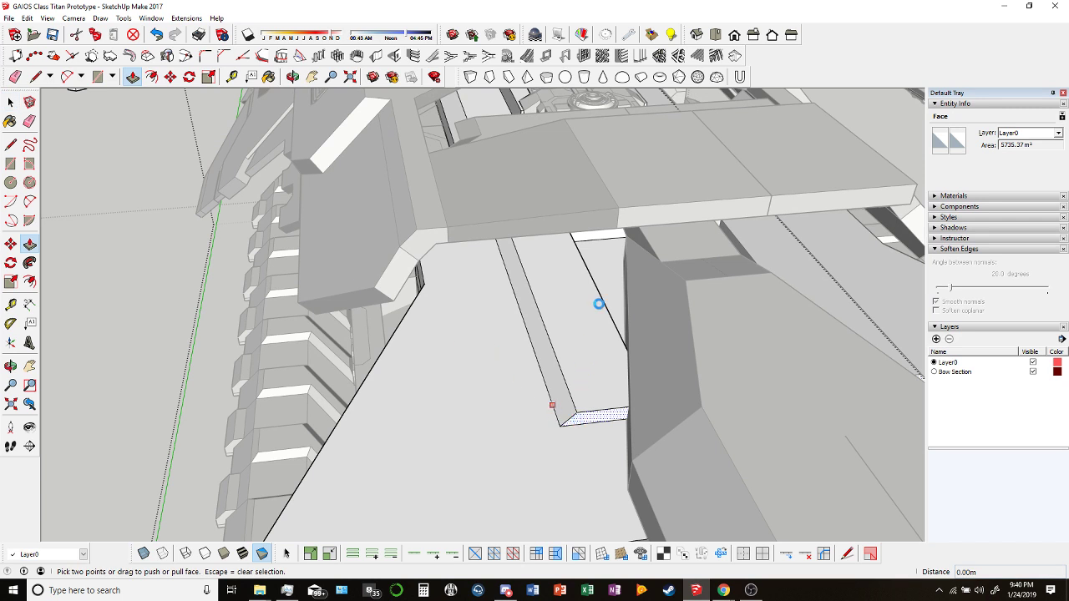
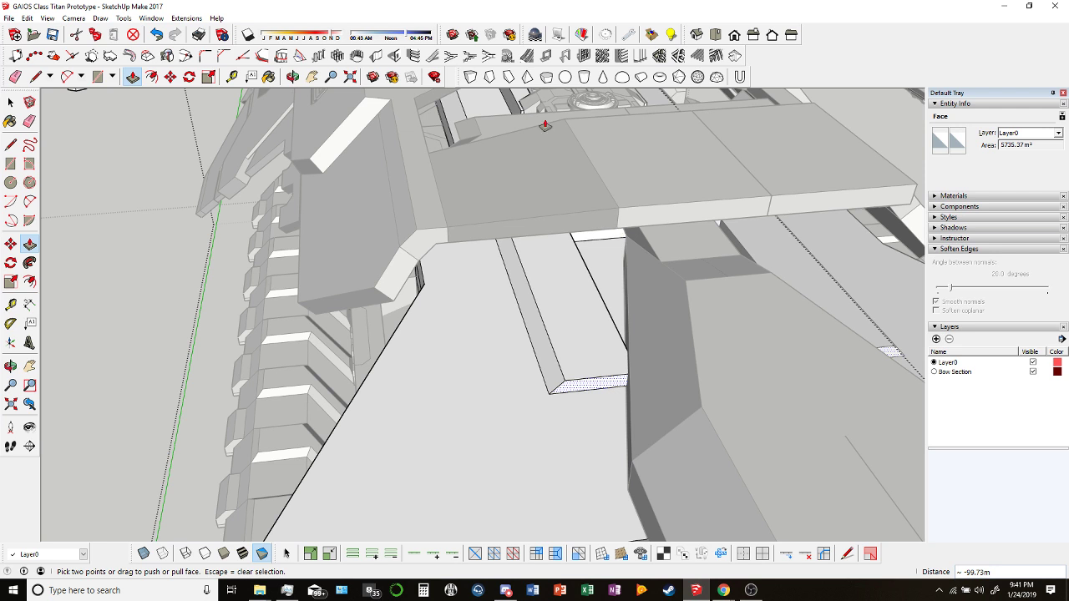
click(584, 387)
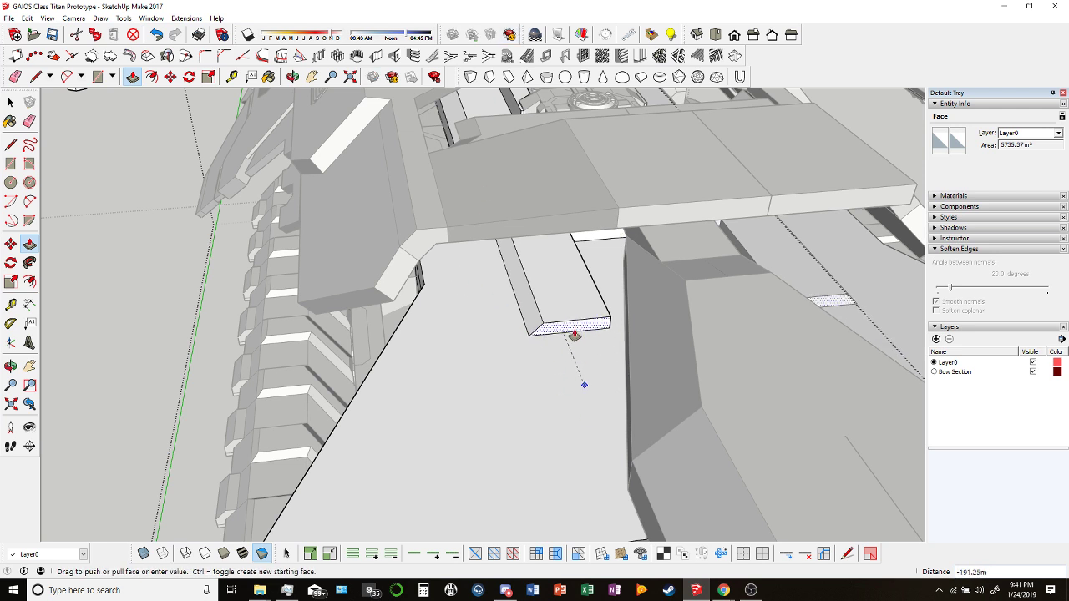
key(Escape)
middle_drag(585, 269, 283, 162)
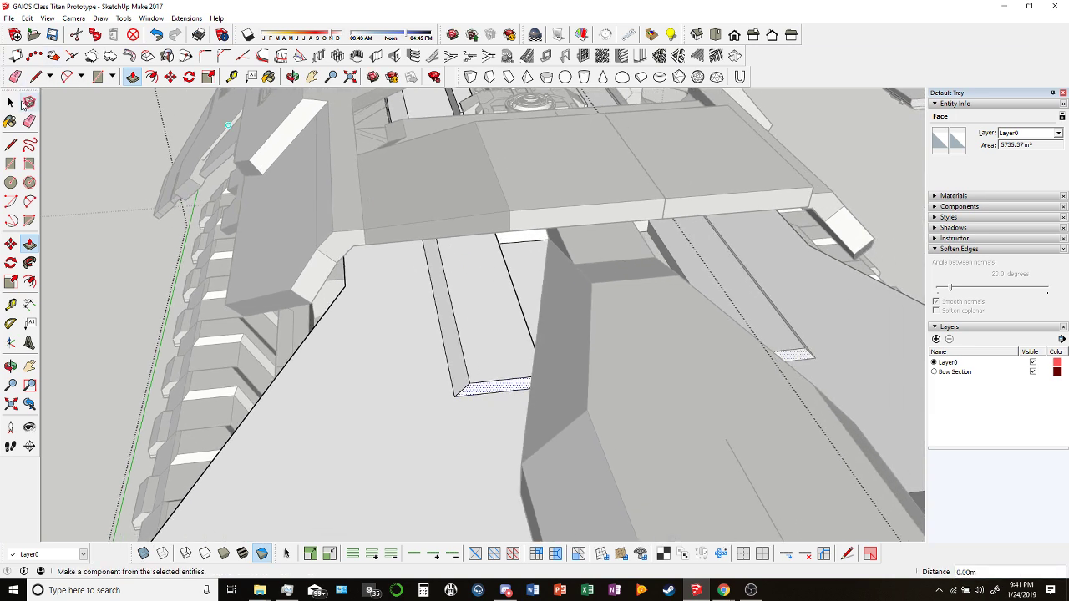
click(35, 76)
mouse_move(453, 389)
middle_down()
mouse_move(515, 373)
mouse_move(508, 380)
middle_up()
click(508, 379)
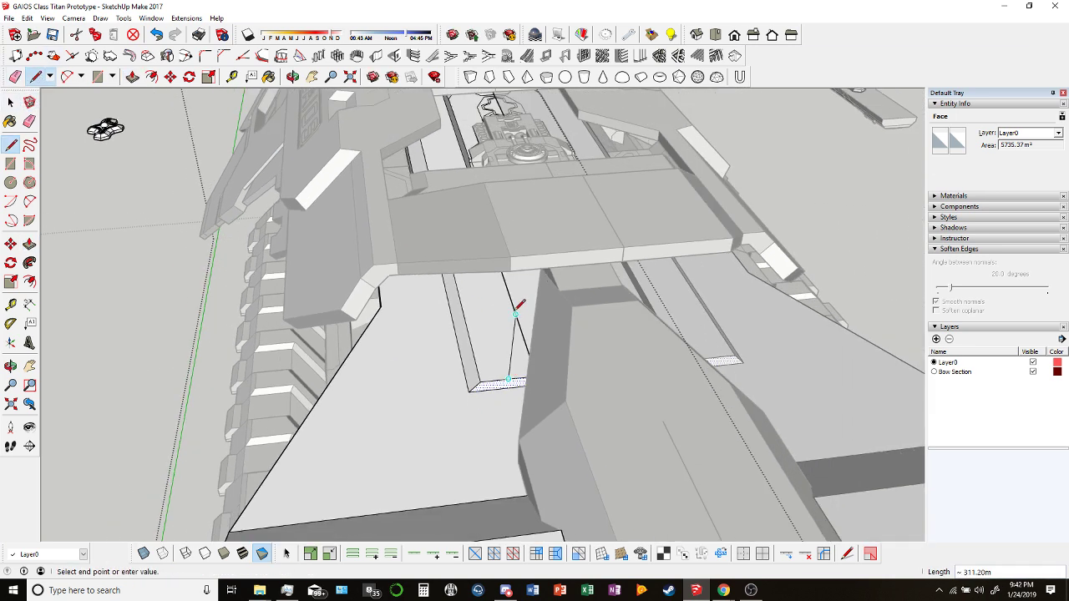
scroll(511, 265, up, 5)
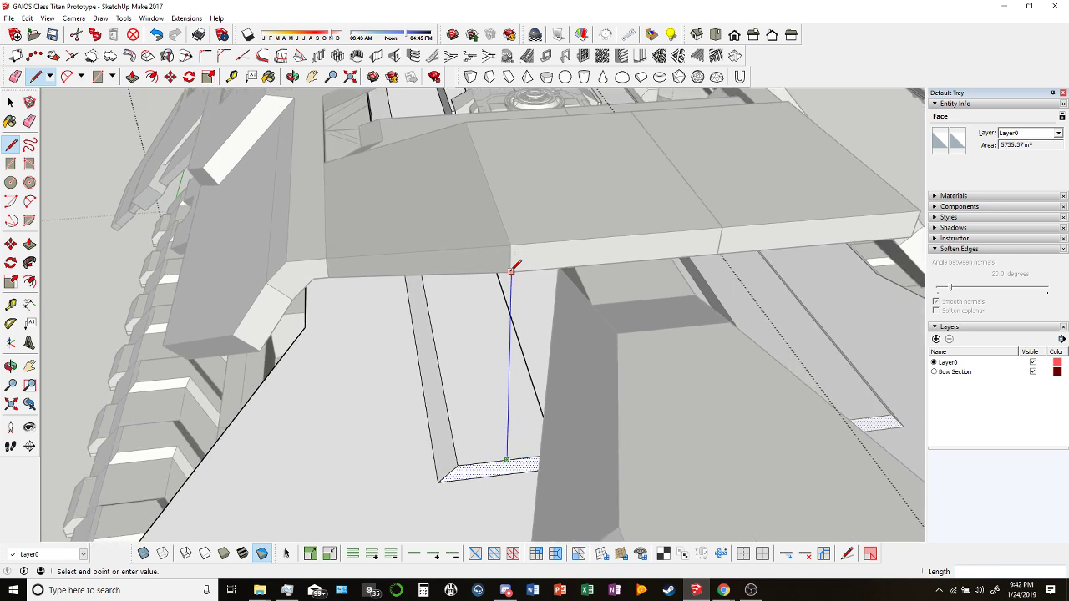
scroll(477, 309, down, 5)
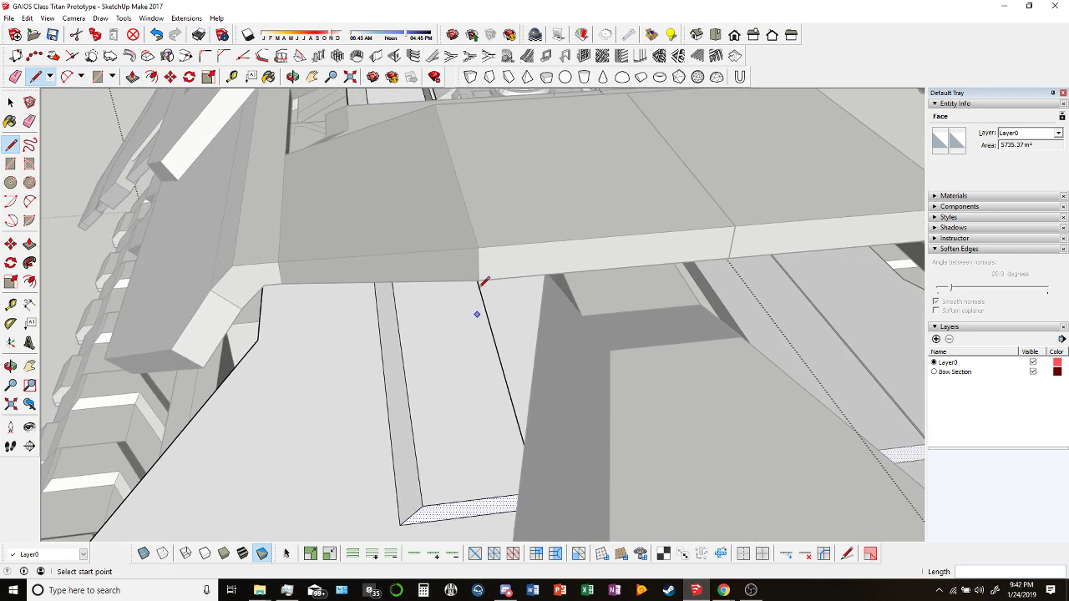
Draw a vertical reference line from the arched frame's lower corner to the strip's end and a slanted one about 700 m long to its top face.
click(478, 281)
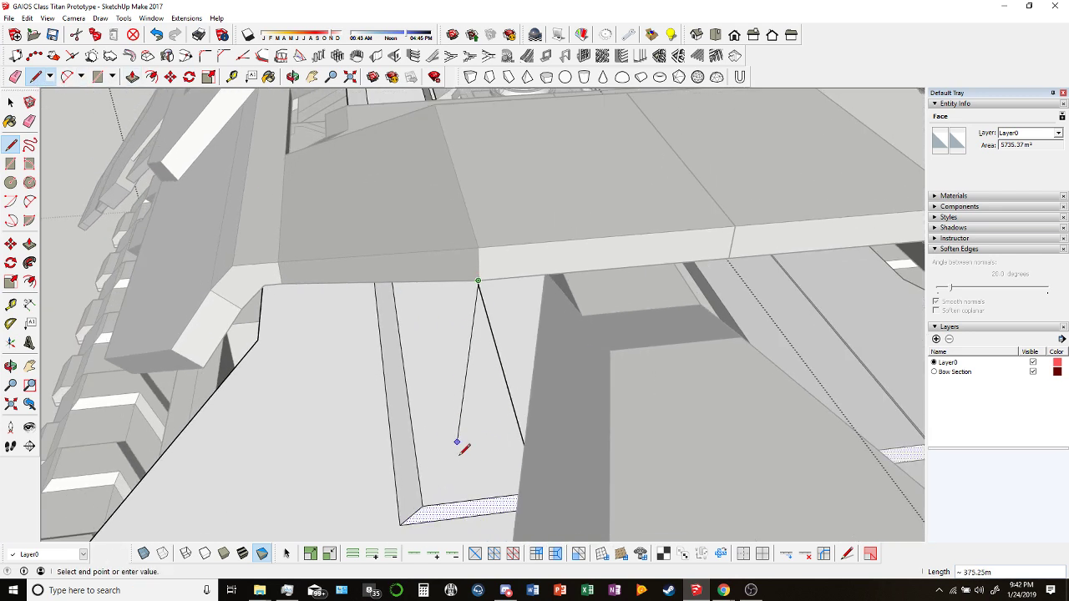
click(478, 499)
middle_drag(468, 317, 465, 253)
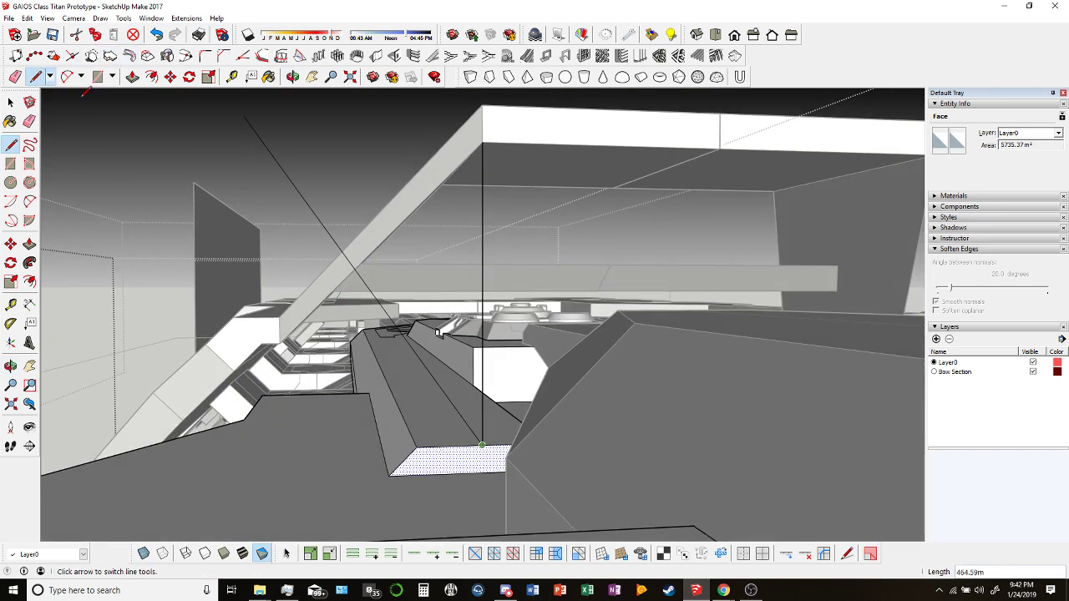
middle_drag(489, 141, 248, 249)
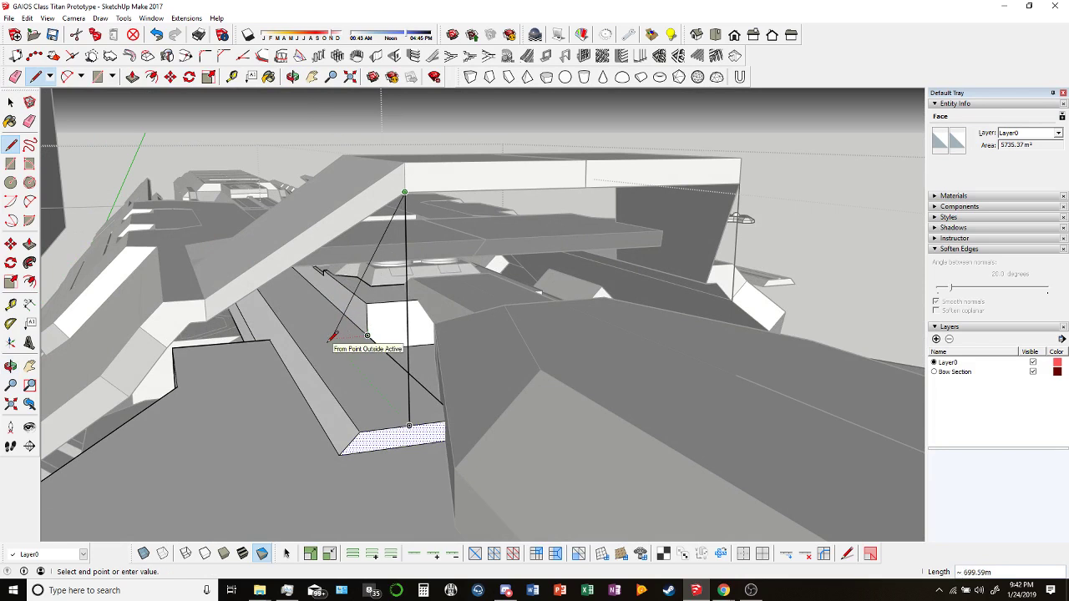
click(333, 337)
key(Escape)
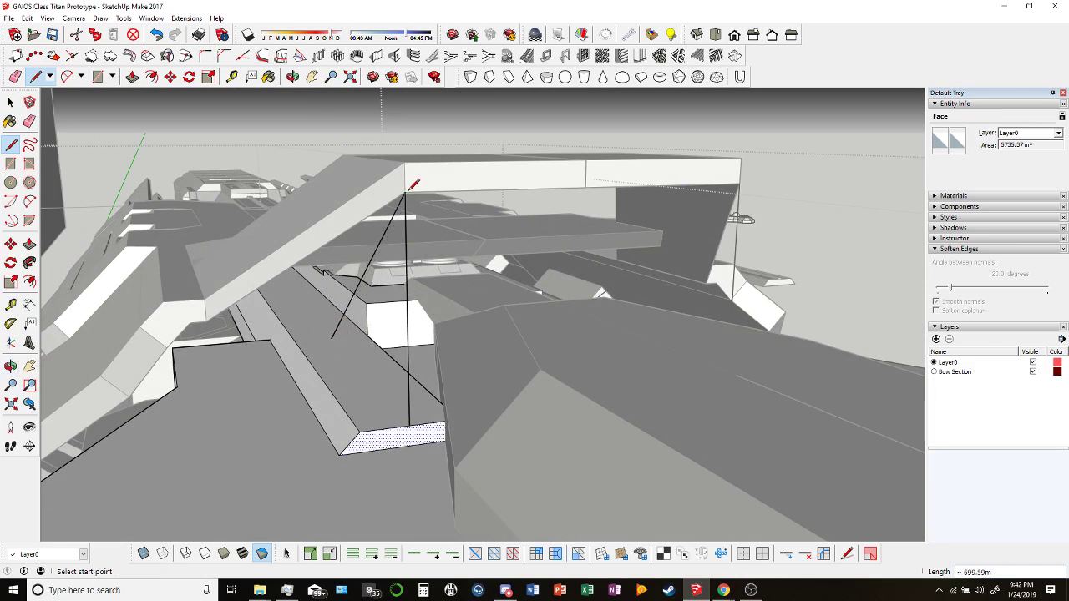
Erase the vertical reference line and push the beveled strip's end face back to the slanted line's lower end.
middle_drag(415, 392, 424, 360)
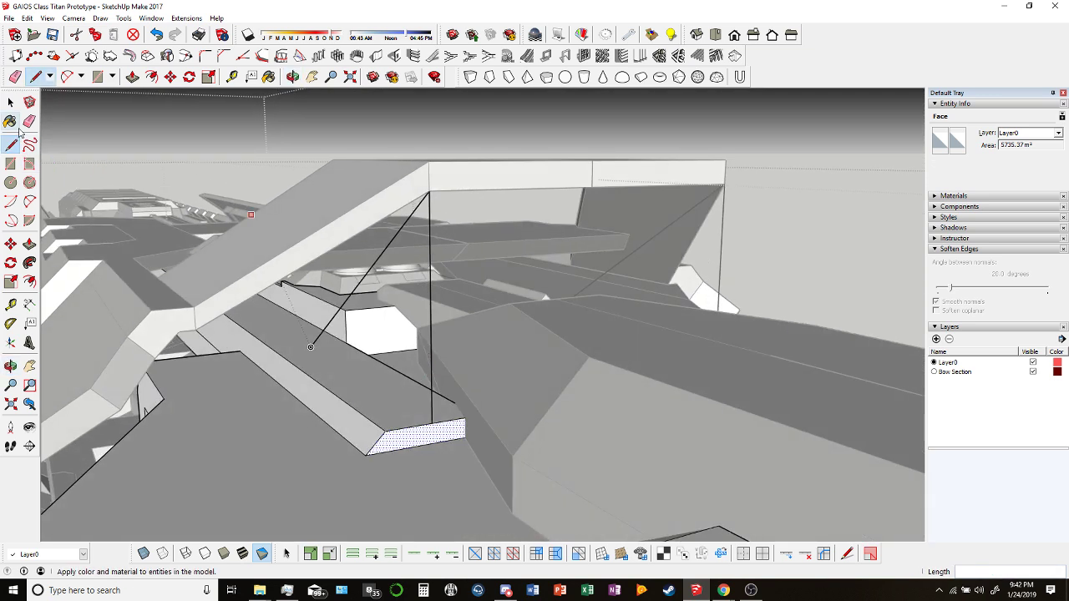
click(29, 121)
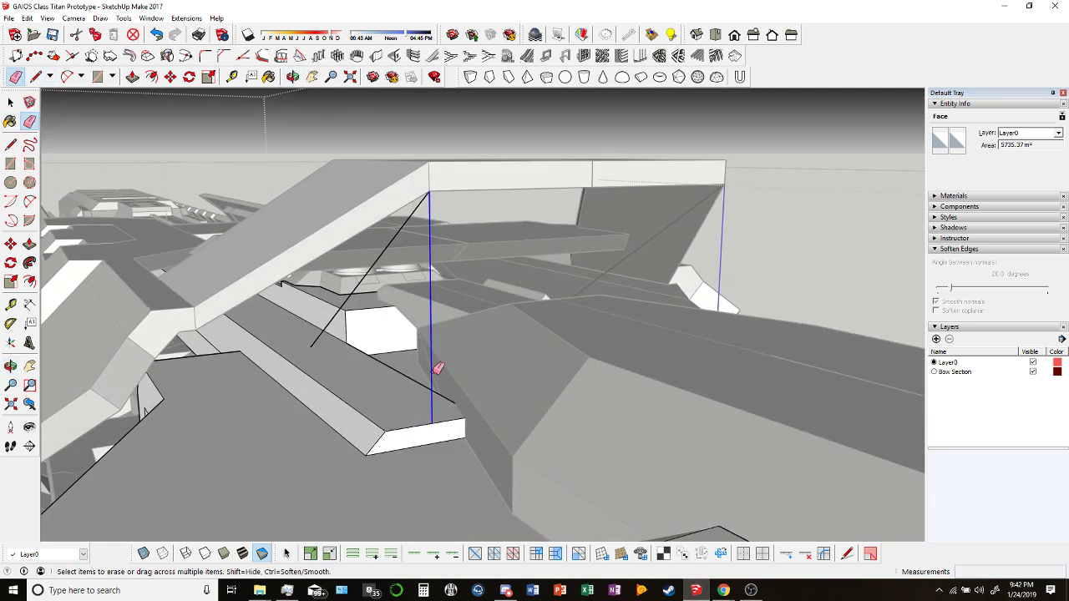
click(433, 370)
key(p)
mouse_move(423, 429)
mouse_down()
mouse_move(358, 345)
mouse_move(344, 351)
mouse_up()
Copy the beveled strip's end face about 700 m along the slanted reference line to the arched frame's lower corner.
click(10, 101)
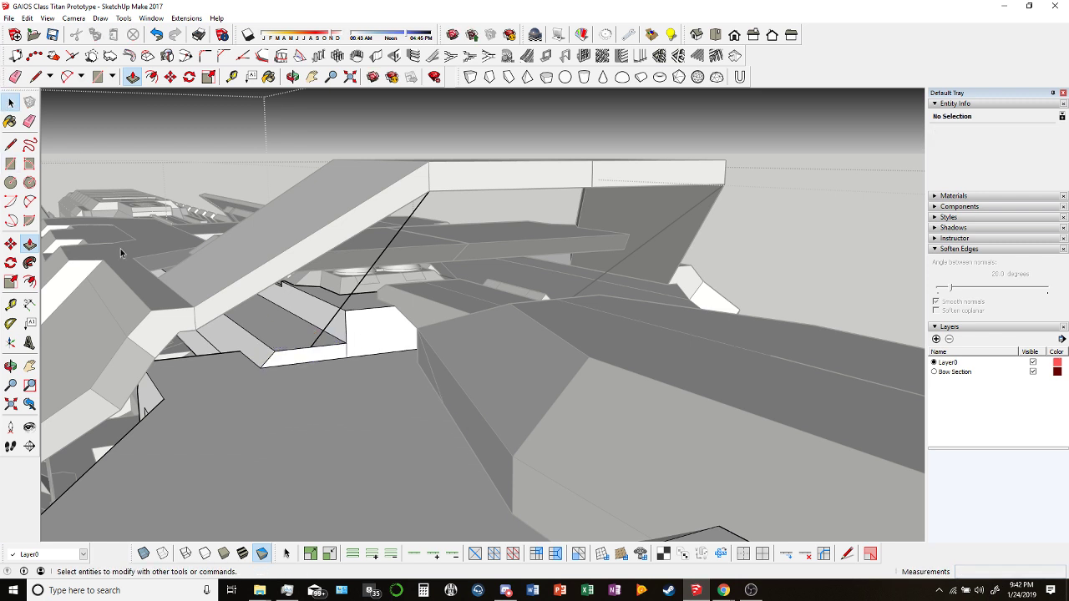
click(284, 357)
key(m)
middle_drag(276, 359, 302, 368)
click(298, 346)
key(ctrl)
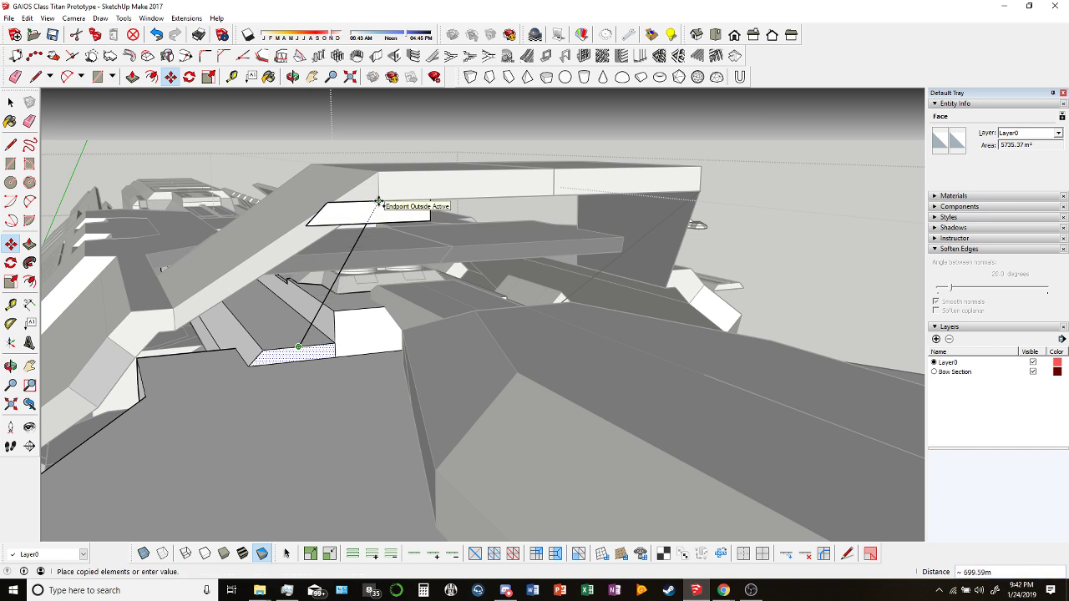
click(378, 202)
Lower the copied face vertically beneath the arched frame's corner, first by 50 m and finally by about 81 m.
middle_drag(382, 240, 303, 249)
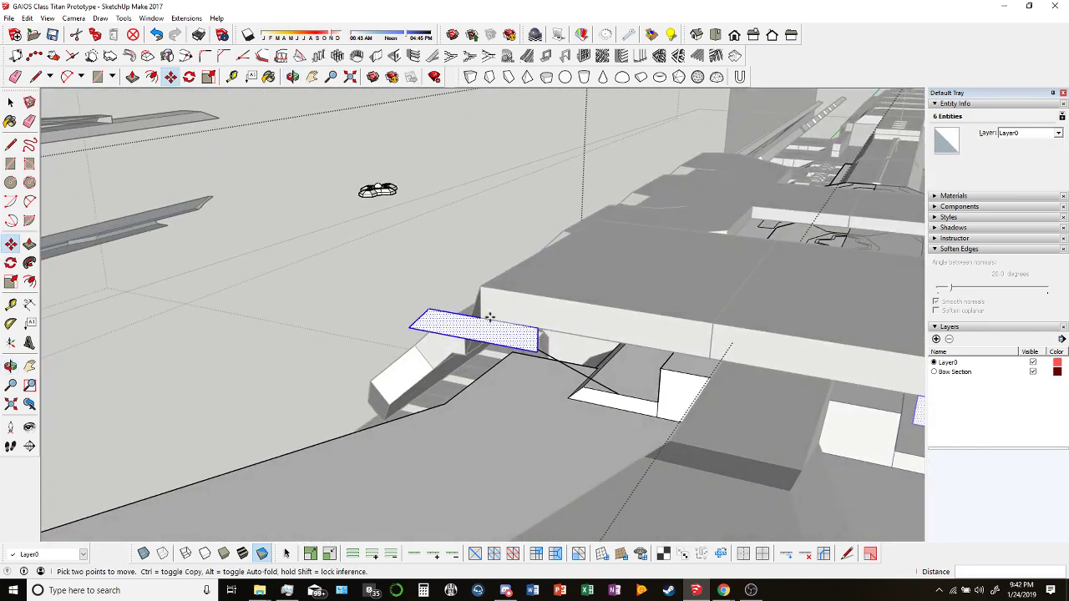
middle_drag(489, 317, 397, 192)
scroll(397, 192, up, 4)
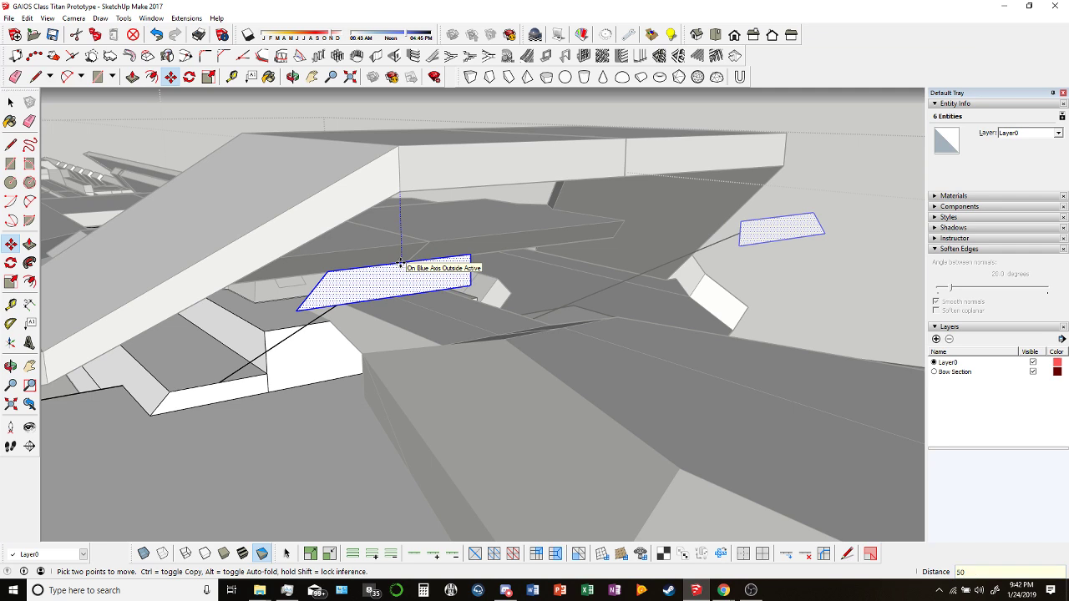
key(Return)
middle_drag(399, 264, 255, 212)
click(406, 236)
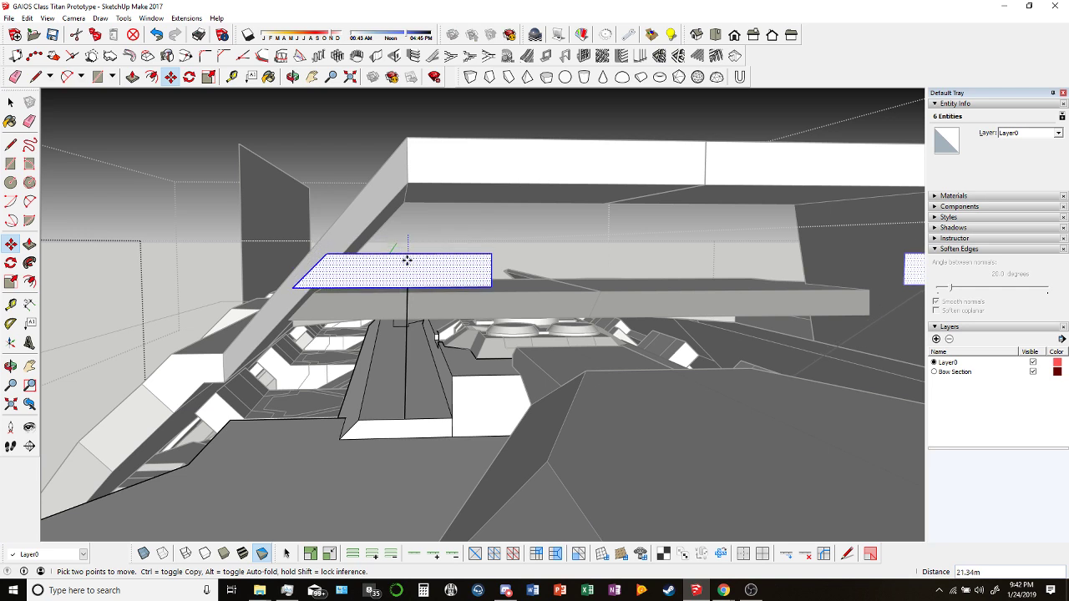
middle_drag(408, 289, 432, 279)
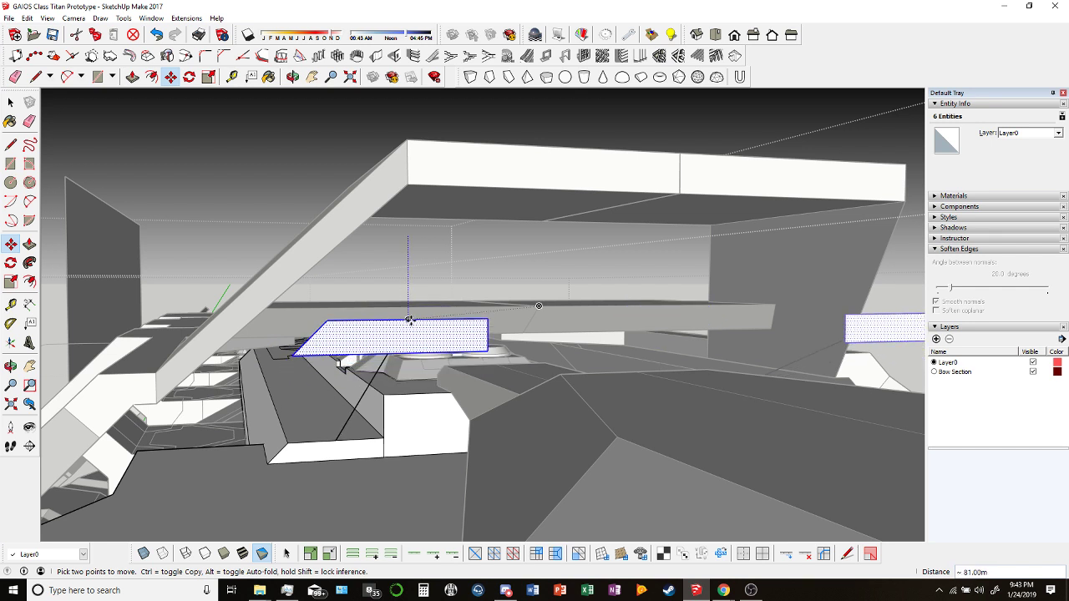
click(410, 317)
Erase the slanted reference line and push/pull the copied beveled face 310.64 m back under the arched frame to form a block.
click(15, 77)
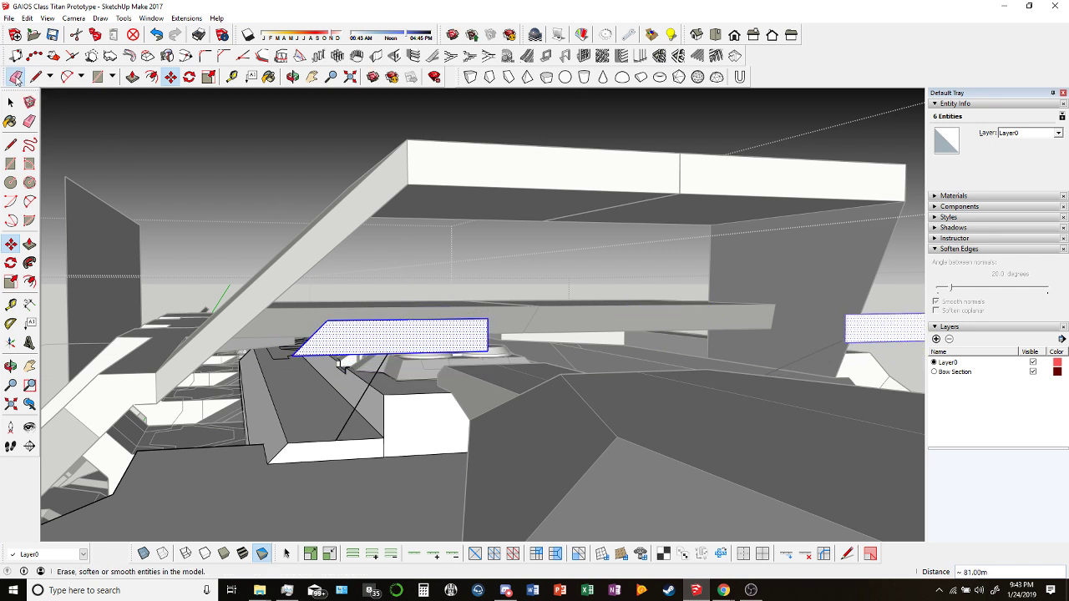
middle_drag(353, 417, 424, 455)
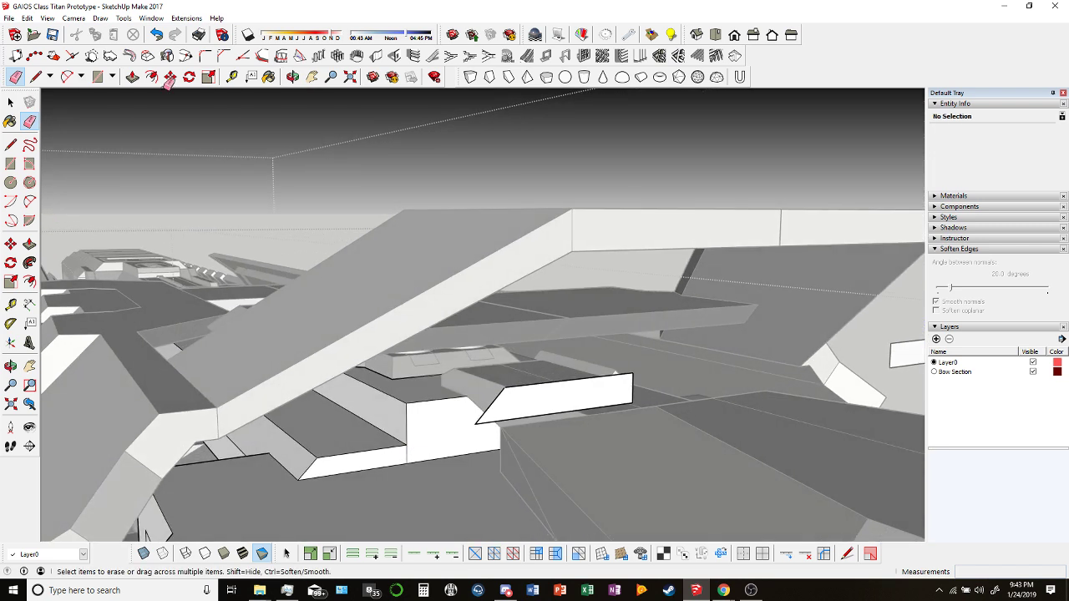
click(132, 77)
click(523, 405)
click(402, 365)
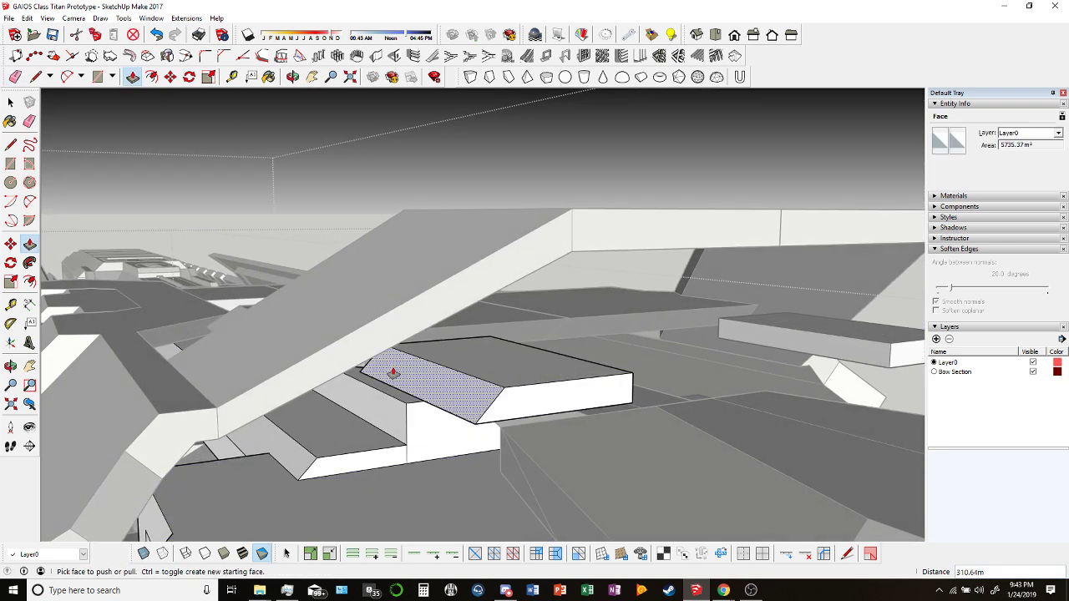
Move the new block's rear face 368.42 m so its corner meets the corner of the beveled strip's end.
middle_drag(382, 370, 837, 251)
key(space)
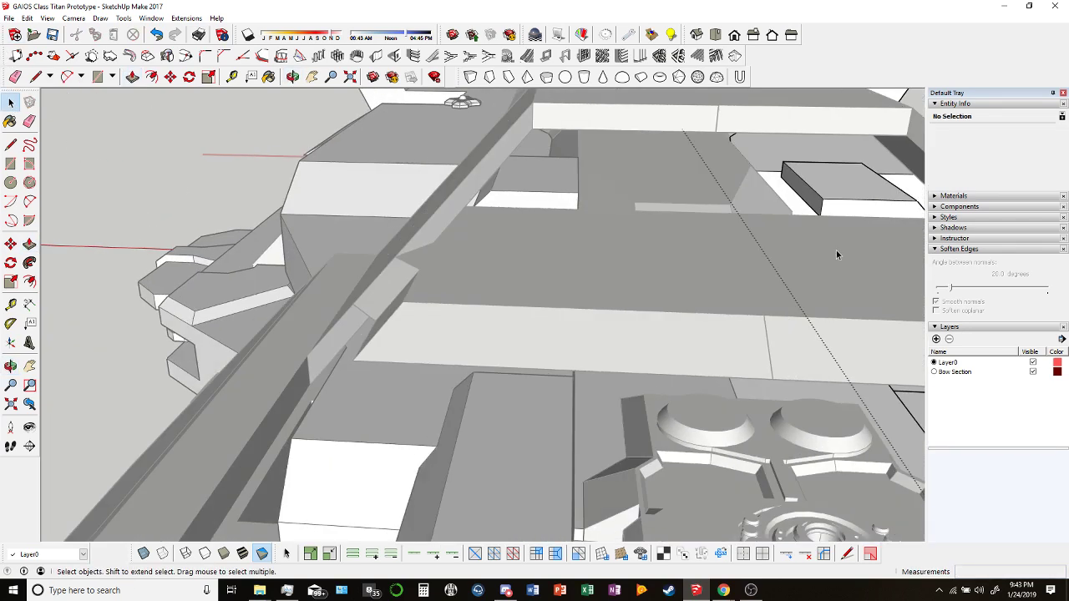
click(848, 213)
middle_drag(847, 213, 554, 262)
click(170, 77)
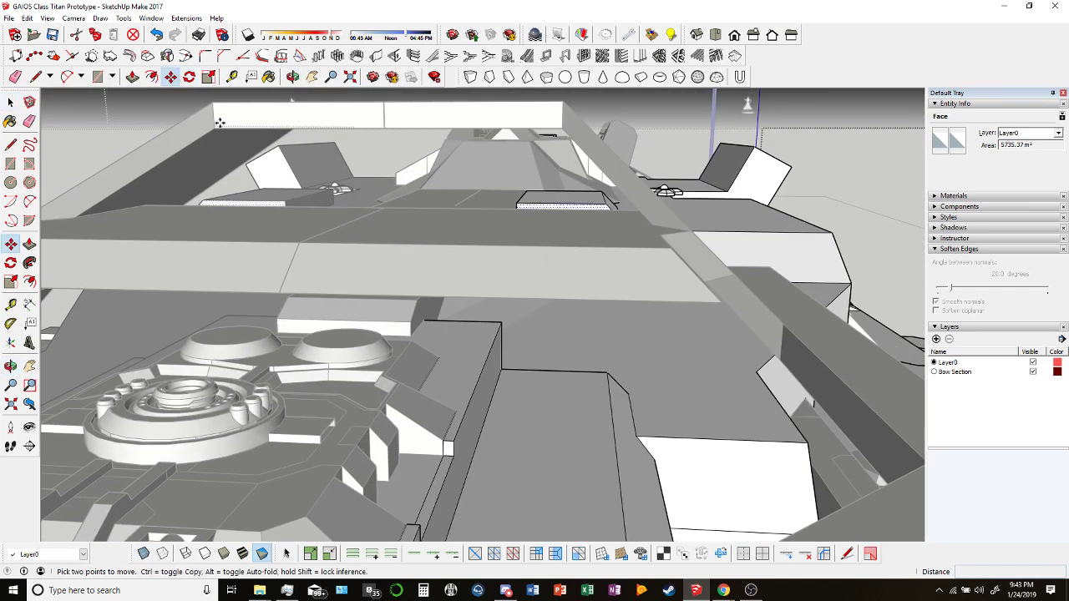
click(516, 203)
click(499, 369)
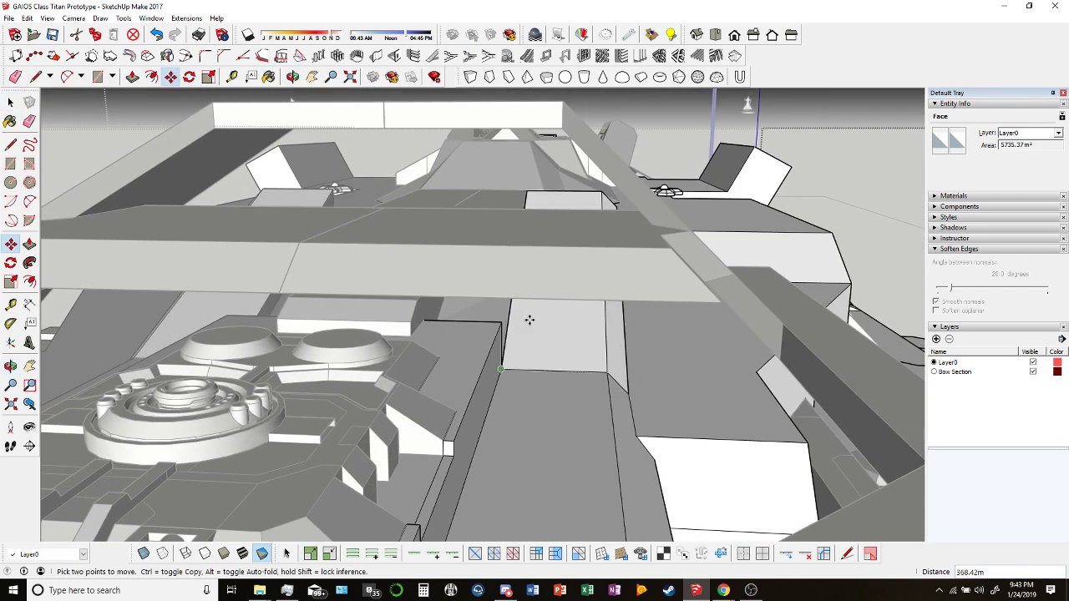
Extend the raised block's front face about 603 m forward over the deck, toward the dark sloped band.
middle_drag(530, 315, 334, 234)
click(132, 77)
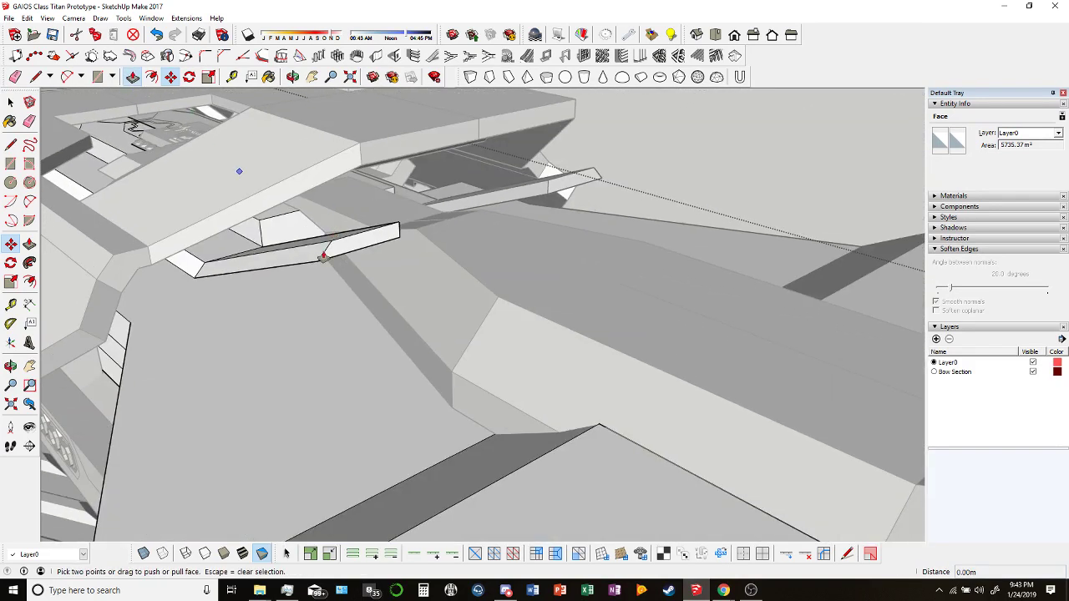
scroll(327, 242, down, 2)
drag(327, 242, 426, 410)
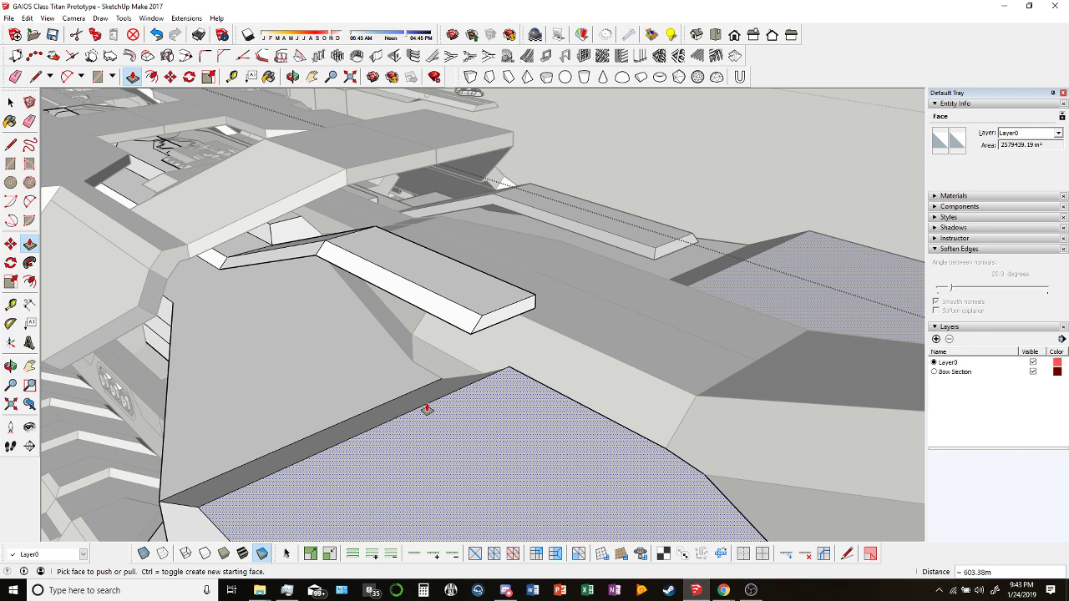
Examine how the extended raised blocks sit on the deck from the front, from above and from a distance.
middle_drag(426, 409, 334, 359)
scroll(258, 239, up, 5)
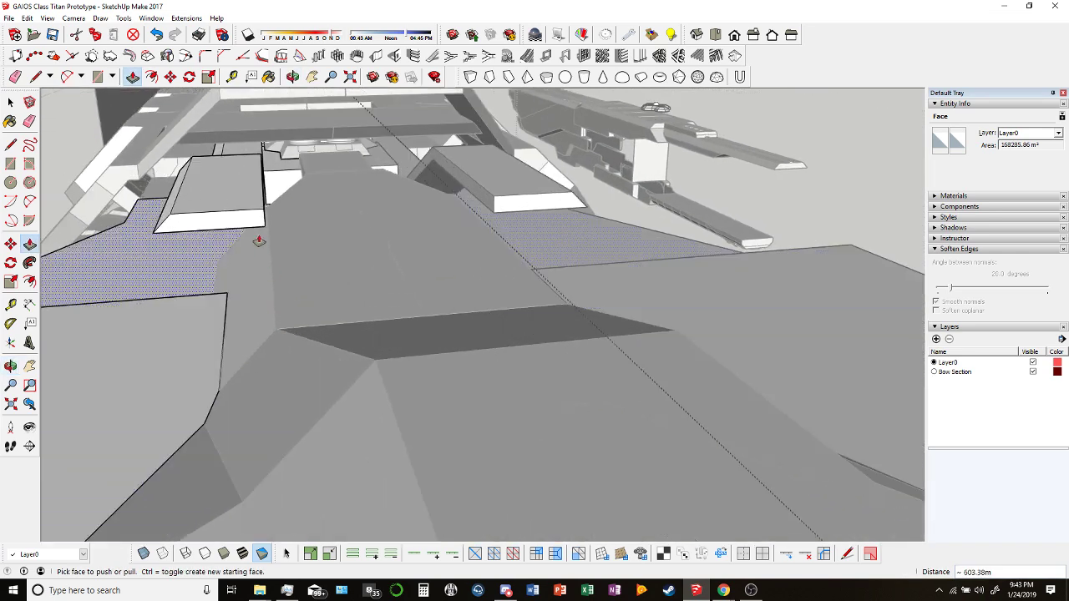
shift+middle_drag(258, 239, 149, 312)
scroll(374, 296, down, 10)
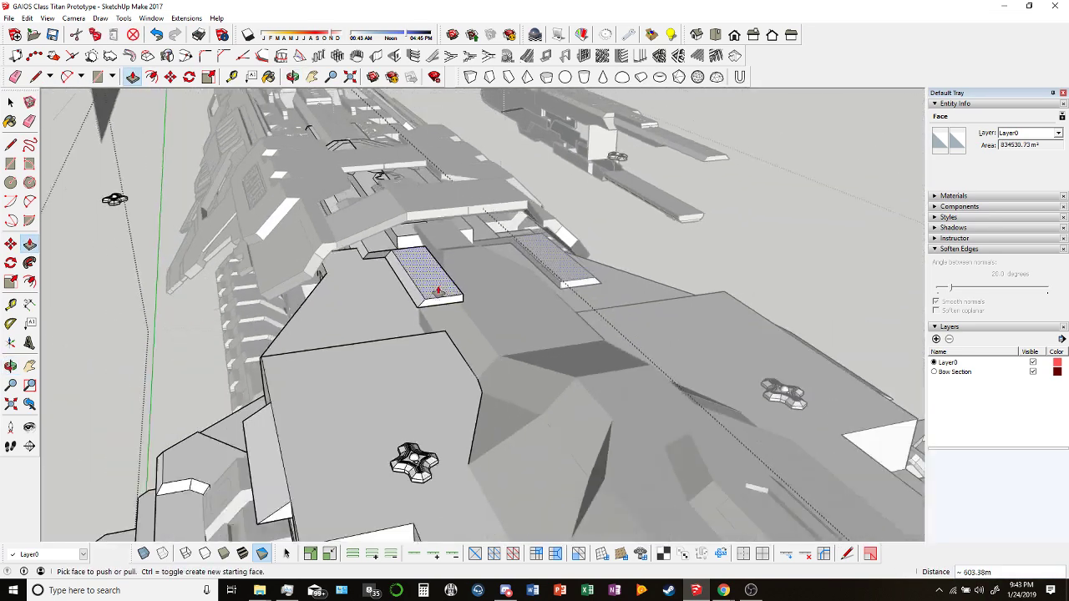
middle_drag(438, 291, 402, 255)
scroll(402, 256, up, 2)
middle_drag(404, 269, 372, 293)
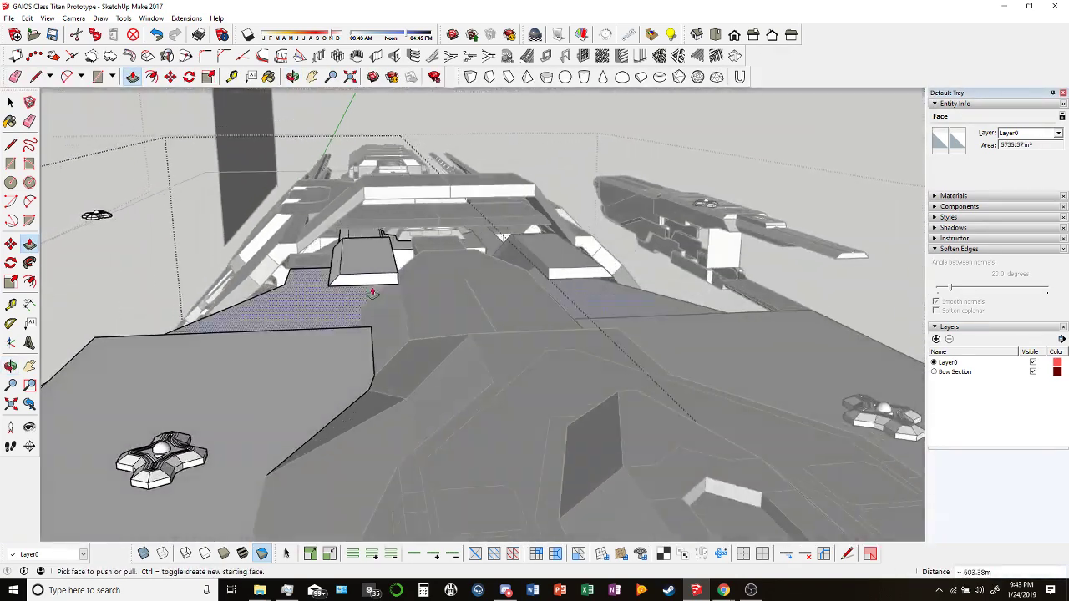
Open the detached hull section between the two ships for editing and push the small rectangular face near its tip in by 96.02 m.
click(10, 102)
scroll(446, 250, down, 3)
middle_drag(434, 255, 913, 355)
middle_drag(634, 313, 484, 245)
shift+middle_drag(327, 300, 451, 277)
click(436, 262)
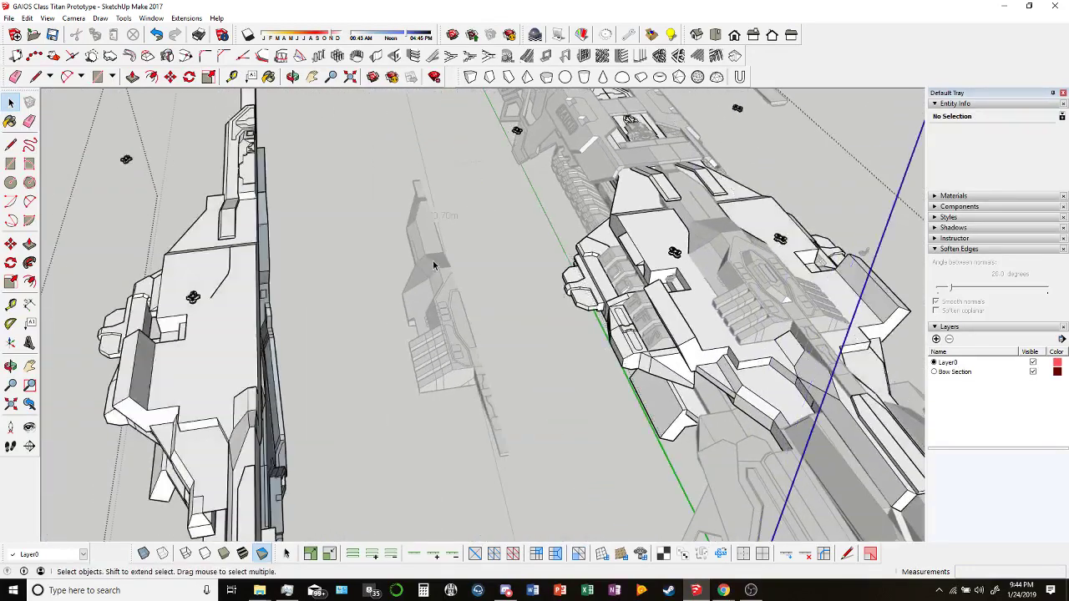
double_click(434, 260)
scroll(424, 221, up, 3)
middle_drag(424, 221, 643, 388)
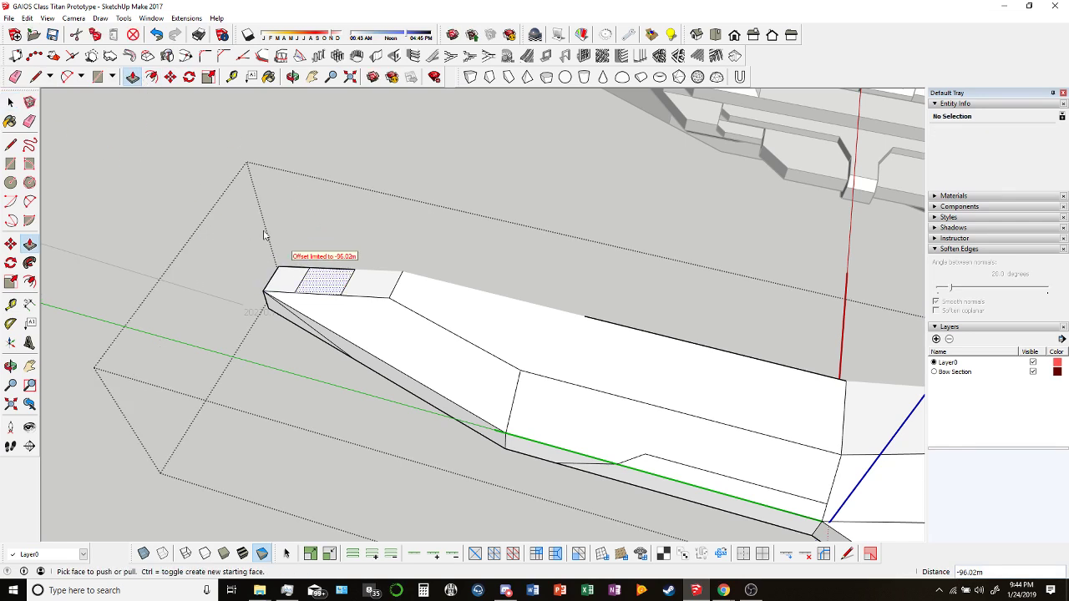
Erase the leftover panel lines on the detached hull section's side and around its pointed tip.
click(15, 76)
middle_drag(393, 309, 332, 355)
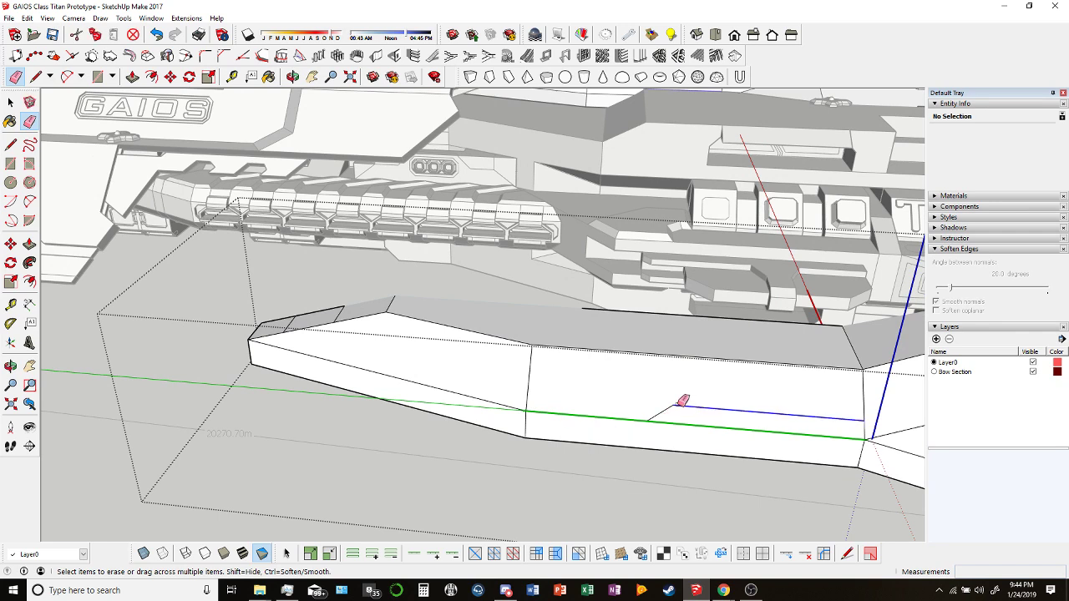
middle_drag(643, 394, 638, 514)
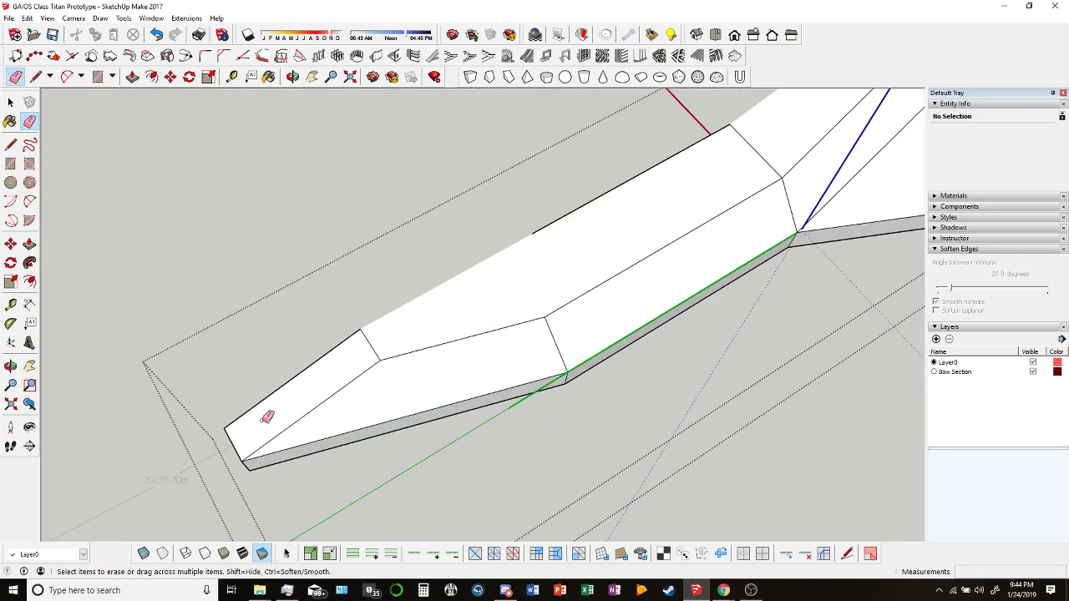
mouse_move(267, 417)
middle_down()
mouse_move(339, 287)
mouse_move(606, 310)
mouse_move(576, 394)
mouse_move(534, 418)
middle_up()
click(681, 543)
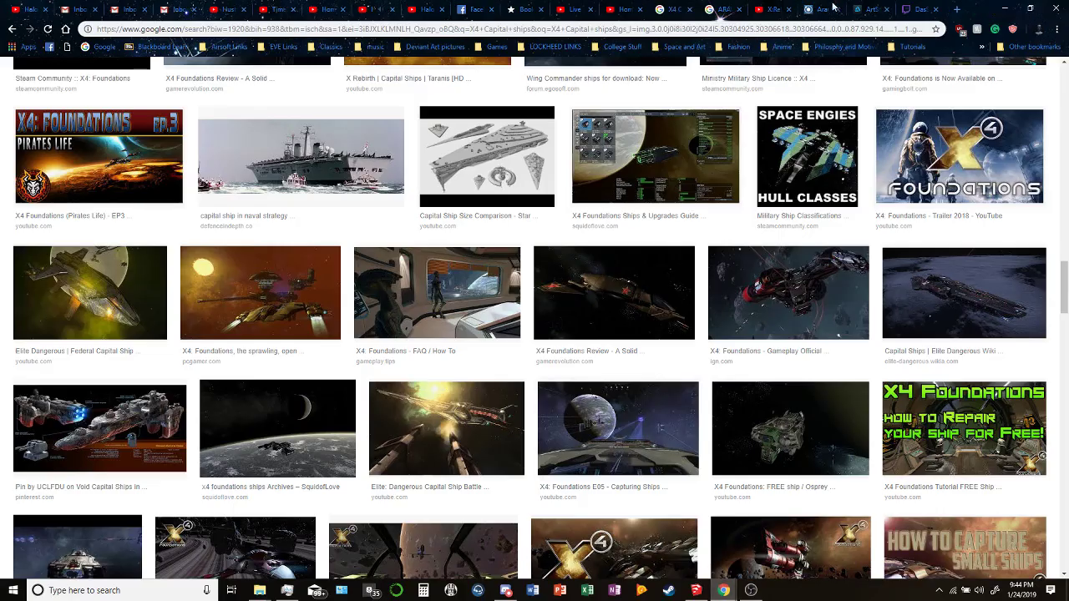
click(902, 7)
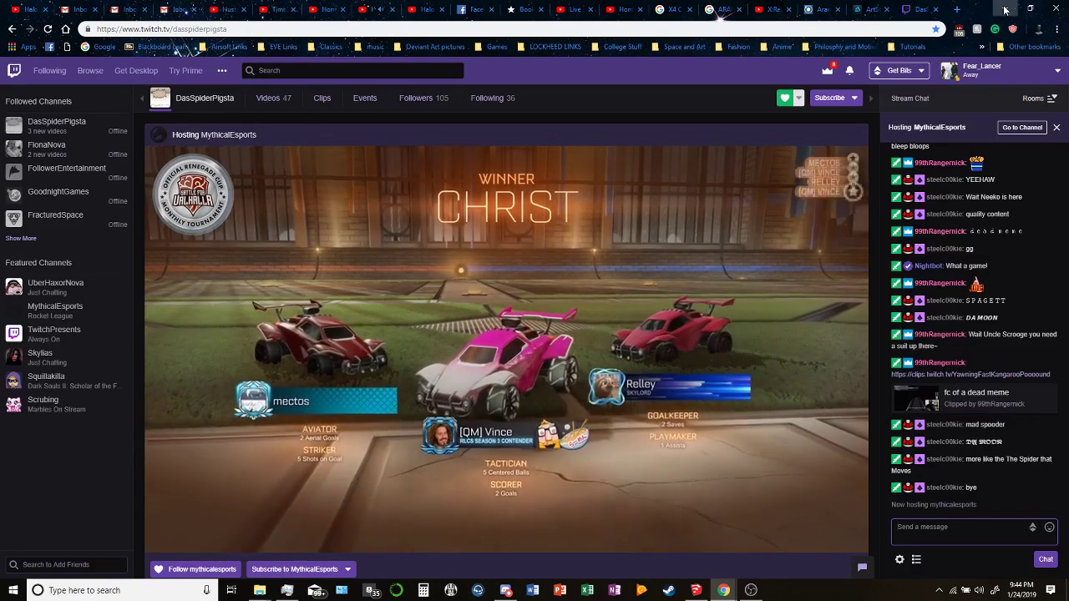
click(1004, 9)
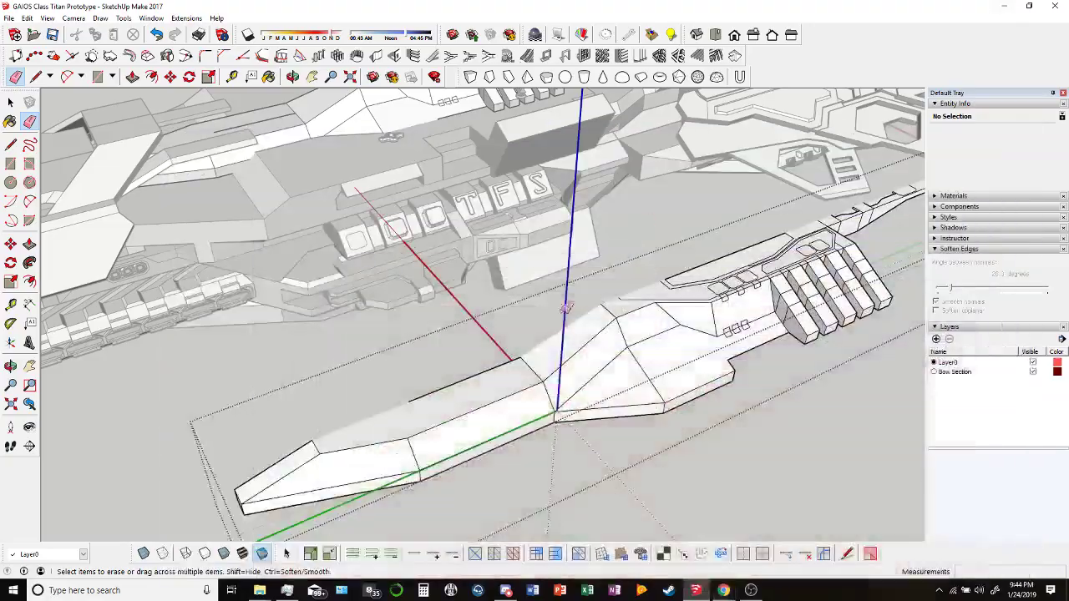
Switch to Discord and check the main channel for new messages.
mouse_move(584, 284)
middle_down()
mouse_move(676, 206)
mouse_move(599, 282)
mouse_move(634, 250)
mouse_move(517, 318)
mouse_move(376, 376)
mouse_move(429, 422)
mouse_move(418, 393)
mouse_move(401, 450)
middle_up()
scroll(363, 506, up, 3)
mouse_move(363, 506)
shift+middle_down()
mouse_move(362, 414)
mouse_move(463, 320)
mouse_move(464, 275)
shift+middle_up()
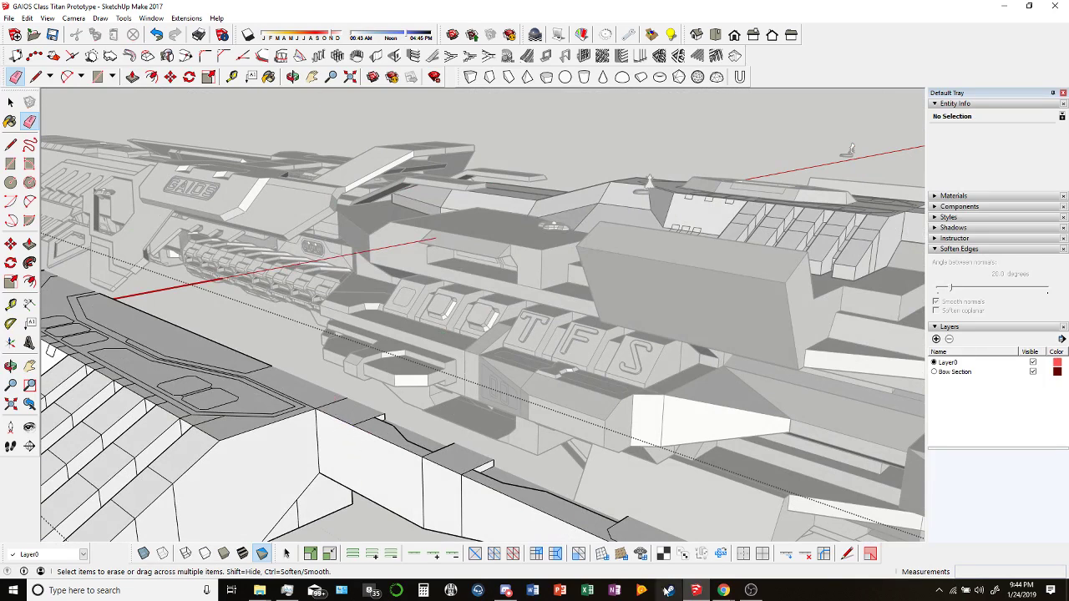
click(505, 591)
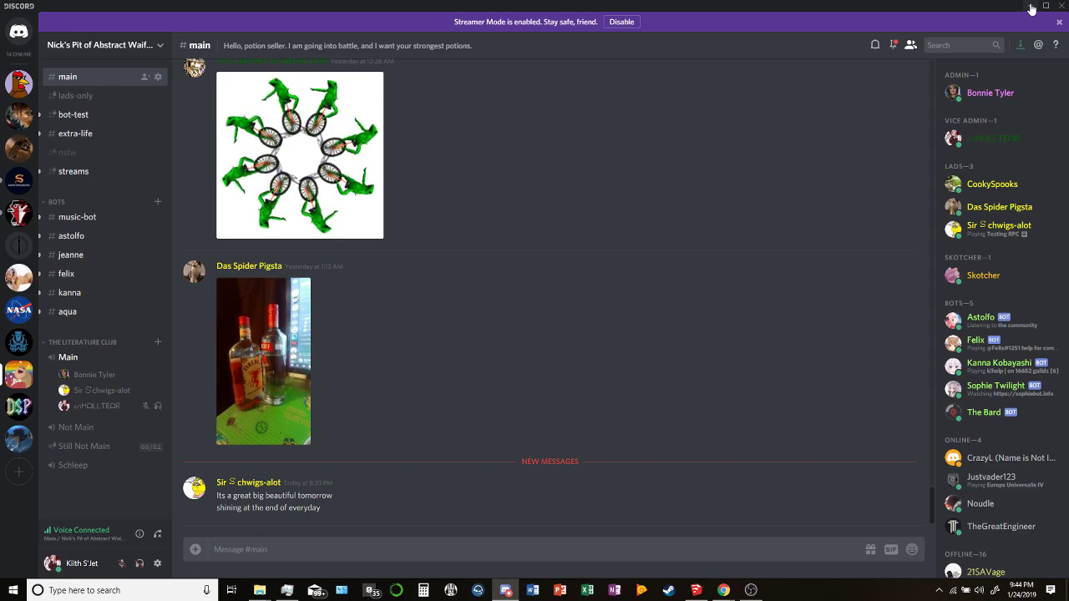
click(1032, 6)
Pull the two recessed panels along the hull section's long narrow arm out by 12.44 m, flush with its surface, and erase the panel outlines.
middle_drag(334, 351, 356, 363)
scroll(434, 386, up, 10)
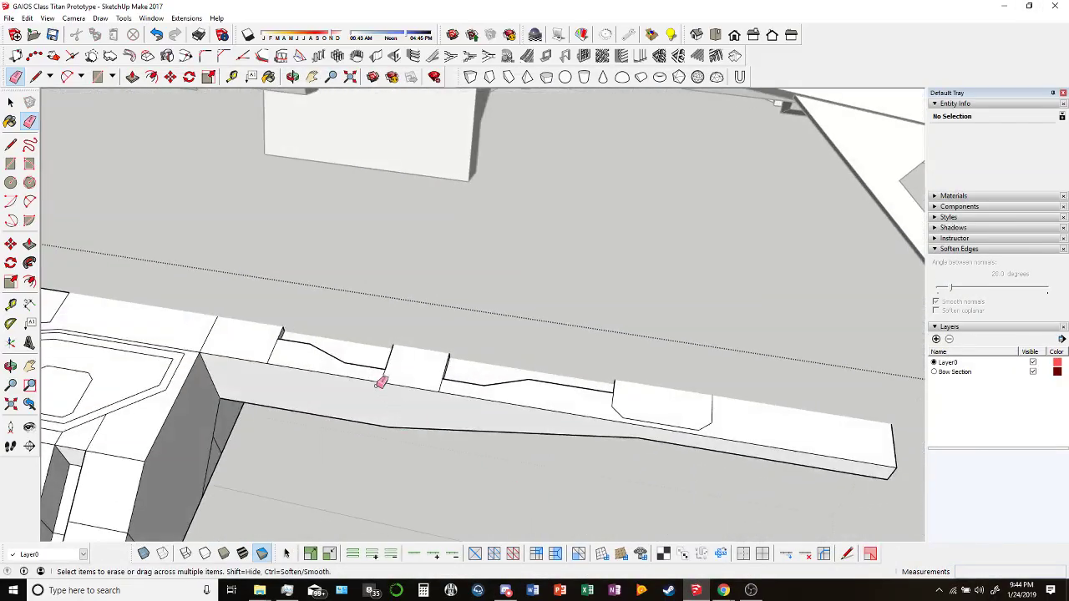
drag(243, 352, 312, 341)
key(ctrl+z)
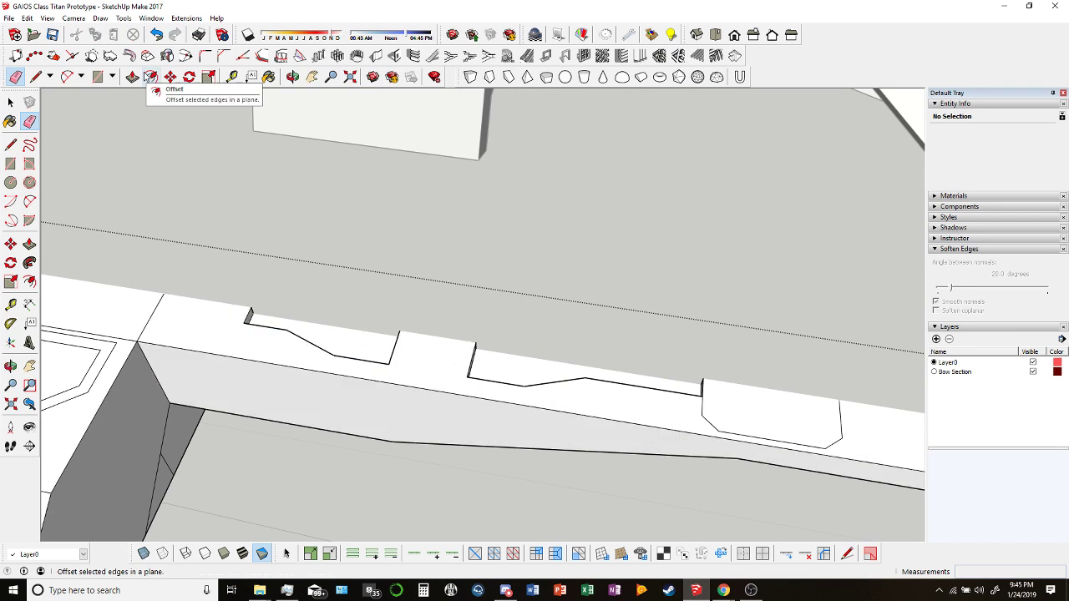
click(132, 76)
click(385, 359)
click(449, 352)
click(424, 359)
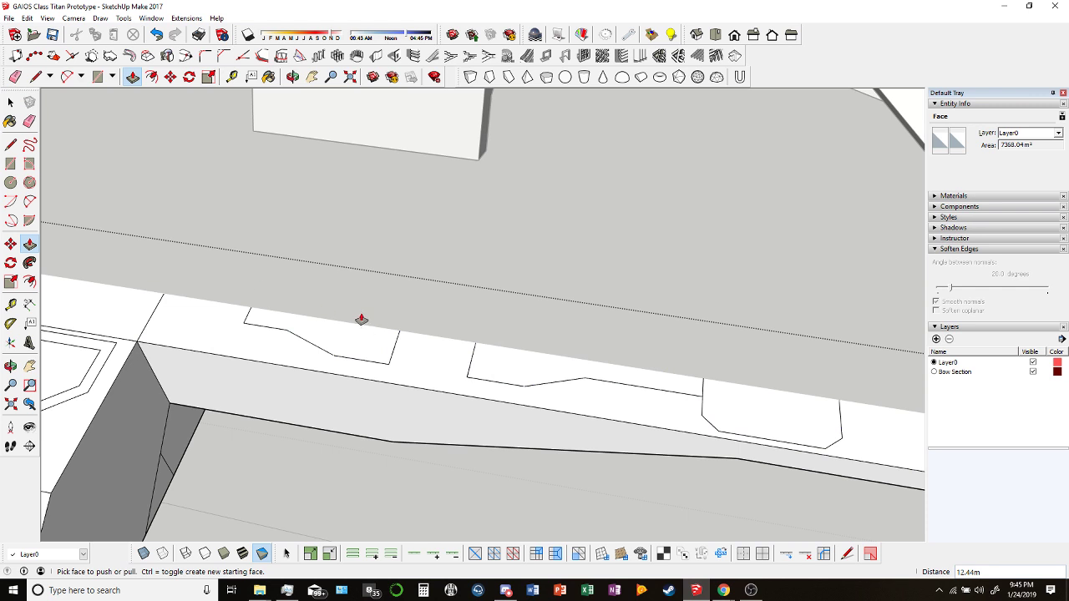
click(29, 121)
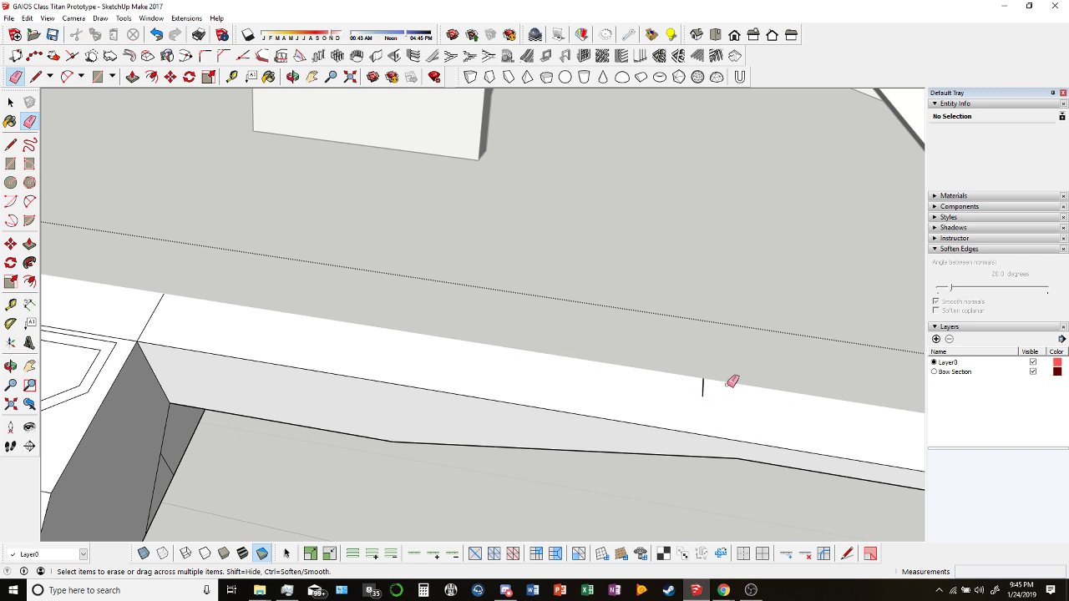
Switch to Chrome and check the YouTube live dashboard of the running stream.
mouse_move(723, 591)
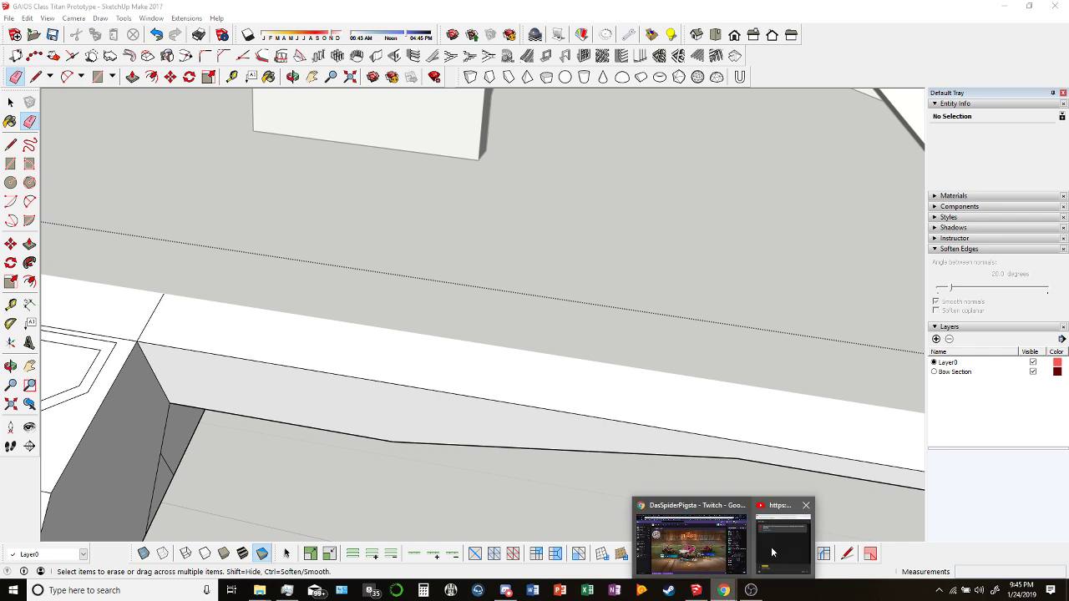
click(775, 547)
click(274, 12)
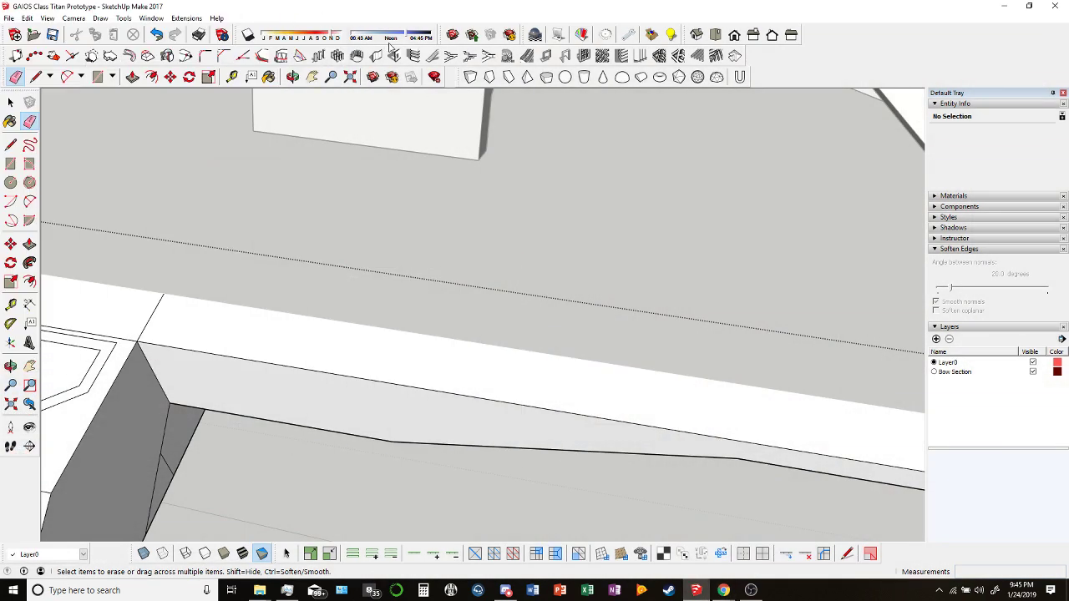
click(292, 77)
scroll(420, 236, down, 5)
drag(420, 236, 352, 301)
shift+drag(460, 189, 420, 359)
mouse_move(723, 590)
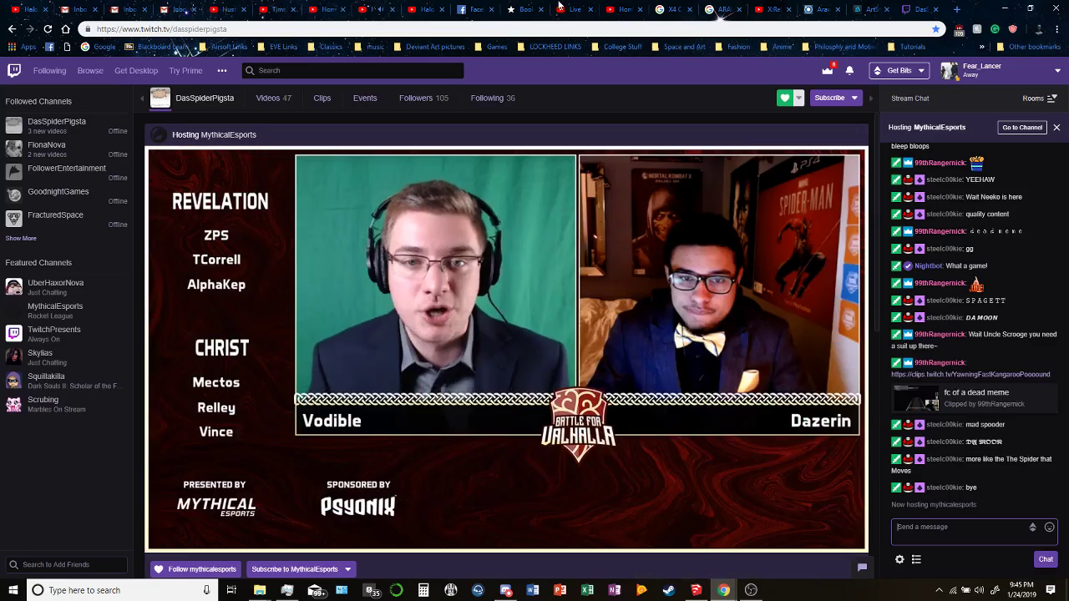
click(784, 521)
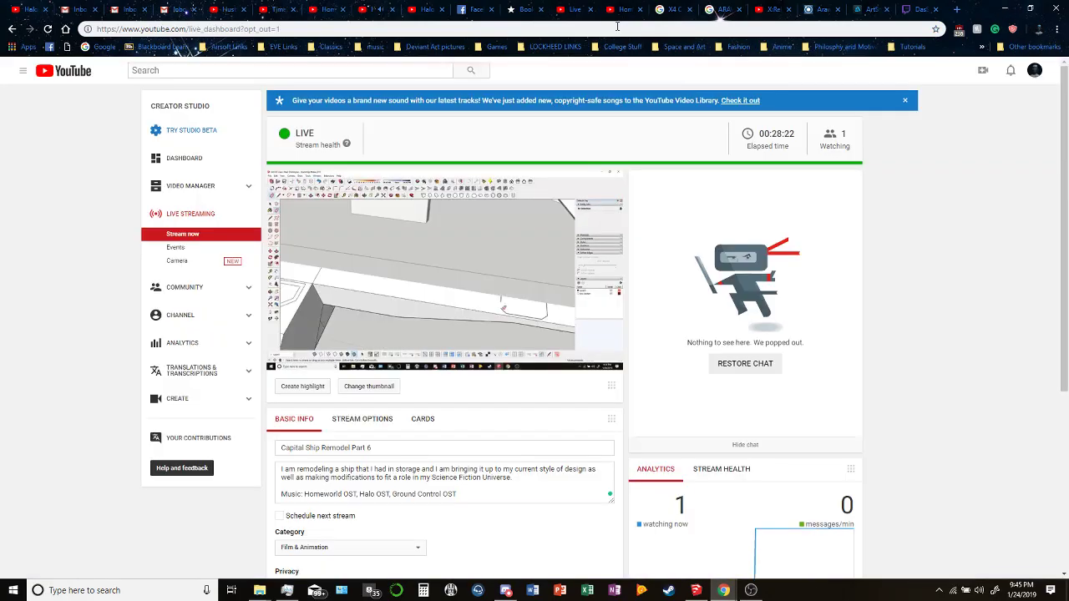
click(1010, 8)
Examine the detached hull section and the ship's mid section from above, from the side and up close.
scroll(492, 248, up, 10)
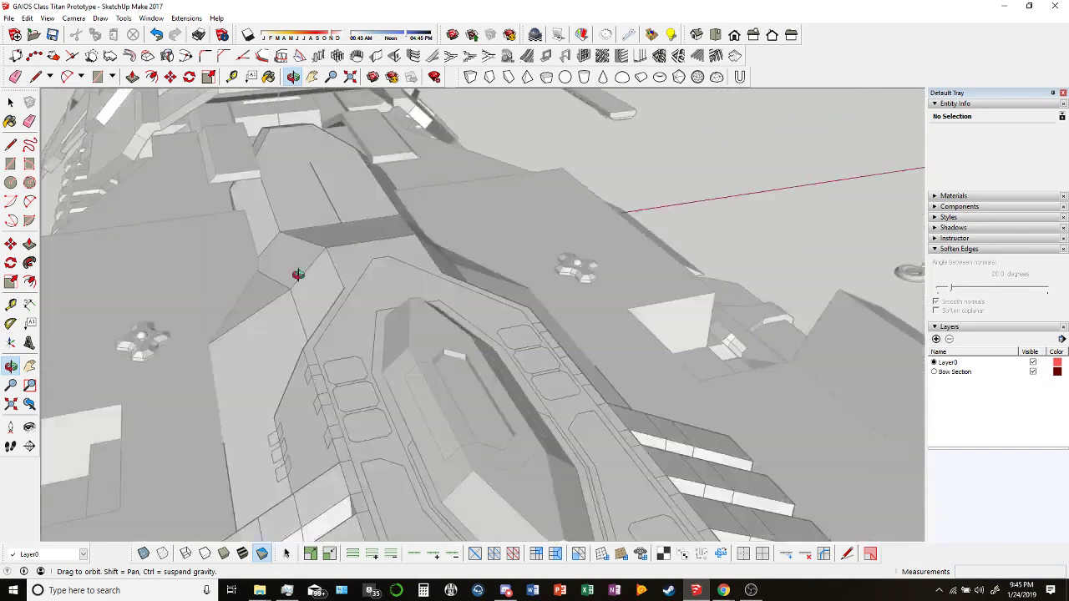
mouse_move(298, 274)
middle_down()
mouse_move(436, 214)
mouse_move(451, 143)
mouse_move(485, 127)
mouse_move(580, 306)
mouse_move(501, 310)
mouse_move(517, 287)
mouse_move(511, 367)
mouse_move(546, 358)
mouse_move(540, 331)
mouse_move(508, 315)
mouse_move(515, 526)
mouse_move(511, 475)
middle_up()
scroll(297, 309, up, 8)
shift+middle_drag(298, 310, 343, 484)
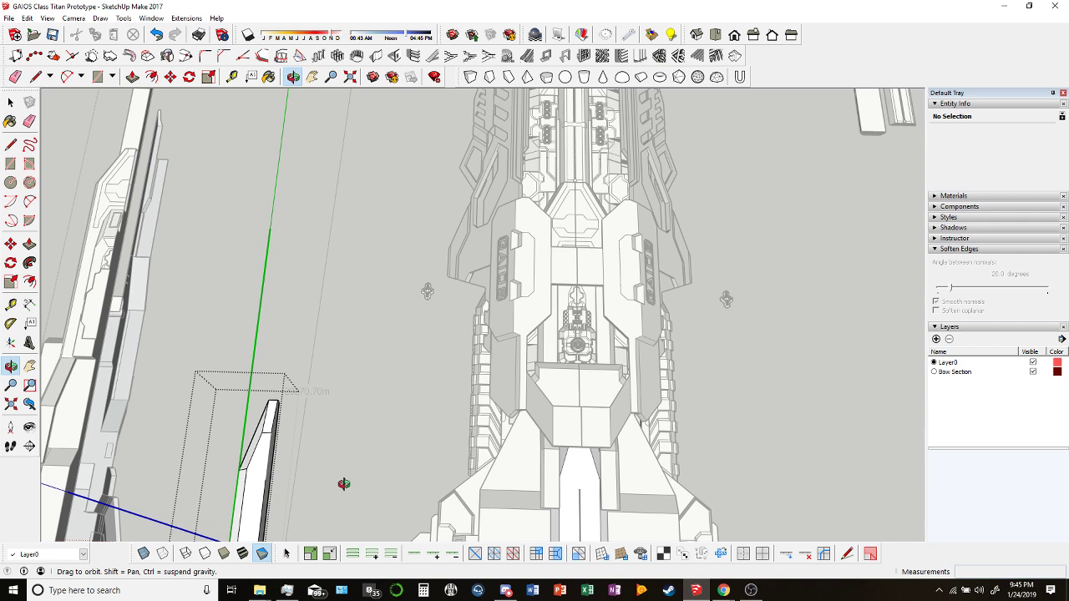
scroll(495, 326, down, 8)
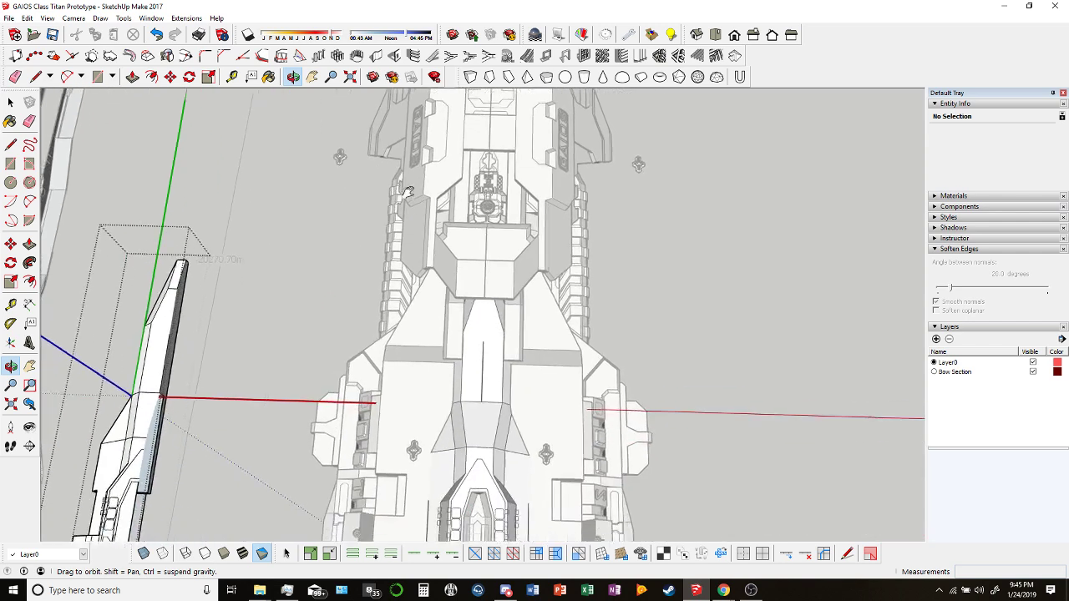
shift+middle_drag(483, 300, 522, 300)
scroll(529, 300, up, 5)
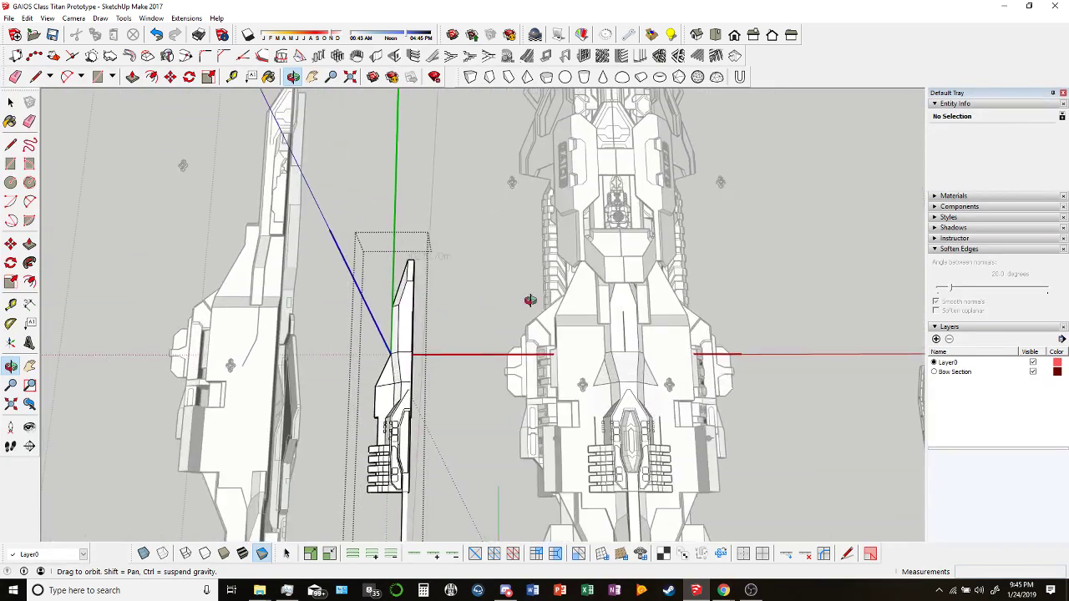
middle_drag(594, 308, 487, 188)
drag(487, 189, 194, 172)
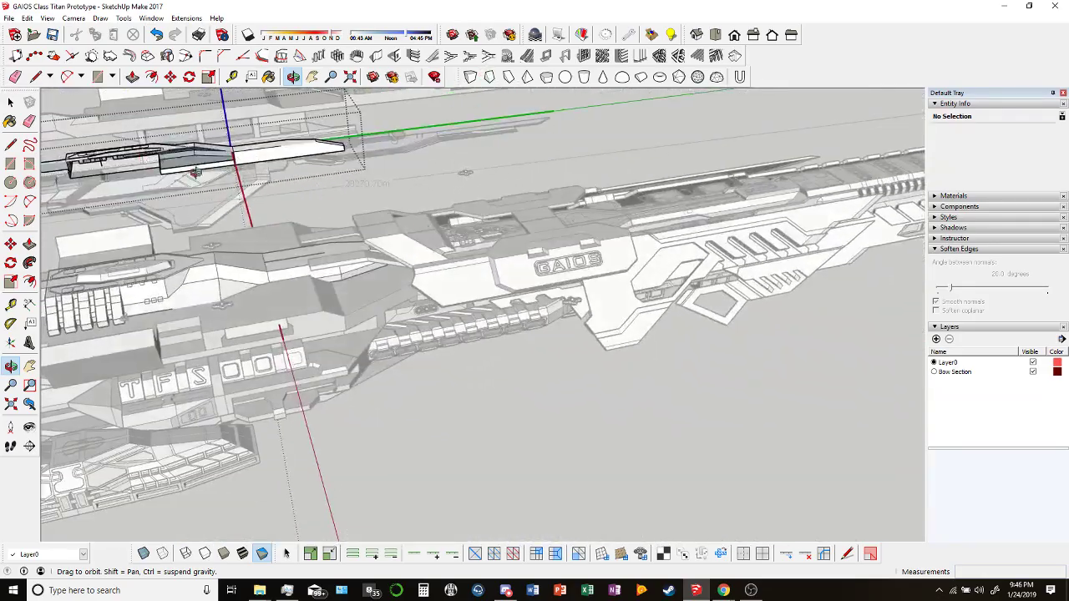
drag(498, 239, 384, 334)
Open the file "image" from the Capital Ship Art folder to view the reference picture.
mouse_move(260, 590)
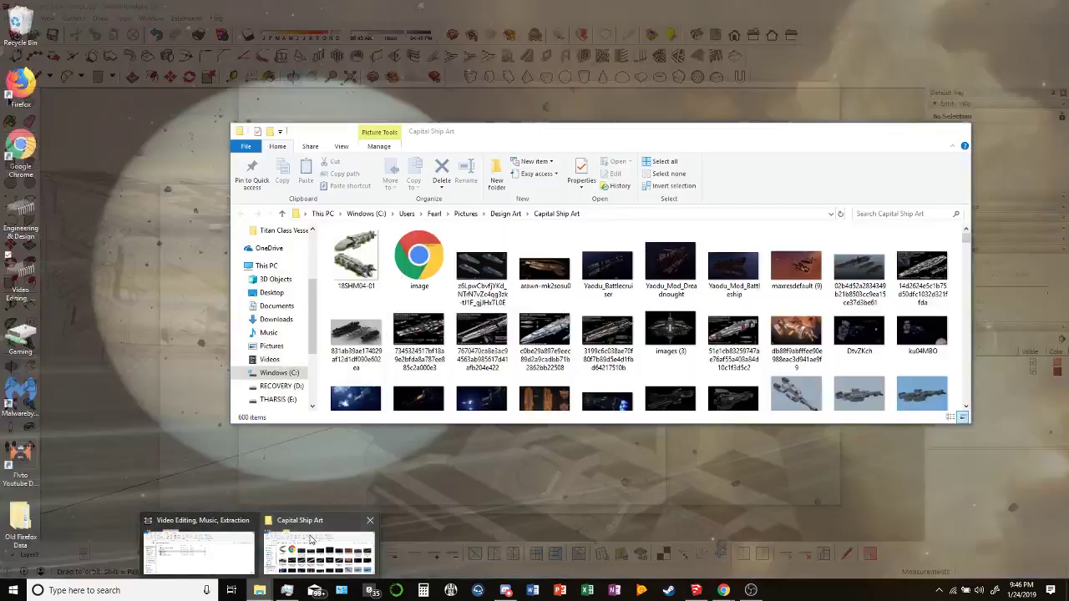
click(321, 547)
click(413, 275)
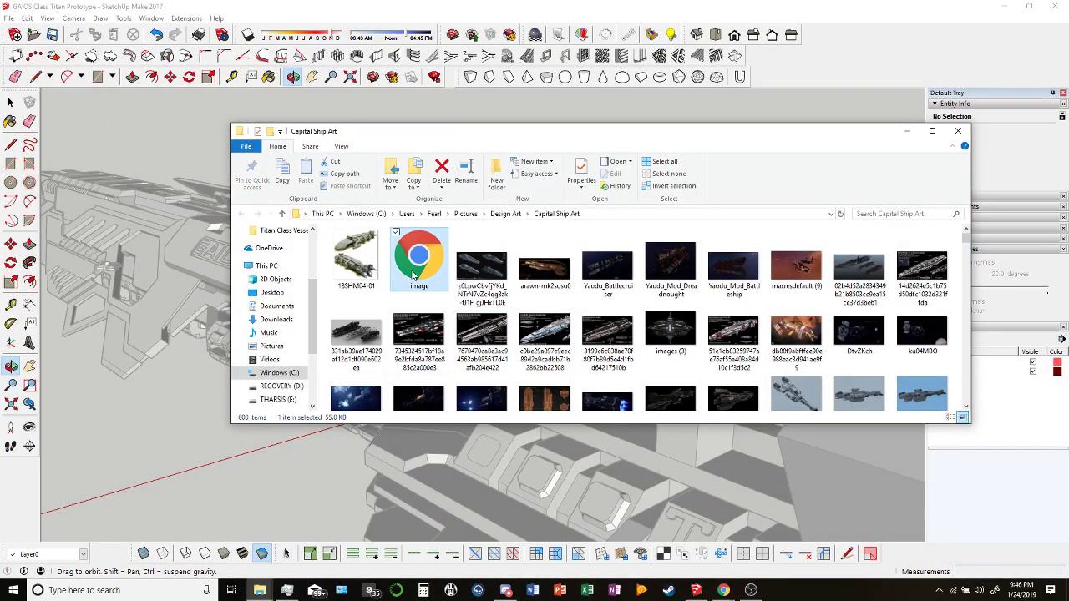
double_click(413, 276)
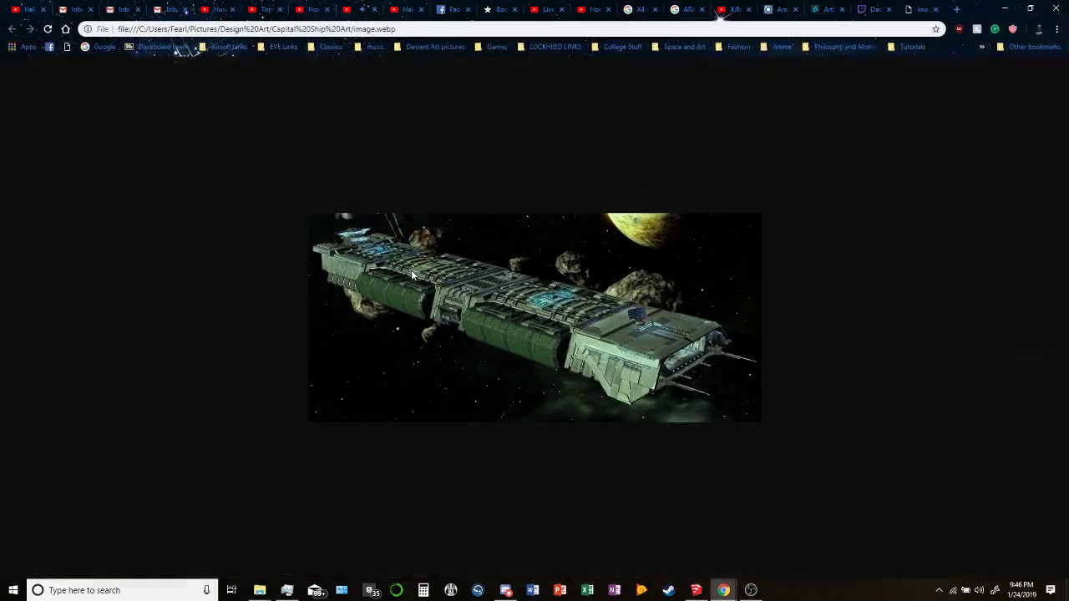
right_click(535, 308)
click(550, 312)
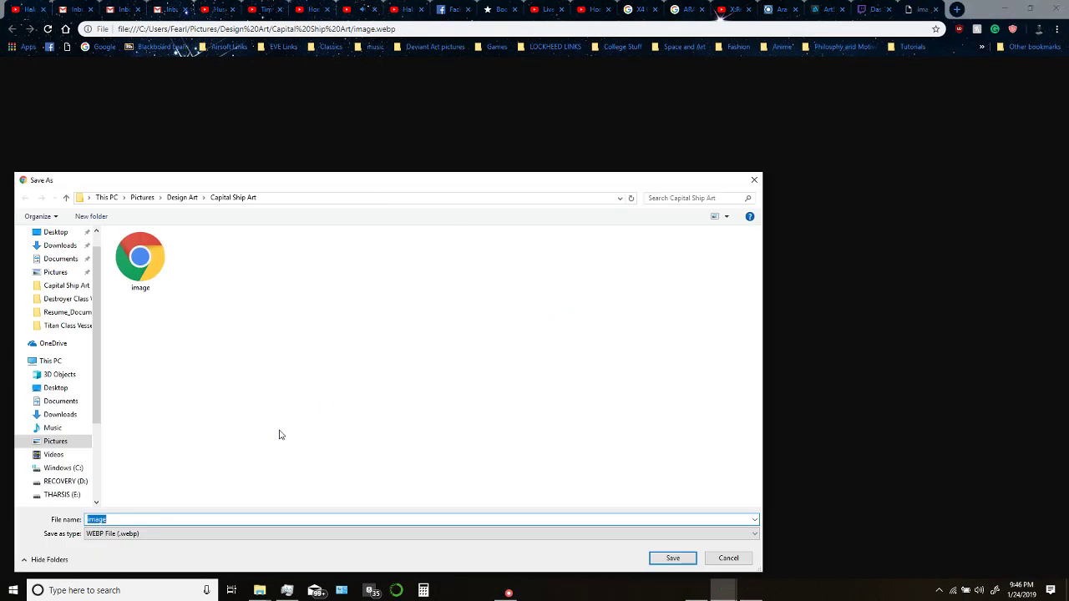
click(396, 533)
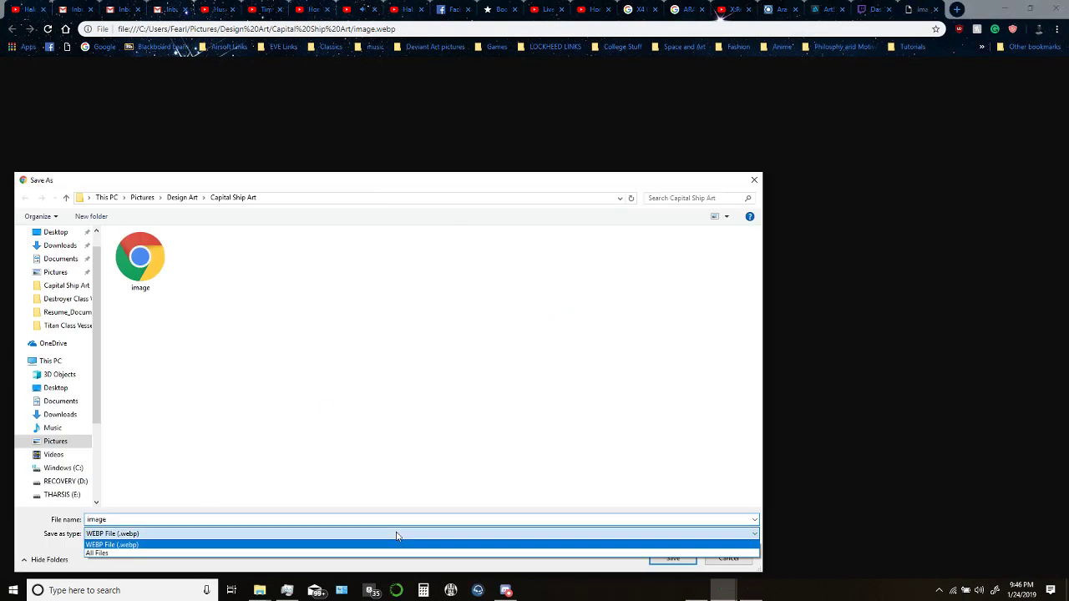
click(396, 533)
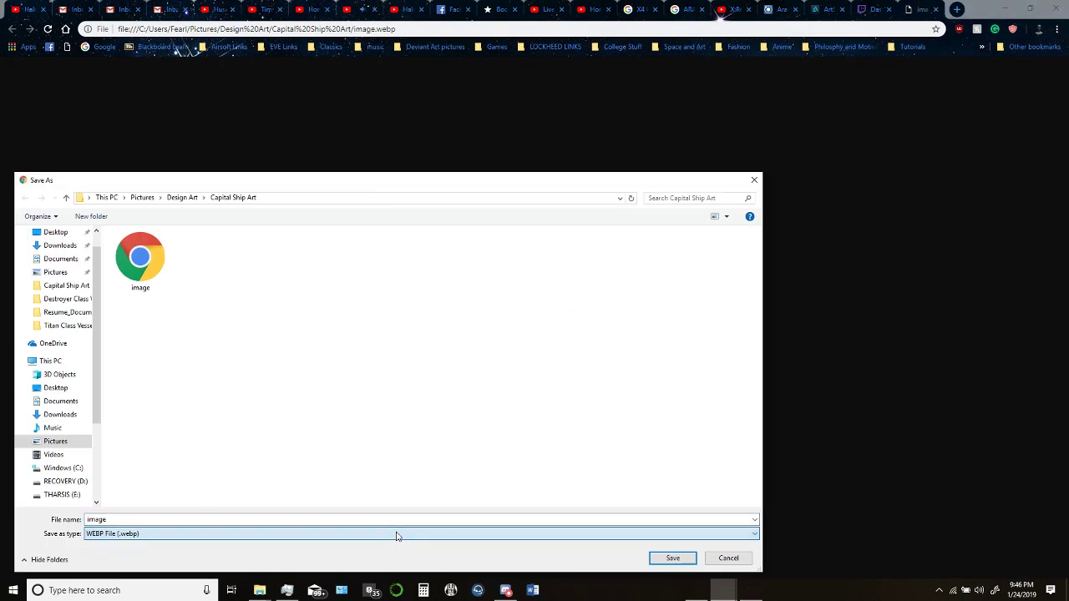
click(728, 557)
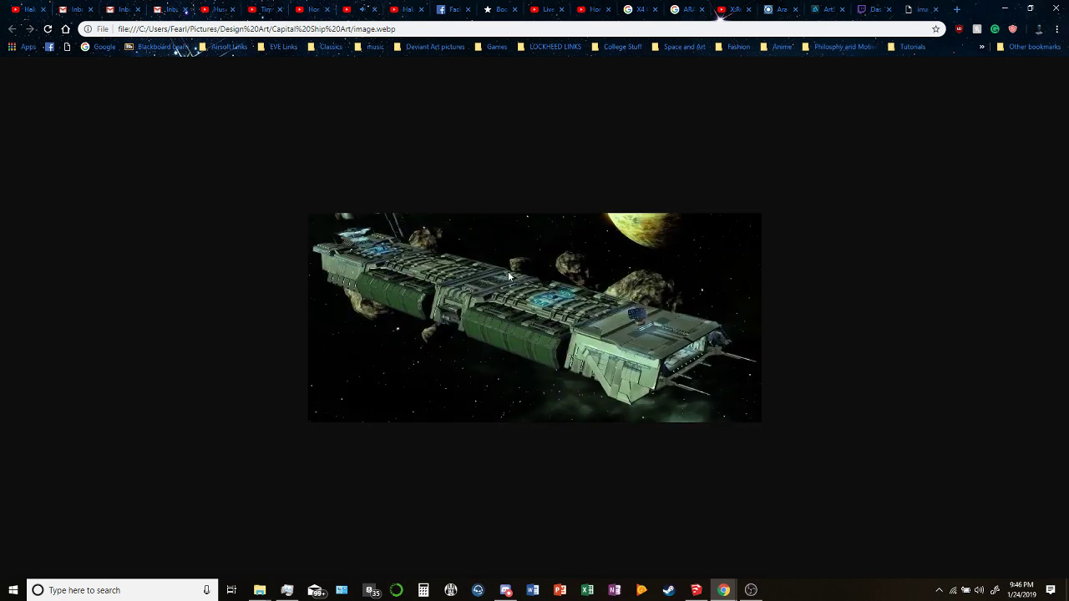
Save the reference picture in the Capital Ship Art folder as image.jpeg, with the file type set to All Files.
right_click(509, 274)
click(544, 294)
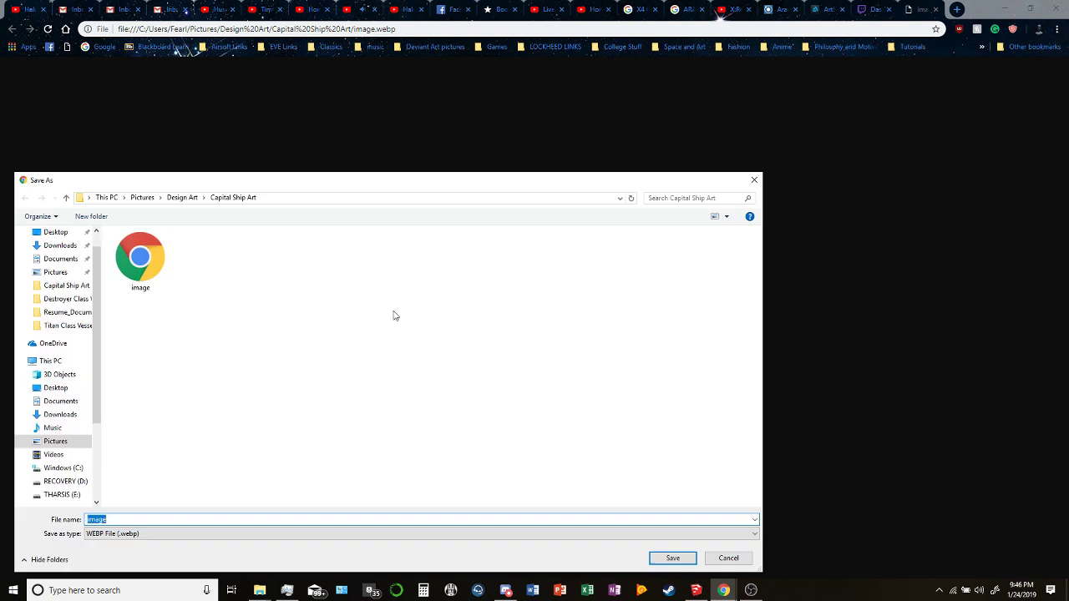
click(131, 534)
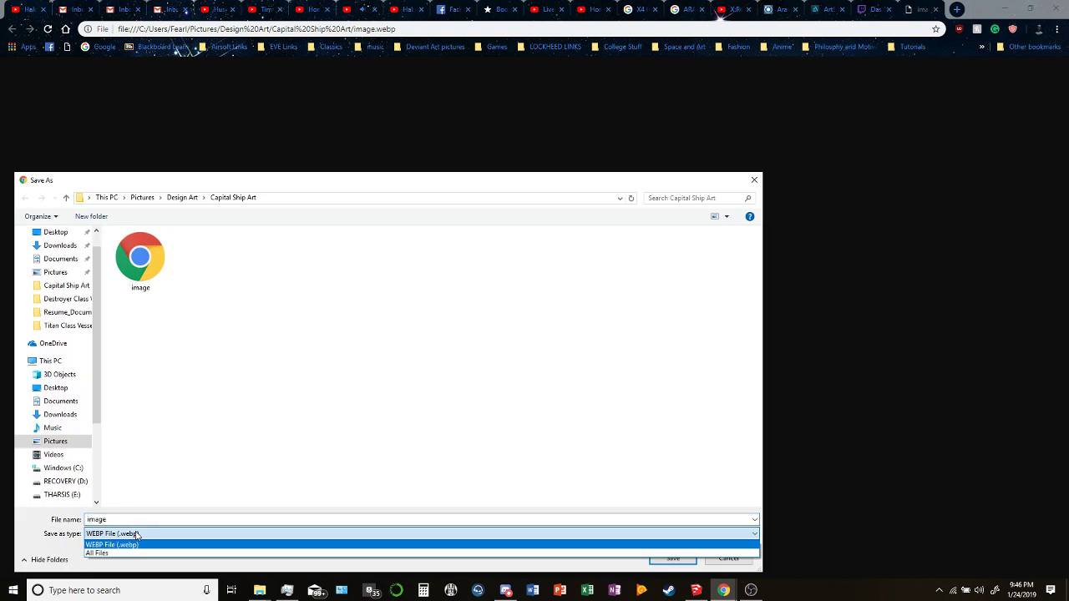
click(133, 544)
click(134, 534)
click(104, 553)
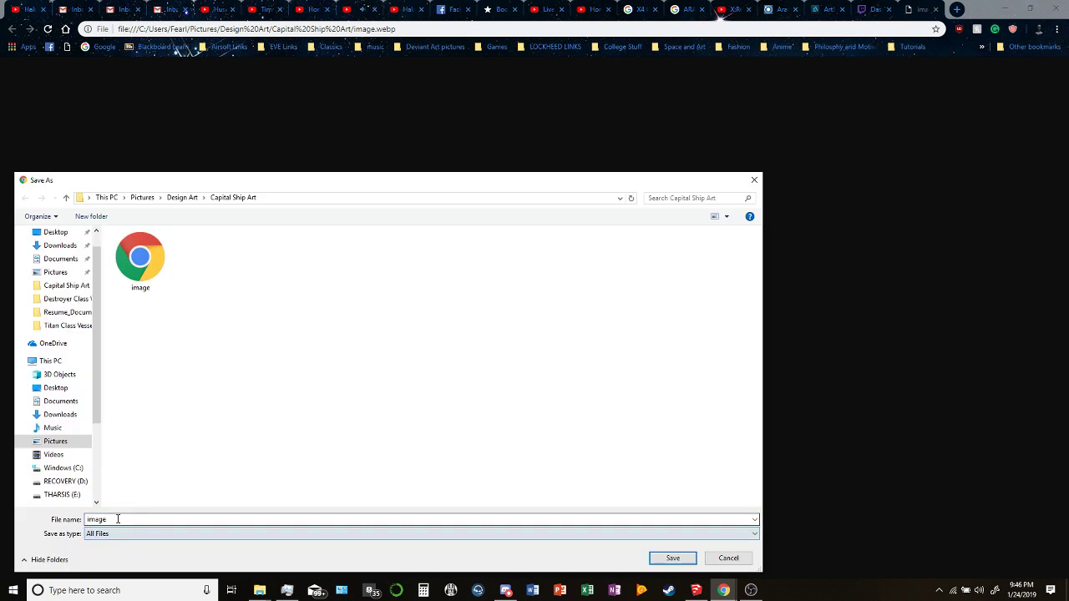
text(.jpg)
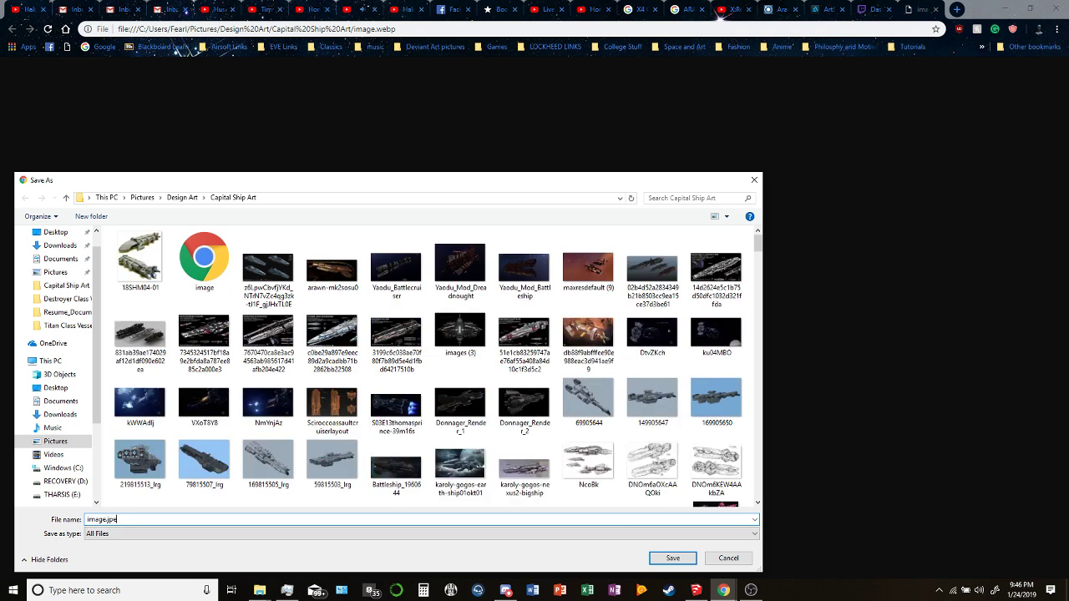
key(Return)
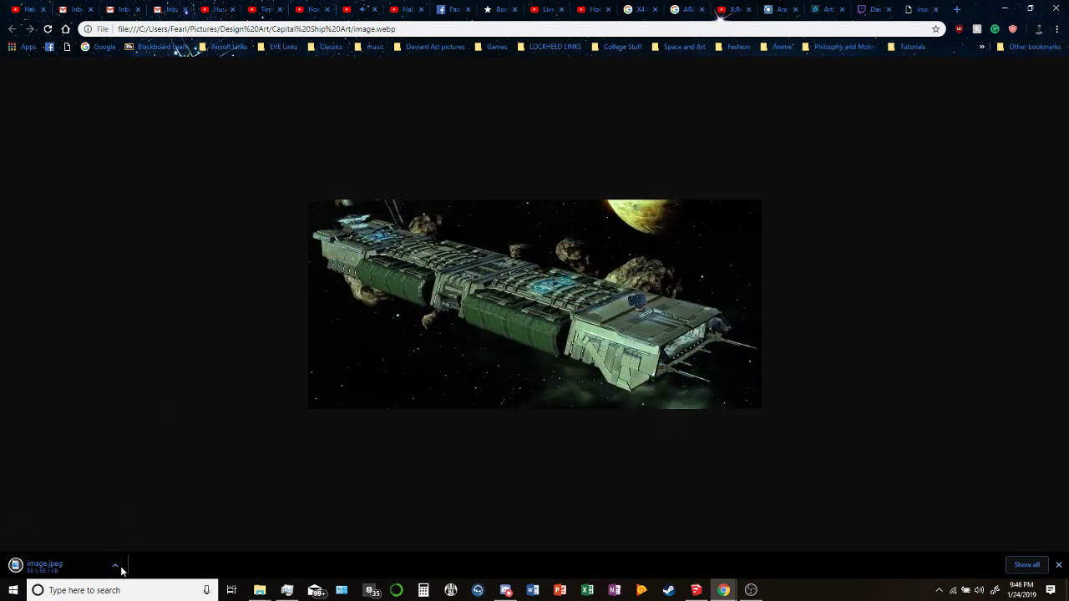
Open the saved image.jpeg from its folder to check it, and close the photo viewer and the picture's browser tab.
click(115, 567)
click(160, 536)
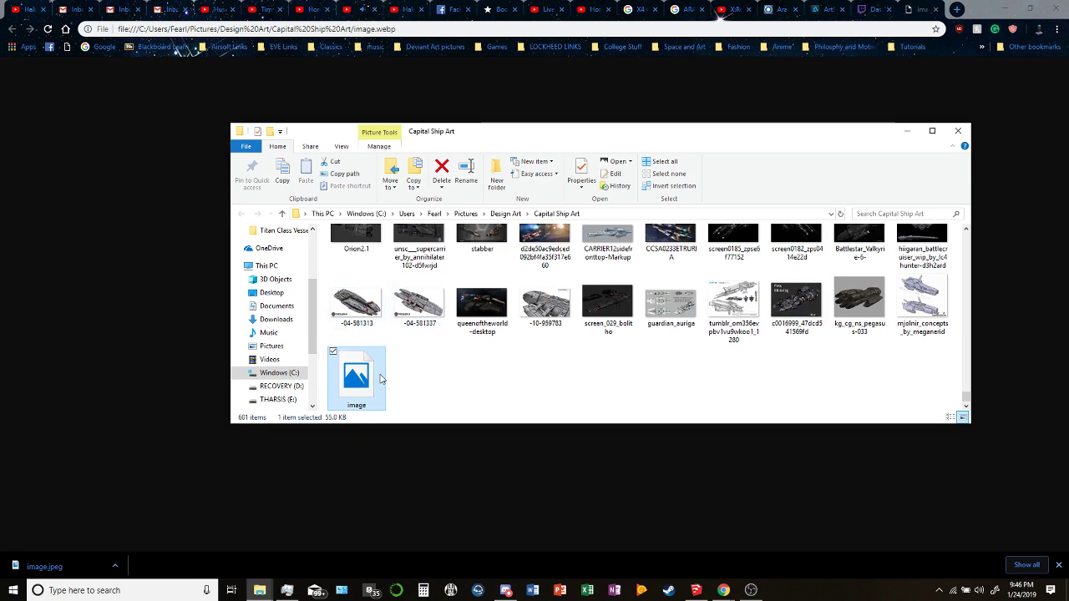
double_click(380, 378)
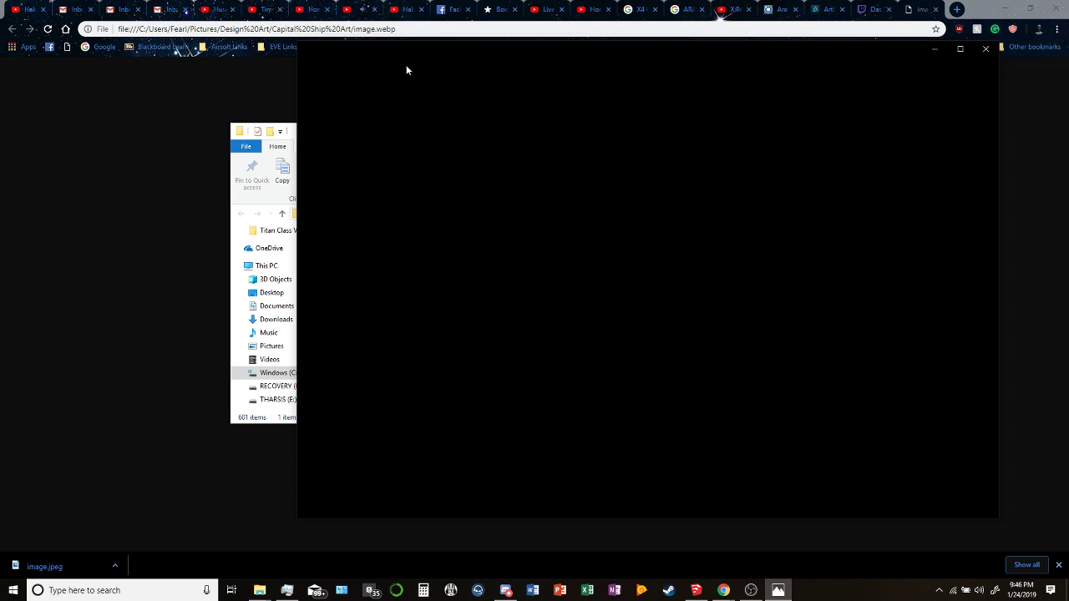
click(292, 131)
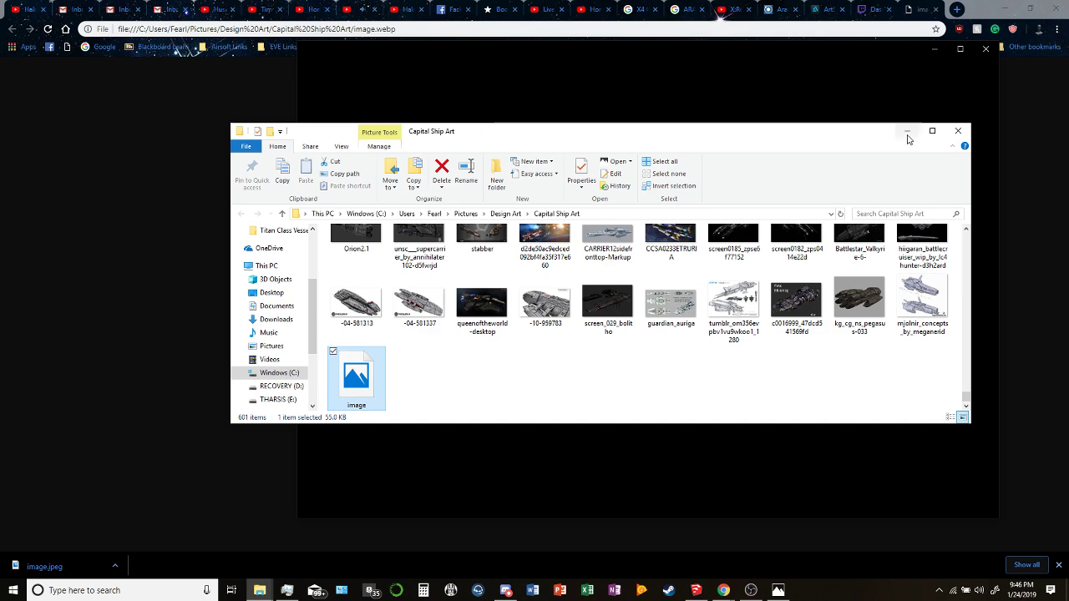
click(907, 133)
click(936, 11)
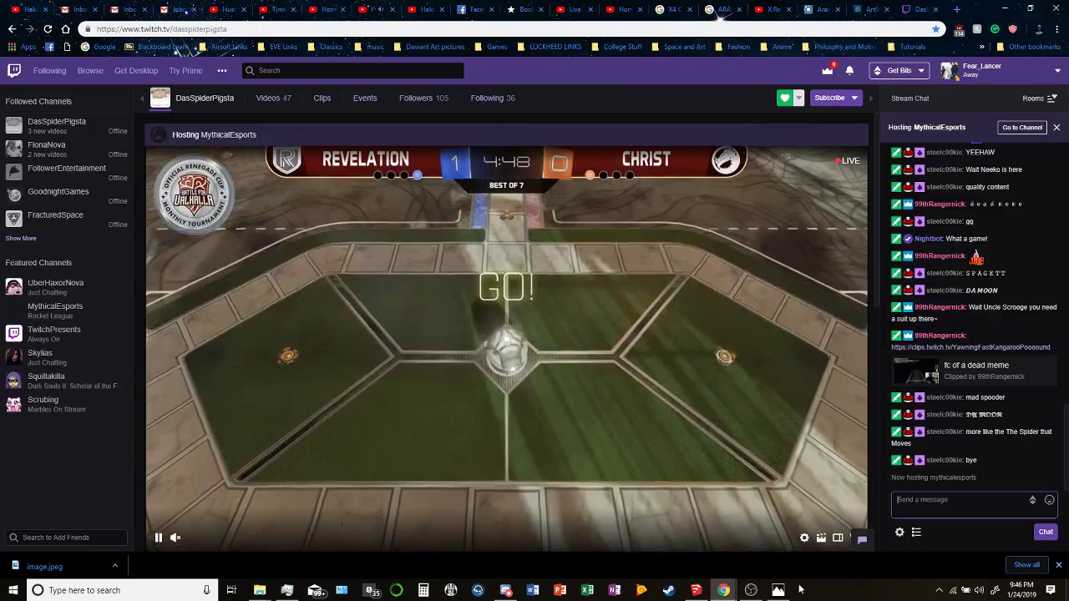
click(1004, 9)
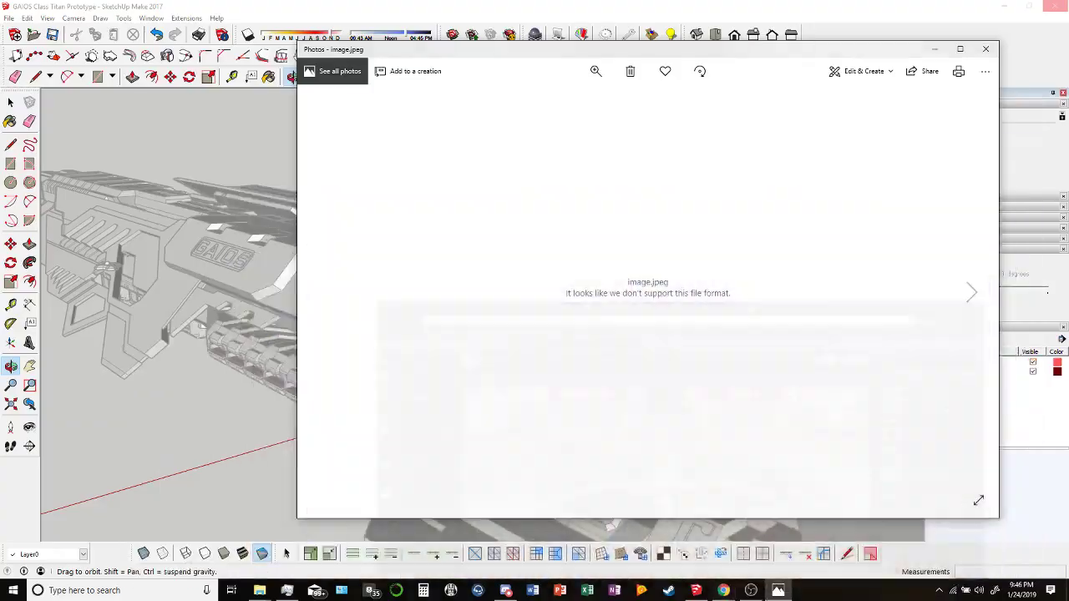
click(985, 49)
Delete image.jpeg from the Capital Ship Art folder.
mouse_move(259, 590)
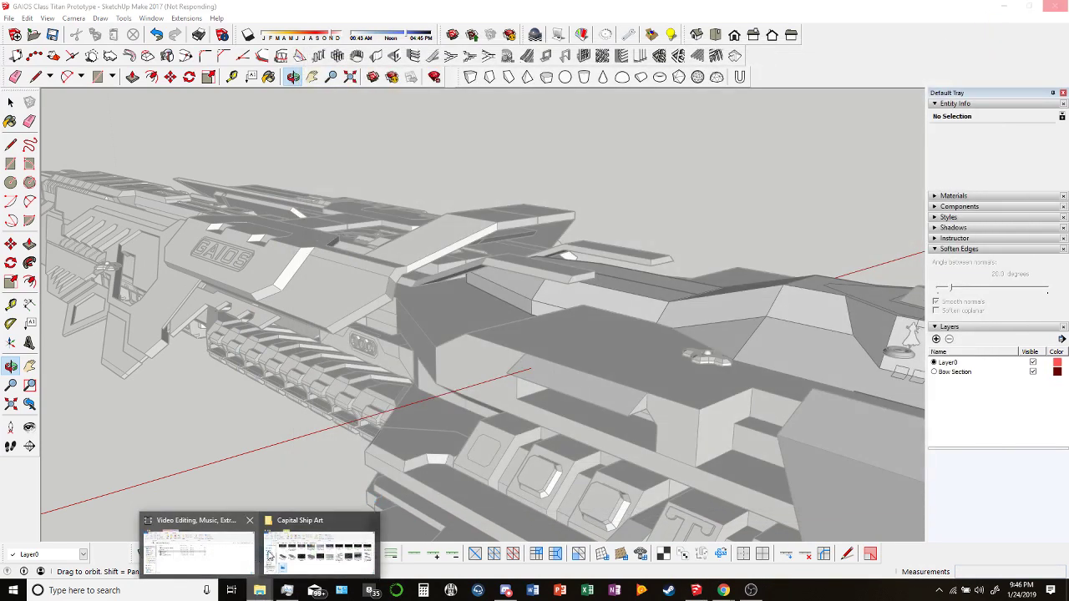
click(334, 476)
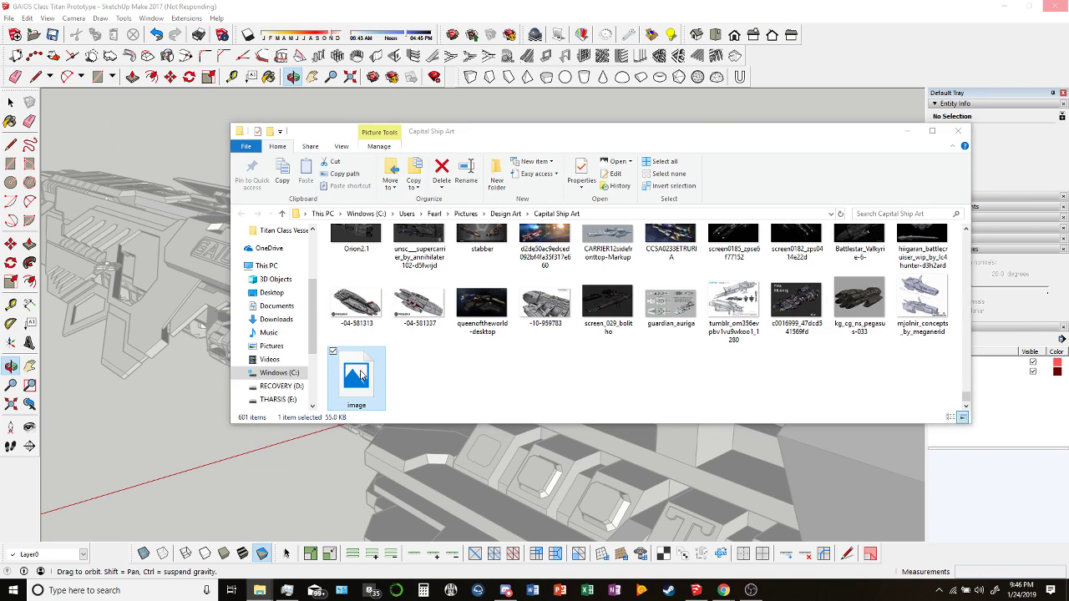
key(Delete)
Find the remaining file named "image" at the start of the Capital Ship Art folder and delete it.
scroll(613, 364, up, 3)
scroll(614, 363, up, 10)
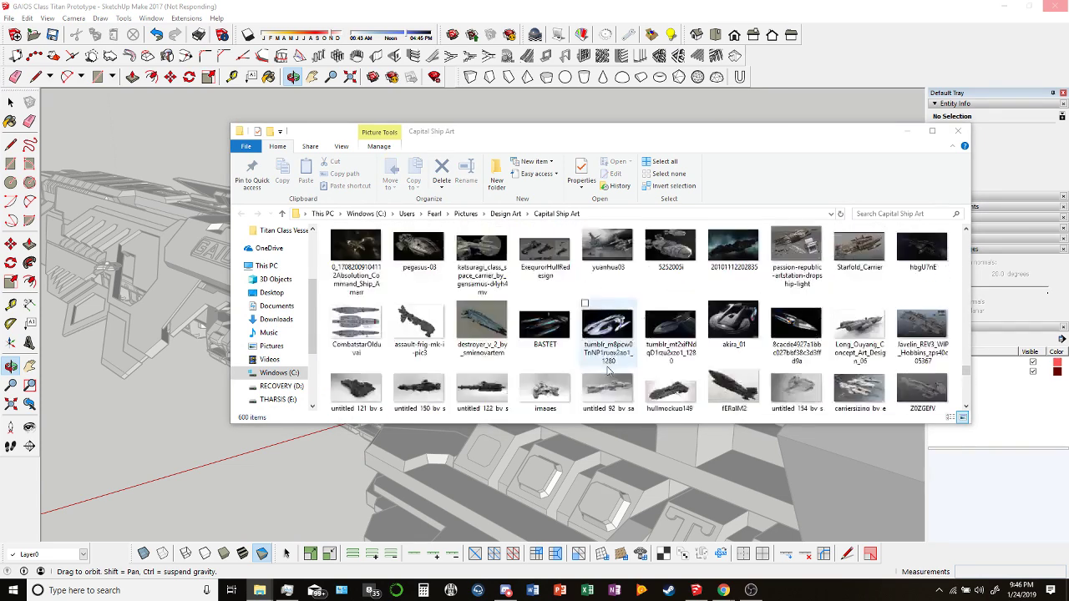
scroll(602, 371, up, 10)
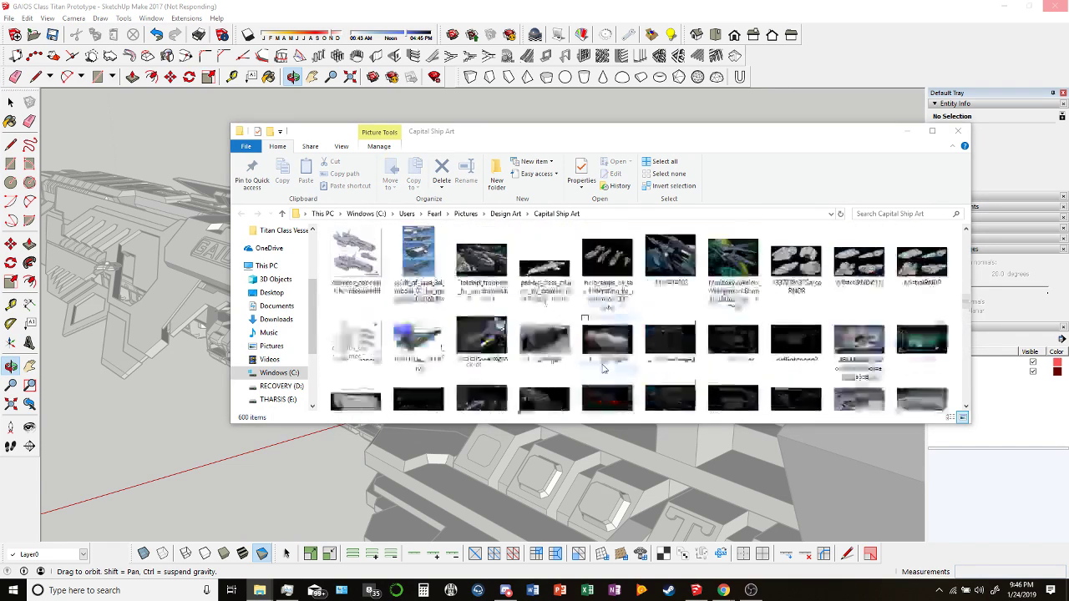
scroll(602, 371, up, 5)
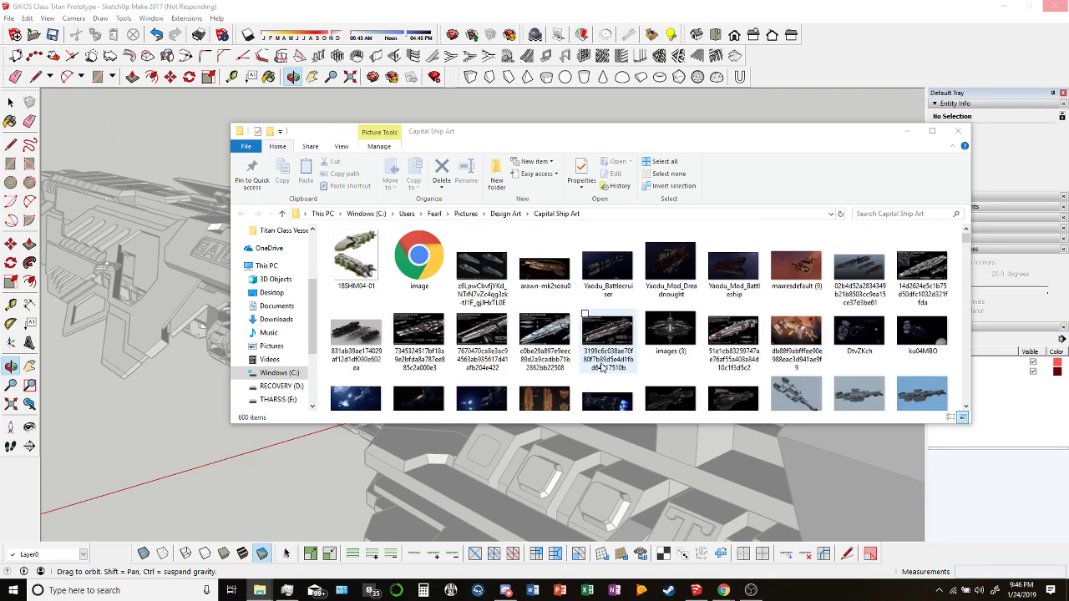
click(422, 266)
key(Delete)
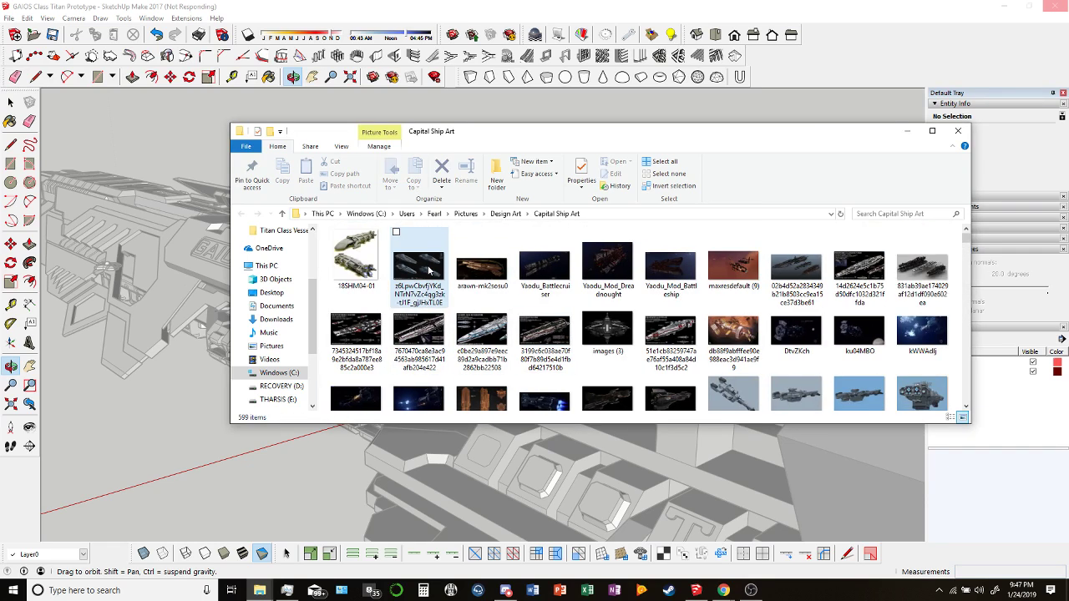
Open 18SHM04-01.jpg from the Capital Ship Art folder and browse through the reference pictures that follow it, up to AVvDxvj.jpg.
click(350, 285)
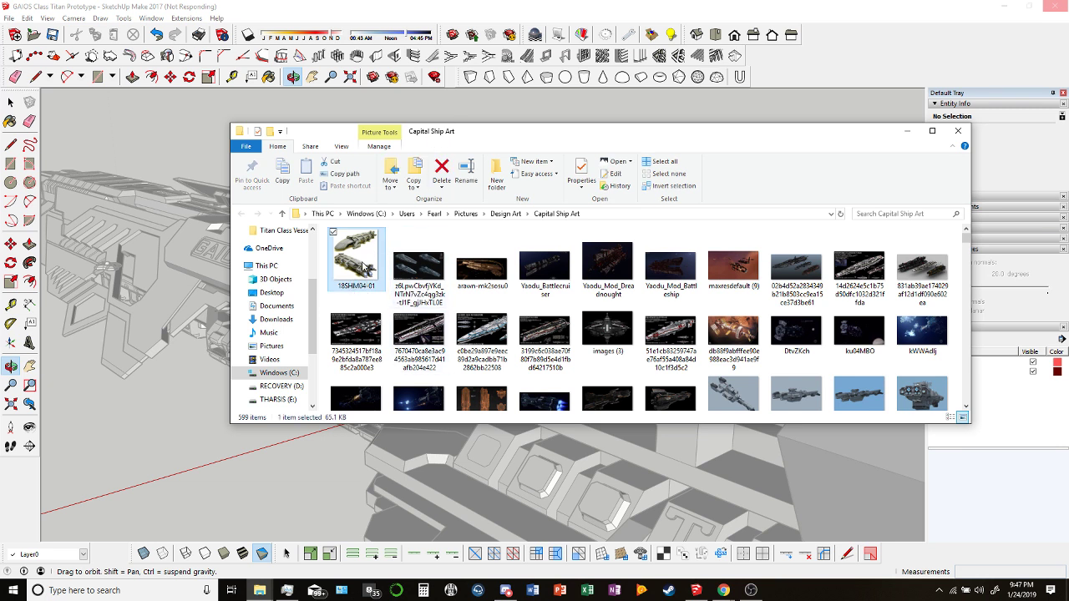
double_click(360, 265)
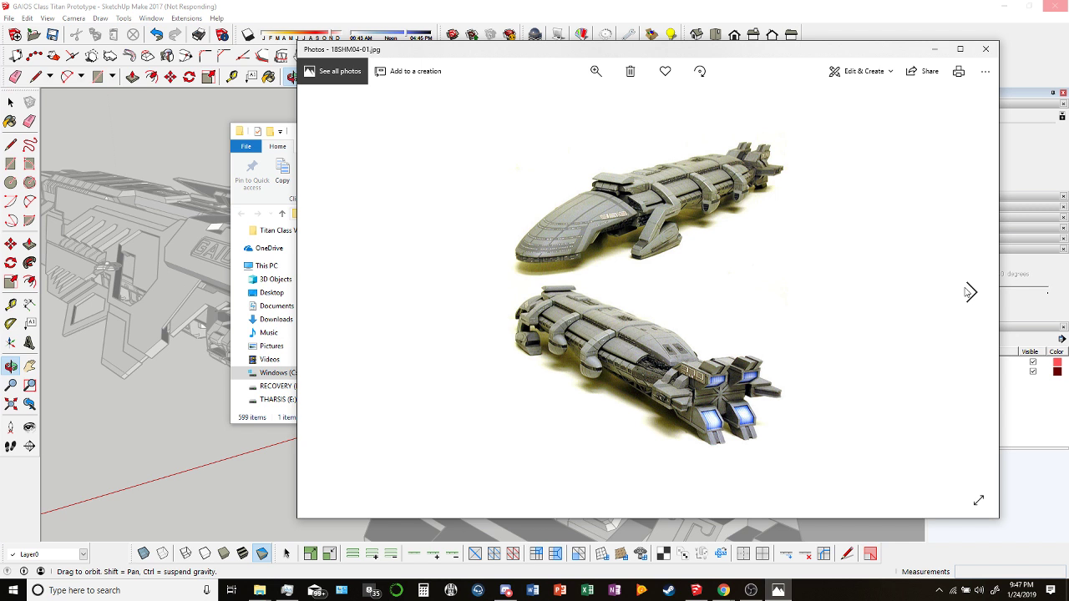
click(969, 292)
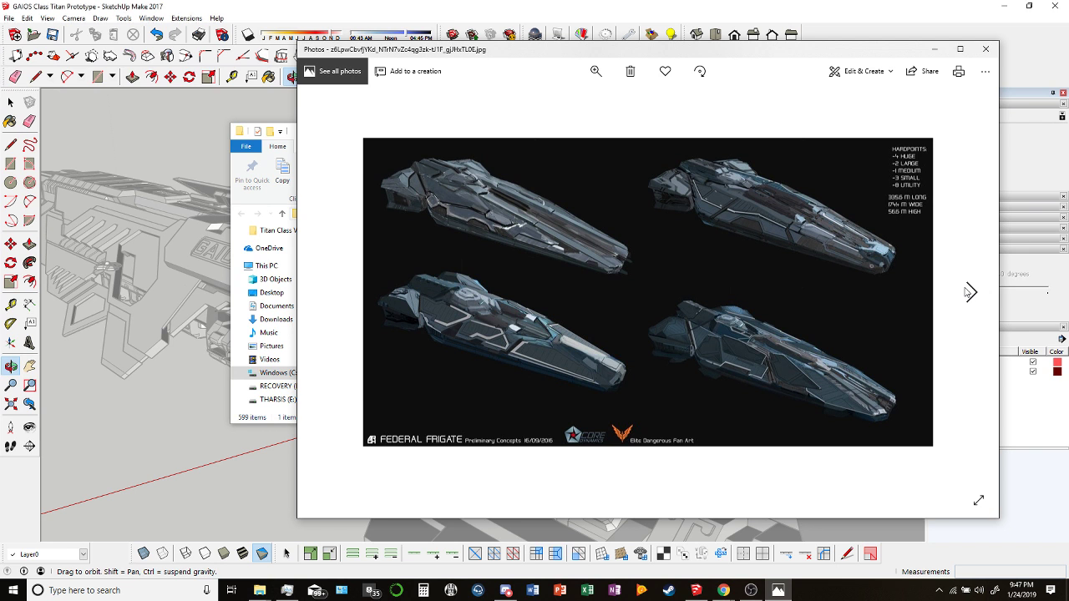
click(968, 293)
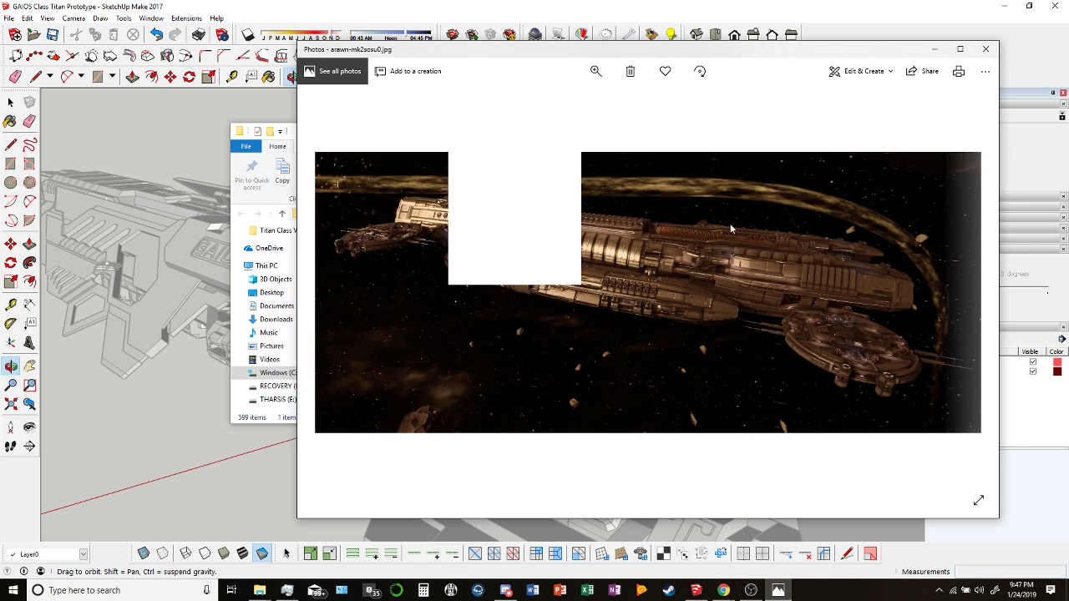
click(962, 292)
click(324, 279)
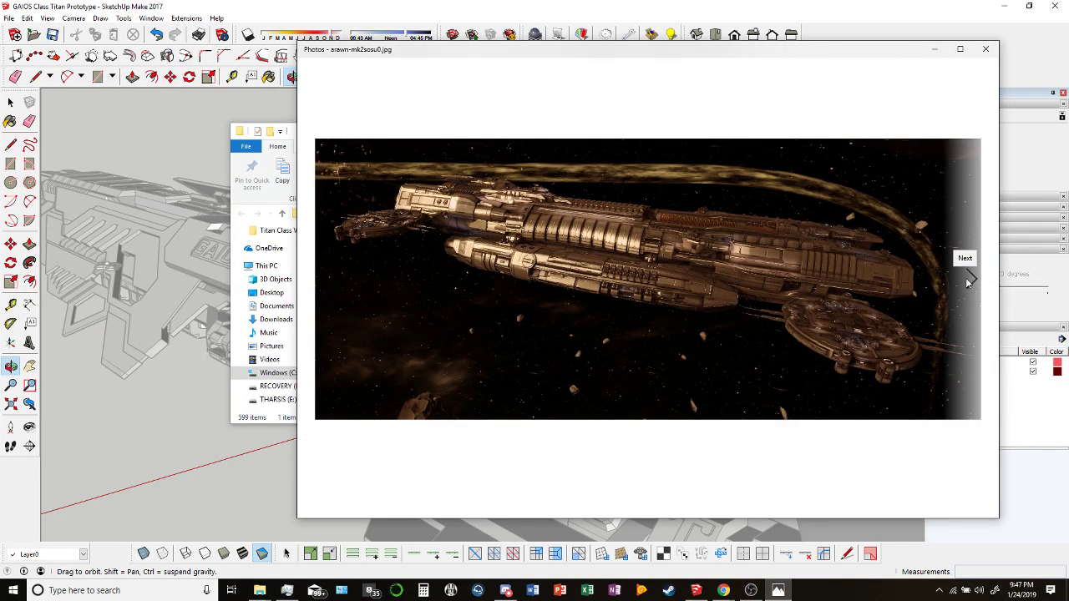
click(967, 282)
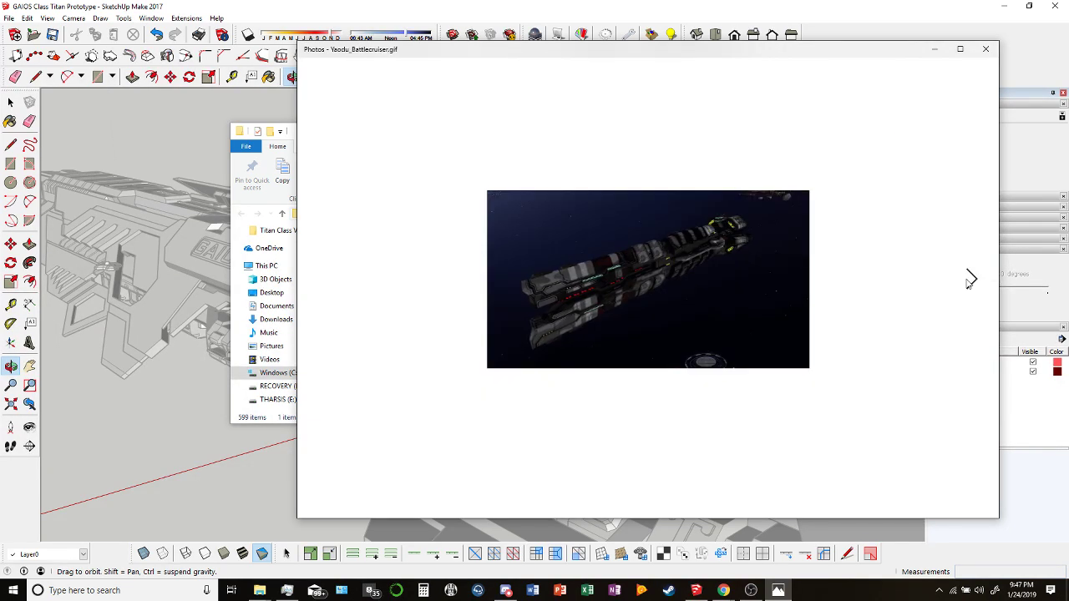
click(967, 283)
click(967, 282)
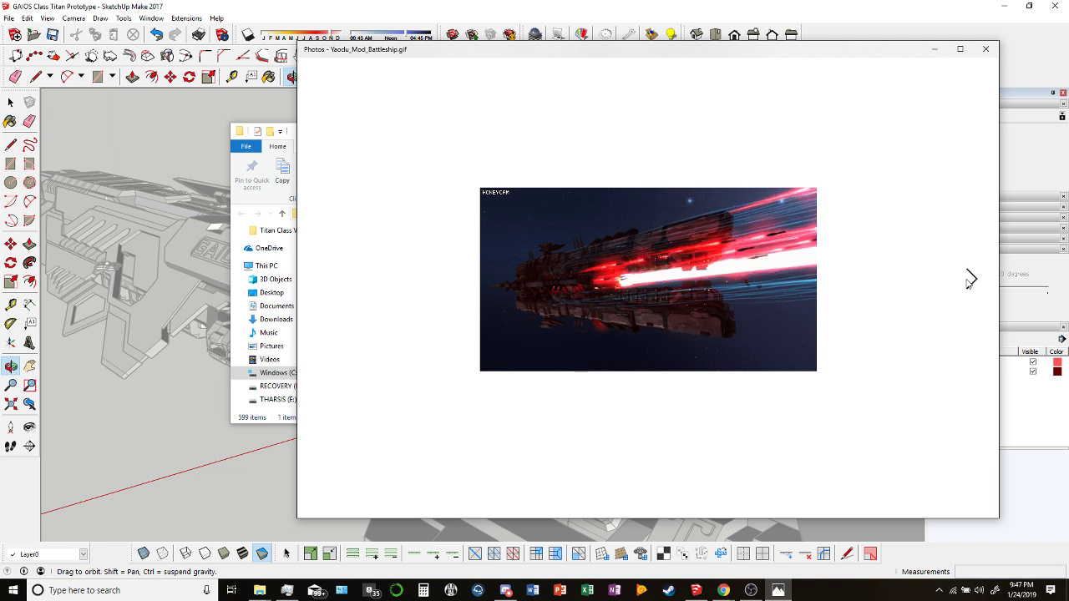
click(968, 283)
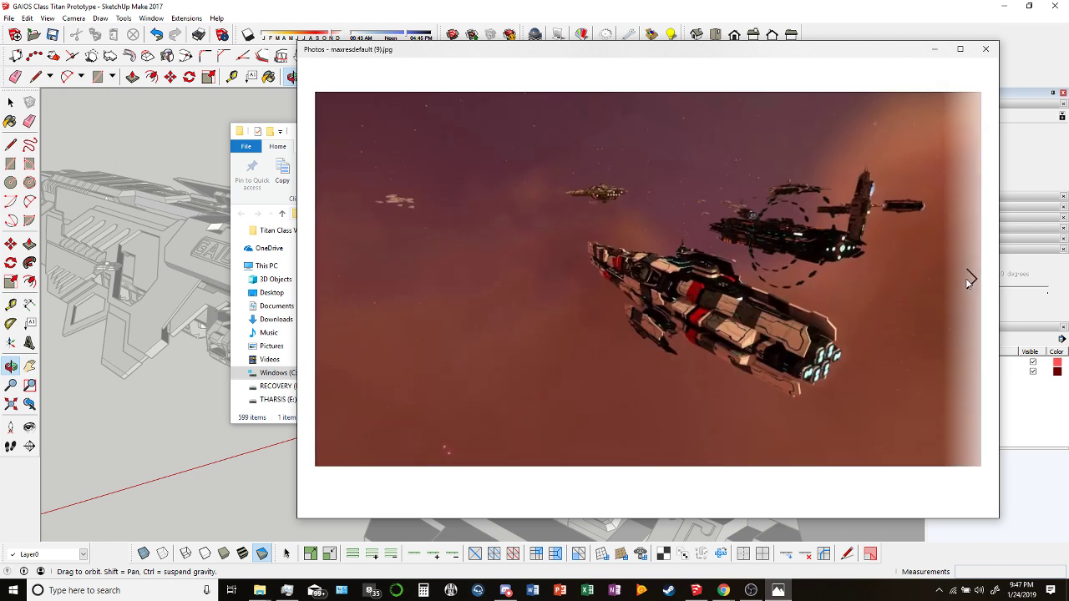
click(966, 281)
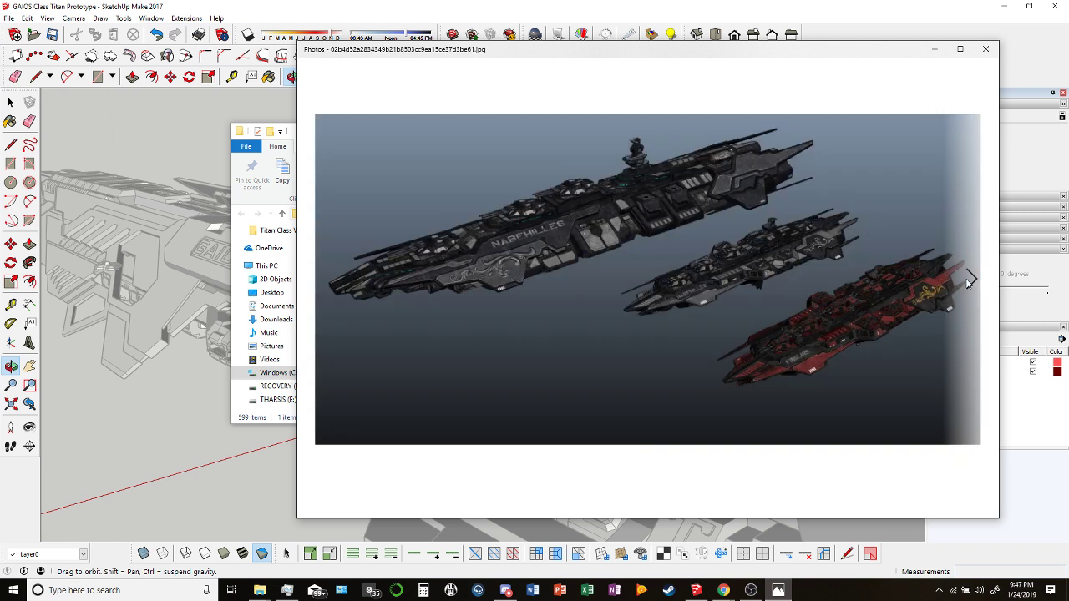
click(968, 278)
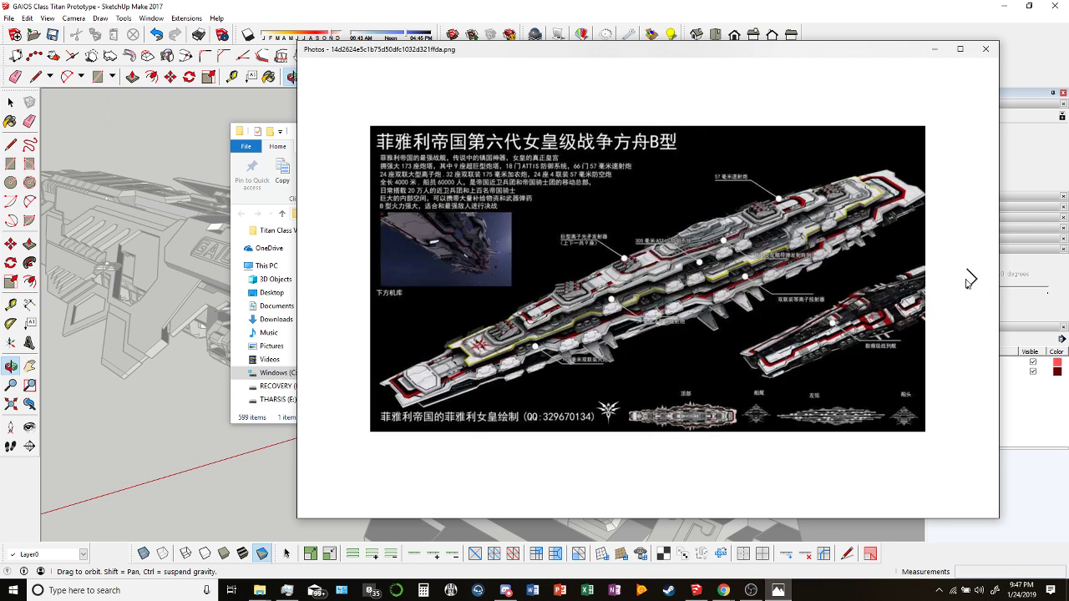
click(967, 282)
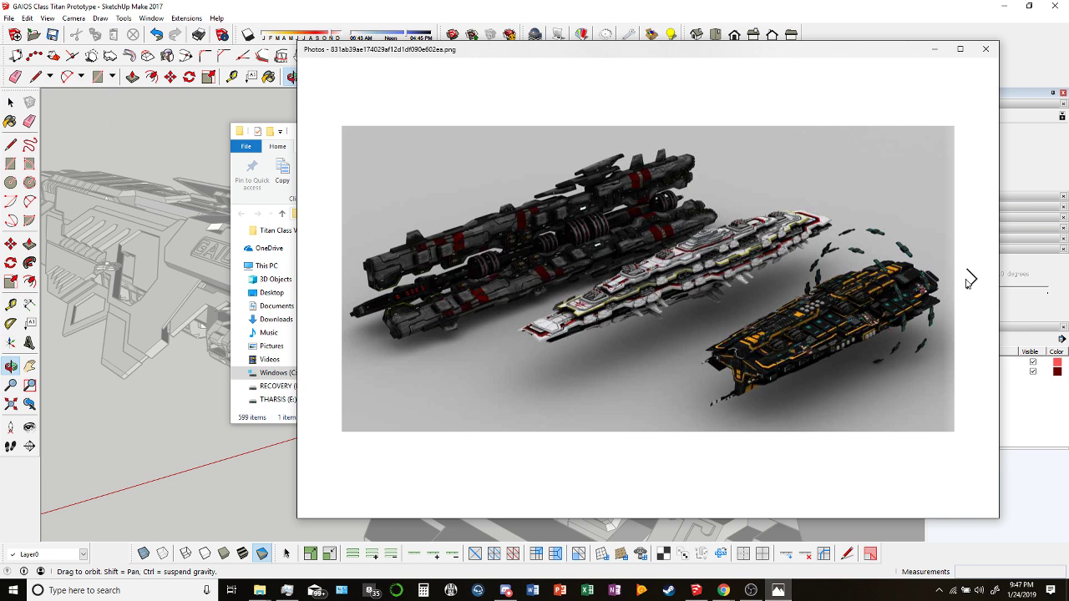
click(967, 282)
click(967, 282)
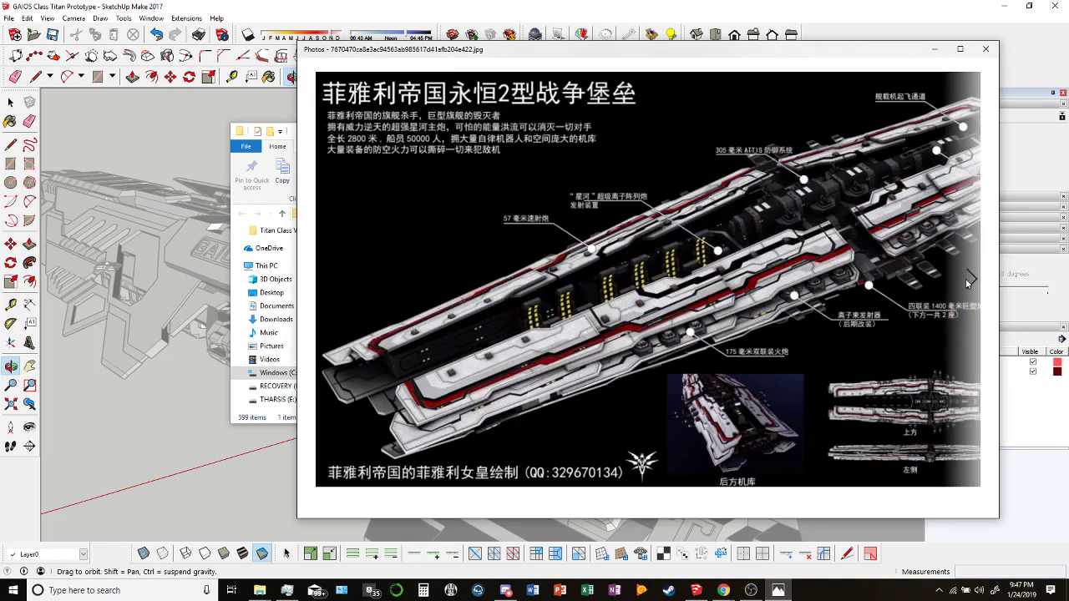
click(967, 282)
click(967, 282)
click(966, 282)
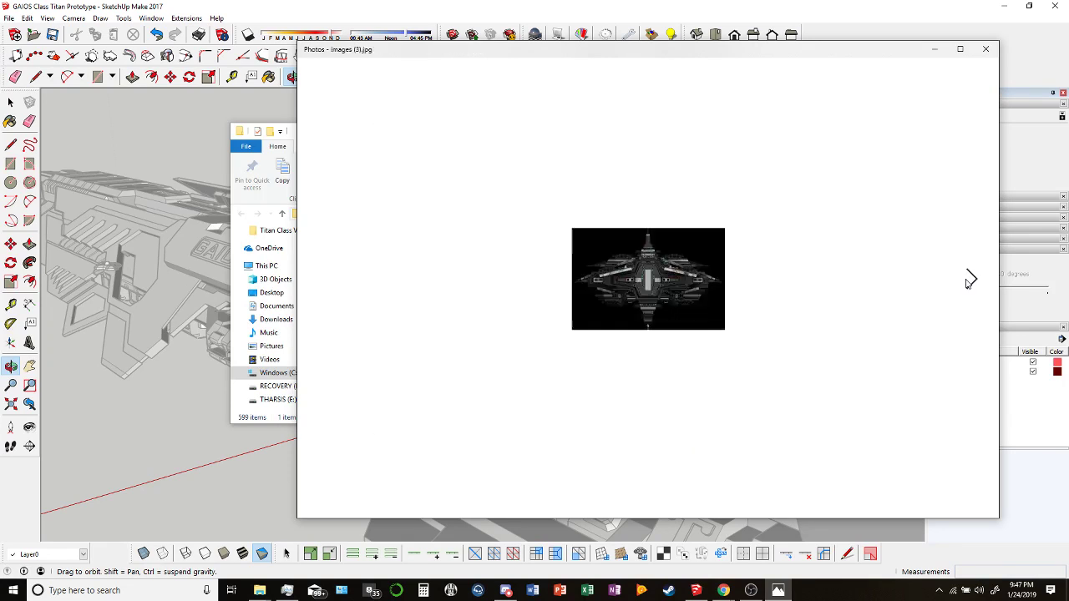
click(966, 282)
click(967, 282)
click(967, 283)
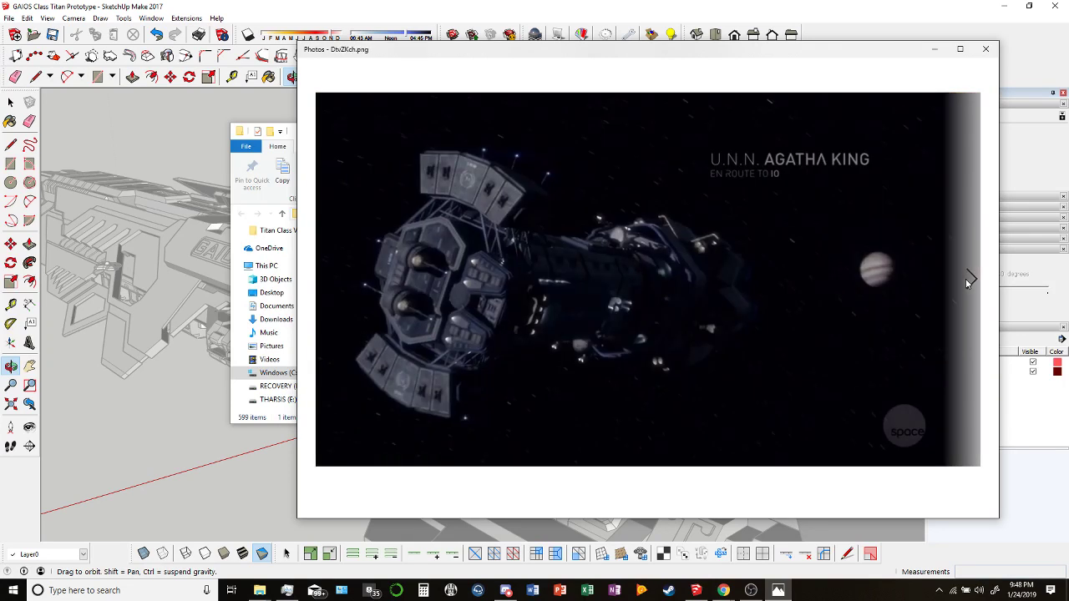
click(967, 282)
click(966, 283)
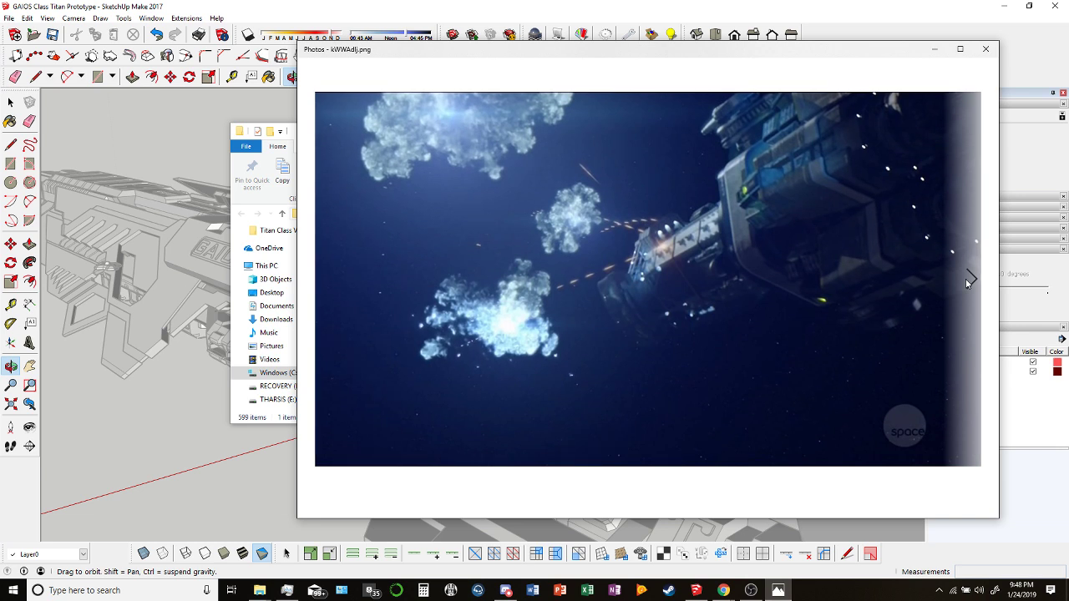
click(967, 282)
click(967, 282)
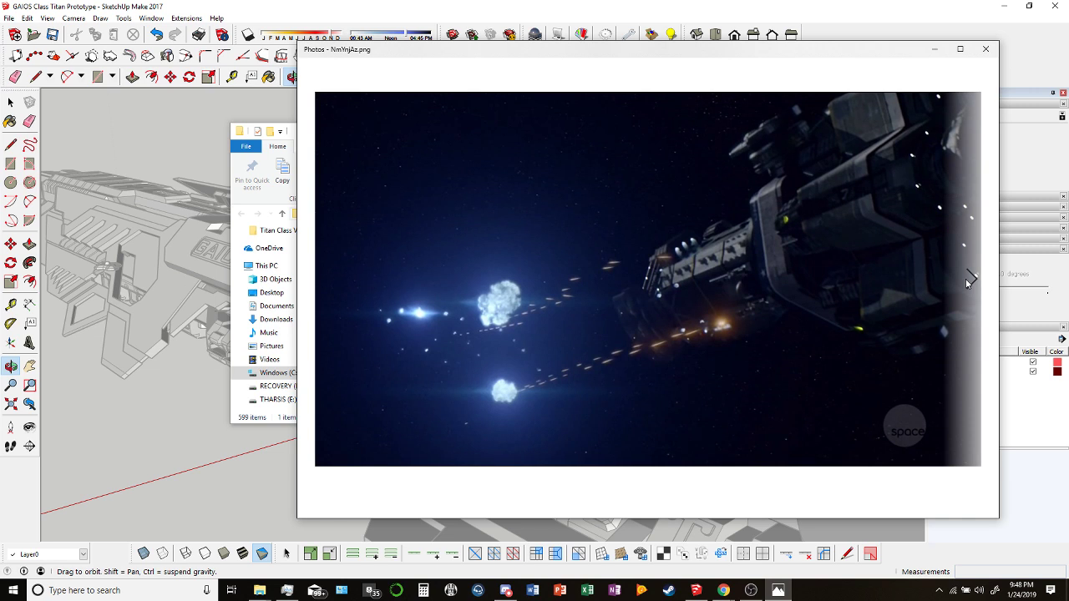
click(967, 282)
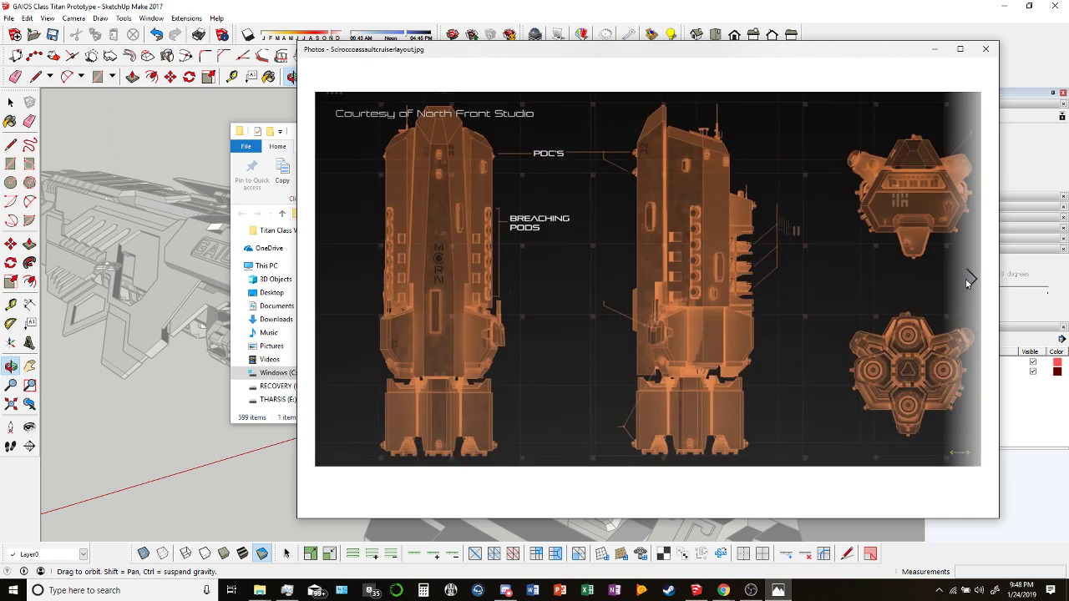
click(967, 282)
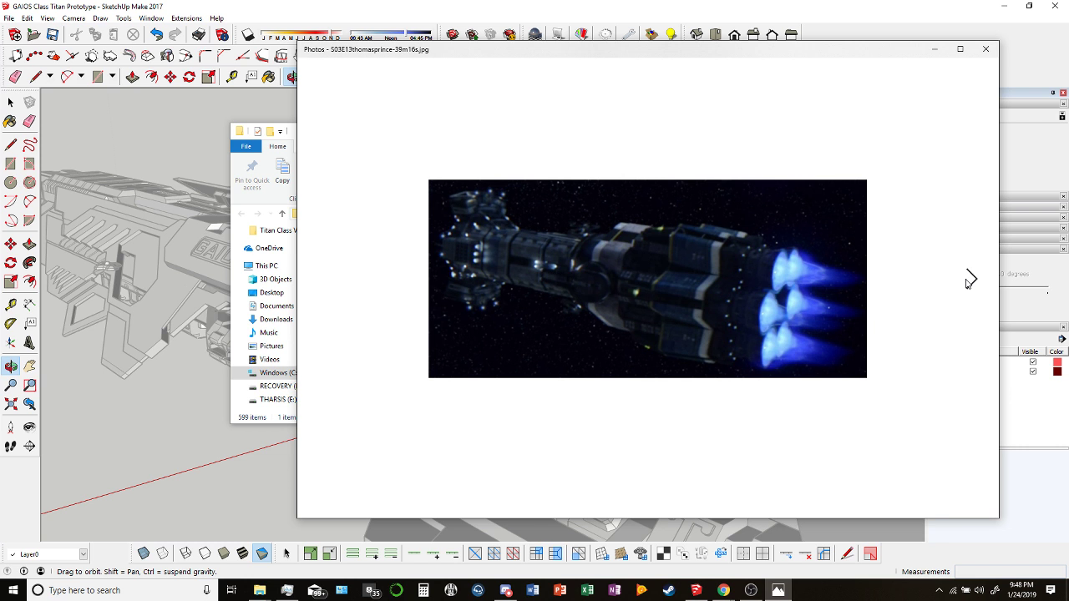
click(966, 282)
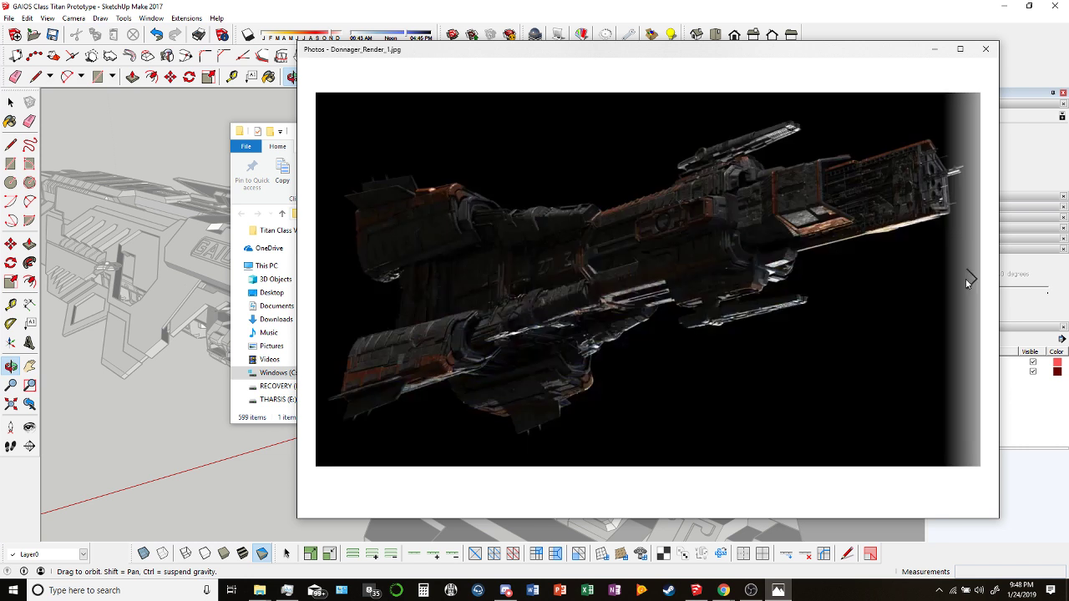
click(967, 283)
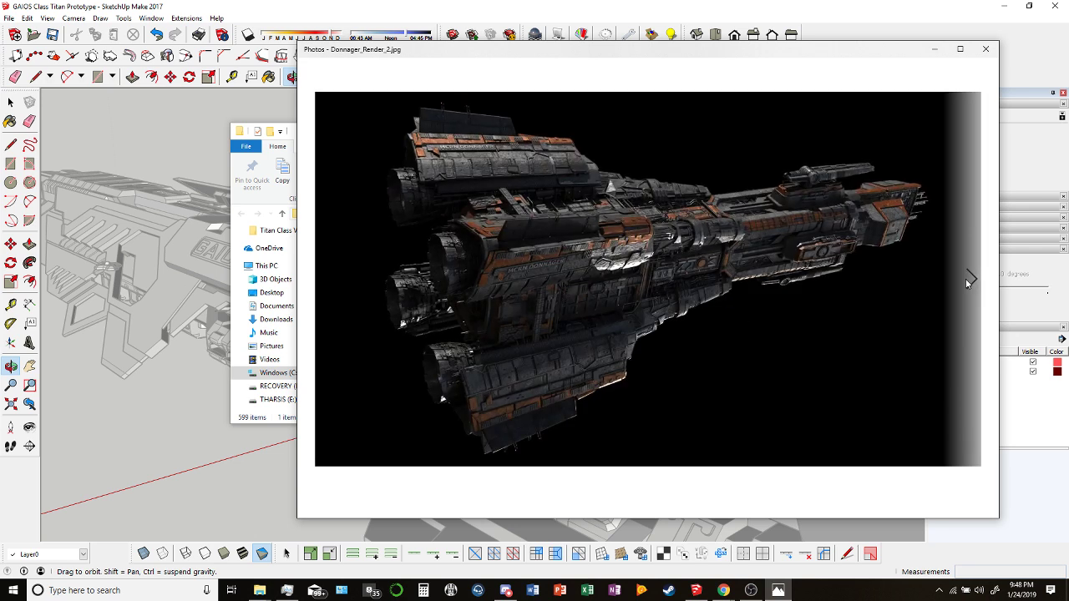
click(967, 282)
click(966, 283)
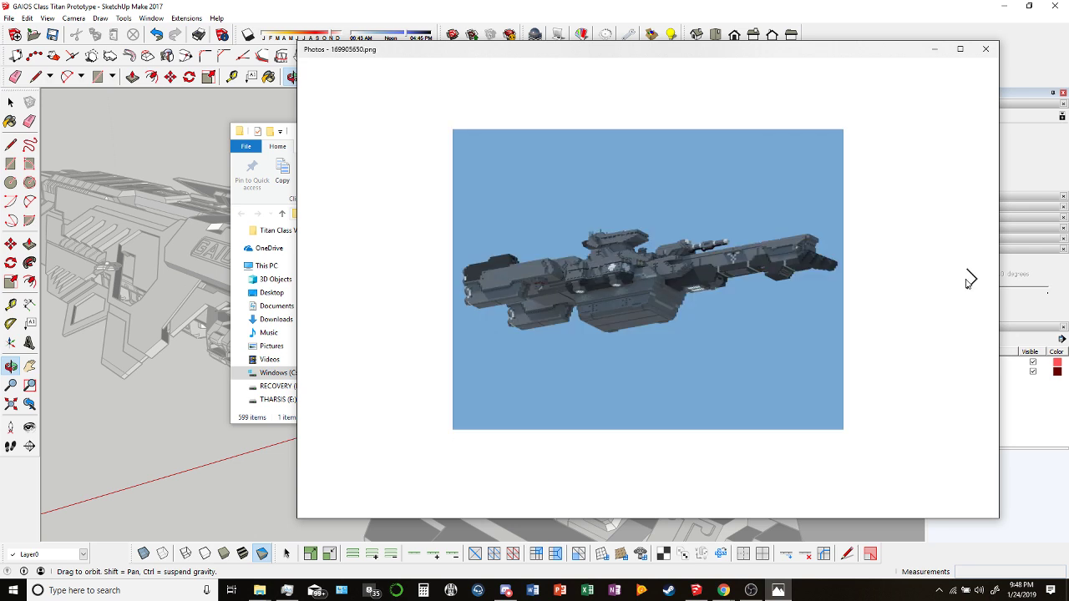
click(966, 282)
click(967, 282)
click(967, 282)
click(967, 282)
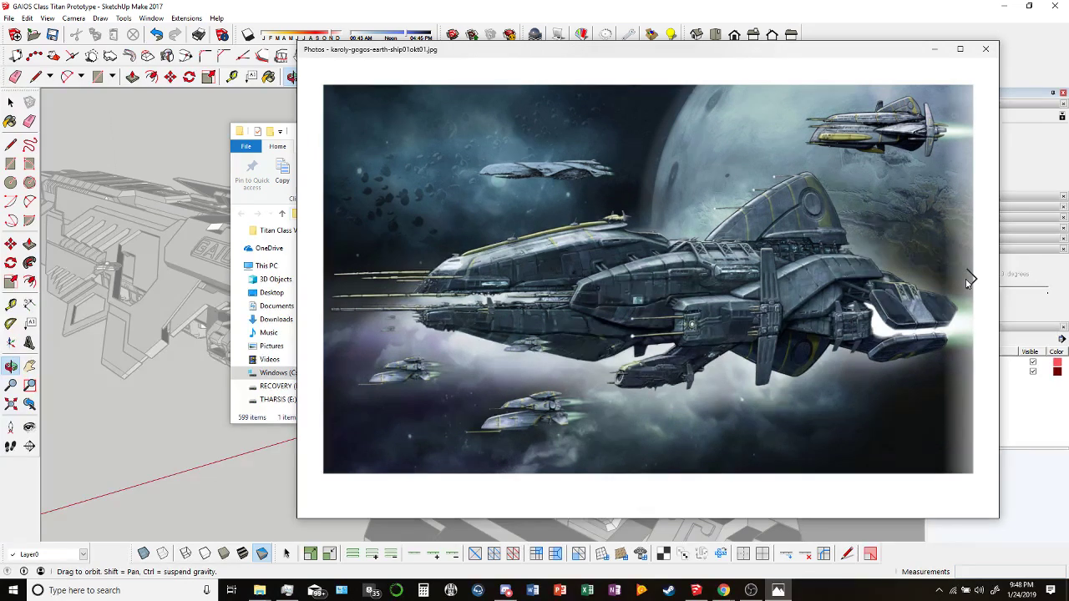
click(967, 282)
click(966, 282)
click(967, 283)
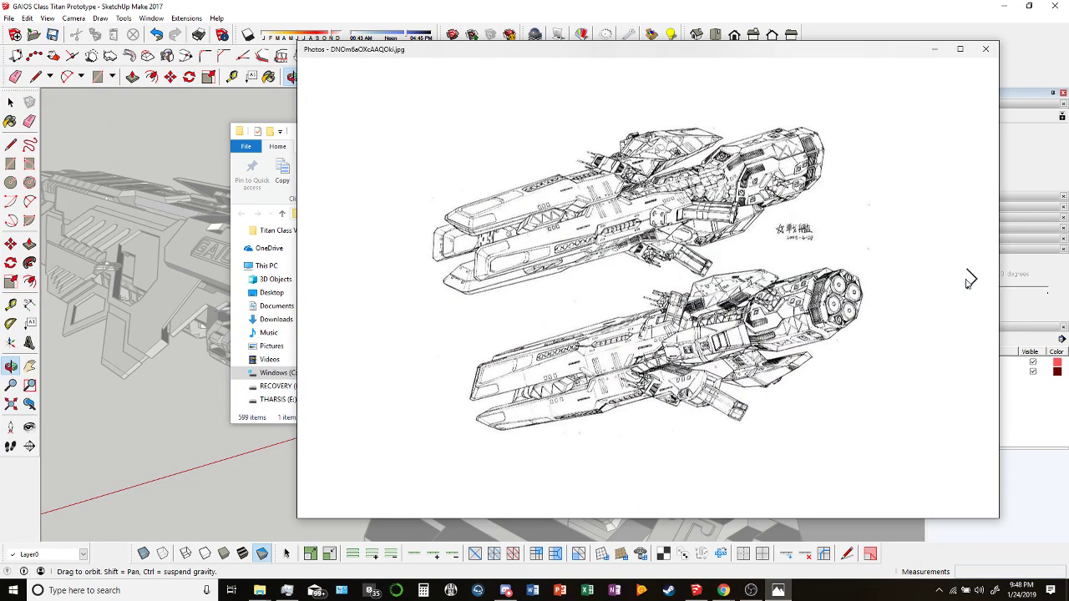
click(967, 283)
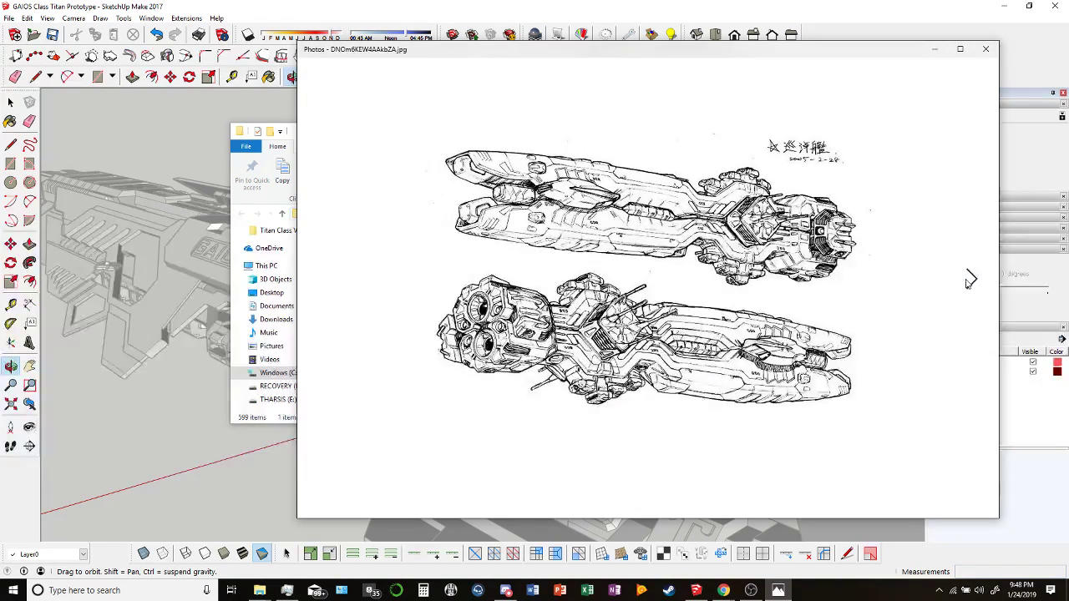
click(967, 283)
click(967, 282)
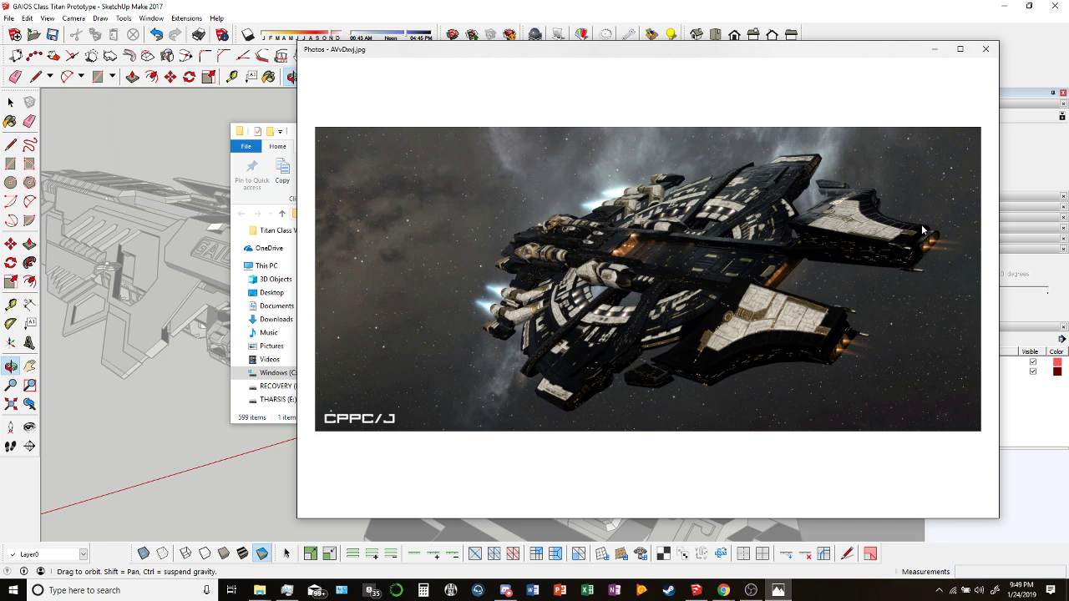
Switch back to SketchUp, exit the component being edited, and select the Top Details component on the upper mid hull.
click(669, 3)
scroll(348, 529, down, 4)
scroll(446, 405, up, 3)
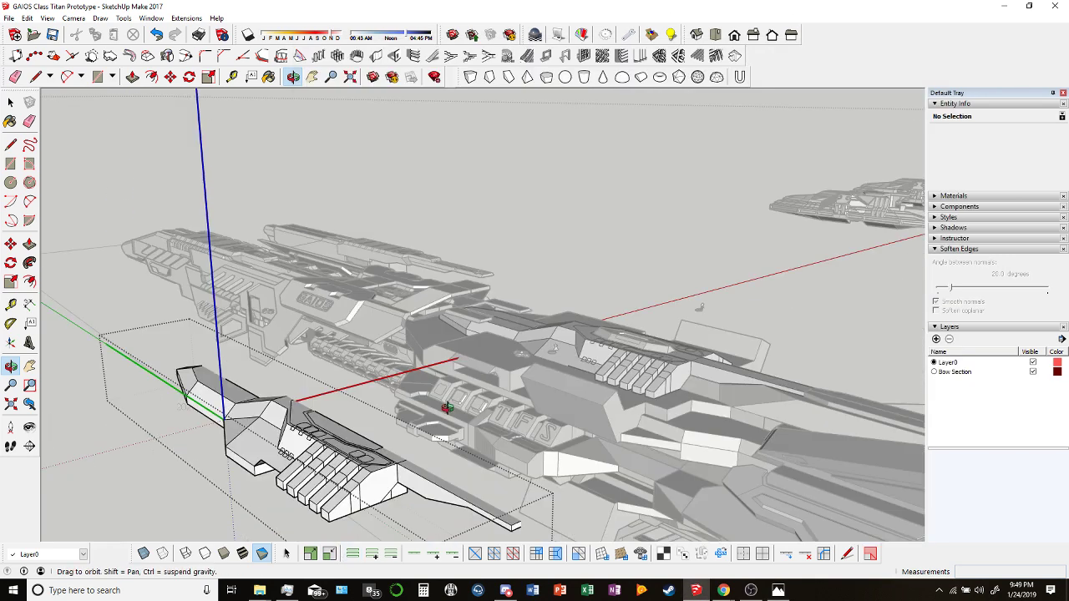
scroll(451, 421, up, 3)
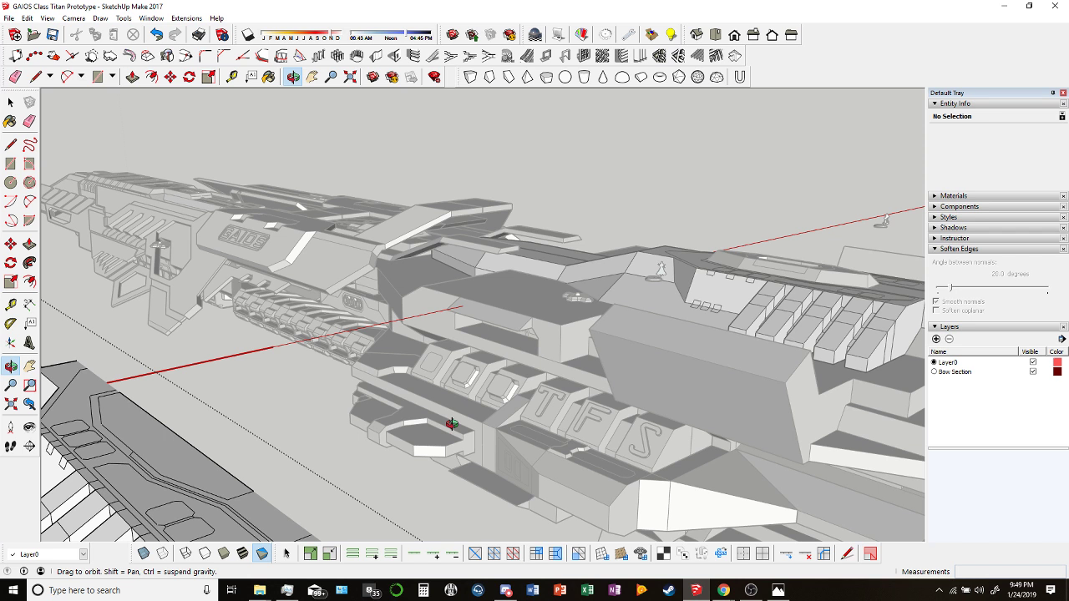
drag(451, 424, 420, 276)
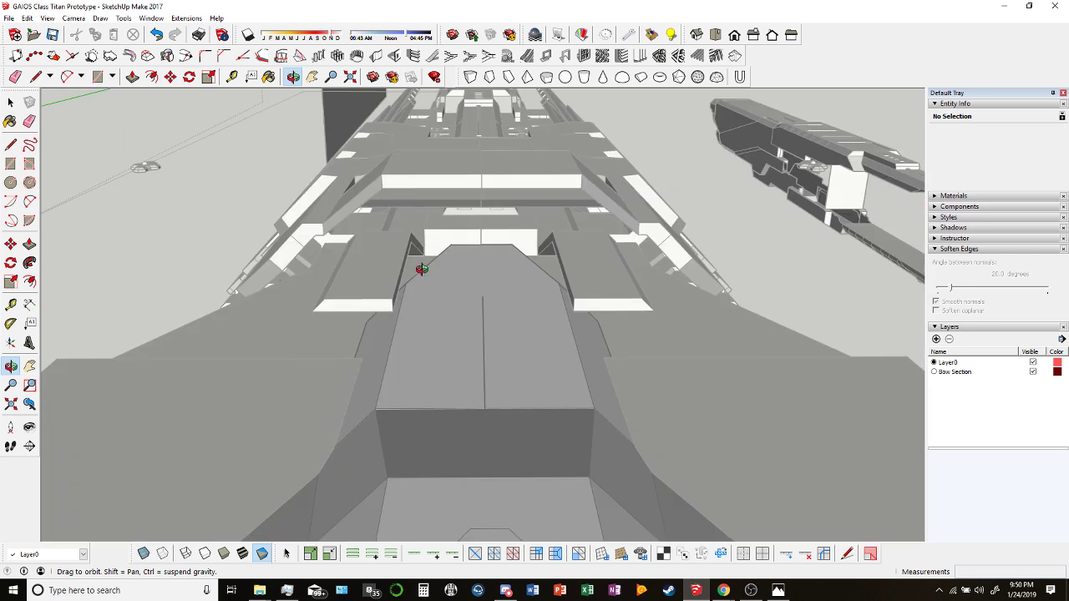
drag(413, 263, 451, 267)
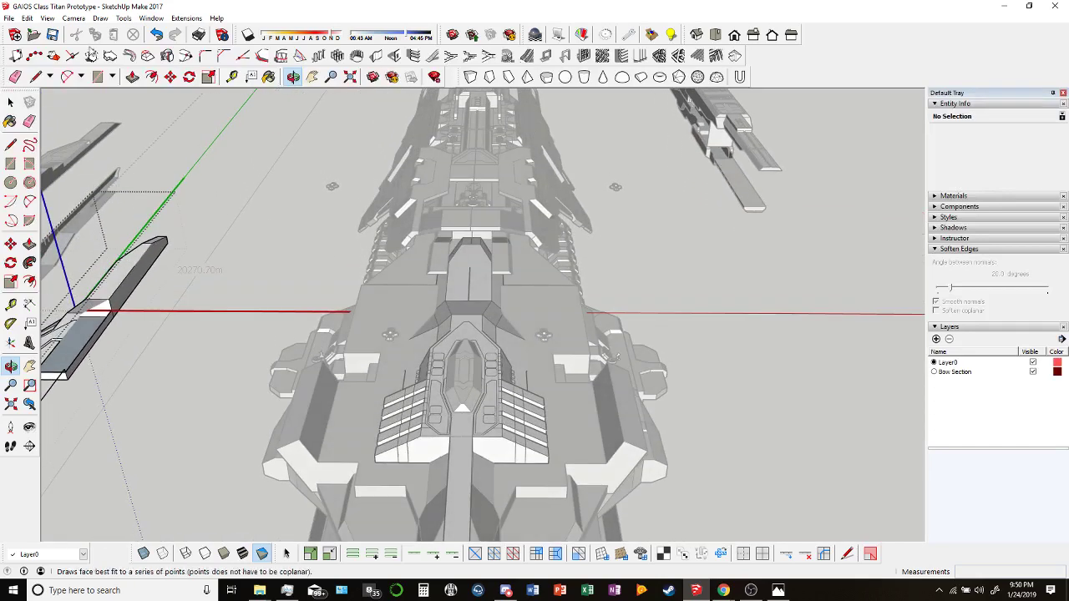
click(11, 102)
scroll(353, 303, up, 5)
scroll(670, 355, down, 5)
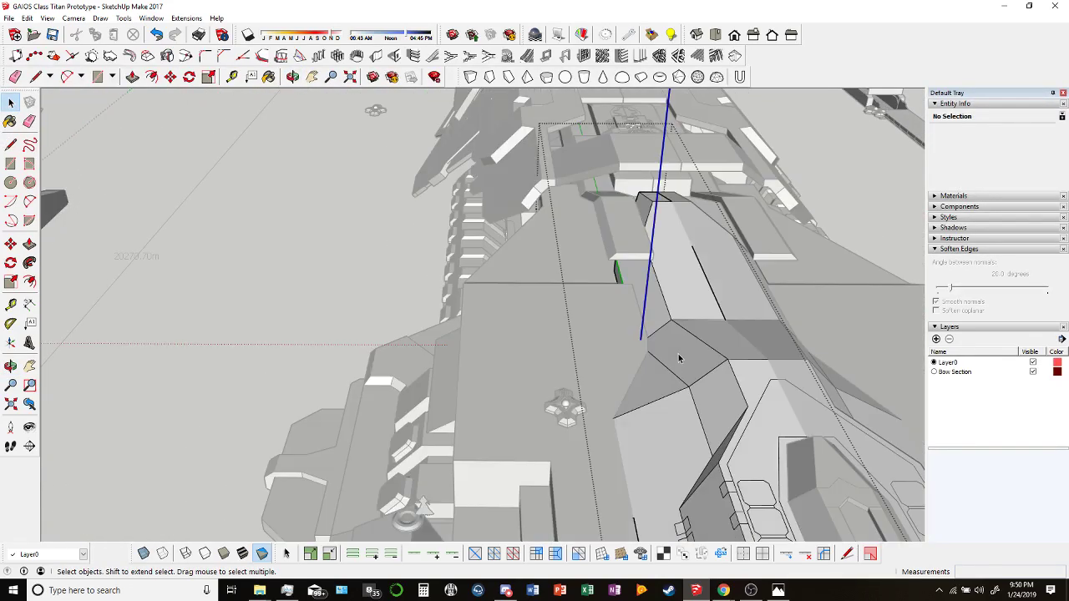
click(690, 328)
middle_drag(690, 328, 534, 325)
click(618, 277)
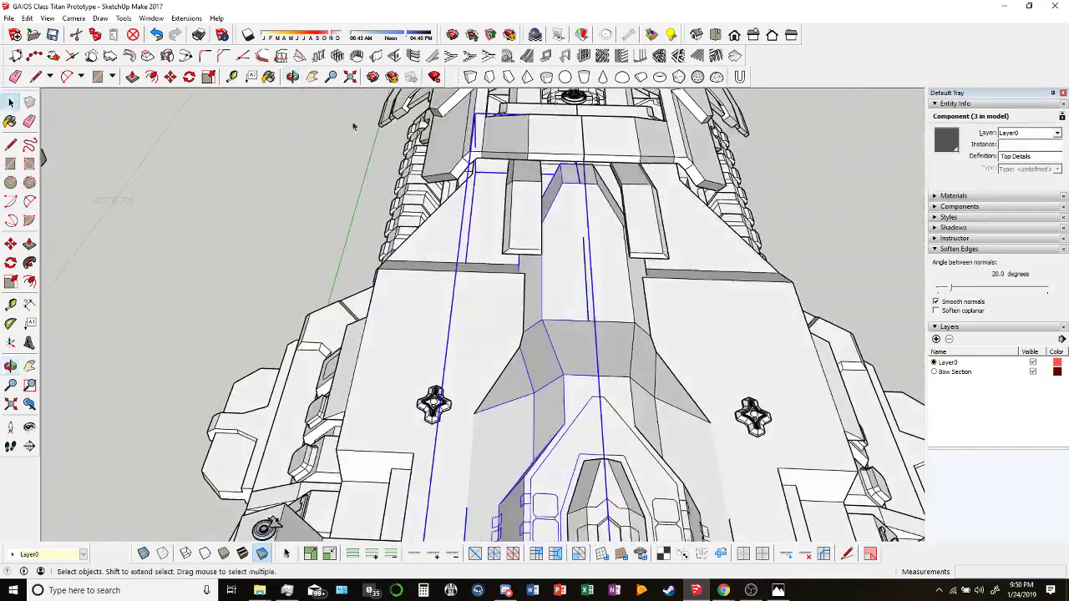
Try to move the selected Top Details component about 5.05 m, using its upper corner beside the raised slab as the base point.
click(170, 76)
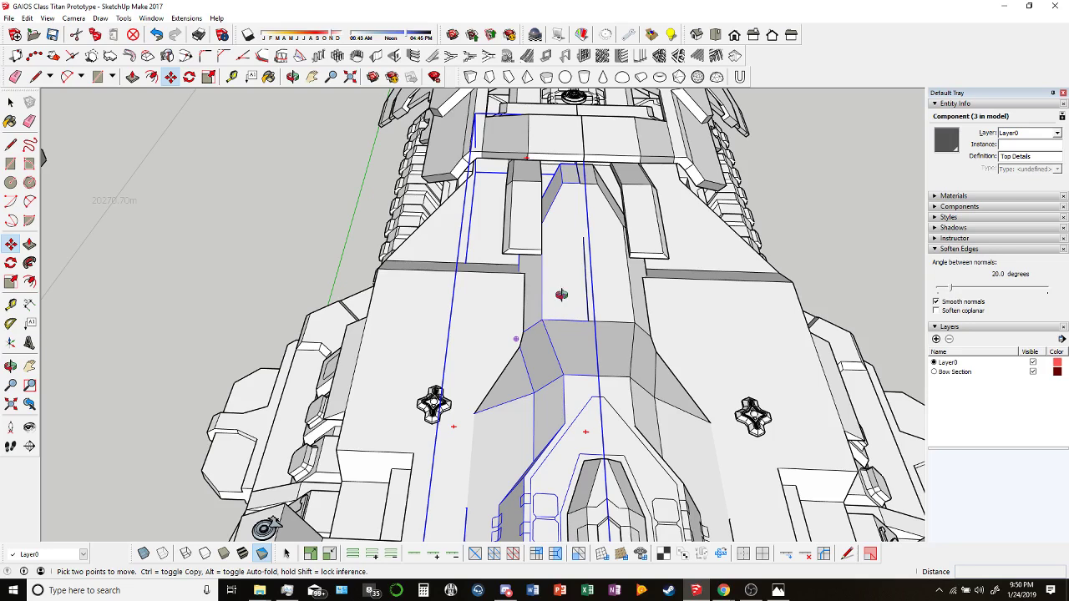
middle_drag(561, 294, 425, 230)
scroll(537, 200, up, 5)
scroll(532, 204, up, 2)
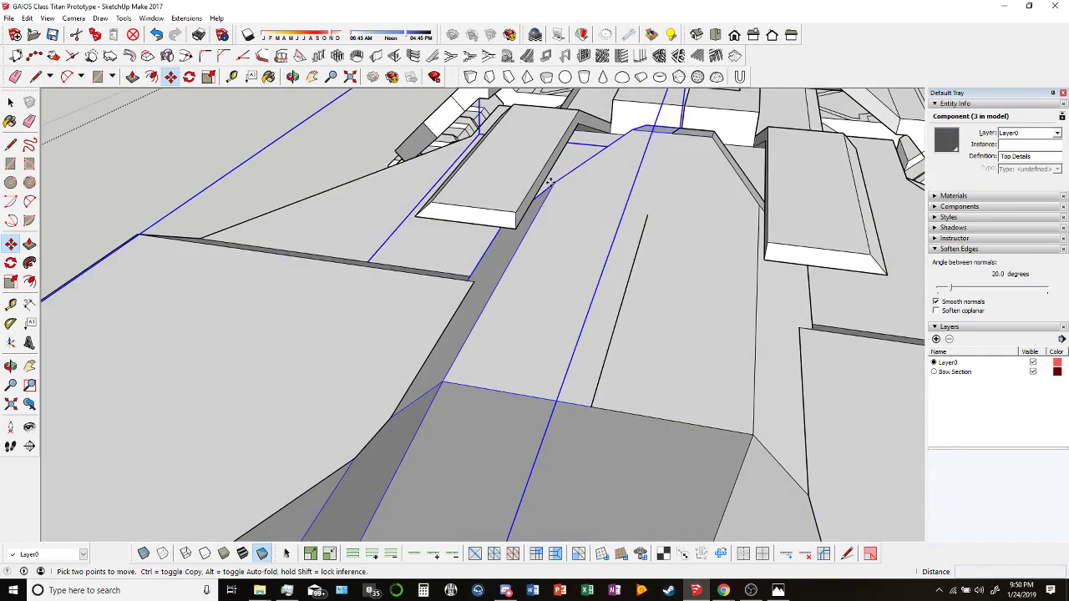
scroll(551, 183, up, 4)
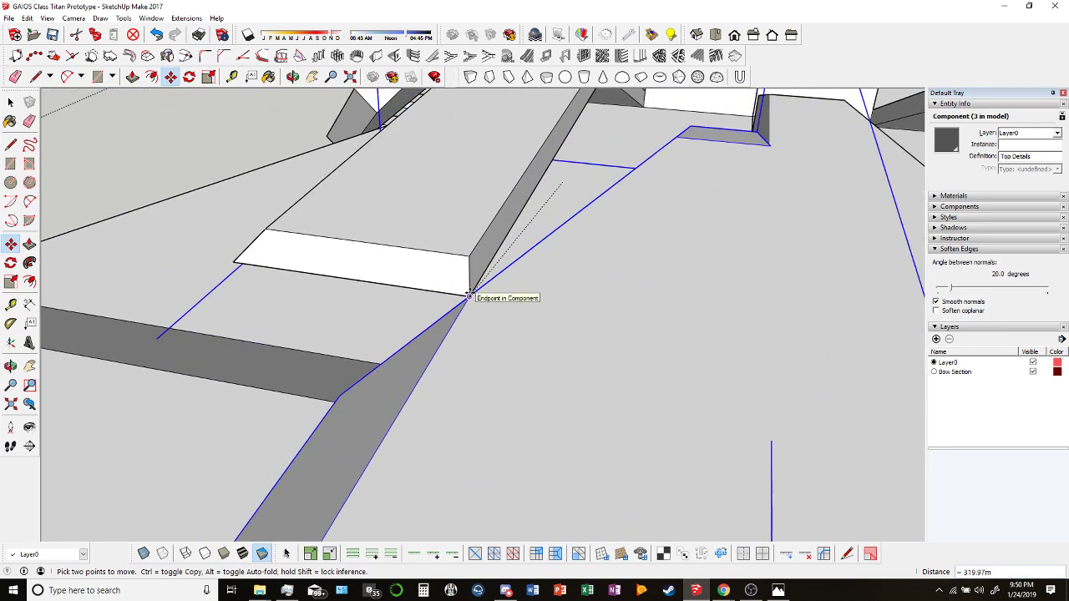
click(553, 182)
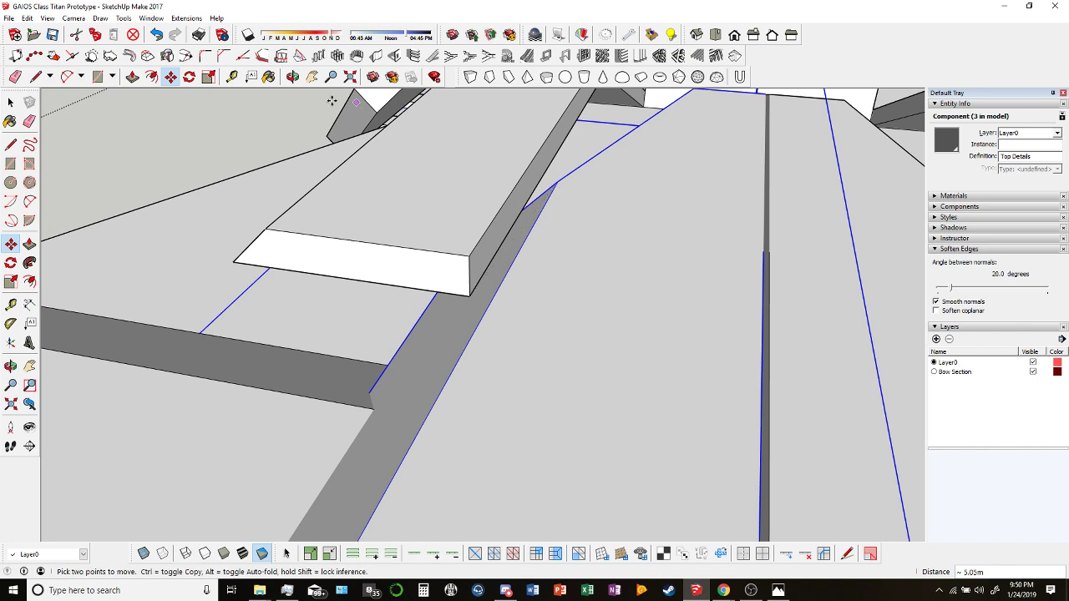
click(294, 76)
drag(651, 209, 695, 268)
key(space)
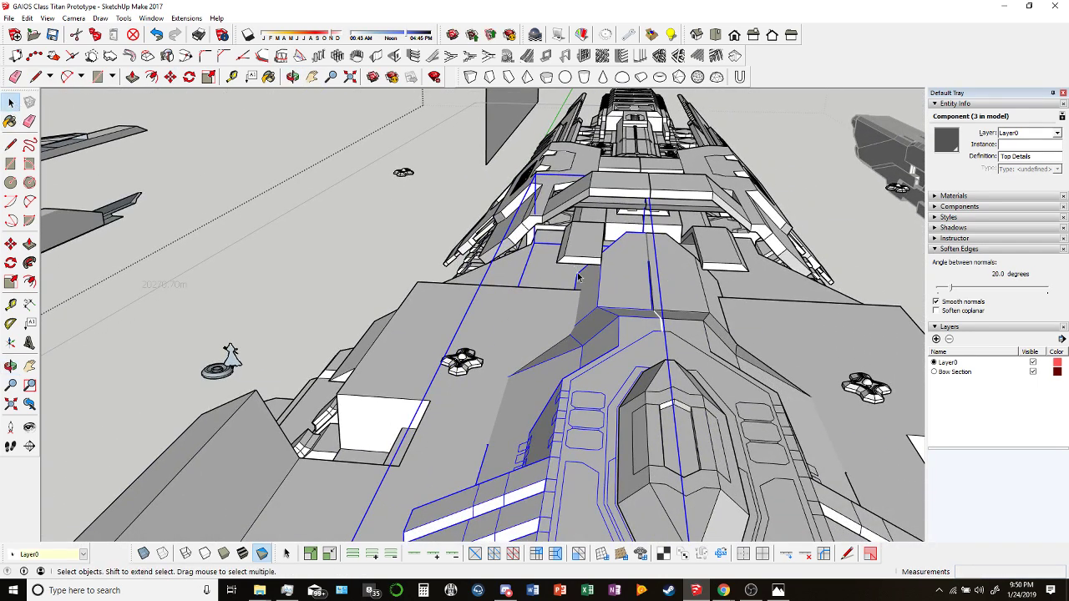
Select the mirrored Top Details component and try to move it from its matching upper corner beside the other slab.
click(671, 292)
scroll(664, 250, up, 1)
click(170, 77)
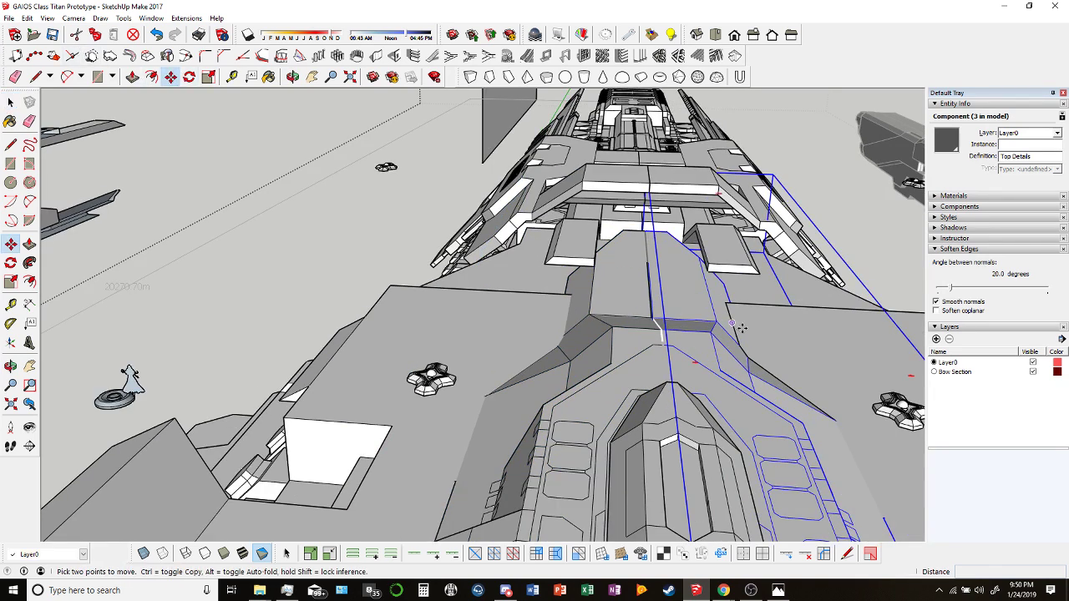
scroll(741, 328, up, 8)
click(697, 257)
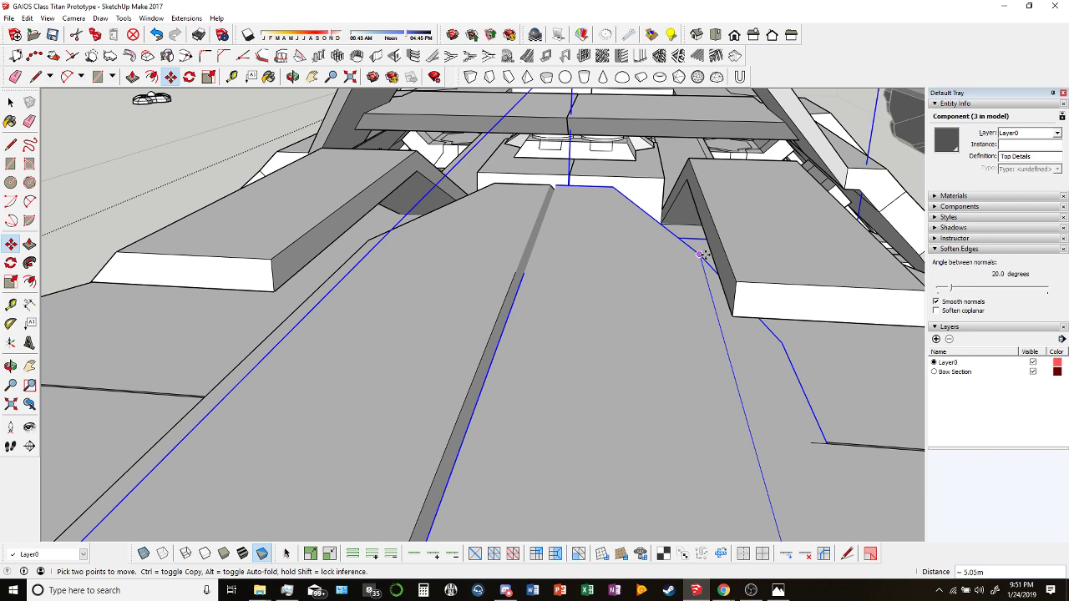
middle_drag(702, 255, 542, 296)
key(m)
scroll(542, 296, down, 10)
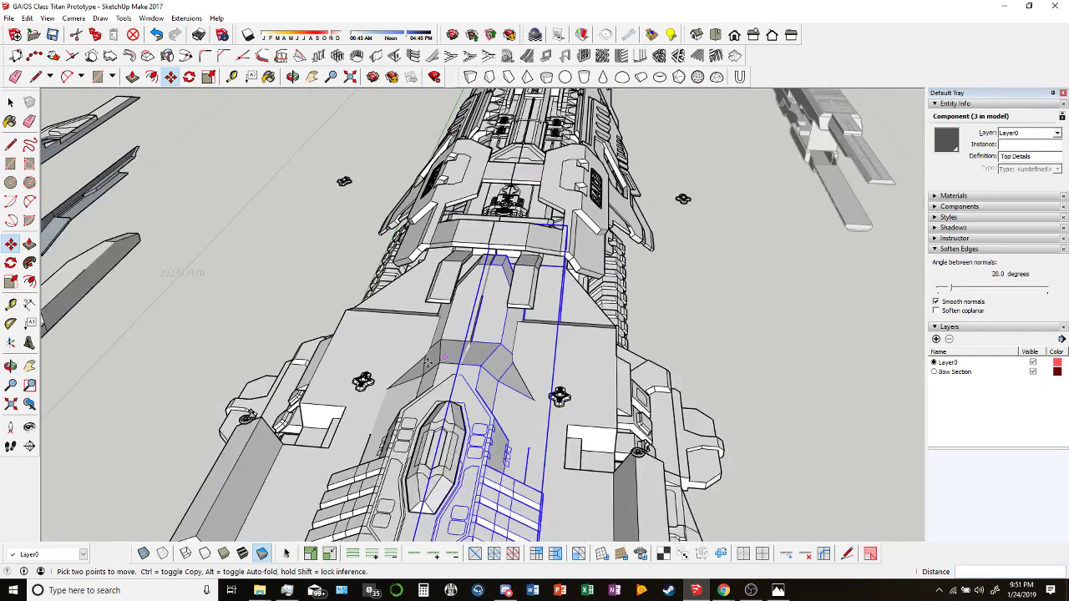
mouse_move(268, 325)
middle_down()
mouse_move(393, 259)
mouse_move(280, 322)
middle_up()
scroll(703, 262, up, 4)
middle_drag(702, 262, 503, 276)
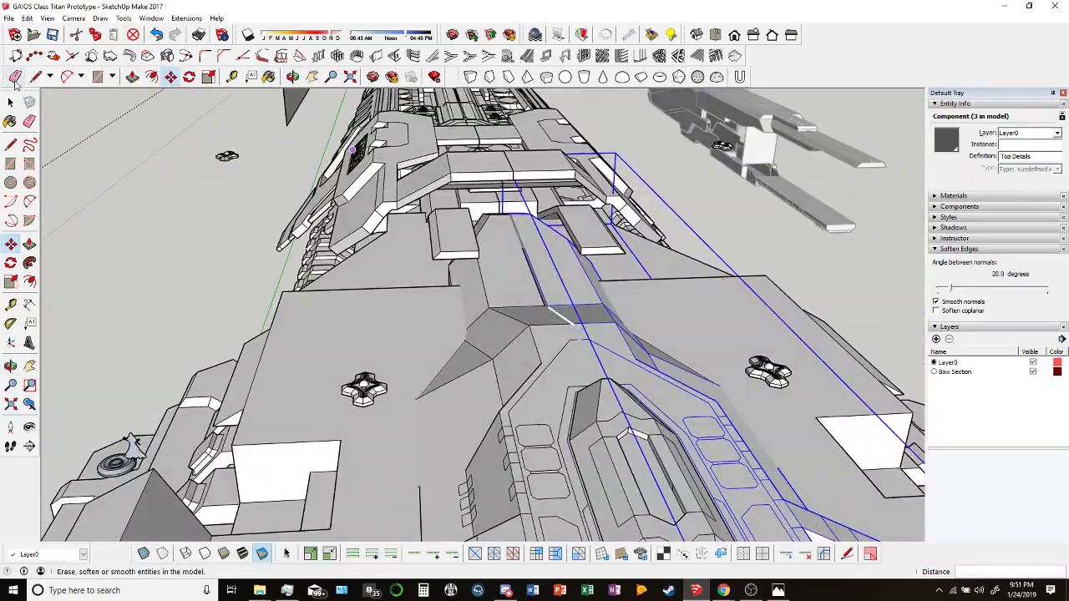
Inspect the centre seam between the two Top Details halves and undo the last component move.
click(11, 102)
middle_drag(480, 318, 725, 173)
middle_drag(486, 279, 384, 293)
scroll(375, 334, up, 1)
scroll(355, 337, down, 7)
scroll(378, 229, up, 3)
scroll(378, 229, up, 2)
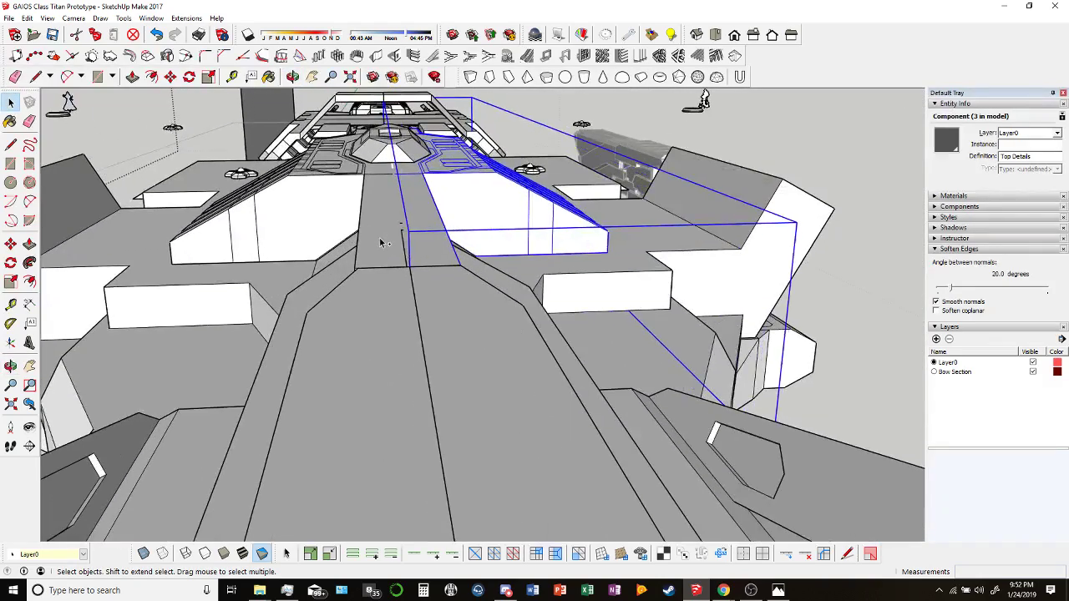
key(ctrl+z)
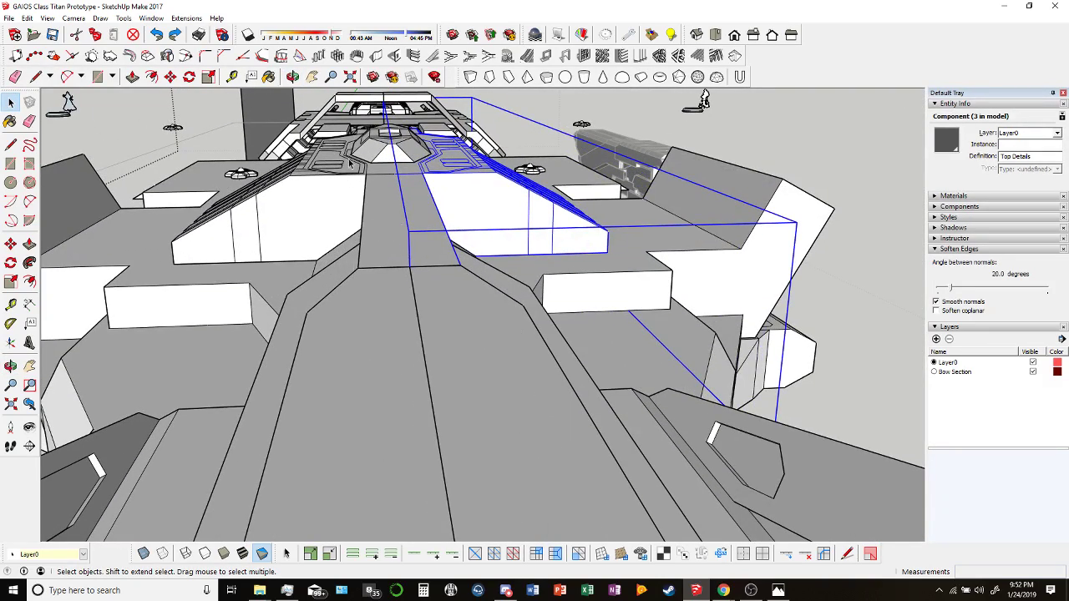
Select the Top Details component and open the component containing the raised slabs on the upper mid hull for editing.
middle_drag(351, 164, 541, 404)
scroll(537, 357, down, 4)
scroll(501, 279, up, 2)
click(493, 284)
scroll(477, 324, up, 3)
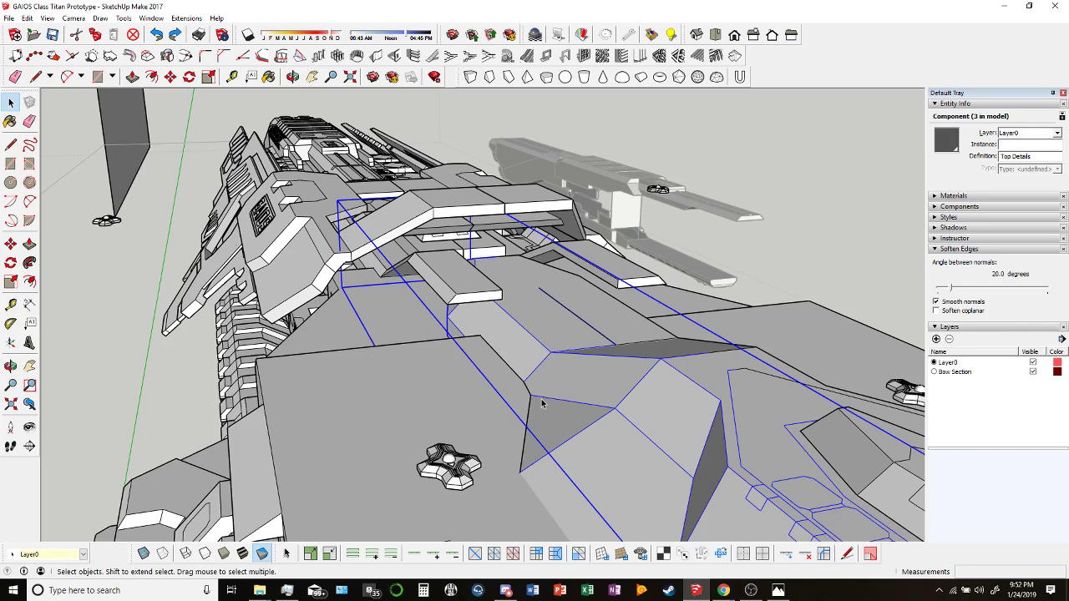
middle_drag(513, 328, 432, 270)
double_click(432, 271)
double_click(433, 270)
key(l)
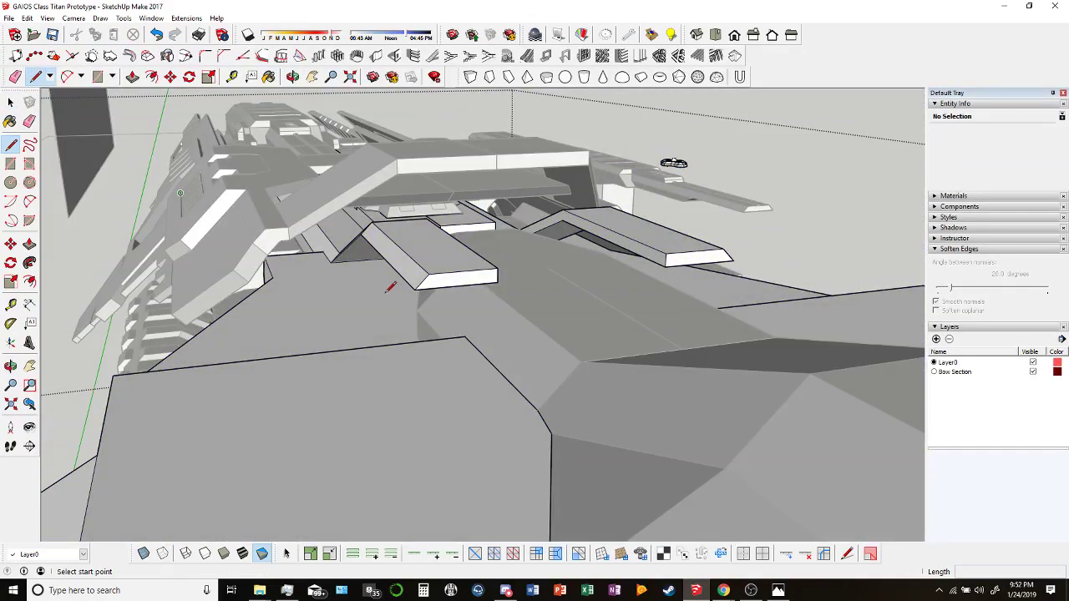
click(10, 102)
middle_drag(396, 287, 446, 325)
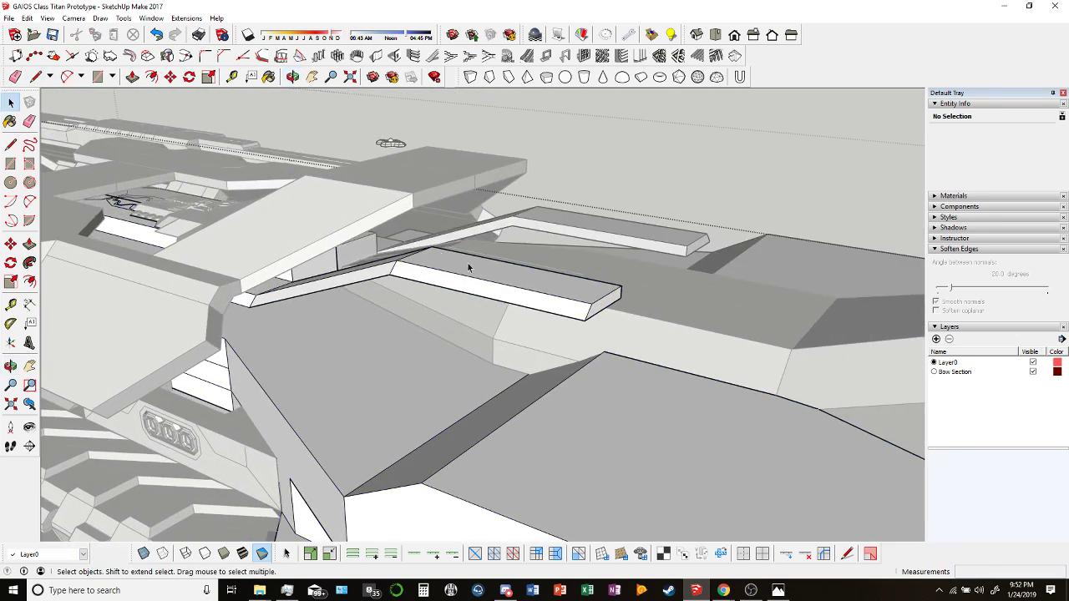
Draw a line about 120 m long down from the slab's lower front corner to the hull, and close the side face beneath the slab.
click(527, 283)
middle_drag(527, 283, 484, 268)
click(35, 76)
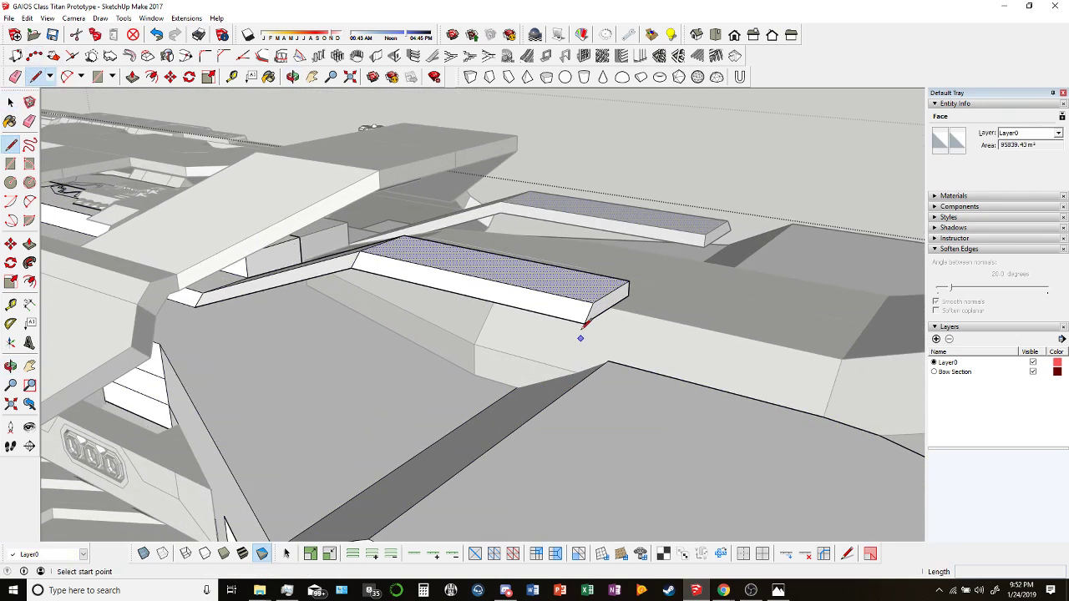
click(584, 323)
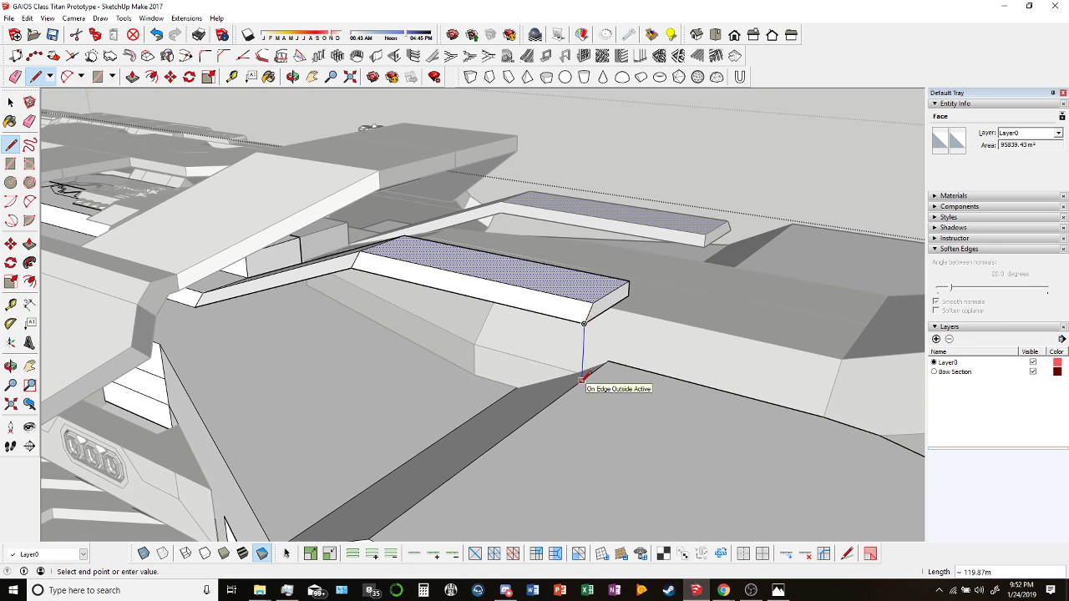
click(581, 380)
click(583, 381)
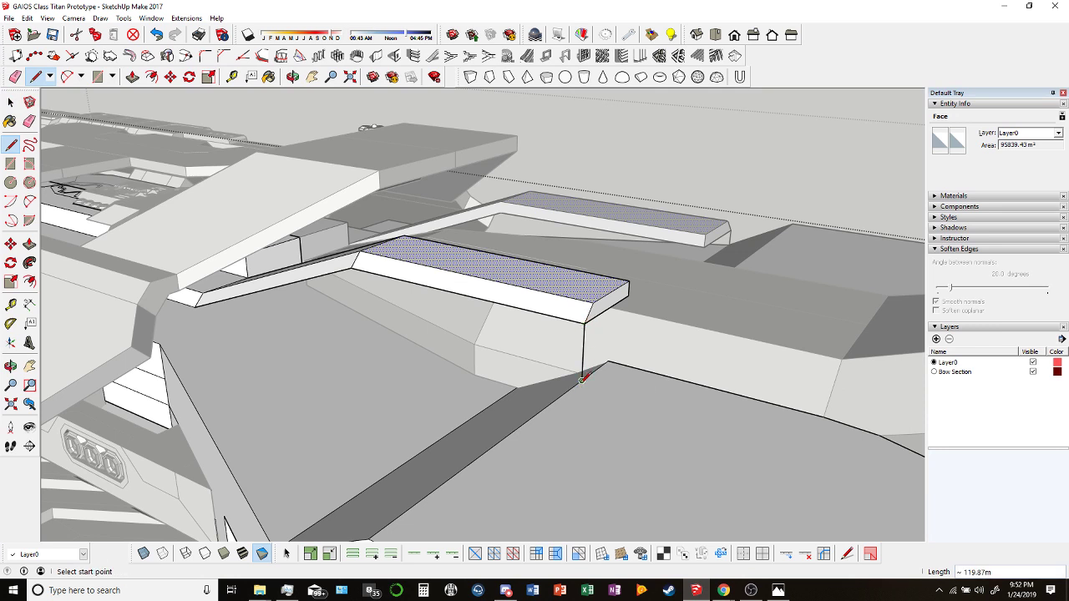
click(582, 380)
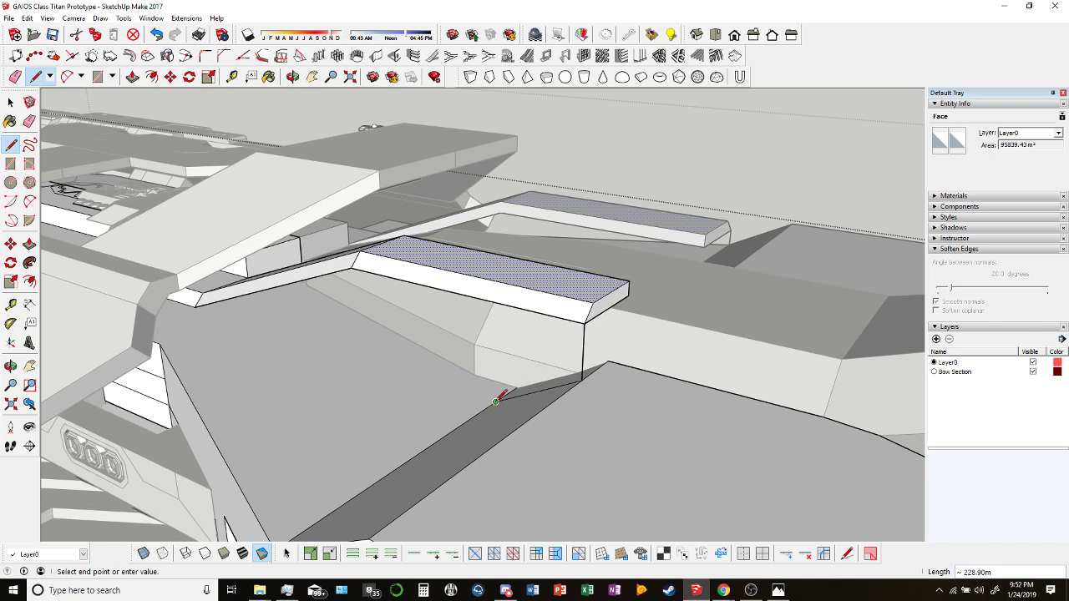
middle_drag(503, 397, 144, 266)
key(Escape)
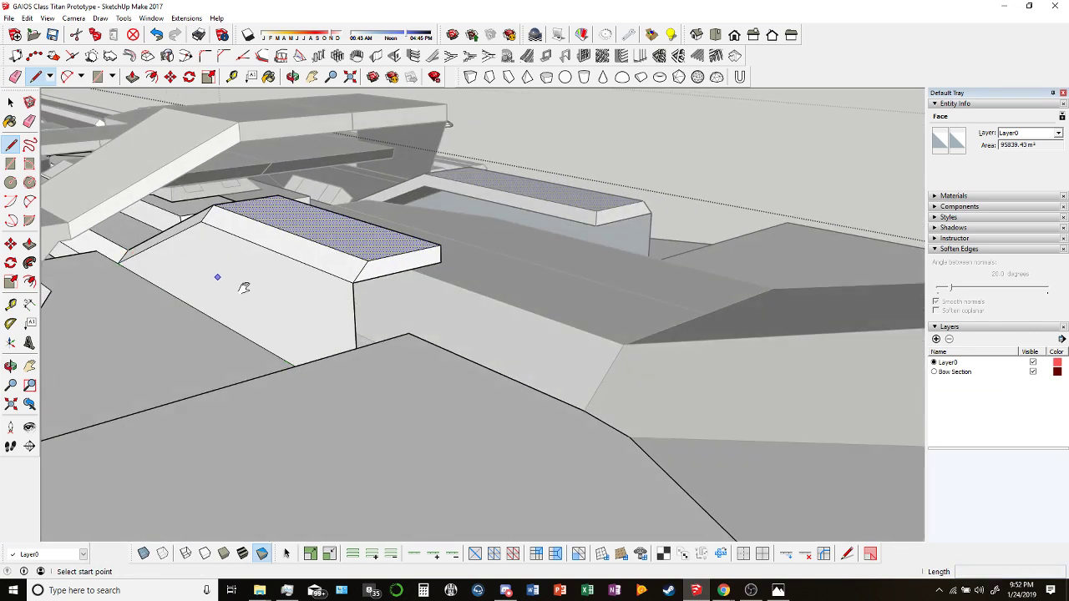
Try to delete the long slanted edge on the chamfered tip of the forward hull arm.
middle_drag(243, 289, 472, 343)
middle_drag(407, 273, 400, 371)
scroll(255, 299, down, 5)
key(space)
scroll(473, 337, up, 4)
scroll(601, 305, down, 3)
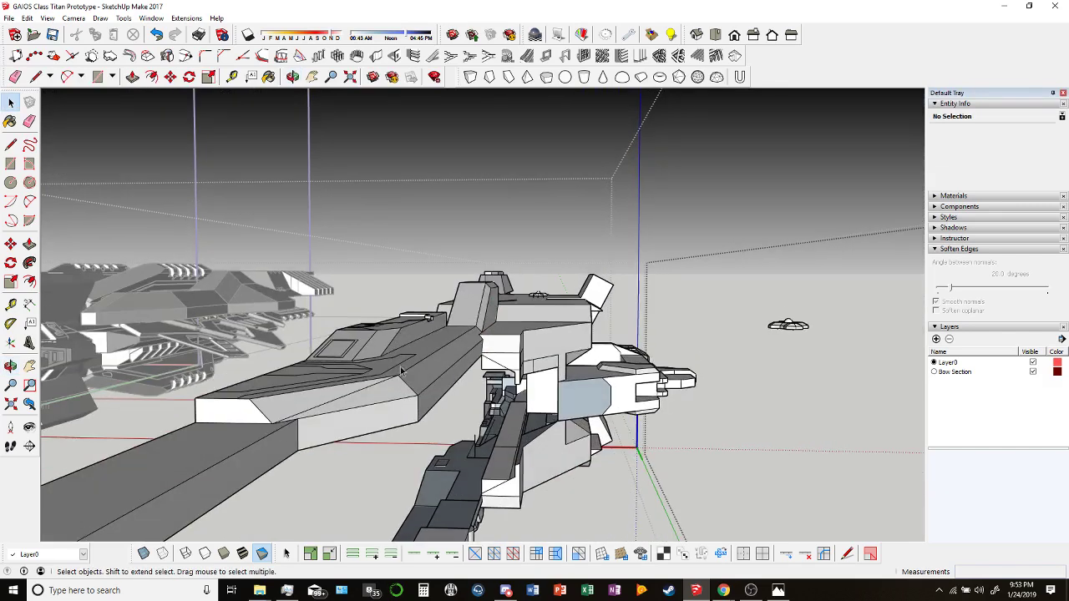
click(351, 397)
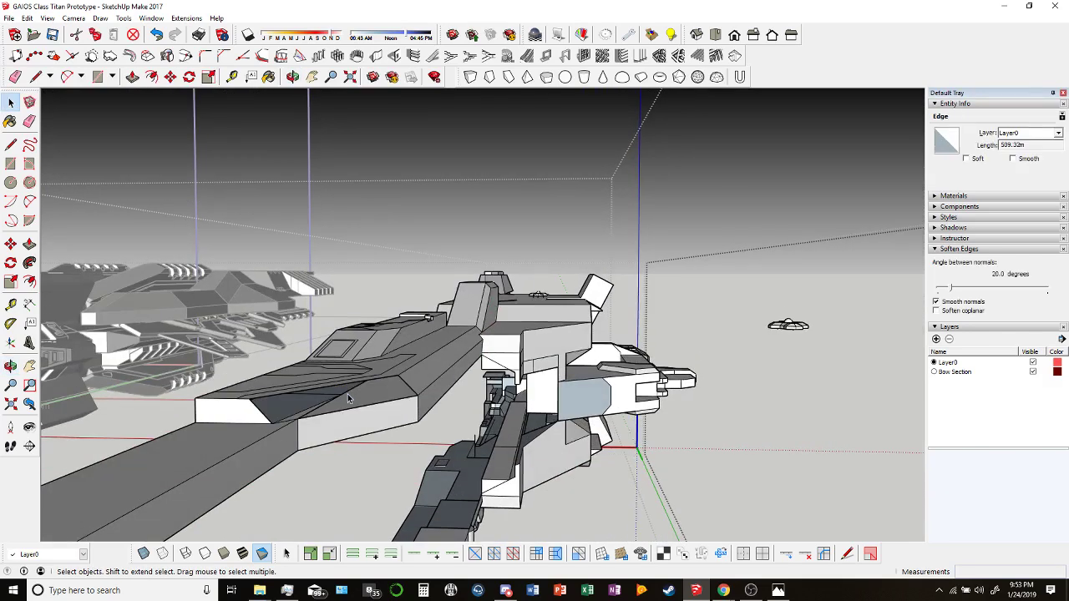
key(Delete)
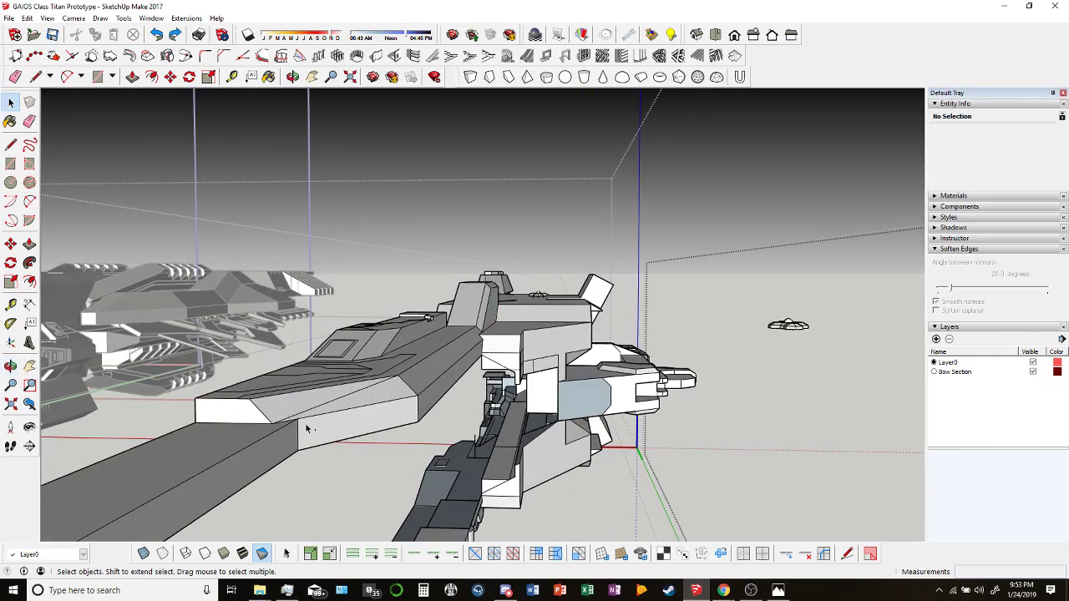
middle_drag(307, 428, 443, 293)
scroll(555, 343, down, 5)
scroll(472, 355, up, 5)
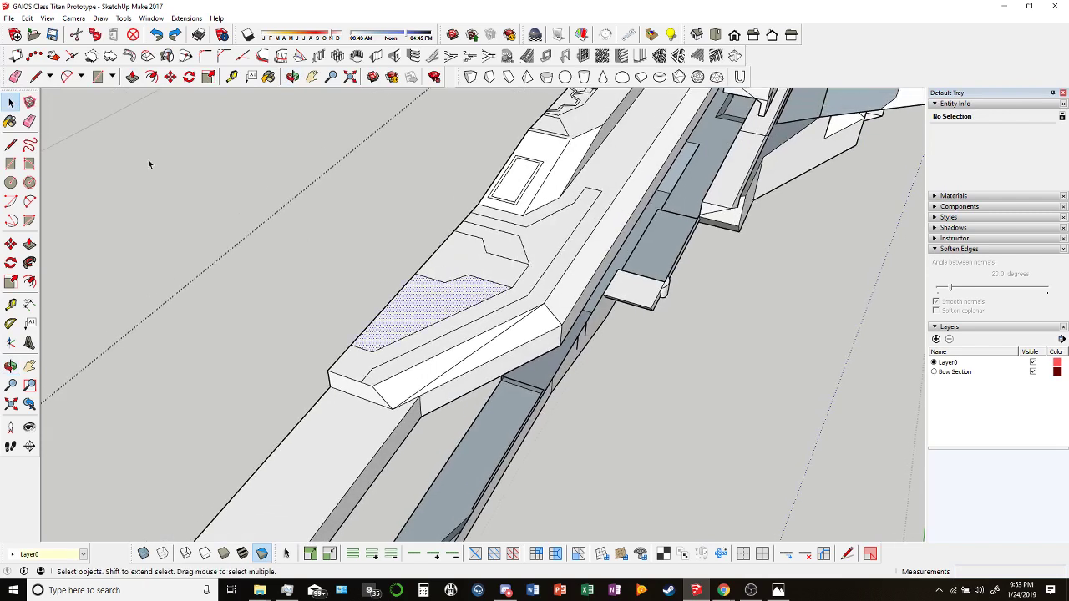
Erase the panel outline edges from the top face of the forward arm.
key(e)
mouse_move(519, 251)
mouse_down()
mouse_move(513, 219)
mouse_move(486, 232)
mouse_move(494, 247)
mouse_move(455, 280)
mouse_move(525, 260)
mouse_up()
click(375, 351)
mouse_move(455, 261)
mouse_down()
mouse_move(439, 290)
mouse_move(551, 227)
mouse_move(584, 184)
mouse_move(591, 205)
mouse_move(537, 241)
mouse_up()
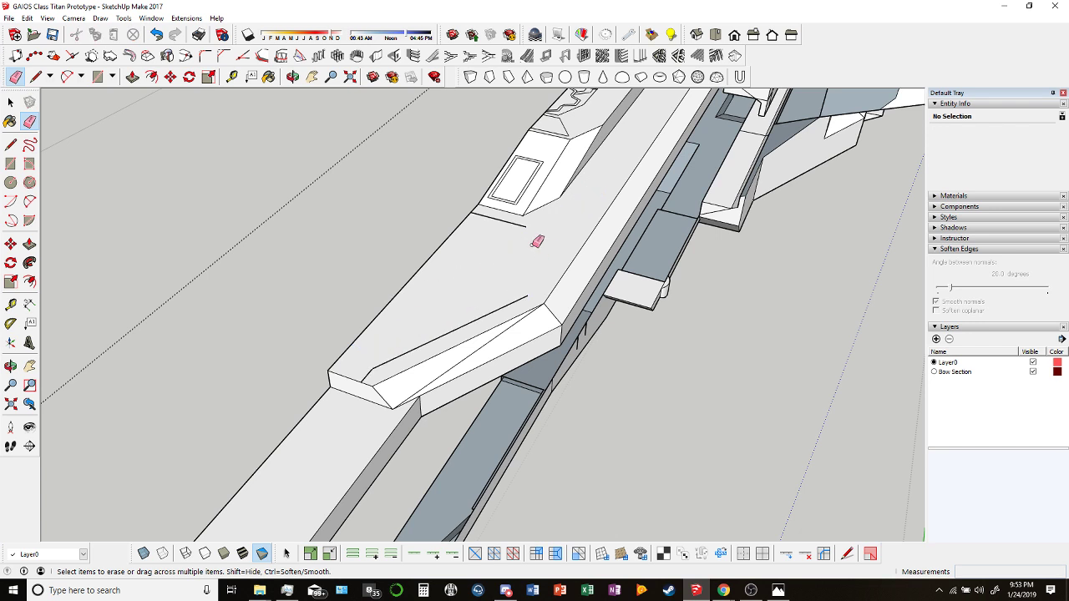
click(522, 221)
drag(531, 300, 370, 370)
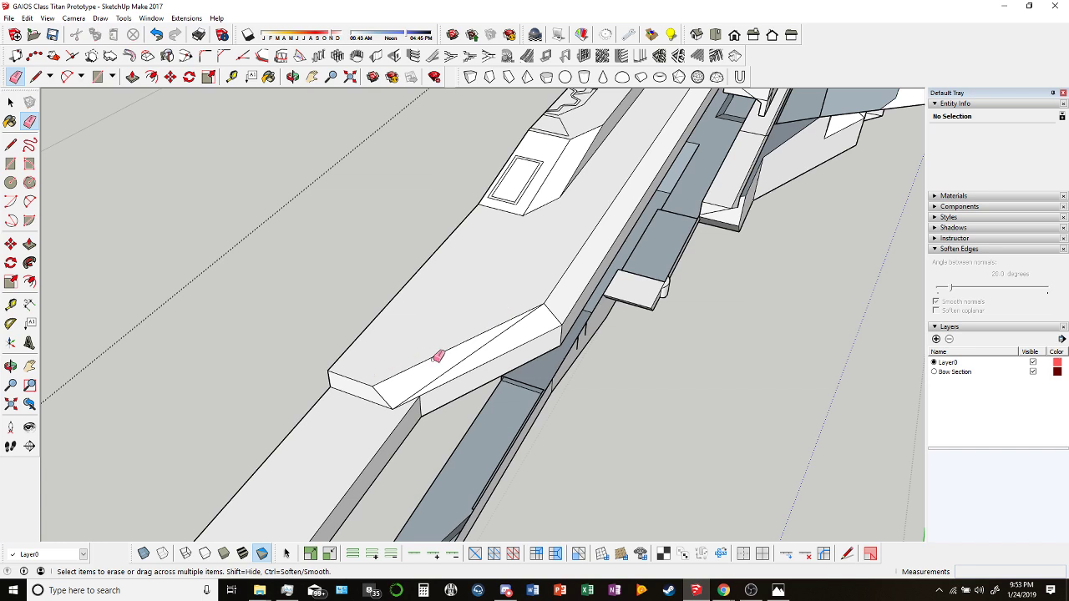
Erase the diagonal edge and the short slanted corner edge at the forward arm's tip, removing the adjoining faces.
scroll(473, 346, up, 1)
middle_drag(448, 360, 536, 260)
scroll(406, 389, up, 1)
mouse_move(406, 389)
middle_down()
mouse_move(549, 282)
mouse_move(489, 353)
middle_up()
scroll(489, 354, up, 3)
scroll(539, 309, up, 1)
click(518, 313)
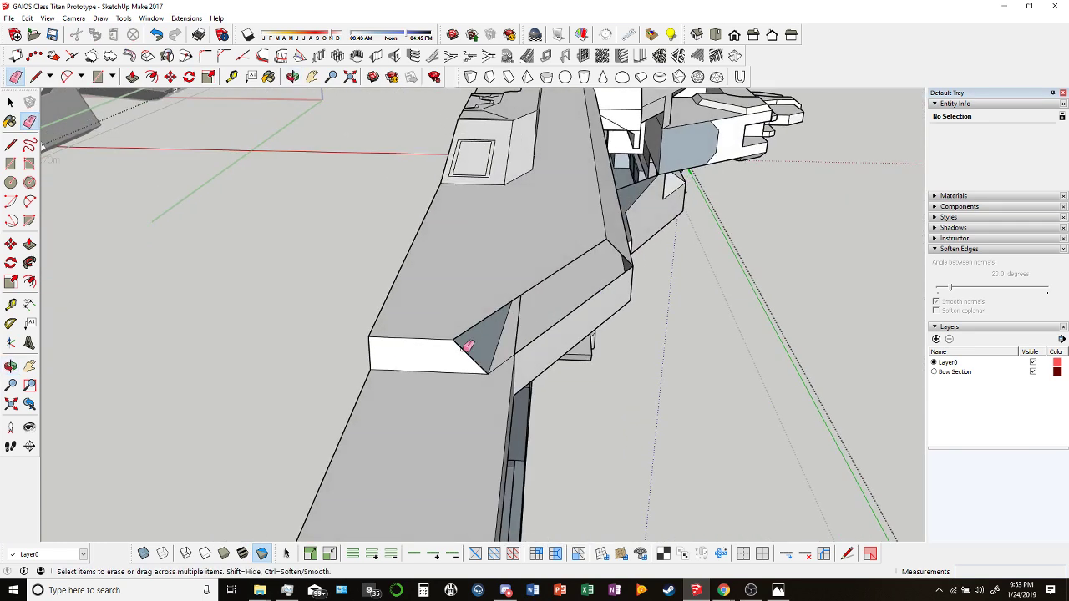
click(465, 348)
Copy the short chamfer edge from the arm's rear outer corner about 528.5 m forward to the front corner of the top face.
click(10, 102)
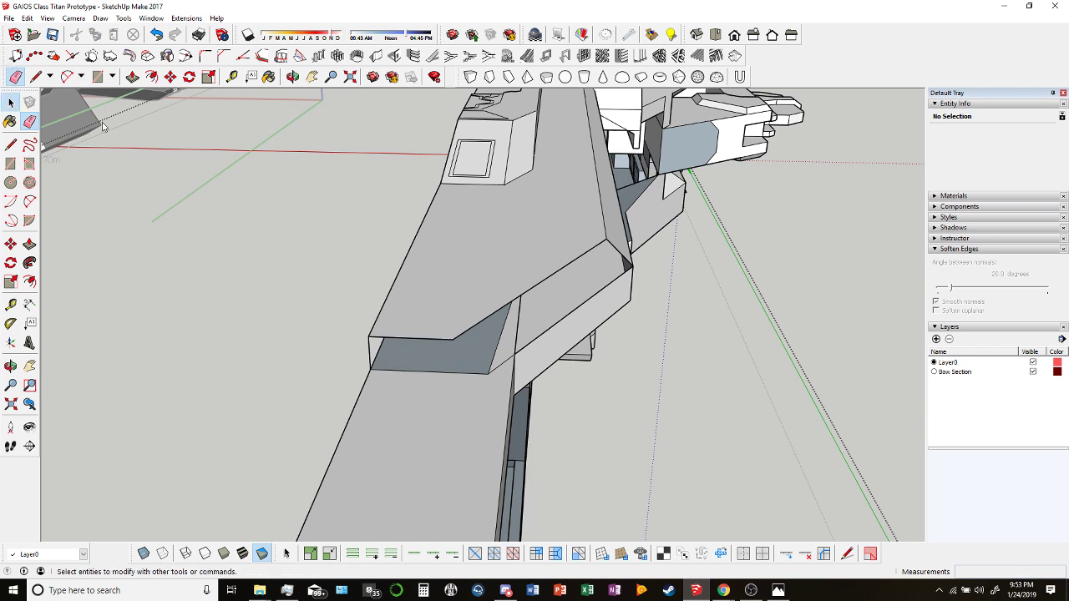
click(625, 254)
key(m)
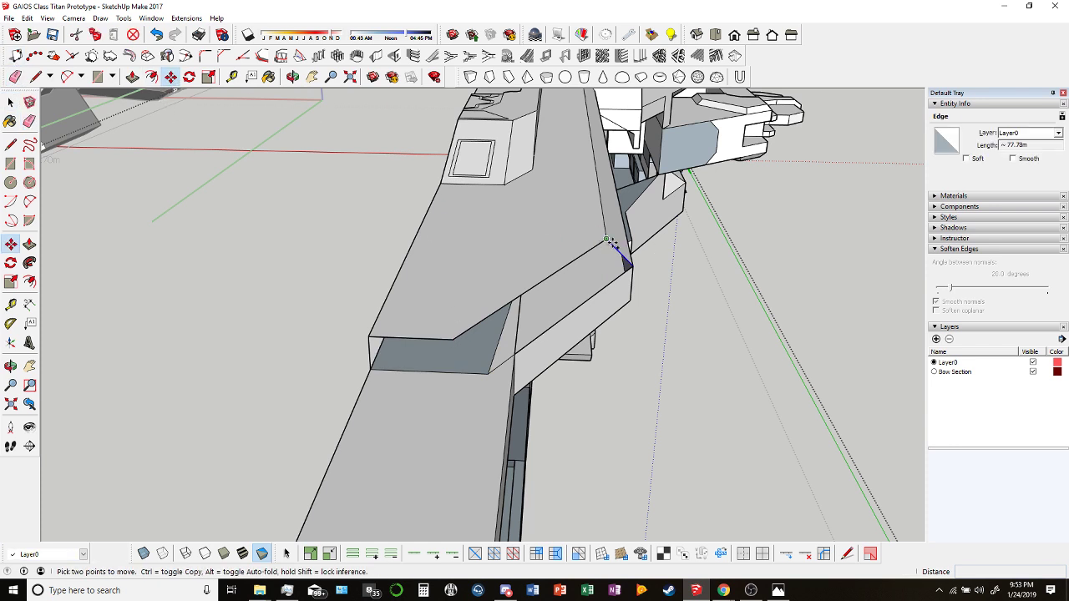
click(607, 240)
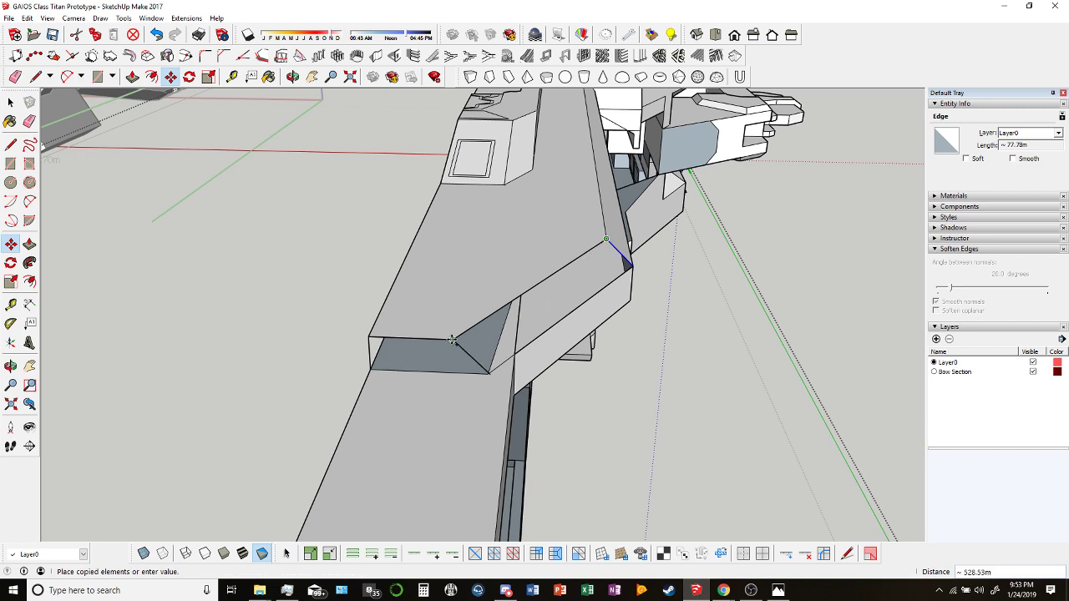
click(455, 340)
Draw lines from the copied edge's lower end to the rear chamfer corner and the inner front corner, closing the chamfer and front faces.
key(l)
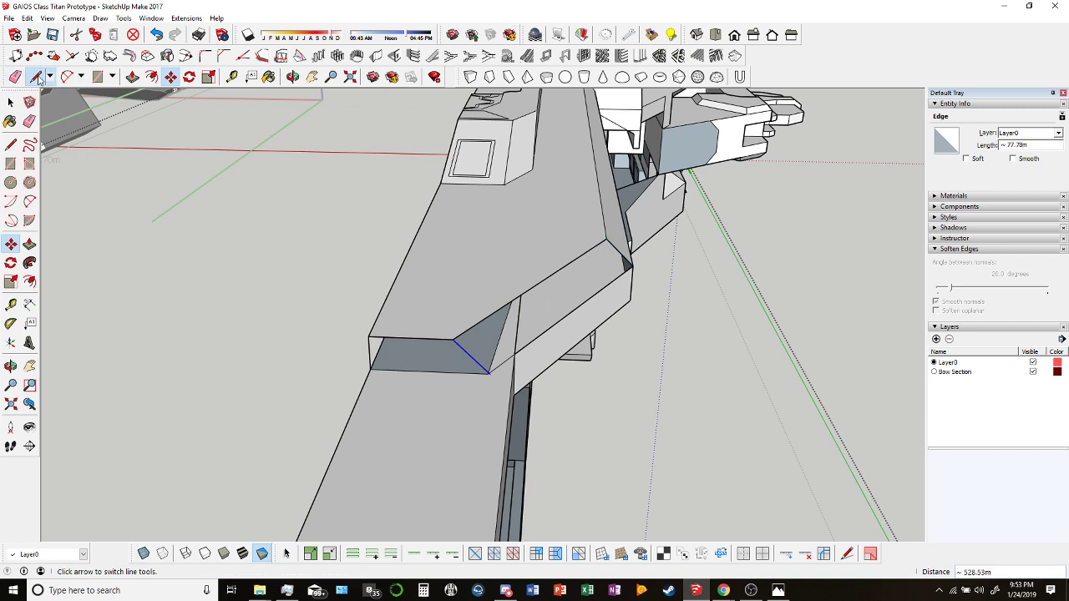
mouse_move(587, 280)
middle_down()
mouse_move(584, 291)
mouse_move(342, 303)
mouse_move(310, 276)
middle_up()
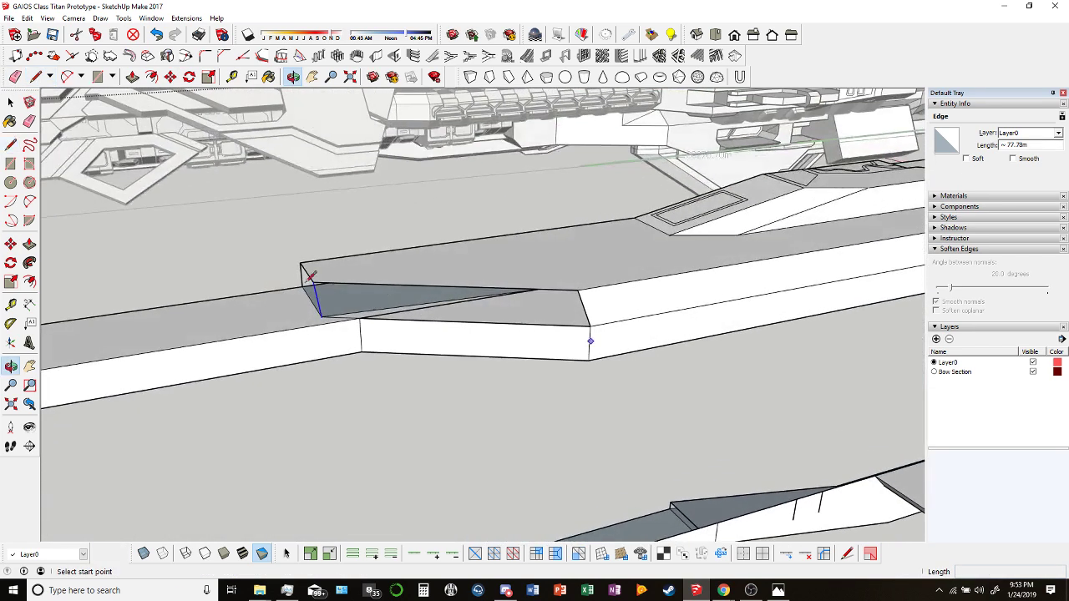
click(589, 325)
scroll(323, 318, up, 2)
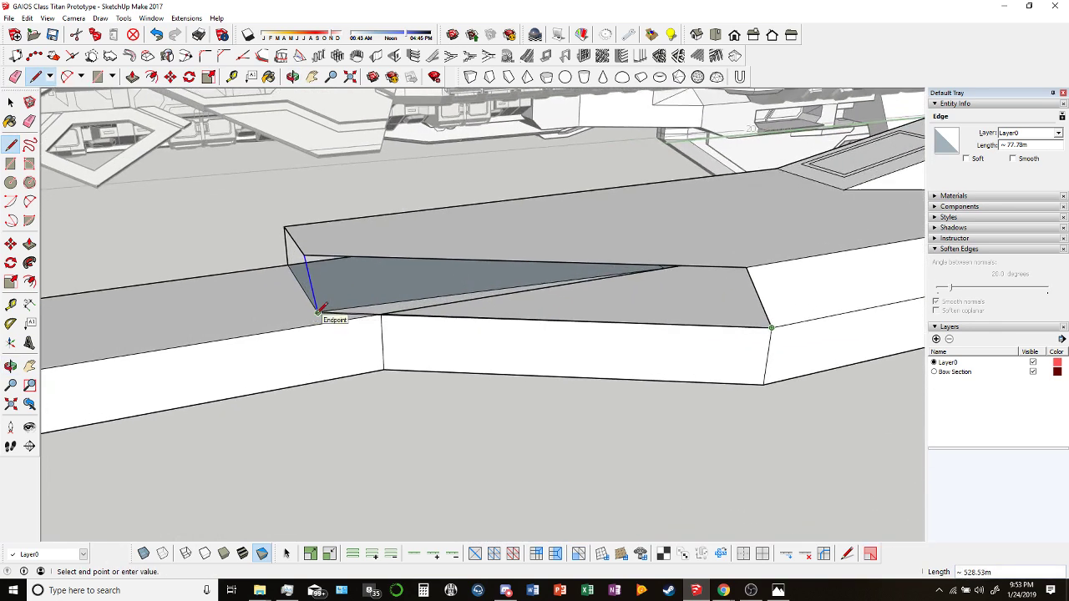
click(318, 313)
middle_drag(349, 284, 329, 341)
click(325, 344)
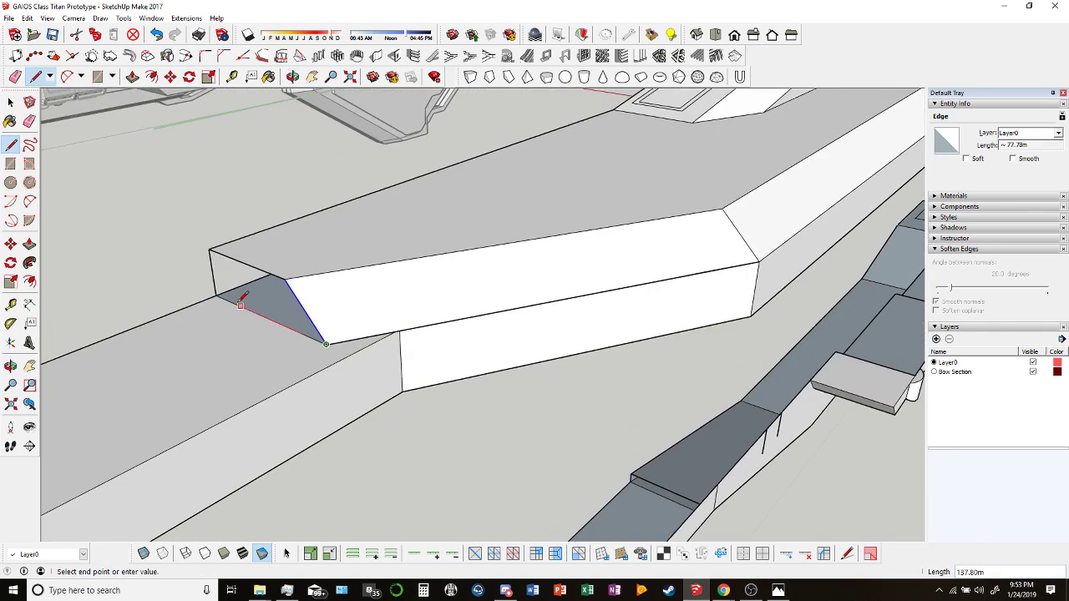
click(217, 294)
Draw a line along the forward arm's lower side edge to the inner corner and push the thin sliver face to that corner.
click(749, 316)
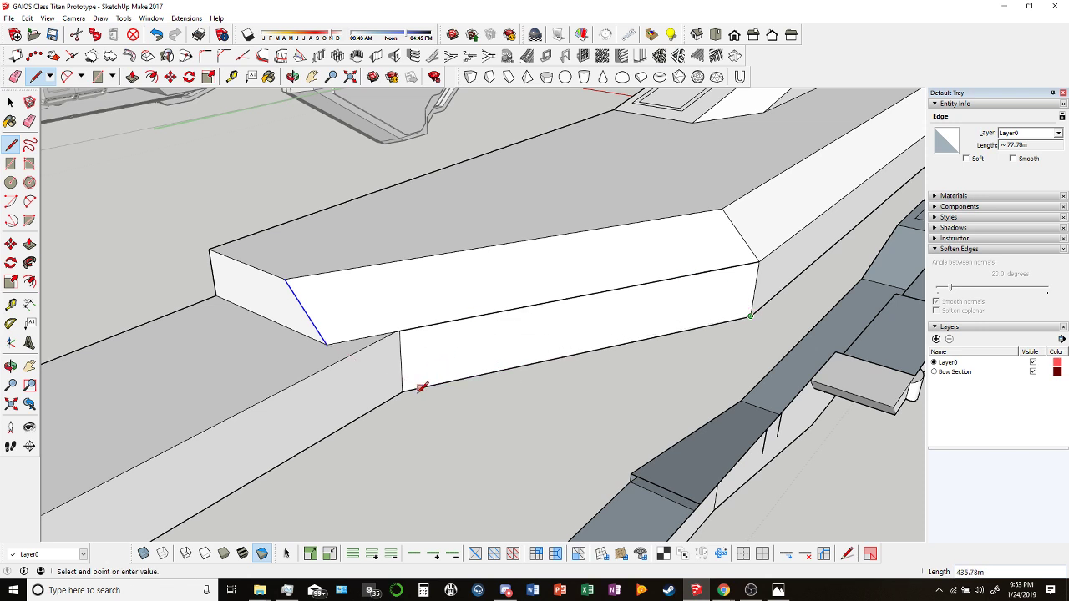
scroll(400, 389, up, 3)
scroll(400, 389, up, 2)
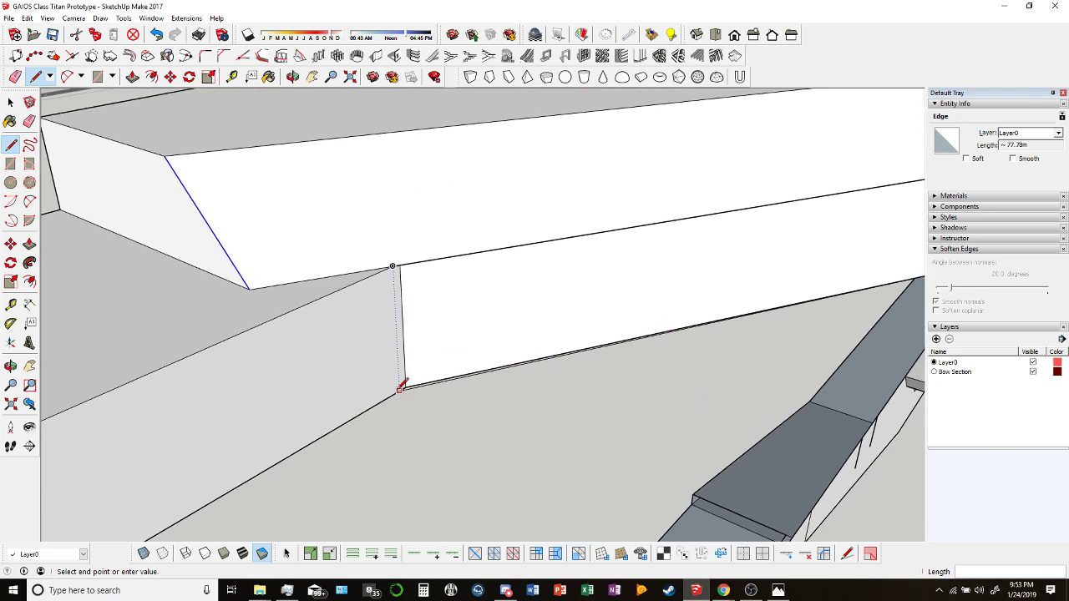
click(401, 389)
key(p)
middle_drag(431, 284, 420, 327)
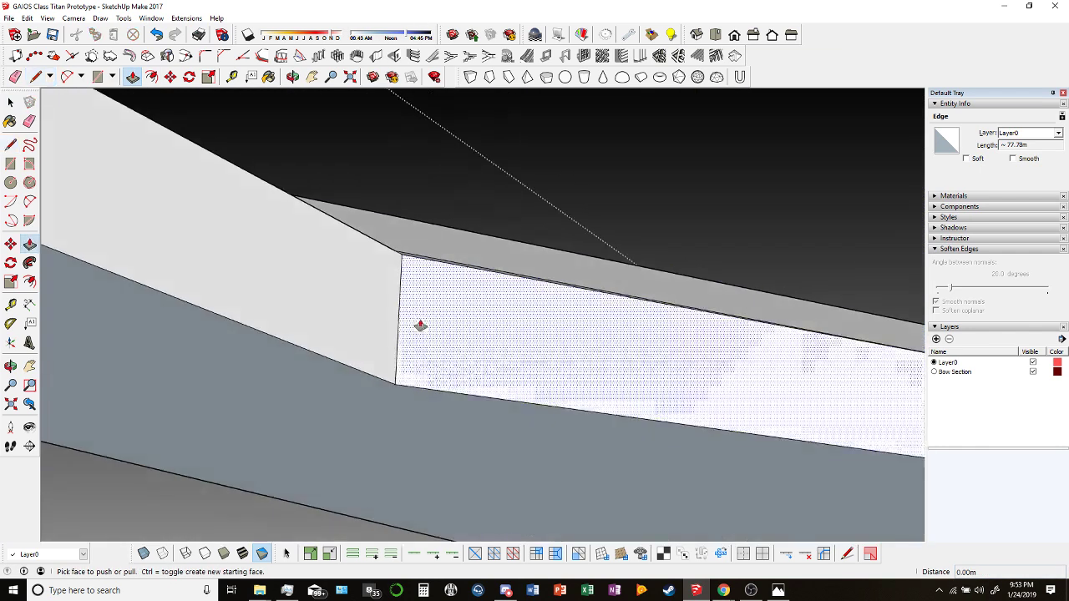
click(414, 261)
drag(354, 370, 256, 326)
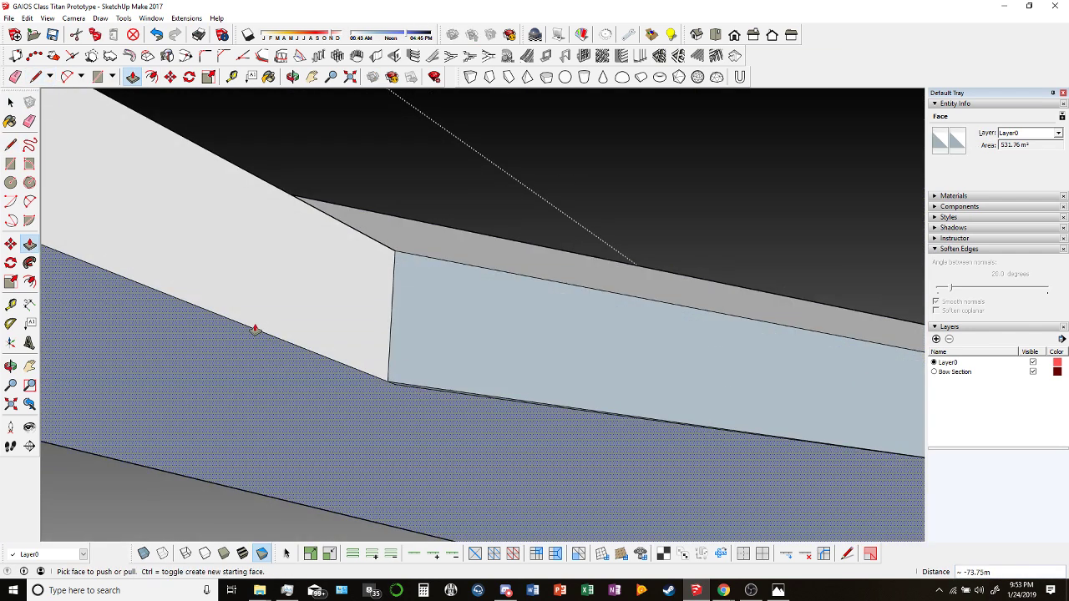
Erase the leftover sliver edge along the arm's underside and reverse the adjoining side face.
click(15, 77)
middle_drag(364, 427, 384, 367)
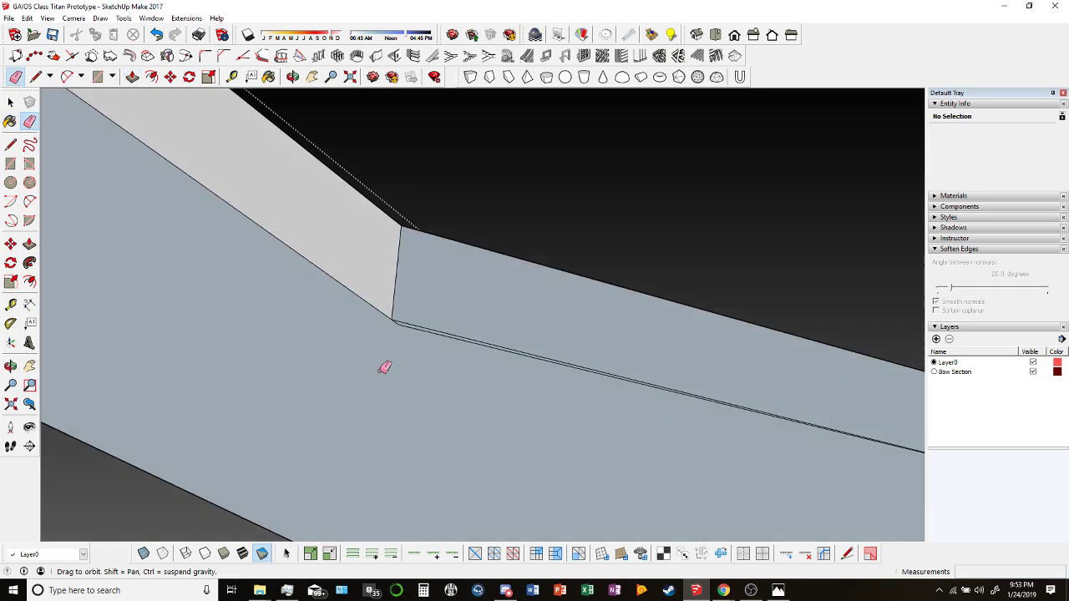
scroll(410, 340, up, 2)
click(393, 315)
click(10, 101)
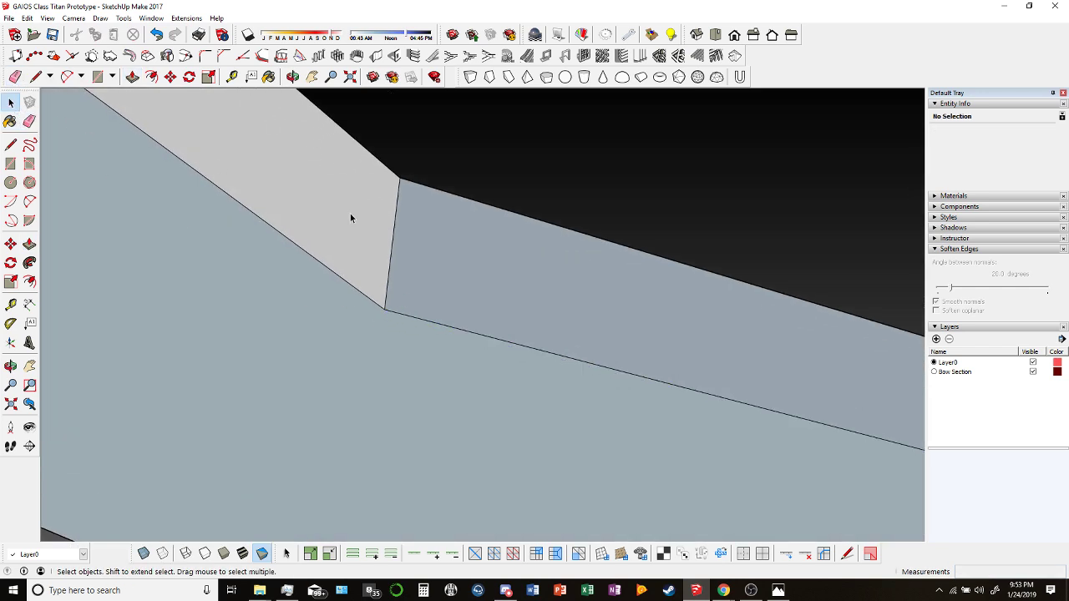
right_click(480, 269)
click(539, 365)
Examine the reshaped forward arm from the side and against the reference ship.
middle_drag(582, 518, 652, 423)
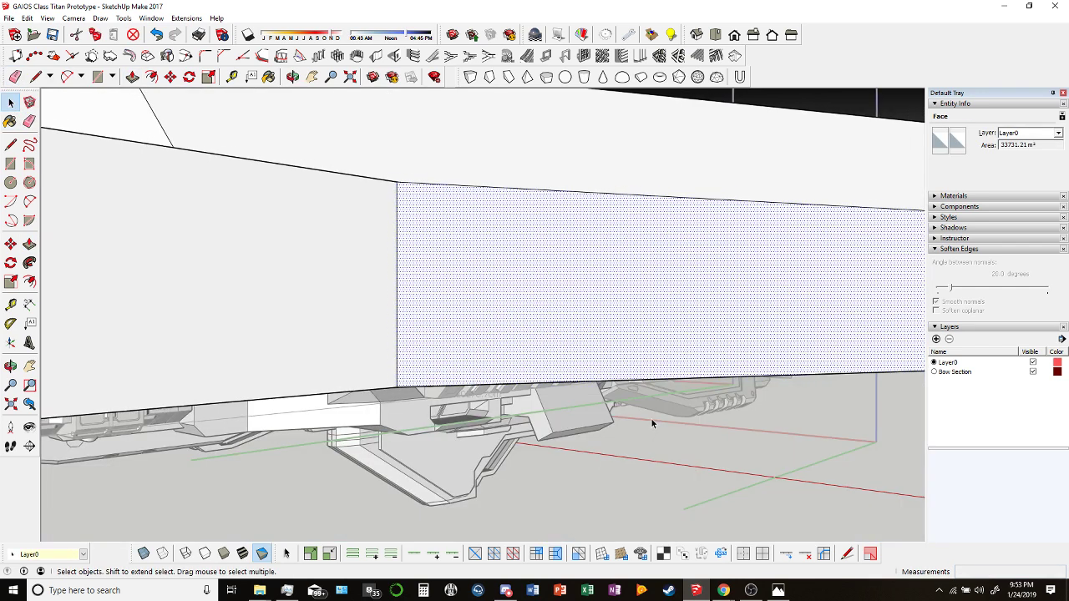
scroll(651, 423, down, 2)
middle_drag(488, 426, 357, 467)
scroll(481, 437, down, 2)
scroll(521, 462, down, 2)
scroll(521, 462, down, 2)
scroll(637, 366, down, 2)
shift+middle_drag(596, 367, 489, 433)
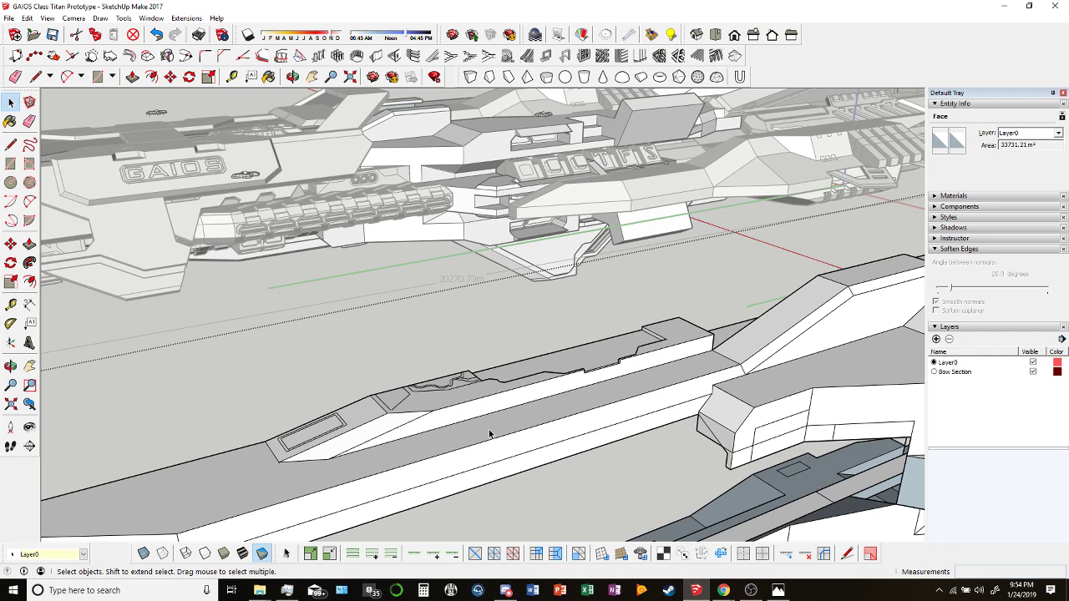
Draw a line from the end corner of the raised top block down to the edge of the neighbouring slope.
middle_drag(686, 367, 565, 406)
scroll(628, 318, up, 4)
middle_drag(618, 384, 206, 328)
scroll(510, 362, up, 3)
scroll(511, 362, down, 2)
middle_drag(511, 362, 775, 399)
key(l)
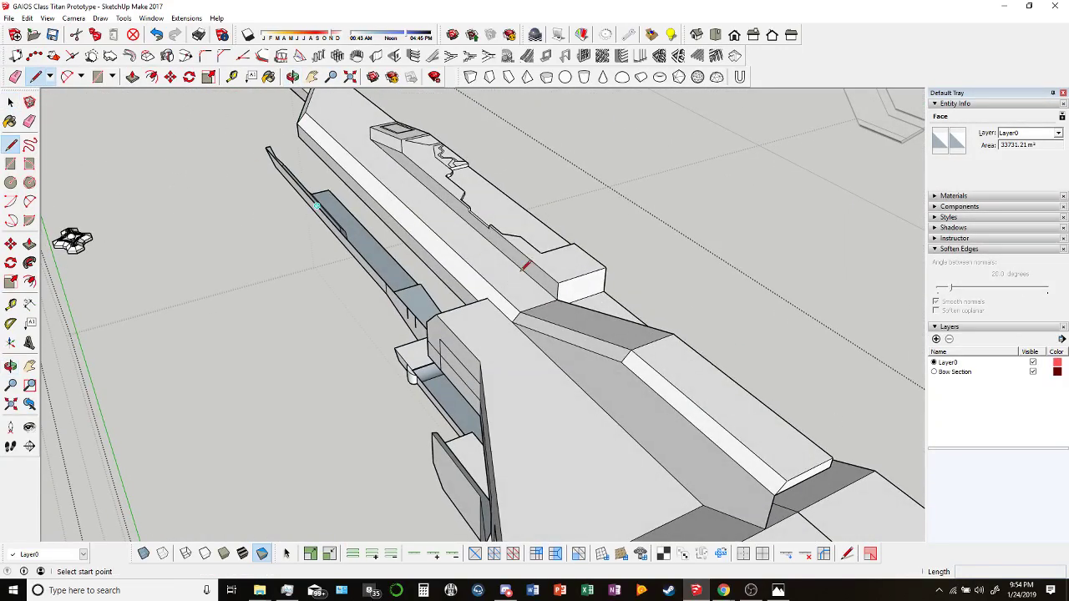
click(565, 278)
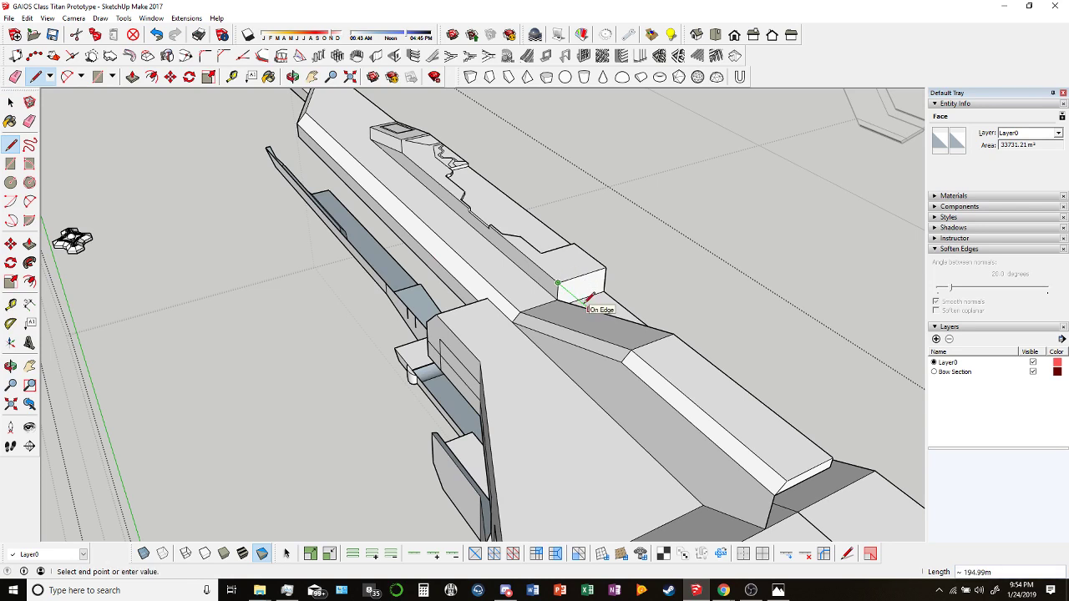
click(601, 309)
Draw a short vertical line at the rear end of the raised mid-section to close its inner side.
middle_drag(393, 327, 288, 361)
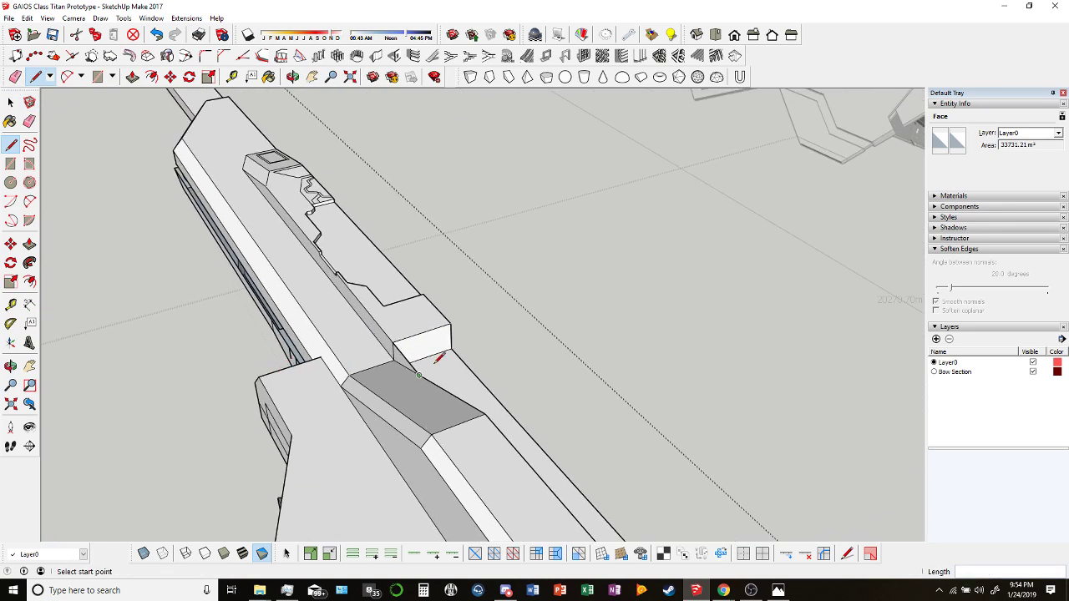
mouse_move(436, 360)
middle_down()
mouse_move(191, 329)
mouse_move(319, 312)
middle_up()
scroll(189, 337, down, 2)
middle_drag(189, 337, 293, 476)
click(307, 385)
click(310, 430)
middle_drag(290, 332, 164, 203)
Copy the raised section's inner side face to the lower rear corner of its sloped end and reverse the copied face.
key(space)
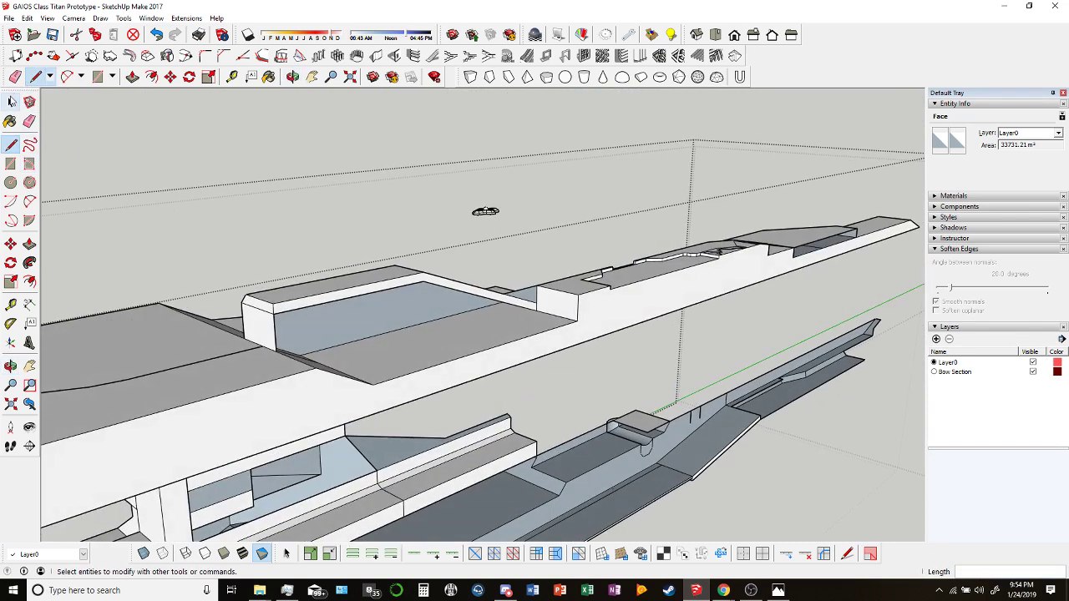
middle_drag(295, 326, 159, 138)
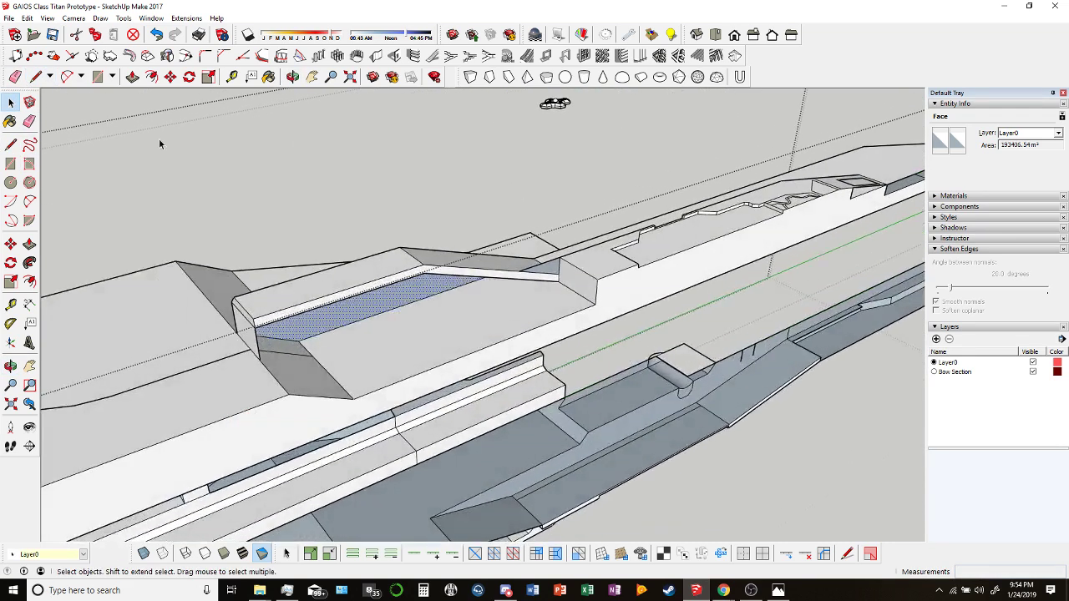
click(170, 76)
middle_drag(271, 347, 263, 338)
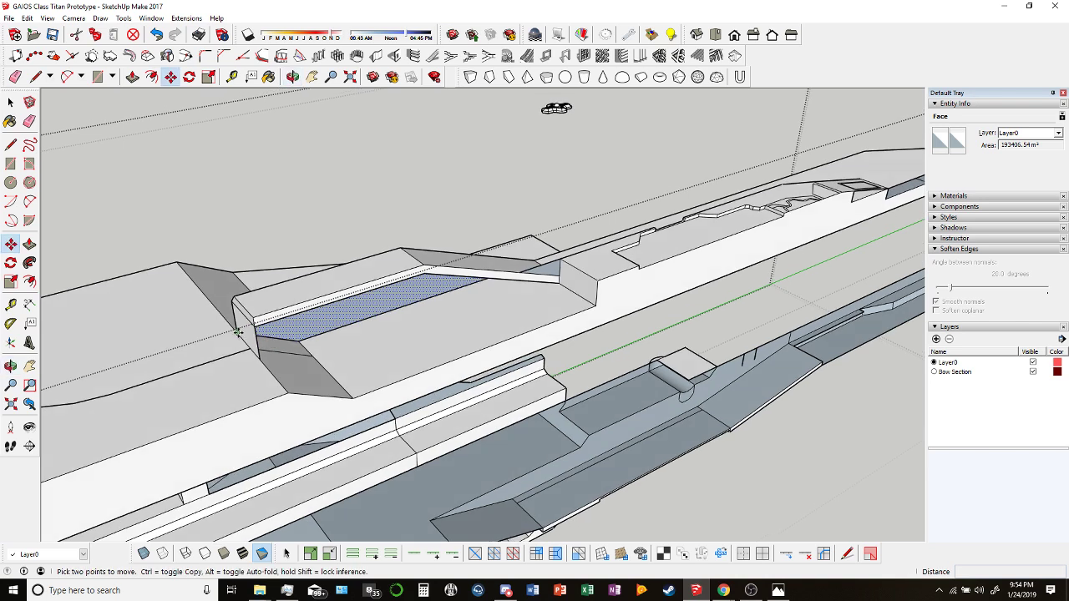
key(ctrl)
click(237, 332)
click(259, 361)
key(space)
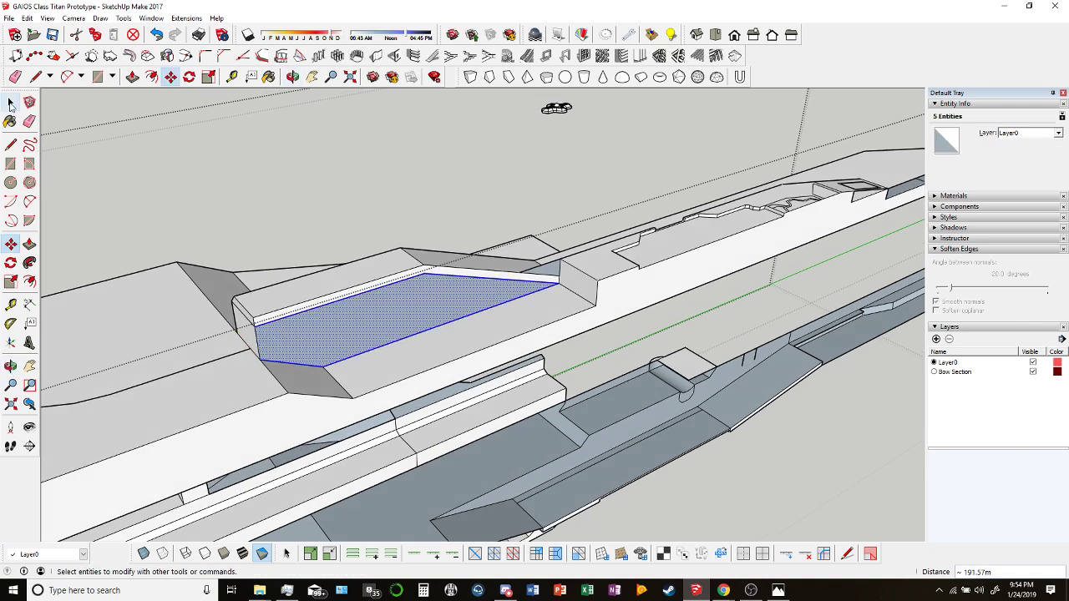
right_click(322, 324)
click(360, 431)
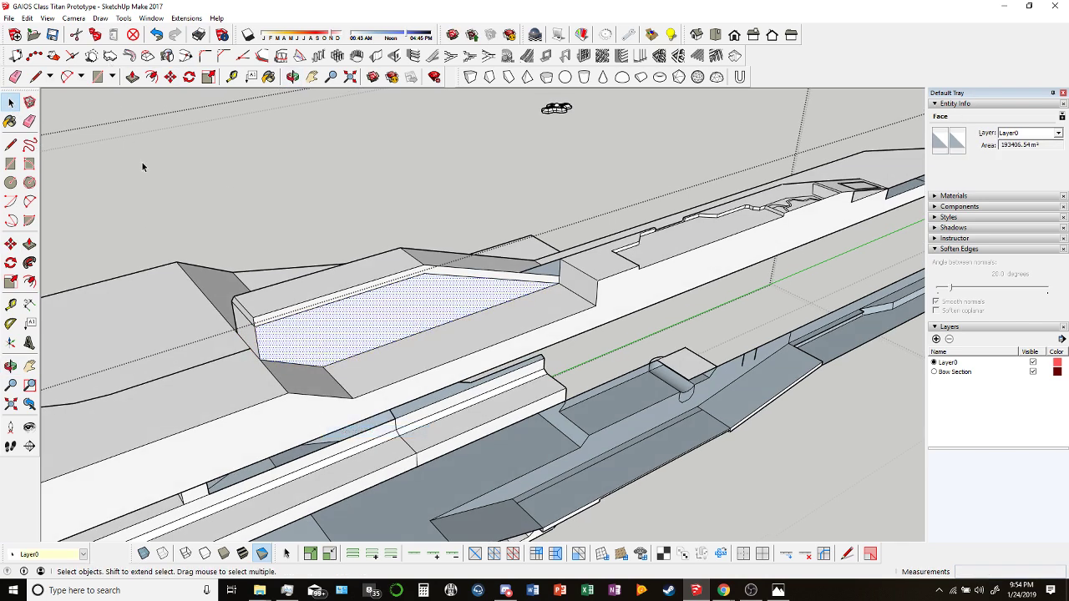
Push/Pull the copied side face about 213.84 m and erase the leftover edge between the front slope and the top block.
click(132, 76)
drag(281, 361, 281, 389)
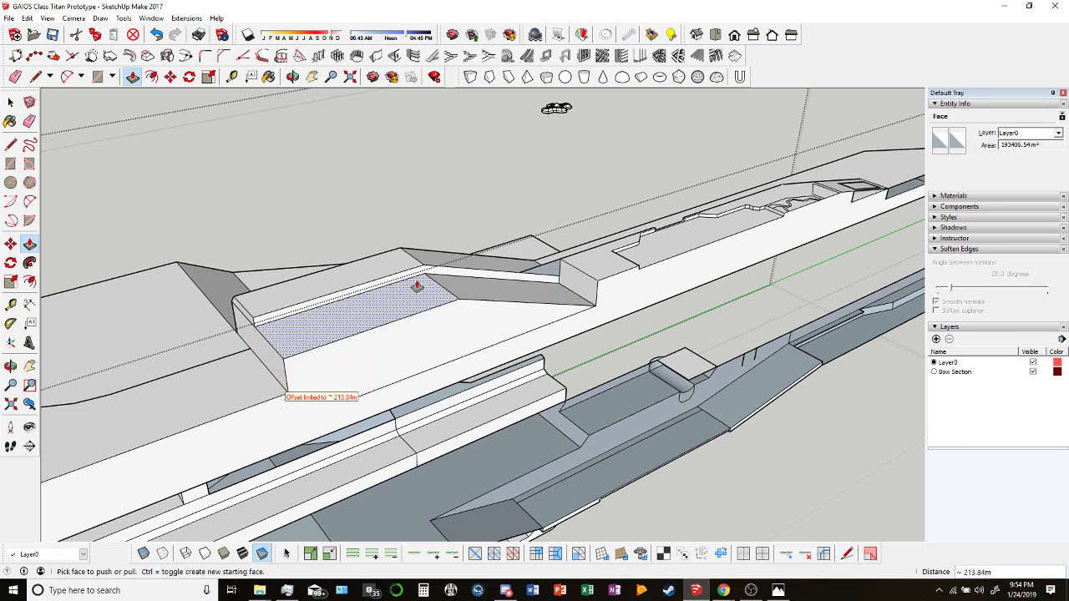
click(15, 76)
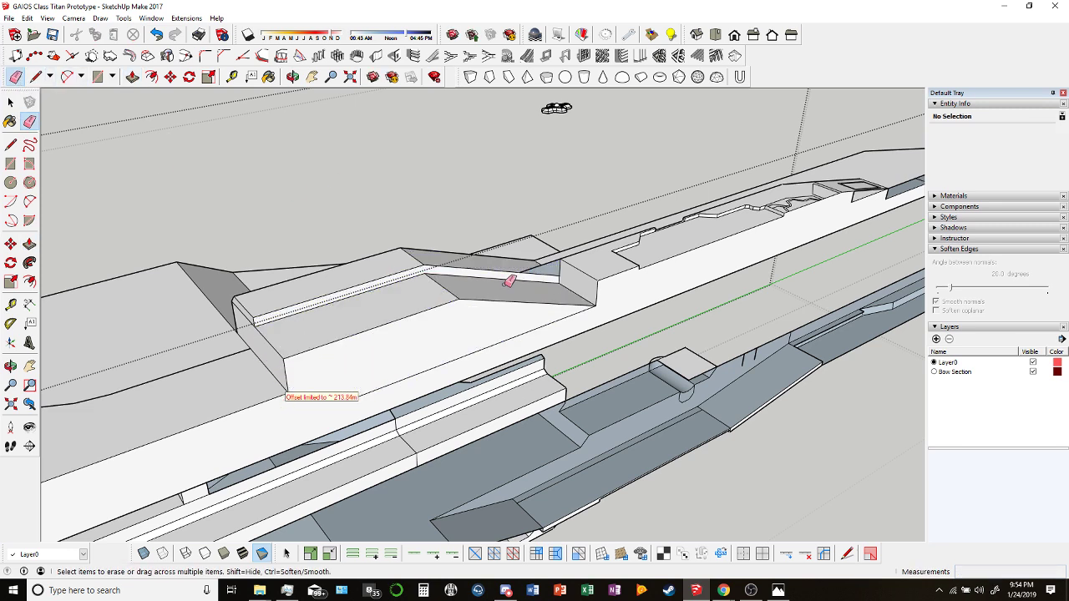
scroll(534, 274, up, 2)
click(553, 265)
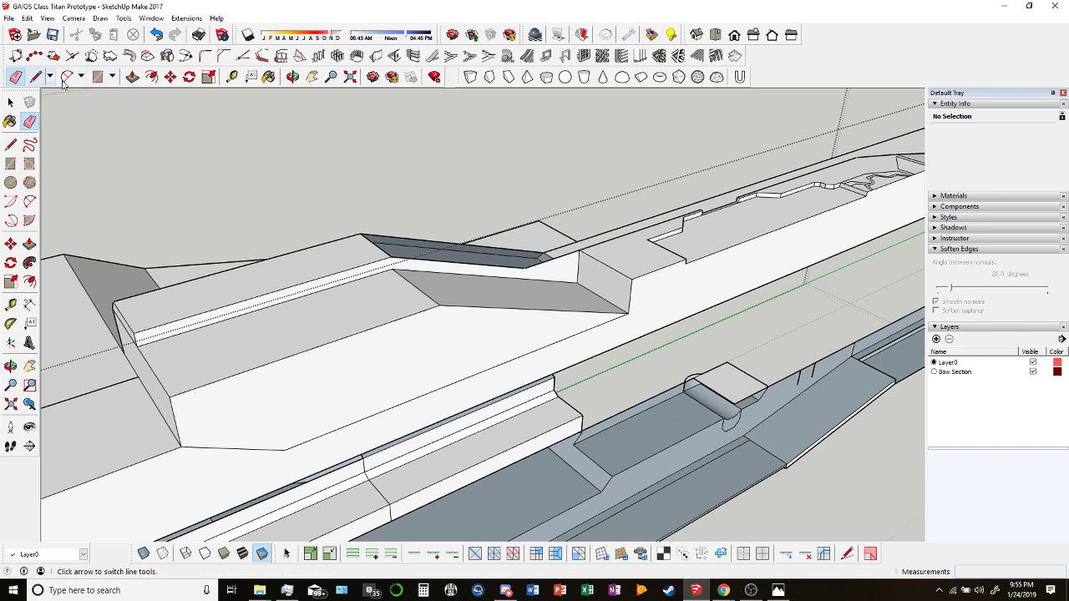
Extrude the adjoining narrow chamfer face about 213.84 m and draw a line closing the gap beside the top block's corner.
click(131, 76)
double_click(448, 325)
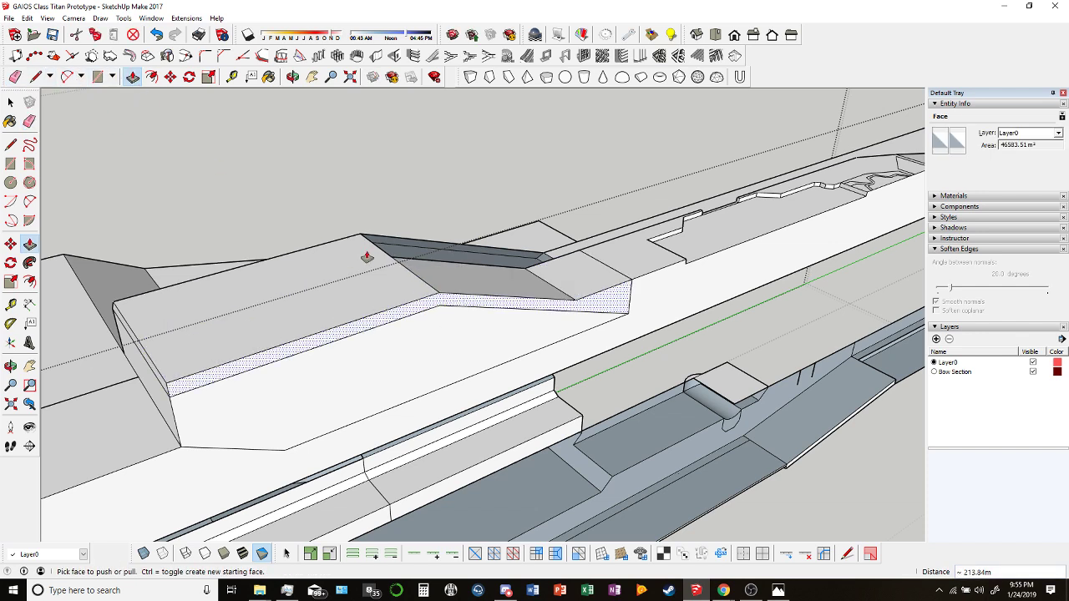
middle_drag(700, 378, 153, 82)
click(35, 76)
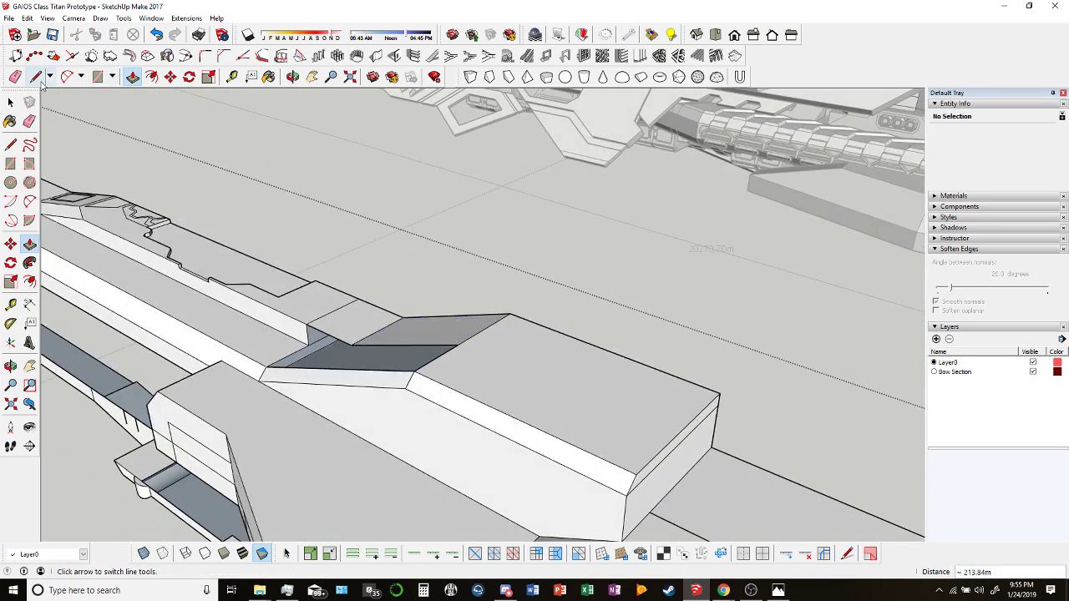
click(308, 344)
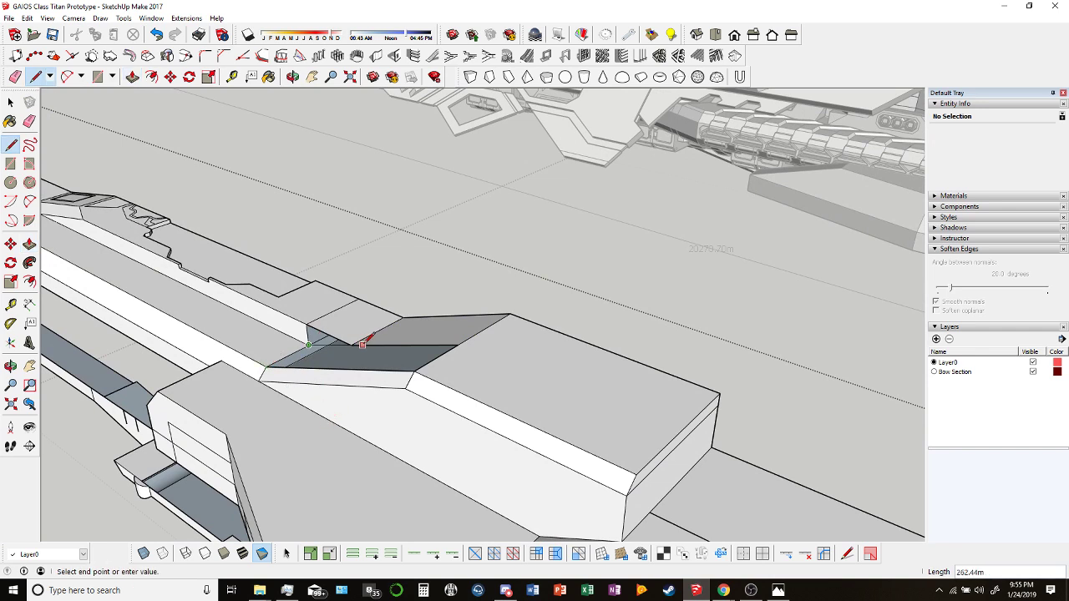
click(351, 344)
click(15, 75)
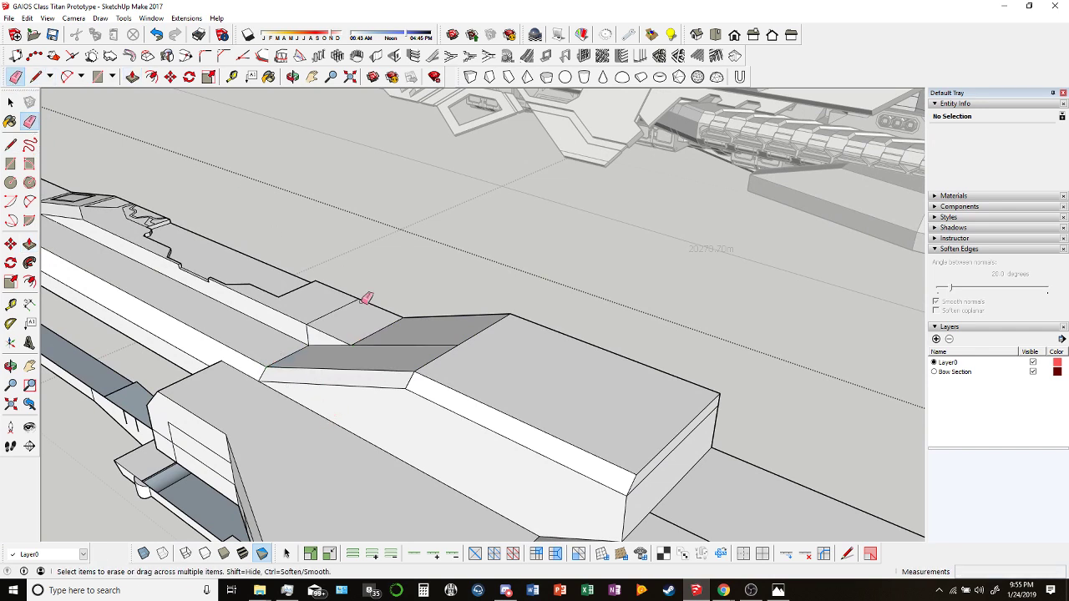
Examine the reference ship's mid-section, top details and angled fins, and compare them with the new hull.
scroll(372, 311, down, 2)
mouse_move(529, 377)
middle_down()
mouse_move(733, 222)
mouse_move(625, 236)
mouse_move(632, 220)
mouse_move(499, 179)
mouse_move(348, 191)
mouse_move(192, 238)
middle_up()
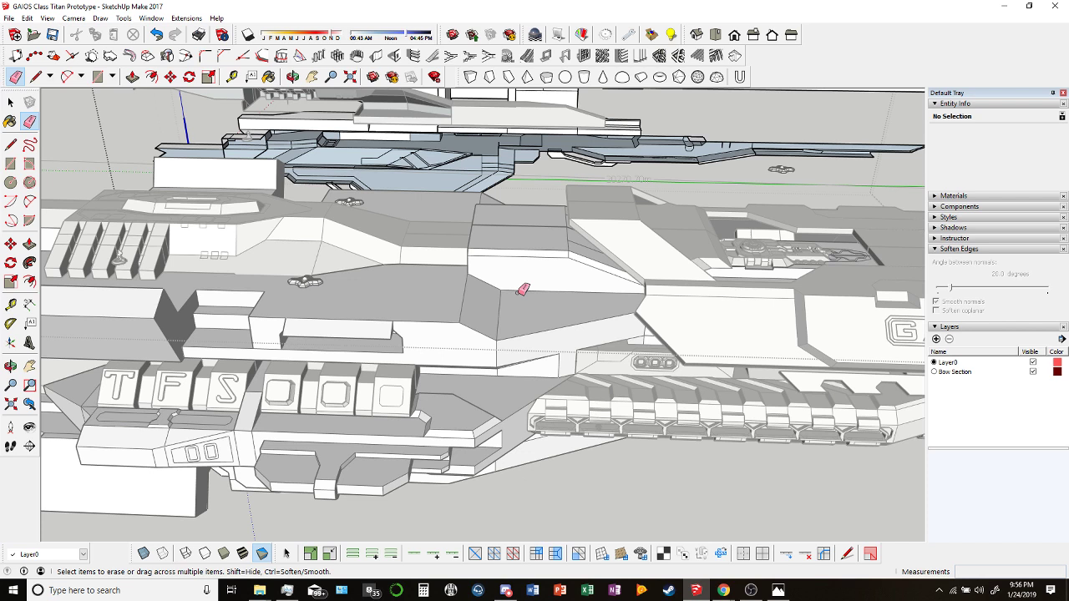
middle_drag(643, 250, 525, 406)
scroll(525, 406, down, 4)
middle_drag(454, 394, 599, 329)
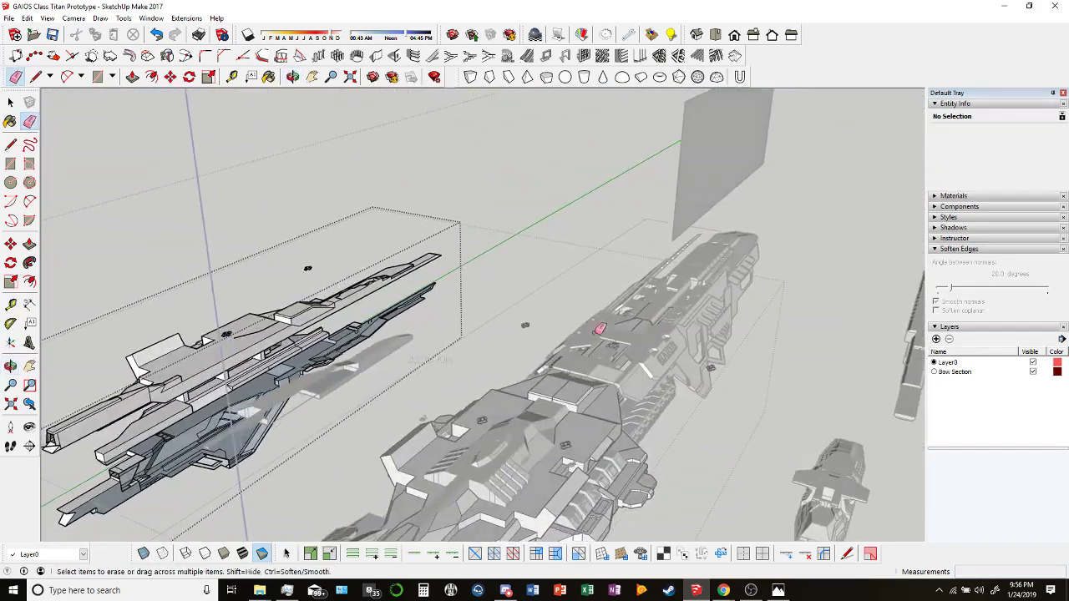
scroll(543, 375, up, 3)
mouse_move(544, 374)
middle_down()
mouse_move(619, 438)
mouse_move(794, 348)
mouse_move(649, 296)
mouse_move(667, 386)
mouse_move(520, 400)
mouse_move(305, 362)
mouse_move(484, 375)
mouse_move(616, 343)
middle_up()
scroll(381, 258, down, 3)
mouse_move(382, 258)
middle_down()
mouse_move(485, 318)
mouse_move(584, 342)
mouse_move(792, 340)
mouse_move(921, 274)
mouse_move(707, 301)
middle_up()
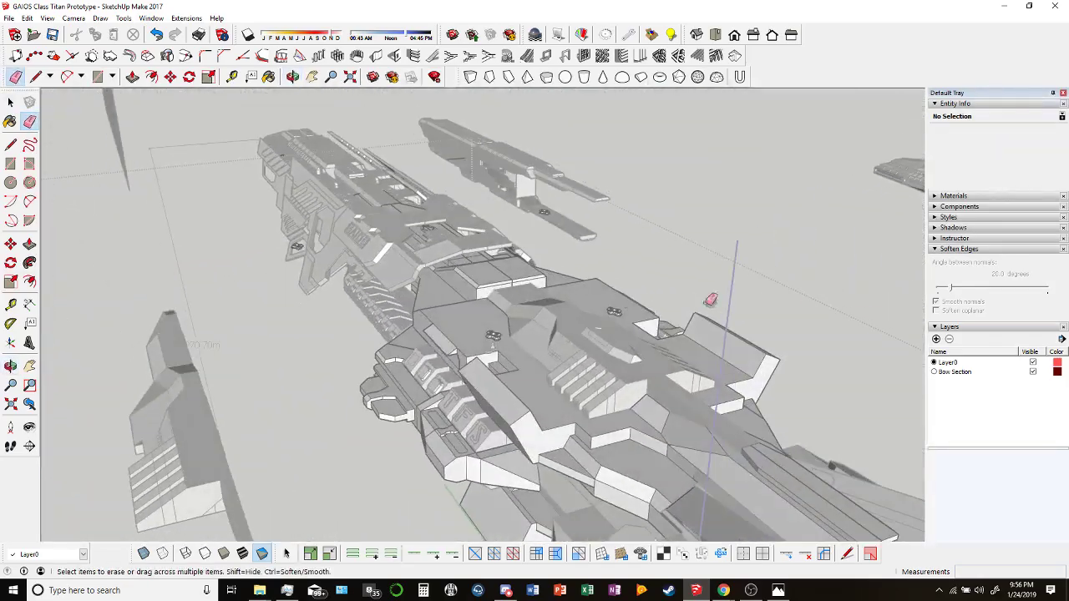
mouse_move(260, 407)
middle_down()
mouse_move(322, 301)
mouse_move(464, 298)
middle_up()
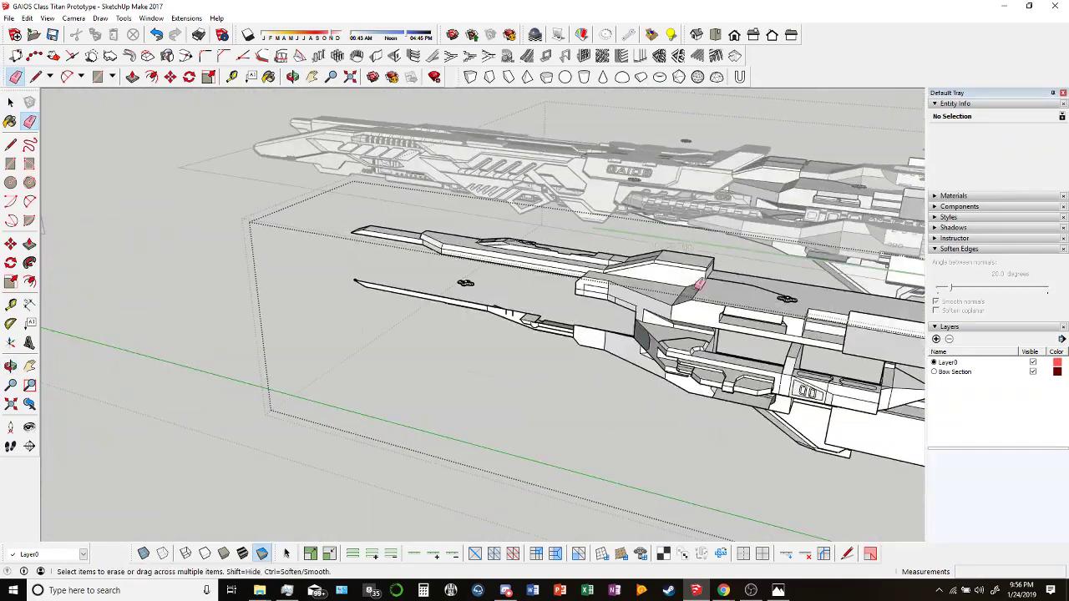
mouse_move(698, 284)
middle_down()
mouse_move(635, 275)
mouse_move(699, 256)
mouse_move(668, 241)
mouse_move(519, 216)
mouse_move(580, 272)
middle_up()
scroll(699, 256, up, 5)
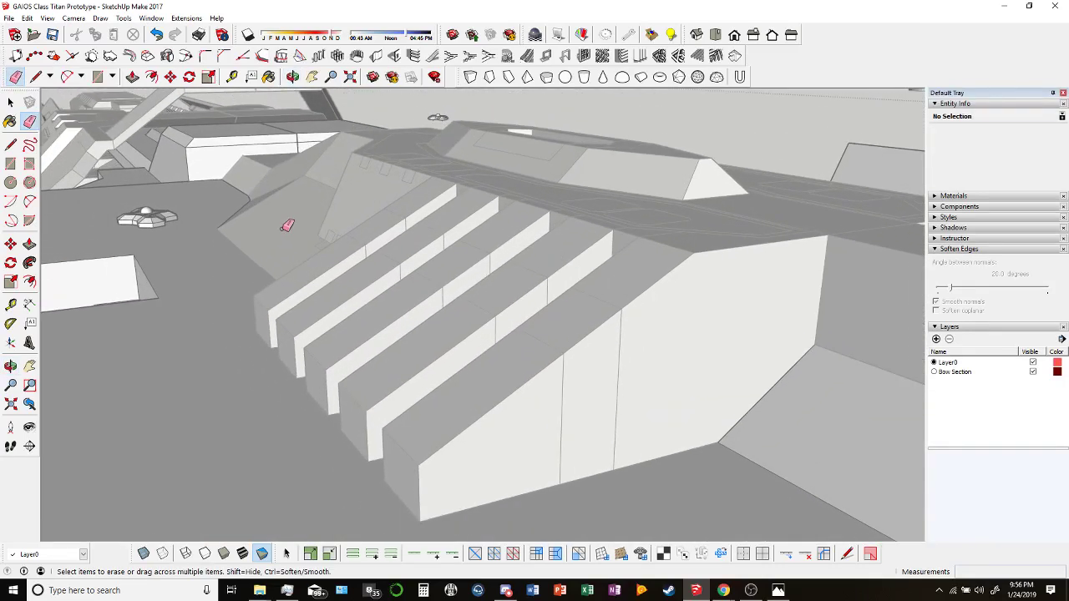
shift+middle_drag(280, 233, 380, 316)
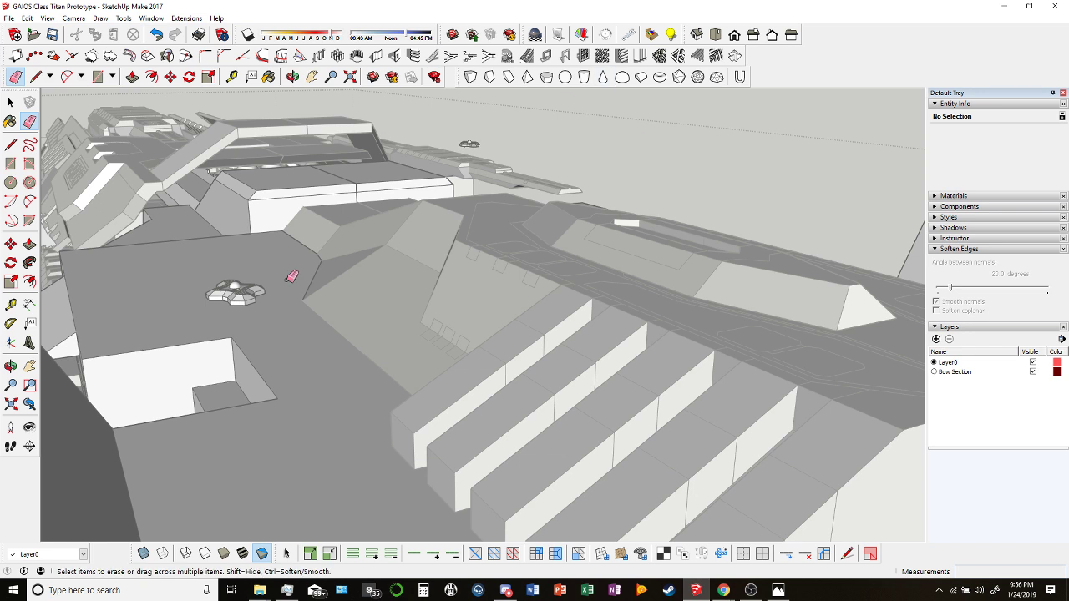
Open the upper mid-section hull for editing and select the lower chamfer edge of its raised block.
click(292, 76)
drag(340, 219, 418, 226)
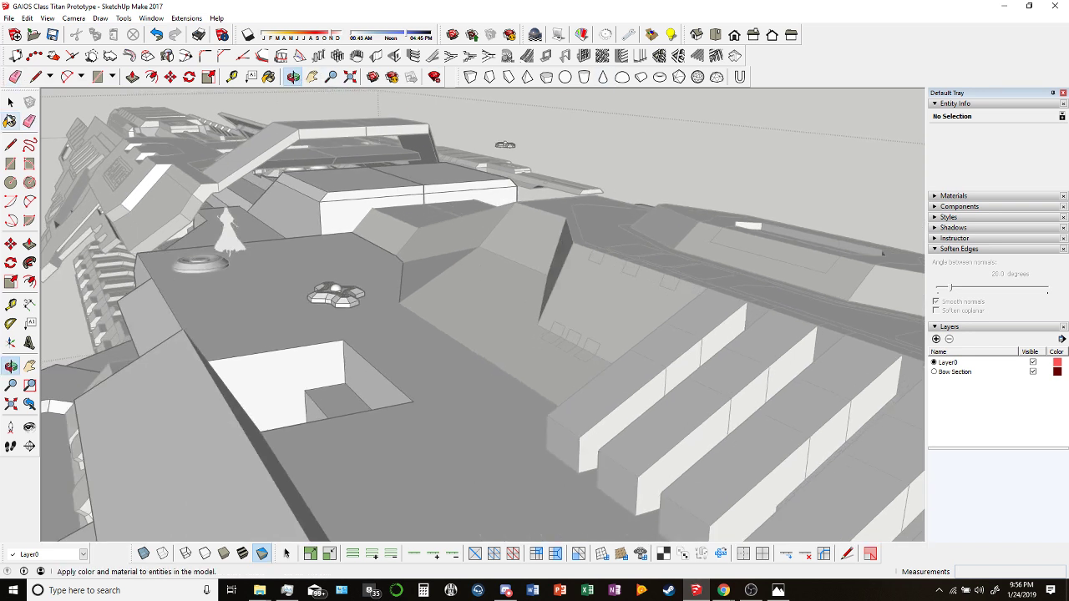
click(10, 102)
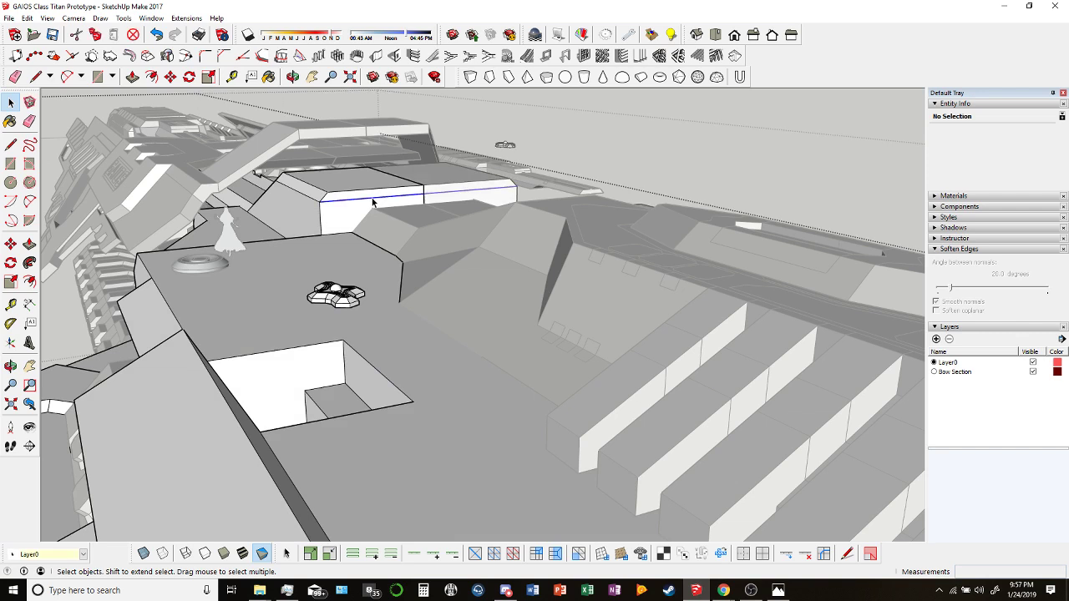
click(374, 201)
key(p)
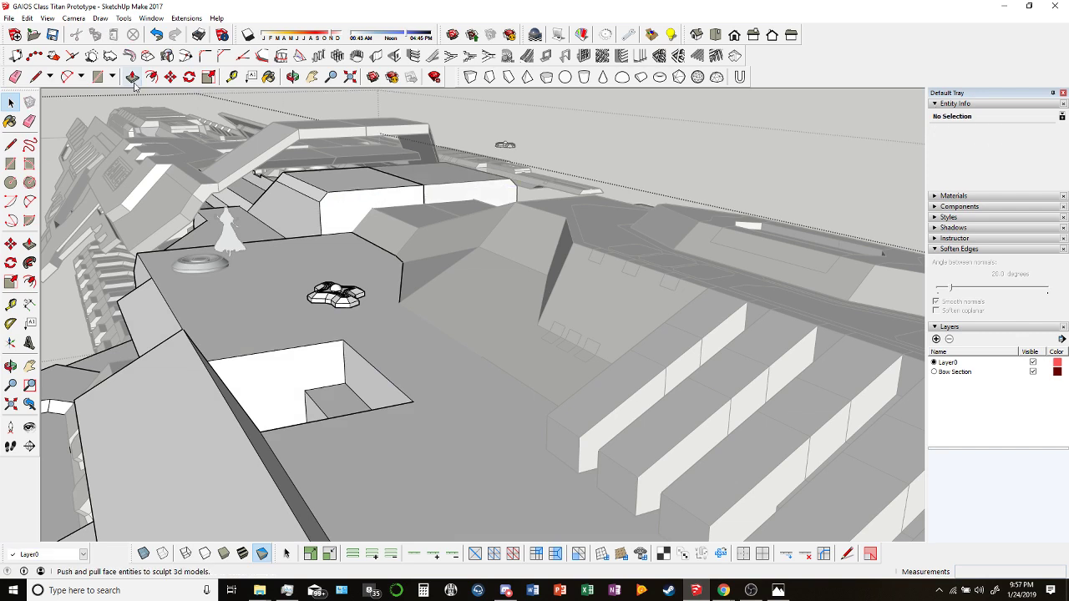
middle_drag(343, 229, 350, 279)
Switch to OBS to check the stream status, then return to SketchUp and inspect the mid-section's top and side faces.
click(749, 591)
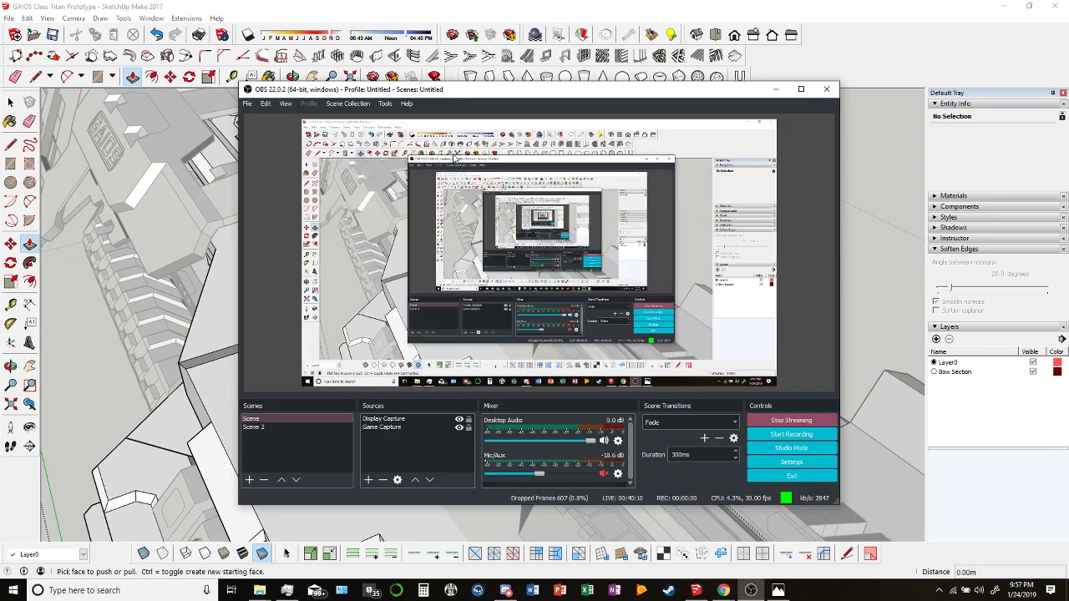
click(604, 4)
middle_drag(350, 298, 233, 275)
drag(216, 245, 164, 311)
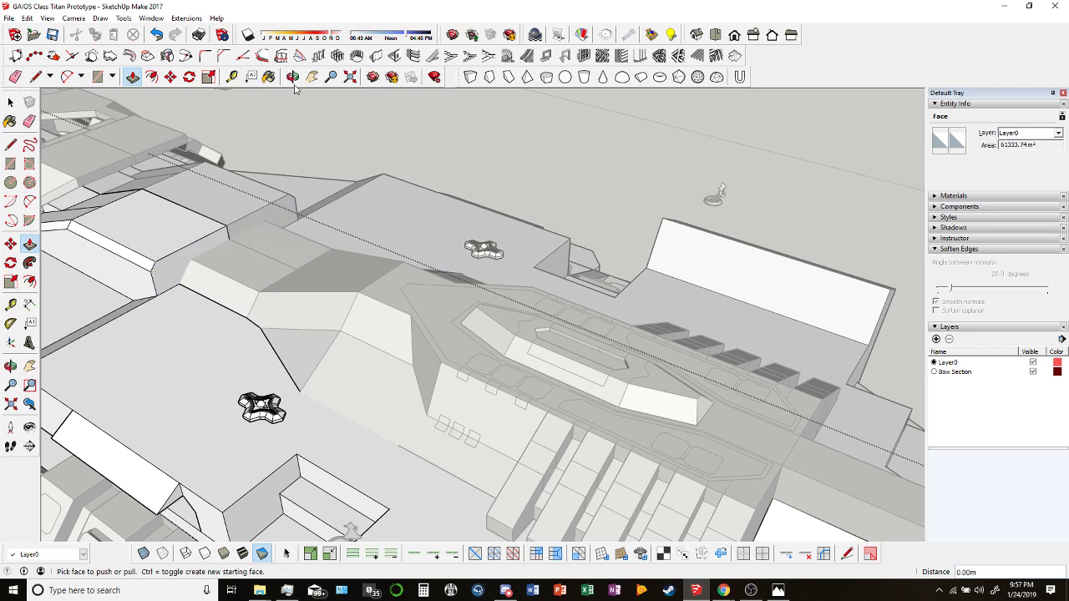
click(292, 77)
drag(276, 250, 392, 322)
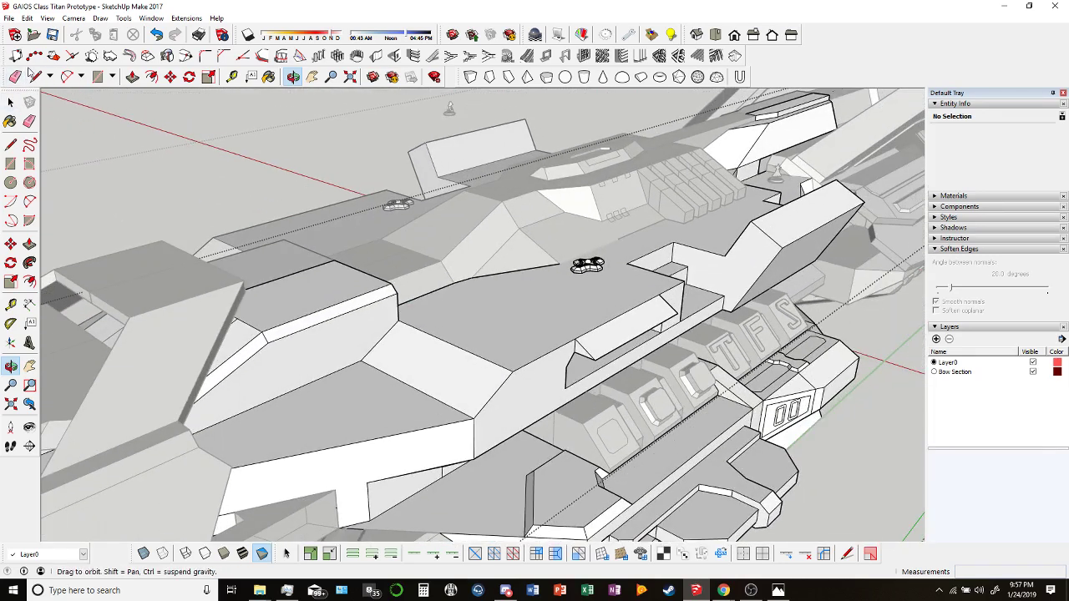
Draw a line from the raised block's lower corner onto the deck and a 152.61 m line down the block's corner face.
click(35, 76)
scroll(403, 320, down, 3)
click(401, 321)
scroll(485, 306, up, 2)
middle_drag(485, 306, 642, 376)
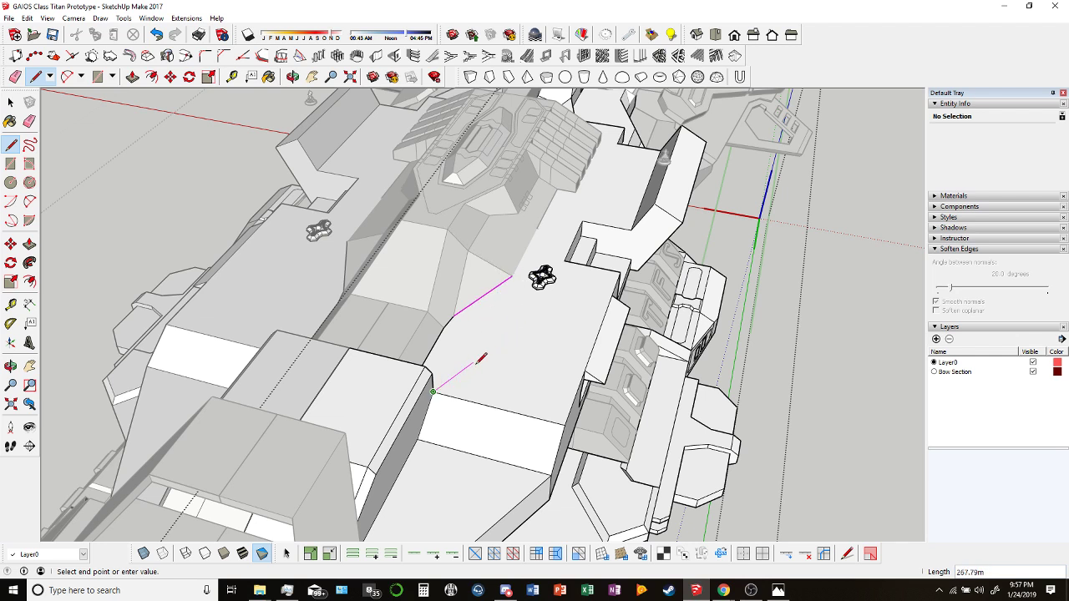
middle_drag(432, 361, 301, 308)
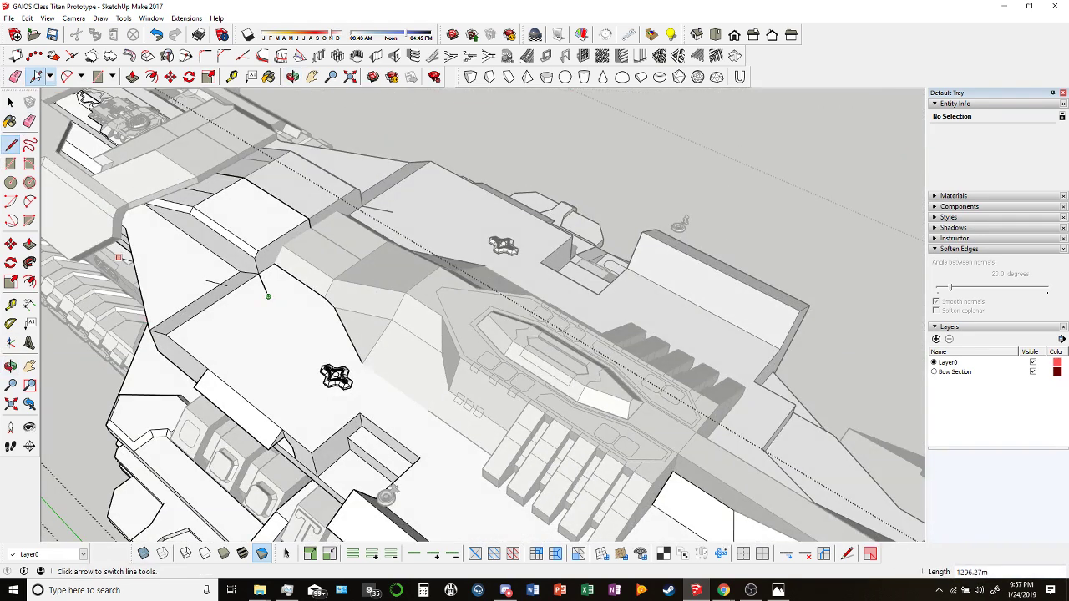
scroll(271, 296, up, 4)
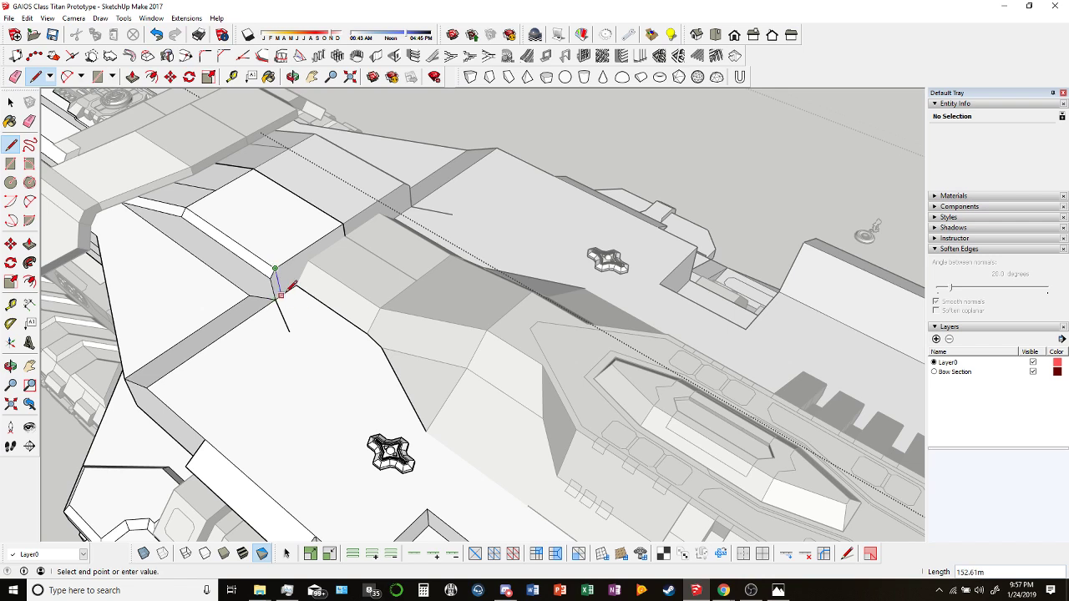
click(281, 295)
Copy the narrow face at the raised block's corner about 203.63 m to the end of the diagonal deck line.
click(11, 102)
scroll(300, 301, up, 2)
click(271, 288)
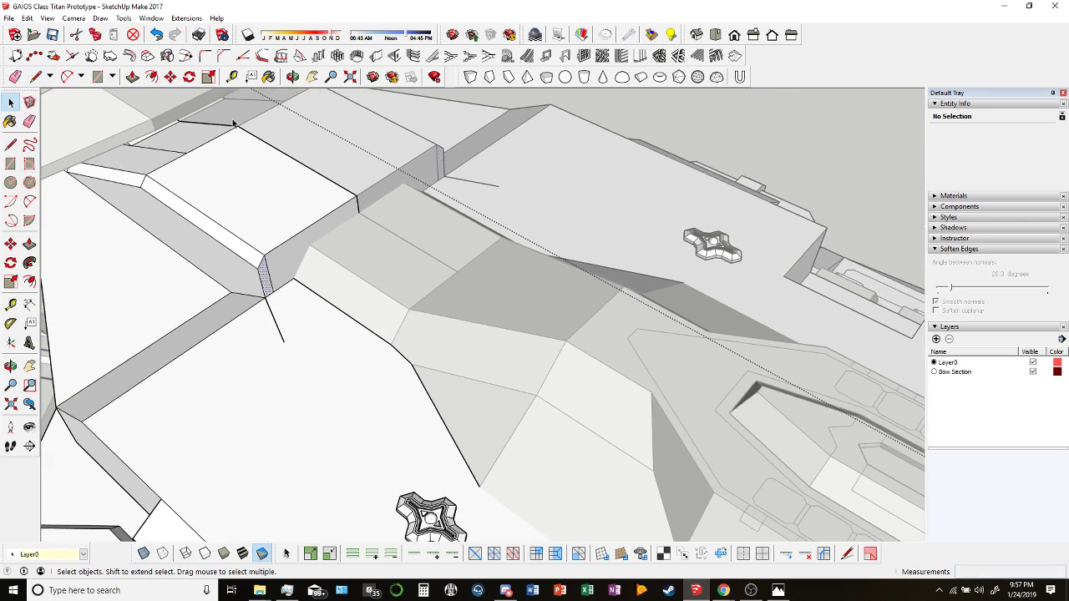
key(m)
click(263, 298)
key(ctrl)
click(284, 338)
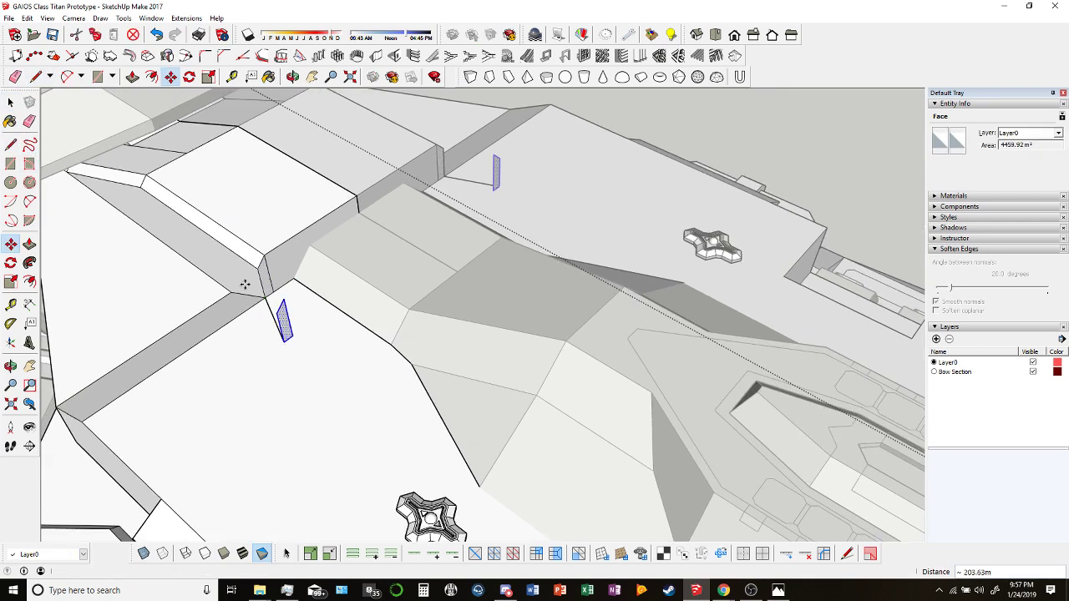
Draw connecting lines between the block's corner face and its copy to close the slanted side wall.
key(l)
click(264, 254)
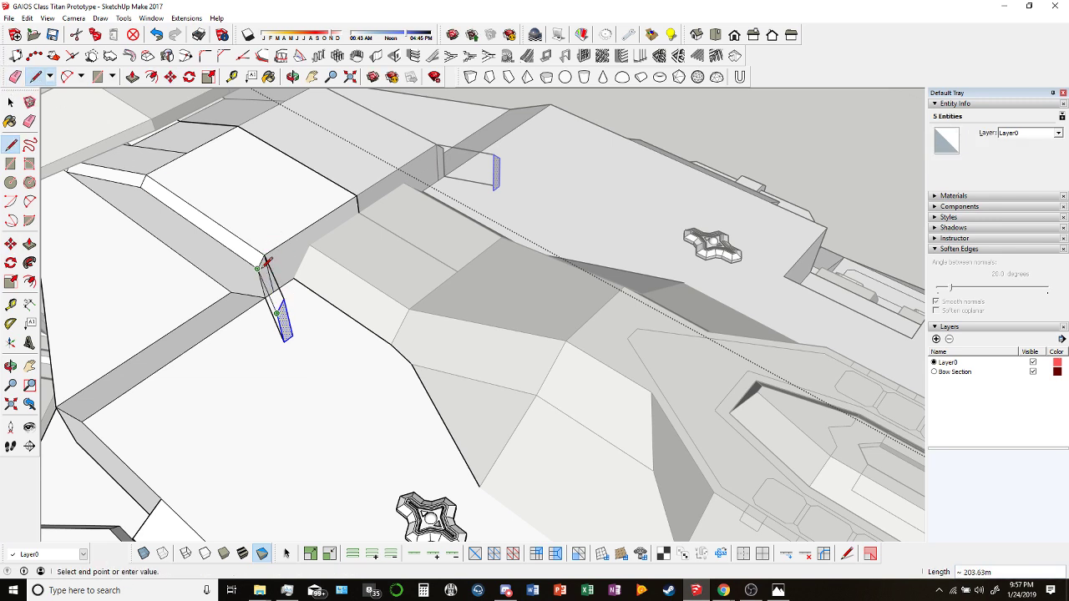
key(Escape)
middle_drag(271, 251, 119, 253)
Extrude the copied narrow face along the deck toward the central superstructure to form a long outer wall.
click(125, 73)
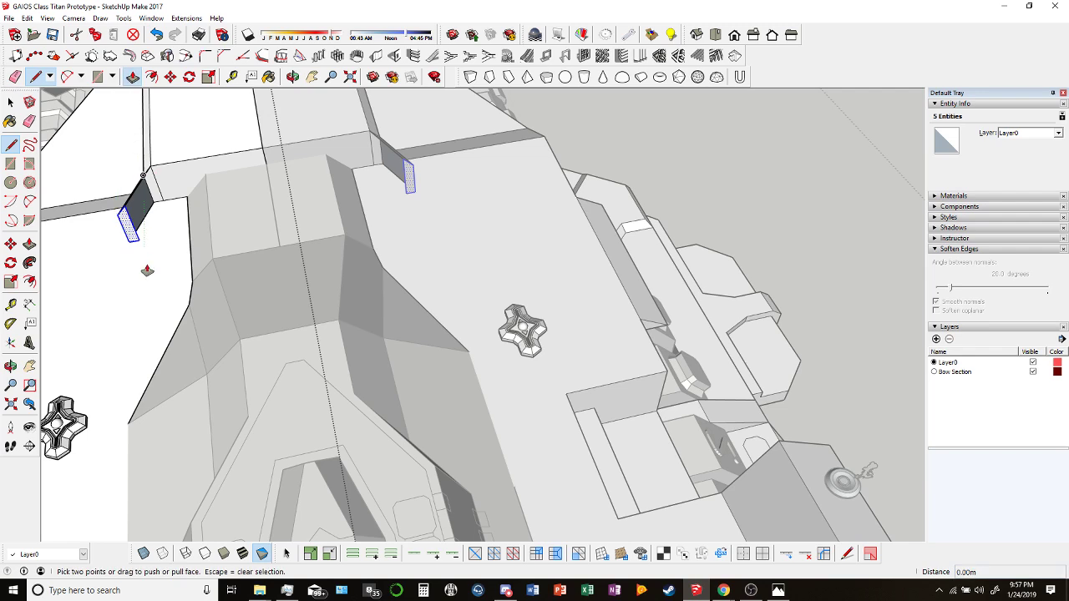
scroll(145, 272, down, 1)
click(137, 249)
click(134, 392)
middle_drag(112, 363, 317, 327)
scroll(415, 215, down, 2)
middle_drag(440, 214, 300, 201)
scroll(617, 266, up, 3)
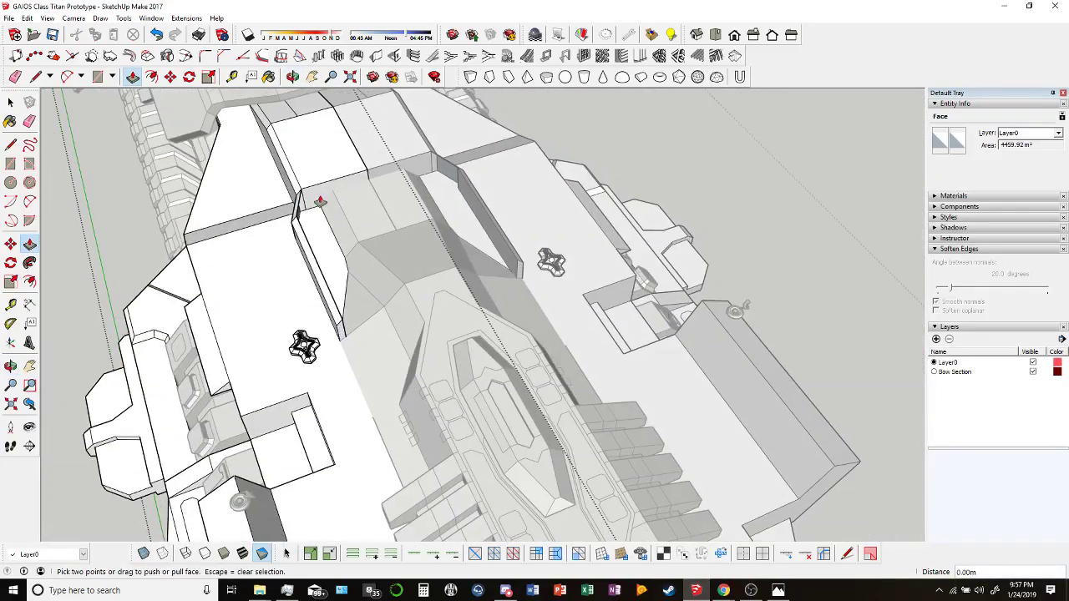
Extrude the raised block's end face about 961.88 m along the deck beside the new outer wall.
scroll(305, 201, up, 3)
click(305, 205)
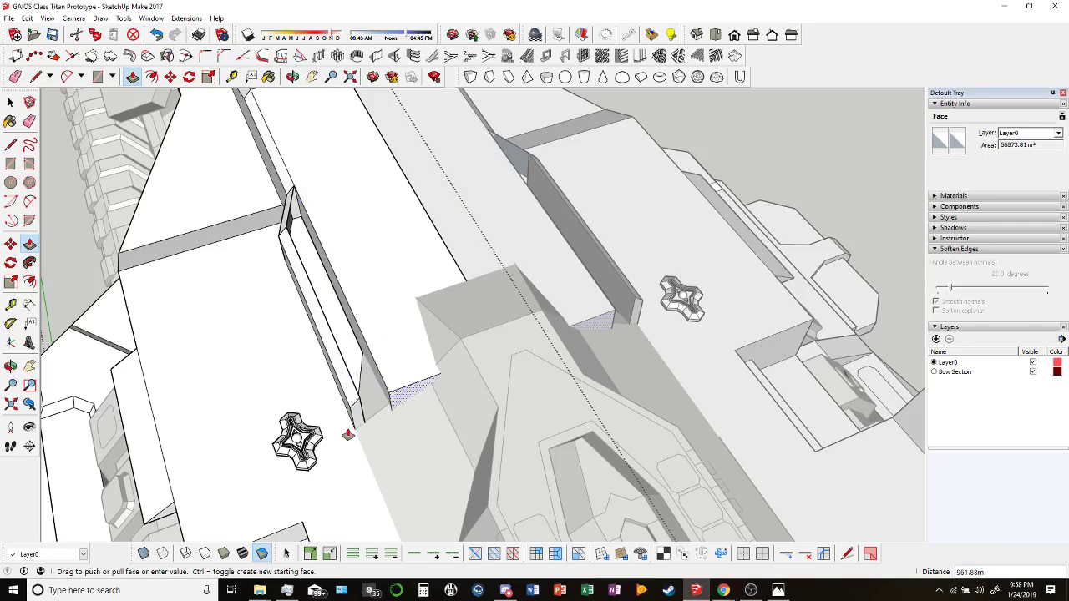
click(349, 434)
Try to raise the deck strip between the extended block and the outer wall by 152.61 m.
click(347, 318)
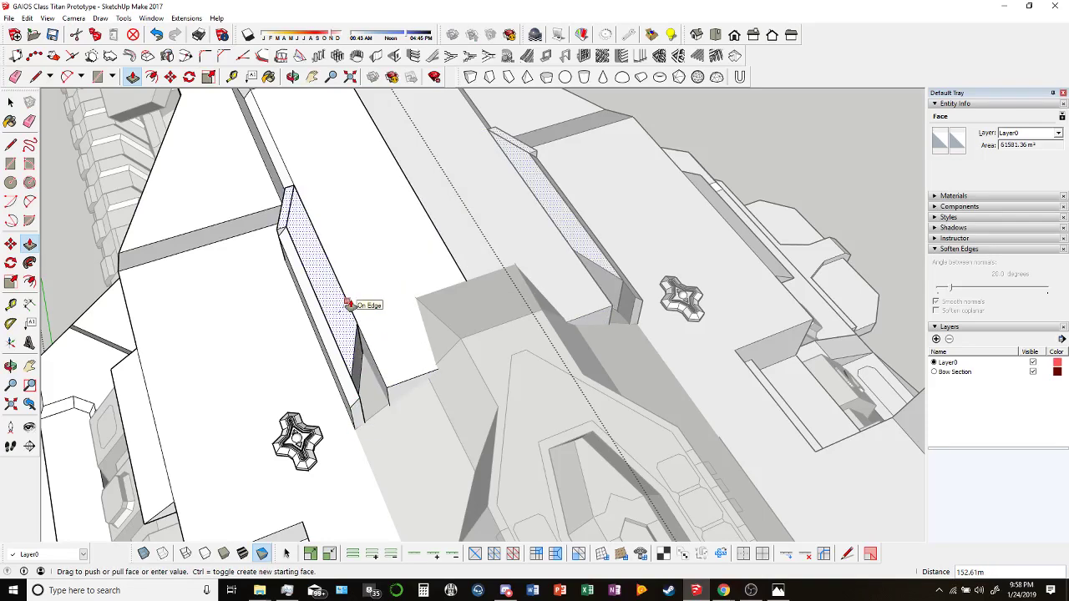
click(350, 307)
key(ctrl+z)
Draw a line across the strip's corner and raise the strip between block and outer wall 152.61 m.
middle_drag(322, 278, 264, 324)
click(36, 76)
middle_drag(212, 270, 287, 304)
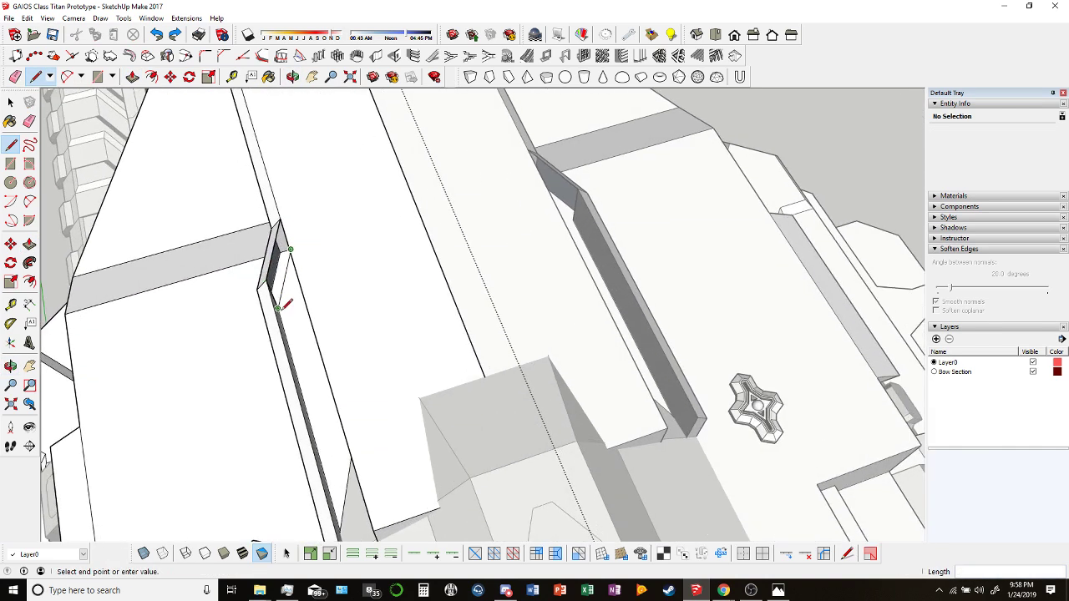
key(p)
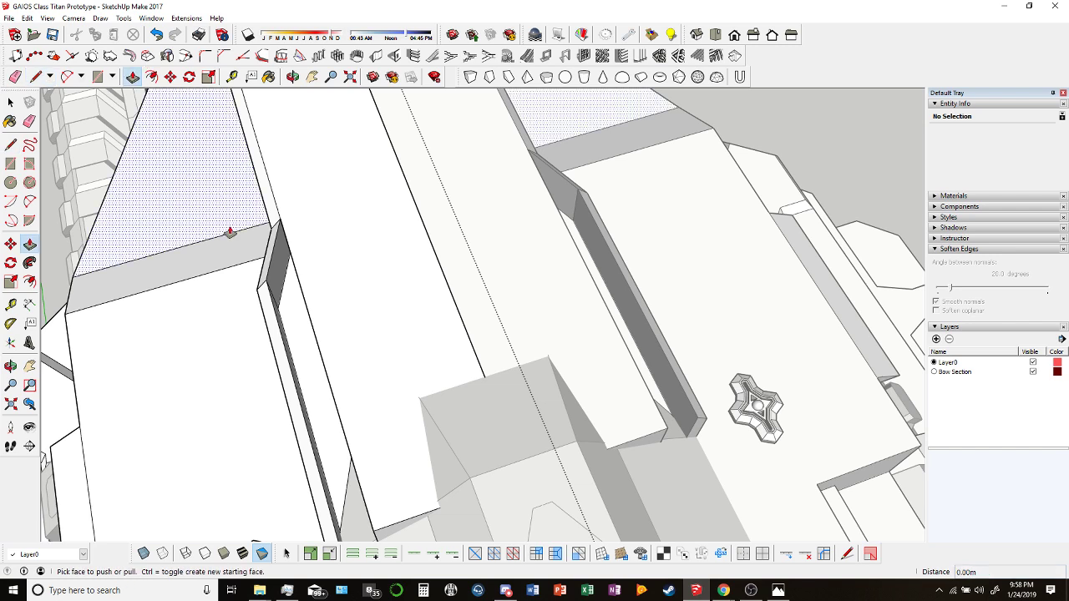
middle_drag(229, 231, 317, 327)
click(296, 279)
click(284, 289)
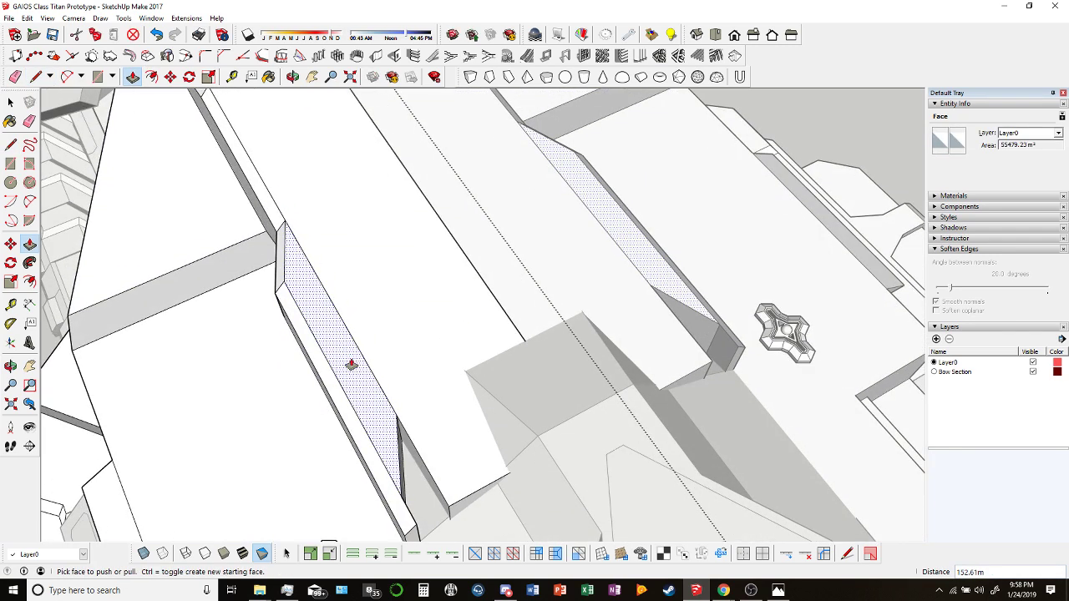
middle_drag(370, 364, 405, 464)
click(405, 389)
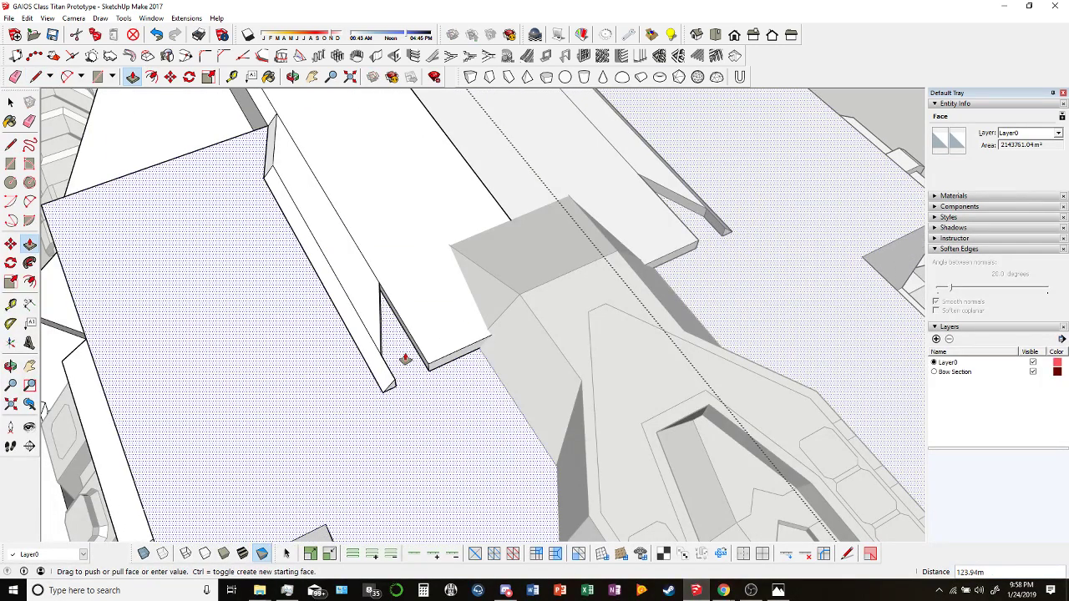
key(Escape)
Turn on X-ray view and draw a line about 114.69 m across the open end of the triangular gap.
click(36, 76)
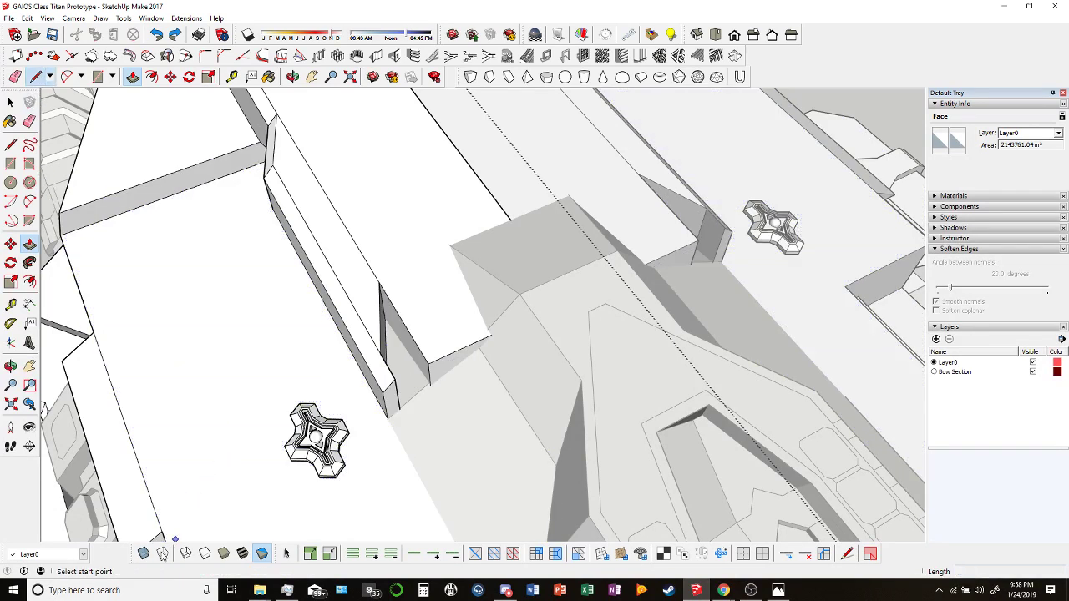
click(144, 554)
click(387, 417)
key(Escape)
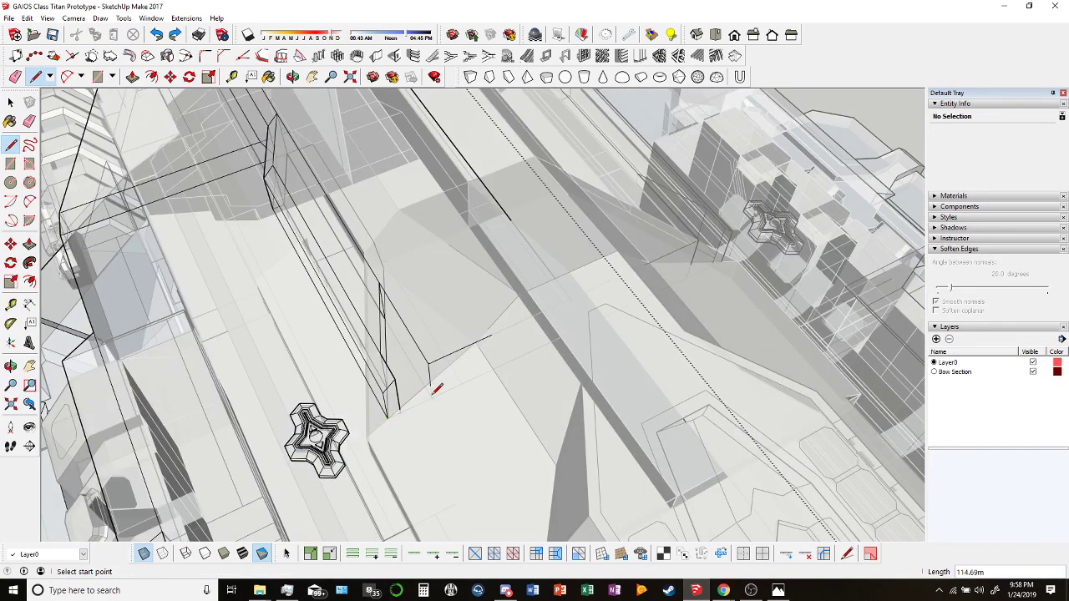
Fill the triangular gap by raising its floor flush with the block's top, and turn X-ray view off.
click(133, 78)
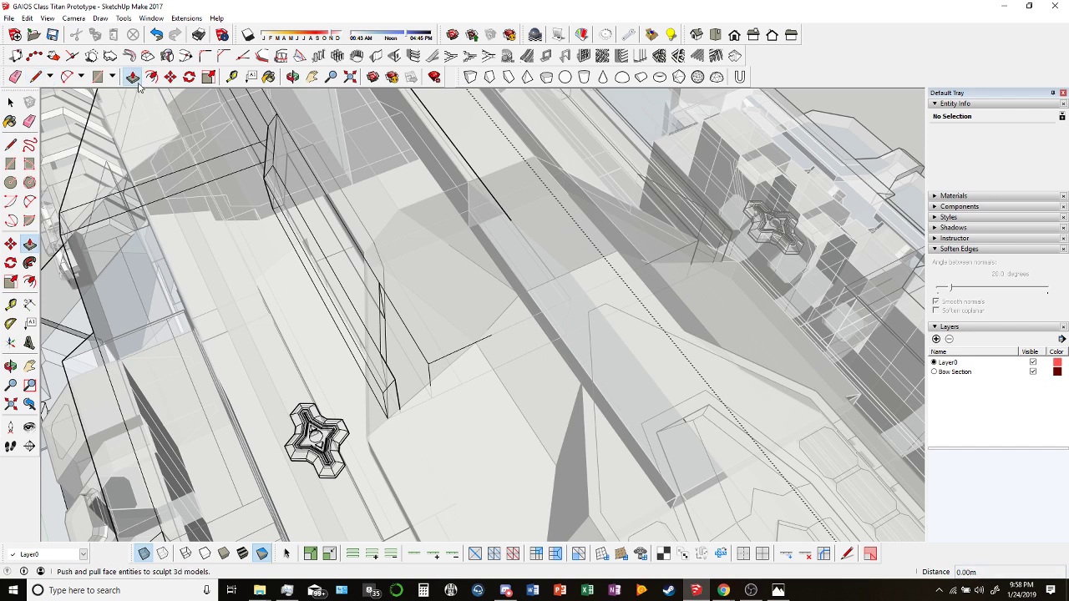
click(411, 369)
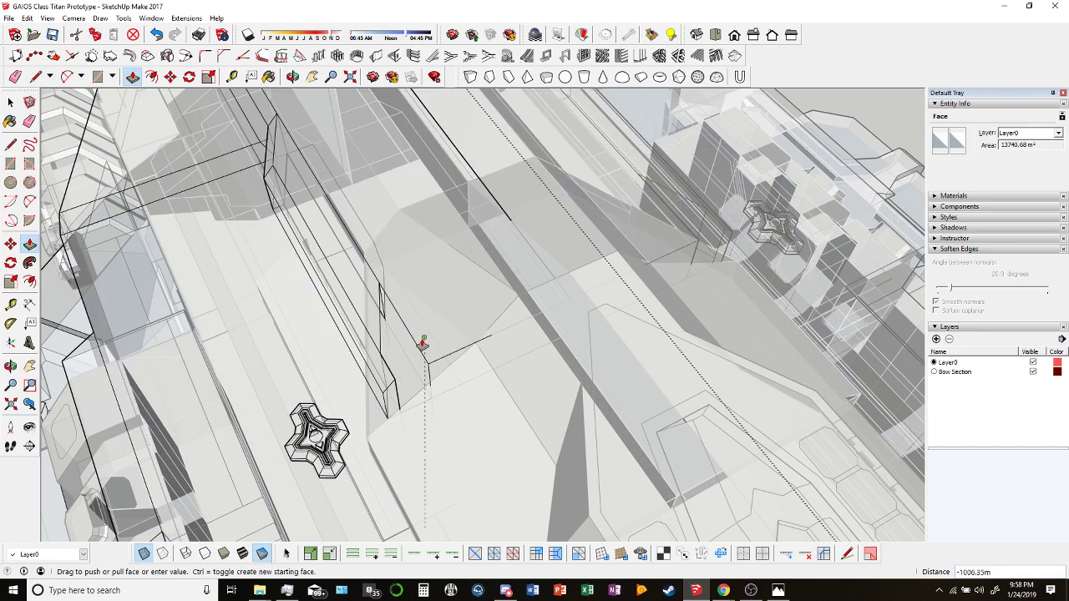
click(384, 326)
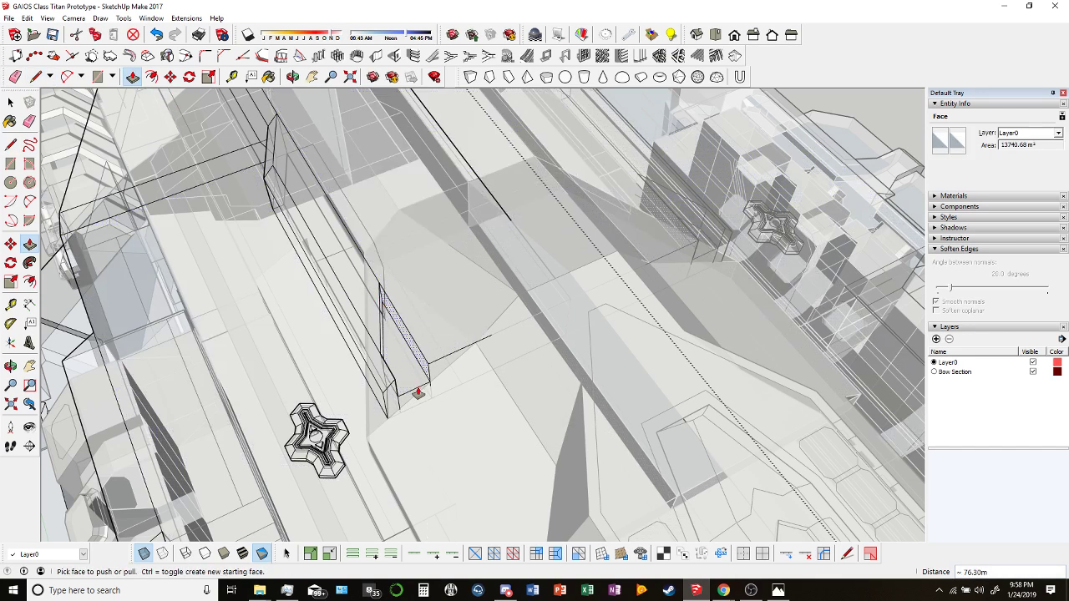
click(404, 364)
click(430, 369)
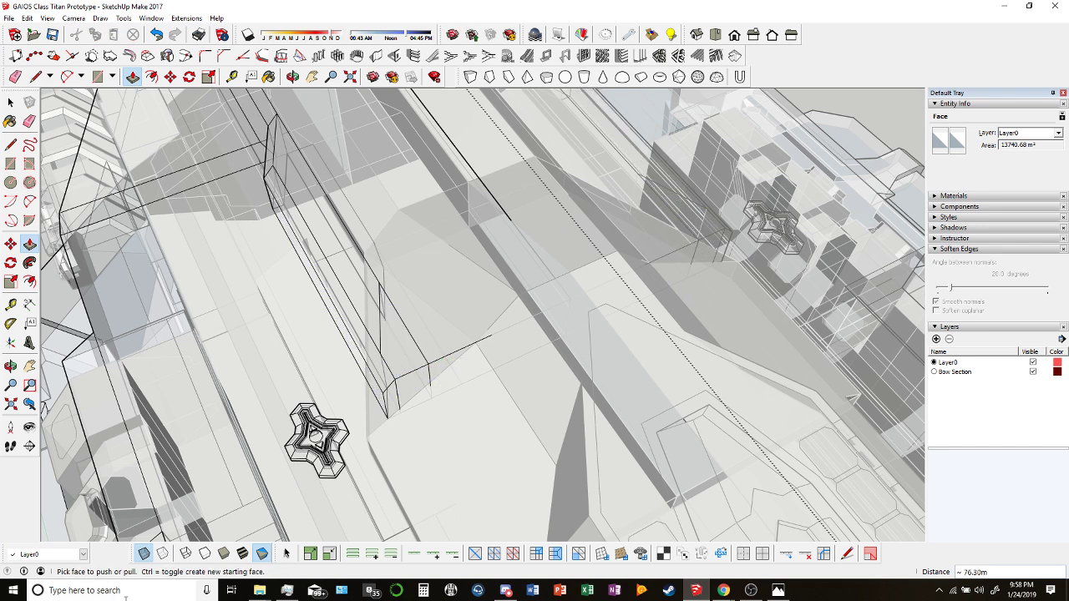
click(144, 553)
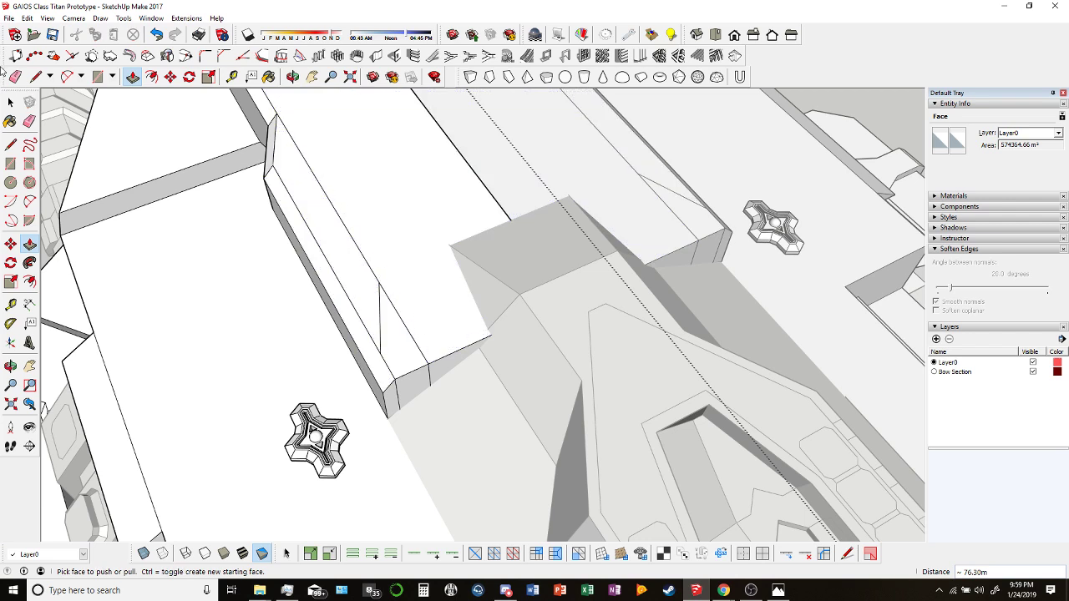
Erase the leftover seam edges on the extended block's top and end faces, checking its interior in X-ray view.
key(e)
scroll(389, 323, down, 3)
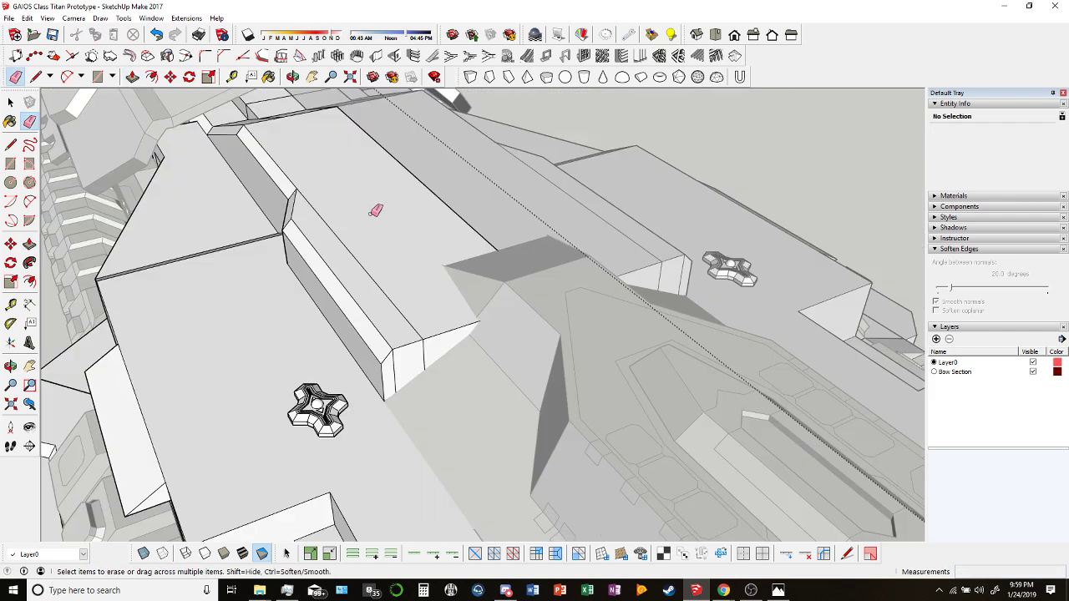
scroll(375, 277, down, 1)
click(398, 306)
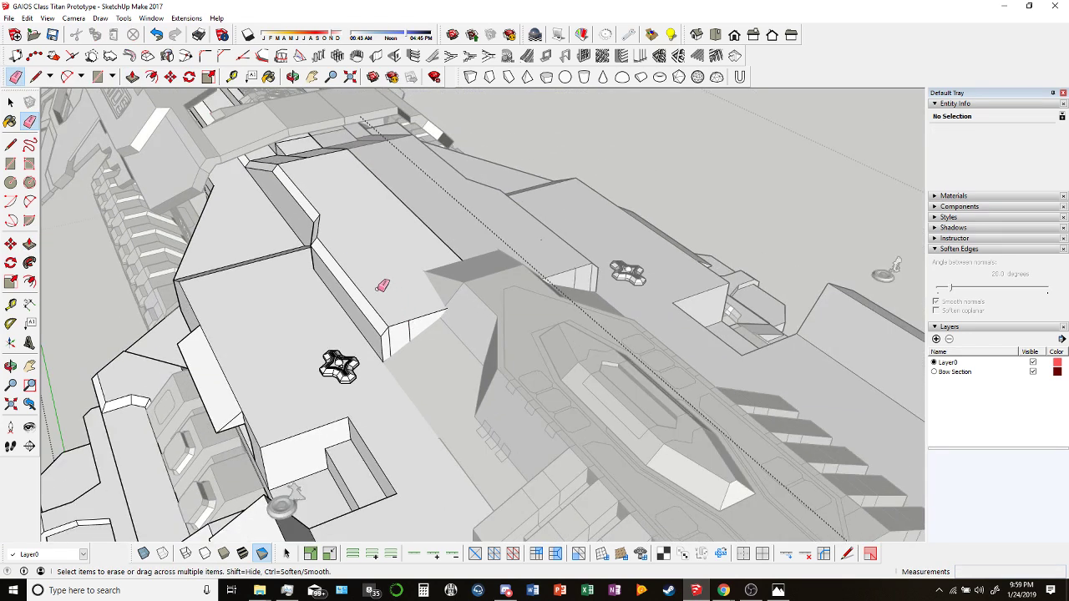
scroll(406, 331, down, 2)
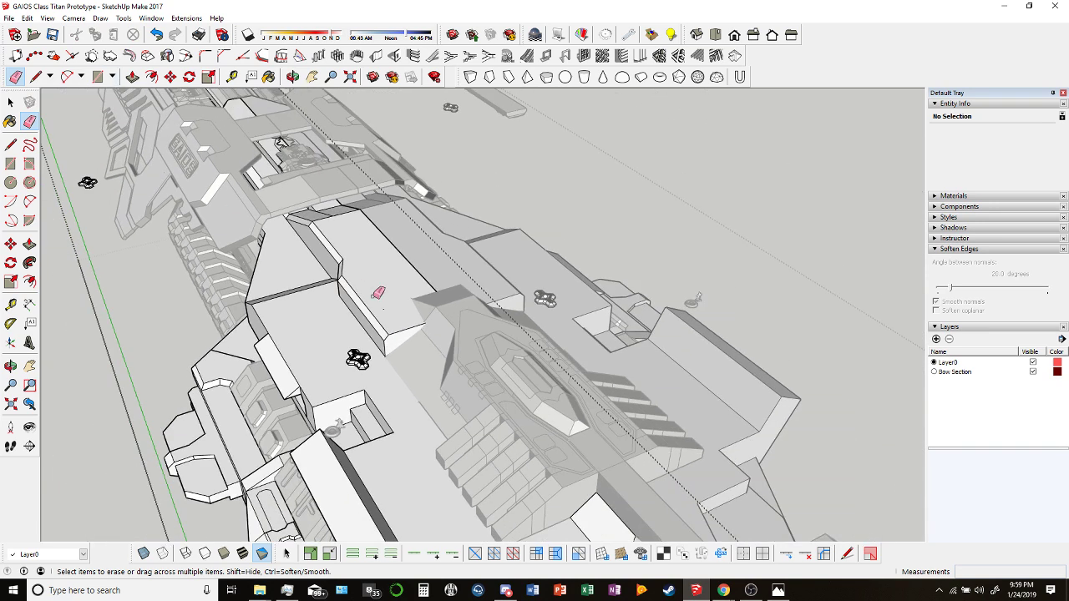
middle_drag(405, 304, 424, 294)
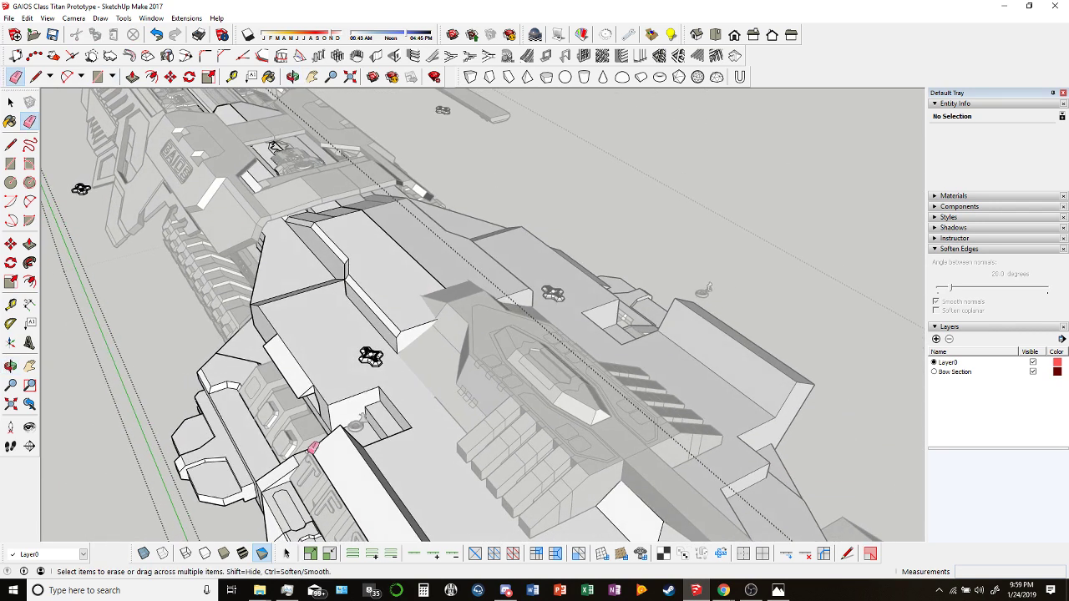
click(143, 552)
scroll(459, 294, up, 4)
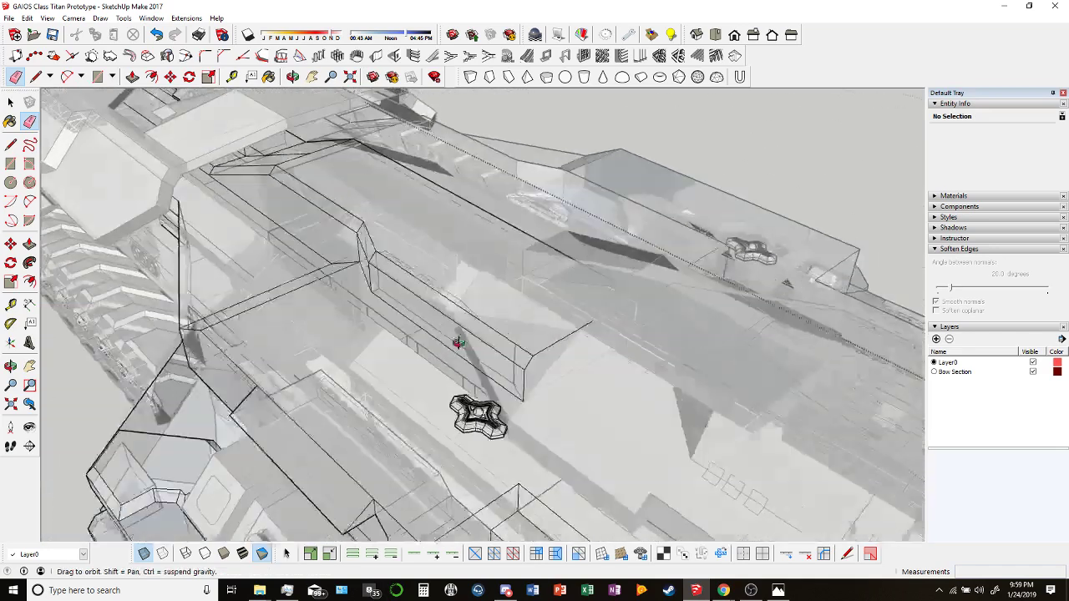
scroll(587, 343, up, 2)
click(573, 380)
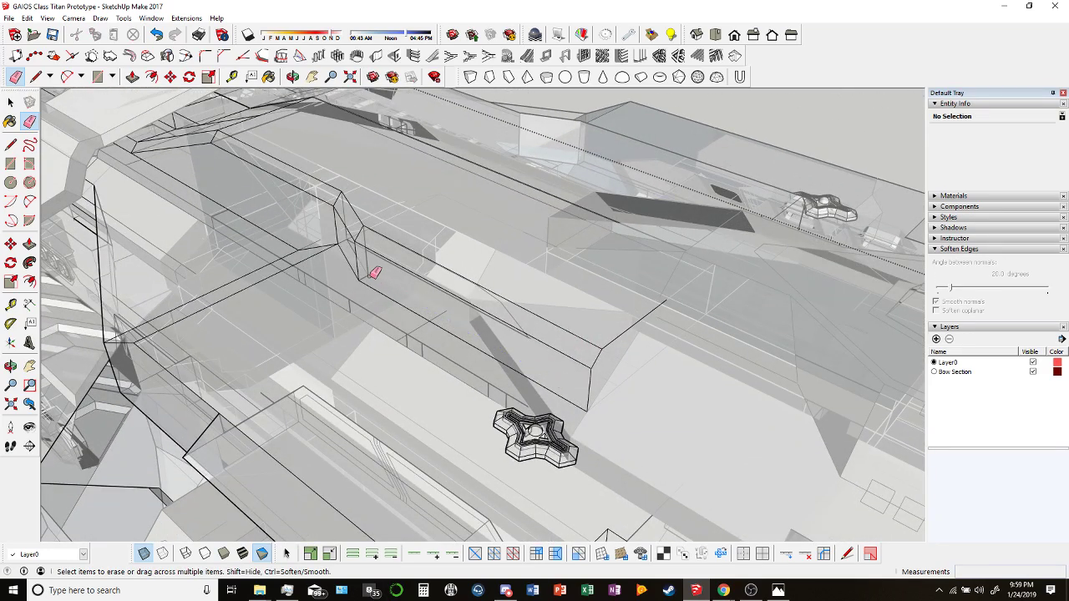
click(143, 553)
Examine the extended mid-section block along the new hull and compare it with the reference ship's mid-section.
scroll(487, 299, down, 2)
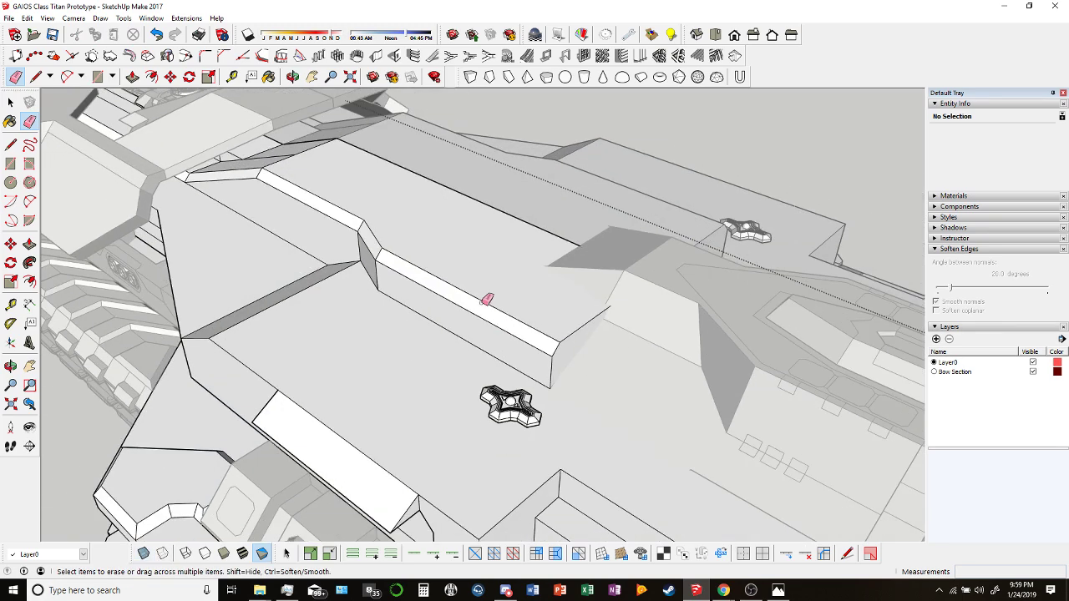
scroll(487, 299, down, 4)
mouse_move(479, 301)
middle_down()
mouse_move(424, 305)
mouse_move(502, 235)
mouse_move(259, 334)
mouse_move(325, 289)
mouse_move(441, 305)
mouse_move(625, 310)
mouse_move(475, 301)
mouse_move(484, 292)
mouse_move(606, 304)
middle_up()
key(space)
scroll(474, 301, down, 2)
scroll(424, 296, up, 3)
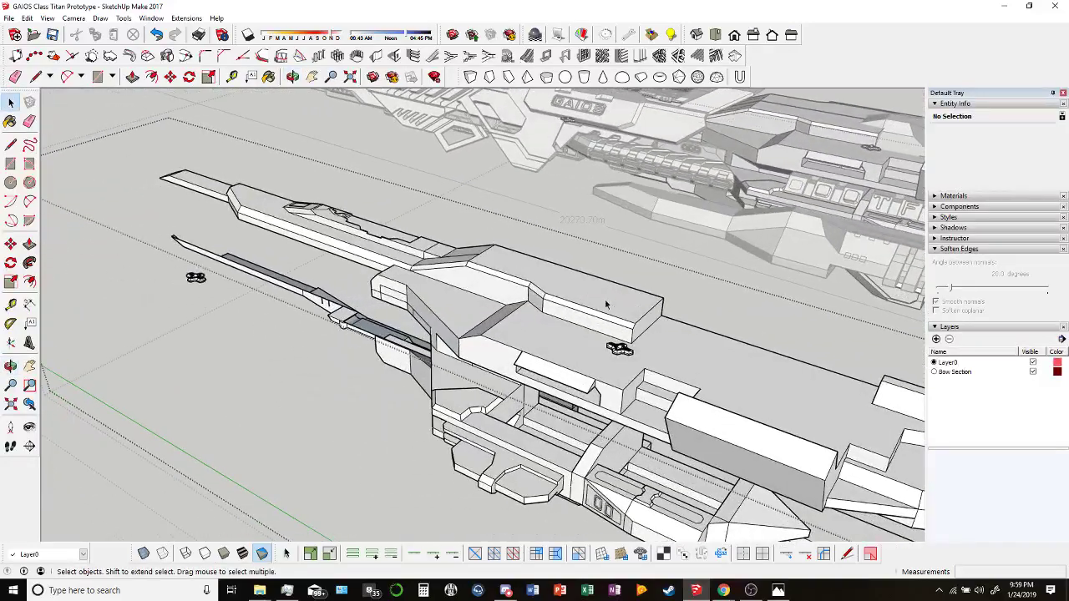
scroll(606, 305, up, 5)
scroll(632, 194, down, 8)
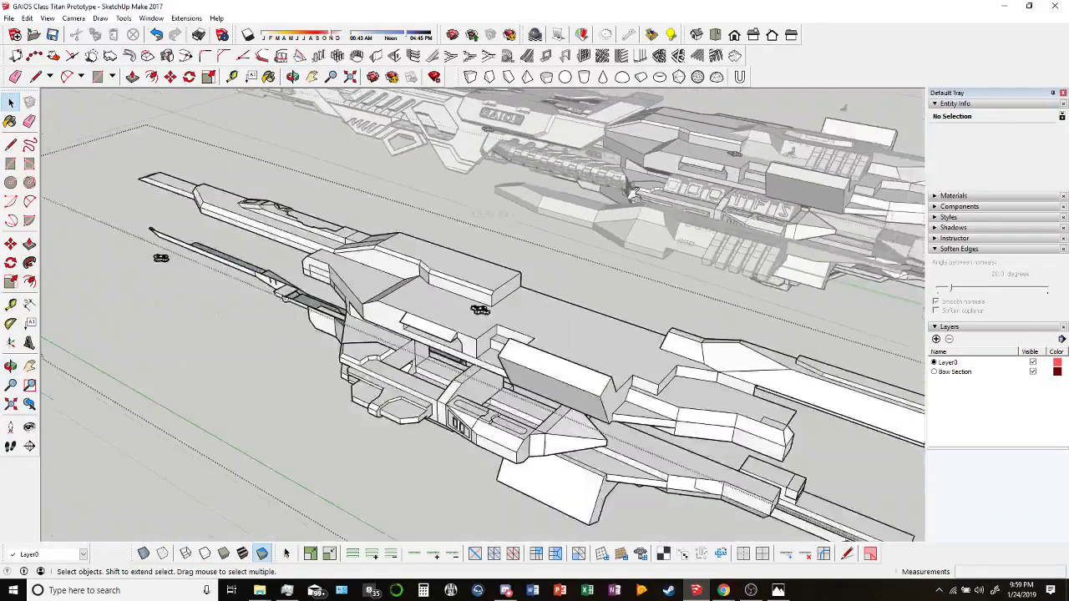
middle_drag(632, 194, 526, 230)
scroll(400, 269, up, 3)
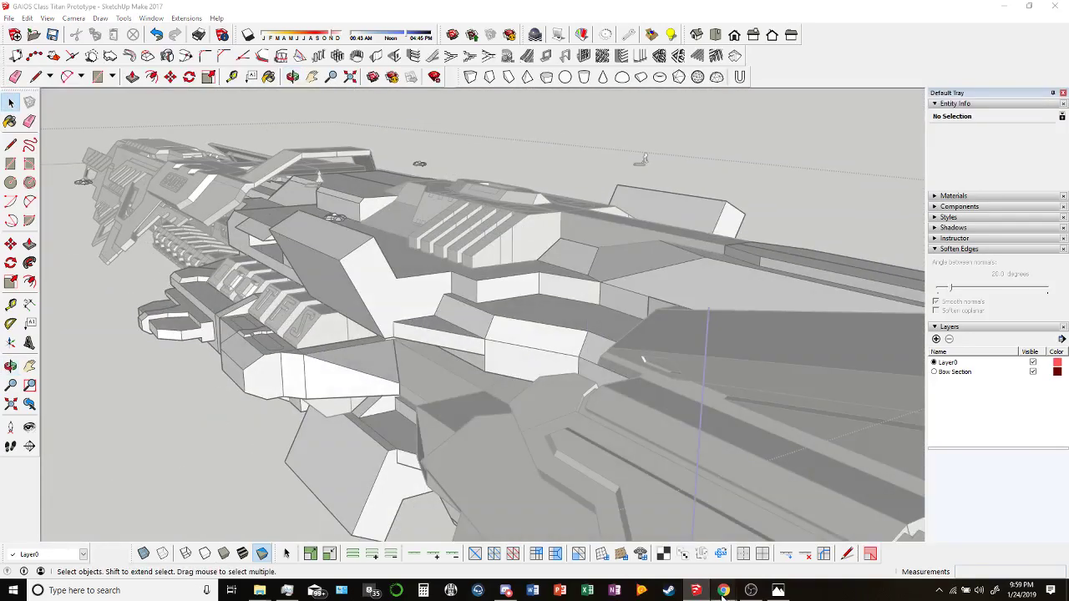
Switch to Chrome to check the Homeworld Cataclysm soundtrack video, then return to SketchUp and inspect the reference ship's mid-section from above.
click(723, 590)
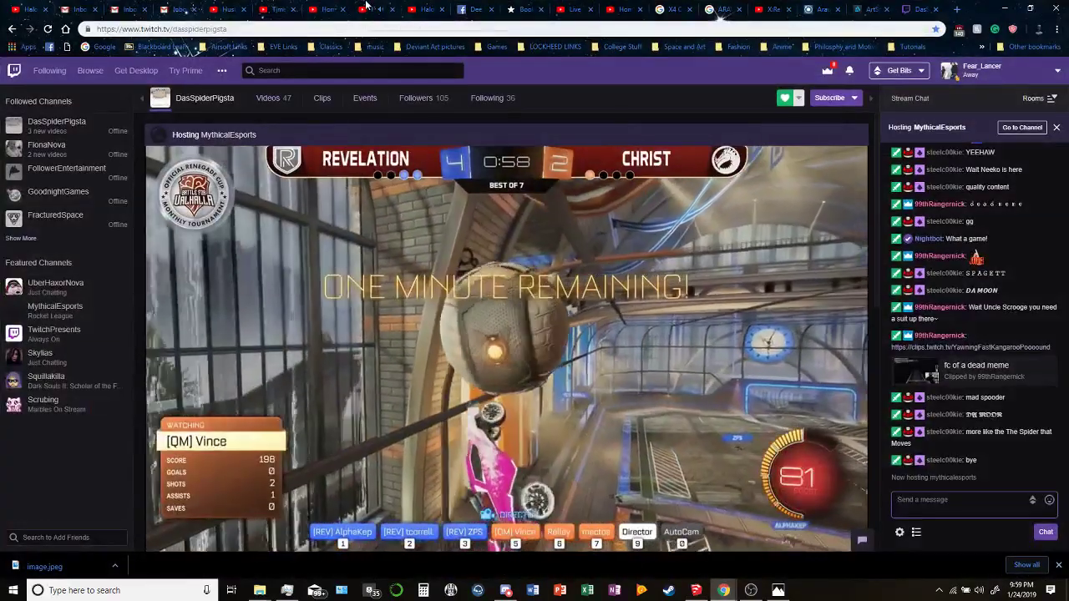
click(377, 9)
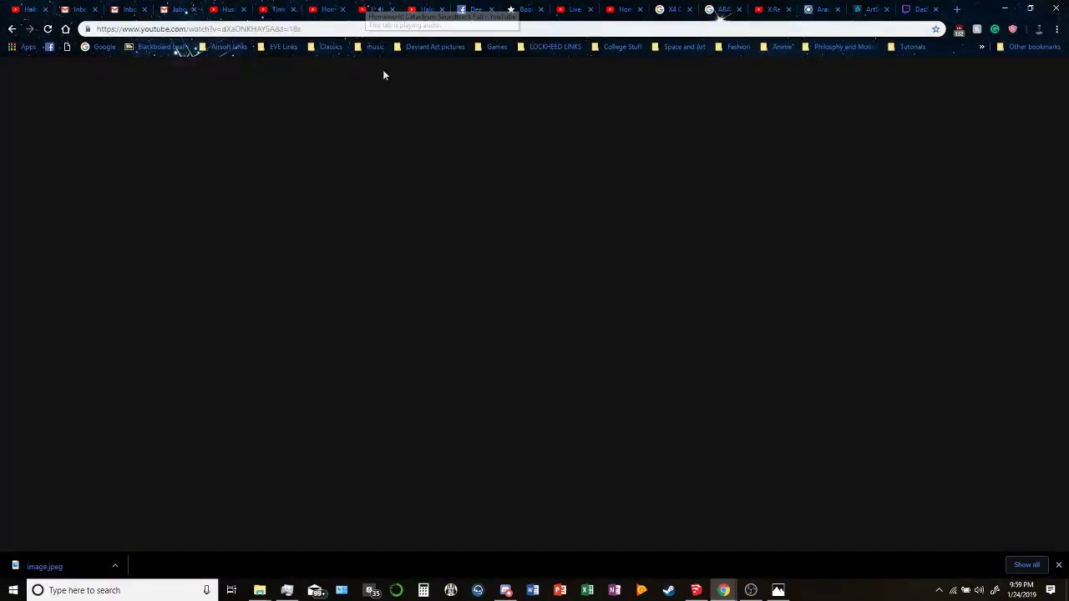
mouse_move(154, 469)
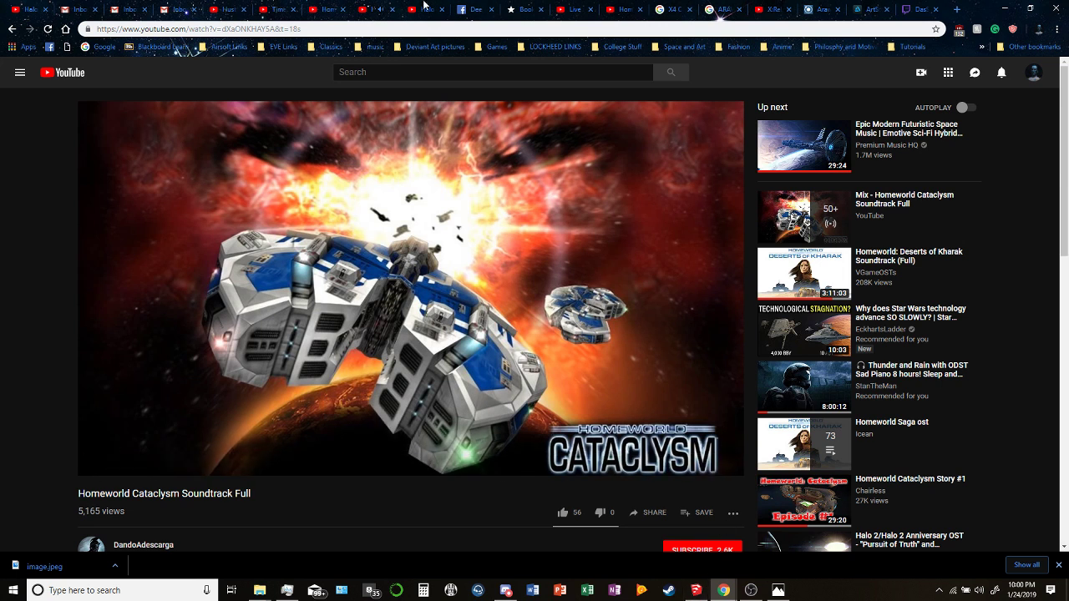
click(696, 590)
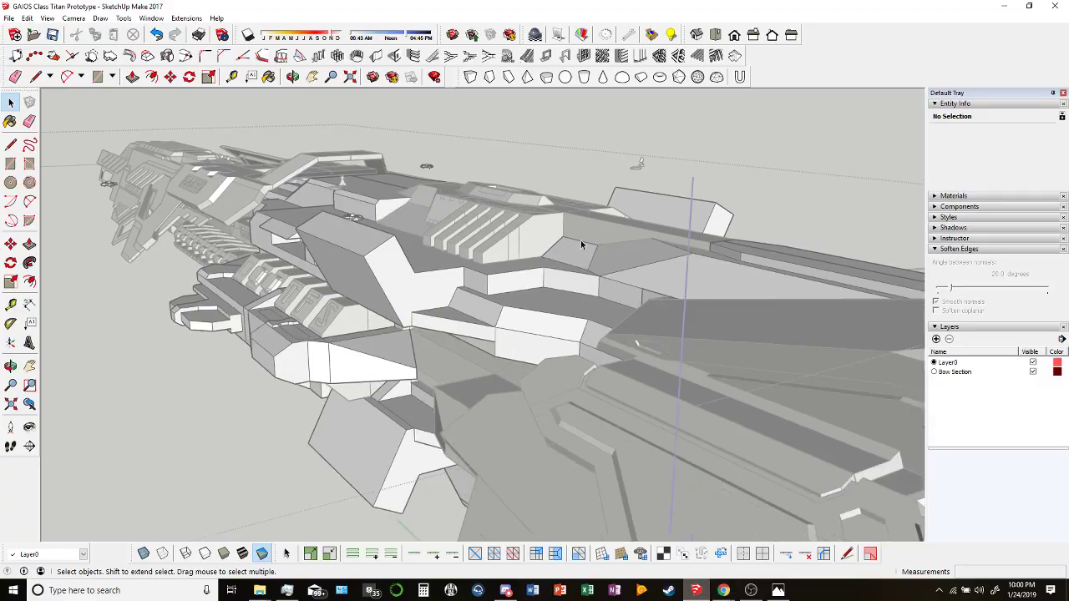
mouse_move(580, 244)
middle_down()
mouse_move(492, 292)
mouse_move(482, 285)
middle_up()
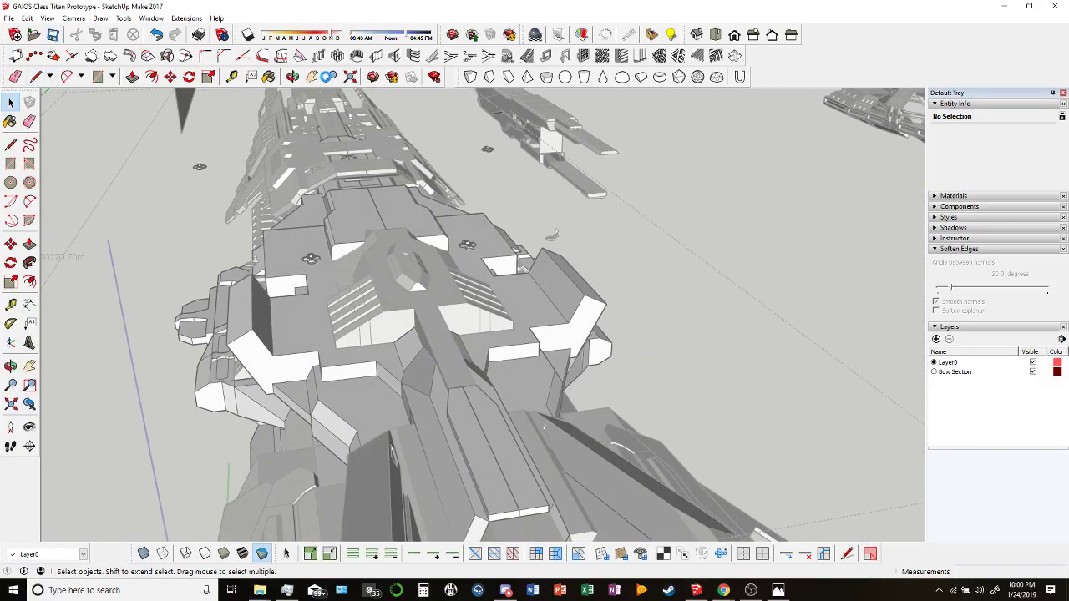
Switch to Photos and browse the rendered spaceship reference images, examining the hull shapes of the imperial flagships and the red warship.
click(777, 590)
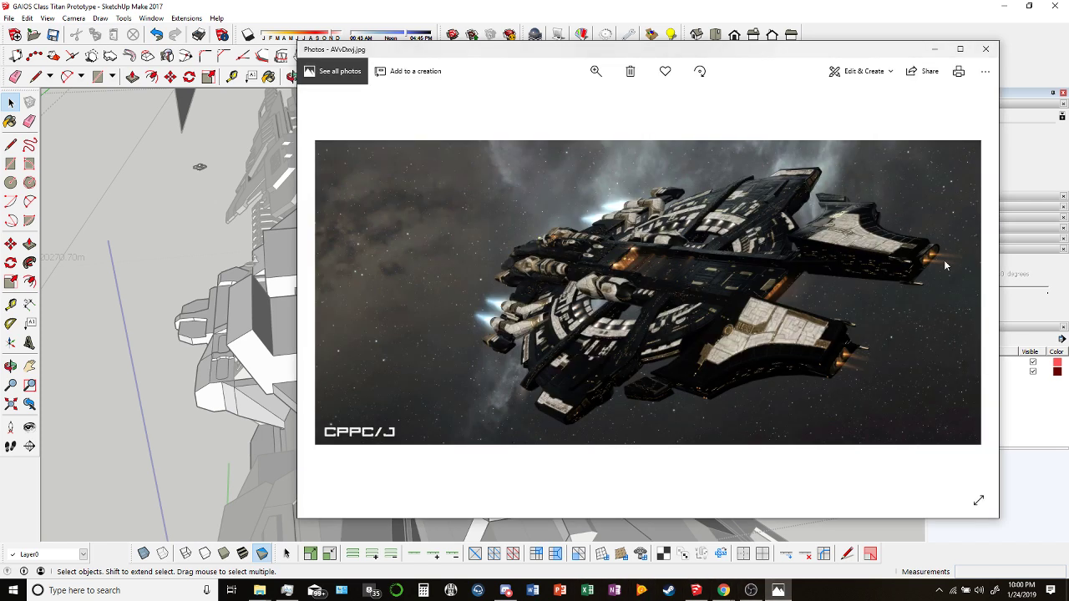
click(966, 288)
click(969, 291)
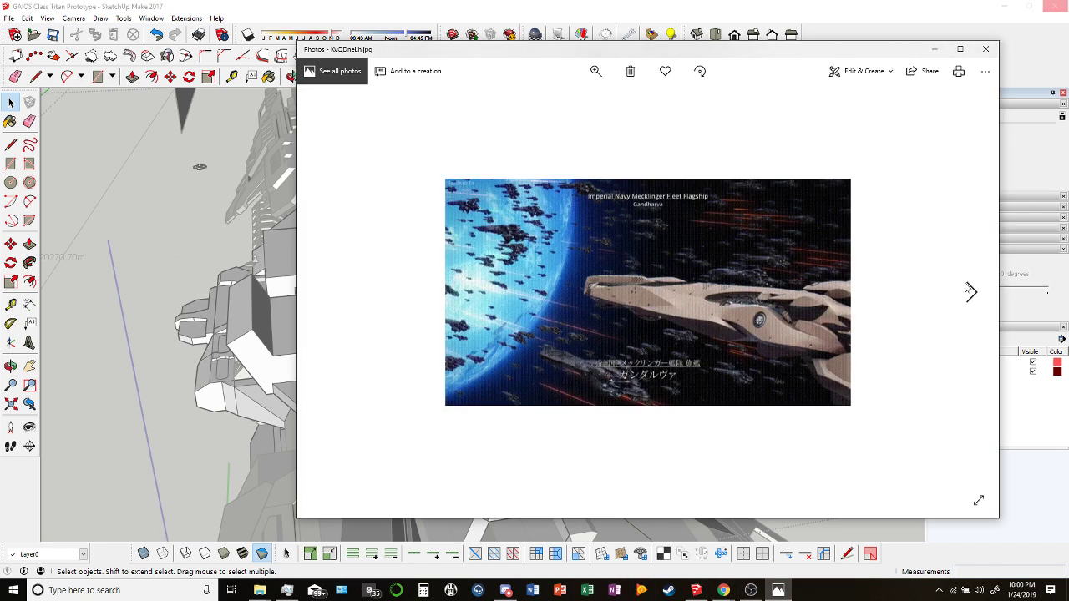
click(967, 288)
click(967, 288)
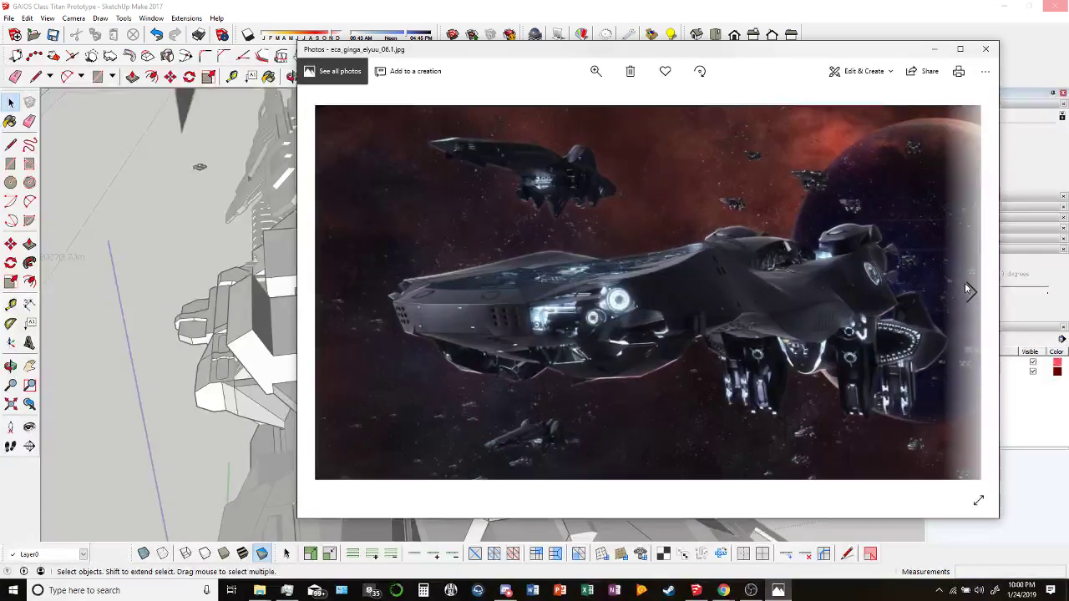
click(967, 288)
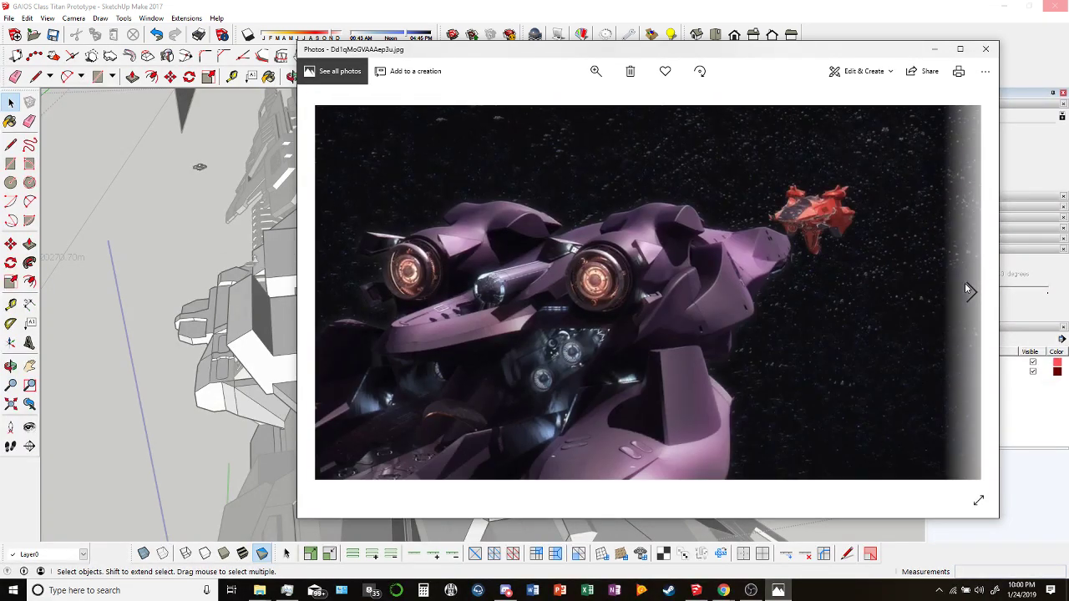
click(967, 288)
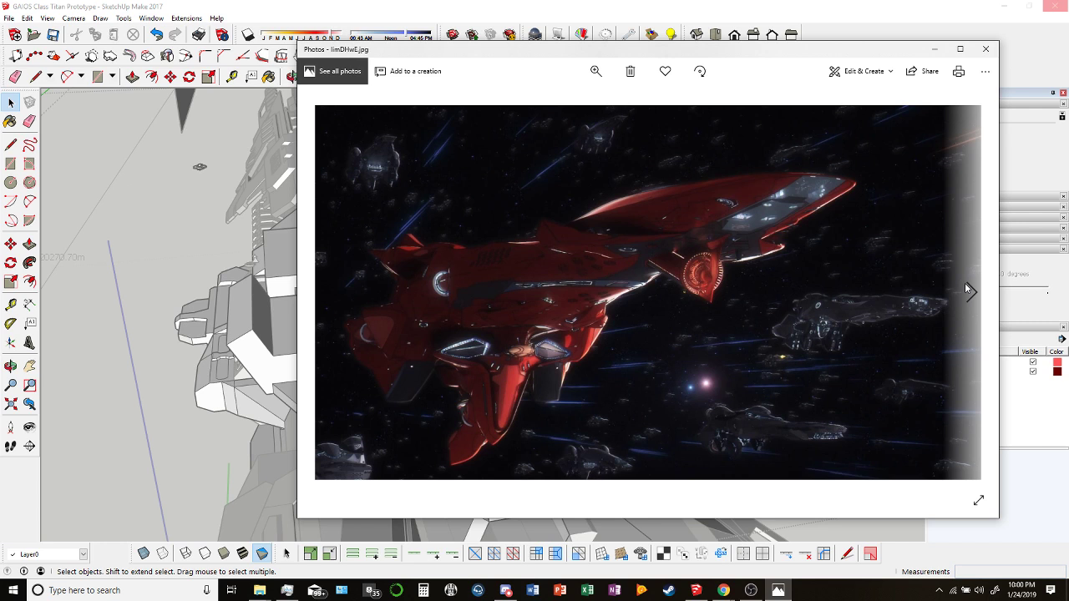
click(967, 288)
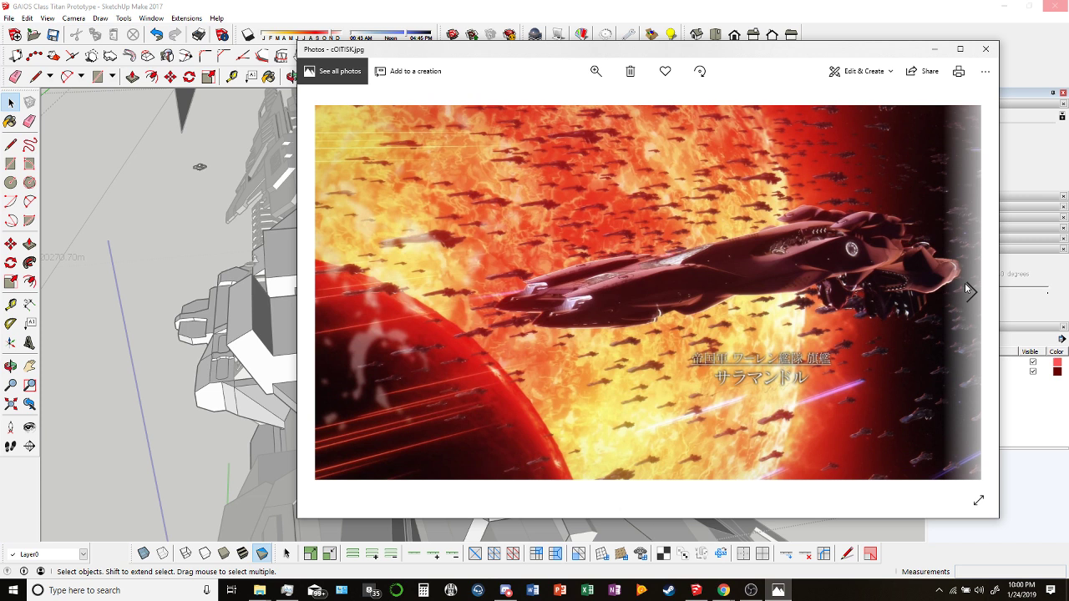
click(969, 290)
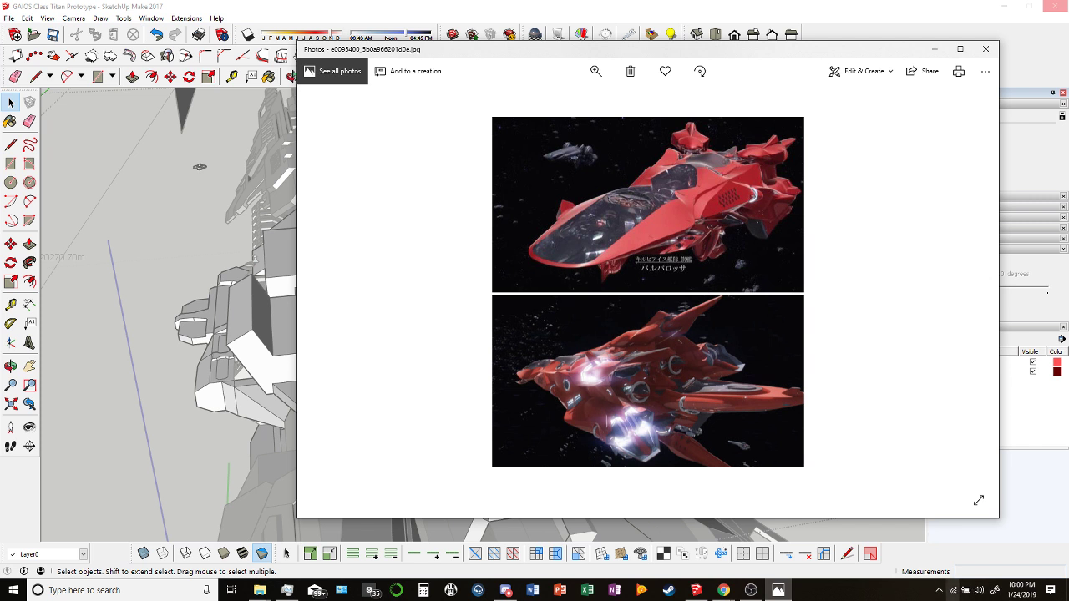
mouse_move(949, 443)
click(971, 293)
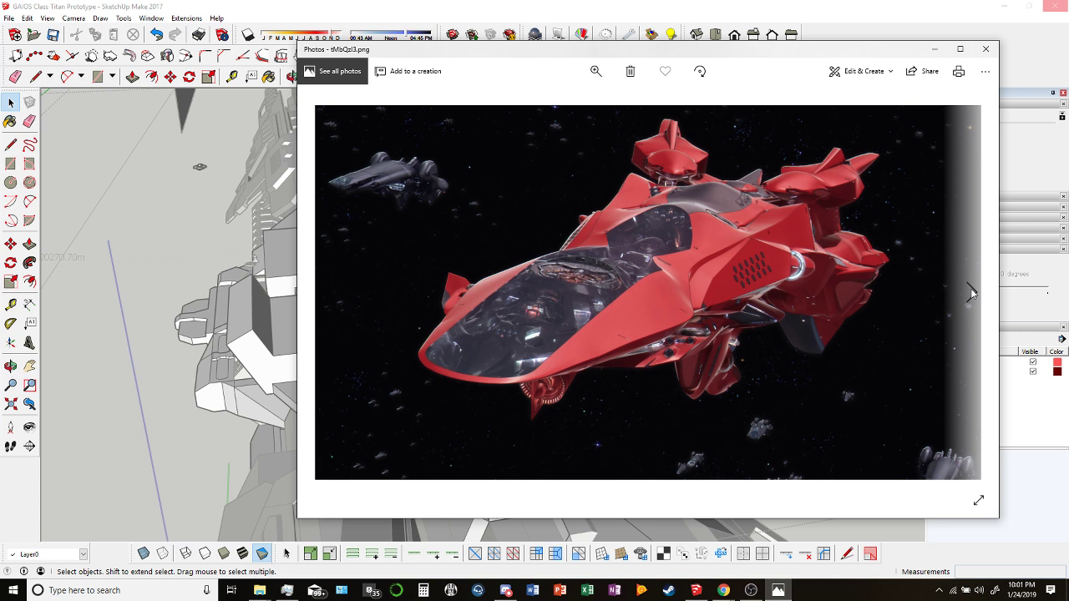
click(971, 292)
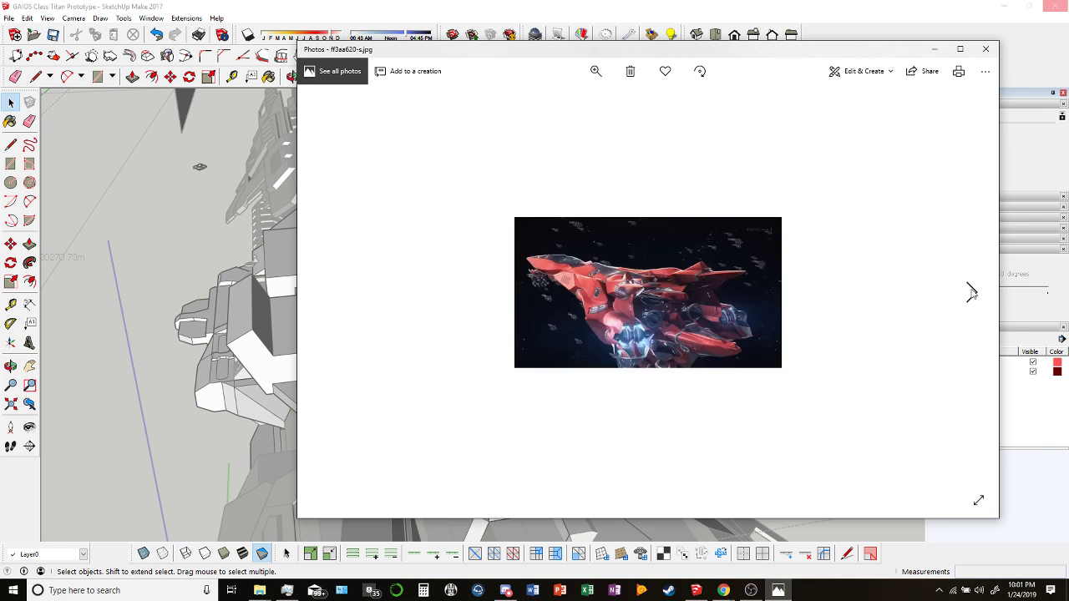
click(971, 293)
click(971, 292)
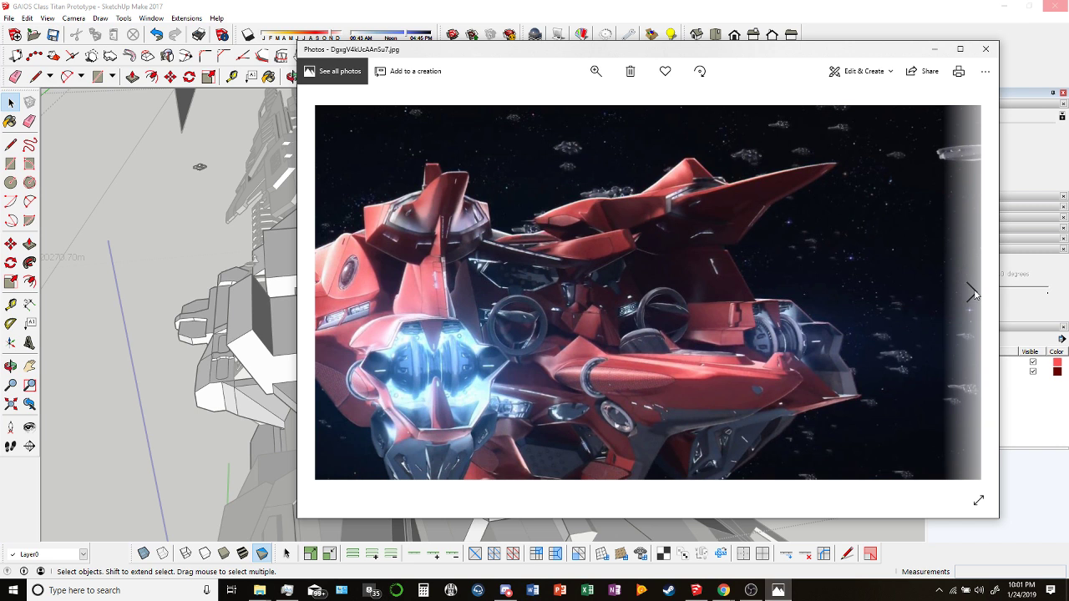
Examine the ship design sheets in Photos, comparing the Lashkau, both Kau-Class Command Ship drawings, the Ghemkau image and the Brunhild concept.
click(971, 291)
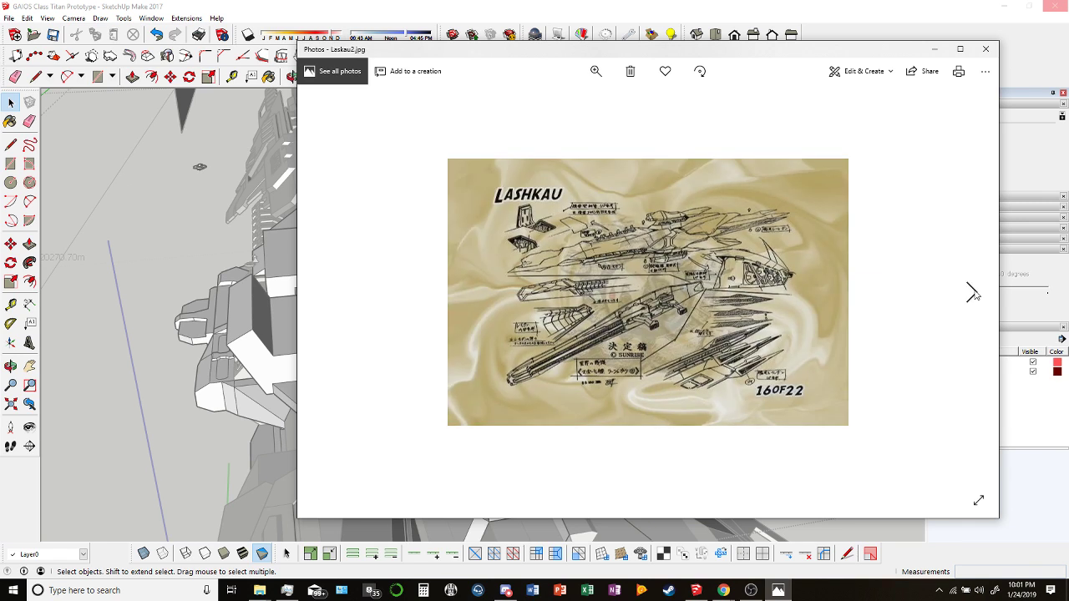
click(972, 293)
click(972, 292)
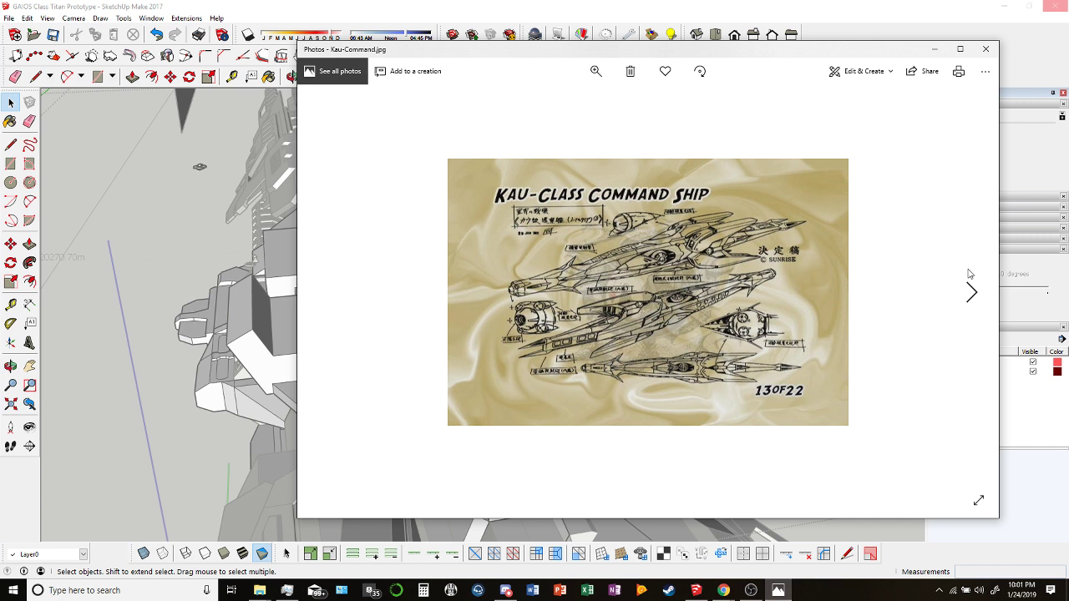
click(973, 293)
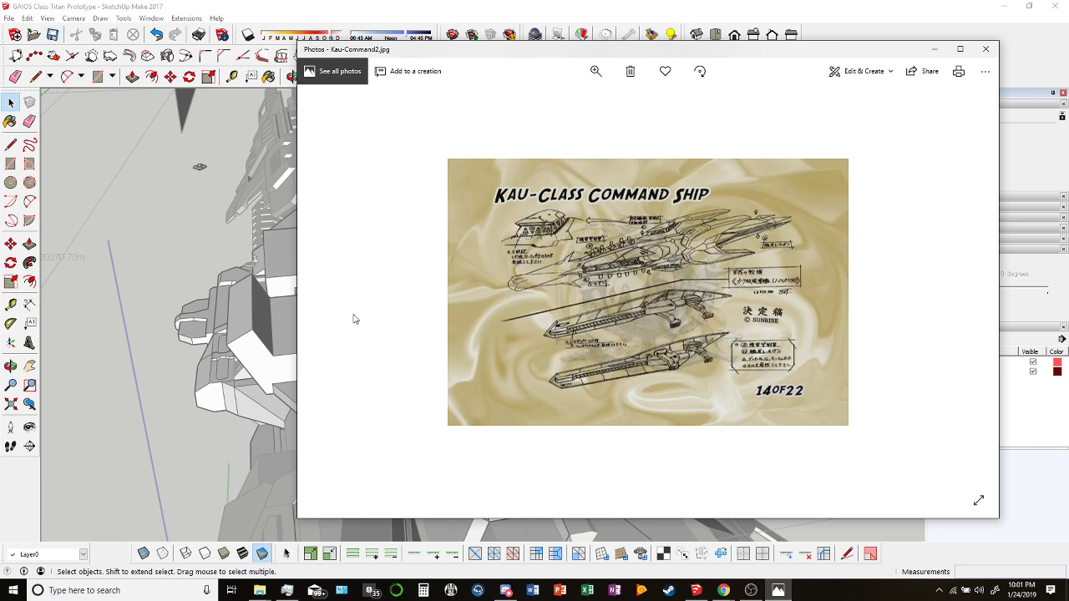
click(324, 311)
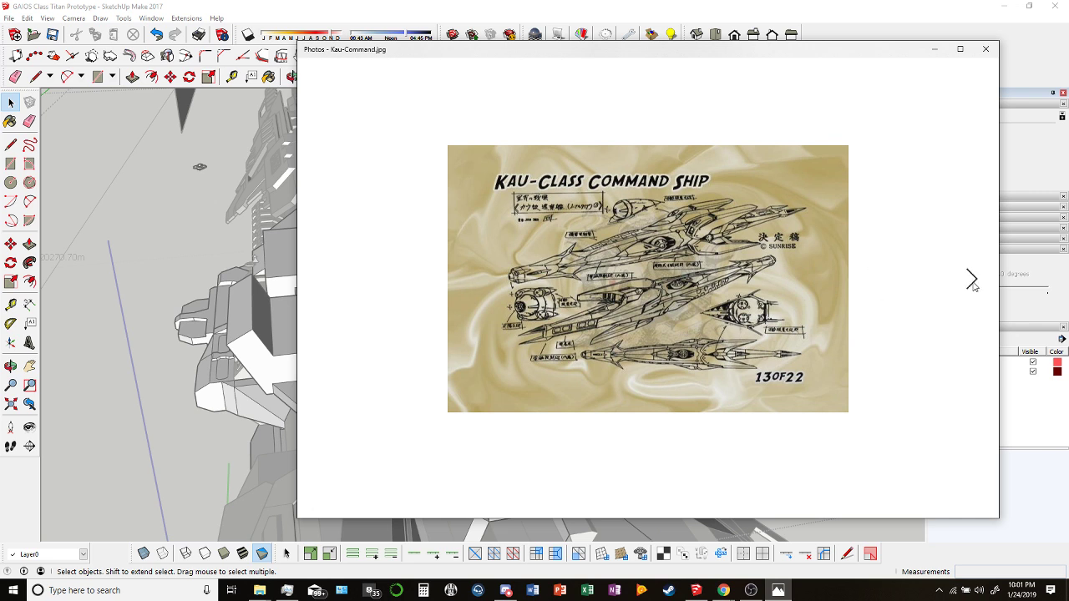
click(971, 281)
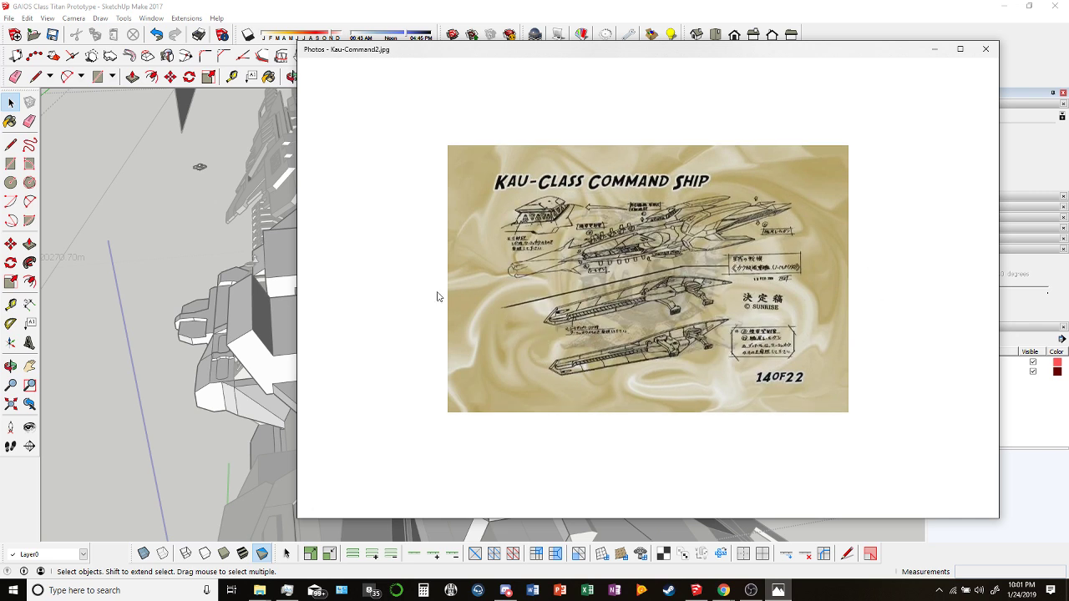
click(347, 305)
click(960, 318)
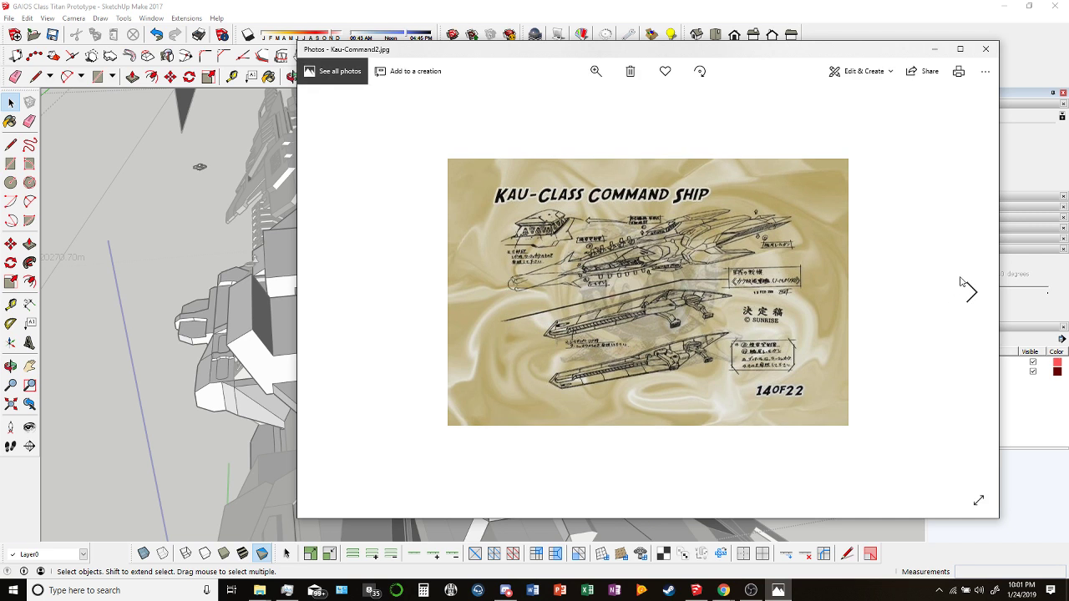
click(962, 284)
click(964, 286)
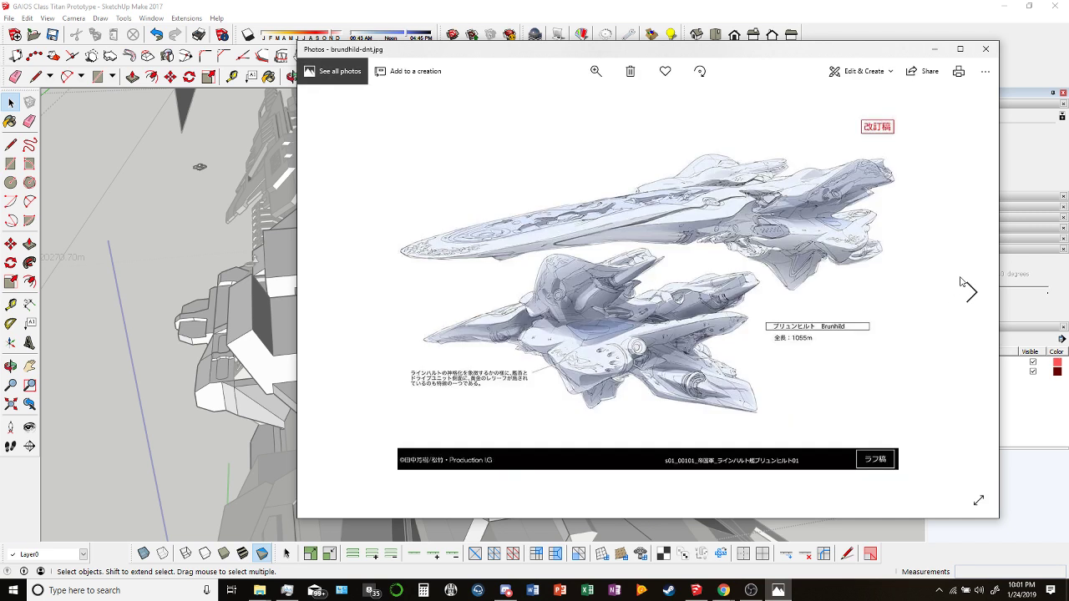
click(337, 318)
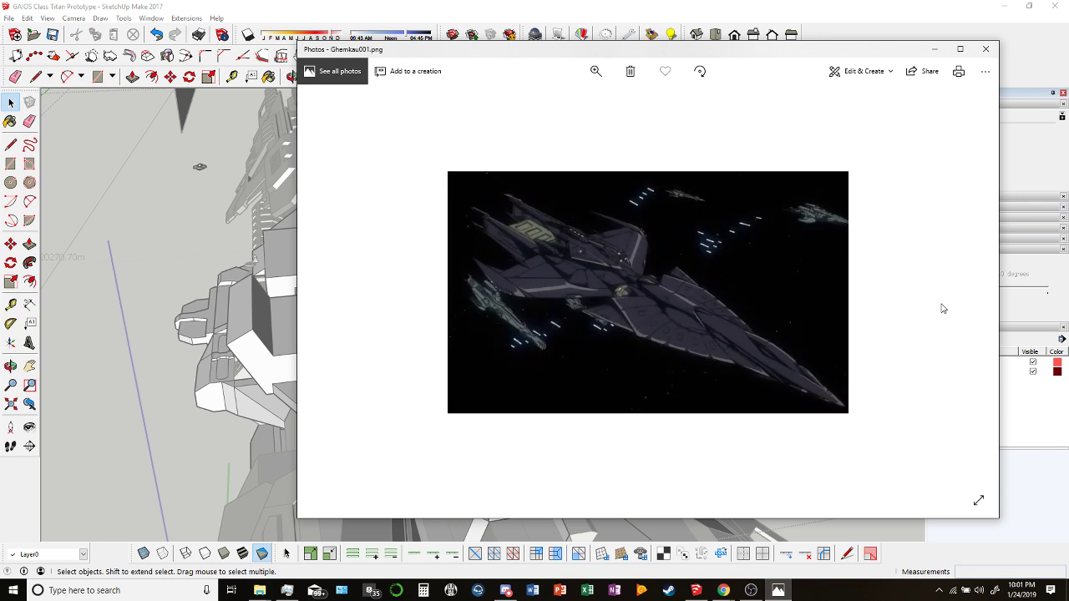
click(971, 292)
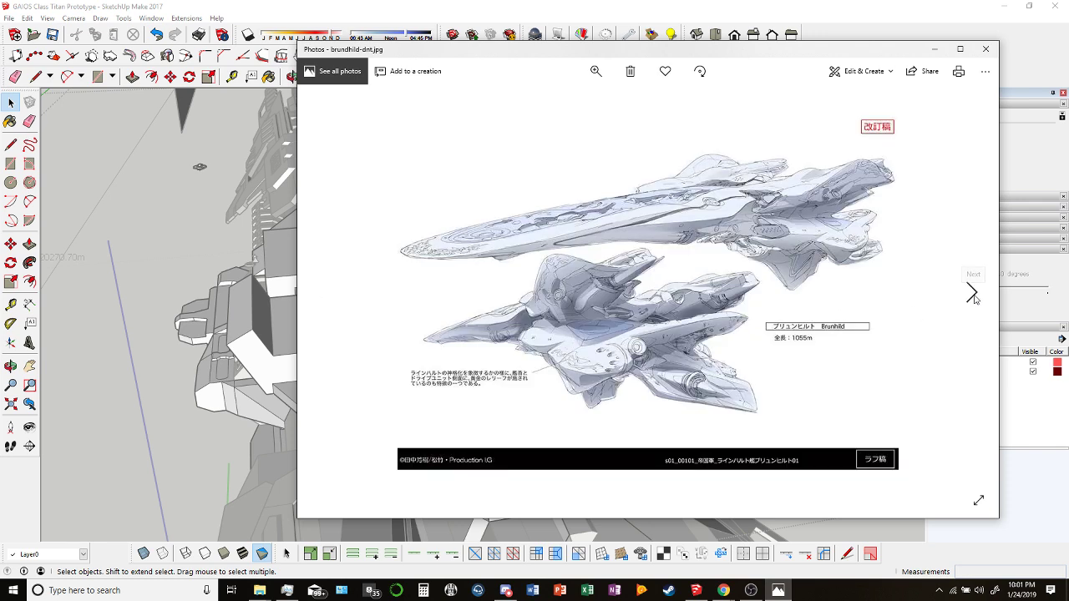
Return to SketchUp and inspect the mid-section's raised ribbed block from close up inside its group and from along the whole hull.
key(alt+Tab)
scroll(473, 303, down, 2)
mouse_move(443, 295)
middle_down()
mouse_move(629, 276)
mouse_move(632, 303)
middle_up()
scroll(632, 303, up, 5)
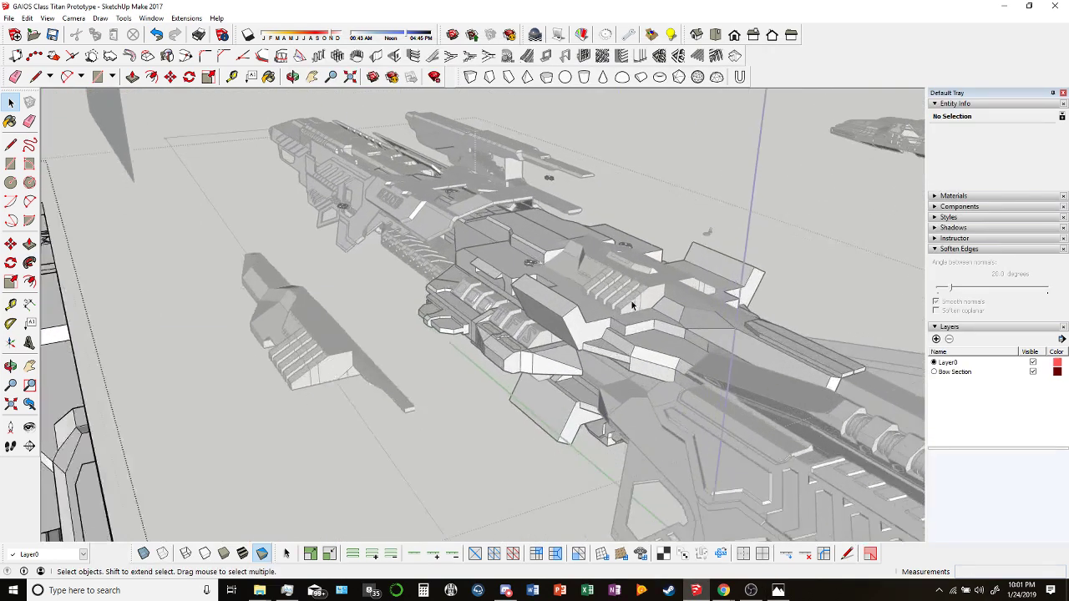
scroll(602, 282, up, 2)
click(494, 227)
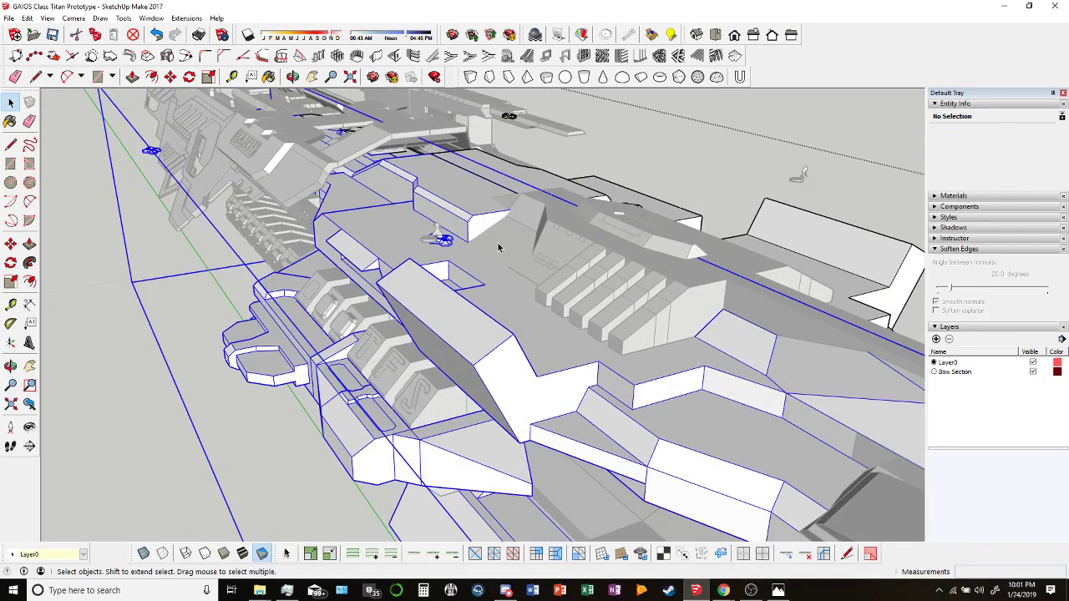
double_click(488, 229)
scroll(505, 247, up, 5)
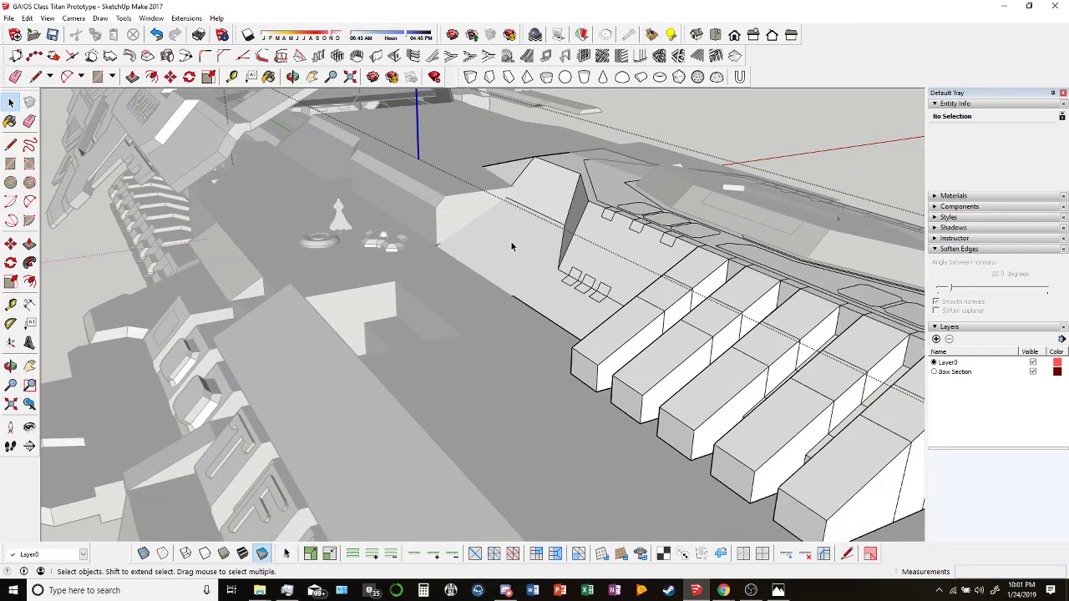
middle_drag(537, 261, 520, 134)
middle_drag(725, 254, 208, 307)
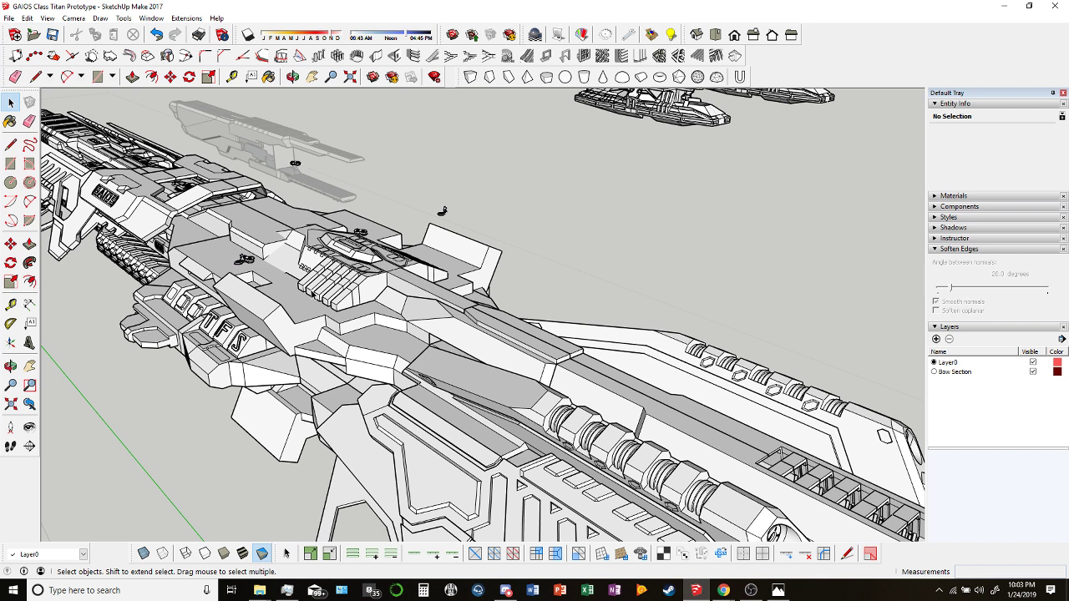
Inspect the whole reference ship from the side and its mid-section from above.
middle_drag(385, 307, 283, 241)
scroll(448, 147, down, 1)
scroll(357, 145, down, 3)
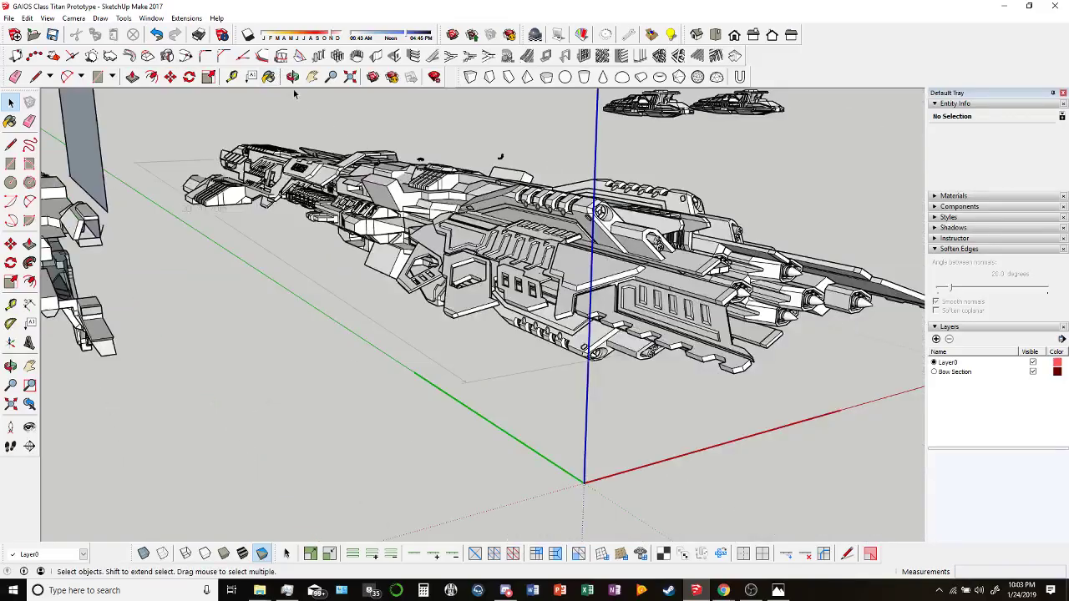
middle_drag(294, 93, 326, 251)
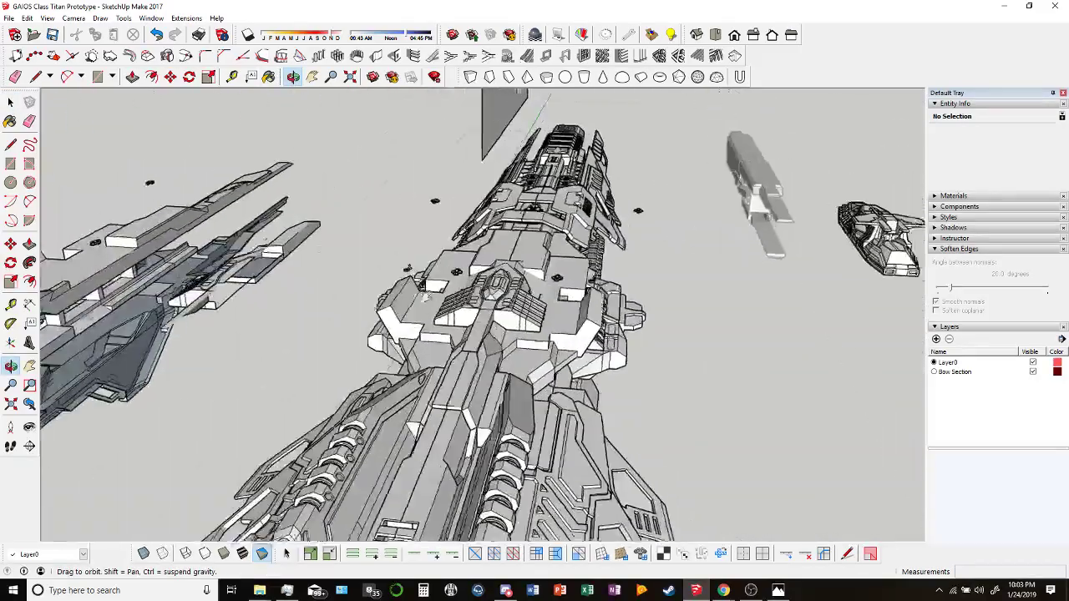
scroll(493, 246, up, 6)
middle_drag(618, 380, 734, 375)
scroll(514, 324, down, 4)
Switch to Chrome, rewind the Homeworld Cataclysm soundtrack video by several skips, and return to SketchUp.
mouse_move(723, 590)
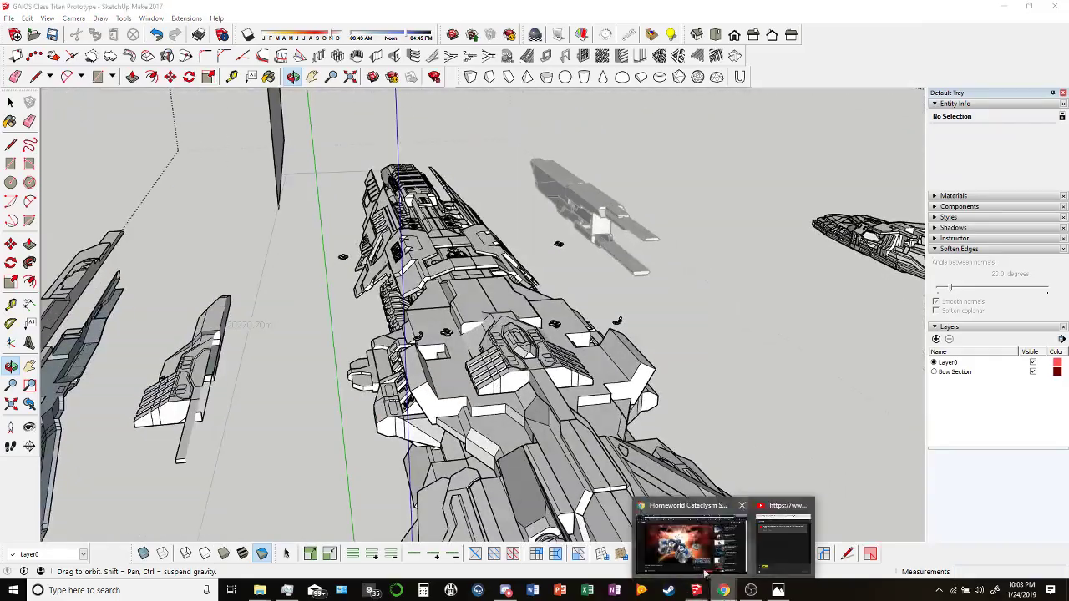
click(704, 573)
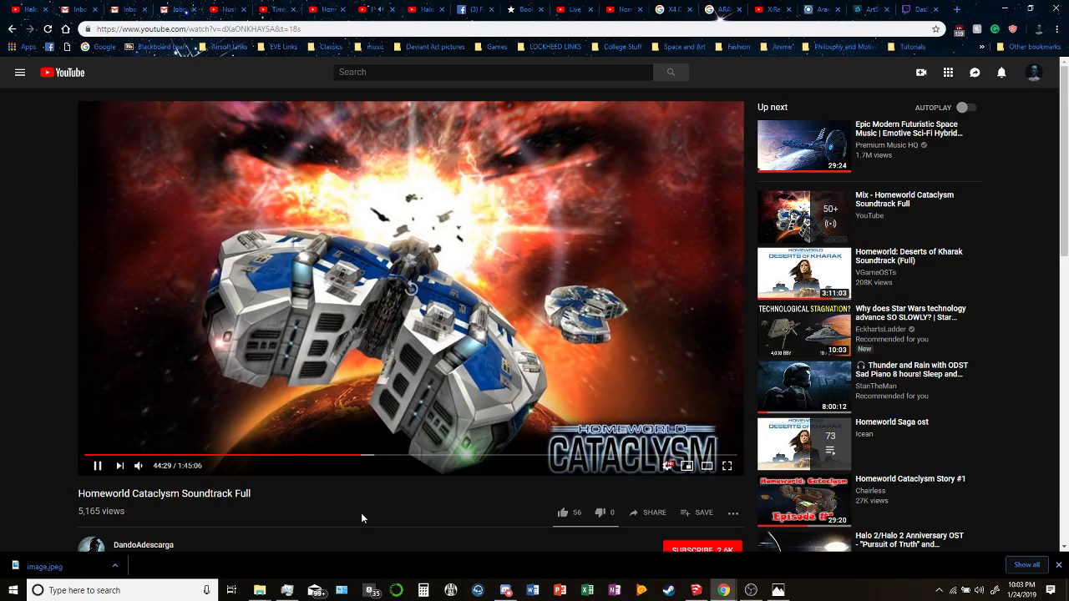
key(j)
key(j)
key(j)
key(j)
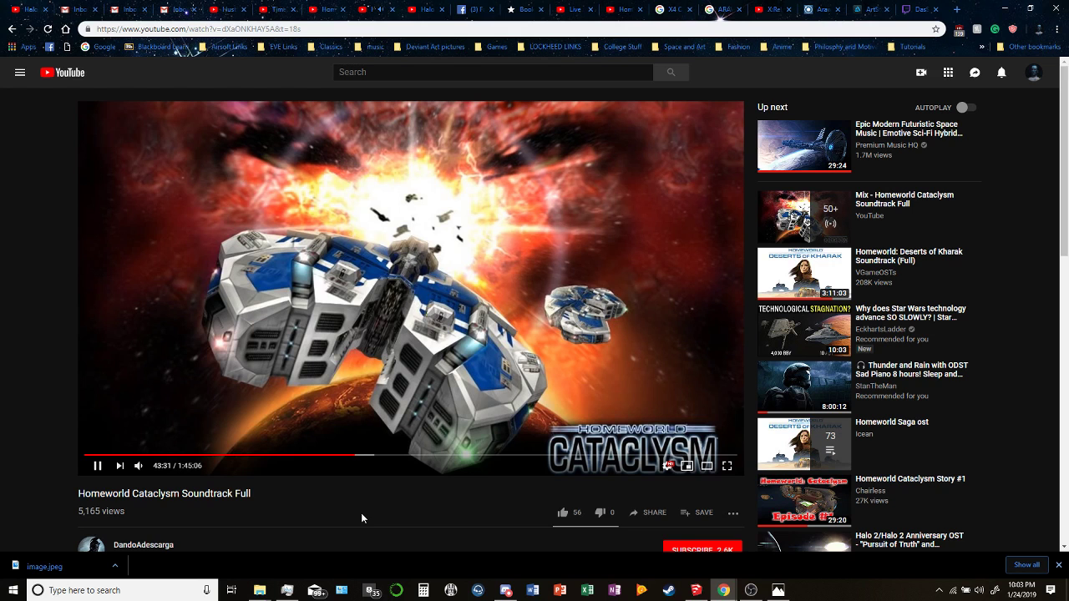
click(696, 590)
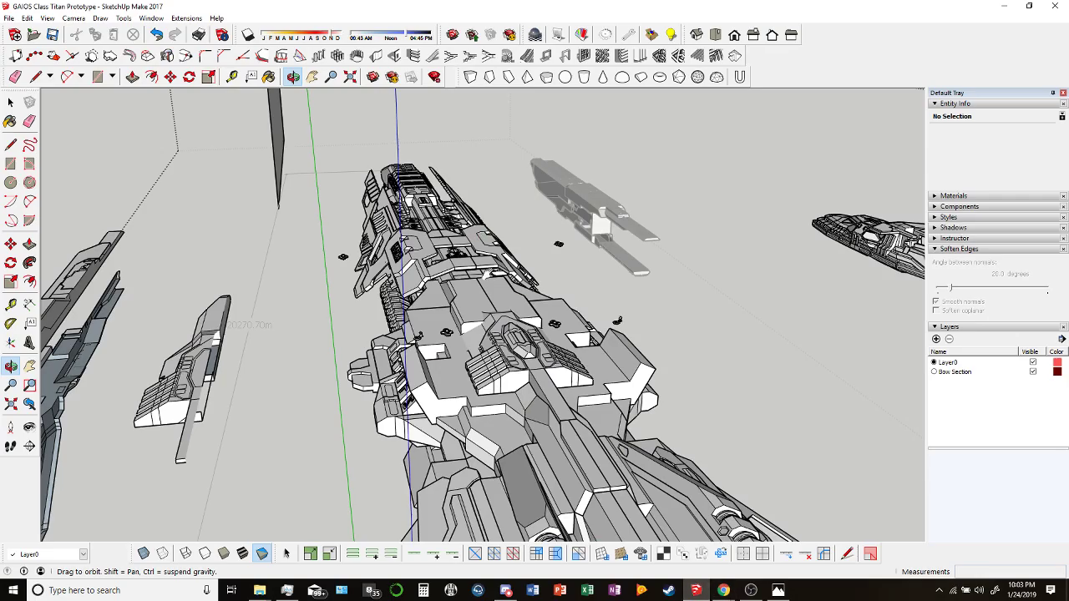
Examine the upper hull between the GAIOS nameplate and the raised ribbed block from the side and from behind.
mouse_move(488, 274)
middle_down()
mouse_move(451, 263)
mouse_move(761, 441)
middle_up()
scroll(451, 263, up, 4)
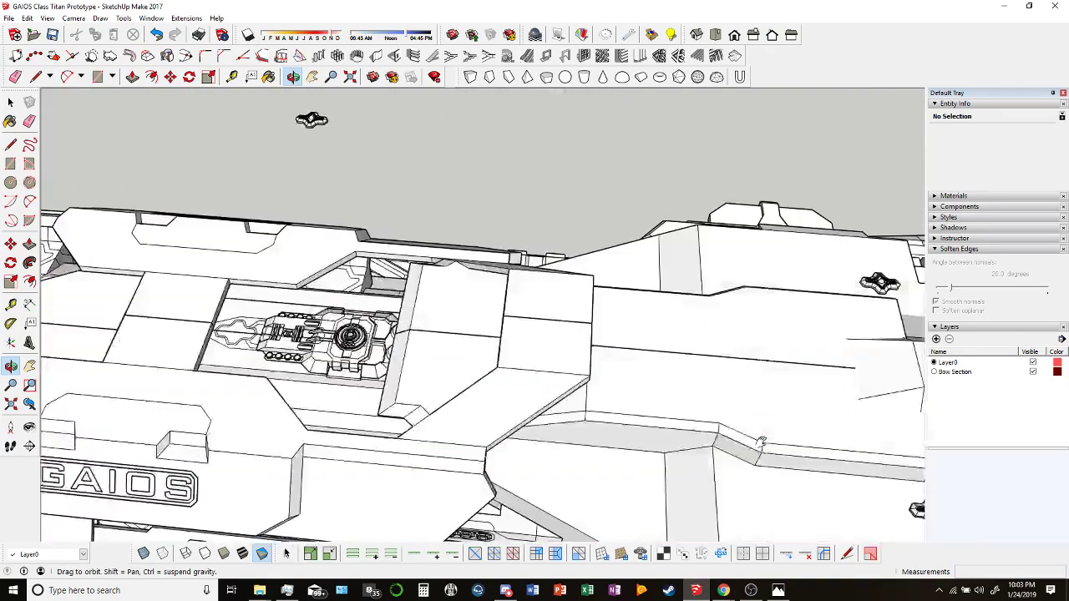
drag(760, 443, 409, 379)
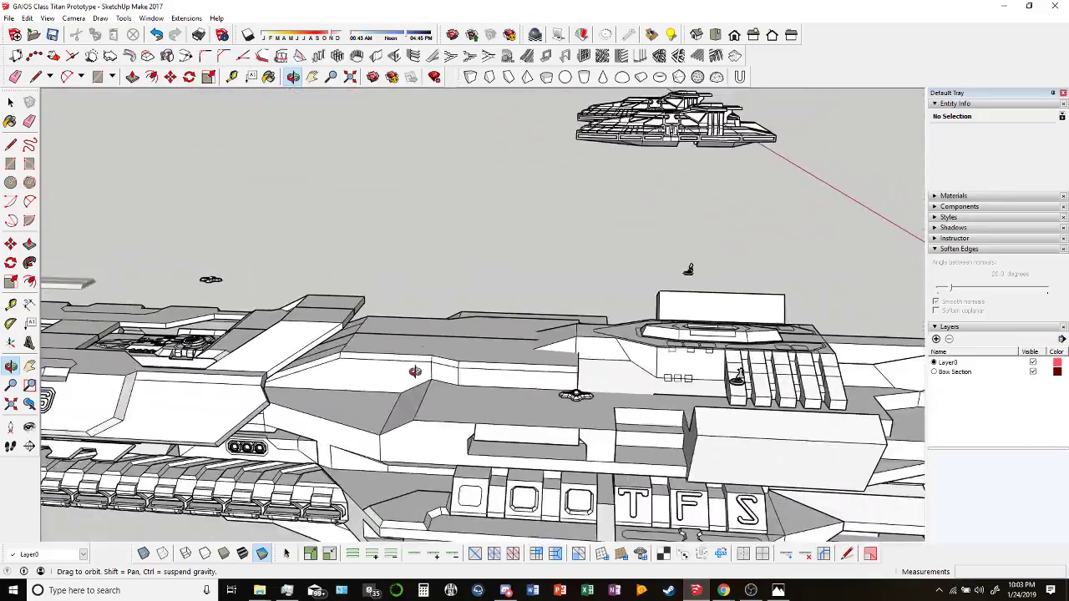
scroll(518, 334, up, 2)
drag(525, 335, 177, 351)
scroll(633, 306, down, 3)
drag(451, 331, 501, 277)
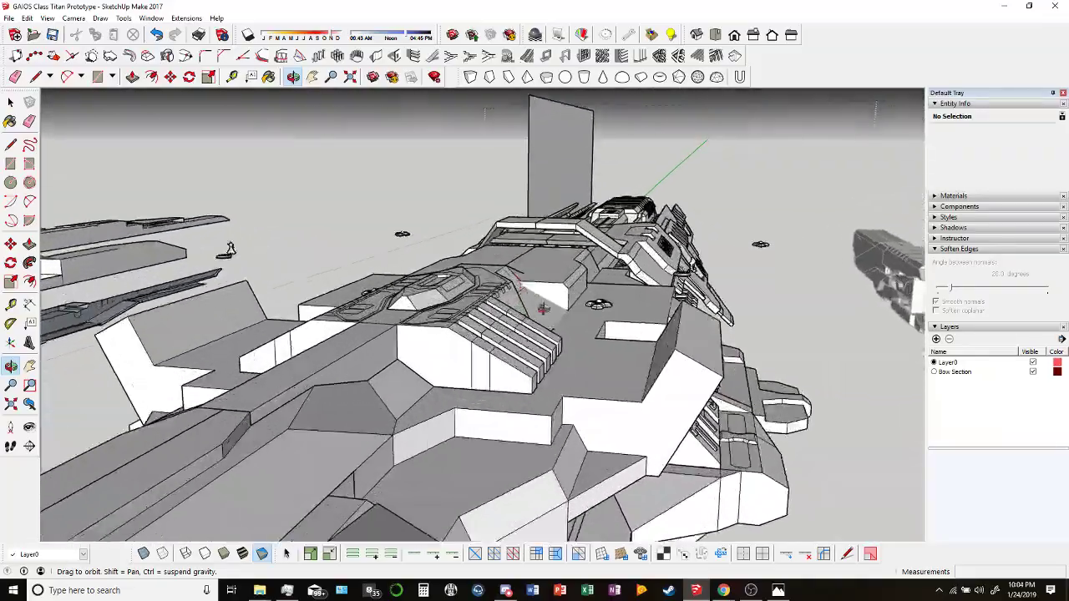
drag(543, 309, 800, 426)
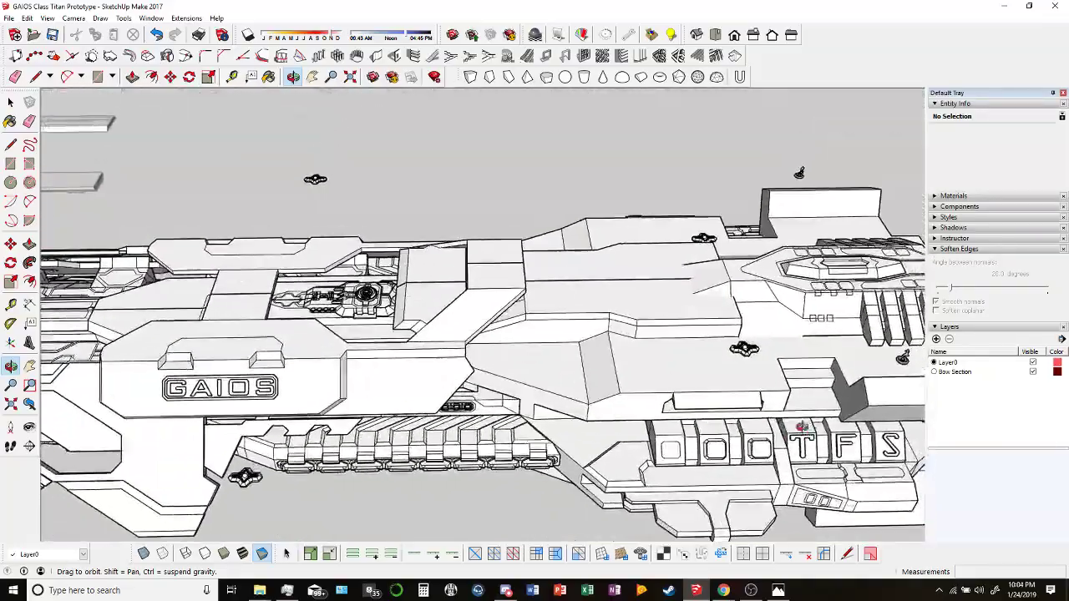
drag(701, 359, 492, 295)
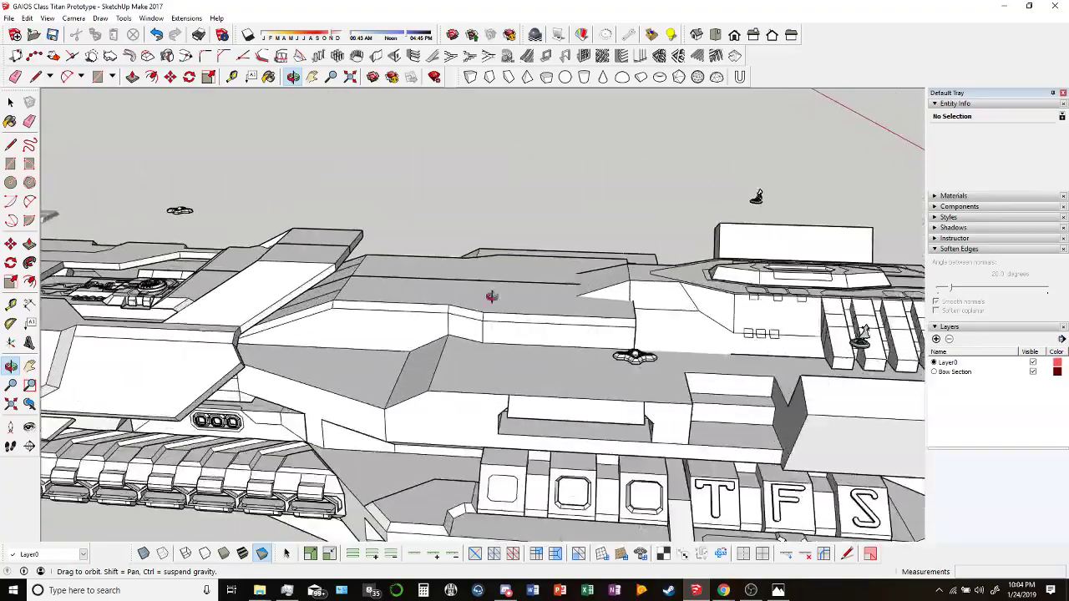
Examine the junction of the raised block with the stepped hull plating and the TFS-lettered side from several angles.
scroll(443, 356, up, 3)
drag(443, 354, 704, 343)
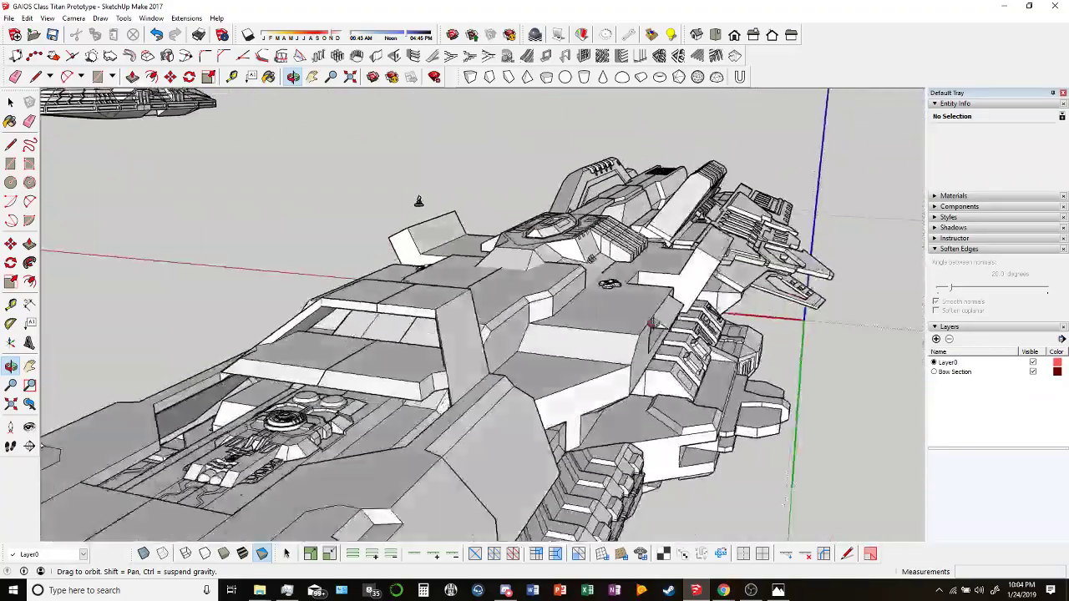
middle_drag(654, 325, 375, 321)
scroll(541, 261, up, 3)
scroll(541, 261, up, 2)
middle_drag(606, 284, 400, 359)
scroll(509, 332, down, 3)
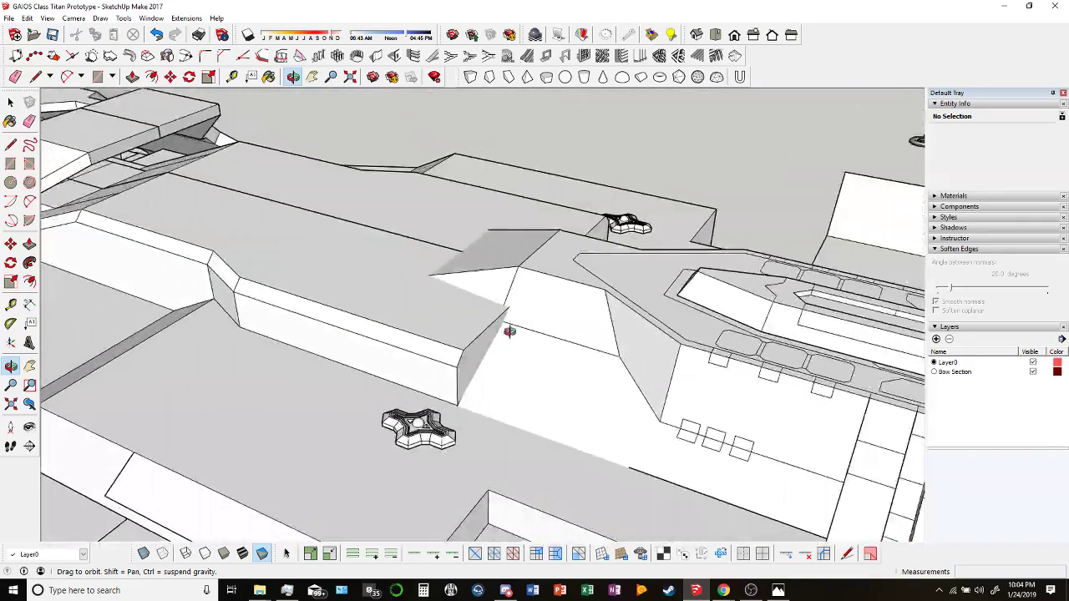
drag(509, 332, 634, 250)
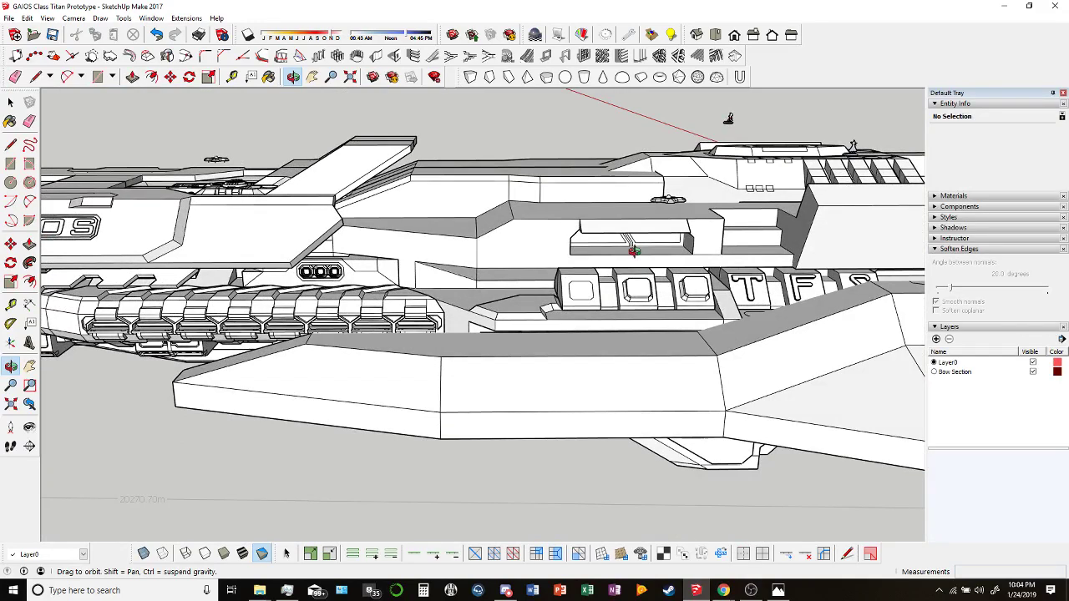
drag(633, 250, 499, 290)
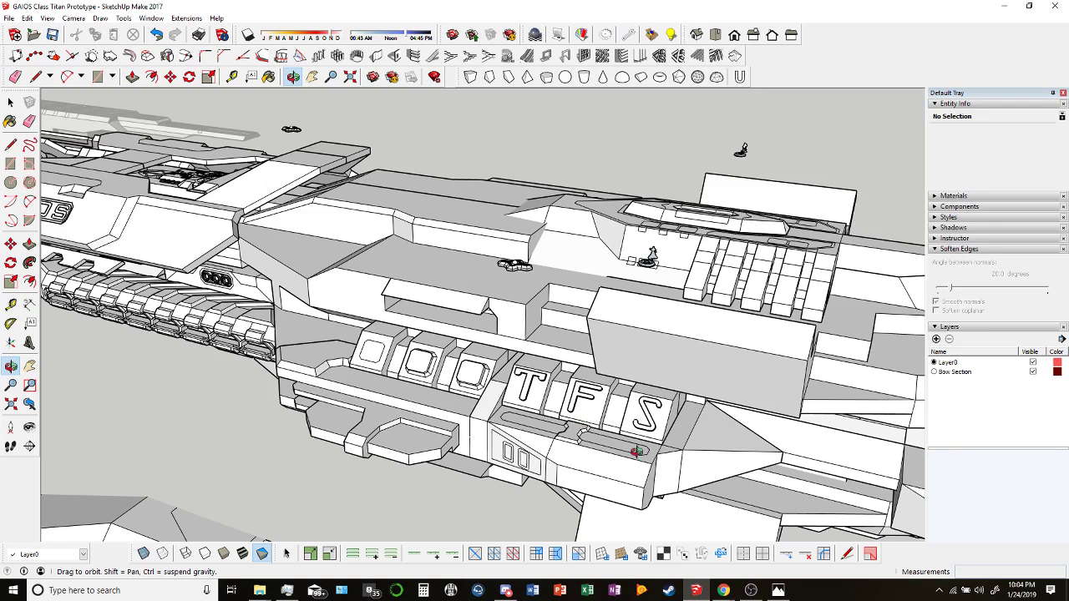
Check the soundtrack video in Chrome, view the raised block in SketchUp from above, and rewind the video in Chrome.
mouse_move(726, 591)
click(680, 526)
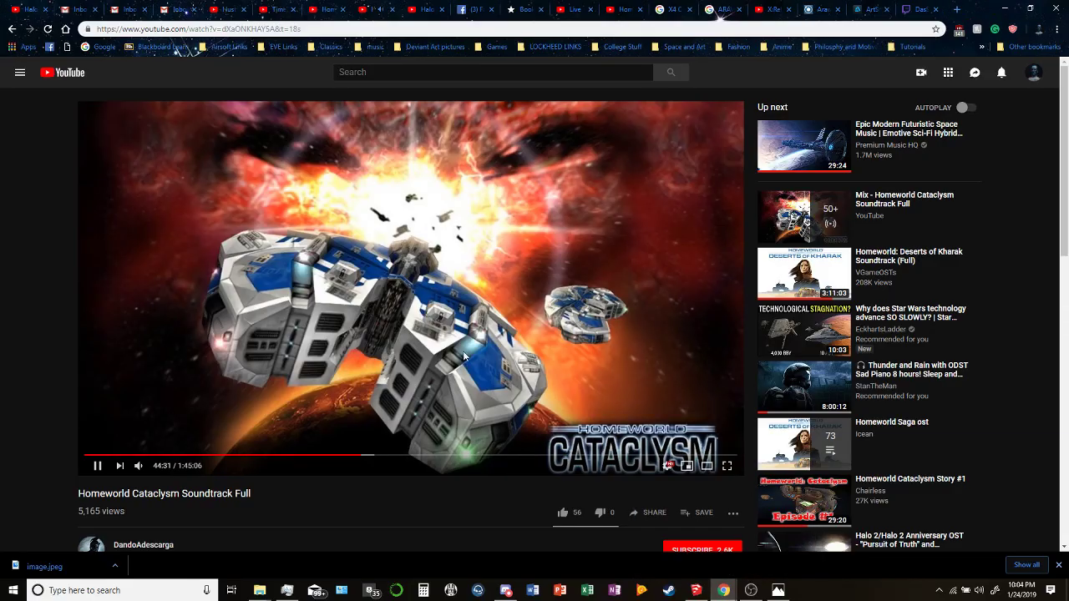
click(695, 590)
middle_drag(647, 307, 498, 345)
drag(497, 346, 393, 268)
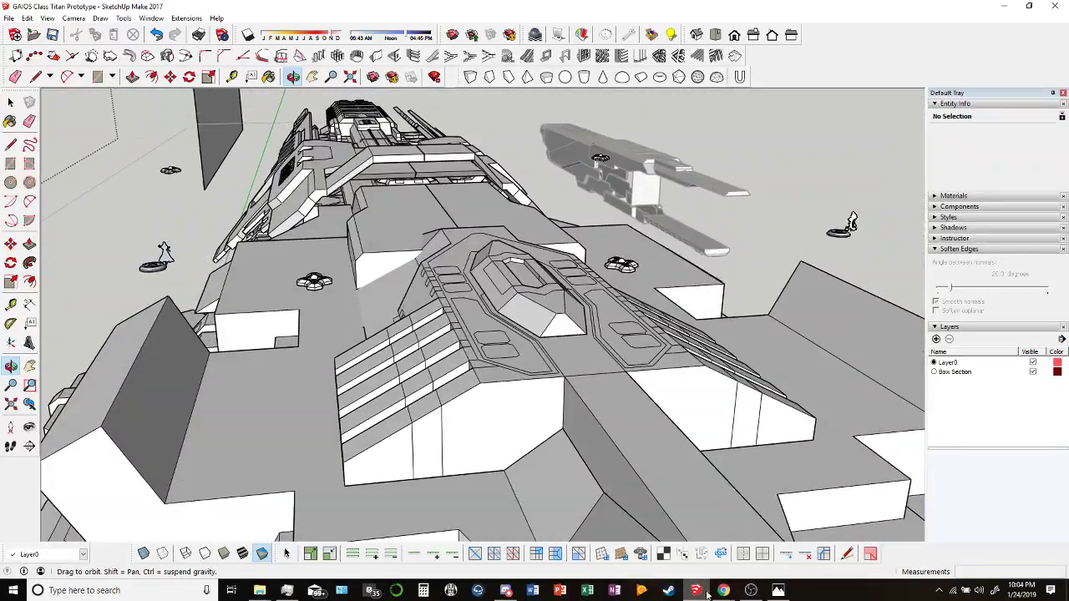
click(699, 574)
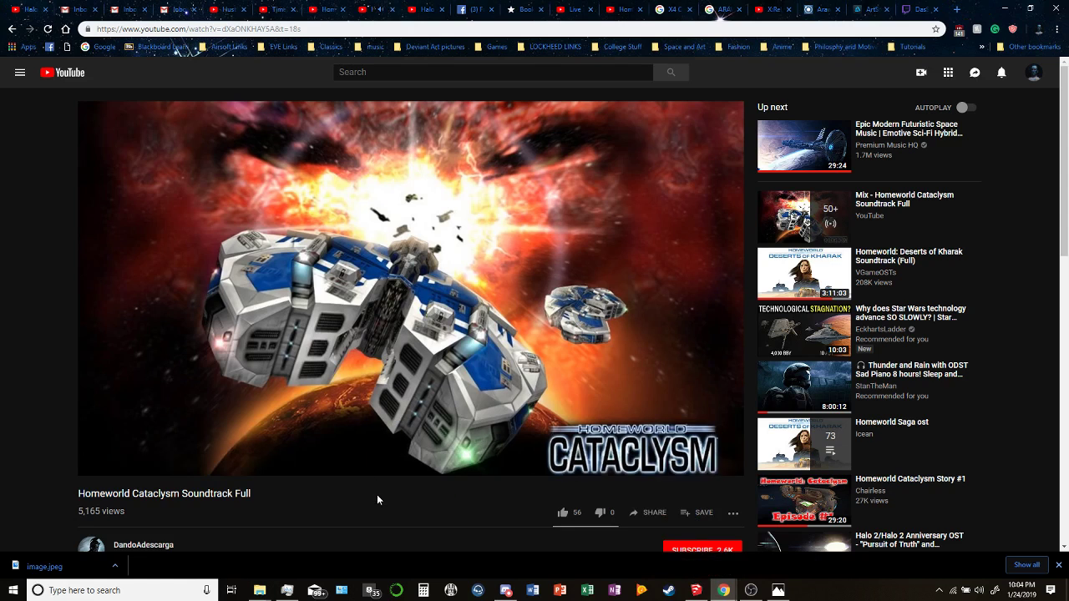
click(355, 460)
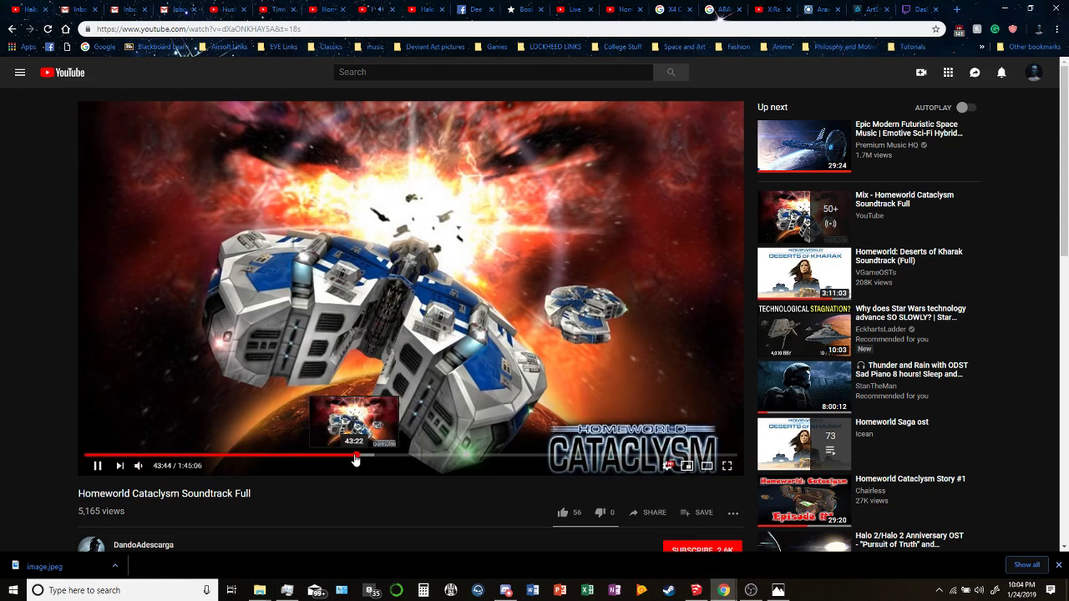
Return to SketchUp and examine the raised block's top panel outlines and side ribs from close up.
click(692, 591)
mouse_move(573, 298)
middle_down()
mouse_move(445, 336)
mouse_move(517, 318)
mouse_move(508, 353)
mouse_move(510, 289)
mouse_move(513, 396)
mouse_move(522, 363)
mouse_move(470, 353)
mouse_move(450, 301)
mouse_move(576, 359)
middle_up()
click(10, 102)
middle_drag(510, 346, 511, 340)
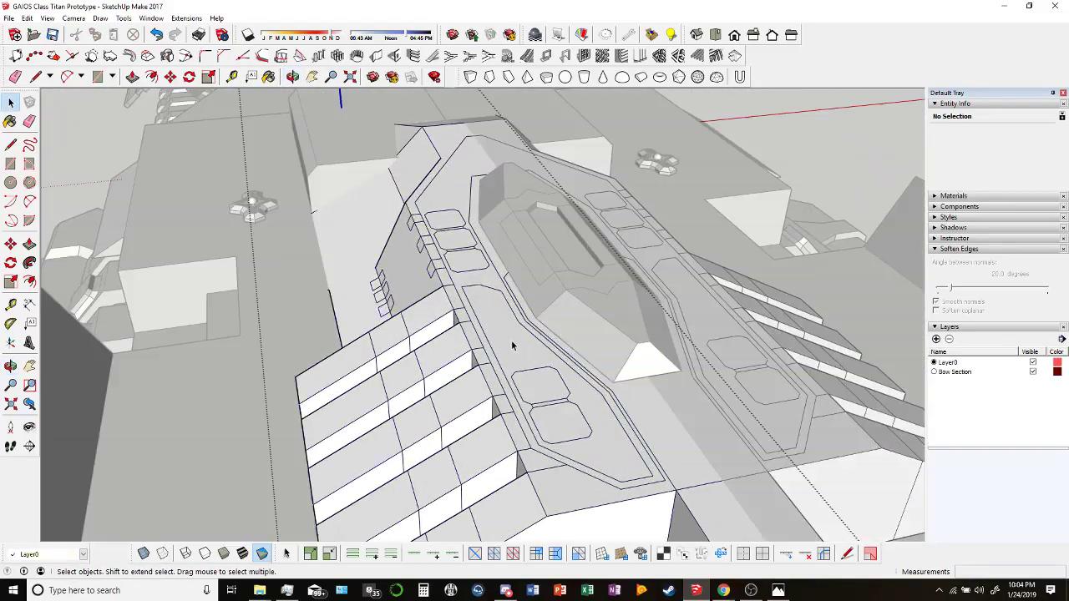
middle_drag(528, 379, 411, 302)
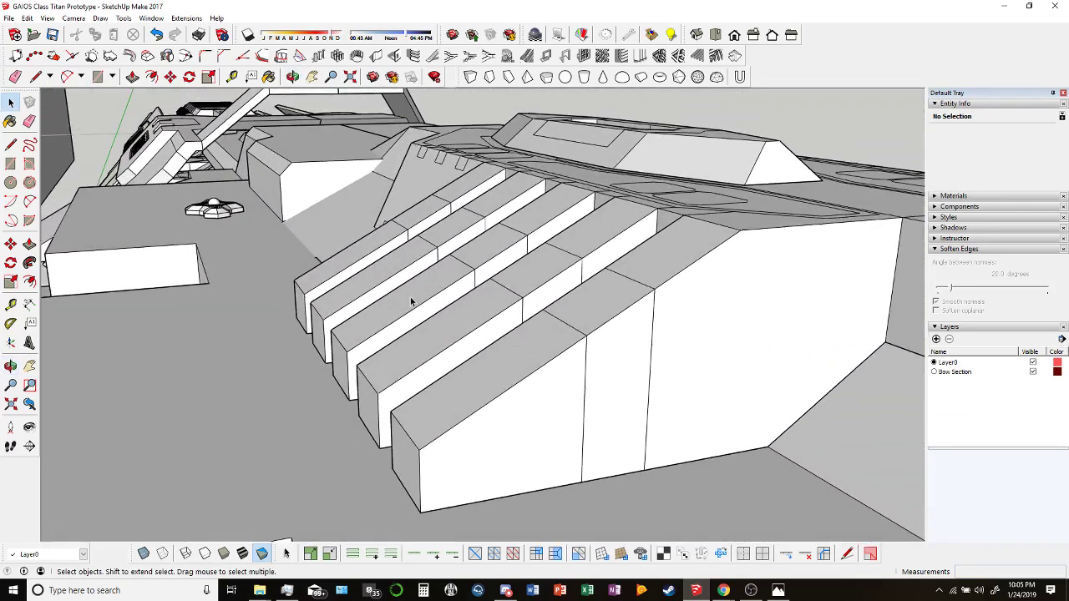
Open the Top Details component and delete the two adjoining octagonal panels on the block's top plate with their connecting edges.
scroll(454, 287, down, 2)
click(492, 272)
scroll(493, 271, down, 3)
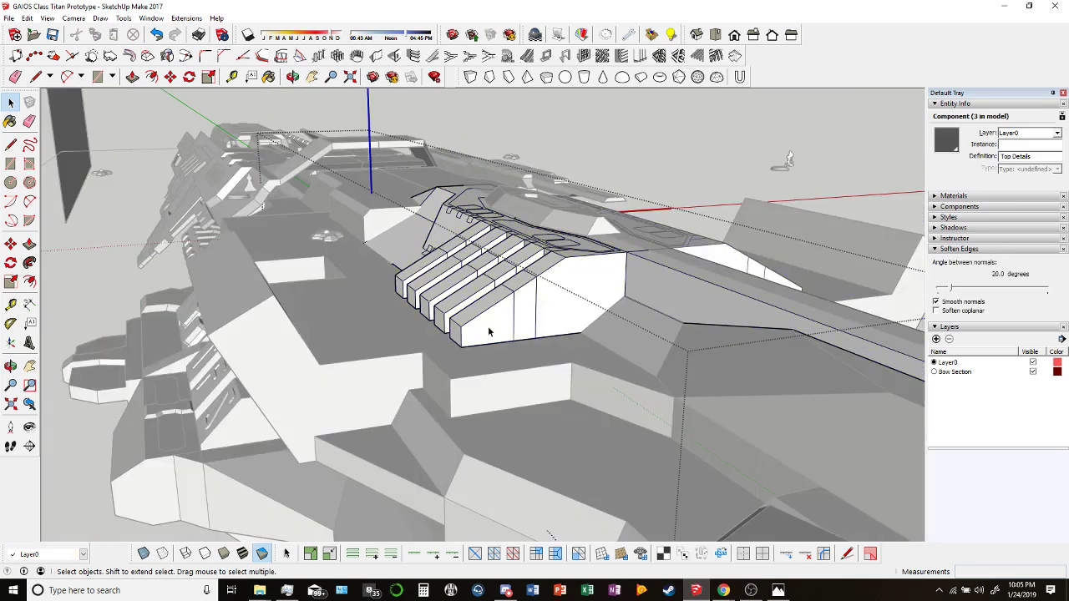
double_click(489, 331)
middle_drag(488, 331, 508, 392)
scroll(508, 389, up, 3)
double_click(510, 385)
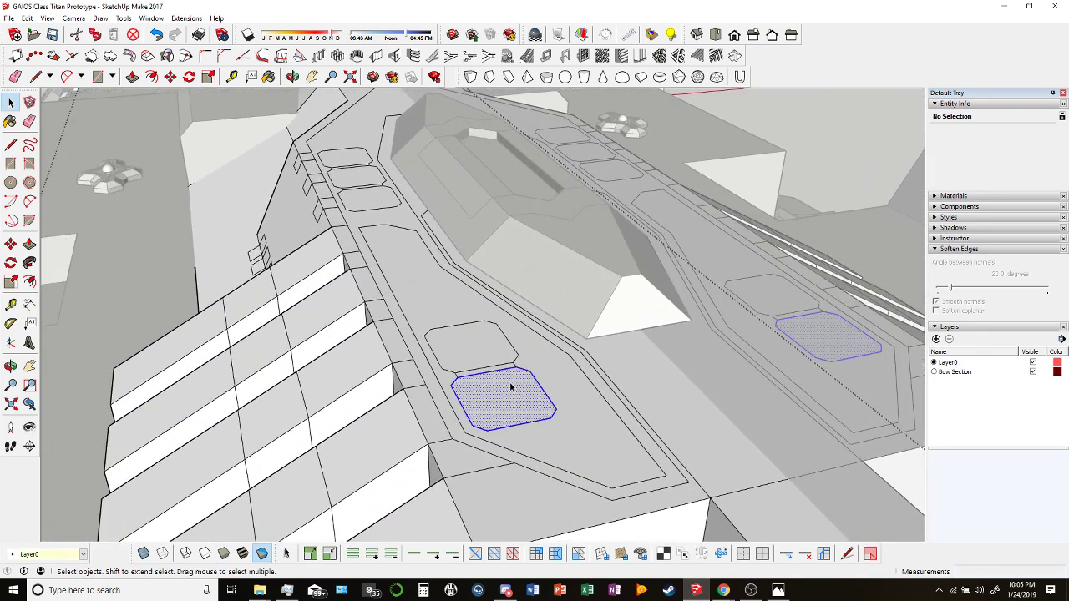
shift+click(490, 359)
scroll(490, 361, up, 3)
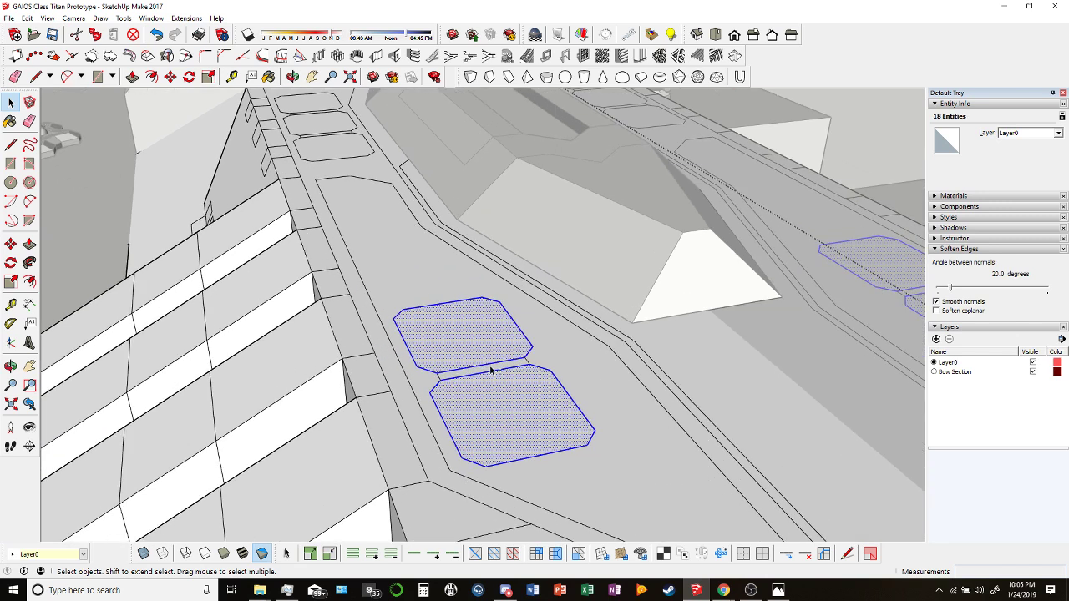
scroll(465, 377, down, 2)
key(Delete)
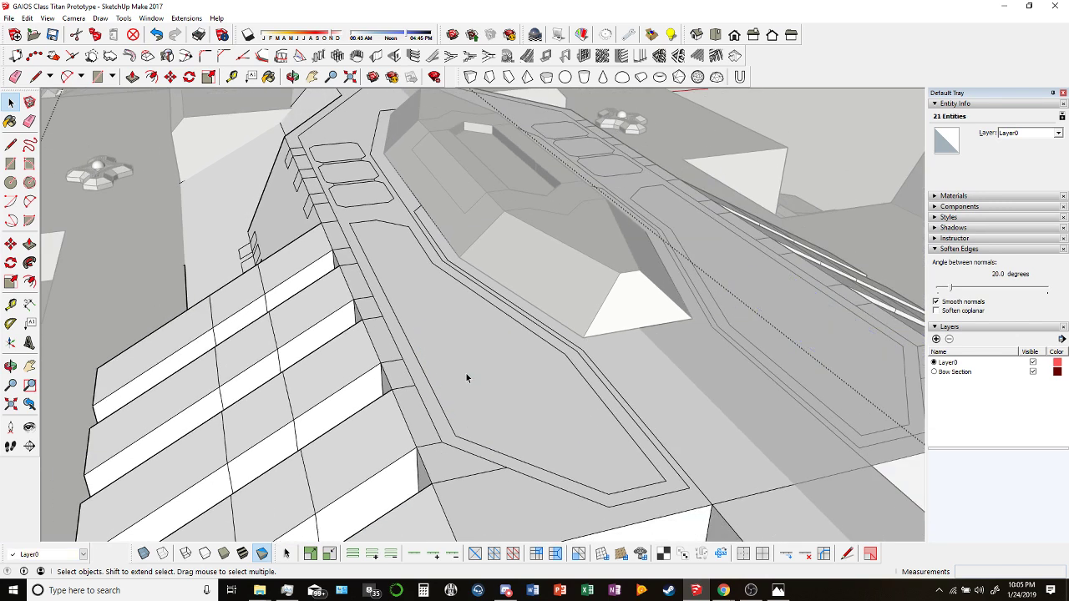
Delete the large inset panel face and its outline from the top plate beside the central raised housing.
double_click(445, 350)
scroll(445, 350, down, 1)
shift+middle_drag(445, 350, 518, 513)
scroll(517, 512, down, 1)
key(Delete)
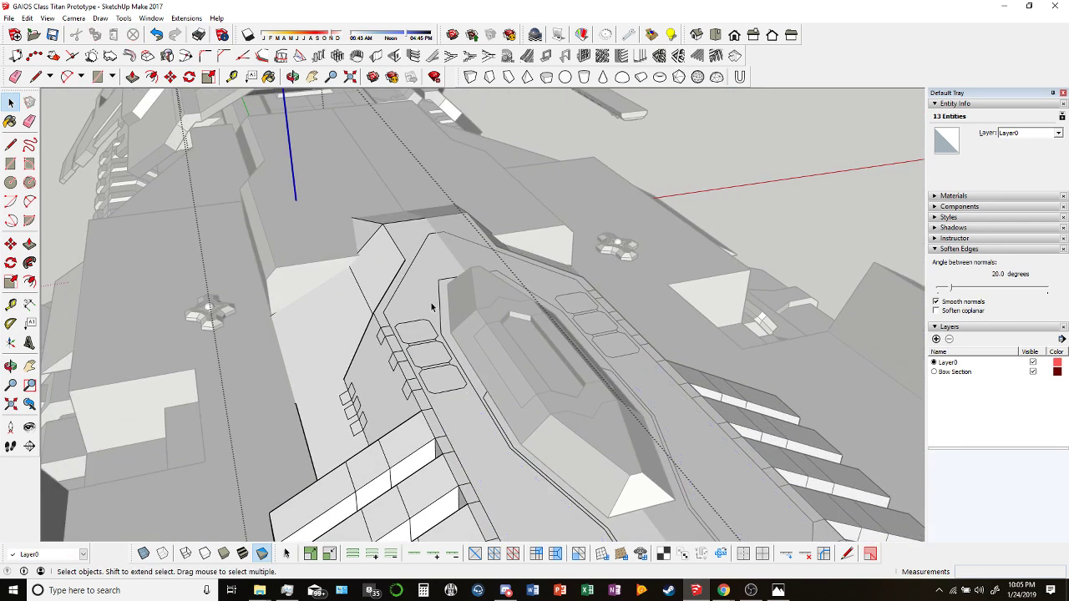
Erase the dividing edges between the three adjoining rounded panels on the top plate, then delete the merged panel.
scroll(420, 326, up, 3)
key(e)
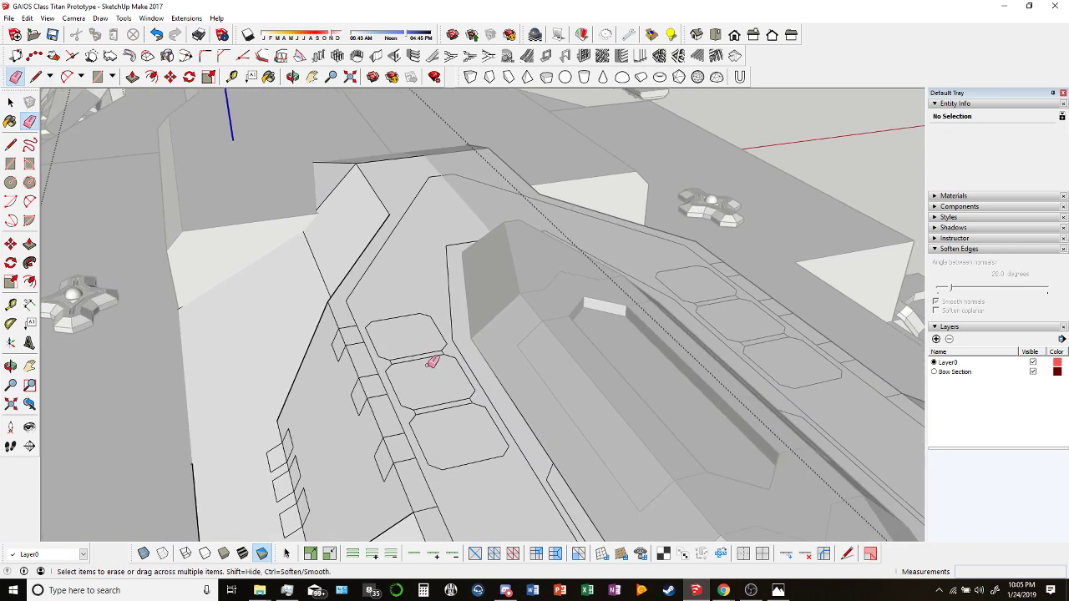
mouse_move(431, 361)
mouse_down()
mouse_move(447, 399)
mouse_move(419, 340)
mouse_up()
click(11, 102)
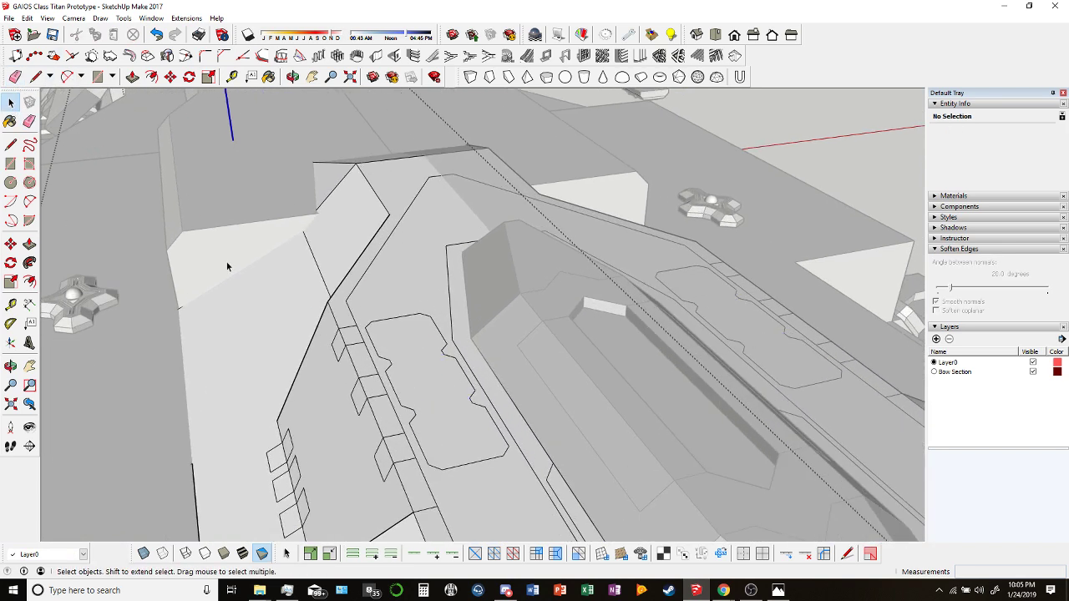
scroll(384, 359, down, 1)
double_click(392, 361)
scroll(391, 360, down, 2)
key(Delete)
Erase the first small rectangular notches along the top plate's edge and the three small squares on the block's side face.
mouse_move(407, 396)
middle_down()
mouse_move(395, 386)
mouse_move(487, 400)
middle_up()
key(e)
scroll(278, 375, up, 2)
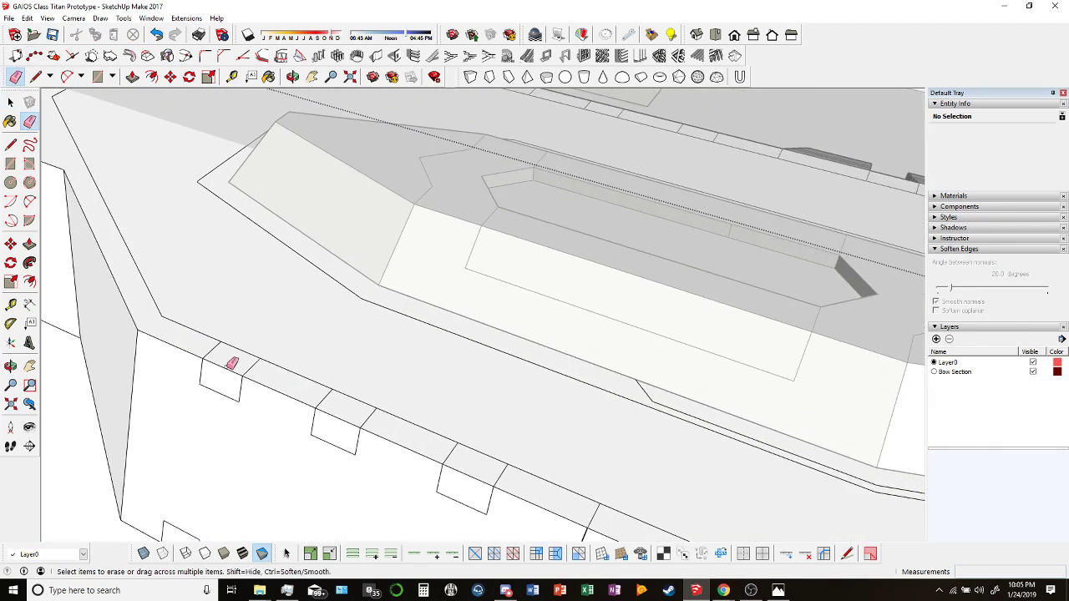
click(207, 349)
click(252, 369)
mouse_move(243, 397)
mouse_down()
mouse_move(213, 392)
mouse_move(206, 375)
mouse_up()
middle_drag(206, 375, 241, 305)
mouse_move(241, 305)
mouse_down()
mouse_move(301, 322)
mouse_move(299, 333)
mouse_up()
mouse_move(175, 409)
mouse_down()
mouse_move(157, 404)
mouse_move(254, 447)
mouse_move(246, 484)
mouse_up()
drag(164, 446, 167, 441)
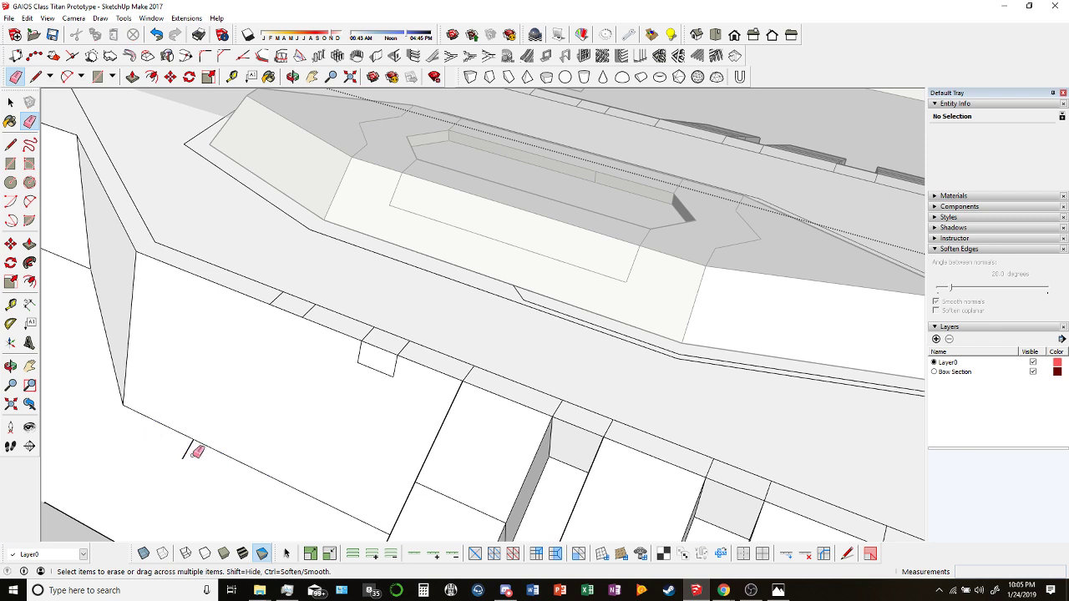
Erase the remaining notch outlines and short dividing edges along the top plate's border above the ribs.
mouse_move(273, 286)
mouse_down()
mouse_move(413, 358)
mouse_move(375, 326)
mouse_move(361, 364)
mouse_up()
middle_drag(382, 362, 241, 283)
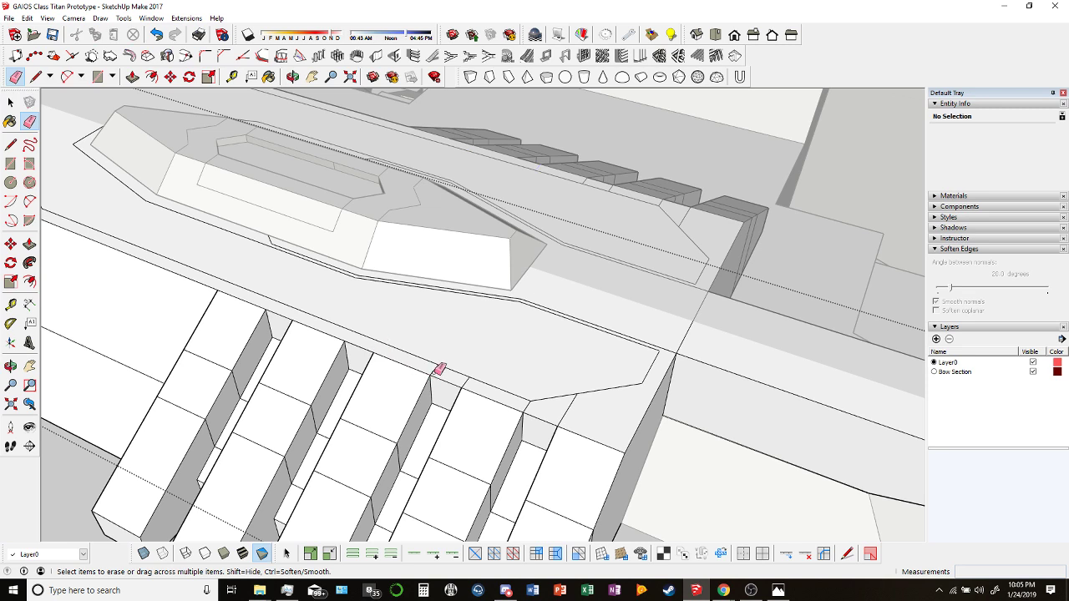
scroll(518, 395, down, 2)
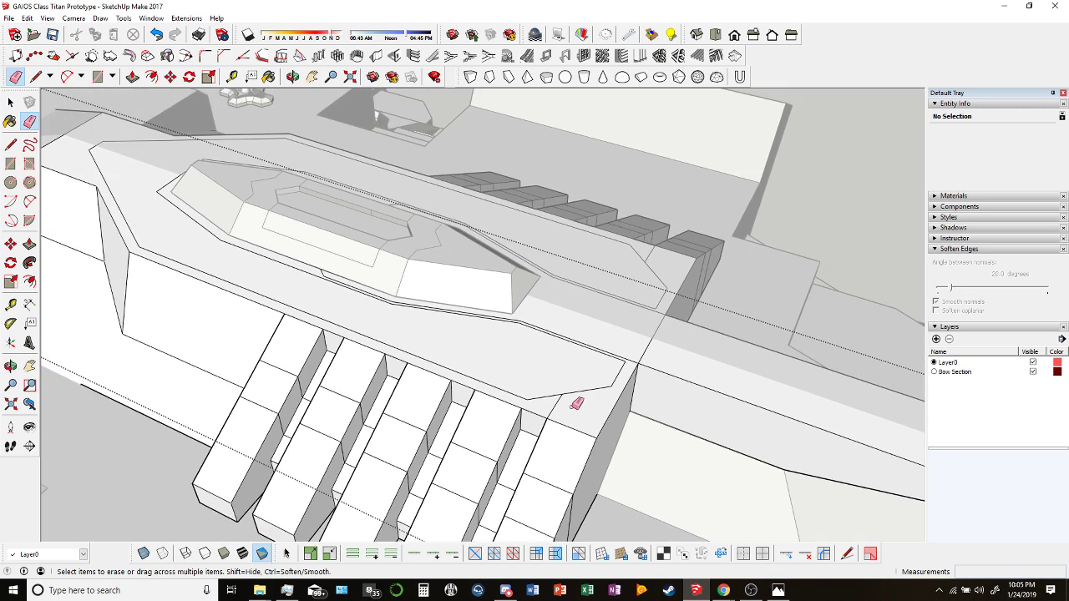
middle_drag(573, 403, 422, 365)
Try to delete the inset border face around the central housing together with its outline, and undo the deletion.
scroll(392, 229, up, 3)
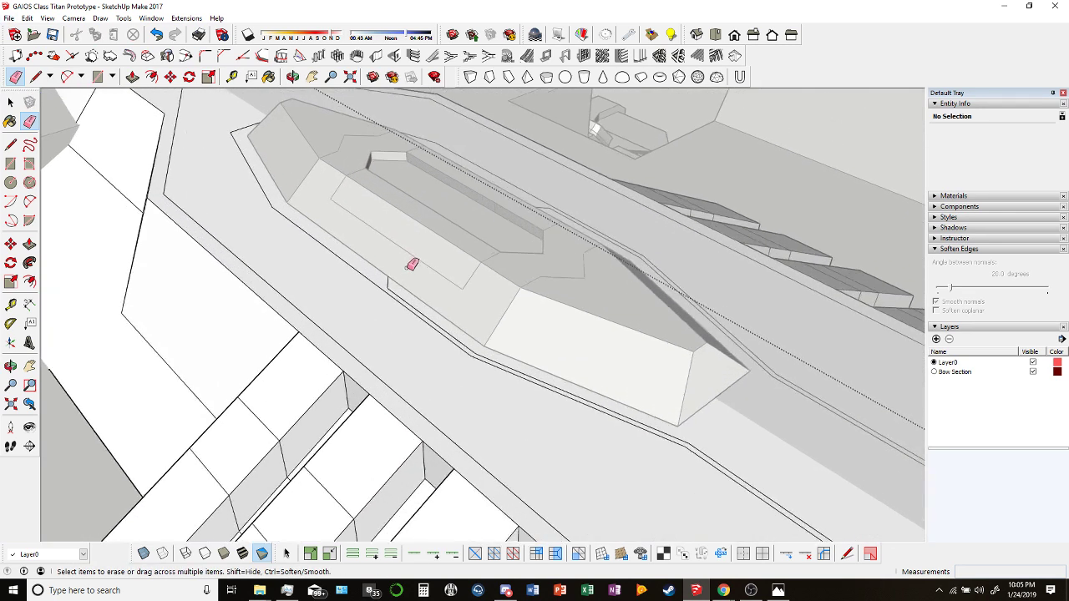
scroll(443, 286, down, 3)
mouse_move(451, 303)
middle_down()
mouse_move(475, 391)
mouse_move(350, 134)
mouse_move(417, 291)
mouse_move(351, 139)
mouse_move(482, 358)
middle_up()
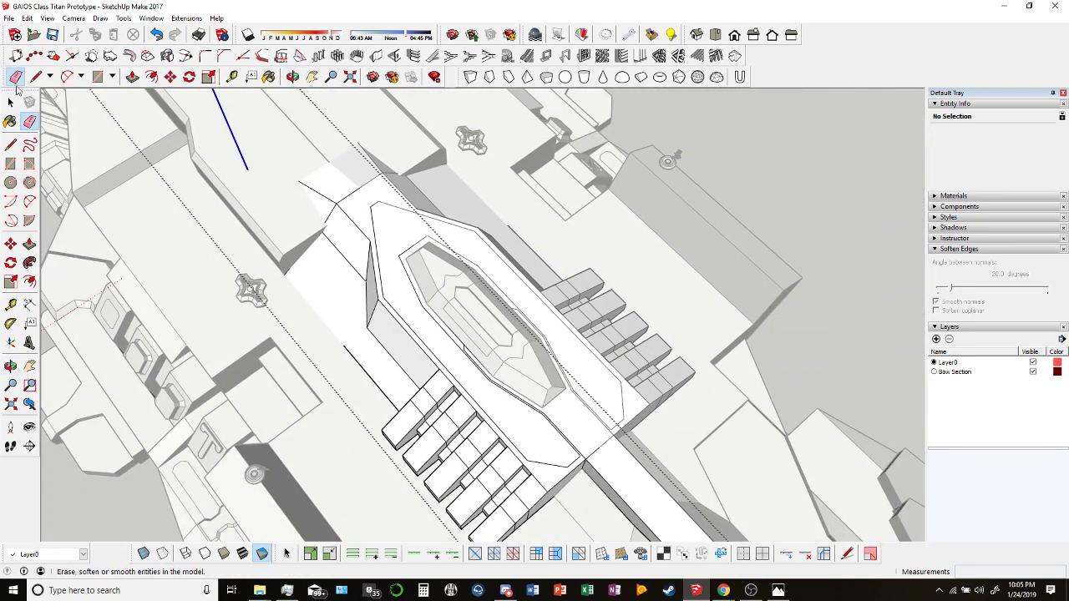
key(space)
click(486, 400)
scroll(376, 248, down, 1)
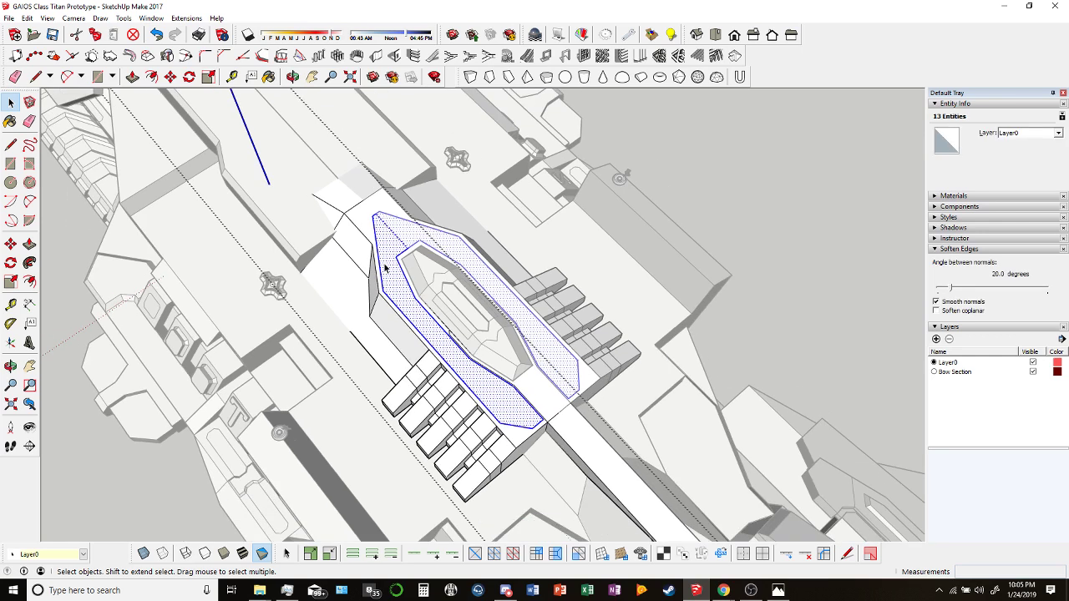
key(Delete)
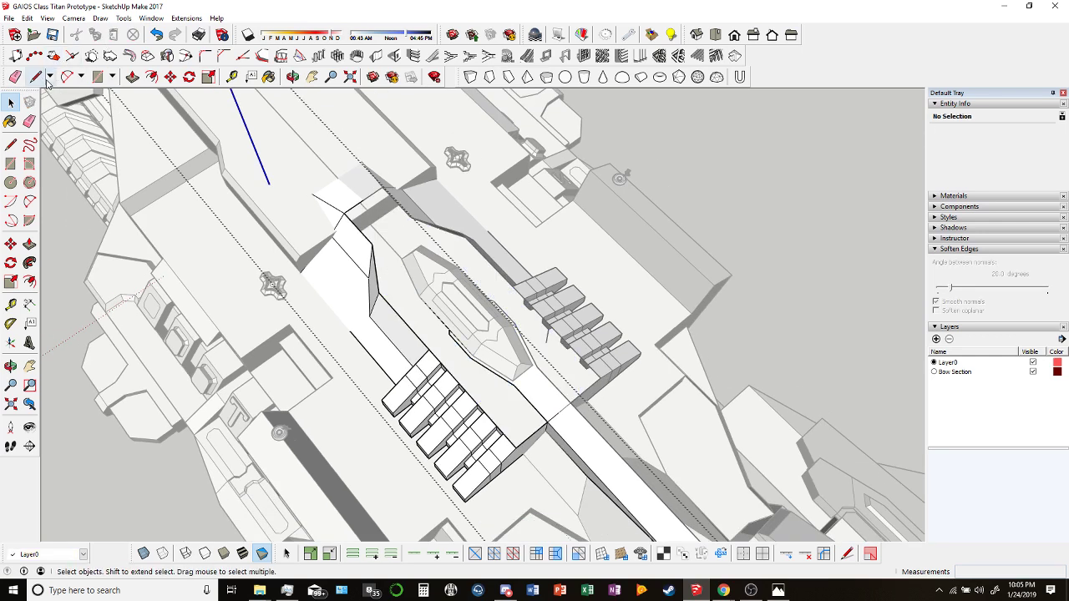
key(ctrl+z)
scroll(388, 233, up, 2)
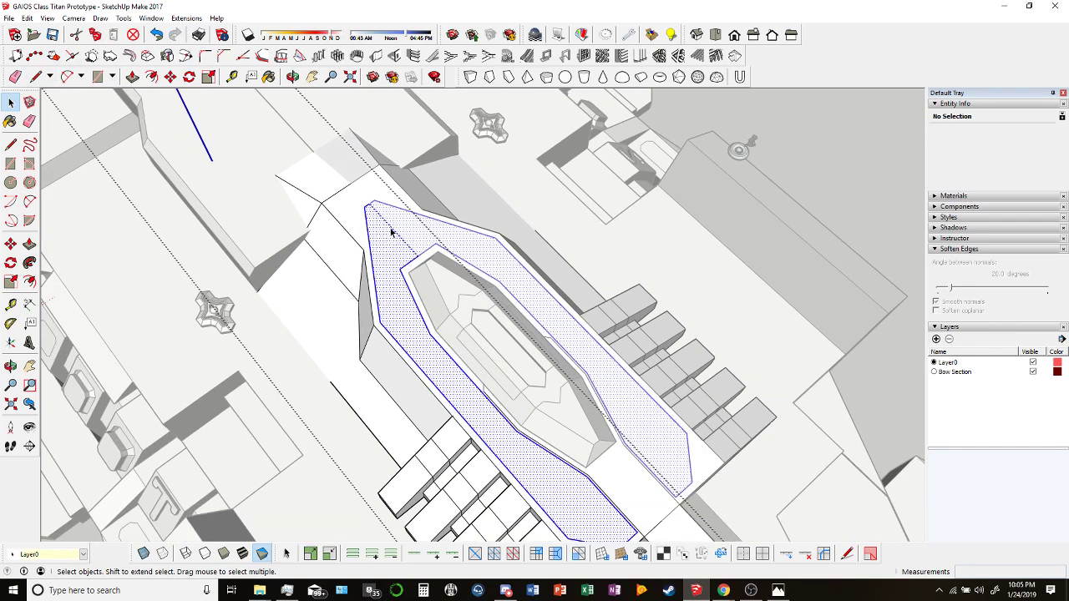
scroll(391, 233, down, 3)
key(Delete)
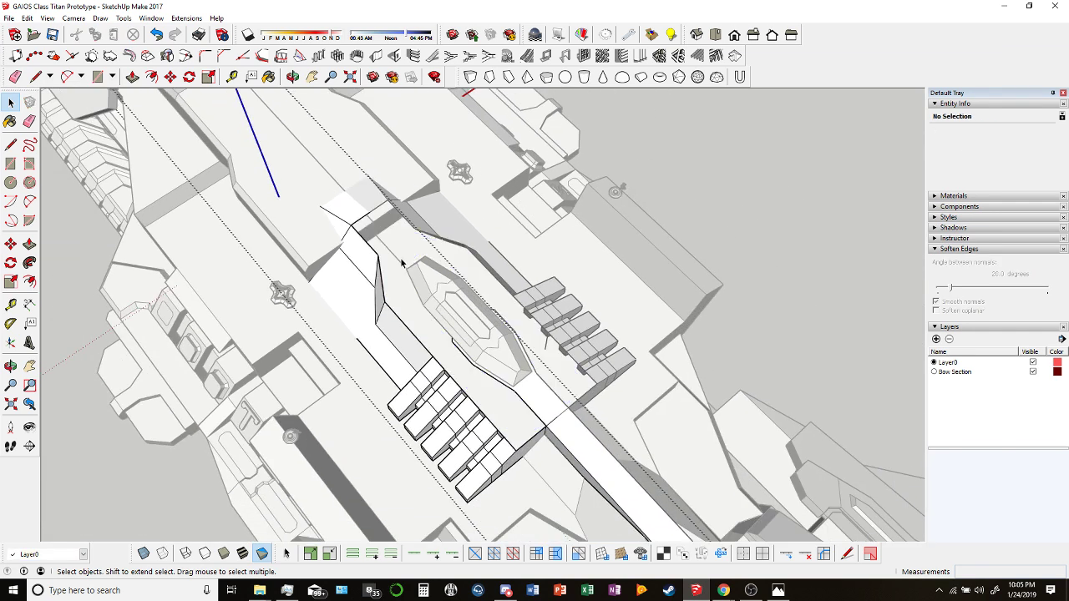
key(ctrl+z)
Delete only the inset outline edges on the top plate around the central housing, keeping the plate's face.
click(399, 247)
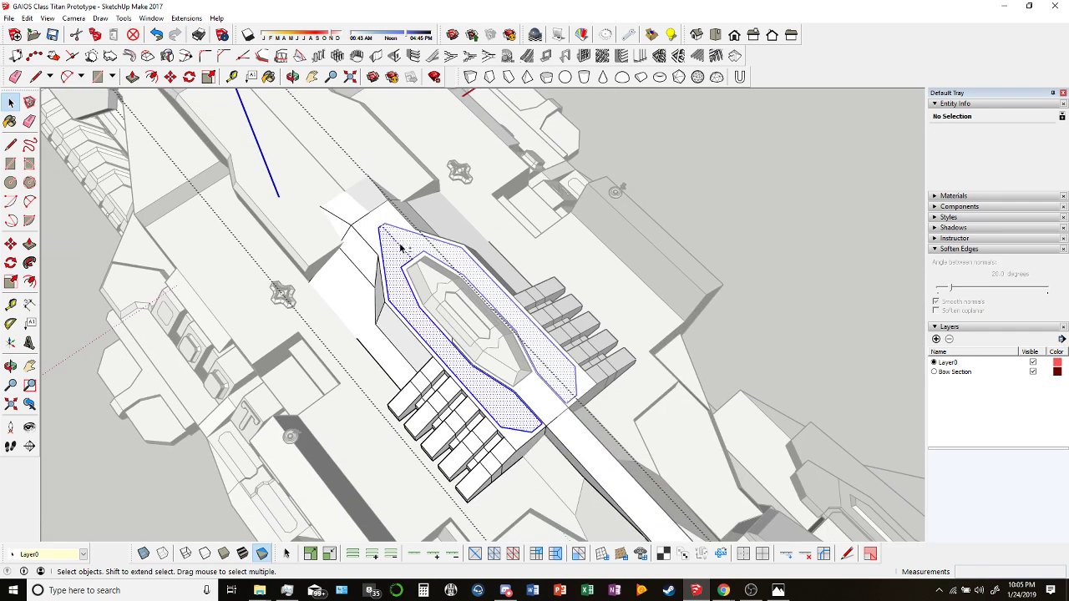
scroll(400, 247, up, 1)
shift+click(402, 278)
scroll(401, 278, down, 2)
key(Delete)
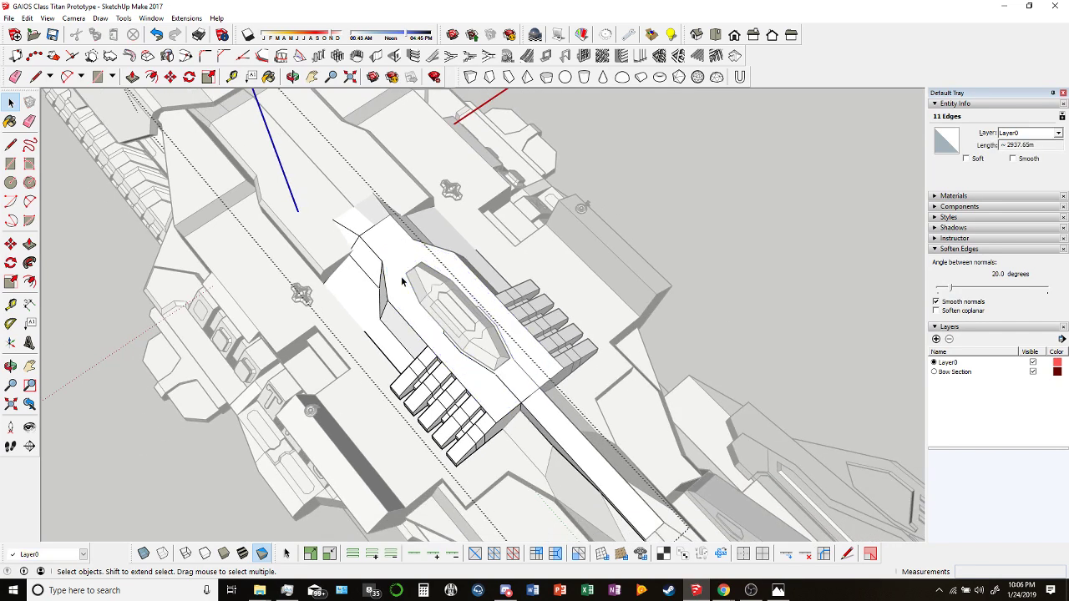
Erase the leftover short edge stubs on the top plate beside the central housing.
middle_drag(439, 310, 404, 270)
click(16, 77)
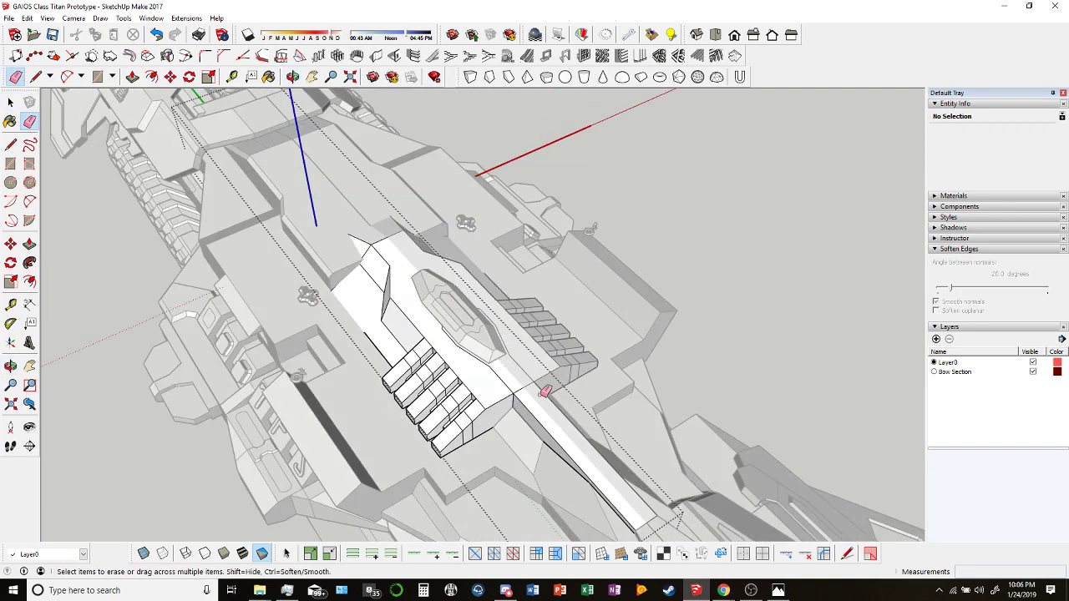
scroll(534, 385, up, 4)
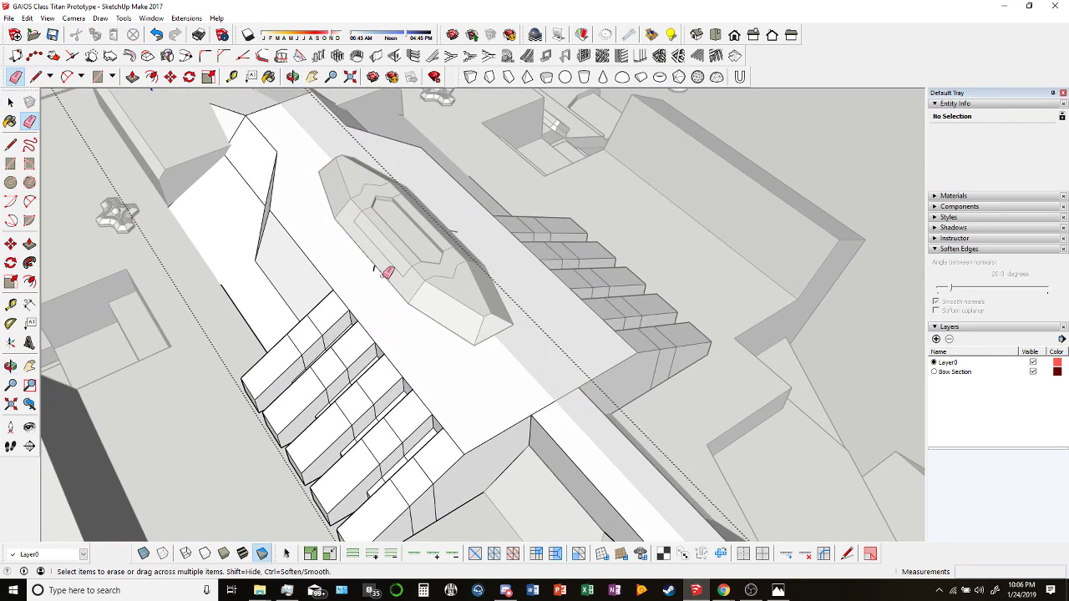
mouse_move(317, 239)
middle_down()
mouse_move(420, 317)
mouse_move(337, 236)
middle_up()
Explode the Top Details component on the top plate and move its geometry about 2061 m up off the hull.
click(10, 102)
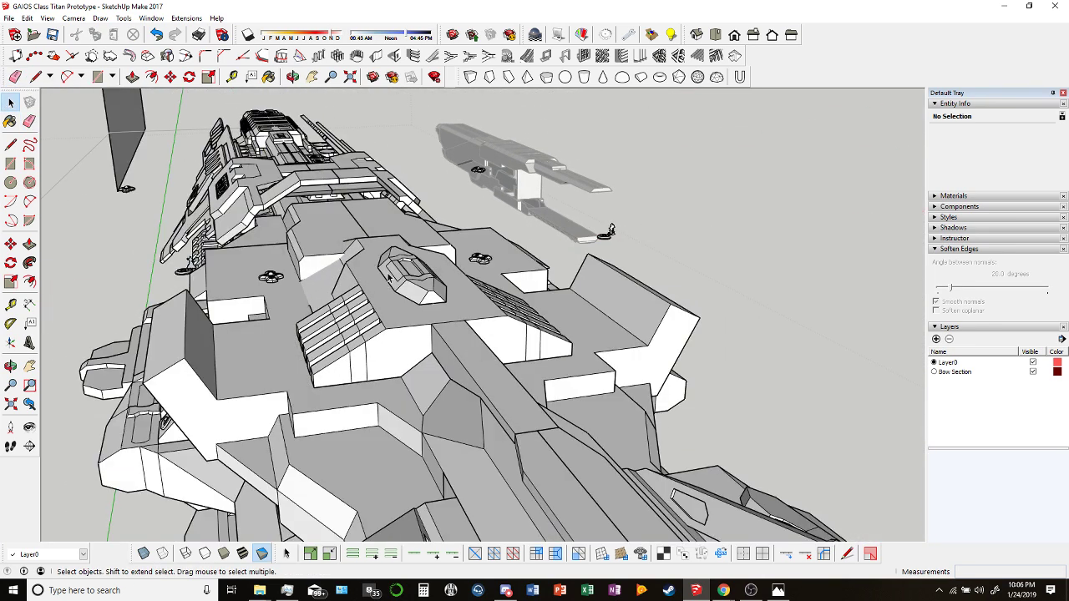
click(399, 271)
mouse_move(399, 271)
middle_down()
mouse_move(519, 353)
mouse_move(535, 250)
mouse_move(489, 317)
mouse_move(416, 235)
middle_up()
click(519, 353)
drag(519, 298, 540, 303)
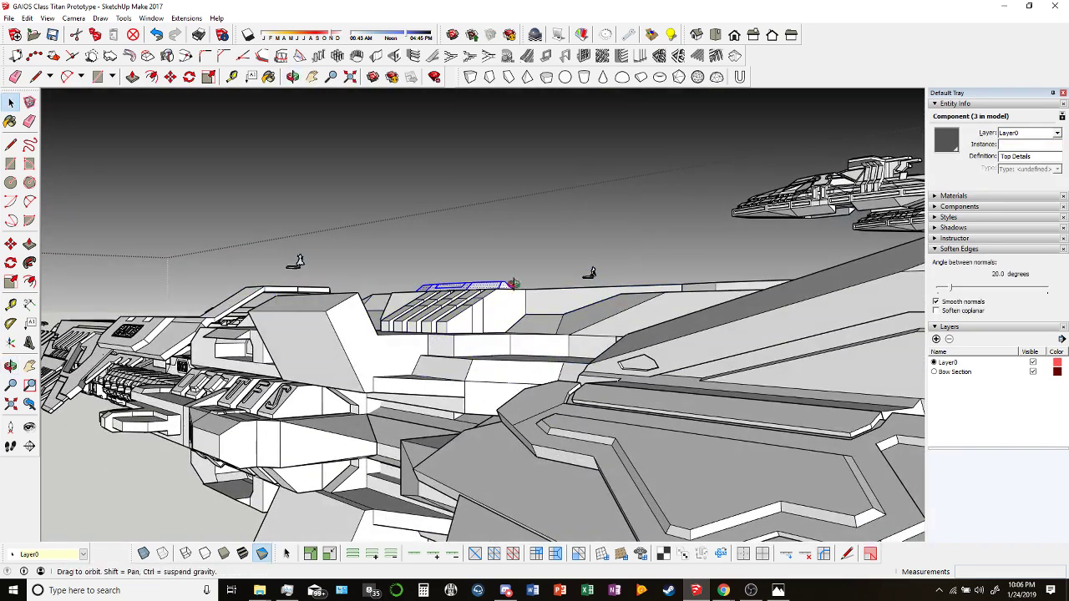
middle_drag(510, 283, 451, 287)
click(170, 77)
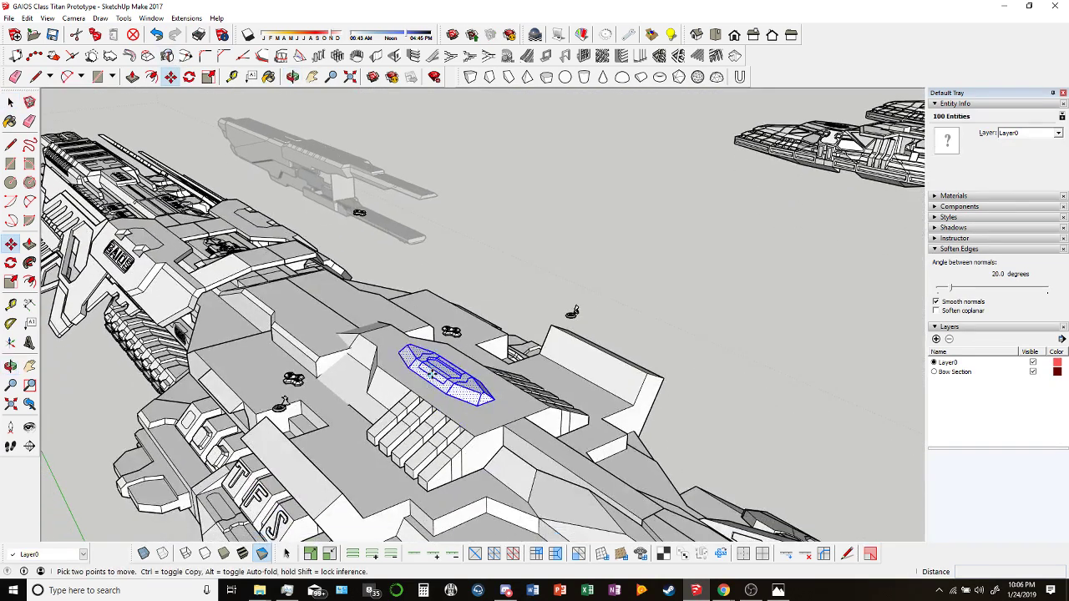
click(431, 376)
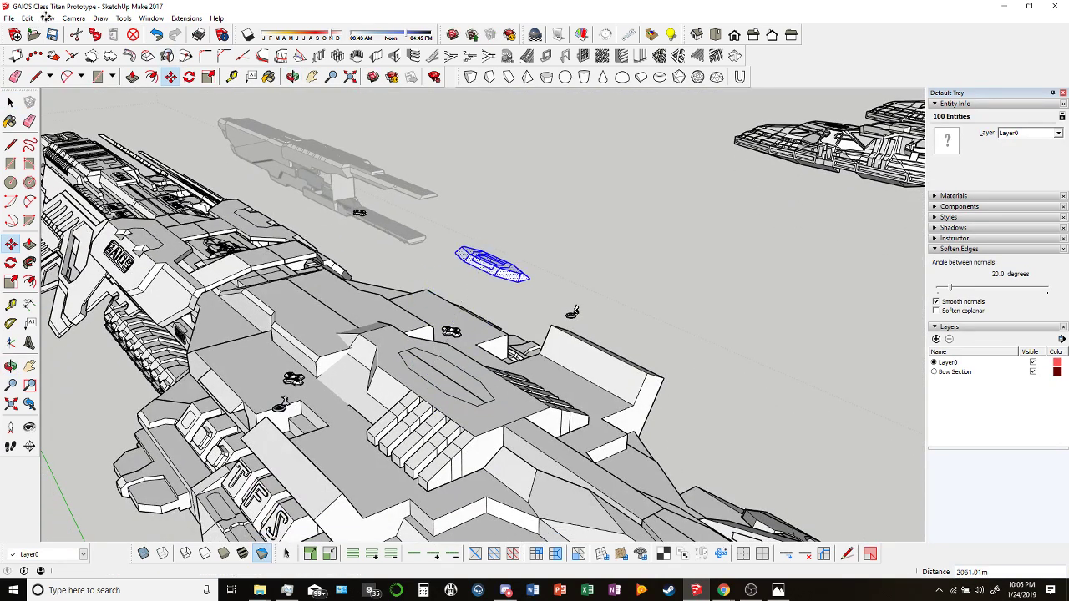
Cut the loose housing geometry and paste it inside the group of the ribbed mid-section block.
click(75, 35)
click(11, 101)
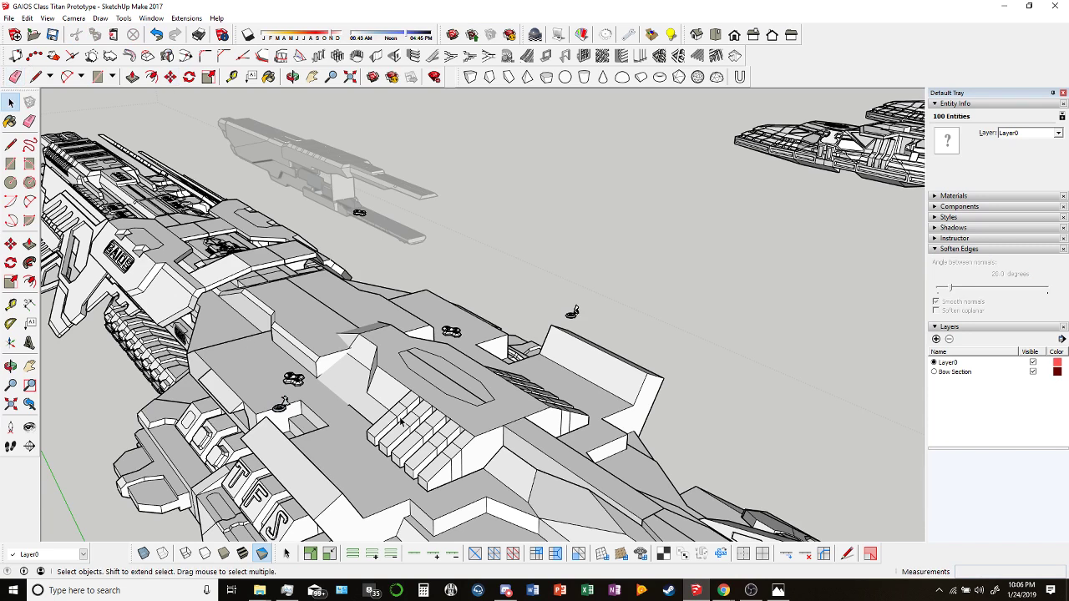
double_click(422, 405)
scroll(426, 392, down, 3)
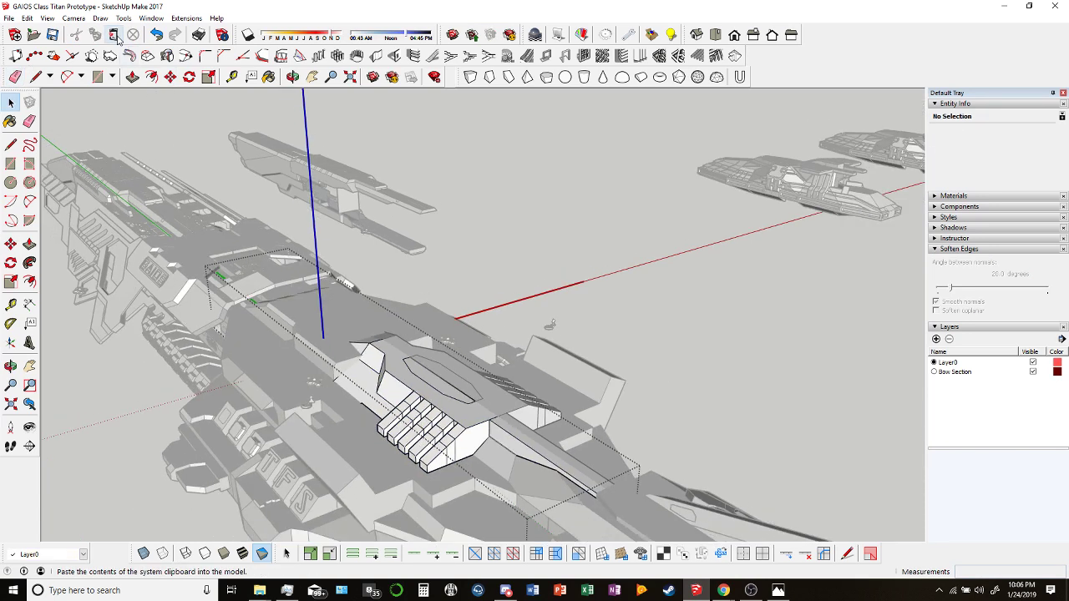
click(113, 34)
click(678, 407)
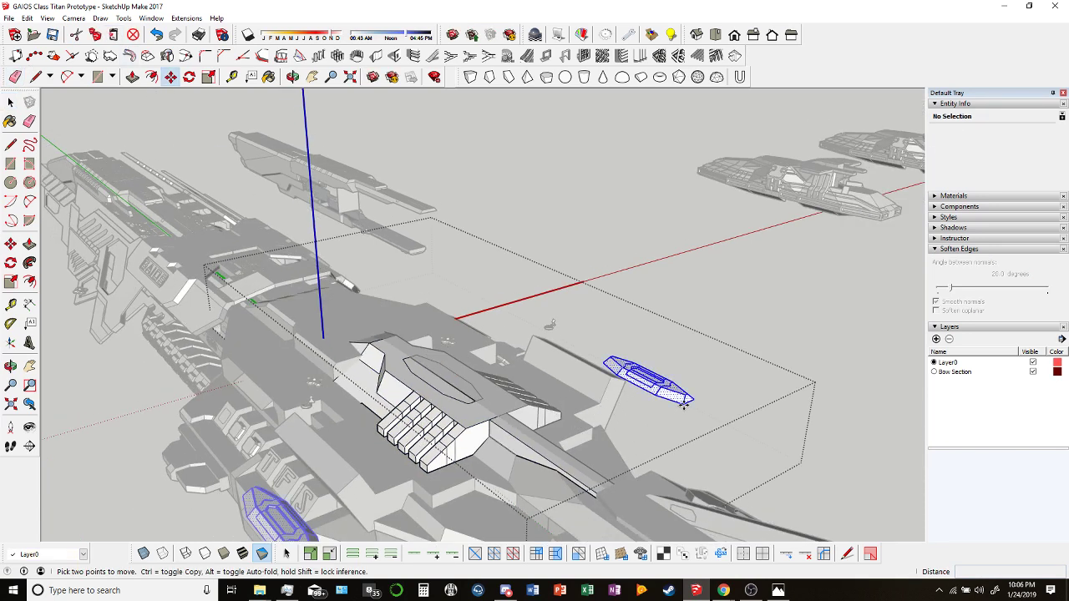
Move the pasted housing by its base corner onto the matching outline corner on the top plate.
scroll(683, 405, up, 2)
click(686, 405)
scroll(409, 402, up, 2)
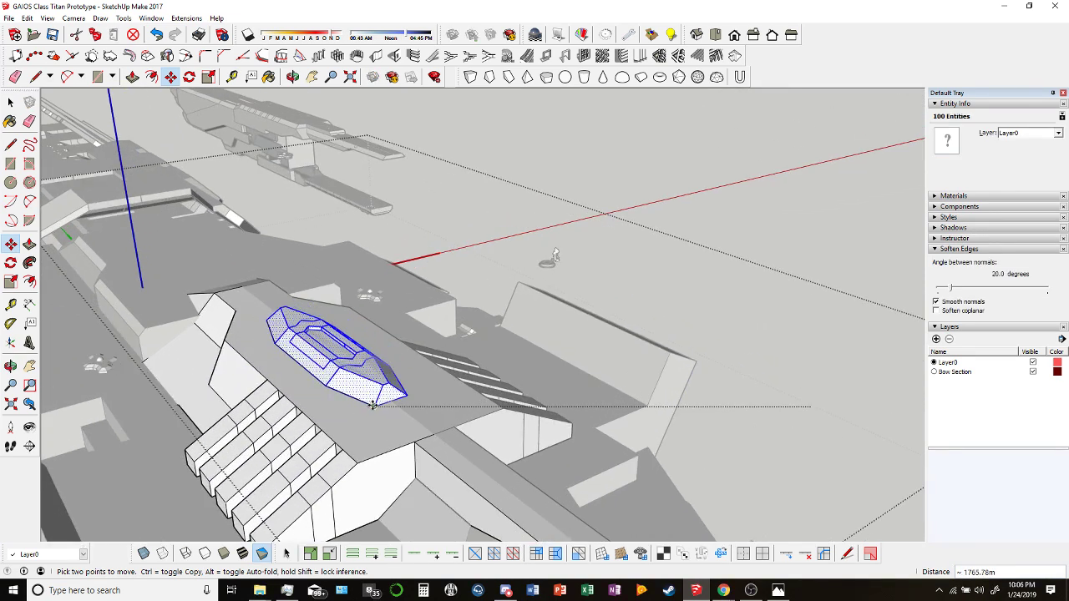
click(373, 404)
Draw a line about 62 m long down the middle of the housing's near end facet.
key(l)
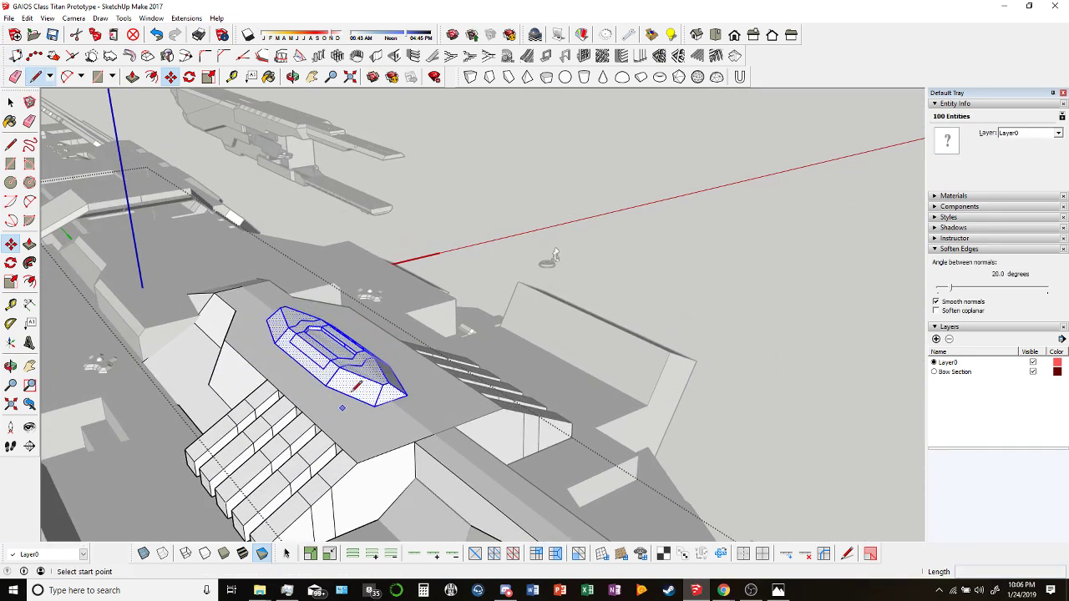
scroll(377, 400, up, 3)
click(392, 367)
scroll(390, 364, up, 1)
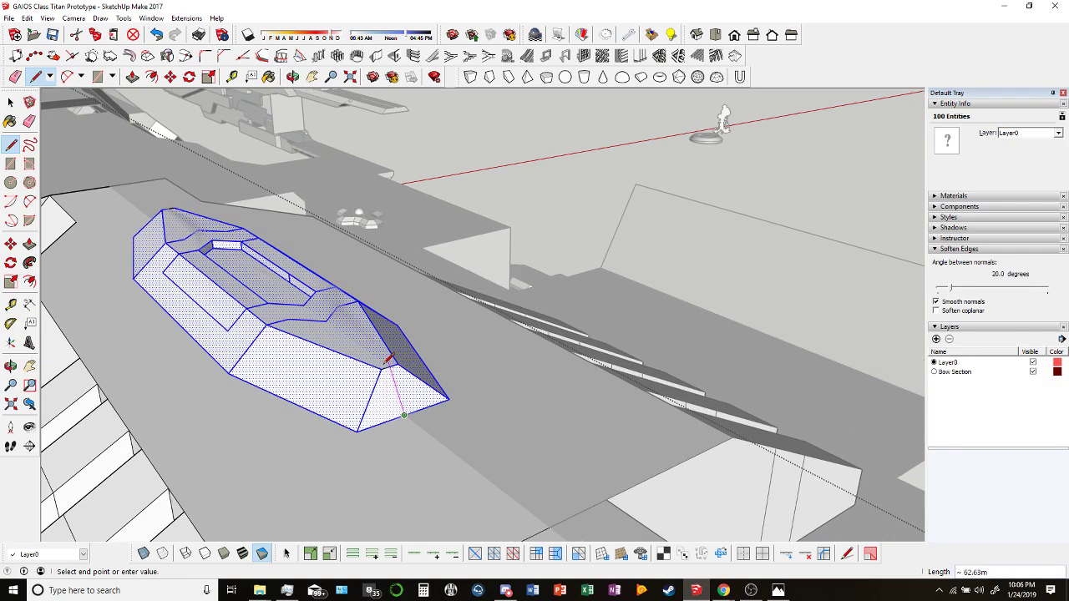
scroll(397, 368, up, 1)
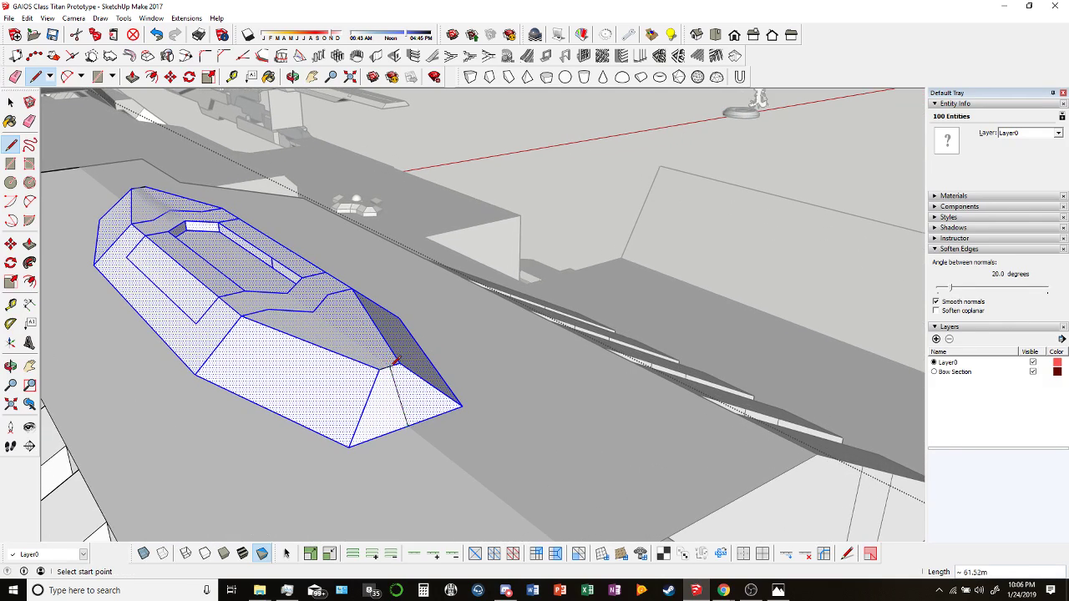
Push/pull the recessed panel floor on top of the housing up about 15 m, flush with its rim.
click(98, 77)
middle_drag(191, 204, 351, 392)
click(36, 77)
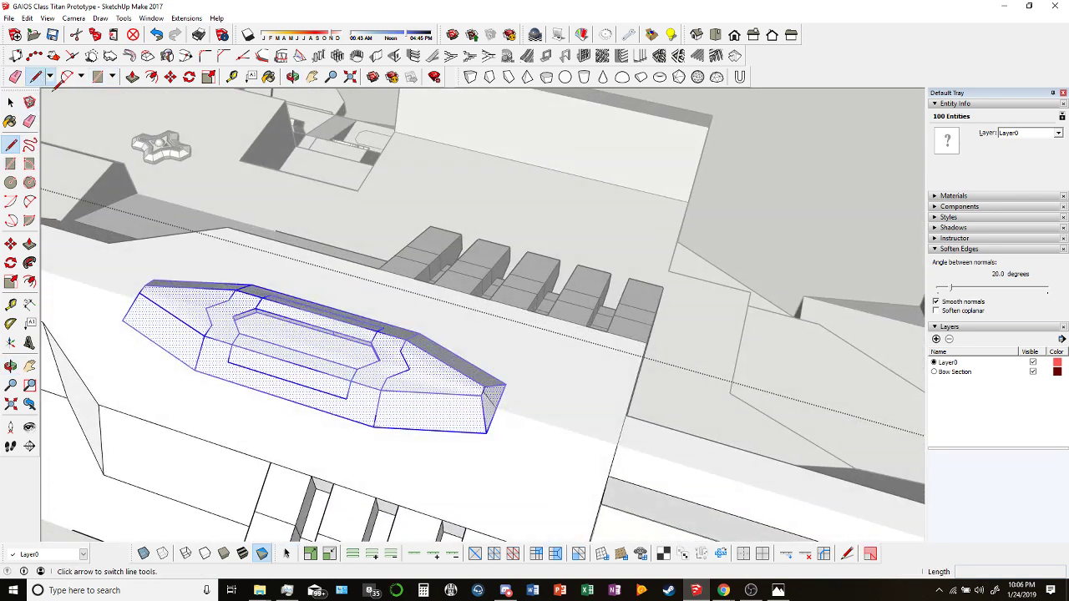
middle_drag(194, 263, 141, 250)
scroll(147, 295, up, 1)
click(147, 296)
click(132, 76)
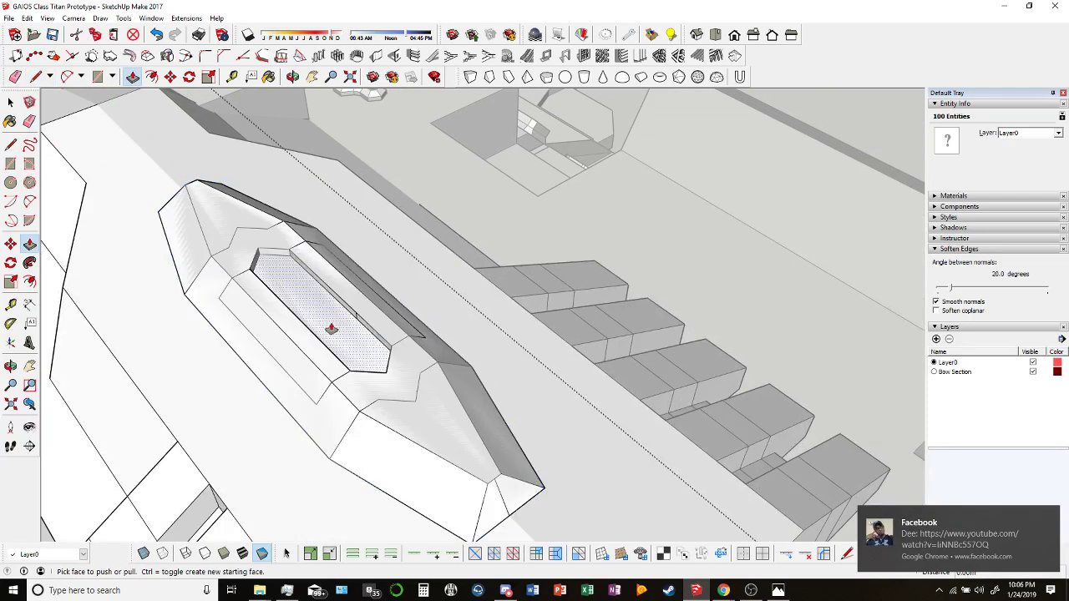
click(331, 329)
key(Escape)
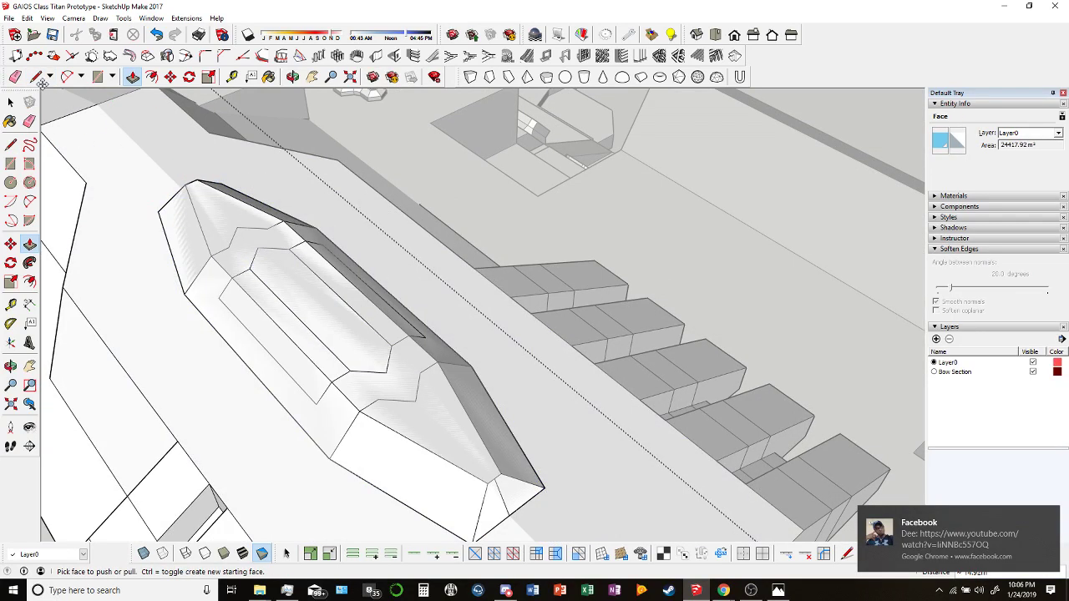
click(36, 77)
scroll(573, 523, down, 2)
click(724, 590)
click(690, 543)
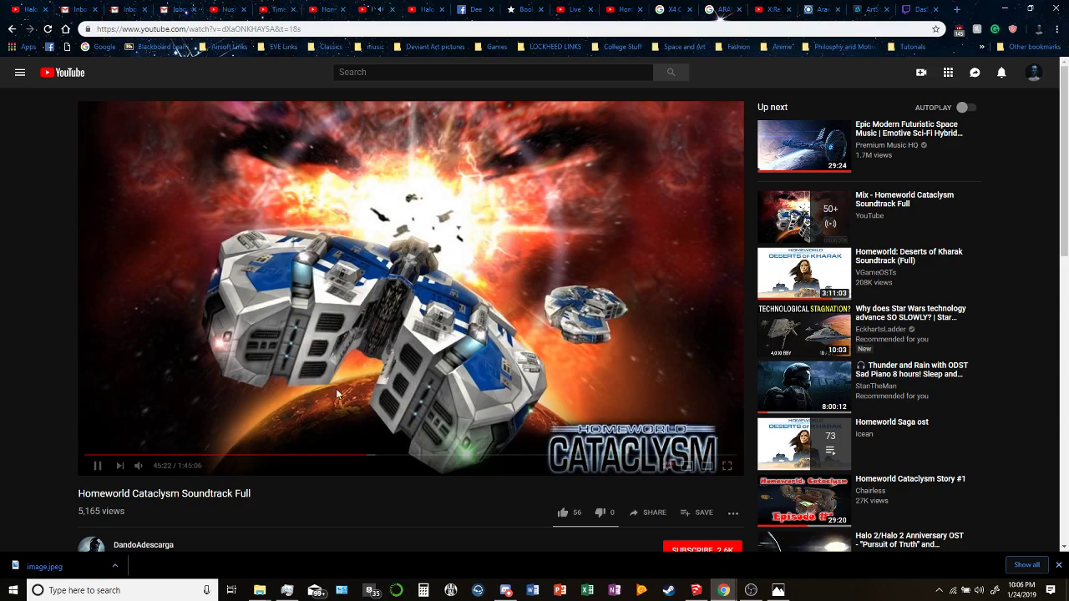
mouse_move(151, 473)
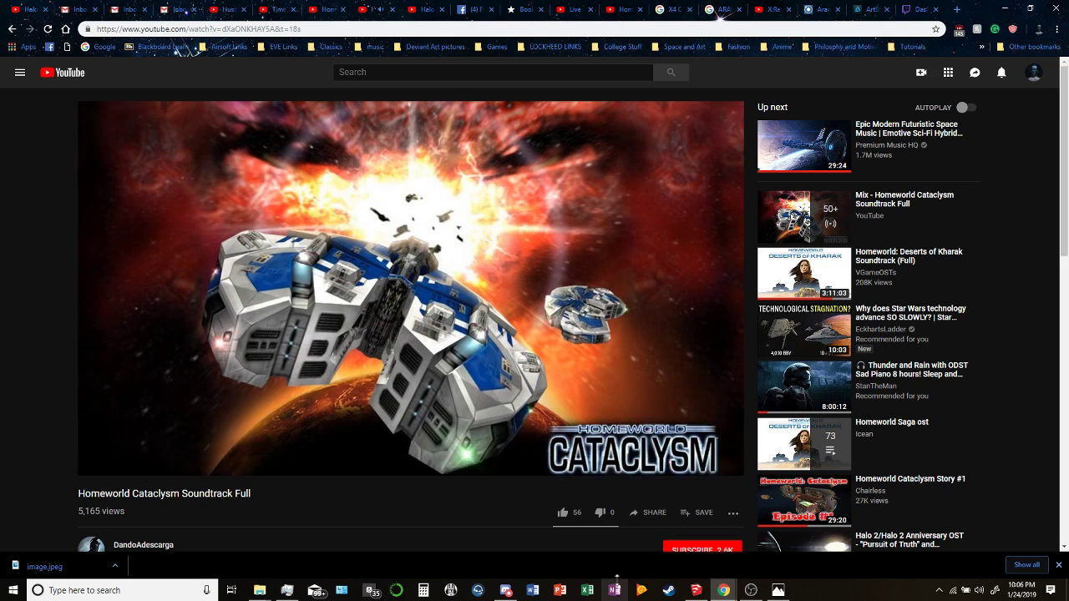
click(695, 590)
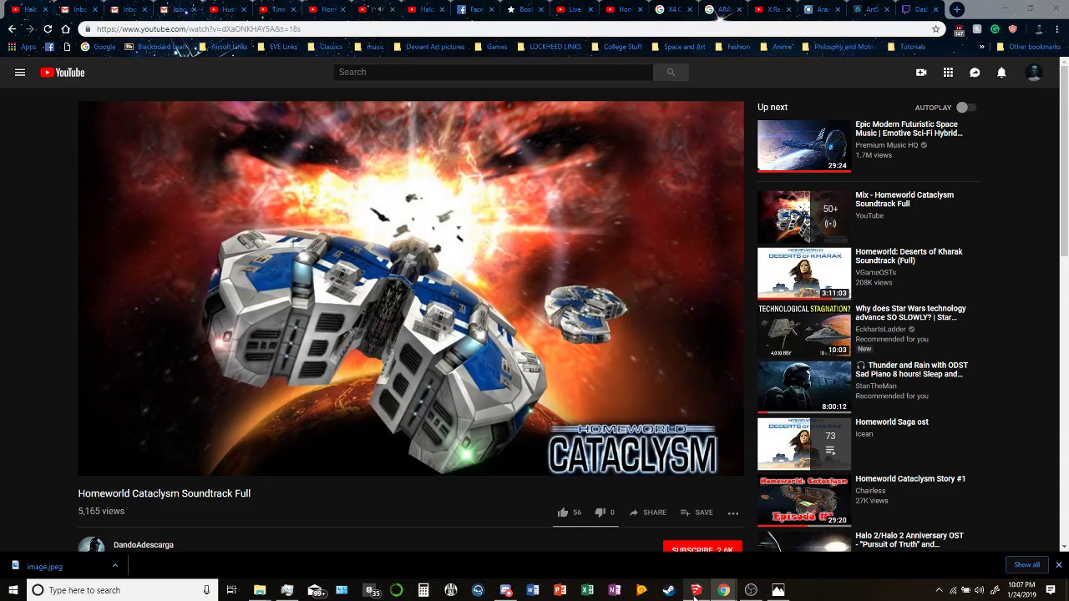
click(695, 590)
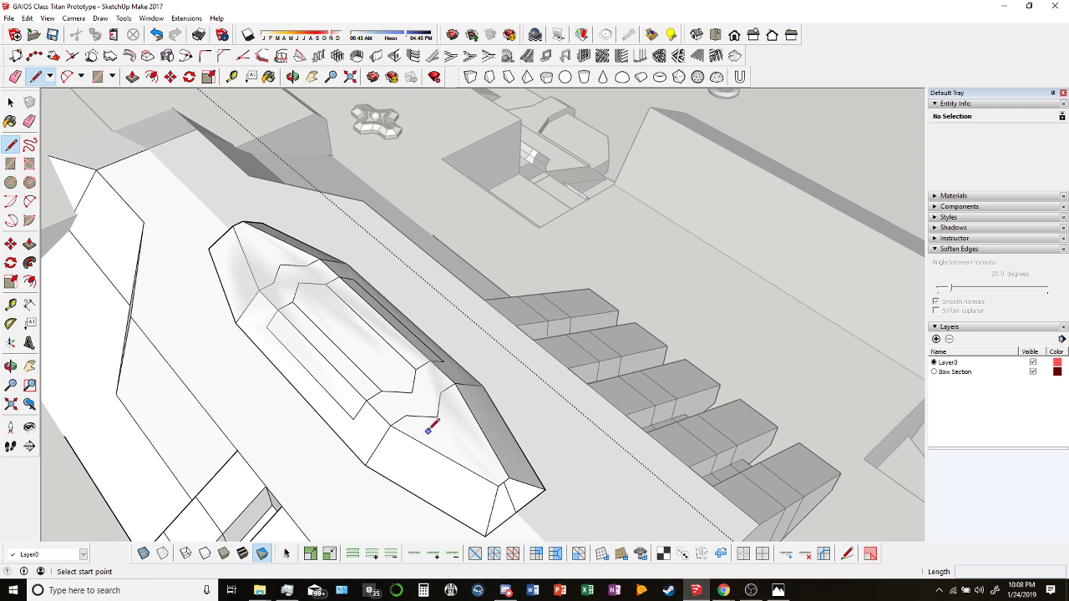
Draw a lengthwise line about 854 m long between the two end points of the housing's top.
middle_drag(428, 429, 518, 470)
click(516, 475)
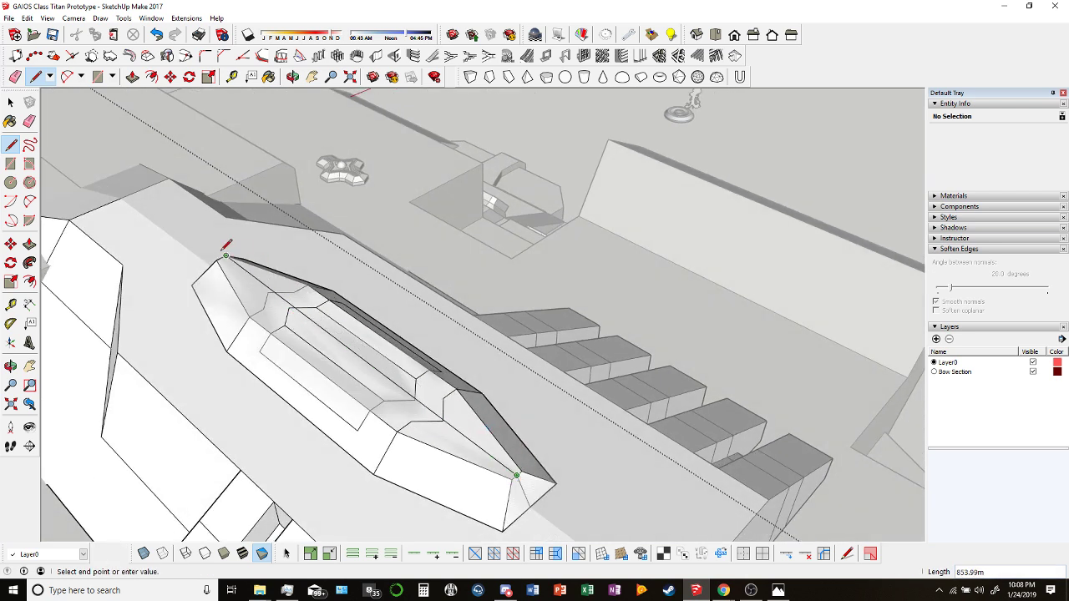
click(225, 253)
Delete the long central panel face on top of the housing.
click(10, 102)
click(343, 344)
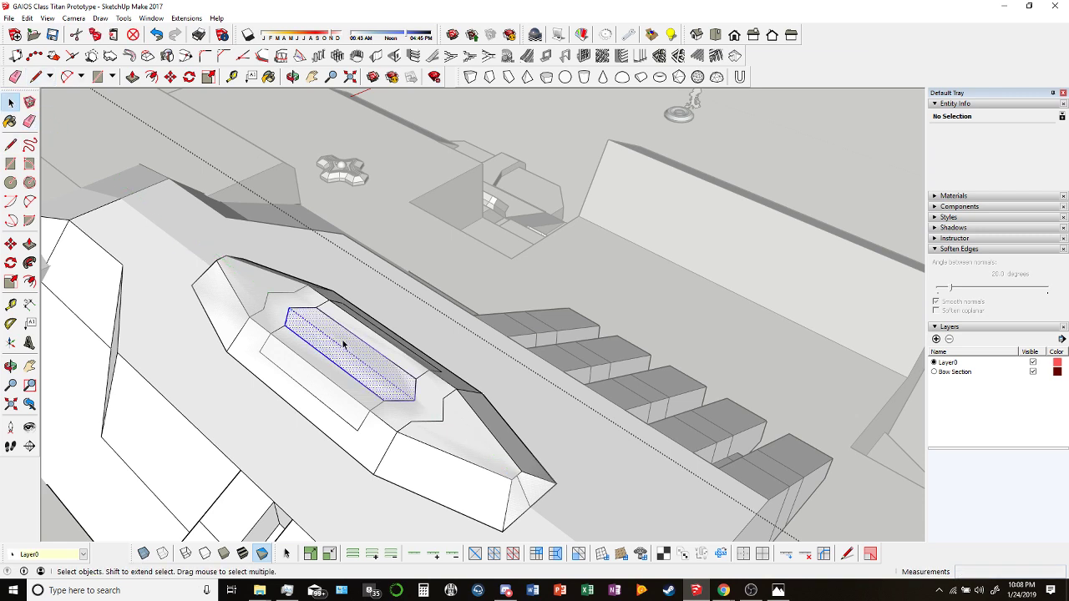
double_click(343, 344)
key(Delete)
Draw a second lengthwise line about 841 m long from the housing's near top corner to its far tip.
middle_drag(422, 423, 373, 390)
key(l)
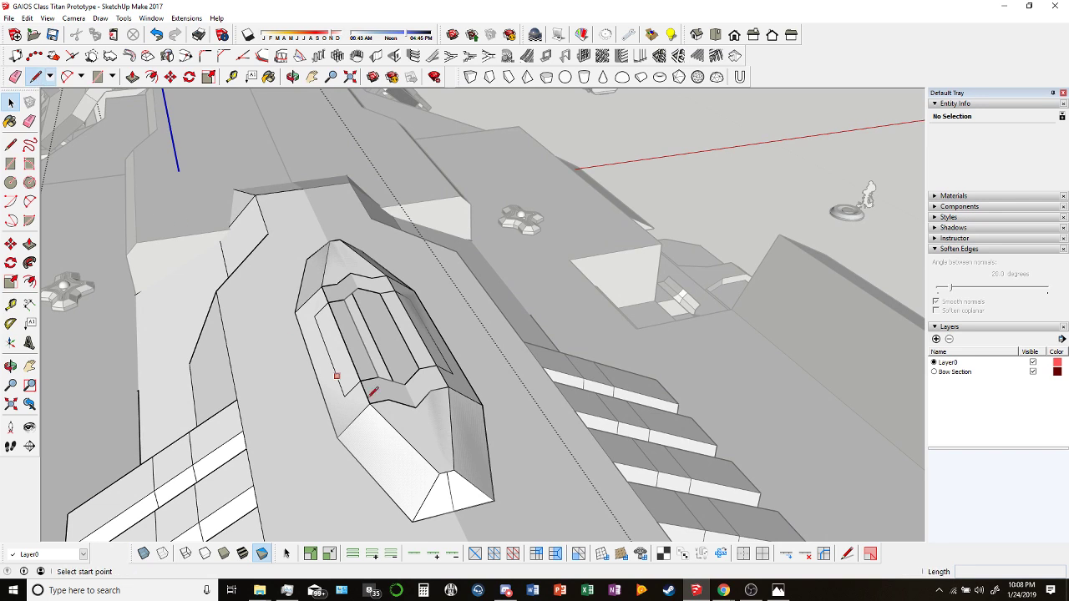
click(438, 473)
click(339, 241)
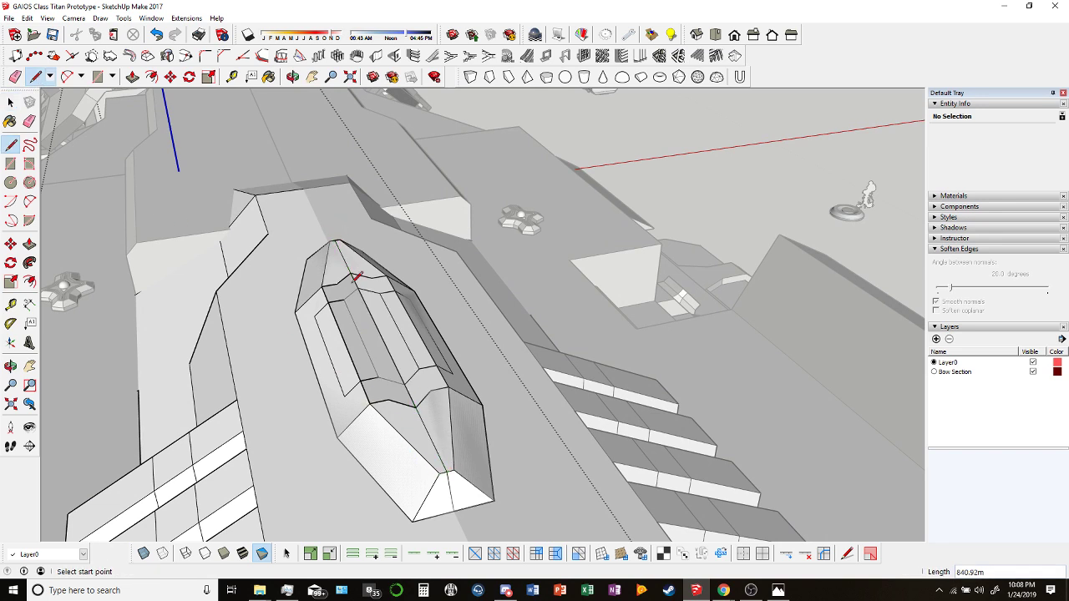
Erase the short edges at the housing's far tip.
middle_drag(398, 370, 370, 353)
scroll(316, 298, up, 5)
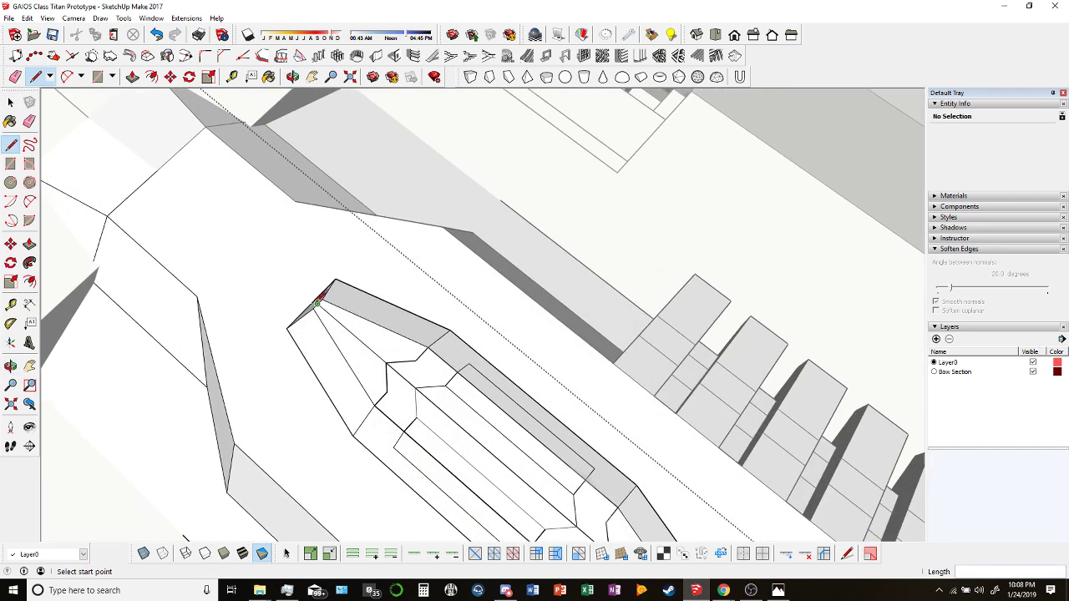
click(318, 303)
key(Escape)
key(e)
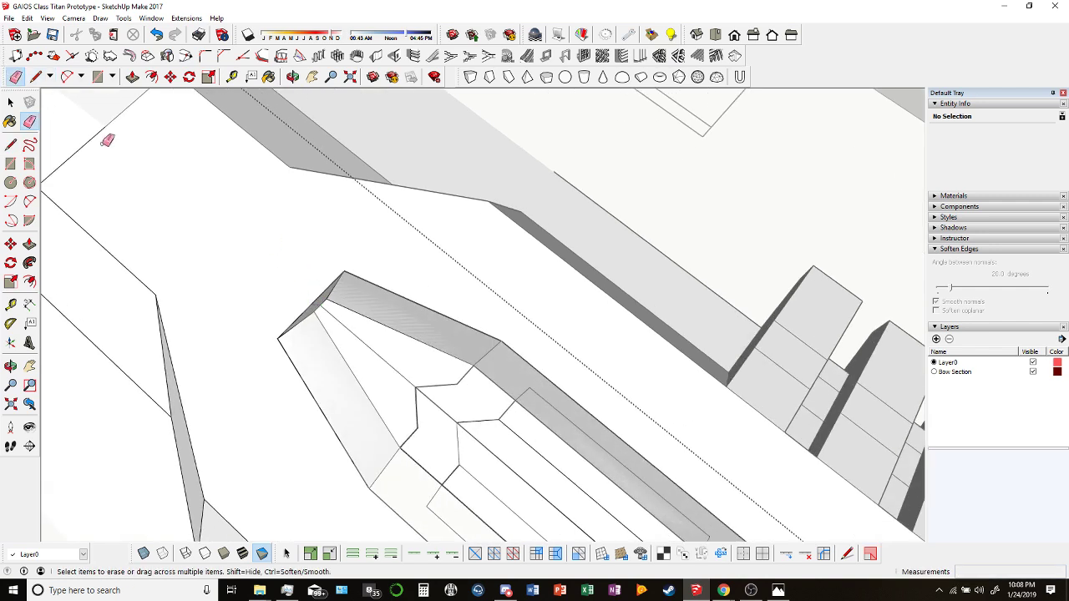
scroll(250, 226, down, 3)
click(299, 256)
click(290, 271)
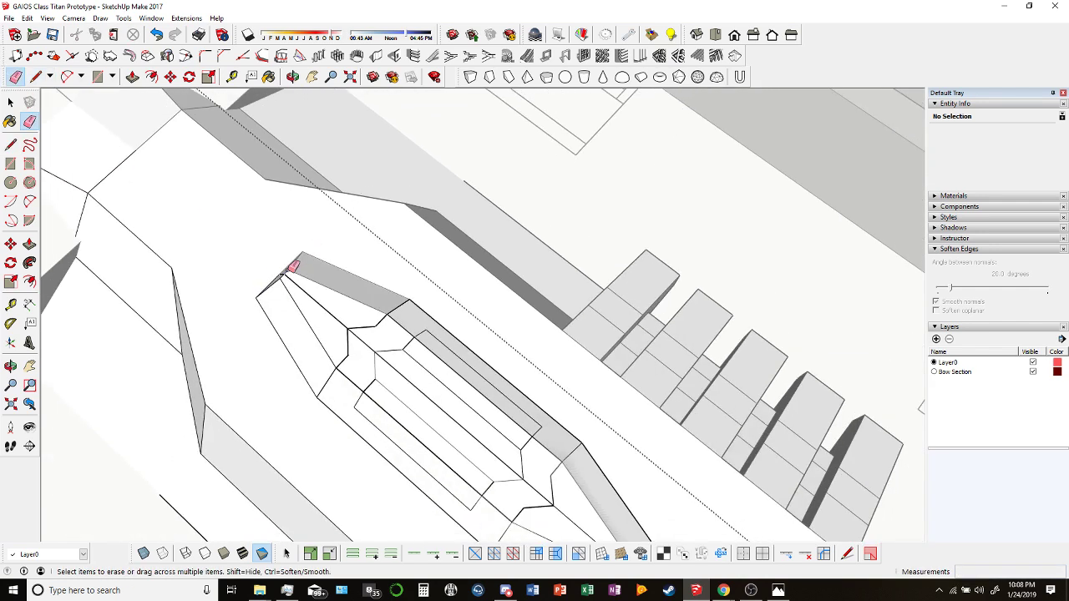
Erase the long inner edges and far-end cross edges of the raised strips on top of the central housing.
click(392, 337)
click(385, 319)
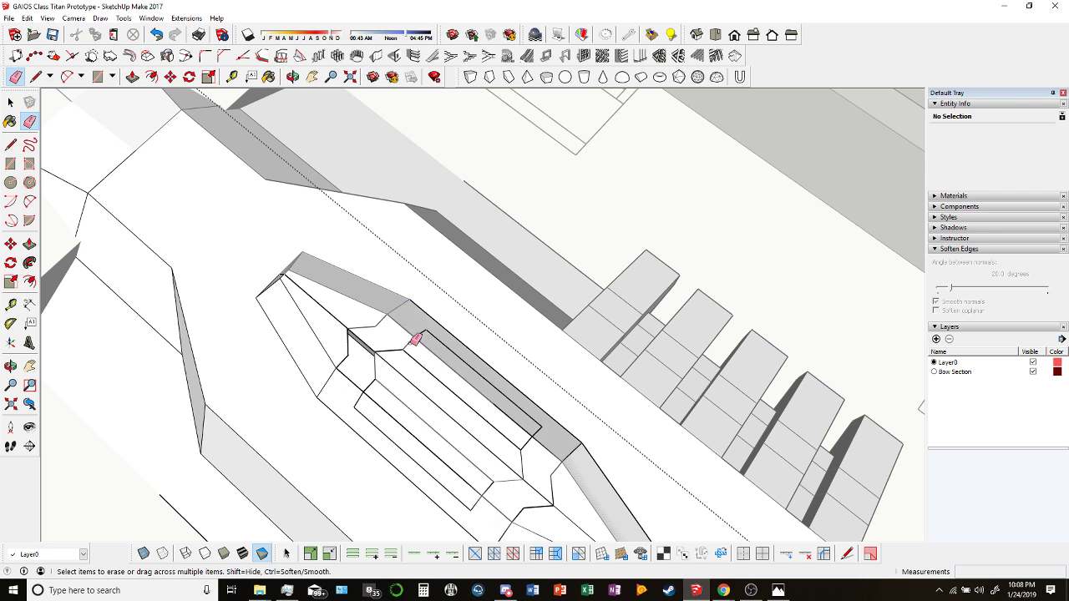
click(405, 354)
drag(434, 344, 483, 384)
click(411, 306)
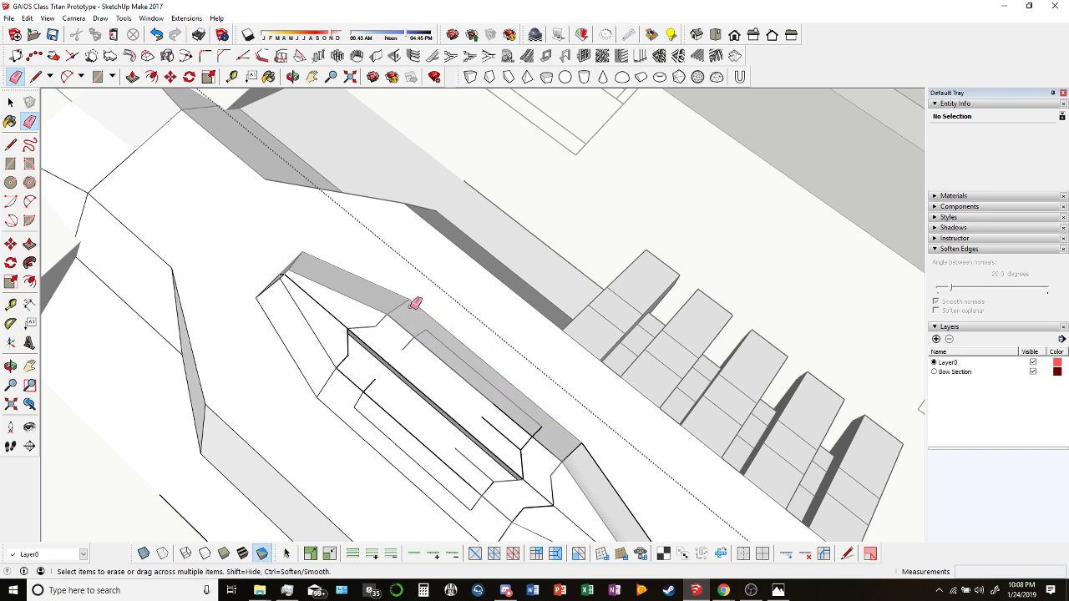
Erase the strips' leftover short edges at the housing's near end and an edge at its base.
drag(604, 462, 541, 437)
click(525, 441)
click(522, 447)
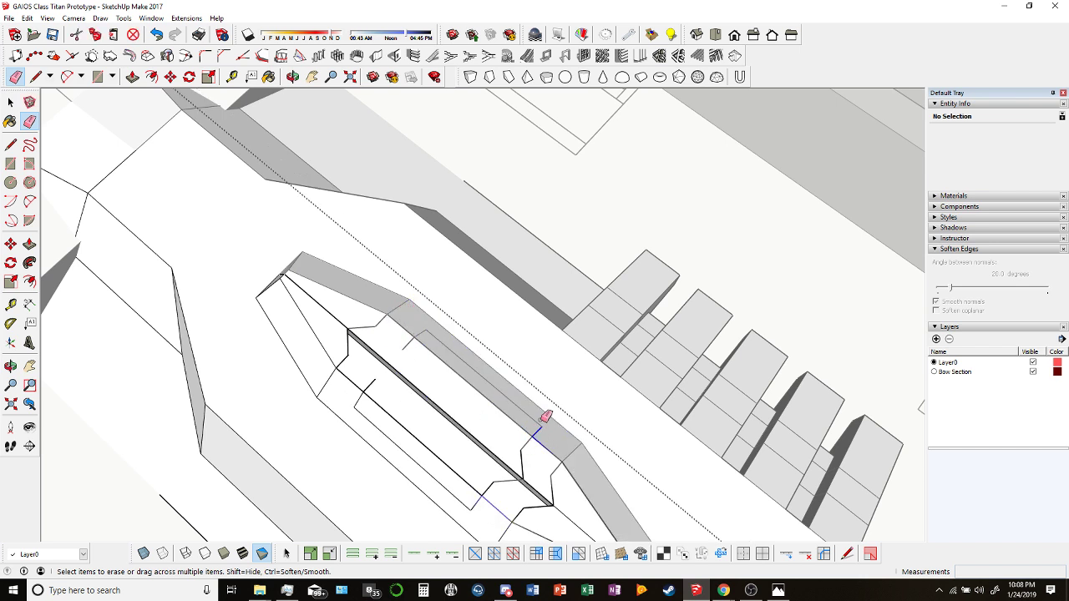
mouse_move(585, 478)
middle_down()
mouse_move(453, 341)
mouse_move(460, 425)
middle_up()
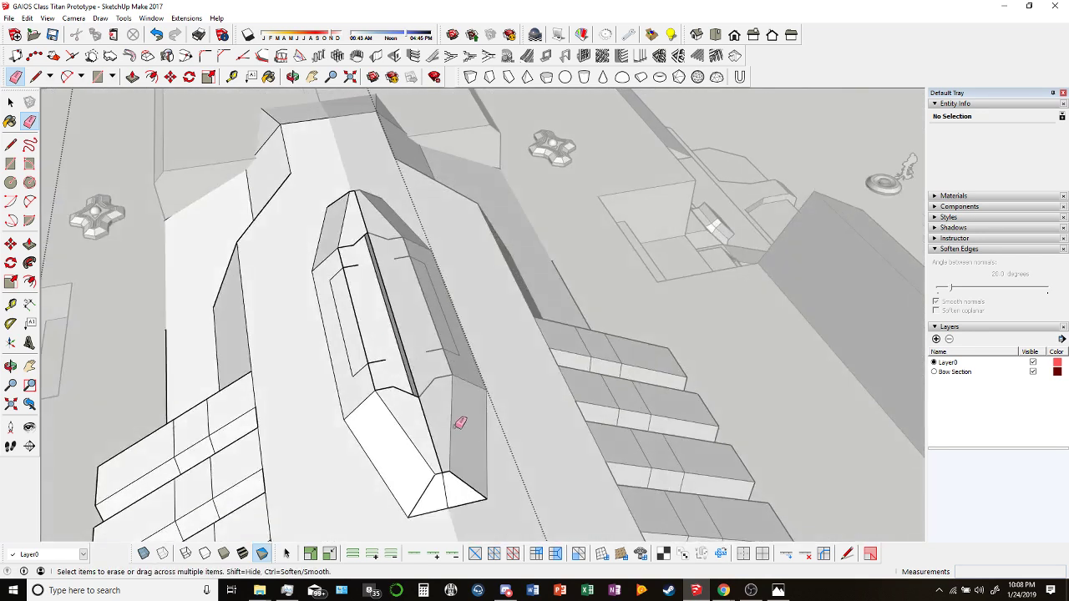
click(465, 508)
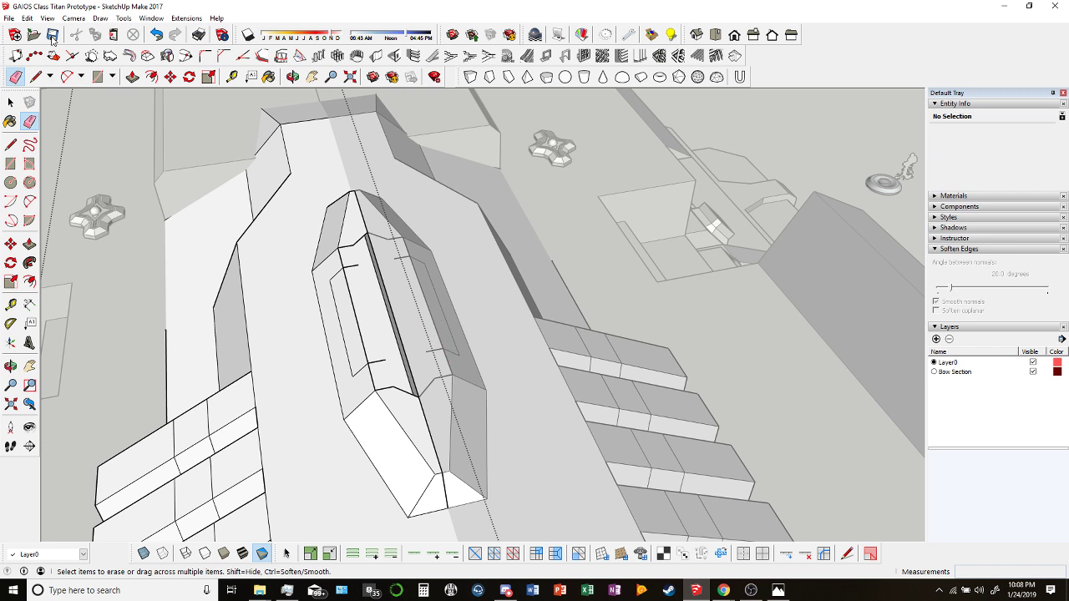
Draw a line about 503 m long along the ridge to close the open slot on top of the housing.
click(36, 77)
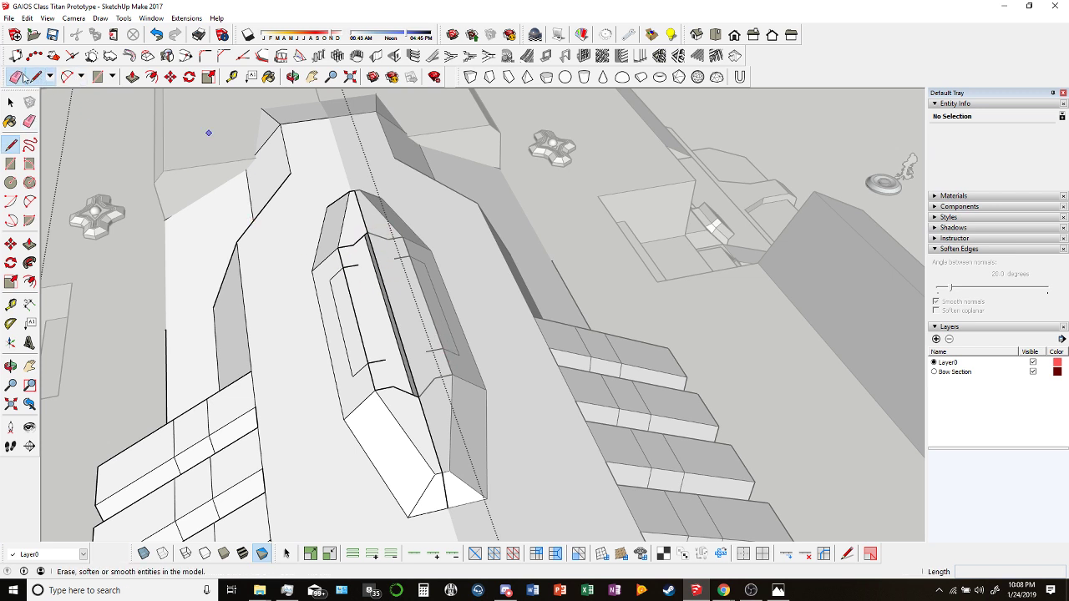
click(25, 78)
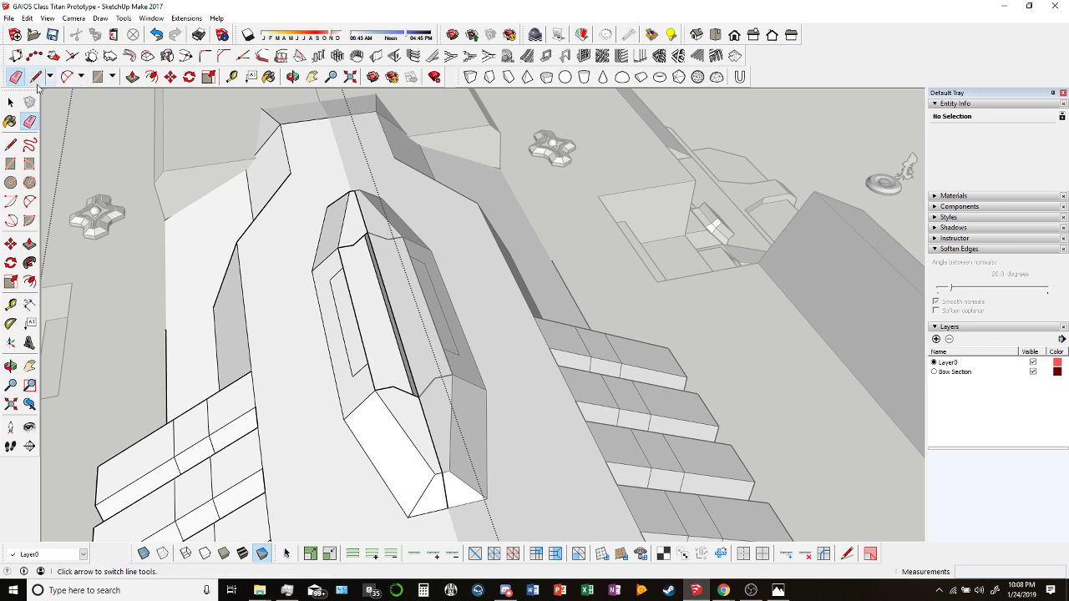
click(36, 81)
click(368, 231)
click(415, 394)
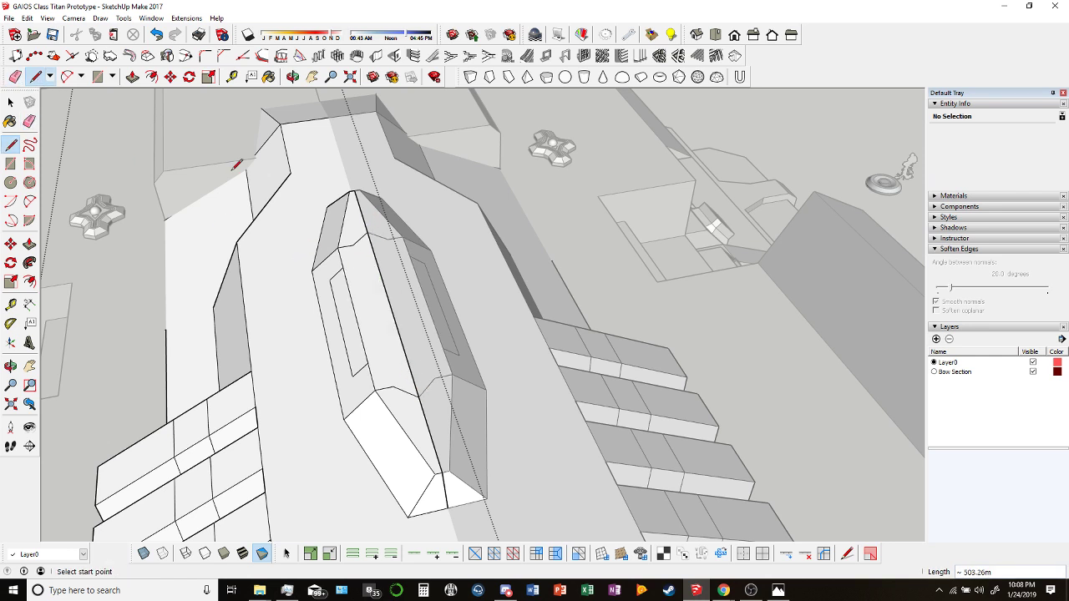
Erase the inset panel outlines on both sloped sides of the housing and the cross edges beside its ridge.
key(e)
drag(353, 379, 341, 338)
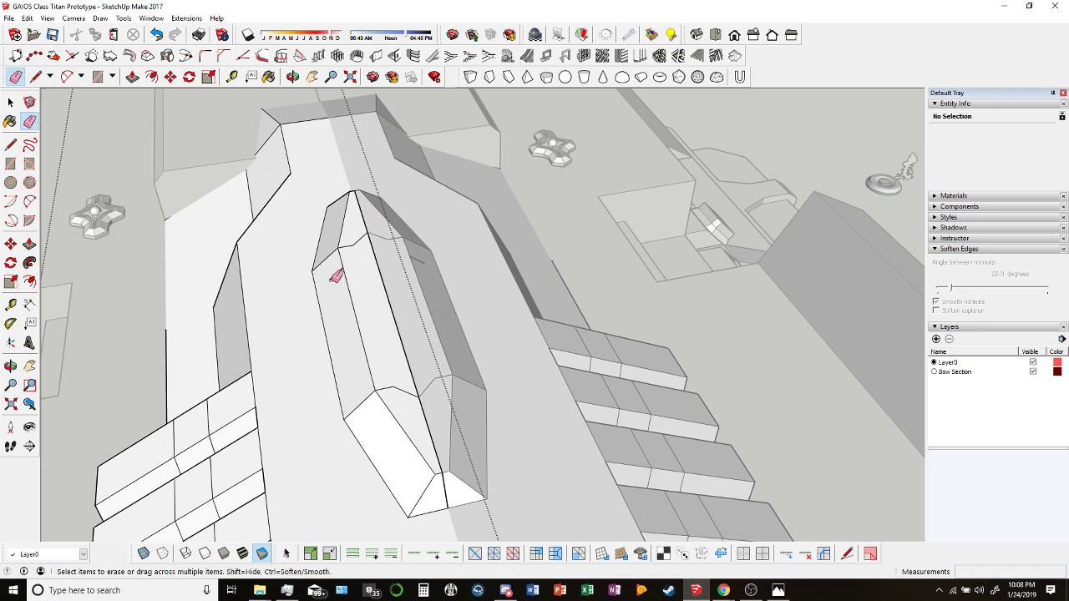
click(336, 273)
middle_drag(340, 276, 353, 247)
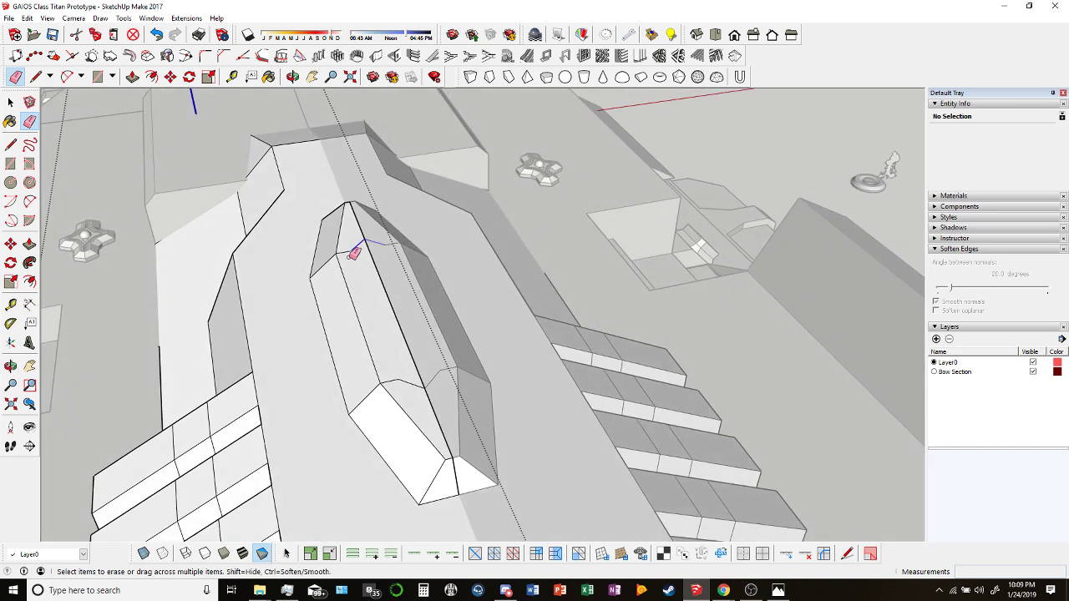
scroll(416, 386, down, 2)
mouse_move(416, 386)
middle_down()
mouse_move(376, 329)
mouse_move(670, 288)
mouse_move(459, 418)
mouse_move(253, 515)
mouse_move(479, 466)
mouse_move(429, 342)
mouse_move(285, 522)
mouse_move(438, 409)
middle_up()
scroll(423, 292, up, 4)
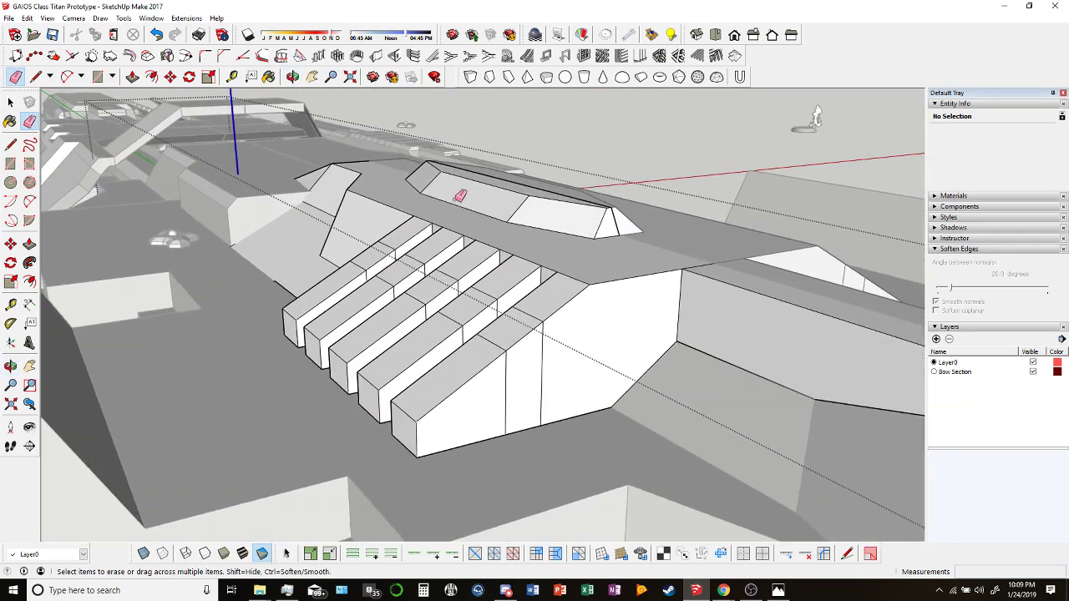
Delete the raised central housing and erase its remaining outline from the block's top deck.
middle_drag(459, 195, 534, 159)
key(space)
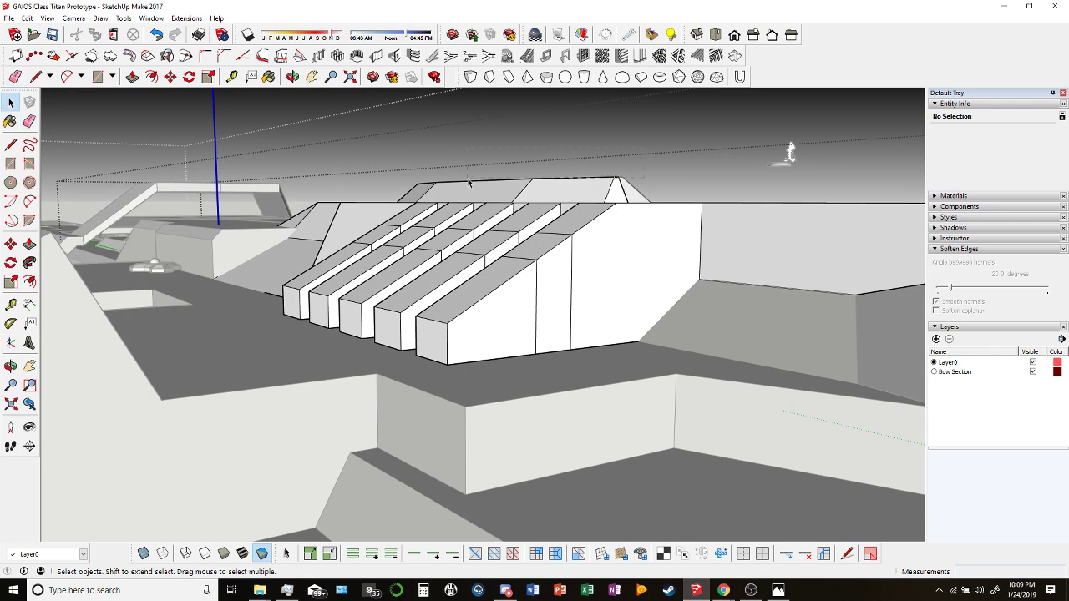
click(370, 195)
mouse_move(370, 195)
middle_down()
mouse_move(518, 369)
mouse_move(514, 398)
mouse_move(467, 284)
middle_up()
key(e)
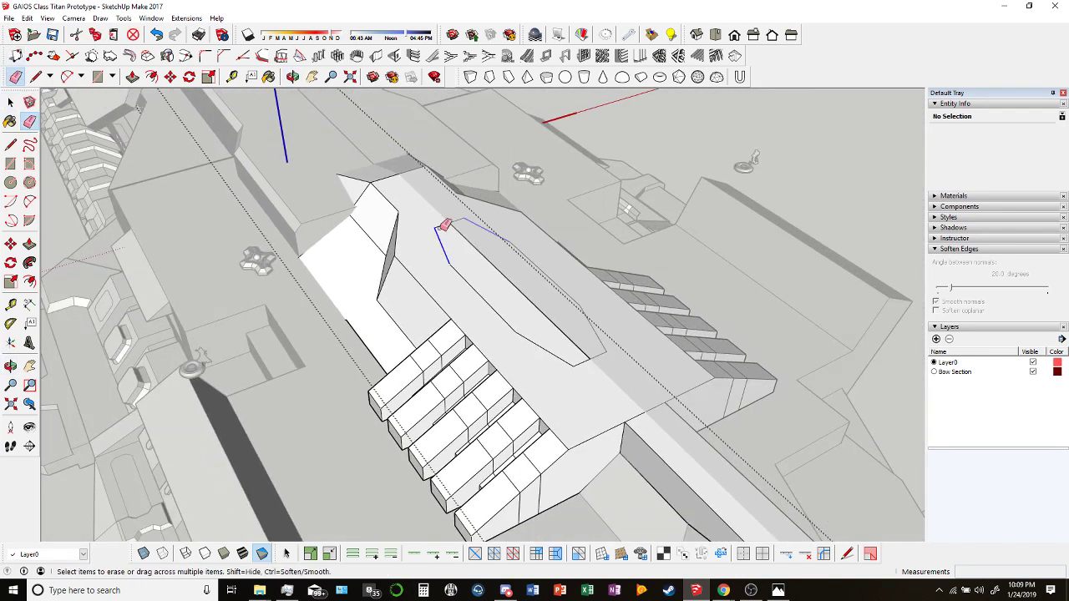
drag(471, 287, 580, 364)
middle_drag(501, 293, 393, 209)
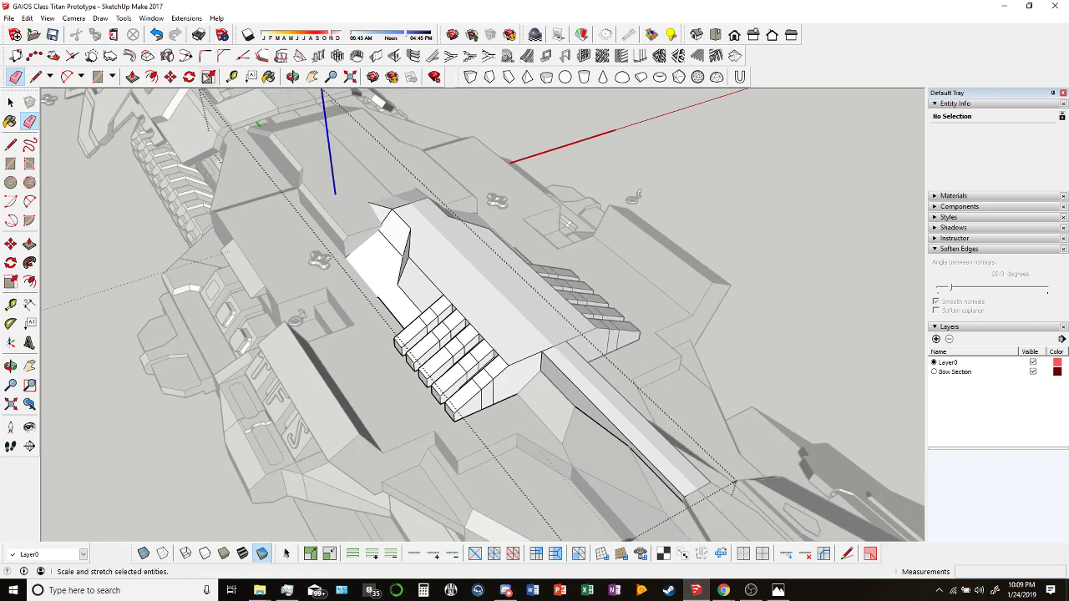
click(294, 77)
drag(501, 376, 441, 220)
scroll(441, 220, down, 1)
click(35, 76)
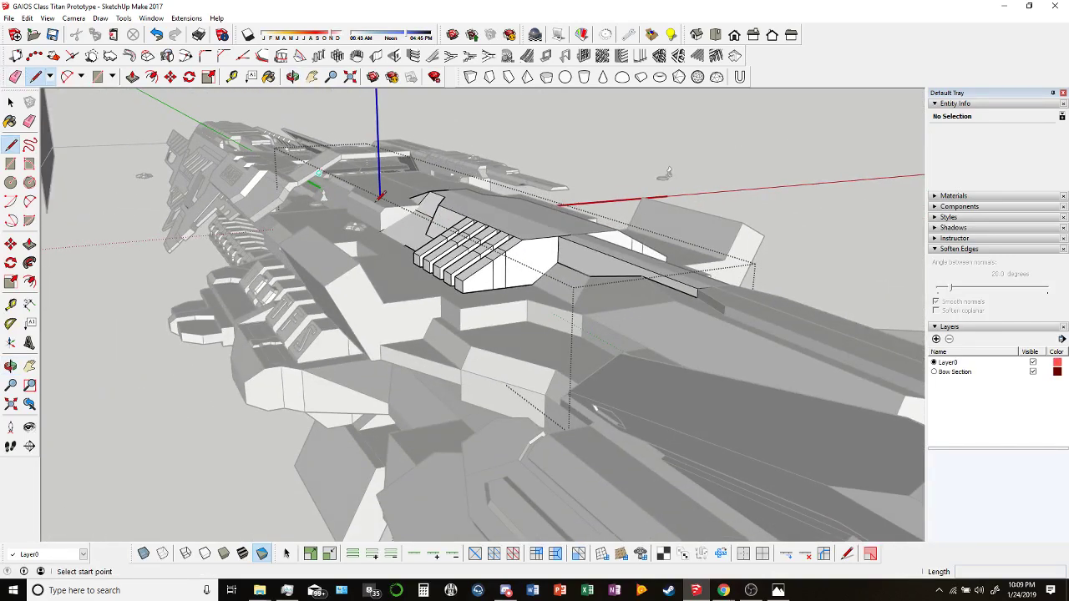
scroll(421, 217, up, 1)
middle_drag(417, 202, 413, 273)
click(412, 273)
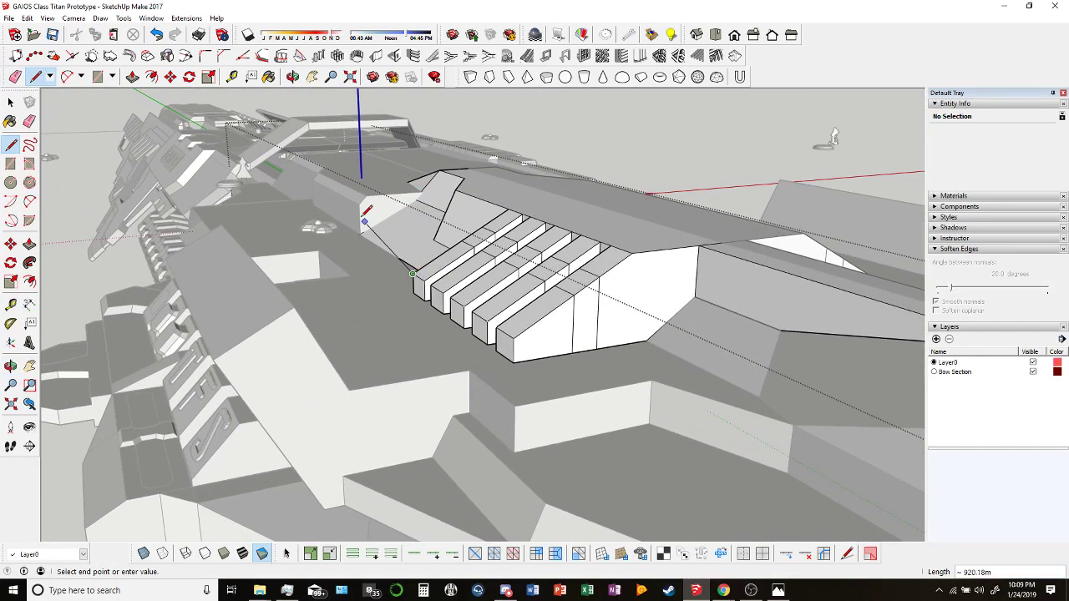
scroll(367, 213, up, 6)
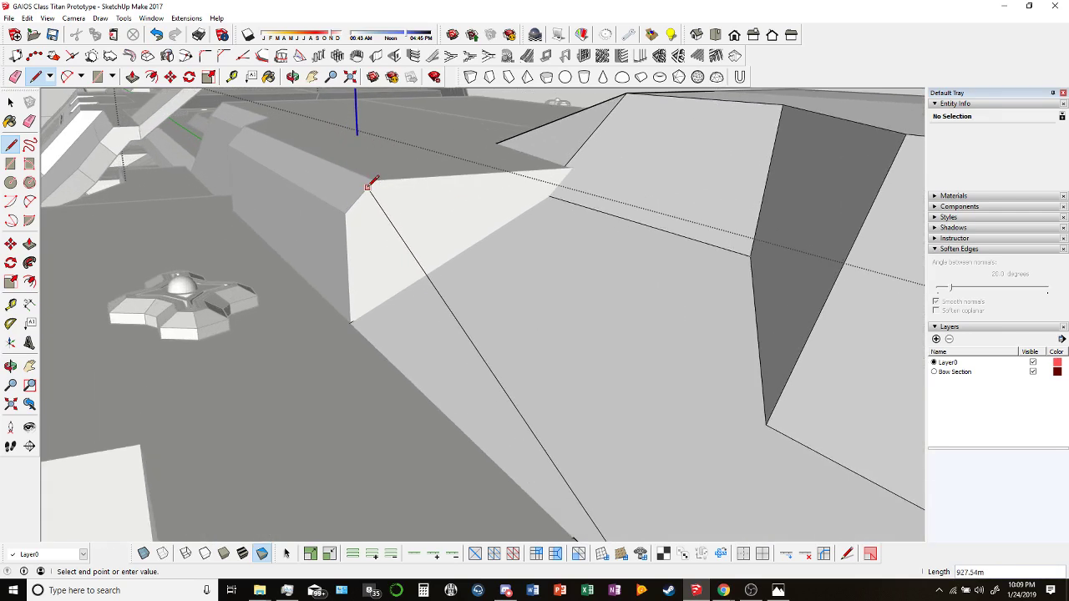
scroll(372, 184, down, 6)
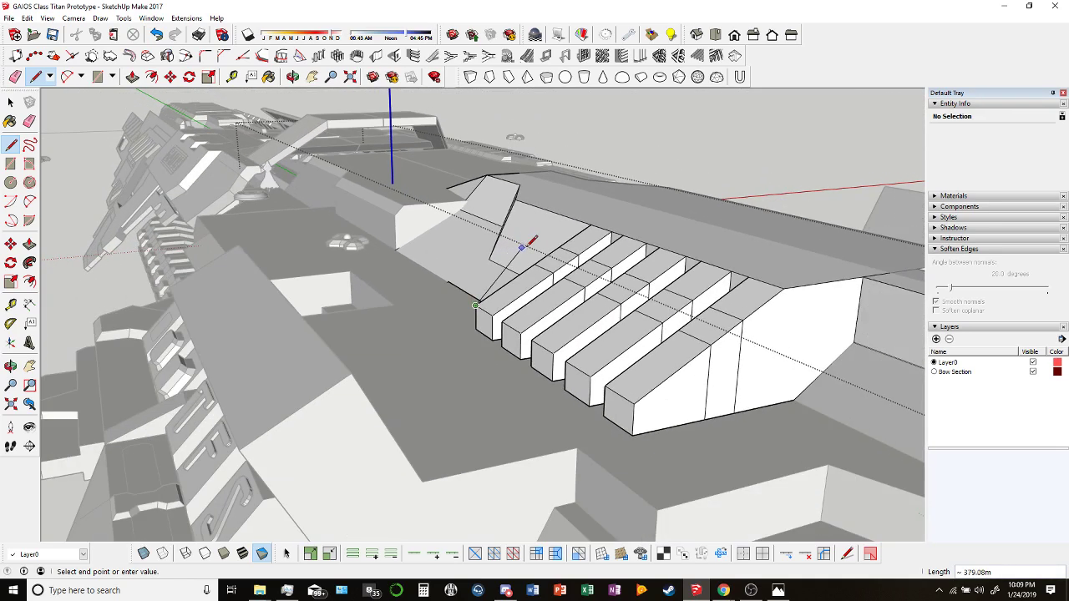
mouse_move(475, 305)
middle_down()
mouse_move(425, 231)
mouse_move(468, 250)
middle_up()
Draw a line about 46 m long along the adjoining hull block's chamfer and copy it to the first side rib's outer top corner.
click(35, 76)
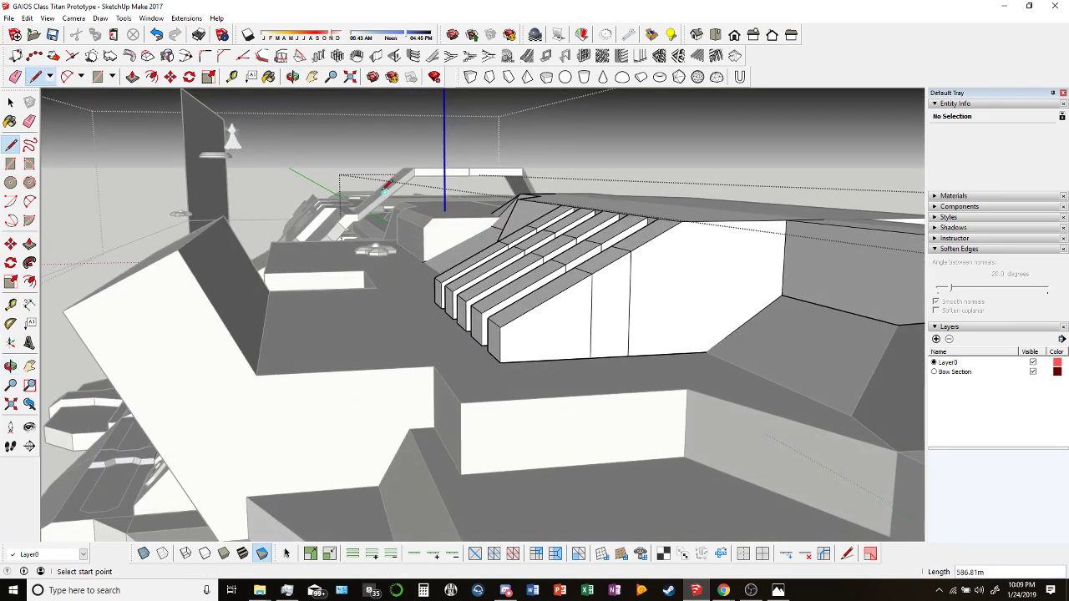
click(423, 227)
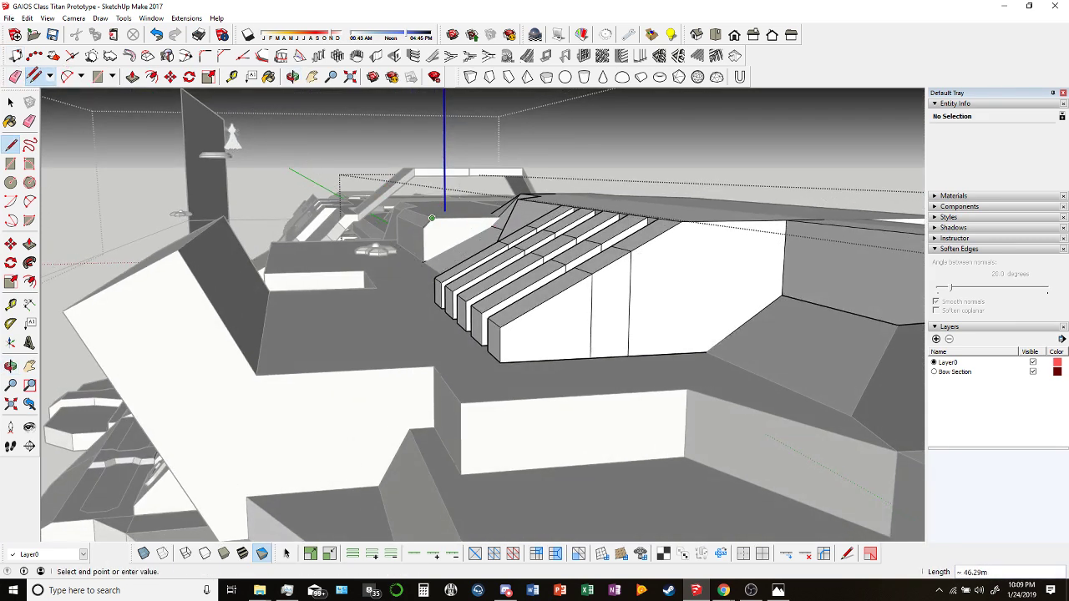
key(space)
click(426, 223)
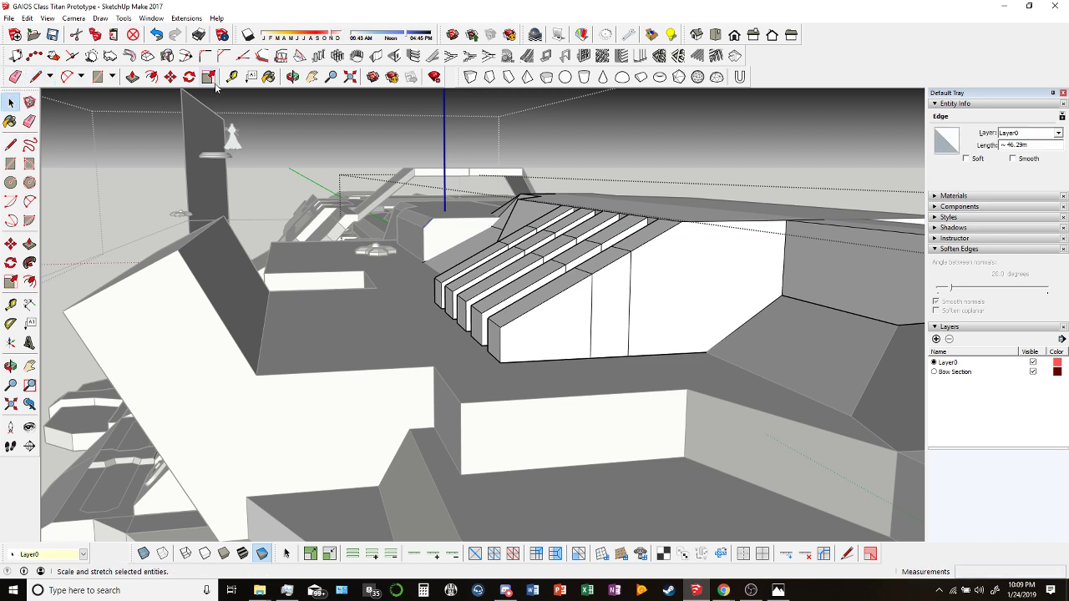
key(m)
click(423, 227)
key(ctrl)
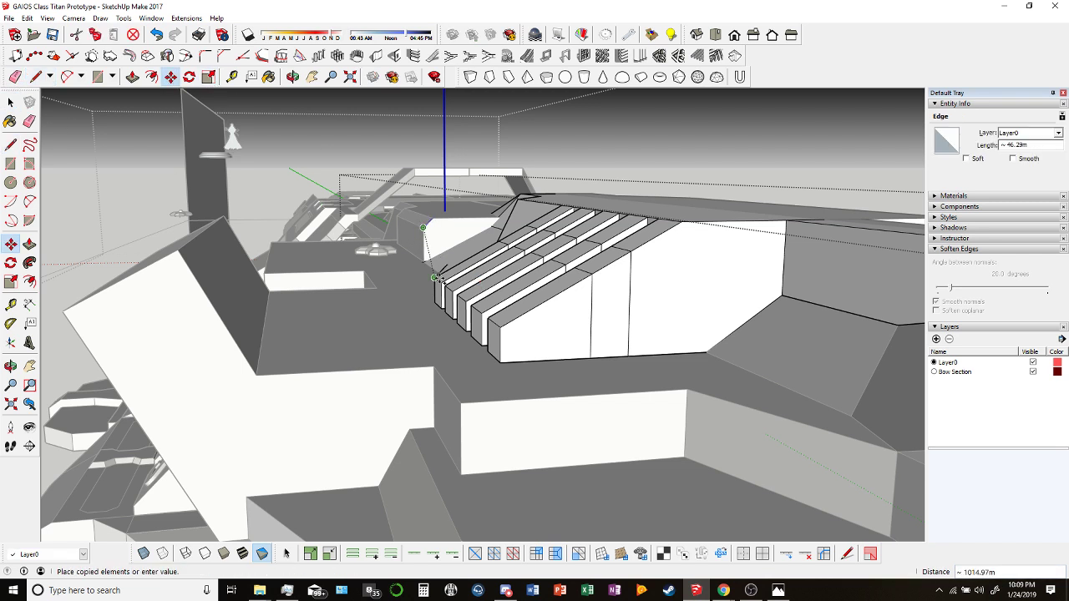
click(434, 277)
Erase the dividing lines on the last rib's outer side and across the tops of the last two ribs.
click(35, 77)
middle_drag(502, 304, 522, 267)
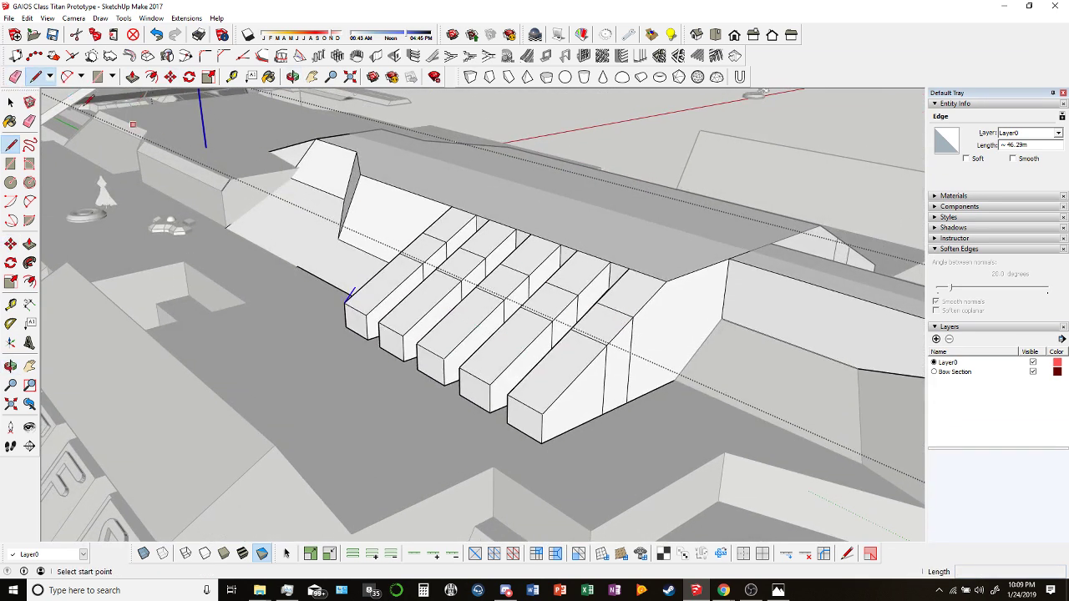
key(e)
mouse_move(605, 365)
mouse_down()
mouse_move(646, 325)
mouse_move(622, 311)
mouse_up()
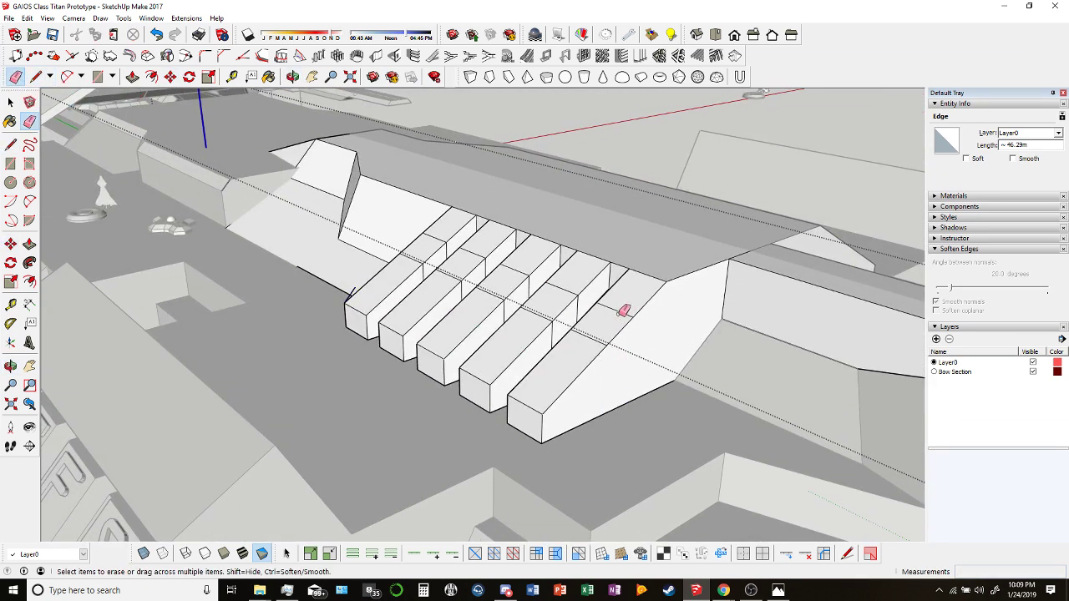
drag(587, 349, 606, 301)
drag(552, 335, 577, 305)
mouse_move(576, 305)
middle_down()
mouse_move(542, 267)
mouse_move(603, 309)
mouse_move(503, 270)
middle_up()
mouse_move(570, 306)
middle_down()
mouse_move(631, 325)
mouse_move(592, 282)
middle_up()
scroll(585, 259, up, 2)
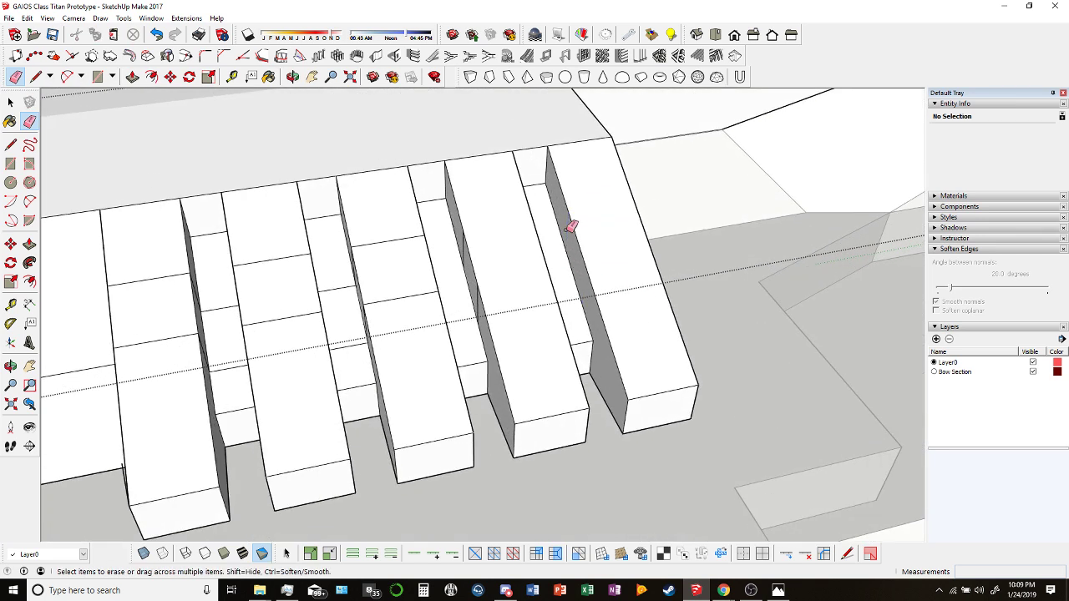
Erase the remaining dividing lines across the tops of the other three ribs and in the gaps between ribs.
shift+middle_drag(495, 248, 598, 251)
drag(569, 243, 581, 269)
drag(588, 297, 588, 304)
drag(523, 301, 501, 246)
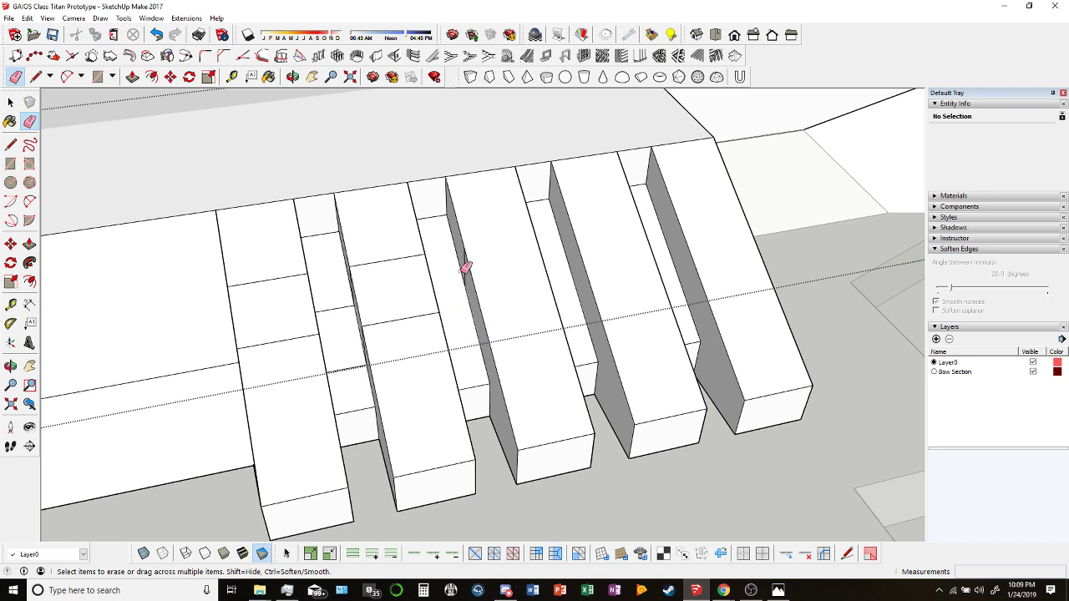
click(463, 266)
mouse_move(371, 248)
mouse_down()
mouse_move(391, 324)
mouse_move(343, 334)
mouse_move(353, 367)
mouse_up()
middle_drag(353, 368, 374, 331)
mouse_move(375, 331)
mouse_down()
mouse_move(370, 346)
mouse_move(353, 311)
mouse_move(282, 304)
mouse_move(310, 362)
mouse_move(245, 373)
mouse_move(266, 411)
mouse_move(242, 370)
mouse_up()
middle_drag(241, 370, 326, 323)
Draw a triangular face on the first rib's side, with a line about 245 m long rising from the outer corner, closed at the upper corner.
key(l)
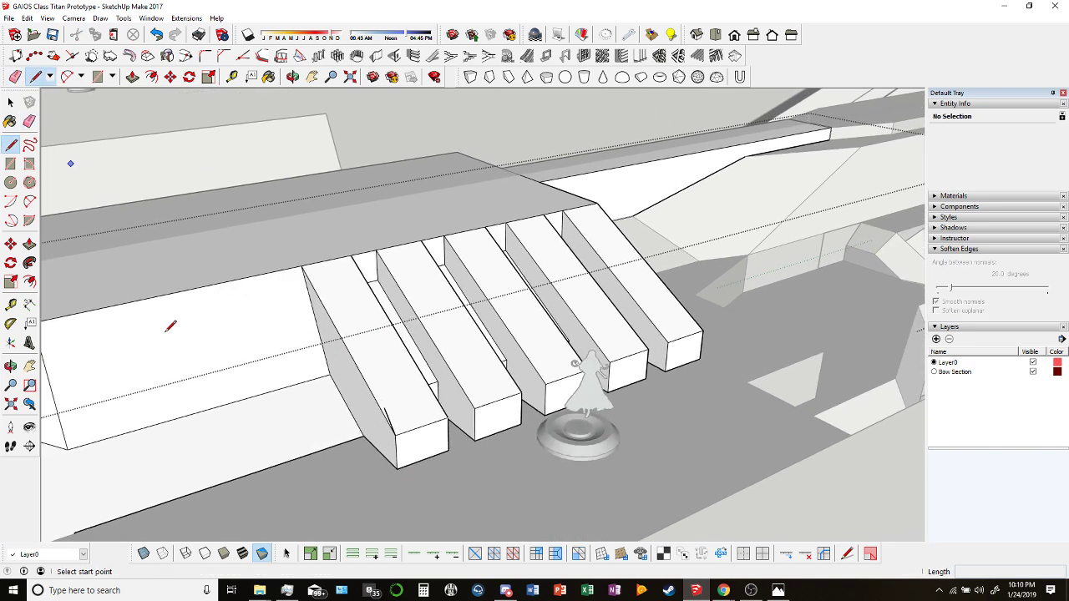
middle_drag(170, 325, 523, 406)
click(572, 422)
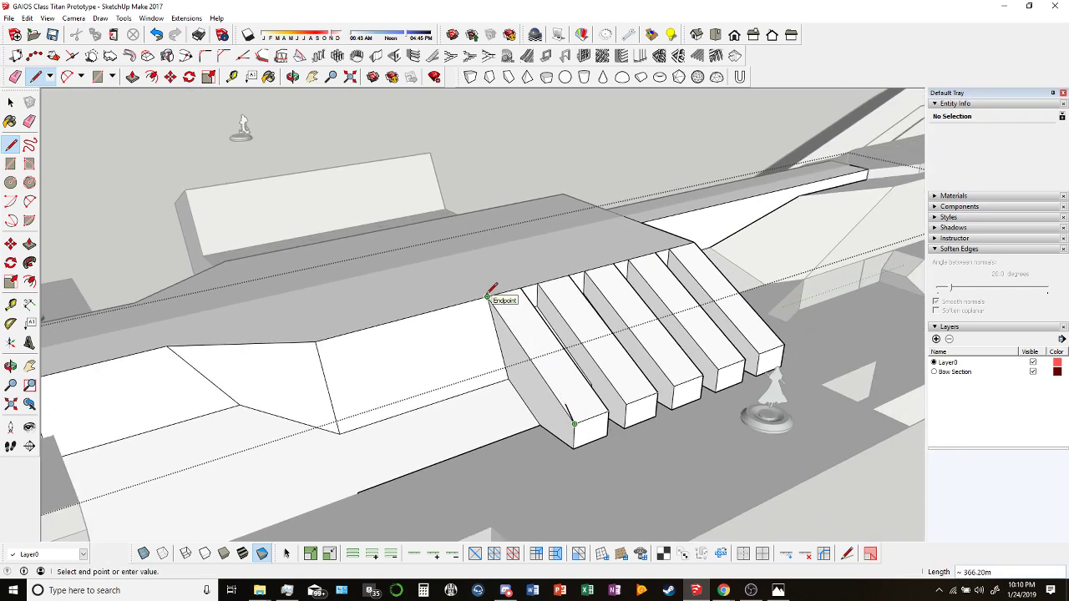
click(526, 319)
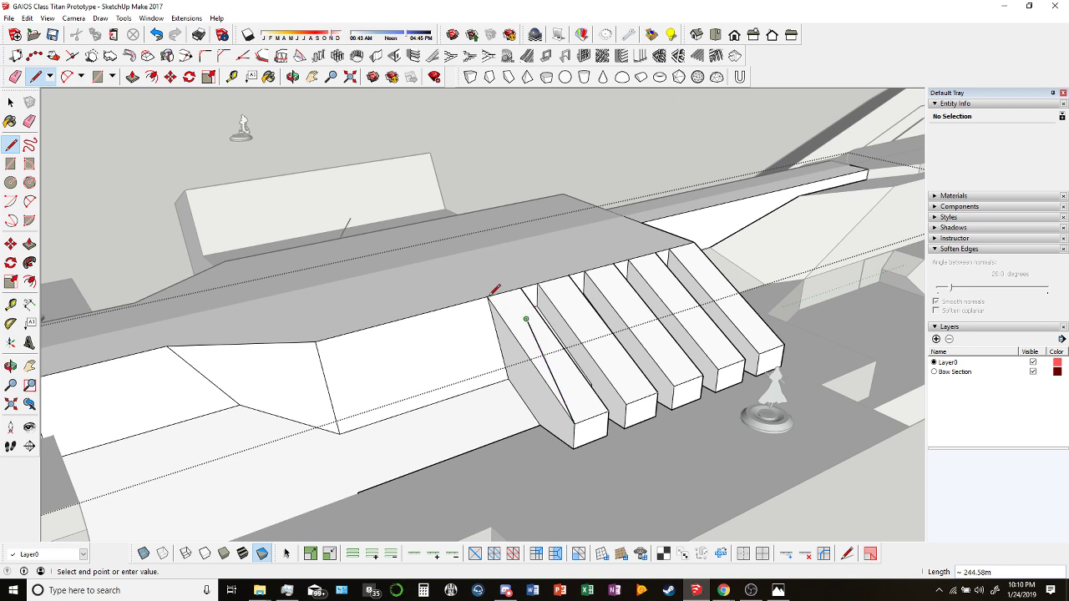
click(489, 296)
middle_drag(489, 295, 418, 286)
Extrude the triangular face about 94 m across the first rib's width and erase the leftover edge near its outer end.
click(132, 77)
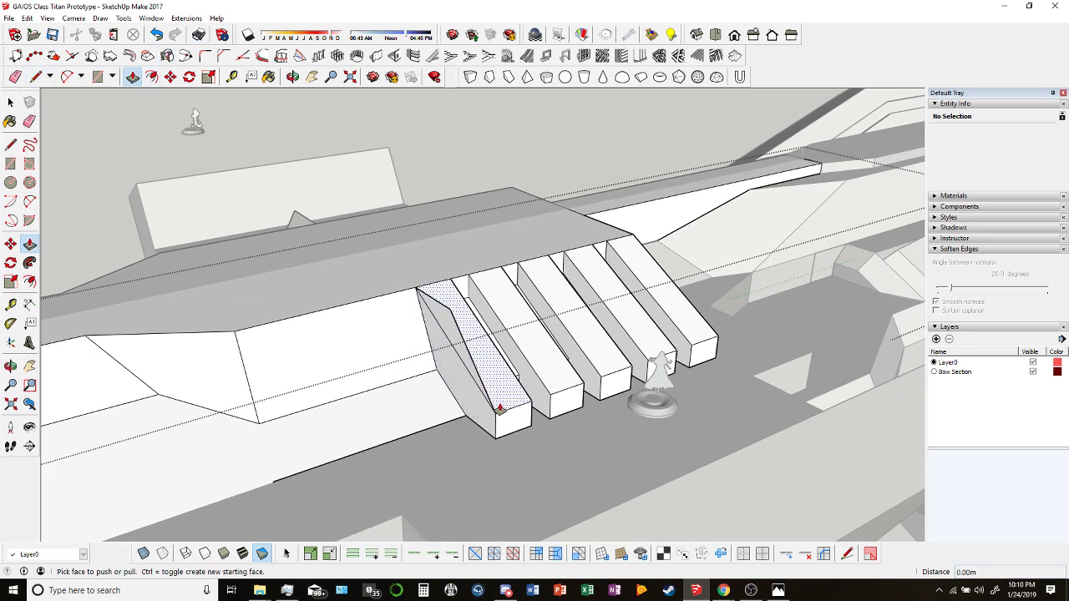
scroll(497, 408, up, 2)
drag(465, 369, 534, 419)
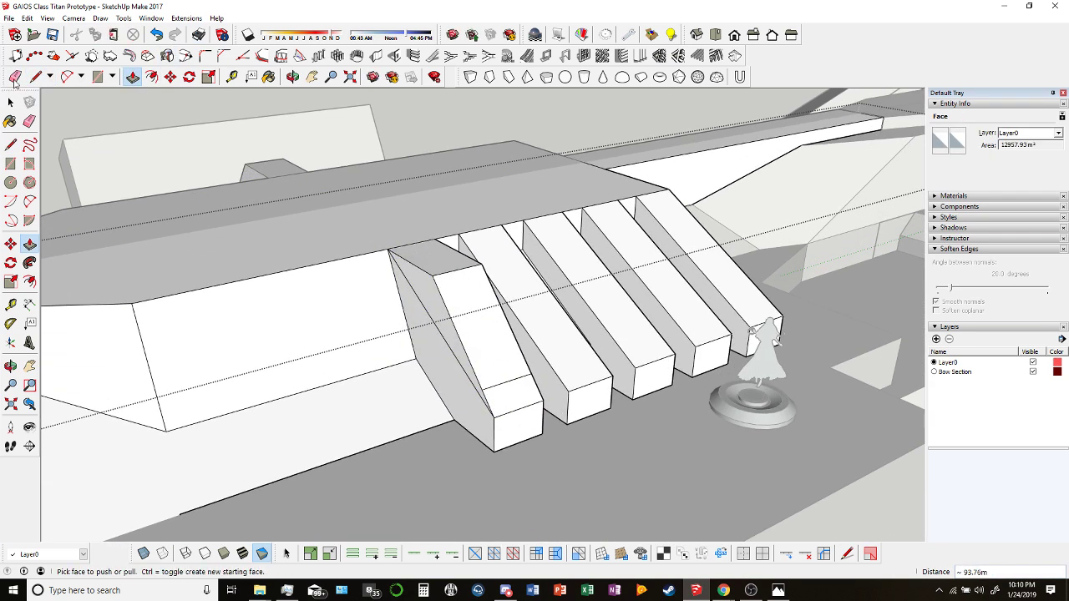
key(e)
Copy the triangular side face from the first rib to the matching corner of the second rib, about 144 m away.
key(space)
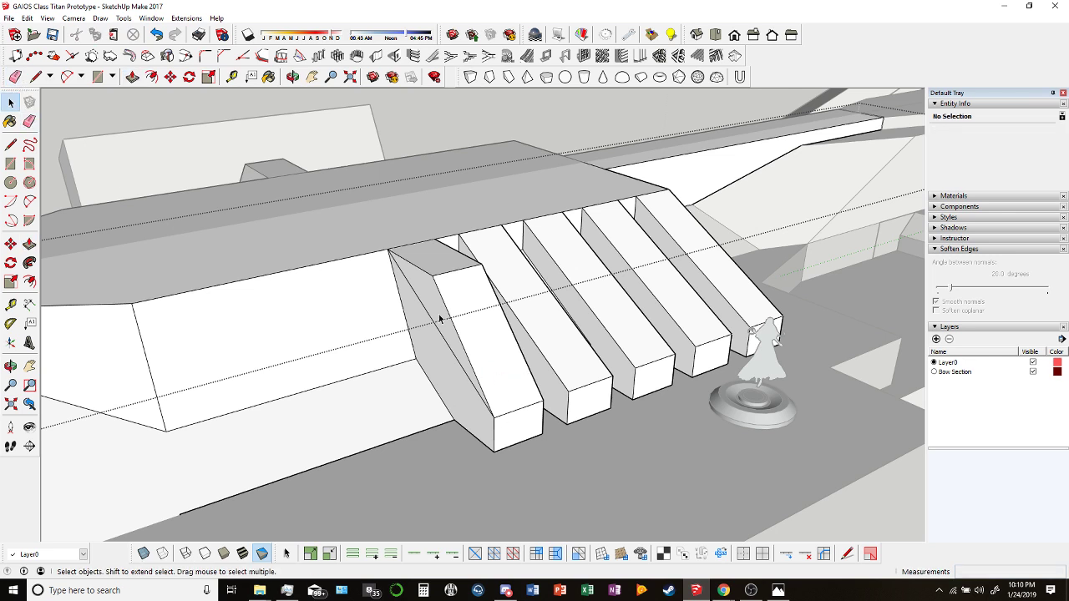
click(426, 288)
key(m)
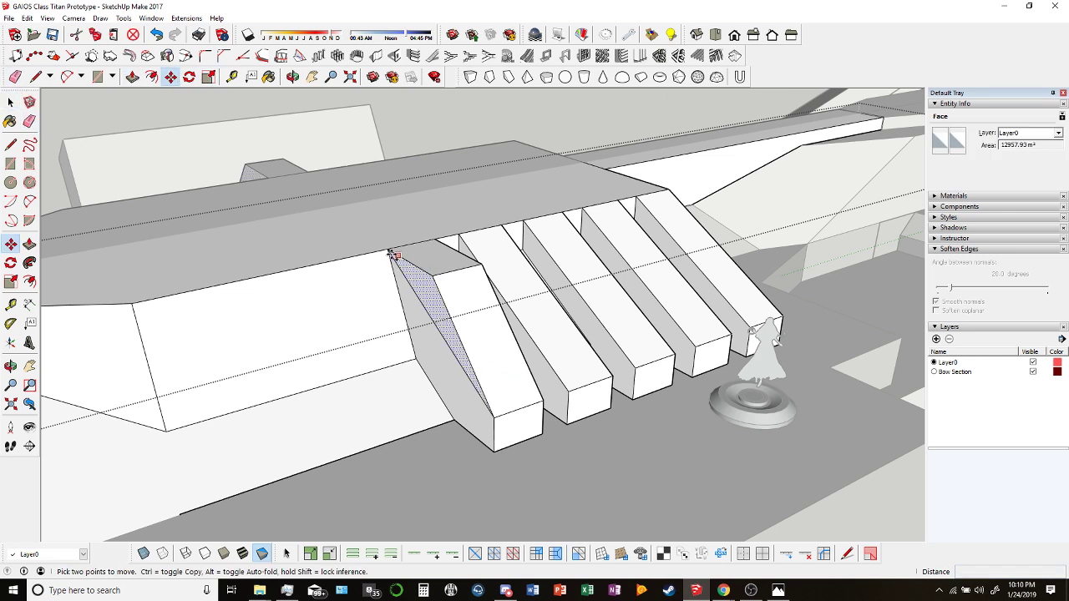
click(387, 248)
key(ctrl)
click(456, 236)
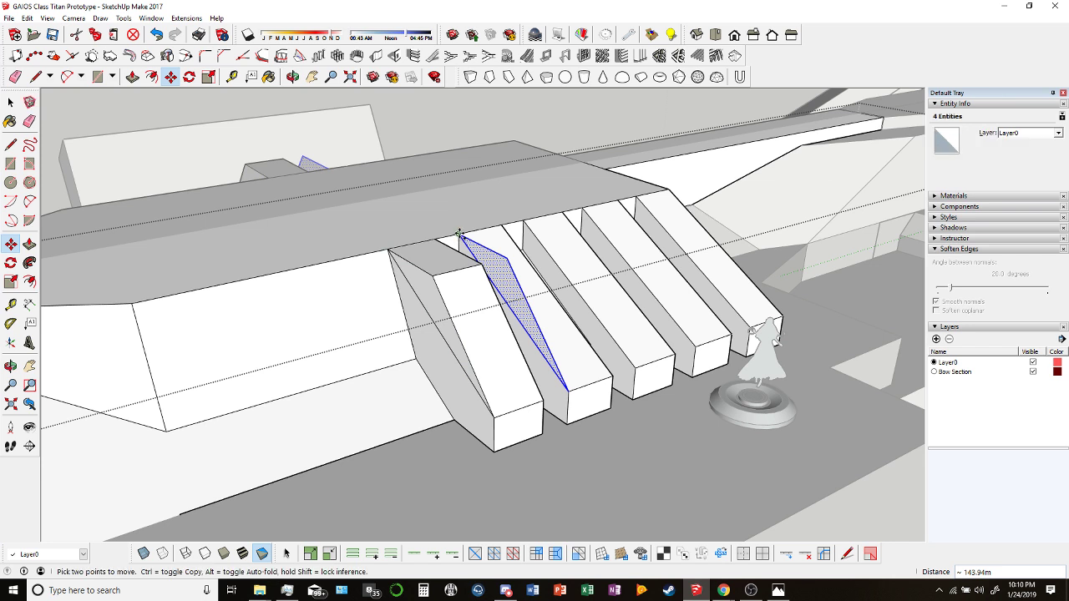
Copy the triangular face onward to the third, fourth and fifth ribs, spacing the copies about 144 m apart.
click(458, 235)
key(ctrl)
click(523, 223)
click(523, 220)
key(ctrl)
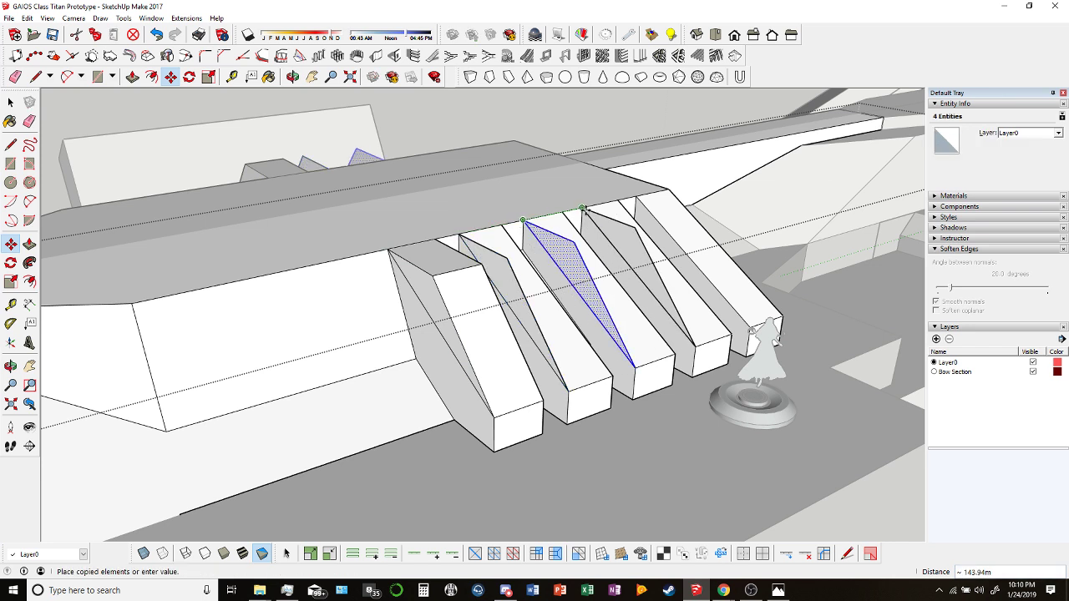
click(581, 207)
click(582, 207)
key(ctrl)
click(635, 197)
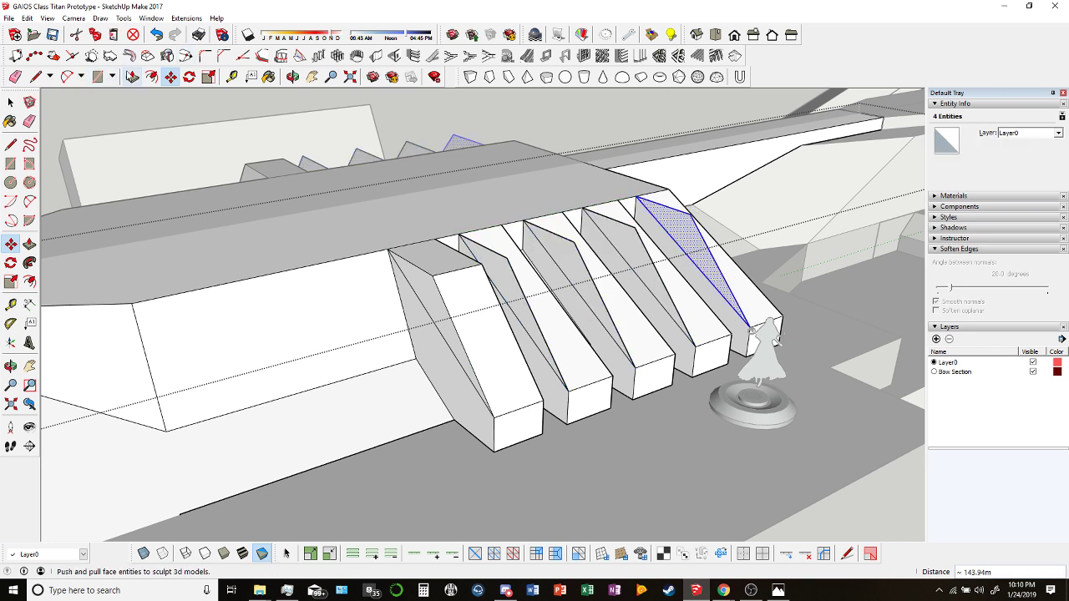
Extrude the triangular faces on the second and third ribs about 94 m across each rib's width.
click(132, 77)
shift+middle_drag(483, 253, 412, 263)
key(Escape)
click(437, 309)
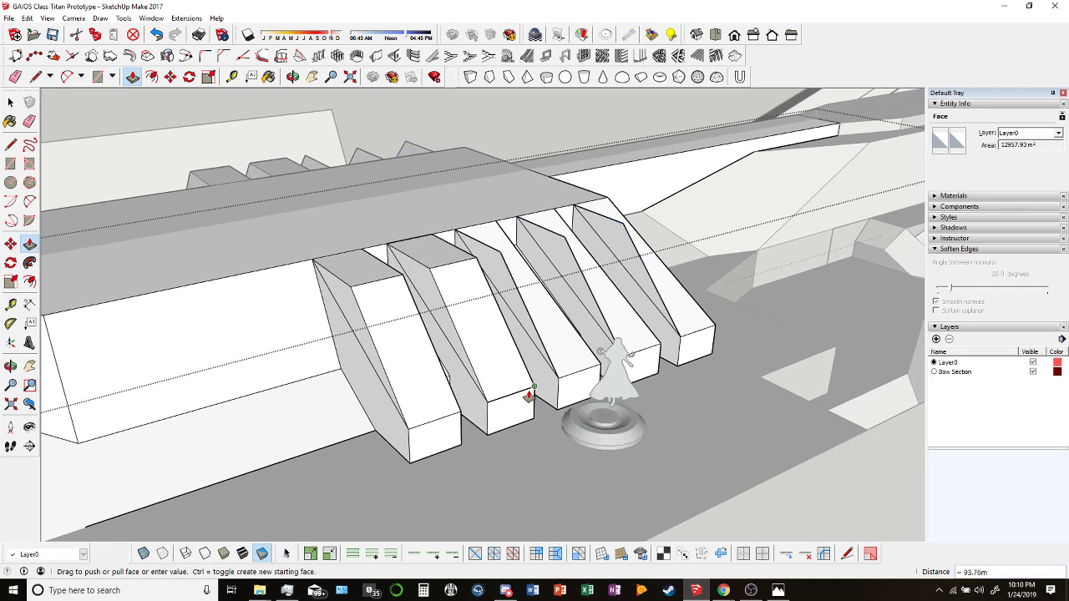
click(528, 396)
click(522, 322)
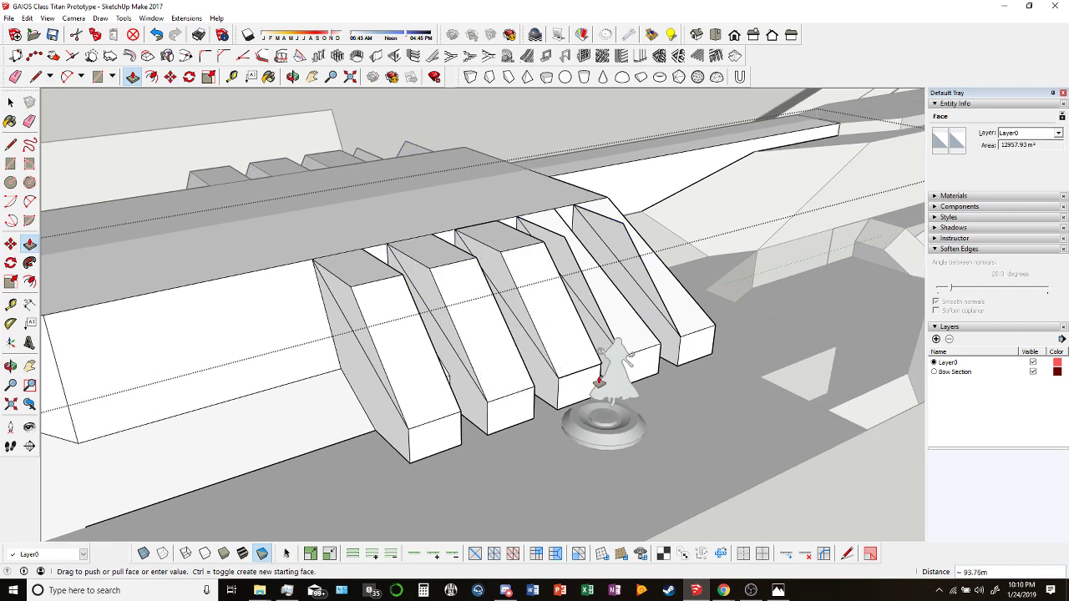
click(599, 366)
Extrude the triangular faces on the fourth and fifth ribs across each rib's full width, about 94 m.
shift+middle_drag(552, 306, 470, 337)
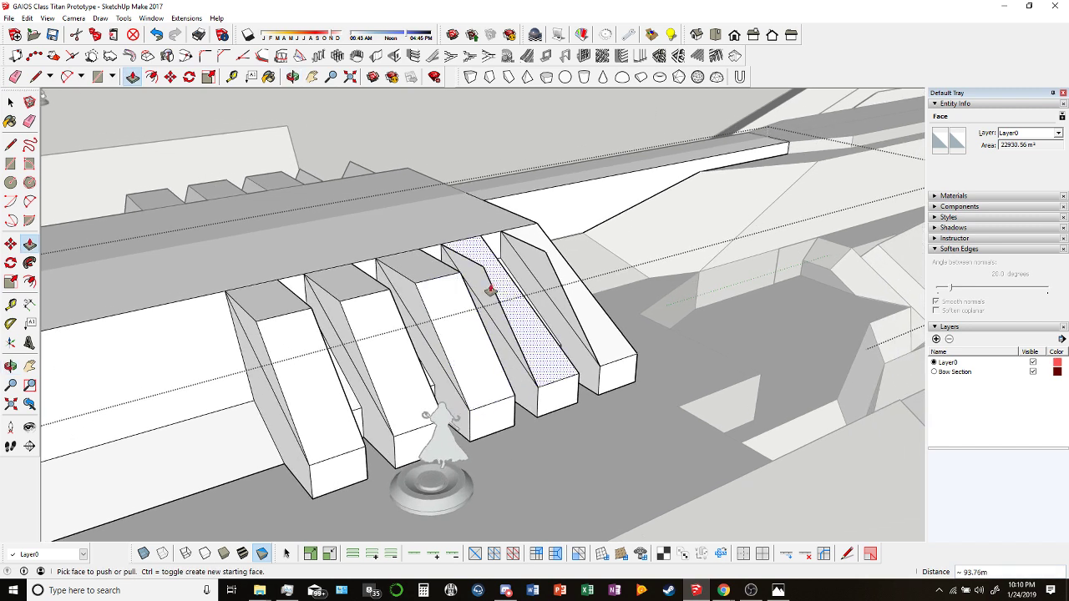
click(522, 327)
click(579, 374)
click(559, 297)
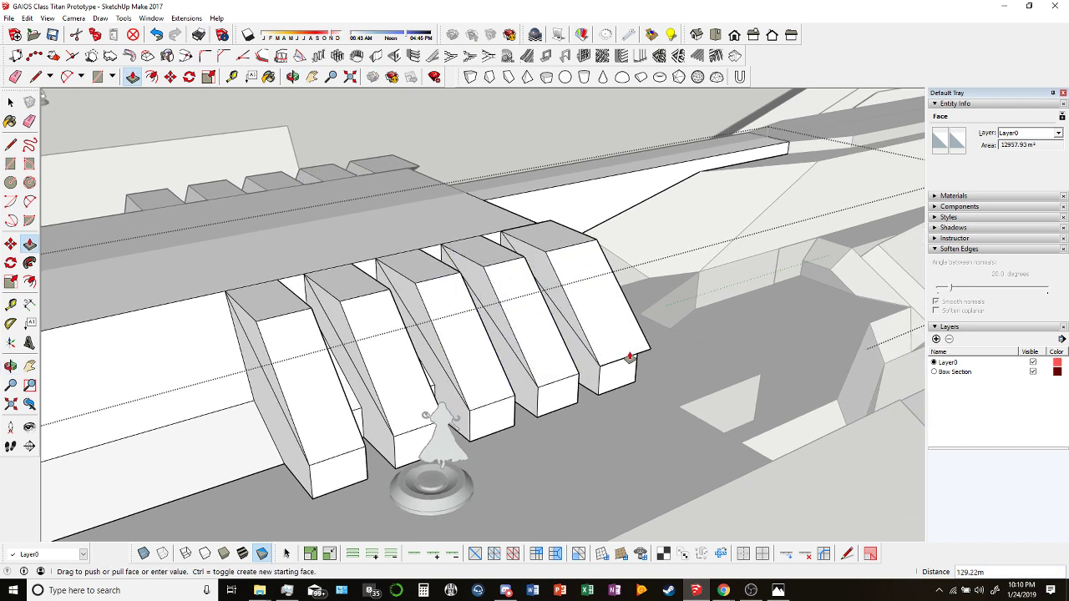
click(634, 355)
Erase the leftover diagonal edges on the outer sides of the last rib and the ribs next to it.
mouse_move(592, 335)
middle_down()
mouse_move(203, 306)
mouse_move(570, 385)
middle_up()
key(e)
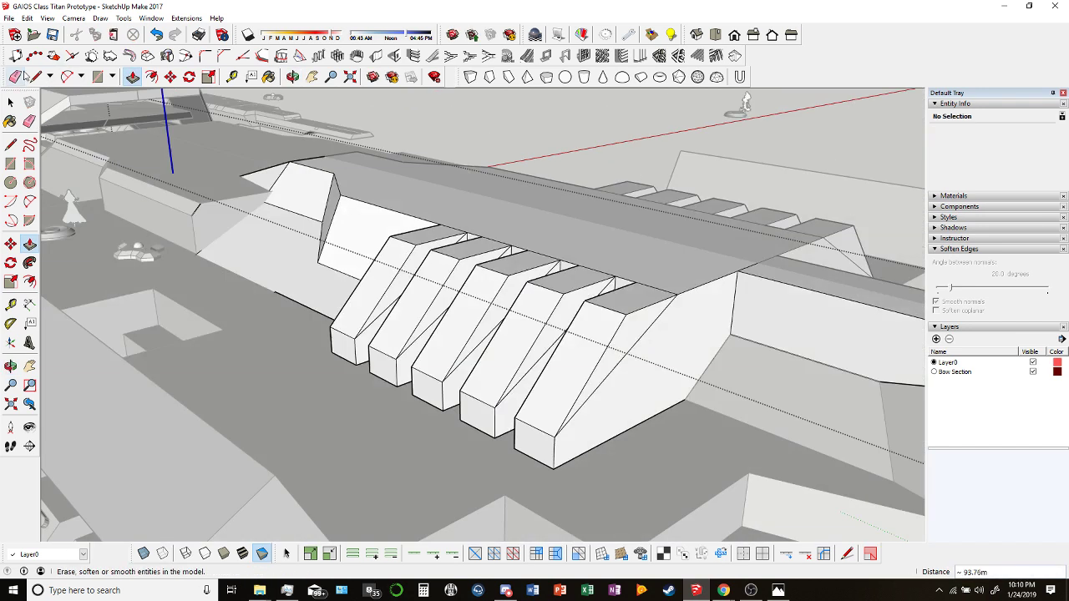
click(622, 363)
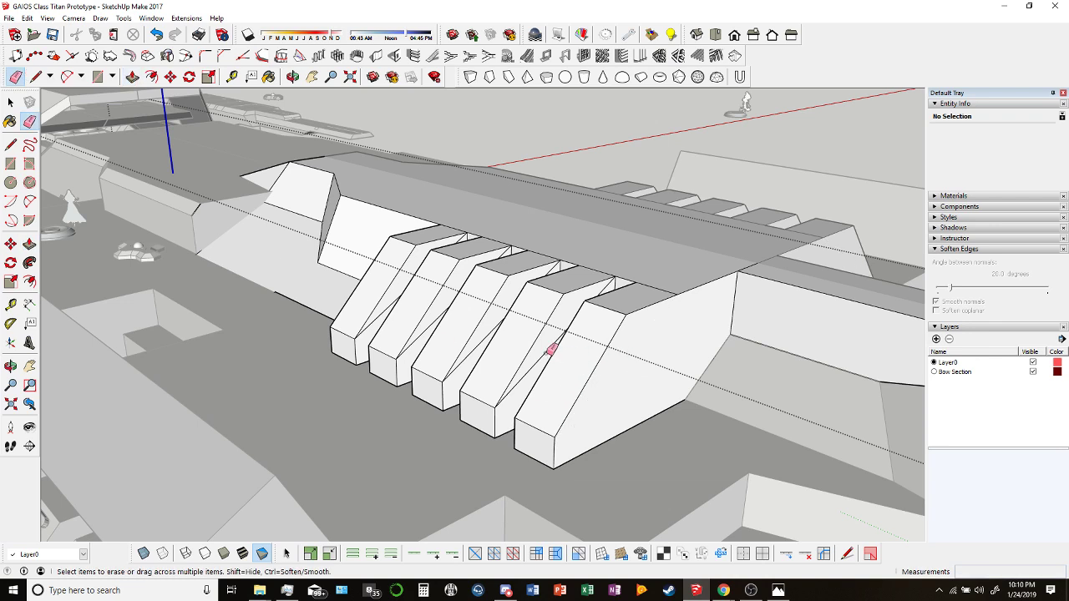
mouse_move(550, 350)
middle_down()
mouse_move(828, 429)
mouse_move(596, 286)
mouse_move(523, 275)
middle_up()
mouse_move(430, 302)
middle_down()
mouse_move(479, 289)
mouse_move(351, 322)
middle_up()
mouse_move(290, 366)
middle_down()
mouse_move(308, 272)
mouse_move(359, 233)
middle_up()
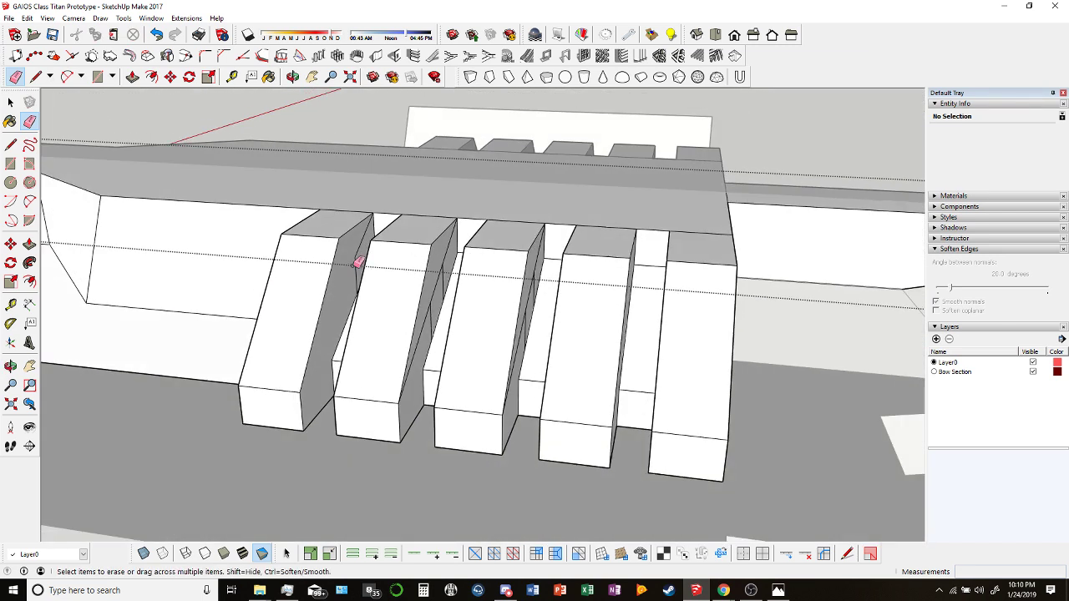
Erase the remaining diagonal and stray edges on the rib sides facing the gaps.
click(442, 267)
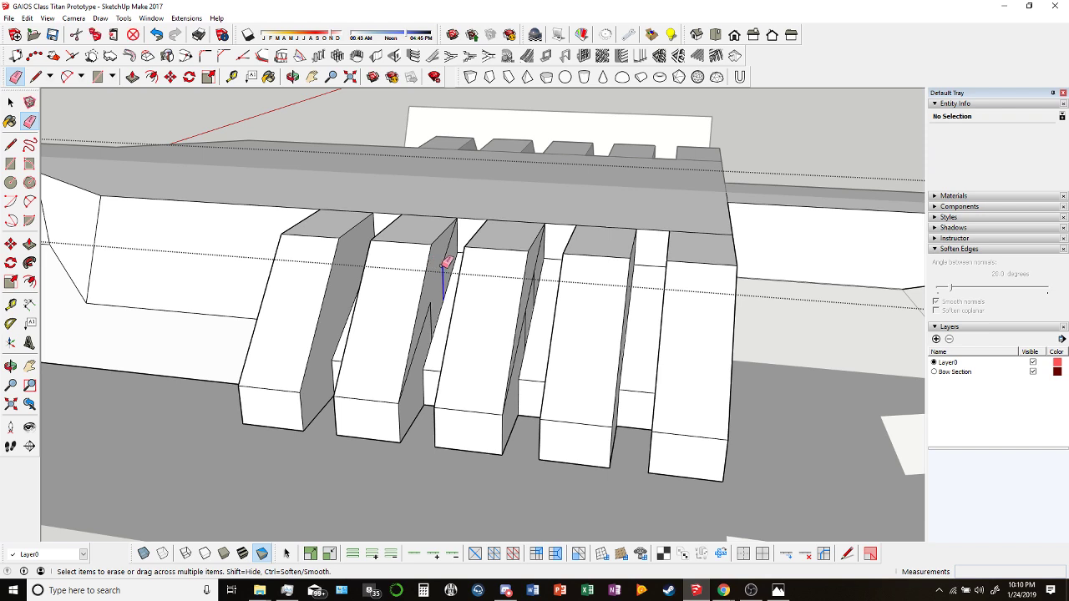
click(431, 304)
middle_drag(529, 295, 498, 333)
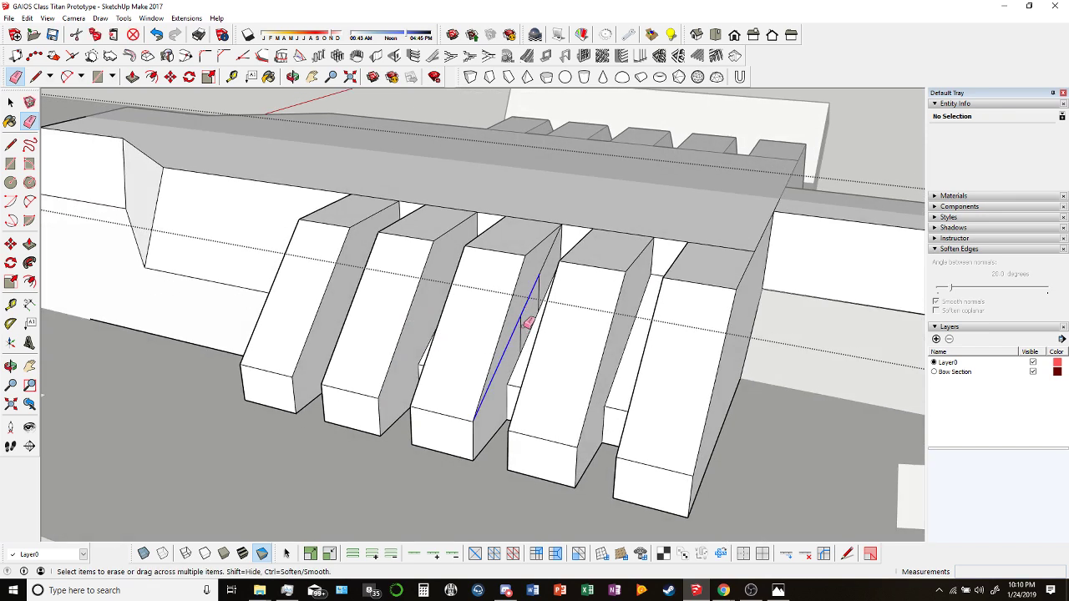
click(528, 323)
scroll(545, 263, down, 4)
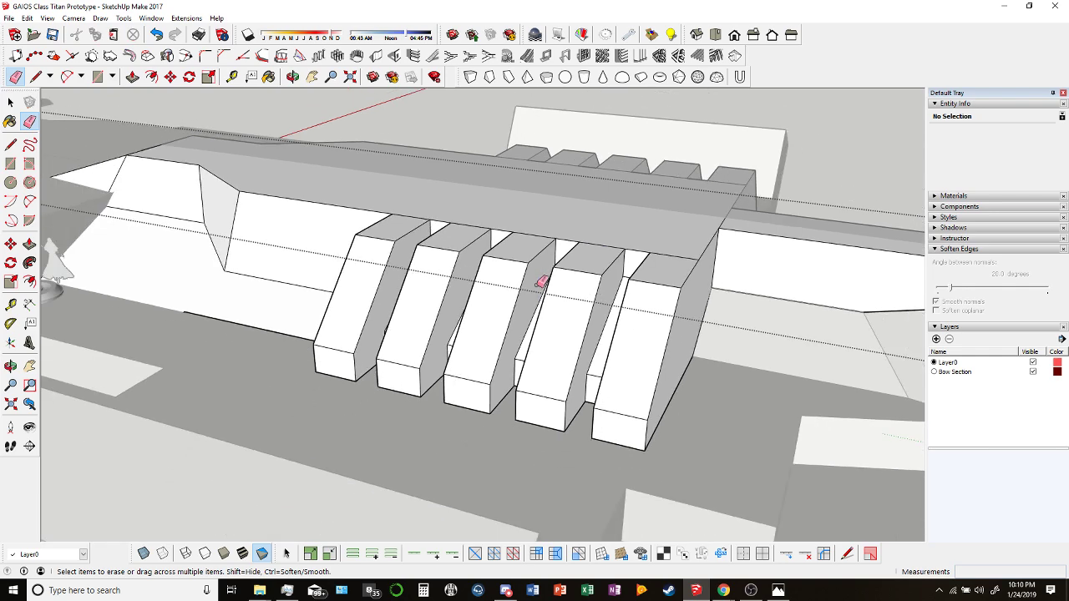
mouse_move(544, 281)
middle_down()
mouse_move(339, 276)
mouse_move(543, 312)
mouse_move(607, 310)
mouse_move(489, 310)
mouse_move(824, 346)
mouse_move(489, 255)
mouse_move(518, 275)
mouse_move(565, 353)
mouse_move(754, 339)
mouse_move(749, 315)
mouse_move(420, 327)
mouse_move(359, 297)
middle_up()
scroll(426, 266, up, 3)
mouse_move(541, 256)
middle_down()
mouse_move(377, 310)
mouse_move(485, 310)
mouse_move(387, 311)
middle_up()
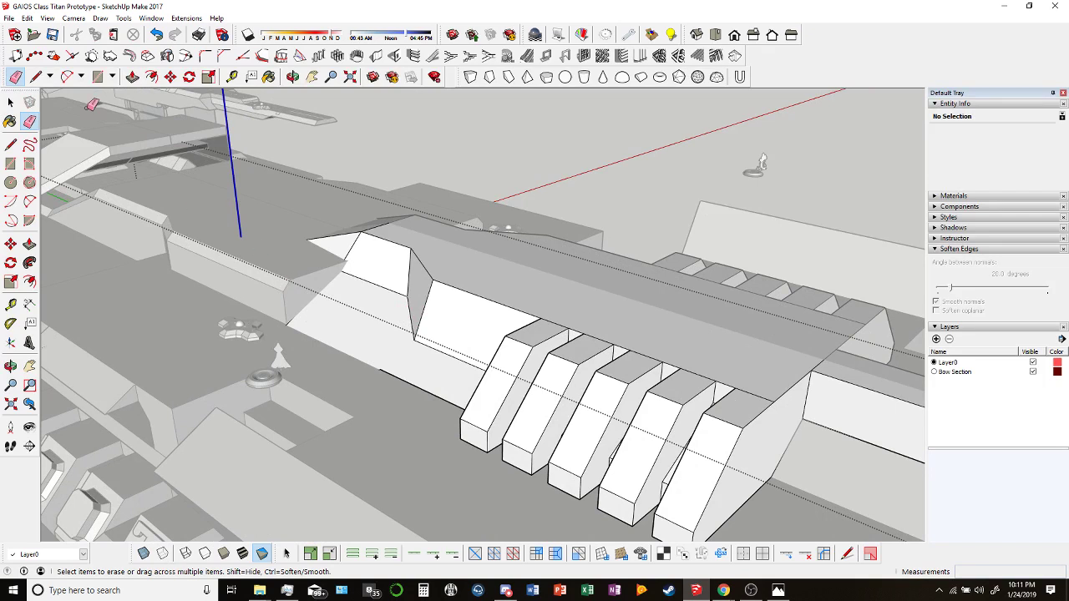
Leave the rib block and open the Mid Section Side 1 component for editing.
click(10, 102)
click(292, 294)
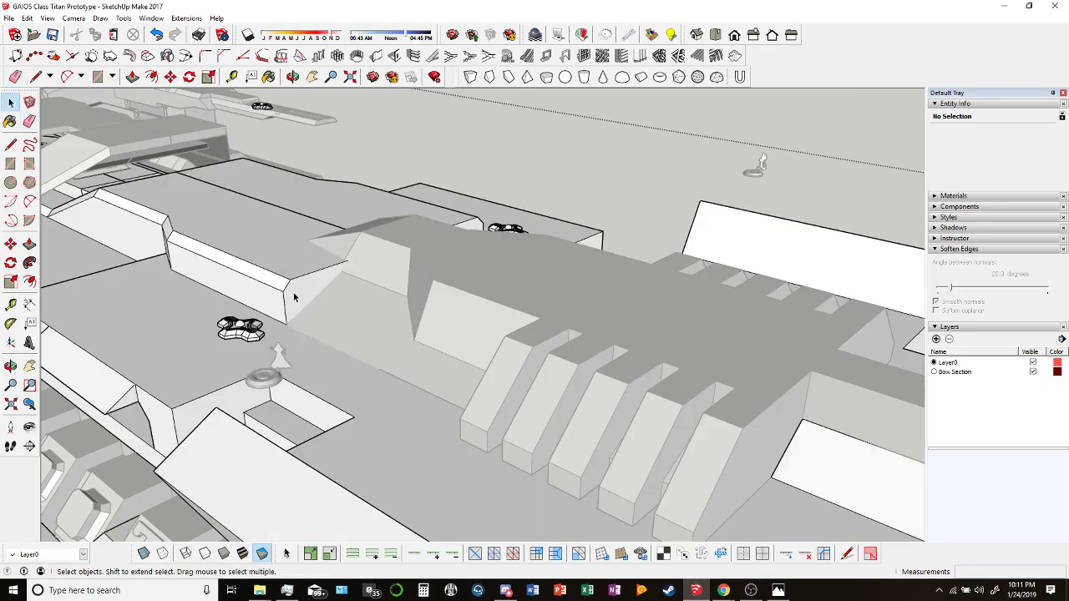
click(297, 296)
scroll(301, 295, down, 3)
double_click(303, 294)
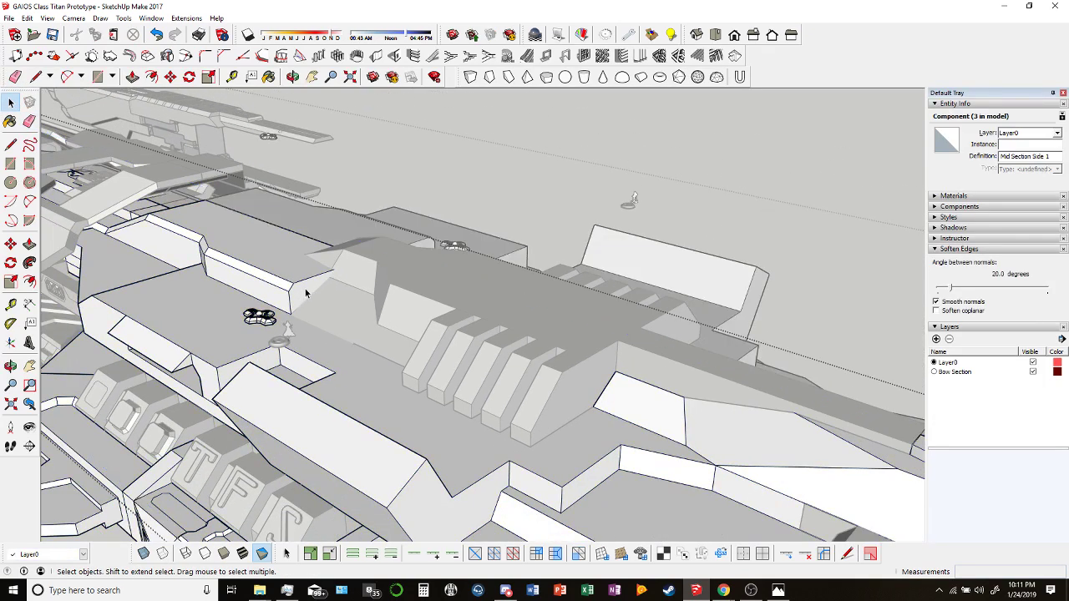
scroll(306, 292, up, 3)
click(306, 292)
Extrude the end face of the raised strip beside the housing about 913 m, up to the first rib.
scroll(306, 292, down, 1)
click(29, 243)
scroll(302, 266, down, 1)
click(296, 289)
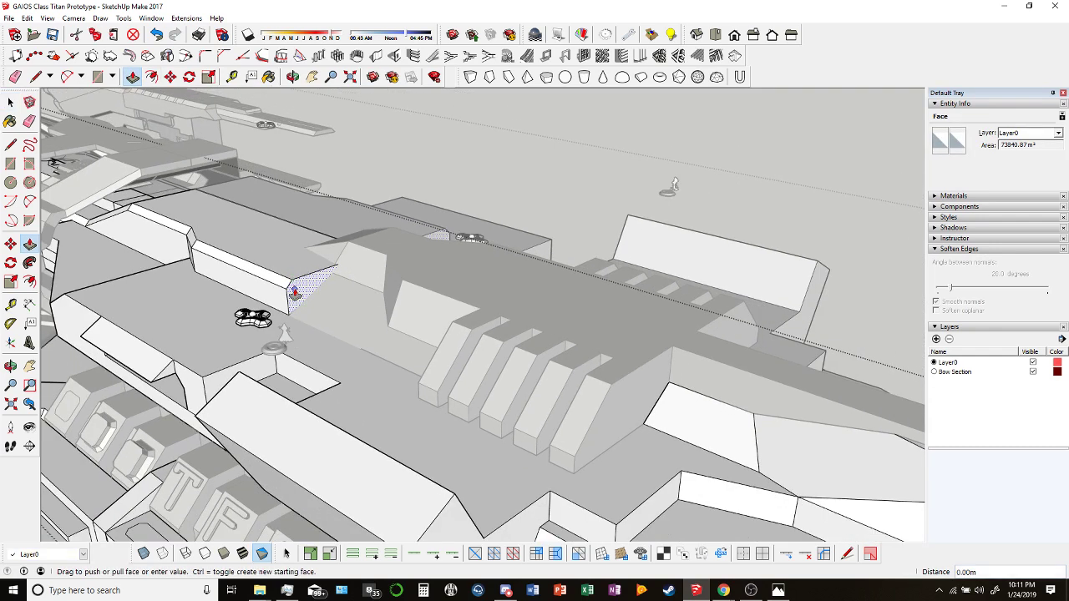
click(418, 381)
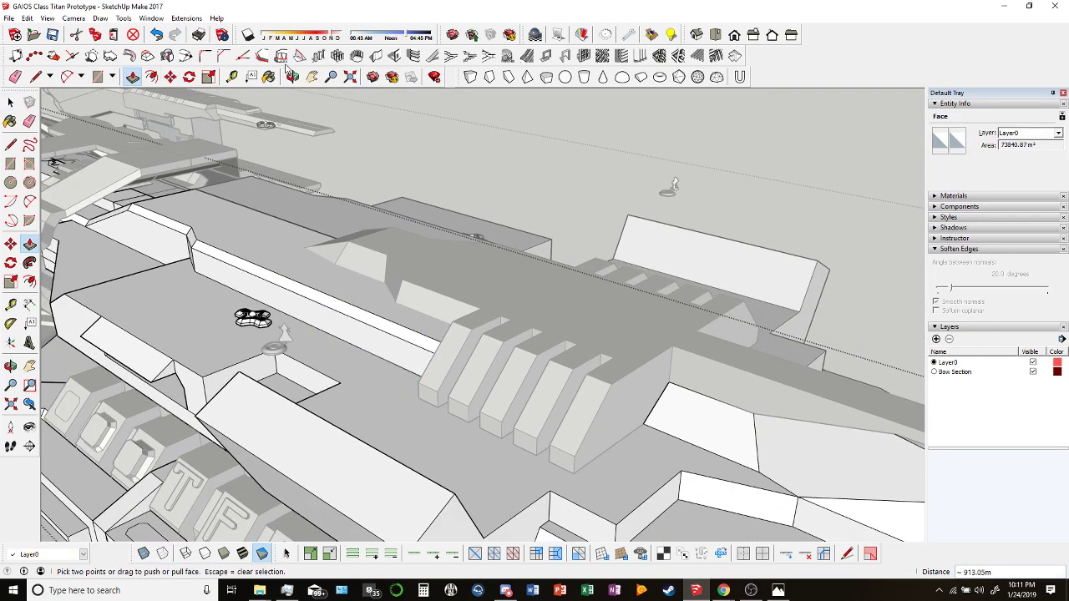
Leave the side component and open the central mid-section block with the ribs for editing.
click(292, 76)
drag(425, 288, 554, 401)
click(10, 101)
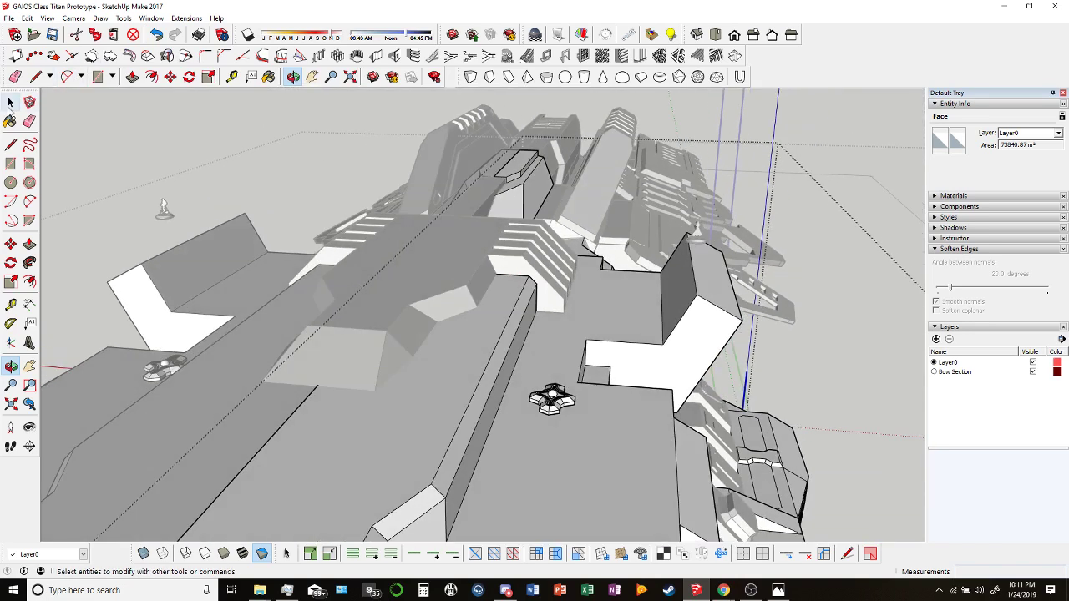
click(10, 102)
click(418, 269)
middle_drag(438, 270, 504, 249)
double_click(505, 256)
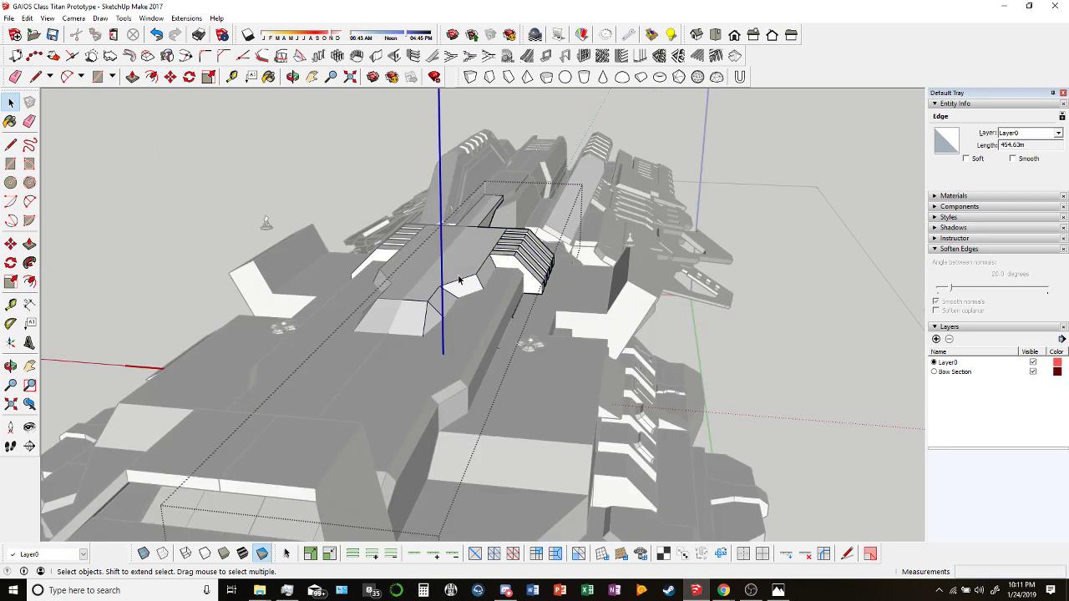
scroll(485, 256, up, 5)
scroll(382, 272, down, 3)
mouse_move(383, 272)
middle_down()
mouse_move(385, 294)
mouse_move(372, 284)
middle_up()
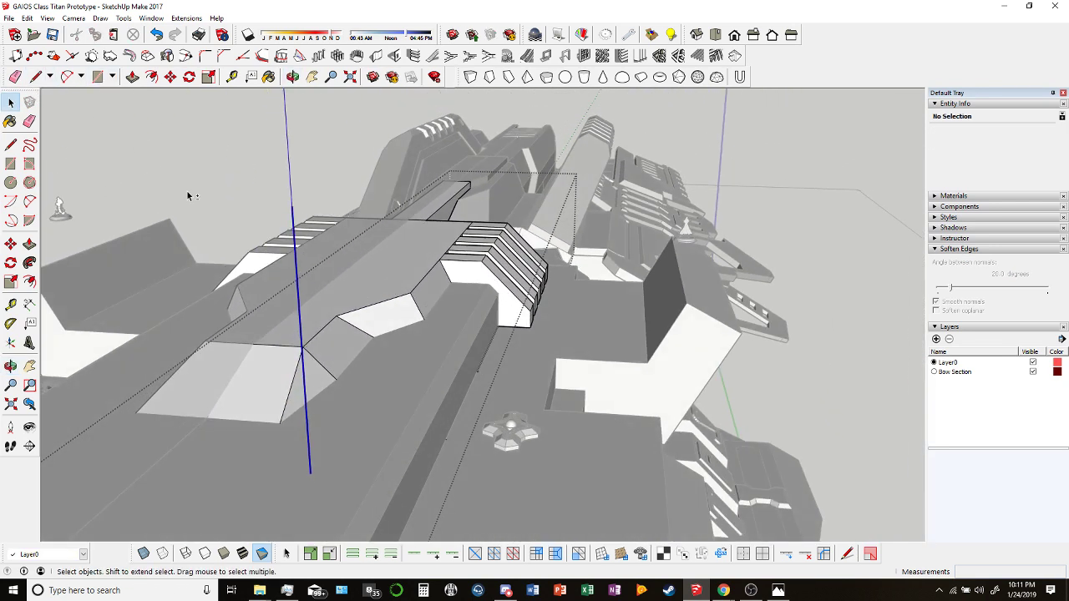
middle_drag(189, 196, 268, 250)
click(445, 383)
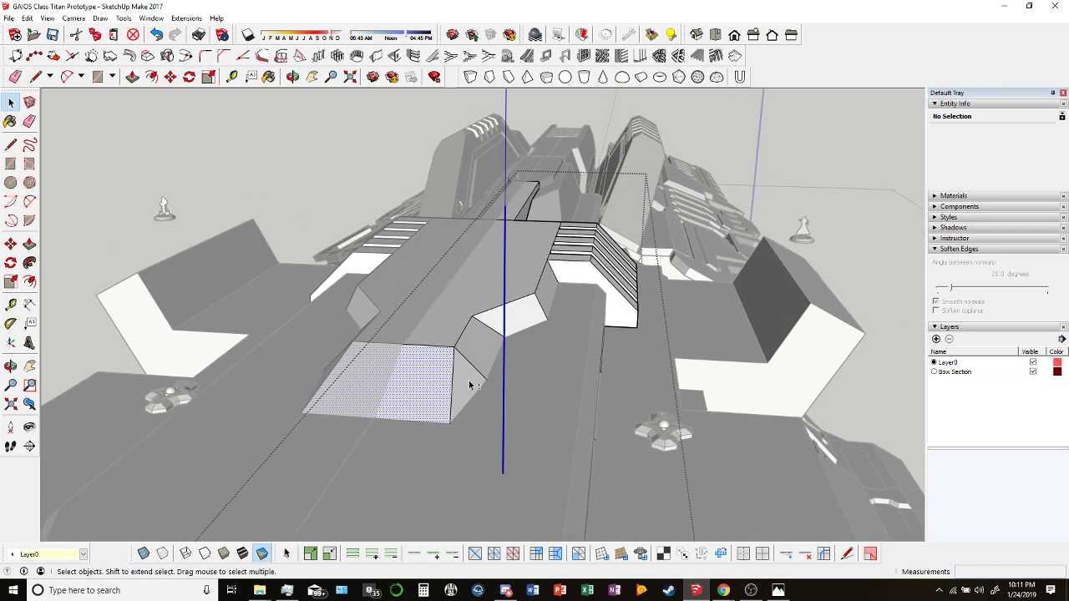
shift+click(470, 383)
shift+click(482, 354)
shift+click(514, 319)
shift+click(545, 294)
right_click(546, 297)
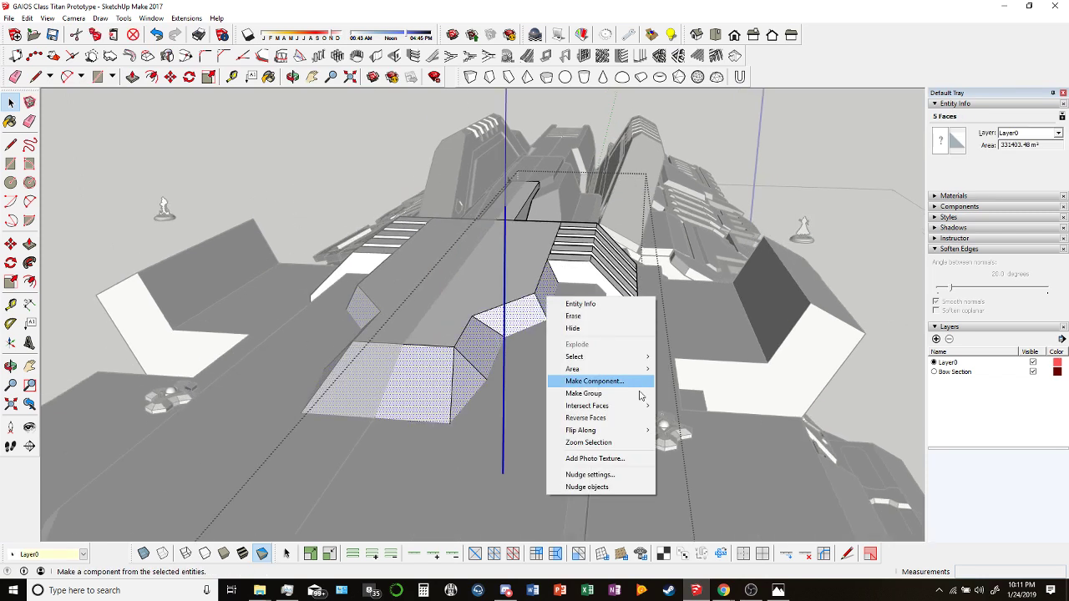
click(699, 406)
Erase the upper edges of the raised housing in front of the ribs, removing its top and sloped side faces.
click(15, 76)
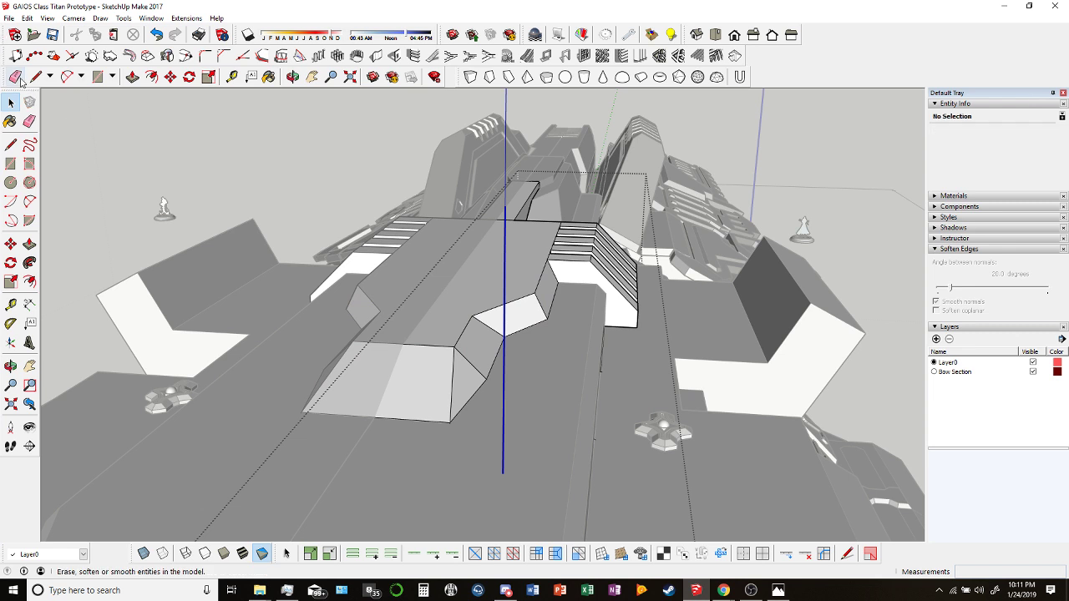
drag(454, 362, 479, 312)
click(542, 291)
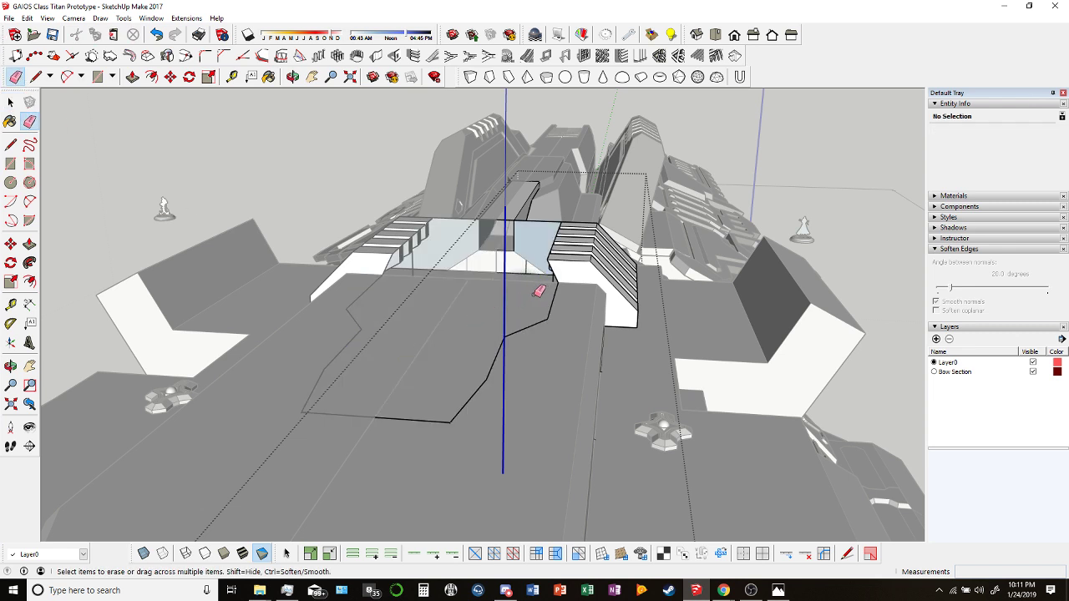
Close the remaining base outline into a face with a crosswise line about 320 m long and a centre line about 1196 m long.
key(l)
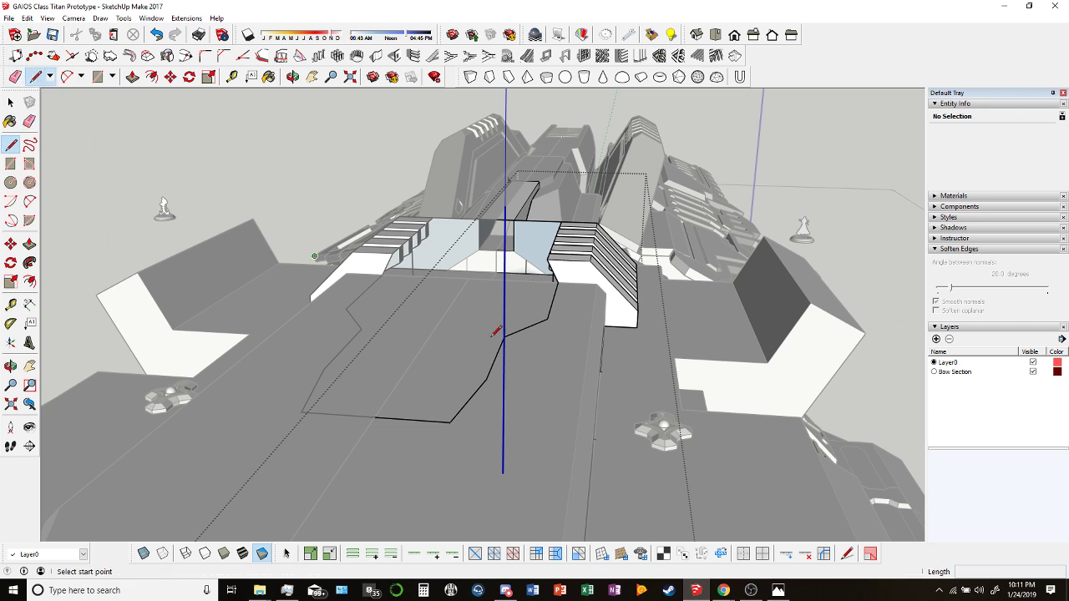
click(557, 282)
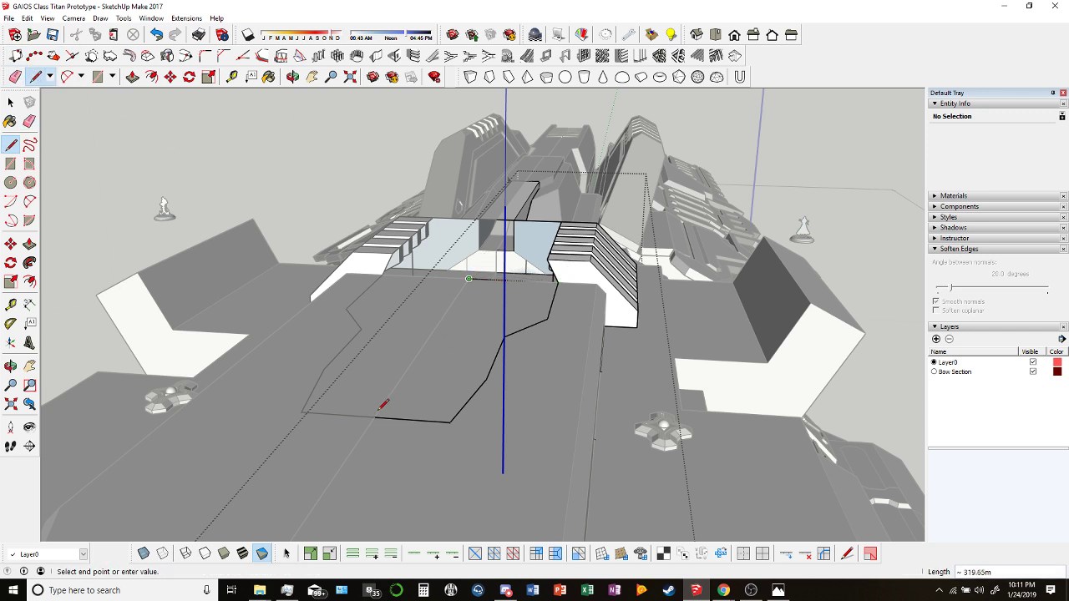
key(ctrl+z)
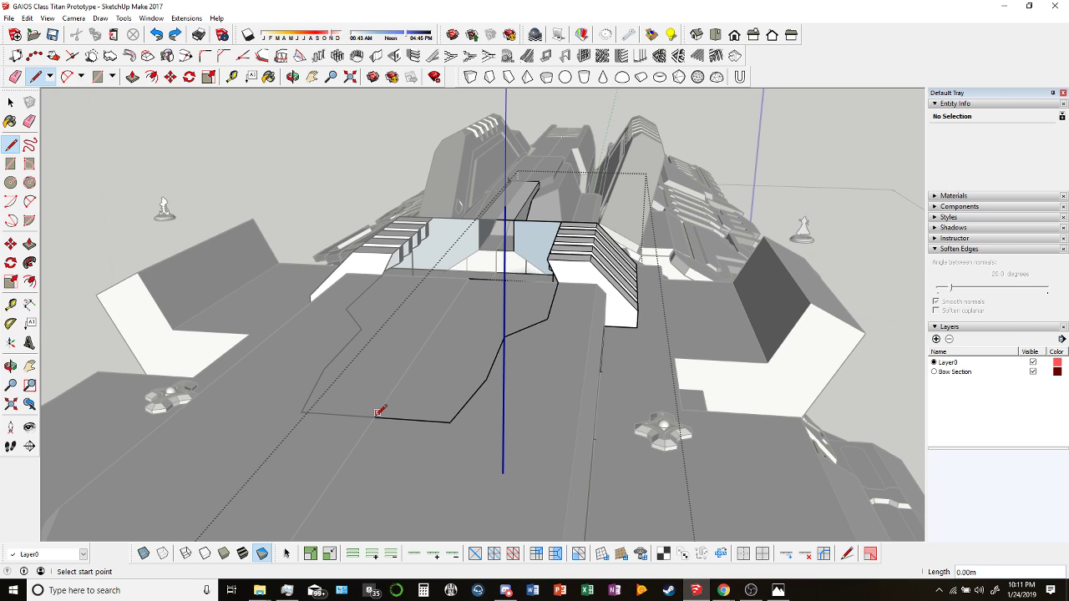
click(375, 416)
click(469, 279)
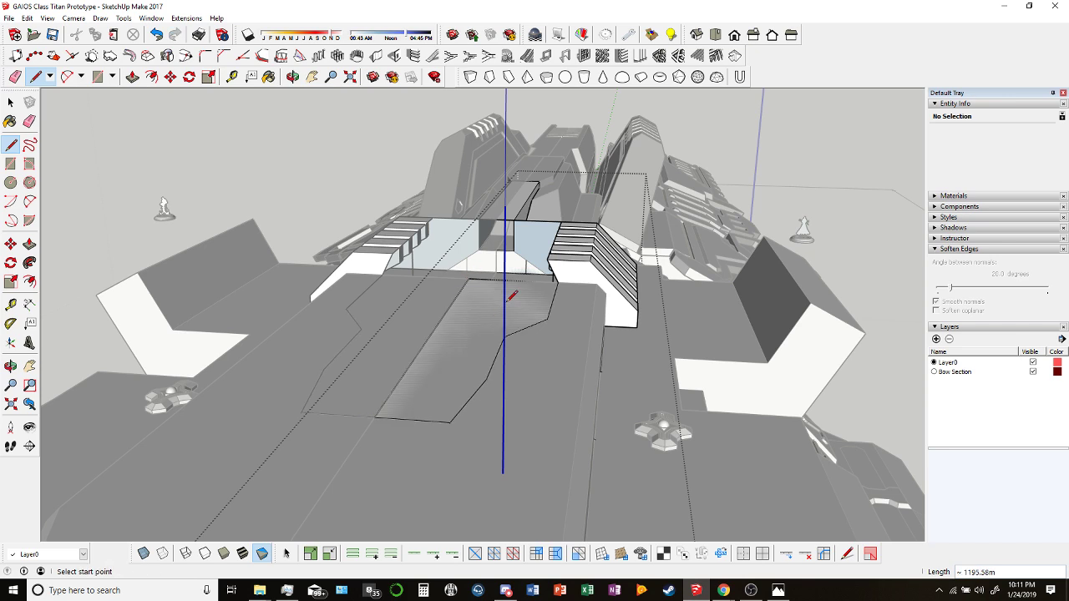
Draw a line along the centre from the base's rear edge to the wall beneath the raised strip.
middle_click(540, 419)
middle_drag(541, 419, 315, 208)
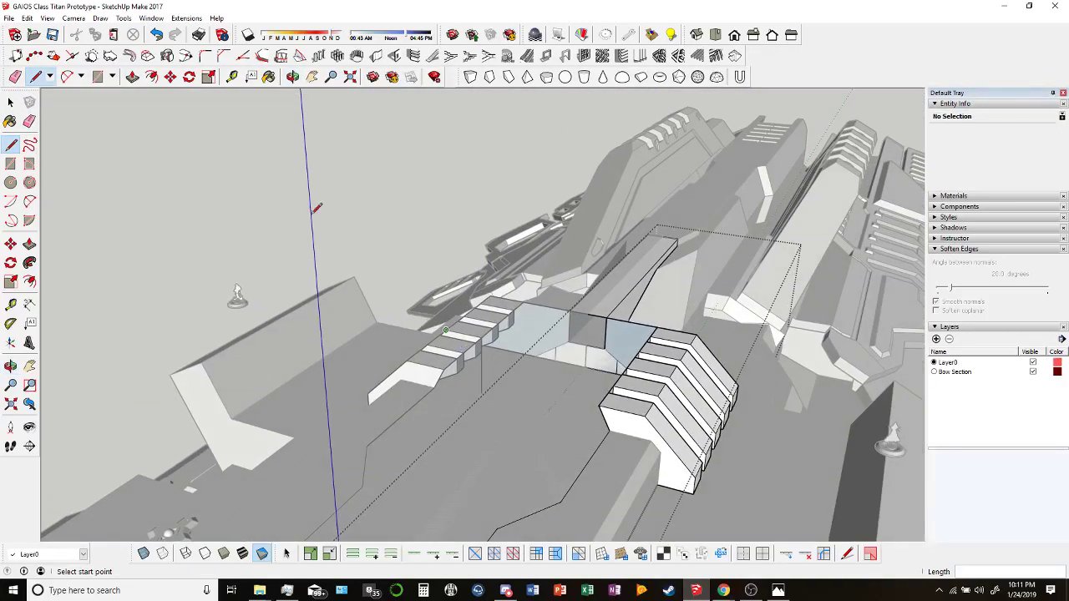
click(98, 77)
middle_drag(492, 371, 523, 385)
click(36, 77)
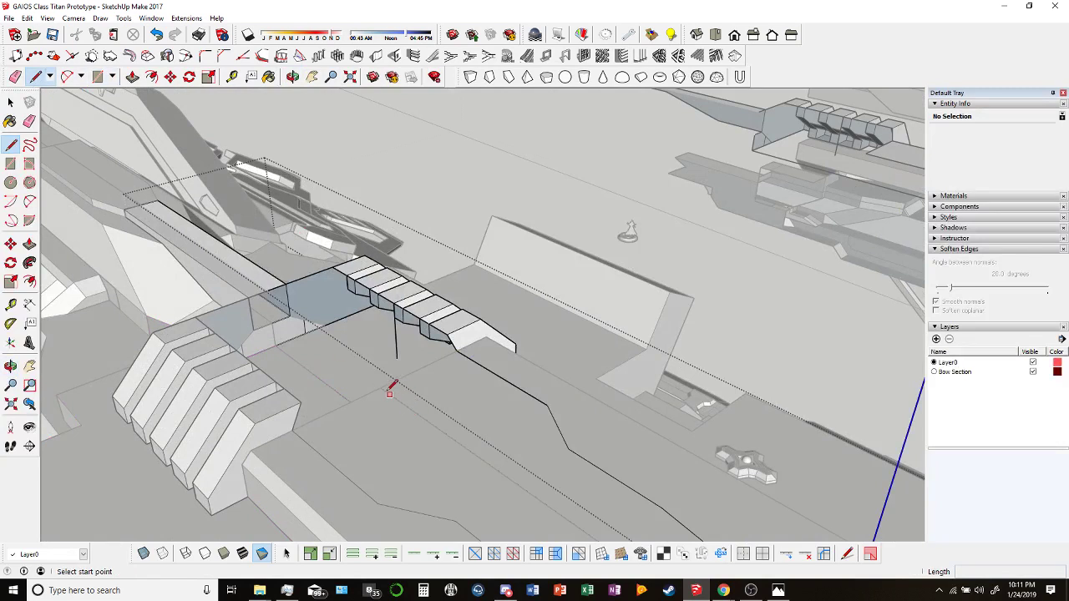
click(380, 388)
scroll(309, 317, up, 3)
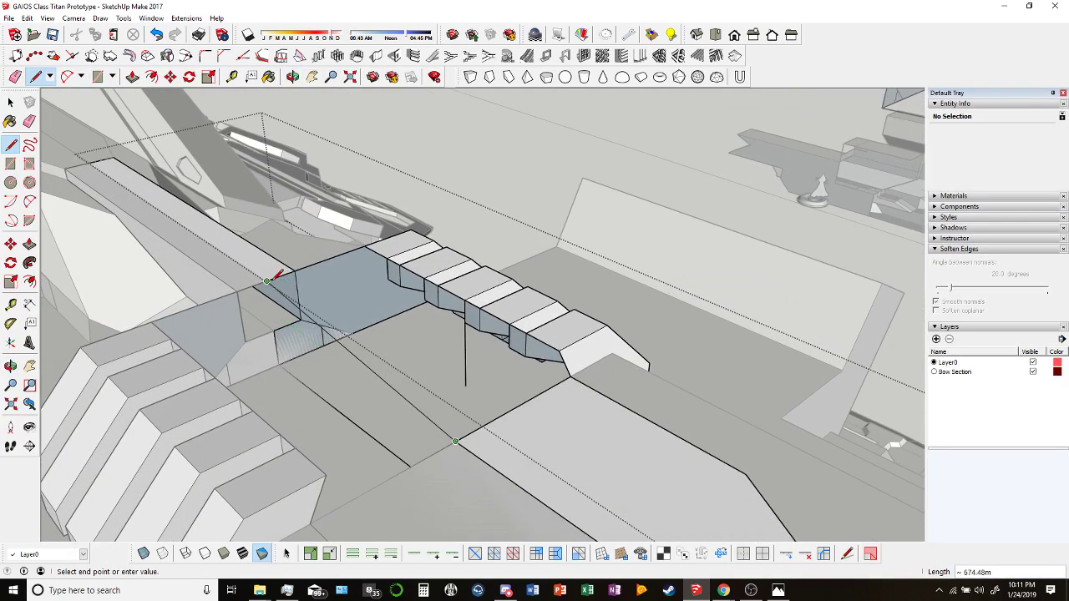
click(270, 312)
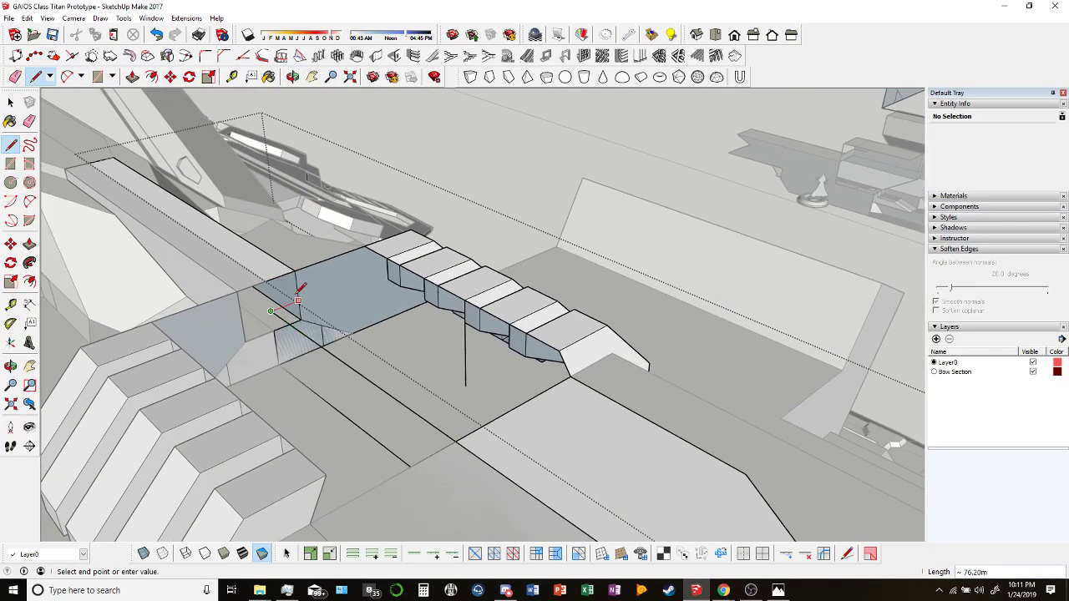
Fill the floor between the ribs with a rectangle about 670 by 320 m, from the front rib's base corner to the end wall.
middle_drag(299, 293, 200, 198)
key(r)
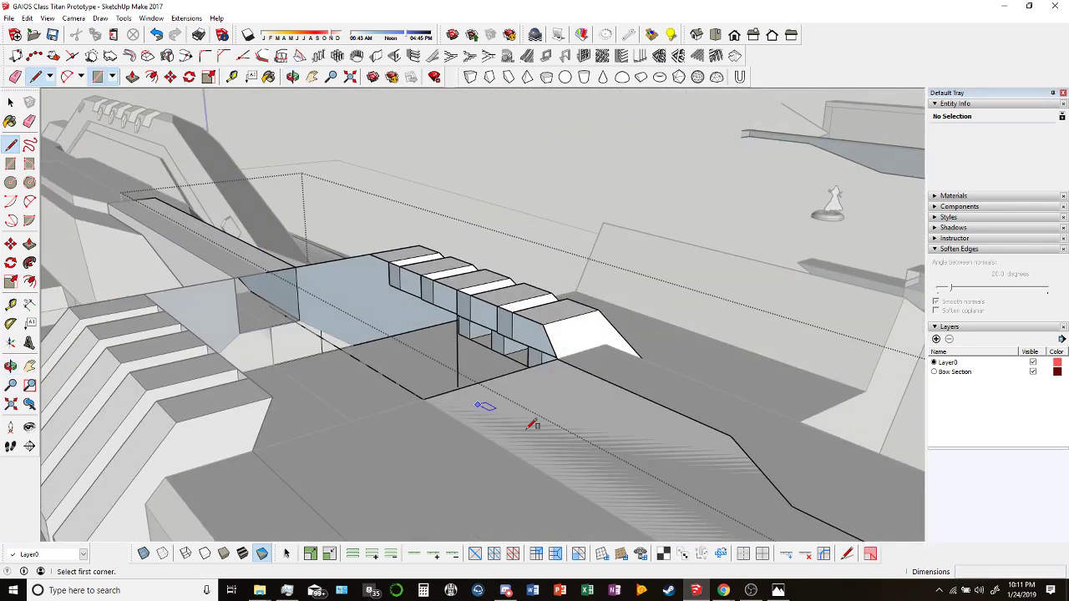
click(557, 359)
click(269, 309)
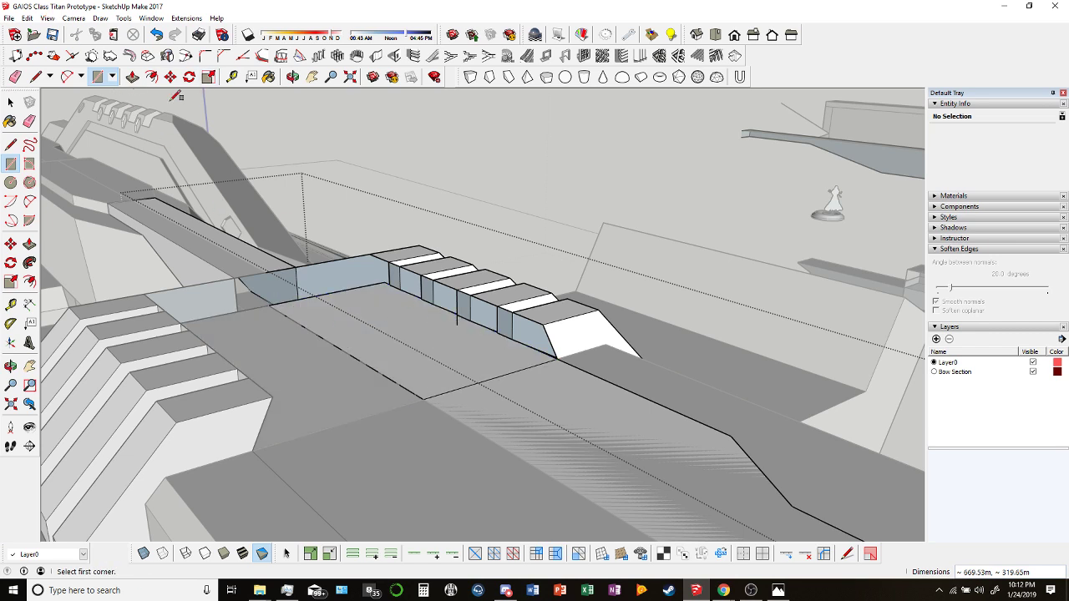
Draw a rectangle closing the wall opening beneath the raised strip, and remove the stray vertical face along the centre line.
click(268, 278)
click(311, 296)
click(292, 76)
drag(351, 311, 382, 299)
click(12, 102)
click(477, 399)
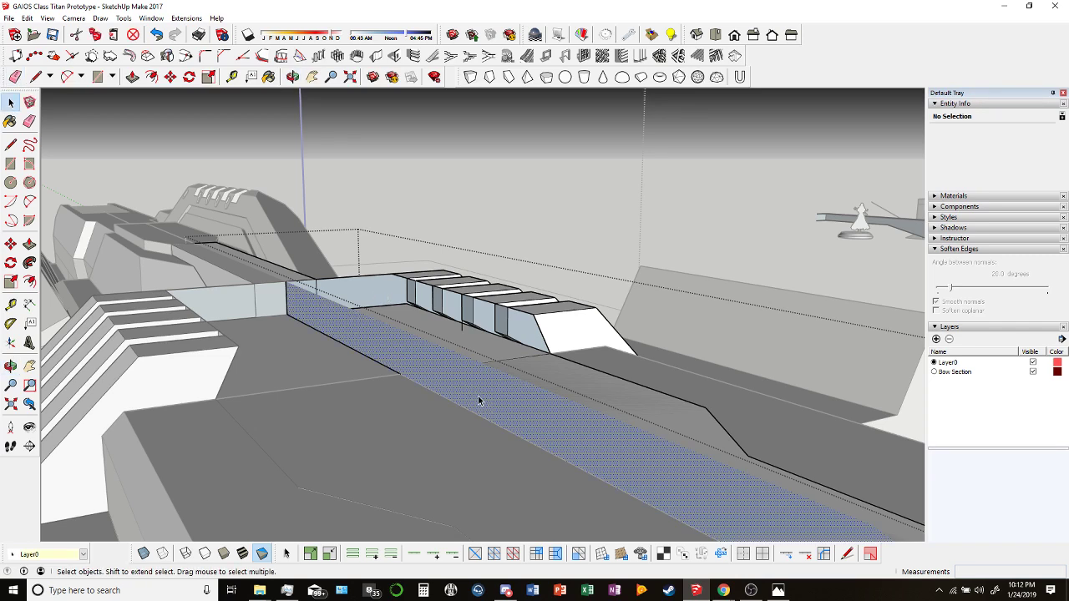
click(447, 347)
Draw a slanted edge about 115 m long from the front rib's inner base corner and join it to the rib's top corner as a triangular face.
middle_drag(440, 406, 325, 250)
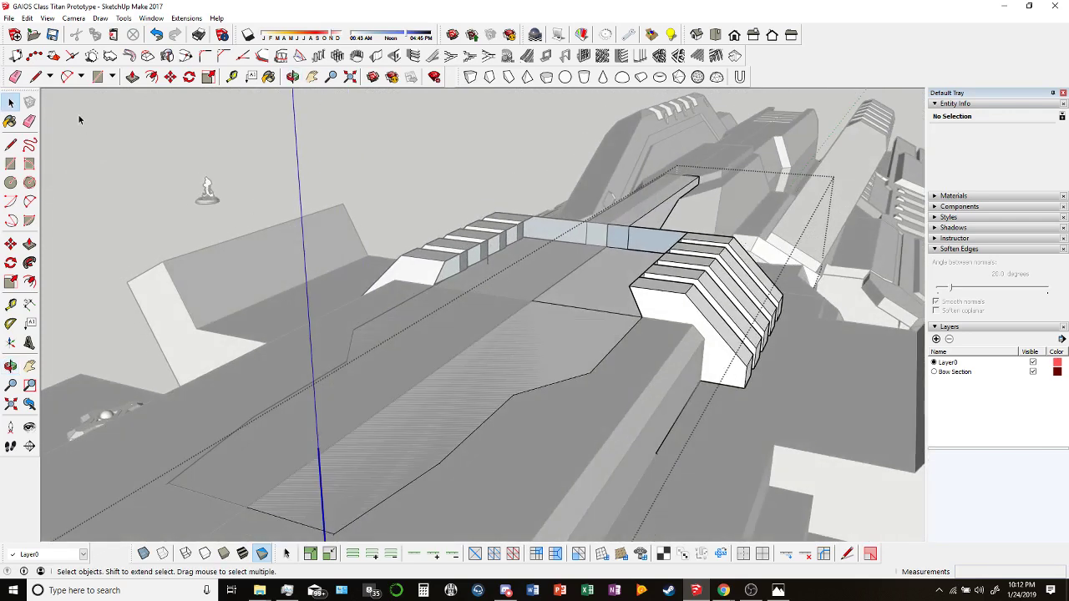
click(36, 77)
scroll(664, 324, up, 1)
scroll(660, 316, up, 1)
click(638, 306)
scroll(638, 306, up, 3)
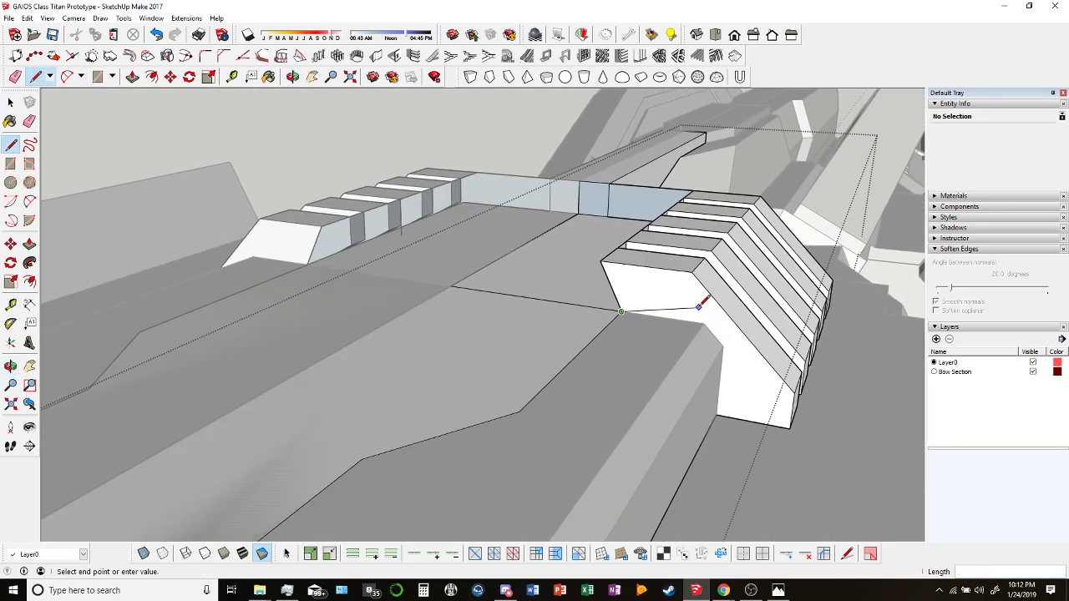
click(550, 248)
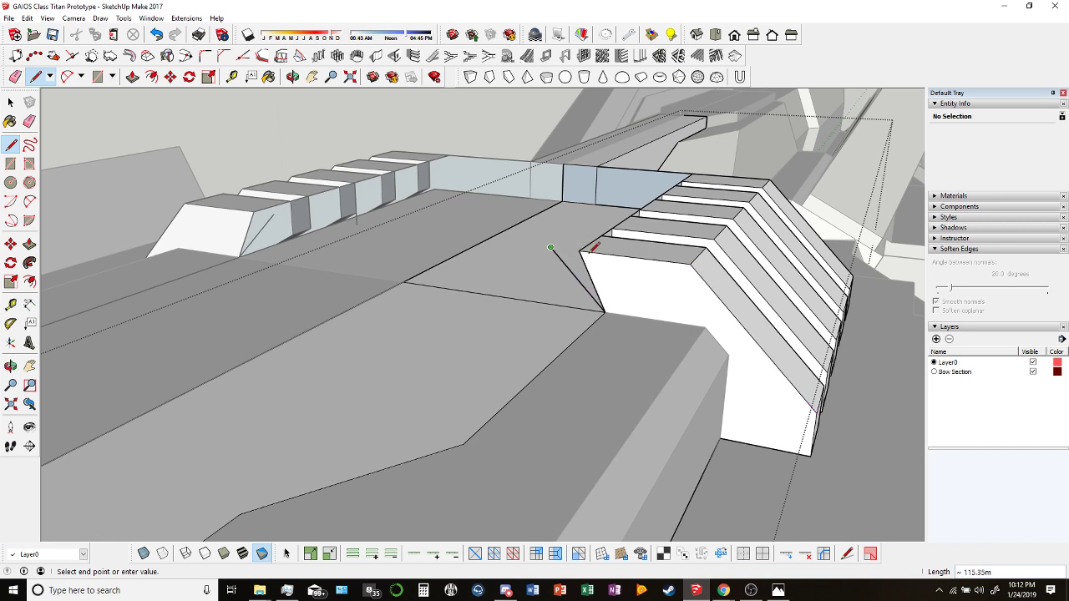
click(580, 250)
scroll(547, 241, down, 2)
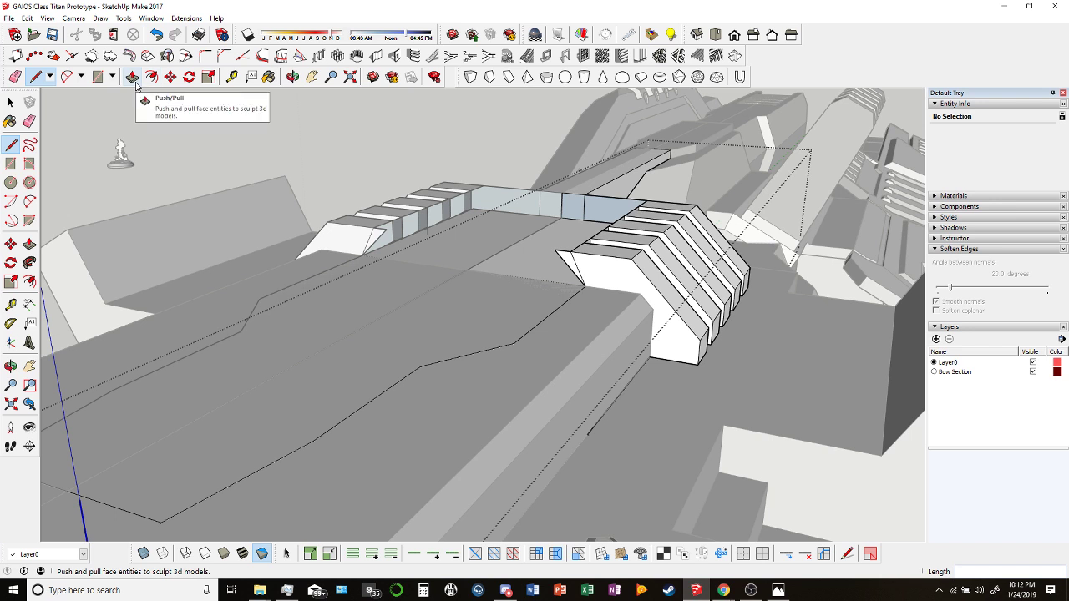
Copy the slanted edge onto each of the next three corners along the side of the base outline.
key(space)
click(571, 272)
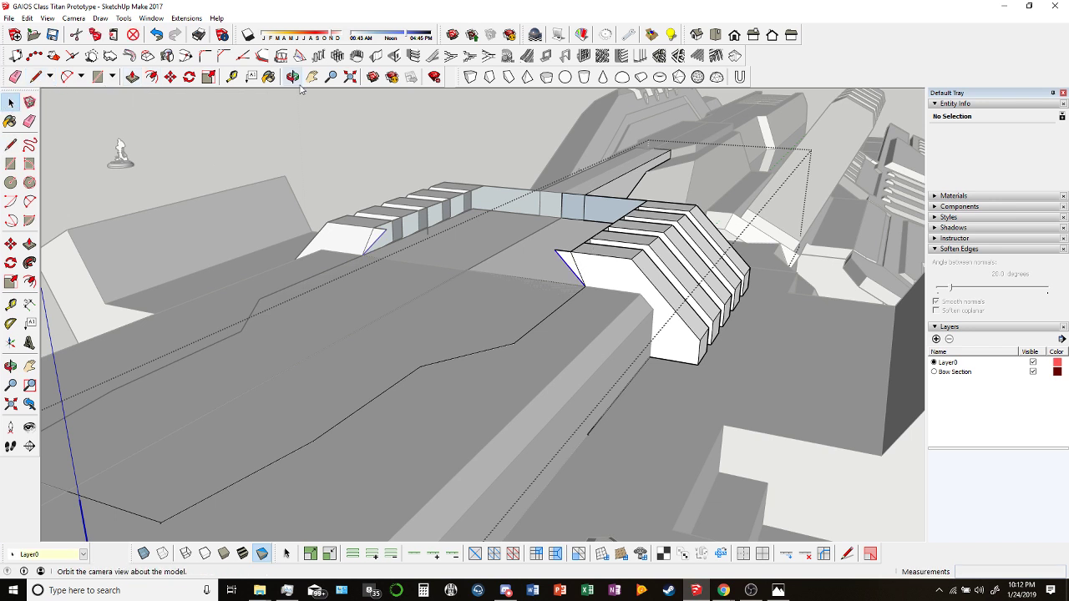
click(170, 76)
click(583, 286)
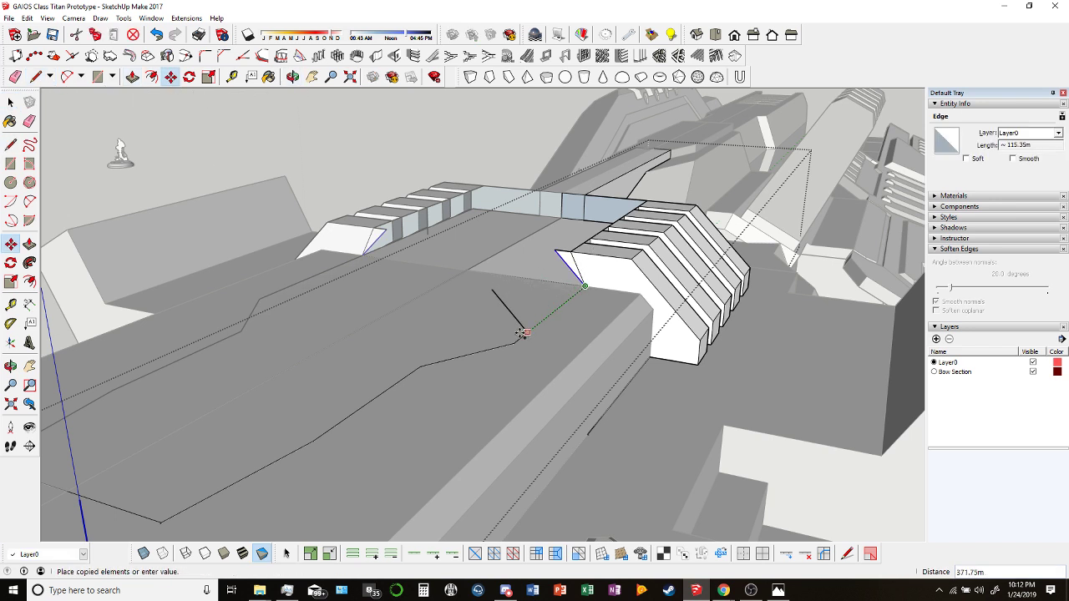
key(ctrl)
click(514, 343)
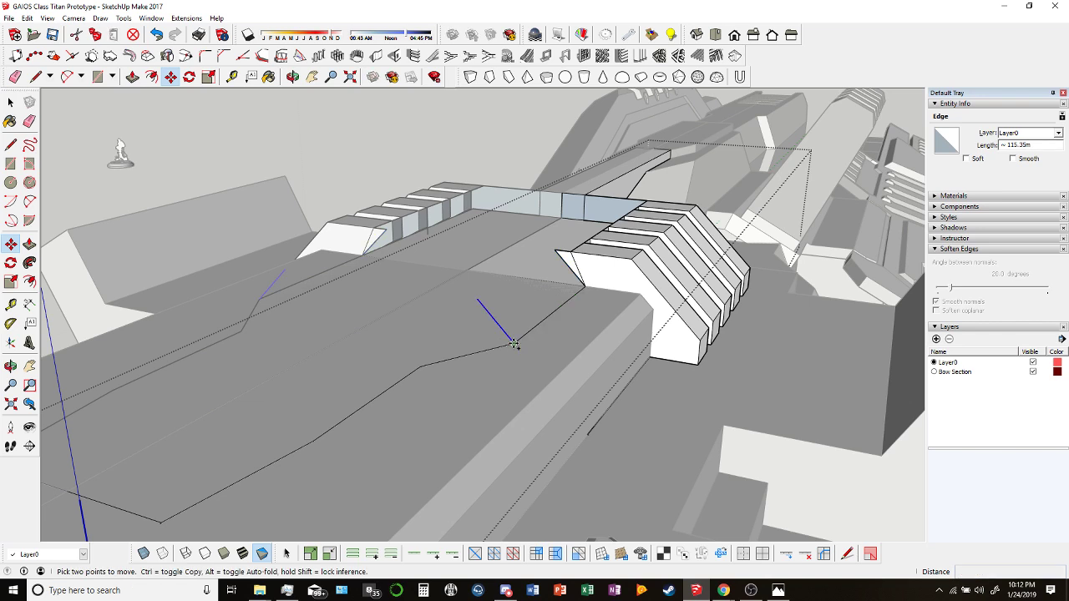
click(420, 366)
key(ctrl)
click(420, 367)
click(420, 368)
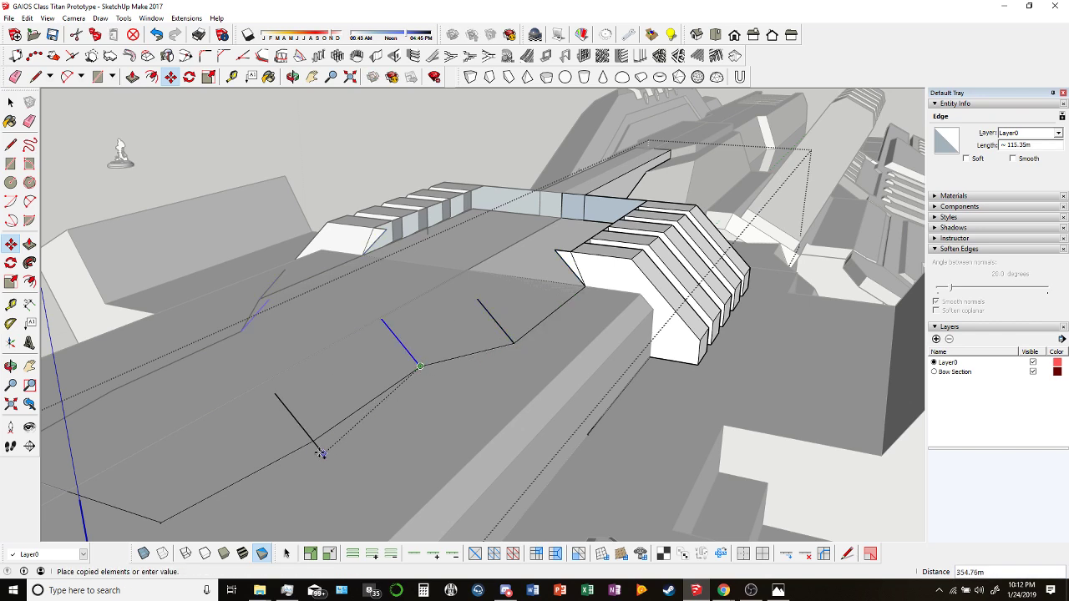
click(313, 442)
Draw a line about 265 m long straight forward from the outline corner holding the frontmost slanted edge.
middle_drag(313, 442, 556, 328)
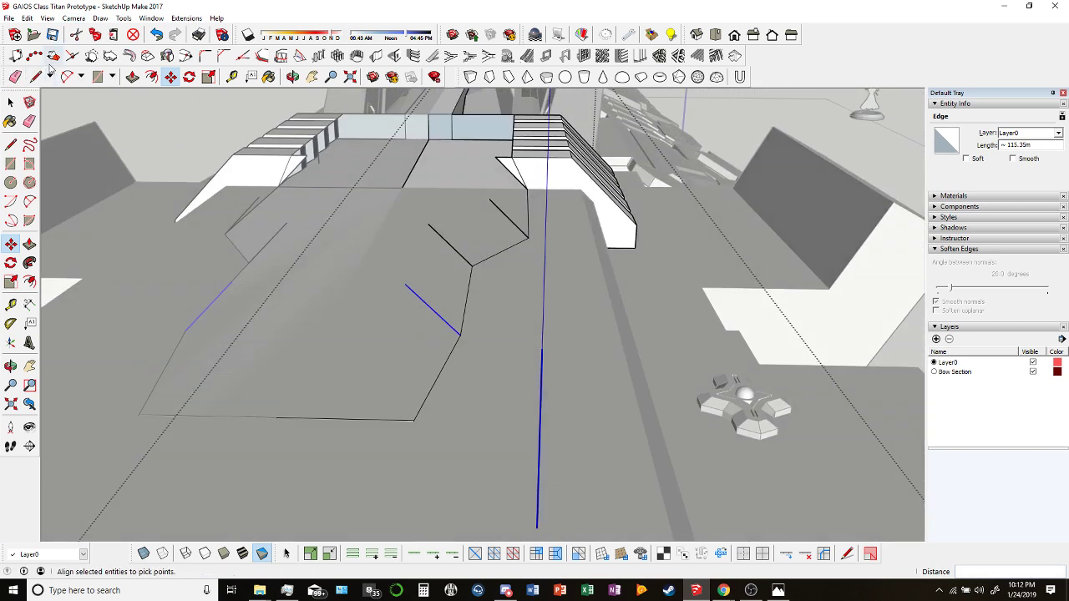
click(15, 77)
click(416, 424)
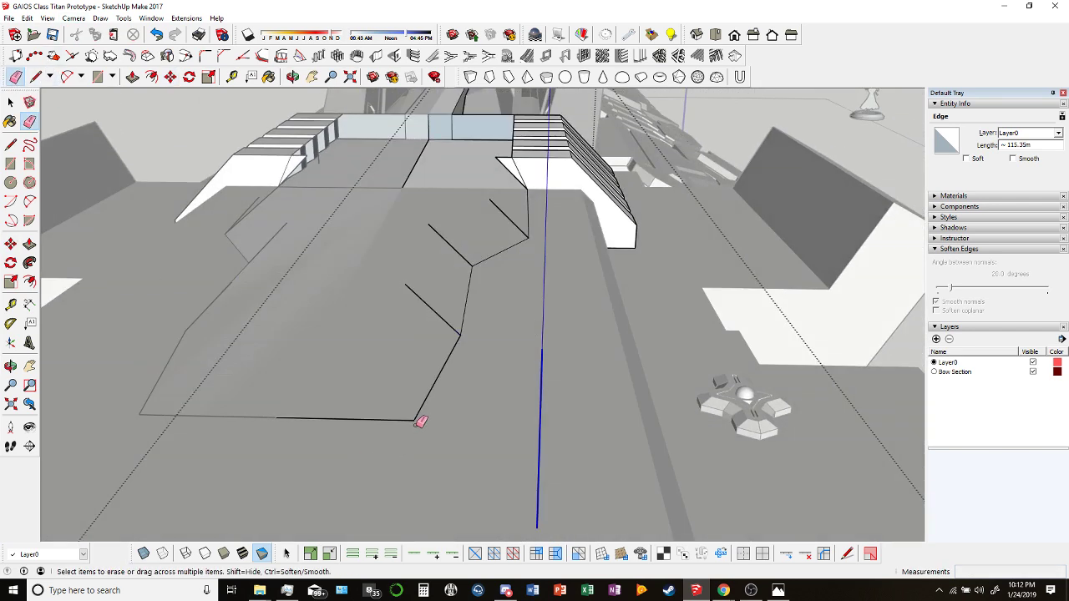
scroll(432, 375, down, 6)
mouse_move(885, 368)
shift+middle_down()
mouse_move(370, 317)
mouse_move(304, 270)
mouse_move(357, 300)
mouse_move(429, 310)
mouse_move(421, 321)
mouse_move(442, 329)
mouse_move(321, 332)
mouse_move(350, 377)
mouse_move(329, 429)
mouse_move(395, 346)
mouse_move(477, 345)
mouse_move(425, 396)
mouse_move(431, 351)
mouse_move(449, 372)
shift+middle_up()
scroll(396, 346, up, 5)
scroll(452, 388, up, 3)
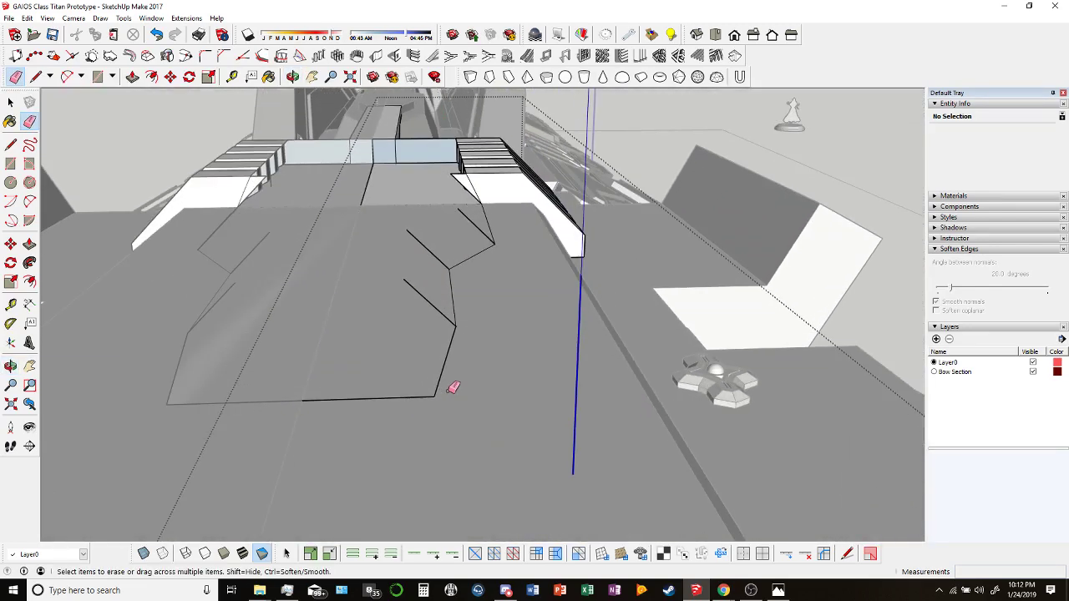
click(37, 77)
click(456, 325)
scroll(456, 325, down, 3)
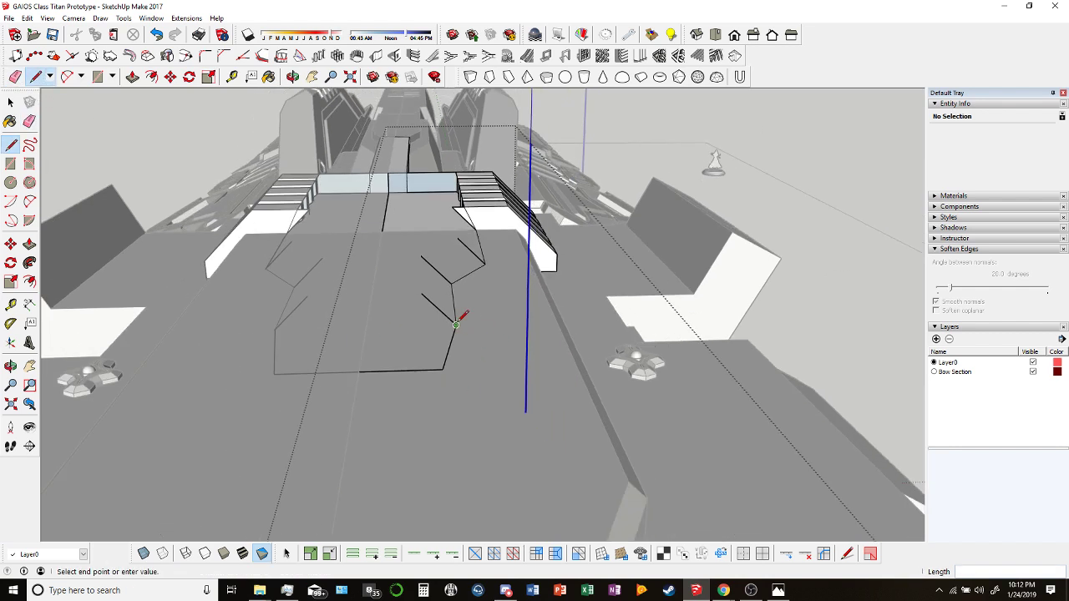
click(461, 368)
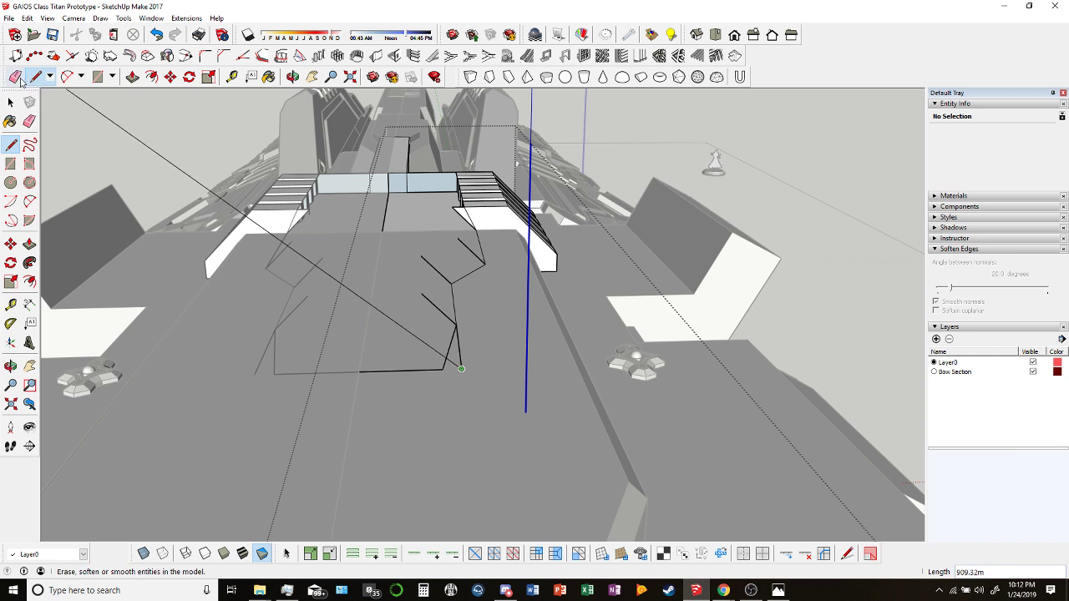
Copy the frontmost slanted edge to the front end of the new straight line.
click(10, 102)
click(438, 311)
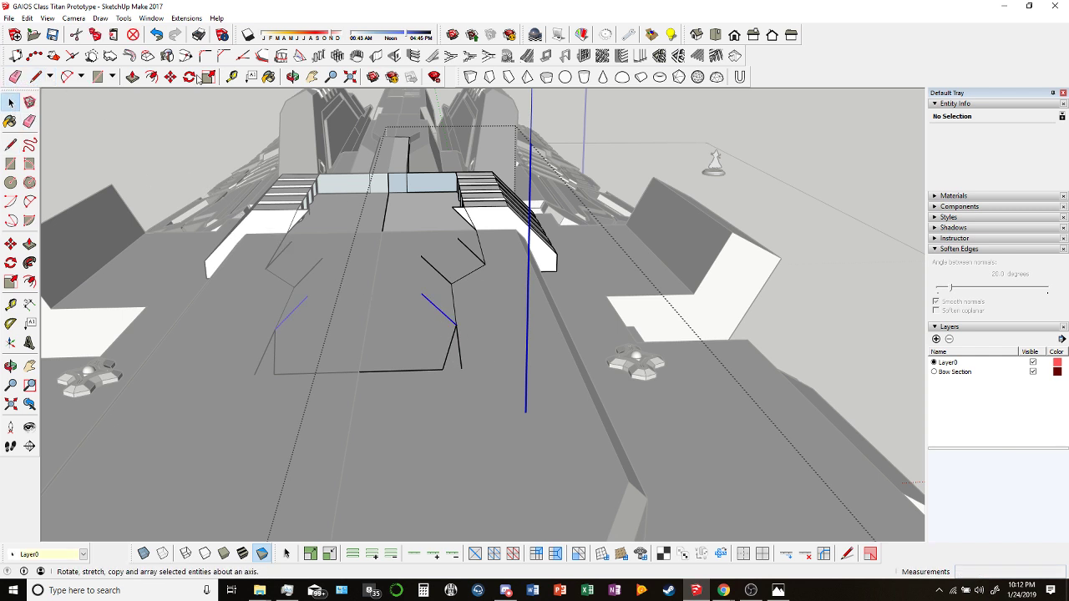
click(169, 76)
click(458, 323)
key(ctrl)
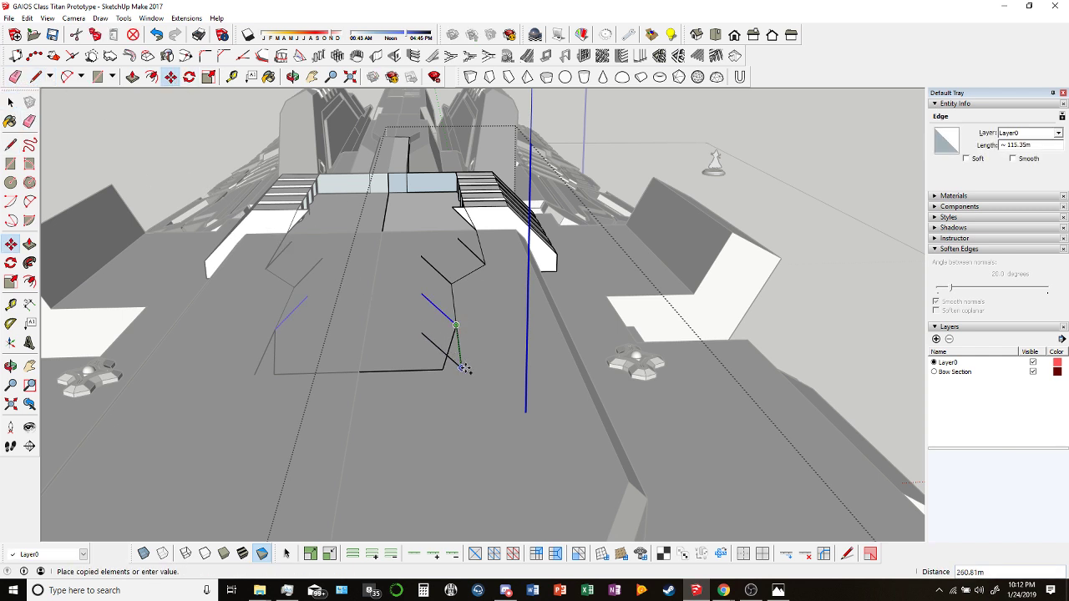
click(463, 372)
scroll(461, 368, up, 3)
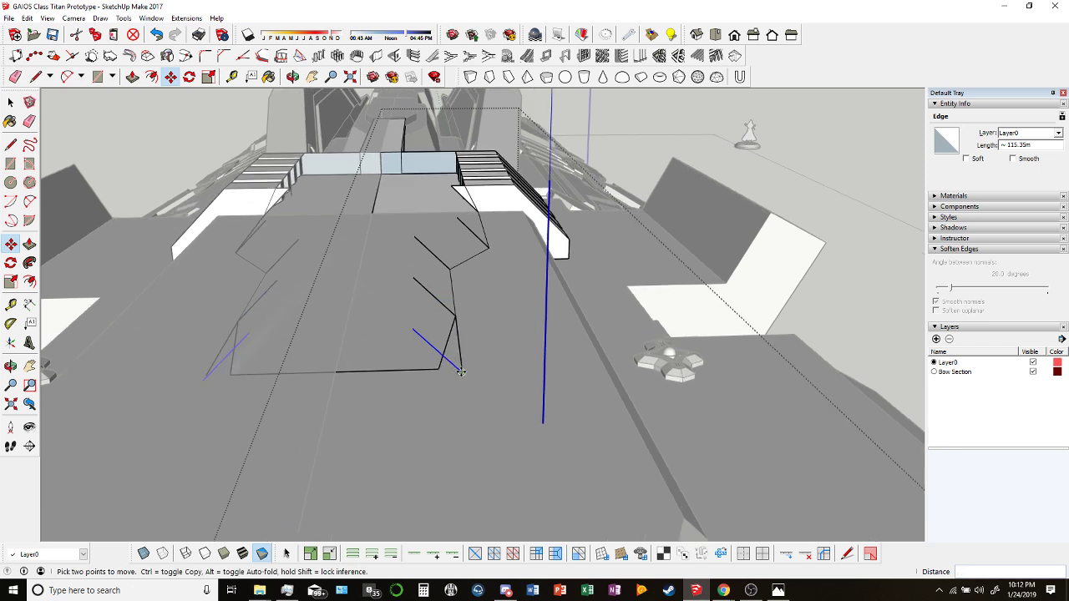
Join the upper ends of the three frontmost slanted edges with lines about 265 m and 326 m long, and reverse the two resulting side faces.
click(36, 77)
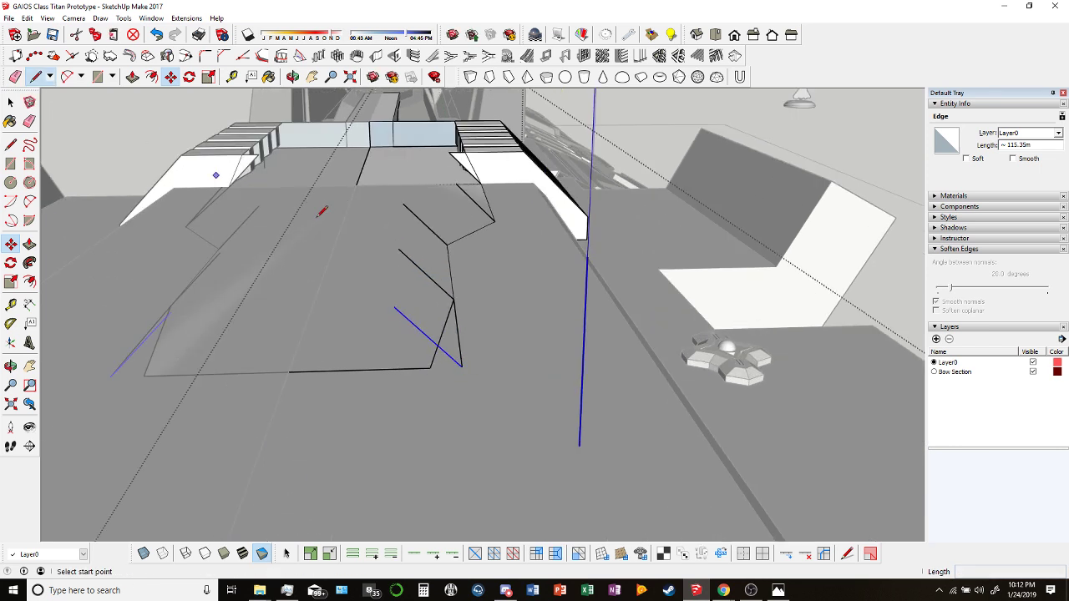
click(395, 308)
click(397, 250)
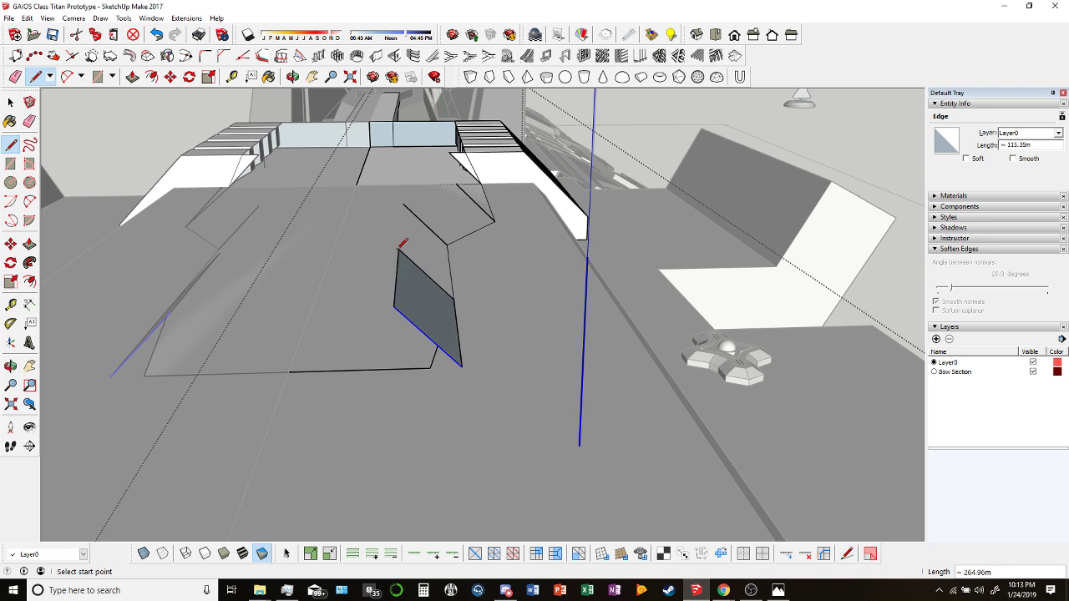
click(398, 249)
click(403, 204)
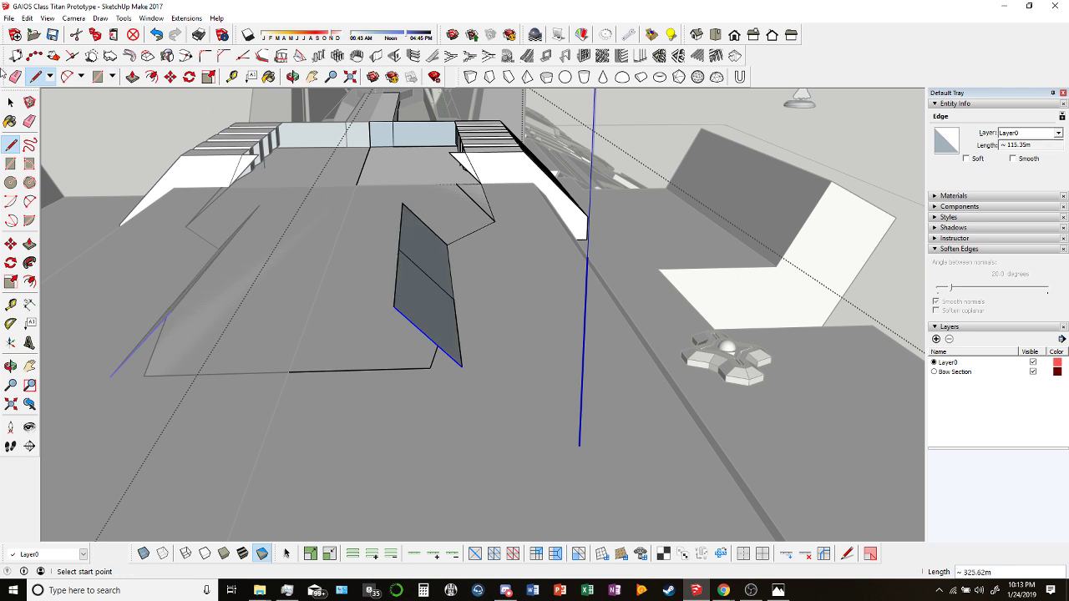
click(11, 102)
right_click(418, 287)
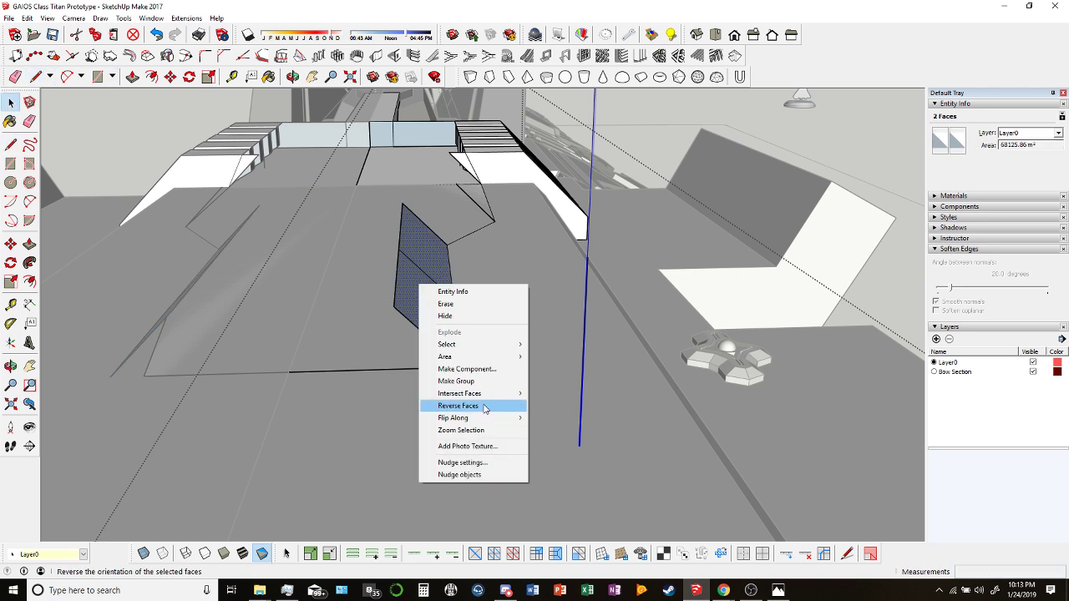
click(455, 404)
Continue the wall's upper edge back to the front rib with lines about 214 m and 420 m long, closing the remaining side faces.
click(35, 76)
middle_drag(326, 133, 349, 190)
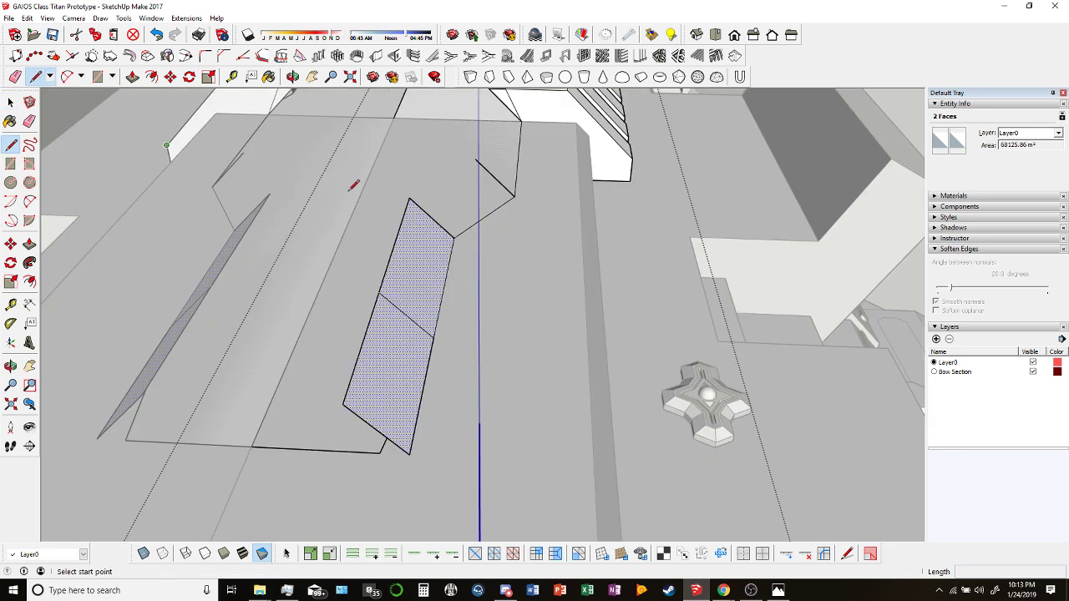
click(410, 198)
click(475, 158)
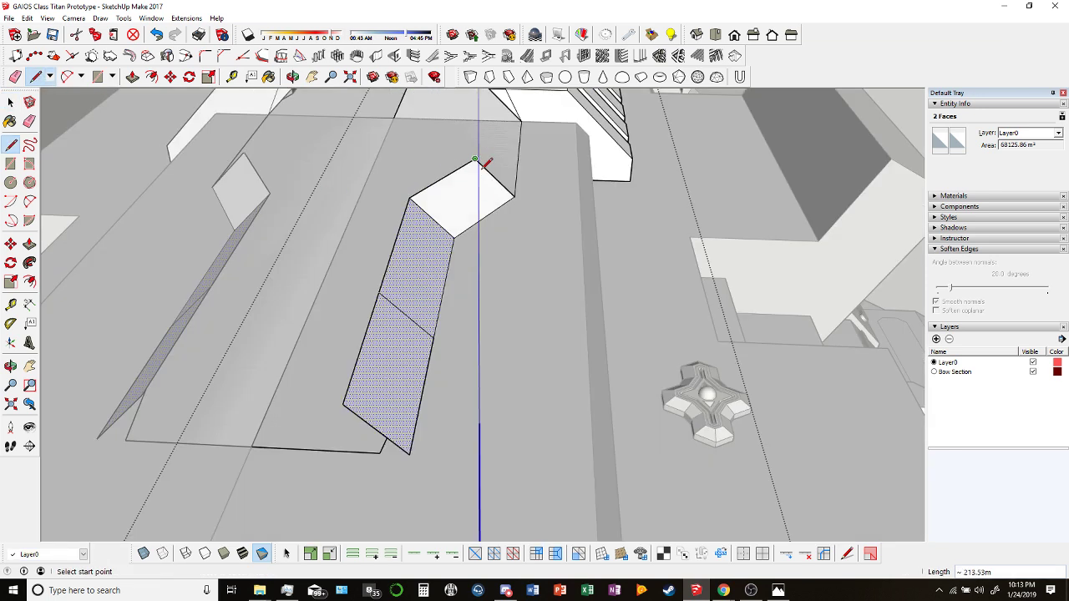
click(482, 167)
middle_click(485, 162)
middle_click(485, 162)
click(486, 219)
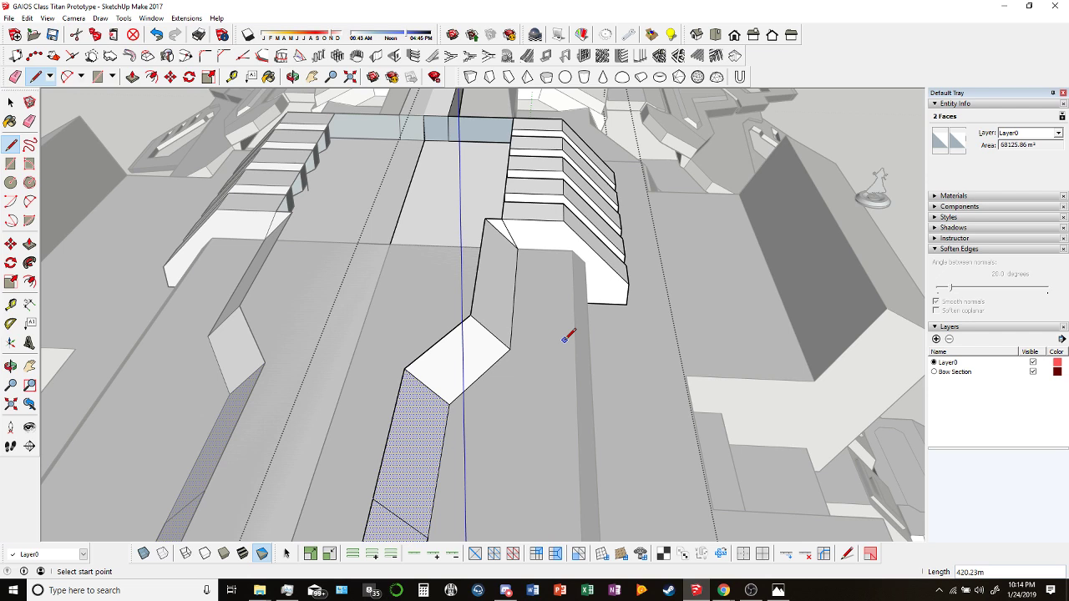
Close the front end with a crosswise line about 131 m long to the centre and a line down to the base, and reverse the new face.
scroll(487, 216, down, 2)
middle_drag(518, 326, 488, 399)
scroll(488, 400, up, 1)
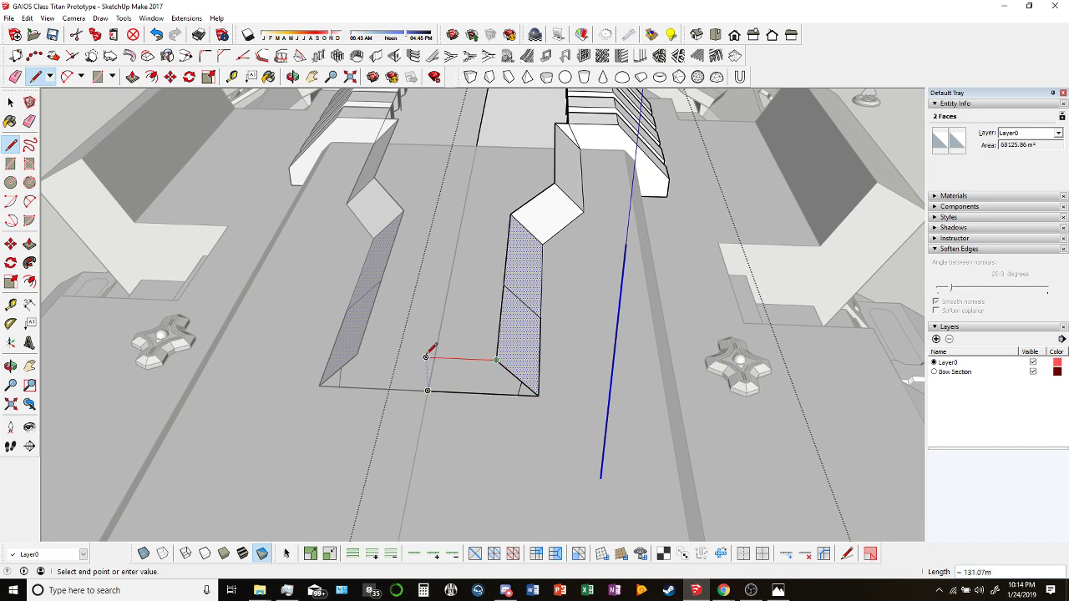
click(428, 390)
click(10, 102)
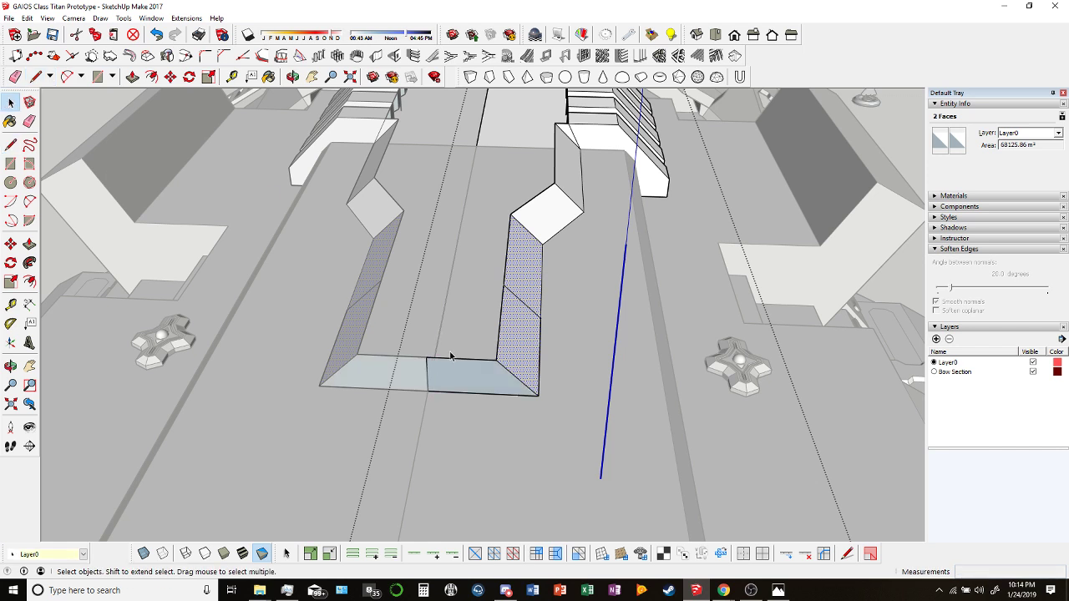
right_click(469, 381)
click(505, 484)
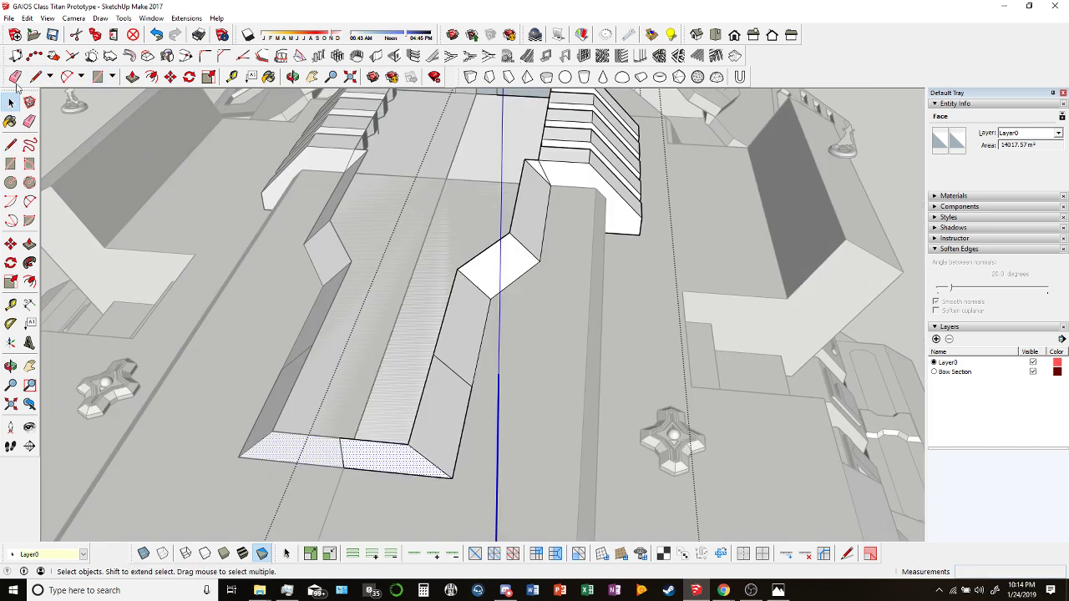
Erase the dividing edge that crosses the long front side face of the new sloped wall.
key(e)
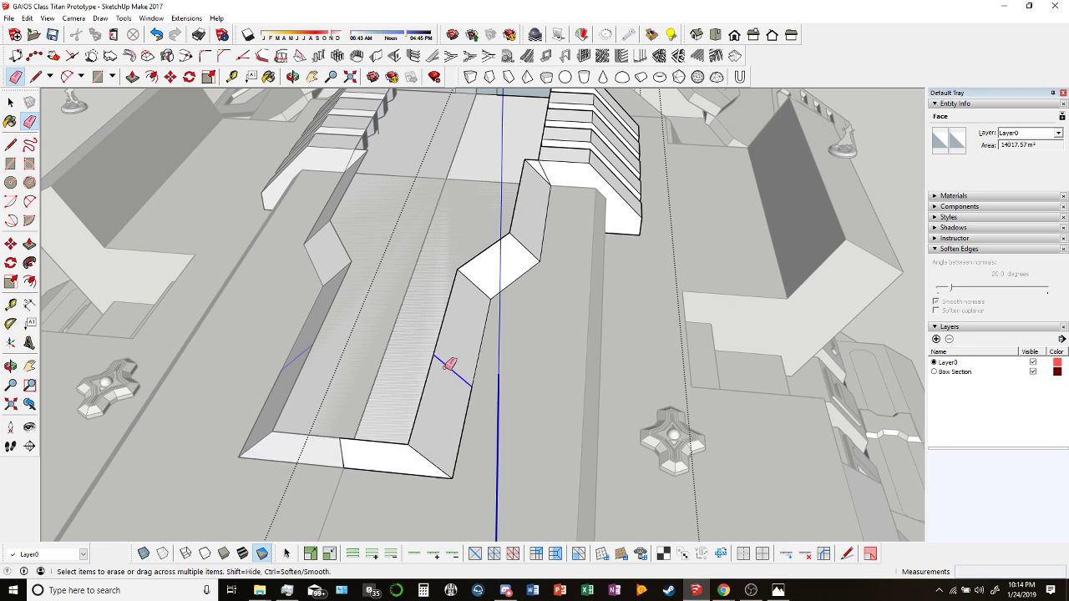
mouse_move(447, 342)
middle_down()
mouse_move(572, 196)
mouse_move(418, 251)
mouse_move(392, 338)
mouse_move(576, 410)
mouse_move(346, 351)
mouse_move(476, 339)
mouse_move(212, 225)
middle_up()
click(36, 76)
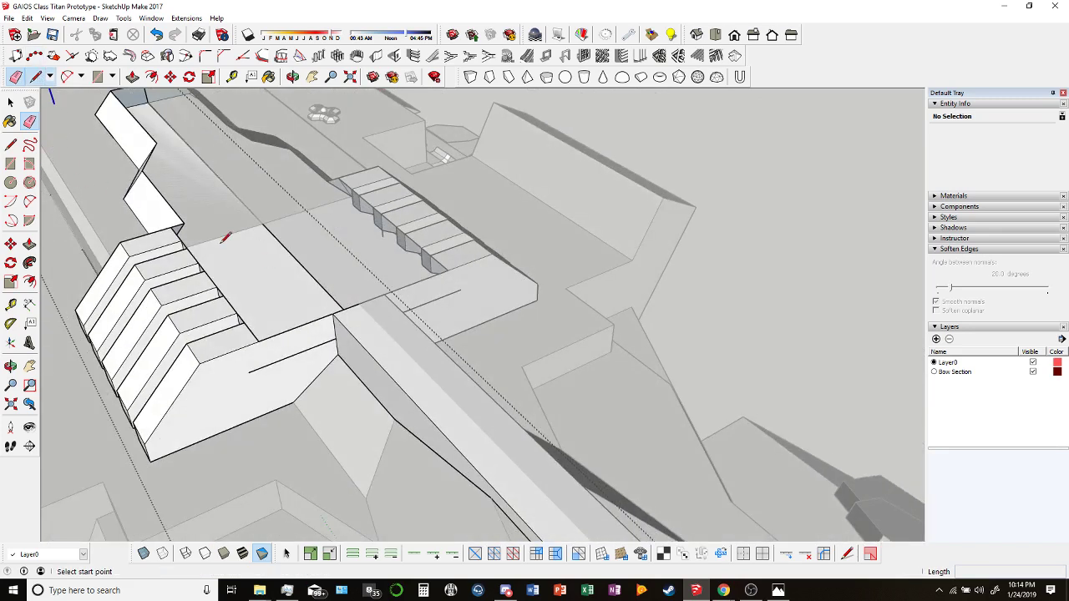
Draw a centreline edge about 1865 m long from the rib floor's end to the tip of the sloped walls, closing the top face.
middle_drag(331, 320, 299, 221)
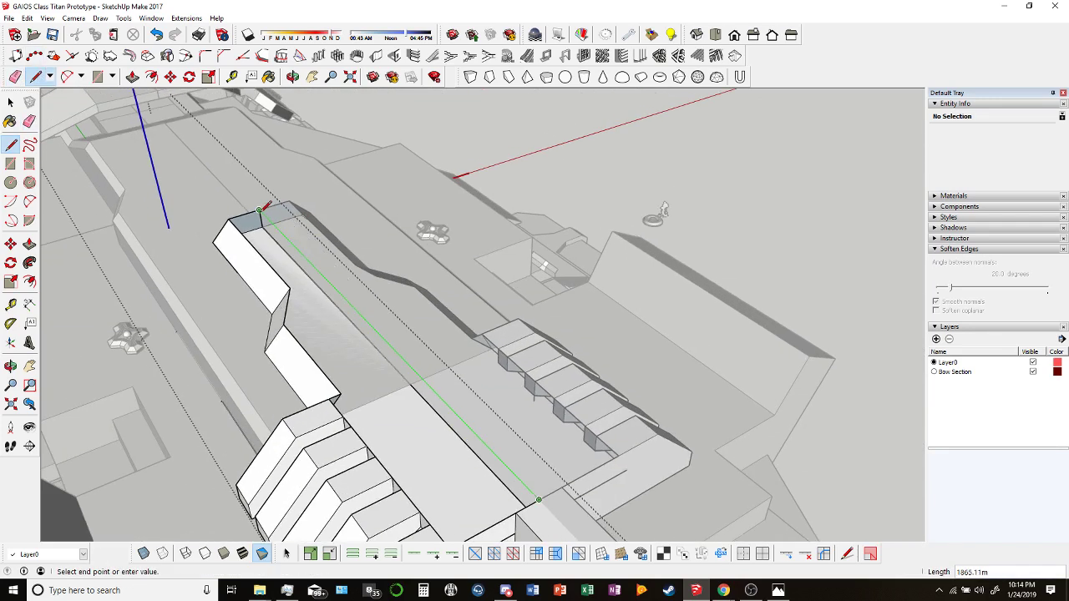
click(260, 209)
Draw a sloped profile on the first rib's side wall inside the gap, ending with a segment about 91 m long.
middle_drag(424, 413, 150, 237)
scroll(548, 337, up, 5)
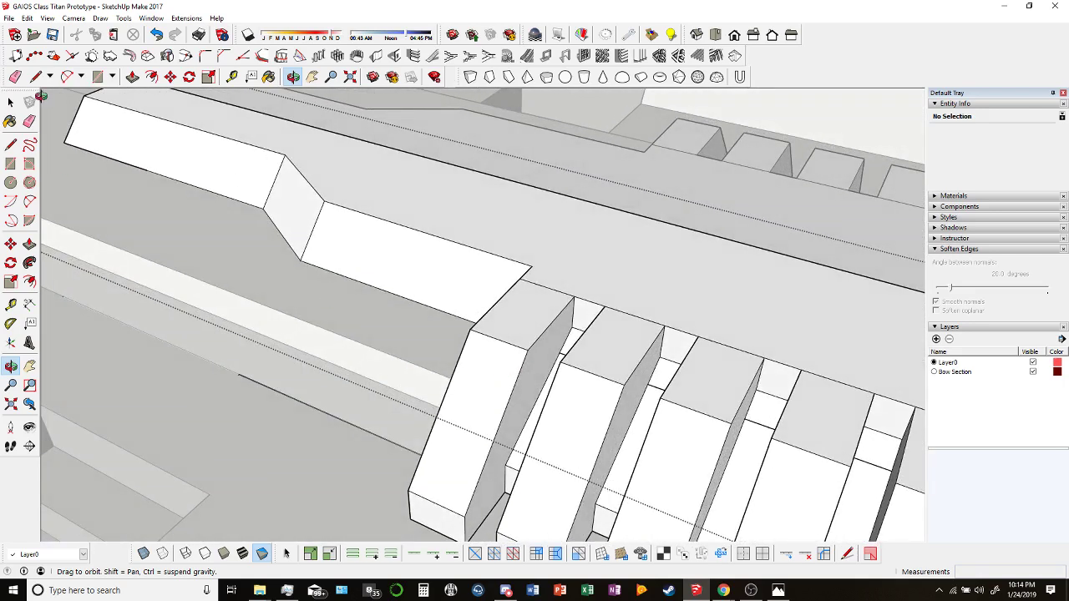
click(36, 76)
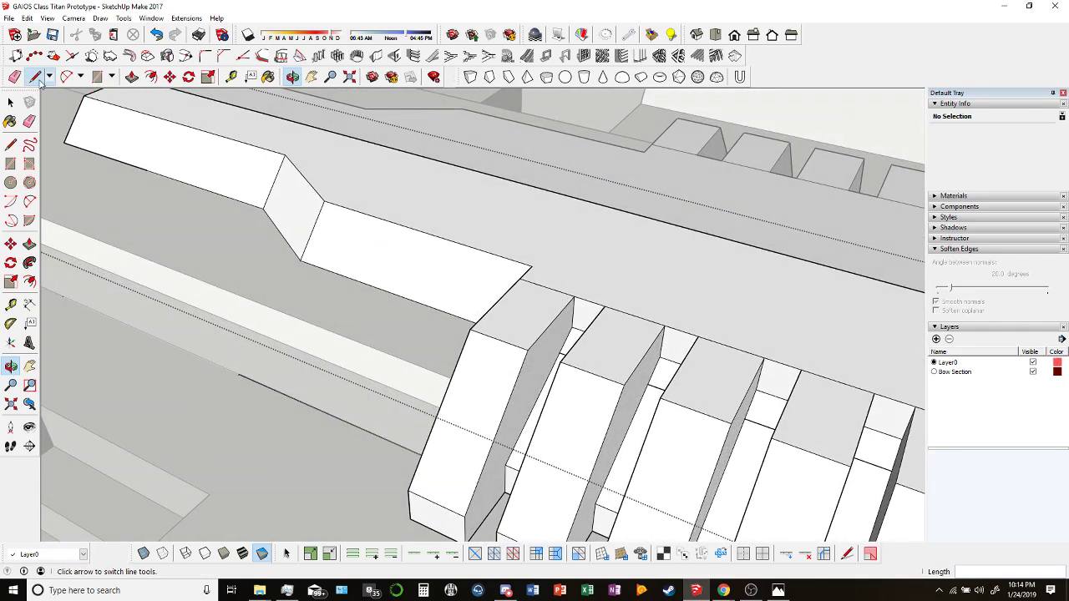
click(504, 464)
middle_drag(504, 465, 507, 368)
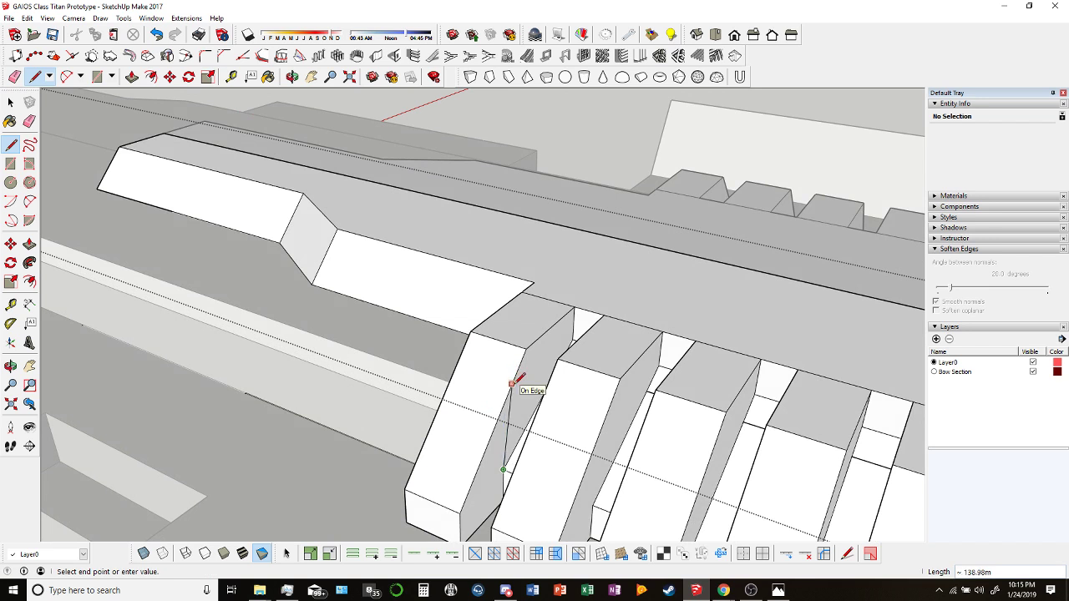
scroll(562, 330, up, 2)
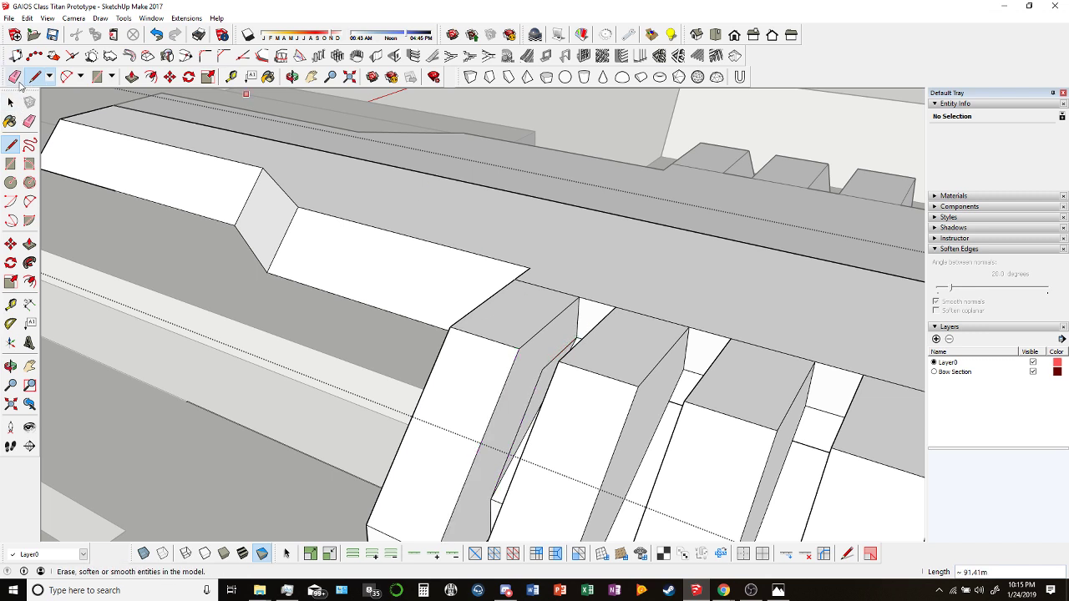
Copy the sloped profile face onto the matching corner of the next rib, about 143.94 m away.
click(10, 101)
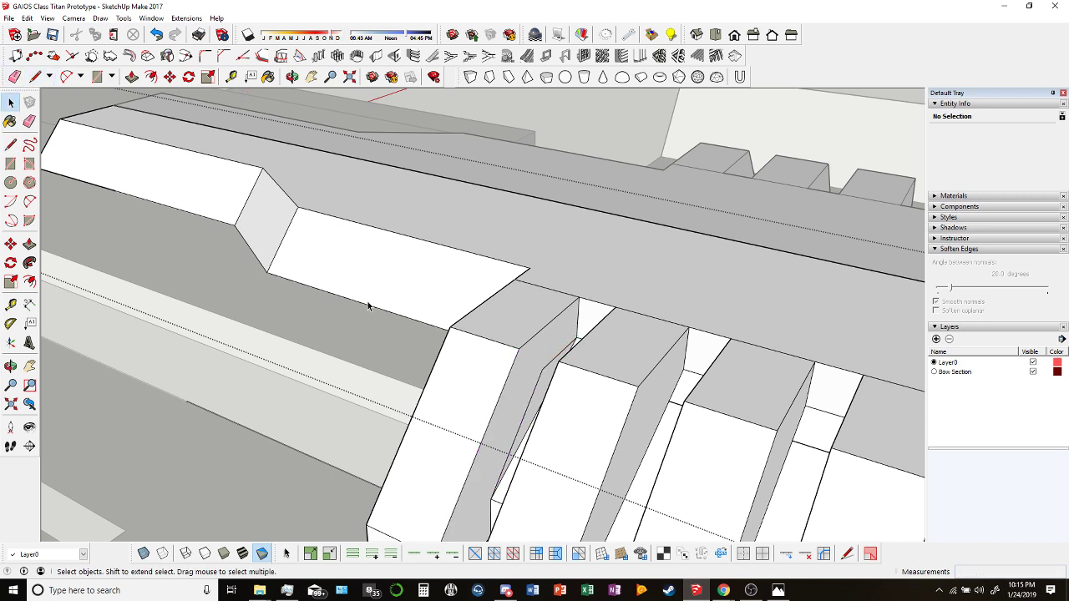
click(171, 76)
click(493, 499)
shift+middle_drag(494, 499, 434, 419)
key(ctrl)
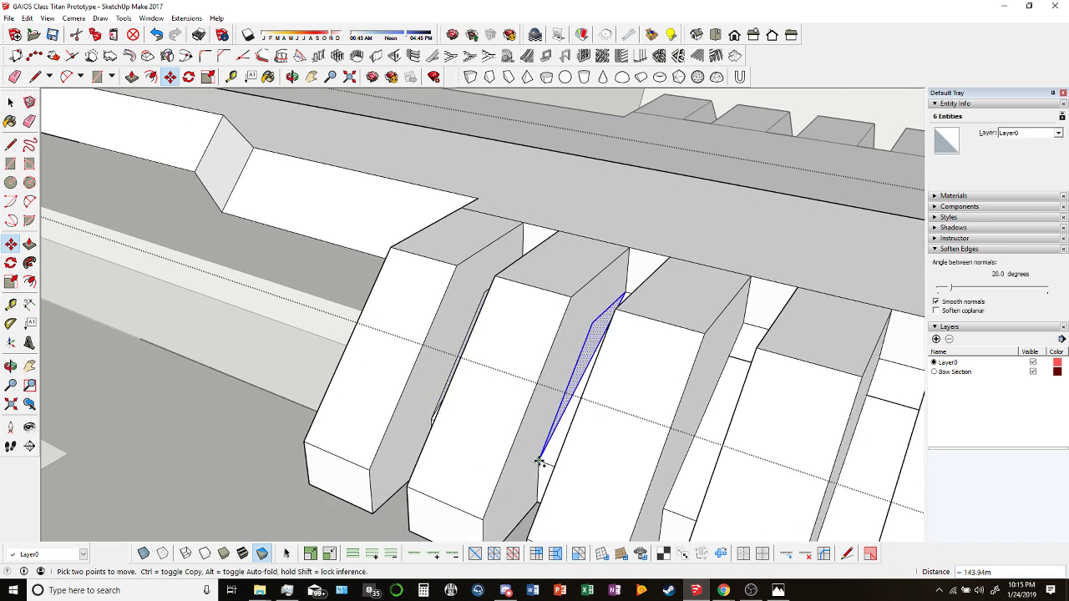
Copy the sloped profile face onto the following two ribs at the same spacing of about 143.94 m.
click(539, 461)
shift+middle_drag(628, 461, 546, 408)
key(ctrl)
click(576, 452)
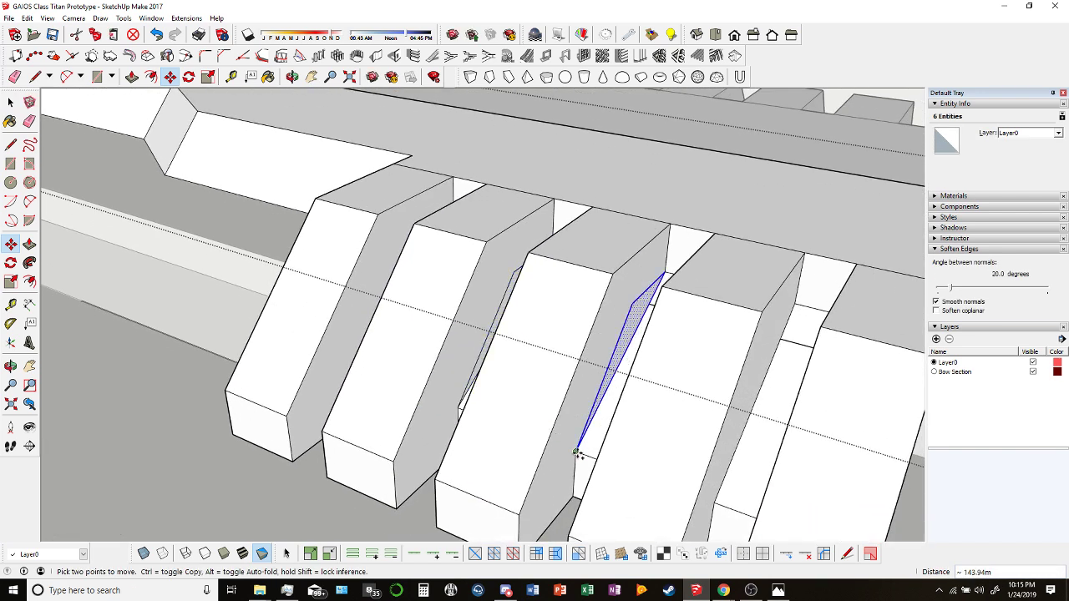
click(576, 451)
shift+middle_drag(576, 452, 464, 404)
key(ctrl)
click(591, 452)
Push/Pull the profile faces about 50.19 m across all four gaps to the neighbouring ribs, forming sloped infill blocks.
middle_drag(591, 451, 551, 400)
click(132, 77)
middle_drag(317, 201, 393, 246)
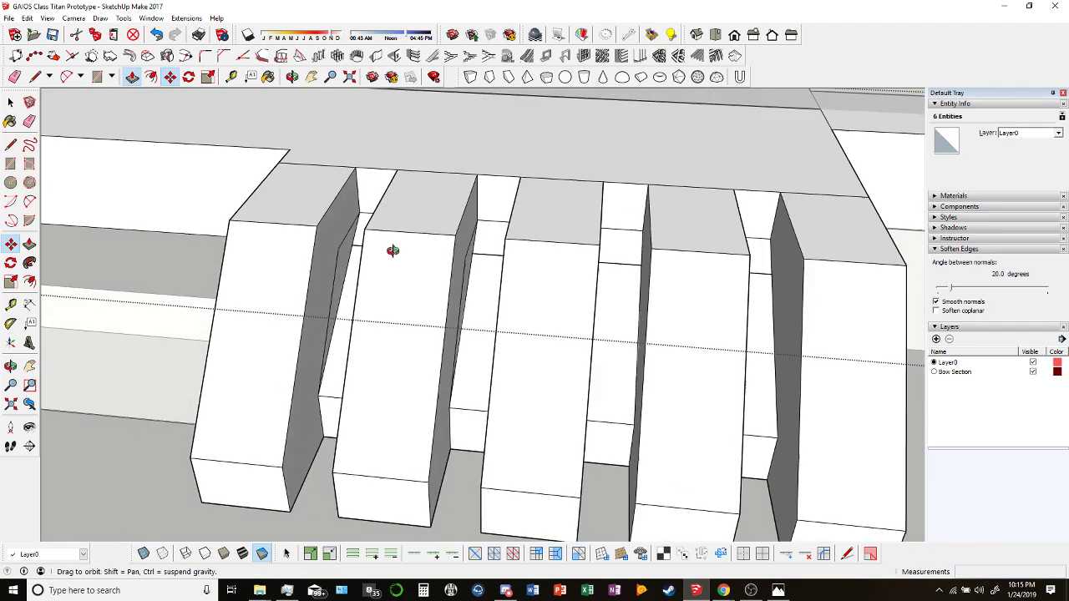
click(344, 268)
click(347, 397)
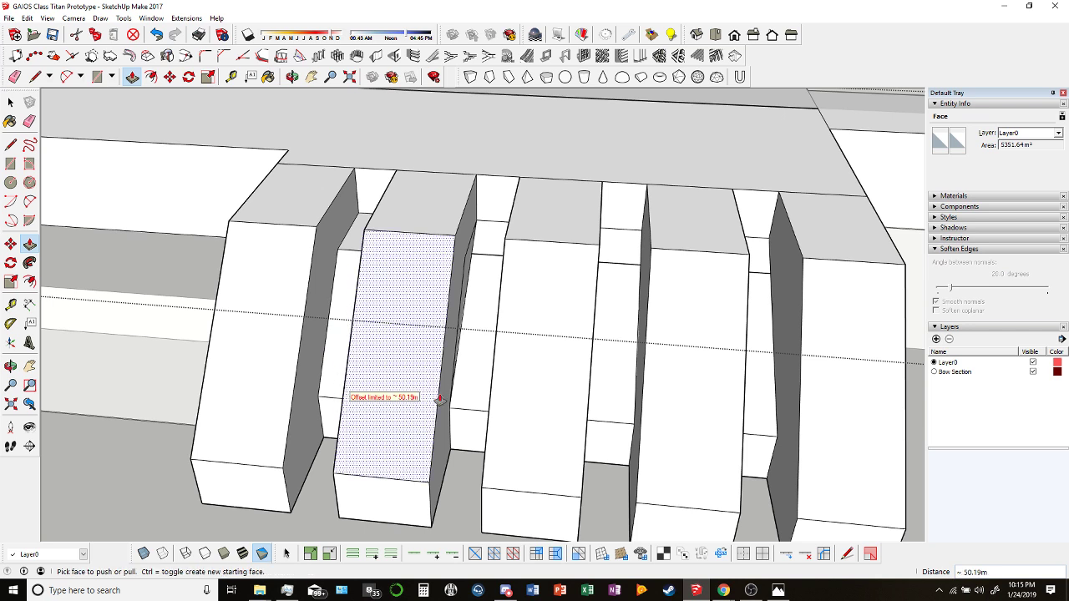
click(469, 321)
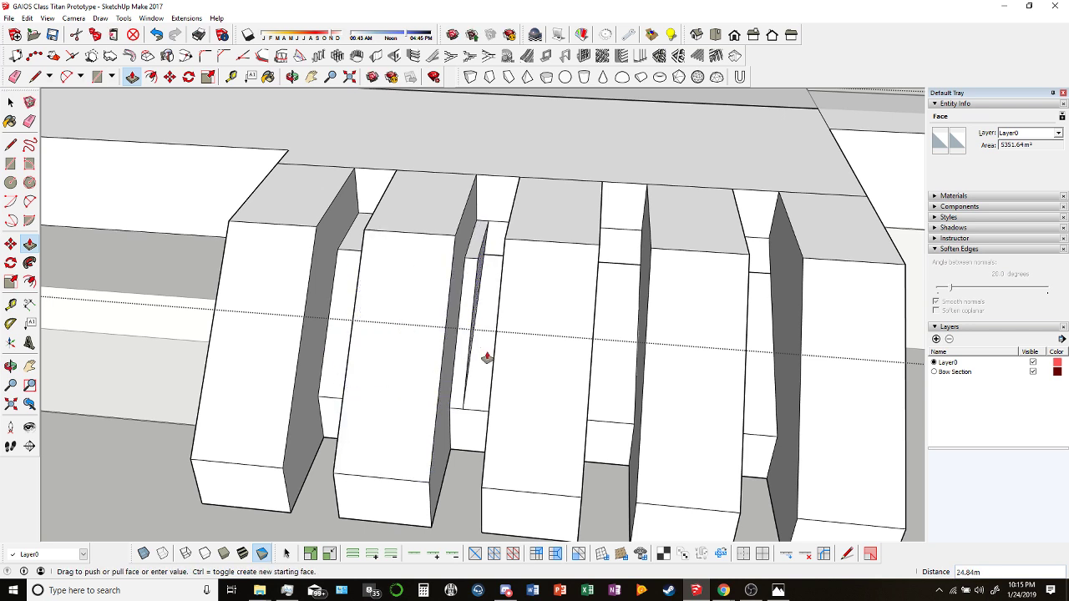
middle_drag(489, 418, 426, 364)
click(540, 295)
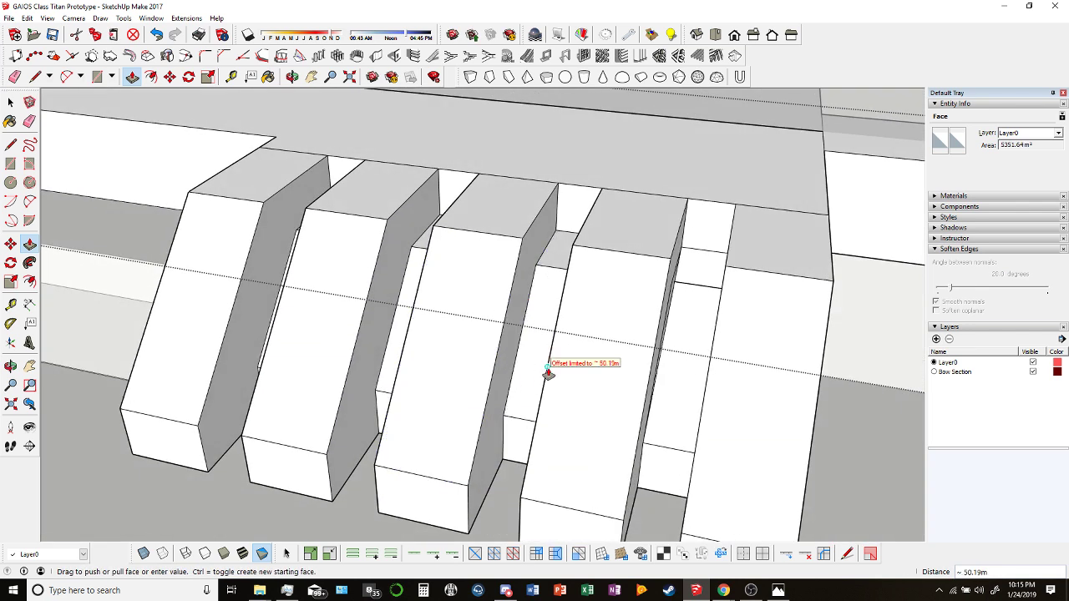
click(549, 375)
middle_drag(549, 374, 468, 329)
click(588, 265)
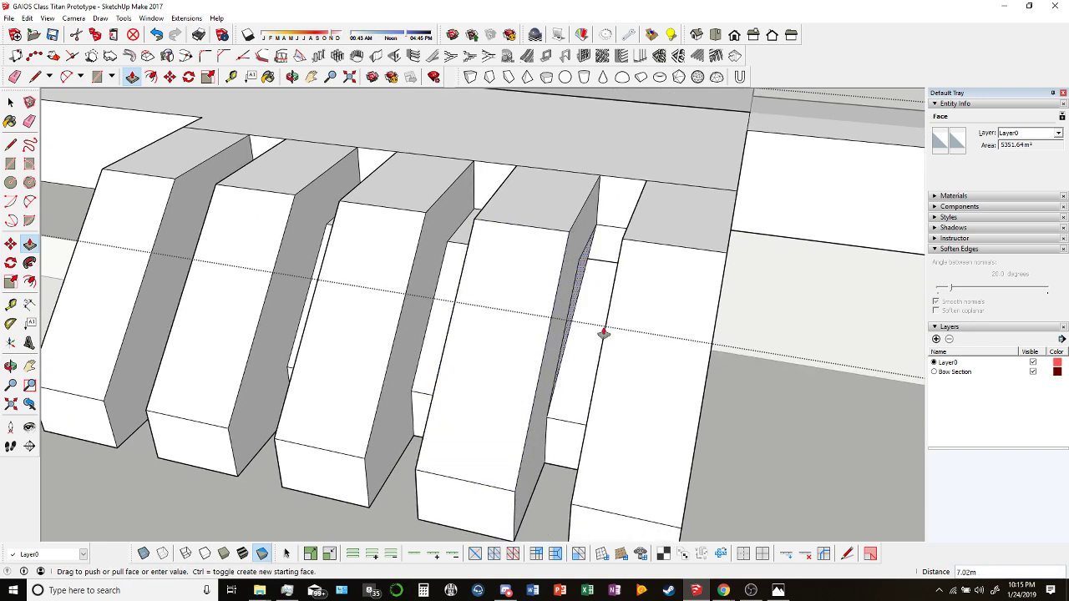
click(592, 401)
Erase the stray line on the end rib's outer side face.
middle_drag(592, 401, 580, 318)
scroll(580, 319, down, 3)
scroll(518, 306, up, 1)
middle_drag(517, 306, 450, 312)
click(291, 76)
scroll(396, 367, down, 2)
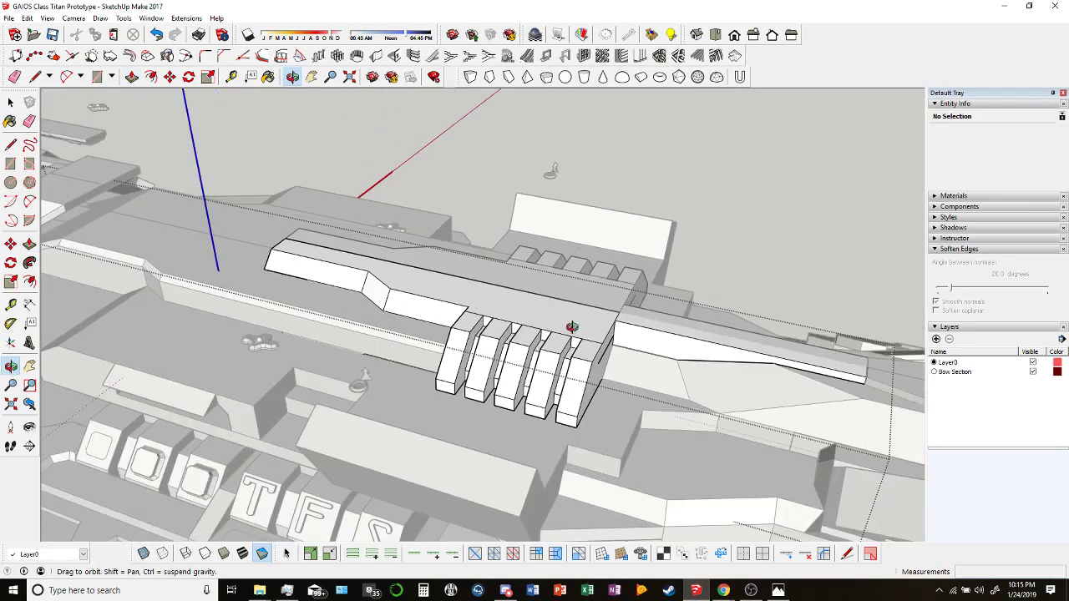
drag(573, 326, 431, 284)
scroll(284, 229, up, 2)
click(17, 79)
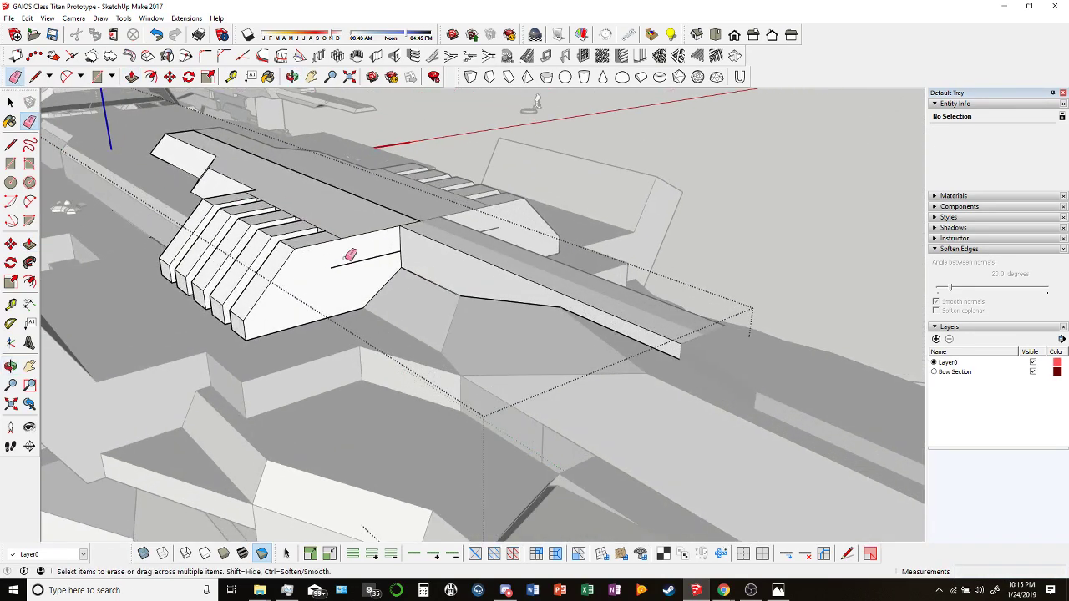
Examine the remodelled ribbed structure in relation to the whole ship from above, the stern and the side.
click(294, 74)
scroll(287, 157, down, 3)
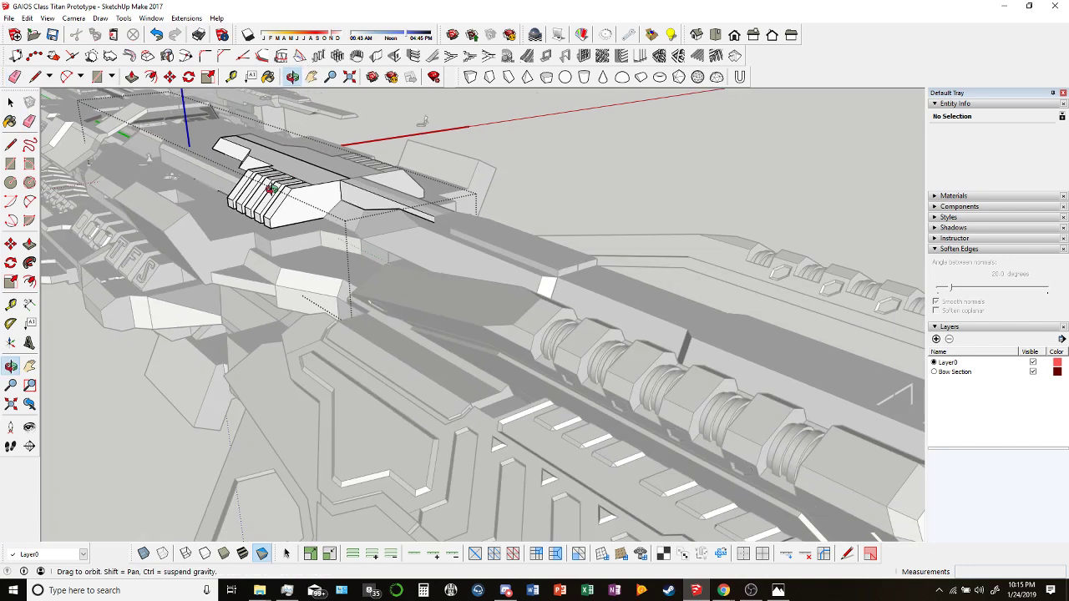
drag(272, 189, 360, 286)
scroll(448, 283, up, 3)
middle_drag(452, 281, 634, 389)
middle_drag(469, 343, 341, 376)
scroll(590, 295, up, 3)
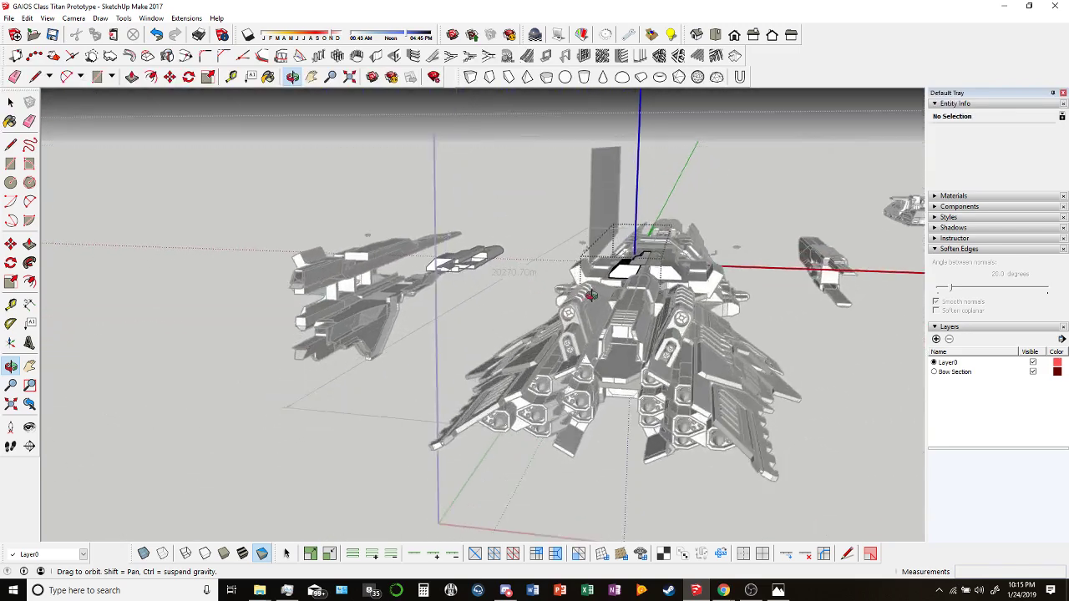
middle_drag(646, 323, 700, 531)
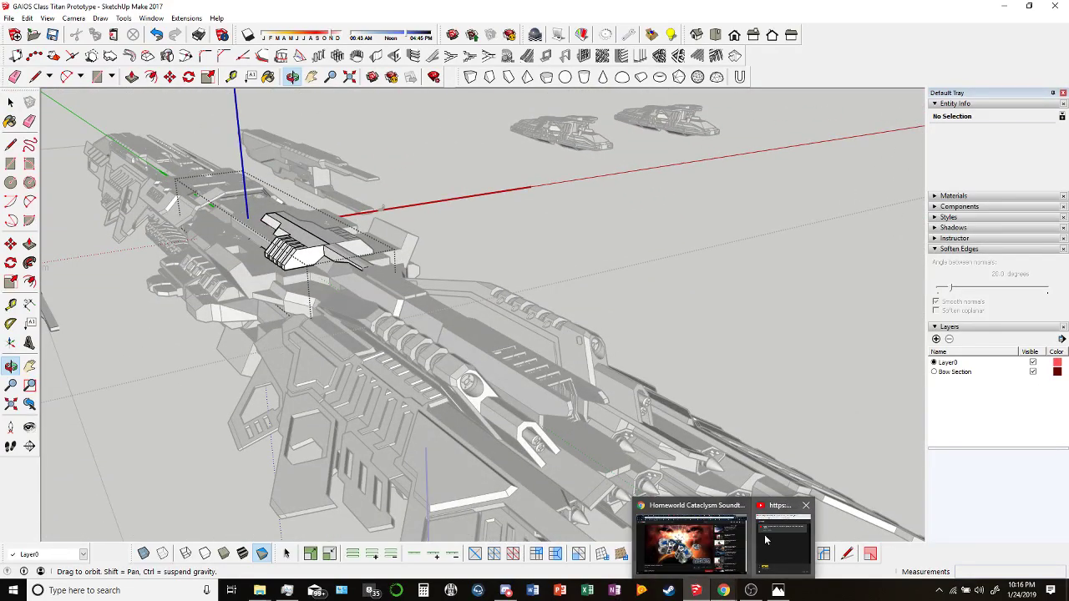
click(765, 540)
click(280, 9)
Inspect the central spine around the ribbed structure and compare it with the separate half-section copy beside the ship.
scroll(334, 272, down, 3)
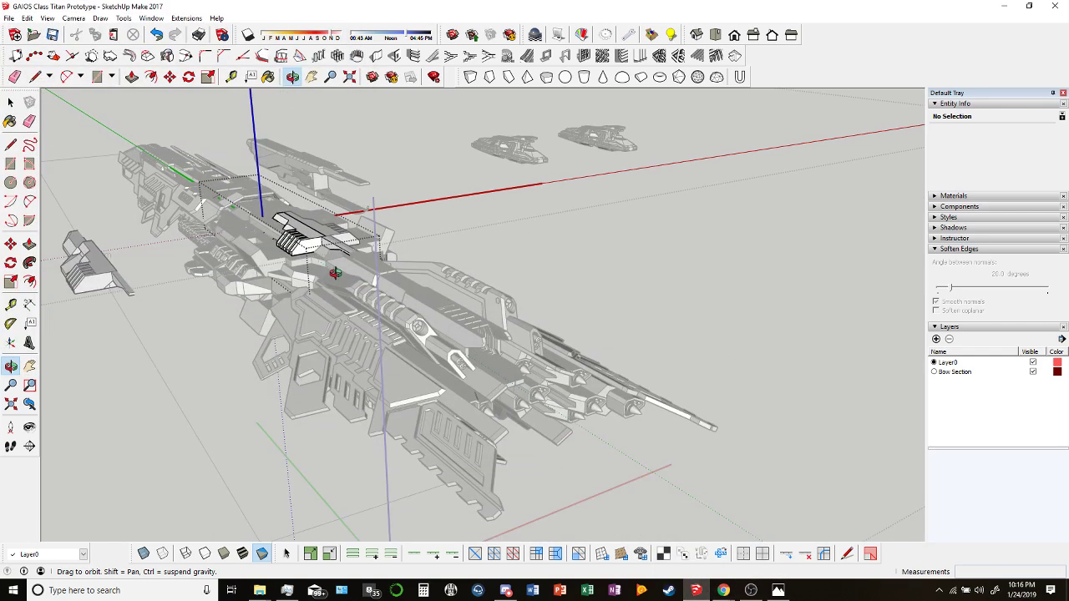
scroll(334, 272, up, 4)
mouse_move(334, 272)
middle_down()
mouse_move(372, 253)
mouse_move(468, 251)
middle_up()
middle_drag(576, 202, 625, 380)
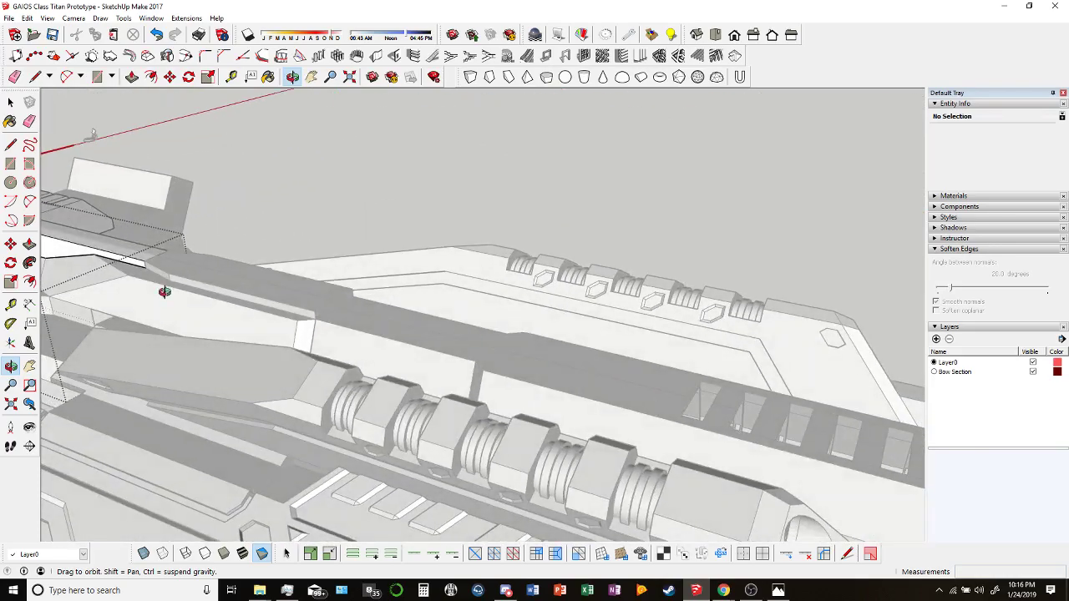
middle_drag(164, 291, 599, 292)
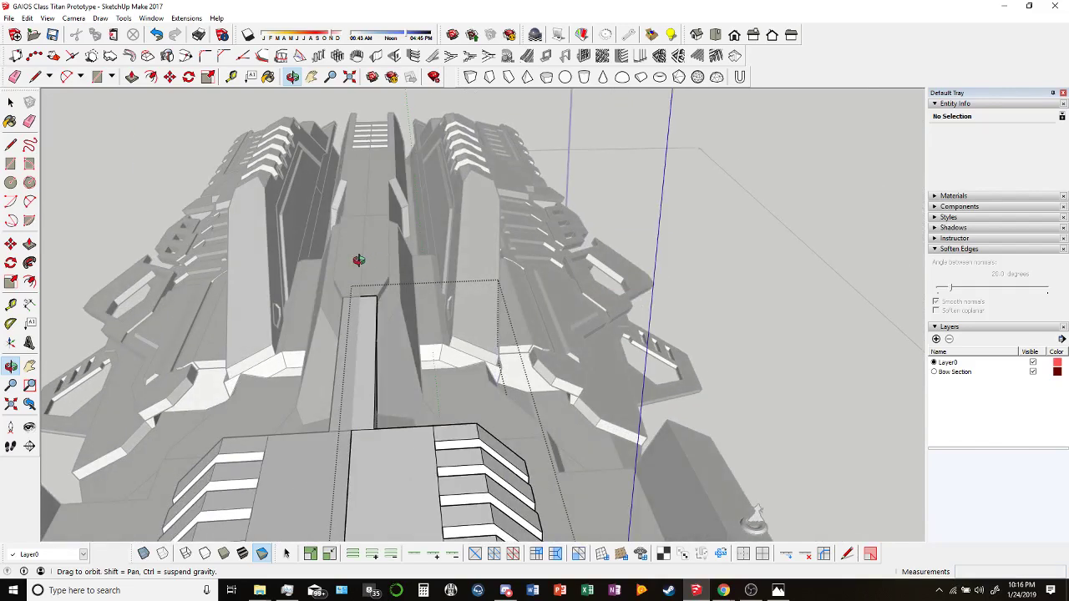
middle_drag(358, 260, 479, 319)
middle_drag(410, 443, 417, 225)
scroll(536, 234, up, 2)
middle_drag(564, 379, 501, 334)
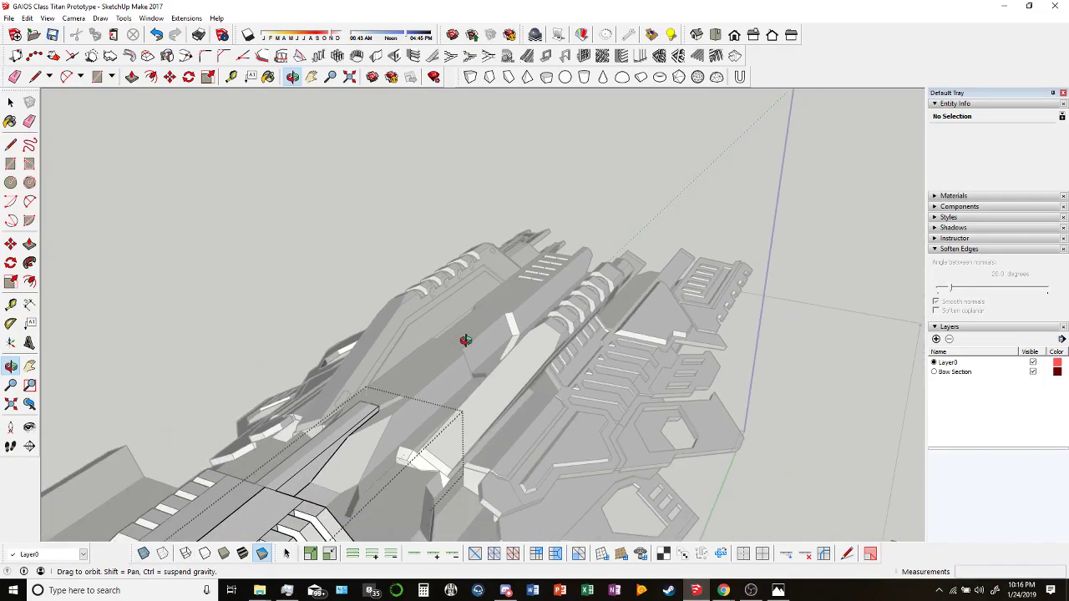
middle_drag(459, 401, 180, 325)
scroll(189, 300, up, 10)
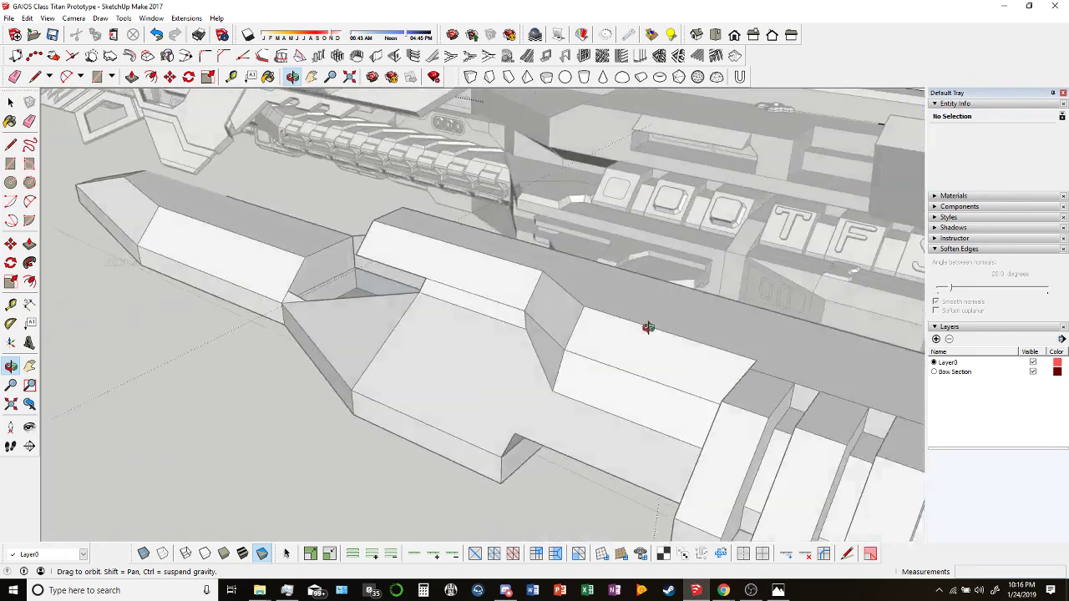
middle_drag(648, 327, 601, 358)
scroll(602, 358, down, 6)
middle_drag(450, 364, 492, 380)
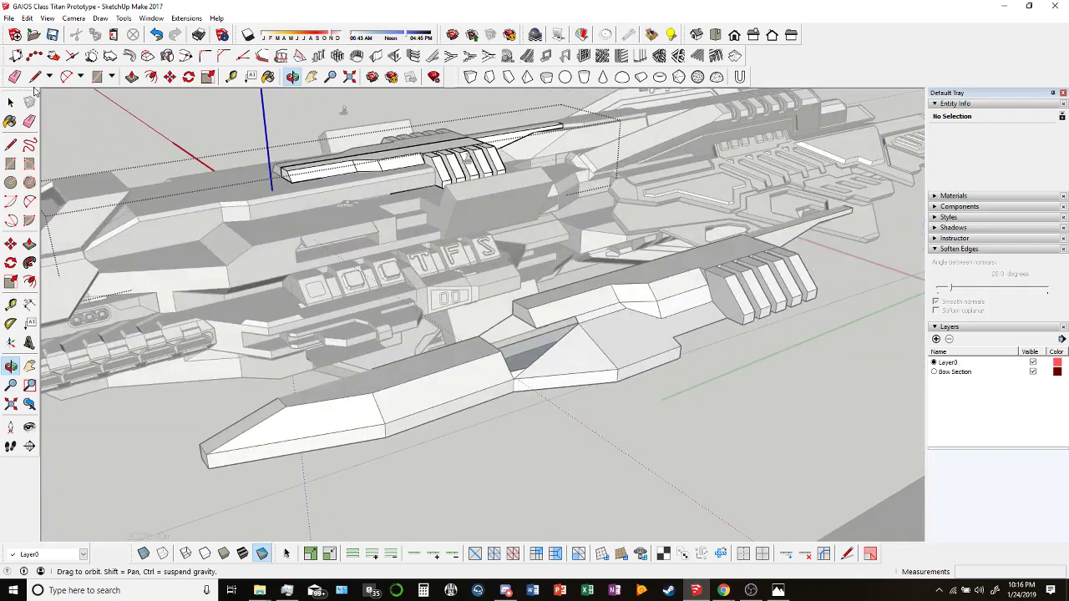
Open the separate half-section copy for editing and delete the hull geometry beneath the ribbed structure.
click(11, 101)
middle_drag(696, 255, 691, 297)
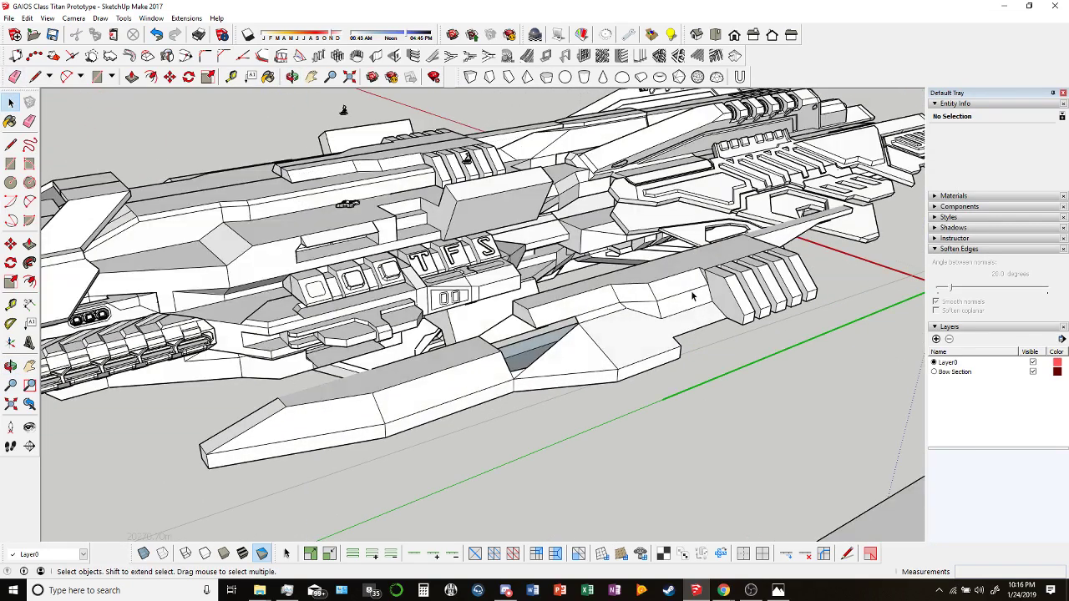
double_click(632, 307)
middle_drag(598, 357, 733, 291)
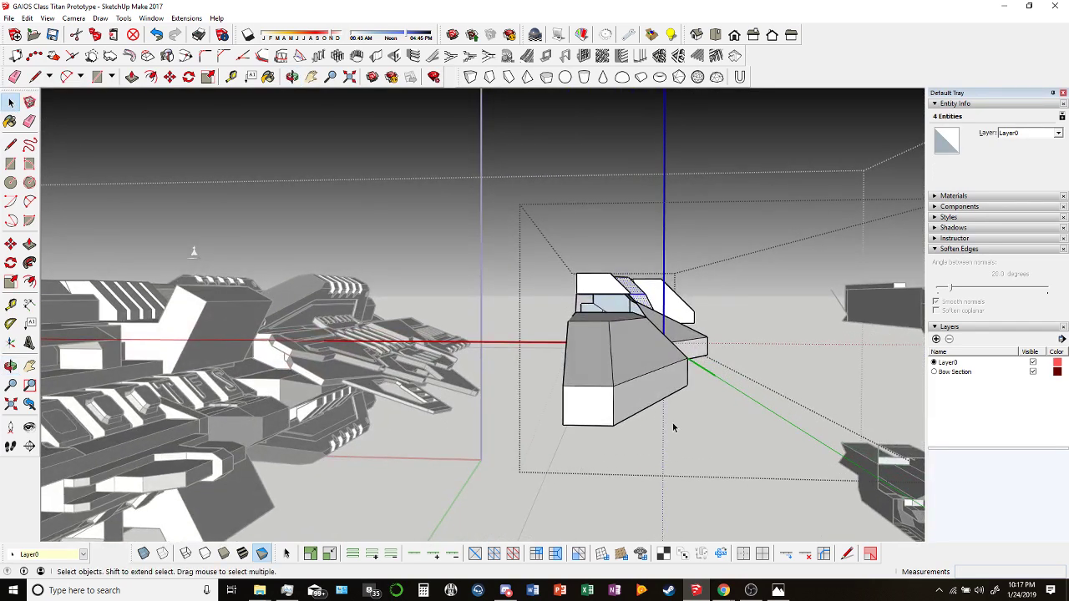
drag(487, 492, 486, 492)
key(Delete)
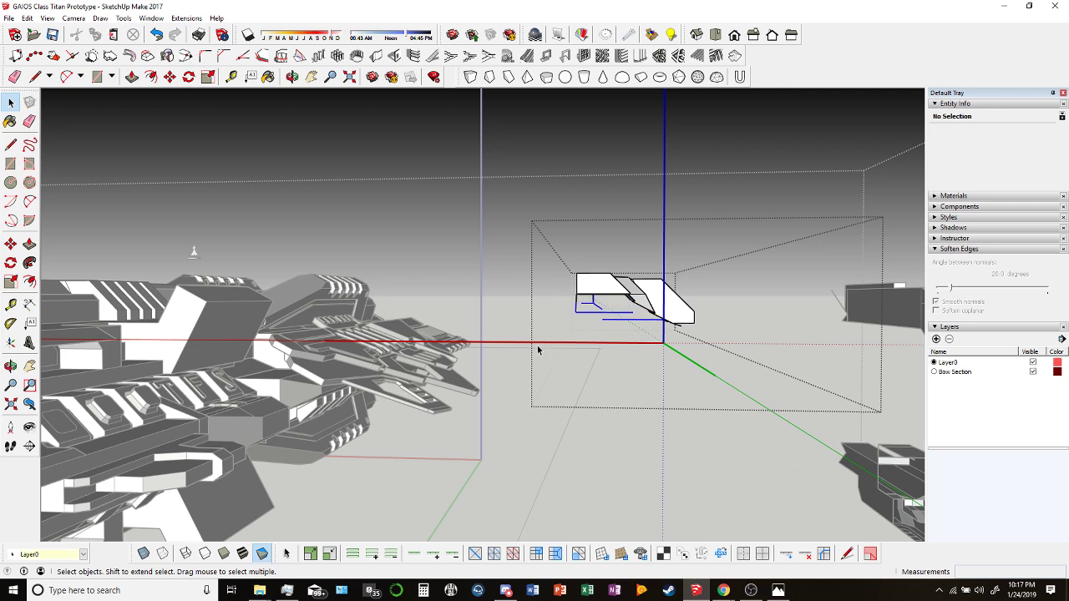
Delete the loose hull edges left over around the ribbed structure in the half-section copy.
middle_drag(609, 318, 386, 347)
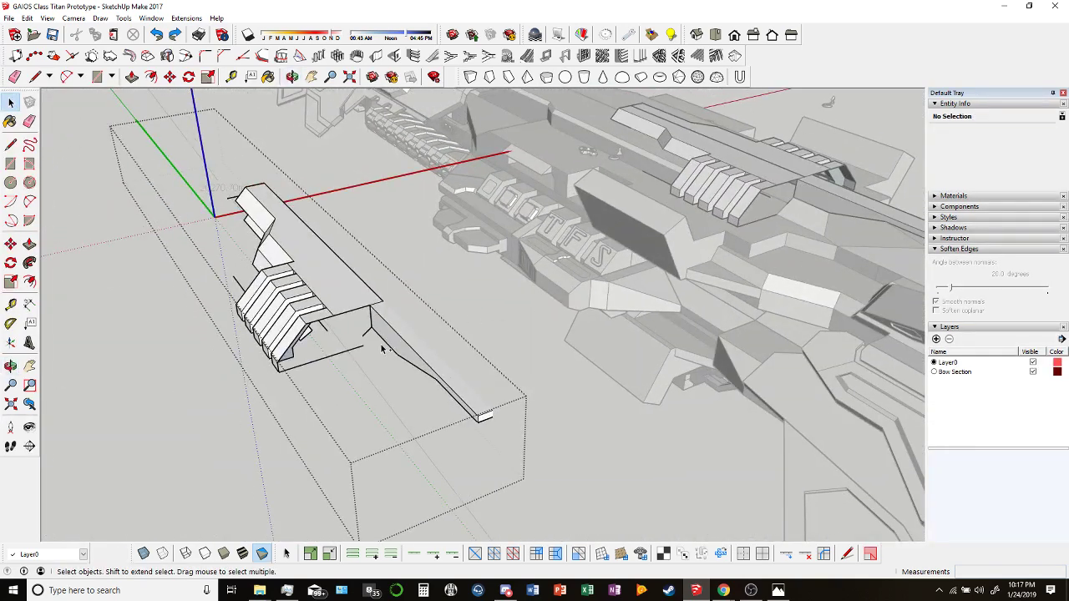
middle_drag(313, 334, 585, 418)
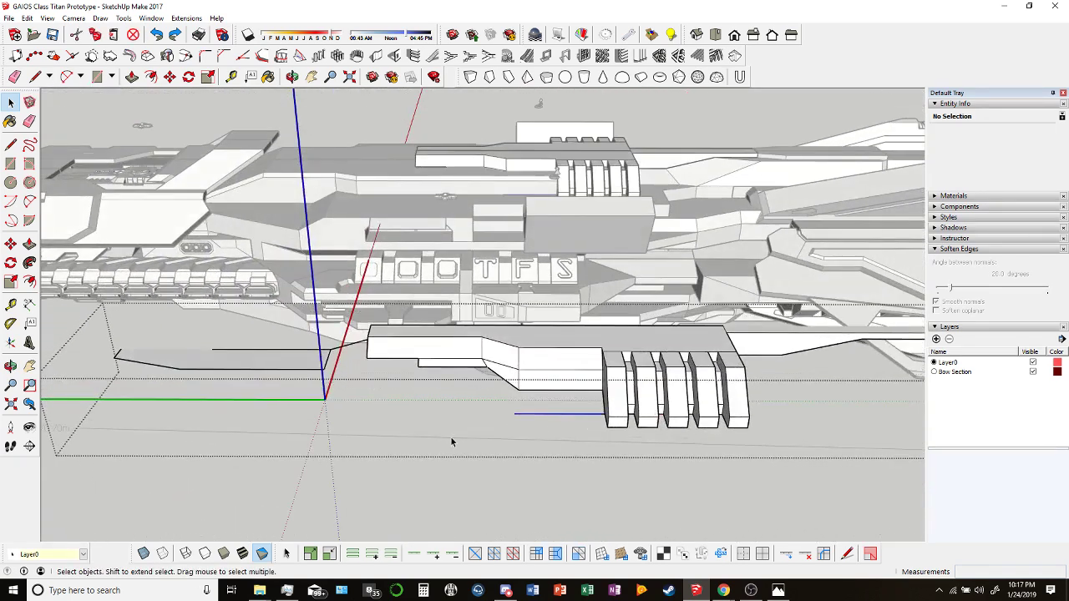
key(Delete)
key(Delete)
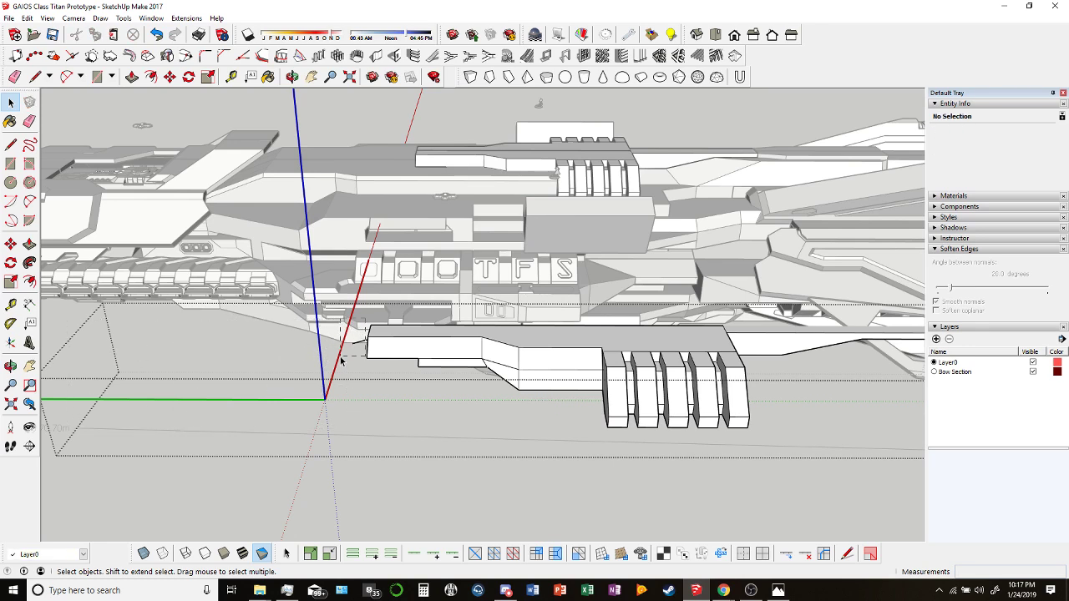
Erase the remaining hull faces and edges that hang below the front sloped wall.
middle_drag(514, 374, 209, 233)
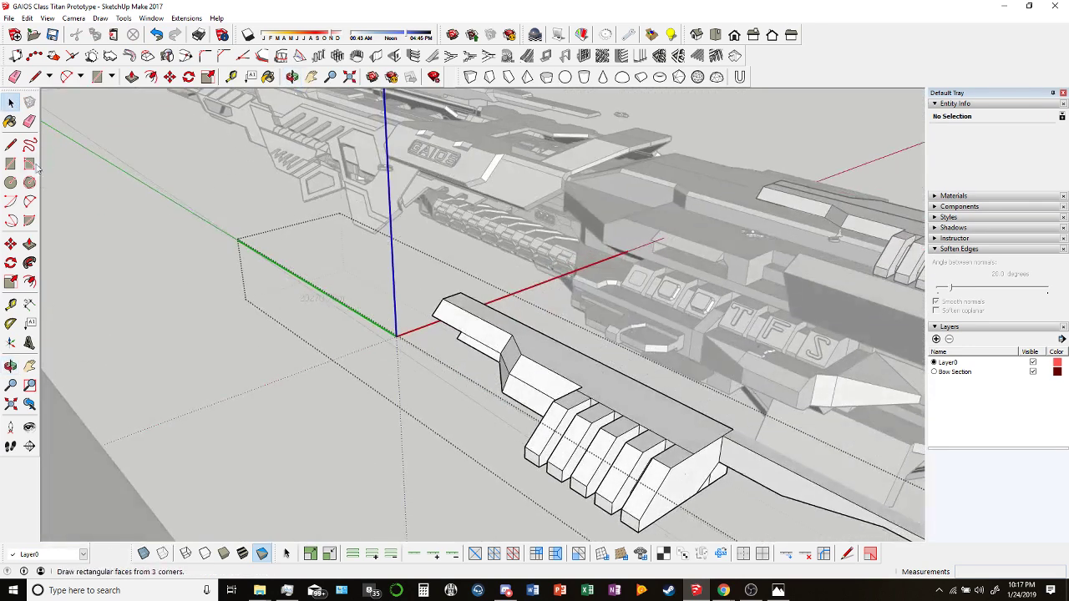
click(22, 80)
middle_drag(518, 492, 484, 368)
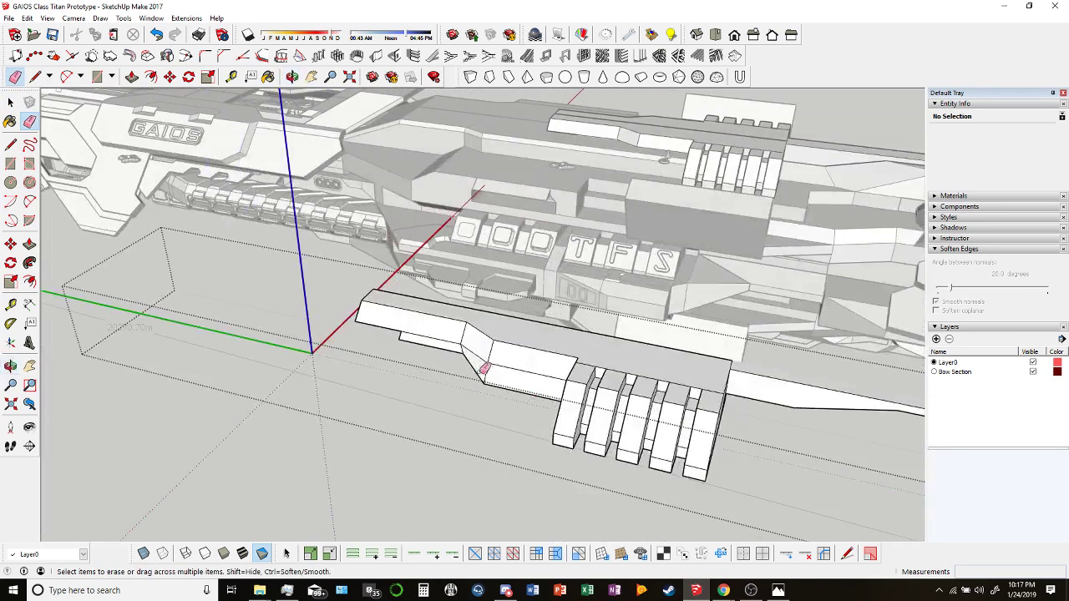
drag(493, 384, 469, 357)
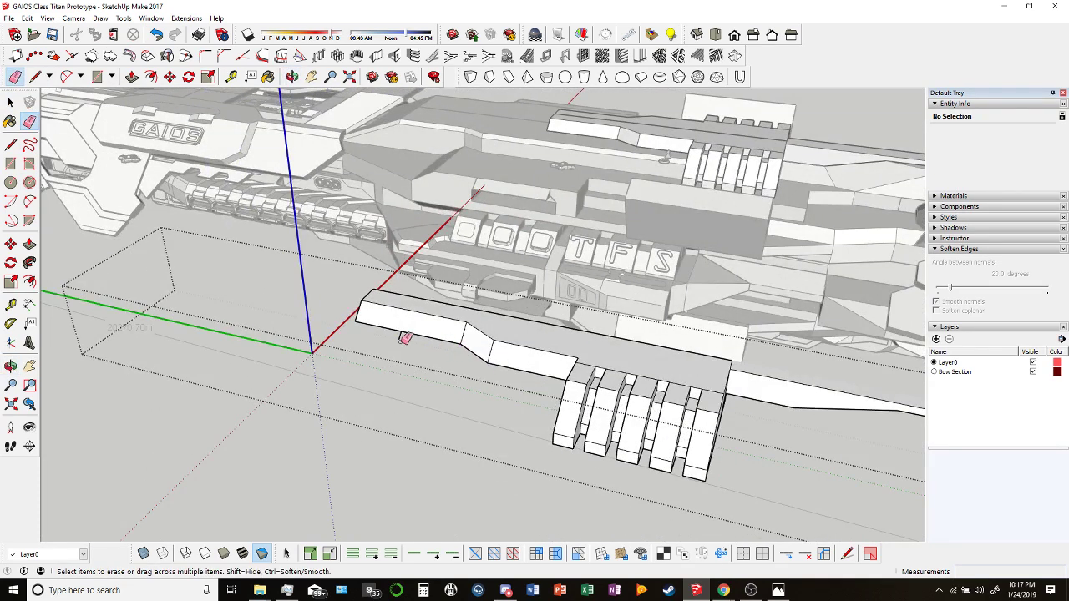
Draw a rectangle about 234 m by 220 m on the end rib's outer face beside the centre spine, filling the open corner.
mouse_move(504, 334)
middle_down()
mouse_move(393, 359)
mouse_move(451, 378)
mouse_move(365, 267)
mouse_move(219, 167)
mouse_move(434, 351)
mouse_move(494, 326)
mouse_move(475, 384)
mouse_move(532, 460)
mouse_move(477, 426)
mouse_move(480, 402)
mouse_move(468, 391)
mouse_move(434, 426)
mouse_move(556, 384)
middle_up()
mouse_move(376, 409)
middle_down()
mouse_move(503, 389)
mouse_move(473, 395)
middle_up()
scroll(485, 392, down, 5)
scroll(474, 396, up, 1)
scroll(601, 388, up, 4)
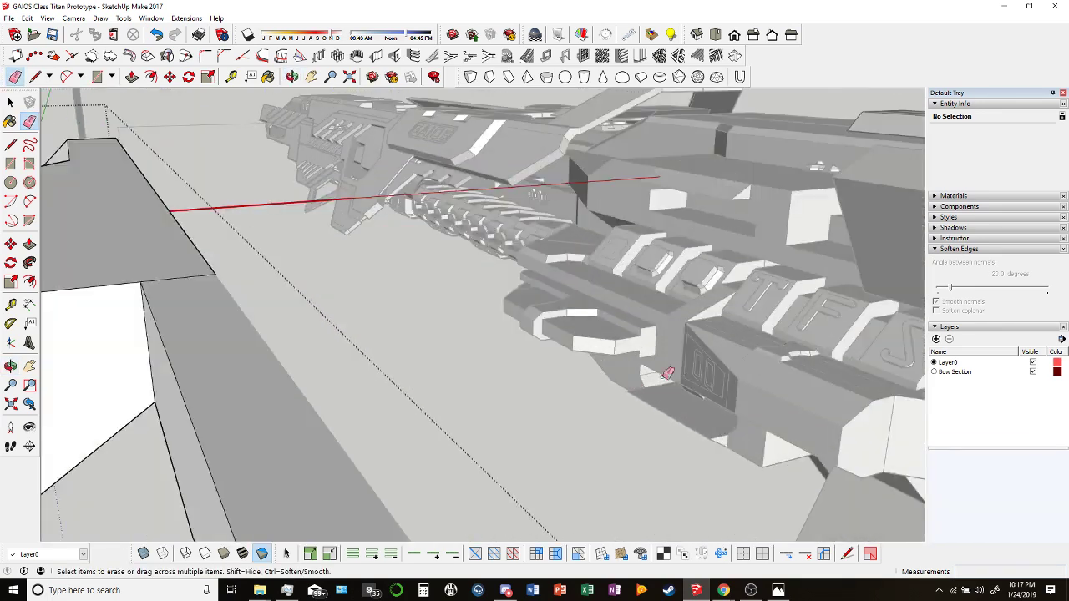
middle_drag(668, 375, 577, 381)
scroll(577, 382, down, 2)
mouse_move(814, 322)
middle_down()
mouse_move(756, 313)
mouse_move(734, 358)
mouse_move(539, 354)
mouse_move(540, 364)
mouse_move(393, 390)
mouse_move(248, 382)
mouse_move(354, 373)
mouse_move(403, 315)
mouse_move(564, 279)
middle_up()
click(98, 76)
mouse_move(209, 334)
middle_down()
mouse_move(387, 284)
mouse_move(439, 284)
middle_up()
click(381, 286)
click(340, 345)
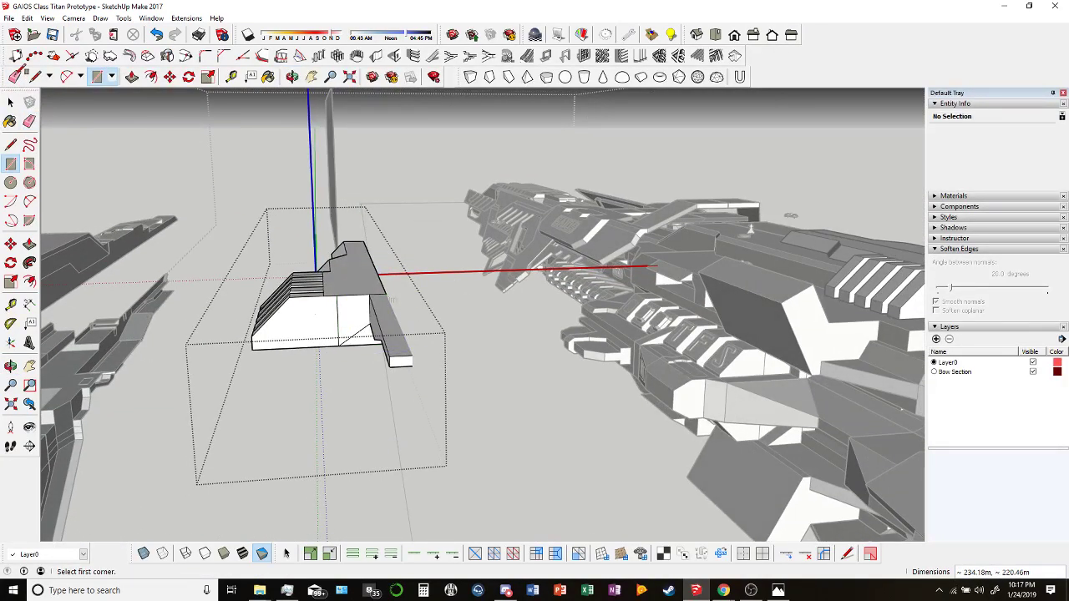
Try to push the side face of the beam protruding beyond the end rib inward by about 76 m.
click(132, 76)
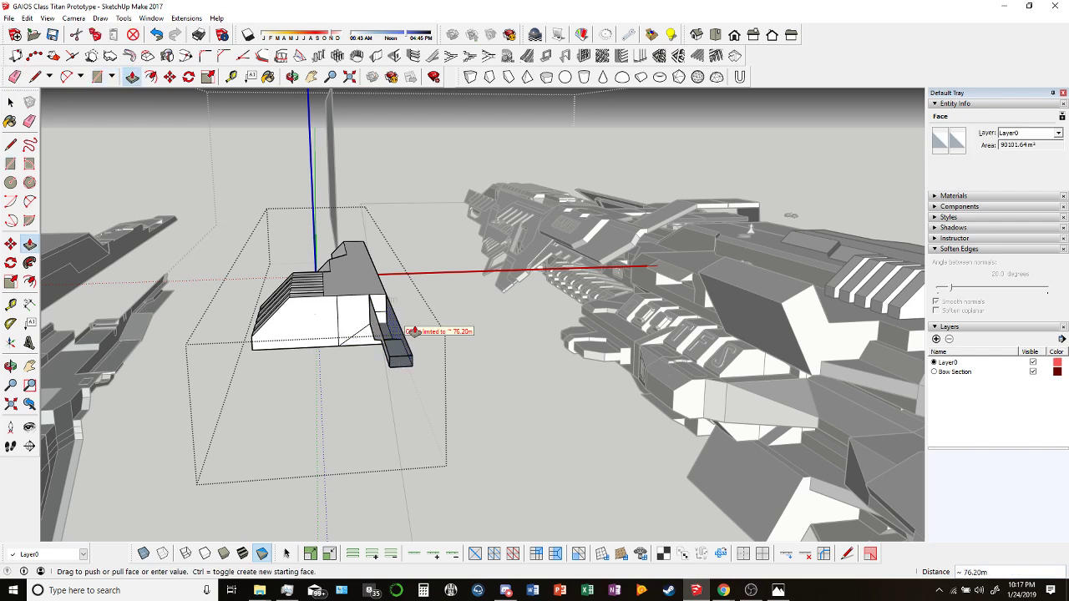
middle_drag(389, 334, 385, 338)
click(386, 338)
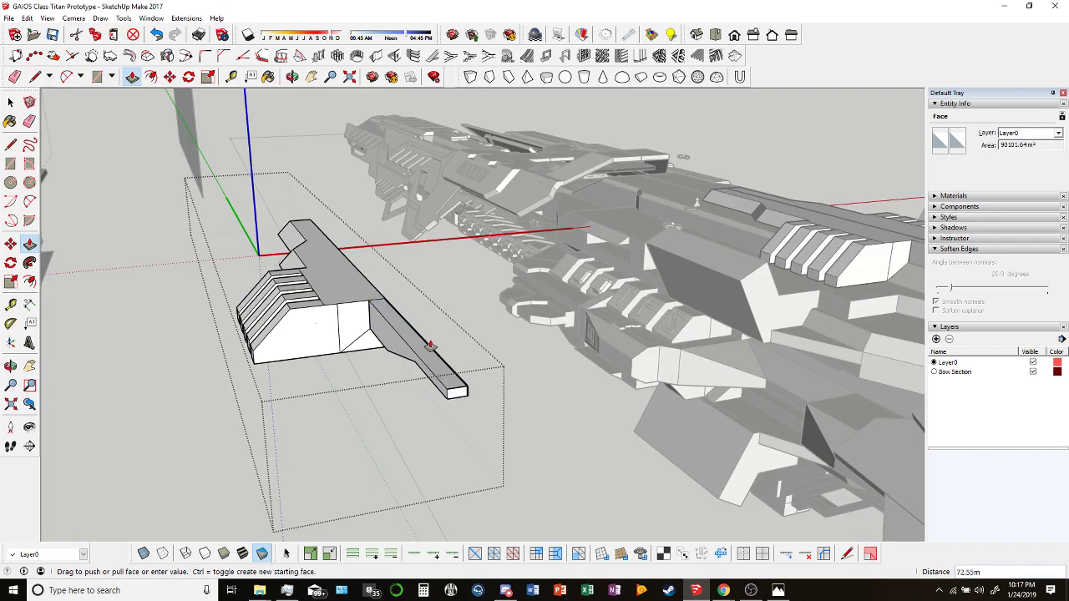
click(431, 344)
click(385, 349)
click(418, 343)
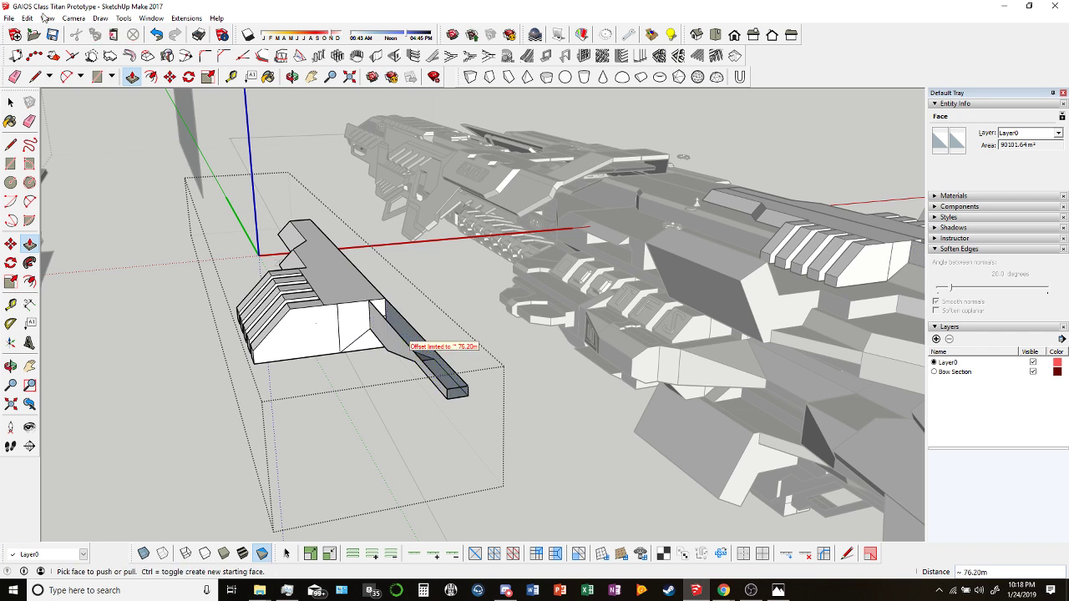
Erase the edges and leftover faces of the beam protruding beyond the end rib in the half-section copy.
key(e)
click(457, 390)
click(465, 397)
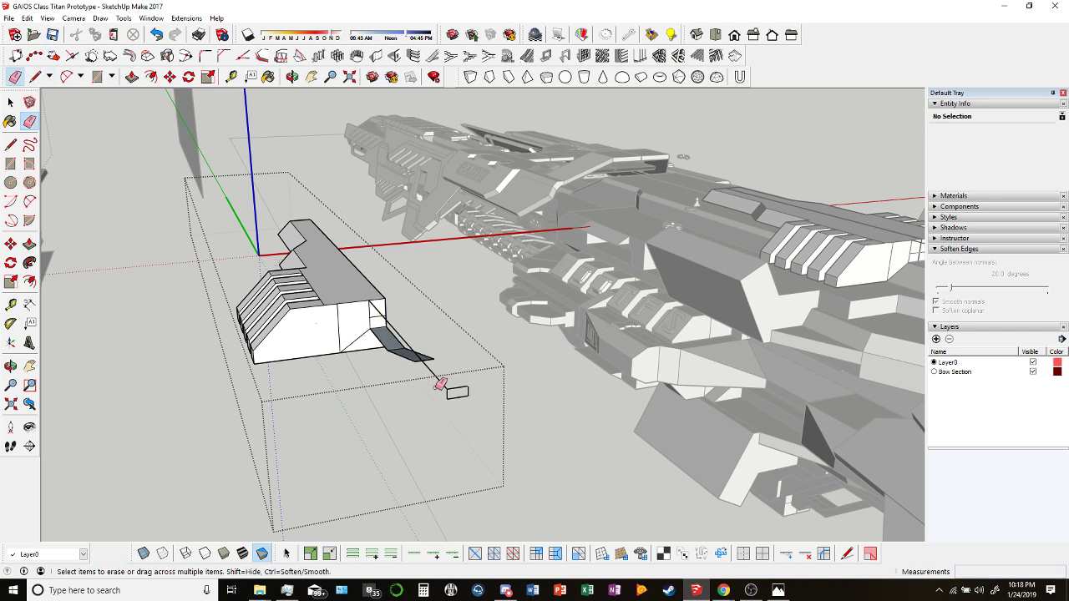
mouse_move(416, 375)
mouse_down()
mouse_move(430, 360)
mouse_move(438, 390)
mouse_move(469, 389)
mouse_up()
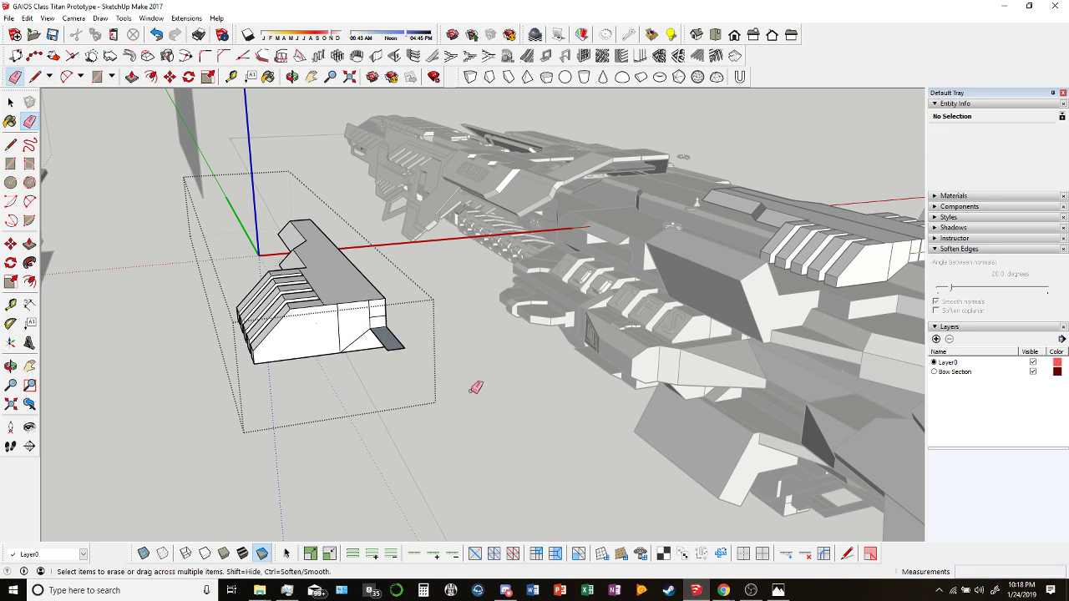
mouse_move(437, 397)
middle_down()
mouse_move(637, 526)
mouse_move(433, 347)
middle_up()
click(526, 411)
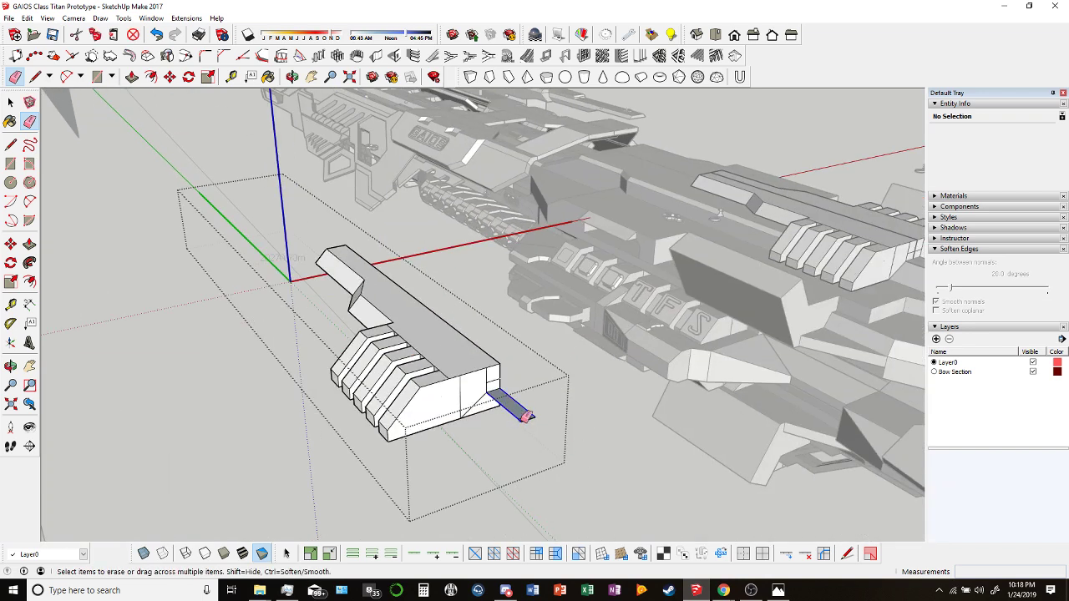
Erase the dividing edges near the centre spine on the end rib's outer face.
scroll(497, 386, up, 2)
scroll(499, 387, down, 3)
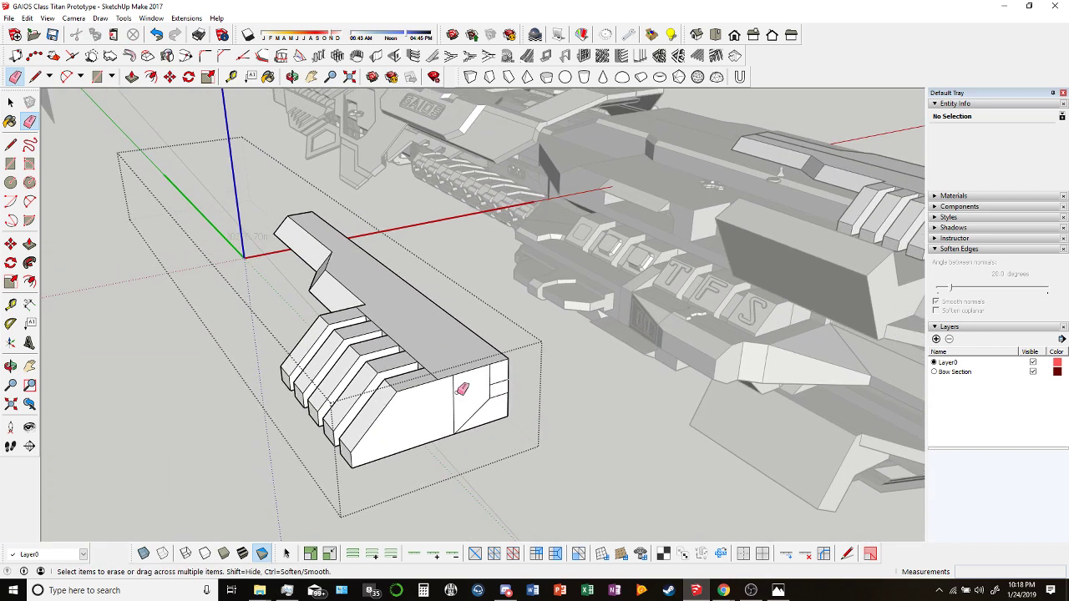
middle_drag(480, 380, 664, 309)
scroll(670, 359, up, 2)
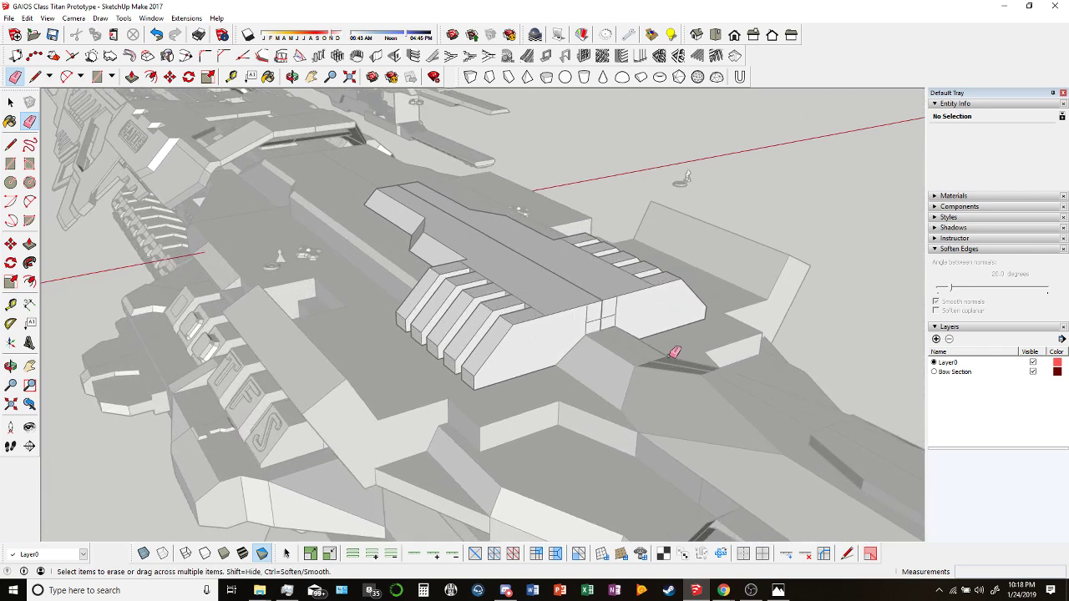
mouse_move(671, 358)
middle_down()
mouse_move(604, 365)
mouse_move(489, 350)
mouse_move(462, 306)
mouse_move(343, 316)
middle_up()
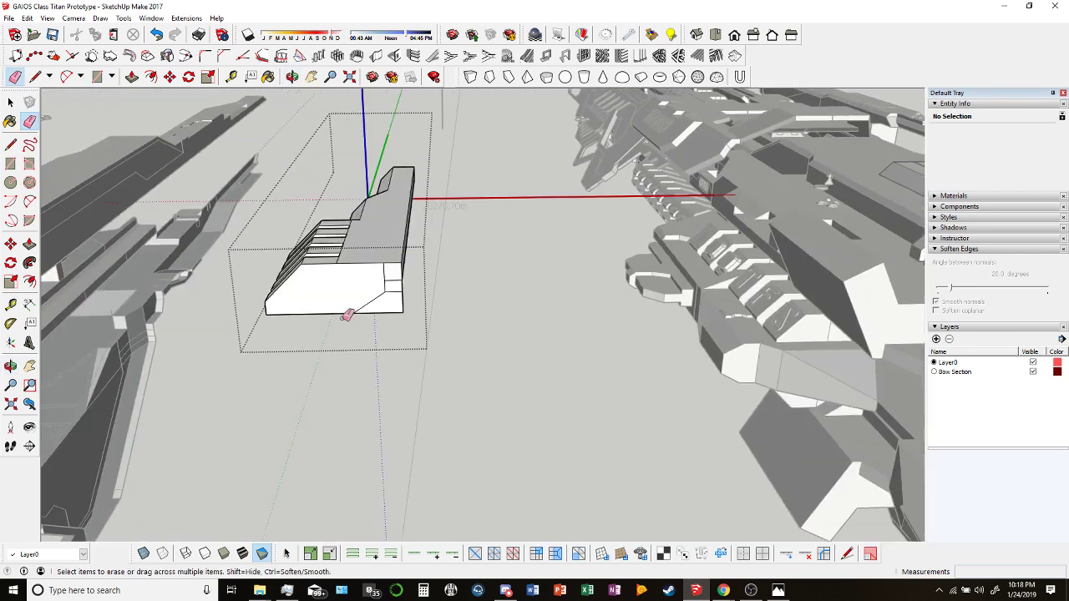
scroll(343, 315, up, 1)
drag(396, 276, 402, 276)
scroll(402, 276, down, 1)
scroll(403, 275, down, 3)
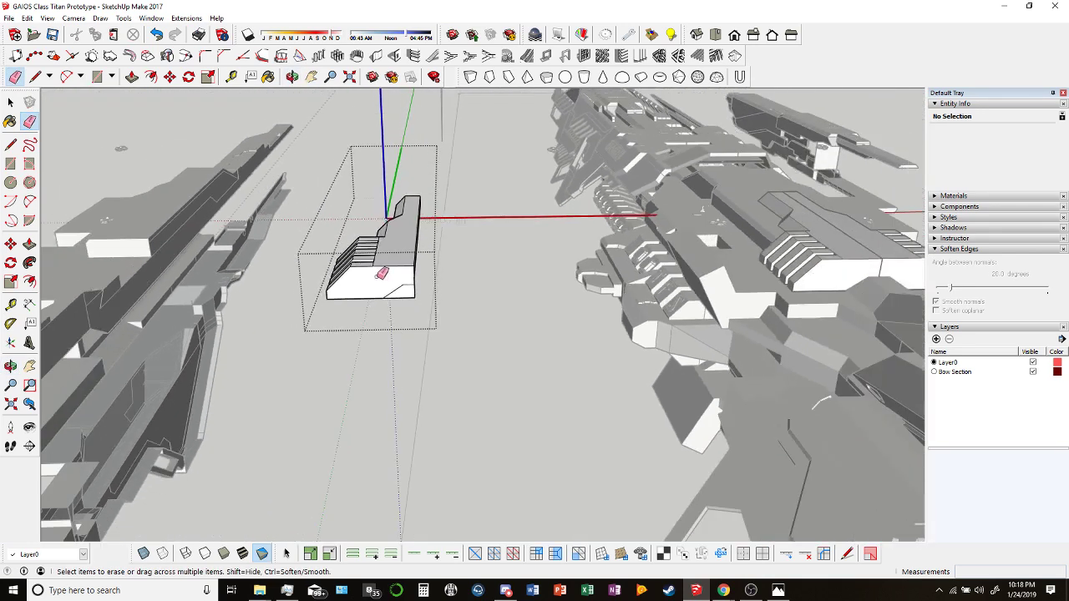
Turn on X-ray display to expose the ribbed structure's interior and undo a trial erasure of an inner edge.
scroll(365, 280, up, 2)
click(145, 557)
scroll(375, 263, up, 3)
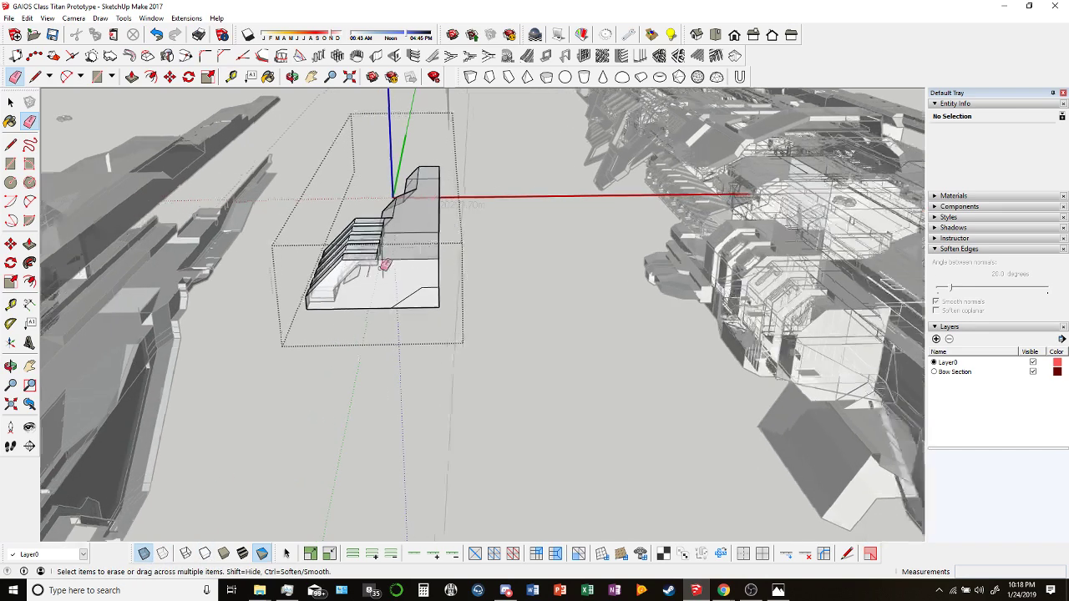
middle_drag(393, 270, 345, 290)
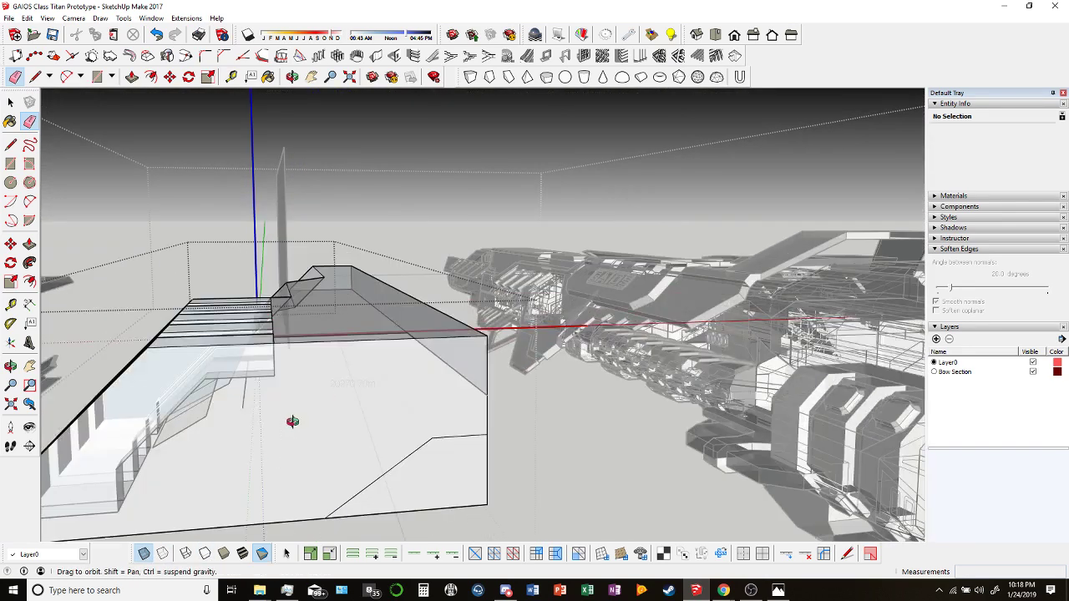
middle_drag(293, 423, 233, 439)
click(179, 450)
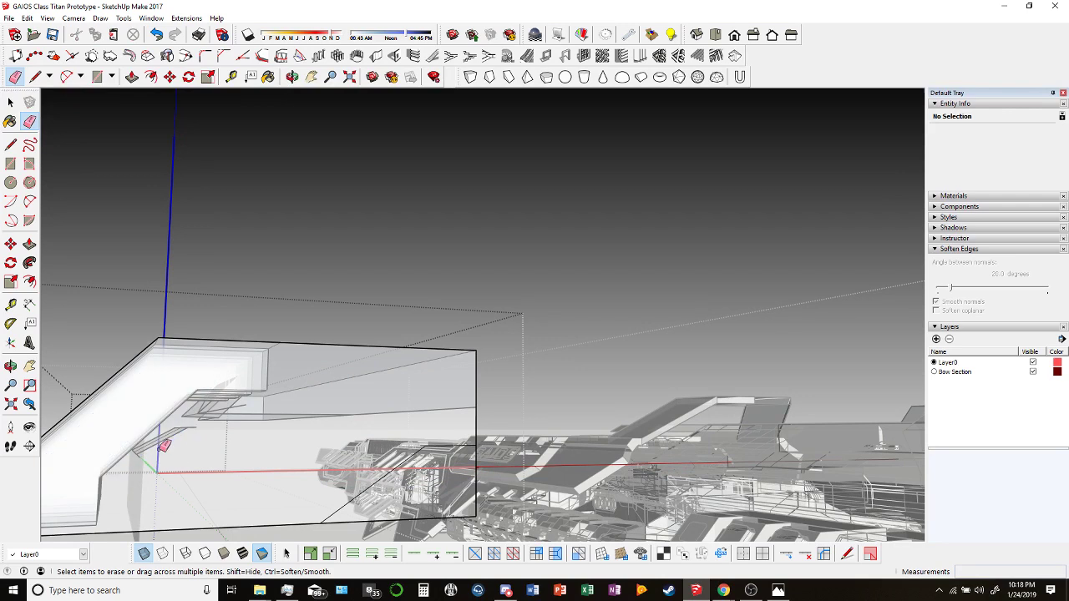
key(ctrl+z)
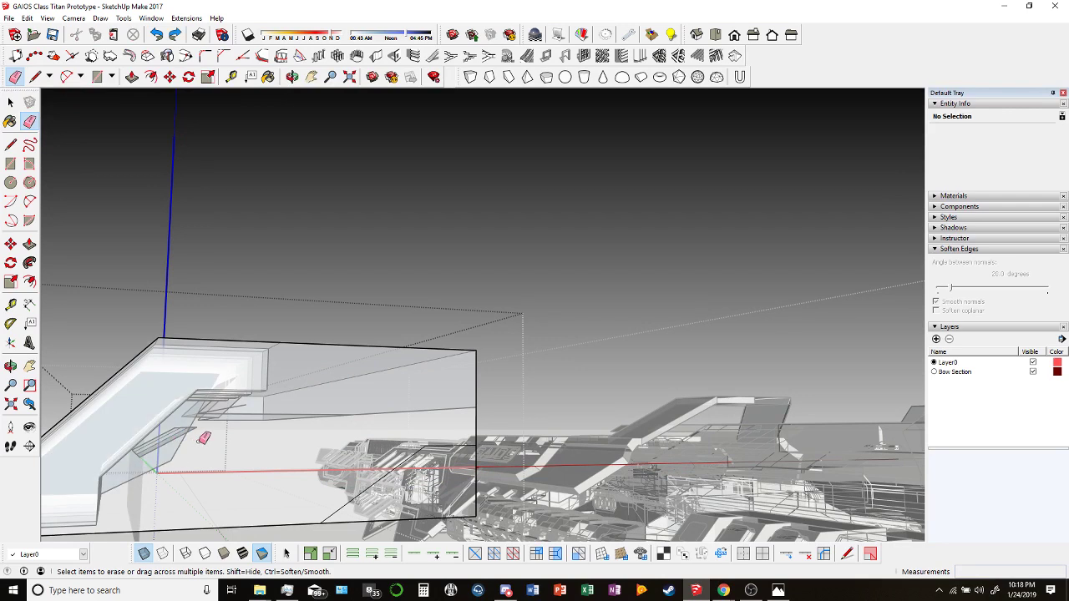
Erase the stray rectangle of hidden edges inside the ribbed structure.
mouse_move(192, 381)
middle_down()
mouse_move(187, 523)
mouse_move(236, 381)
mouse_move(381, 353)
mouse_move(530, 434)
middle_up()
mouse_move(367, 394)
middle_down()
mouse_move(563, 447)
mouse_move(486, 457)
middle_up()
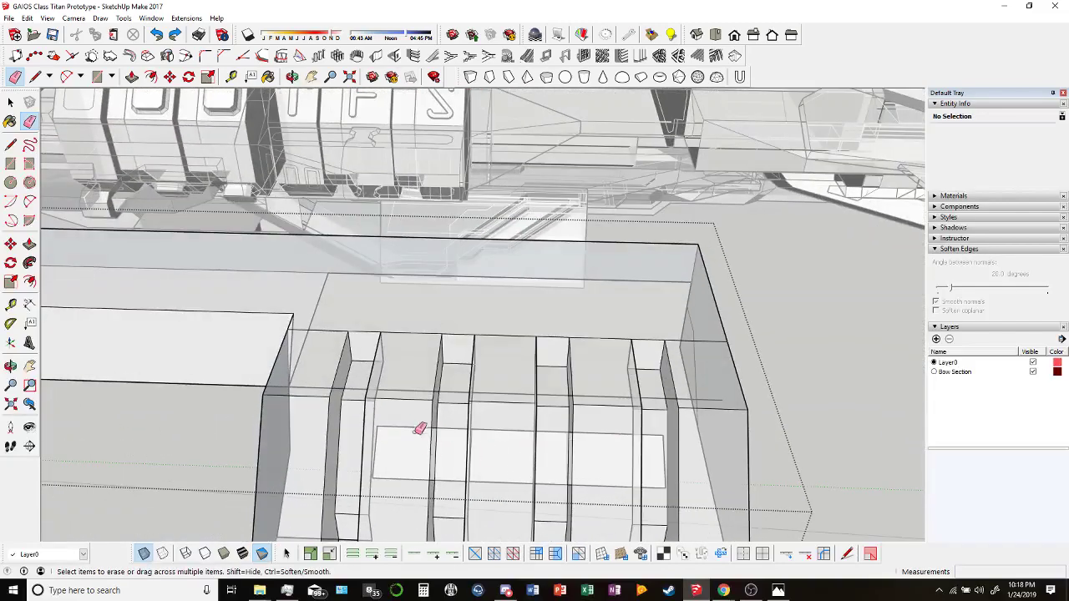
drag(414, 431, 387, 475)
middle_drag(485, 442, 370, 425)
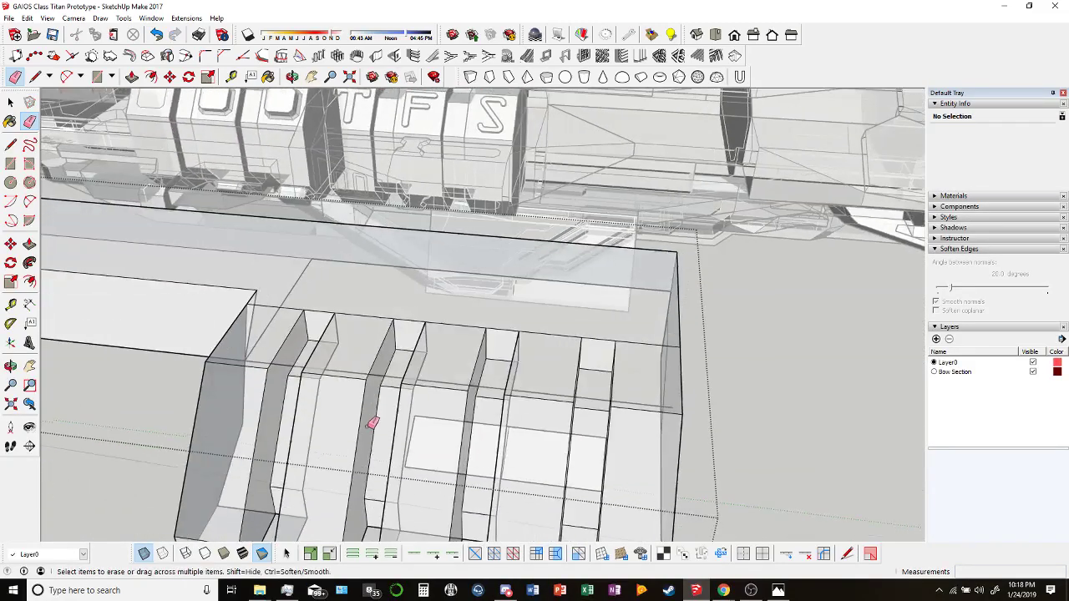
click(412, 460)
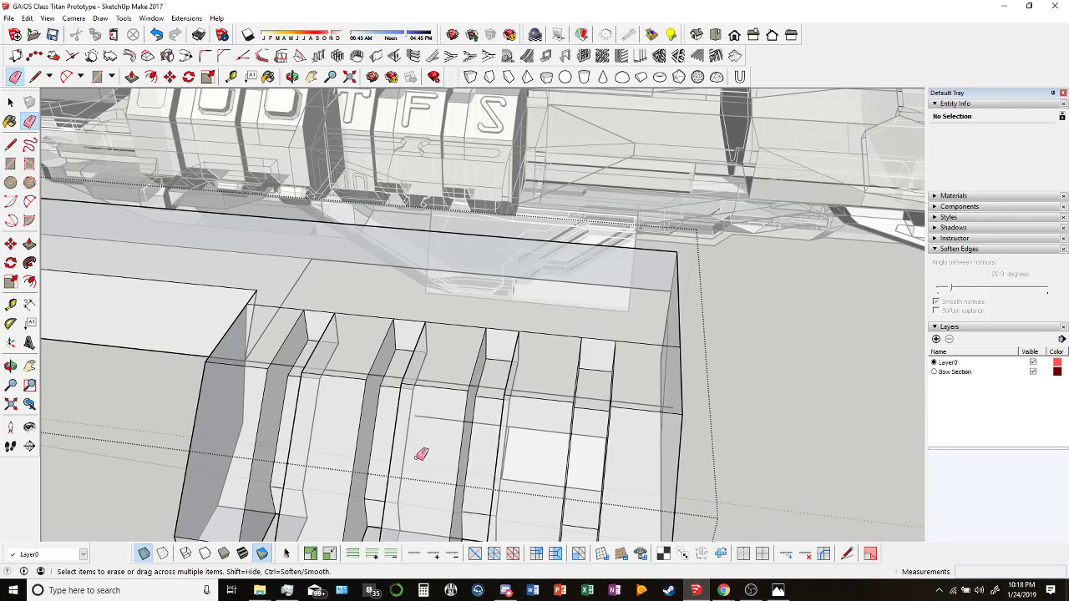
click(520, 446)
middle_drag(521, 446, 444, 420)
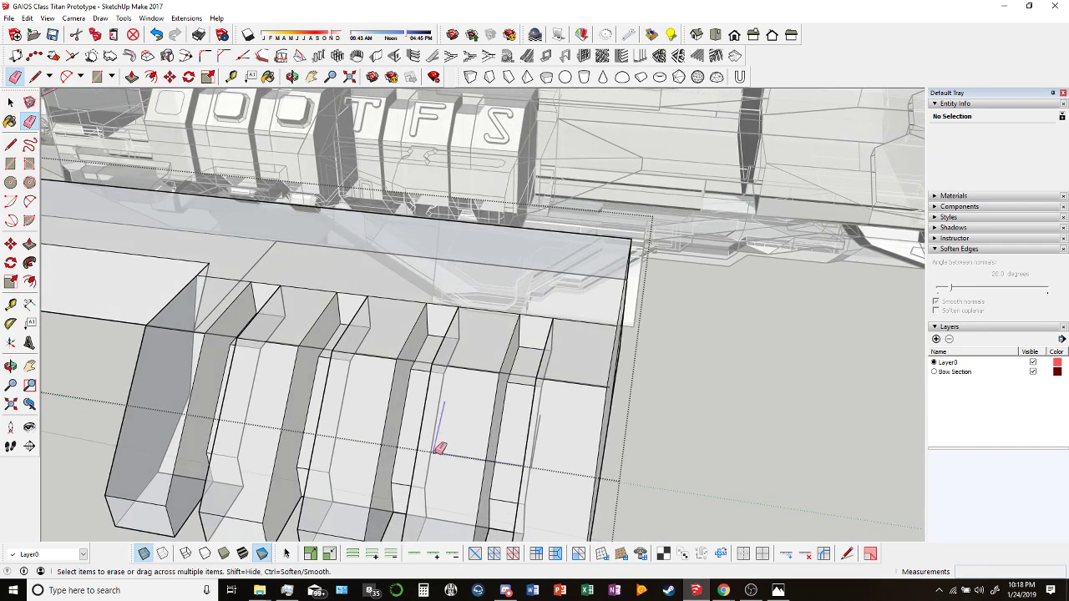
middle_drag(523, 448, 508, 437)
click(527, 435)
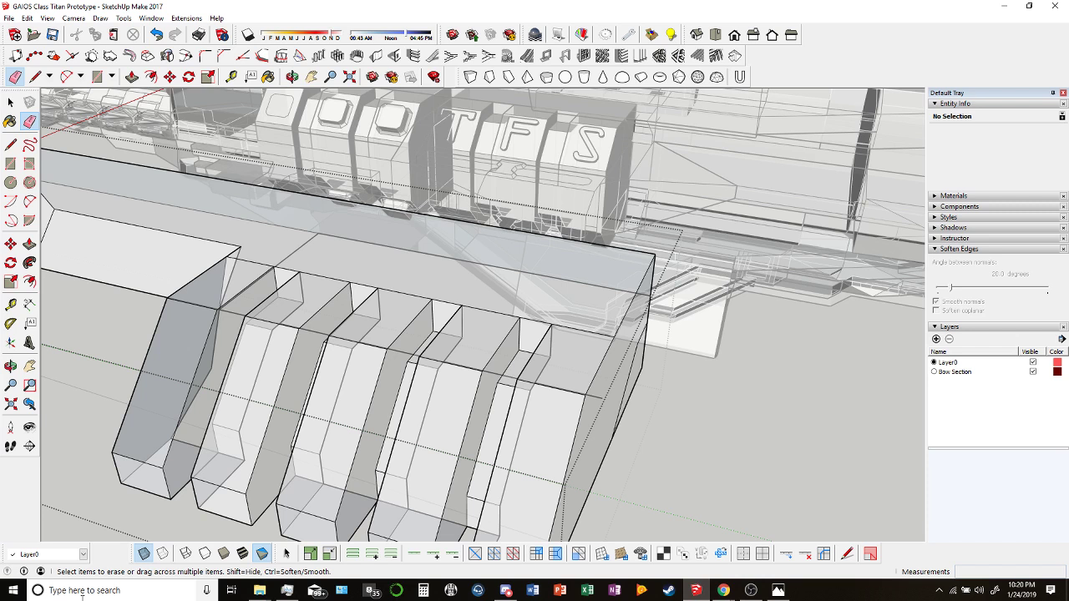
Turn off X-ray display and leave the half-section copy's editing context.
scroll(310, 387, down, 3)
mouse_move(309, 387)
middle_down()
mouse_move(495, 375)
mouse_move(459, 438)
mouse_move(438, 418)
middle_up()
scroll(249, 294, up, 1)
mouse_move(250, 295)
middle_down()
mouse_move(545, 370)
mouse_move(580, 346)
middle_up()
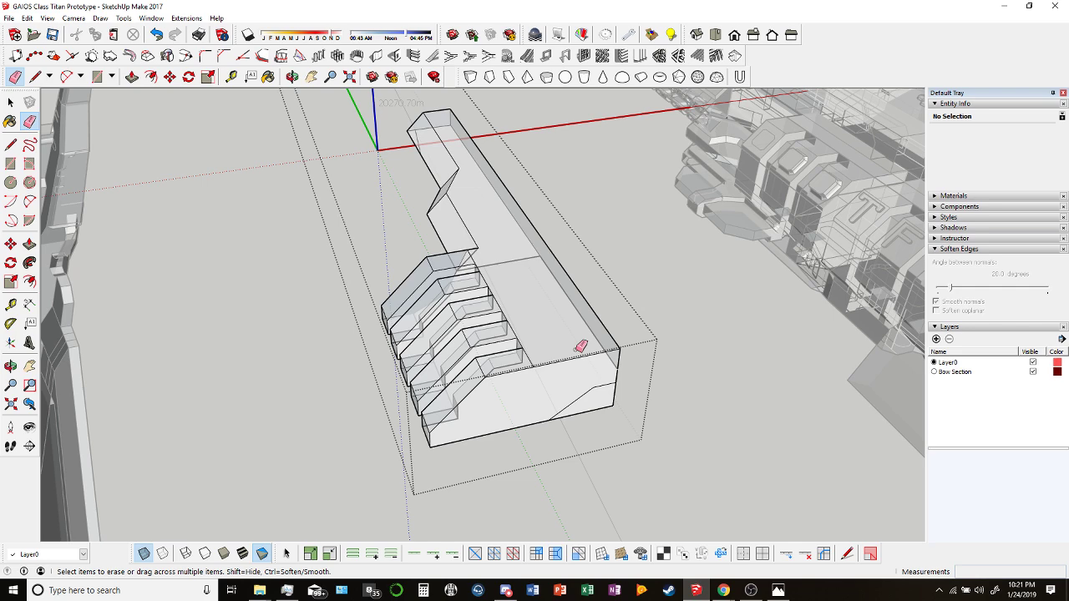
mouse_move(616, 191)
middle_down()
mouse_move(393, 196)
mouse_move(172, 105)
mouse_move(294, 27)
mouse_move(415, 37)
mouse_move(473, 289)
mouse_move(375, 372)
mouse_move(586, 329)
middle_up()
click(144, 552)
scroll(334, 409, down, 3)
shift+middle_drag(430, 348, 290, 396)
click(12, 105)
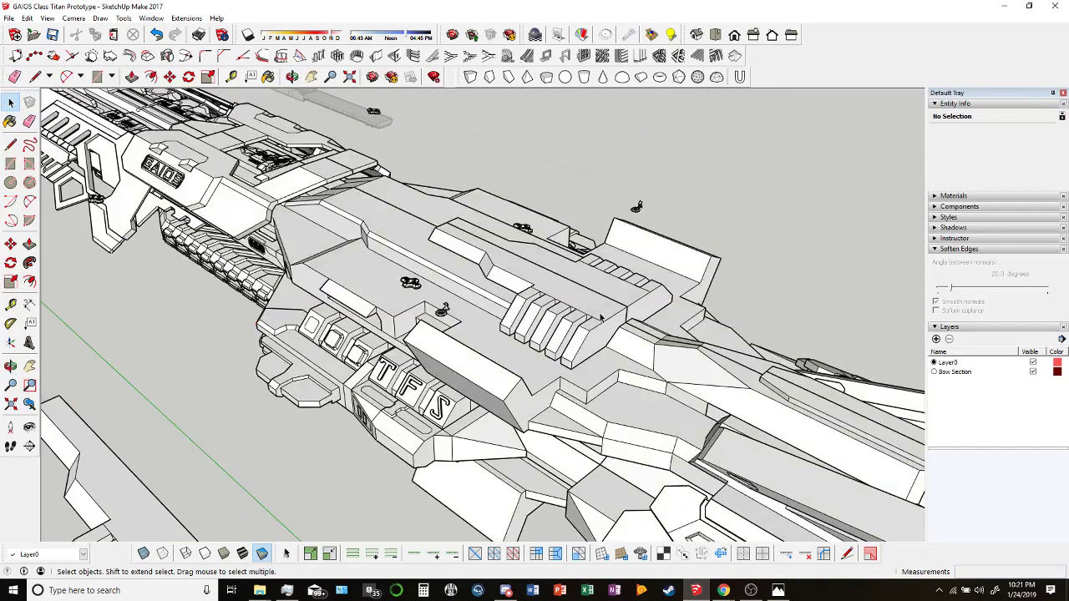
Open the hull half-section beneath the ribbed structure on the assembled ship for editing.
scroll(658, 358, up, 3)
middle_drag(659, 358, 448, 347)
scroll(420, 298, down, 2)
scroll(435, 310, up, 1)
click(435, 309)
scroll(434, 306, up, 2)
mouse_move(677, 376)
middle_down()
mouse_move(572, 376)
mouse_move(685, 375)
middle_up()
double_click(384, 362)
Draw a line across the recessed deck from the dark angled block, running alongside the recess wall.
click(35, 76)
click(716, 336)
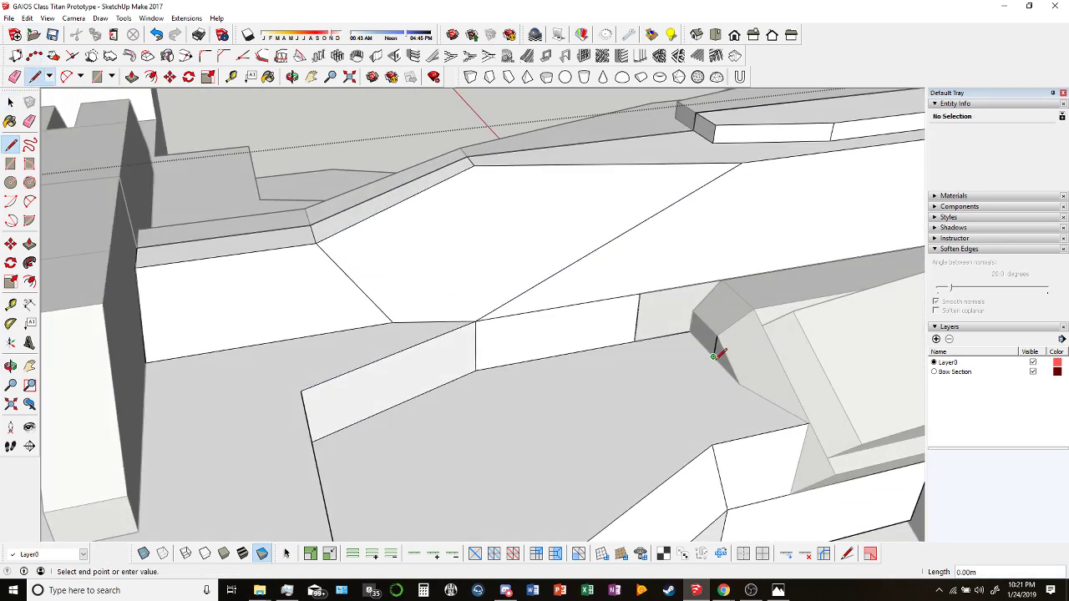
middle_drag(482, 363, 417, 362)
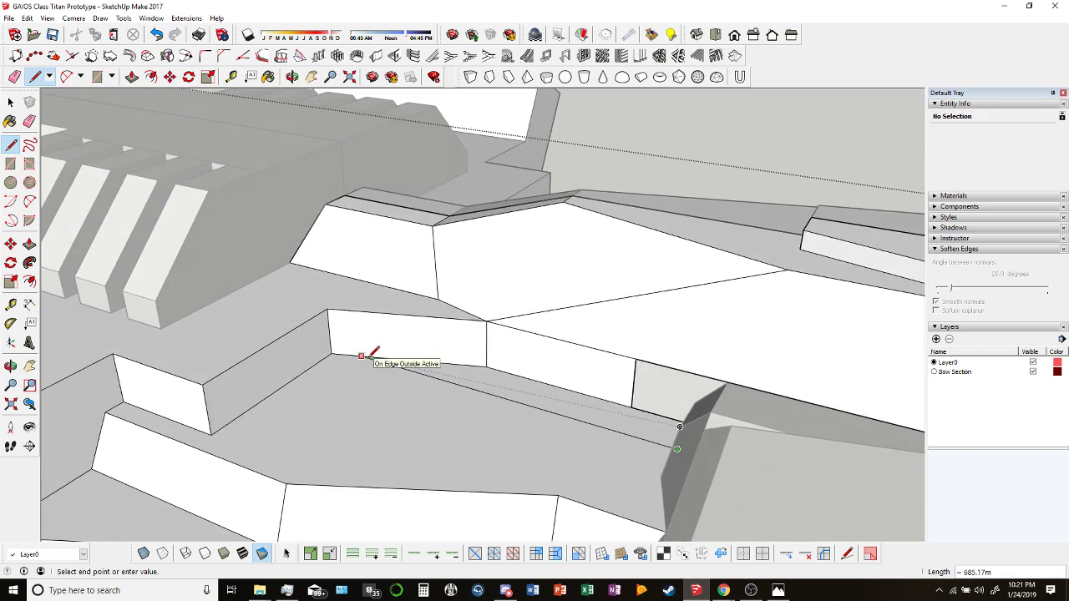
click(464, 386)
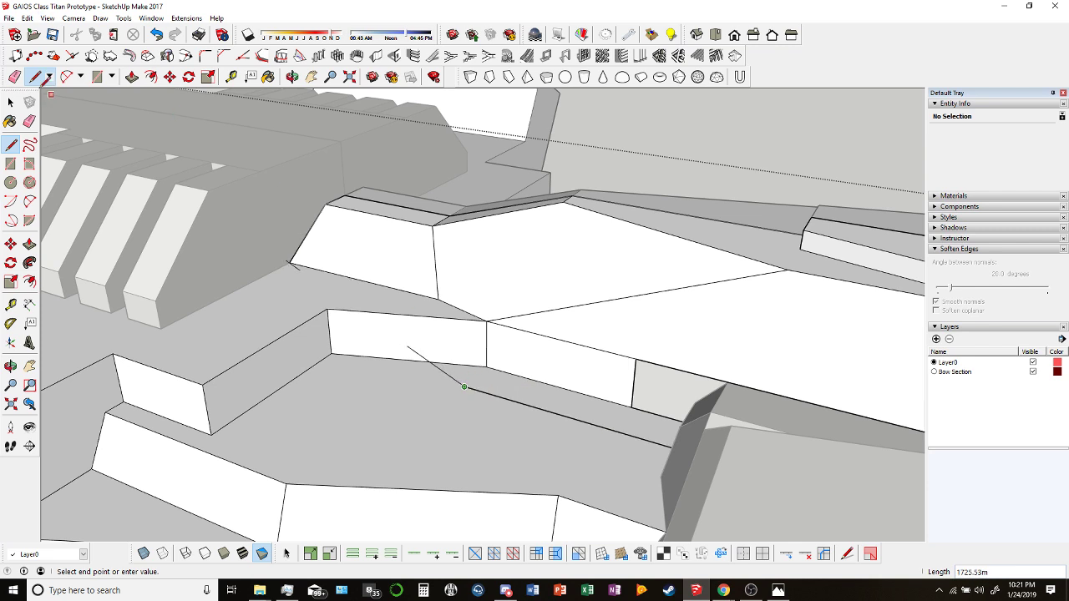
key(Escape)
Draw an edge about 157 m long from the recess's inner corner across the deck floor toward the long line.
middle_drag(287, 262, 212, 288)
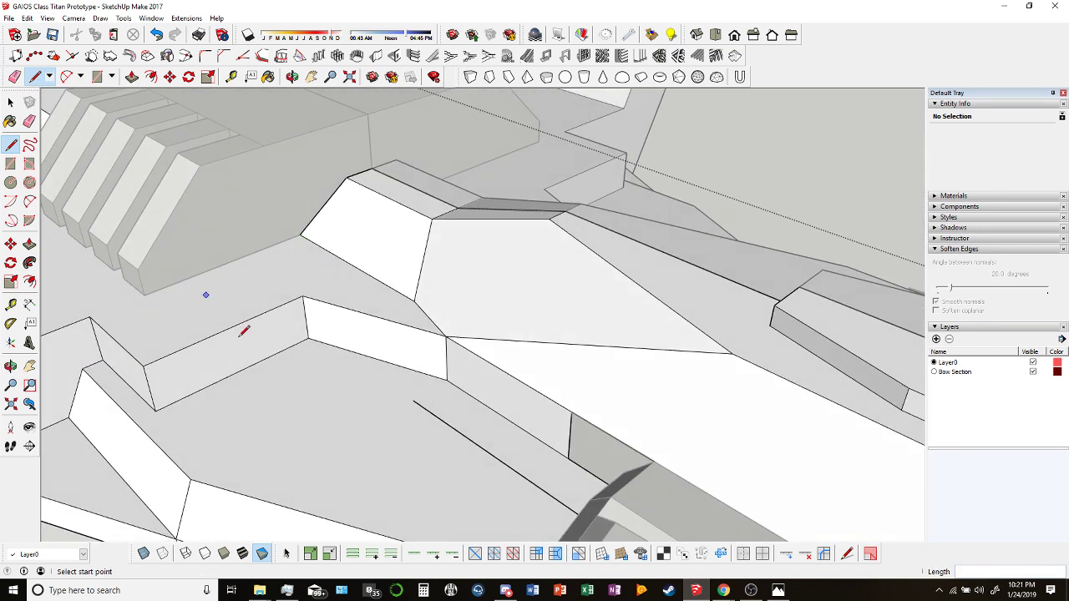
middle_drag(332, 378, 317, 306)
click(315, 319)
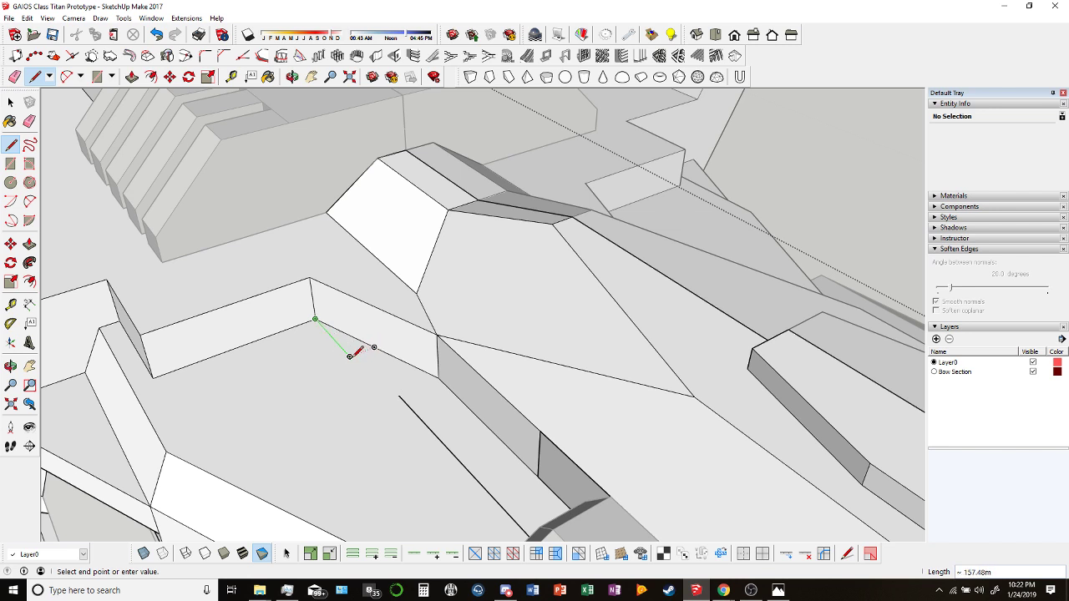
click(350, 356)
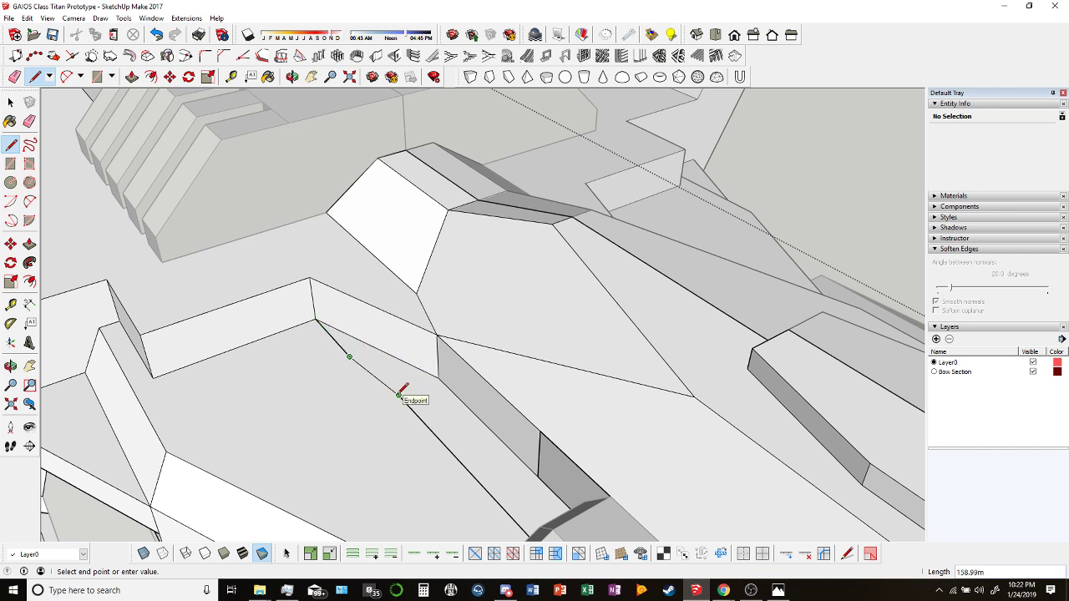
middle_drag(376, 364, 476, 436)
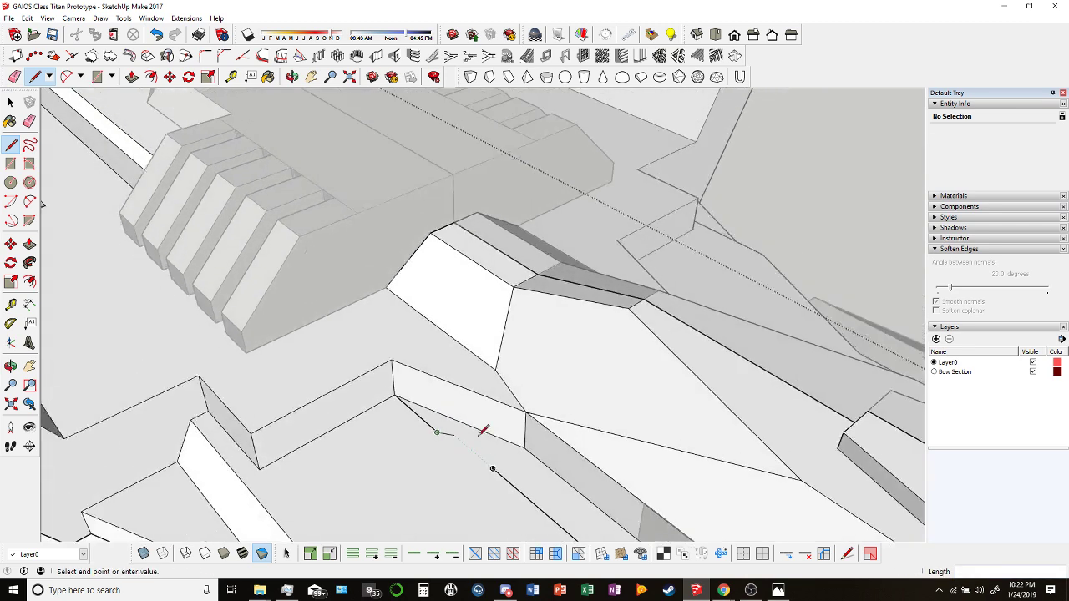
scroll(477, 437, down, 1)
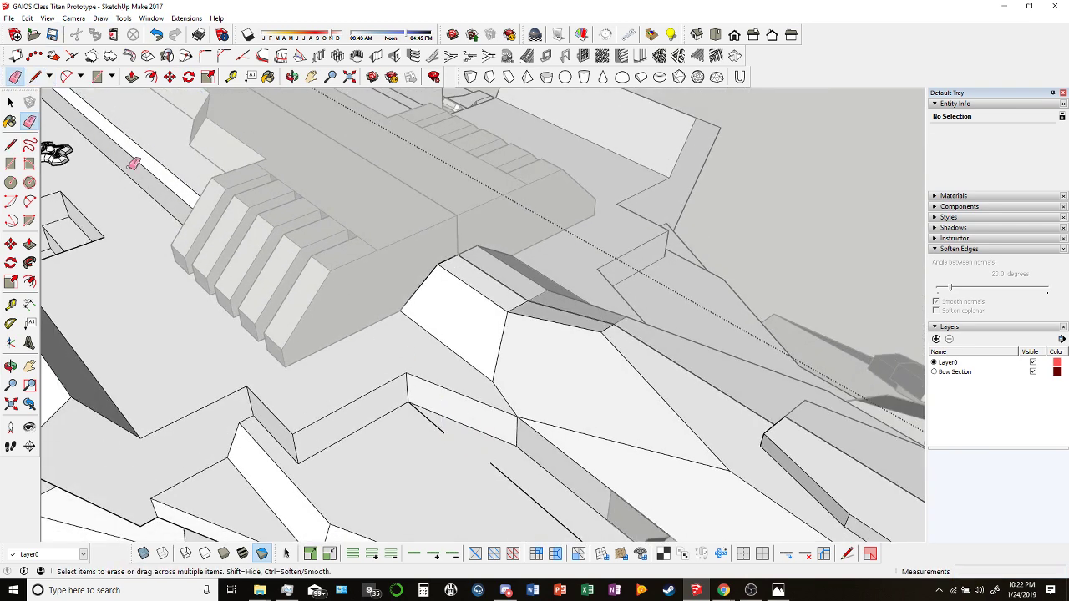
Copy the short slanted edge at the base of the forward hull step to the recessed deck beside the drawn lines.
mouse_move(131, 167)
middle_down()
mouse_move(239, 248)
mouse_move(335, 361)
mouse_move(338, 388)
middle_up()
middle_drag(270, 317, 376, 305)
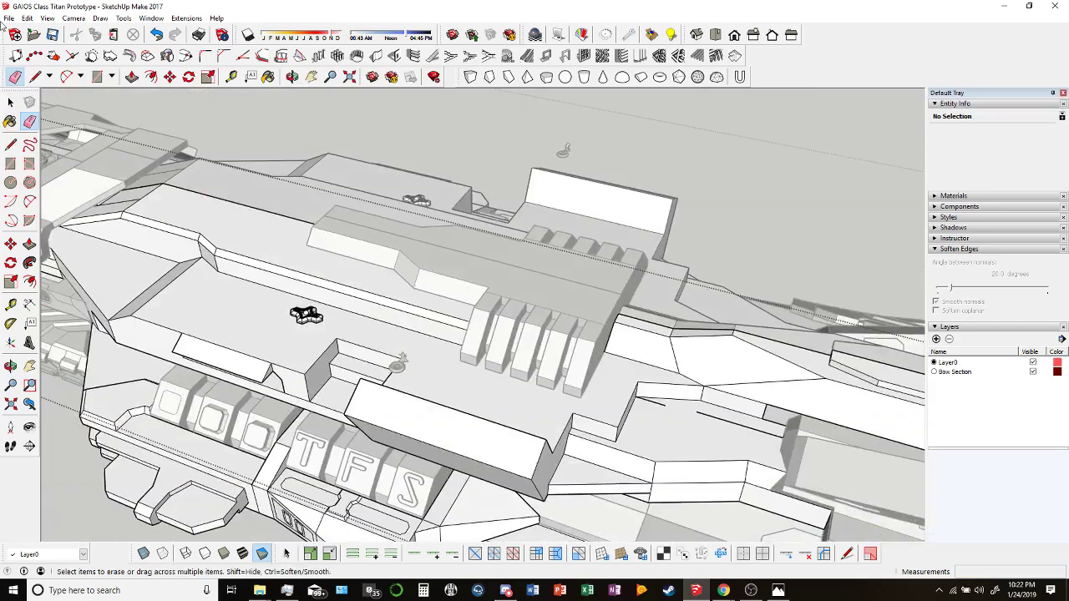
click(11, 103)
click(210, 265)
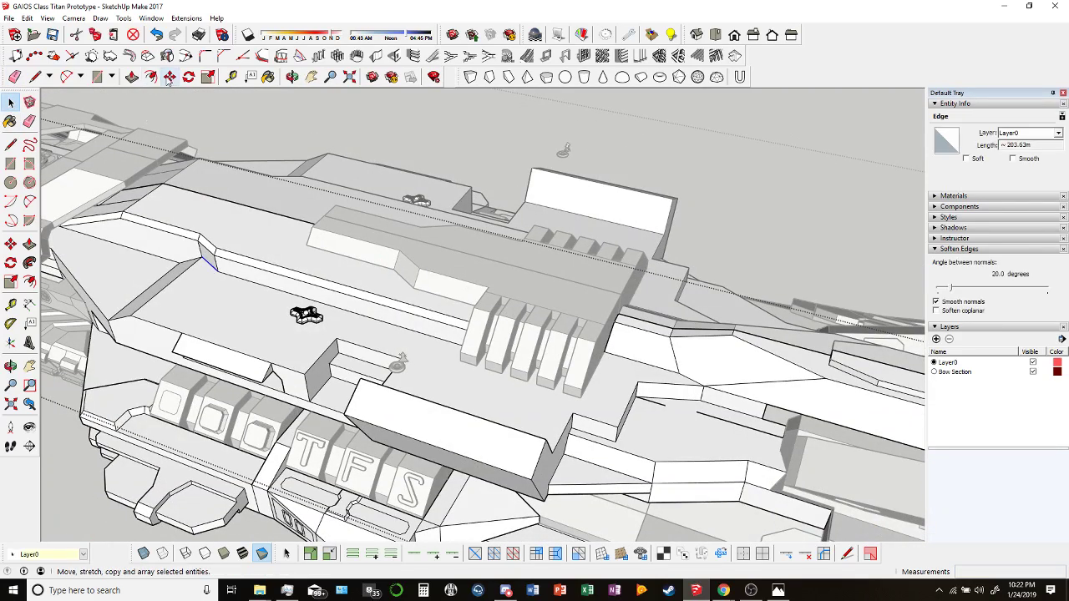
key(m)
click(201, 255)
key(ctrl)
scroll(754, 456, up, 4)
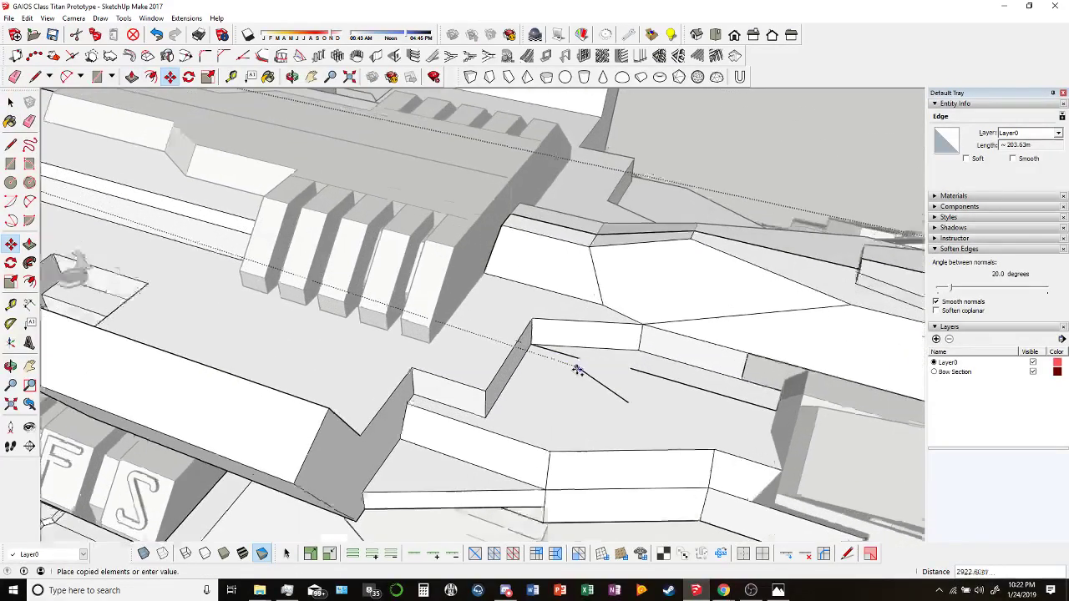
Mirror the copied edge with a red-axis scale of -1 and move it about 229 m onto the short line's free end.
key(s)
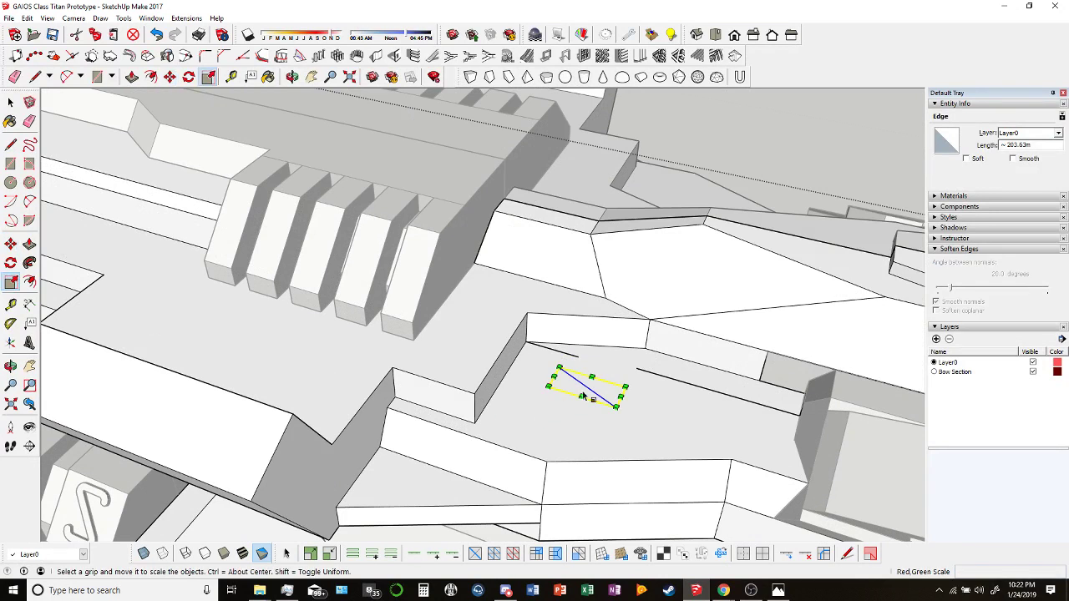
click(591, 380)
drag(570, 417, 570, 418)
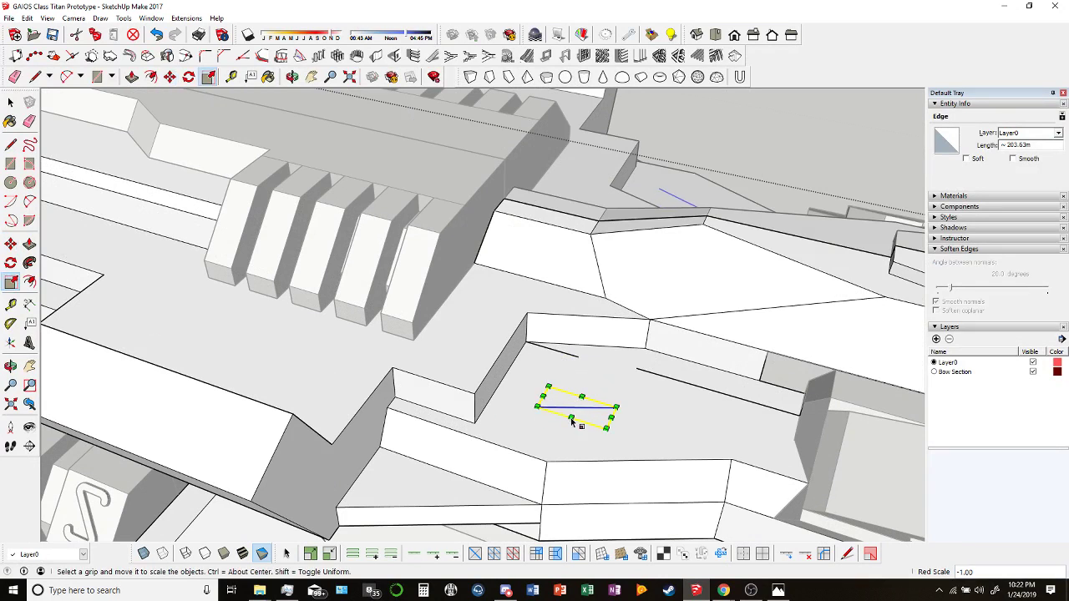
click(169, 76)
scroll(548, 408, up, 4)
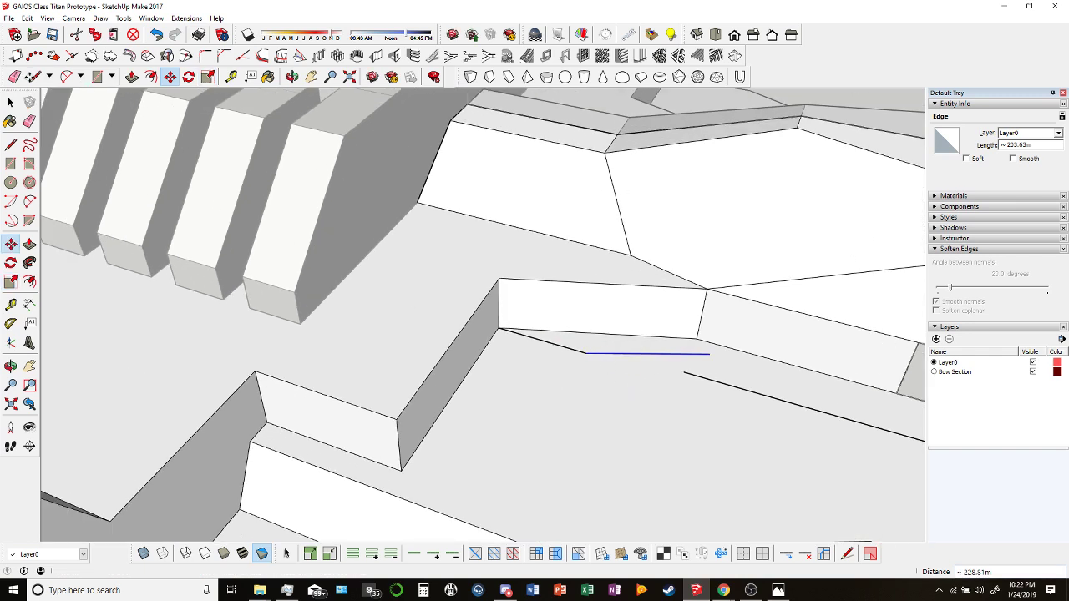
Extend the long deck line to meet the mirrored slanted edge and erase the slanted edge's overhanging end.
key(l)
middle_drag(685, 398, 648, 398)
click(679, 389)
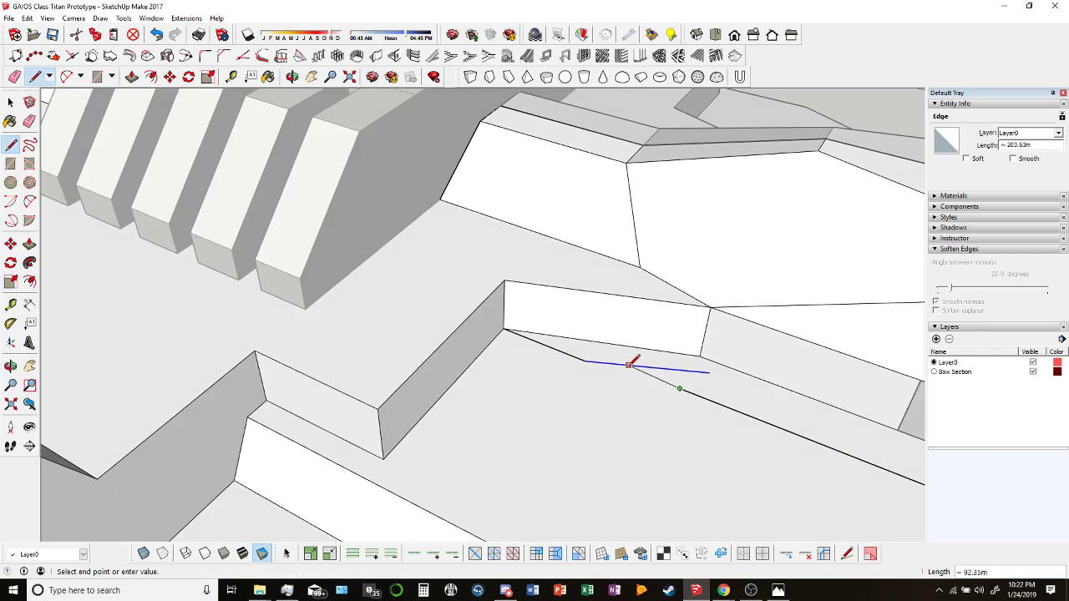
click(617, 363)
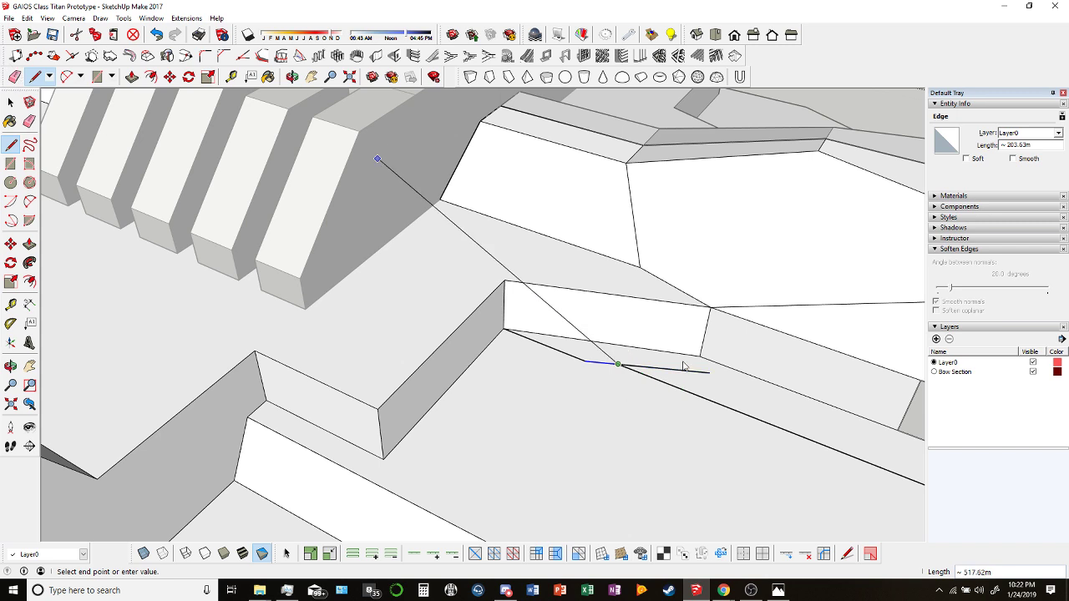
key(e)
click(683, 370)
mouse_move(523, 368)
middle_down()
mouse_move(644, 382)
mouse_move(579, 362)
mouse_move(506, 246)
middle_up()
Draw an edge about 89 m long along the dark angled block, joining the recess wall's base to the long line's end.
key(l)
click(35, 76)
mouse_move(556, 338)
middle_down()
mouse_move(666, 322)
mouse_move(627, 100)
mouse_move(670, 253)
mouse_move(668, 304)
middle_up()
click(666, 314)
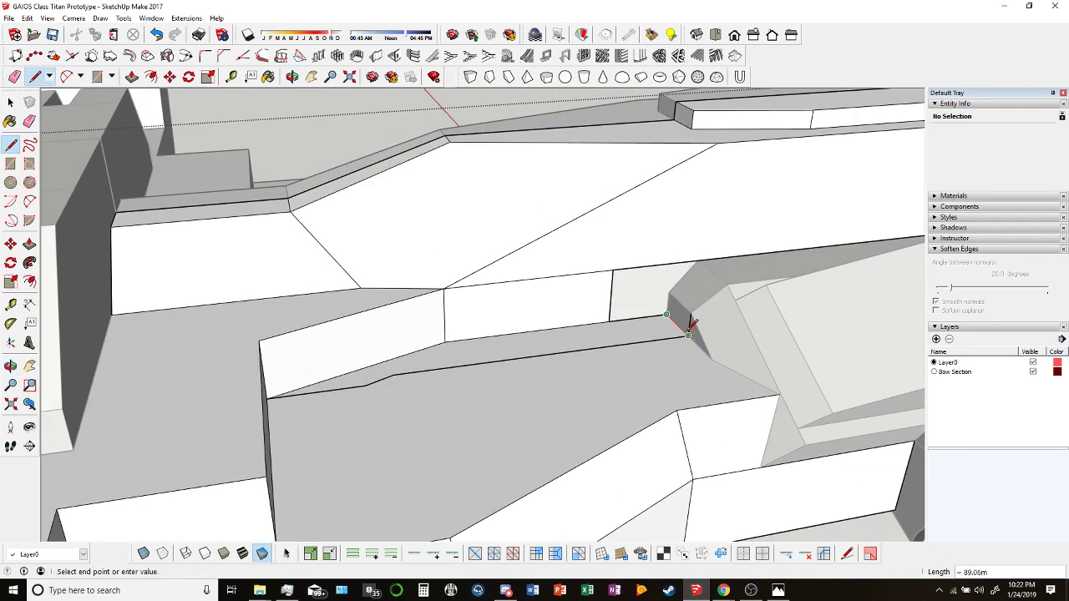
Try to separate the narrow strip from the deck face by retracing the recess wall's base and the bent outline near the inner corner.
middle_drag(493, 264, 754, 291)
click(132, 76)
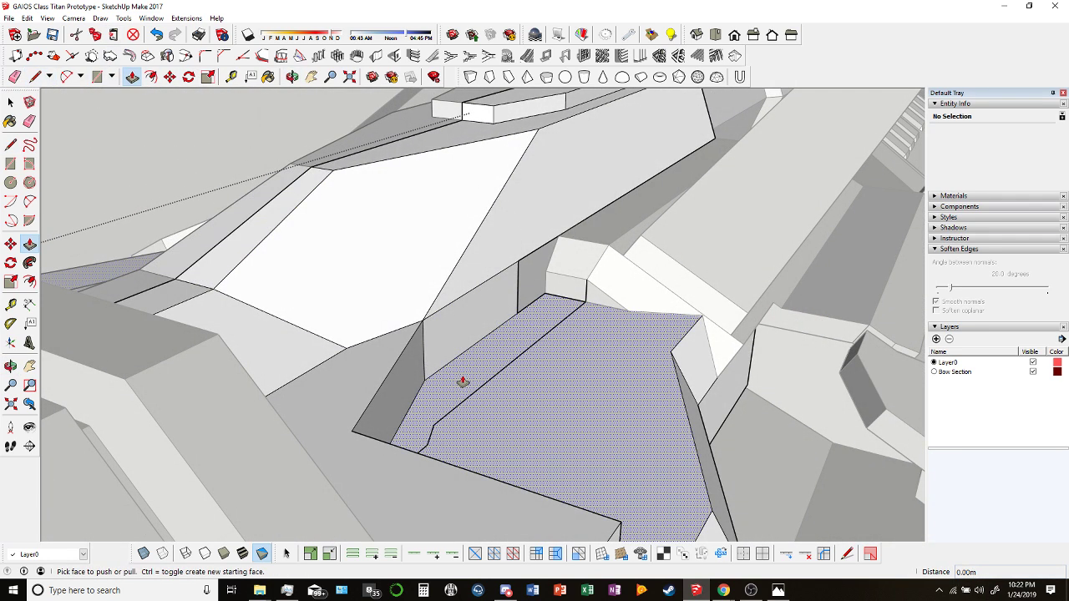
click(462, 382)
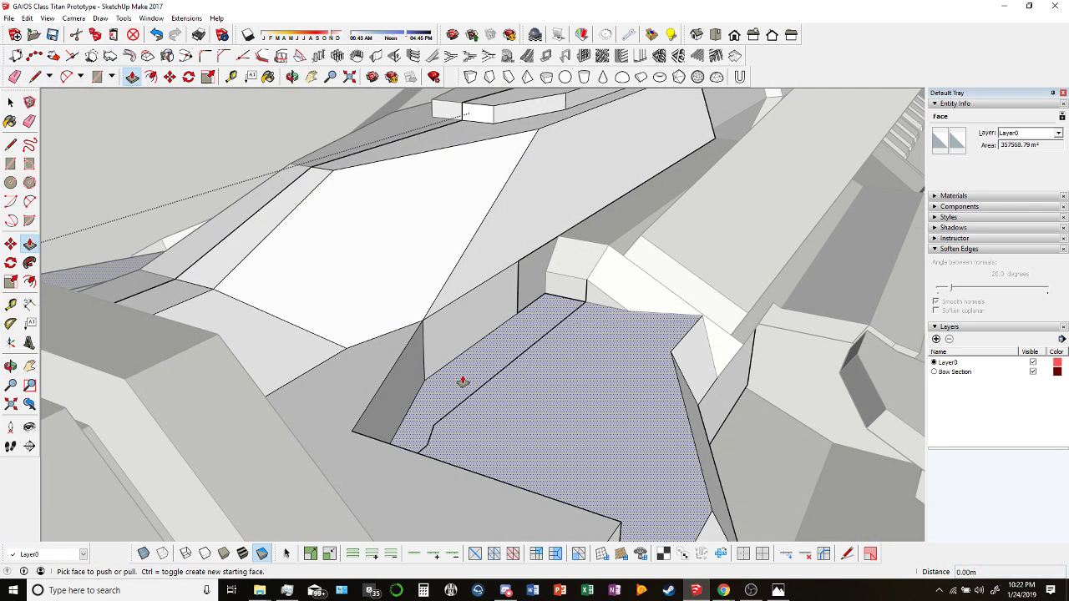
click(97, 76)
click(544, 294)
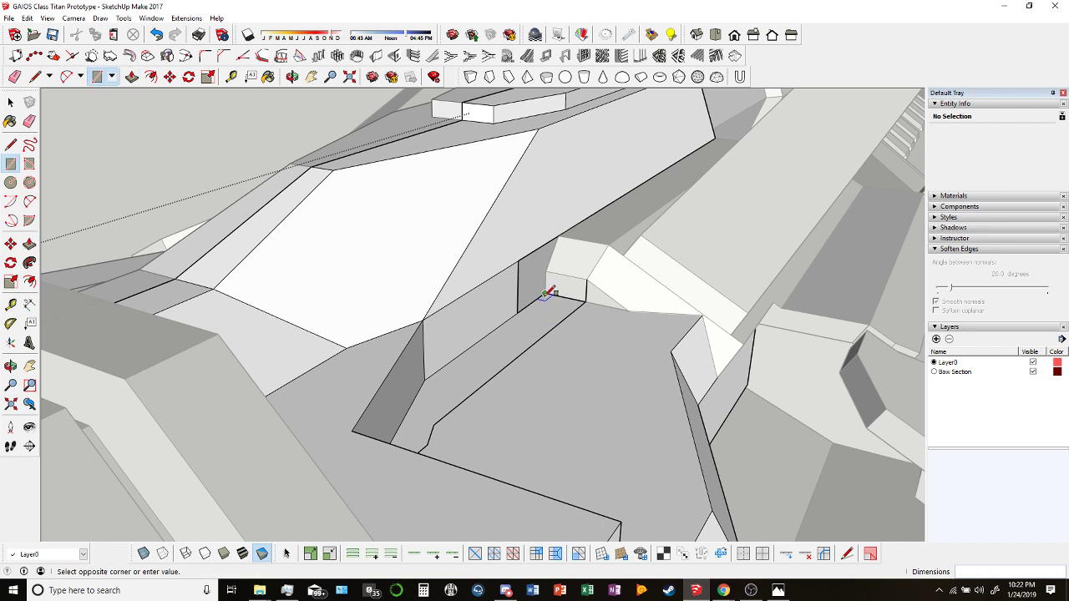
click(36, 76)
click(545, 293)
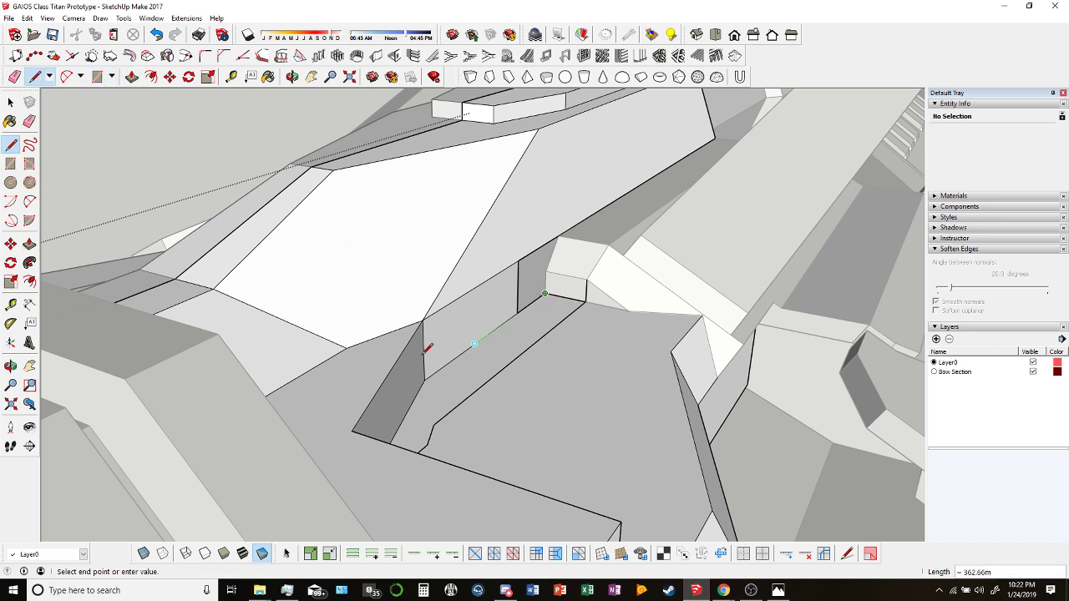
middle_drag(449, 363, 217, 419)
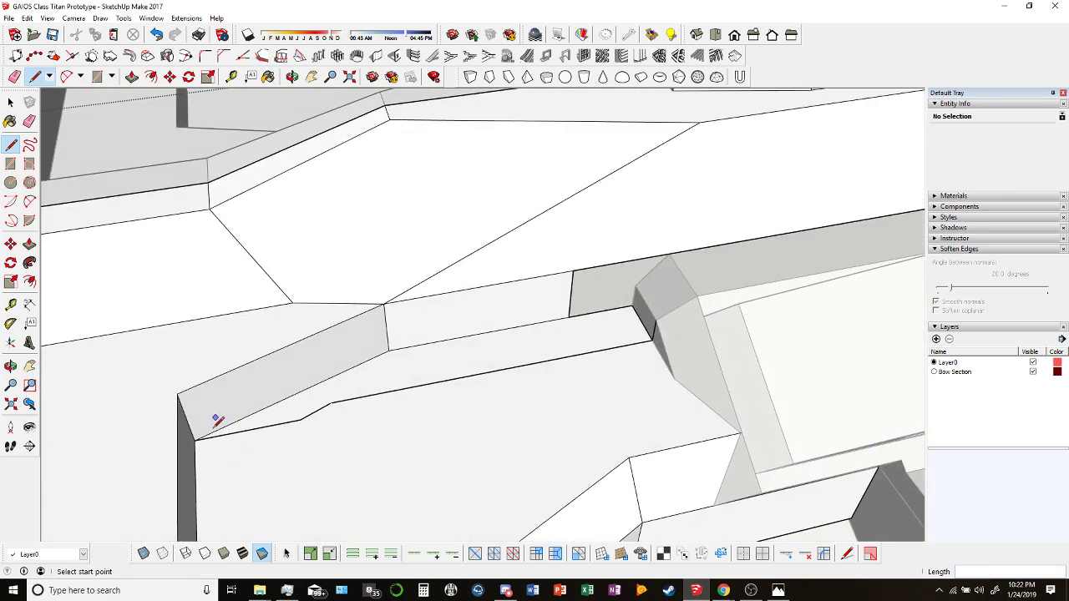
click(195, 441)
click(300, 420)
click(300, 420)
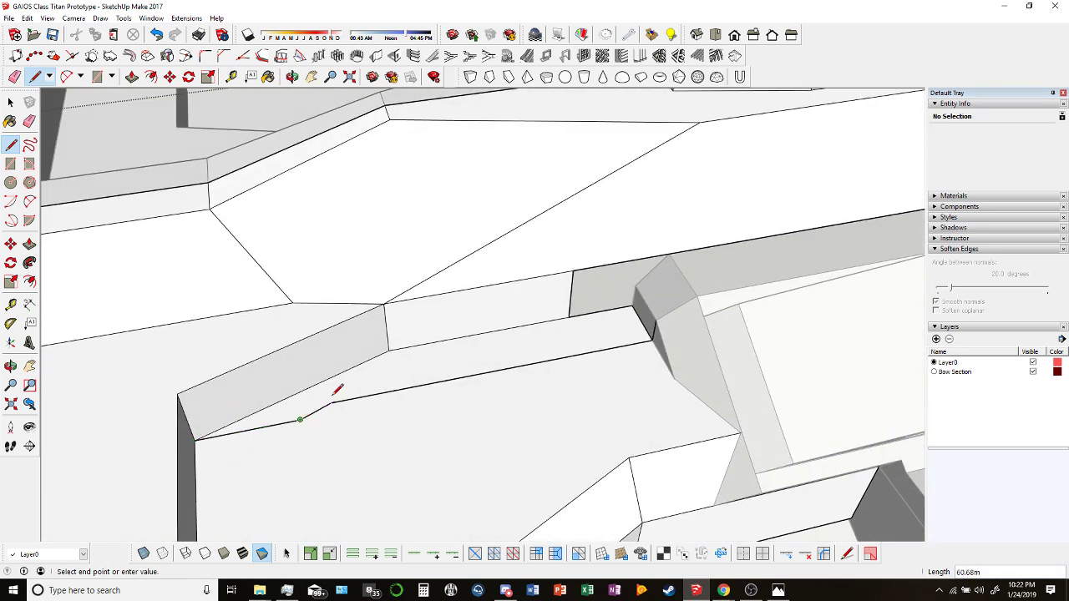
click(332, 402)
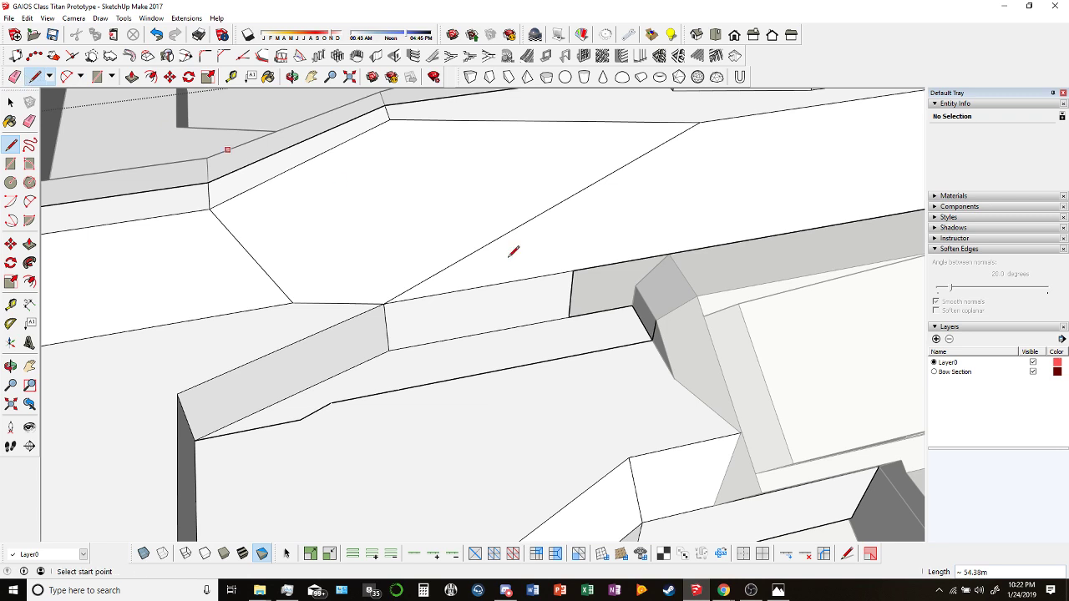
Erase the stray edge on the dark angled block and delete the recessed deck face around the outline.
click(15, 76)
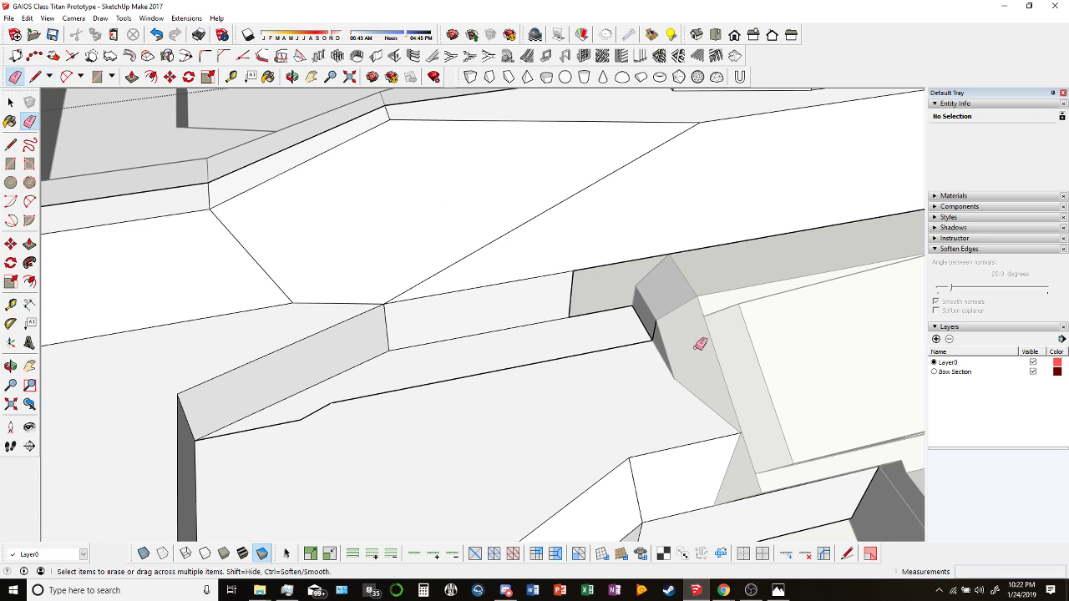
click(659, 324)
key(p)
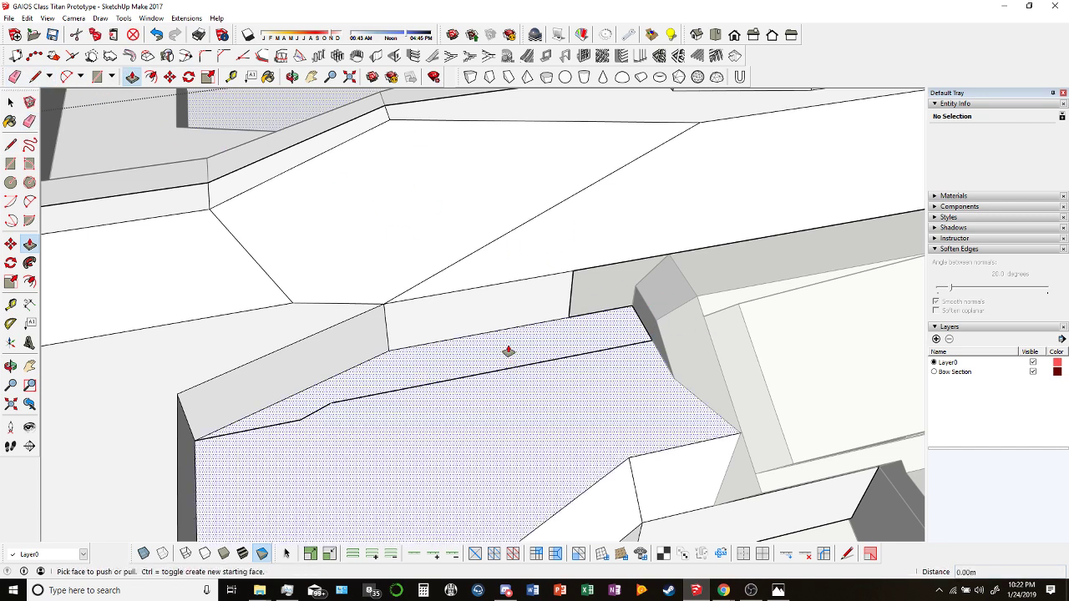
click(11, 101)
click(382, 442)
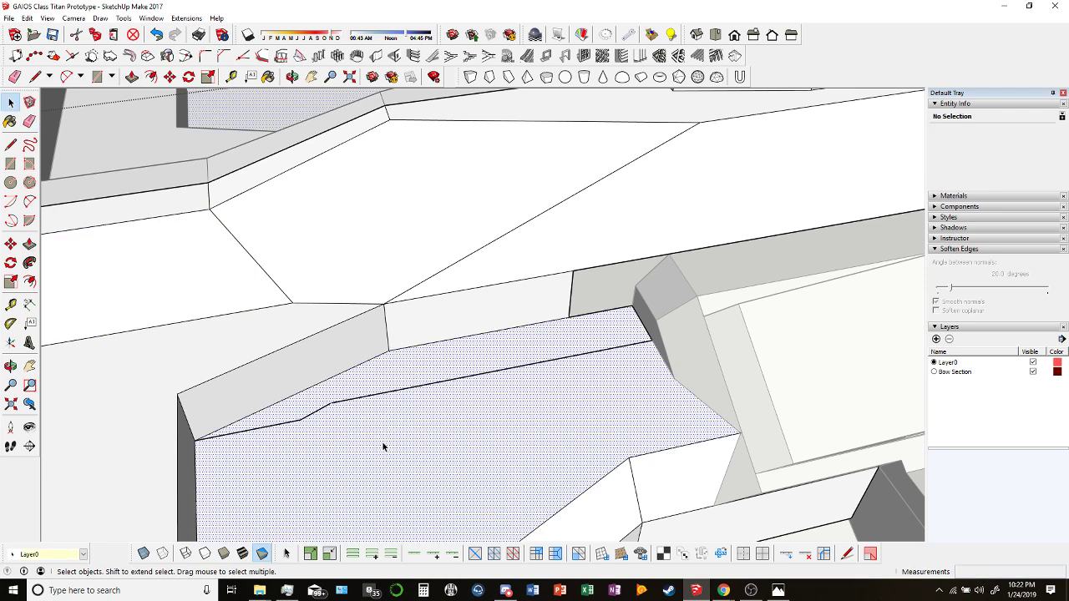
scroll(382, 443, down, 3)
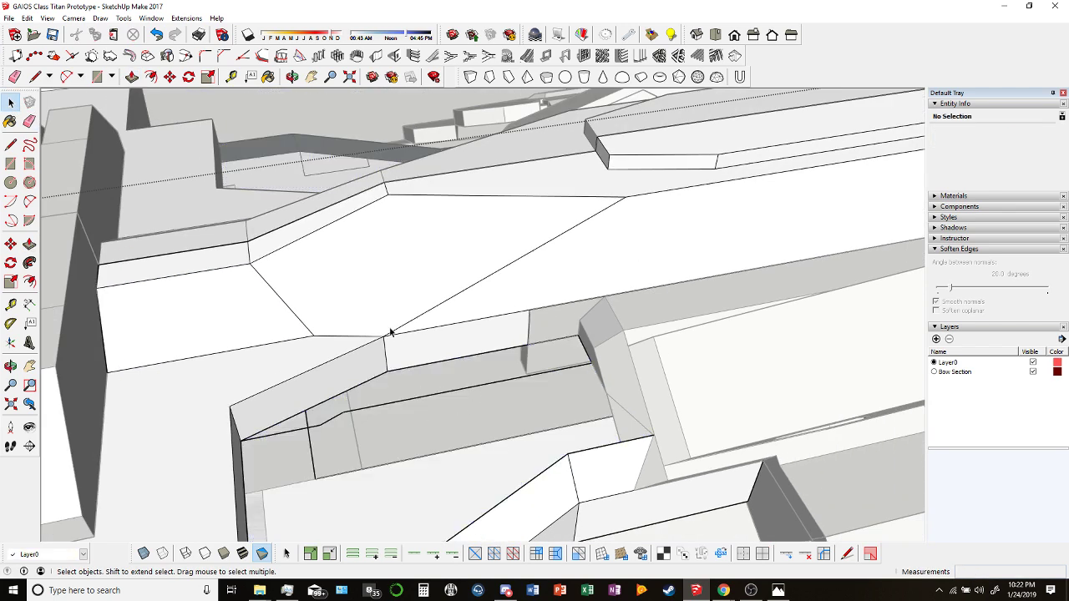
Redraw the recess wall's base edge and the bent outline to rebuild the narrow strip and the deck floor as separate faces.
middle_drag(389, 332, 442, 309)
key(l)
scroll(579, 333, up, 5)
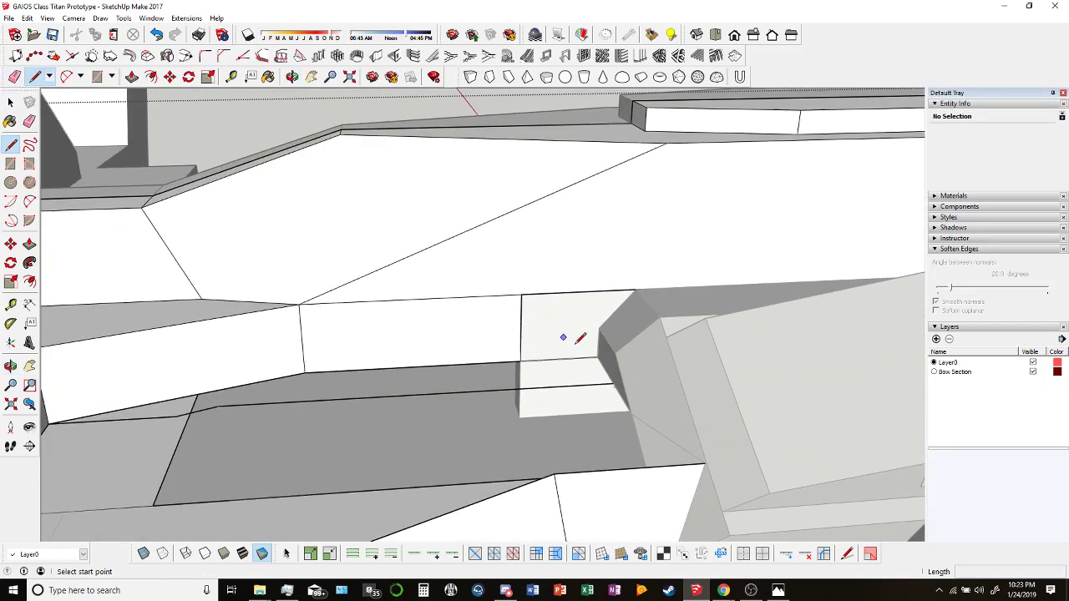
click(605, 360)
scroll(470, 341, down, 3)
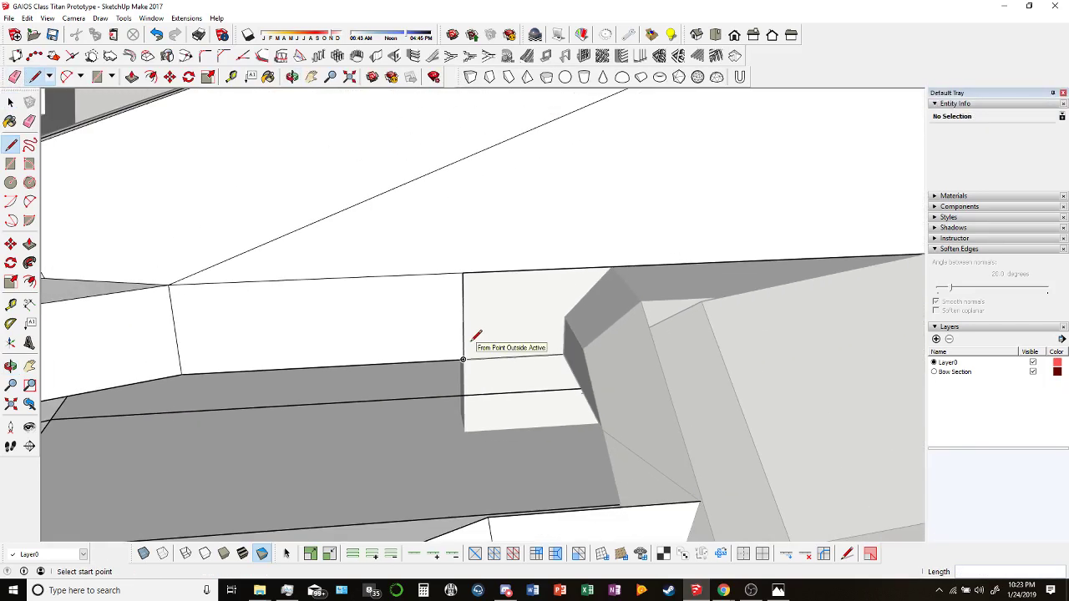
click(553, 379)
click(542, 354)
shift+middle_drag(413, 327, 407, 338)
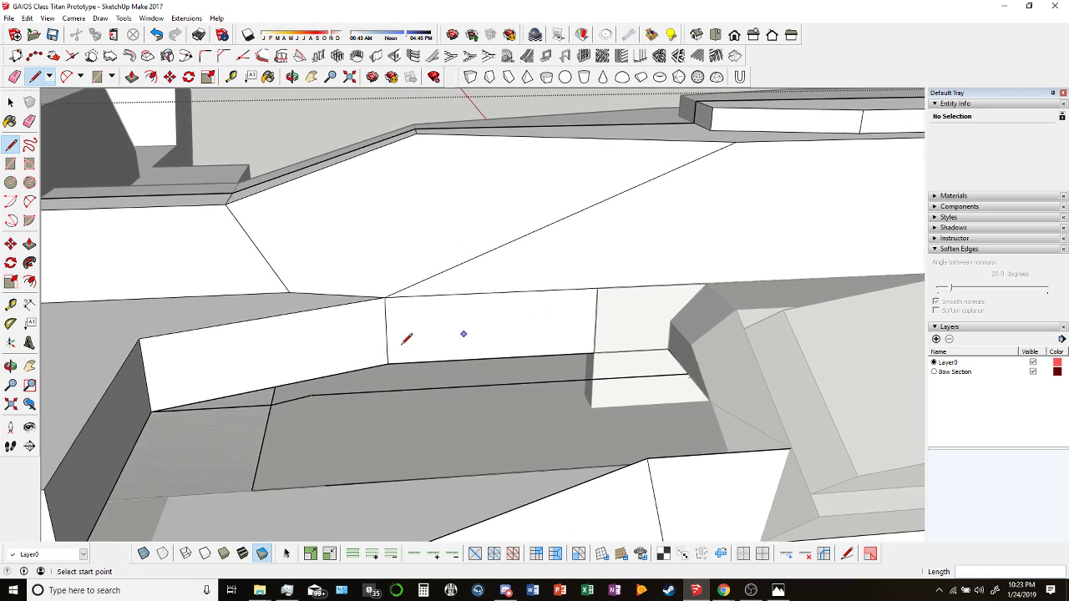
click(387, 359)
click(311, 395)
click(688, 374)
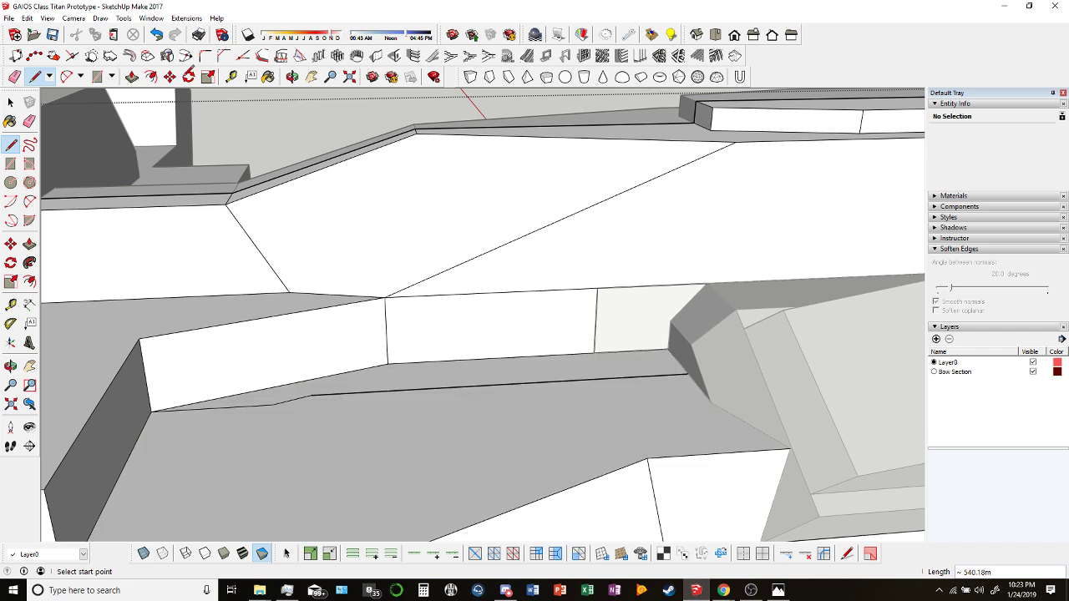
Push/Pull the narrow deck strip up about 106 m to the level of the recess rim.
click(15, 76)
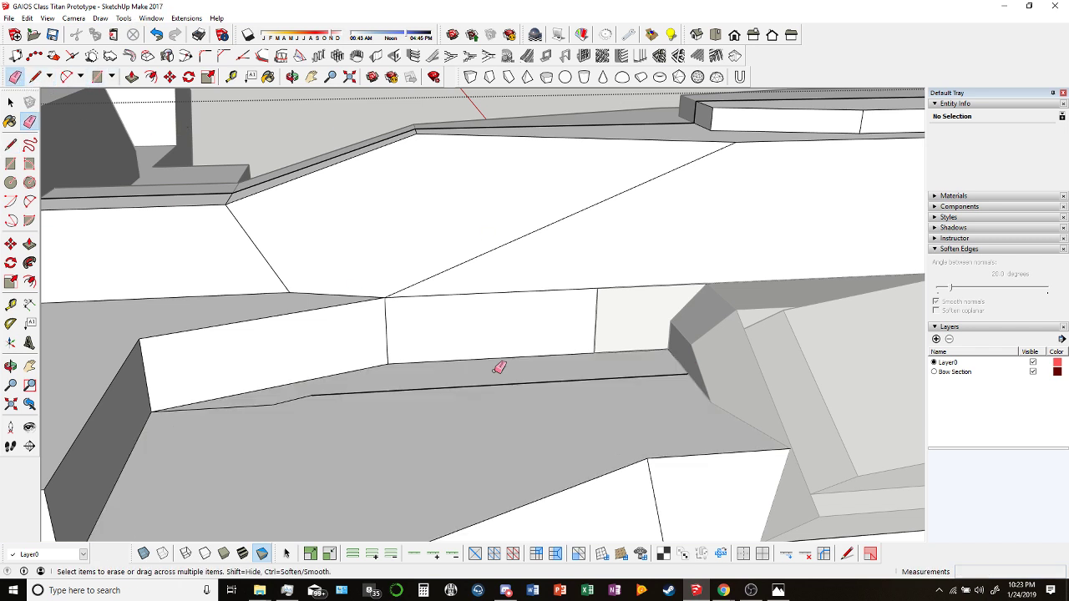
key(p)
mouse_move(410, 391)
mouse_down()
mouse_move(433, 328)
mouse_move(512, 295)
mouse_up()
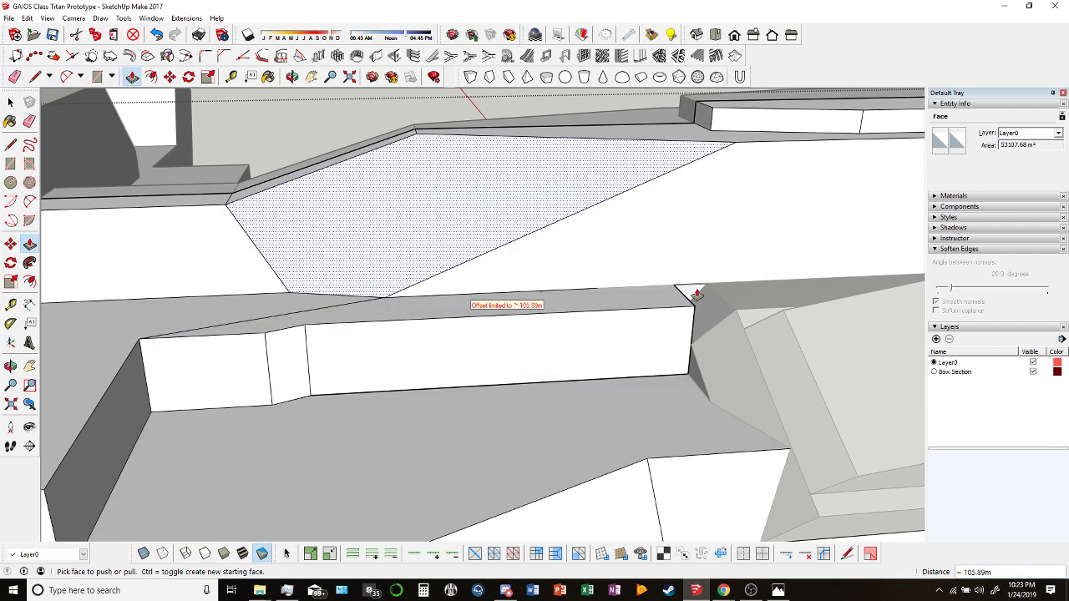
Draw edges between the raised strip's end corner and the dark angled block to fill the gap between them.
click(38, 78)
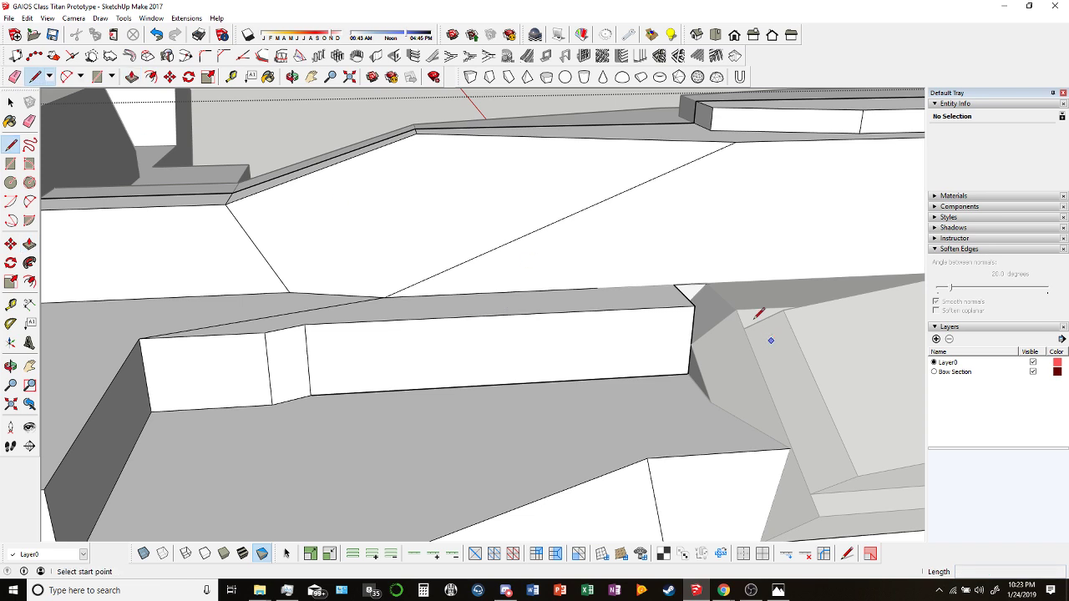
click(694, 306)
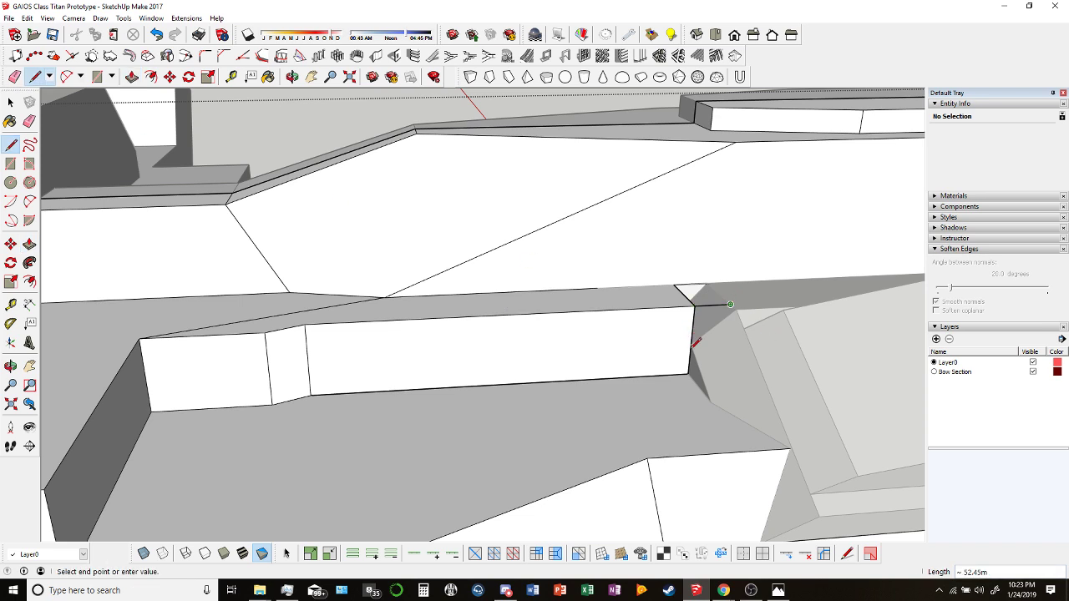
middle_drag(692, 343, 899, 358)
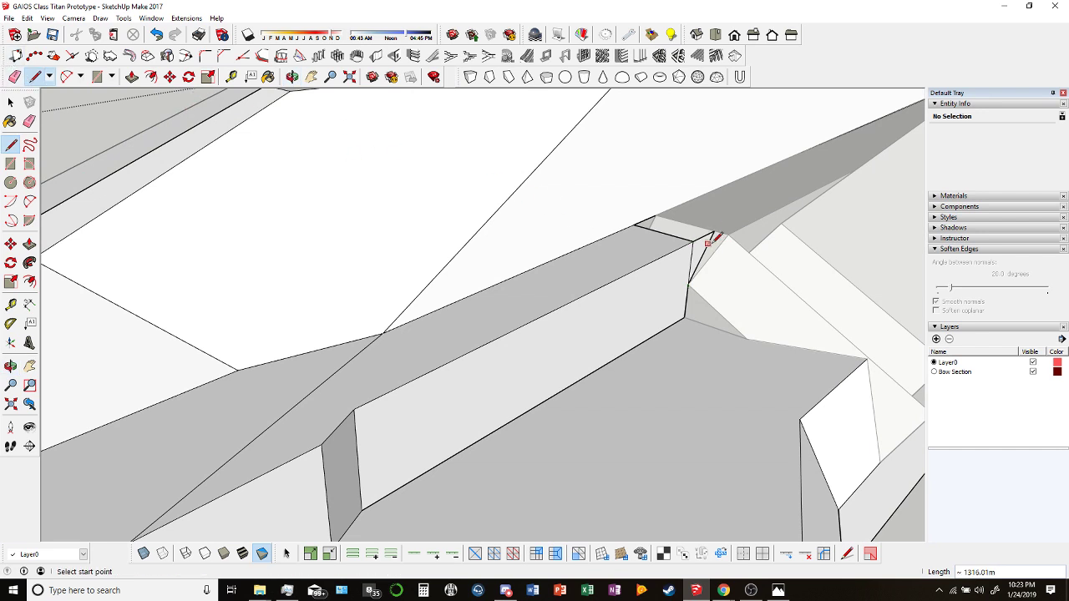
scroll(668, 242, up, 4)
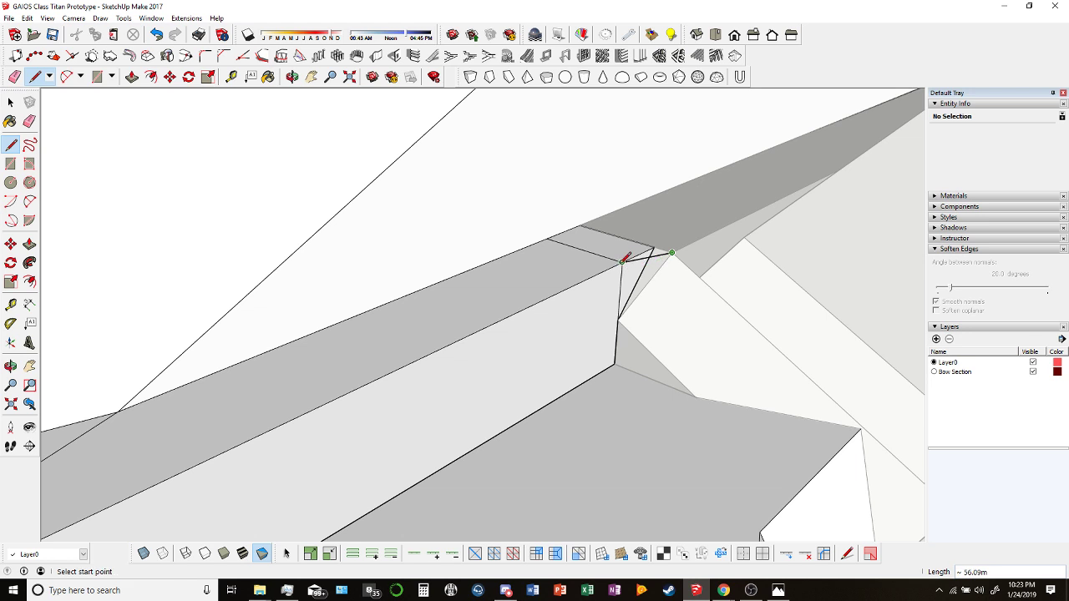
click(621, 263)
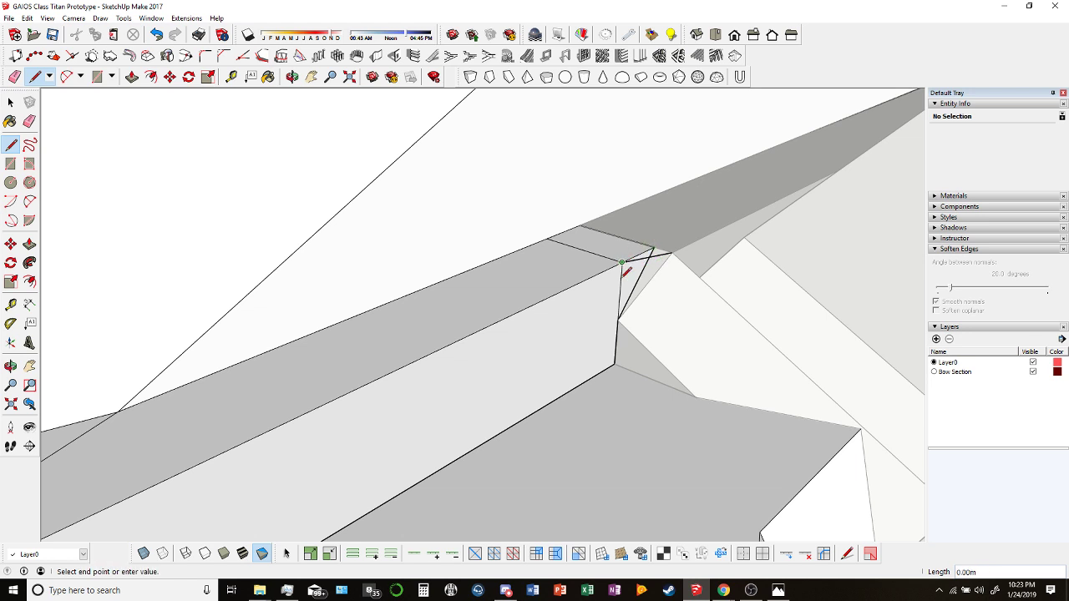
click(617, 320)
click(671, 252)
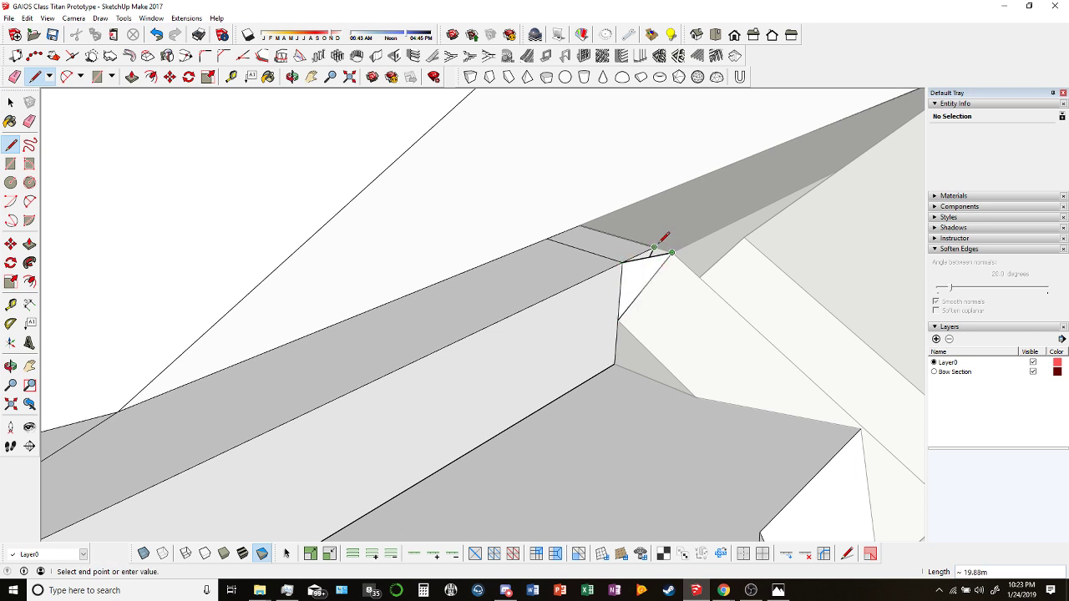
Erase the leftover seam edges on top of the raised strip beside the angled block and the surrounding deck.
click(17, 78)
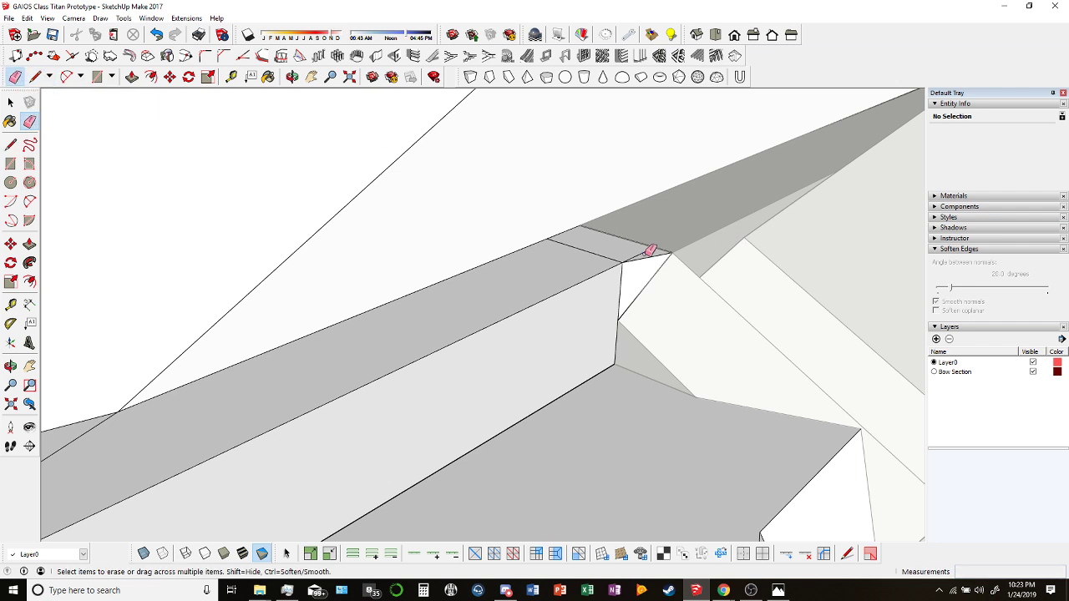
scroll(596, 250, down, 6)
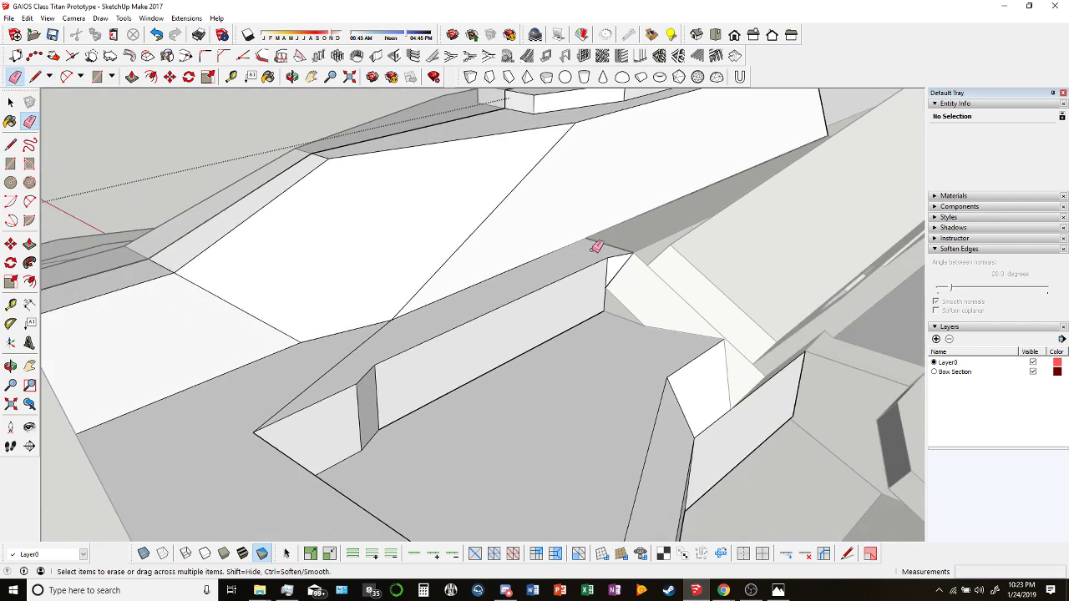
middle_drag(376, 108, 2, 112)
scroll(606, 298, up, 3)
click(14, 76)
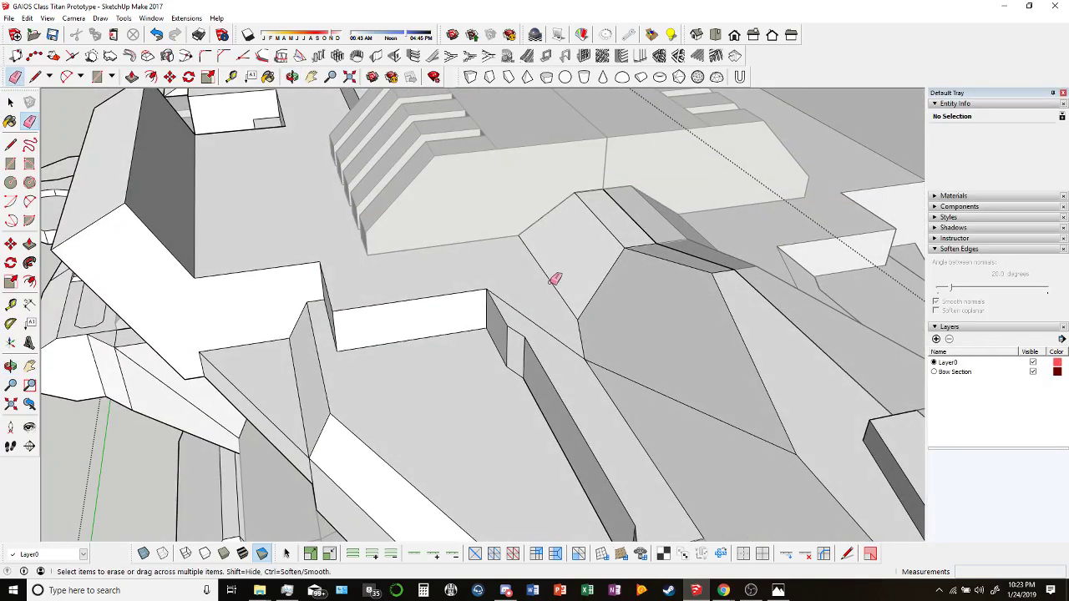
mouse_move(529, 312)
middle_down()
mouse_move(580, 336)
mouse_move(568, 349)
mouse_move(342, 334)
mouse_move(577, 318)
middle_up()
Examine the mid-section, the remodelled recess and the ribbed structure on the upper deck from several angles.
scroll(546, 303, down, 2)
scroll(547, 303, down, 1)
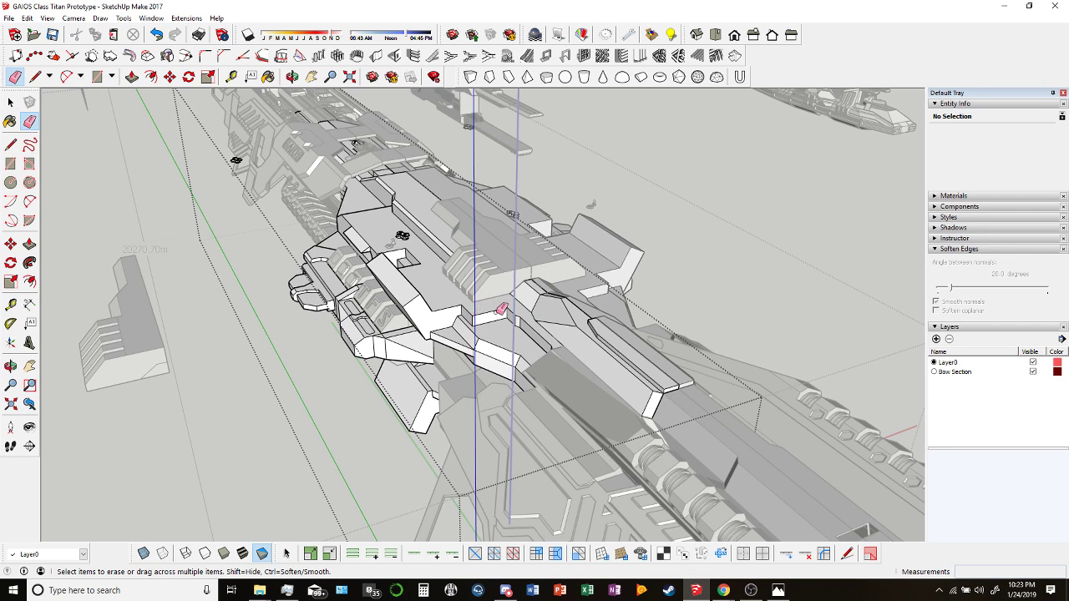
middle_drag(502, 308, 534, 289)
scroll(534, 289, up, 4)
mouse_move(601, 288)
middle_down()
mouse_move(596, 308)
mouse_move(656, 292)
middle_up()
click(293, 77)
scroll(501, 229, down, 3)
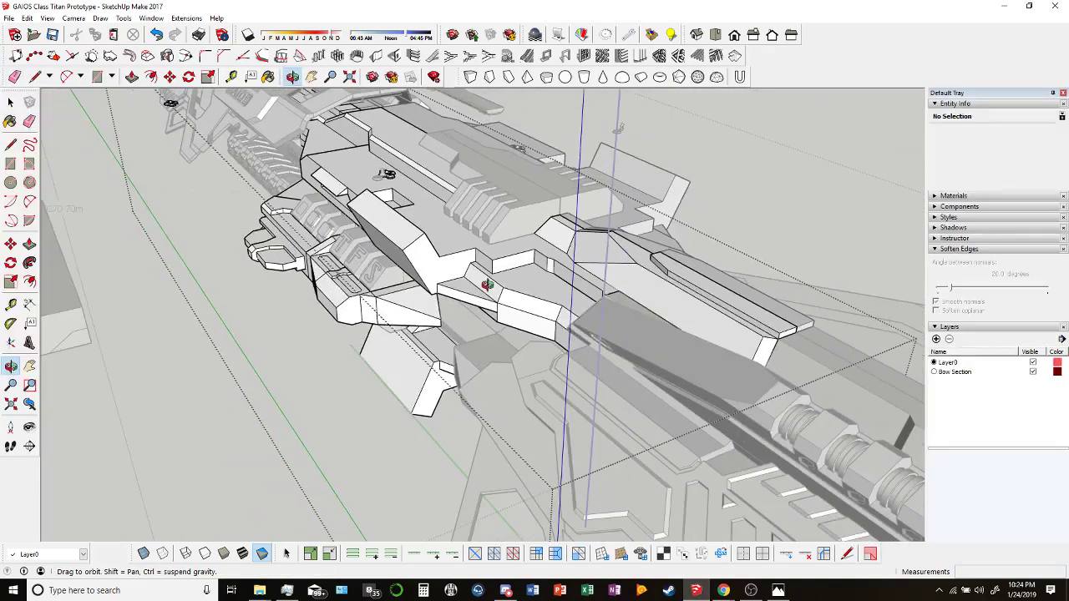
drag(487, 285, 522, 274)
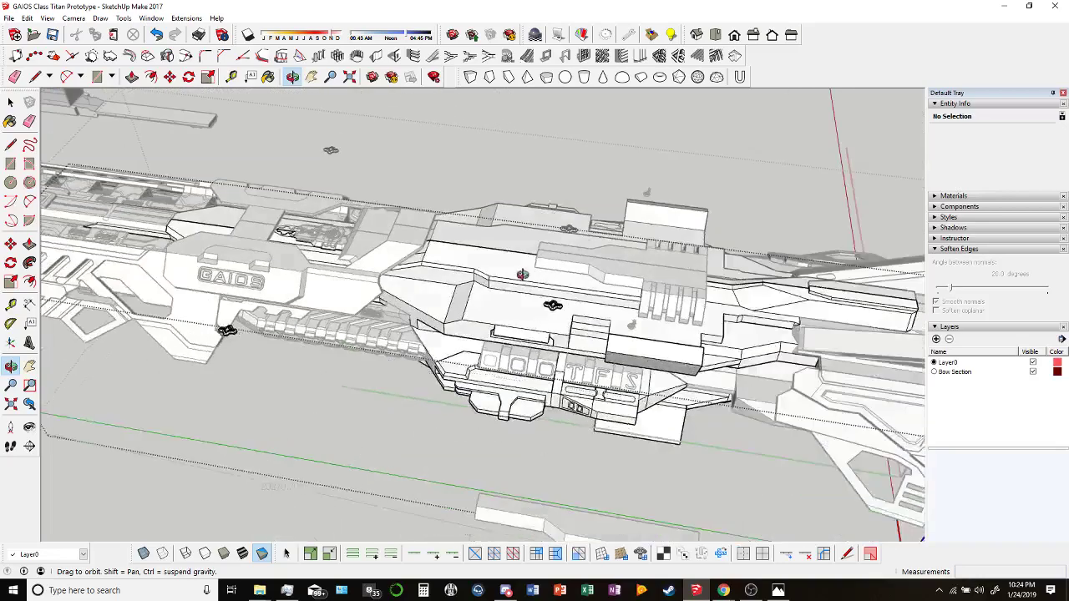
scroll(522, 275, up, 3)
middle_drag(515, 291, 693, 228)
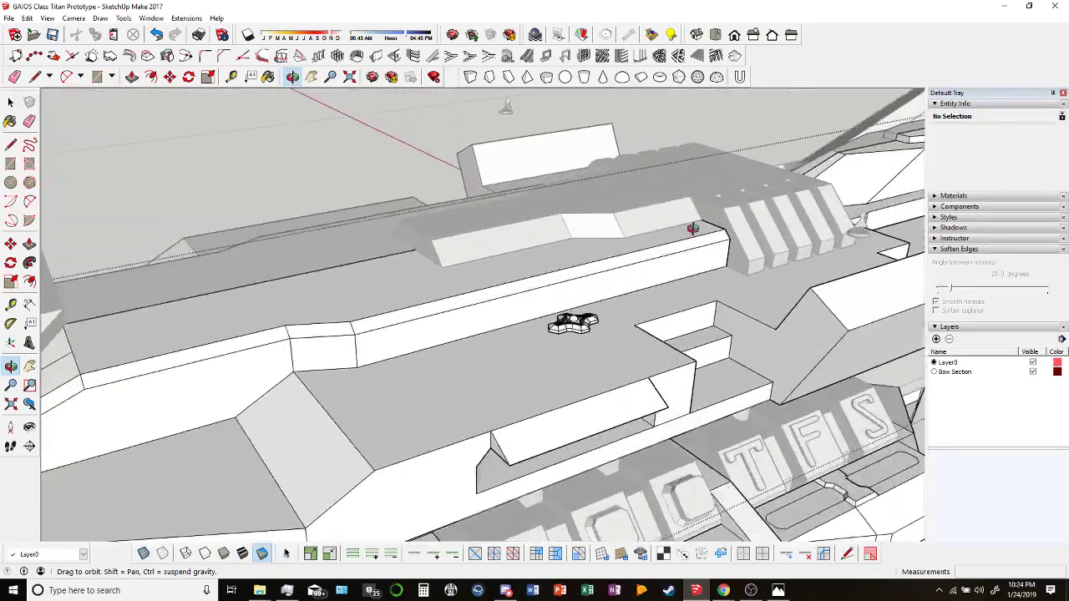
drag(692, 228, 634, 265)
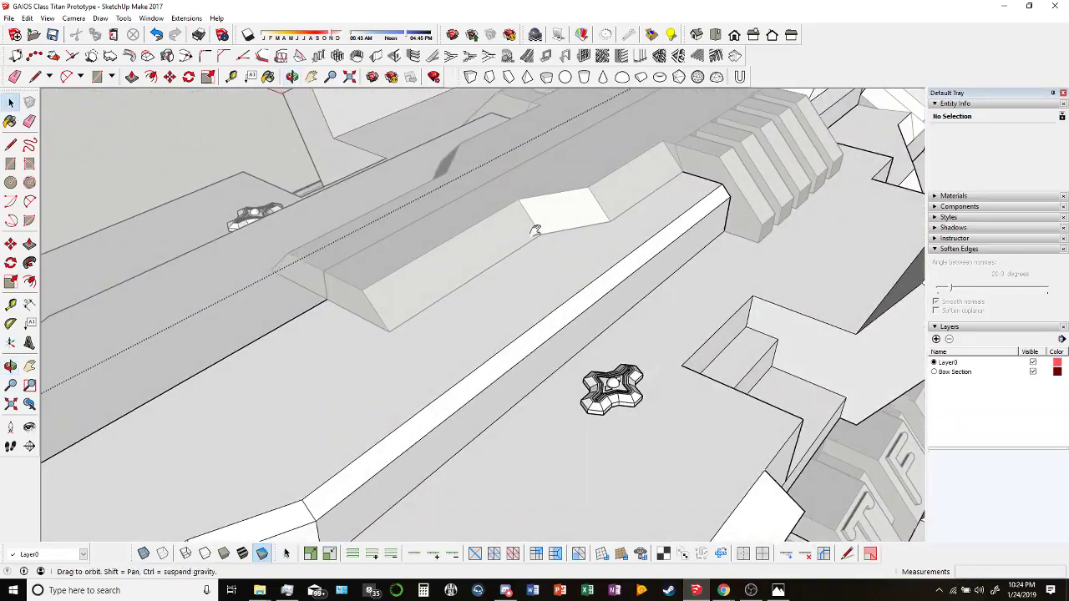
middle_drag(535, 231, 632, 231)
click(602, 231)
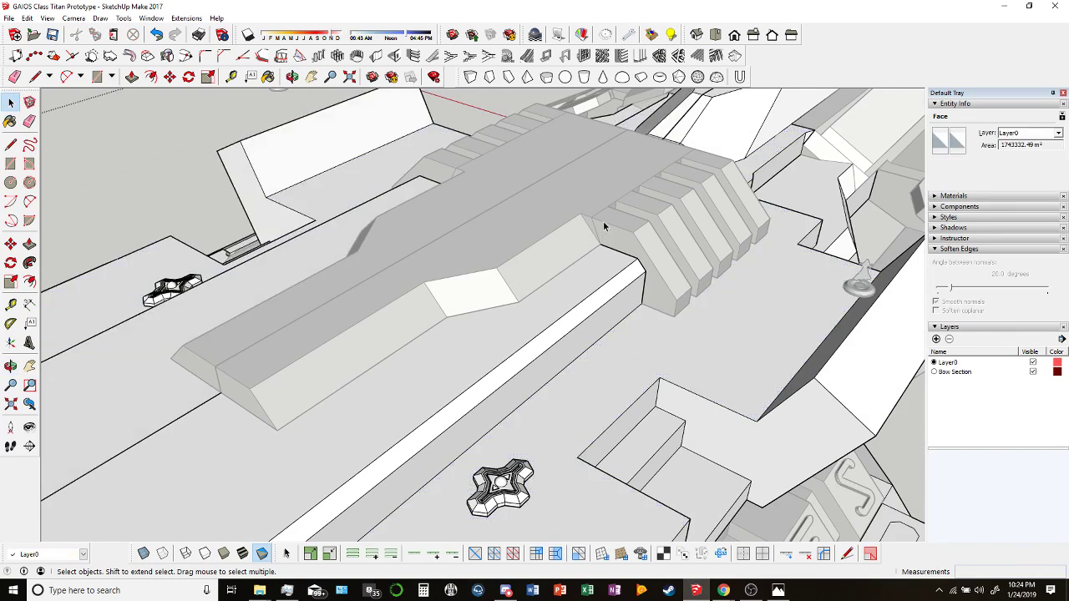
Open the raised ribbed block's component for editing and inspect the corner edge beside its first rib.
key(Escape)
scroll(595, 227, up, 2)
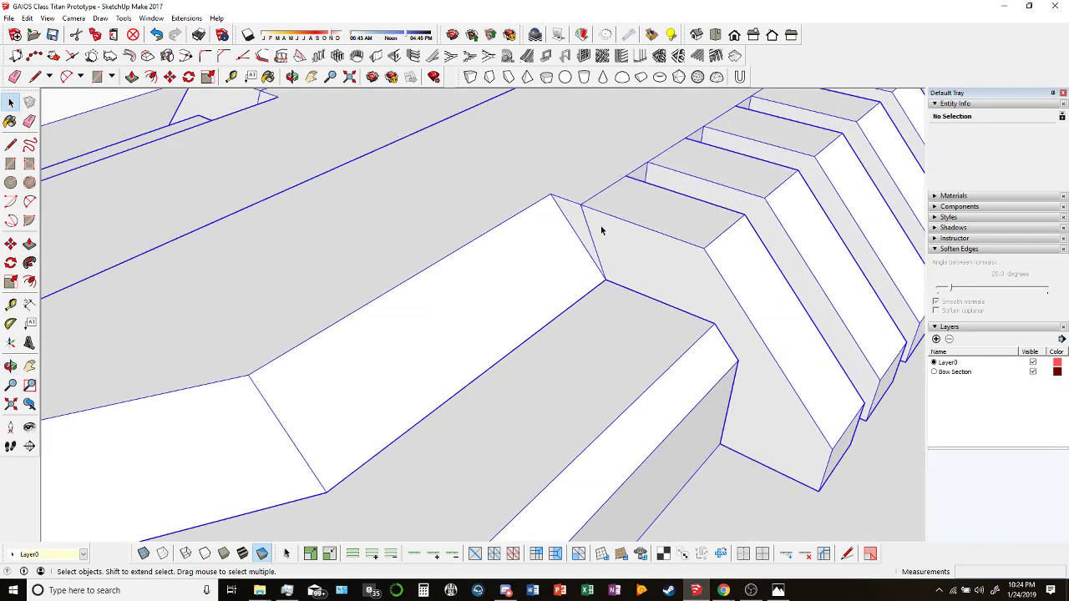
click(599, 226)
triple_click(591, 239)
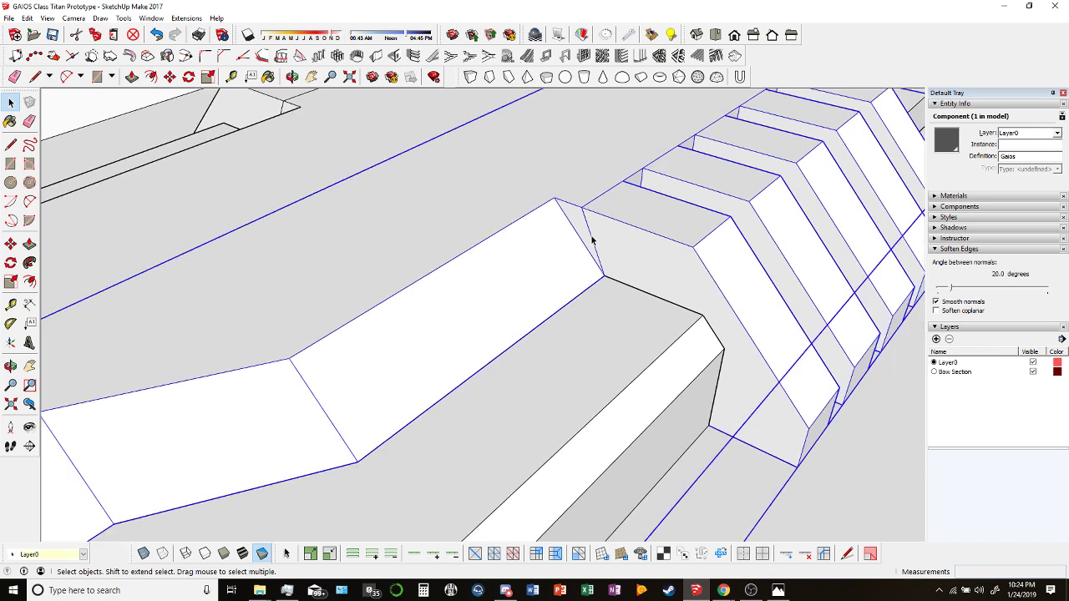
click(593, 245)
scroll(593, 244, down, 3)
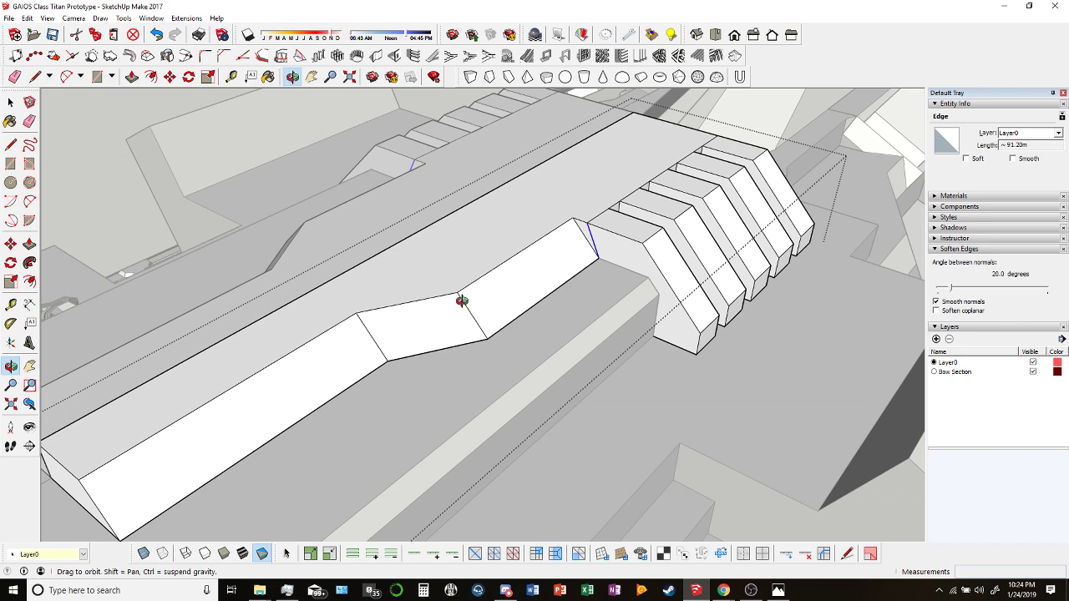
middle_drag(461, 301, 490, 334)
scroll(621, 317, up, 3)
scroll(527, 325, down, 3)
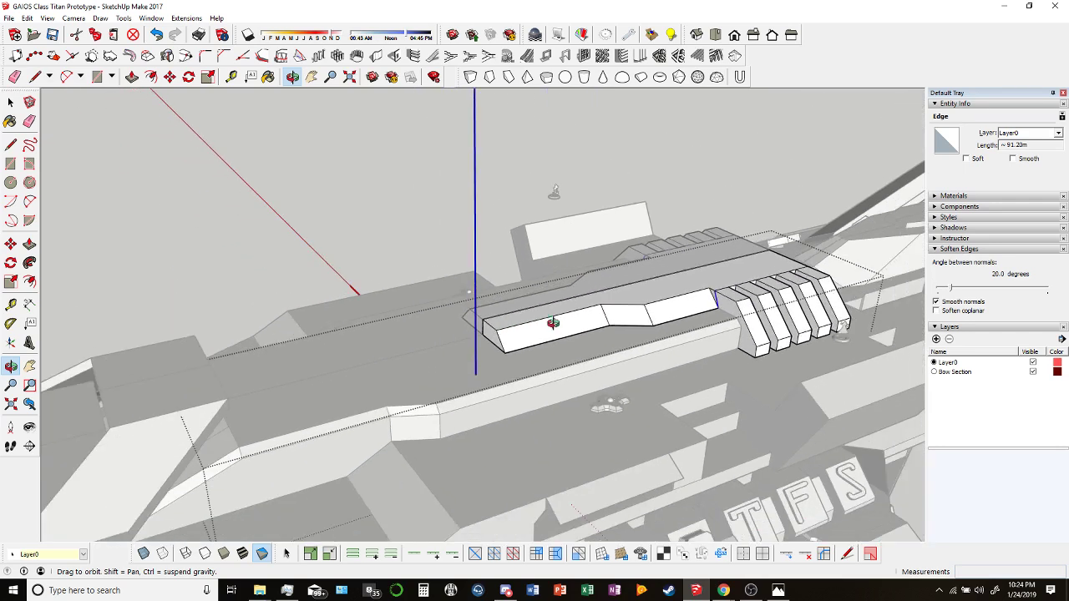
middle_drag(552, 322, 518, 308)
Copy the sloped end edge of the raised block about 115.64 m outward along the deck.
click(11, 101)
scroll(504, 344, up, 3)
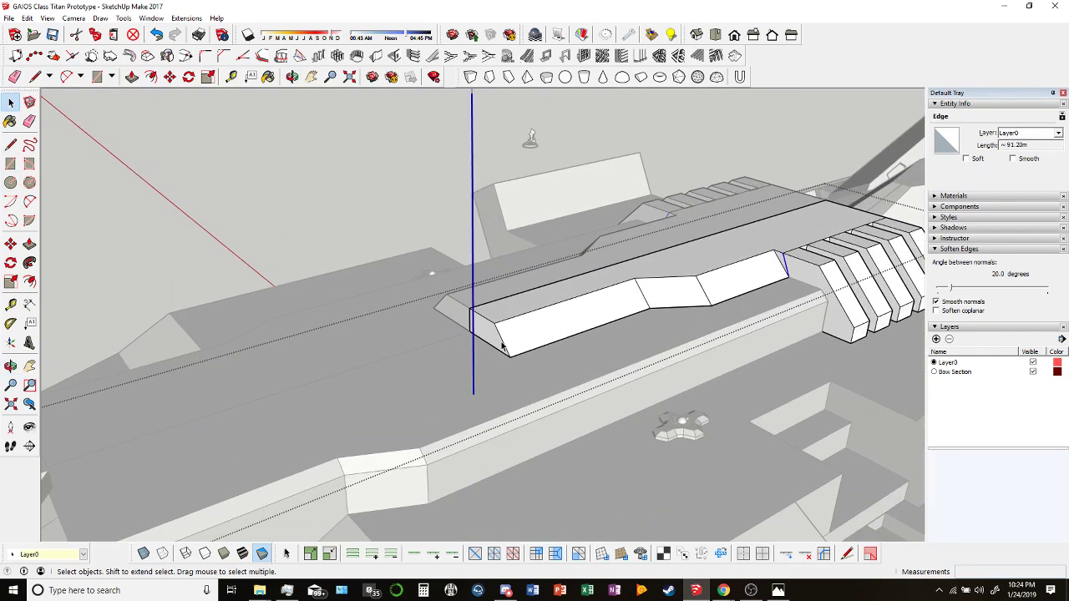
middle_drag(502, 344, 565, 369)
click(169, 77)
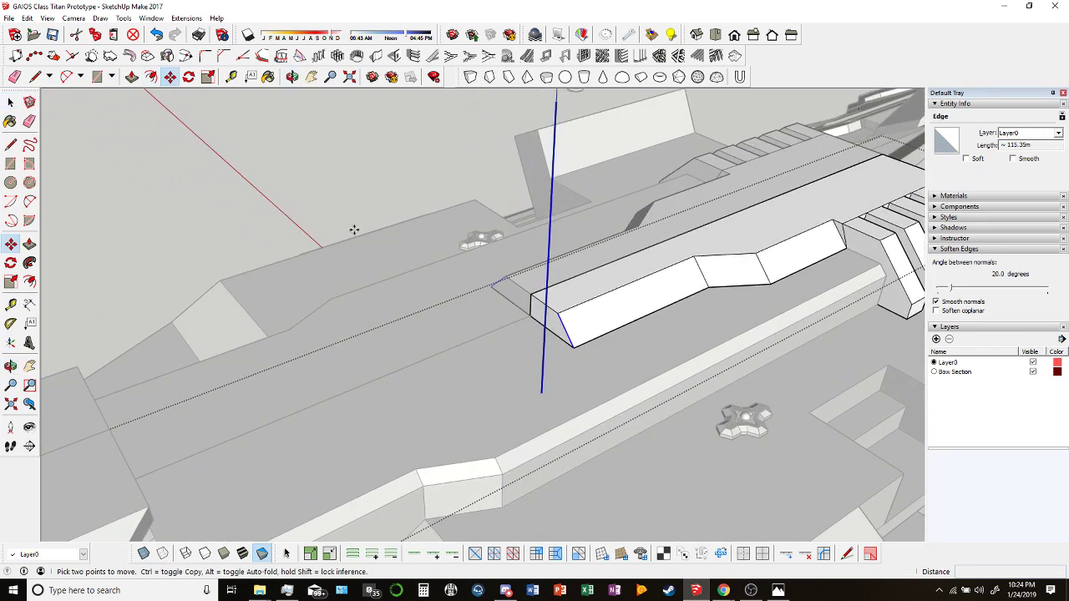
scroll(558, 317, up, 2)
key(ctrl)
click(569, 314)
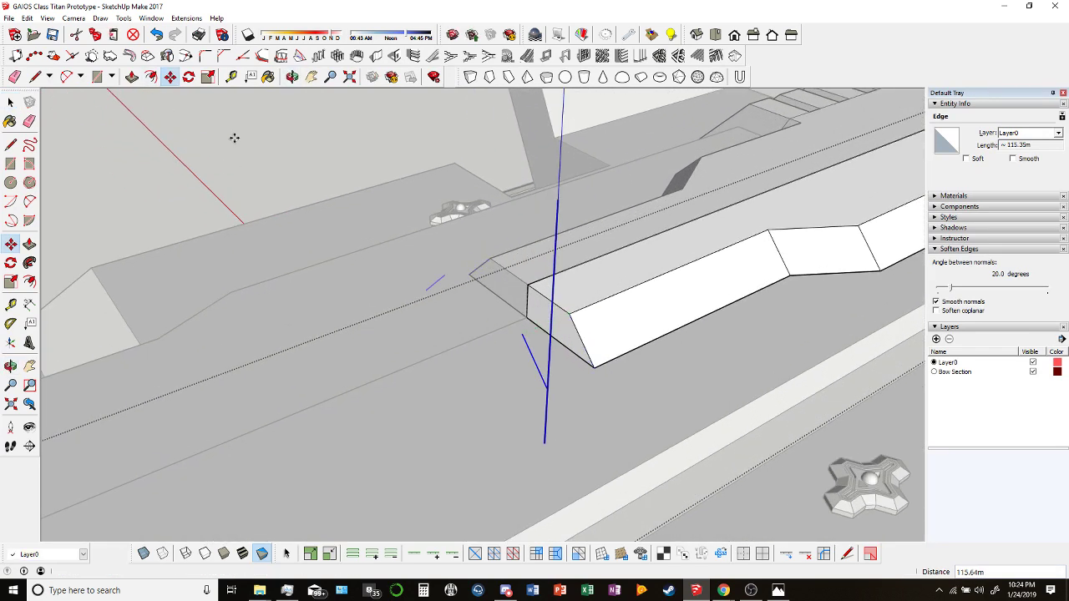
Rotate the copied edge 90 degrees, attach it to the block's end and connect the edges into an angled nose.
click(191, 76)
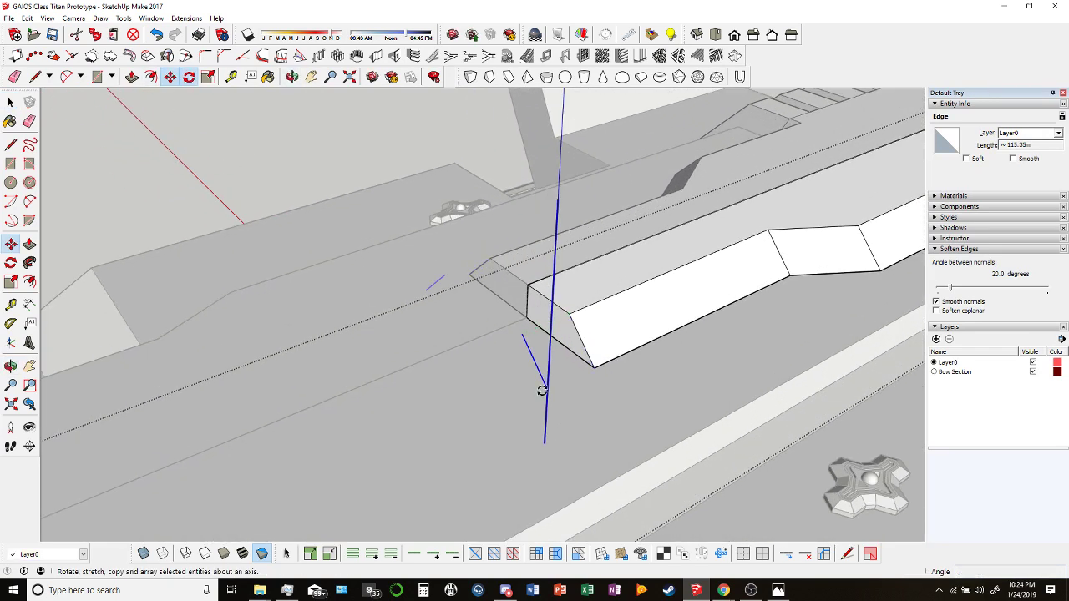
click(581, 419)
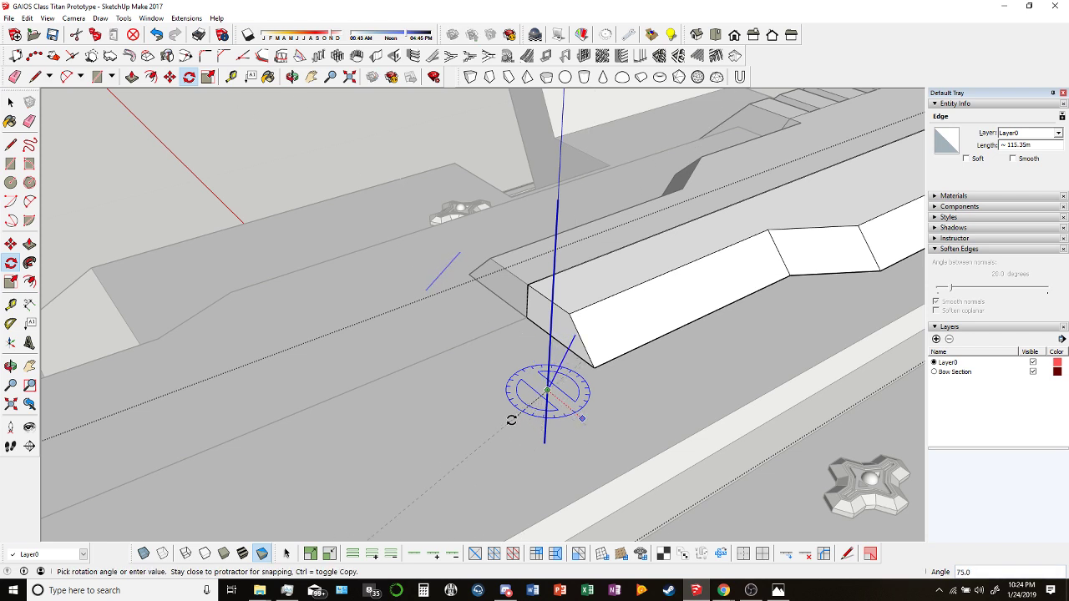
click(502, 409)
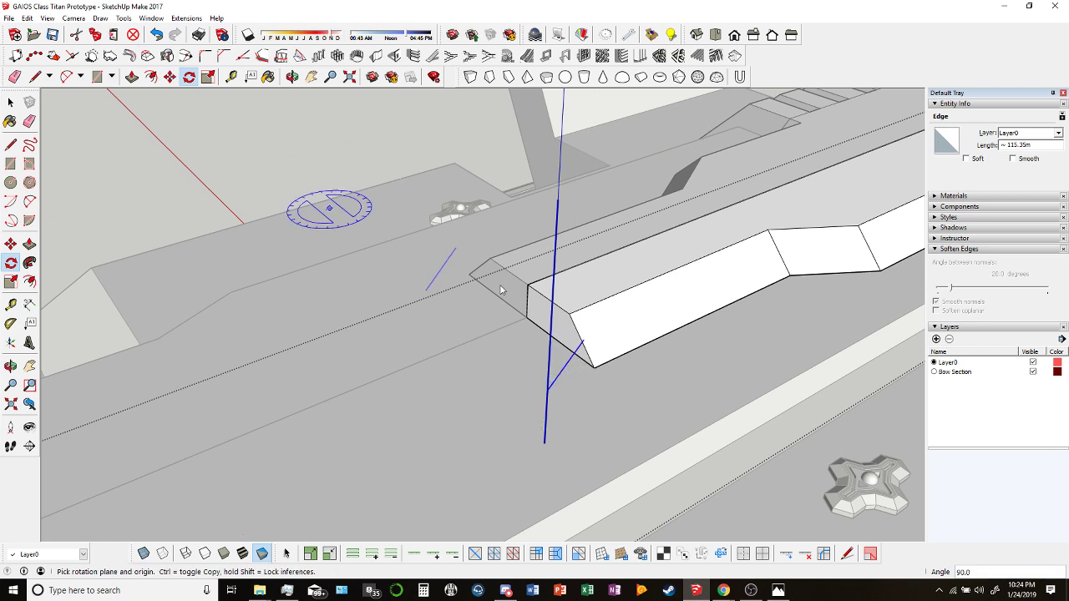
key(m)
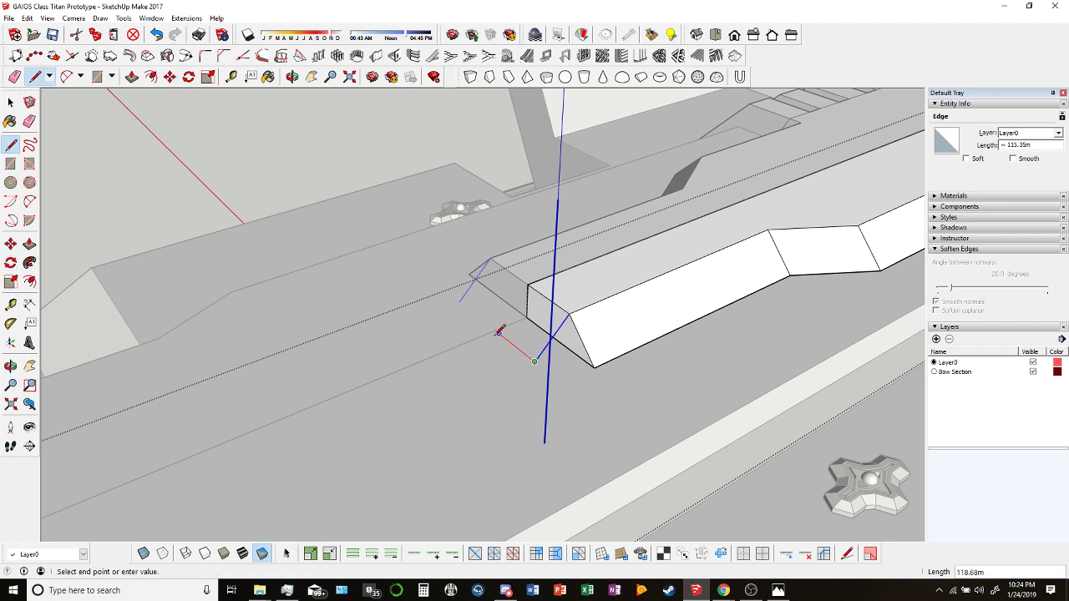
click(528, 284)
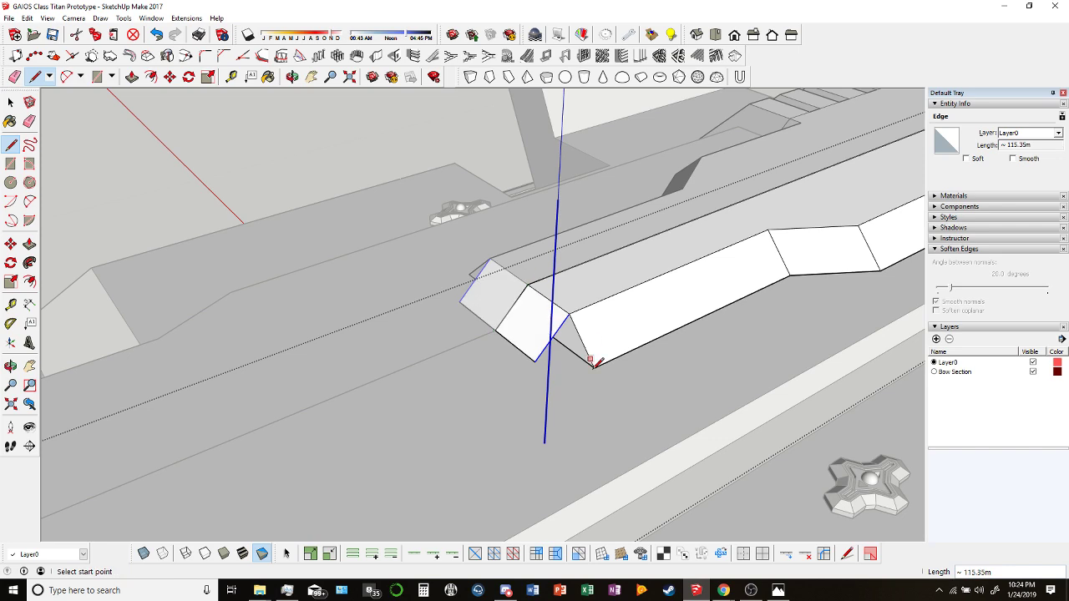
Erase the angled nose from the end of the raised block.
click(293, 77)
scroll(585, 167, down, 2)
drag(584, 175, 413, 304)
scroll(470, 274, down, 3)
scroll(476, 271, up, 3)
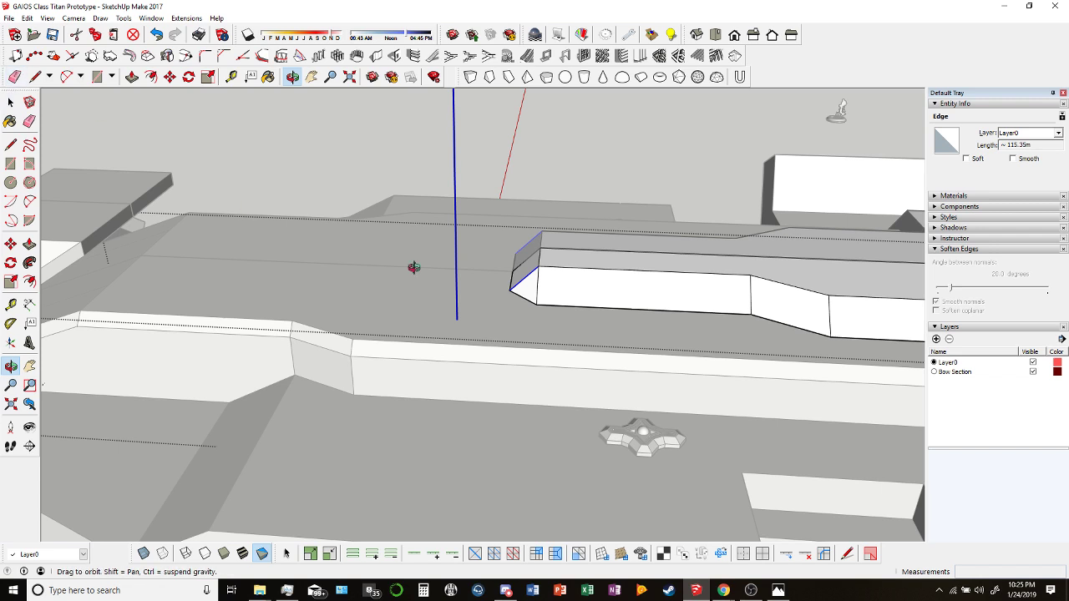
scroll(510, 286, up, 2)
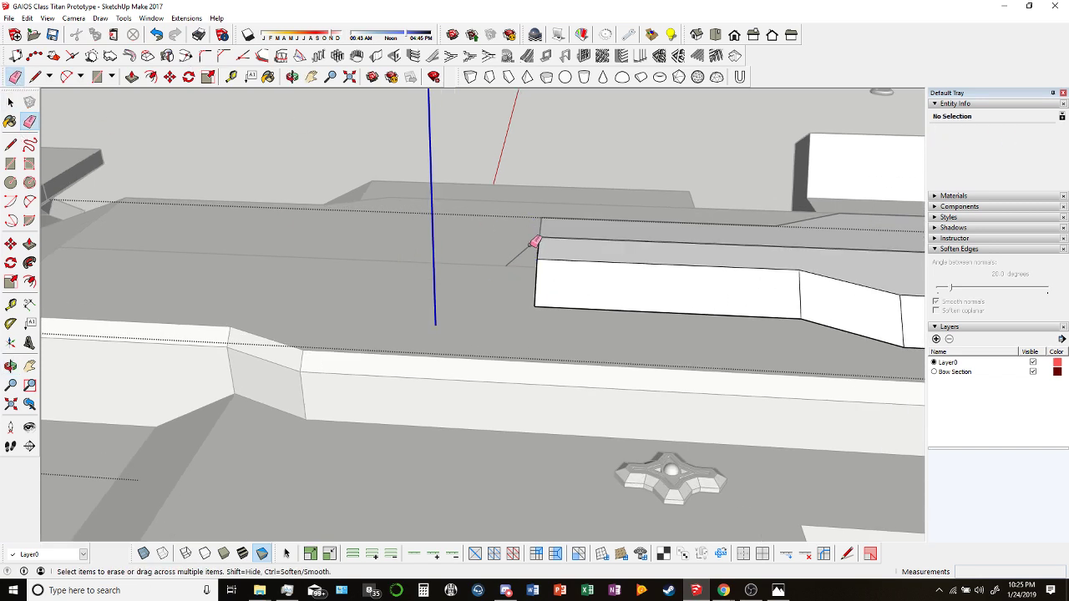
Open the recent model Caliban Class Cruiser Refit in a second SketchUp window.
click(292, 76)
scroll(674, 173, down, 10)
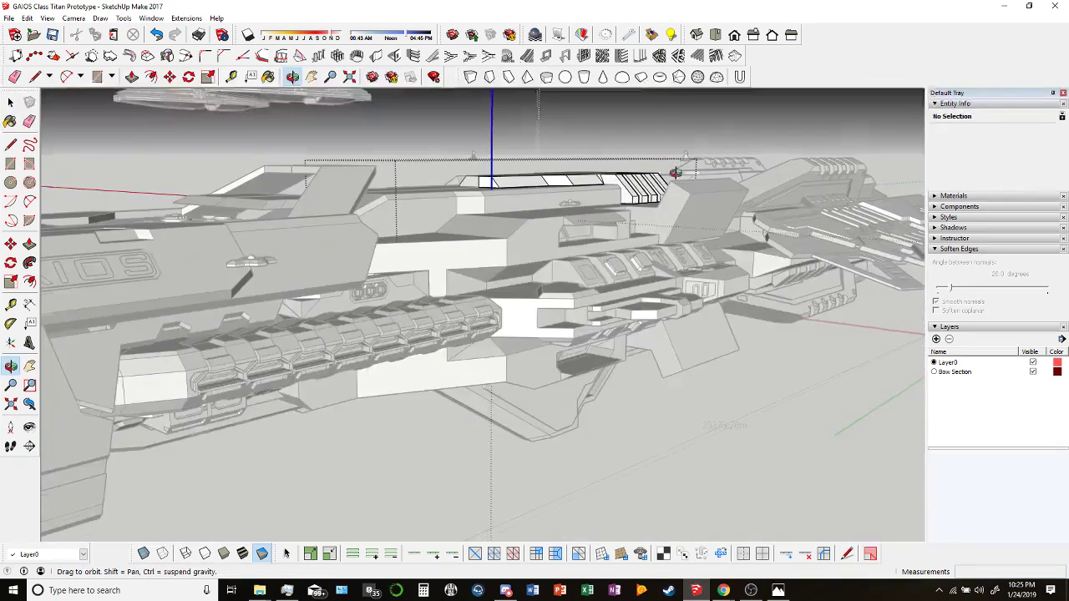
drag(674, 173, 691, 250)
right_click(695, 590)
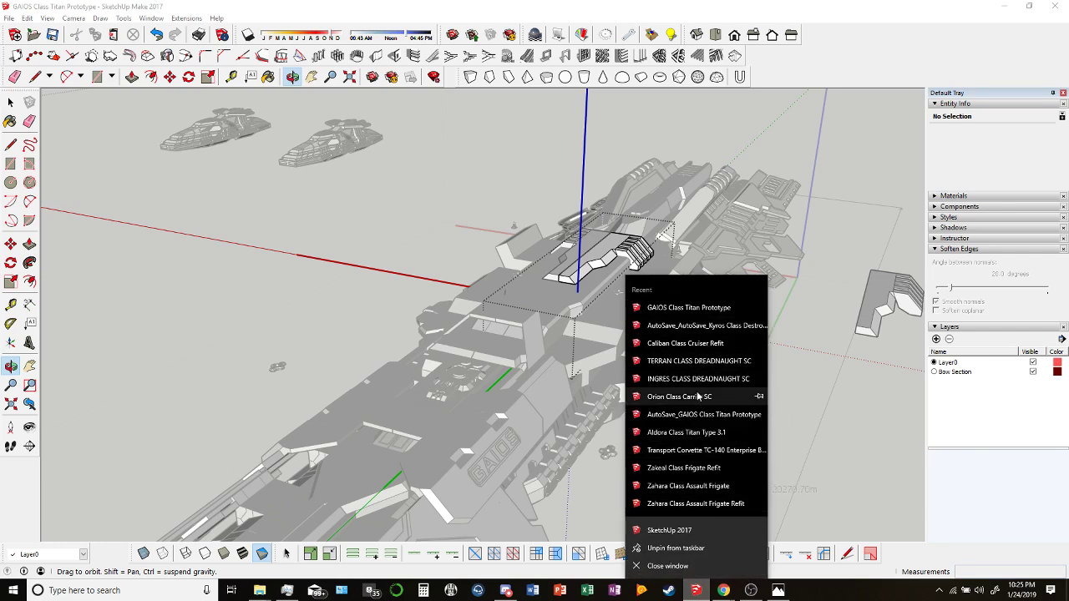
click(693, 343)
Examine the Titan's mid-section and the raised ribbed block from both sides of the hull.
middle_drag(597, 288, 531, 270)
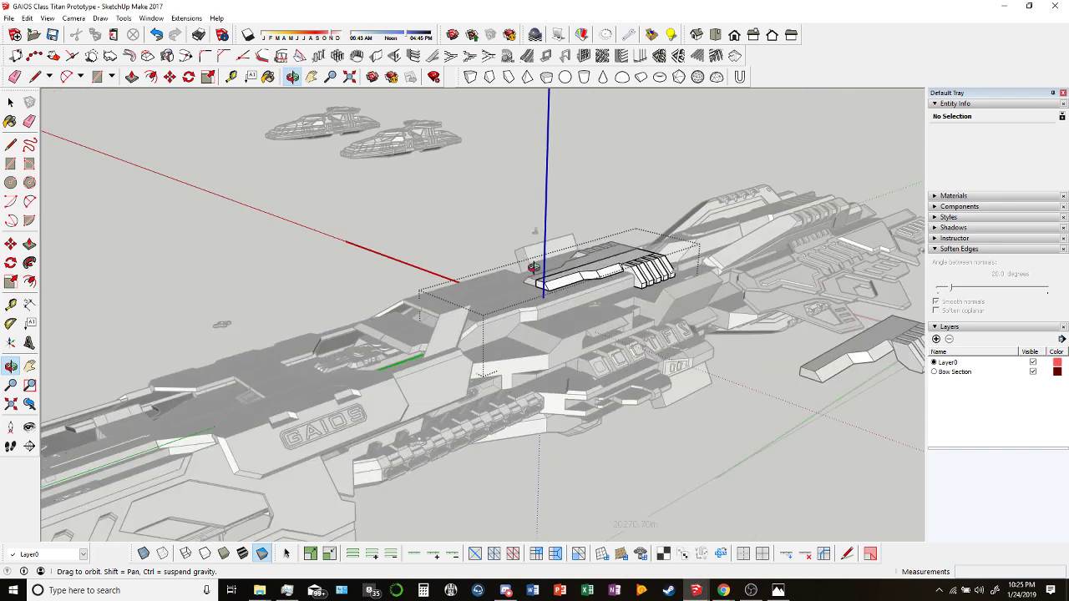
scroll(670, 272, up, 3)
middle_drag(670, 273, 300, 362)
mouse_move(299, 362)
mouse_down()
mouse_move(384, 331)
mouse_move(288, 320)
mouse_move(508, 318)
mouse_move(451, 259)
mouse_move(596, 370)
mouse_move(636, 381)
mouse_move(689, 282)
mouse_move(515, 252)
mouse_up()
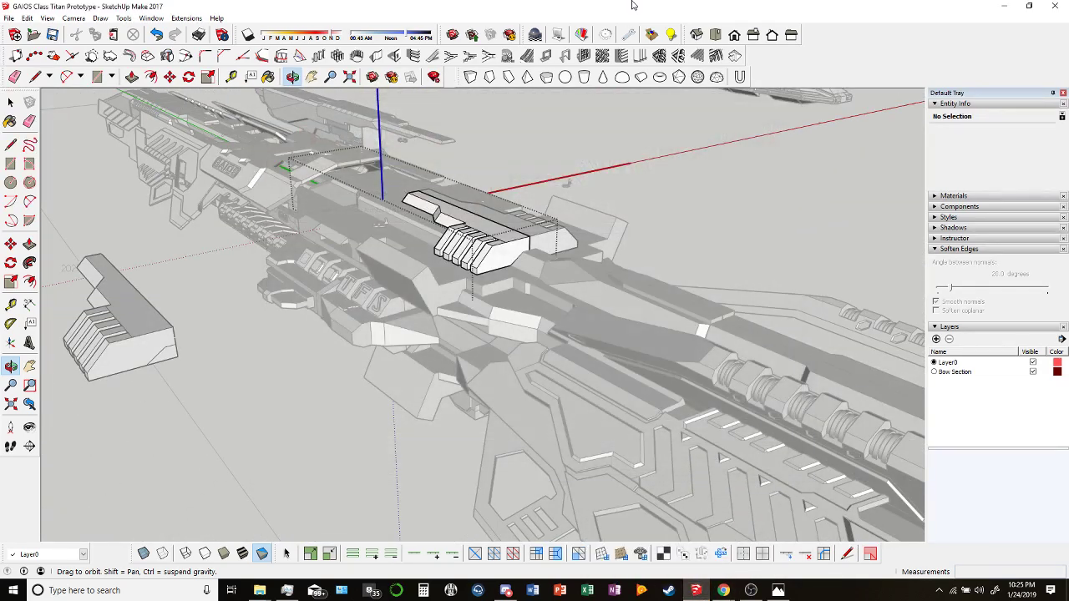
shift+middle_drag(477, 209, 575, 306)
scroll(573, 353, down, 5)
middle_drag(568, 359, 408, 272)
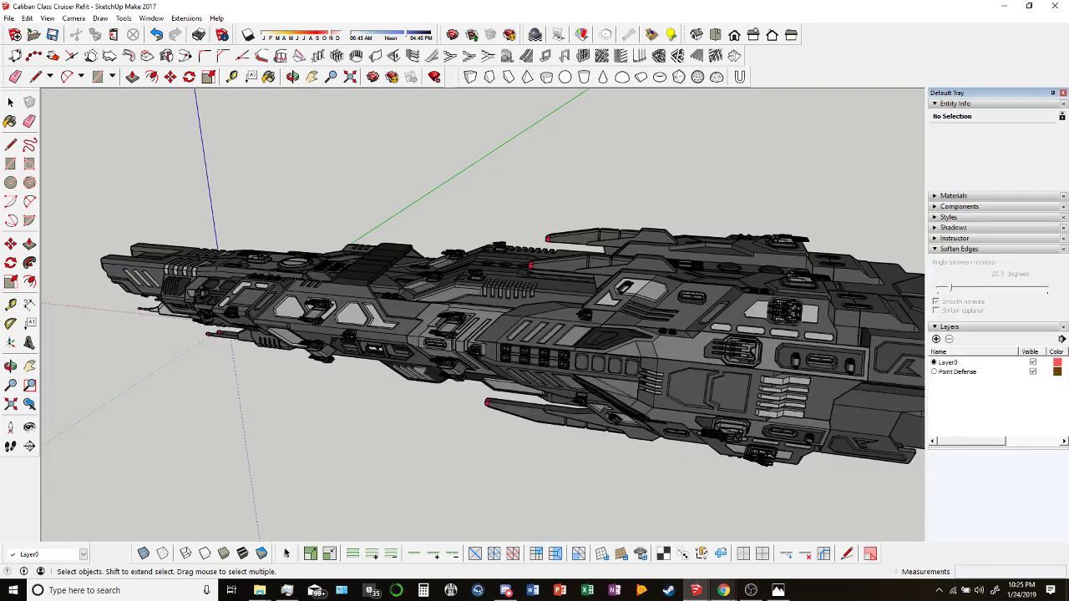
Switch to the YouTube soundtrack window in Chrome and return to SketchUp's Caliban Class Cruiser Refit model.
mouse_move(723, 593)
click(672, 542)
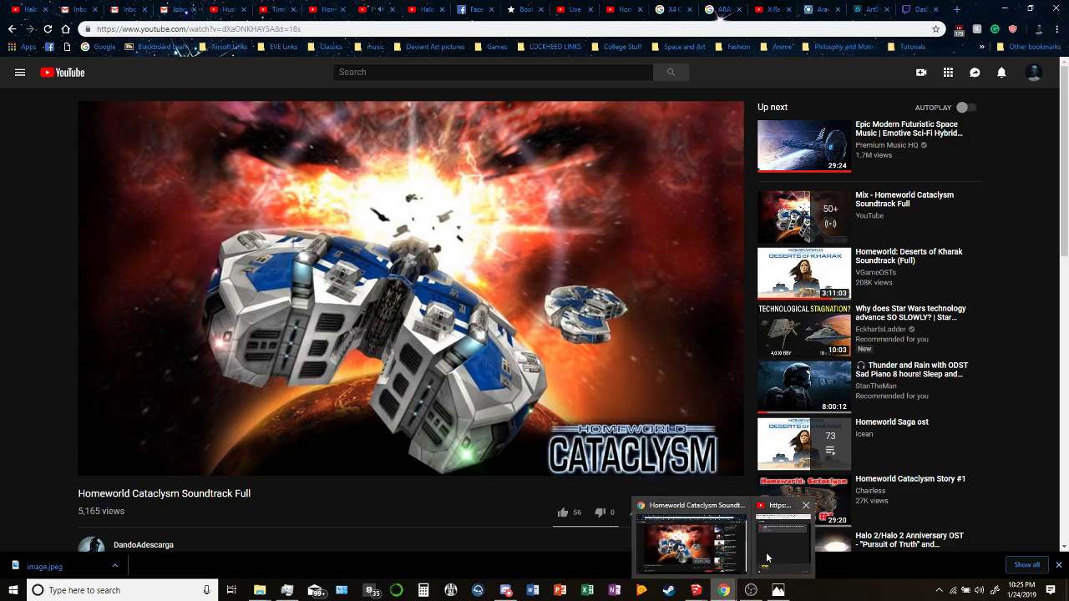
mouse_move(703, 591)
click(756, 543)
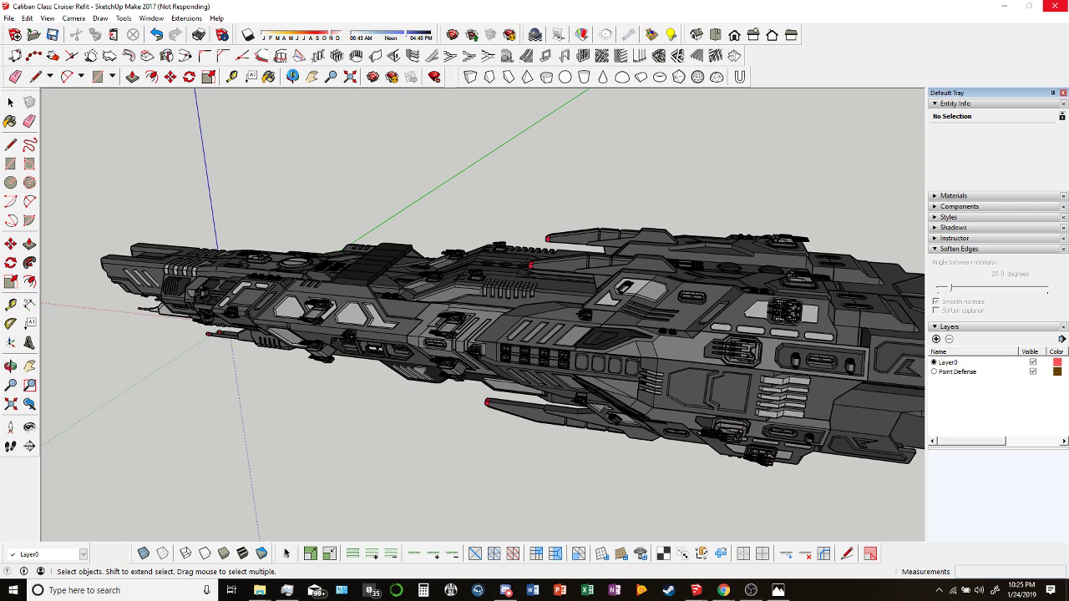
Dismiss the extension update notice and examine the Caliban cruiser's overall hull shape from the bow, stern and both flanks.
click(293, 78)
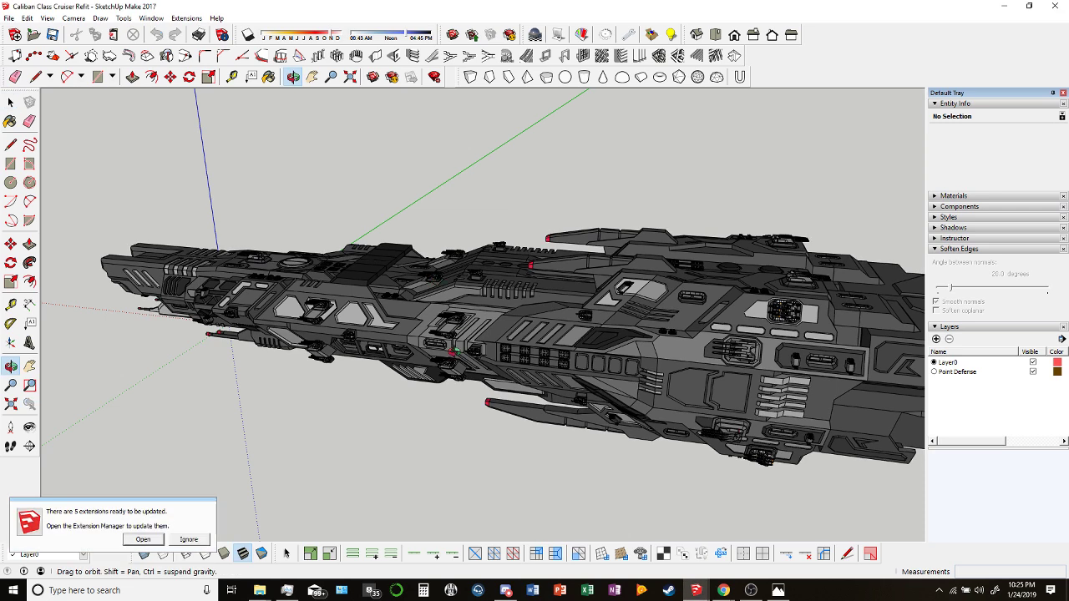
click(185, 539)
scroll(451, 320, up, 10)
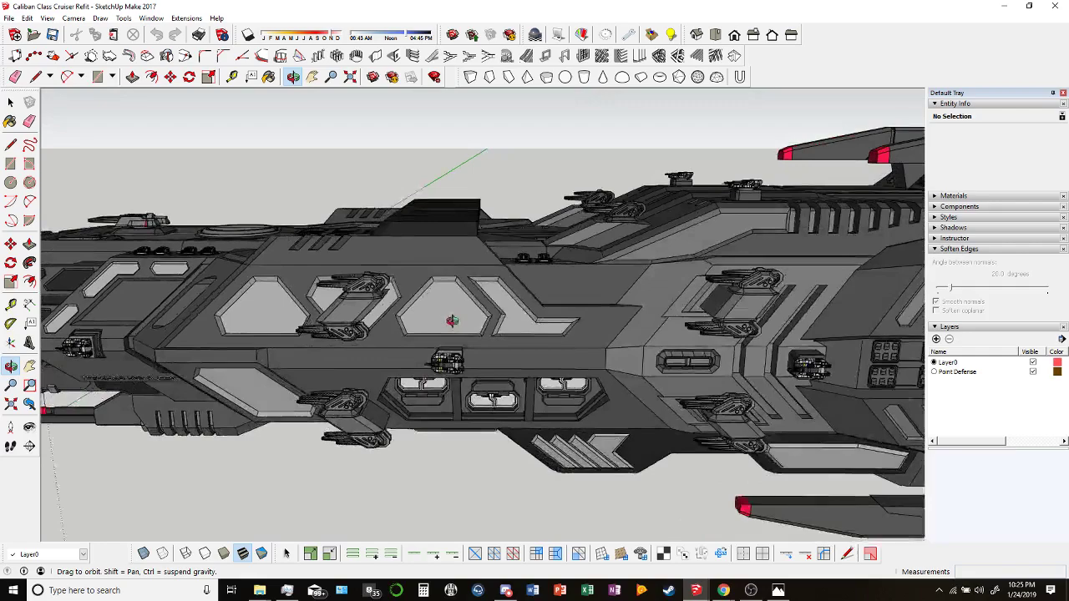
drag(451, 321, 413, 322)
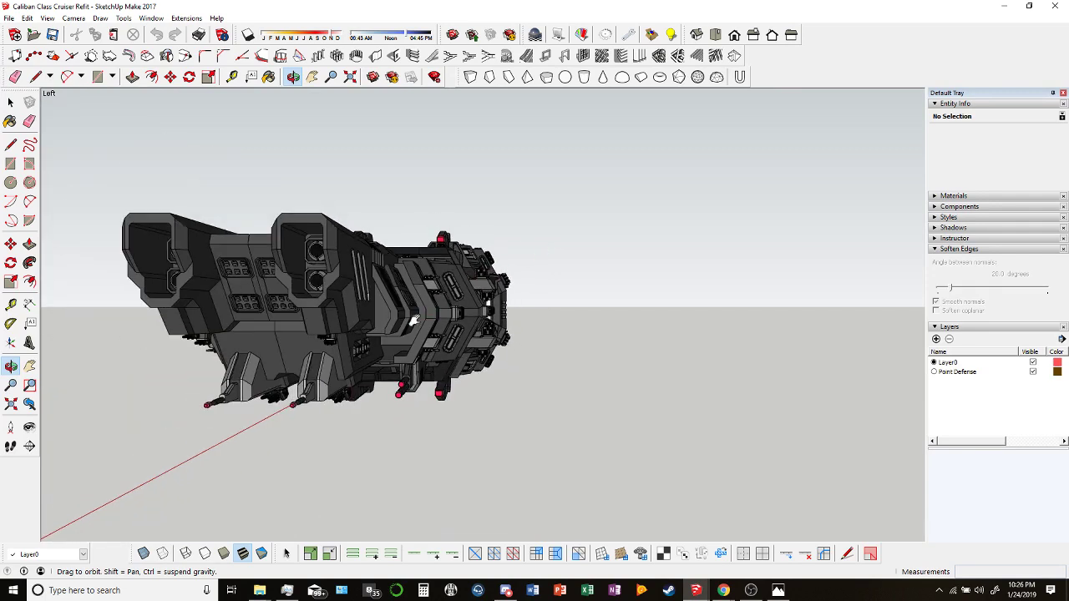
drag(643, 334, 540, 304)
scroll(541, 304, up, 10)
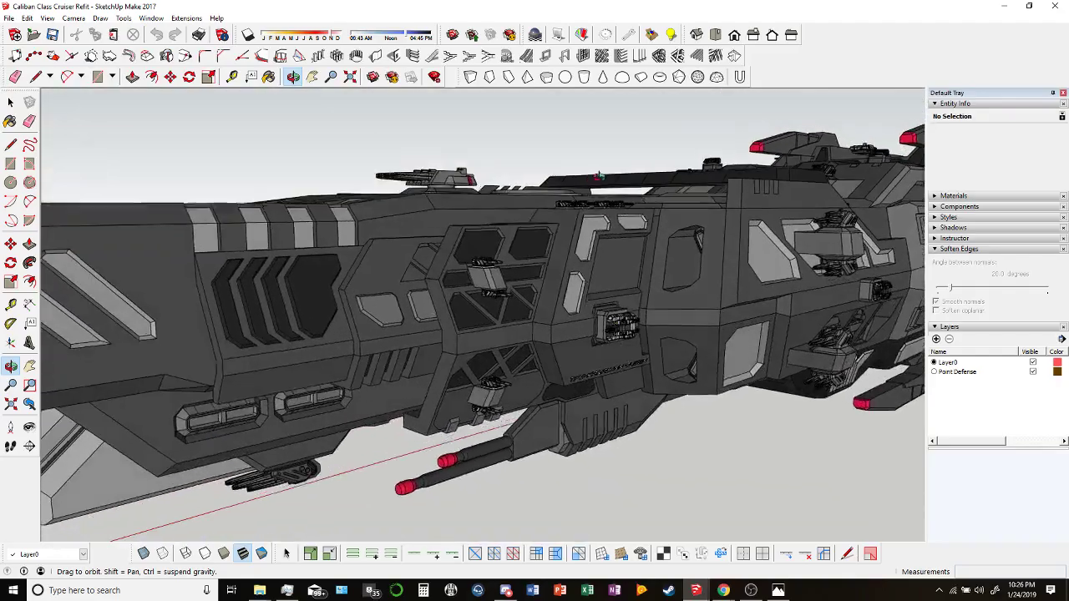
drag(599, 175, 537, 220)
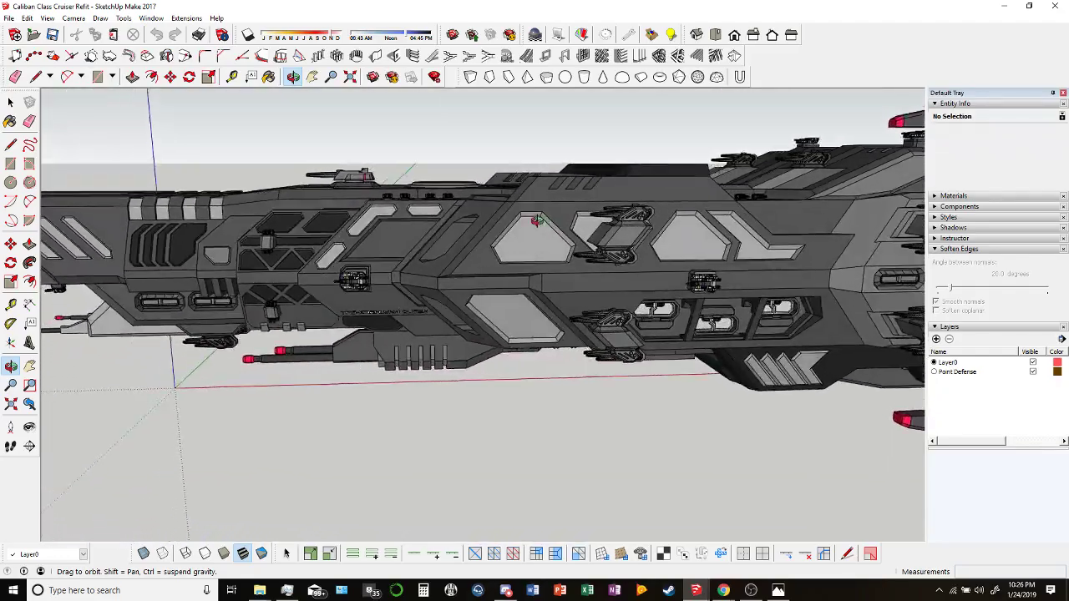
scroll(768, 251, up, 3)
scroll(768, 251, down, 3)
shift+drag(756, 244, 522, 151)
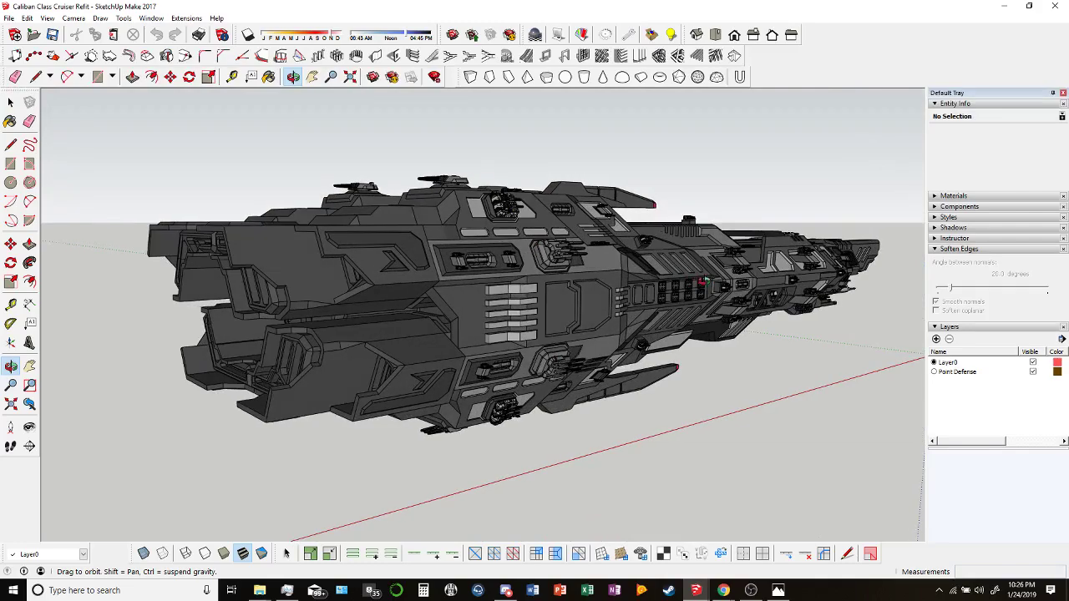
drag(541, 282, 599, 247)
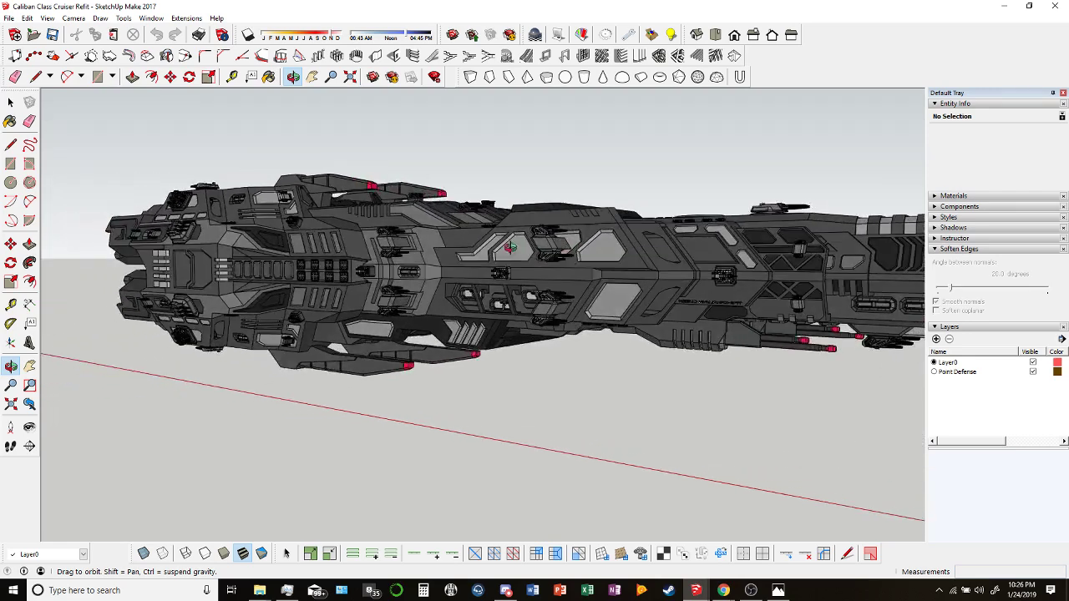
drag(511, 247, 664, 460)
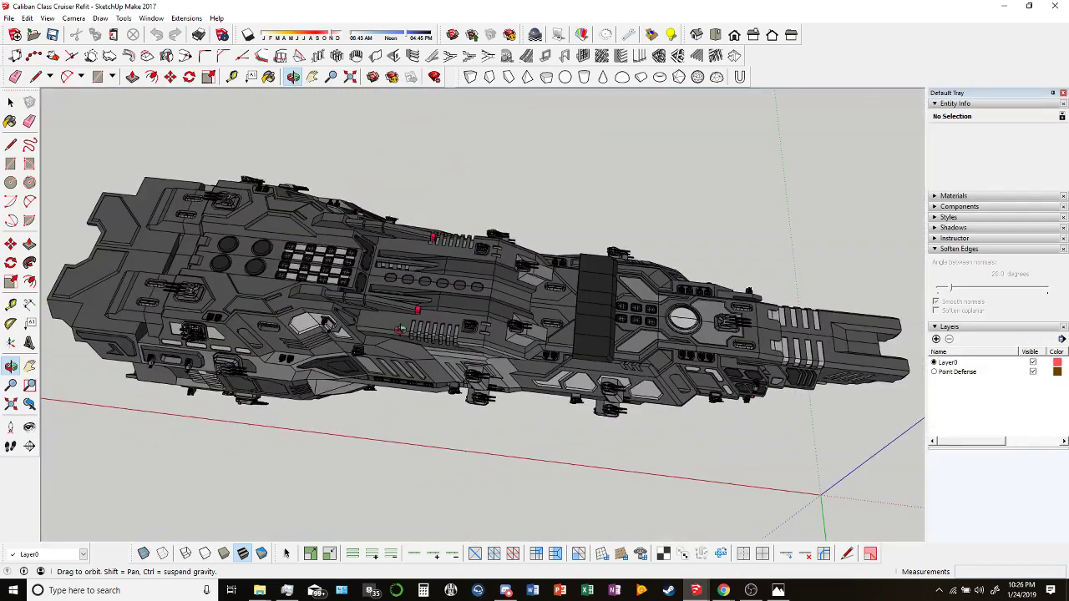
Examine the chequered grid of launch cells and the round openings on the cruiser's aft upper deck.
scroll(407, 258, up, 10)
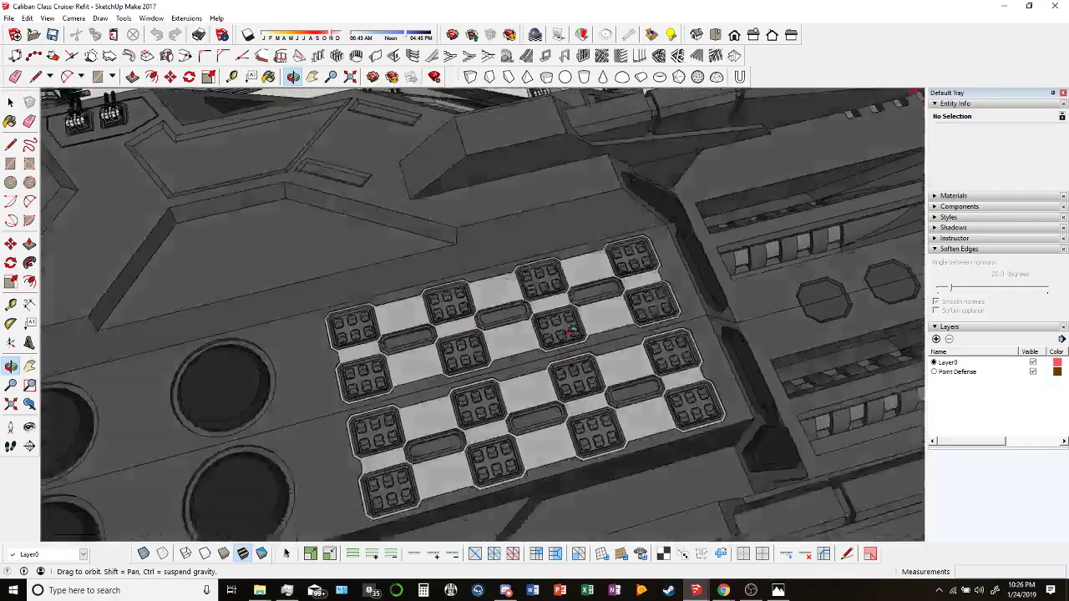
drag(571, 332, 549, 282)
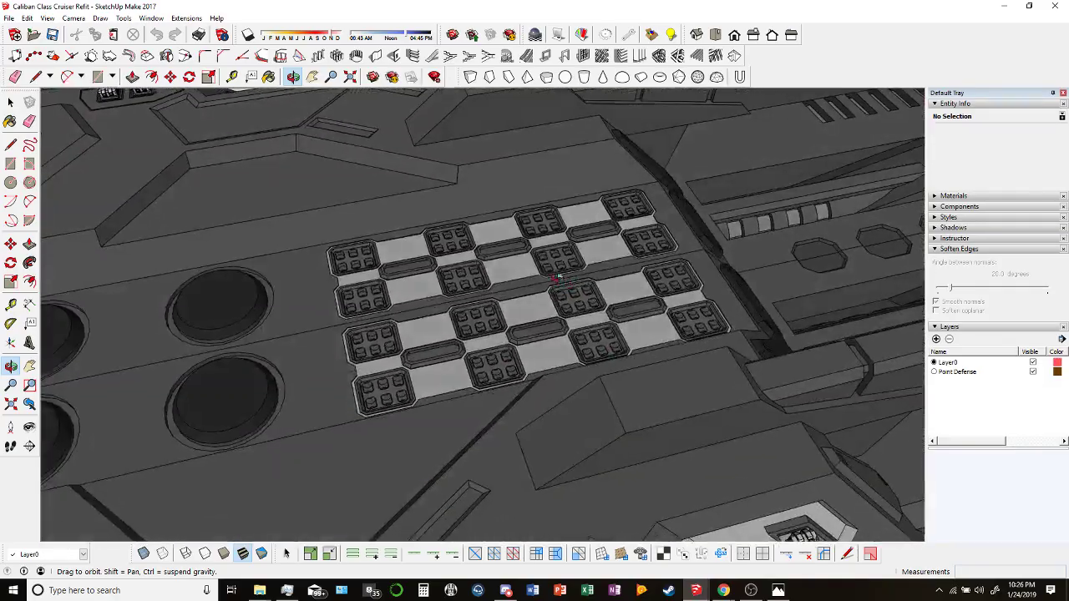
scroll(444, 386, up, 5)
drag(444, 389, 566, 323)
scroll(486, 326, down, 3)
scroll(486, 326, down, 2)
shift+drag(486, 327, 539, 251)
scroll(564, 297, down, 5)
scroll(582, 292, down, 3)
Examine the cruiser's engine housings at the stern and the armour panels and window recesses along its flank.
drag(582, 292, 732, 192)
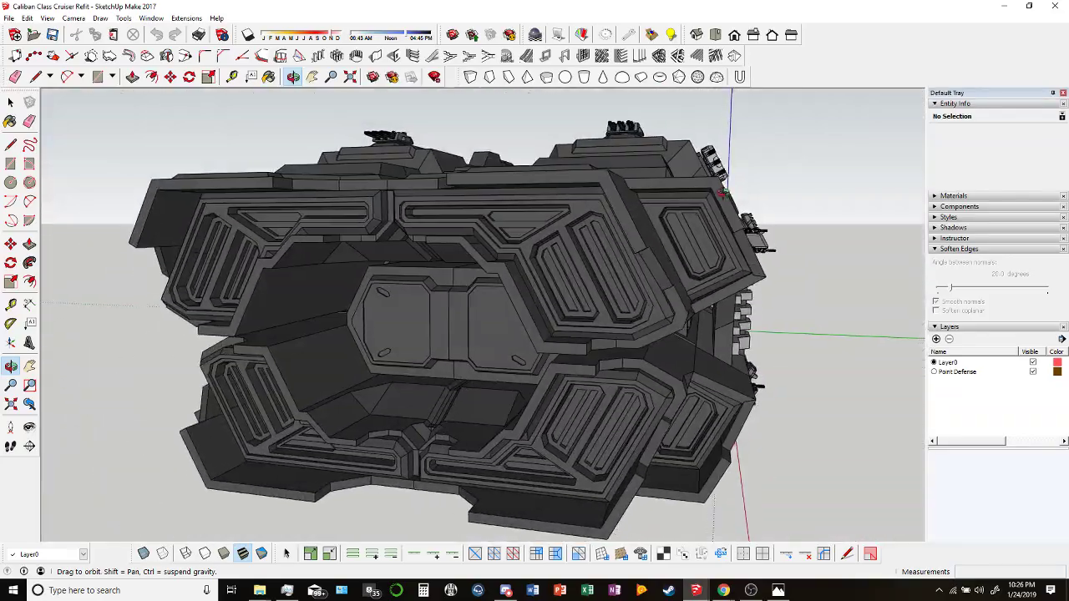
drag(655, 197, 511, 222)
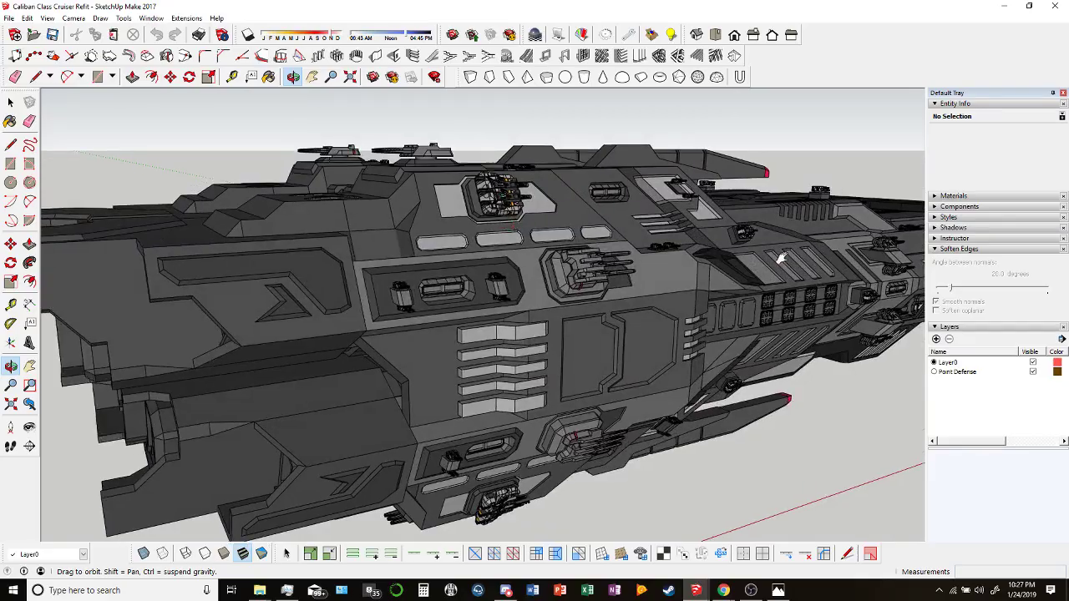
drag(780, 258, 671, 251)
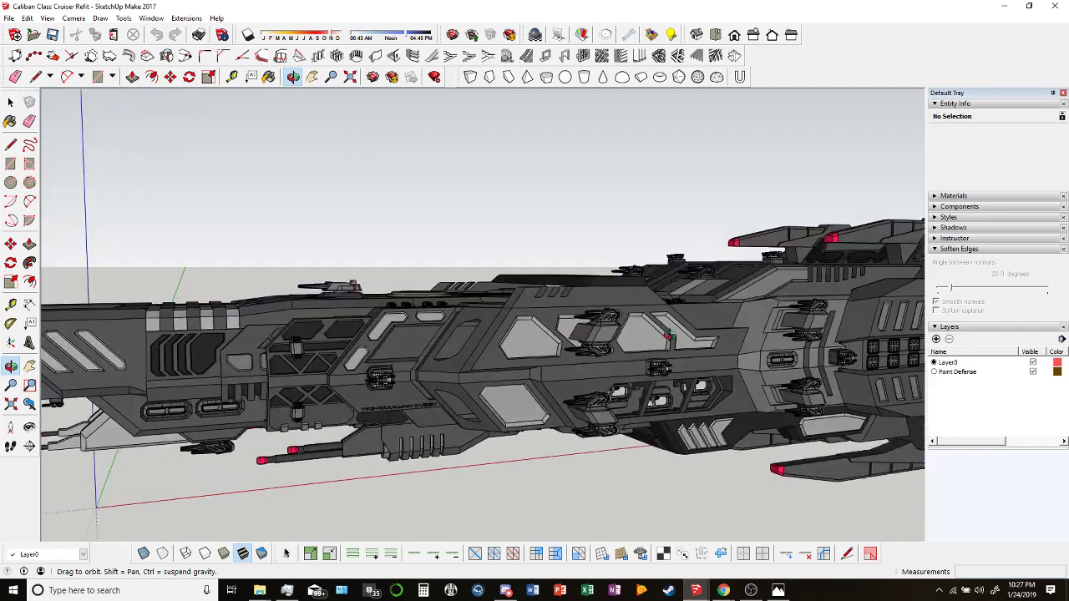
middle_drag(495, 330, 468, 316)
drag(467, 316, 643, 361)
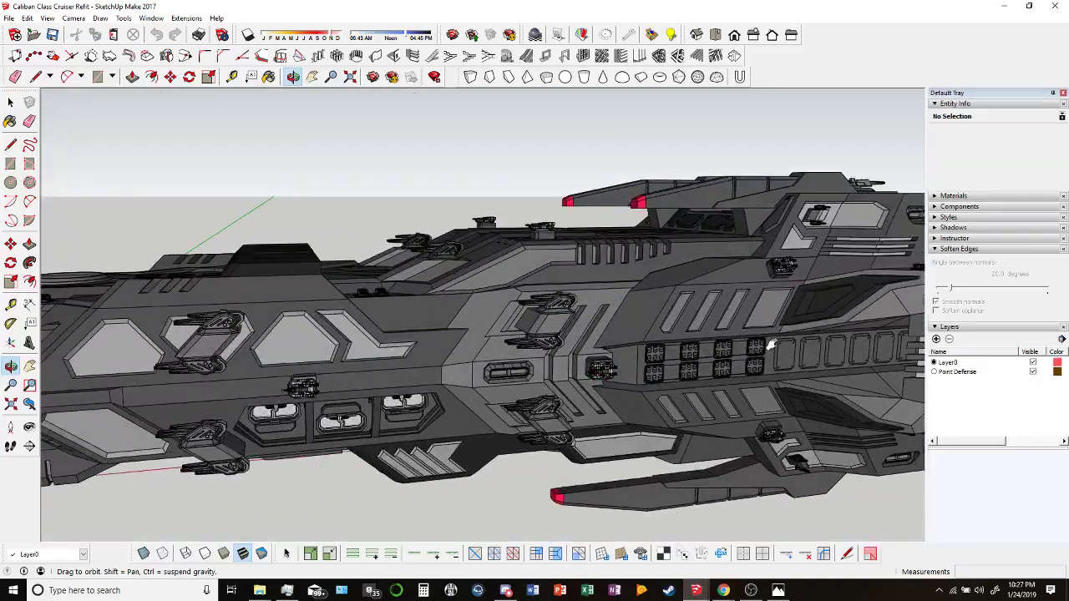
drag(771, 344, 692, 261)
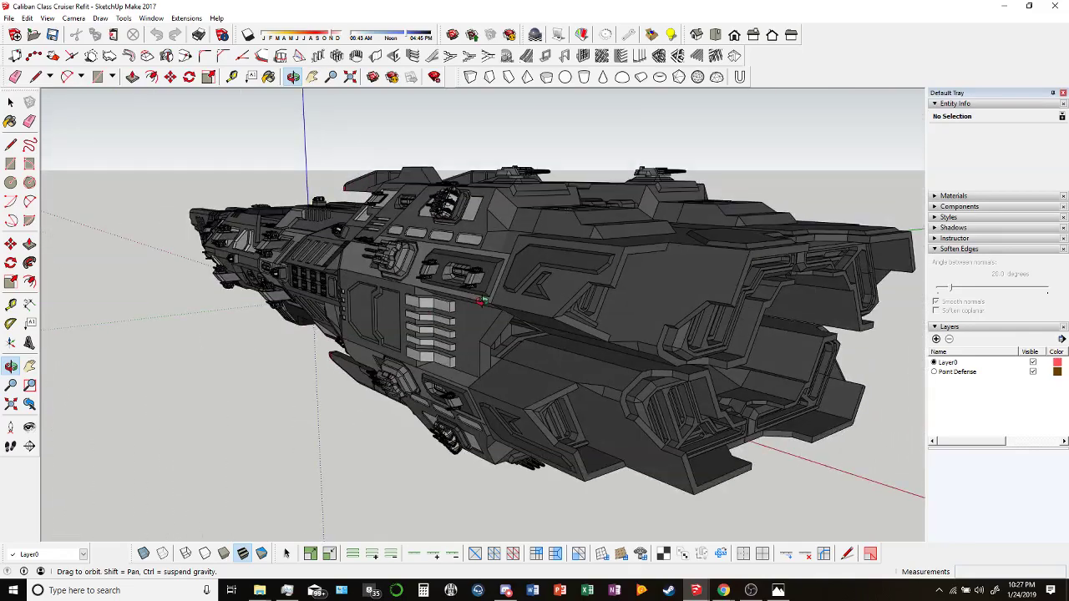
drag(518, 243, 661, 264)
scroll(661, 263, down, 3)
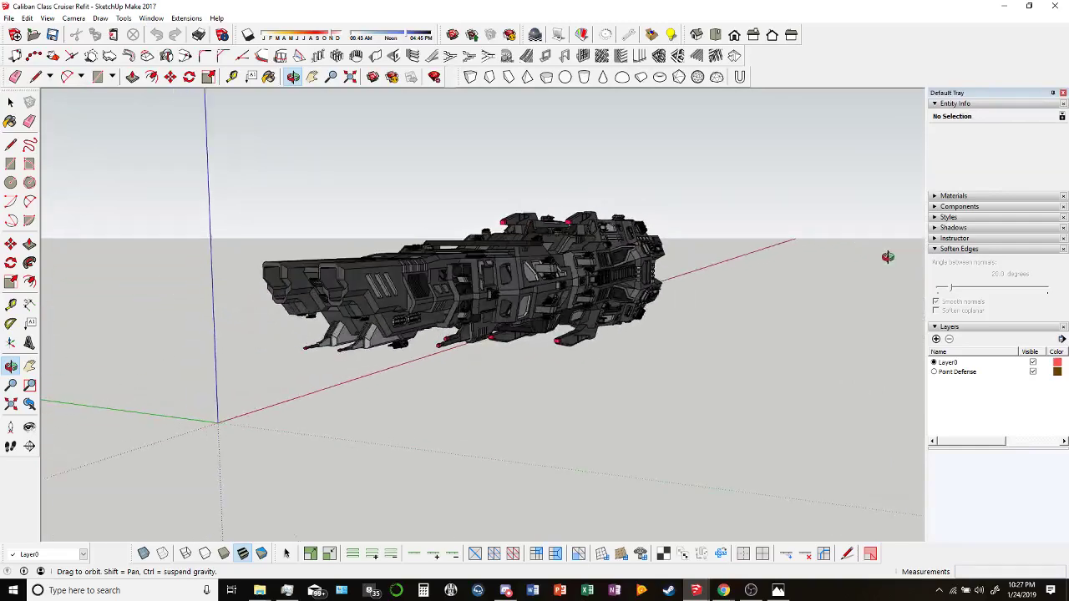
Examine the cruiser's underside and its internal bays with X-ray face transparency, and restore the opaque display.
drag(823, 259, 635, 129)
scroll(651, 284, up, 3)
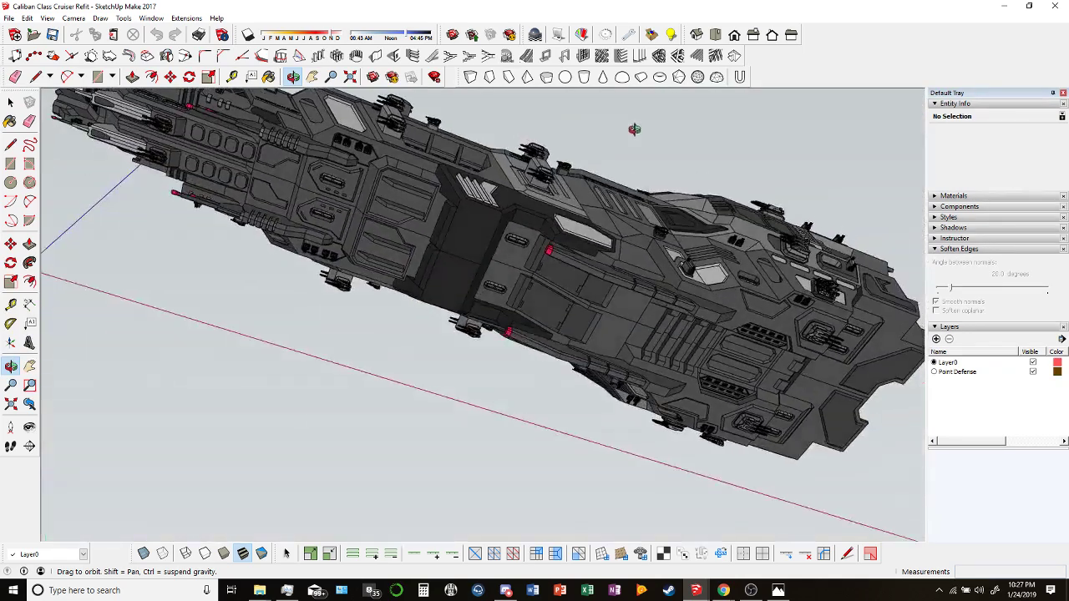
scroll(587, 299, up, 10)
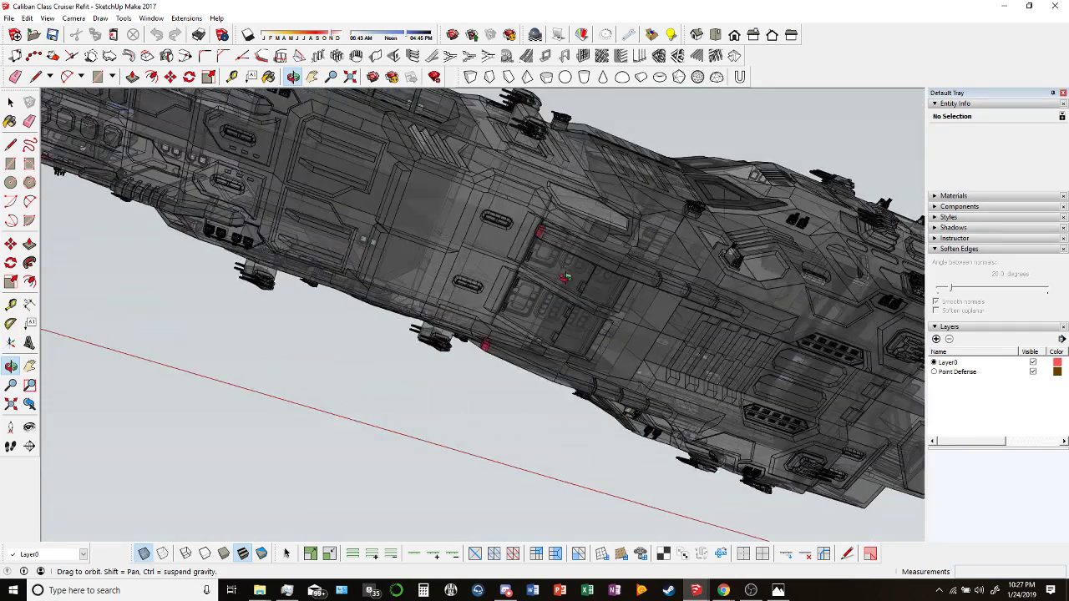
scroll(587, 299, down, 10)
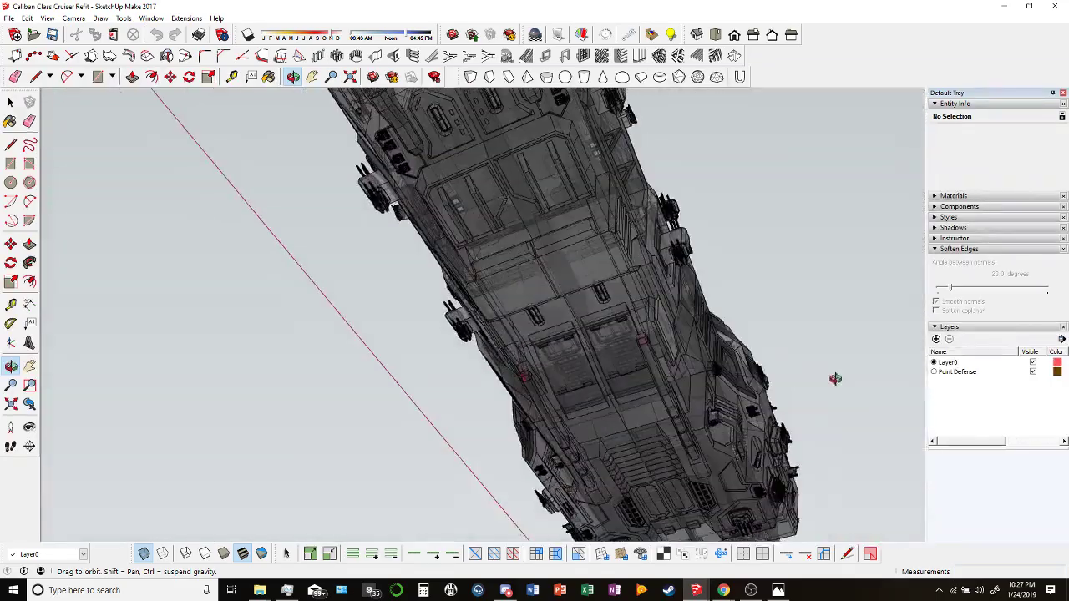
middle_drag(835, 378, 139, 521)
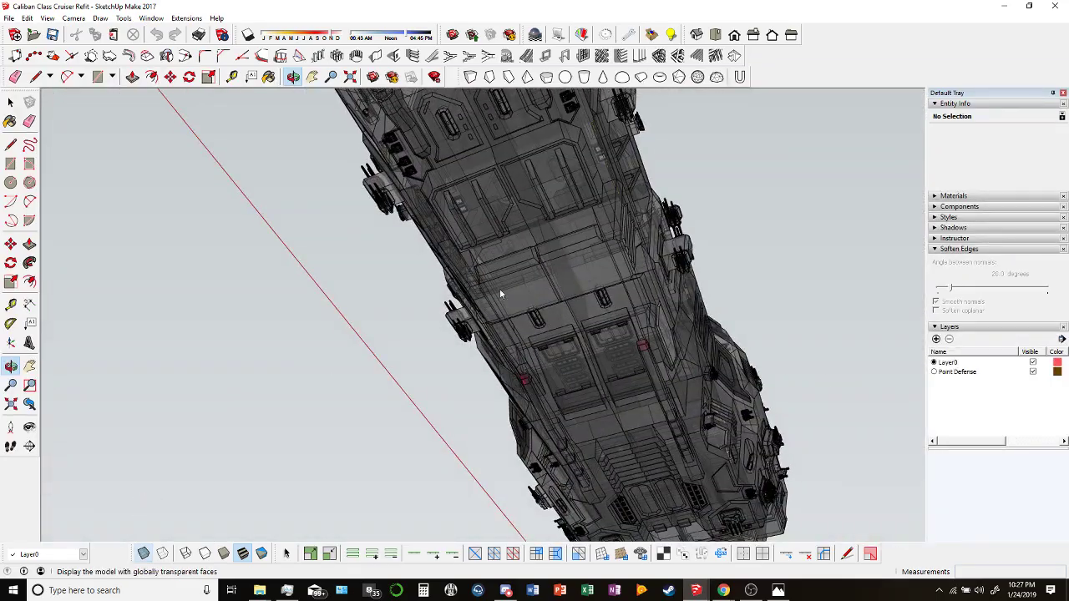
scroll(538, 278, down, 1)
middle_drag(565, 236, 433, 384)
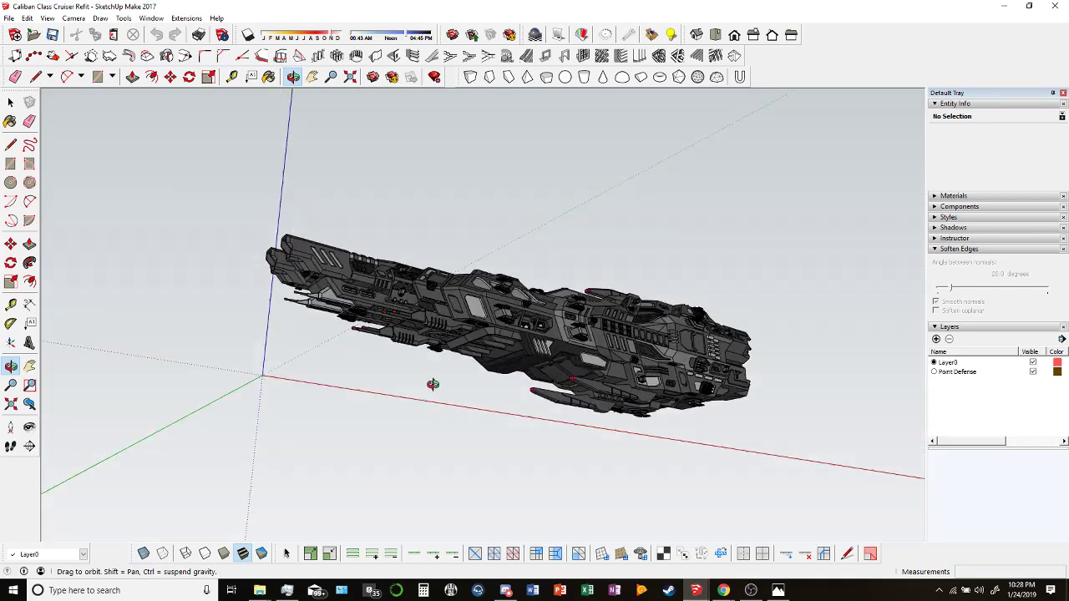
Examine the cruiser's forward flank, including the hull name lettering, truss-patterned recesses and lower gun barrels.
scroll(492, 309, up, 4)
middle_drag(492, 309, 381, 413)
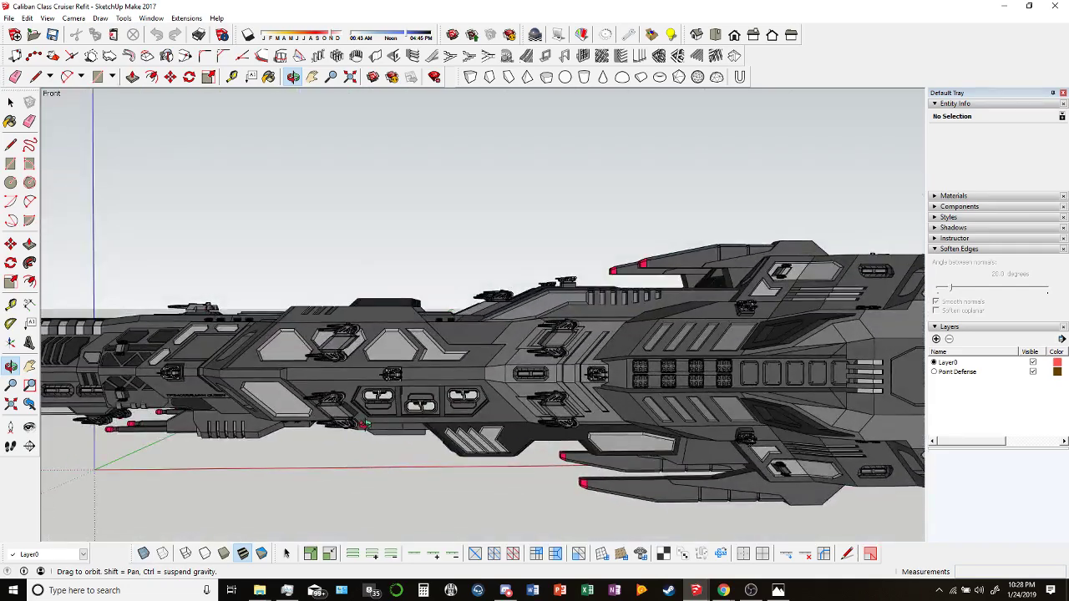
scroll(380, 413, down, 2)
shift+drag(379, 414, 493, 388)
shift+drag(426, 367, 532, 365)
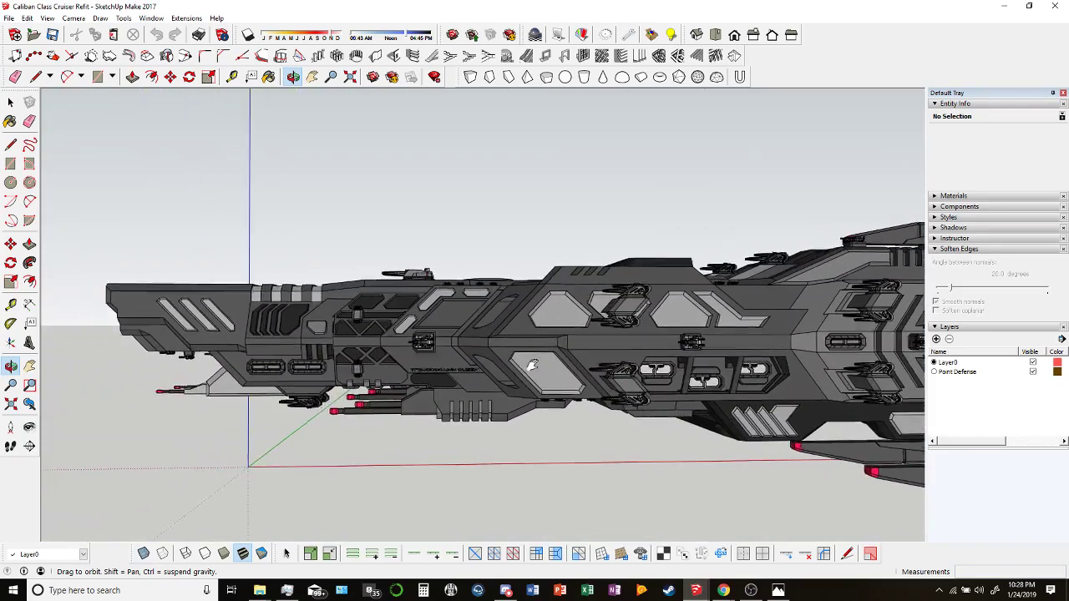
scroll(482, 351, up, 3)
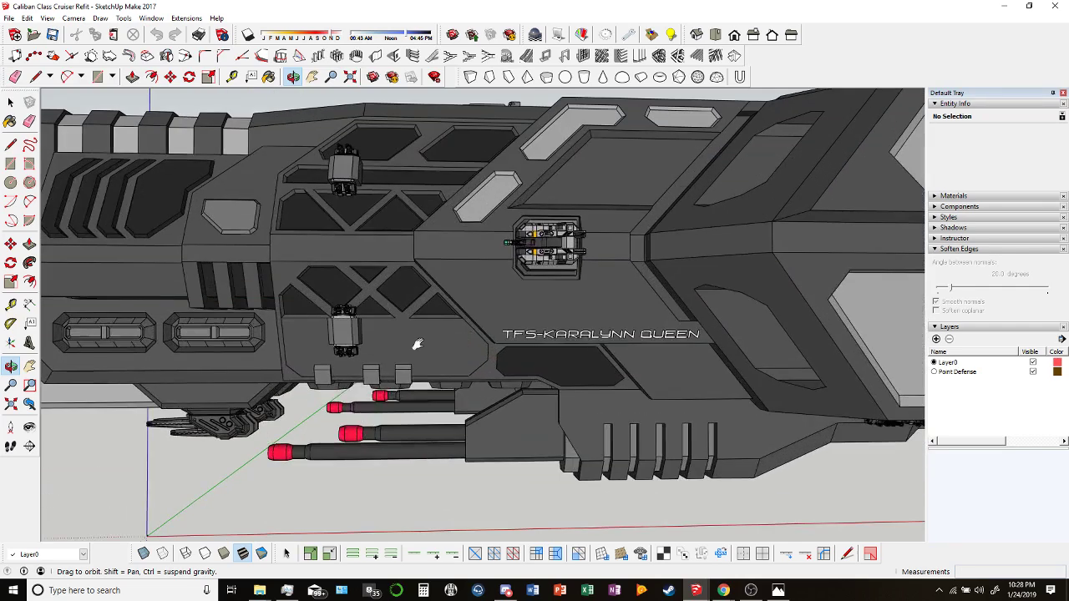
drag(417, 344, 420, 247)
scroll(658, 287, down, 4)
scroll(479, 319, up, 5)
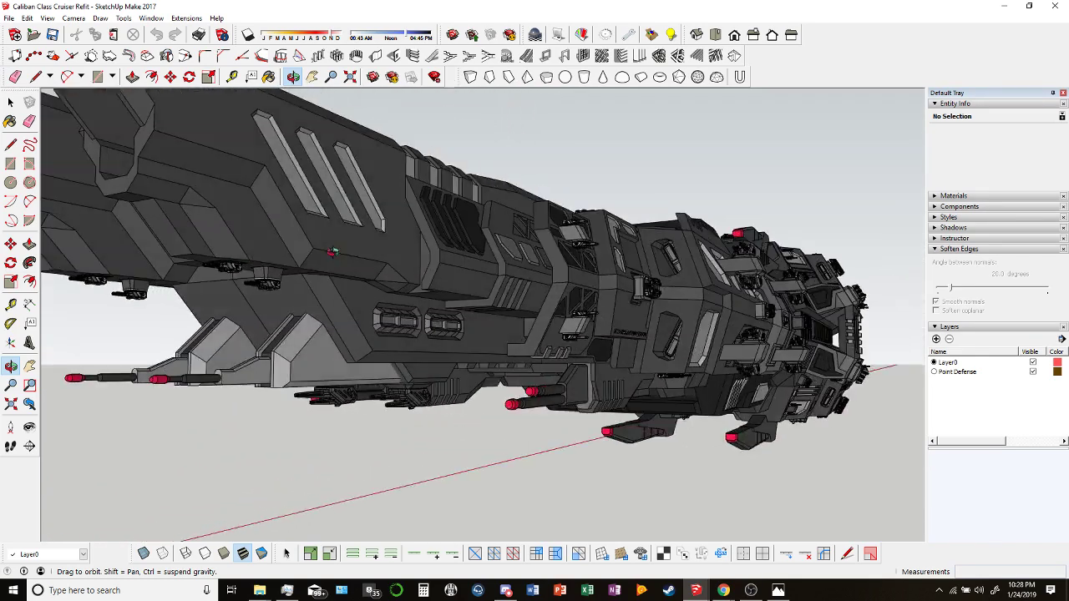
Examine the cruiser's small gun turrets and their mounting recesses up close on the flank and upper hull.
scroll(654, 284, up, 10)
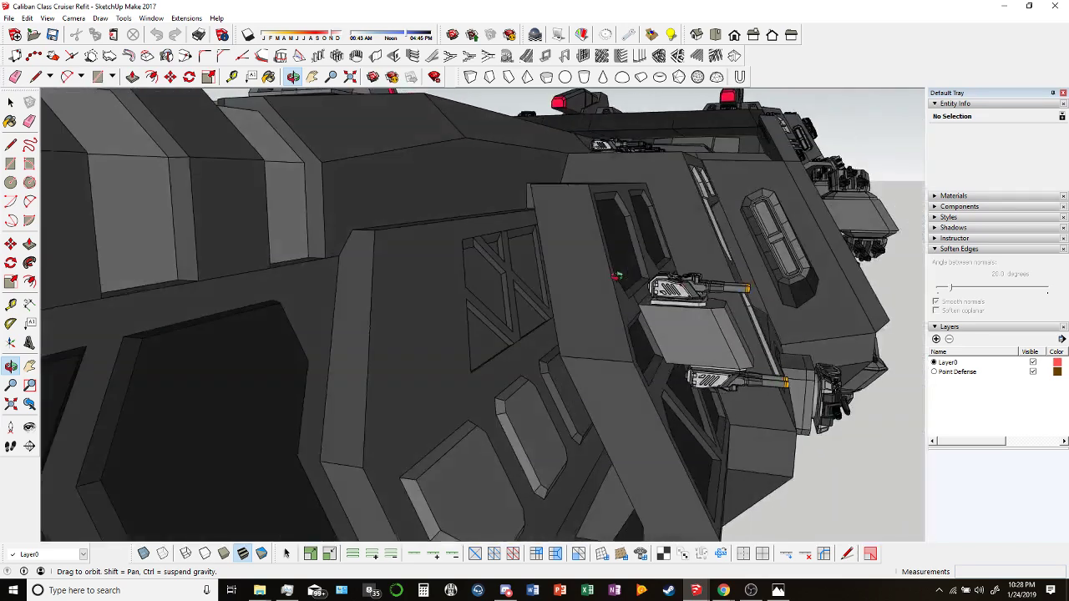
drag(616, 275, 677, 309)
scroll(674, 307, up, 4)
shift+drag(610, 279, 571, 262)
scroll(563, 262, down, 4)
scroll(571, 263, up, 10)
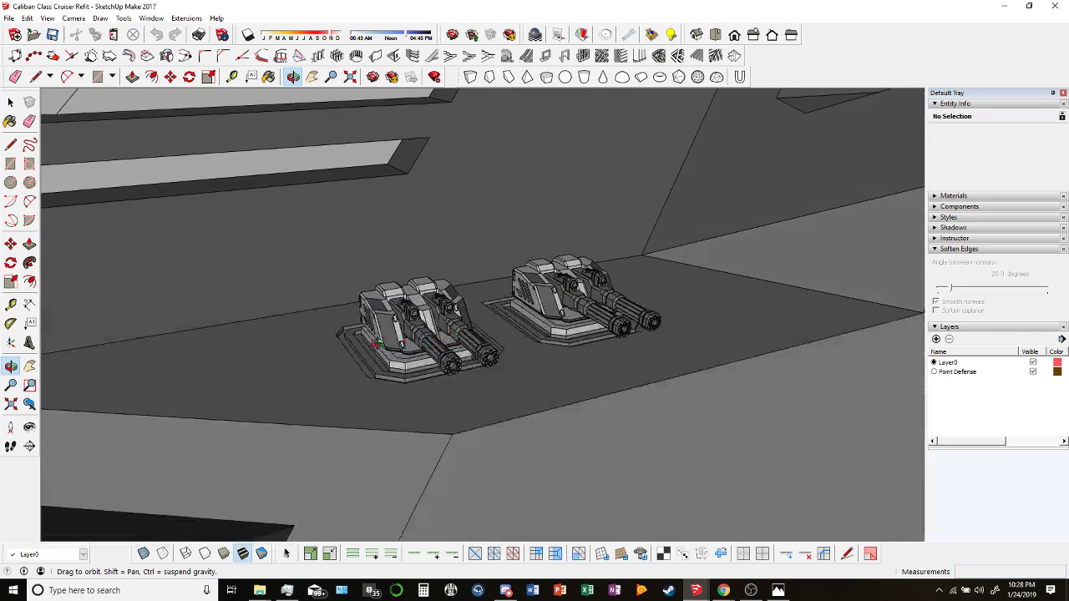
drag(375, 342, 530, 295)
drag(722, 270, 738, 188)
scroll(587, 408, up, 10)
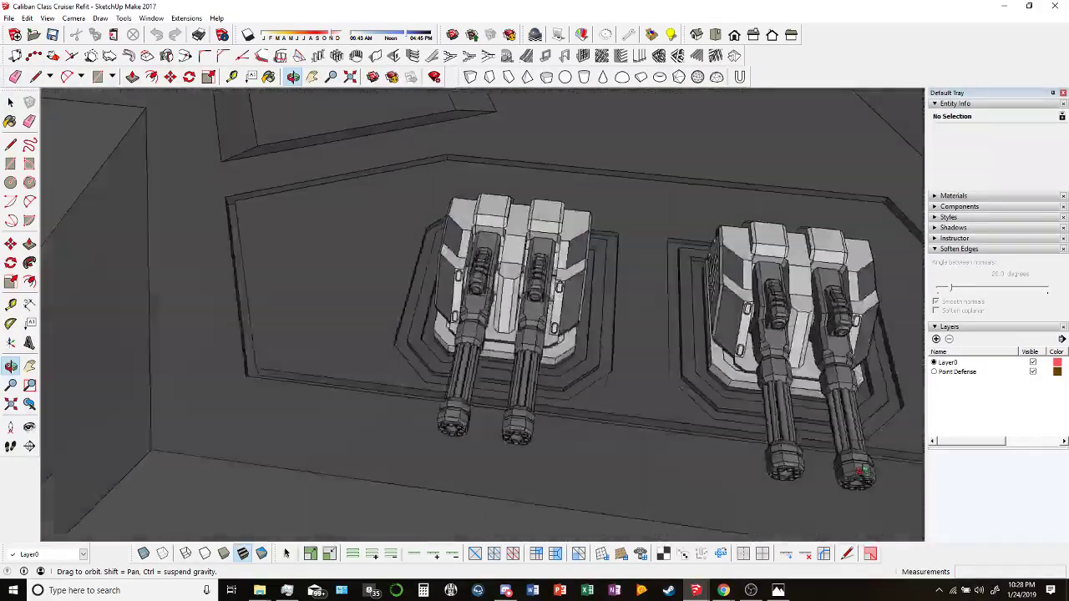
drag(860, 472, 870, 238)
drag(794, 252, 524, 345)
scroll(530, 349, down, 8)
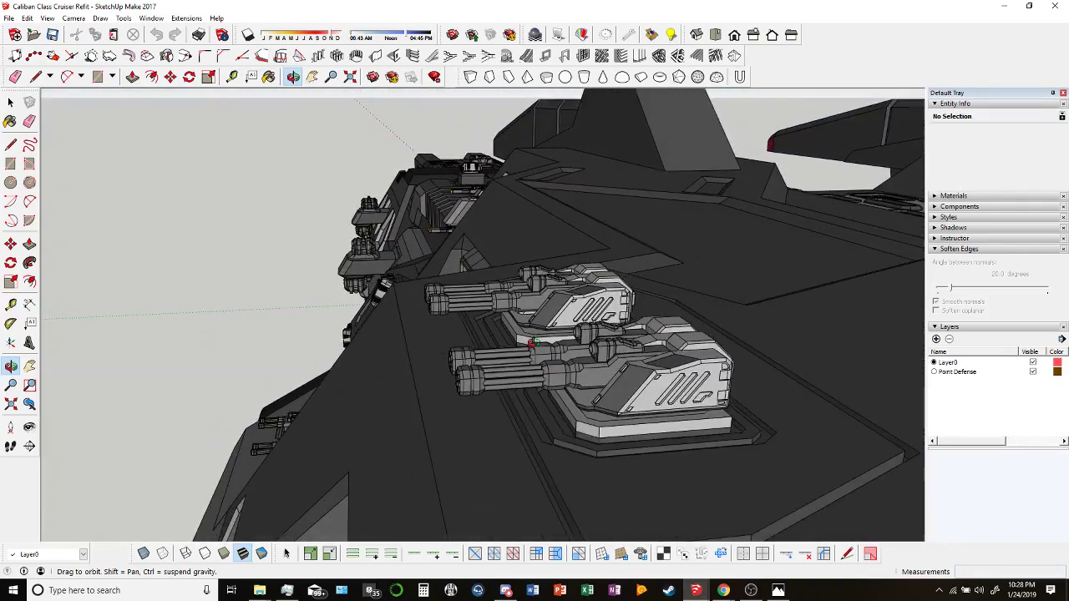
Examine the panel detailing on the cruiser's aft underside and the layout of its full flank.
scroll(651, 334, down, 3)
drag(668, 326, 446, 410)
scroll(459, 501, down, 3)
shift+drag(462, 501, 618, 133)
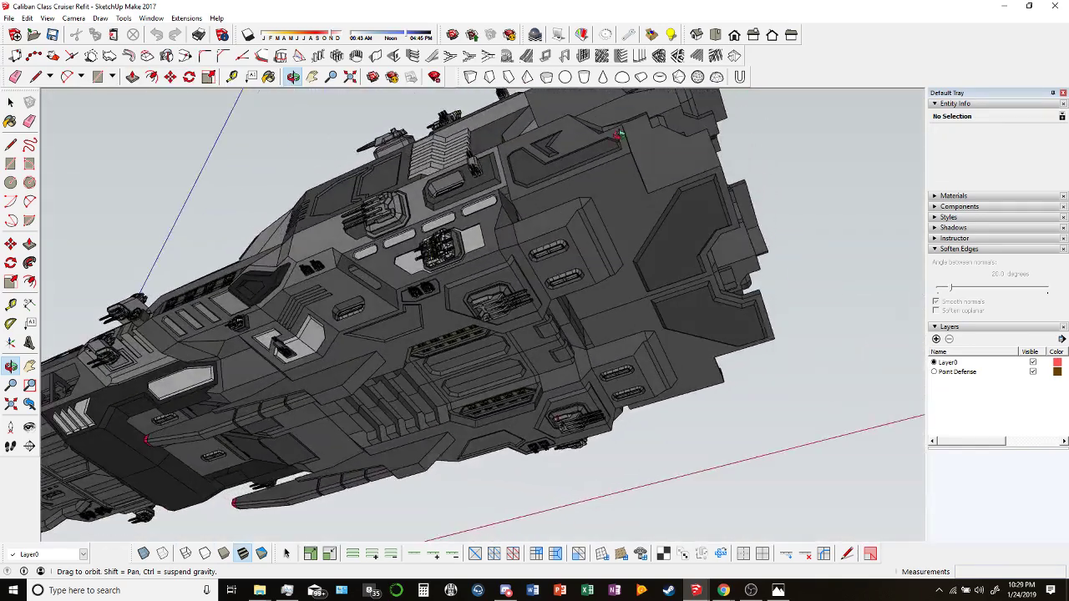
drag(425, 368, 526, 279)
drag(368, 291, 364, 355)
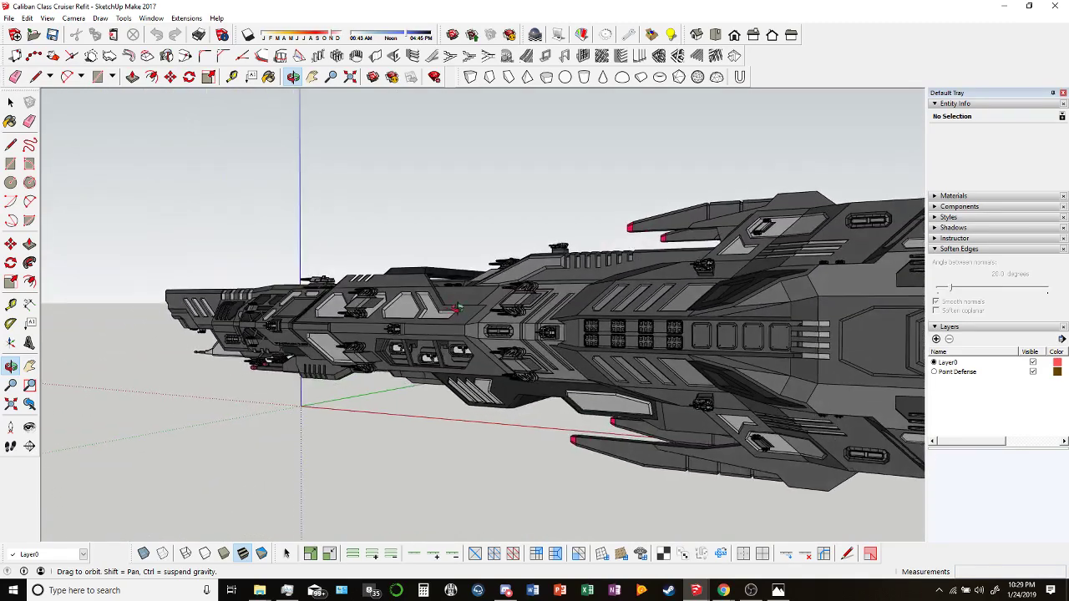
Switch back to the GAIOS Class Titan Prototype model and examine the ribbed block on its mid-section from several angles.
click(693, 591)
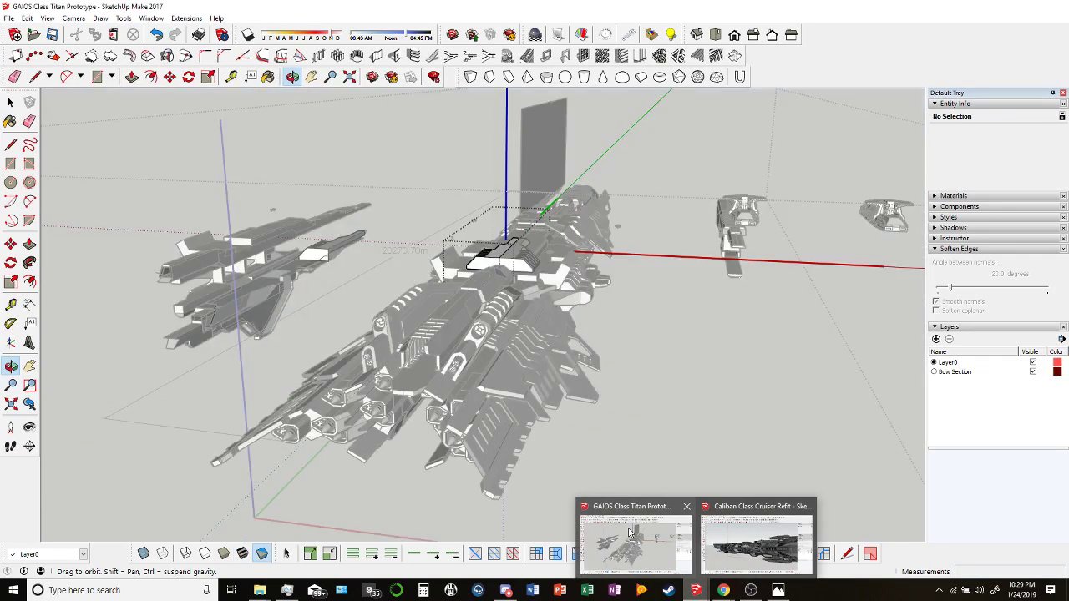
click(651, 541)
scroll(772, 265, up, 10)
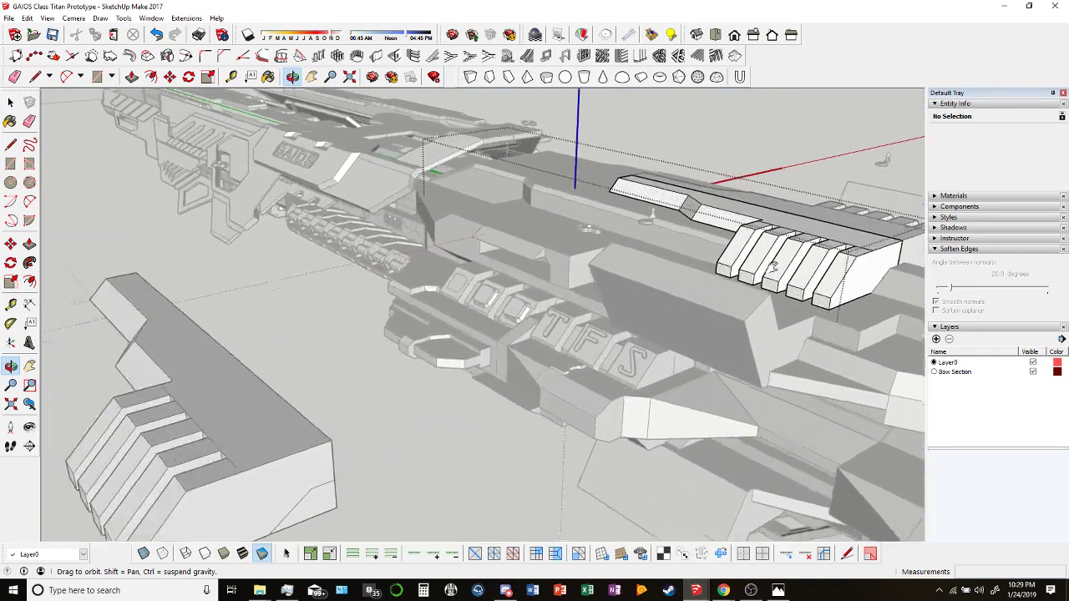
drag(772, 266, 732, 281)
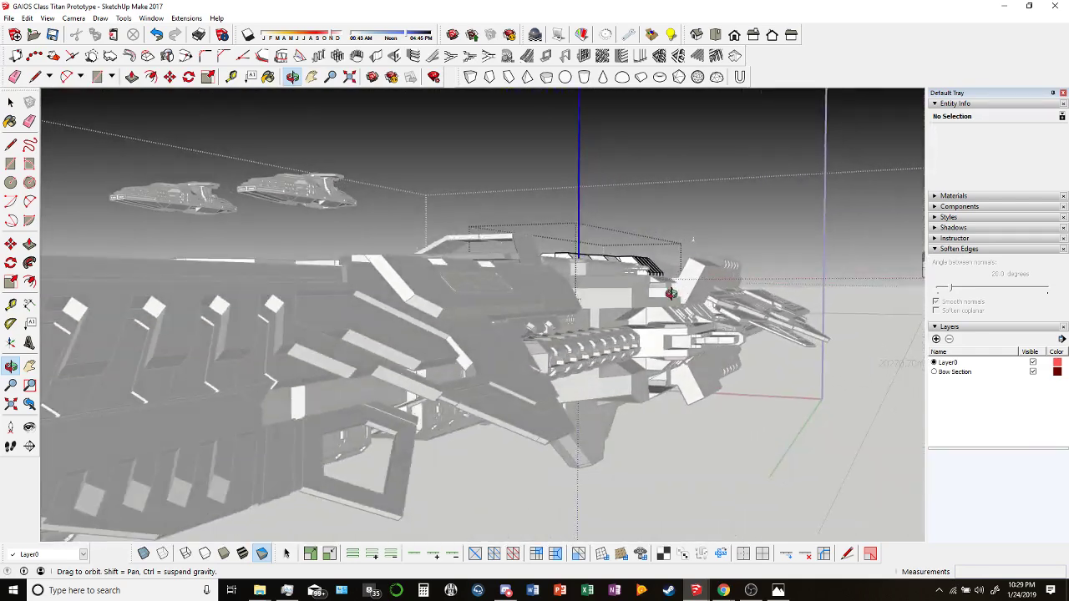
drag(670, 293, 527, 374)
drag(692, 324, 560, 377)
drag(460, 324, 577, 342)
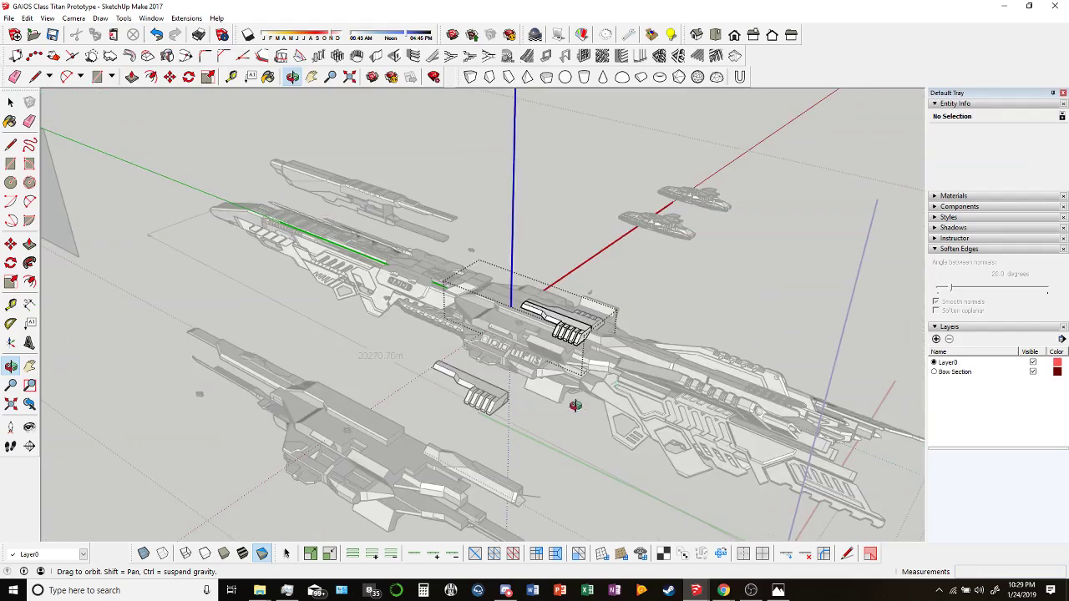
Examine the raised ribbed block and the surrounding mid-section deck up close from the side, rear and above.
drag(575, 405, 545, 370)
middle_drag(582, 366, 509, 339)
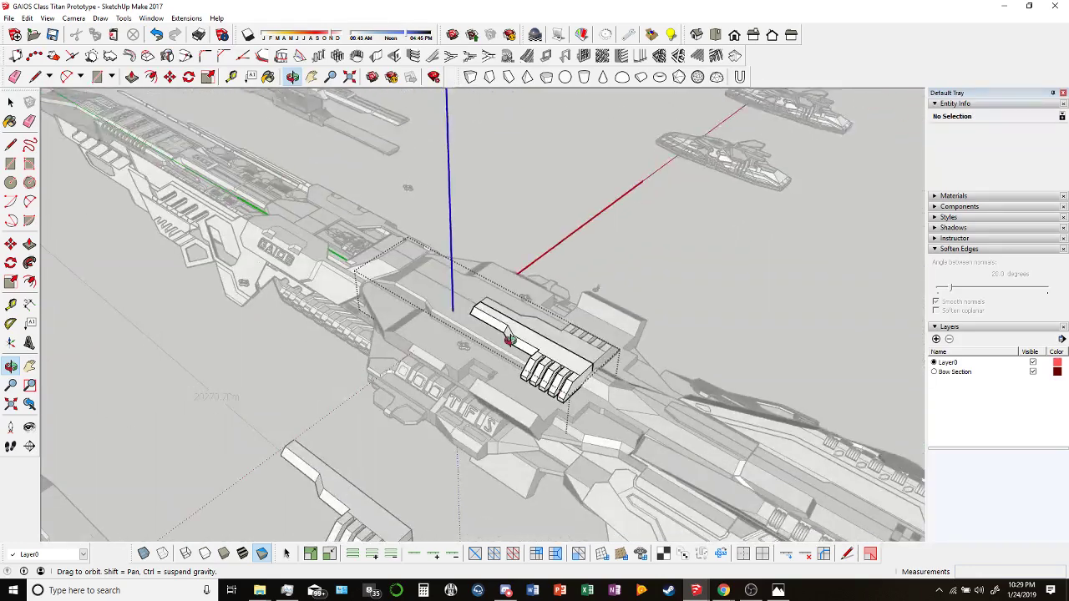
scroll(511, 341, up, 4)
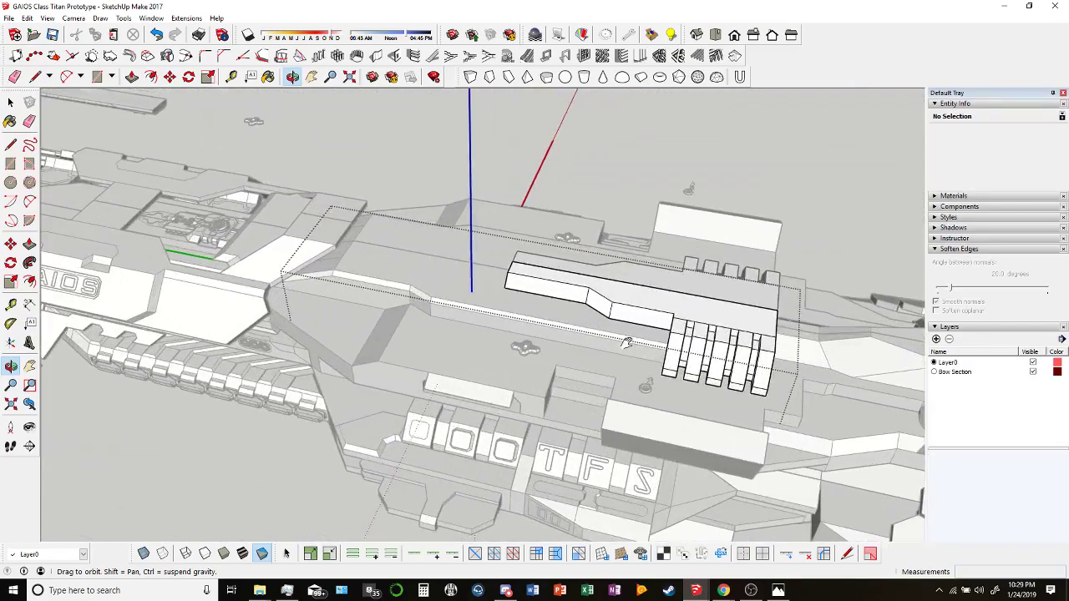
drag(600, 390, 636, 213)
scroll(637, 217, up, 5)
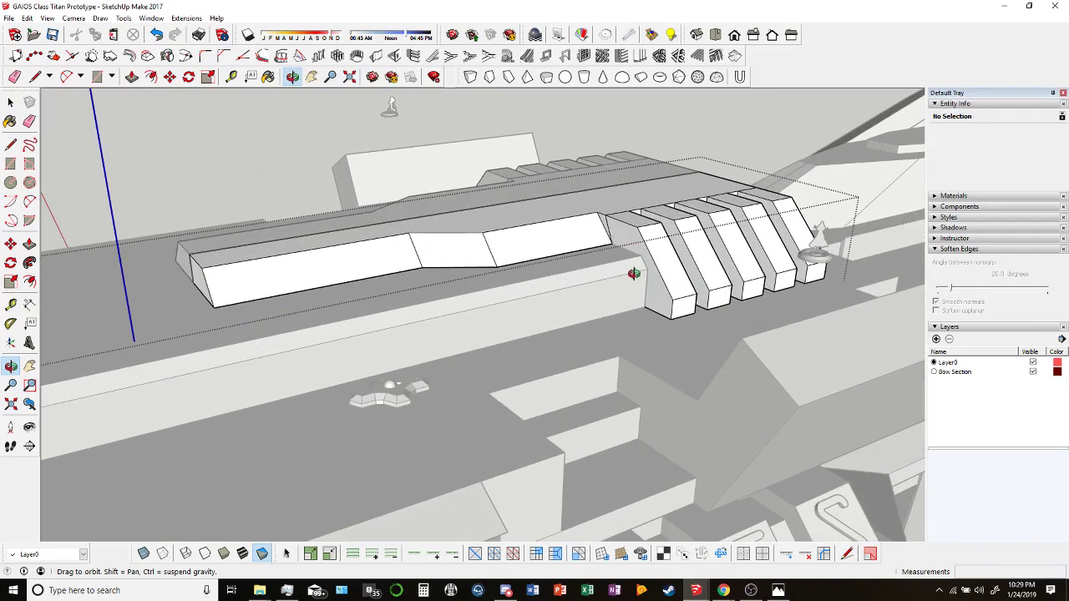
drag(633, 273, 266, 301)
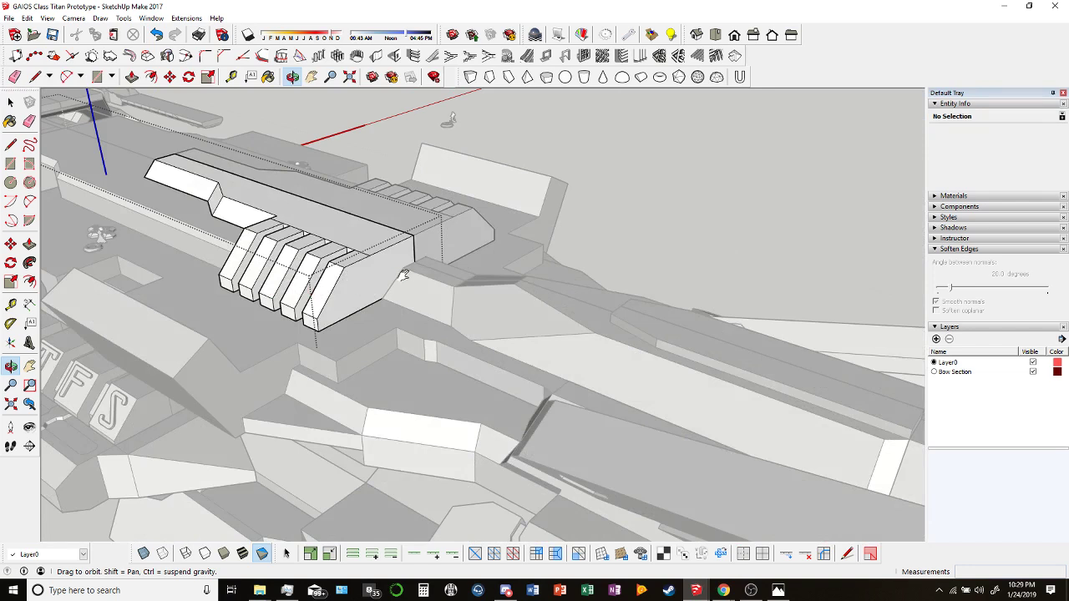
drag(403, 274, 536, 367)
scroll(585, 333, down, 4)
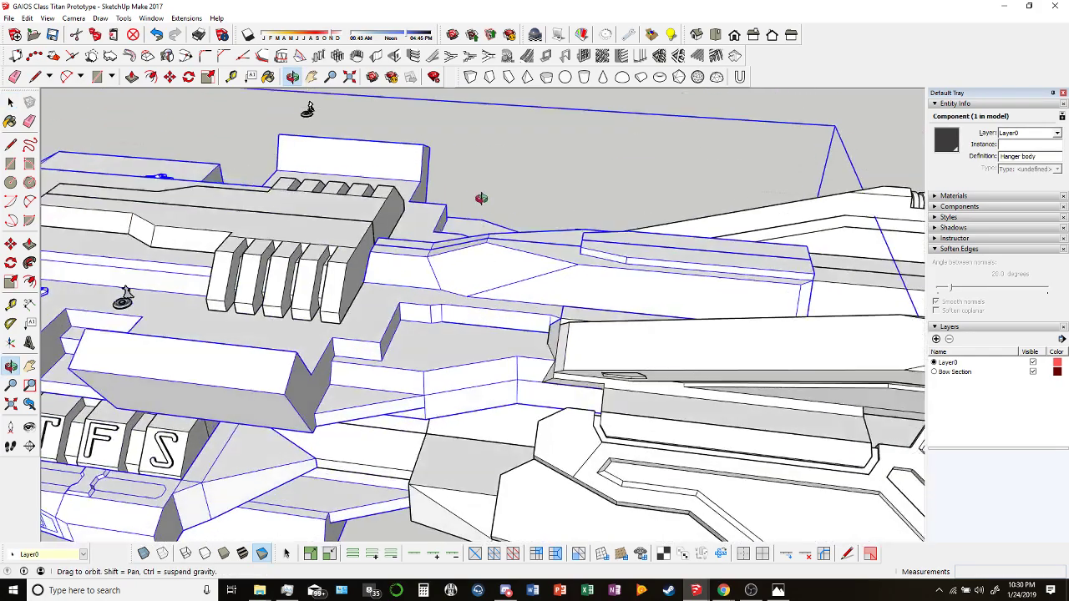
Survey the whole titan around the hanger body, covering the stern engine cluster, underside and full flank.
drag(480, 197, 169, 154)
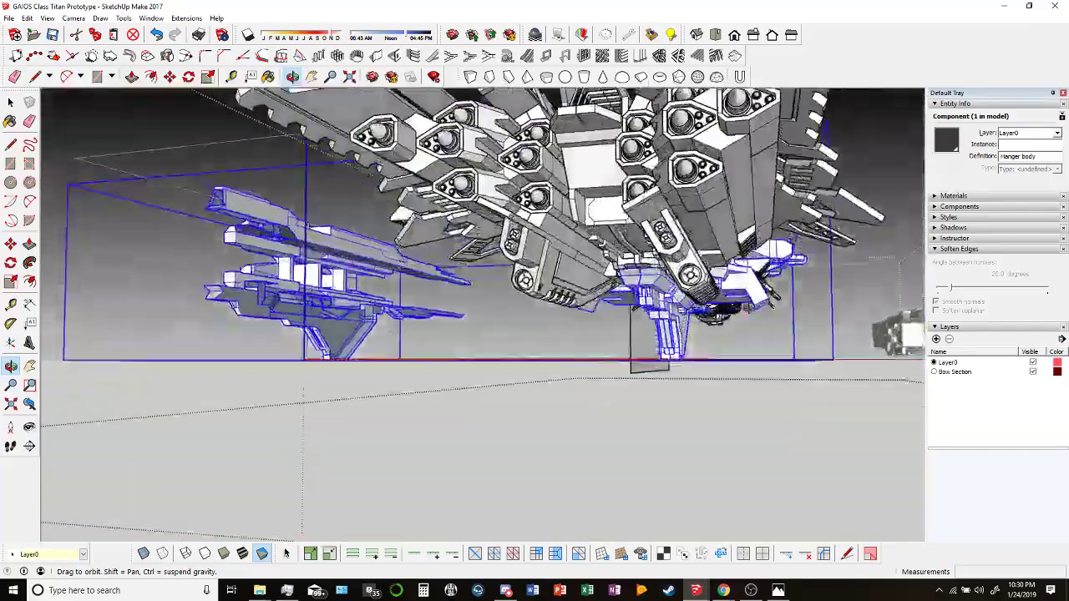
middle_drag(744, 311, 644, 220)
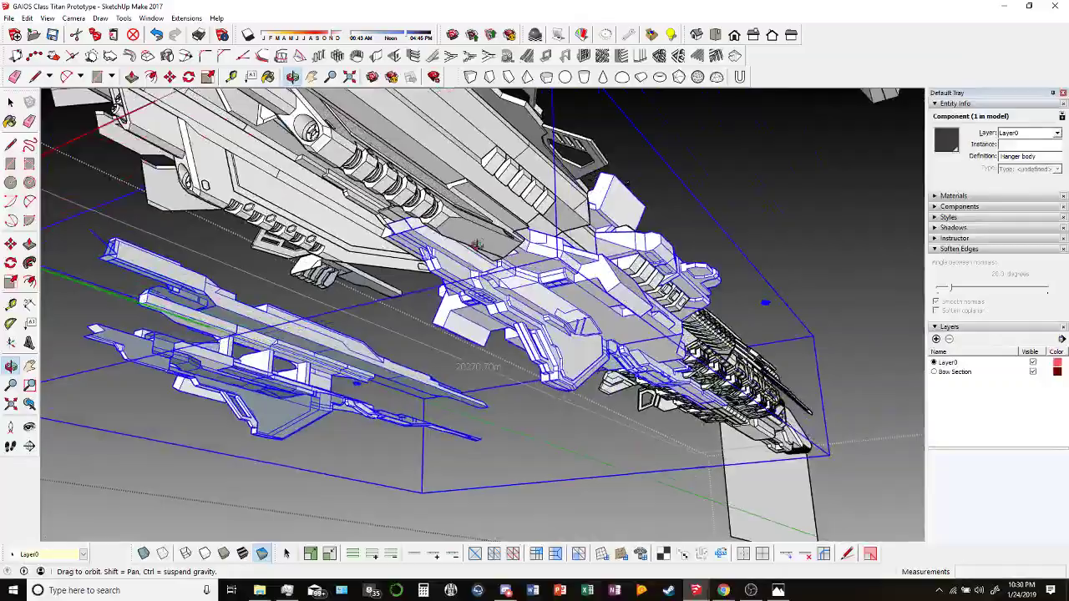
drag(627, 182, 647, 155)
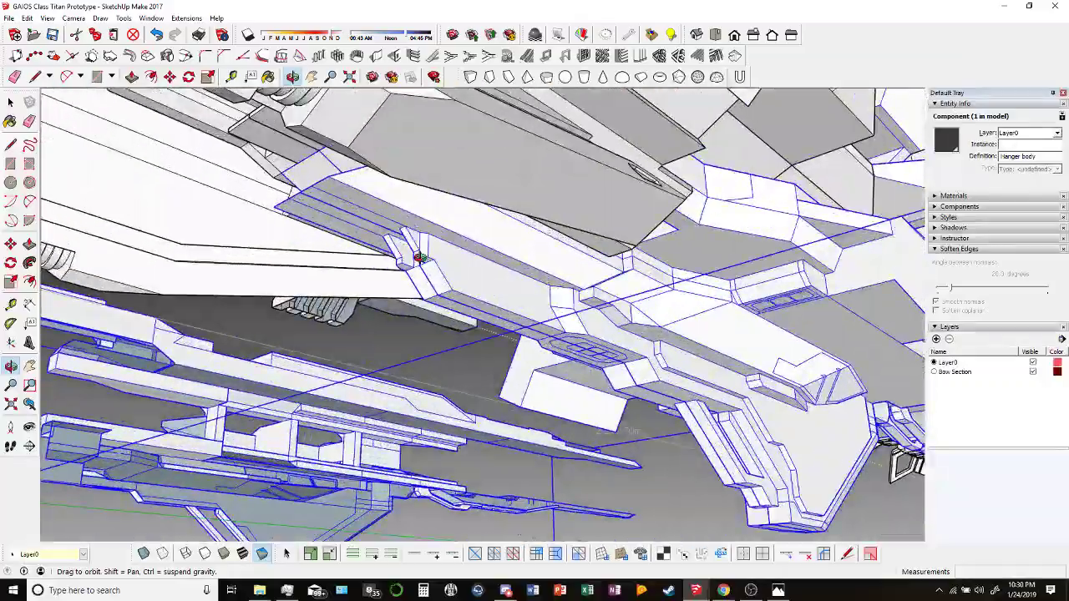
drag(420, 257, 543, 194)
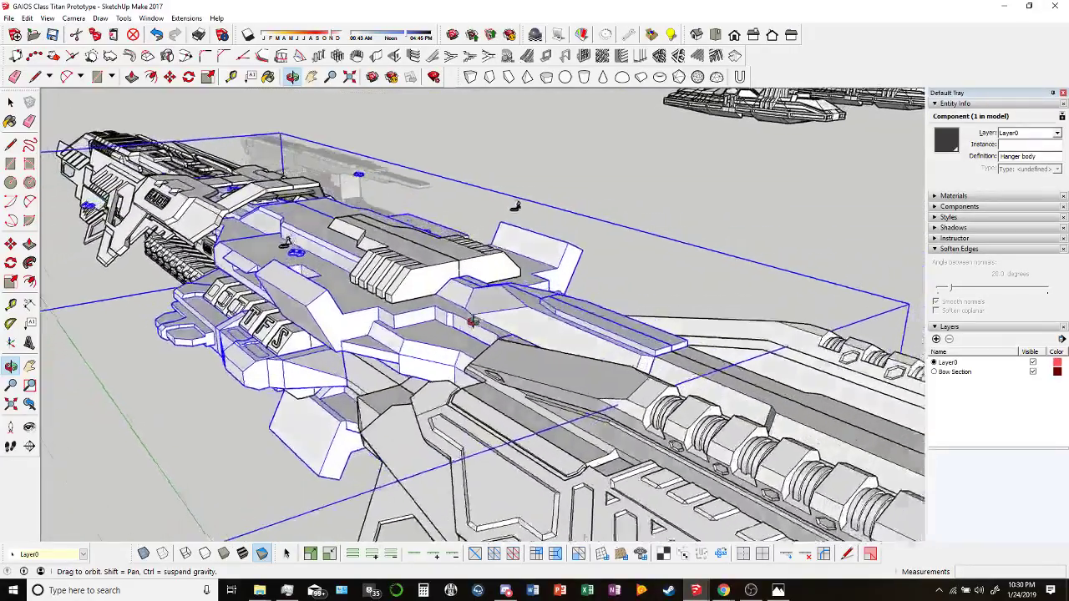
drag(472, 321, 462, 334)
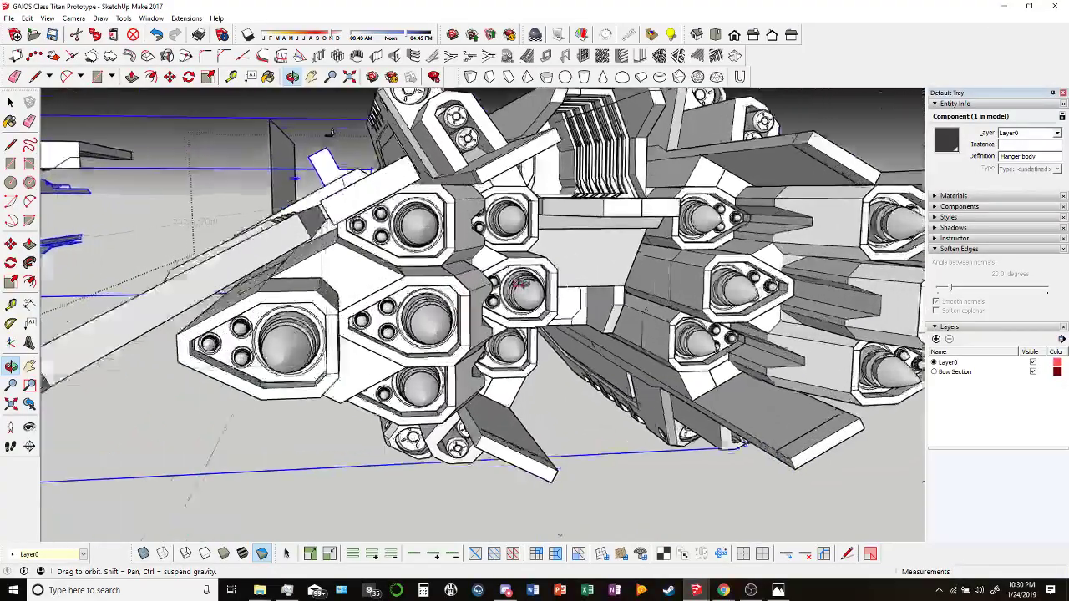
drag(519, 284, 501, 296)
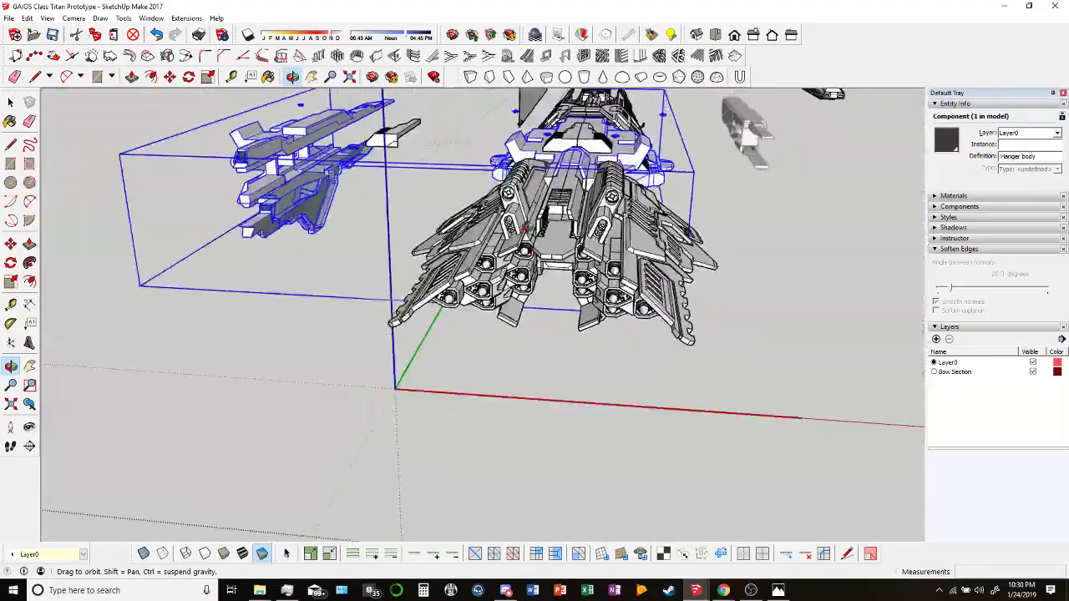
drag(510, 308, 784, 347)
drag(361, 129, 282, 167)
drag(619, 171, 772, 204)
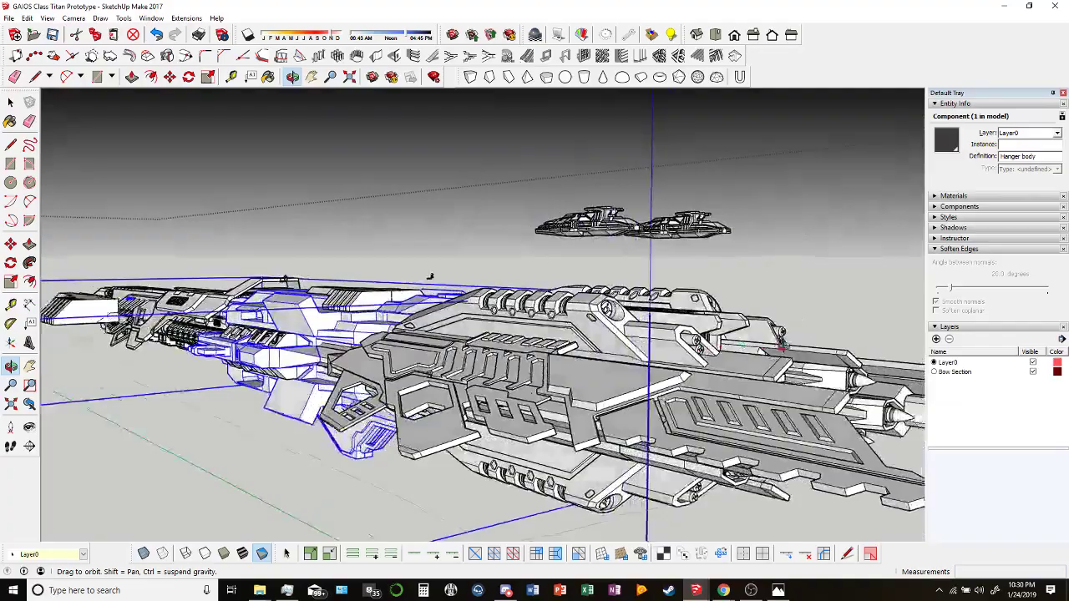
middle_drag(782, 342, 655, 331)
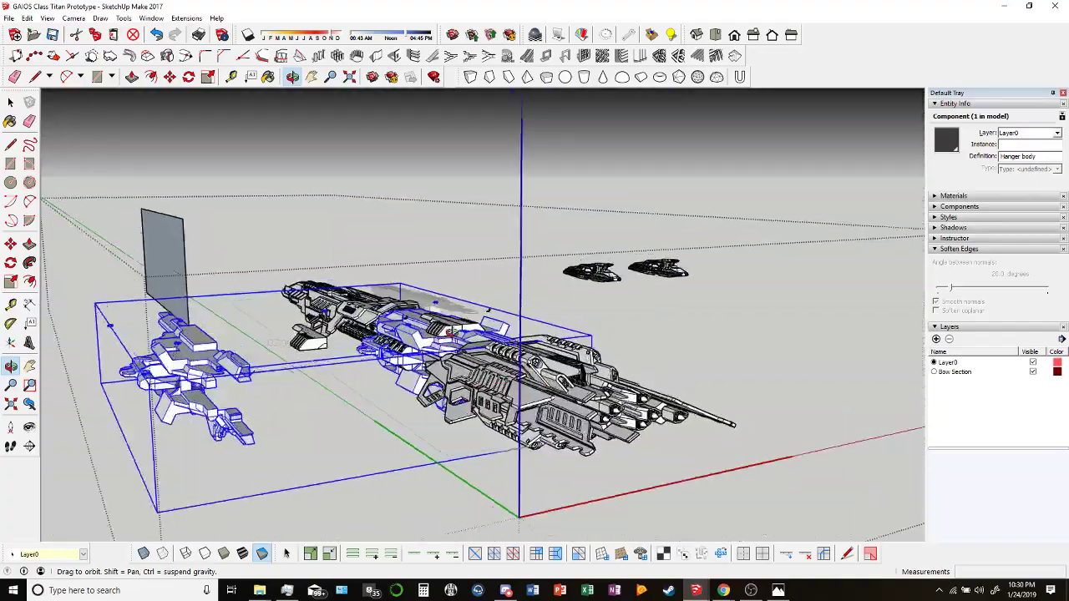
drag(448, 331, 633, 256)
Examine the upper deck from the ribbed mid-section forward to the recessed turret bay and the GAIOS-lettered plating.
scroll(625, 256, up, 4)
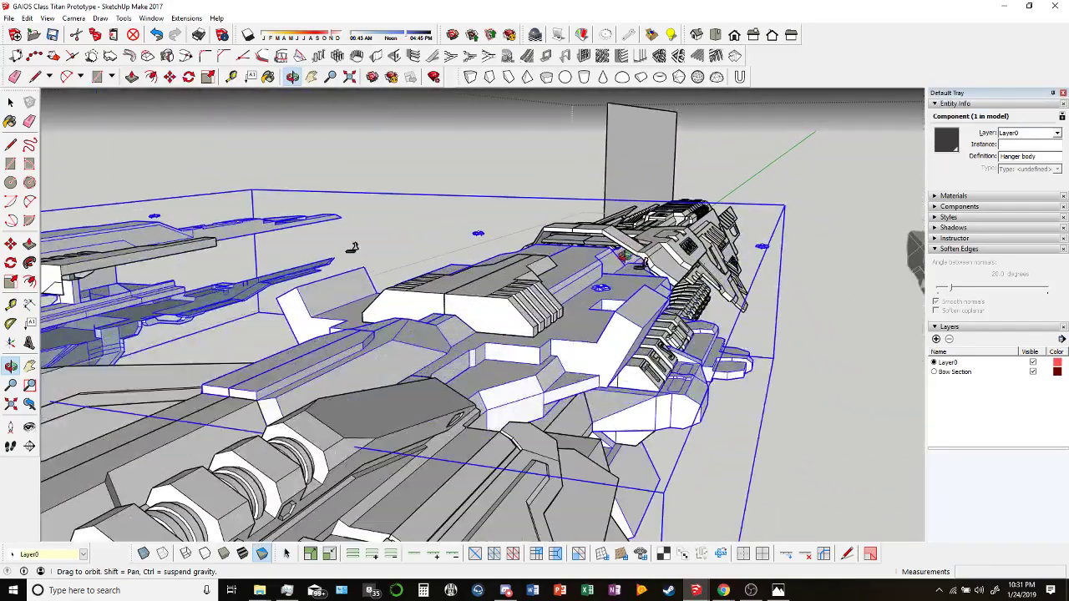
middle_drag(624, 256, 698, 263)
drag(436, 261, 387, 281)
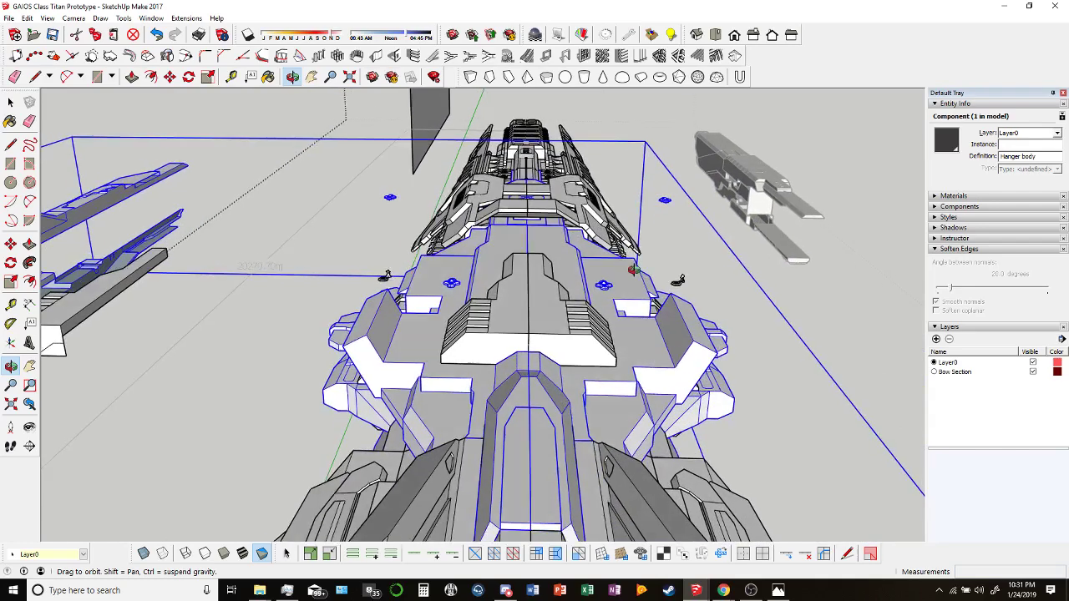
drag(633, 270, 625, 252)
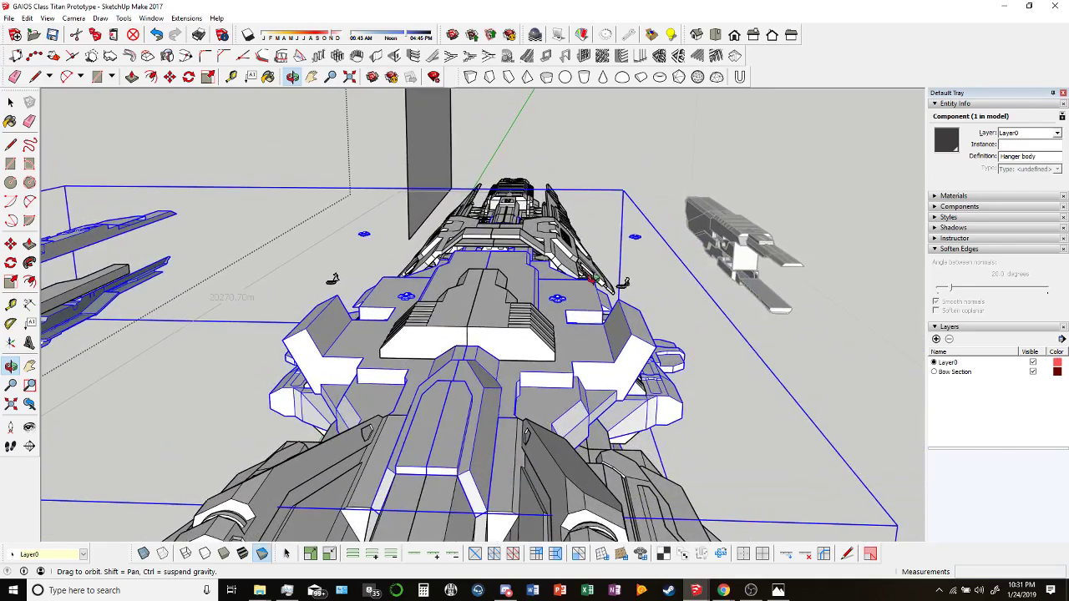
drag(714, 294, 273, 359)
drag(523, 266, 570, 389)
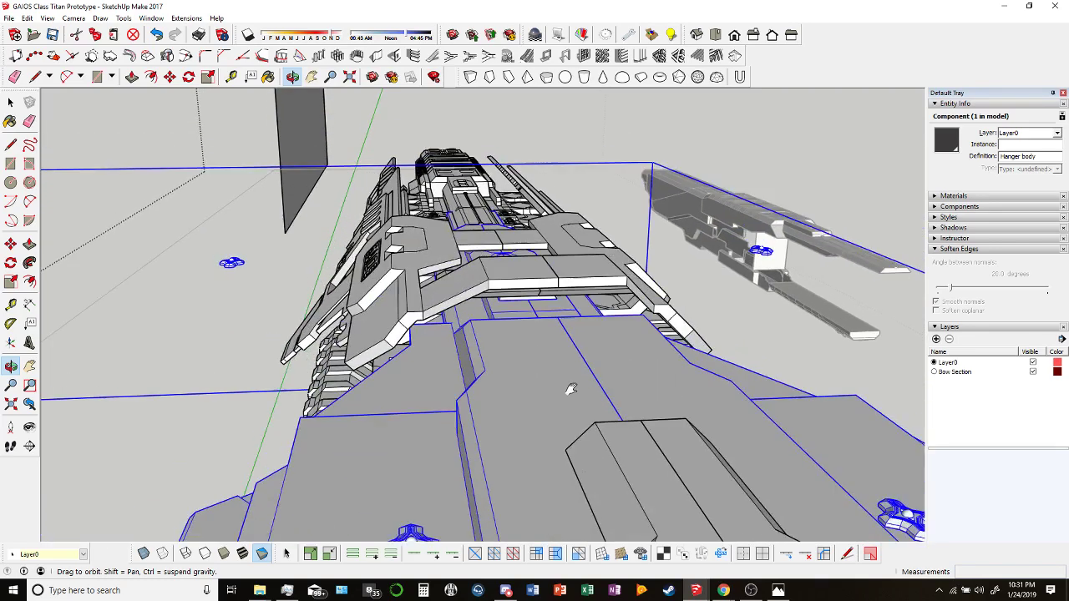
scroll(502, 245, up, 10)
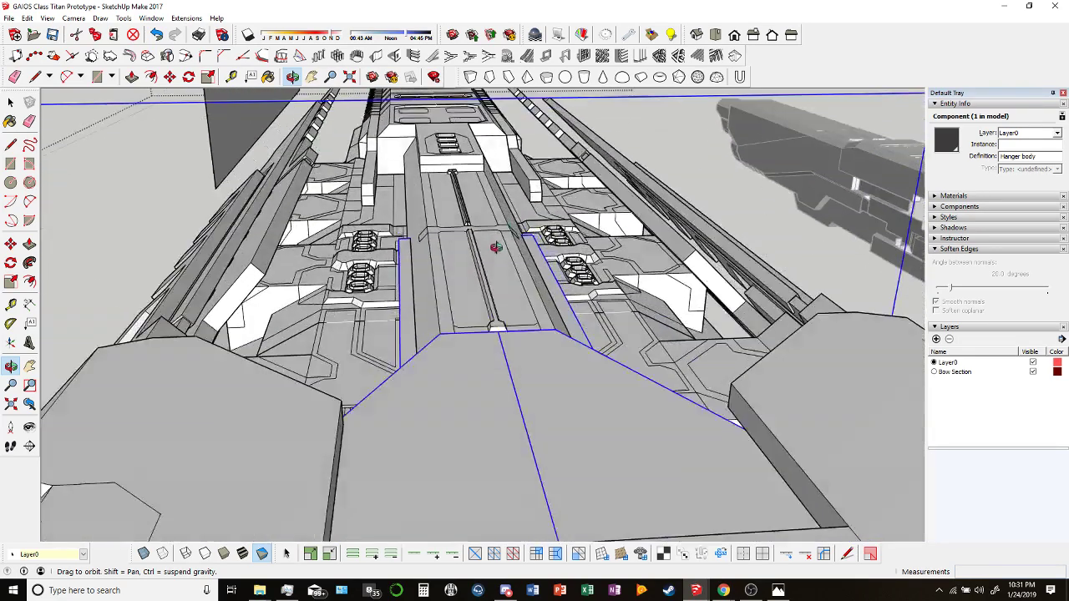
drag(496, 247, 743, 354)
scroll(743, 353, down, 10)
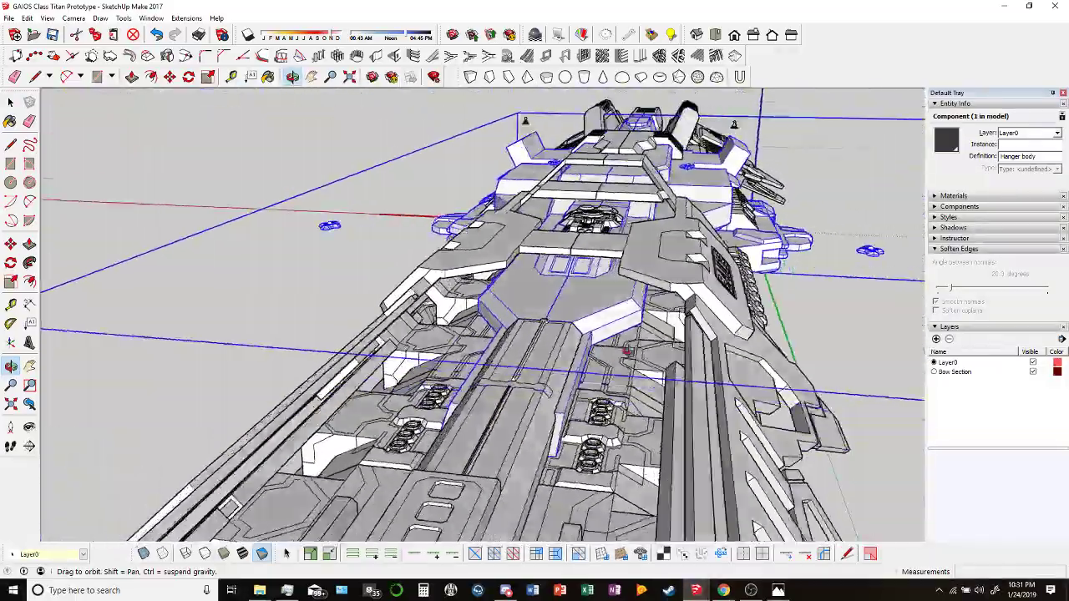
drag(627, 350, 840, 277)
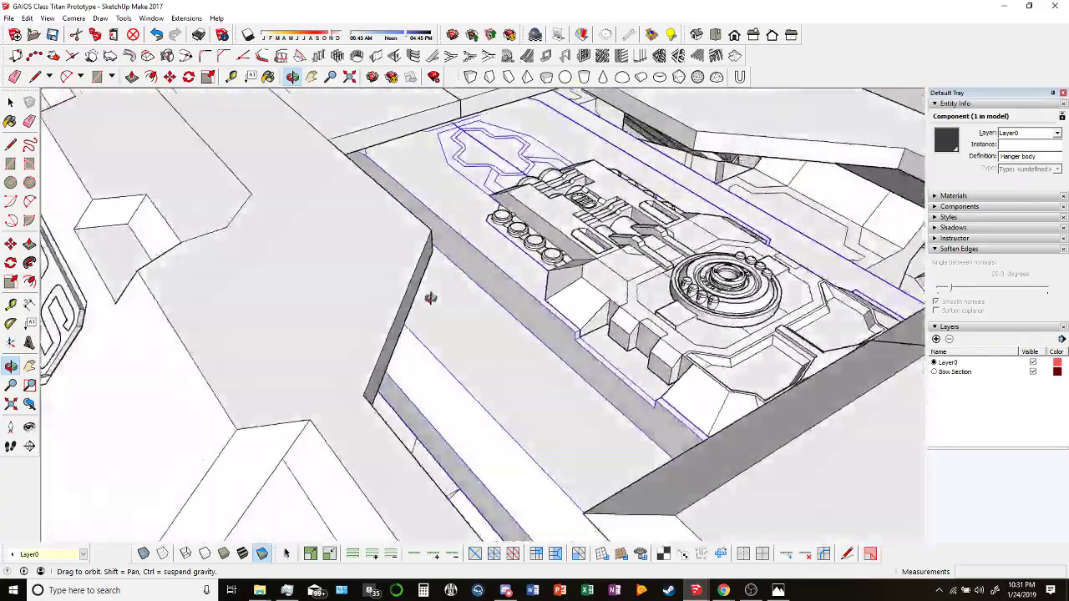
drag(430, 298, 483, 271)
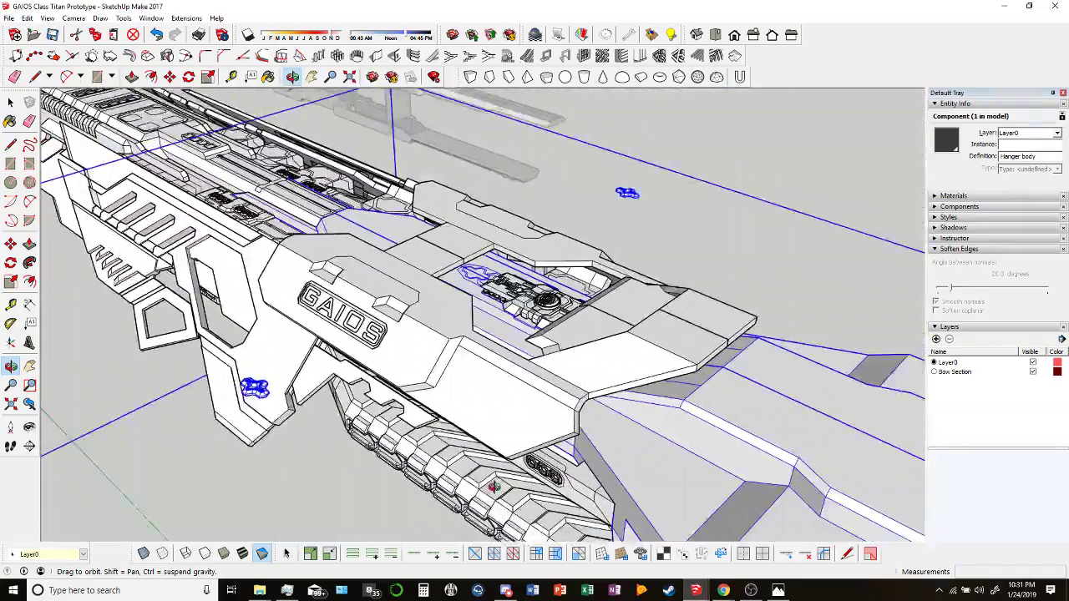
Examine the mid-section's underside and flank, including the TFS lettering blocks and the slanted armour slabs.
drag(524, 410, 484, 303)
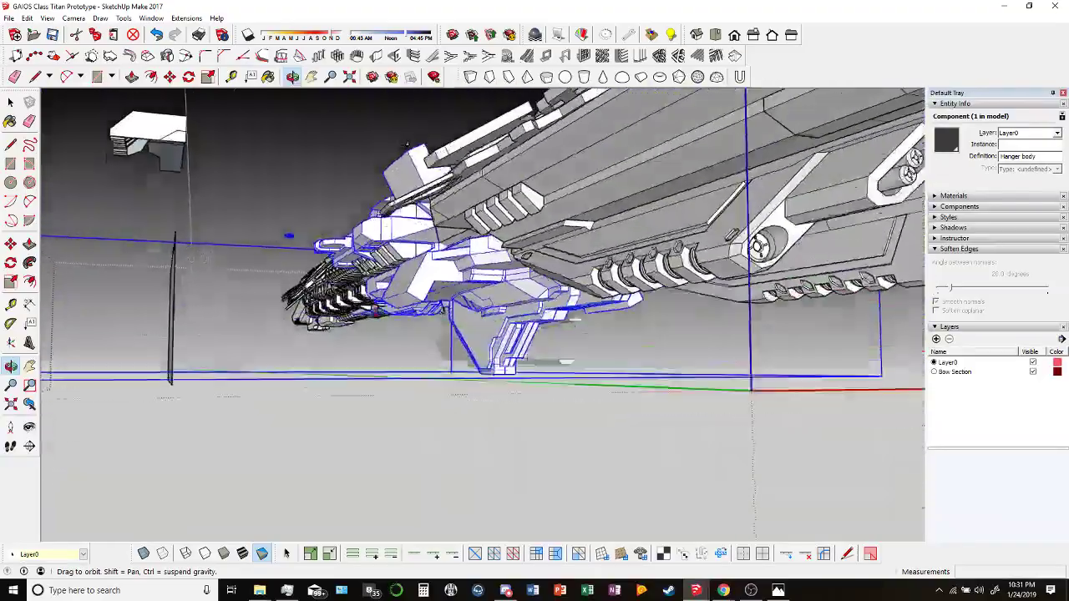
drag(407, 145, 586, 234)
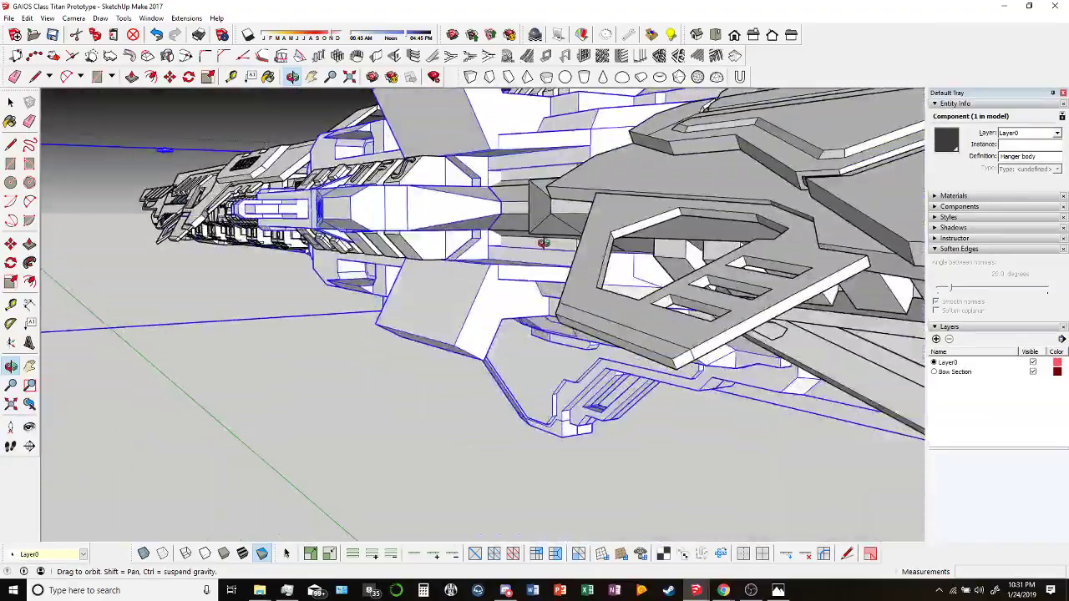
drag(543, 243, 599, 255)
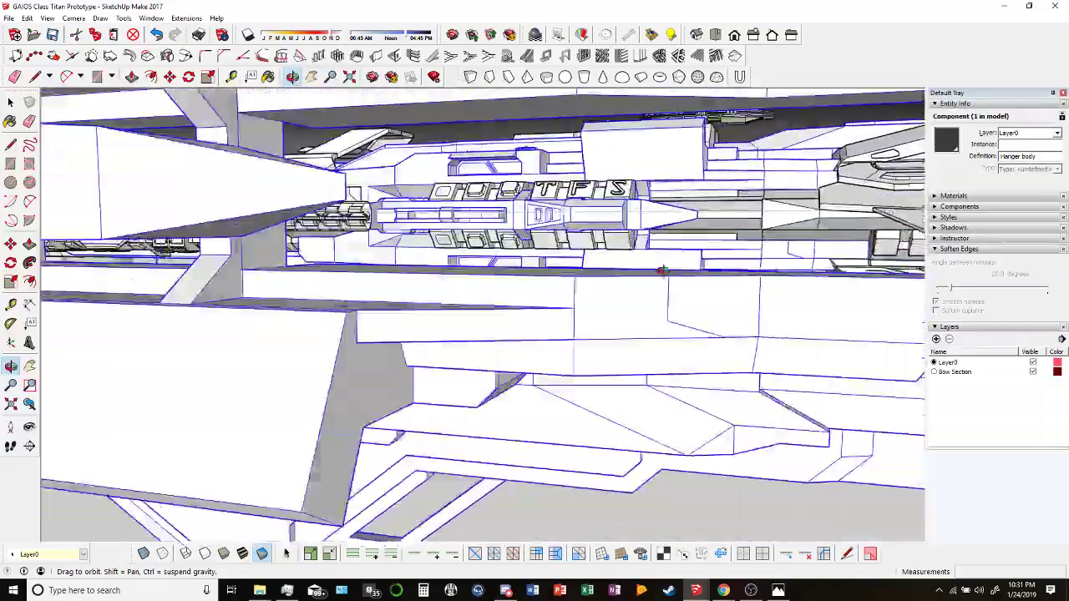
drag(662, 270, 618, 223)
scroll(651, 242, up, 10)
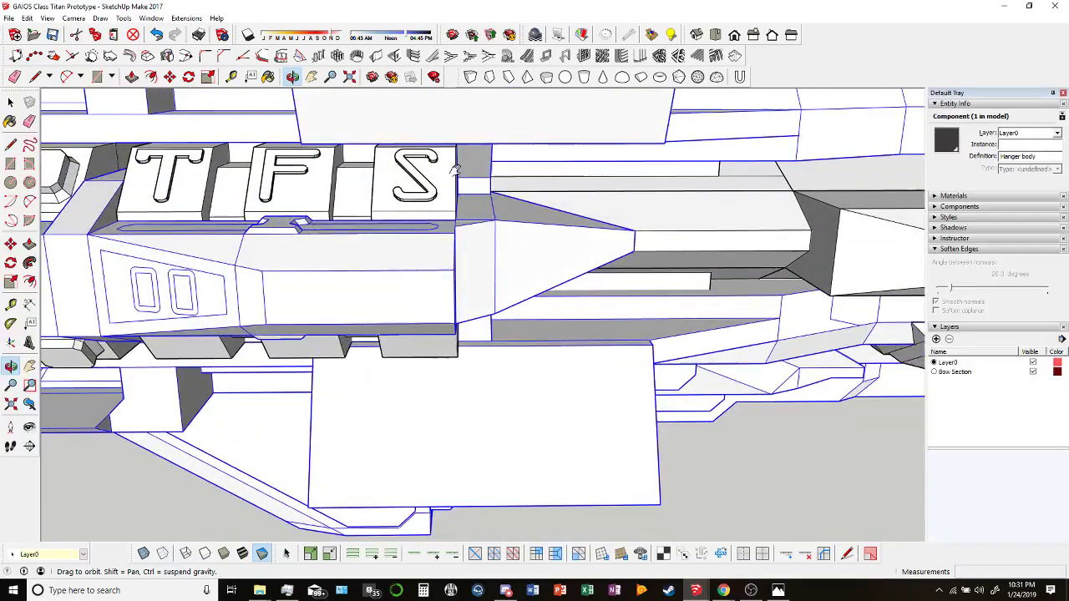
scroll(517, 280, up, 10)
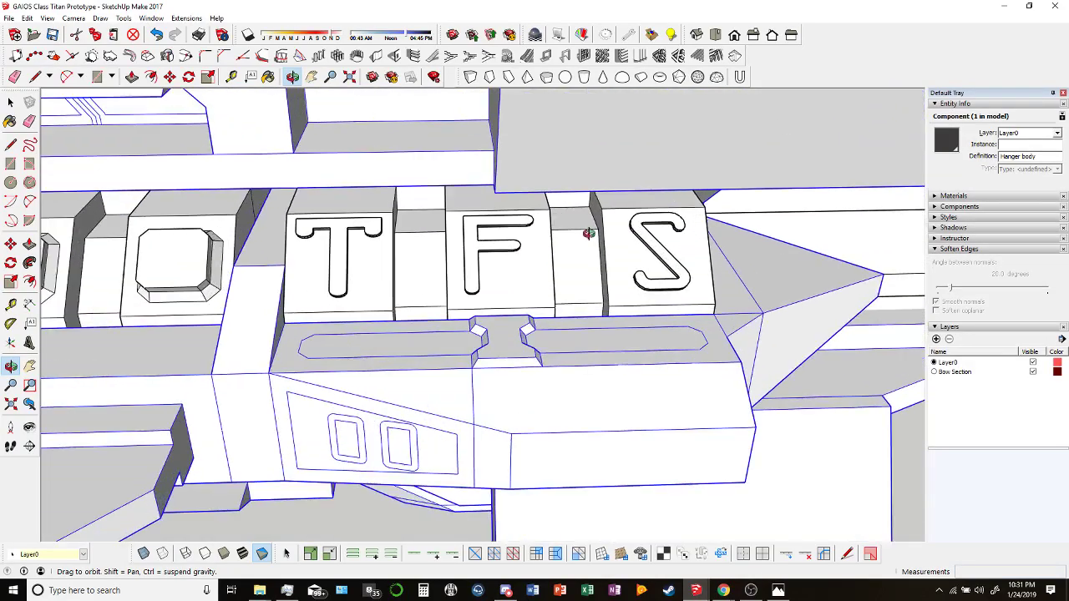
scroll(588, 234, down, 2)
drag(589, 234, 650, 363)
scroll(501, 284, down, 3)
middle_drag(649, 363, 626, 341)
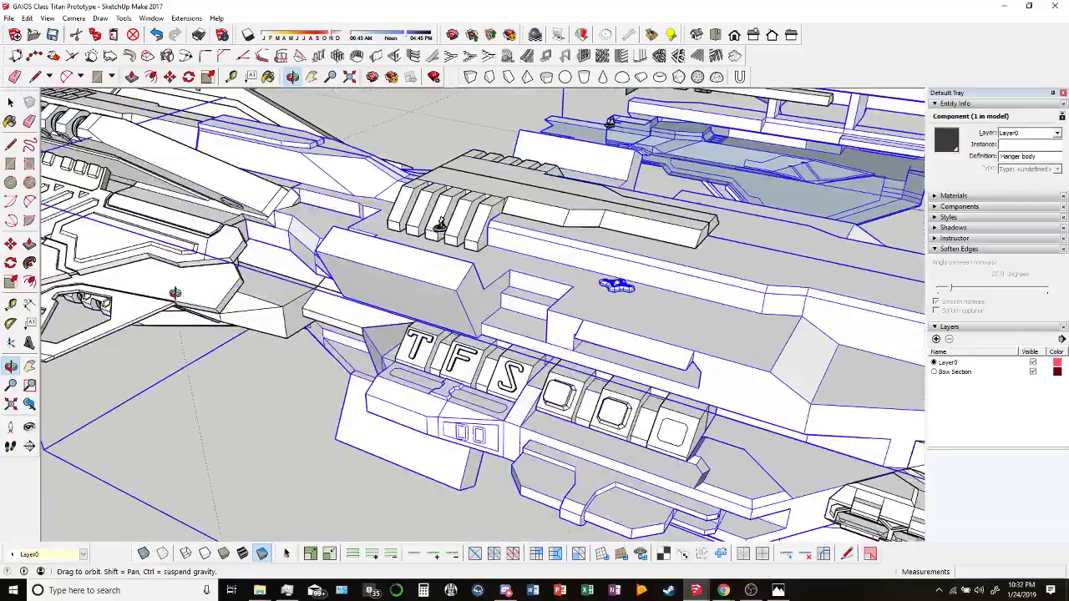
Examine the stepped junction behind the ribbed block where the mid-section deck meets the aft hull.
middle_drag(174, 295, 342, 230)
drag(343, 231, 476, 159)
drag(547, 123, 607, 221)
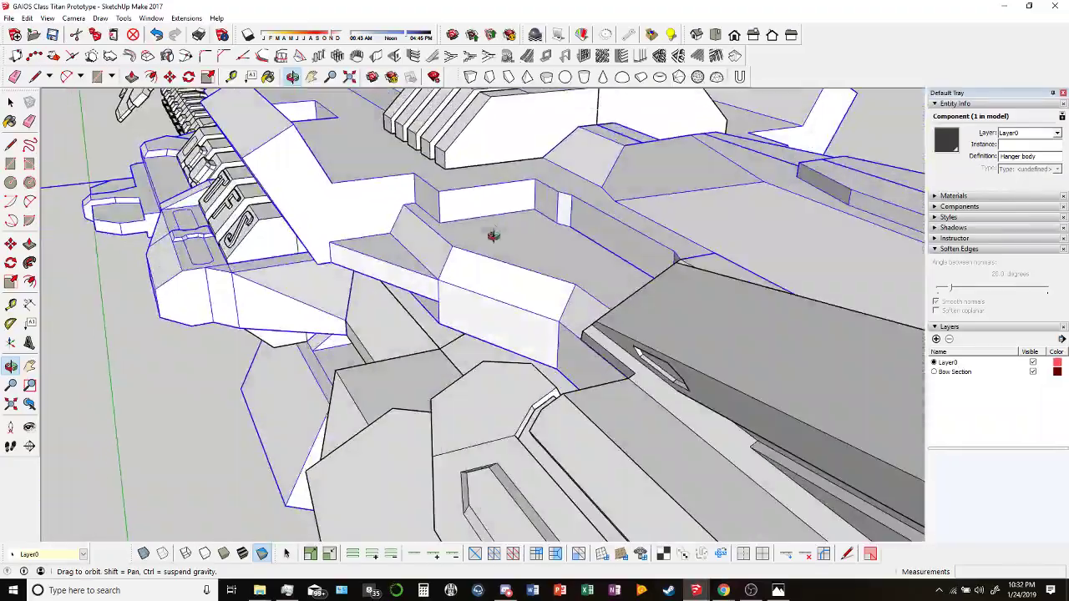
drag(493, 236, 624, 125)
scroll(513, 197, up, 6)
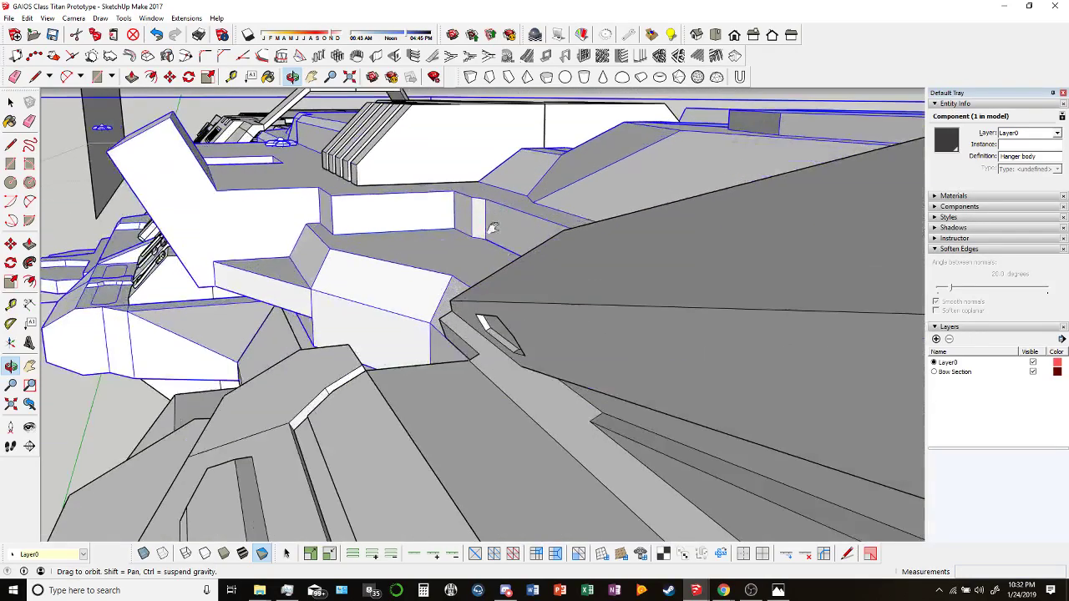
drag(491, 226, 475, 386)
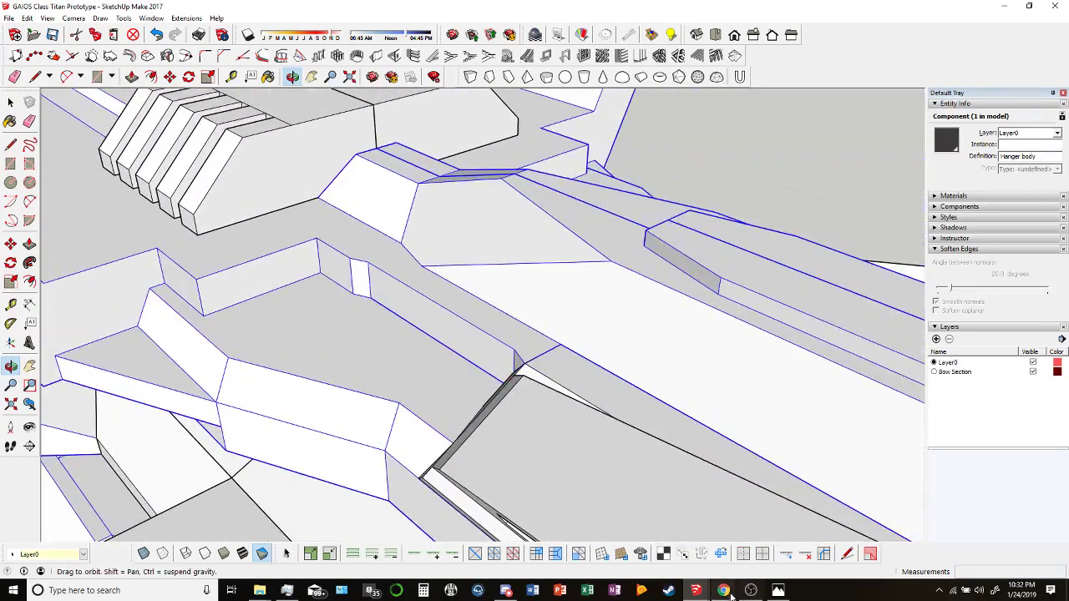
mouse_move(723, 590)
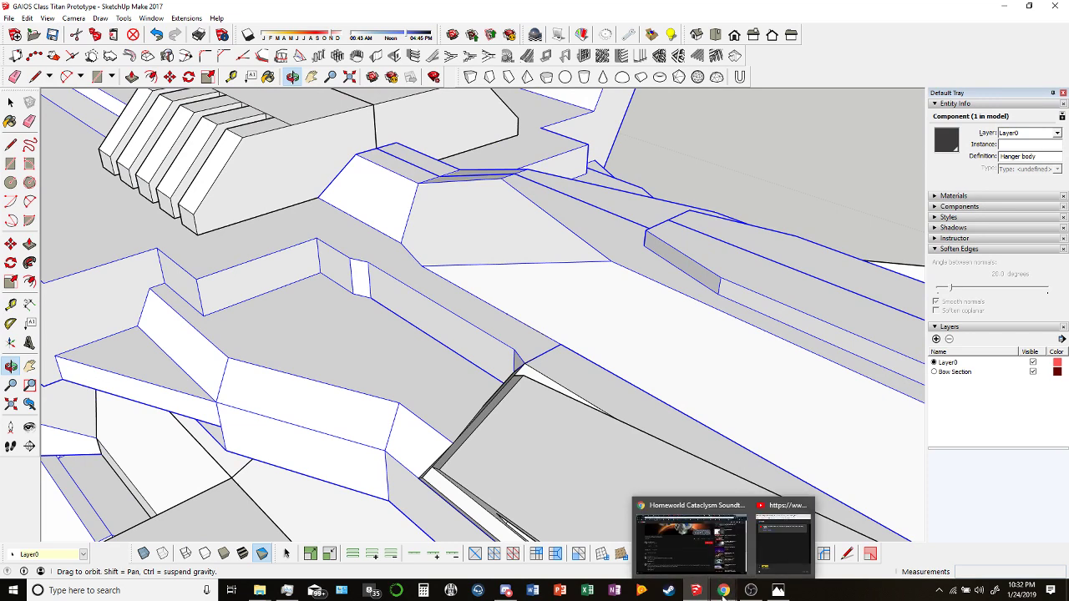
mouse_move(689, 541)
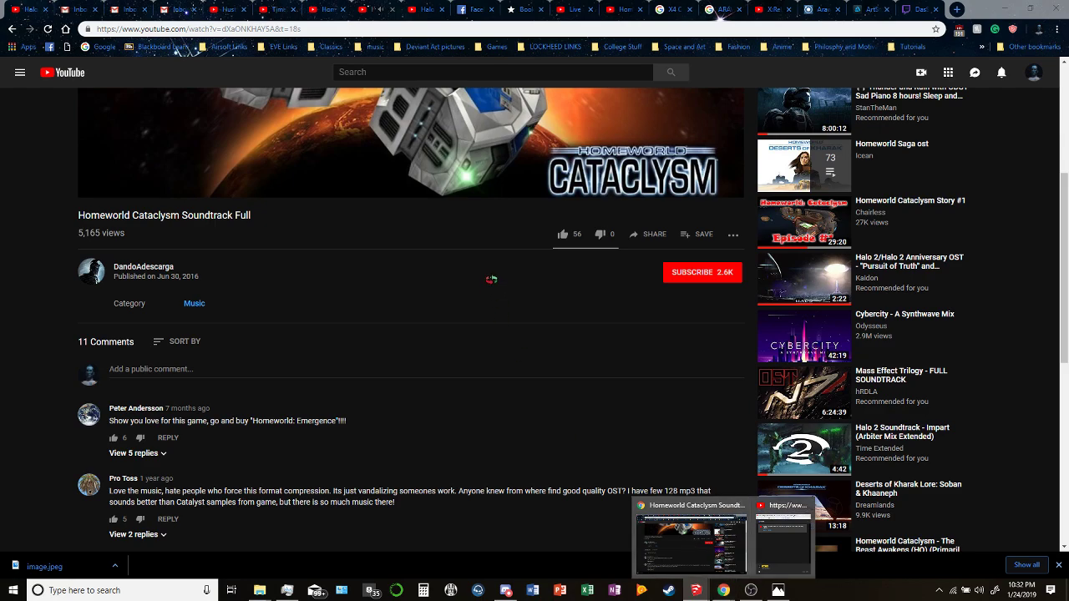
click(695, 591)
In the Hanger body's Mid Section Side 1 component, Push/Pull the recess end wall beside the slanted slab about 405.88 m to meet the slab.
mouse_move(621, 334)
middle_down()
mouse_move(562, 278)
mouse_move(813, 298)
mouse_move(726, 286)
mouse_move(785, 241)
mouse_move(601, 207)
mouse_move(375, 231)
mouse_move(379, 248)
mouse_move(442, 267)
mouse_move(660, 311)
mouse_move(598, 239)
mouse_move(496, 214)
mouse_move(442, 247)
mouse_move(482, 351)
mouse_move(207, 338)
mouse_move(434, 326)
mouse_move(539, 339)
mouse_move(573, 305)
mouse_move(496, 316)
mouse_move(617, 164)
mouse_move(615, 309)
mouse_move(818, 143)
mouse_move(640, 353)
mouse_move(287, 138)
mouse_move(553, 276)
mouse_move(582, 240)
mouse_move(256, 139)
mouse_move(245, 198)
mouse_move(410, 332)
mouse_move(489, 339)
mouse_move(570, 241)
middle_up()
middle_drag(347, 332, 276, 291)
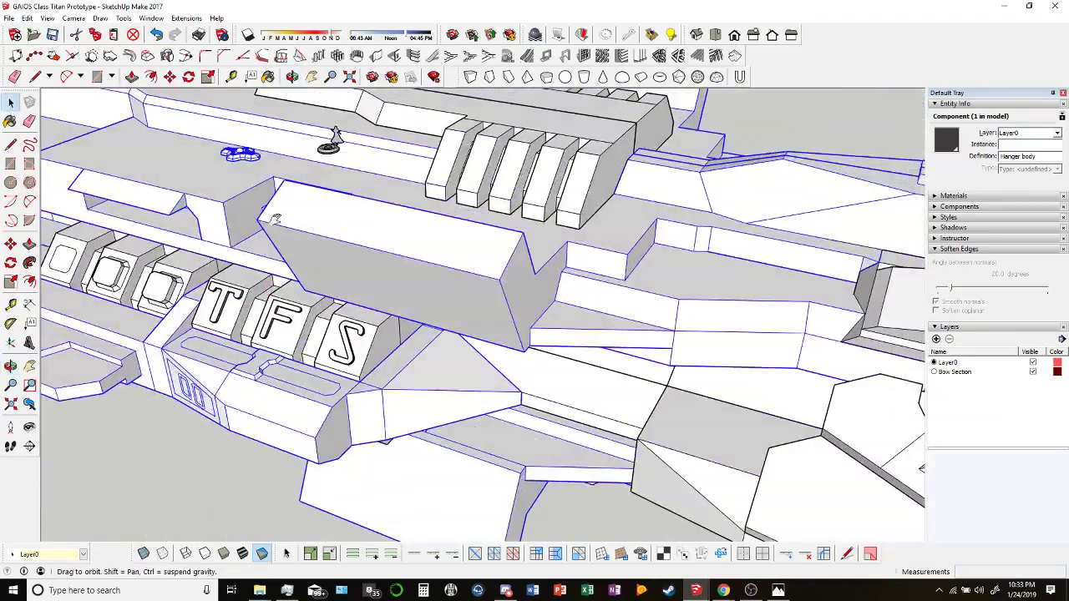
scroll(375, 273, up, 5)
double_click(376, 273)
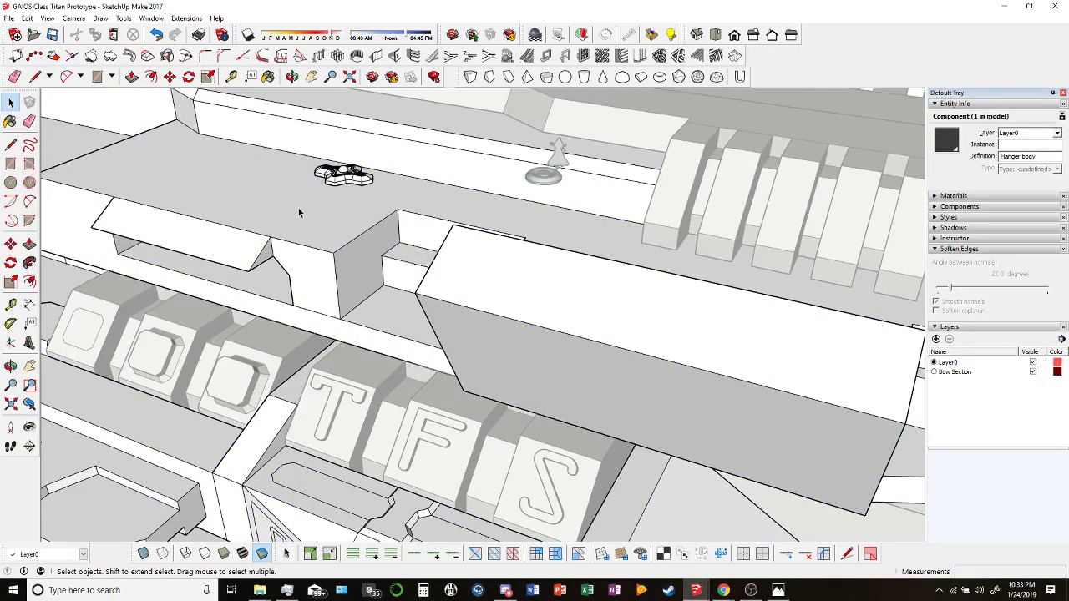
click(368, 258)
scroll(367, 258, down, 1)
double_click(364, 260)
click(356, 269)
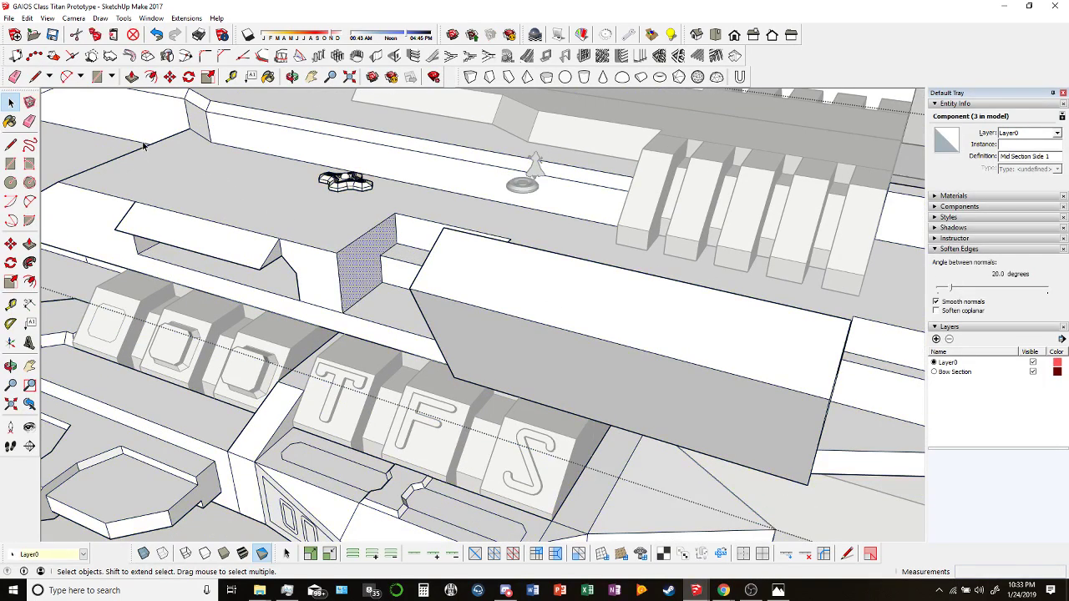
click(132, 77)
click(353, 255)
middle_drag(415, 262, 680, 396)
click(432, 236)
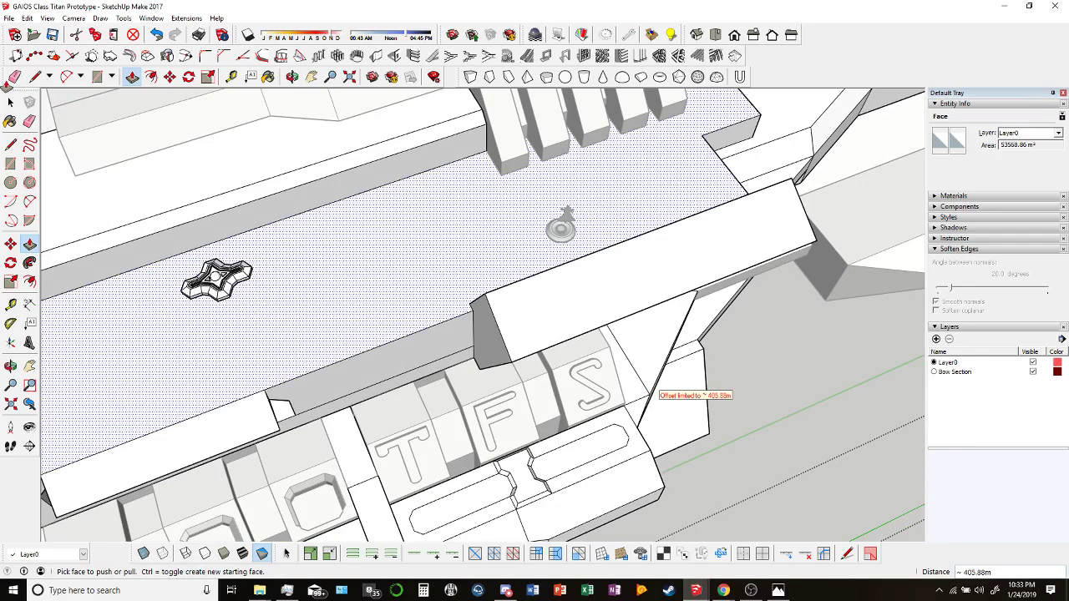
Examine the deck, the filled recess and the stepped notch aft of the slanted armour slab.
middle_drag(543, 221, 501, 330)
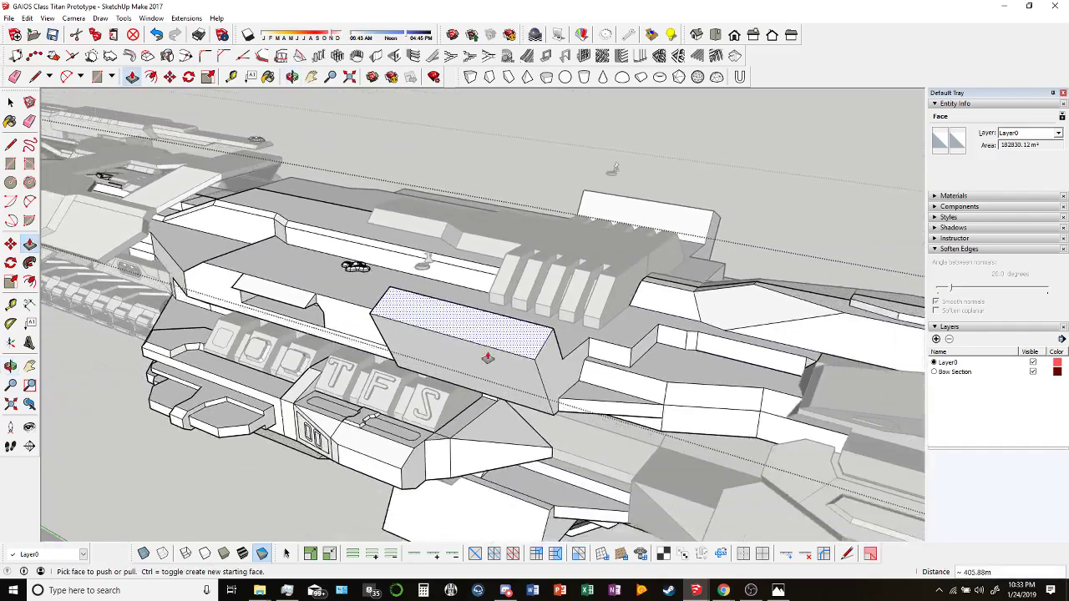
middle_drag(563, 349, 413, 404)
scroll(298, 368, up, 2)
scroll(298, 368, up, 1)
scroll(300, 368, down, 2)
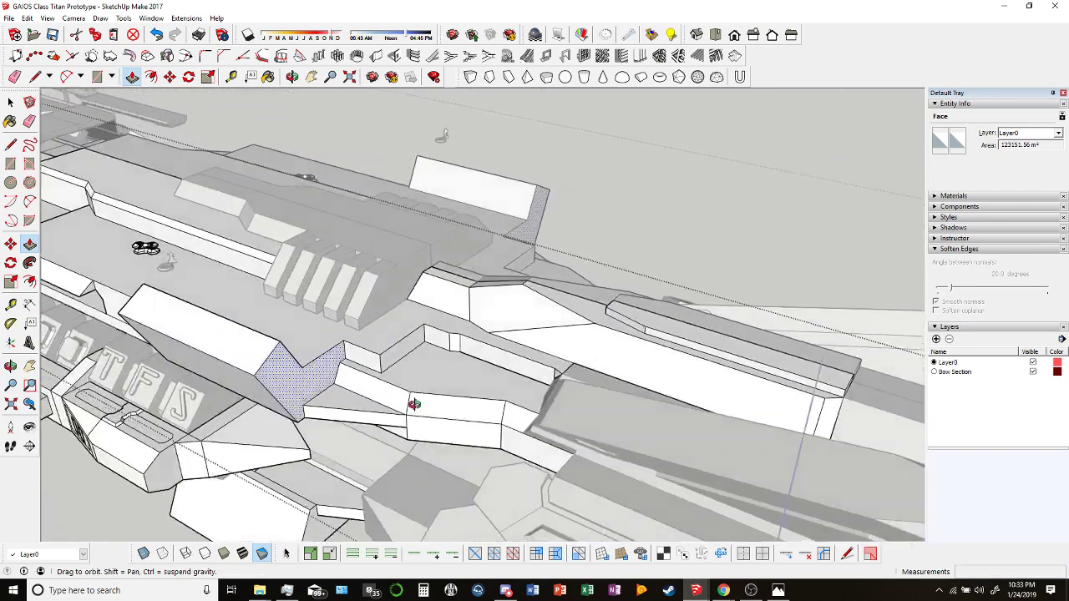
scroll(302, 413, up, 2)
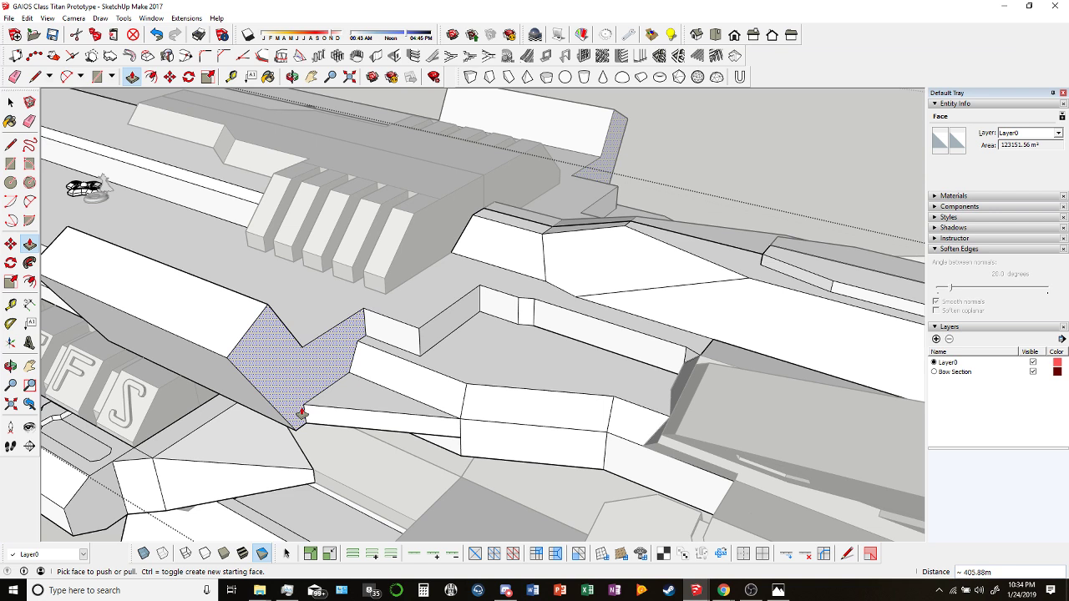
scroll(526, 276, down, 1)
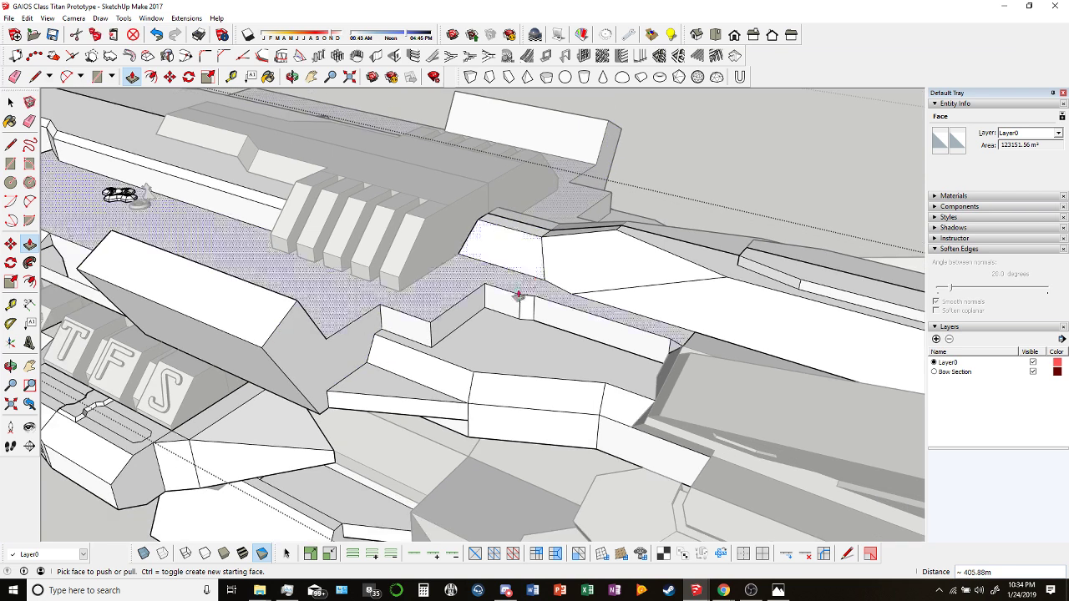
click(287, 72)
scroll(584, 288, down, 3)
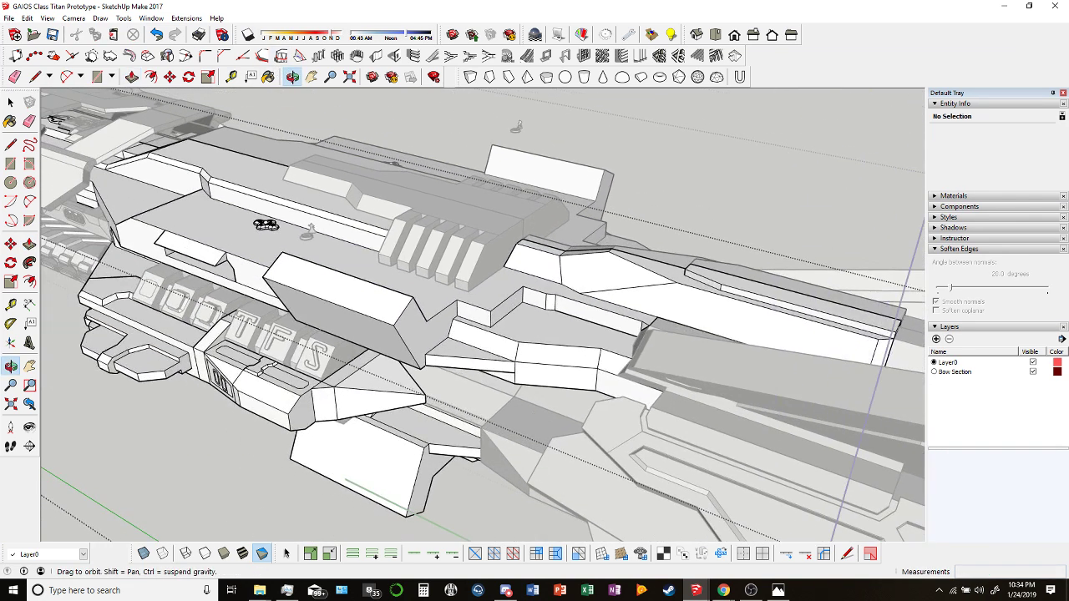
click(718, 591)
click(659, 505)
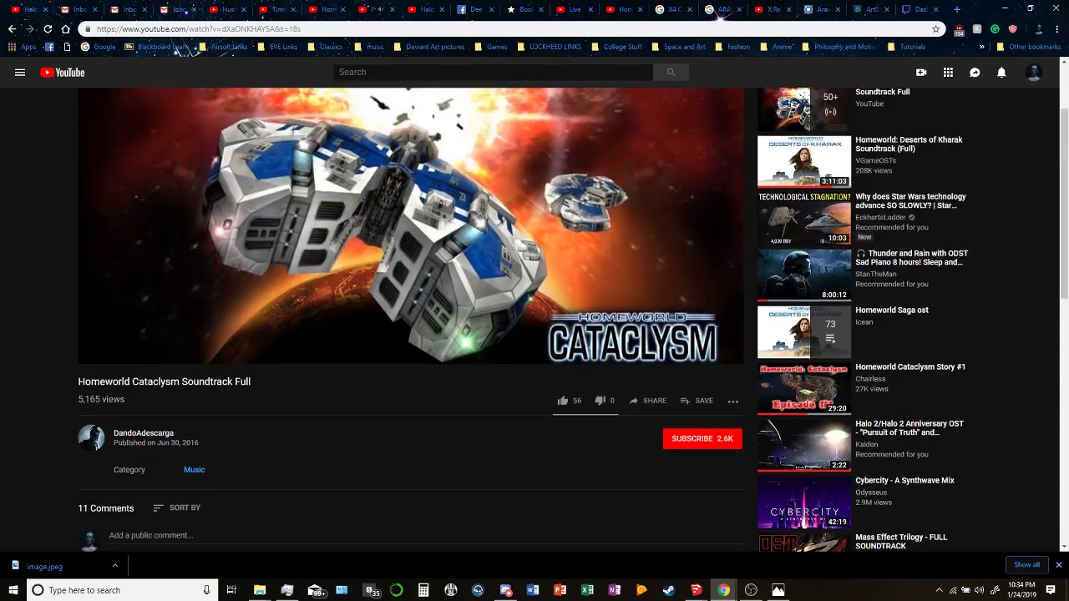
click(694, 590)
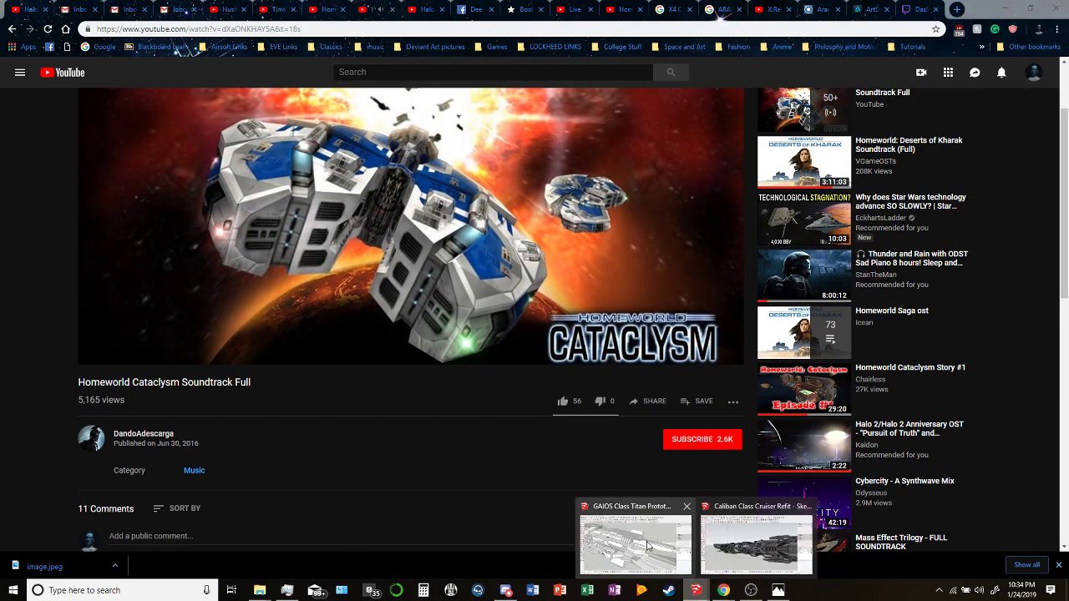
click(648, 547)
Push/Pull the small end face of the stepped deck notch behind the slanted slab by about 42.25 m towards the slab.
mouse_move(568, 325)
middle_down()
mouse_move(401, 376)
mouse_move(249, 443)
mouse_move(398, 393)
mouse_move(470, 319)
mouse_move(473, 250)
mouse_move(503, 176)
mouse_move(376, 307)
mouse_move(310, 234)
mouse_move(530, 354)
mouse_move(587, 367)
middle_up()
scroll(397, 393, up, 3)
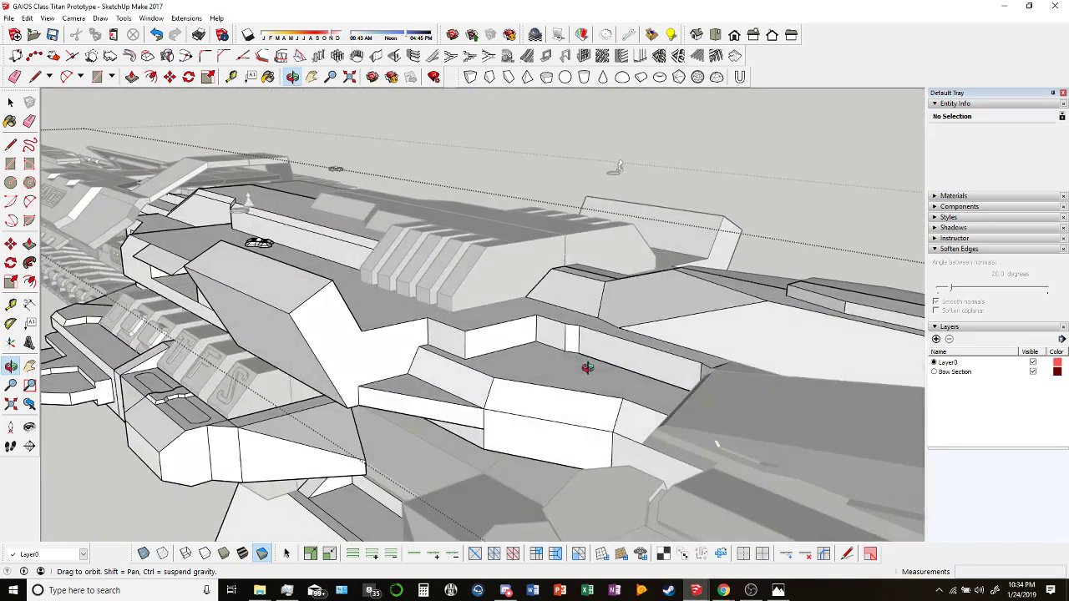
click(132, 76)
scroll(448, 339, up, 3)
click(452, 367)
click(453, 374)
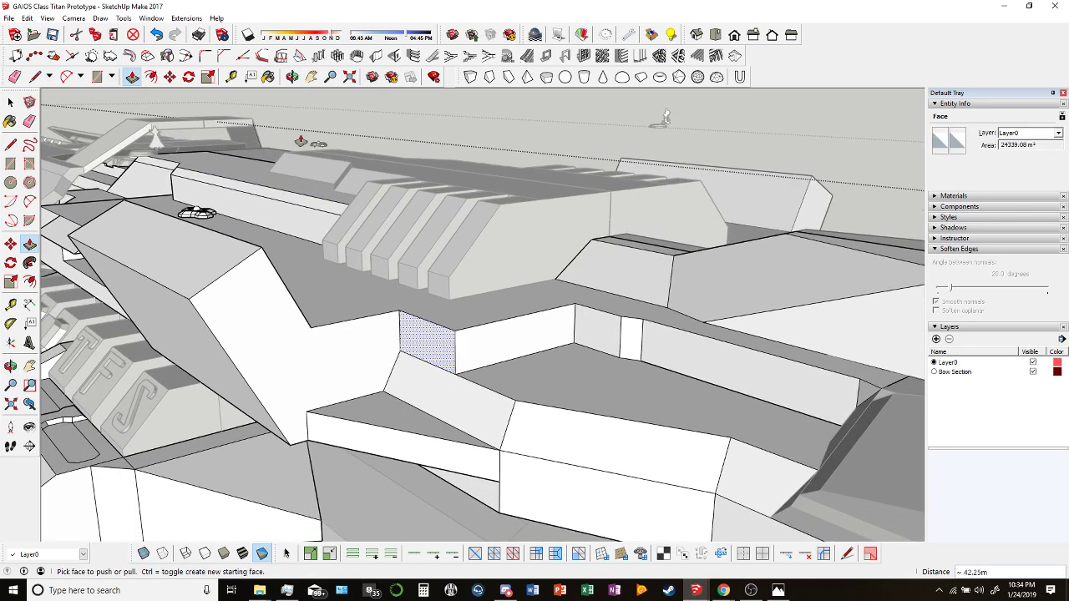
click(291, 77)
scroll(430, 254, down, 2)
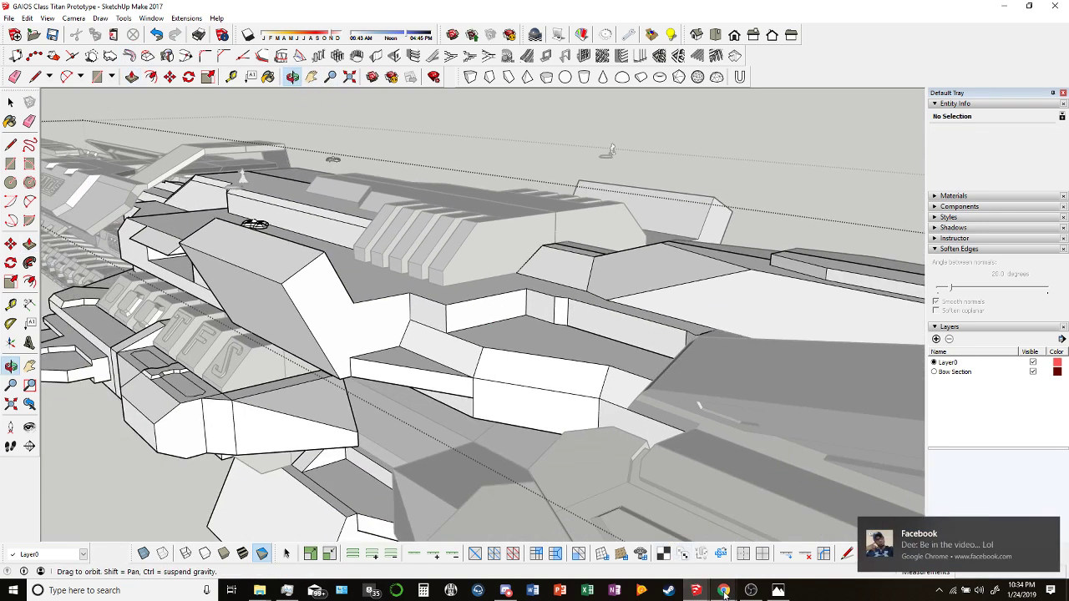
Switch to the browser, rewind the Homeworld Cataclysm soundtrack video to about 1:12:20, and return to the titan model.
mouse_move(723, 589)
click(677, 538)
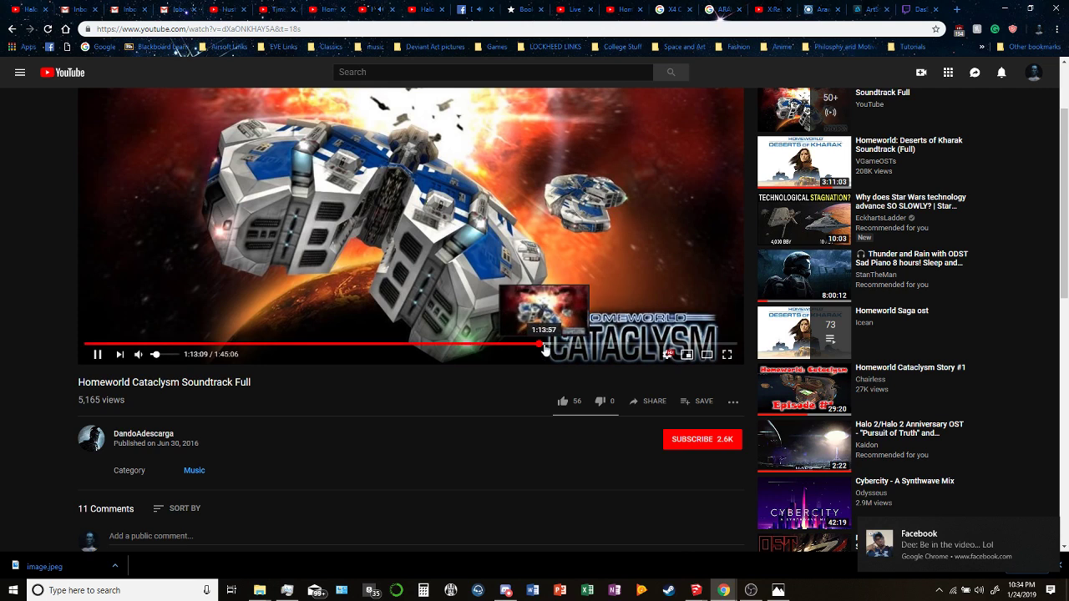
click(535, 344)
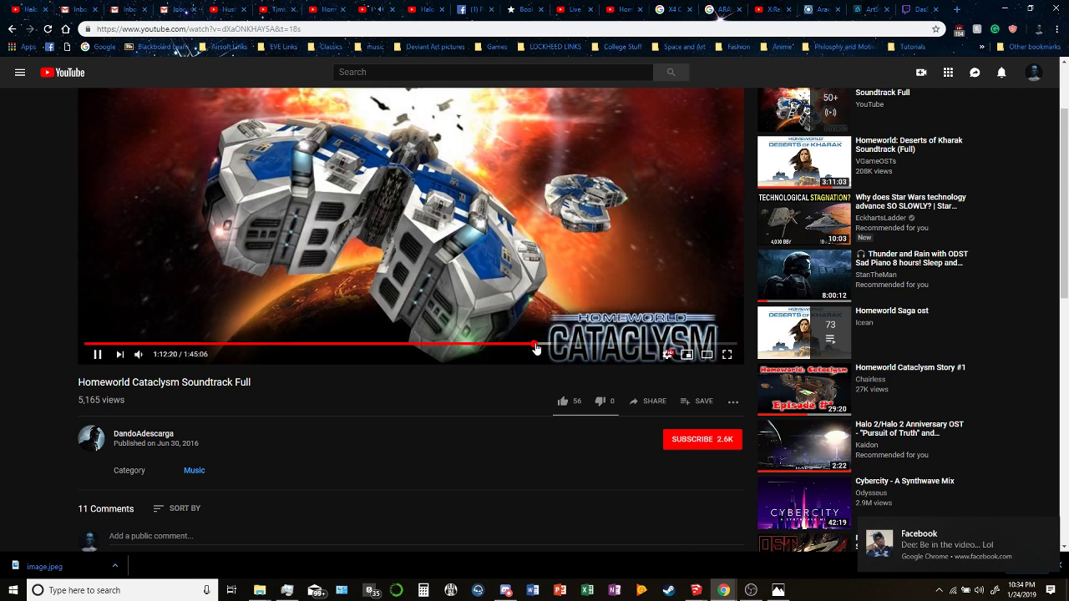
mouse_move(695, 589)
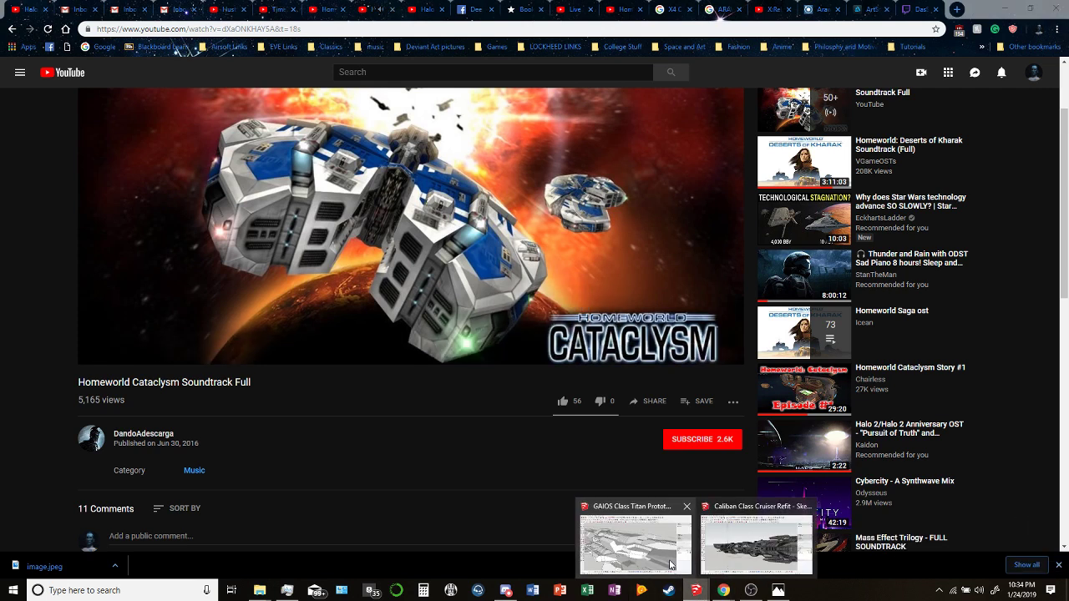
click(668, 562)
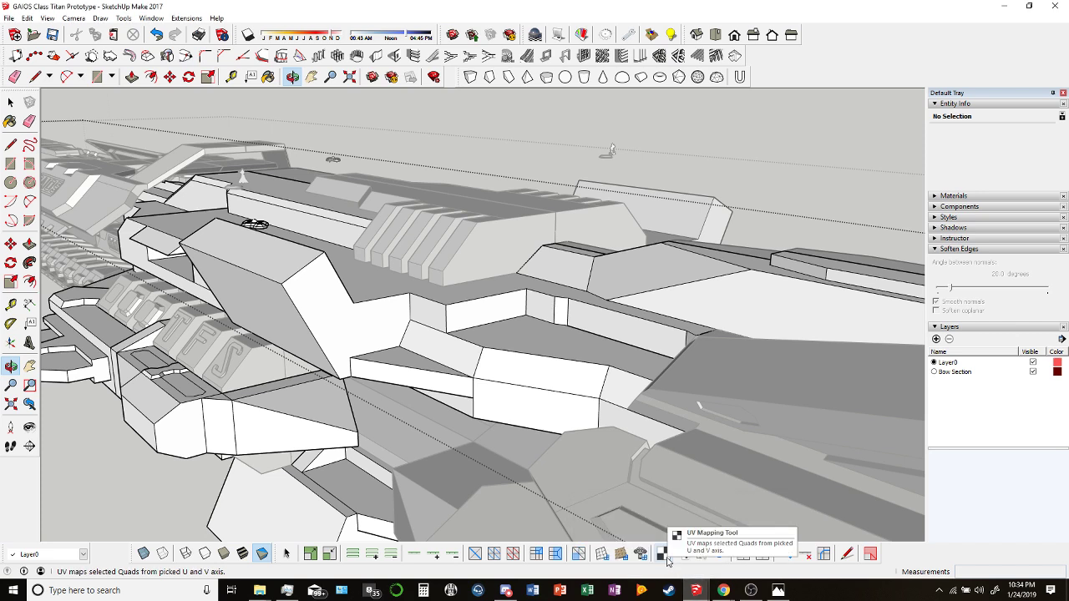
mouse_move(720, 596)
click(680, 497)
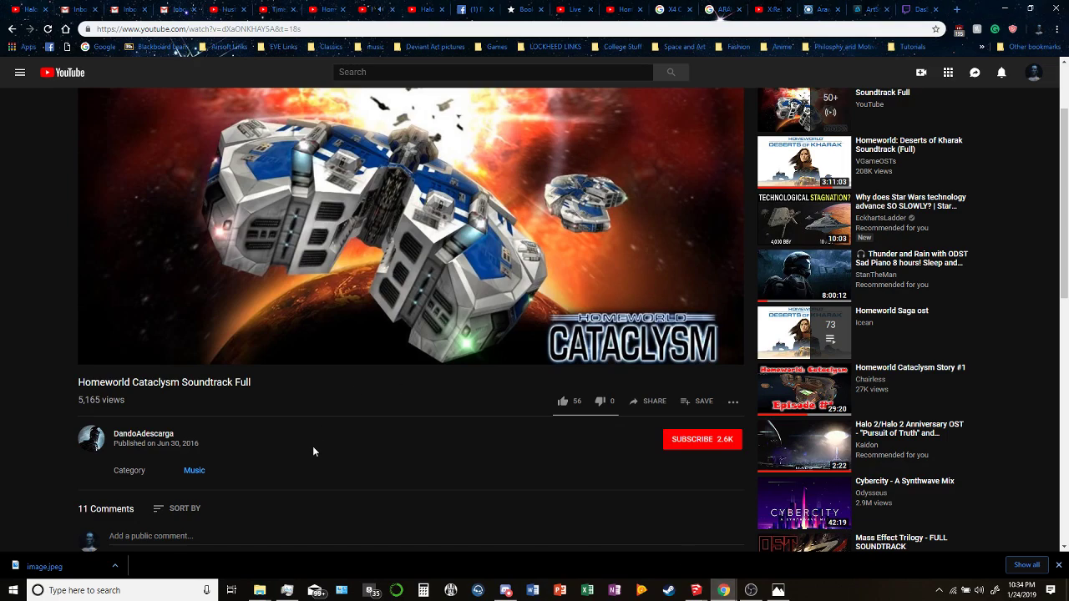
click(609, 539)
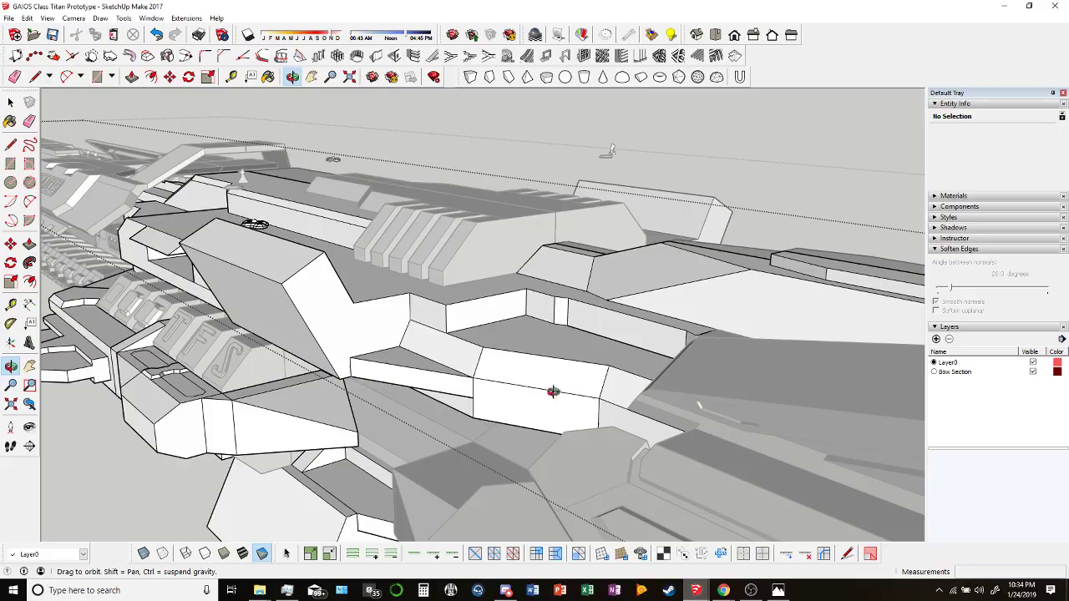
Examine the mid-section's ribbed upper deck, aft steps and full flank up to the GAIOS-lettered hull.
scroll(453, 281, down, 2)
mouse_move(452, 281)
middle_down()
mouse_move(443, 298)
mouse_move(358, 315)
mouse_move(410, 303)
mouse_move(592, 368)
mouse_move(462, 354)
middle_up()
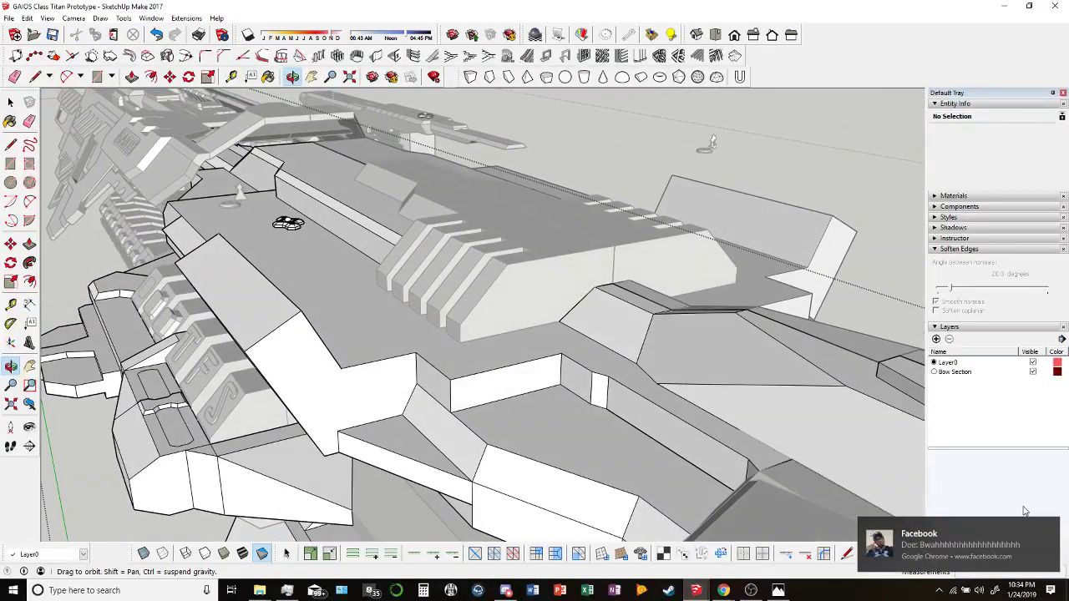
click(1048, 530)
middle_drag(501, 322, 468, 384)
middle_drag(759, 596, 718, 326)
scroll(417, 259, up, 5)
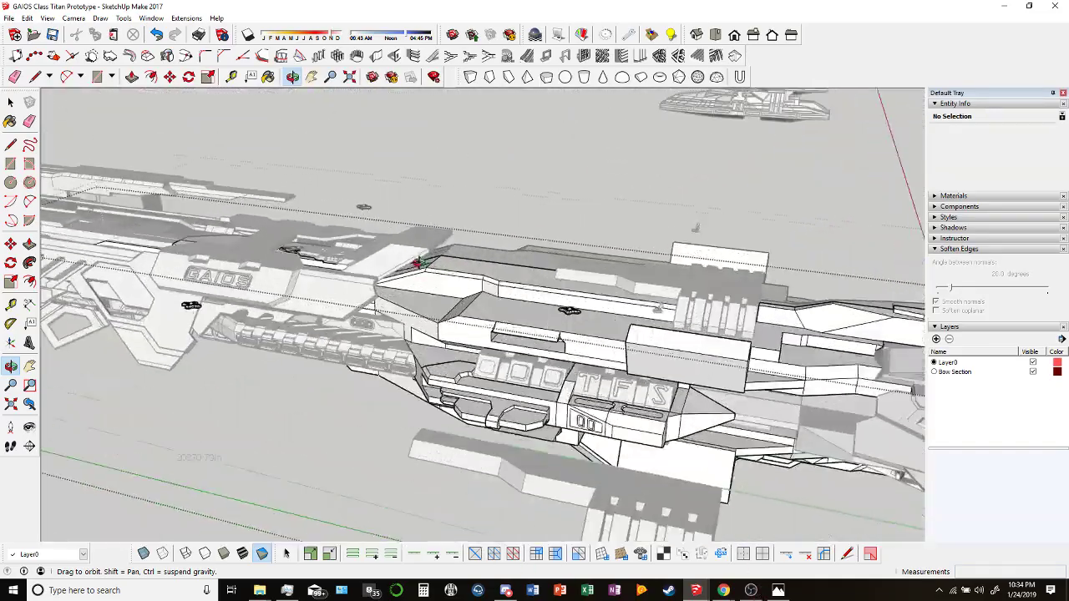
middle_drag(519, 292, 645, 281)
scroll(723, 244, up, 3)
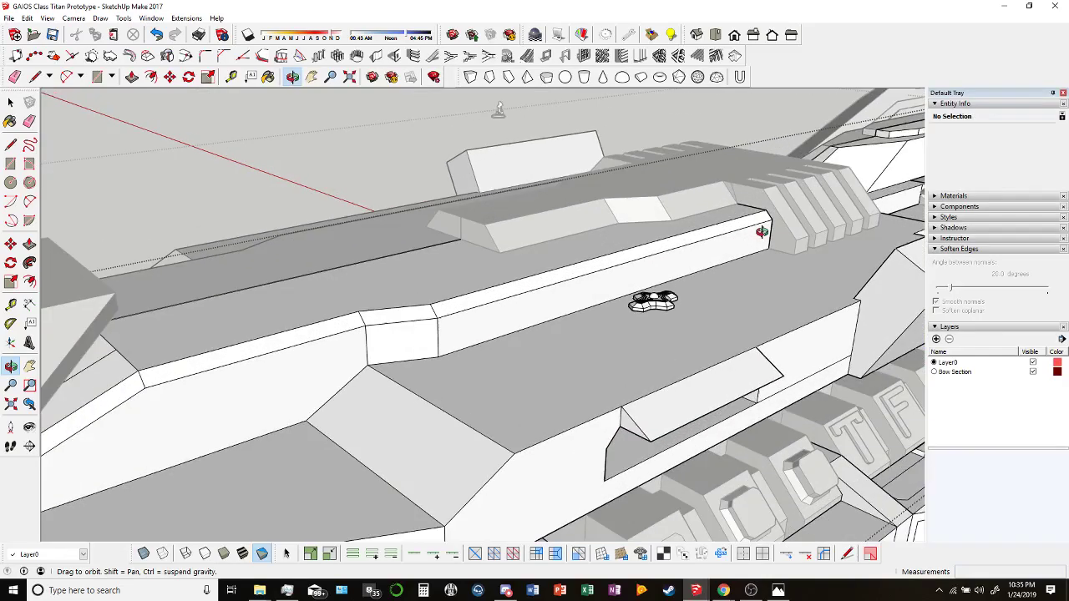
middle_drag(761, 232, 568, 360)
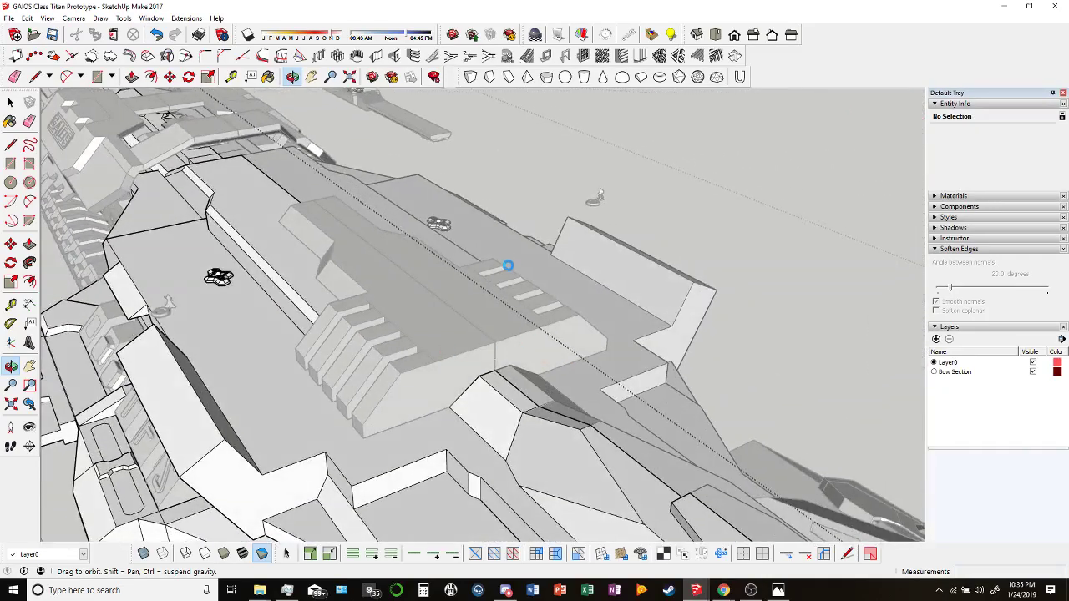
Switch to the browser, rewind the Homeworld Cataclysm soundtrack video to about 1:12:37, and return to the titan model.
mouse_move(720, 595)
click(781, 546)
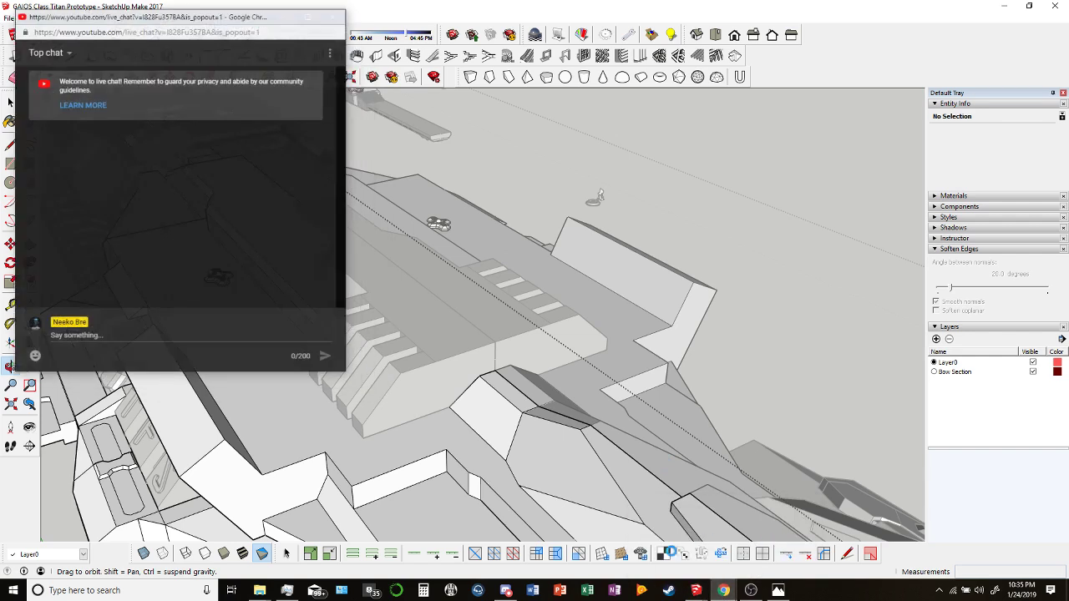
click(723, 590)
click(675, 543)
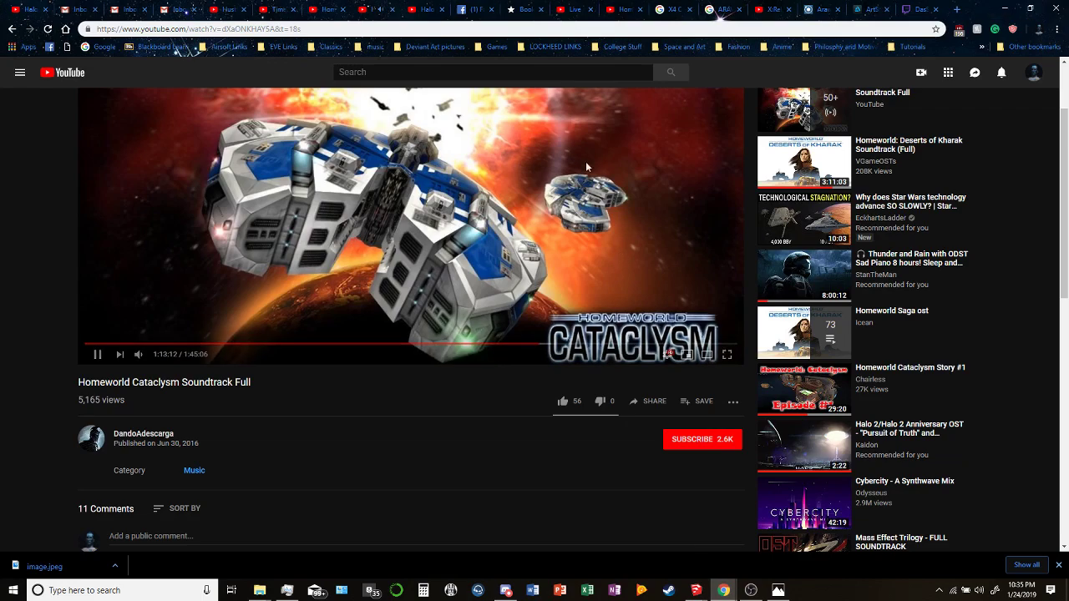
click(537, 345)
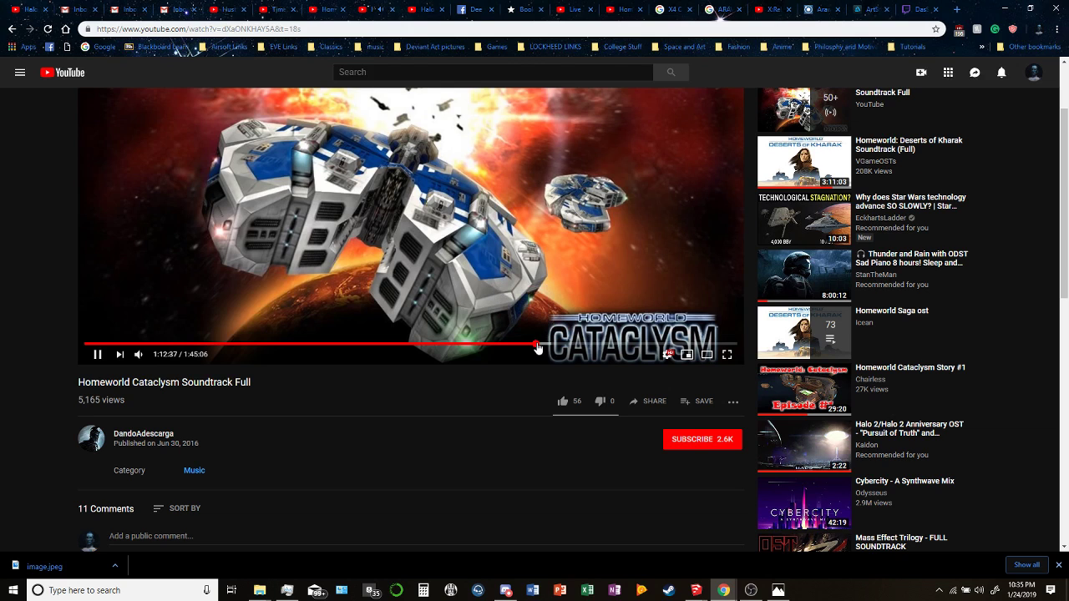
mouse_move(696, 590)
click(630, 535)
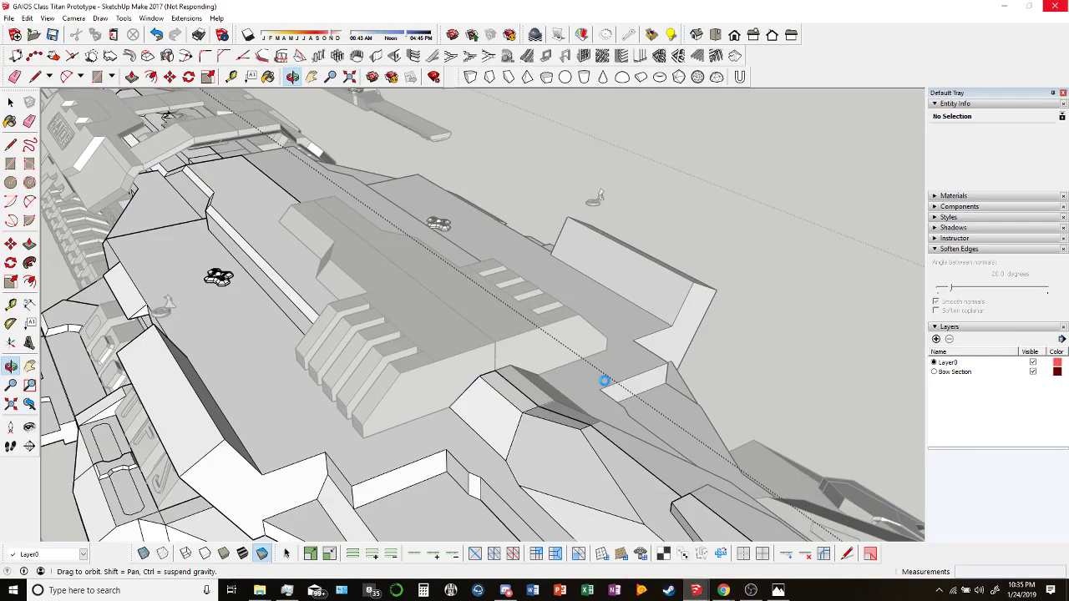
Switch to Photos and browse the saved ship references from the Brunhild sheet through the yellow Qwaar-Jet cruiser screenshots.
click(778, 590)
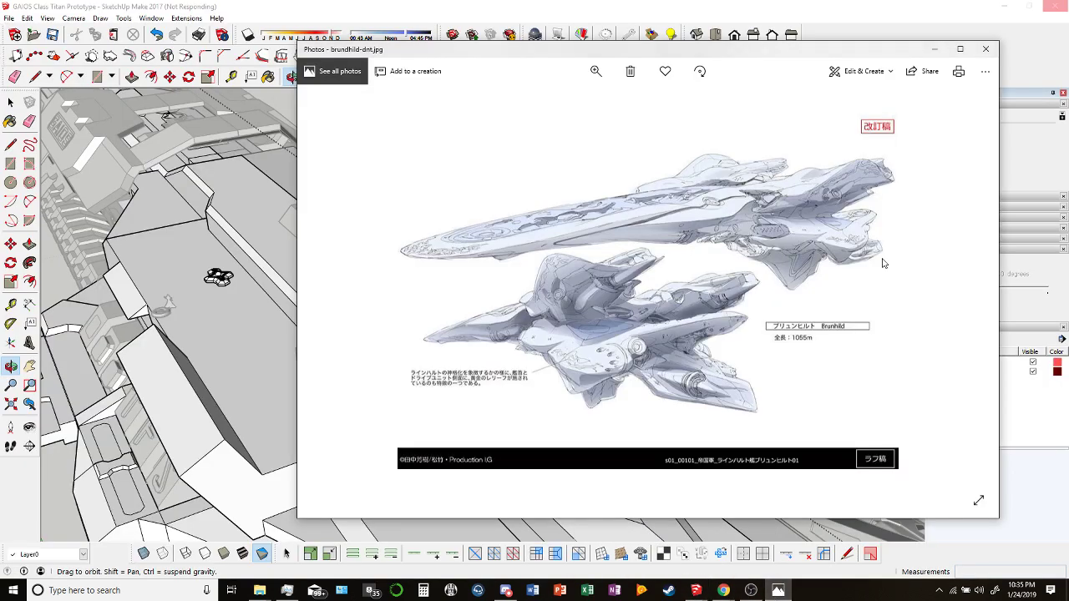
click(977, 297)
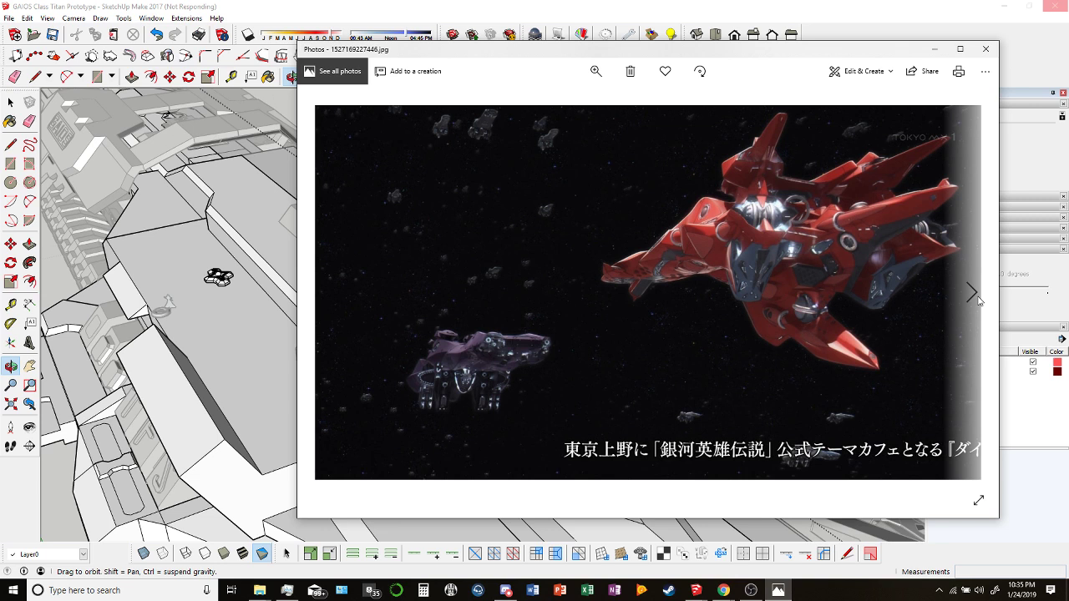
click(979, 300)
click(978, 301)
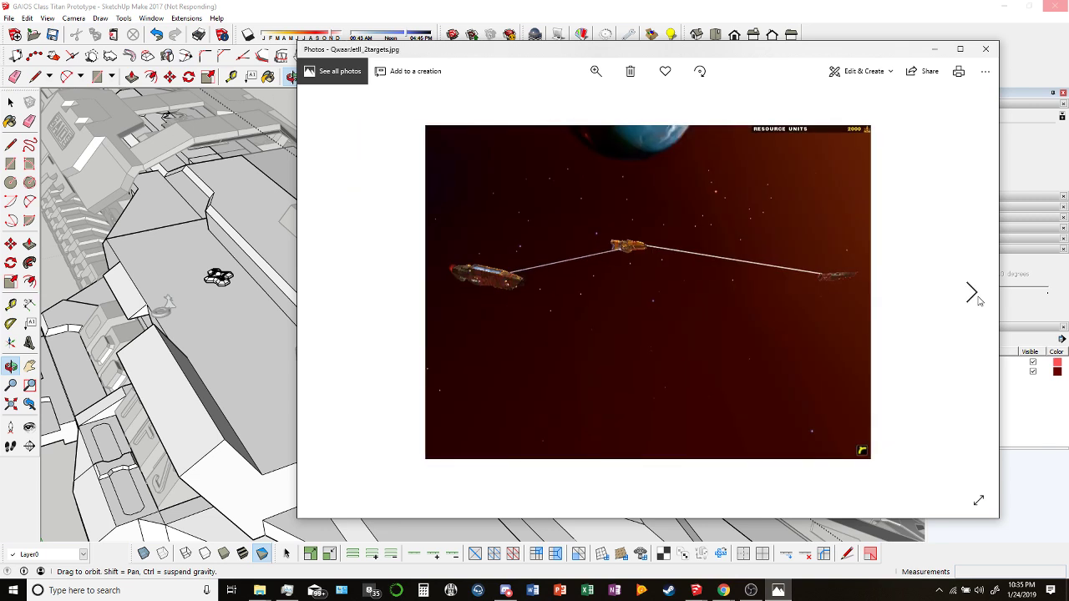
click(978, 301)
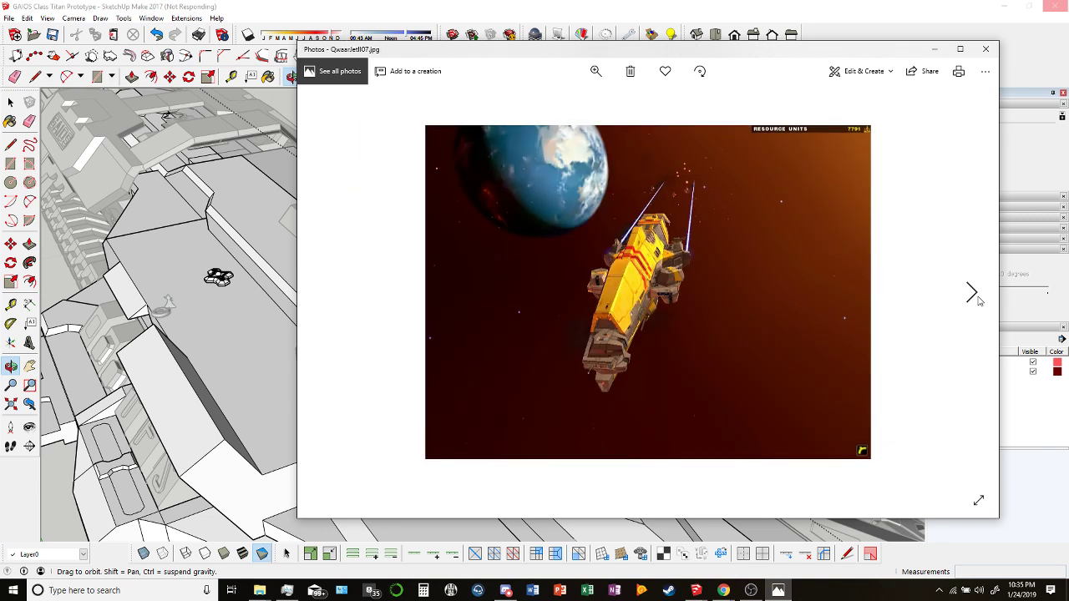
click(978, 300)
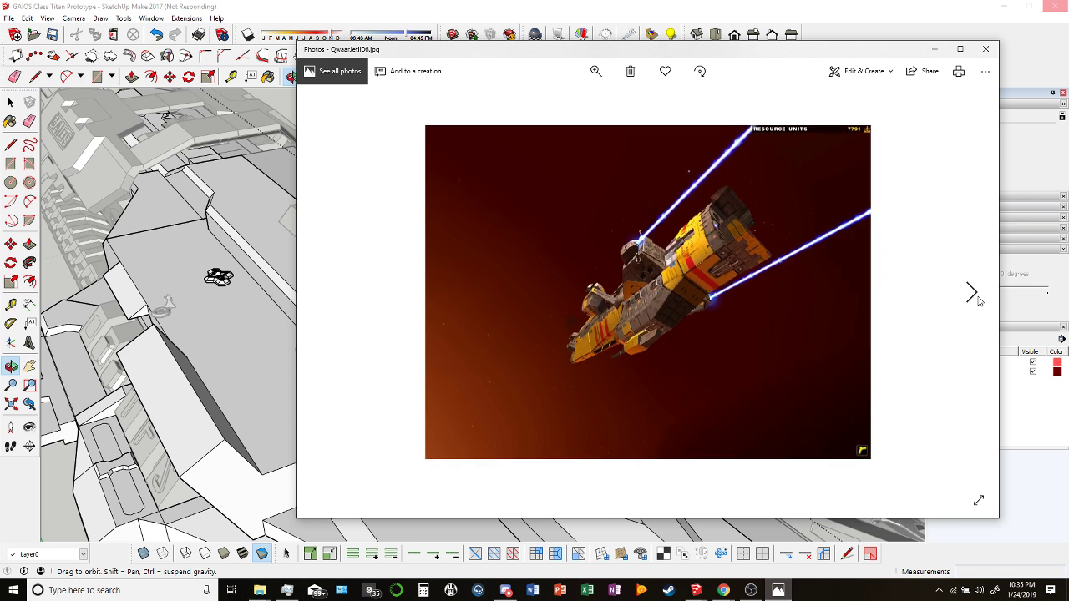
click(978, 301)
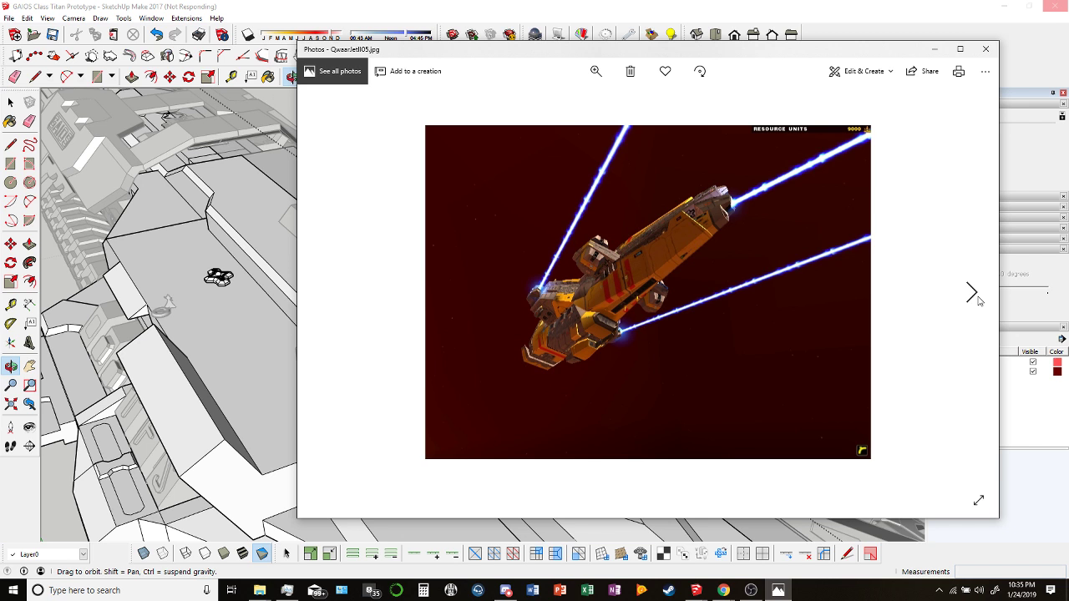
click(979, 301)
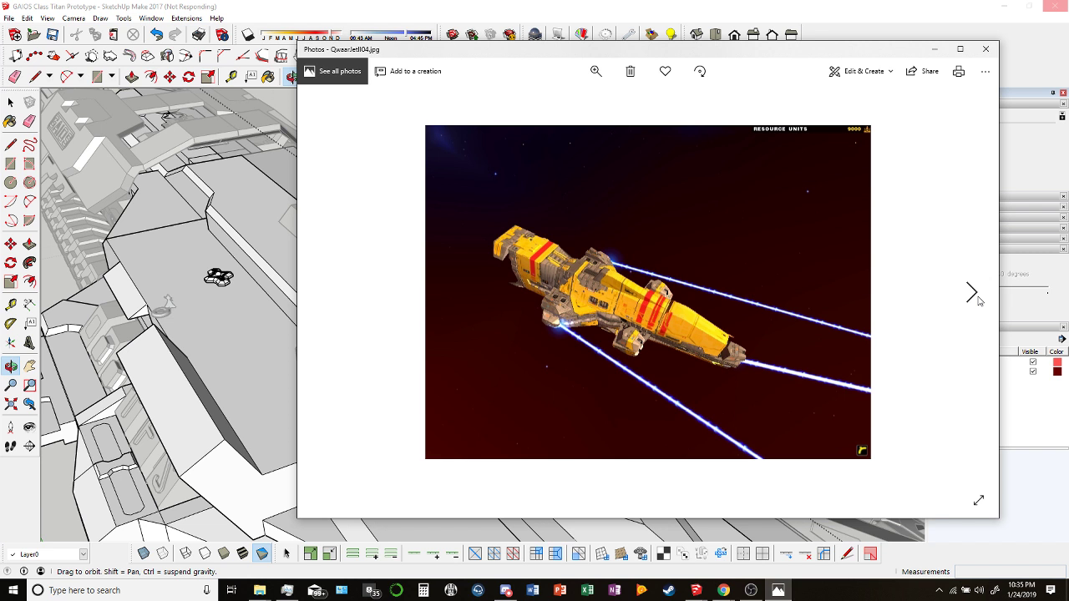
click(978, 301)
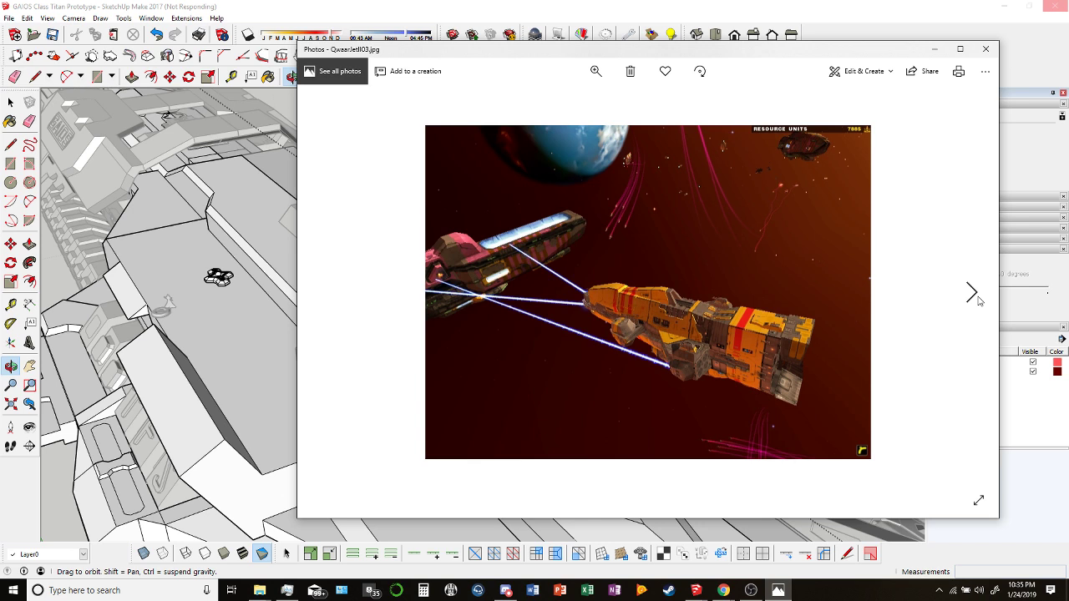
click(979, 300)
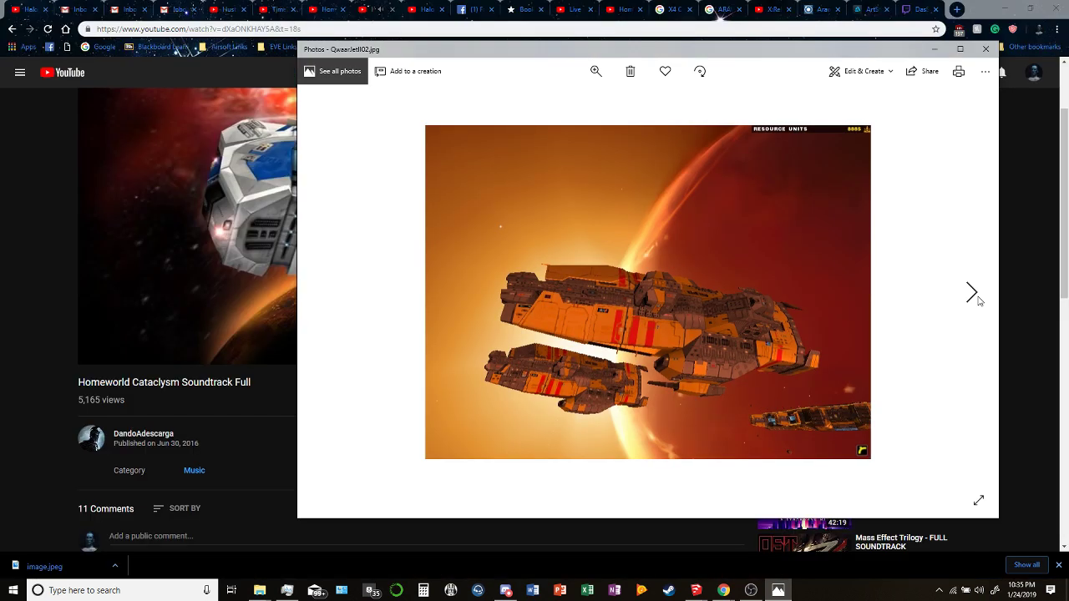
Continue through the saved references past the Starfleet saucer ships to the dark render of the GRAFTON warship.
click(978, 300)
click(979, 300)
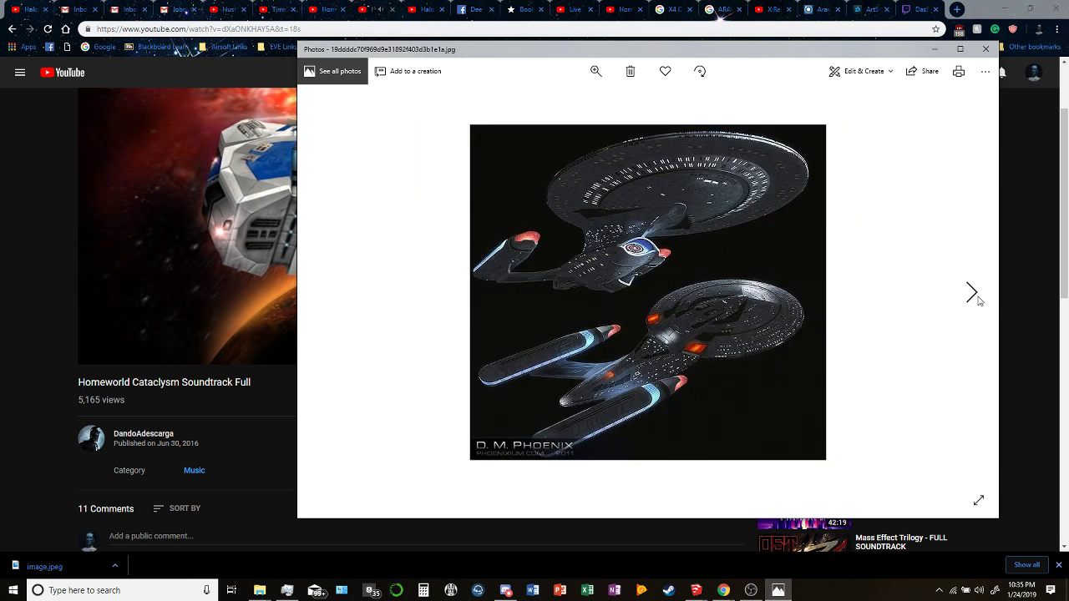
click(978, 300)
click(979, 300)
click(979, 301)
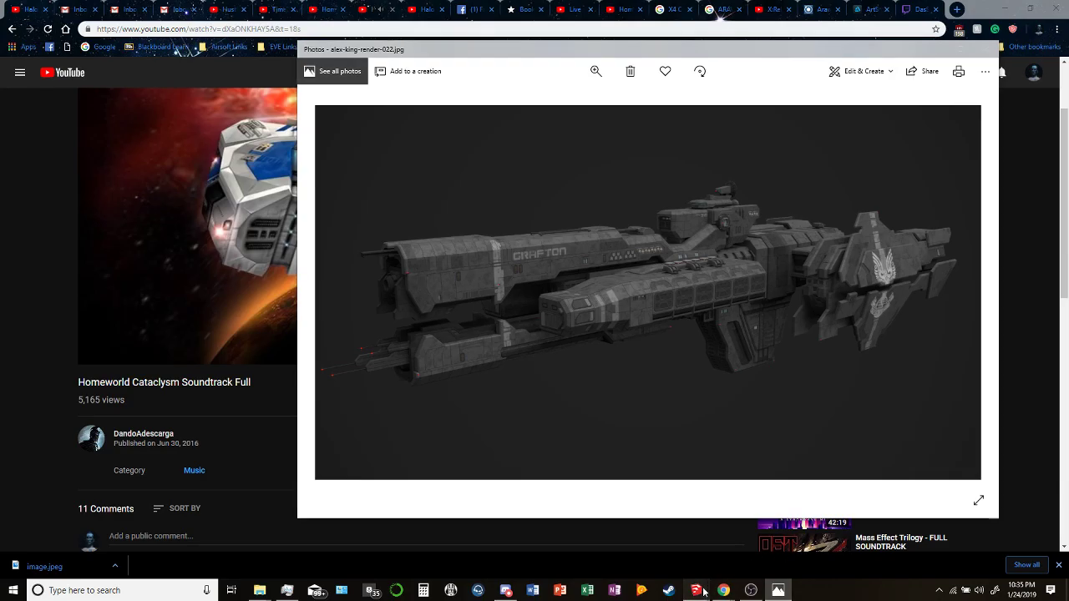
Return to the titan model in SketchUp and examine the mid-section from above and along the low flank.
mouse_move(695, 590)
click(632, 544)
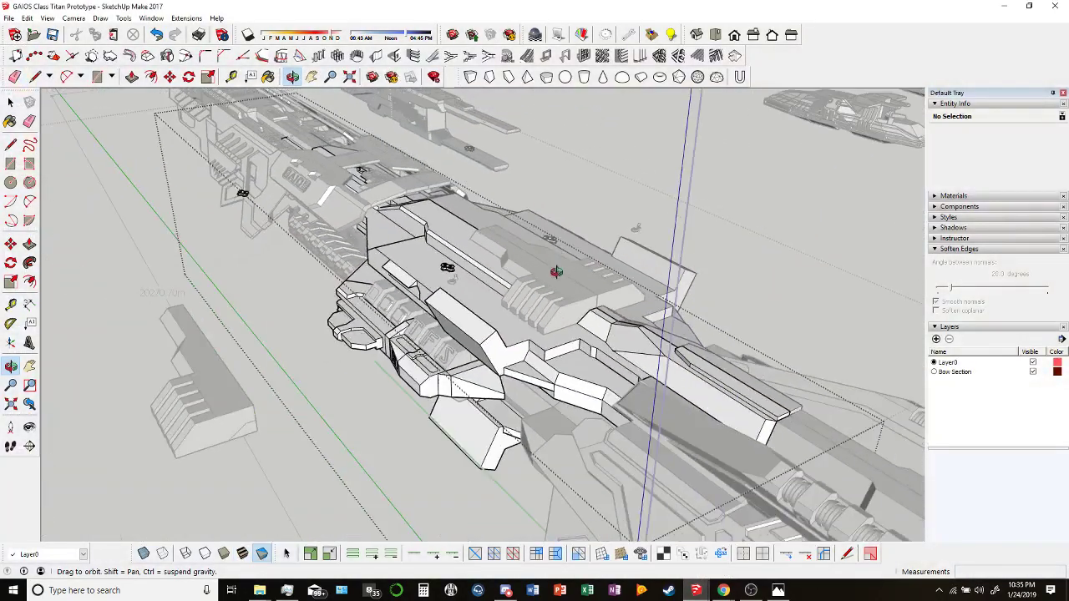
shift+middle_drag(556, 272, 460, 219)
drag(460, 218, 576, 301)
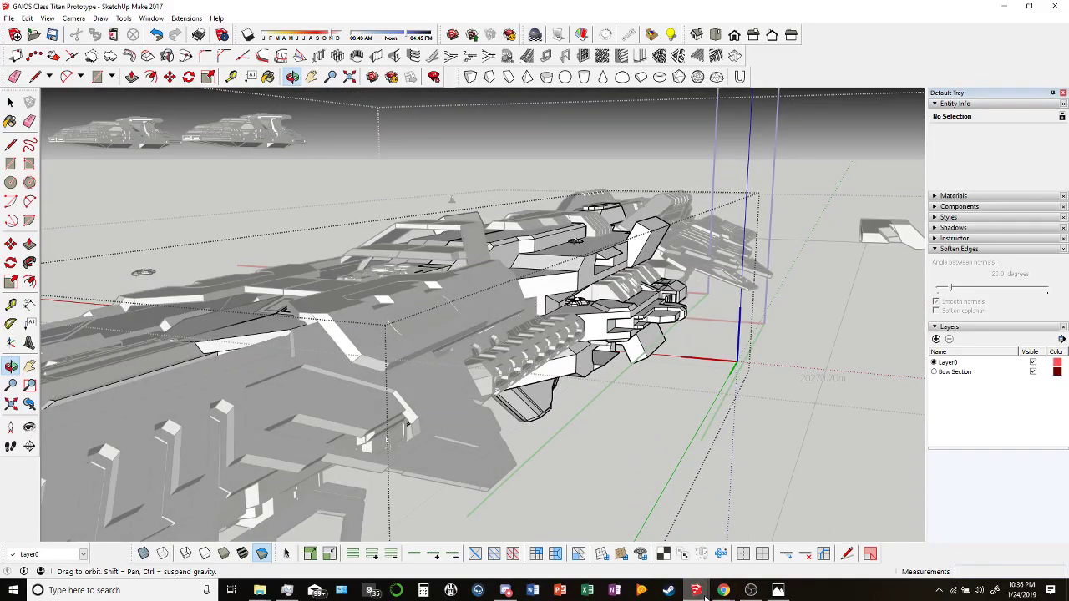
Switch to the browser's ARAWN LARGE DESTROYER image results and preview the Alpha Orbital ship and its related images, including the blue egosoft ship.
mouse_move(723, 591)
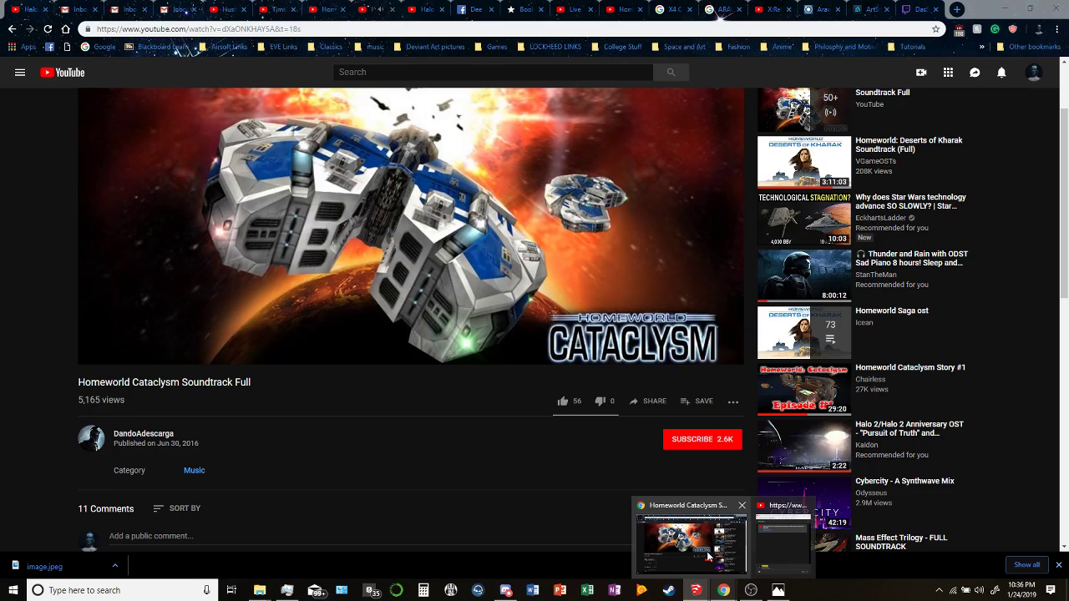
click(708, 555)
click(710, 9)
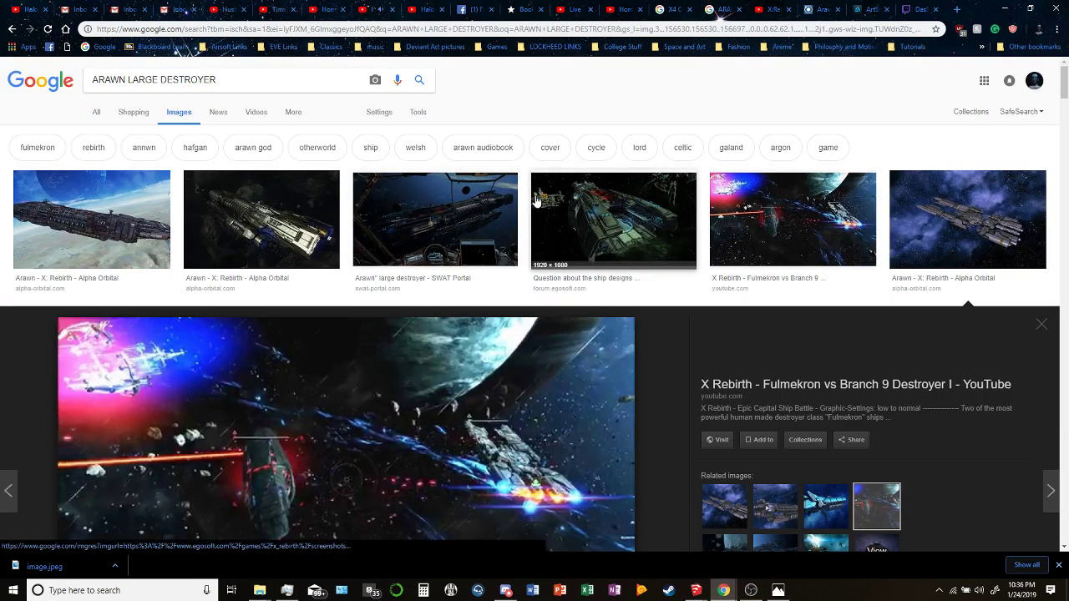
click(925, 218)
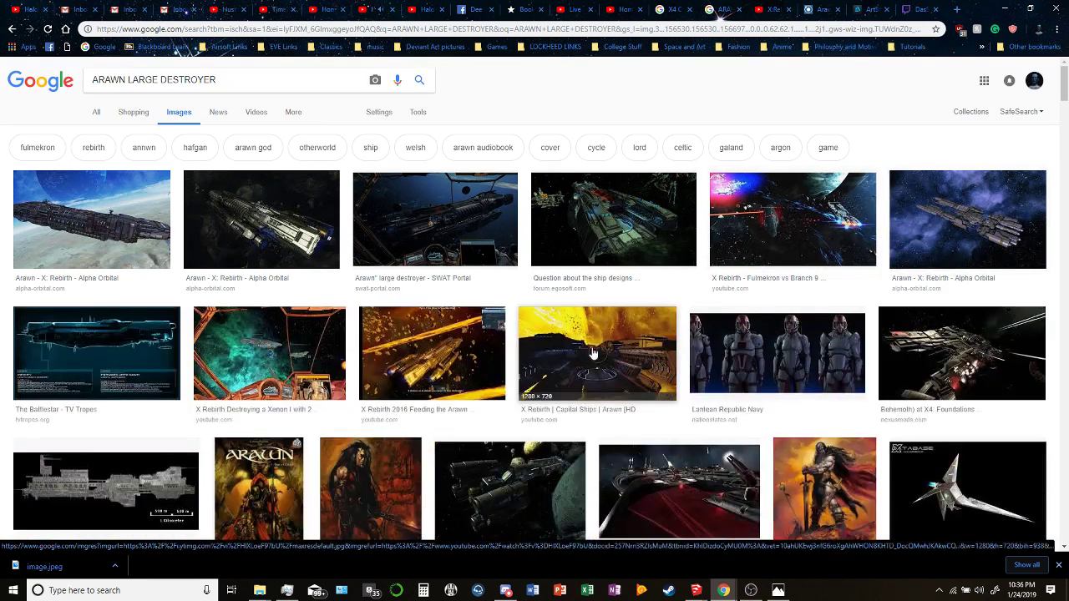
click(1013, 206)
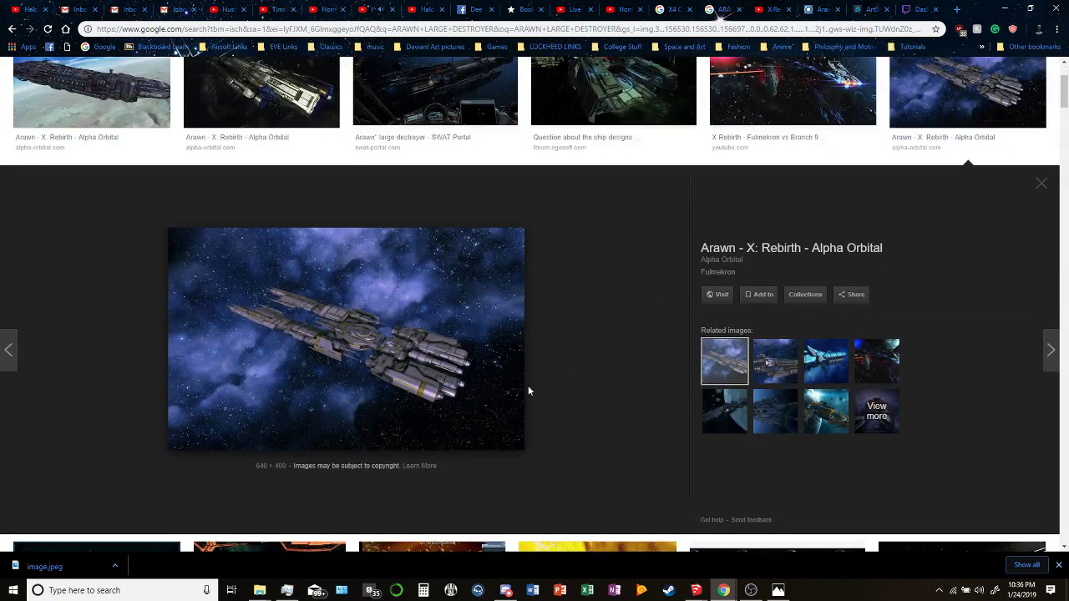
click(769, 379)
click(819, 376)
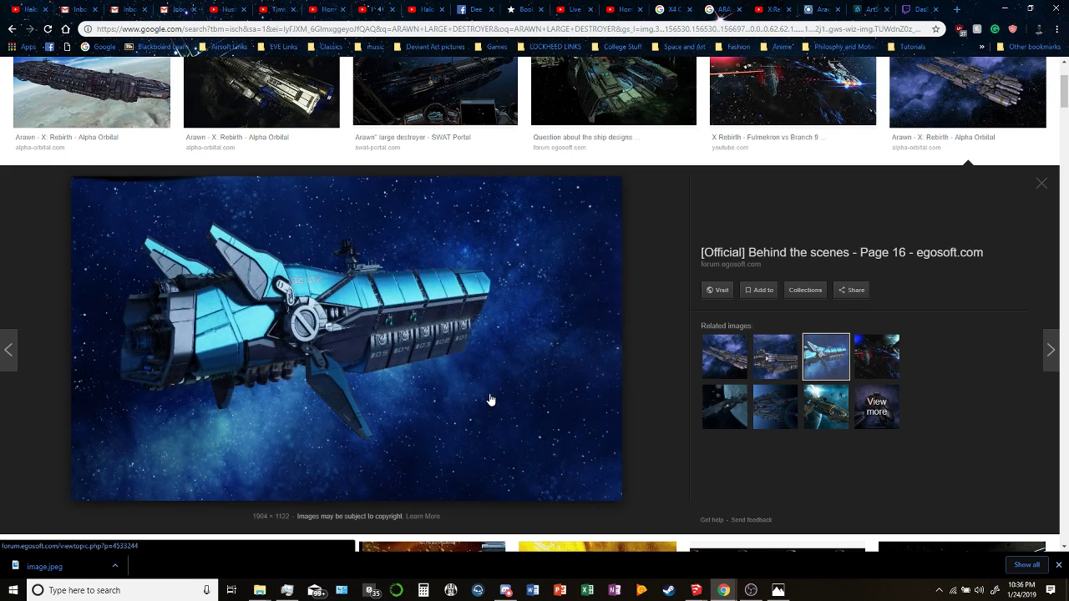
Search Google Images for "UNSC Cruiser" and look through the first rows of results.
scroll(490, 400, up, 2)
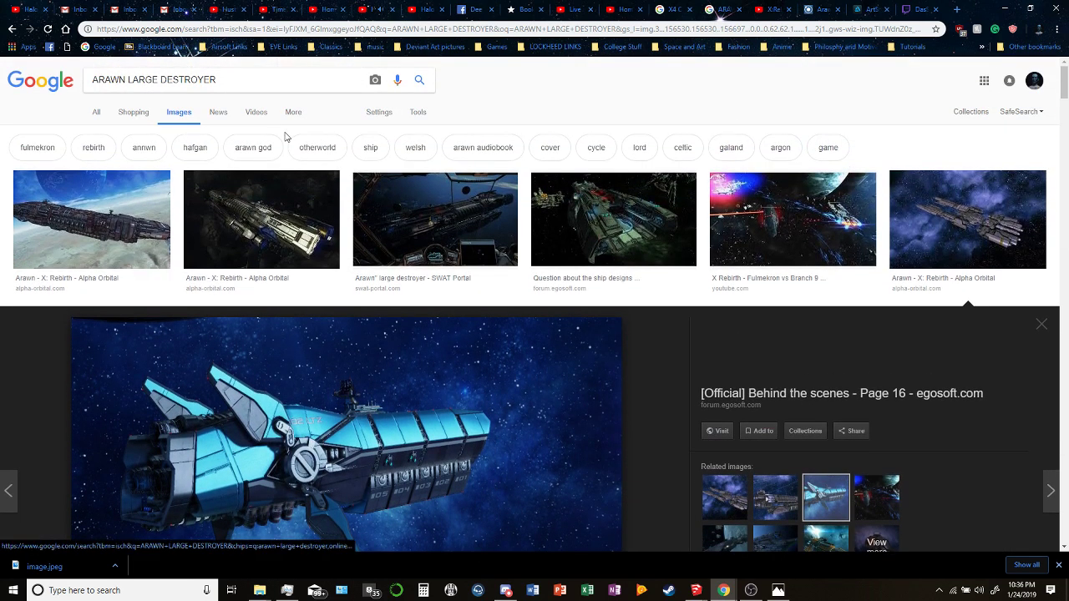
text(UNSC cruis)
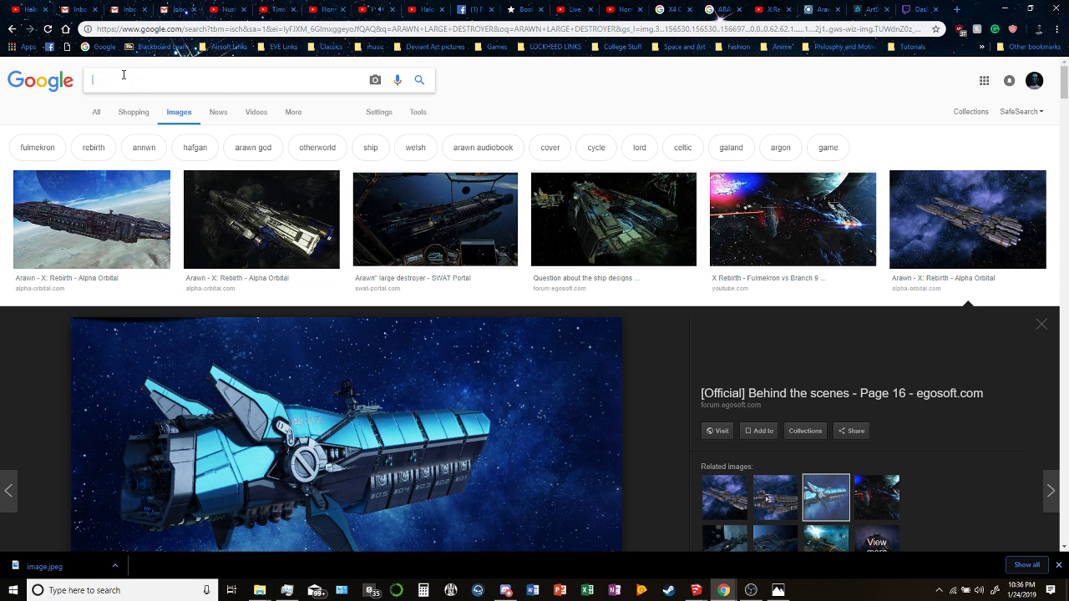
text(er)
key(Return)
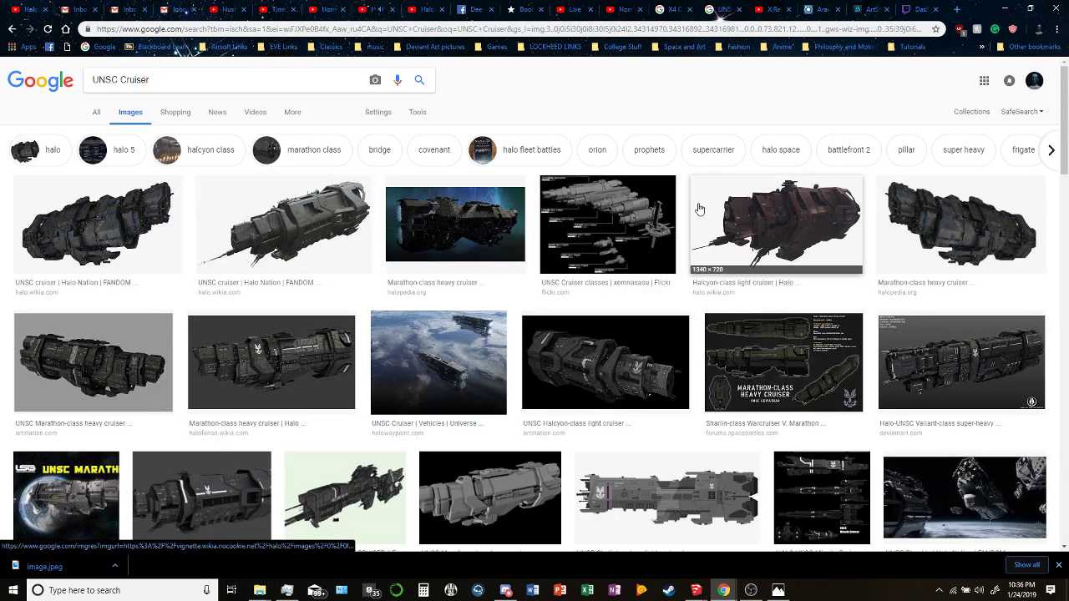
scroll(362, 382, down, 2)
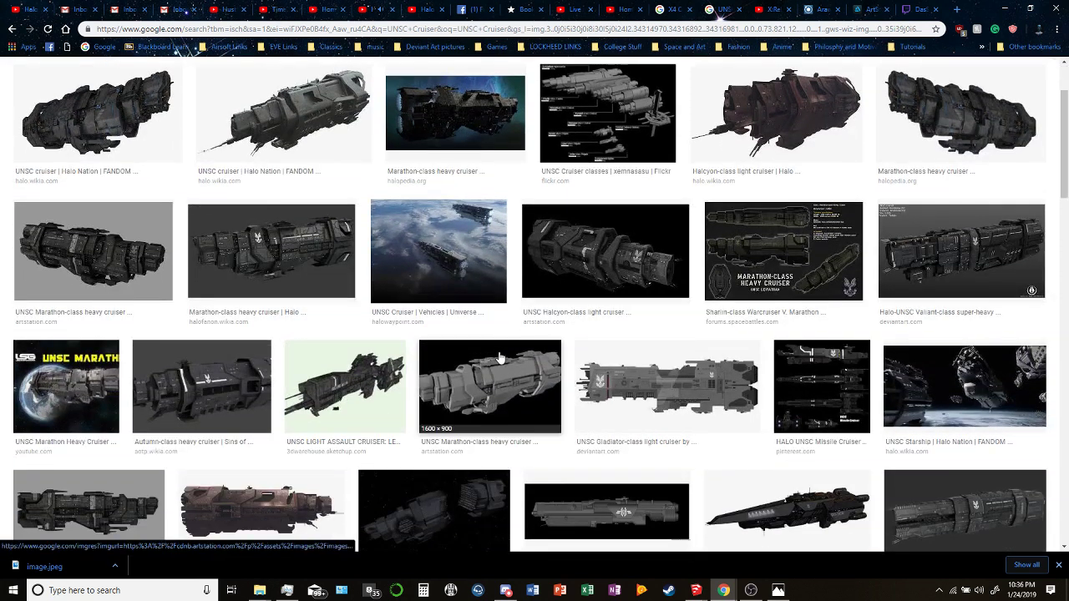
scroll(497, 359, down, 2)
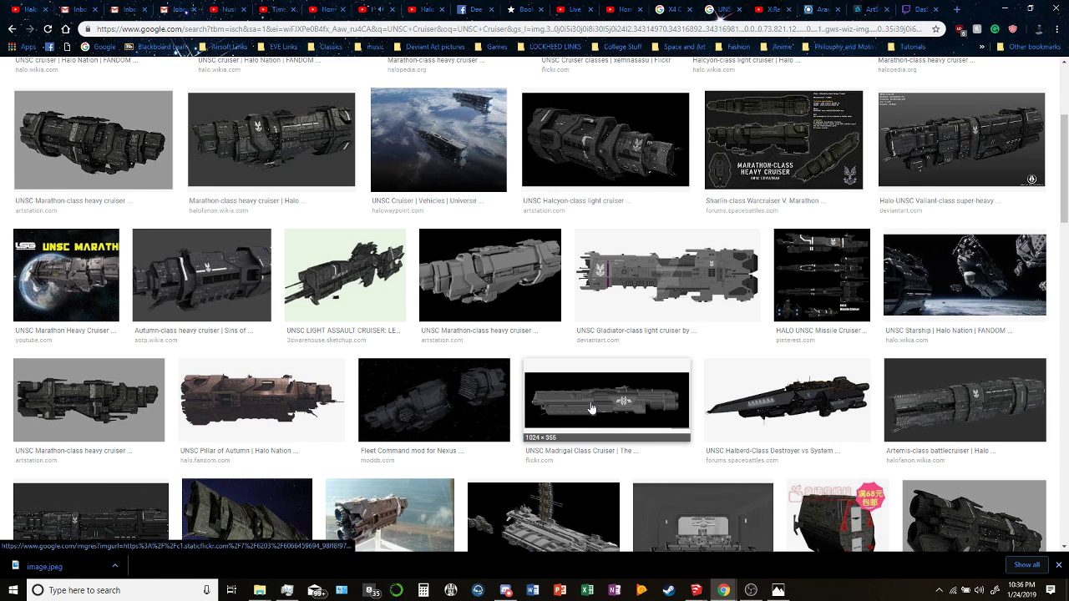
scroll(589, 408, down, 1)
Preview the destroyed UNSC Cruiser image and its related Valiant and Halcyon-class cruiser pictures.
click(470, 368)
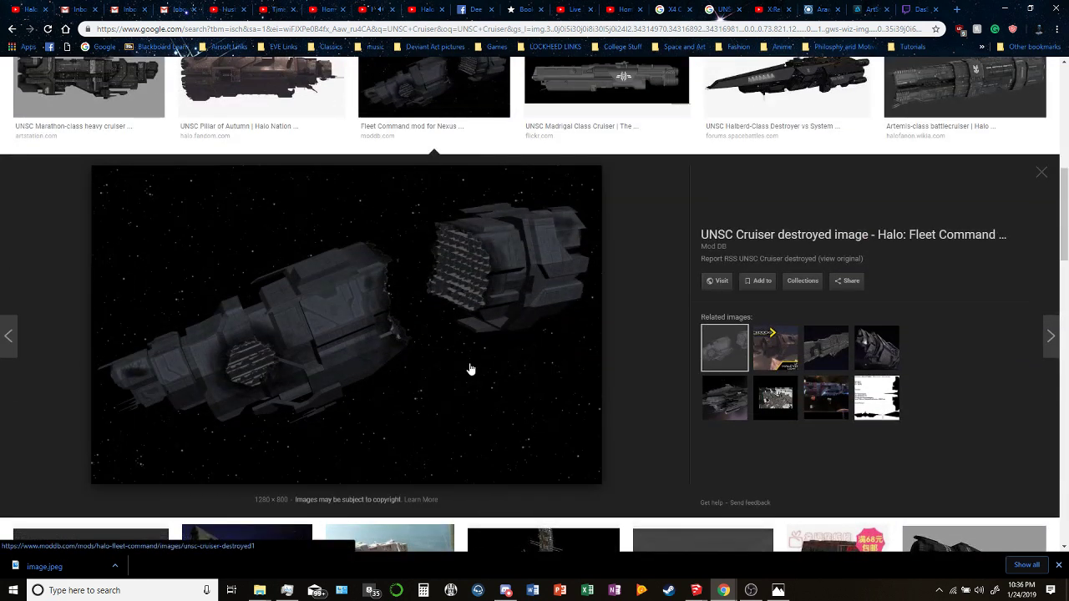
click(723, 398)
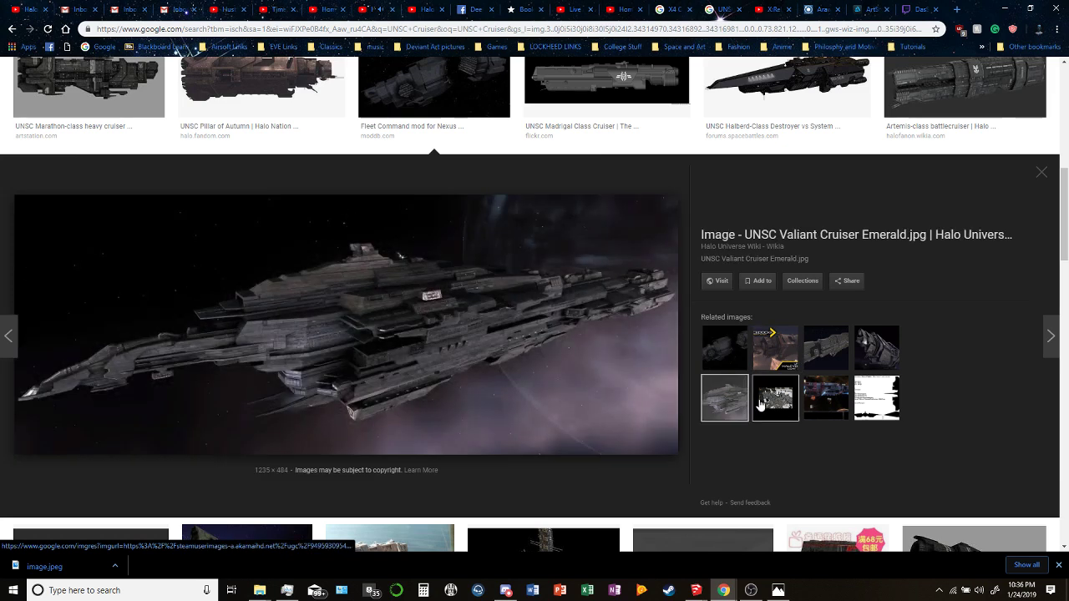
click(806, 352)
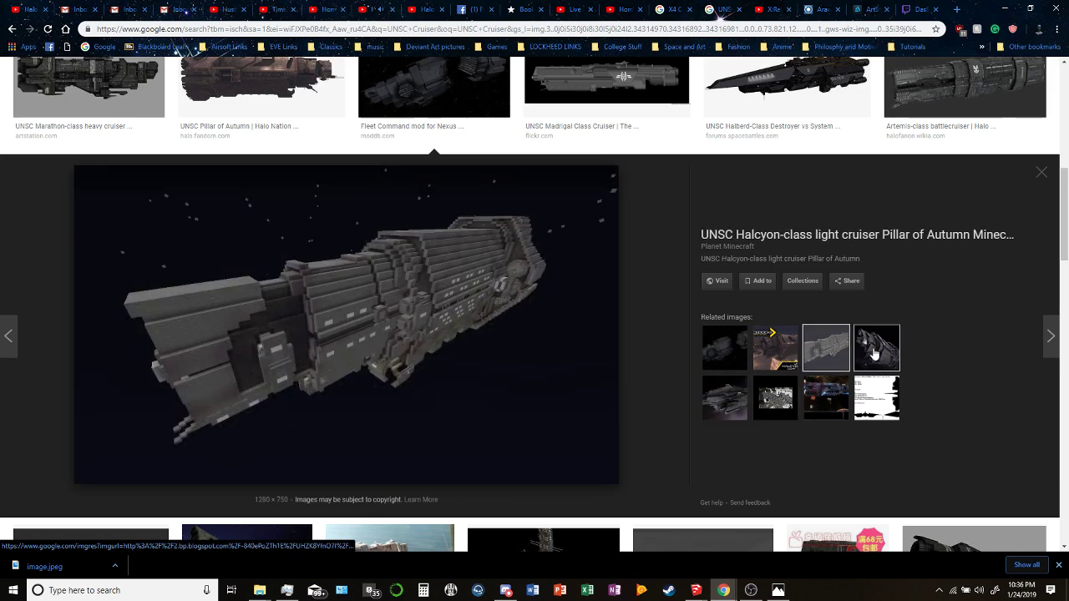
click(877, 355)
scroll(644, 322, down, 4)
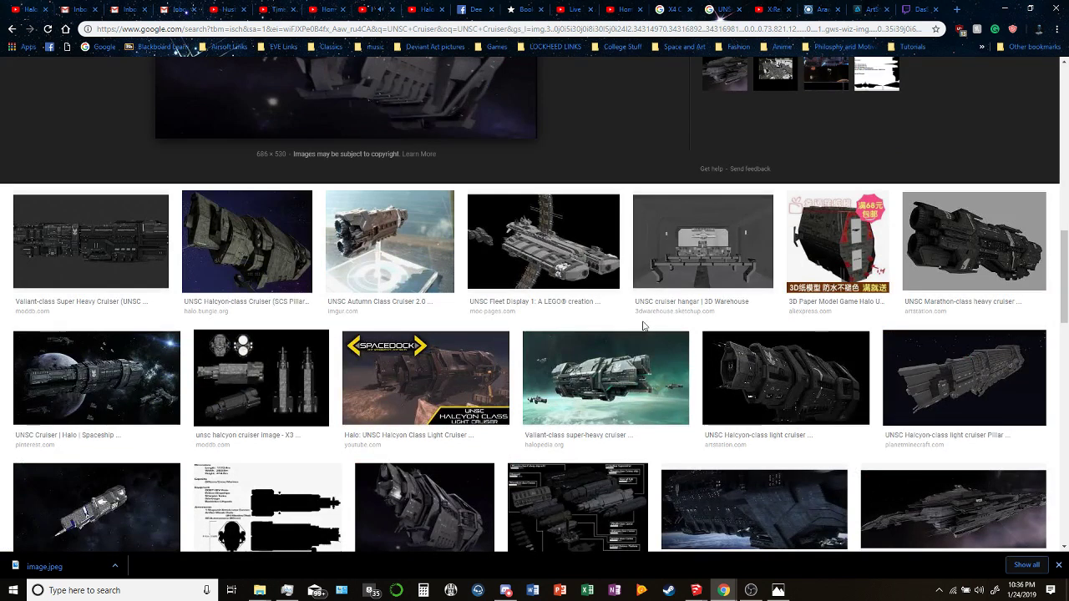
Preview the X3 Covenant Conflict Halcyon cruiser image and study the related Halcyon-class redesign views, including the ArtStation render.
click(261, 378)
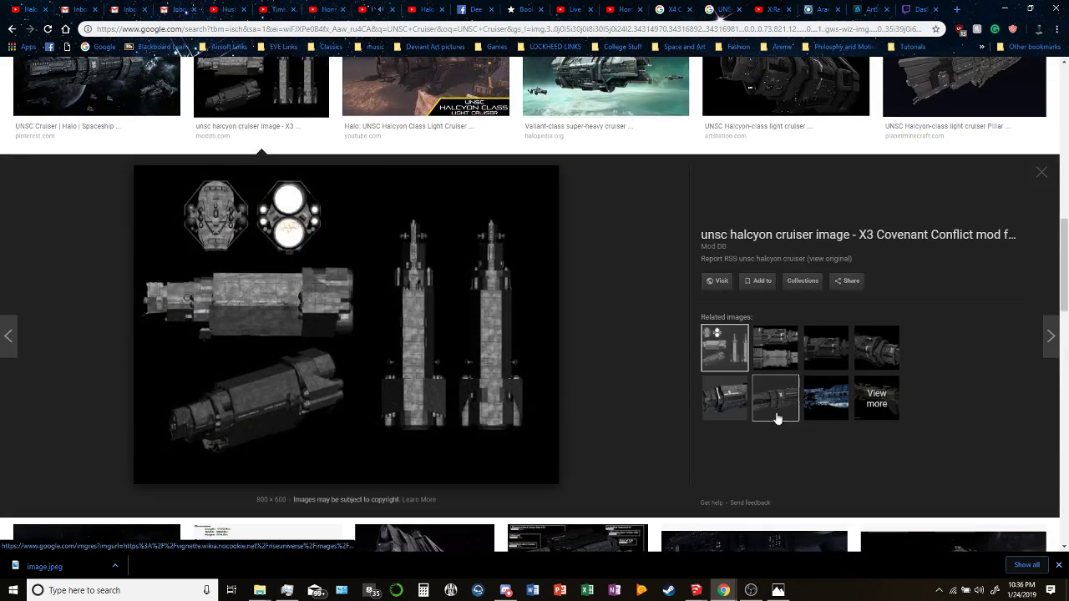
click(764, 356)
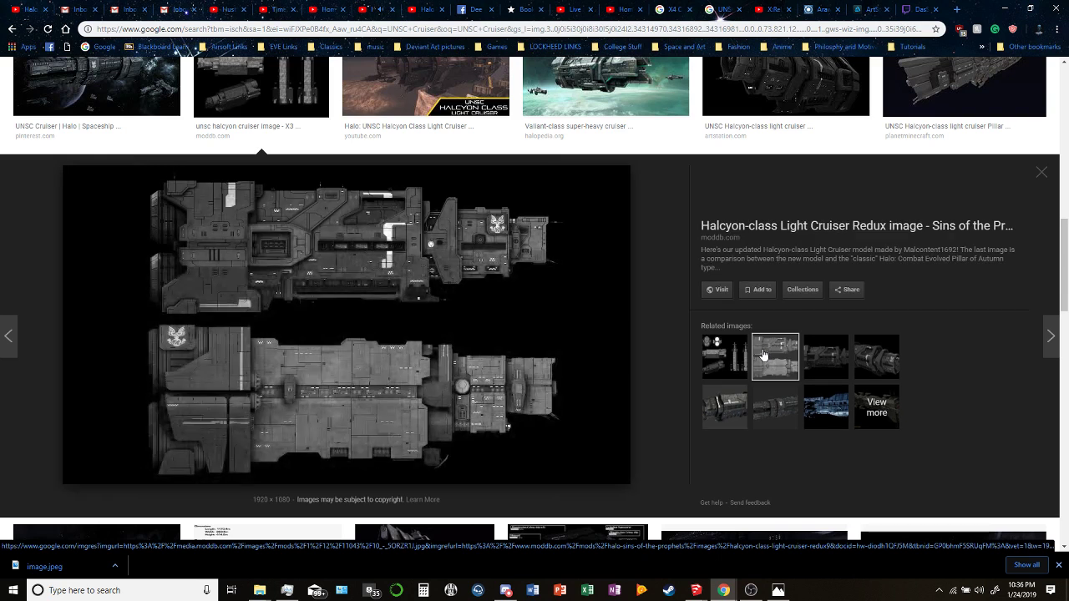
click(768, 405)
click(831, 372)
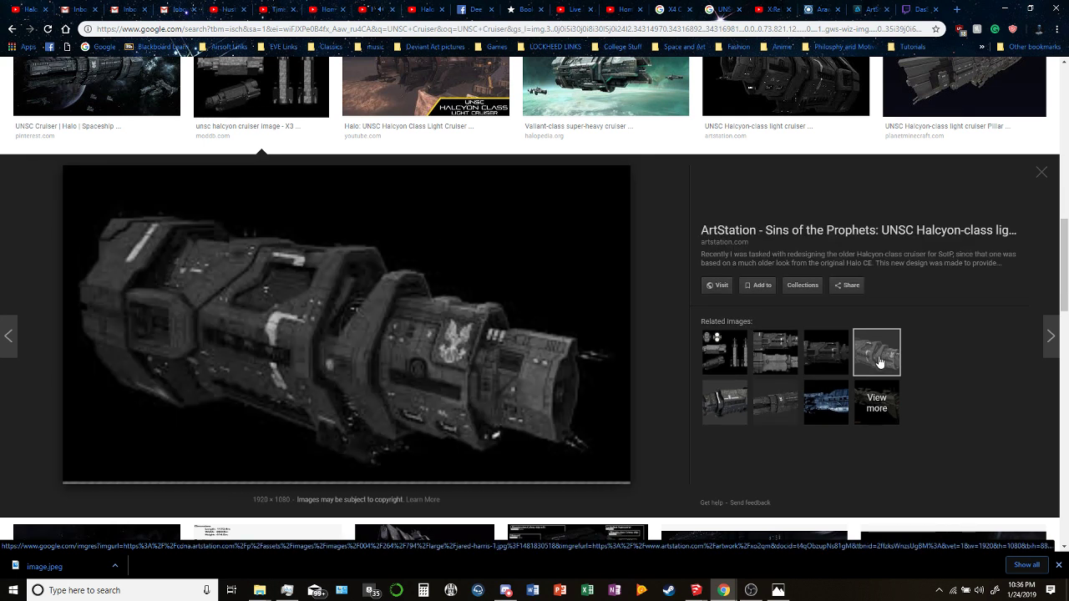
click(829, 409)
click(877, 364)
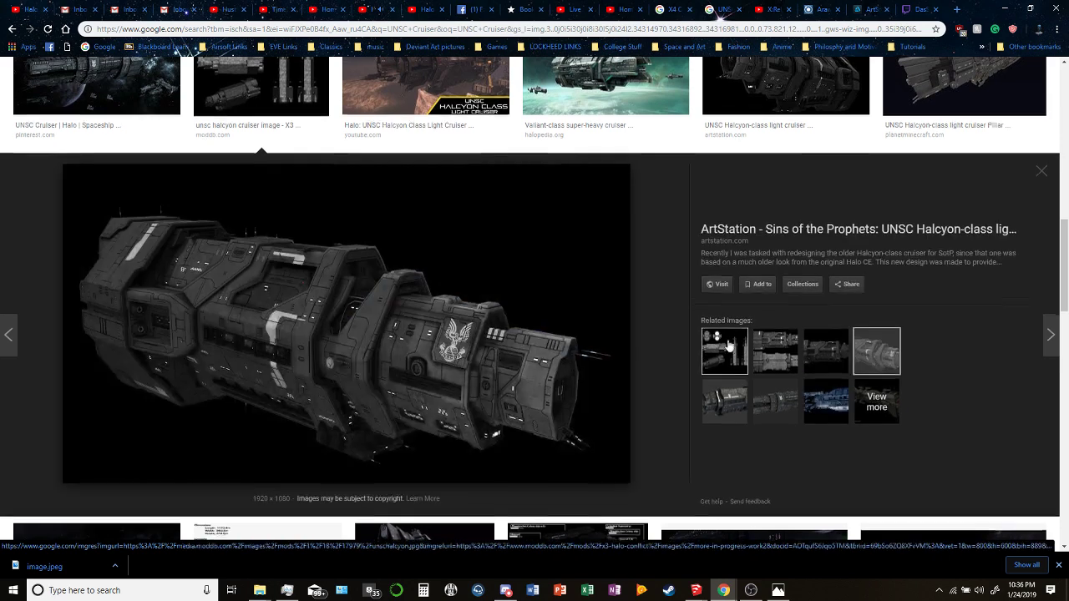
Browse further down the UNSC Cruiser image results and preview the SC2Mapster UNSC Cruiser and Frigate overview and the cruiser interior.
scroll(372, 367, down, 3)
scroll(372, 368, down, 3)
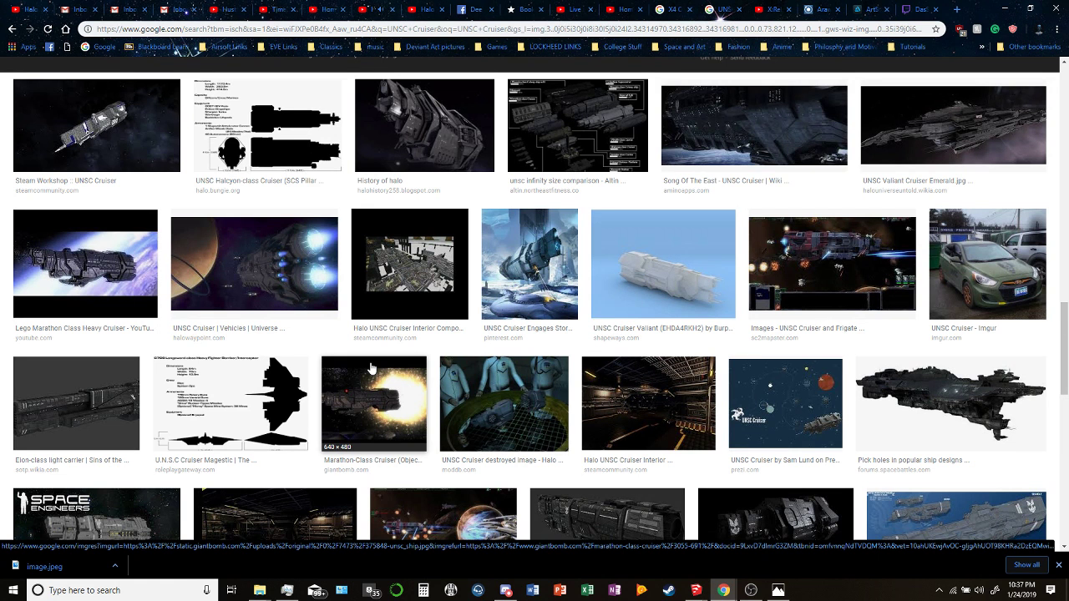
scroll(372, 368, down, 3)
click(483, 313)
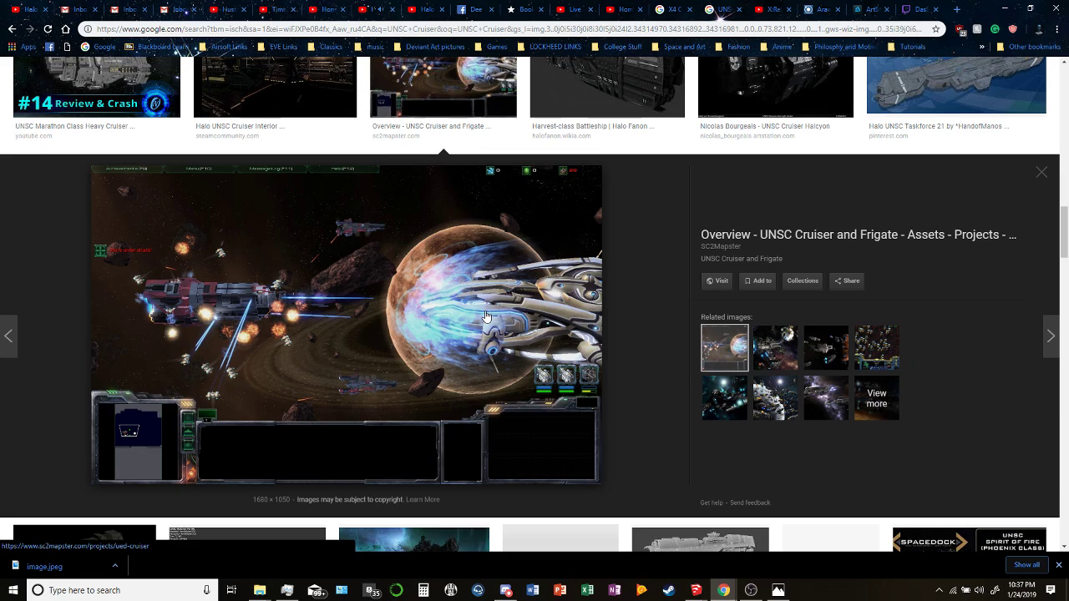
scroll(487, 317, up, 3)
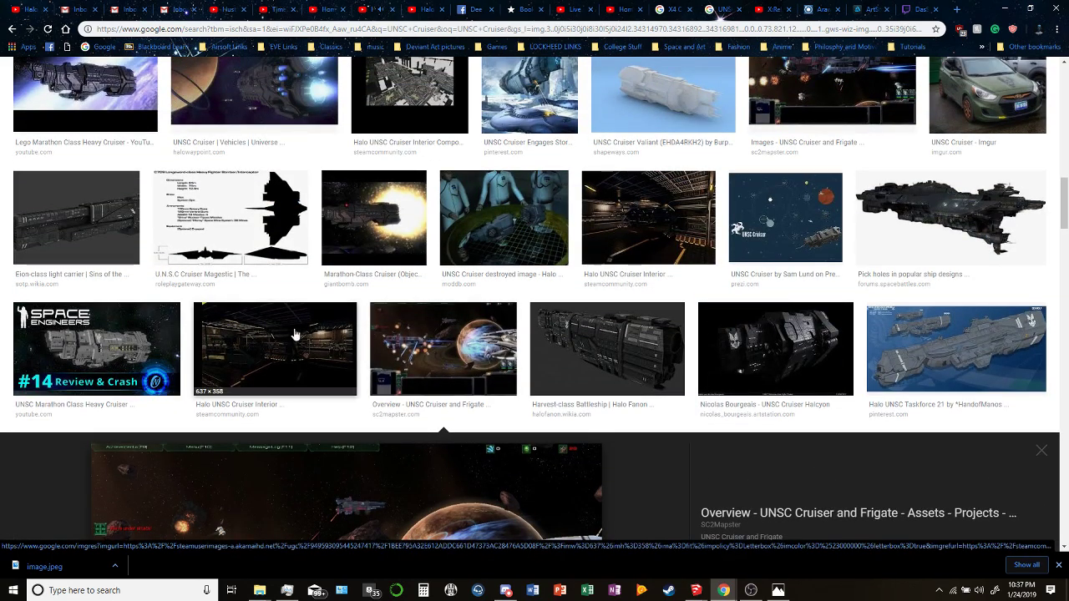
click(293, 334)
scroll(572, 370, down, 5)
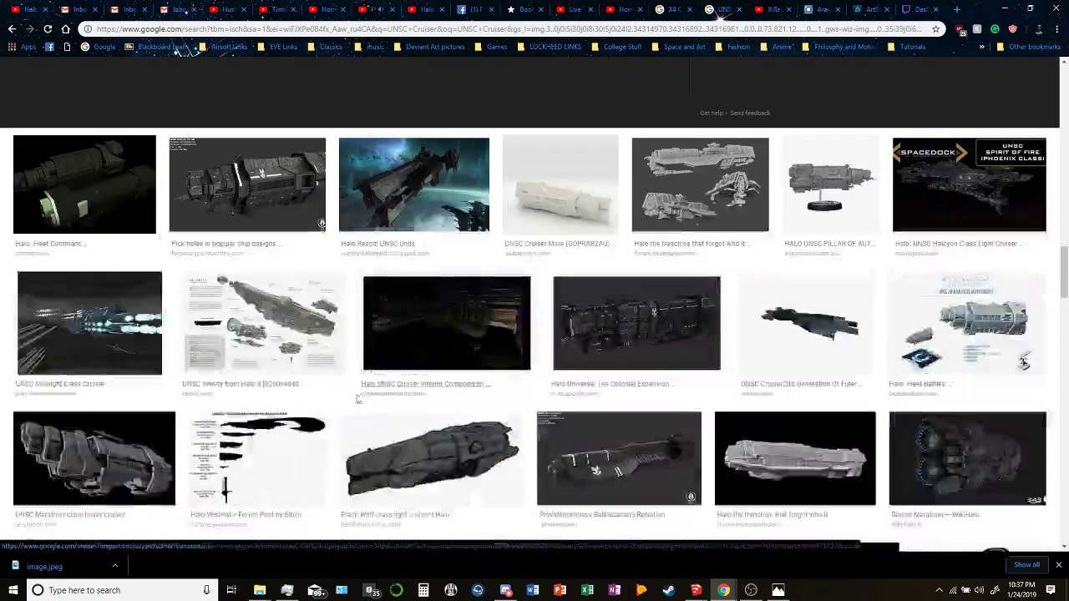
Preview the Black Wolf-class light cruiser image and its related Hirohito-class battlecruiser and Autumn-class heavy cruiser pictures.
click(421, 462)
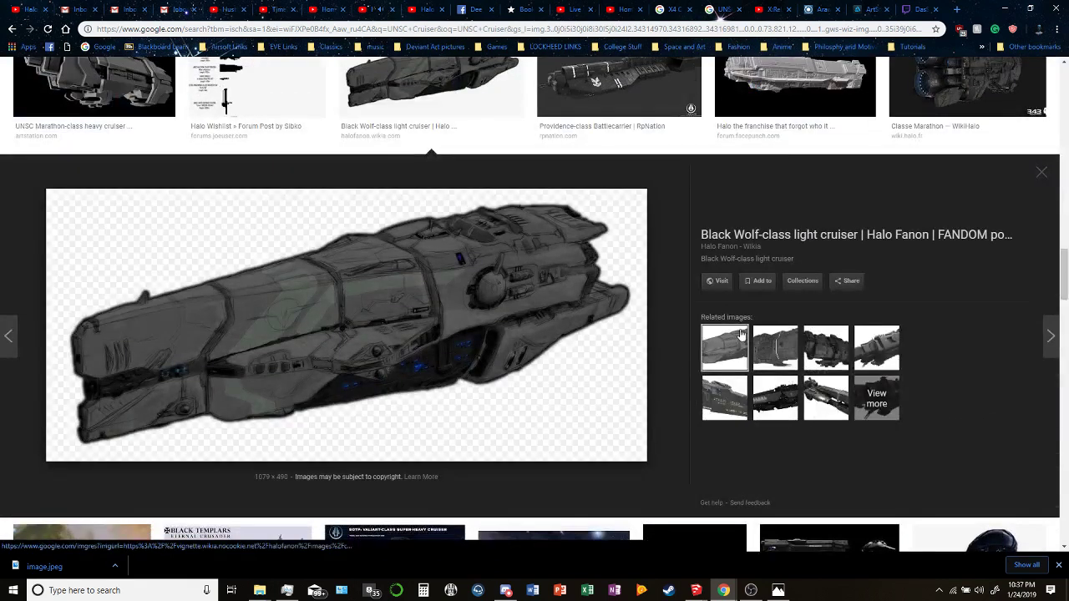
click(822, 349)
click(823, 349)
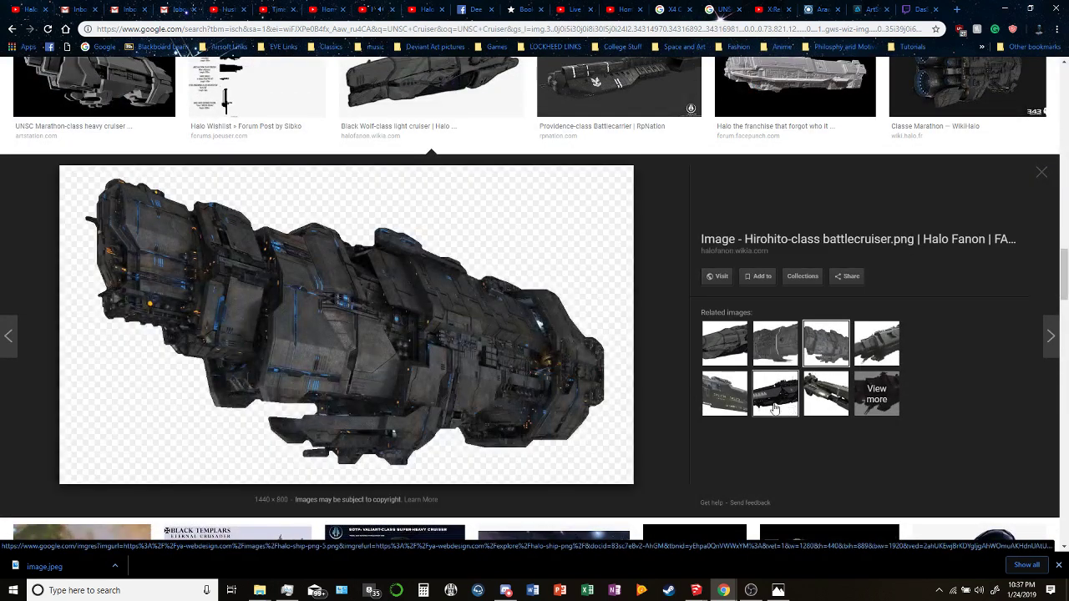
click(775, 407)
click(827, 405)
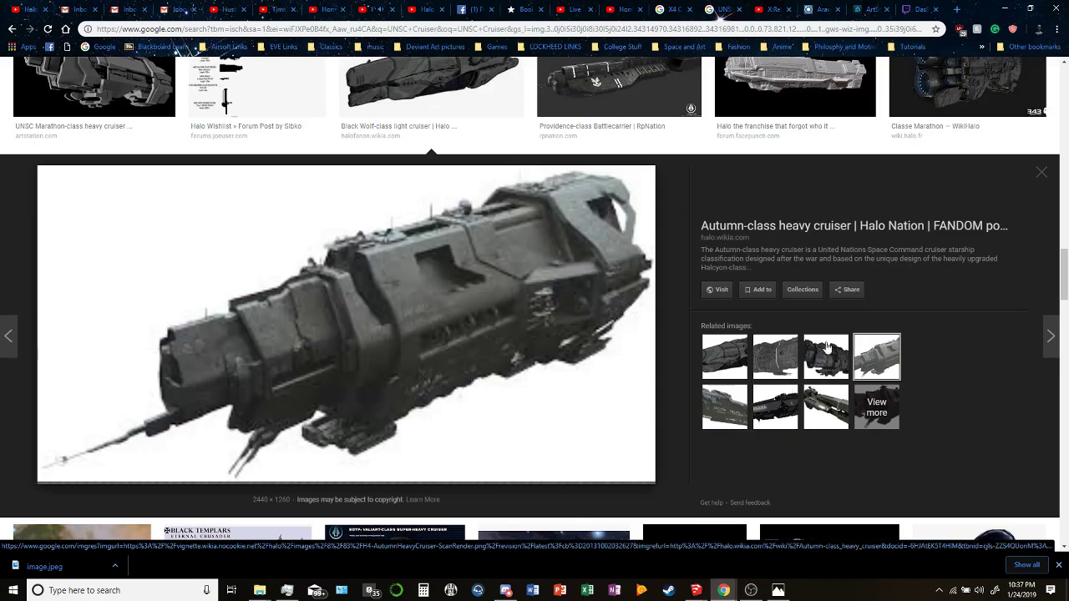
Scan the next rows of UNSC Cruiser results for further hull references among the Valiant, Pillar of Autumn and London-class pictures.
scroll(656, 317, down, 4)
scroll(656, 322, down, 5)
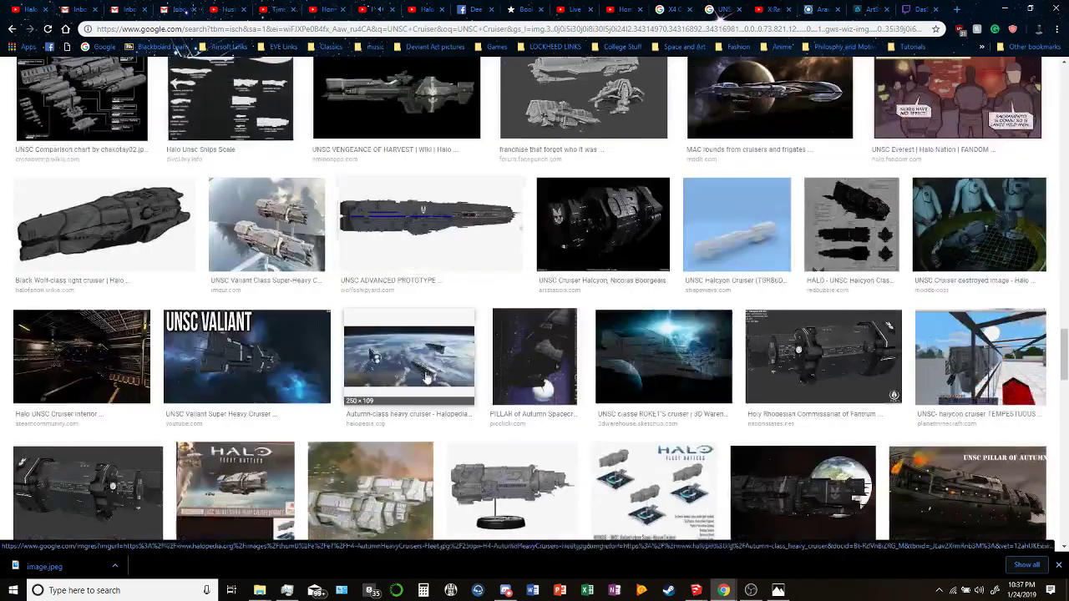
scroll(173, 255, up, 2)
scroll(151, 195, up, 1)
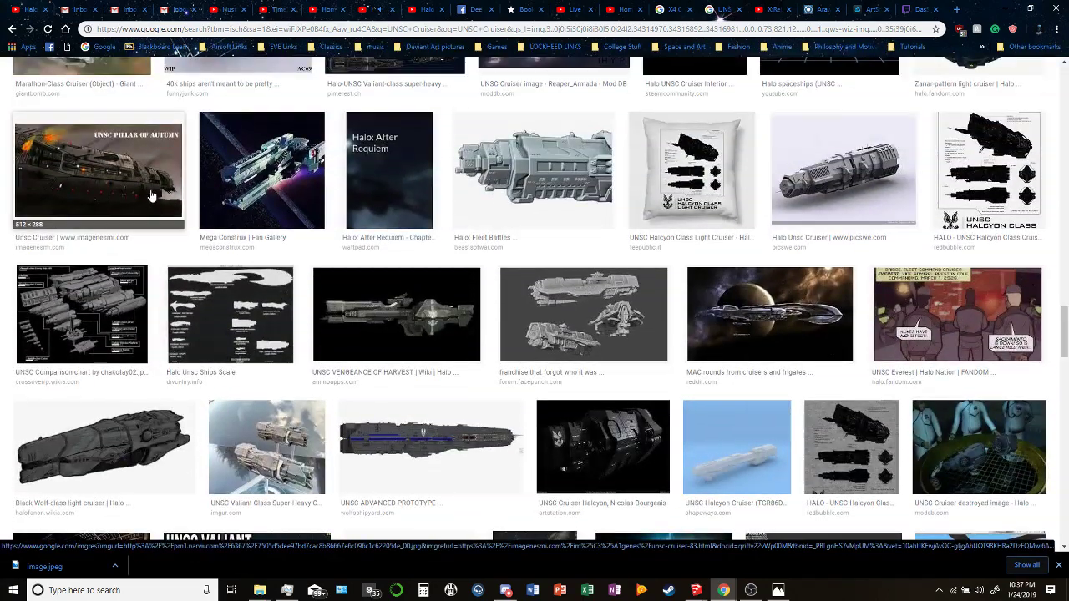
scroll(151, 195, down, 4)
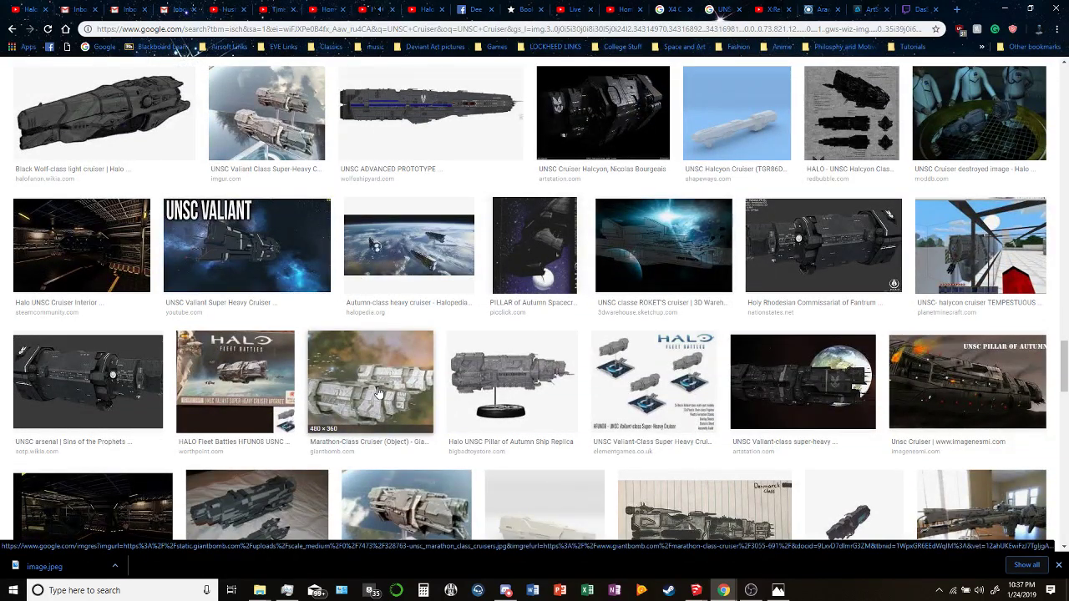
scroll(378, 393, down, 3)
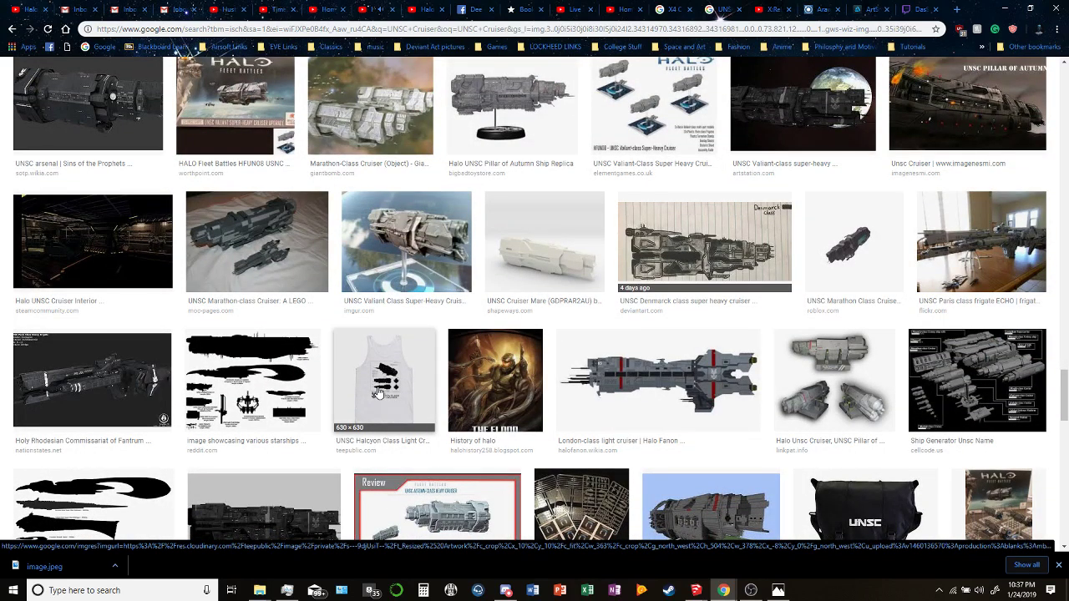
scroll(377, 392, down, 2)
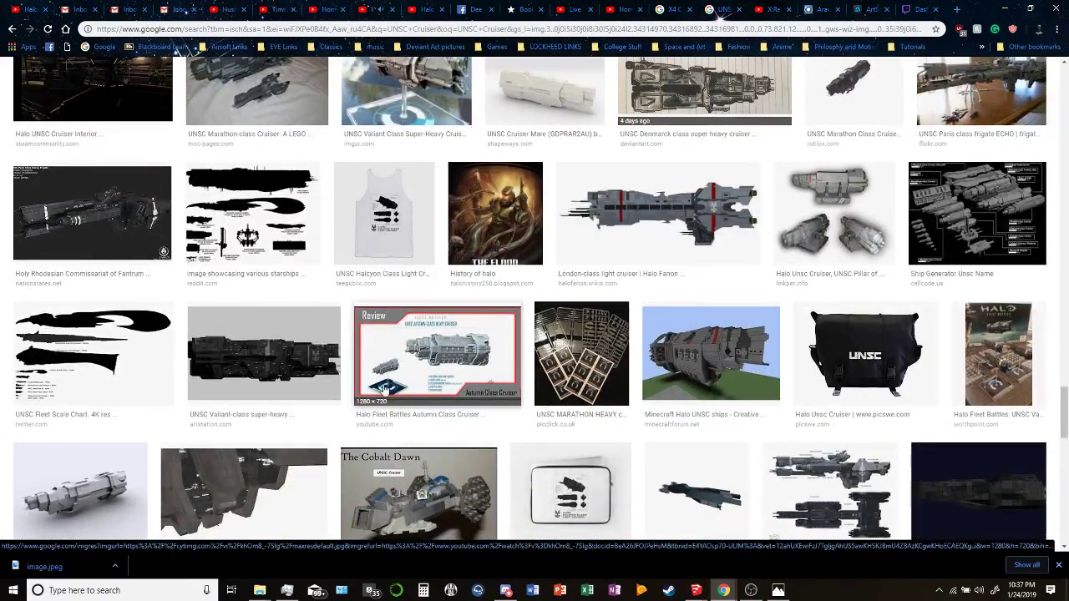
Preview the Halo Fleet Battles Autumn Class Cruiser review image and its related Lego Halcyon, Valiant versus Marathon and painted Marathon pictures.
click(432, 353)
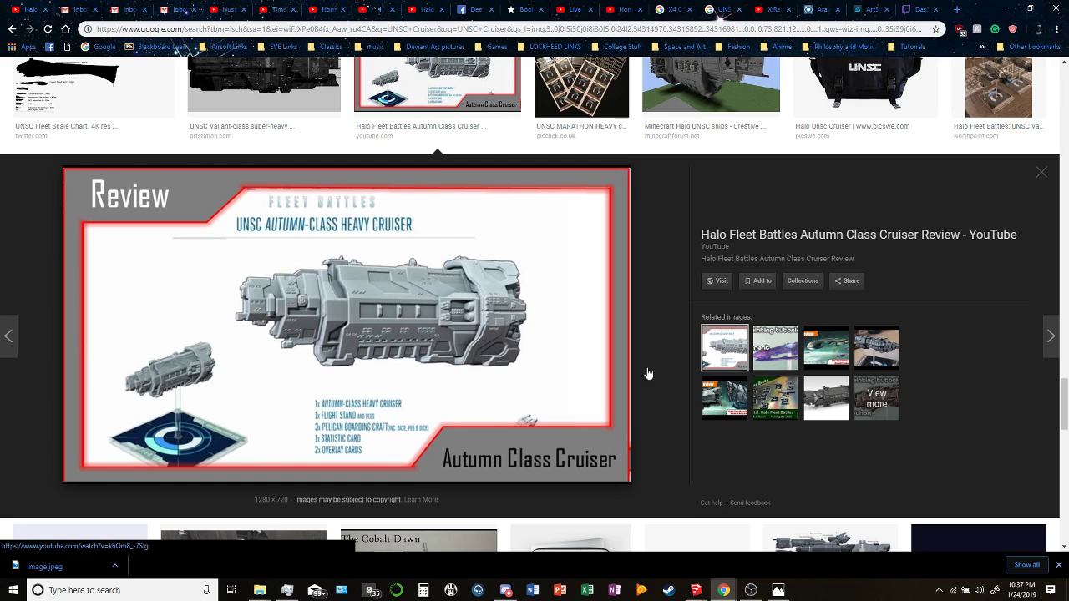
click(827, 349)
click(833, 412)
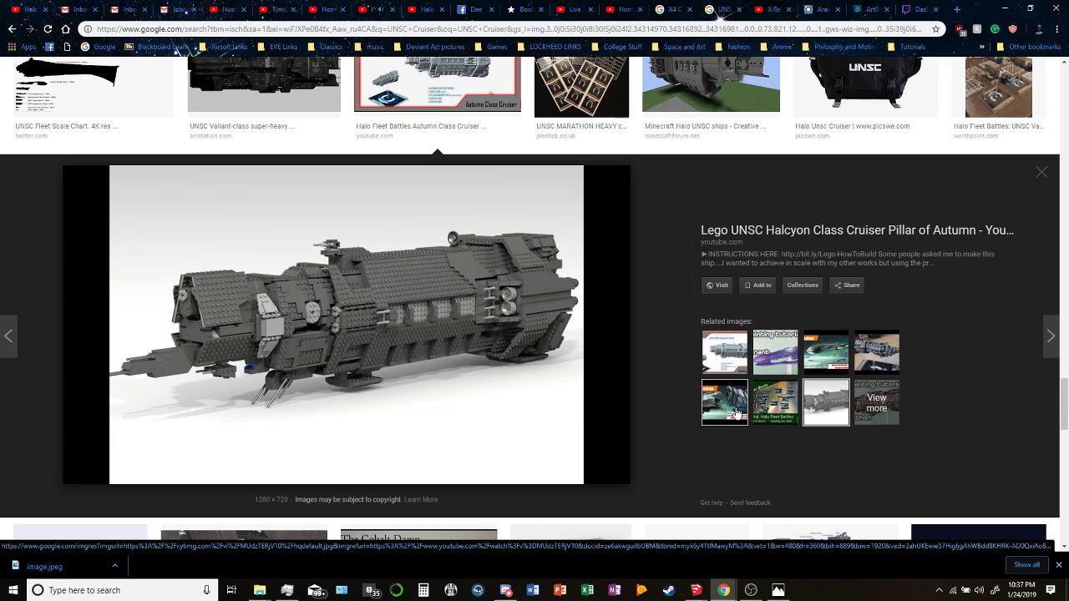
click(736, 414)
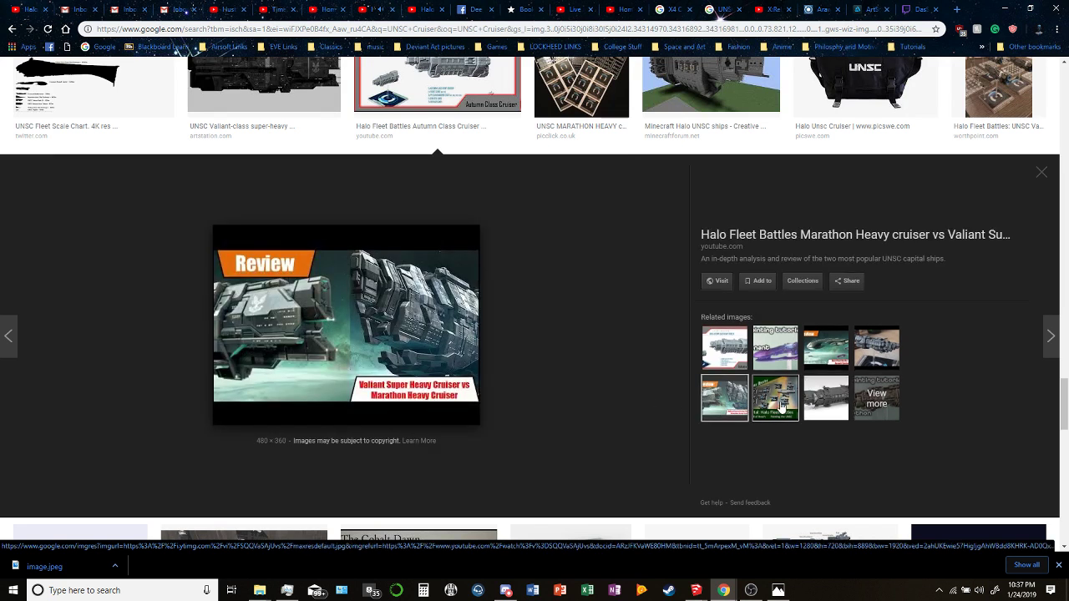
click(781, 407)
click(886, 349)
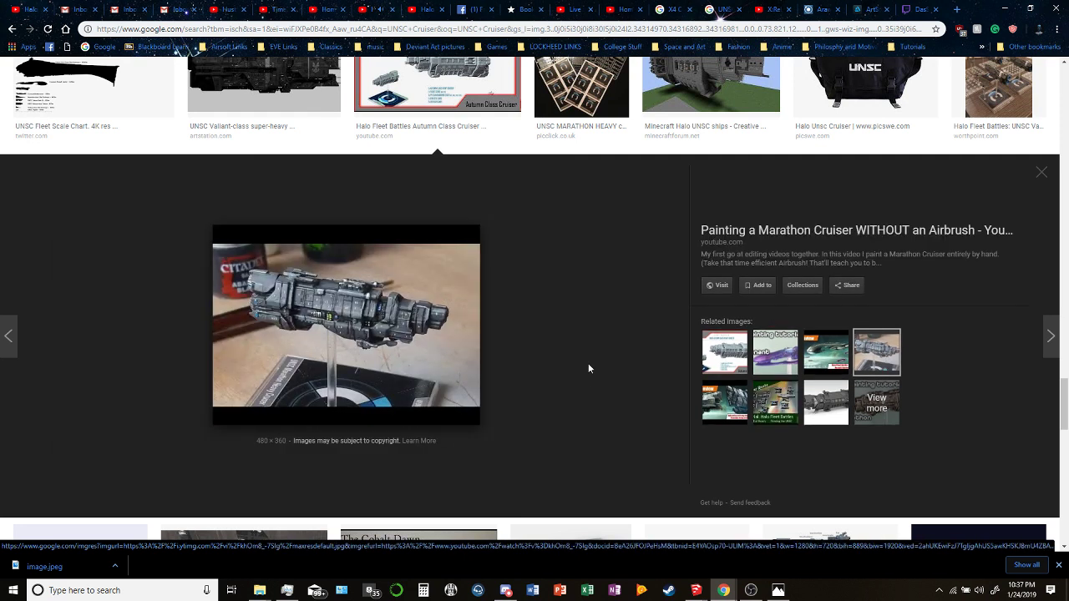
Preview the Steam Workshop Halcyon-class light cruiser image and its related Shapeways Nevada cruiser and Imperial Gozantic-class cruiser pictures.
scroll(585, 384, down, 5)
click(477, 317)
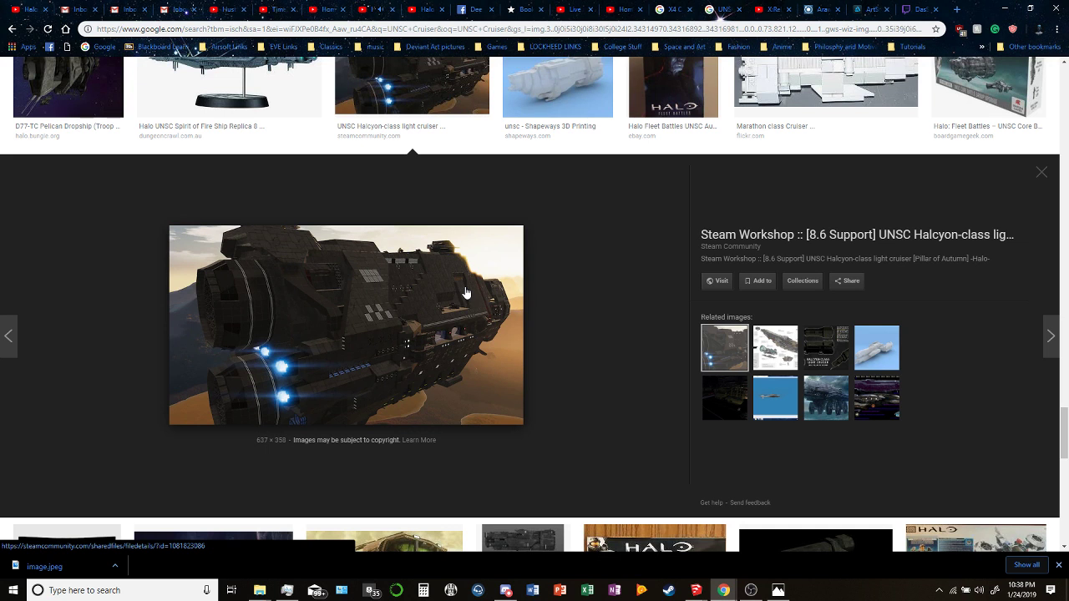
click(876, 347)
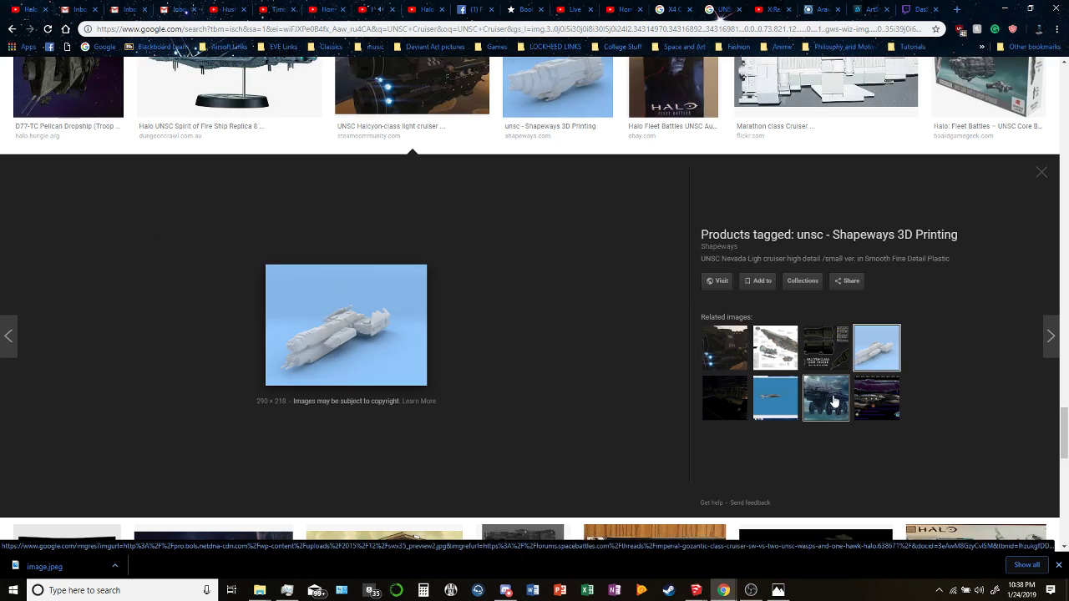
click(832, 402)
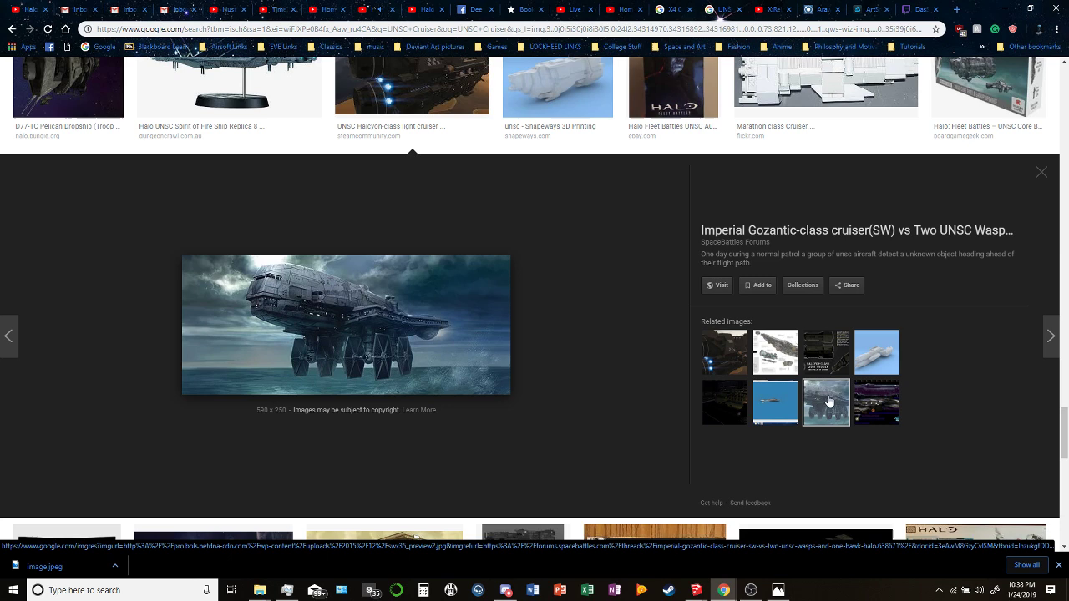
click(774, 399)
click(723, 404)
Look through the remaining UNSC Cruiser image results to the end of the page and return to the first row.
scroll(564, 426, down, 8)
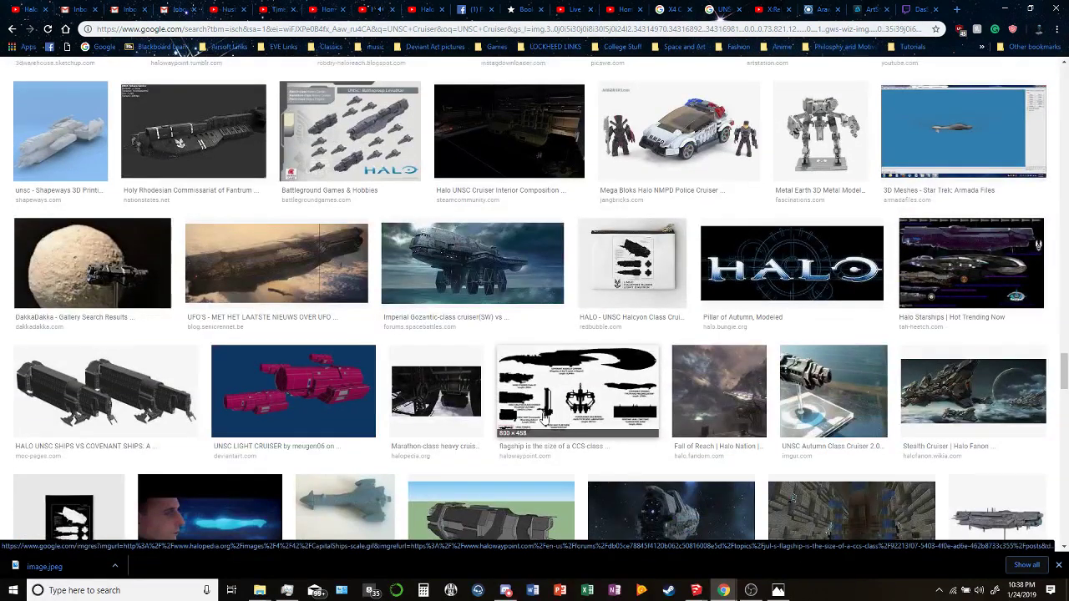
scroll(544, 418, down, 3)
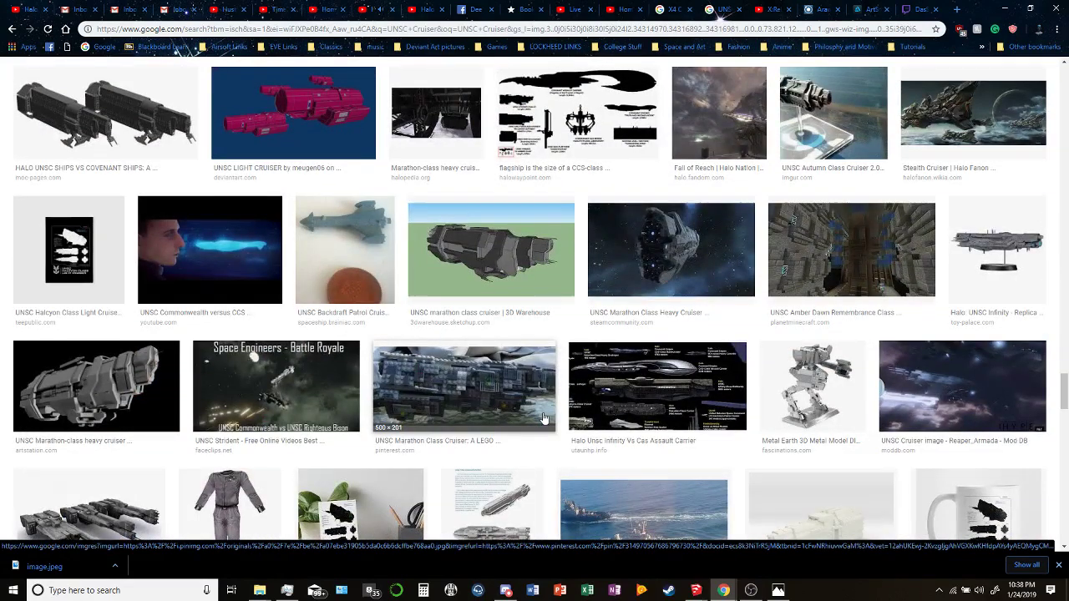
scroll(544, 418, down, 2)
scroll(543, 417, down, 1)
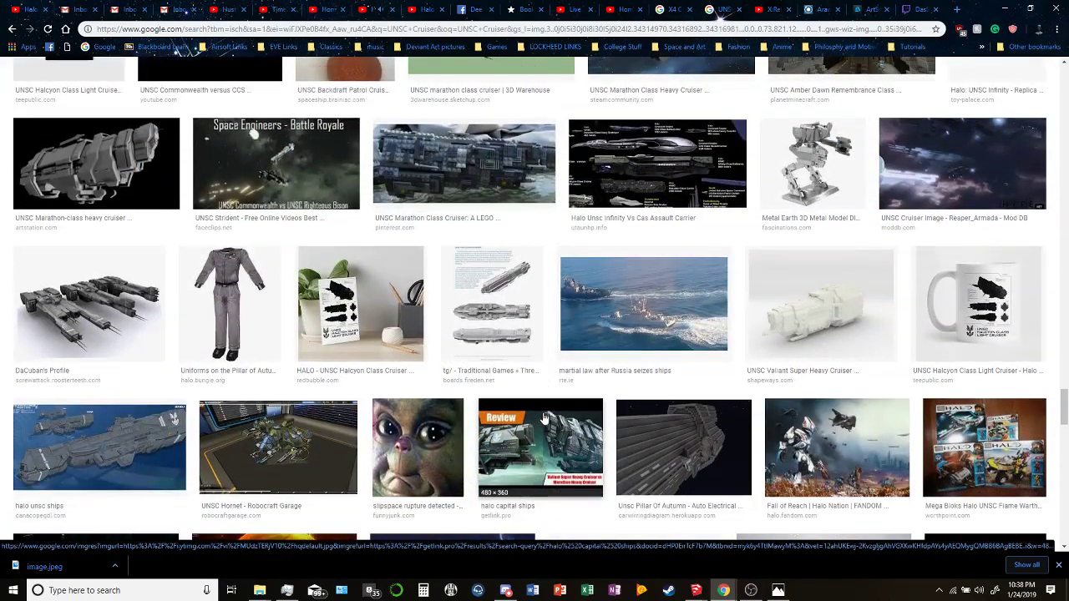
scroll(544, 416, down, 1)
scroll(543, 417, down, 3)
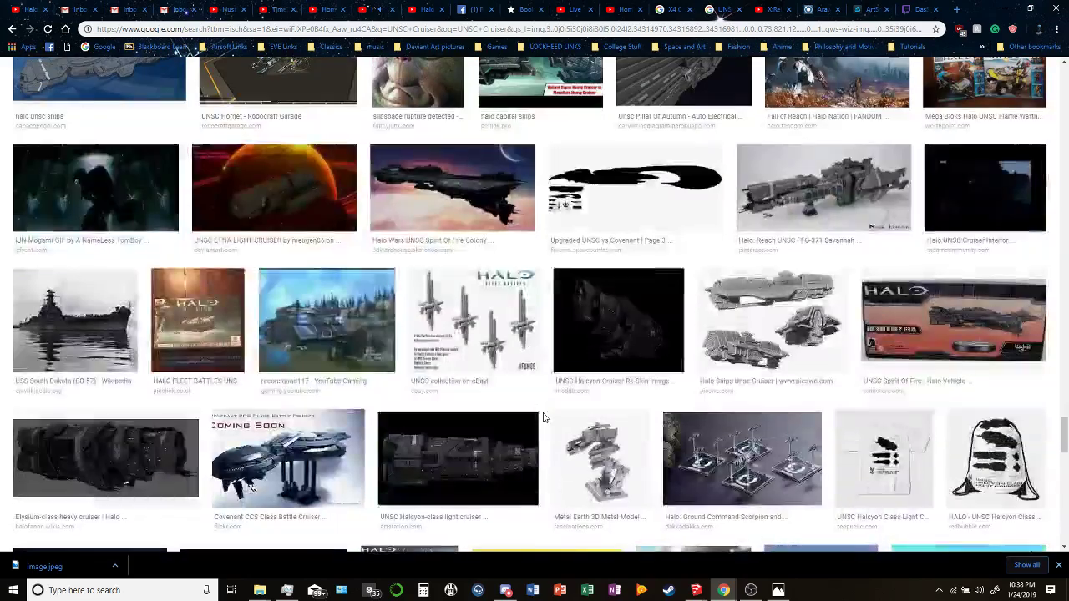
scroll(544, 417, down, 1)
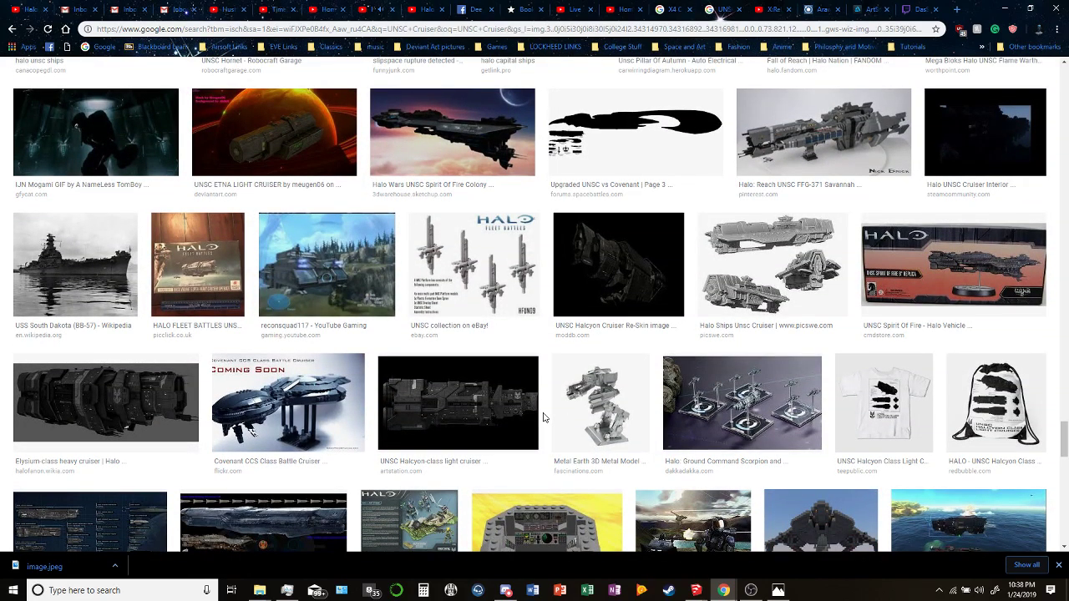
scroll(543, 416, down, 6)
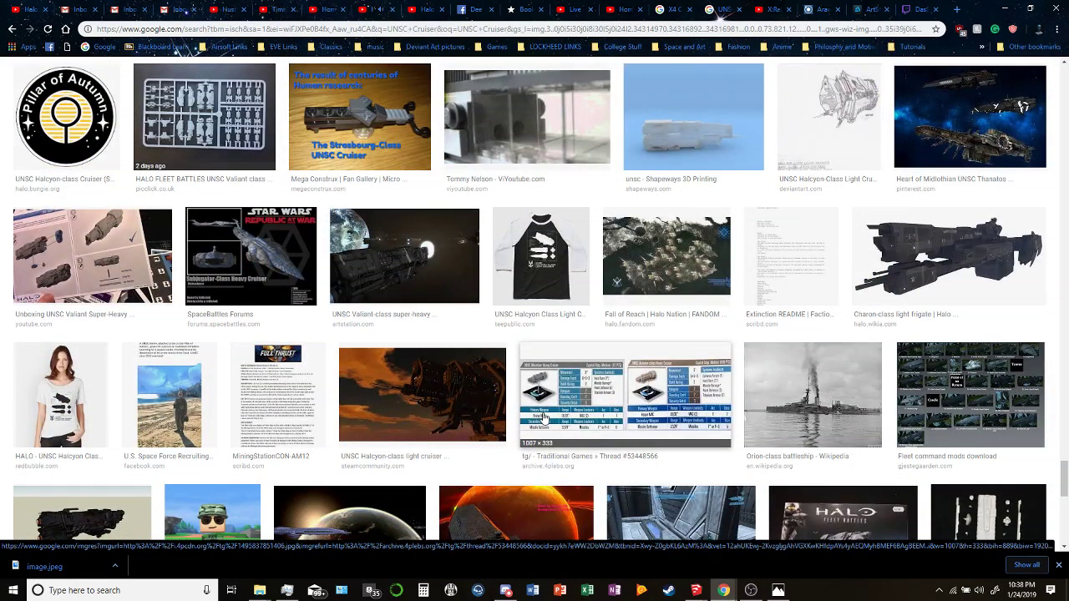
scroll(543, 417, down, 4)
scroll(544, 417, down, 4)
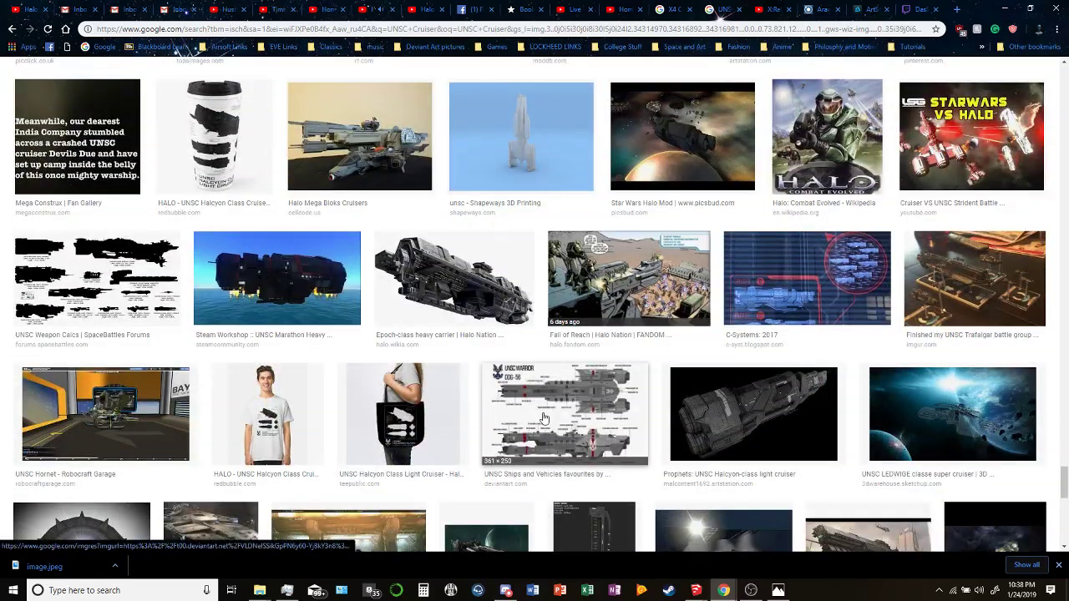
scroll(543, 417, down, 8)
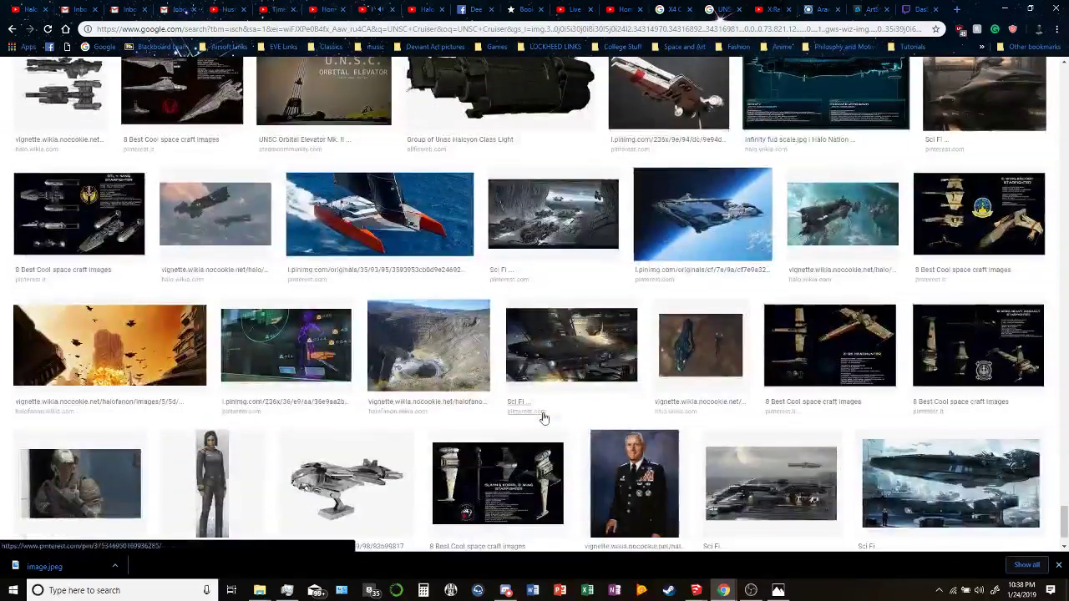
scroll(543, 416, down, 2)
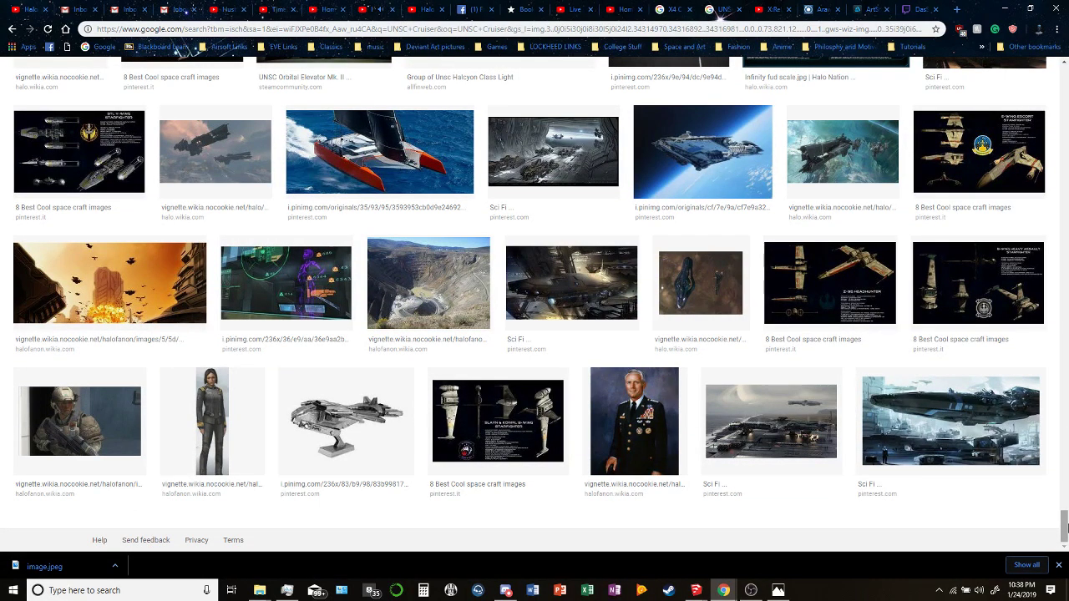
drag(1065, 526, 1065, 80)
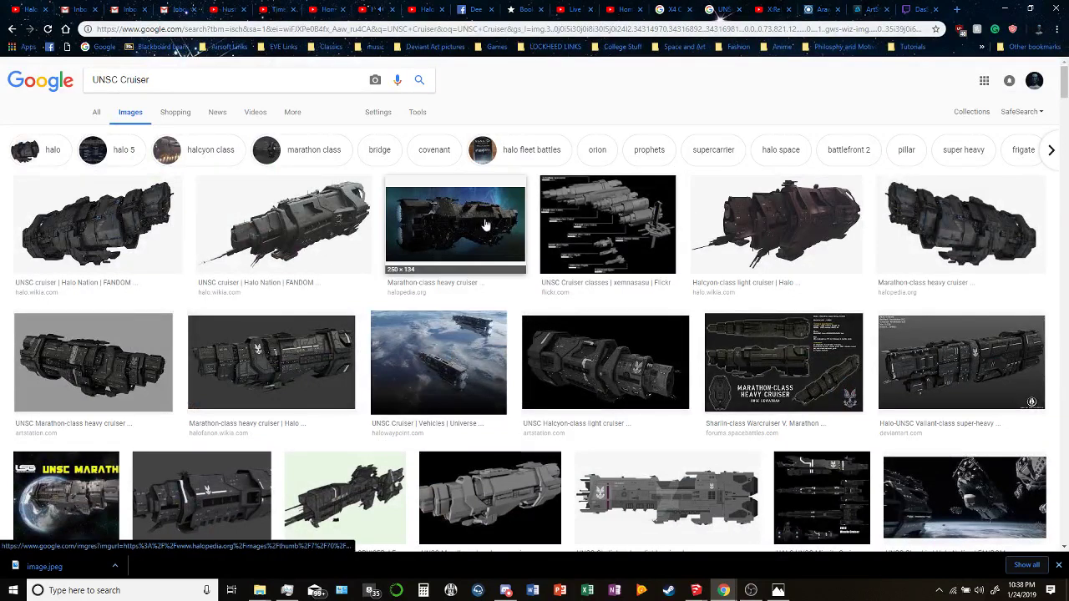
Preview the Halo Nation UNSC cruiser image of the Autumn and its related ship pictures on white backgrounds.
click(253, 256)
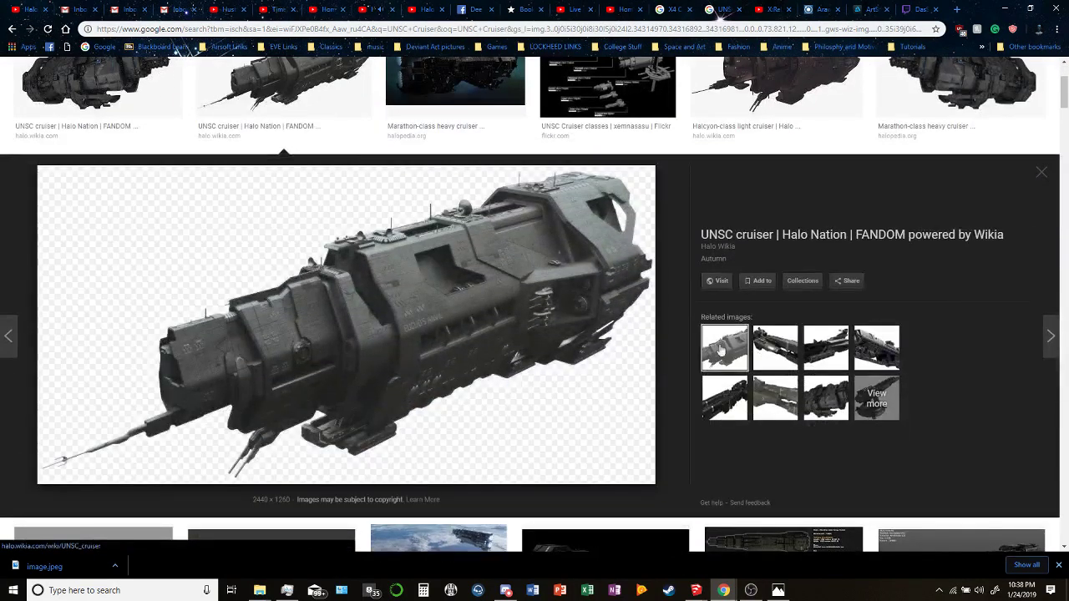
click(825, 353)
click(816, 406)
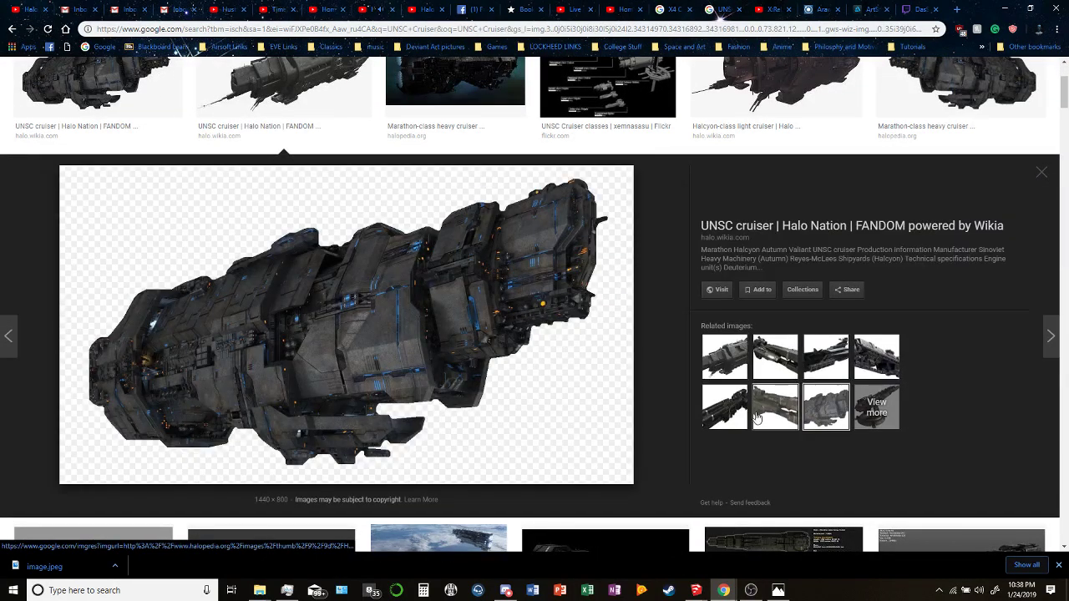
click(724, 403)
Preview the ArtStation Sins of the Prophets Marathon-class cruiser render, its related rear view and the Epoch-class Heavy Carrier render.
scroll(772, 403, down, 3)
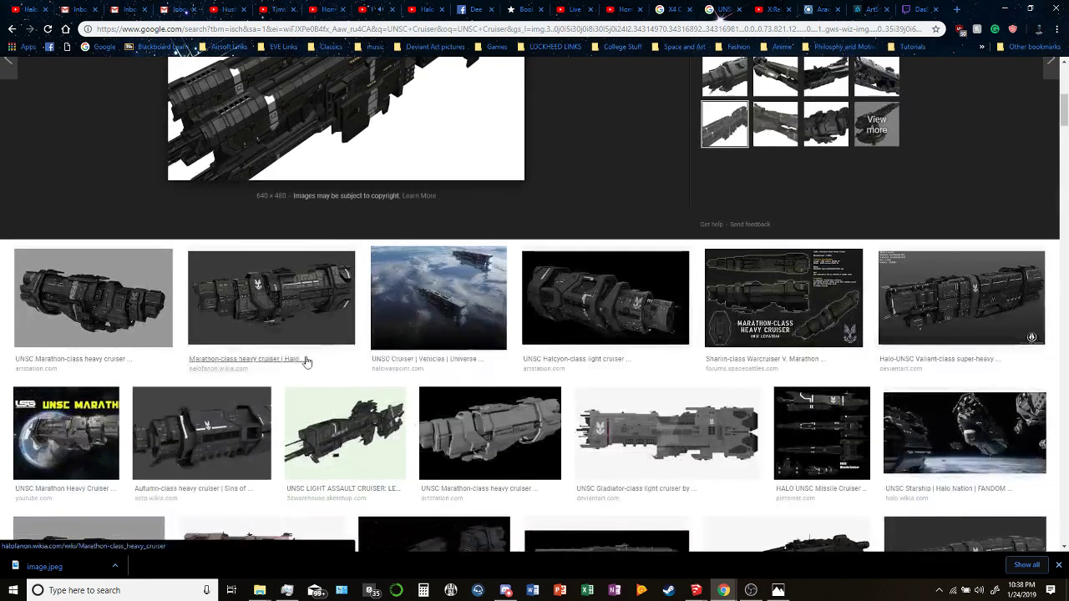
click(157, 301)
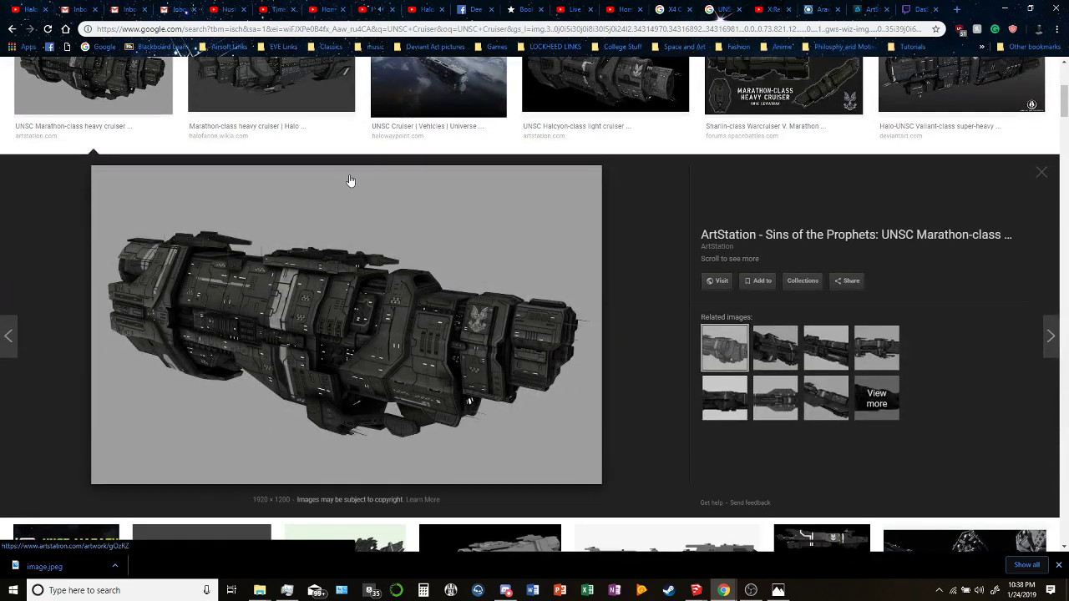
click(773, 361)
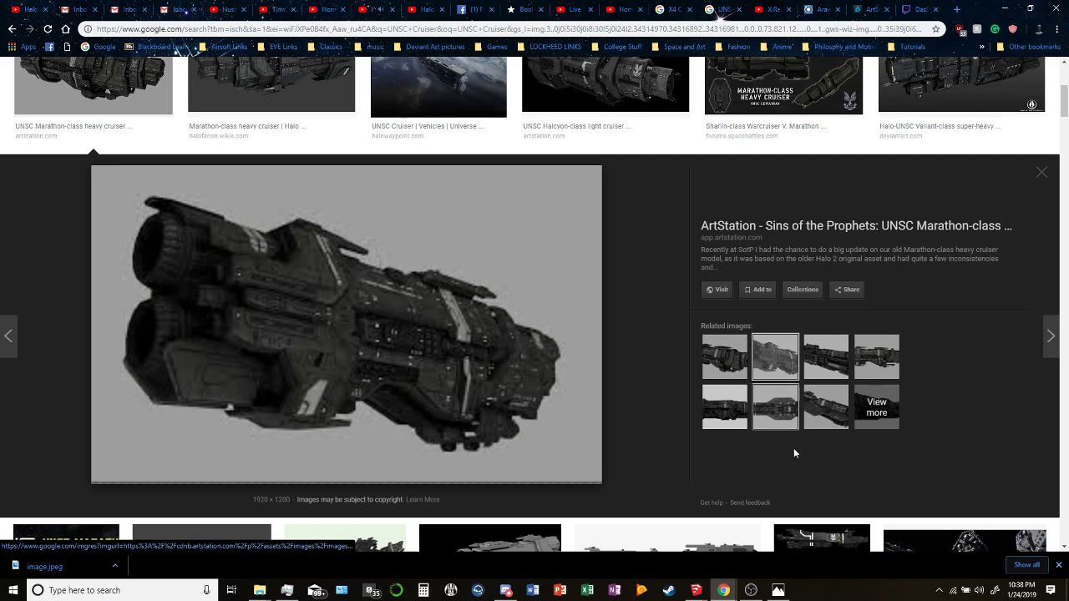
click(810, 394)
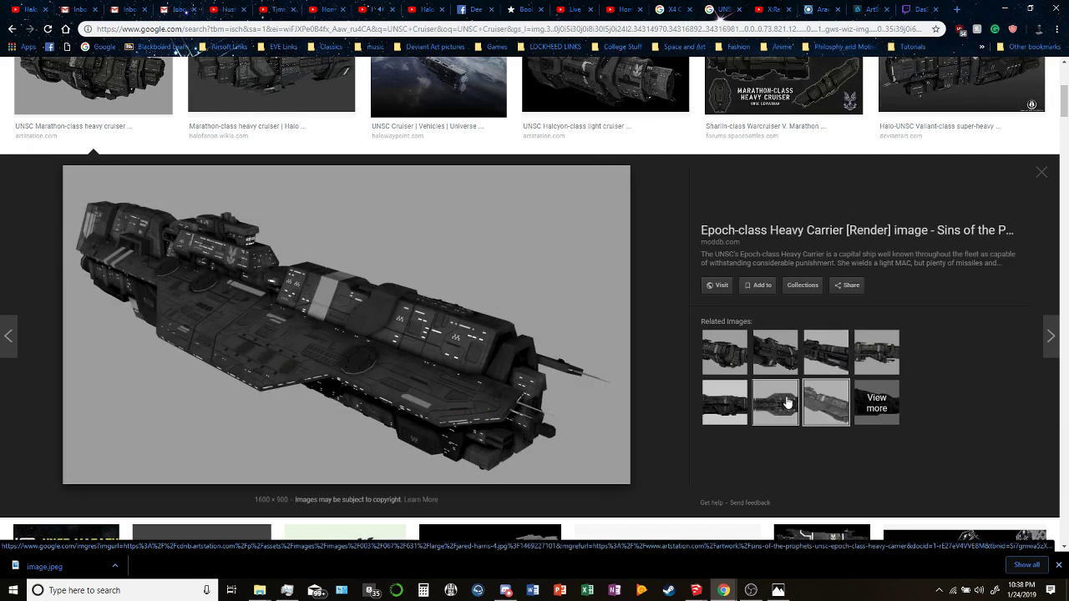
Show the full set of related images and preview the NationStates United Nations Space Command warship render.
click(875, 404)
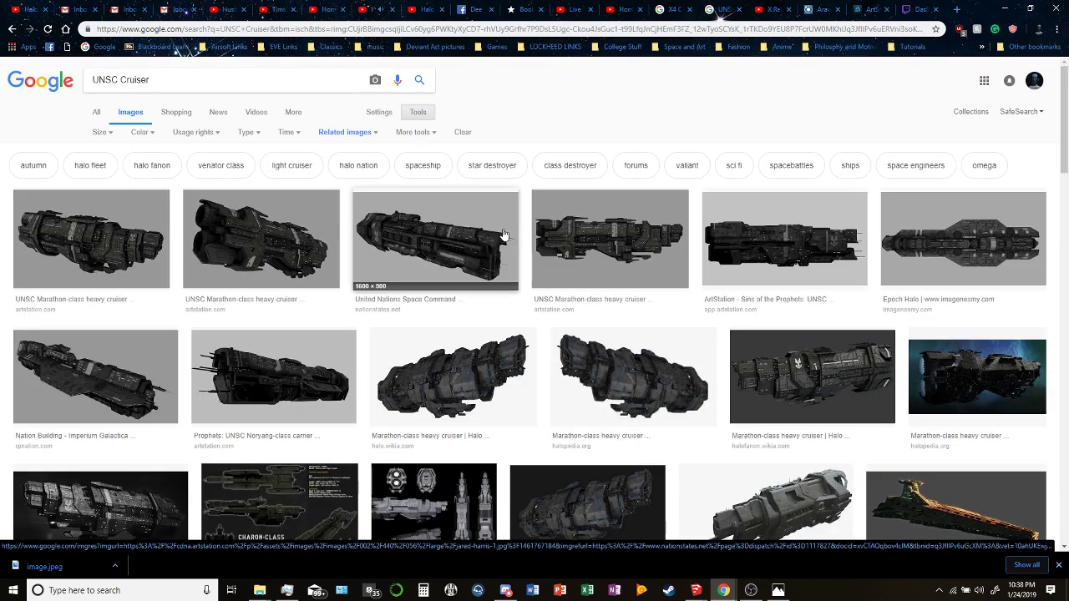
click(504, 234)
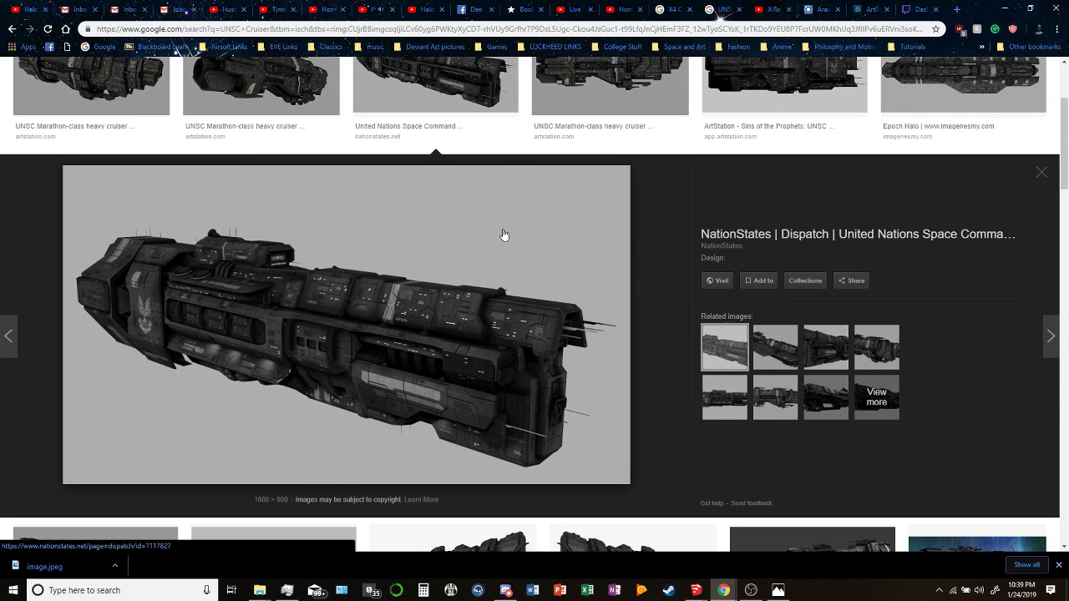
Switch to SketchUp and move the mirrored Triage System components about 1550 m outboard, off the mid-section's upper deck.
mouse_move(641, 591)
click(675, 559)
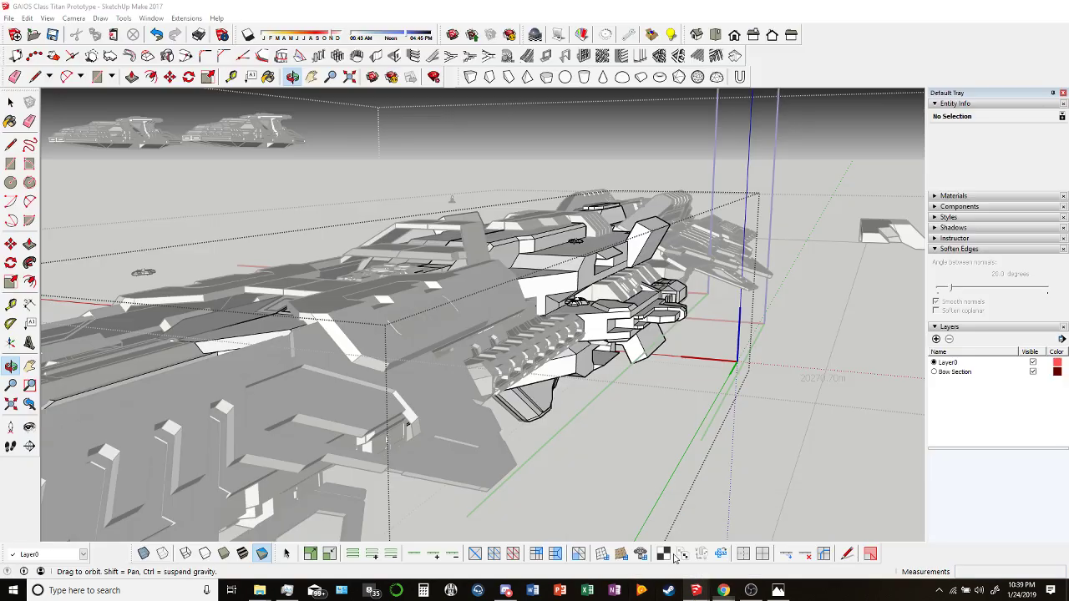
drag(634, 334, 632, 404)
key(space)
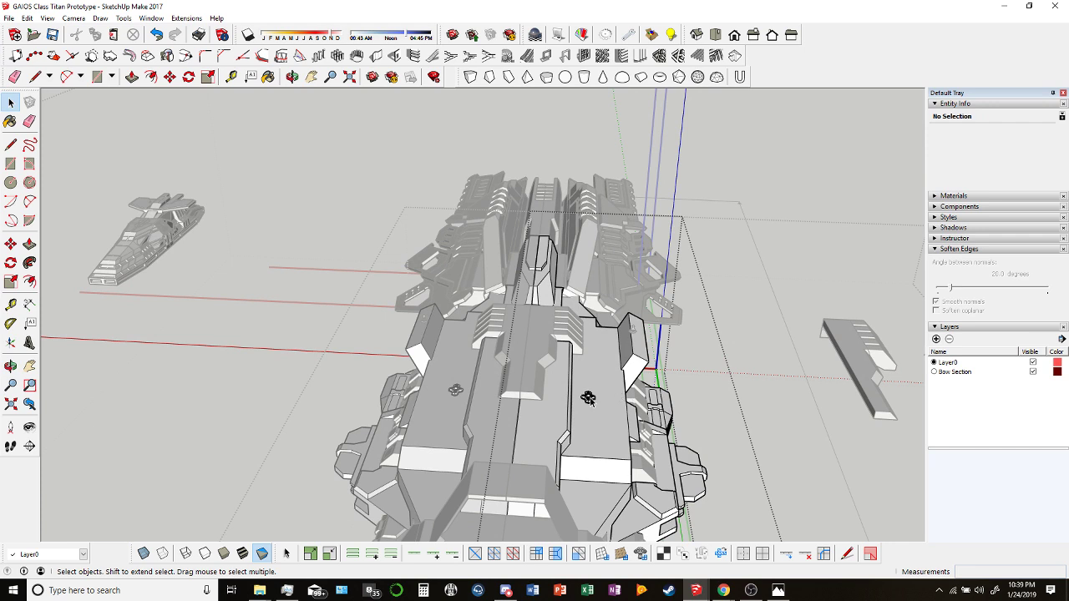
click(588, 398)
key(m)
scroll(588, 398, up, 3)
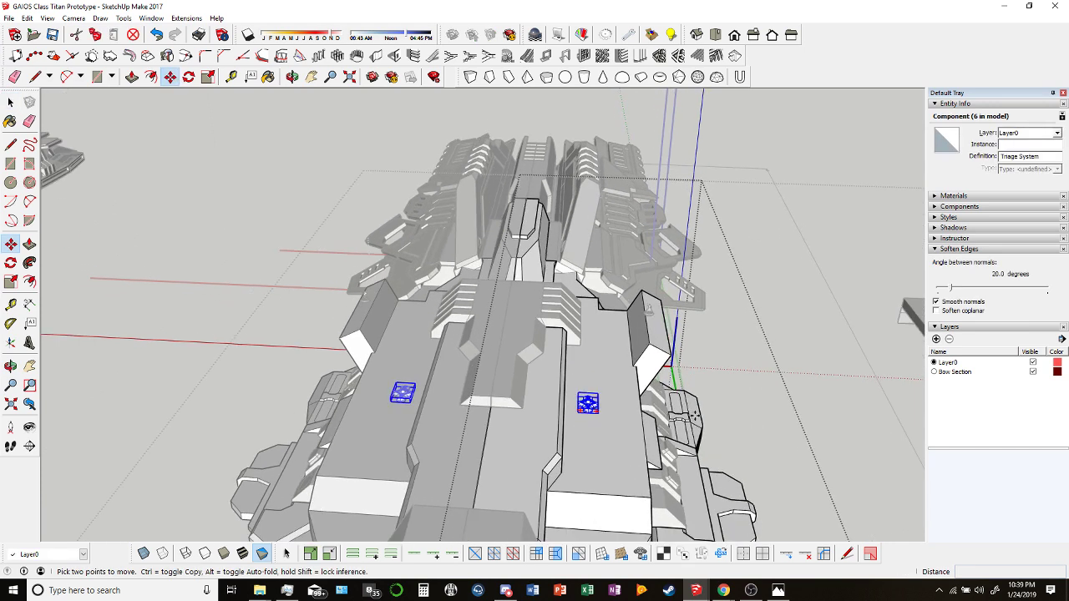
click(815, 422)
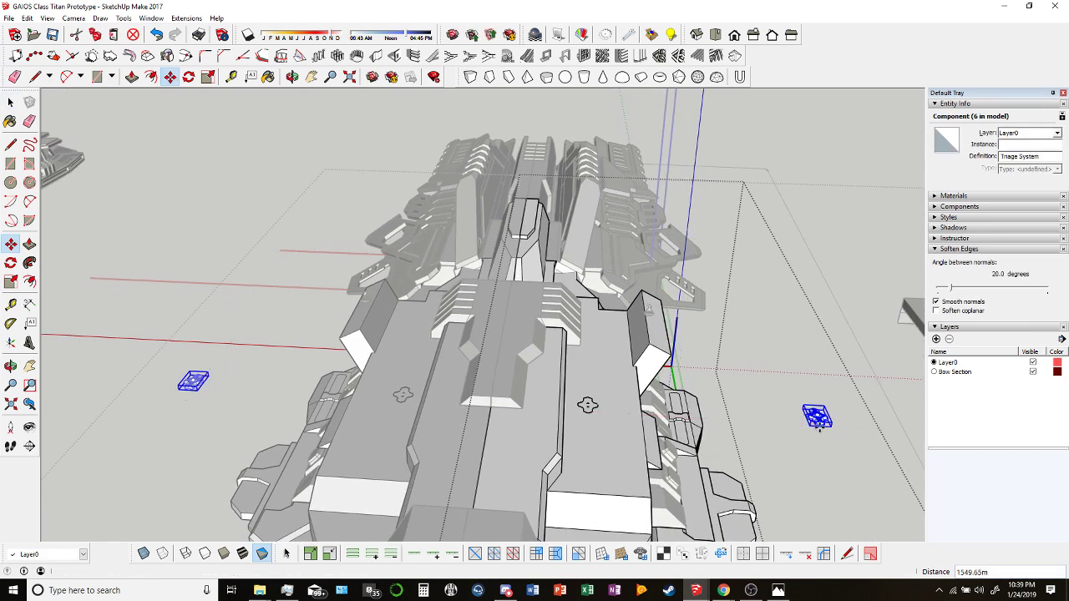
Erase the leftover component outlines from both sides of the mid-section's upper deck.
click(13, 77)
scroll(622, 409, up, 5)
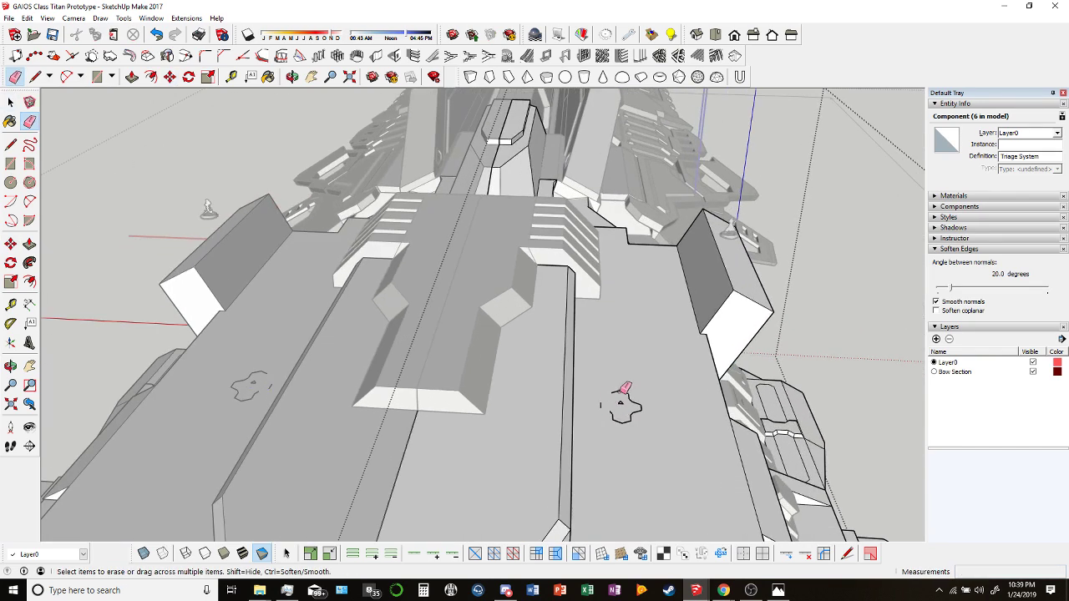
mouse_move(601, 407)
mouse_down()
mouse_move(616, 419)
mouse_move(646, 408)
mouse_move(617, 406)
mouse_up()
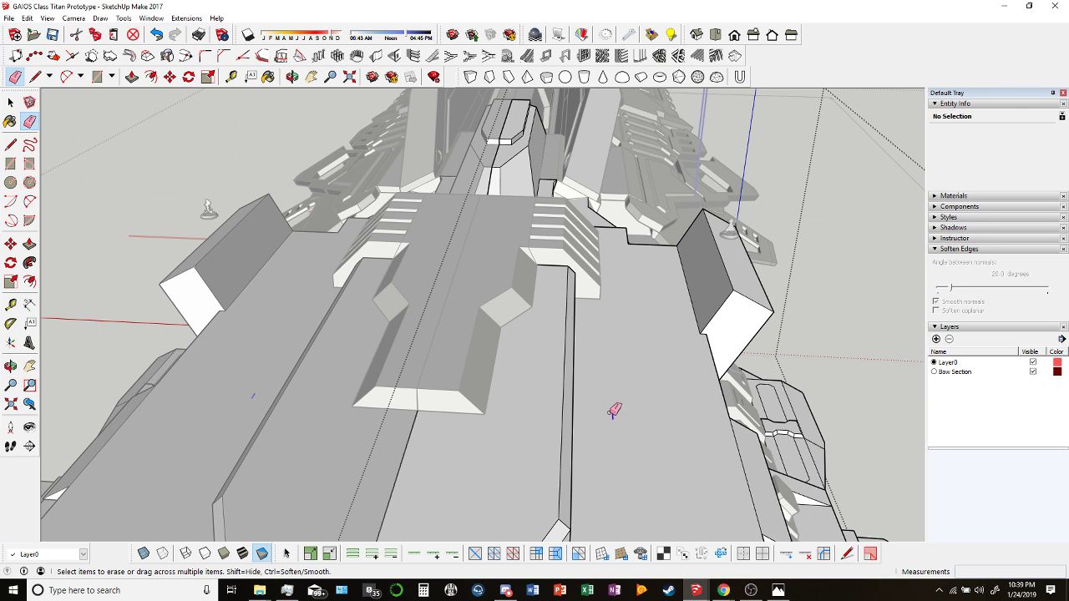
scroll(614, 409, down, 3)
middle_drag(639, 365, 534, 434)
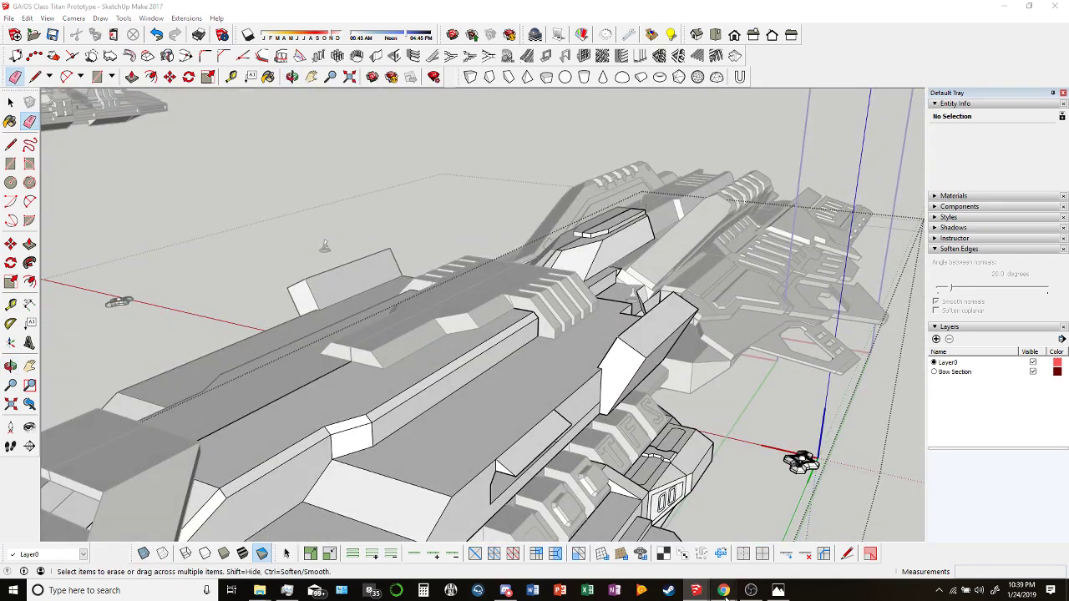
Check the Homeworld Cataclysm Soundtrack Full video in Chrome and return to SketchUp.
mouse_move(723, 590)
click(670, 545)
click(374, 9)
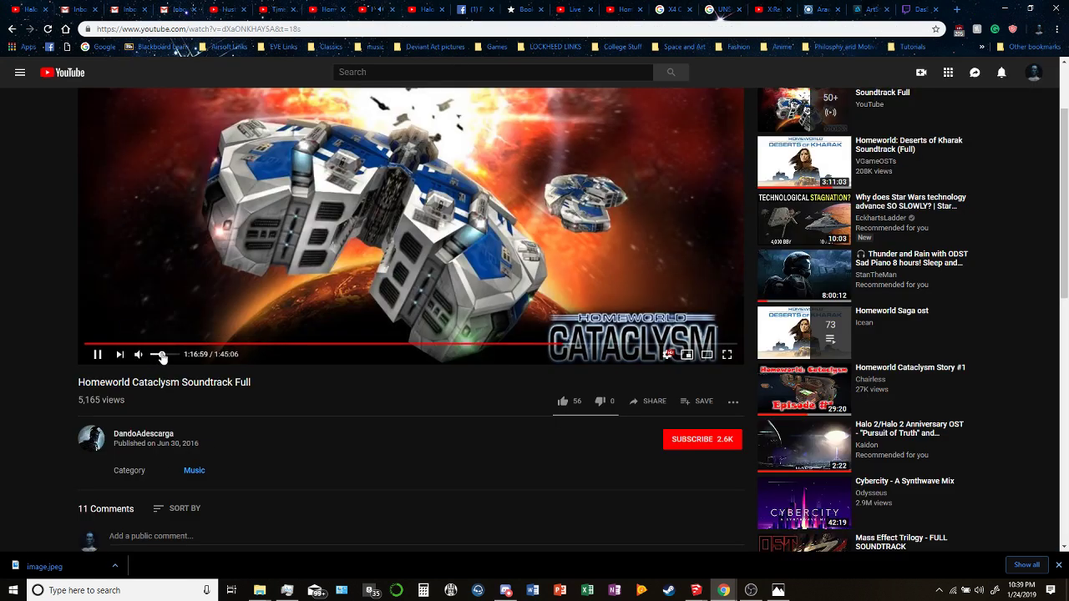
mouse_move(696, 590)
click(660, 551)
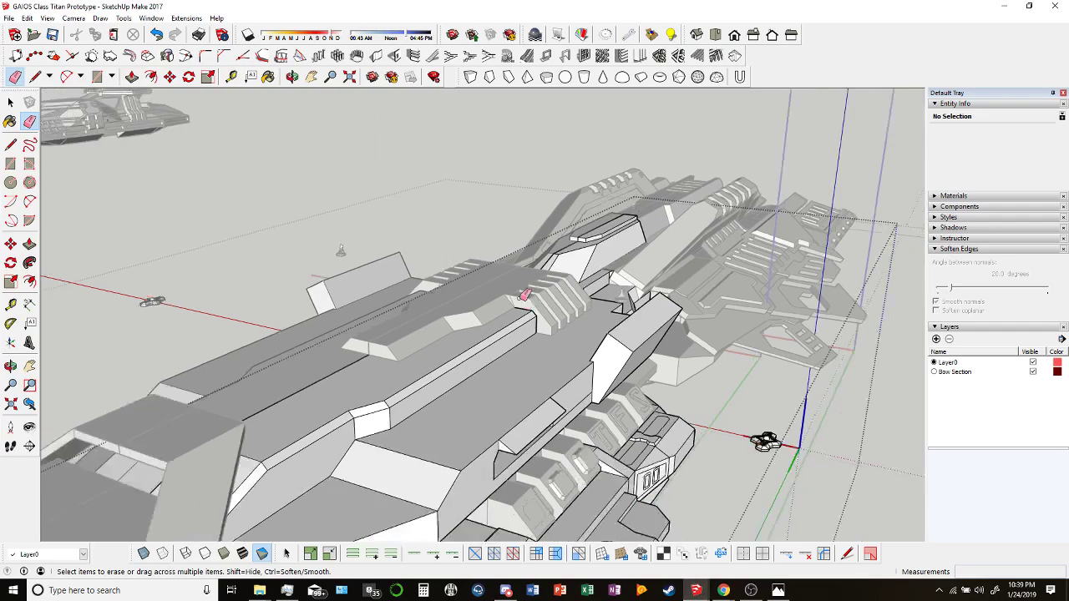
Examine the mid-section's underside, side hull and angled plating together with the stern from several angles.
scroll(525, 294, down, 1)
click(293, 76)
drag(510, 306, 576, 282)
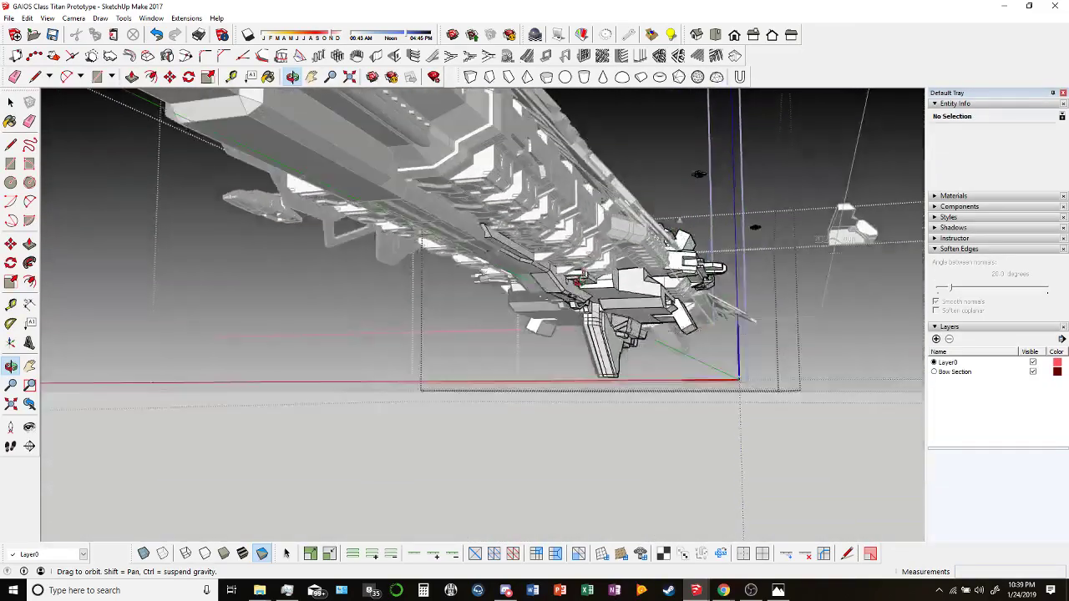
middle_drag(576, 282, 657, 269)
scroll(723, 236, up, 3)
shift+middle_drag(723, 236, 631, 262)
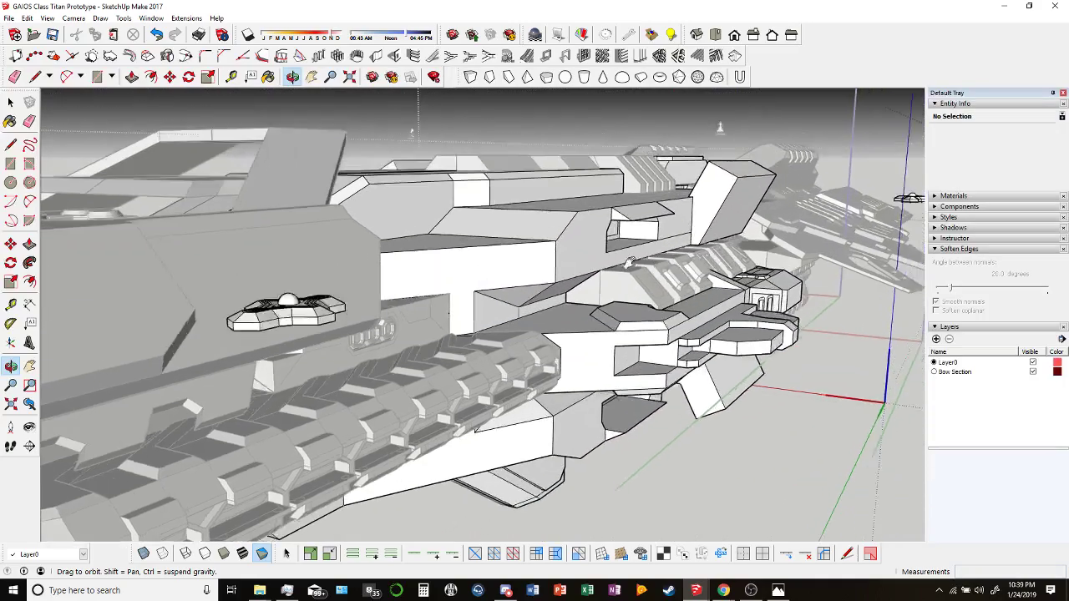
drag(630, 262, 605, 289)
drag(468, 350, 460, 252)
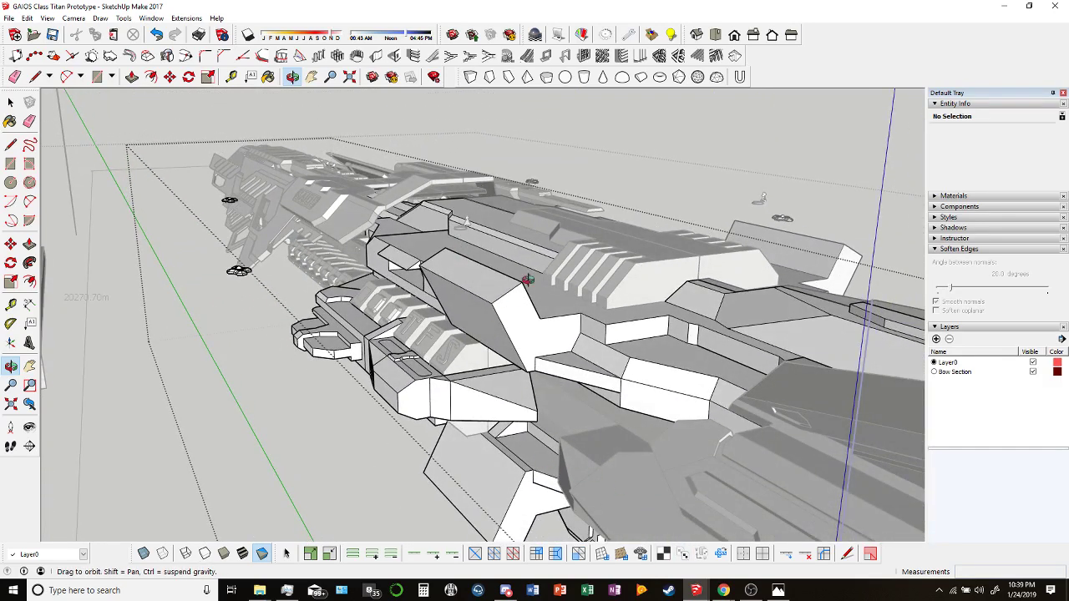
drag(527, 279, 446, 292)
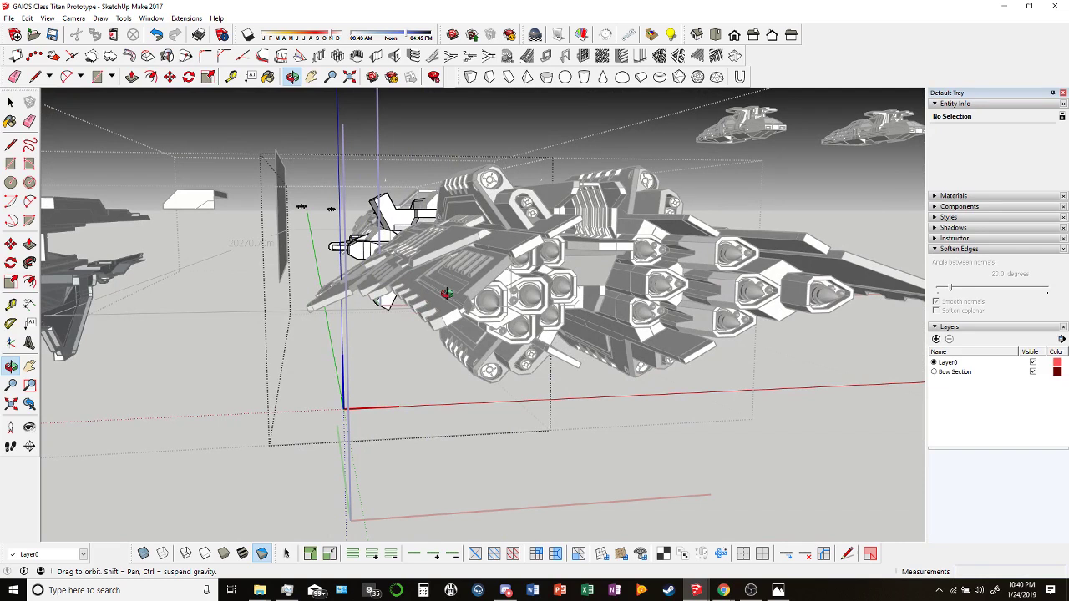
drag(447, 293, 438, 264)
drag(531, 298, 541, 338)
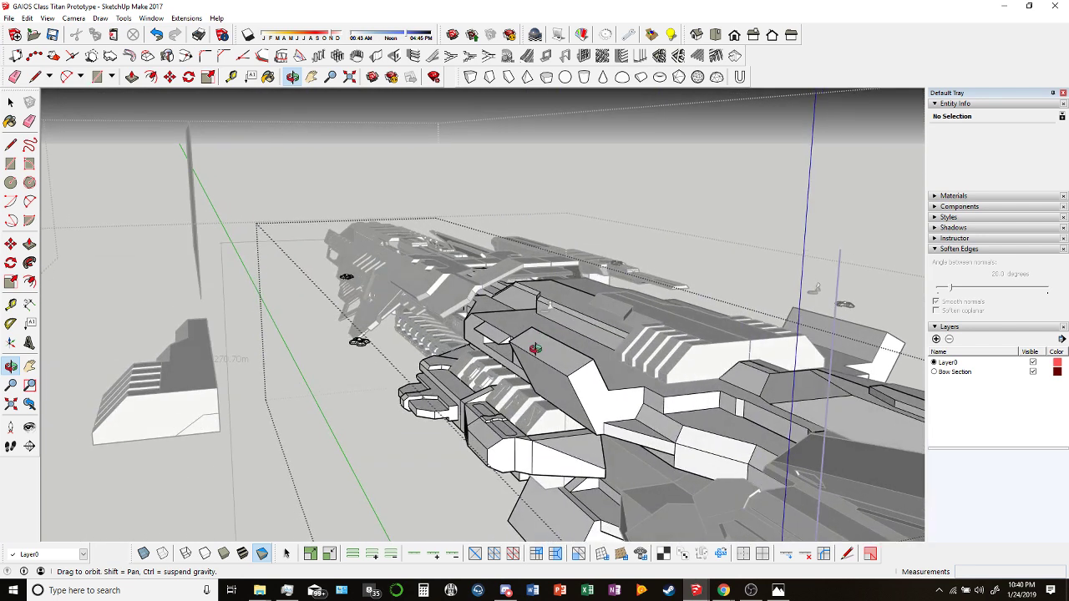
drag(540, 385, 571, 370)
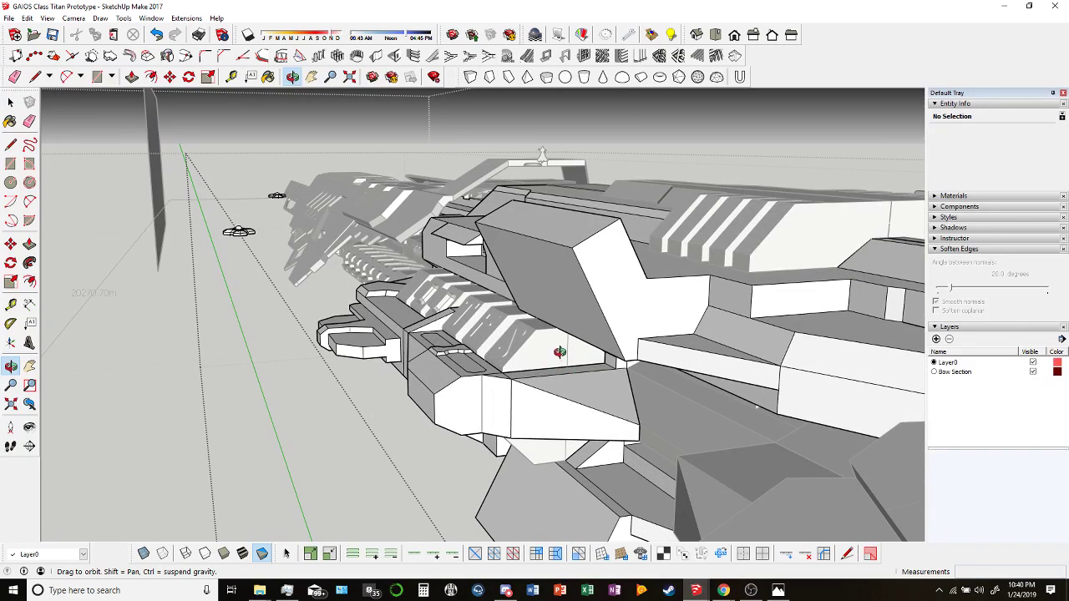
drag(603, 352, 501, 337)
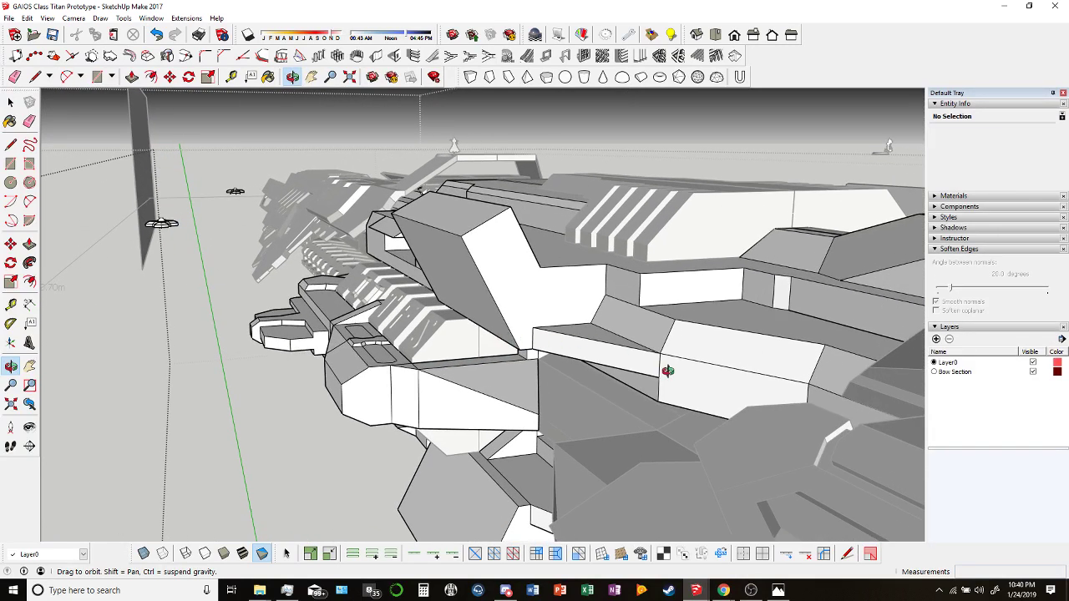
drag(667, 370, 580, 352)
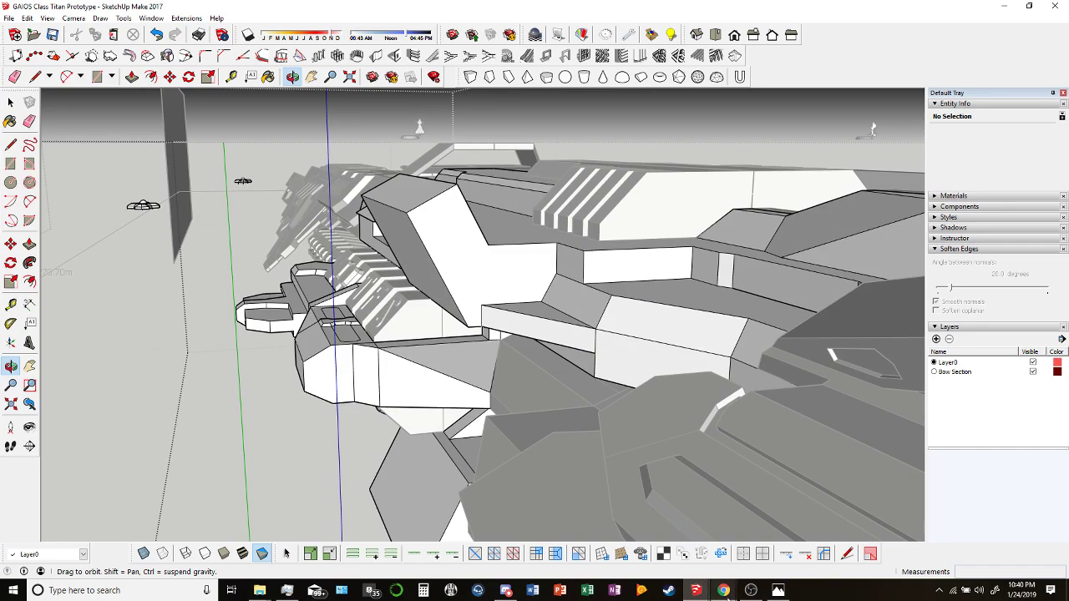
mouse_move(723, 590)
click(693, 538)
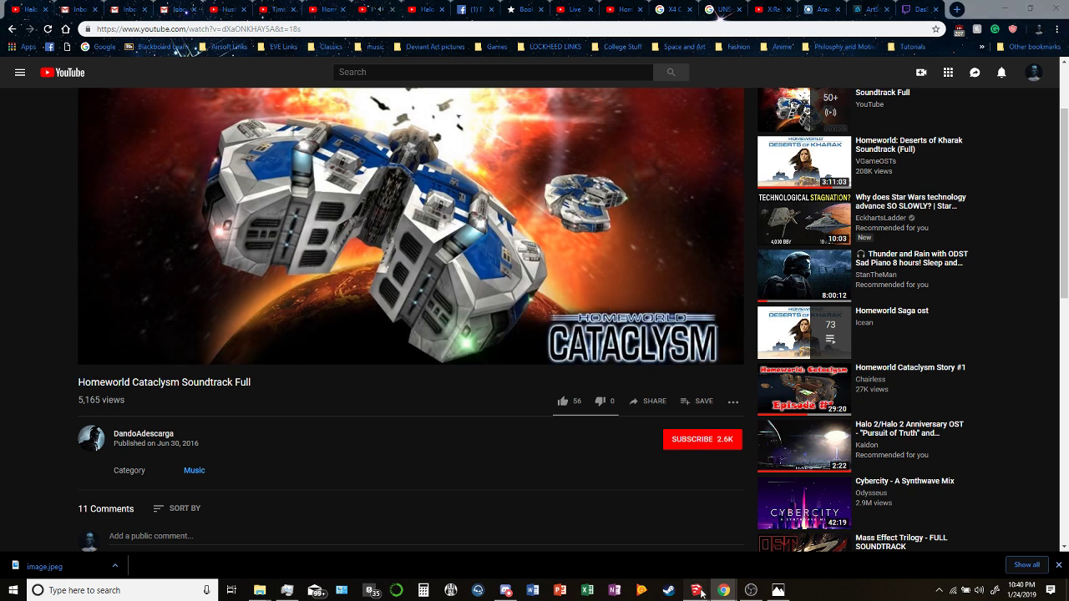
mouse_move(696, 590)
click(672, 547)
Inspect the whole ship from above and behind, comparing the mid-section's proportions with the stern and bow sections.
mouse_move(551, 351)
mouse_down()
mouse_move(616, 342)
mouse_move(565, 330)
mouse_move(528, 274)
mouse_move(523, 214)
mouse_move(630, 225)
mouse_move(656, 268)
mouse_move(675, 367)
mouse_up()
mouse_move(723, 594)
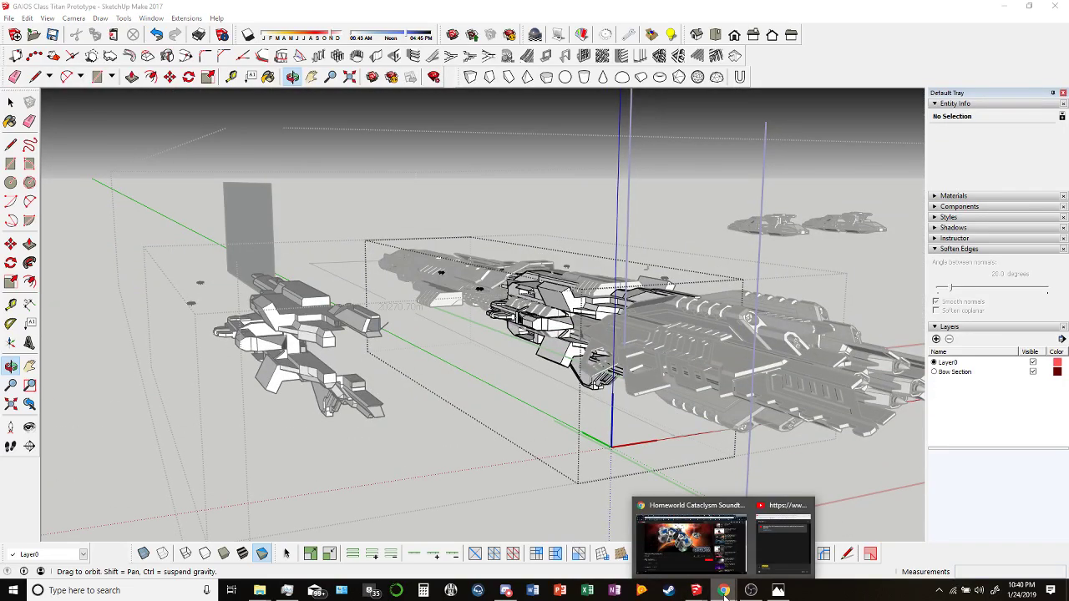
drag(639, 246, 566, 384)
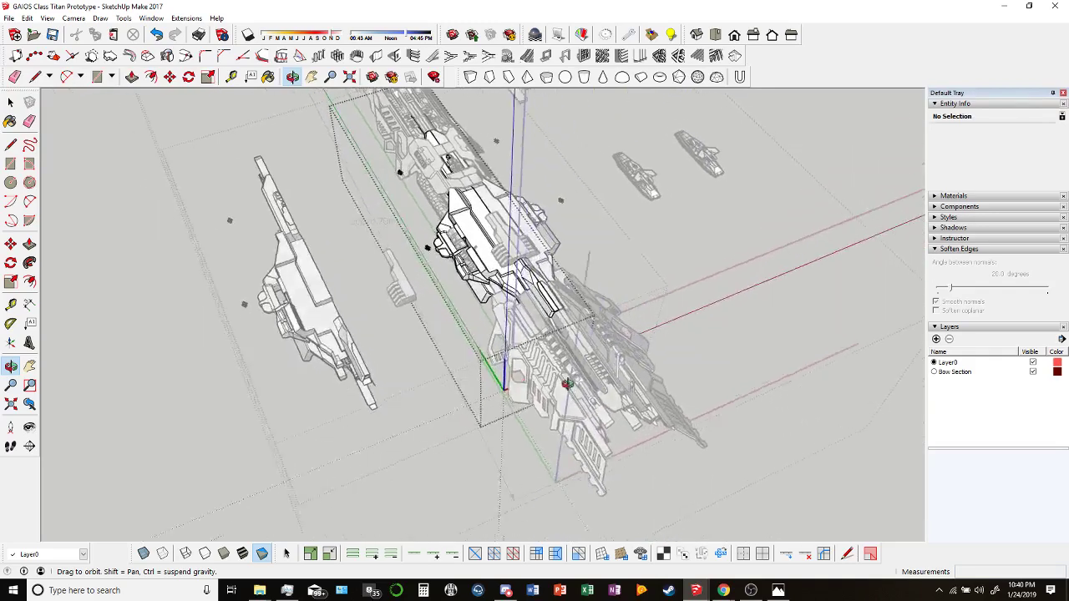
mouse_move(541, 246)
mouse_down()
mouse_move(580, 292)
mouse_move(580, 240)
mouse_move(515, 239)
mouse_move(550, 242)
mouse_up()
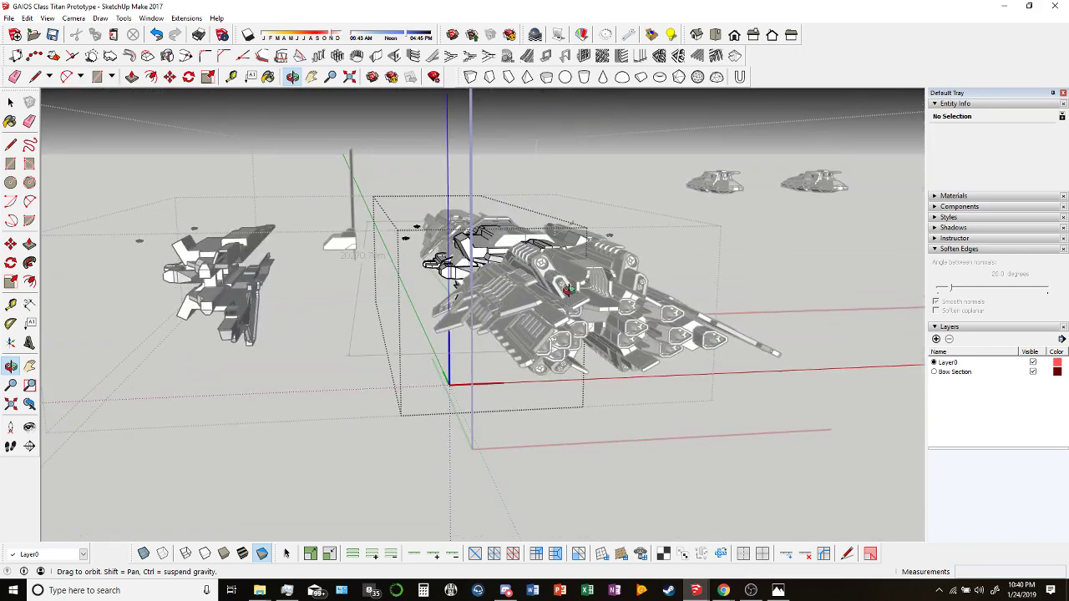
scroll(598, 308, up, 3)
drag(601, 322, 622, 311)
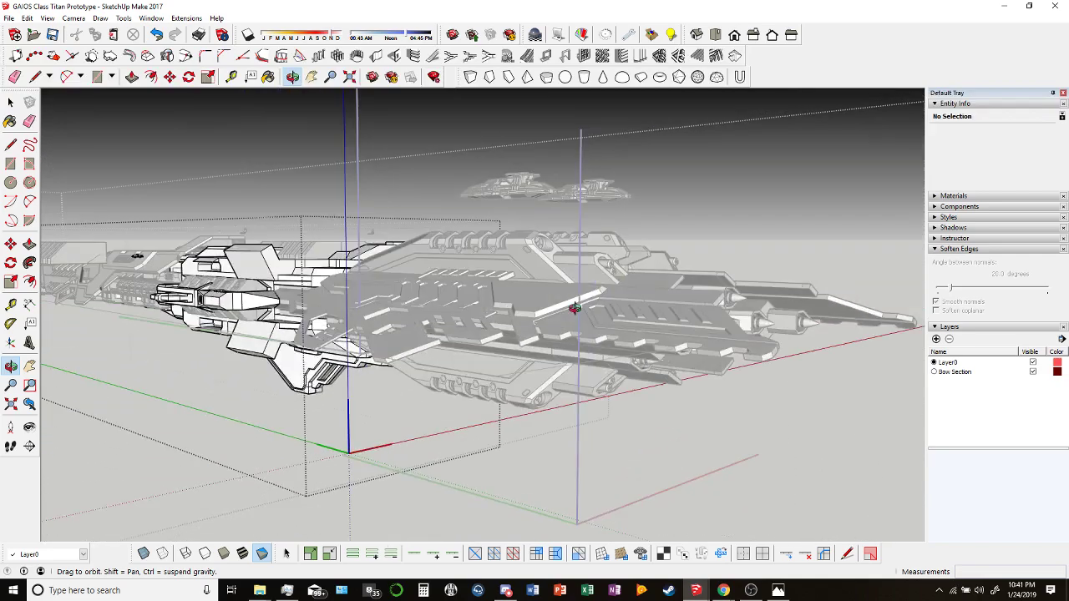
middle_drag(601, 299, 767, 415)
middle_drag(475, 333, 480, 303)
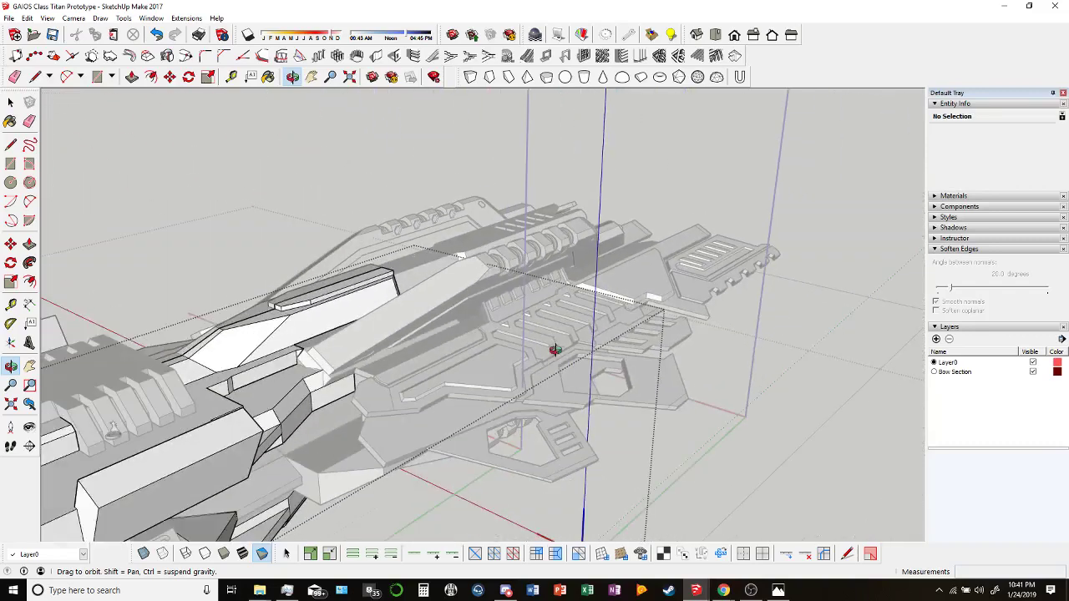
middle_drag(404, 337, 804, 387)
middle_drag(384, 386, 415, 451)
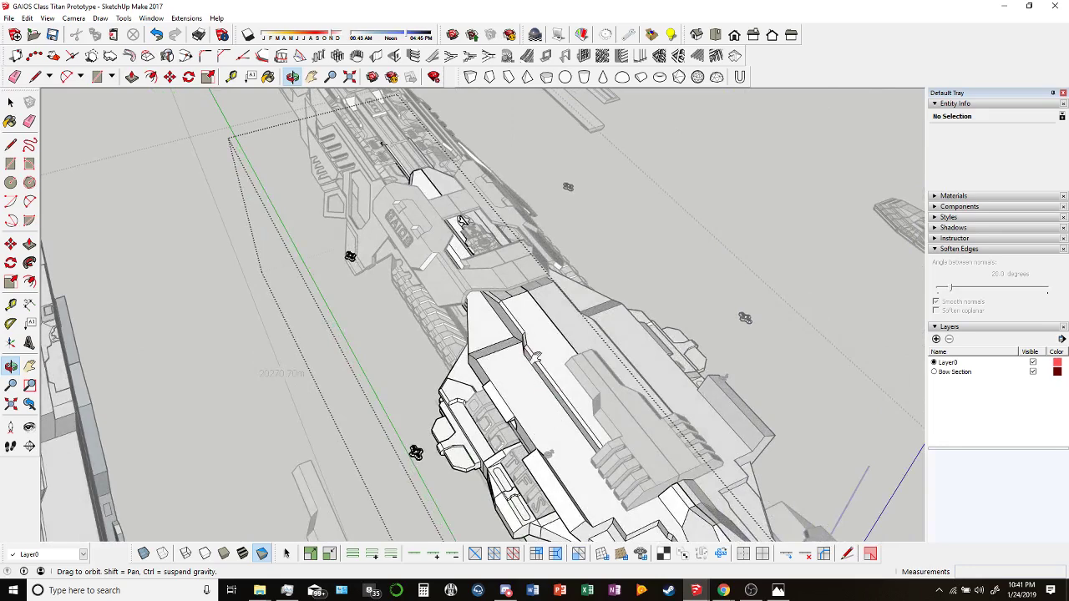
middle_drag(461, 221, 473, 287)
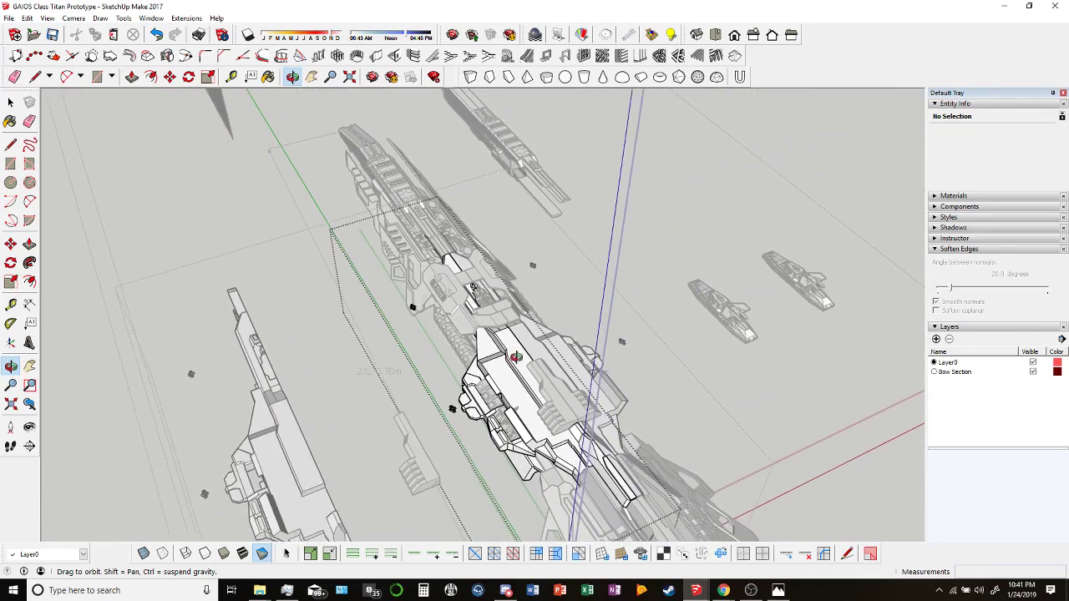
middle_drag(516, 357, 546, 406)
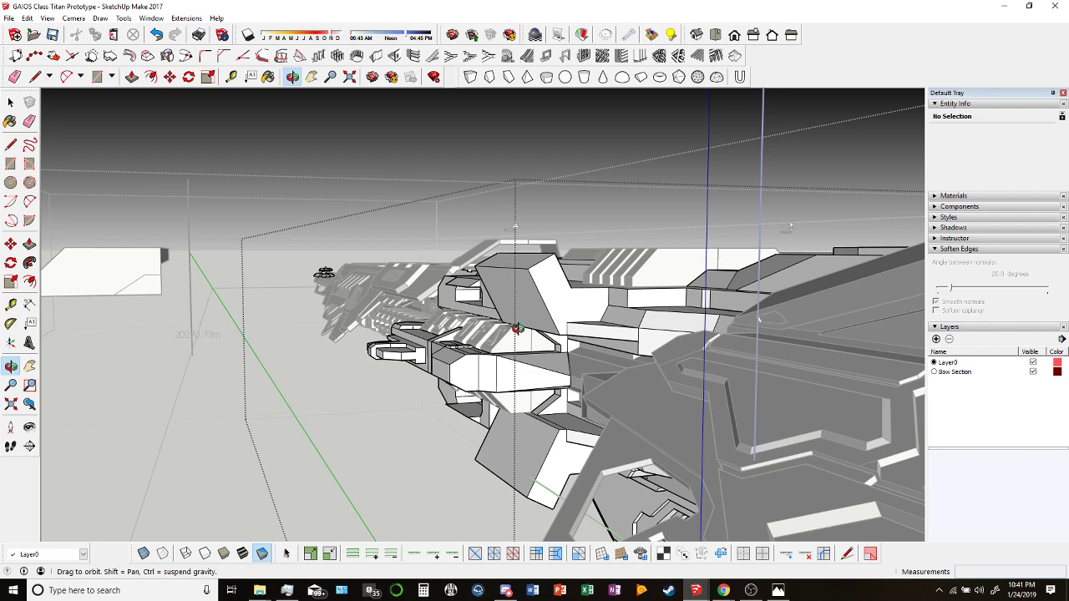
middle_drag(516, 328, 462, 321)
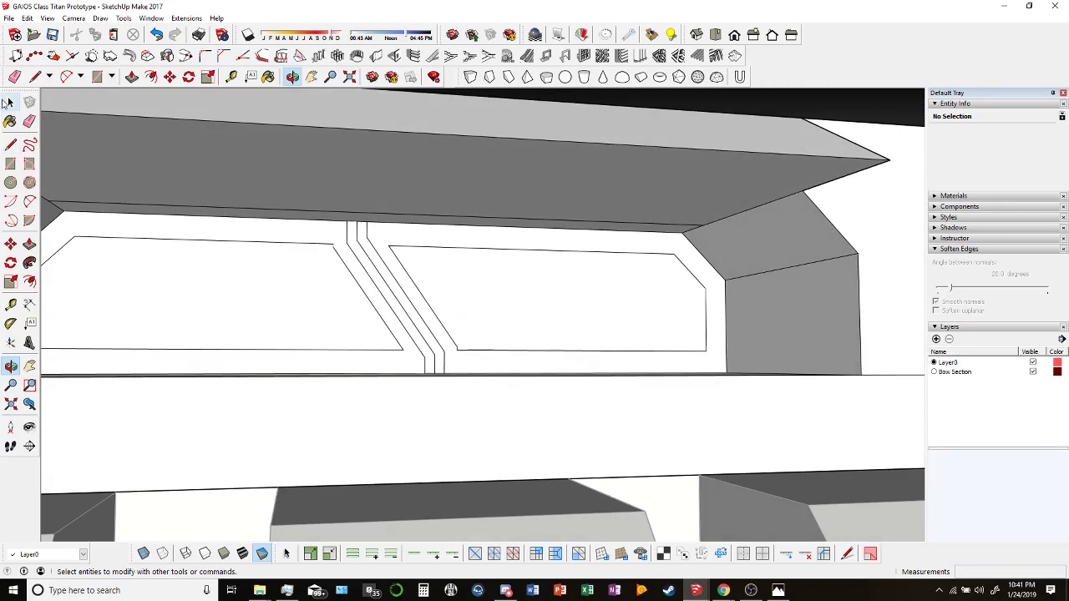
Erase the middle line of the slanted divider on the back face of the mid-section's side recess.
click(355, 234)
middle_drag(356, 235, 352, 259)
click(15, 77)
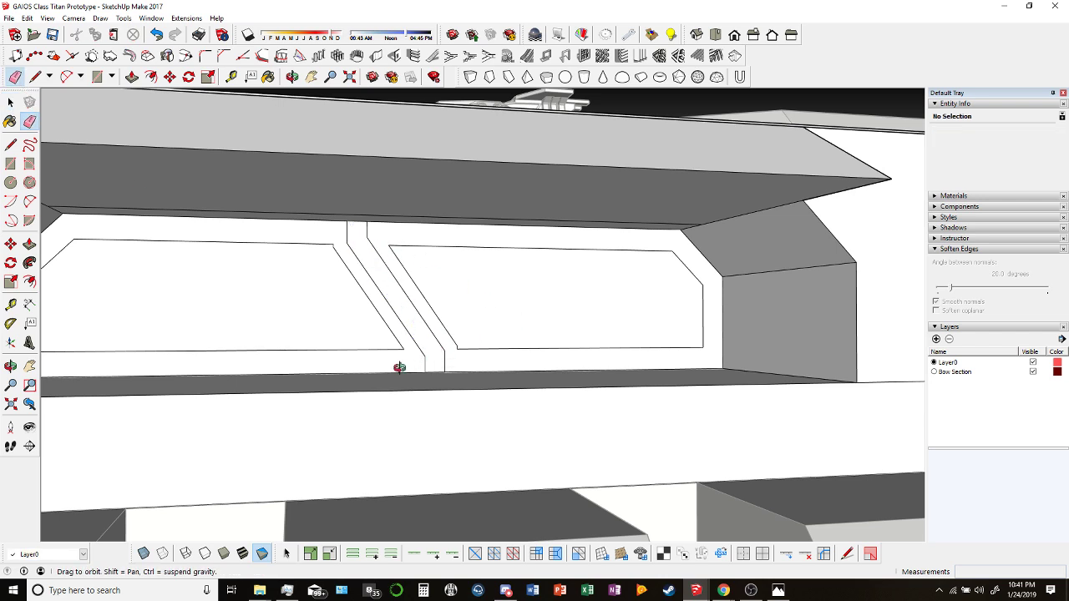
Delete the two angular panel outlines and the remaining slanted divider lines from the side recess's back face.
mouse_move(399, 367)
middle_down()
mouse_move(446, 353)
mouse_move(412, 343)
mouse_move(528, 324)
mouse_move(353, 375)
mouse_move(539, 322)
mouse_move(464, 243)
middle_up()
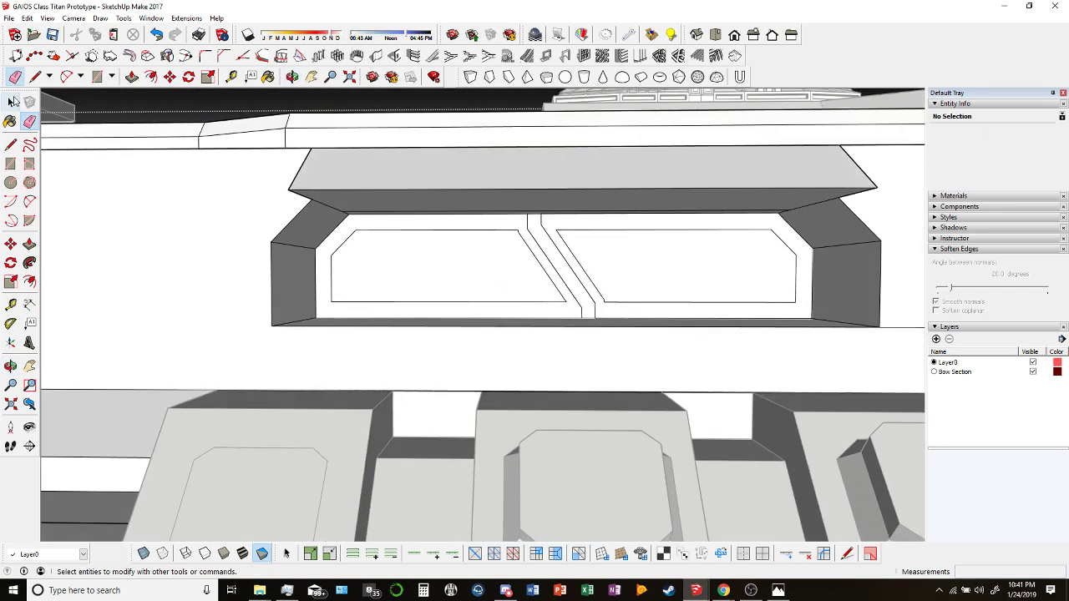
click(449, 251)
shift+click(675, 265)
key(Delete)
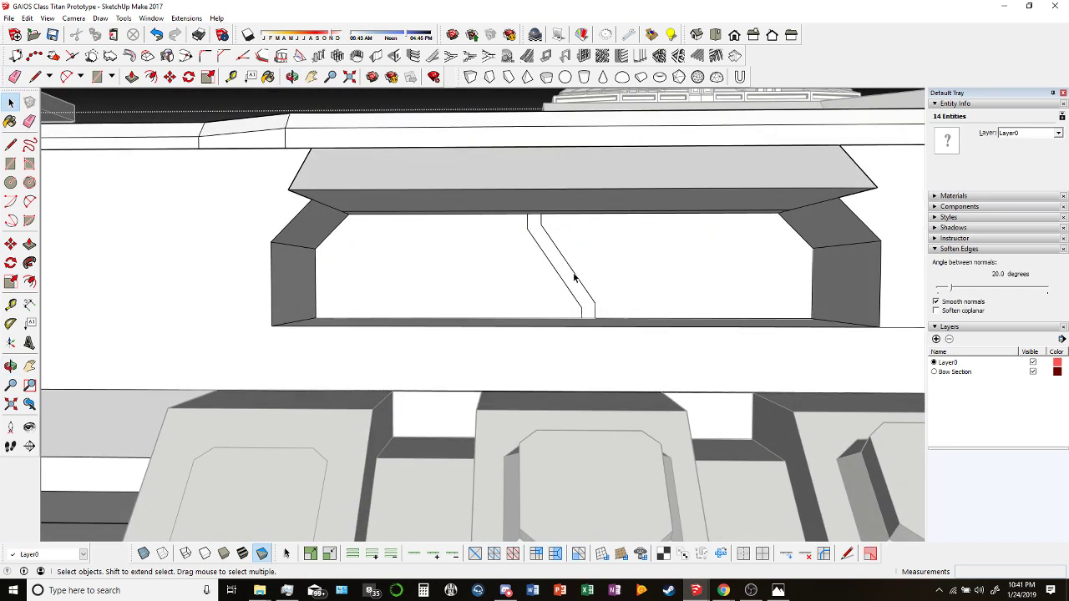
click(14, 76)
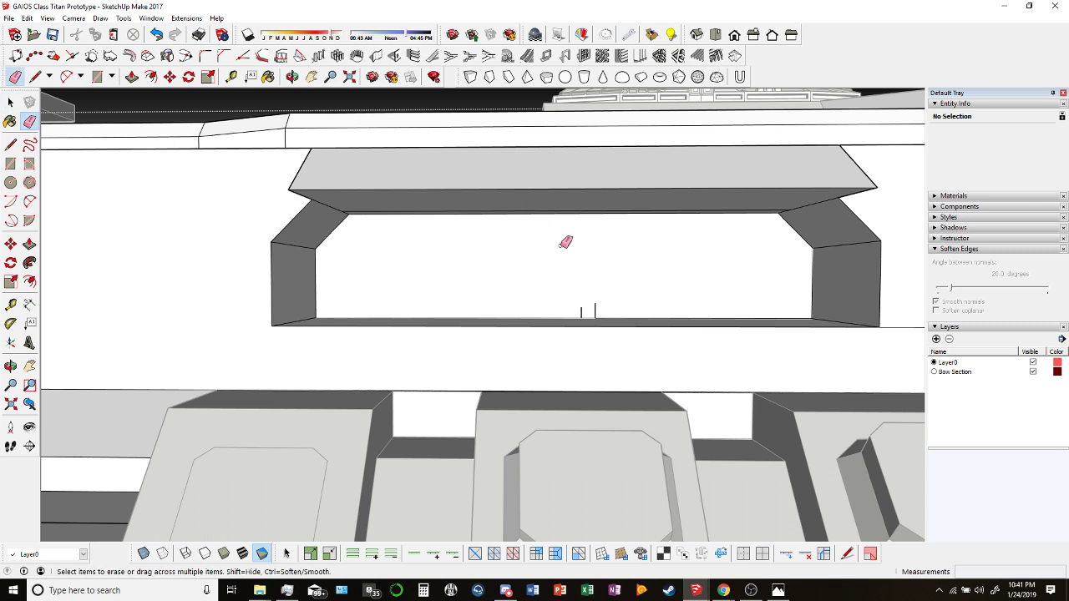
scroll(585, 306, down, 3)
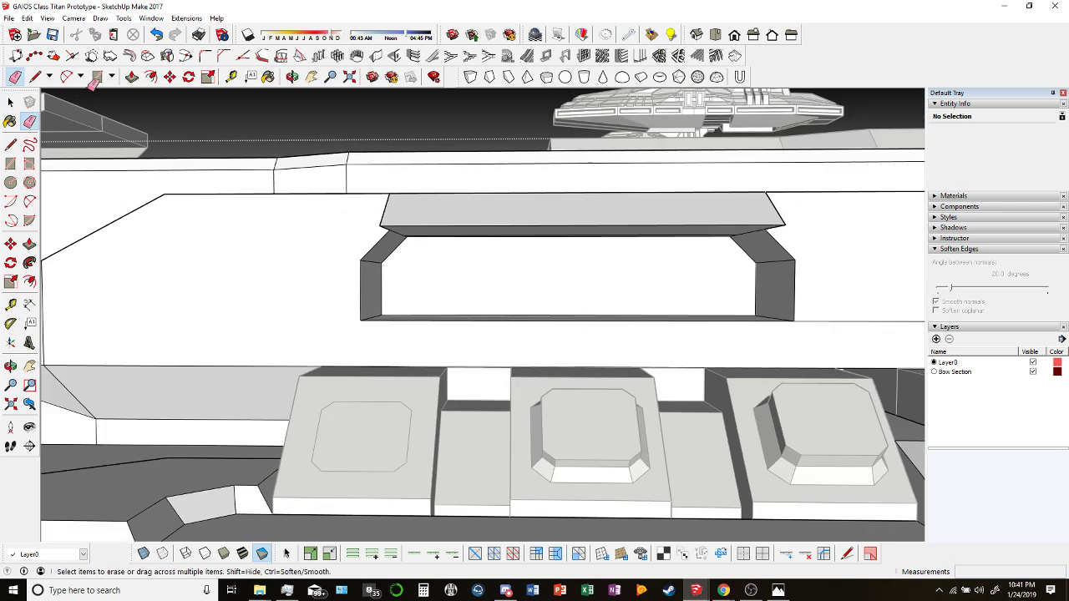
Push/Pull the side recess's back face out about 214.92 m, flush with the surrounding hull side.
click(132, 77)
middle_drag(338, 256, 482, 292)
drag(482, 292, 412, 329)
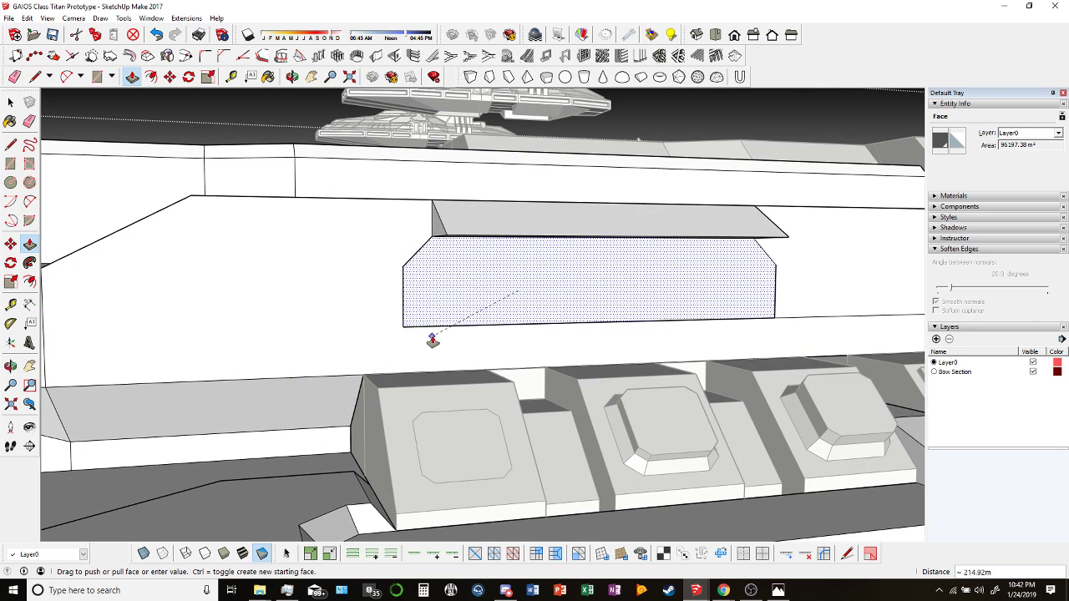
click(432, 339)
Remove the protruding ledge by pushing its triangular end face in 588.74 m, and erase the leftover recess outline from the hull side.
middle_drag(463, 243, 438, 228)
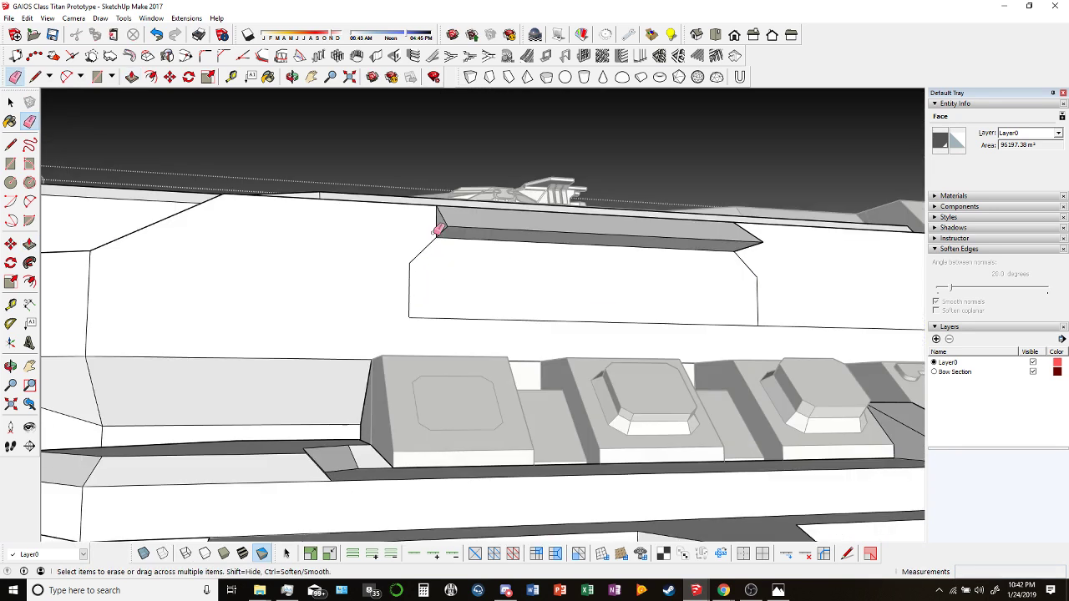
drag(443, 228, 787, 256)
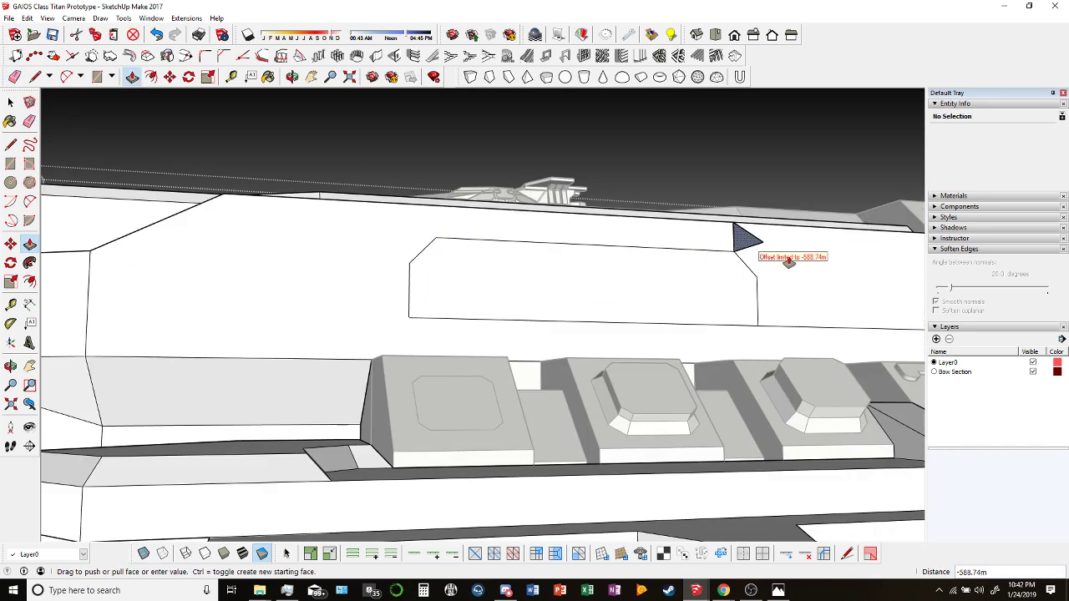
click(787, 255)
key(e)
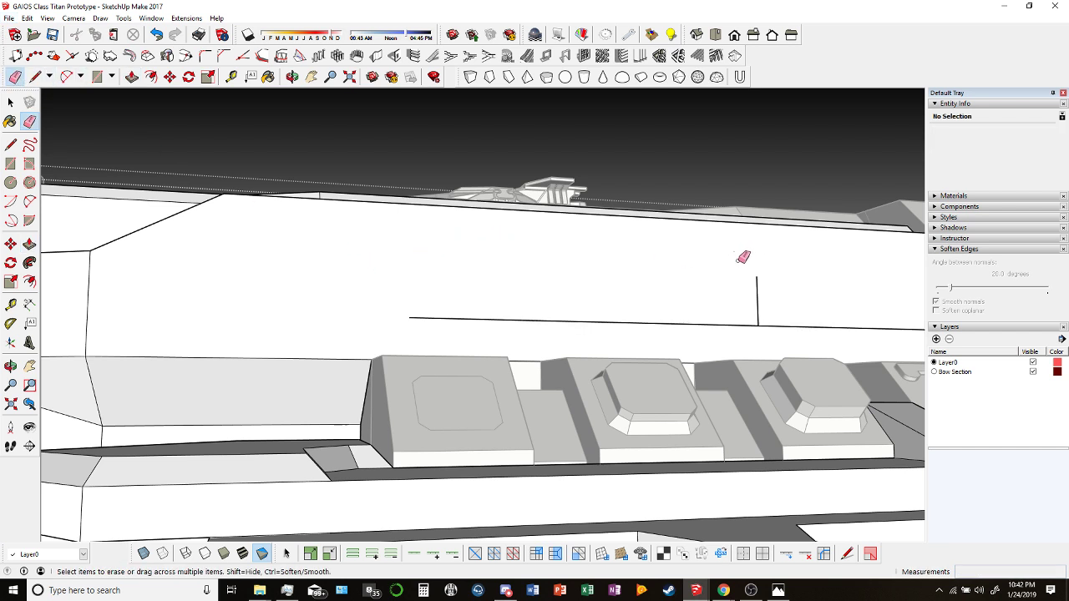
scroll(723, 282, down, 6)
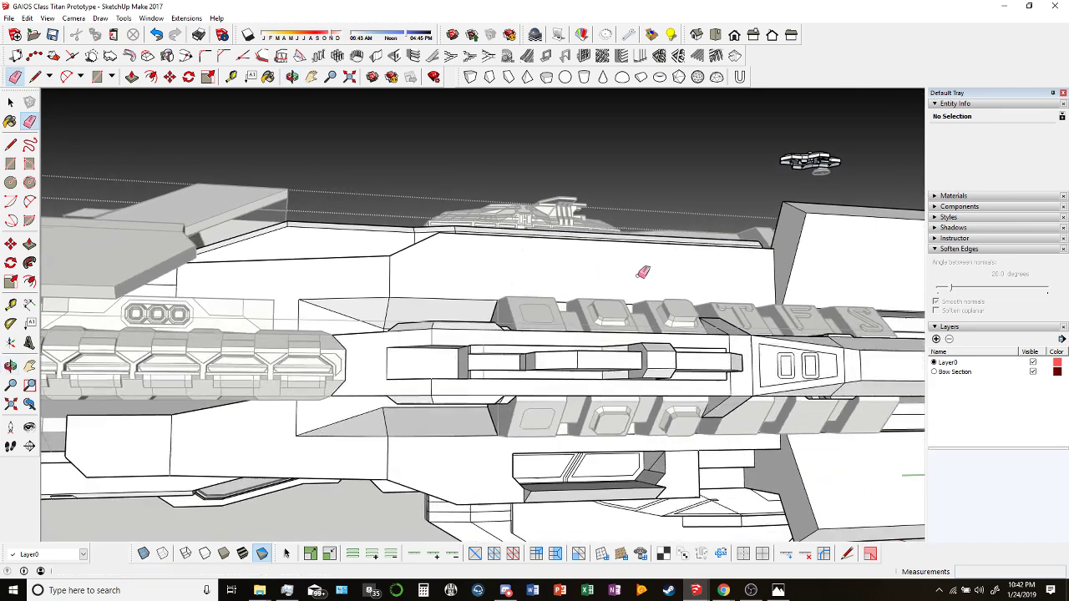
Erase the stray edges left by the filled recess on the inner side of the hull wall.
mouse_move(643, 275)
middle_down()
mouse_move(768, 331)
mouse_move(618, 377)
mouse_move(737, 306)
mouse_move(908, 300)
mouse_move(256, 473)
middle_up()
click(142, 556)
scroll(680, 353, up, 4)
key(e)
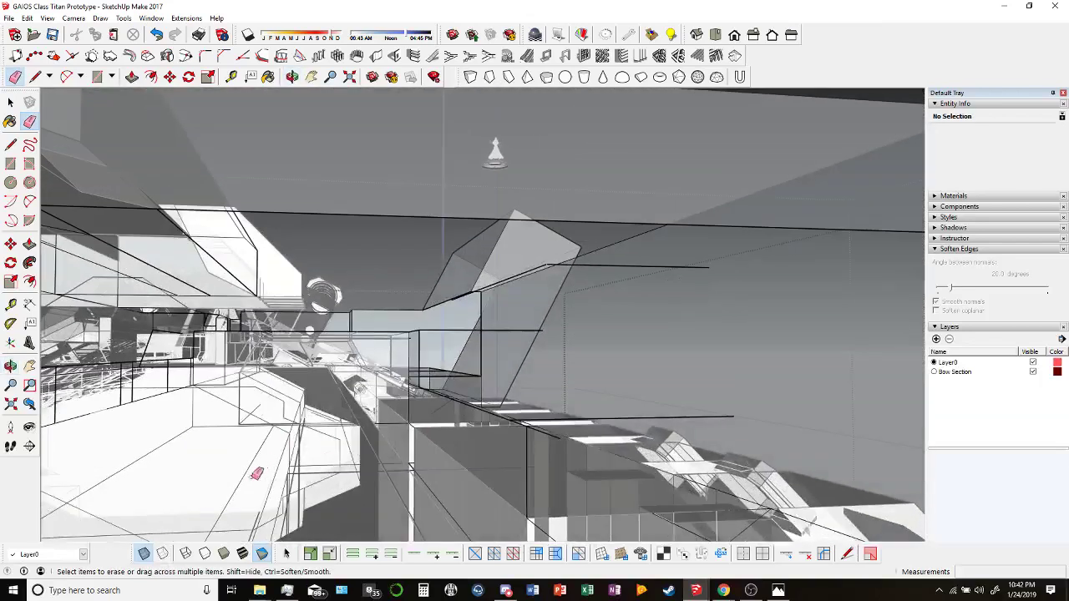
click(143, 553)
middle_drag(517, 359, 572, 390)
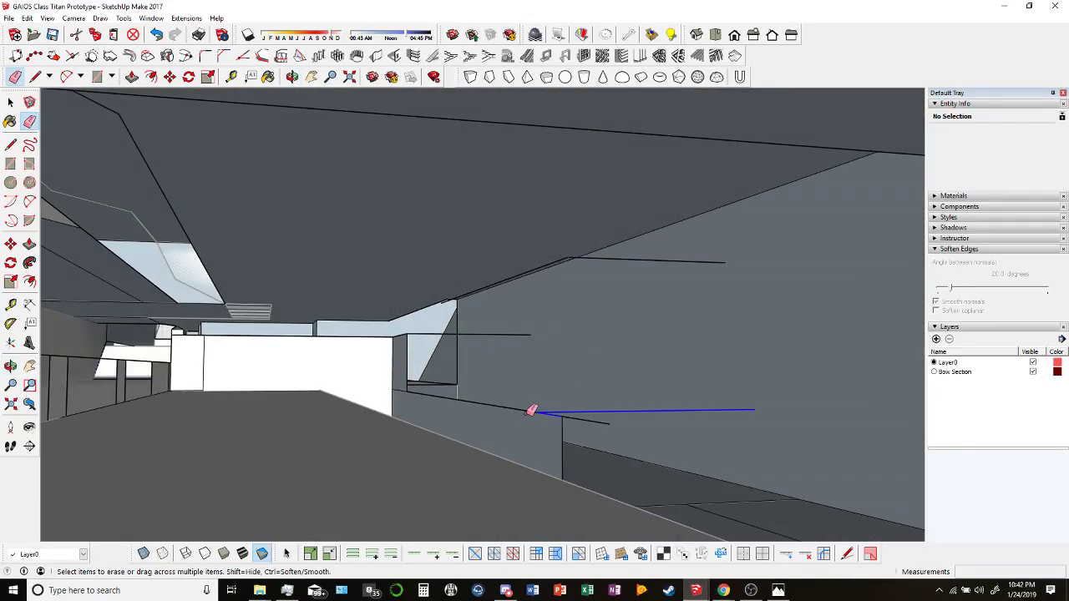
click(532, 411)
mouse_move(580, 327)
middle_down()
mouse_move(573, 341)
mouse_move(586, 310)
middle_up()
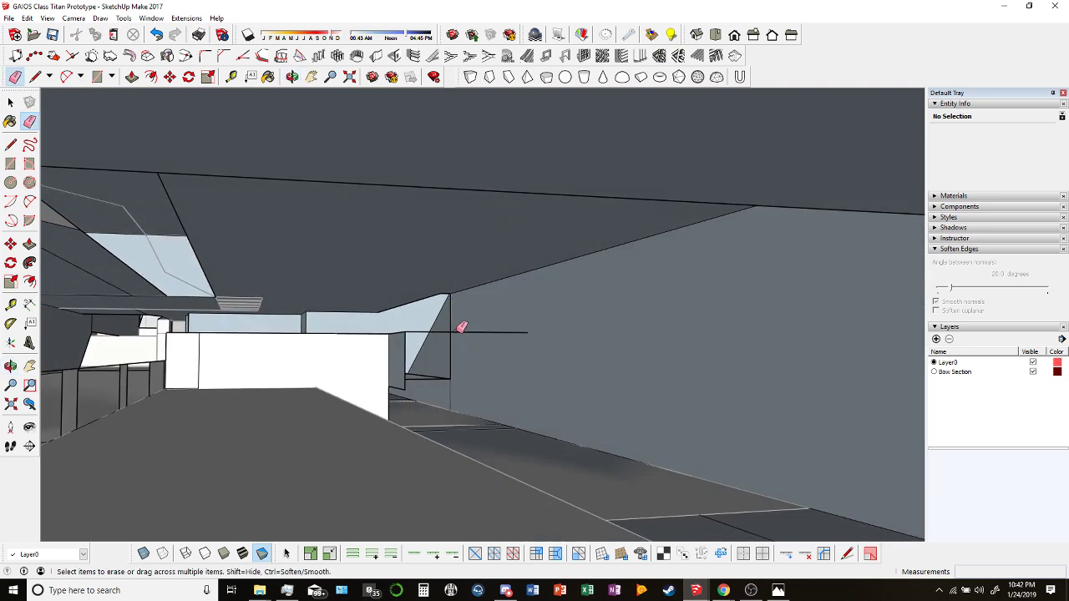
scroll(398, 325, up, 2)
drag(398, 311, 394, 431)
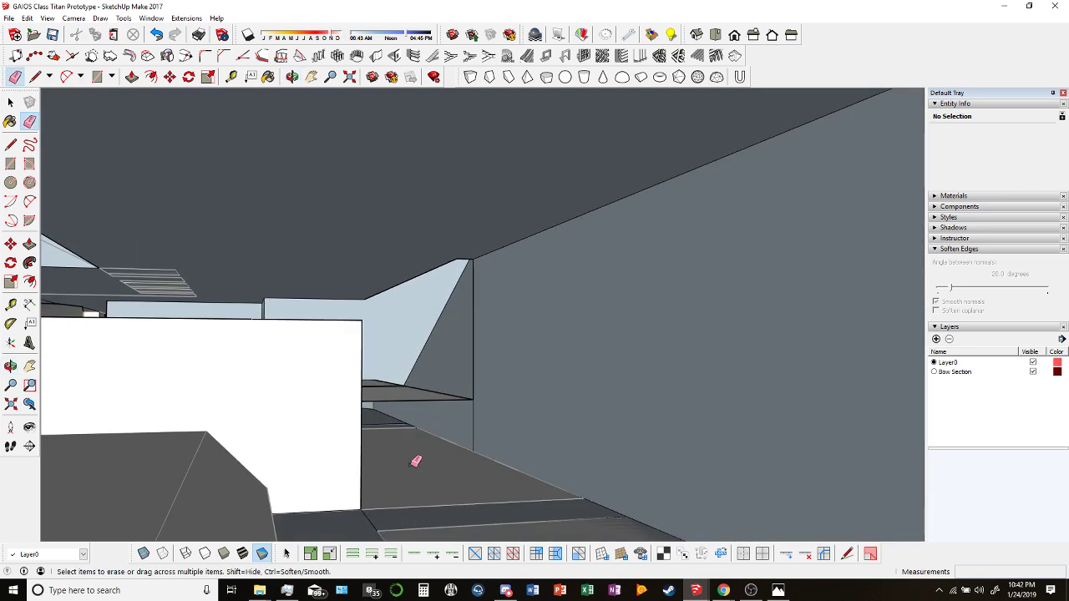
Switch to Chrome and set the Homeworld Cataclysm soundtrack's playback position to around 1 hour 20 minutes.
click(680, 541)
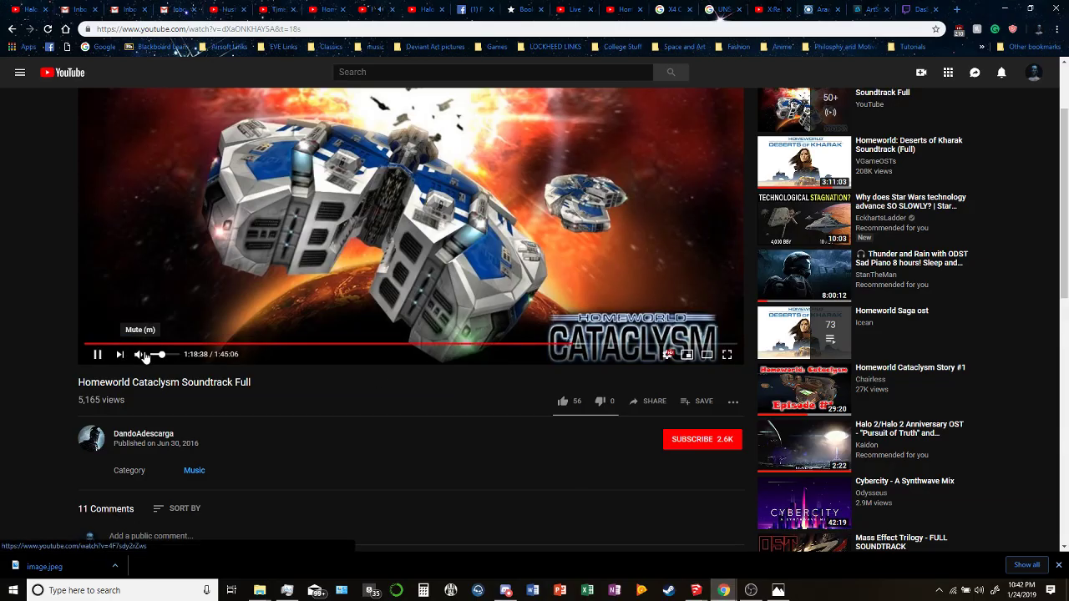
click(591, 344)
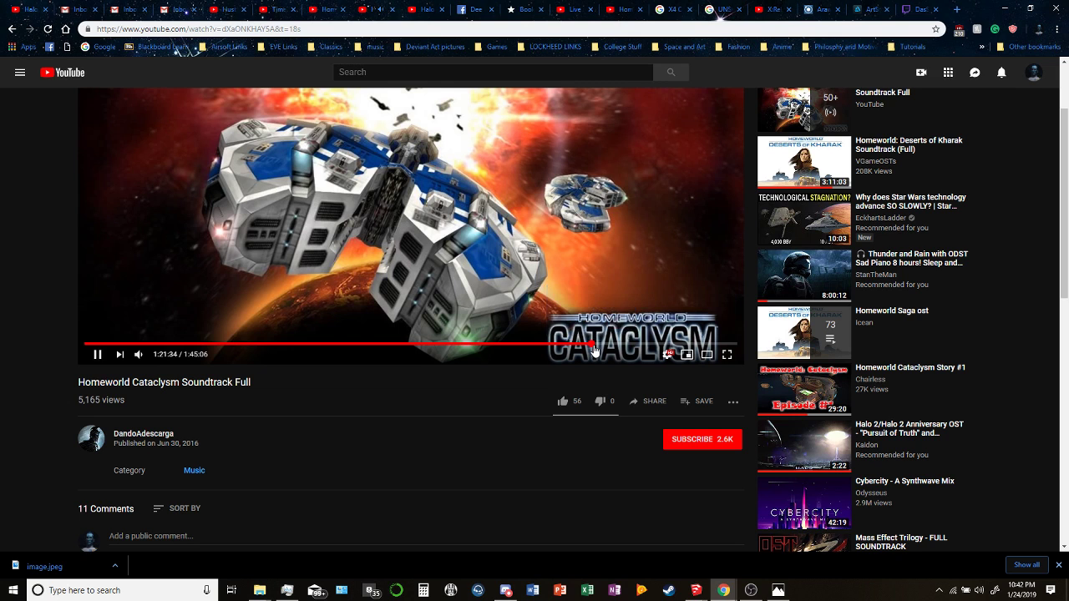
click(590, 344)
click(588, 347)
click(586, 346)
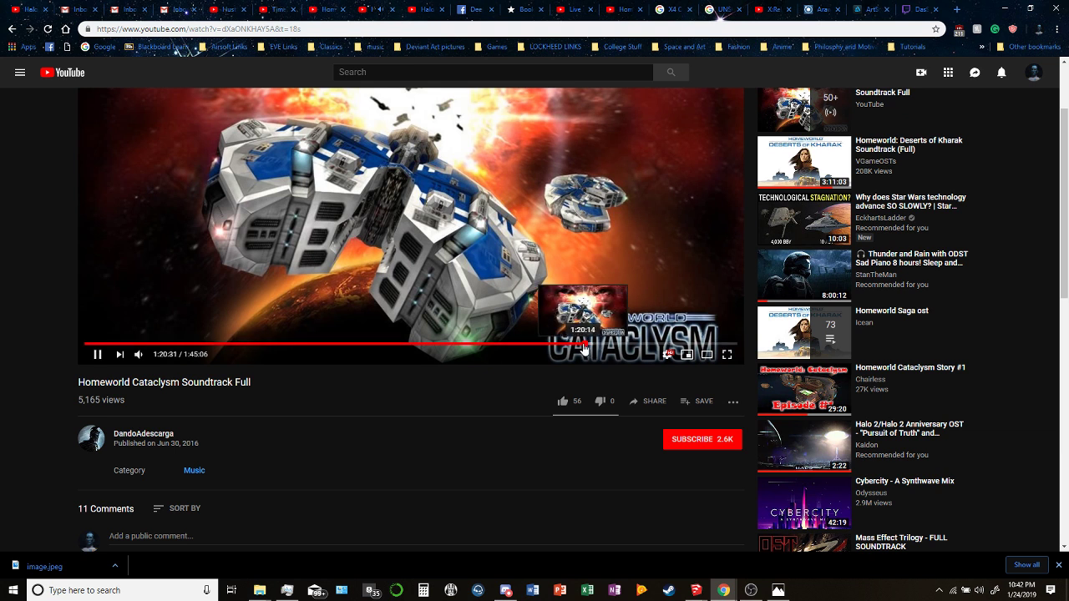
click(584, 349)
click(581, 347)
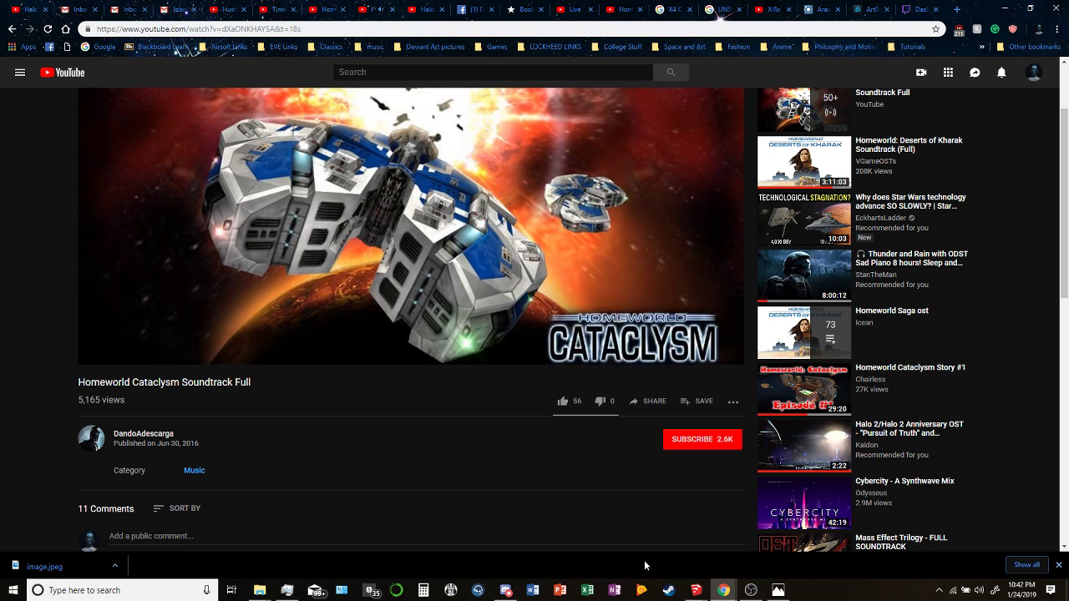
Return to SketchUp and erase the triangular end piece and the long partition wall inside the hull.
click(695, 590)
click(639, 513)
middle_drag(530, 398, 336, 294)
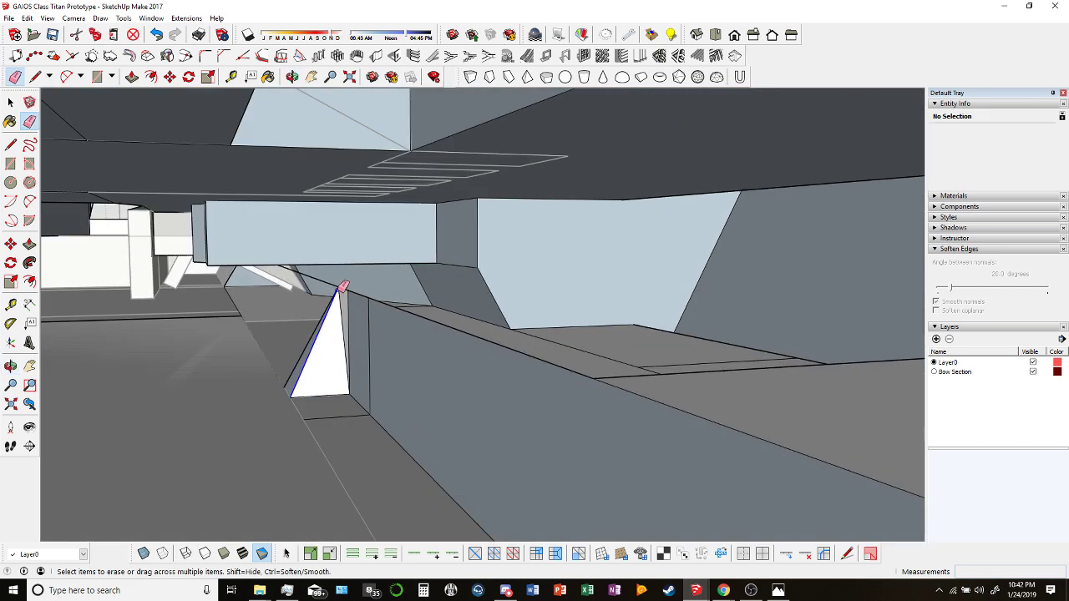
drag(343, 284, 372, 299)
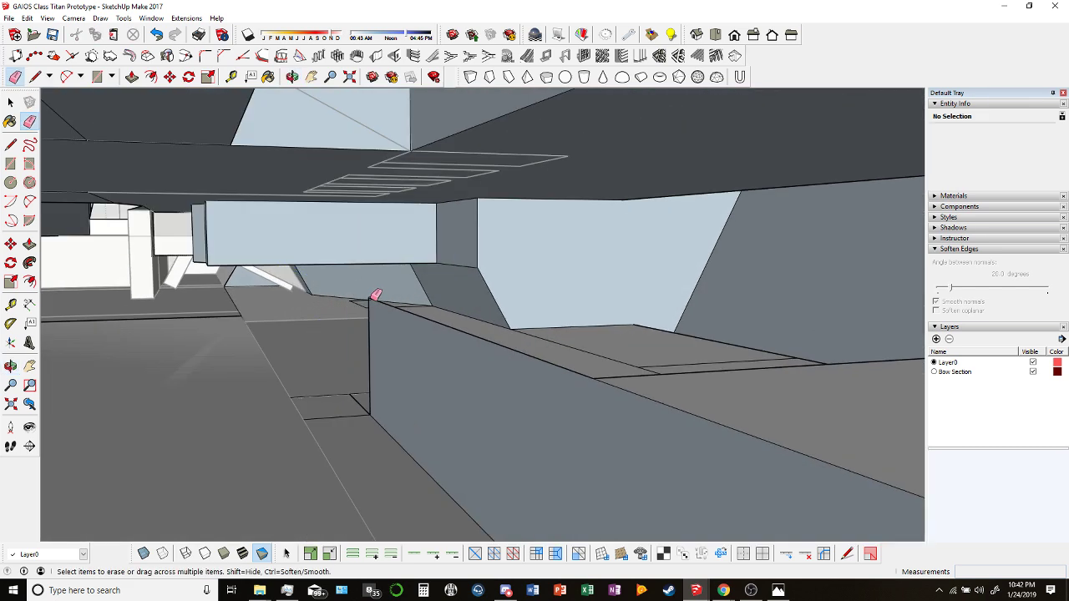
middle_drag(374, 294, 380, 289)
drag(373, 296, 606, 373)
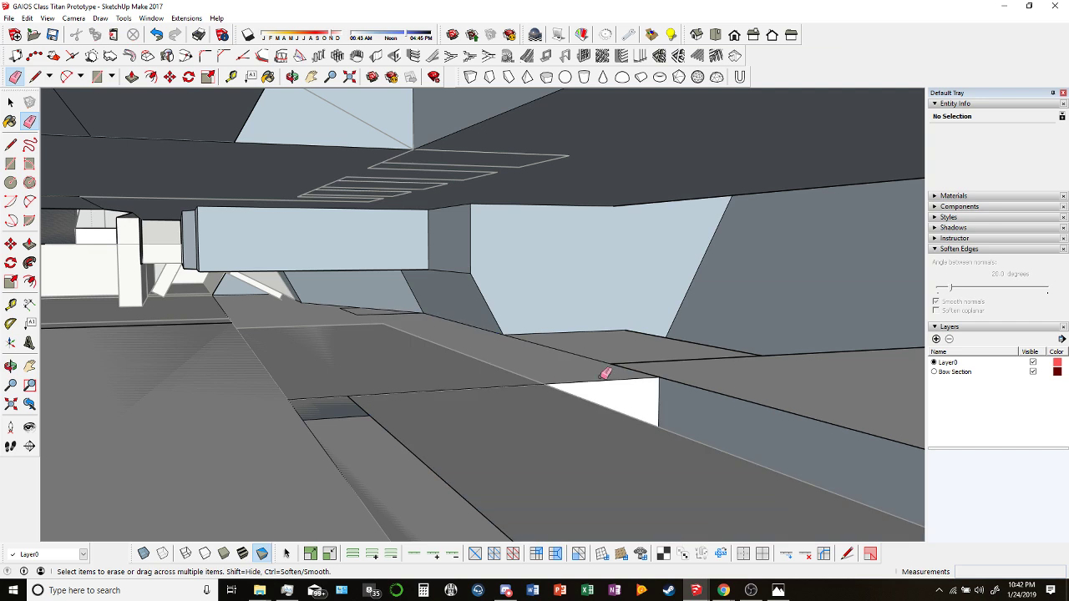
Erase the leftover floor slab, its ledge edges and the vertical wall panels from the hull's interior.
mouse_move(605, 373)
middle_down()
mouse_move(632, 388)
mouse_move(498, 349)
middle_up()
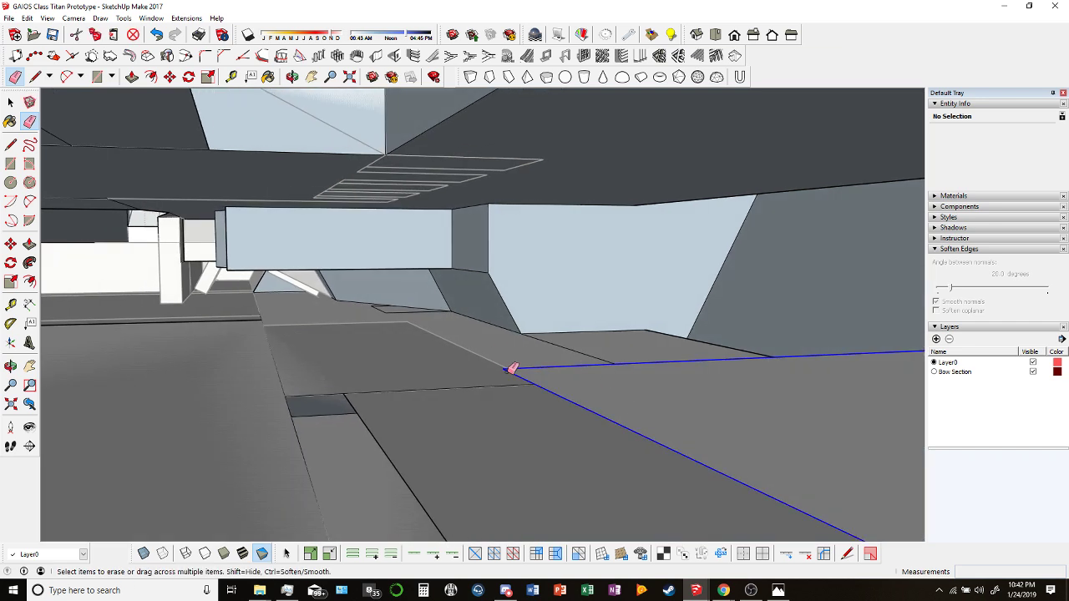
drag(512, 368, 486, 365)
mouse_move(487, 364)
middle_down()
mouse_move(546, 370)
mouse_move(560, 336)
middle_up()
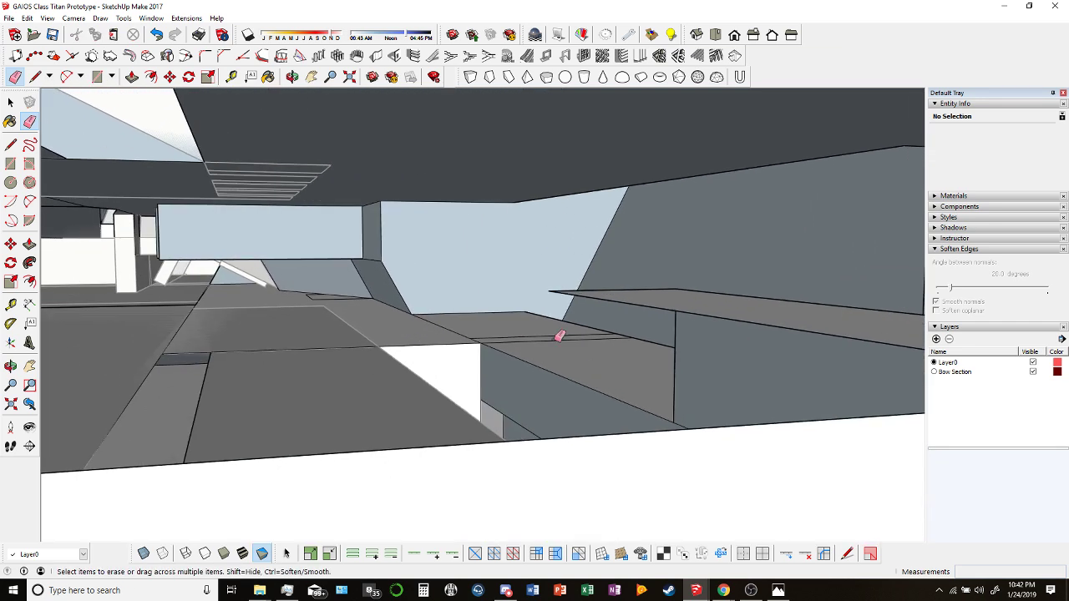
click(548, 291)
mouse_move(546, 284)
middle_down()
mouse_move(643, 294)
mouse_move(762, 246)
mouse_move(633, 244)
middle_up()
click(539, 257)
mouse_move(540, 257)
middle_down()
mouse_move(630, 274)
mouse_move(504, 309)
middle_up()
drag(500, 290, 575, 288)
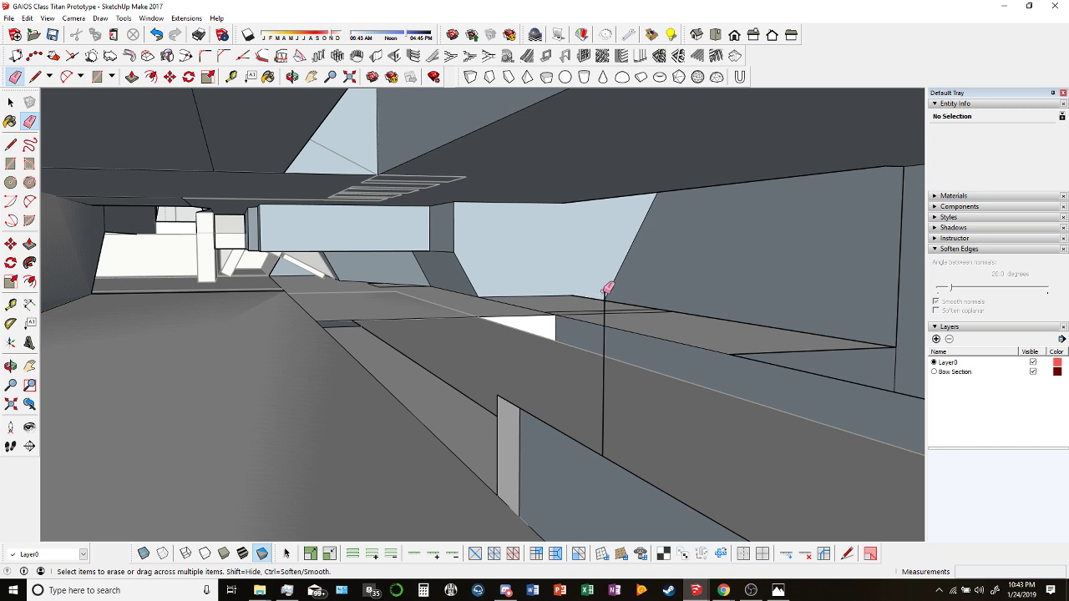
click(500, 390)
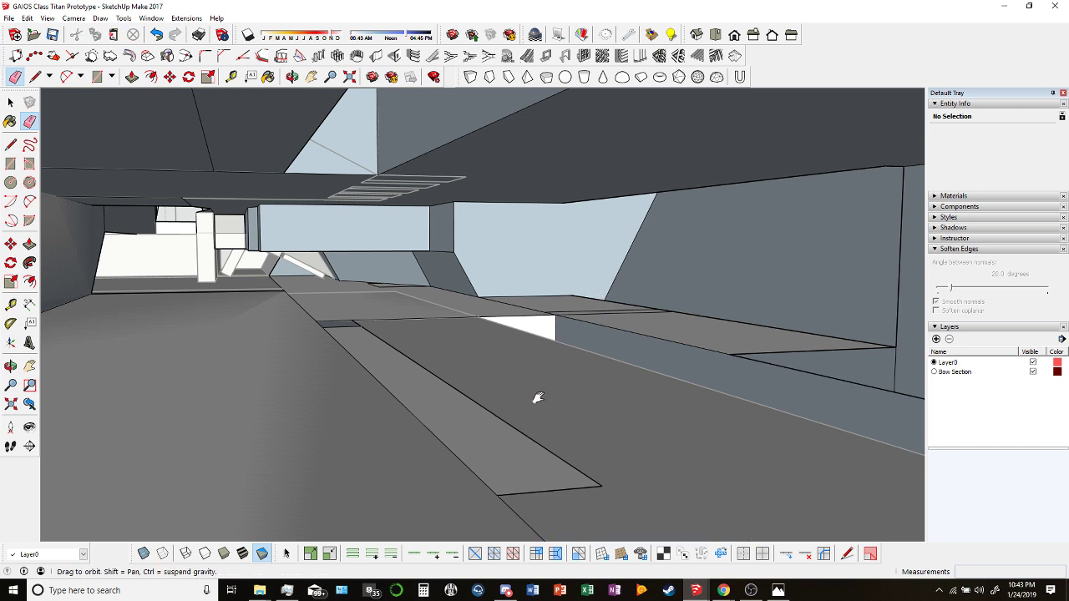
Delete the two angular panel outlines from the back face of the mid-section's lower side recess.
mouse_move(537, 401)
middle_down()
mouse_move(431, 370)
mouse_move(323, 382)
mouse_move(406, 383)
mouse_move(460, 453)
mouse_move(217, 420)
mouse_move(291, 365)
middle_up()
middle_drag(406, 341, 490, 409)
scroll(353, 312, down, 4)
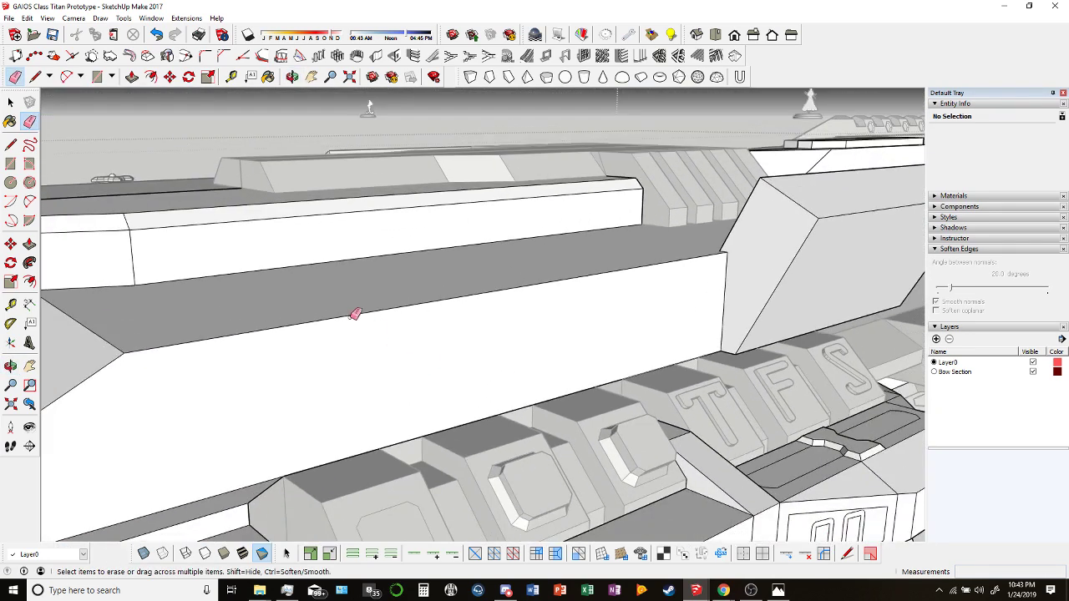
mouse_move(353, 312)
middle_down()
mouse_move(318, 354)
mouse_move(547, 454)
mouse_move(554, 309)
mouse_move(609, 326)
mouse_move(735, 323)
mouse_move(634, 222)
mouse_move(618, 177)
mouse_move(508, 267)
mouse_move(449, 238)
mouse_move(394, 327)
mouse_move(406, 326)
middle_up()
scroll(553, 309, down, 3)
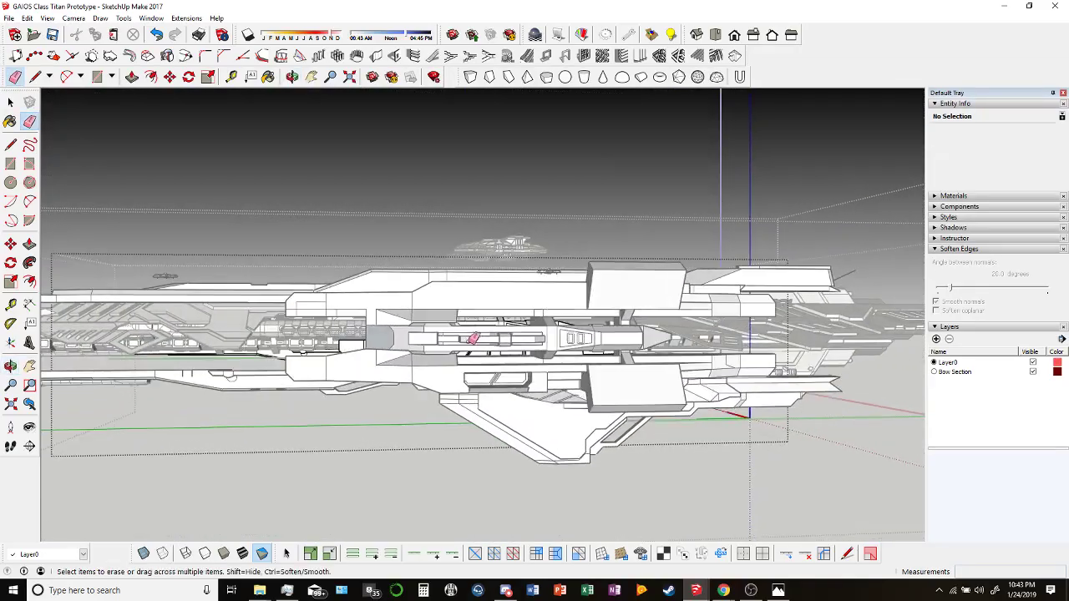
mouse_move(470, 341)
middle_down()
mouse_move(527, 379)
mouse_move(552, 377)
mouse_move(479, 308)
mouse_move(434, 296)
mouse_move(485, 386)
middle_up()
scroll(501, 340, up, 2)
scroll(551, 400, up, 5)
click(10, 105)
shift+double_click(409, 435)
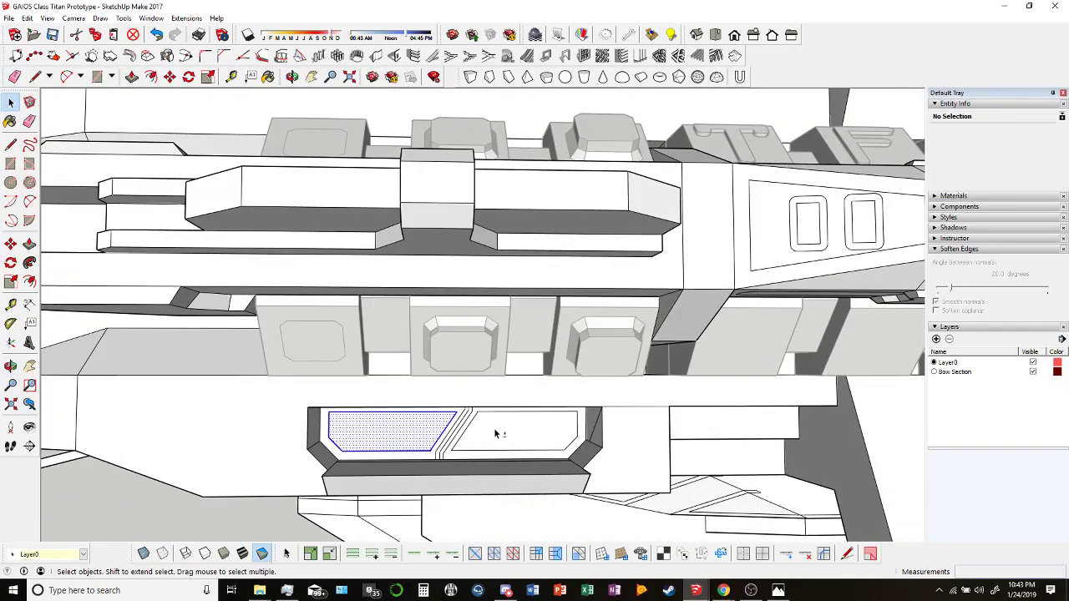
shift+double_click(496, 434)
key(Delete)
Erase the slanted divider lines from the lower recess's back face and the stray diagonal on its end wall.
scroll(466, 421, up, 3)
middle_drag(464, 422, 528, 366)
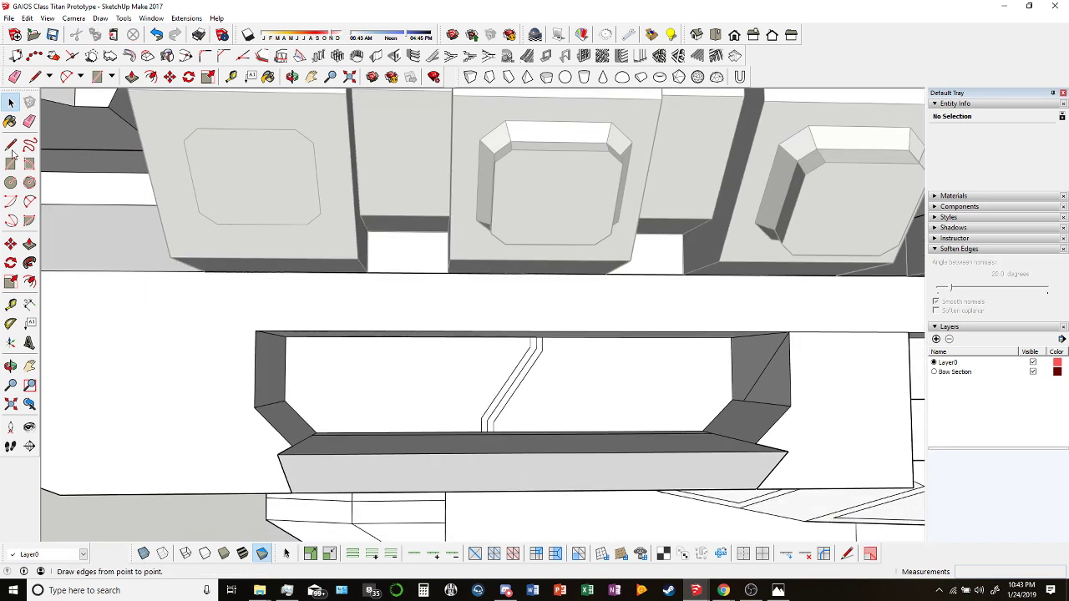
click(22, 78)
scroll(491, 422, up, 2)
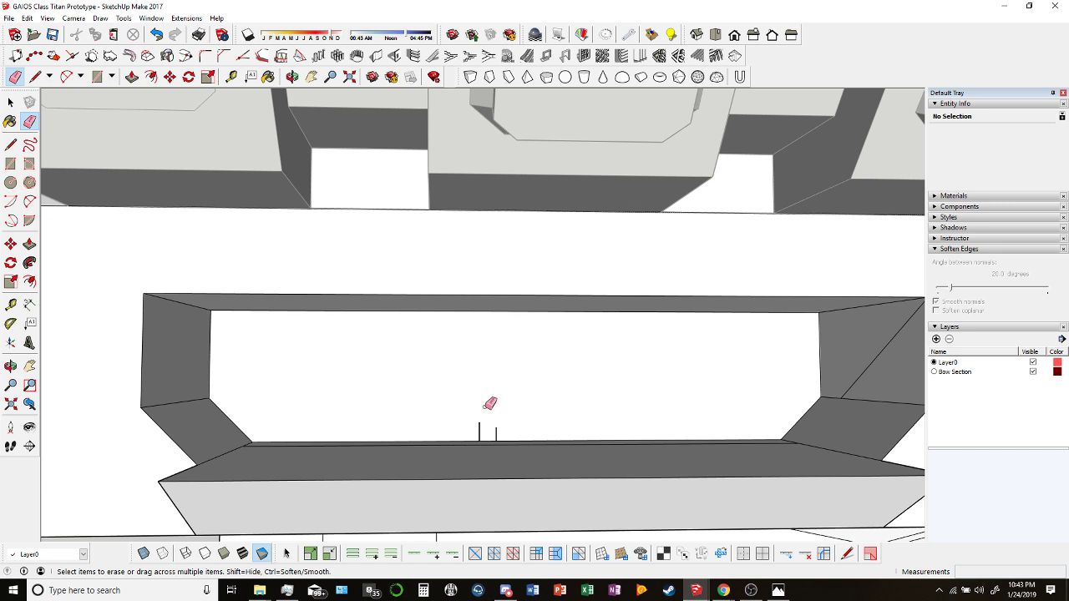
middle_drag(506, 424, 465, 394)
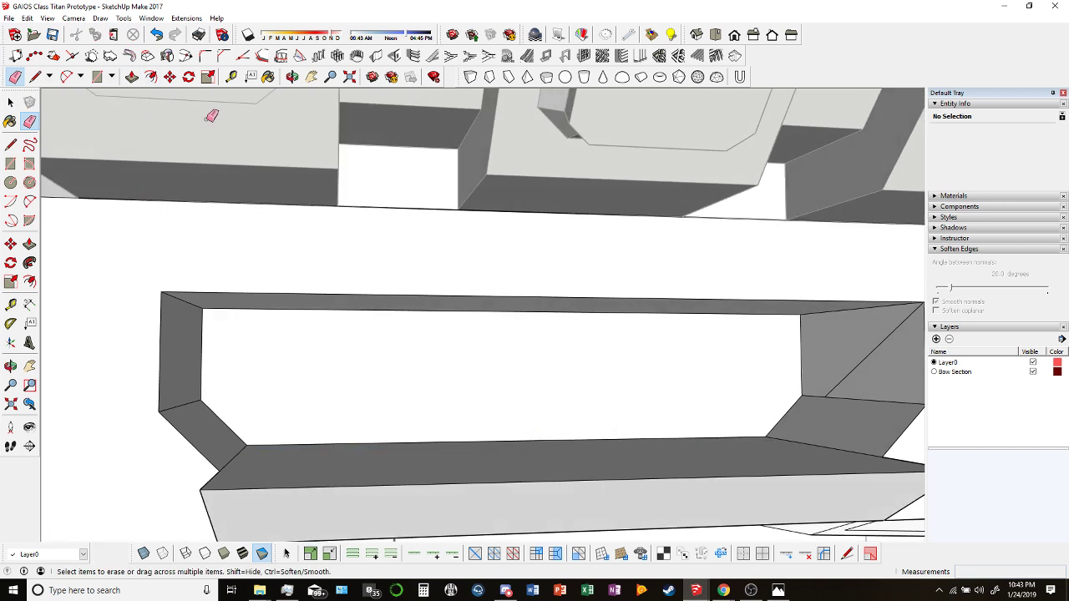
Push/Pull the lower recess's back face out about 214.92 m, flush with the hull side, and erase its remaining outline.
click(132, 76)
middle_drag(318, 276, 309, 310)
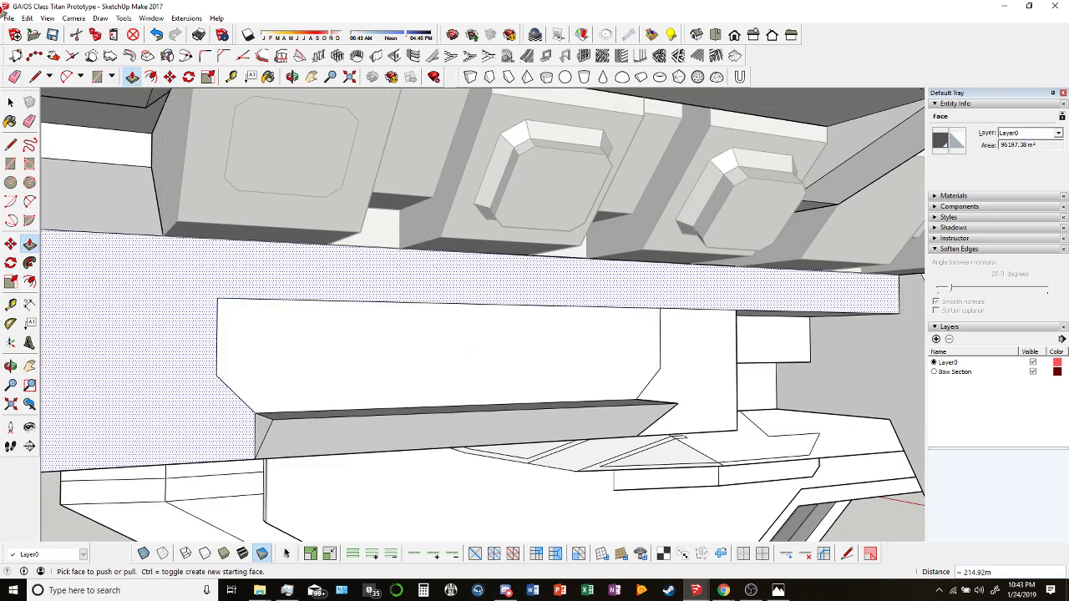
key(e)
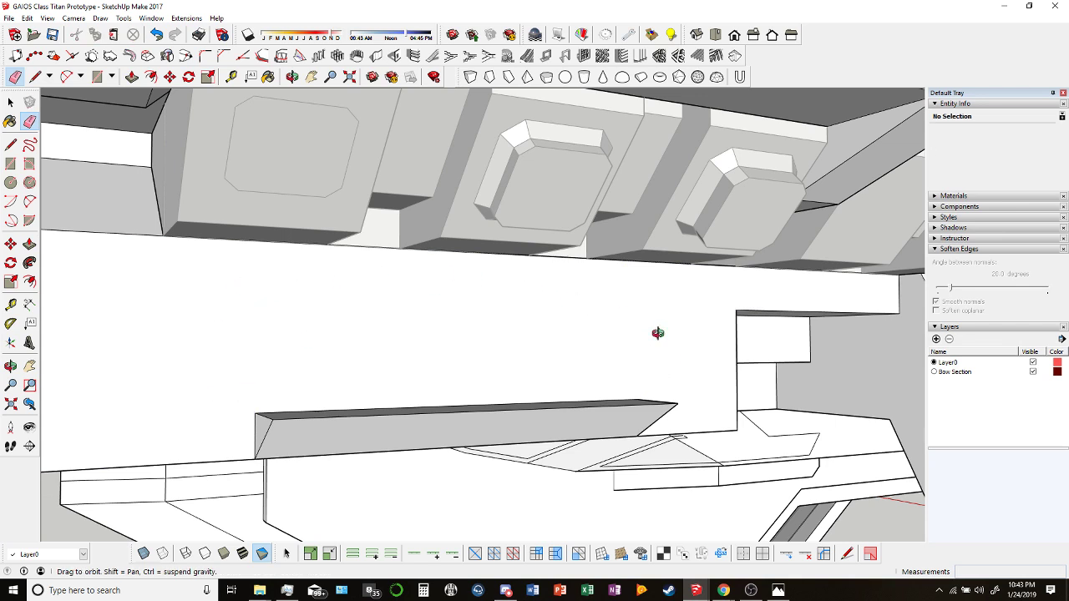
Push the lower ledge's triangular end face in 588.74 m to remove the ledge, and inspect the hull with transparent faces.
mouse_move(658, 333)
middle_down()
mouse_move(318, 331)
mouse_move(431, 258)
middle_up()
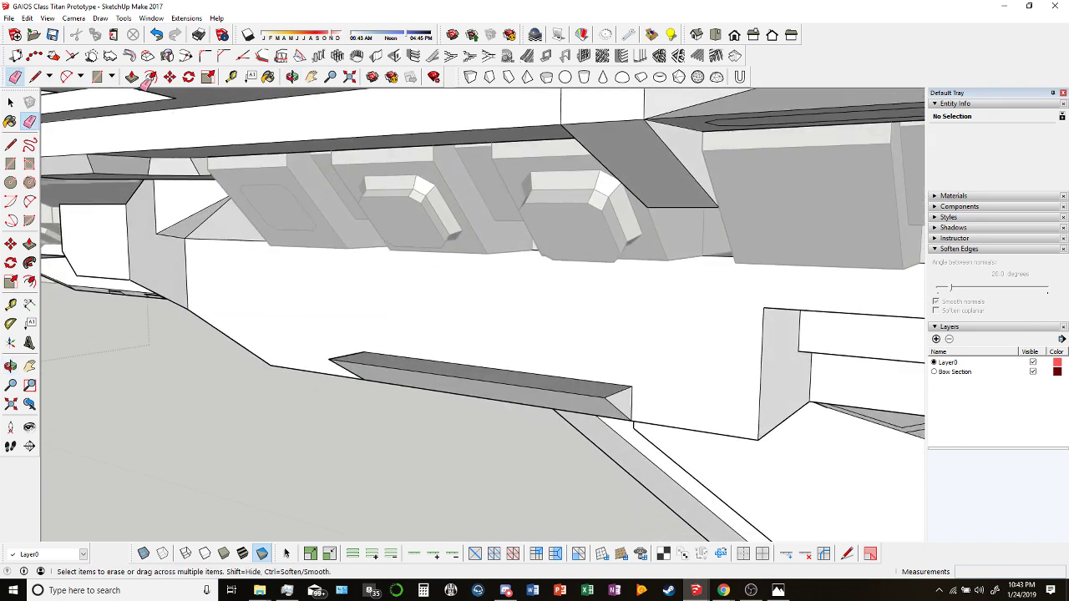
click(132, 77)
click(615, 399)
click(334, 343)
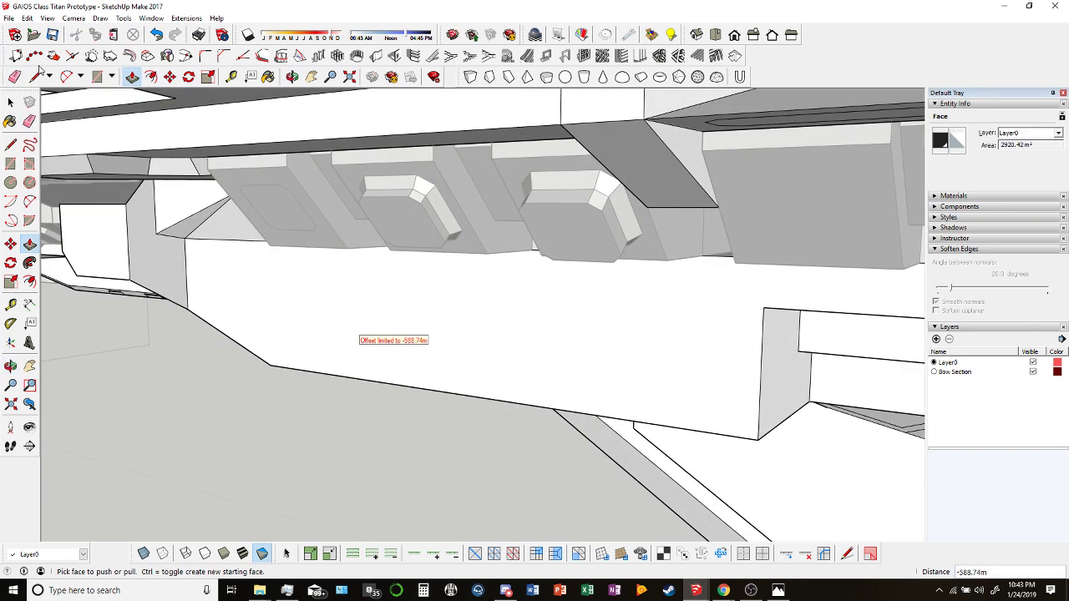
key(ctrl+z)
key(e)
click(143, 553)
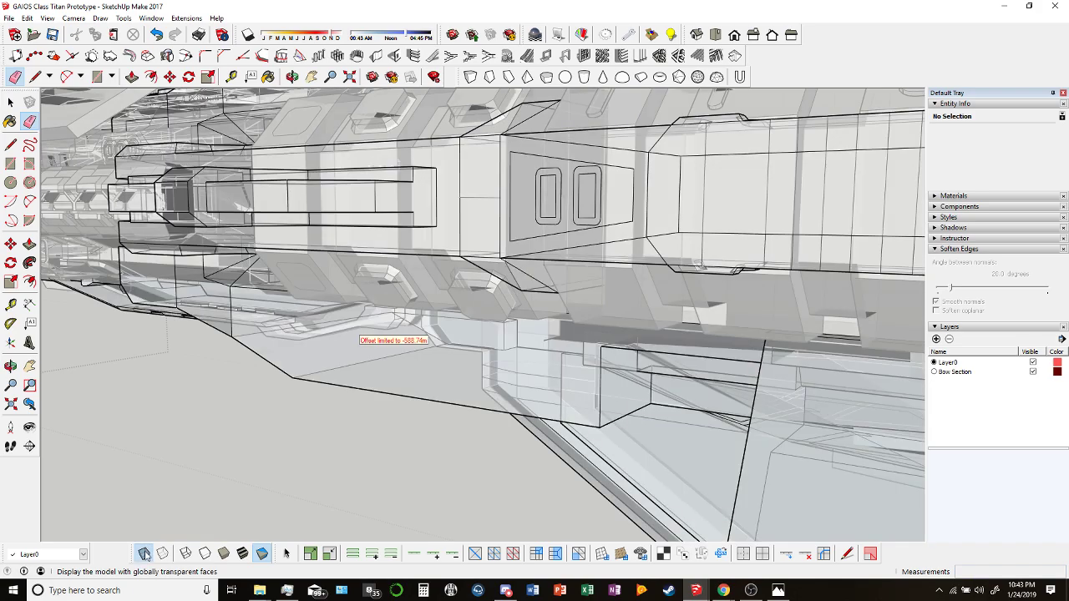
click(144, 552)
Push the end face of the small stepped block beside the large underside block in about 405.88 m.
scroll(420, 432, down, 5)
mouse_move(442, 375)
middle_down()
mouse_move(420, 432)
mouse_move(451, 322)
middle_up()
middle_drag(344, 319, 92, 73)
key(p)
scroll(422, 242, up, 3)
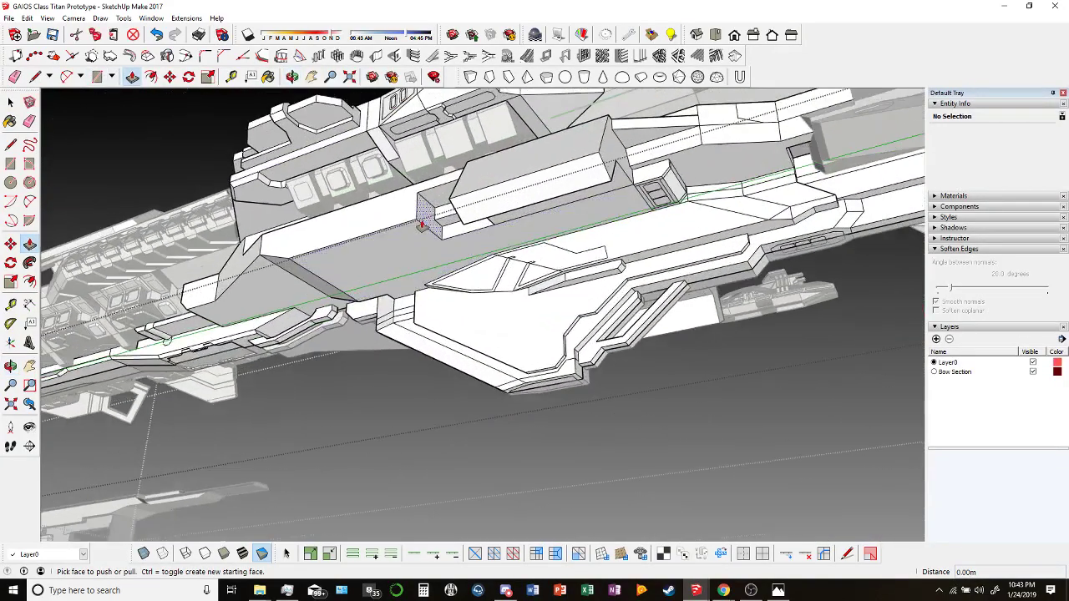
click(459, 199)
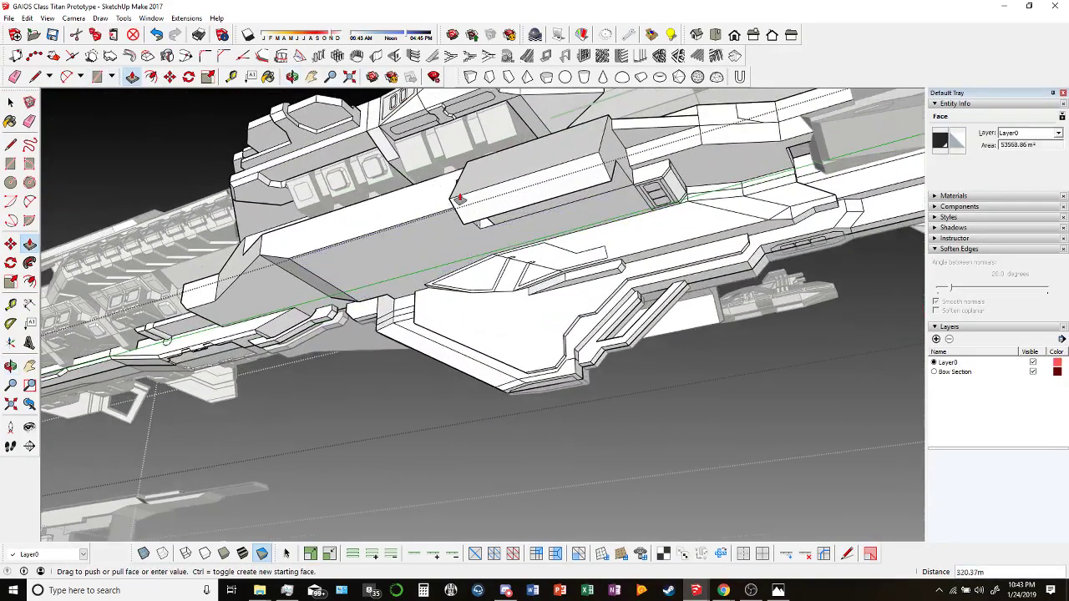
click(294, 79)
drag(421, 242, 723, 267)
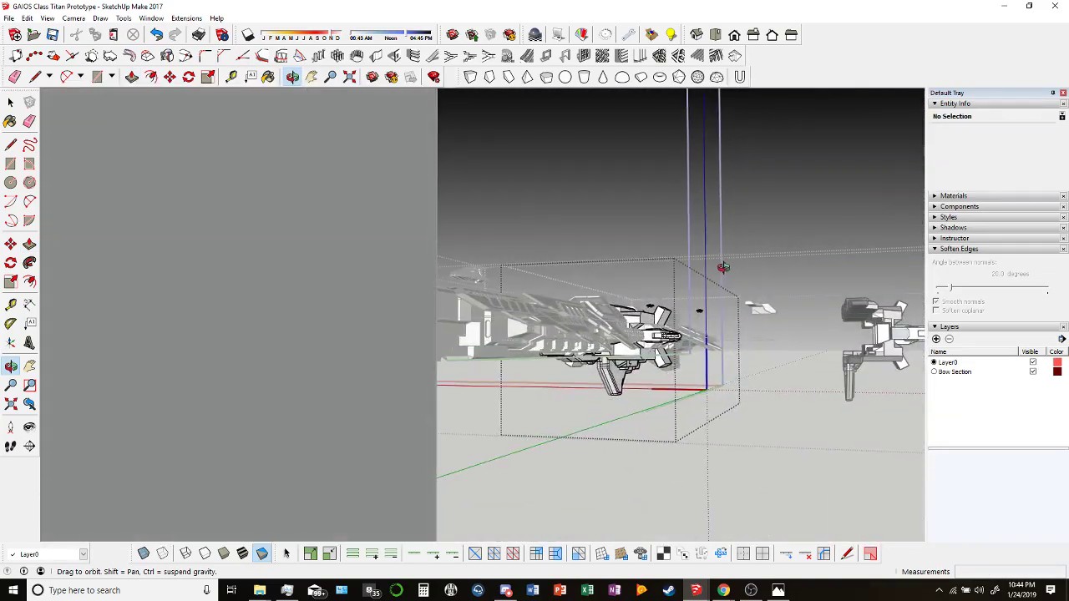
middle_drag(723, 267, 570, 293)
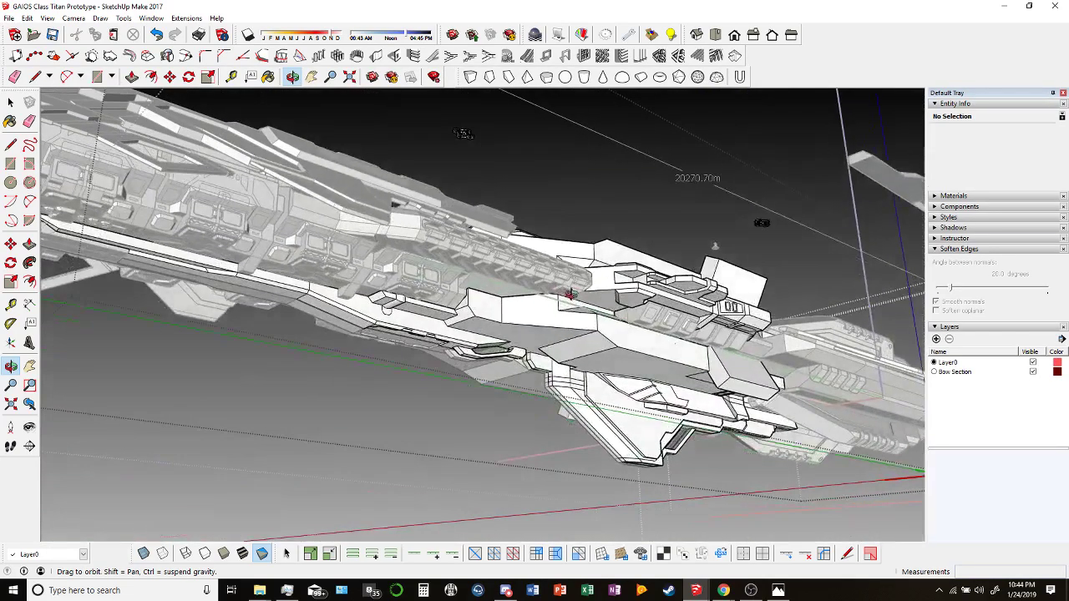
Switch to Photos, browse the sci-fi ship reference images for hull shapes, and return to the SketchUp model.
click(15, 76)
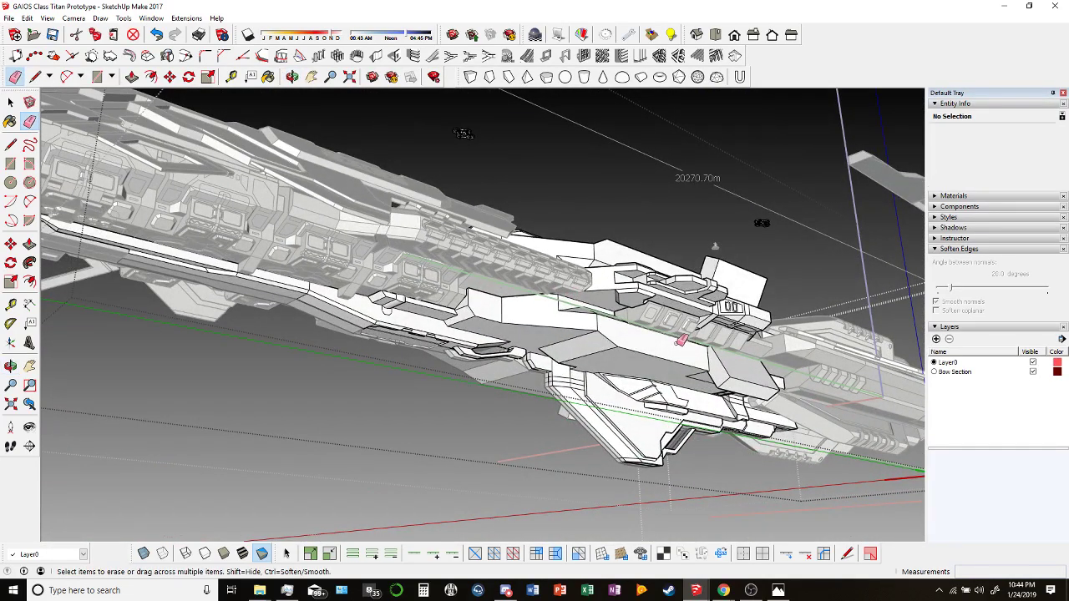
middle_drag(554, 349, 694, 359)
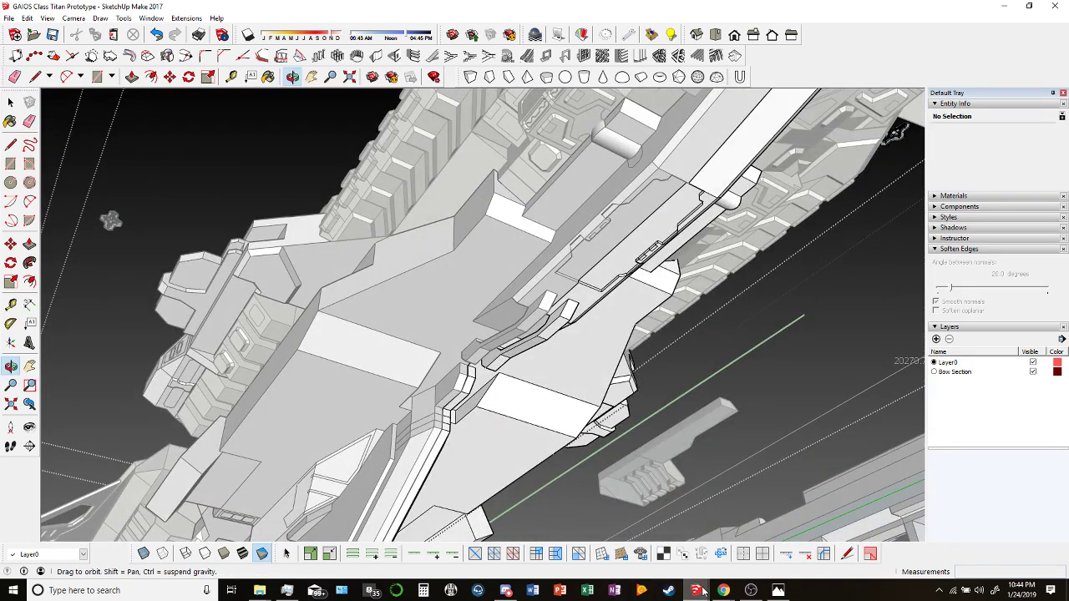
mouse_move(777, 590)
click(773, 558)
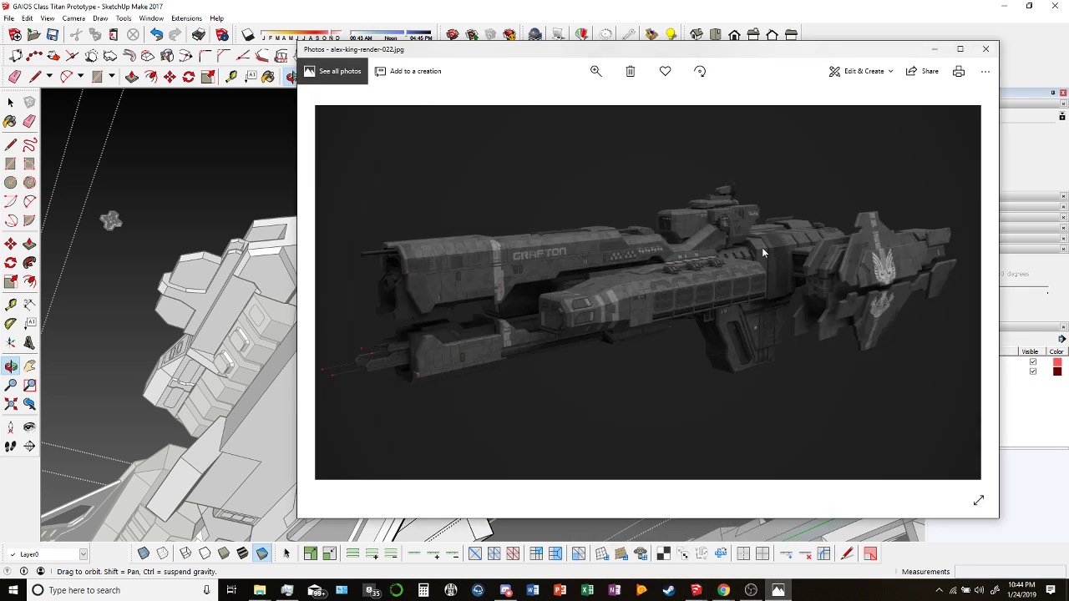
mouse_move(976, 299)
click(971, 292)
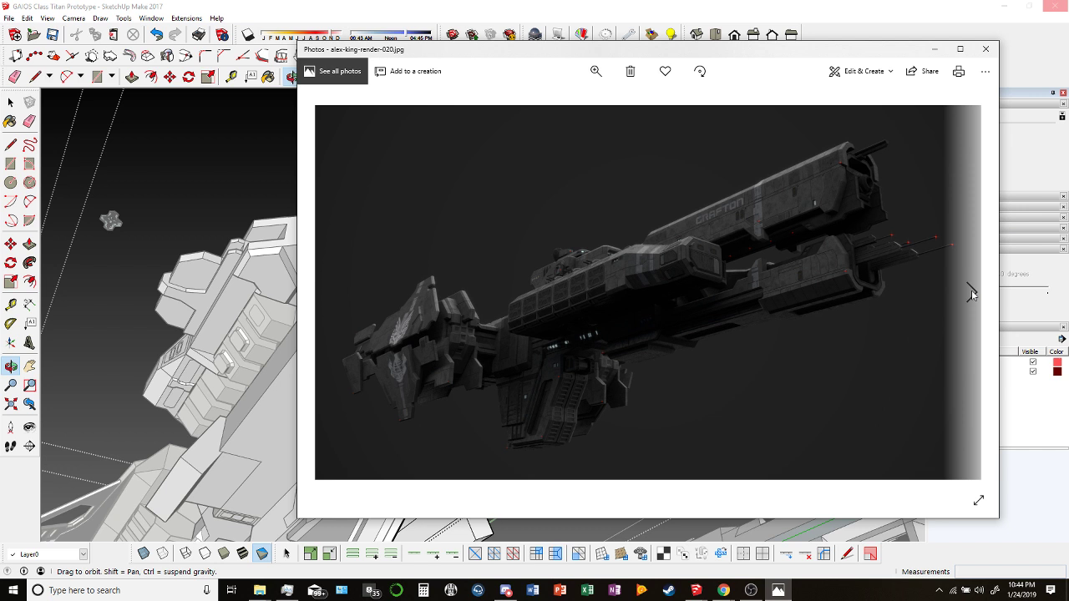
click(971, 289)
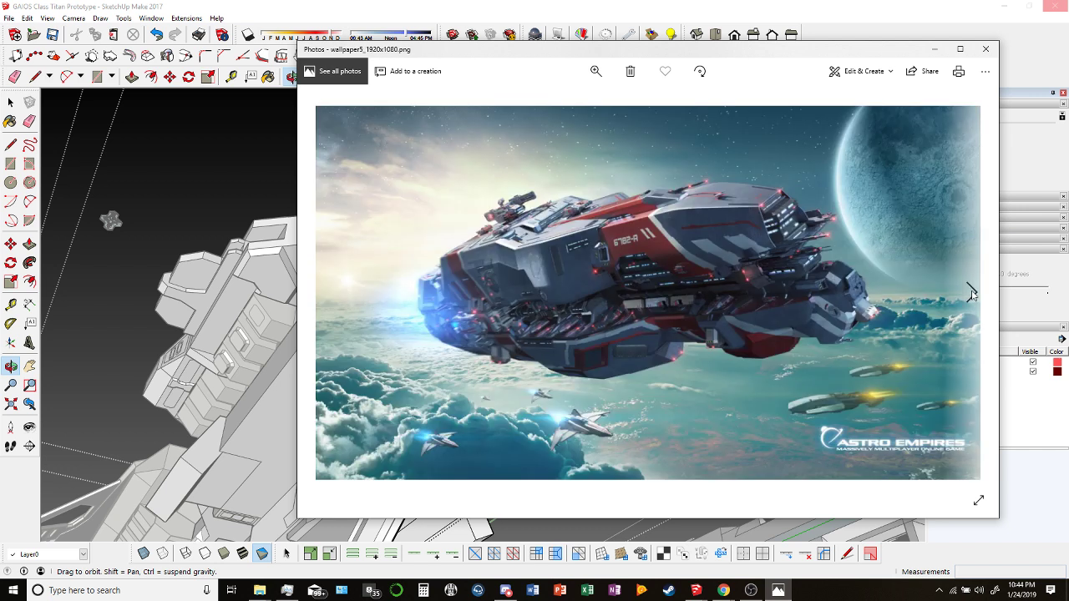
click(971, 292)
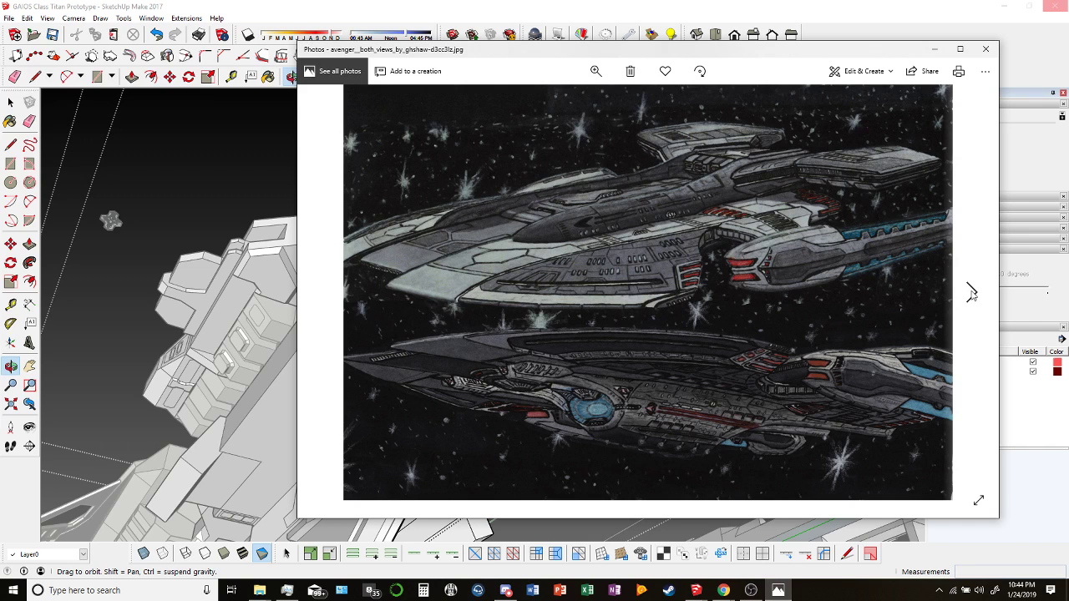
click(971, 292)
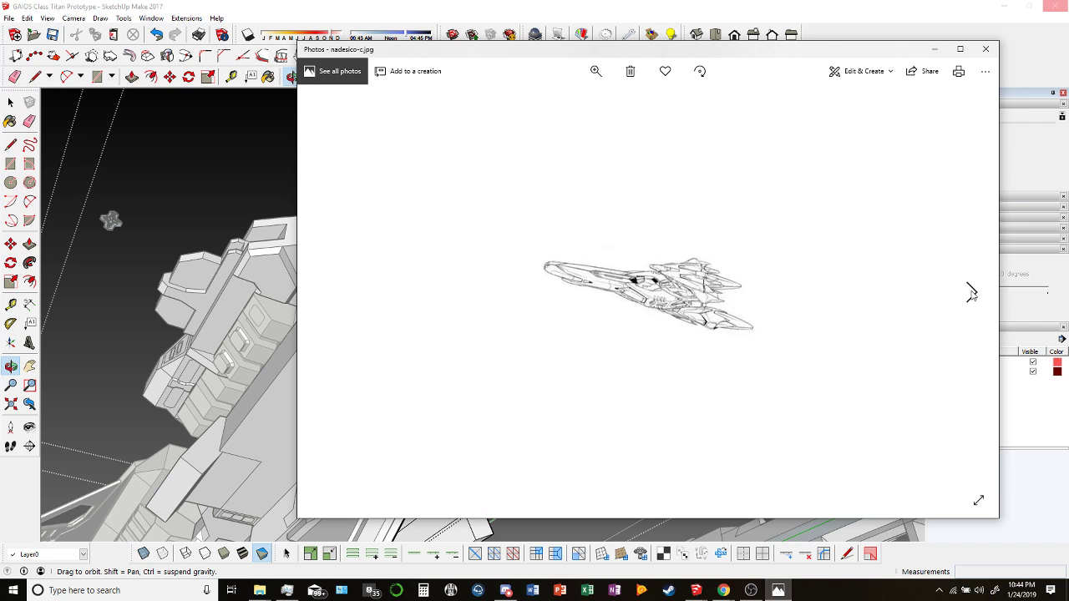
click(971, 292)
click(971, 292)
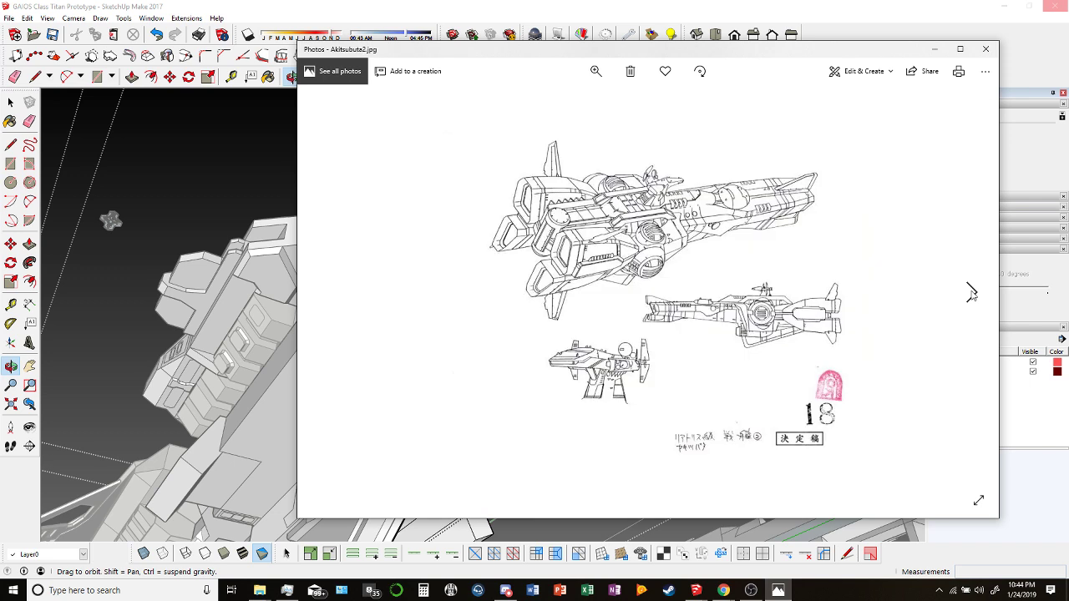
click(971, 292)
click(971, 292)
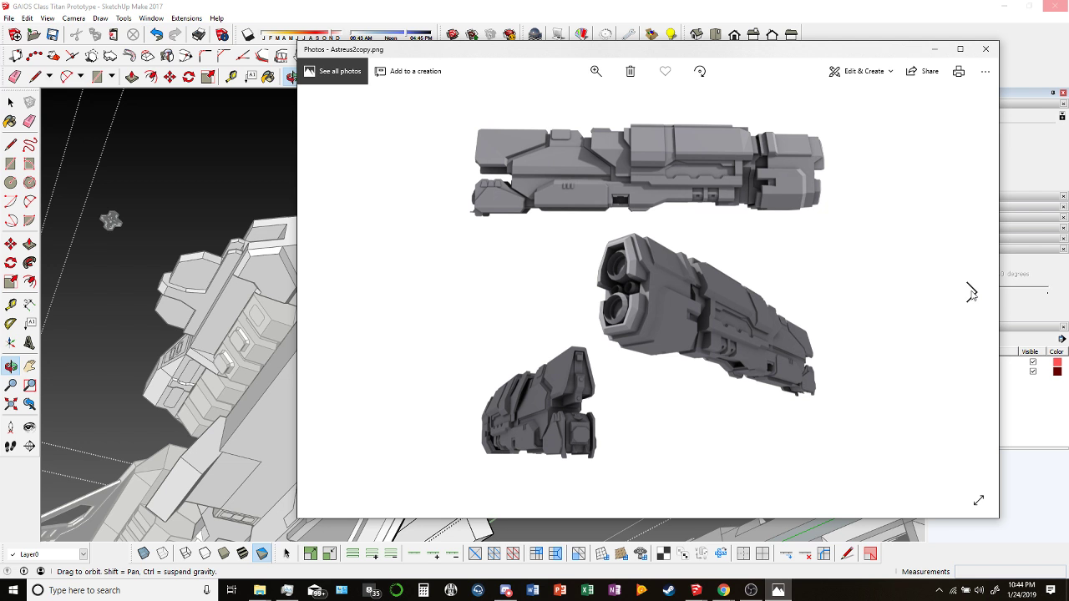
click(971, 292)
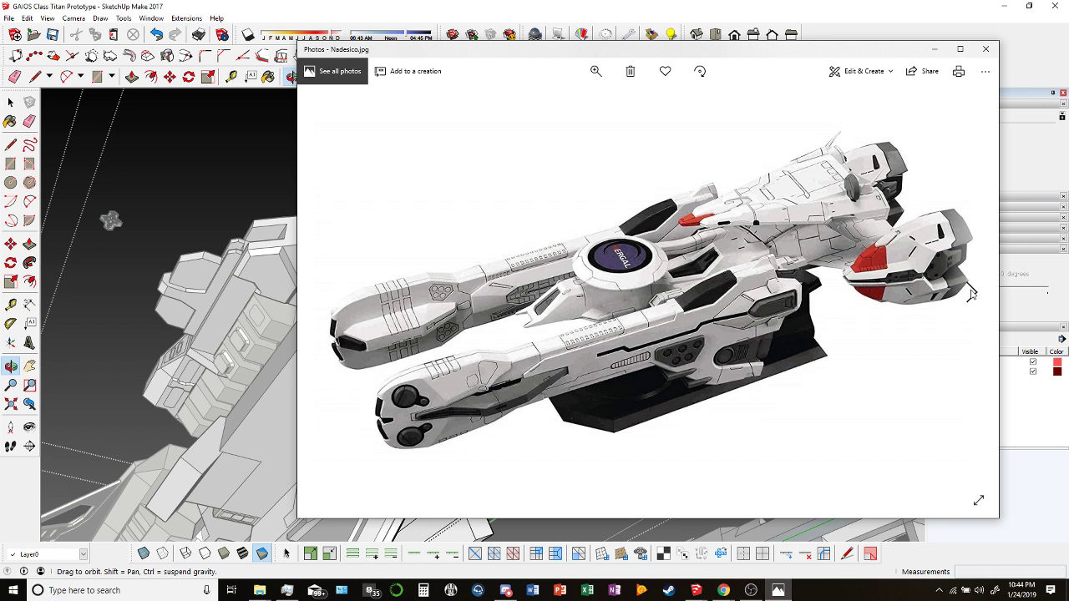
click(661, 6)
Split the underside slope's narrow end face with a line about 105.89 m long, and move its triangular tip about 950.82 m to the hull's side corner.
mouse_move(758, 317)
mouse_down()
mouse_move(558, 327)
mouse_move(573, 281)
mouse_move(644, 297)
mouse_move(510, 412)
mouse_move(589, 412)
mouse_up()
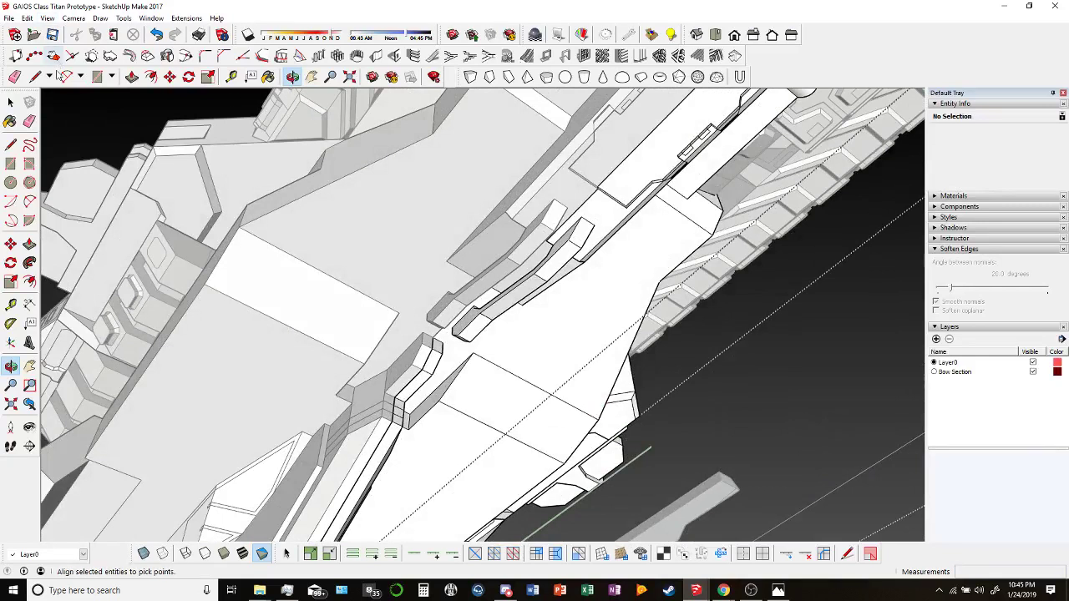
click(35, 76)
click(438, 400)
click(439, 387)
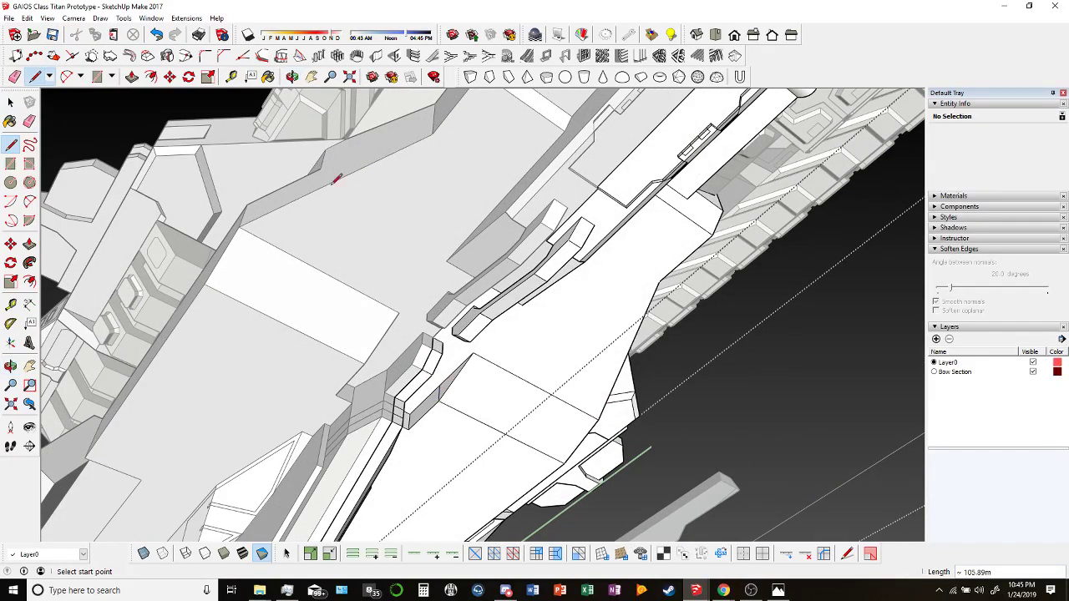
key(space)
click(445, 396)
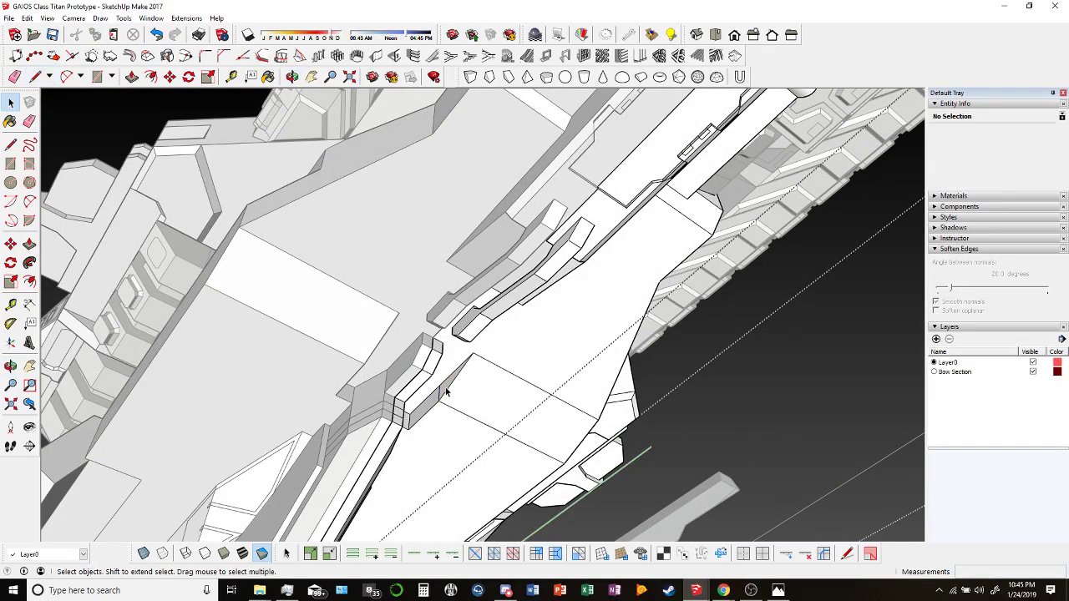
click(169, 76)
click(474, 354)
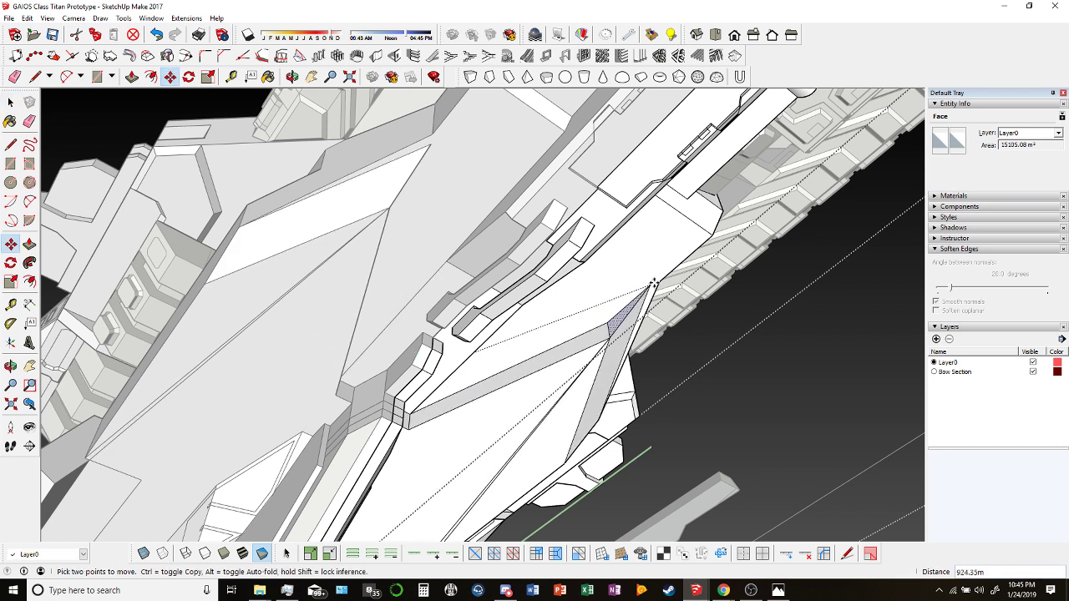
click(666, 284)
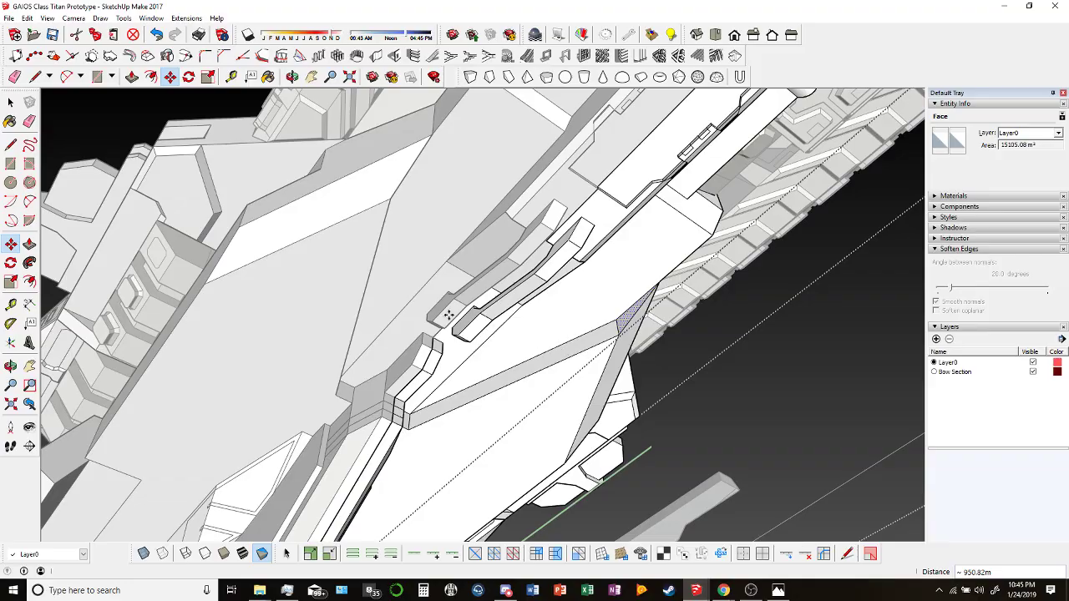
Open the separate mid-section hull copy for editing and select the short inner edge of its sloped face beside the raised deck.
middle_drag(449, 314, 660, 284)
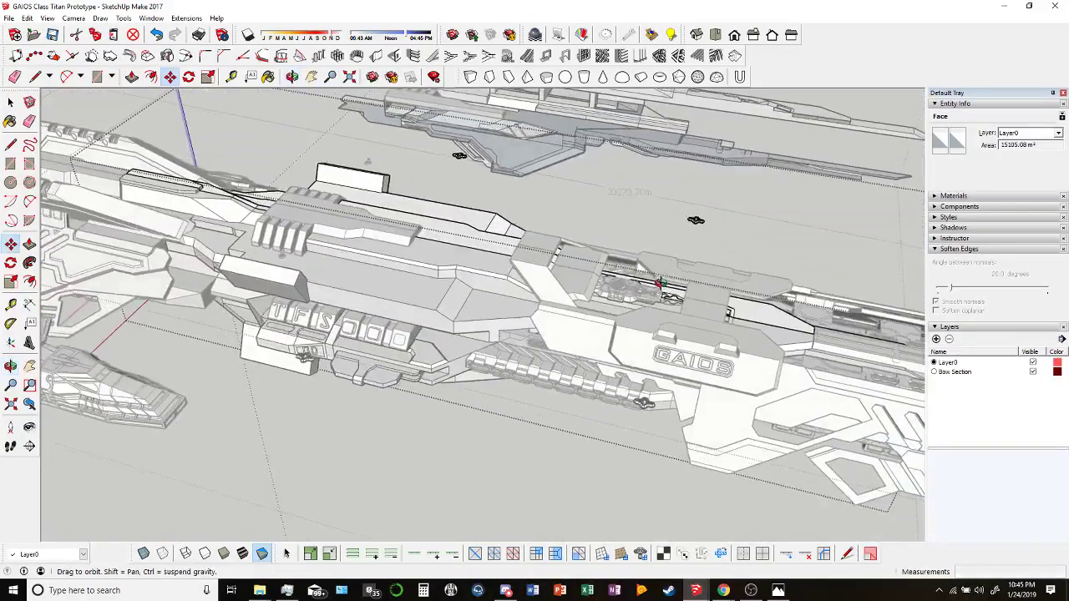
scroll(542, 284, up, 5)
key(space)
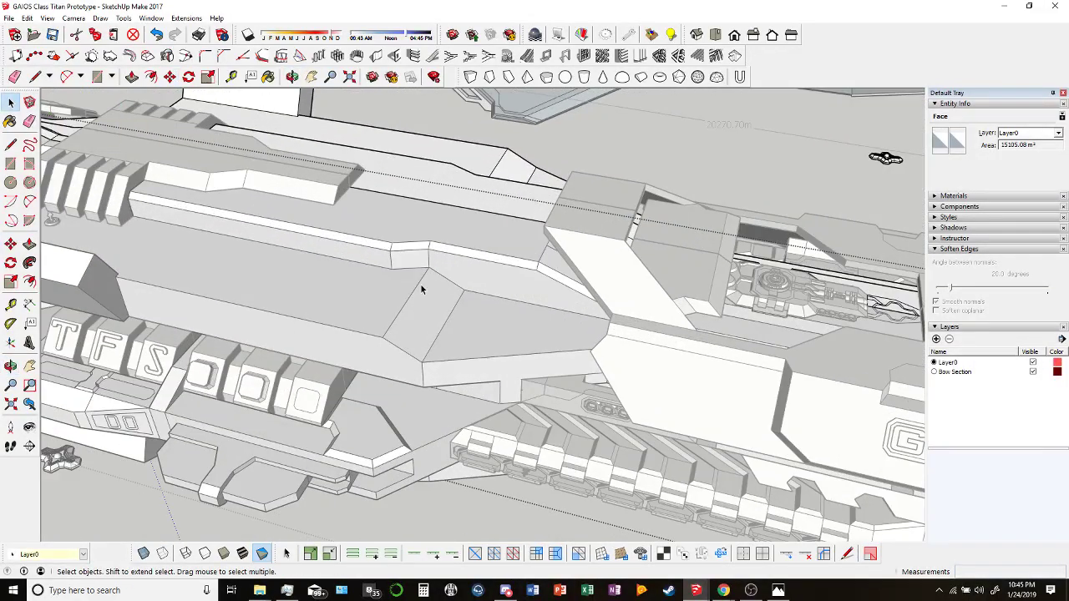
double_click(422, 286)
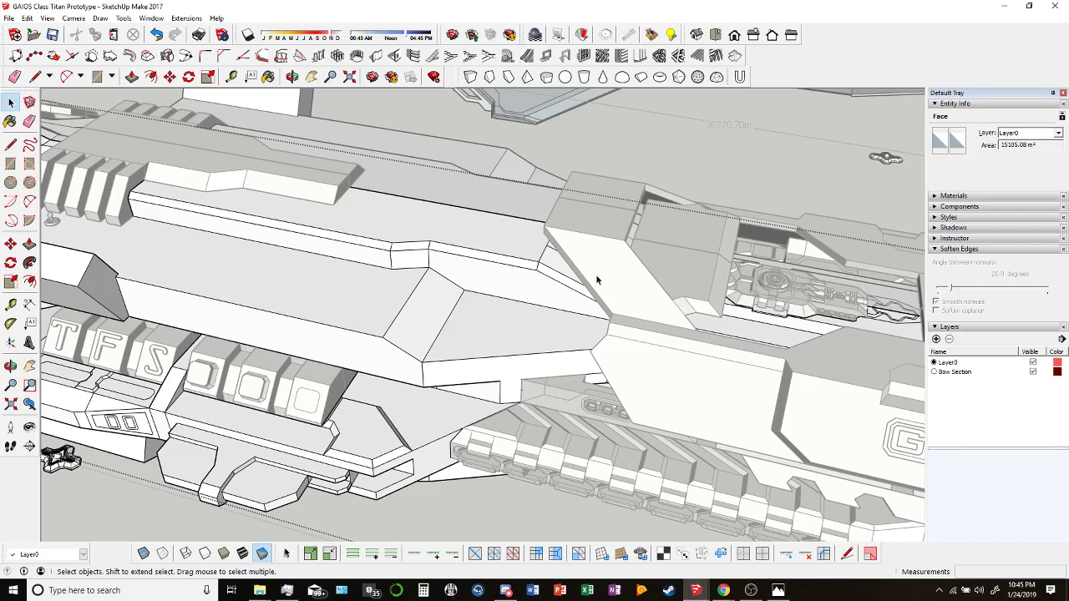
middle_drag(597, 280, 826, 292)
click(391, 336)
scroll(248, 224, down, 2)
middle_drag(248, 224, 519, 249)
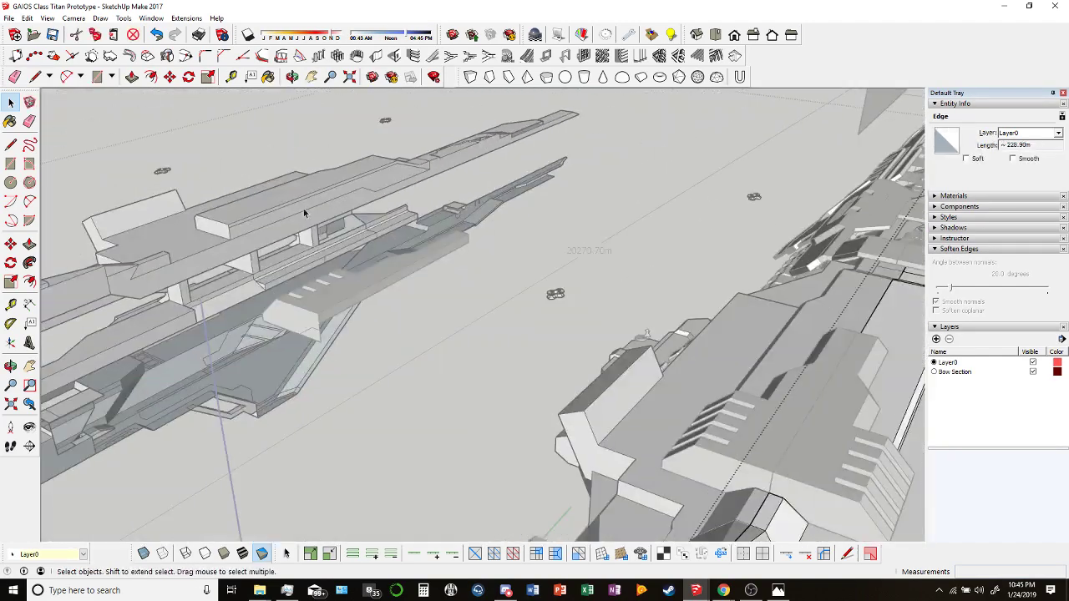
double_click(304, 213)
middle_drag(304, 213, 467, 296)
middle_drag(278, 300, 516, 398)
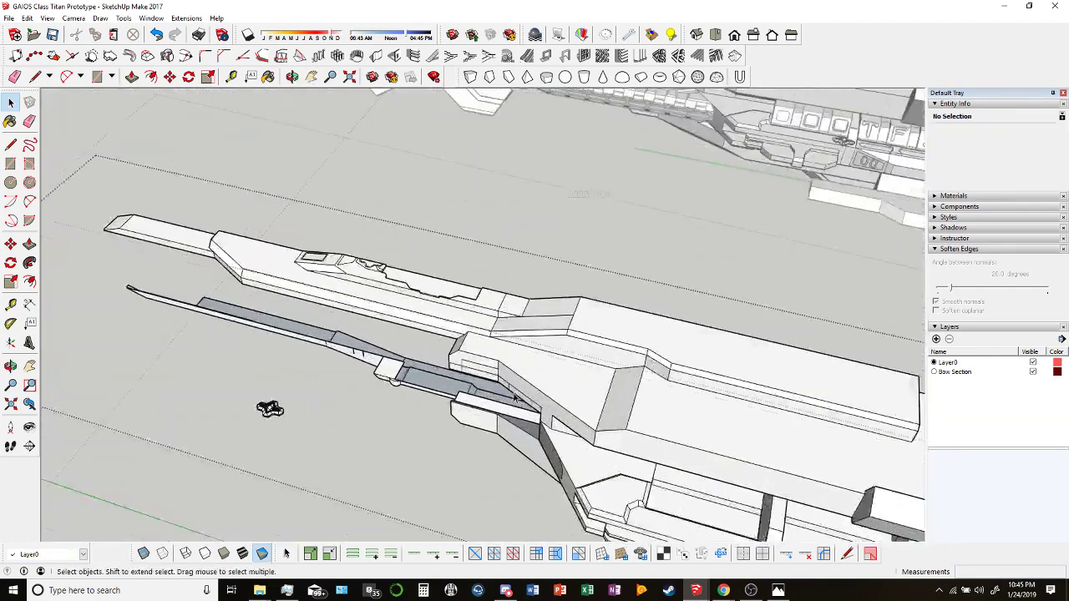
scroll(516, 399, up, 3)
click(688, 357)
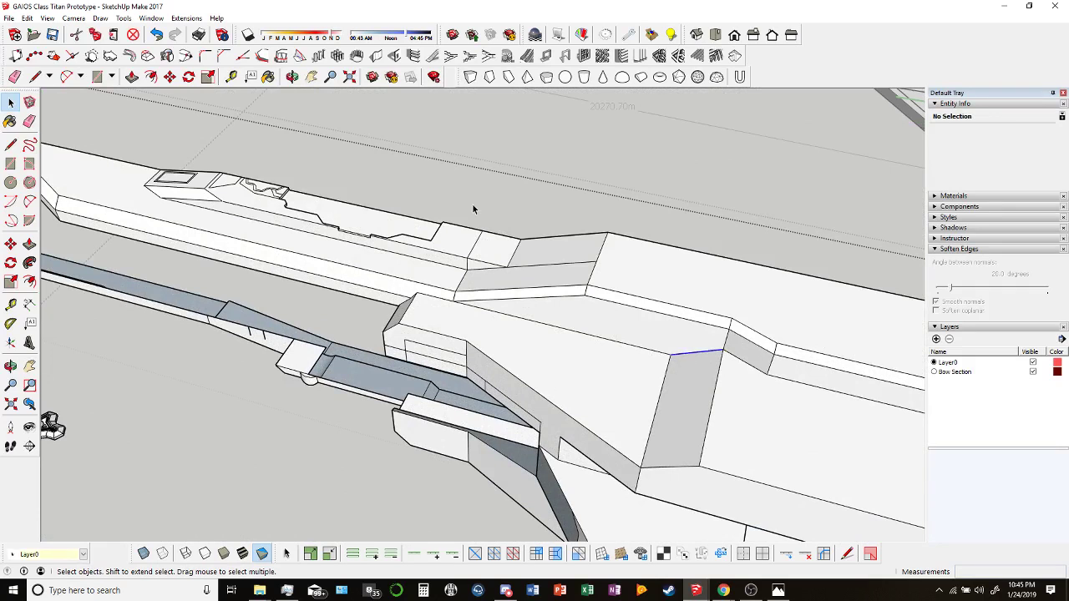
Try to move the selected edge about 886.11 m along the hull to the side ledge's bend corner.
click(169, 76)
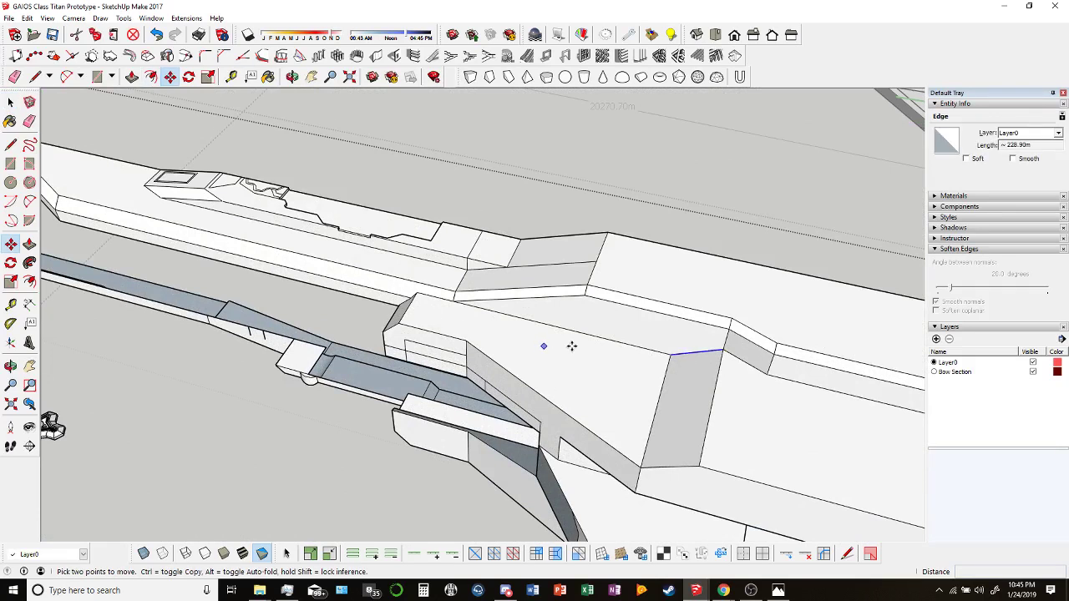
click(671, 354)
click(467, 340)
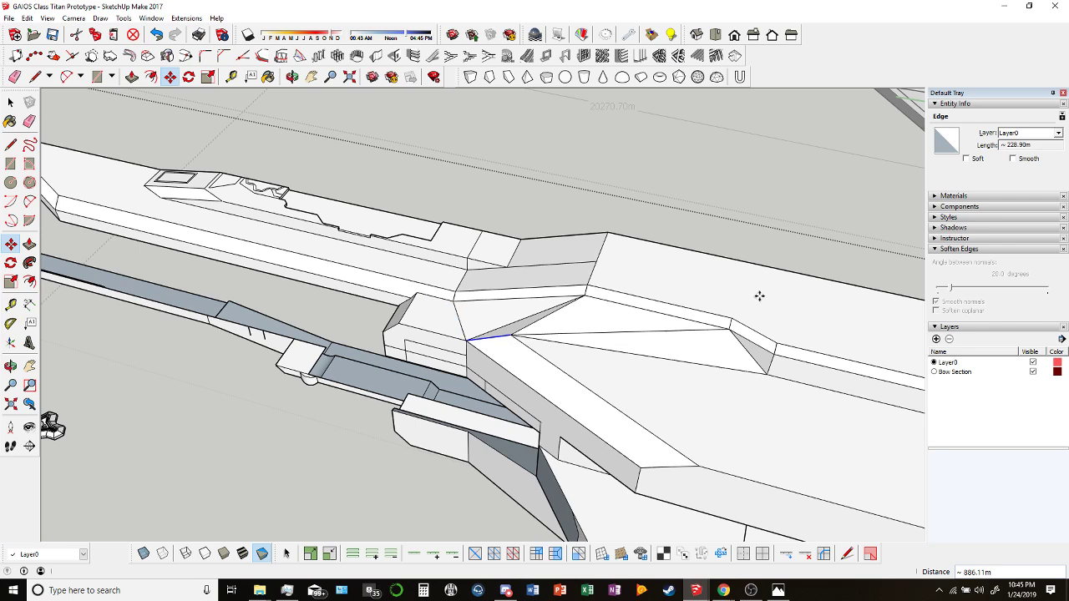
middle_drag(830, 298, 641, 339)
key(ctrl+z)
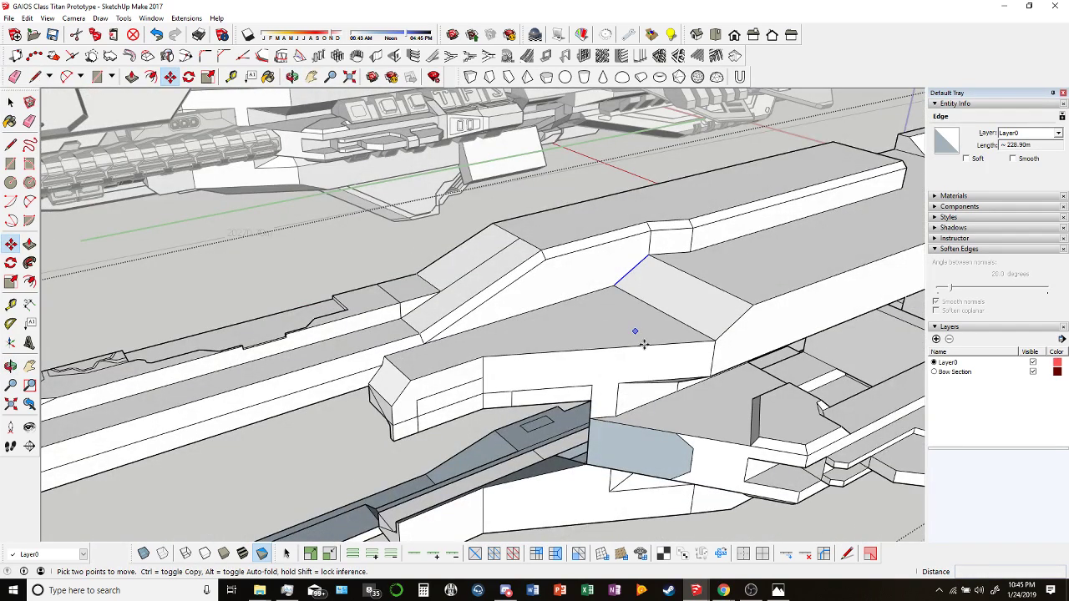
Copy the selected edge about 886.11 m to the side ledge's bend corner, and draw a line about 951.28 m from its inner end to the slope's outer corner.
click(613, 282)
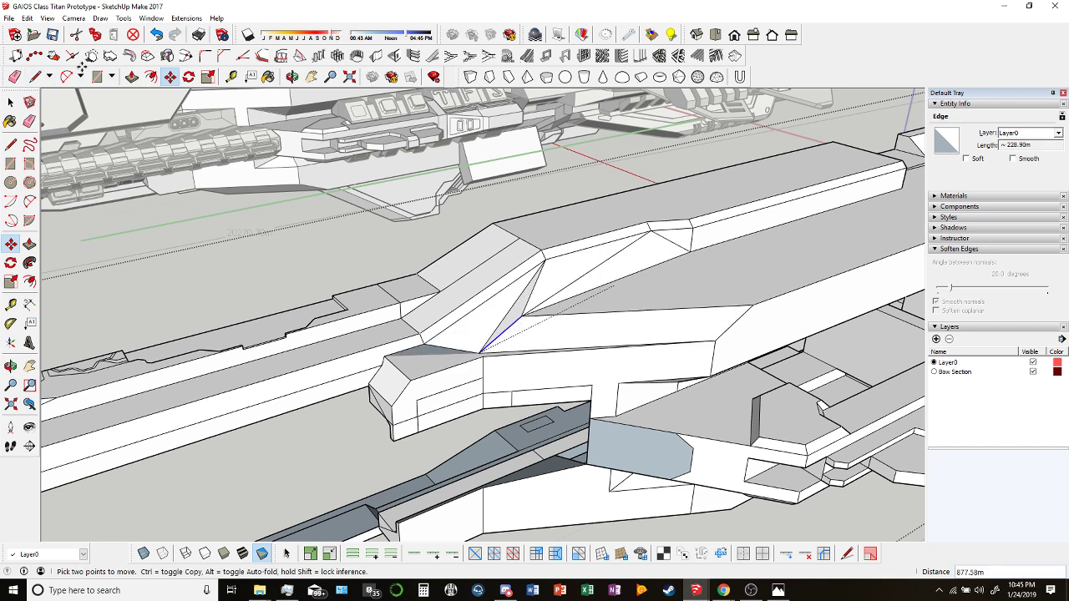
key(Escape)
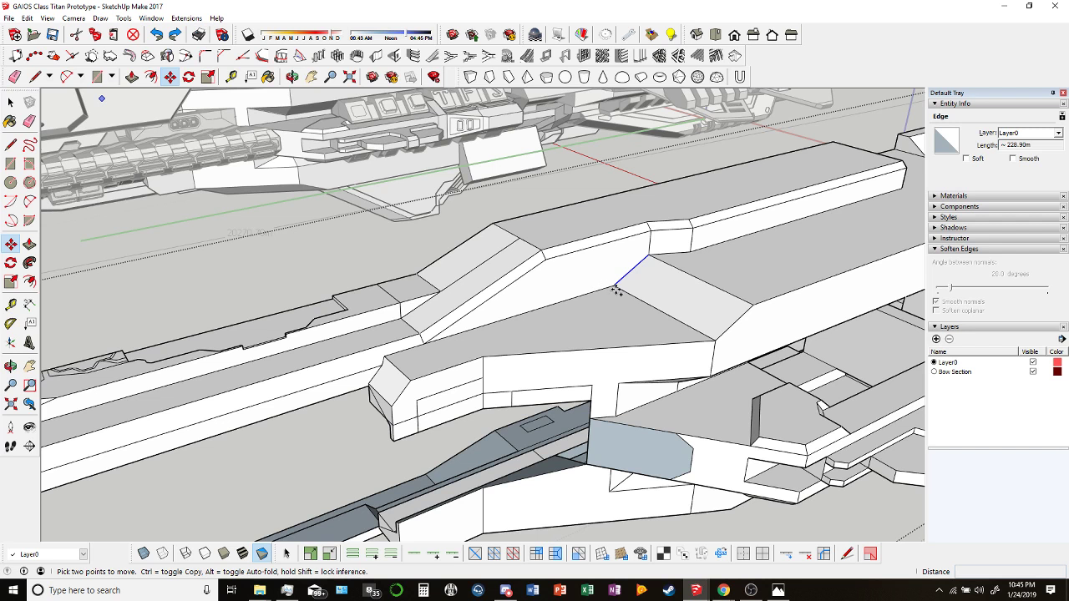
click(484, 356)
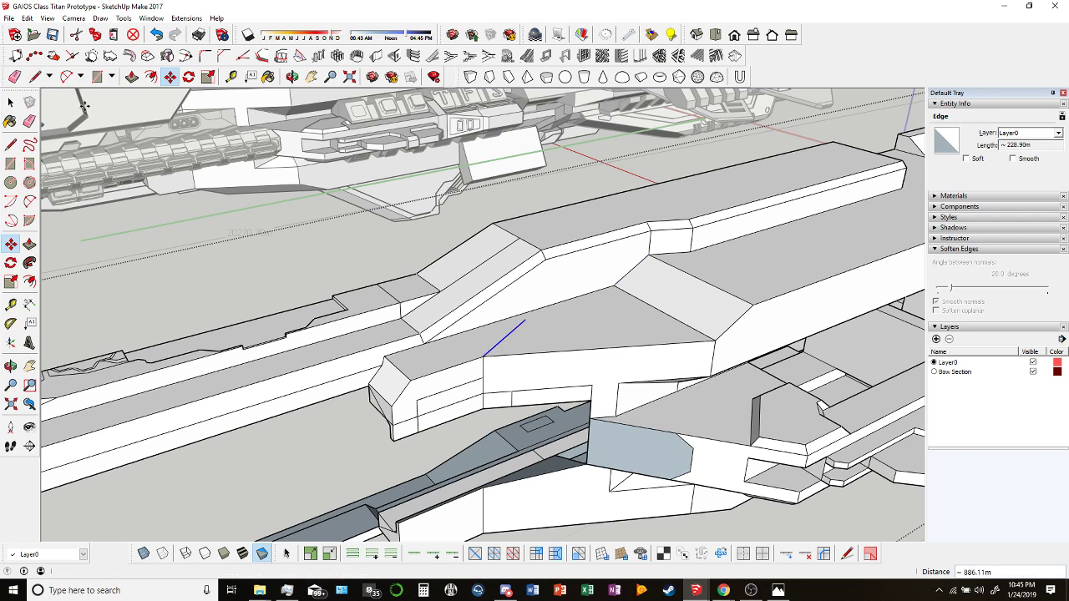
click(36, 76)
click(525, 318)
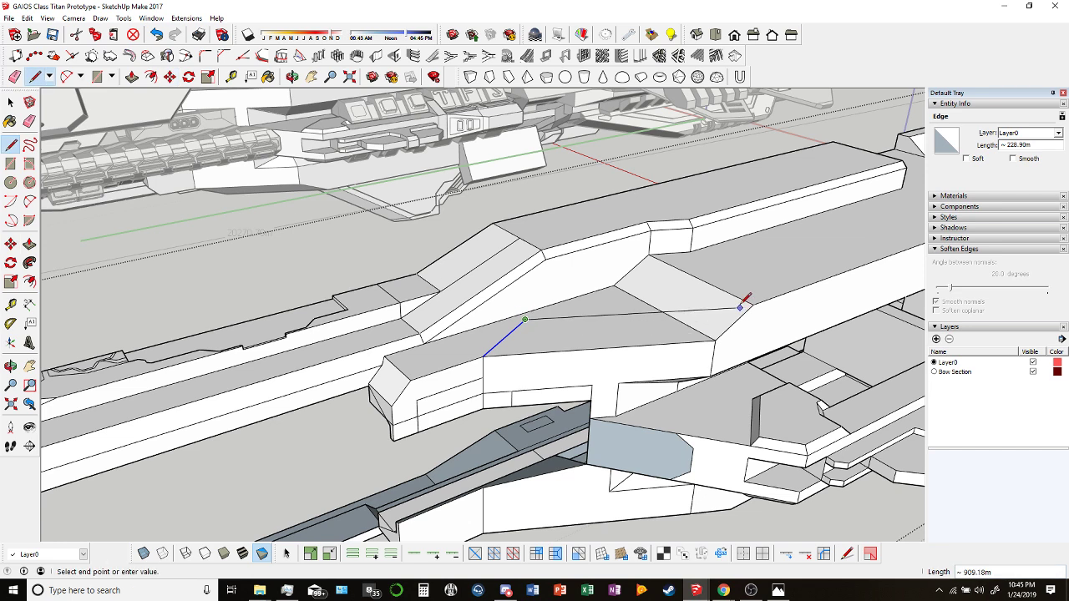
click(753, 305)
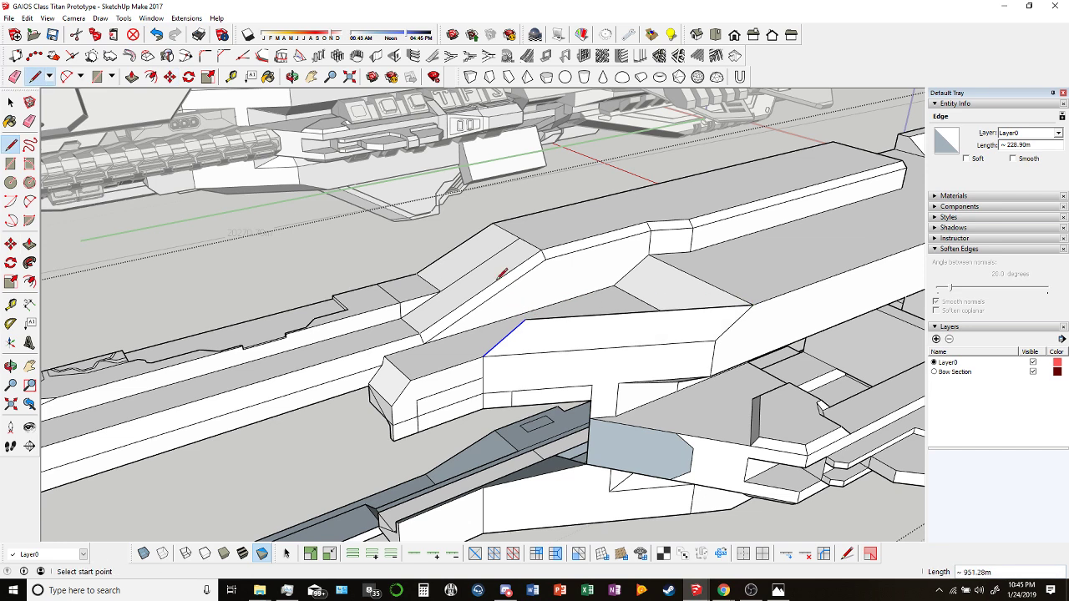
Draw lines from the copied edge's inner end to the slope's upper edge and to the inner corner beside the raised deck.
middle_drag(501, 274, 531, 324)
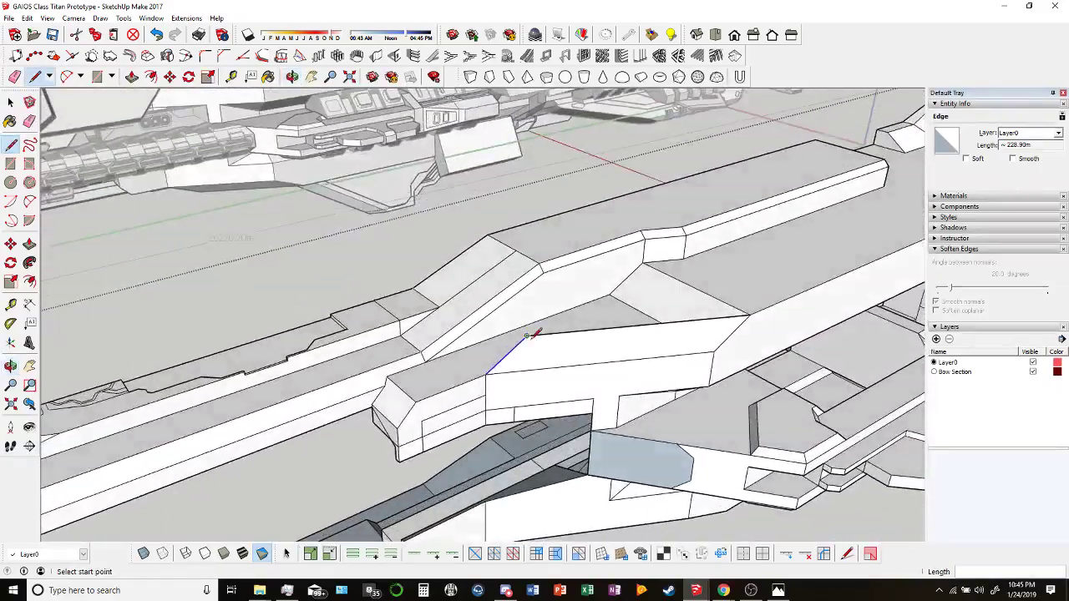
click(528, 335)
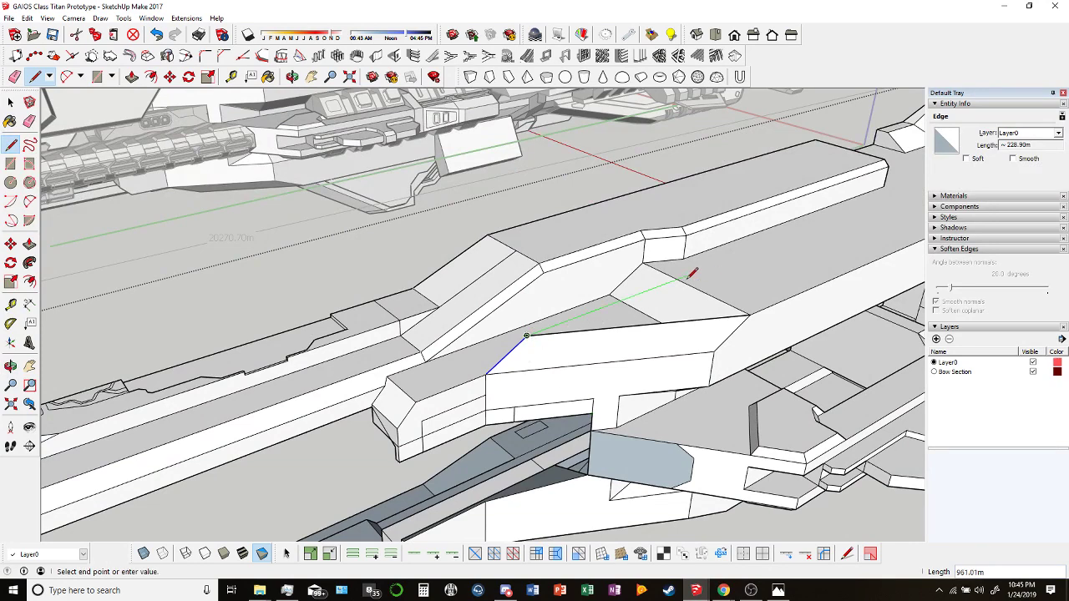
click(687, 270)
middle_drag(586, 338, 552, 487)
scroll(624, 408, up, 10)
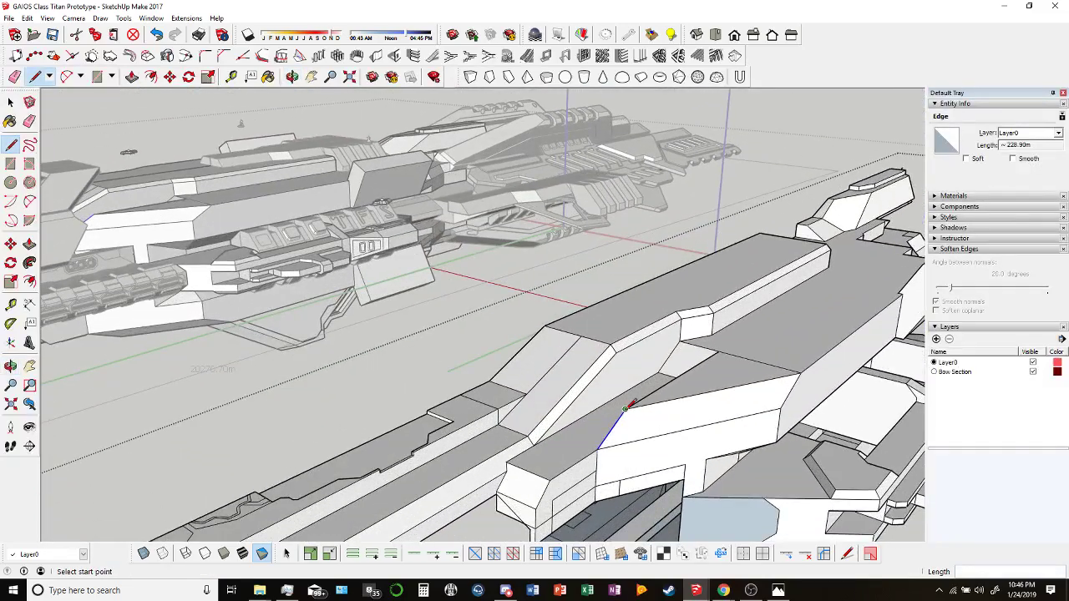
click(625, 409)
click(680, 339)
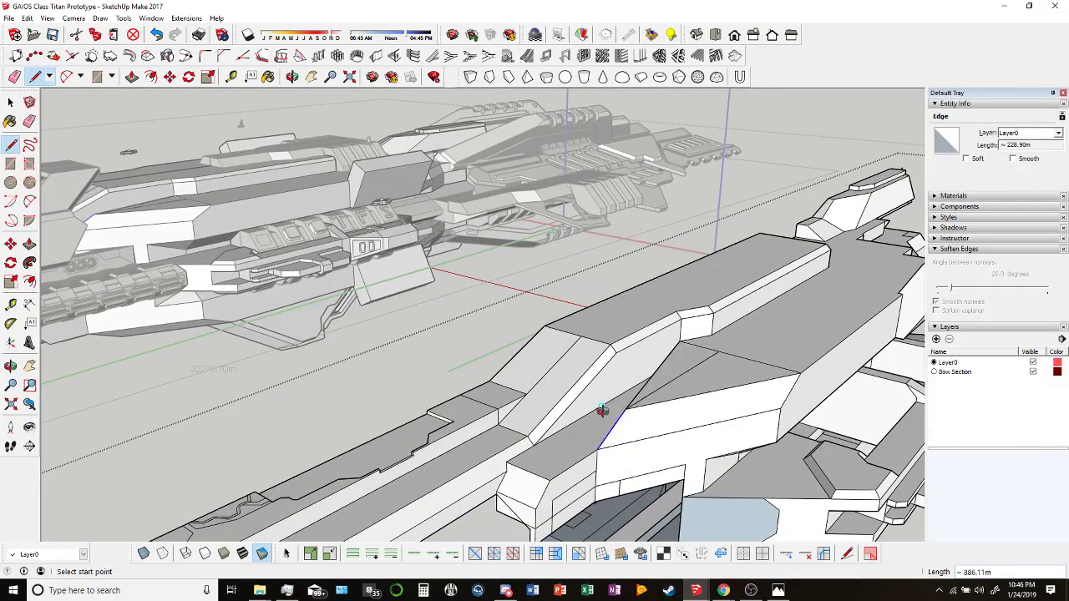
Erase the leftover dividing edges on the upper deck surface behind the new slope.
middle_drag(602, 411, 714, 398)
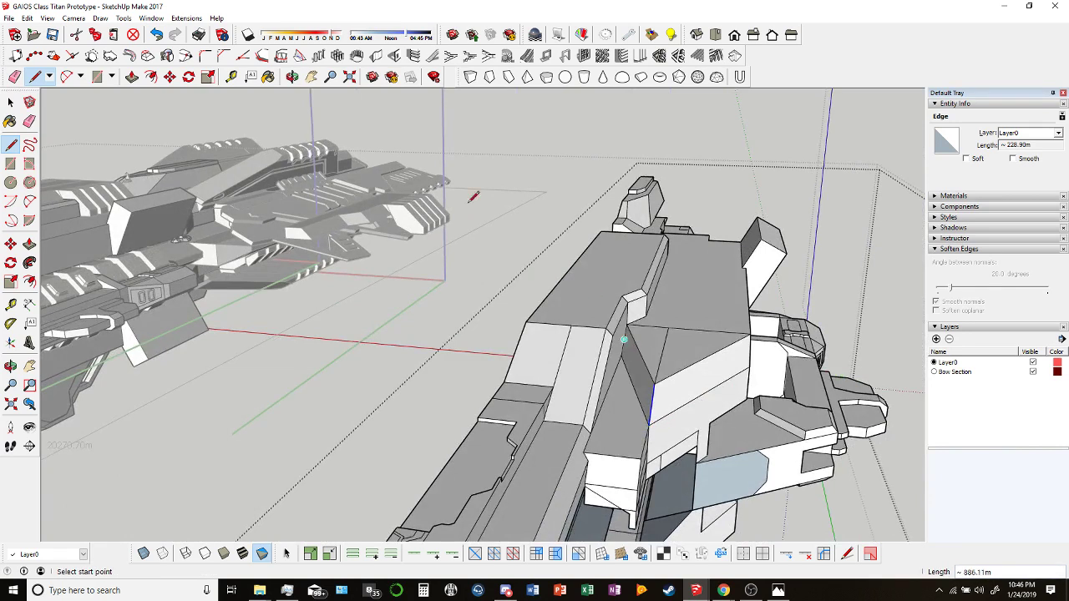
key(e)
click(674, 318)
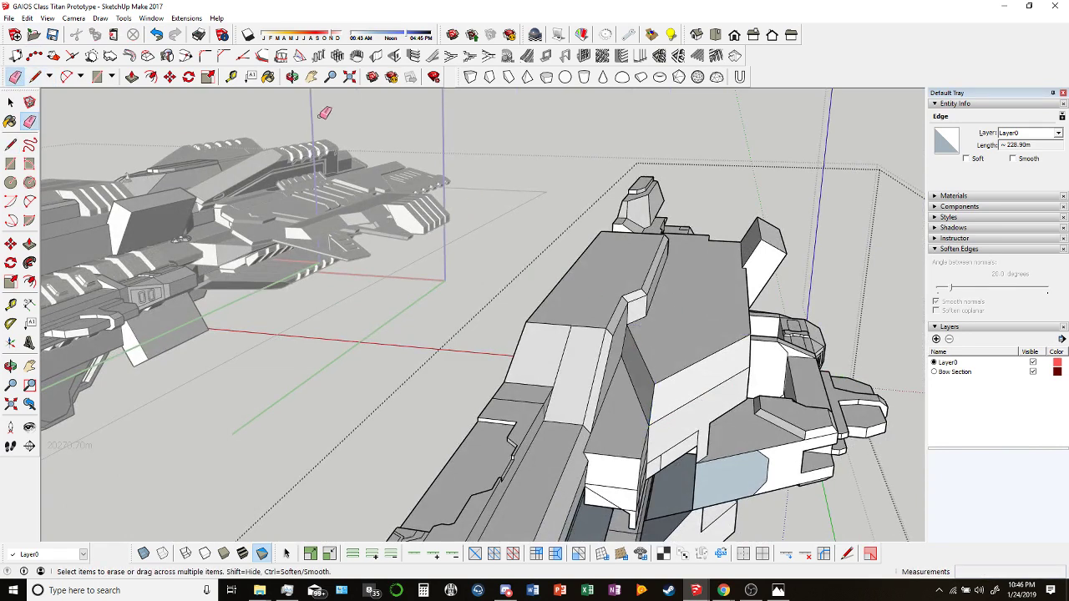
middle_drag(652, 321, 434, 317)
click(723, 591)
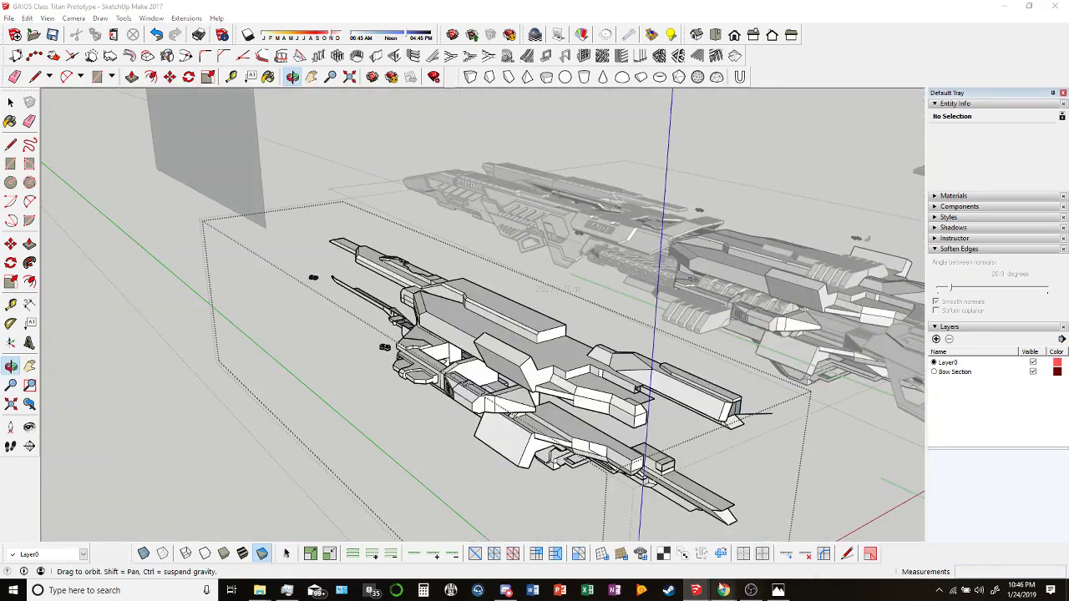
scroll(303, 357, down, 3)
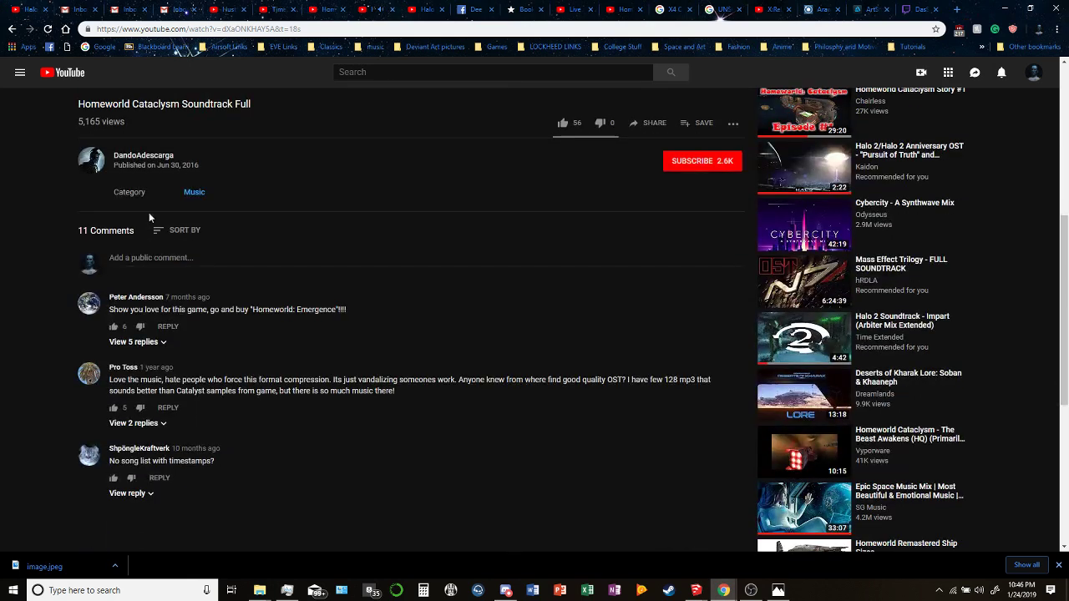
scroll(149, 212, up, 1)
mouse_move(702, 594)
click(636, 543)
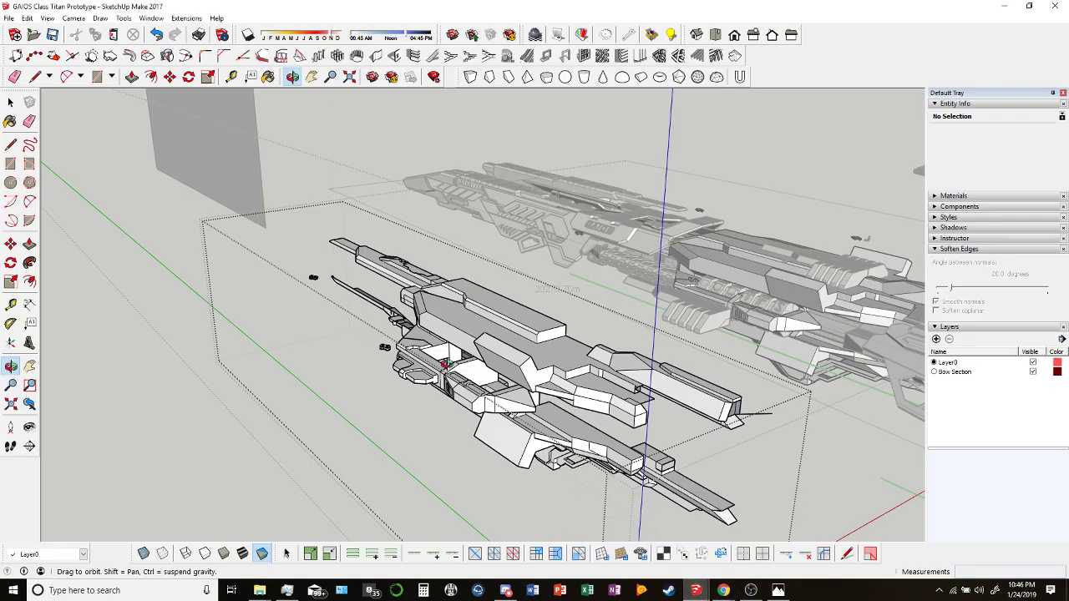
Undo the latest line and edge edits on the upper deck's slope beside the raised ridge.
scroll(539, 366, up, 4)
middle_drag(539, 365, 827, 243)
middle_drag(402, 285, 778, 274)
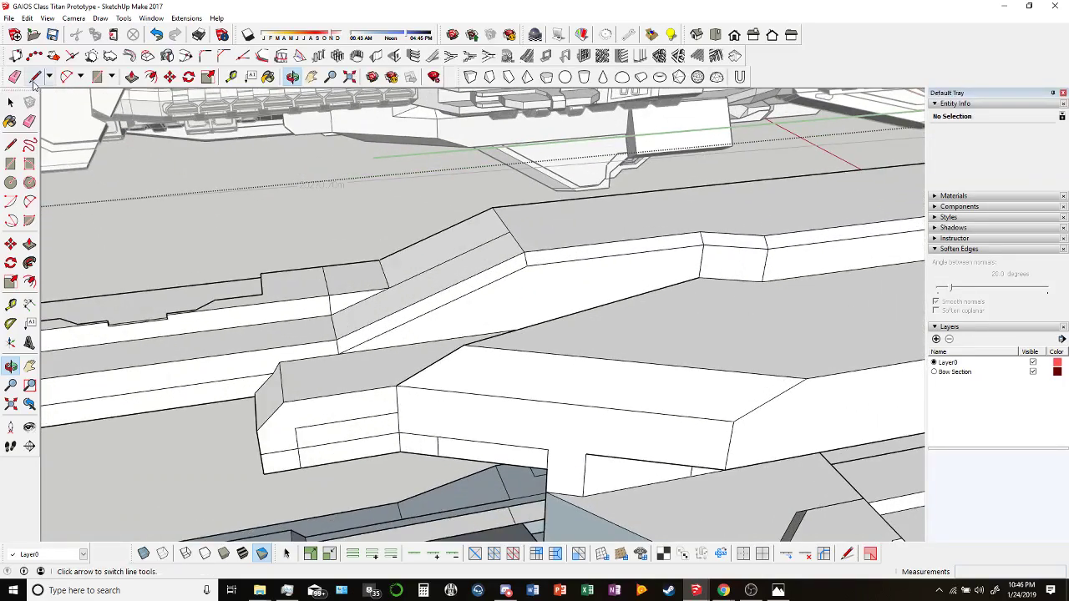
click(35, 76)
middle_drag(468, 265, 584, 292)
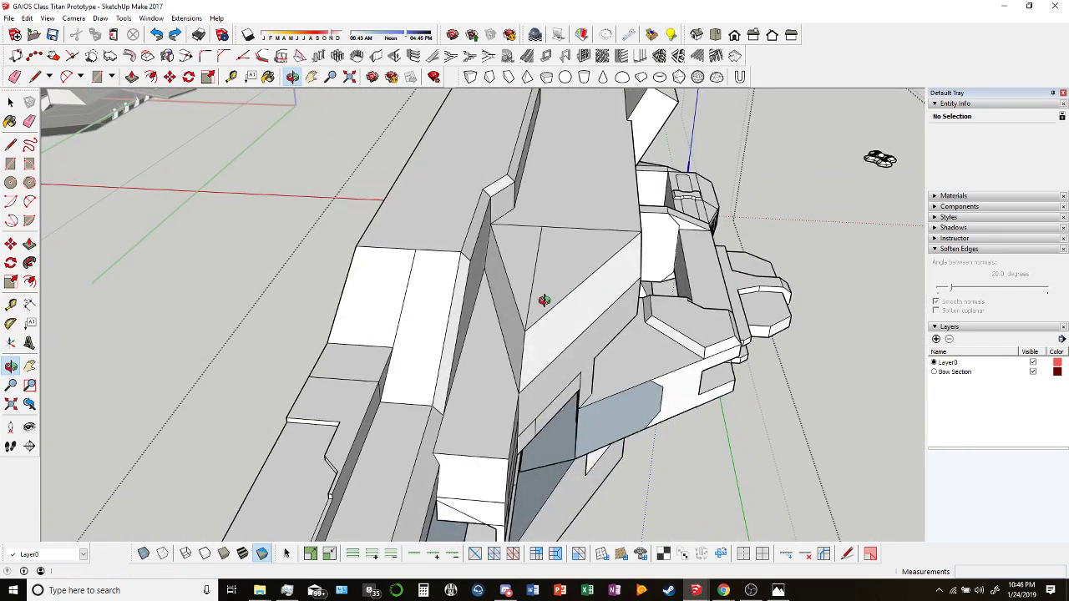
middle_drag(543, 301, 601, 351)
key(ctrl+z)
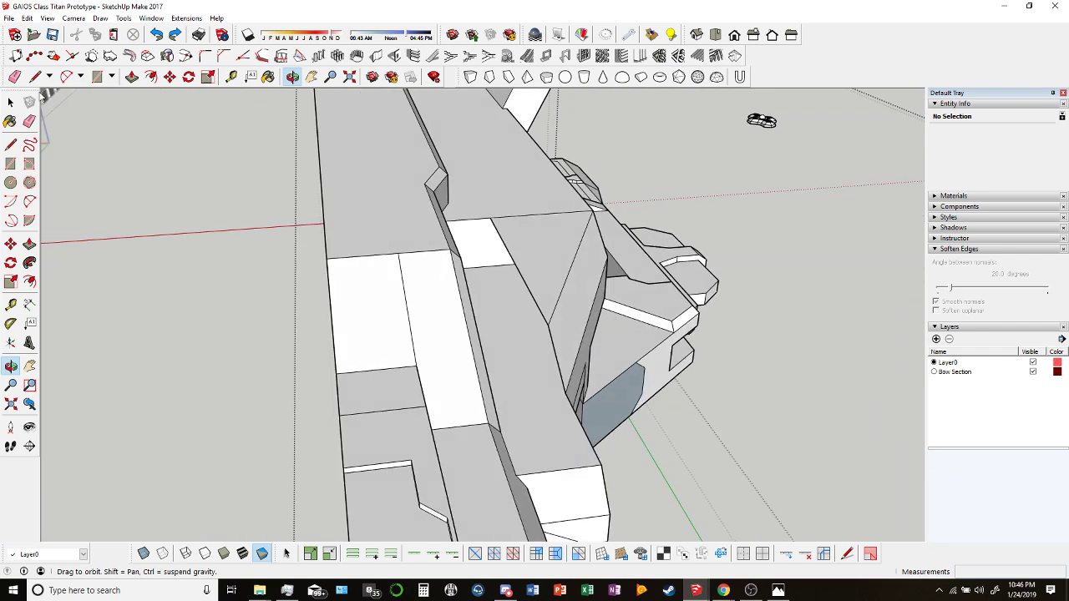
Draw a line about 859.77 m from the side ledge's bend corner to the slope's lower edge, and one about 228.90 m up to its upper corner.
click(35, 76)
click(566, 390)
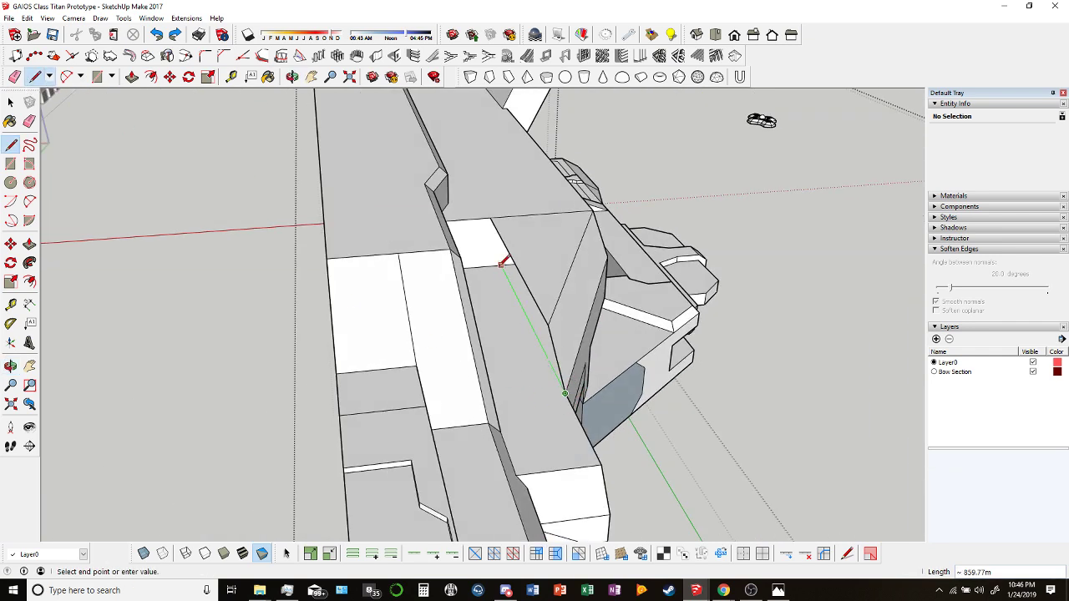
click(501, 264)
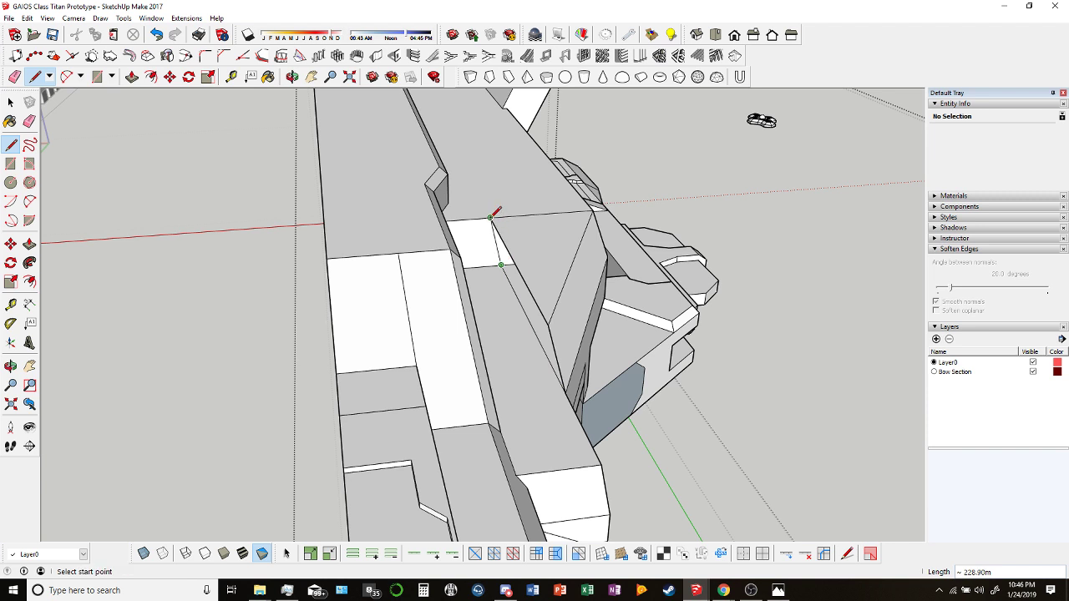
click(494, 226)
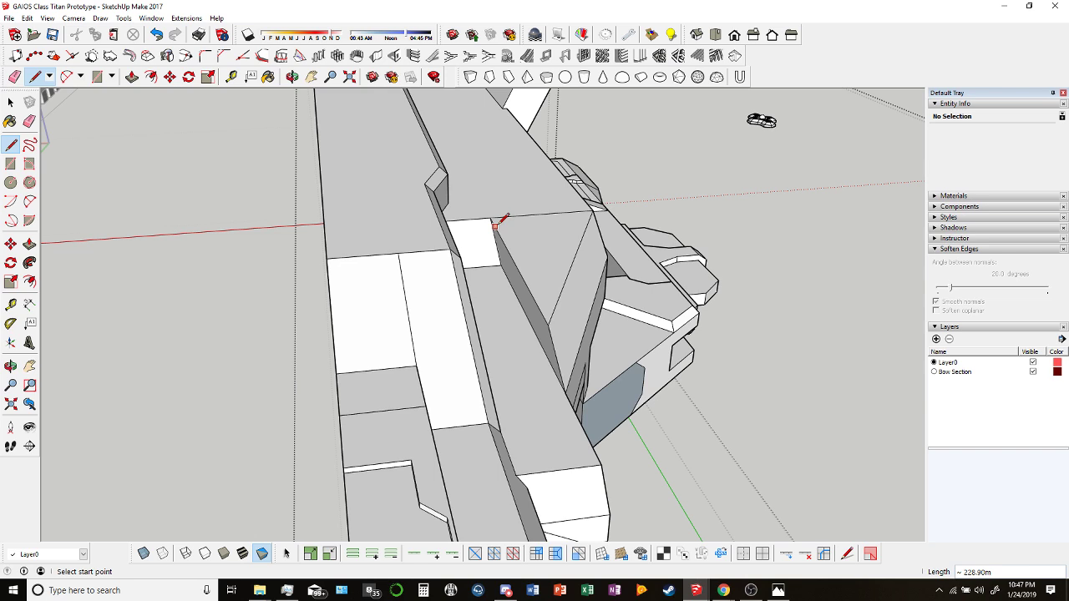
mouse_move(496, 224)
middle_down()
mouse_move(494, 251)
mouse_move(513, 239)
mouse_move(529, 258)
mouse_move(298, 122)
mouse_move(455, 255)
middle_up()
scroll(468, 272, up, 3)
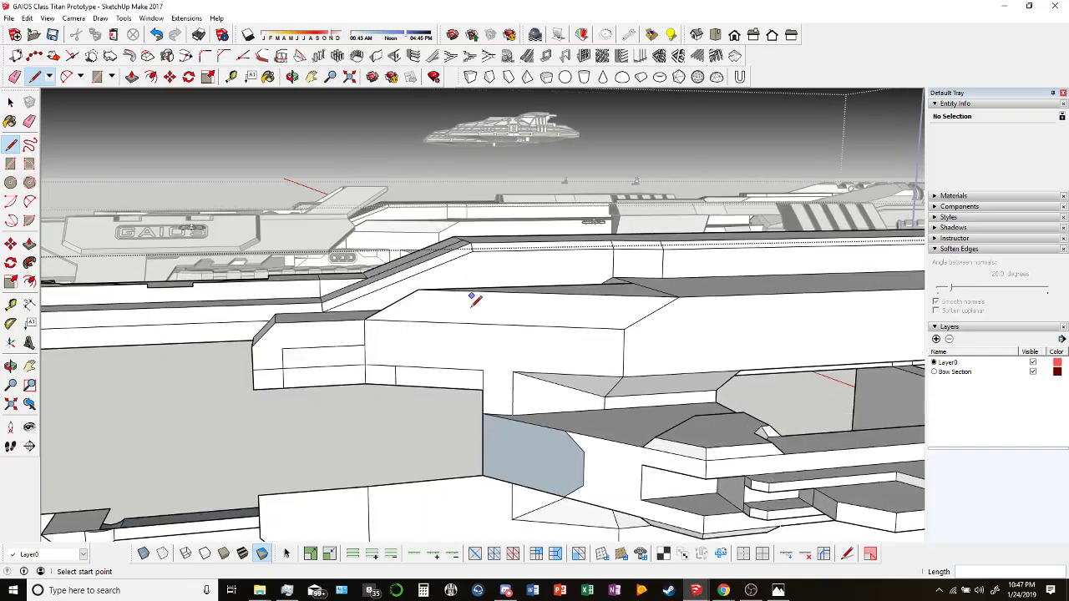
mouse_move(472, 298)
middle_down()
mouse_move(687, 320)
mouse_move(625, 317)
mouse_move(462, 167)
mouse_move(458, 245)
mouse_move(489, 294)
mouse_move(574, 358)
middle_up()
scroll(575, 358, up, 2)
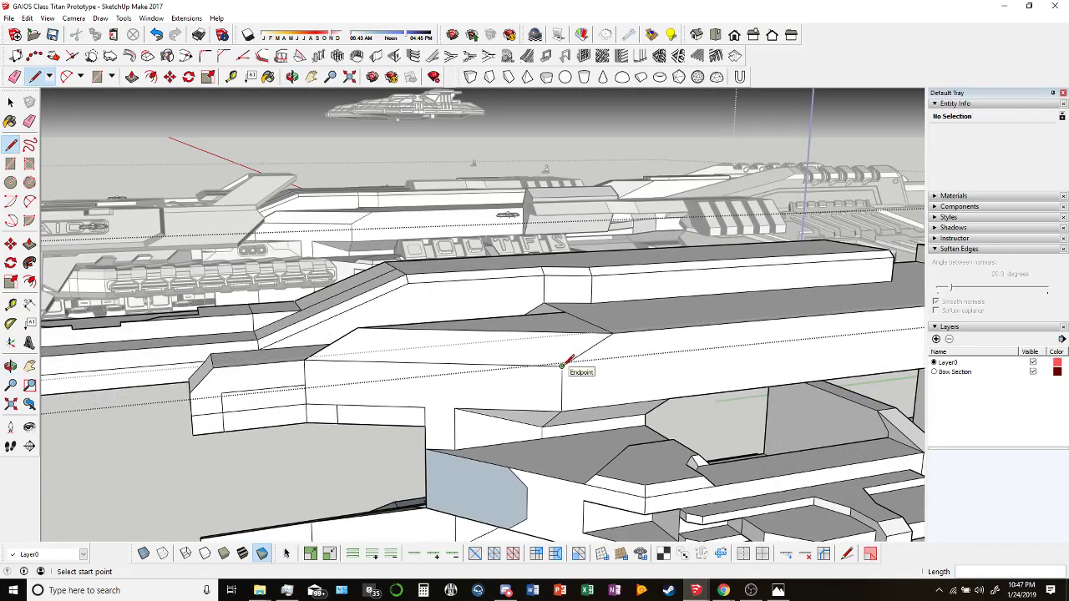
click(561, 365)
key(Escape)
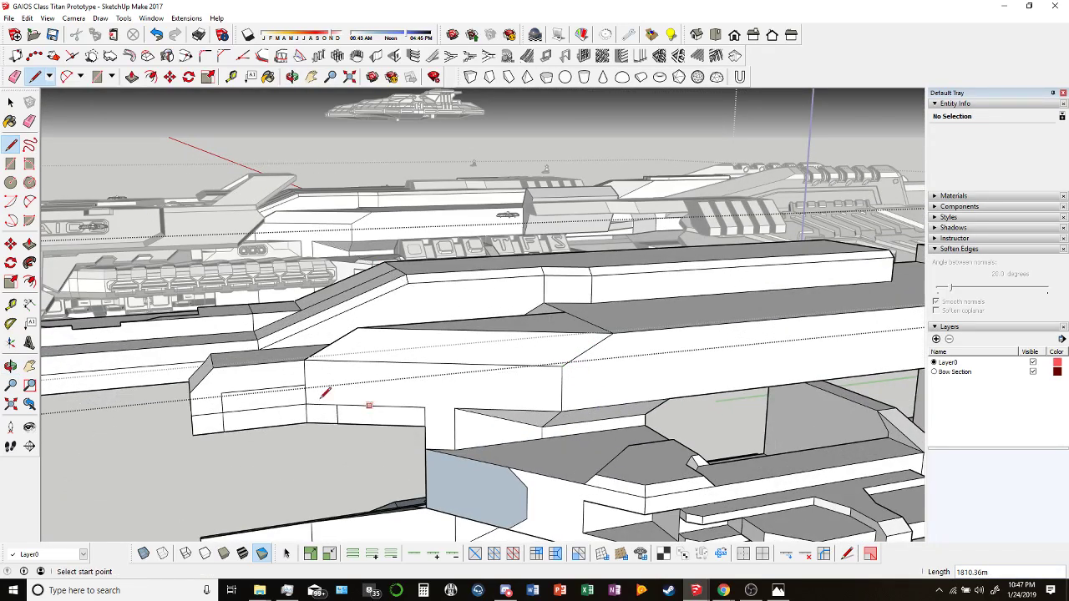
Copy the upper hull's sloped edge onto both end corners of the side block's upper edge.
scroll(326, 393, up, 2)
key(space)
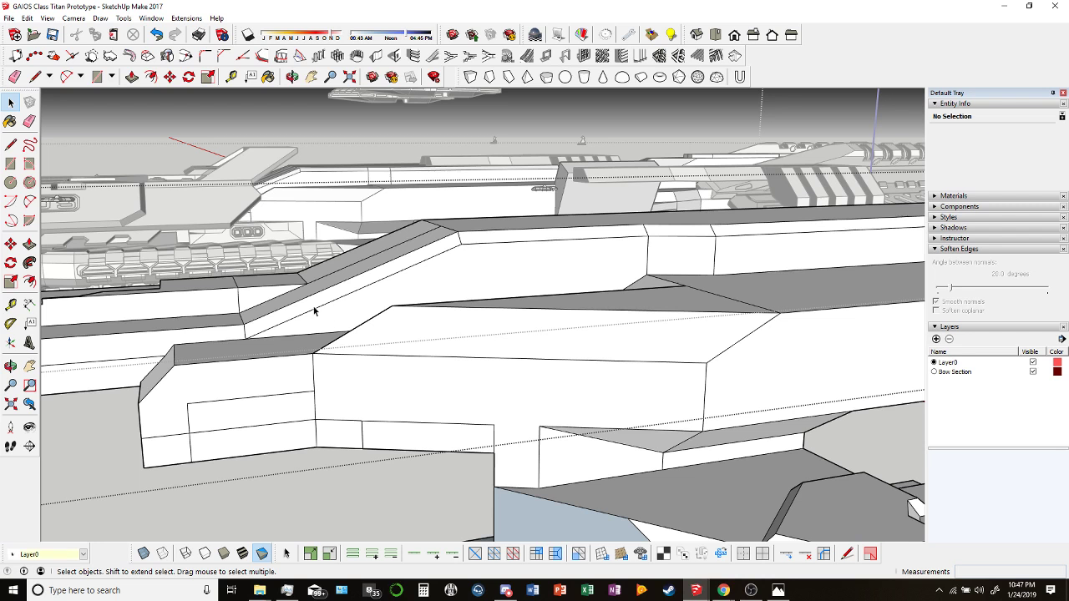
click(313, 310)
key(m)
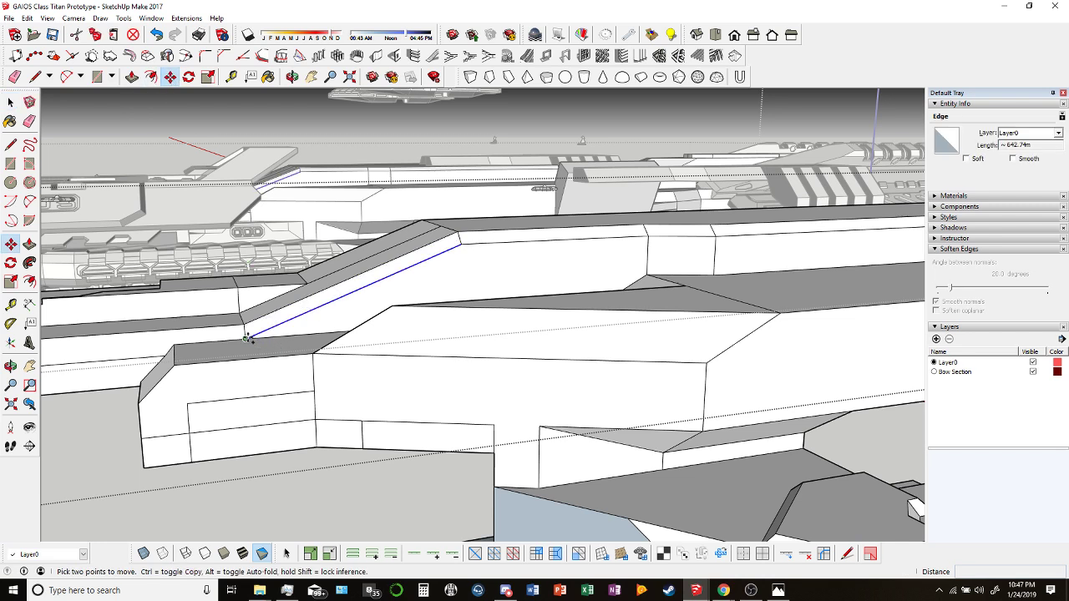
click(246, 338)
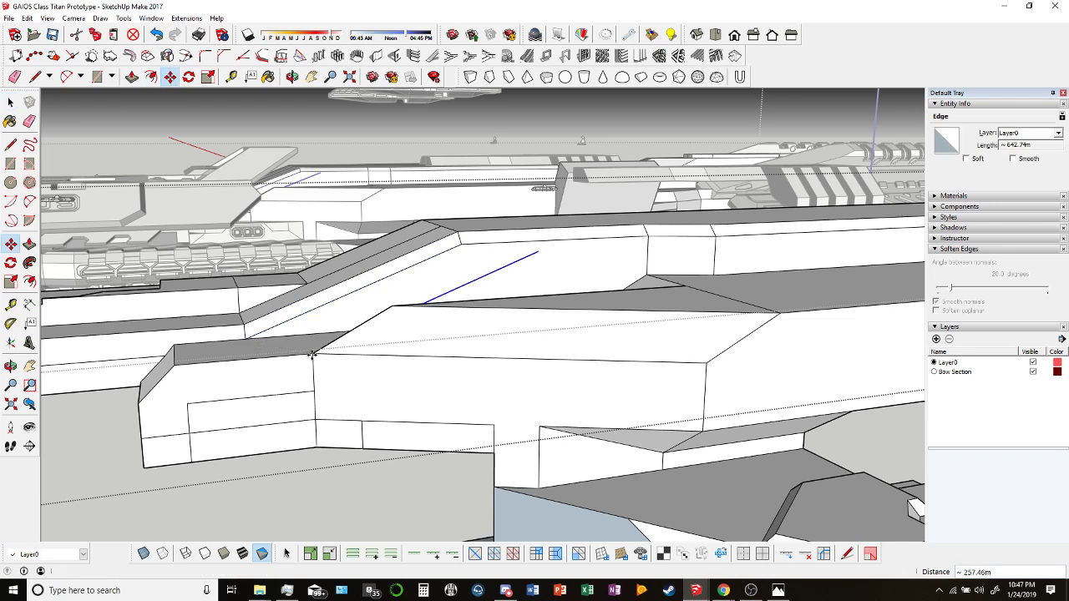
key(ctrl)
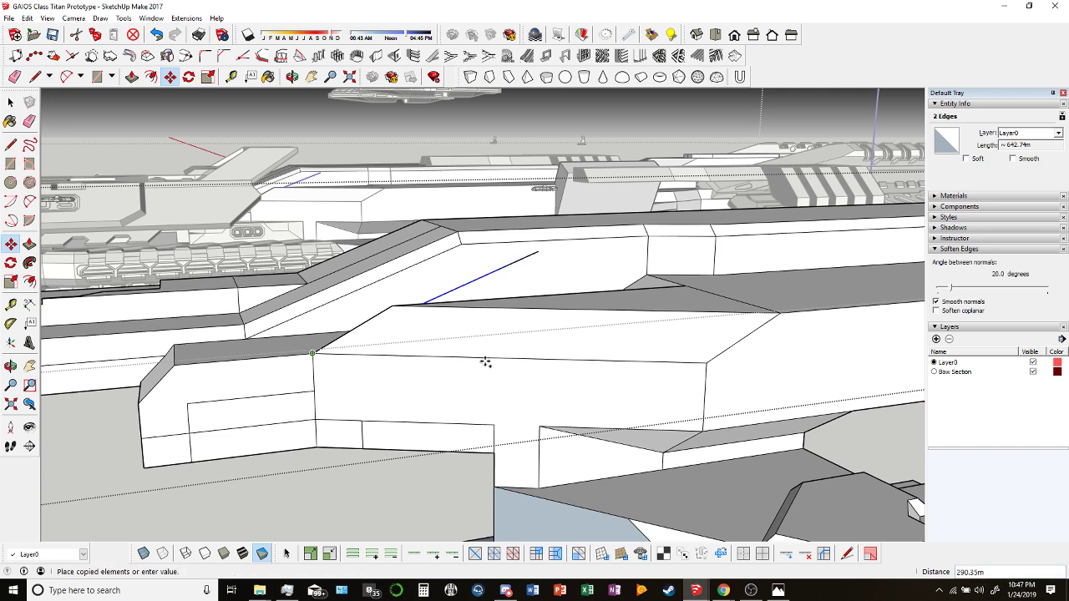
click(706, 365)
Draw an edge about 951 m long along the block's top between the two copied sloped edges.
scroll(611, 318, down, 2)
shift+middle_drag(711, 372, 676, 290)
click(36, 76)
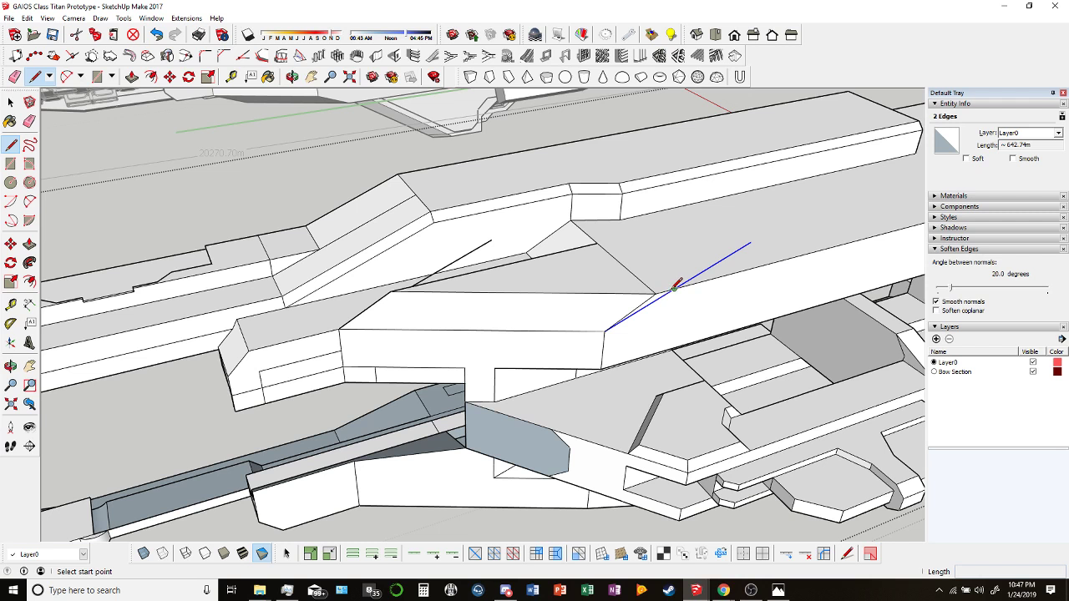
click(674, 288)
click(414, 285)
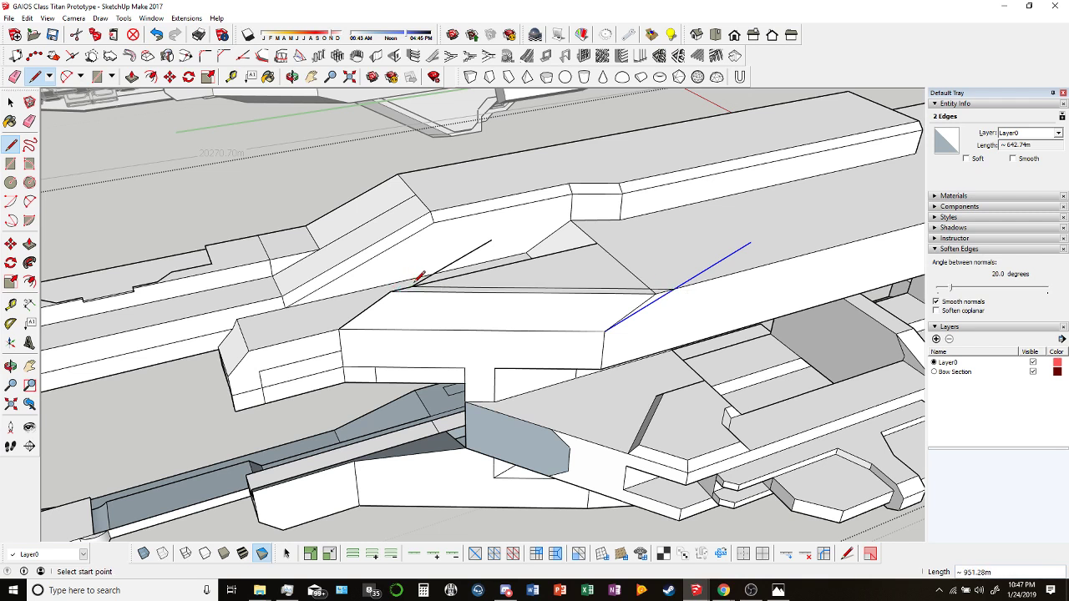
Erase the block's old top edges and the overhanging ends of the two copied sloped edges.
key(e)
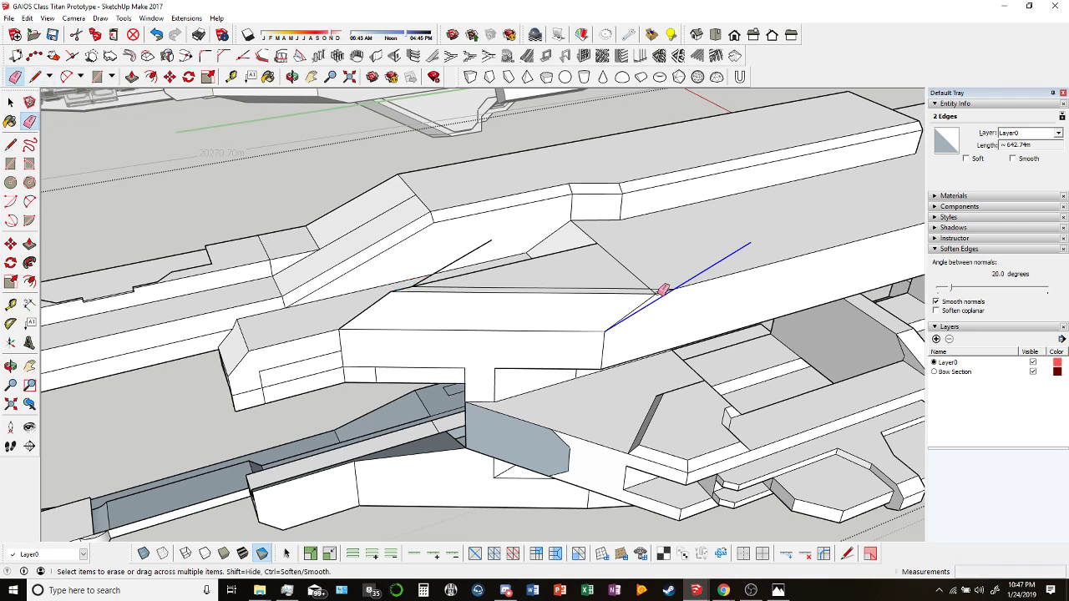
drag(657, 291, 423, 287)
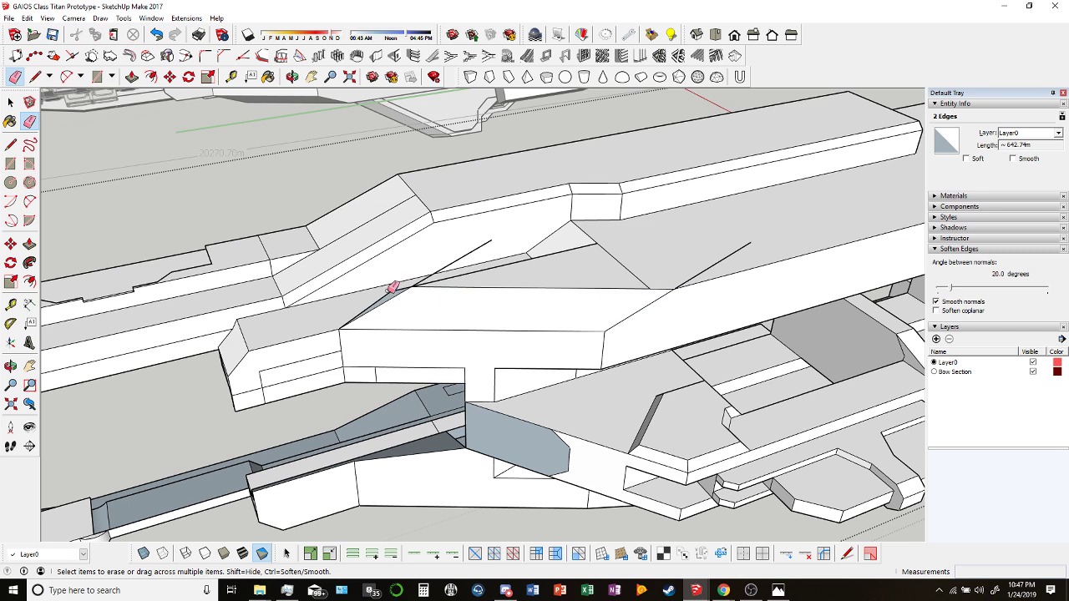
click(389, 288)
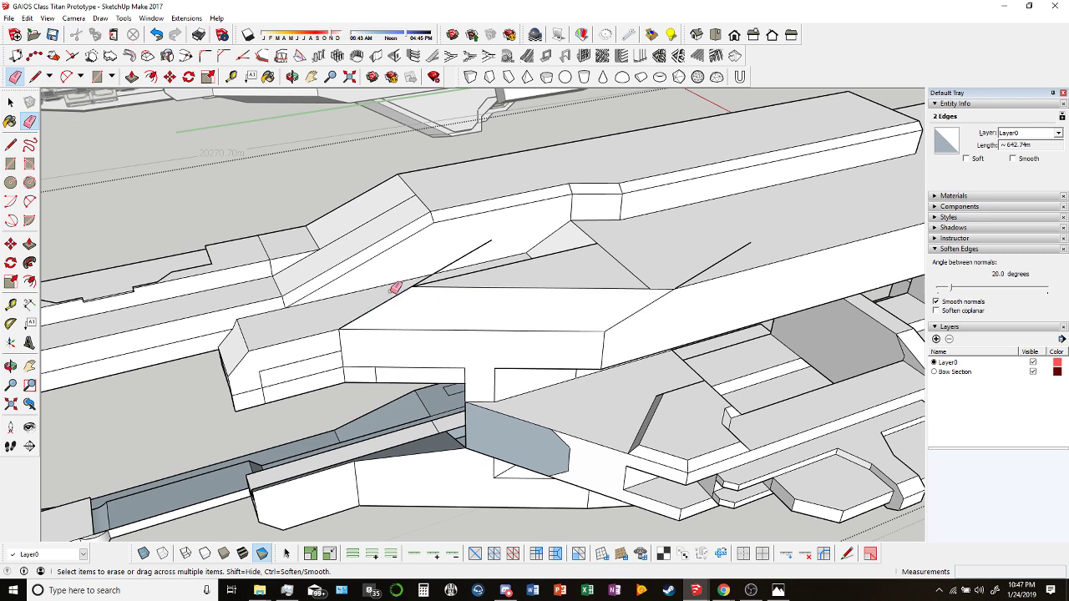
click(731, 254)
Push/Pull the block's inner side face about 214 m to the hull wall to fill the recess between them.
mouse_move(611, 246)
middle_down()
mouse_move(759, 303)
mouse_move(540, 294)
mouse_move(484, 309)
middle_up()
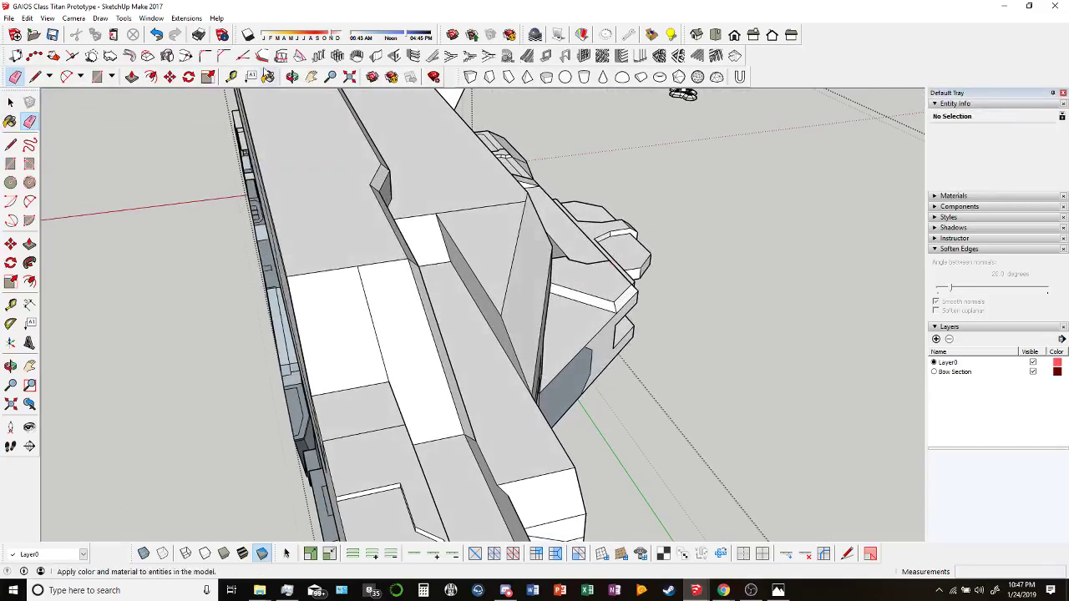
key(p)
drag(481, 313, 420, 267)
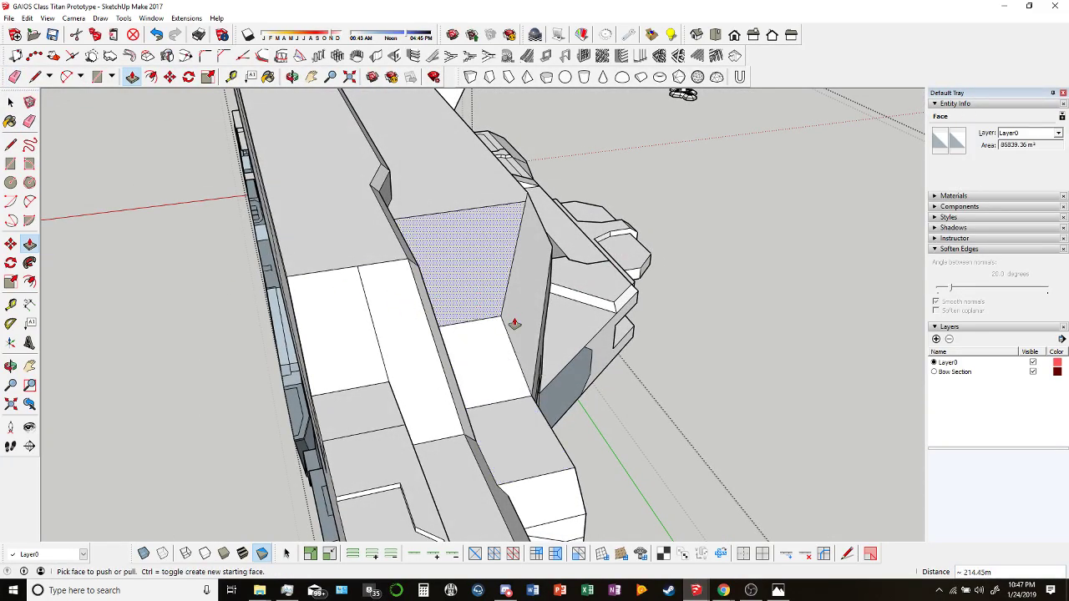
Copy the block's sloped face 3187.12 m straight down, below the ship.
middle_drag(514, 323, 534, 451)
click(10, 102)
middle_drag(518, 301, 567, 458)
click(494, 333)
key(m)
click(528, 288)
click(568, 458)
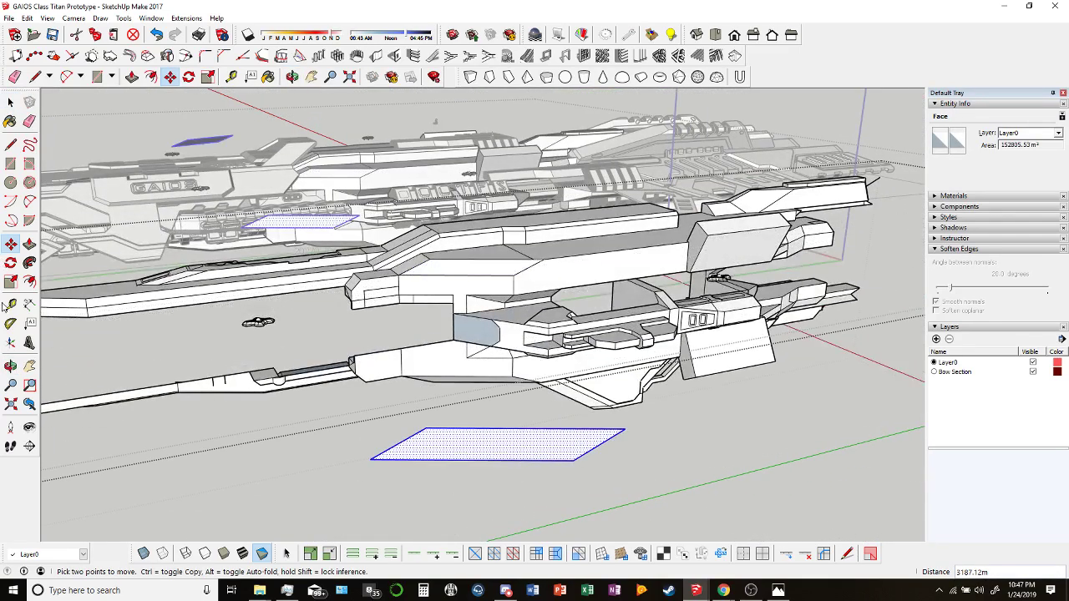
Mirror the copied face vertically with a blue-axis scale of -1.00.
key(s)
click(496, 439)
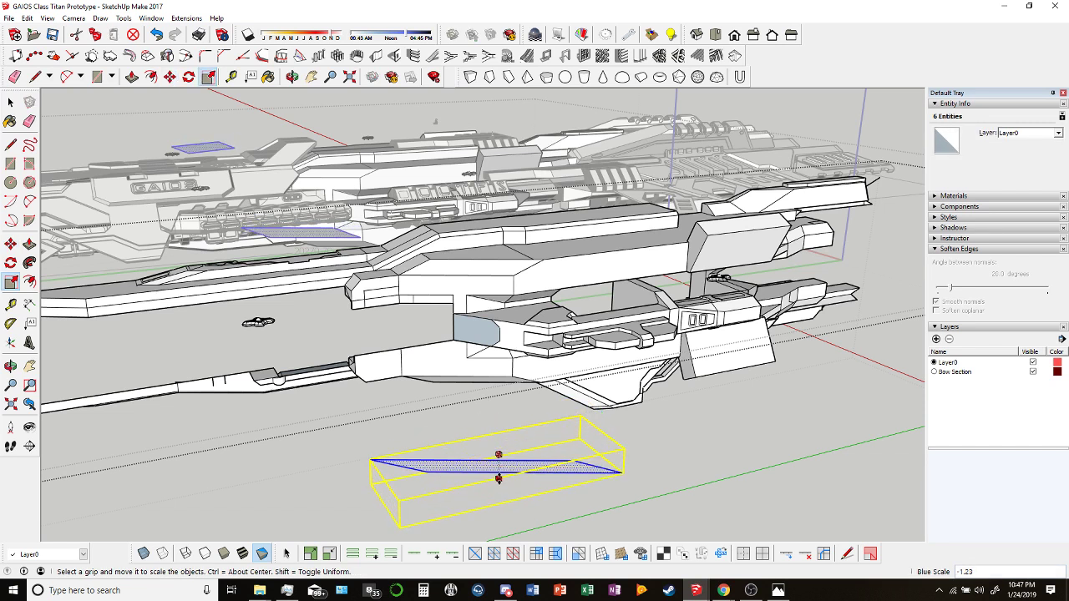
click(498, 472)
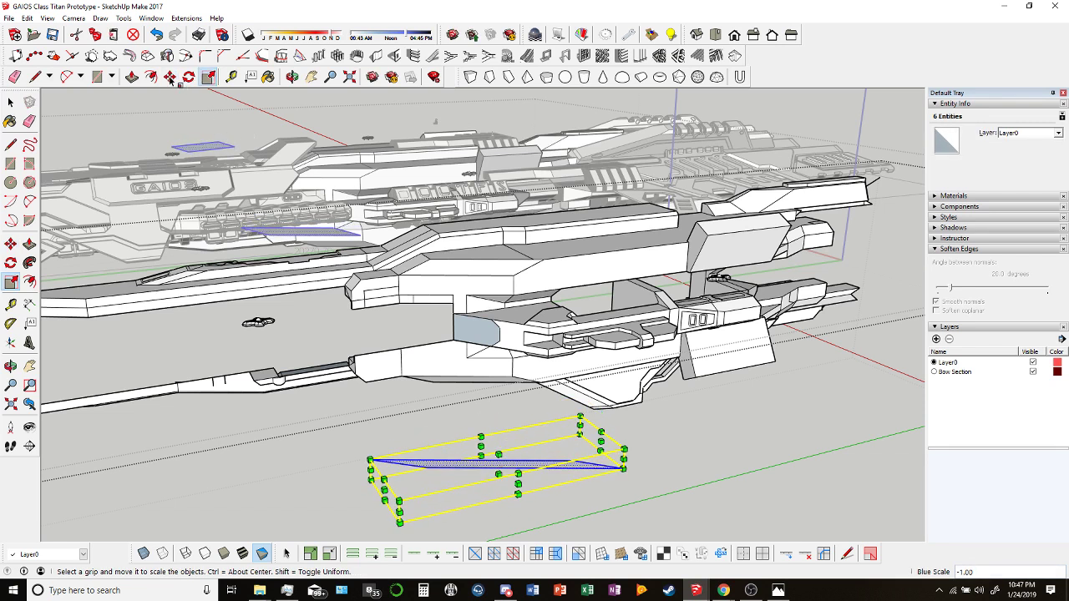
Move the mirrored face by its corner from below the ship up beside the lower hull block.
key(m)
click(573, 460)
middle_drag(561, 373, 496, 160)
scroll(495, 157, up, 3)
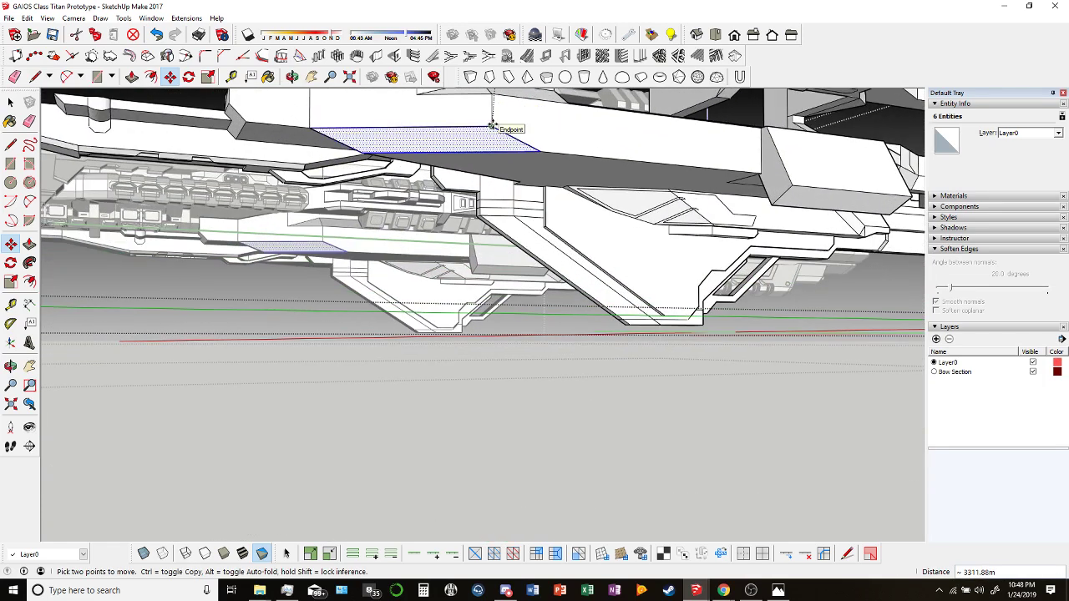
scroll(501, 125, up, 2)
scroll(493, 130, up, 2)
key(o)
drag(493, 131, 128, 125)
middle_drag(129, 126, 138, 180)
scroll(417, 108, up, 3)
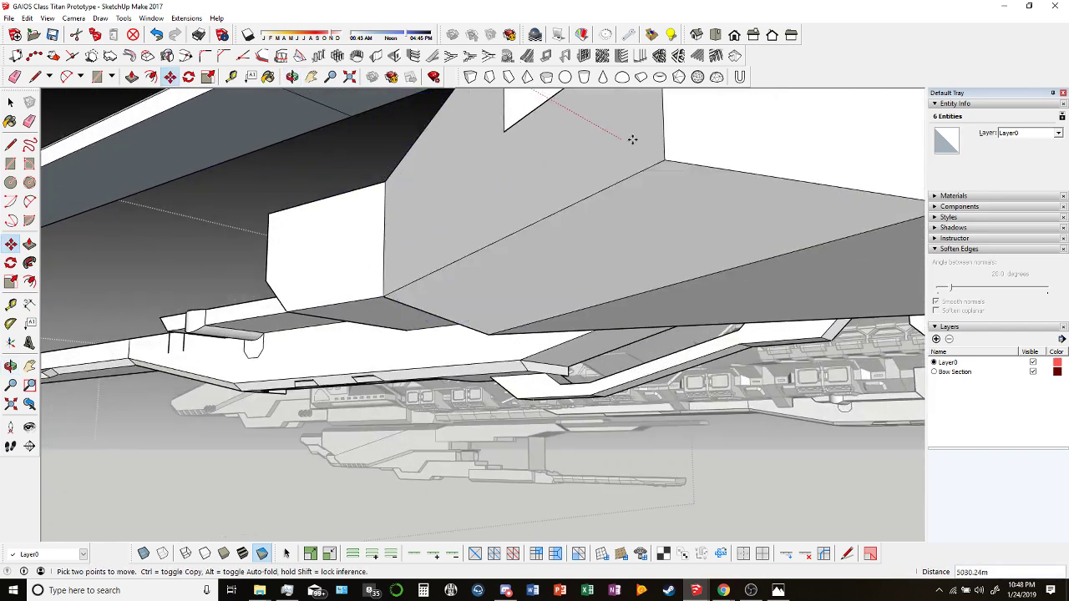
scroll(632, 138, down, 1)
middle_drag(660, 151, 766, 434)
scroll(767, 434, down, 2)
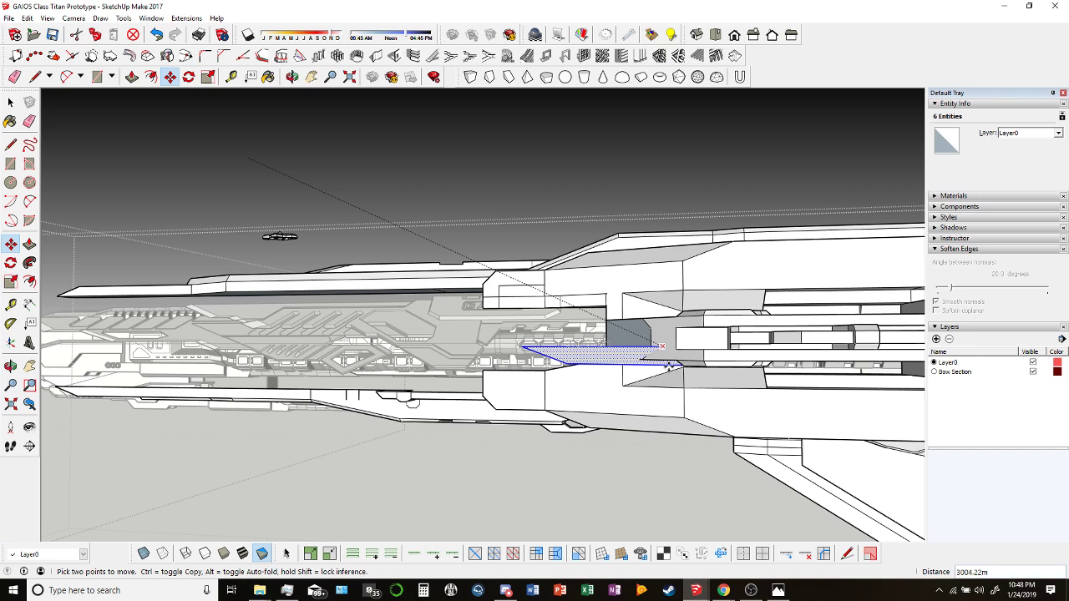
key(Escape)
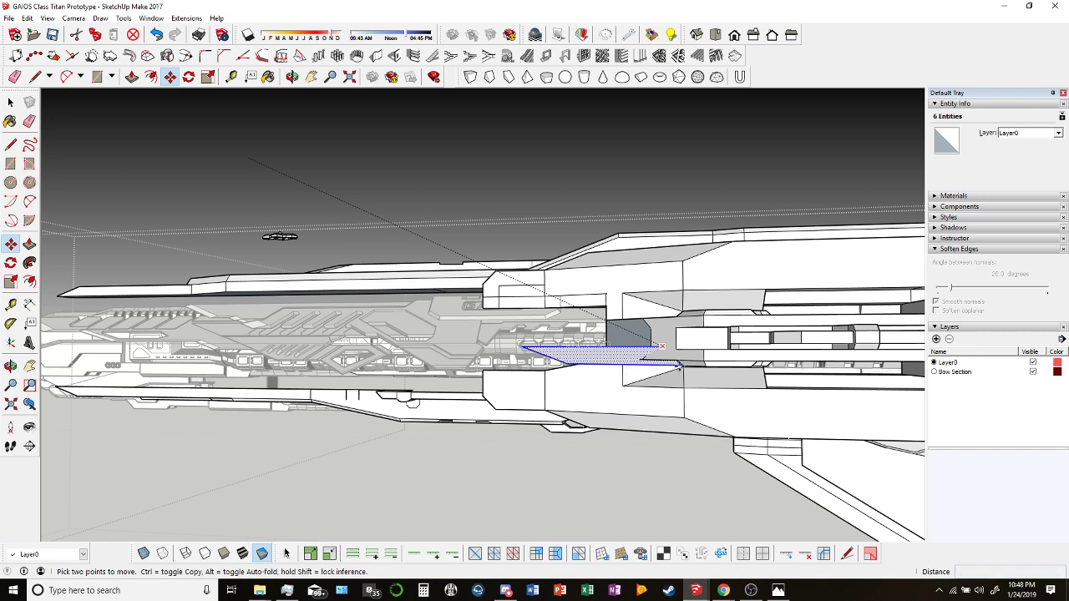
Snap the mirrored face's corner onto the bottom corner of the lower hull block.
mouse_move(676, 362)
middle_down()
mouse_move(630, 424)
mouse_move(651, 367)
mouse_move(669, 380)
middle_up()
click(670, 379)
scroll(670, 379, down, 1)
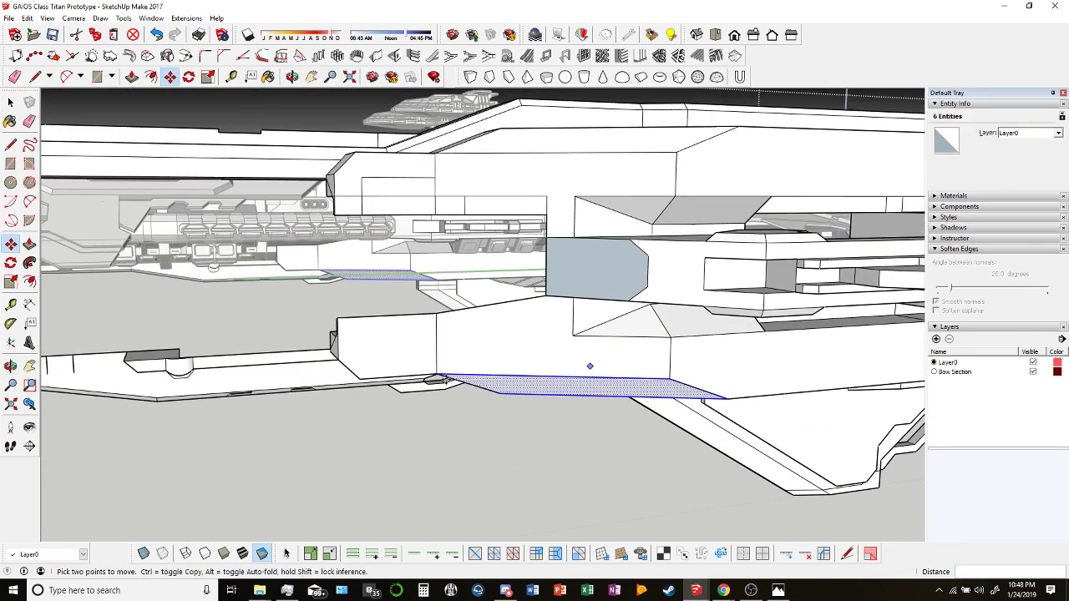
Erase the lower block's old edges beside the mirrored face so the faces behind them are removed.
middle_drag(505, 358, 815, 272)
middle_drag(582, 422, 520, 439)
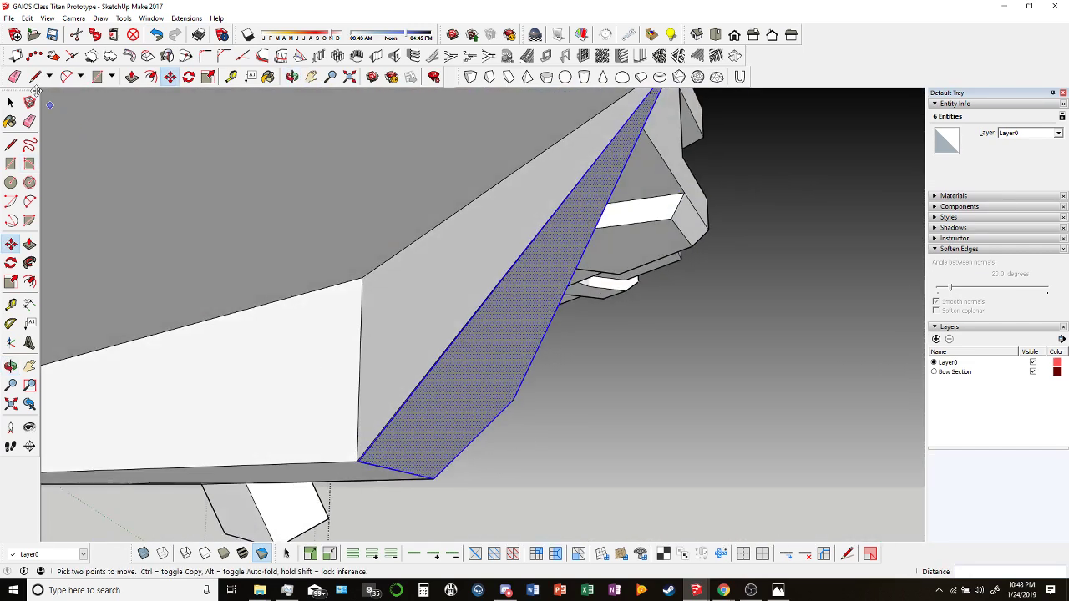
middle_drag(294, 374, 64, 107)
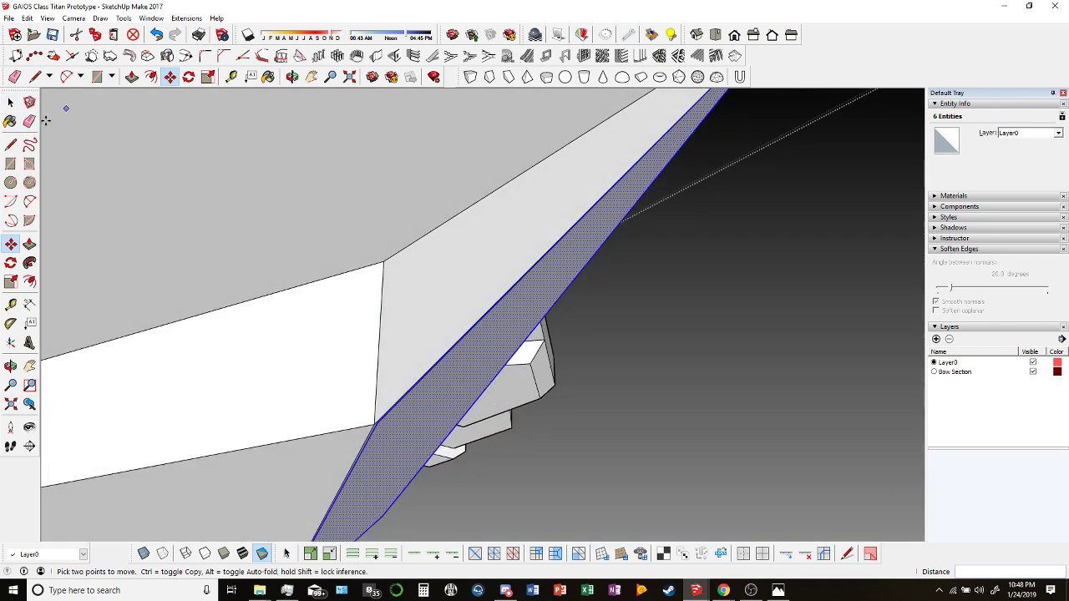
click(14, 78)
scroll(375, 422, up, 8)
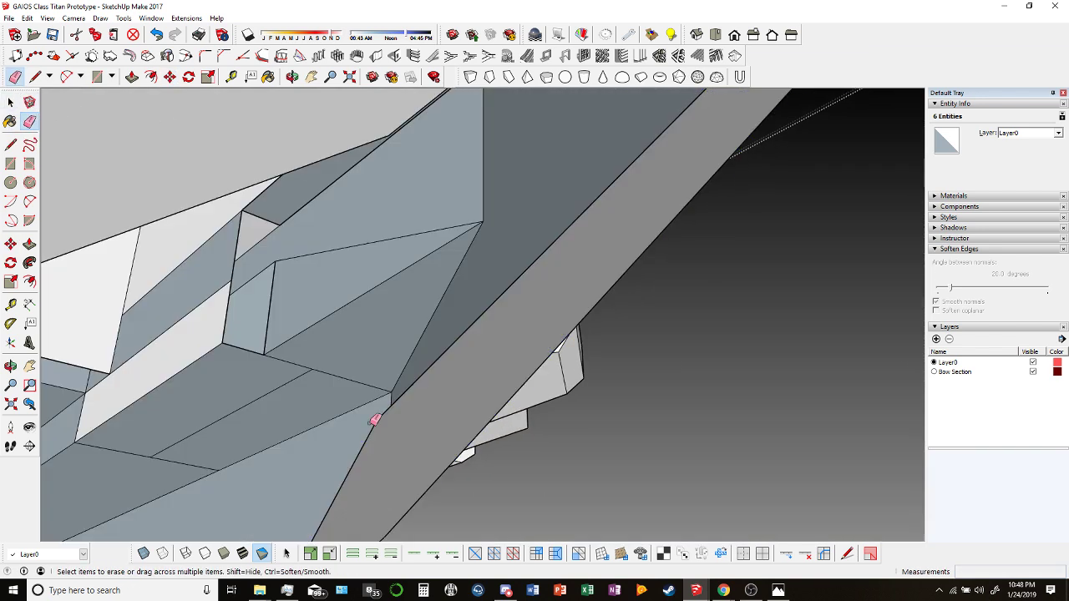
Close the open underside of the lower hull with a rectangle starting at the mirrored face's inner corner.
click(35, 77)
scroll(278, 171, up, 5)
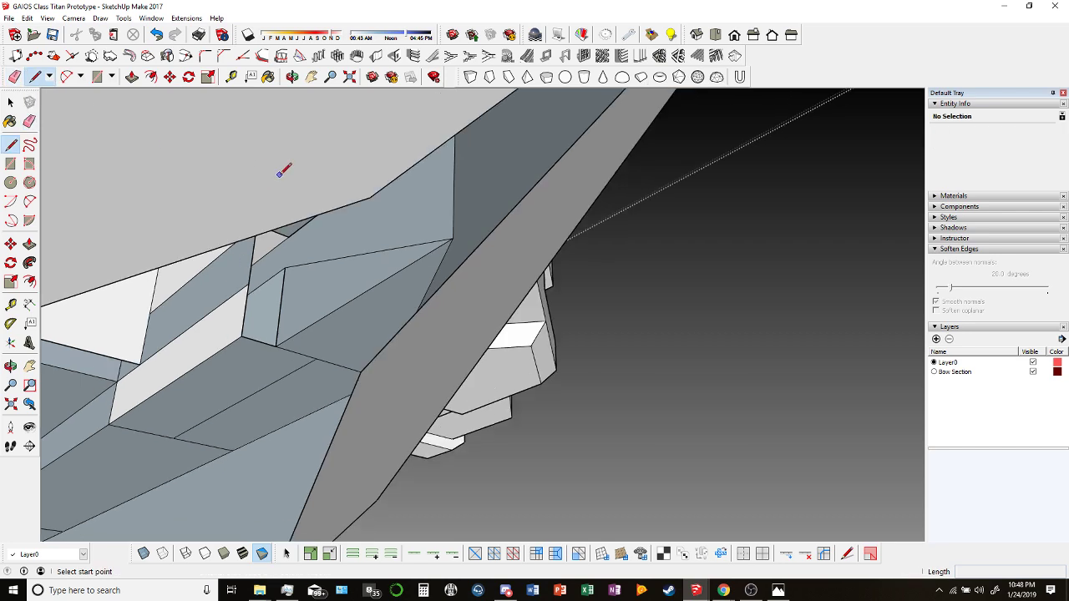
scroll(291, 334, down, 10)
middle_drag(291, 334, 267, 220)
middle_drag(381, 425, 329, 310)
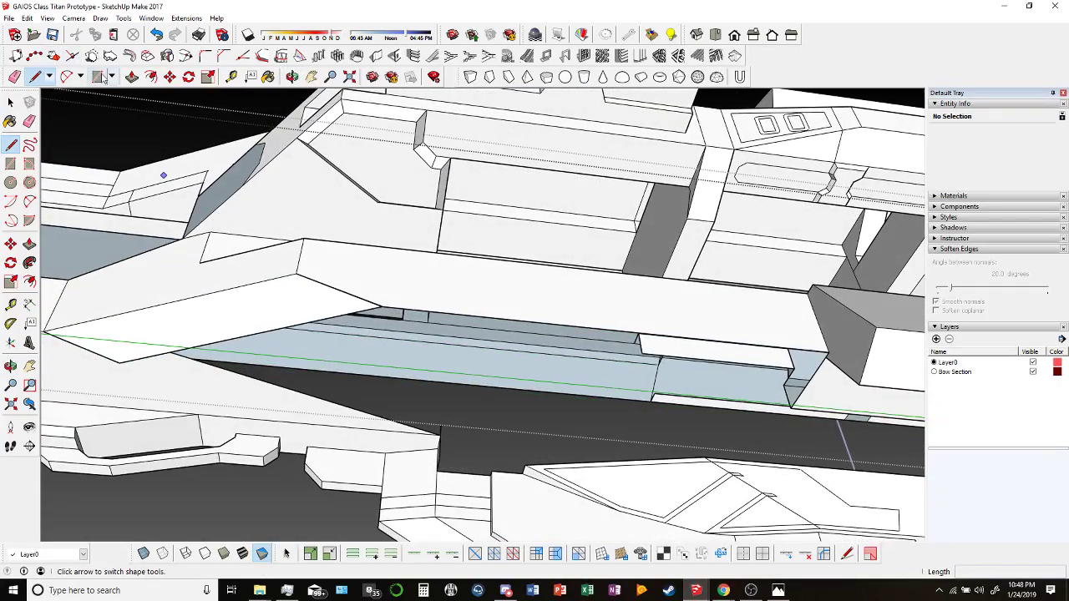
click(97, 77)
click(298, 273)
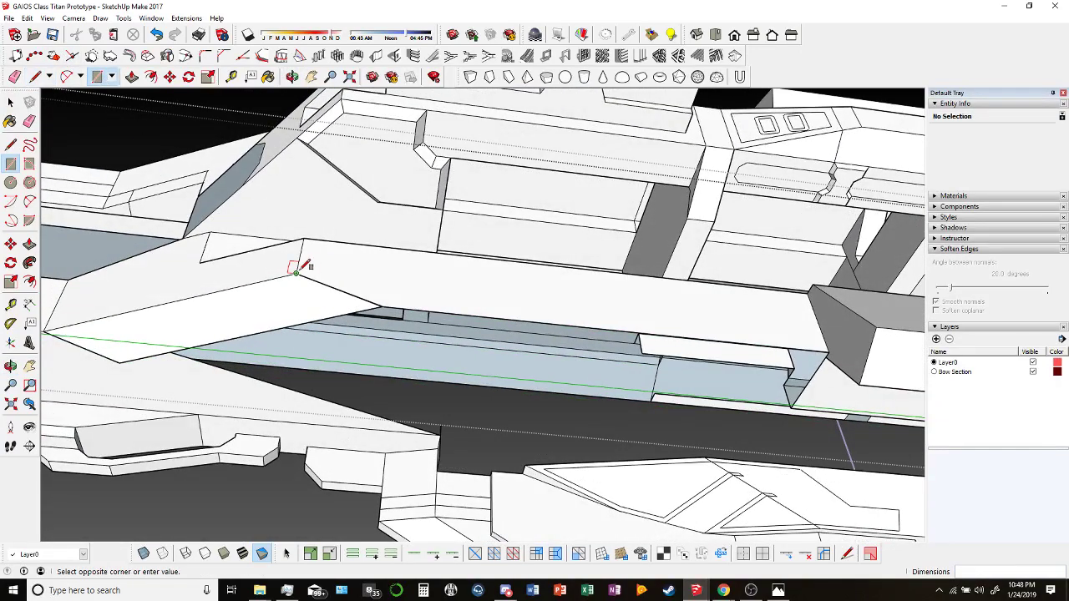
click(441, 435)
mouse_move(541, 432)
middle_down()
mouse_move(529, 475)
mouse_move(625, 353)
mouse_move(501, 418)
mouse_move(477, 402)
mouse_move(479, 420)
mouse_move(489, 389)
mouse_move(723, 289)
mouse_move(856, 328)
mouse_move(794, 350)
mouse_move(643, 288)
middle_up()
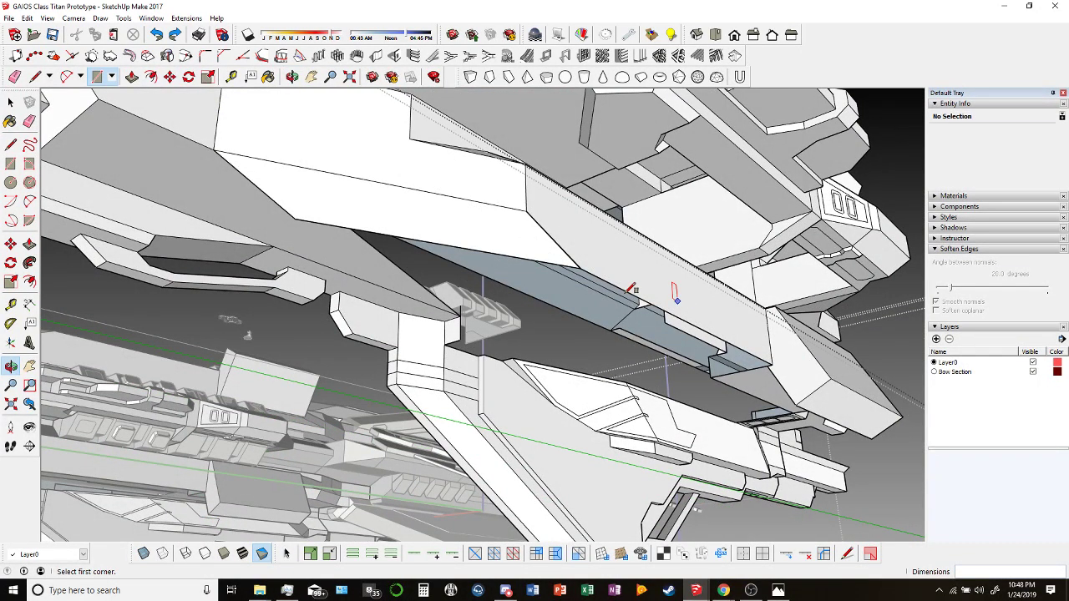
click(632, 288)
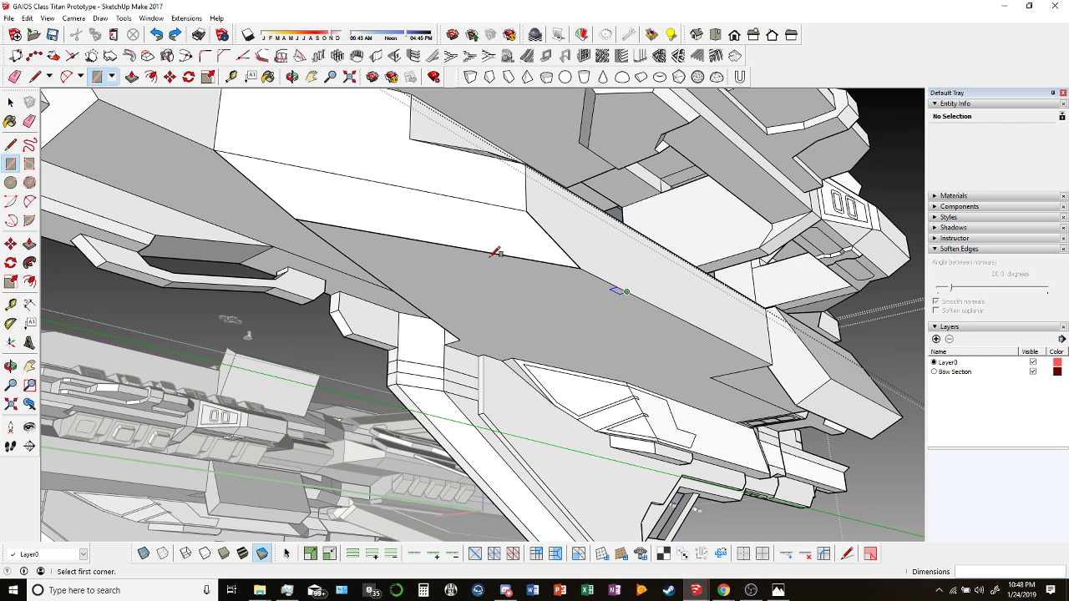
Examine the lower hull's underside and the joints around the mirrored sloped face.
middle_drag(494, 253, 410, 238)
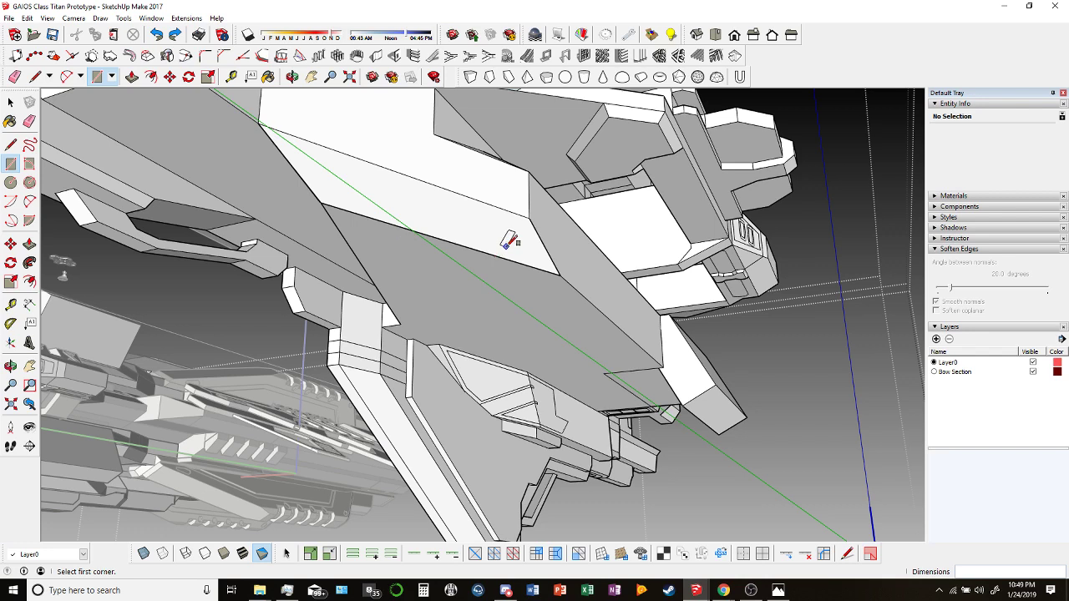
middle_drag(502, 248, 576, 258)
scroll(399, 167, up, 2)
shift+middle_drag(446, 197, 301, 105)
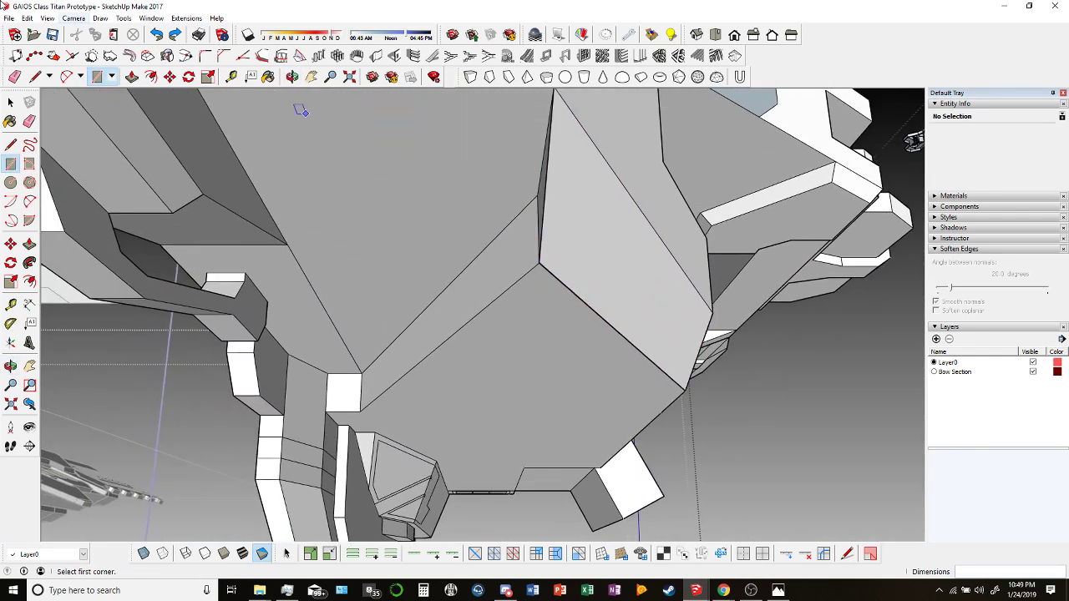
scroll(339, 284, down, 2)
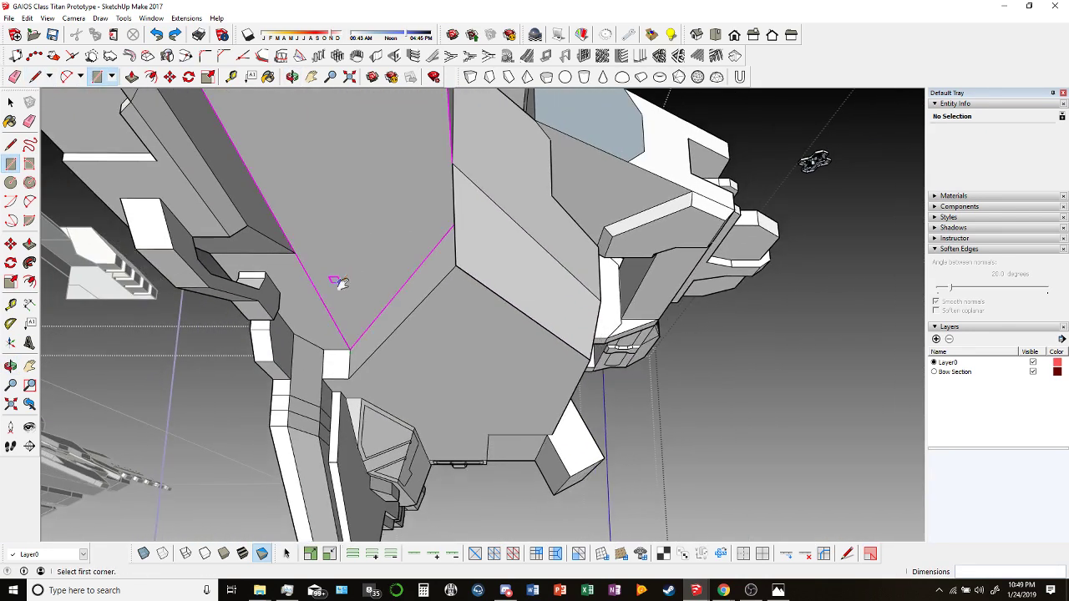
shift+middle_drag(339, 283, 372, 294)
Check the inner corner where the mirrored sloped face meets the lower hull's underside for a gap.
click(15, 78)
click(37, 77)
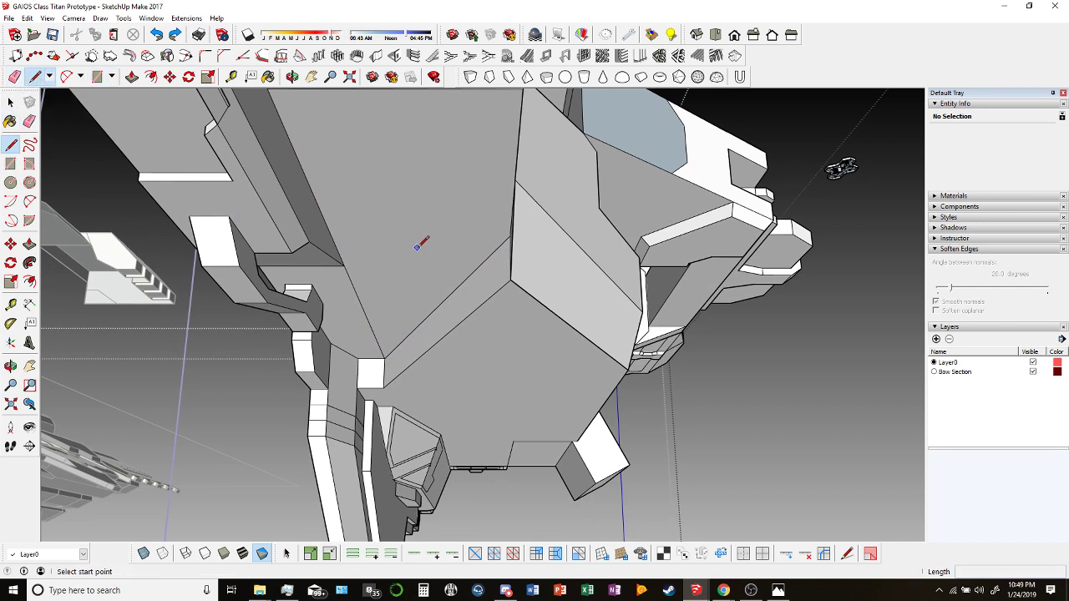
scroll(518, 280, up, 6)
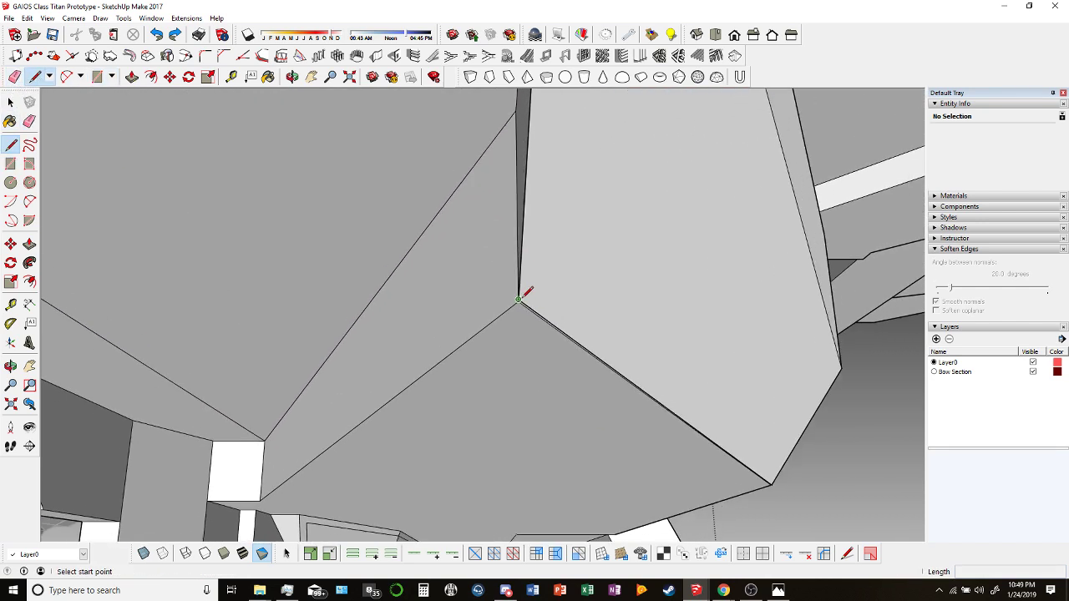
click(520, 299)
scroll(343, 288, down, 5)
scroll(333, 295, up, 1)
shift+middle_drag(409, 295, 461, 293)
shift+middle_drag(299, 295, 359, 288)
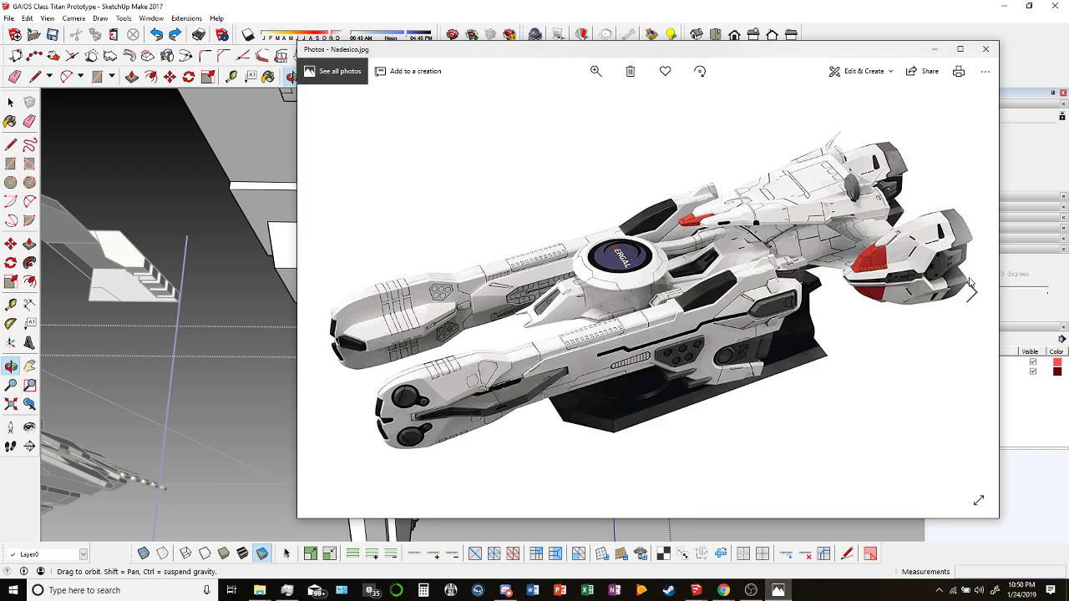
Switch to the Photos app and look through the saved spaceship reference images.
click(974, 296)
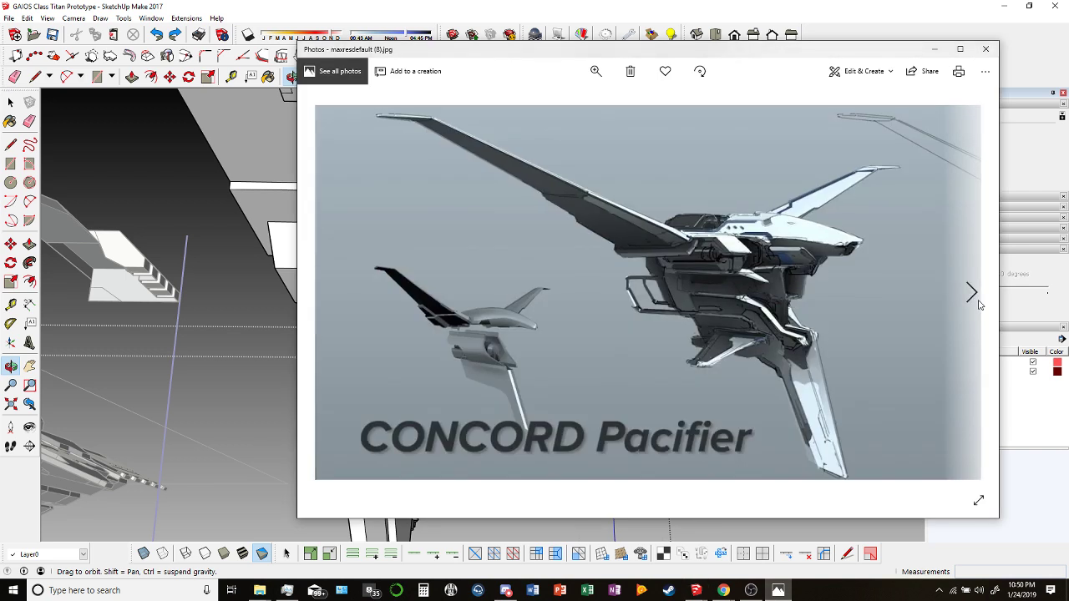
click(978, 304)
click(978, 304)
click(978, 304)
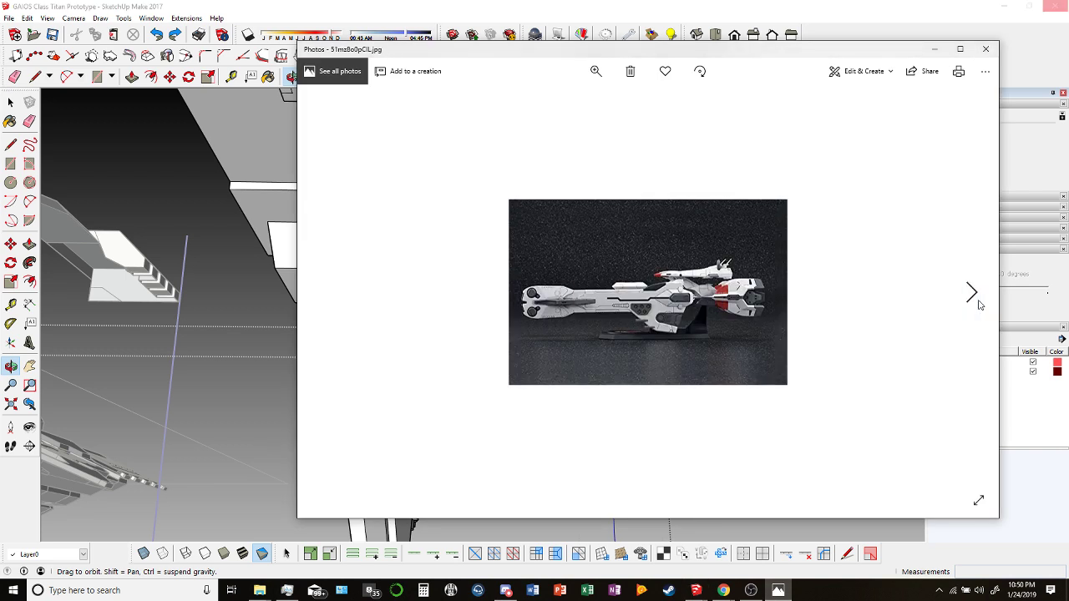
click(978, 304)
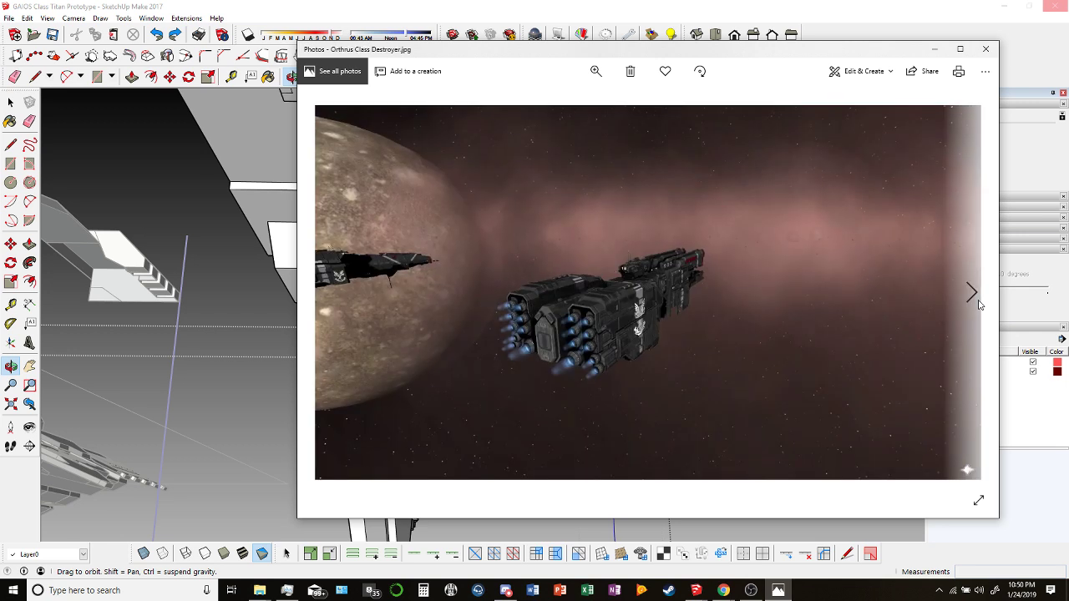
click(974, 284)
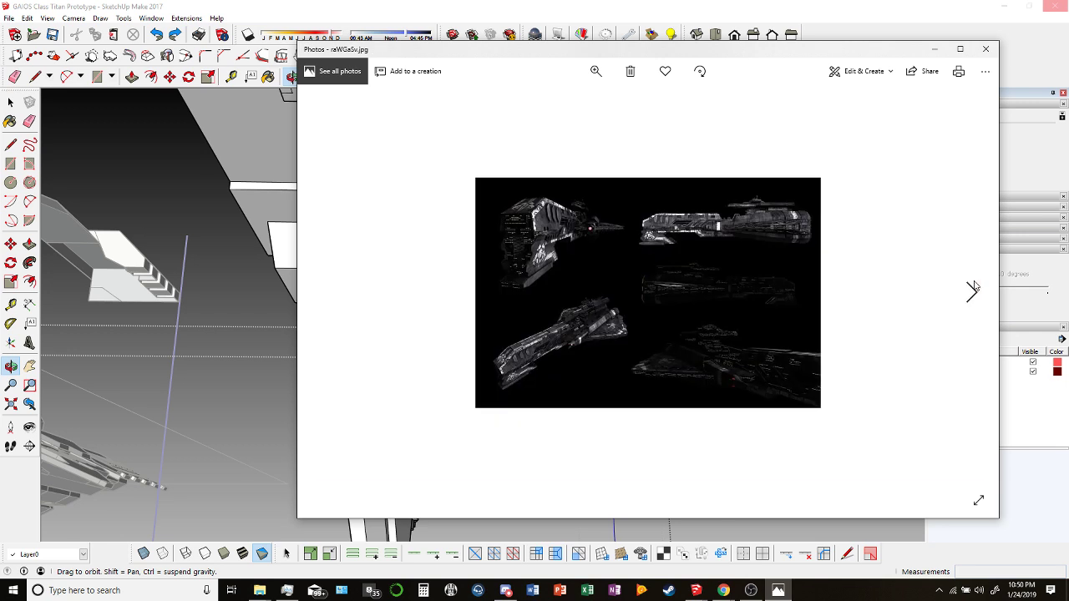
click(974, 288)
click(973, 288)
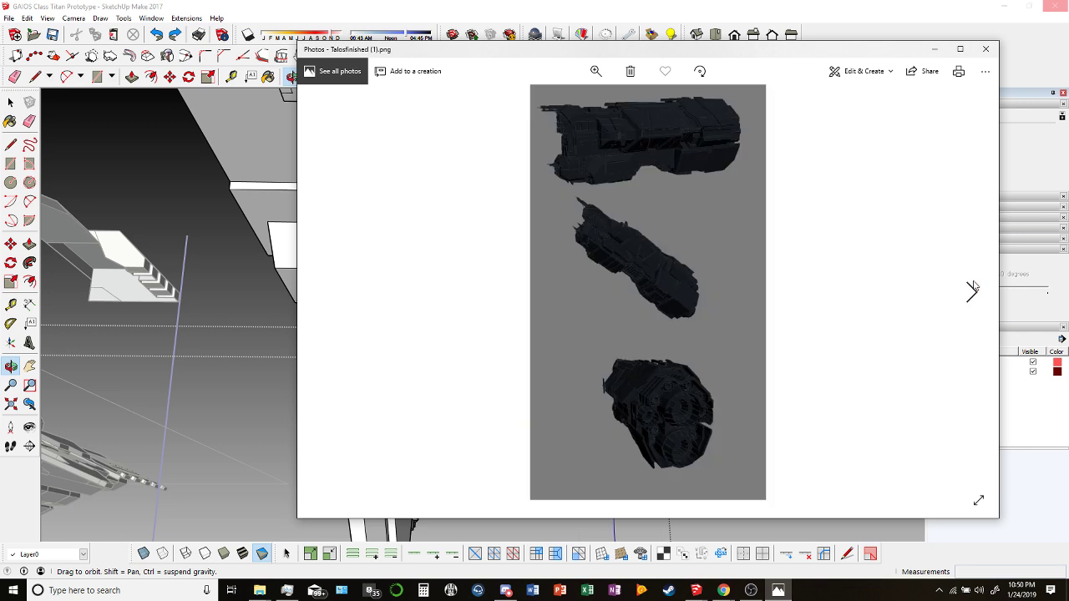
click(973, 288)
click(973, 286)
click(973, 287)
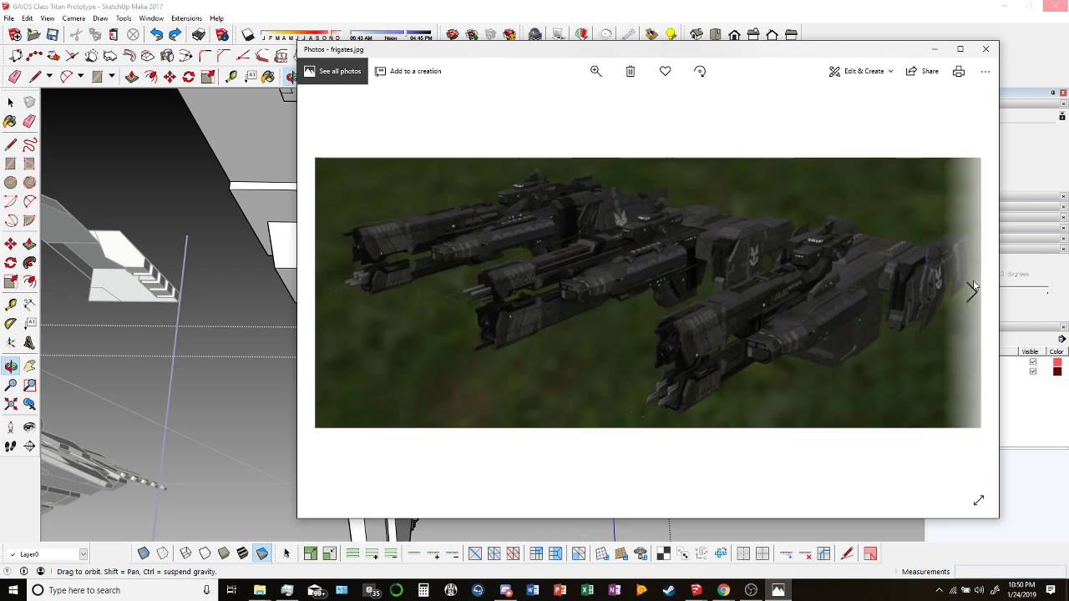
click(973, 286)
click(973, 286)
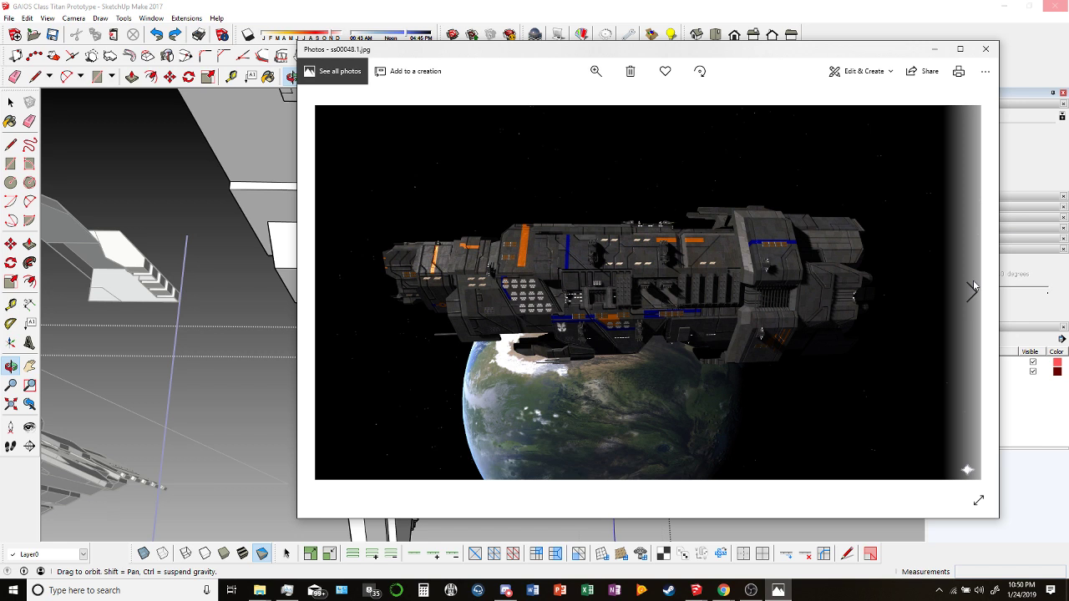
click(973, 288)
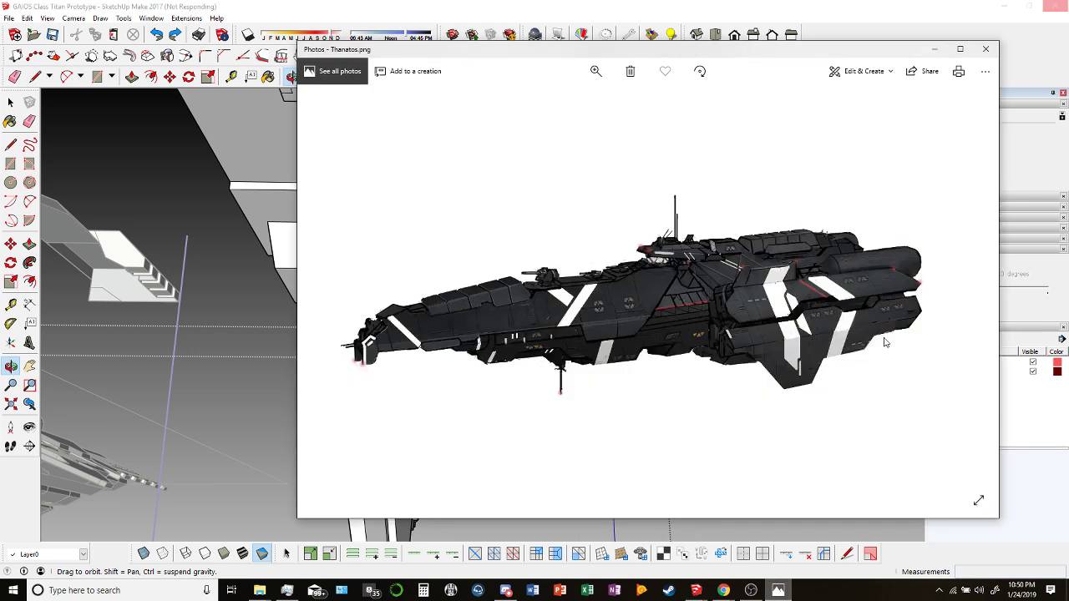
Look at the Javelin, Paris-class and r2carrier reference images, and return to Javelin_exterior_1.jpg.
click(988, 281)
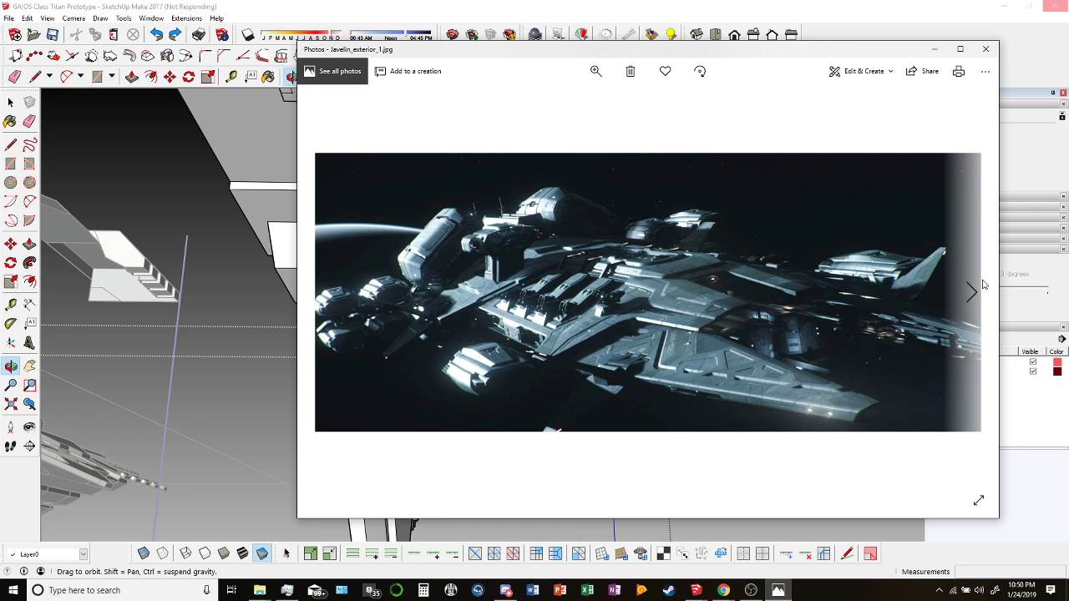
click(982, 285)
click(983, 285)
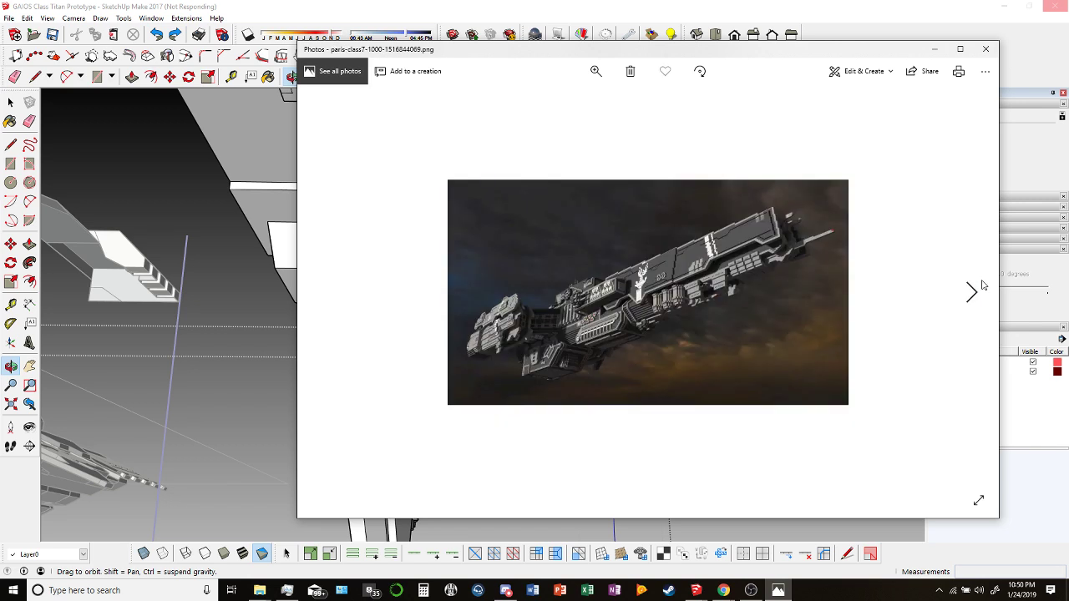
click(344, 299)
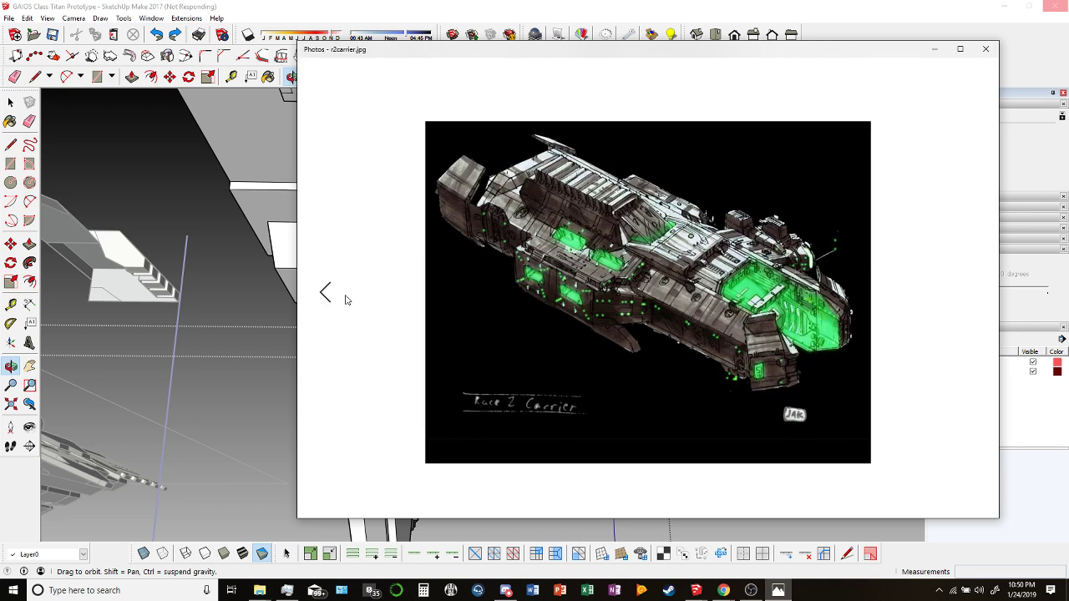
click(327, 281)
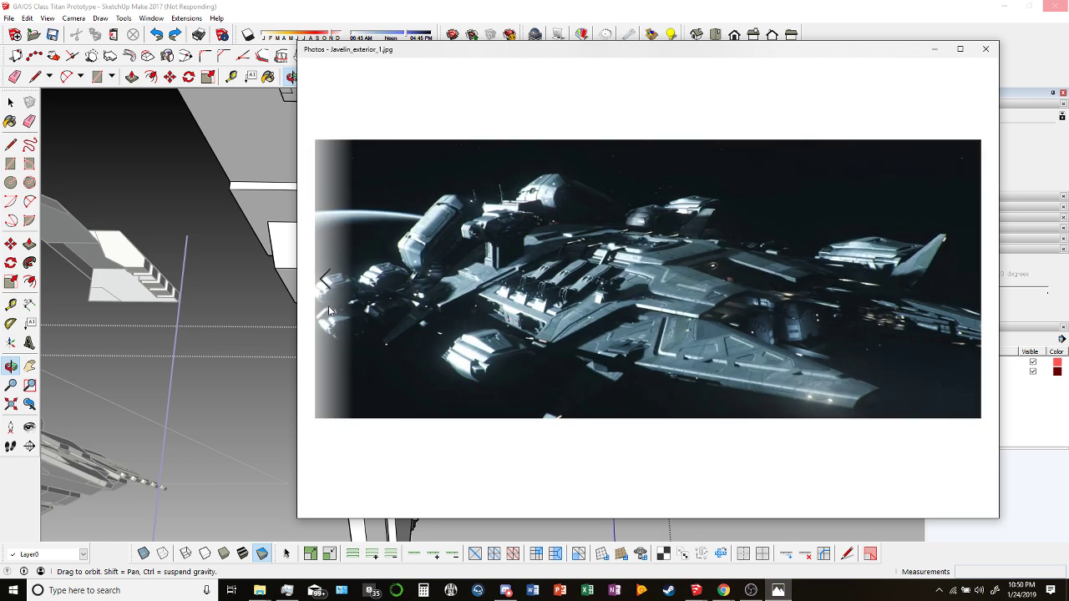
Switch to Chrome and view the open image results for UNSC Cruiser.
mouse_move(723, 590)
click(692, 532)
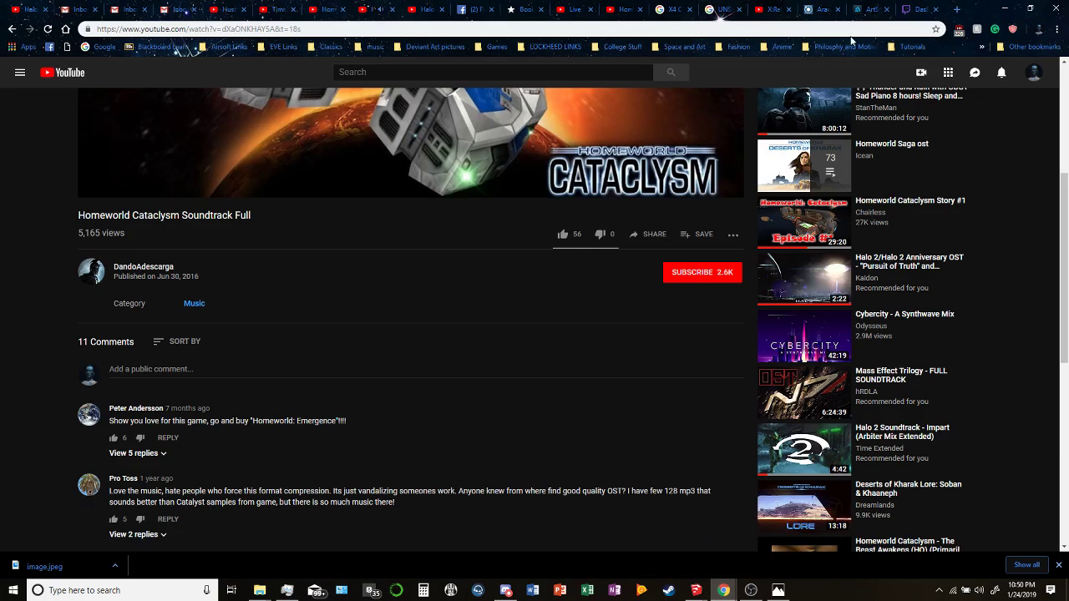
click(829, 5)
click(729, 4)
scroll(397, 191, up, 3)
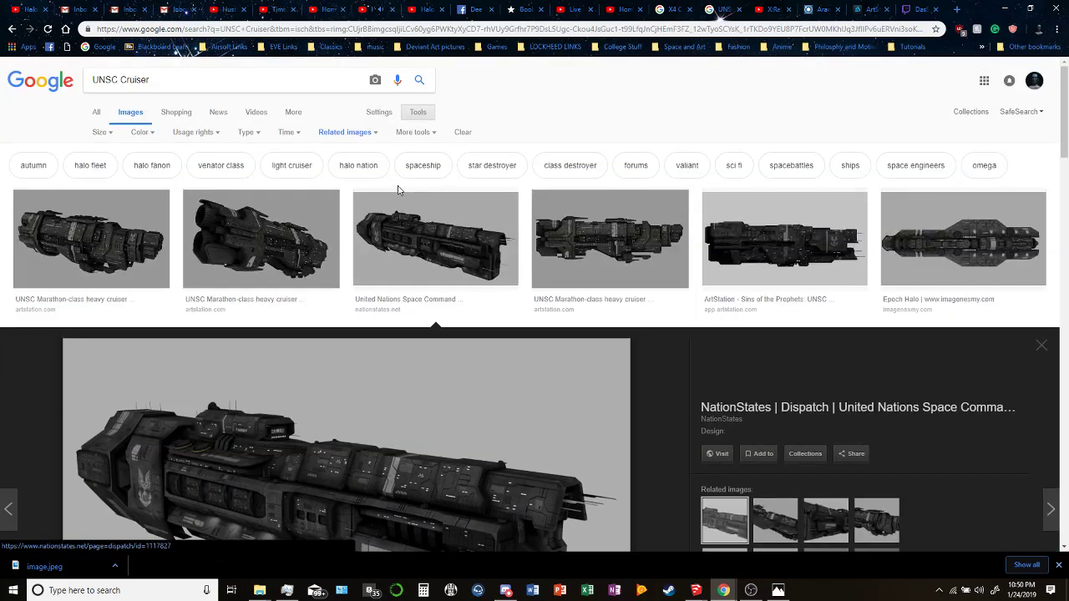
Replace the query in the X4 capital ships image search with "Star Citizen Destroyer" and run it.
click(672, 8)
scroll(358, 187, up, 10)
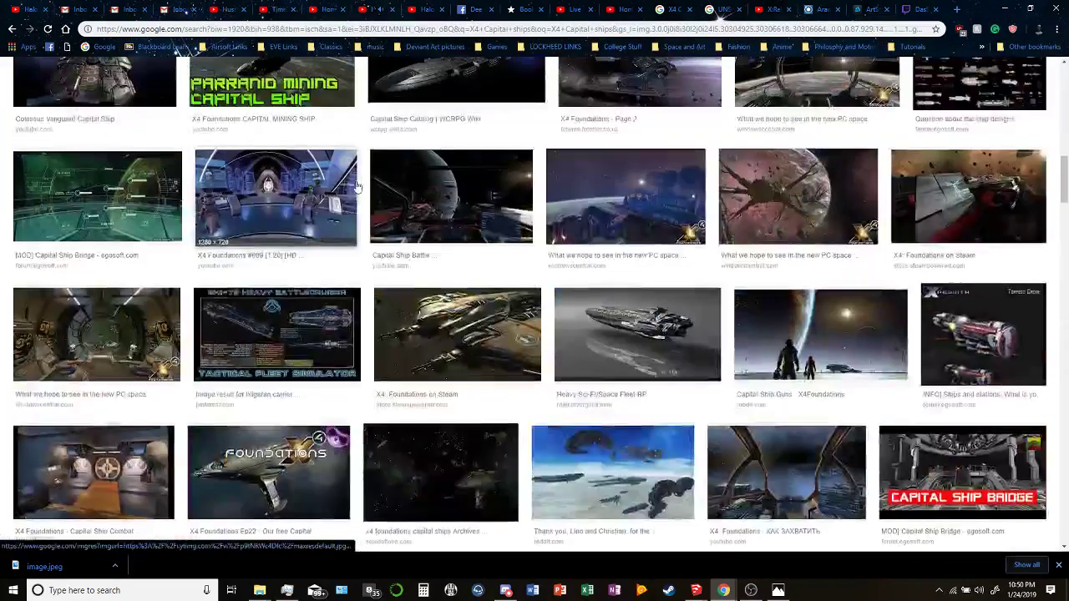
scroll(357, 187, up, 8)
drag(219, 83, 1, 147)
key(BackSpace)
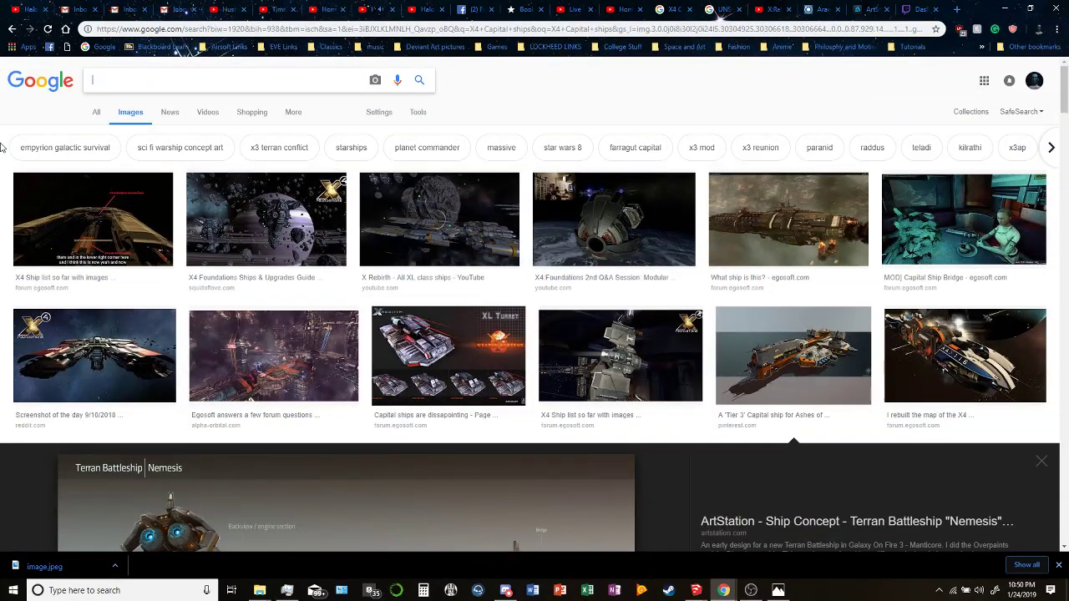
text(Star Z)
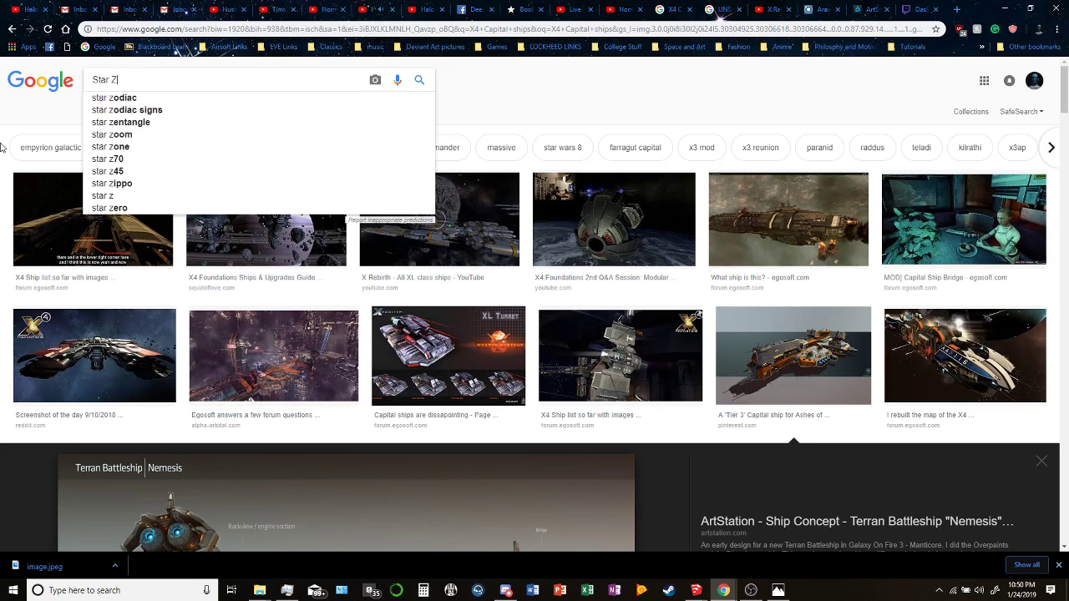
key(BackSpace)
text(Citizen)
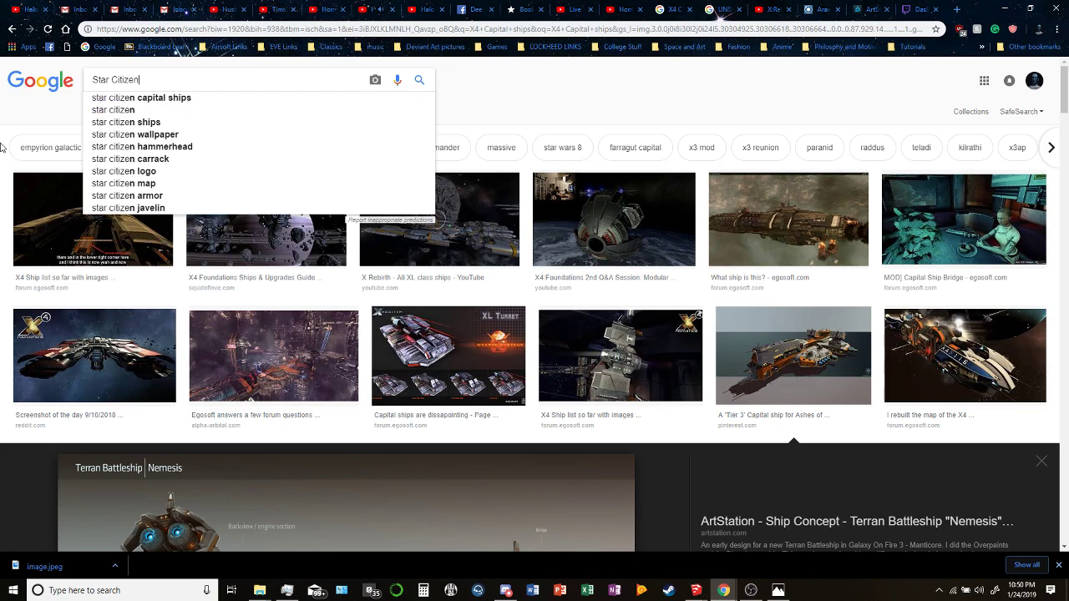
text( Destroyer)
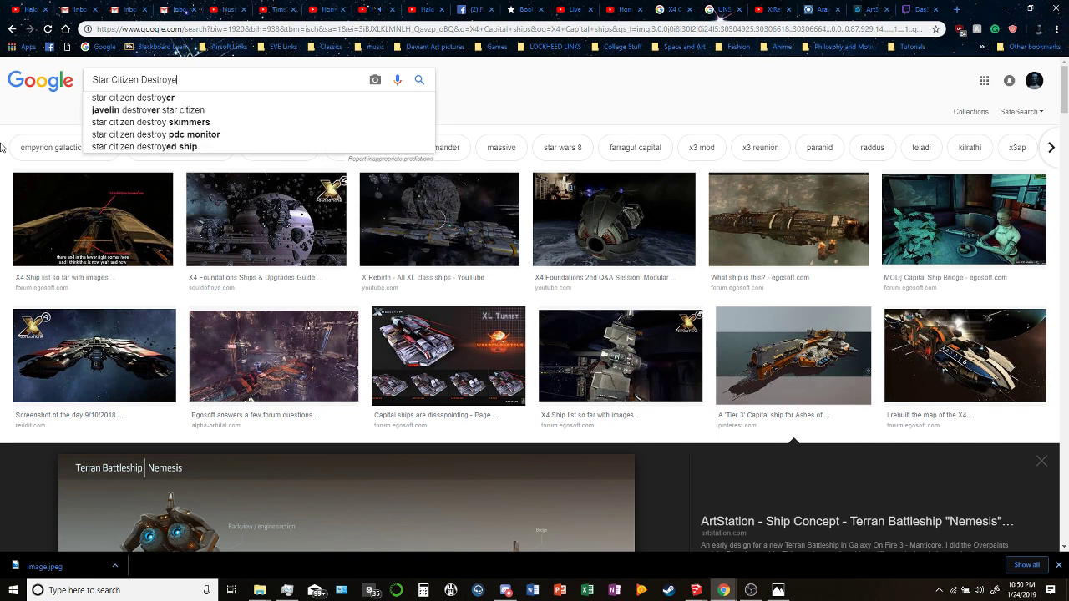
key(Return)
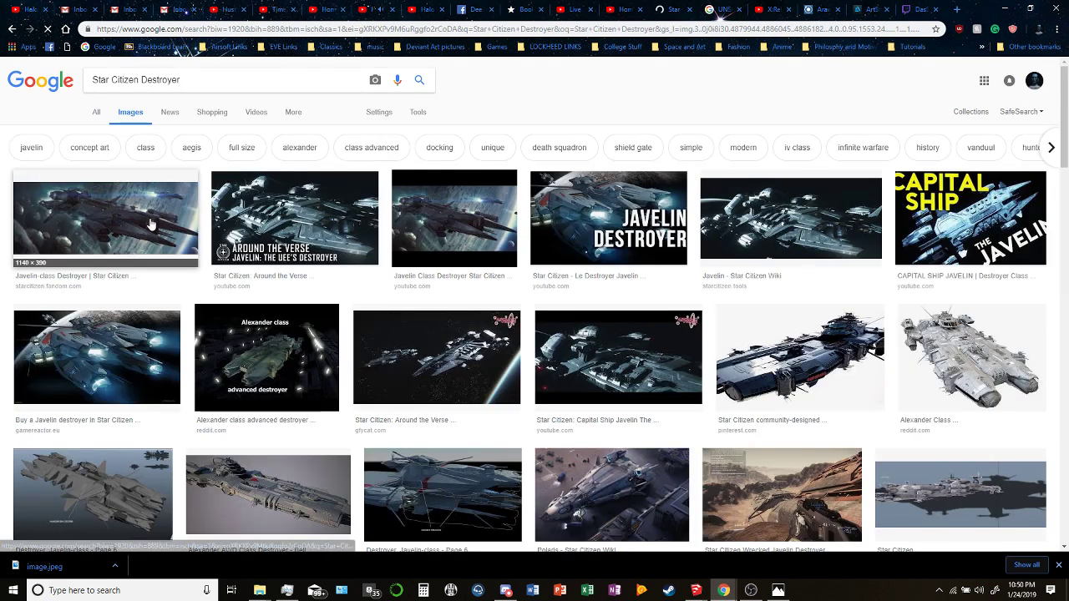
Preview the Alexander class destroyer and the capital ship Javelin results, including related Javelin images.
click(237, 351)
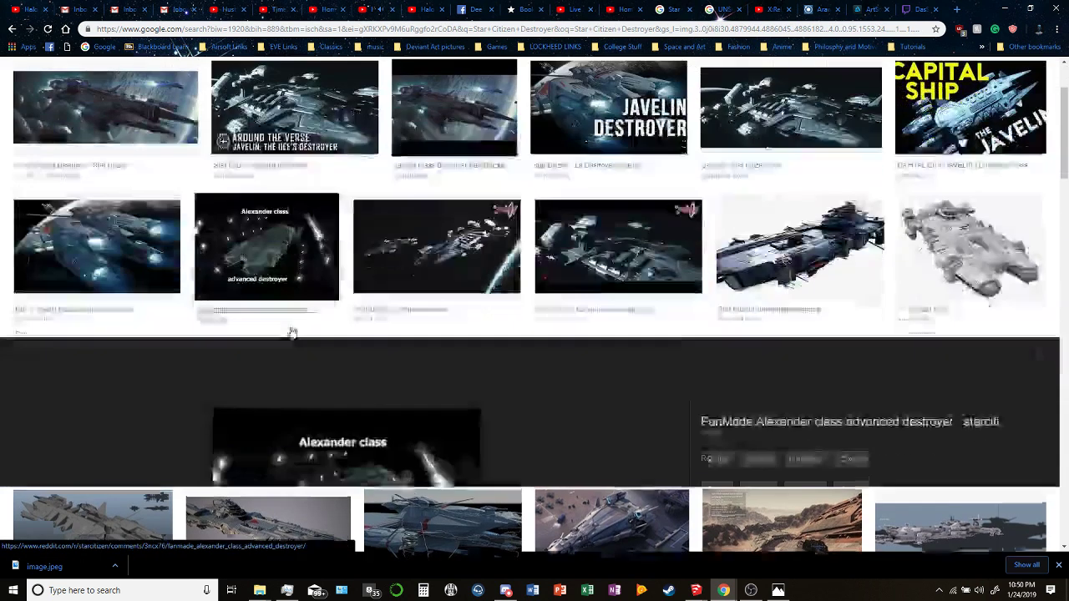
scroll(450, 237, up, 4)
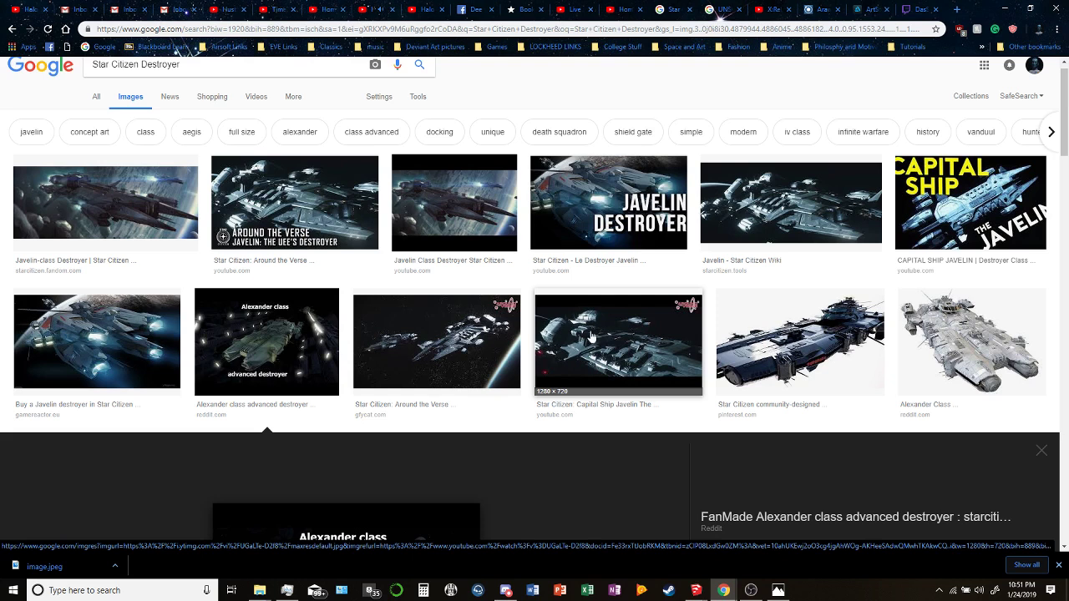
click(590, 336)
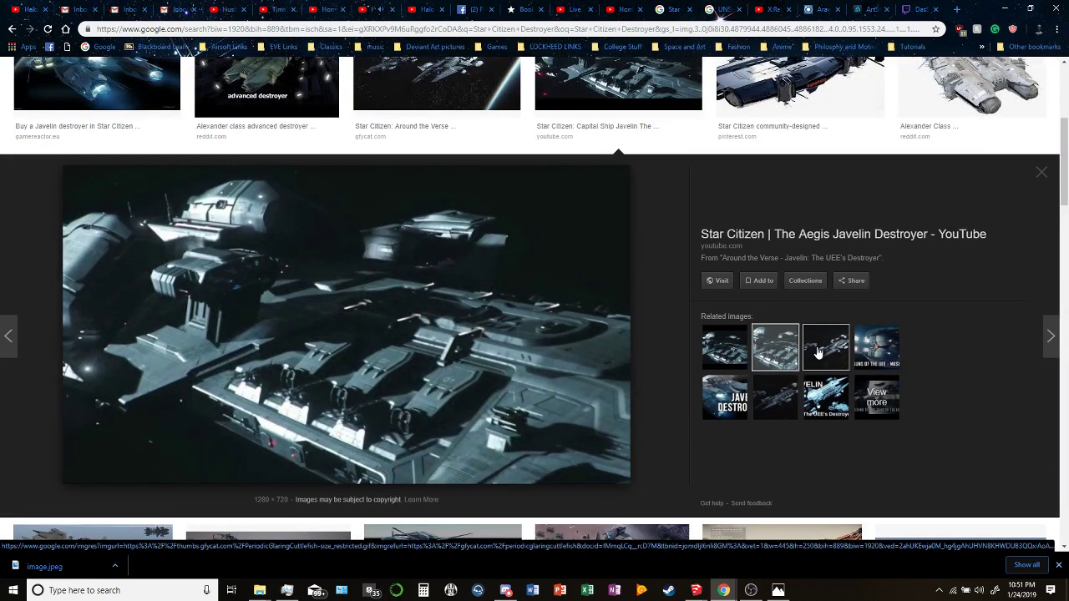
click(818, 352)
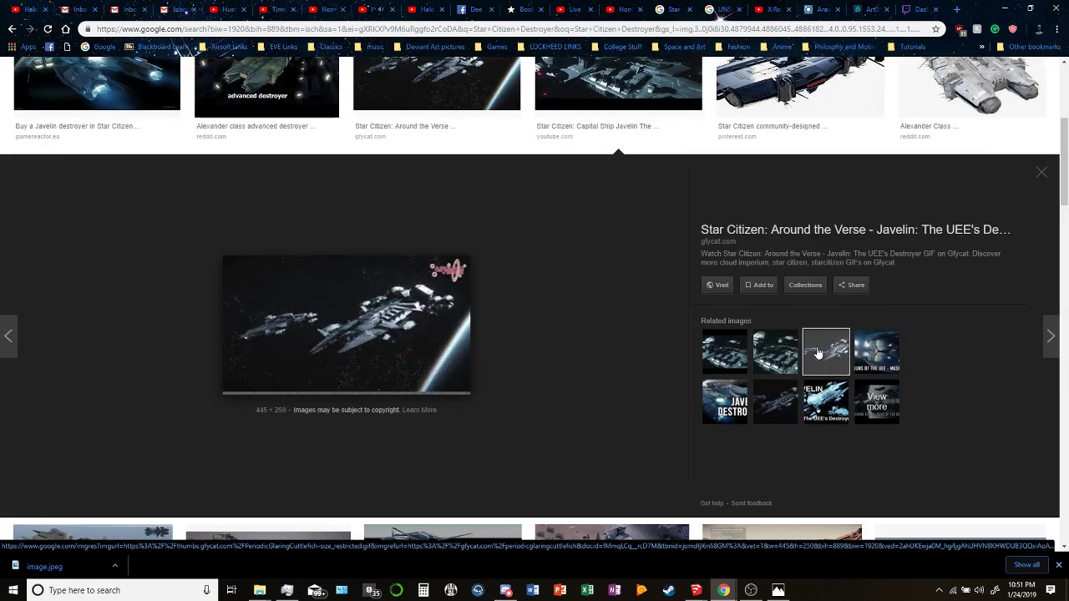
click(768, 414)
Preview the squidoflove.com Javelin destroyer result further down and several of its related ship images.
scroll(568, 334, down, 5)
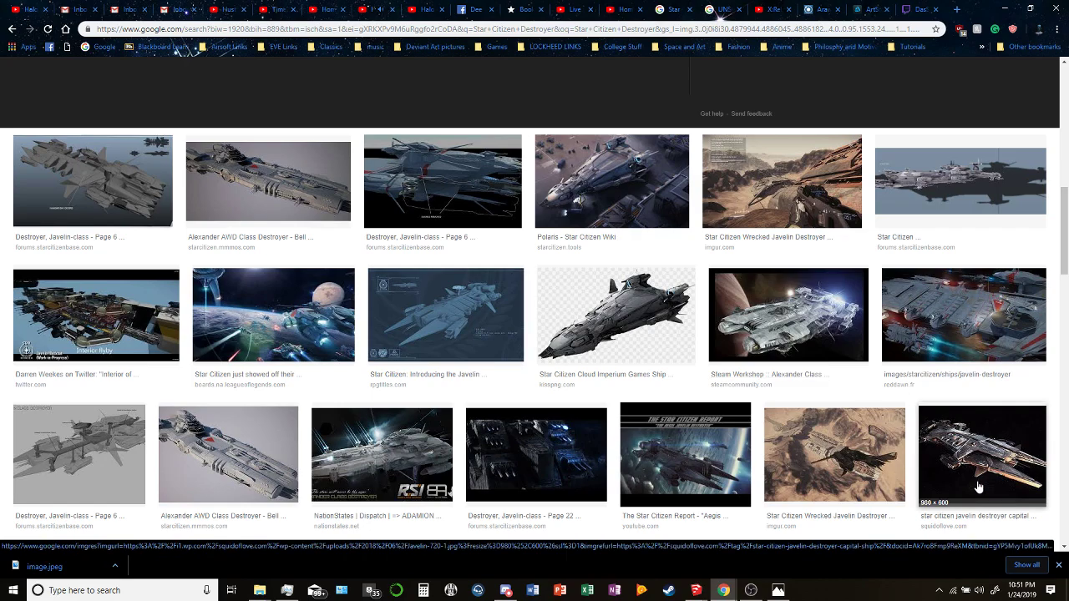
scroll(918, 459, down, 4)
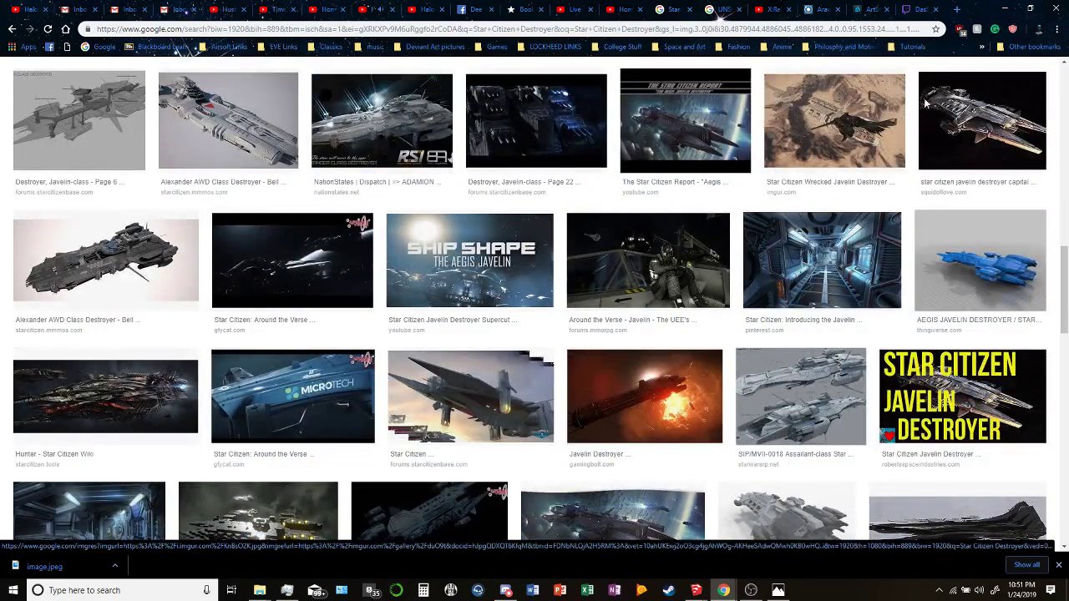
click(982, 121)
click(820, 395)
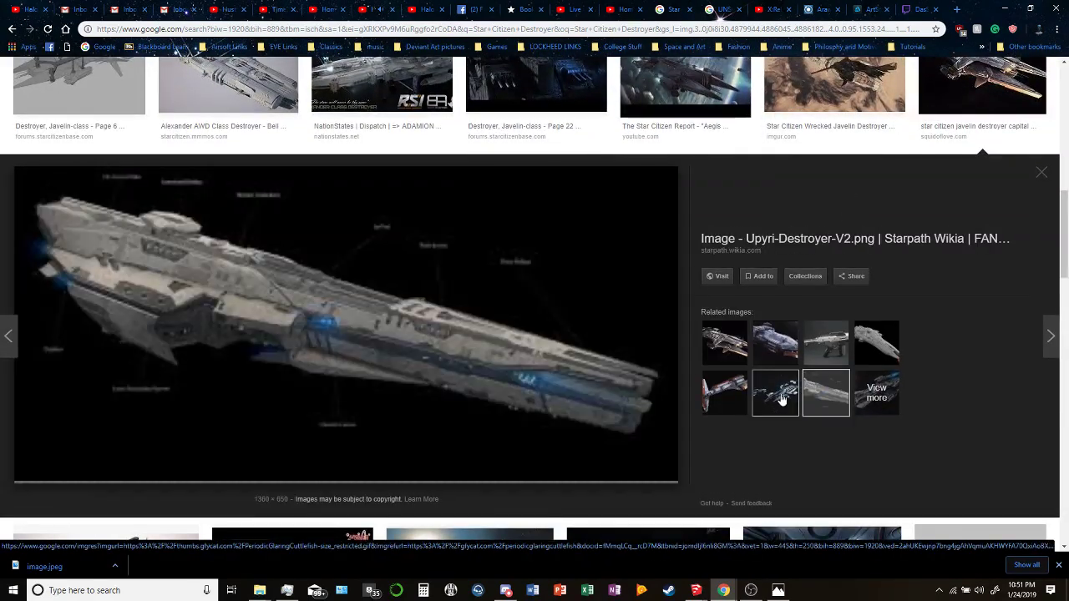
click(775, 402)
click(726, 402)
click(776, 404)
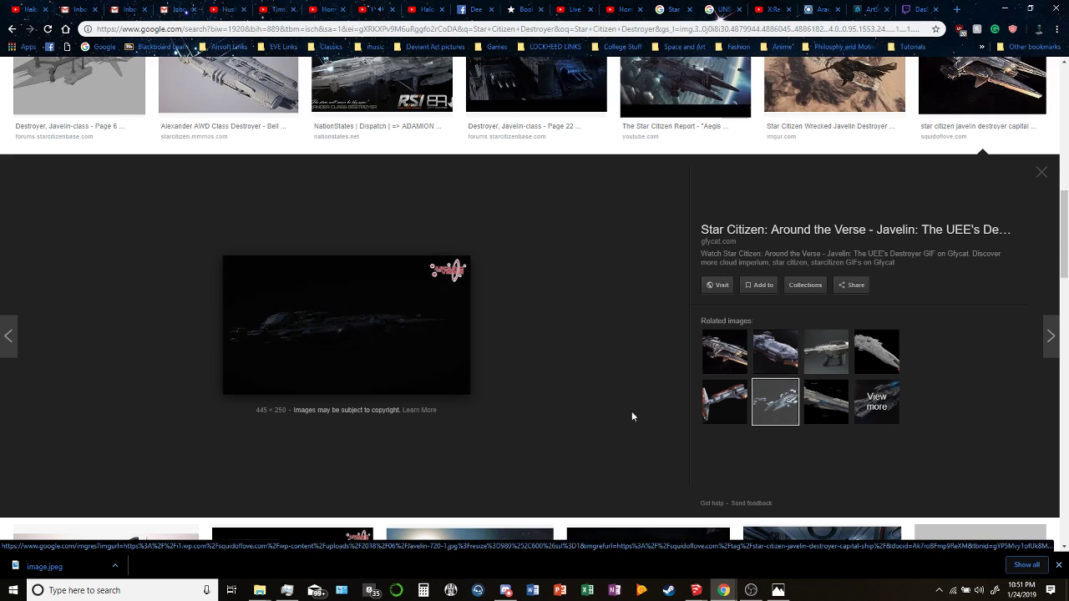
Browse further down the Star Citizen Destroyer image results for hull design references.
scroll(609, 416, down, 3)
scroll(604, 429, down, 3)
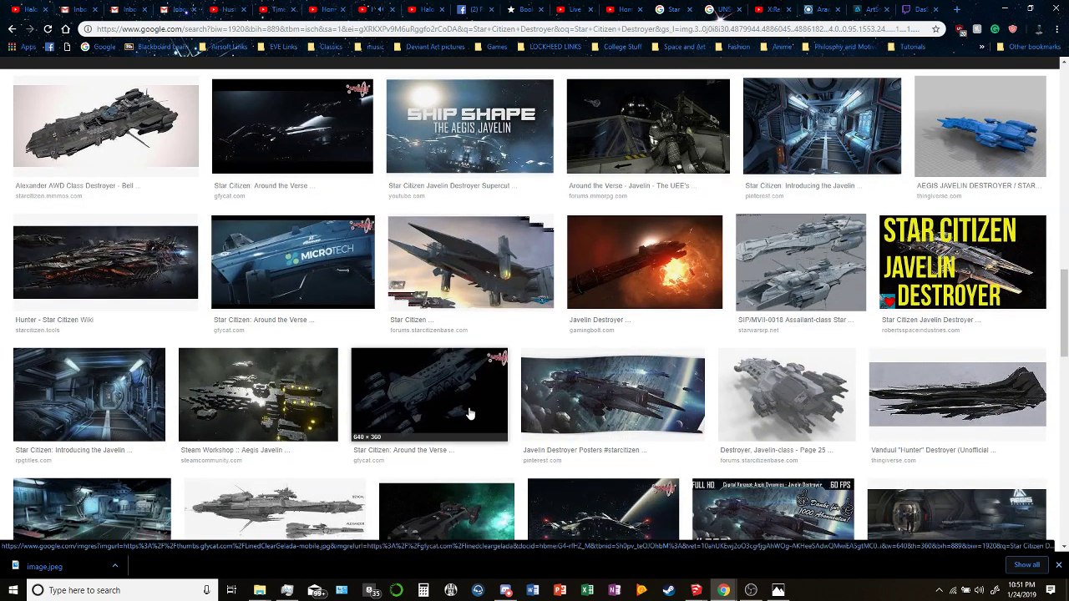
scroll(469, 413, down, 3)
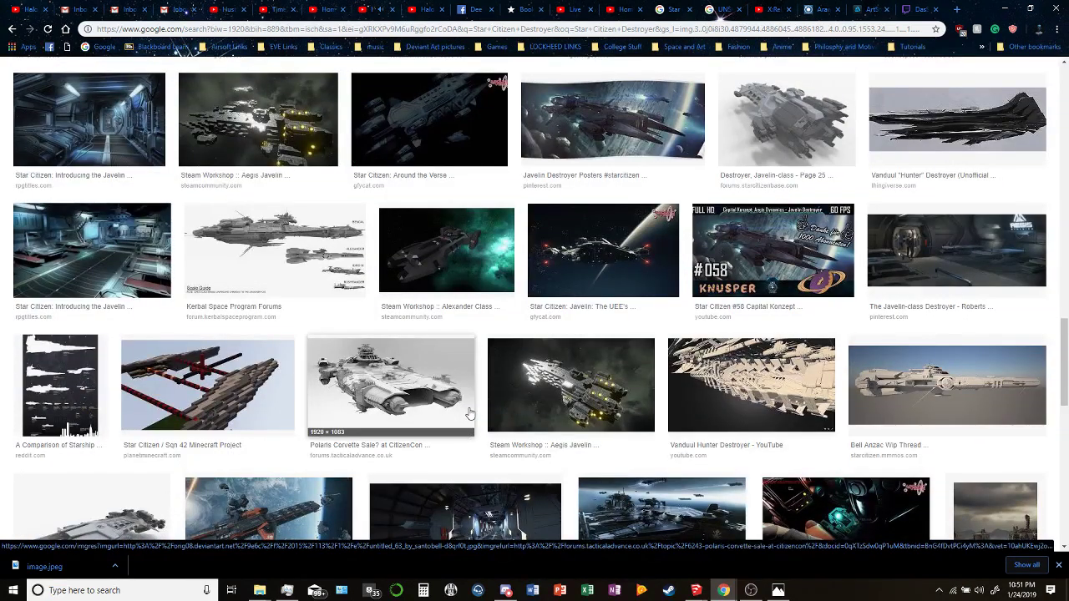
scroll(471, 413, down, 5)
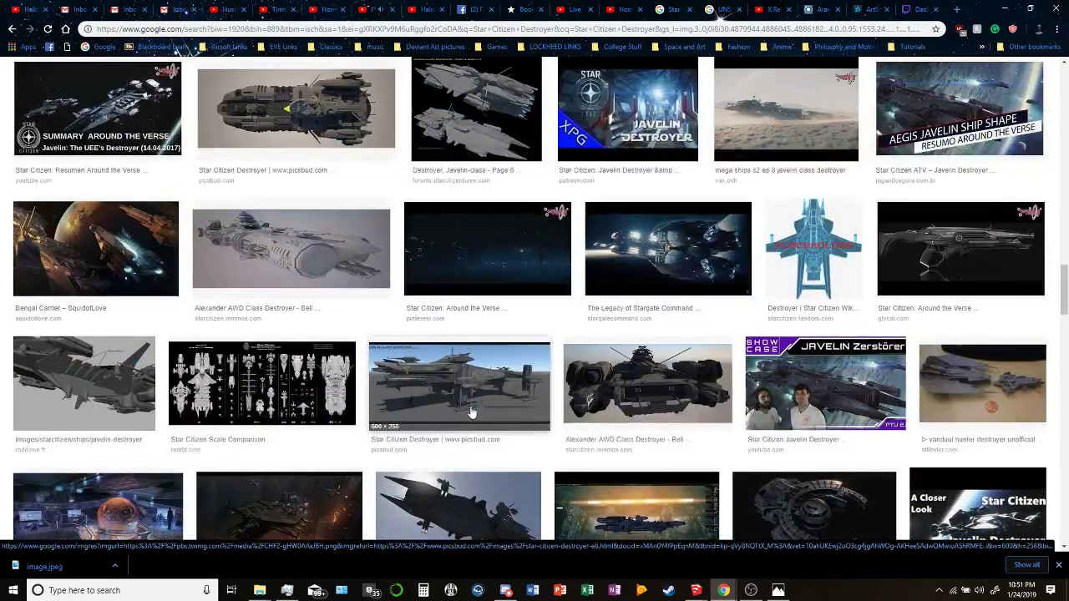
scroll(471, 412, down, 4)
scroll(471, 412, down, 2)
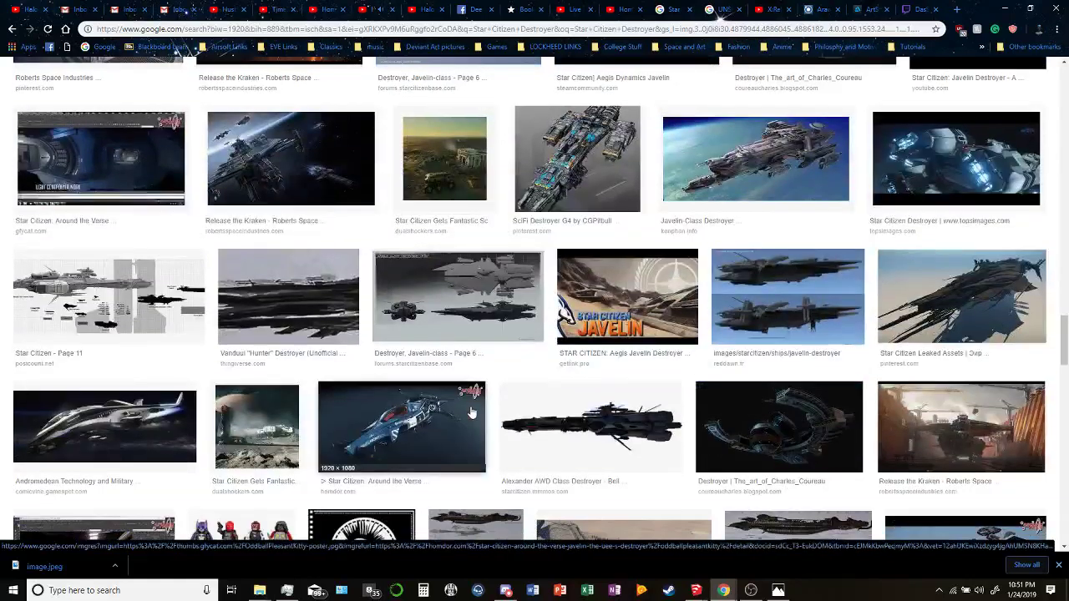
Preview the topsimages.com Star Citizen Destroyer result and several of its related Javelin images.
click(924, 176)
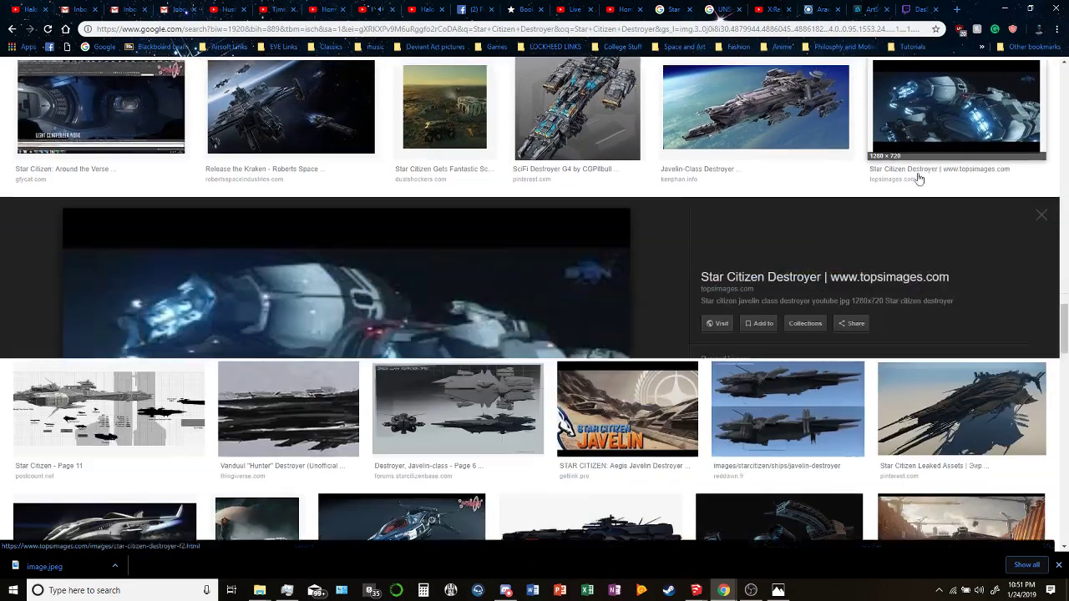
click(772, 364)
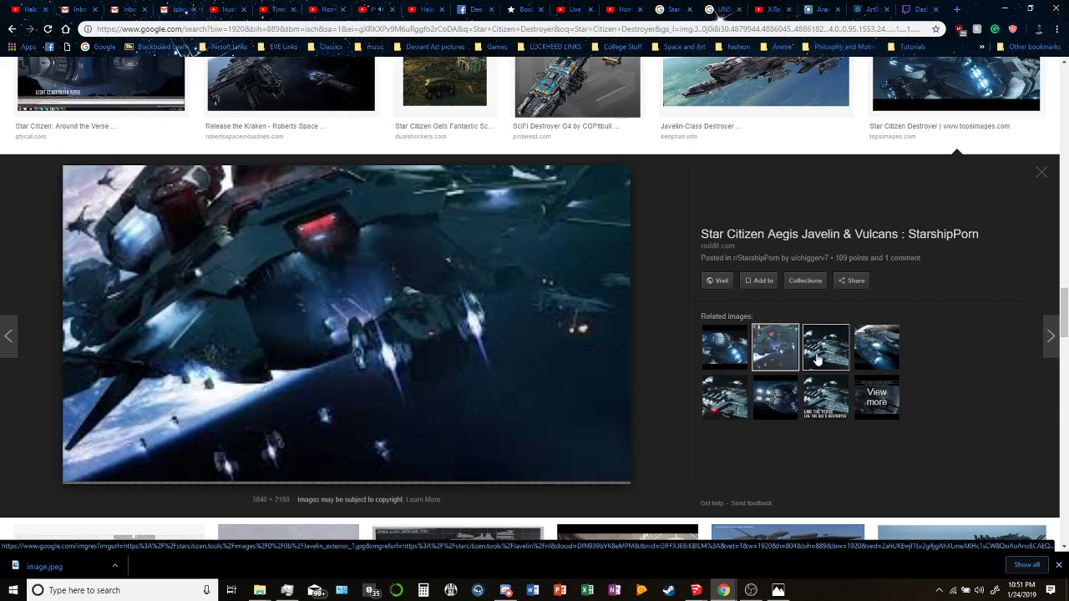
click(818, 359)
click(764, 399)
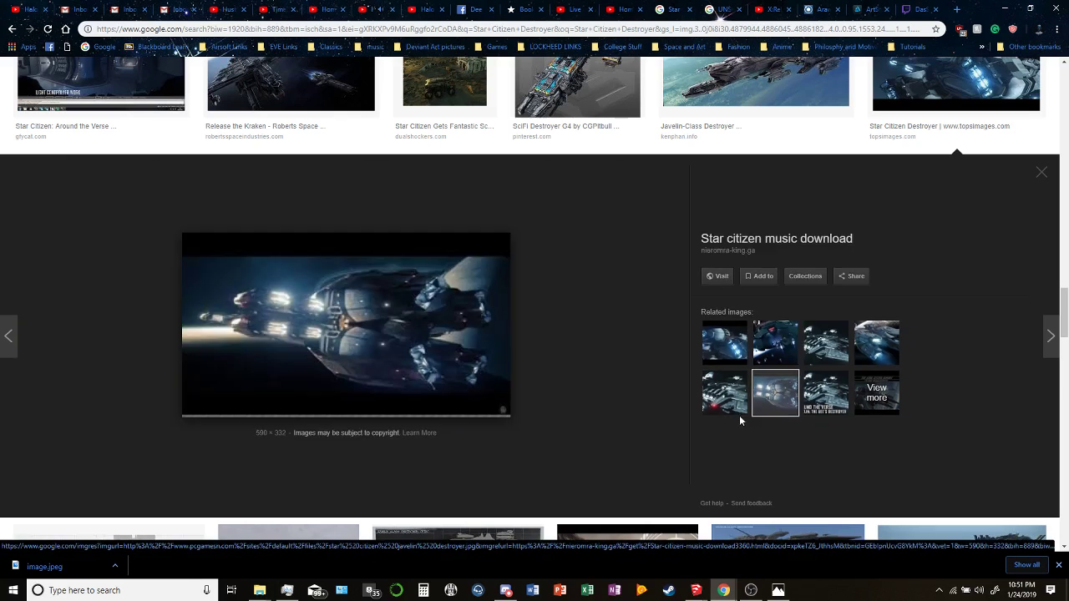
click(731, 412)
Preview the picsbud.com Star Citizen Destroyer result, plus its related Javelin group and Hammerhead comparison images.
scroll(563, 376, down, 5)
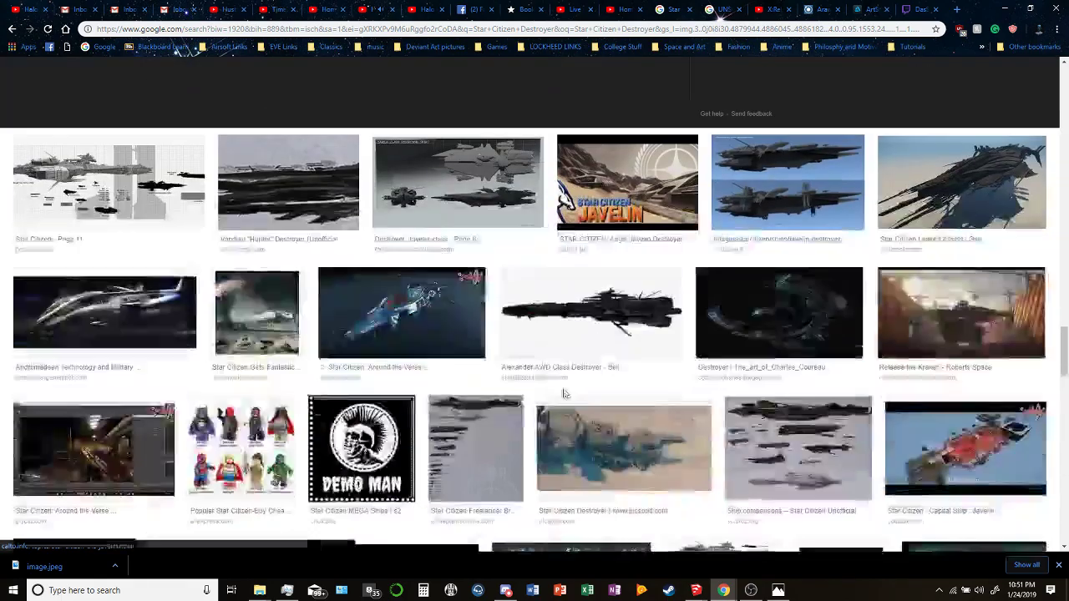
scroll(558, 398, up, 5)
scroll(558, 399, down, 4)
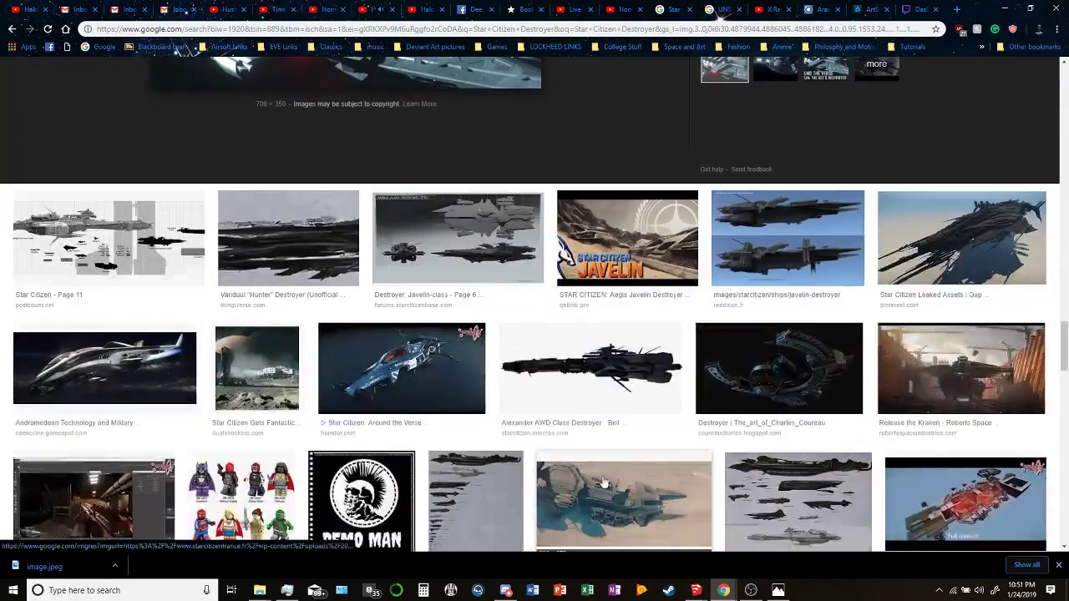
click(602, 486)
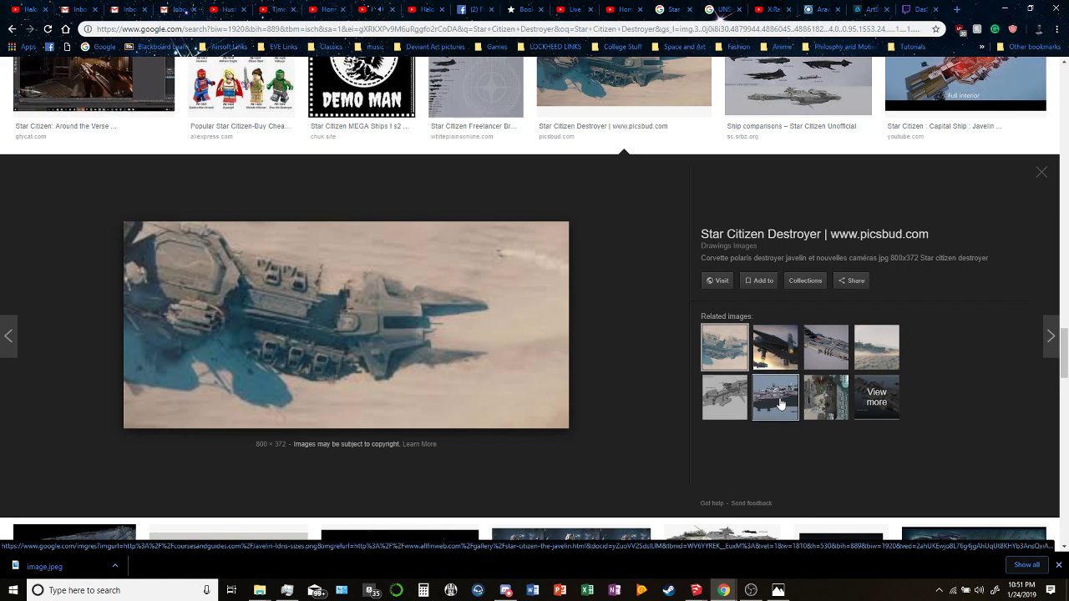
click(777, 400)
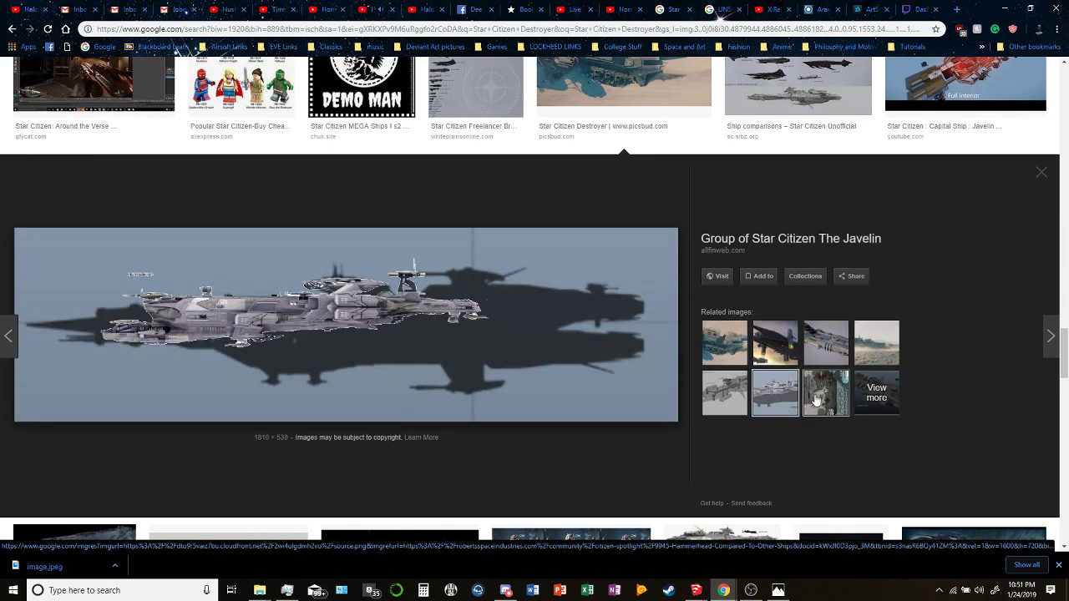
click(816, 401)
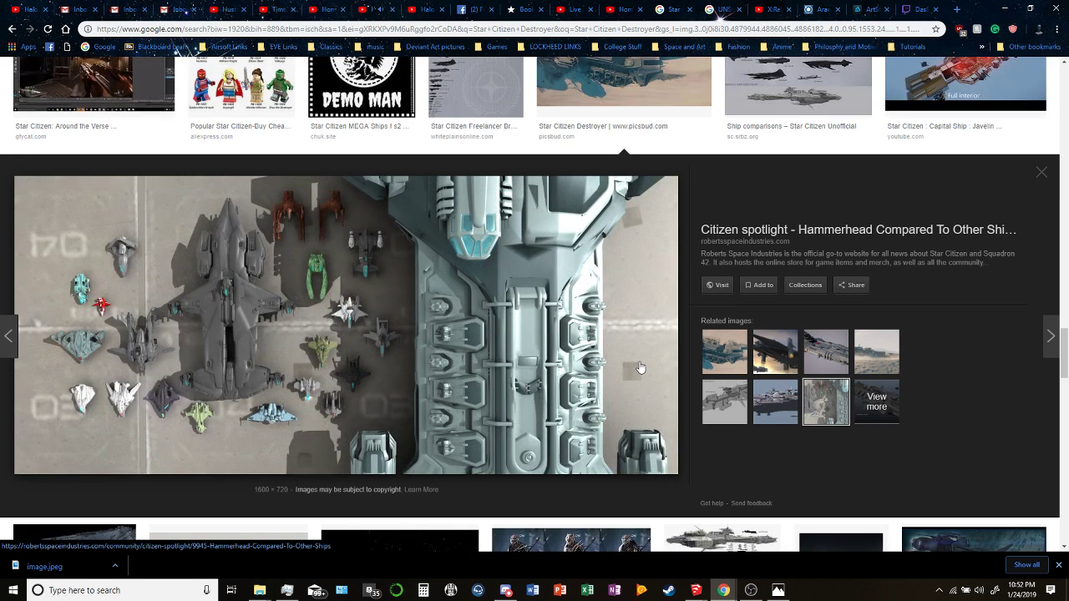
Preview the gfycat Star Citizen: Around the Verse close-up of the Javelin's hull plating further down the results.
scroll(640, 368, down, 4)
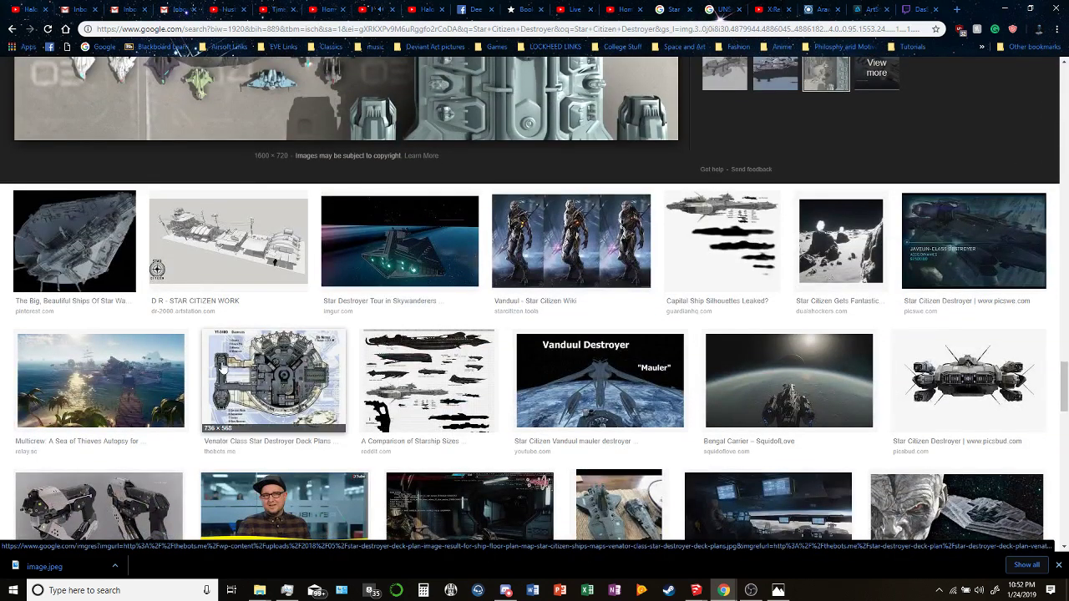
scroll(250, 260, down, 3)
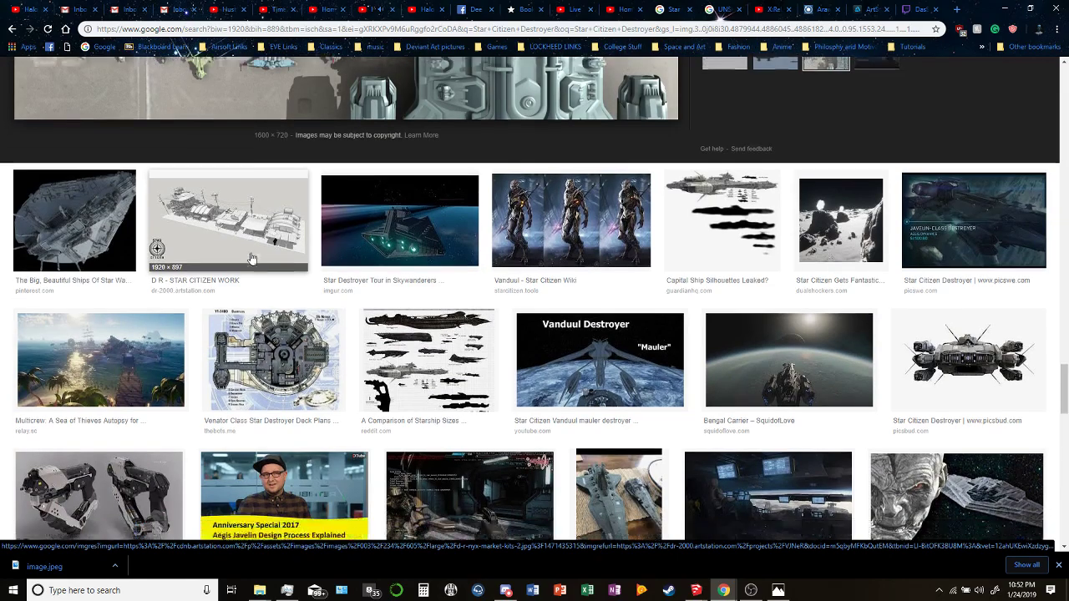
scroll(251, 262, down, 6)
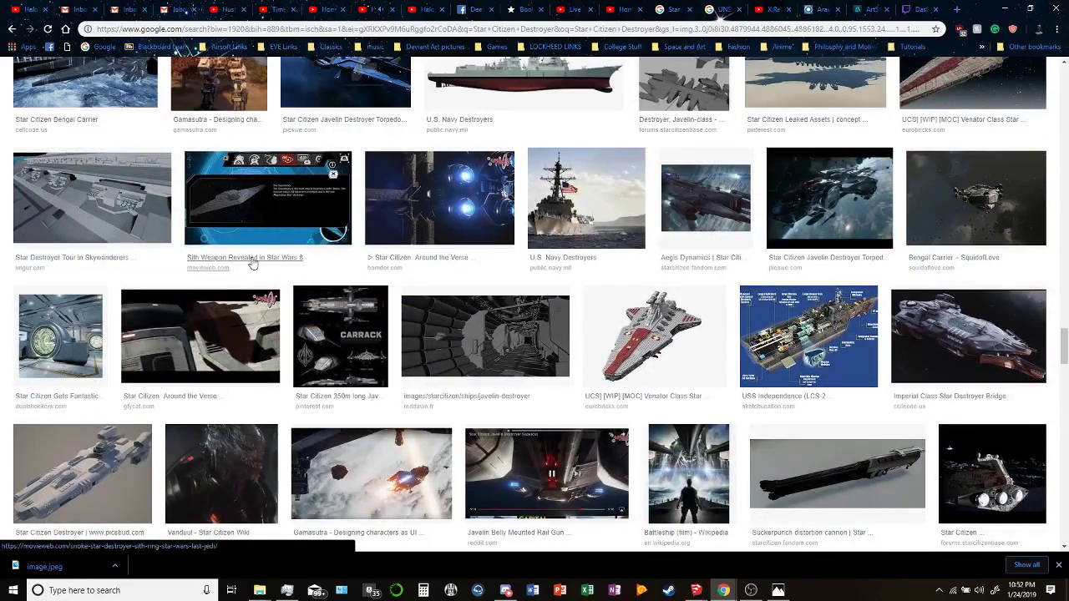
scroll(253, 263, down, 5)
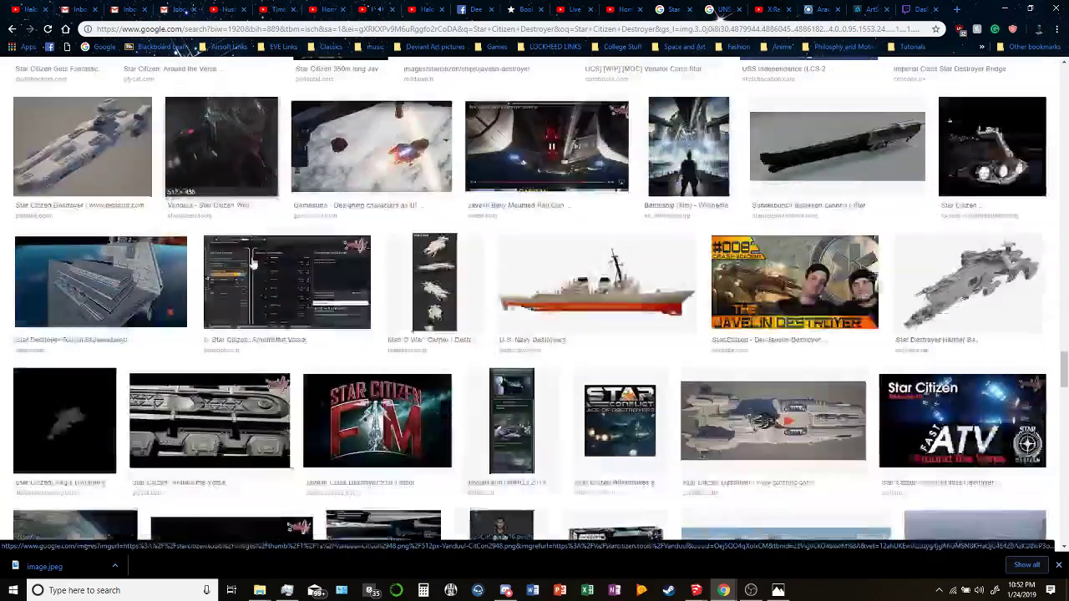
scroll(253, 264, down, 3)
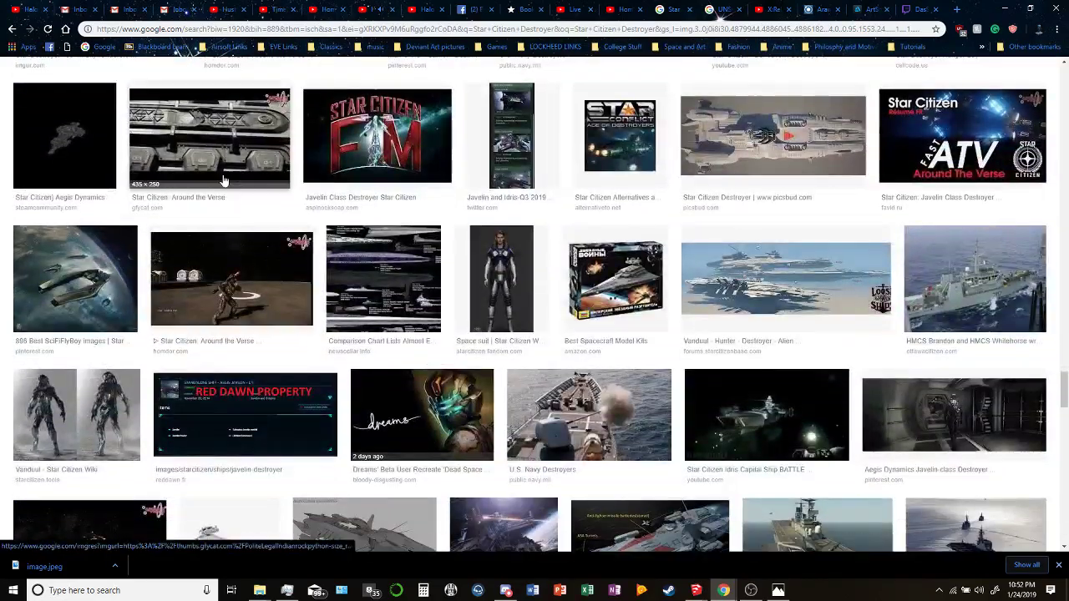
click(221, 140)
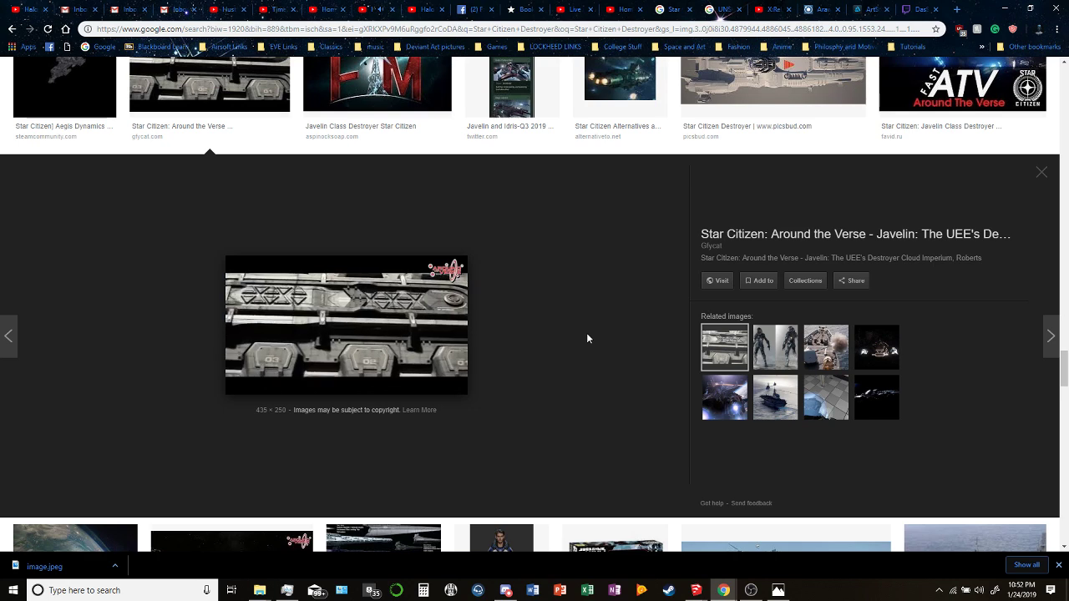
Examine the remaining Star Citizen Destroyer image results further down for capital ship hull shapes.
scroll(586, 333, down, 10)
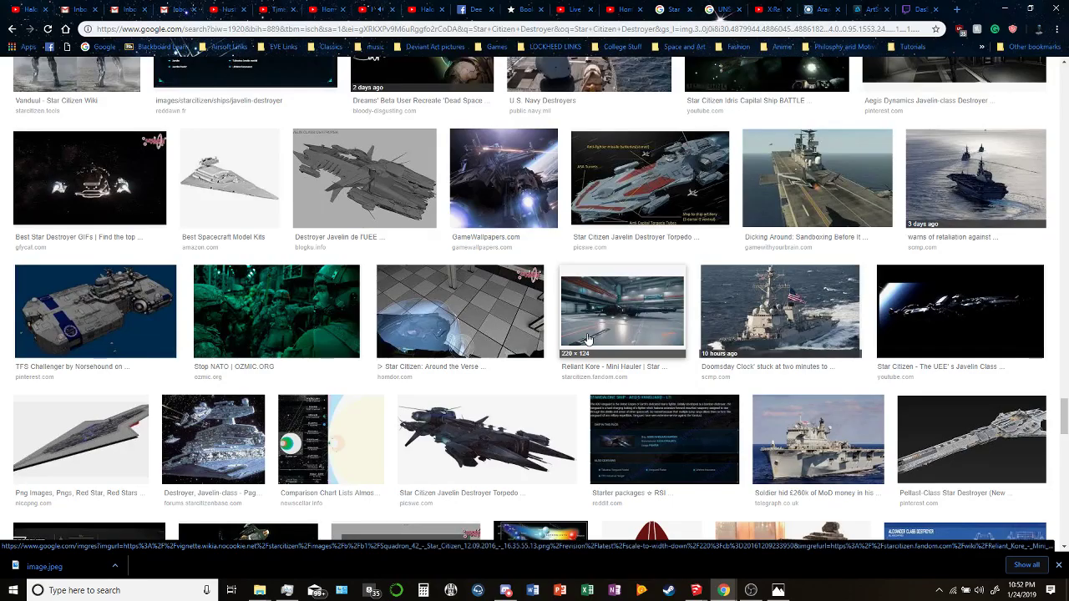
scroll(587, 339, down, 3)
scroll(587, 338, down, 3)
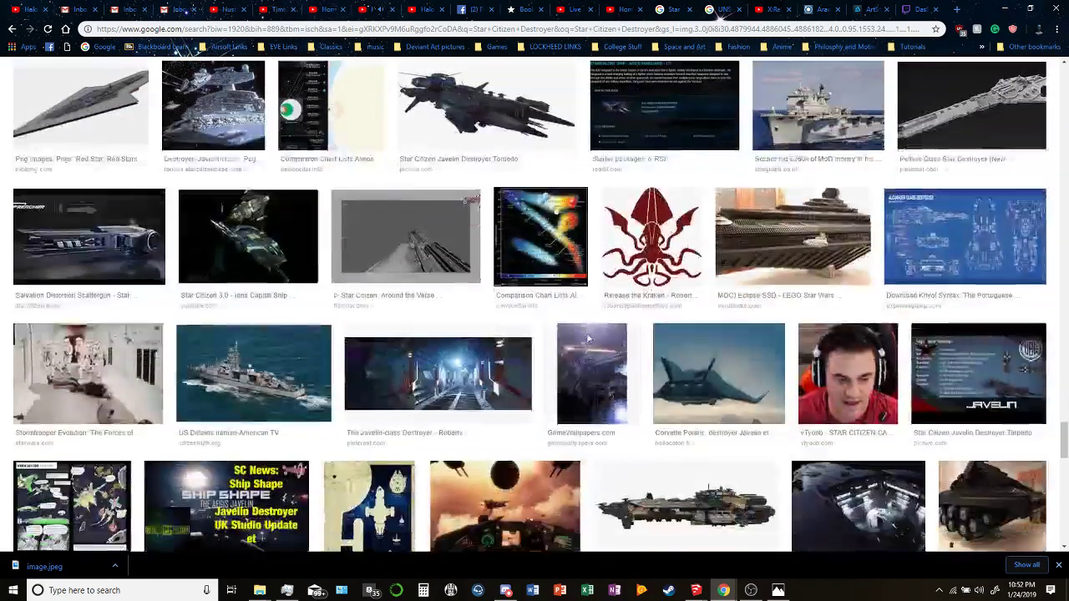
scroll(588, 338, down, 2)
scroll(588, 339, down, 3)
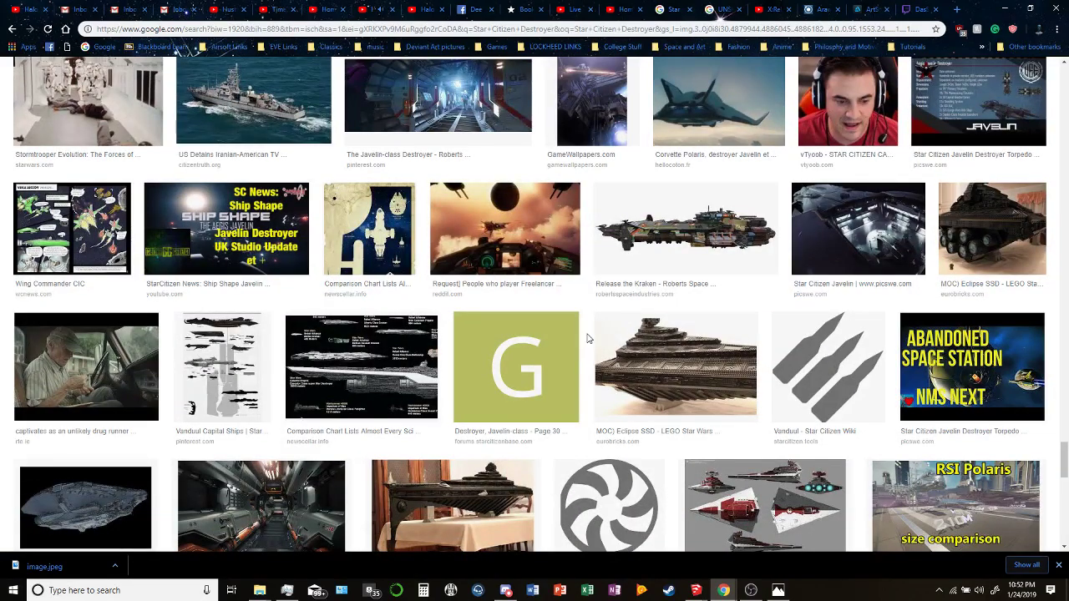
scroll(587, 338, down, 3)
scroll(587, 338, up, 2)
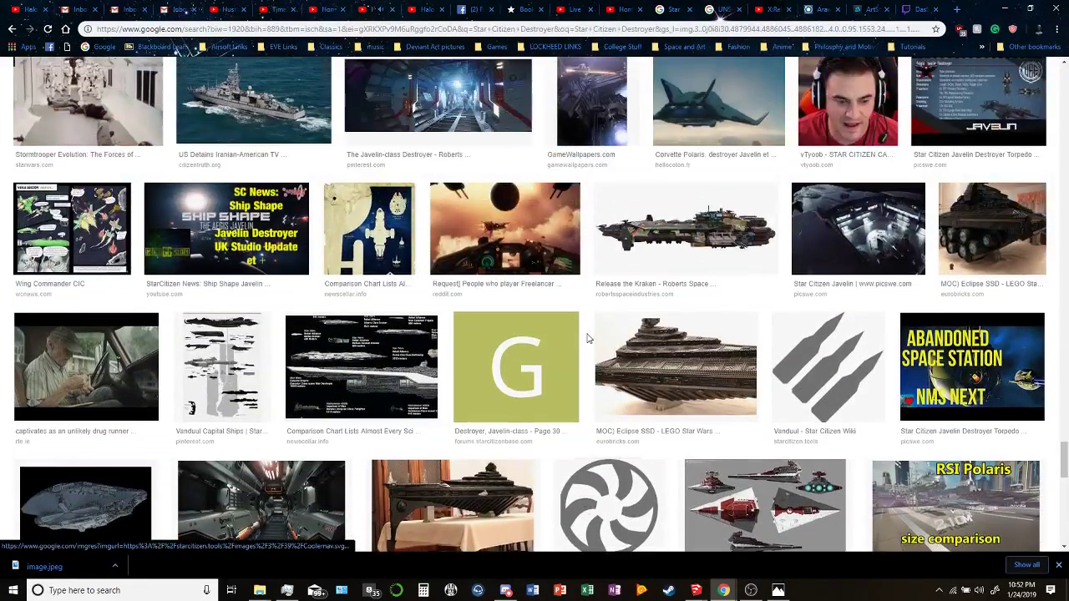
scroll(587, 338, down, 3)
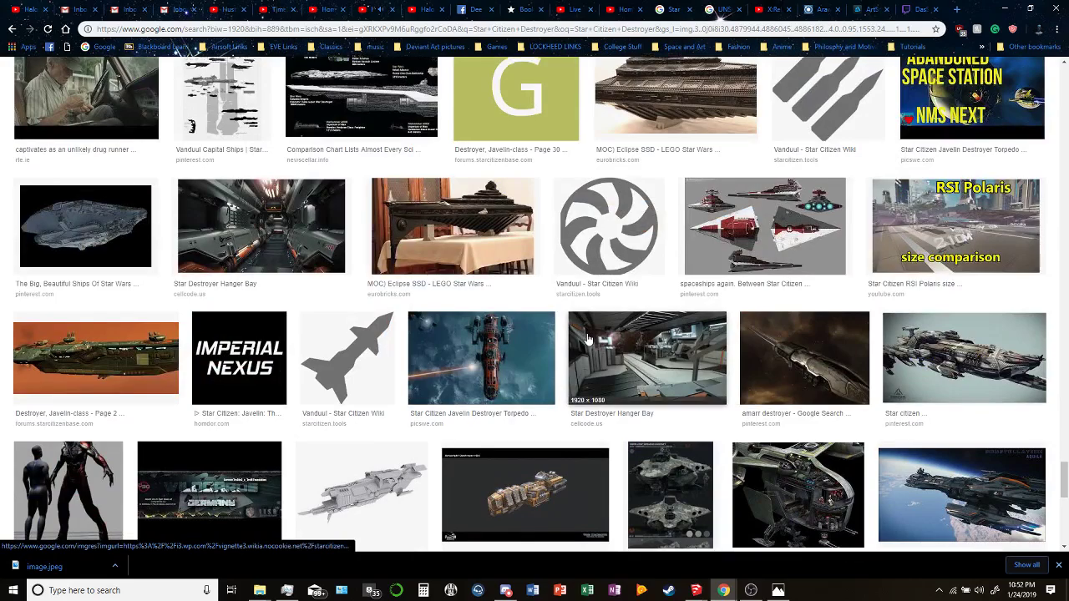
scroll(587, 338, down, 2)
scroll(588, 339, down, 1)
scroll(588, 339, down, 5)
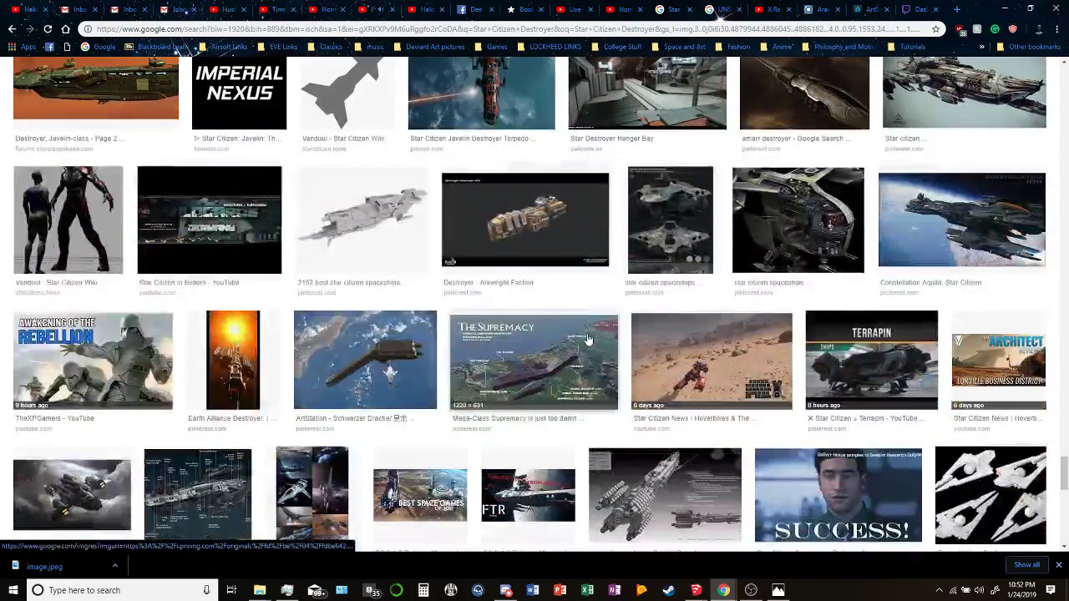
scroll(587, 338, down, 2)
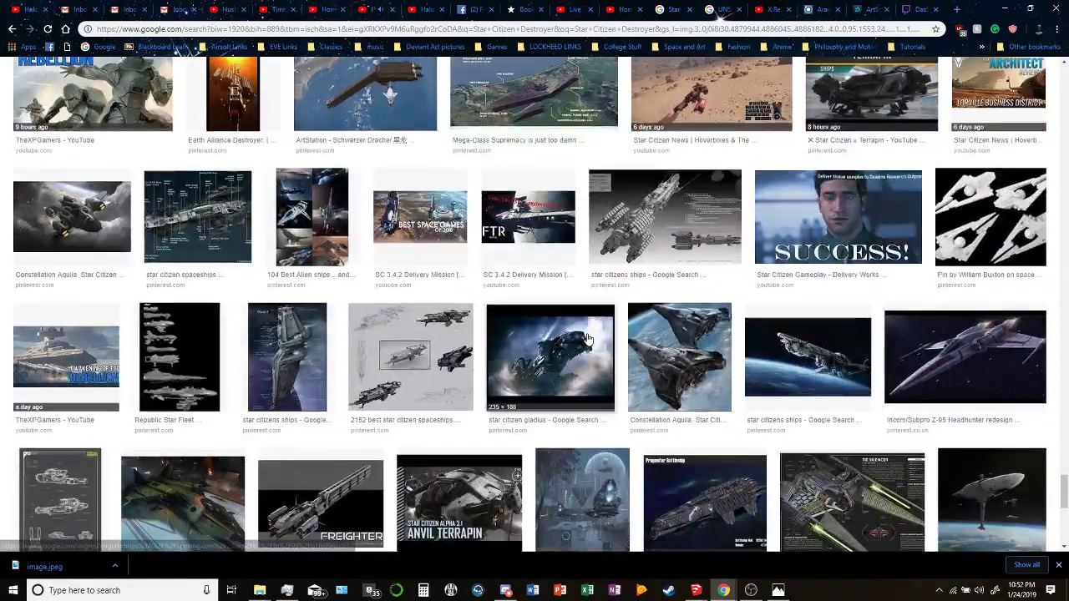
Preview the white Star Destroyer miniatures pin and its related models, including MC75 Profundity, Gozanti Carrier, Venator and CR92a Assassin Corvette.
click(952, 232)
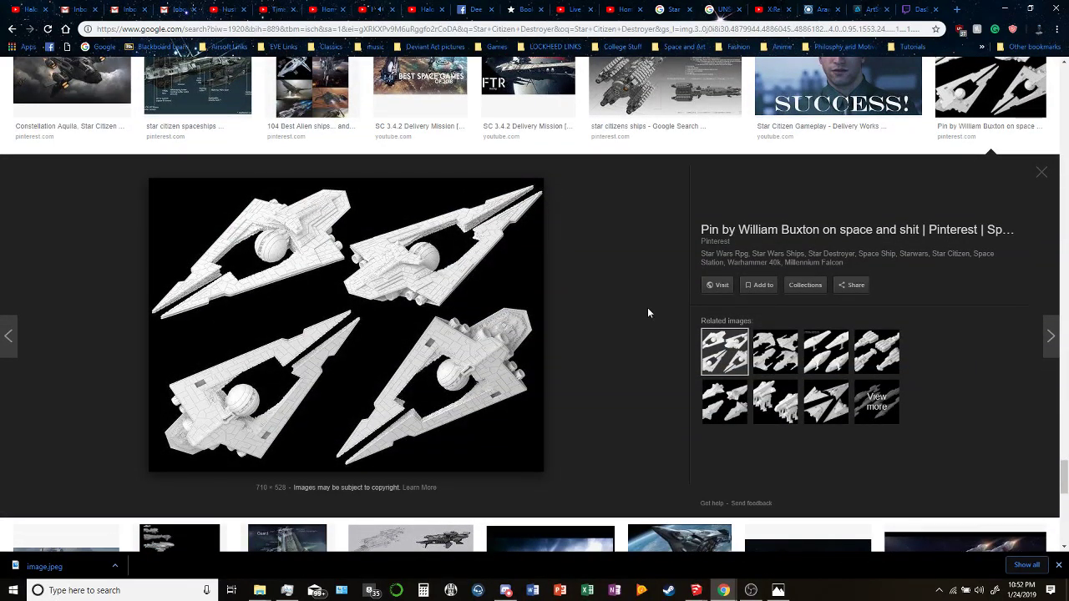
click(776, 352)
click(831, 357)
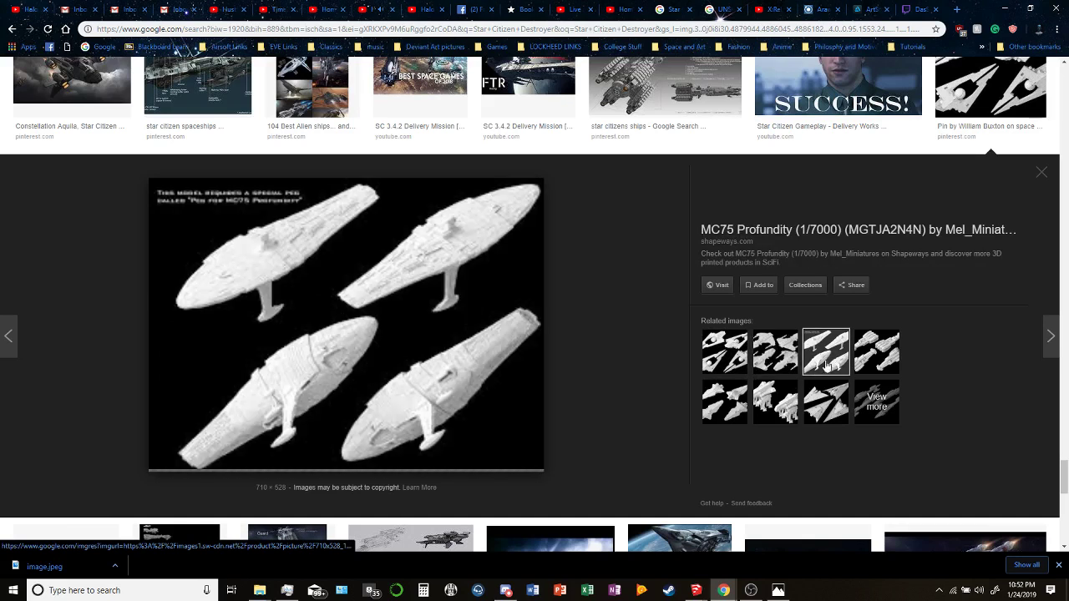
click(791, 411)
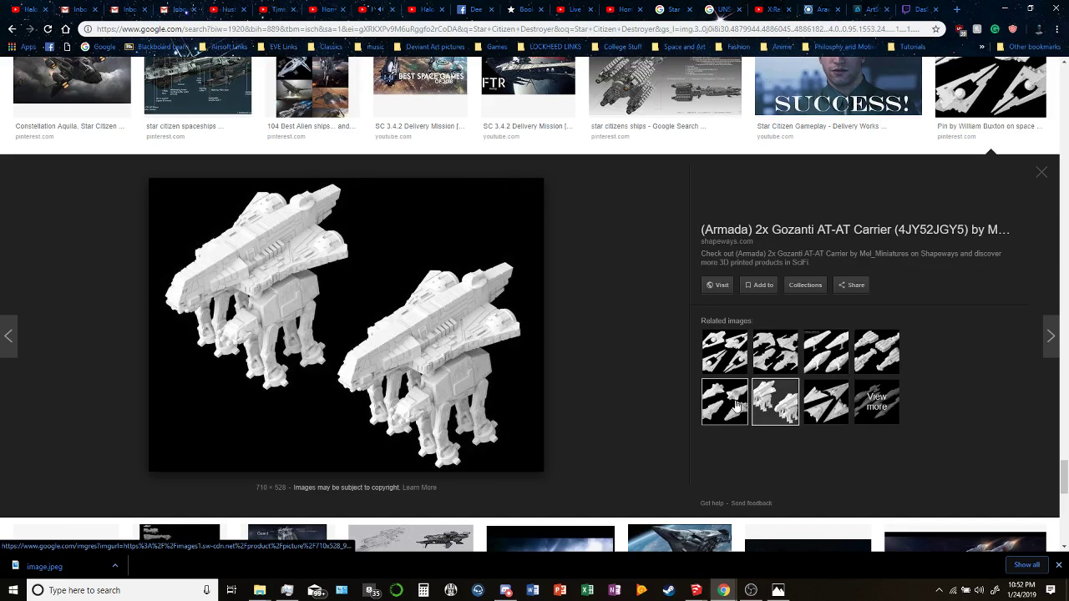
click(738, 407)
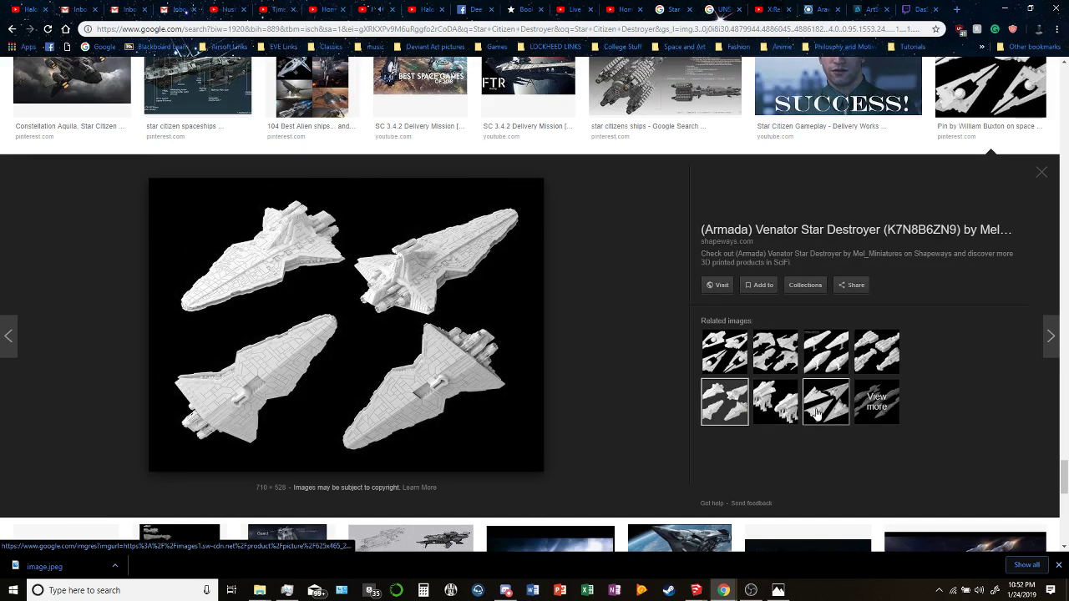
click(817, 412)
click(882, 349)
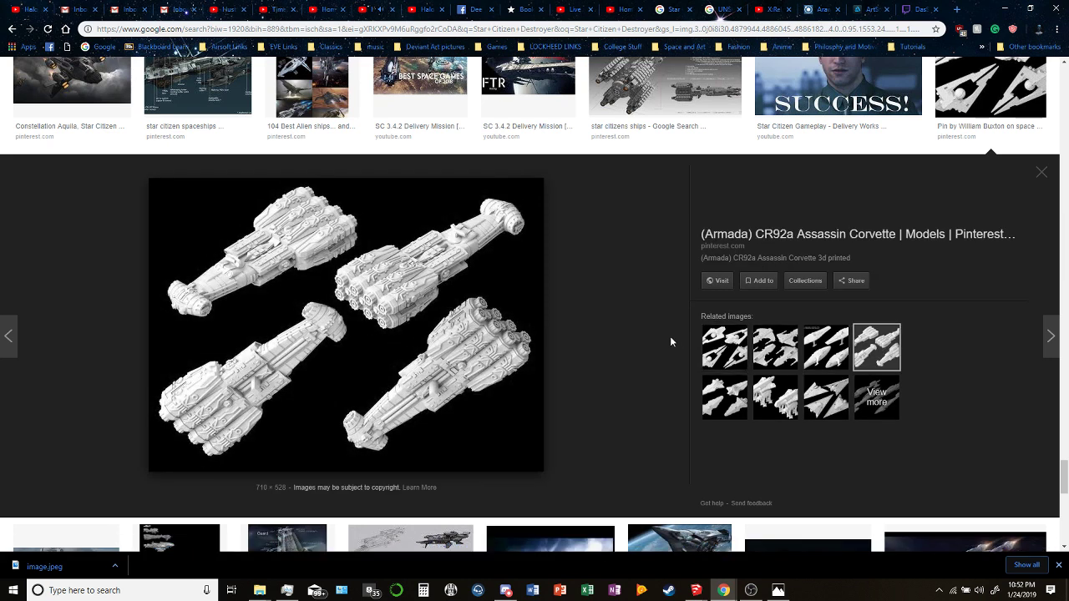
Preview the Progenitor Battleship result and its related images, including the capital ship Javelin.
scroll(670, 336, down, 5)
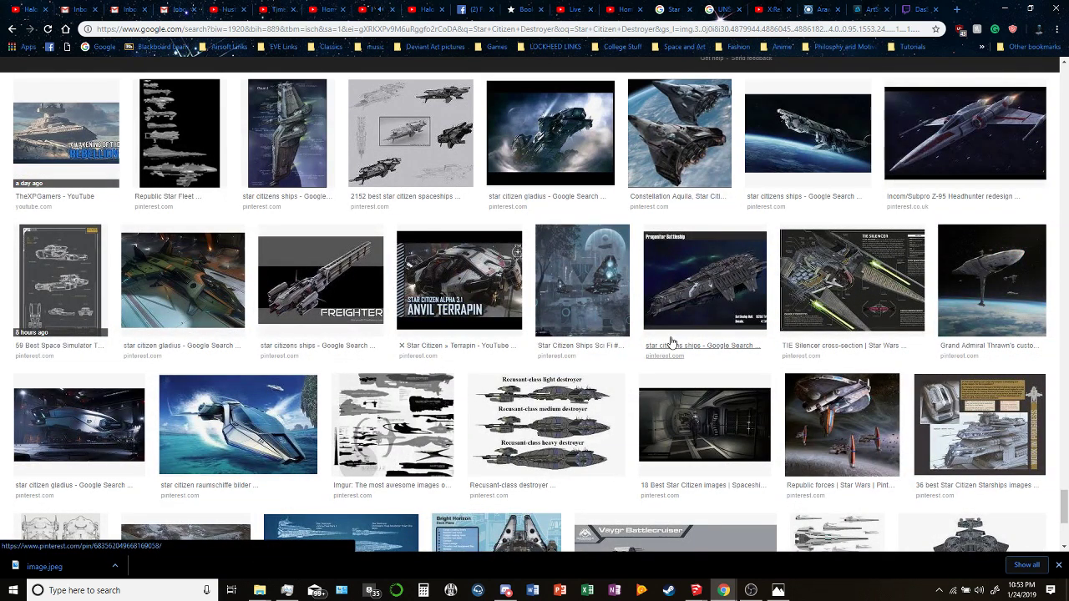
click(706, 323)
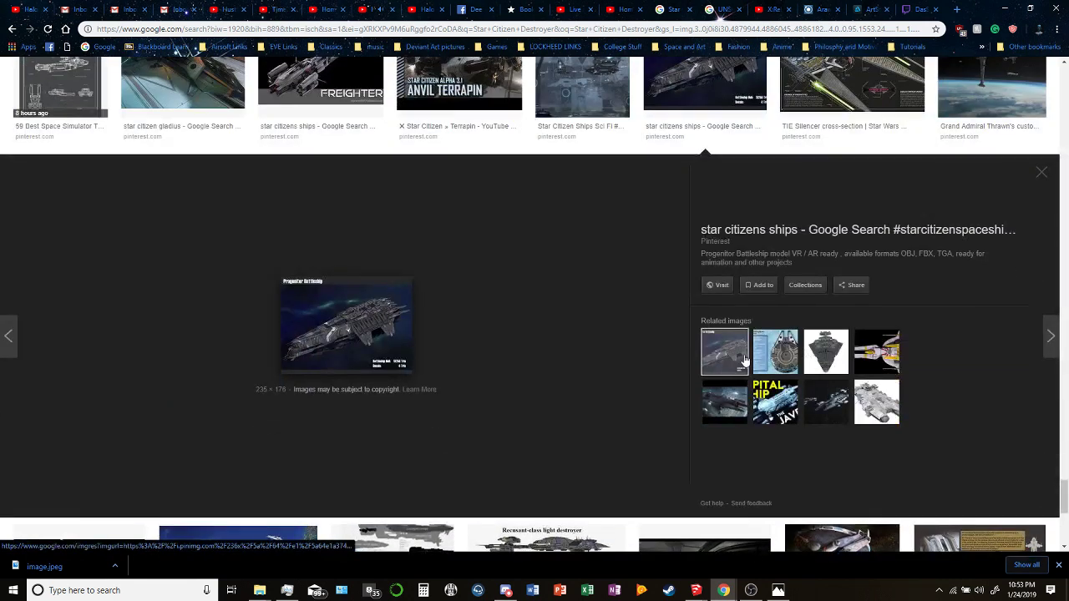
scroll(818, 372, down, 6)
scroll(818, 373, up, 4)
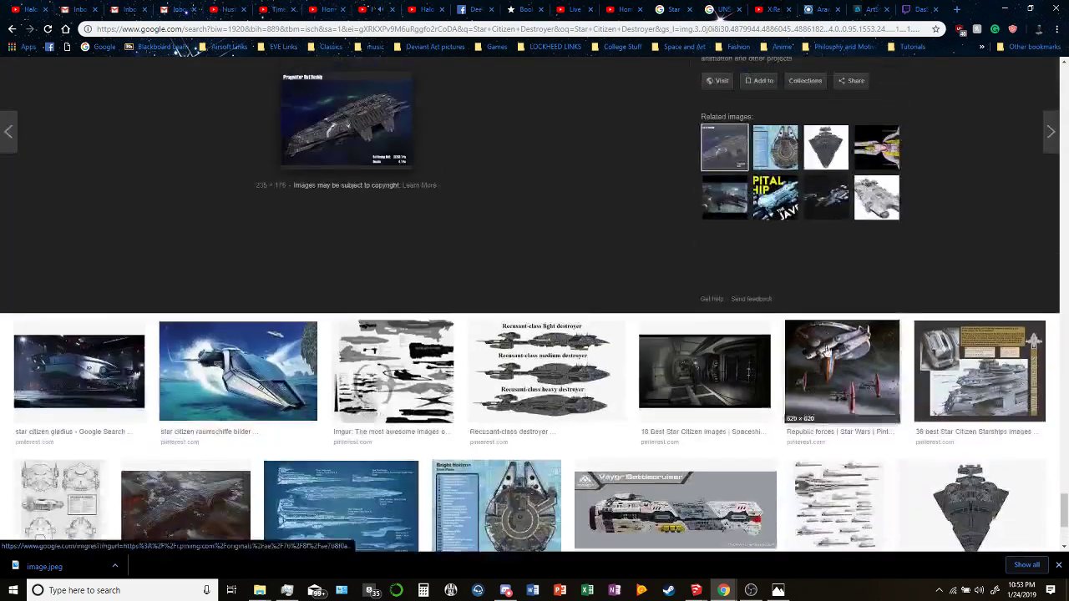
click(823, 208)
click(773, 202)
scroll(762, 330, up, 3)
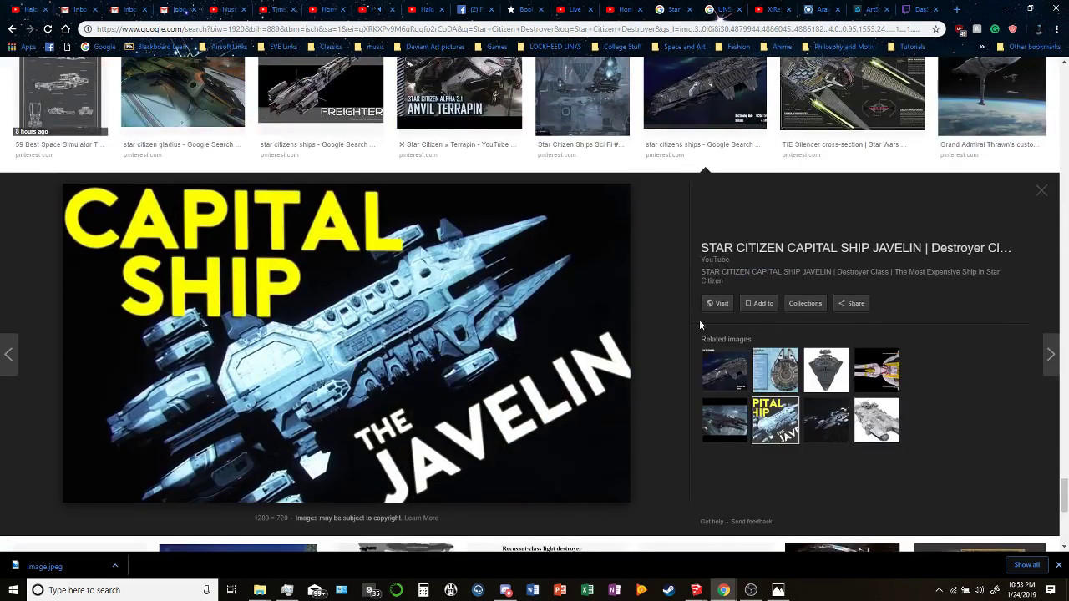
Return to the start of the Star Citizen Destroyer image results and narrow them to "javelin".
drag(1065, 489, 1065, 75)
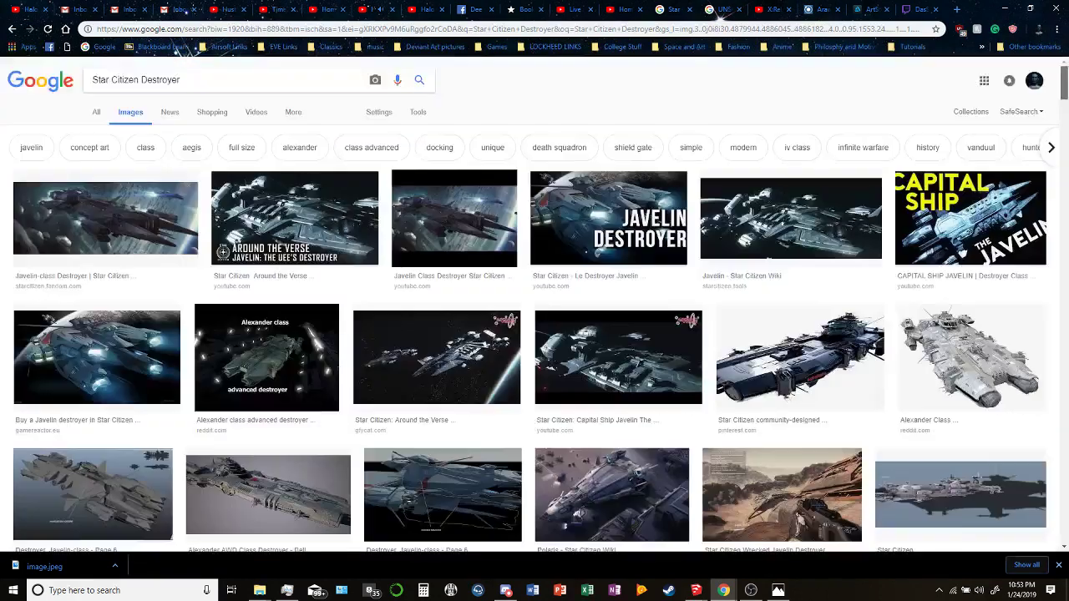
click(43, 150)
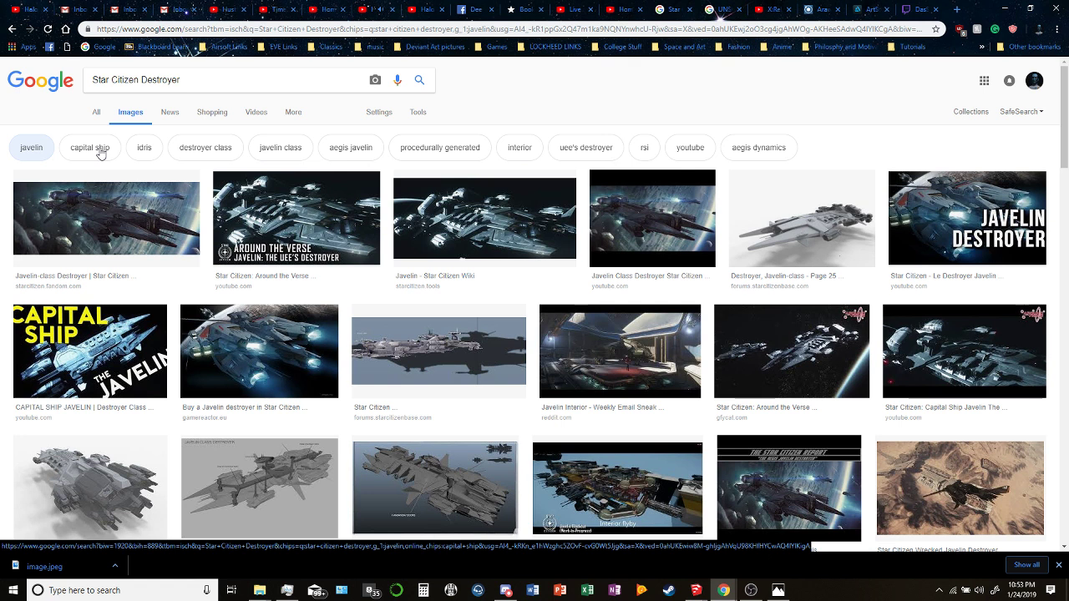
Switch to SketchUp and draw an edge about 406 m long across the lower hull's underside from the central corner to the side recess.
click(694, 591)
click(635, 534)
scroll(547, 295, down, 3)
mouse_move(501, 248)
middle_down()
mouse_move(585, 267)
mouse_move(491, 269)
middle_up()
scroll(429, 241, up, 2)
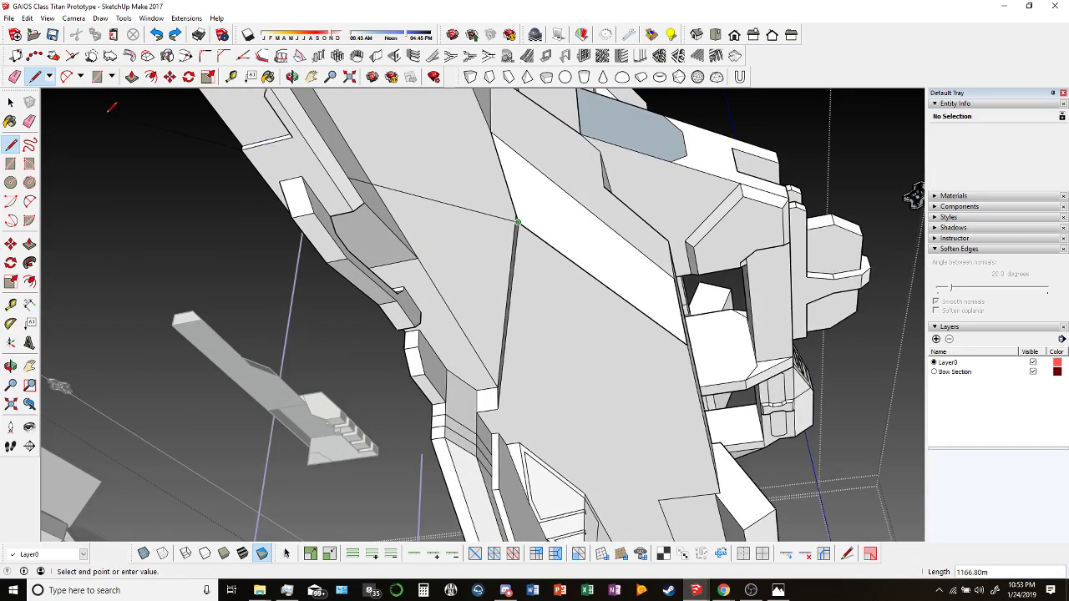
mouse_move(418, 246)
middle_down()
mouse_move(557, 254)
mouse_move(549, 245)
middle_up()
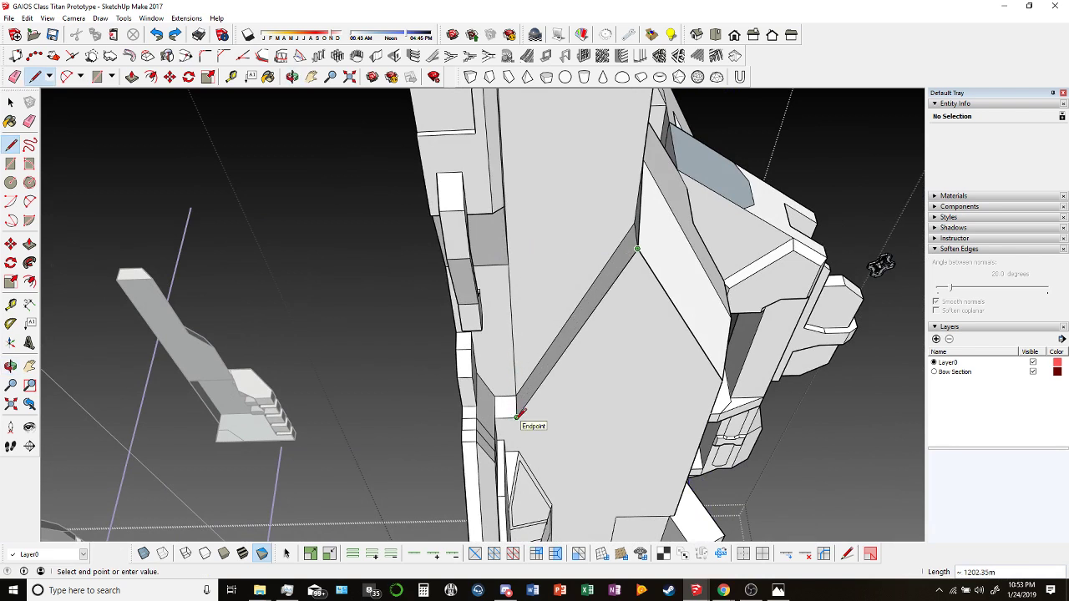
mouse_move(496, 249)
middle_down()
mouse_move(411, 281)
mouse_move(417, 275)
middle_up()
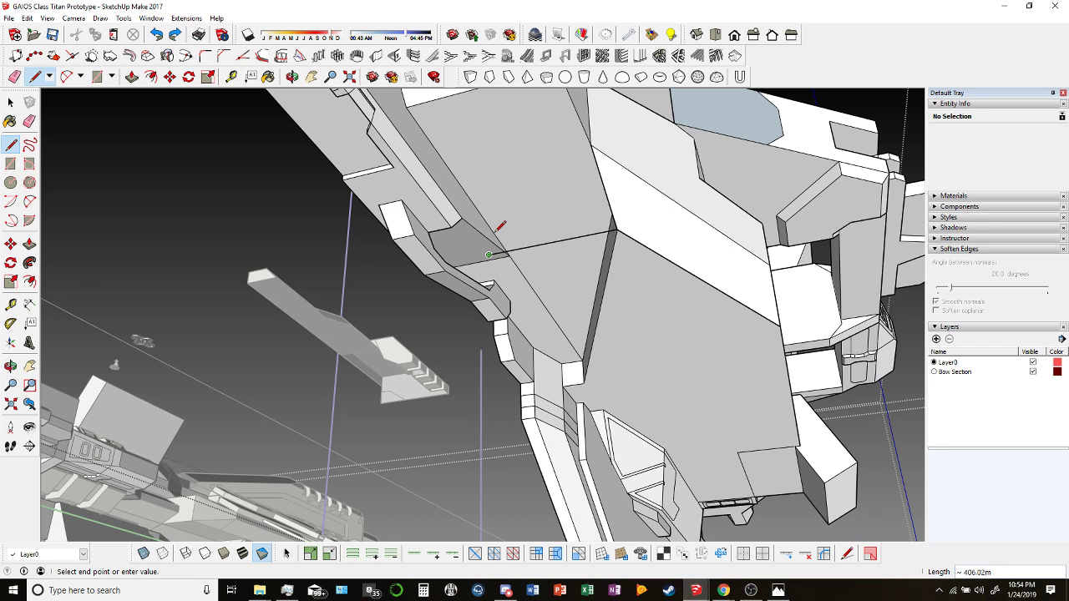
click(472, 114)
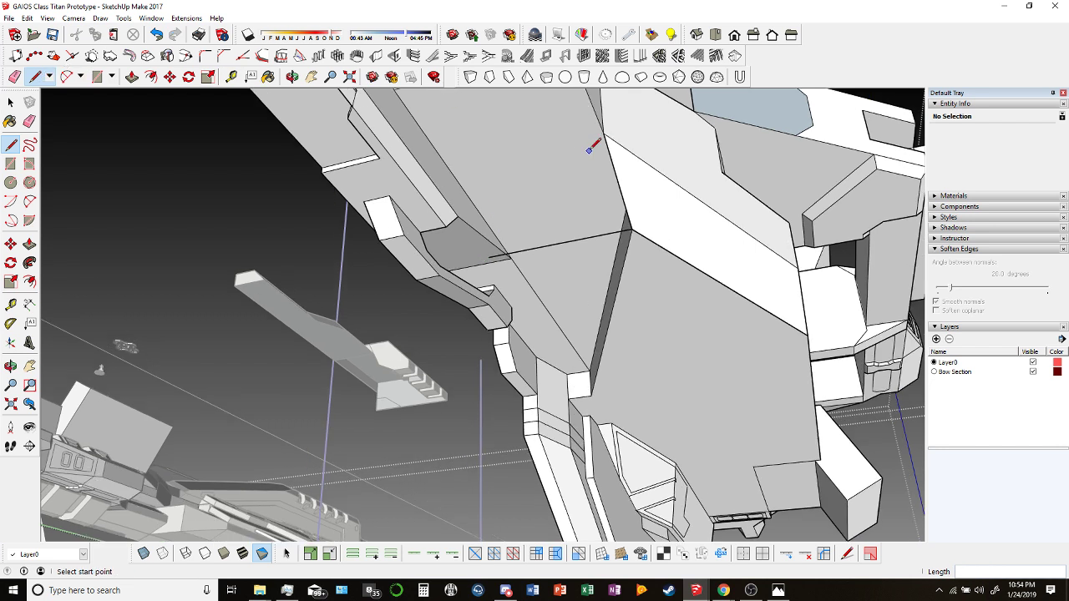
Close the sloped underside face with a second crosswise edge from the upper hull corner and a side edge about 301 m long.
click(603, 133)
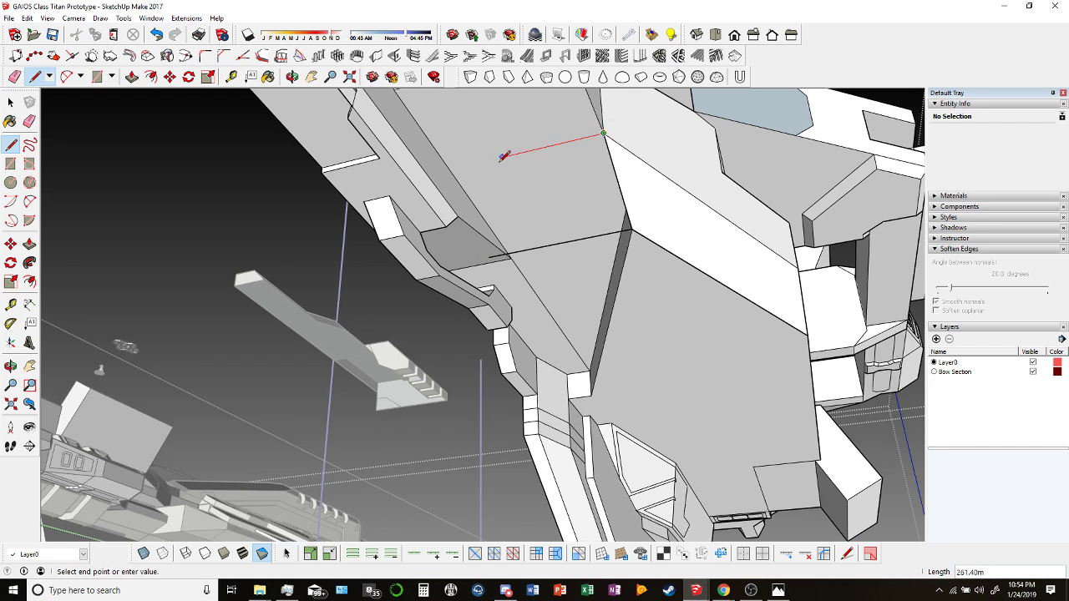
click(449, 169)
click(485, 255)
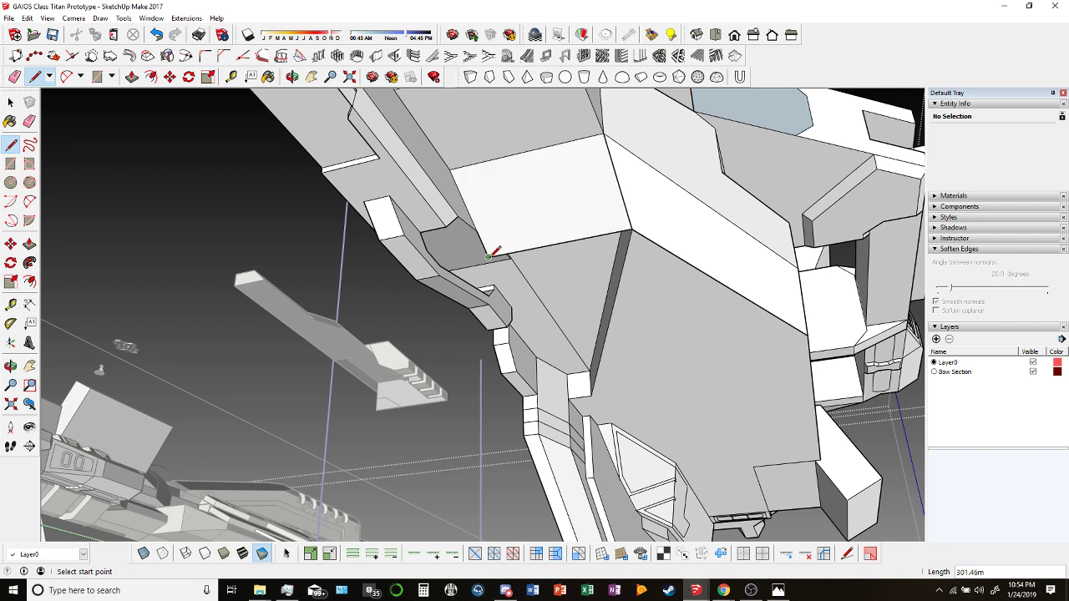
Bridge the narrow gap at the sloped face's corner with a short edge about 3 m long.
scroll(644, 227, up, 5)
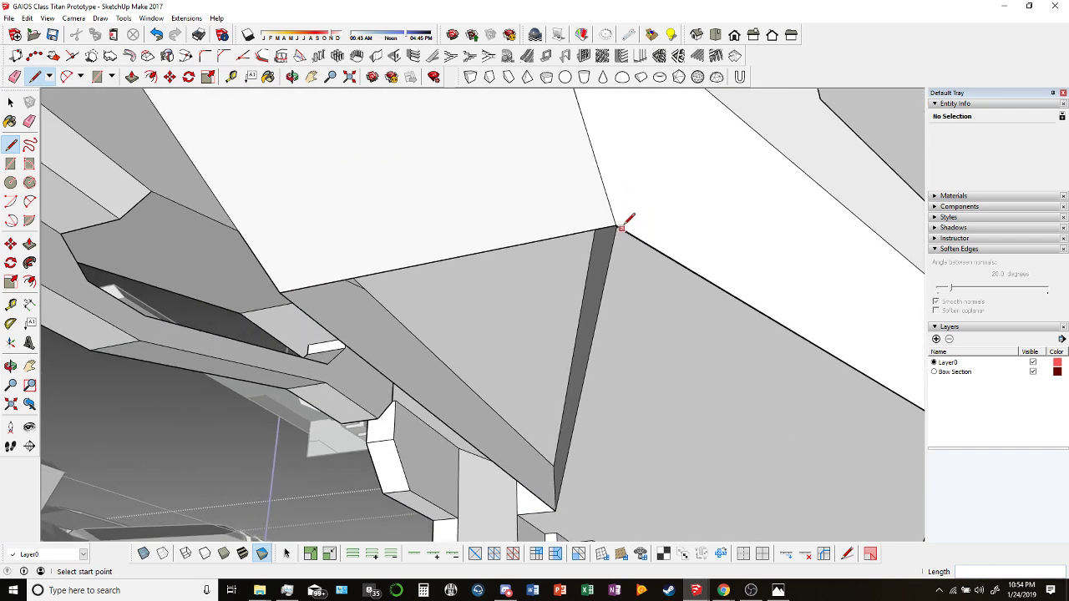
scroll(622, 222, up, 2)
click(611, 229)
scroll(611, 230, up, 2)
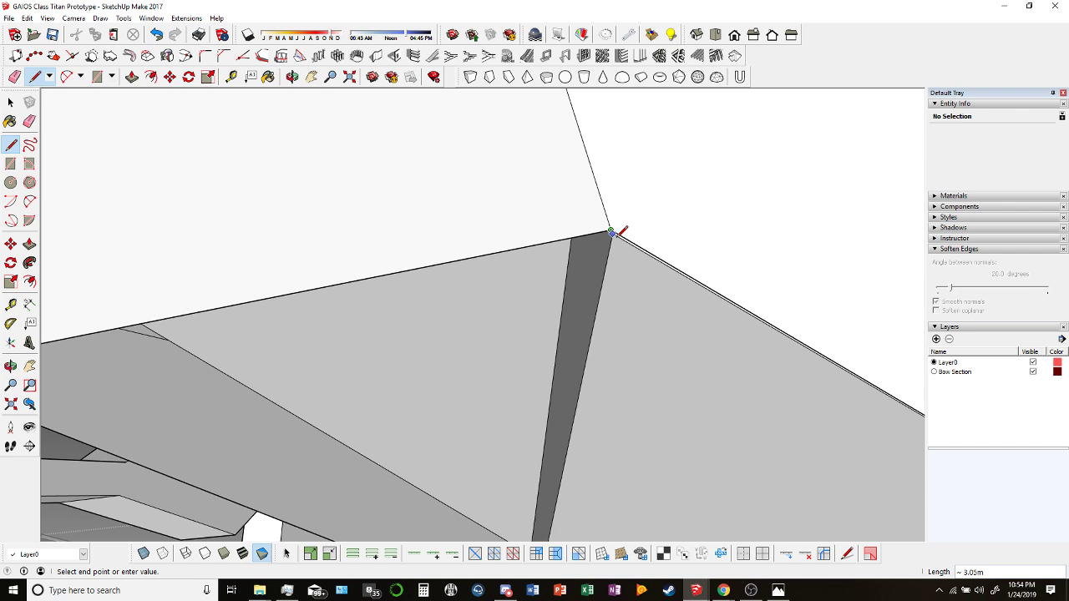
click(614, 239)
middle_drag(666, 302, 723, 280)
scroll(701, 266, up, 6)
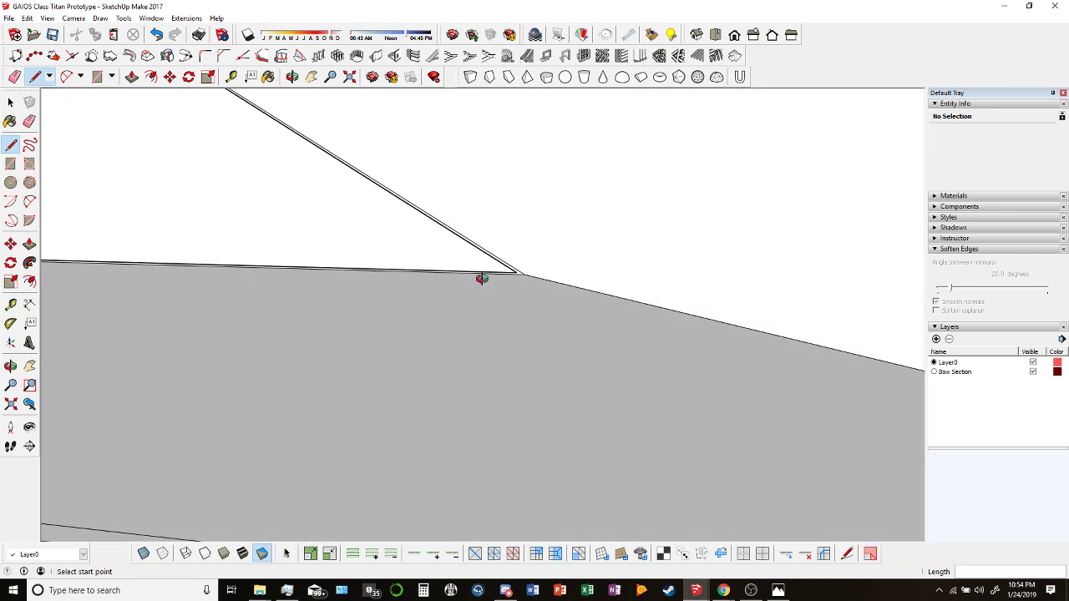
click(504, 265)
key(Escape)
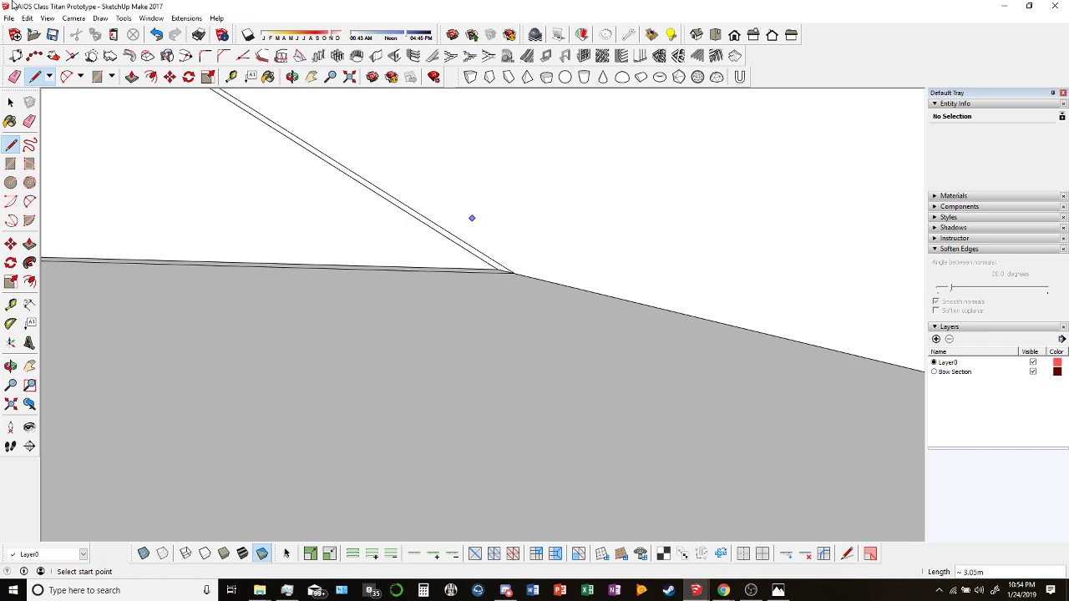
Erase the duplicate edges running along the sloped face's border at the hull corner.
key(e)
drag(464, 242, 498, 278)
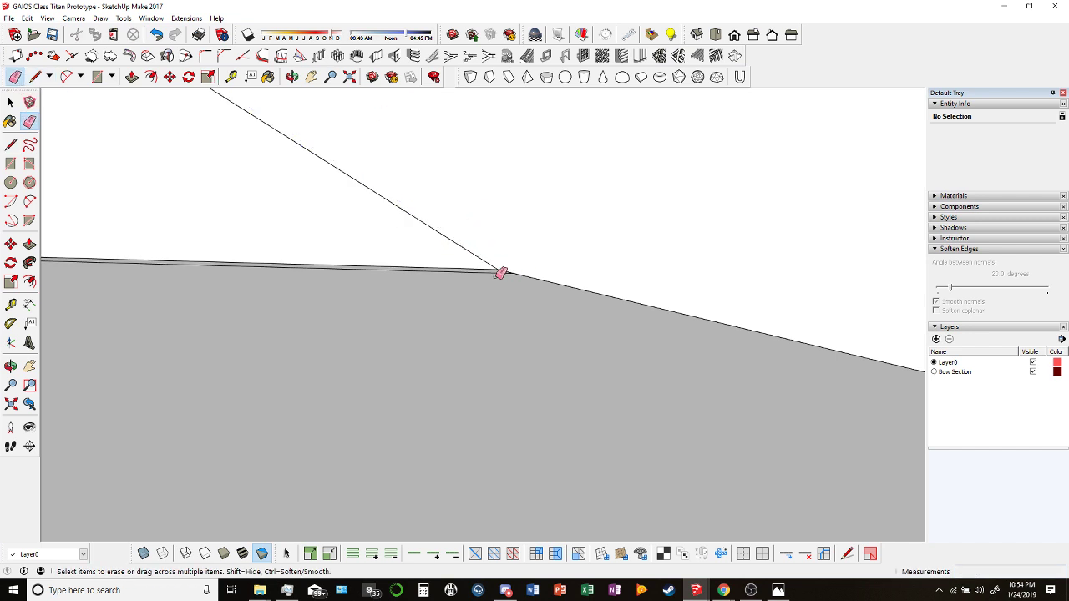
click(501, 269)
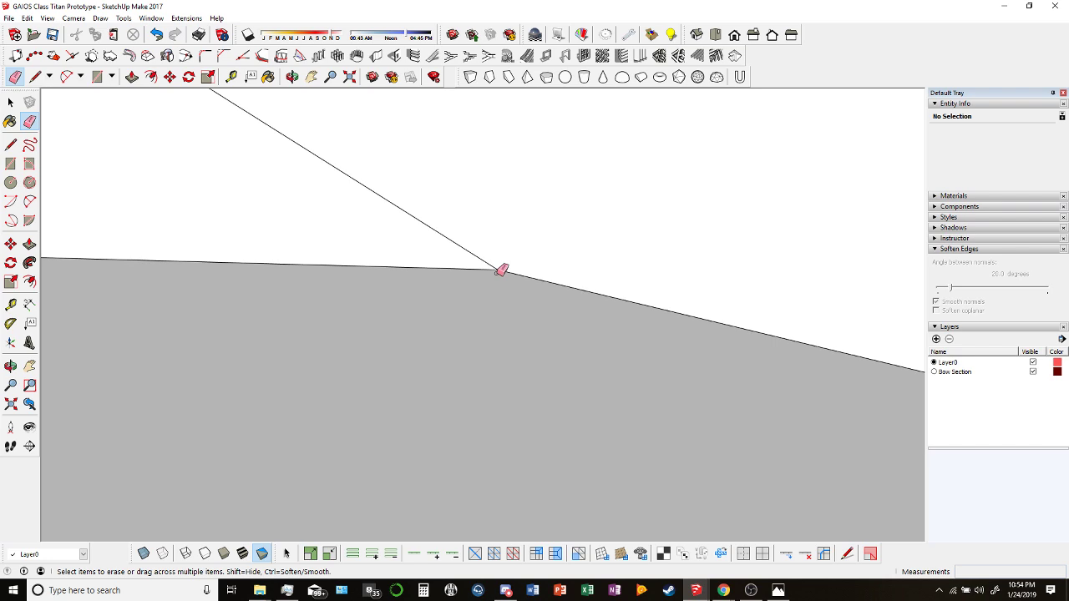
mouse_move(501, 270)
middle_down()
mouse_move(432, 200)
mouse_move(826, 271)
middle_up()
scroll(481, 216, down, 3)
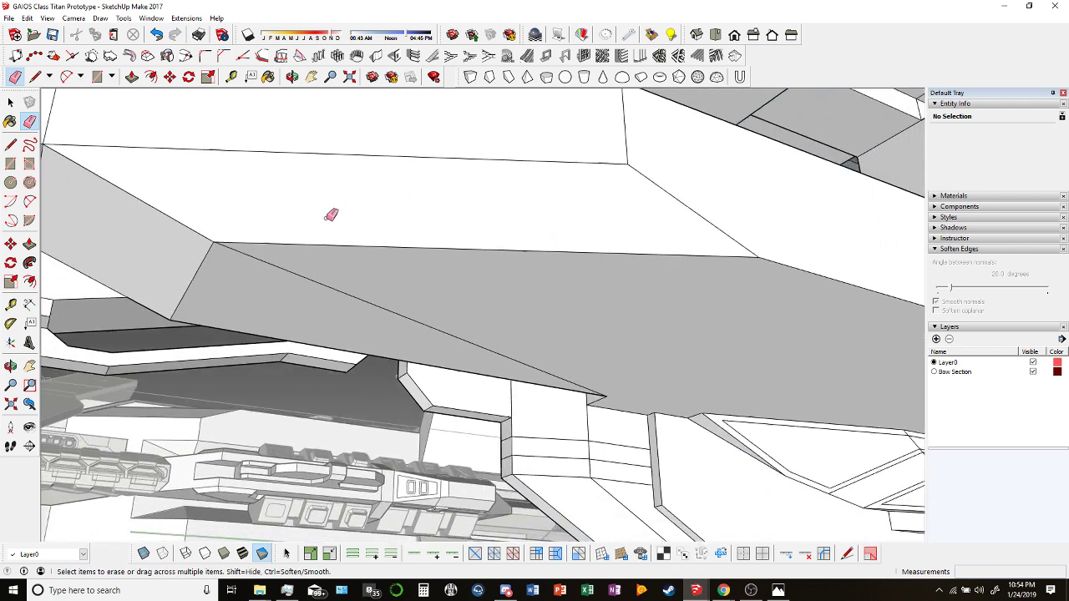
Select the three bevelled faces on the upper hull's front shoulder and place a copy of them beside the ship.
mouse_move(334, 215)
middle_down()
mouse_move(492, 275)
mouse_move(517, 250)
middle_up()
scroll(522, 220, down, 5)
middle_drag(549, 140, 439, 265)
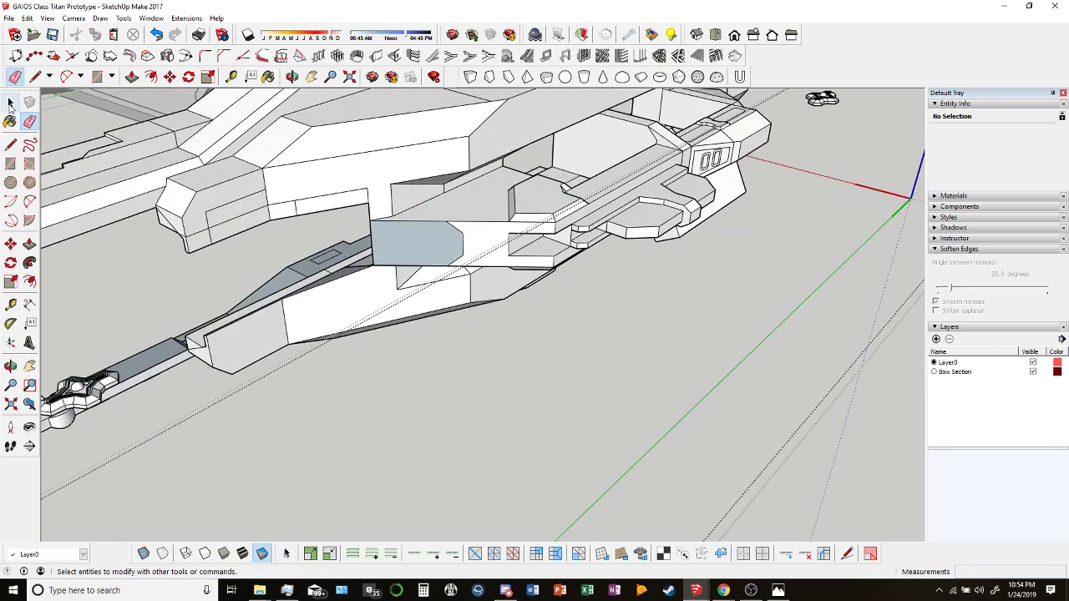
click(11, 101)
click(319, 144)
shift+click(335, 119)
scroll(333, 119, down, 3)
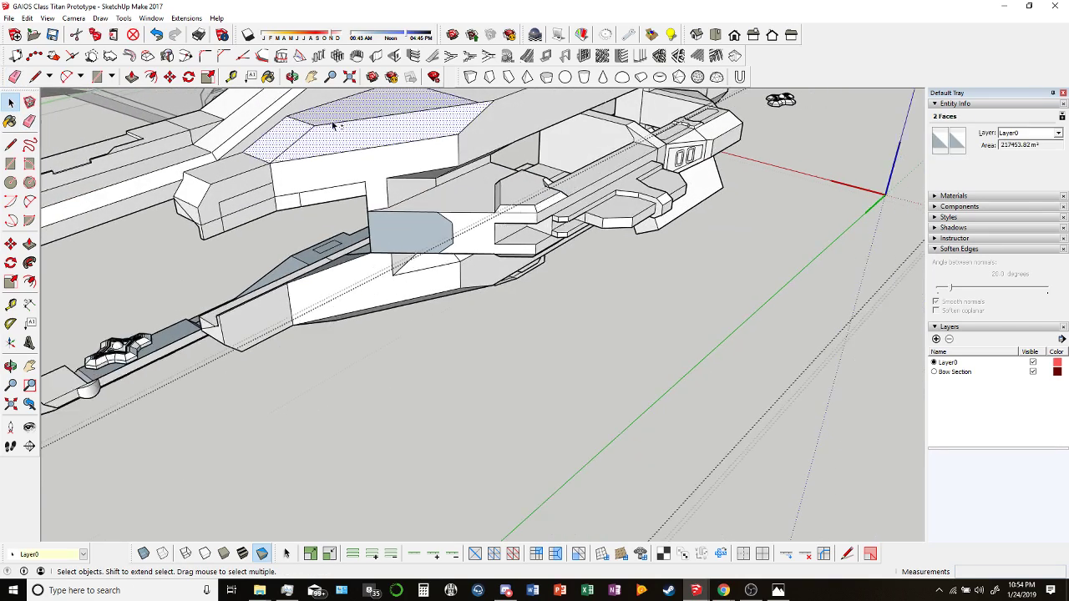
click(171, 77)
click(295, 148)
click(296, 149)
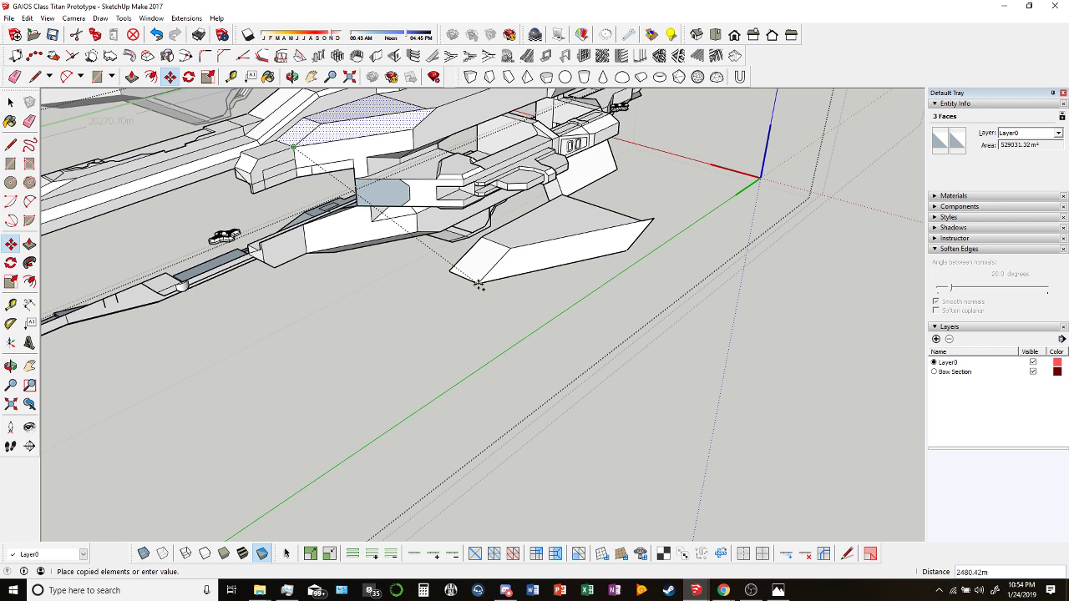
click(513, 221)
Flip the copied faces vertically with a blue-axis scale of -1.00 and move them onto the matching corner of the lower hull.
key(s)
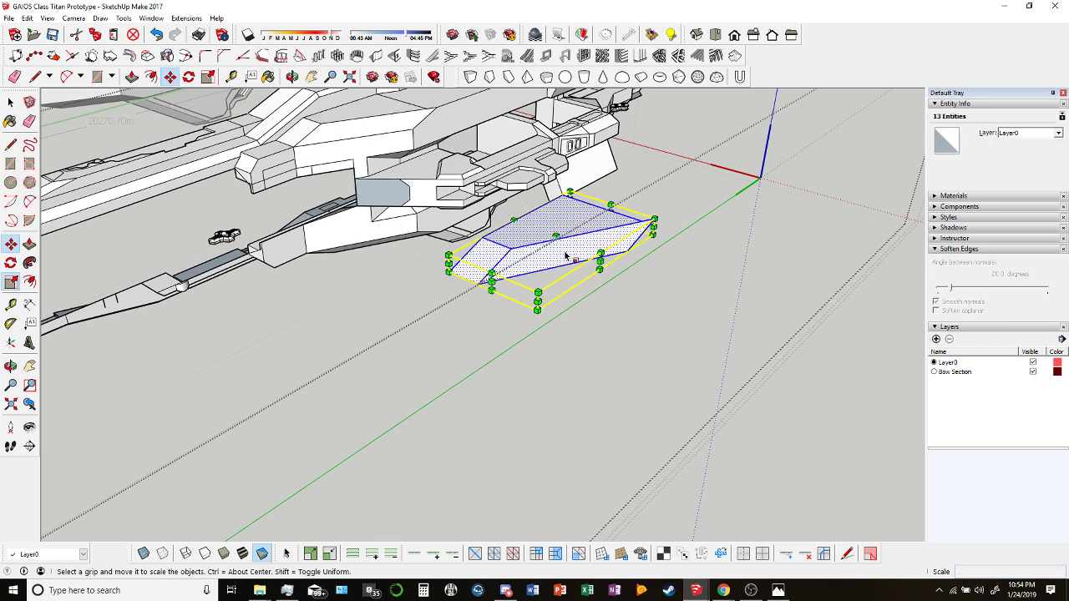
drag(557, 239, 556, 269)
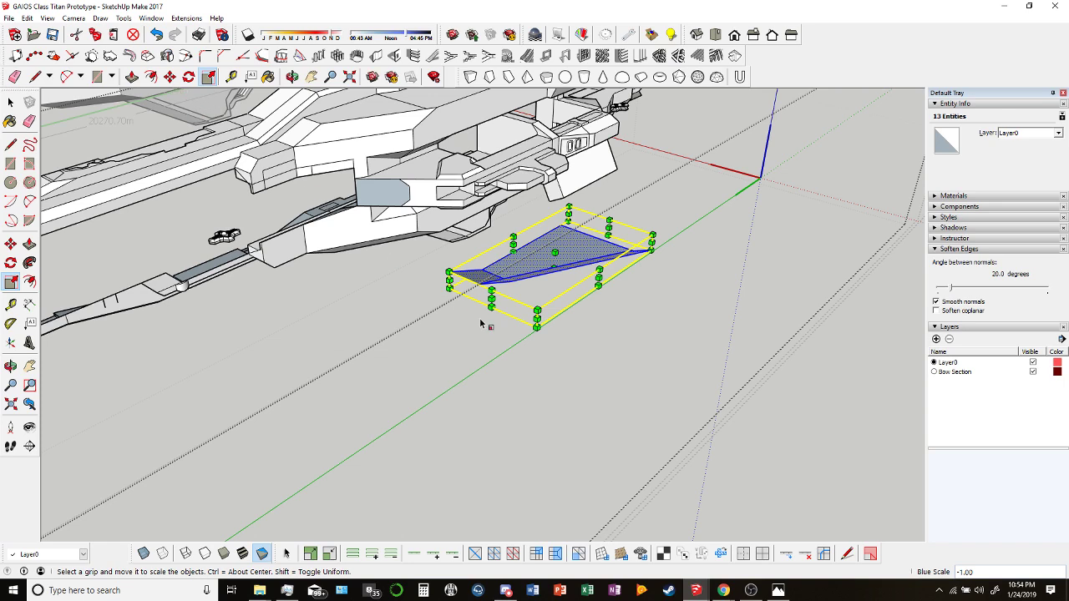
key(m)
middle_drag(480, 284, 367, 134)
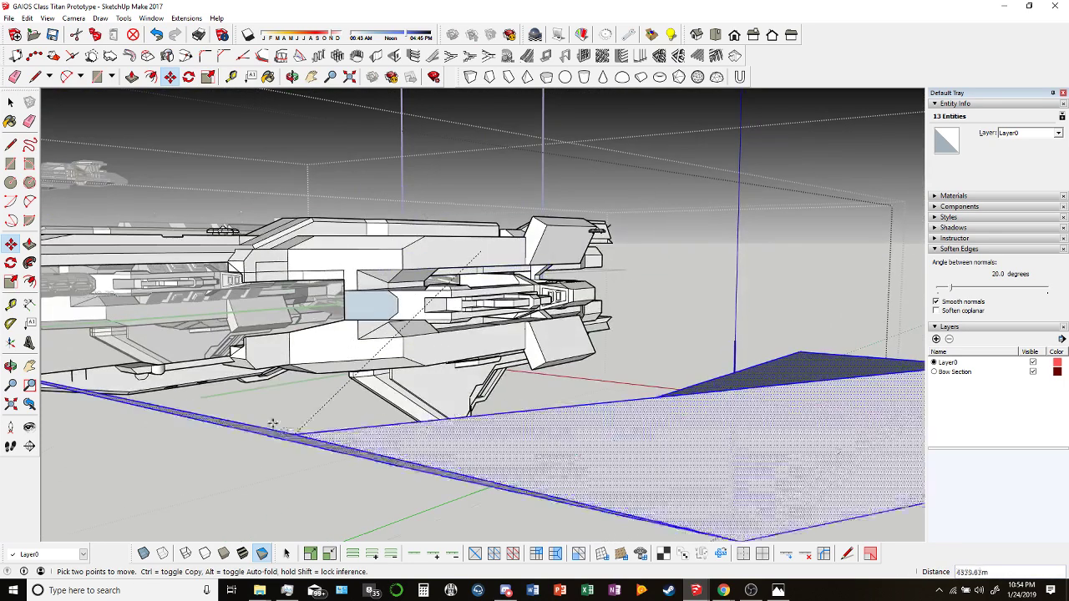
scroll(303, 351, up, 3)
middle_drag(289, 357, 264, 251)
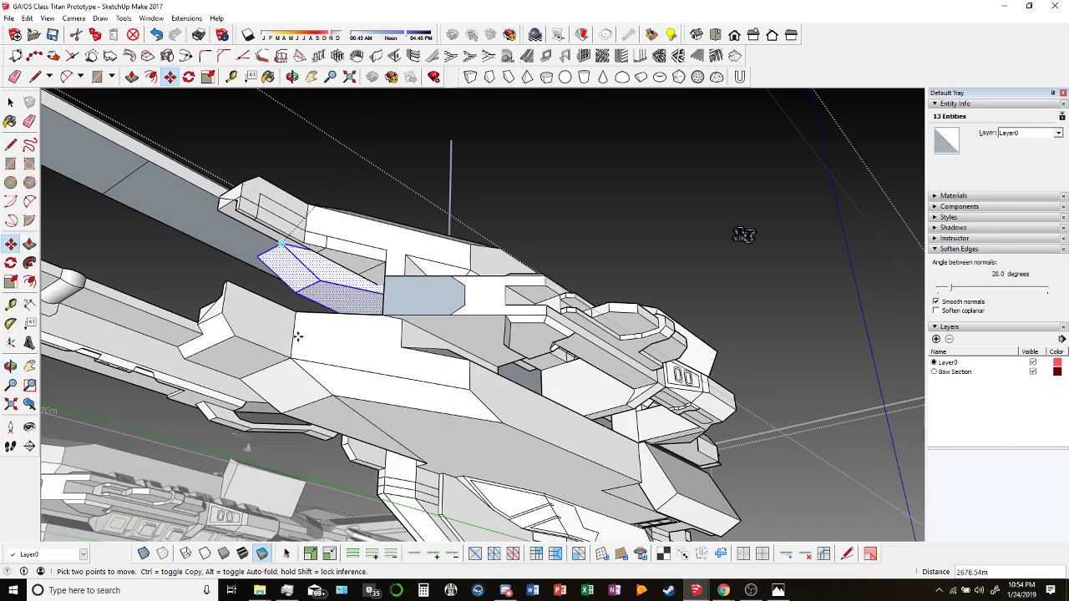
scroll(288, 358, up, 3)
click(288, 362)
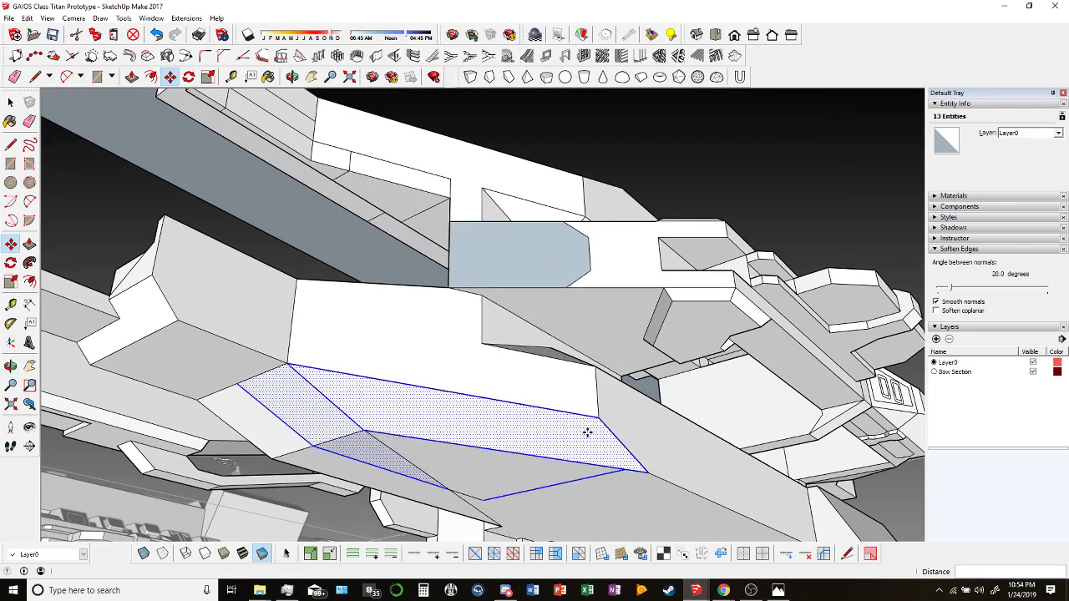
Erase the leftover edges where the mirrored bevel faces overlap the lower hull's underside.
scroll(640, 518, up, 6)
middle_drag(352, 239, 176, 229)
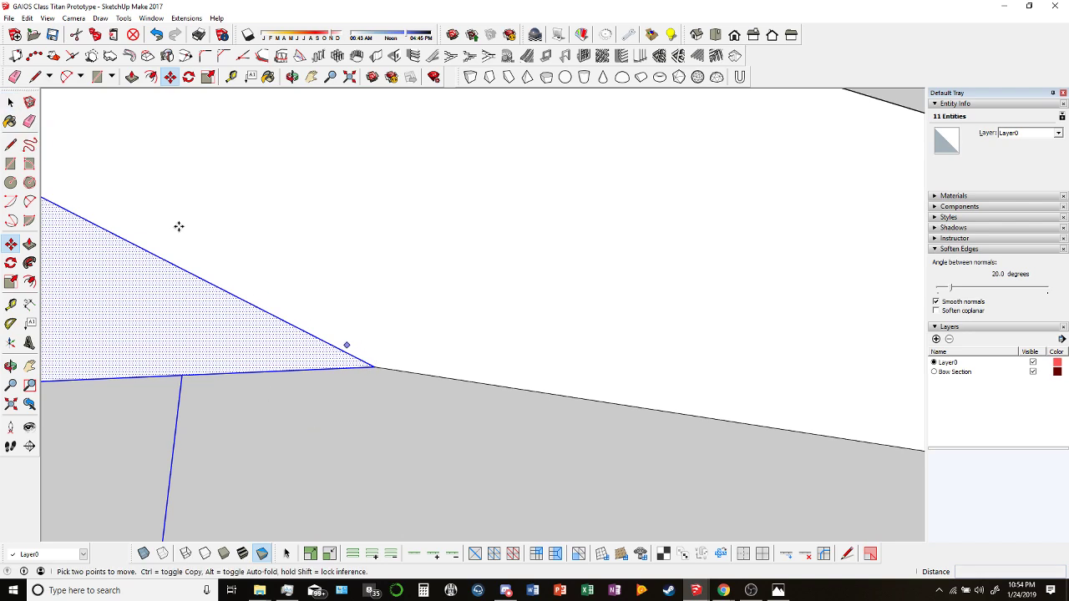
click(11, 102)
scroll(344, 347, down, 4)
scroll(332, 345, down, 2)
middle_drag(332, 345, 498, 315)
scroll(498, 315, down, 2)
click(546, 339)
scroll(546, 339, up, 2)
mouse_move(546, 339)
middle_down()
mouse_move(526, 321)
mouse_move(401, 292)
middle_up()
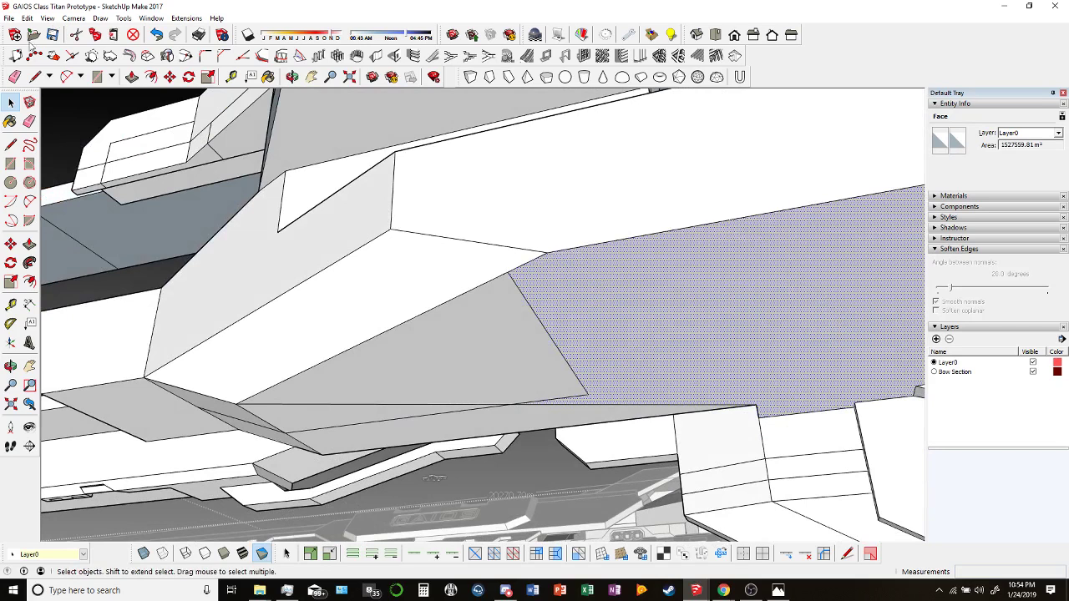
click(15, 76)
scroll(318, 290, down, 2)
drag(474, 365, 443, 367)
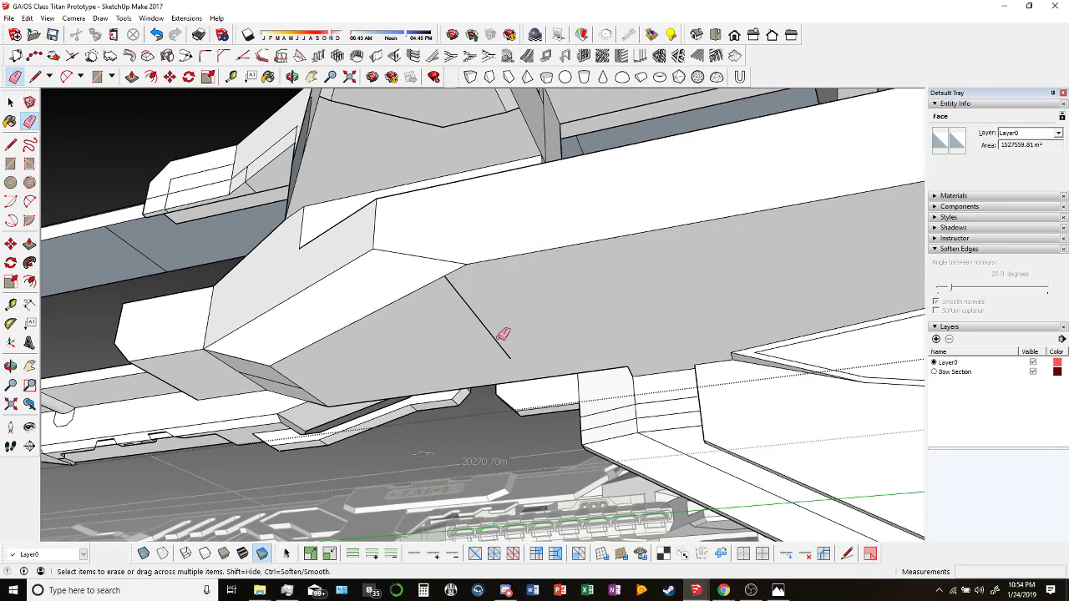
scroll(498, 338, down, 5)
mouse_move(498, 338)
middle_down()
mouse_move(787, 422)
mouse_move(719, 447)
mouse_move(707, 487)
middle_up()
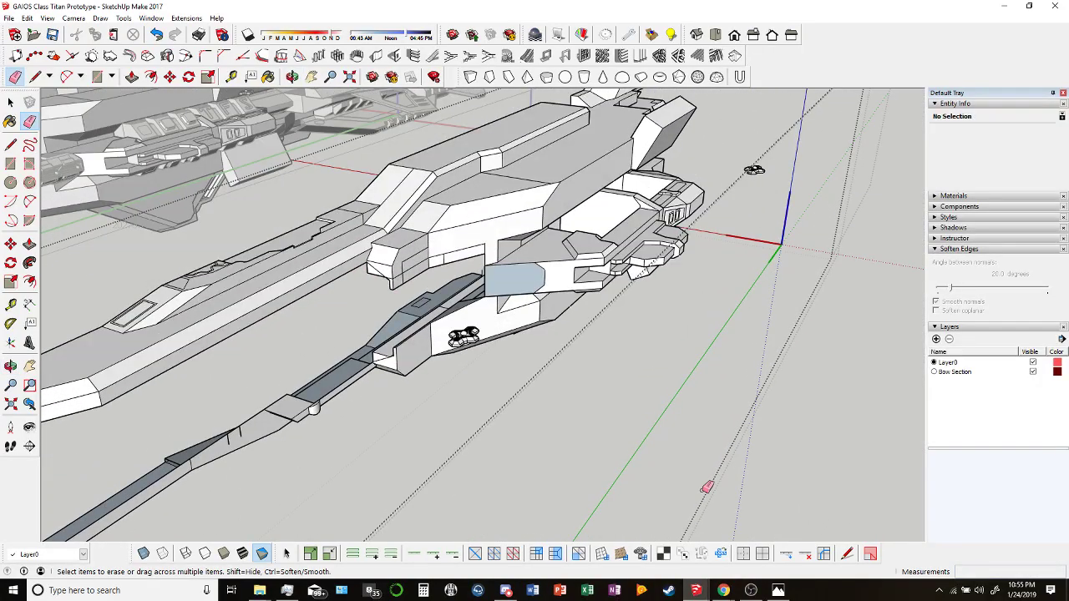
Examine the reshaped upper and lower hulls from the side, front and above.
mouse_move(507, 183)
middle_down()
mouse_move(592, 124)
mouse_move(414, 130)
mouse_move(412, 219)
middle_up()
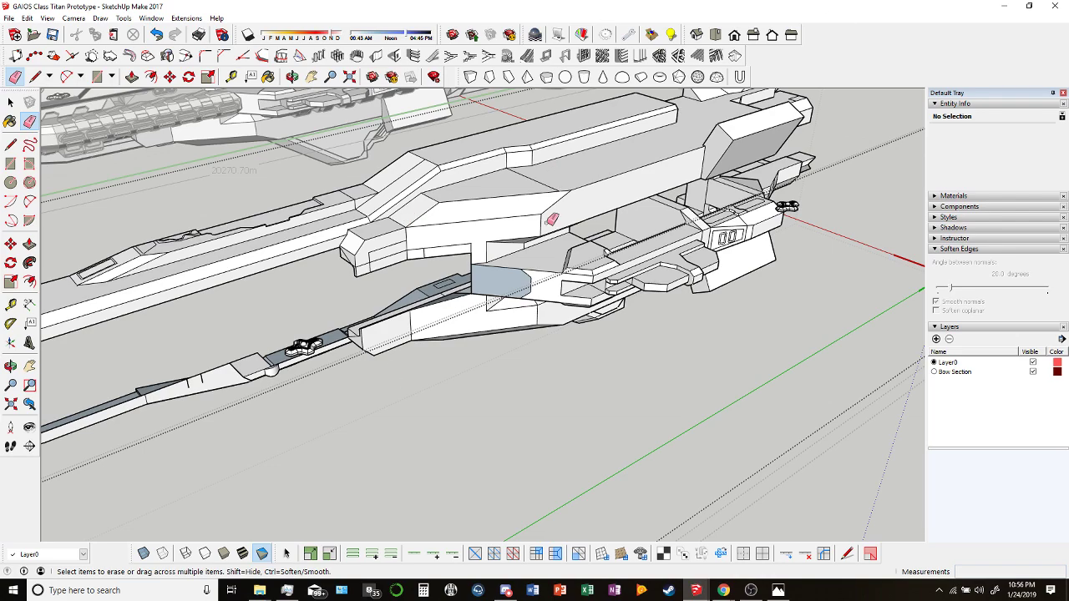
mouse_move(553, 217)
middle_down()
mouse_move(451, 148)
mouse_move(401, 258)
mouse_move(436, 270)
middle_up()
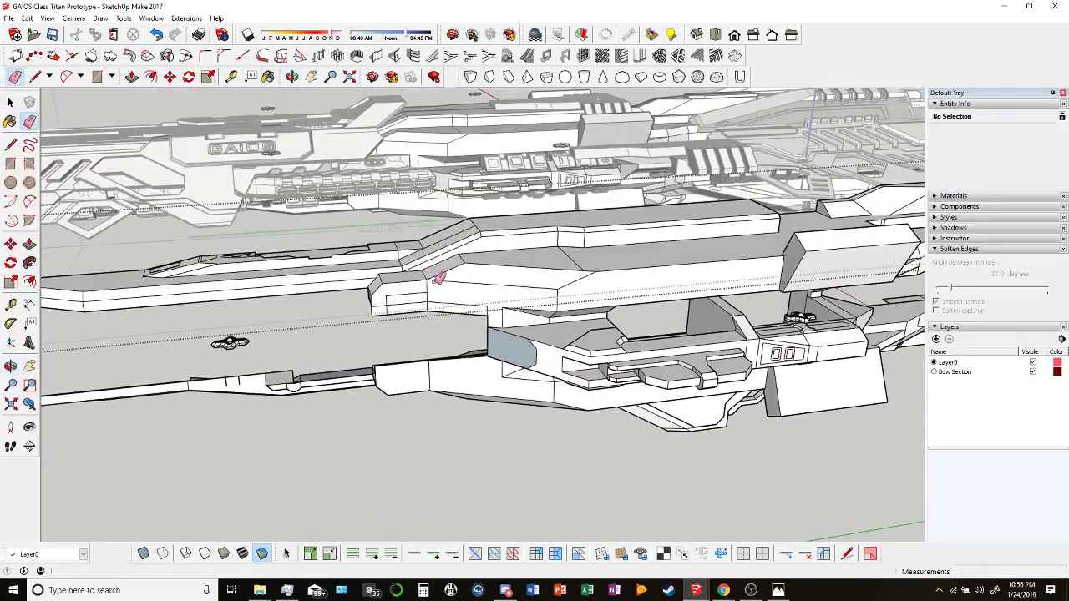
mouse_move(535, 361)
middle_down()
mouse_move(568, 353)
mouse_move(582, 208)
mouse_move(565, 314)
mouse_move(487, 373)
mouse_move(535, 362)
mouse_move(426, 338)
middle_up()
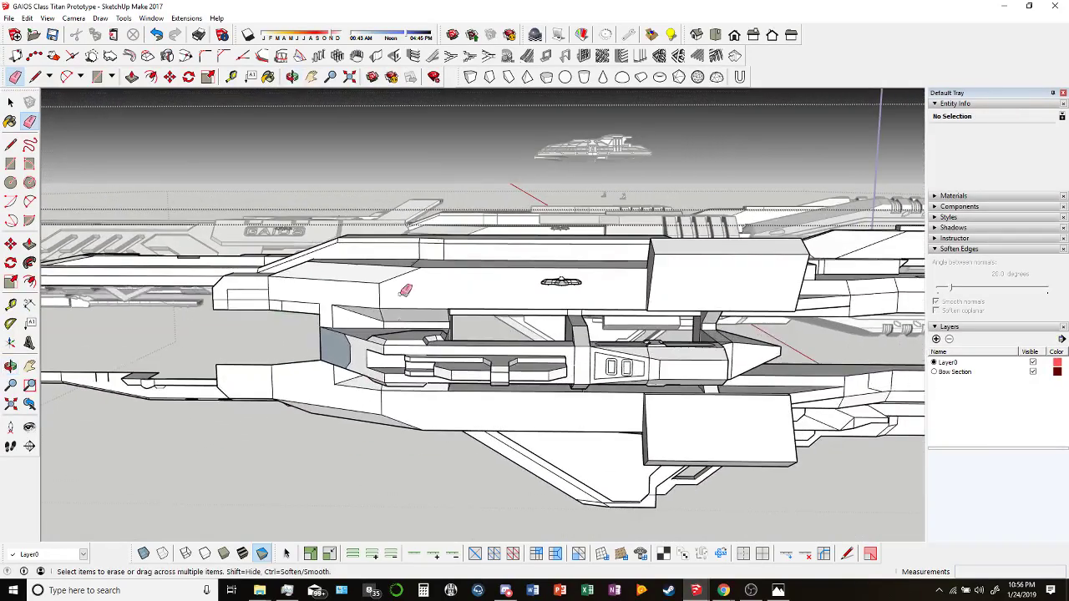
click(292, 77)
drag(474, 276, 693, 181)
drag(616, 227, 578, 157)
drag(497, 183, 646, 239)
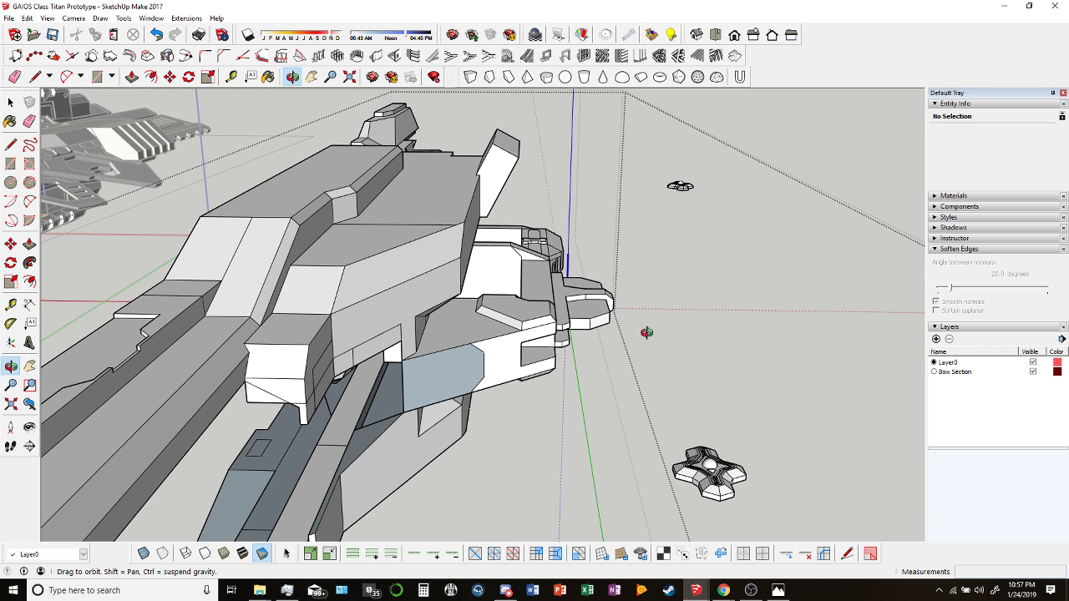
mouse_move(724, 591)
drag(581, 315, 634, 284)
drag(743, 251, 609, 267)
Draw an edge about 218 m long across the angled side block's end face, from its lower notch to its upper corner.
scroll(561, 172, up, 3)
scroll(561, 184, up, 2)
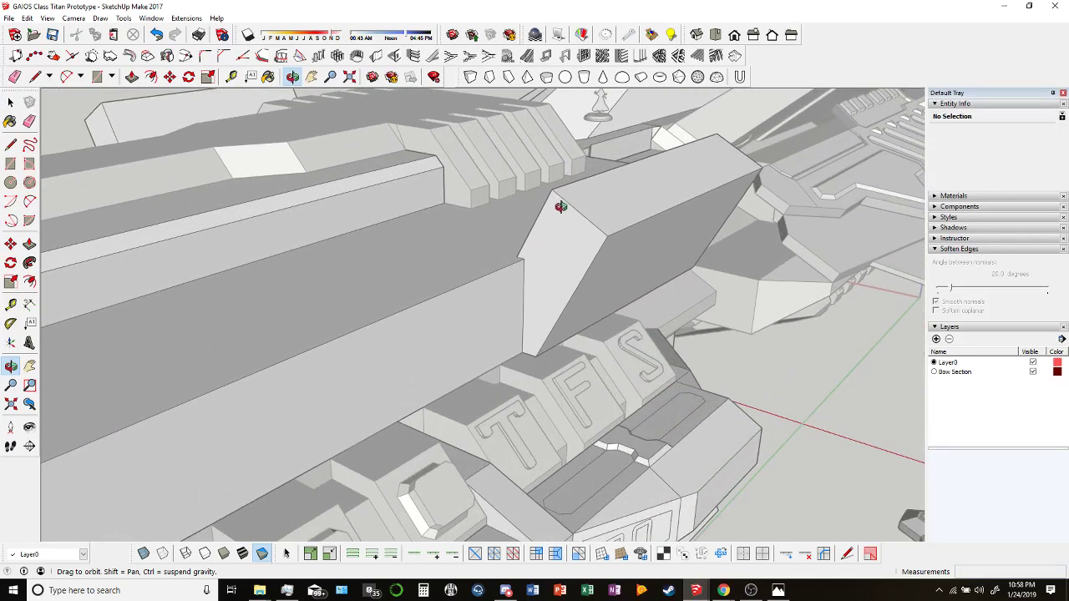
drag(560, 208, 662, 264)
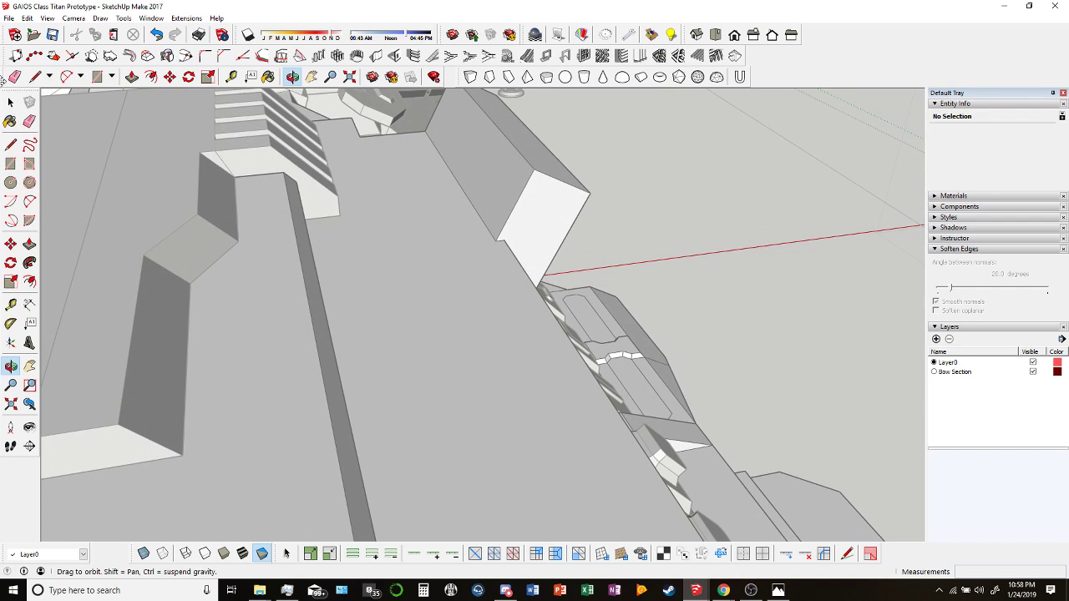
click(10, 101)
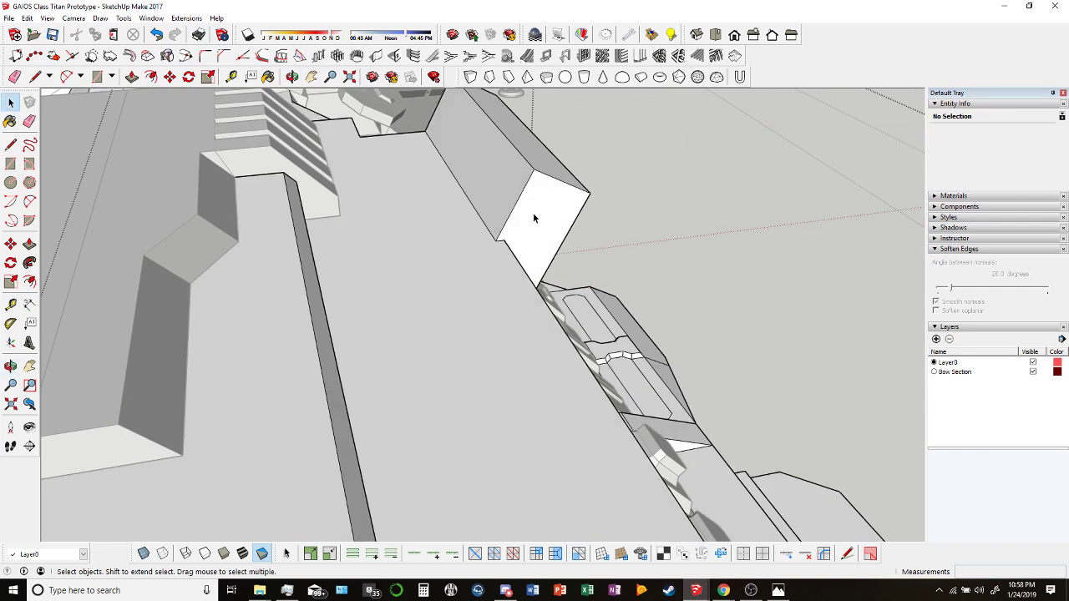
scroll(534, 206, up, 2)
click(534, 209)
key(l)
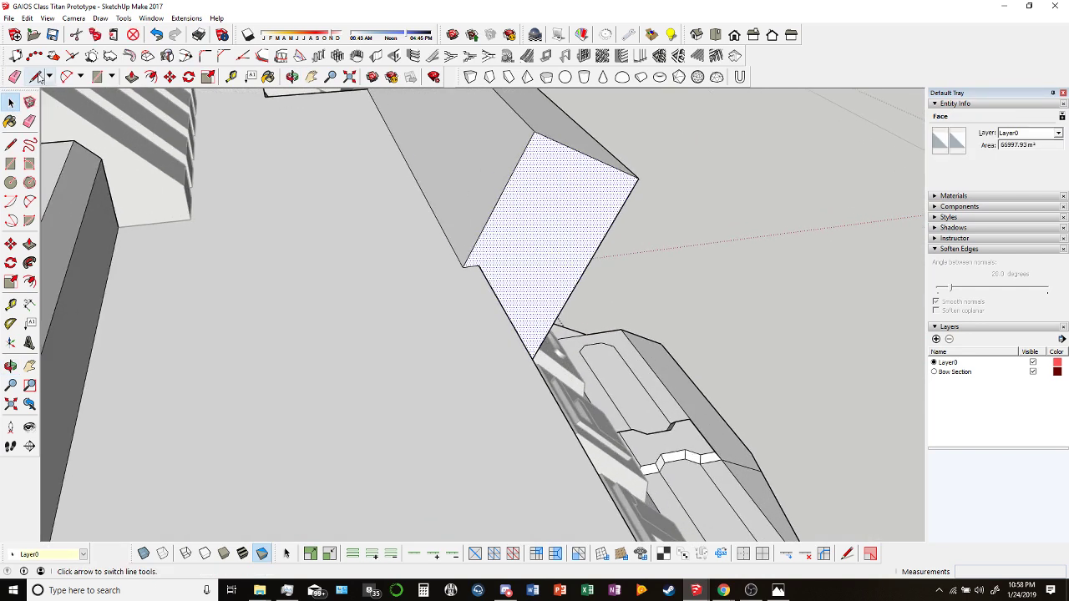
click(475, 261)
middle_drag(475, 261, 503, 200)
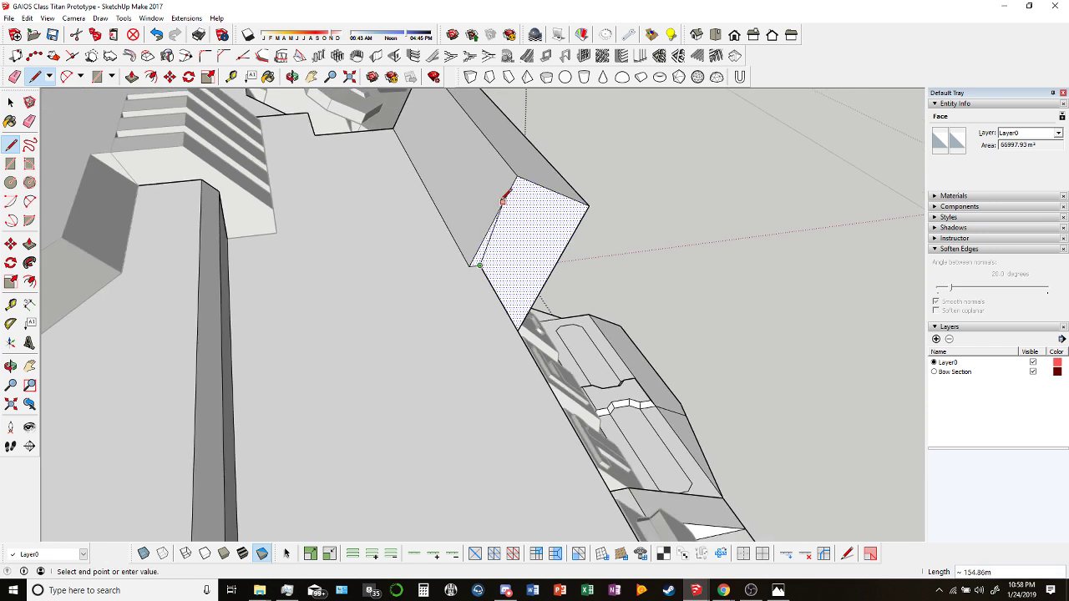
click(518, 179)
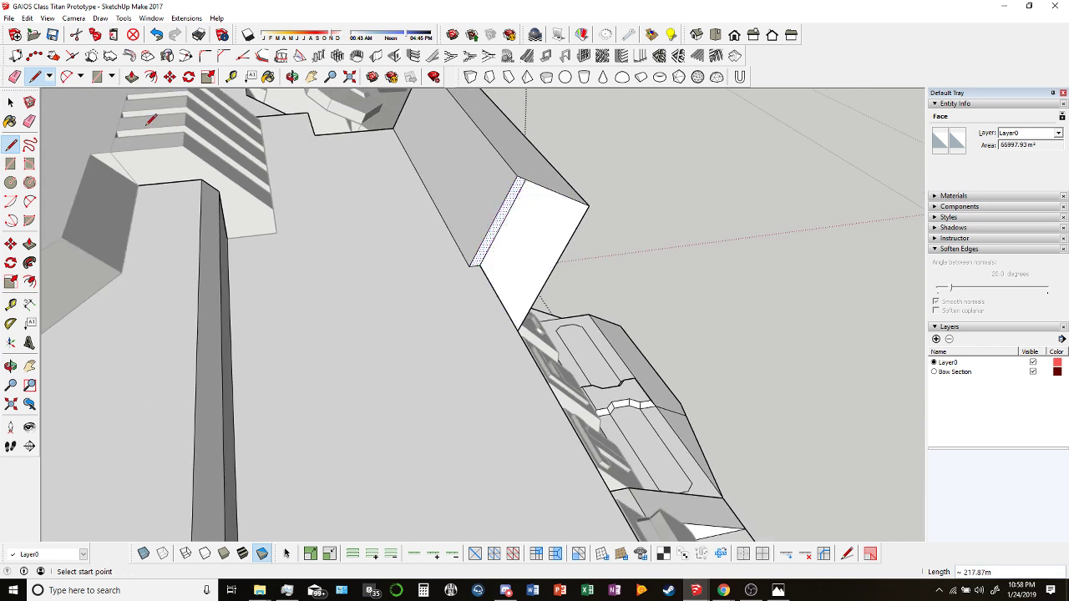
Push the narrow strip on the angled side block's end face about 956 m back along the block's full length and erase the leftover edges.
key(p)
click(506, 189)
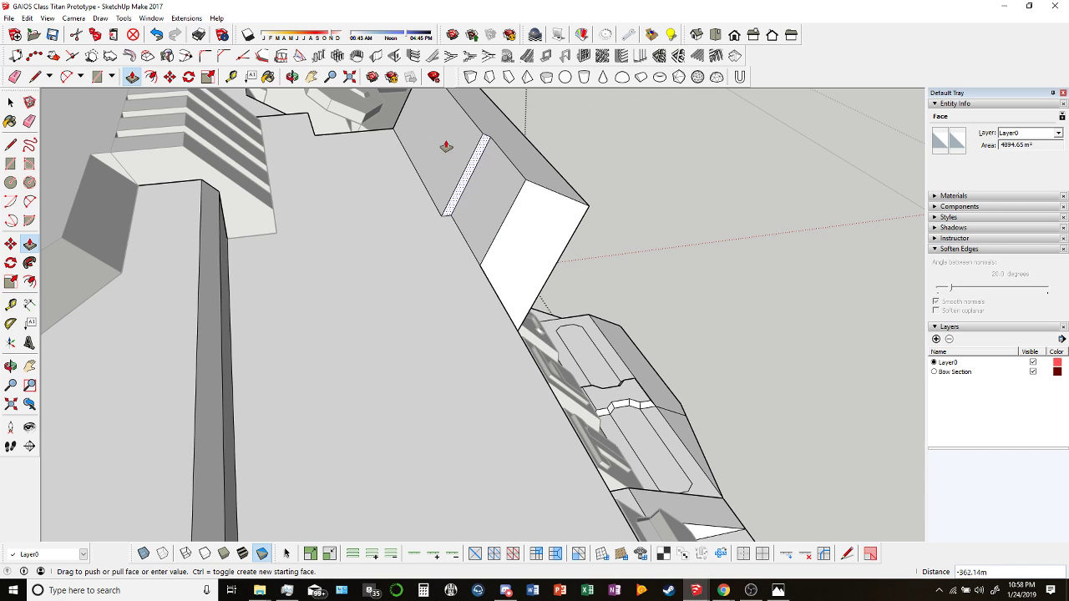
middle_drag(444, 142, 449, 187)
click(450, 187)
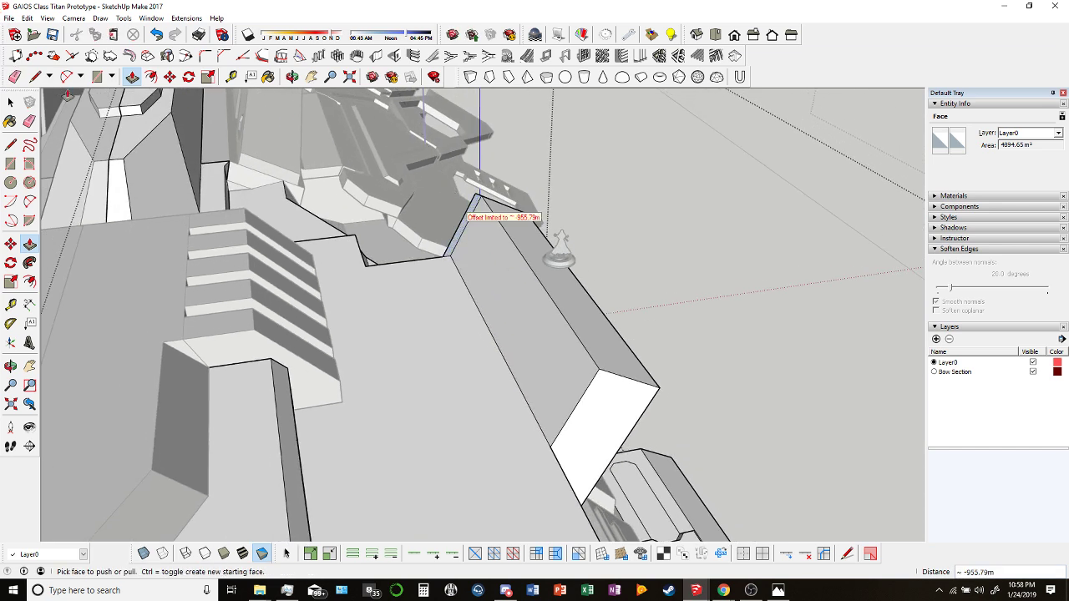
key(e)
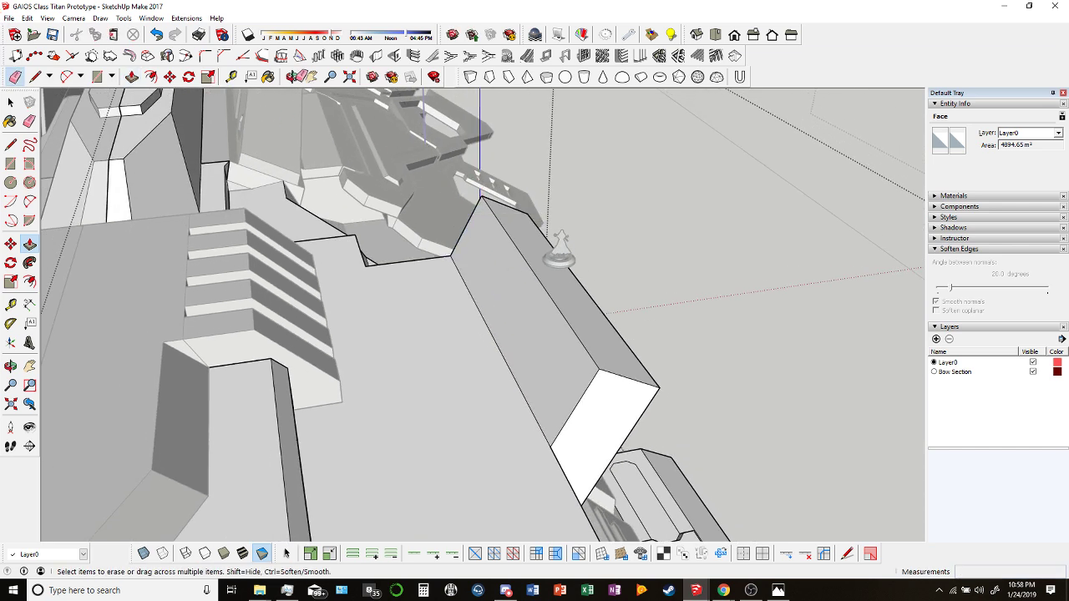
middle_drag(522, 310, 652, 307)
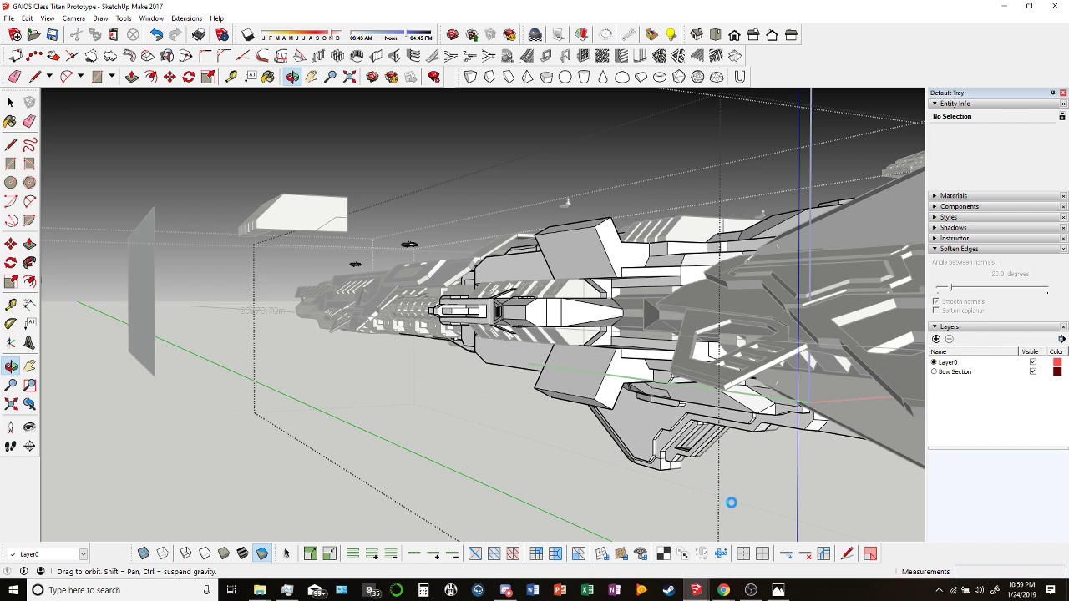
Switch to Chrome and look through the open image search, YouTube and ArtStation pages.
mouse_move(723, 590)
click(704, 558)
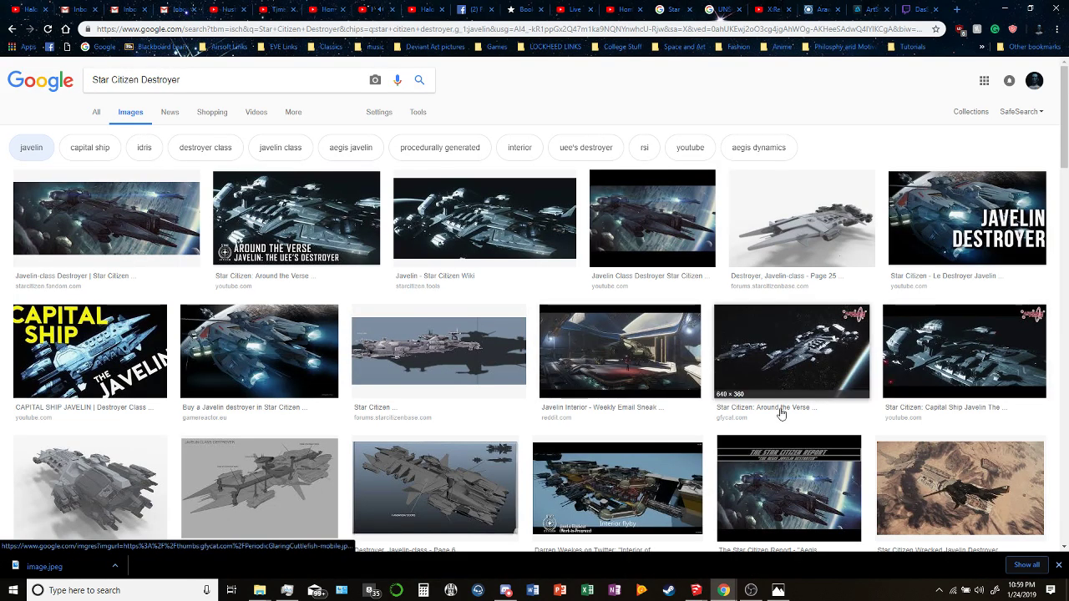
click(386, 10)
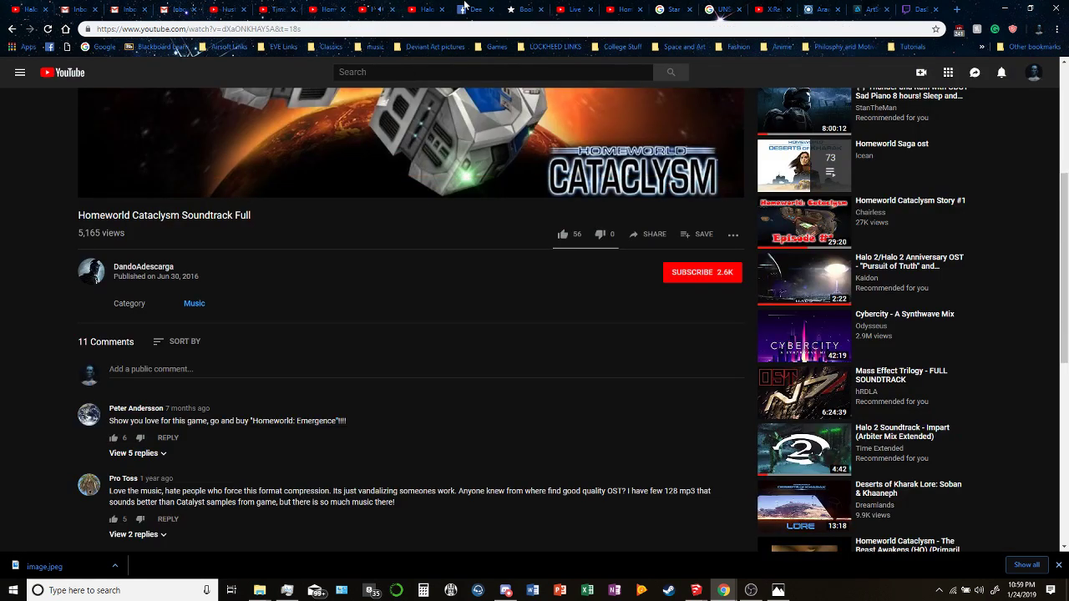
click(566, 9)
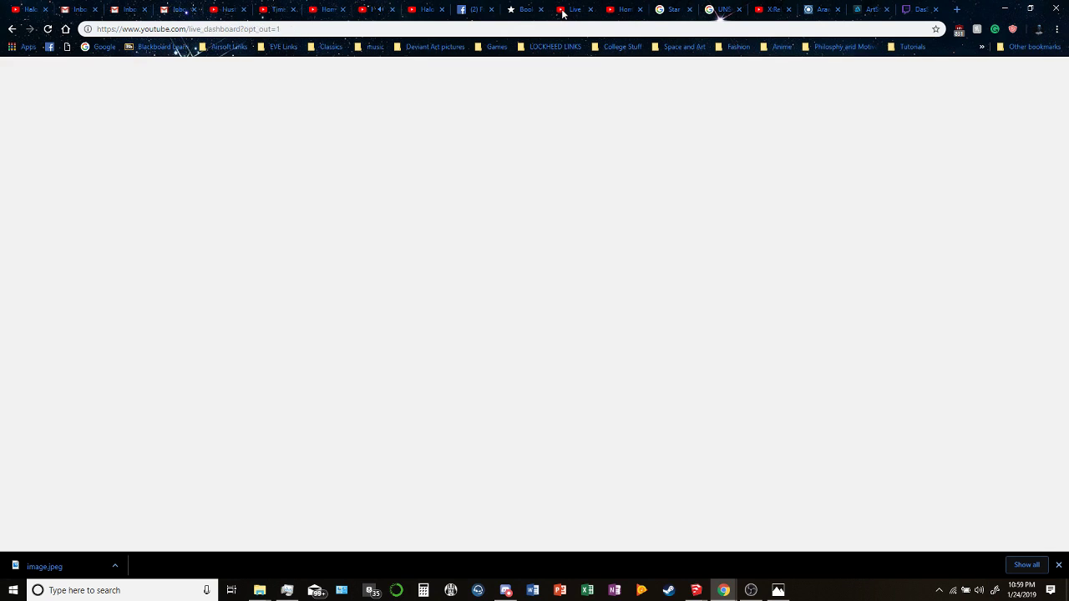
click(618, 9)
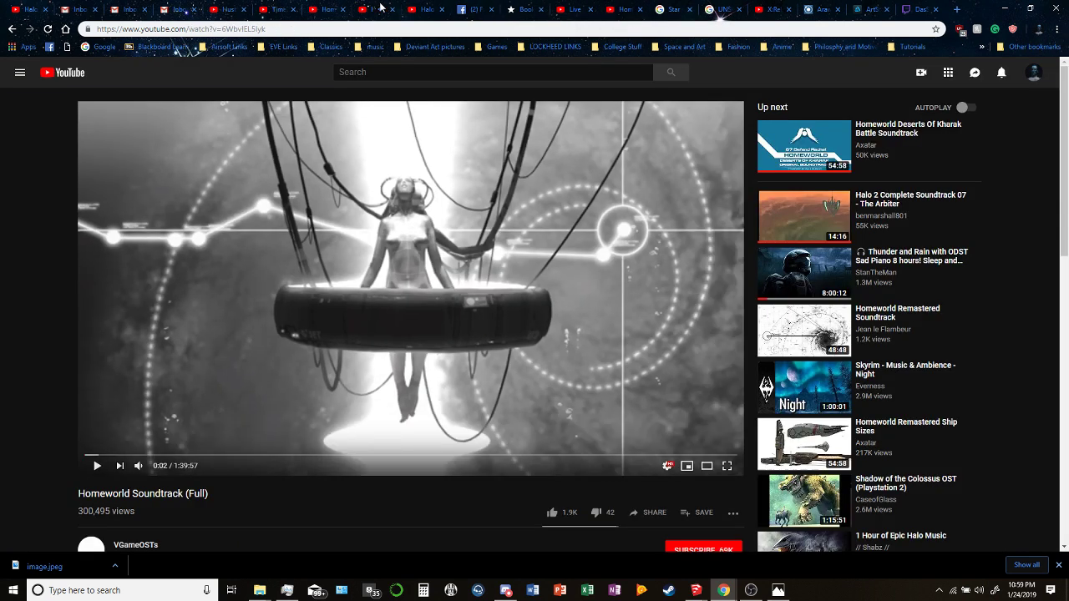
drag(617, 10, 443, 9)
click(329, 13)
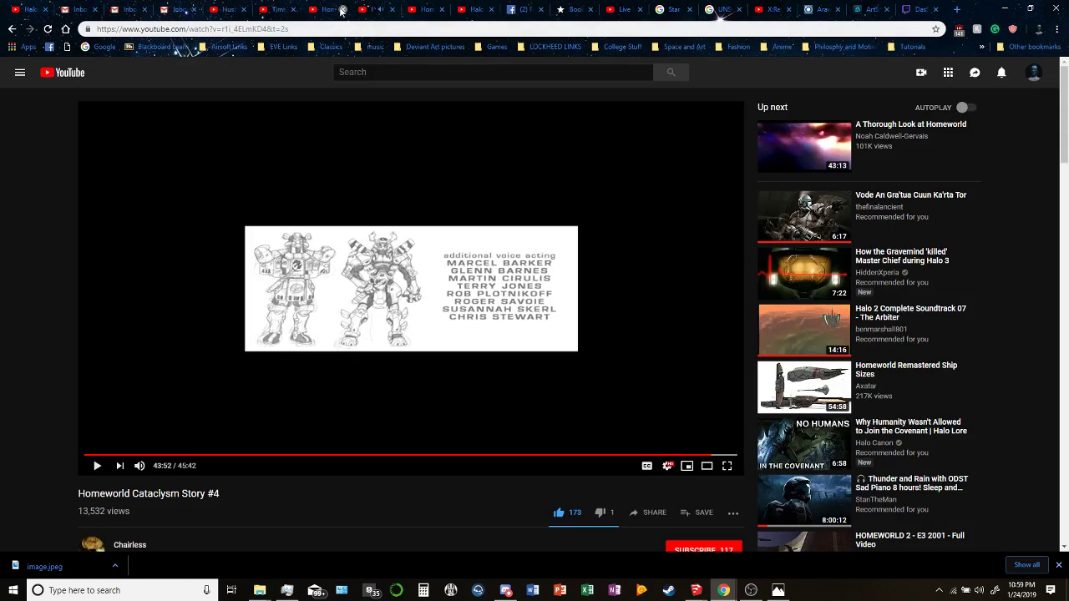
click(341, 10)
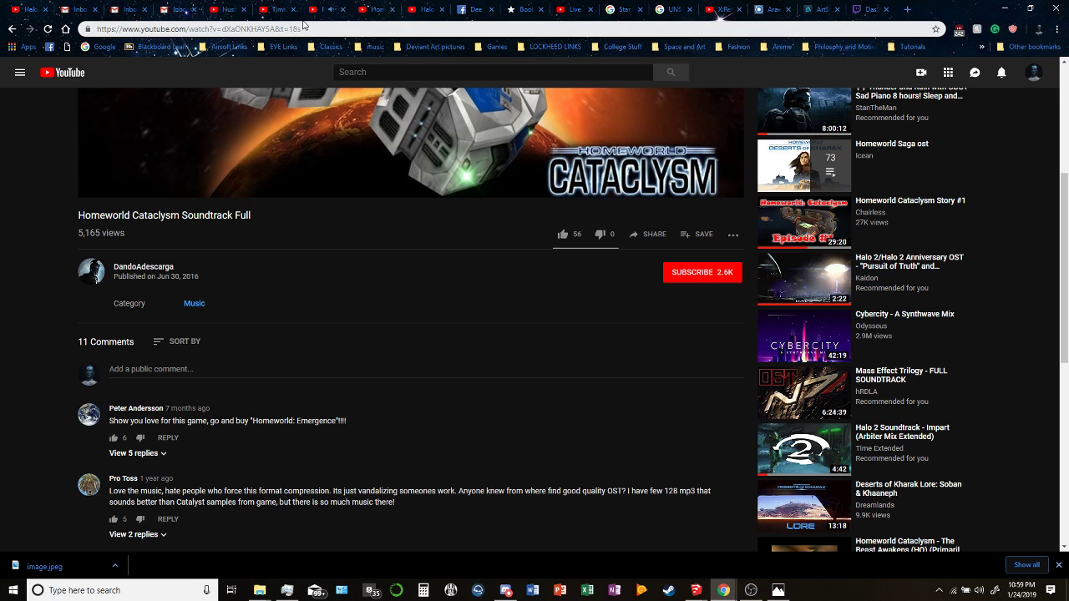
click(285, 8)
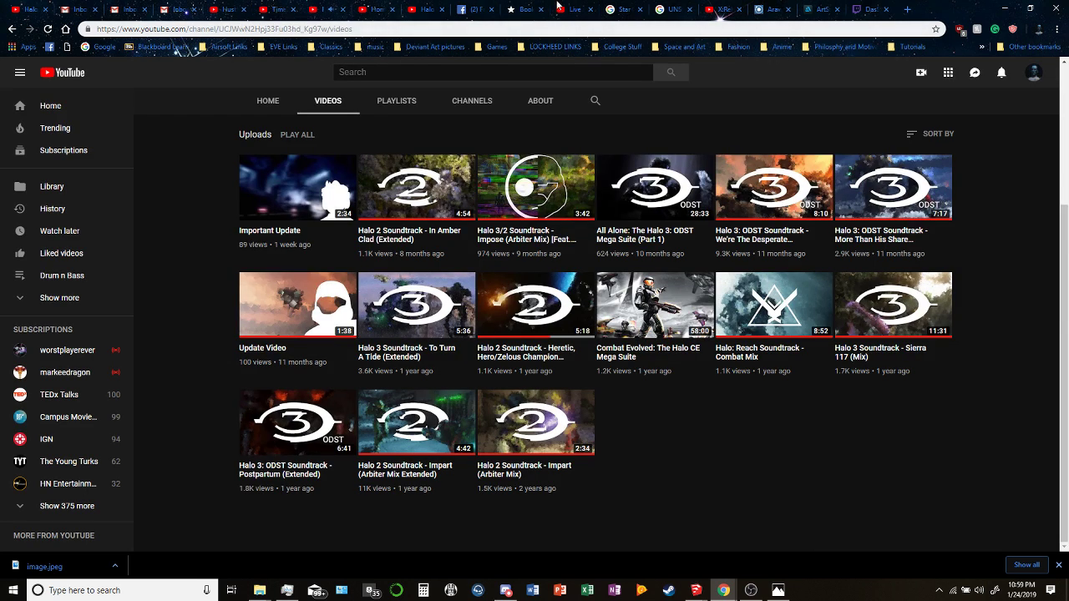
click(826, 11)
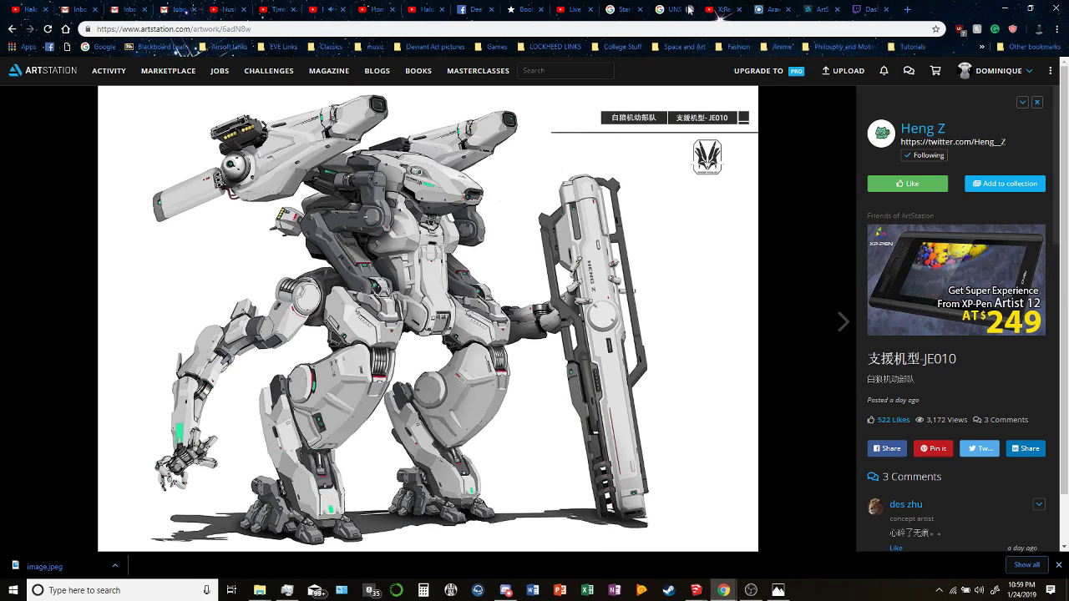
Browse the UNSC cruiser image results and view the Noryang-class carrier and Punic-class supercarrier pictures.
click(689, 9)
scroll(604, 360, down, 4)
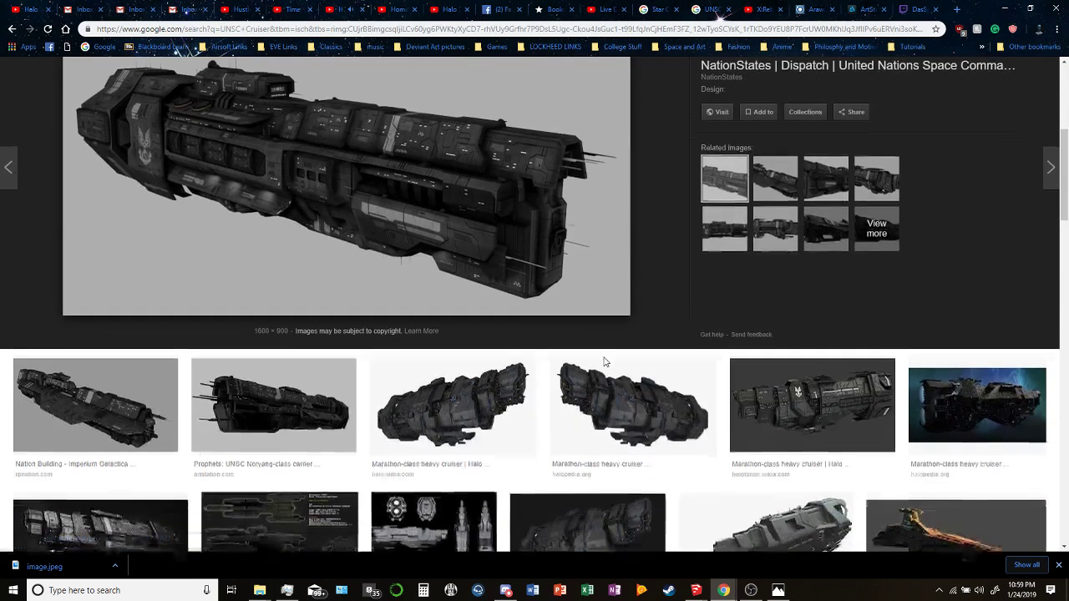
scroll(604, 360, down, 3)
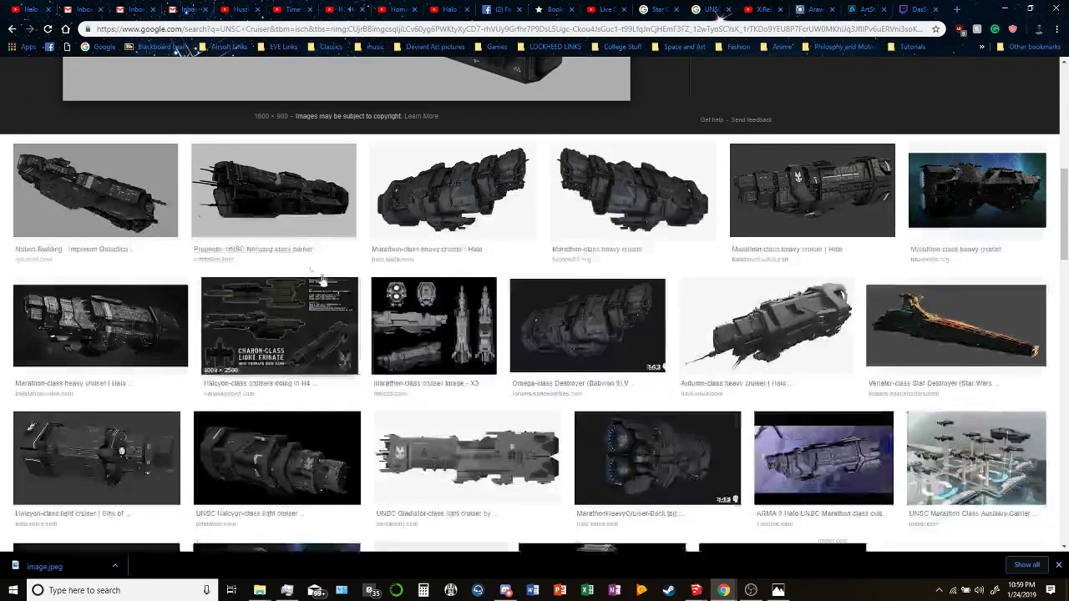
click(305, 212)
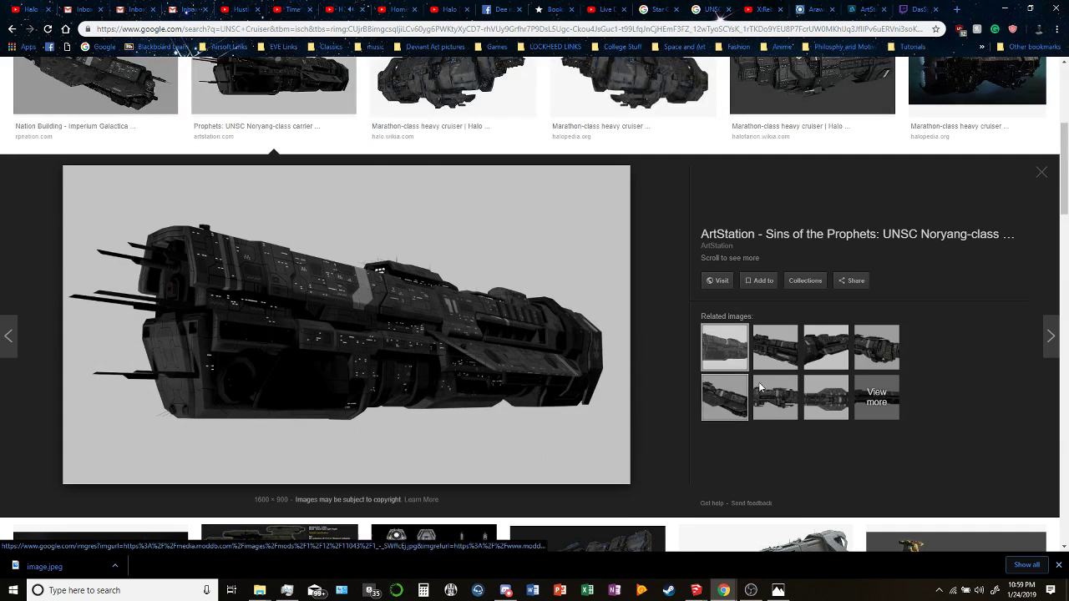
click(778, 392)
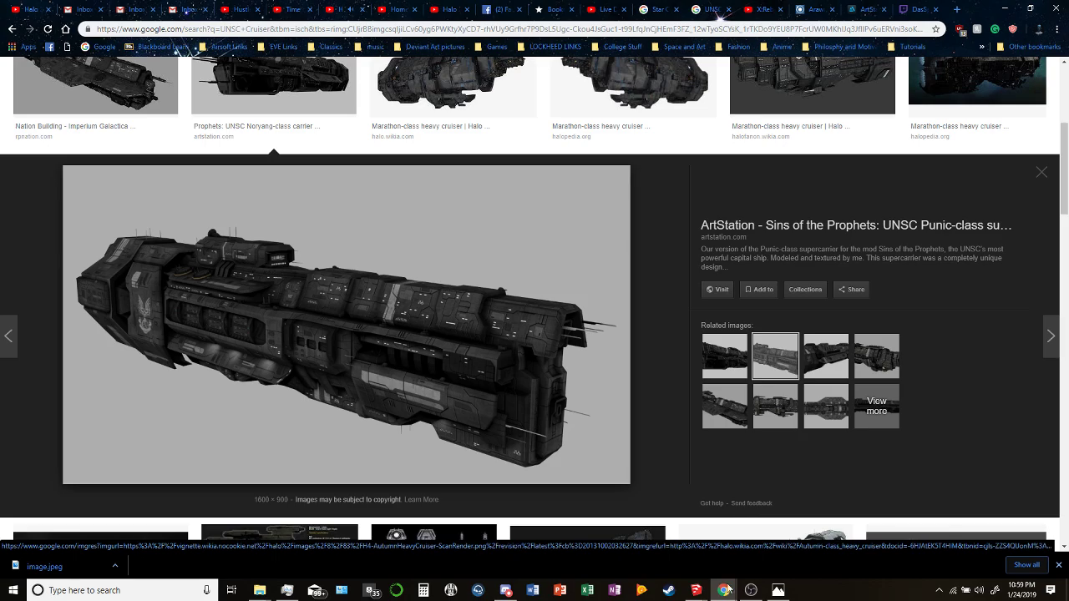
Return to the GAIOS Class Titan model in SketchUp and draw an edge about 218 m long across the lower angled side block's end face.
mouse_move(693, 594)
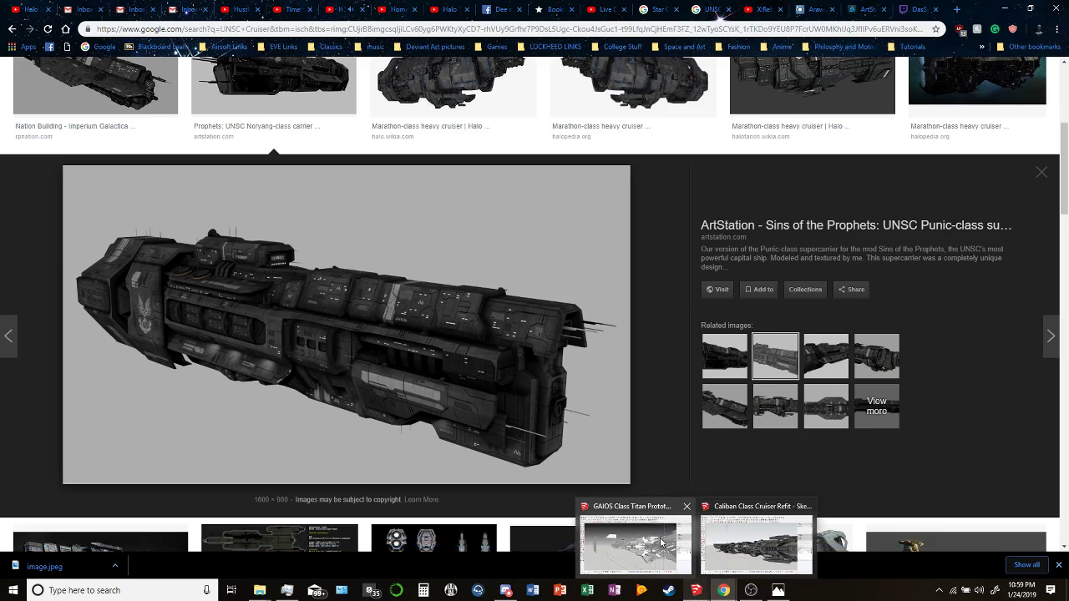
click(635, 543)
mouse_move(551, 384)
middle_down()
mouse_move(522, 403)
mouse_move(751, 209)
mouse_move(846, 147)
mouse_move(838, 142)
middle_up()
scroll(673, 325, up, 10)
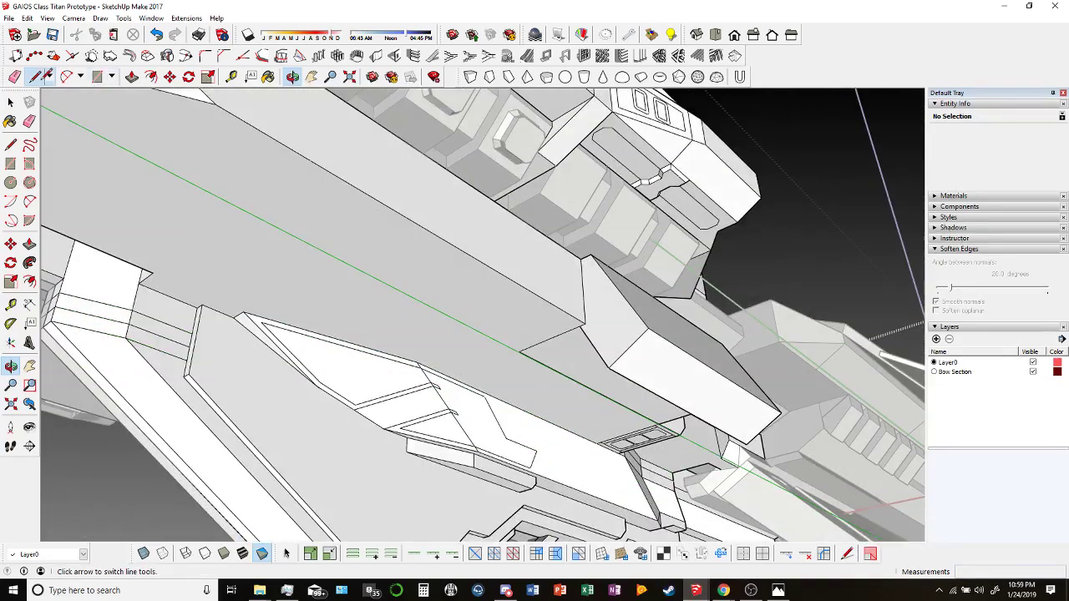
click(35, 76)
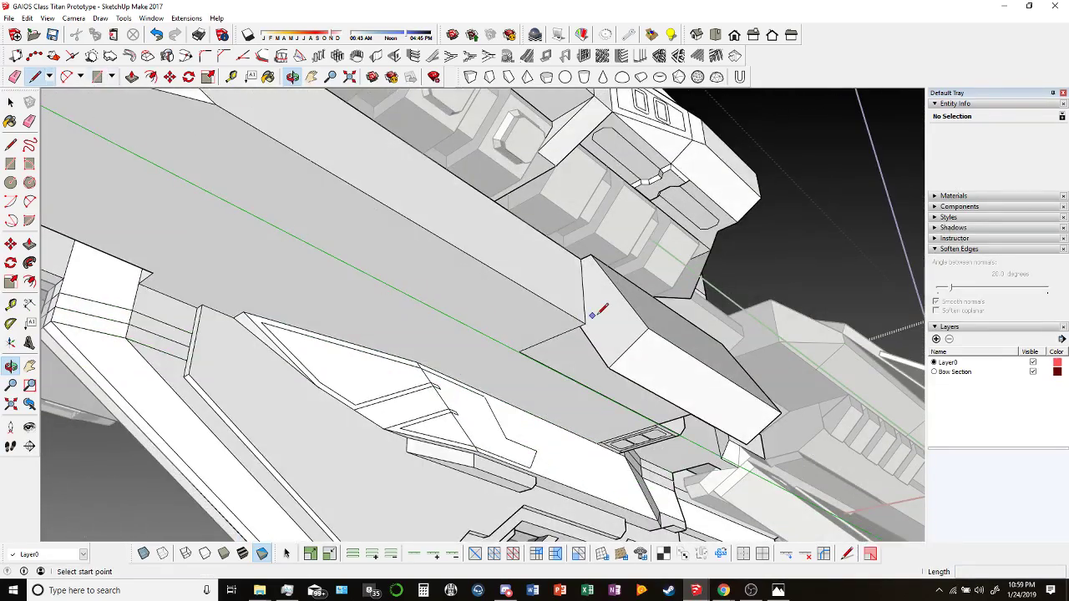
click(584, 311)
scroll(587, 312, up, 5)
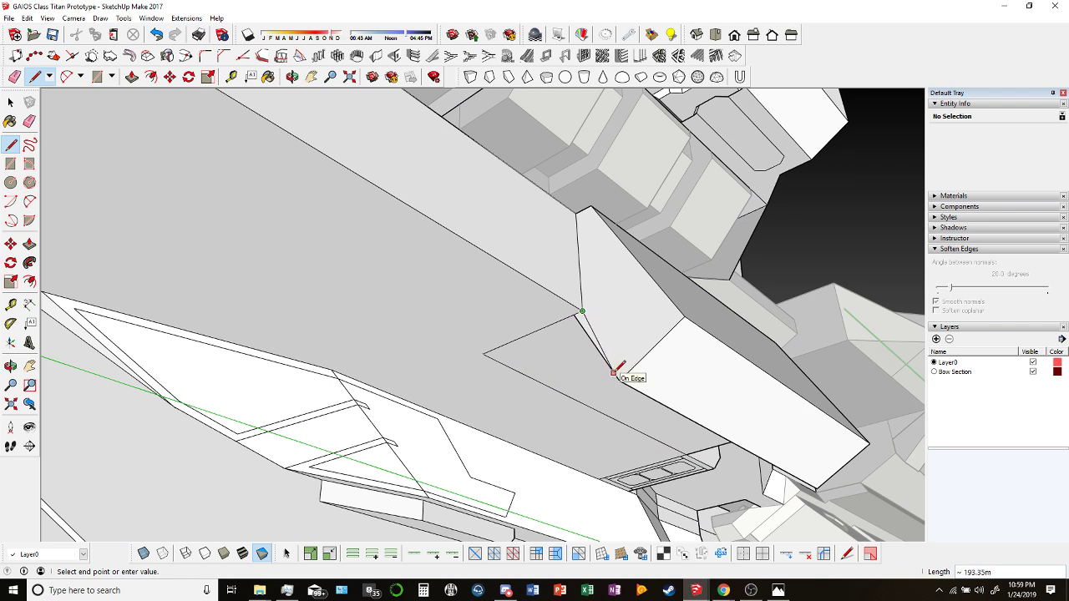
click(623, 373)
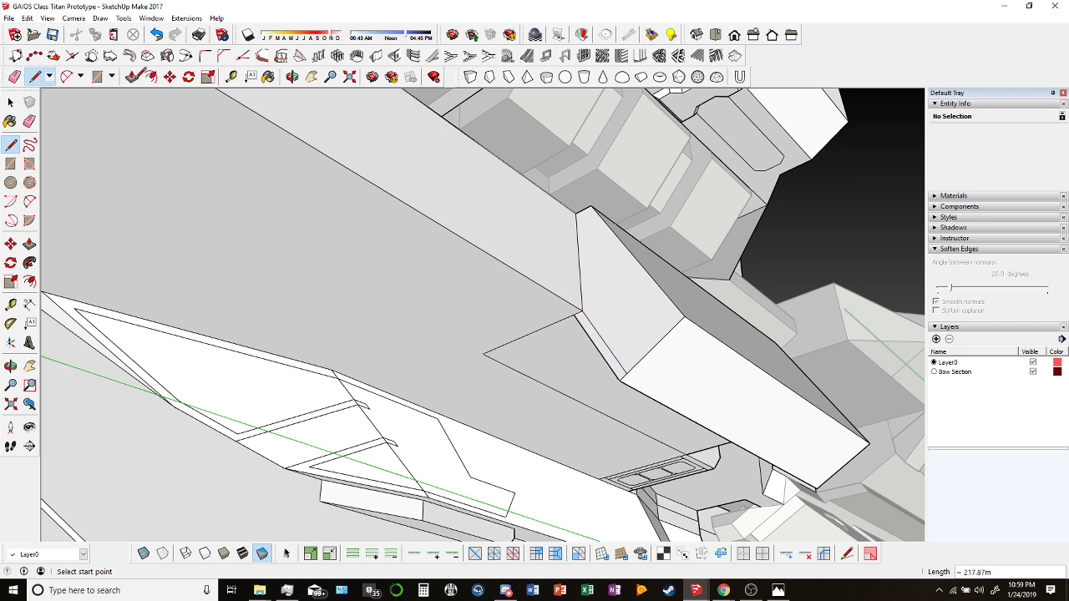
key(p)
click(591, 341)
scroll(591, 342, down, 1)
shift+middle_drag(779, 527, 779, 501)
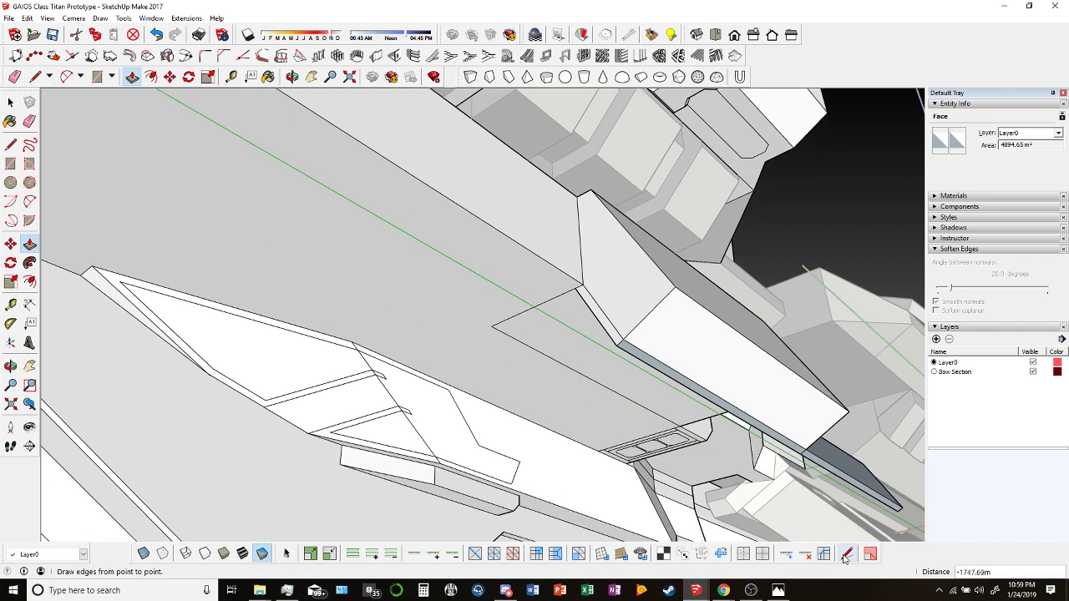
key(Escape)
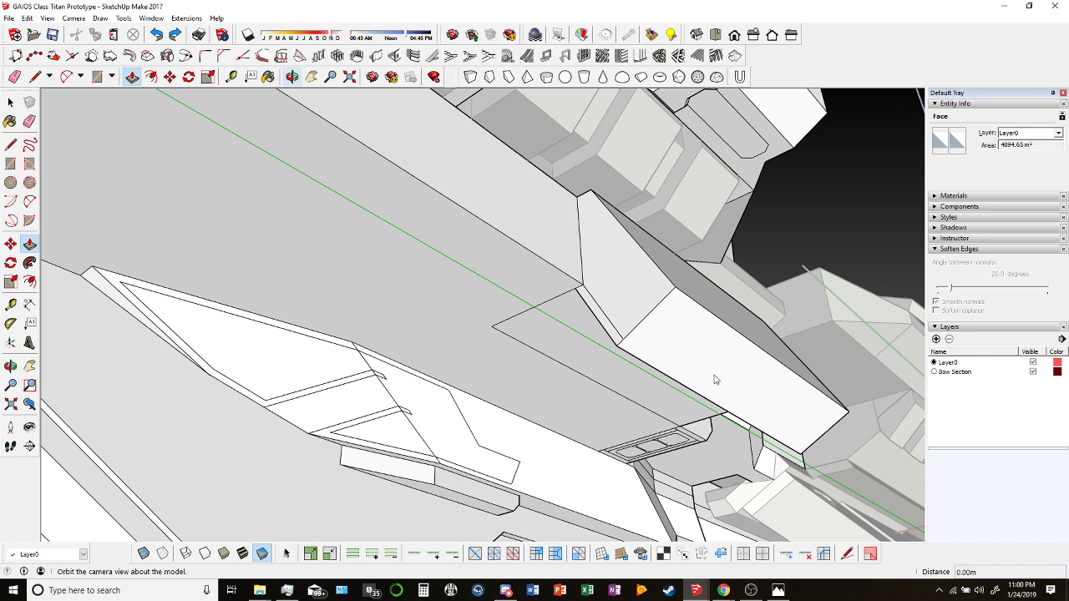
Push the narrow strip on the lower side block's end face about 956 m along the block's full length and erase the leftover edges.
drag(700, 351, 634, 334)
key(p)
click(454, 278)
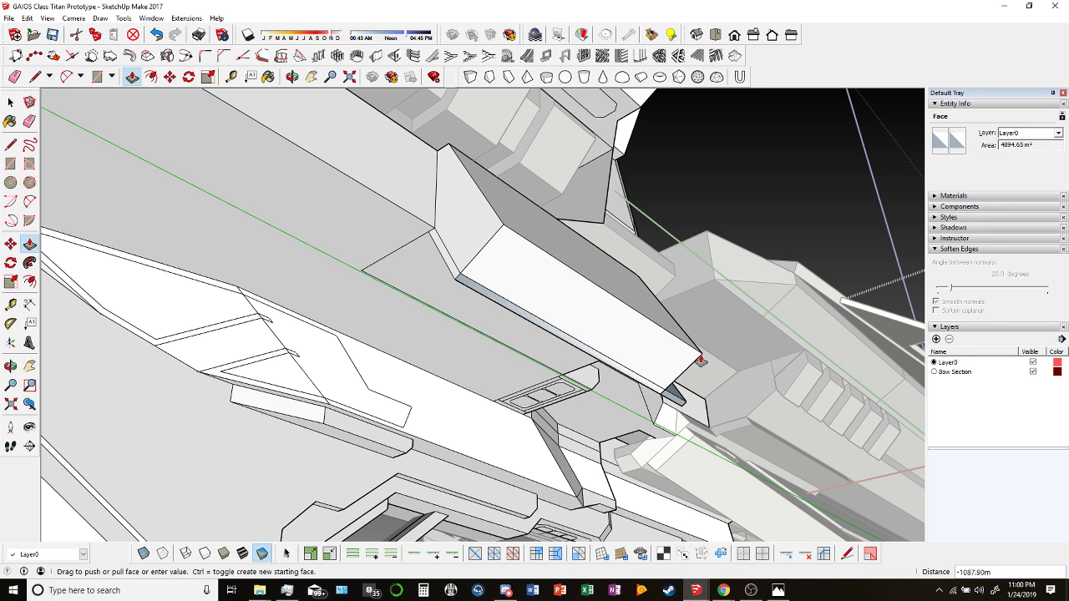
click(699, 361)
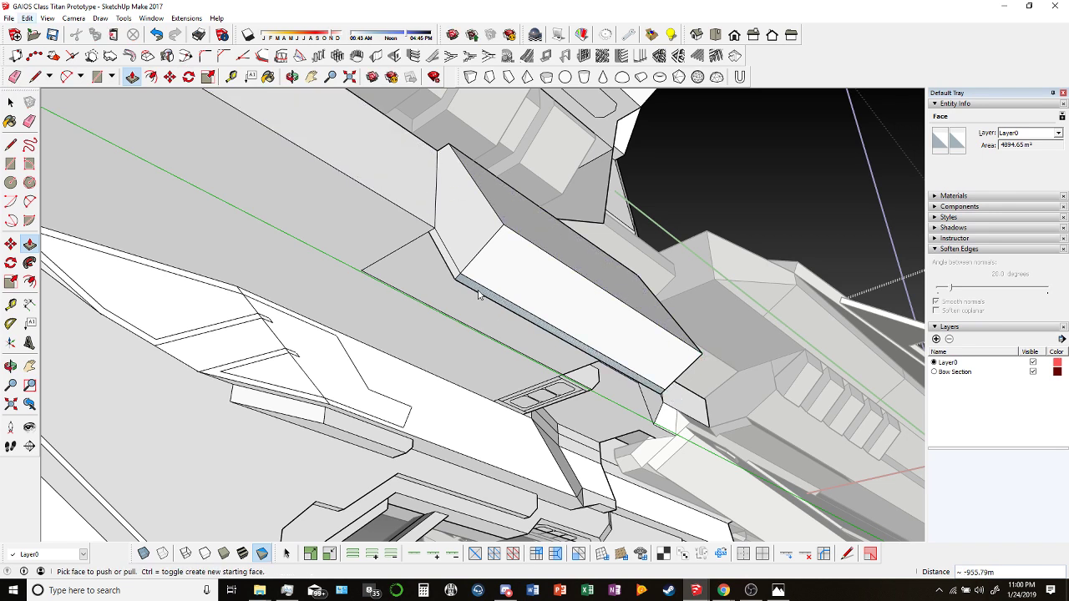
key(e)
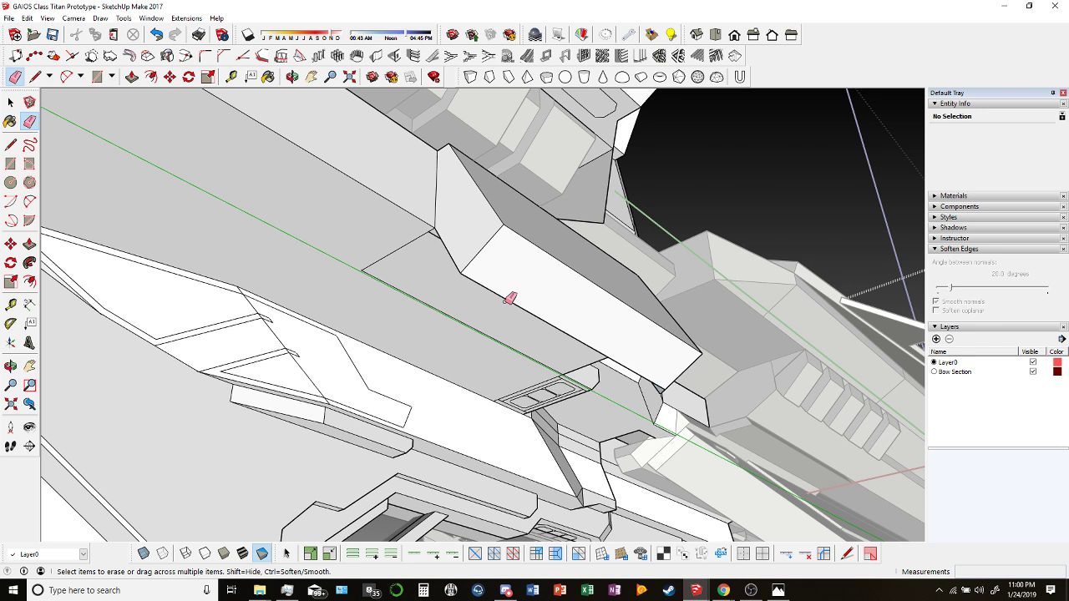
Erase the long edge where the lower side block meets the hull's underside and draw an edge about 956 m long along the block.
mouse_move(477, 233)
middle_down()
mouse_move(562, 248)
mouse_move(539, 245)
middle_up()
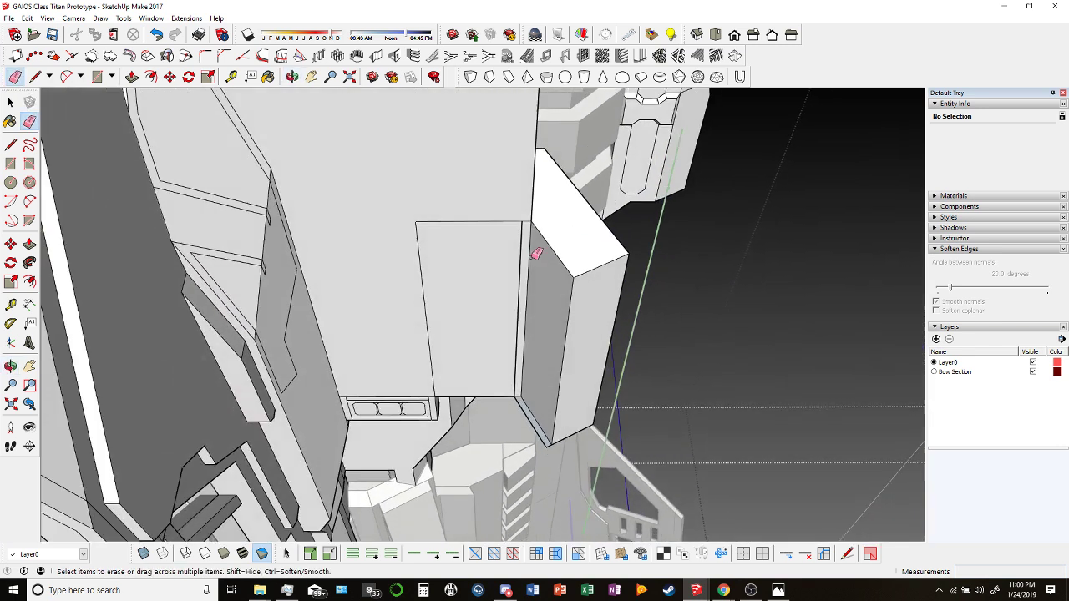
click(523, 252)
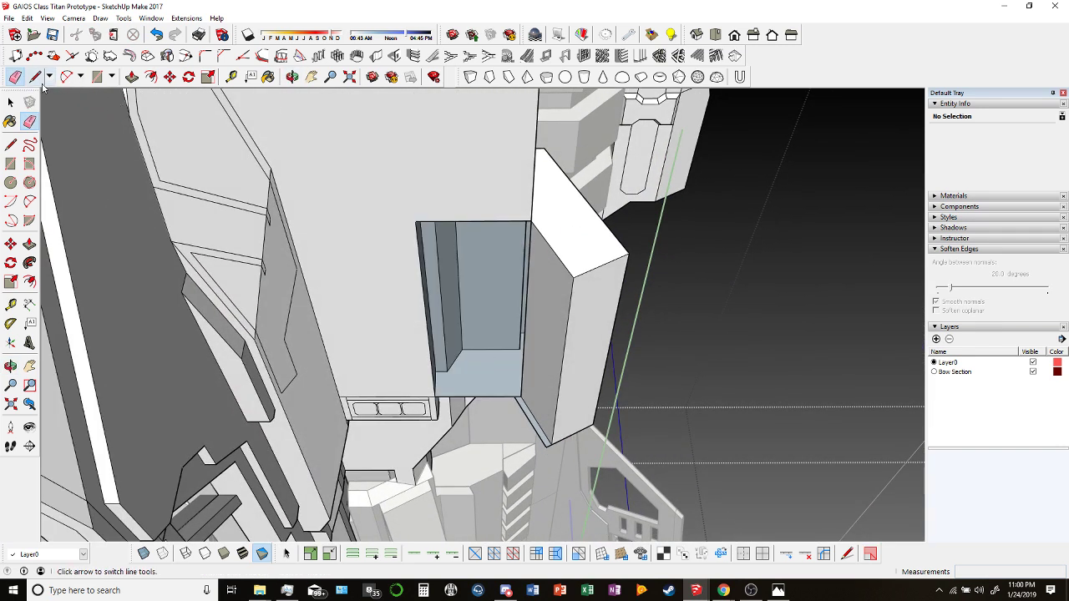
key(l)
click(530, 222)
click(521, 383)
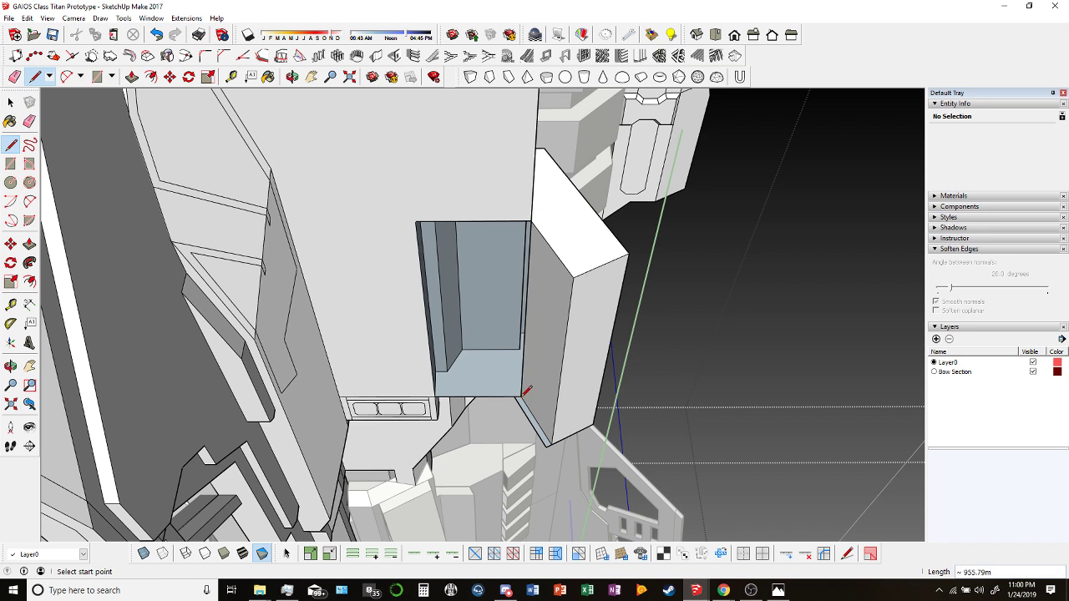
Draw a rectangle about 956 m by 286 m over the opening in the hull's underside beside the angled block.
key(r)
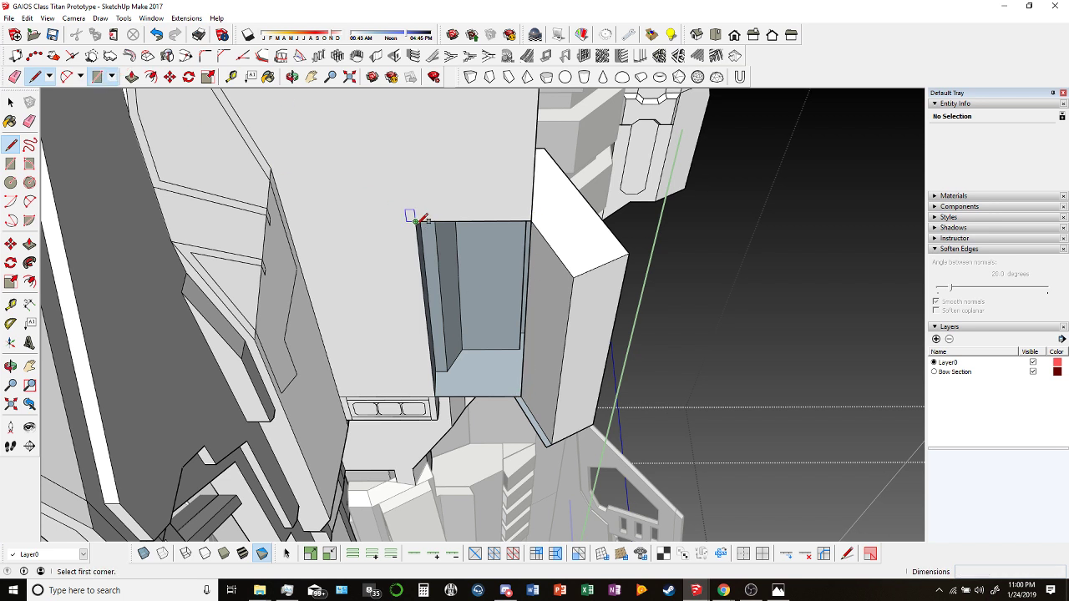
click(415, 222)
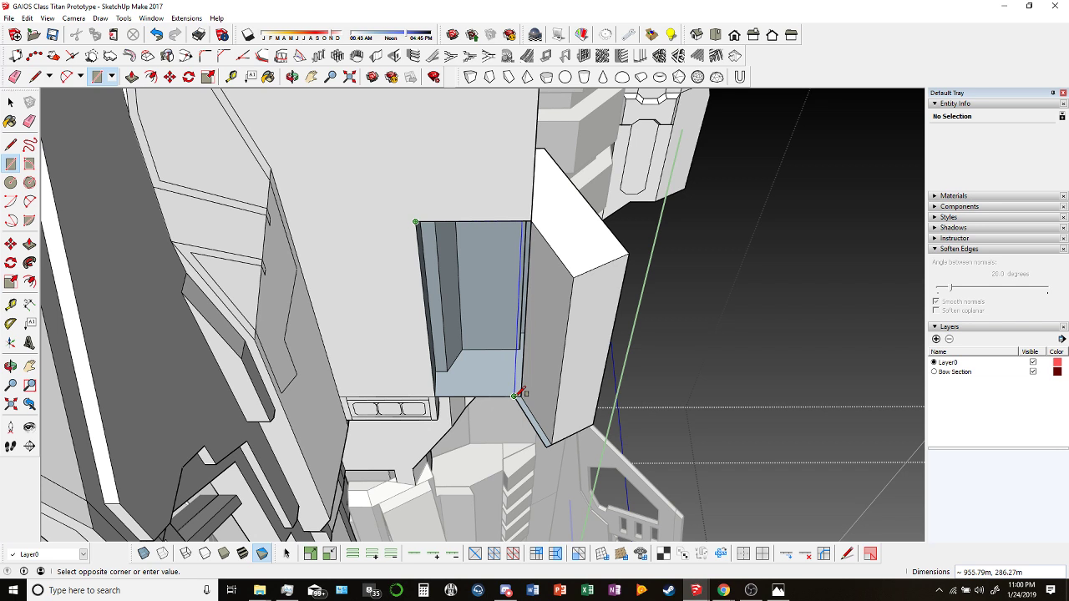
click(515, 393)
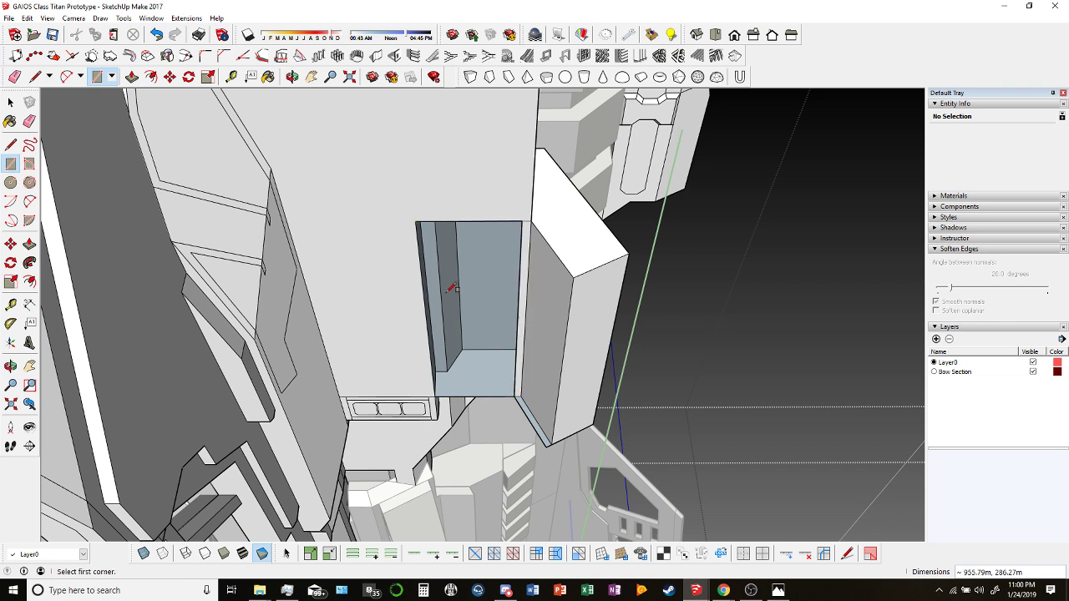
Draw an edge about 1323 m long from the corner of the hull's underside opening outward across the angled side block's end face.
middle_drag(447, 292, 534, 292)
click(39, 77)
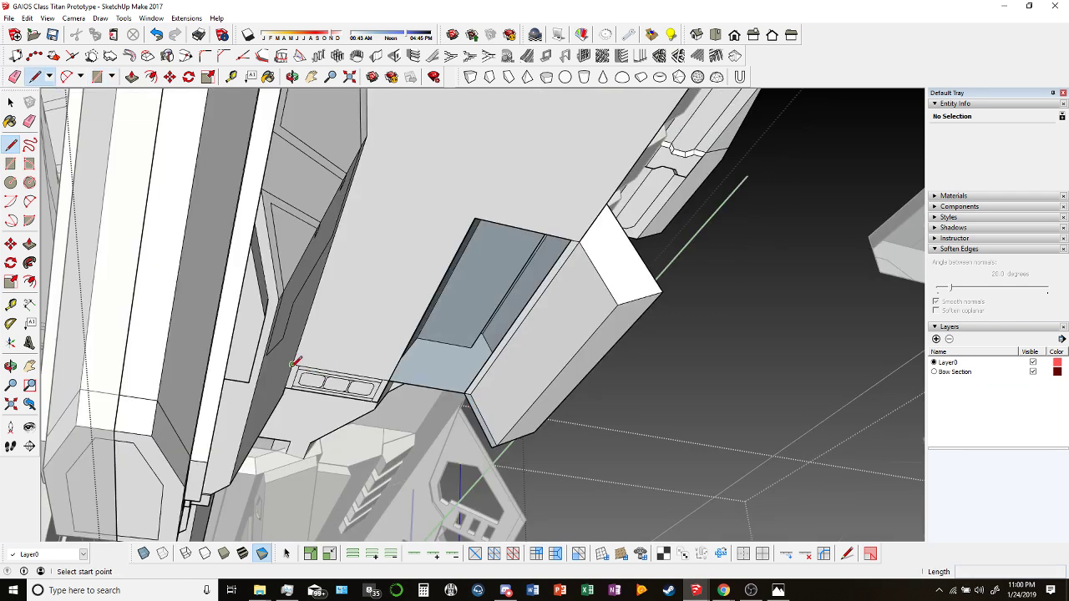
click(672, 427)
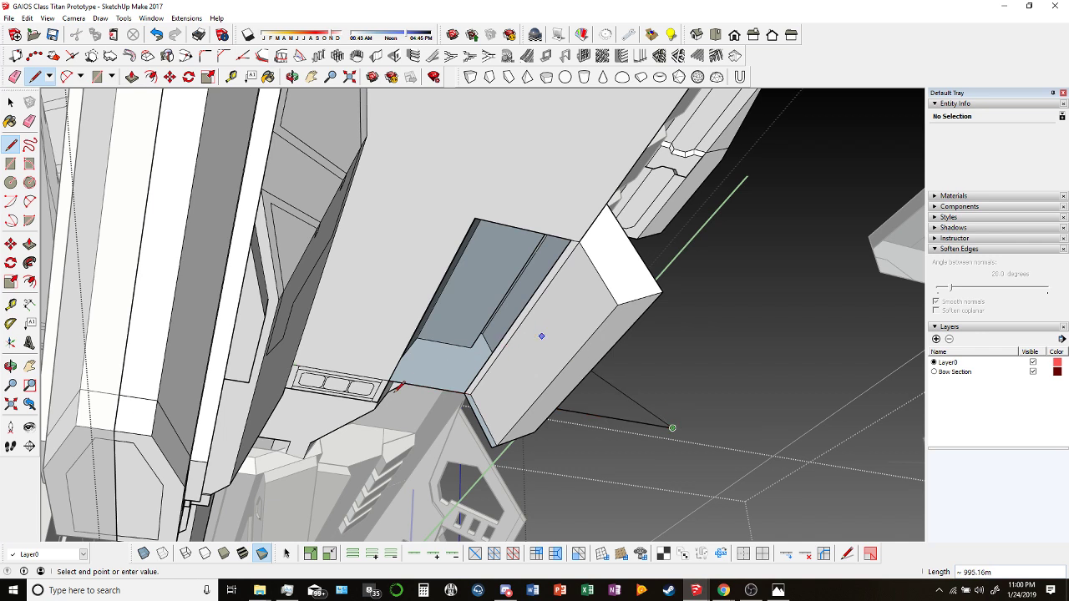
middle_drag(480, 354, 294, 279)
scroll(294, 279, up, 3)
scroll(370, 317, up, 5)
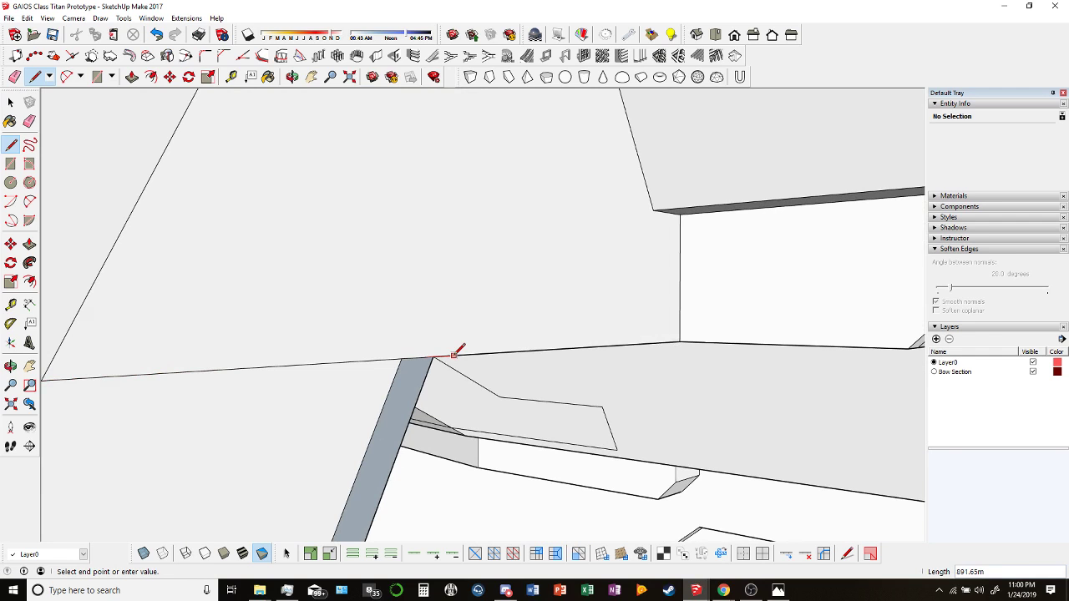
scroll(446, 345, down, 1)
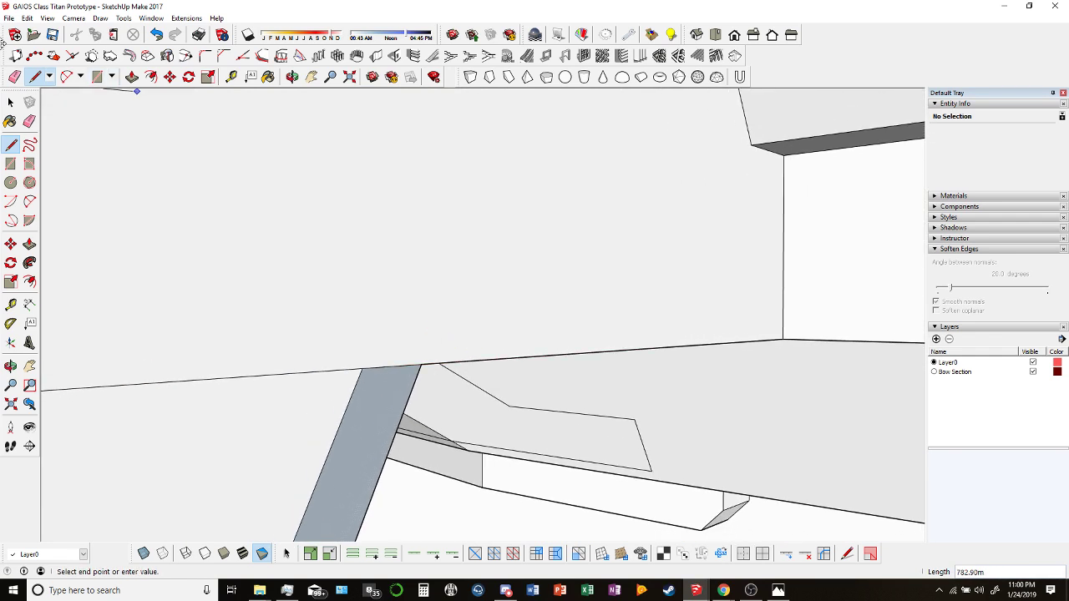
click(34, 81)
scroll(755, 344, down, 3)
click(774, 341)
scroll(676, 328, down, 2)
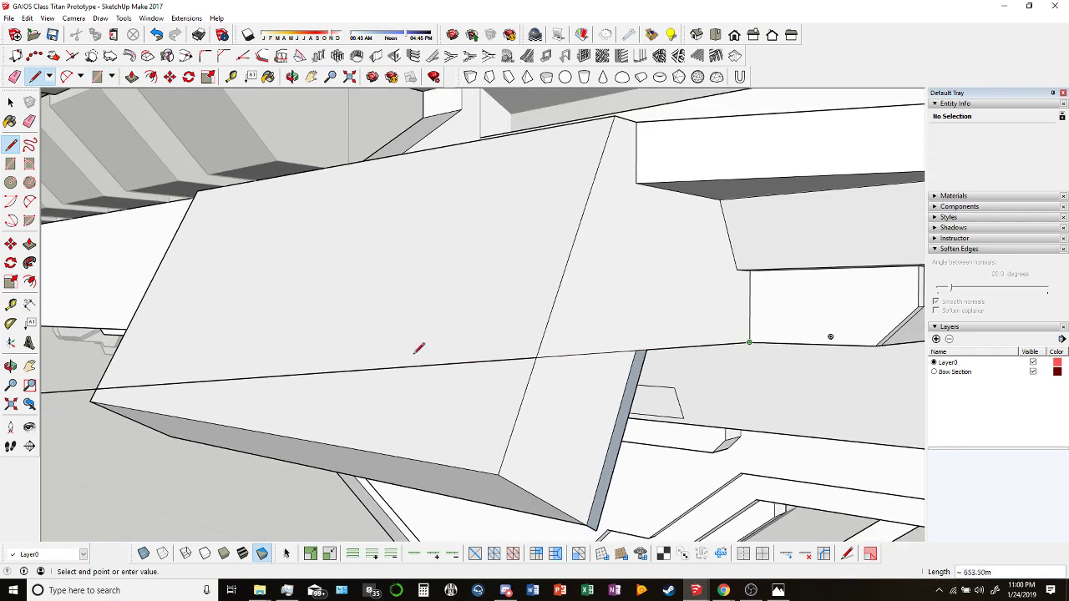
middle_drag(405, 353, 398, 222)
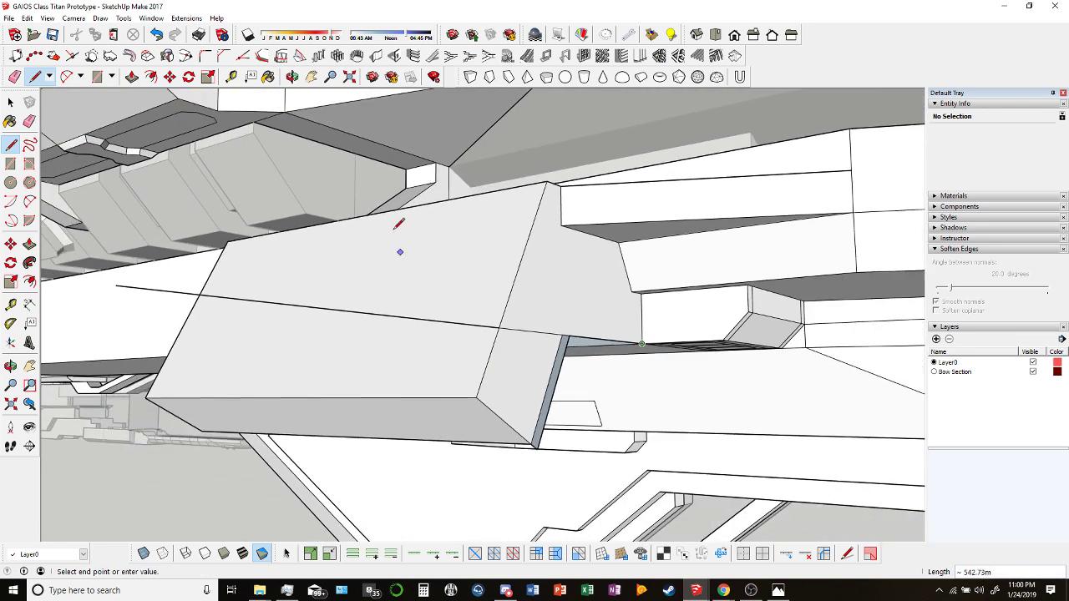
middle_drag(349, 253, 236, 79)
scroll(234, 92, down, 1)
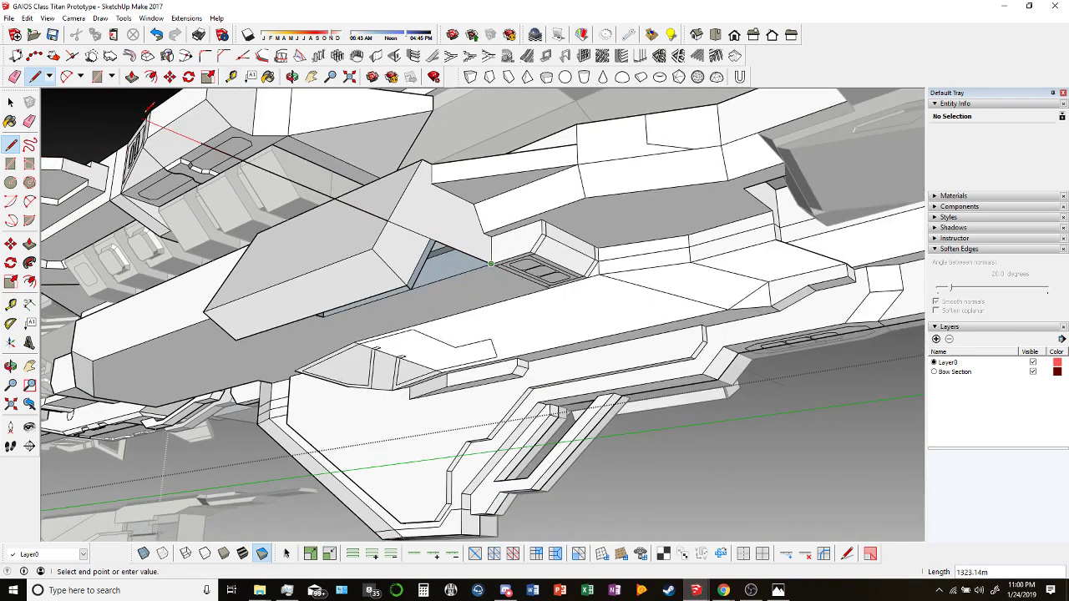
Erase the leftover edge of the narrow strip on the angled block's end face beside the underside opening.
click(15, 76)
scroll(413, 284, up, 3)
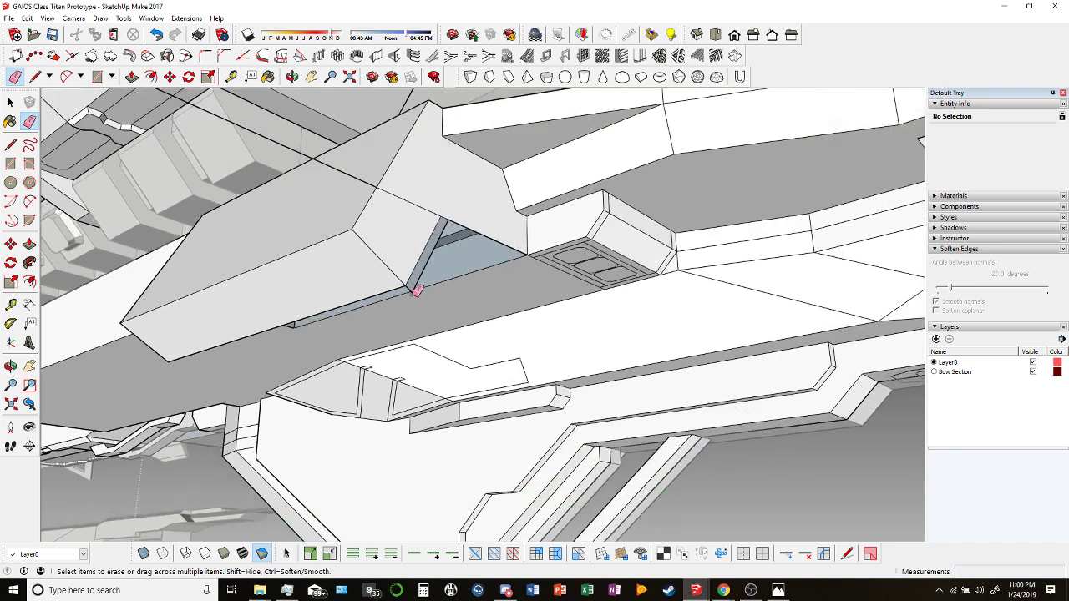
click(413, 287)
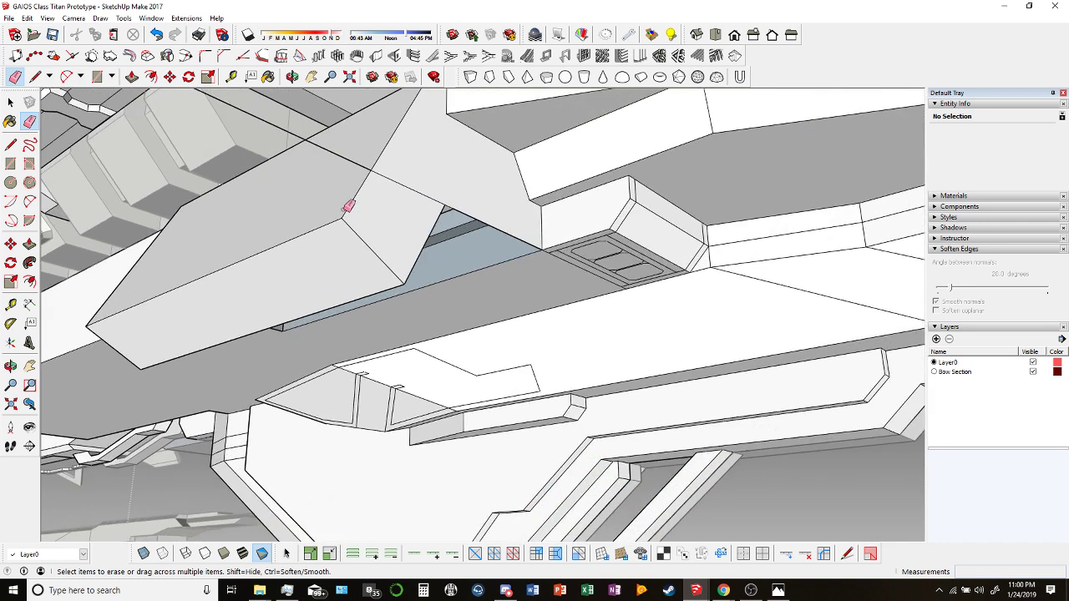
mouse_move(279, 217)
middle_down()
mouse_move(241, 210)
mouse_move(269, 205)
middle_up()
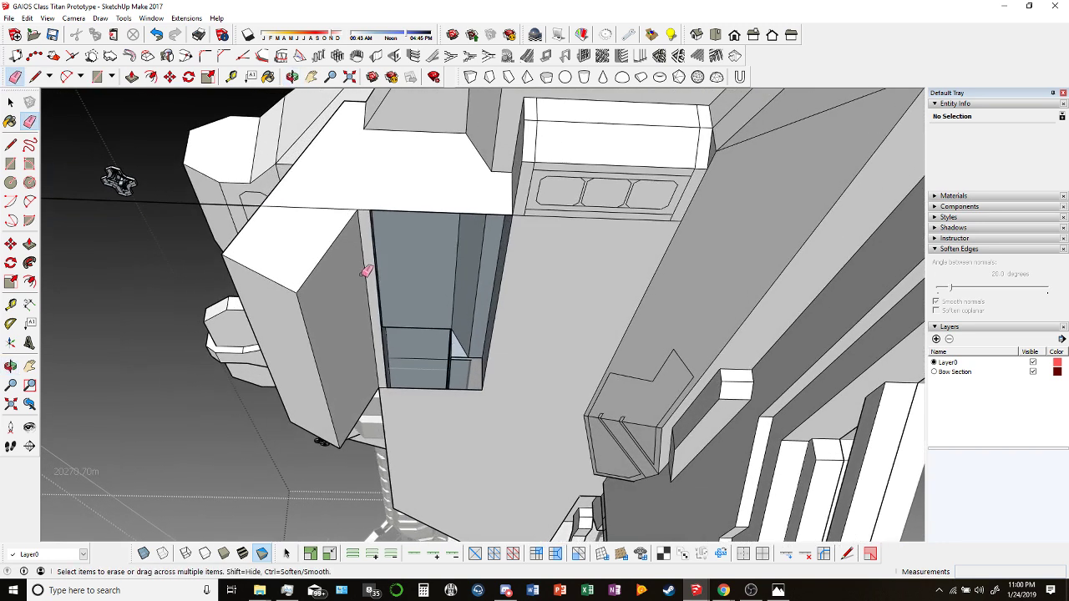
Try to close the underside opening with a rectangle about 956 m by 286 m between its opposite corners.
scroll(365, 333, up, 3)
middle_drag(390, 375, 276, 351)
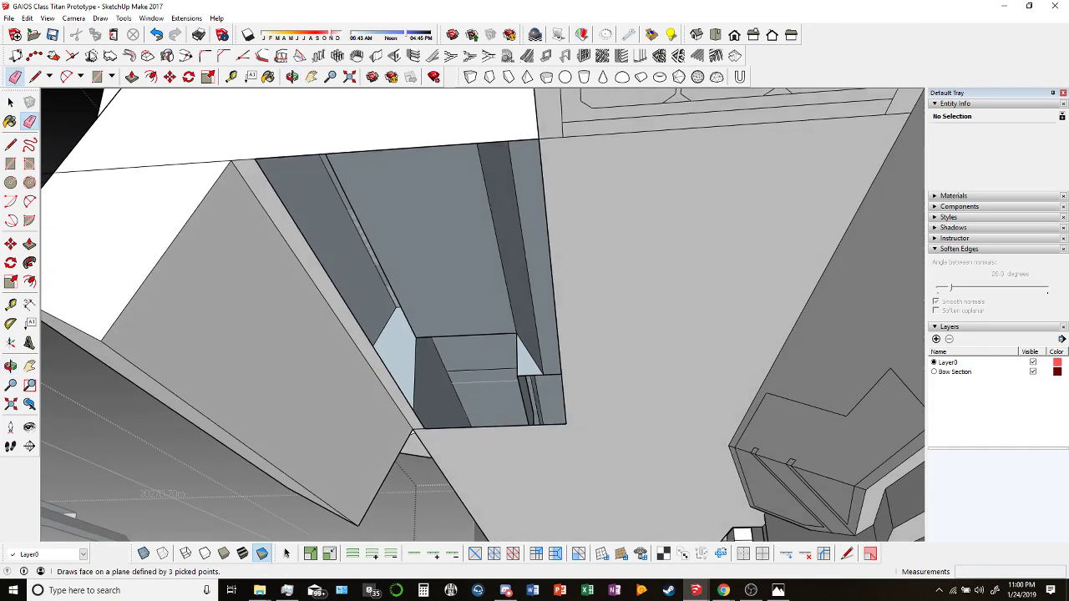
click(96, 76)
click(253, 159)
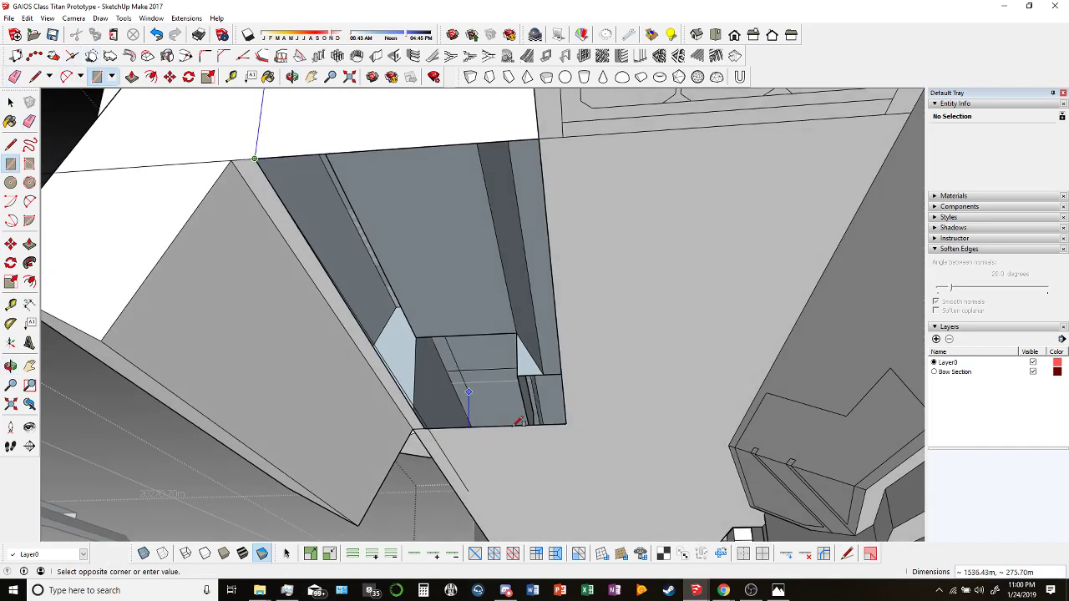
click(566, 423)
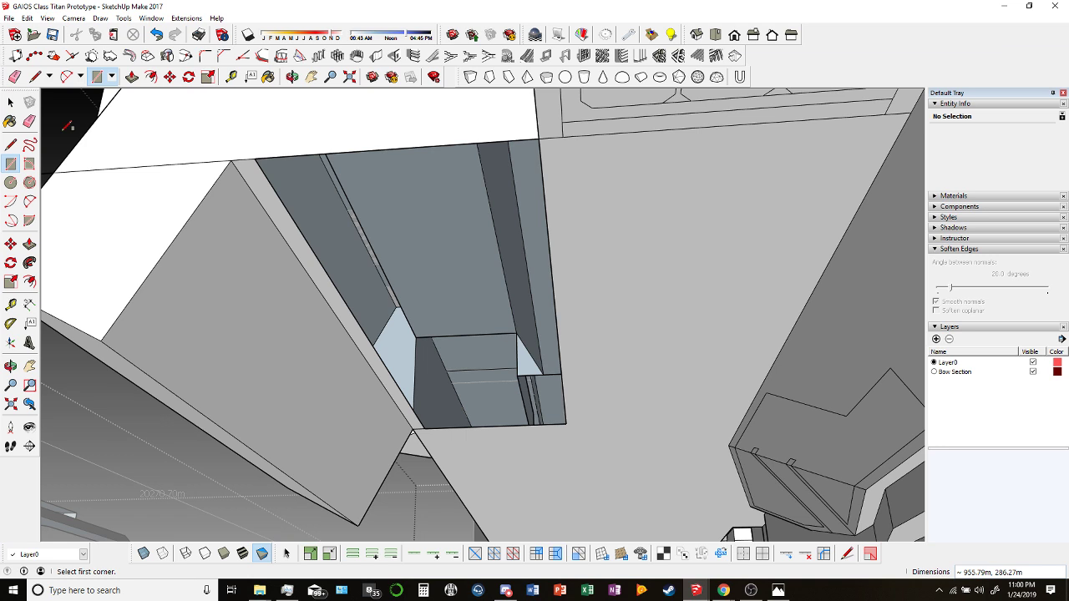
middle_drag(489, 421, 388, 265)
click(27, 18)
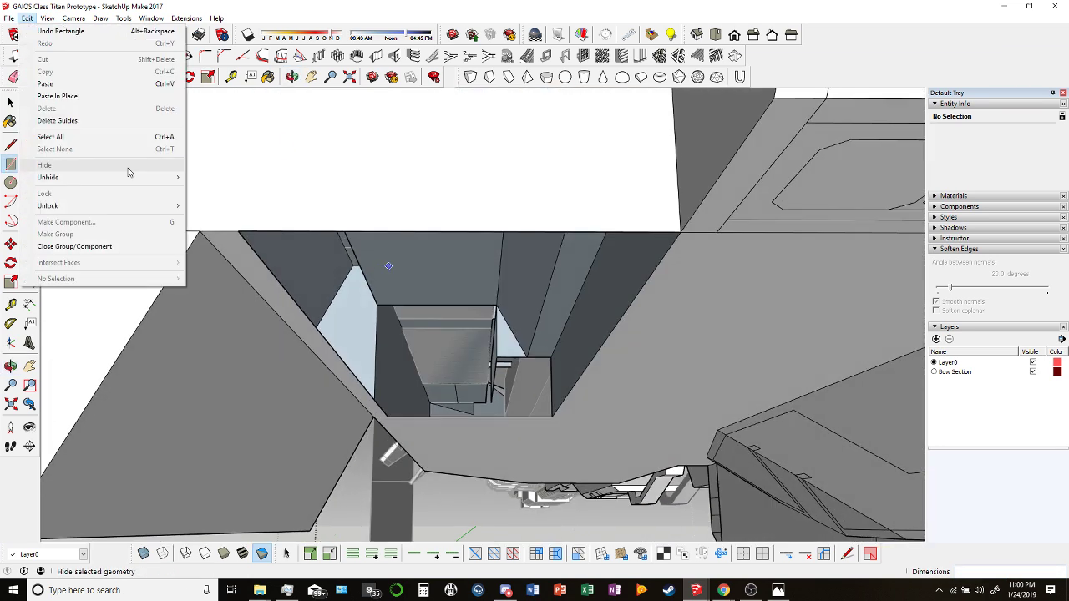
mouse_move(50, 175)
click(242, 201)
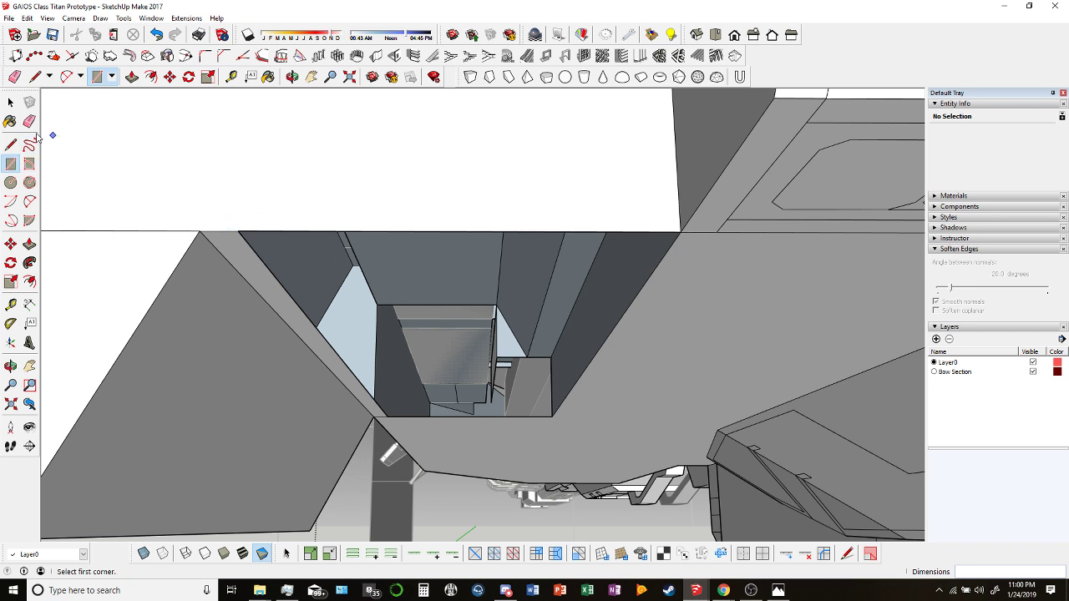
Move the opening's long edge beside the block about 286 m onto its opposite edge and erase the leftover edges.
click(10, 101)
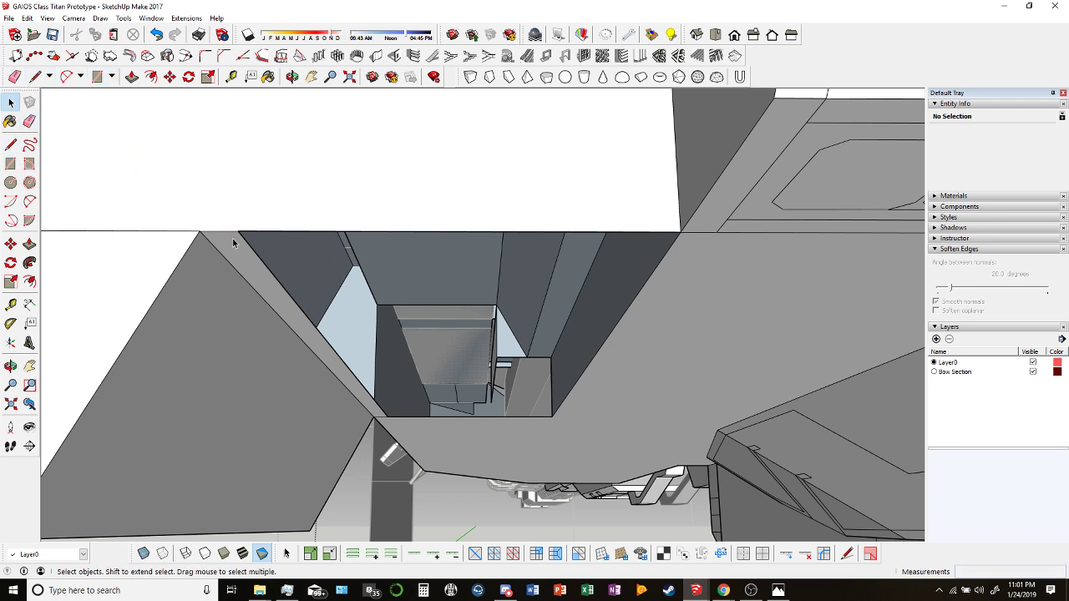
click(245, 242)
click(169, 77)
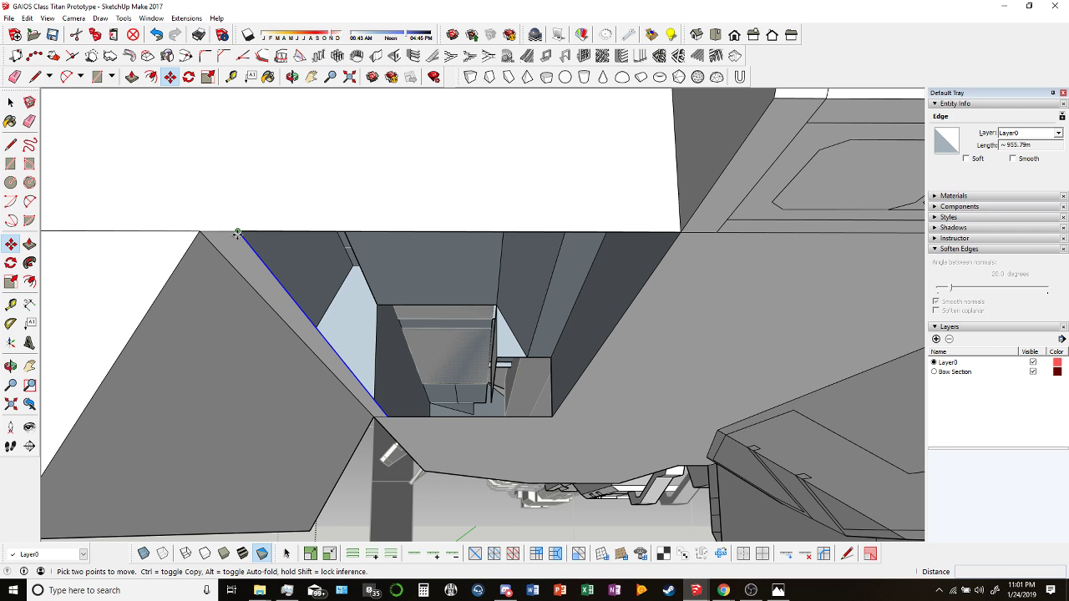
click(237, 232)
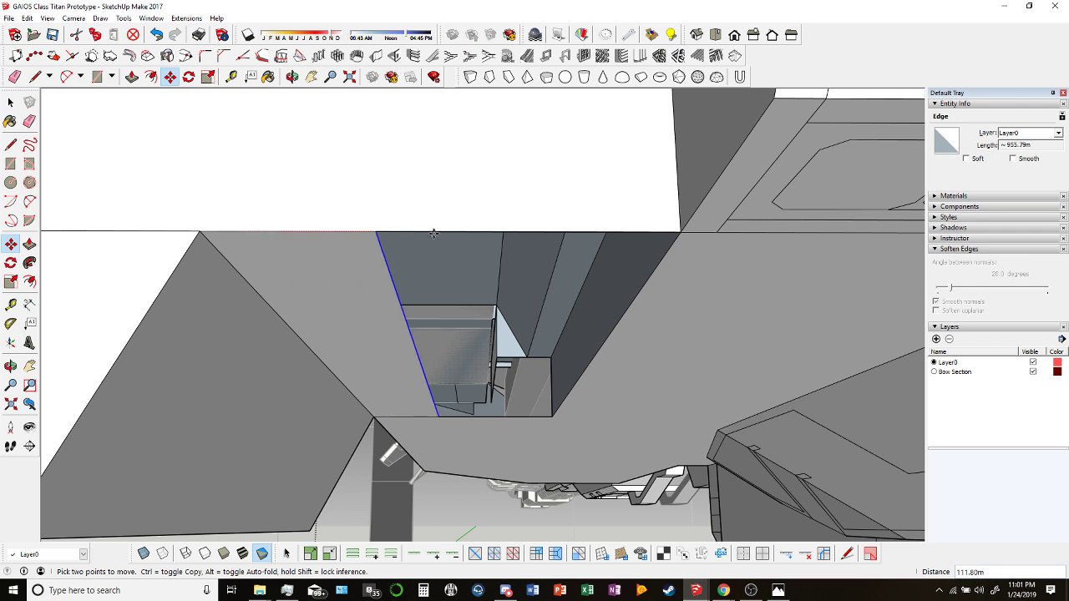
click(680, 232)
key(e)
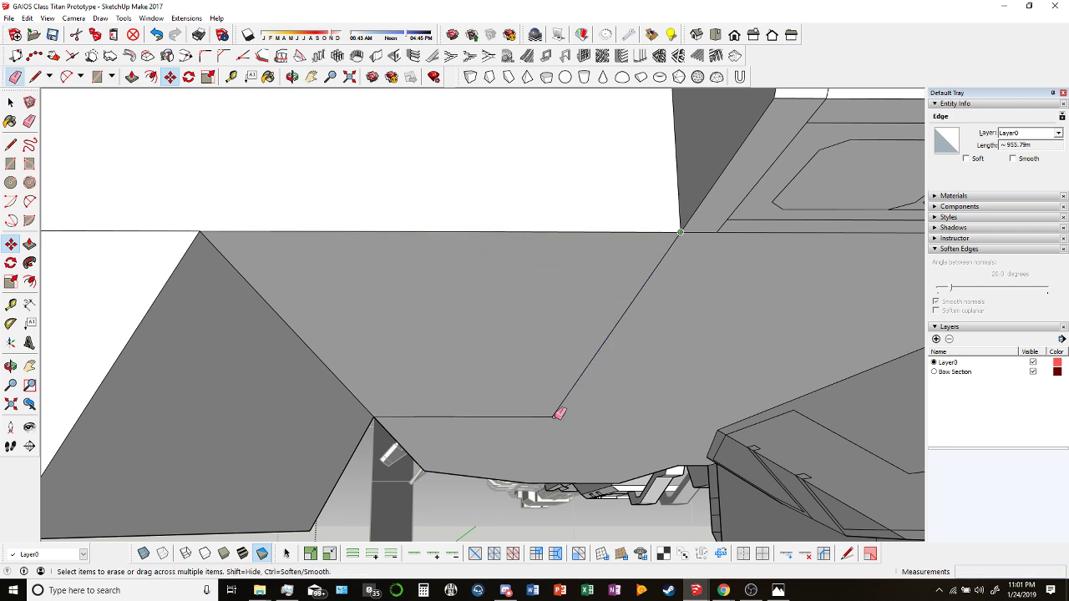
drag(553, 414, 552, 415)
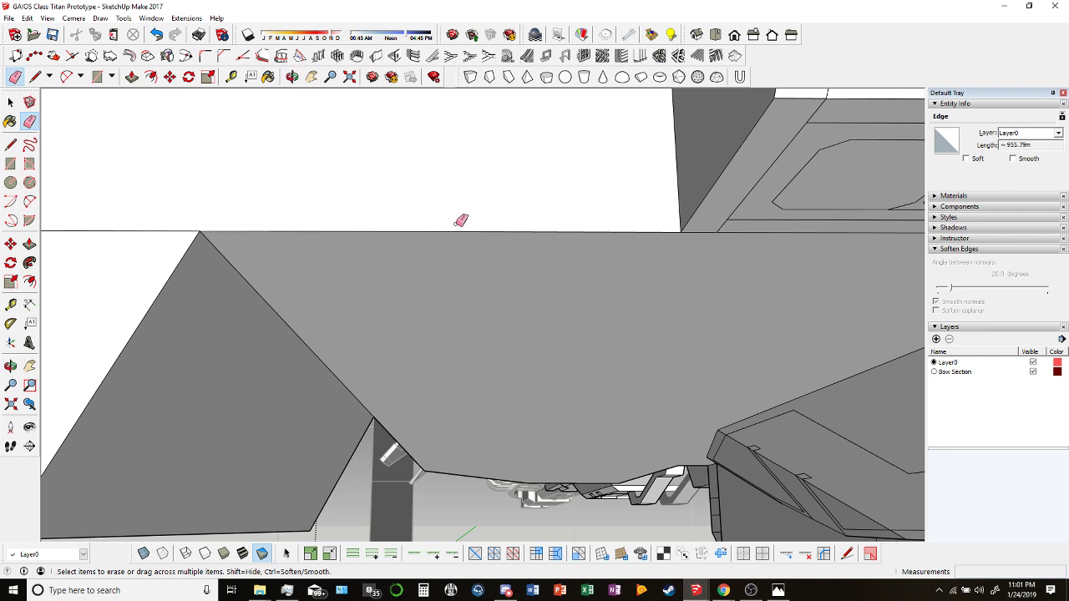
Erase the long construction edge extending outward from the hull and crossing the angled block's end face.
middle_drag(435, 192, 298, 187)
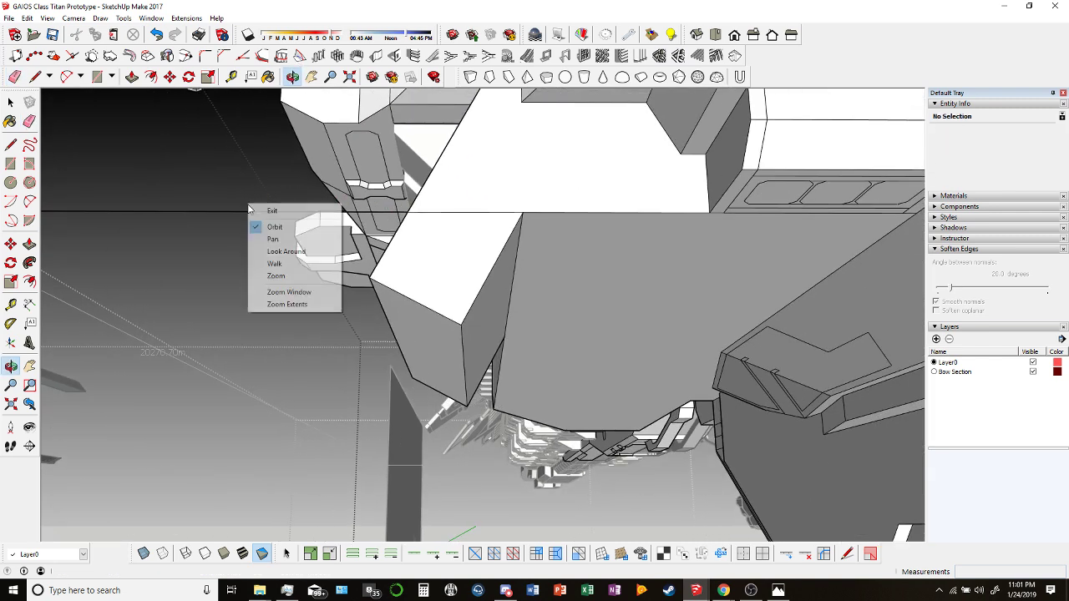
click(258, 209)
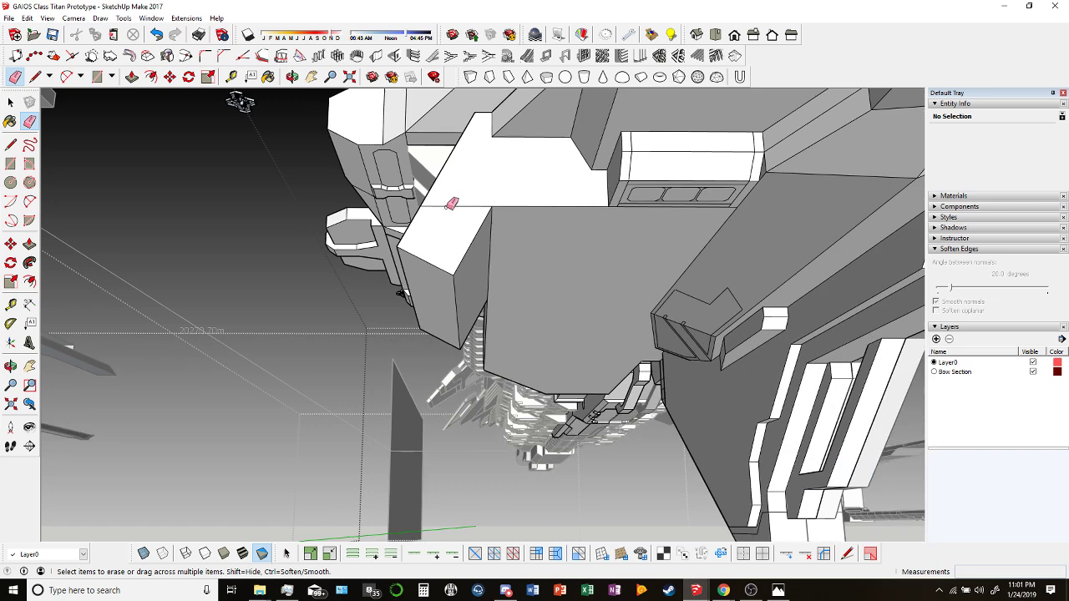
click(447, 206)
Draw an edge about 454 m long from the side ledge's tapered end and join it back to close a triangular face.
click(292, 77)
mouse_move(351, 167)
mouse_down()
mouse_move(434, 234)
mouse_move(575, 299)
mouse_move(496, 237)
mouse_move(309, 386)
mouse_move(573, 394)
mouse_move(557, 371)
mouse_move(341, 313)
mouse_up()
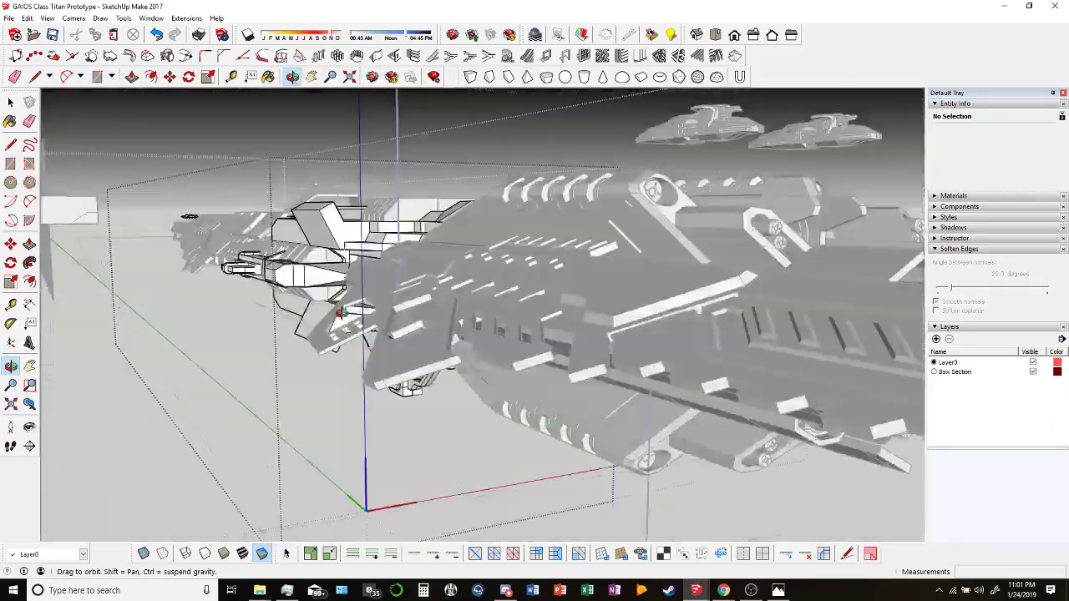
middle_drag(341, 313, 830, 415)
scroll(395, 401, up, 3)
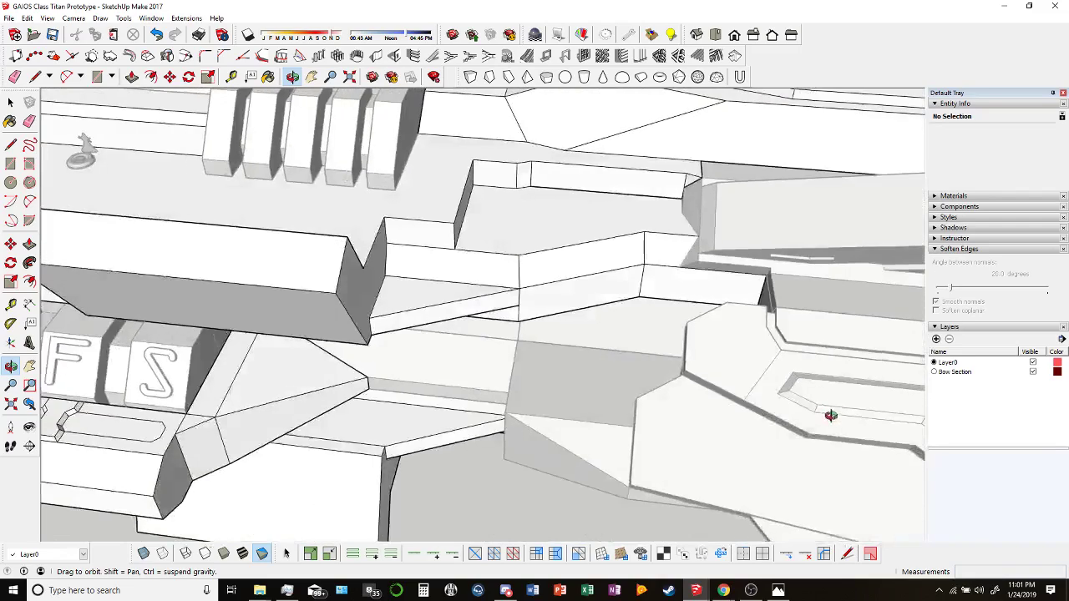
drag(543, 272, 125, 142)
click(35, 77)
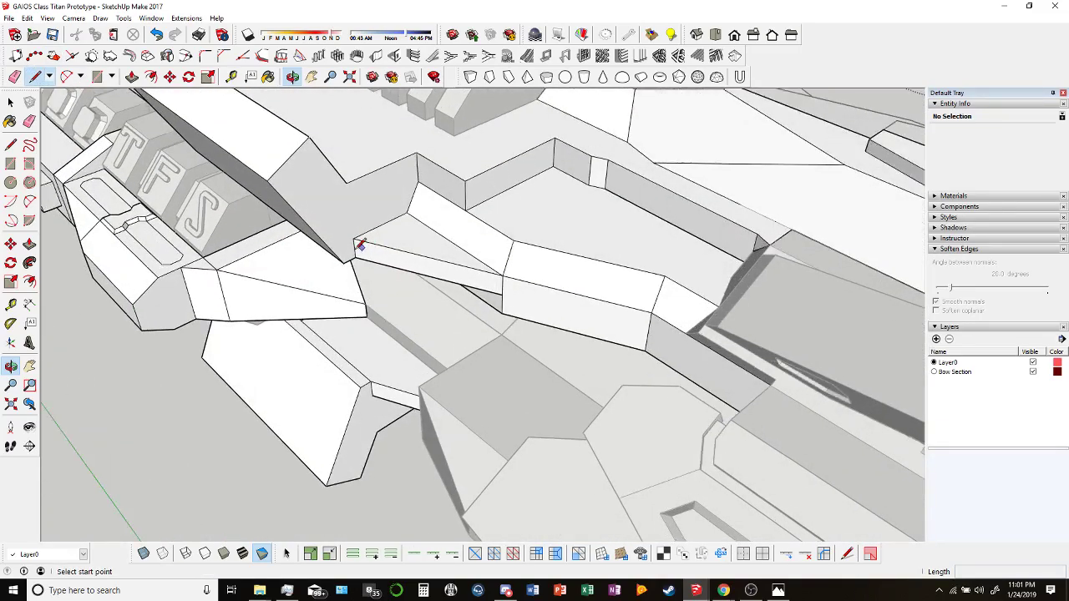
scroll(359, 243, up, 1)
click(356, 260)
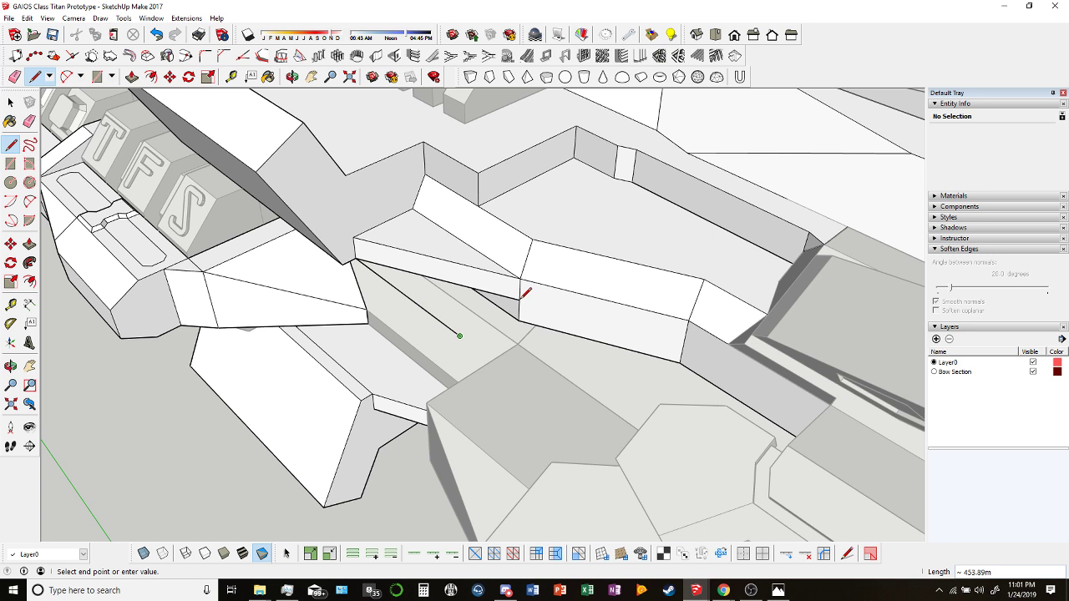
click(460, 336)
Push/Pull the triangular face about 74 m up to the ledge's top surface and erase the diagonal edge between them.
click(132, 77)
click(509, 293)
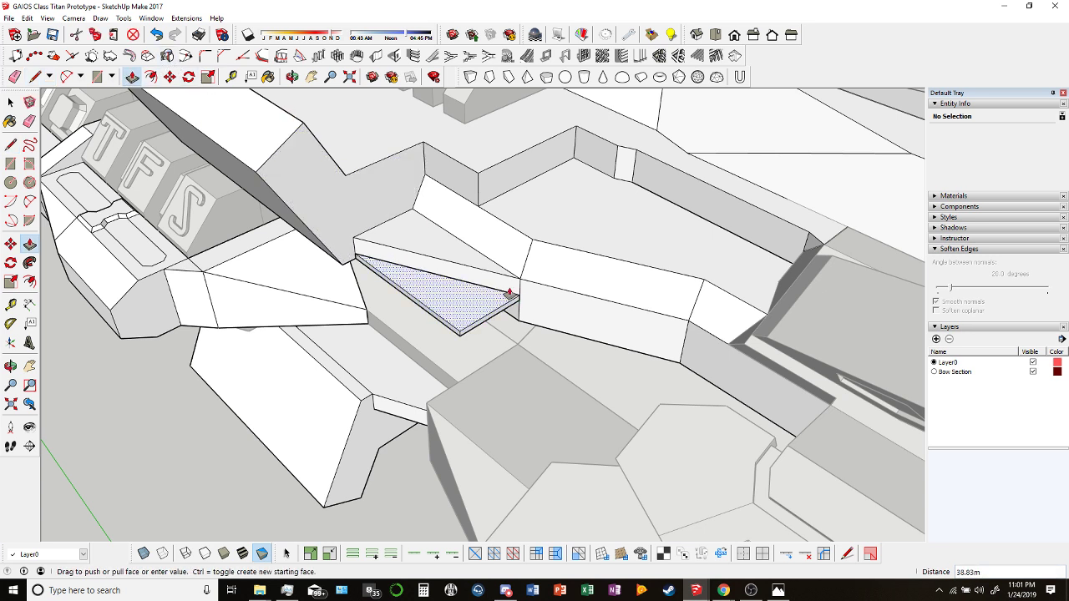
click(514, 244)
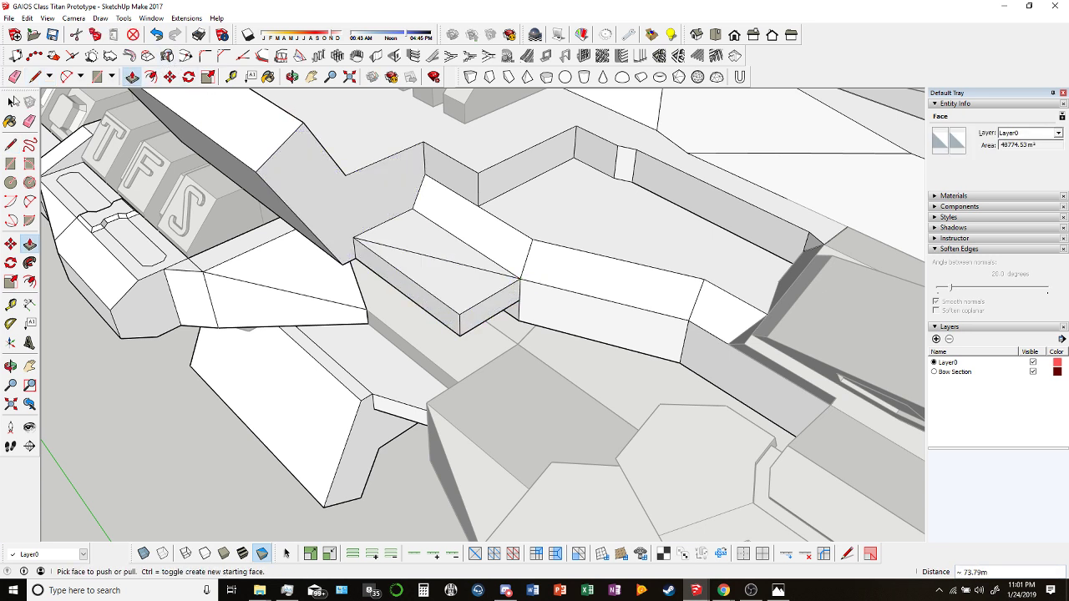
key(e)
click(456, 261)
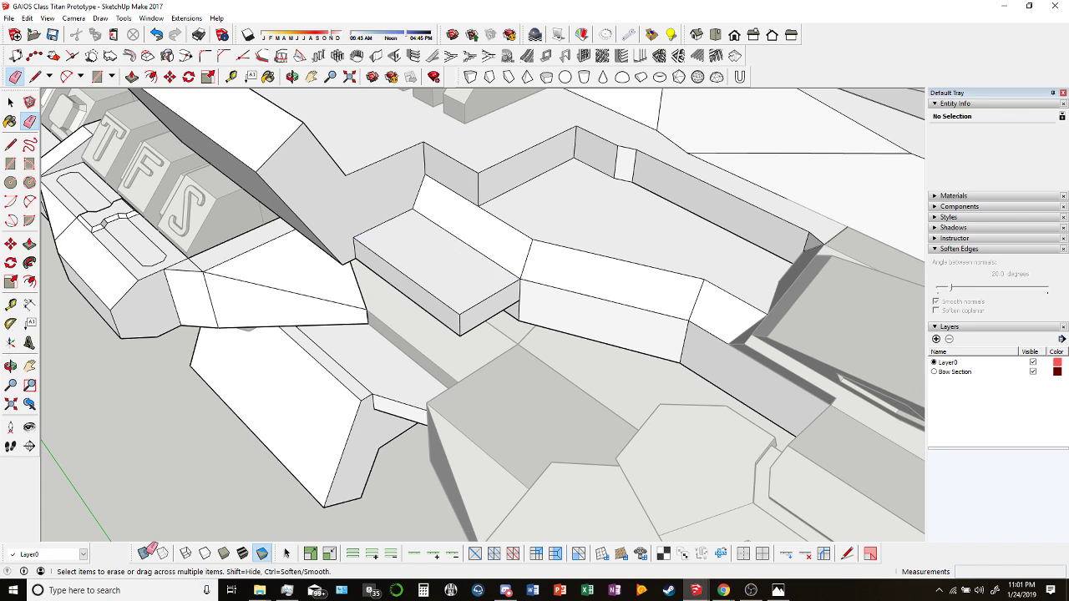
Use X-ray view to erase the hidden diagonal edges inside the ledge, then restore the normal shaded view.
mouse_move(441, 250)
middle_down()
mouse_move(456, 431)
mouse_move(424, 262)
middle_up()
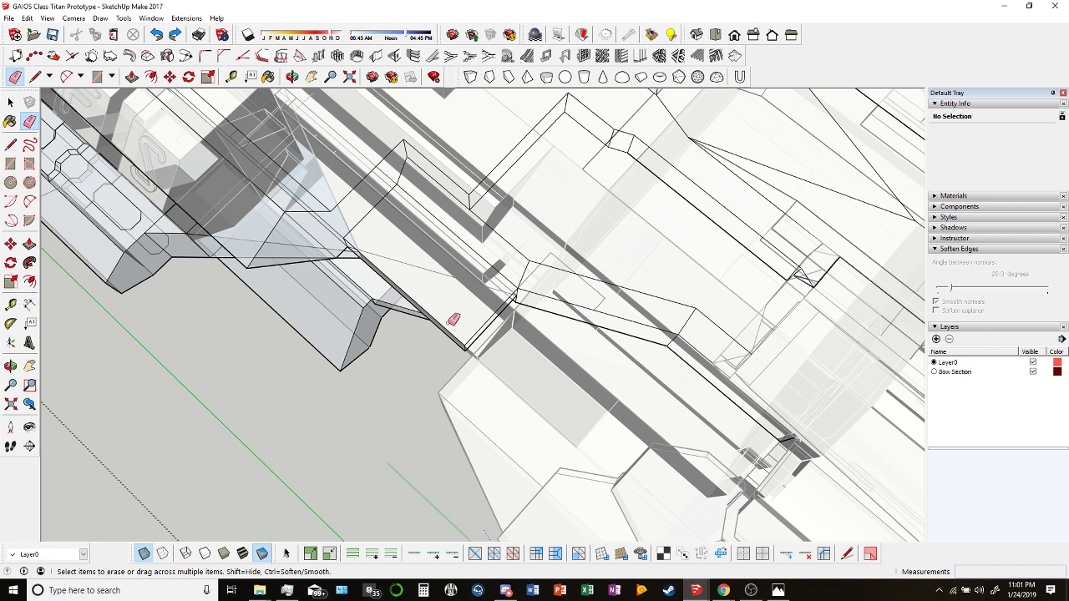
mouse_move(523, 332)
middle_down()
mouse_move(451, 324)
mouse_move(424, 239)
middle_up()
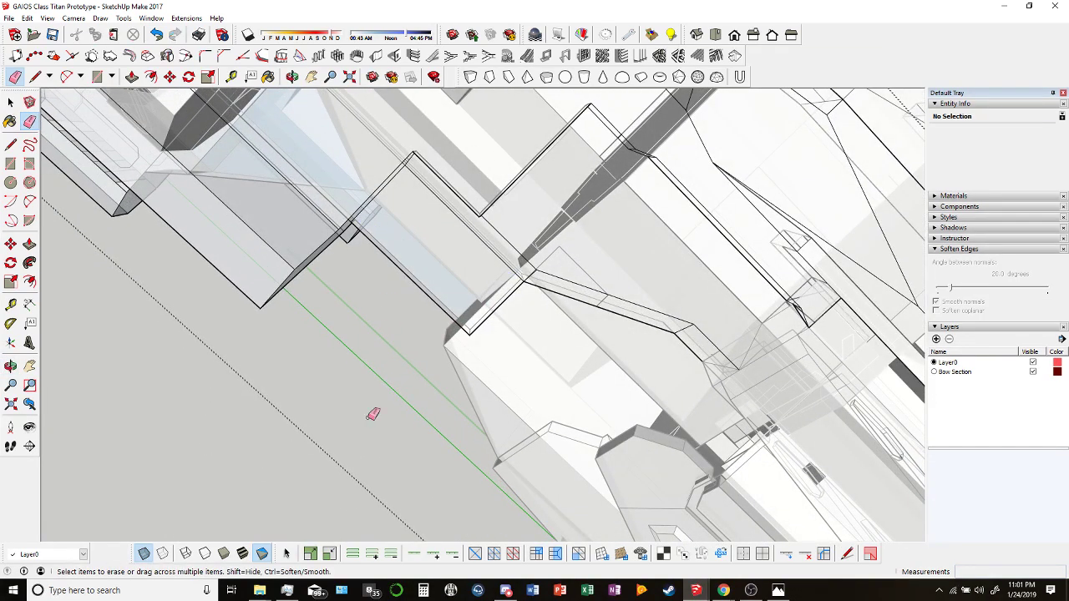
click(149, 551)
Draw a rectangle about 454 m by 215 m between opposite corners on the underside of the side ledge.
click(292, 76)
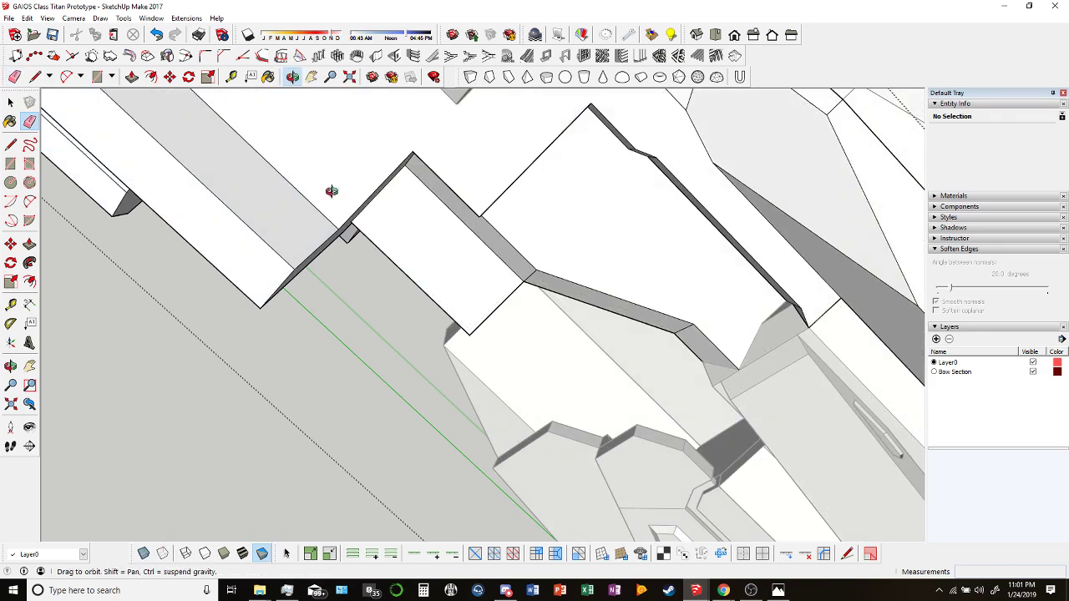
drag(332, 192, 501, 276)
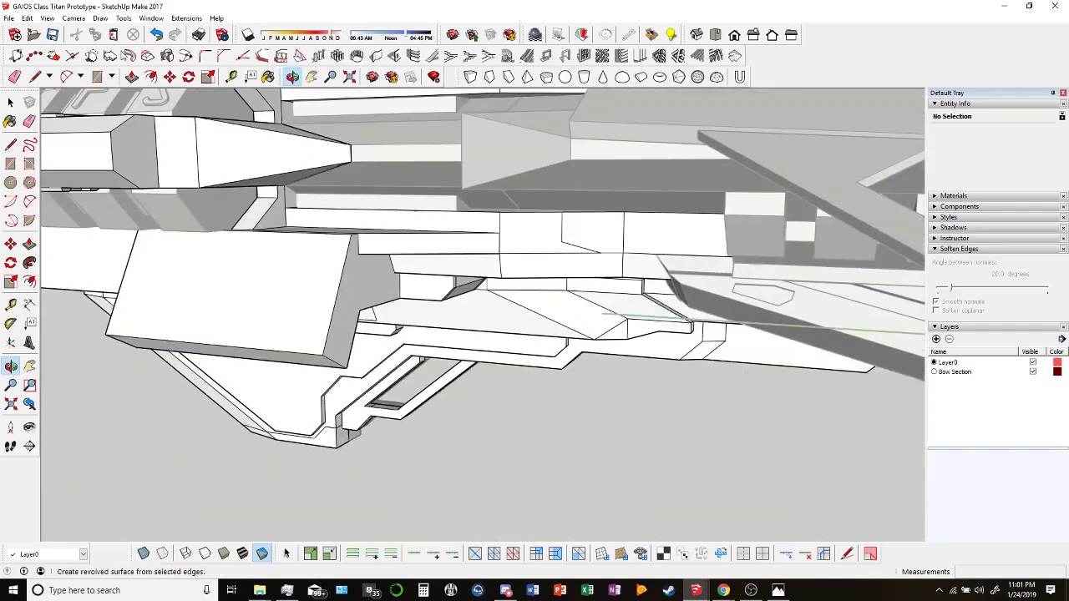
click(96, 76)
middle_drag(311, 208, 368, 256)
scroll(368, 256, up, 2)
click(354, 226)
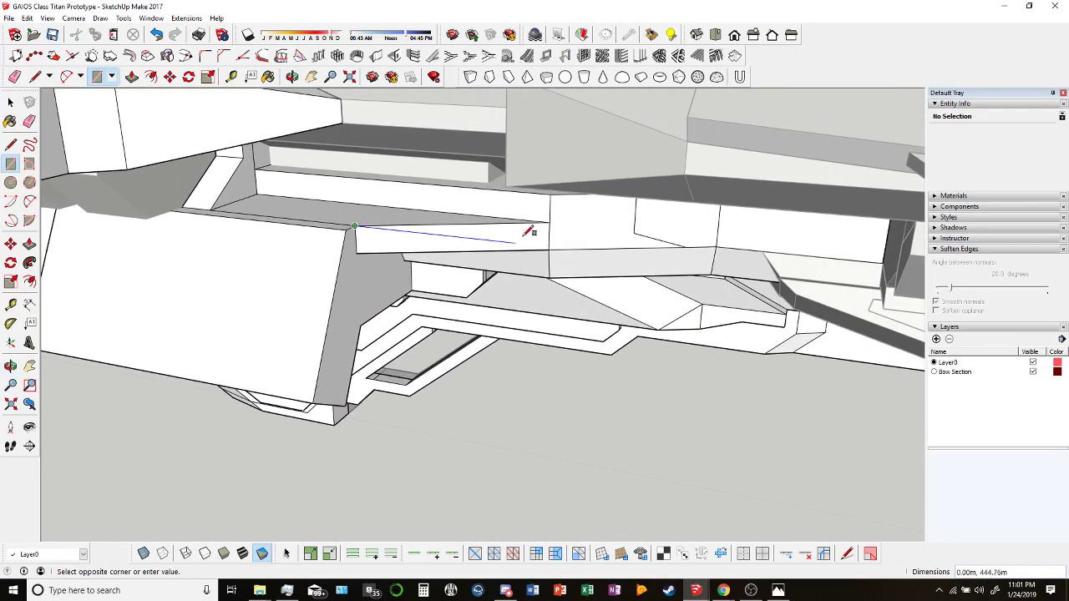
click(549, 219)
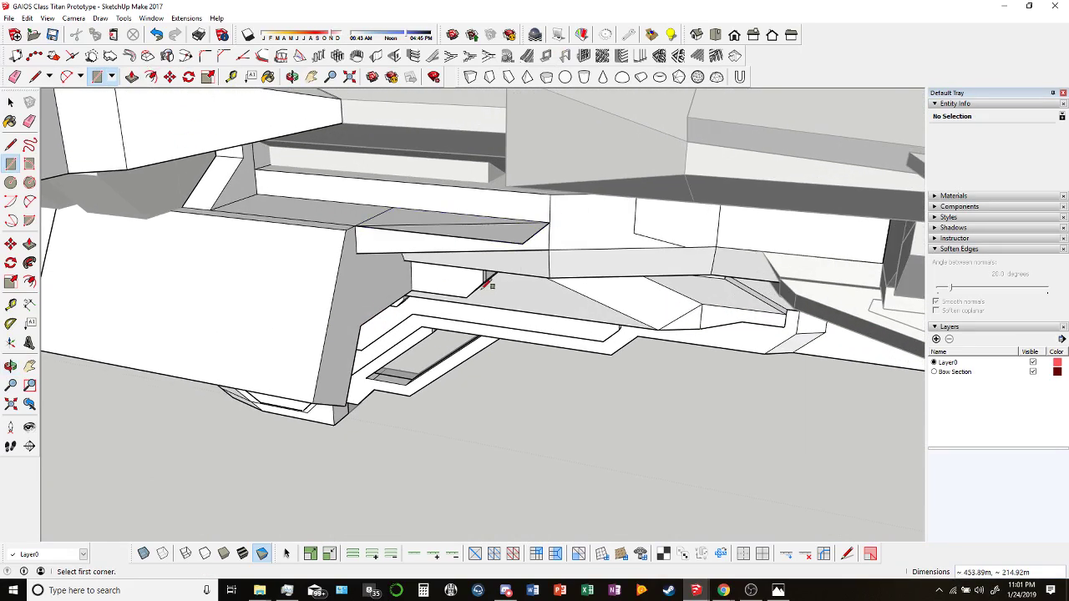
Push/Pull the rectangle on the side ledge's underside about 74 m to turn the ledge's end into a full block.
key(p)
click(470, 234)
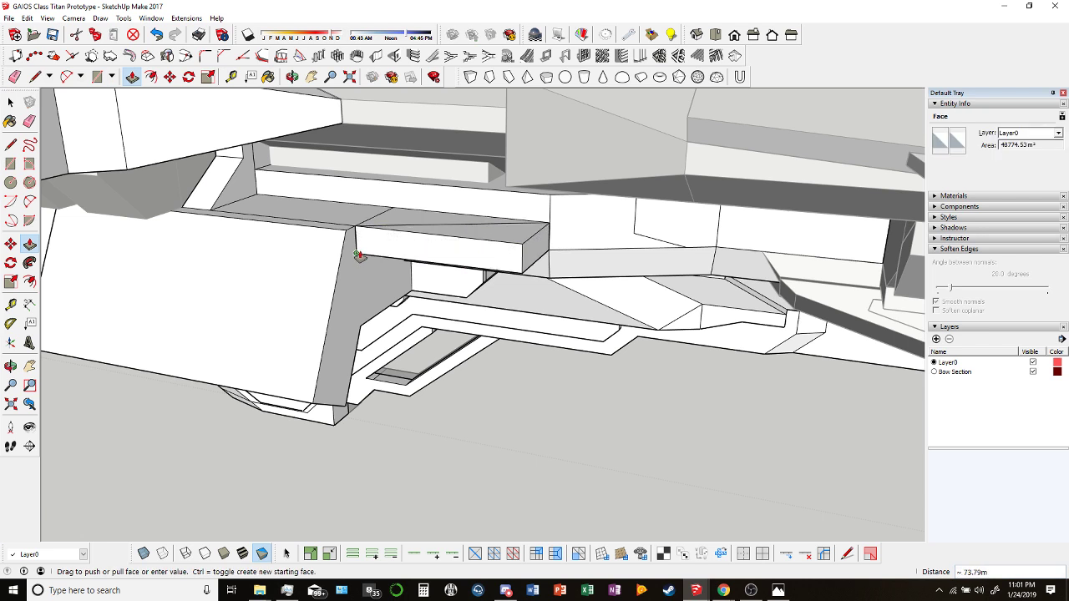
click(359, 256)
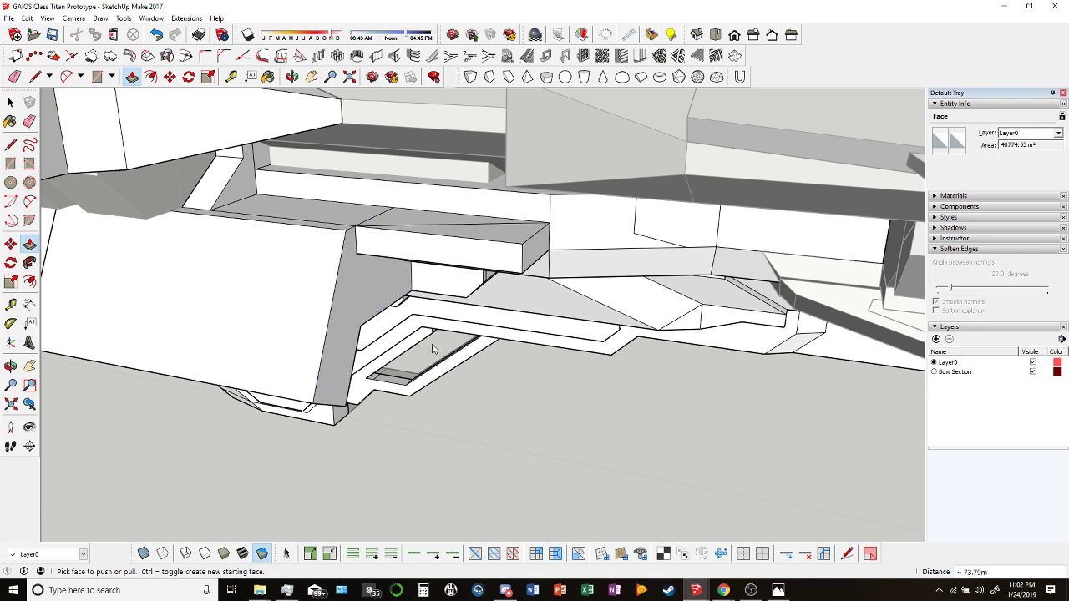
Erase the leftover diagonal edge across the extended side ledge so its faces merge.
key(e)
scroll(367, 223, up, 3)
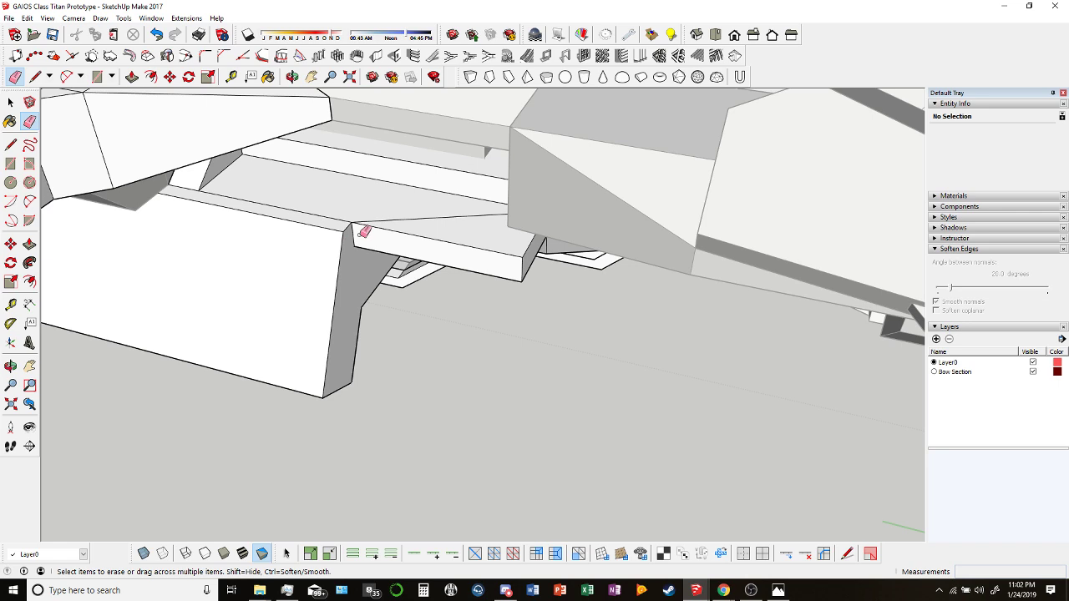
key(x)
middle_drag(398, 291, 567, 275)
click(153, 554)
scroll(428, 309, up, 2)
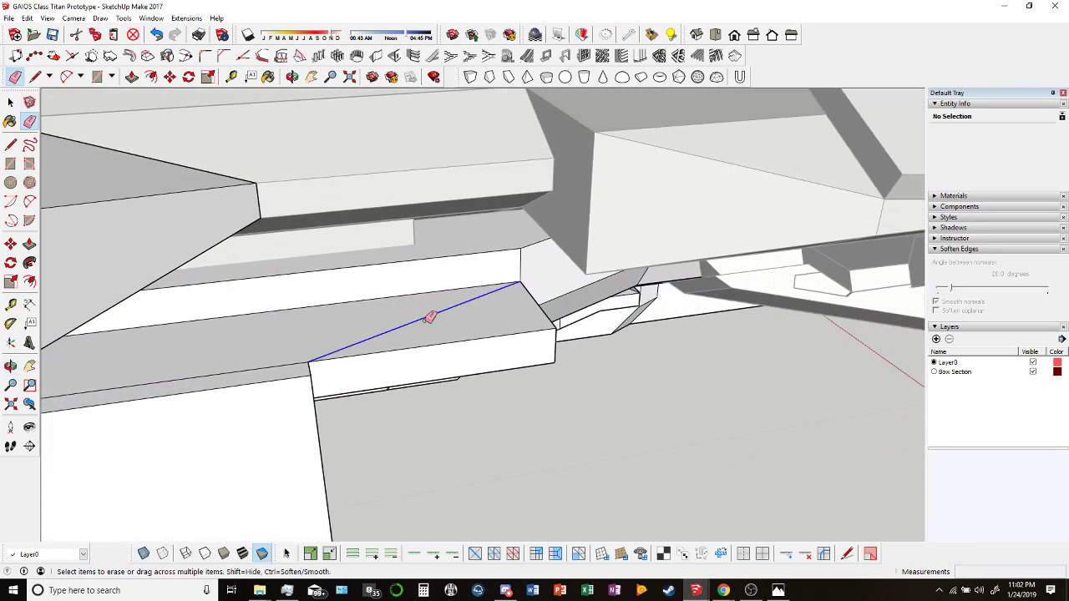
middle_drag(429, 312, 466, 333)
click(463, 362)
scroll(531, 345, down, 2)
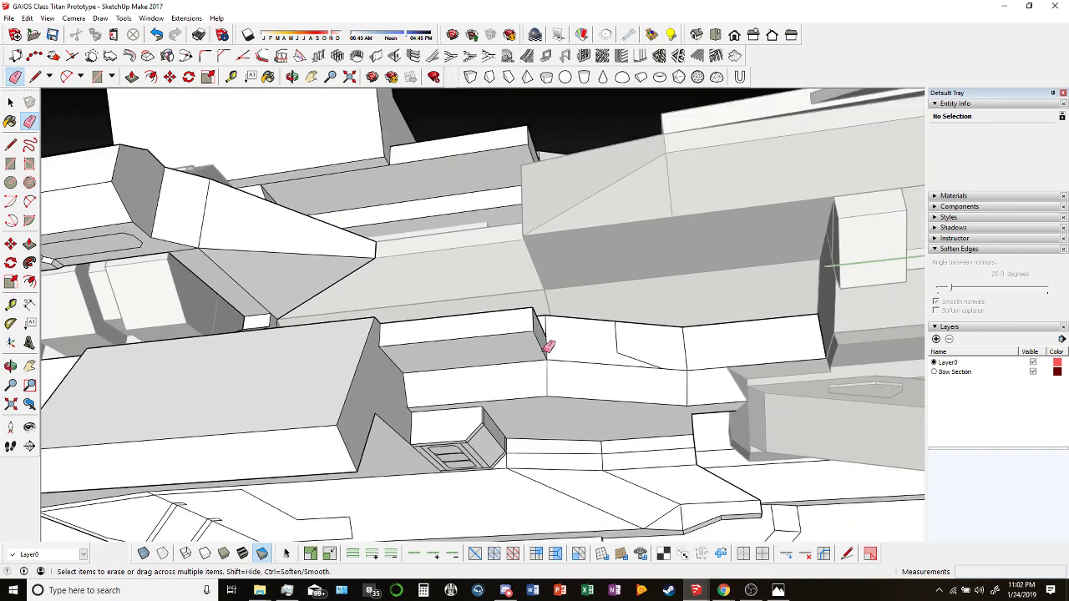
mouse_move(627, 346)
middle_down()
mouse_move(573, 336)
mouse_move(662, 342)
mouse_move(342, 374)
mouse_move(454, 484)
mouse_move(489, 389)
middle_up()
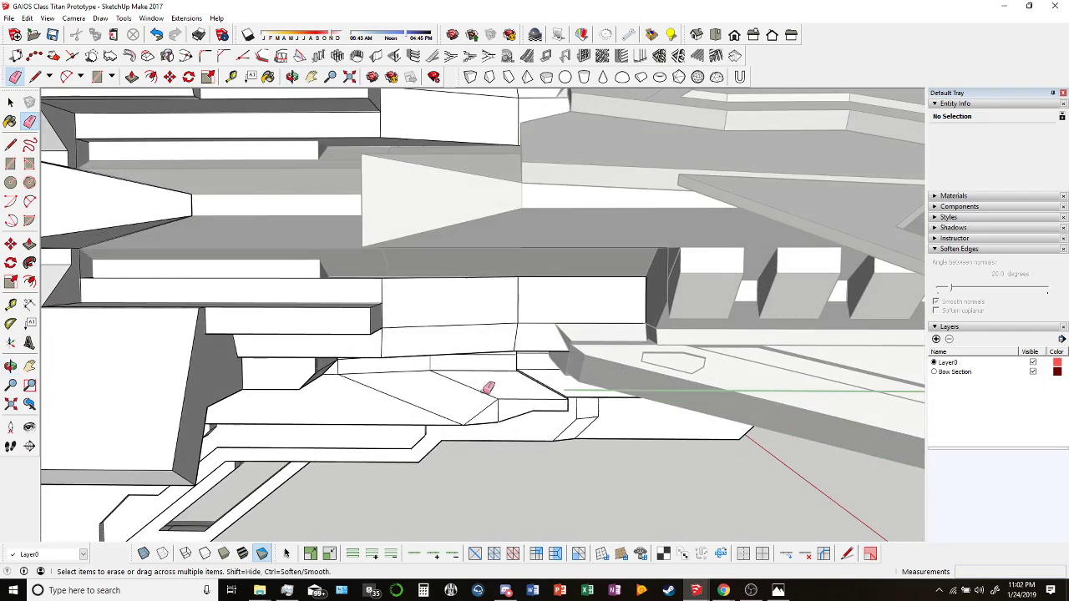
Open the Gaios component, copy its Body part component about 2442 m out beside the ship, and delete the copy.
middle_drag(468, 317, 120, 125)
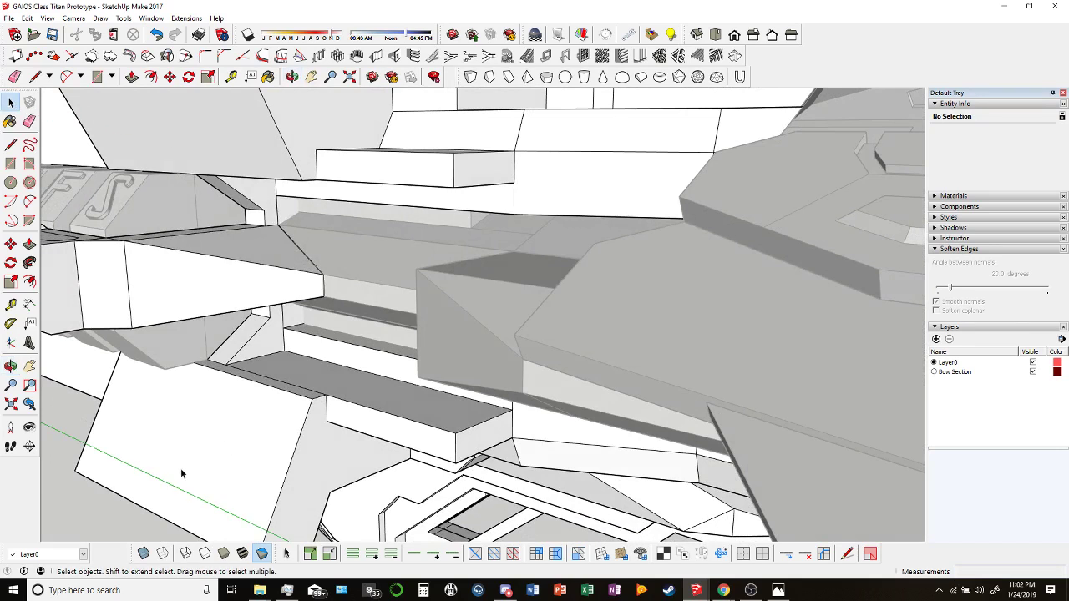
click(464, 220)
scroll(472, 218, down, 3)
scroll(459, 215, up, 2)
double_click(468, 224)
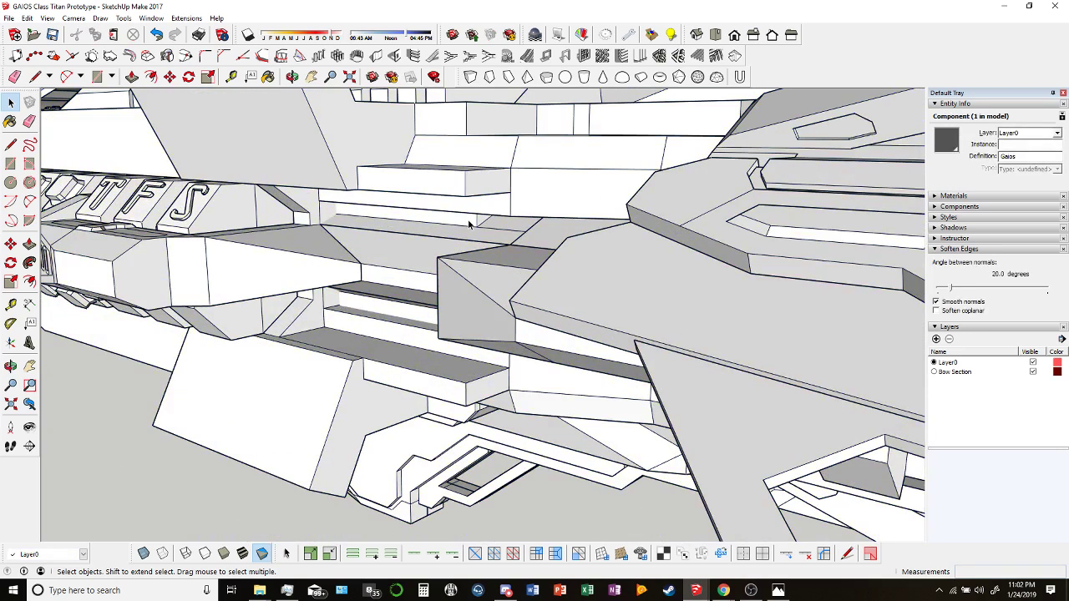
click(467, 219)
scroll(480, 221, up, 2)
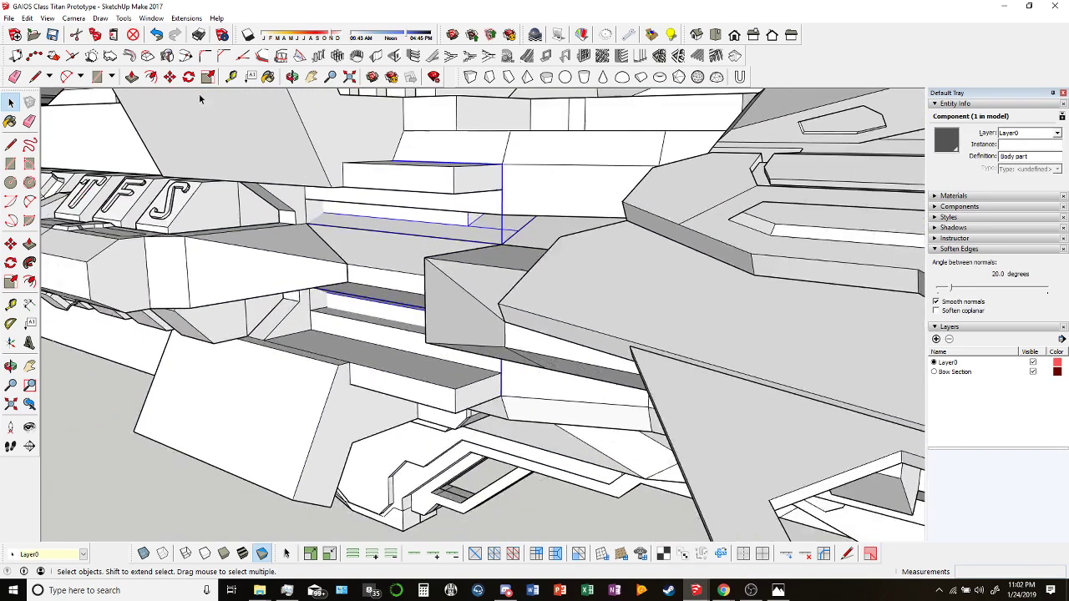
click(169, 76)
click(468, 225)
middle_drag(468, 224, 275, 376)
scroll(393, 258, down, 6)
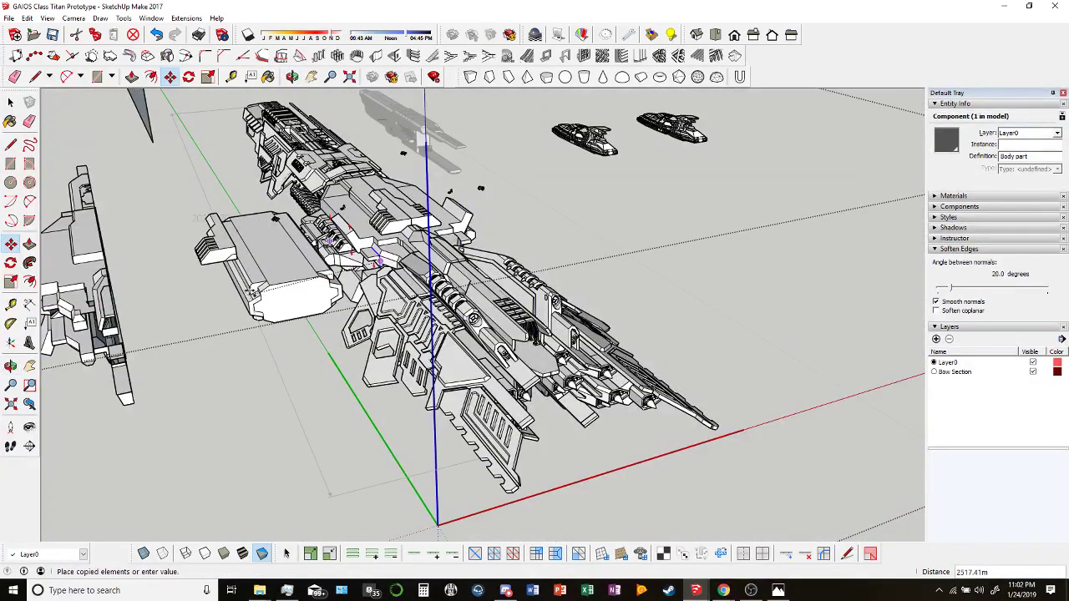
click(252, 288)
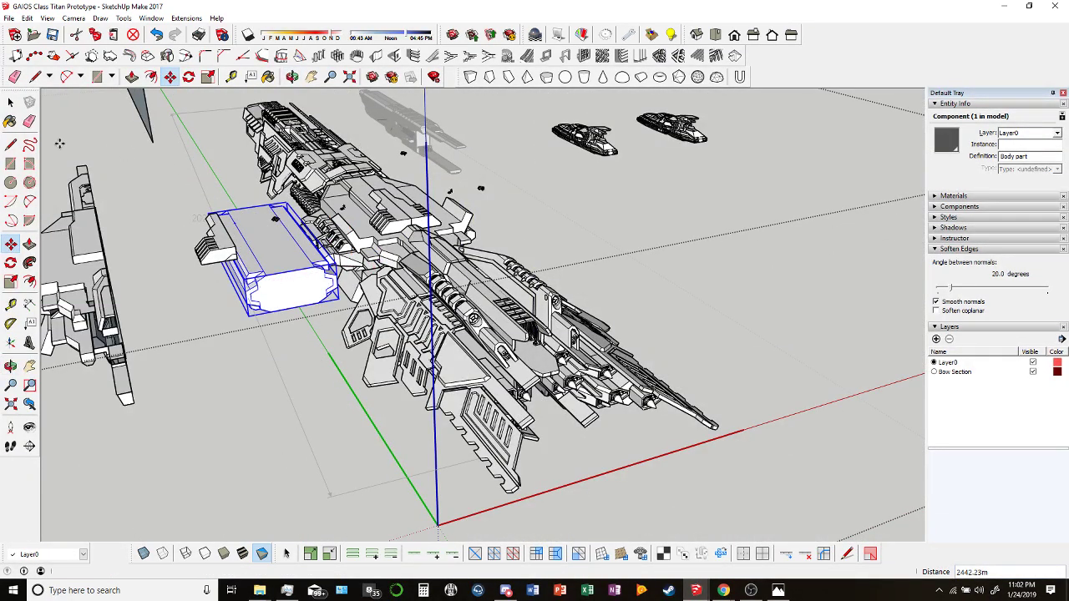
key(Delete)
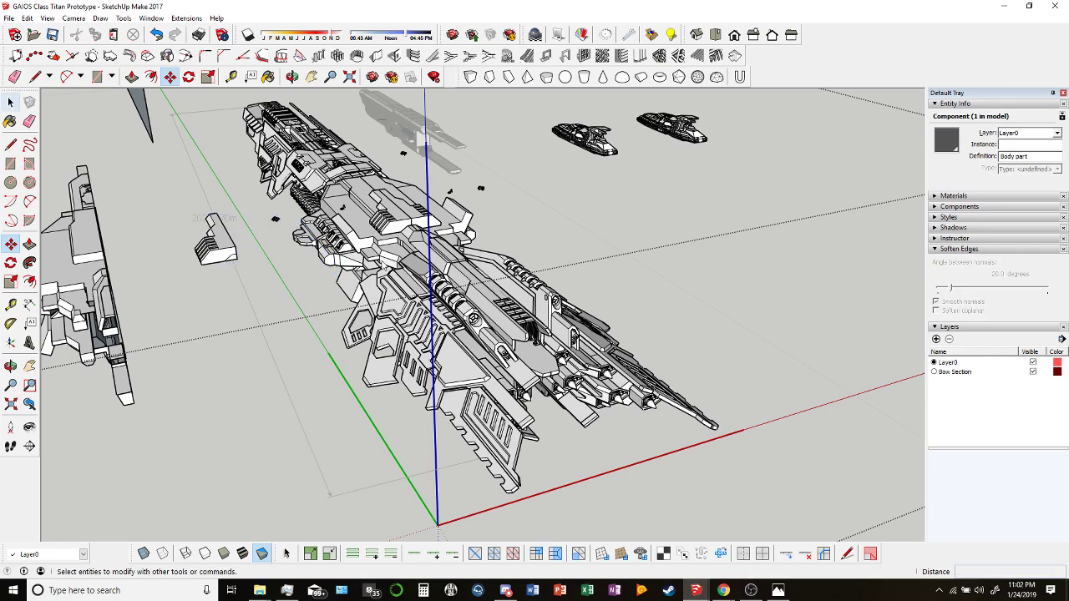
Examine the recess between the upper and lower hull around the side ledges from several angles.
key(space)
scroll(370, 266, up, 5)
middle_drag(370, 267, 426, 192)
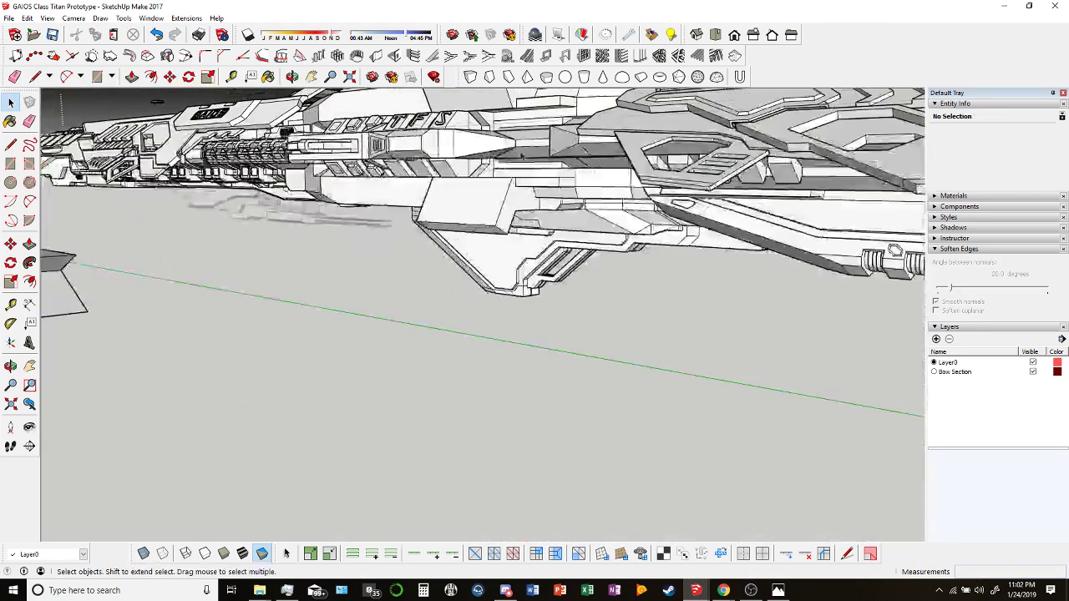
scroll(484, 236, up, 6)
middle_drag(479, 242, 534, 201)
scroll(518, 246, down, 4)
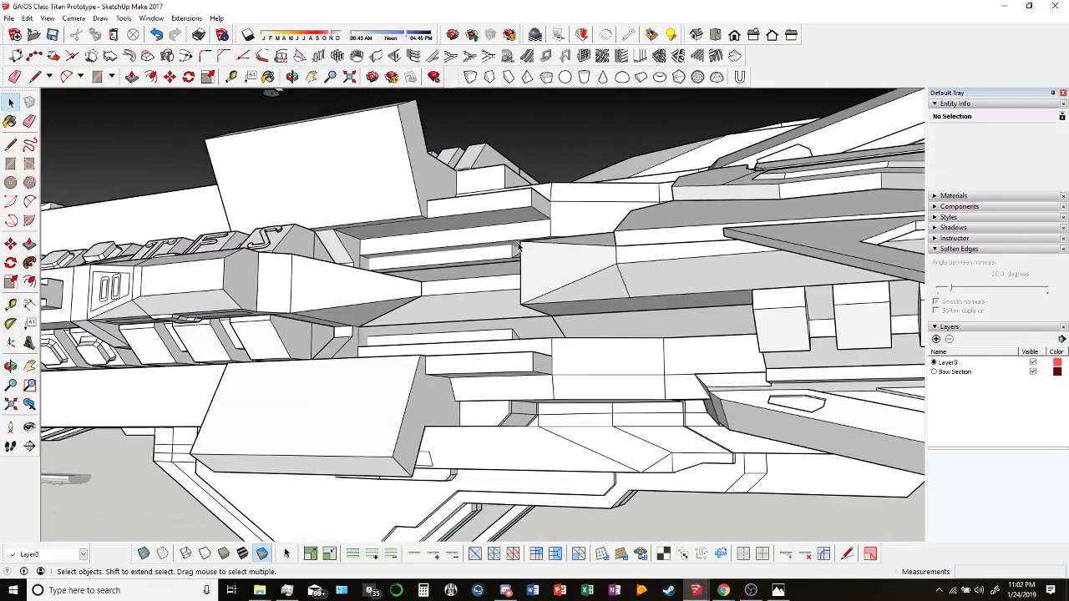
middle_drag(515, 246, 510, 280)
scroll(472, 353, up, 3)
middle_drag(403, 353, 543, 366)
middle_drag(441, 362, 453, 306)
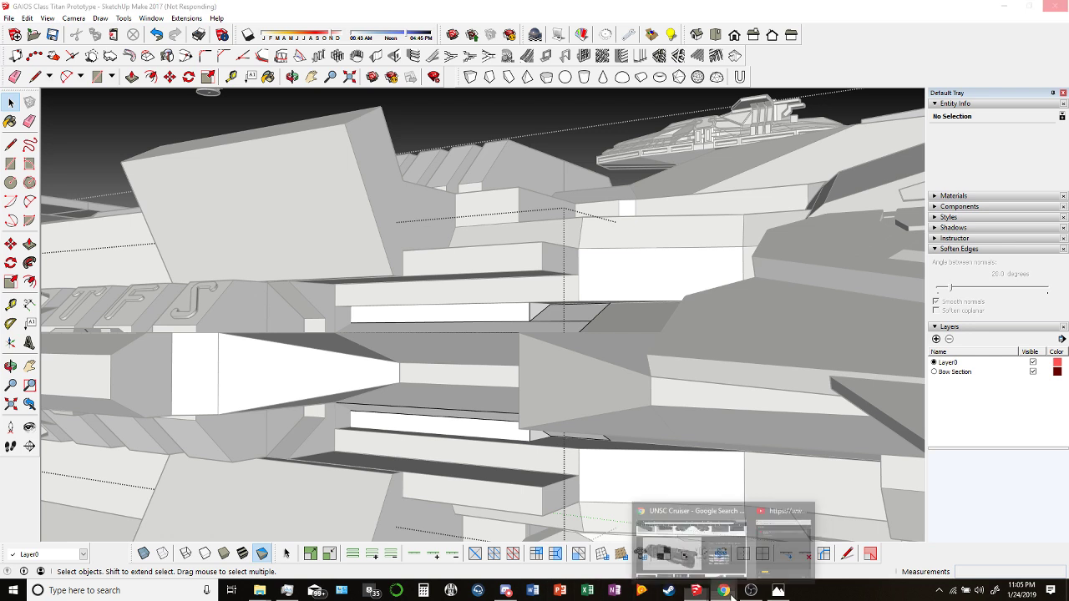
Switch to the UNSC Cruiser image search in Chrome and view the Marathon-Class Cruiser picture and its related images.
click(697, 534)
scroll(494, 310, down, 5)
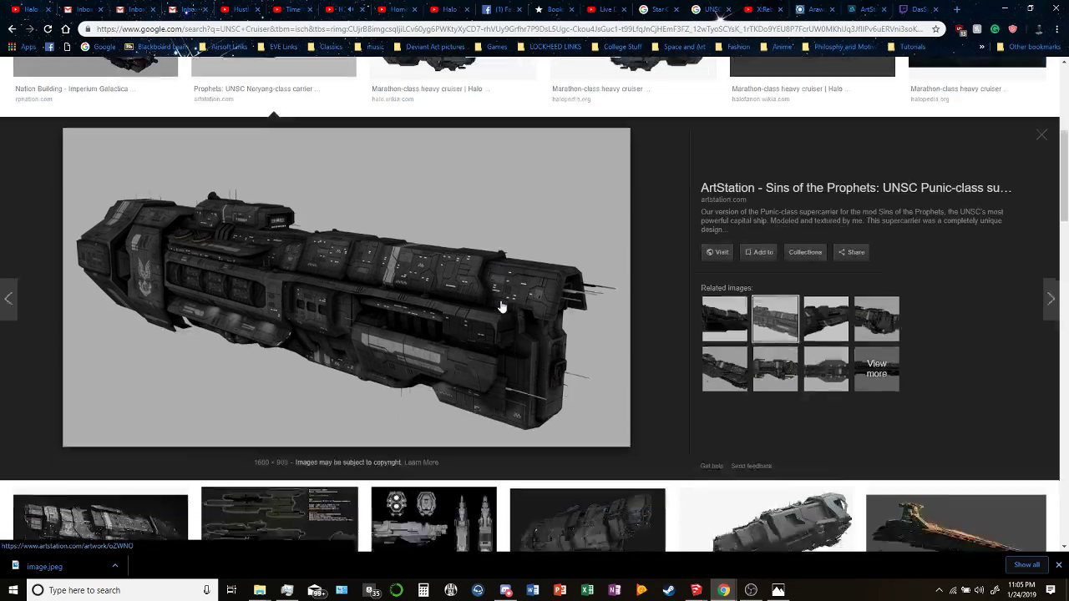
scroll(293, 342, down, 2)
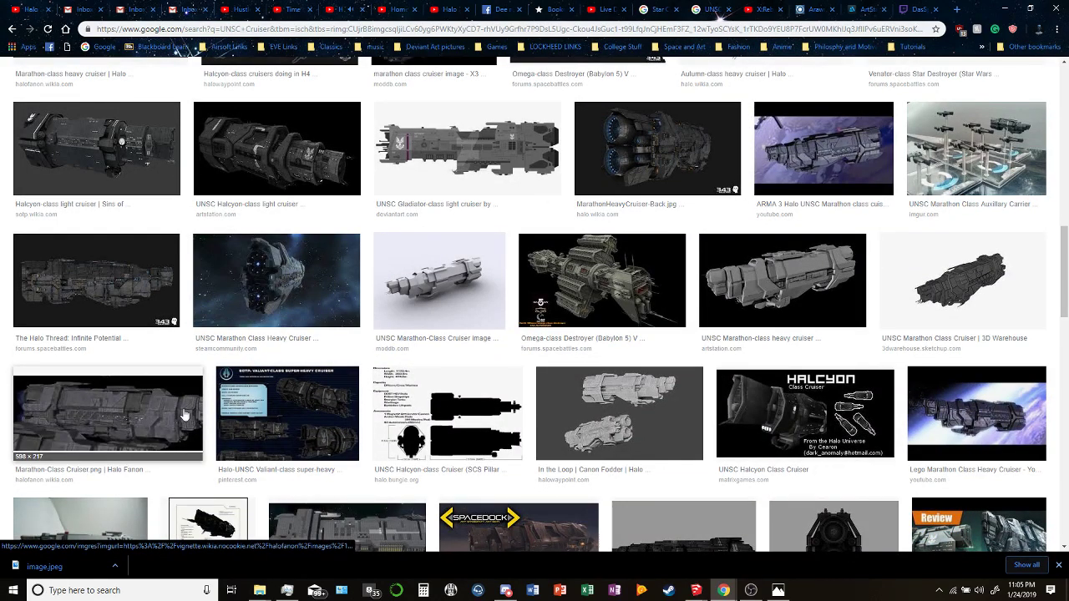
scroll(200, 409, down, 3)
scroll(217, 392, up, 2)
click(180, 326)
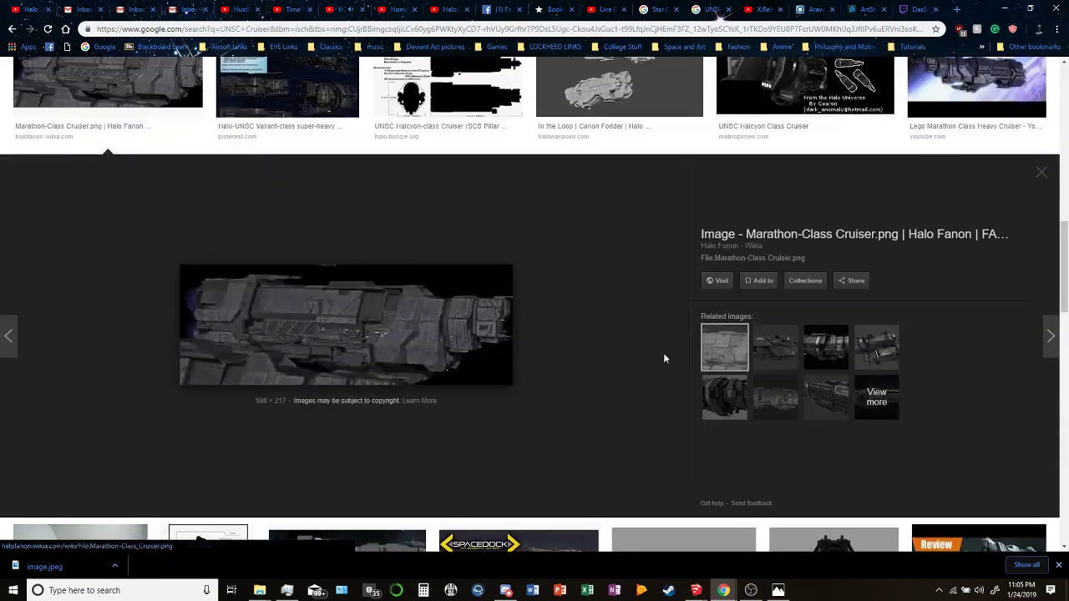
click(771, 363)
click(767, 416)
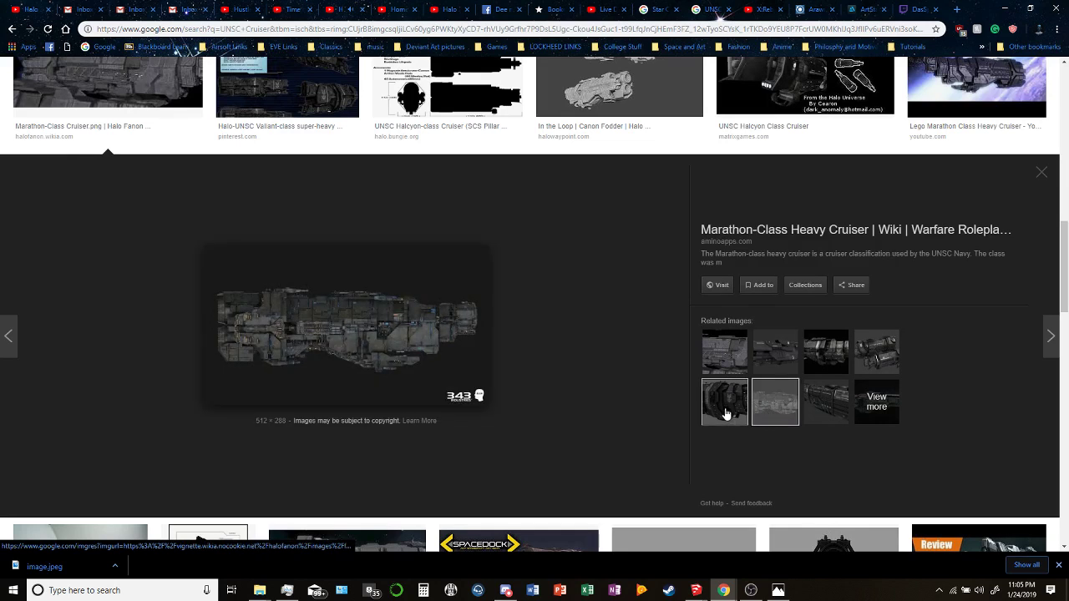
click(726, 414)
click(822, 407)
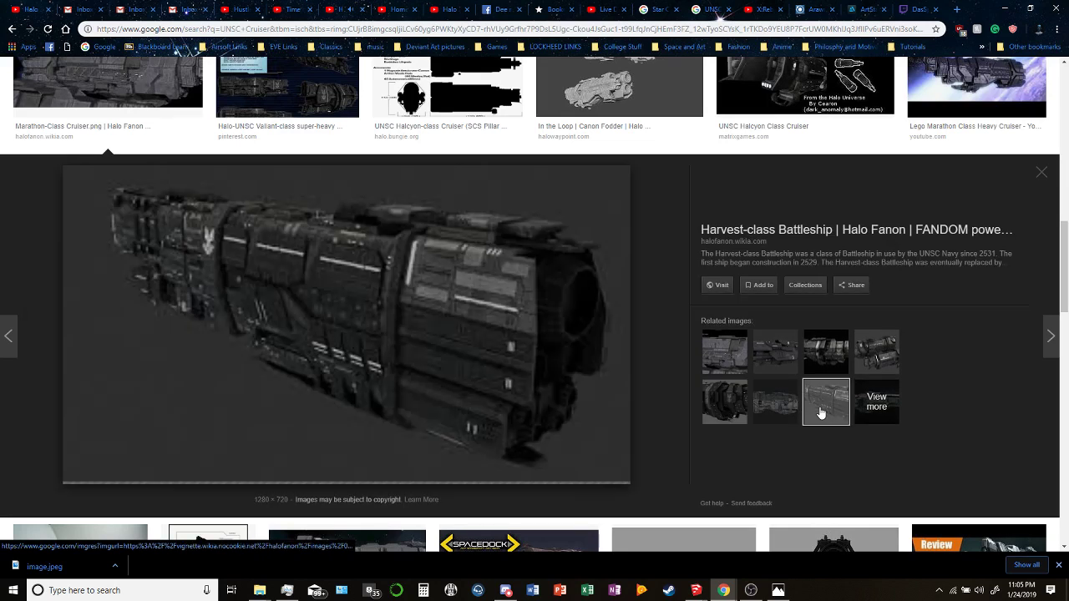
click(831, 358)
click(876, 355)
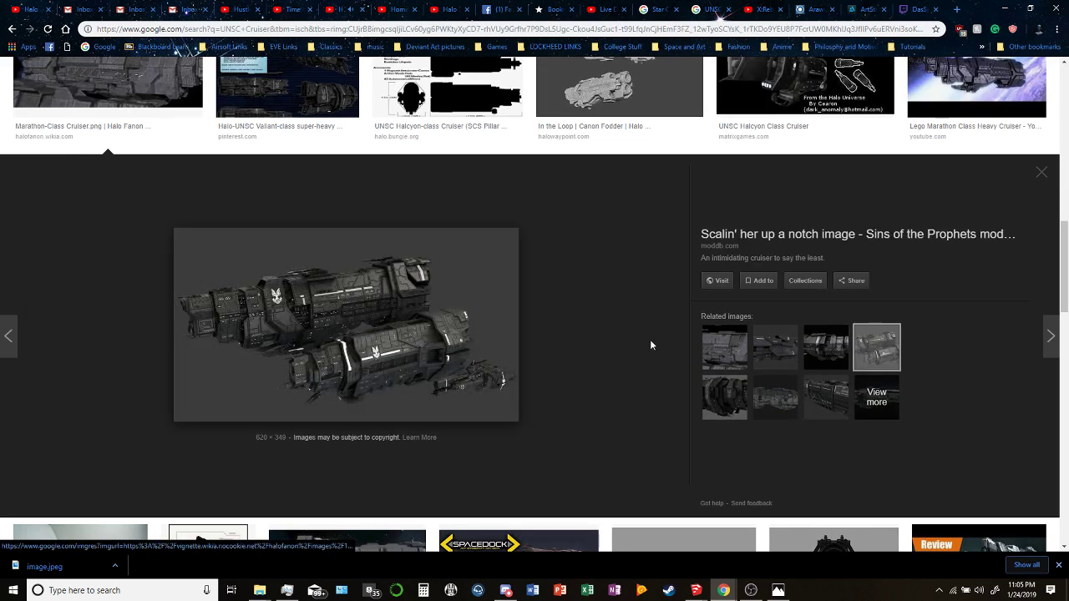
Preview the Marathon-class cruiser pencil drawing further down the results and look through its related images.
scroll(591, 368, down, 2)
scroll(590, 367, down, 4)
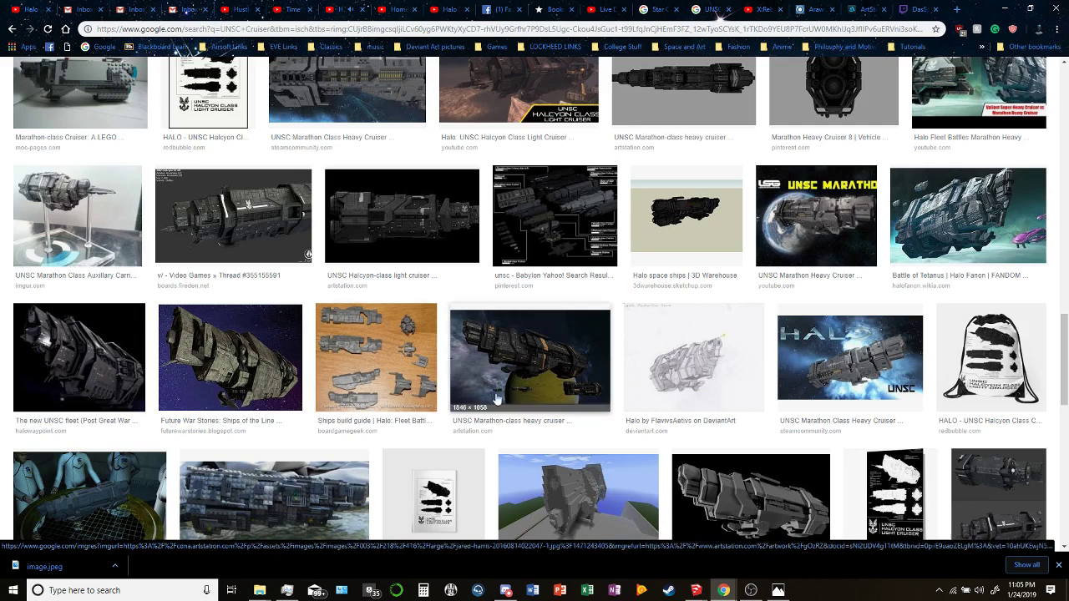
click(693, 354)
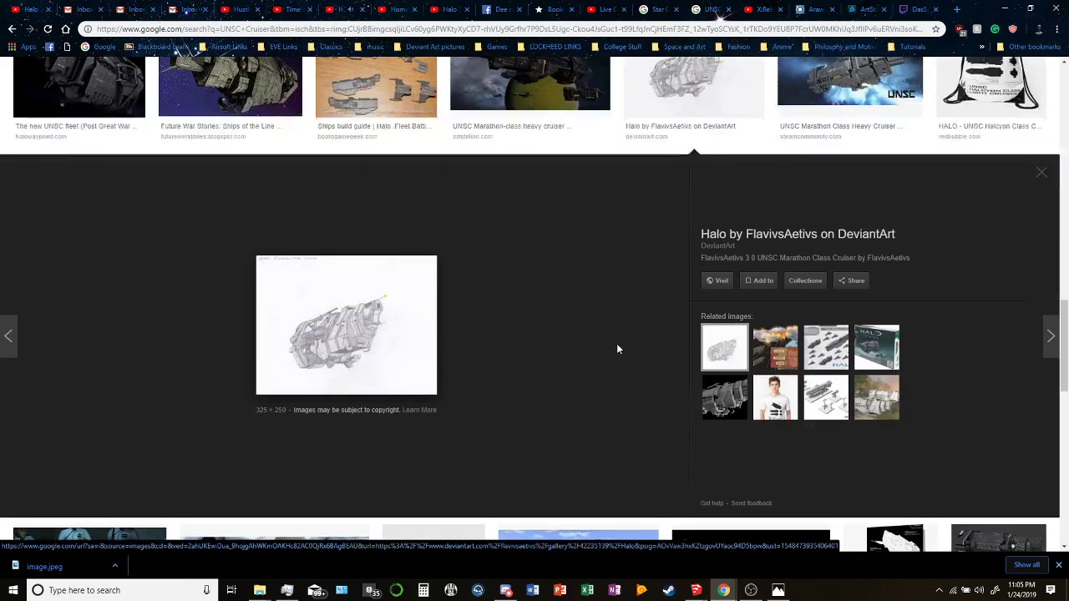
click(831, 357)
click(774, 349)
click(729, 392)
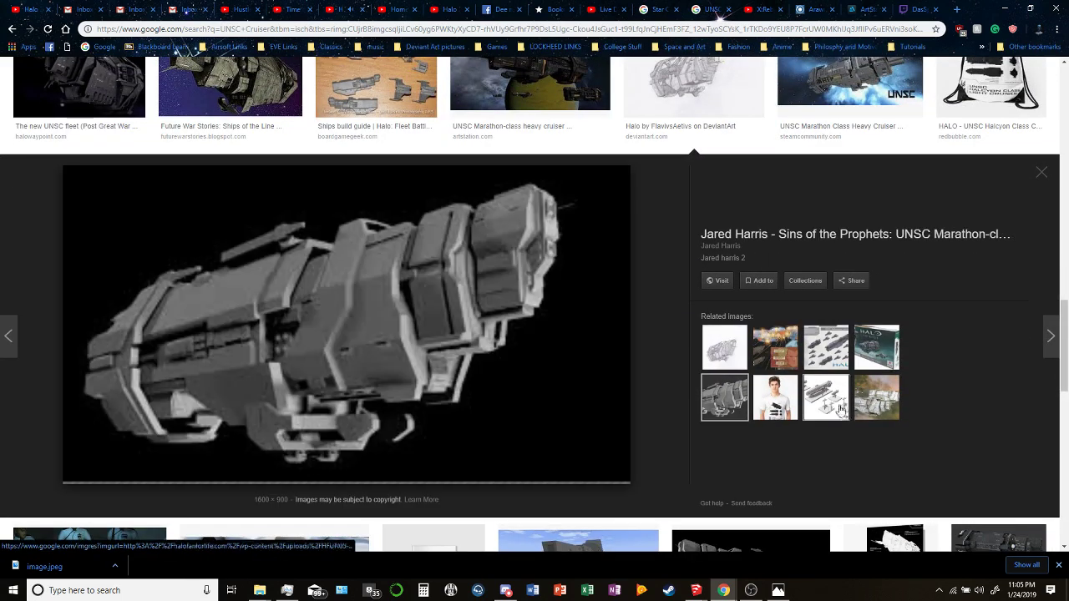
click(876, 396)
Browse further down the UNSC Cruiser image results for hull design references.
scroll(453, 335, down, 5)
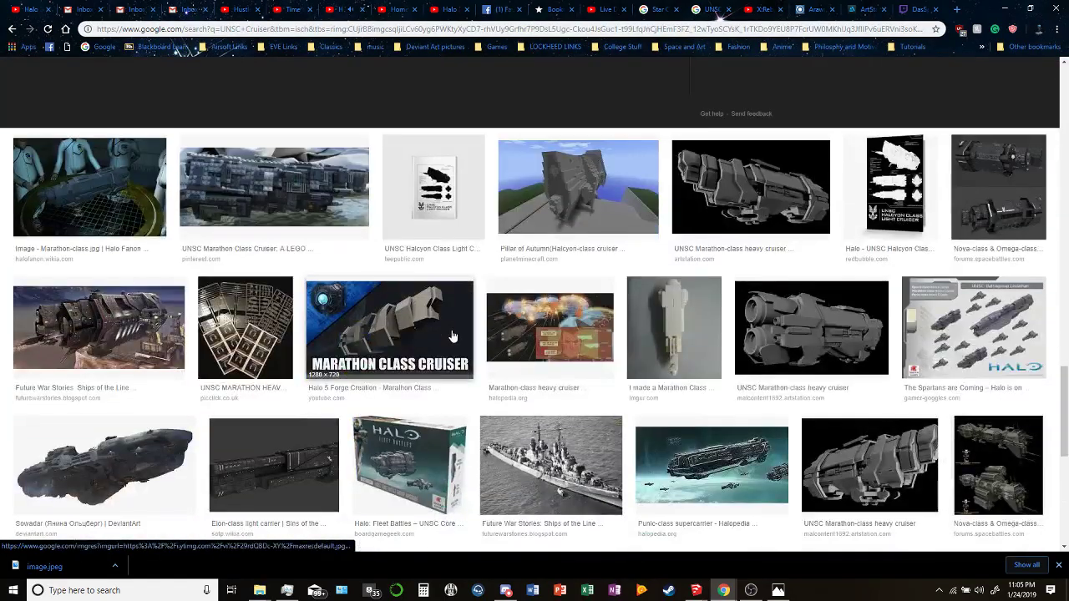
scroll(450, 336, down, 10)
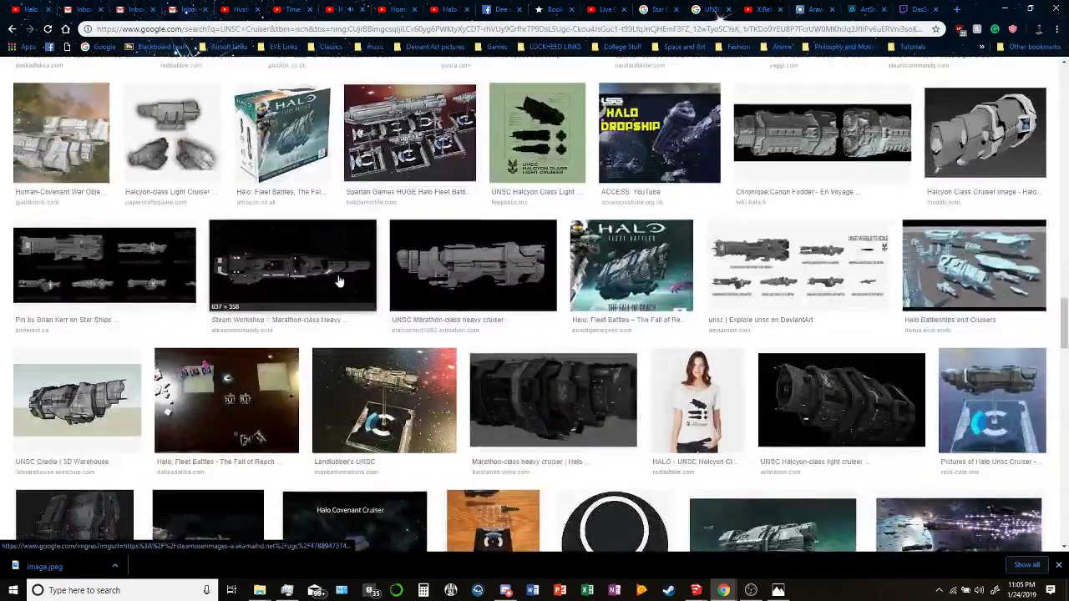
scroll(359, 287, down, 3)
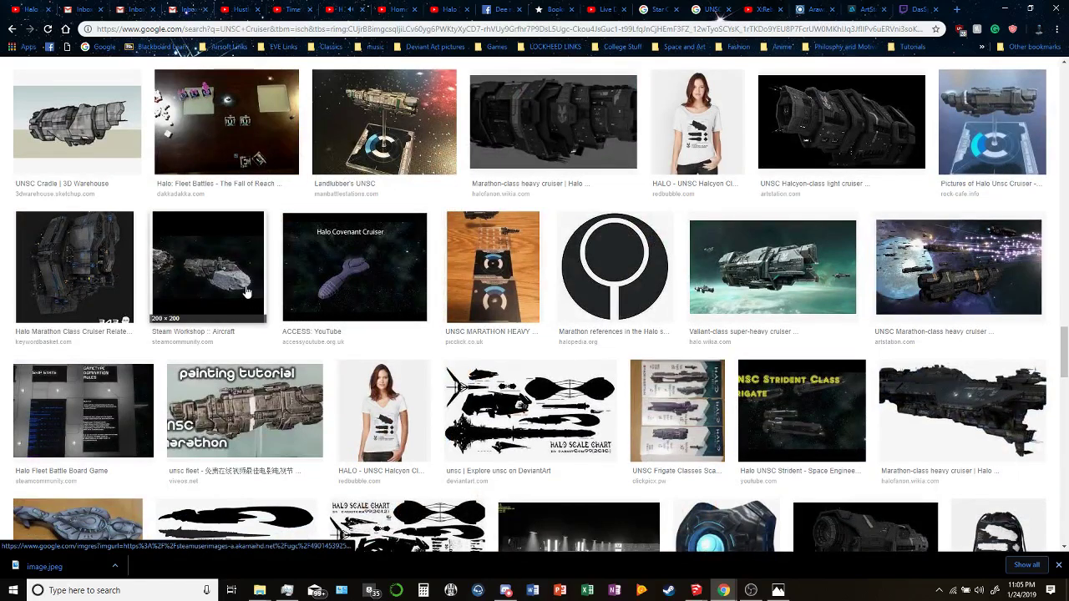
scroll(247, 292, down, 3)
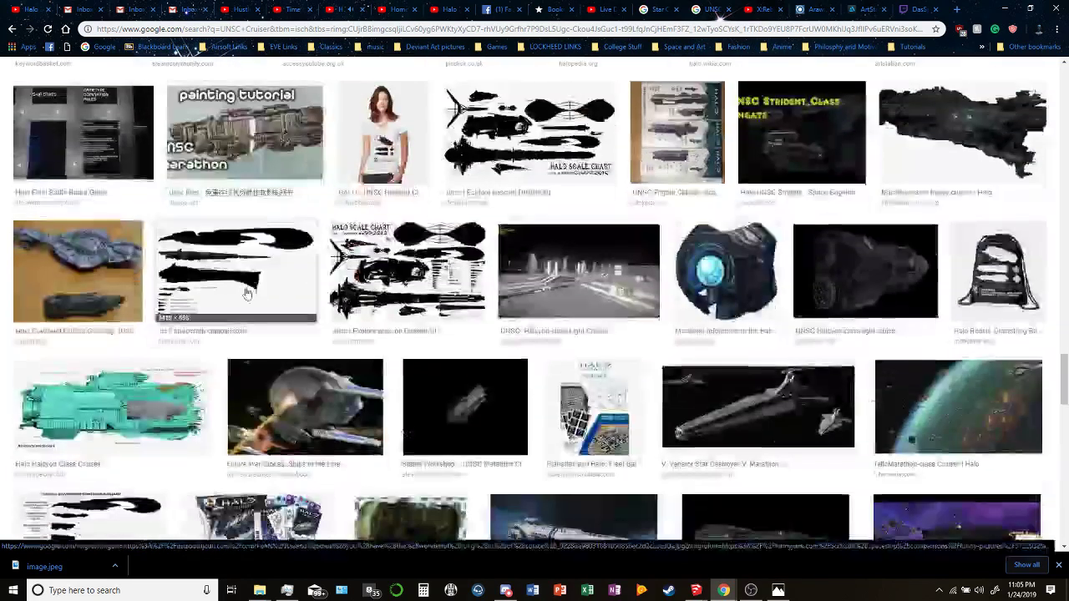
scroll(246, 292, down, 1)
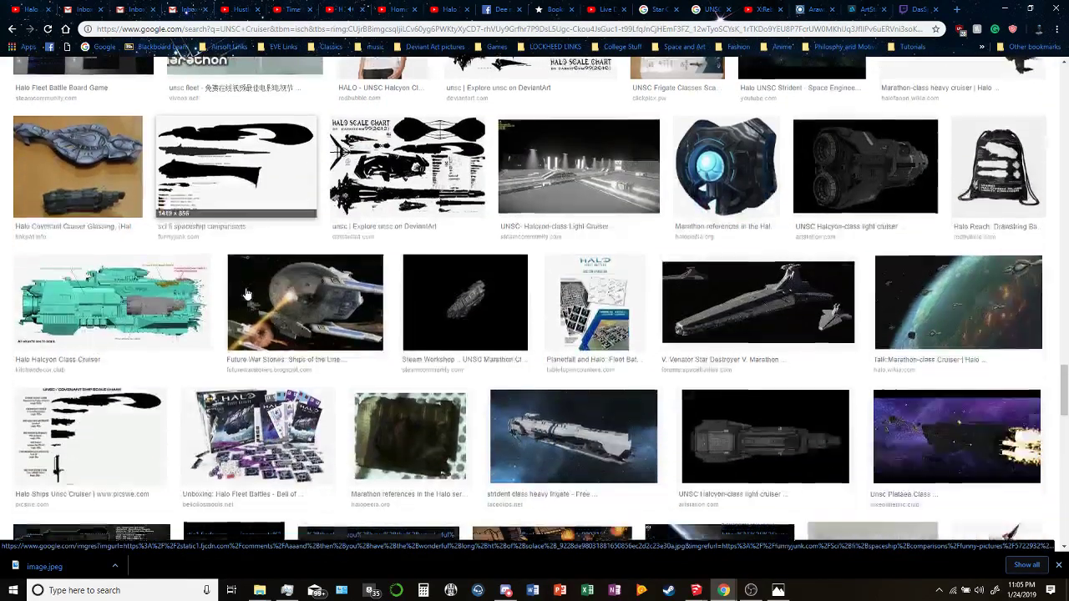
scroll(805, 311, down, 3)
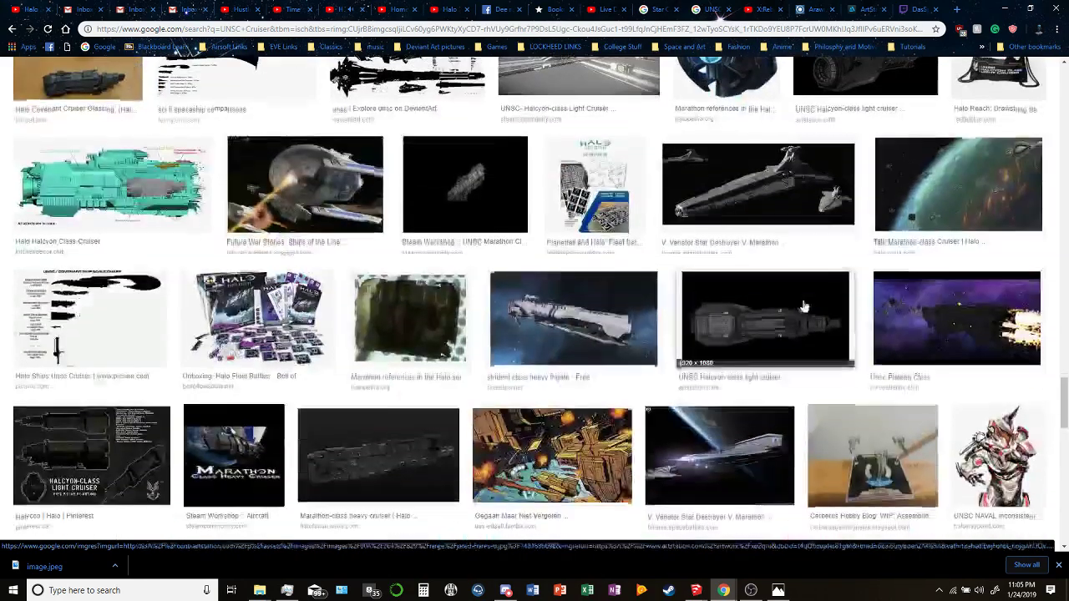
scroll(413, 319, down, 2)
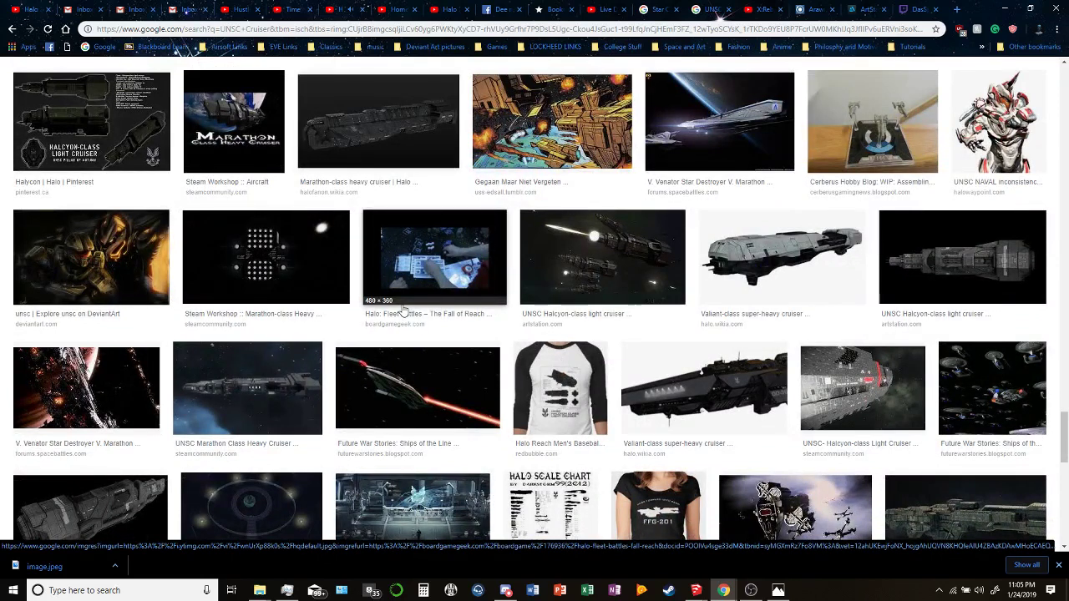
scroll(760, 301, down, 1)
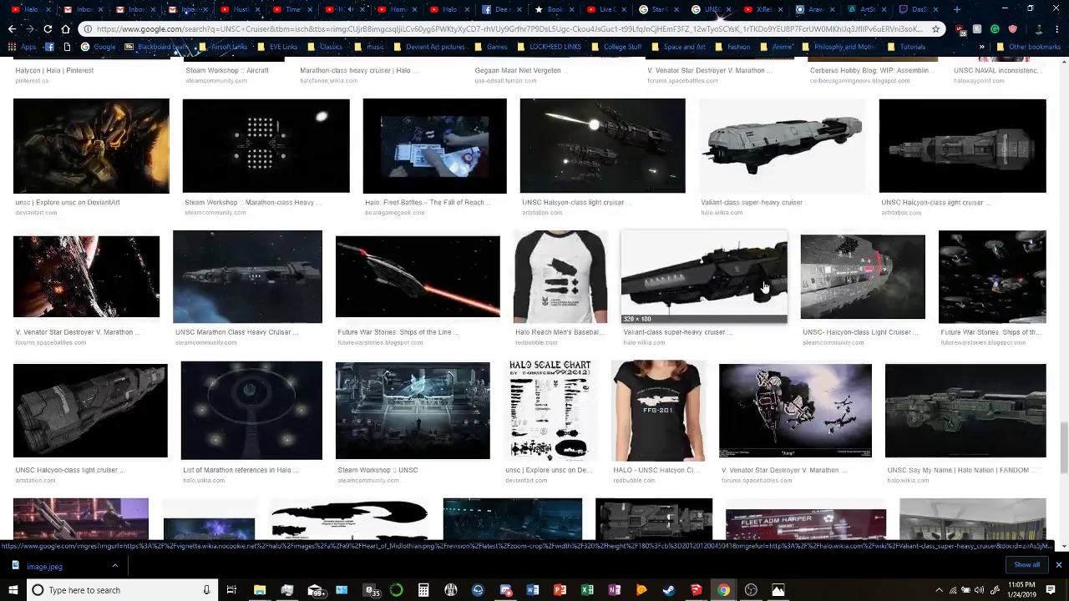
scroll(721, 341, down, 1)
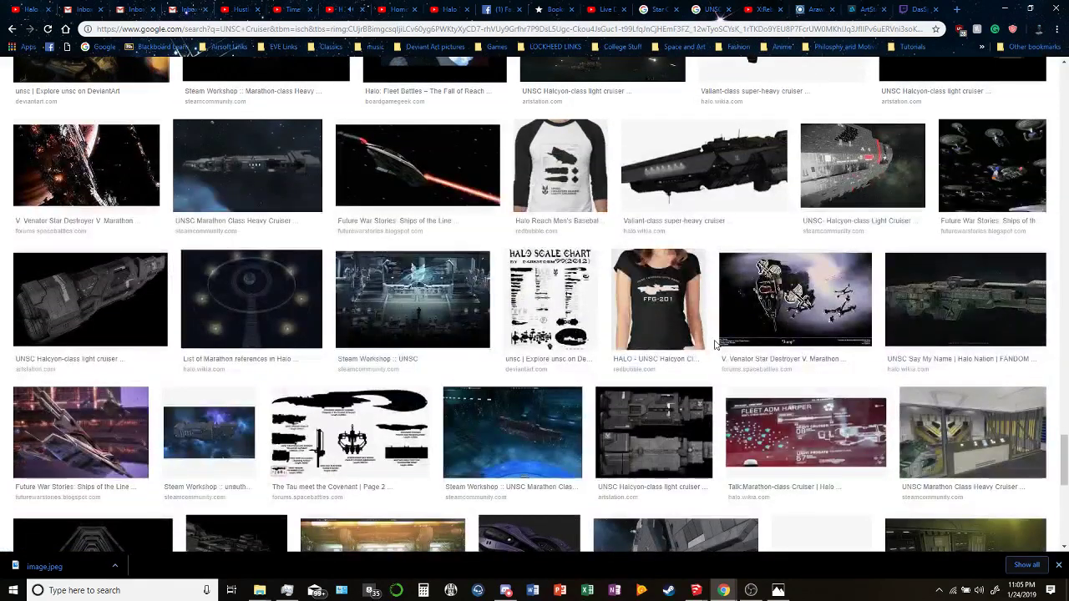
scroll(715, 344, down, 3)
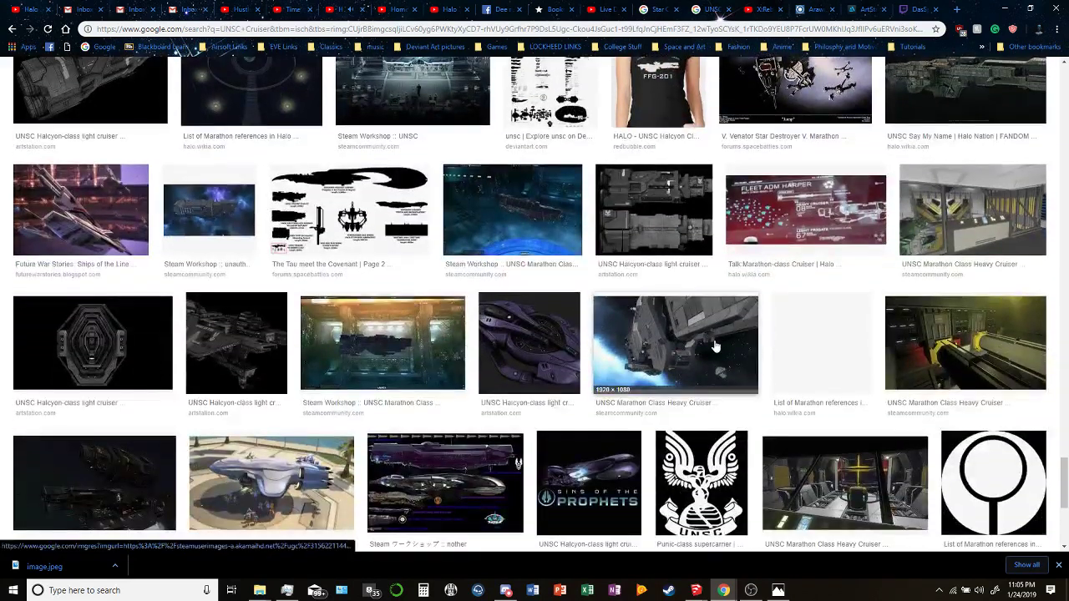
scroll(712, 343, down, 1)
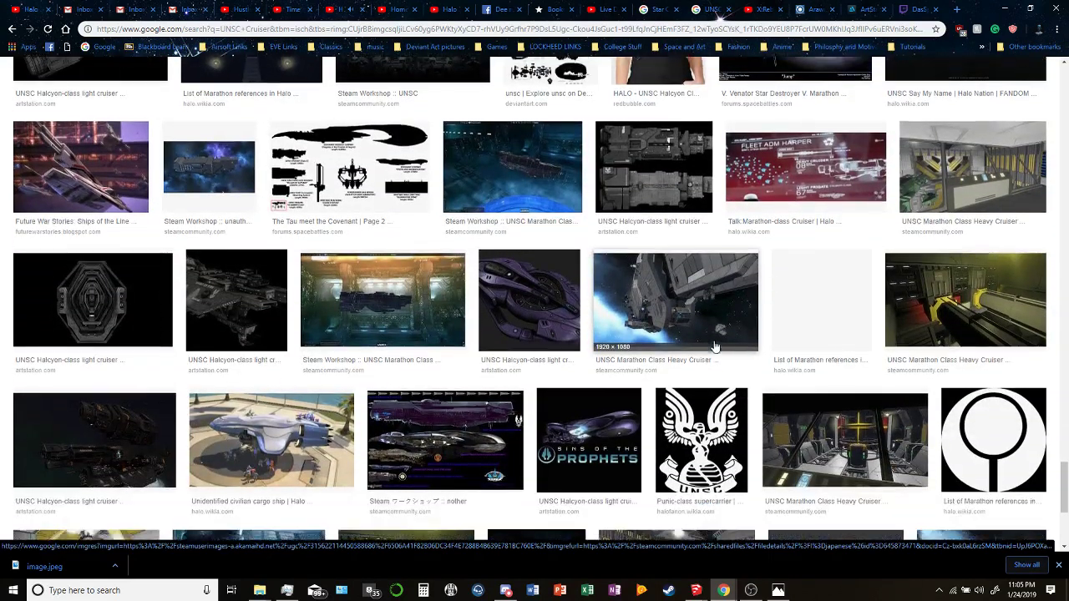
Preview the ArtStation UNSC Halcyon-class cruiser image and look through its related ship pictures, including the Marathon-class action shot.
click(103, 364)
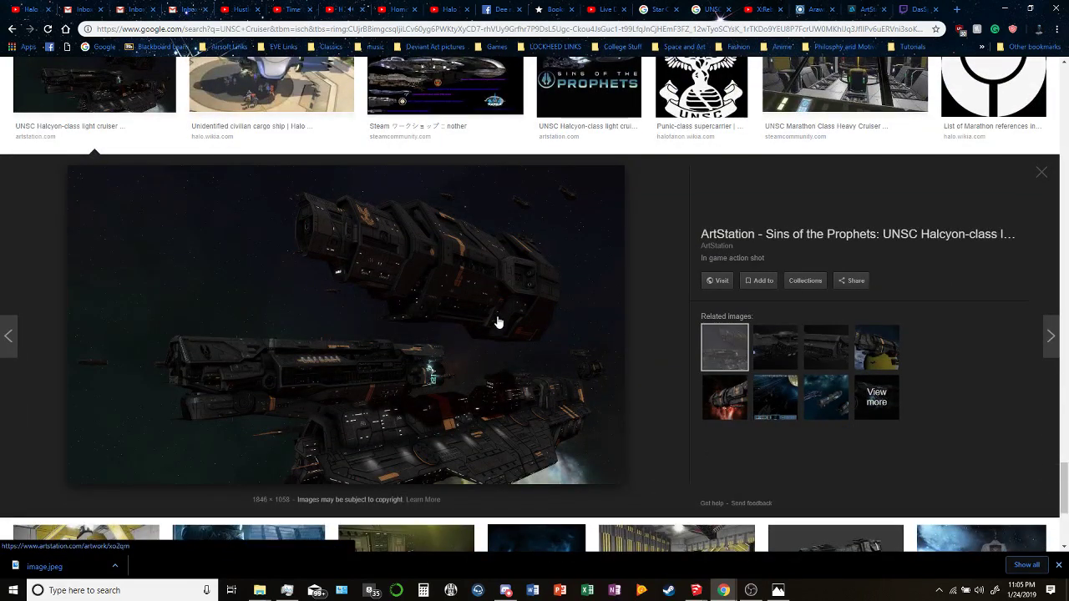
click(826, 362)
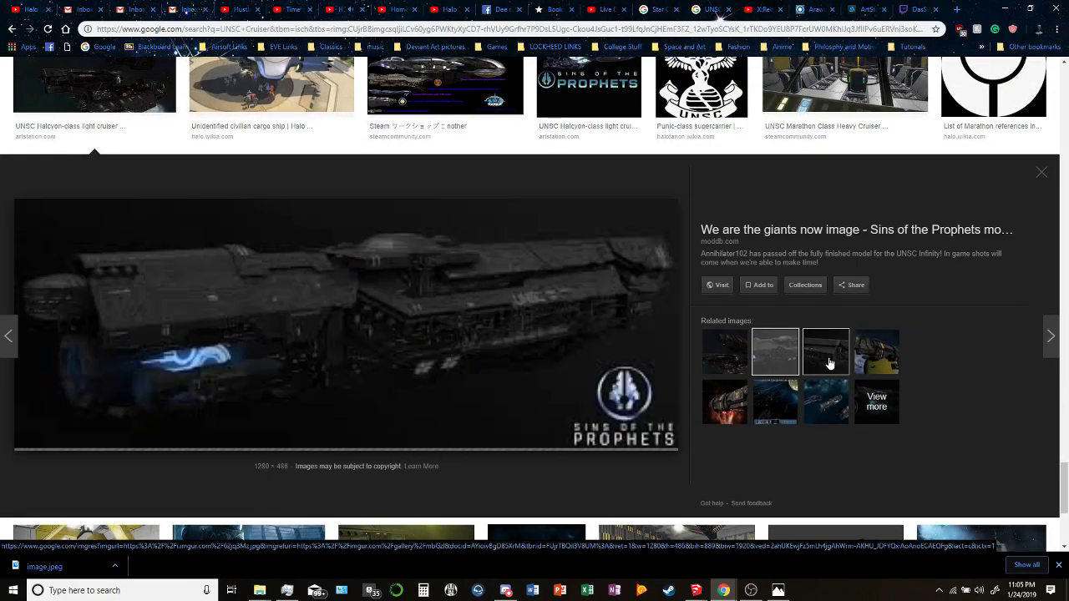
click(827, 352)
click(826, 396)
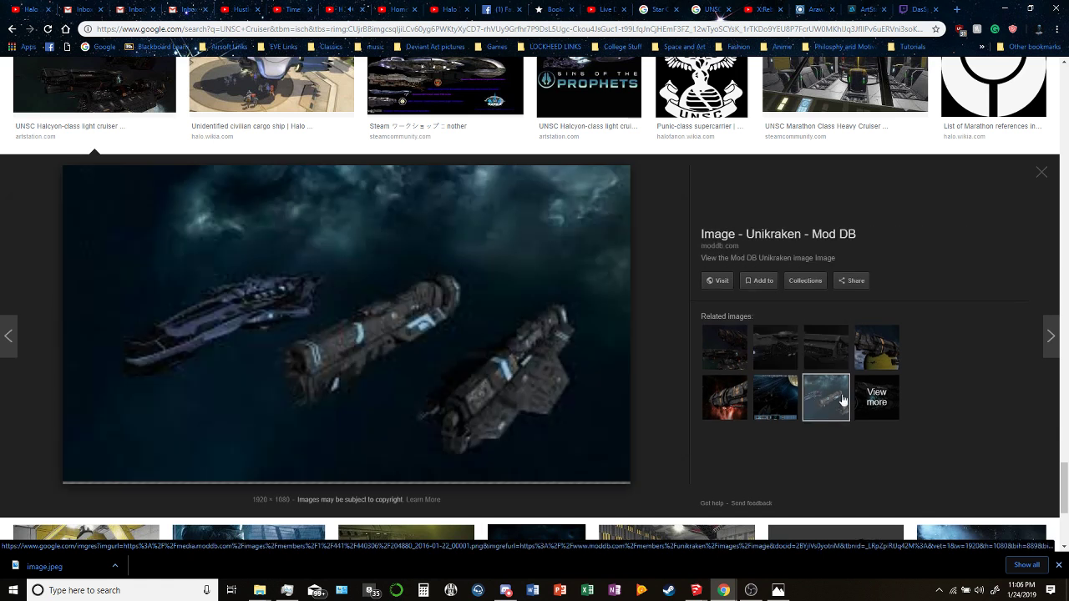
click(883, 367)
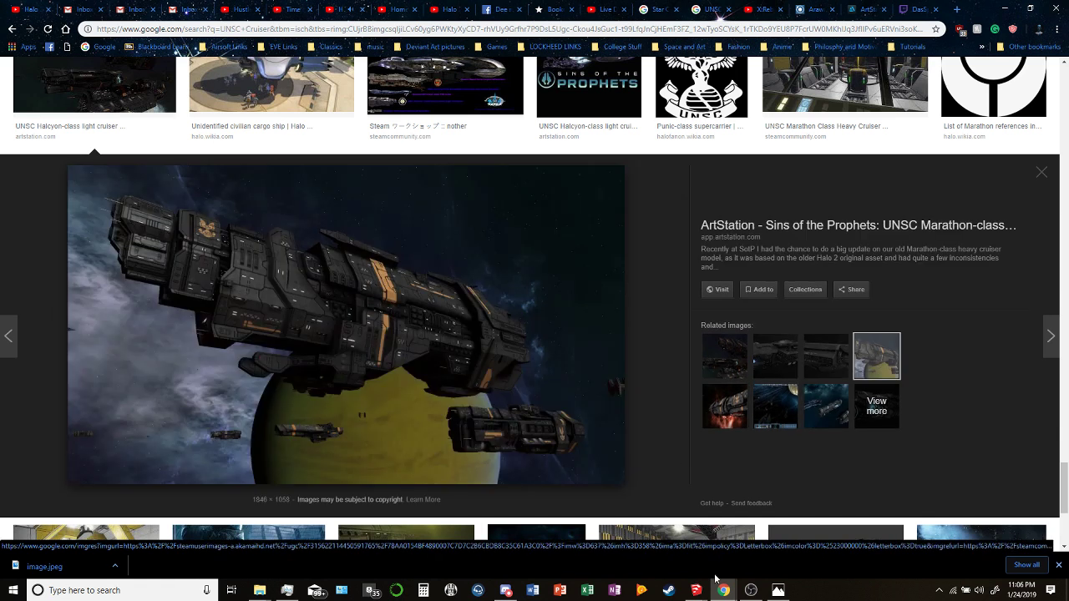
Switch back to SketchUp and push the end face of the thin upper side ledge back about 752.85 m along the hull recess.
mouse_move(696, 591)
click(638, 561)
scroll(543, 313, down, 2)
scroll(539, 318, up, 2)
middle_drag(539, 318, 501, 262)
click(132, 76)
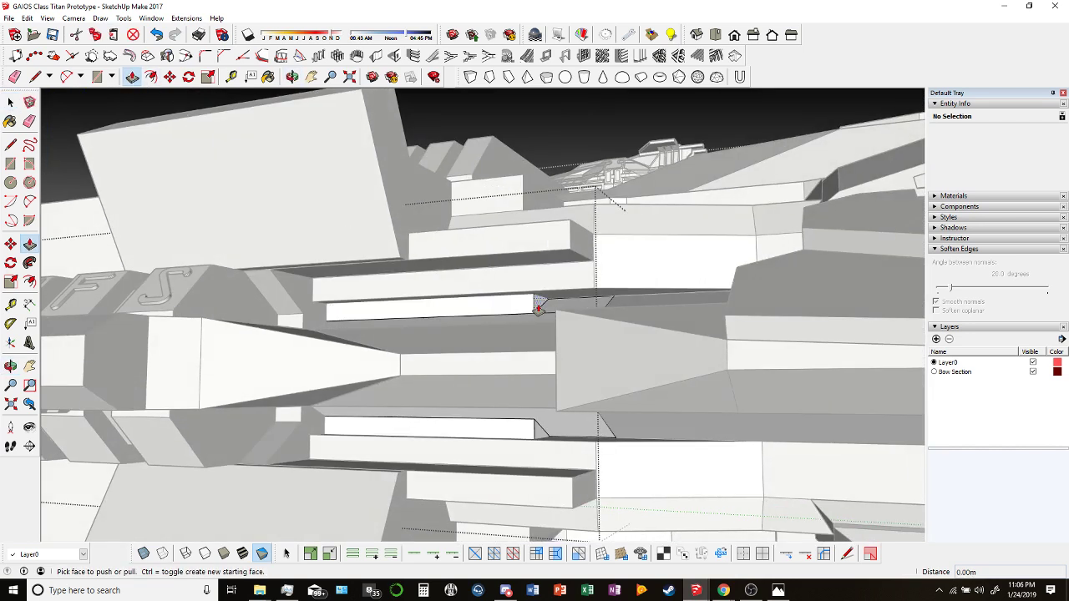
drag(509, 308, 291, 309)
scroll(288, 315, up, 6)
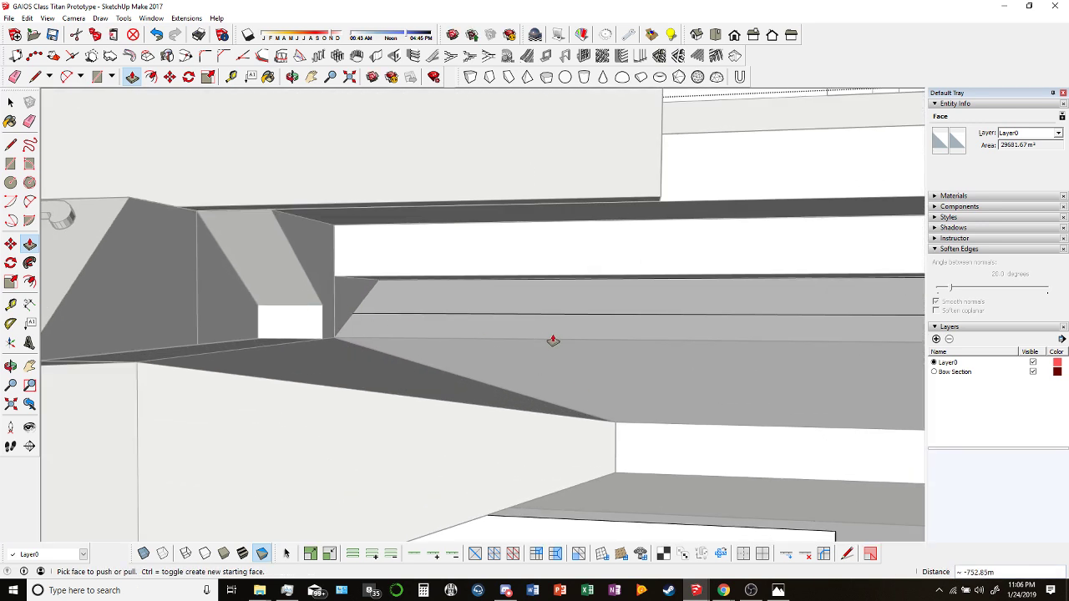
Push the matching lower side ledge's end face back about 752.85 m and close the hull component.
scroll(553, 337, down, 5)
scroll(687, 448, up, 2)
drag(710, 451, 637, 438)
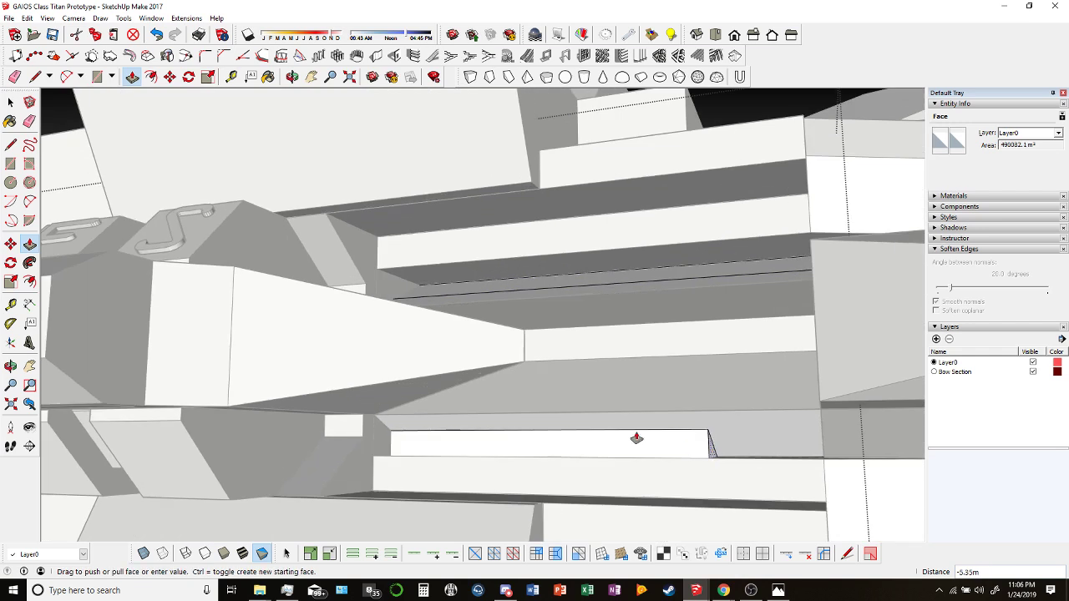
middle_drag(348, 431, 401, 455)
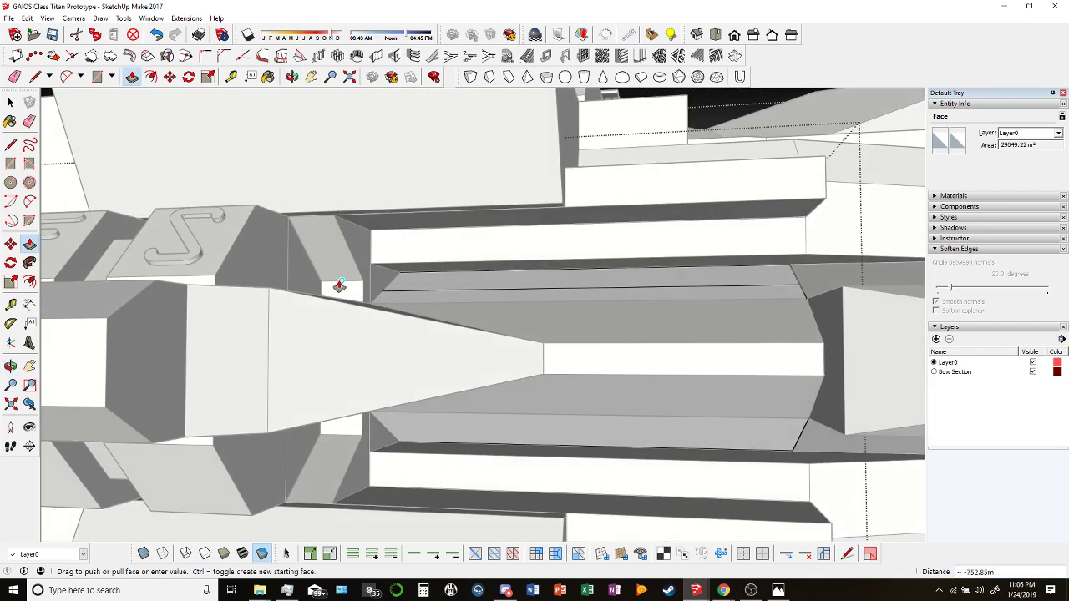
middle_drag(354, 255, 518, 370)
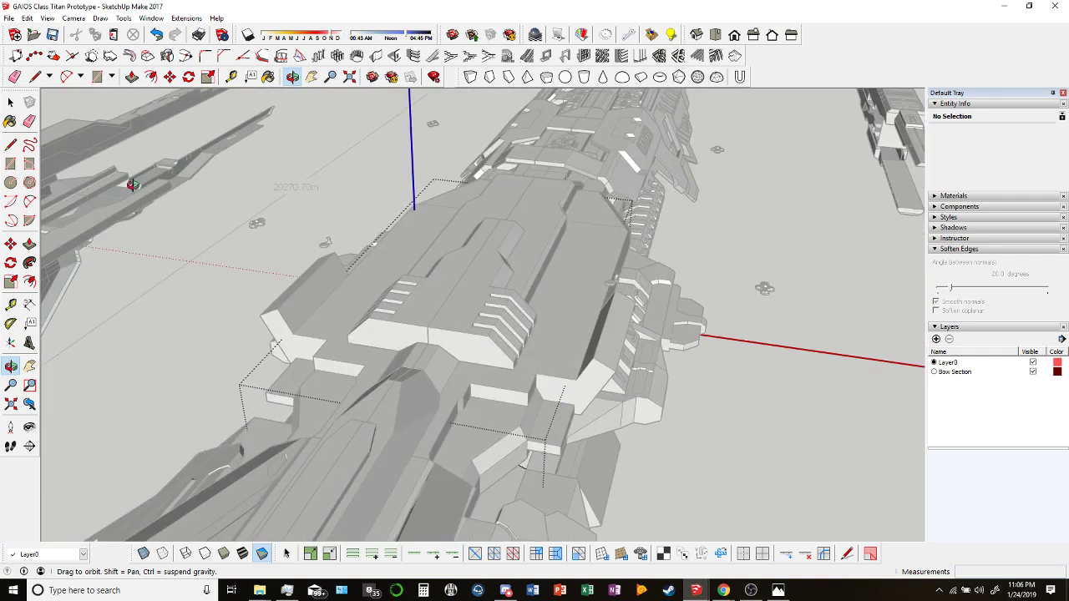
click(10, 102)
scroll(179, 207, down, 3)
key(Escape)
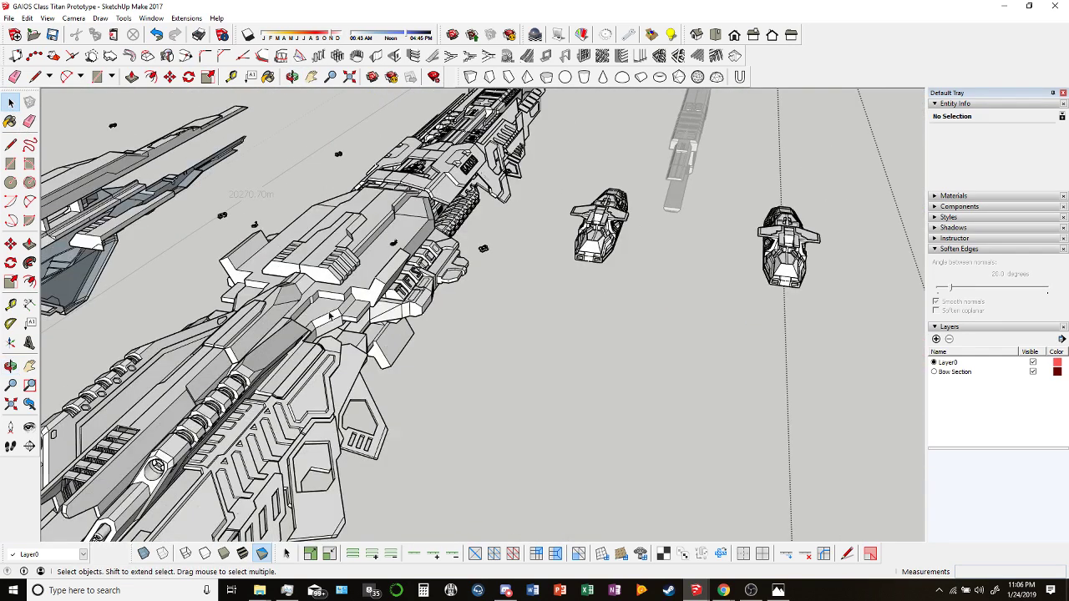
Copy the Body part component about 3715 m out of the ship into the empty space beside it.
middle_drag(302, 324, 584, 275)
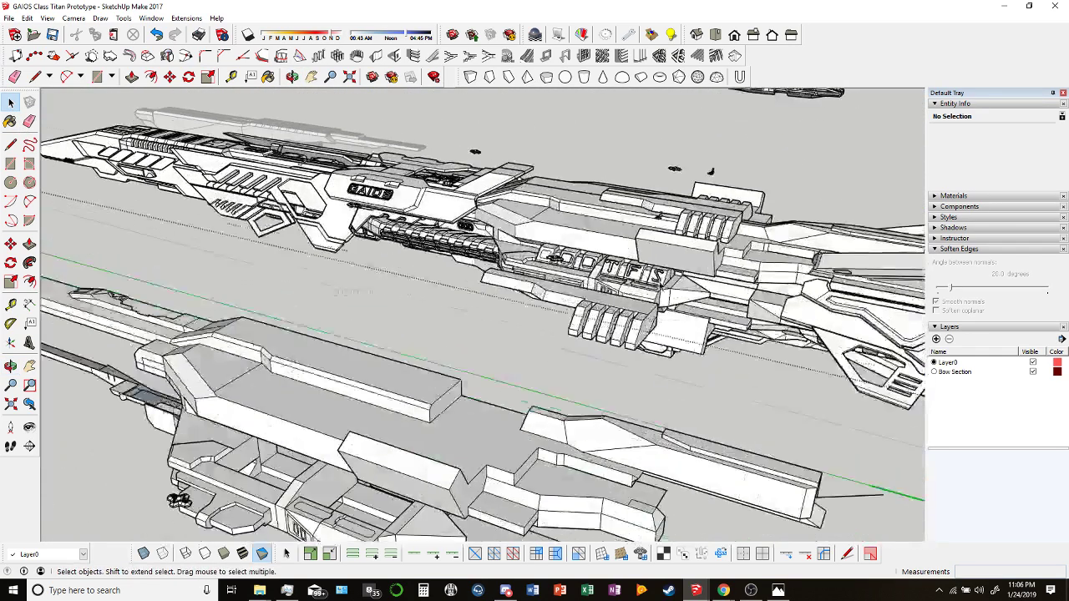
scroll(685, 259, up, 3)
middle_drag(701, 267, 600, 330)
scroll(643, 194, up, 2)
click(632, 188)
scroll(632, 189, down, 2)
click(170, 77)
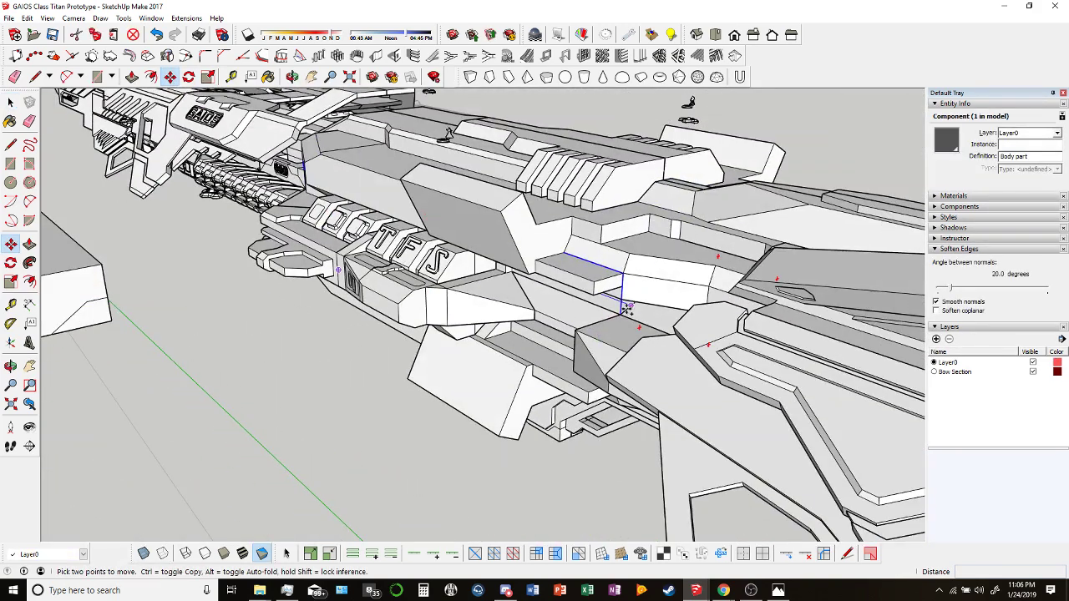
click(627, 309)
scroll(407, 380, down, 3)
click(341, 411)
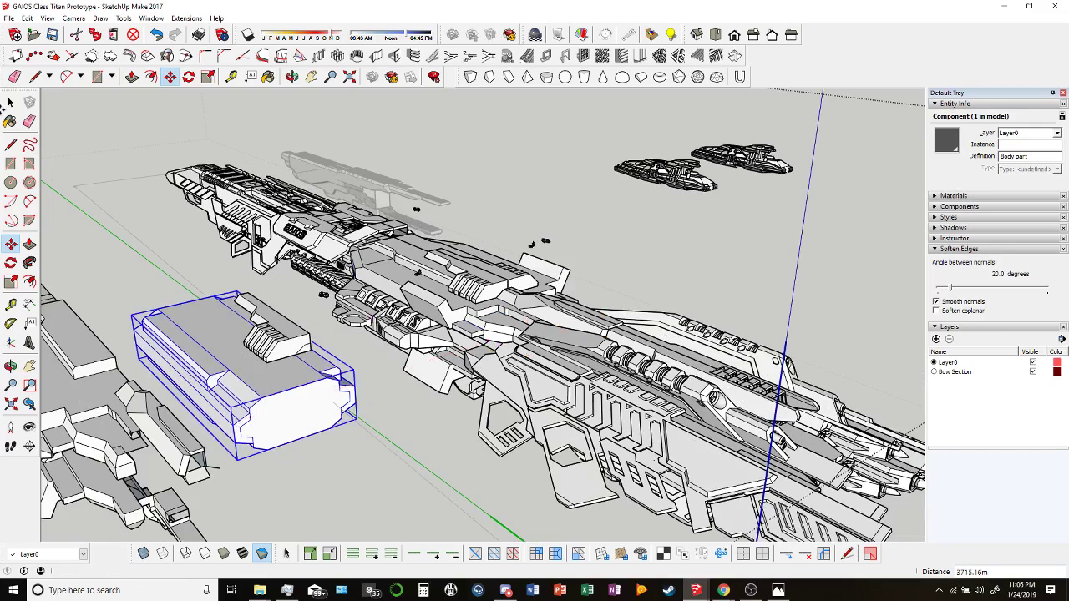
click(272, 398)
scroll(272, 398, up, 1)
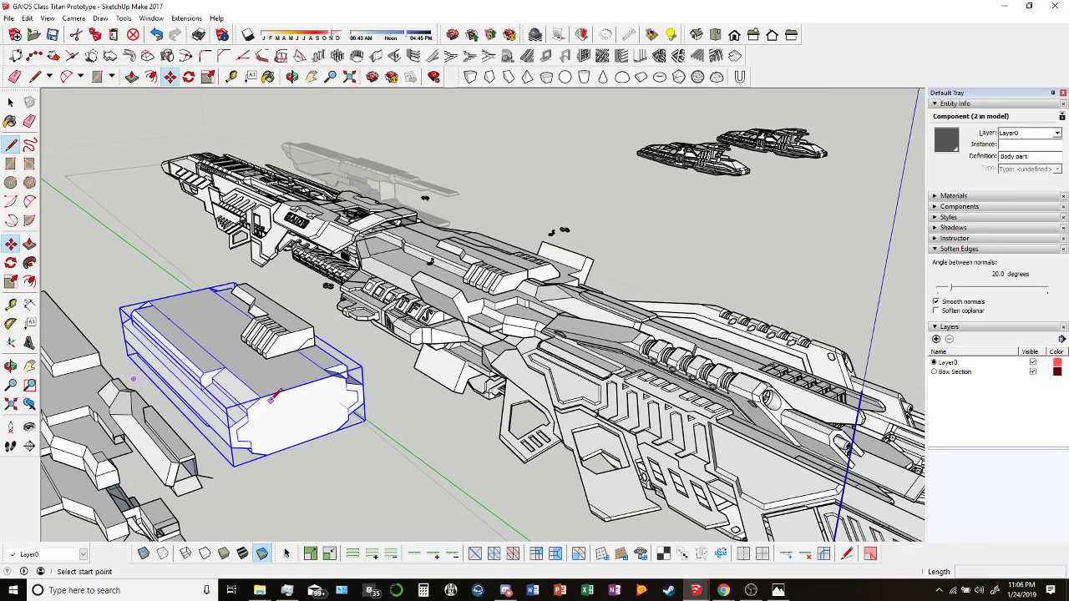
key(l)
click(11, 102)
middle_drag(192, 334, 334, 310)
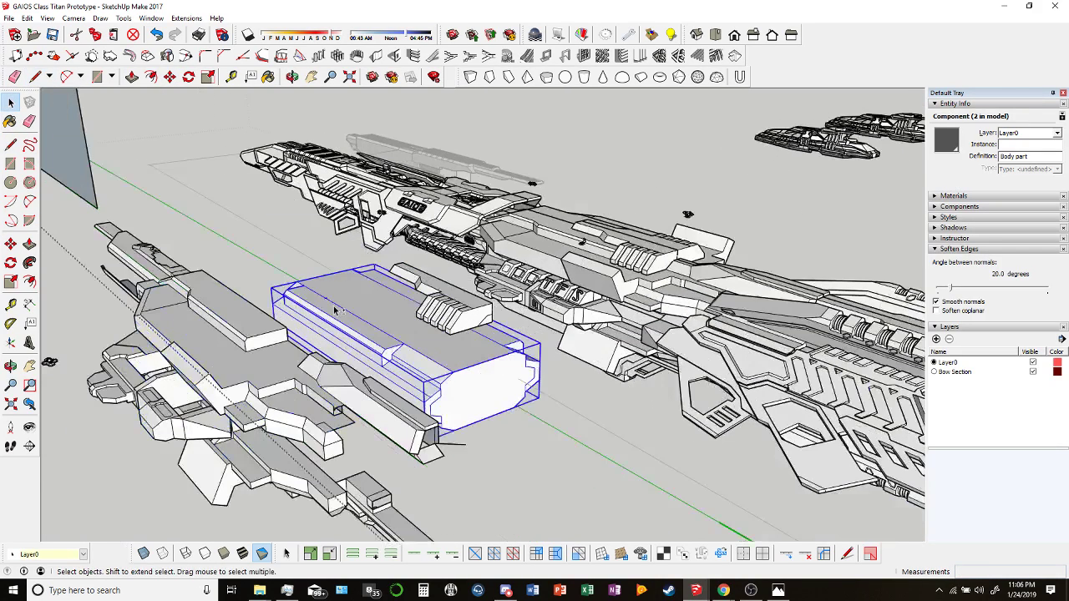
scroll(334, 310, up, 2)
double_click(534, 355)
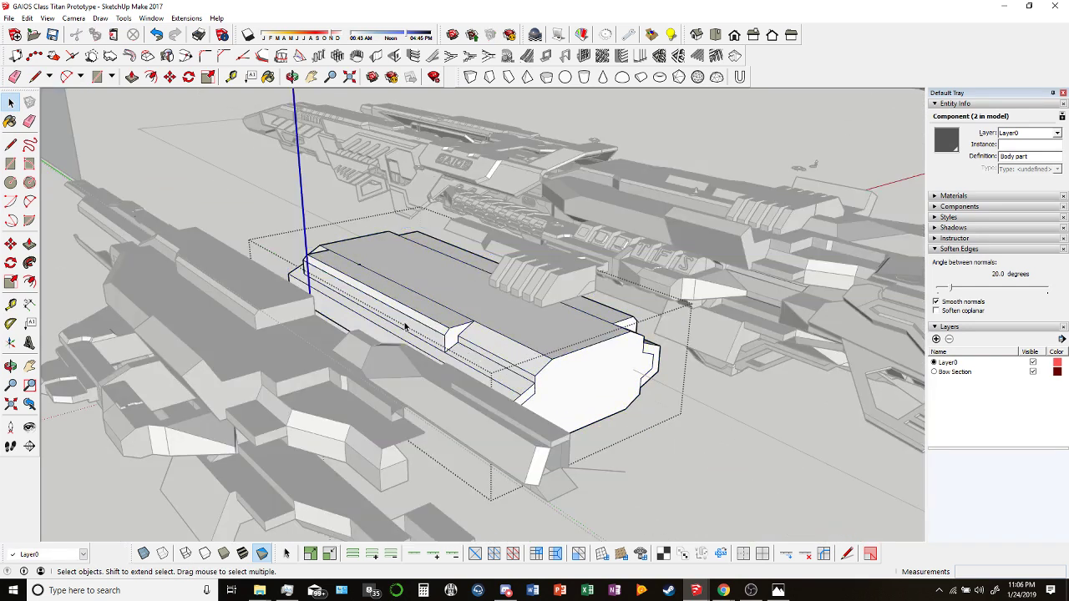
middle_drag(376, 284, 244, 167)
scroll(244, 167, down, 2)
click(243, 167)
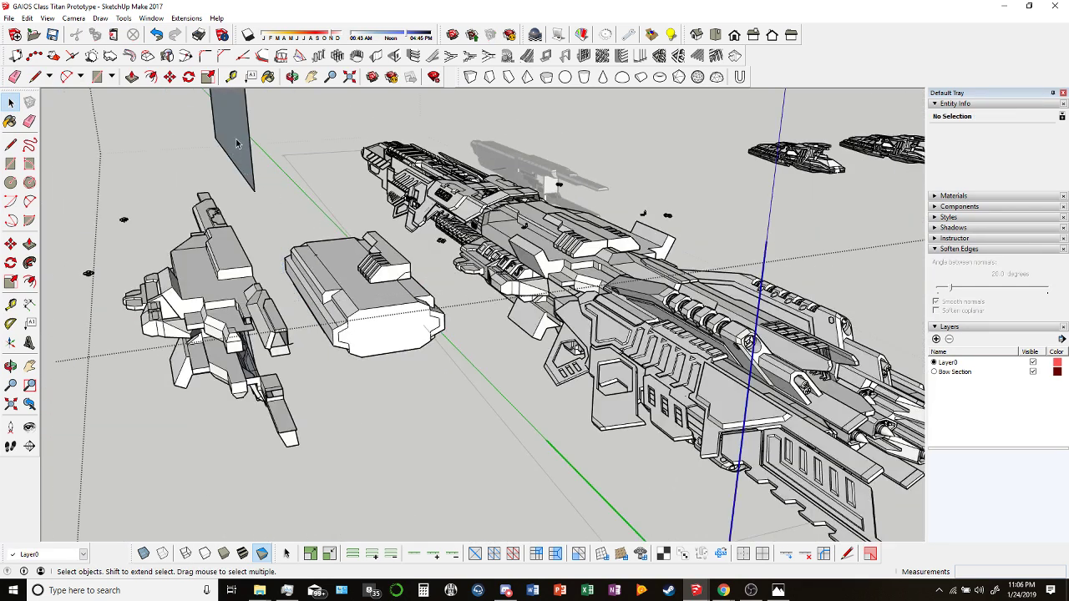
Move the large upright plane group about 18401 m so it cuts lengthwise through the copied body part.
scroll(262, 203, up, 2)
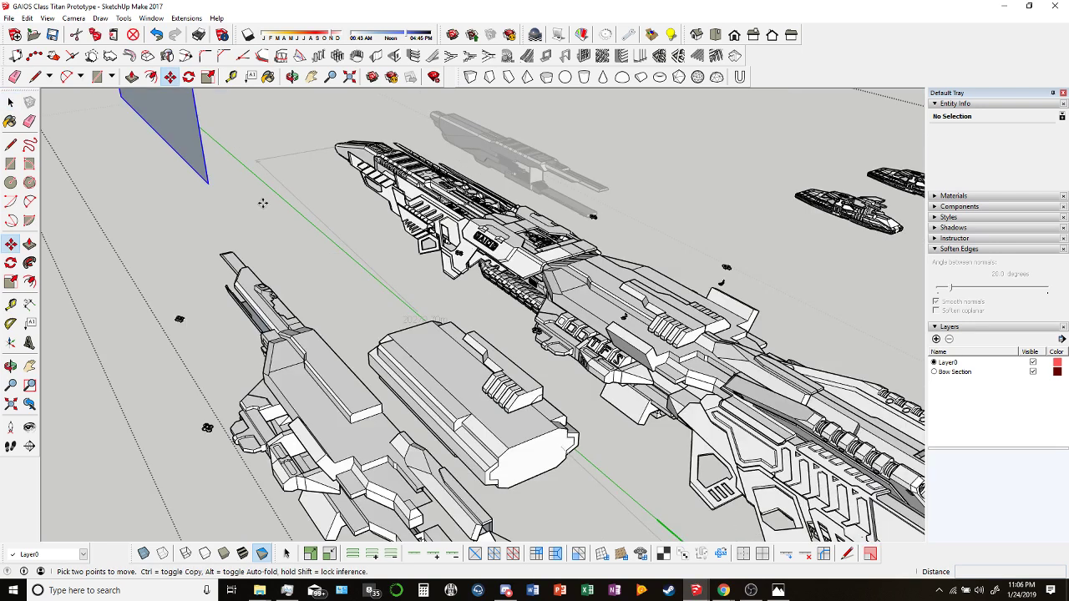
click(207, 155)
key(m)
scroll(205, 157, down, 4)
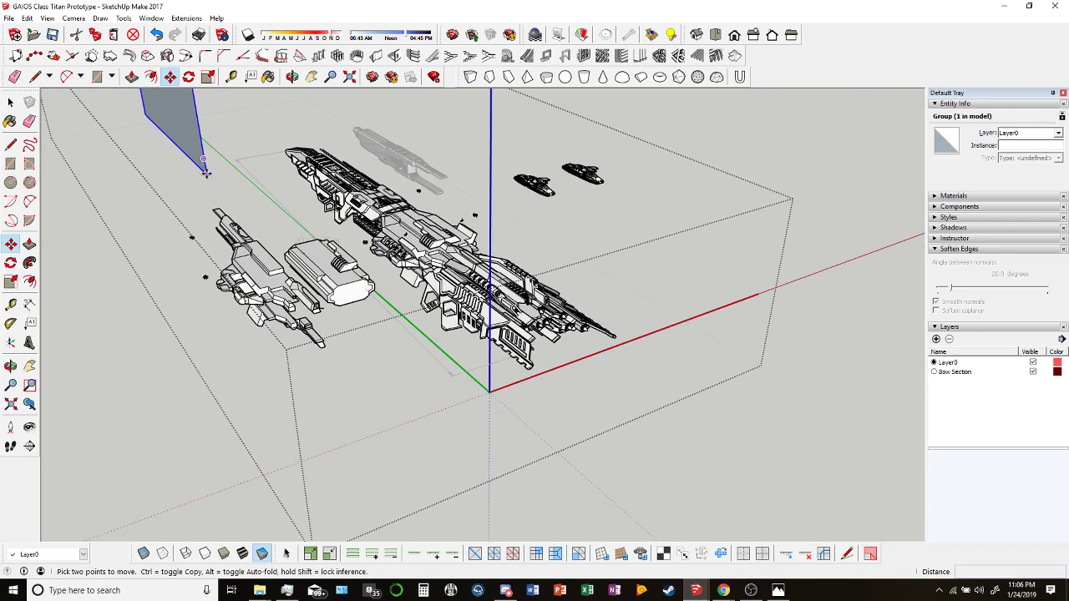
scroll(351, 283, up, 1)
click(350, 283)
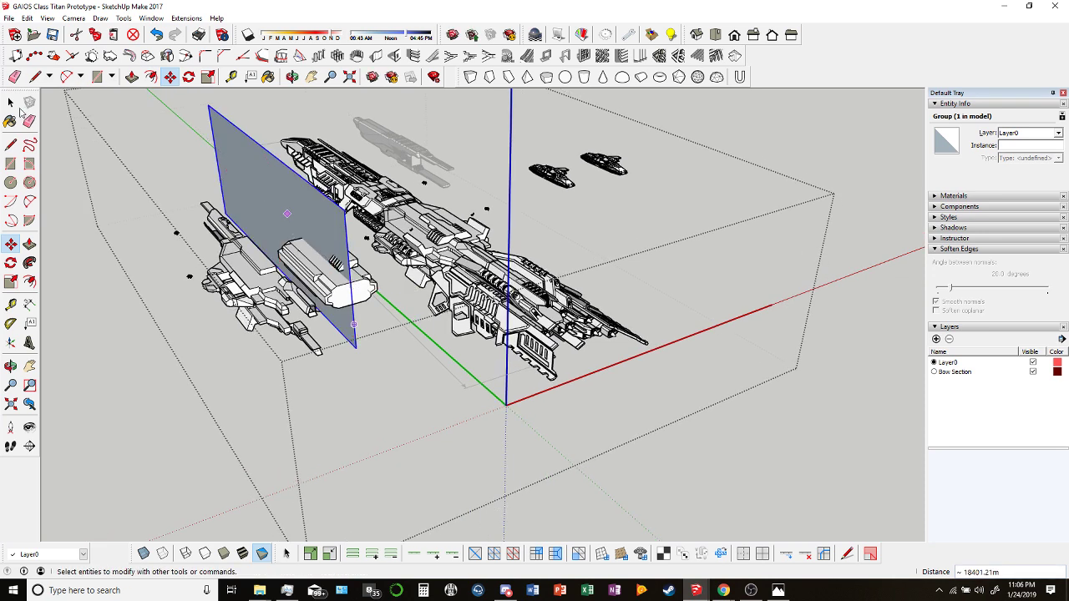
click(10, 102)
Open the copied body part for editing and run Intersect Faces on its connected hull geometry.
scroll(315, 272, up, 3)
double_click(315, 272)
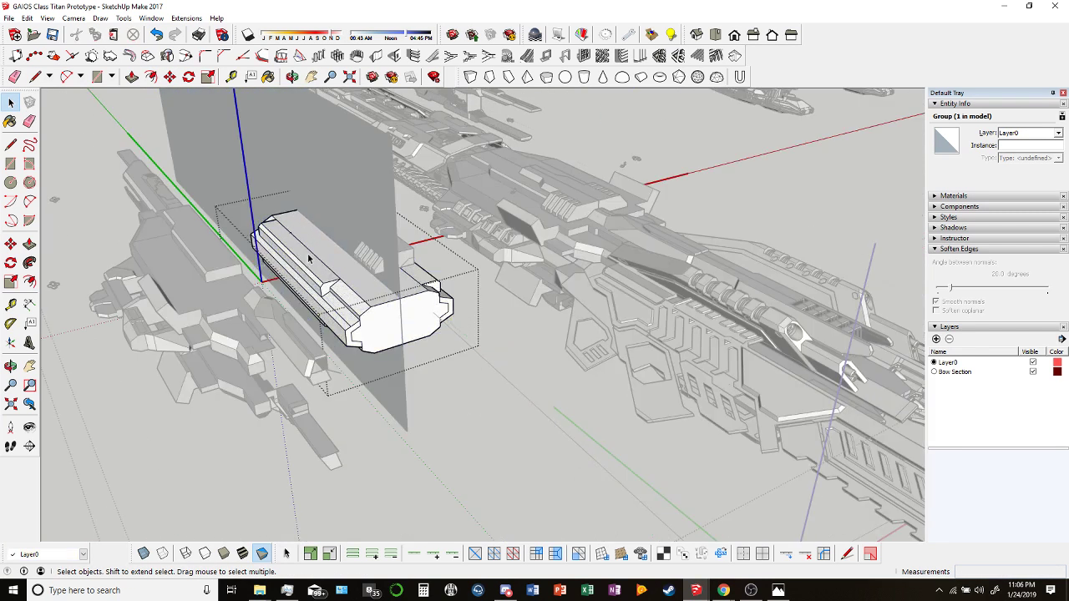
middle_drag(341, 244, 332, 143)
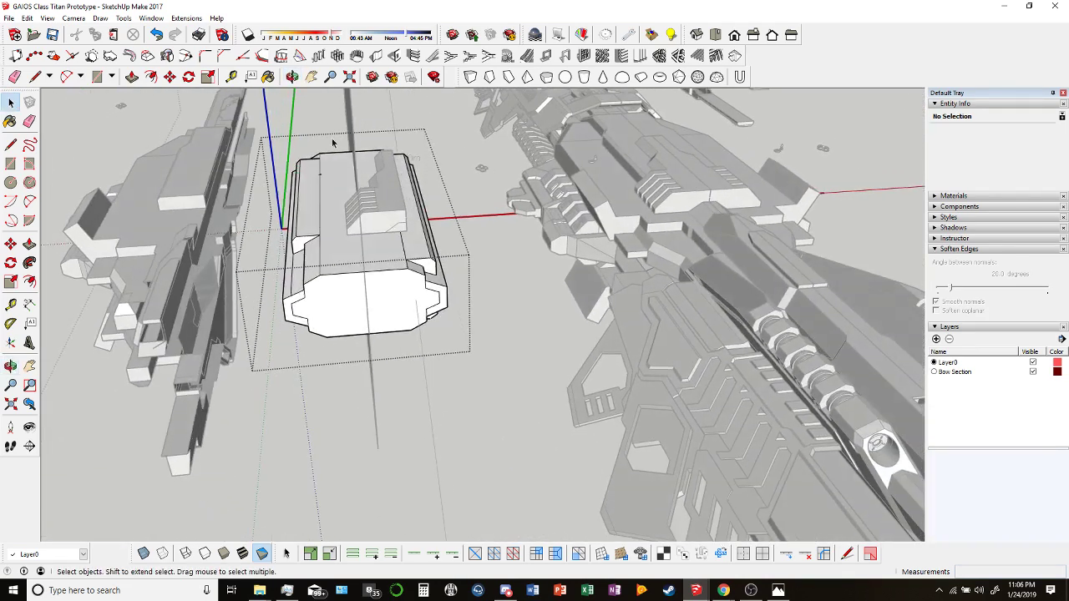
drag(267, 458, 268, 458)
middle_drag(357, 307, 449, 336)
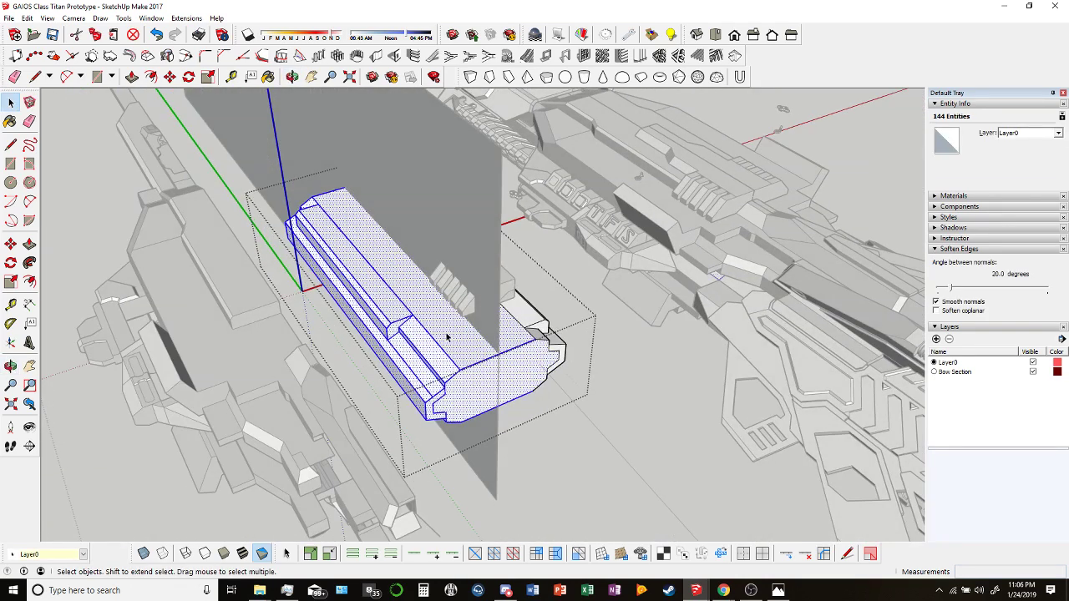
right_click(447, 336)
mouse_move(544, 441)
click(591, 454)
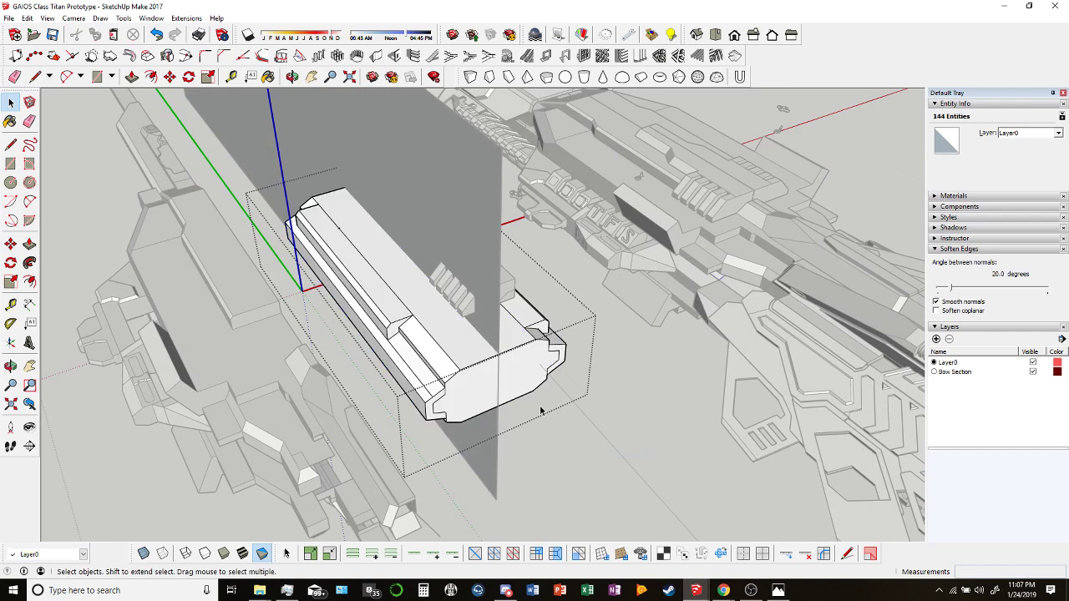
Reselect the opened body part's connected geometry and intersect its faces with the model.
middle_drag(267, 311, 495, 224)
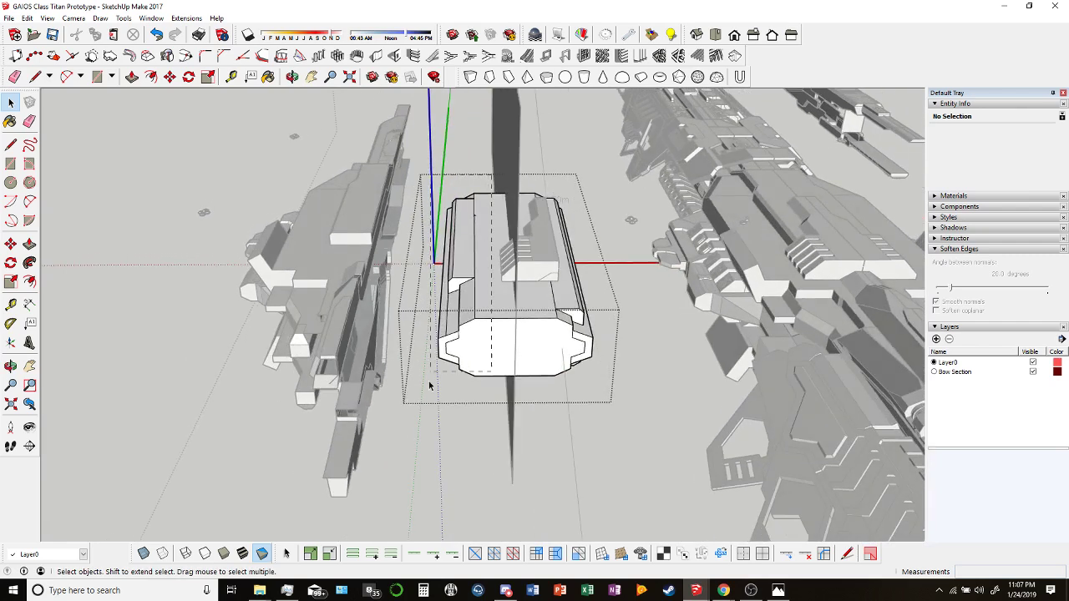
triple_click(464, 344)
right_click(495, 278)
mouse_move(589, 387)
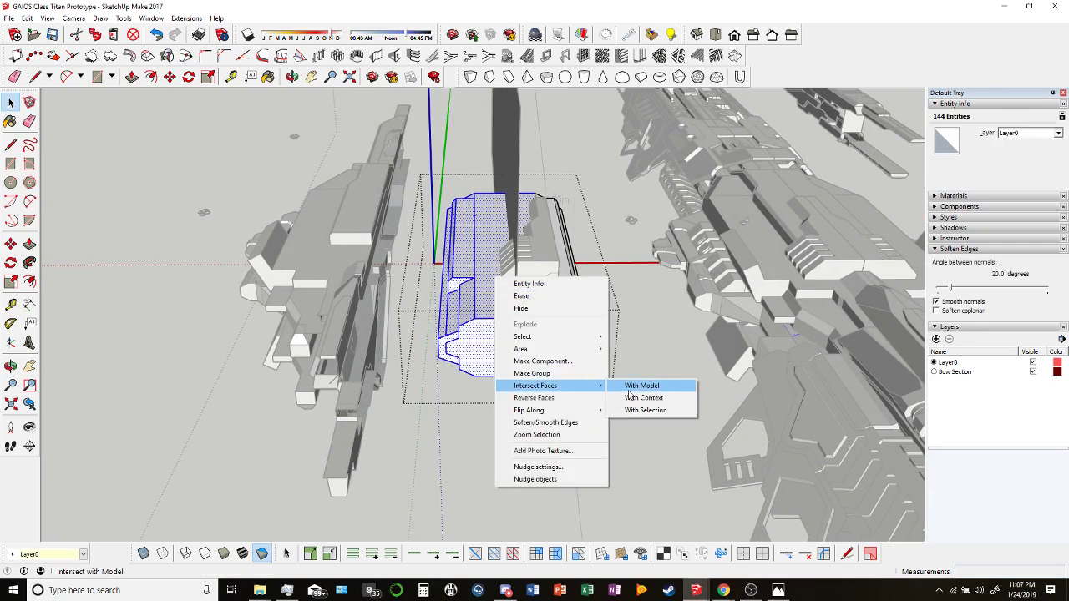
click(628, 391)
Turn on X-ray display and erase the small leftover edge inside the body part's raised side ridge.
middle_drag(629, 394, 536, 338)
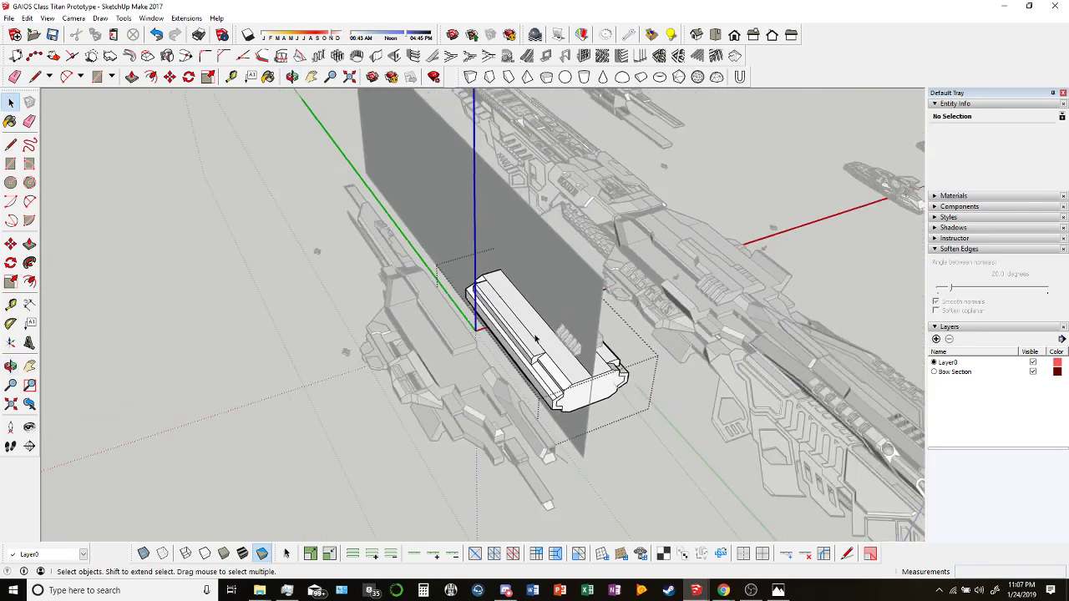
scroll(536, 338, up, 3)
click(144, 554)
scroll(431, 352, up, 3)
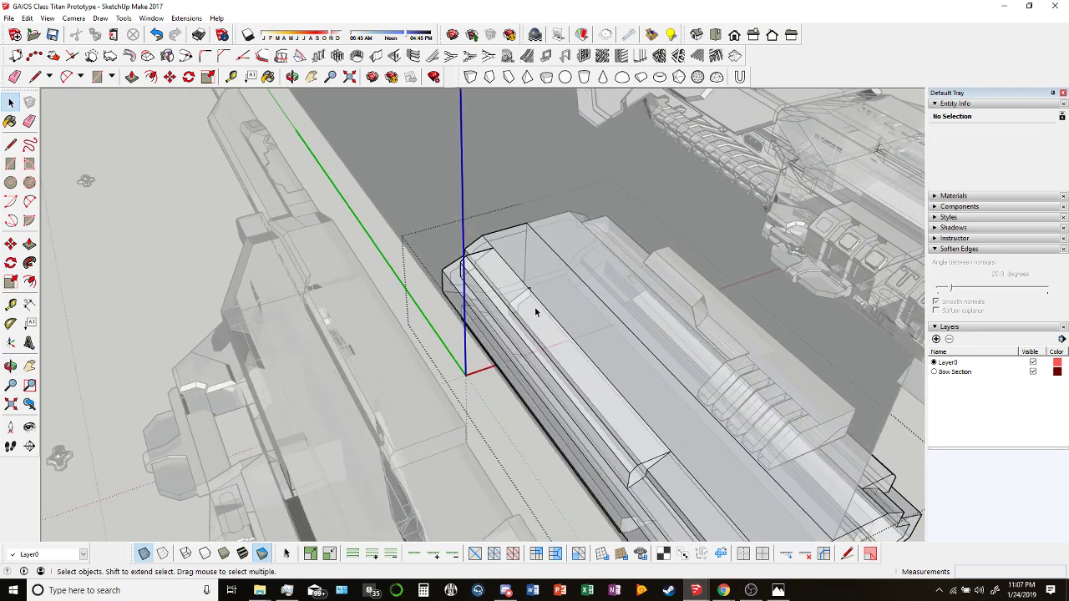
scroll(534, 306, up, 1)
click(15, 76)
scroll(530, 280, up, 5)
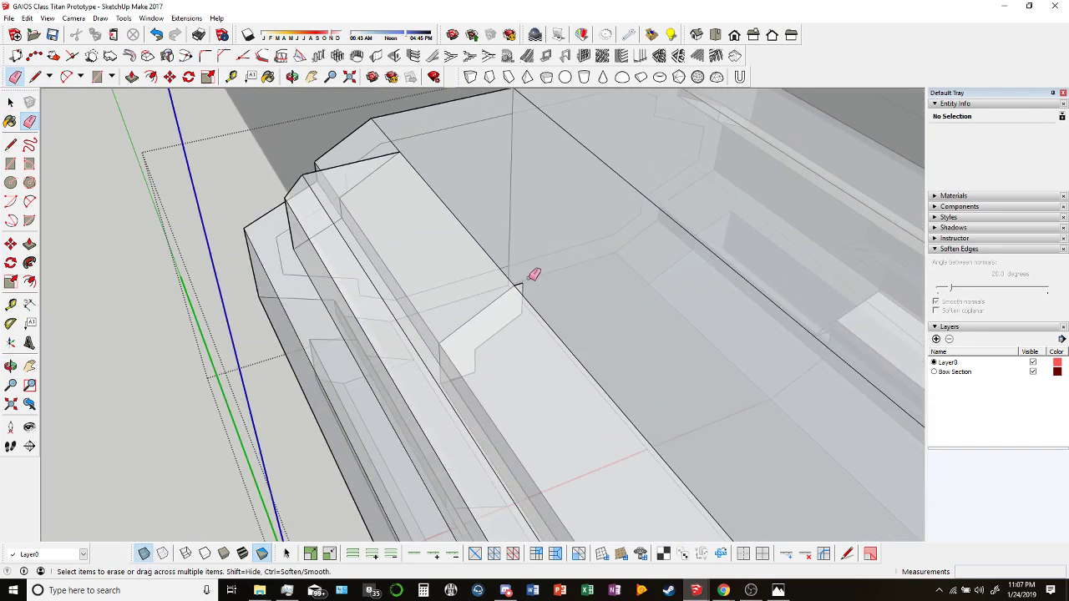
click(526, 285)
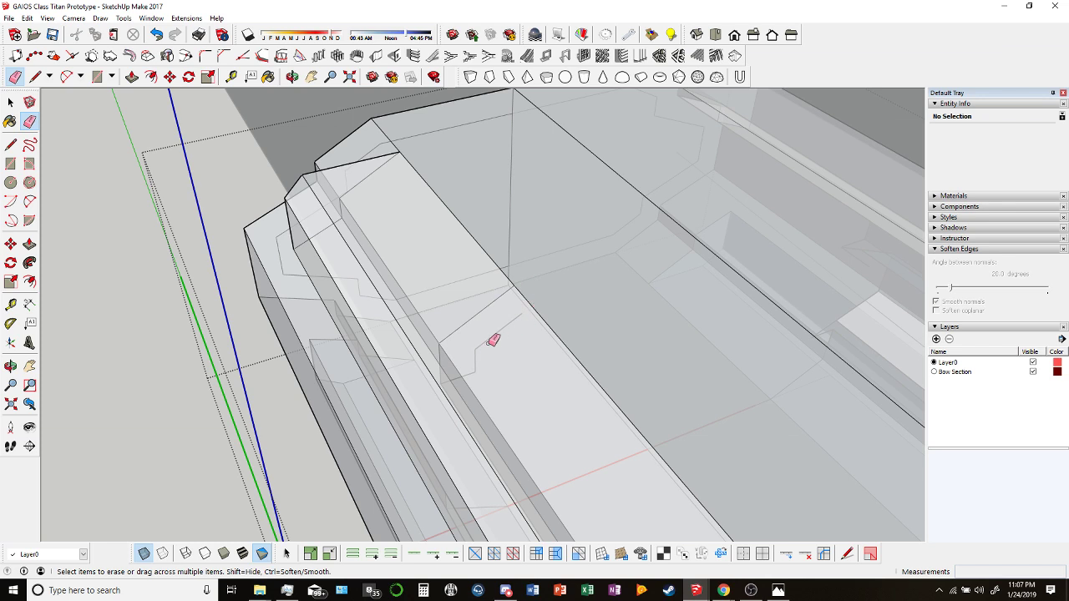
Erase the remaining stray profile edges inside the side ridge and turn X-ray display off.
scroll(481, 345, up, 3)
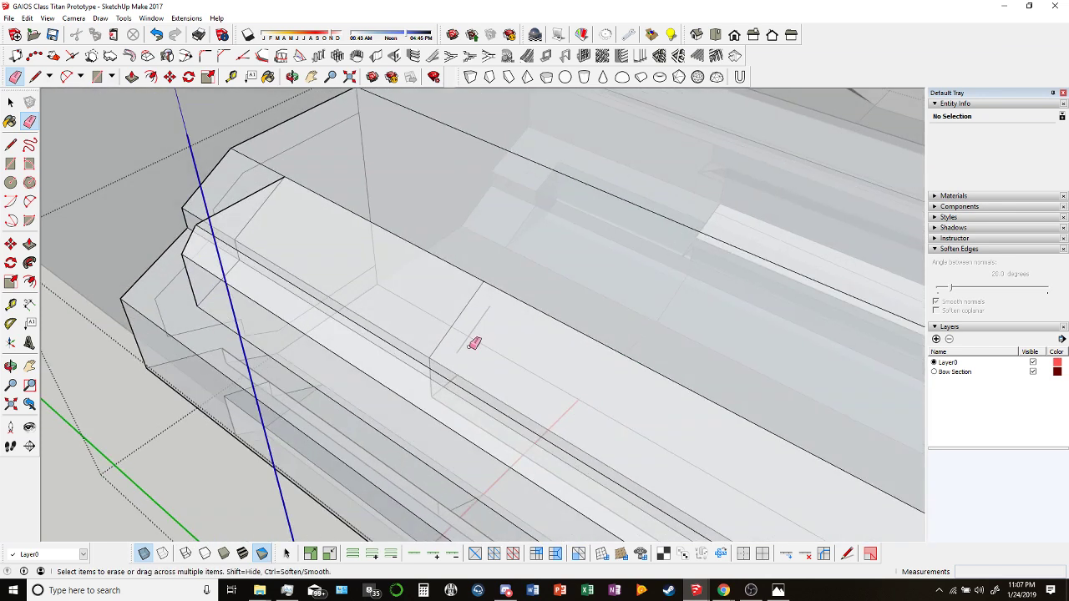
mouse_move(475, 321)
mouse_down()
mouse_move(459, 283)
mouse_move(466, 343)
mouse_up()
scroll(433, 396, up, 2)
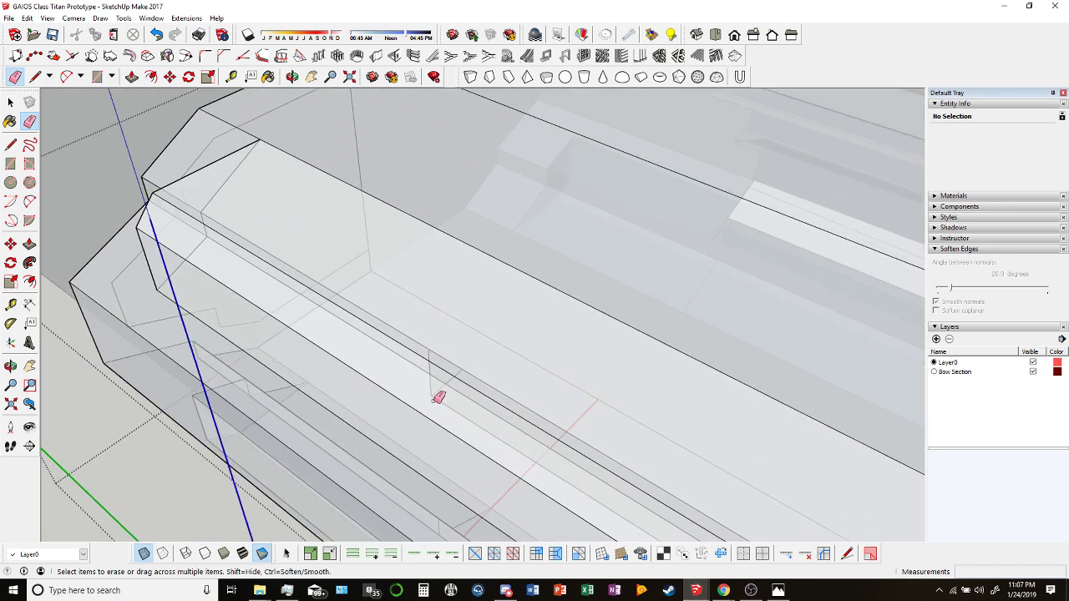
drag(432, 399, 430, 377)
scroll(430, 378, down, 3)
scroll(429, 379, up, 4)
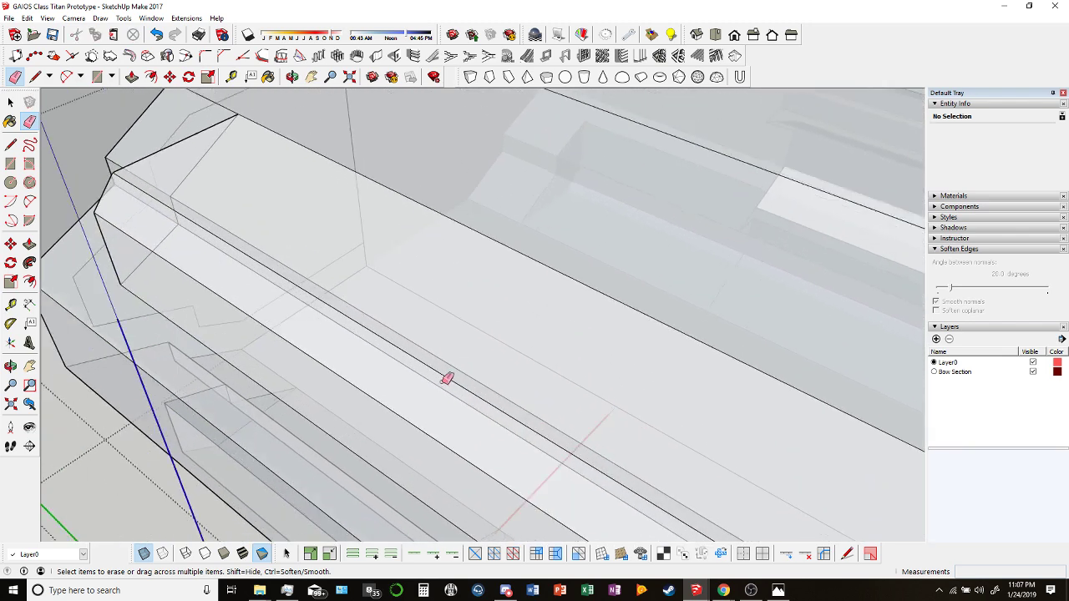
scroll(481, 356, down, 3)
scroll(270, 237, down, 6)
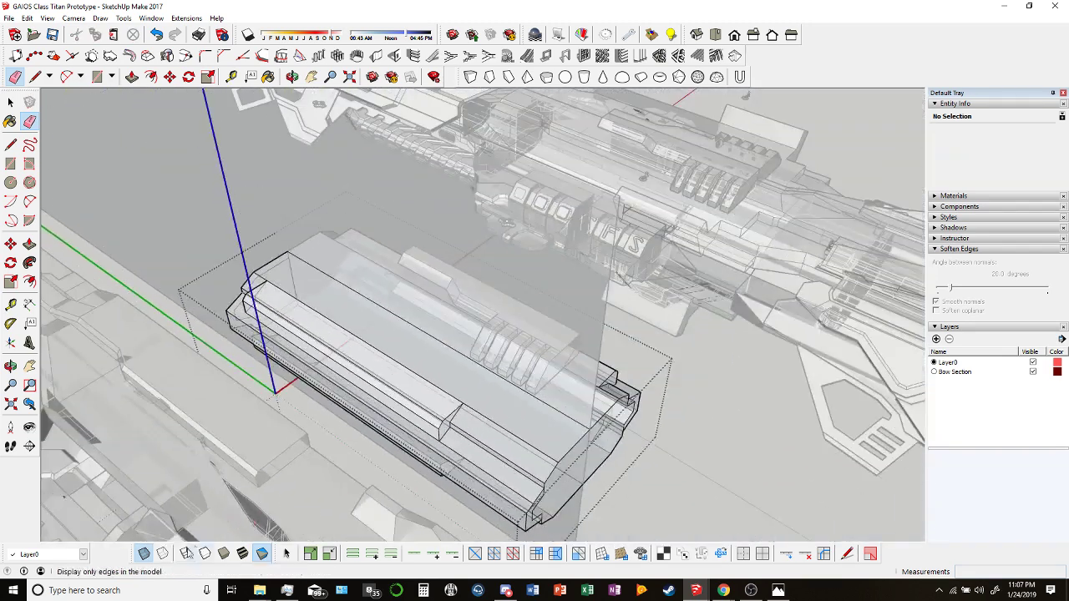
click(144, 553)
middle_drag(375, 389, 262, 382)
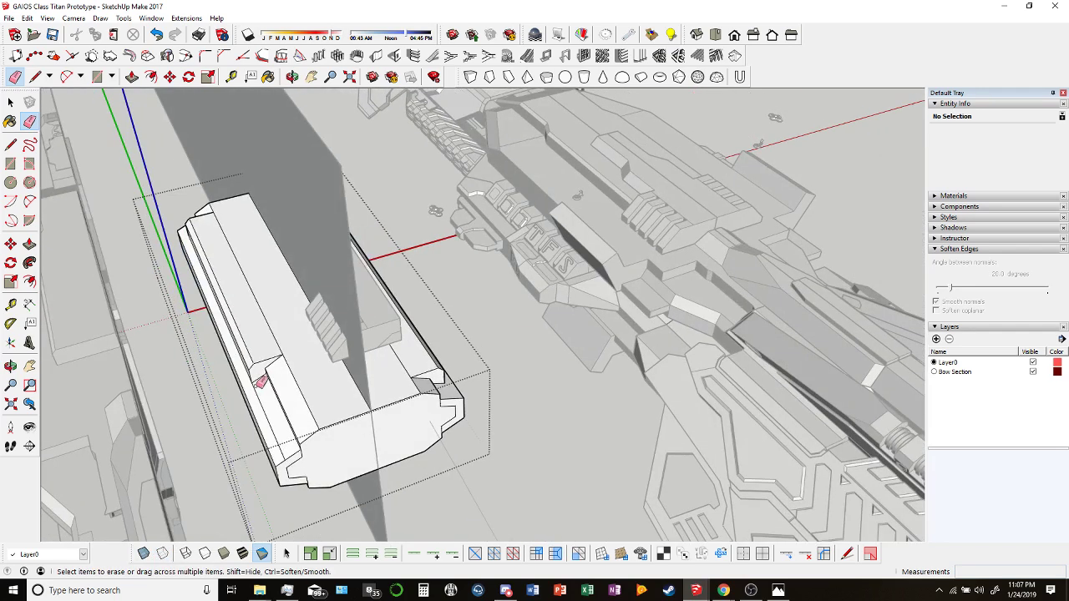
Push the front end face of the body part's longer side ridge back about 753 m to shorten the ridge.
click(132, 76)
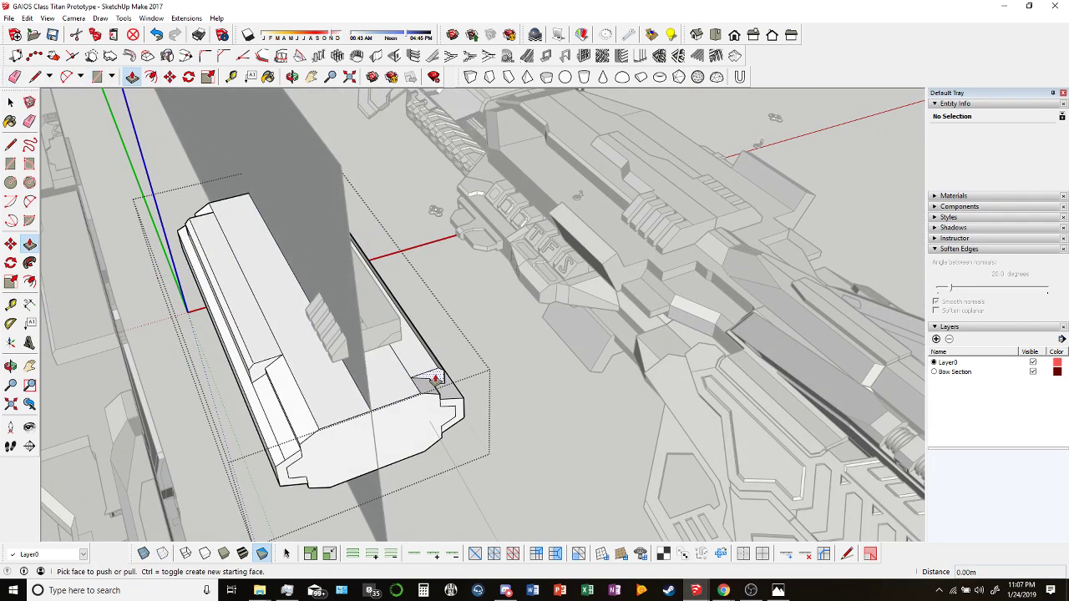
drag(437, 376, 292, 367)
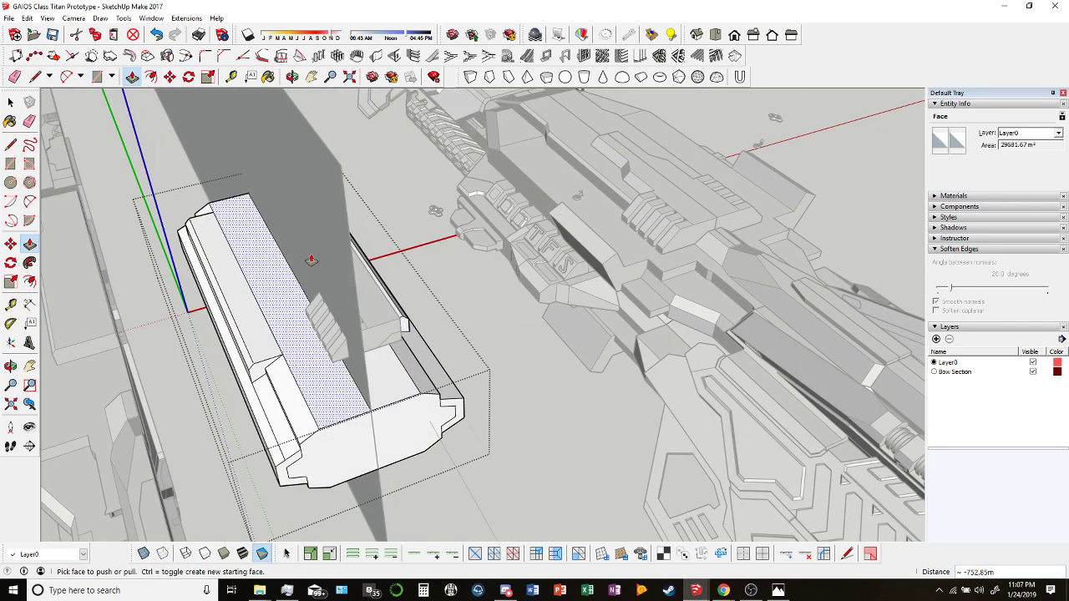
middle_drag(311, 238, 322, 258)
scroll(373, 192, up, 1)
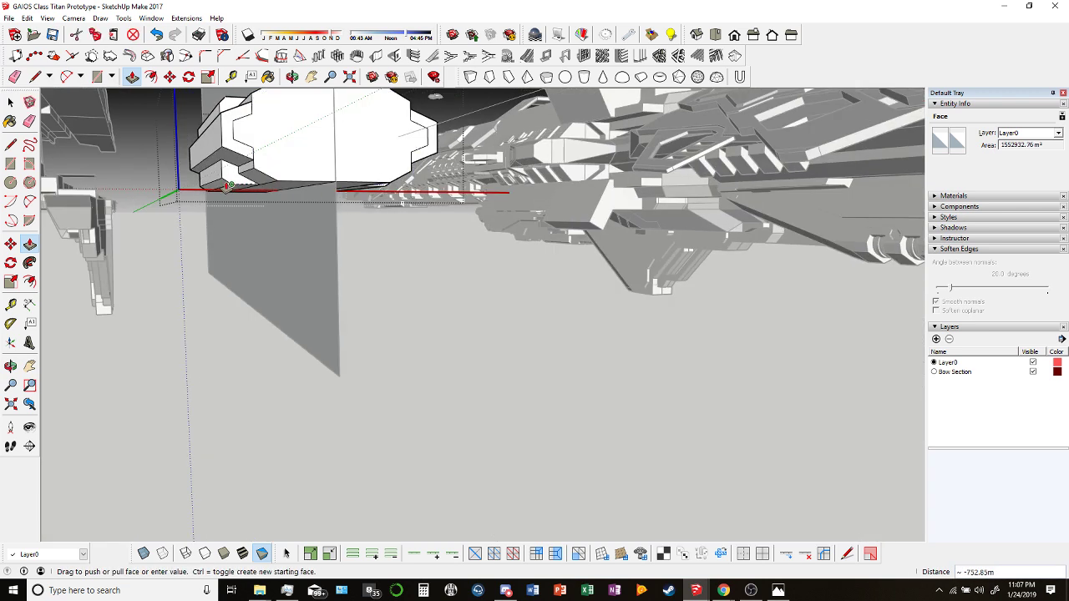
Delete the half of the opened body part beyond the cutting plane, on the side facing the large reference cruiser.
click(291, 77)
drag(312, 121, 423, 222)
key(space)
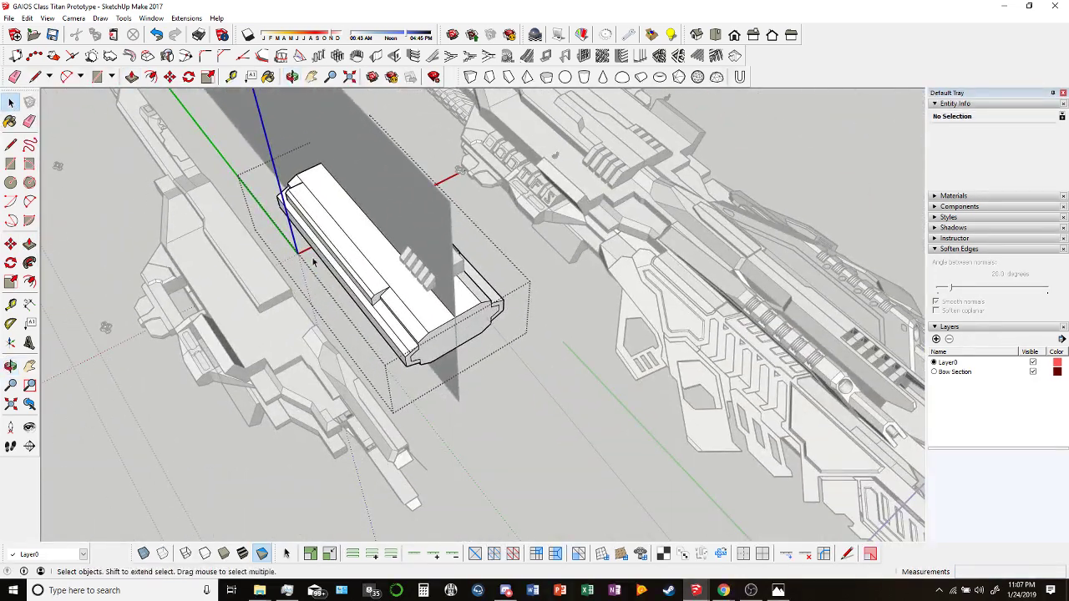
middle_drag(55, 128, 536, 128)
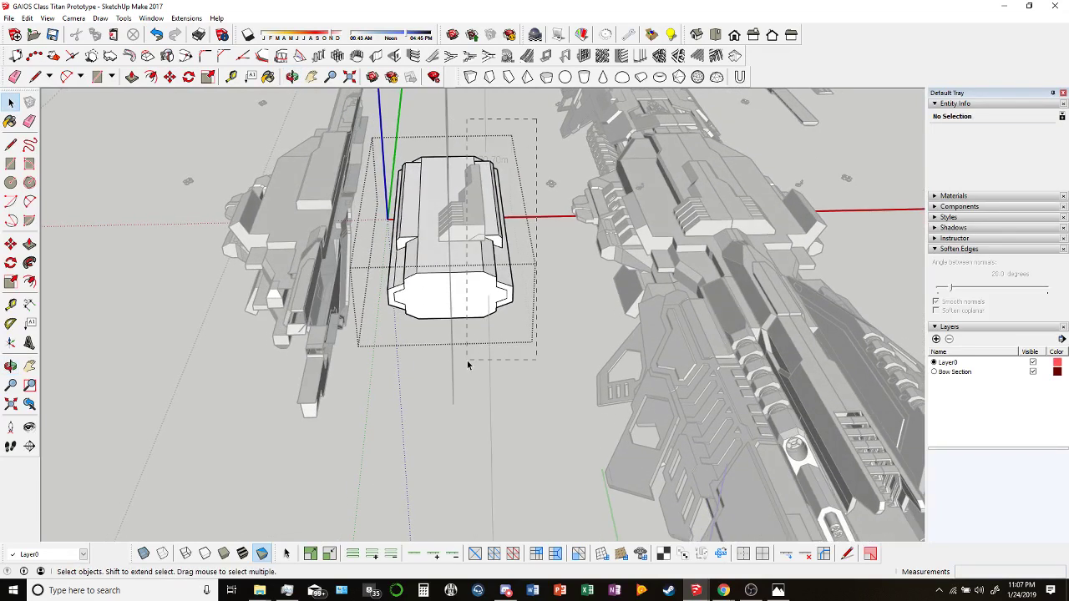
drag(468, 365, 446, 344)
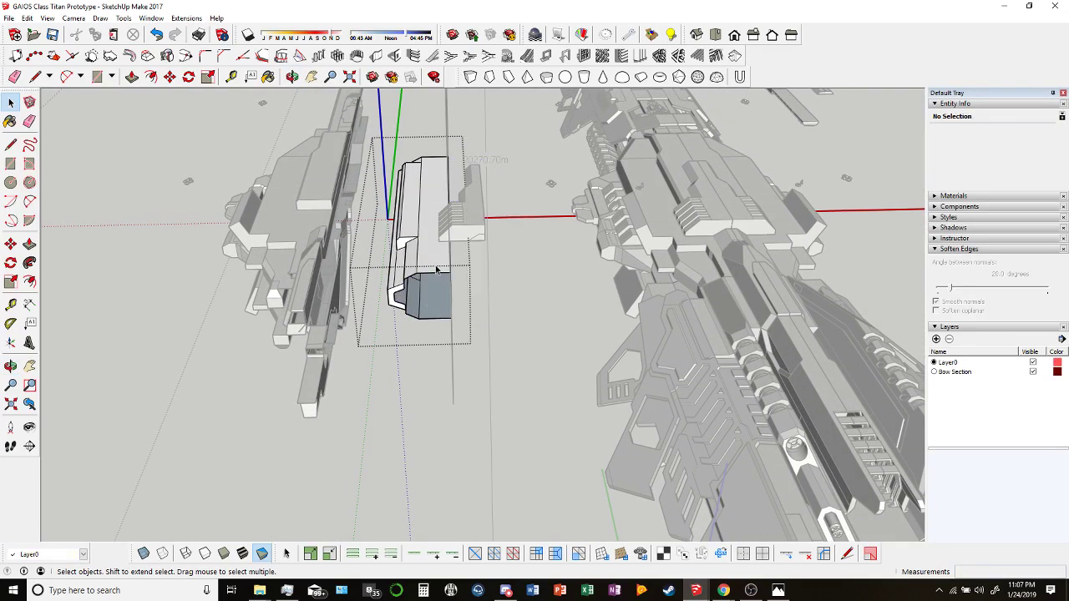
Draw a vertical closing line along the cutting plane to fill the open front face of the remaining half.
click(35, 77)
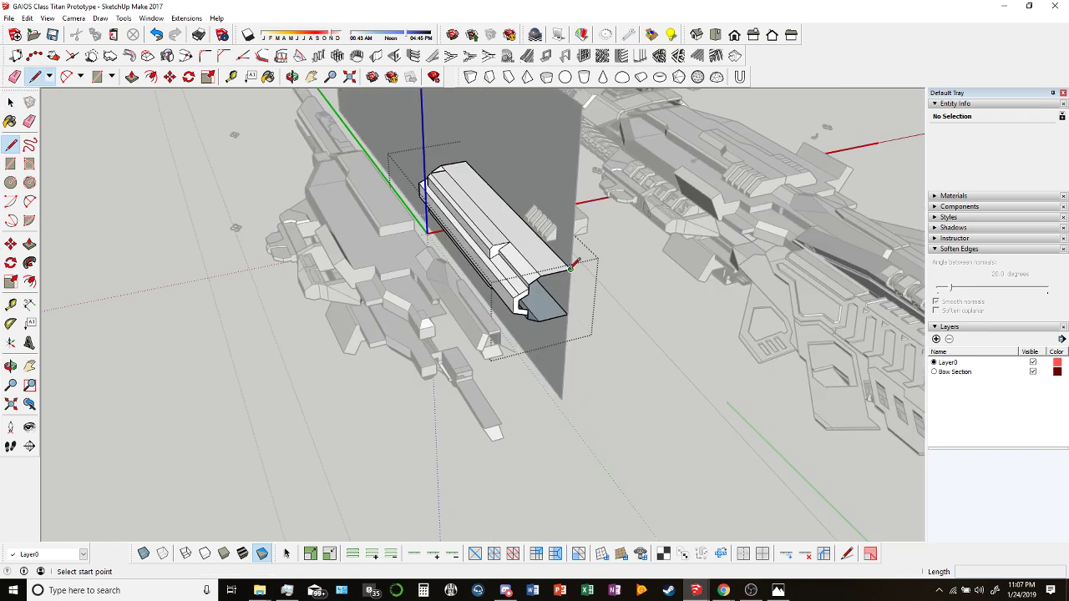
click(569, 269)
click(568, 314)
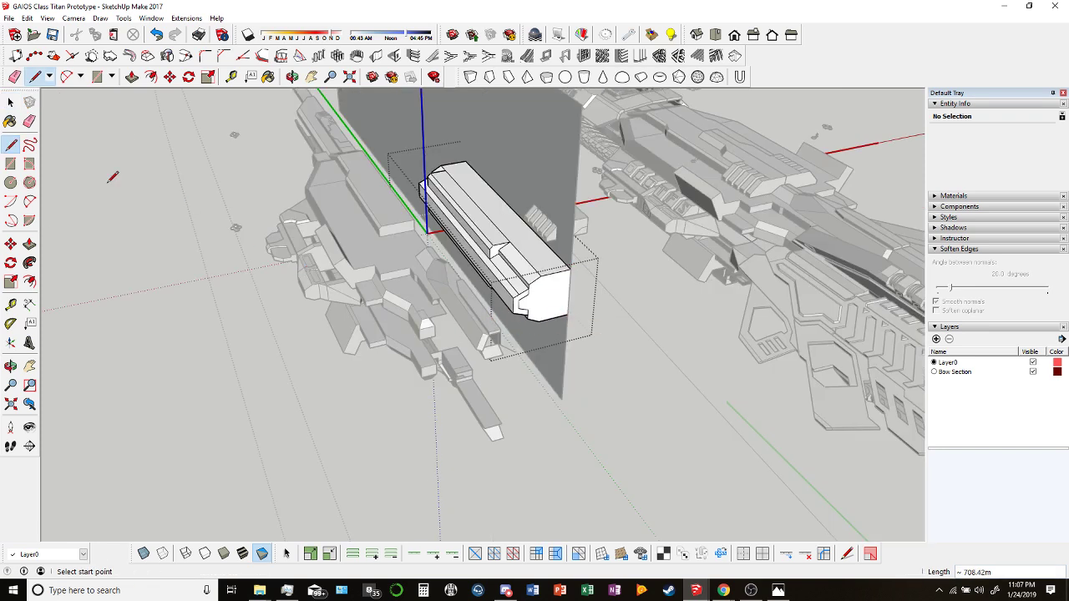
Select all geometry of the remaining hull half and make it a component named Body Part.
key(space)
middle_drag(400, 218, 423, 247)
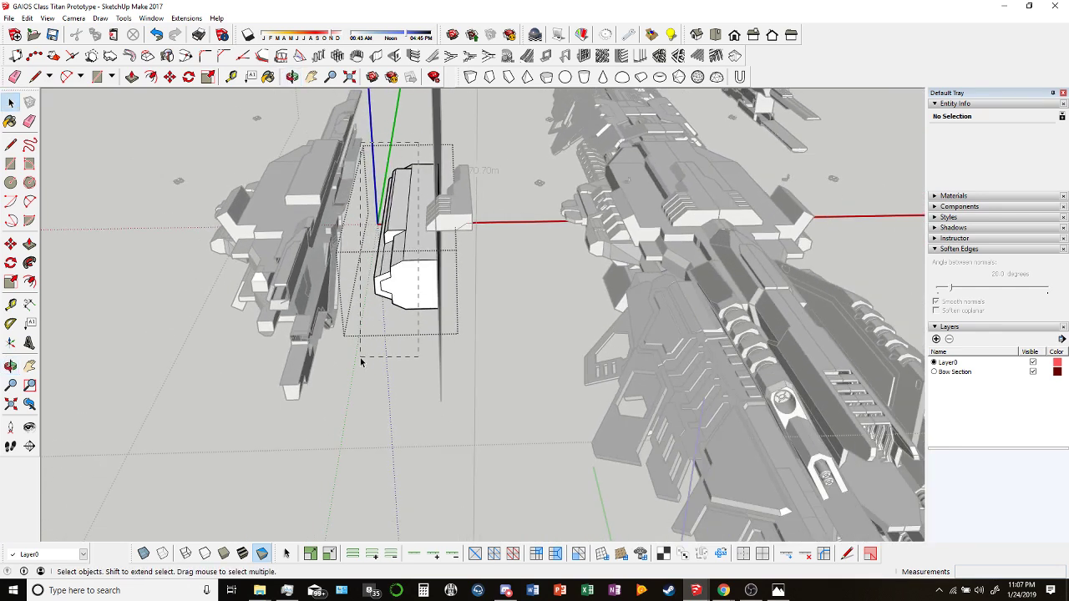
drag(361, 362, 362, 359)
right_click(421, 223)
click(490, 307)
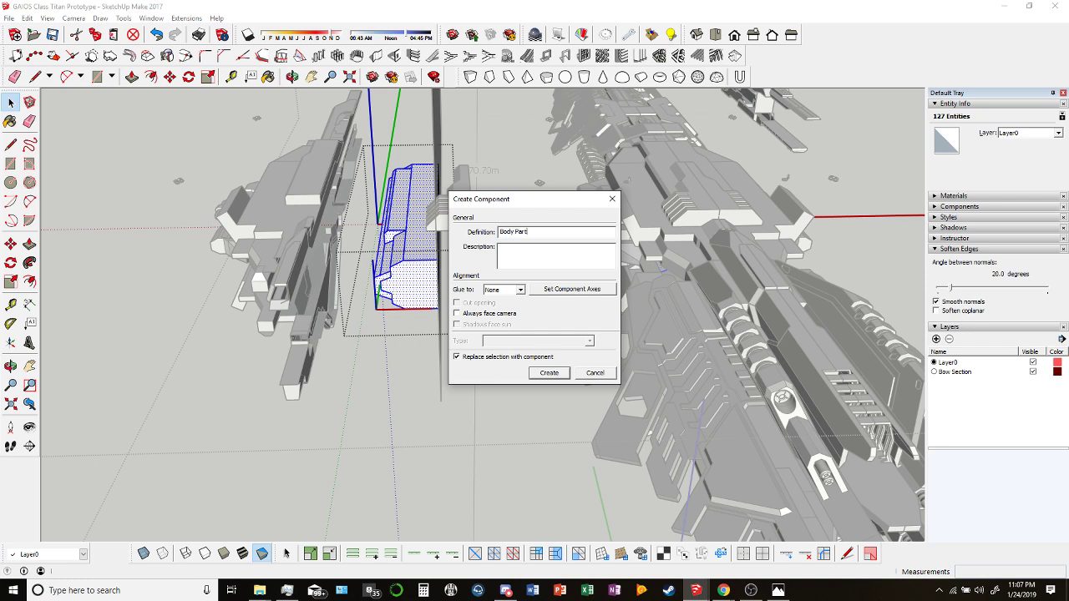
key(Return)
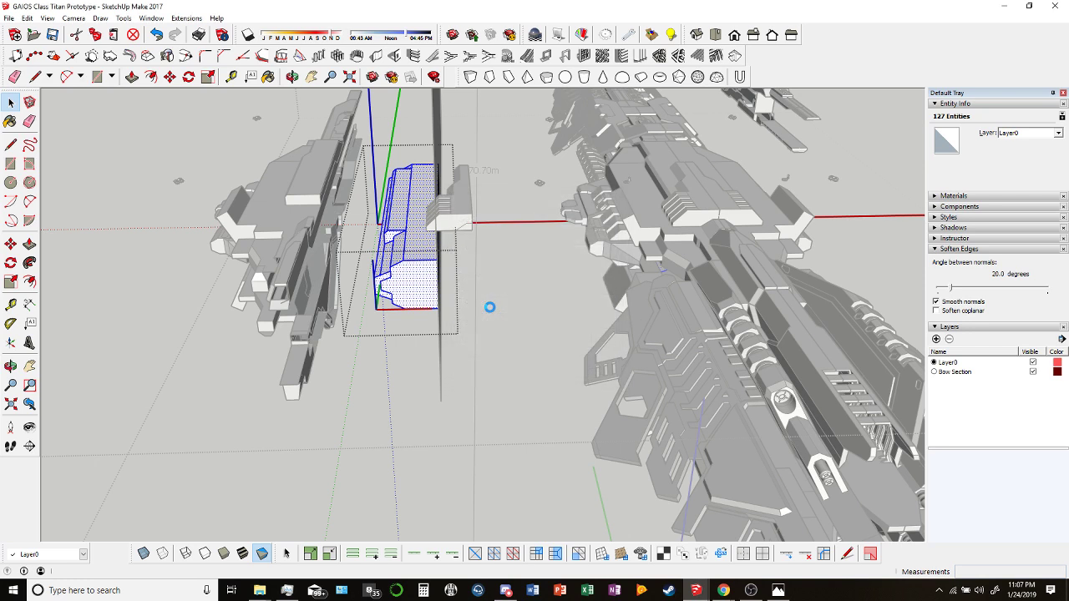
Switch to Chrome and play the Homeworld Soundtrack (Full) video from the Hyperdrive Test track at 18:08.
click(721, 590)
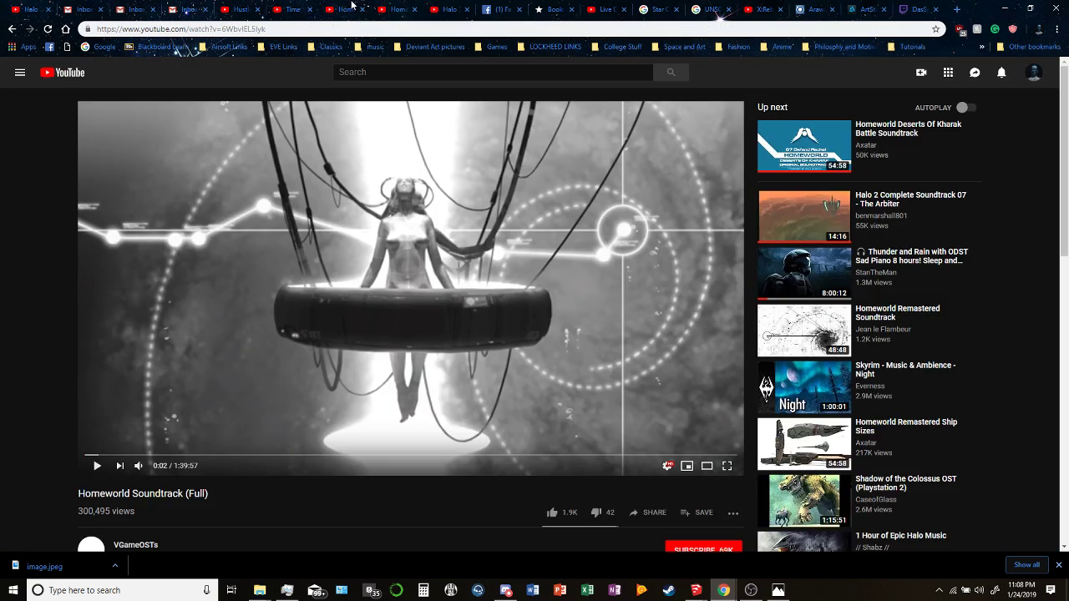
click(384, 8)
scroll(465, 269, up, 3)
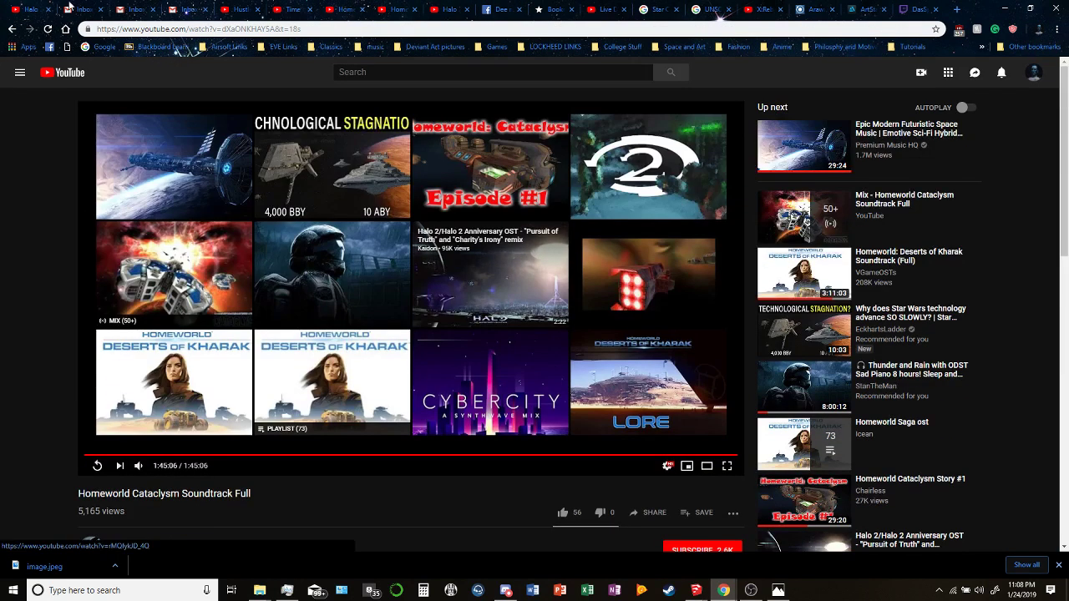
click(439, 7)
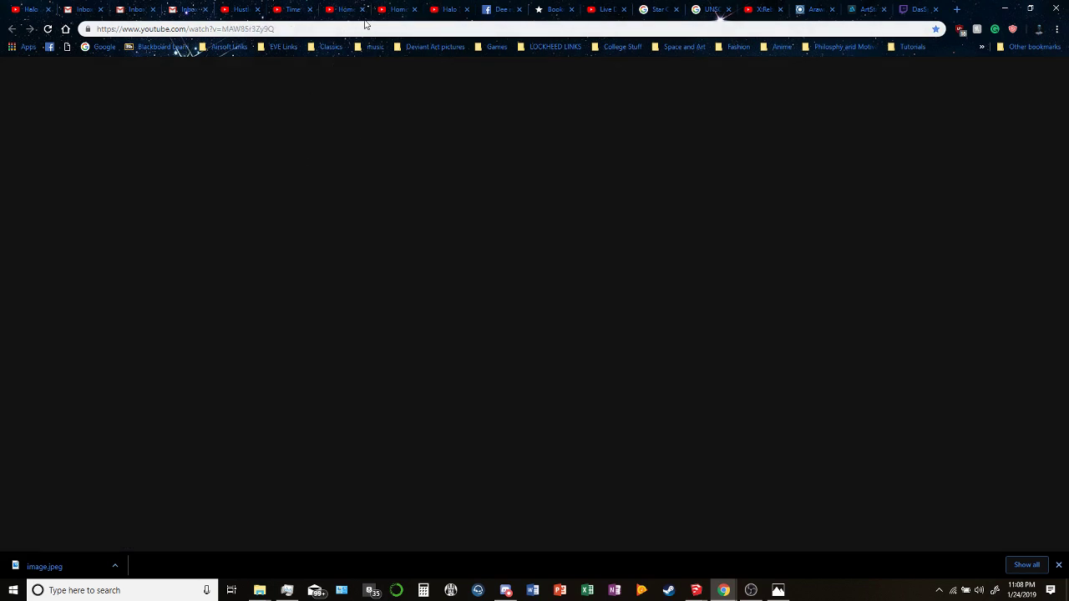
scroll(195, 511, down, 3)
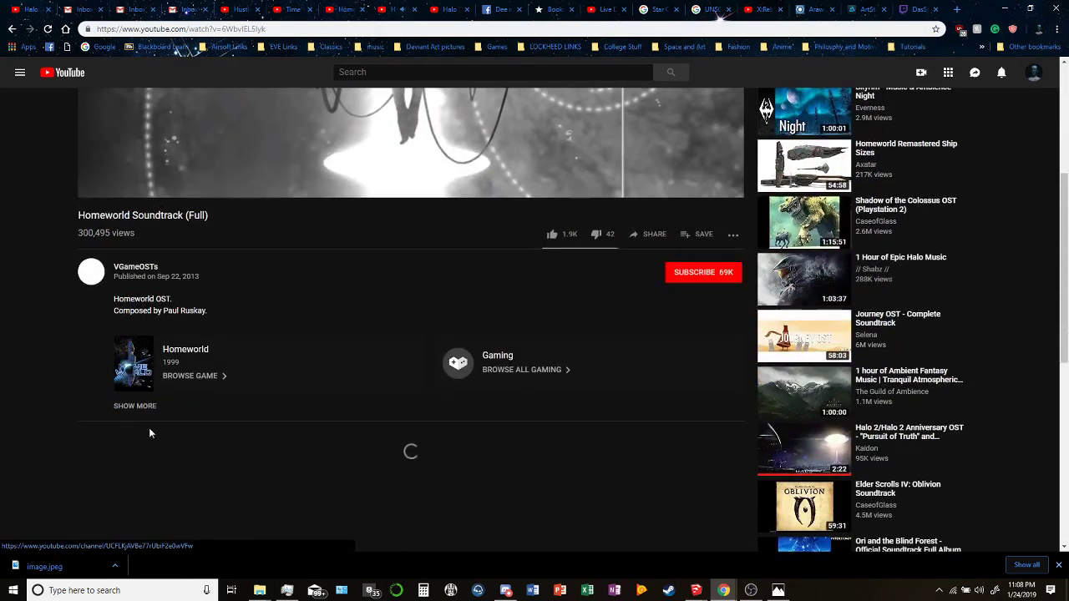
click(135, 405)
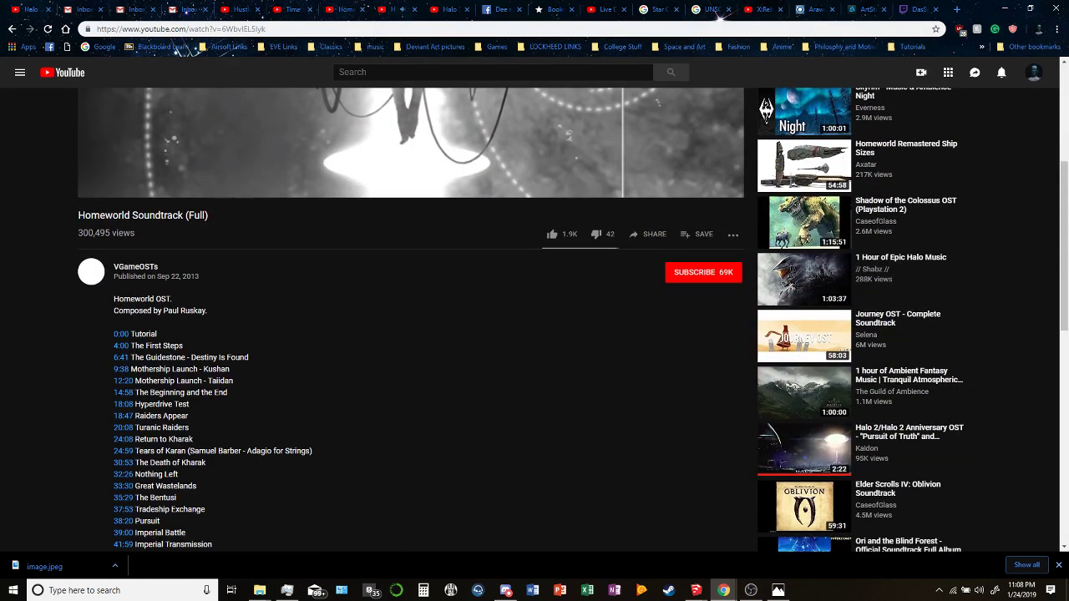
click(124, 405)
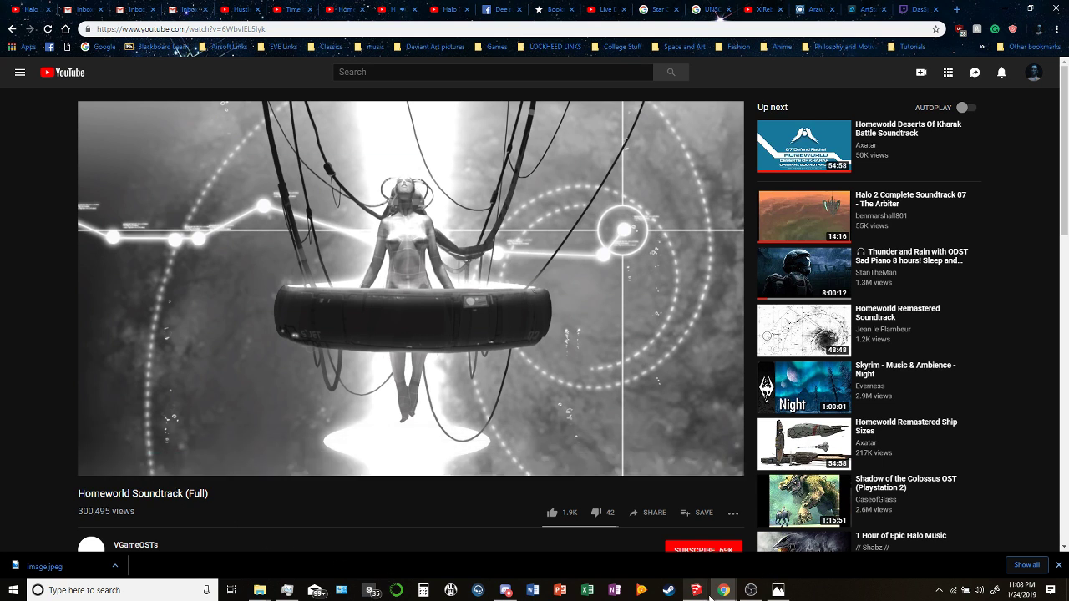
mouse_move(708, 595)
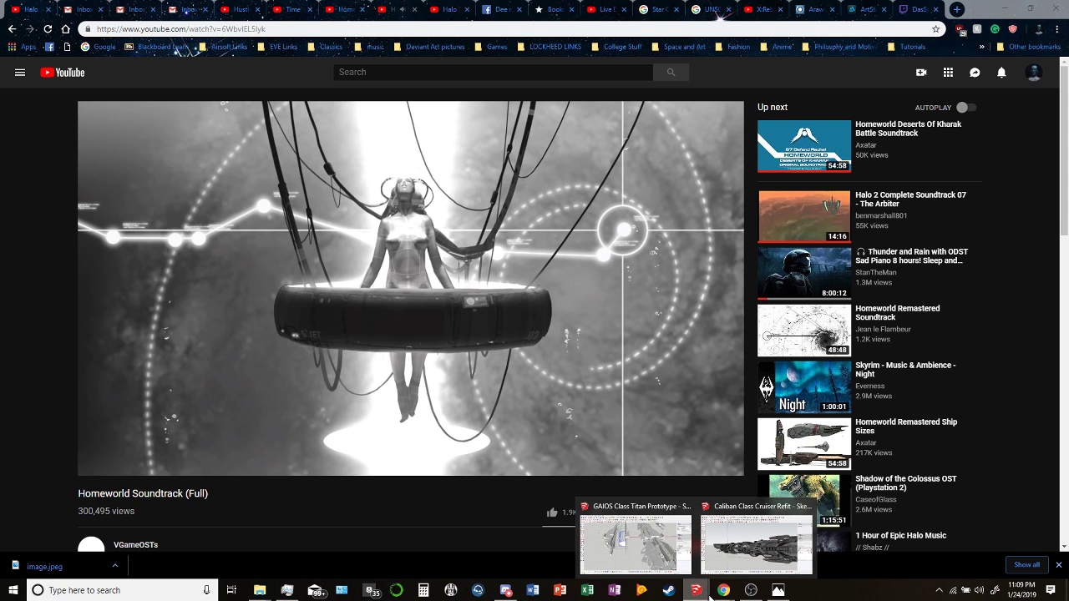
Switch to SketchUp, close the opened component and move the cutting plane about 10,623 m along the green axis, clear of the hull.
click(668, 551)
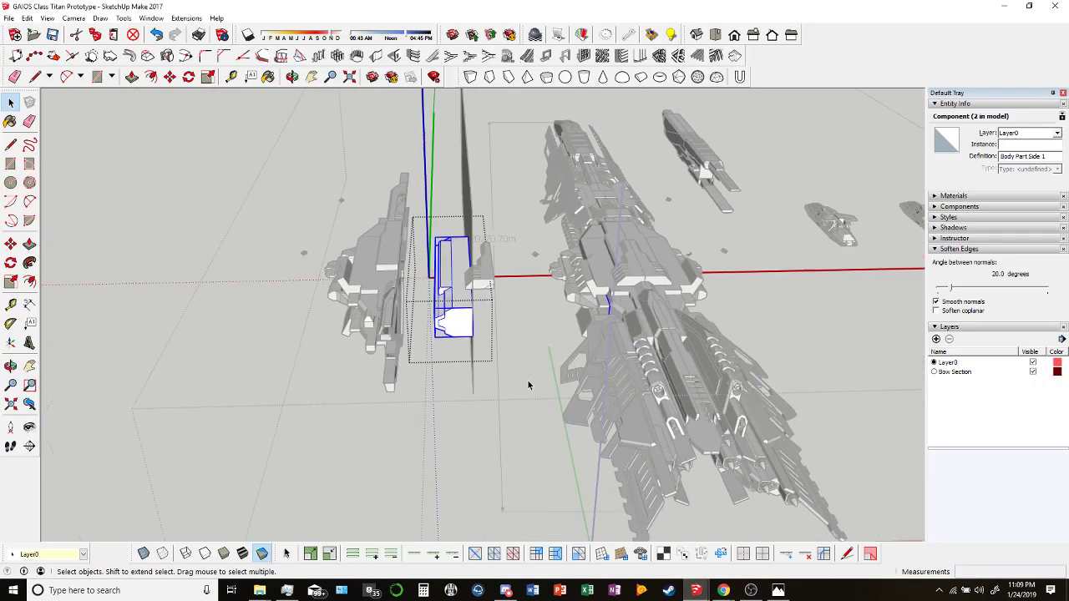
mouse_move(457, 252)
middle_down()
mouse_move(496, 302)
mouse_move(526, 297)
middle_up()
click(416, 197)
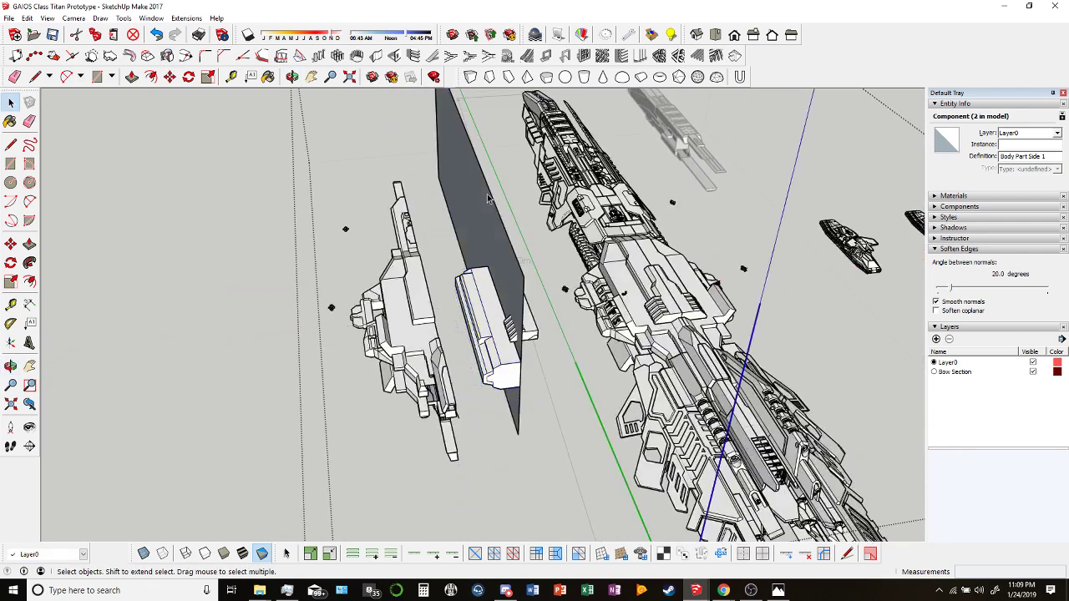
click(169, 76)
middle_drag(450, 179, 493, 251)
scroll(438, 242, down, 2)
click(433, 241)
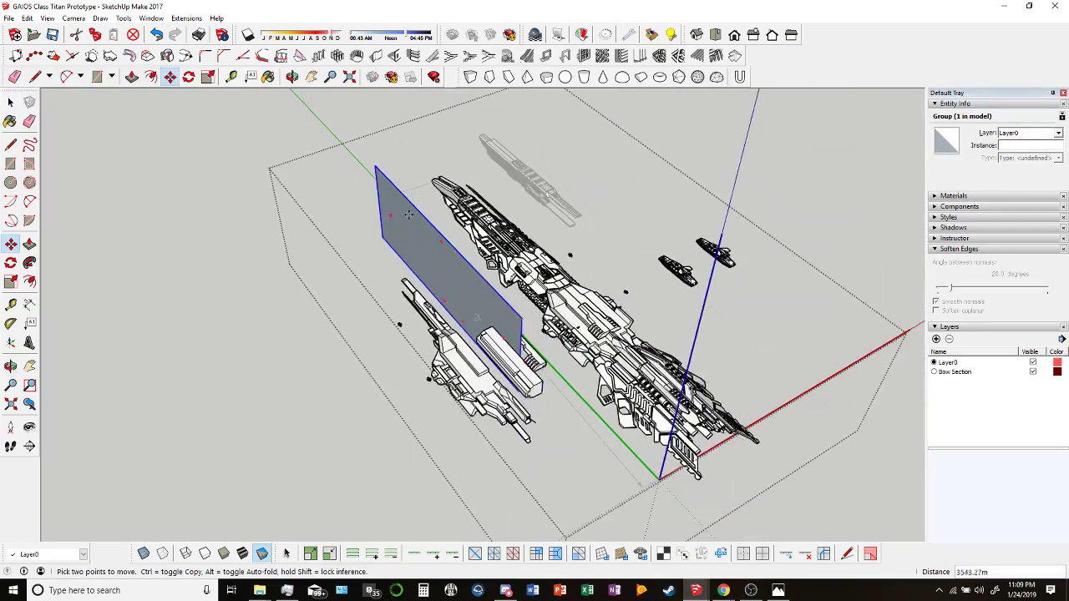
drag(408, 215, 325, 140)
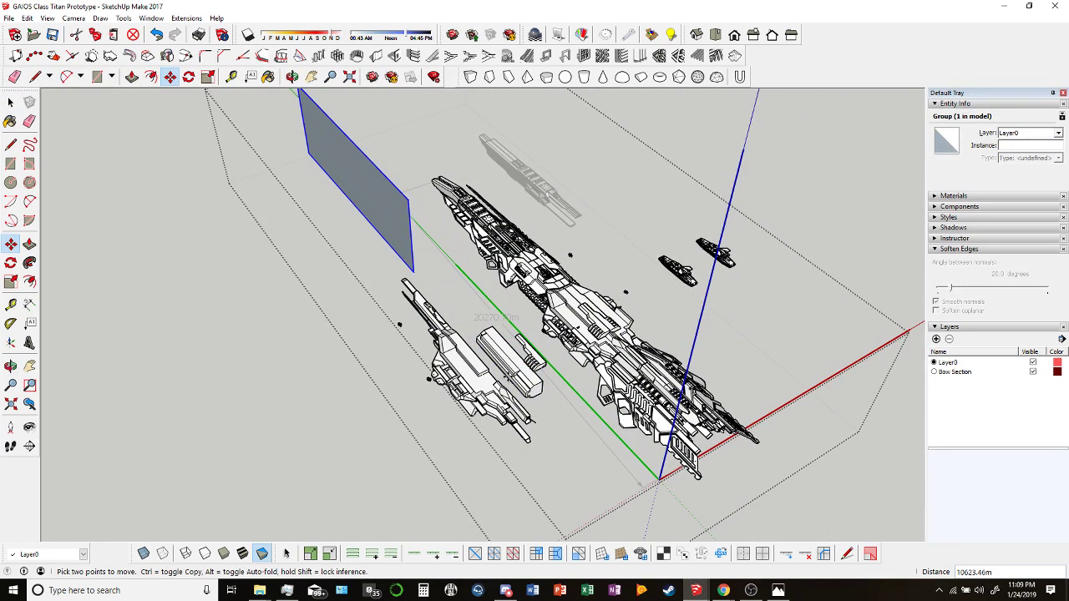
Copy the half-hull Body part component about 916 m along the red axis toward the large reference cruiser.
key(space)
scroll(501, 376, up, 3)
click(499, 375)
scroll(499, 375, up, 2)
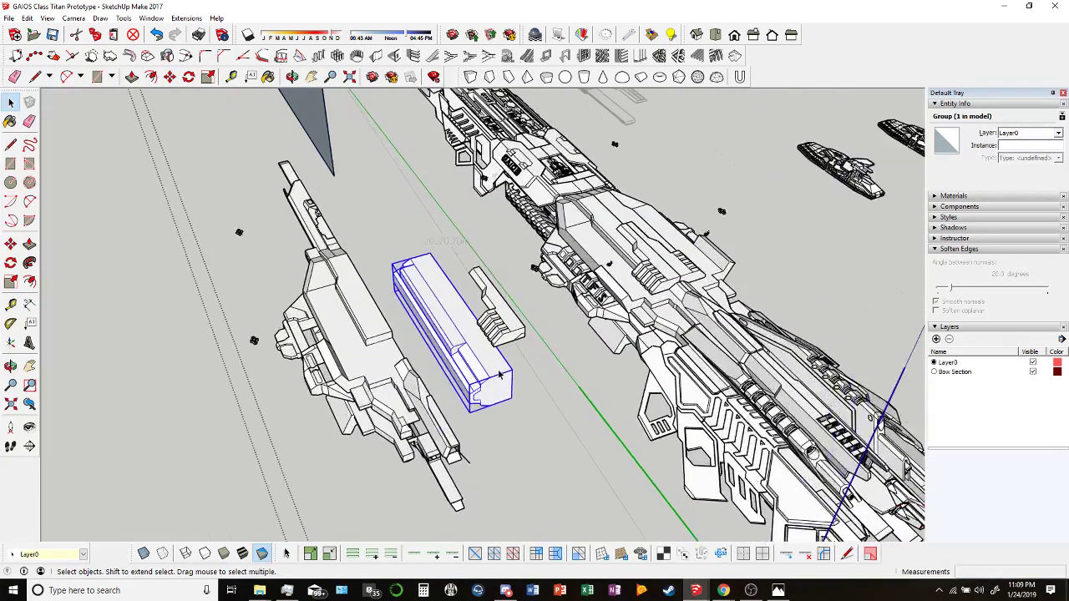
middle_drag(499, 375, 420, 342)
click(169, 77)
middle_drag(415, 442, 415, 408)
scroll(415, 408, up, 3)
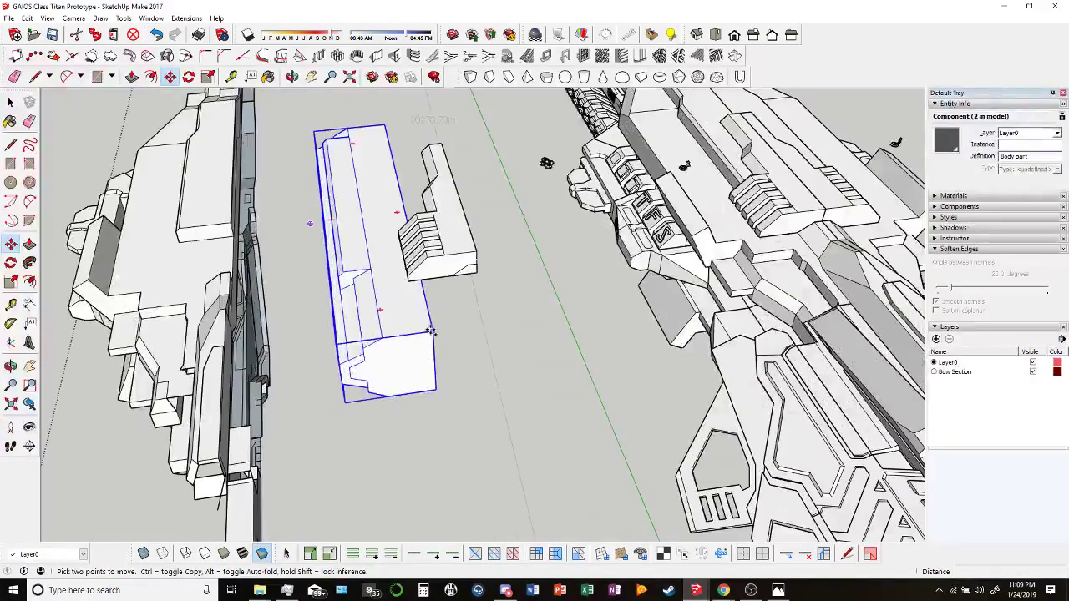
drag(431, 332, 537, 319)
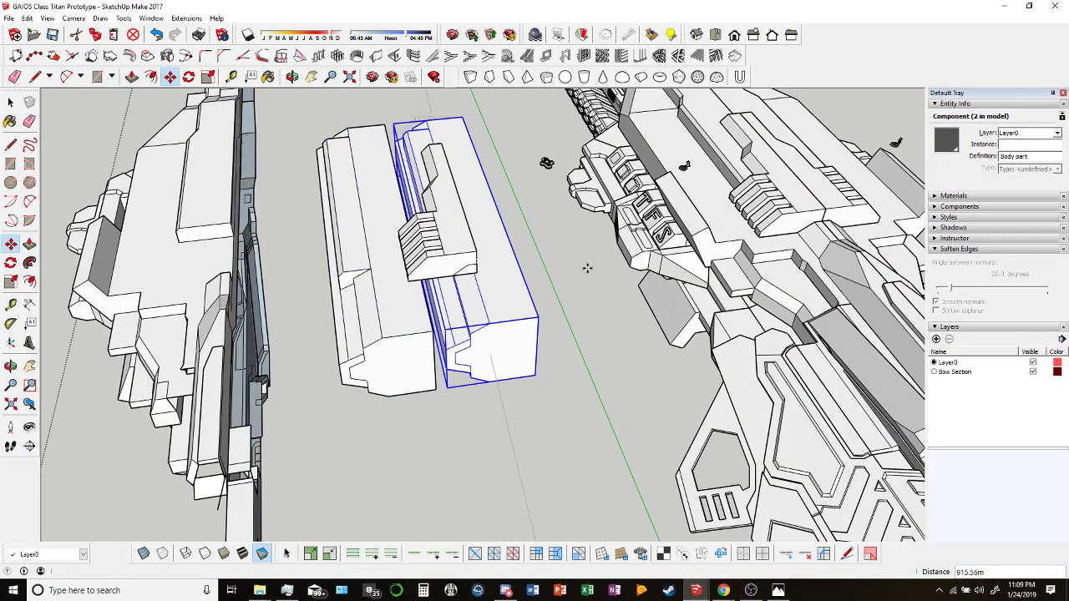
Mirror the copied half with a red-axis scale of -1.00 and move it flush against the original half's cut face.
key(s)
middle_drag(489, 258, 415, 136)
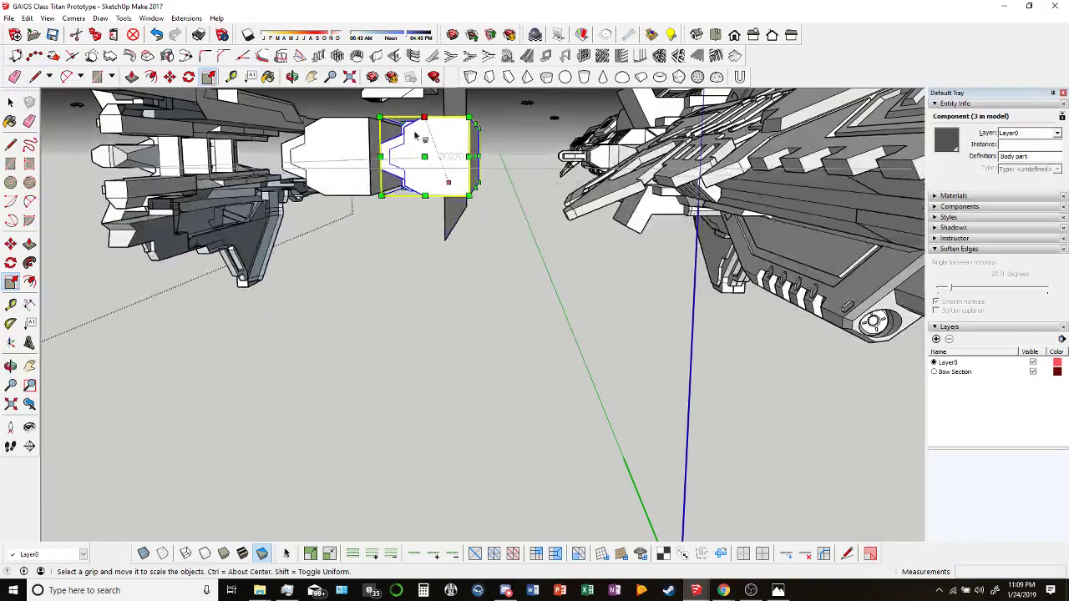
drag(394, 155, 557, 156)
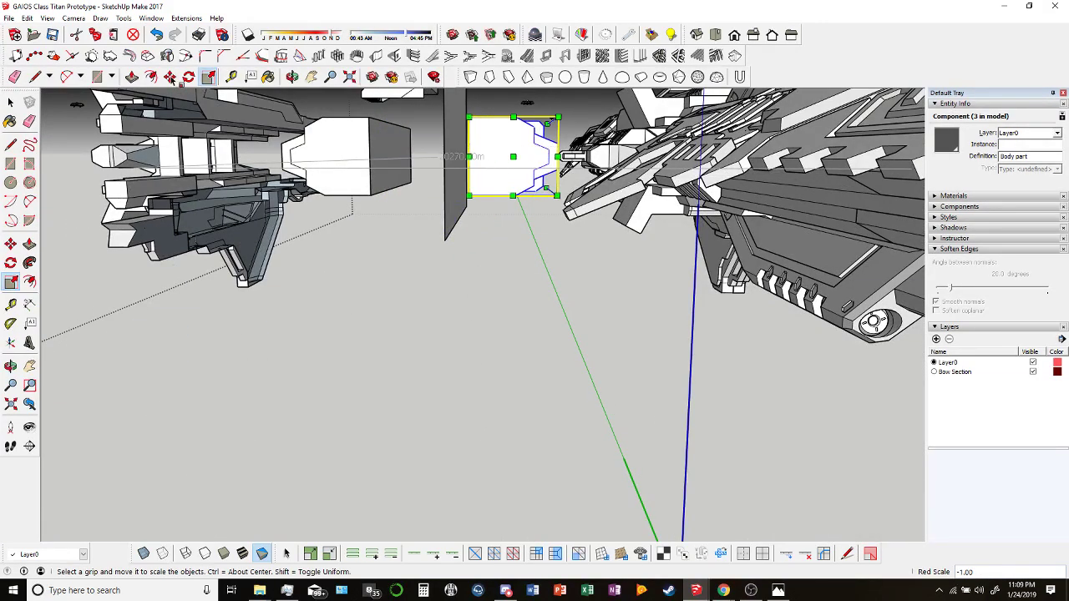
middle_drag(474, 166, 481, 220)
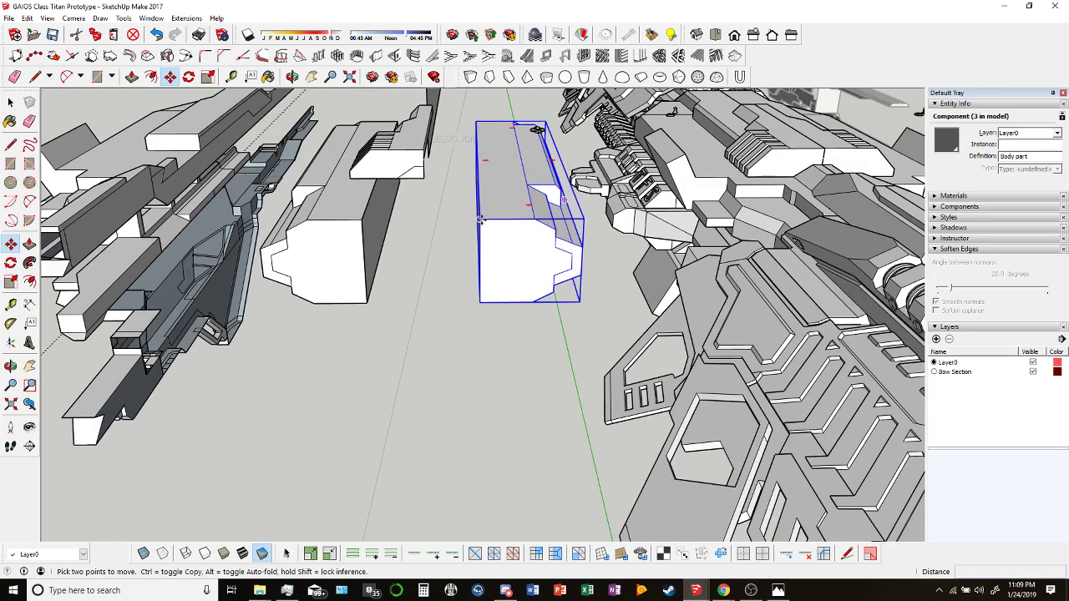
key(m)
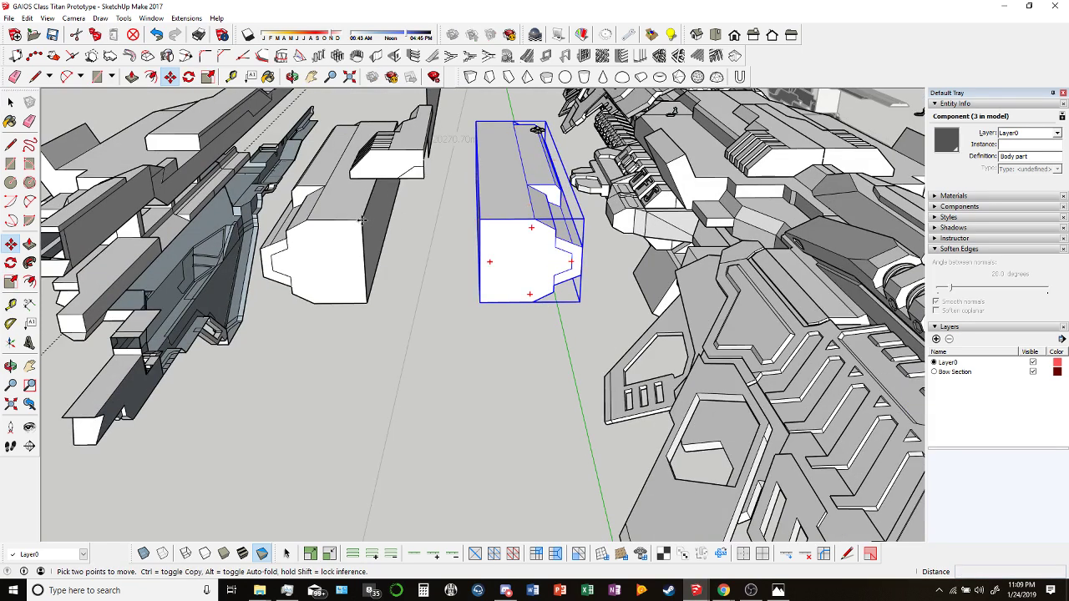
click(364, 220)
key(space)
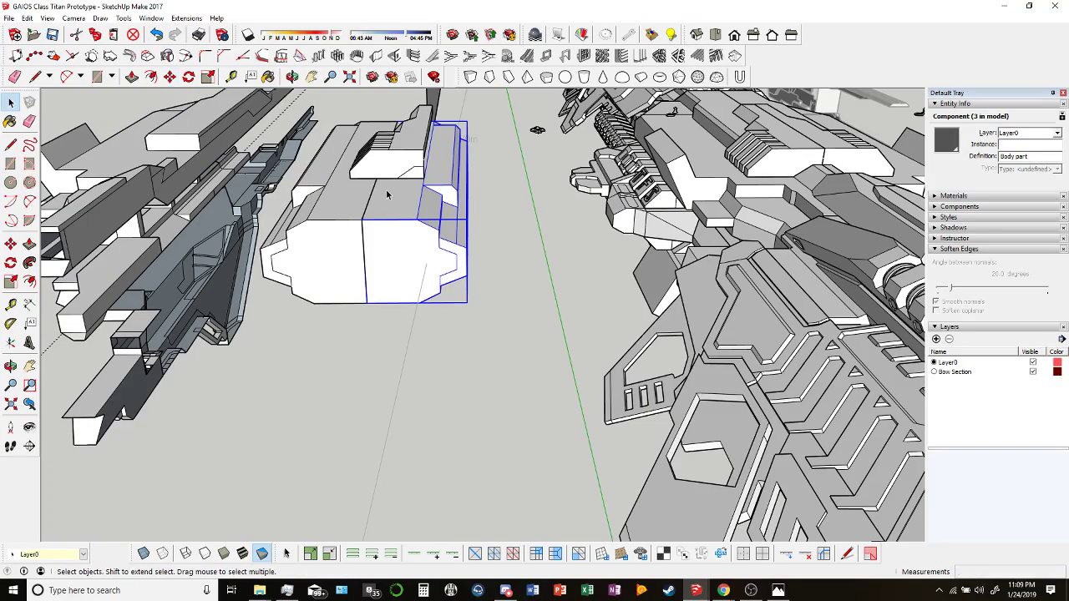
Select both hull halves and turn on X-ray display to examine them beside the large reference cruiser.
shift+click(334, 255)
middle_drag(334, 256, 401, 293)
scroll(422, 287, down, 3)
scroll(401, 292, up, 4)
middle_drag(568, 275, 687, 127)
click(144, 552)
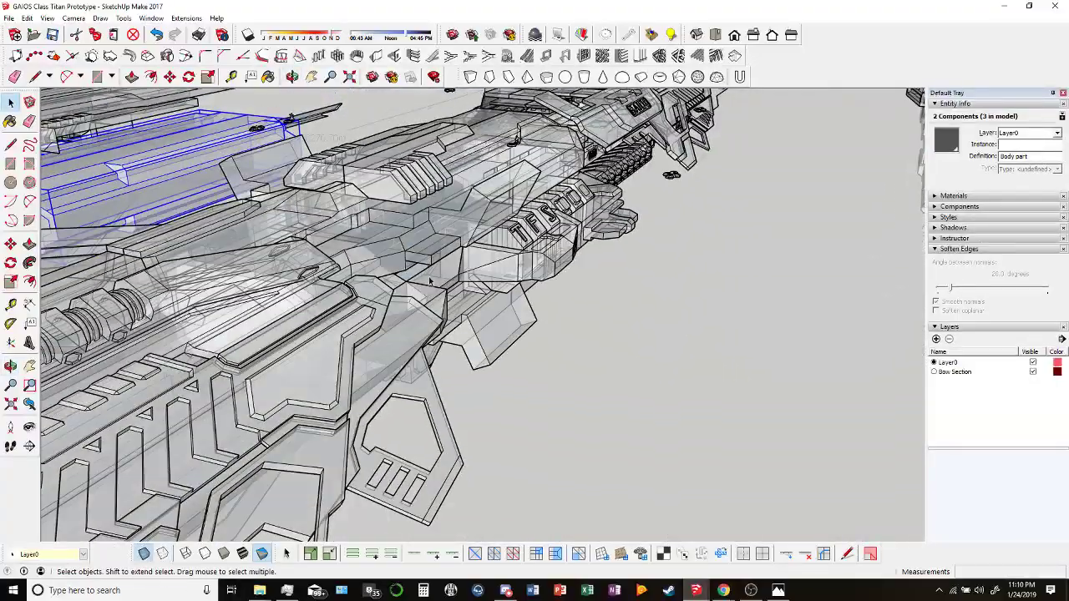
middle_drag(430, 282, 687, 356)
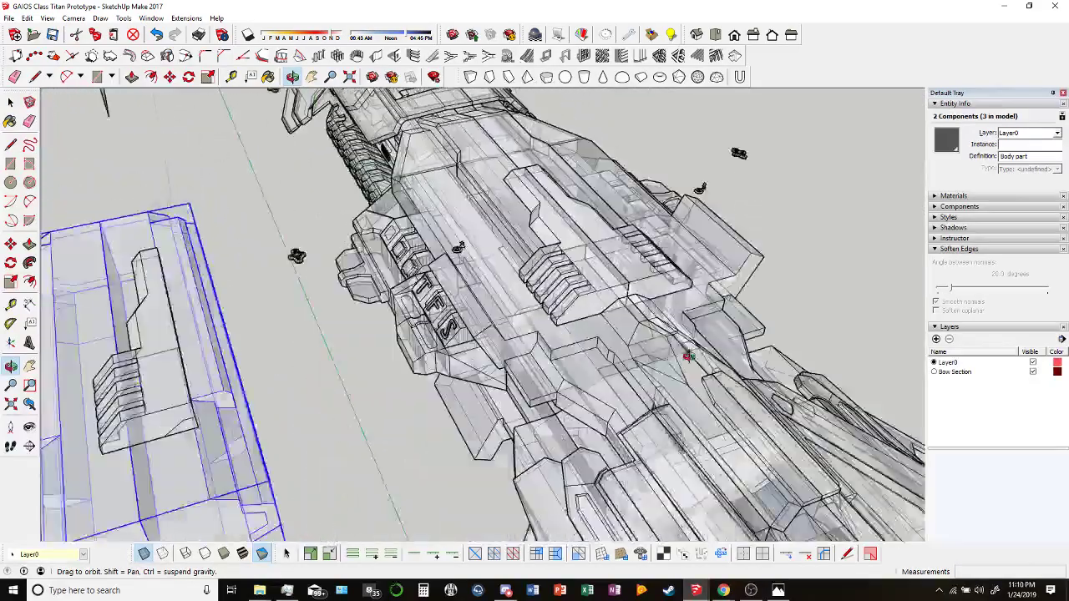
scroll(471, 372, down, 5)
click(384, 441)
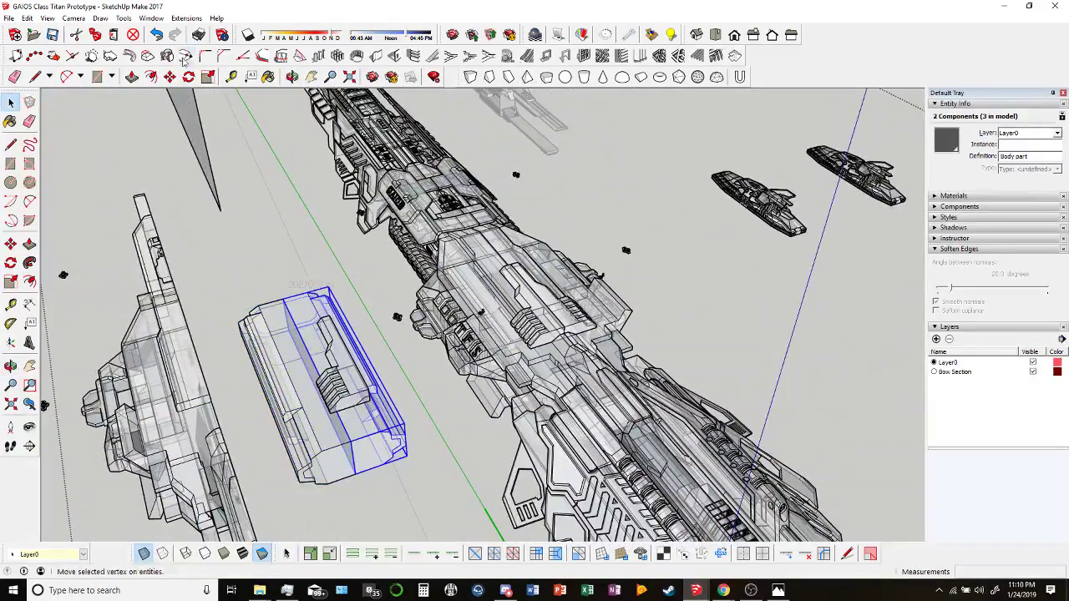
Try to move the mirrored hull half about 925 m toward the reference cruiser, undo it and turn off X-ray display.
click(170, 76)
click(359, 421)
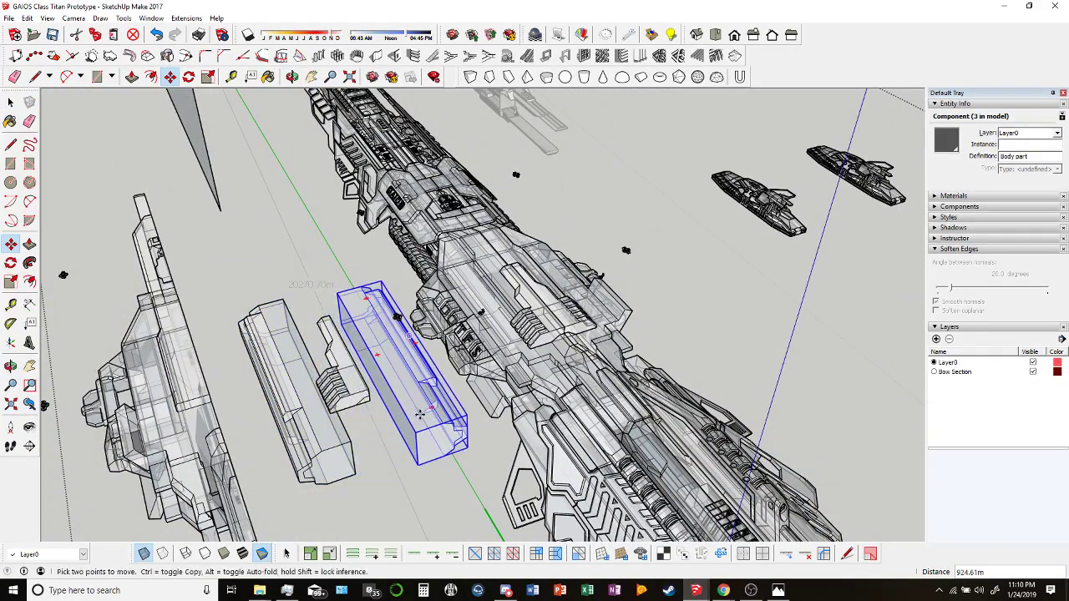
key(ctrl+z)
click(147, 557)
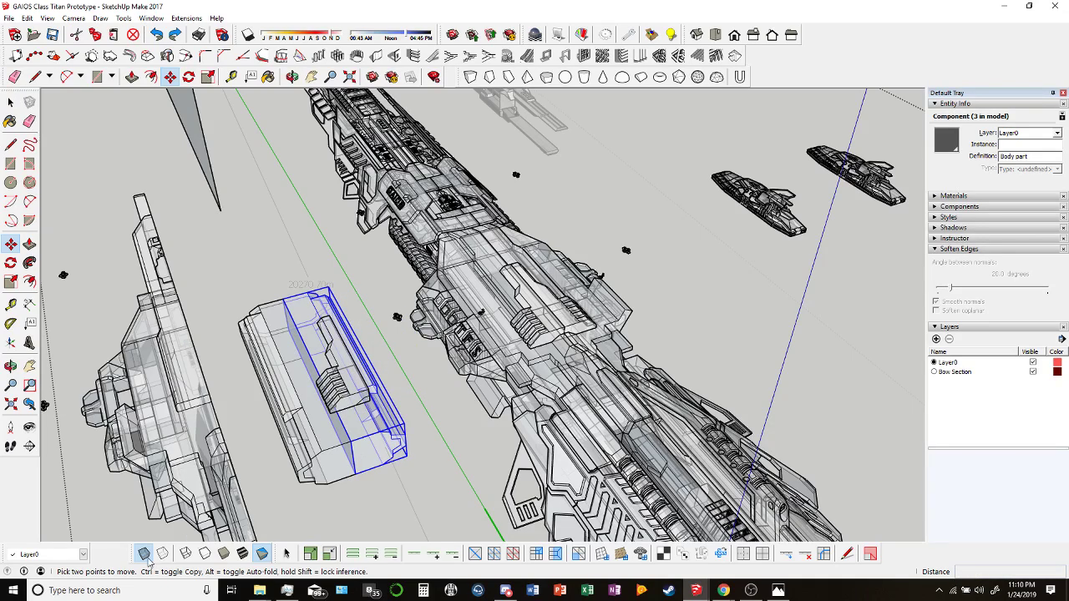
Examine the large reference cruiser's mid-body and the inside and outside of the joined hull halves from several angles.
key(space)
scroll(462, 252, up, 3)
middle_drag(429, 249, 643, 209)
middle_drag(467, 334, 749, 236)
scroll(726, 197, up, 3)
middle_drag(654, 133, 618, 382)
scroll(499, 317, up, 2)
scroll(371, 203, up, 2)
middle_drag(372, 203, 572, 245)
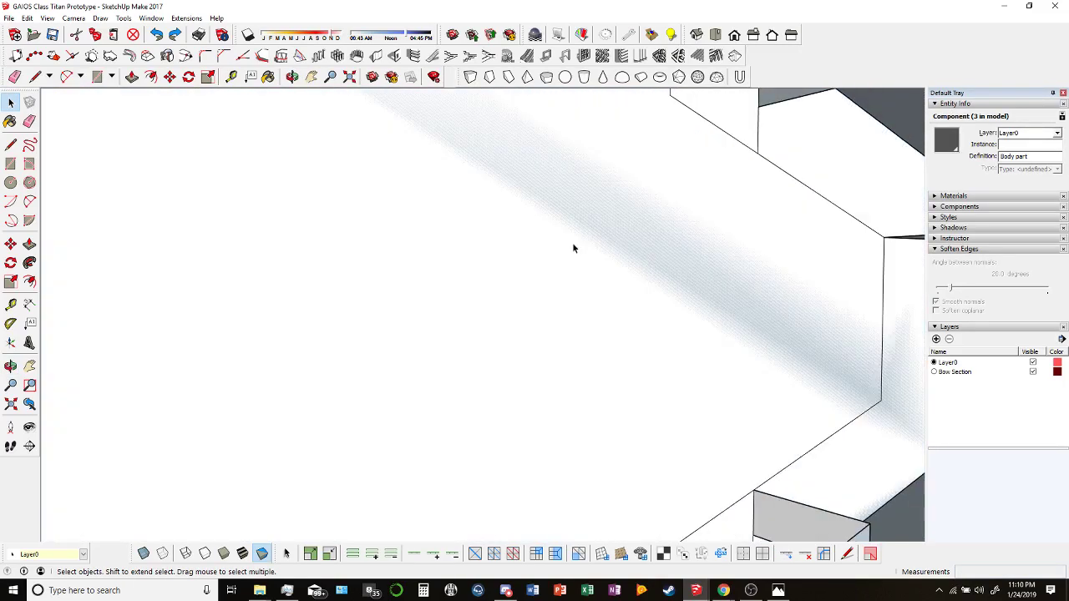
scroll(339, 281, up, 3)
scroll(307, 280, up, 3)
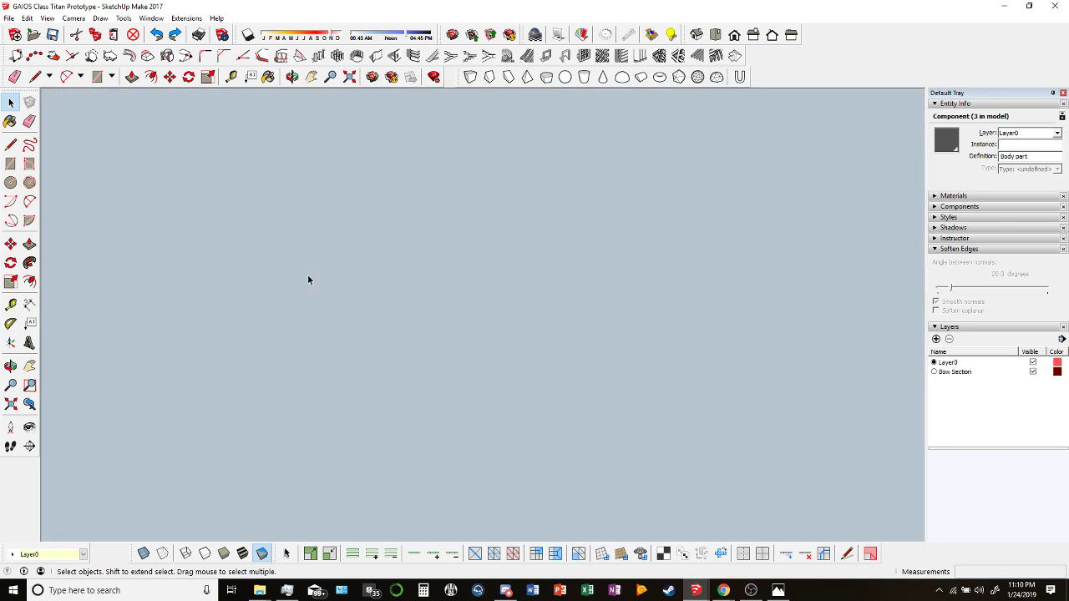
scroll(307, 279, down, 4)
middle_drag(506, 310, 423, 306)
click(421, 301)
middle_drag(484, 291, 331, 307)
middle_drag(598, 284, 239, 326)
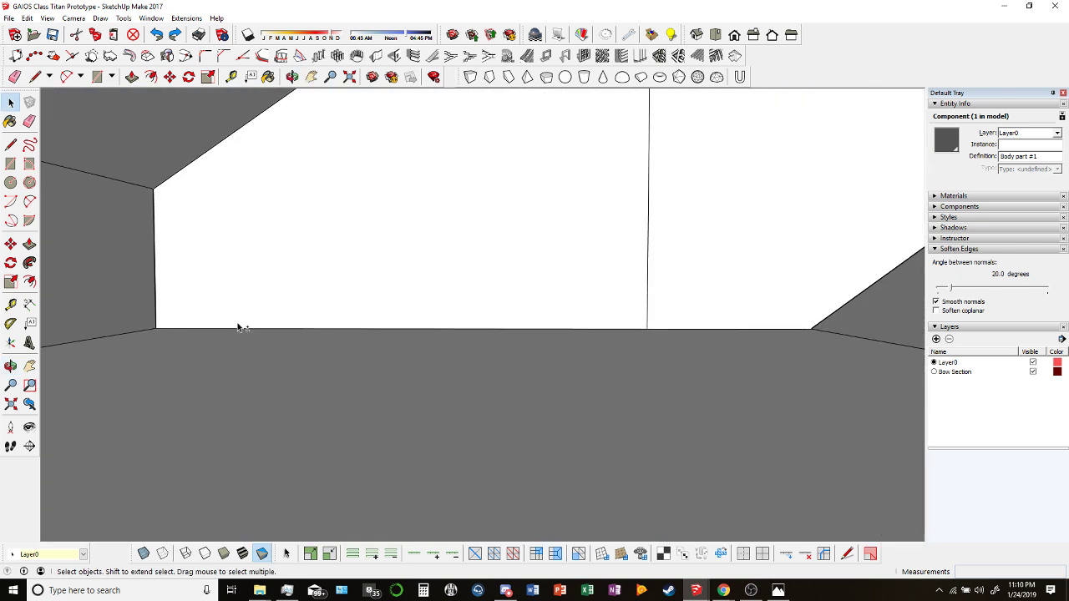
scroll(481, 247, down, 1)
shift+middle_drag(482, 247, 392, 264)
scroll(692, 358, down, 10)
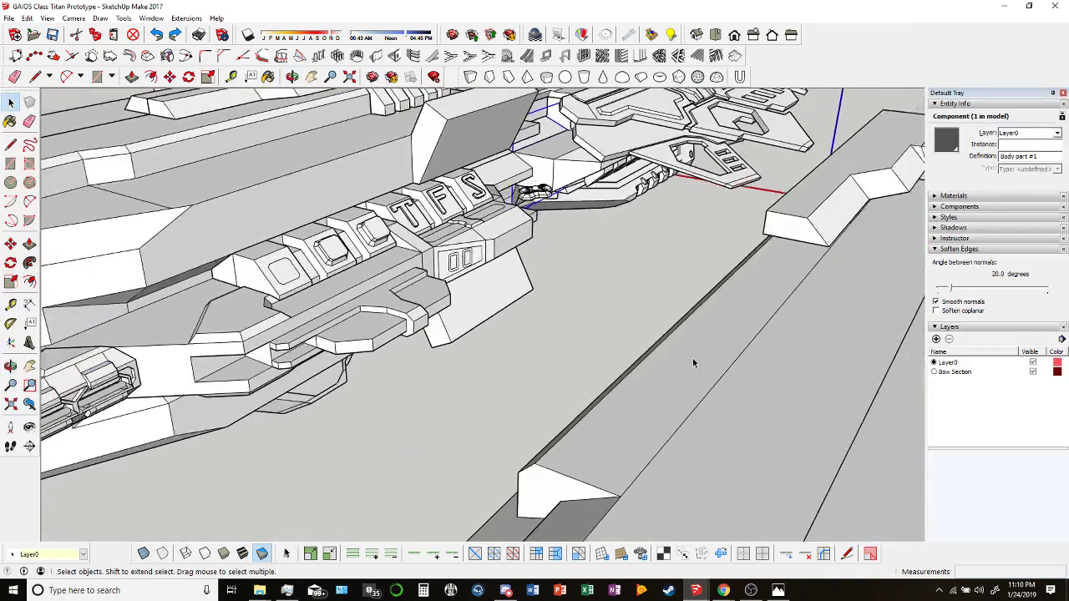
scroll(693, 359, down, 5)
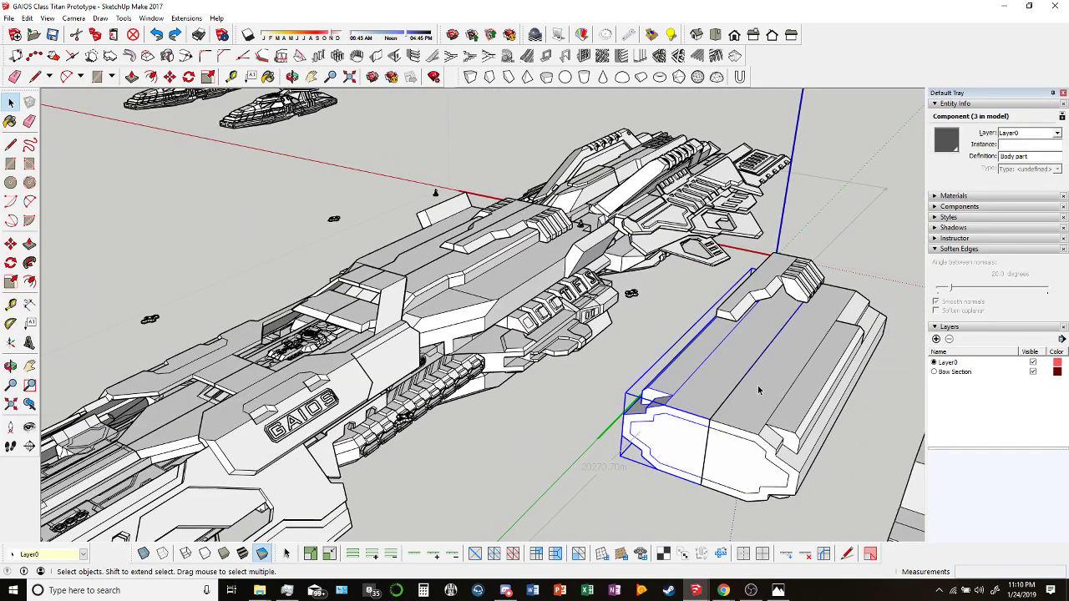
Open the Body part half for editing and select its nested Body Part Side 1 component.
middle_drag(758, 390, 350, 372)
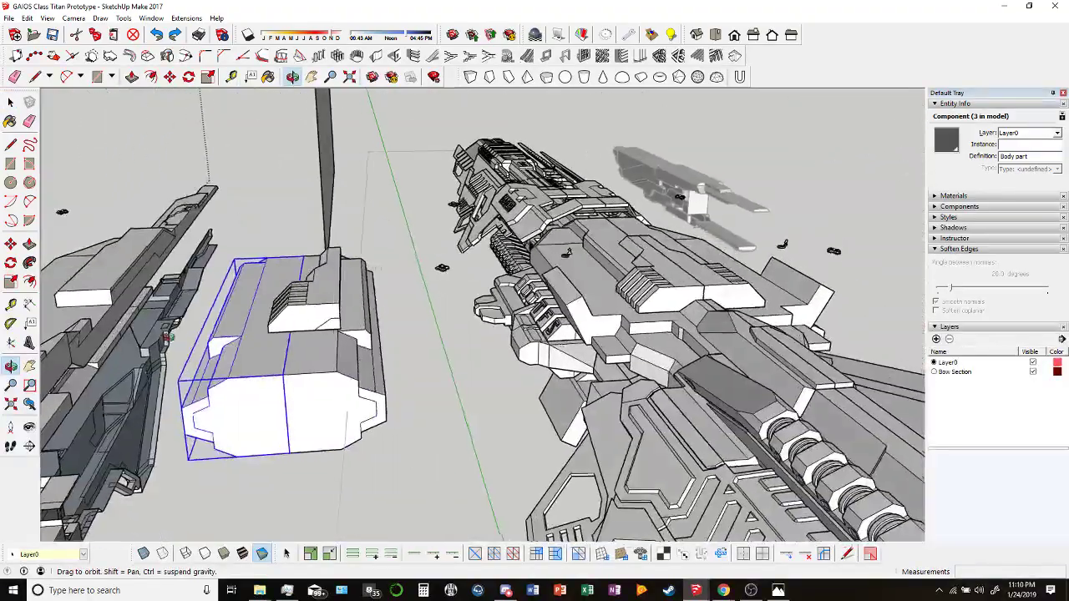
mouse_move(167, 337)
middle_down()
mouse_move(83, 329)
mouse_move(183, 342)
middle_up()
scroll(247, 359, down, 3)
shift+middle_drag(259, 360, 370, 379)
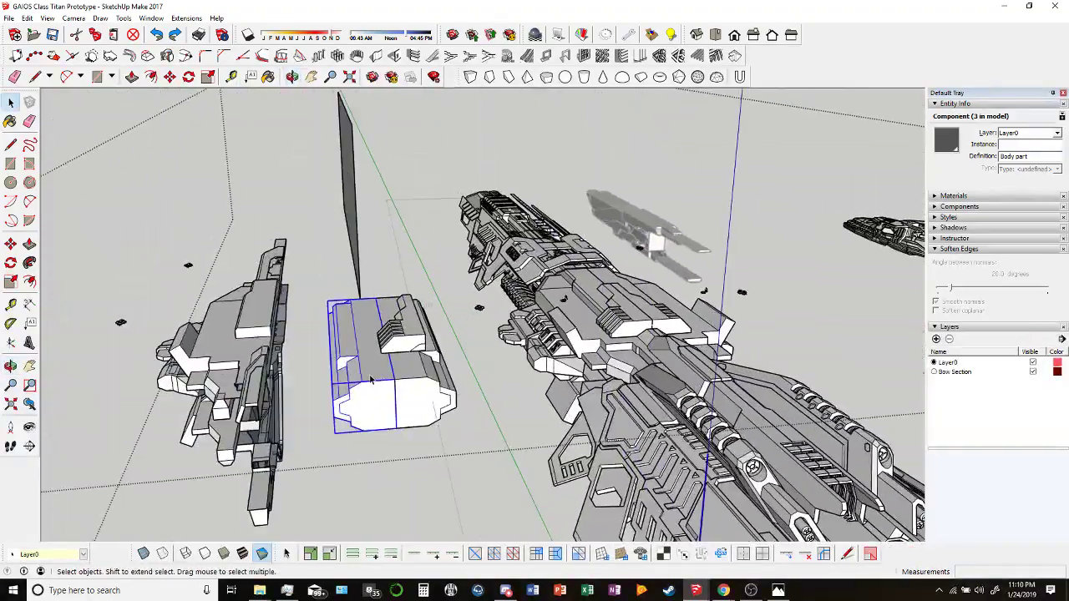
double_click(371, 380)
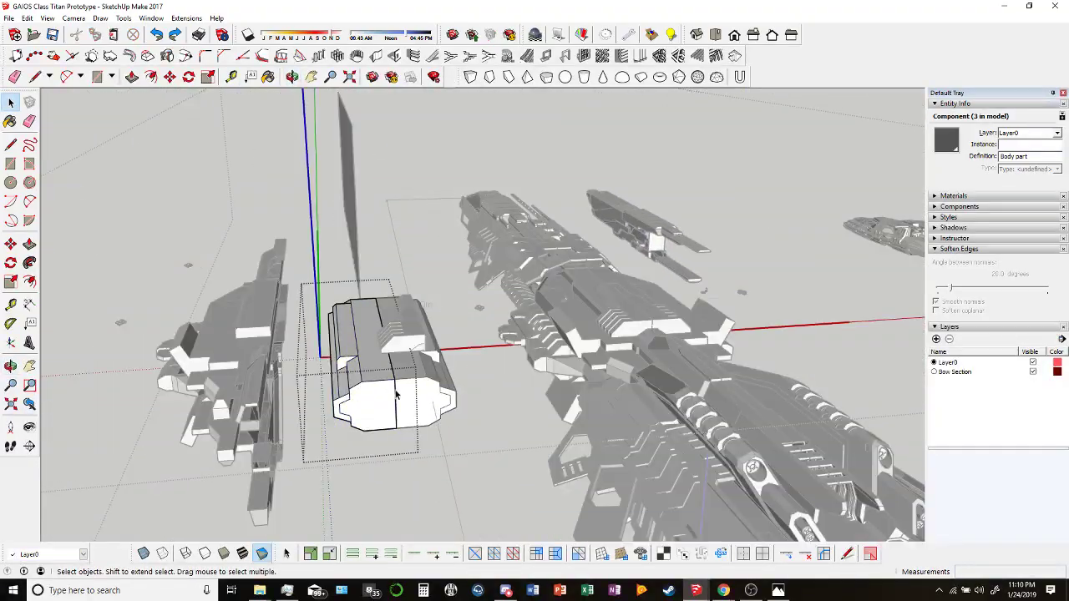
click(365, 338)
scroll(367, 343, up, 3)
scroll(372, 365, down, 2)
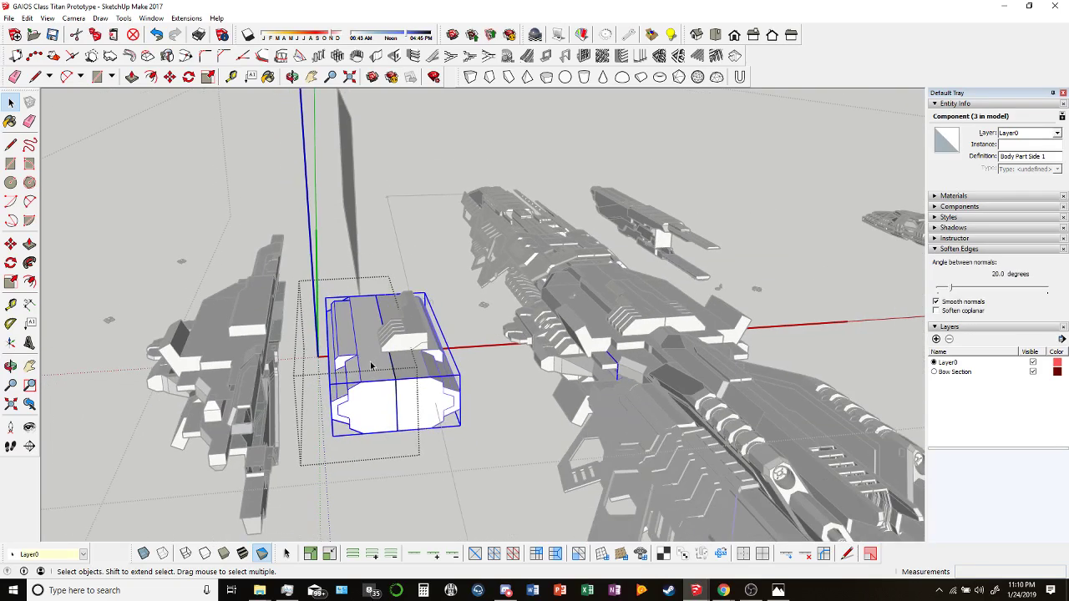
shift+middle_drag(373, 365, 412, 360)
scroll(416, 374, up, 1)
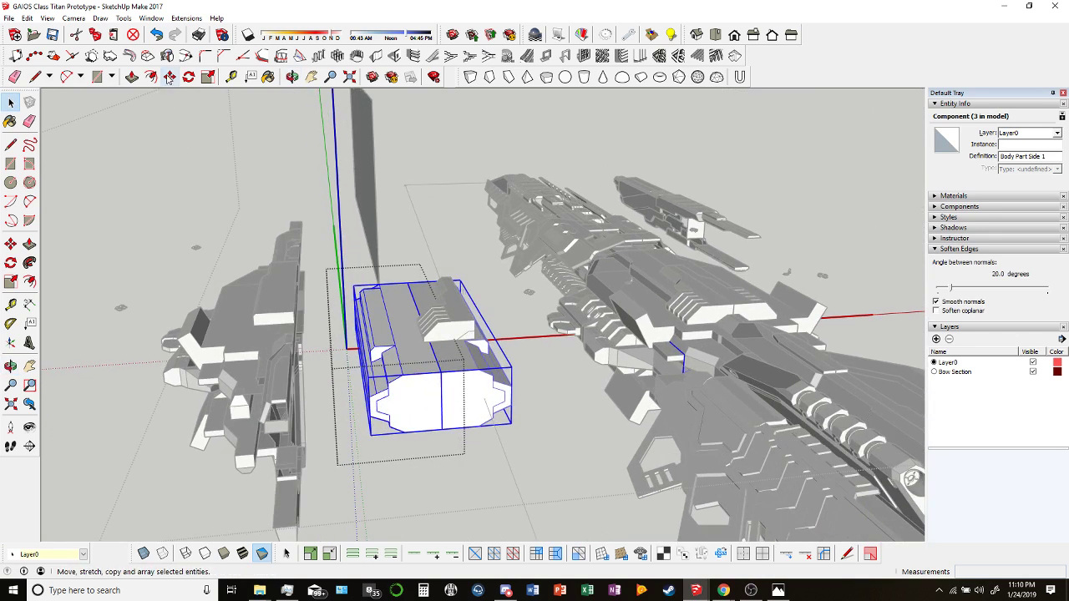
Try to move the nested Body Part Side 1 component about 775 m sideways along the red axis, then undo the move.
key(m)
click(405, 408)
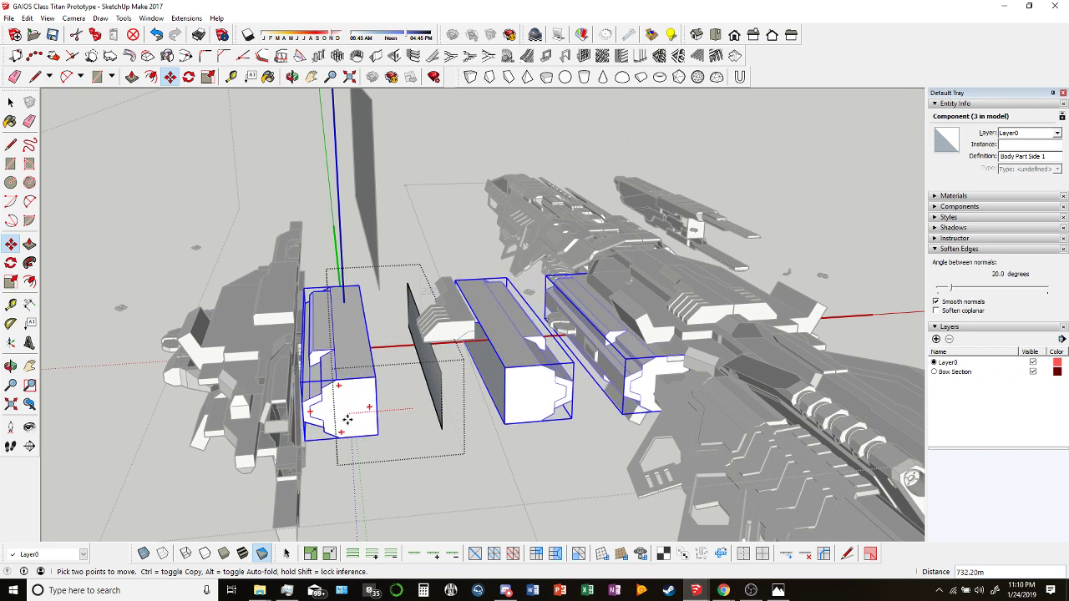
click(343, 420)
click(14, 101)
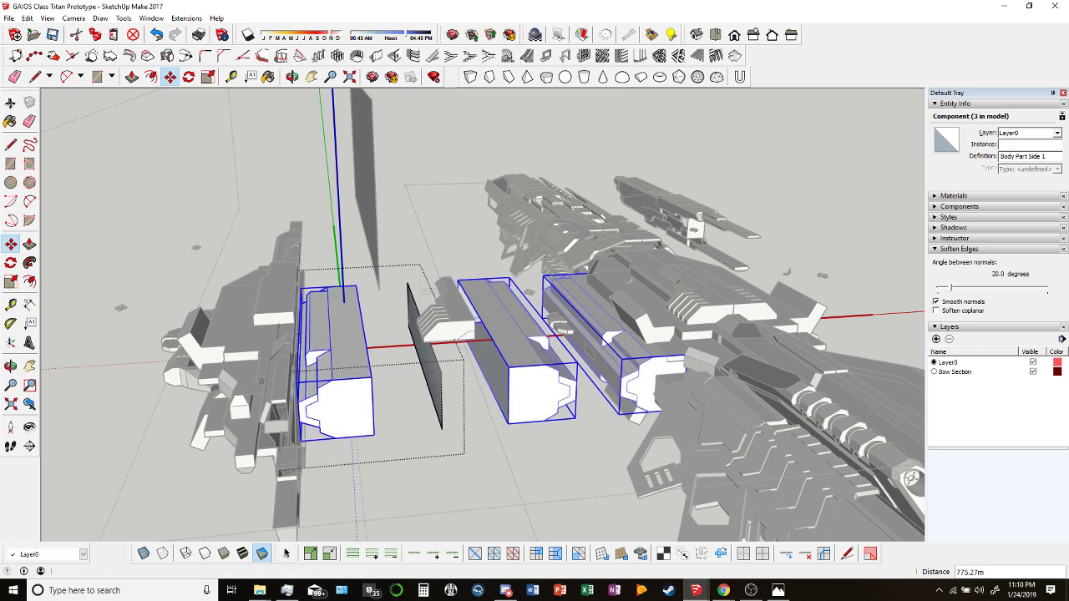
key(ctrl+z)
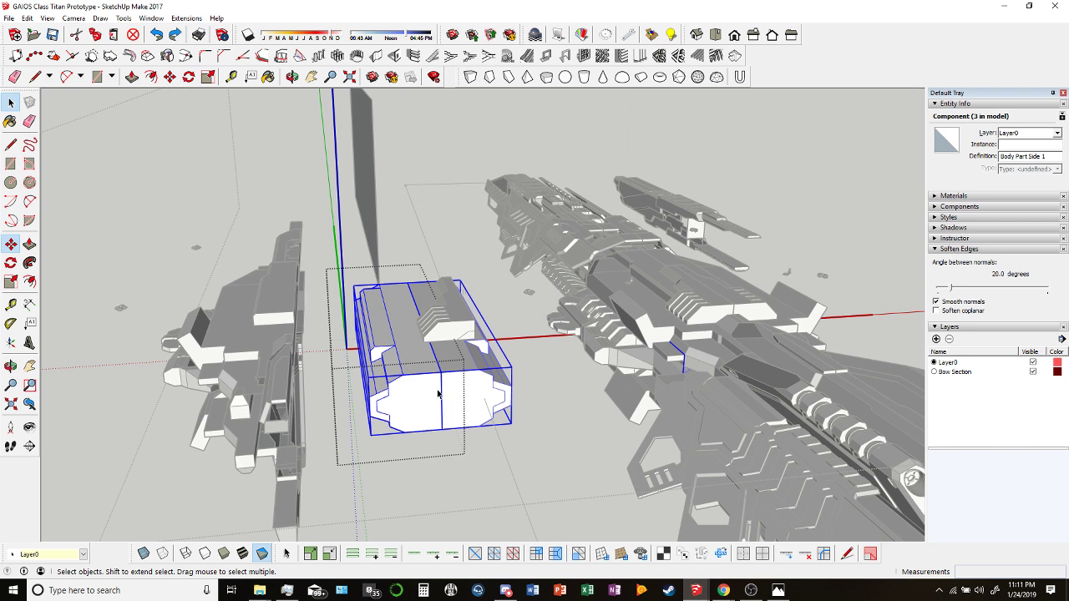
Copy the nested Body Part Side 1 component about 4,479 m along the green axis in front of the hull block.
scroll(443, 380, down, 1)
key(m)
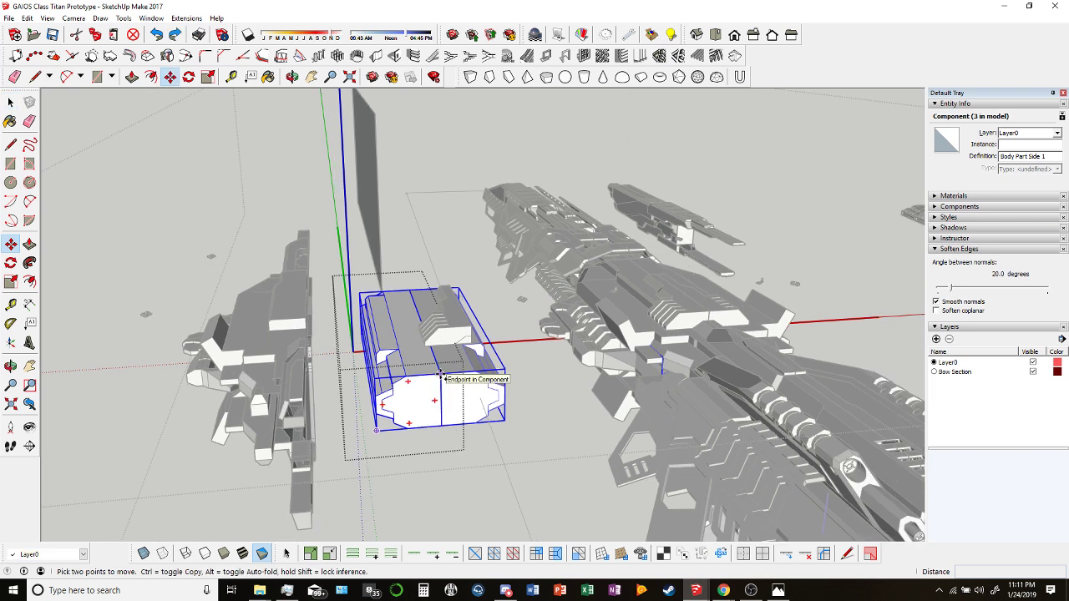
shift+middle_drag(503, 490, 500, 388)
click(436, 286)
click(469, 459)
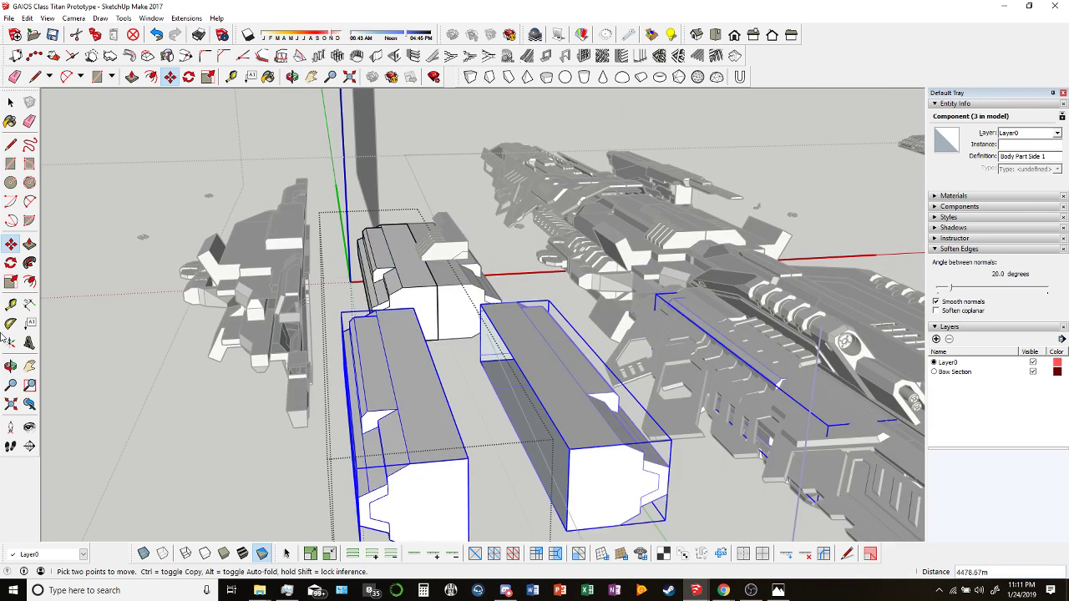
Mirror the Body Part Side 1 copy with a red-axis scale of -1.00.
key(s)
click(349, 407)
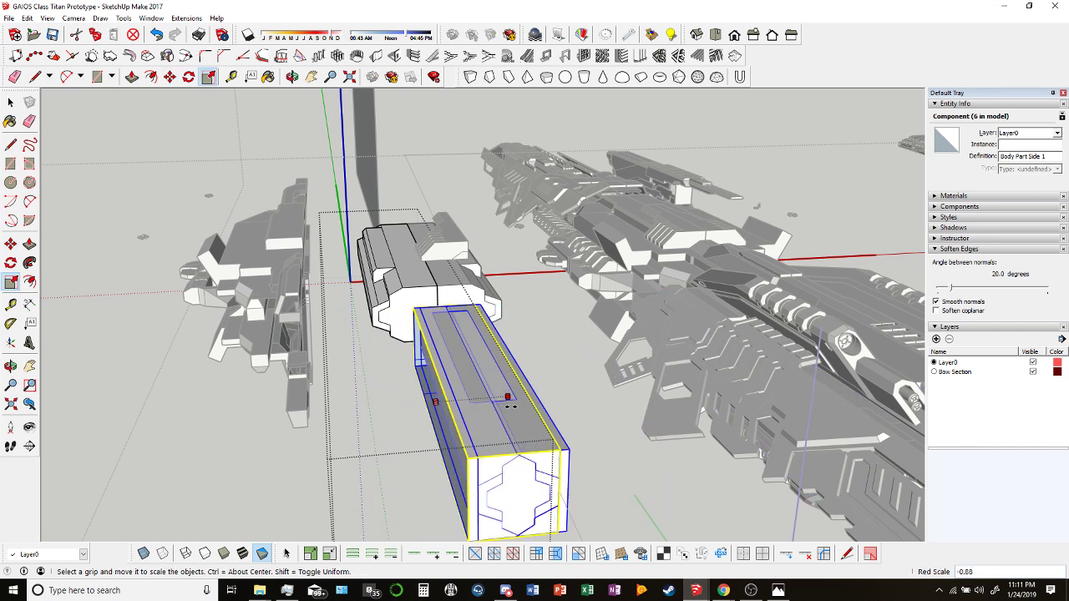
drag(511, 406, 518, 397)
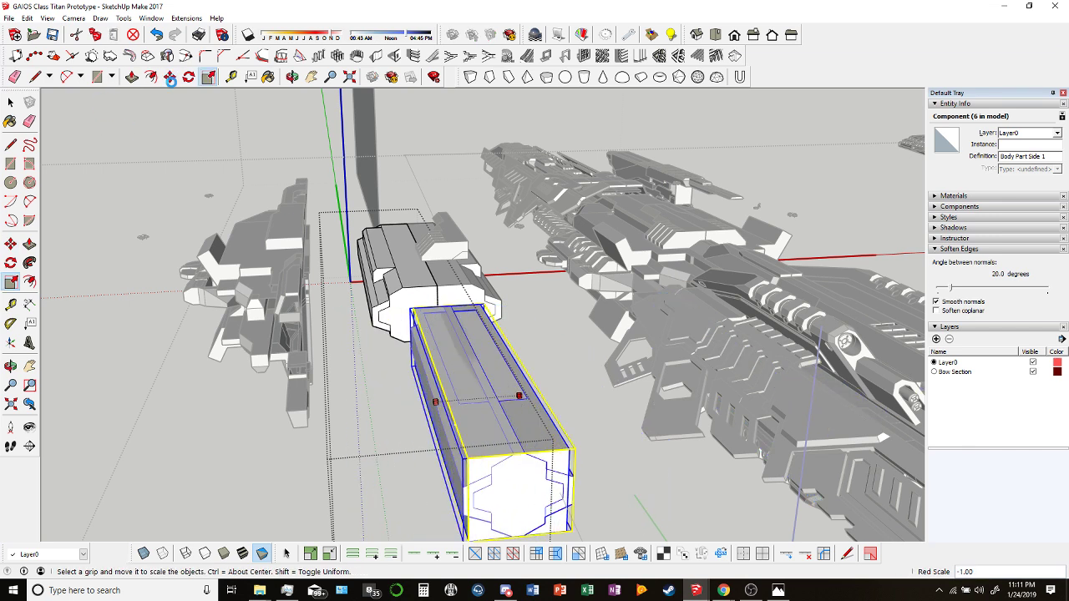
Switch to Chrome to view the Homeworld Soundtrack (Full) video.
mouse_move(723, 590)
click(689, 534)
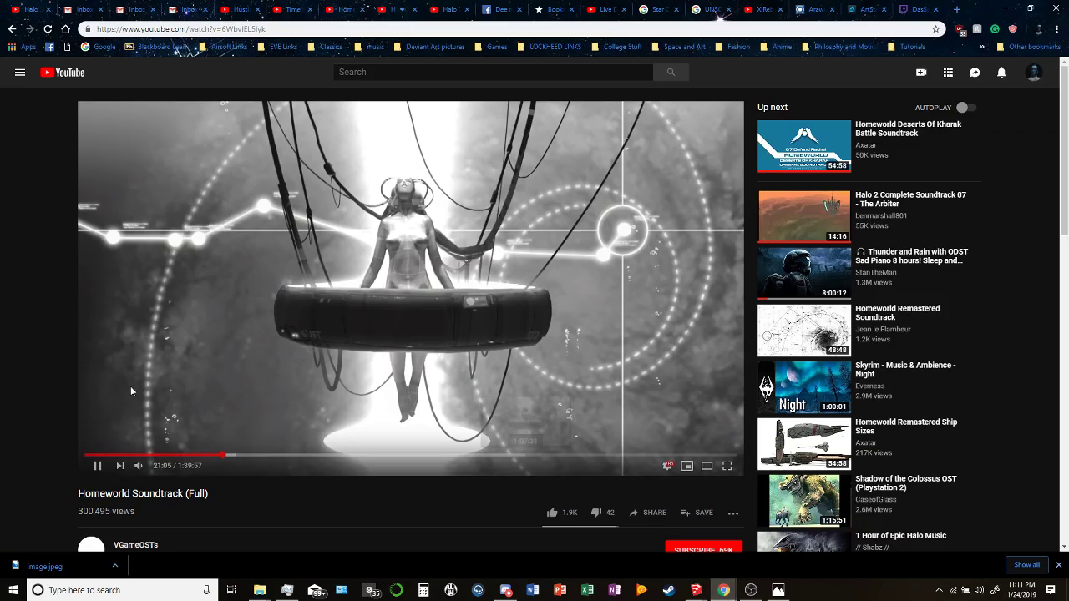
Switch back to SketchUp and the GAIOS Class Titan Prototype model.
mouse_move(139, 465)
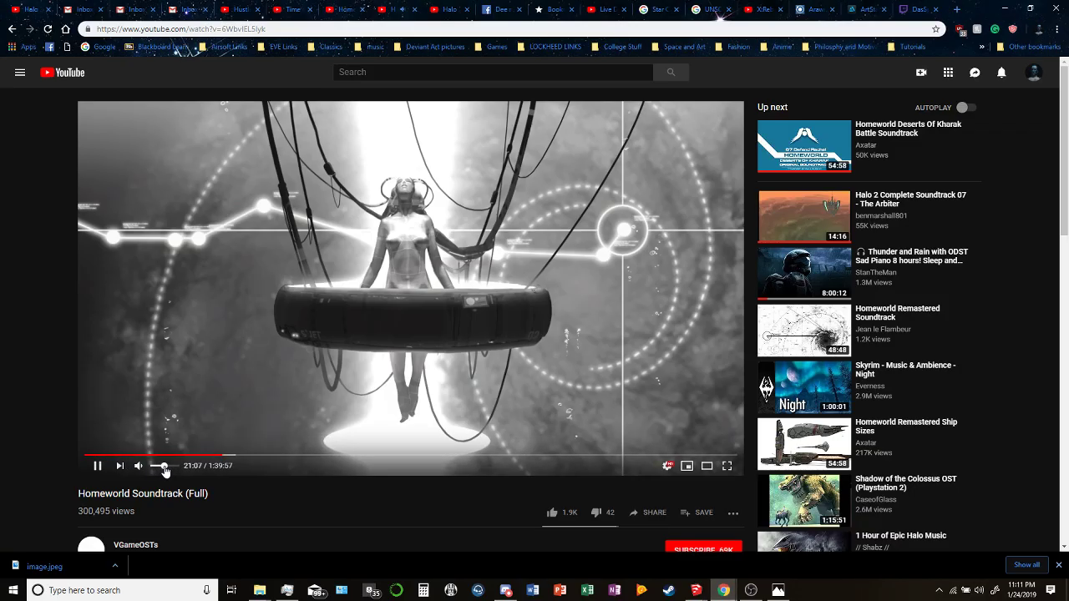
mouse_move(695, 591)
click(657, 553)
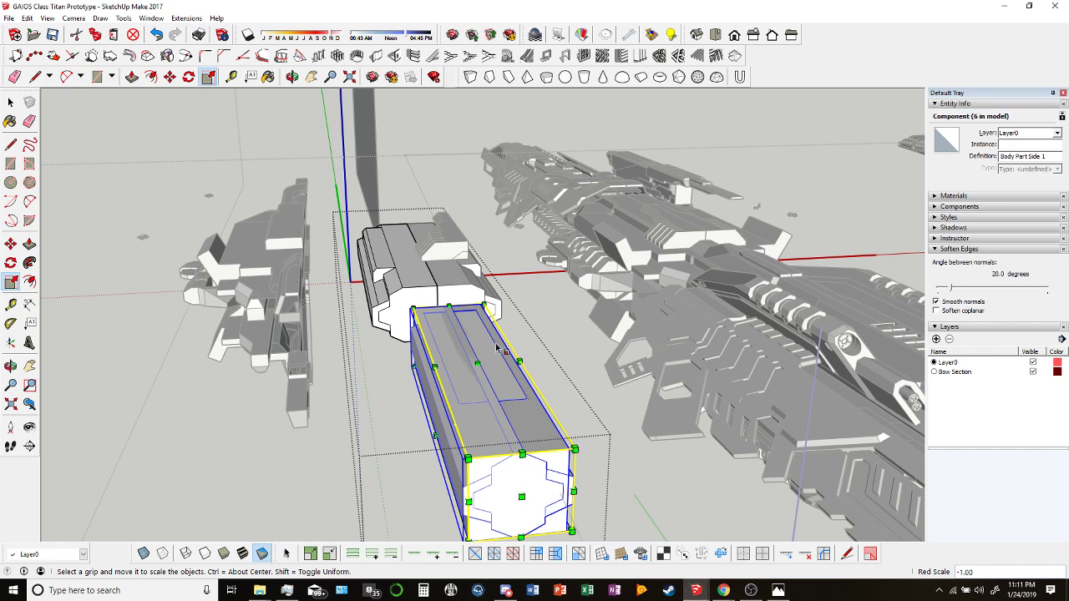
Try to move the mirrored Body Part Side 1 copy about 680 m along the red axis, then undo back to the original hull block.
click(170, 76)
click(473, 440)
key(ctrl)
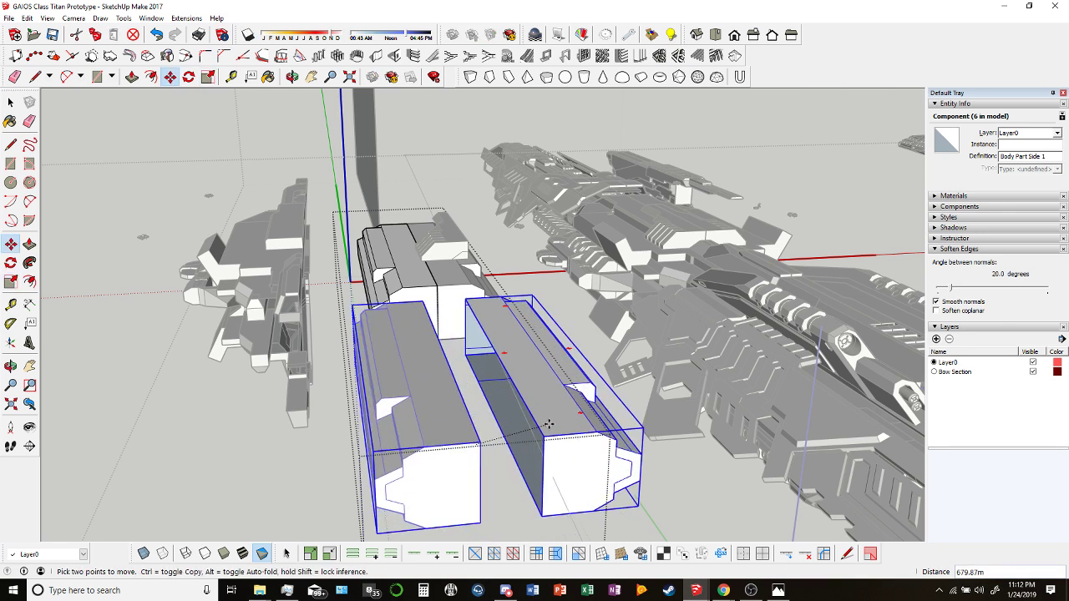
click(550, 455)
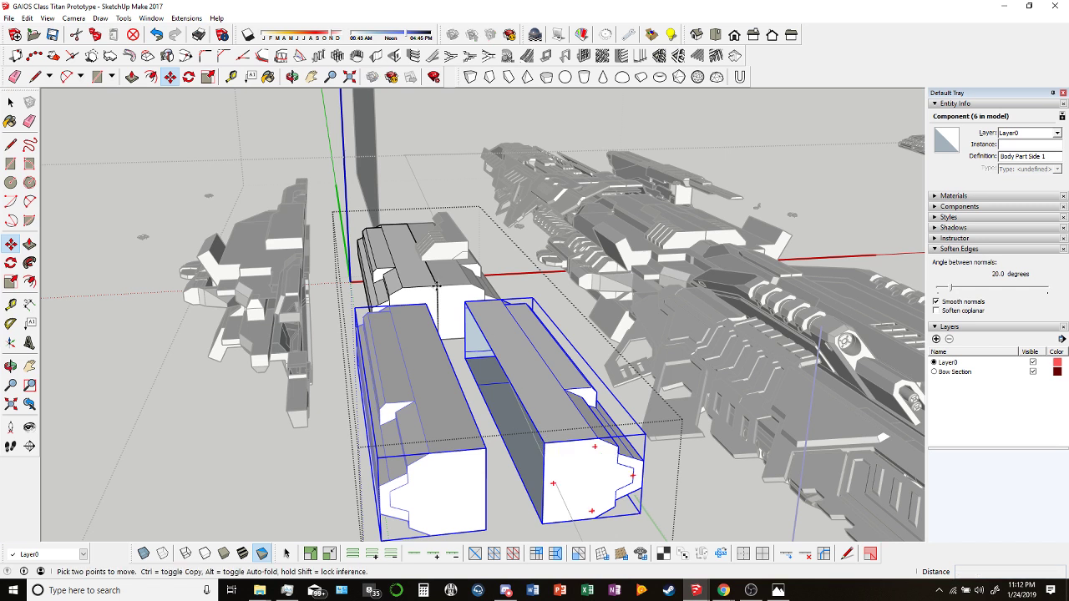
key(ctrl+z)
click(10, 102)
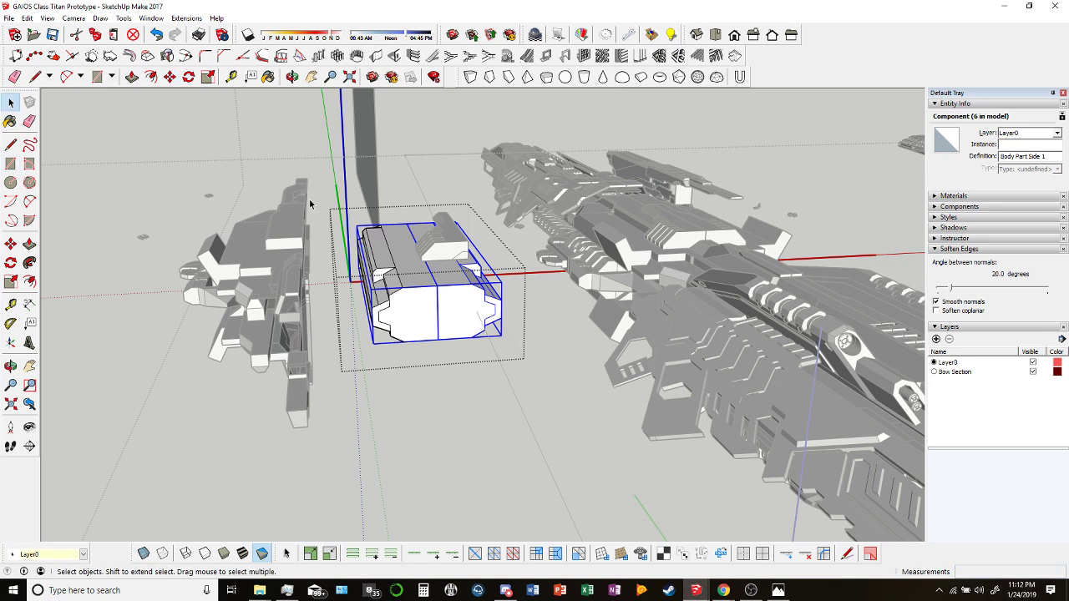
Try to copy the whole Body part component about 3,121 m along the green axis, then undo the copy.
scroll(310, 203, down, 5)
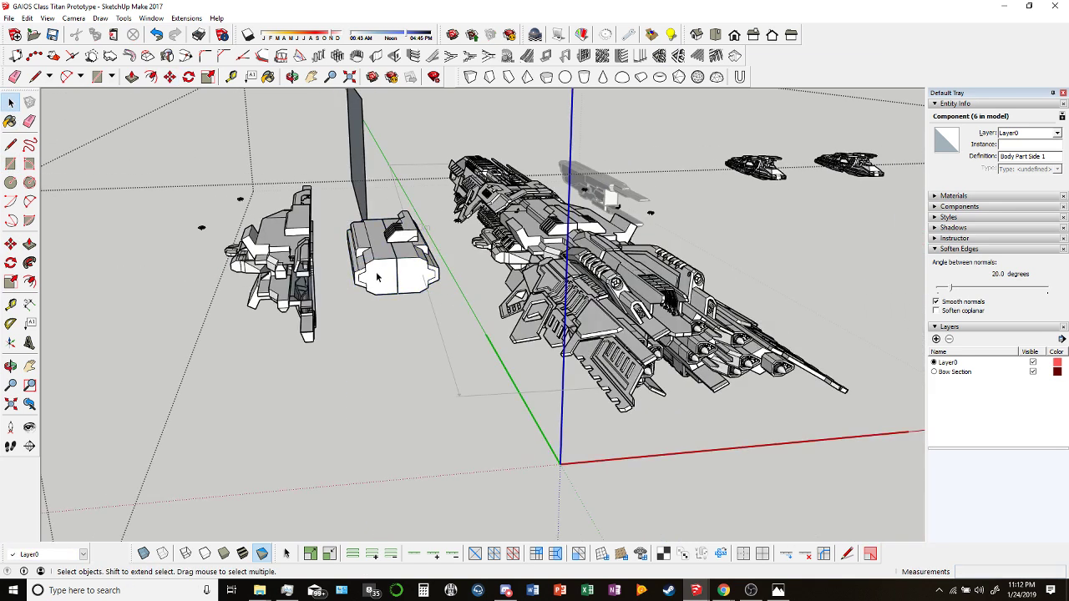
scroll(377, 278, up, 1)
click(376, 277)
click(170, 77)
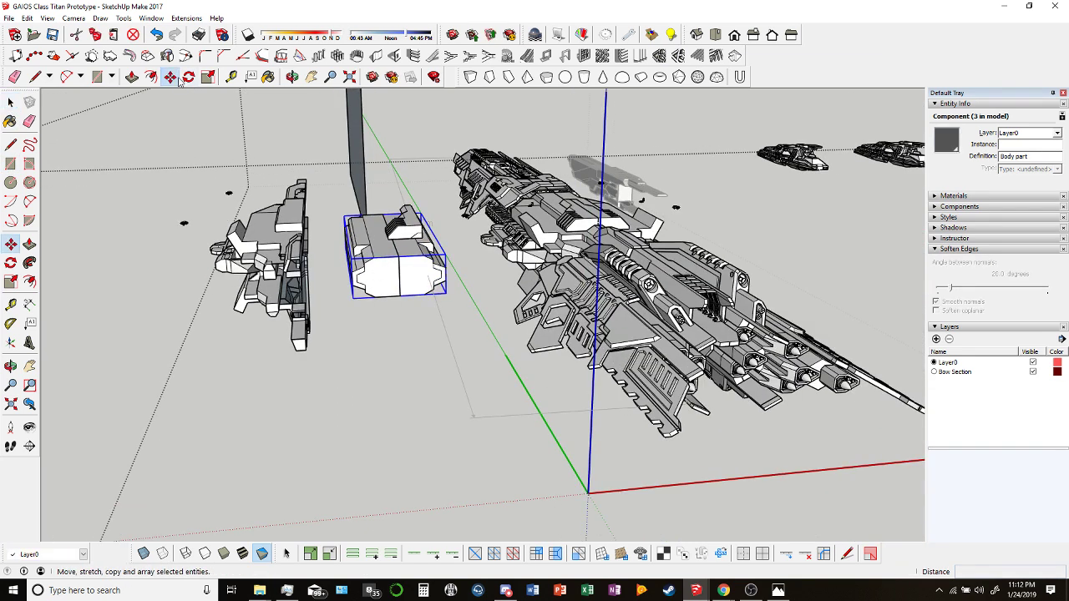
click(390, 278)
key(ctrl)
click(393, 440)
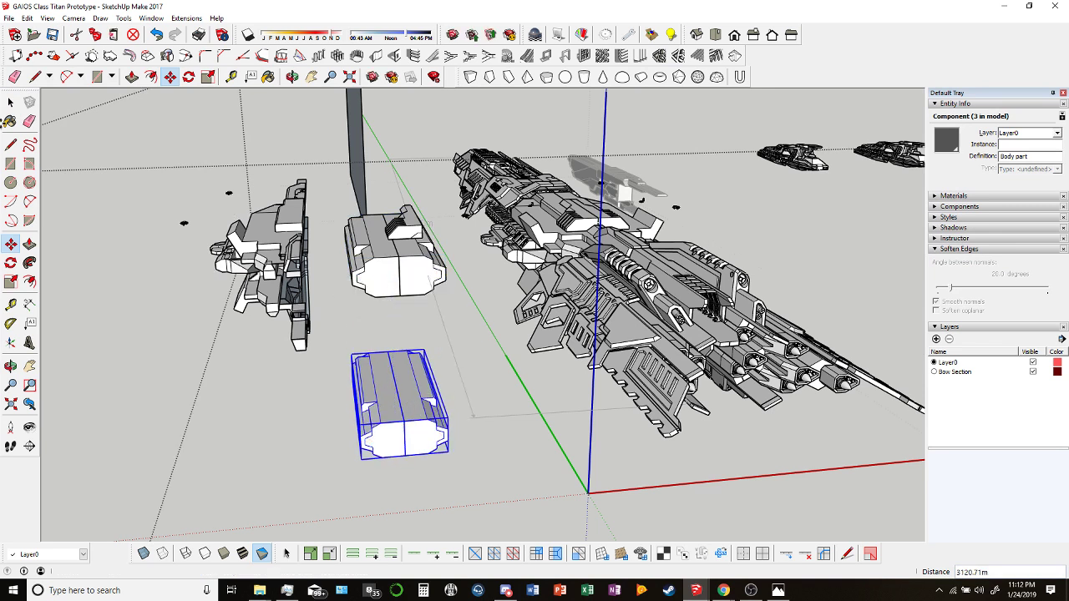
key(ctrl+z)
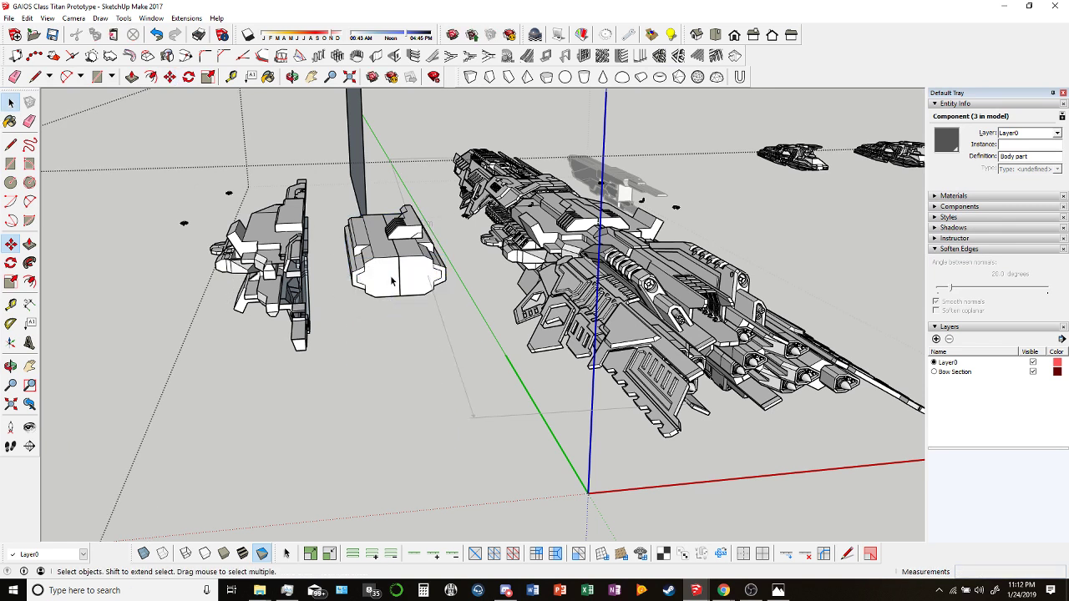
Delete the Body part hull block standing between the half ship and the large ship.
click(386, 283)
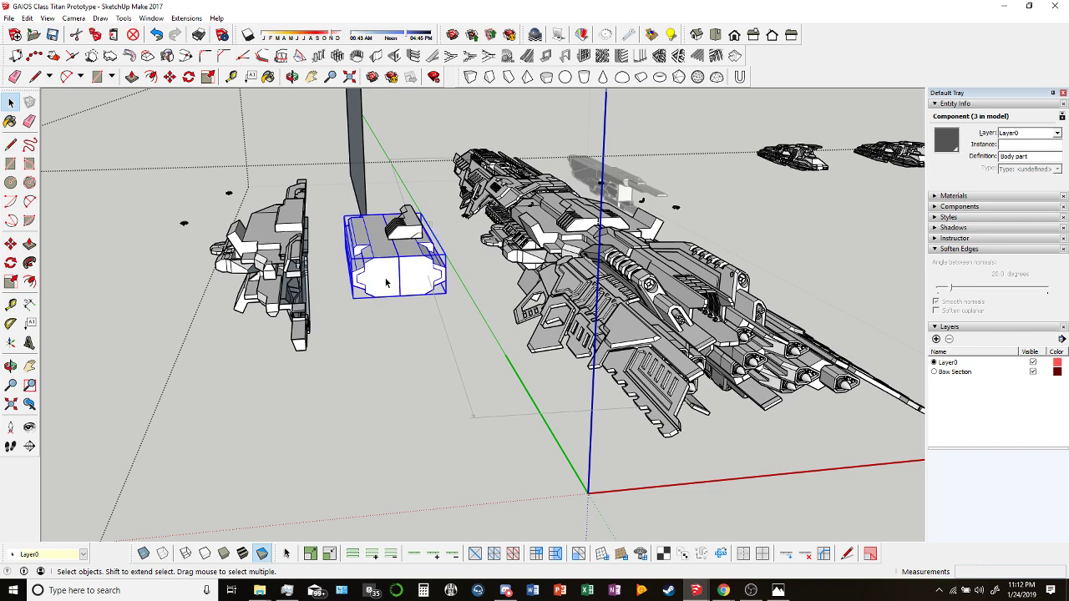
key(Delete)
Open the large ship's hull component for editing and delete the diagonal edge crossing its upper side deck.
middle_drag(397, 273, 785, 349)
middle_drag(917, 417, 45, 115)
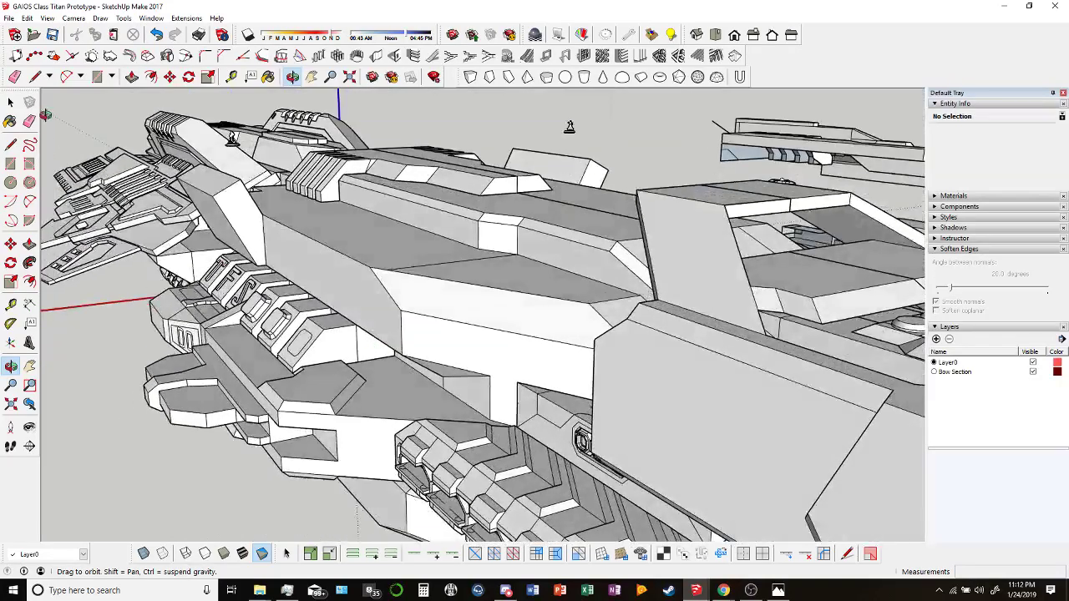
click(15, 101)
middle_drag(392, 234, 626, 234)
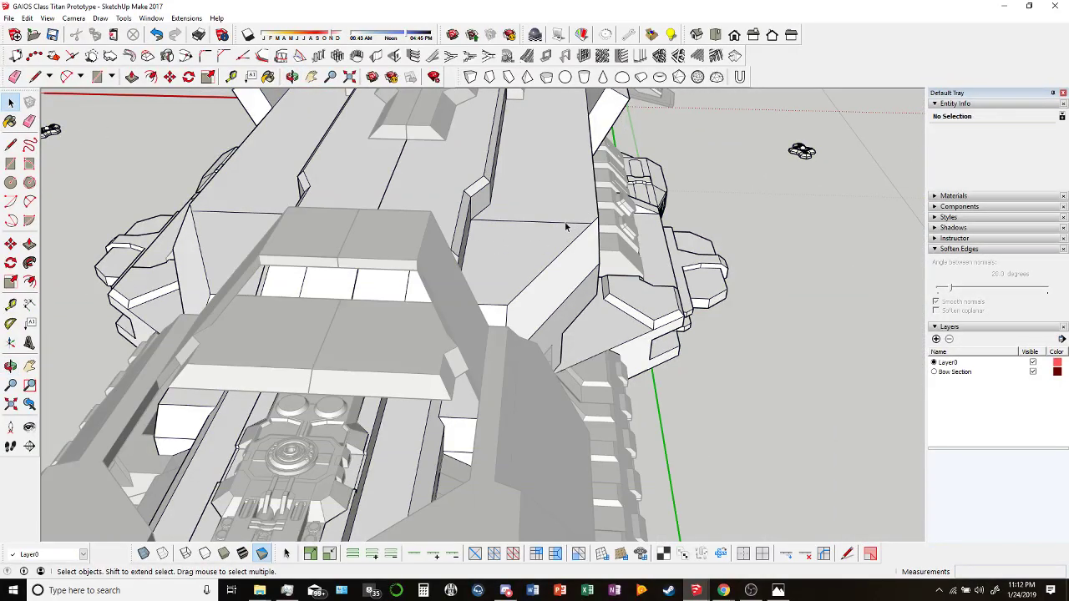
middle_drag(735, 242, 577, 224)
scroll(589, 301, up, 4)
double_click(588, 304)
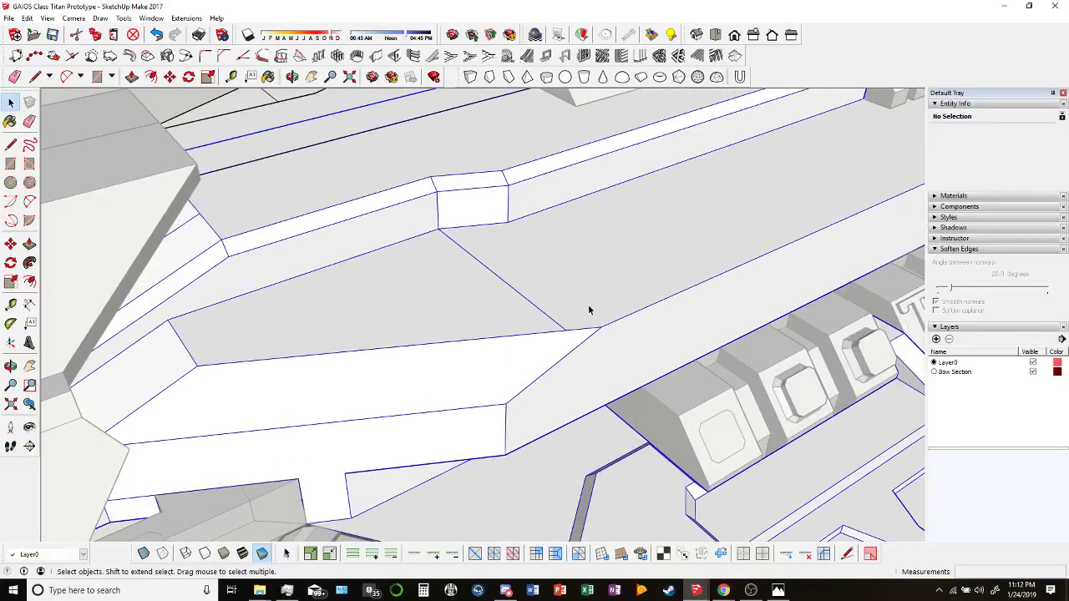
scroll(561, 321, down, 2)
scroll(559, 322, up, 2)
click(534, 306)
key(Delete)
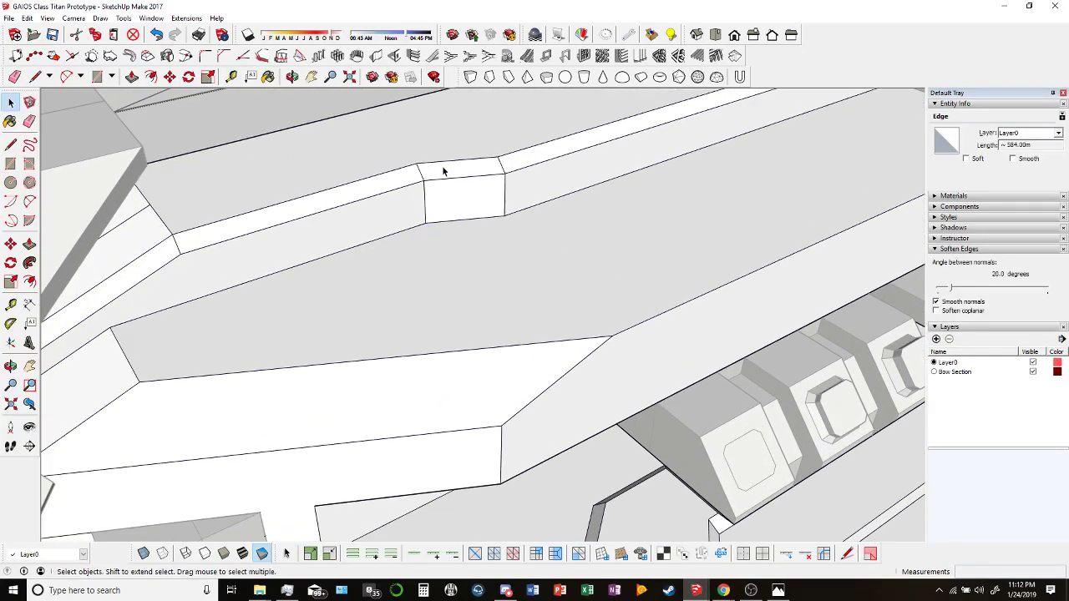
Draw a line about 84 m across the side deck's corner face and a long green-axis line along the deck, closed about 65 m to its edge.
key(l)
scroll(548, 372, down, 3)
click(554, 380)
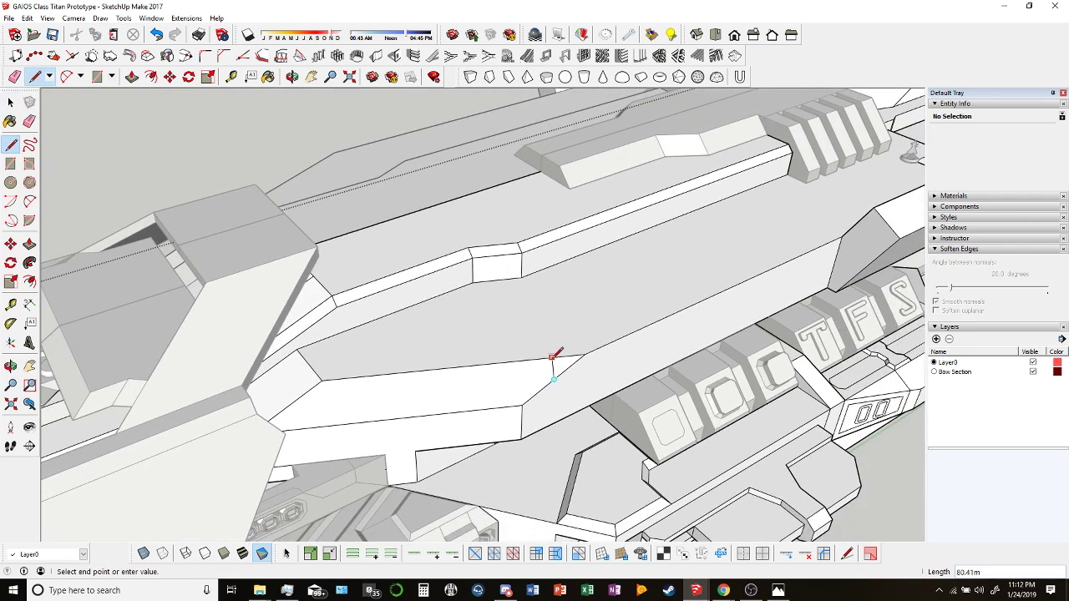
click(547, 360)
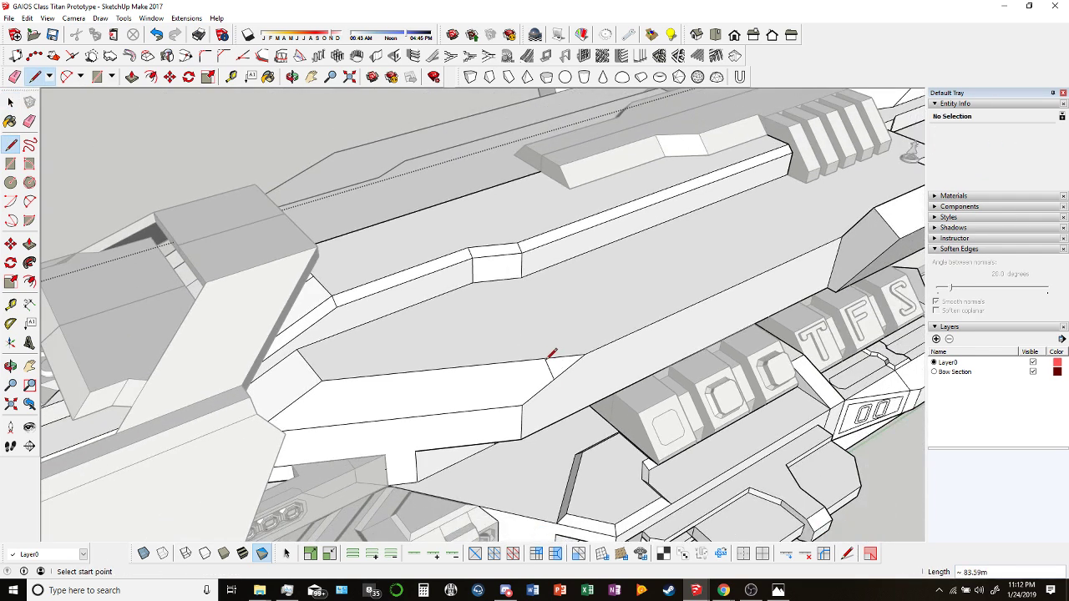
click(543, 358)
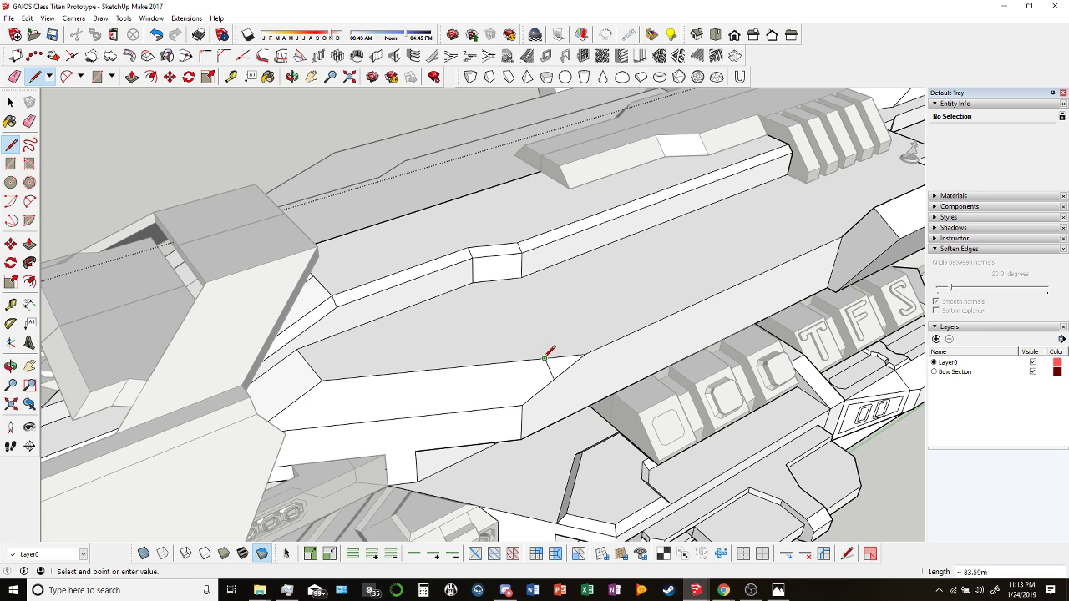
click(829, 230)
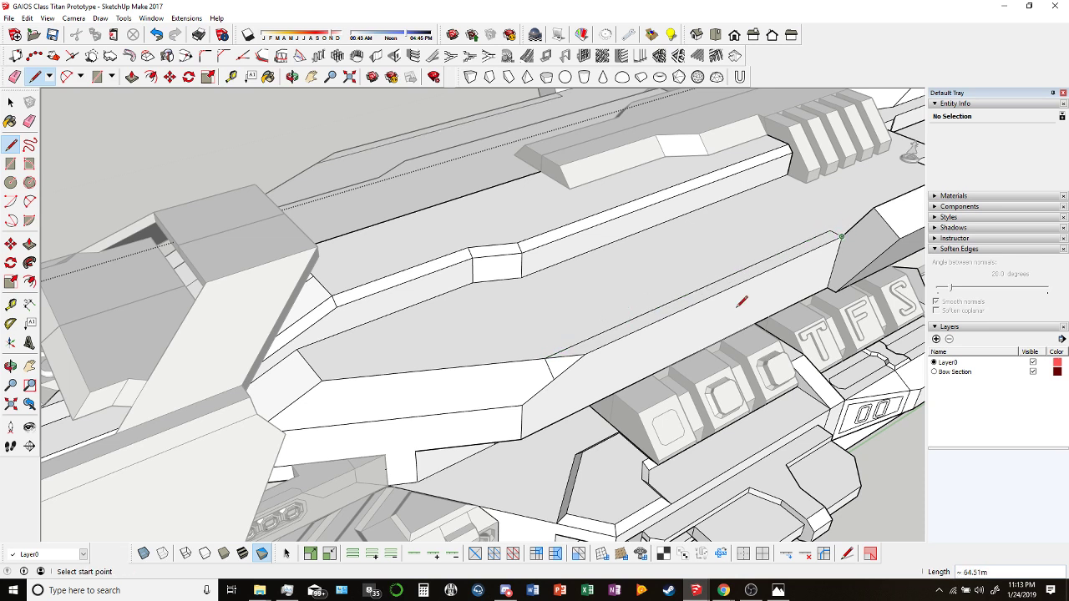
Draw a parallel line about 1,626 m long on the side wall and erase the sharp deck edge to form a bevel.
click(551, 386)
click(836, 241)
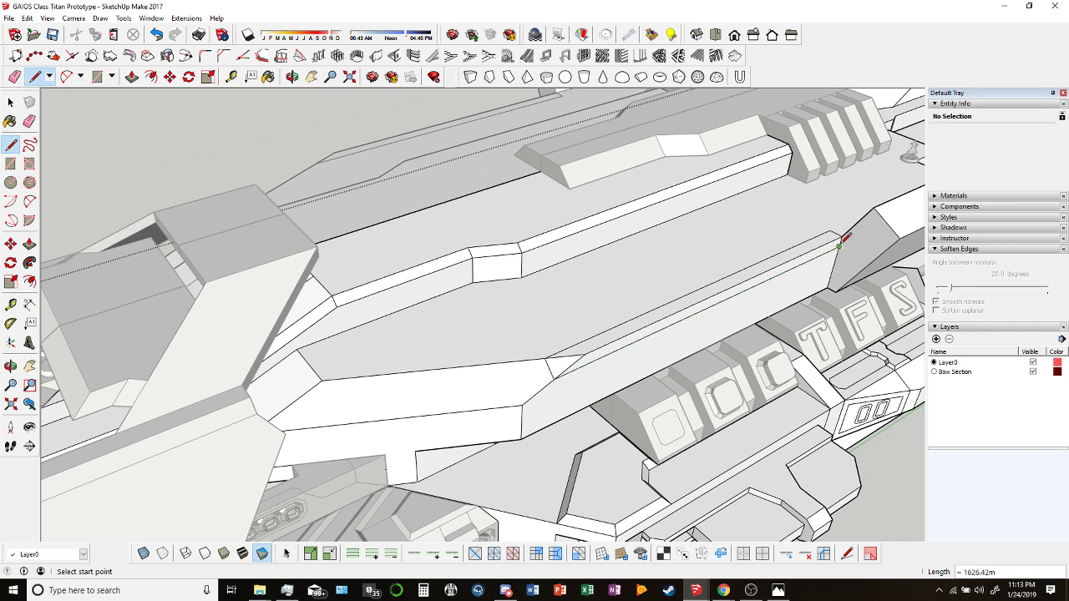
click(832, 229)
click(15, 76)
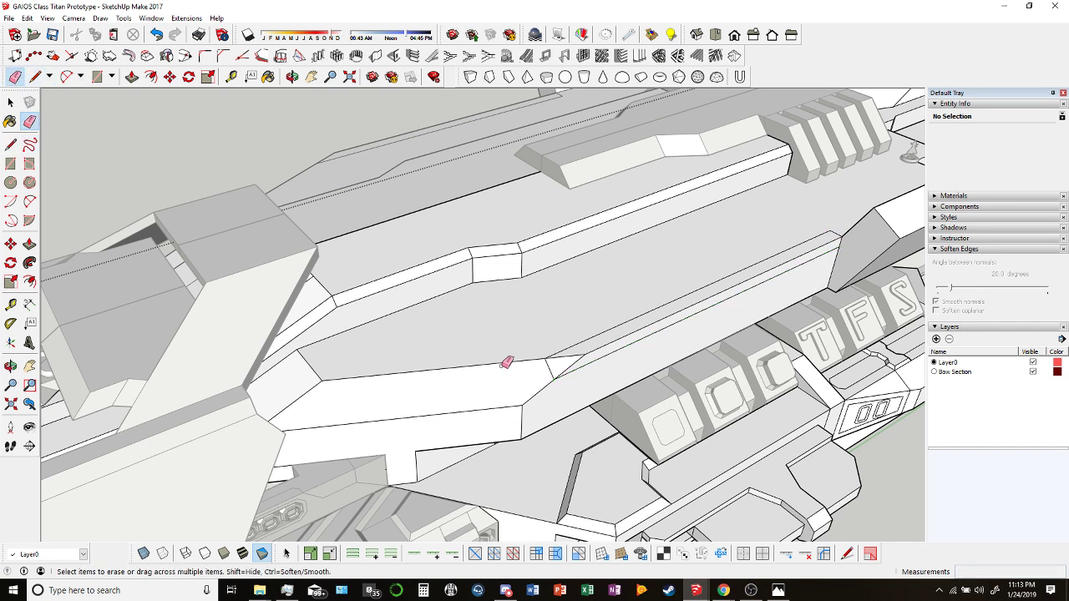
mouse_move(591, 342)
mouse_down()
mouse_move(583, 346)
mouse_move(602, 341)
mouse_up()
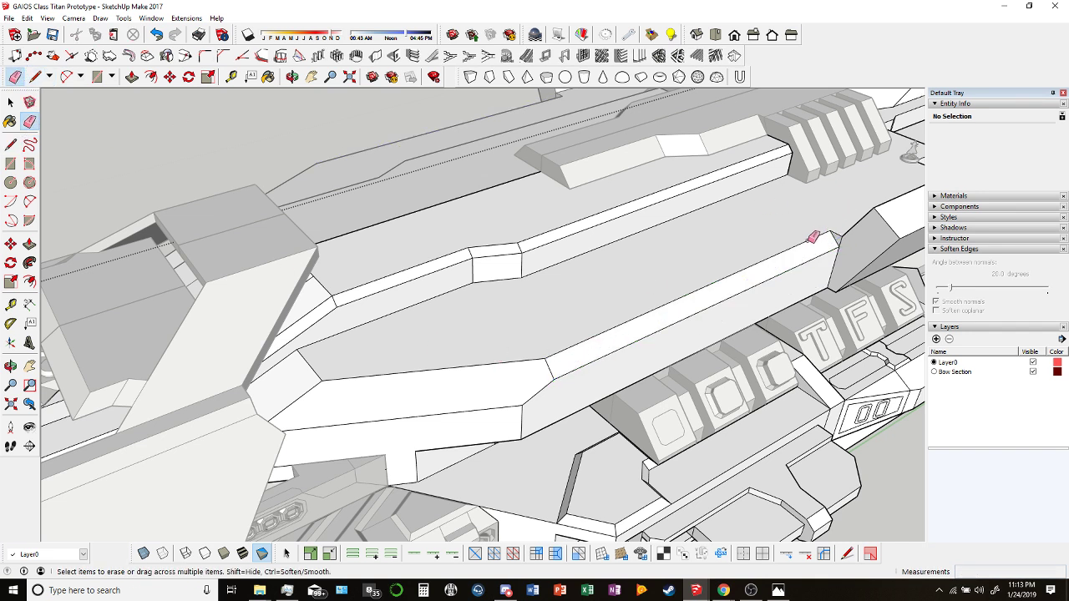
Draw a line about 83 m across the new bevel and a diagonal line about 410 m to the bevel's far end.
middle_drag(296, 90, 620, 171)
drag(338, 398, 576, 204)
middle_drag(541, 193, 549, 250)
drag(548, 250, 436, 288)
key(p)
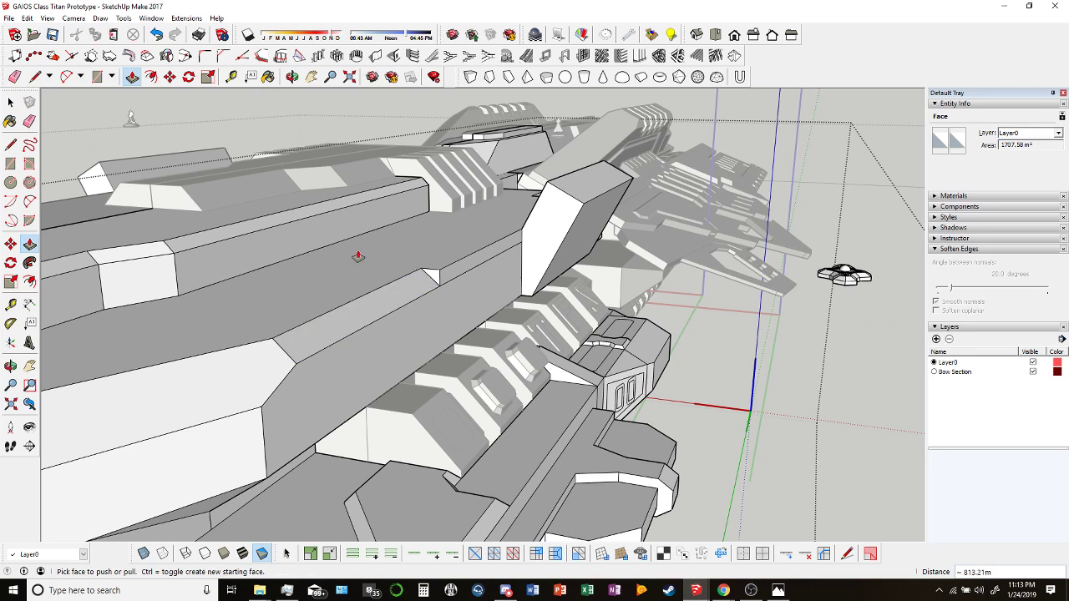
key(l)
click(358, 299)
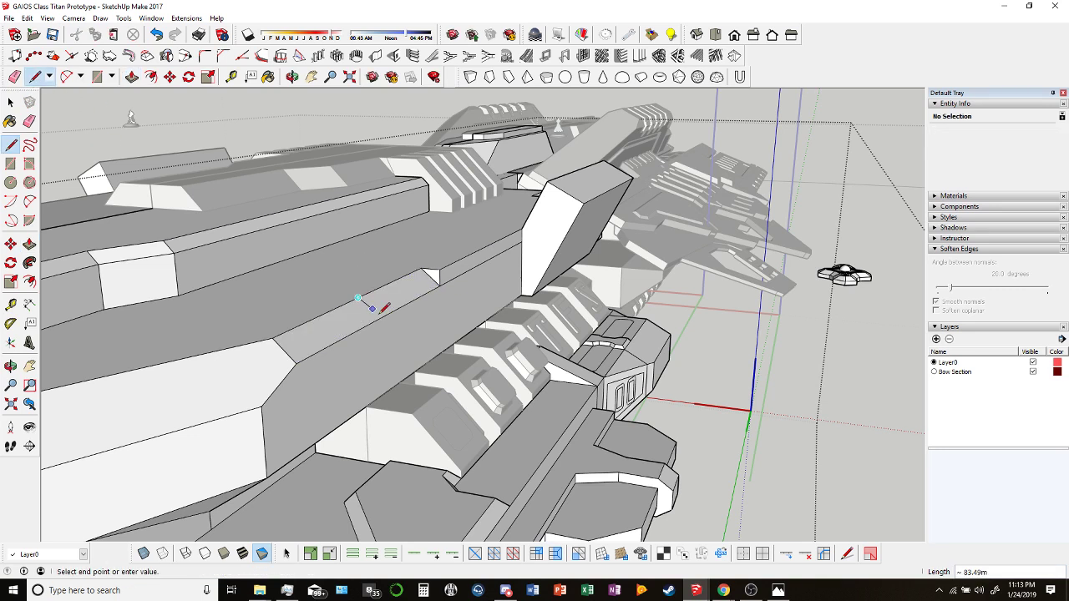
click(380, 312)
click(359, 298)
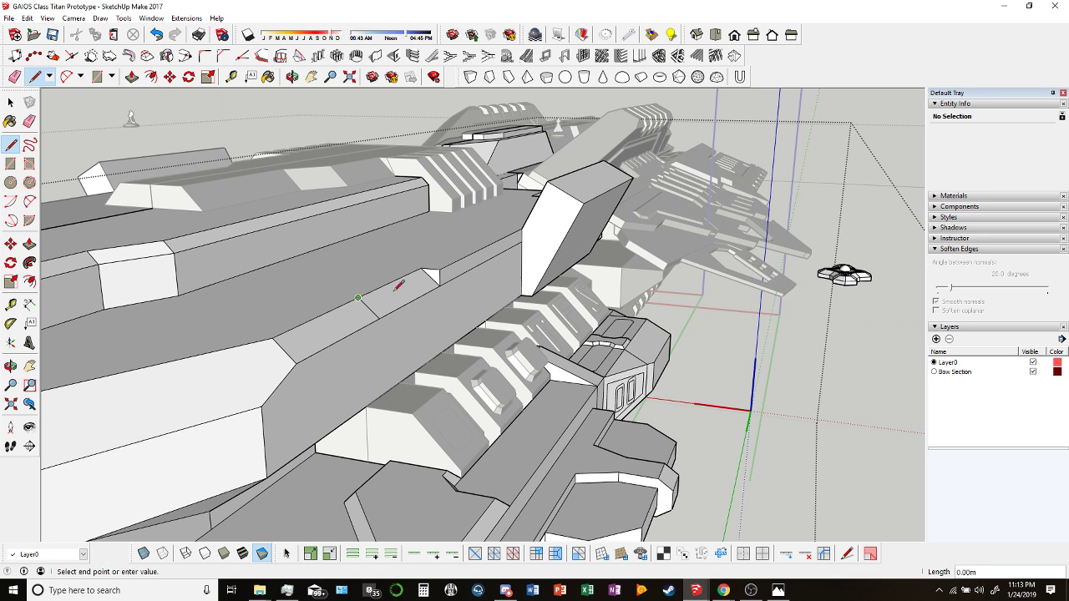
click(438, 270)
click(439, 269)
key(Escape)
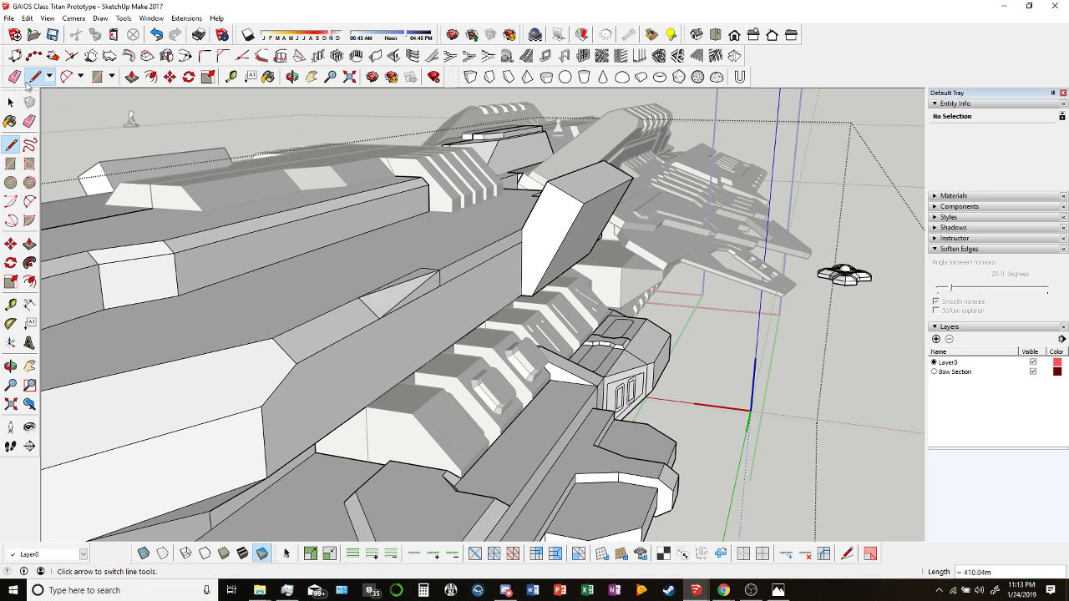
Try erasing the edges at the bevel's far end, then undo the erasing and the diagonal line.
key(e)
drag(422, 265, 447, 282)
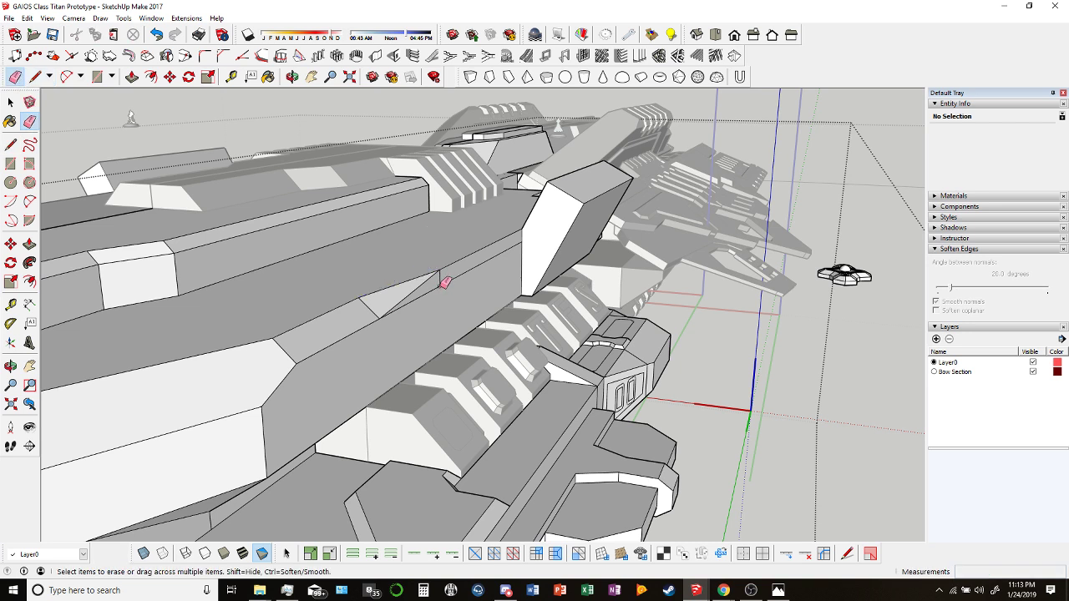
click(292, 76)
drag(284, 234, 678, 279)
scroll(331, 346, down, 4)
scroll(325, 194, up, 6)
scroll(601, 225, up, 2)
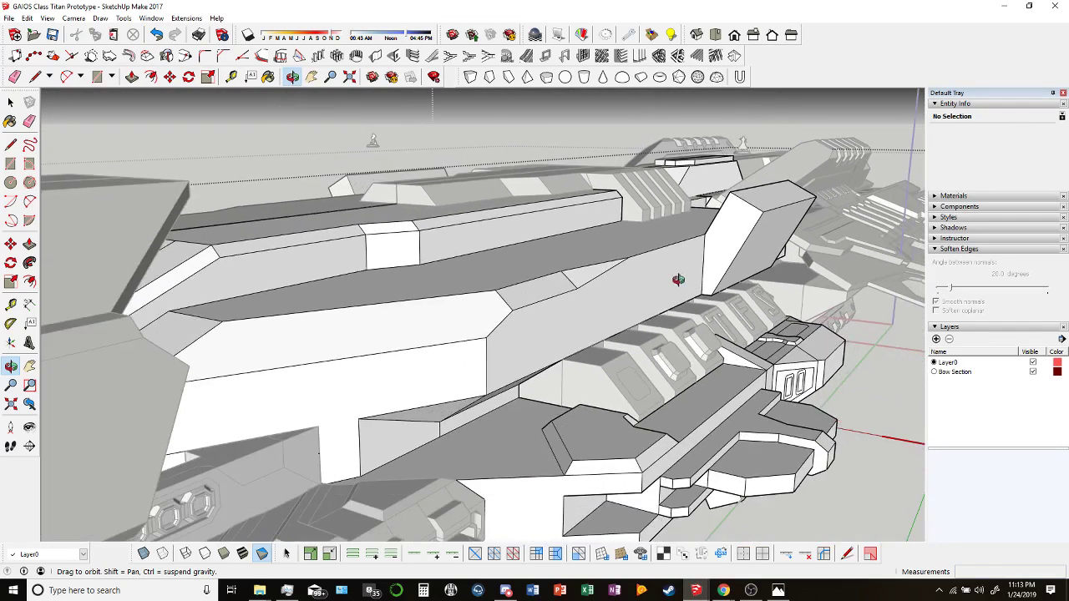
key(ctrl+z)
key(ctrl+z)
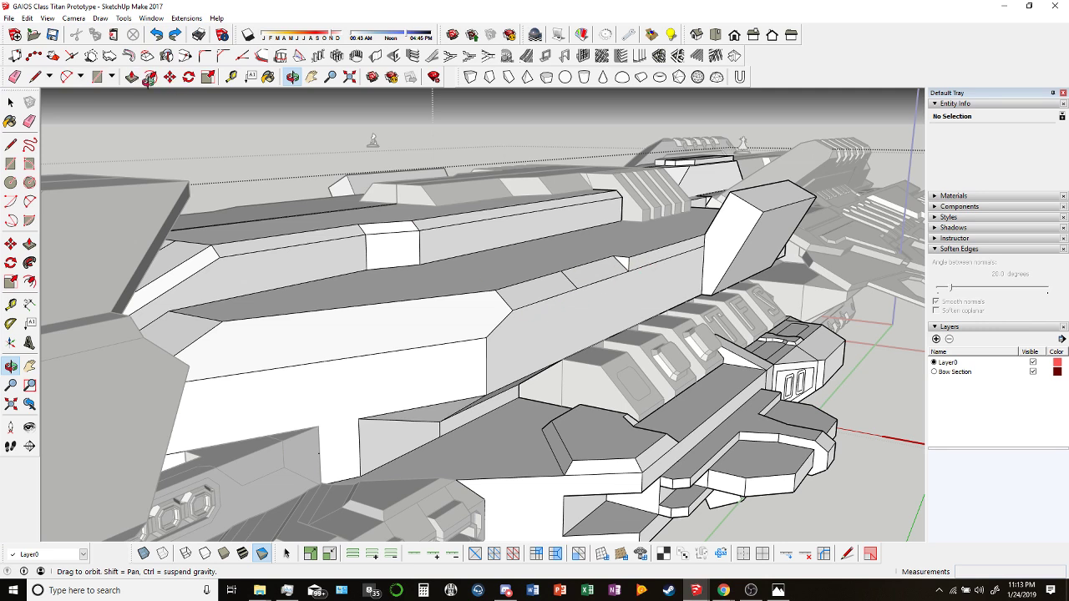
Push/Pull the bevel's triangular end face about 735 m and on to the angled block, then erase the leftover cross line.
middle_click(616, 271)
click(503, 322)
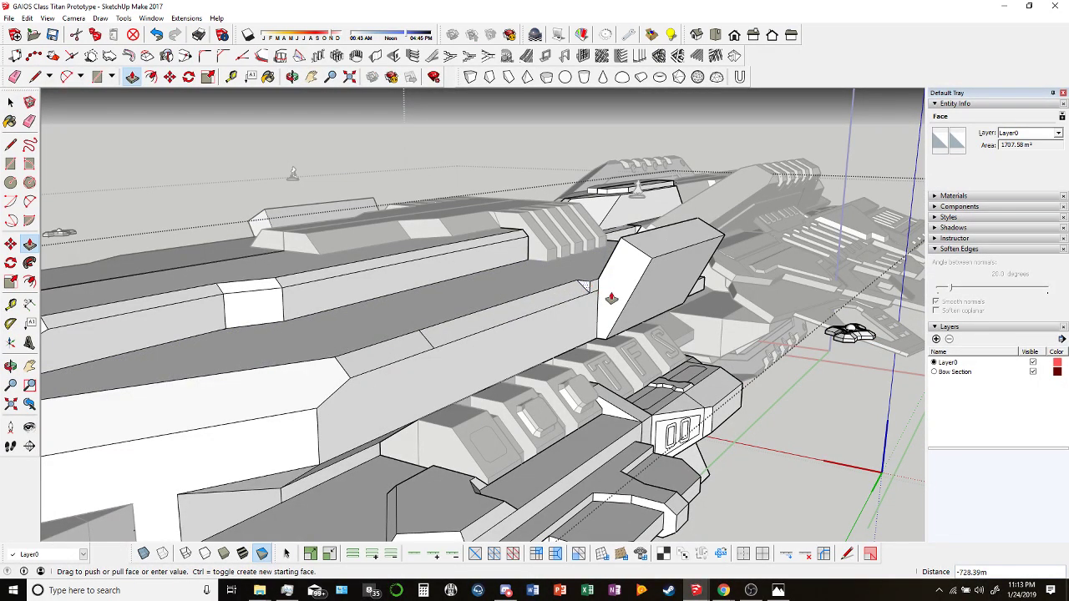
click(589, 290)
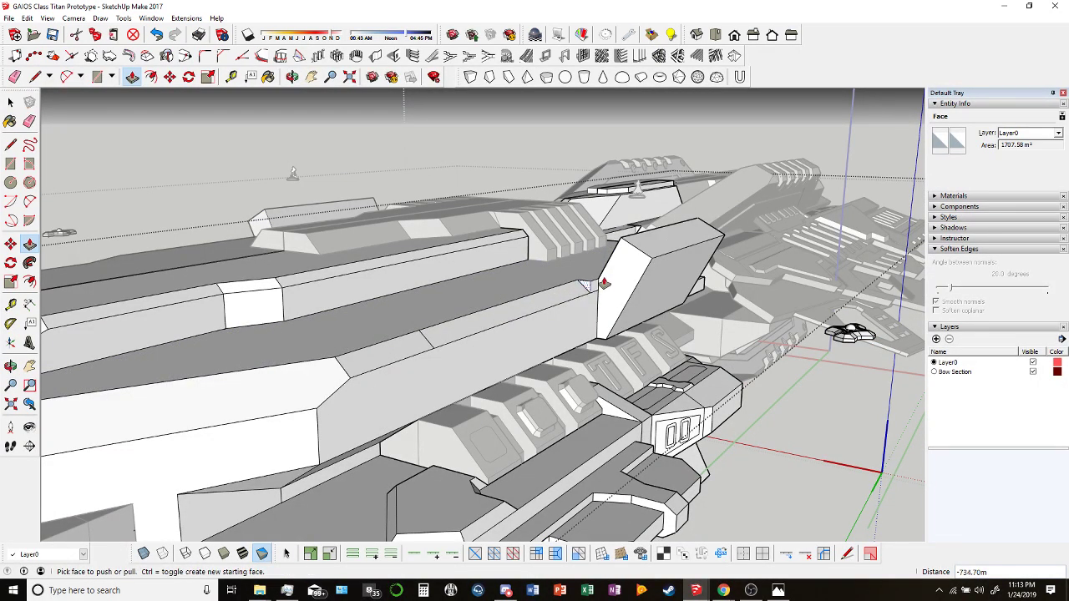
click(599, 284)
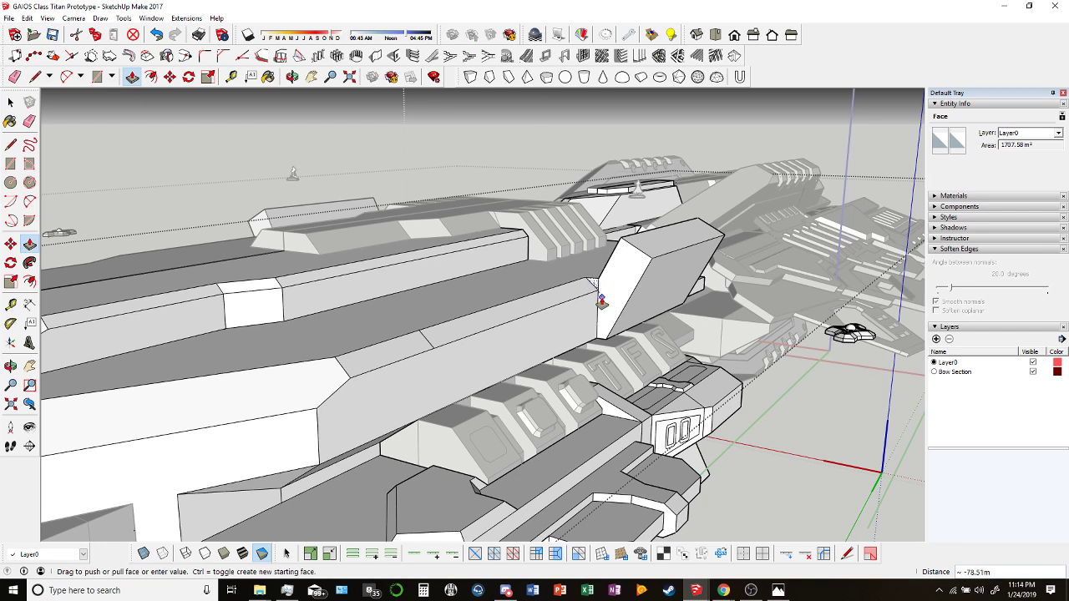
click(600, 288)
key(e)
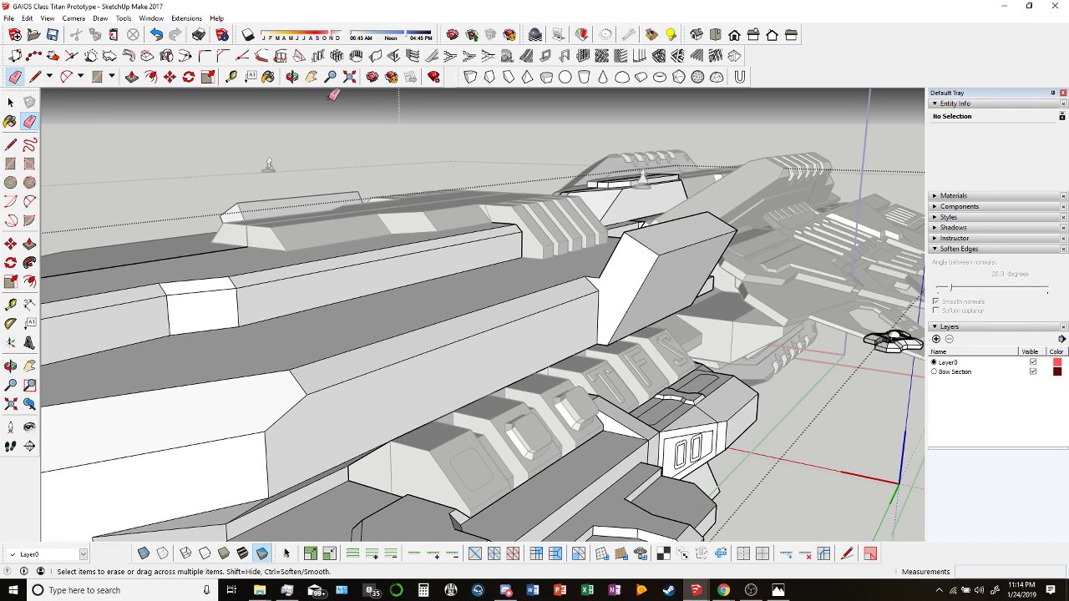
Draw a line about 84 m across the matching corner face on the hull's underside.
click(291, 76)
drag(393, 251, 550, 124)
drag(778, 150, 354, 210)
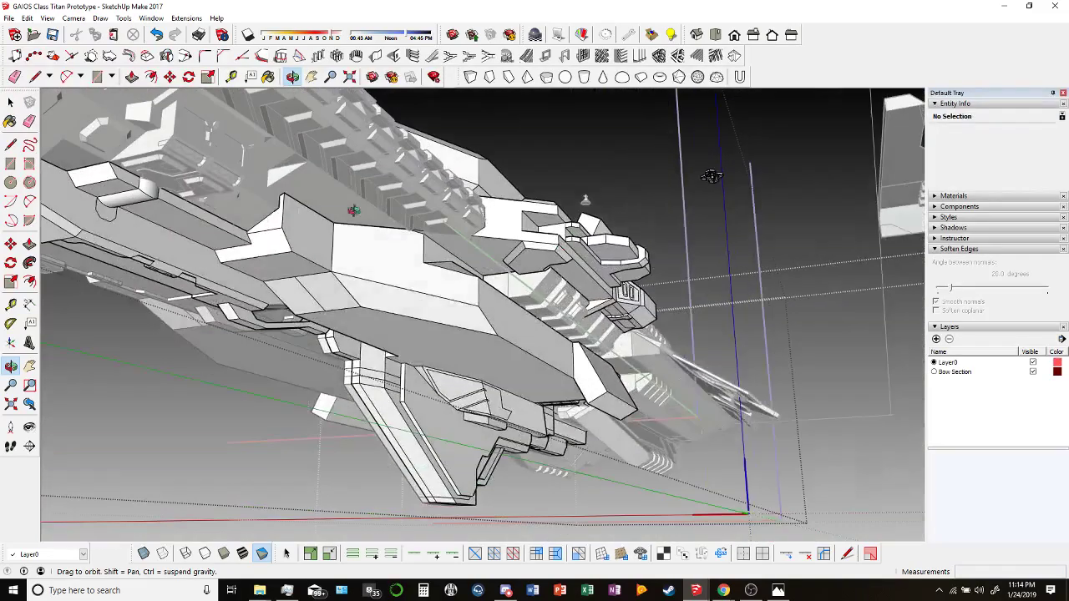
click(34, 76)
scroll(487, 313, up, 3)
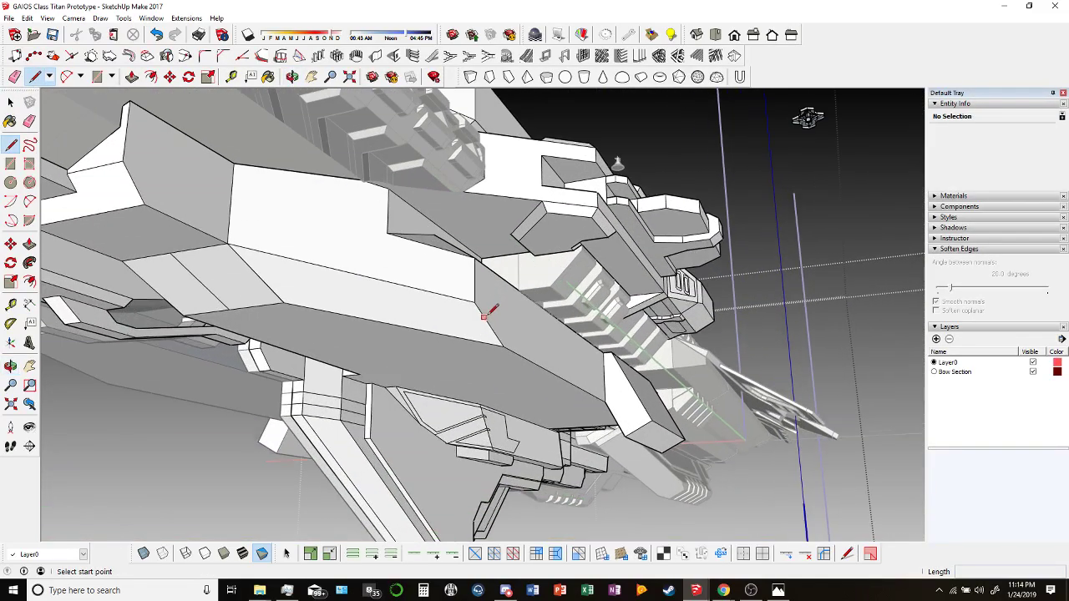
click(474, 340)
key(Escape)
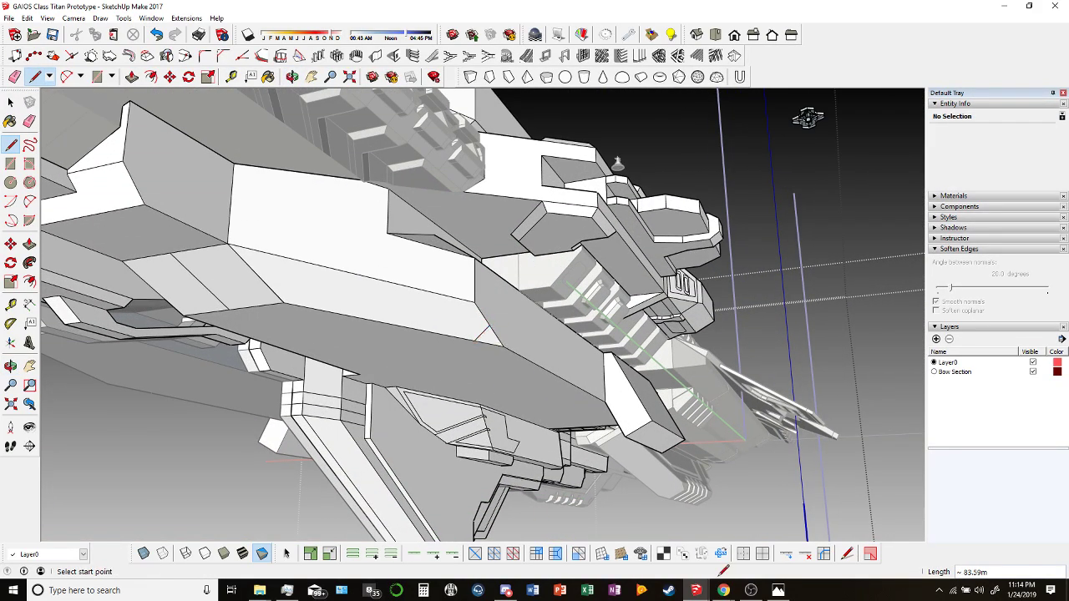
Switch to Chrome and the Homeworld Soundtrack (Full) video page.
mouse_move(723, 589)
click(676, 554)
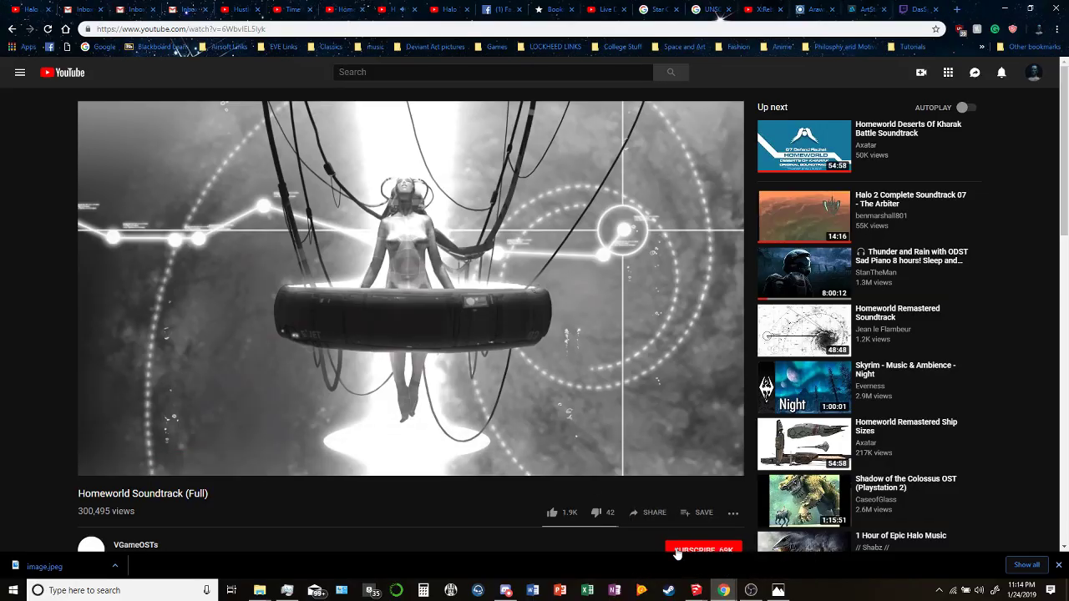
Switch back to SketchUp and draw a line about 1626 m along the hull's lower side from the corner cut to the angled block.
click(634, 556)
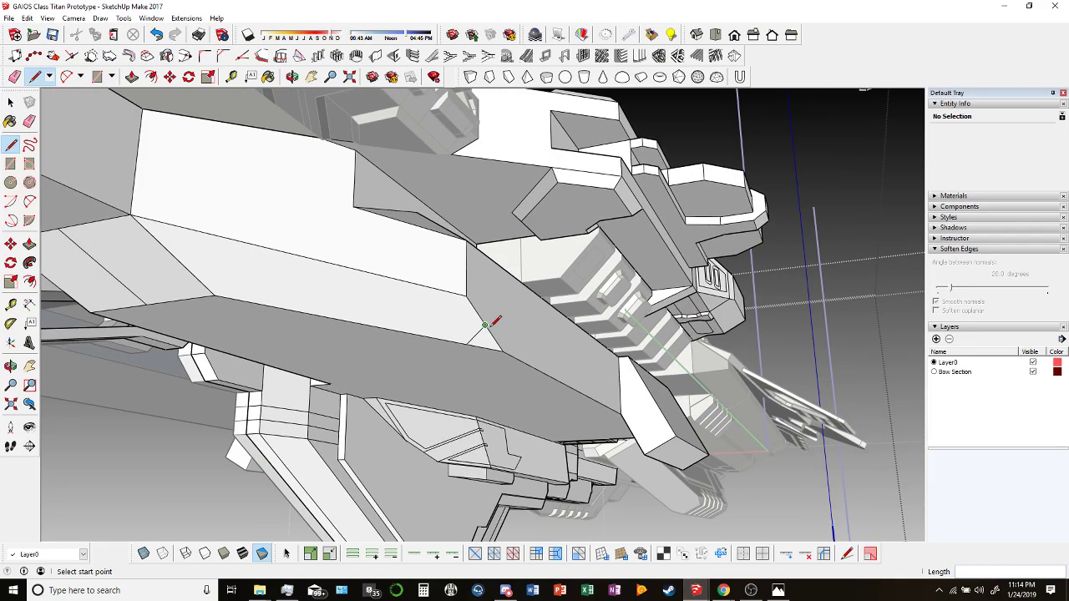
click(486, 325)
key(Escape)
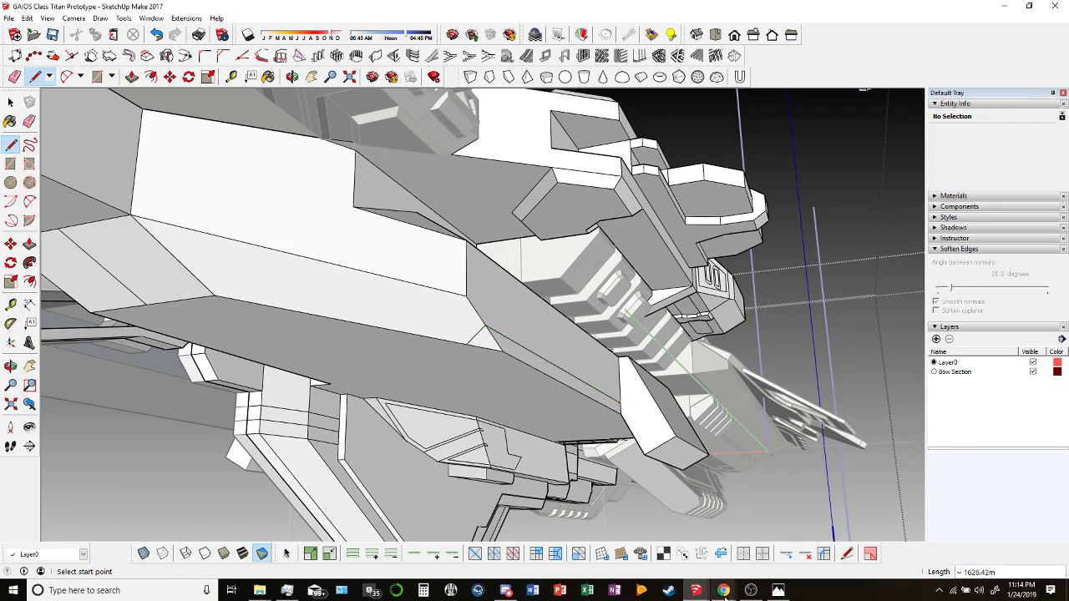
Switch to Chrome and skip the Homeworld soundtrack to the "Pursuit" track at 38:20.
mouse_move(723, 590)
click(676, 554)
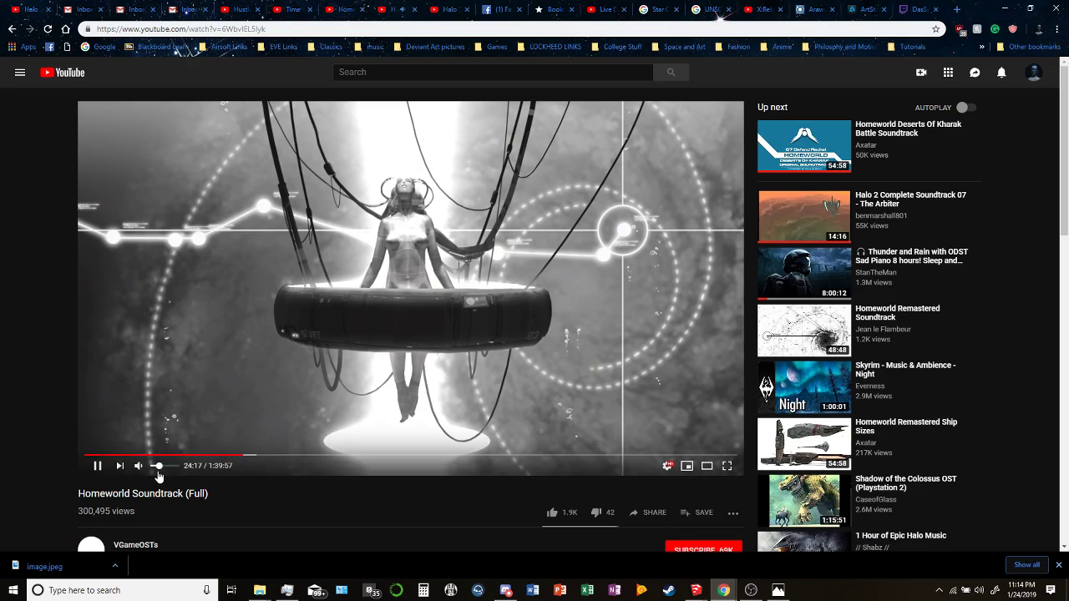
scroll(232, 466, down, 3)
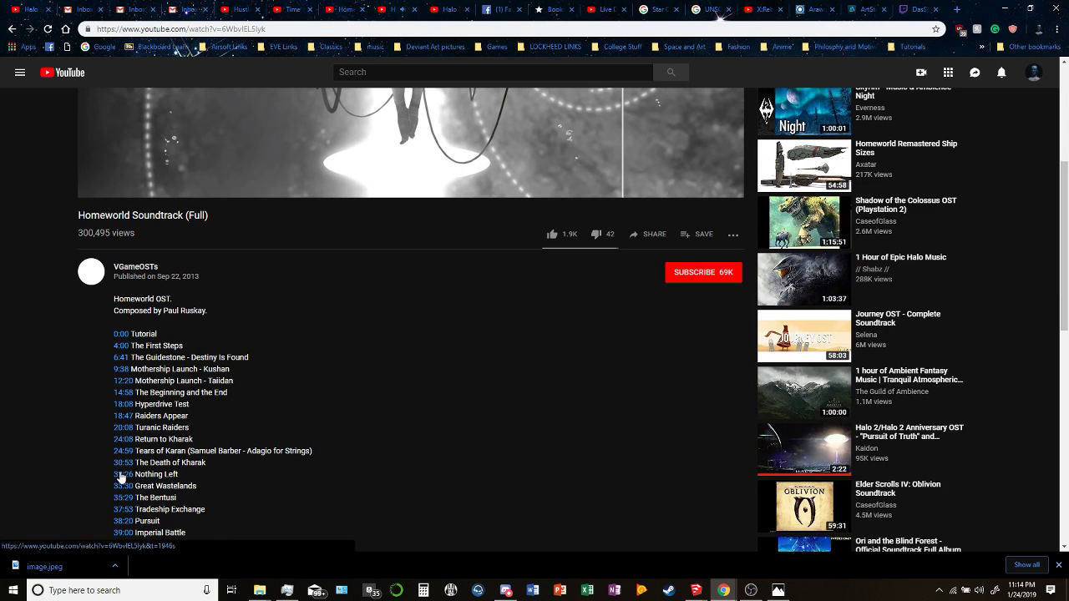
click(120, 521)
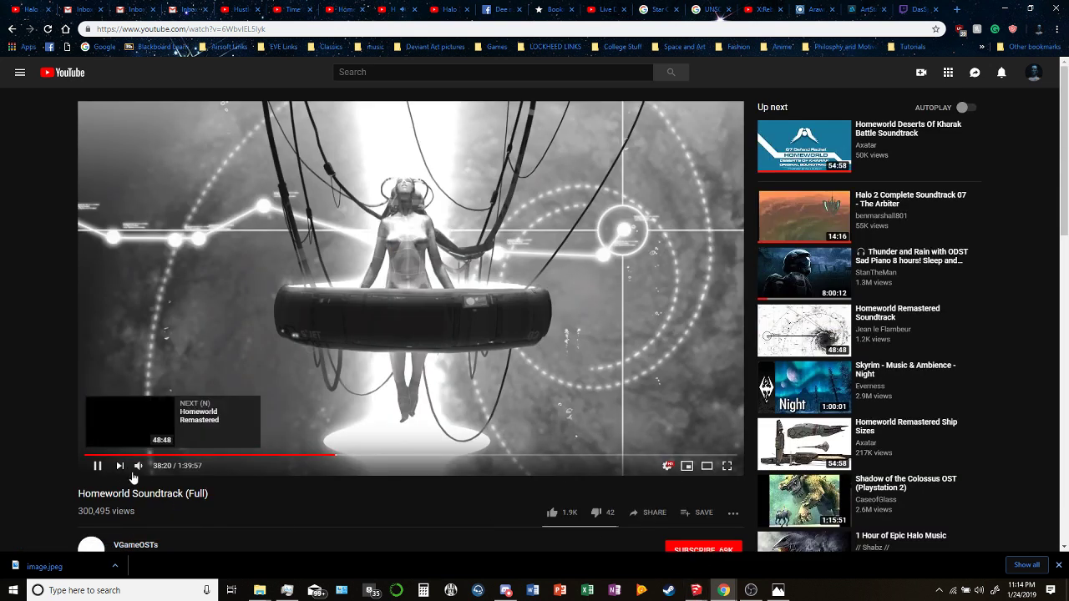
mouse_move(156, 465)
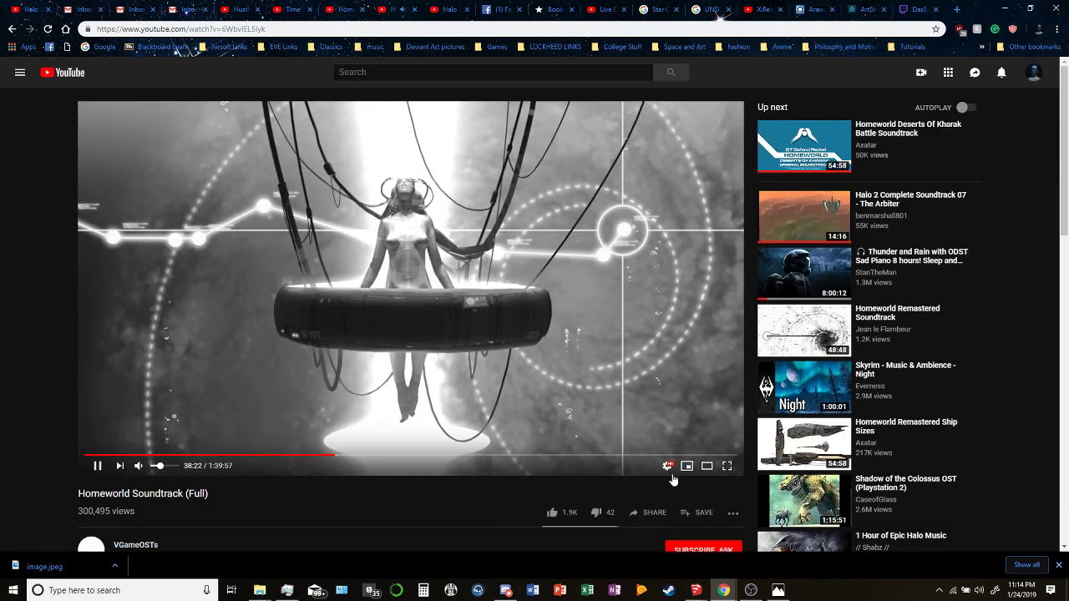
Return to the SketchUp model and draw a second line about 1622 m from the corner cut's lower end to the angled block.
mouse_move(695, 590)
click(751, 547)
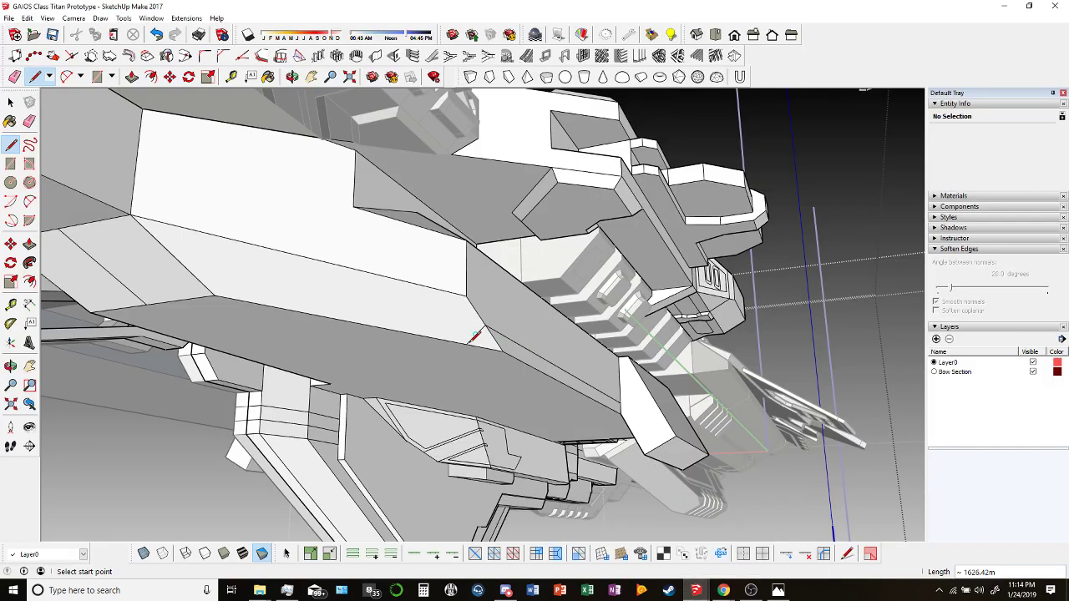
click(466, 344)
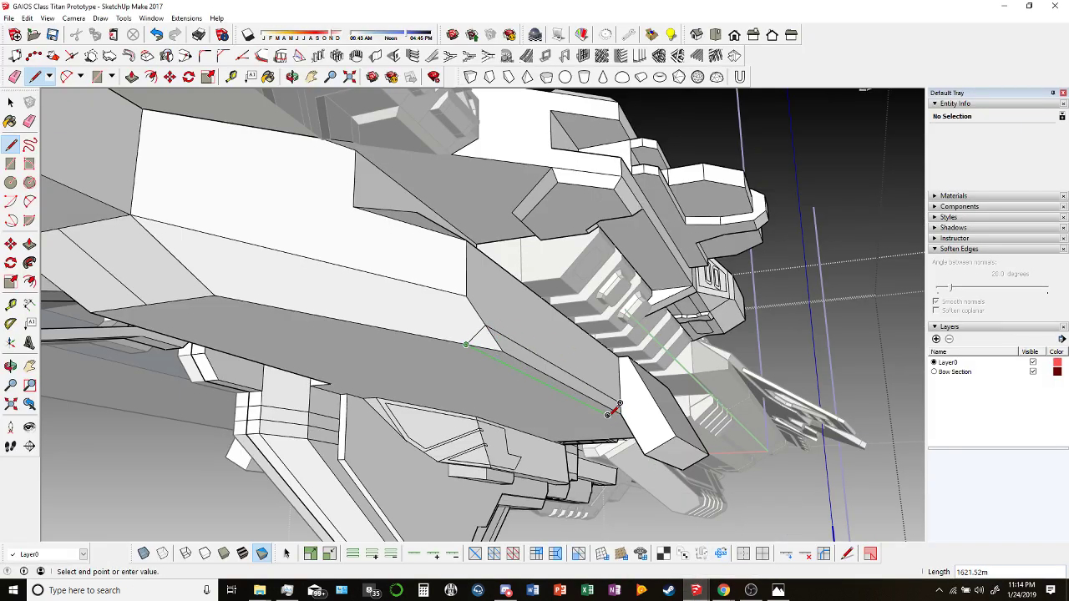
click(618, 410)
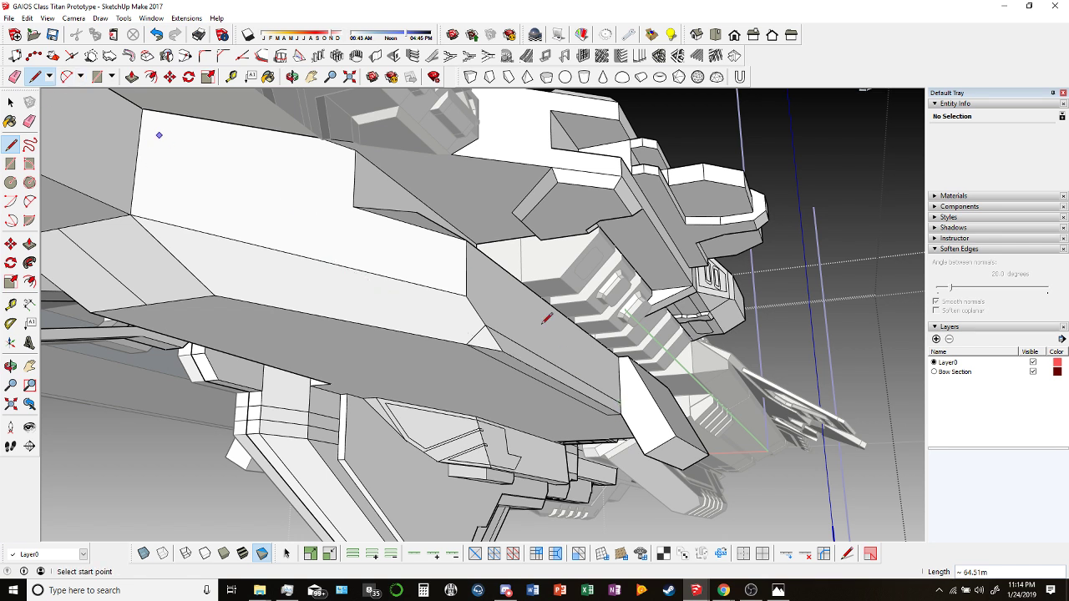
Erase the original hull edge and the leftover corner edges between the two long lines to leave a lower bevel.
key(e)
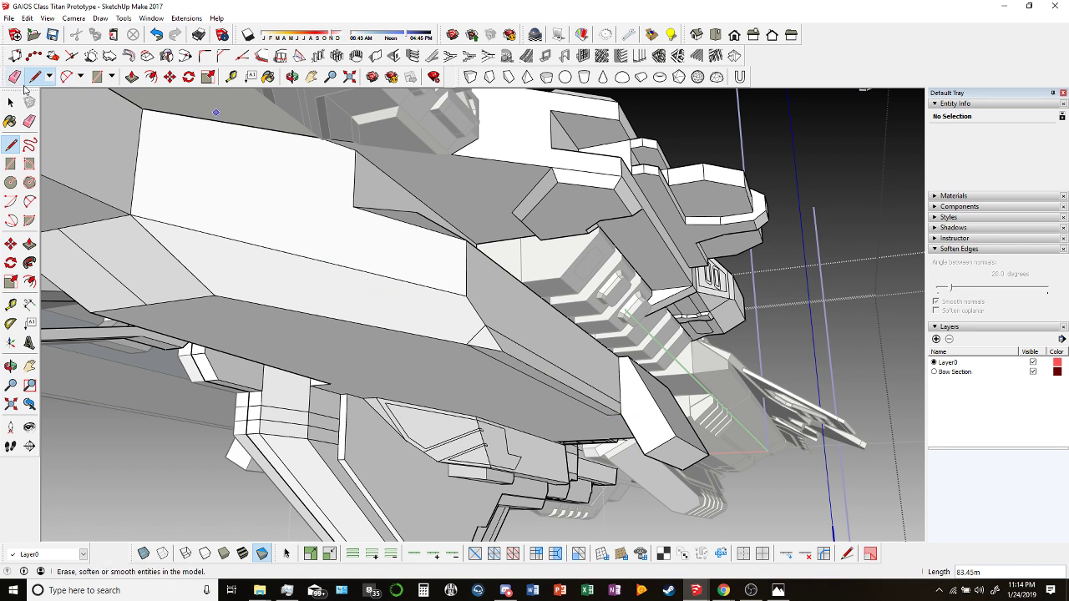
mouse_move(503, 354)
mouse_down()
mouse_move(492, 346)
mouse_move(545, 363)
mouse_up()
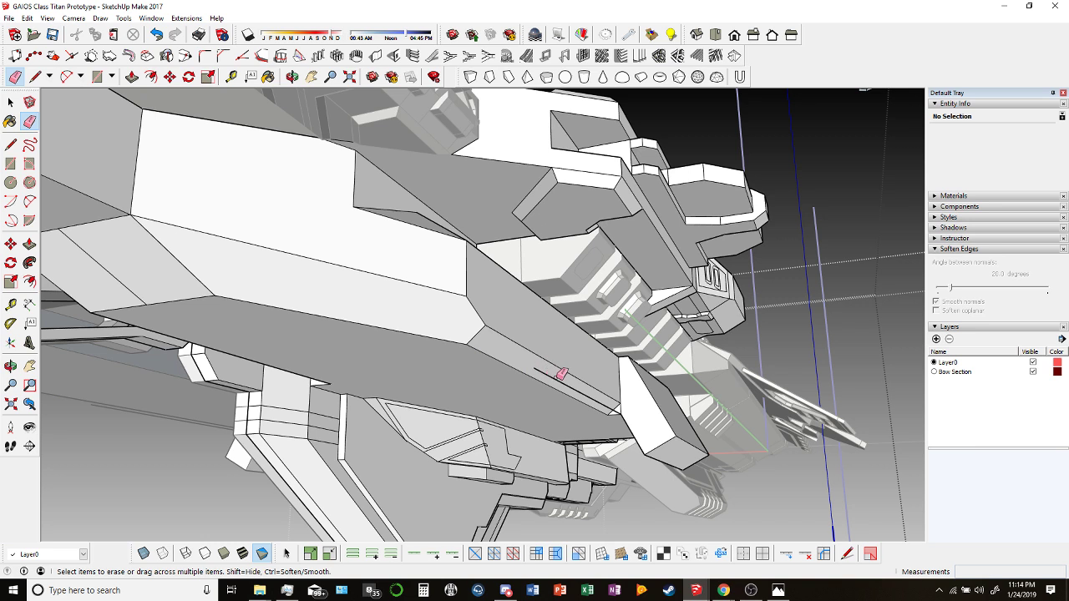
click(557, 378)
scroll(624, 404, up, 3)
scroll(560, 263, down, 4)
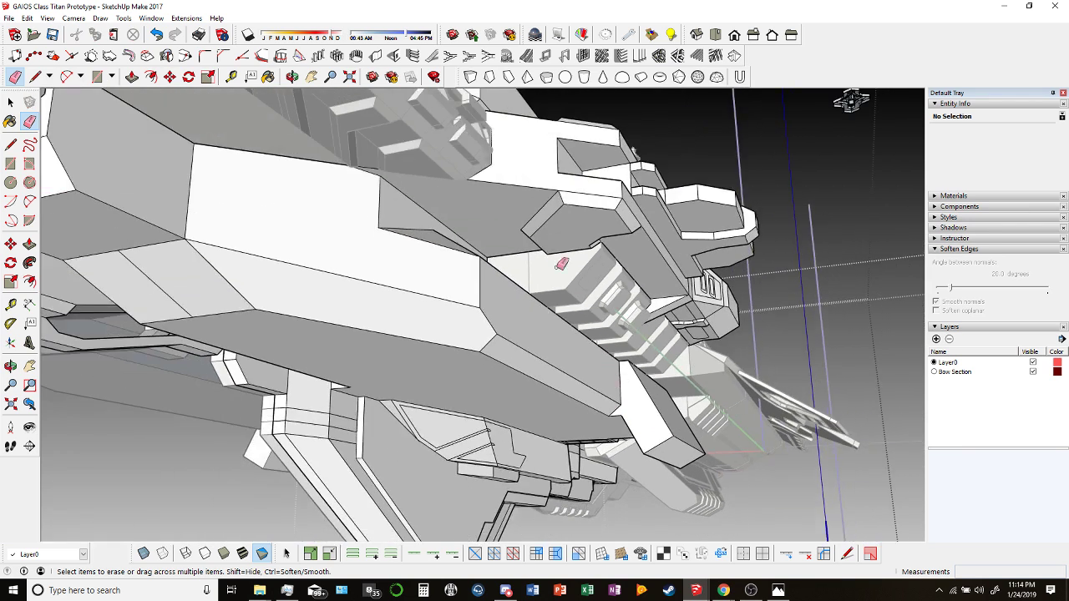
Examine the beveled hull from the side, from above and within the whole ship.
click(291, 76)
drag(375, 209, 493, 335)
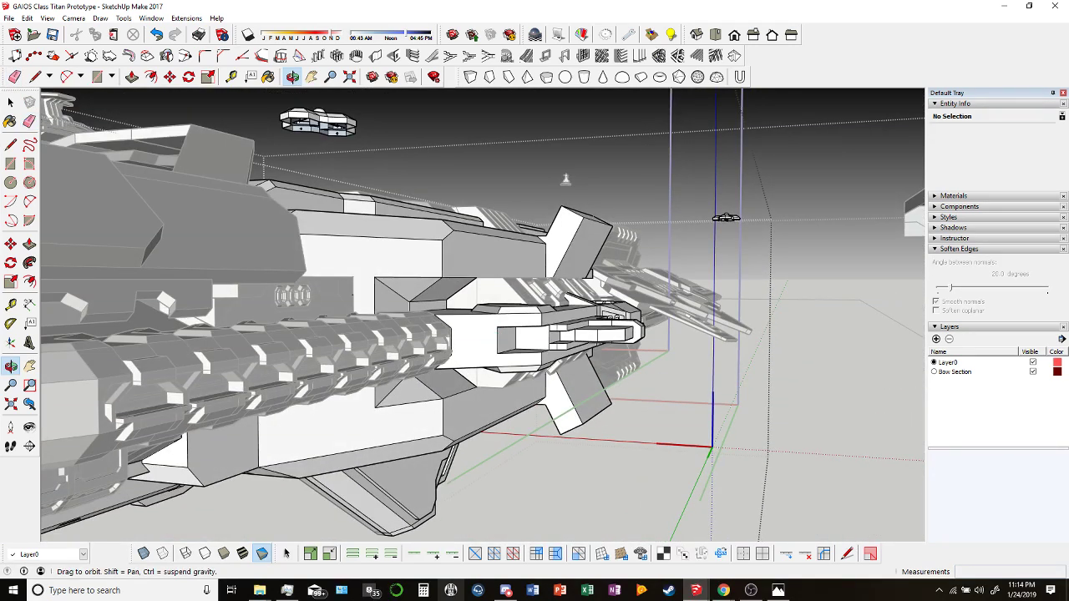
drag(594, 381, 548, 306)
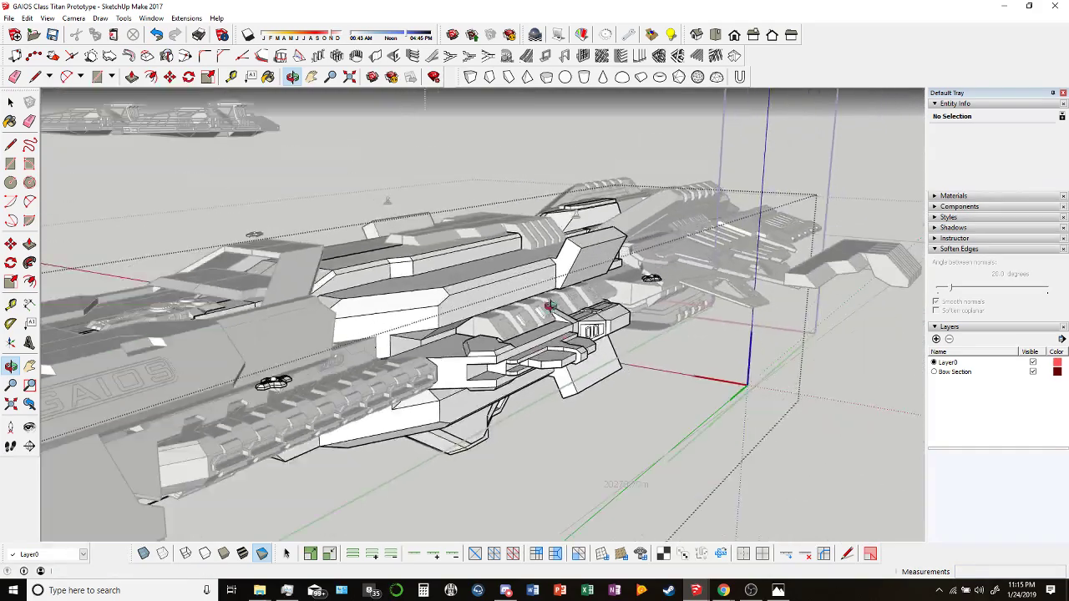
click(310, 77)
click(292, 77)
scroll(485, 235, down, 1)
drag(486, 235, 295, 303)
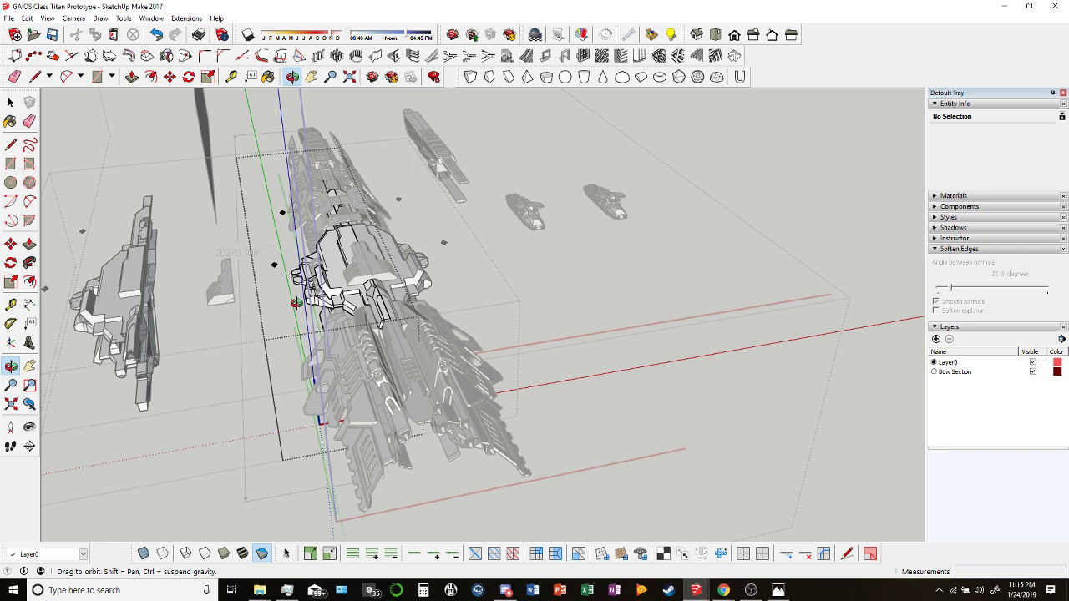
Switch to Chrome, look through the soundtrack's track list and rewind playback by 25 seconds.
mouse_move(723, 591)
click(681, 543)
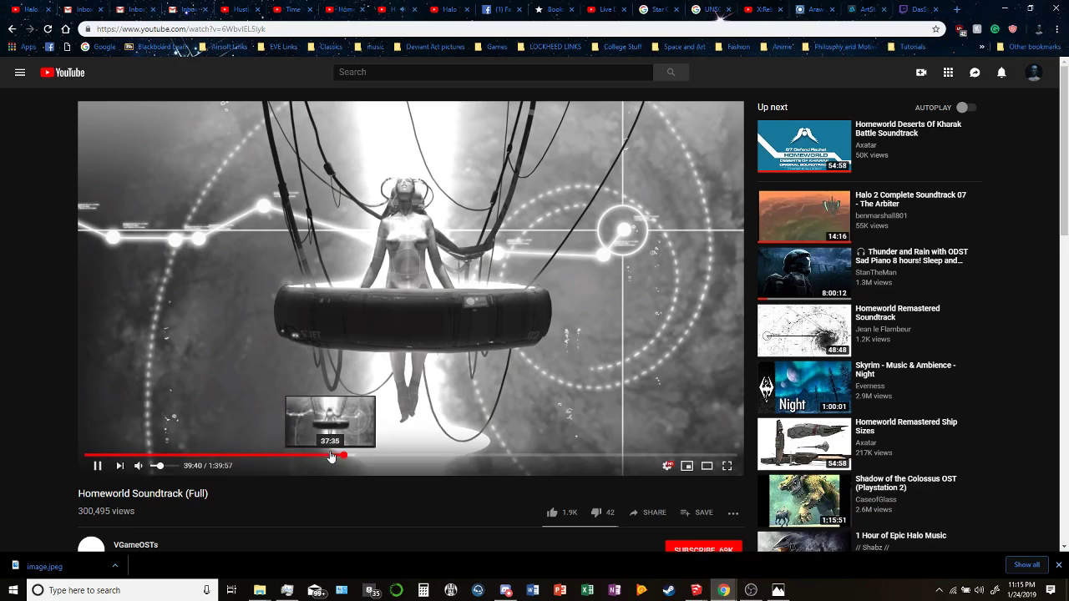
scroll(337, 479, down, 1)
scroll(337, 478, down, 2)
scroll(365, 396, up, 2)
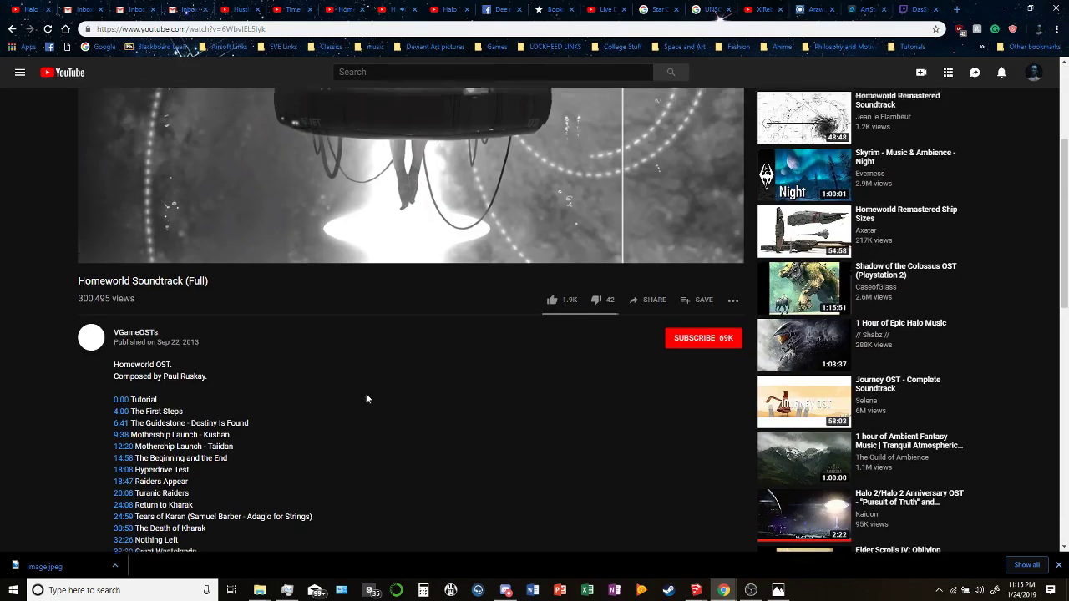
key(j)
key(Left)
key(Left)
key(Left)
key(Left)
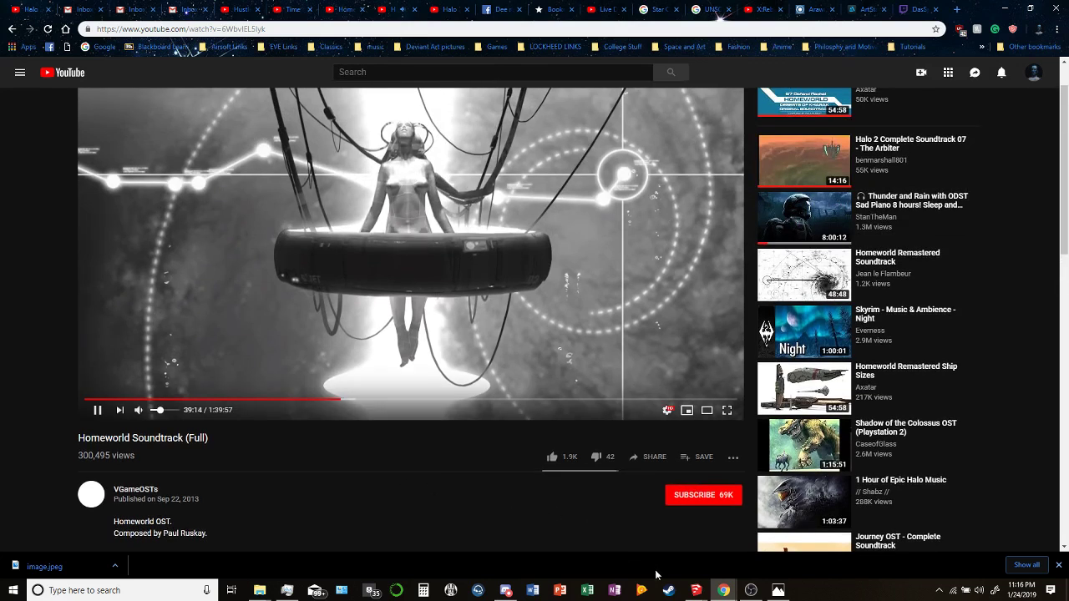
Switch to the GAIOS Class Titan Prototype model in SketchUp and exit the hull component to the enclosing group.
mouse_move(695, 590)
click(643, 551)
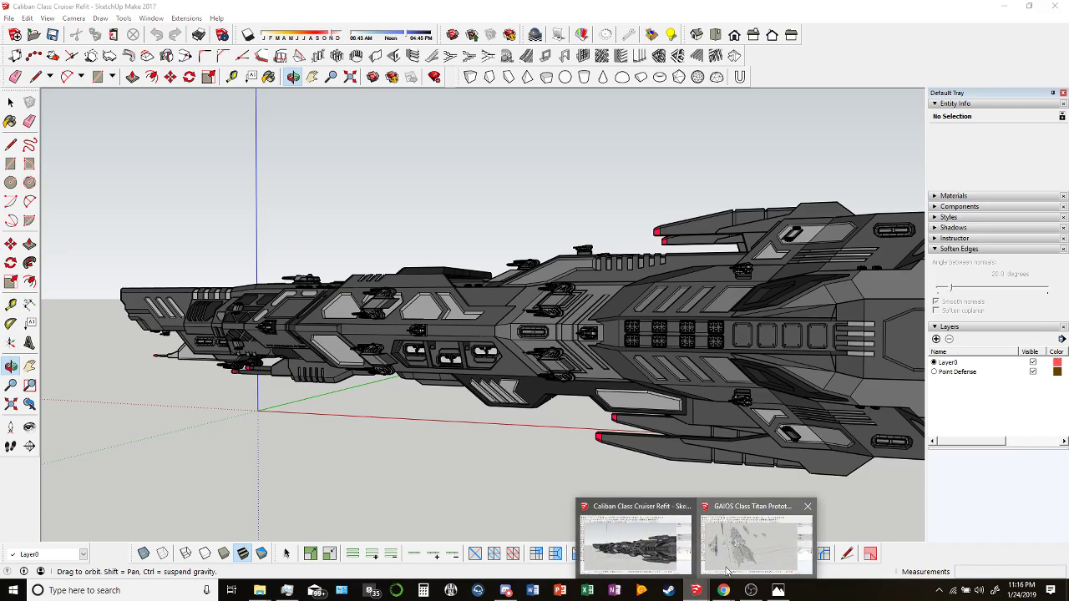
click(727, 571)
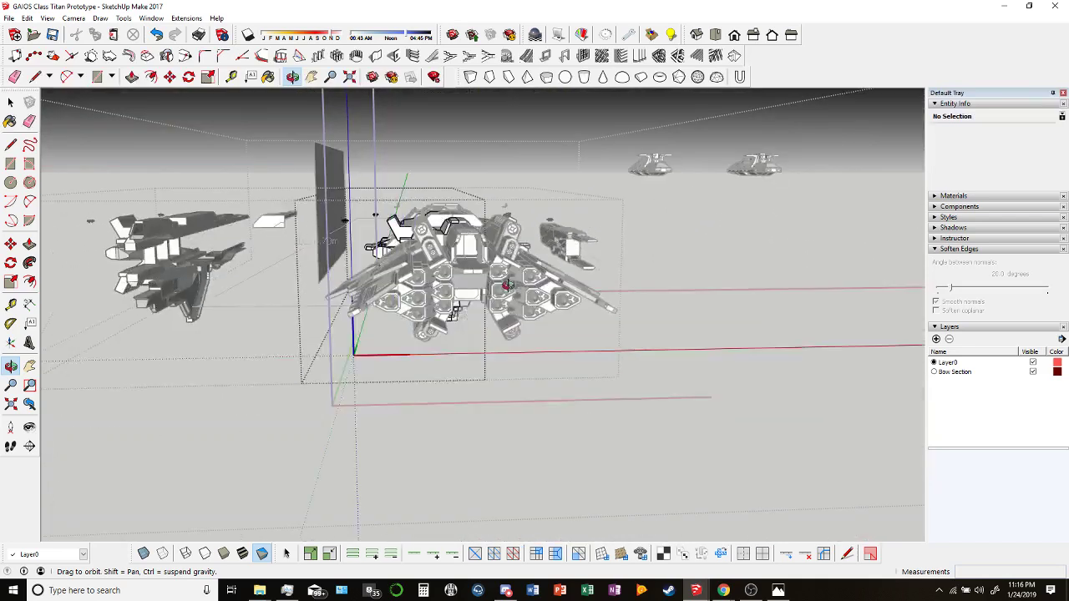
key(space)
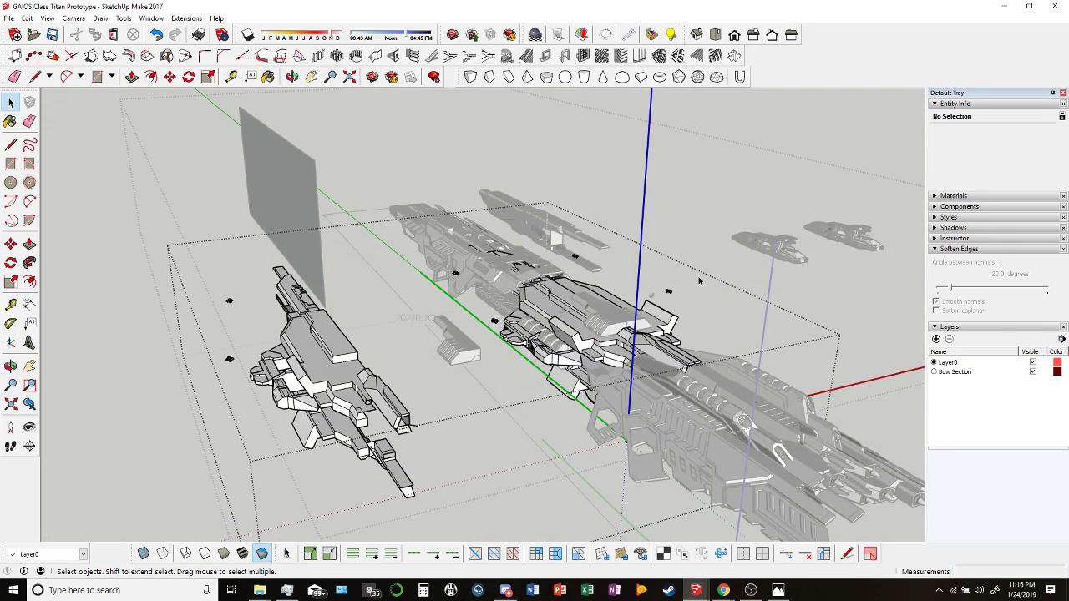
click(291, 76)
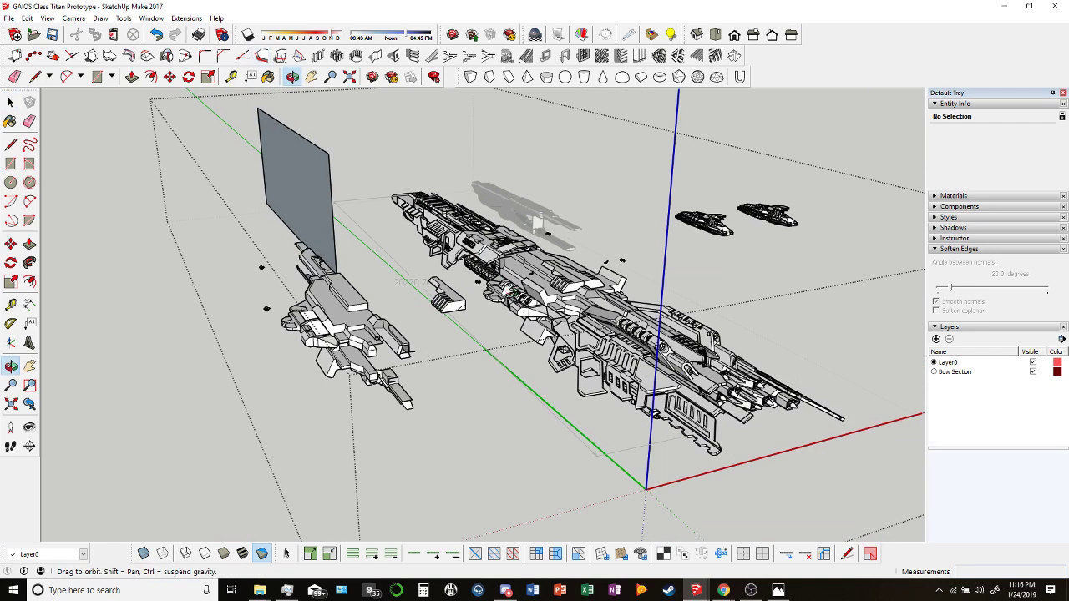
drag(340, 281, 65, 136)
Move the flat rectangular panel group about 7491 m away from the smaller ship, then clear the selection.
click(11, 102)
click(173, 115)
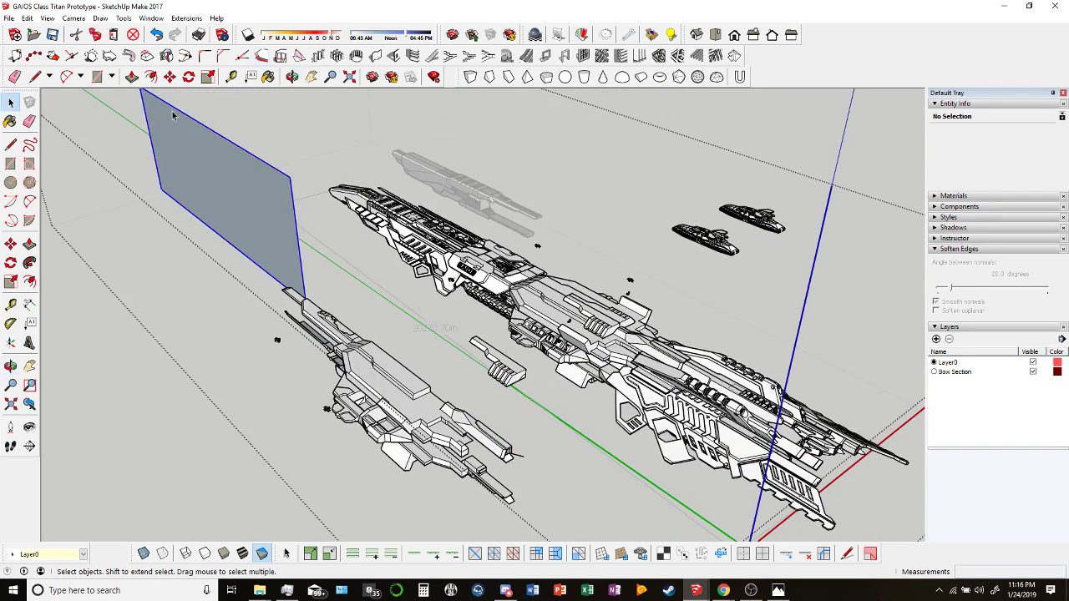
click(170, 76)
click(238, 213)
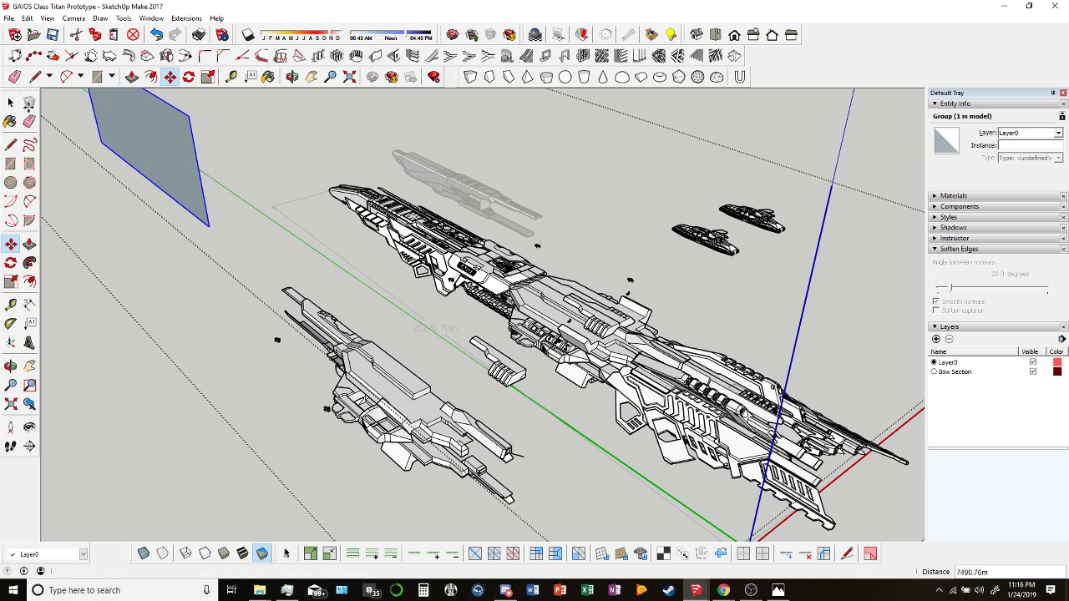
key(space)
click(592, 265)
Inspect the full ship's bow, sides and underside, including how the beveled hull meets the neighbouring sections.
click(292, 76)
scroll(486, 258, up, 4)
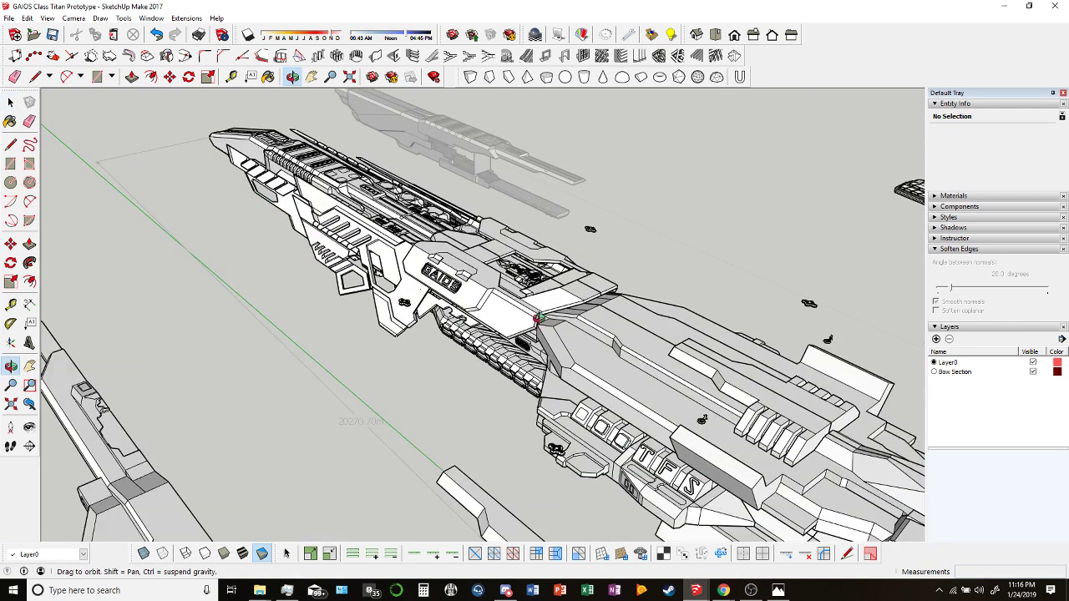
drag(539, 318, 736, 244)
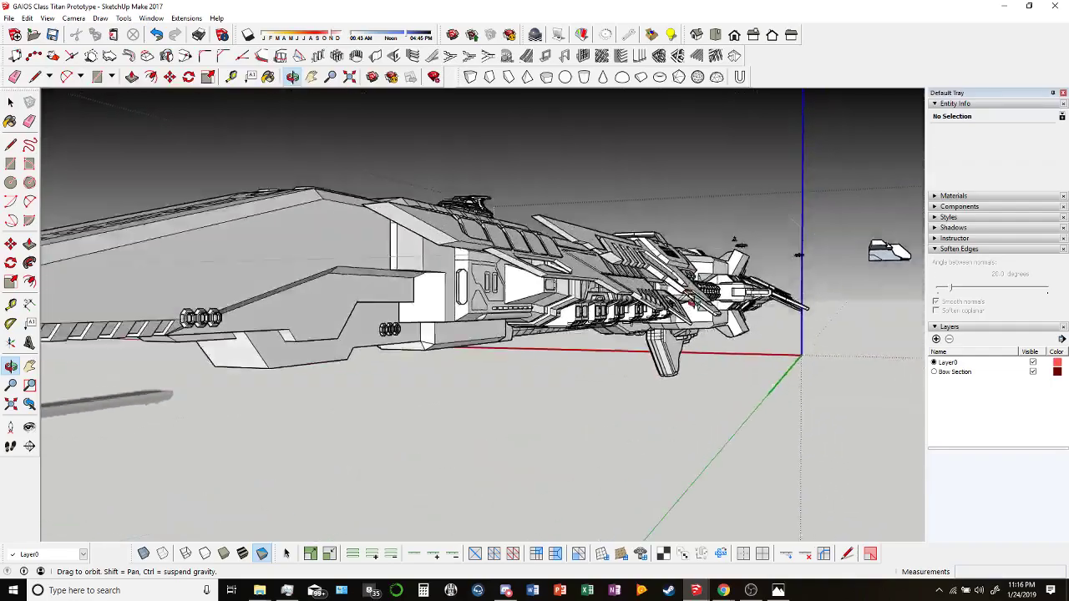
drag(691, 304, 699, 341)
scroll(723, 248, up, 4)
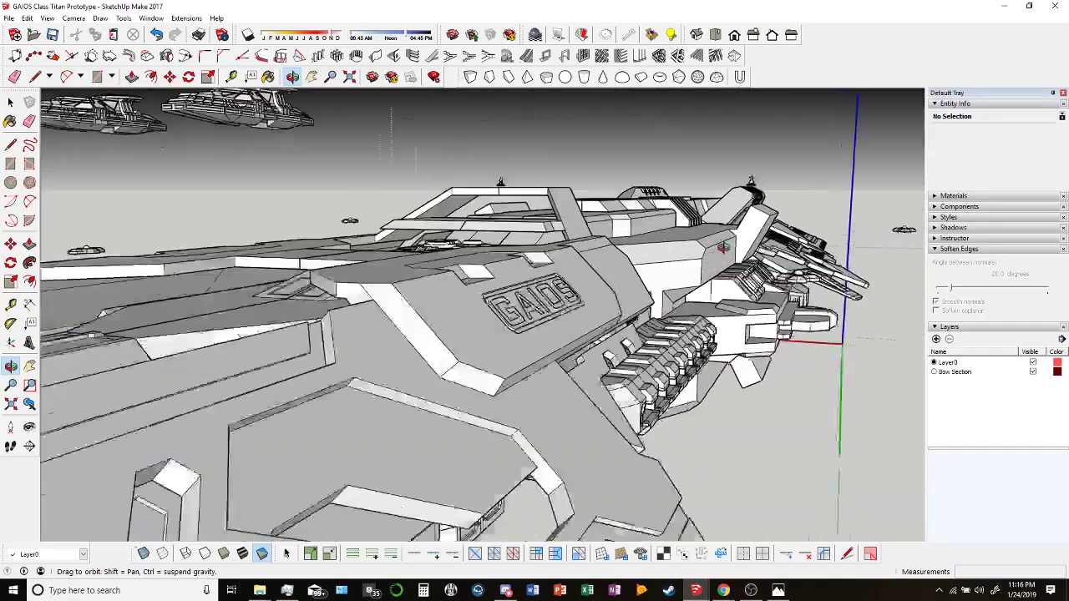
drag(723, 247, 639, 239)
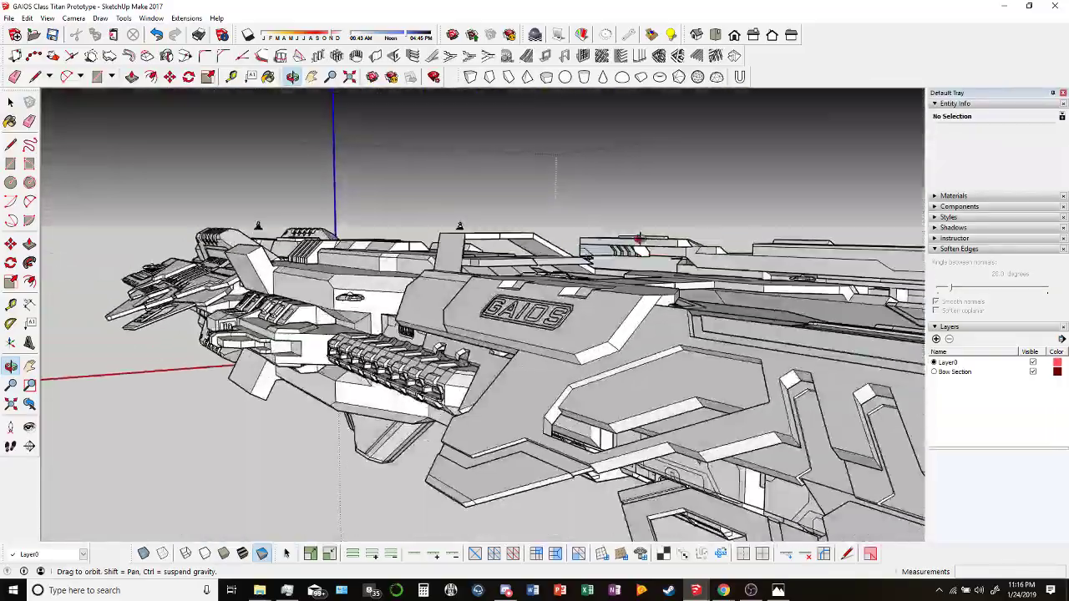
drag(445, 309, 283, 317)
middle_drag(282, 317, 368, 316)
drag(367, 316, 441, 337)
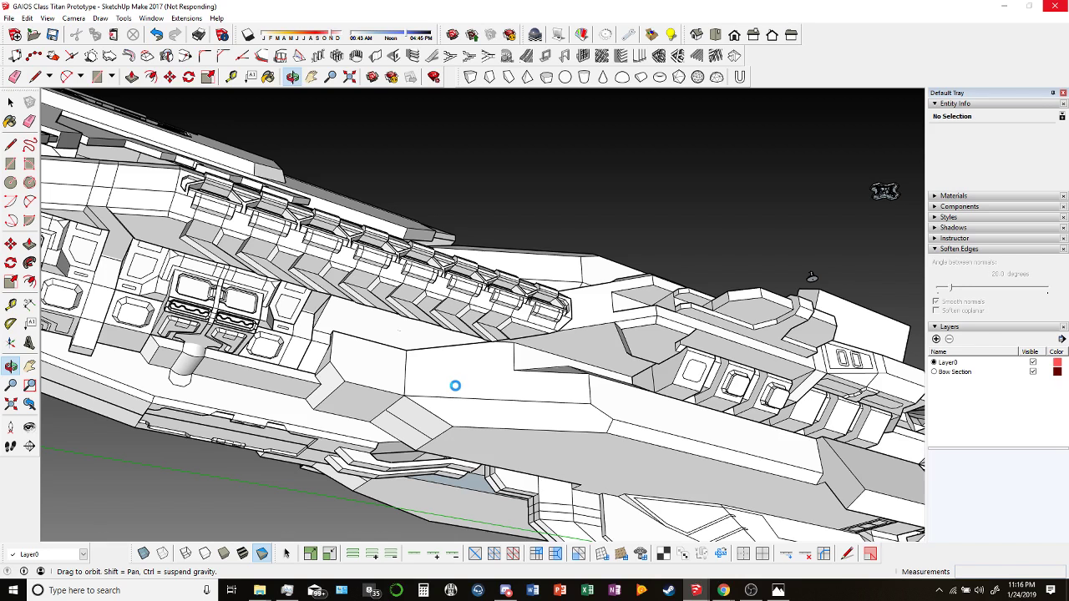
click(724, 586)
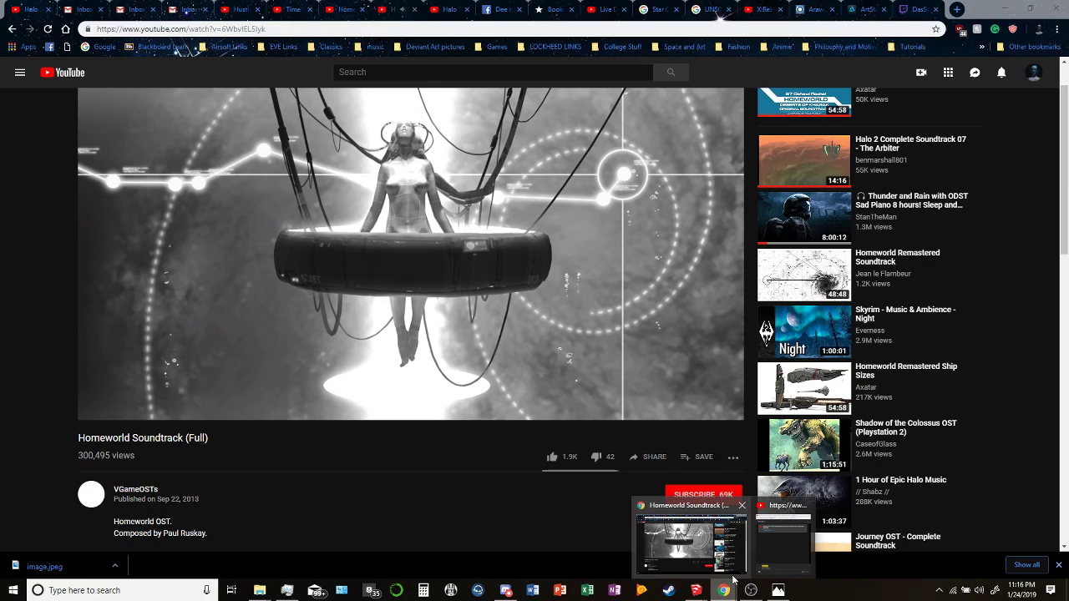
click(773, 553)
click(278, 7)
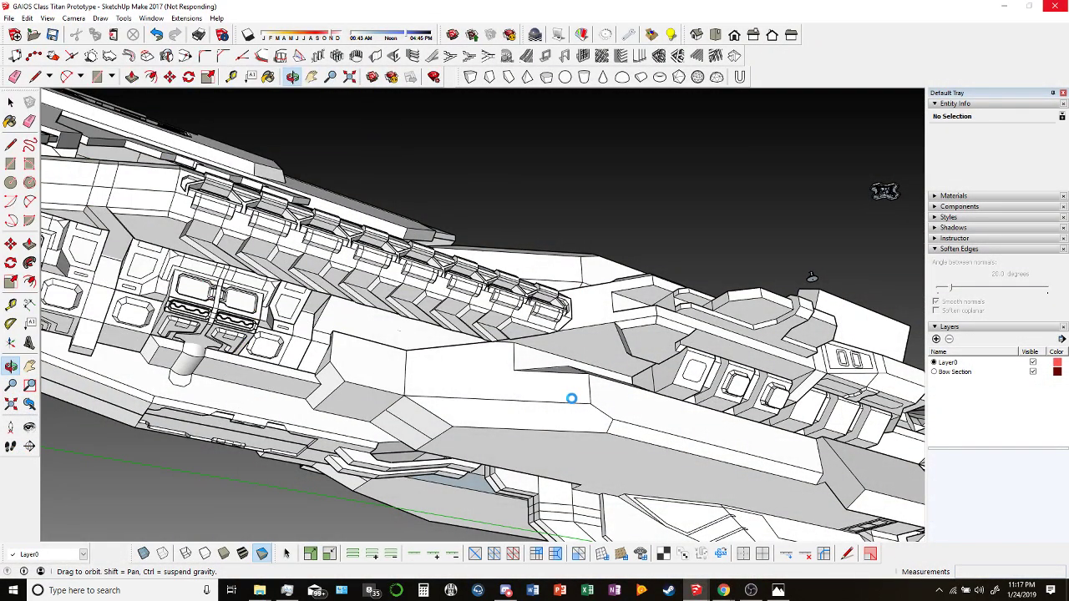
Switch to Chrome's Star Citizen image results and search Google Images for "CSS Astrid" instead.
mouse_move(723, 589)
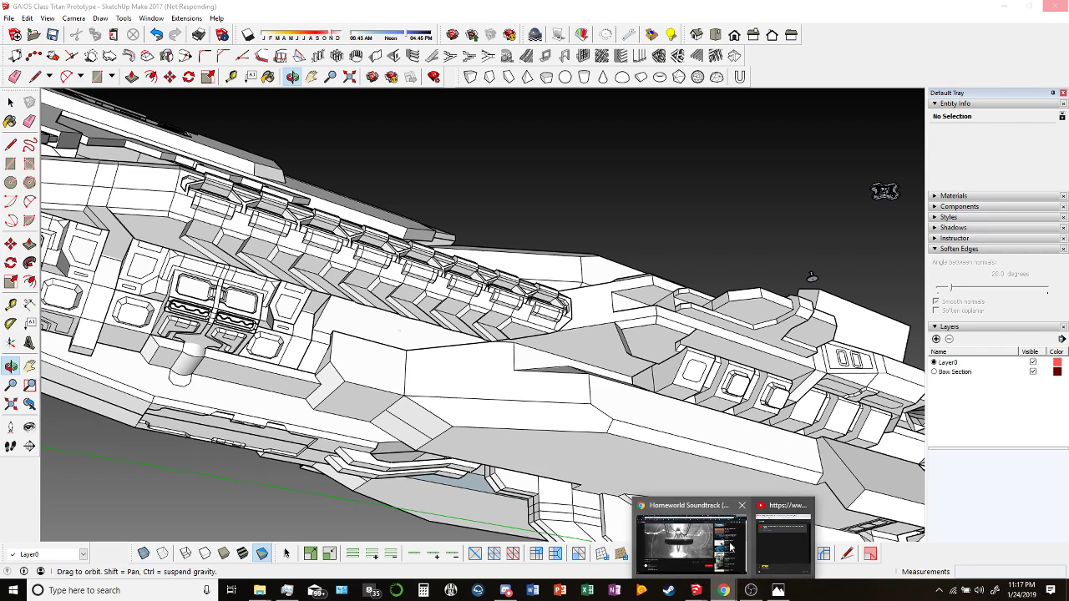
click(690, 543)
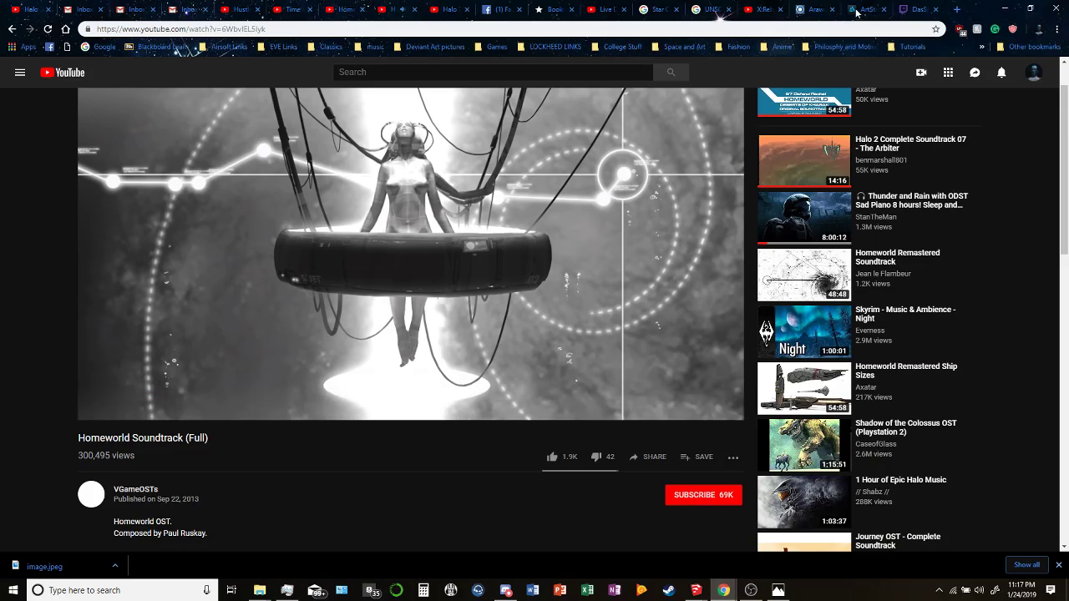
click(726, 9)
click(666, 6)
drag(189, 81, 15, 151)
text(CSs S)
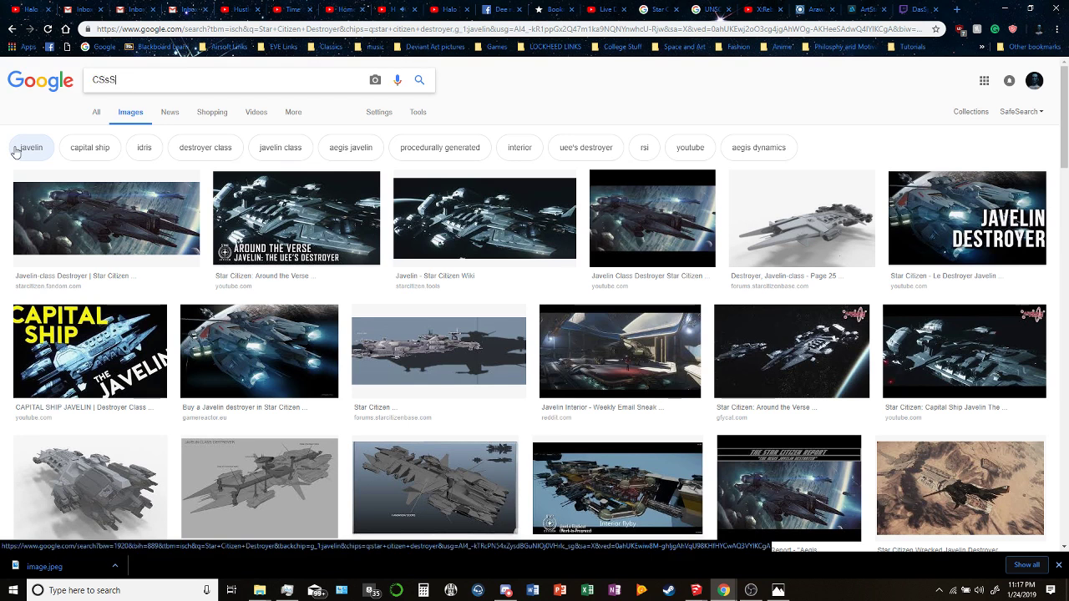
text( Astrid)
key(Return)
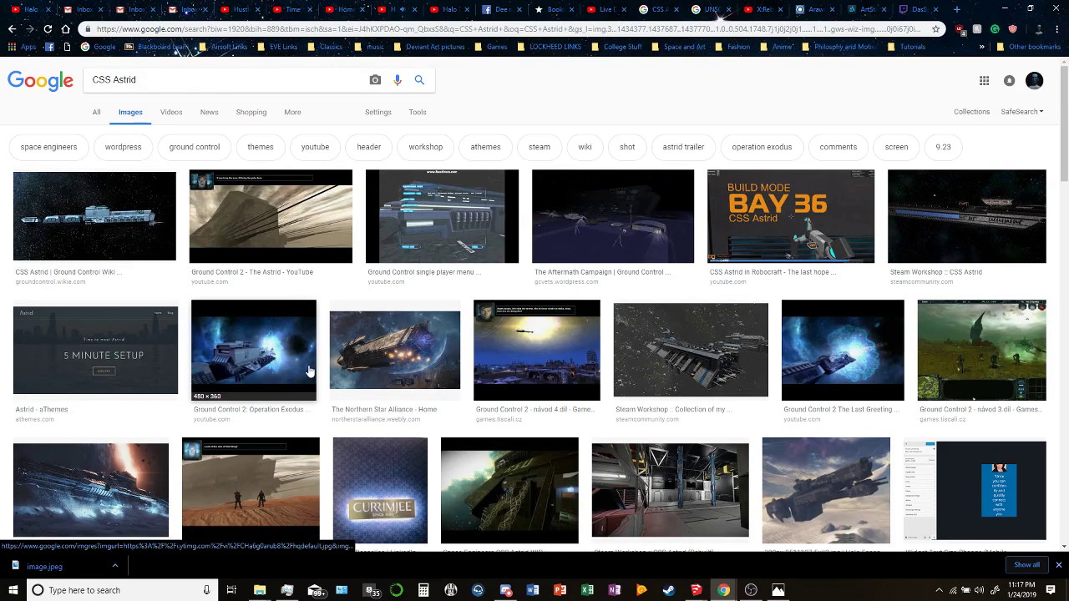
Preview the Gothic Storm Music "Cataclasm" starship image and look through its related images.
click(126, 475)
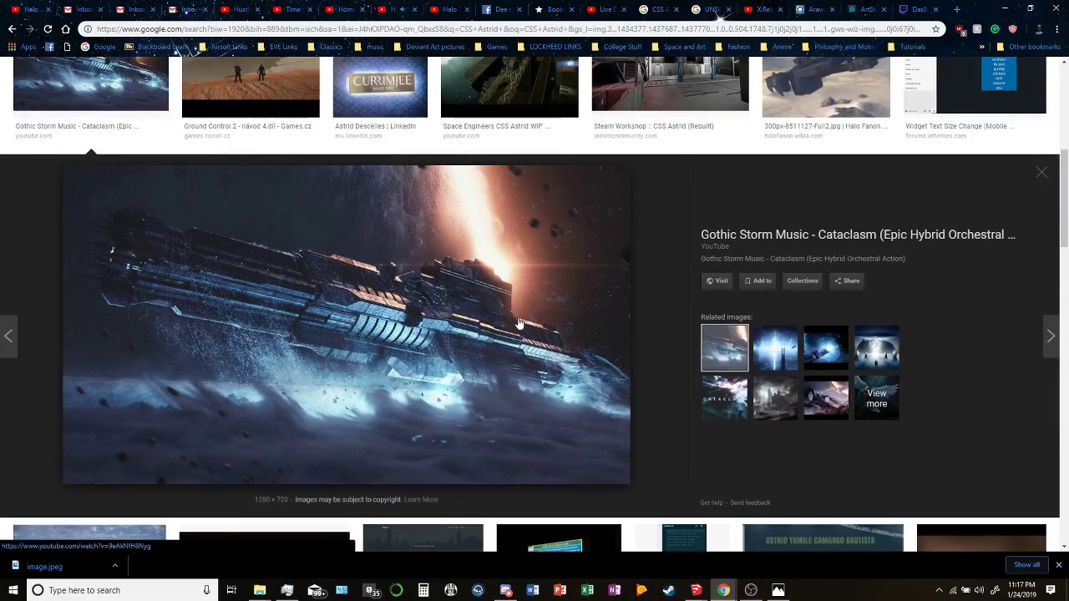
click(755, 349)
click(824, 351)
click(767, 403)
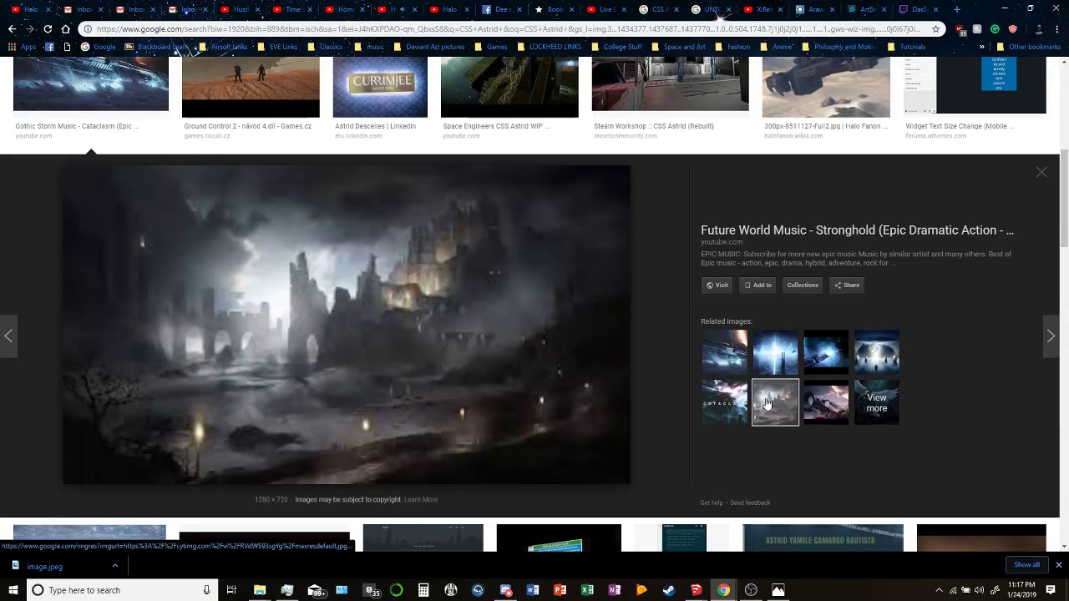
click(825, 402)
scroll(669, 353, down, 5)
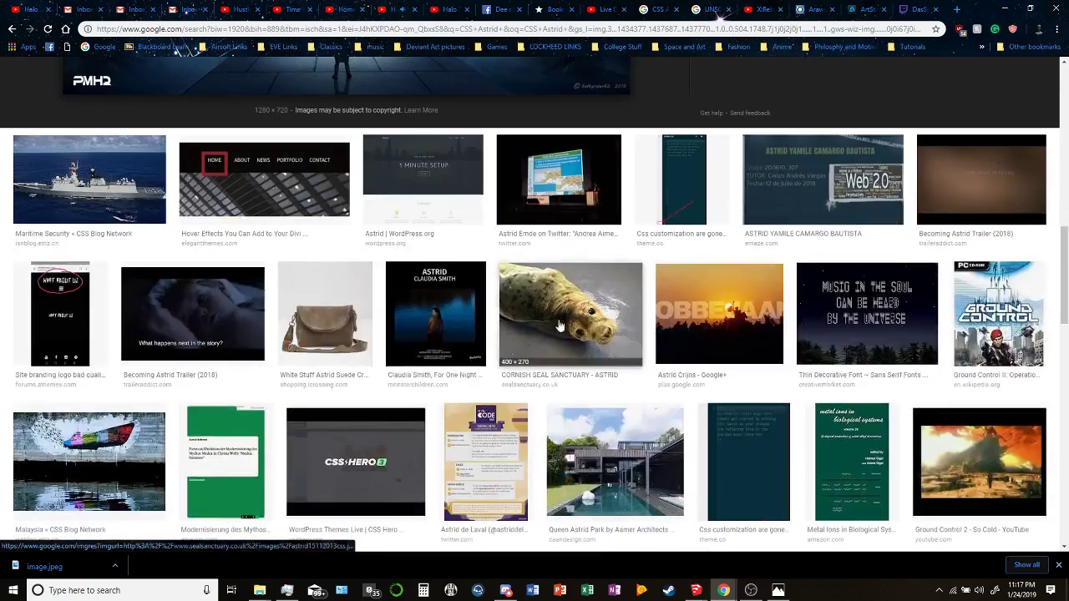
scroll(559, 326, up, 9)
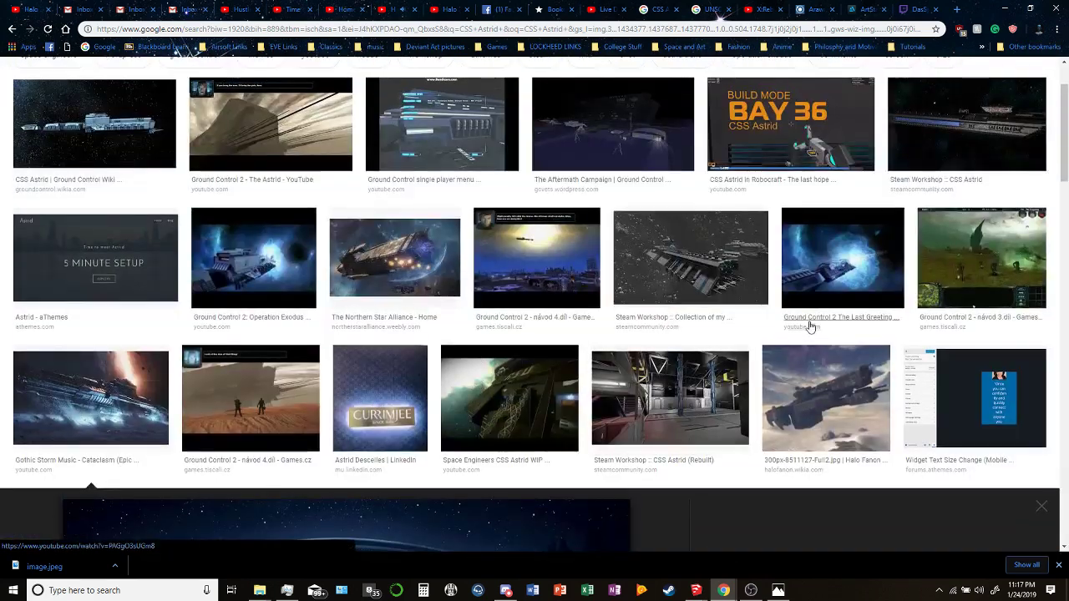
Preview the Steam Workshop "Collection of my ships" image and check one of its related images.
scroll(808, 321, up, 1)
click(739, 350)
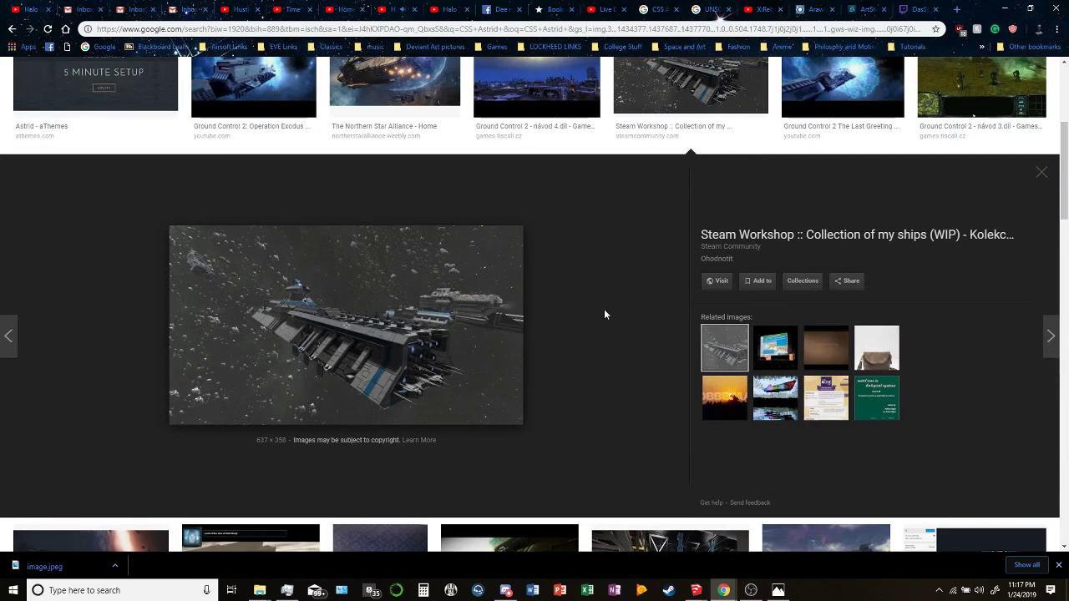
click(775, 398)
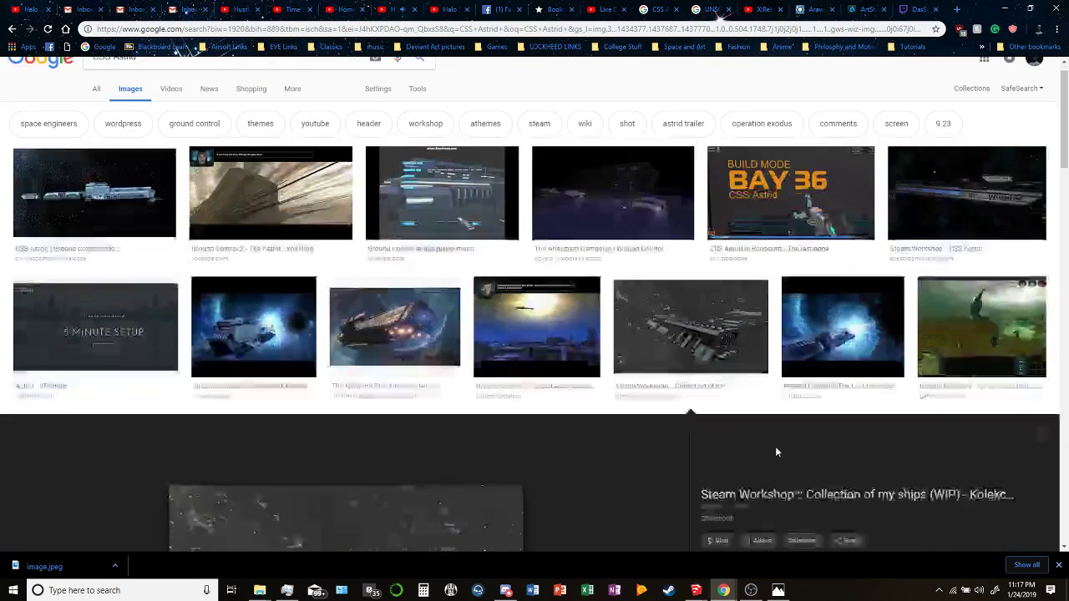
scroll(647, 338, up, 3)
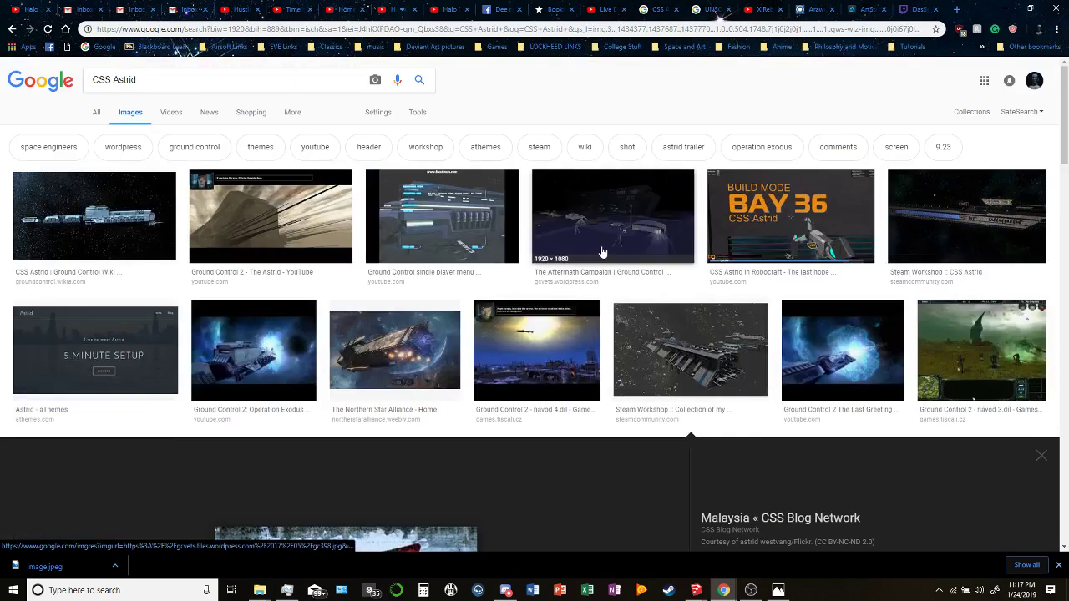
Preview the dark "The Aftermath Campaign" image and examine the CSS Astrid side views among its related images.
click(609, 208)
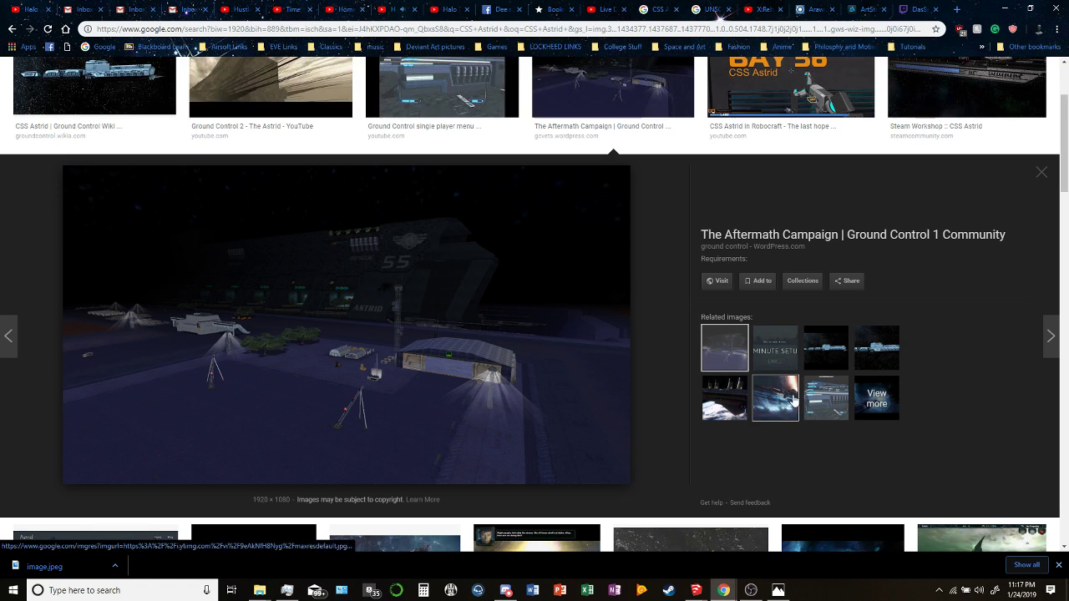
click(781, 355)
click(833, 353)
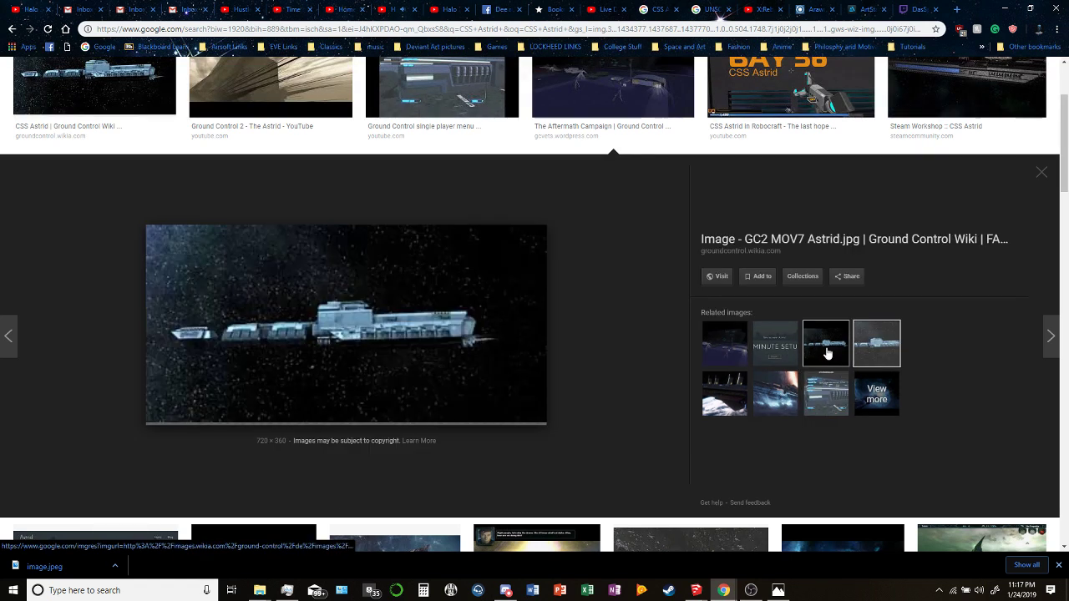
click(826, 353)
scroll(553, 258, up, 3)
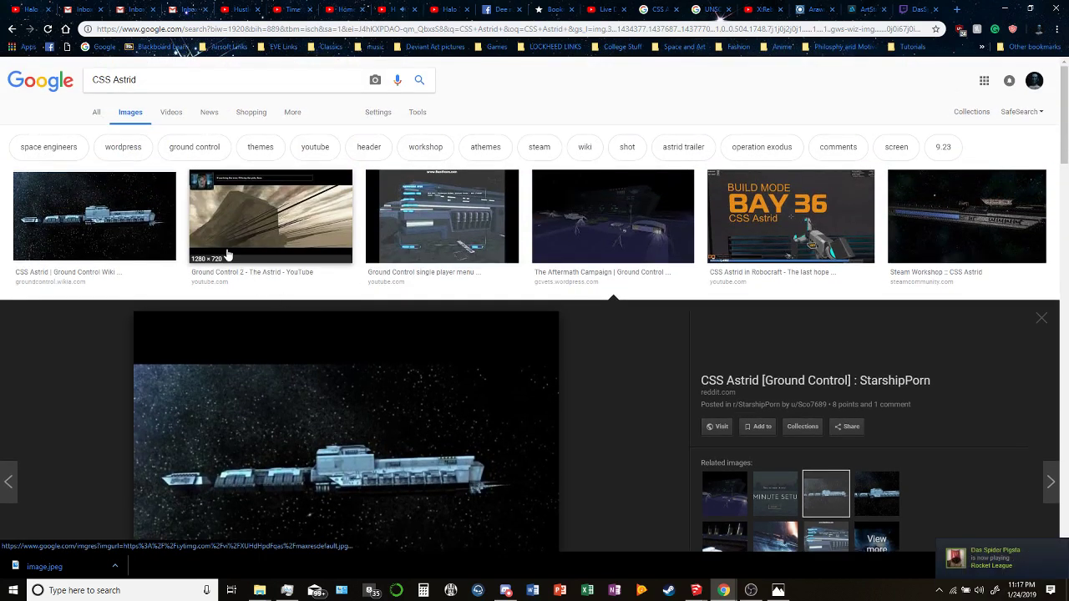
Open the "ground control" refinement of the CSS Astrid image search in a separate tab and browse its results.
middle_click(183, 147)
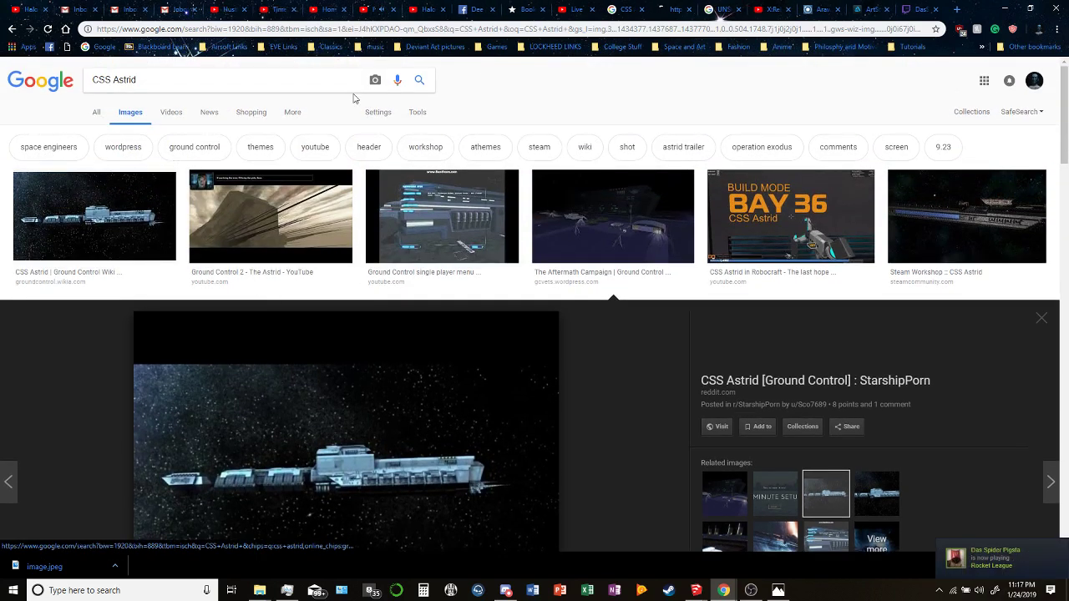
click(669, 6)
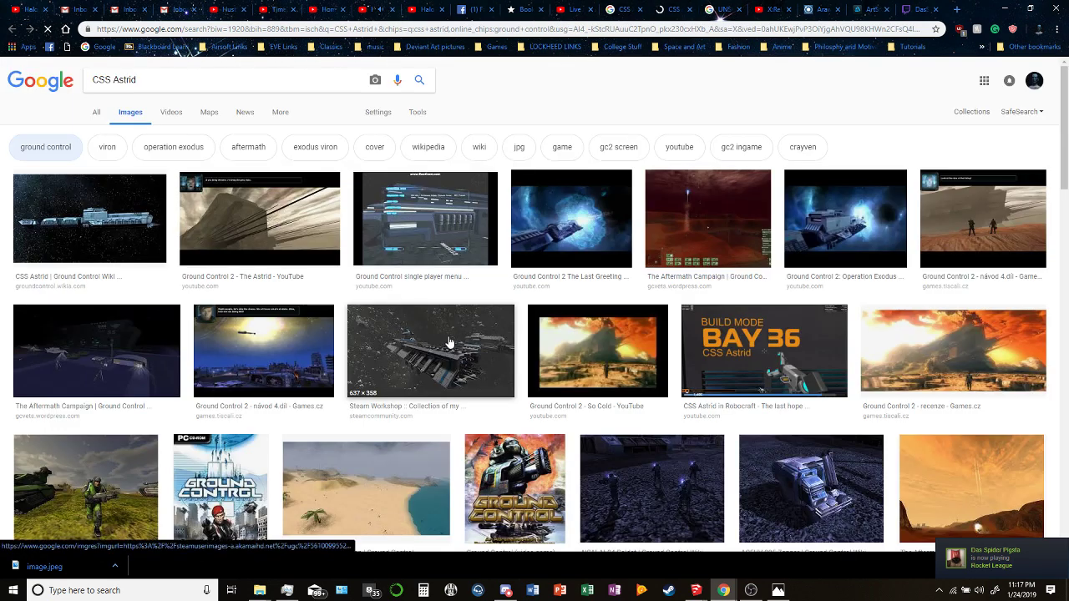
scroll(388, 392, down, 4)
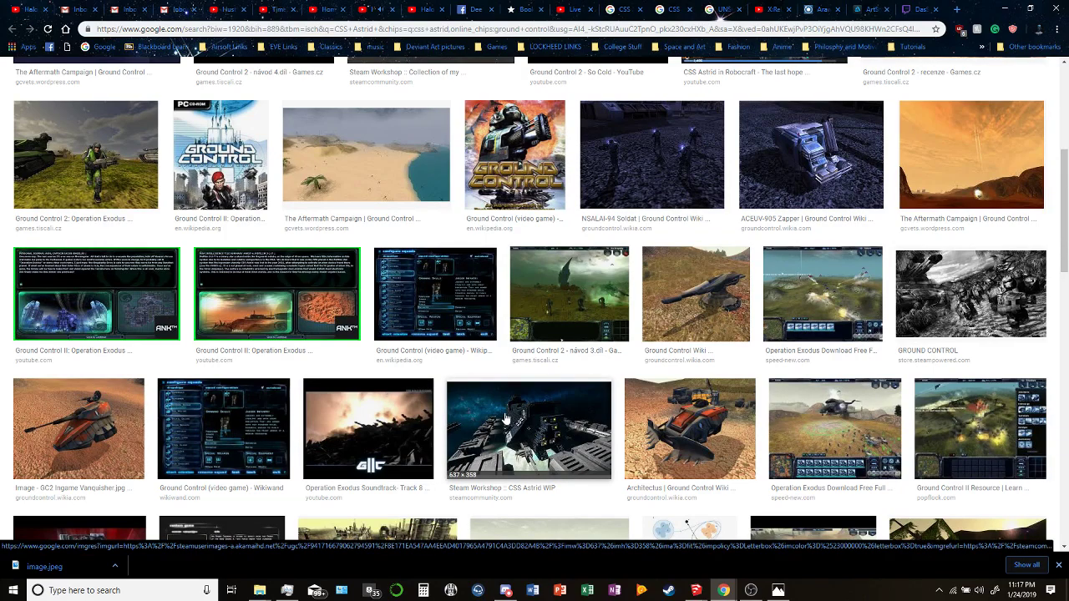
scroll(505, 418, down, 4)
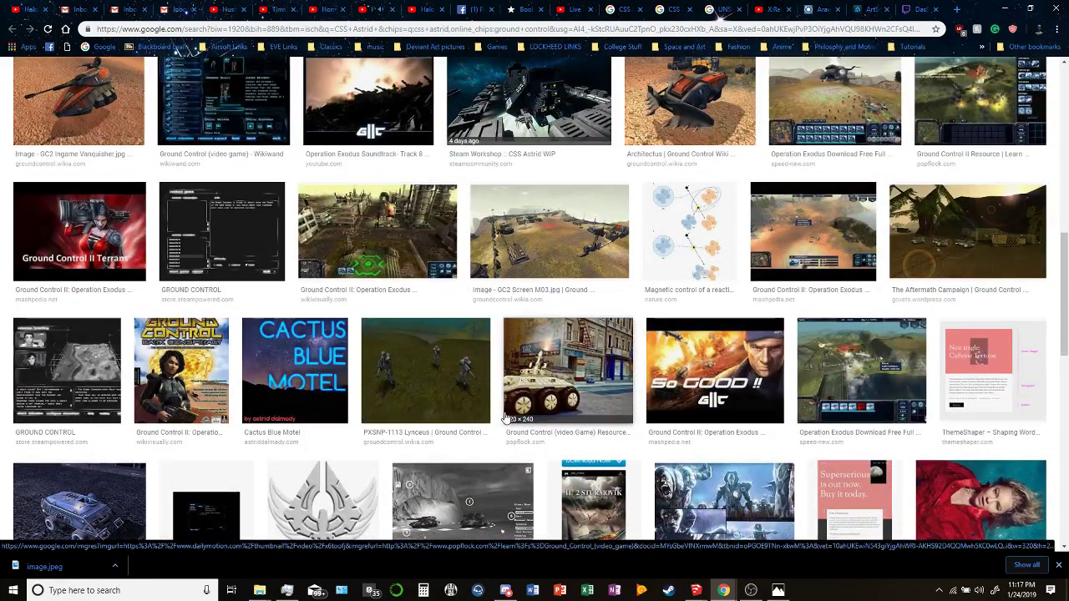
scroll(505, 418, down, 4)
scroll(505, 418, down, 4)
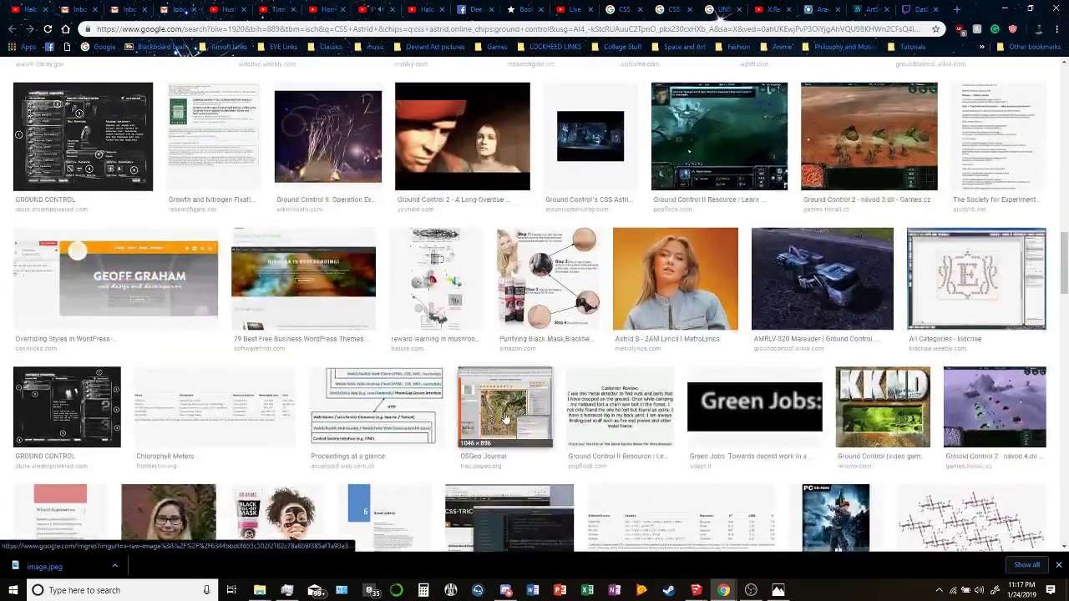
scroll(506, 417, up, 15)
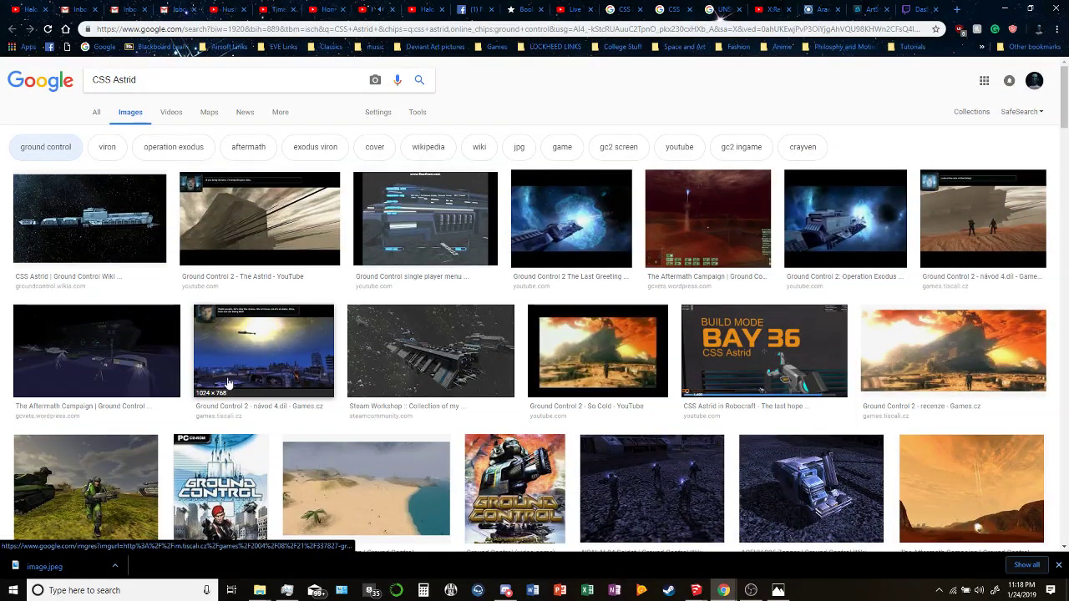
In the "ground control" results, preview the night-time Aftermath Campaign image and its related CSS Astrid side views.
click(130, 355)
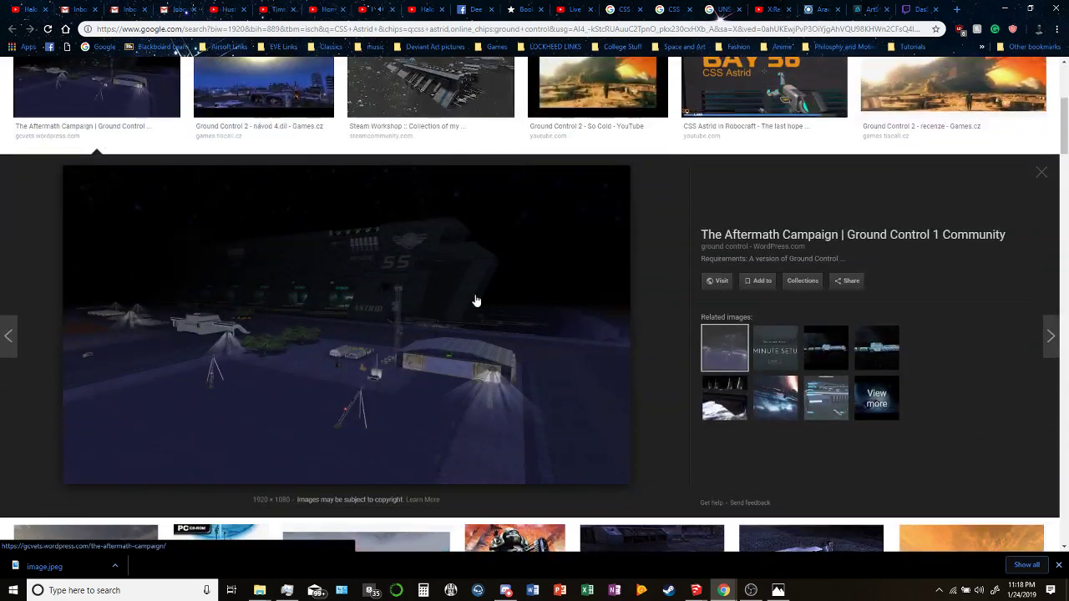
click(804, 357)
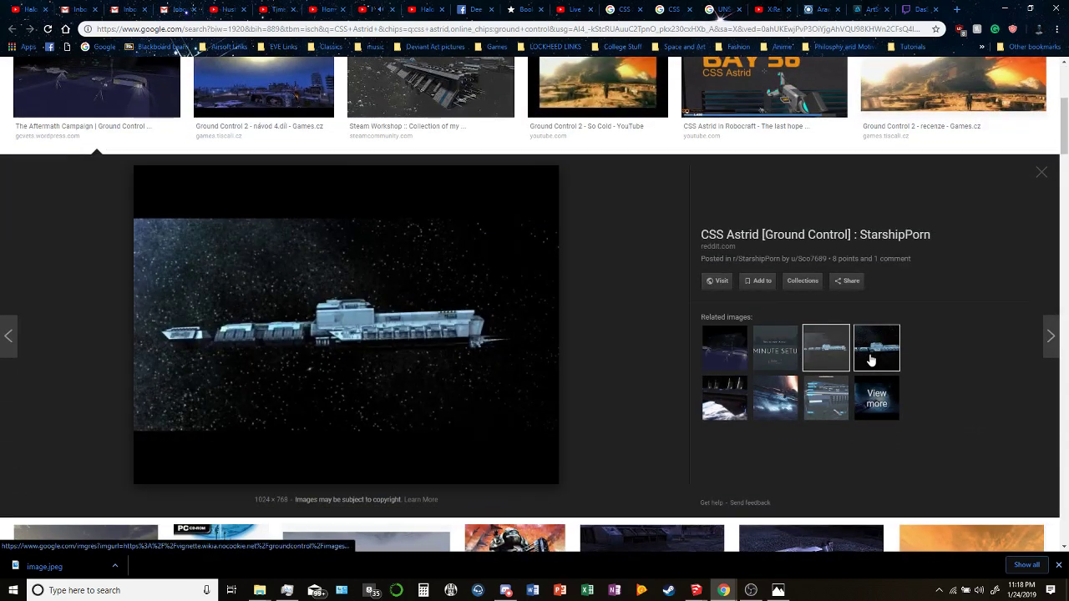
click(860, 359)
scroll(689, 334, up, 4)
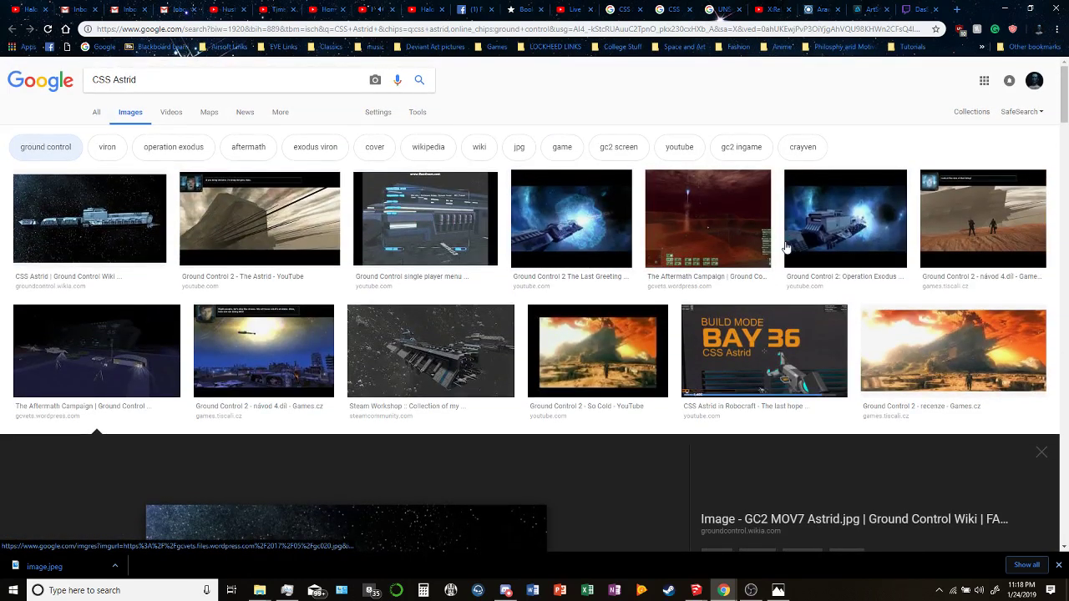
Preview the red-planet Aftermath Campaign image and its related images, including the Ground Control single player menu animation.
click(741, 204)
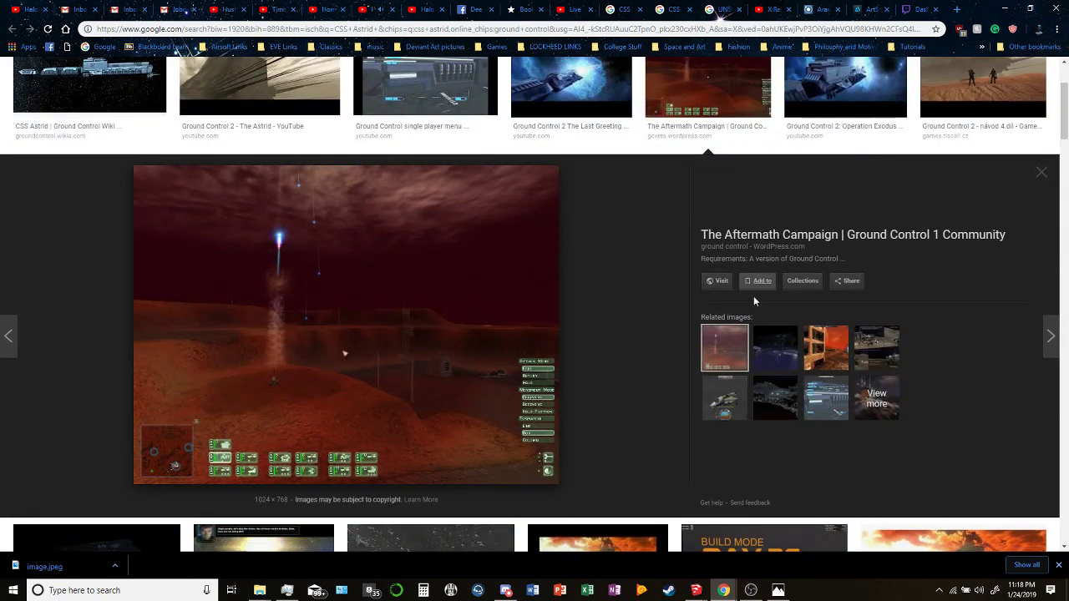
click(773, 347)
click(825, 407)
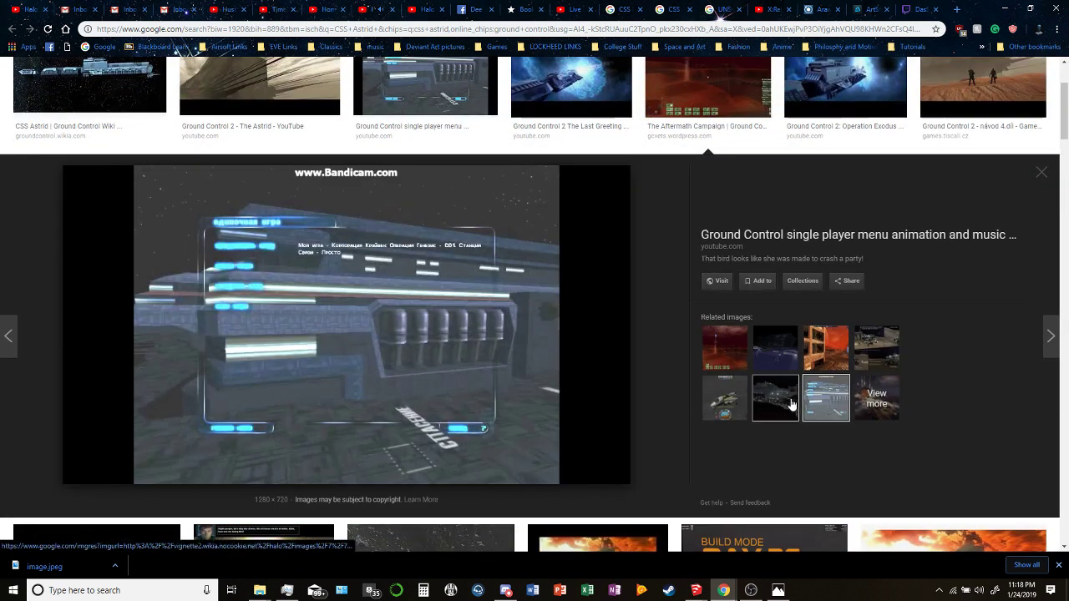
click(781, 398)
scroll(823, 291, up, 2)
Examine the "Ground Control 2: Operation Exodus" ship image and related ones, including "The Last Greeting" and the Behemoth-class Assault Cruiser.
click(843, 242)
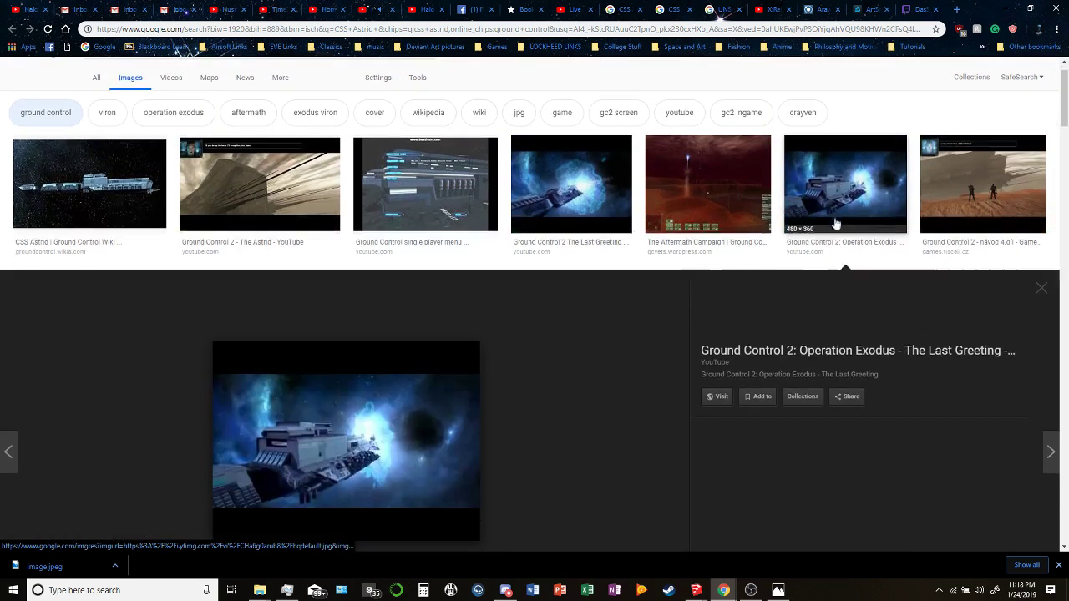
click(776, 349)
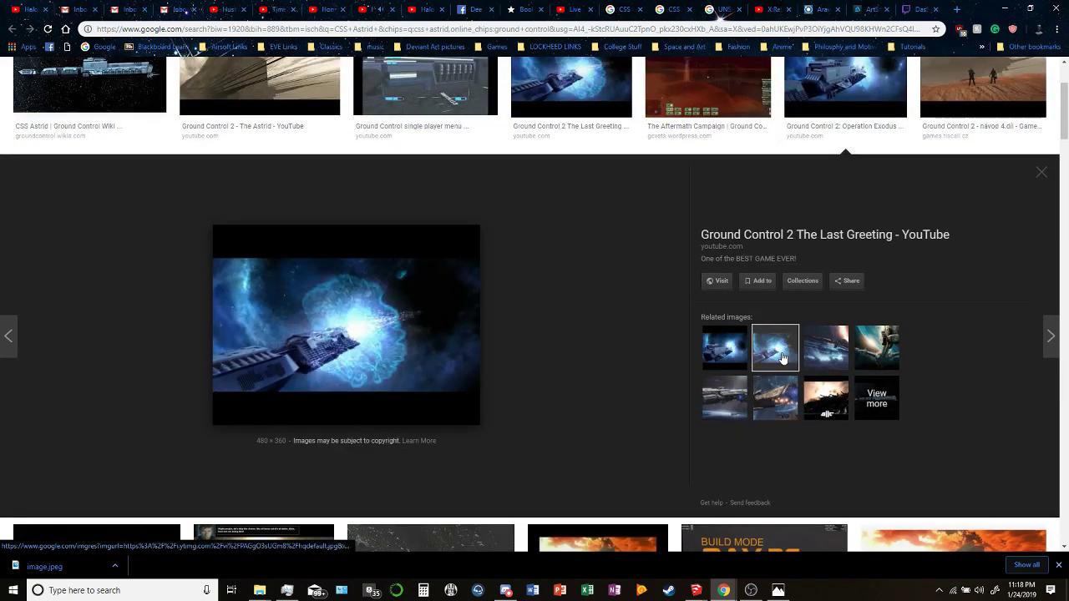
click(781, 409)
click(727, 408)
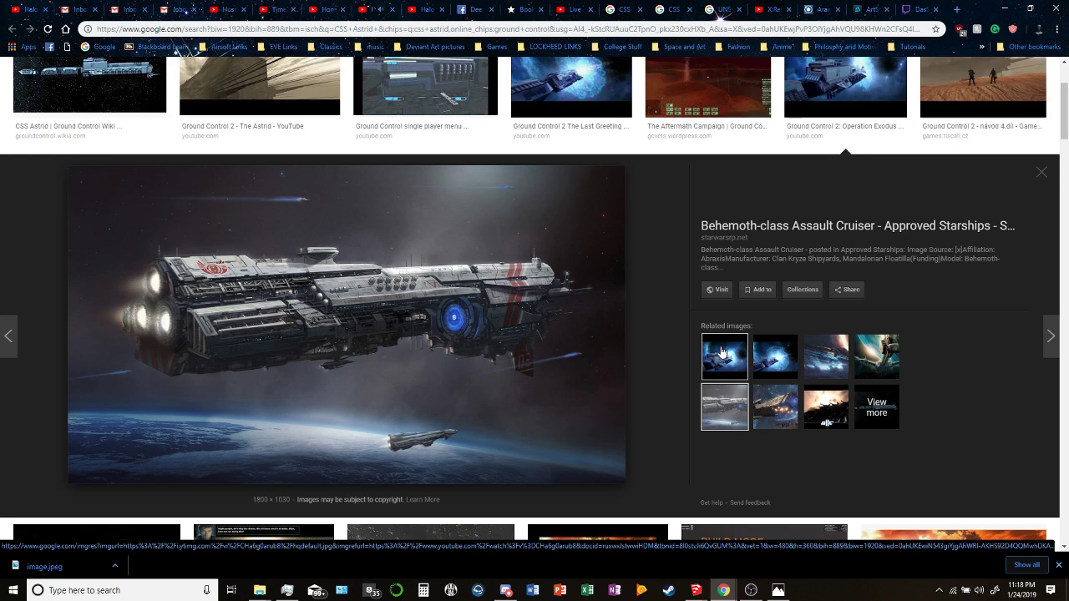
click(723, 352)
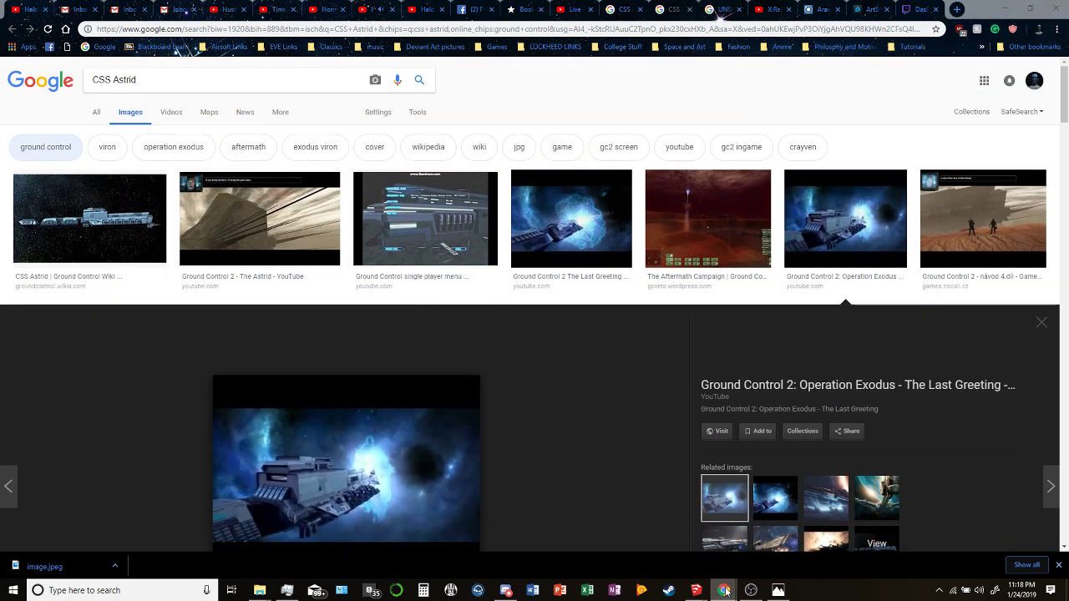
Return to the unfiltered CSS Astrid results and preview the "CSS Astrid in Robocraft" image with its related images.
click(625, 5)
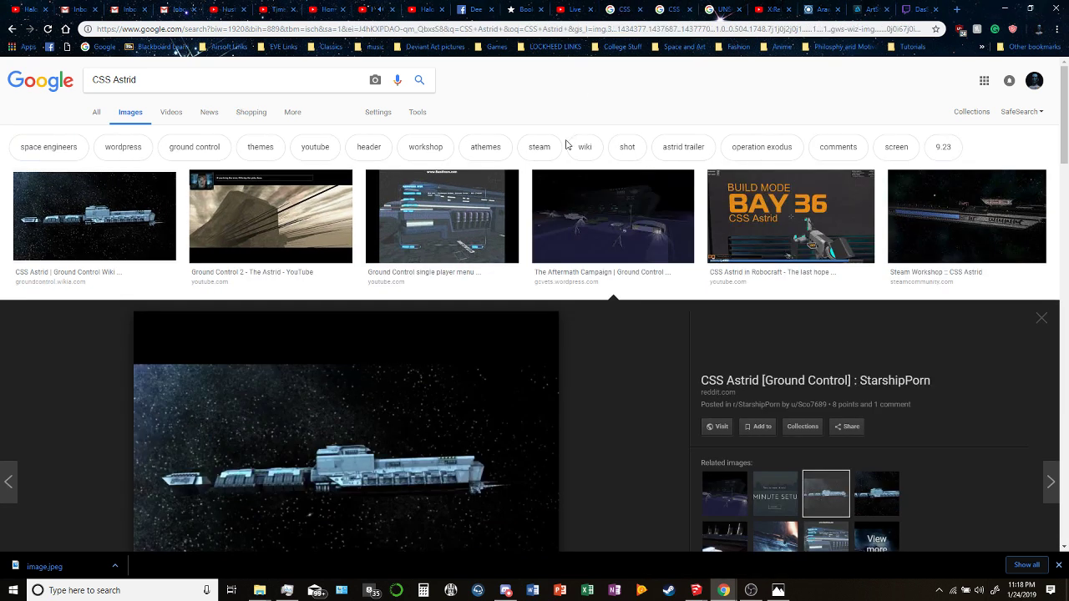
scroll(562, 288, down, 3)
scroll(568, 292, up, 3)
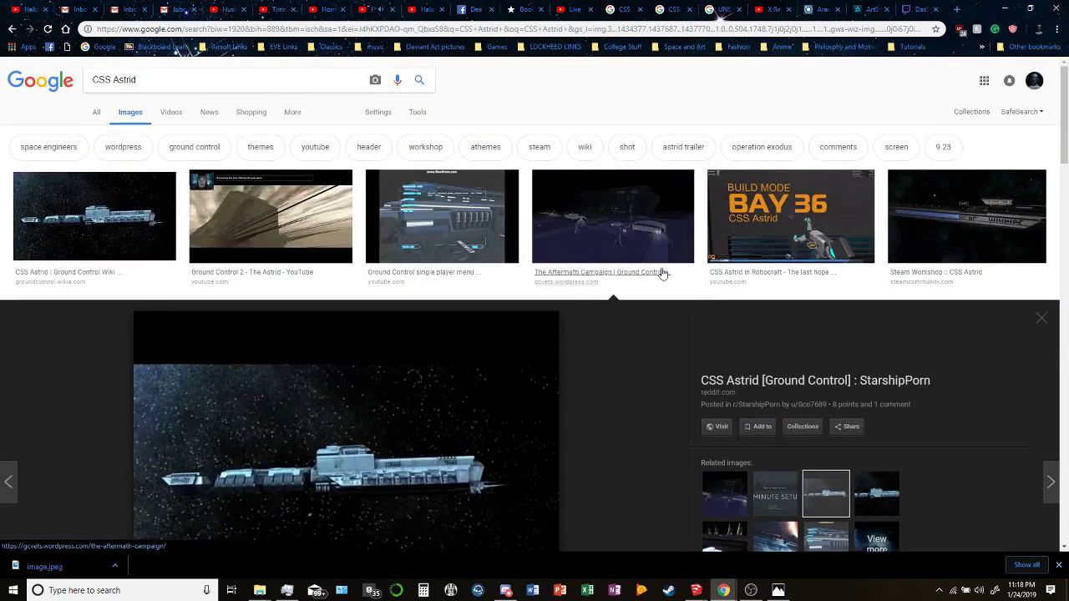
click(755, 208)
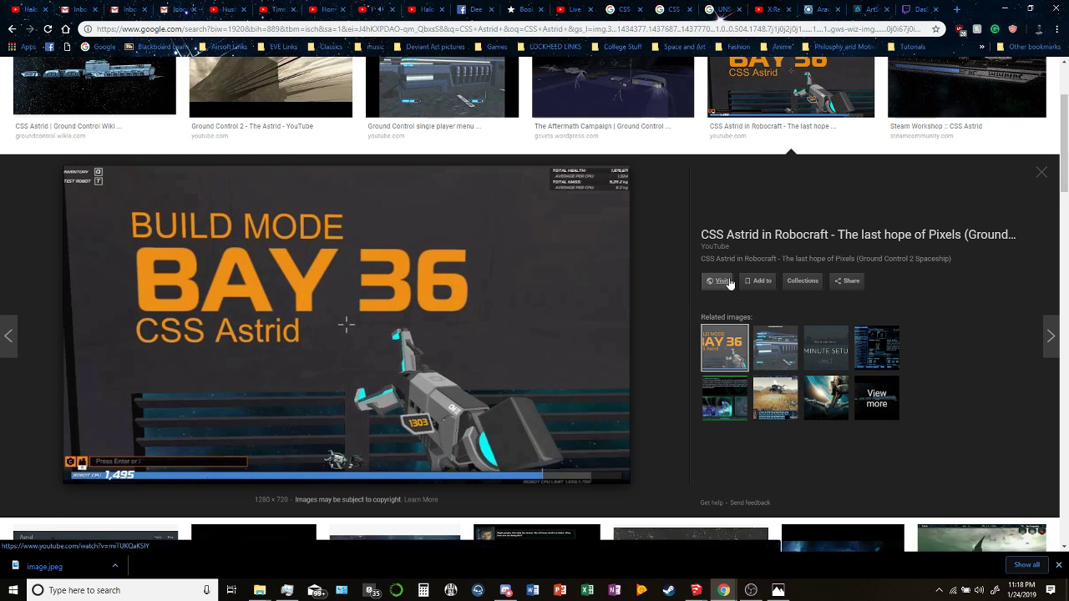
click(774, 348)
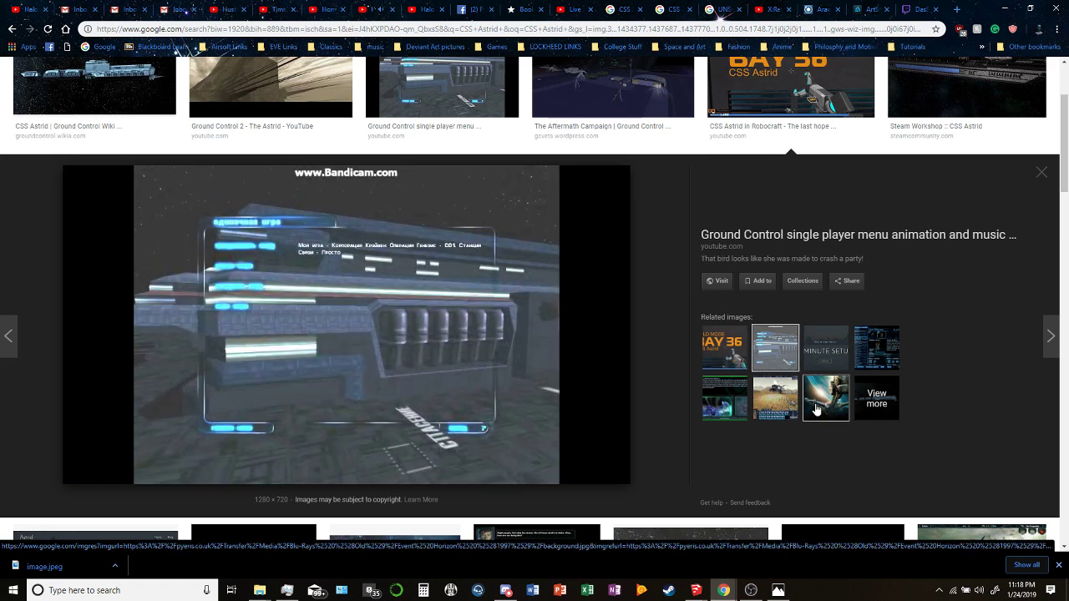
click(771, 401)
click(771, 400)
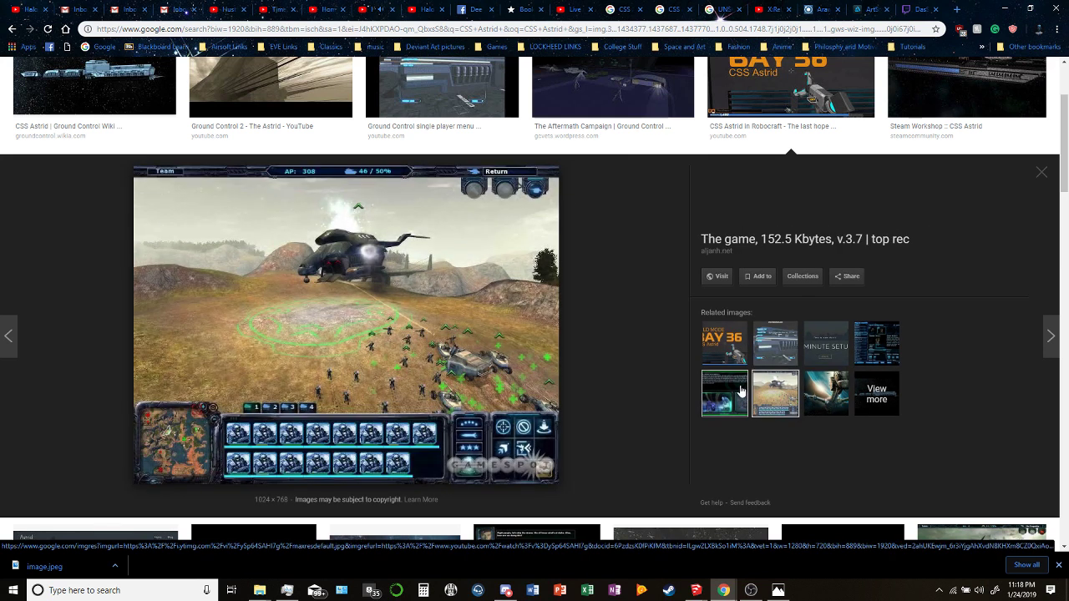
click(725, 397)
click(729, 357)
Browse further down the unfiltered CSS Astrid image results for more ship references.
scroll(729, 358, down, 5)
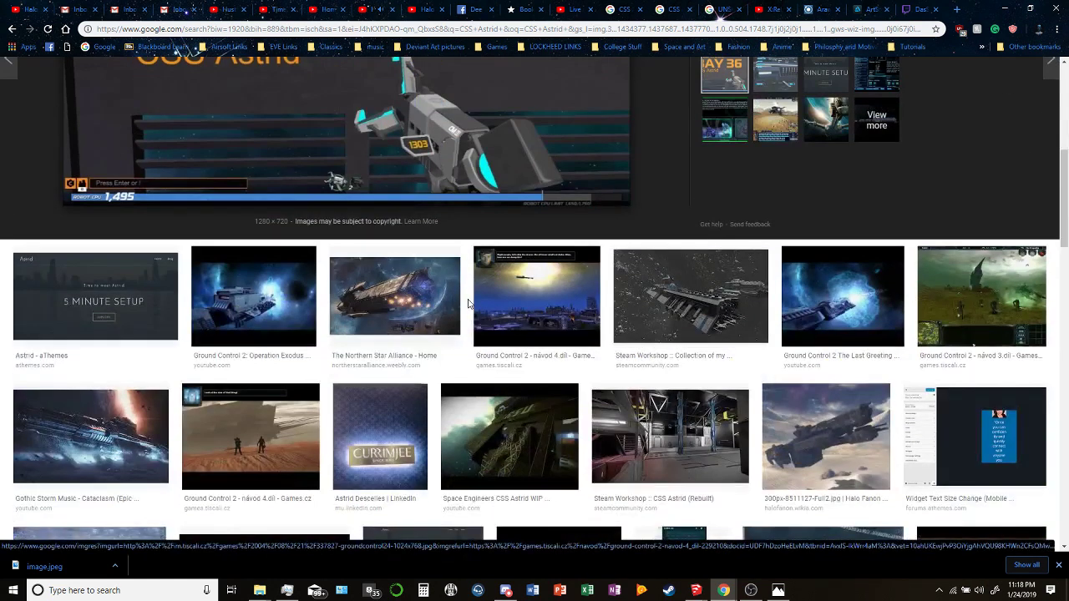
scroll(562, 284, down, 2)
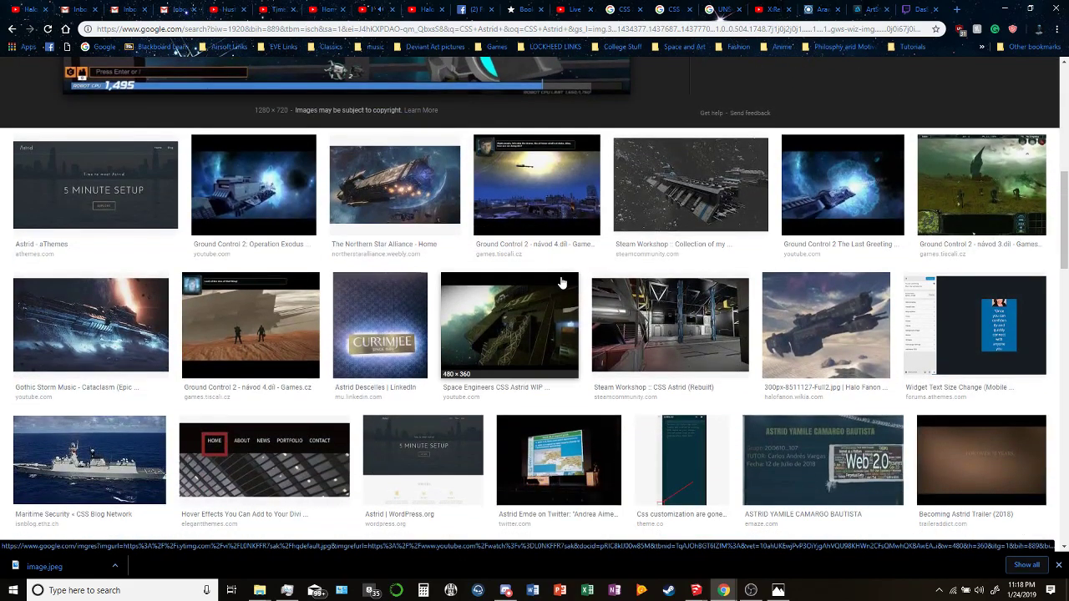
scroll(562, 284, down, 10)
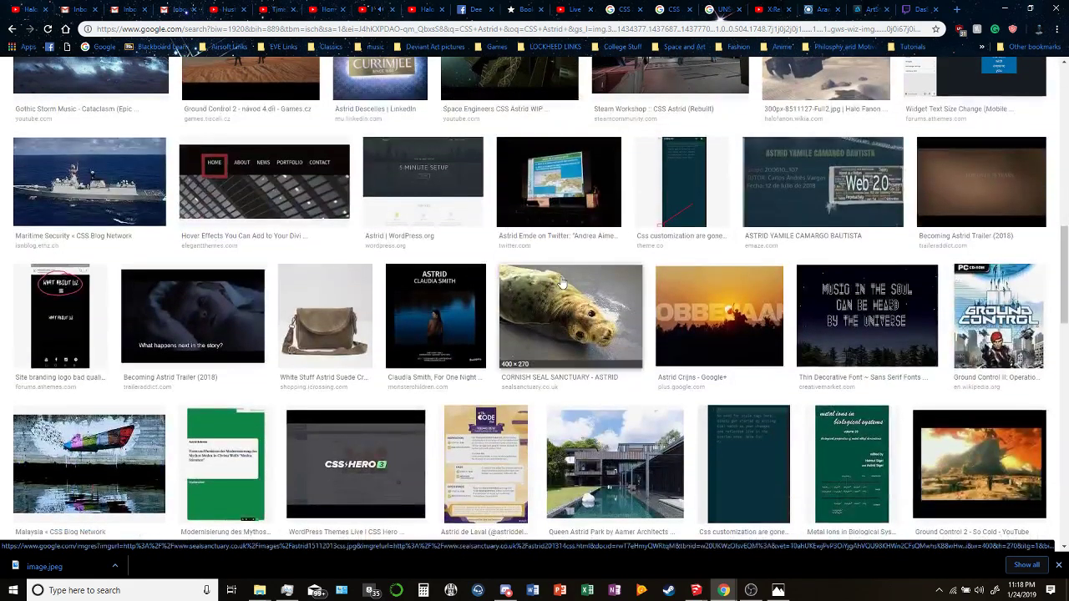
scroll(562, 284, down, 12)
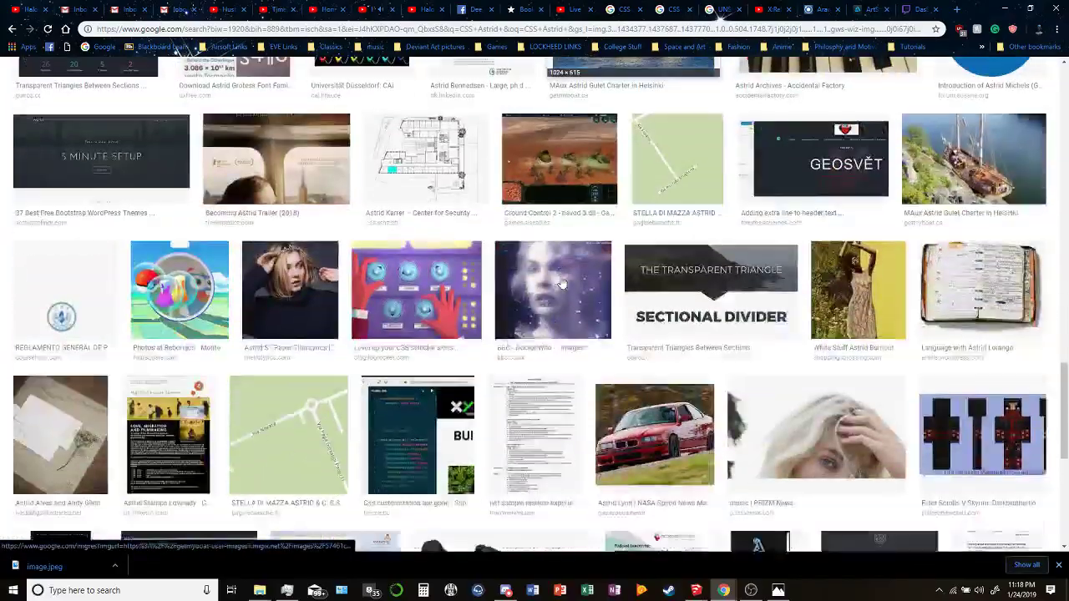
scroll(562, 284, down, 12)
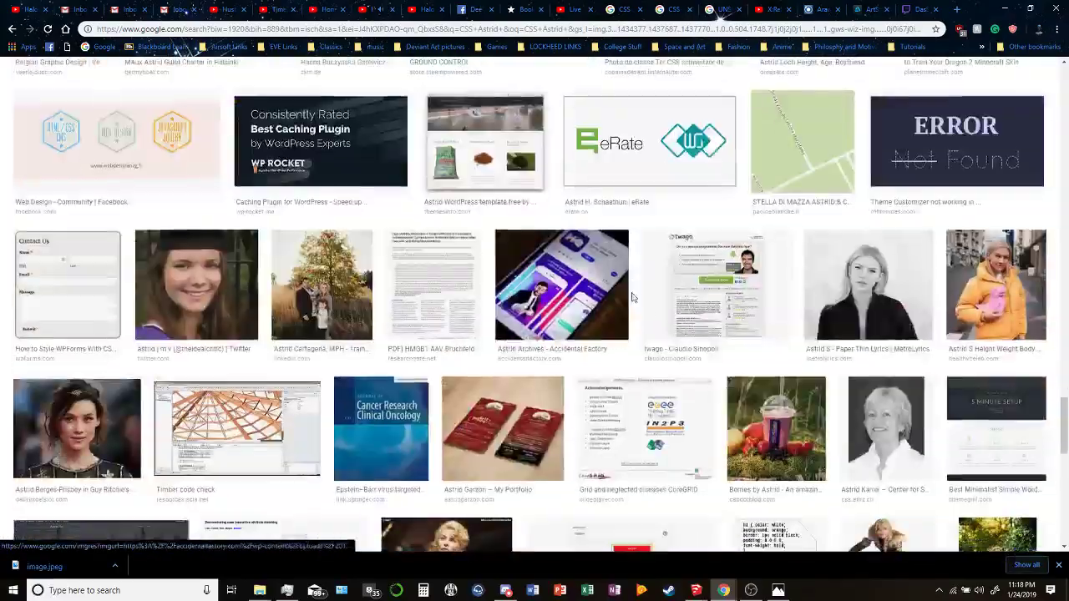
Search images for "Ground Control CSS Astrid".
drag(1062, 424, 1065, 74)
drag(167, 84, 28, 118)
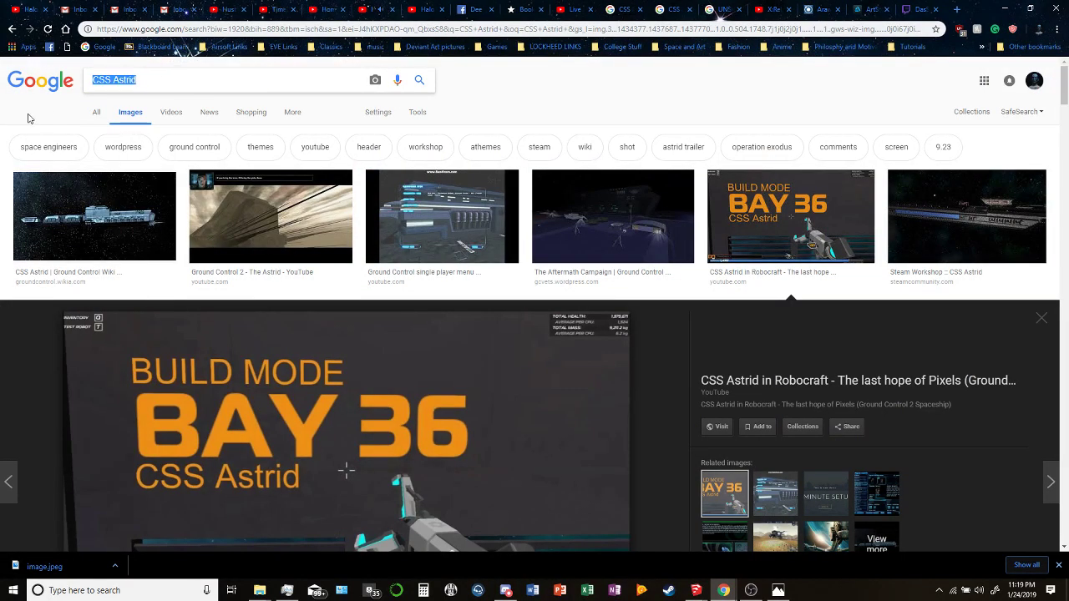
text(Ground Control )
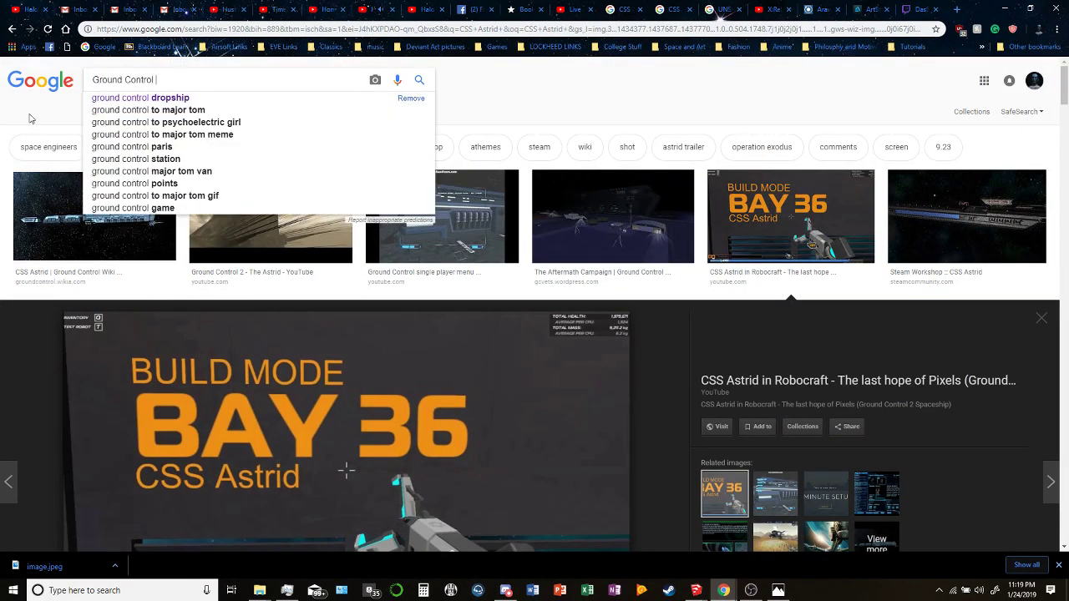
text(CSS Astrid)
key(Return)
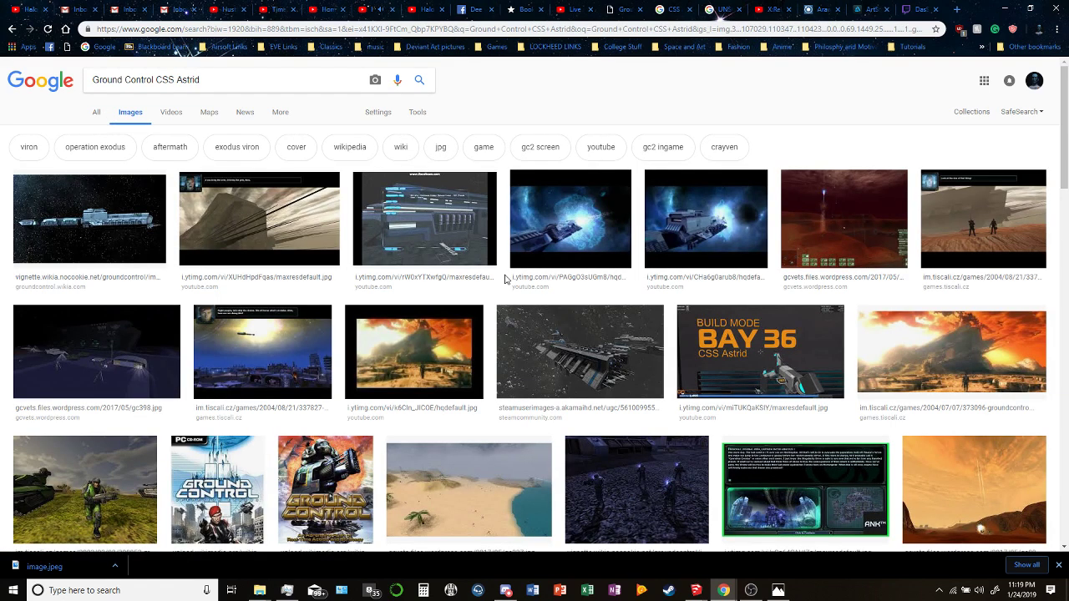
Preview the "Steam Workshop :: CSS Astrid WIP" image from the results and open its source page.
scroll(505, 279, down, 8)
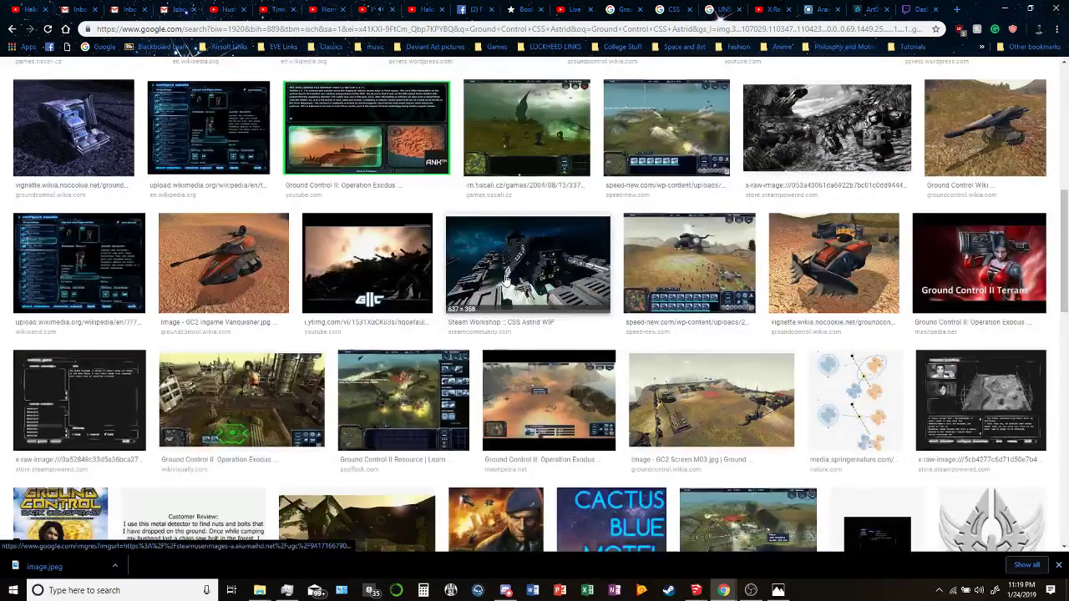
click(505, 279)
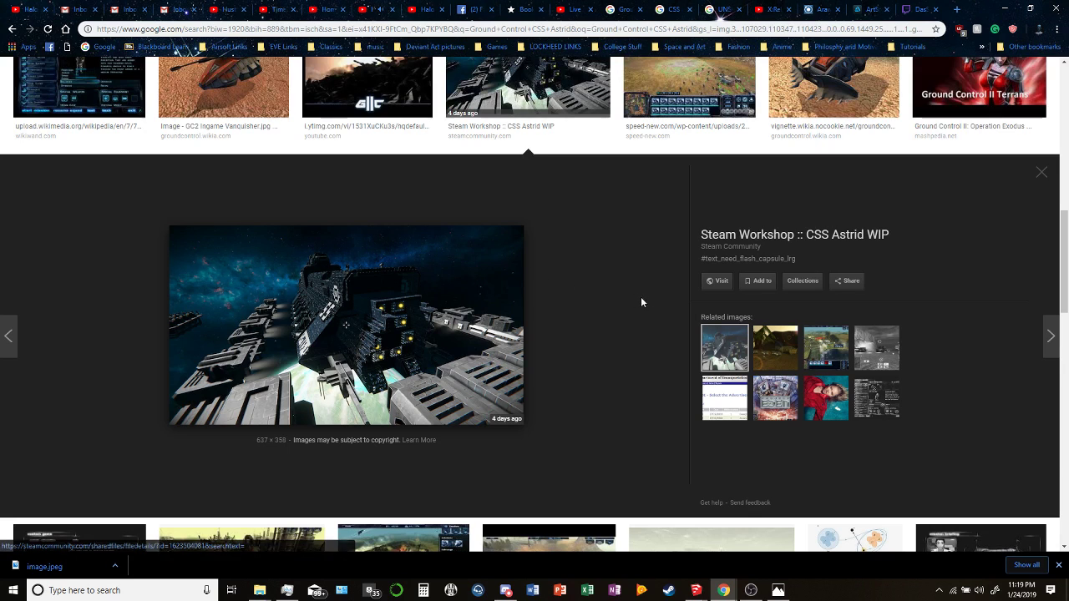
click(716, 281)
click(678, 8)
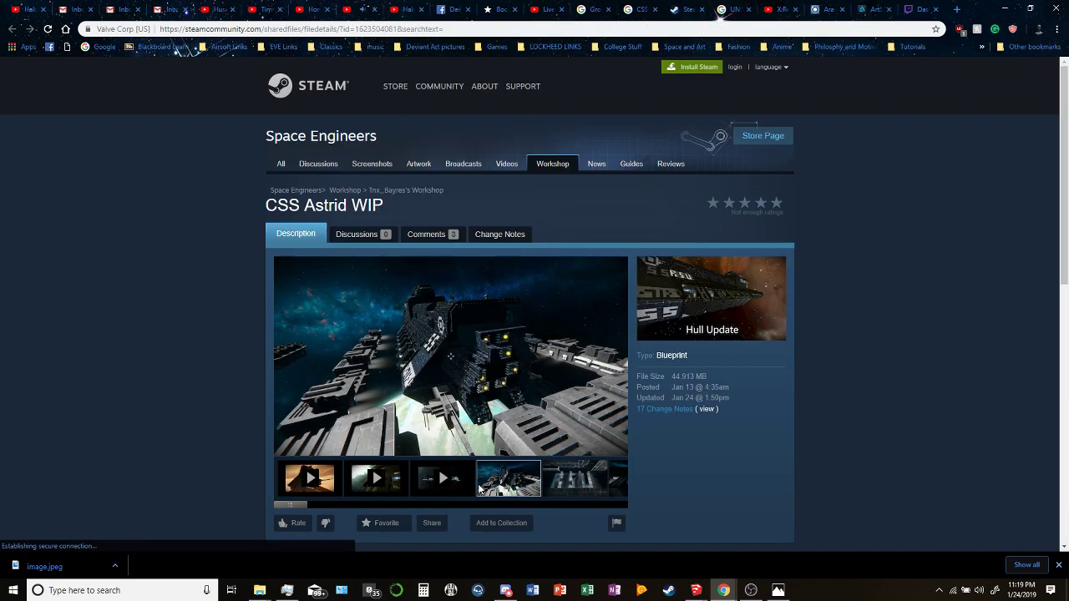
Play "The Recovery of the Astrid" on the CSS Astrid WIP page and pause the Homeworld Soundtrack in its own browser tab.
click(332, 488)
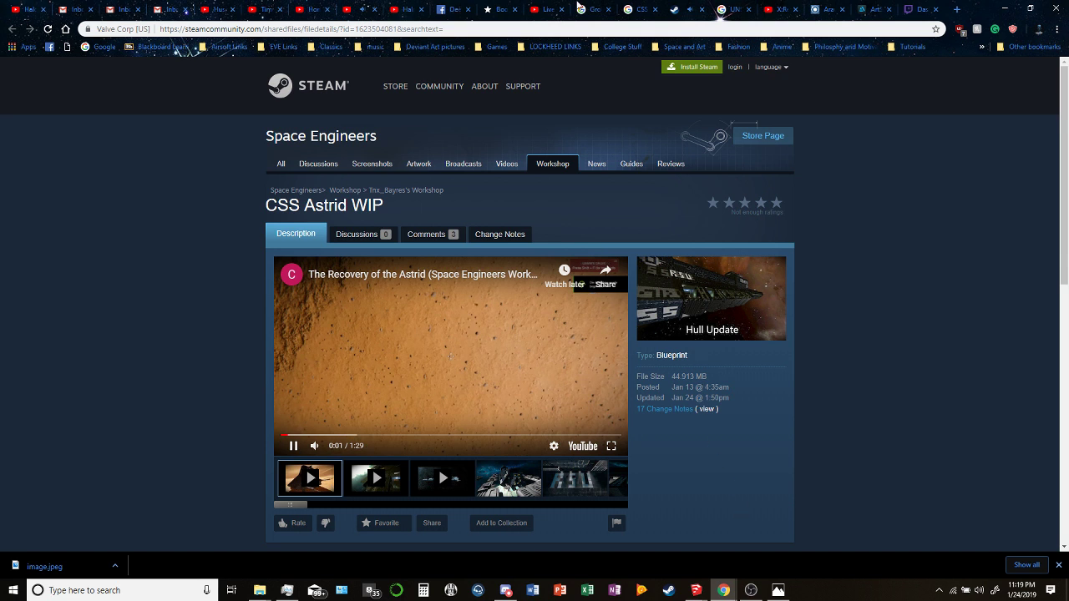
click(364, 6)
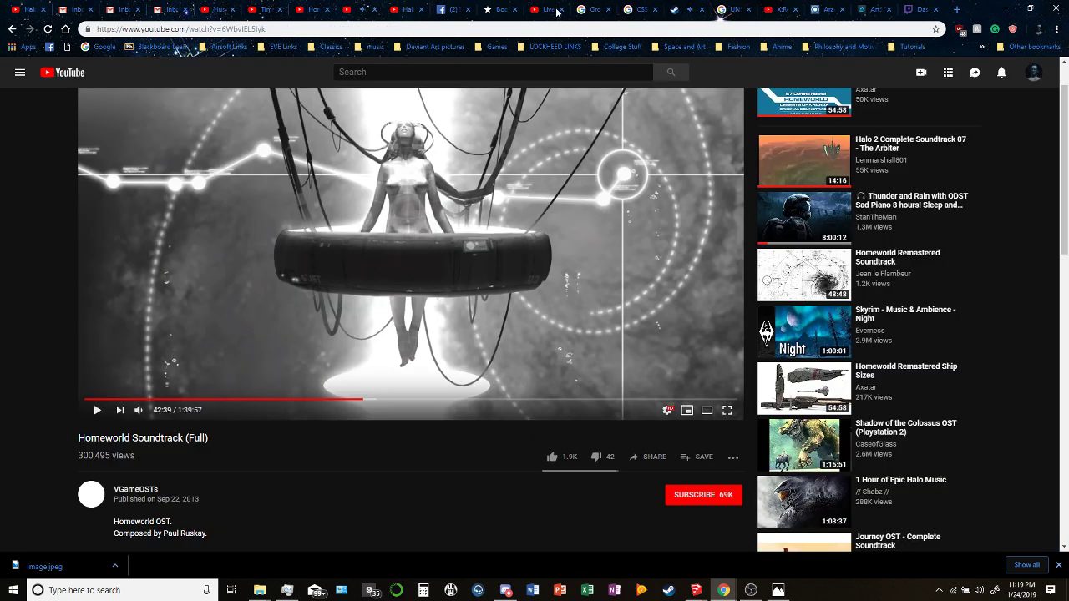
click(675, 6)
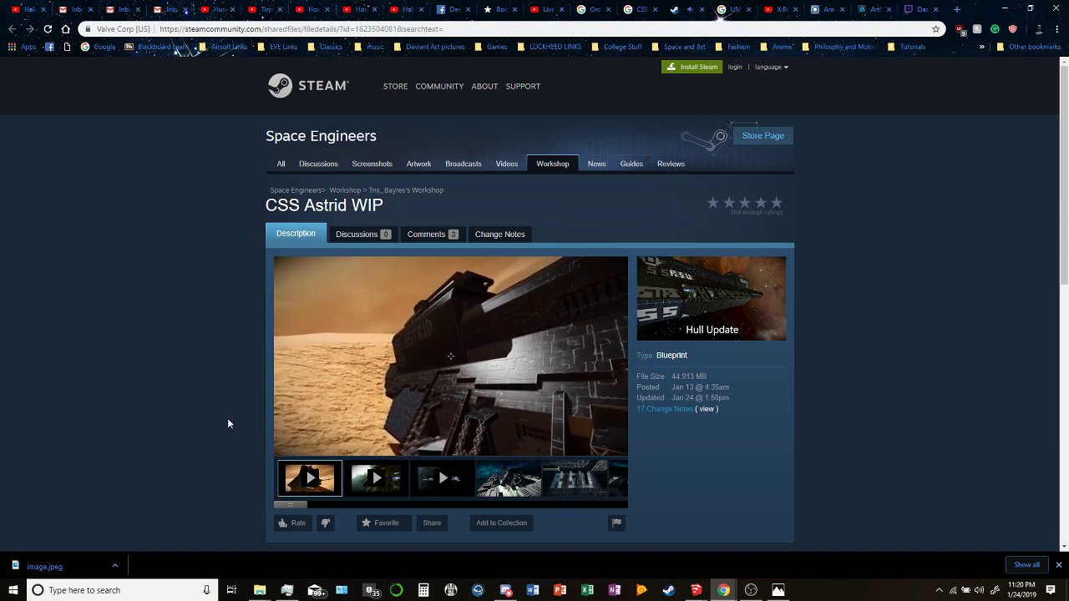
scroll(228, 423, down, 1)
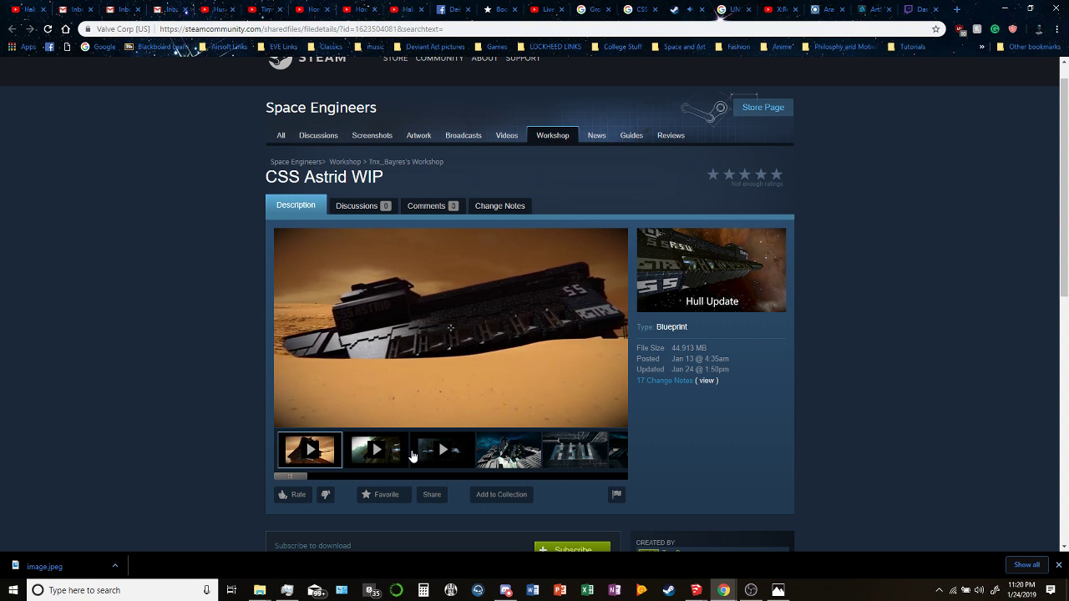
Watch the "Space Engineers CSS Astrid WIP" video and check the Titan hull in SketchUp against it, returning to Chrome.
click(389, 462)
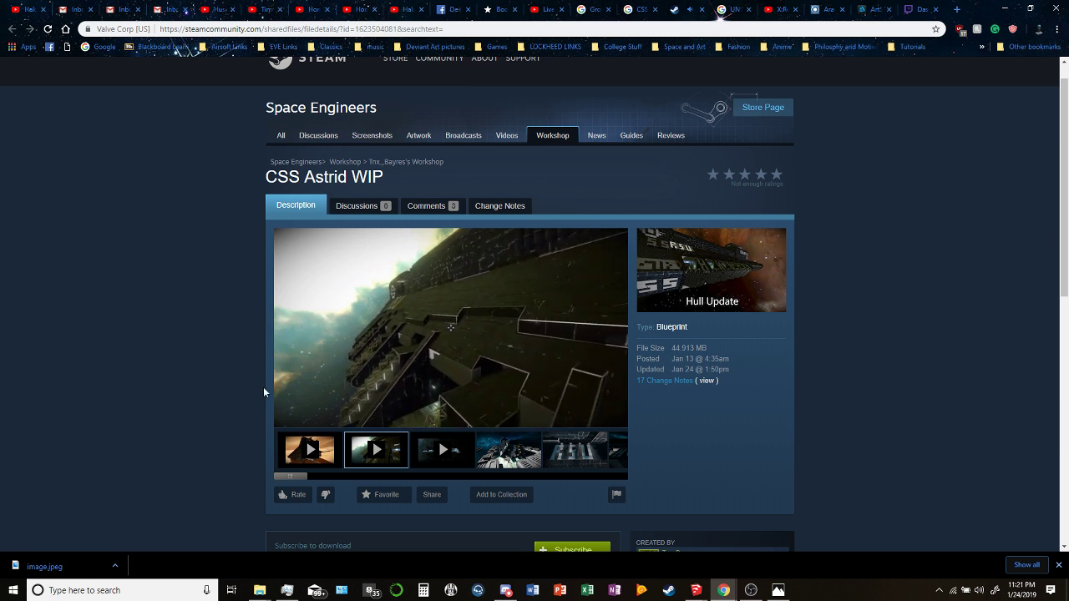
mouse_move(366, 411)
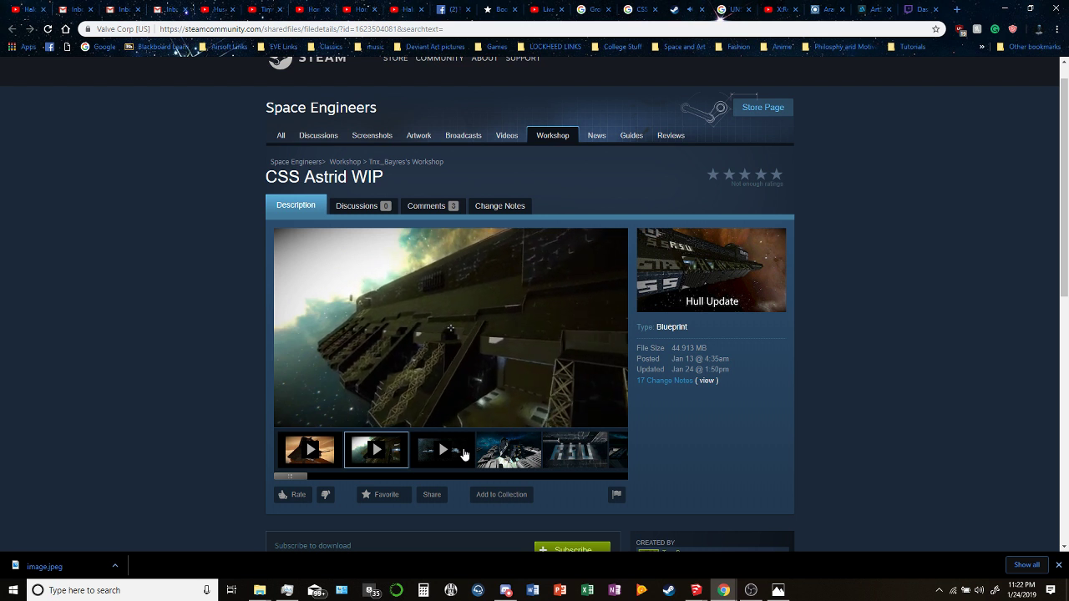
drag(303, 480, 268, 473)
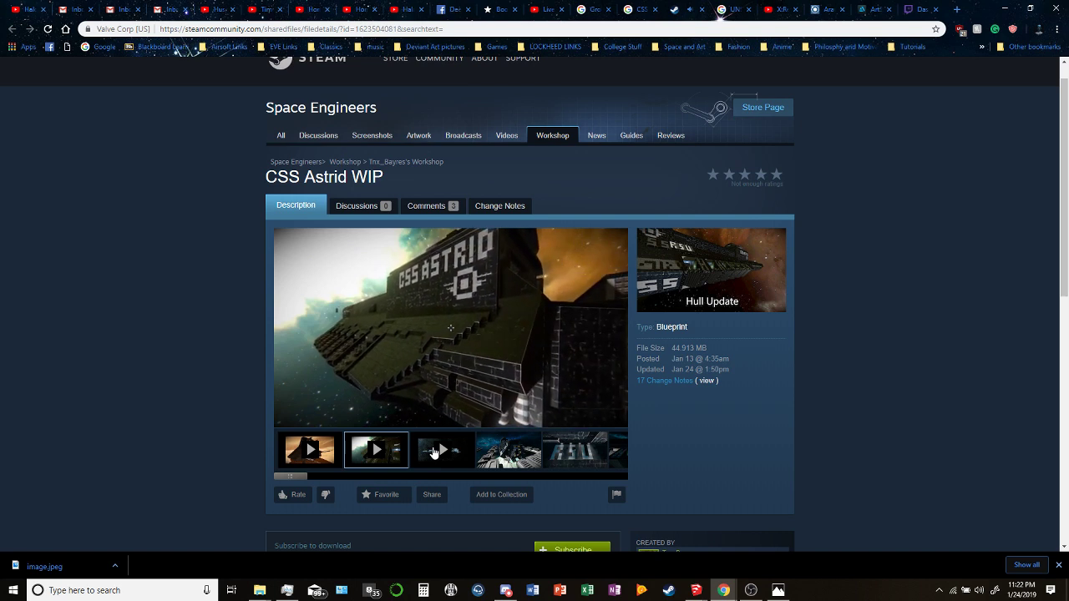
mouse_move(696, 590)
click(758, 534)
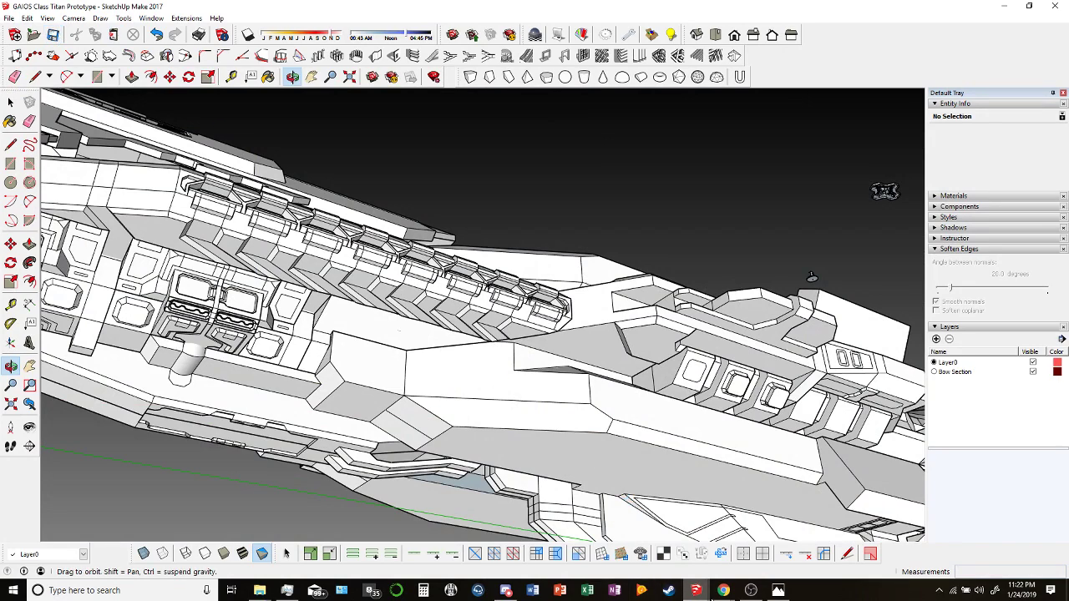
mouse_move(723, 590)
click(684, 541)
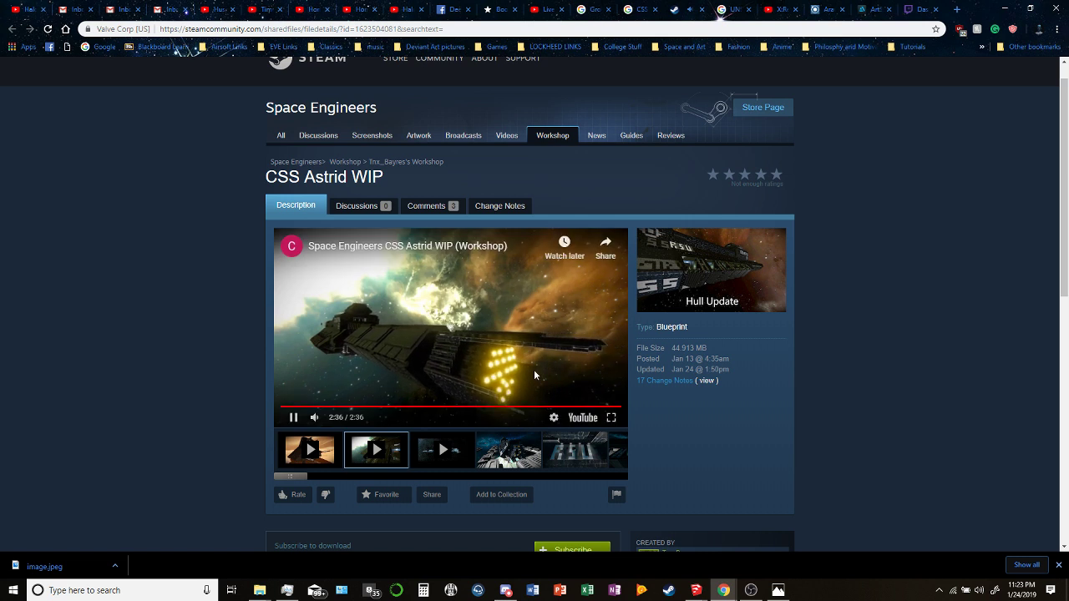
Play "A Memory of the CSS Astrid" and skip ahead to the ship shots, ending at about 1:41.
click(471, 458)
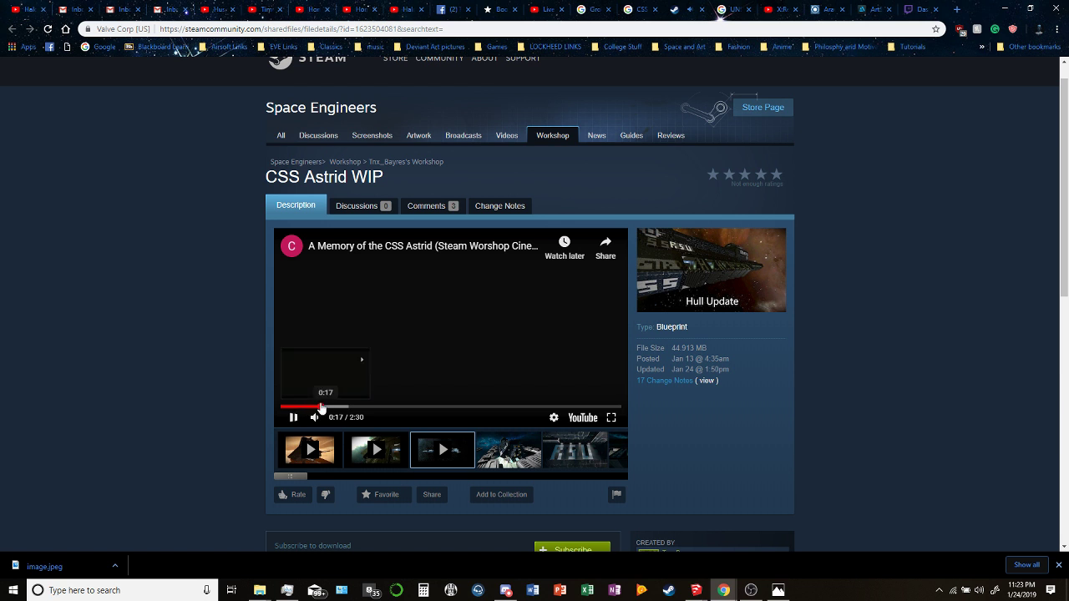
drag(322, 406, 457, 407)
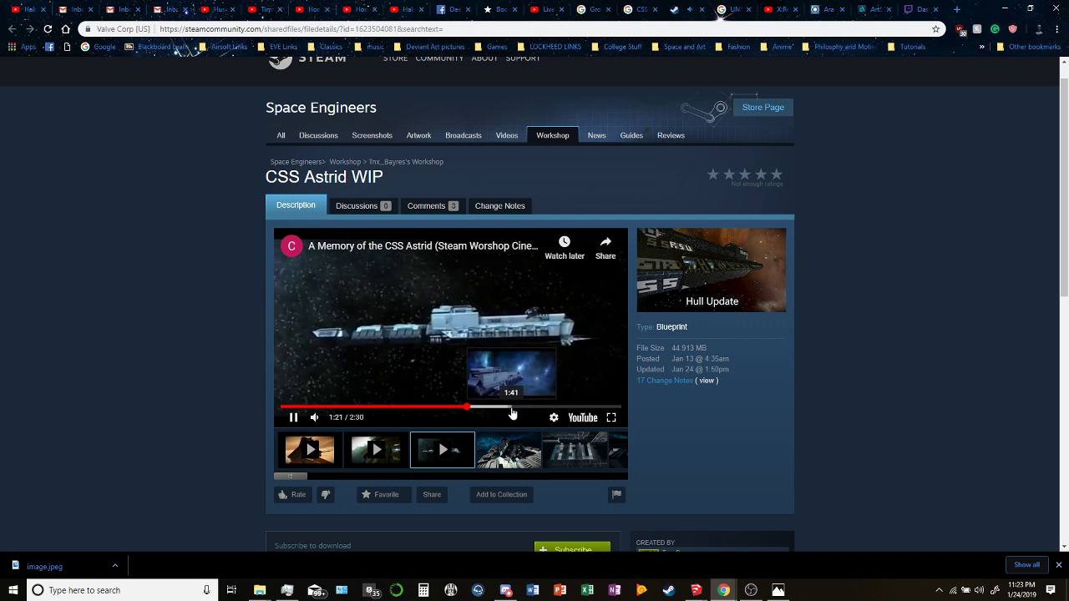
click(513, 407)
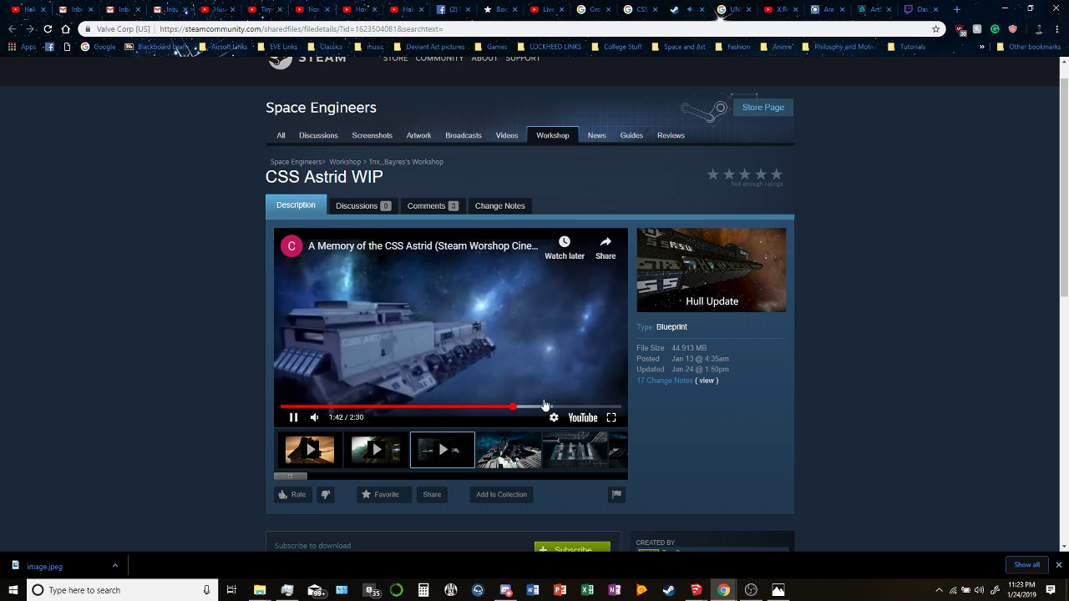
Look through the workshop item's screenshots, from the engine exterior view to the dark interiors and the red-lit hangar.
click(514, 450)
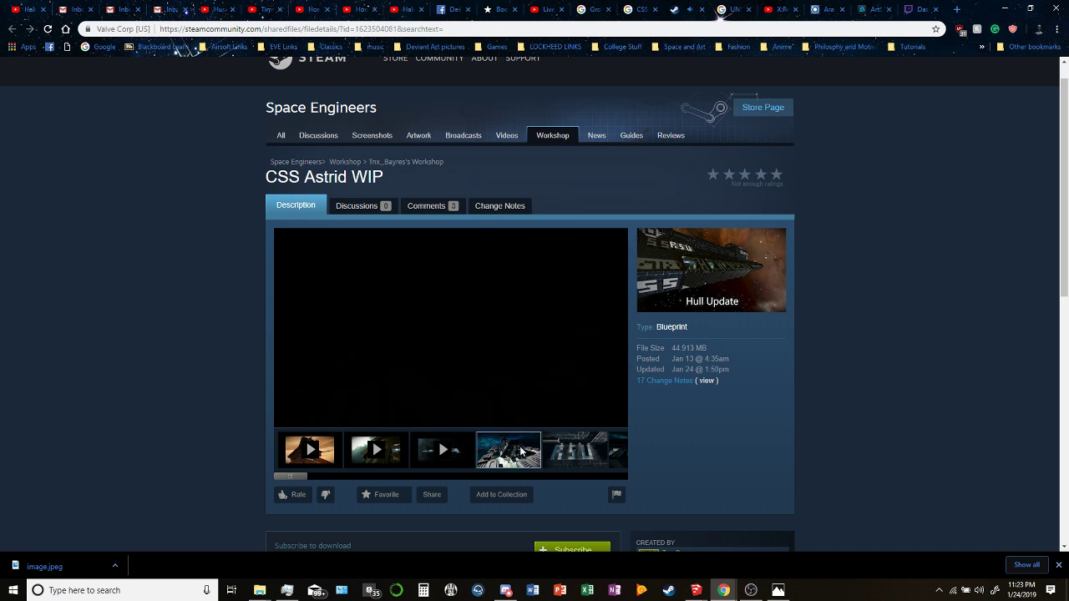
click(580, 453)
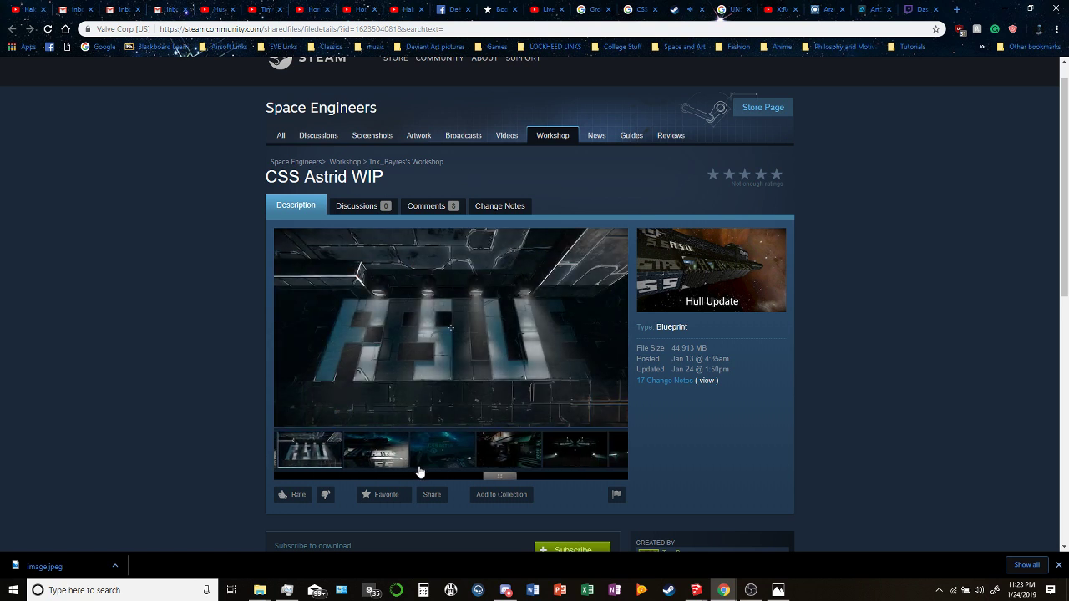
click(450, 452)
click(504, 443)
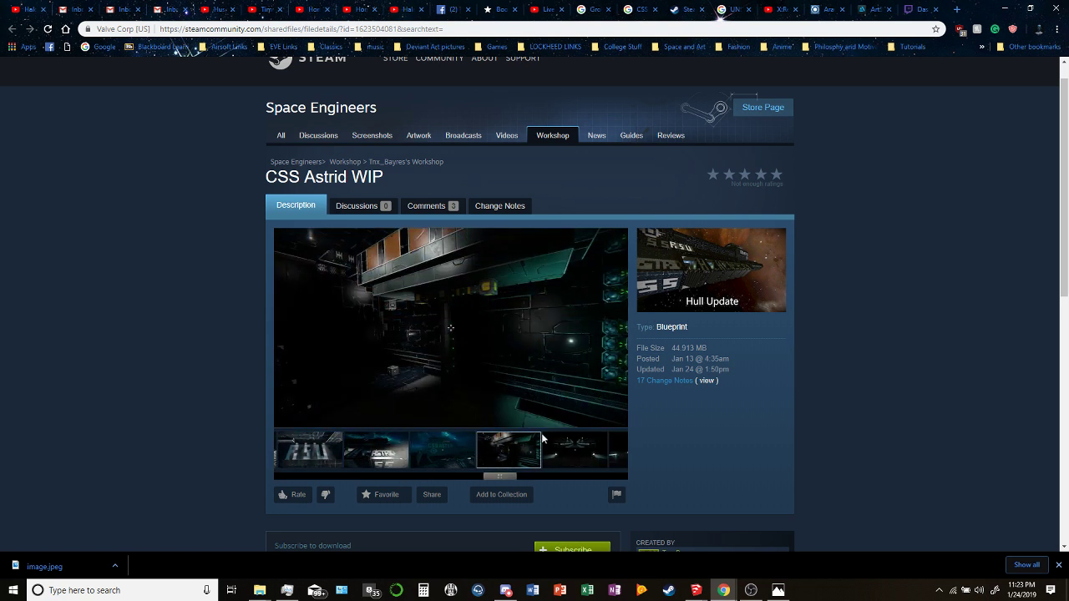
click(486, 450)
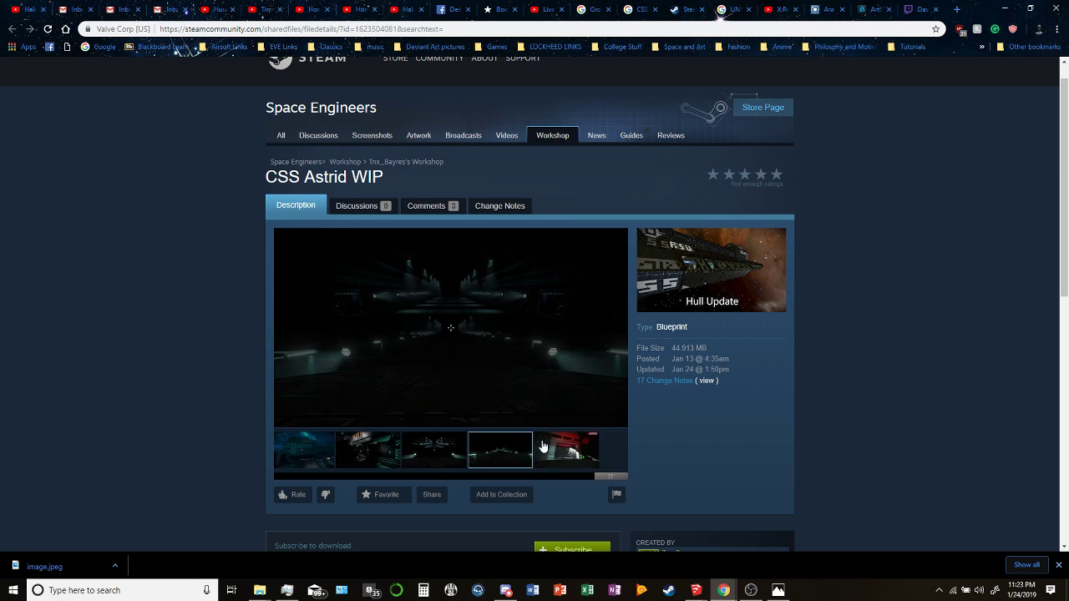
click(583, 455)
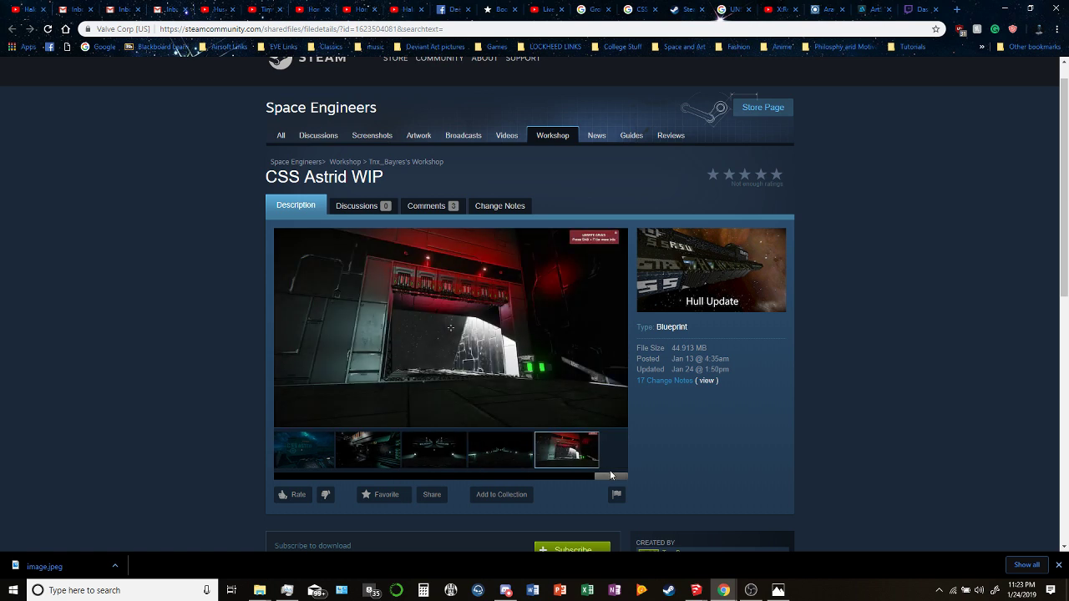
Try to give the CSS Astrid WIP workshop item a positive rating.
scroll(584, 458, down, 4)
scroll(584, 459, up, 5)
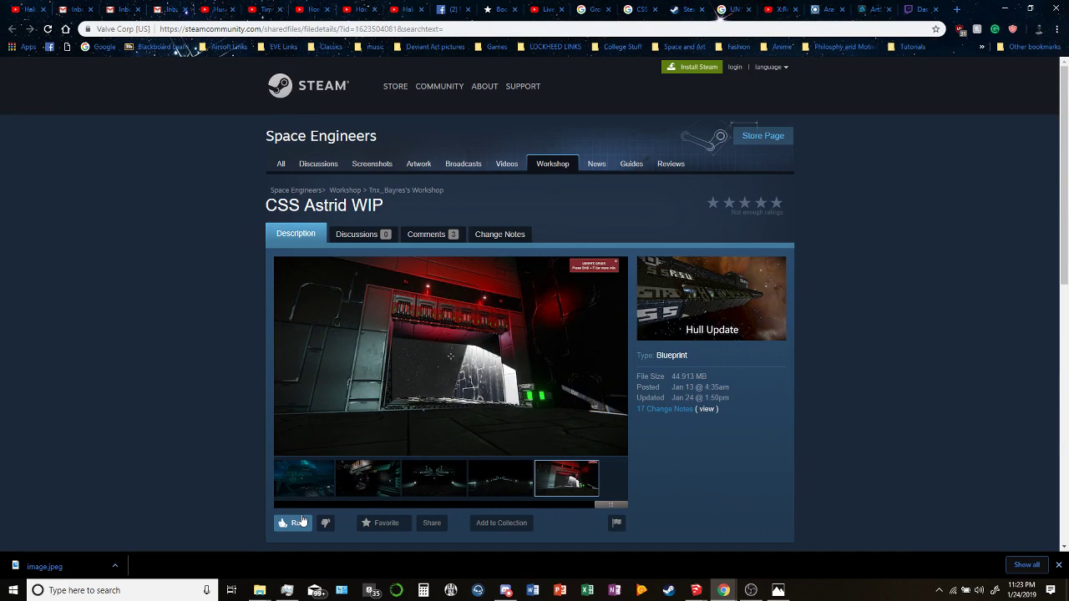
click(300, 521)
click(518, 315)
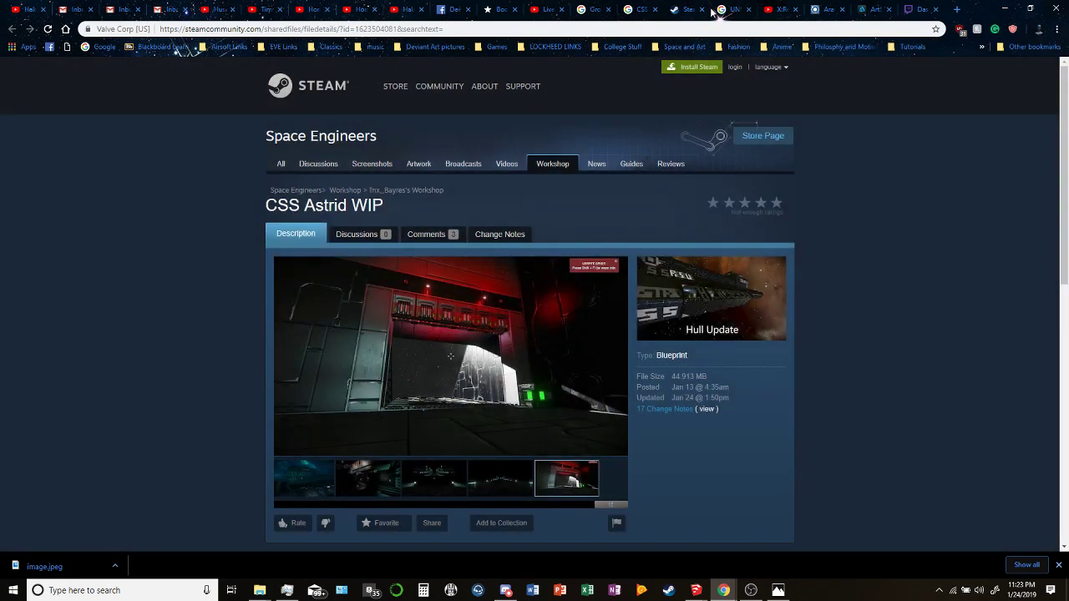
Return to the Homeworld Soundtrack video and play it from the Hiigara System track at 1:17:37.
click(632, 6)
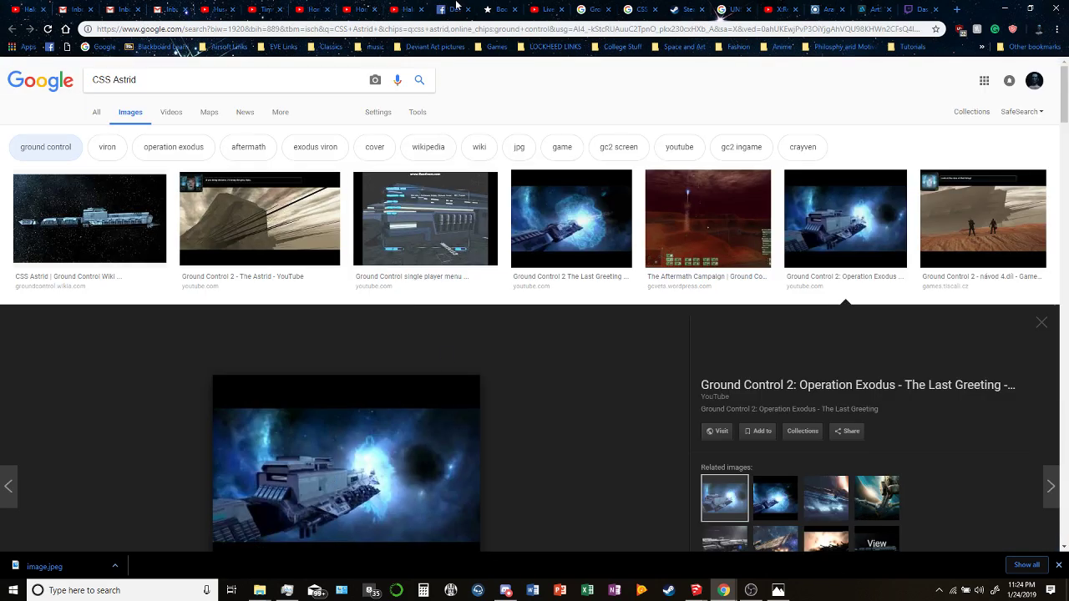
click(422, 7)
click(360, 8)
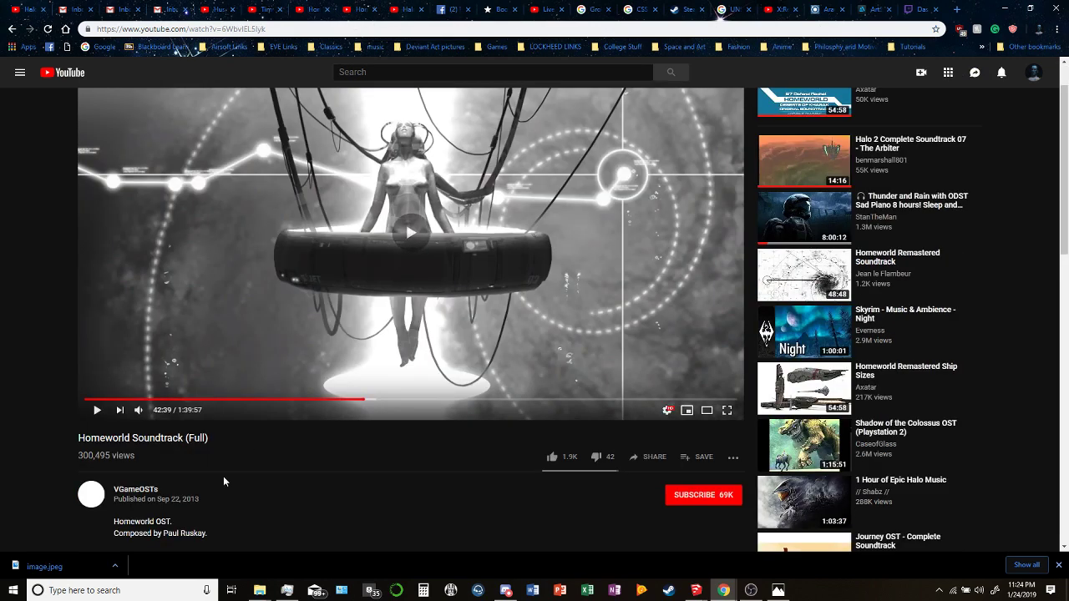
scroll(250, 463, down, 1)
scroll(260, 451, down, 9)
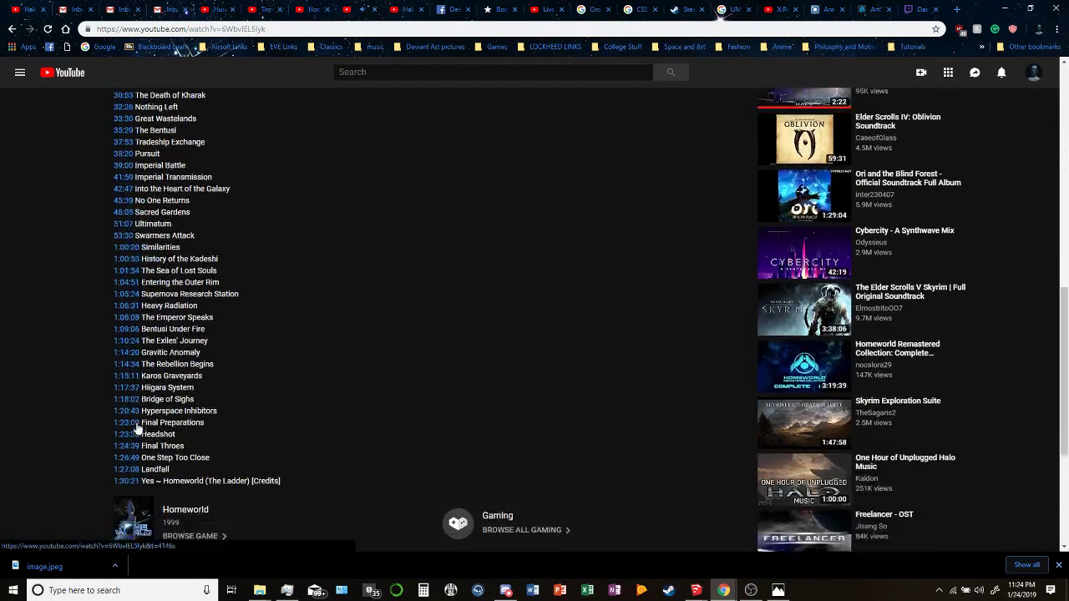
scroll(123, 375, up, 1)
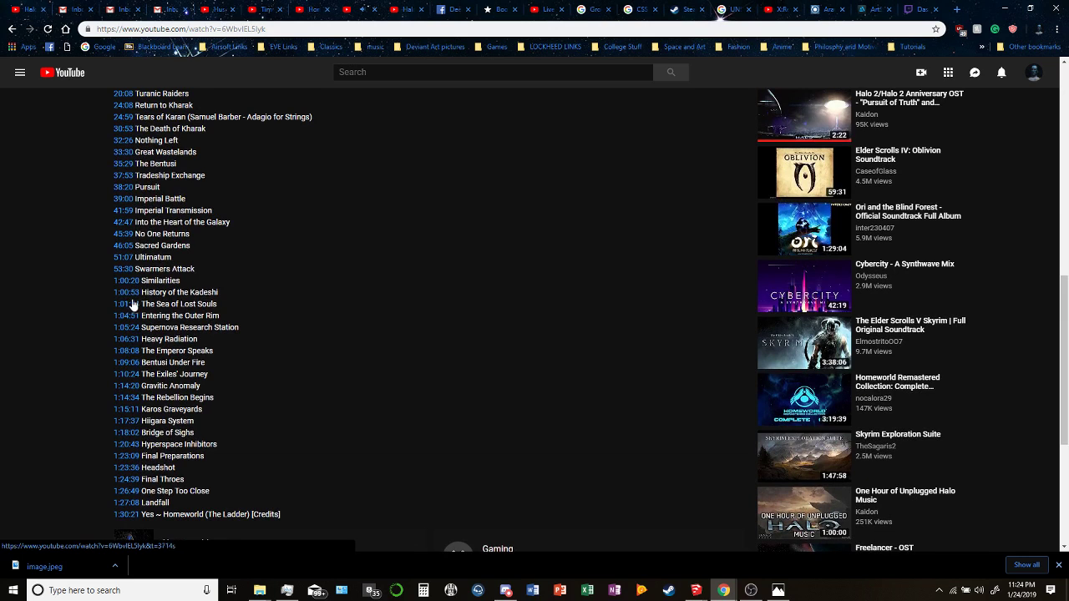
scroll(132, 305, up, 1)
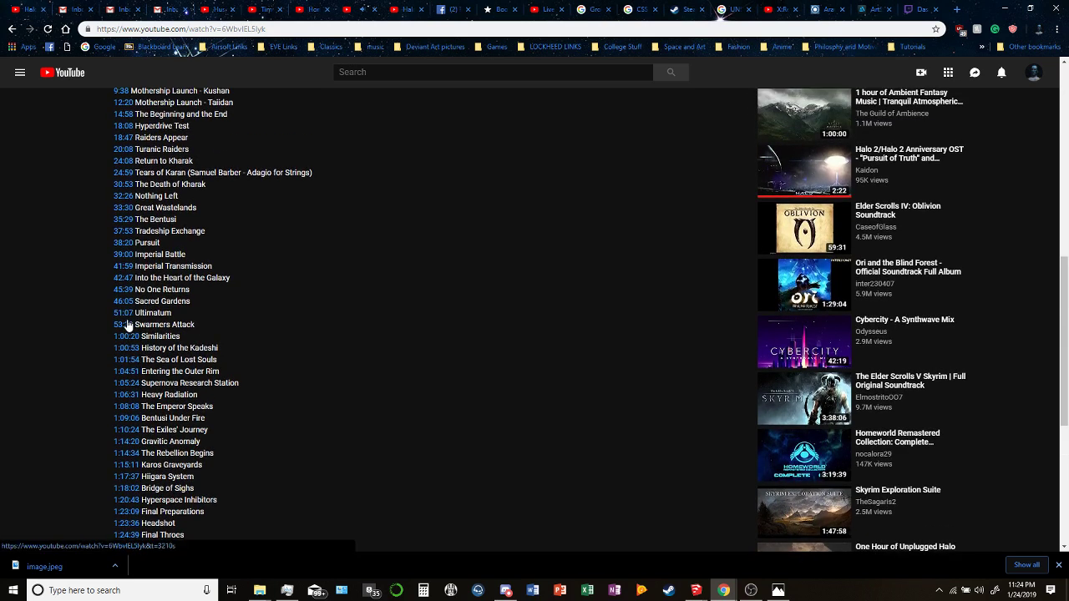
scroll(127, 332, down, 1)
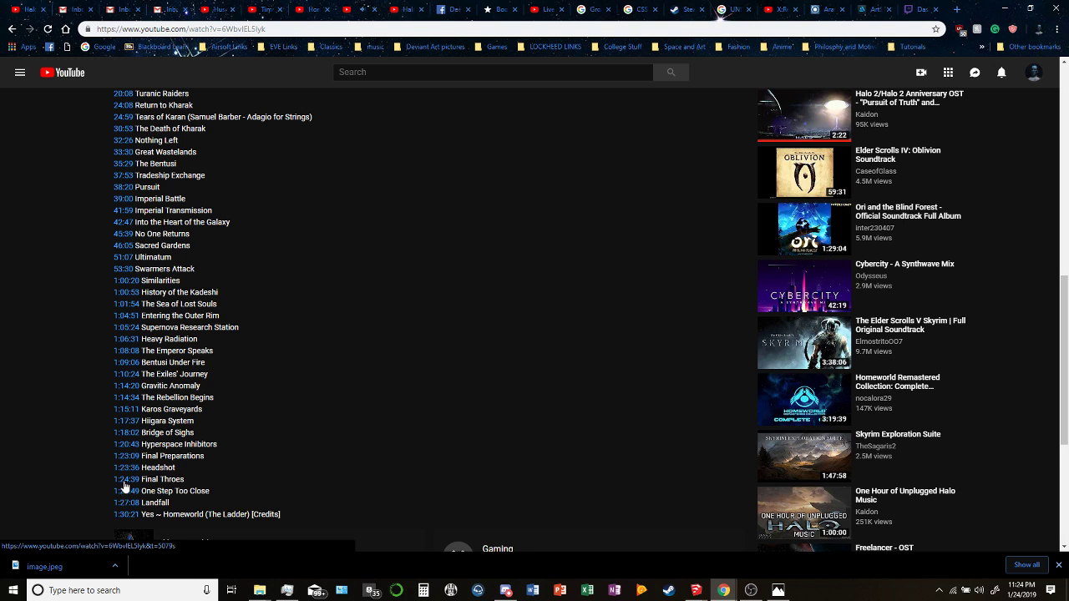
click(131, 428)
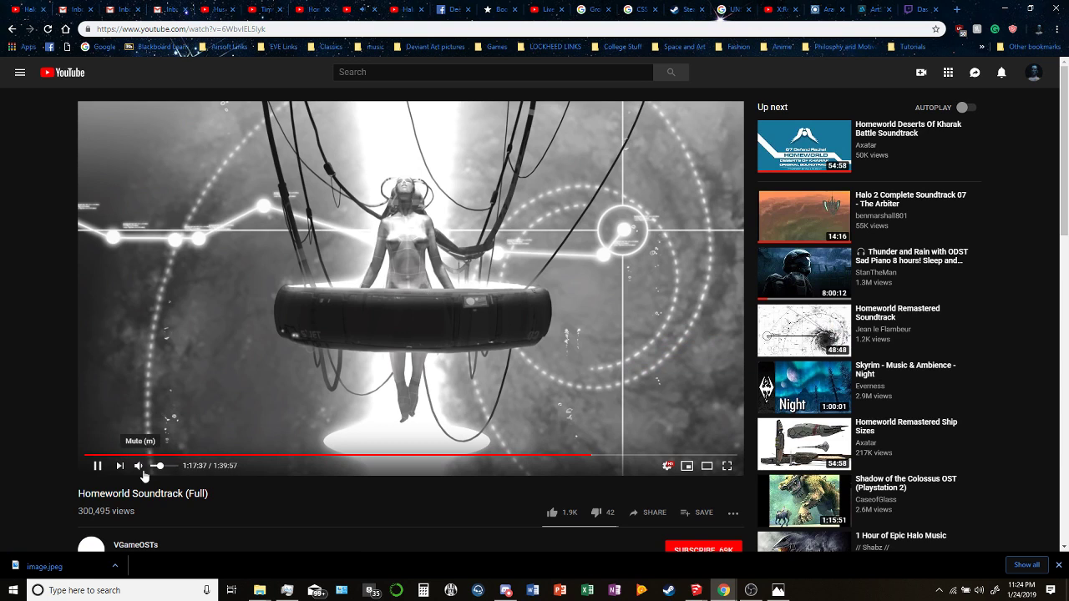
Choose other track timestamps in the Homeworld Soundtrack description, look over the rest of it, and return to the player.
scroll(55, 423, down, 10)
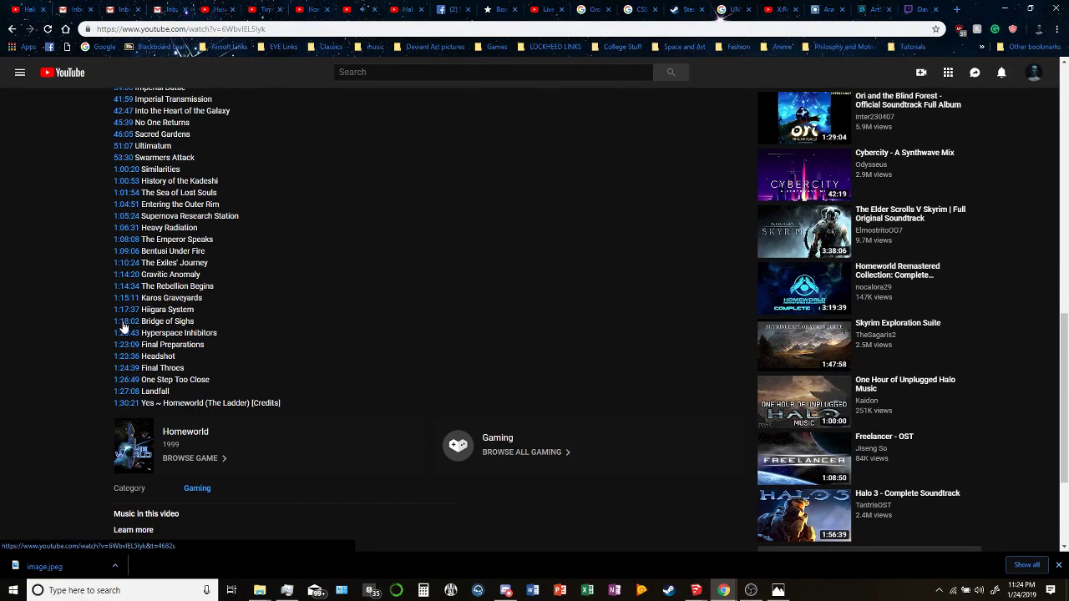
click(124, 314)
scroll(73, 341, down, 10)
click(124, 374)
scroll(77, 371, down, 10)
scroll(77, 372, down, 2)
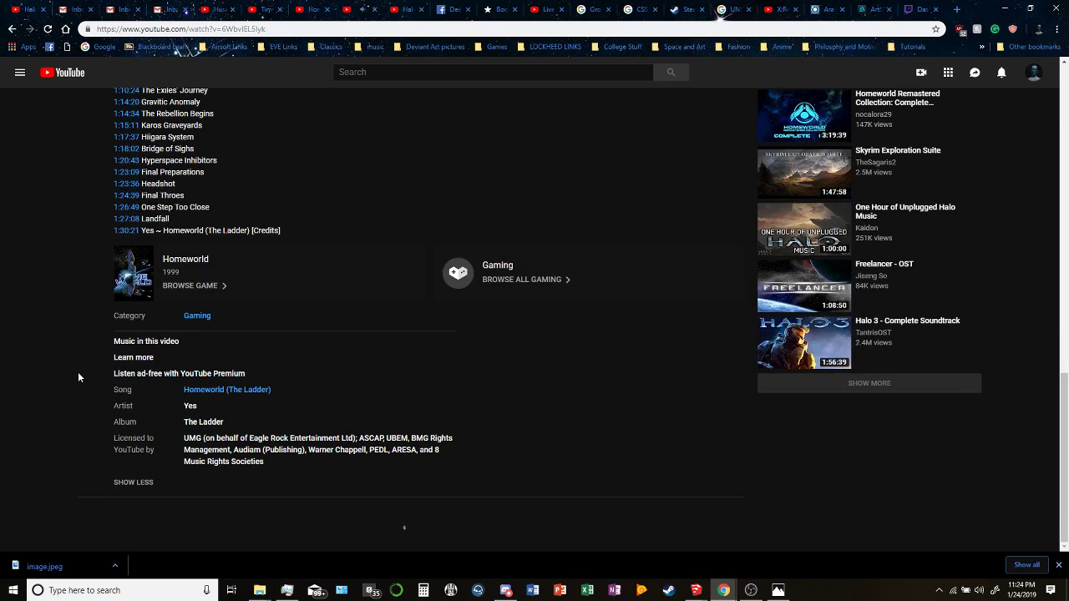
scroll(111, 360, up, 5)
scroll(111, 359, up, 5)
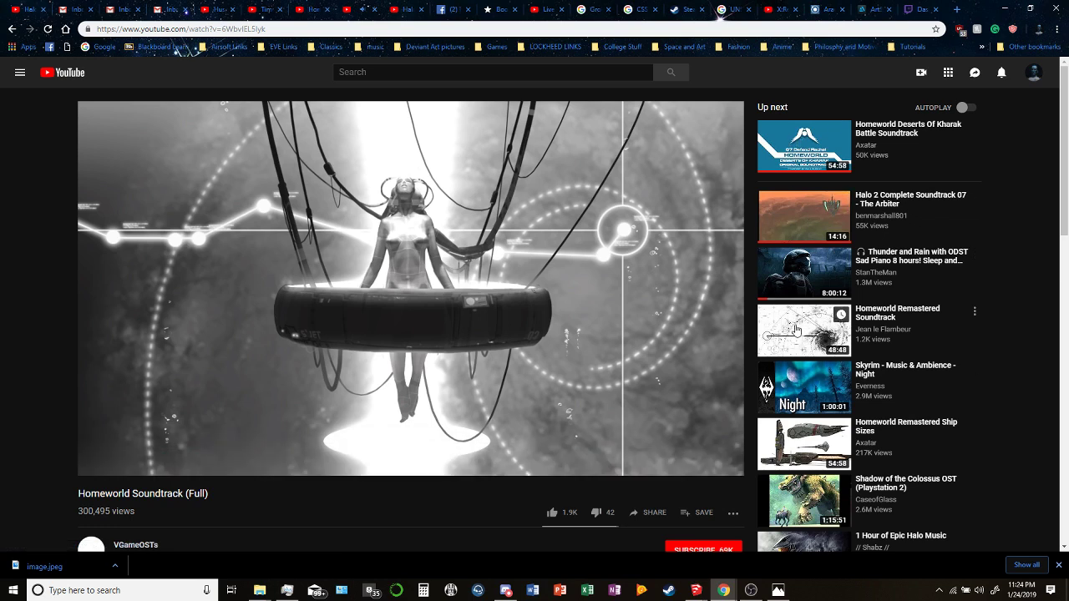
Look through the suggested videos beside the Homeworld Soundtrack video for other game soundtracks.
scroll(806, 350, down, 2)
scroll(808, 354, down, 3)
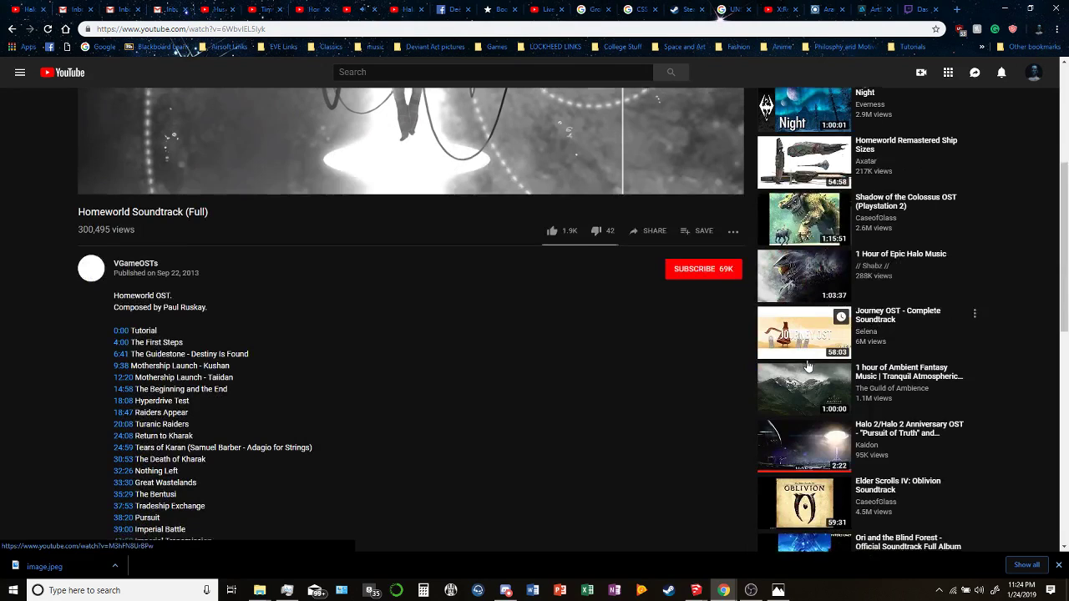
scroll(785, 374, down, 5)
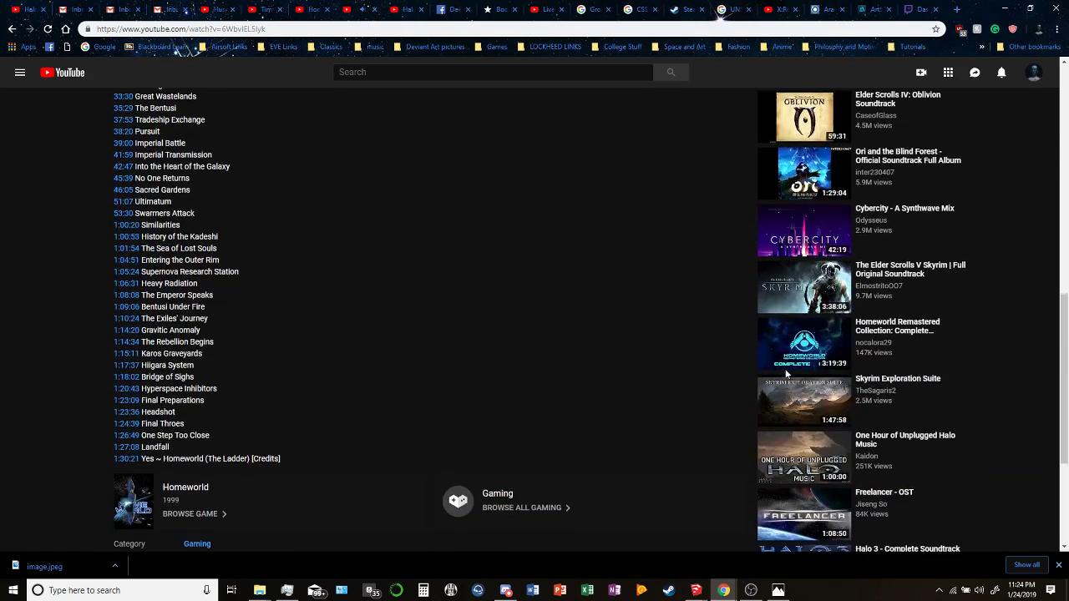
click(892, 495)
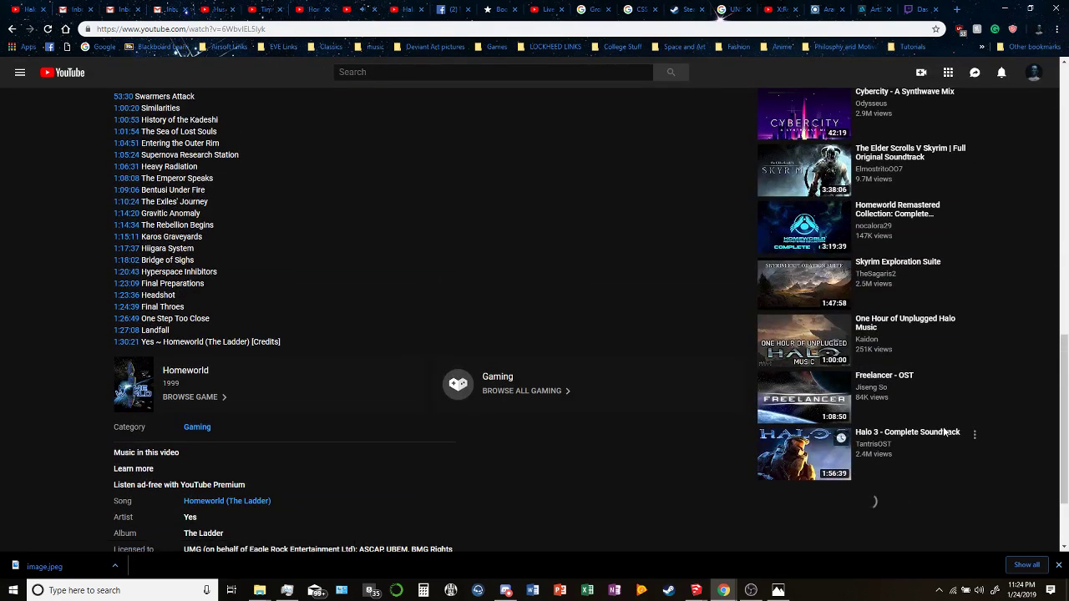
scroll(999, 406, down, 3)
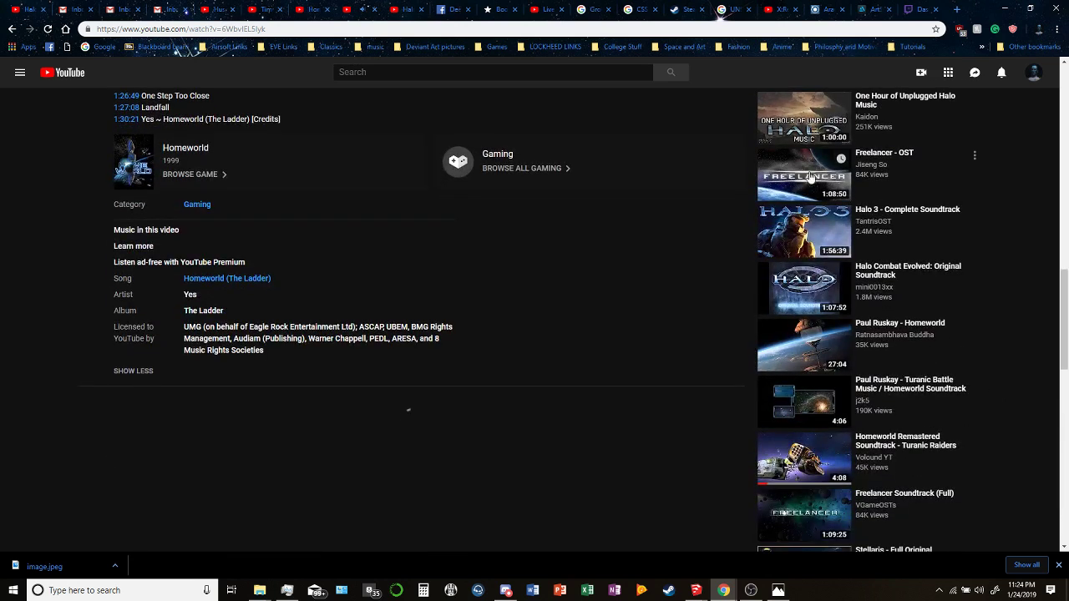
scroll(816, 294, down, 1)
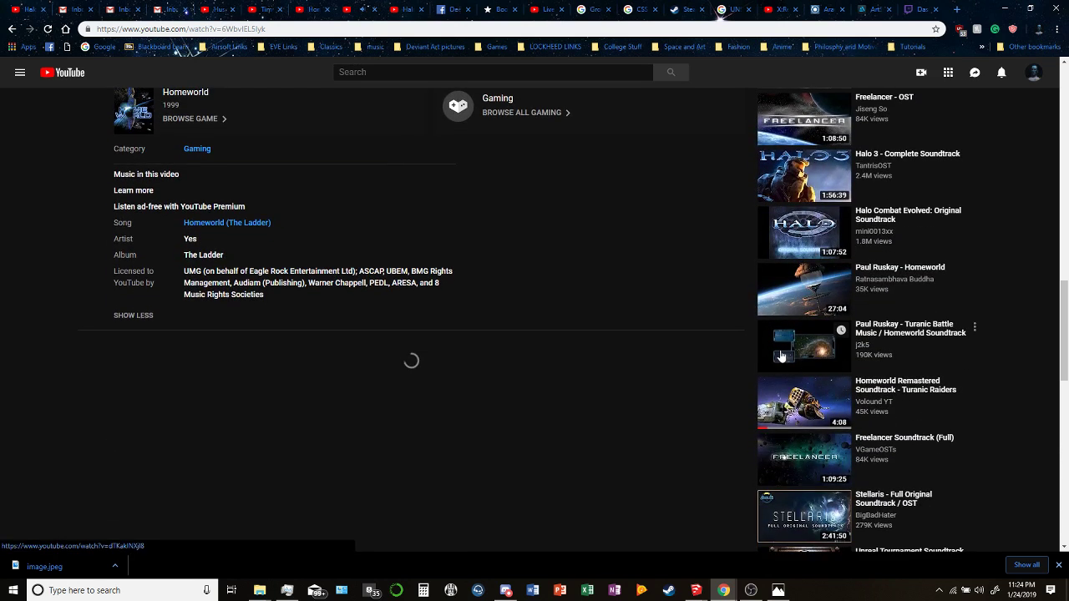
scroll(783, 353, down, 2)
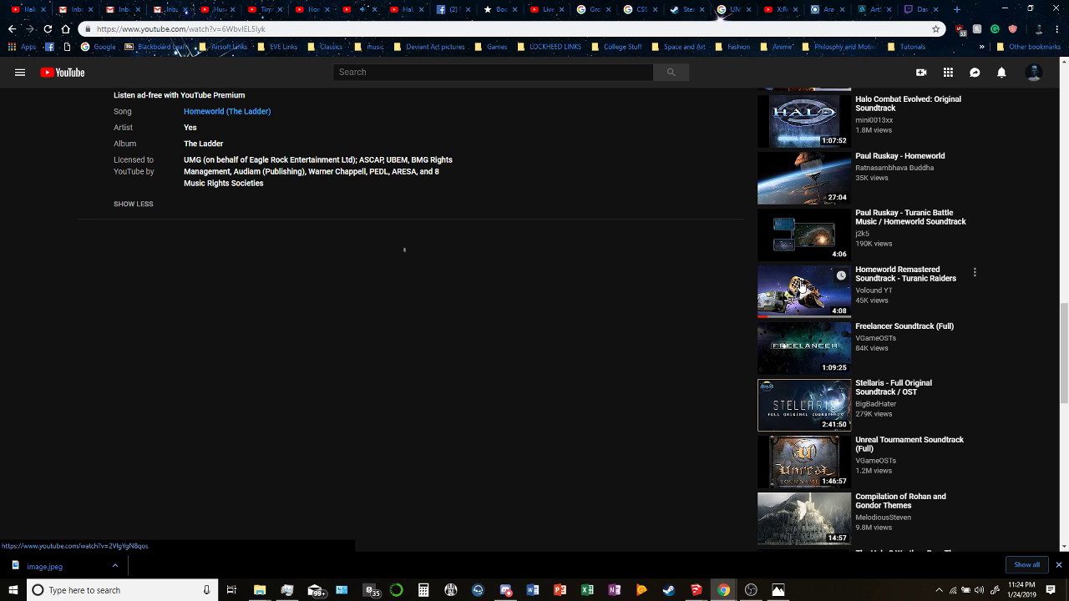
scroll(801, 287, down, 10)
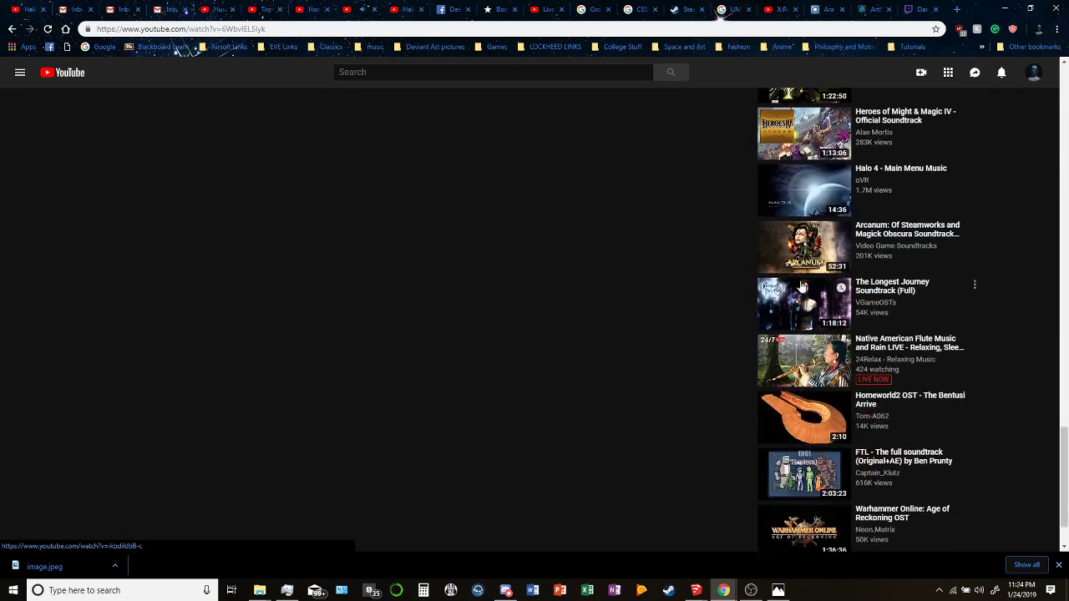
scroll(801, 286, down, 1)
scroll(1062, 424, up, 15)
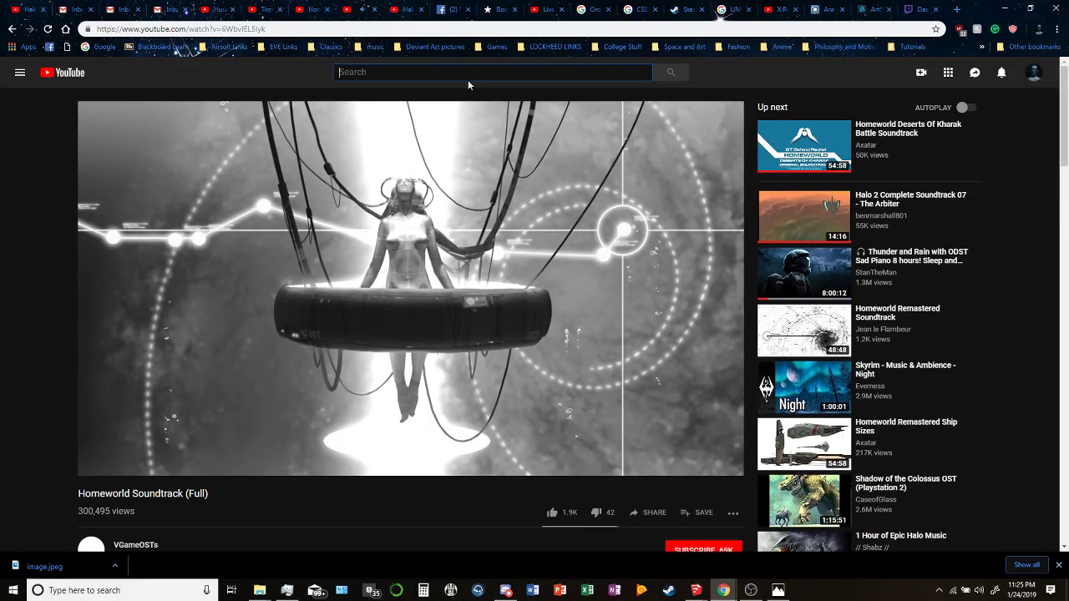
Search YouTube for "Homeworld 2 OSt", start the Homeworld 2 Soundtrack playlist and look through its tracks.
text(H0me)
key(BackSpace)
key(BackSpace)
key(BackSpace)
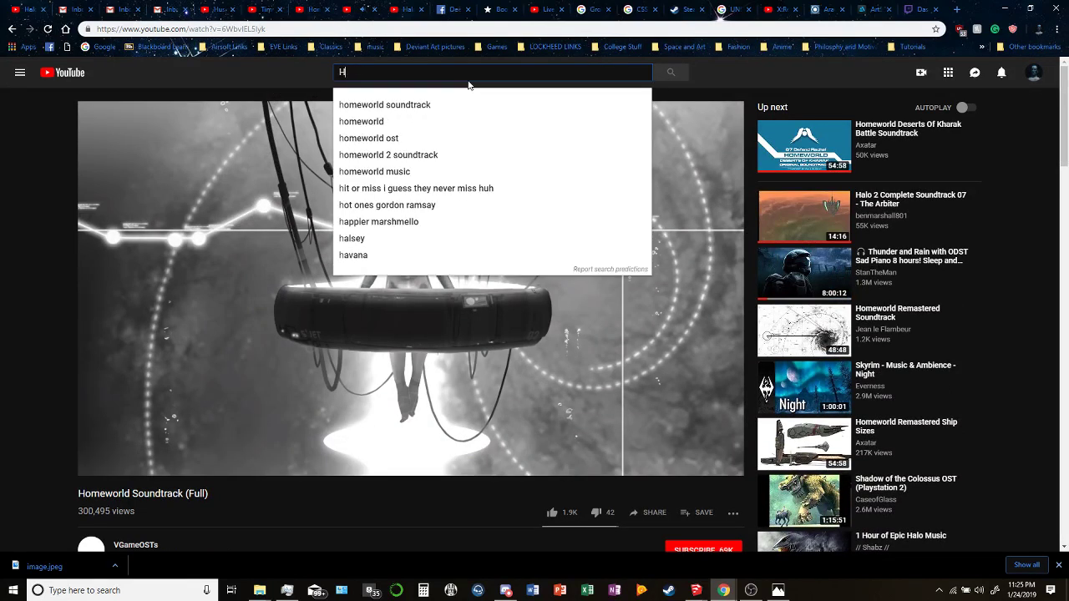
text(omeworld 2 )
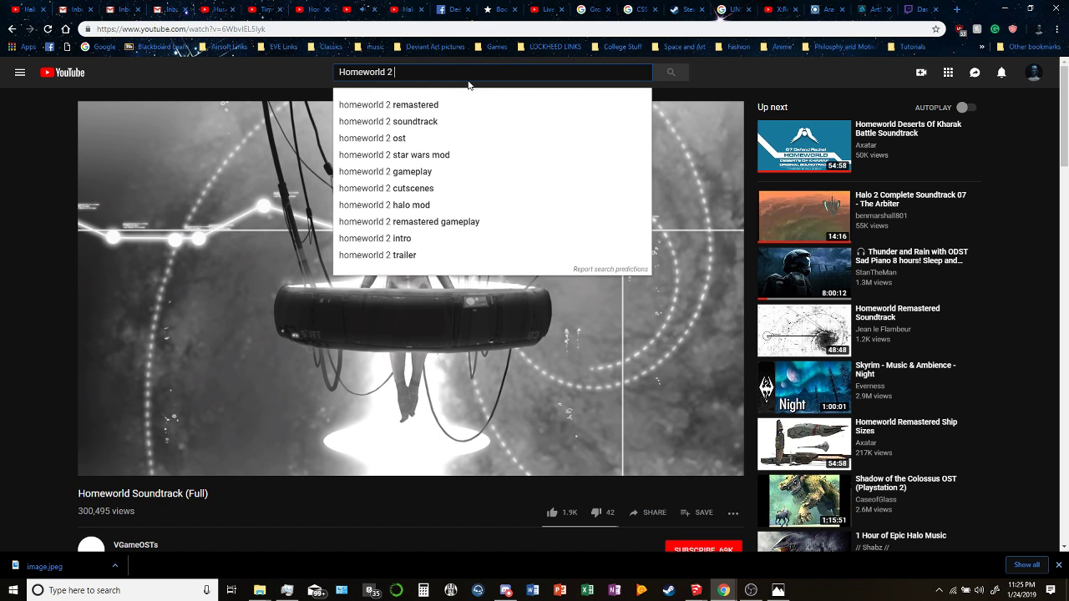
text(OSt)
key(Return)
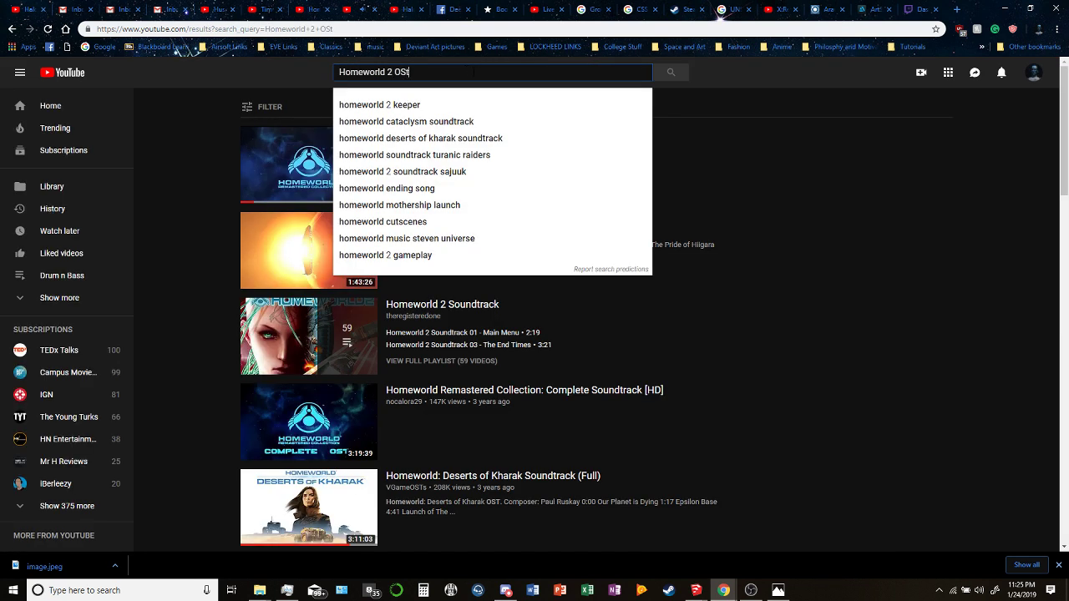
click(461, 307)
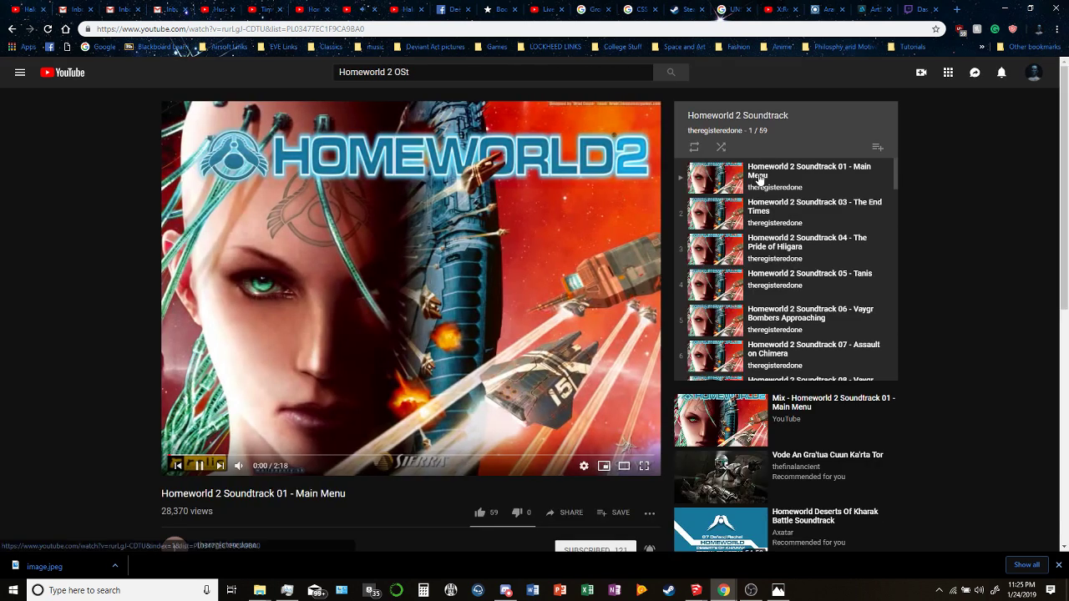
scroll(858, 195, down, 20)
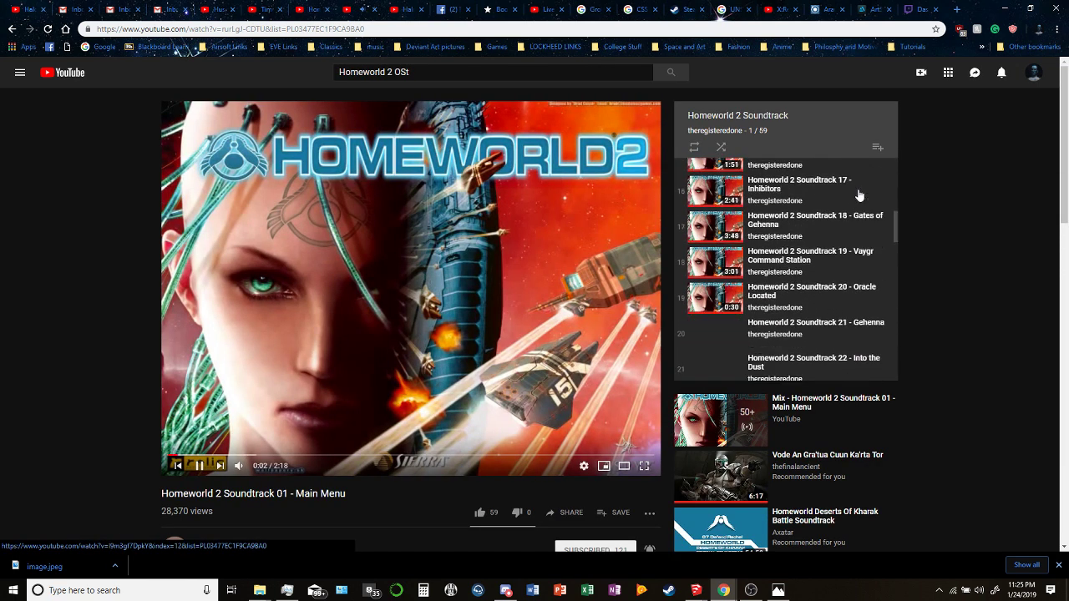
scroll(857, 200, up, 20)
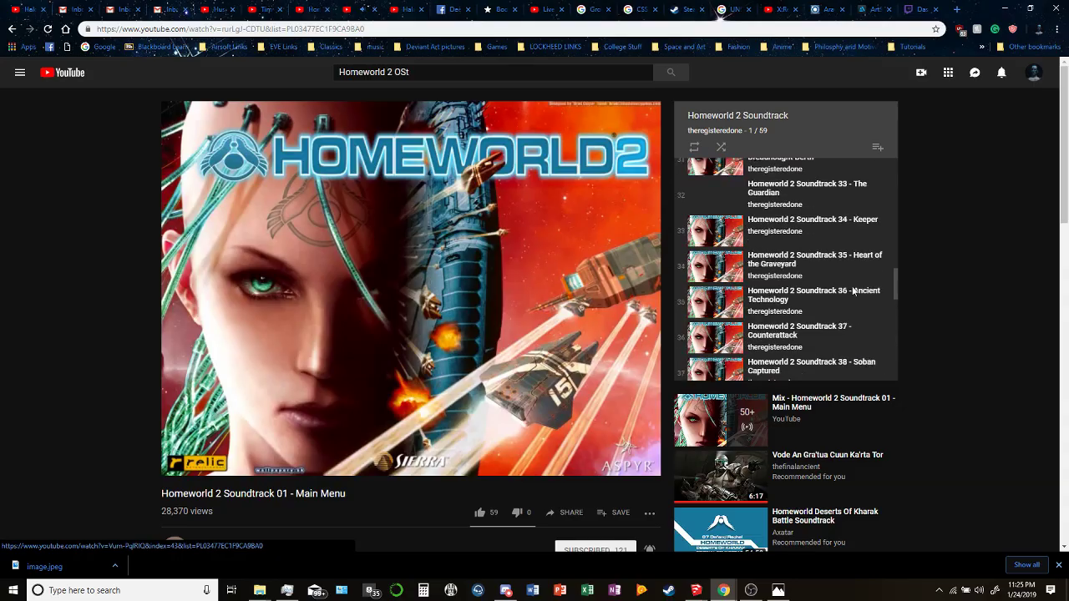
Switch to the GAIOS Class Titan Prototype model in SketchUp and delete the short stray edge inside the nested Body Part #4 Side 1 component.
mouse_move(696, 590)
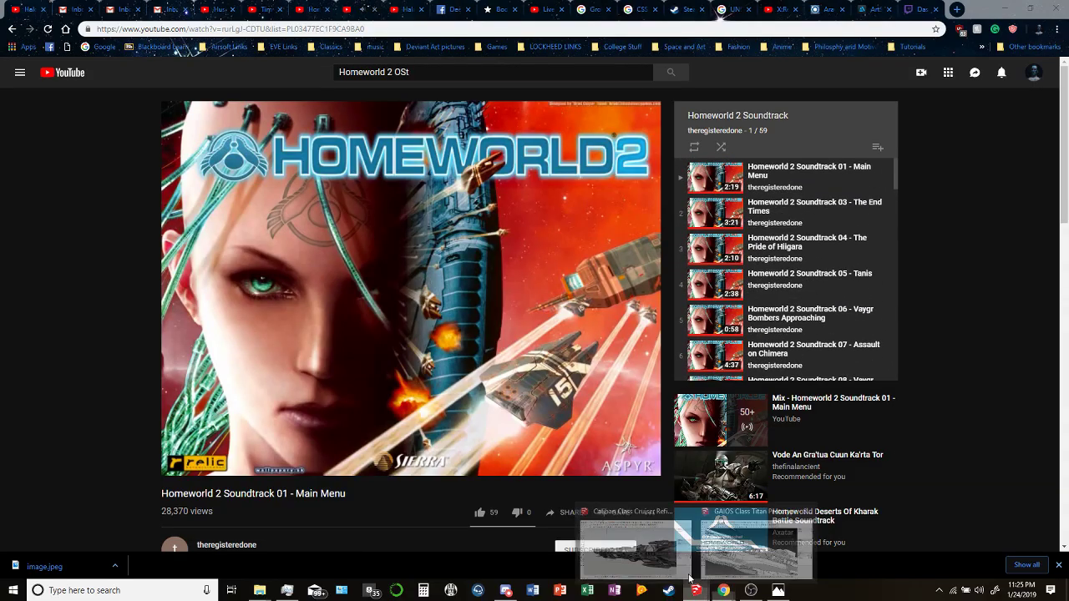
click(823, 530)
drag(566, 261, 415, 302)
scroll(439, 284, up, 10)
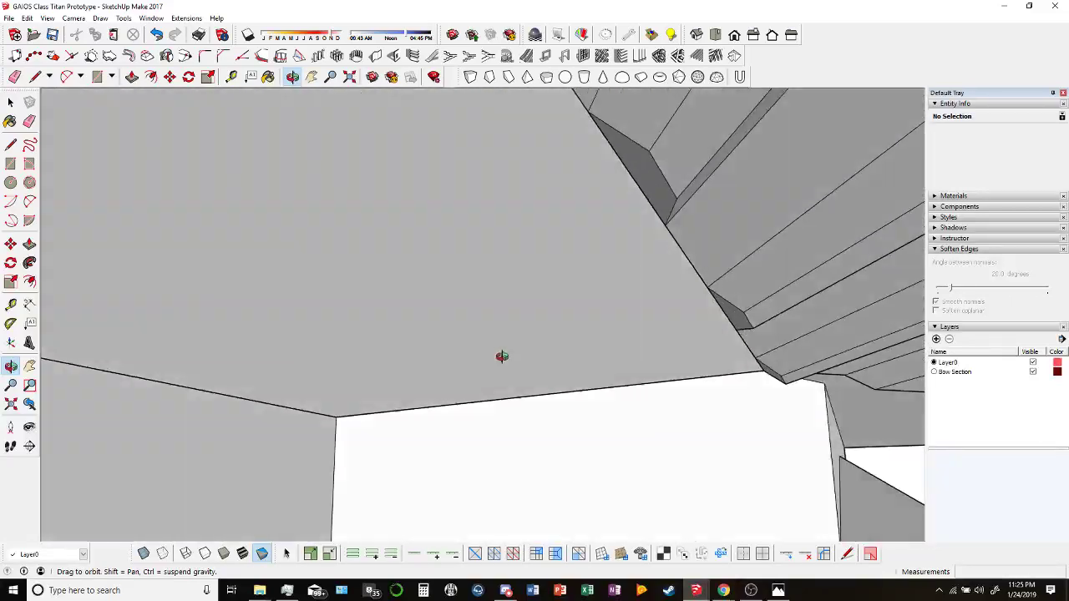
drag(501, 357, 668, 484)
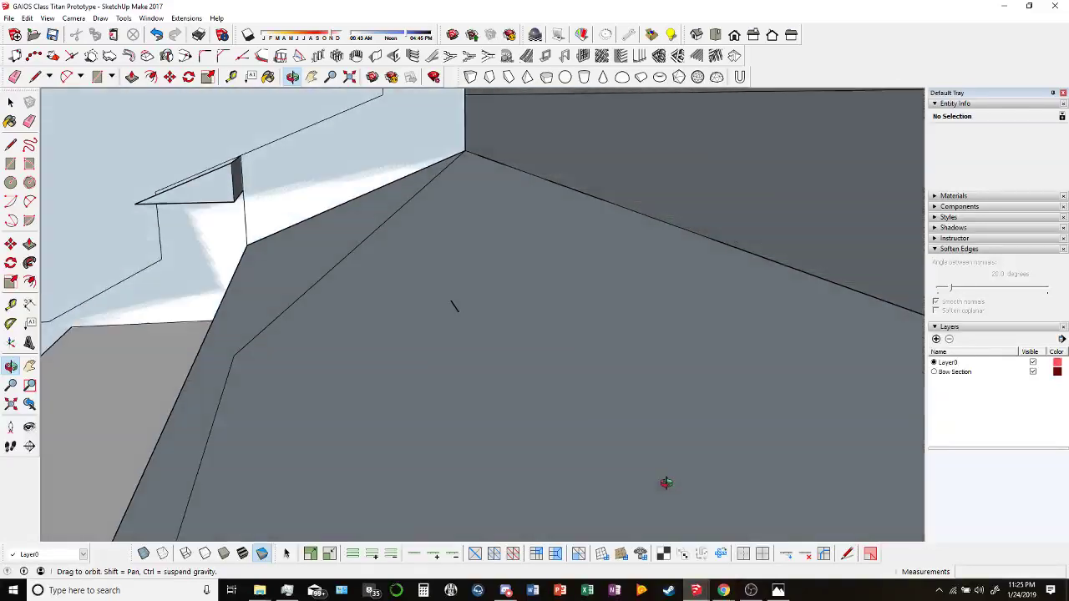
key(space)
click(453, 307)
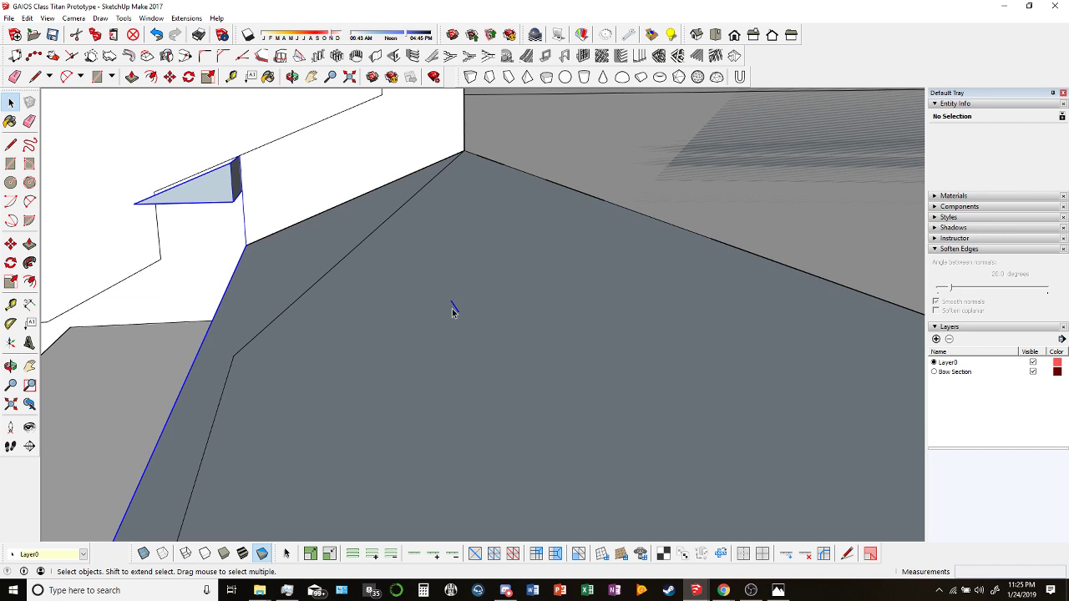
double_click(452, 310)
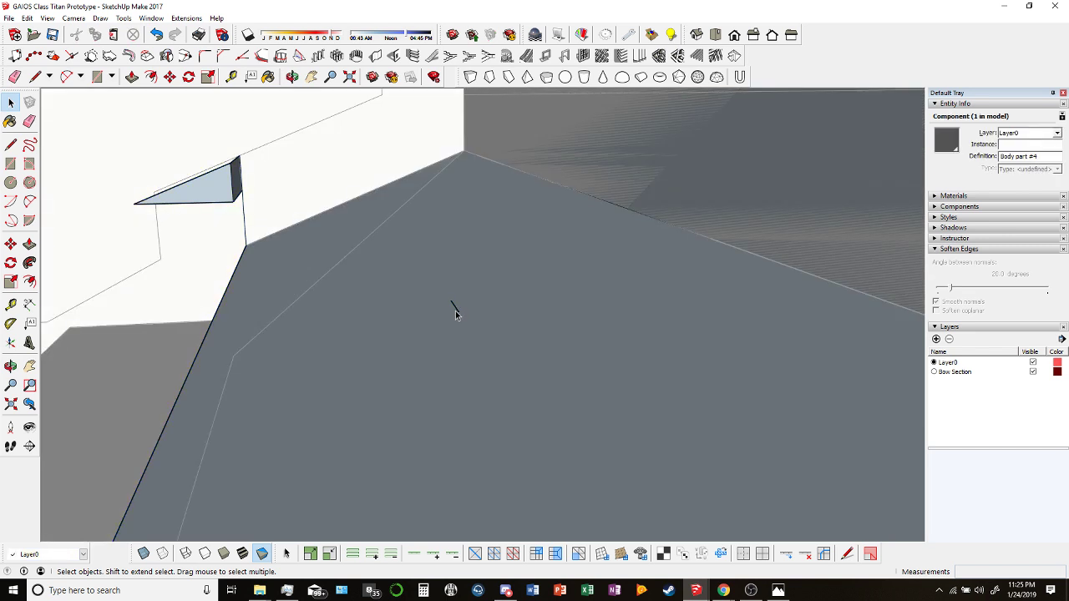
double_click(456, 309)
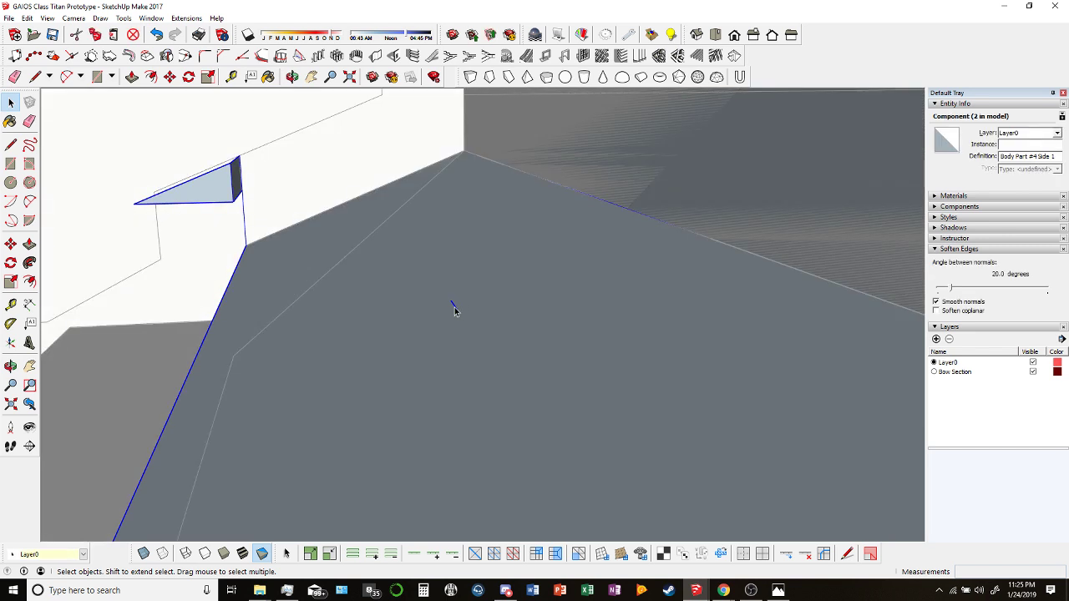
click(454, 307)
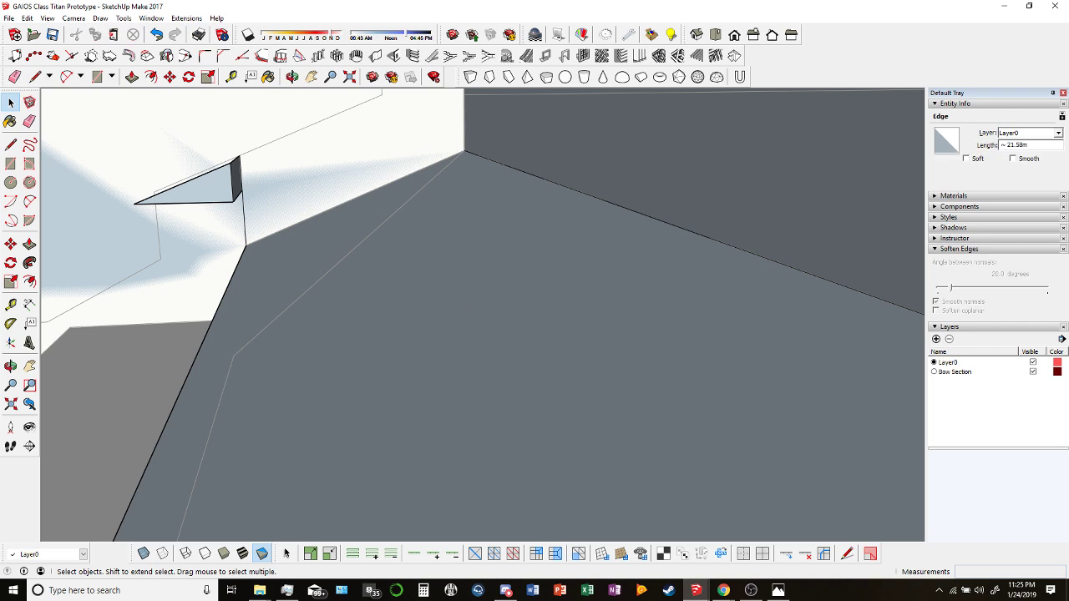
Check the soundtrack player briefly, then erase the stray triangular faces and leftover edges beside the hull in the same component and close it.
click(725, 591)
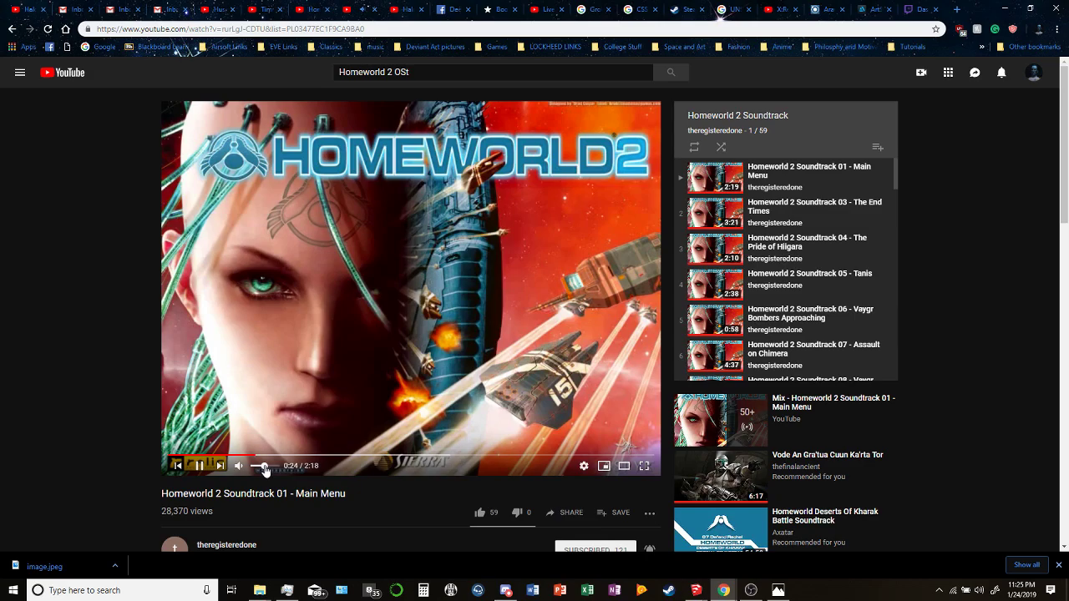
mouse_move(696, 590)
click(639, 547)
mouse_move(652, 415)
middle_down()
mouse_move(558, 304)
mouse_move(344, 198)
mouse_move(422, 312)
mouse_move(529, 358)
mouse_move(272, 171)
mouse_move(375, 241)
middle_up()
click(427, 284)
mouse_move(427, 284)
middle_down()
mouse_move(490, 293)
mouse_move(367, 217)
middle_up()
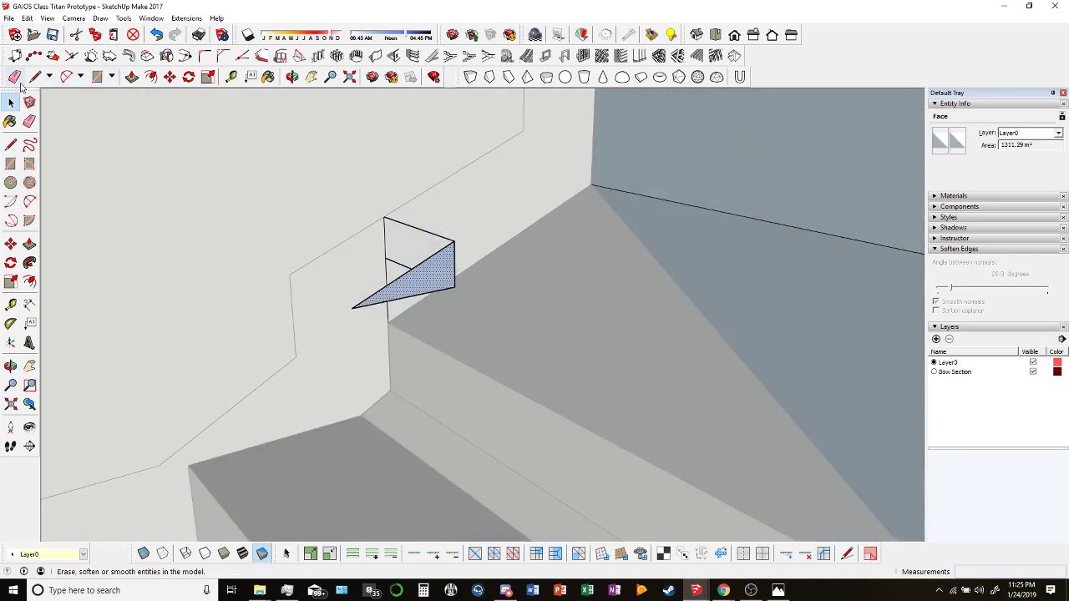
click(19, 81)
mouse_move(417, 250)
mouse_down()
mouse_move(460, 237)
mouse_move(436, 267)
mouse_up()
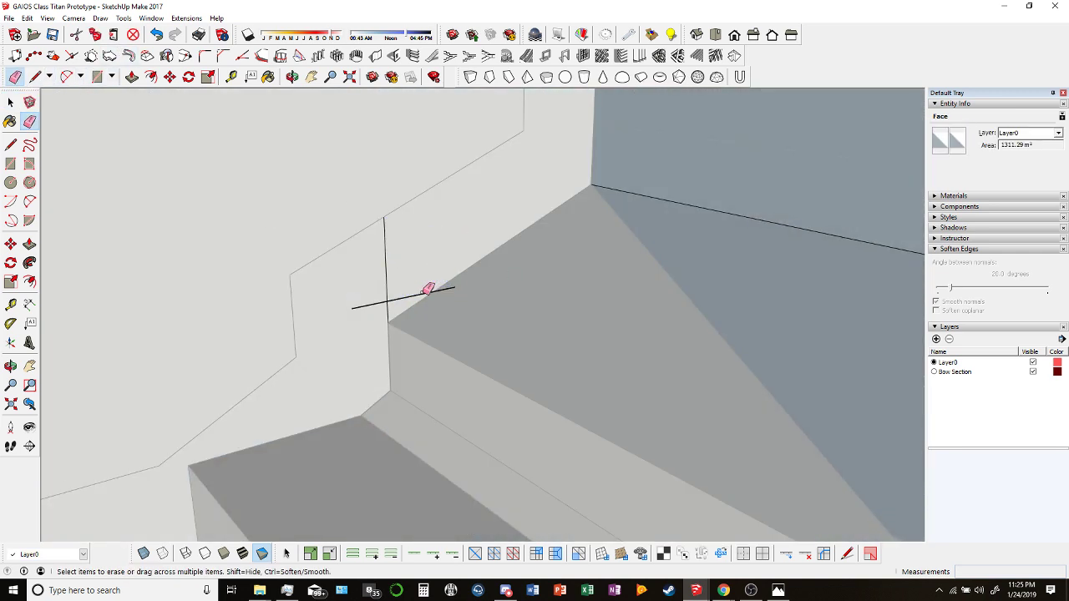
click(427, 288)
mouse_move(425, 291)
middle_down()
mouse_move(222, 232)
mouse_move(509, 246)
mouse_move(487, 223)
middle_up()
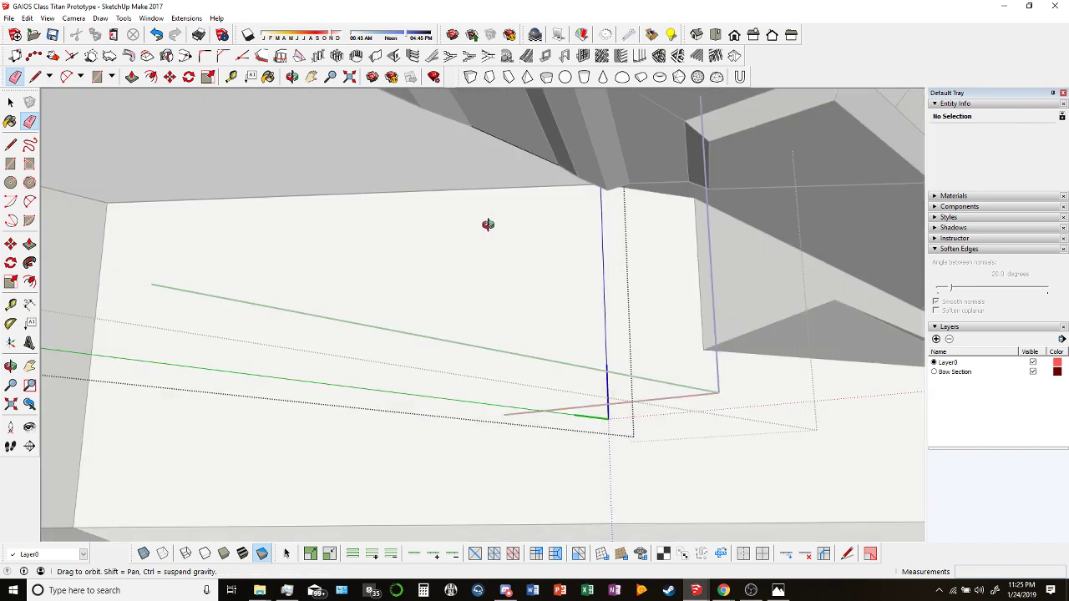
scroll(488, 224, down, 6)
click(10, 101)
click(439, 155)
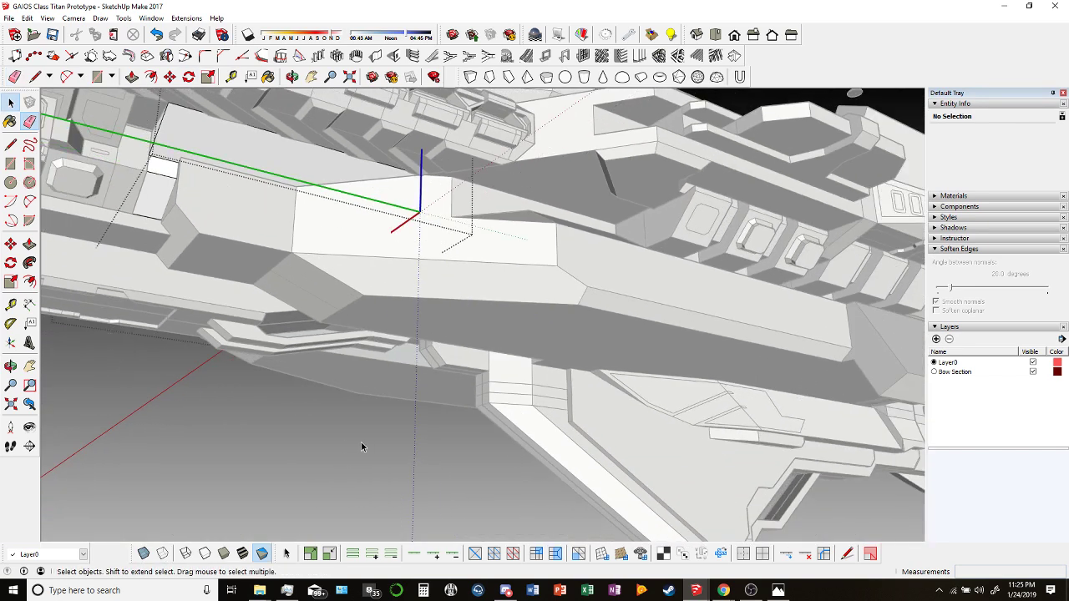
Open the hull component from below and reverse the dark back-facing face on its underside.
middle_drag(361, 443, 576, 334)
scroll(576, 334, up, 3)
scroll(590, 334, up, 2)
double_click(590, 333)
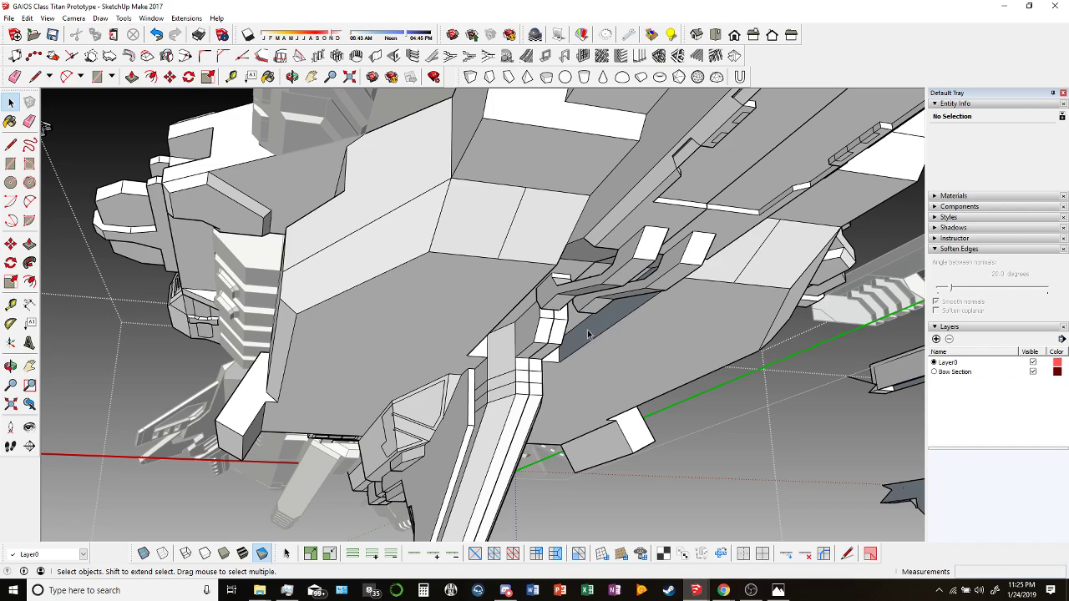
key(ctrl+a)
right_click(591, 326)
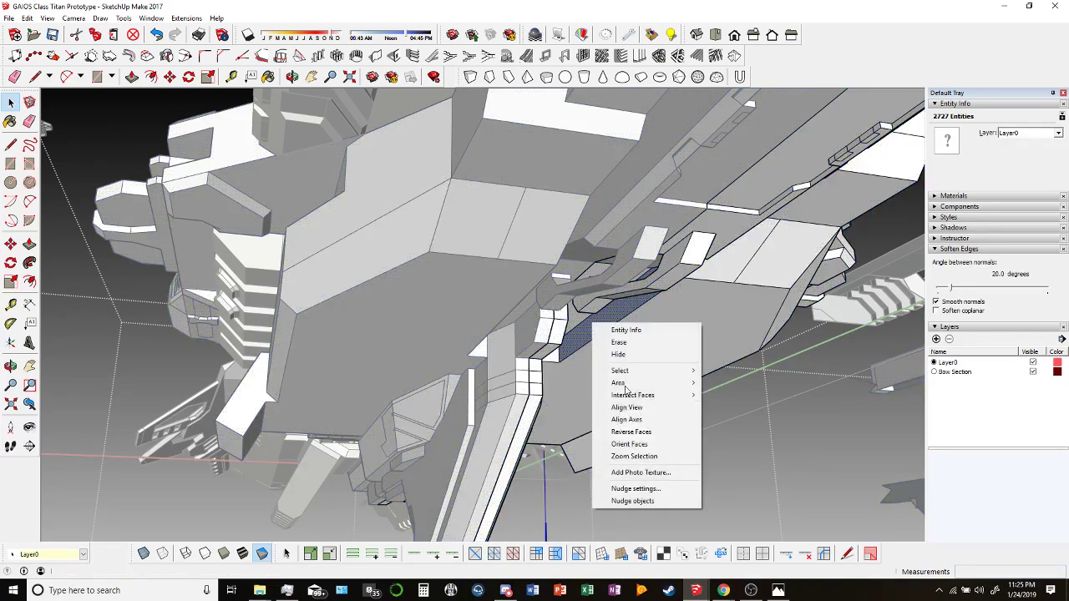
click(631, 432)
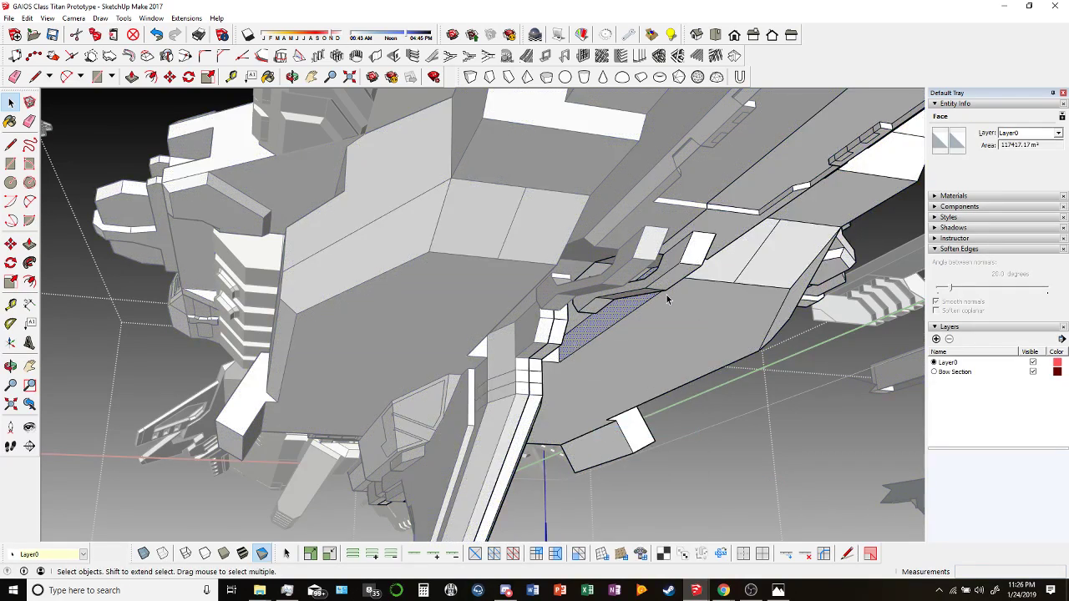
Clear the face selection and examine the whole Titan hull from the side, from above and along its deck.
middle_drag(632, 295, 514, 432)
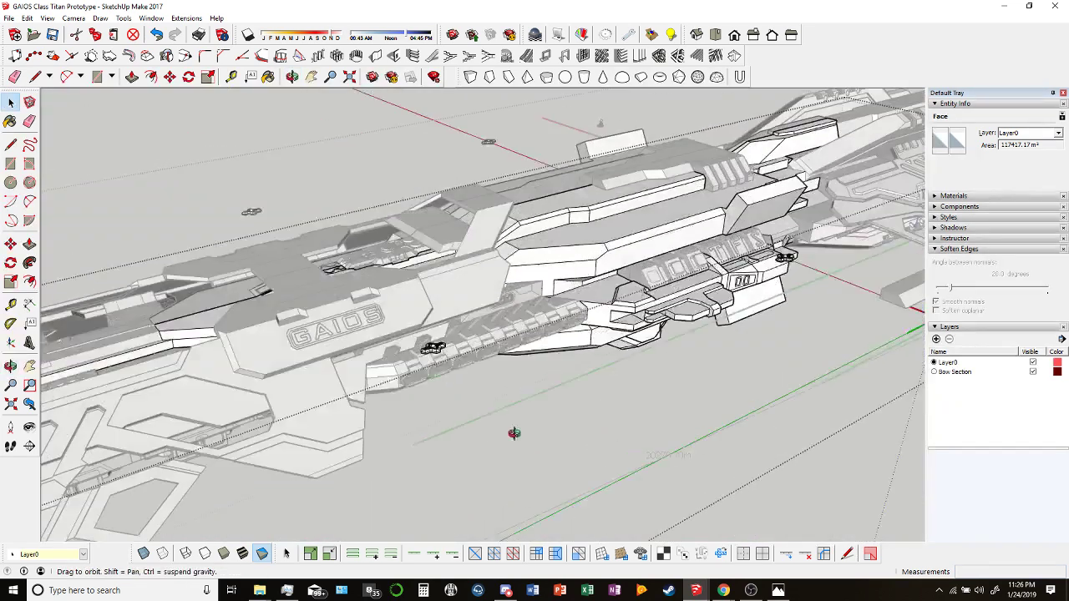
scroll(769, 387, down, 2)
scroll(795, 411, down, 1)
click(798, 415)
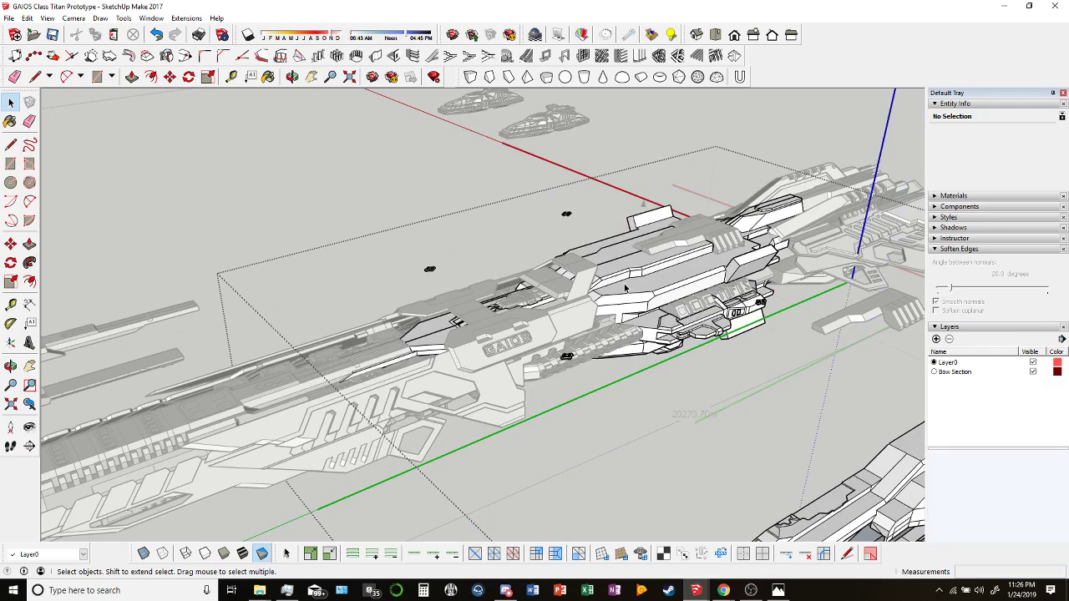
middle_drag(625, 288, 590, 284)
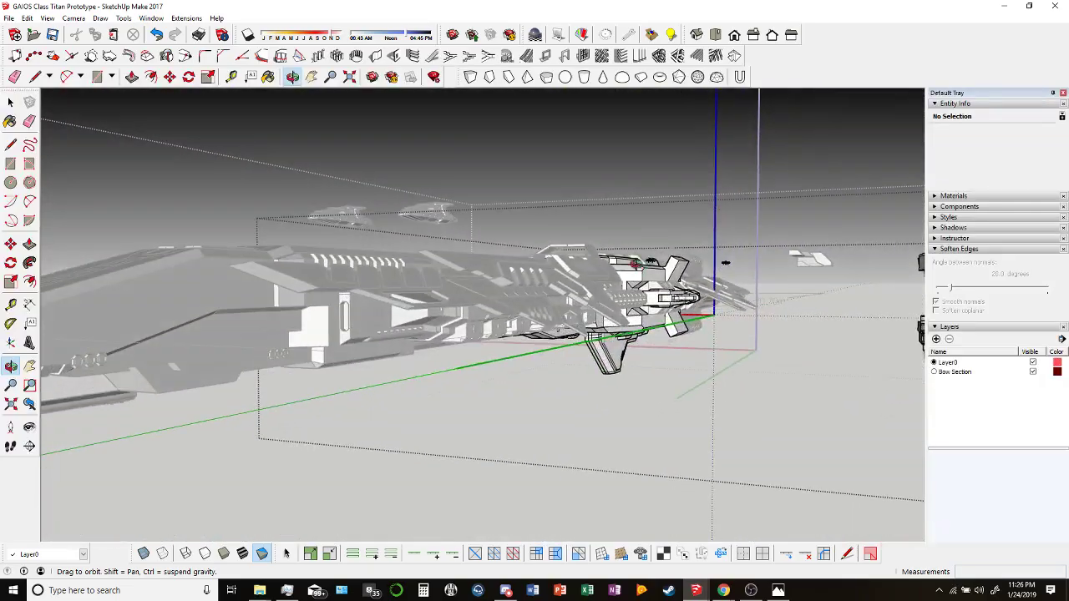
middle_drag(495, 306, 451, 282)
middle_drag(533, 314, 483, 288)
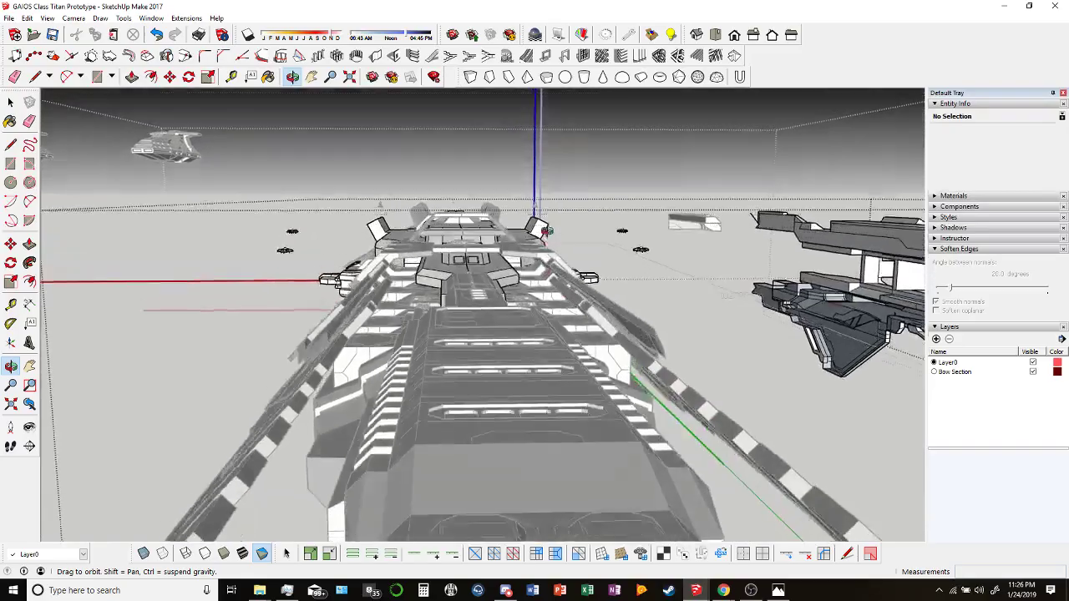
middle_drag(545, 231, 575, 295)
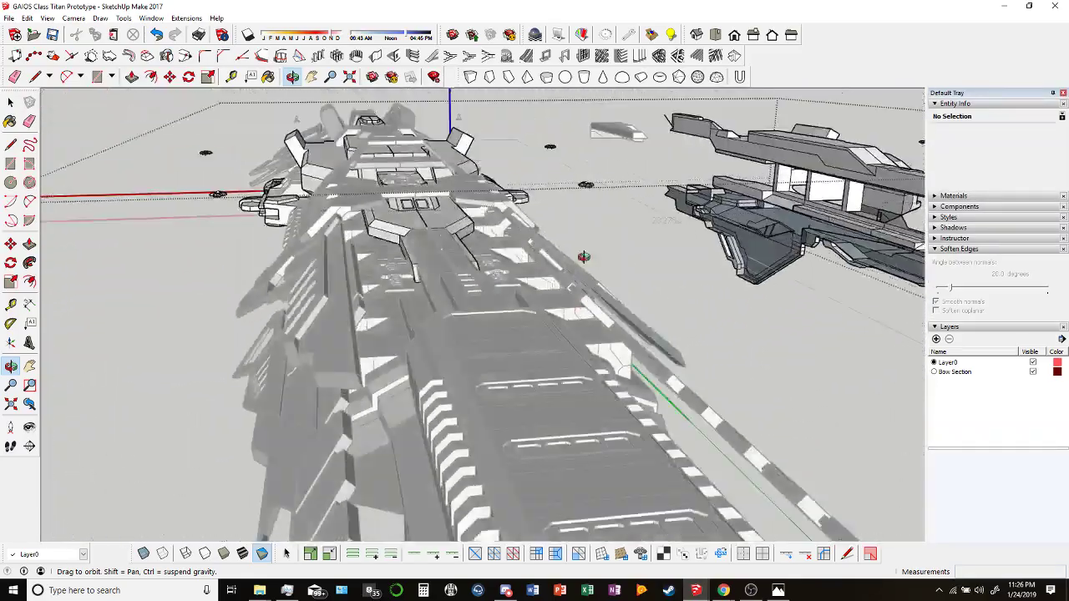
middle_drag(583, 256, 500, 172)
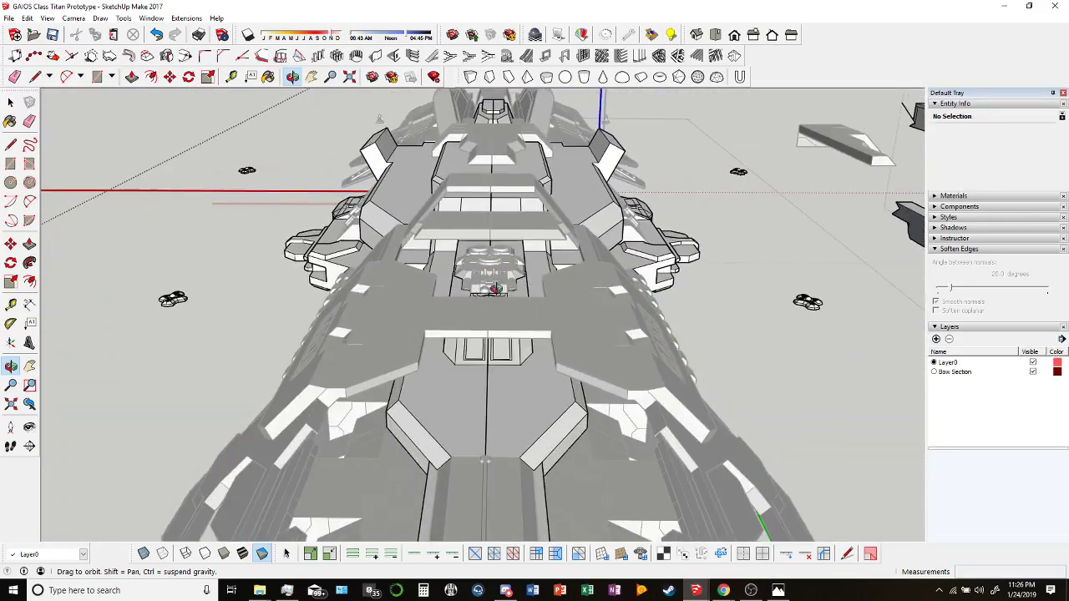
Select the Mid Section Side 1 component and examine the hull's midsection from the side, the front and above.
middle_drag(495, 289, 501, 317)
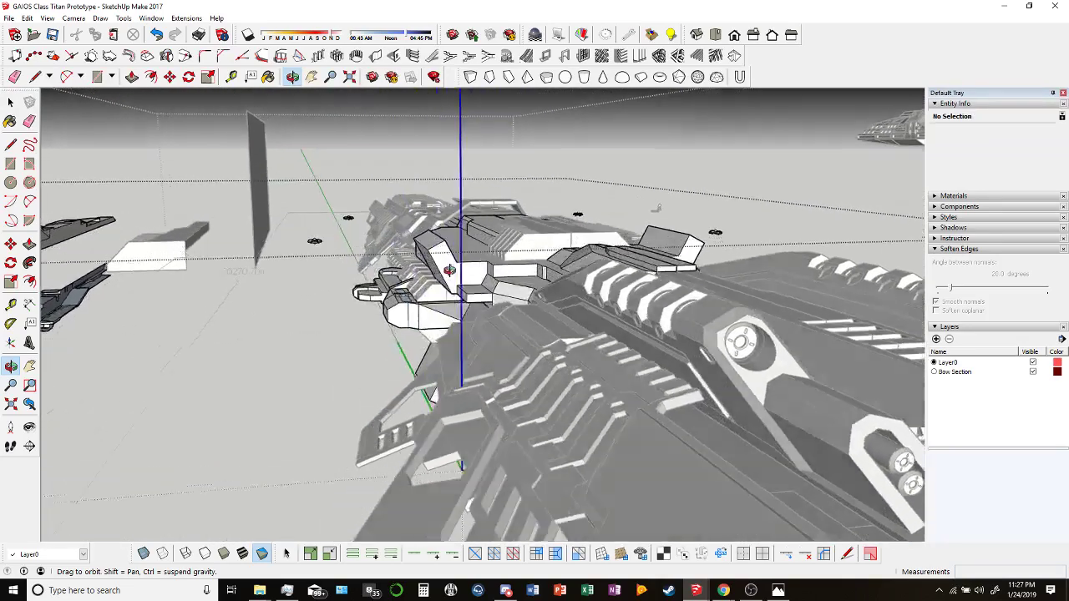
click(429, 248)
middle_drag(429, 248, 618, 291)
middle_drag(488, 302, 789, 283)
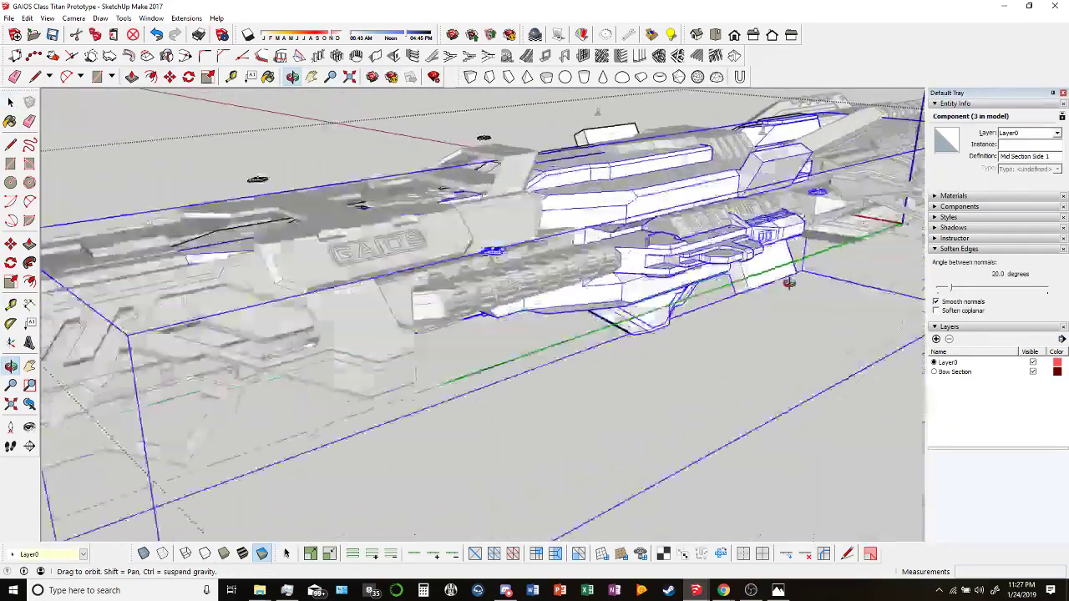
middle_drag(564, 229, 675, 198)
scroll(640, 242, down, 3)
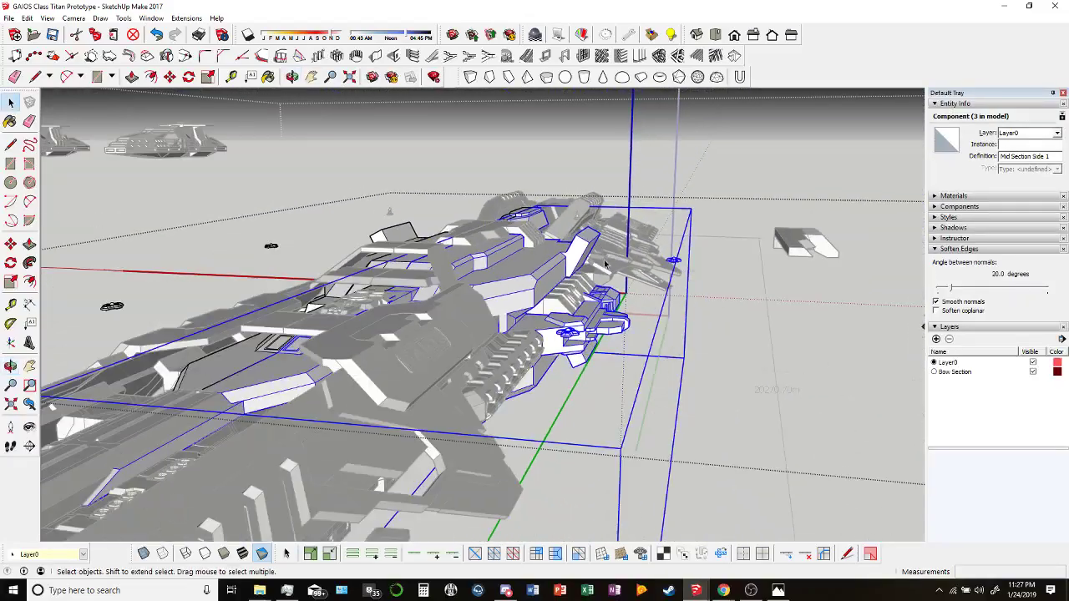
middle_drag(626, 255, 570, 276)
scroll(597, 249, down, 3)
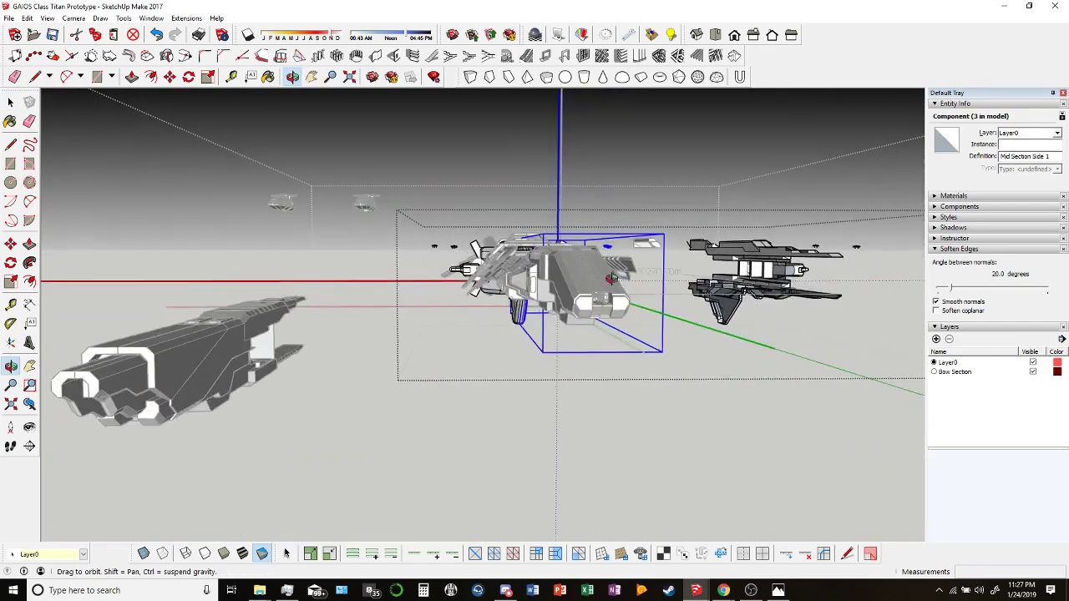
middle_drag(692, 292, 564, 239)
scroll(563, 239, up, 5)
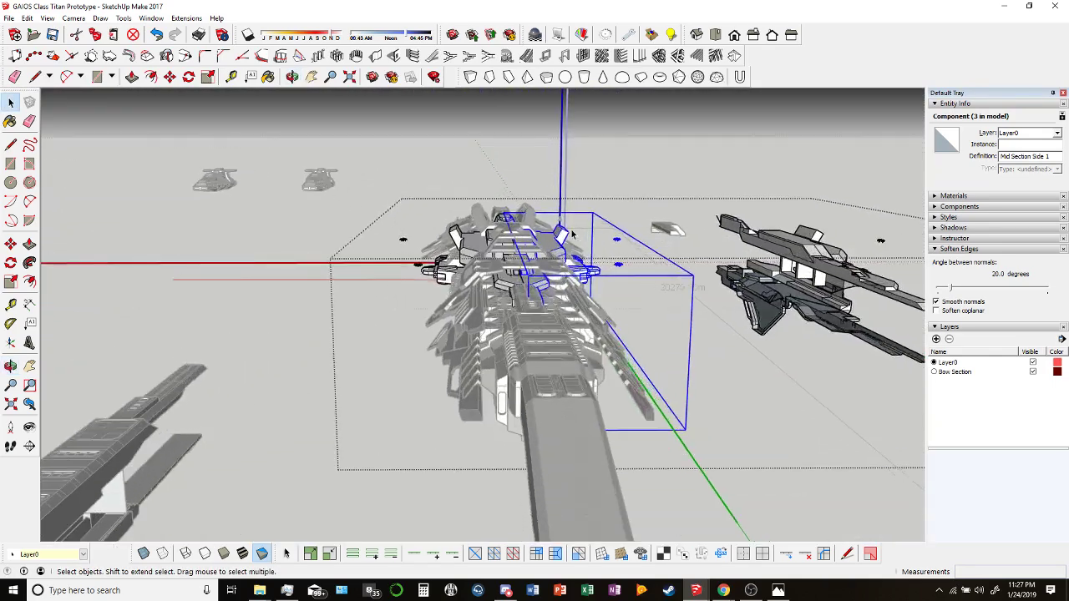
Open the Mid Section Side 1 component and copy the angled fin's sloped outer face about 996 m away beside the hull.
scroll(563, 239, up, 3)
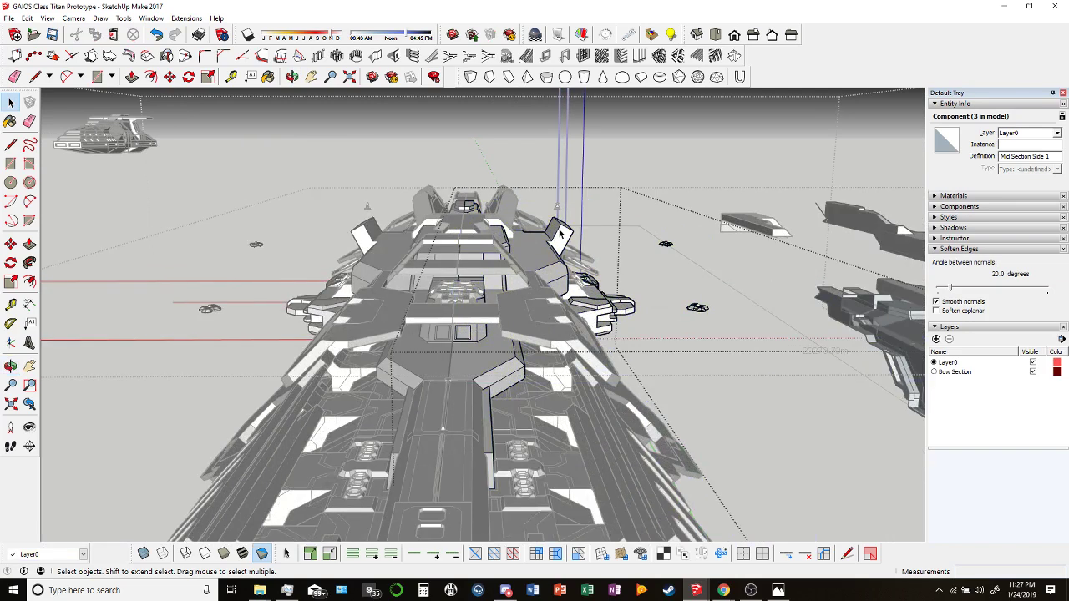
scroll(568, 233, up, 5)
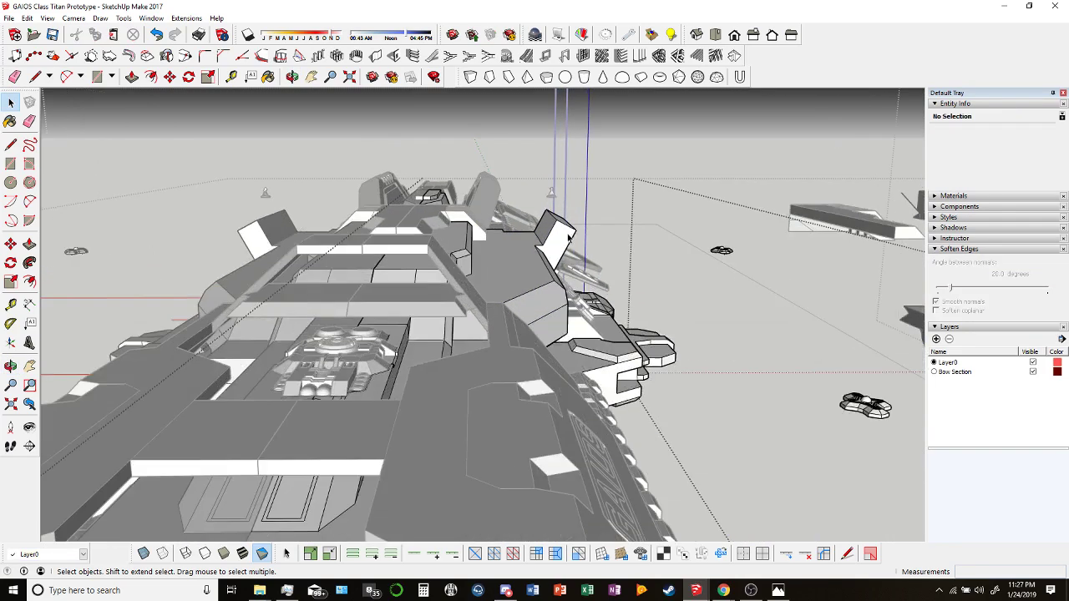
middle_drag(563, 242, 545, 221)
scroll(545, 223, down, 8)
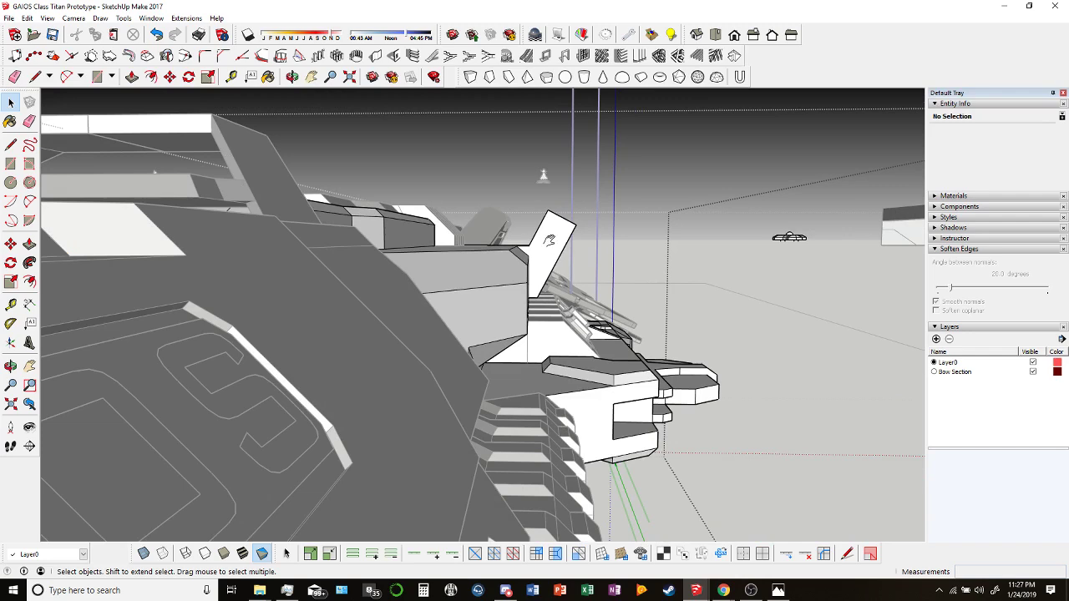
middle_drag(487, 265, 542, 292)
scroll(476, 275, up, 5)
click(506, 211)
scroll(509, 305, down, 4)
mouse_move(592, 350)
middle_down()
mouse_move(584, 336)
mouse_move(576, 359)
middle_up()
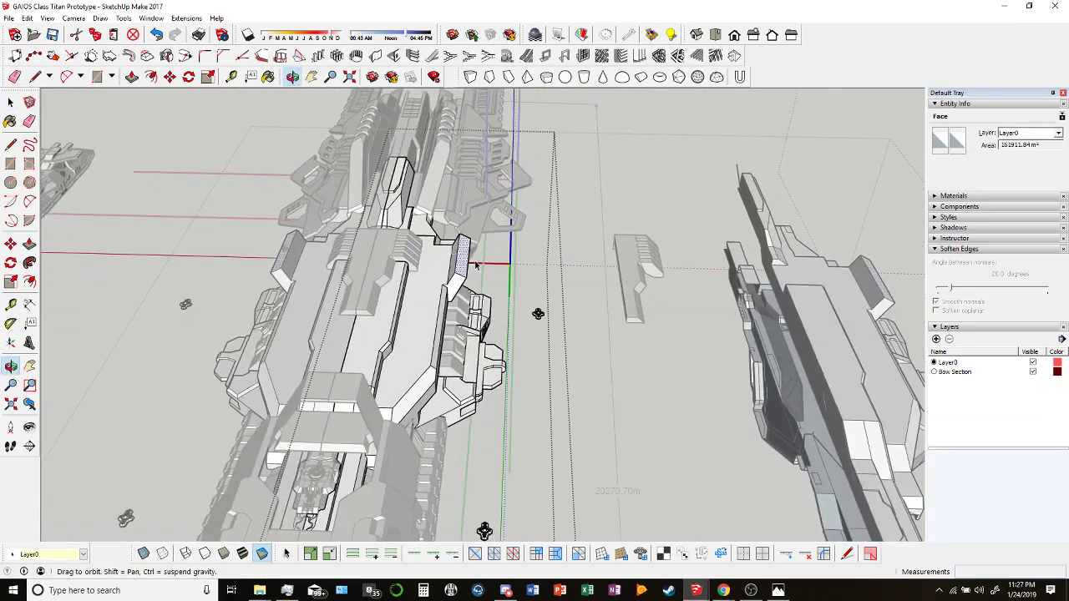
click(169, 76)
click(458, 269)
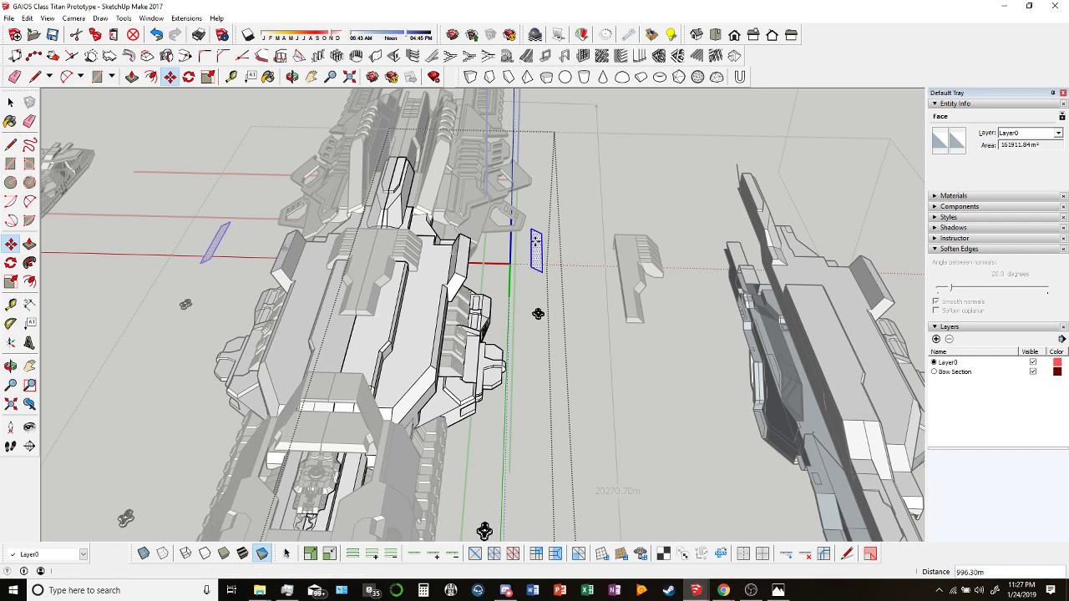
key(space)
Turn the copied face and its edges into a component named "Angled Armor/Weapons".
right_click(537, 316)
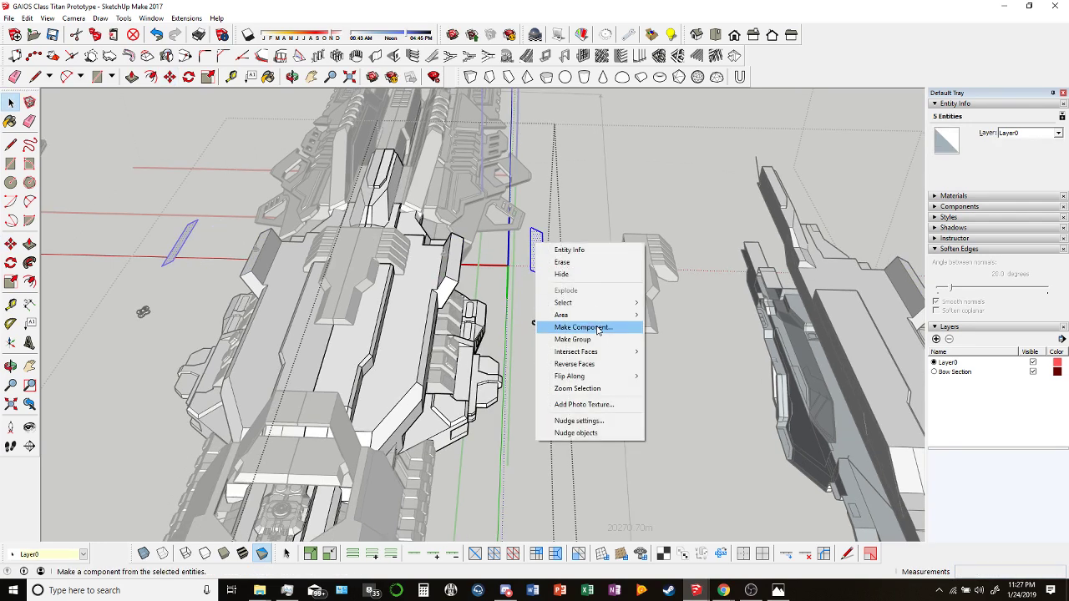
click(555, 323)
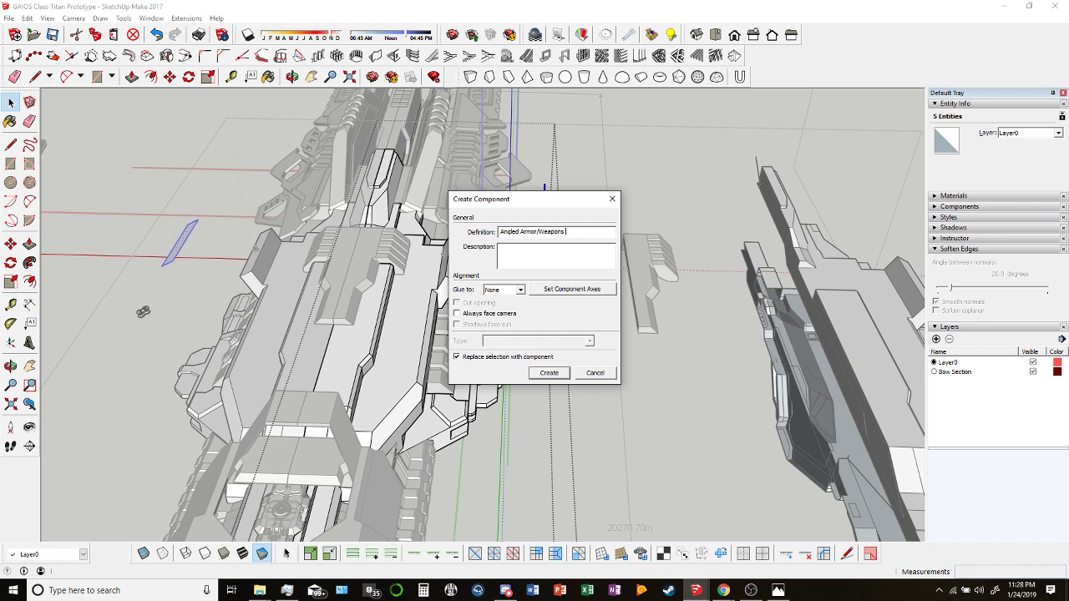
key(Return)
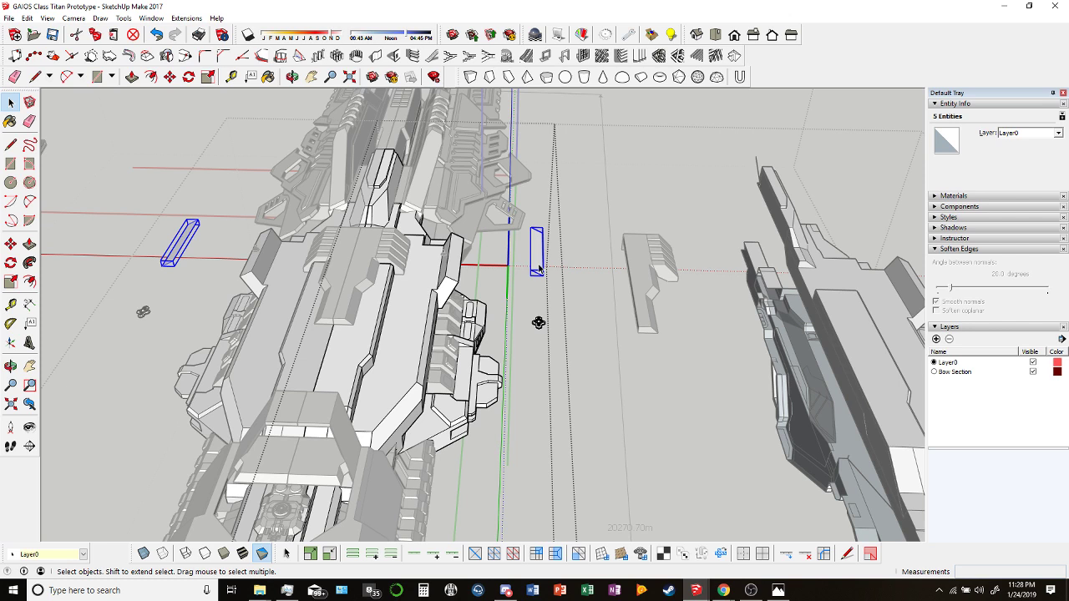
Open the Angled Armor/Weapons component and offset the parallelogram's outline outward by 150 m.
scroll(532, 255, up, 3)
double_click(533, 255)
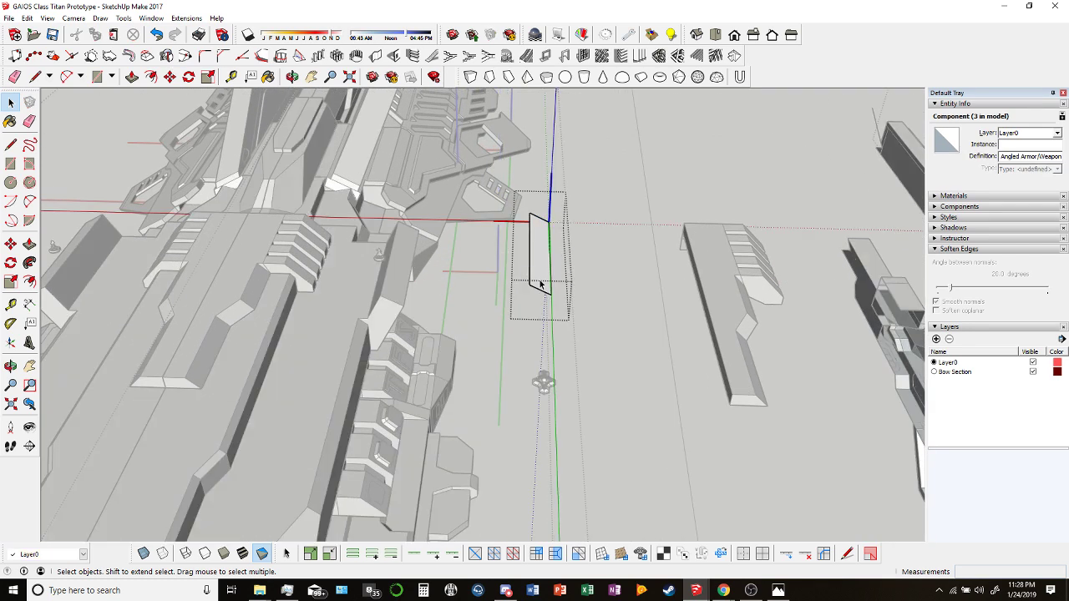
key(m)
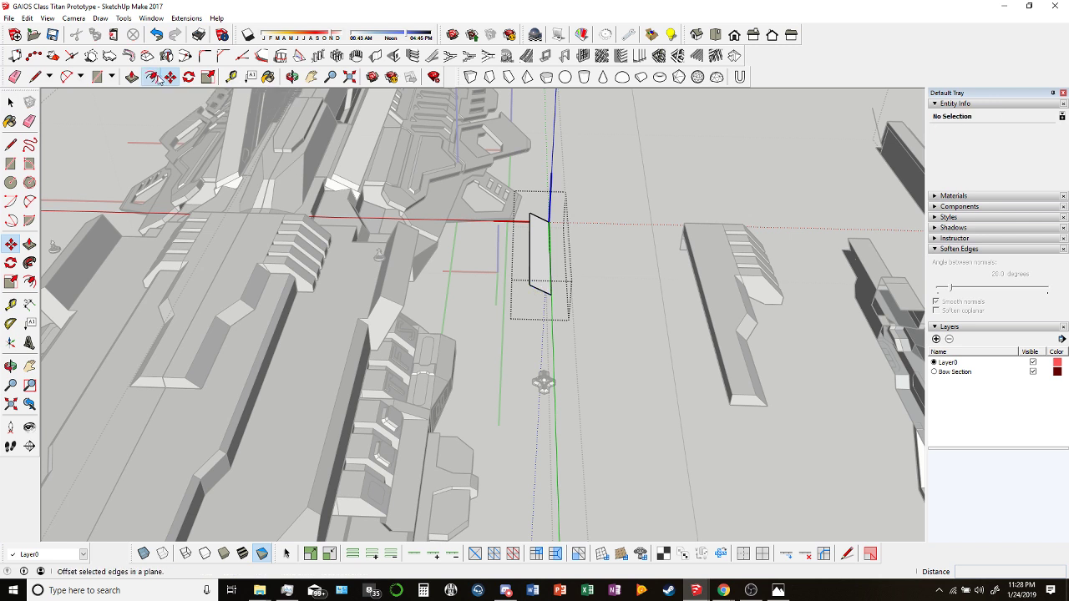
click(157, 77)
click(539, 292)
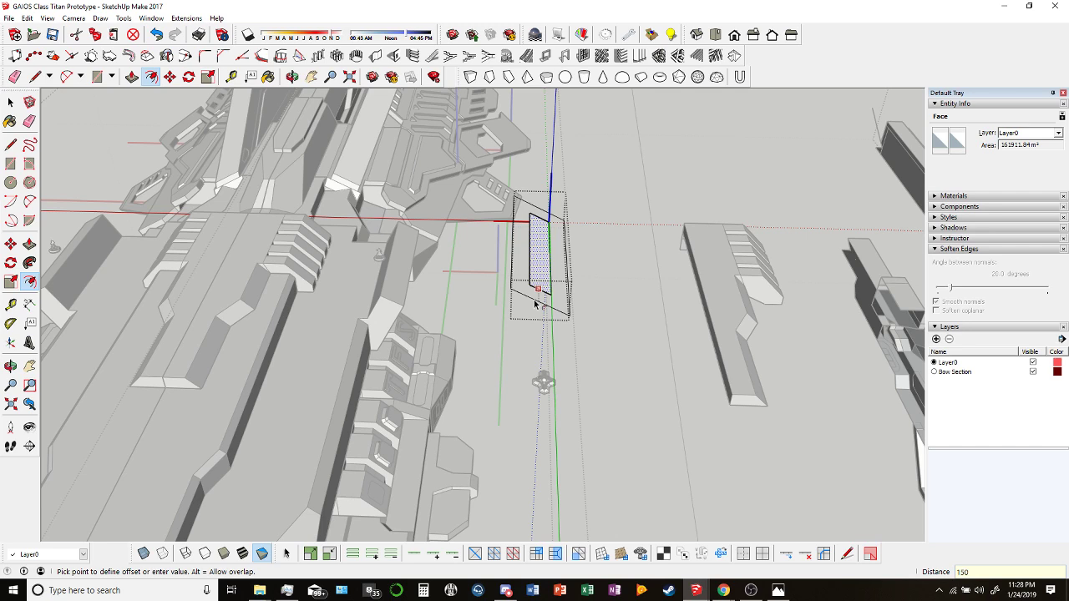
text(150)
key(Return)
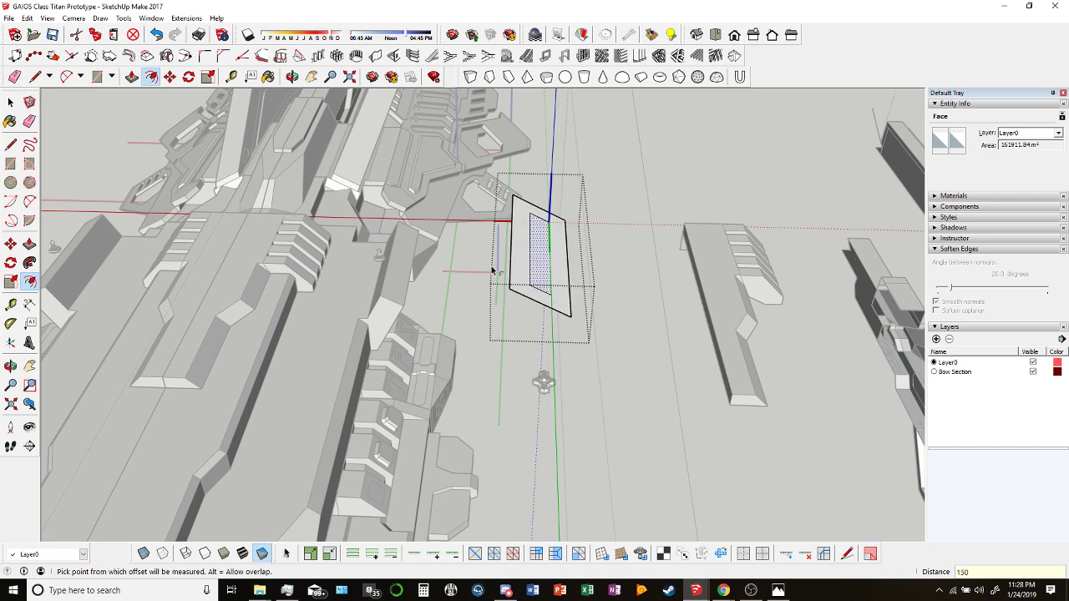
Extend the outer outline's short end edge by 400 m on the hull side and close a triangle to the long edge's midpoint.
key(l)
middle_drag(507, 247, 575, 315)
middle_drag(645, 391, 604, 441)
middle_drag(587, 321, 553, 305)
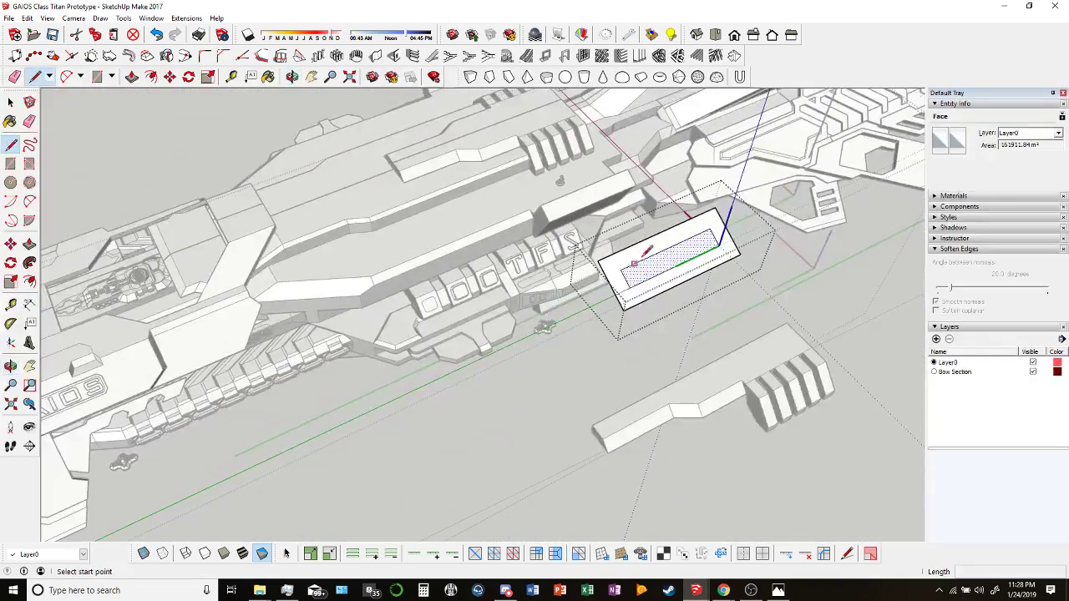
middle_drag(660, 230, 365, 249)
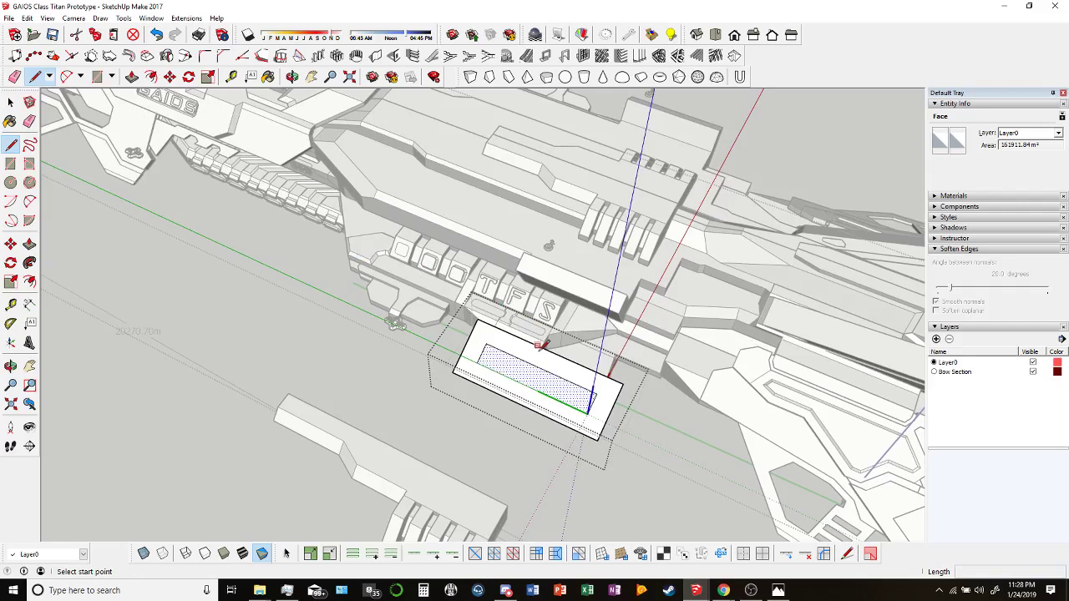
middle_drag(541, 344, 410, 346)
click(468, 361)
scroll(410, 347, up, 2)
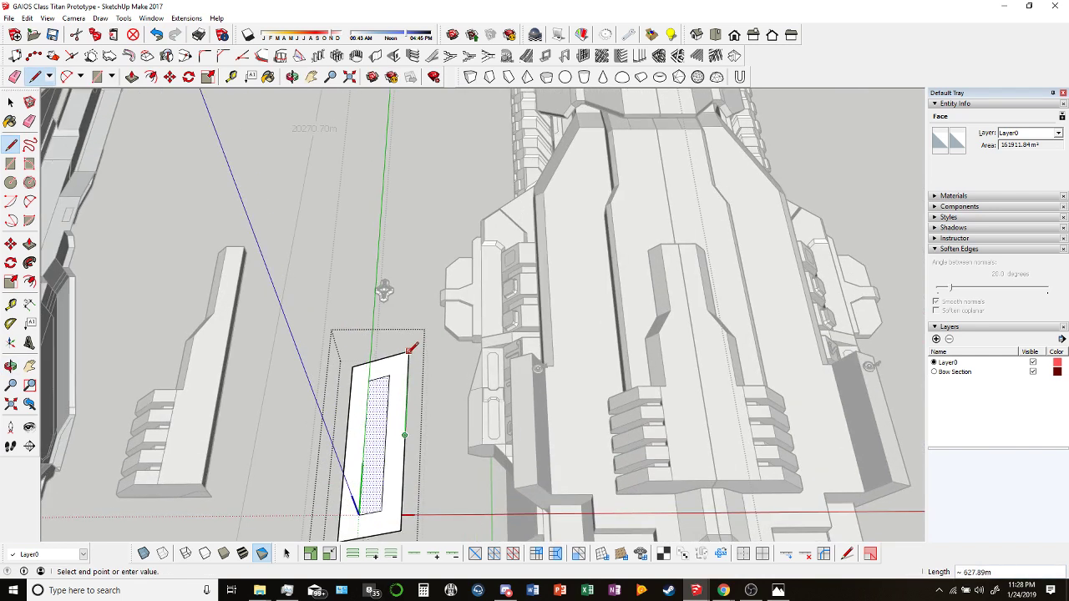
scroll(409, 346, up, 3)
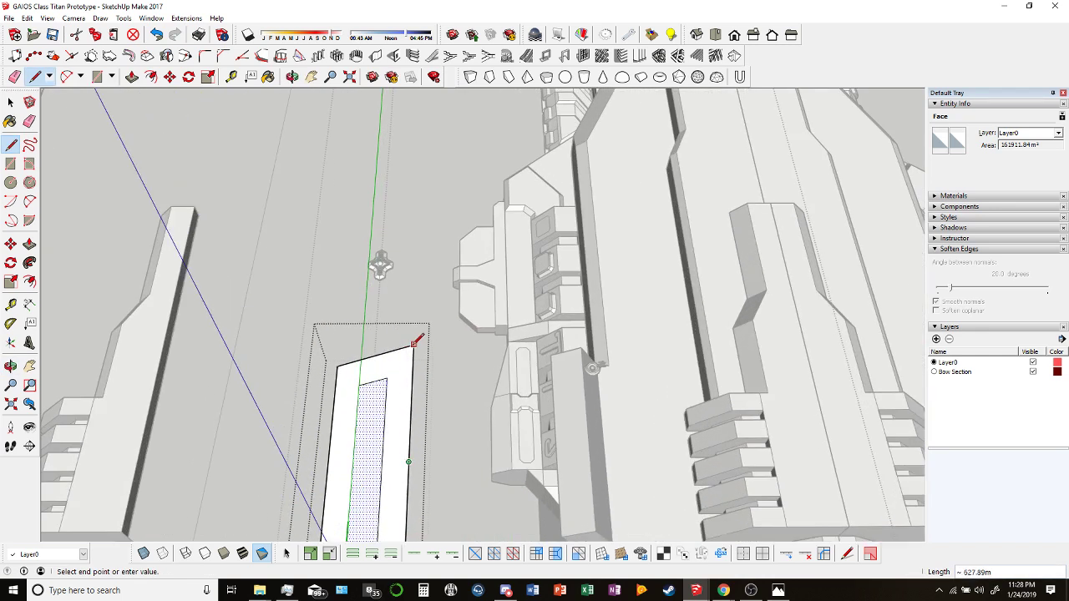
click(36, 77)
scroll(414, 314, down, 1)
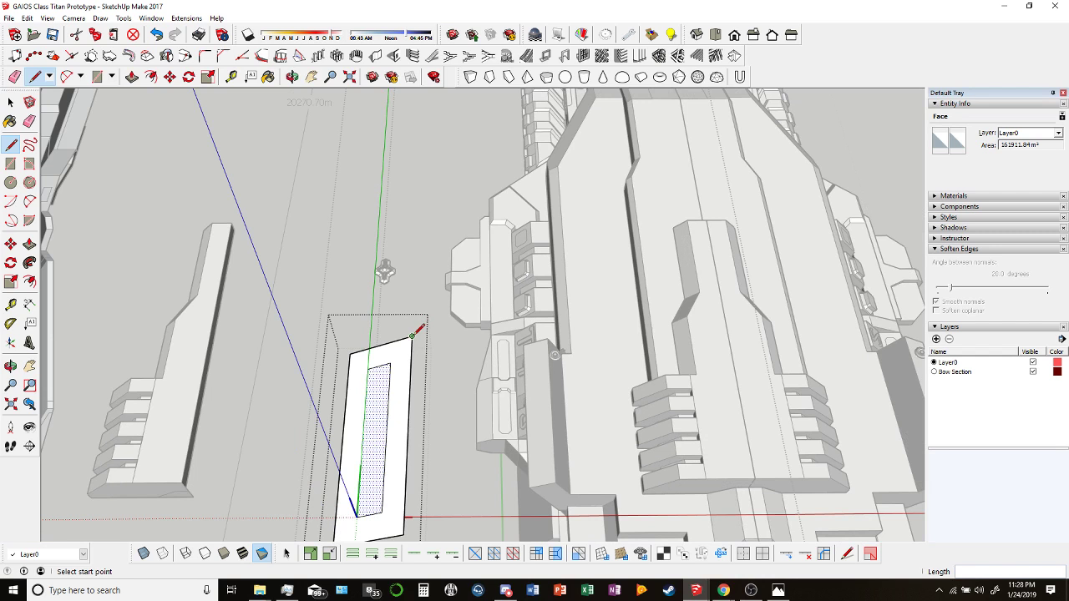
click(412, 335)
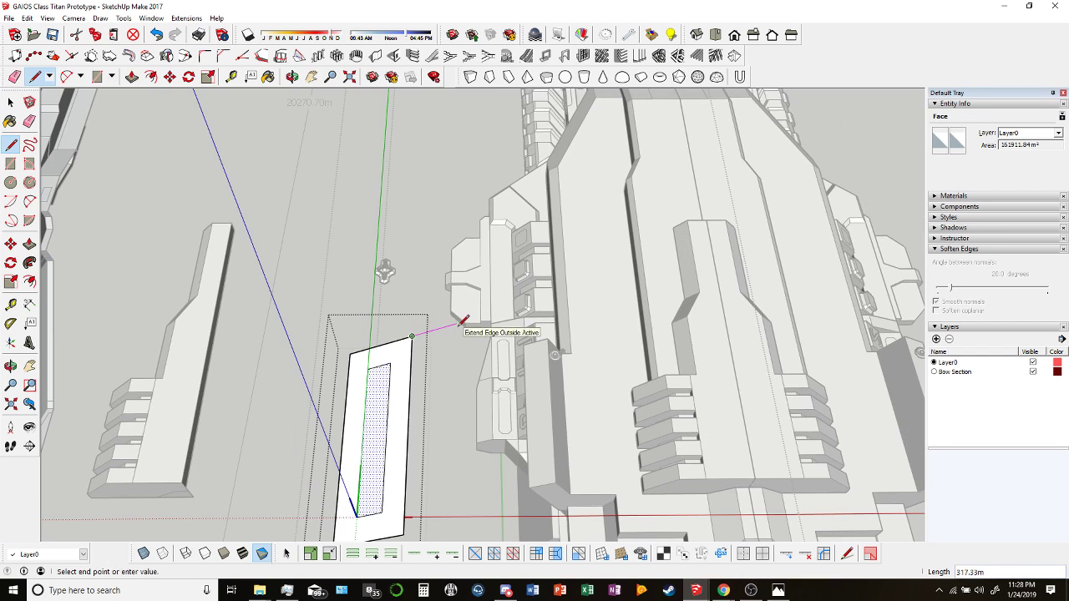
text(400)
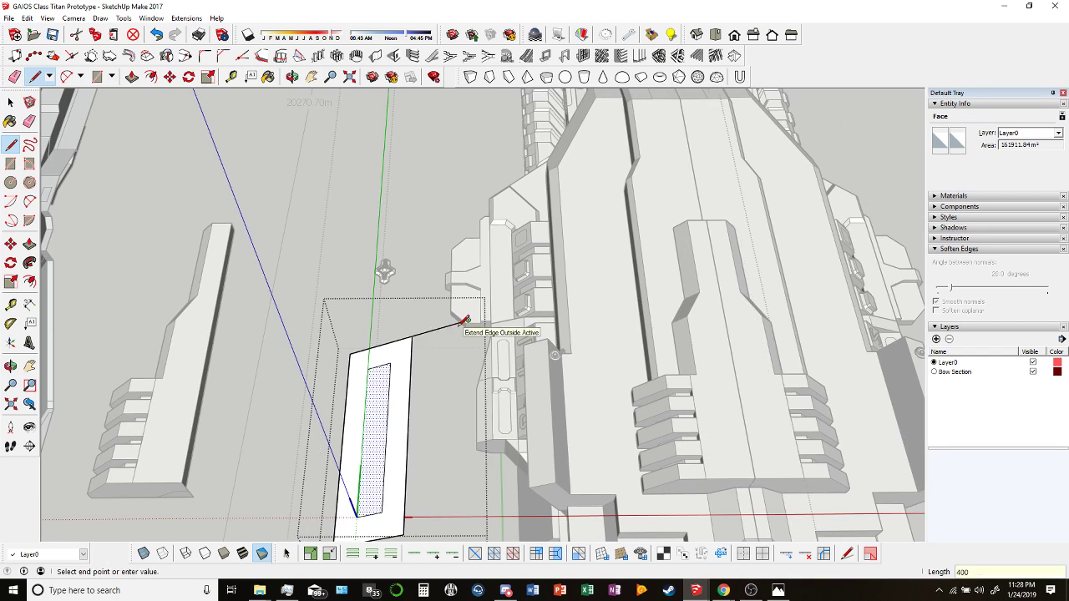
key(Return)
click(409, 427)
middle_drag(409, 426, 501, 355)
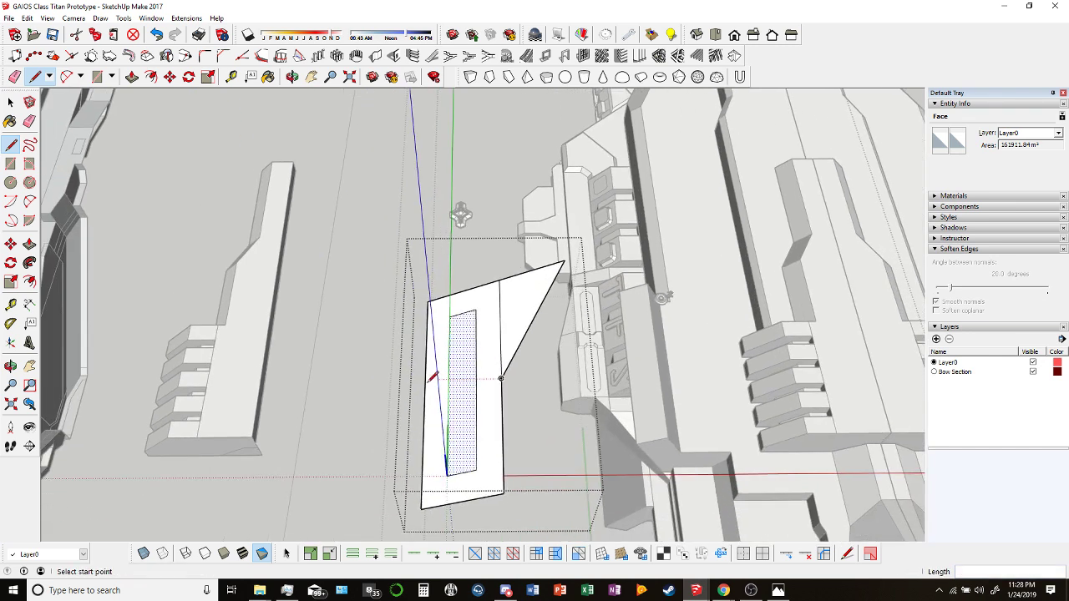
Draw a dividing line across the plate between its long edges' midpoints and add a matching 400 m triangular wing on the opposite side.
click(501, 378)
click(424, 398)
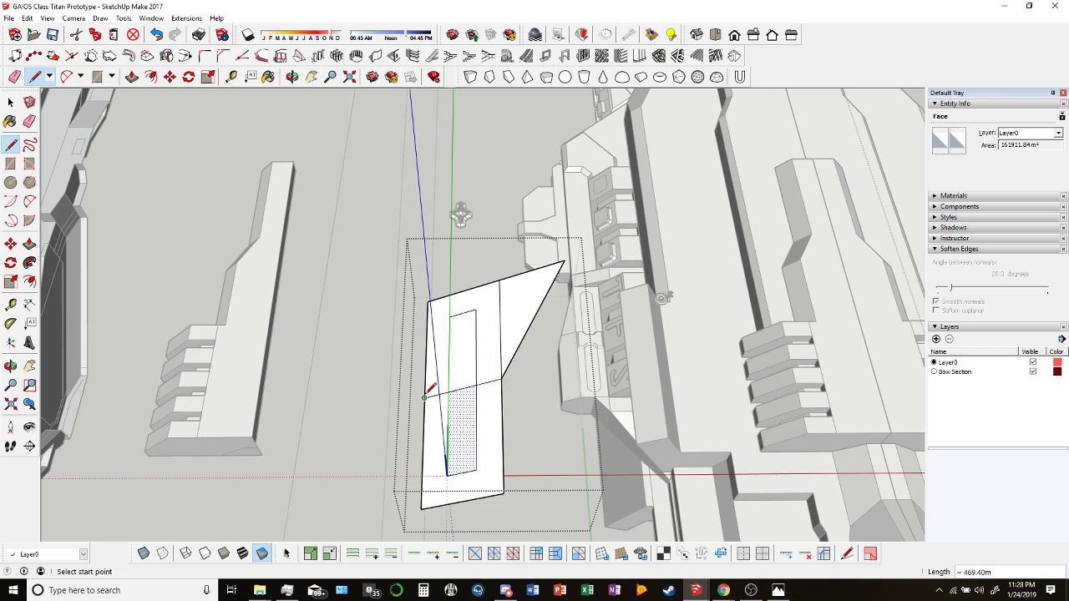
click(428, 301)
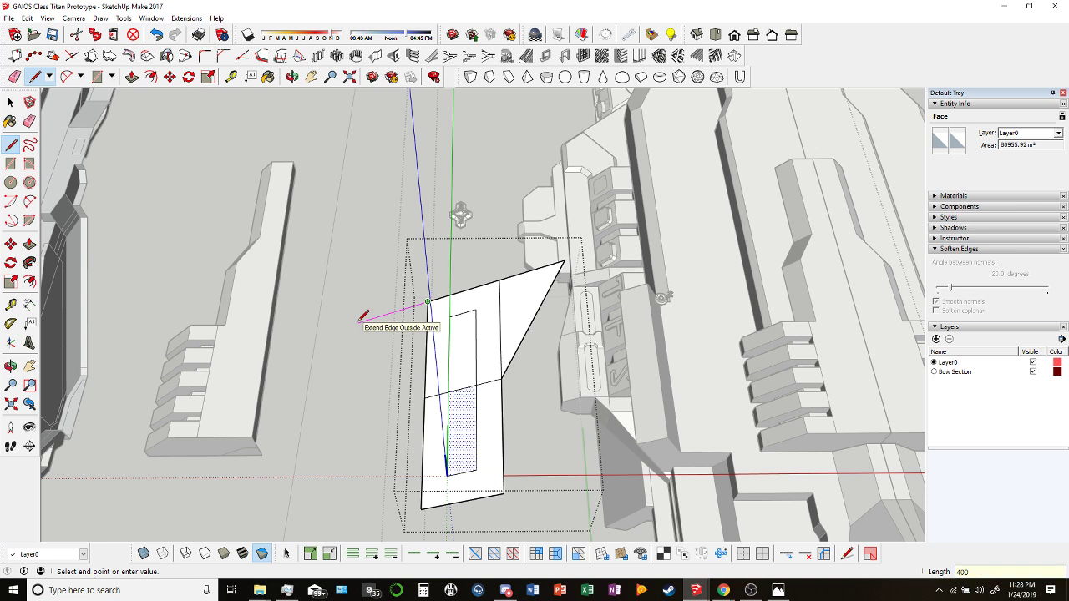
click(370, 319)
click(424, 397)
Select all faces of the winged plate, copy them and close the Angled Armor/Weapons component.
click(10, 102)
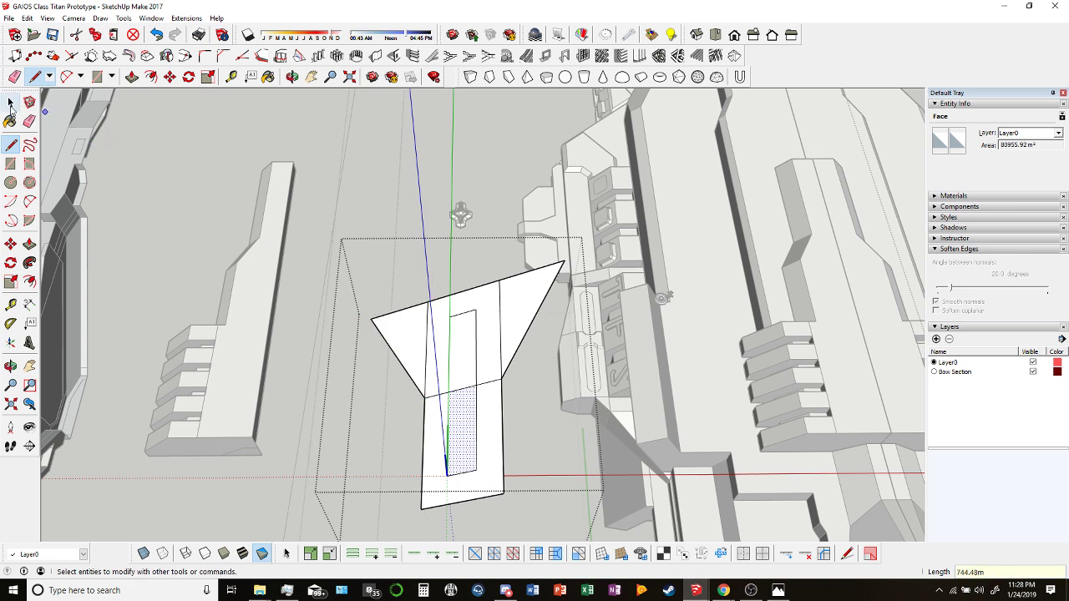
click(10, 102)
scroll(414, 336, down, 2)
click(434, 339)
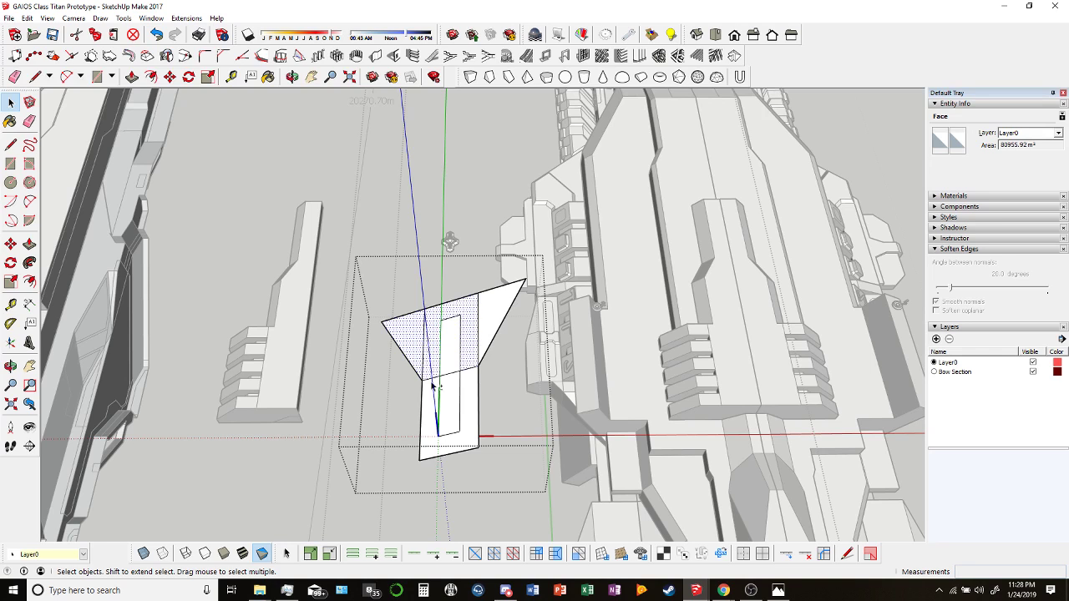
shift+click(450, 360)
shift+click(496, 325)
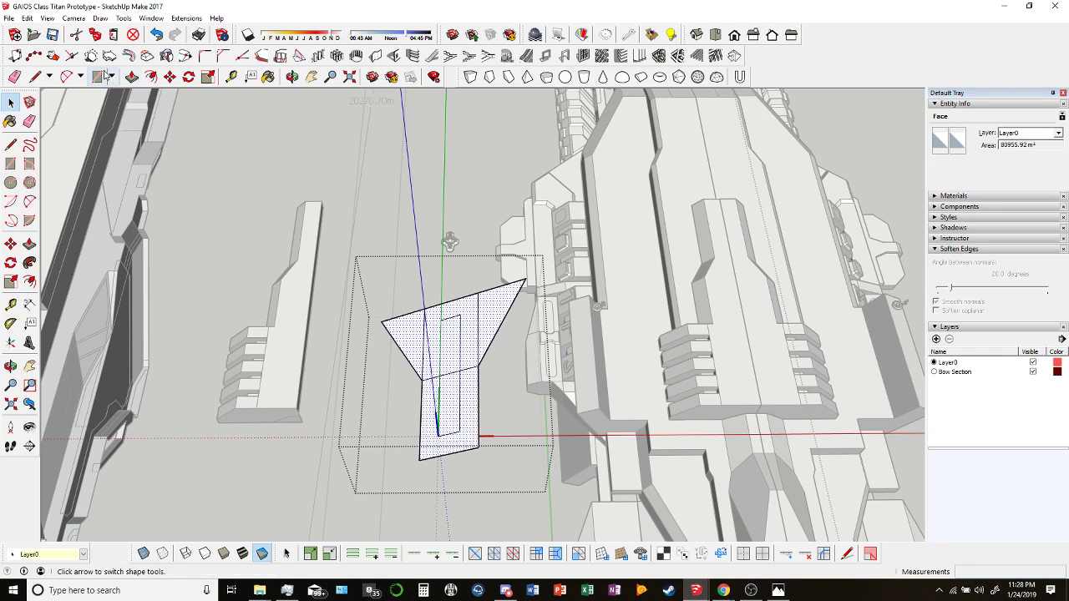
click(95, 35)
scroll(354, 144, down, 3)
click(375, 162)
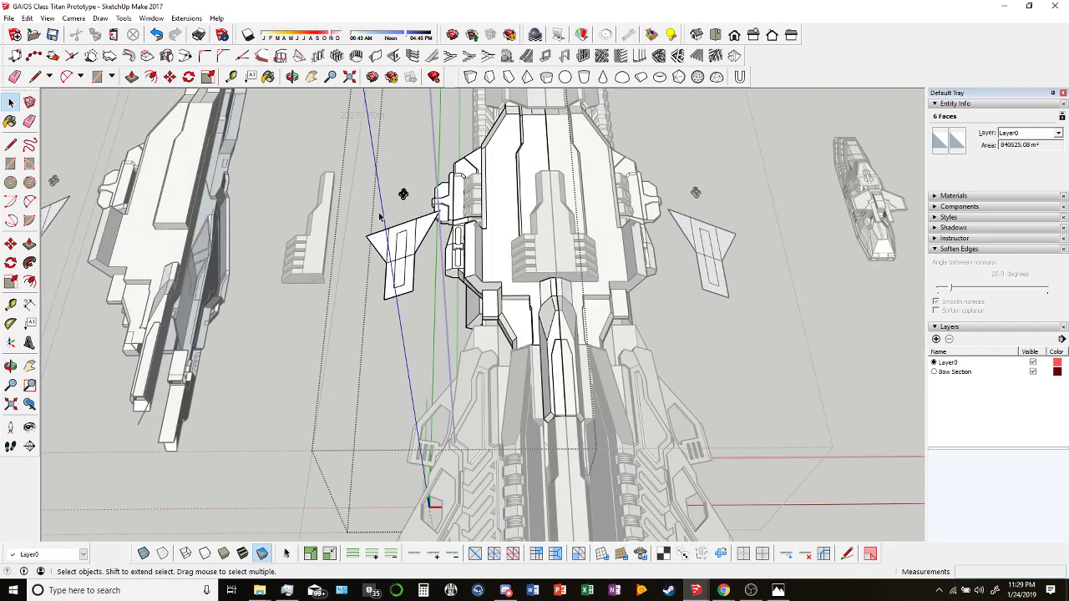
Paste the copied plate faces beside the hull inside the open mid section component and make them a group.
middle_drag(380, 203, 404, 263)
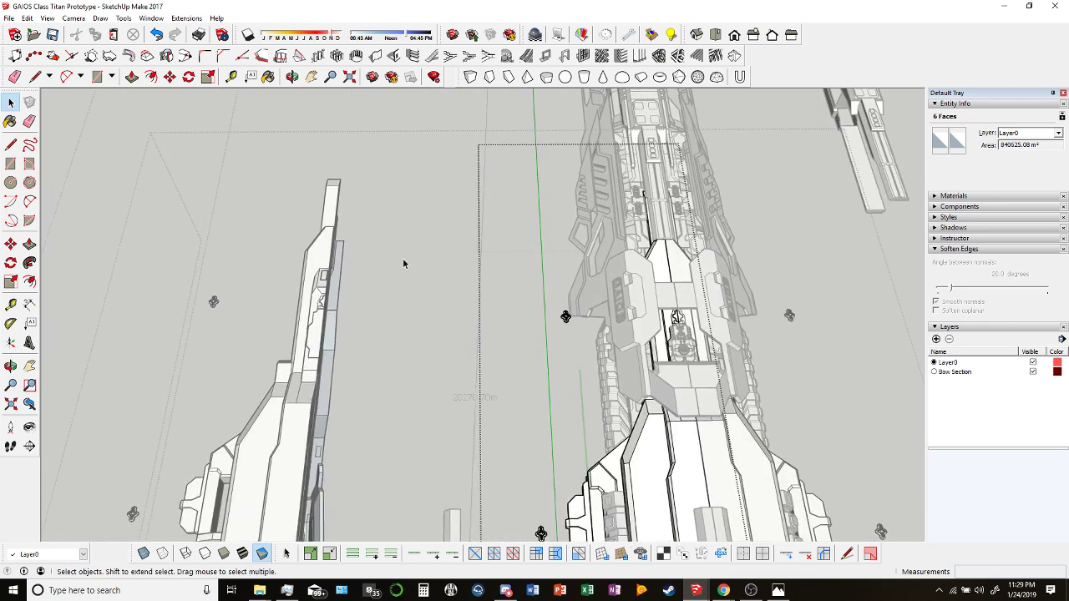
middle_drag(492, 334, 479, 196)
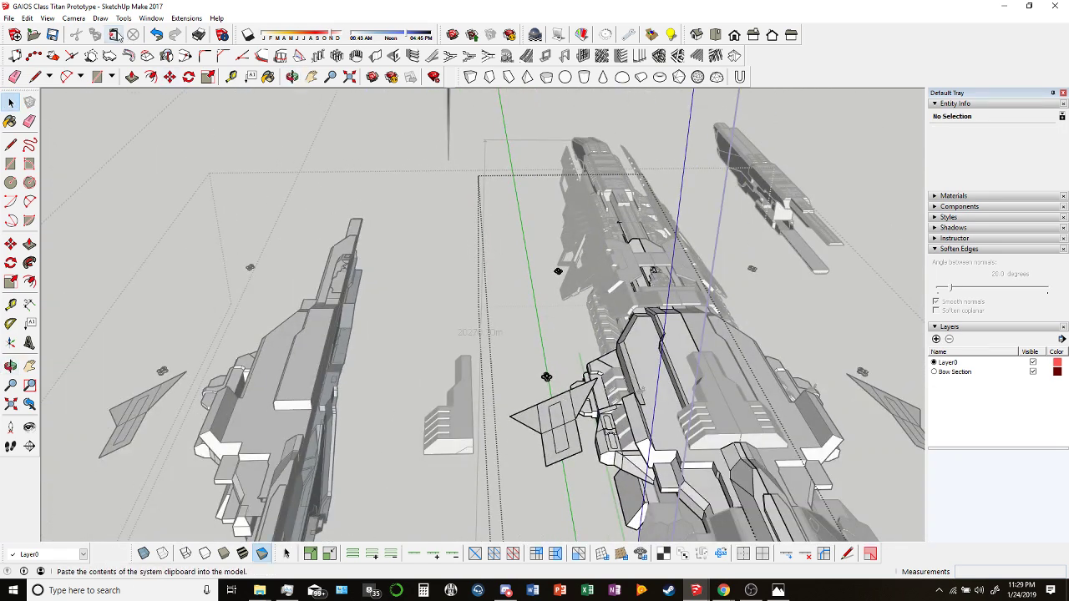
click(113, 34)
click(496, 369)
middle_drag(497, 370, 498, 222)
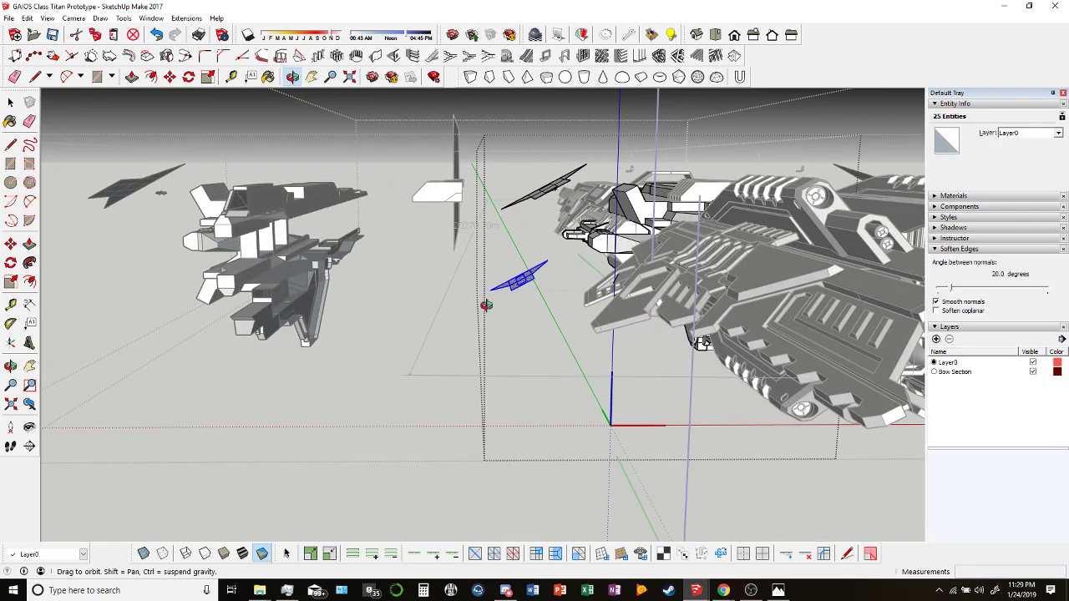
middle_drag(485, 305, 516, 286)
right_click(515, 260)
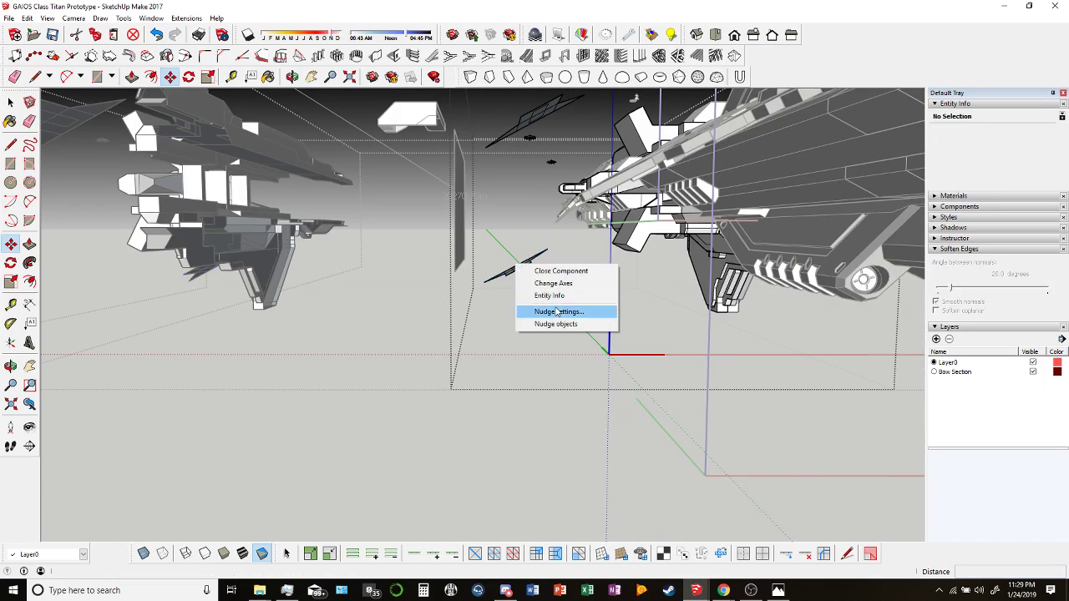
click(11, 102)
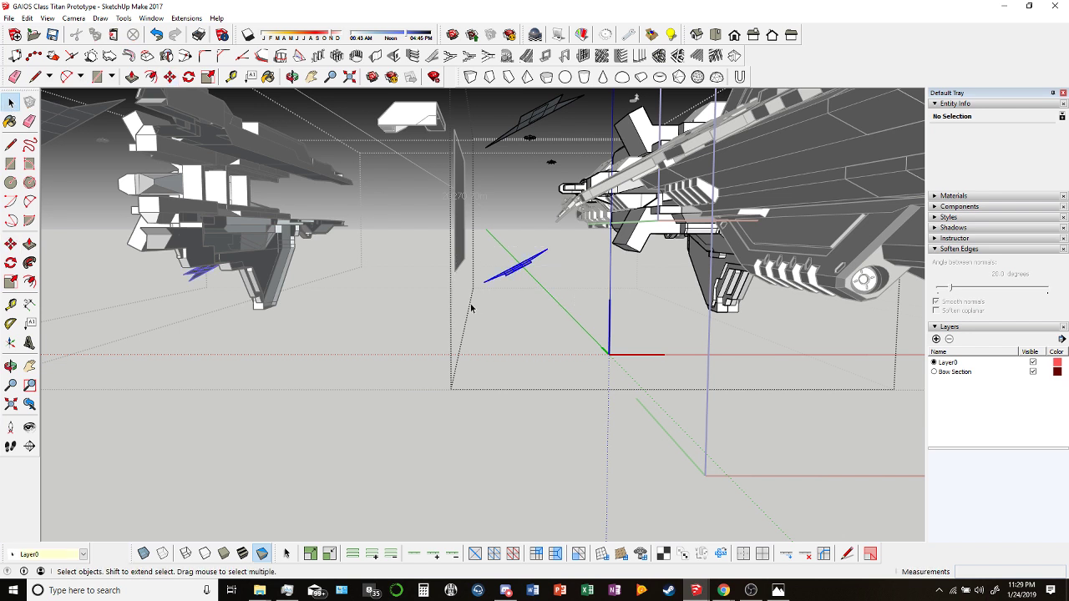
right_click(518, 266)
click(554, 360)
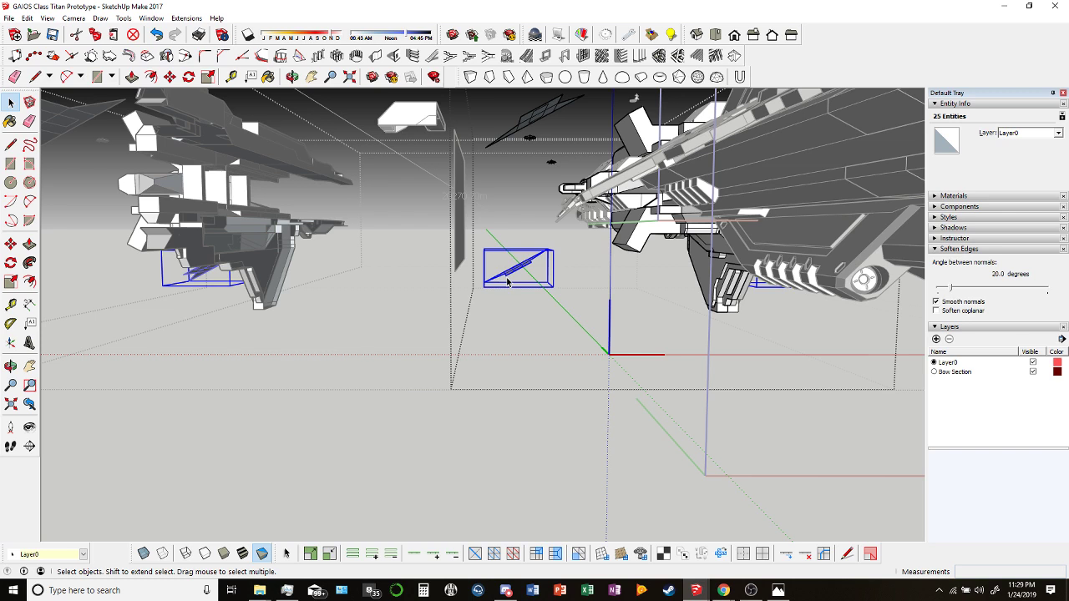
Move the grouped plate onto the upper side of the mid section hull and try to rotate it to match the armor.
key(m)
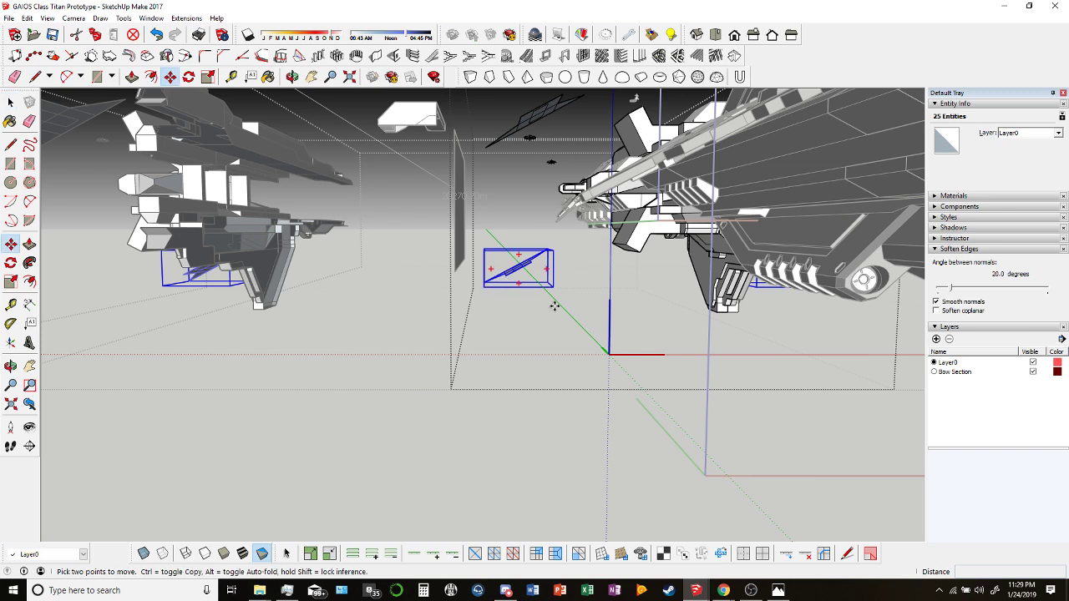
click(505, 275)
middle_drag(506, 274, 568, 417)
middle_drag(622, 224, 441, 159)
scroll(598, 255, up, 4)
key(q)
scroll(568, 253, up, 2)
scroll(464, 356, up, 2)
middle_drag(464, 362, 740, 432)
middle_drag(452, 404, 214, 339)
middle_drag(252, 232, 486, 272)
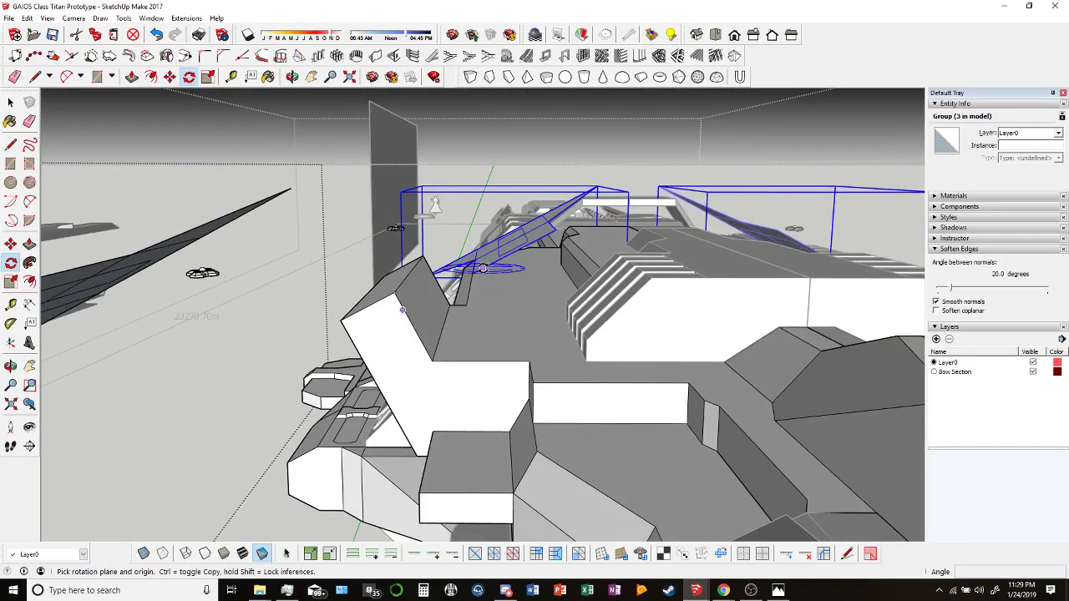
Move the grouped plate about 836 m off the hull and delete it.
click(170, 76)
middle_drag(501, 318, 565, 321)
click(565, 321)
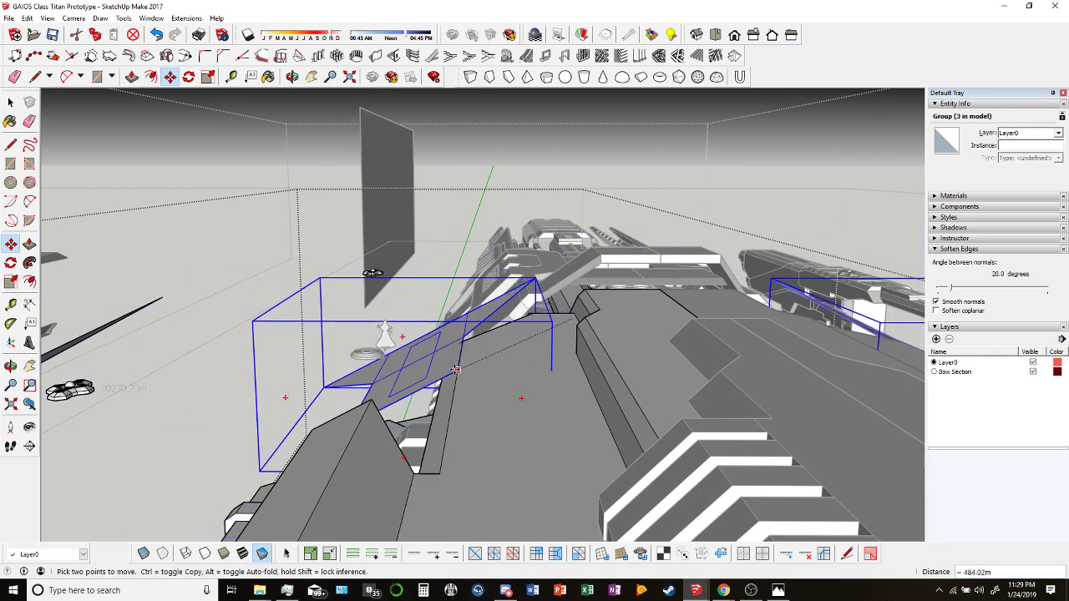
click(349, 327)
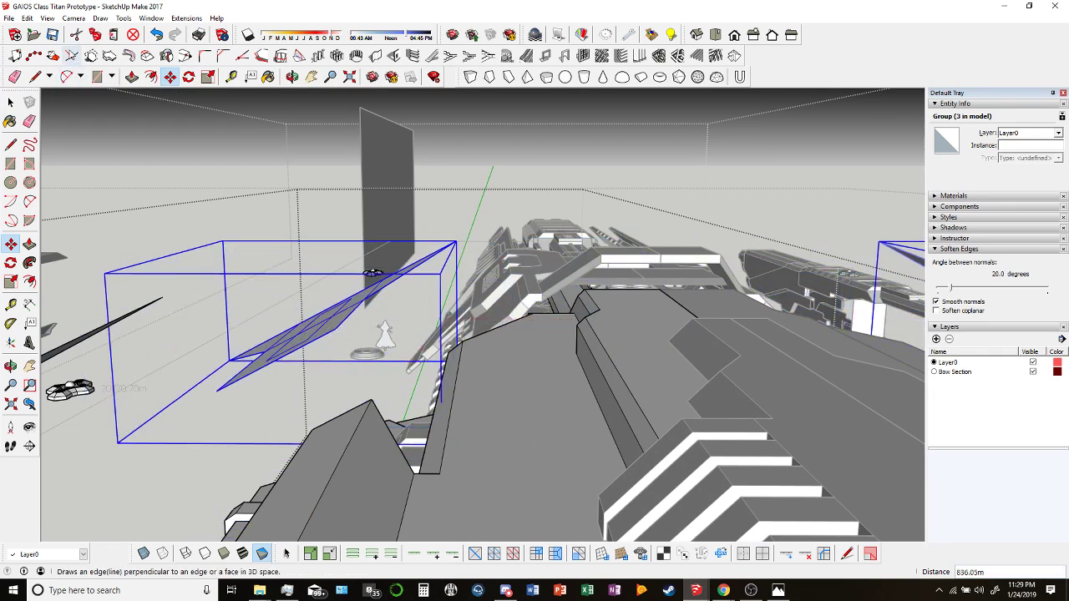
key(Delete)
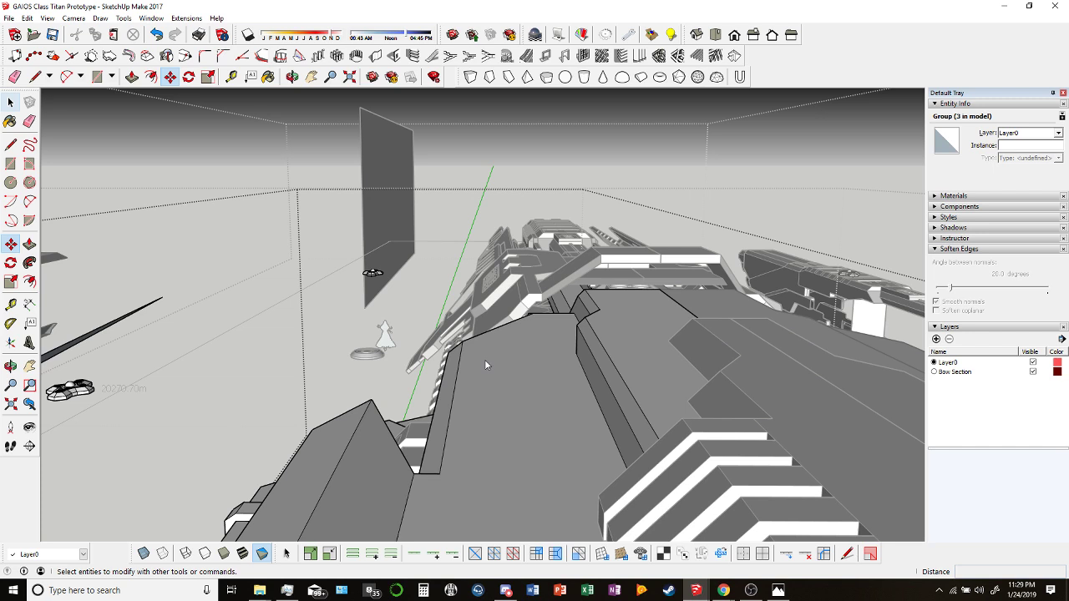
Close the mid section component, paste the winged plate onto the upper hull surface and make it a group.
scroll(497, 385, down, 6)
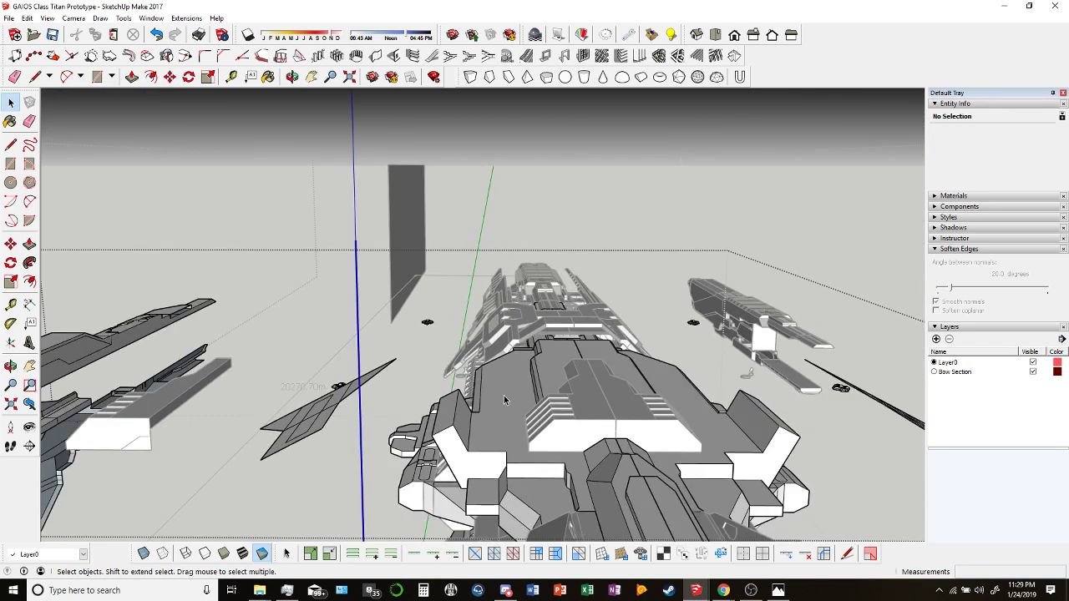
scroll(509, 394, down, 3)
click(509, 394)
scroll(508, 393, up, 2)
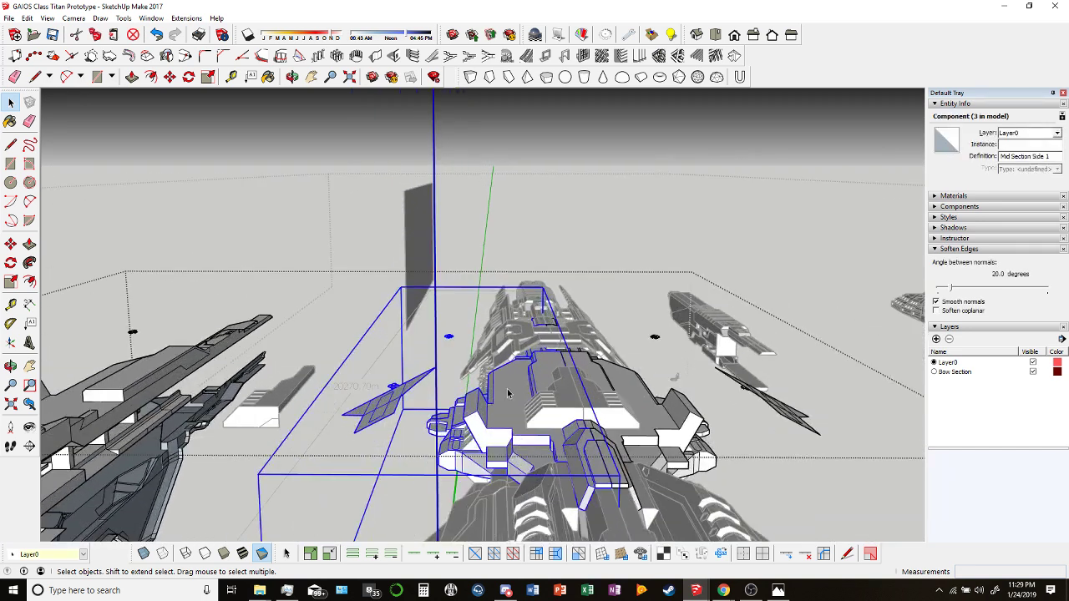
scroll(490, 373, up, 1)
click(115, 35)
scroll(457, 389, up, 2)
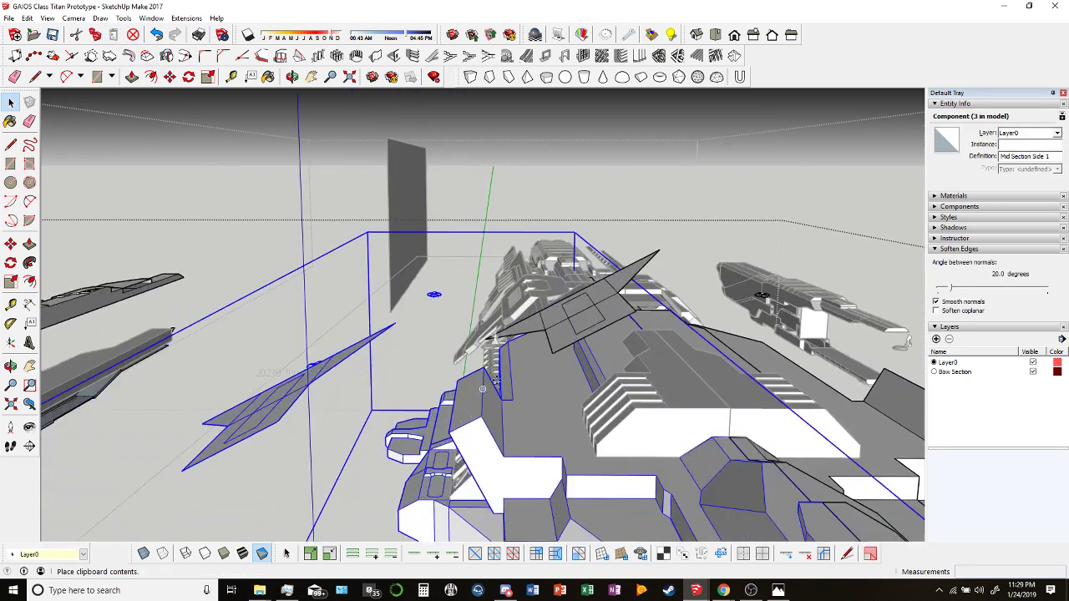
click(509, 381)
click(169, 76)
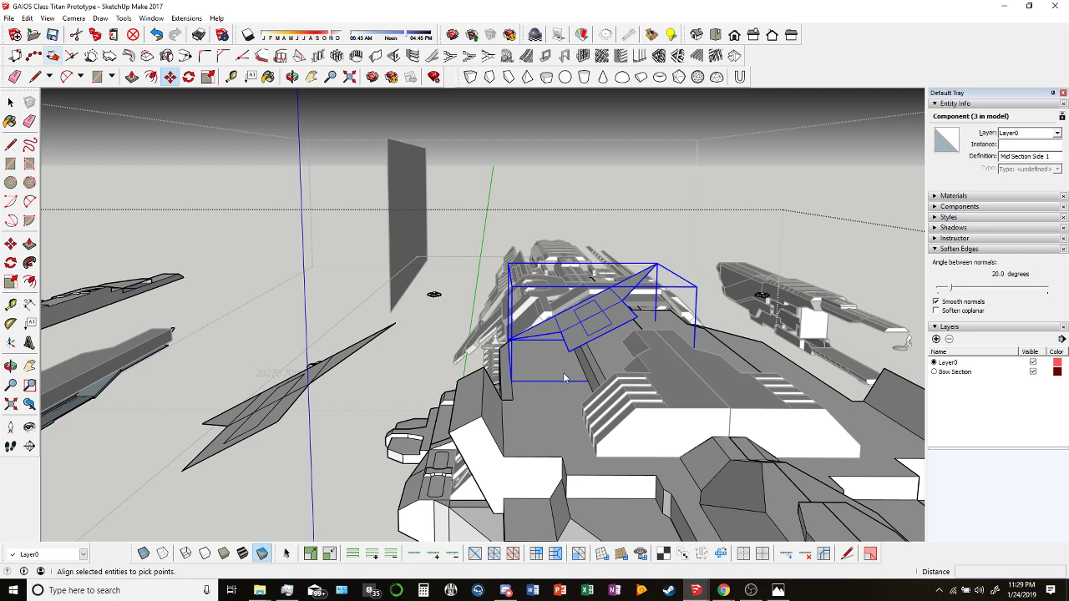
Move the plate group about 548 m outward to the raised edge along the upper side of the hull.
key(m)
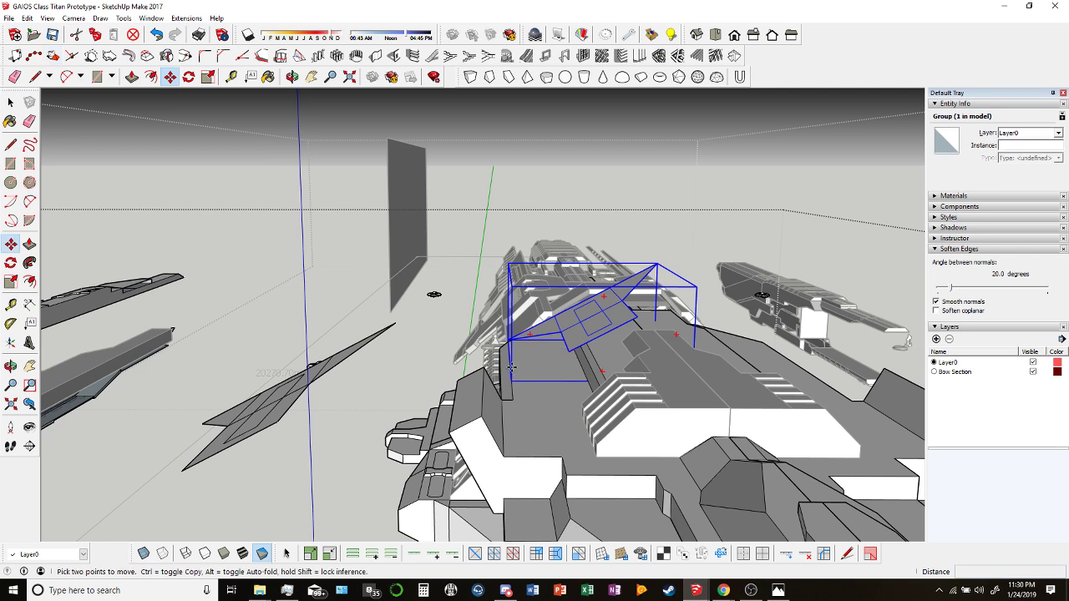
scroll(510, 368, up, 6)
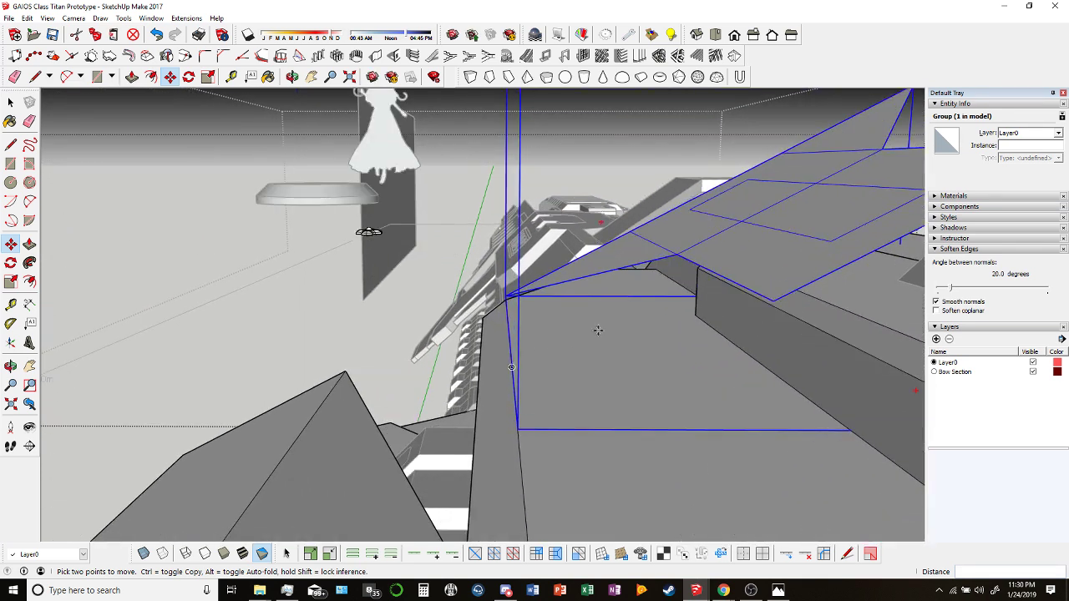
scroll(697, 280, down, 1)
click(758, 296)
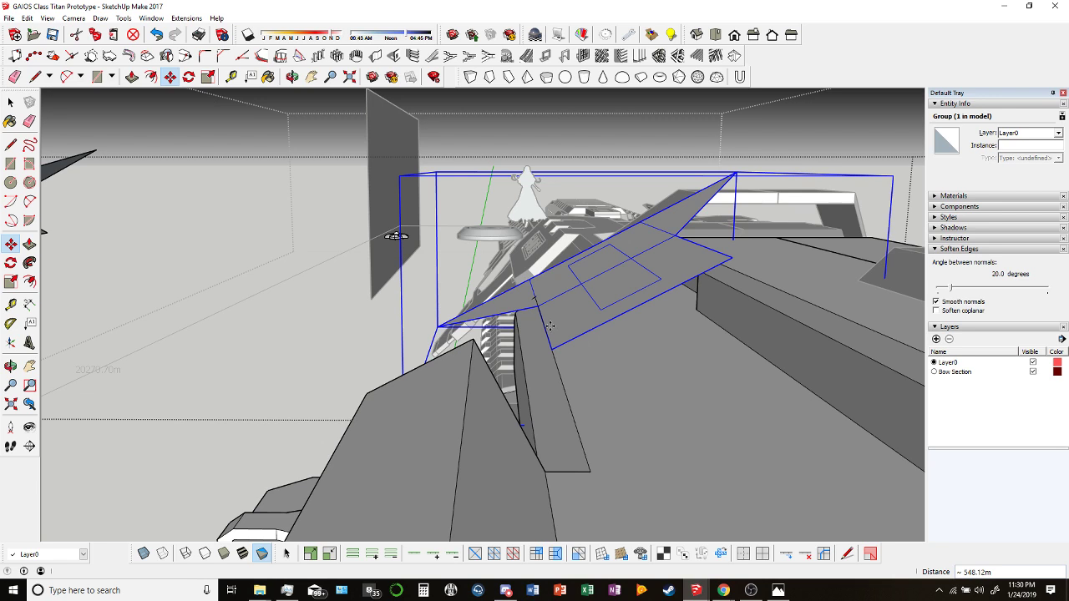
Try to rotate the plate group to match the angle of the hull's side armor.
key(q)
middle_drag(557, 349, 856, 399)
scroll(556, 341, up, 1)
middle_drag(458, 310, 790, 305)
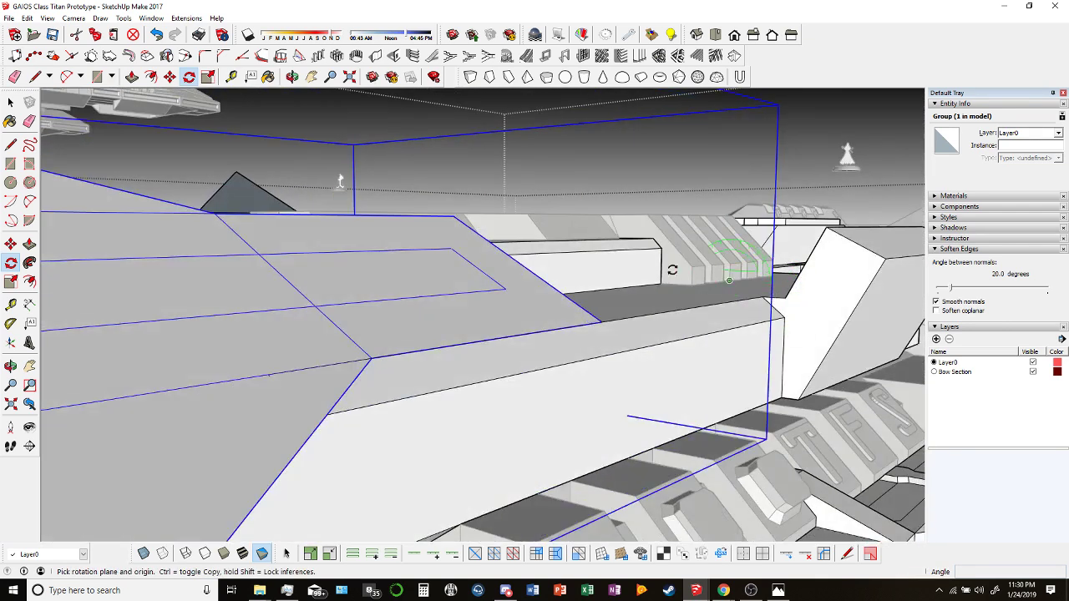
scroll(618, 272, up, 3)
shift+middle_drag(706, 270, 256, 355)
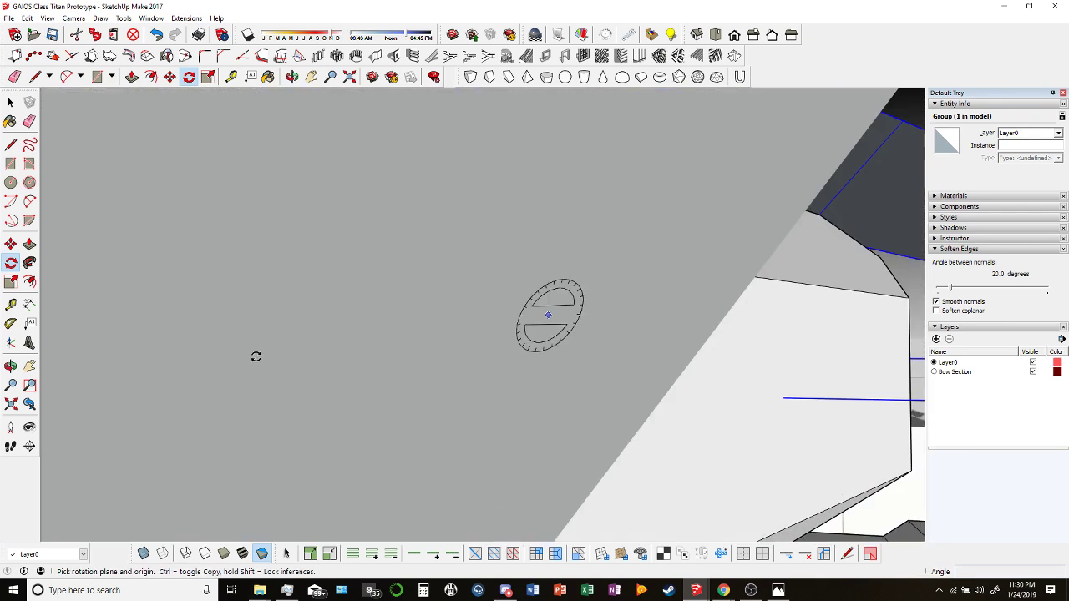
click(29, 403)
scroll(802, 242, down, 2)
middle_drag(801, 242, 408, 332)
scroll(387, 289, down, 1)
Move the plate group about 1661 m off the hull into the open space near the Angled Armor/Weapons piece.
click(169, 77)
scroll(264, 130, down, 5)
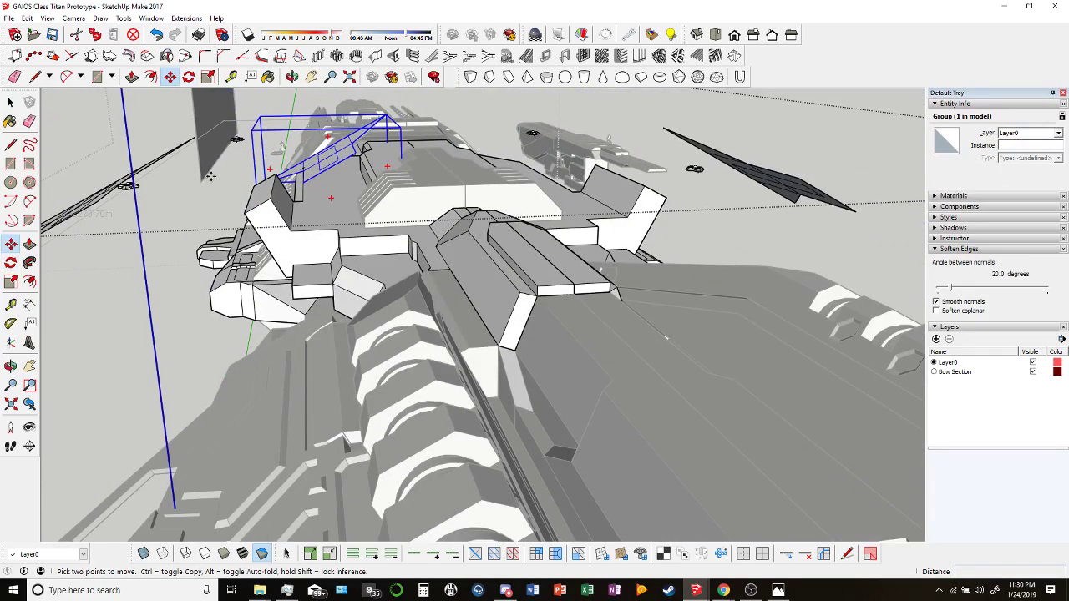
click(298, 146)
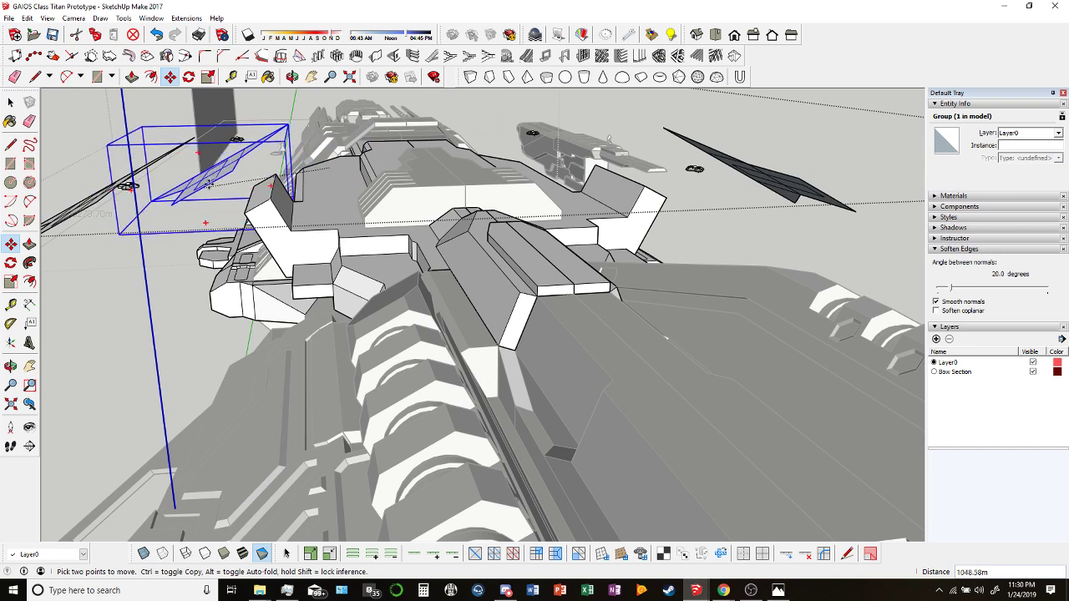
middle_drag(202, 182, 267, 257)
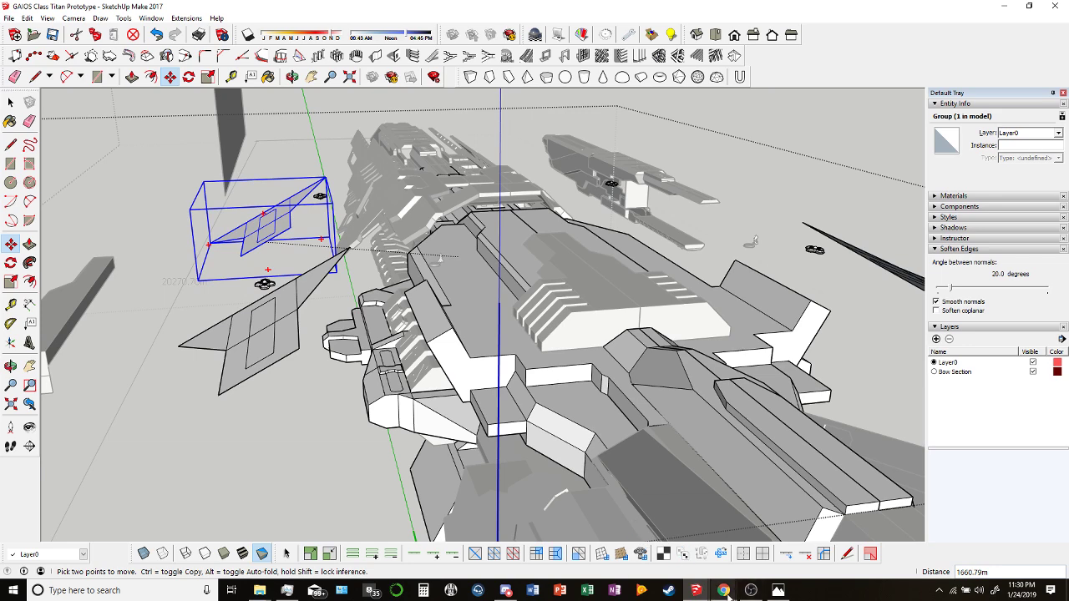
Switch to Chrome and look through the open reference tabs, including the CSS Astrid image results.
mouse_move(723, 590)
click(721, 568)
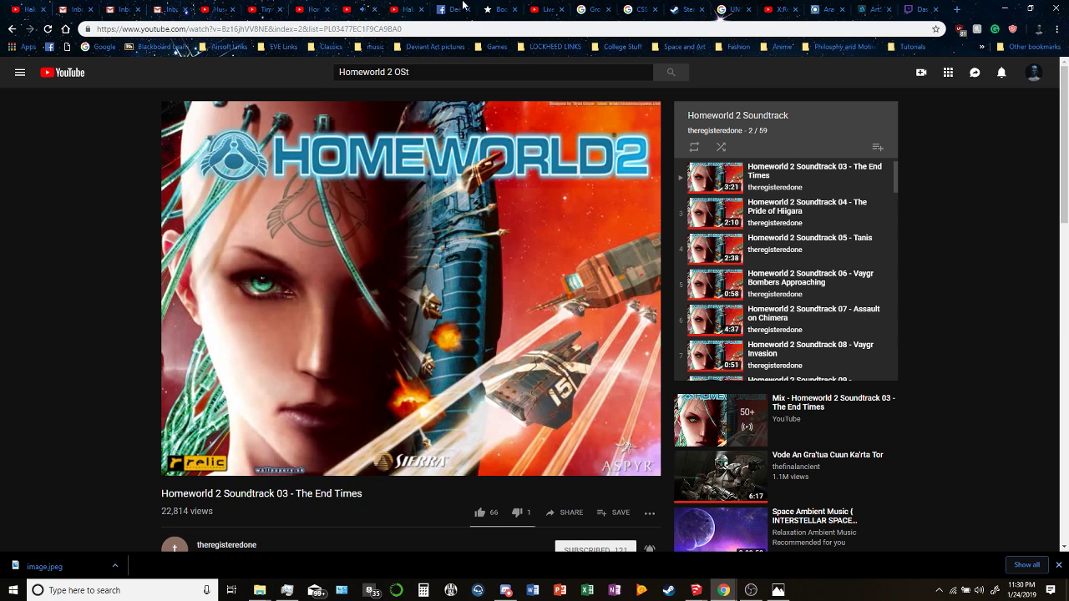
click(602, 6)
click(644, 6)
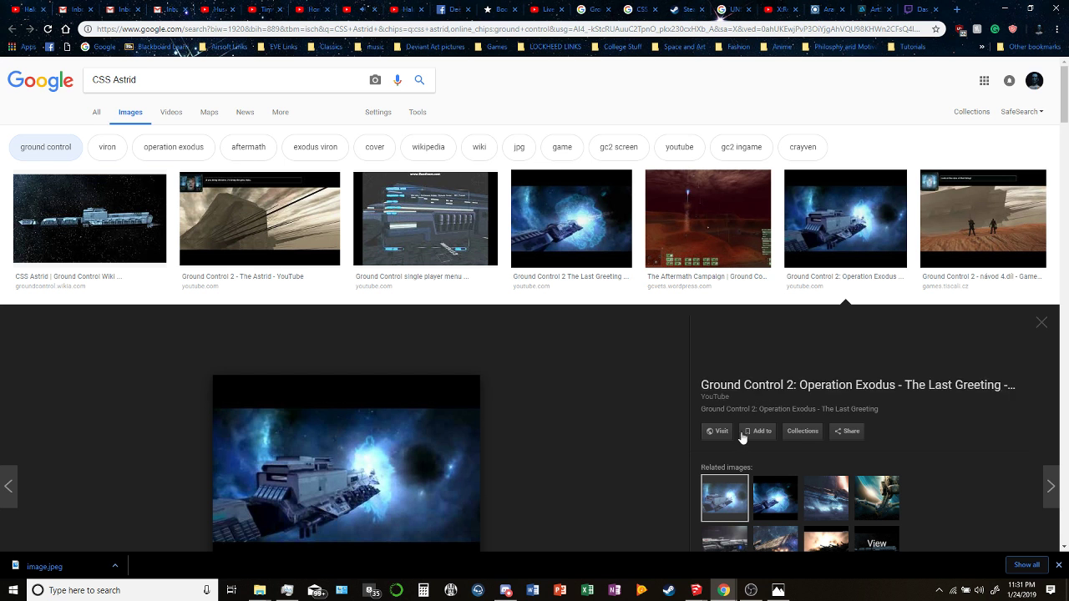
mouse_move(695, 590)
click(754, 534)
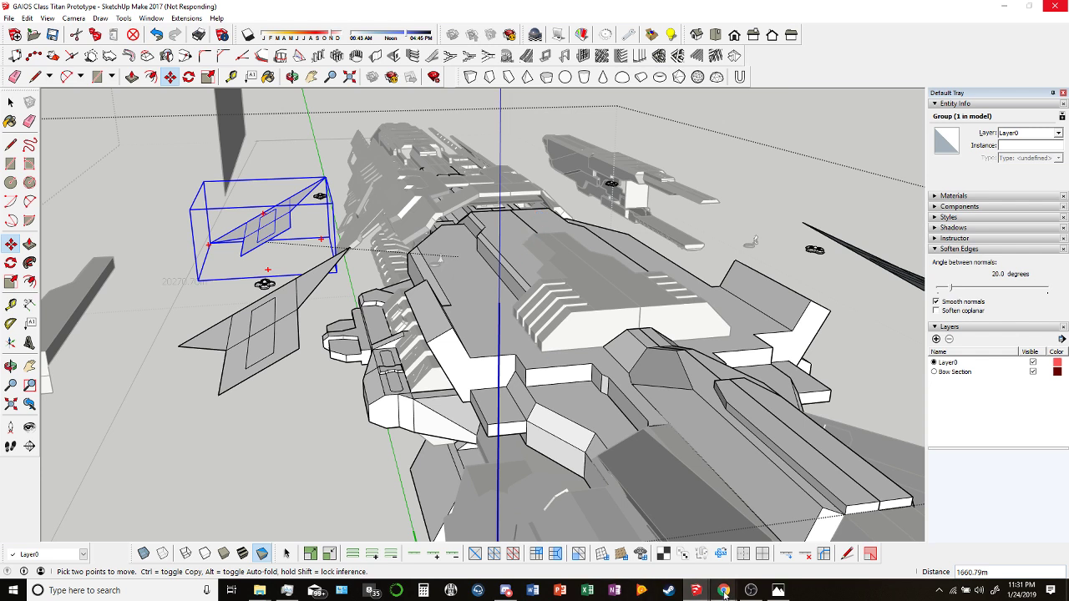
mouse_move(723, 590)
click(705, 545)
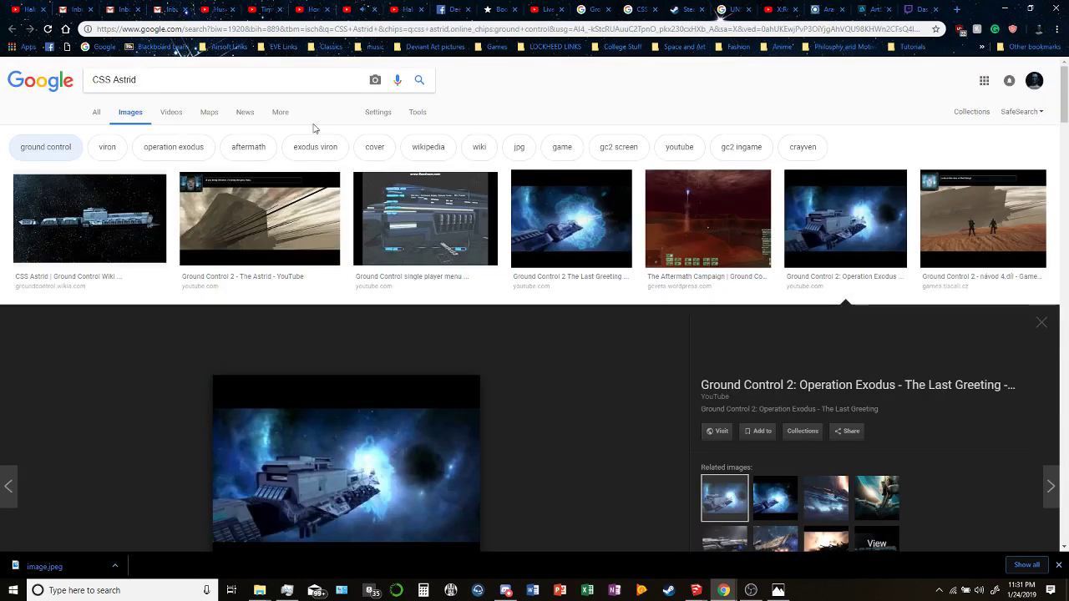
Replace the CSS Astrid query and search Google Images for "Homeworld Concept art".
drag(159, 83, 43, 100)
text(Homewo)
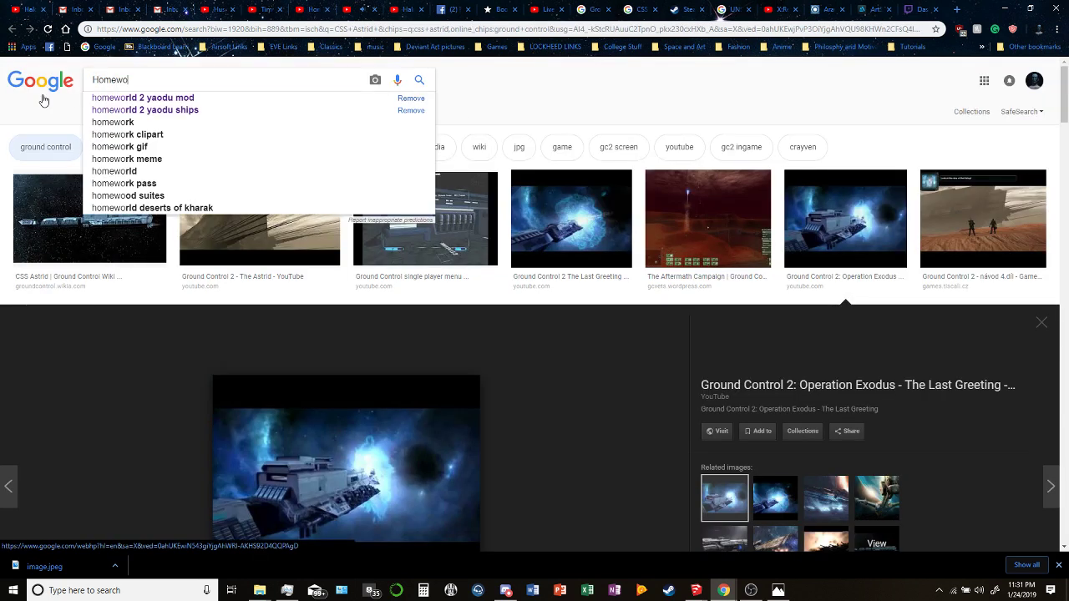
text(rld Concept a)
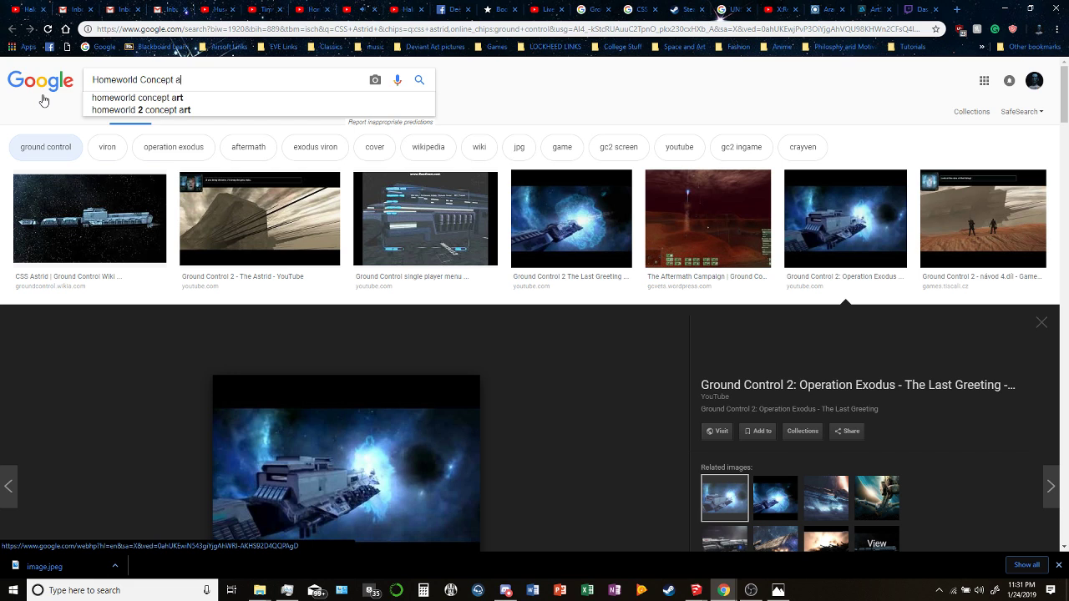
text(rt)
key(Return)
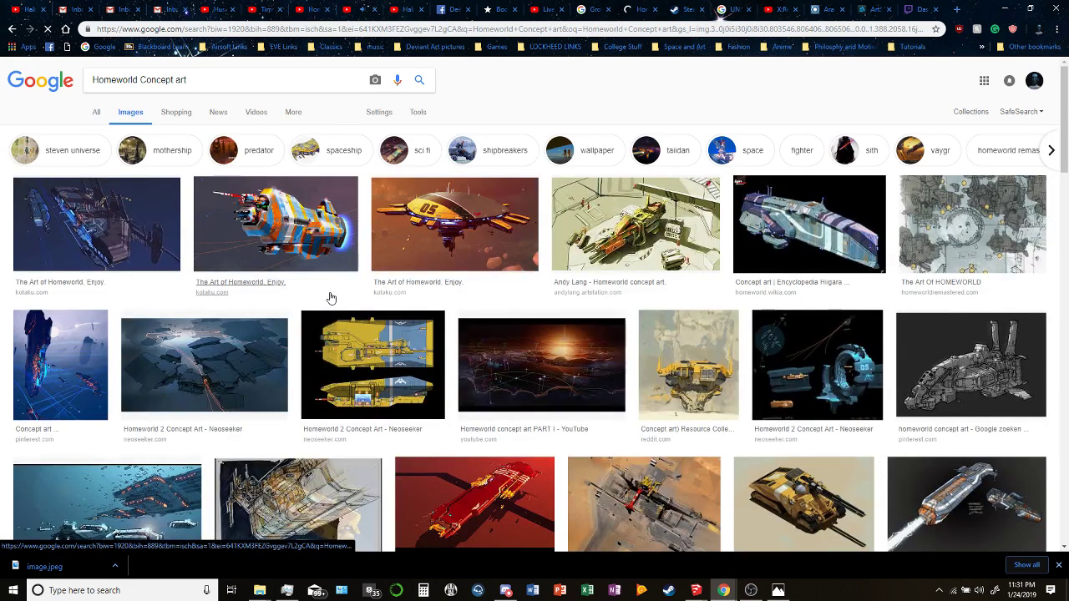
Find the "Space cruiser 1" drawing among the images related to the white Homeworld sketch and save it to the Capital Ship Art folder.
scroll(331, 299, down, 2)
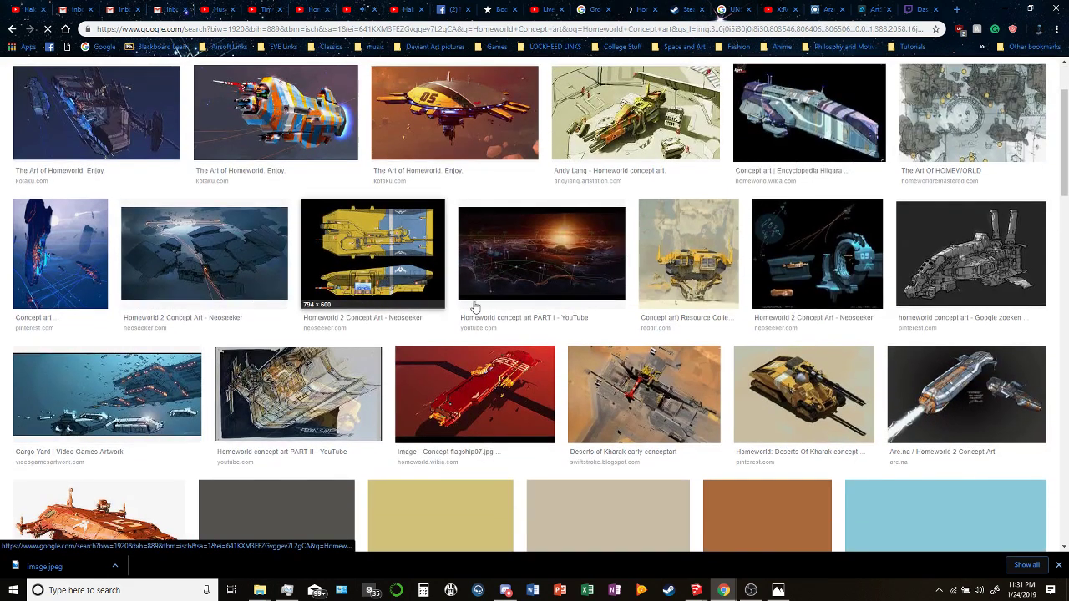
scroll(501, 334, down, 4)
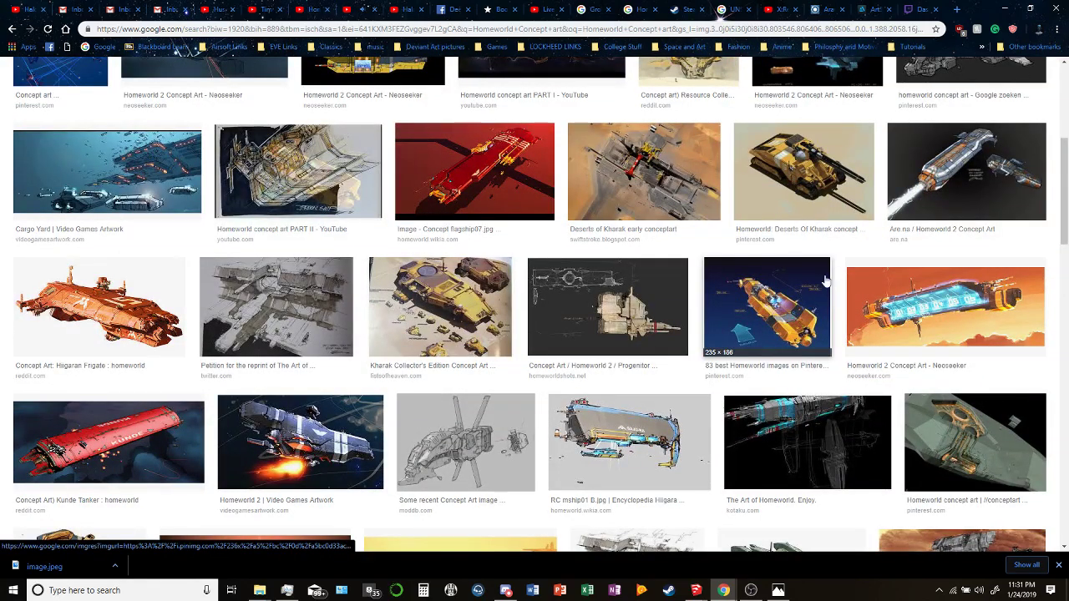
scroll(825, 288, down, 2)
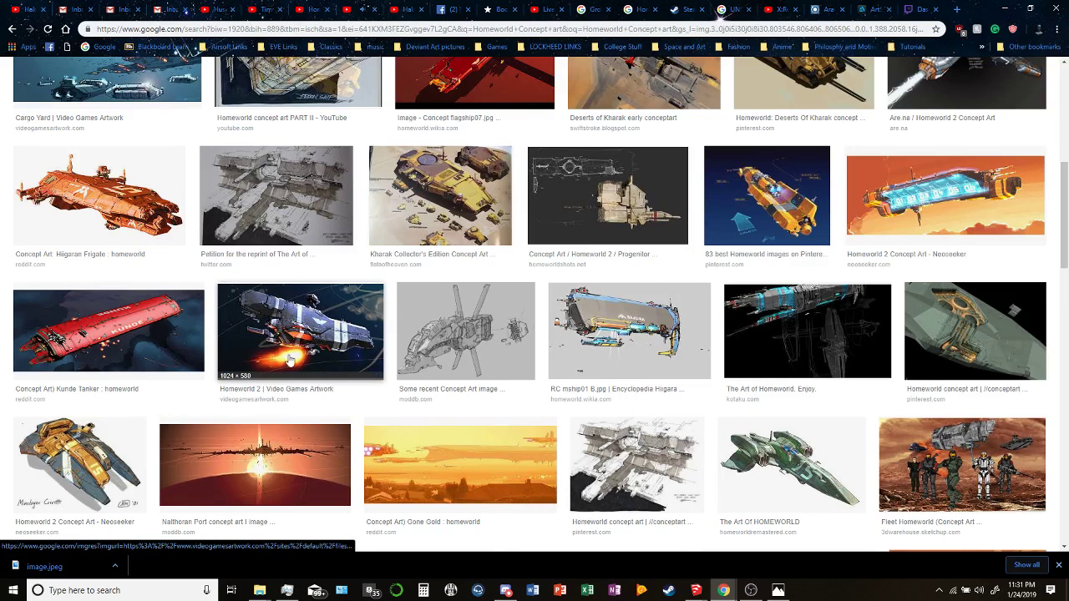
click(634, 466)
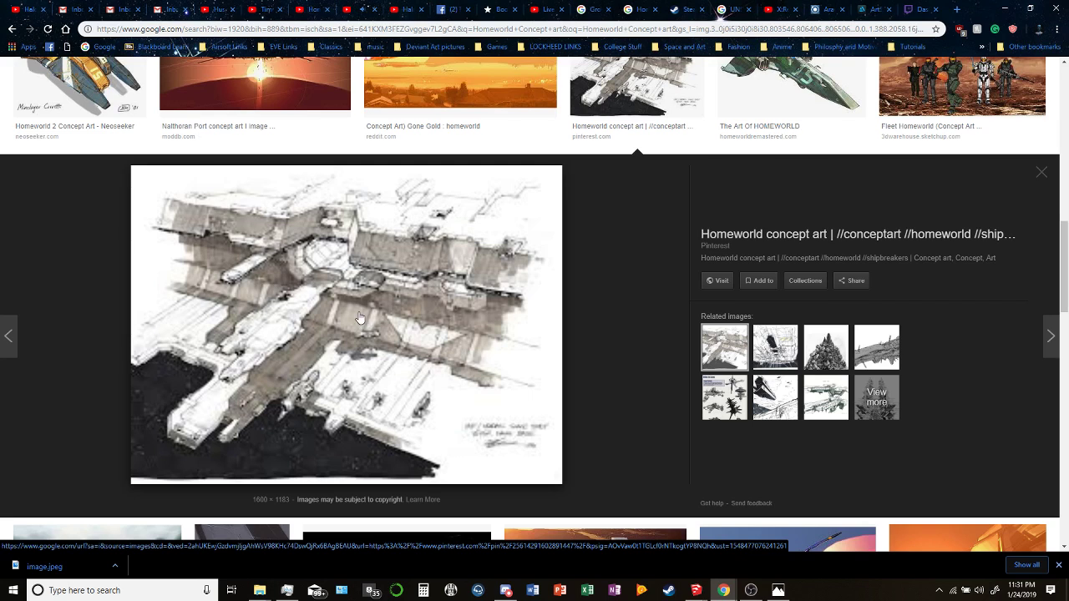
click(872, 344)
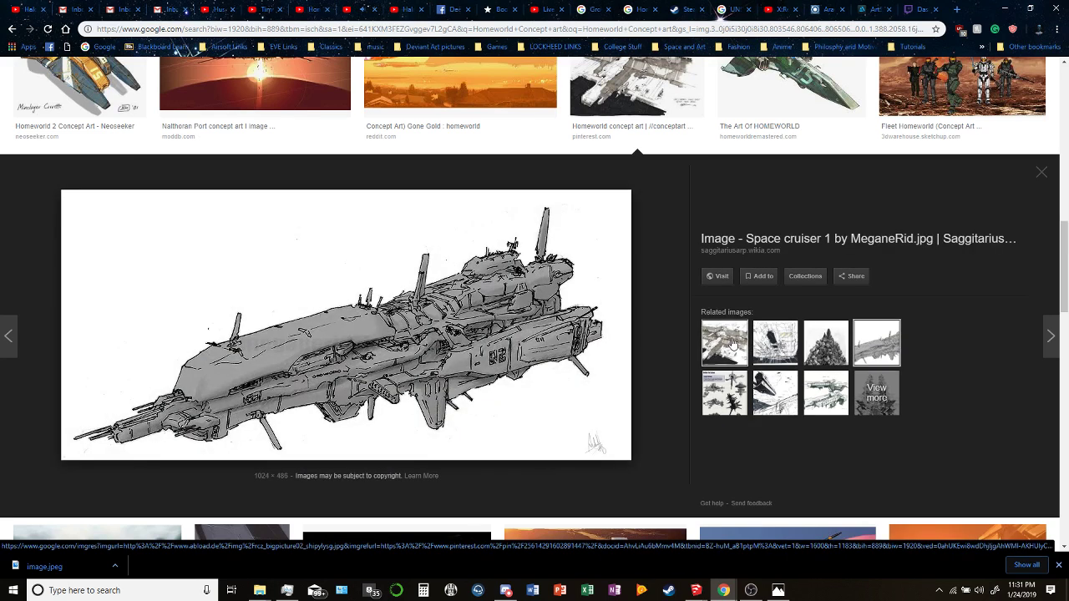
right_click(457, 324)
click(491, 415)
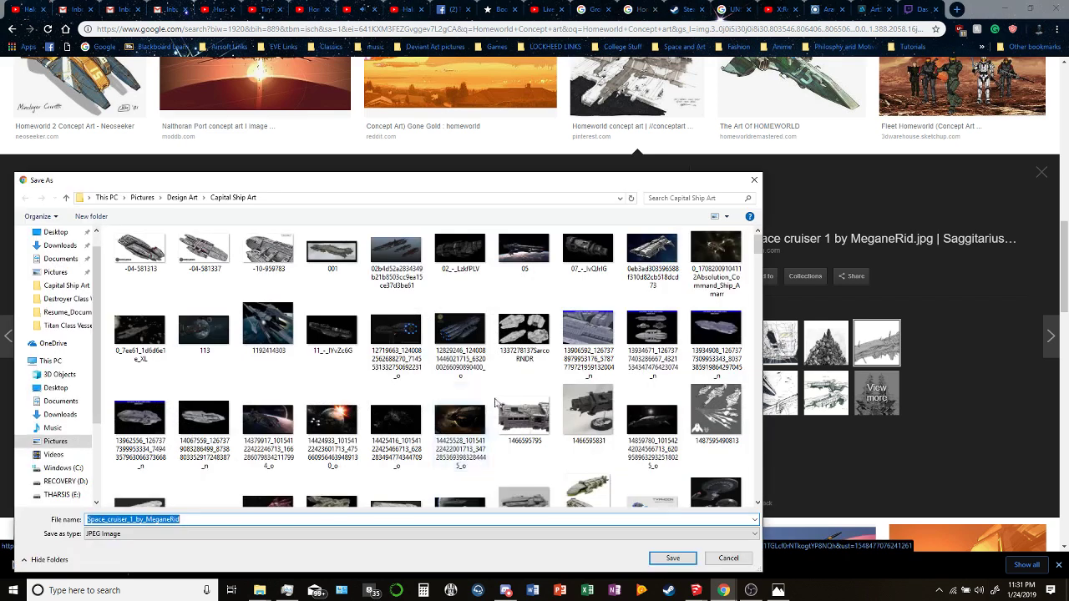
click(673, 558)
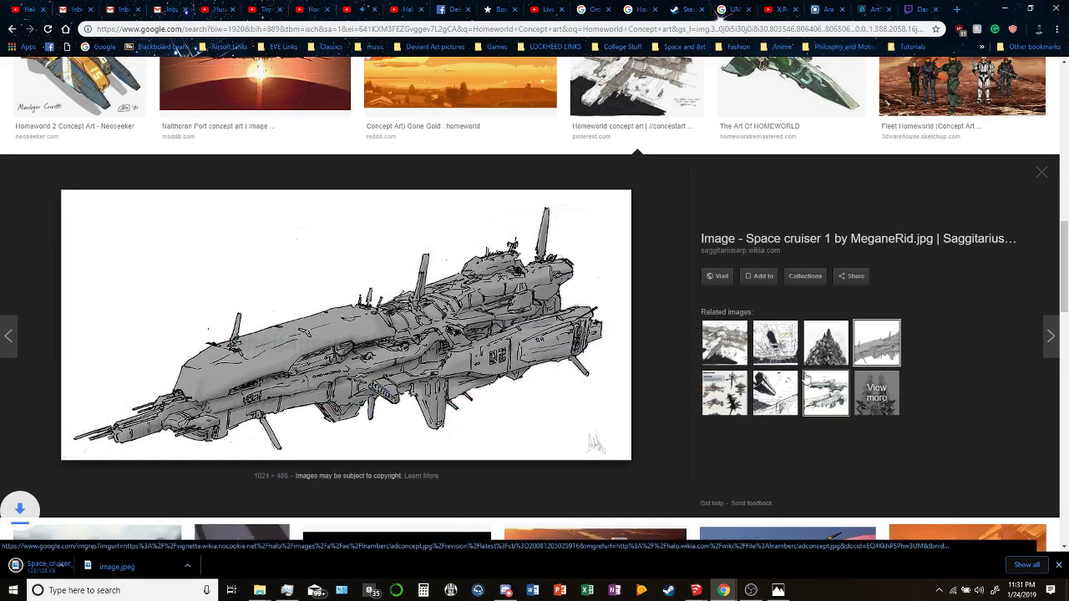
Open the related Halo Nation image Inambercladconcept.jpg and save it to the Capital Ship Art folder.
click(720, 402)
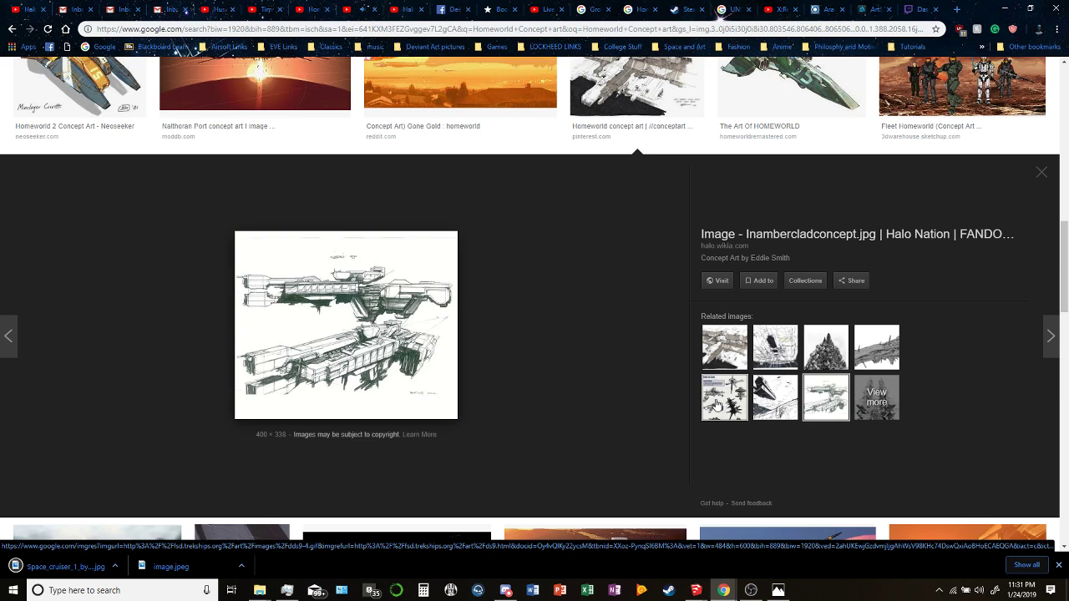
right_click(386, 334)
click(441, 435)
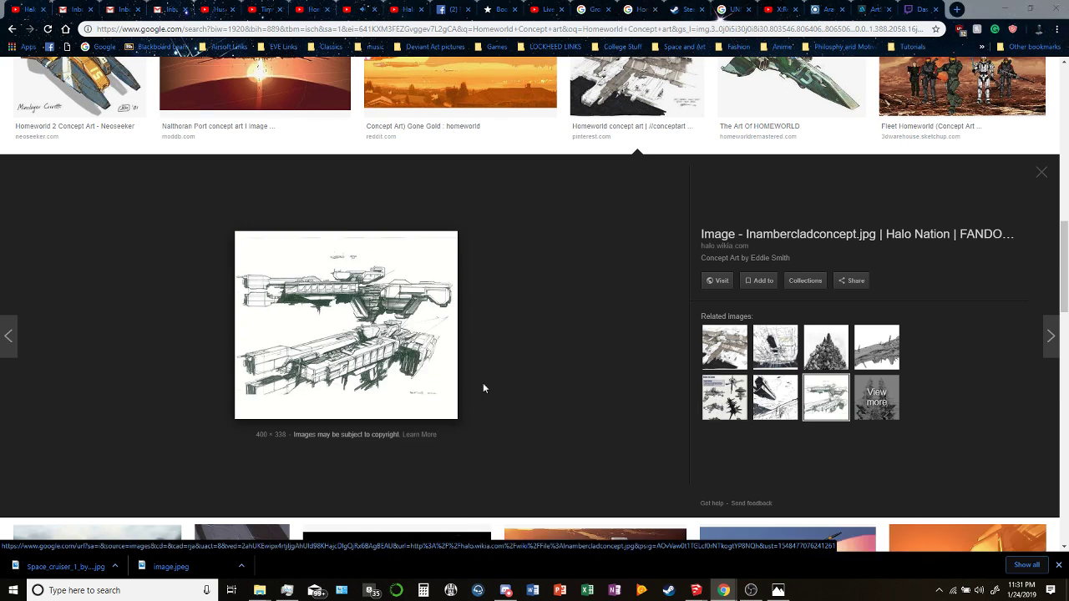
click(672, 558)
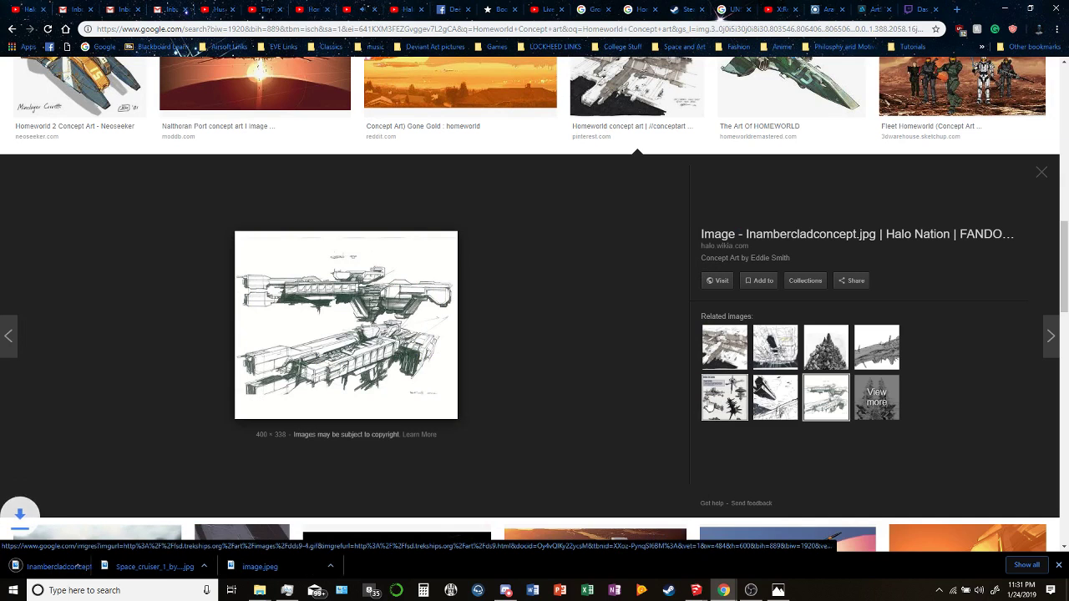
Try to save the Deep Space 9 starship concept image as the GIF dds9-4 in the Orbital Facilities folder of Design Art.
click(716, 338)
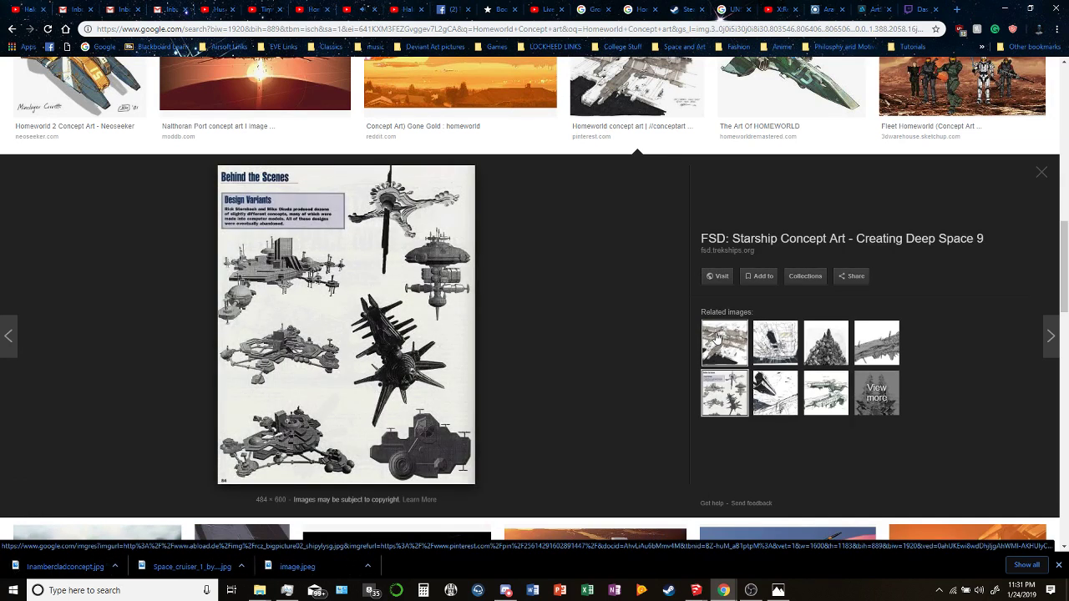
right_click(392, 346)
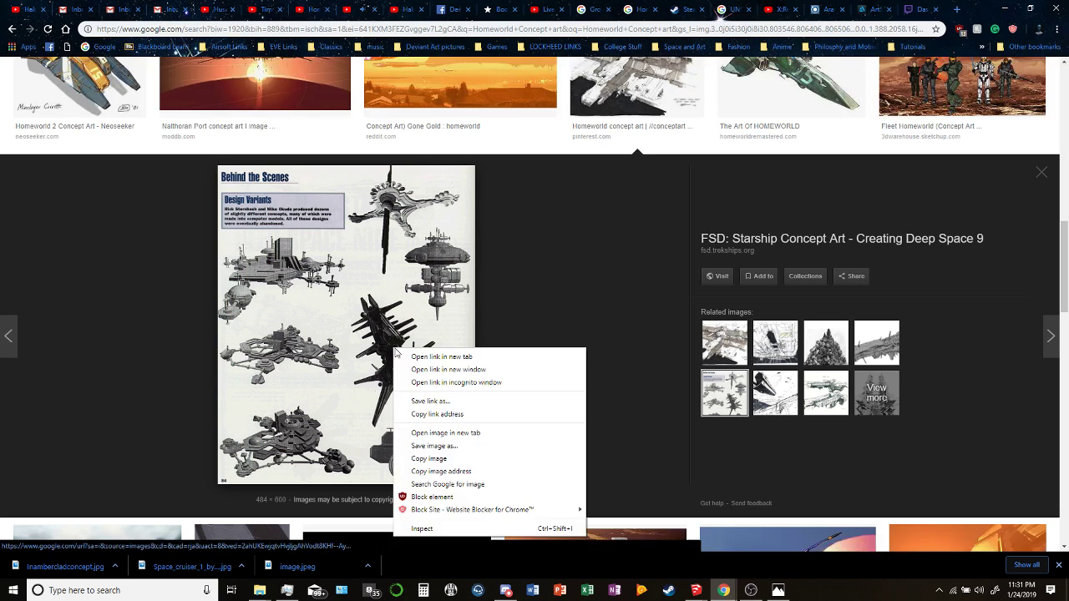
click(443, 454)
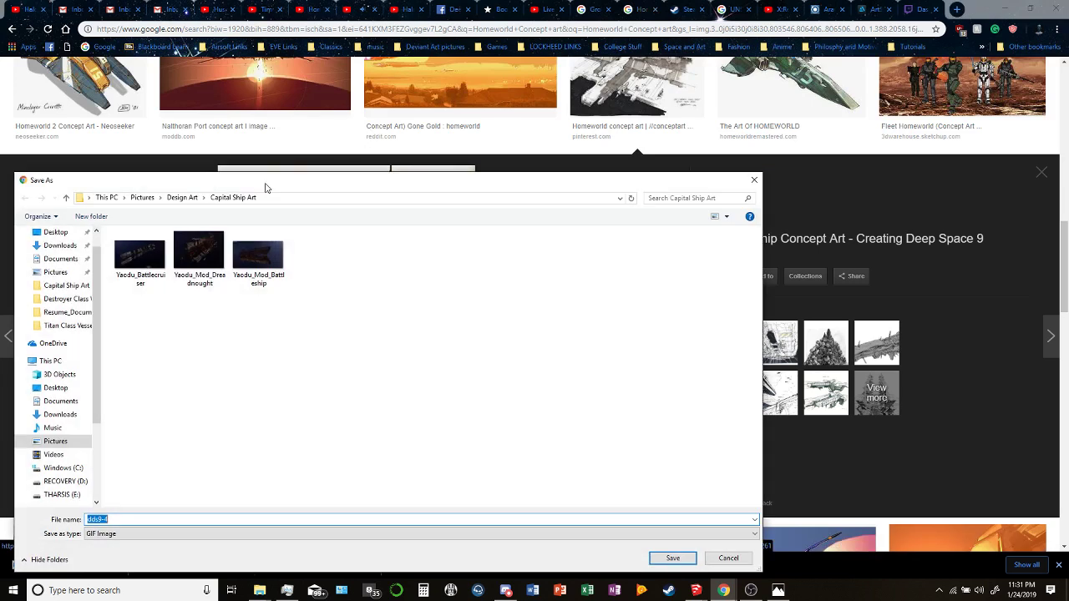
click(182, 198)
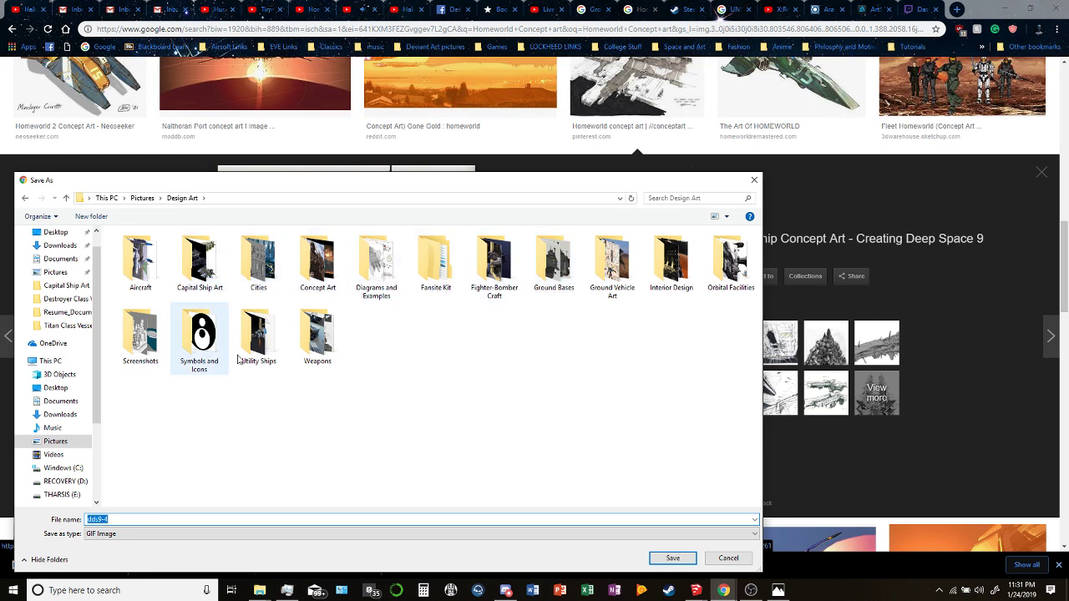
double_click(729, 260)
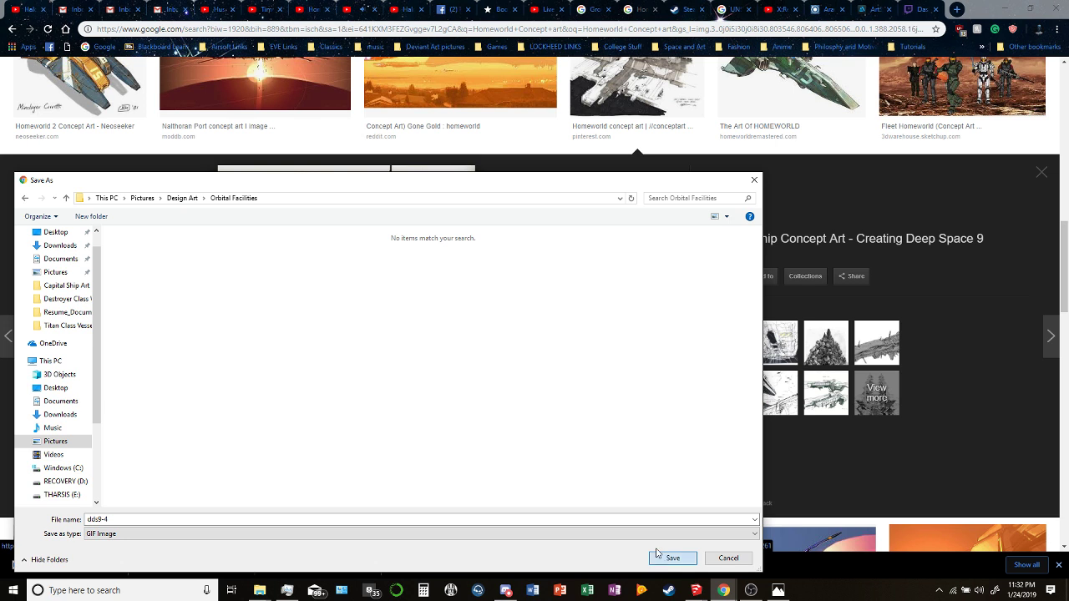
click(672, 557)
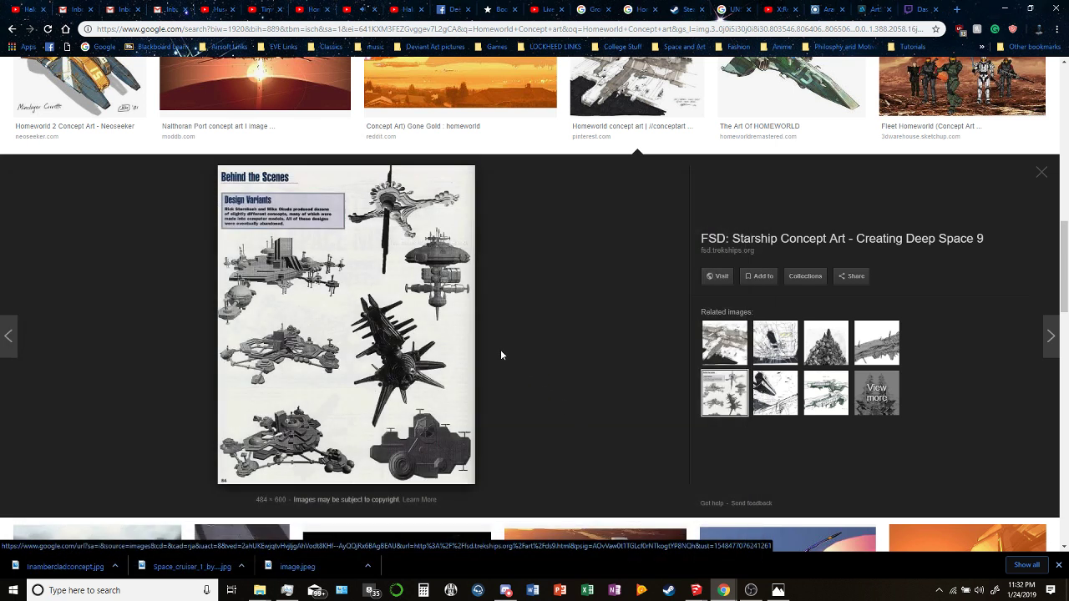
View the RC rough flag belly sketch, return to the Homeworld concept sketch and open its Pinterest source page in a separate tab.
click(775, 342)
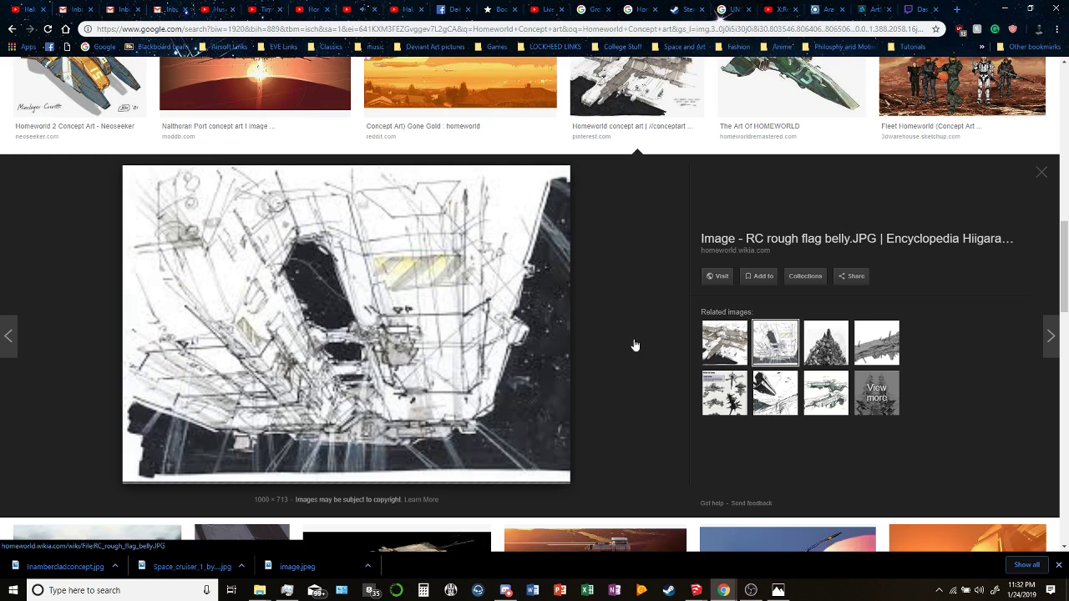
click(706, 342)
right_click(392, 282)
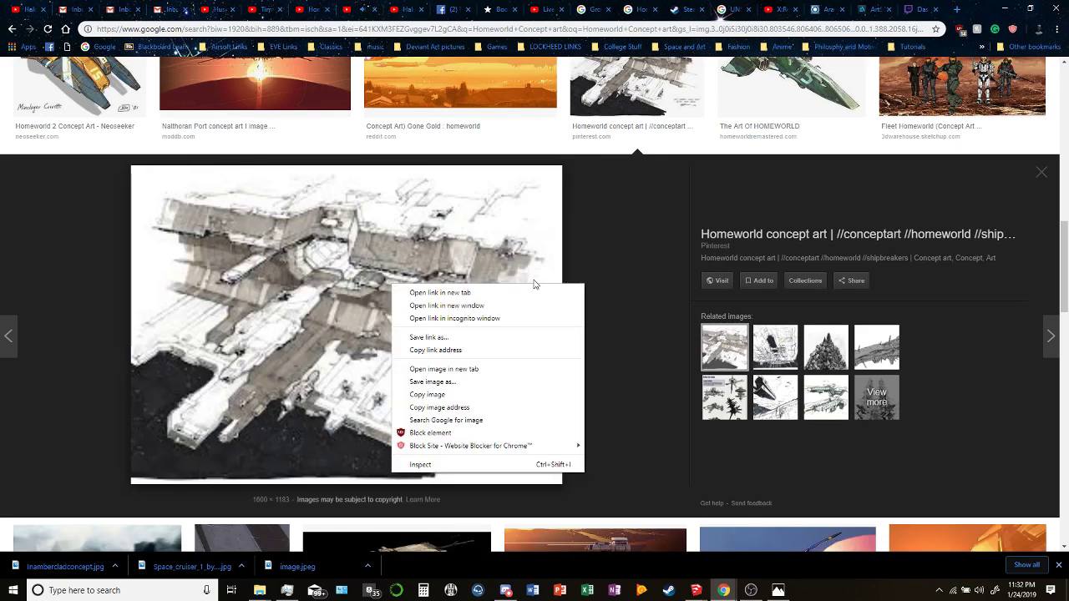
click(701, 281)
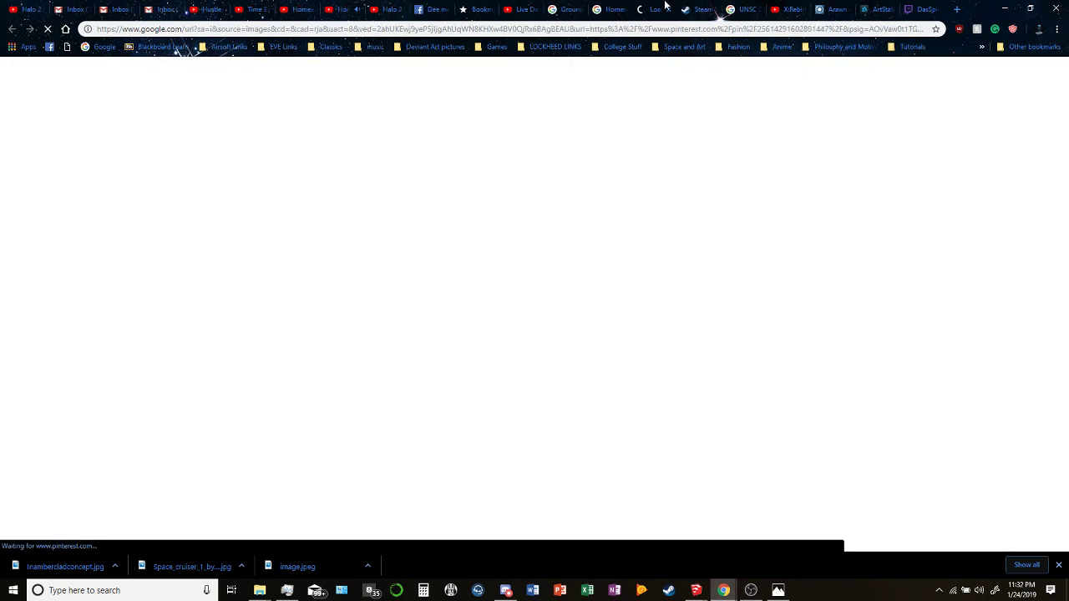
click(609, 5)
click(641, 9)
click(667, 10)
click(716, 281)
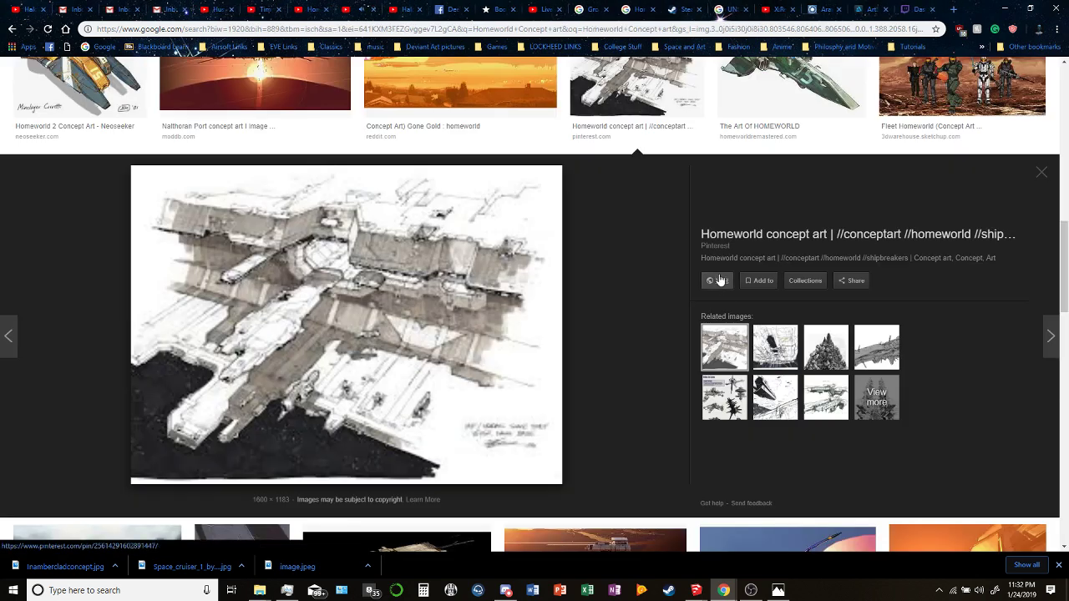
Look through the whole page of Homeworld concept art image results for ship design references and return to its beginning.
scroll(565, 245, up, 5)
scroll(415, 259, down, 8)
scroll(415, 259, down, 7)
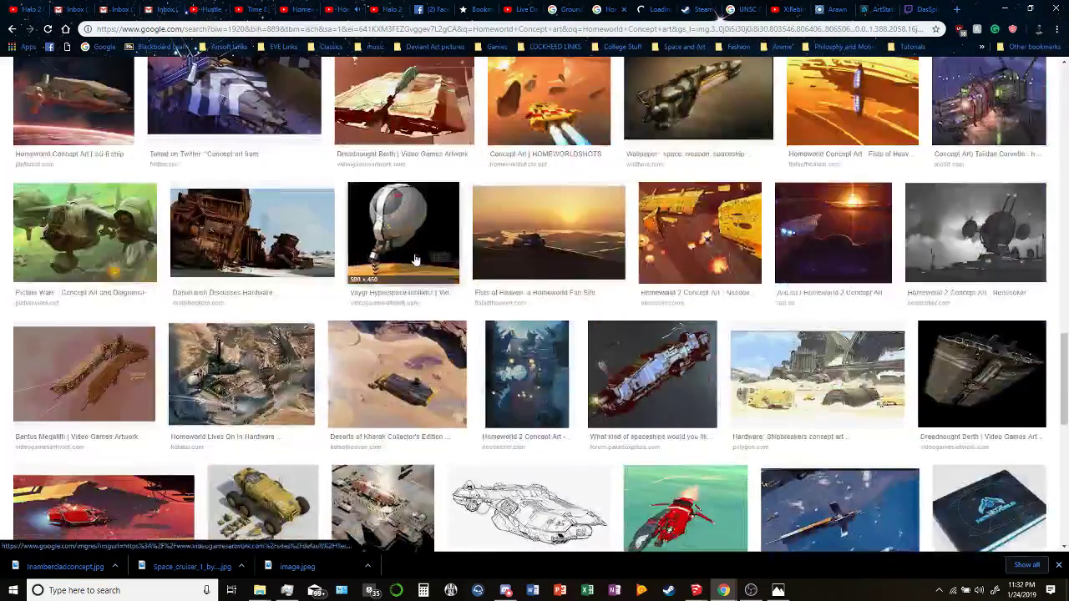
scroll(415, 260, down, 2)
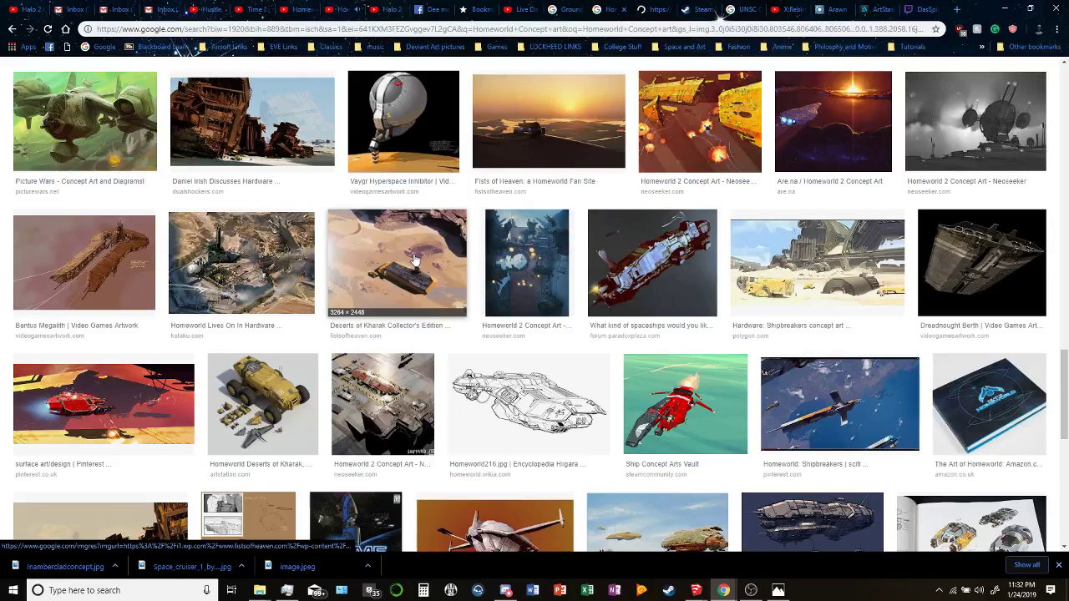
scroll(415, 261, down, 3)
scroll(415, 260, down, 5)
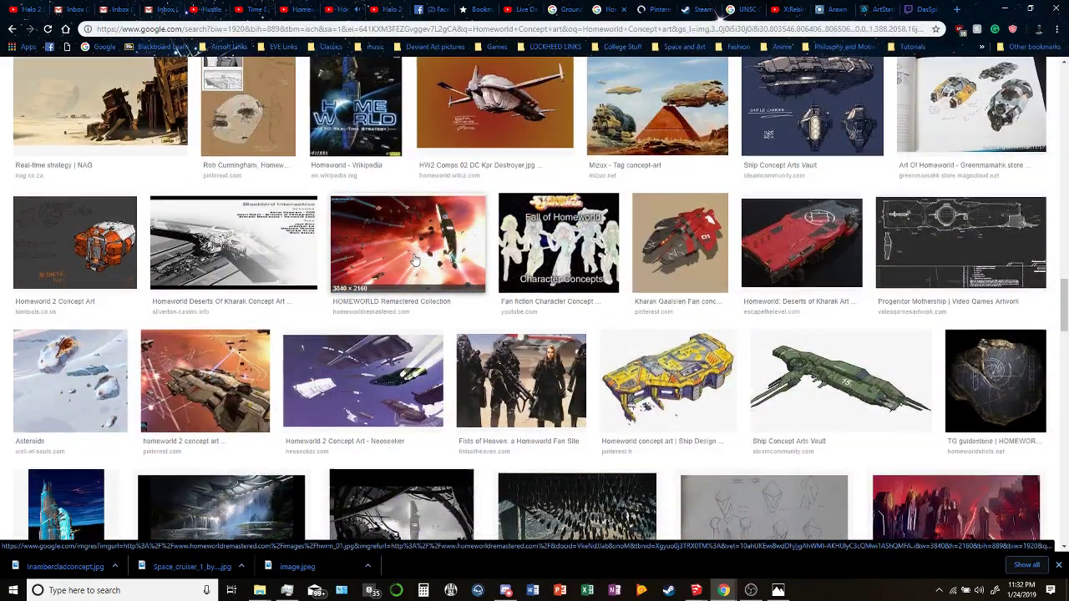
scroll(415, 260, down, 6)
scroll(415, 261, down, 1)
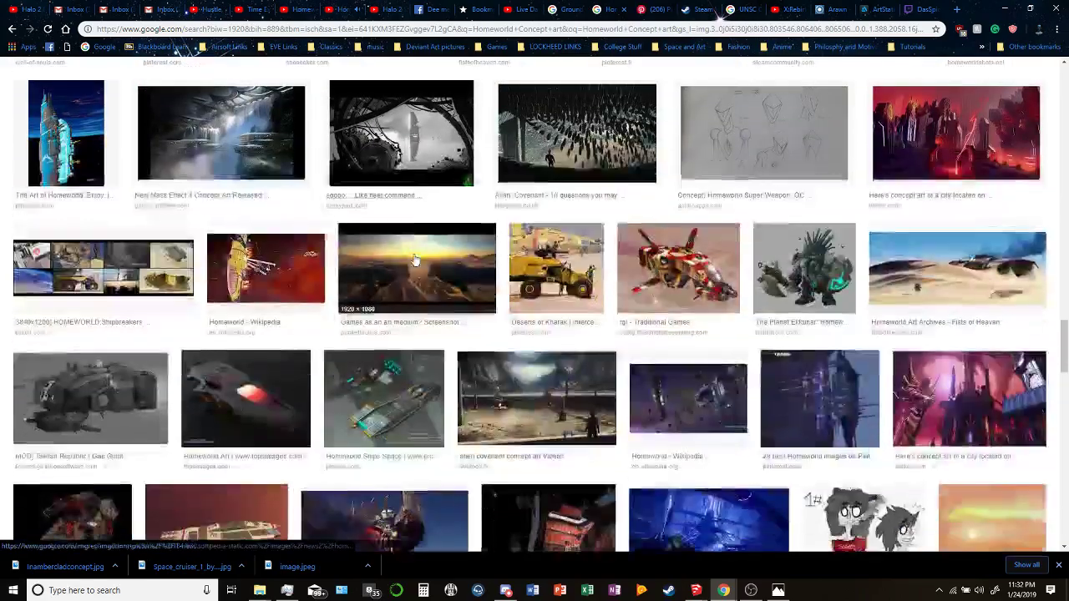
scroll(404, 398, down, 9)
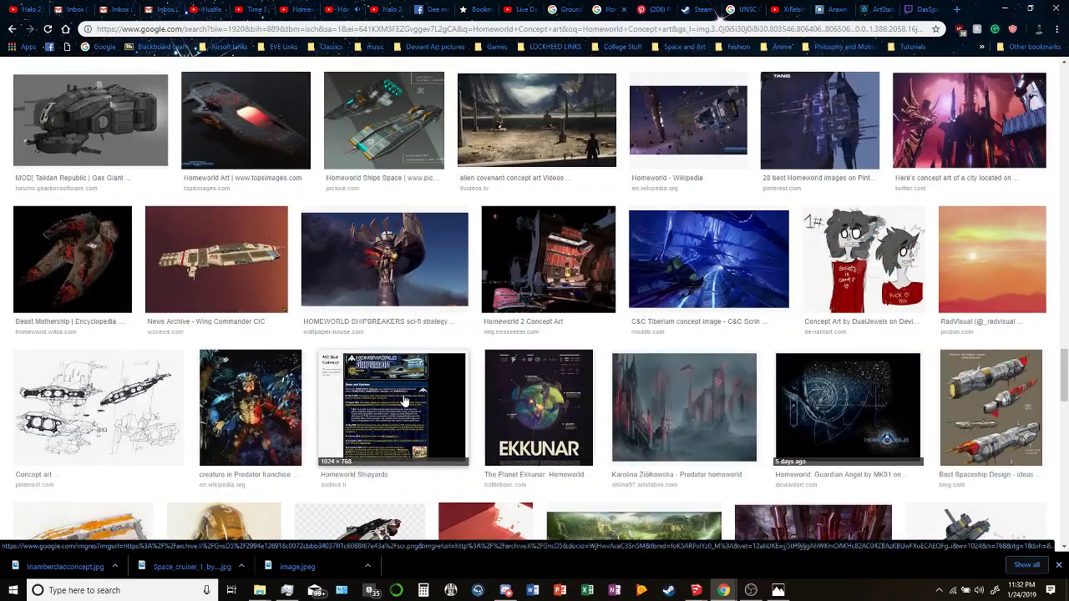
scroll(403, 398, down, 5)
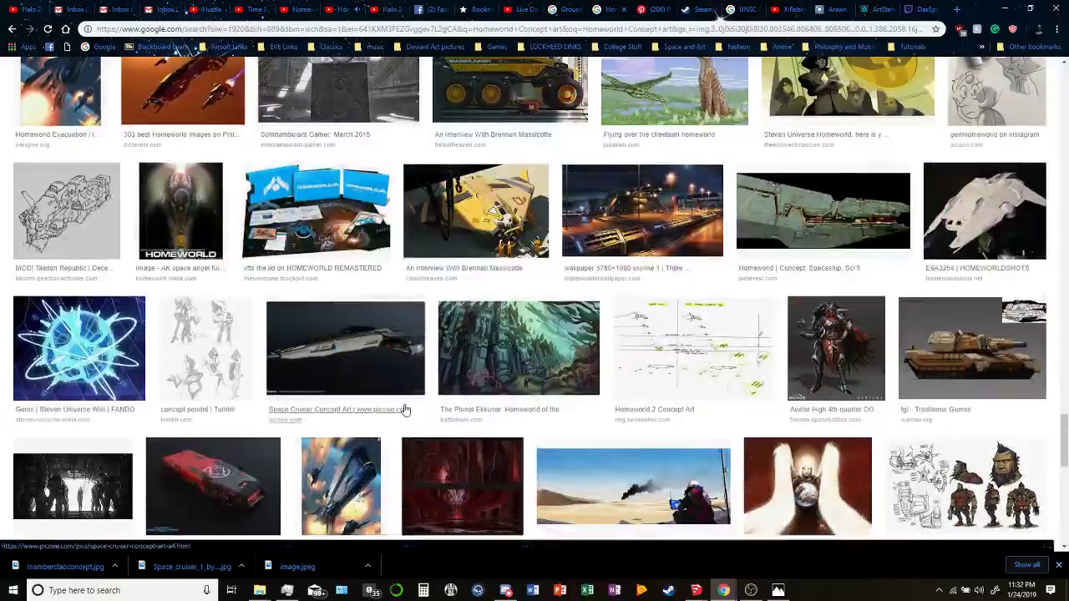
scroll(405, 410, up, 2)
scroll(406, 410, down, 7)
scroll(408, 428, up, 20)
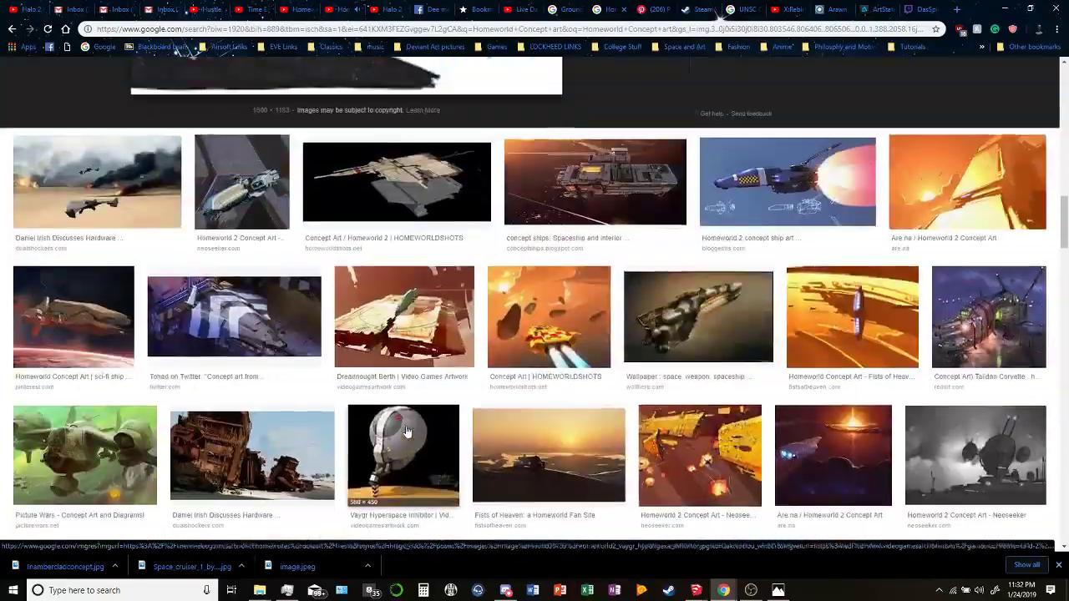
scroll(407, 432, up, 6)
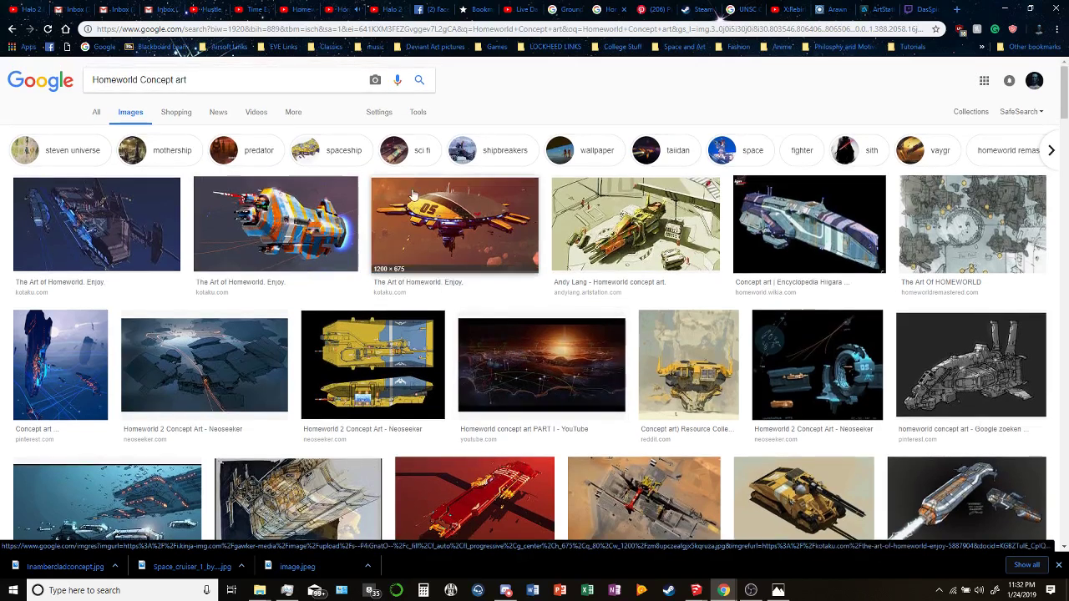
Open the first Art of Homeworld image result, the dark vessel on blue, and try to save it to disk.
middle_click(435, 149)
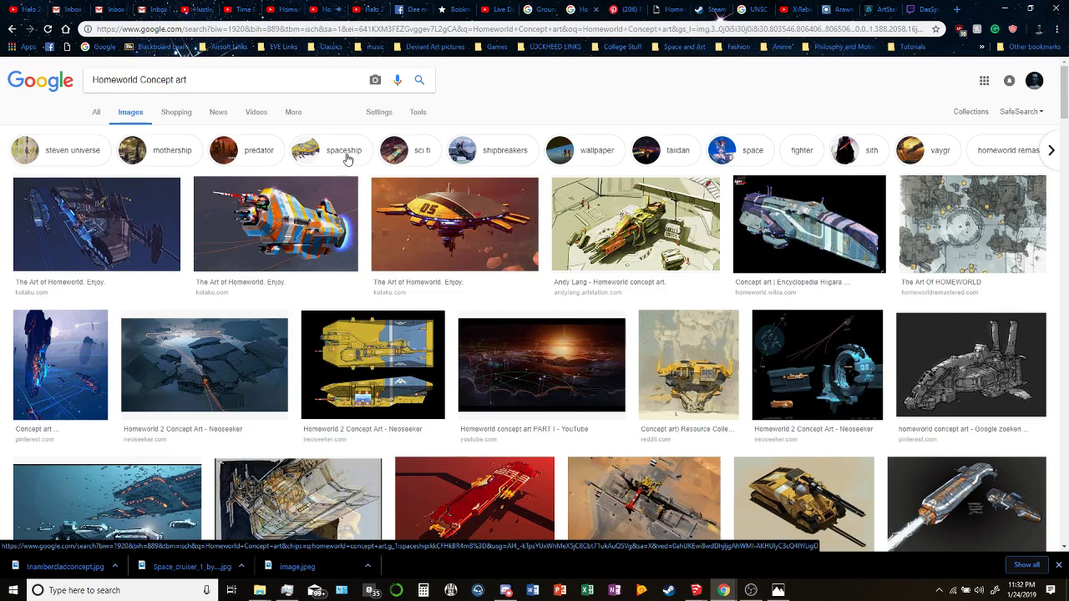
click(110, 231)
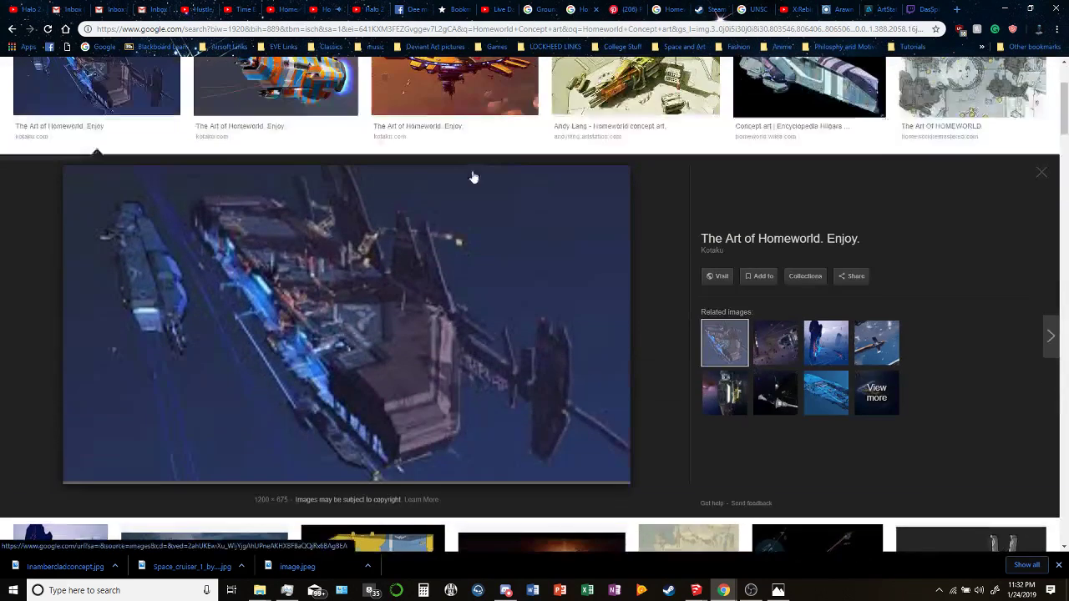
right_click(367, 313)
click(418, 406)
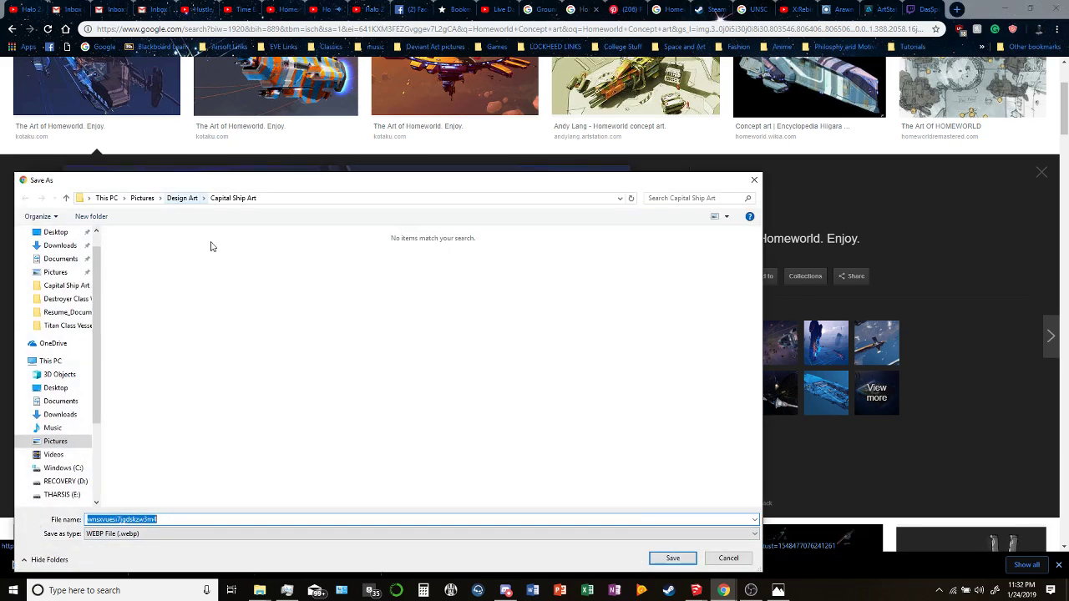
click(728, 558)
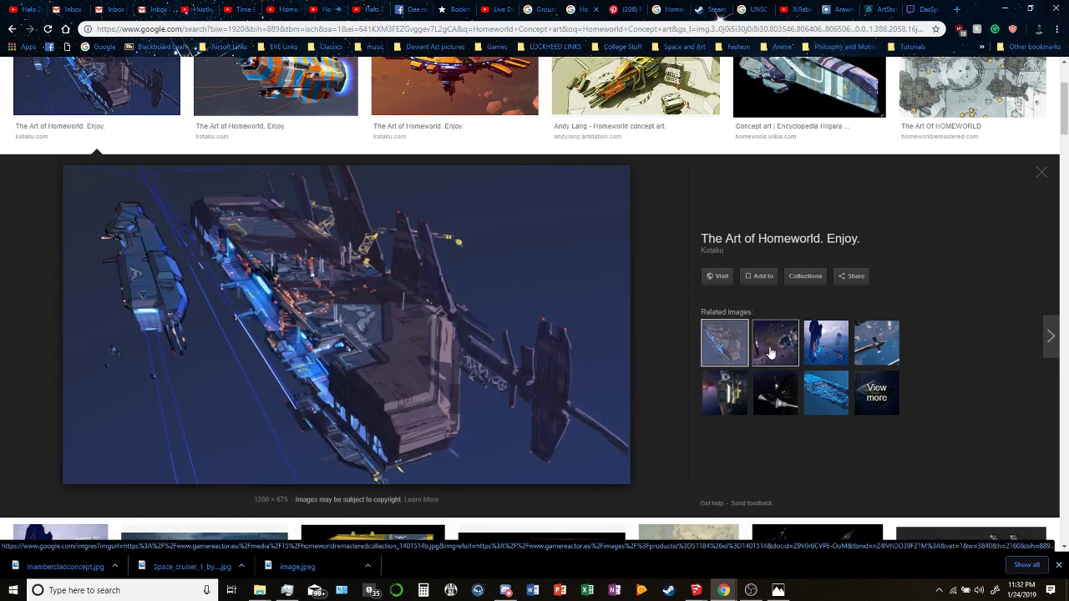
View the related images of the dark Homeworld vessel, including the Homeworld 2 concept art and the blue flat-decked ship.
click(773, 350)
click(820, 344)
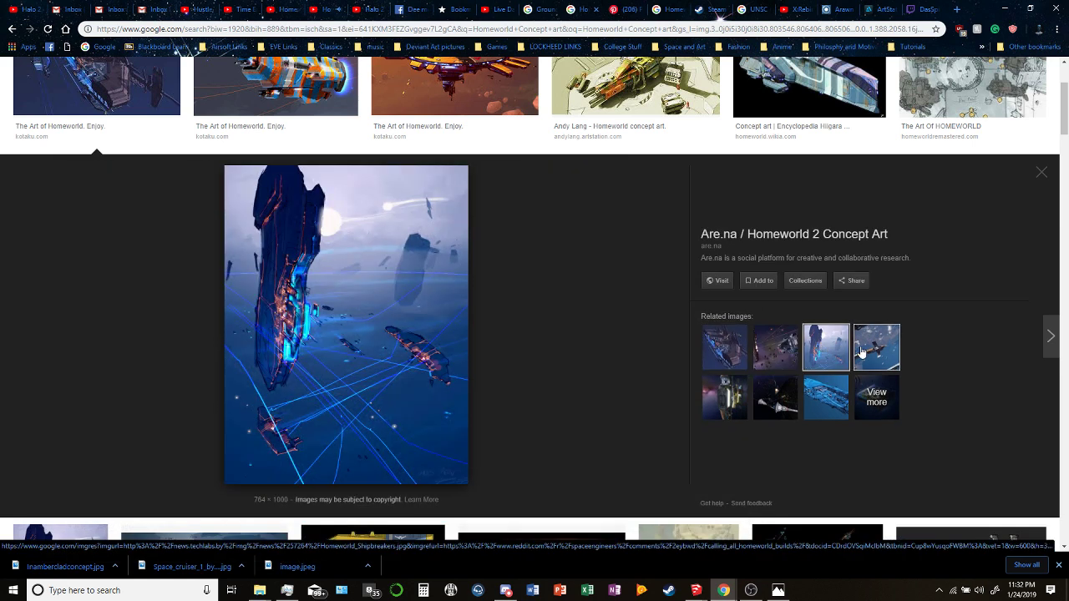
click(817, 401)
click(817, 407)
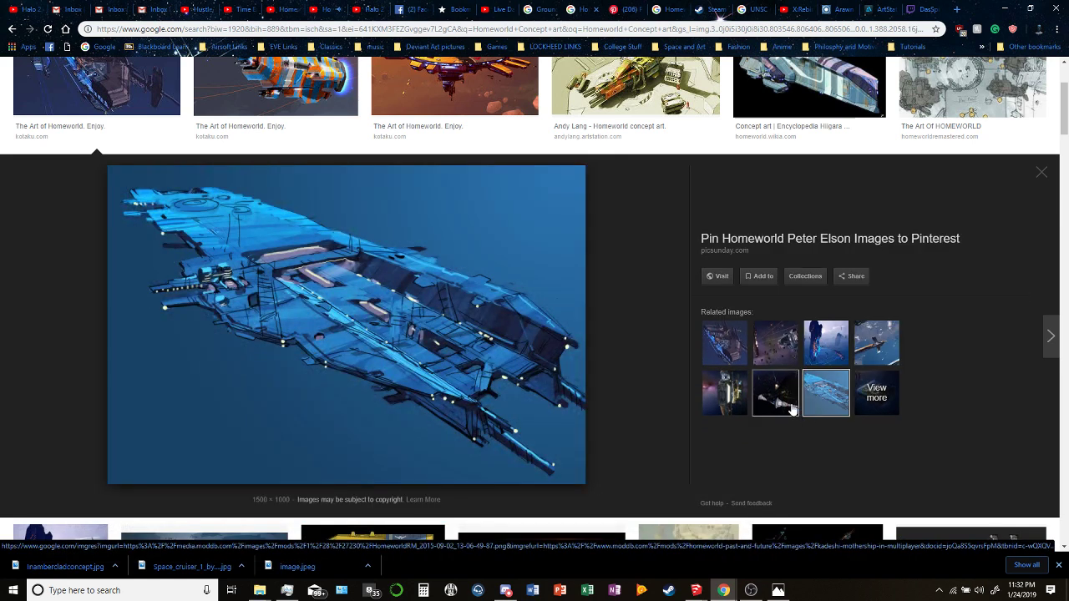
click(793, 409)
click(746, 404)
scroll(527, 279, down, 3)
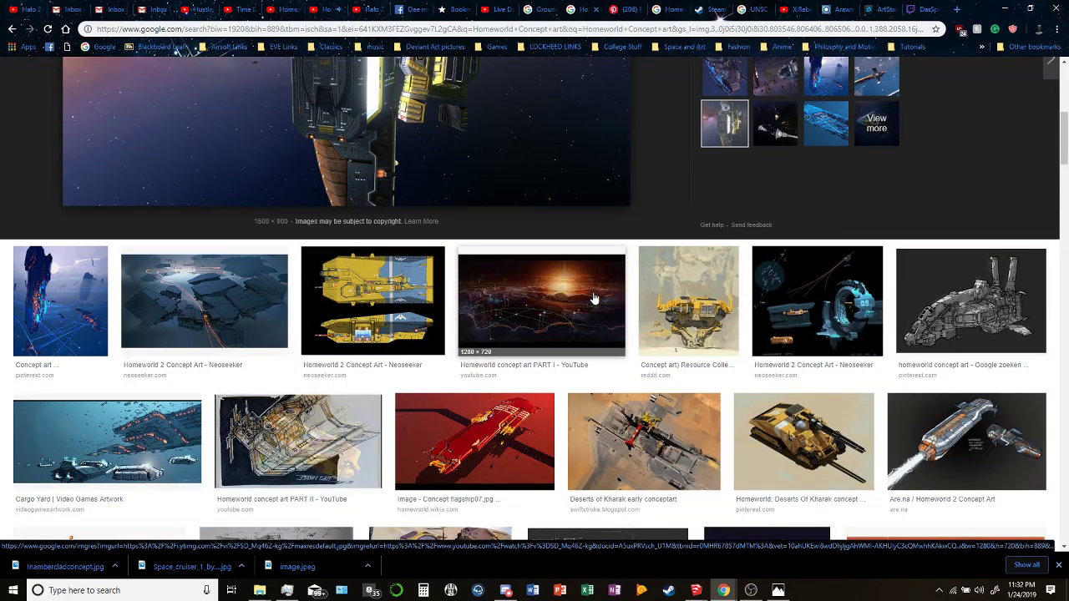
Open the Homeworld 2 hyperspace gate concept art and view its related ship images.
click(796, 306)
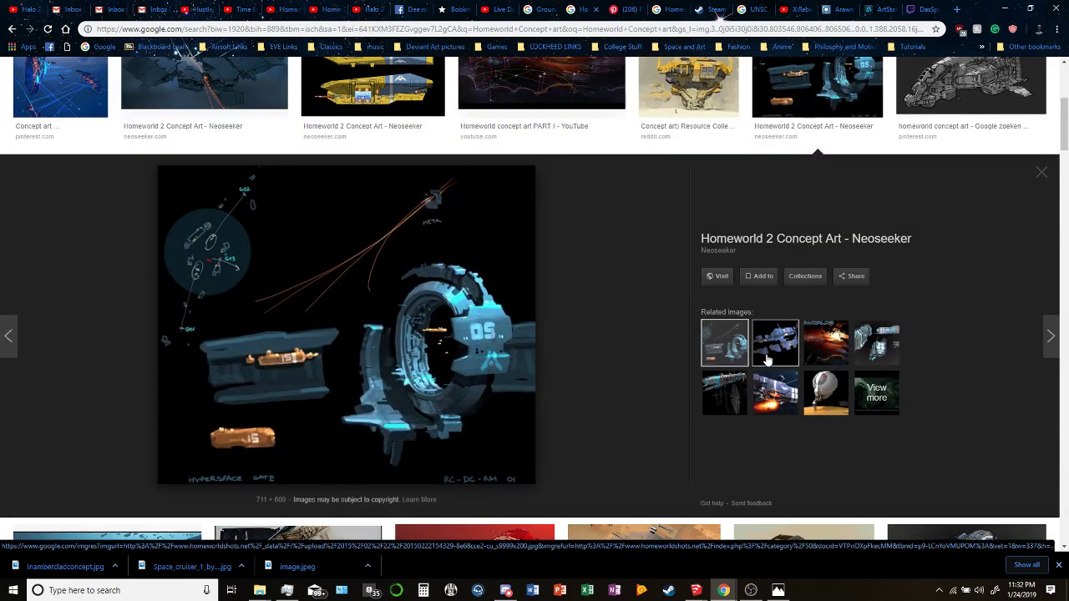
click(768, 354)
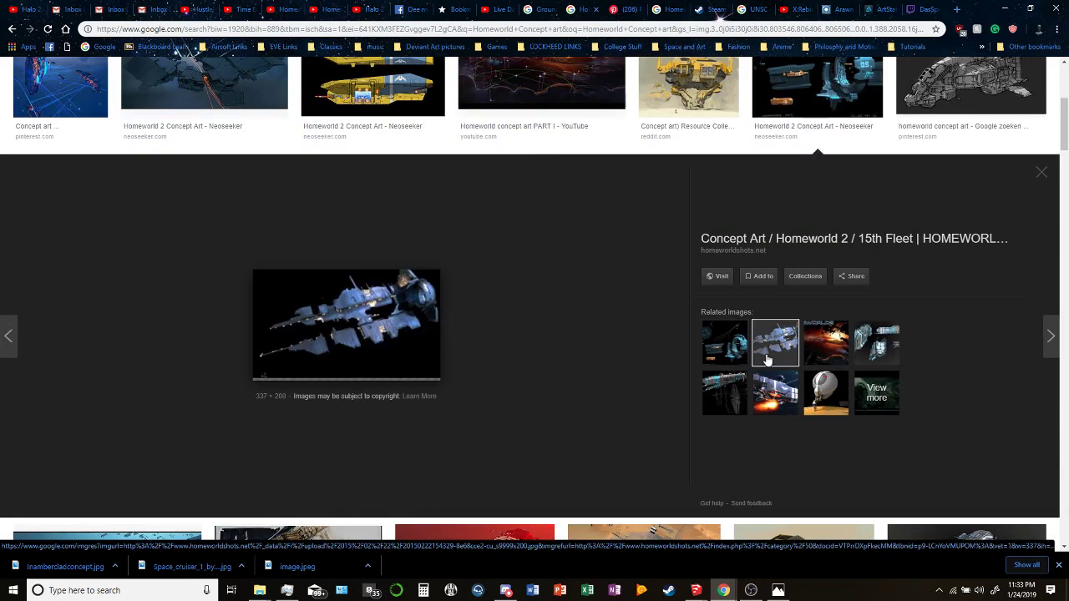
click(774, 400)
click(734, 410)
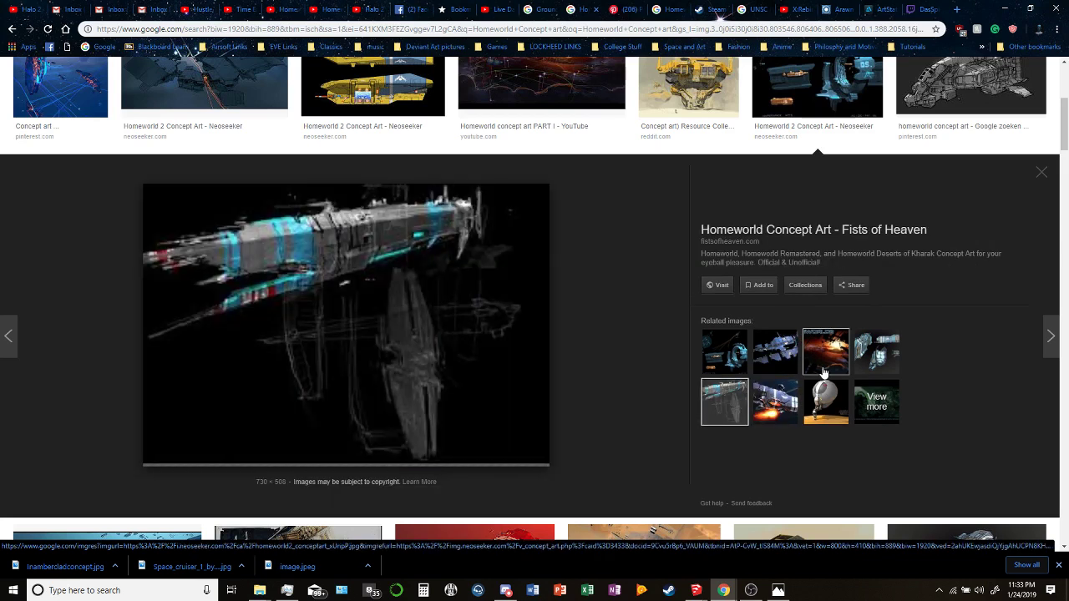
click(825, 351)
click(864, 352)
scroll(851, 355, down, 4)
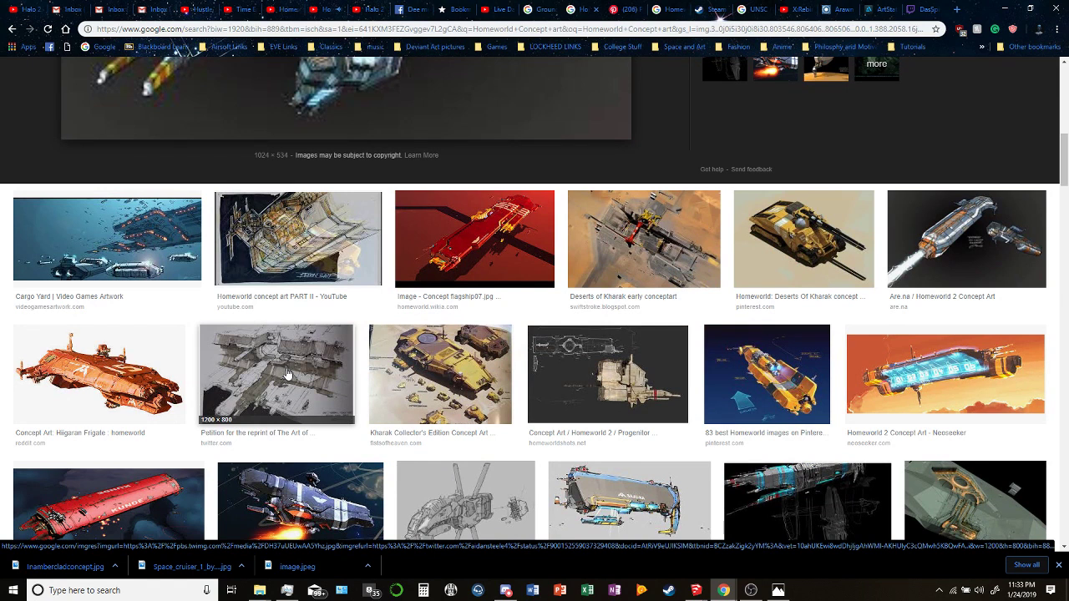
Open the naval base sketch from the Art of Homeworld reprint petition and save it as a JPEG in Design Art's Orbital Facilities folder.
click(286, 373)
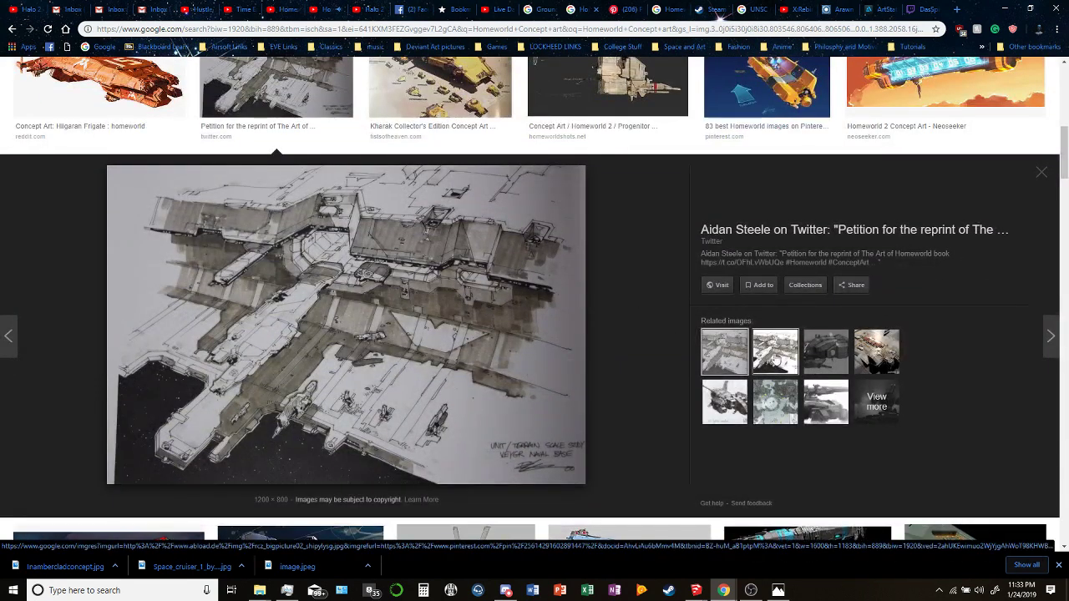
right_click(485, 309)
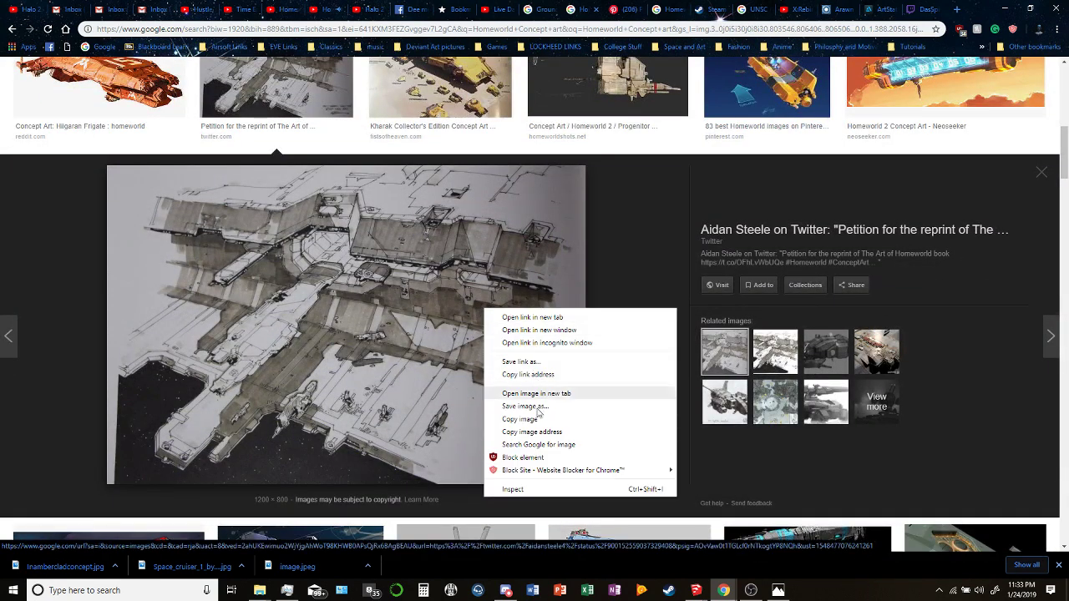
click(534, 406)
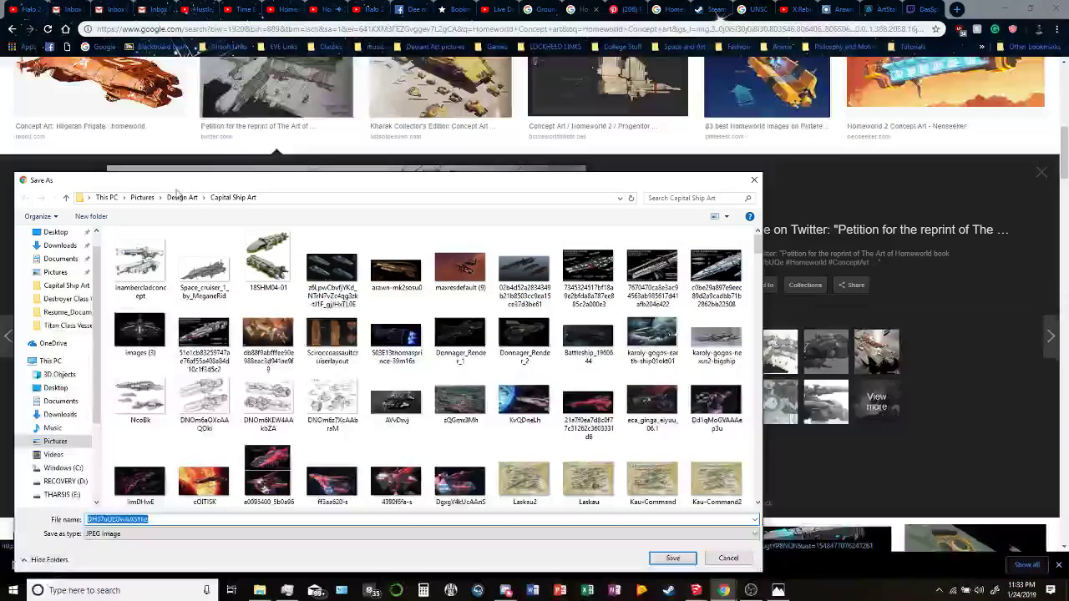
click(180, 198)
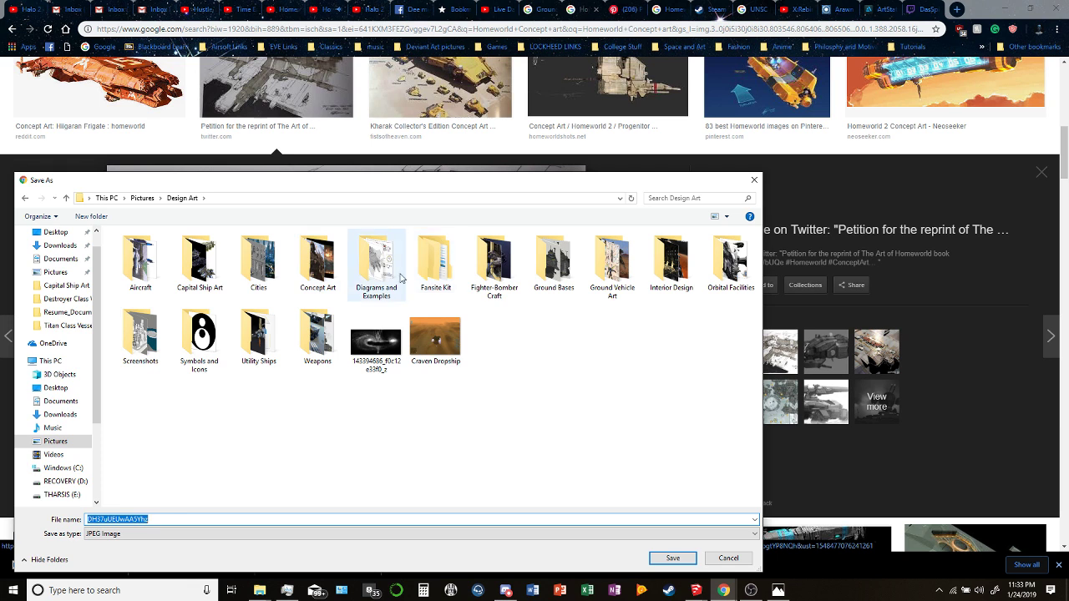
double_click(731, 263)
click(673, 557)
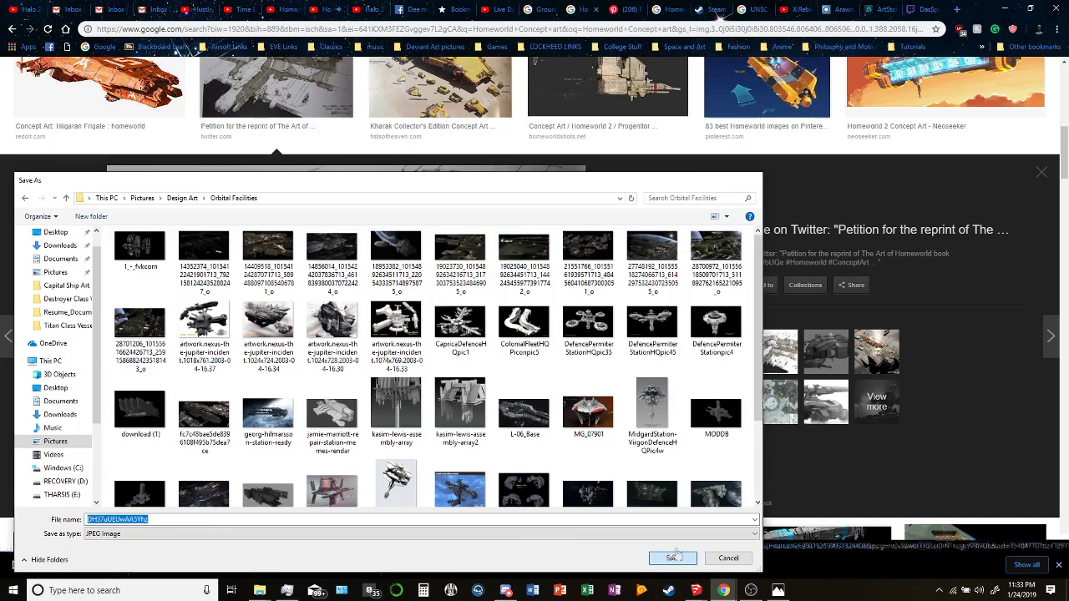
View the related images of the naval base sketch, including its lighter Pinterest version, and return to the beginning of the results.
click(819, 408)
click(774, 402)
click(725, 397)
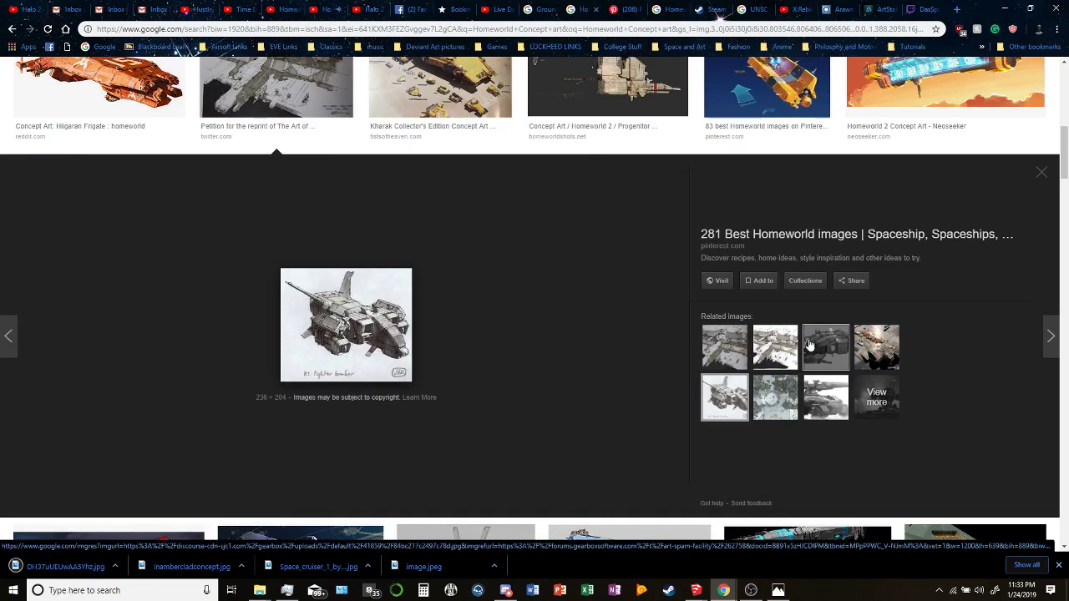
click(861, 353)
click(776, 349)
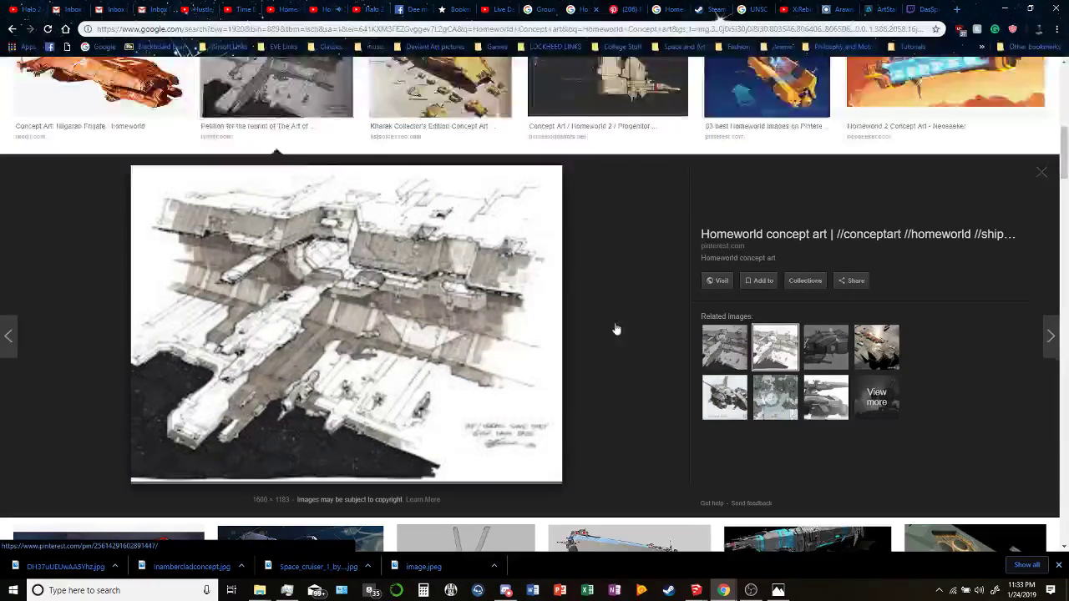
scroll(615, 330, up, 1)
scroll(614, 331, up, 6)
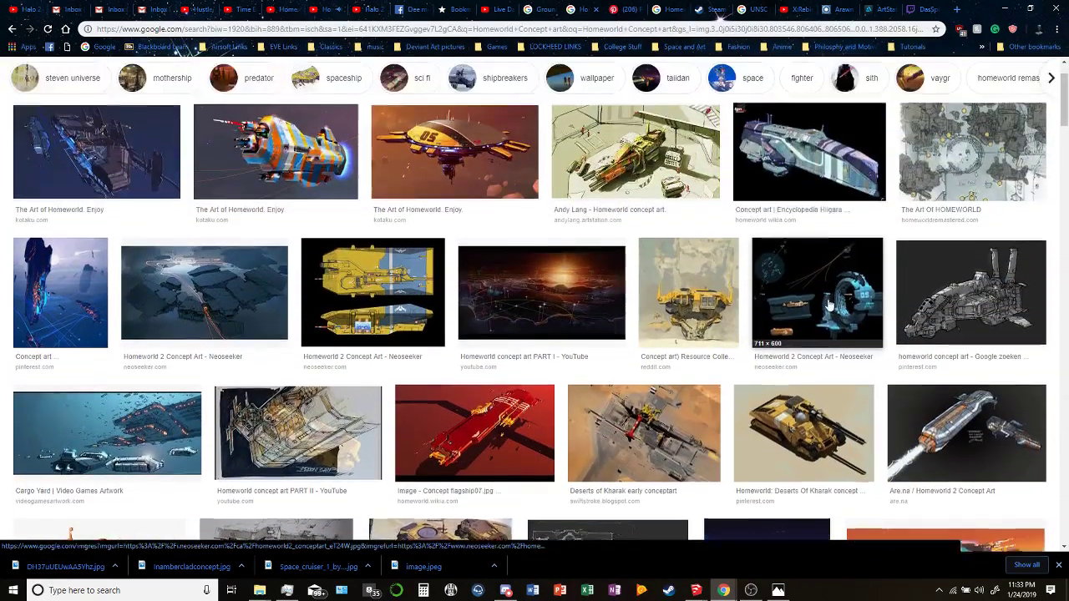
scroll(831, 303, up, 1)
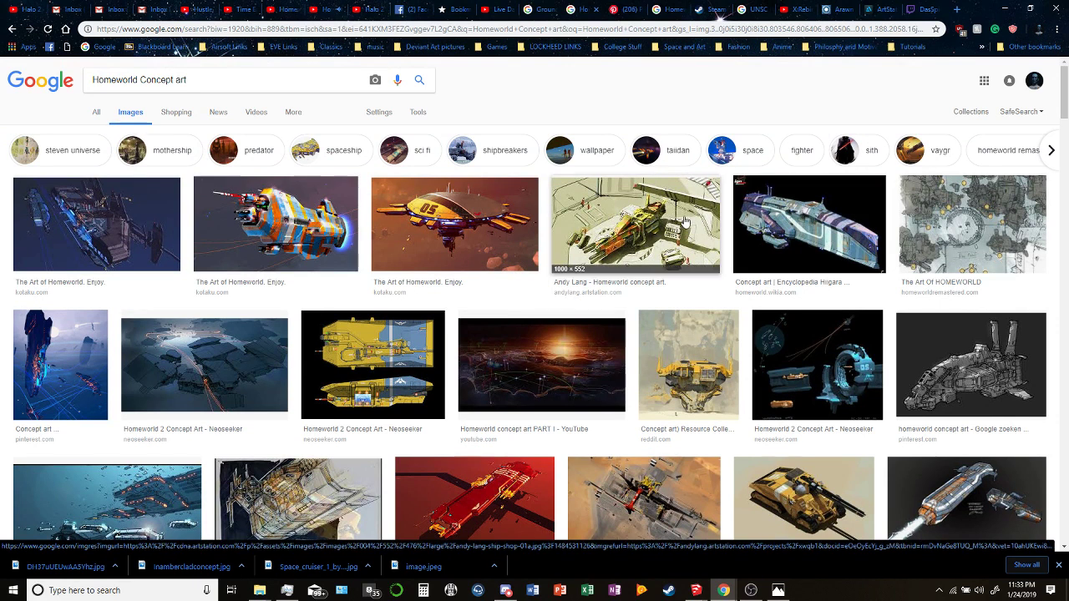
View the yellow and orange ArtStation Homeworld ship on its landing pad and related images such as the Pilot Illustration MK2 ship.
click(589, 255)
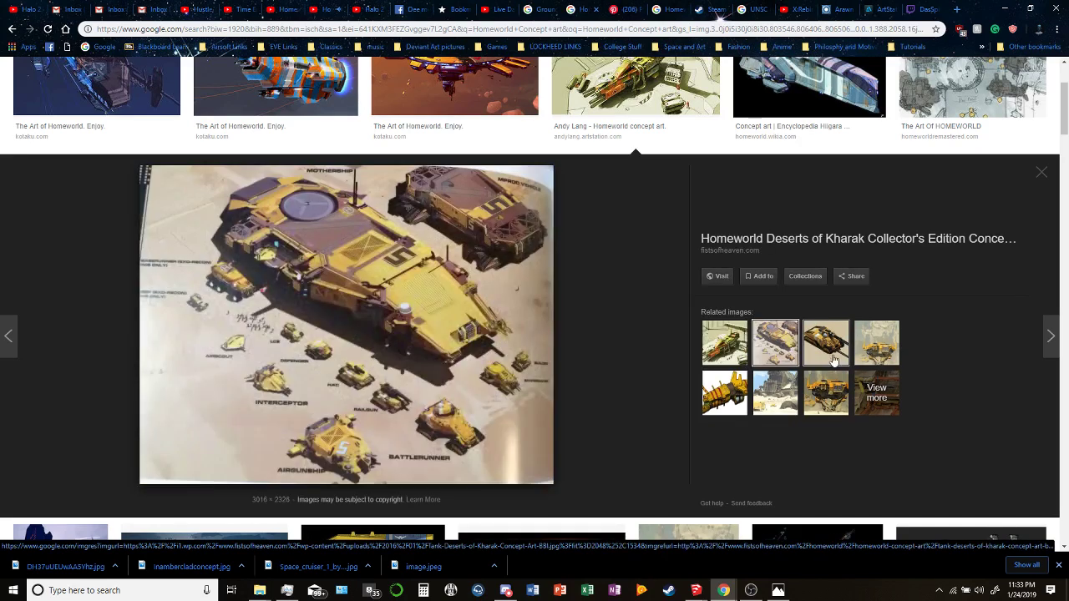
click(789, 344)
click(778, 403)
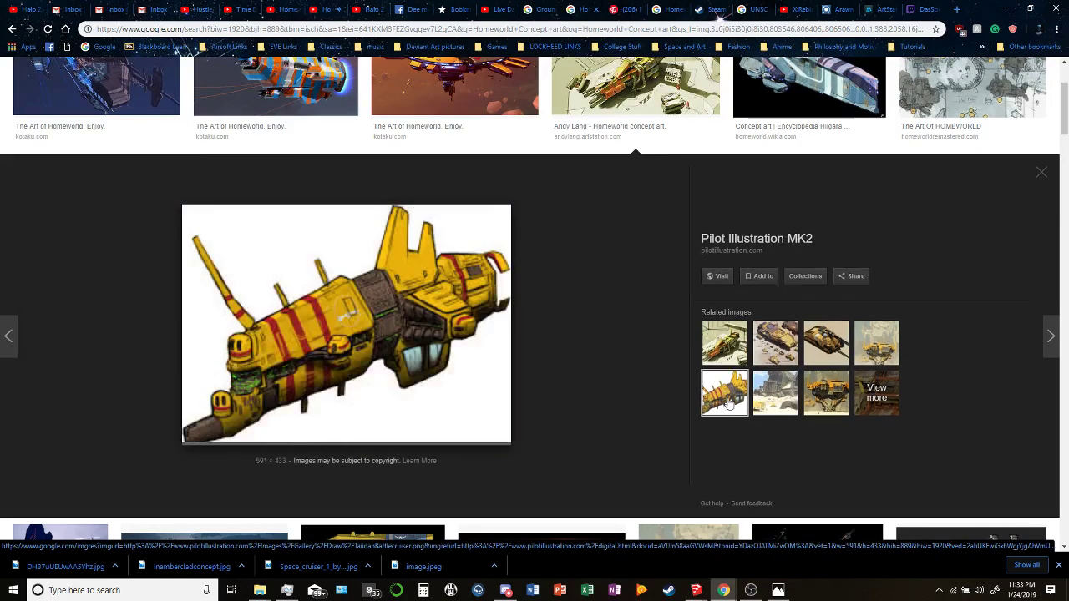
scroll(594, 396, up, 2)
Open the domed Art of Homeworld ship marked 05 and view its related images, including the Nalthoran Port concept art.
click(418, 238)
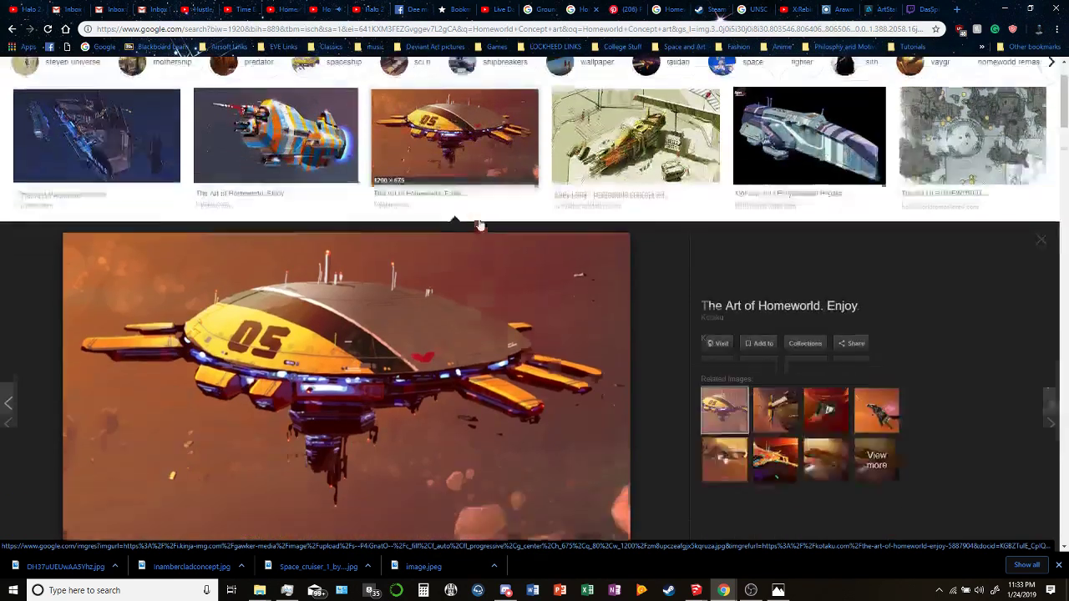
click(783, 386)
click(783, 386)
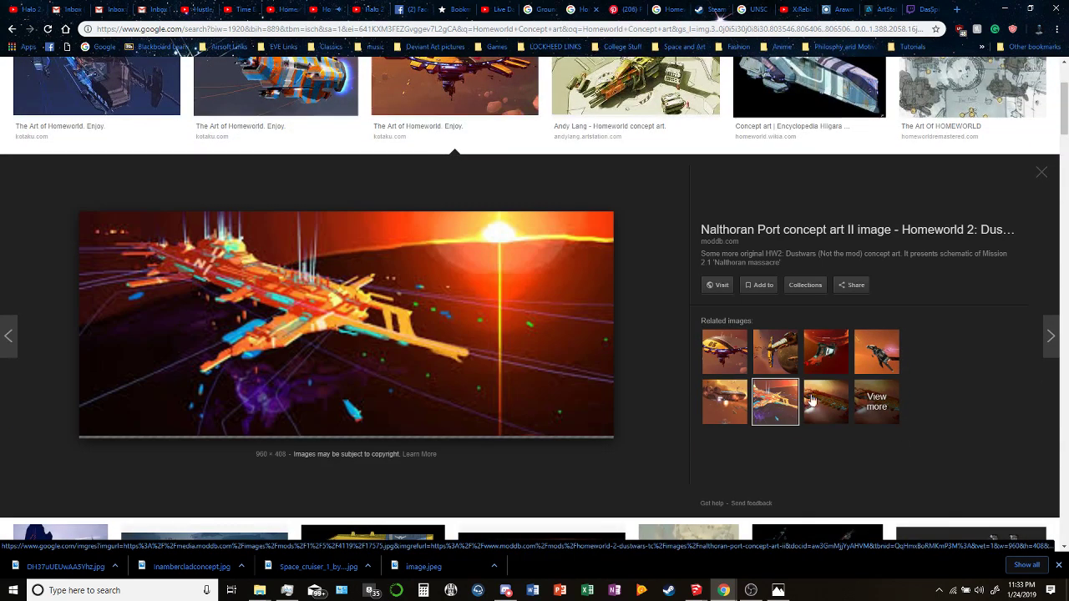
click(826, 392)
click(712, 406)
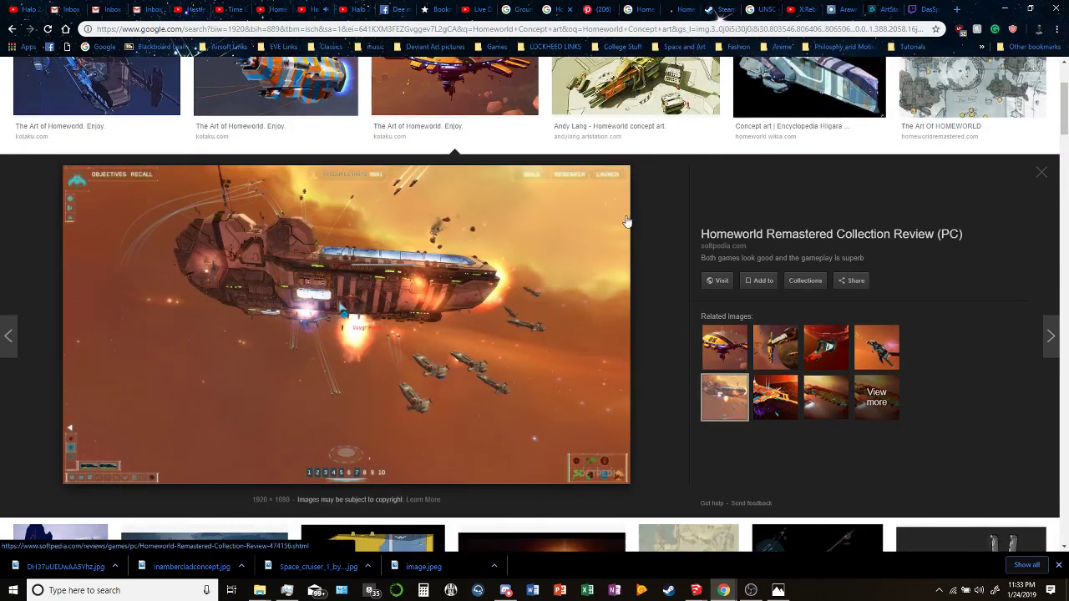
scroll(627, 222, up, 2)
Switch to the Pinterest page of the Homeworld concept art pin and dismiss its notification request.
click(674, 8)
click(605, 8)
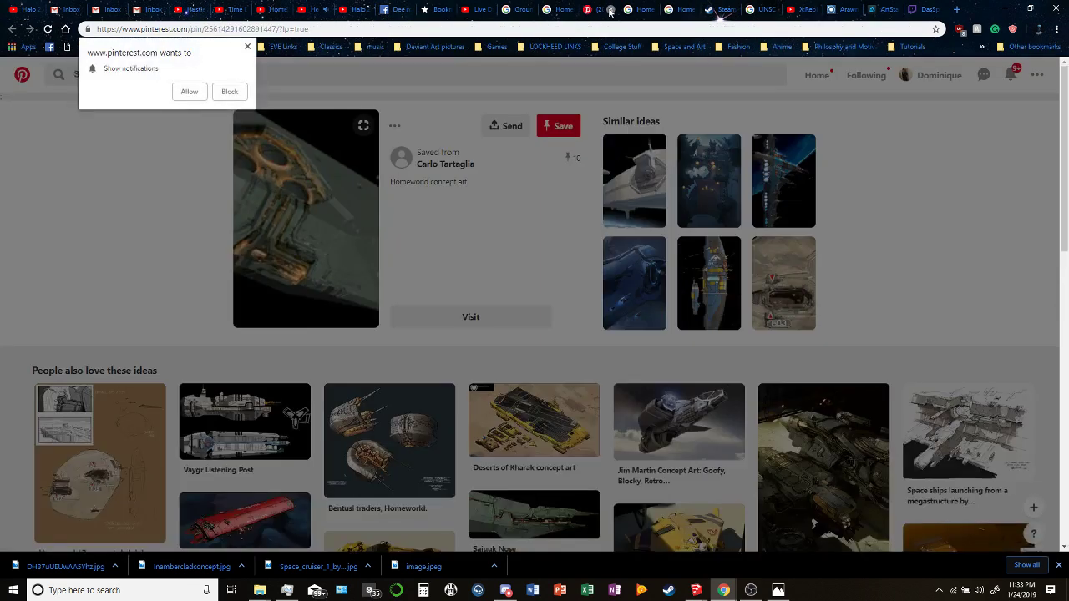
click(248, 47)
Look through the related pins below the Homeworld concept art pin for spaceship and station design references.
scroll(465, 231, down, 2)
scroll(405, 378, down, 2)
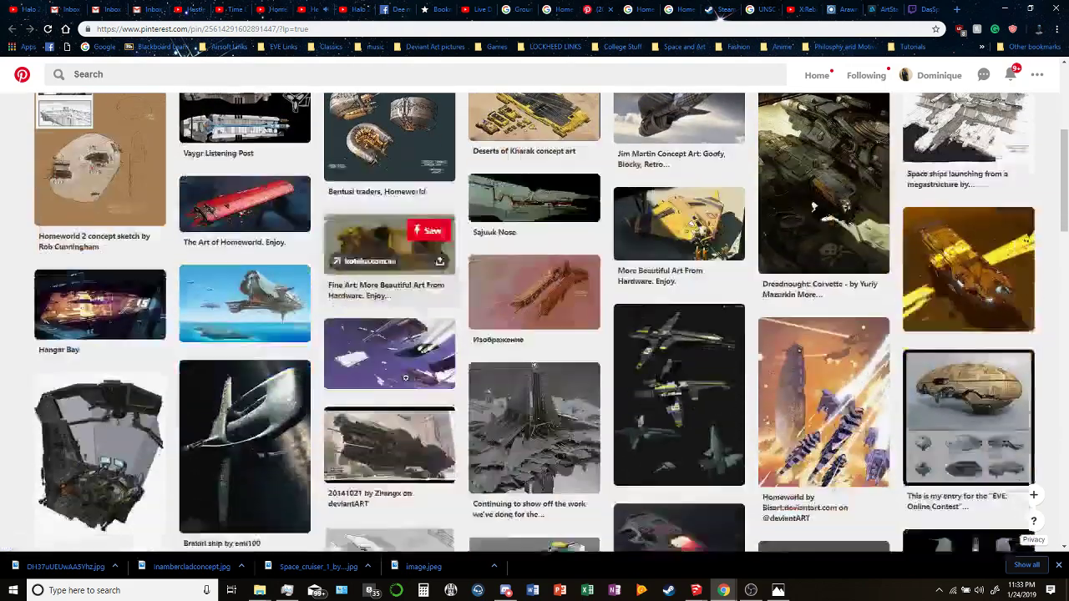
scroll(405, 379, down, 2)
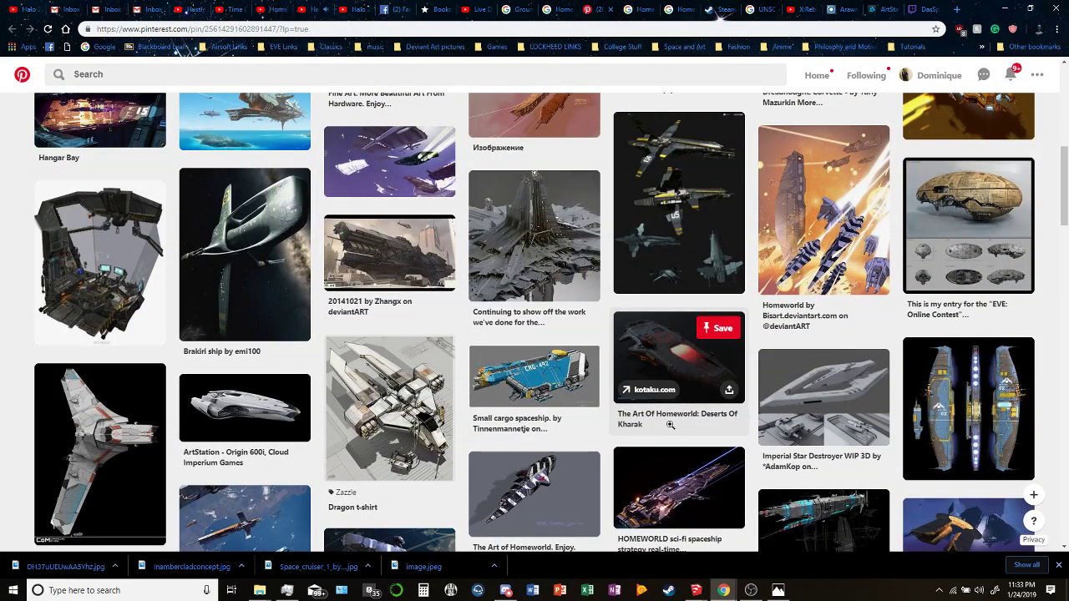
scroll(670, 425, down, 3)
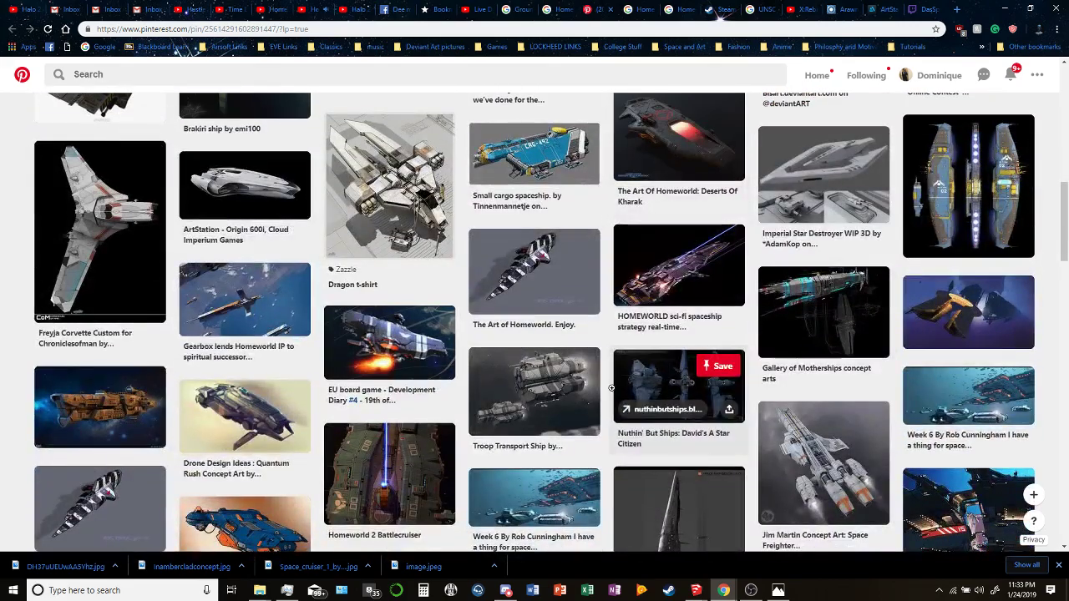
scroll(606, 392, down, 1)
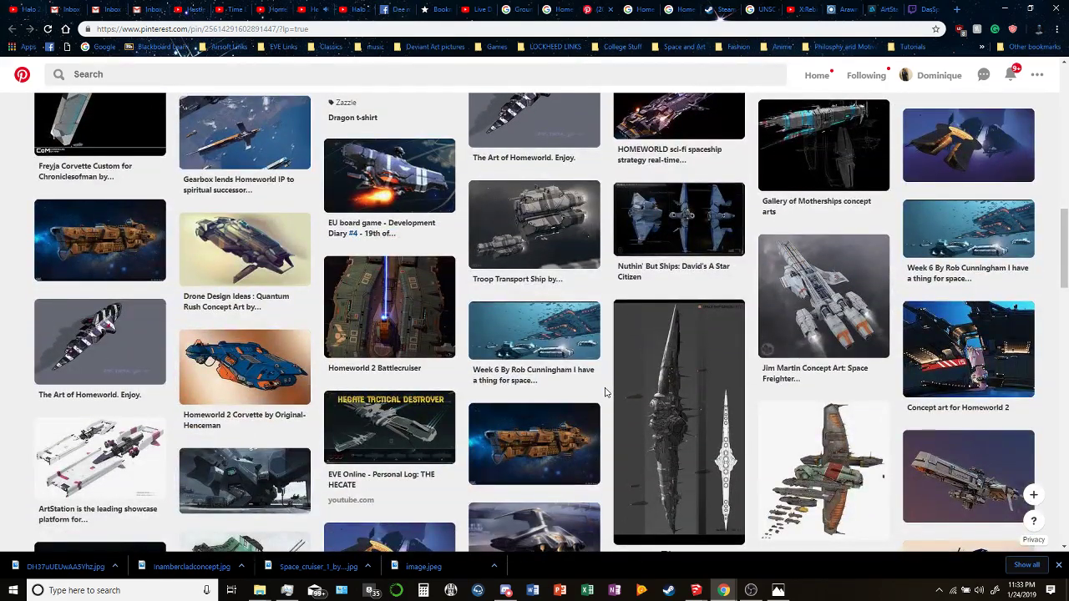
scroll(606, 392, down, 1)
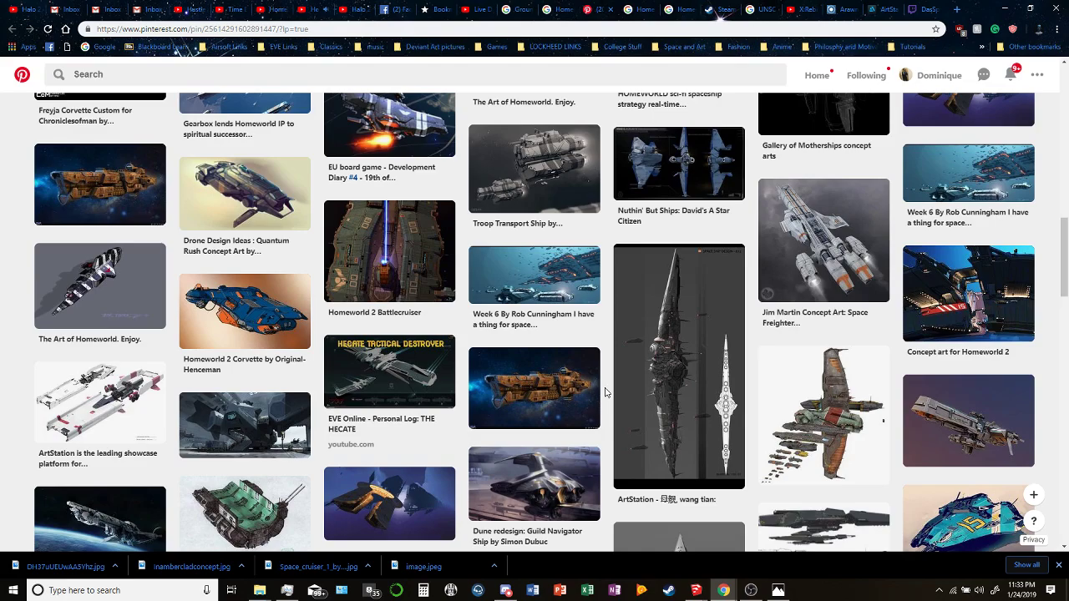
scroll(607, 392, down, 2)
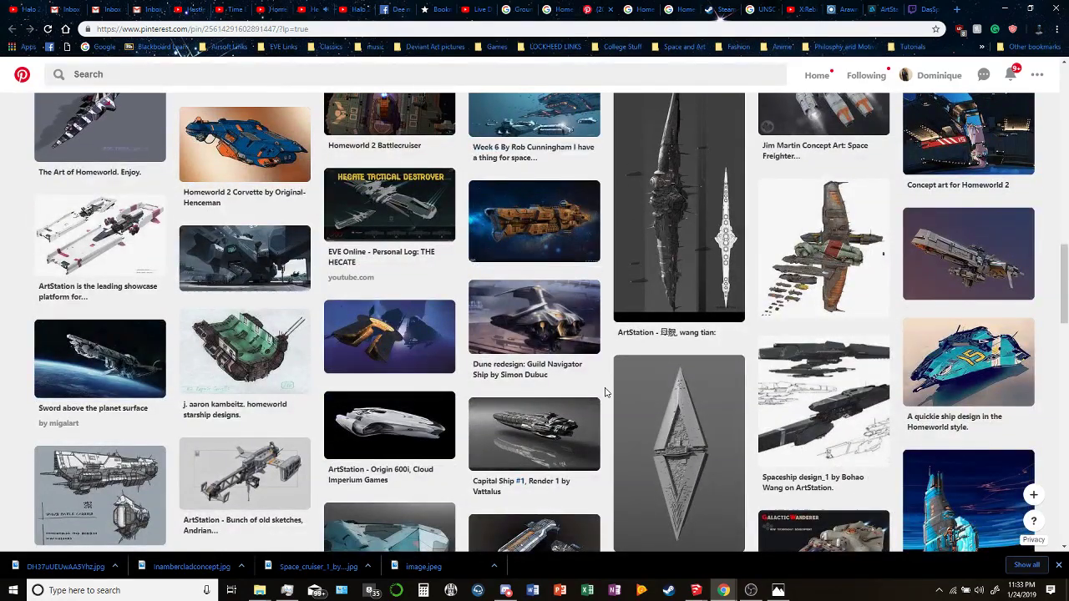
scroll(606, 392, down, 4)
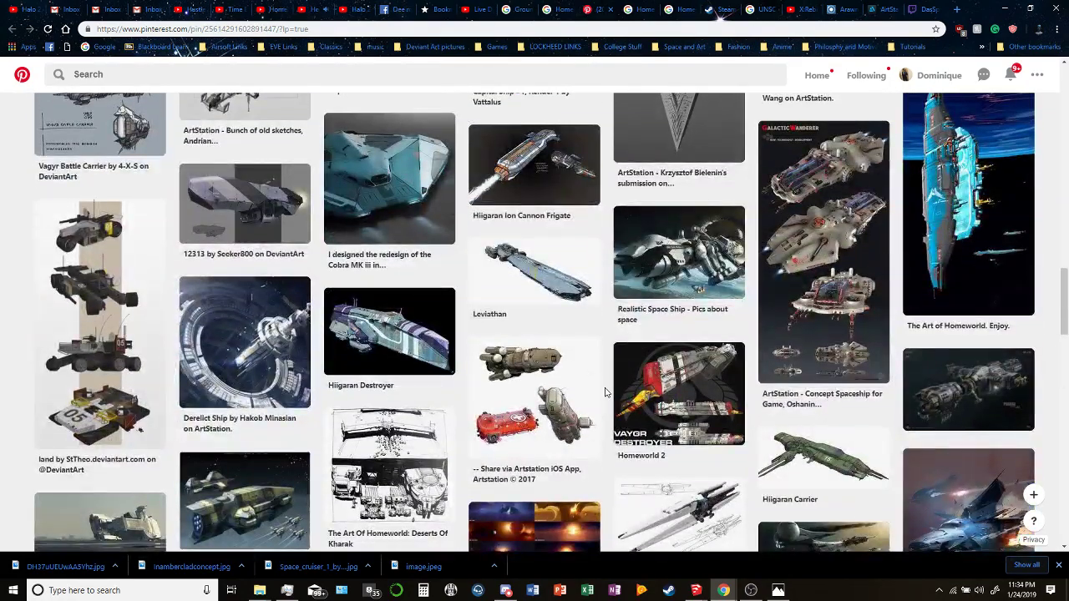
scroll(606, 393, down, 2)
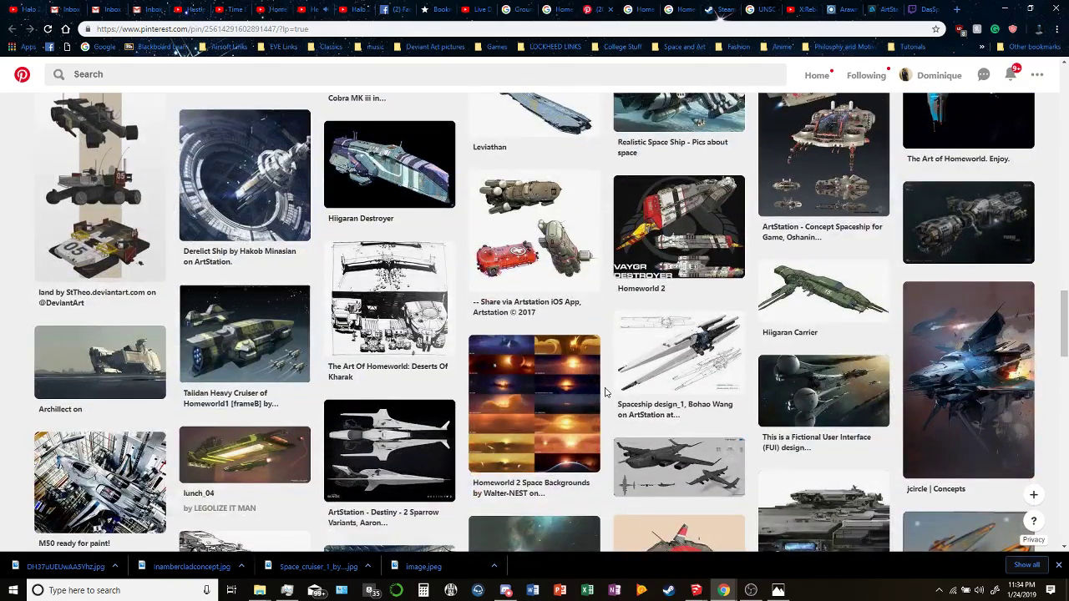
scroll(606, 392, down, 2)
scroll(606, 393, down, 4)
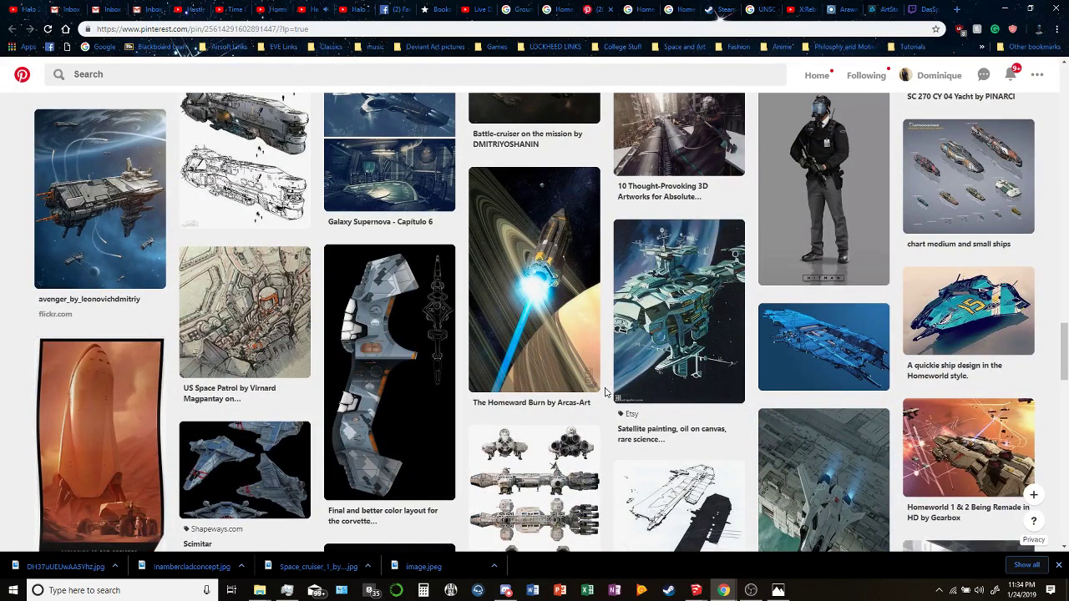
scroll(606, 393, down, 1)
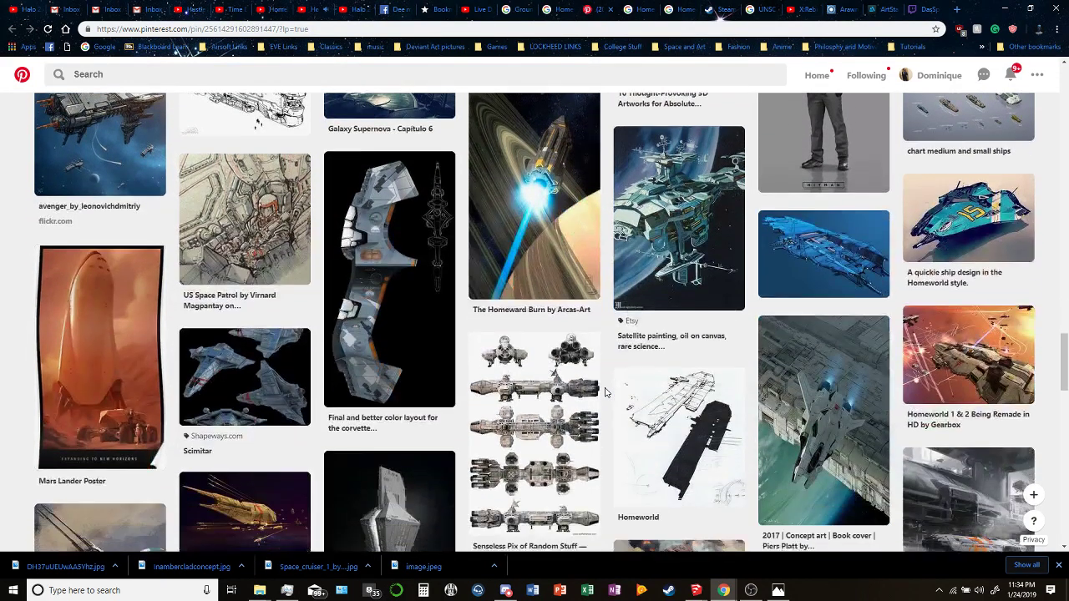
scroll(606, 392, down, 3)
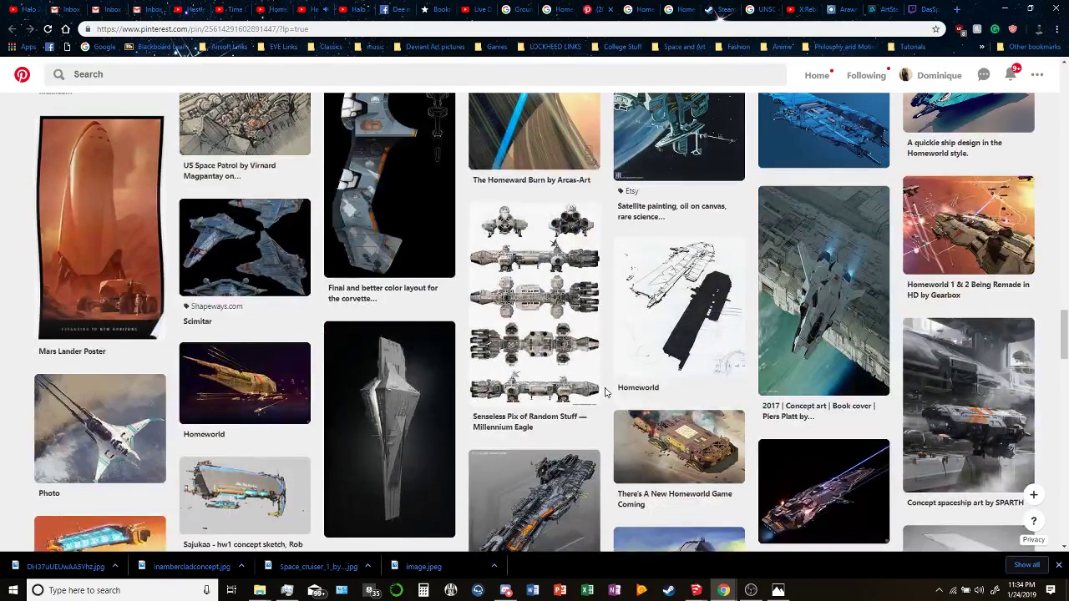
scroll(606, 393, down, 2)
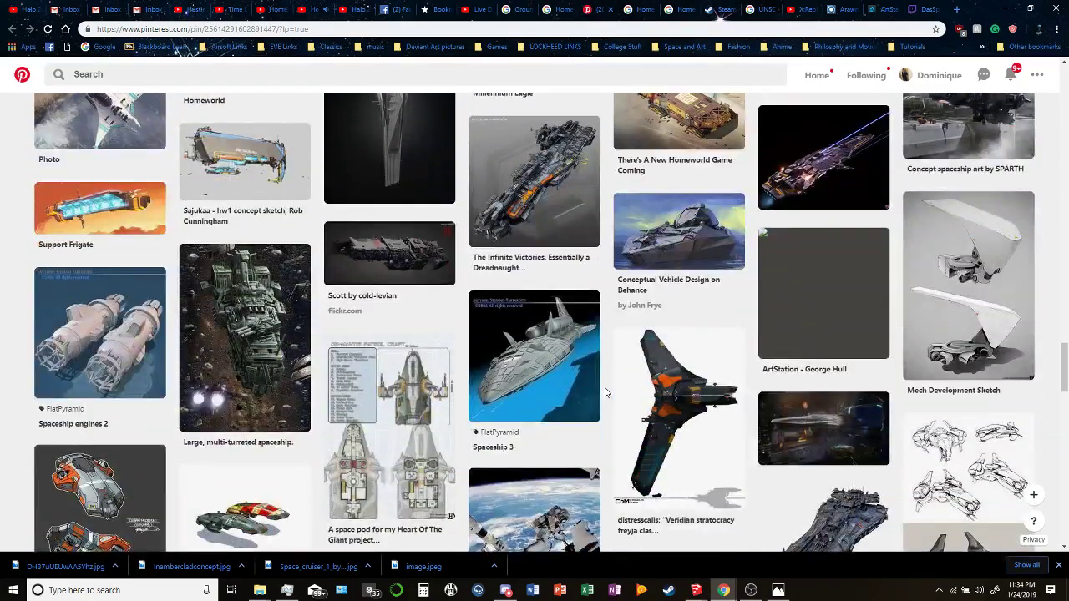
scroll(606, 393, down, 3)
scroll(606, 392, down, 3)
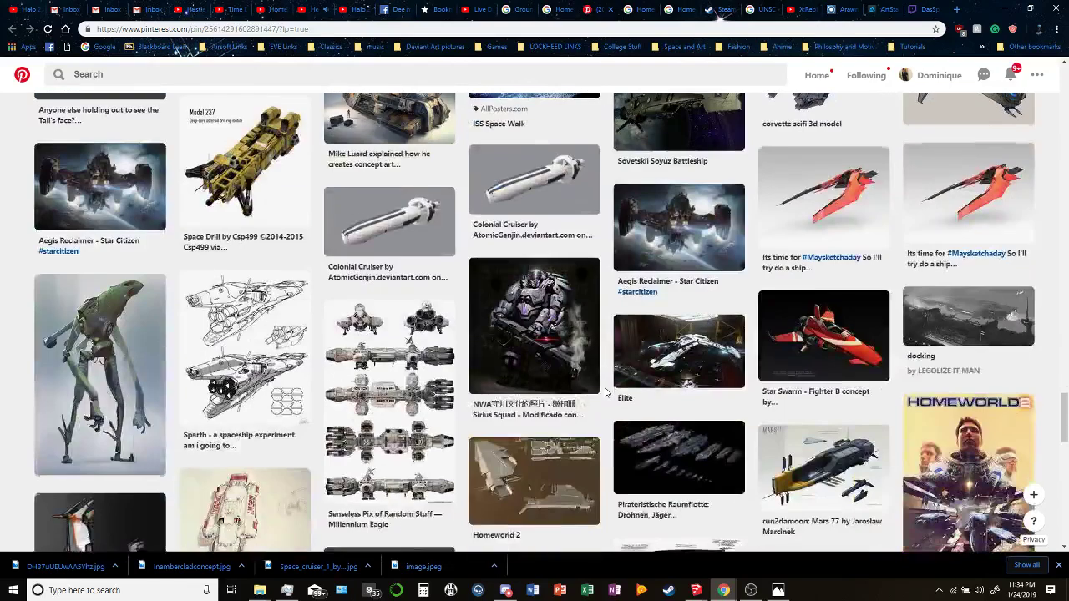
scroll(606, 392, down, 1)
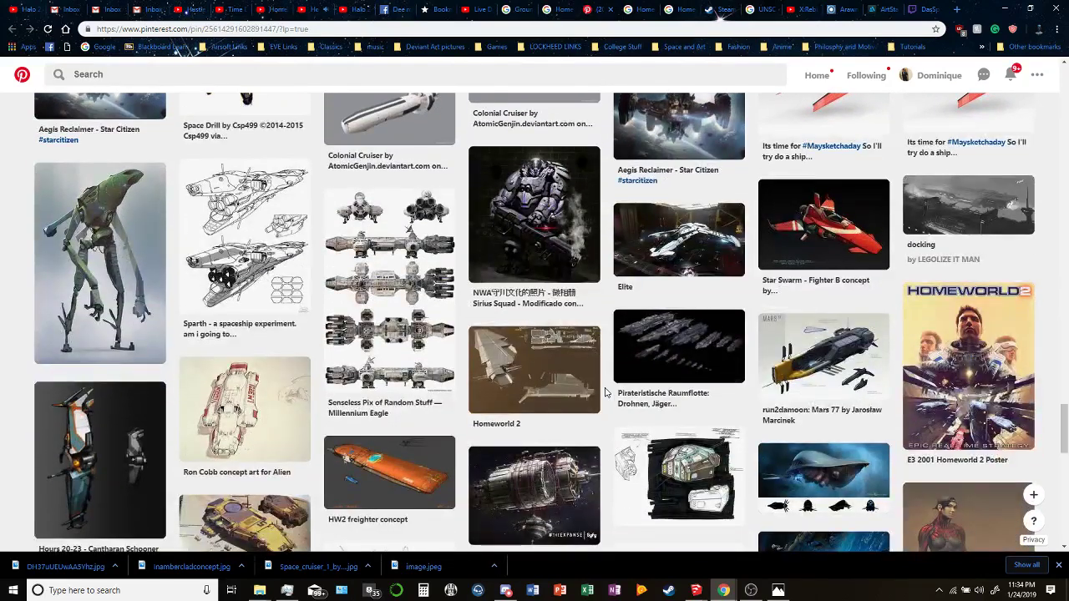
scroll(606, 392, down, 2)
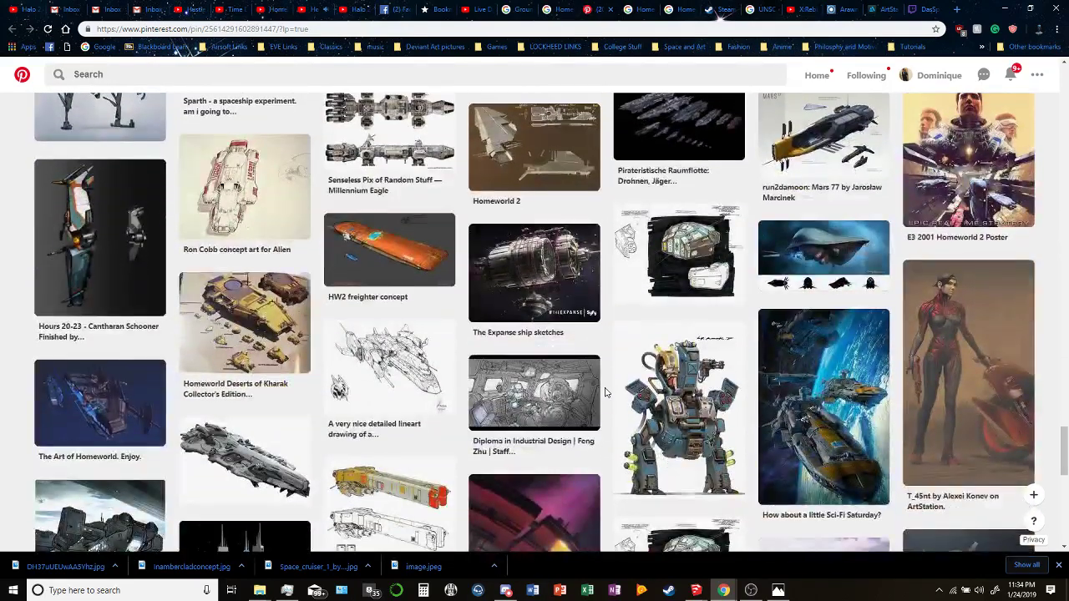
scroll(606, 393, down, 1)
scroll(606, 393, down, 1)
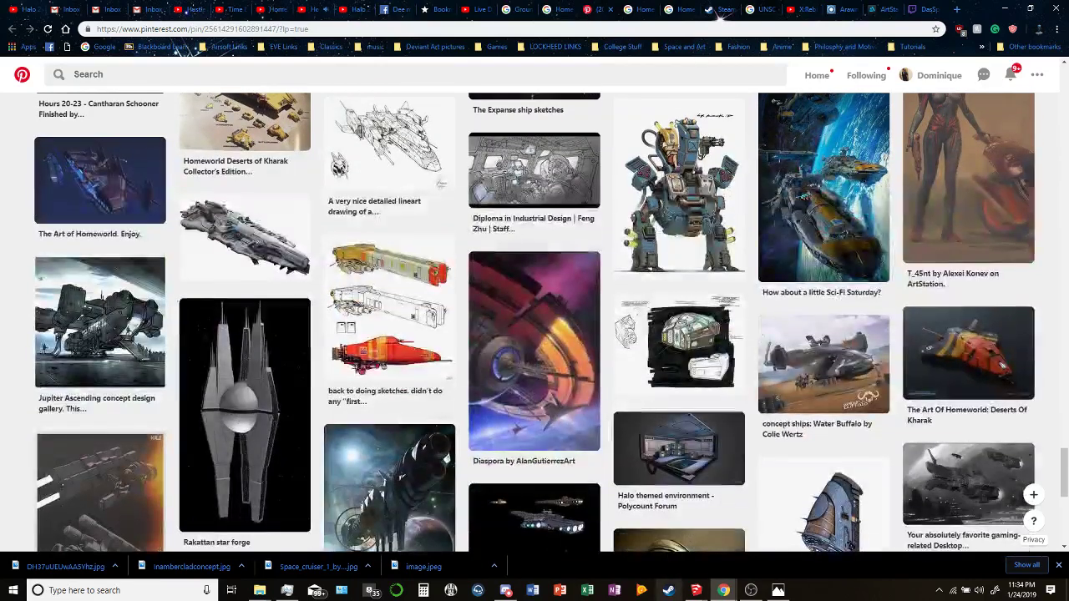
Switch to SketchUp and move the selected fin group about 3618 m onto the end corner of the detached hull section's raised block.
mouse_move(695, 590)
click(754, 543)
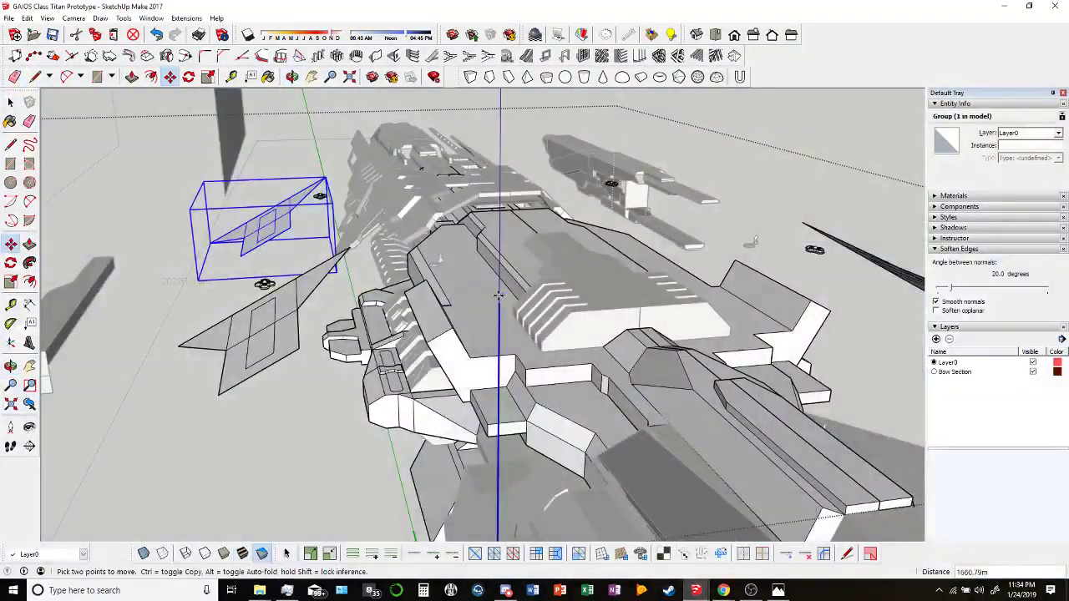
middle_drag(509, 275, 565, 334)
key(q)
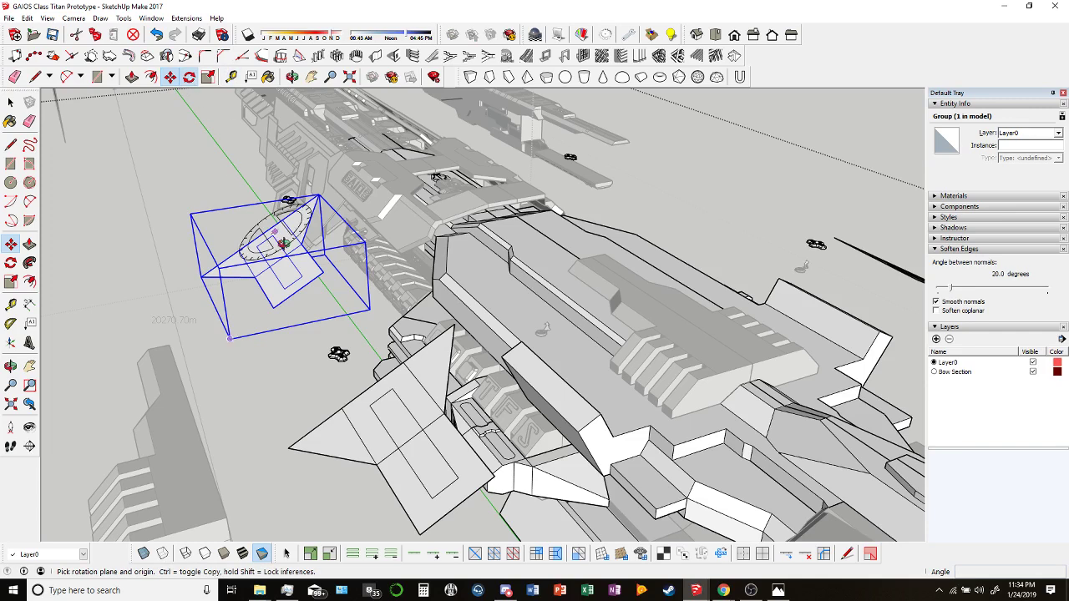
middle_drag(186, 94, 296, 231)
scroll(441, 446, up, 2)
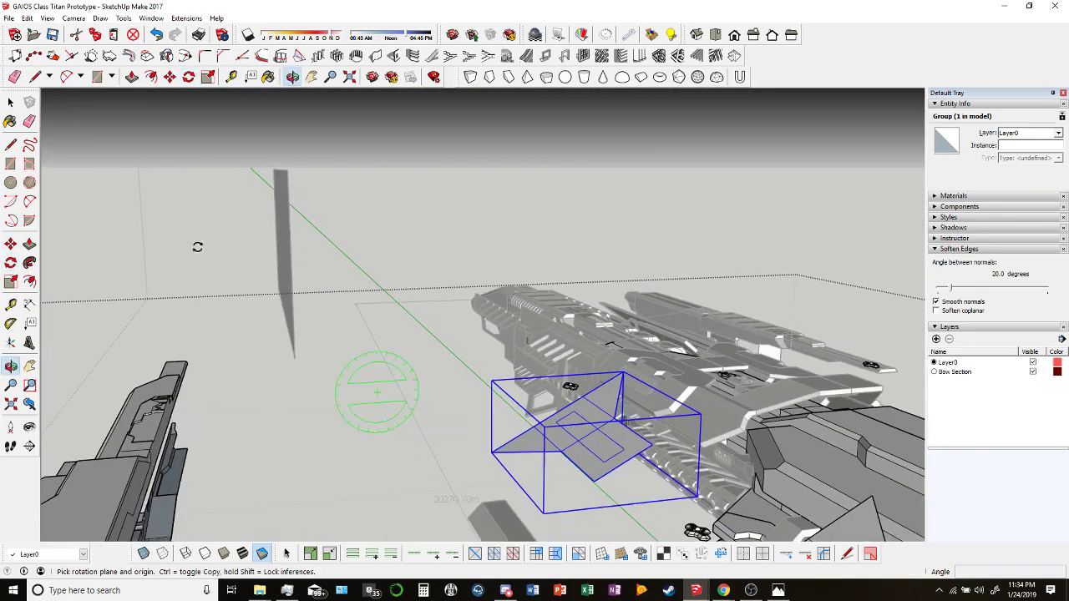
click(169, 76)
scroll(601, 462, down, 1)
click(593, 474)
shift+middle_drag(401, 473, 522, 375)
click(308, 446)
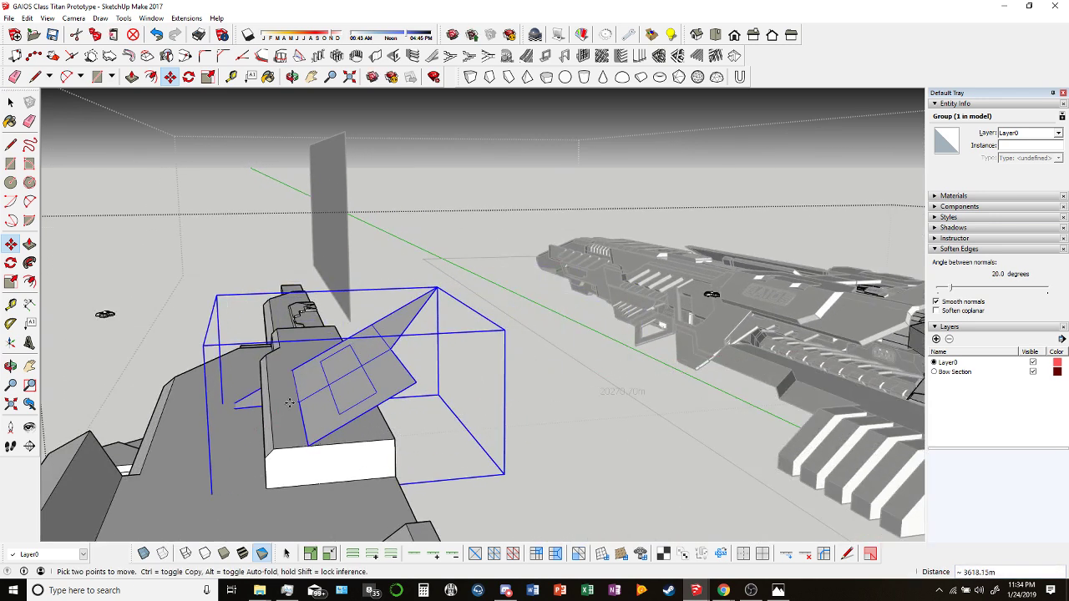
Rotate the fin group about 27.8 degrees around its corner so it lies level with the block's end edge.
click(187, 77)
scroll(309, 443, up, 1)
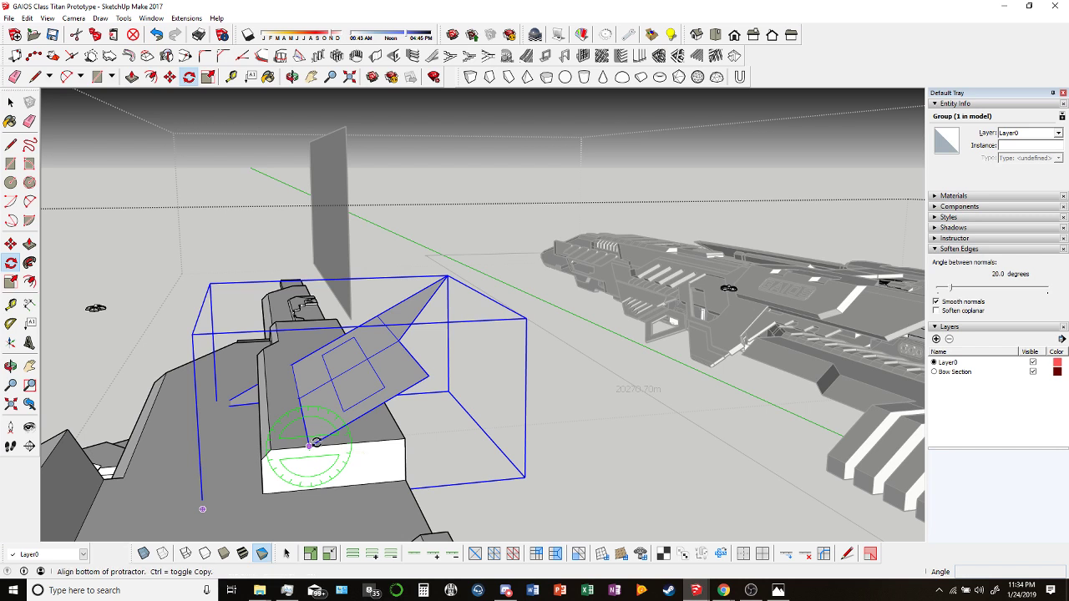
click(426, 376)
click(405, 438)
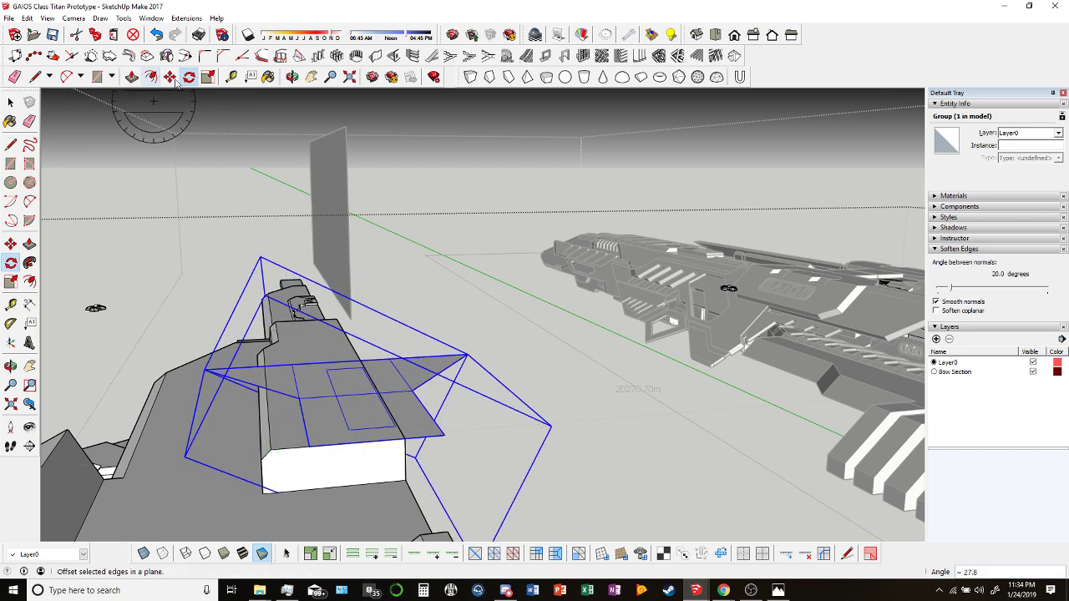
Move the levelled fin group about 1041 m off the block into the open space beside the ship, and explode it.
key(m)
click(310, 447)
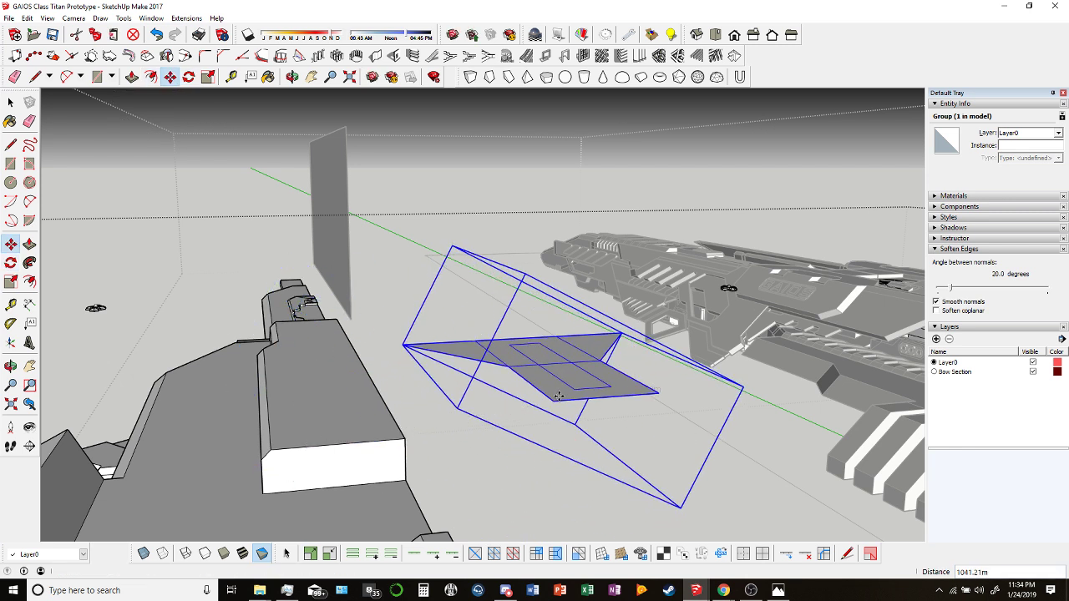
right_click(558, 395)
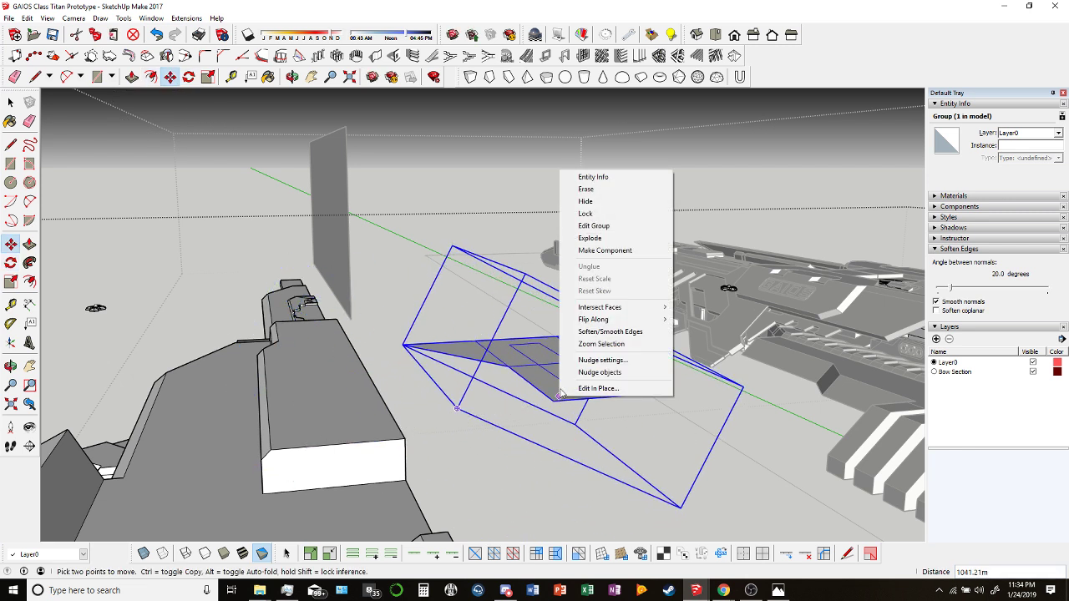
click(589, 238)
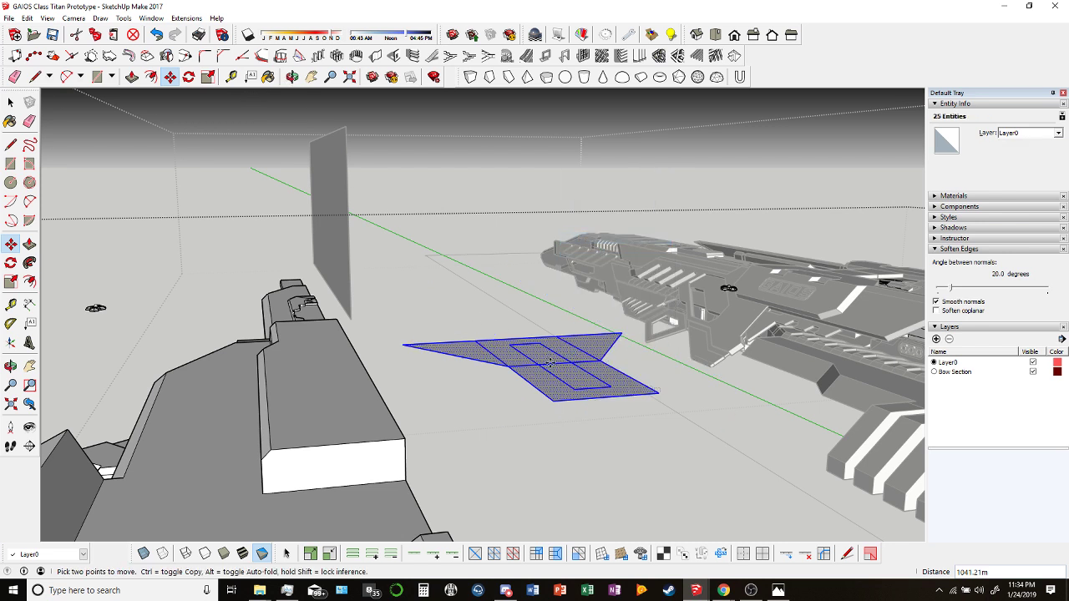
Try to sketch an outline from the exploded fin's pointed corner with a 400 m edge followed by an angled edge about 1316 m long.
middle_drag(549, 362, 596, 436)
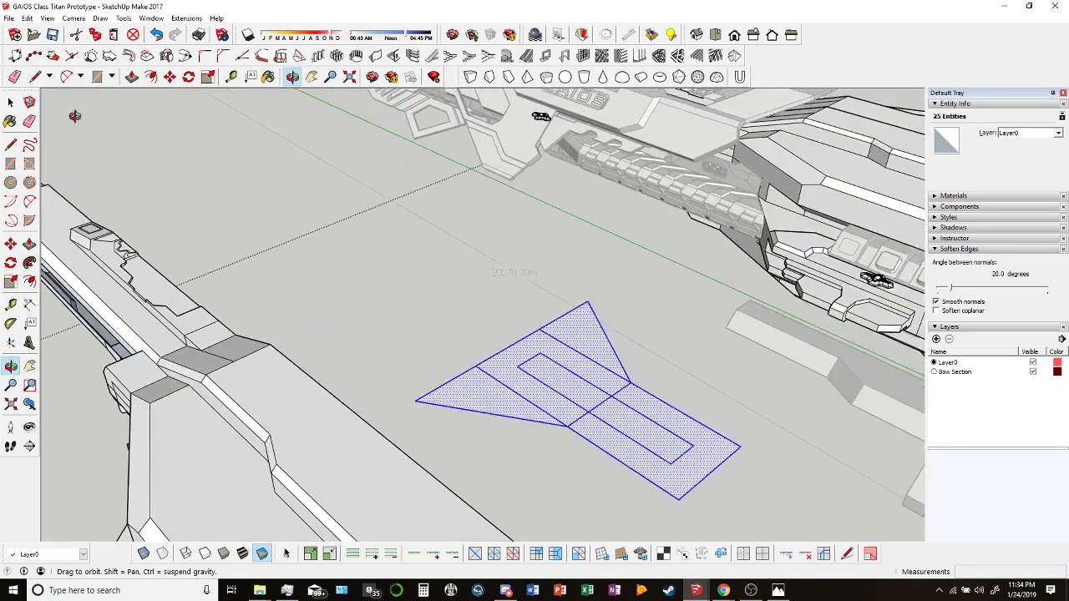
key(l)
scroll(421, 398, down, 1)
click(415, 400)
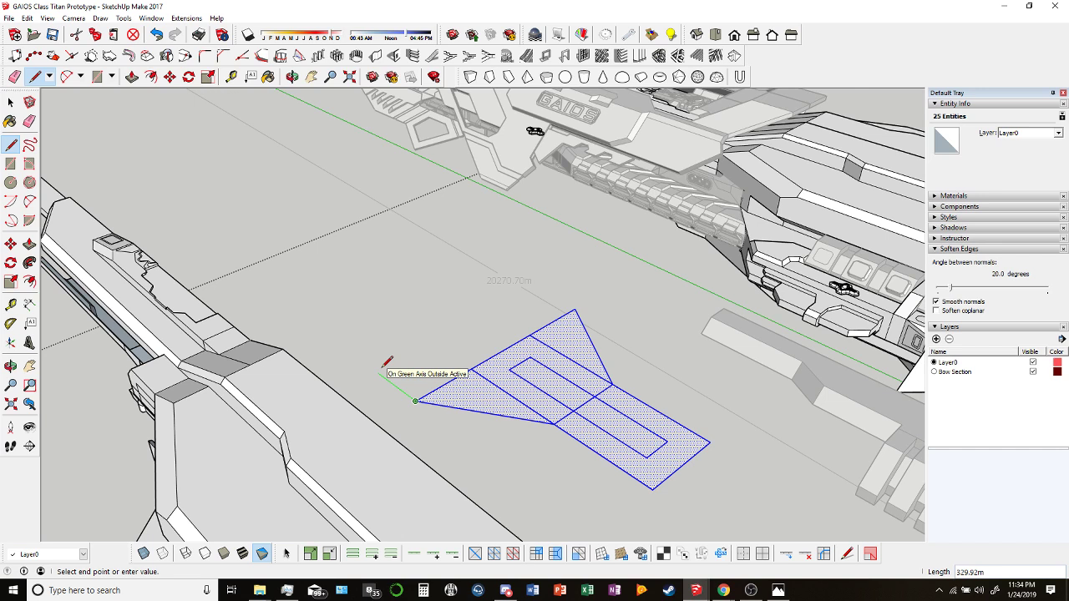
scroll(387, 360, down, 4)
scroll(386, 361, up, 2)
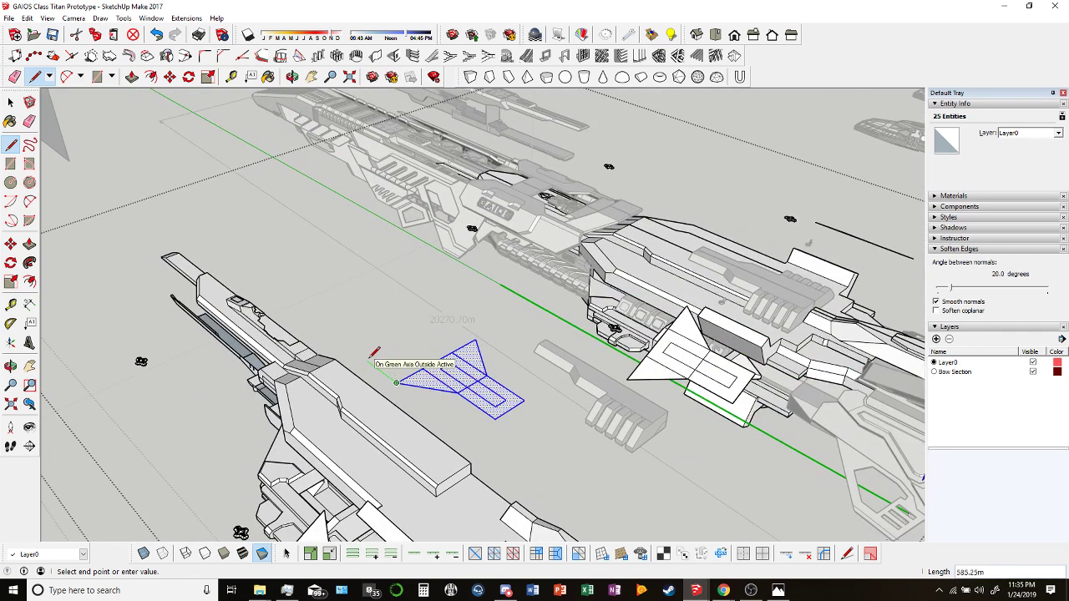
middle_drag(361, 326, 501, 392)
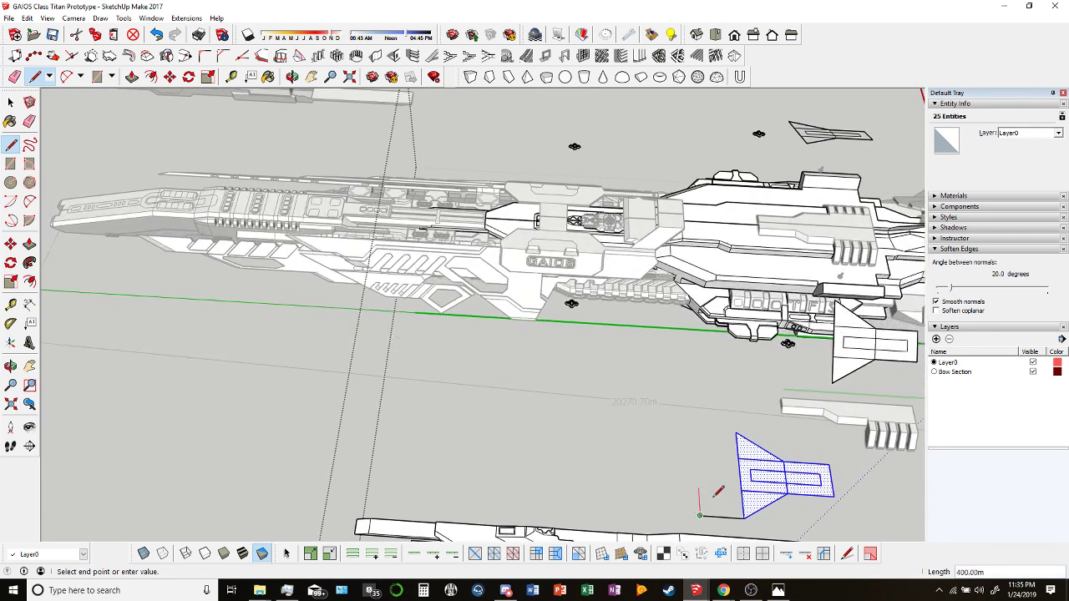
click(741, 491)
click(607, 481)
mouse_move(700, 452)
middle_down()
mouse_move(693, 363)
mouse_move(644, 431)
mouse_move(739, 409)
mouse_move(685, 334)
middle_up()
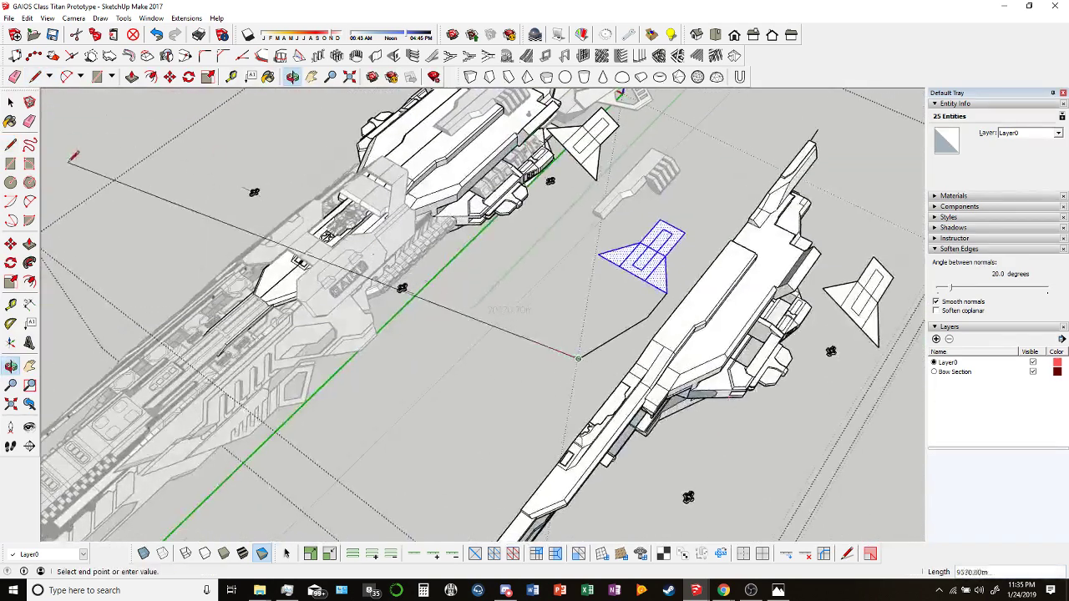
key(e)
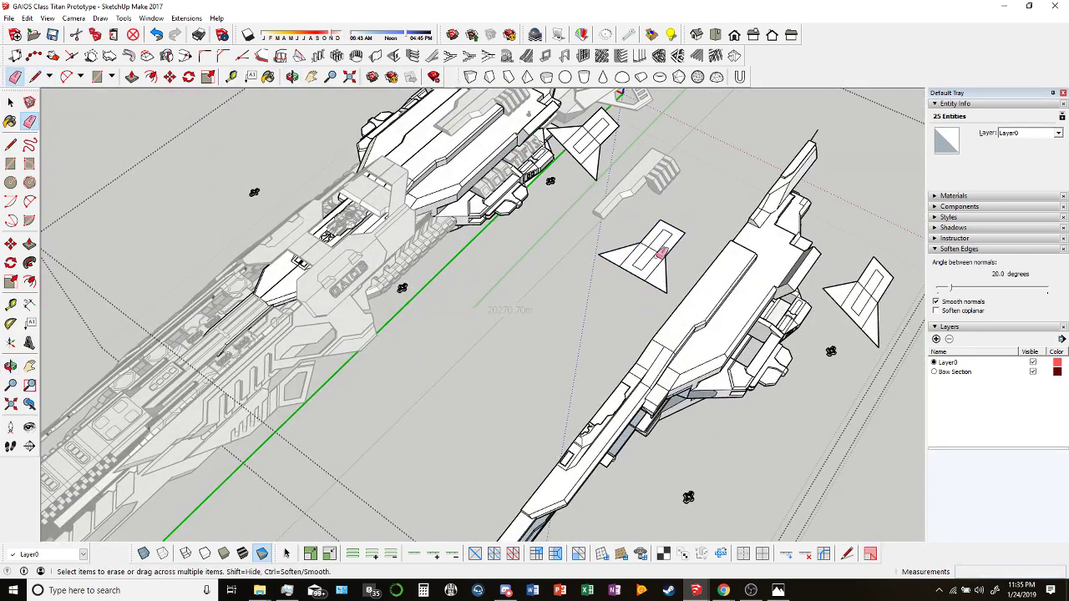
Switch to Photos and browse the saved spaceship reference images, including the Javelin exterior, the Paris-class ship and the frigates.
click(777, 590)
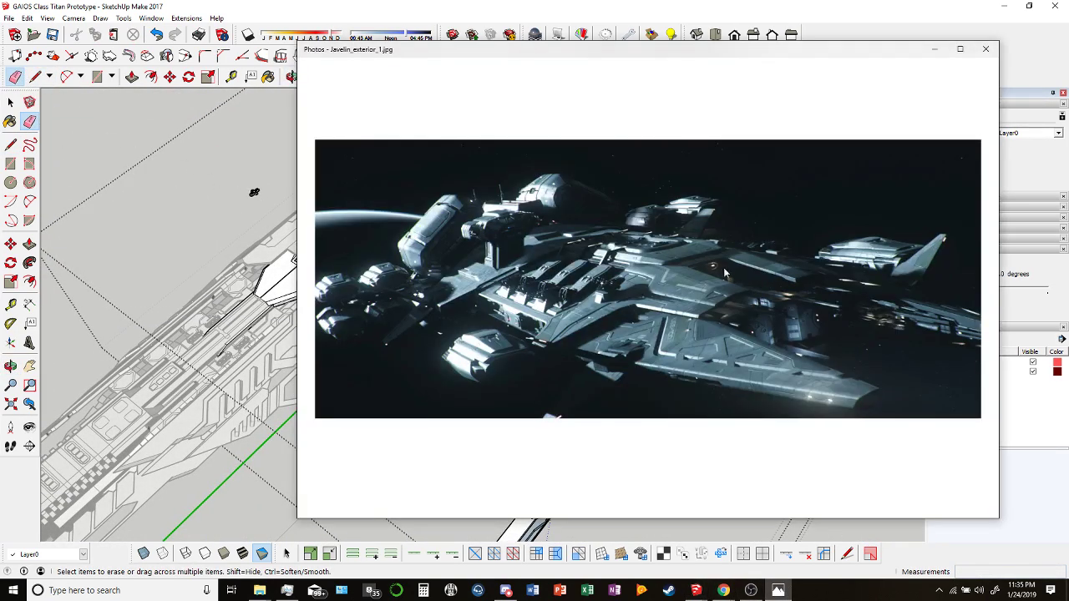
click(949, 277)
click(950, 277)
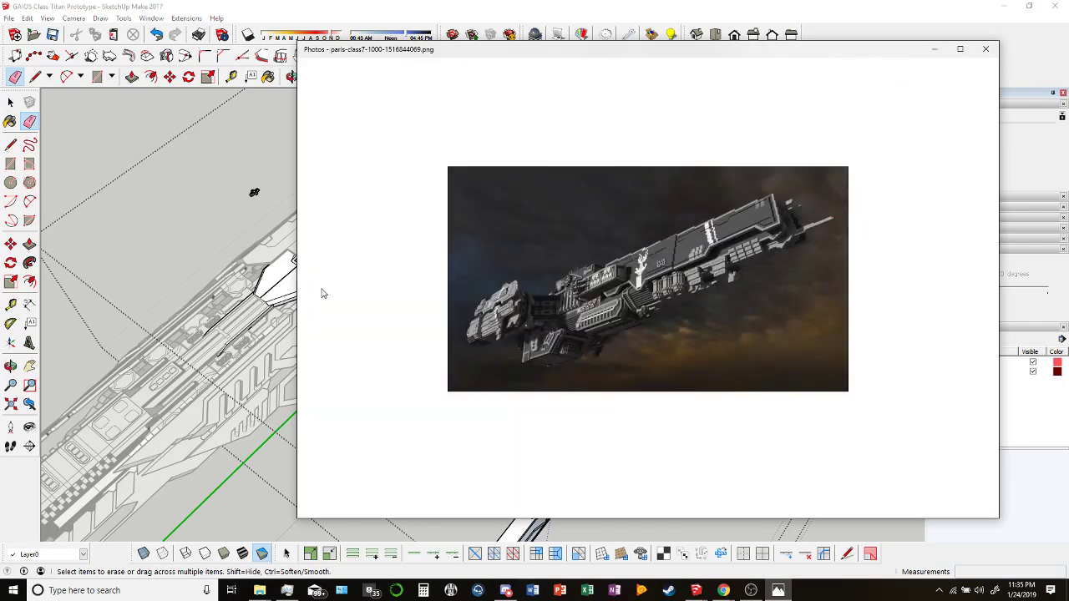
click(324, 281)
click(324, 281)
click(324, 280)
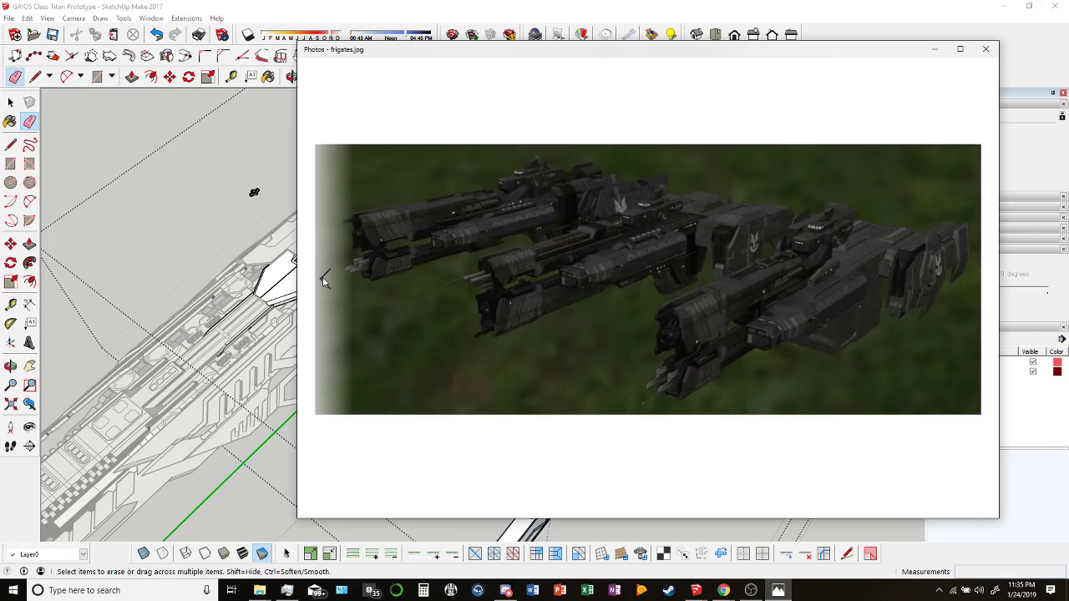
Browse back through the spaceship reference images, including the anime concept sketches, Scirocco cruiser layout and Yaodu battleship, and return to SketchUp.
click(324, 281)
click(324, 280)
click(324, 280)
click(324, 281)
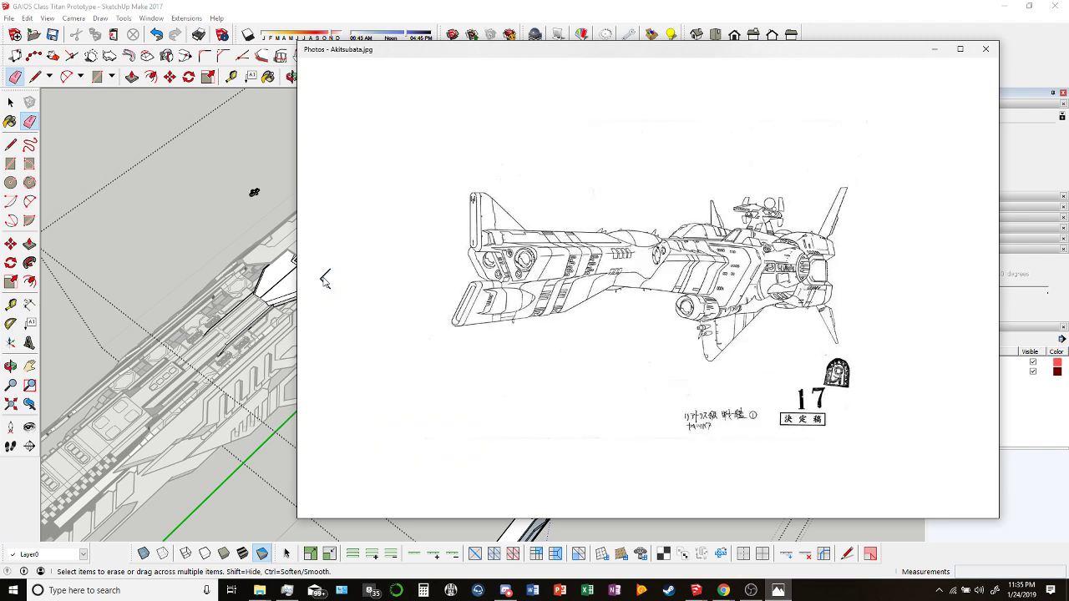
click(324, 281)
click(324, 280)
click(324, 280)
click(324, 281)
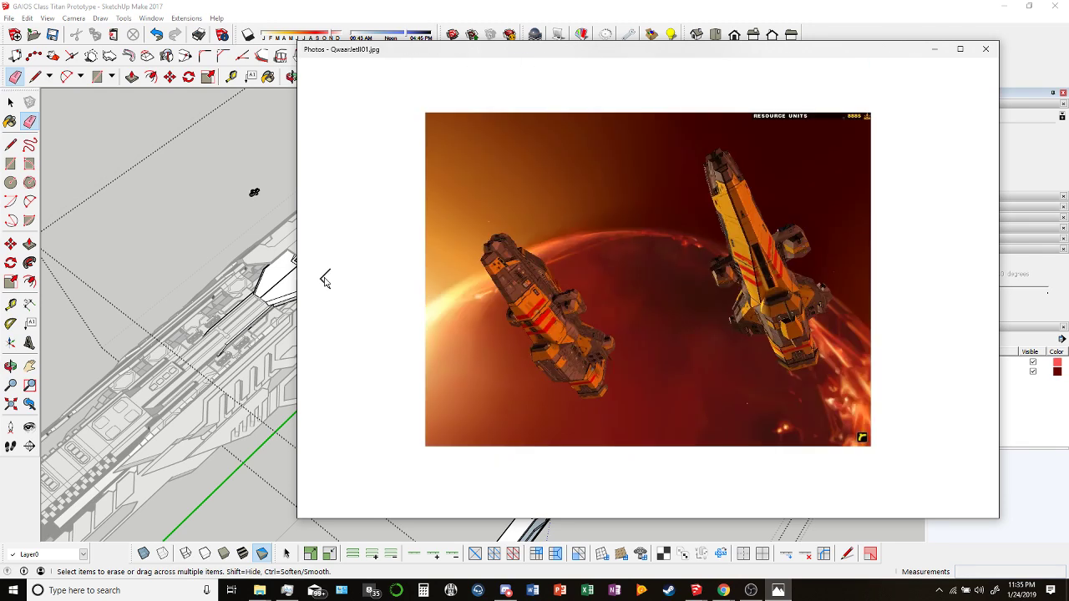
click(324, 281)
click(324, 281)
click(324, 281)
click(324, 280)
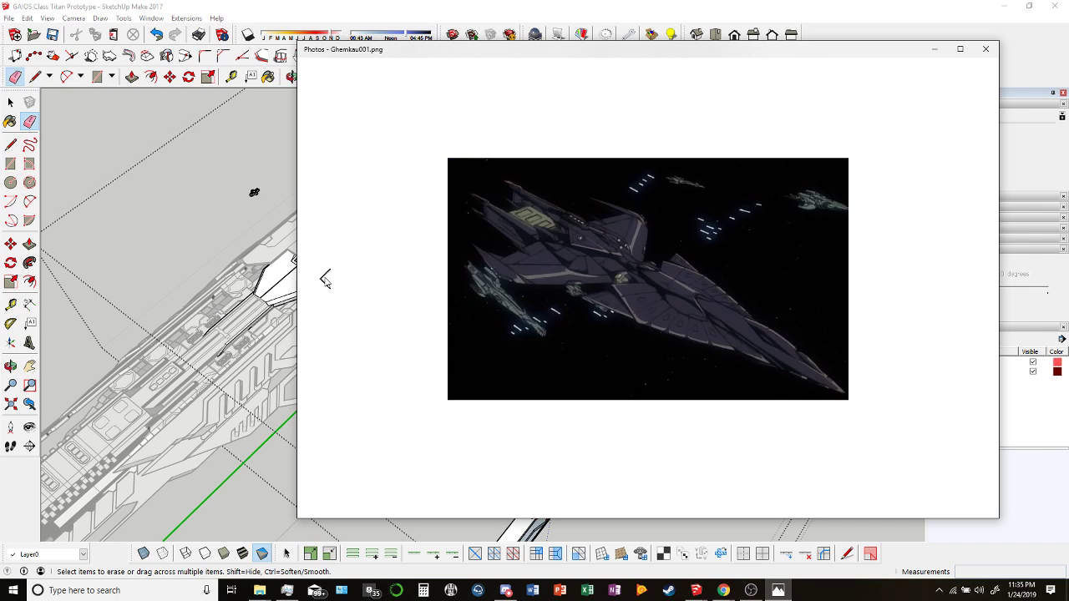
click(324, 281)
click(324, 280)
click(324, 281)
click(324, 280)
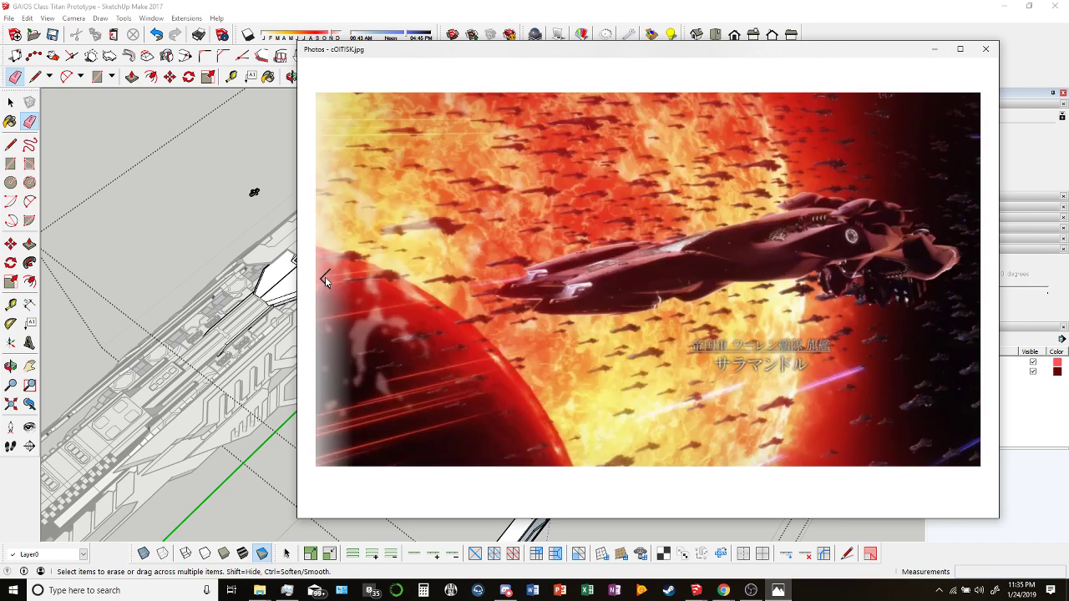
click(324, 281)
click(324, 281)
click(324, 280)
click(324, 281)
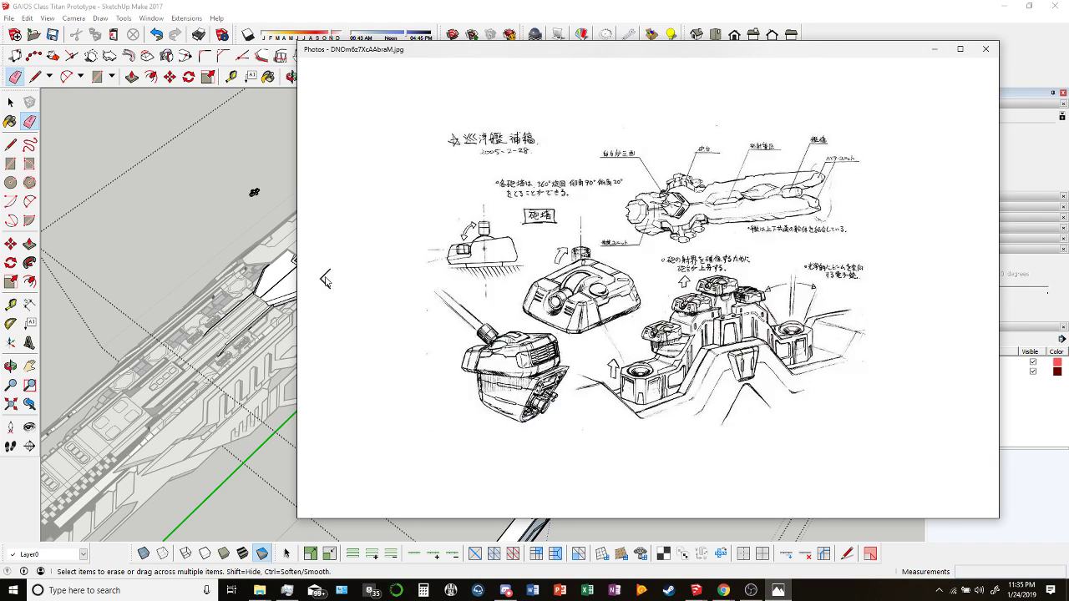
click(324, 280)
click(324, 281)
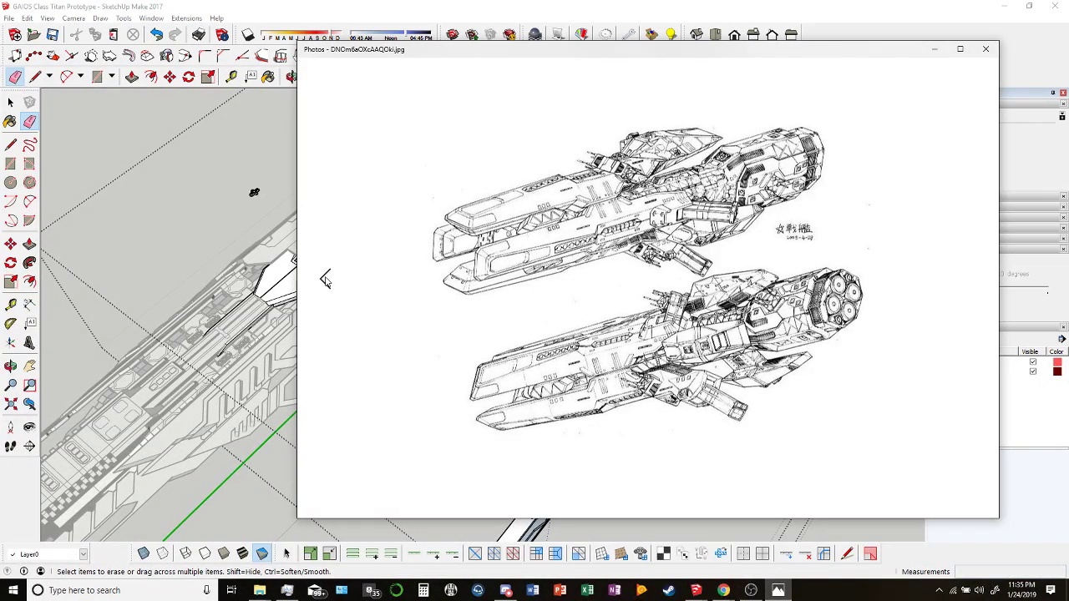
click(324, 281)
click(324, 281)
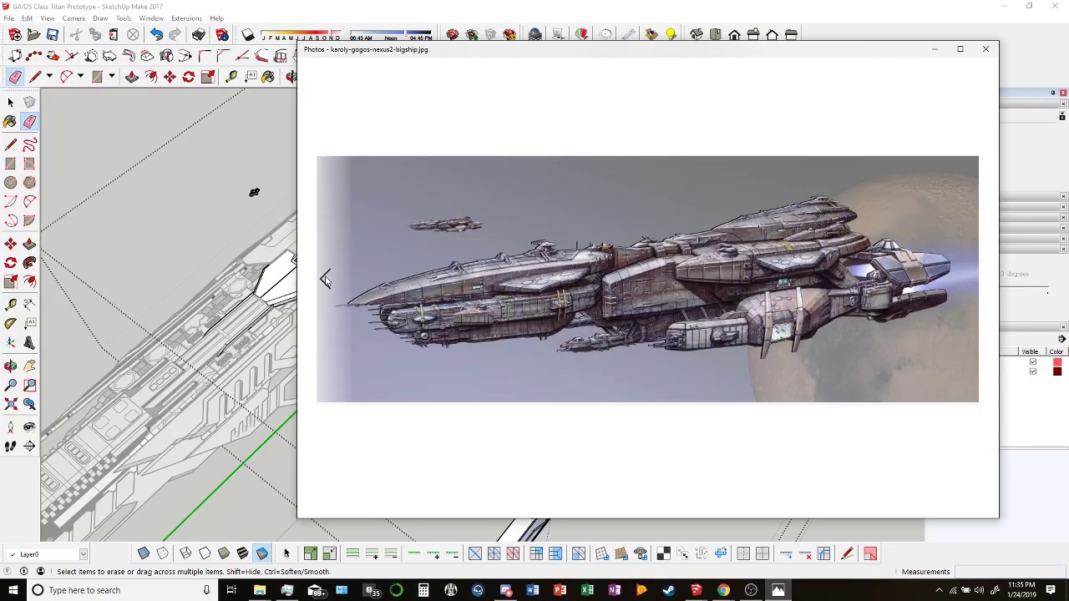
click(324, 280)
click(324, 281)
click(324, 281)
click(324, 281)
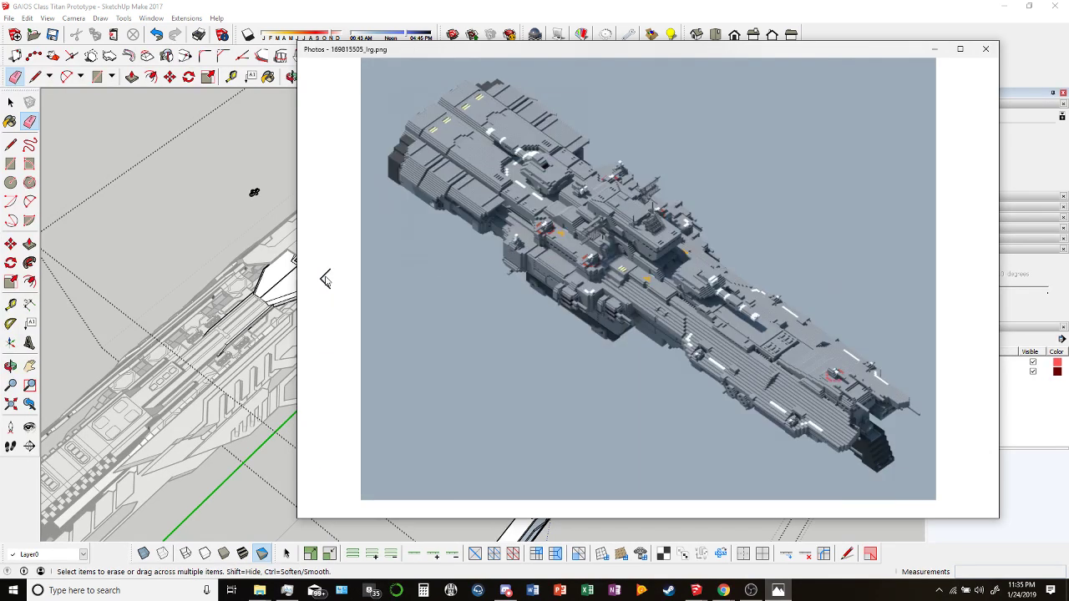
click(324, 280)
click(324, 280)
click(324, 280)
click(324, 280)
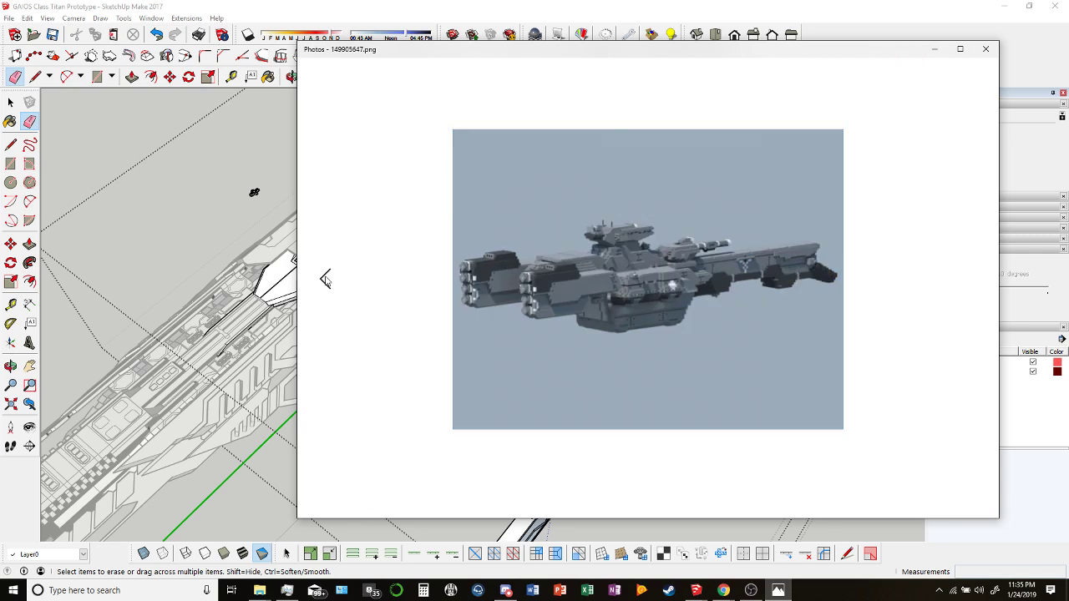
click(324, 280)
click(324, 281)
click(324, 281)
click(324, 281)
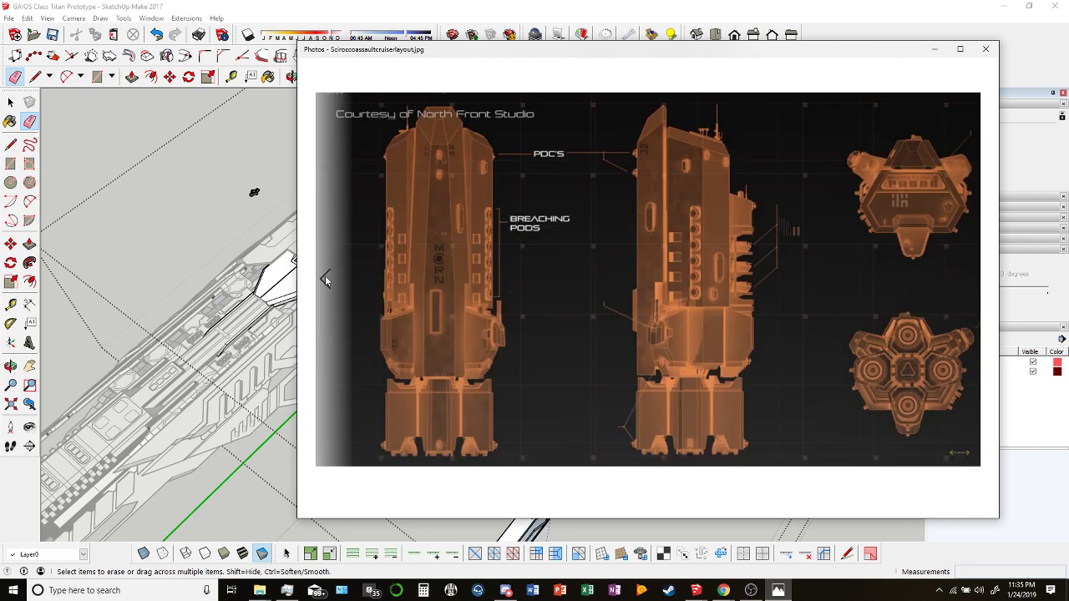
click(324, 280)
click(324, 280)
click(323, 281)
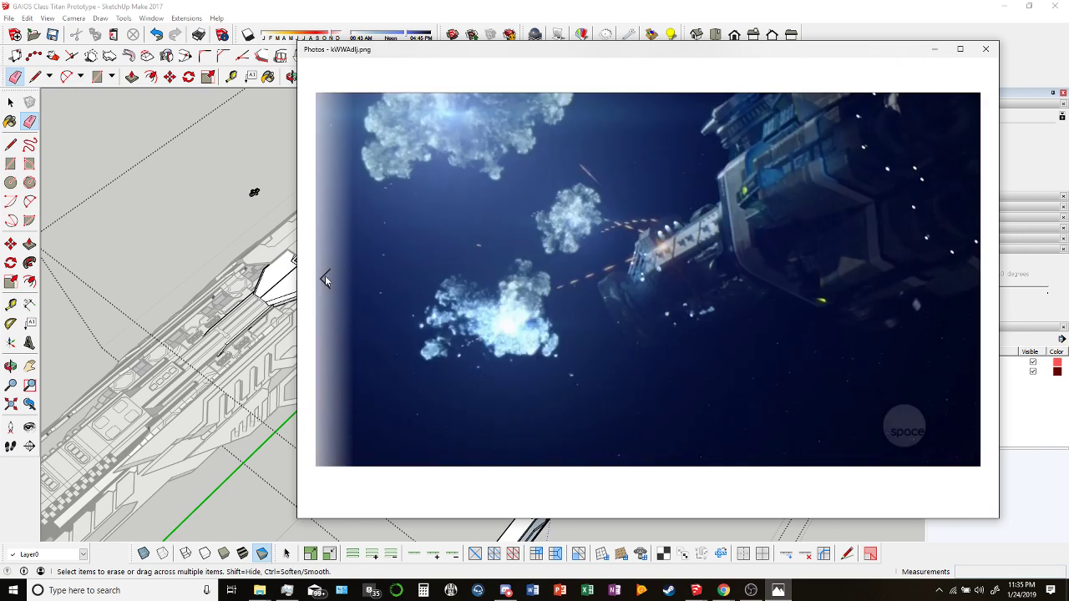
click(324, 281)
click(324, 281)
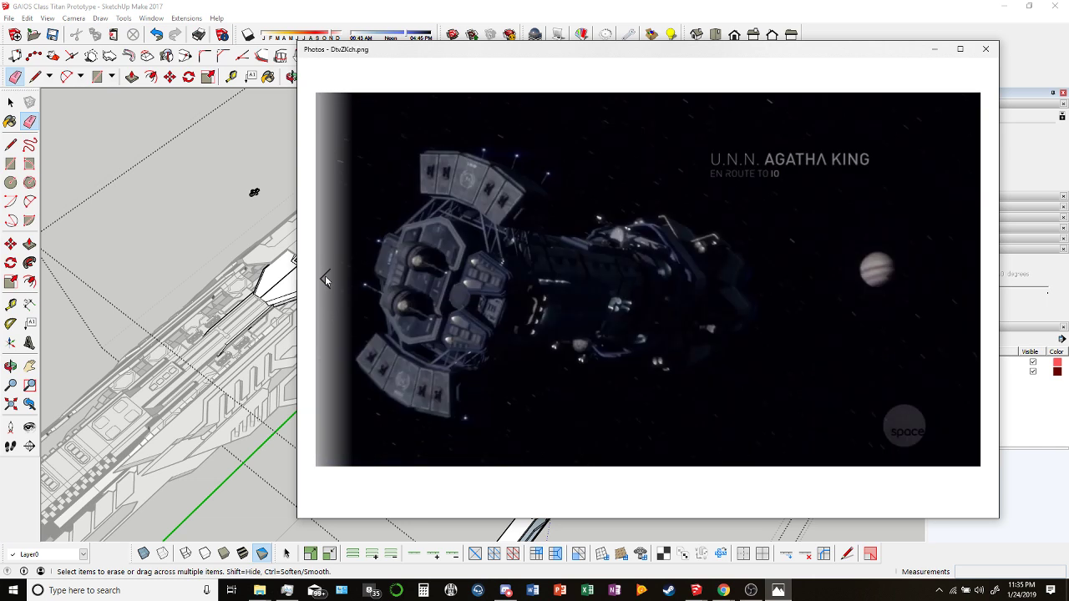
click(324, 281)
click(323, 280)
click(324, 280)
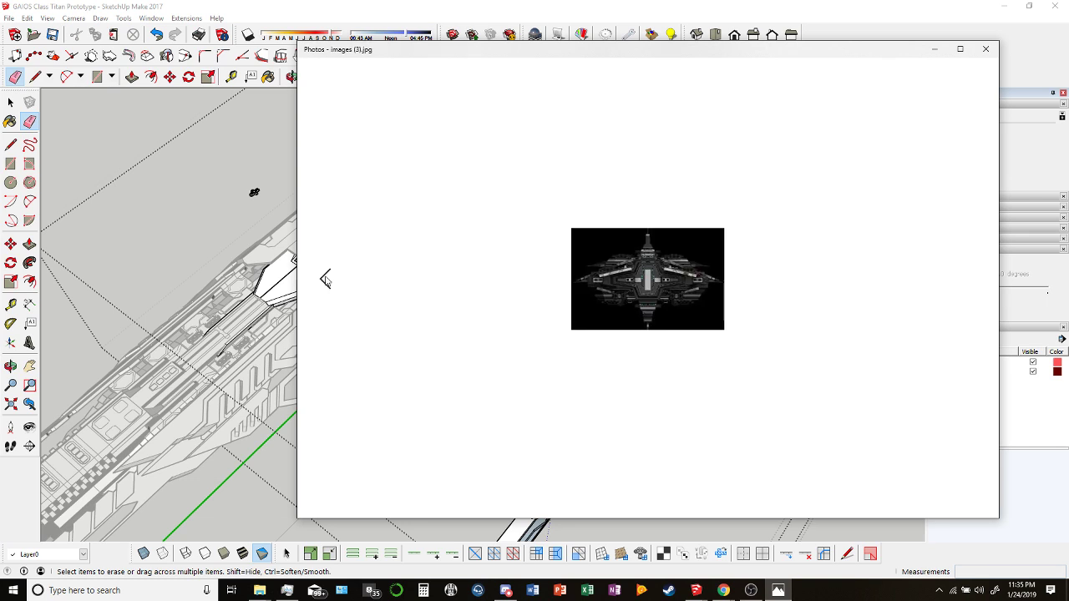
click(324, 281)
click(324, 281)
click(324, 280)
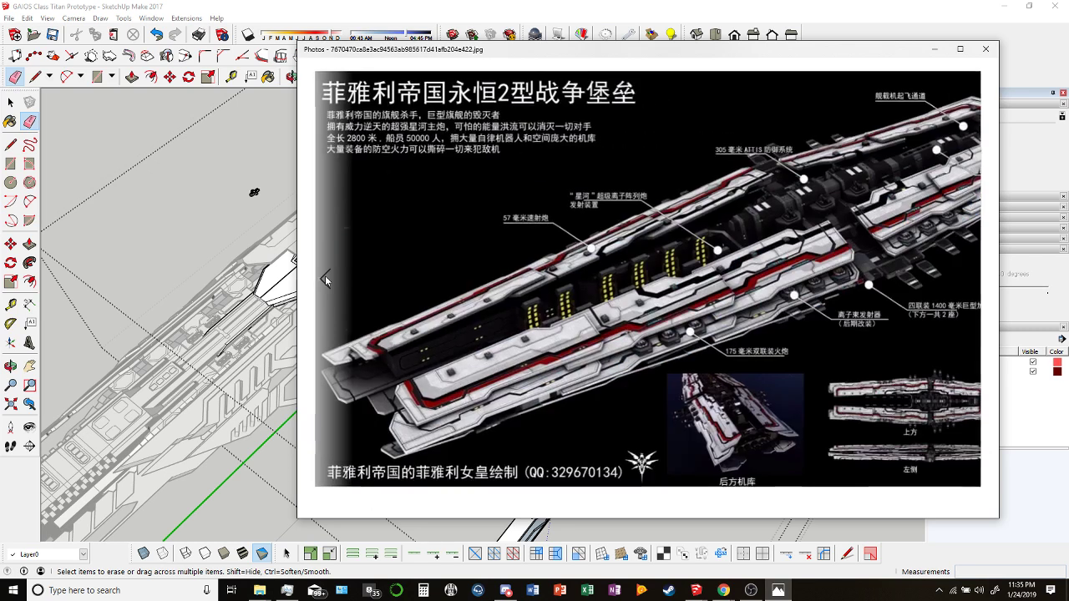
click(324, 280)
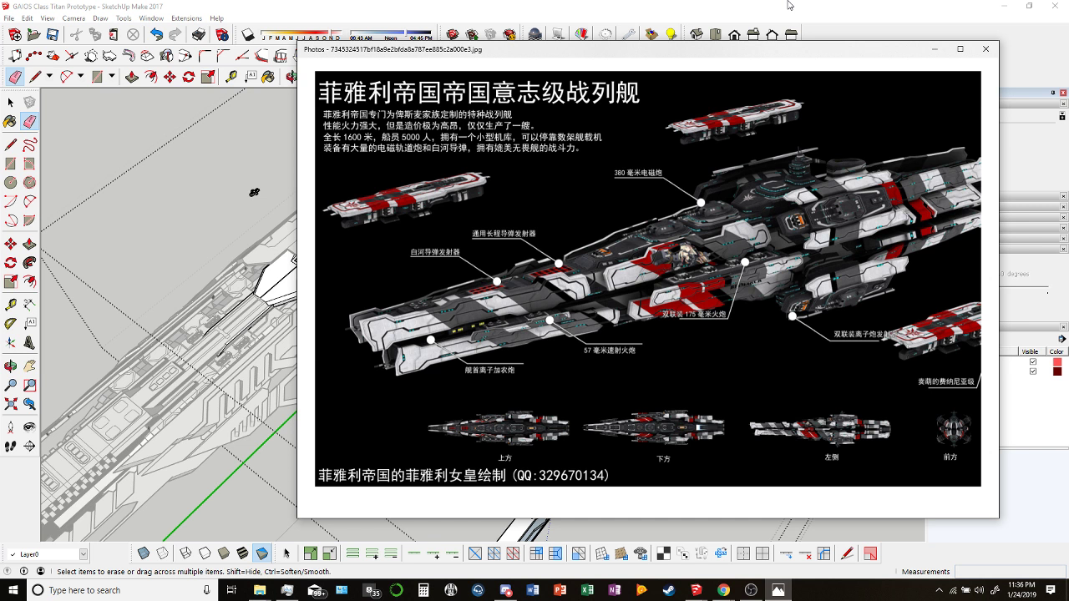
click(341, 285)
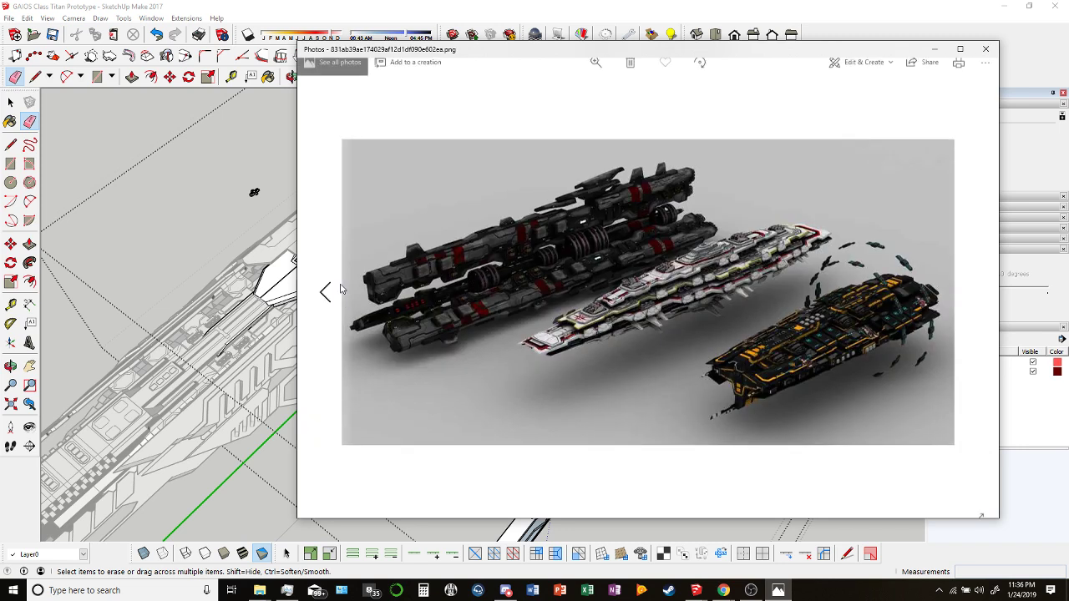
click(341, 288)
click(341, 288)
click(340, 285)
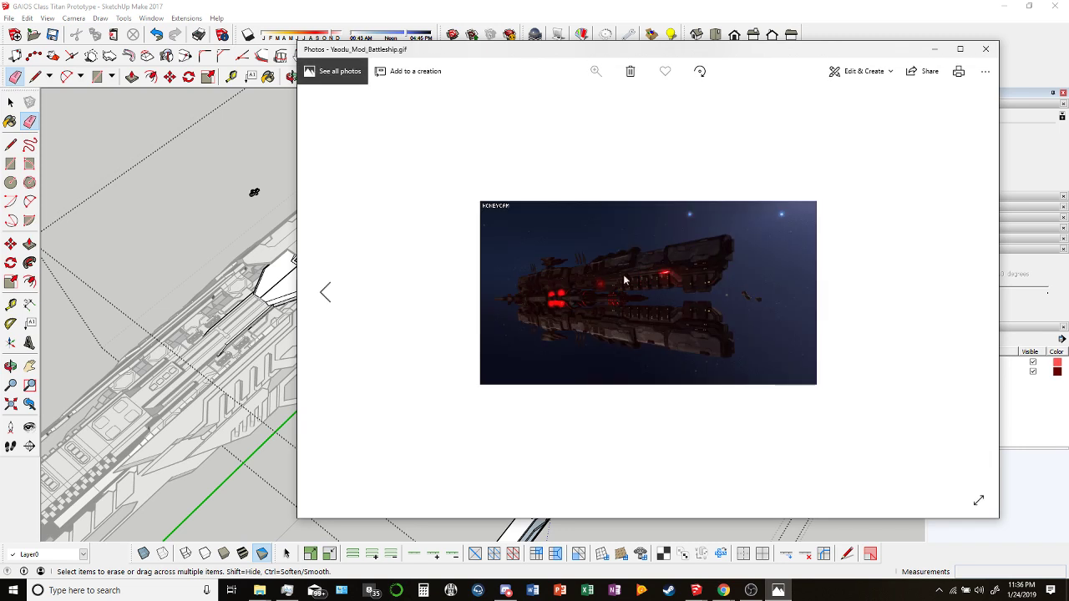
click(965, 318)
click(857, 5)
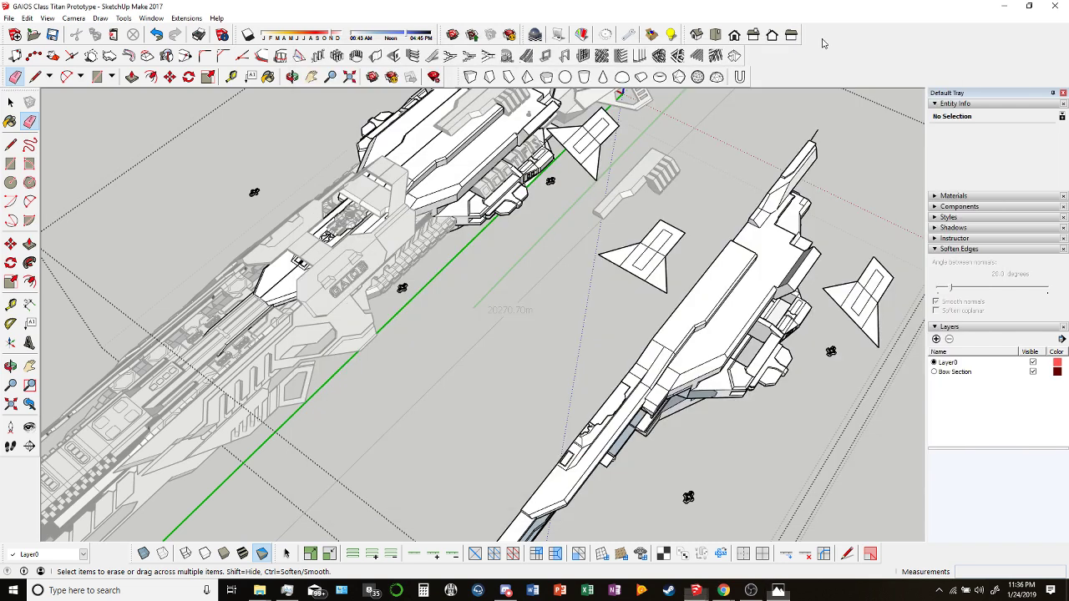
Draw a line about 314 m long across each pointed corner of the separate fin, parallel to its inner division lines.
mouse_move(635, 301)
middle_down()
mouse_move(761, 150)
mouse_move(675, 192)
mouse_move(575, 281)
mouse_move(596, 238)
middle_up()
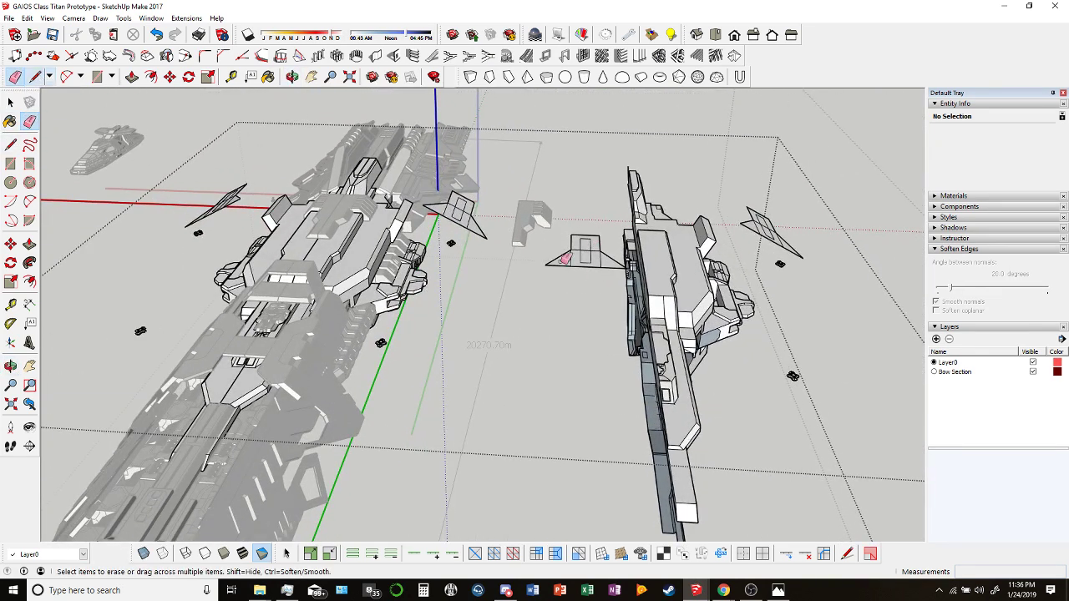
scroll(566, 257, up, 1)
key(l)
shift+middle_drag(547, 259, 487, 320)
scroll(486, 320, up, 1)
scroll(484, 322, up, 2)
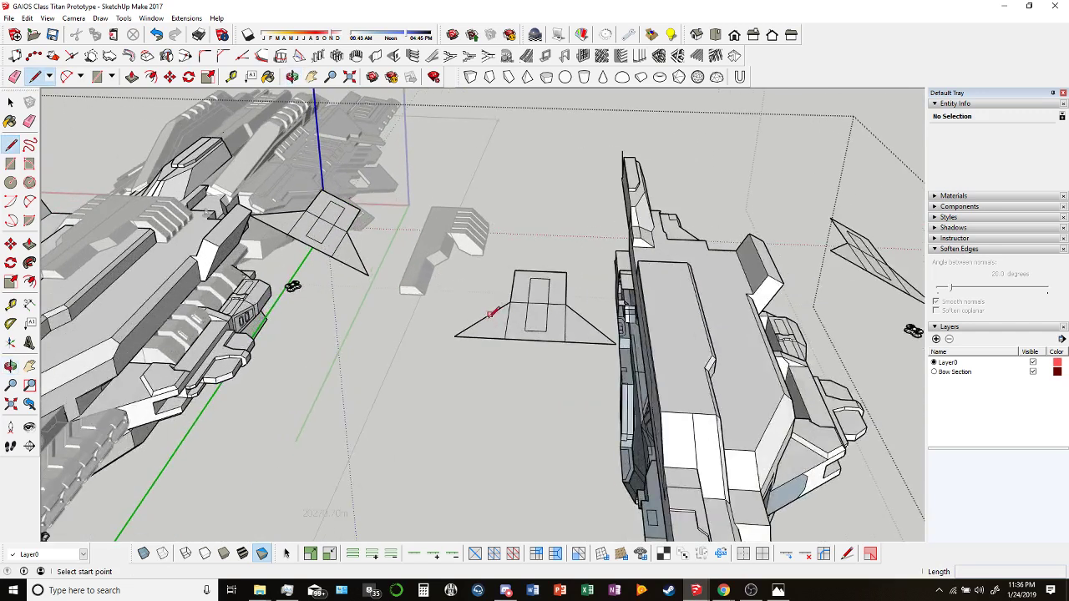
click(485, 319)
click(479, 338)
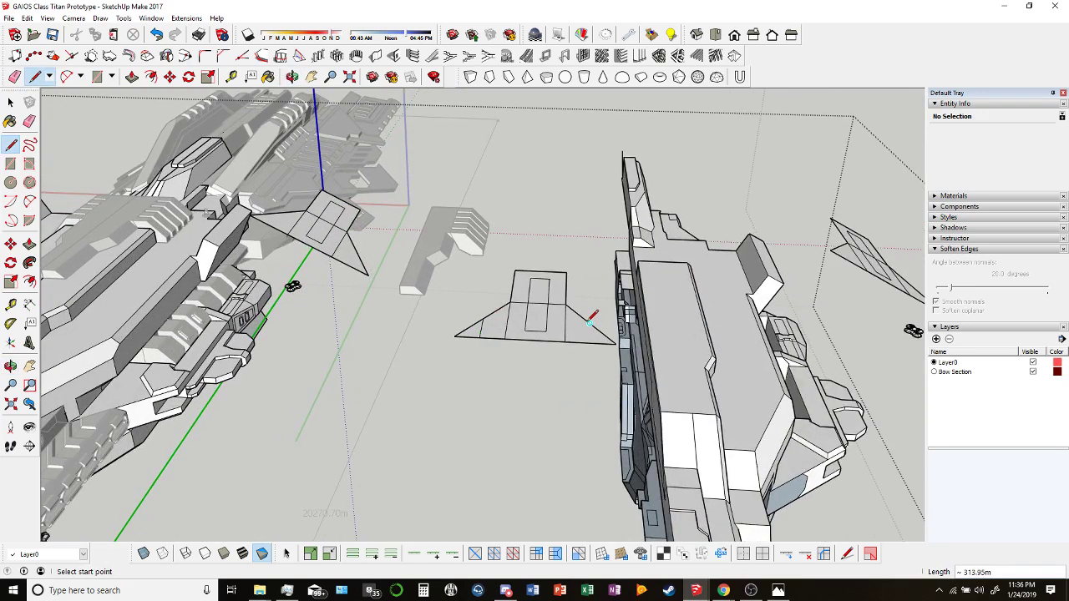
click(592, 319)
key(Escape)
Erase the two pointed tips of the fin outside the new cut lines.
key(e)
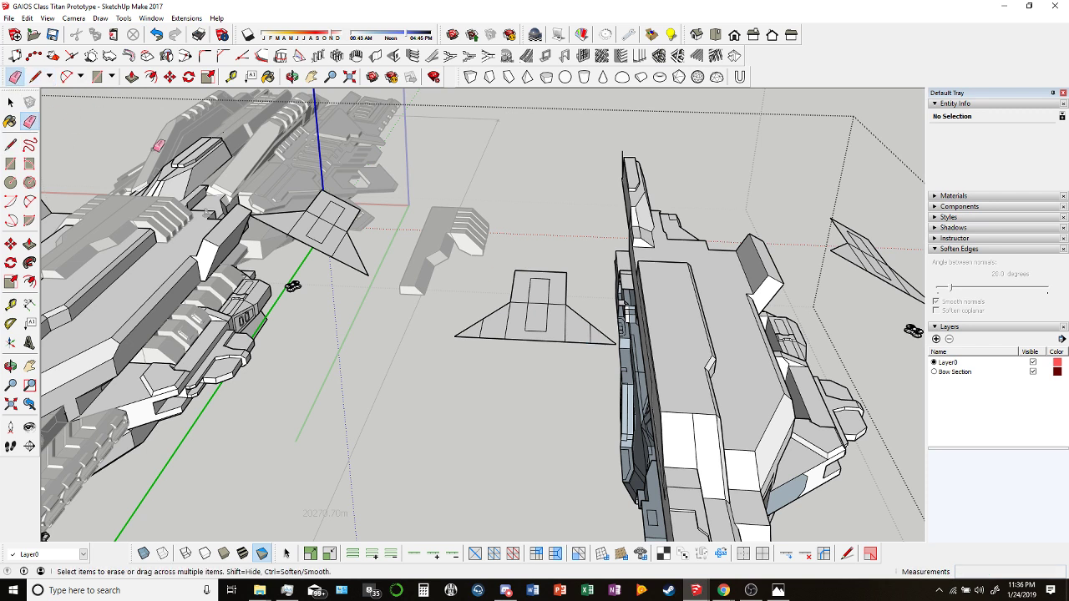
click(461, 334)
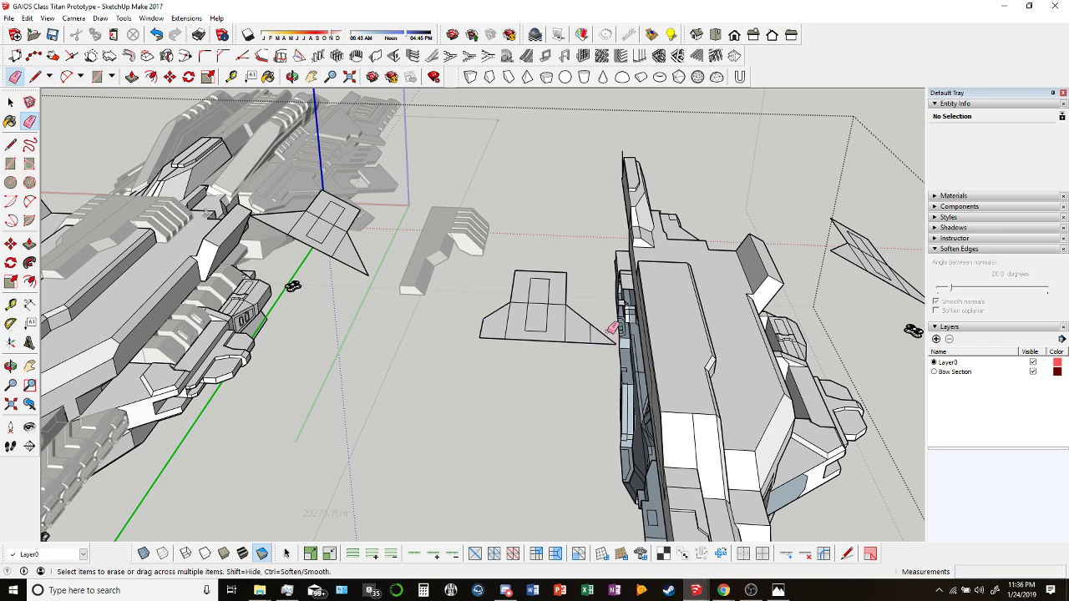
mouse_move(518, 330)
middle_down()
mouse_move(444, 348)
mouse_move(555, 325)
mouse_move(417, 405)
mouse_move(615, 355)
mouse_move(479, 365)
mouse_move(615, 373)
middle_up()
scroll(615, 355, up, 2)
click(598, 377)
Draw a rectangle about 1260 m by 200 m extending straight out from the base edge of the fin's first clipped side wing.
click(98, 79)
click(516, 323)
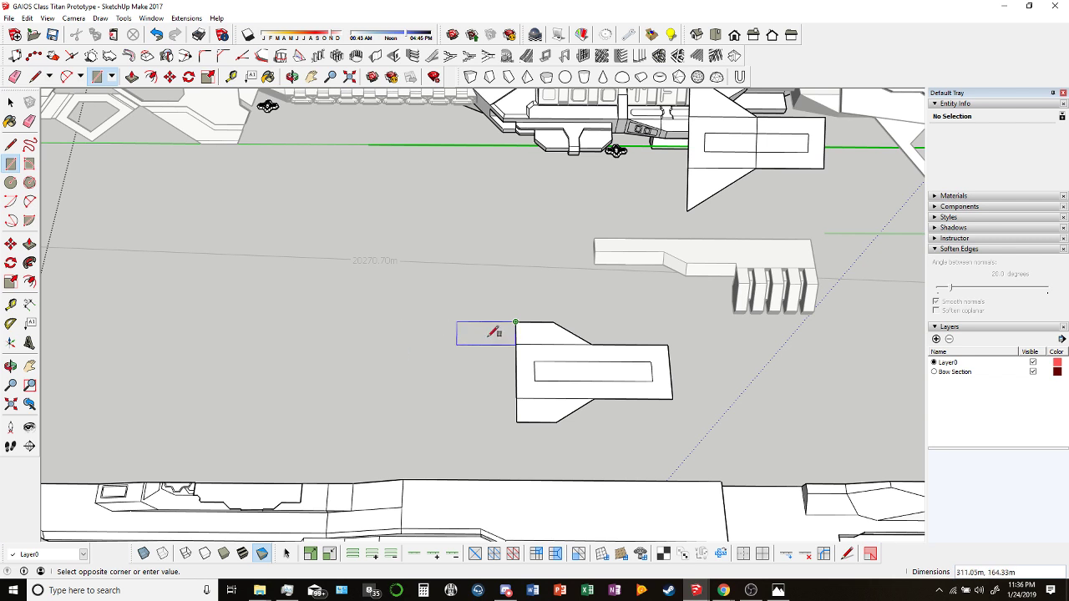
scroll(518, 340, up, 2)
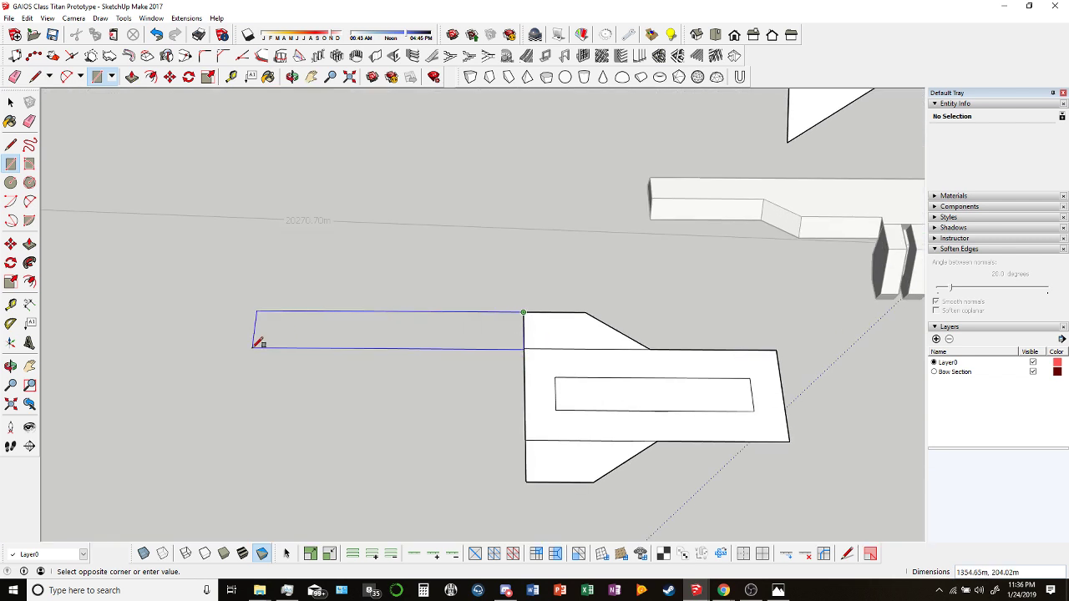
click(96, 77)
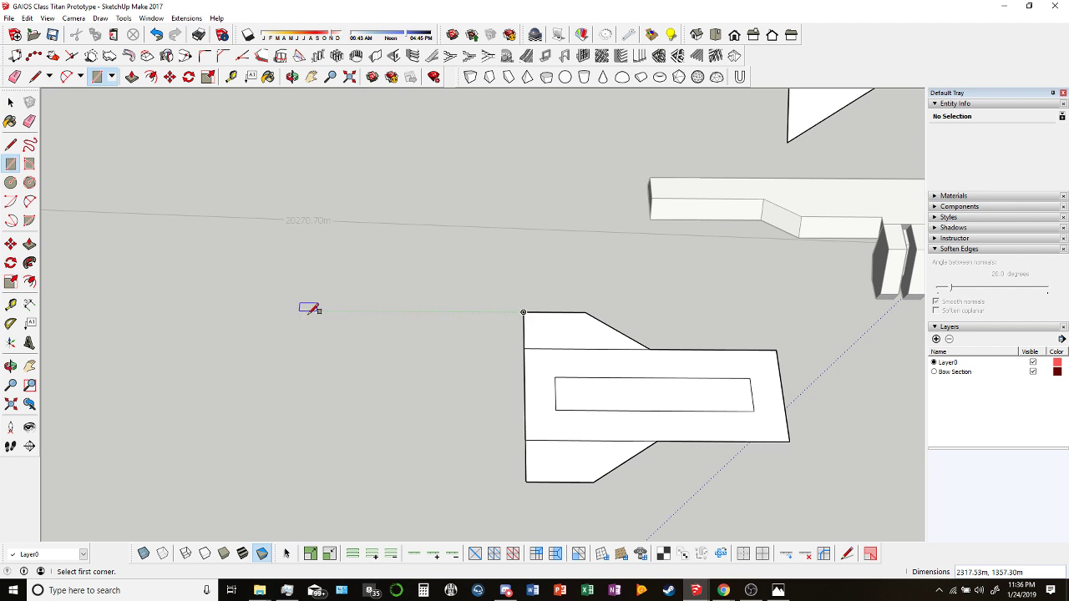
click(275, 312)
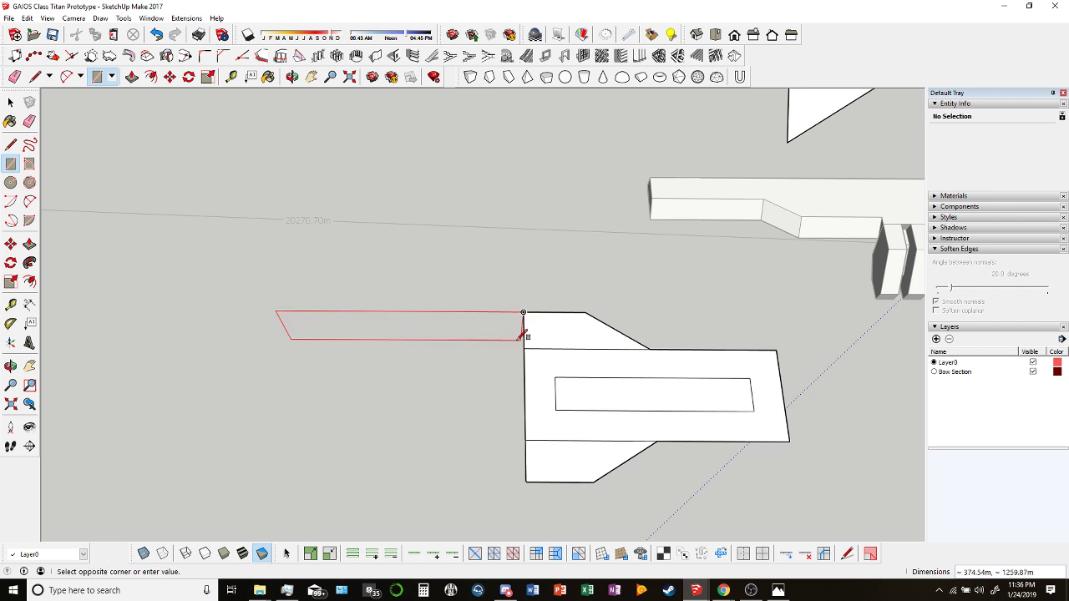
click(524, 347)
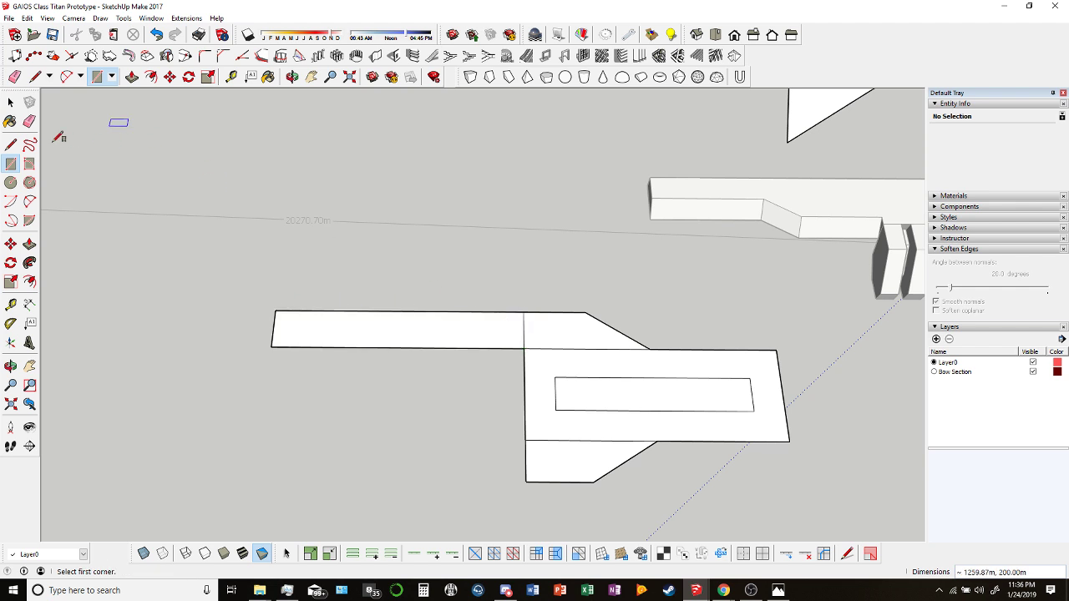
Copy the rectangular arm about 669 m across the fin so it extends the opposite clipped side wing.
key(space)
click(504, 337)
key(m)
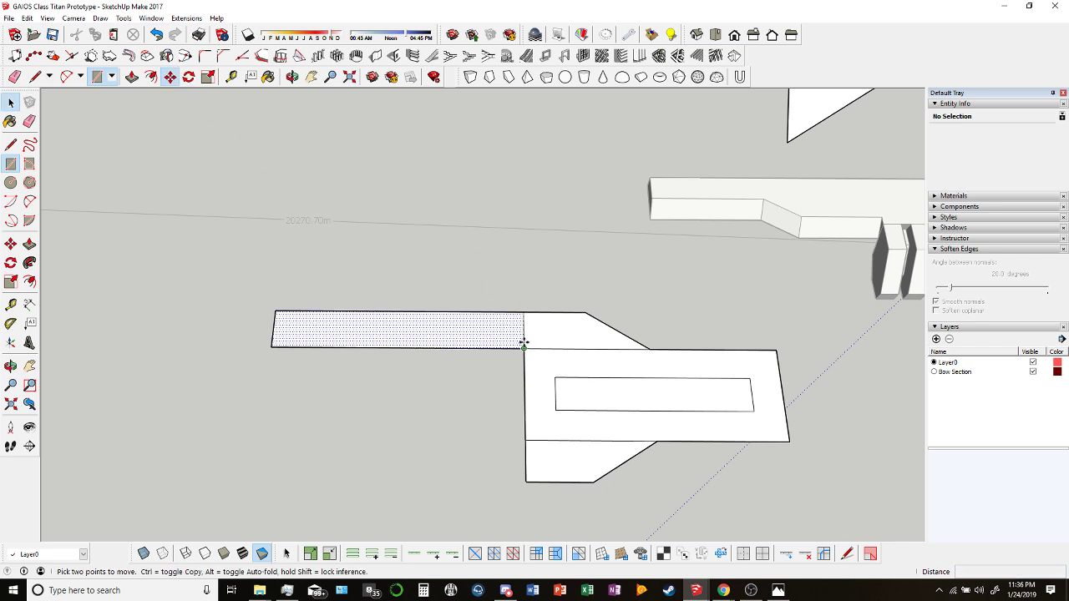
key(ctrl)
click(524, 349)
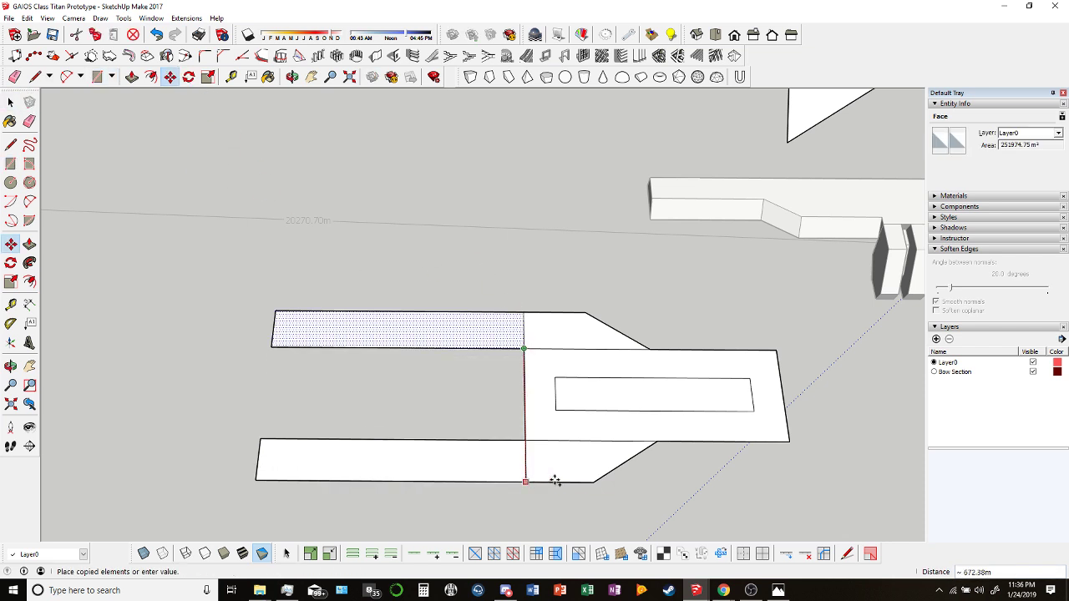
scroll(589, 482, up, 2)
click(496, 485)
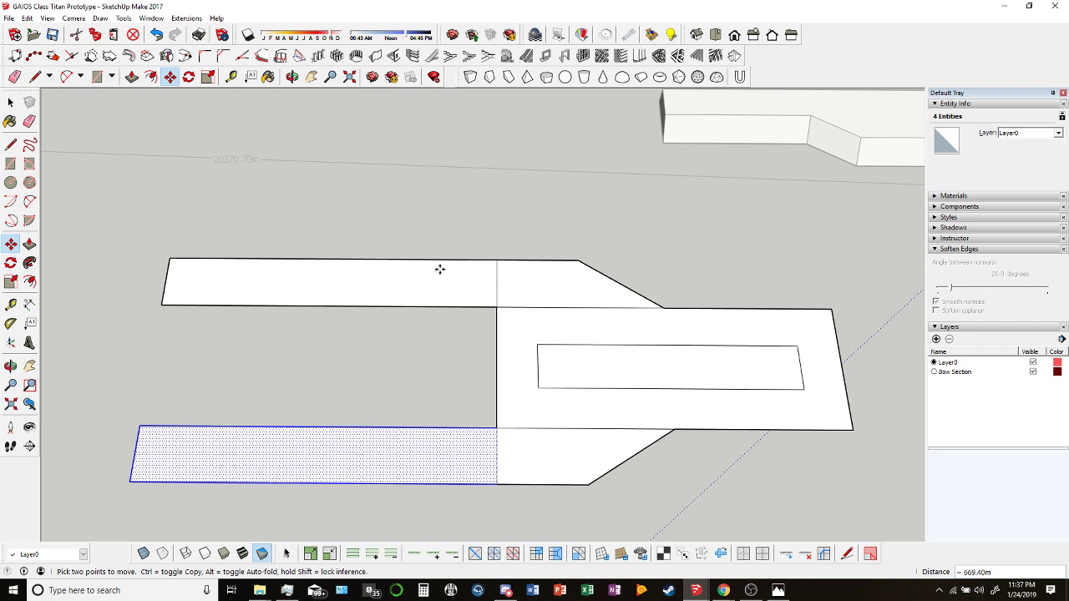
click(505, 590)
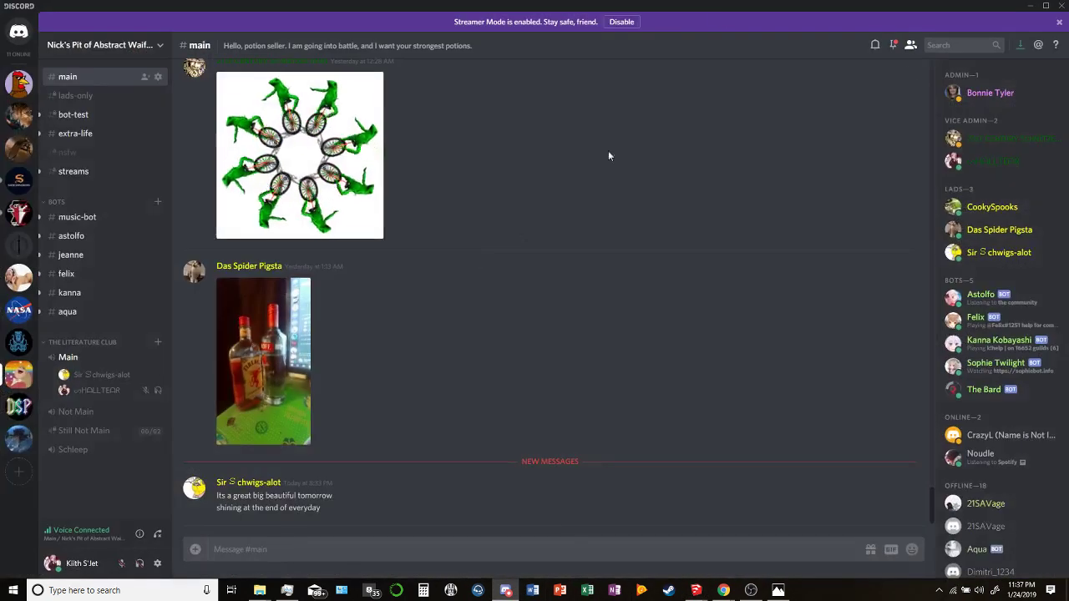
click(1026, 9)
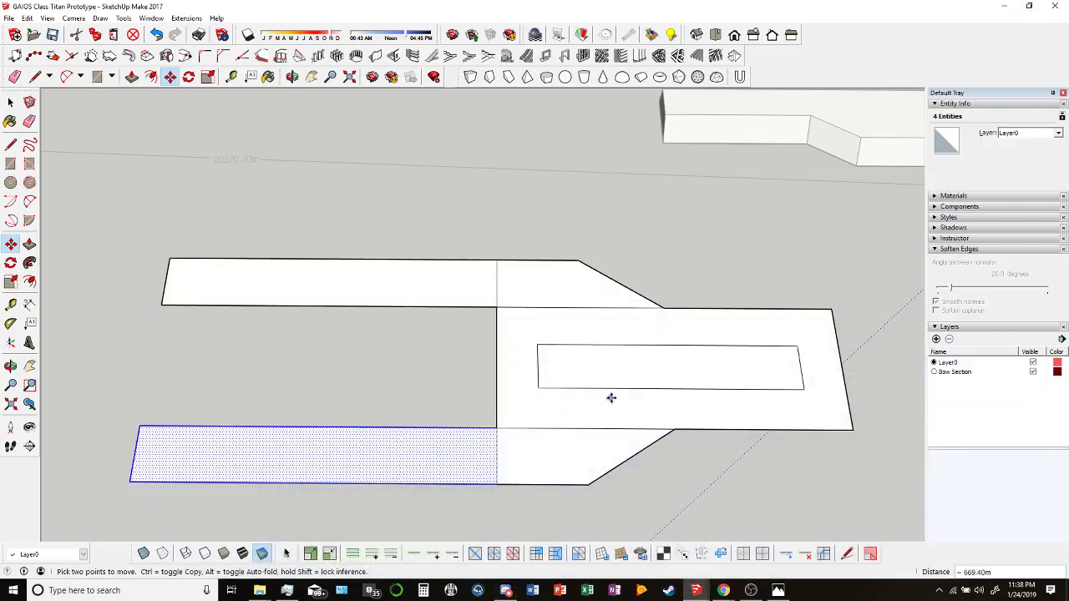
scroll(612, 398, down, 4)
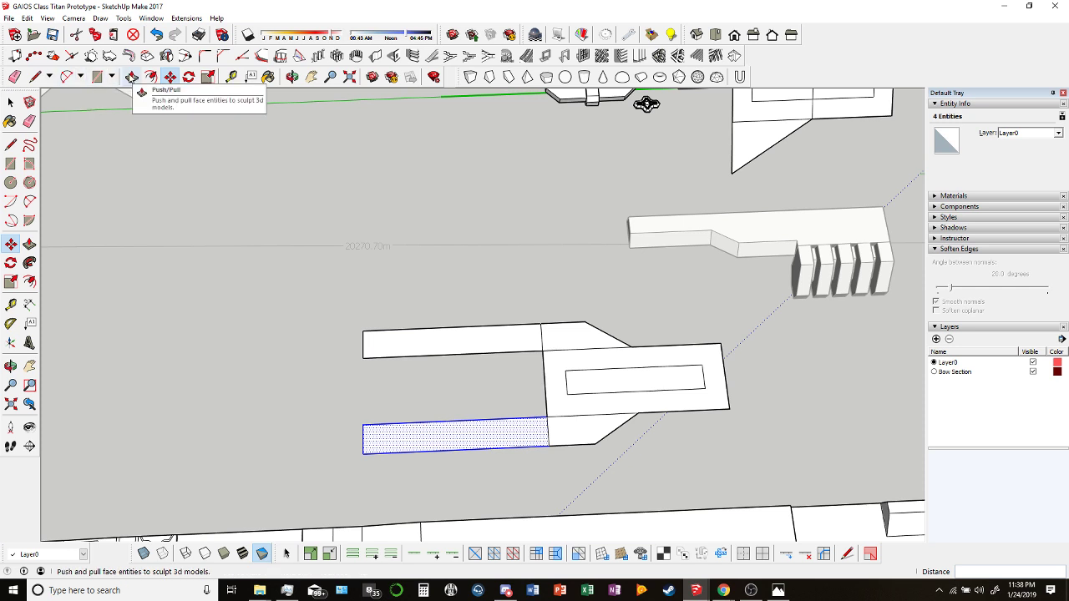
click(35, 76)
shift+middle_drag(260, 265, 348, 252)
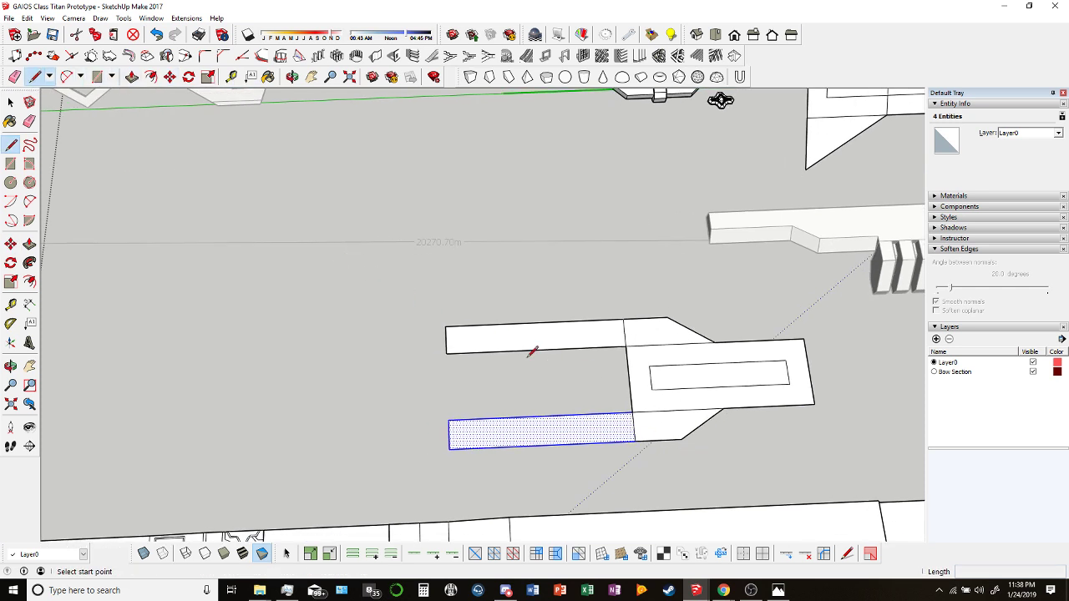
click(445, 354)
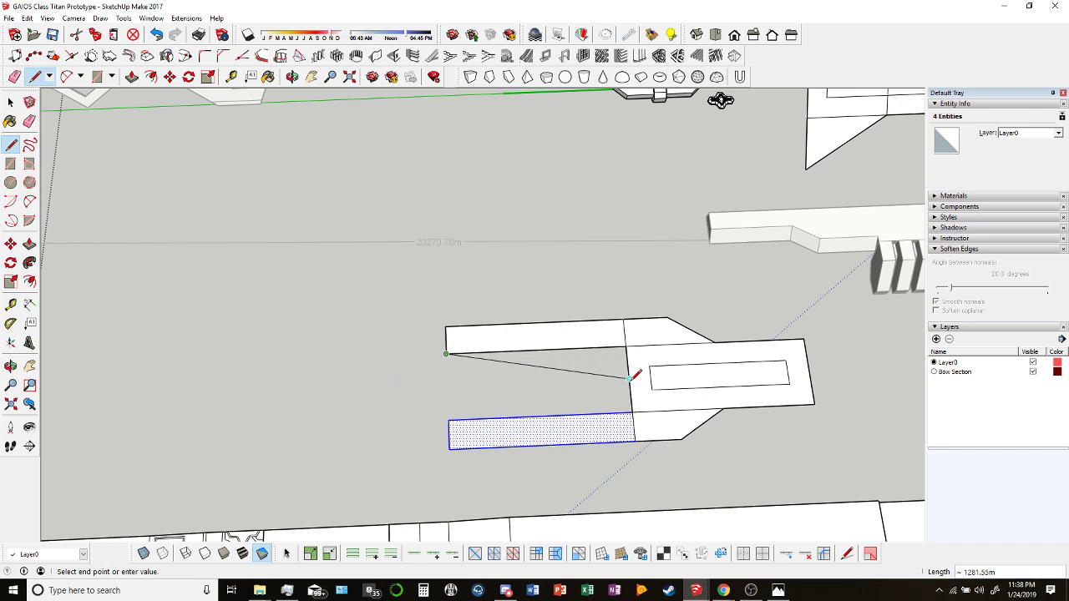
Examine the two-pronged part from several angles in relation to the surrounding ship hulls.
click(292, 77)
scroll(425, 198, down, 4)
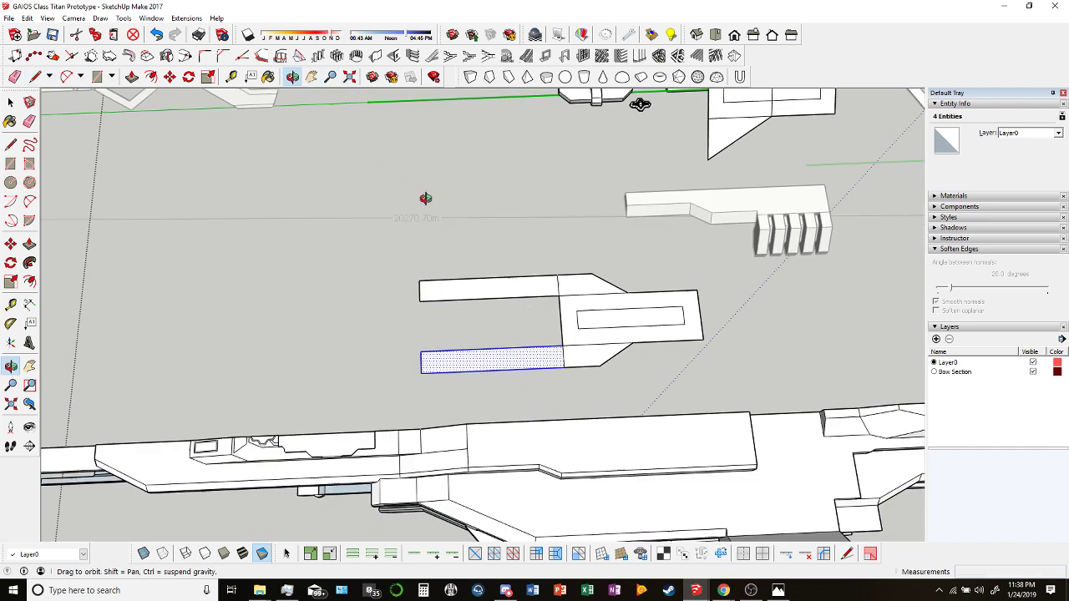
drag(468, 201, 313, 393)
scroll(518, 377, down, 2)
drag(523, 377, 477, 336)
scroll(405, 292, up, 5)
scroll(476, 337, down, 4)
drag(582, 344, 693, 387)
scroll(358, 281, up, 10)
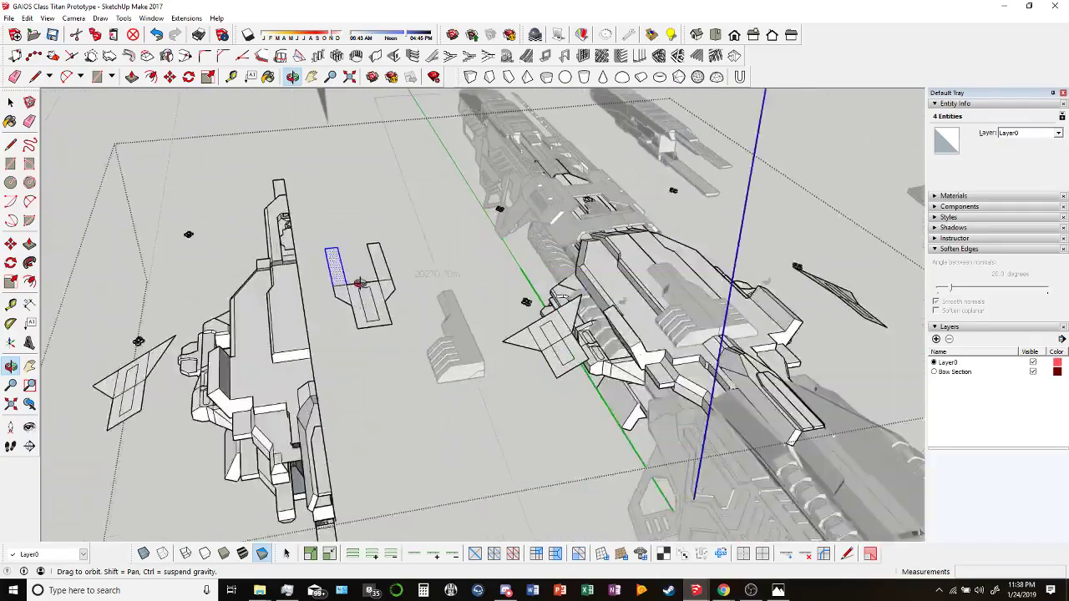
scroll(428, 366, down, 4)
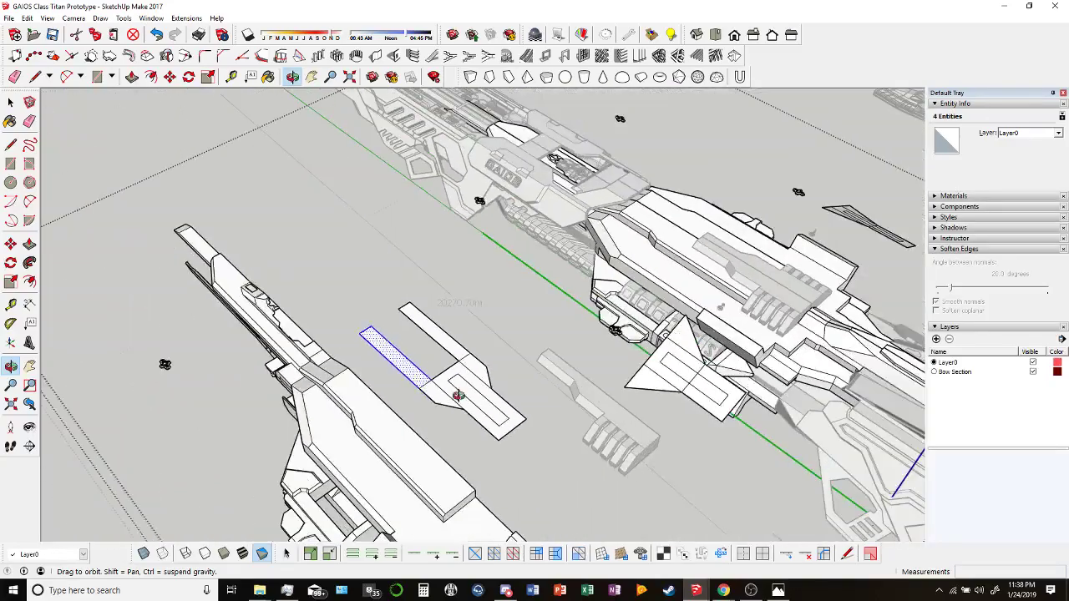
middle_drag(456, 394, 358, 389)
scroll(359, 387, up, 3)
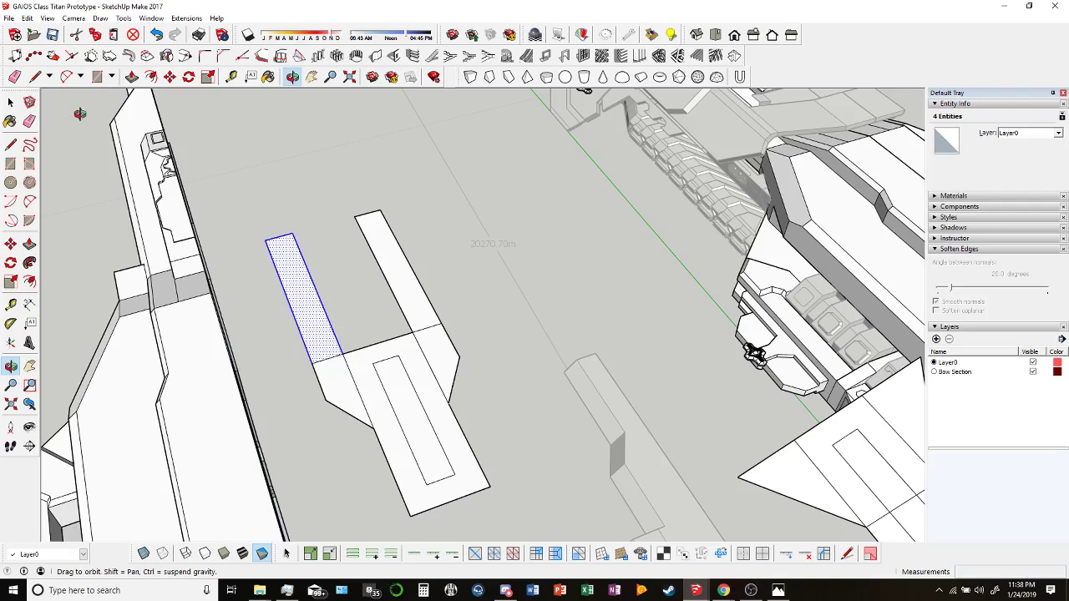
click(35, 77)
click(354, 217)
shift+middle_drag(322, 316, 370, 375)
key(Escape)
scroll(364, 425, up, 2)
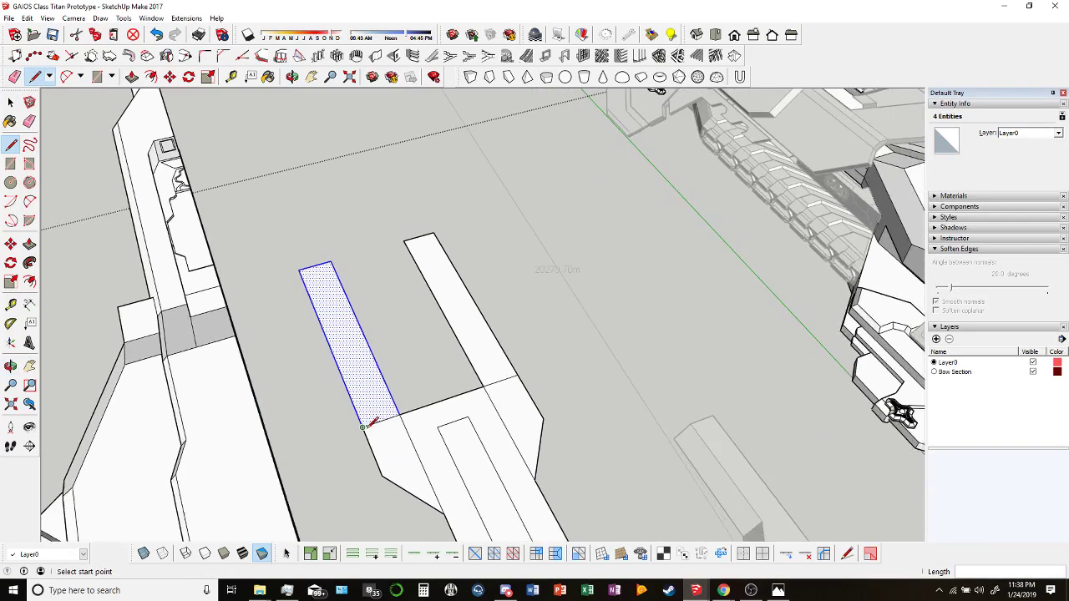
Copy the two clipped side-wing faces together to an empty spot beside the two-pronged part.
click(11, 102)
scroll(340, 392, down, 2)
click(375, 448)
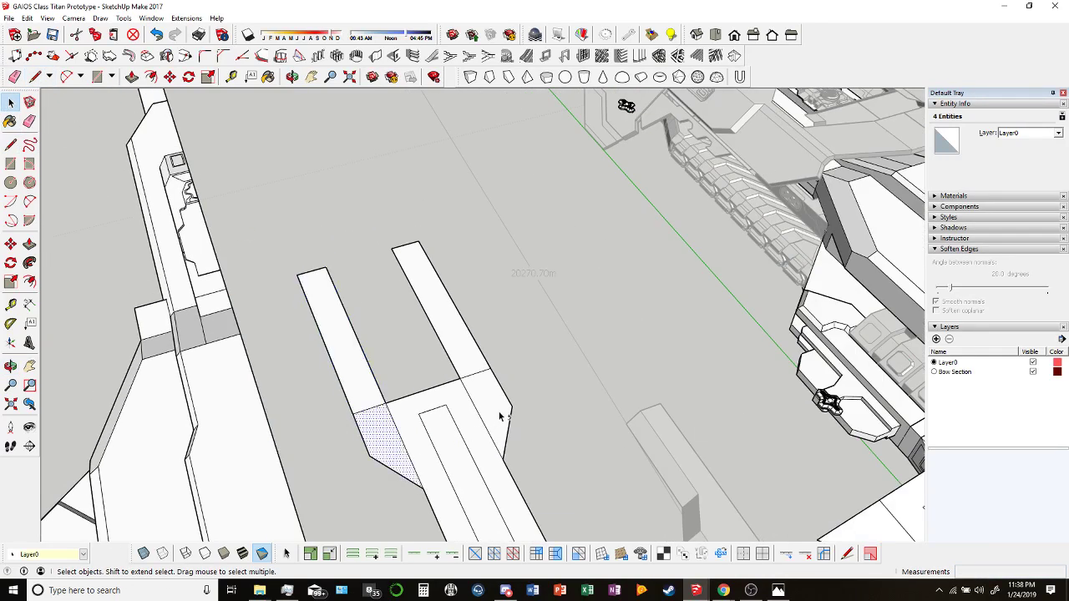
shift+click(488, 404)
key(m)
click(344, 422)
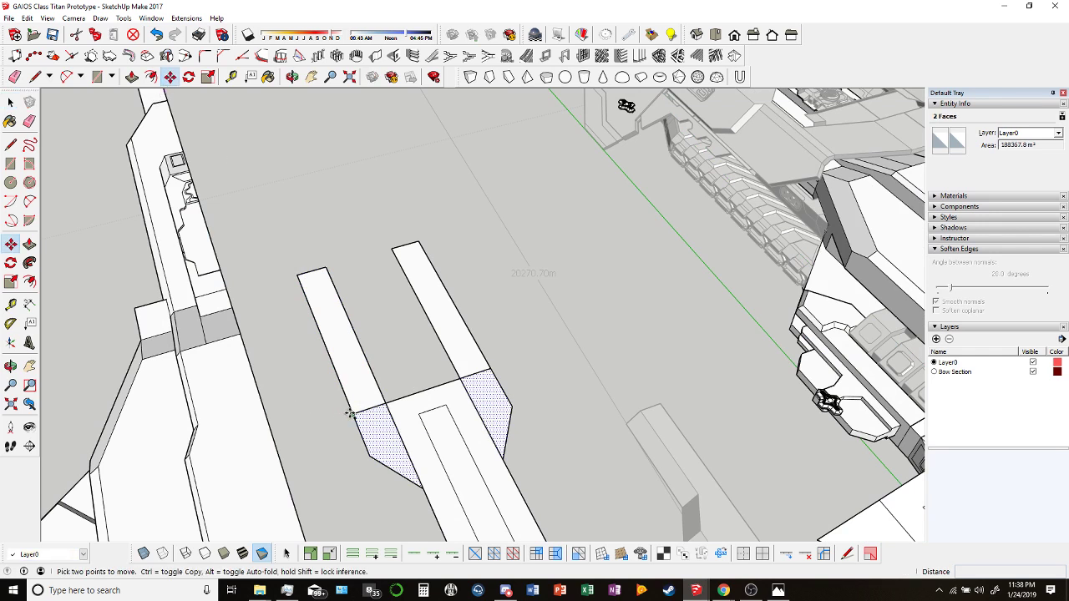
key(ctrl)
click(505, 258)
Mirror the copied wing faces lengthwise with a green-axis scale of -1 and move them onto the base of the two arms.
click(208, 77)
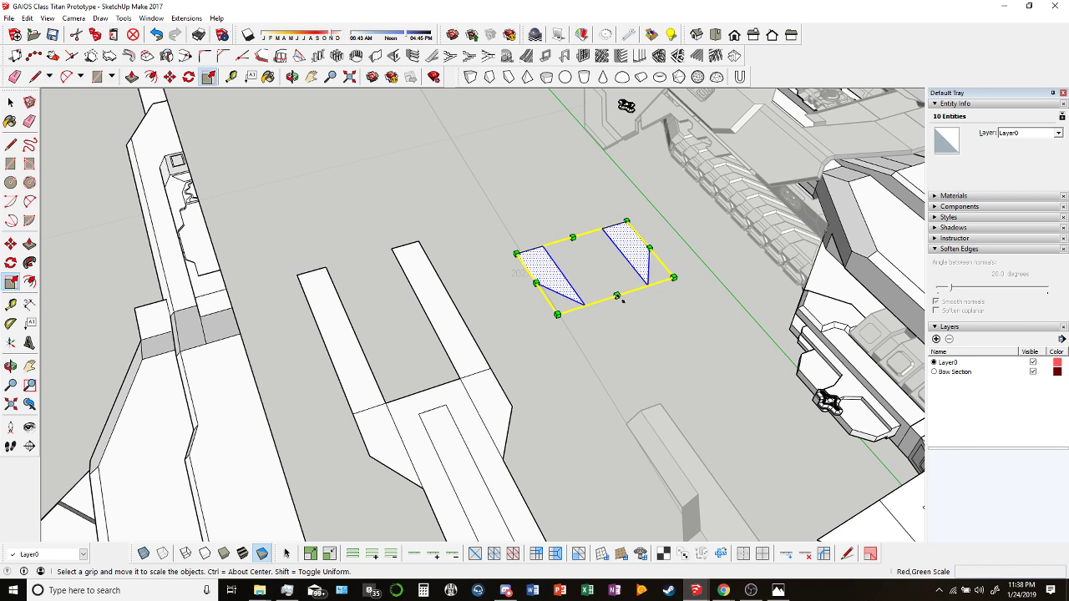
drag(617, 296, 535, 186)
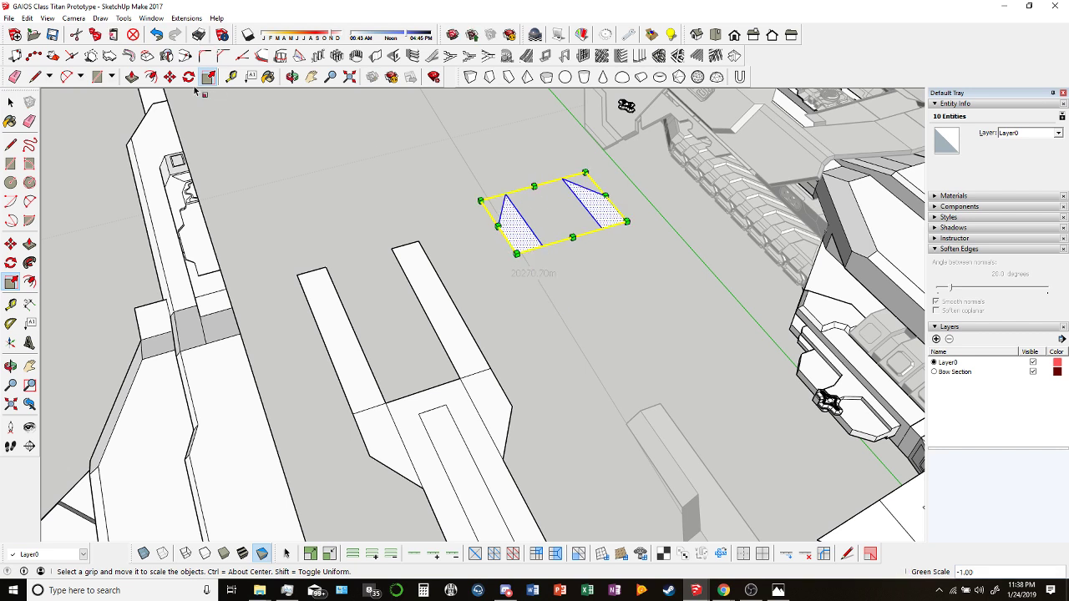
key(m)
click(516, 256)
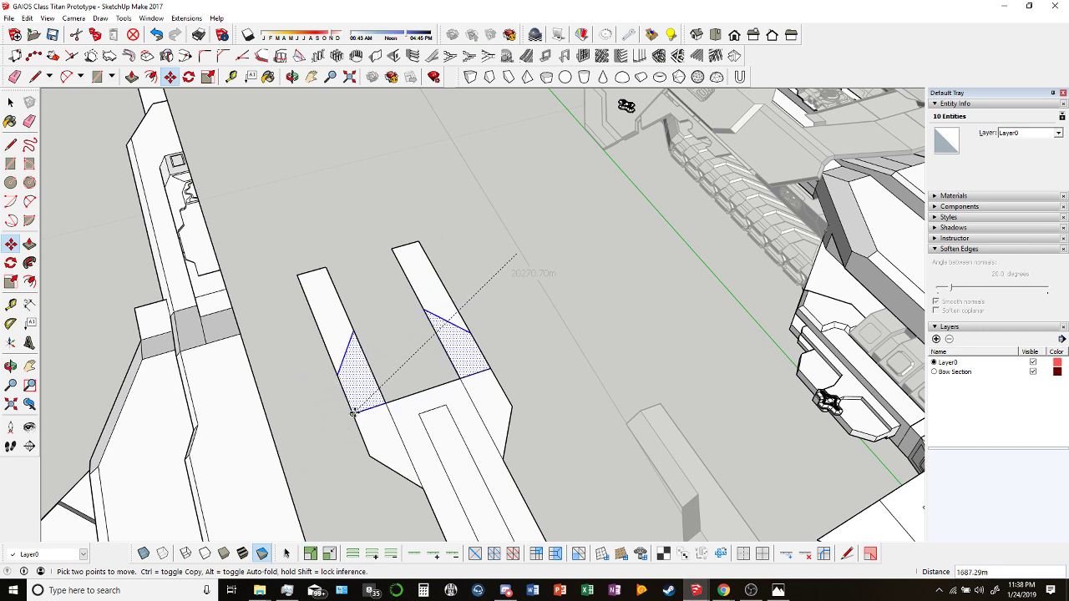
click(354, 412)
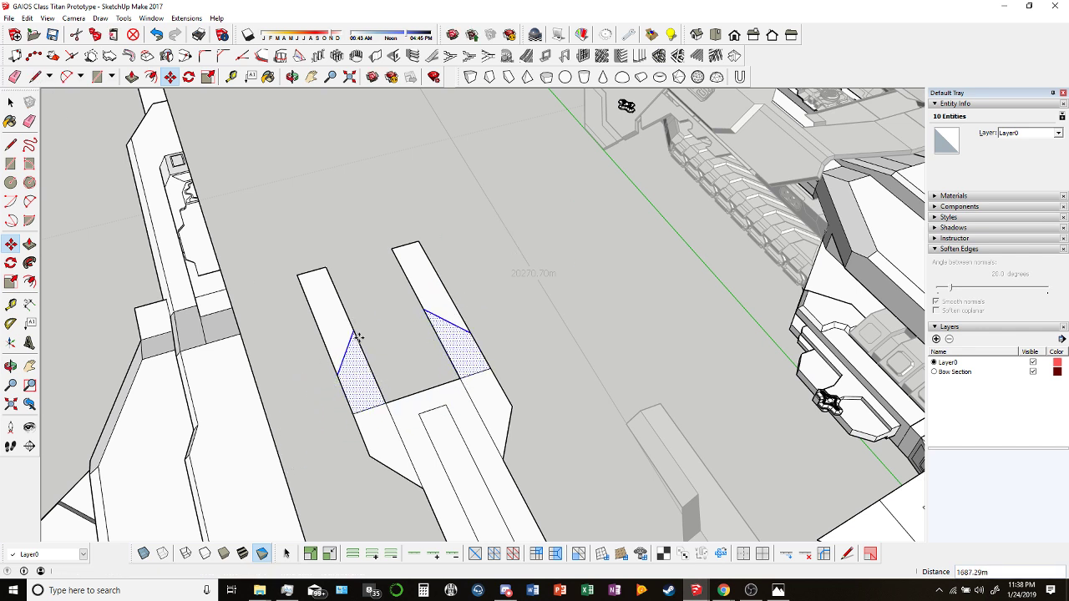
Split each arm lengthwise from its end edge's midpoint to the mirrored wing's slanted edge, and erase the outer strips.
key(l)
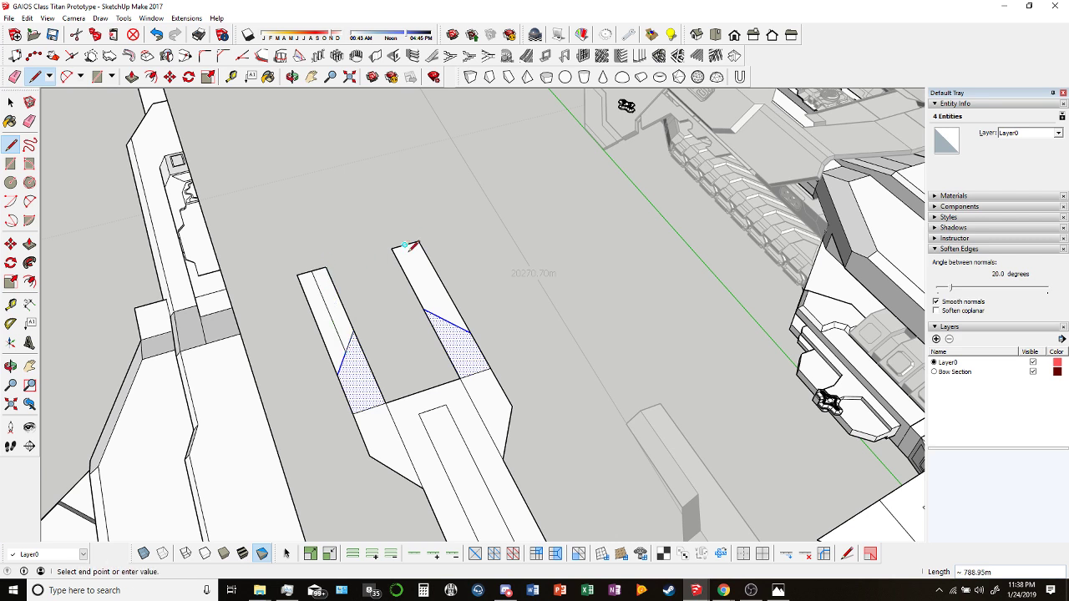
click(17, 78)
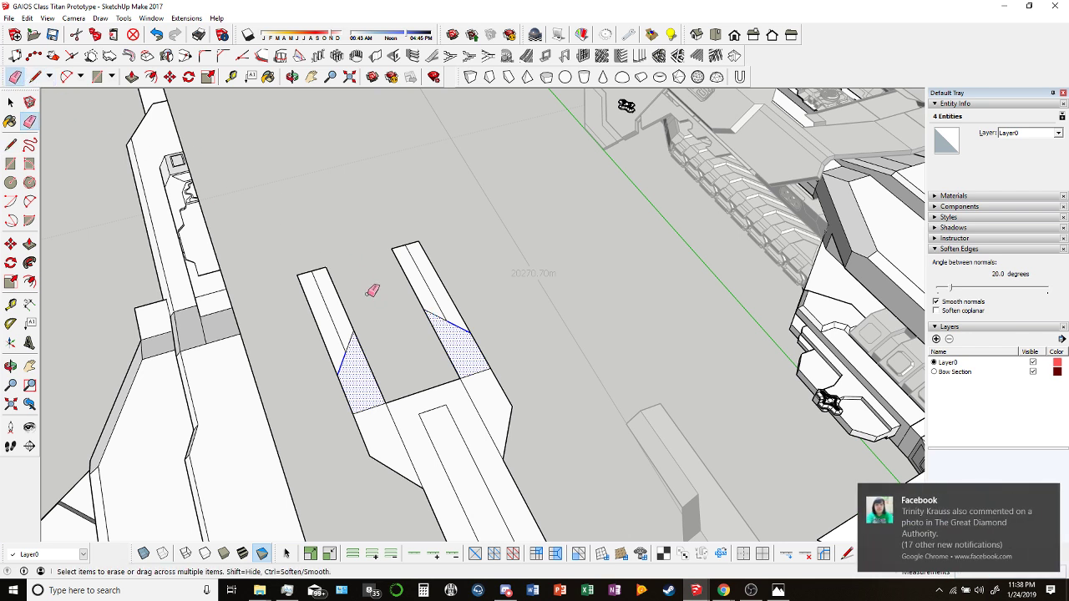
click(304, 276)
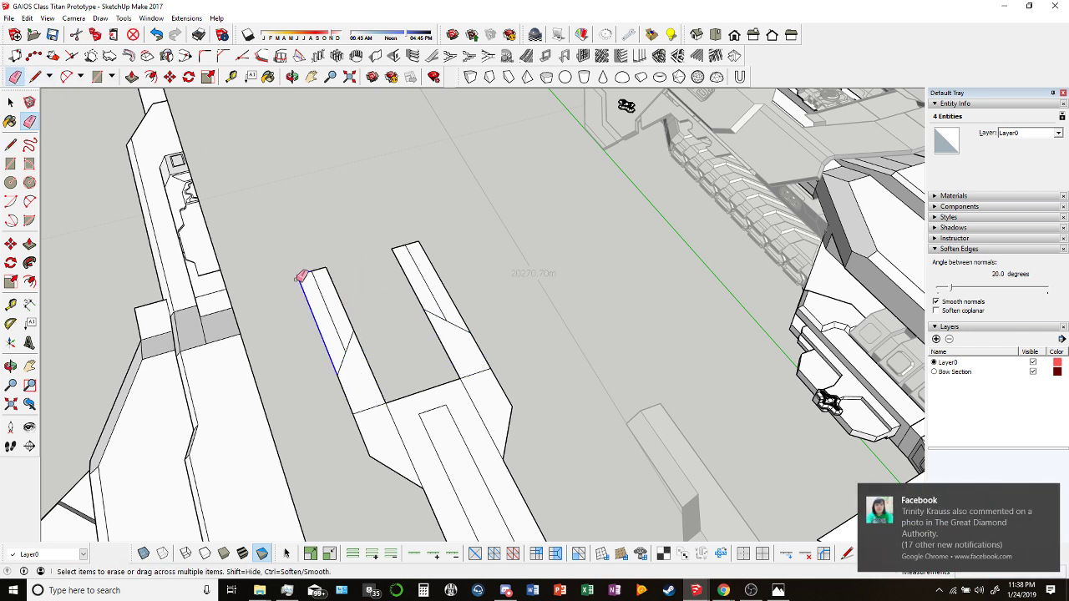
click(424, 248)
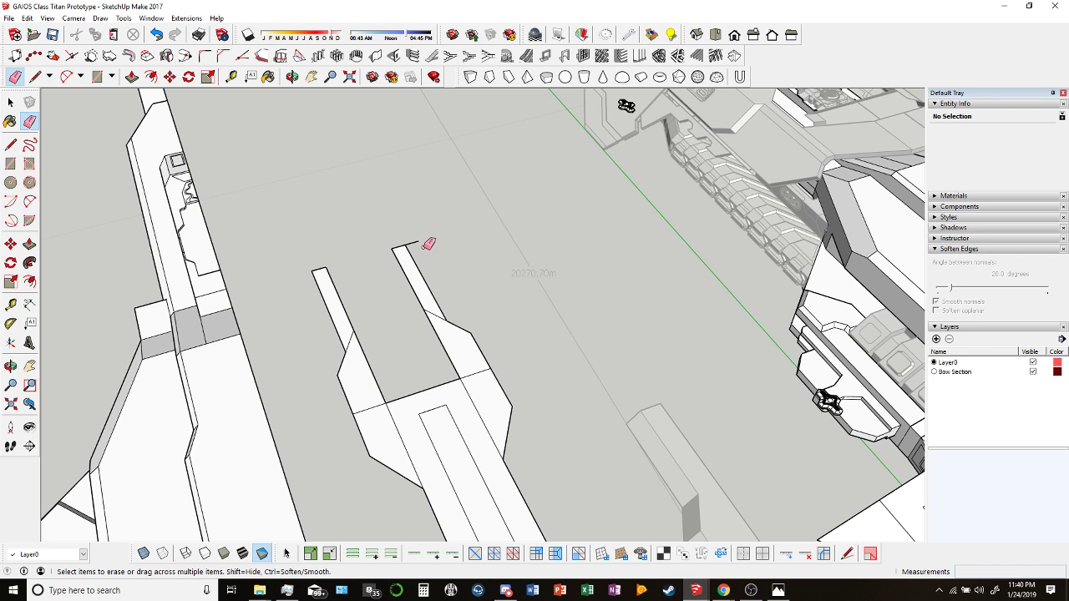
click(414, 243)
Erase the leftover slanted division lines where the narrowed prongs meet the mirrored wing pieces.
click(351, 339)
key(ctrl+z)
click(441, 314)
middle_drag(440, 313, 353, 507)
shift+middle_drag(672, 416, 486, 327)
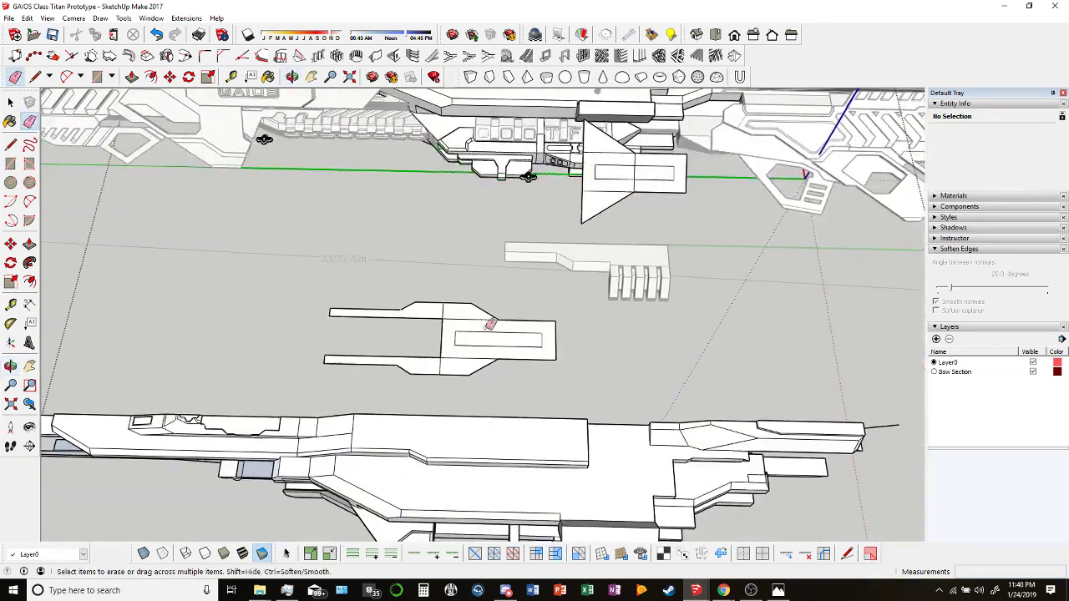
Draw a line about 469 m long between the inner corners of the two prong ends to close the gap.
middle_click(332, 311)
middle_click(332, 311)
click(37, 77)
scroll(489, 310, up, 3)
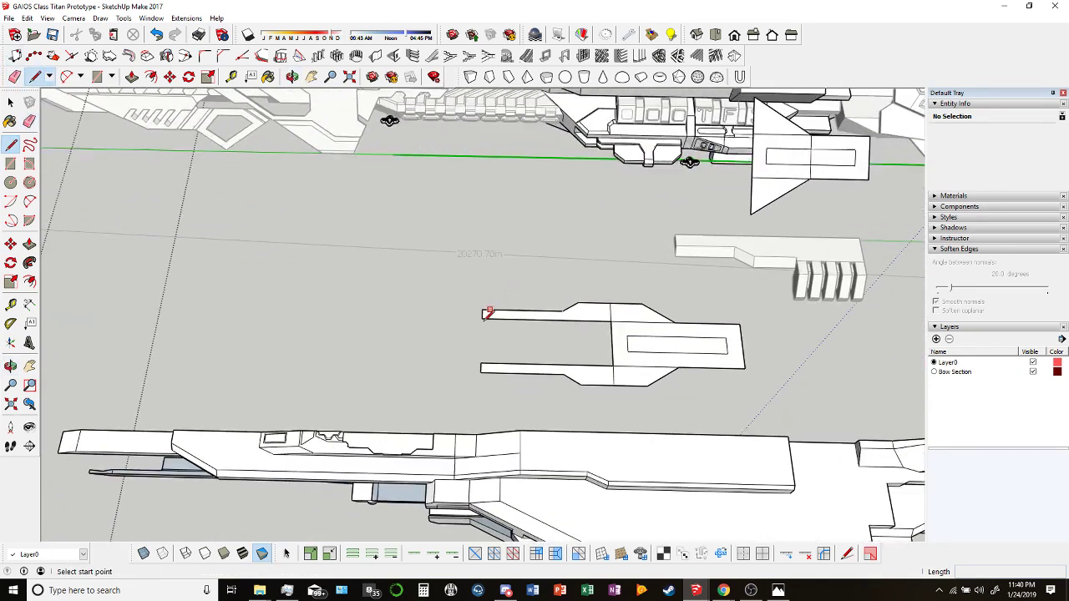
click(481, 318)
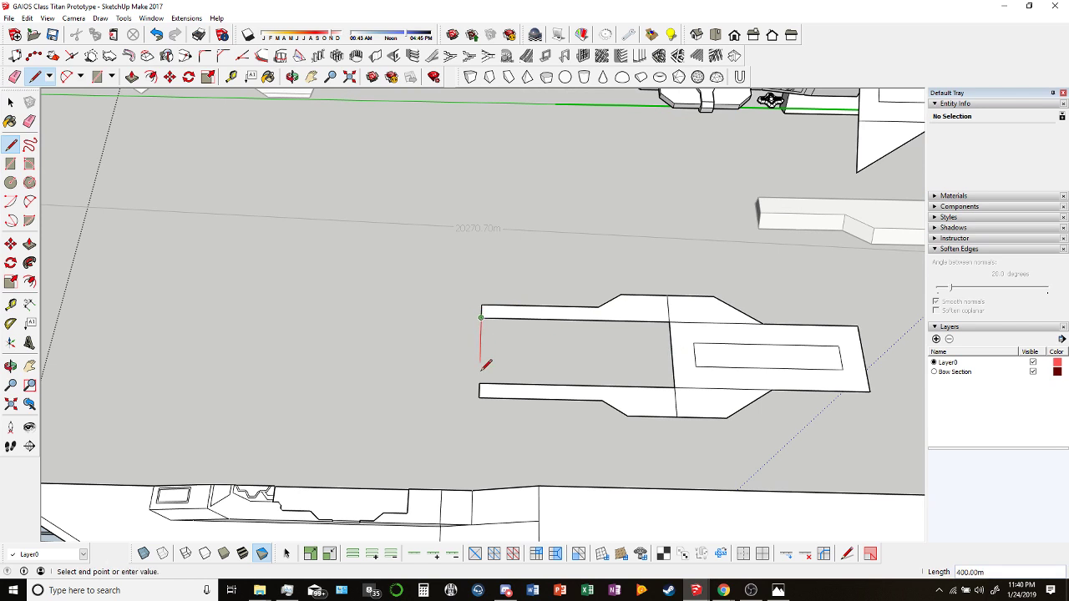
click(478, 383)
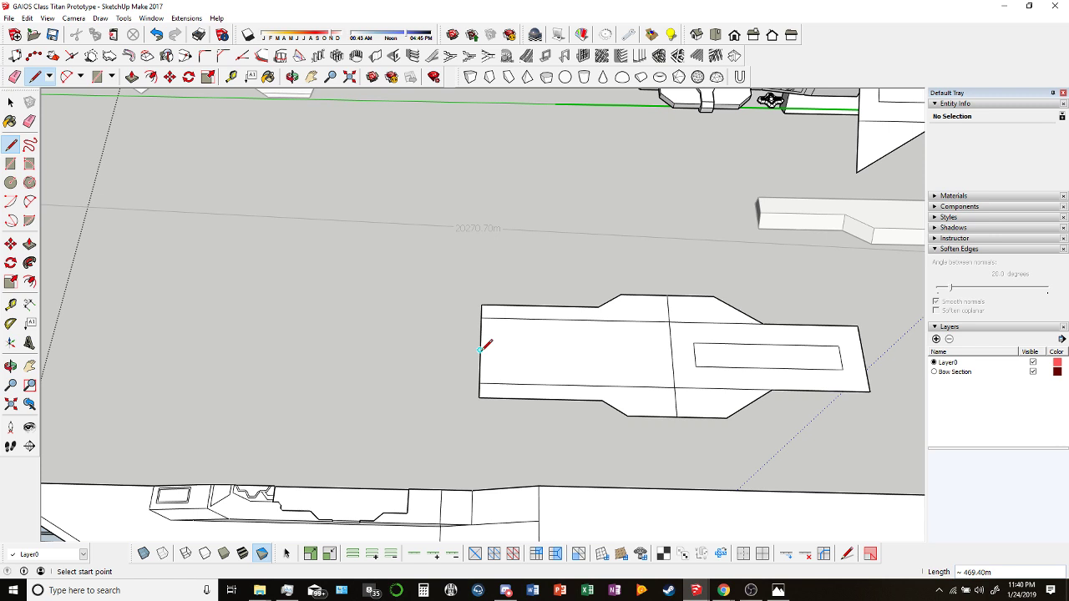
Outline half a tapered nose from the closing line: about 451 m outward, 117 m sideways and 500 m back to the prong's outer corner.
click(480, 350)
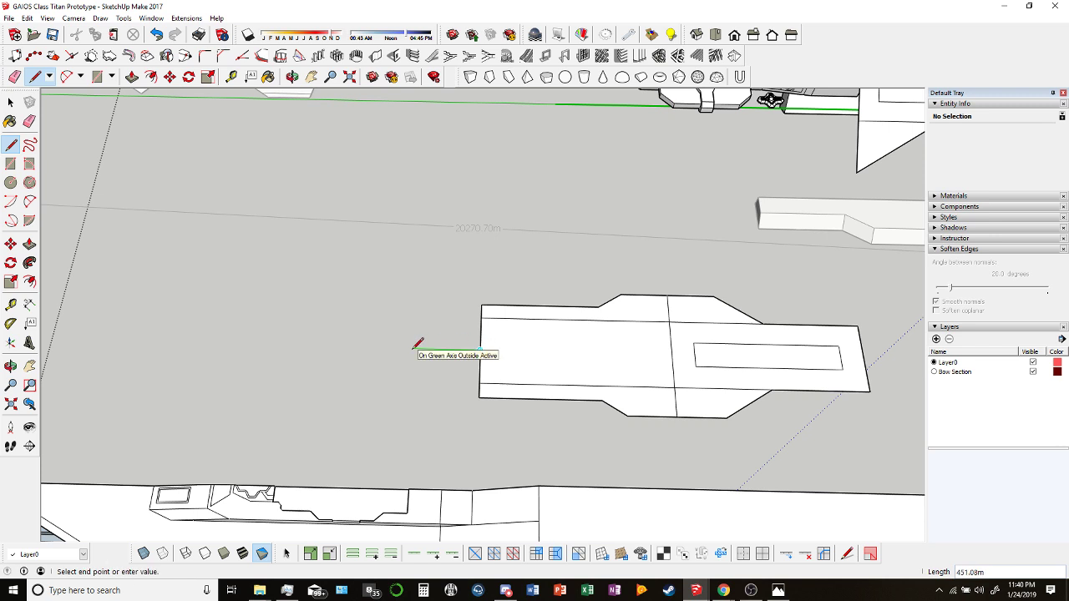
click(412, 349)
middle_drag(425, 309, 484, 317)
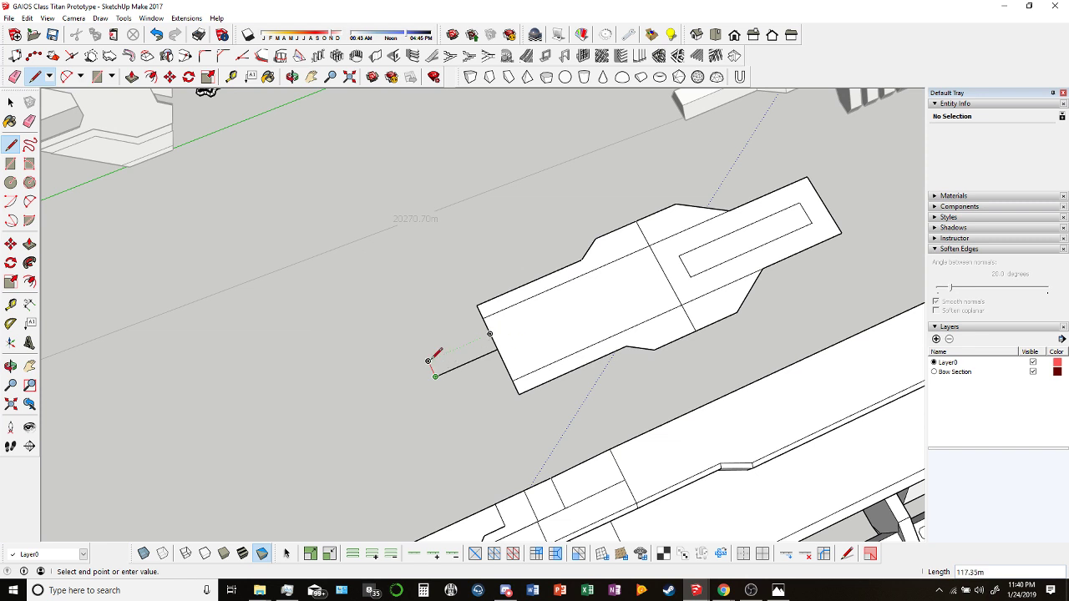
click(428, 361)
click(482, 317)
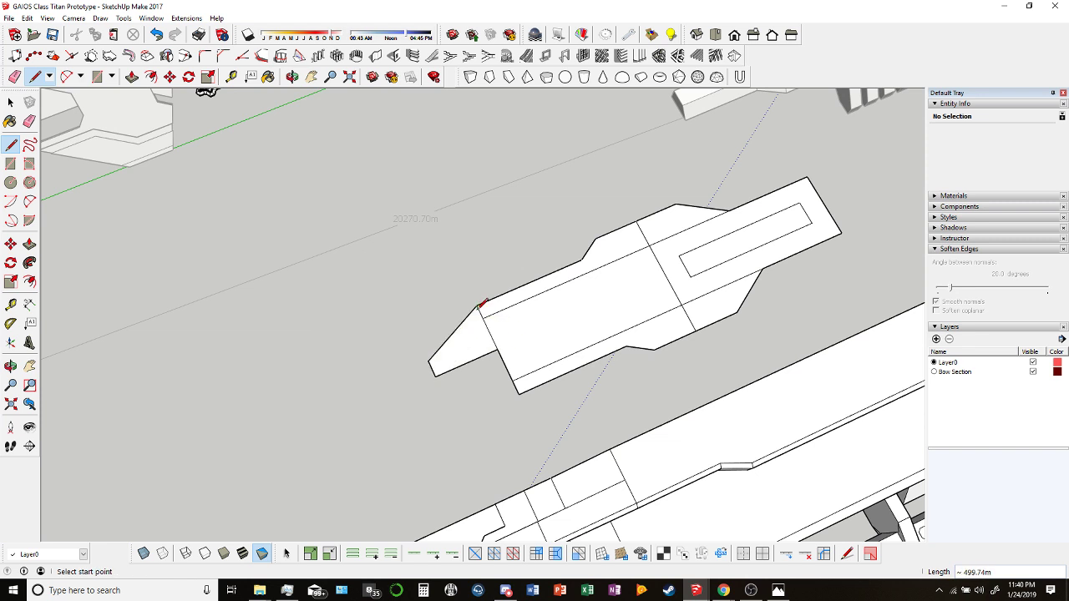
Draw the matching other half of the nose, with a slanted edge about 500 m long, and join both halves at the tip.
click(504, 365)
click(443, 393)
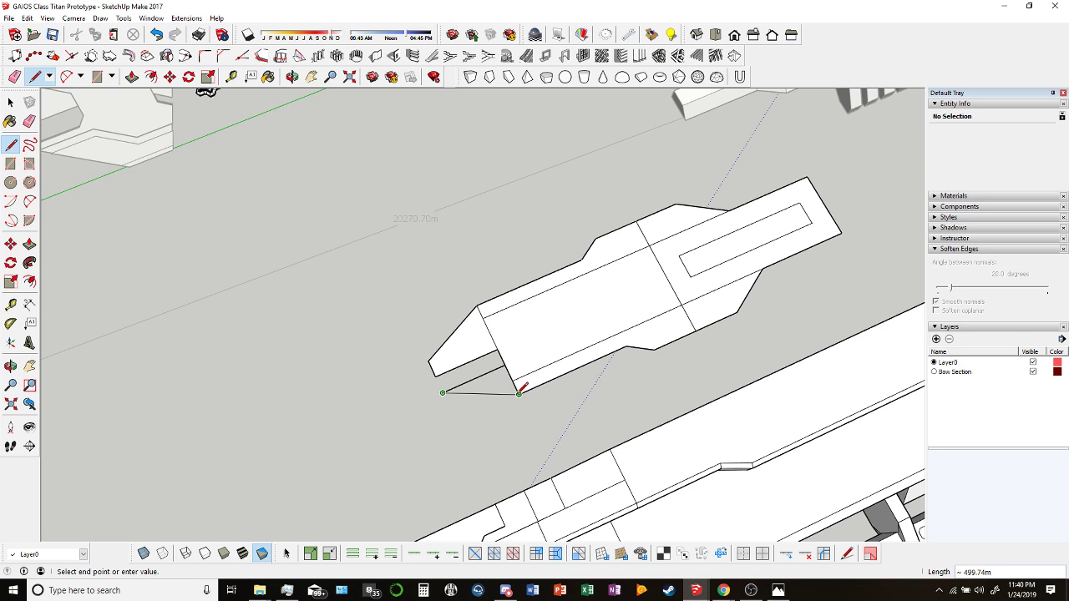
click(518, 394)
click(443, 393)
click(435, 376)
Erase the inner lines of the nose and retrace the edge about 669 m long across the prong ends to fill its face.
click(14, 75)
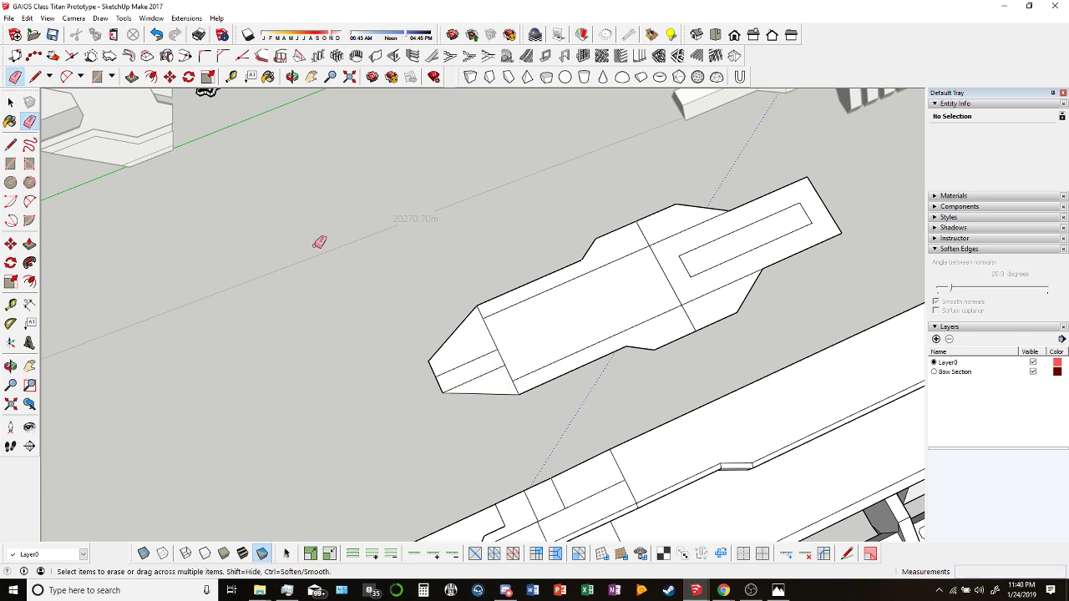
click(485, 367)
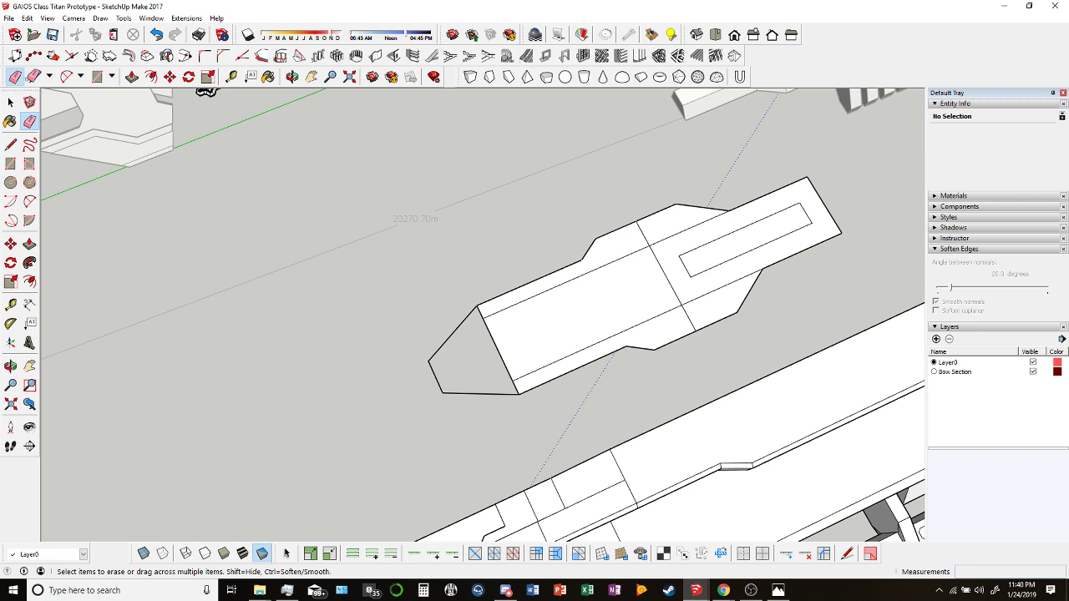
click(33, 75)
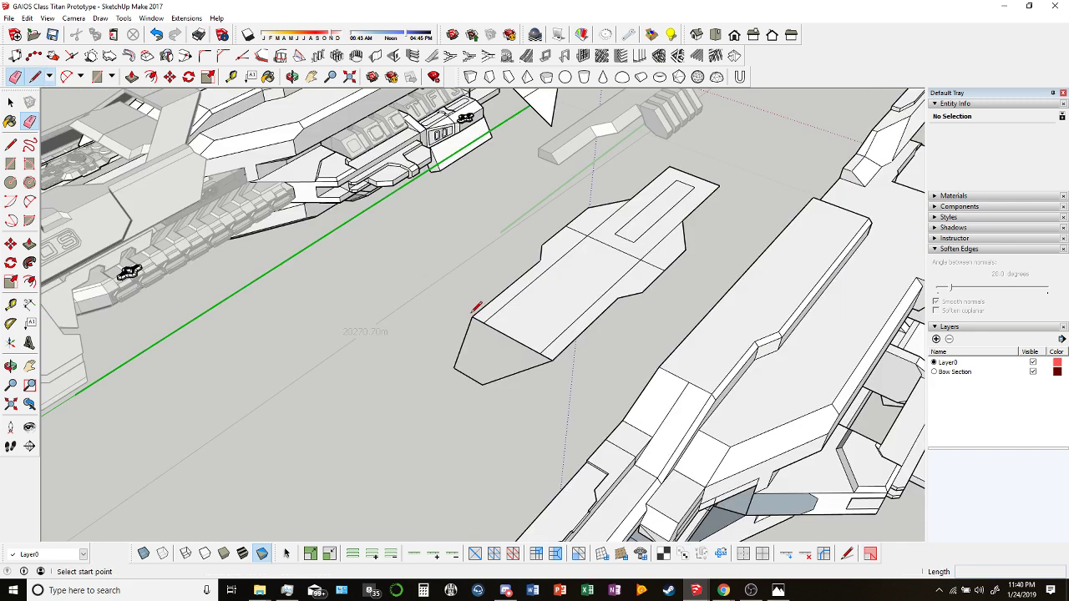
scroll(476, 311, up, 4)
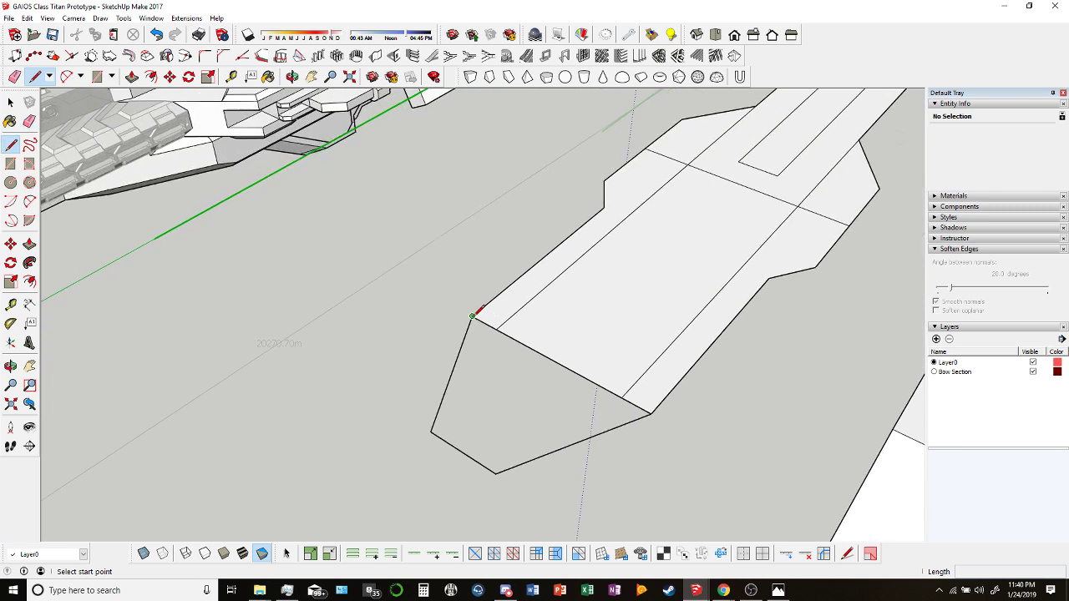
click(476, 311)
click(650, 412)
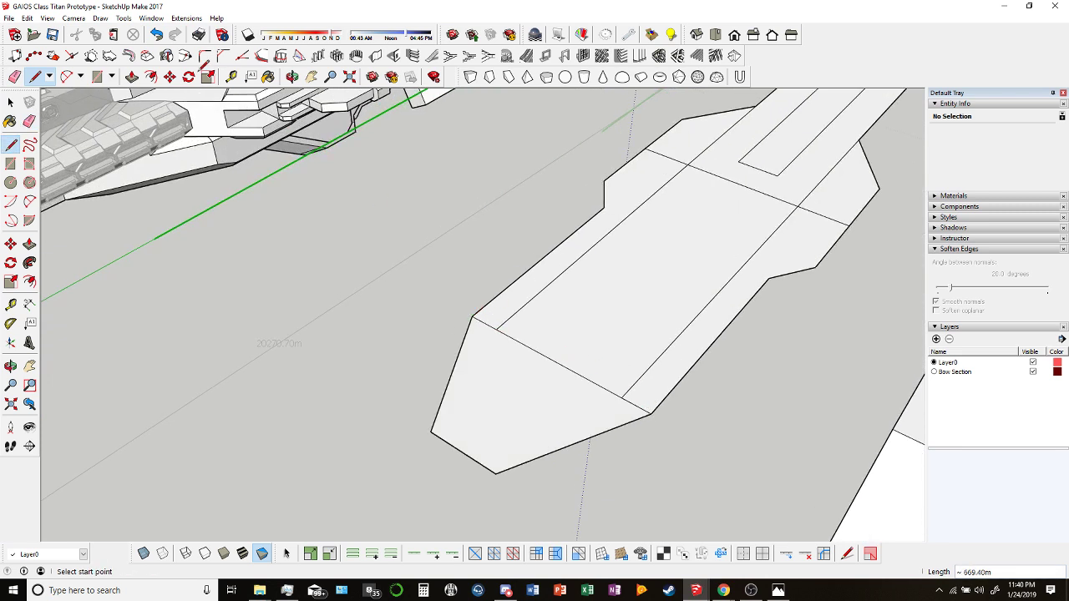
Erase the cross line between the prongs and retrace the gap's base edge, about 469 m long, to fill gap and nose as one face.
scroll(559, 359, up, 1)
key(e)
click(559, 359)
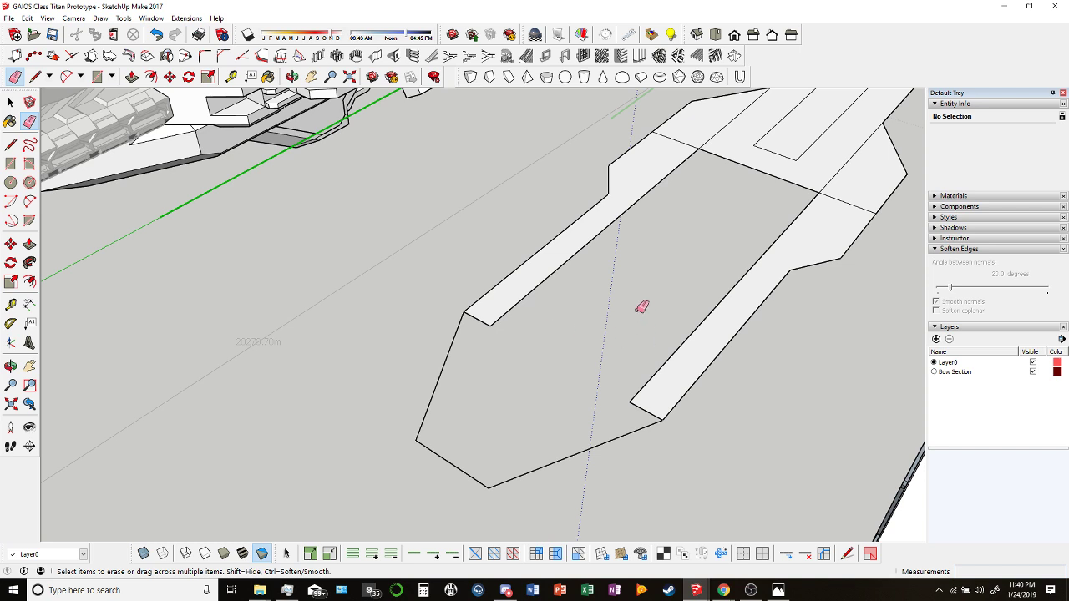
middle_drag(535, 153, 624, 153)
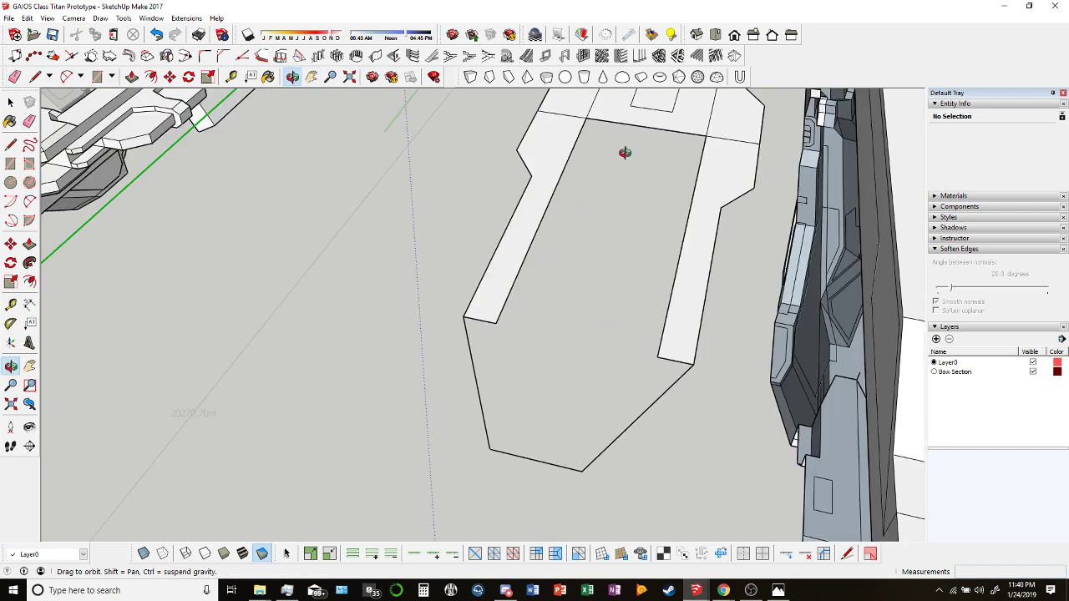
drag(624, 152, 610, 158)
key(l)
click(581, 141)
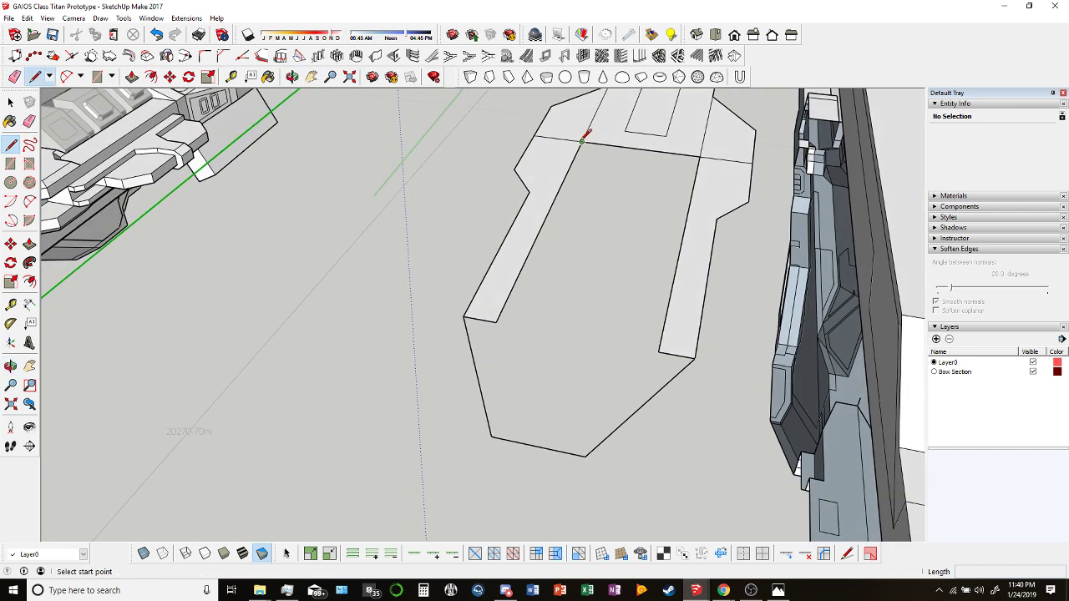
click(701, 157)
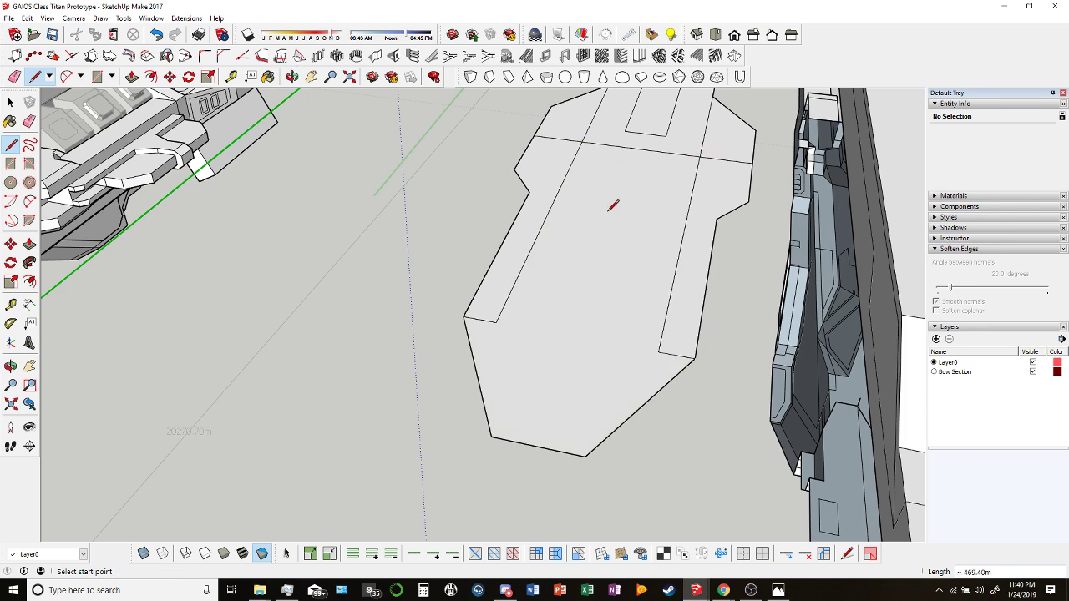
Erase the inner prong lines ahead of the cross line and retrace the cross edge, about 869 m long, to fill one nose face.
scroll(630, 203, down, 3)
middle_drag(630, 202, 627, 197)
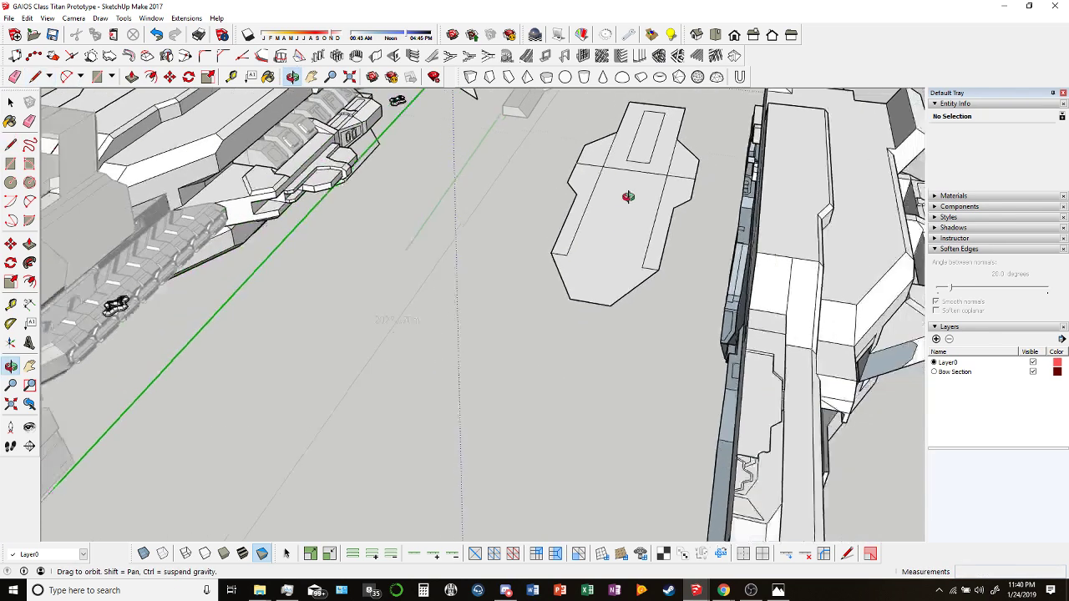
drag(628, 196, 401, 298)
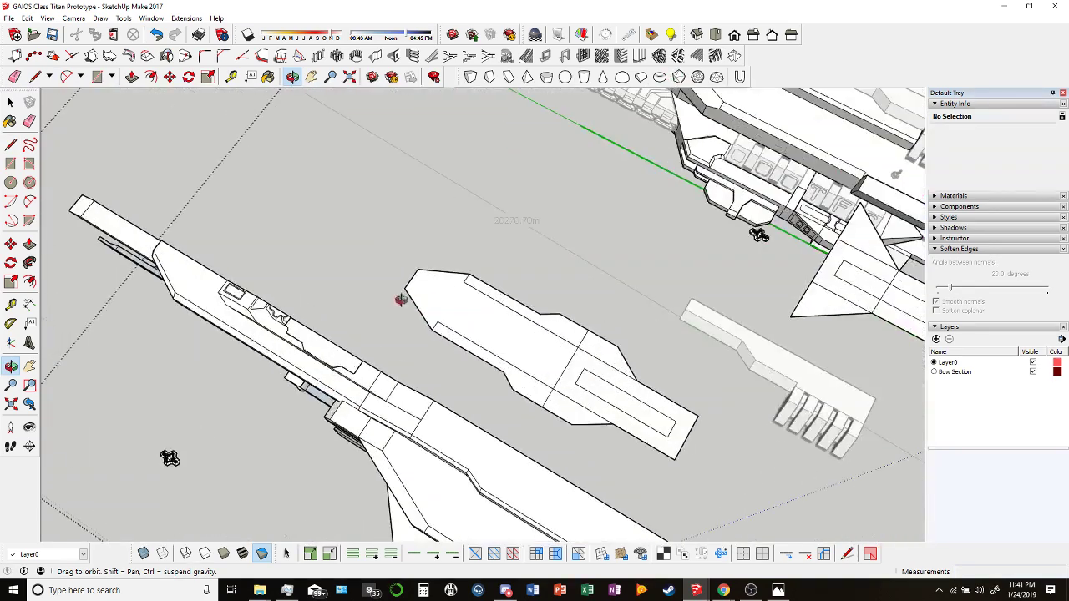
scroll(442, 302, up, 3)
key(e)
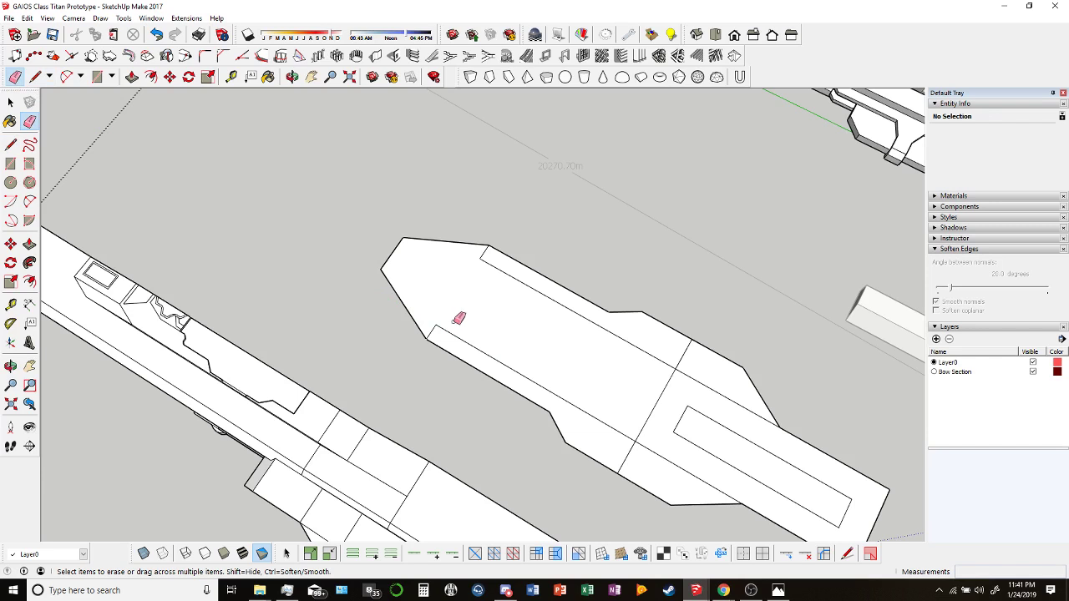
click(436, 326)
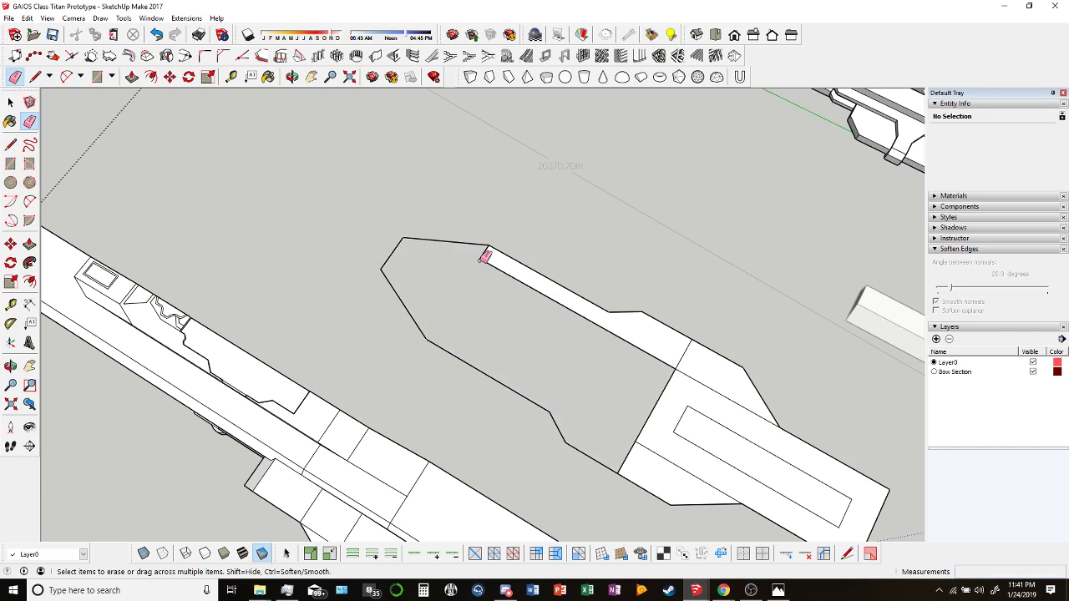
click(486, 258)
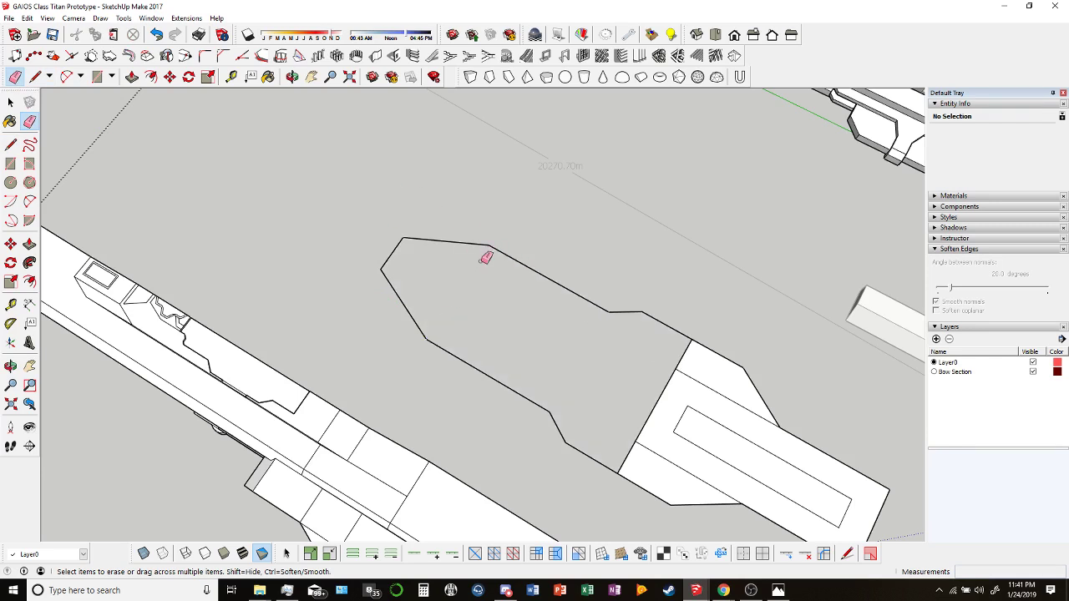
click(35, 76)
click(691, 338)
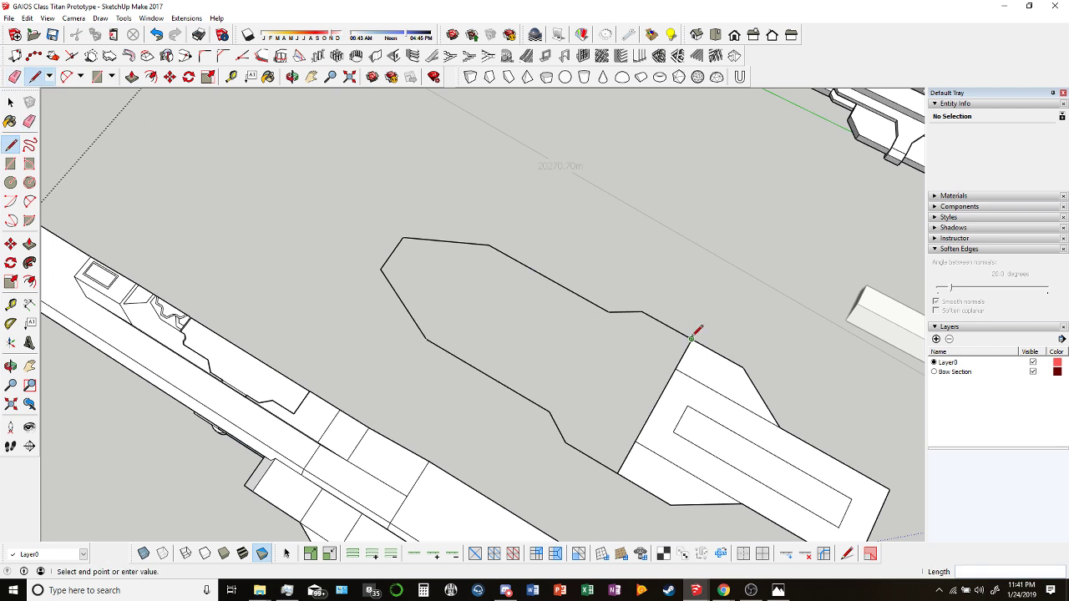
click(618, 472)
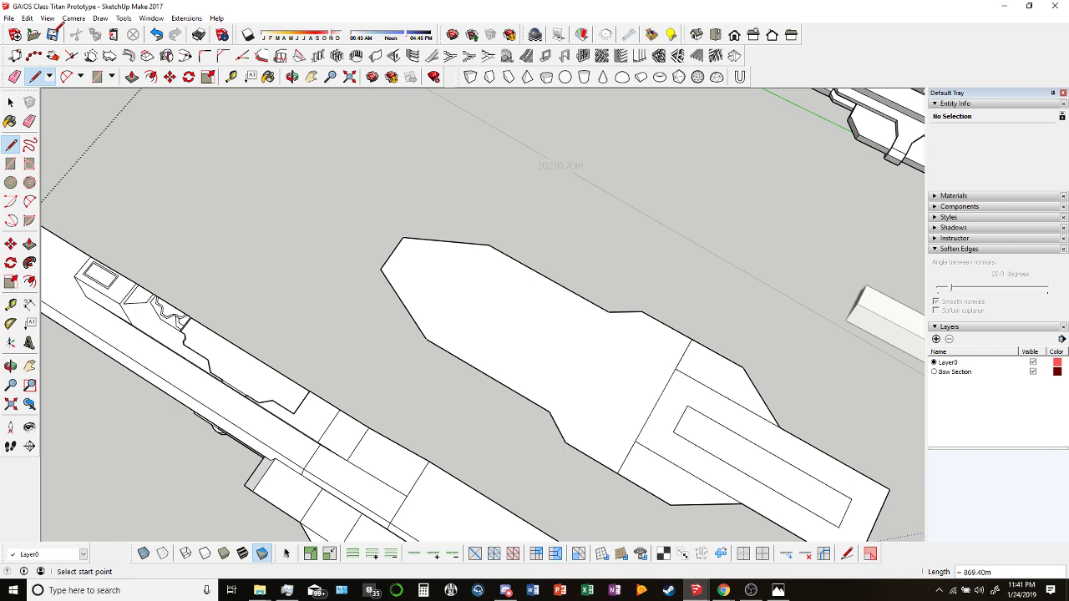
key(o)
Switch to Chrome and look through the spaceship concept pins on Pinterest for hull design references.
mouse_move(723, 591)
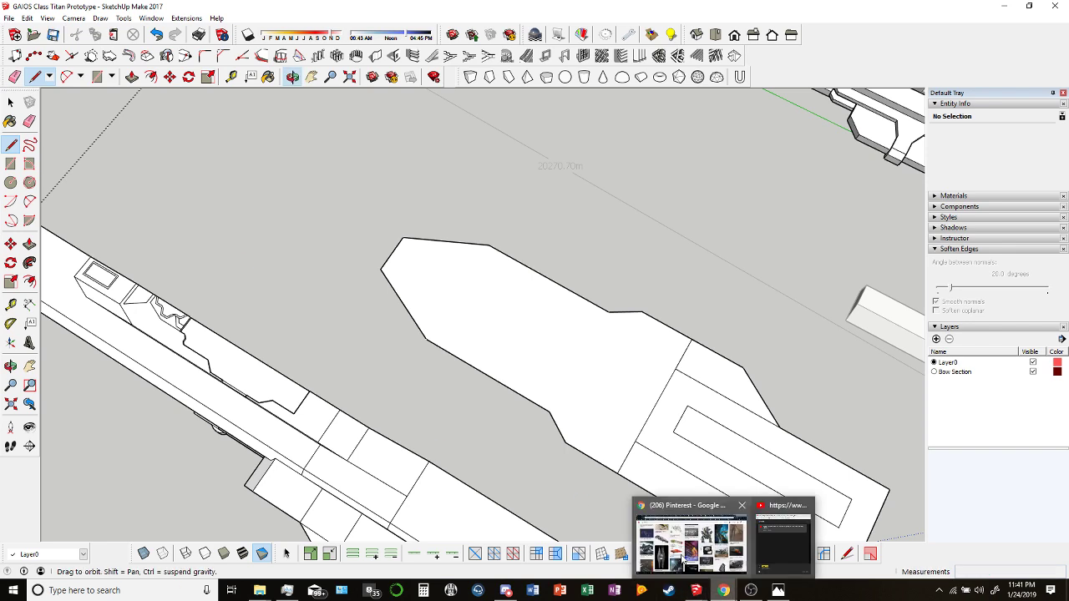
click(685, 547)
scroll(493, 378, down, 5)
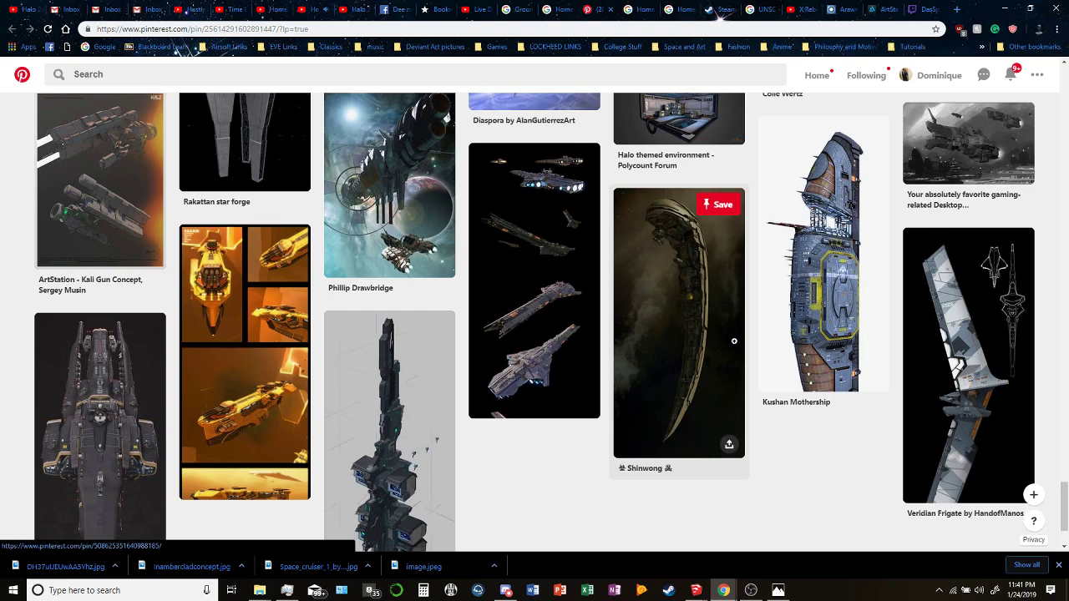
scroll(733, 346, up, 3)
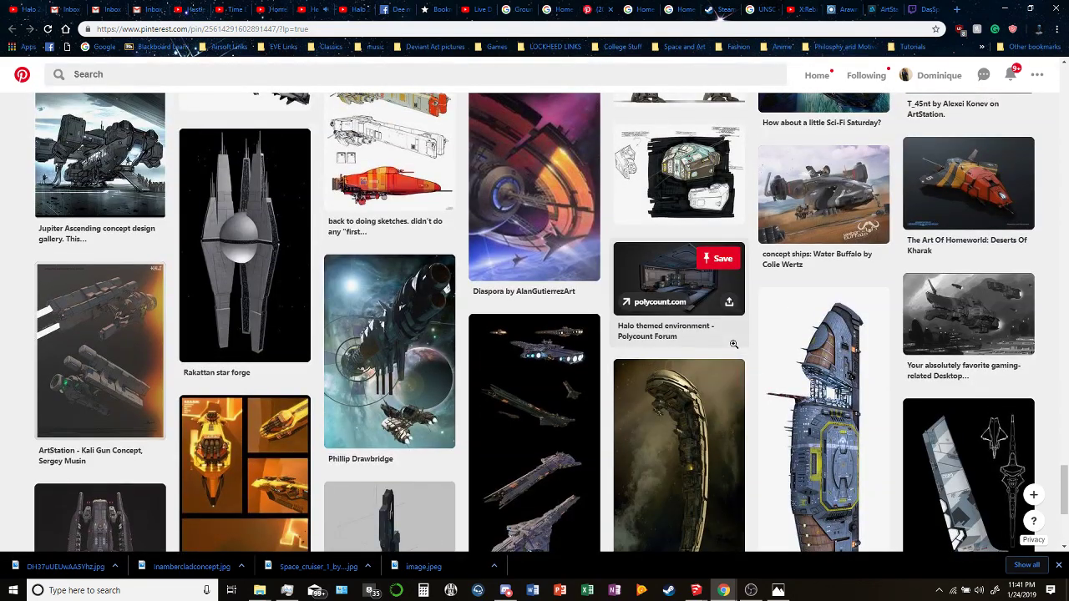
scroll(734, 344, down, 2)
scroll(733, 344, up, 3)
scroll(734, 346, down, 1)
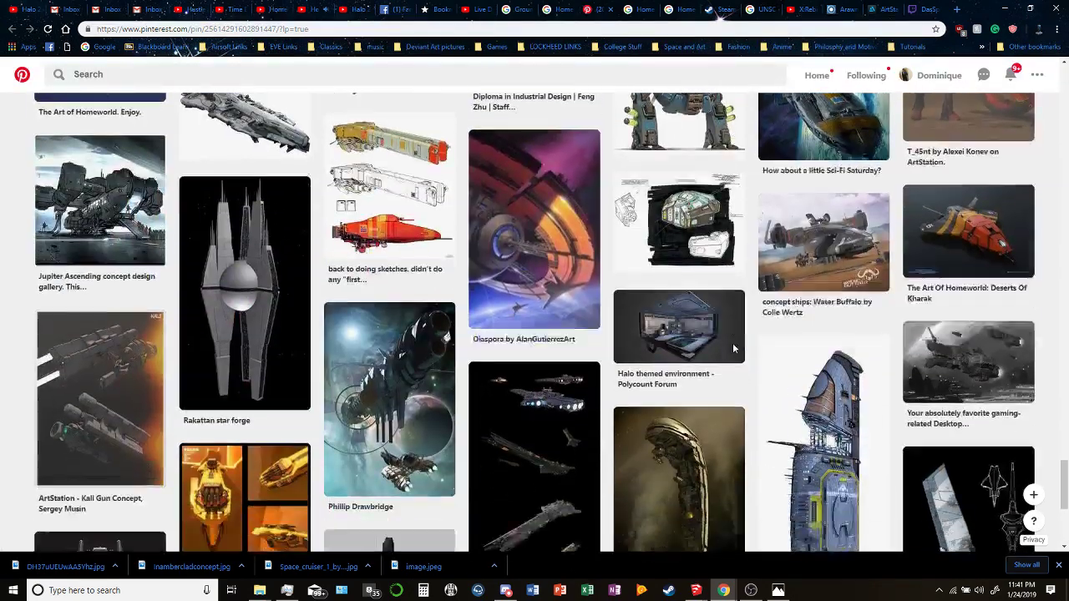
scroll(735, 347, down, 1)
scroll(768, 350, up, 2)
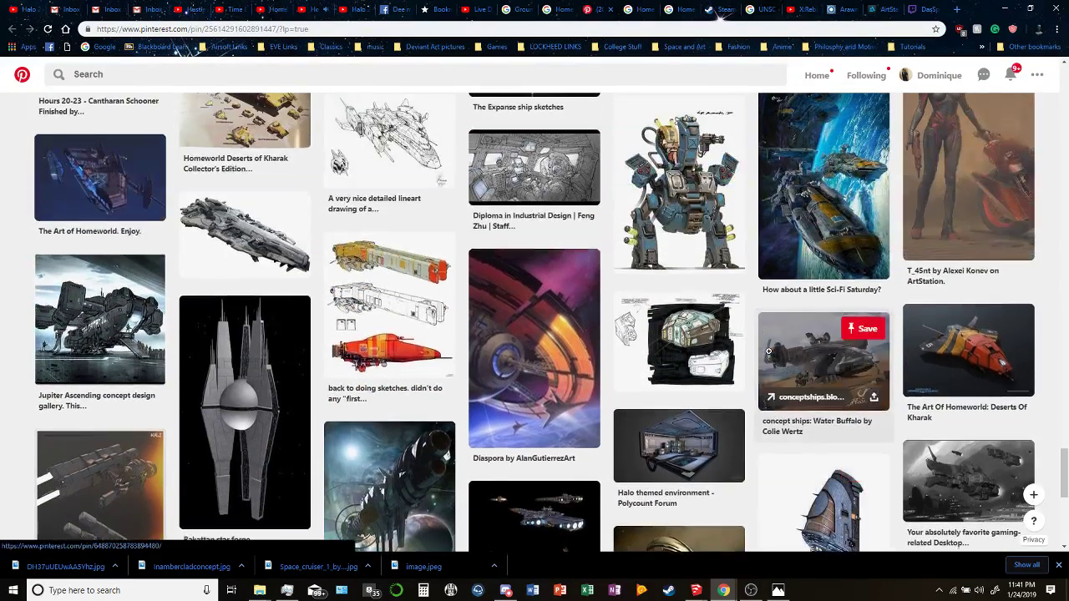
scroll(768, 350, up, 3)
scroll(768, 351, up, 3)
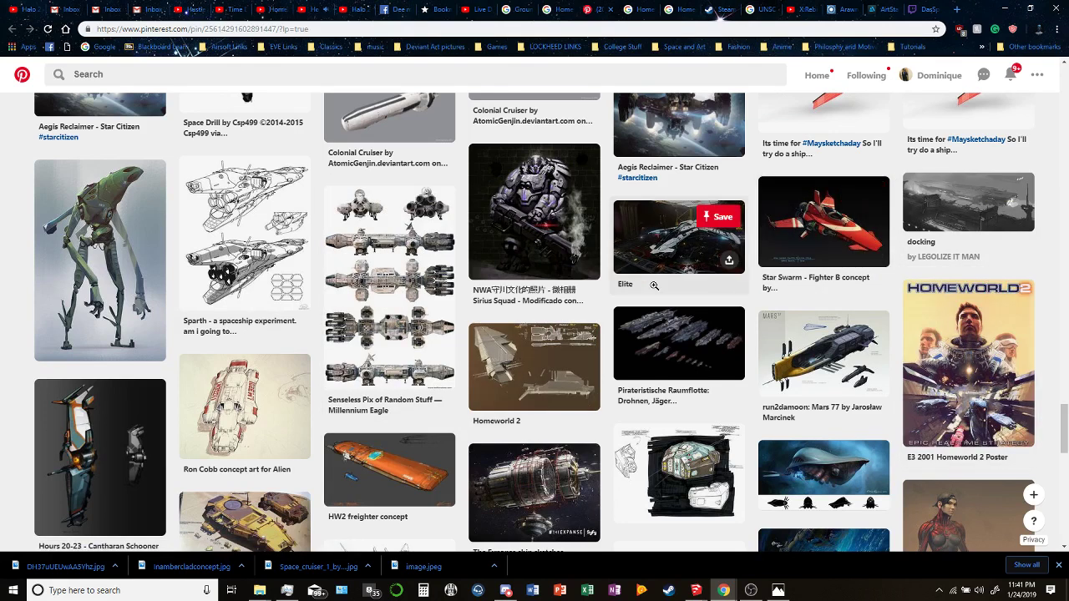
scroll(368, 309, up, 4)
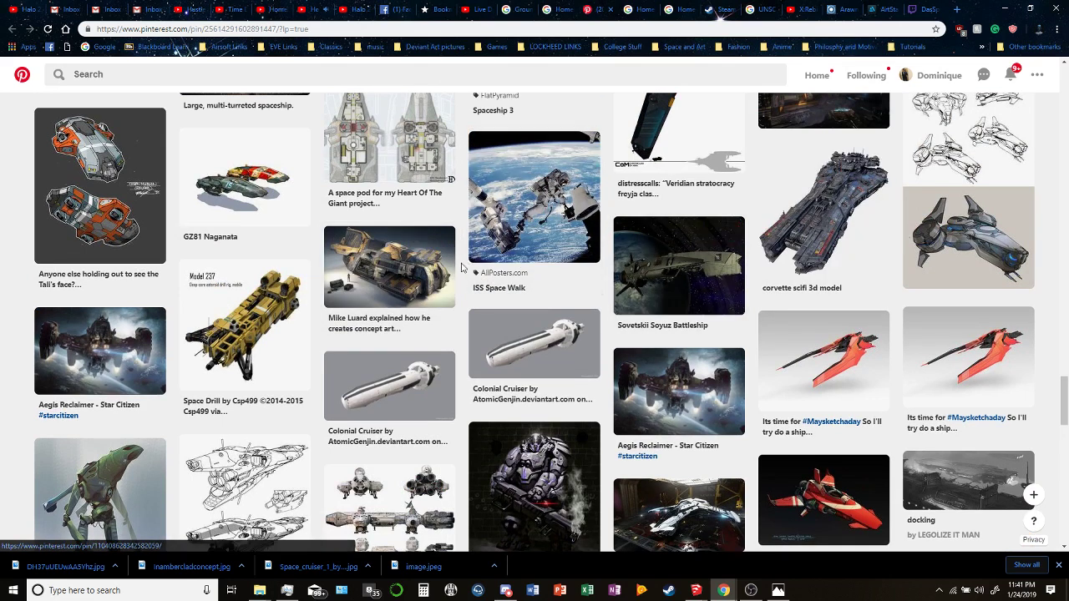
Open the black and yellow dropship concept pin and look through its related spaceship designs.
click(410, 278)
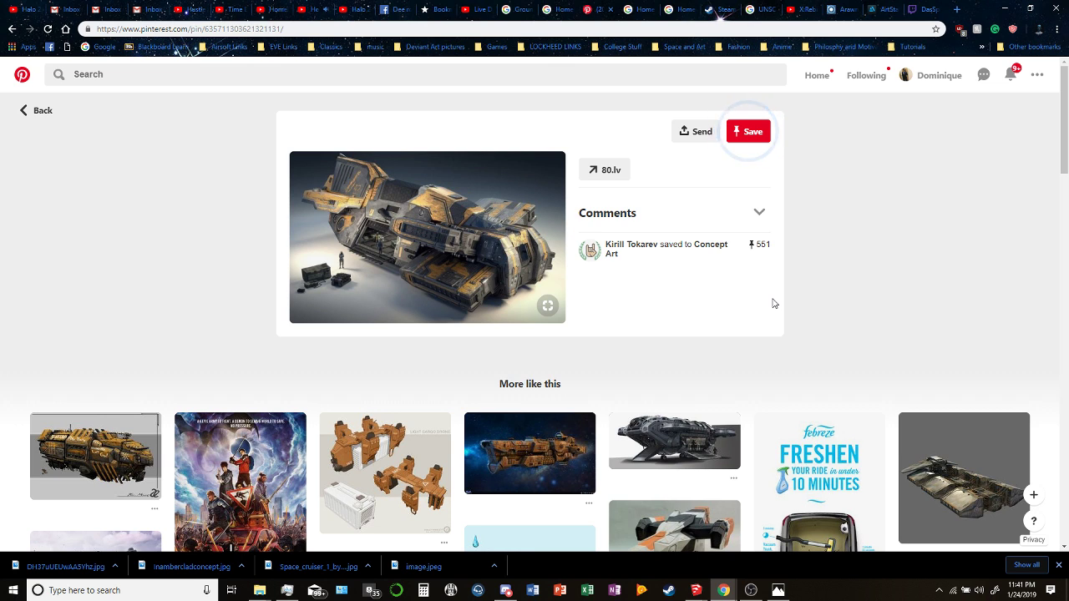
scroll(773, 303, down, 2)
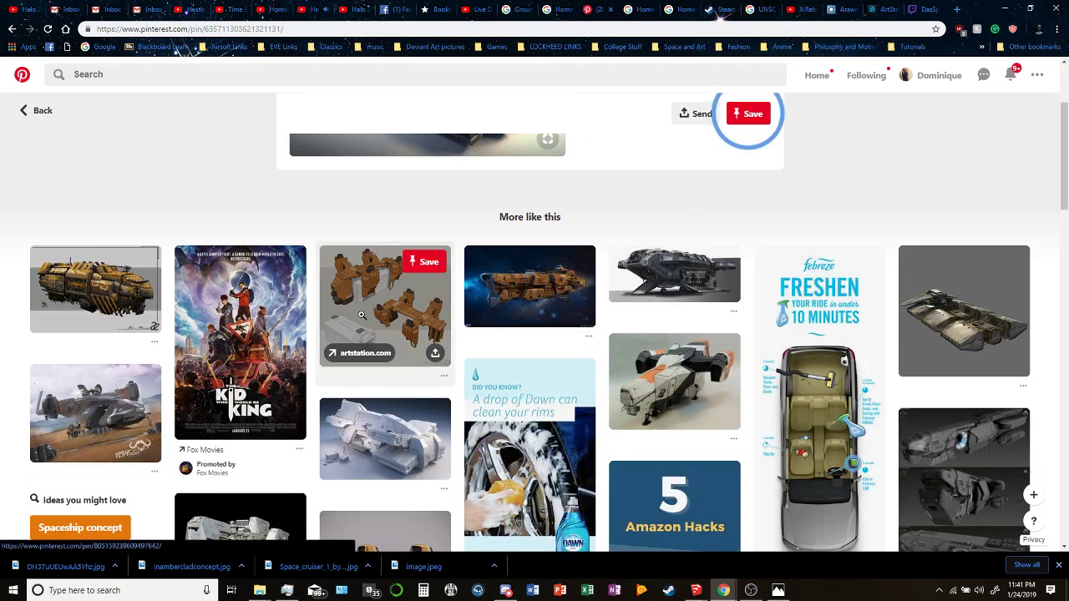
scroll(393, 313, down, 2)
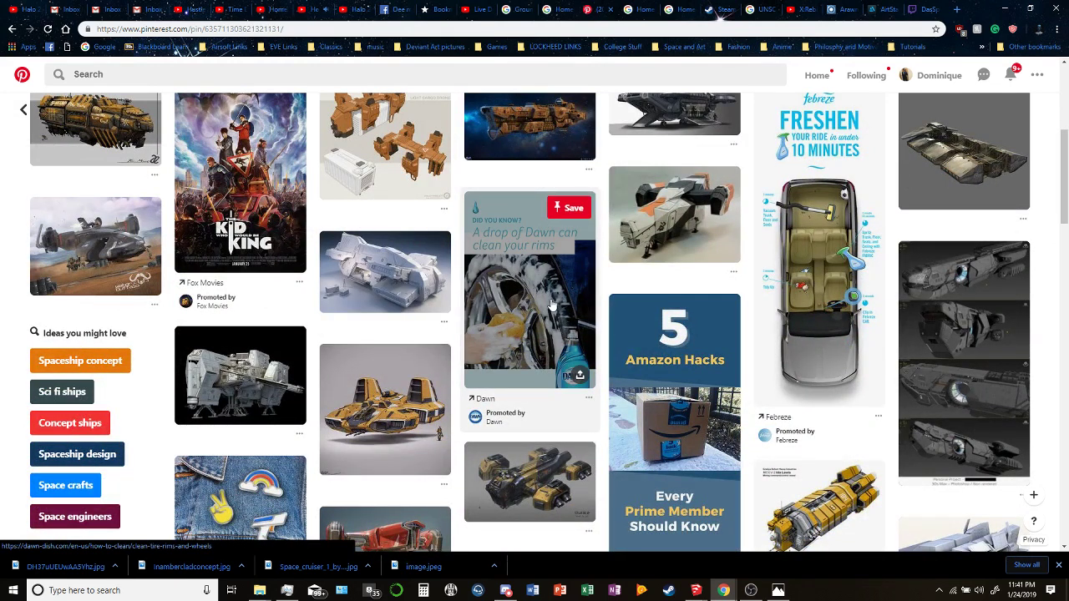
scroll(551, 306, down, 2)
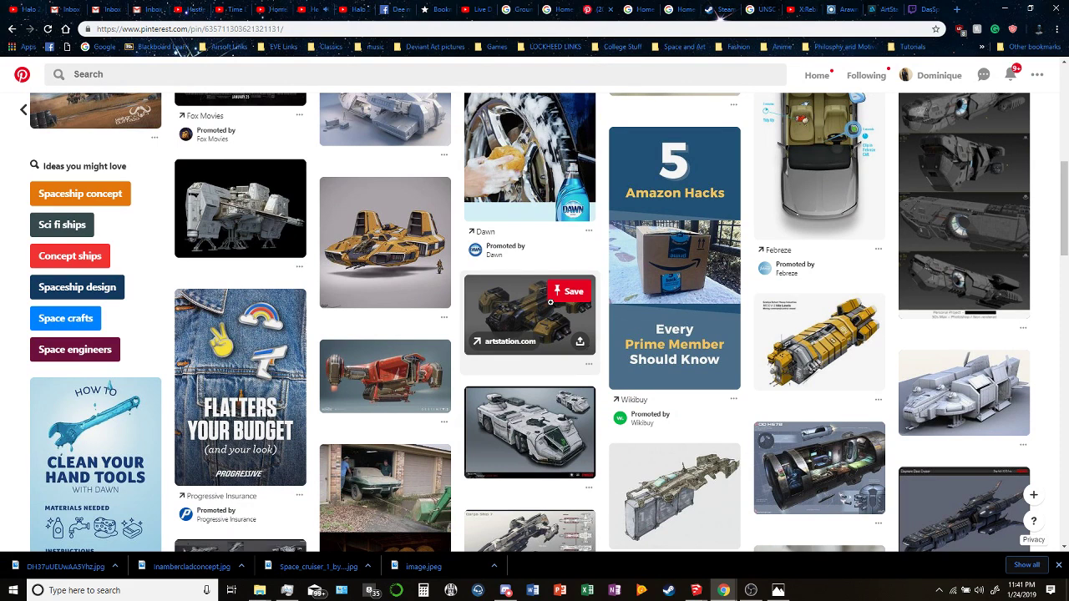
scroll(550, 302, down, 2)
scroll(550, 302, down, 2)
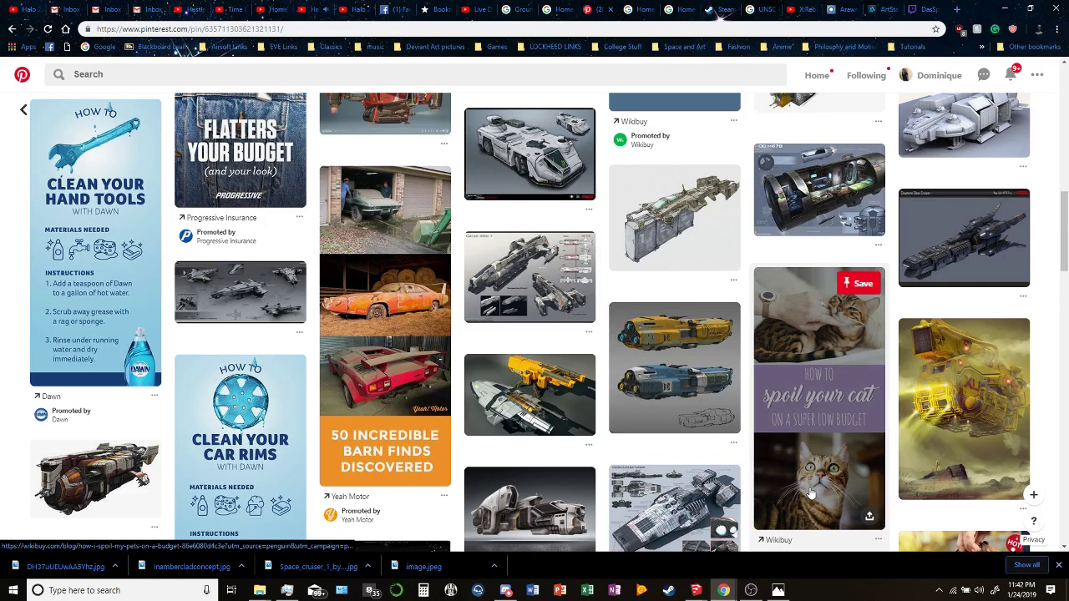
scroll(808, 484, down, 2)
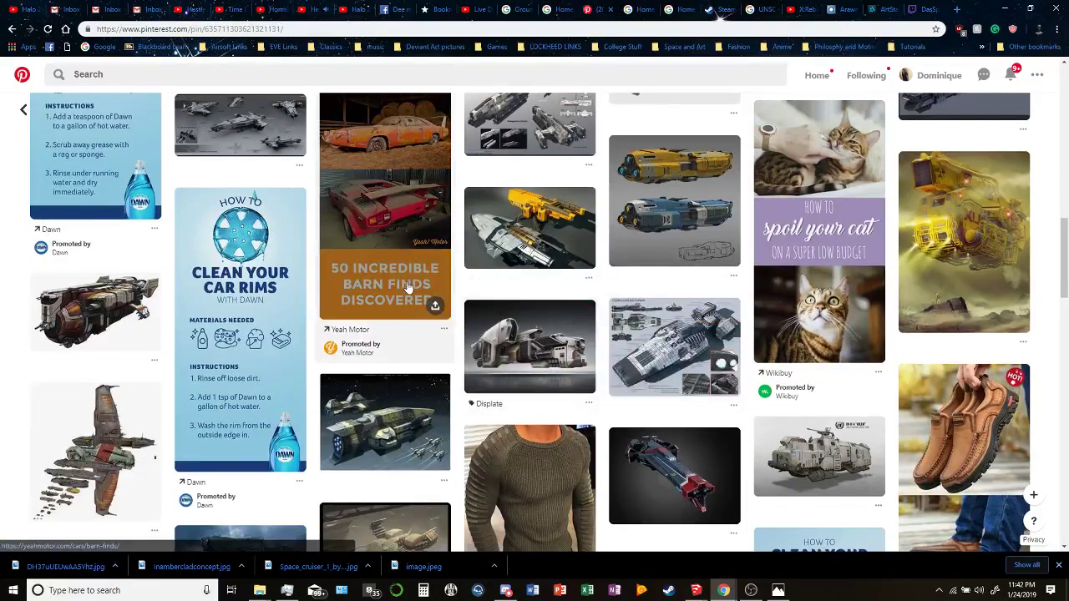
scroll(418, 293, down, 3)
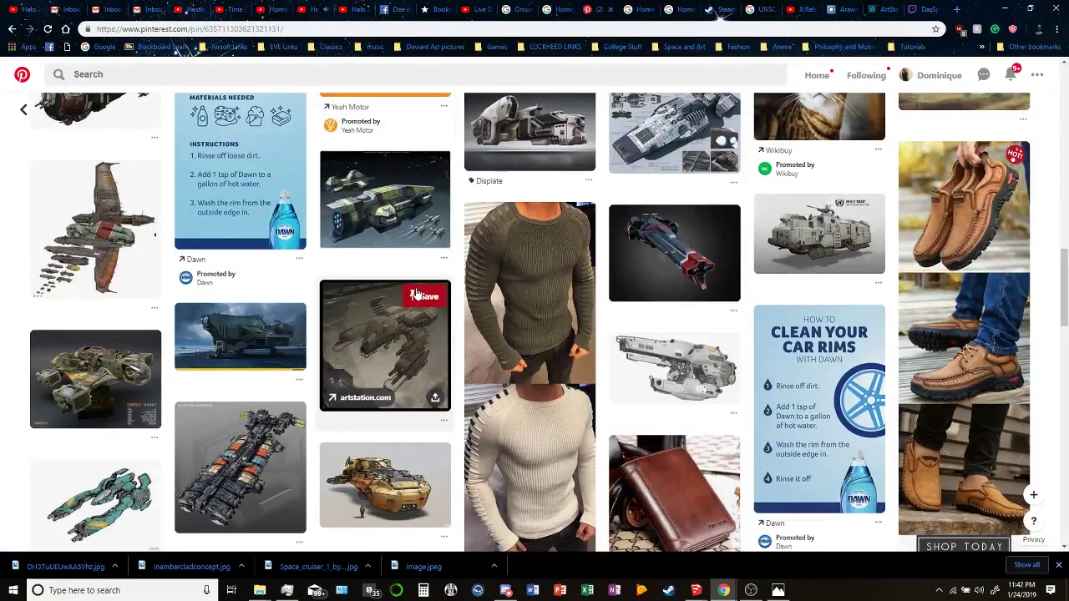
scroll(416, 294, down, 2)
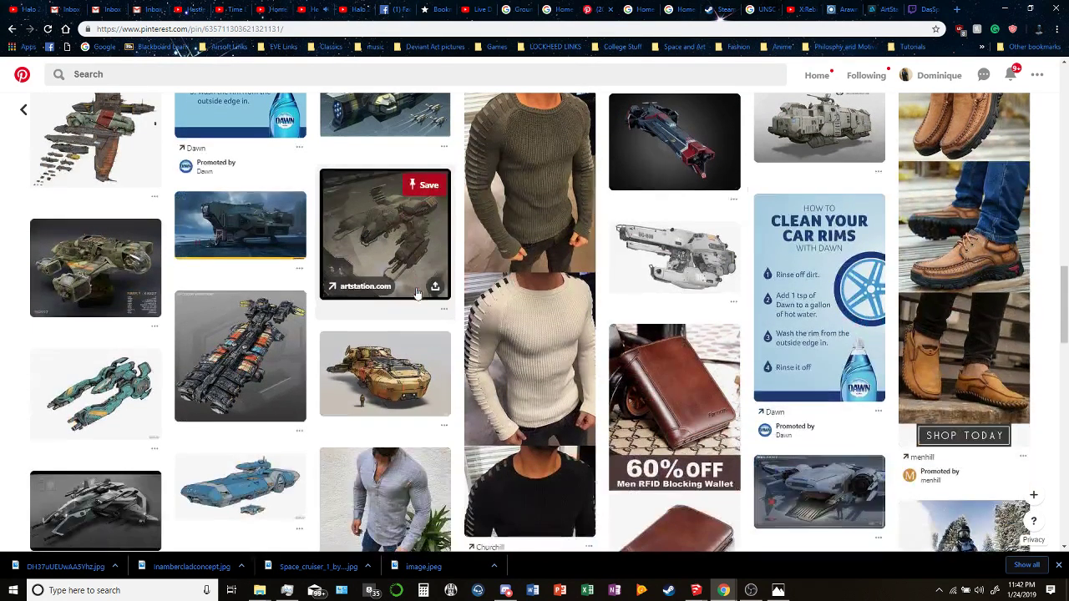
scroll(416, 287, down, 3)
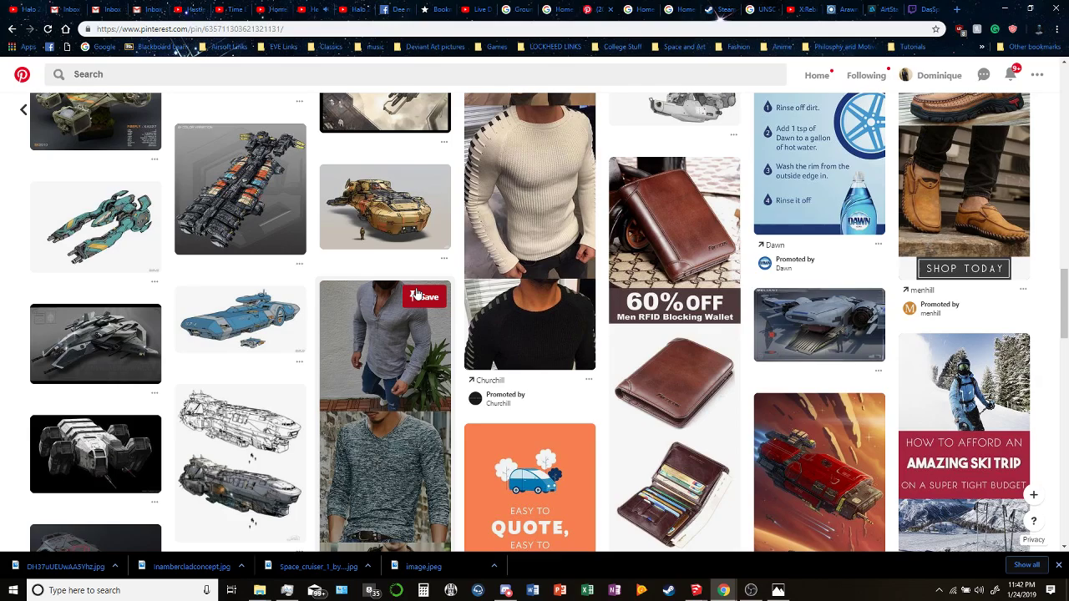
scroll(416, 294, down, 5)
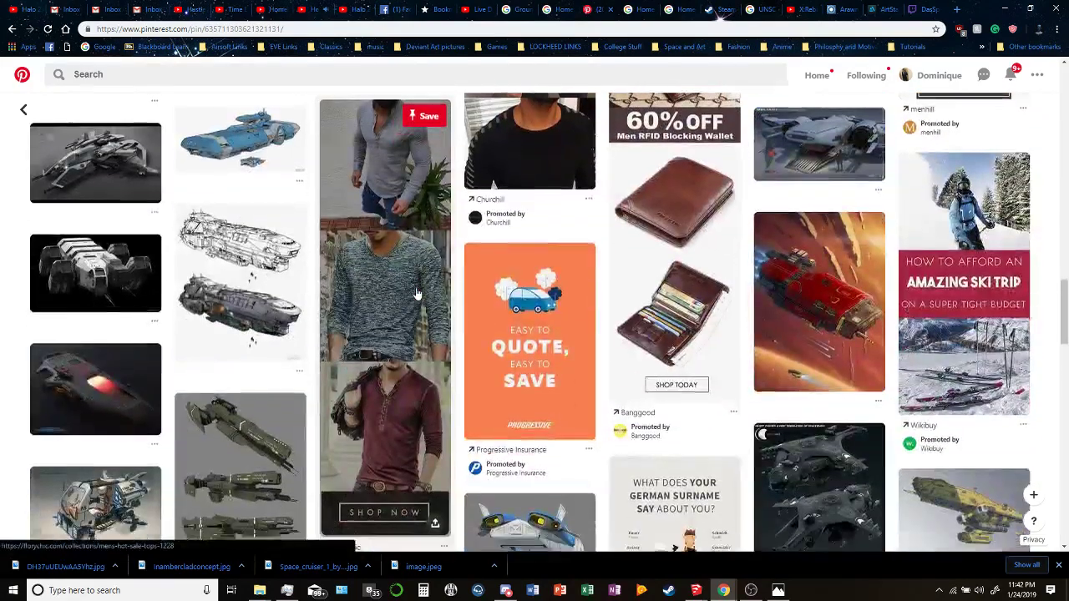
scroll(832, 201, down, 3)
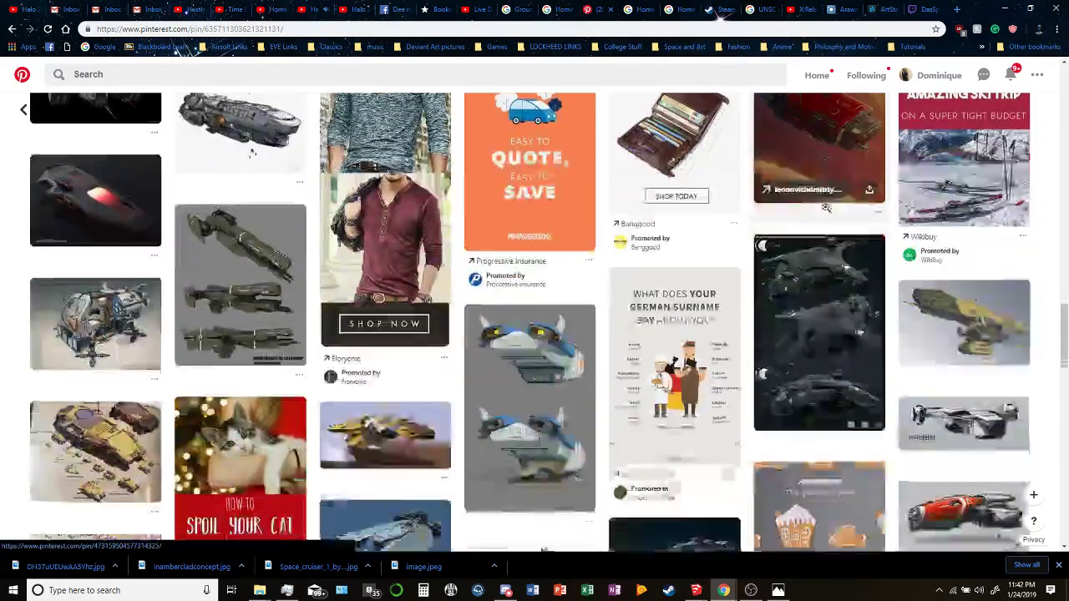
scroll(529, 334, down, 3)
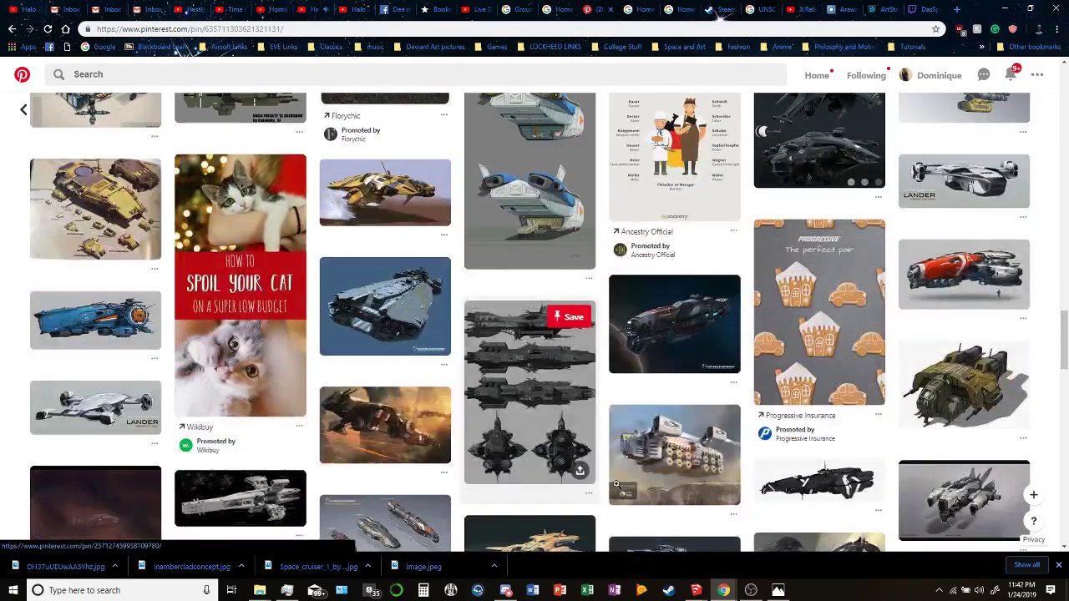
scroll(743, 457, down, 2)
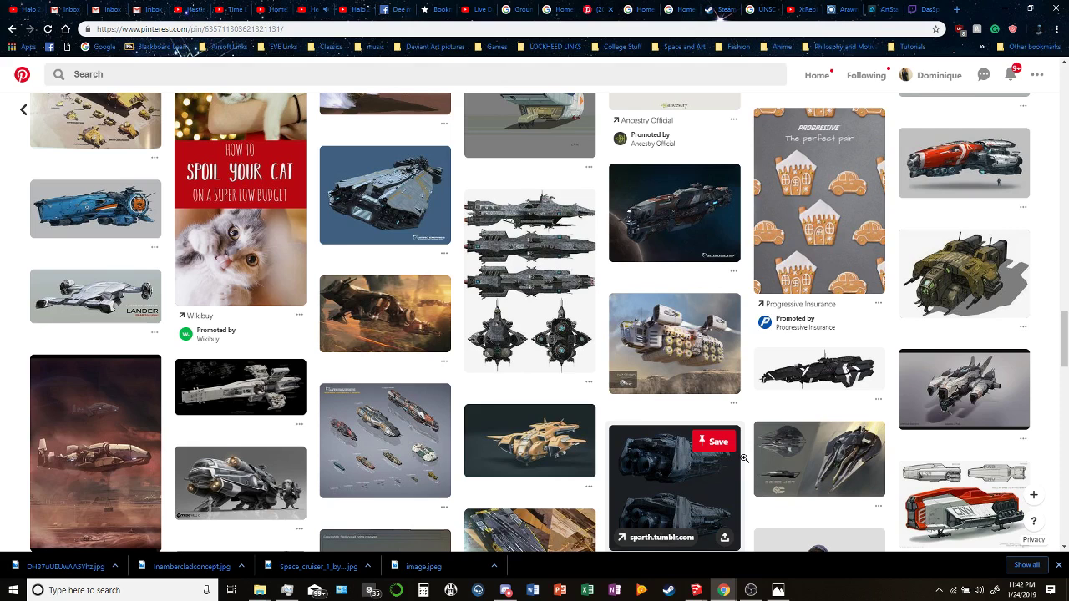
scroll(743, 458, down, 1)
scroll(740, 458, down, 3)
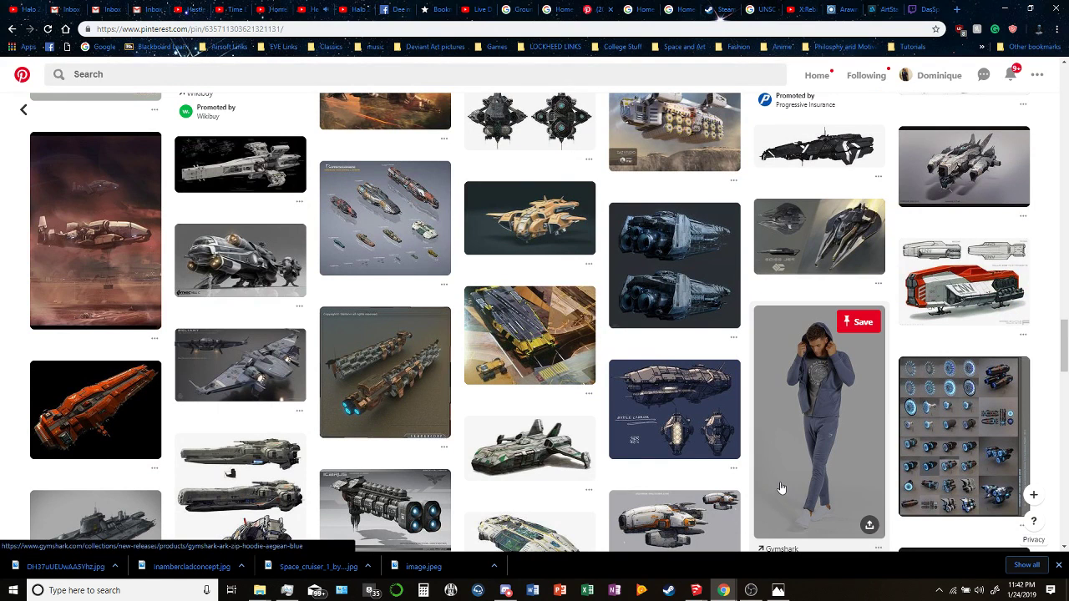
Examine the blue-glowing engine design sheet and the sparth.tumblr.com grey ship concept sheet, returning to the related pins after each.
click(960, 443)
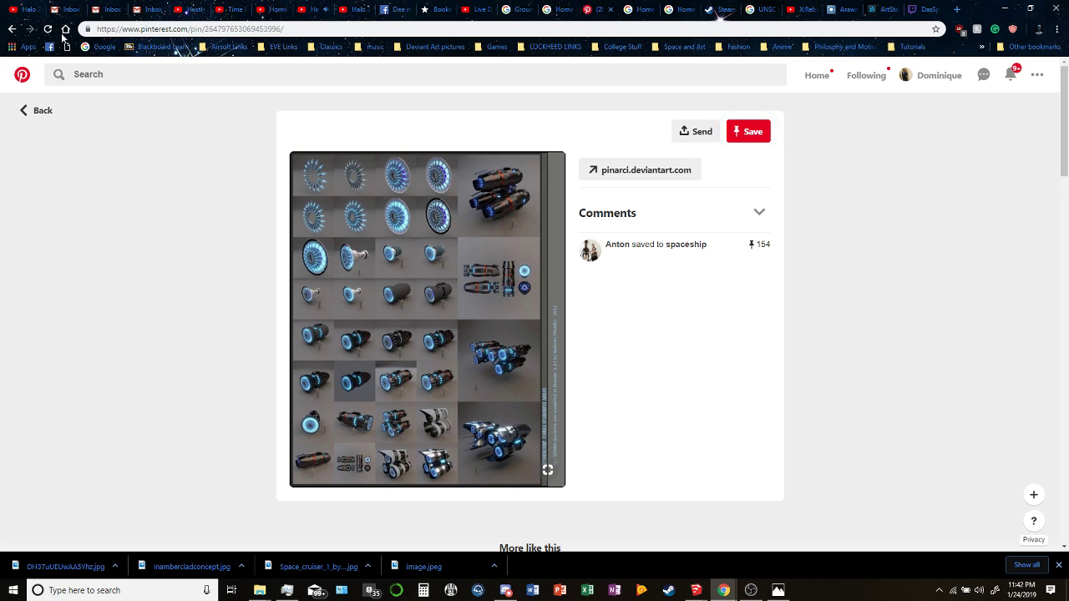
click(33, 110)
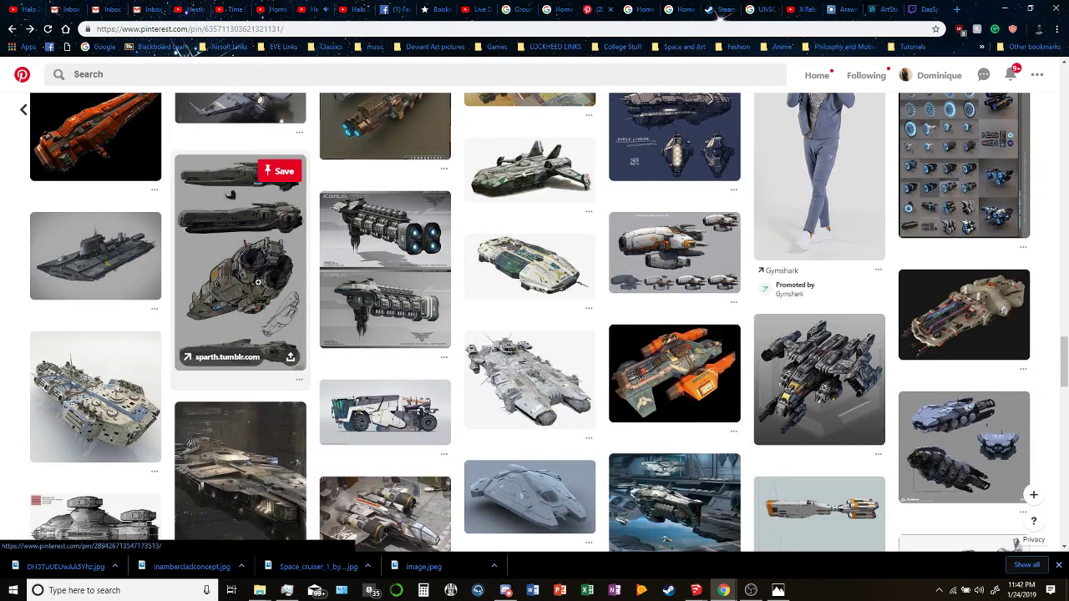
click(258, 282)
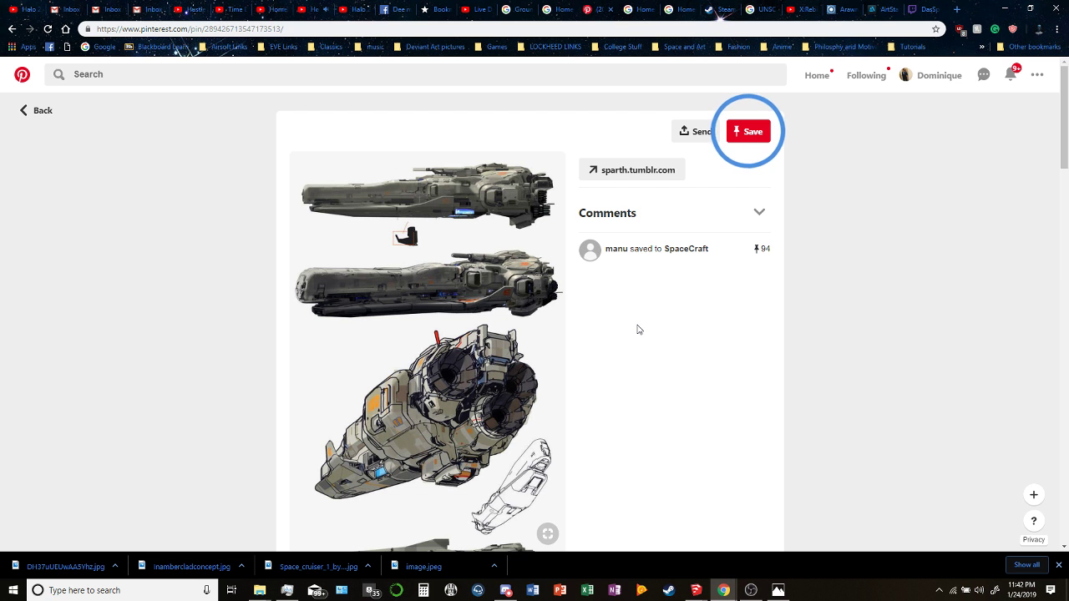
scroll(637, 329, down, 2)
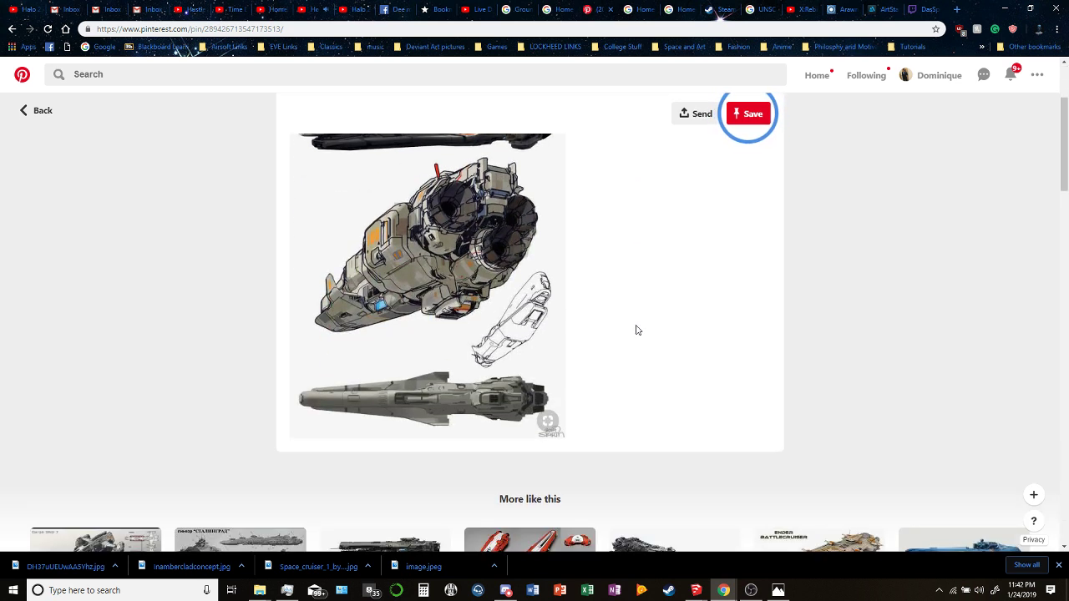
scroll(638, 329, up, 2)
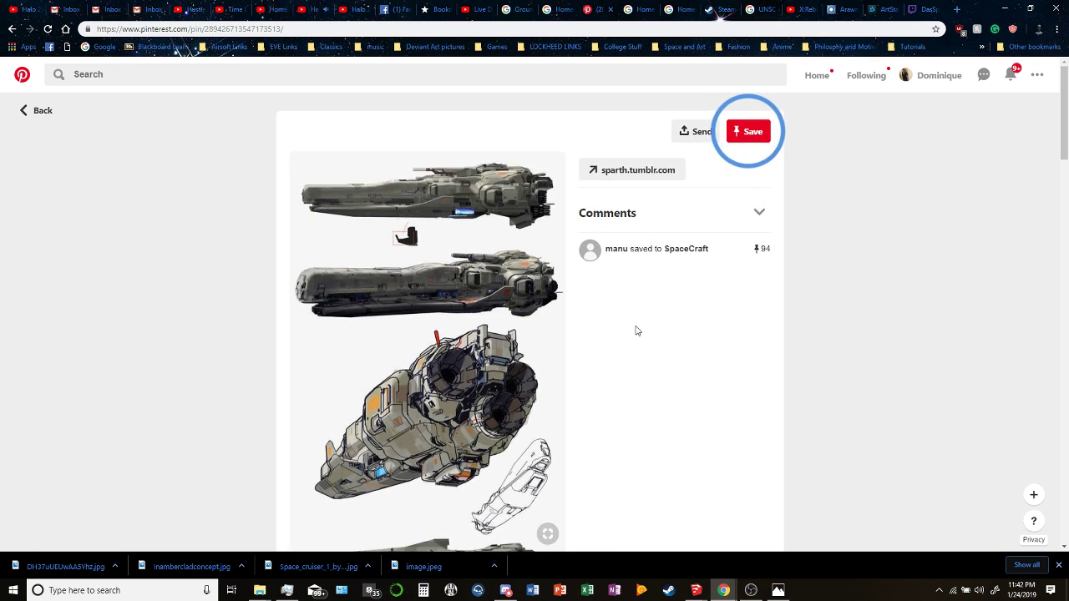
scroll(637, 331, down, 2)
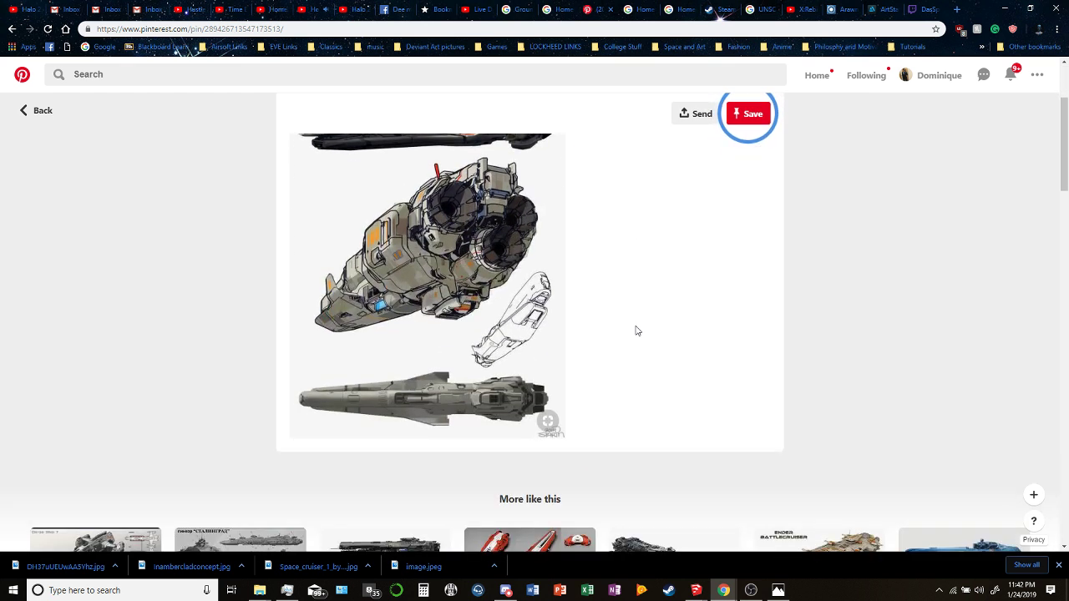
click(12, 28)
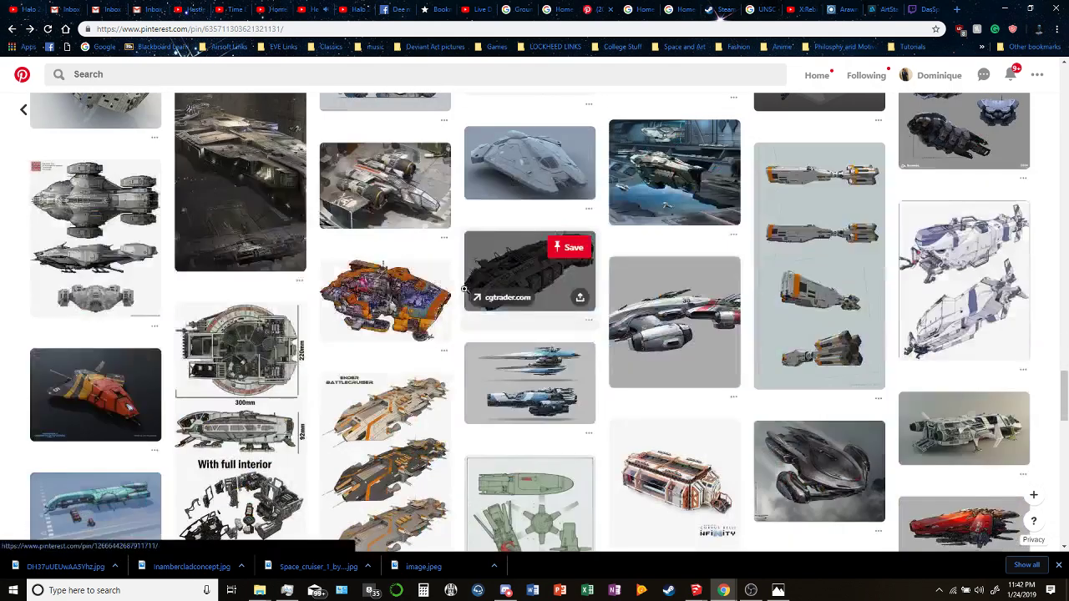
Look through the related spaceship pins, then open the grey armoured ship pin from vk.com and examine it with its similar designs.
scroll(464, 289, down, 3)
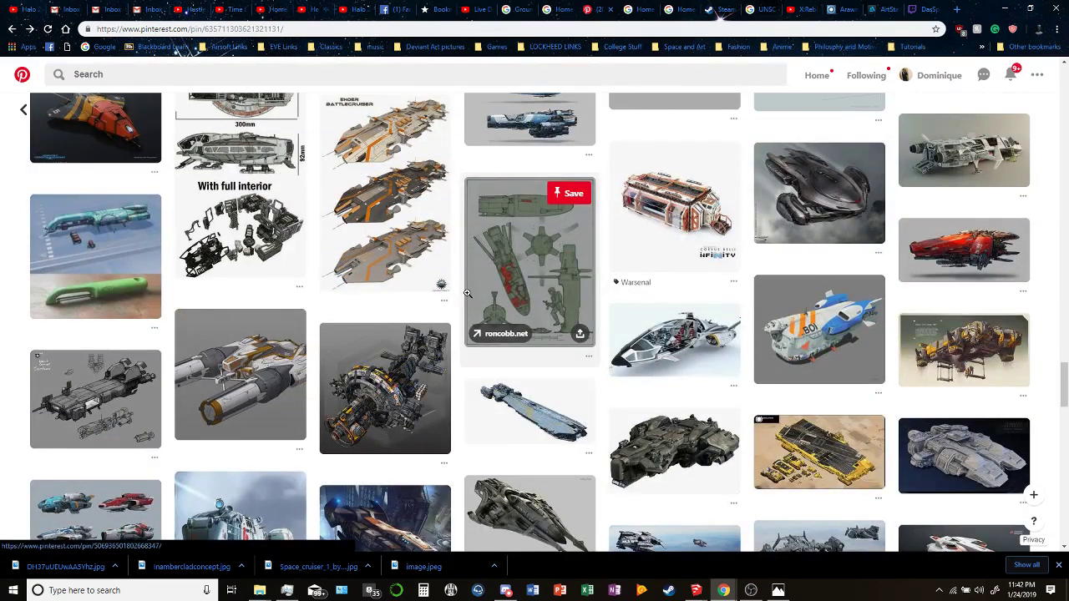
scroll(467, 293, down, 2)
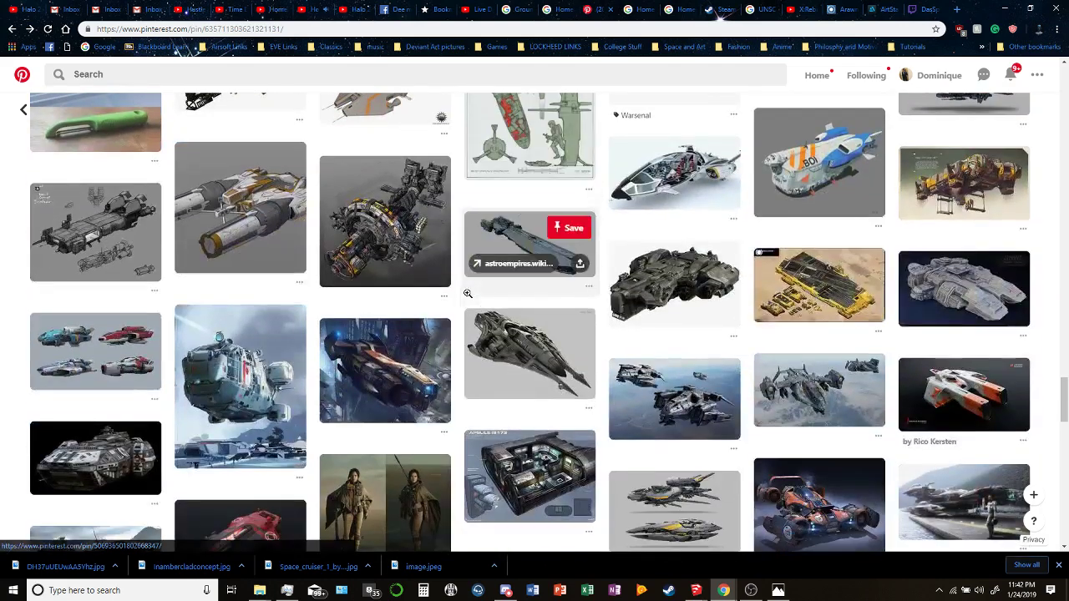
scroll(468, 293, down, 2)
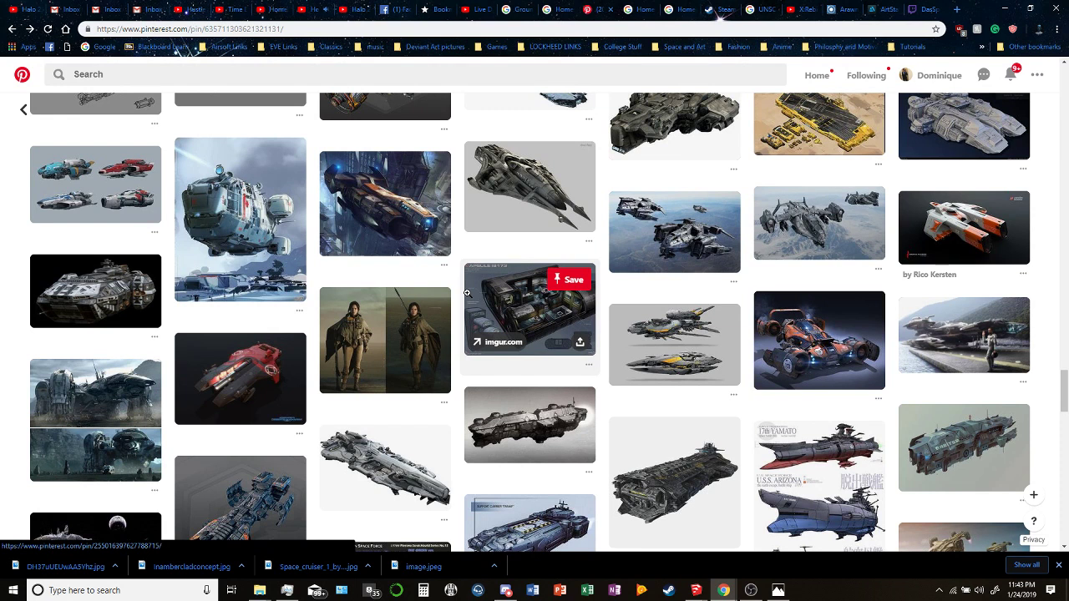
scroll(451, 293, down, 1)
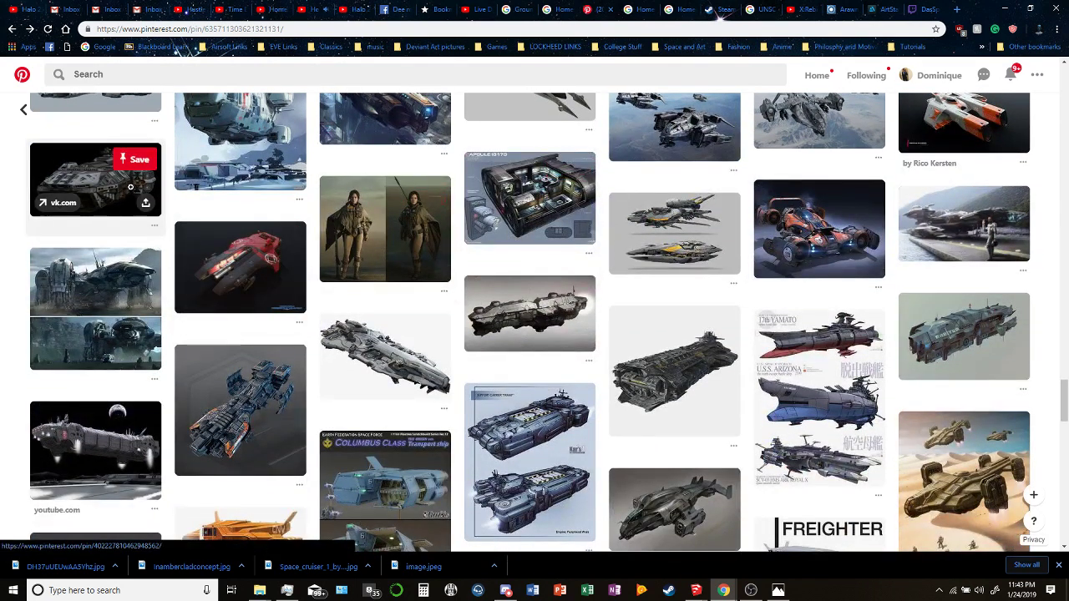
click(131, 187)
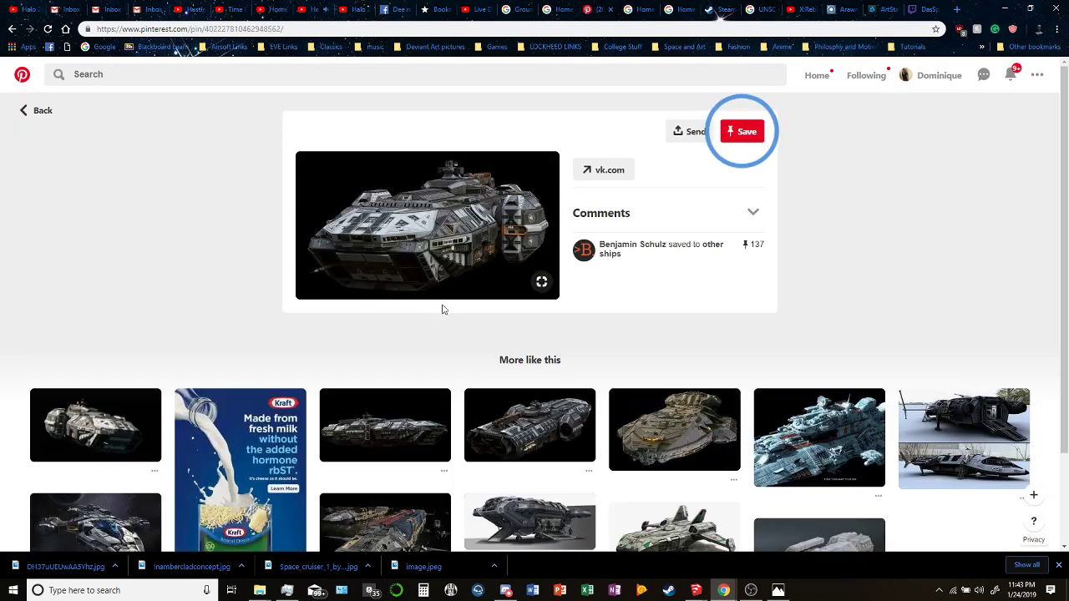
scroll(437, 313, down, 2)
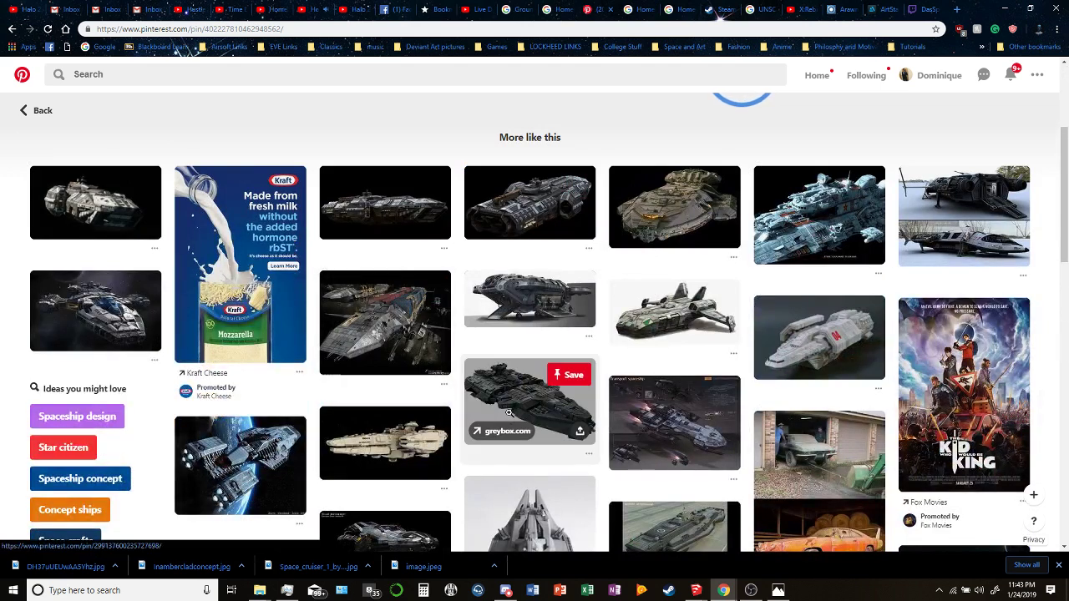
scroll(507, 414, up, 1)
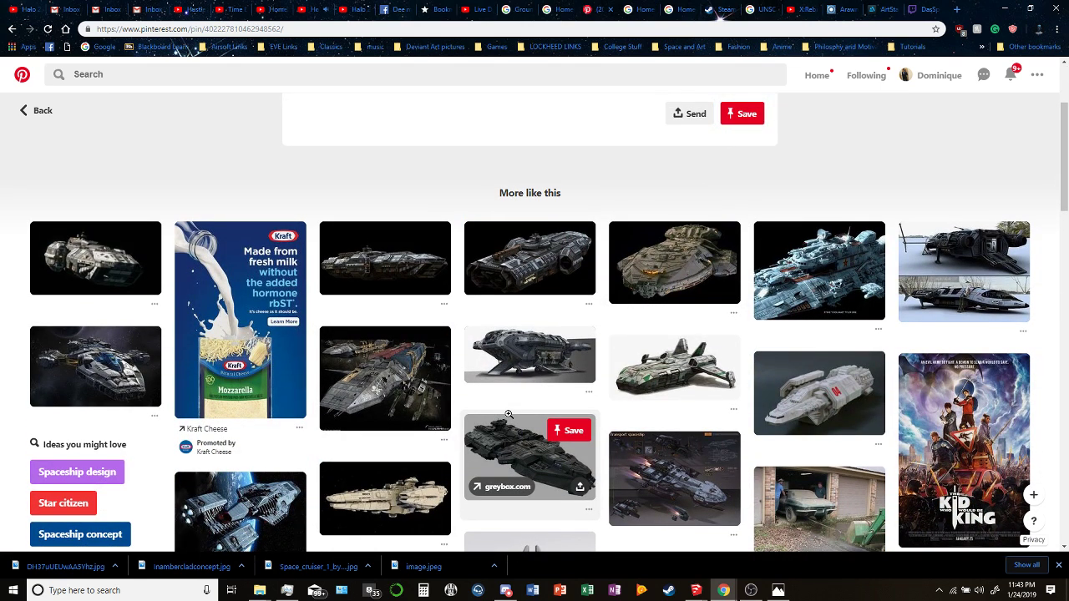
scroll(518, 400, up, 3)
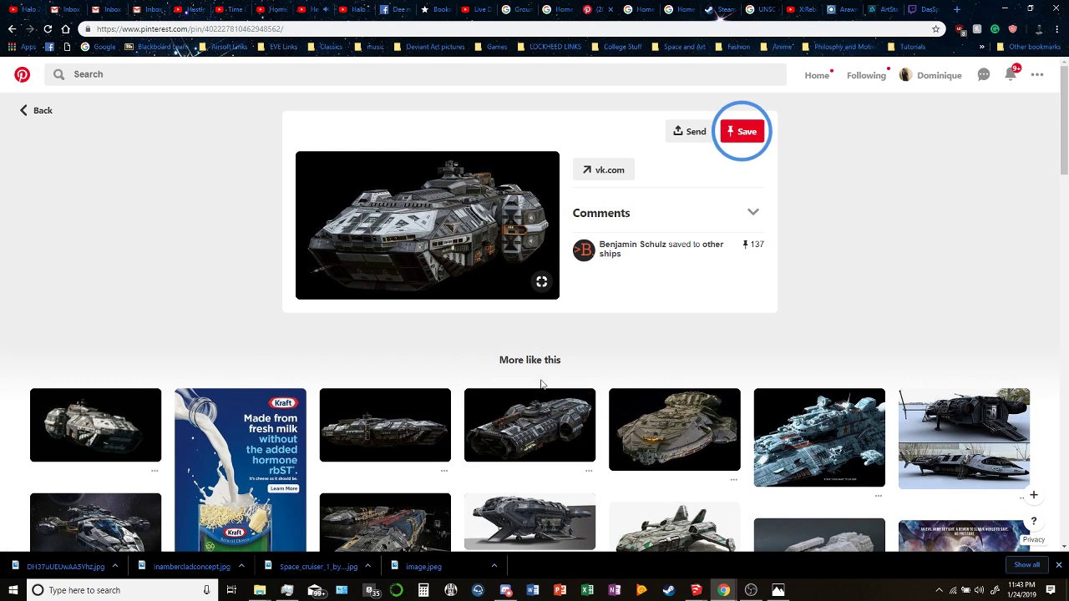
Open the dark cruiser pin and its artstation.com source page, then return to Pinterest to look through the pin's related ships.
click(531, 420)
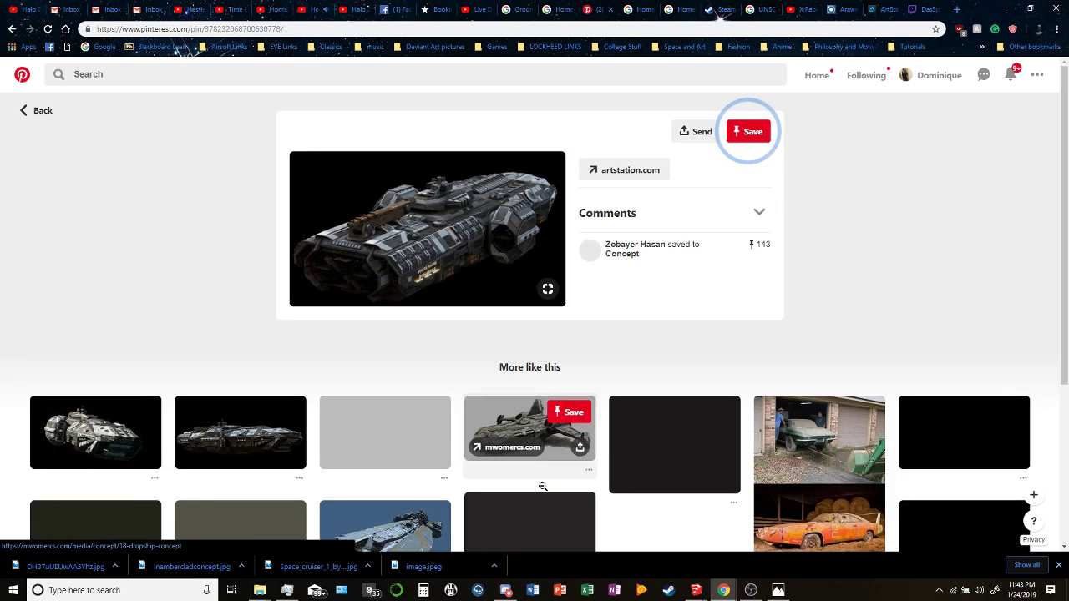
mouse_move(396, 435)
mouse_move(419, 221)
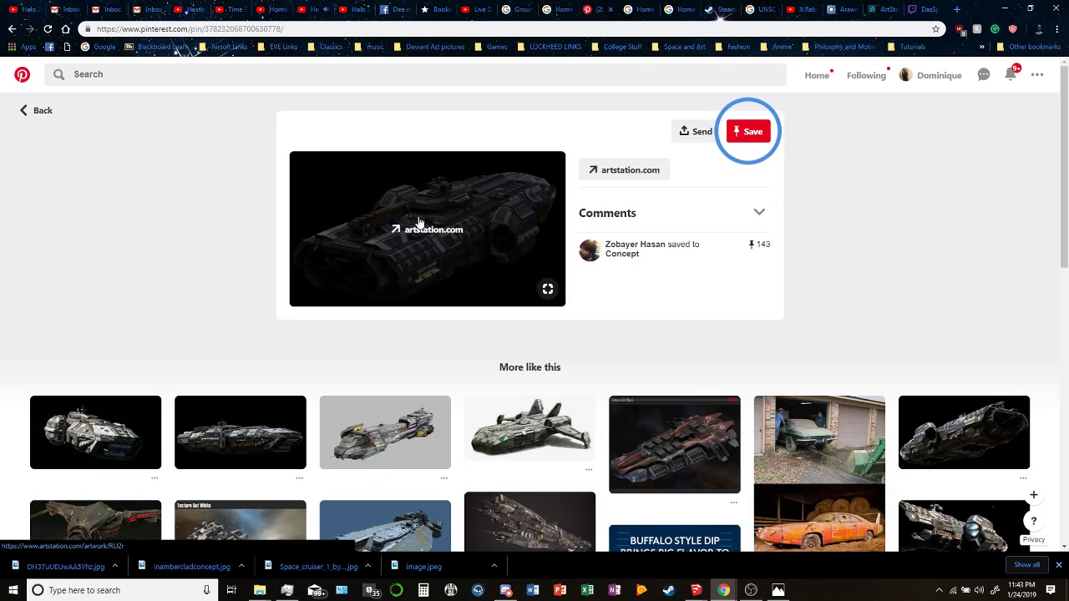
click(472, 190)
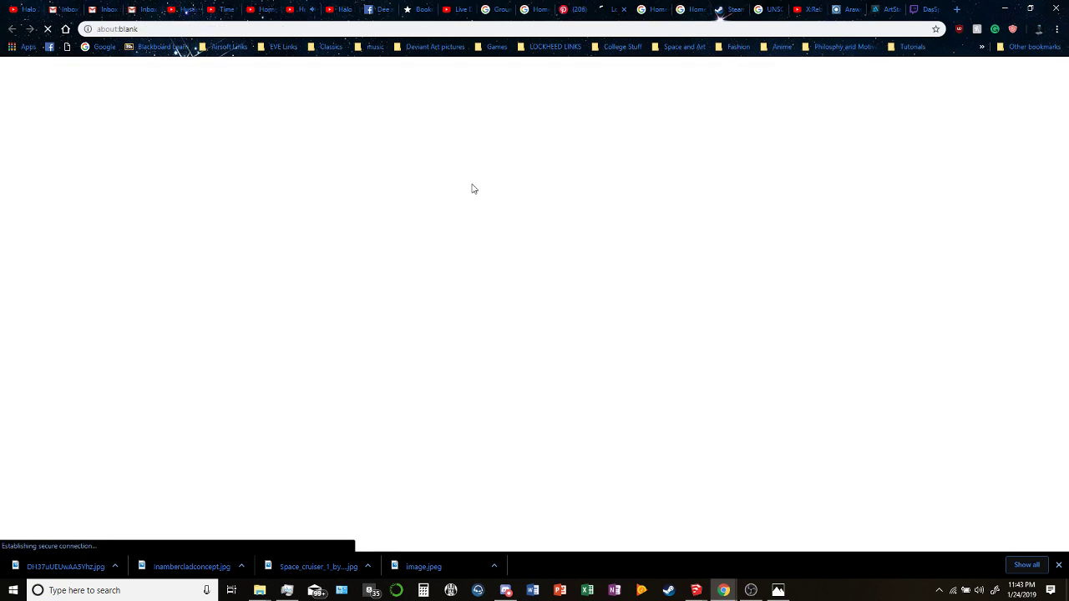
click(559, 8)
scroll(482, 356, down, 2)
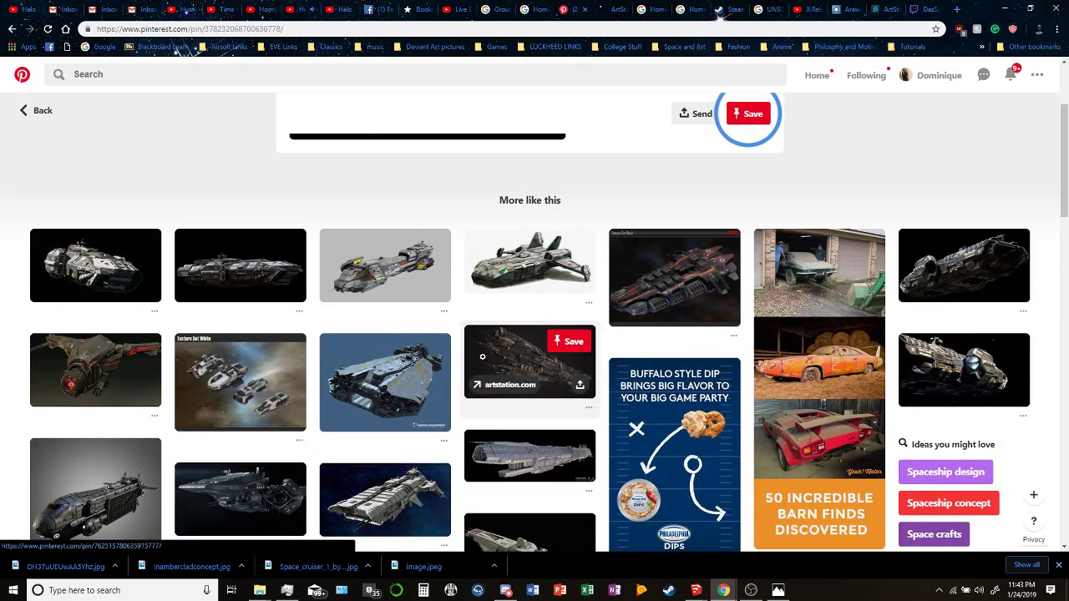
scroll(472, 374, down, 1)
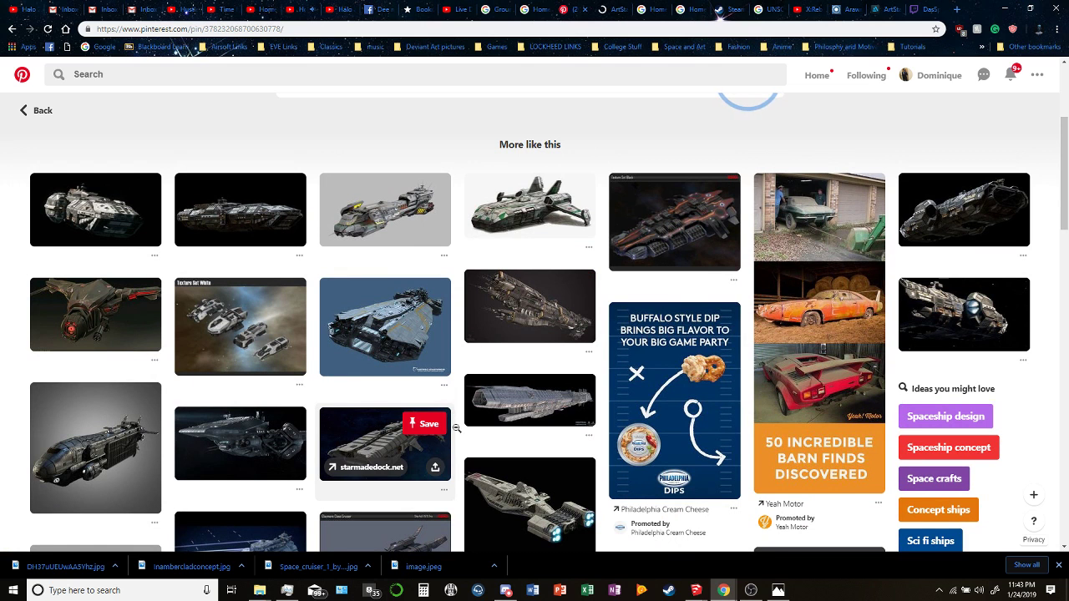
mouse_move(387, 449)
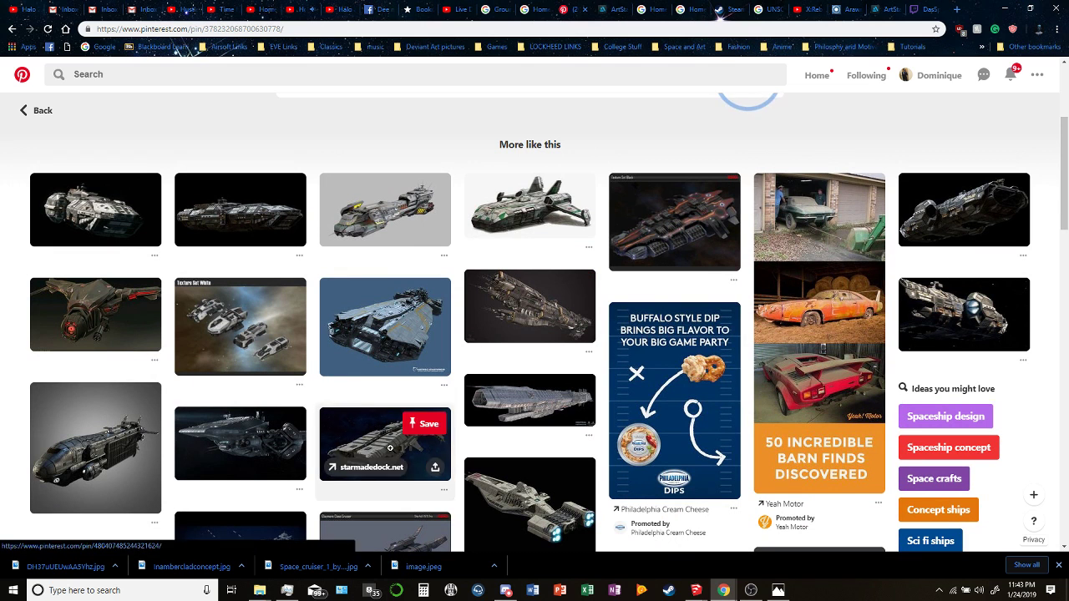
Open the long grey ship pin from glennclovis.deviantart.com and look through its related spaceship designs.
click(531, 391)
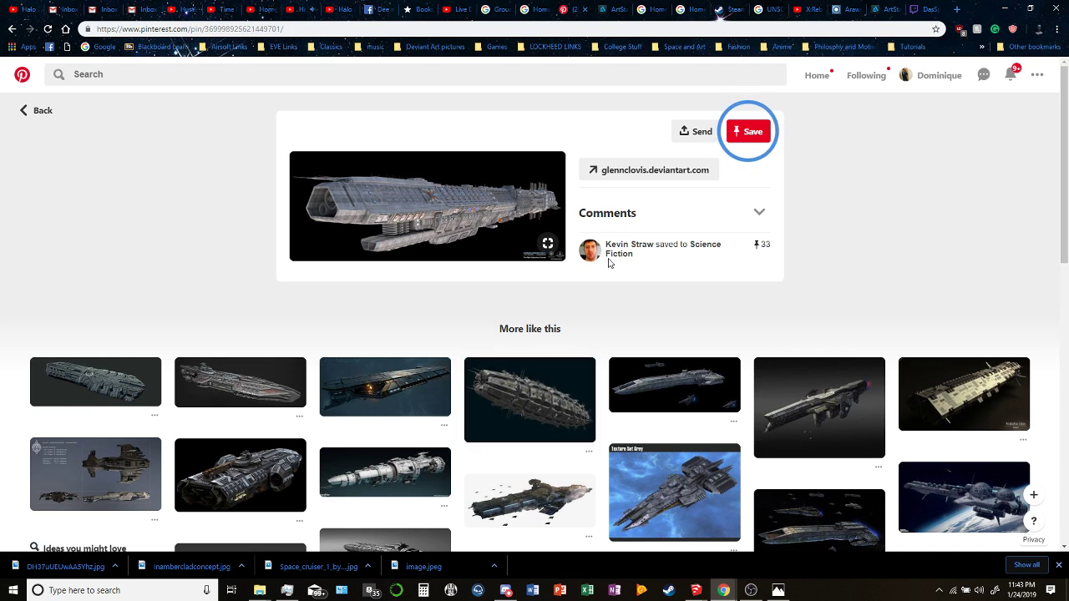
scroll(609, 263, down, 2)
scroll(442, 410, down, 3)
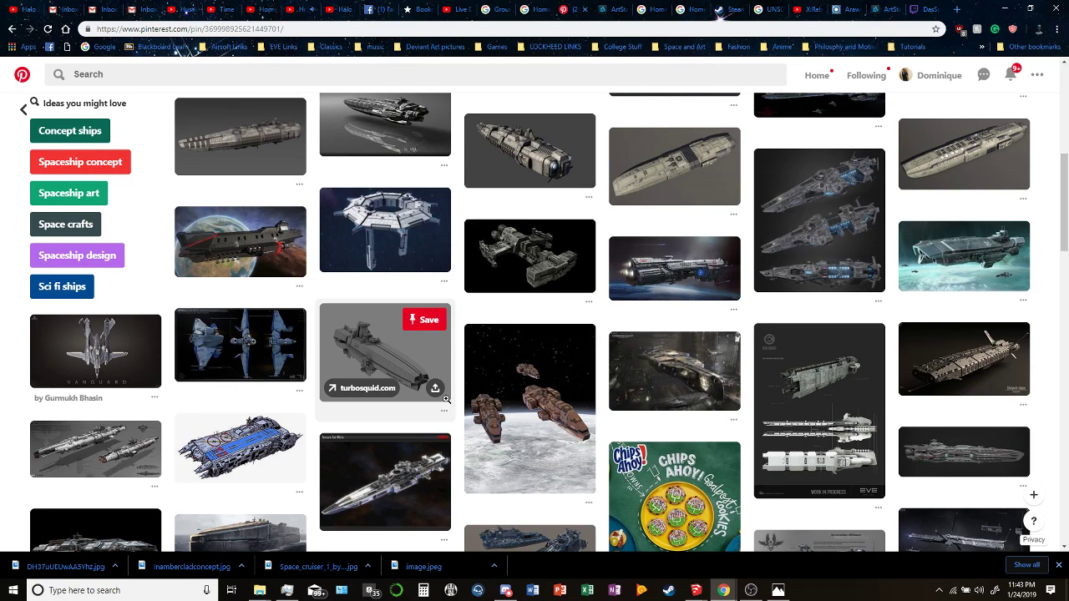
scroll(446, 399, down, 4)
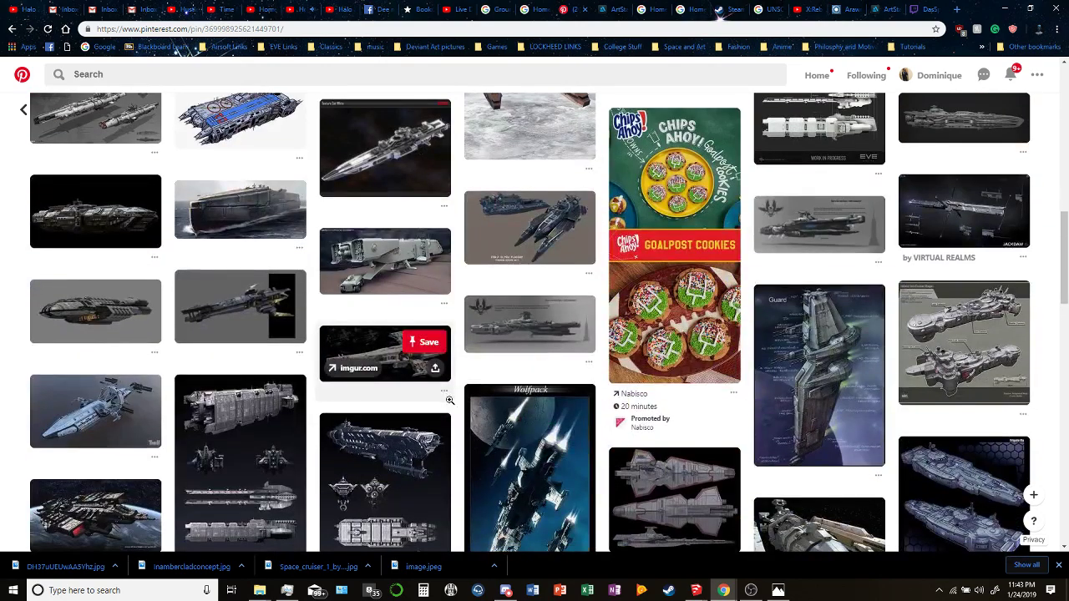
Switch to the GAIOS Class Titan Prototype in SketchUp and examine the flat tapered-nose hull part beside the surrounding ship sections.
click(696, 590)
click(756, 534)
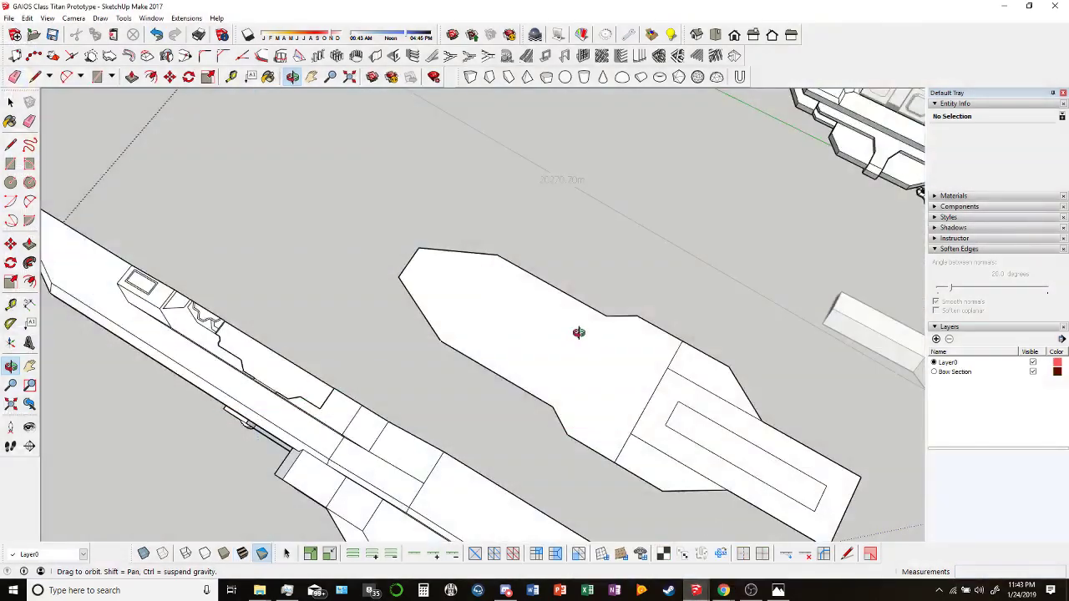
middle_drag(578, 332, 460, 265)
scroll(474, 275, down, 4)
middle_click(571, 321)
middle_click(571, 321)
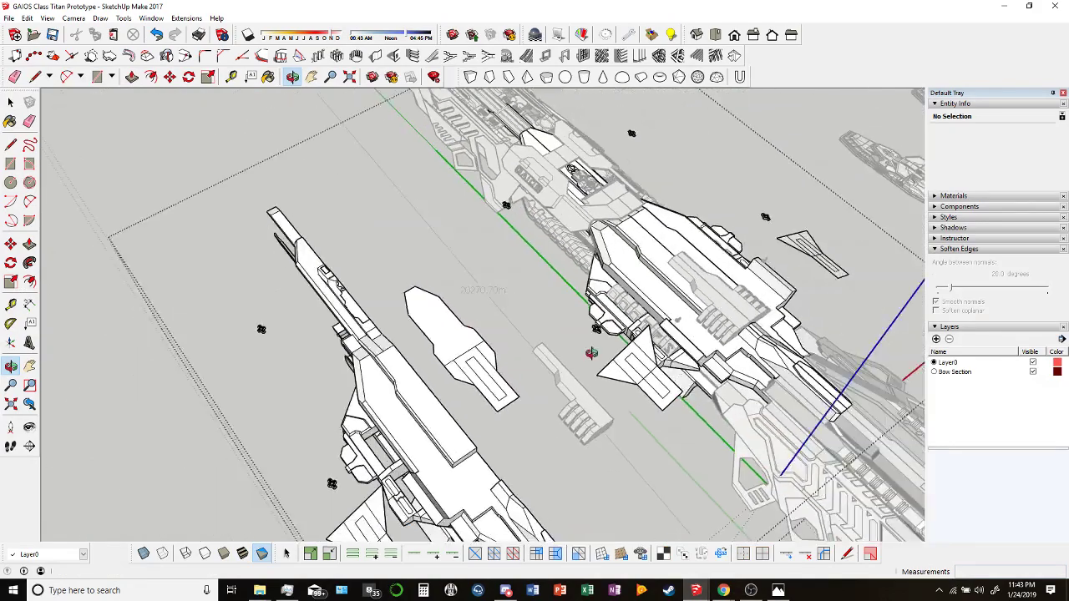
middle_drag(591, 353, 554, 301)
scroll(480, 351, up, 3)
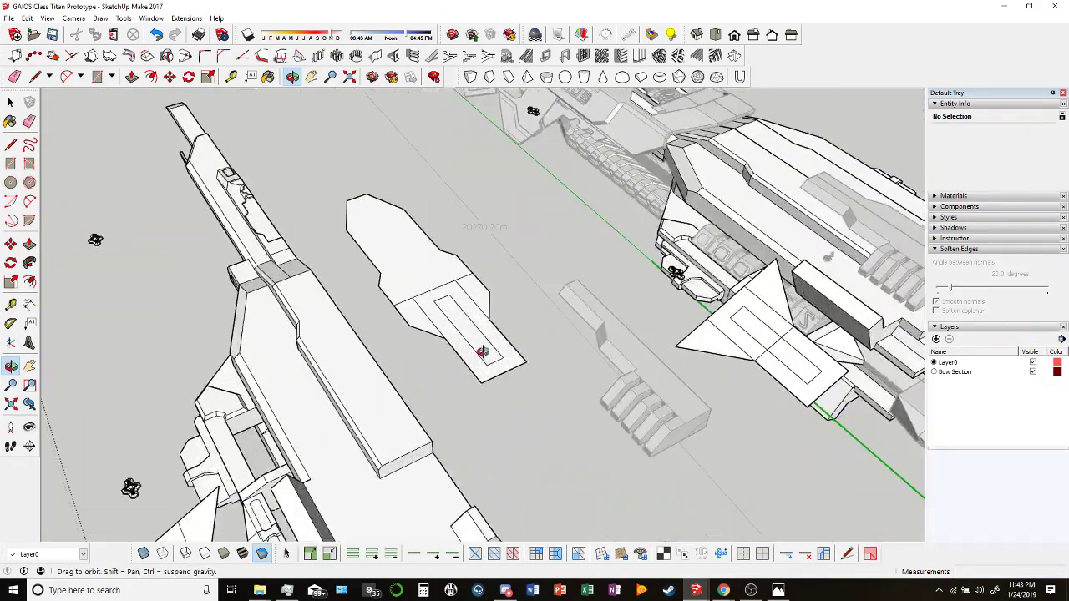
drag(482, 352, 459, 272)
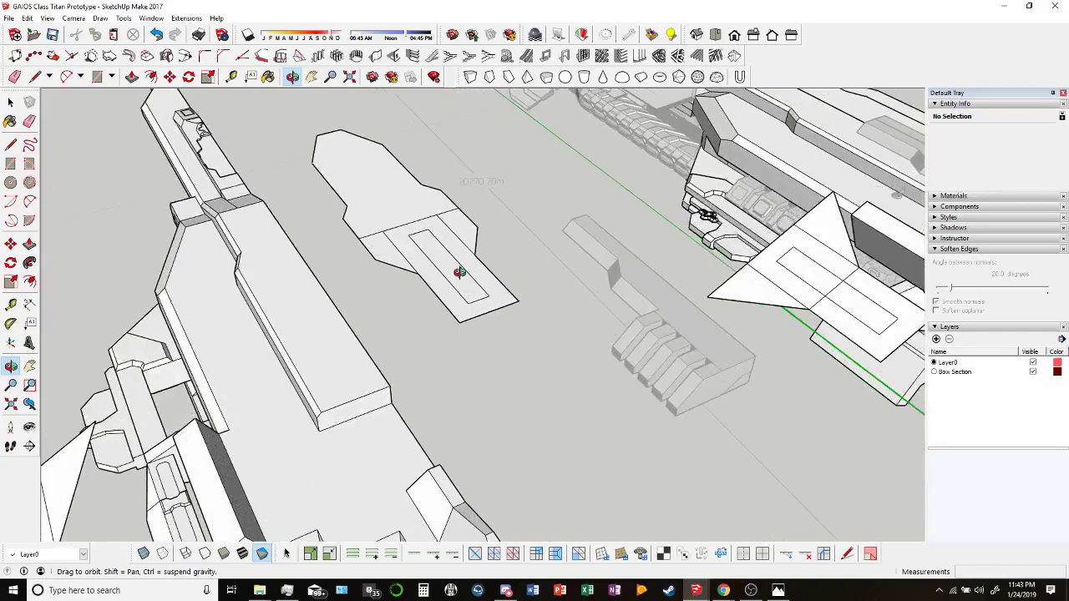
middle_drag(459, 272, 453, 274)
click(35, 77)
middle_drag(492, 347, 671, 391)
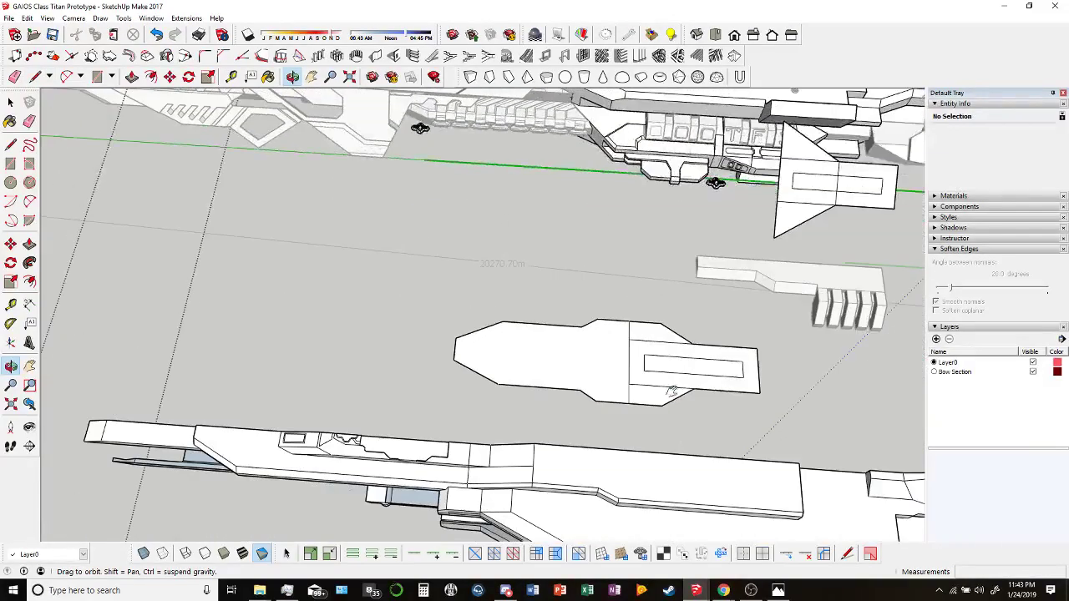
drag(670, 391, 574, 346)
click(16, 77)
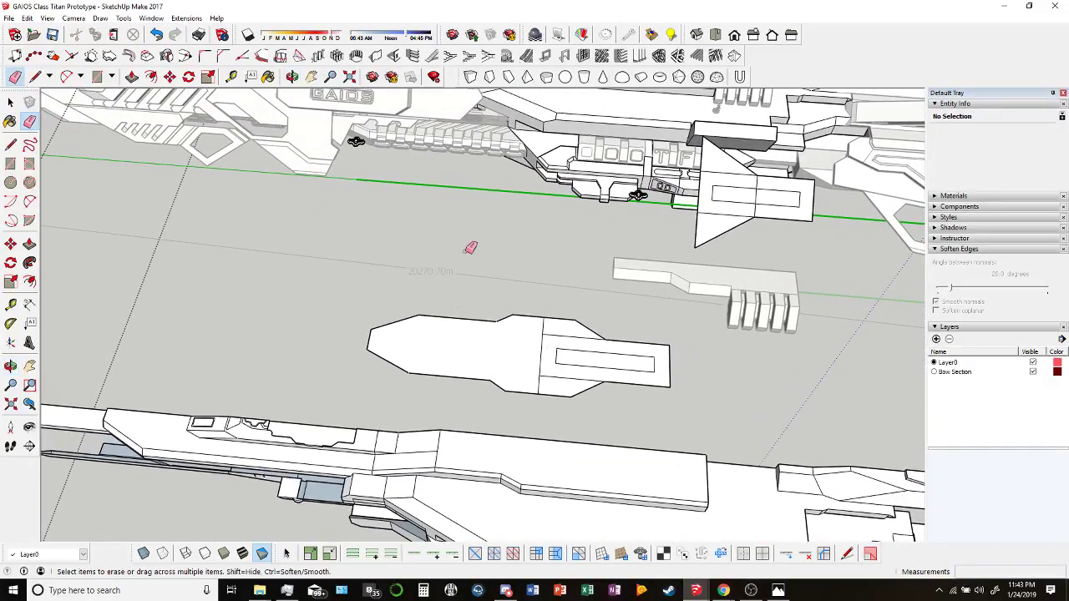
Select the large nose face of the flat hull part together with the faces behind its cross line.
click(11, 101)
click(501, 375)
shift+click(549, 333)
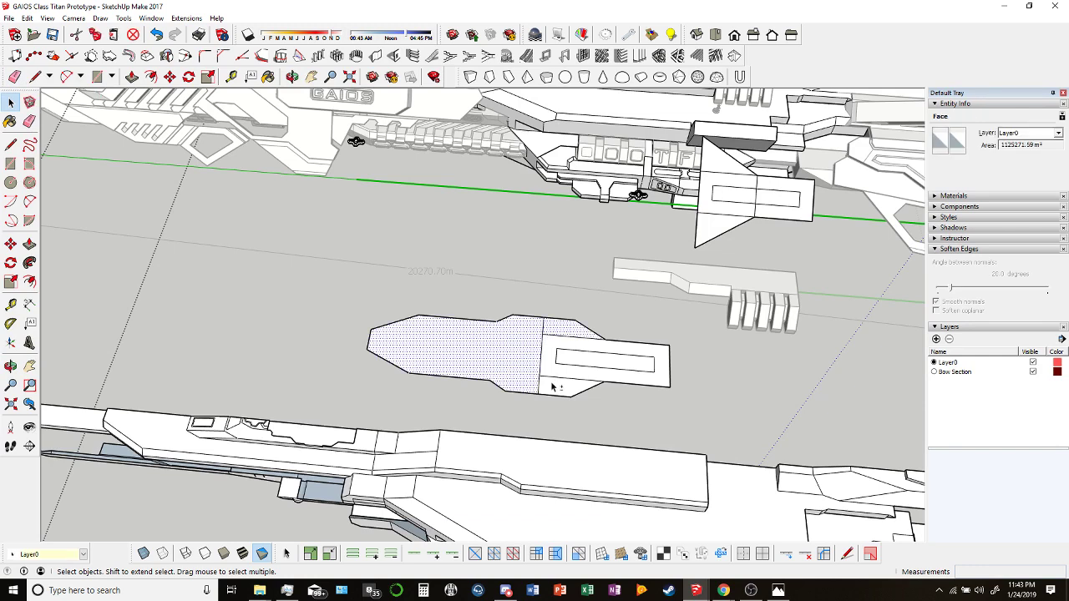
shift+click(551, 387)
shift+middle_drag(497, 382, 406, 359)
Minimize the Titan model and start a second SketchUp Make session with its default template.
click(1005, 6)
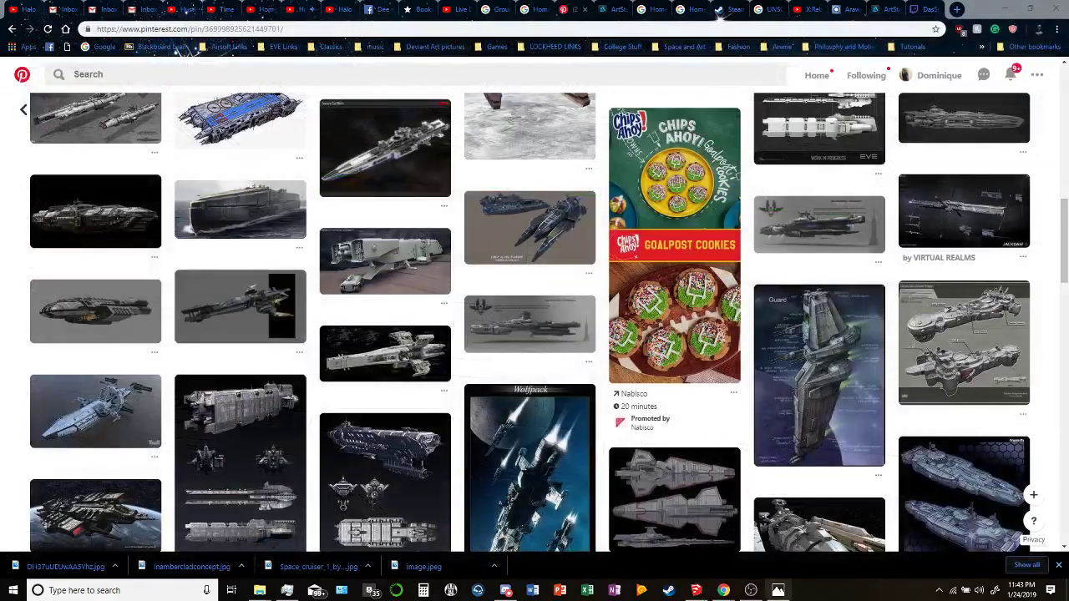
right_click(697, 590)
click(662, 309)
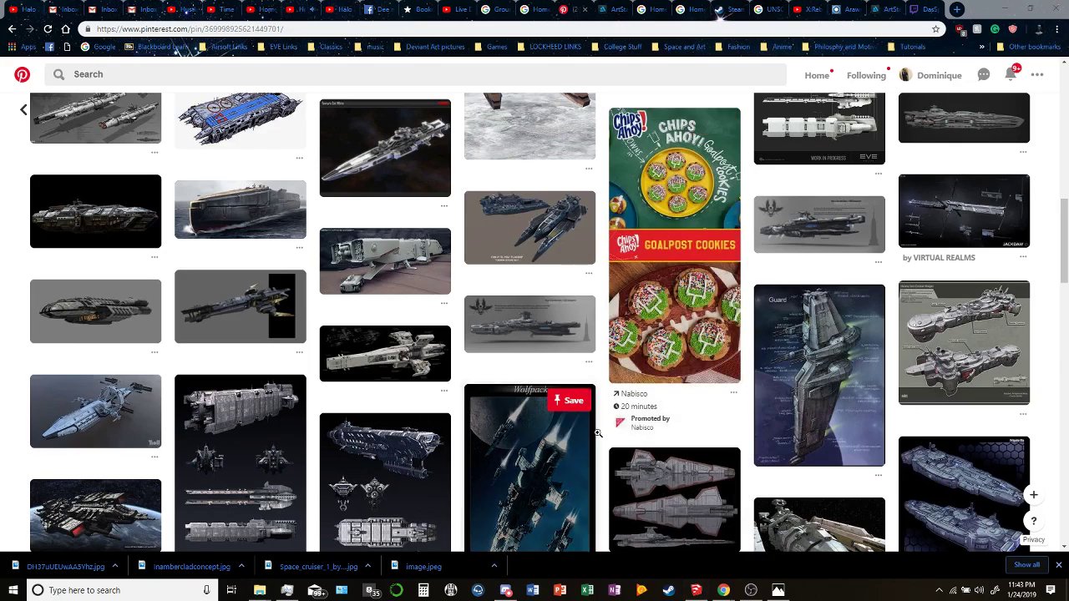
scroll(641, 453, down, 4)
click(640, 456)
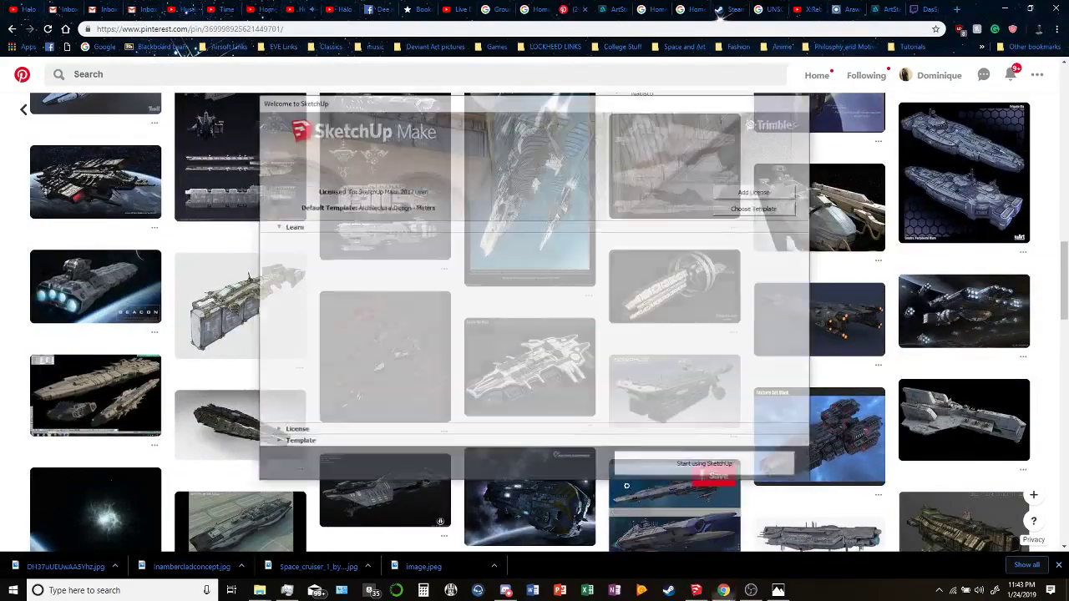
scroll(603, 499, down, 2)
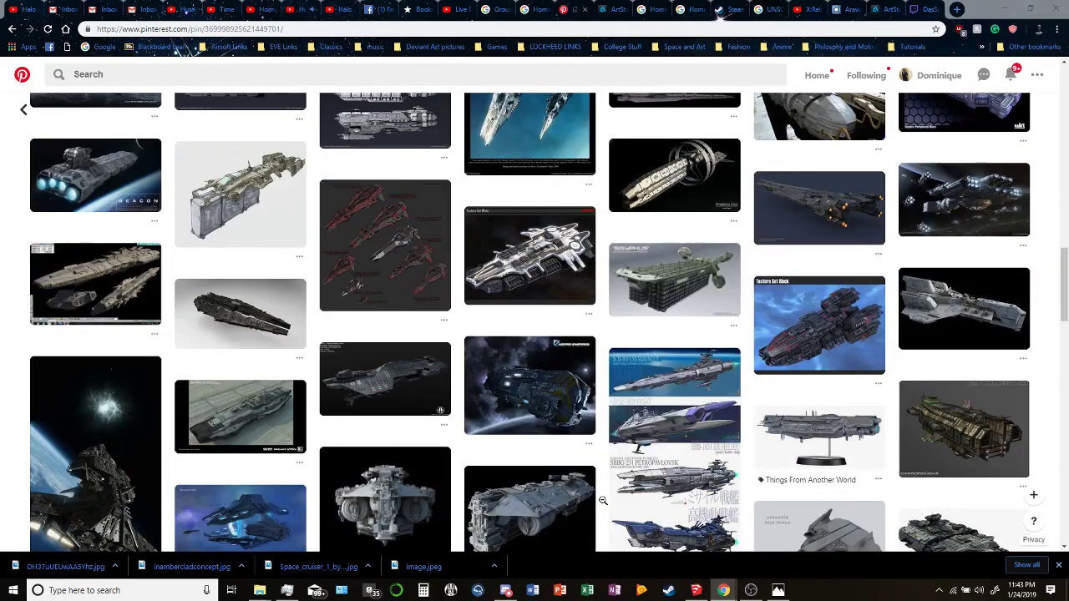
scroll(603, 499, down, 3)
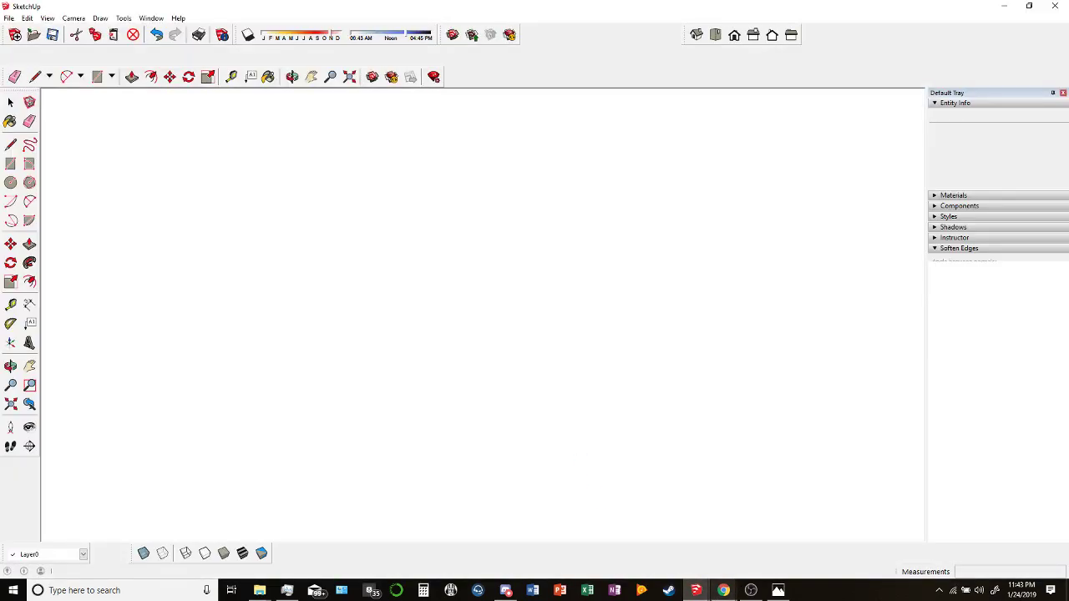
Switch back to Chrome and look through the ship concepts related to the glennclovis.deviantart.com pin for hull design references.
mouse_move(718, 597)
click(686, 531)
scroll(583, 409, down, 2)
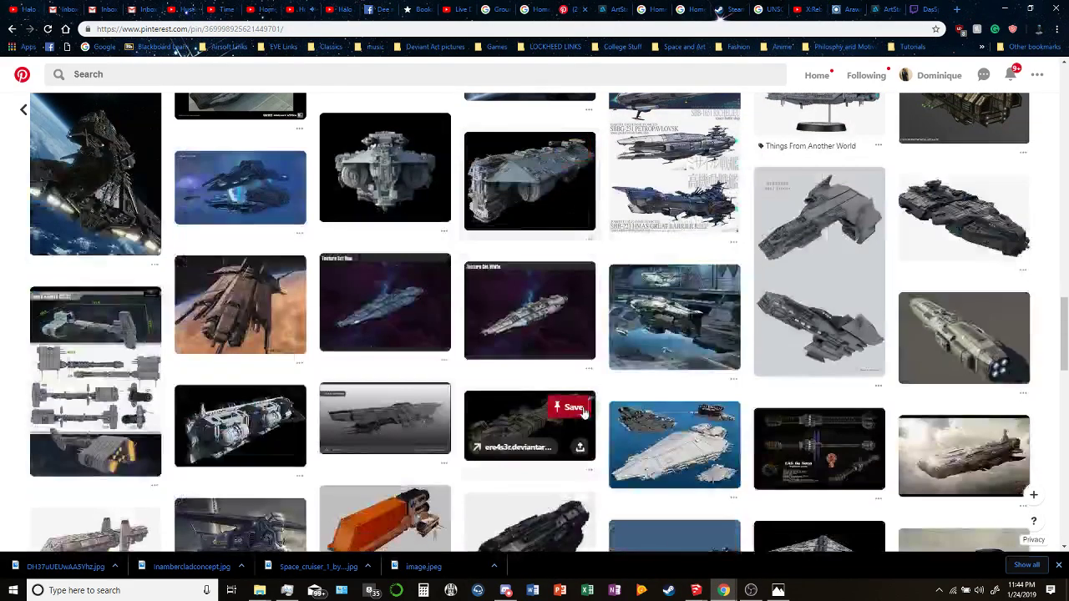
scroll(451, 334, down, 5)
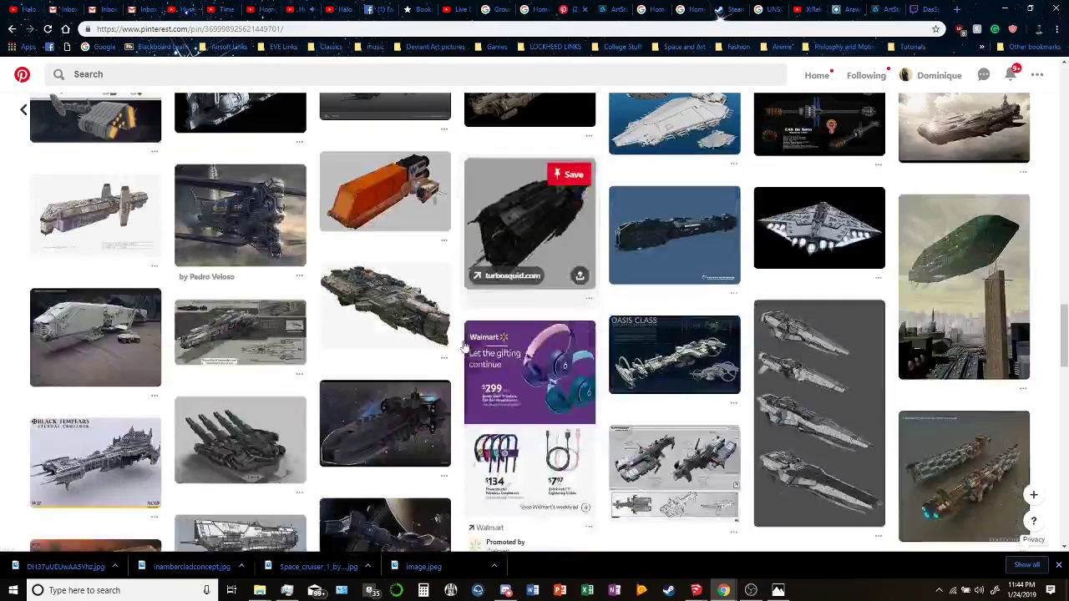
scroll(464, 345, down, 4)
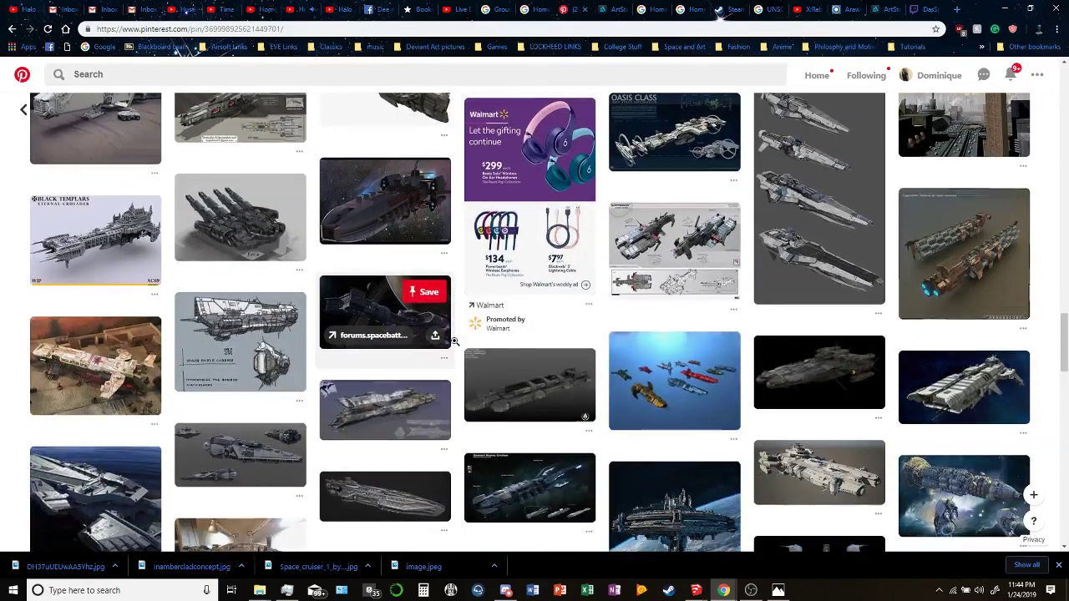
scroll(455, 341, down, 15)
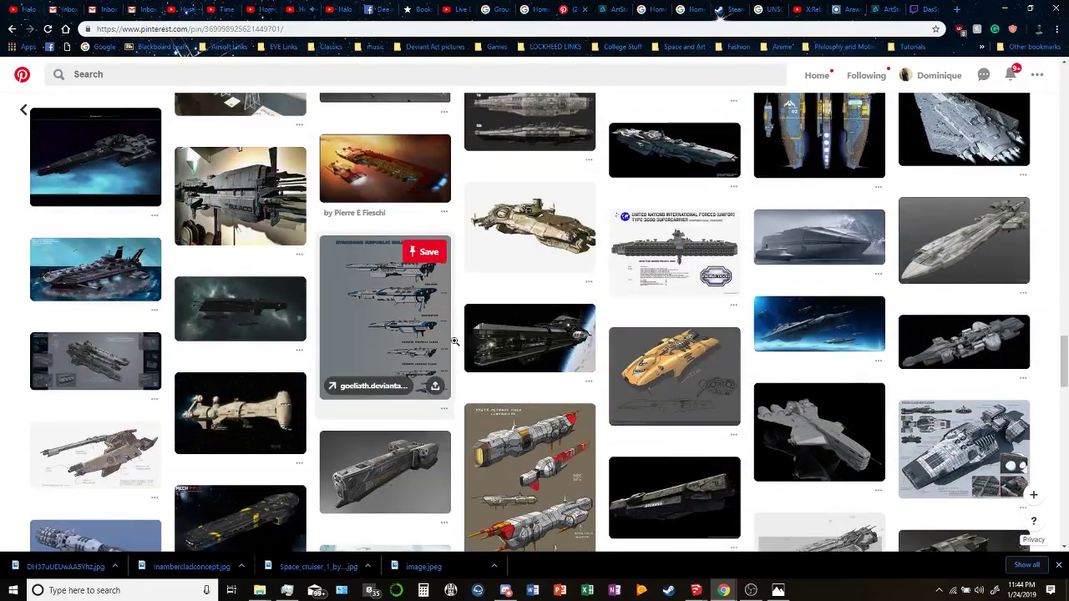
scroll(455, 341, down, 15)
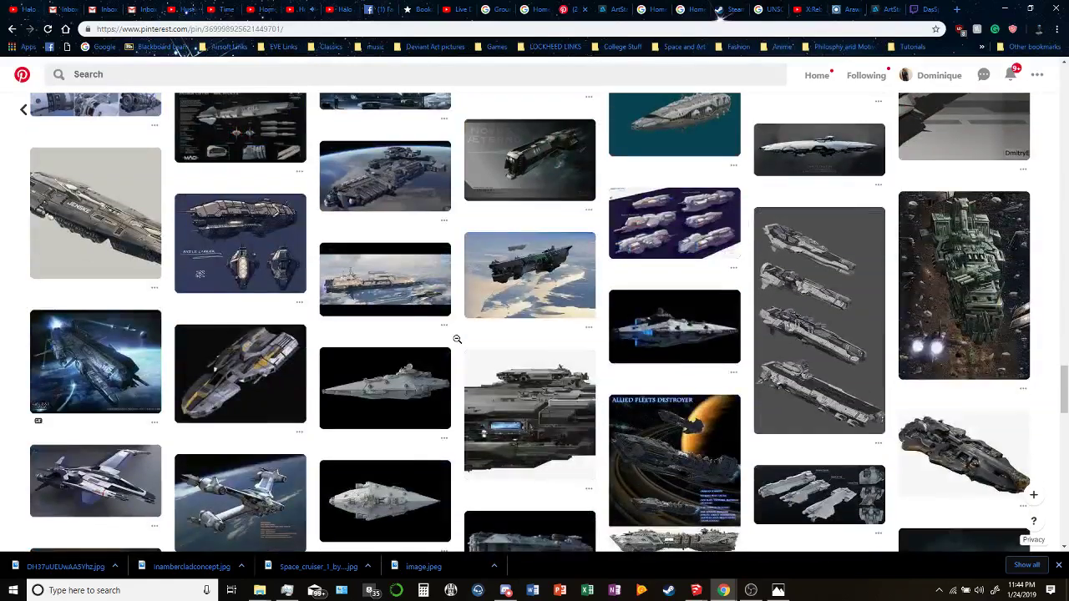
scroll(456, 339, down, 2)
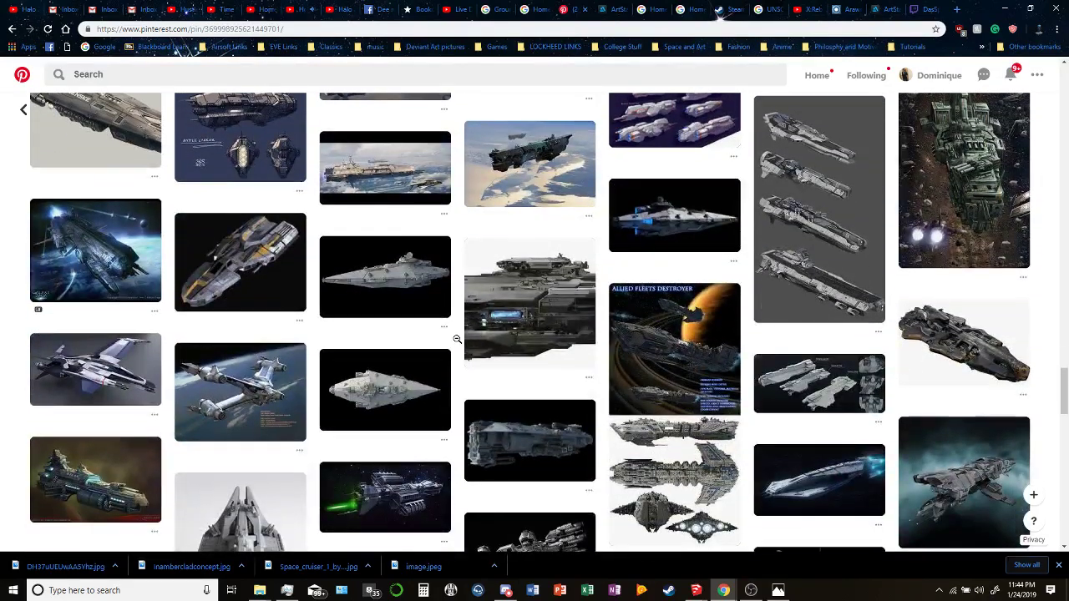
Look through more related ship concepts on the Pinterest pin, checking back briefly on the flat hull part in SketchUp.
scroll(456, 339, down, 6)
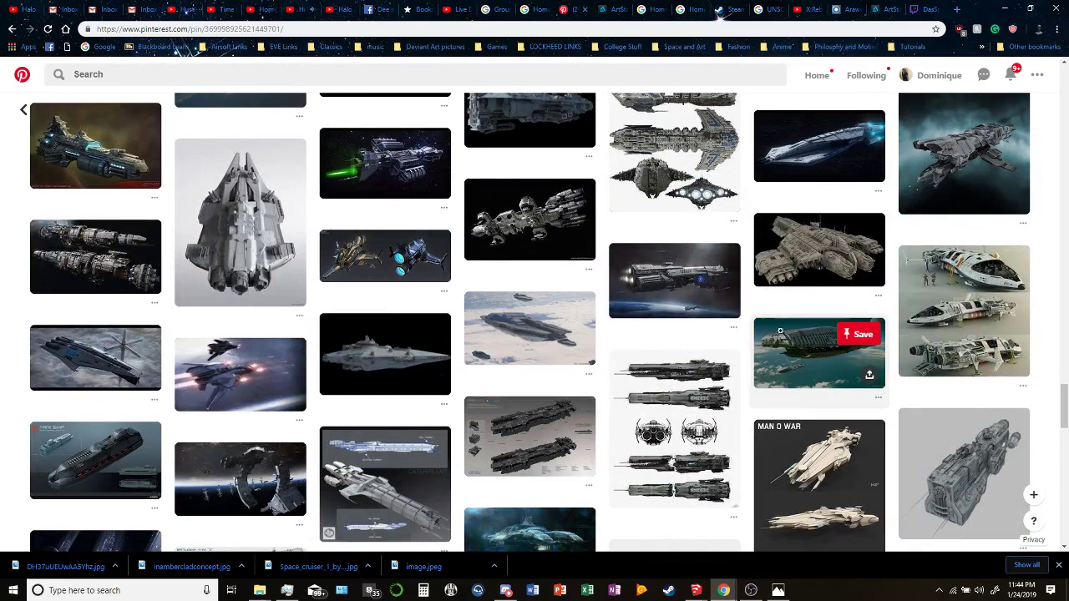
drag(1067, 407, 1067, 78)
key(alt+Tab)
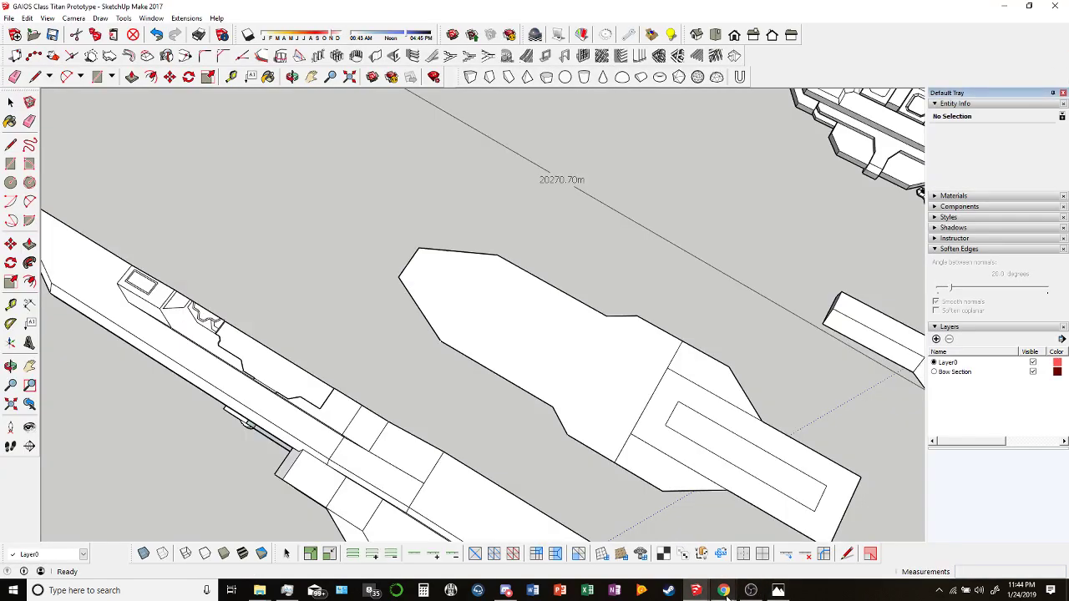
click(698, 570)
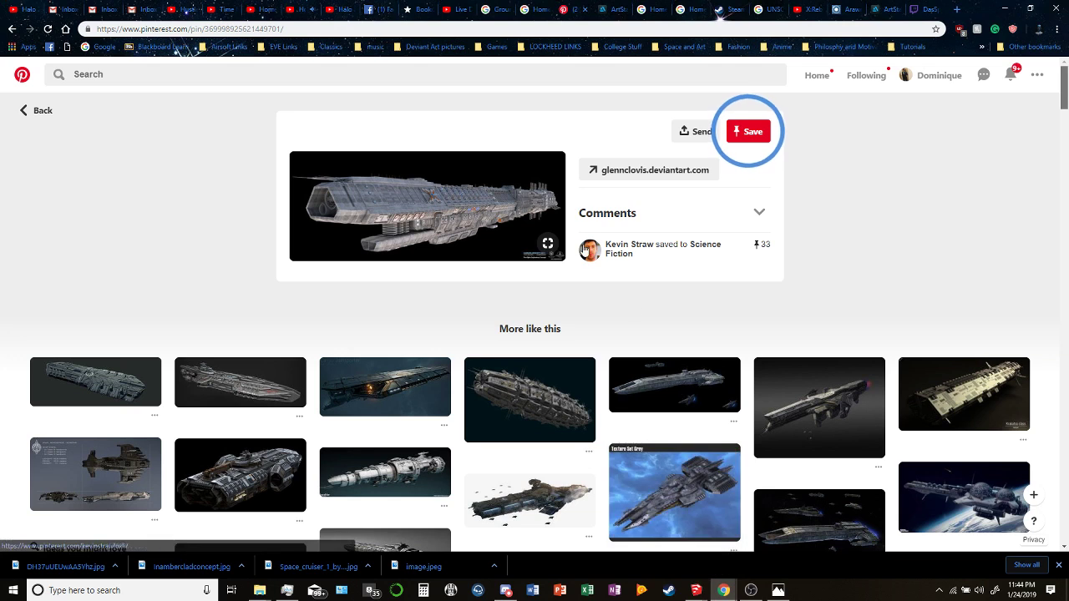
Switch to the Vortex Rikers ReImagined artwork on ArtStation and study the ship renders from all angles for hull references.
click(582, 9)
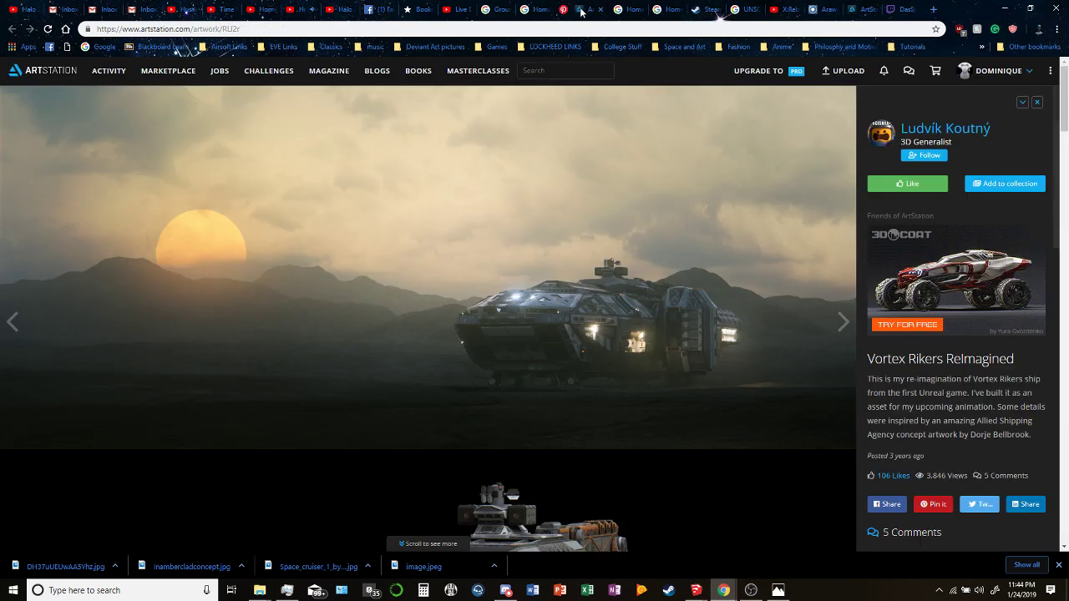
scroll(617, 298, down, 5)
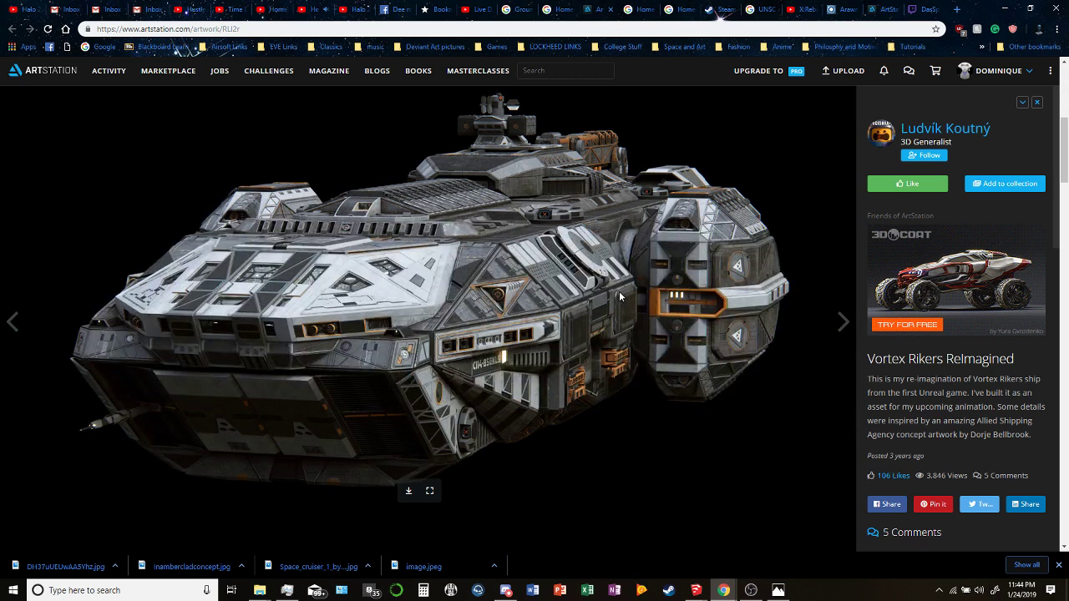
scroll(619, 291, down, 3)
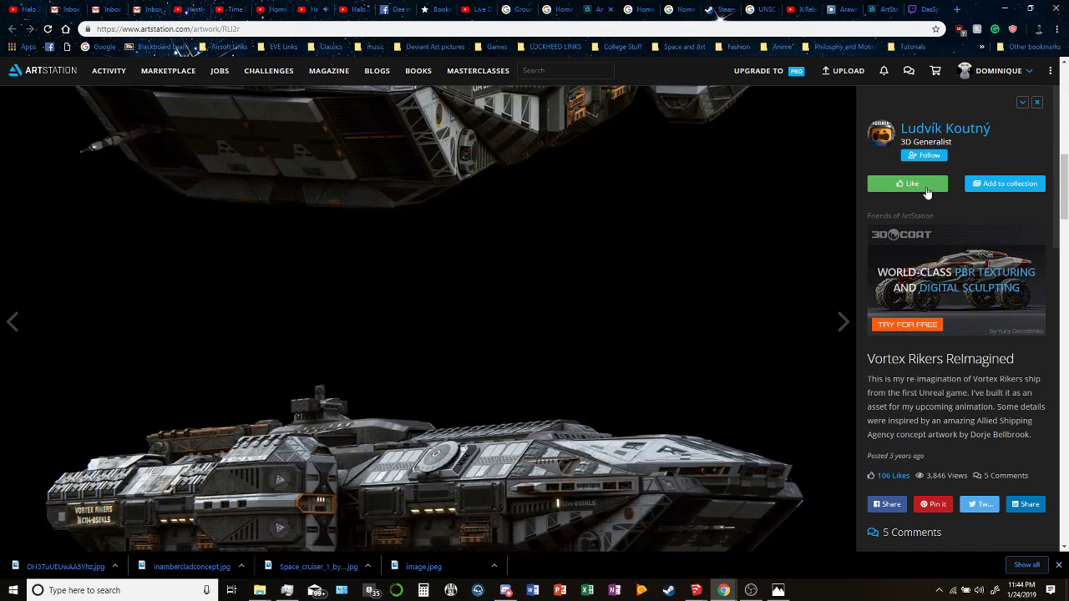
scroll(656, 253, down, 2)
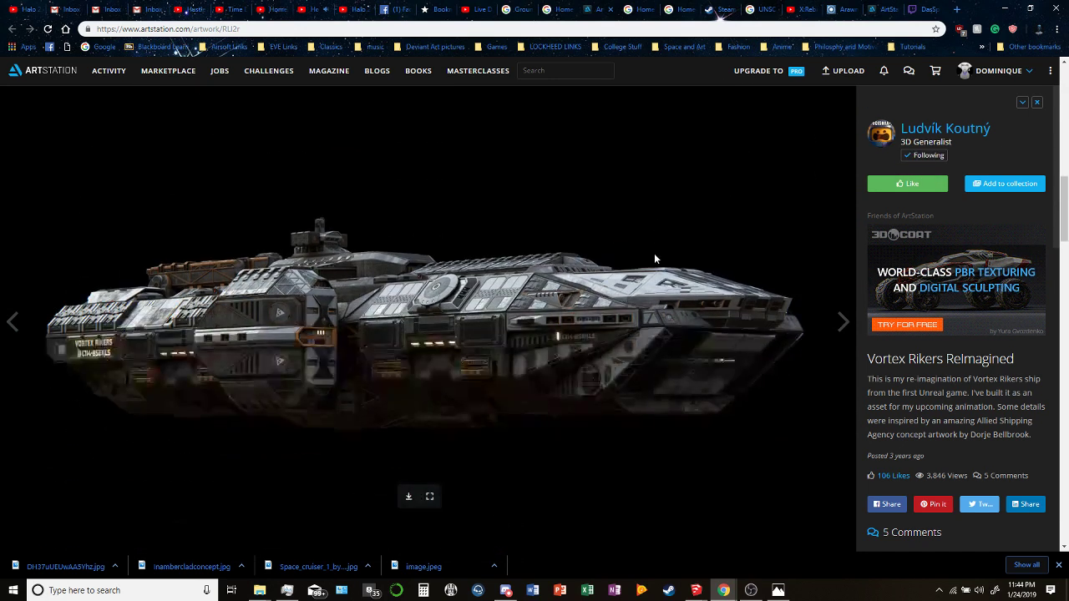
scroll(655, 255, down, 4)
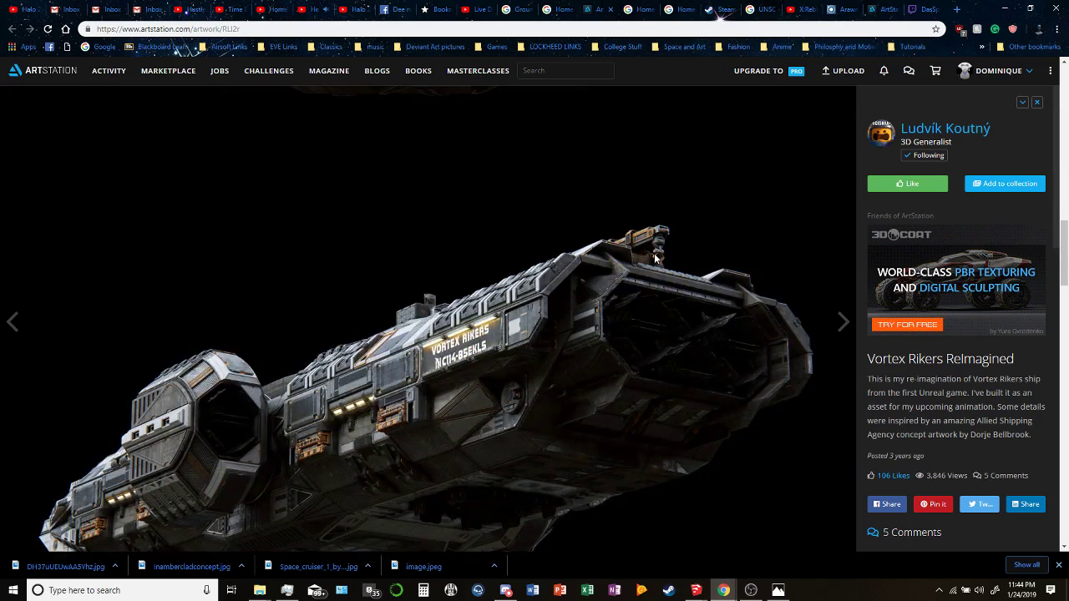
scroll(654, 259, down, 3)
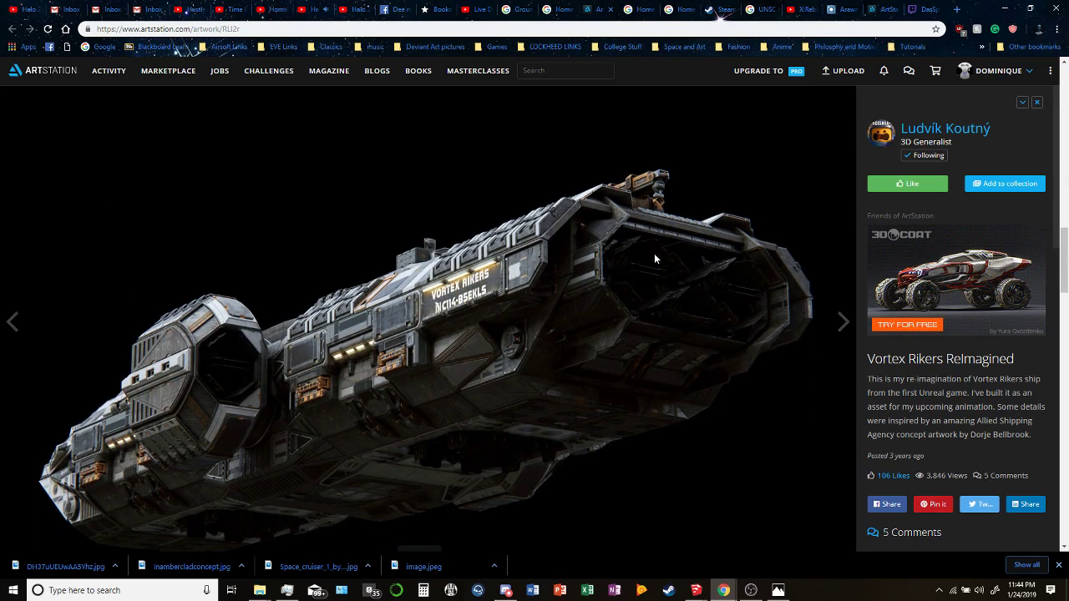
scroll(654, 259, down, 5)
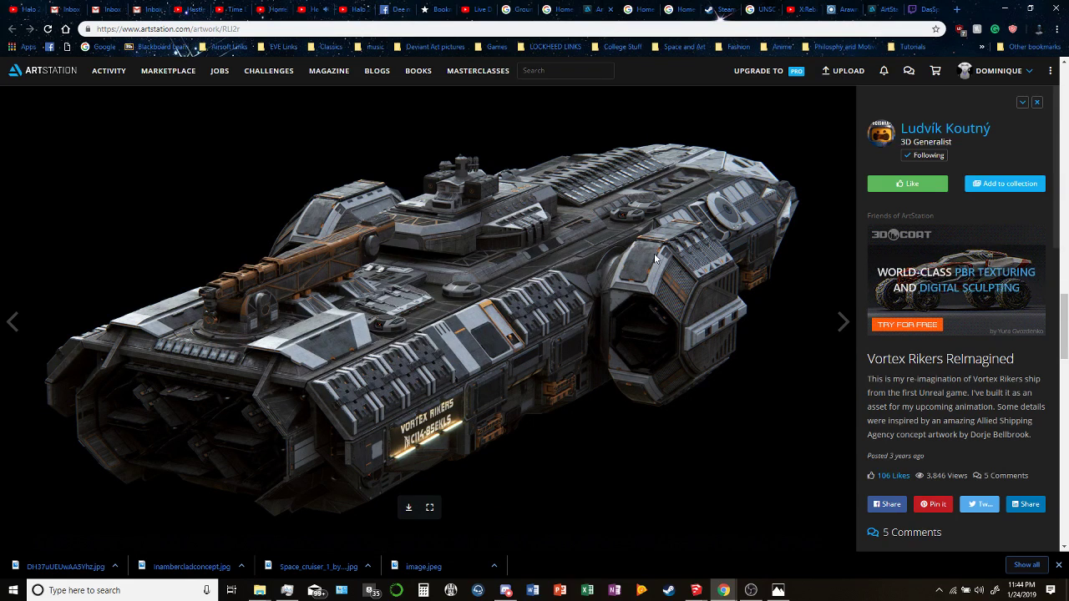
scroll(654, 253, down, 5)
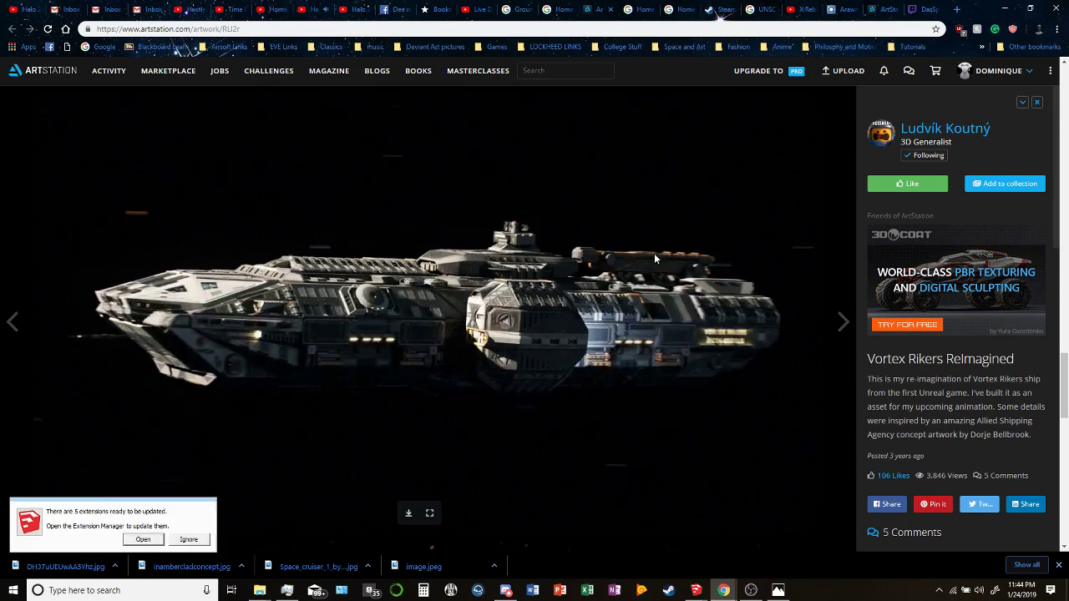
scroll(655, 258, down, 10)
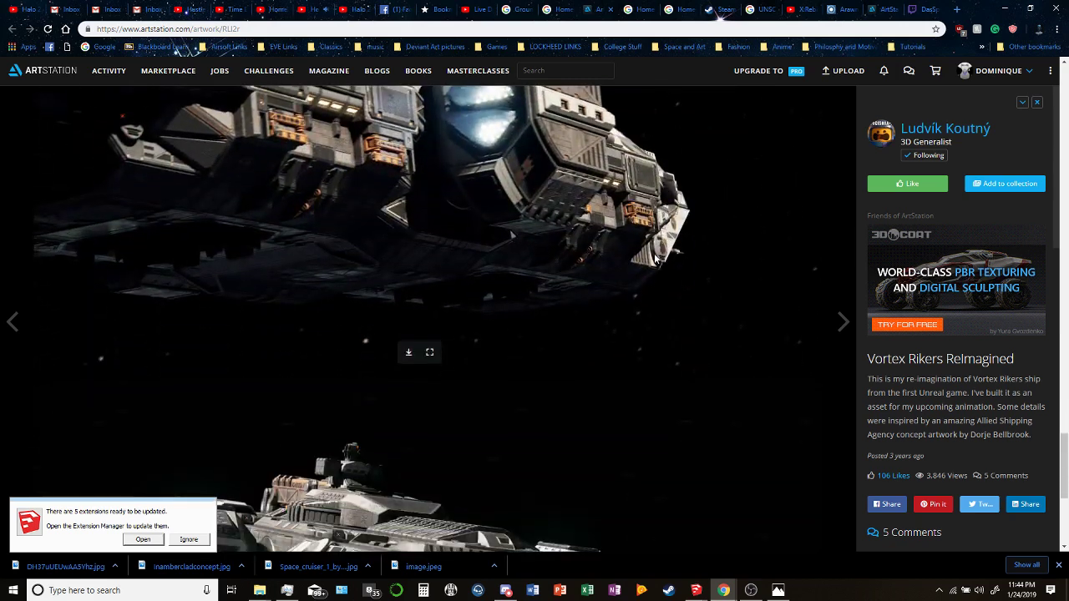
scroll(655, 259, down, 8)
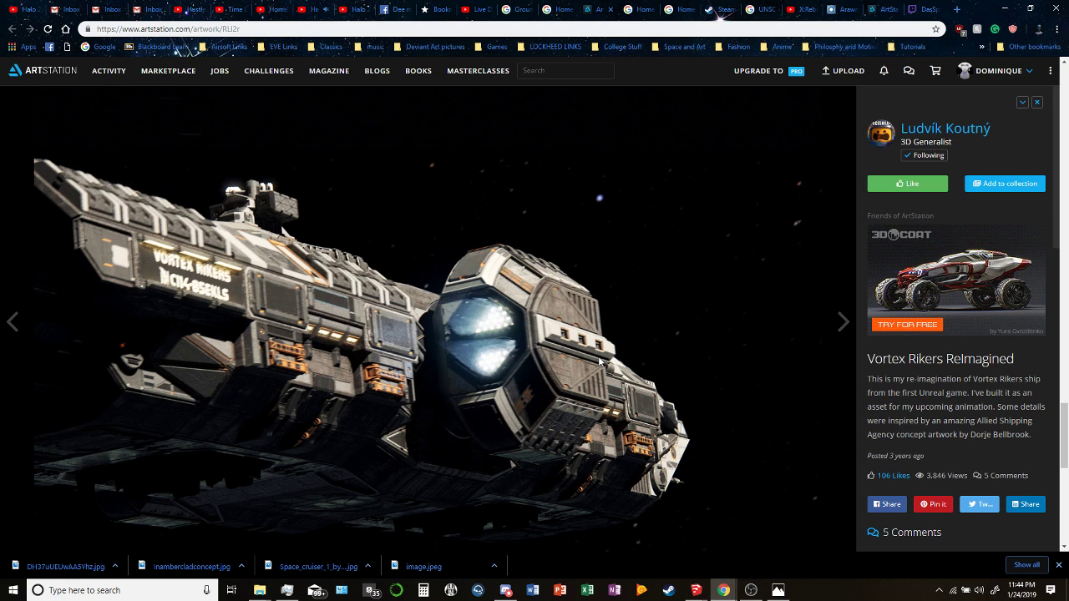
scroll(597, 356, down, 5)
scroll(598, 356, up, 3)
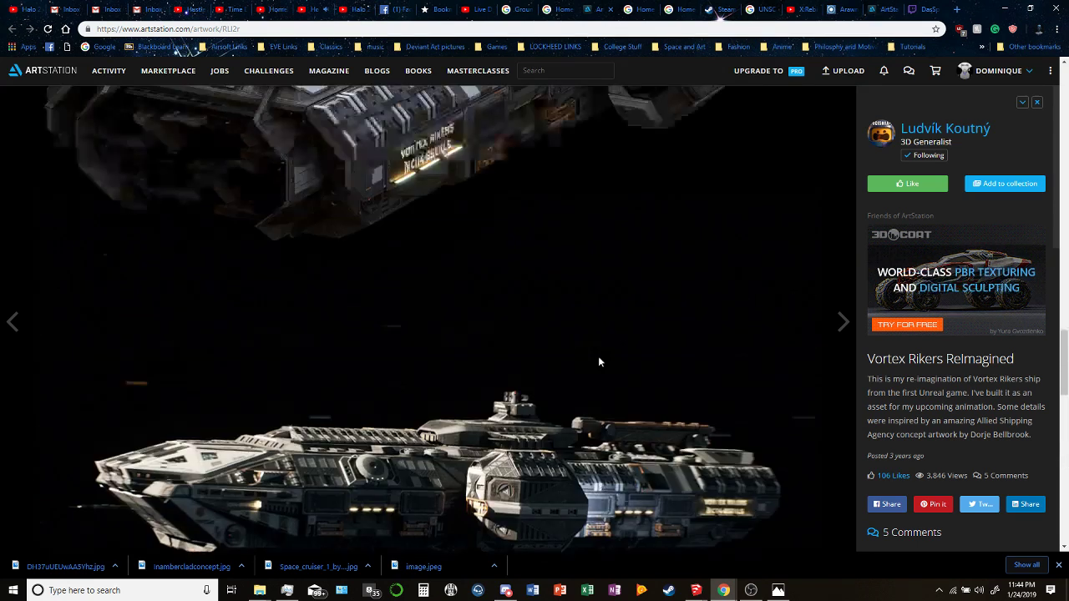
Switch to the GAIOS Class Titan Prototype in SketchUp and select the large nose face plus the two side faces flanking the rectangular section.
mouse_move(696, 591)
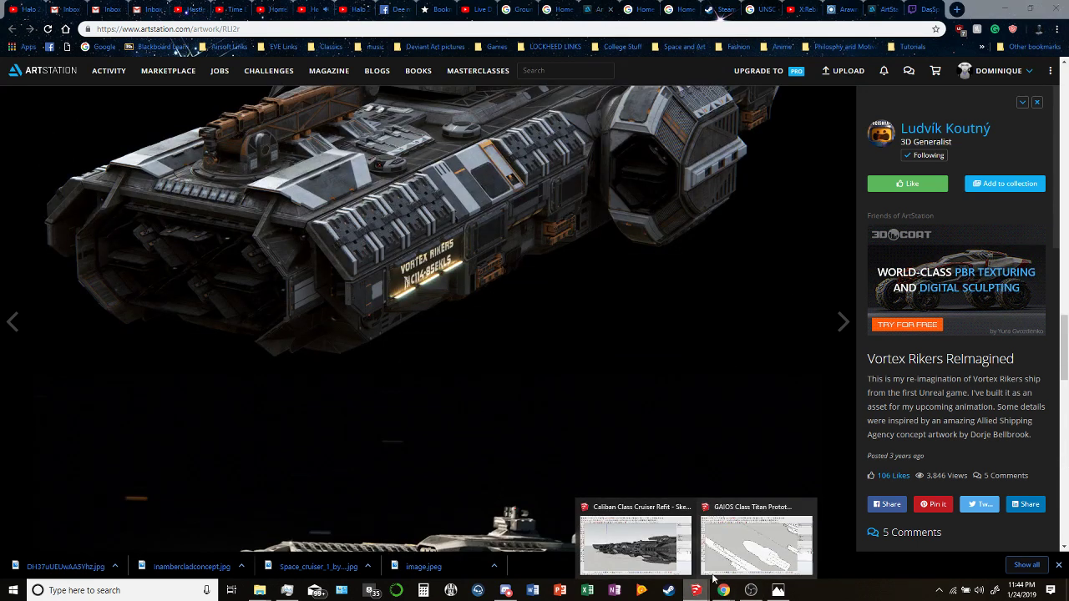
click(752, 543)
scroll(579, 370, down, 1)
shift+middle_drag(652, 406, 480, 370)
click(470, 358)
double_click(459, 349)
scroll(475, 367, up, 1)
click(476, 367)
double_click(481, 371)
scroll(476, 365, up, 2)
click(471, 362)
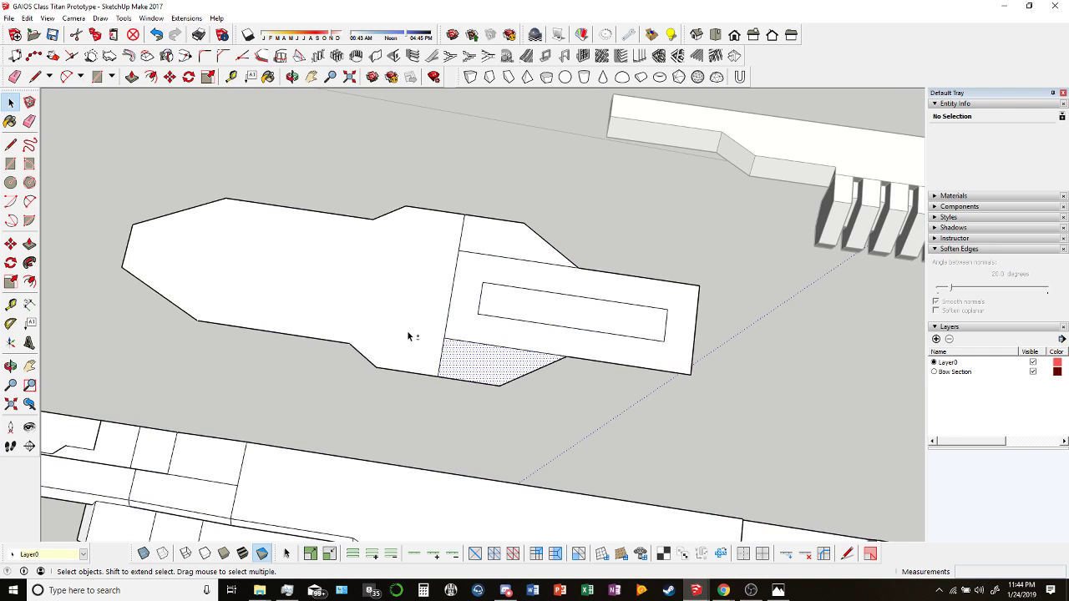
shift+click(409, 334)
shift+click(503, 241)
middle_drag(506, 245, 479, 271)
scroll(478, 272, down, 1)
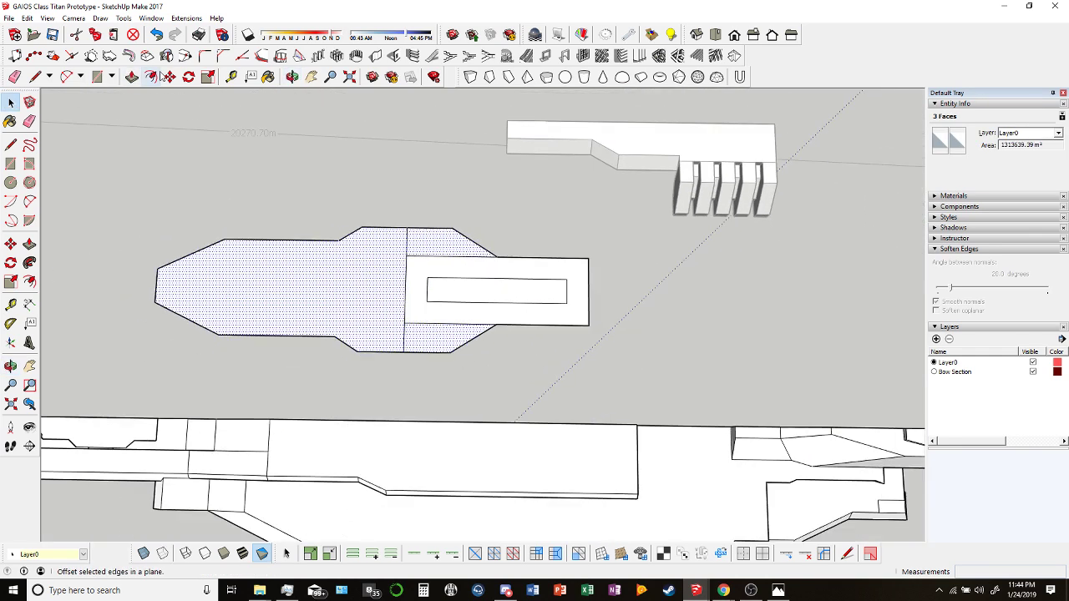
Copy the three selected faces along the green axis to the empty area past the rectangular end of the hull part.
click(170, 77)
scroll(401, 201, down, 3)
click(476, 240)
key(ctrl)
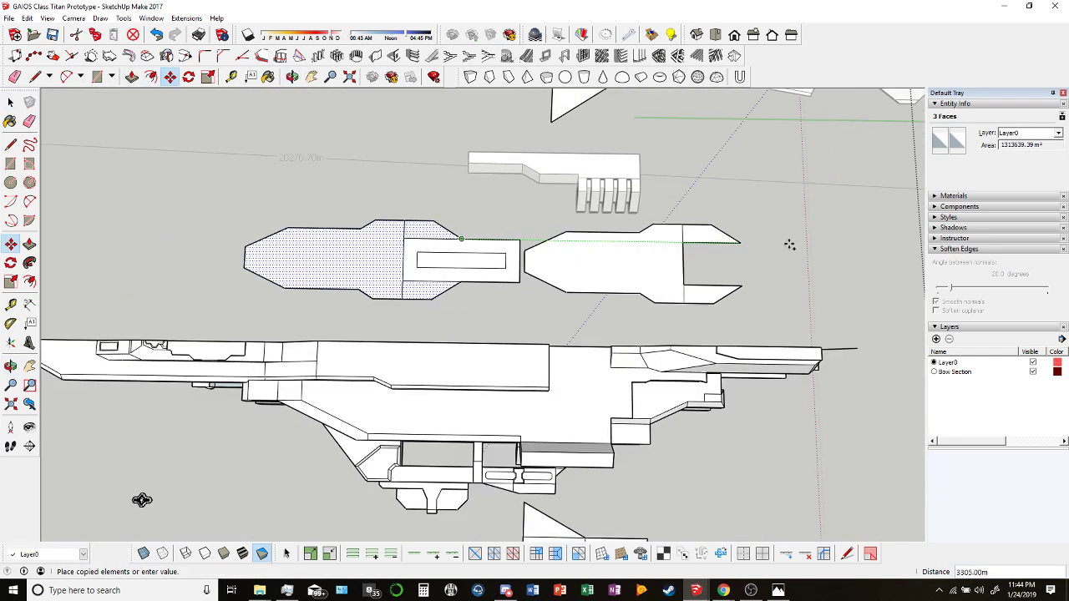
click(831, 244)
Mirror the copied faces along the green axis with a scale of -1.00 so the nose faces the opposite way.
click(11, 282)
shift+middle_drag(540, 249, 339, 261)
scroll(409, 276, down, 1)
drag(413, 277, 743, 285)
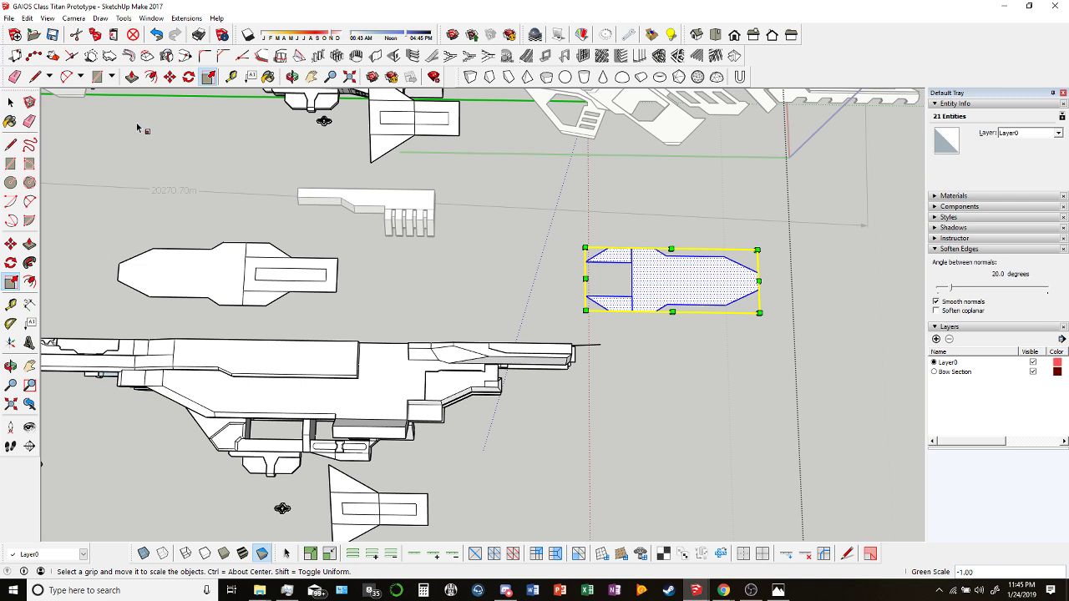
Move the mirrored copy by its inner corner onto the matching corner where the original's side face meets the rectangular section.
click(169, 77)
click(587, 264)
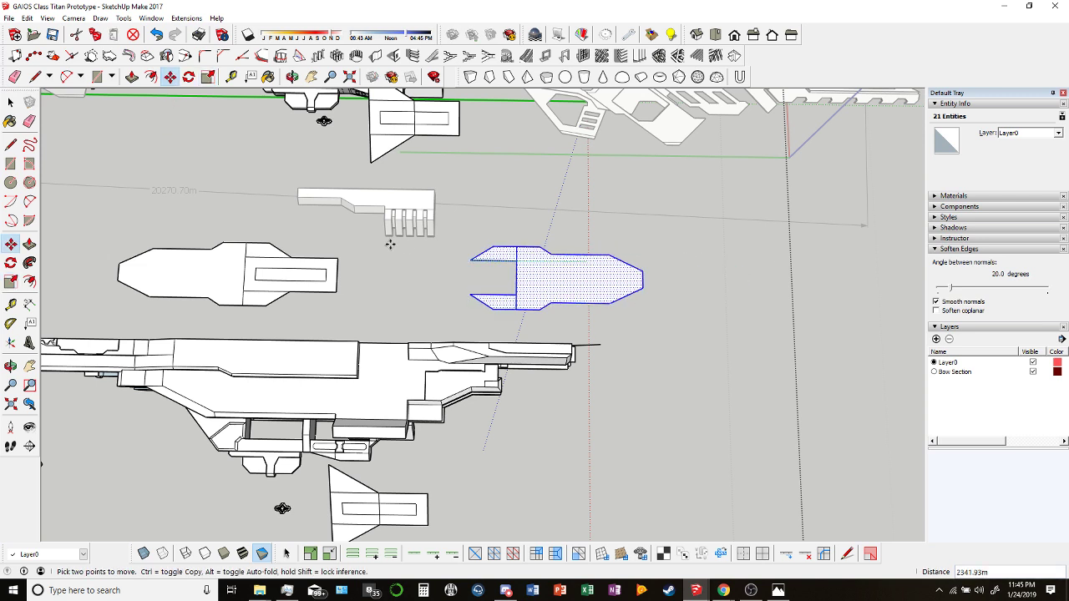
scroll(296, 259, up, 1)
click(291, 257)
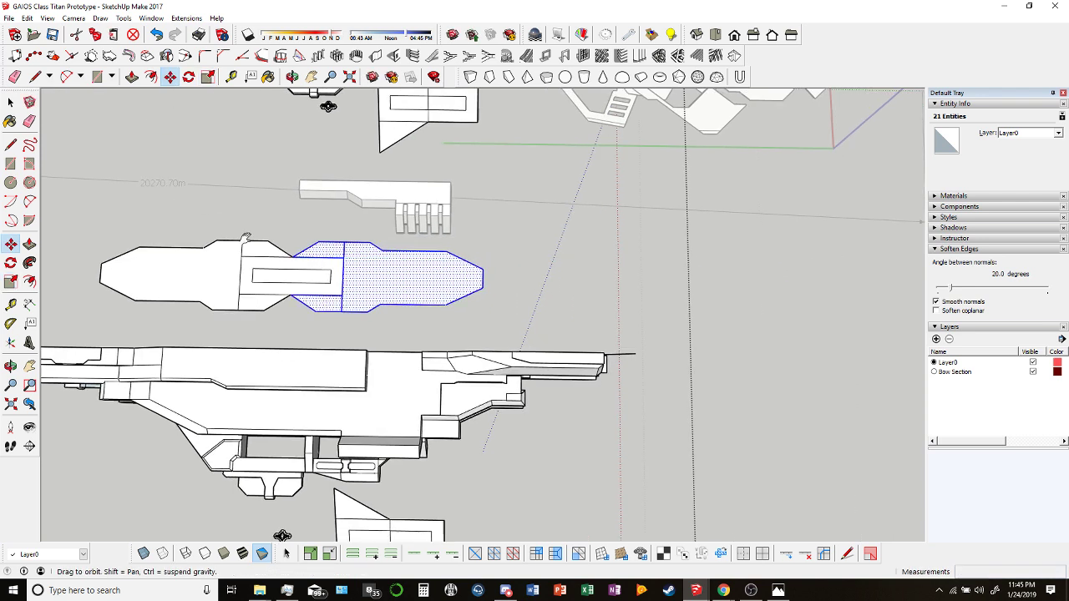
Draw a straight line across each V-shaped notch between the original and mirrored halves, closing both with faces.
scroll(367, 242, up, 1)
key(l)
scroll(385, 242, up, 1)
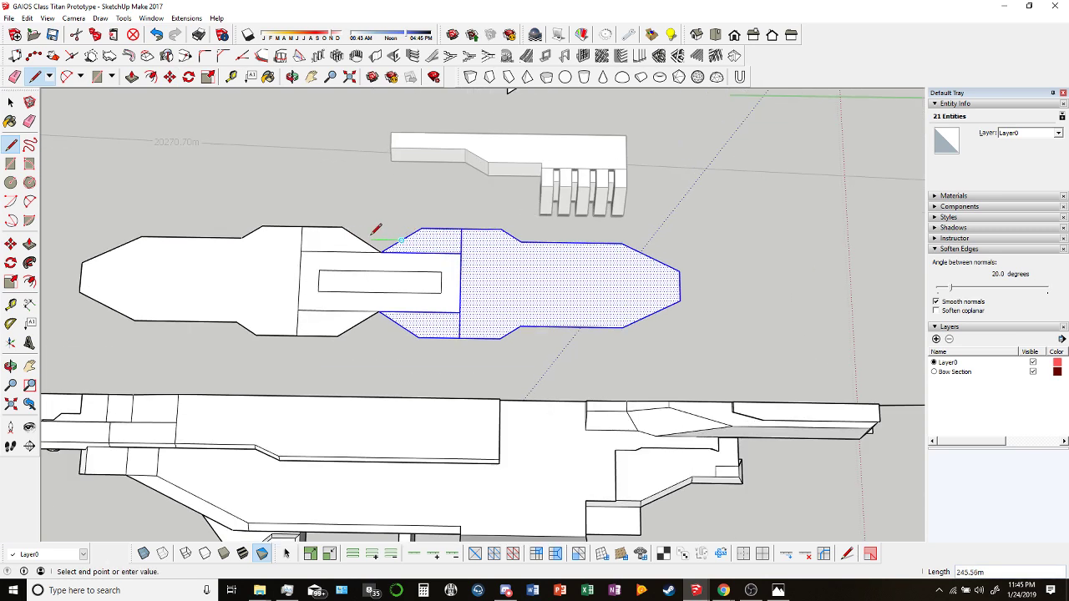
scroll(372, 240, up, 2)
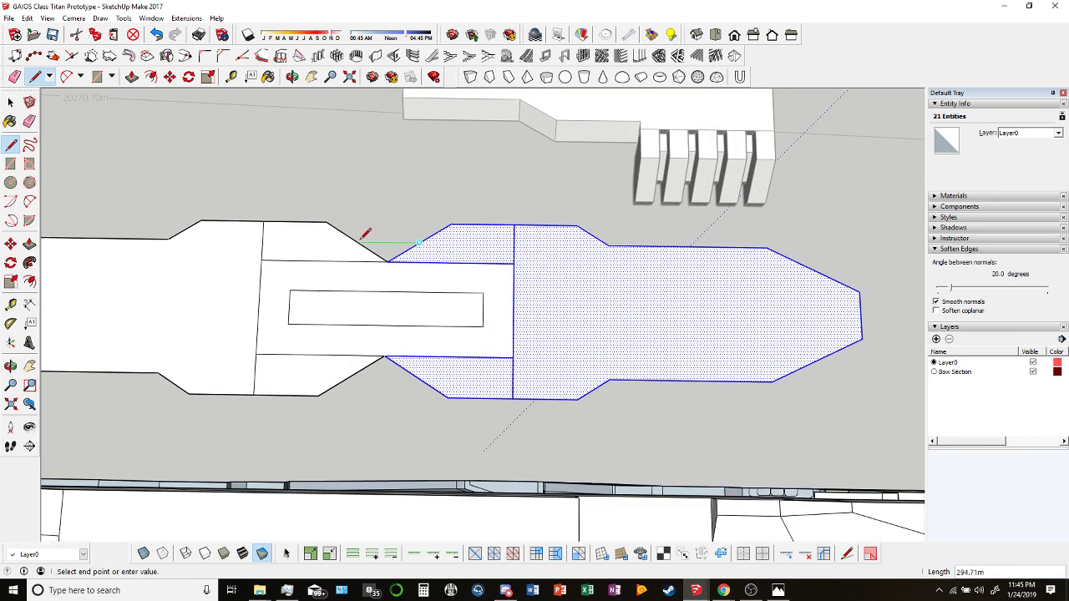
click(347, 377)
click(422, 377)
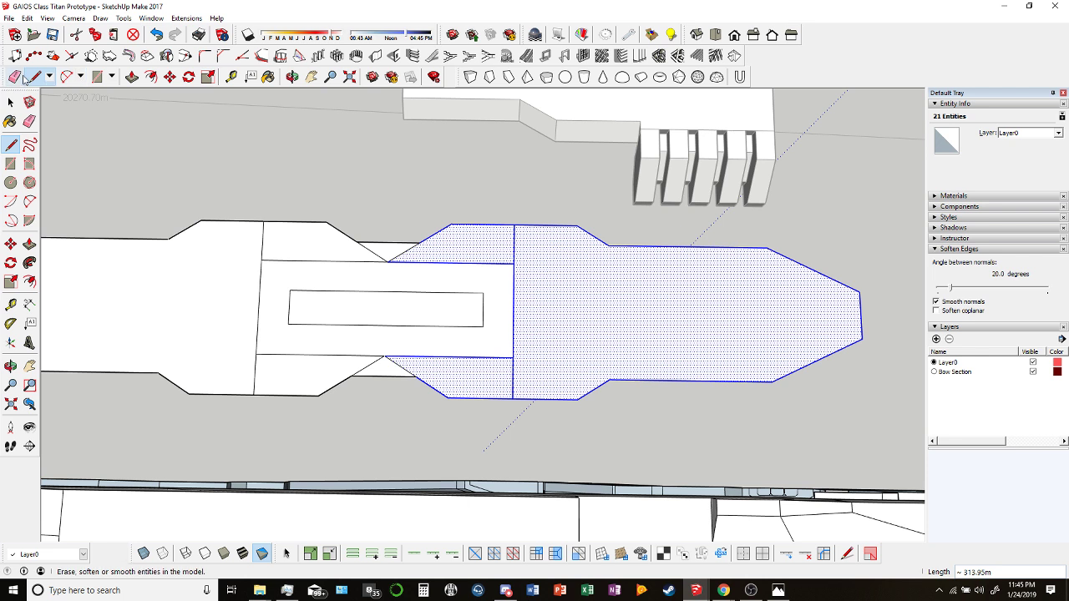
Erase the leftover notch edges and the cross lines beside the central rectangle, merging both halves into one outer face.
click(15, 77)
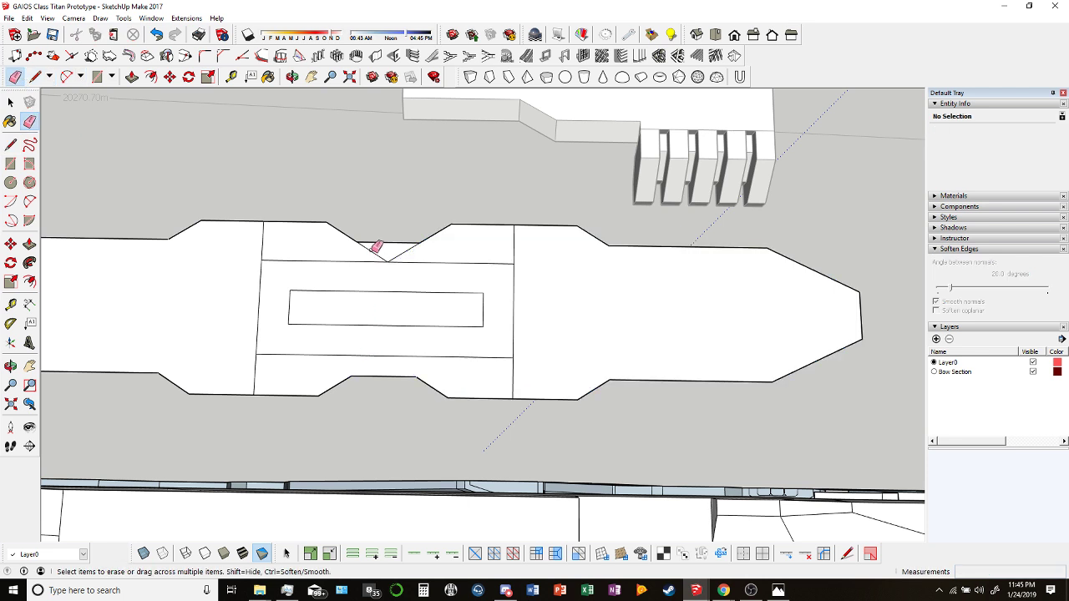
drag(376, 247, 416, 249)
scroll(318, 251, down, 2)
click(277, 245)
click(275, 345)
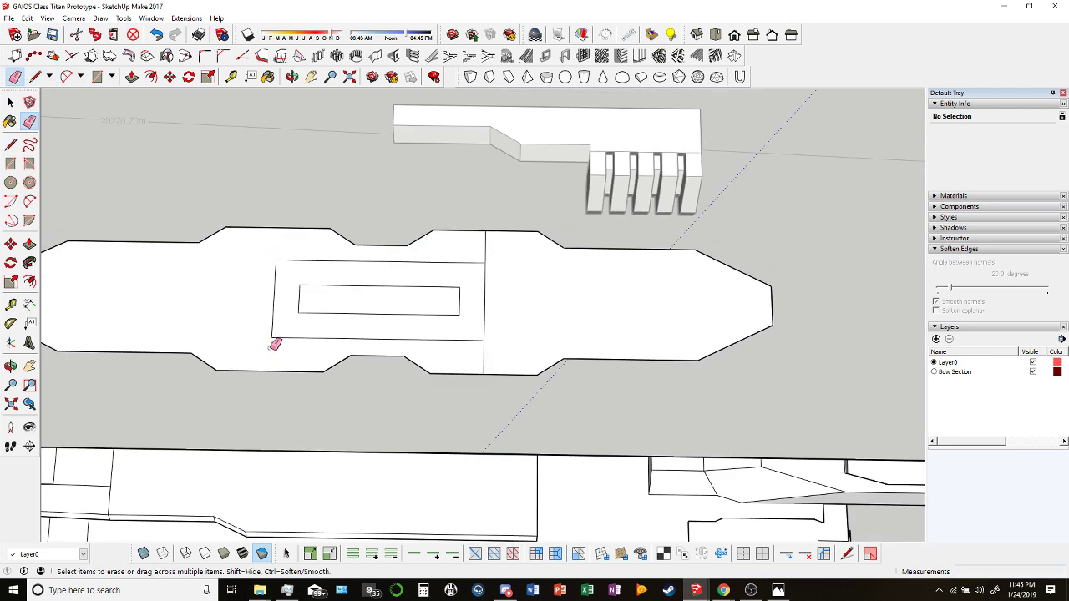
click(484, 355)
click(484, 246)
scroll(600, 298, down, 2)
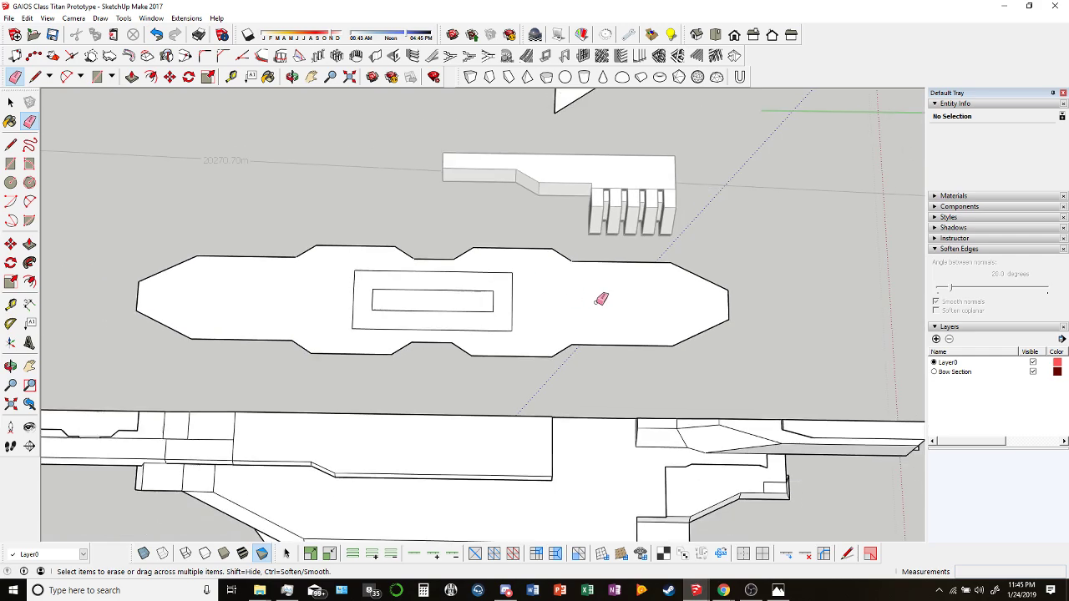
Inspect the double-ended hull plate beside the surrounding ship sections and select its large outer face.
scroll(601, 299, down, 2)
middle_drag(601, 299, 167, 250)
scroll(513, 277, down, 2)
mouse_move(513, 276)
middle_down()
mouse_move(262, 226)
mouse_move(171, 98)
mouse_move(383, 309)
middle_up()
key(space)
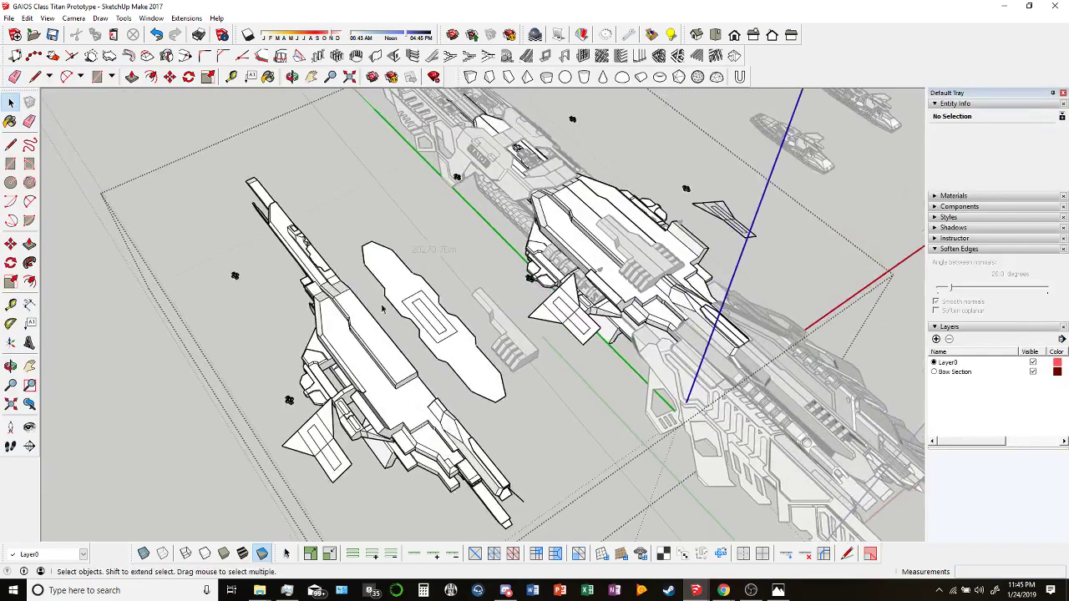
scroll(434, 314, up, 3)
click(466, 361)
middle_drag(476, 364, 434, 393)
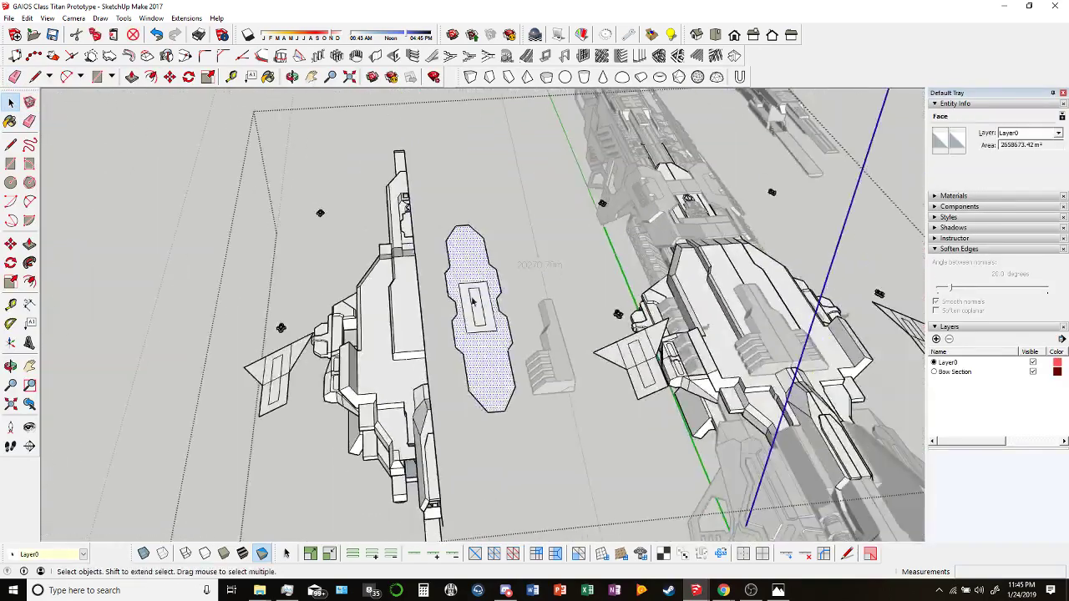
Select the innermost rectangular face of the hull plate and view it against the neighbouring ship sections.
scroll(468, 284, up, 5)
middle_drag(472, 304, 481, 344)
middle_drag(480, 240, 420, 315)
scroll(443, 303, up, 2)
click(415, 302)
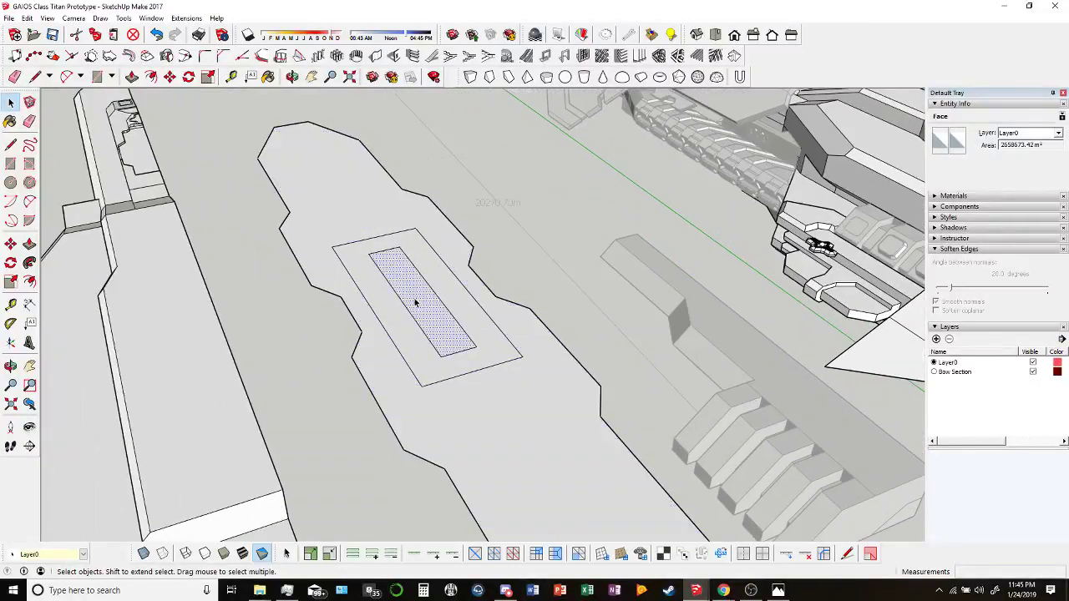
middle_drag(334, 167, 434, 233)
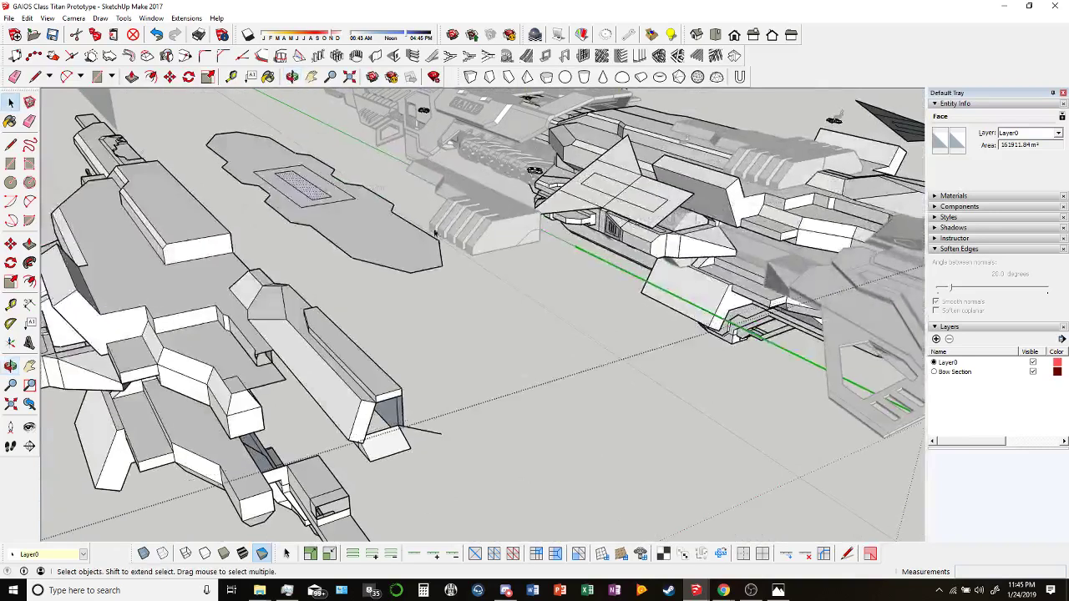
scroll(434, 234, up, 4)
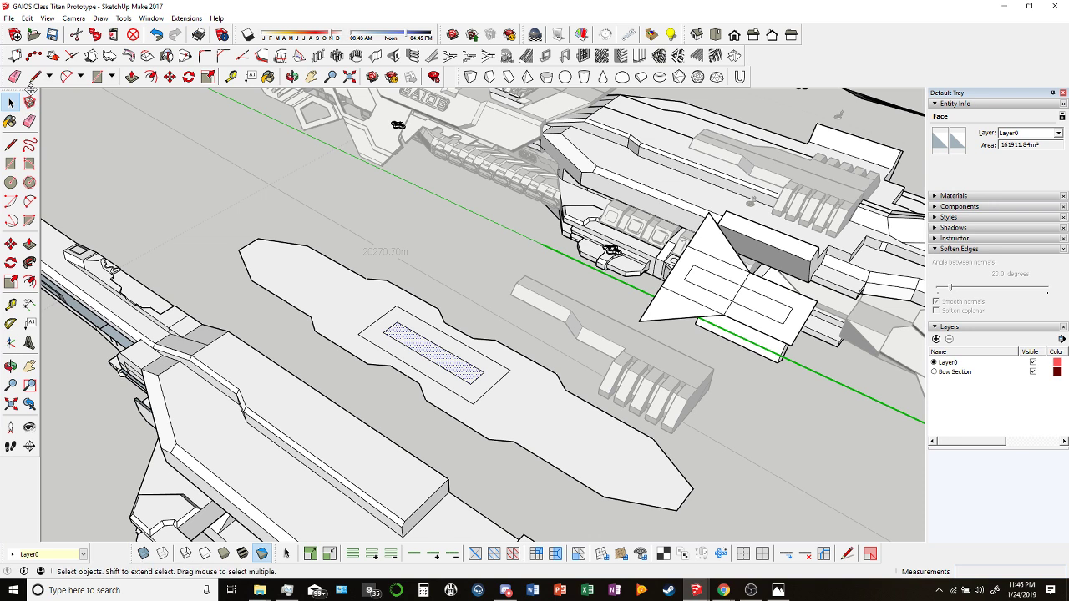
Draw a short midline mark and two lines cutting the corners at the far end of the rectangle around the narrow central slot.
click(35, 76)
scroll(381, 314, up, 2)
click(380, 324)
scroll(379, 322, up, 3)
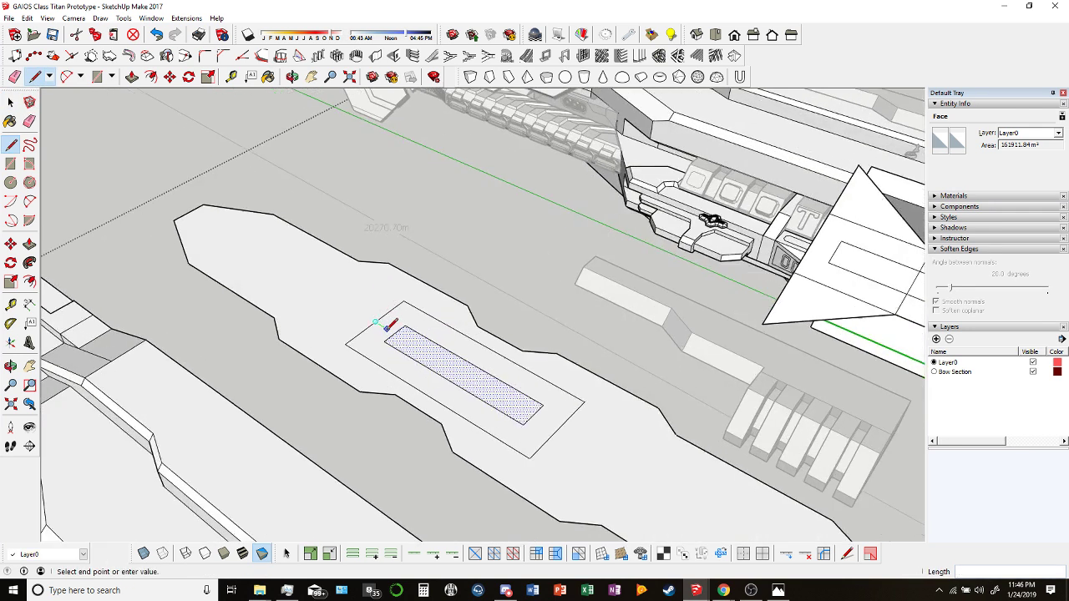
key(Escape)
click(354, 333)
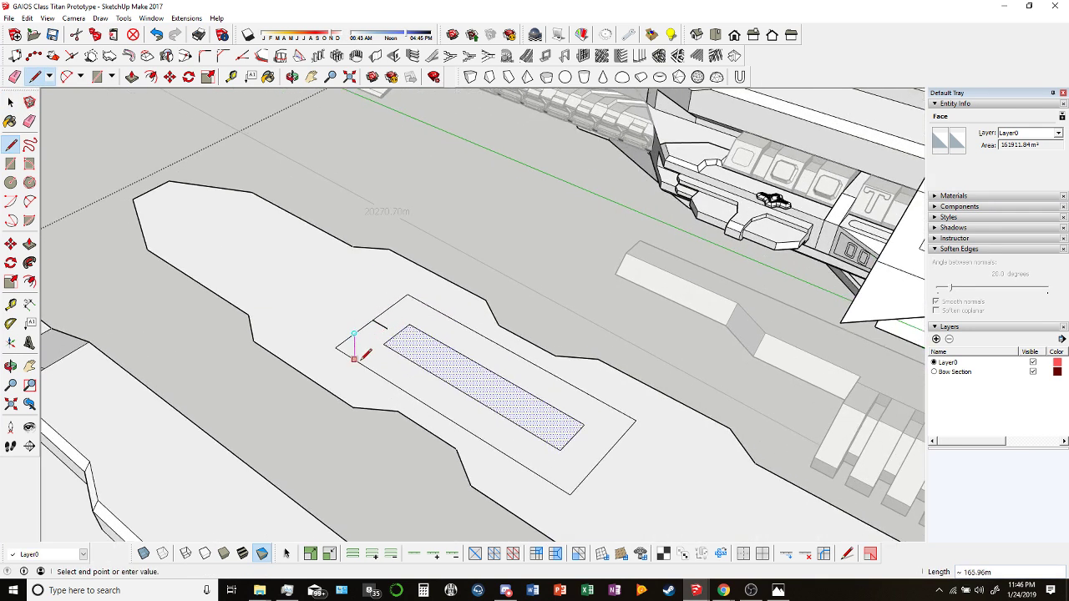
click(354, 359)
click(390, 307)
click(419, 300)
Draw a matching midline mark and two corner-cutting lines at the near end of the rectangle around the central slot.
click(603, 456)
click(588, 447)
click(603, 456)
click(620, 435)
click(613, 408)
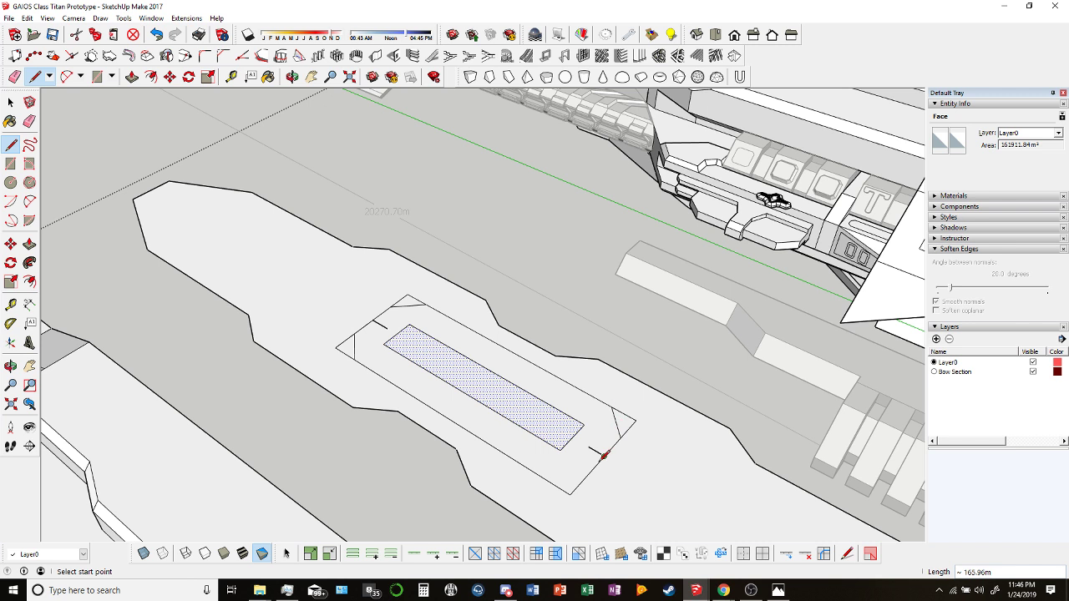
click(587, 474)
click(545, 479)
Erase the four cut-off corners and both midline marks to leave an elongated octagon around the slot.
key(e)
drag(329, 327, 342, 356)
drag(399, 288, 413, 304)
click(636, 418)
click(627, 430)
click(584, 481)
click(568, 490)
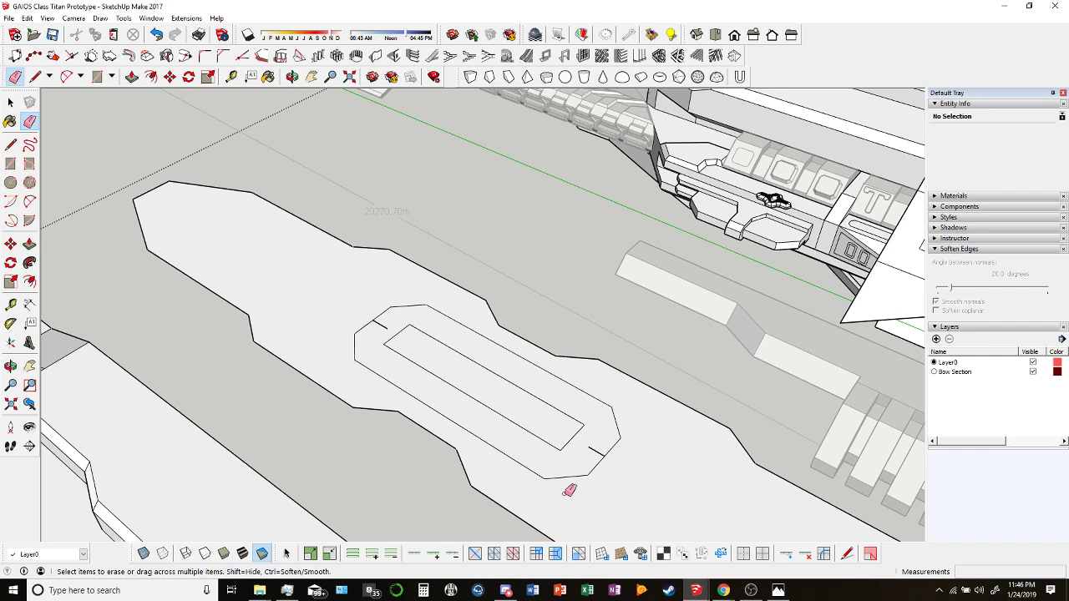
click(594, 451)
click(380, 325)
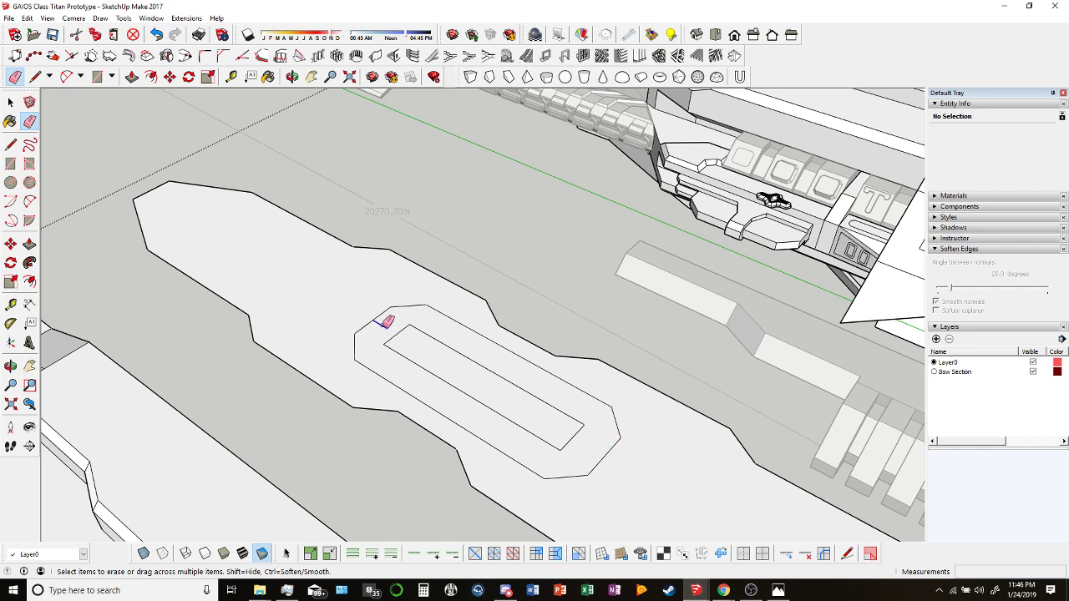
Extrude the large outer face of the plate upward 35 m, leaving the central octagon recessed.
scroll(399, 341, down, 2)
middle_drag(400, 342, 571, 434)
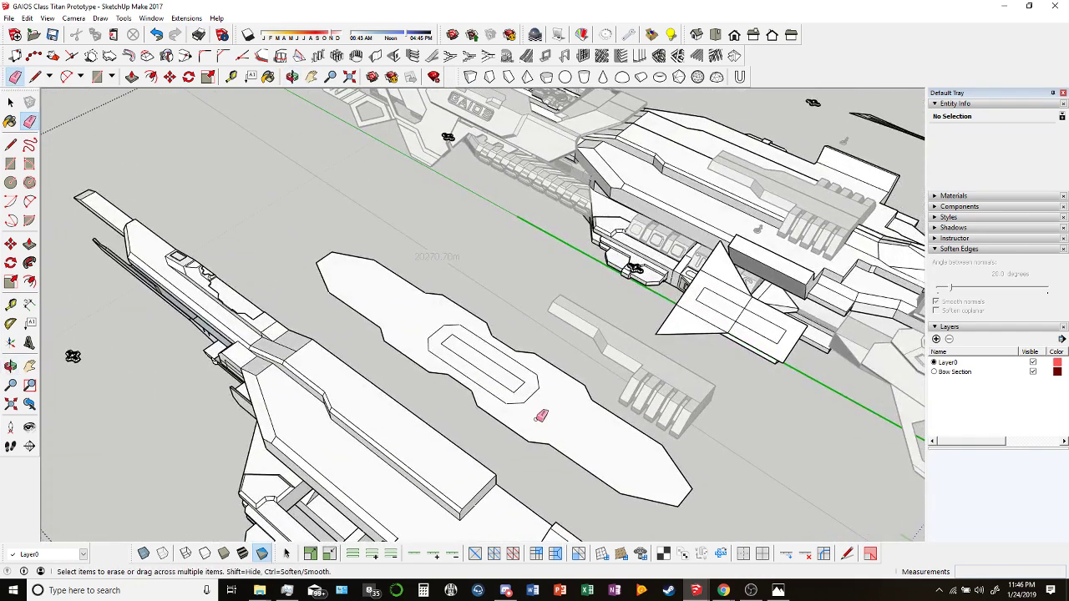
scroll(541, 415, up, 2)
click(151, 76)
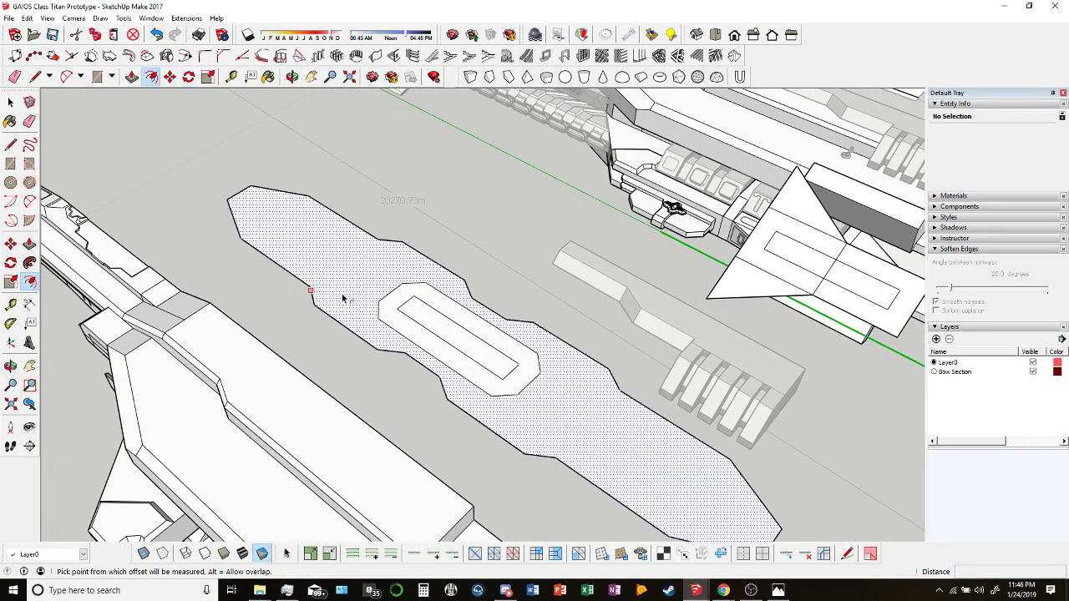
key(p)
mouse_move(178, 172)
middle_down()
mouse_move(237, 181)
mouse_move(334, 286)
mouse_move(333, 163)
middle_up()
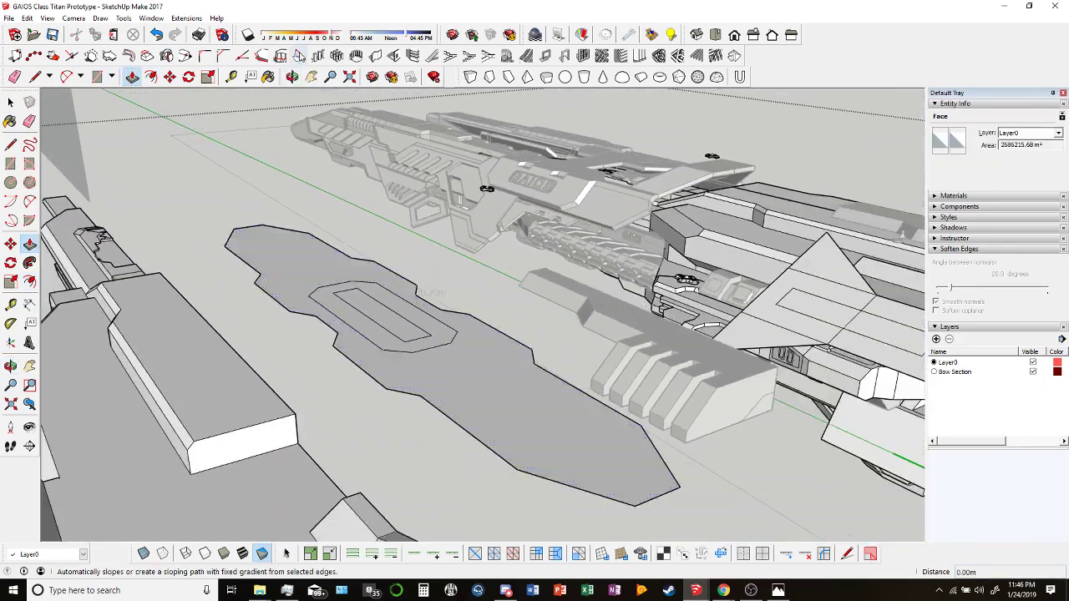
key(o)
scroll(359, 185, down, 5)
middle_drag(424, 295, 351, 262)
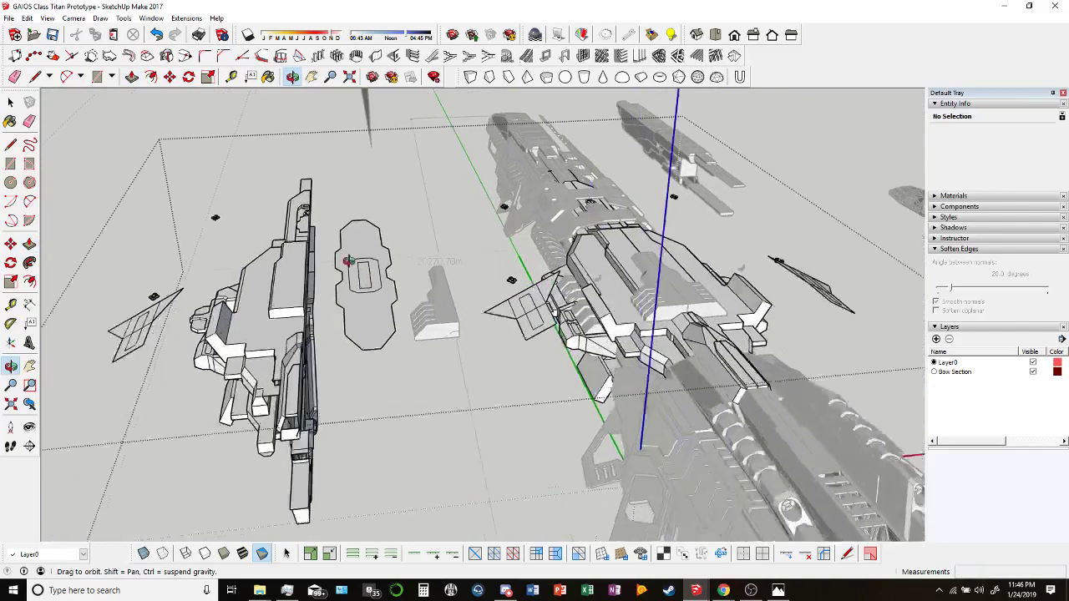
scroll(352, 271, up, 5)
mouse_move(365, 291)
mouse_down()
mouse_move(470, 322)
mouse_move(98, 93)
mouse_up()
key(p)
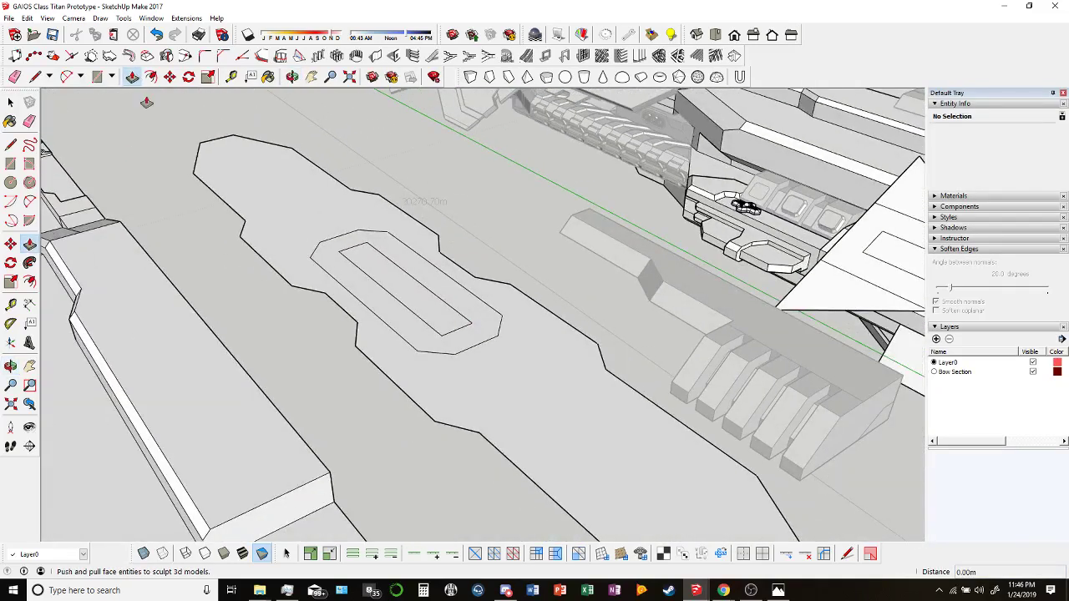
click(284, 280)
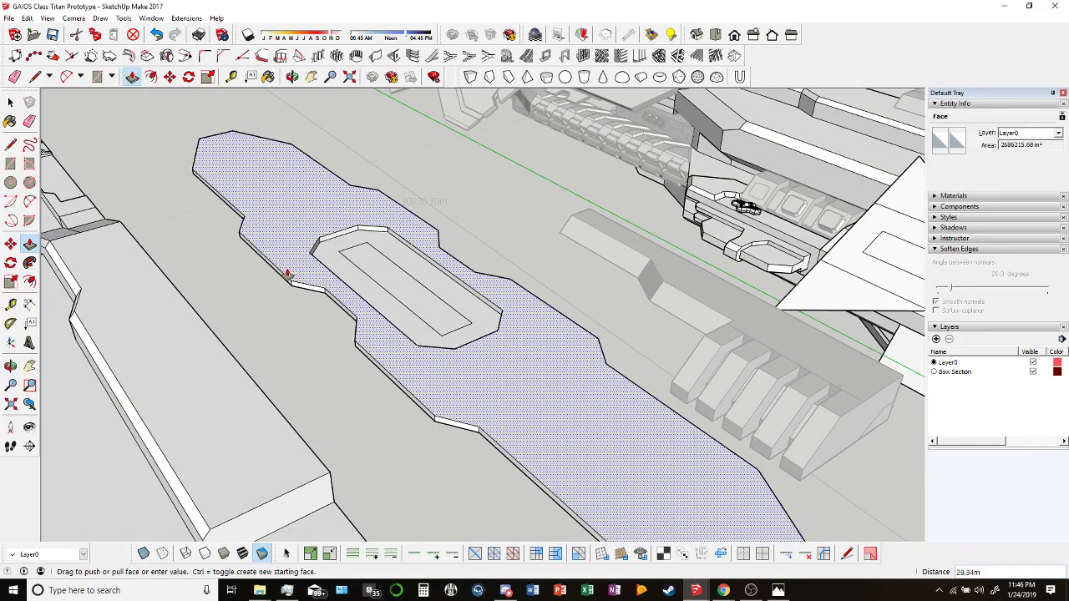
text(35)
key(Return)
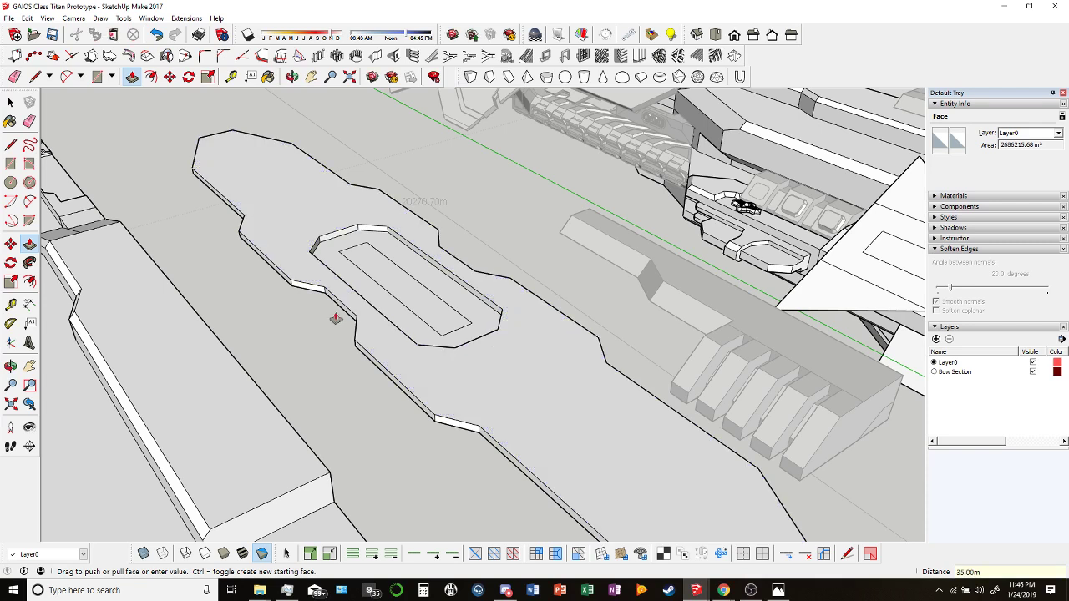
Offset the outer edge of the plate's top face inward 45 m.
click(151, 77)
click(269, 261)
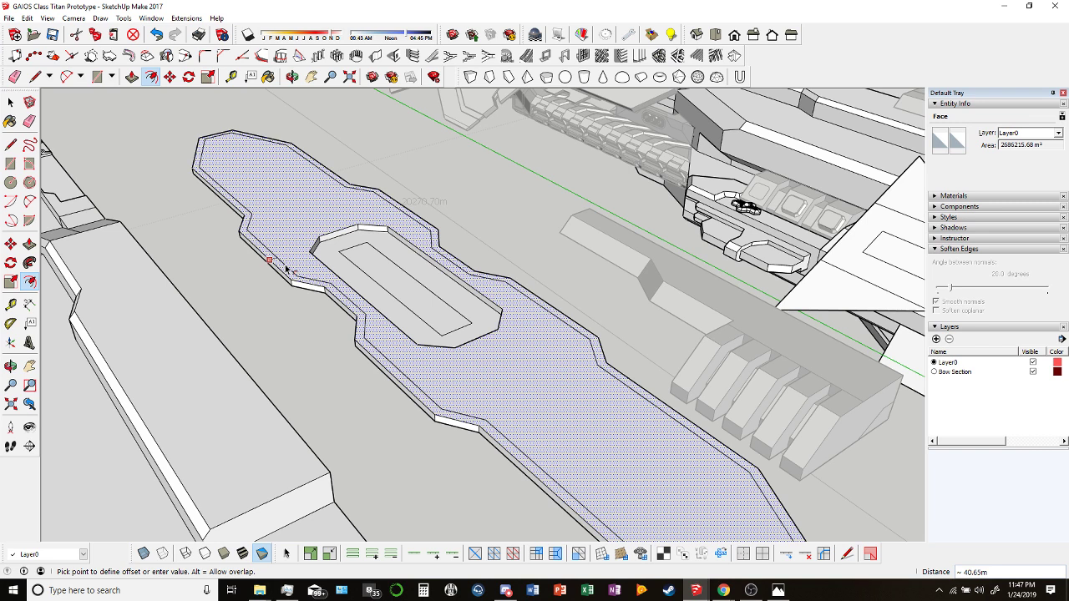
key(Return)
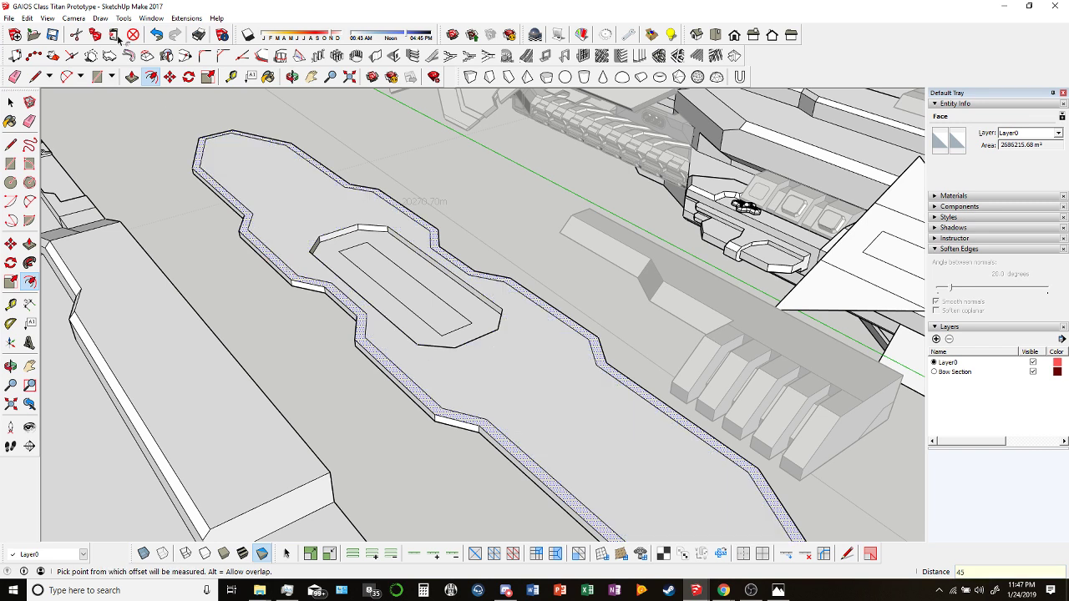
key(p)
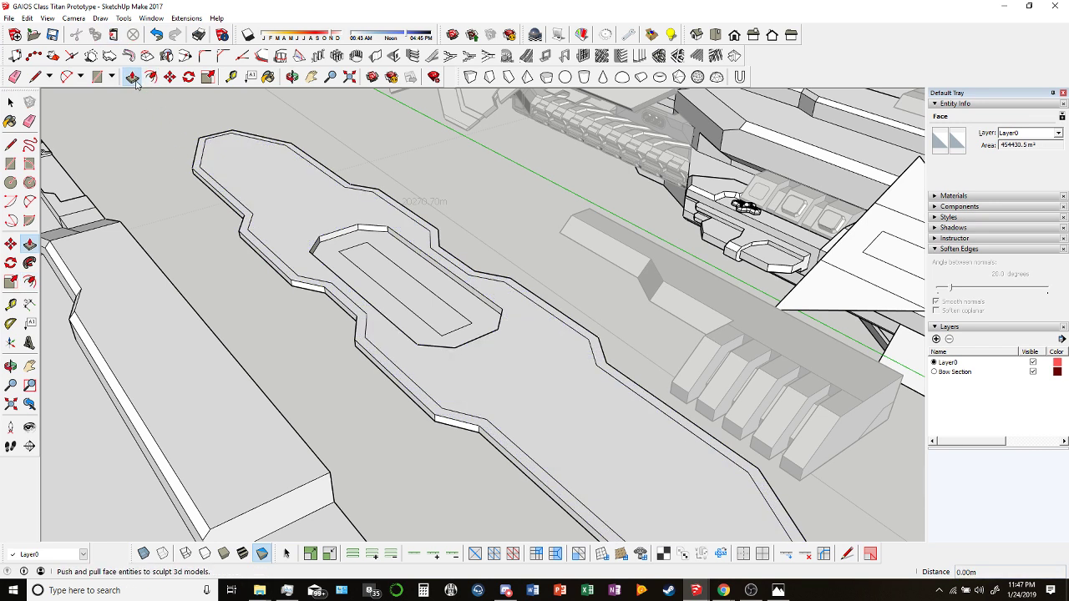
Move the inner top face straight up 45 m to form a sloped bevel around the plate.
click(11, 102)
middle_drag(311, 275, 301, 201)
scroll(311, 213, up, 5)
click(302, 181)
scroll(302, 181, down, 1)
click(169, 77)
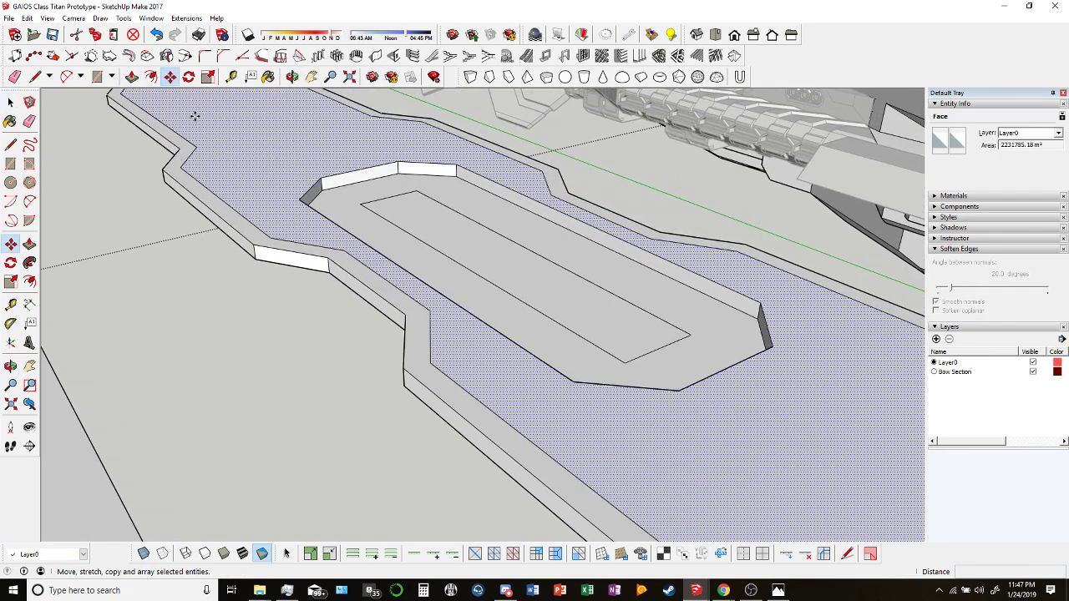
click(273, 233)
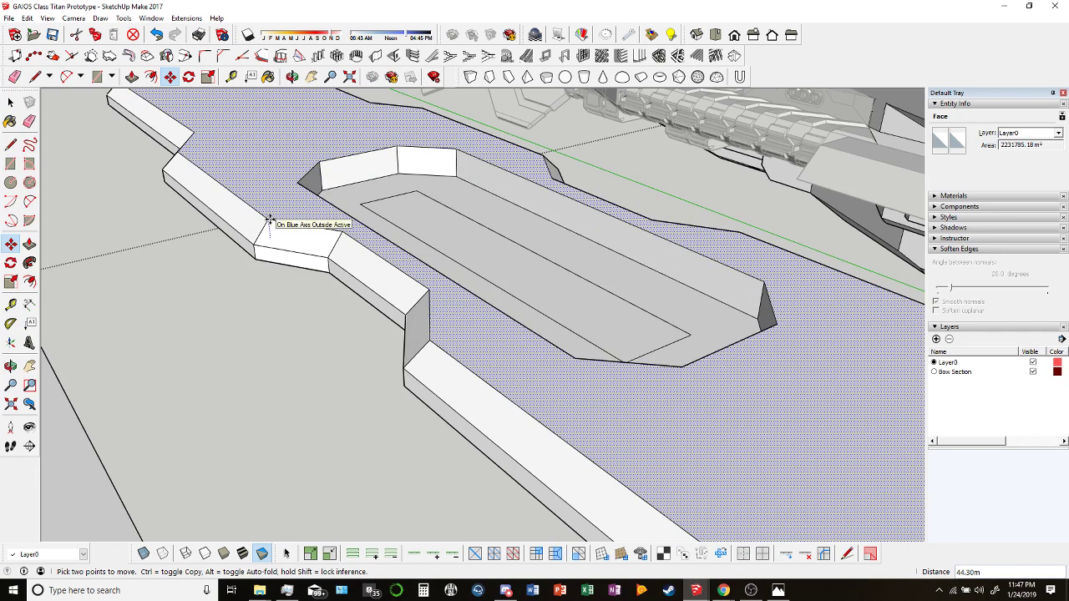
text(40)
key(Return)
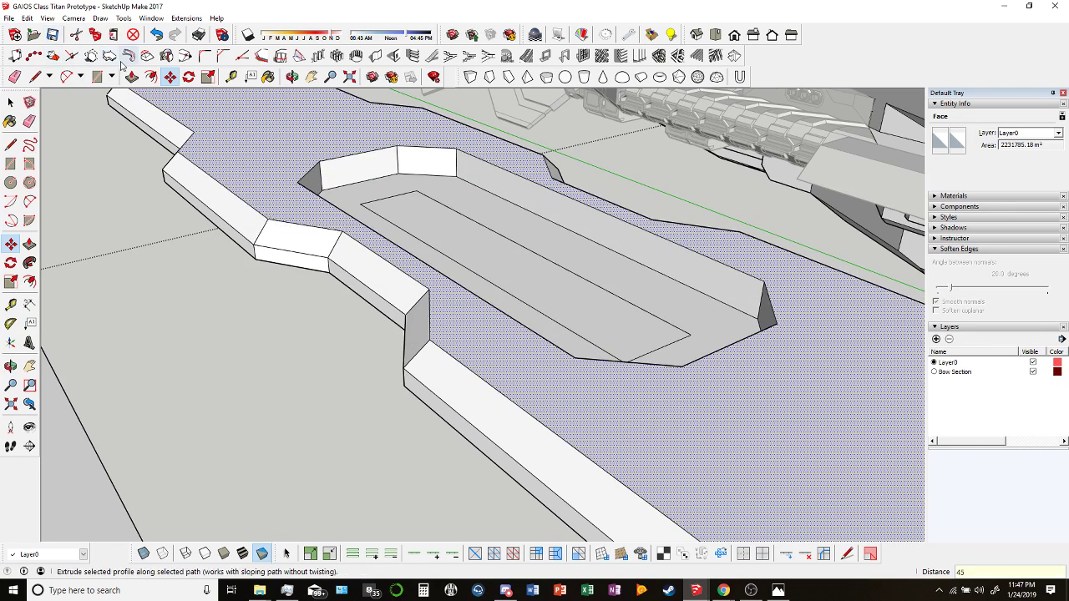
Extrude the raised top face of the plate upward about 44 m.
click(132, 77)
scroll(218, 160, down, 3)
middle_drag(221, 159, 229, 202)
click(230, 203)
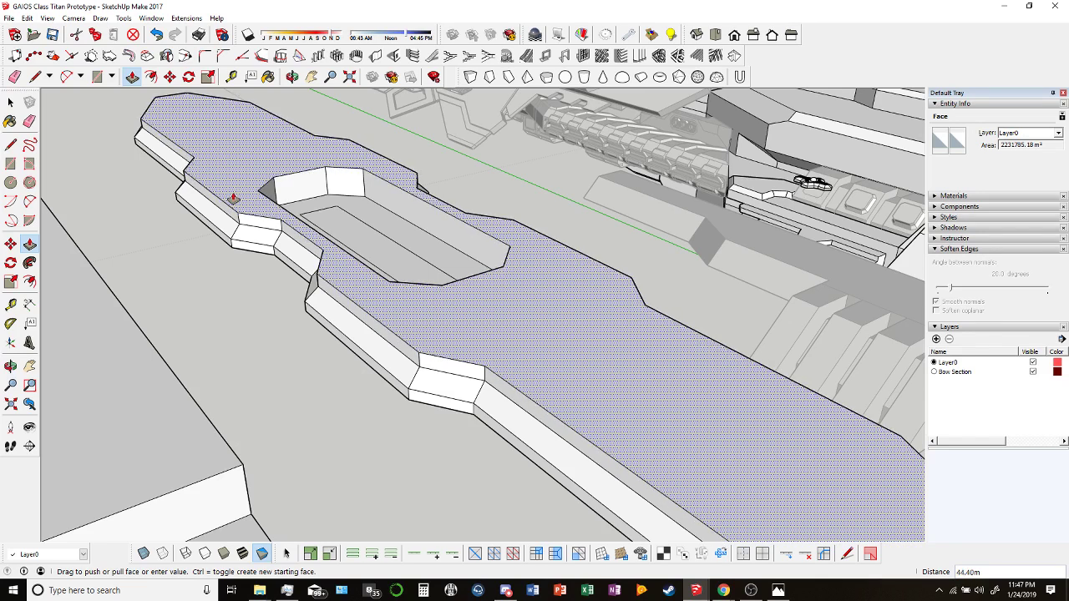
click(233, 198)
Select the whole plate and place a copy of it above the original.
key(space)
mouse_move(233, 198)
middle_down()
mouse_move(206, 159)
mouse_move(239, 202)
middle_up()
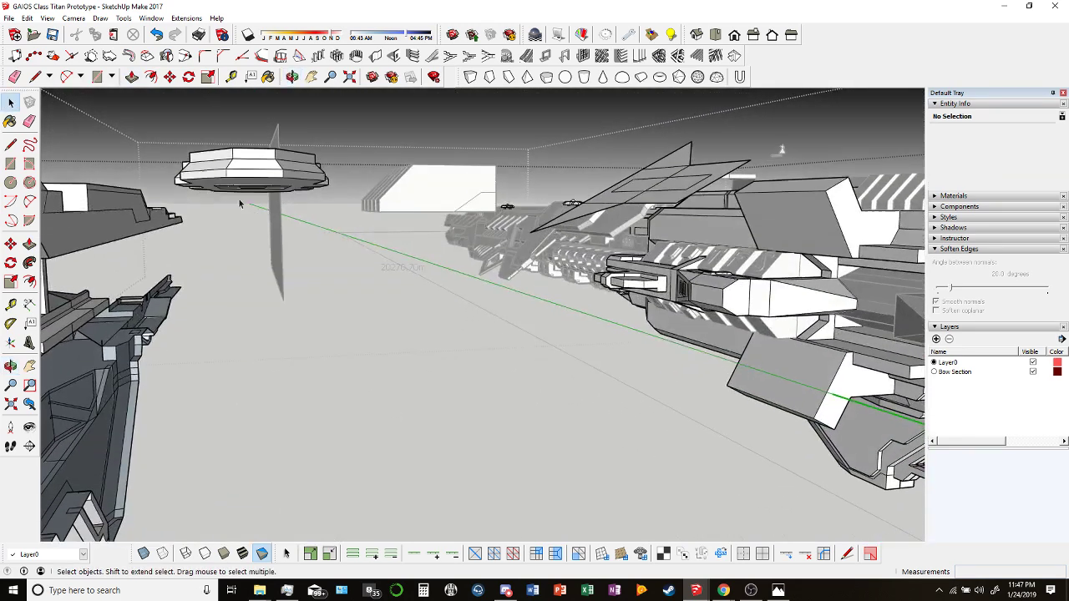
drag(182, 165, 339, 215)
middle_drag(258, 170, 325, 245)
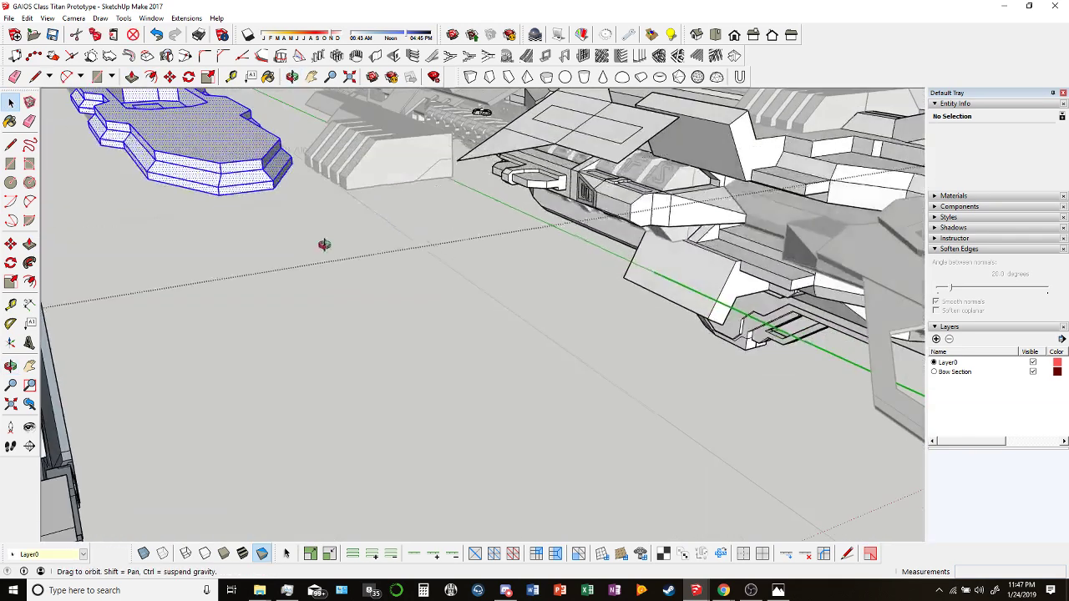
click(170, 76)
scroll(341, 231, down, 4)
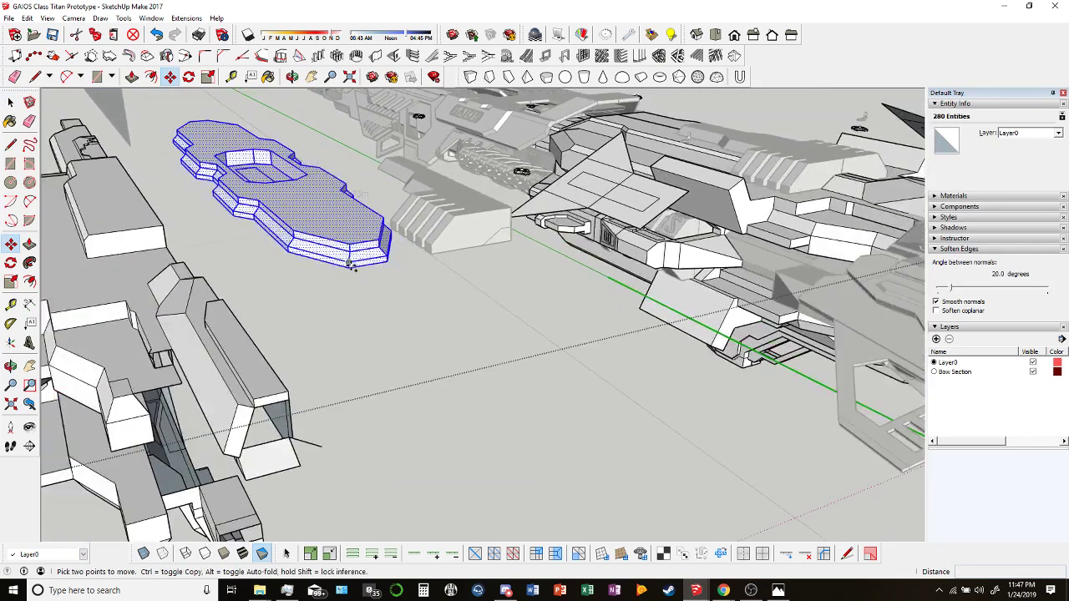
click(351, 266)
key(ctrl)
click(338, 187)
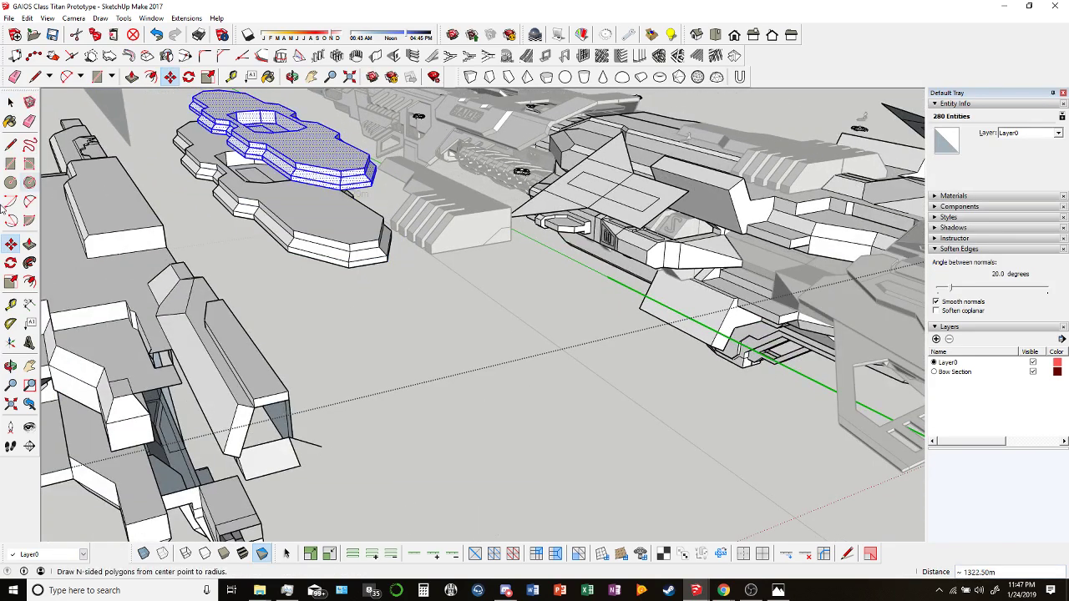
Try to flip the copied plate vertically with Scale, and undo both the scaling and the copy.
click(10, 282)
click(264, 127)
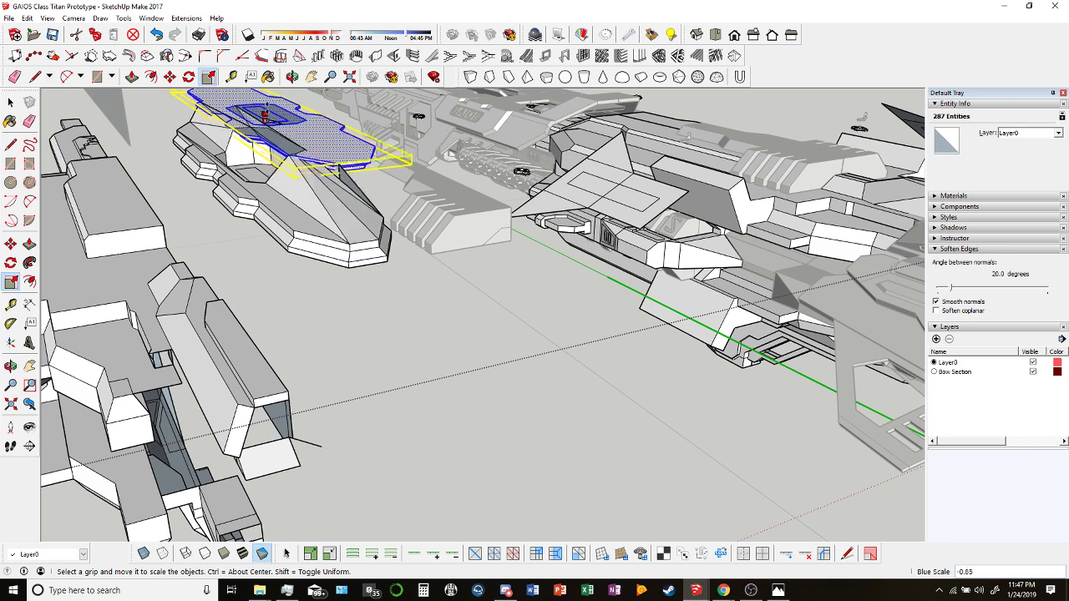
click(264, 103)
key(ctrl+z)
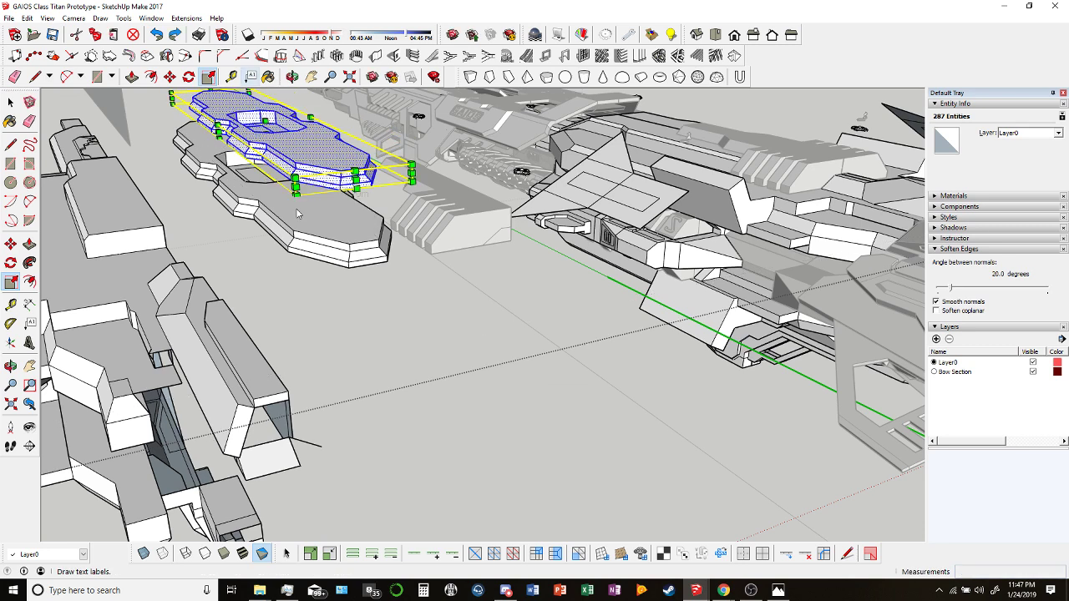
middle_drag(297, 212, 263, 146)
key(ctrl+z)
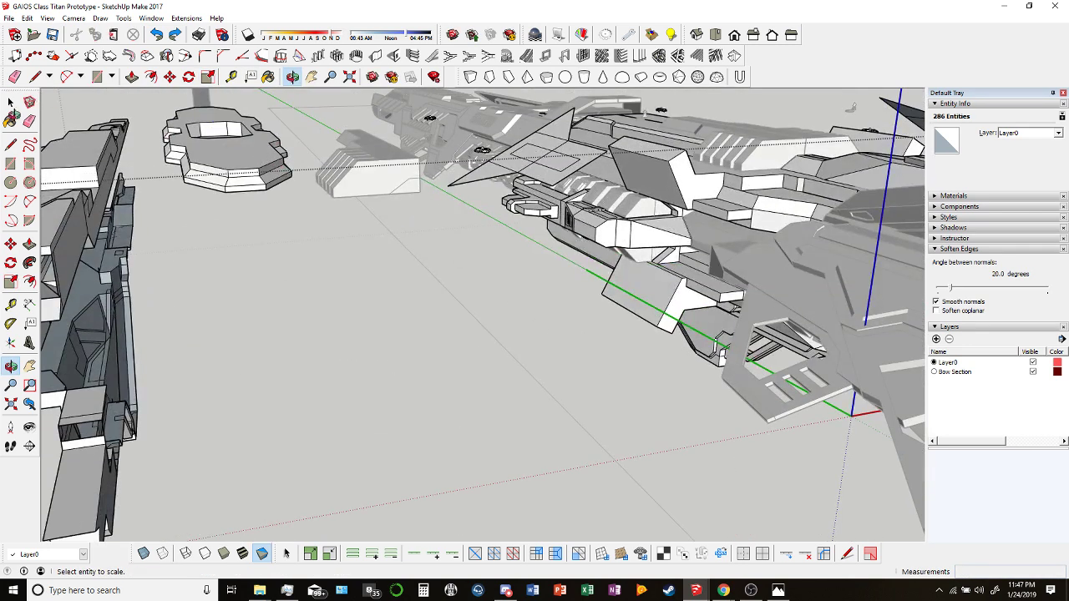
Select the whole plate again and copy it straight up along the blue axis, well clear of the original.
key(space)
drag(309, 97, 155, 227)
middle_drag(155, 228, 209, 255)
key(ctrl)
click(340, 155)
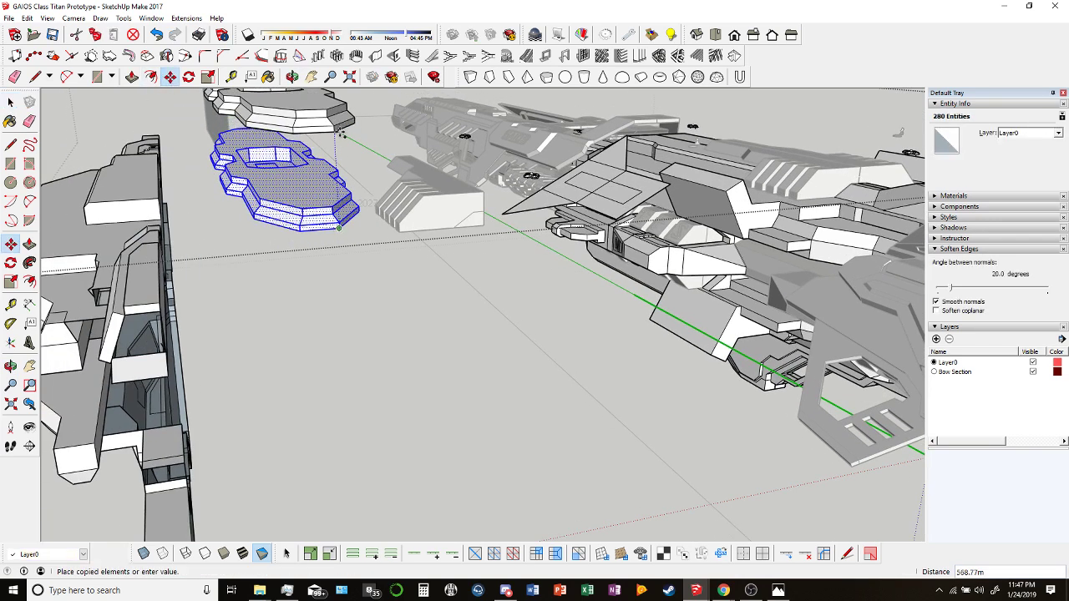
click(338, 123)
Mirror the copied plate vertically with a blue-axis scale of -1.
click(11, 282)
middle_drag(266, 125, 309, 164)
click(306, 132)
text(-1)
key(Return)
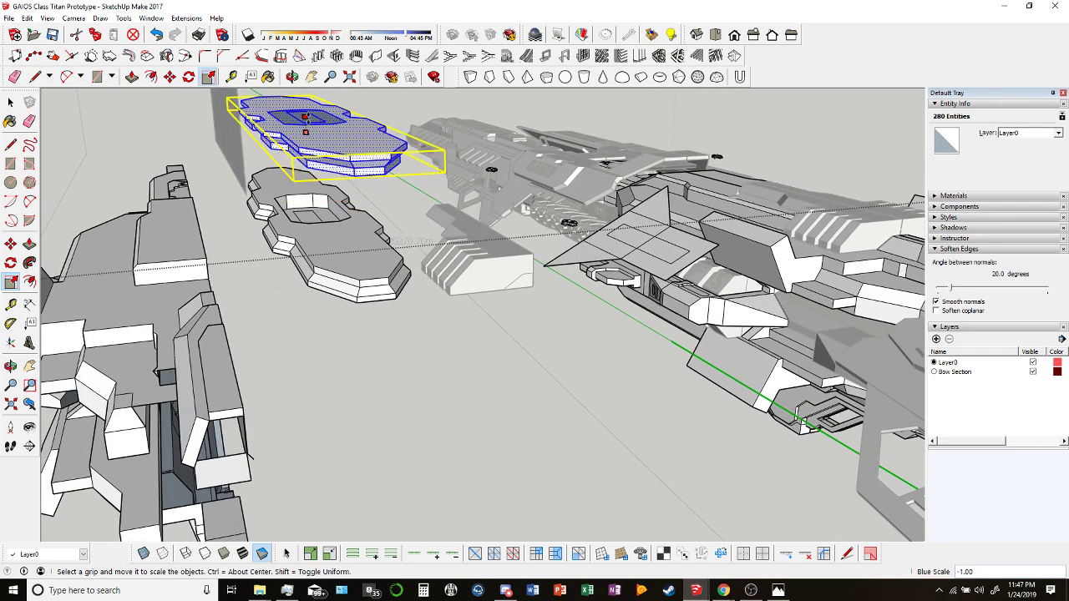
Move the mirrored copy down about 661 m onto the top of the original plate.
click(169, 76)
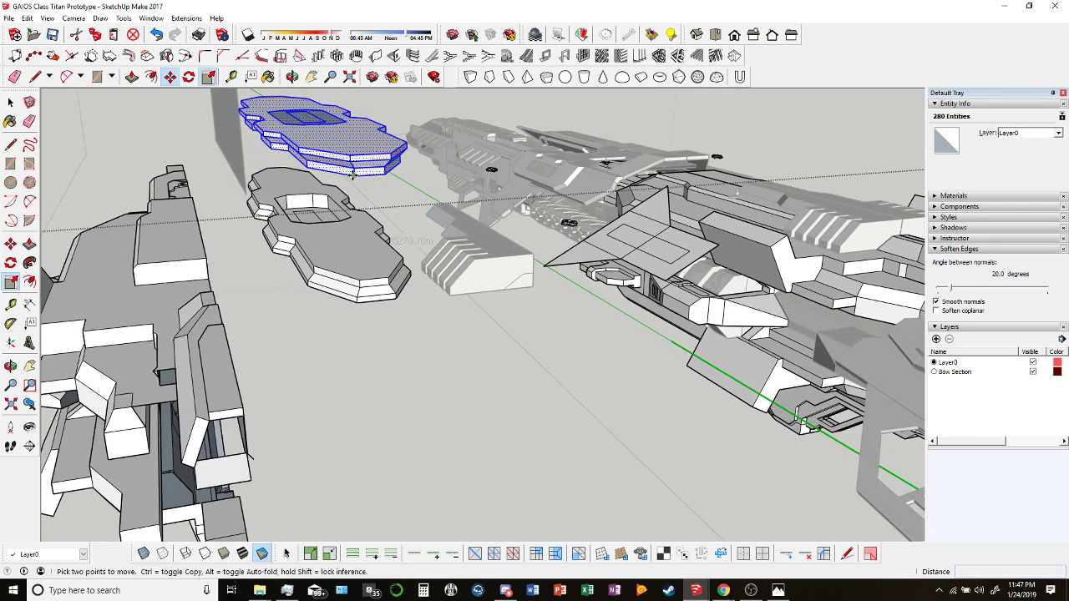
click(353, 173)
click(350, 231)
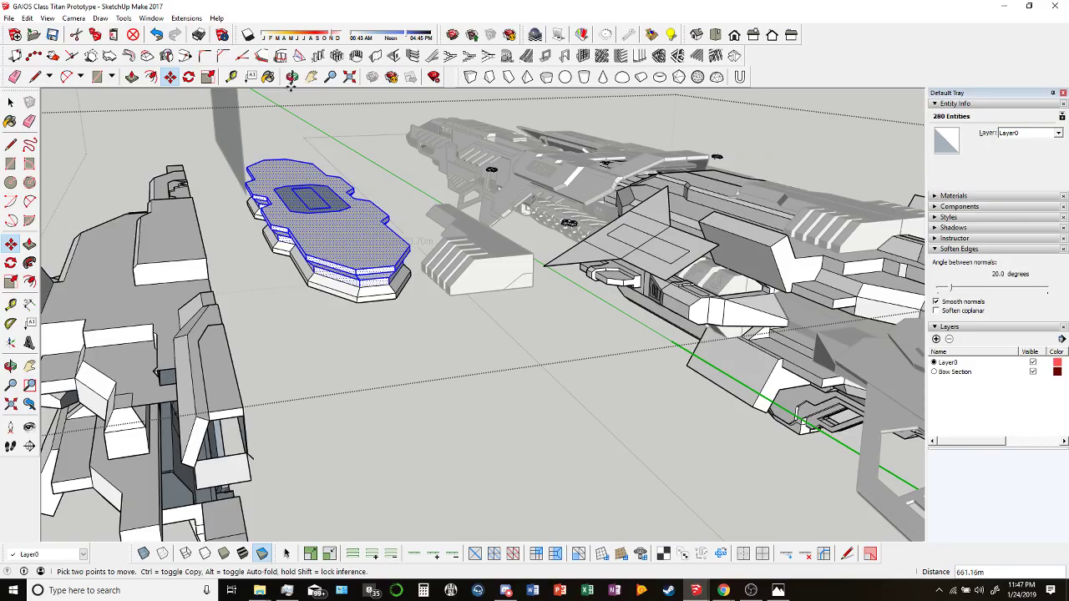
key(o)
drag(351, 231, 521, 245)
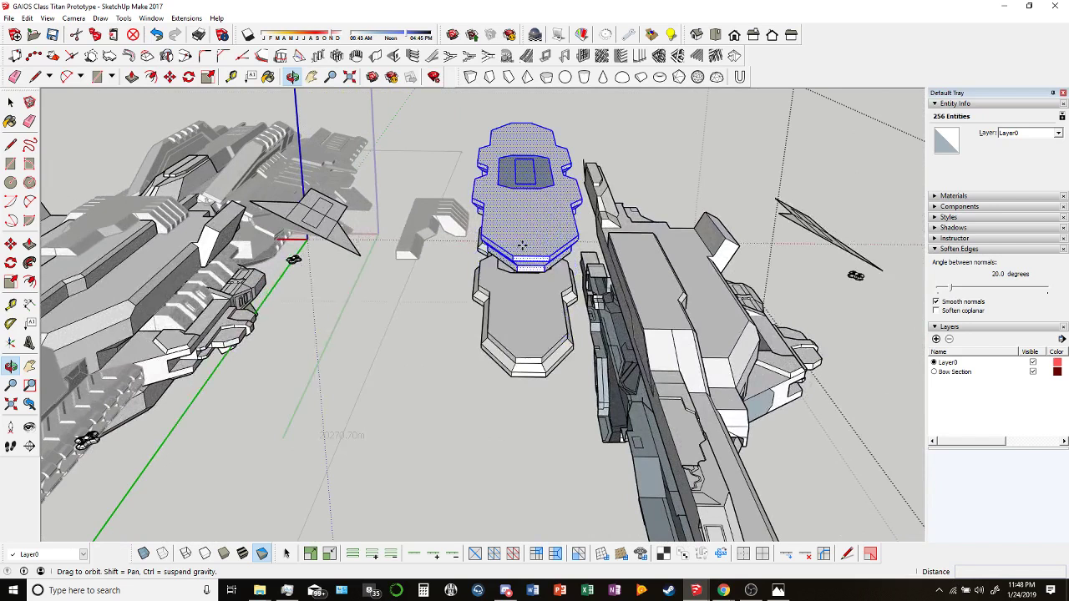
Delete the leftover thin piece floating above the original plate.
key(z)
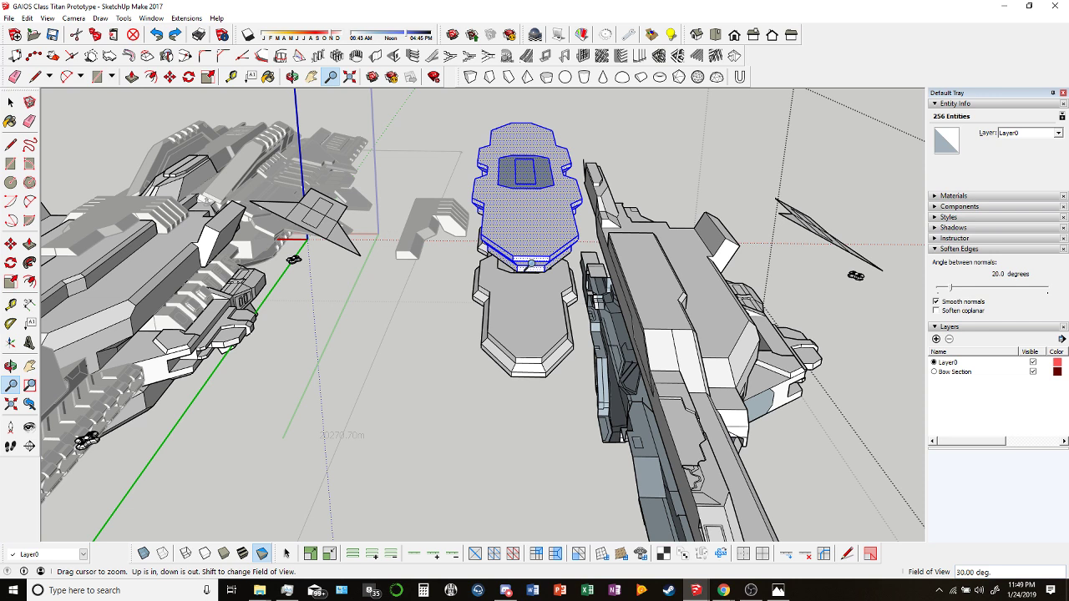
middle_drag(531, 264, 520, 177)
click(11, 103)
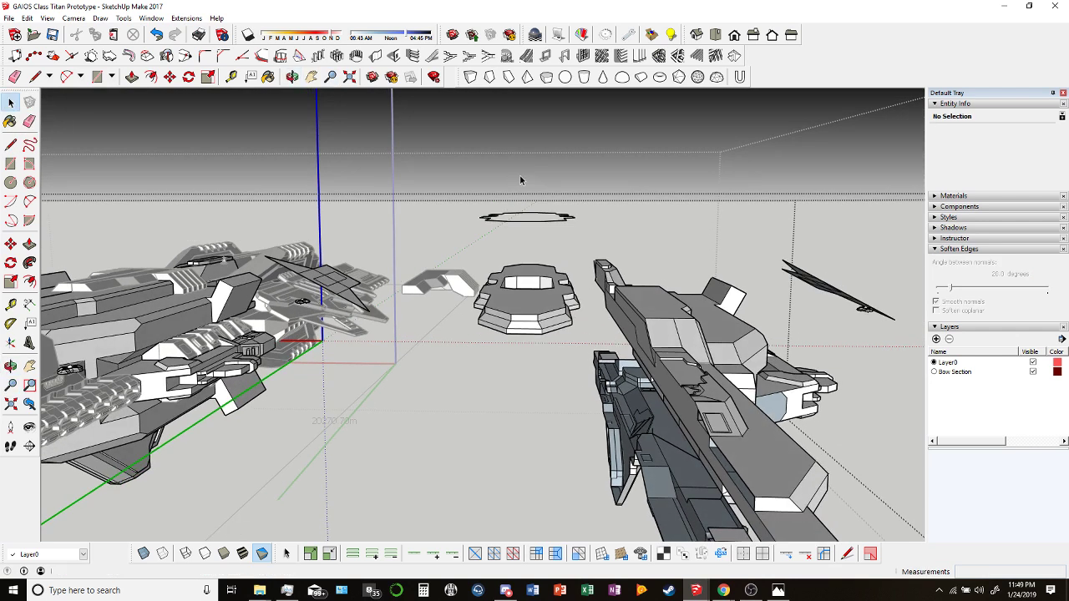
click(483, 218)
key(Delete)
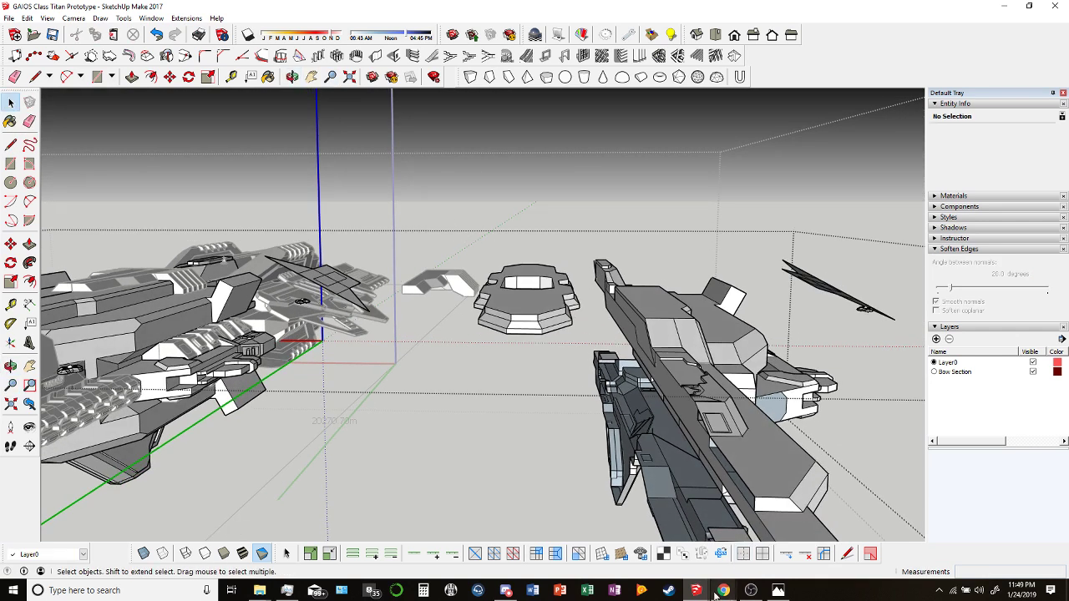
Switch to Chrome and bring up the ArtStation page with the Vortex Rikers ship reference.
click(719, 591)
click(680, 538)
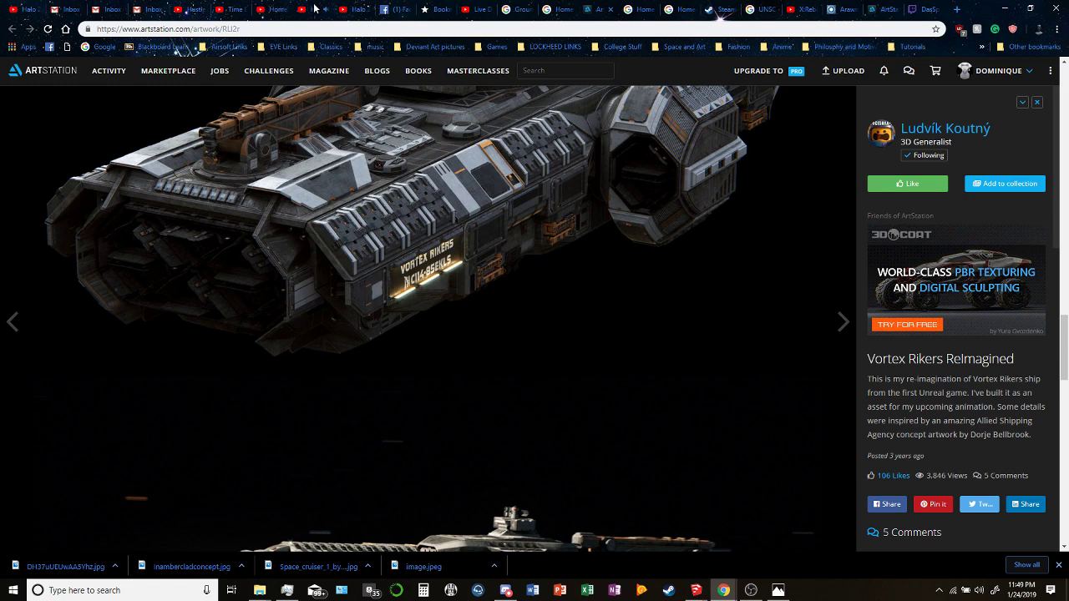
Check the YouTube live stream dashboard, then switch back to the GAIOS Class Titan Prototype model in SketchUp.
click(474, 9)
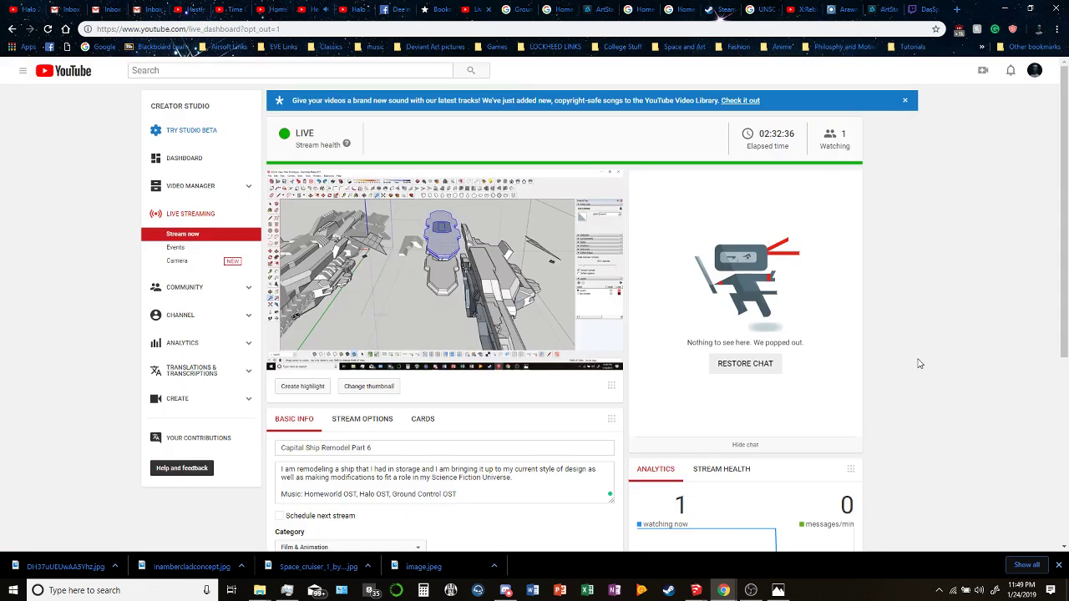
mouse_move(704, 594)
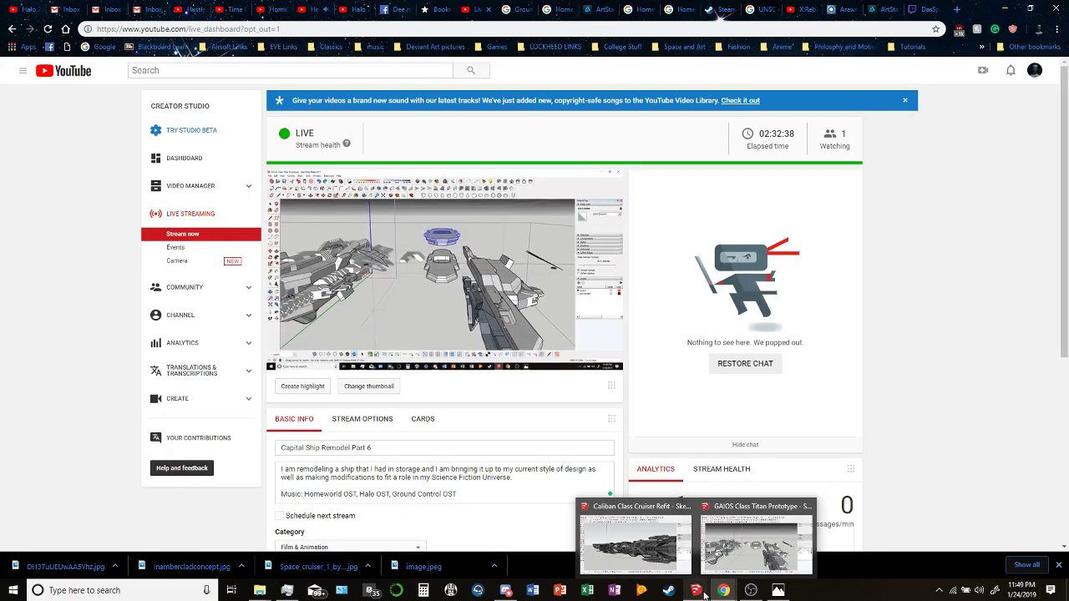
click(756, 542)
Push/Pull the plate's large top face around the octagonal centre by -125 m.
mouse_move(518, 259)
middle_down()
mouse_move(534, 249)
mouse_move(561, 351)
mouse_move(768, 238)
mouse_move(630, 185)
mouse_move(591, 316)
middle_up()
scroll(618, 321, up, 3)
middle_drag(650, 332, 618, 363)
key(p)
scroll(573, 351, up, 2)
click(617, 362)
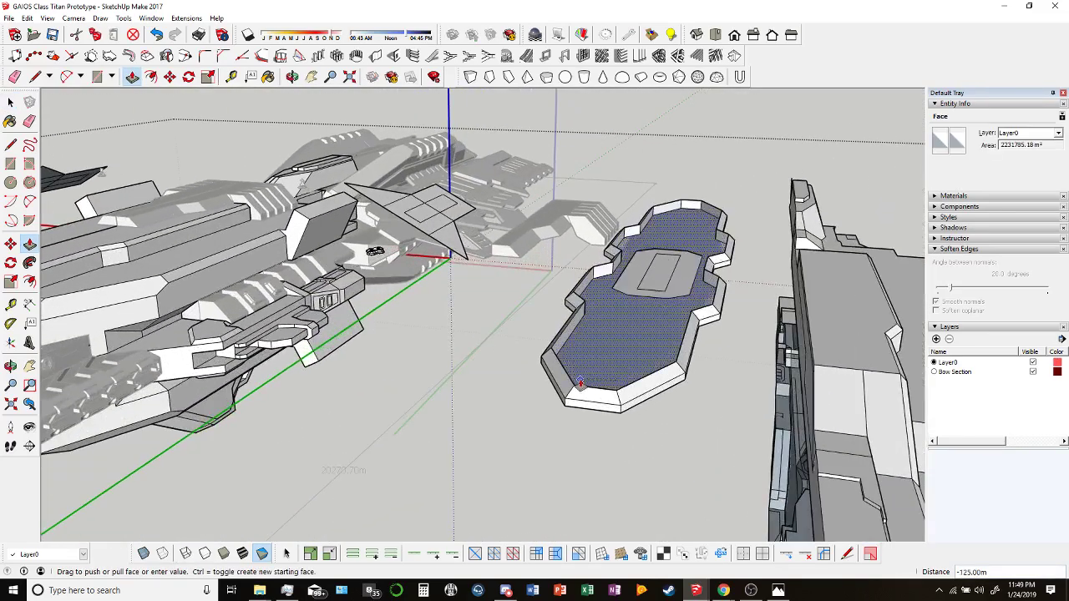
click(579, 382)
key(space)
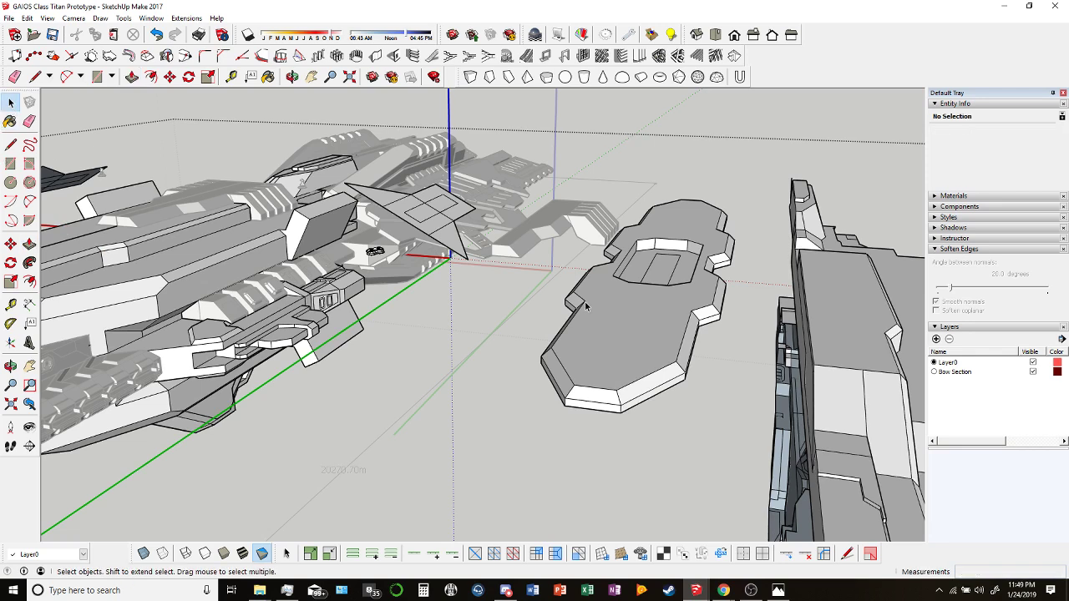
Offset the stepped outline of the plate's underside face inward by 55 m.
middle_drag(585, 307, 637, 312)
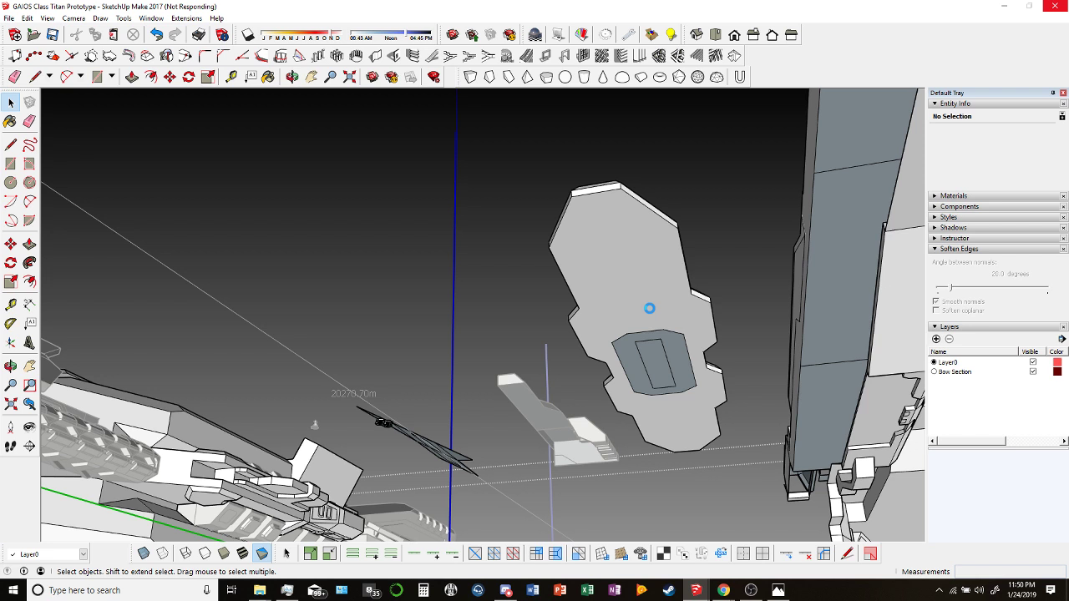
scroll(650, 314, up, 1)
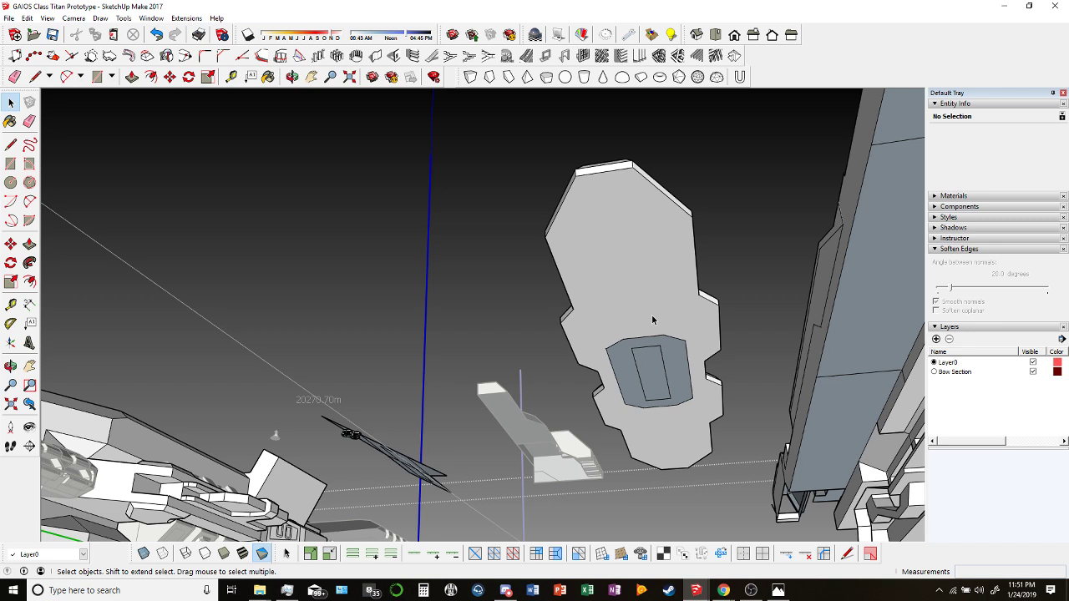
middle_drag(651, 314, 294, 124)
click(151, 79)
middle_drag(501, 292, 536, 356)
scroll(536, 356, up, 2)
click(537, 356)
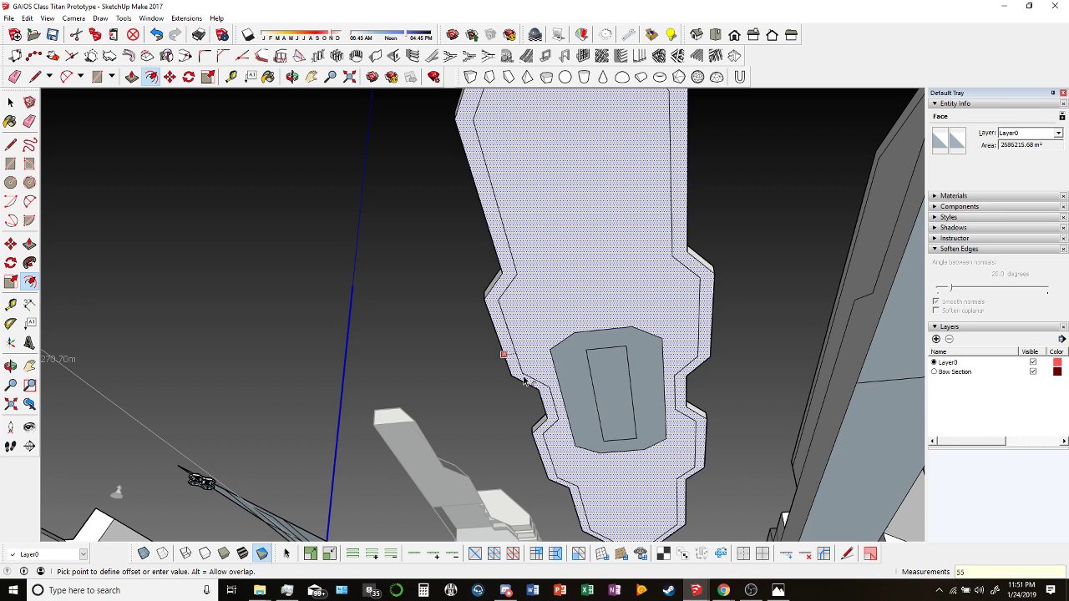
click(524, 379)
Move the inner offset face on the plate's underside down 45 m to bevel the bottom edge.
click(131, 77)
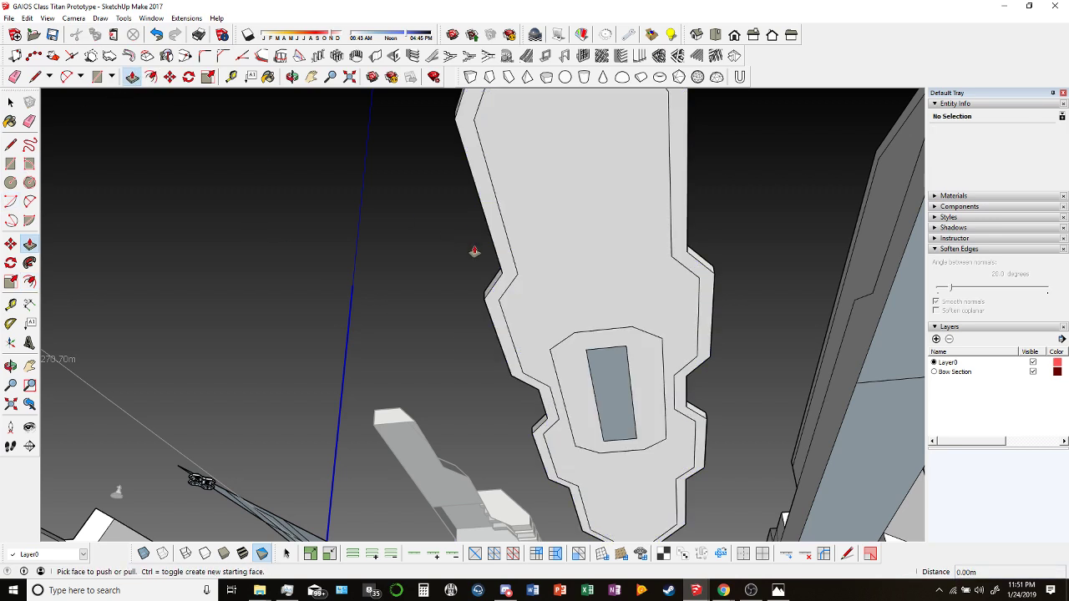
middle_drag(472, 248, 508, 329)
click(508, 328)
key(space)
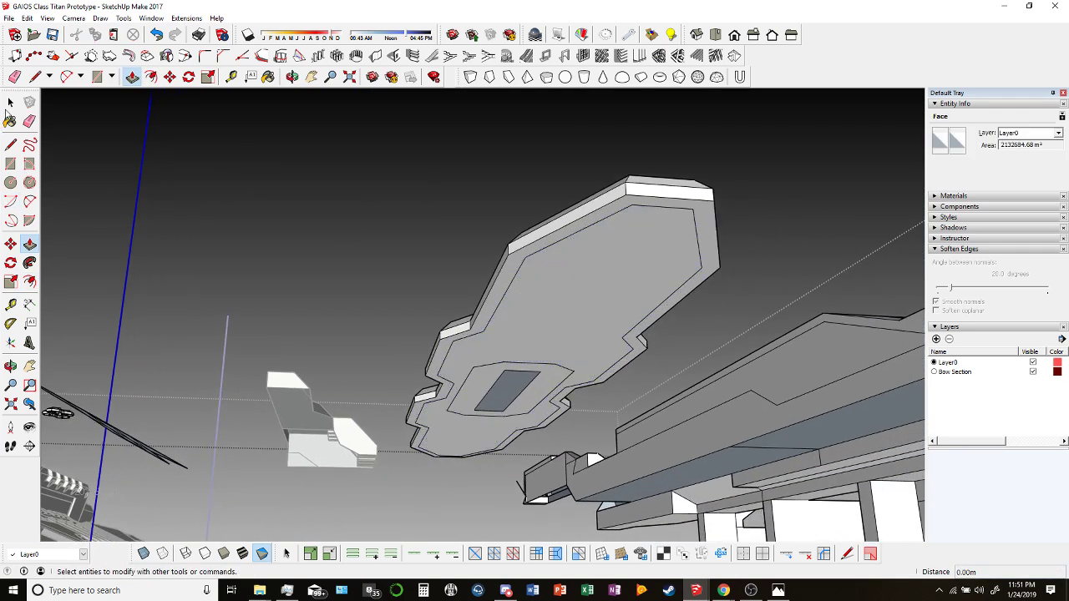
click(571, 280)
click(173, 80)
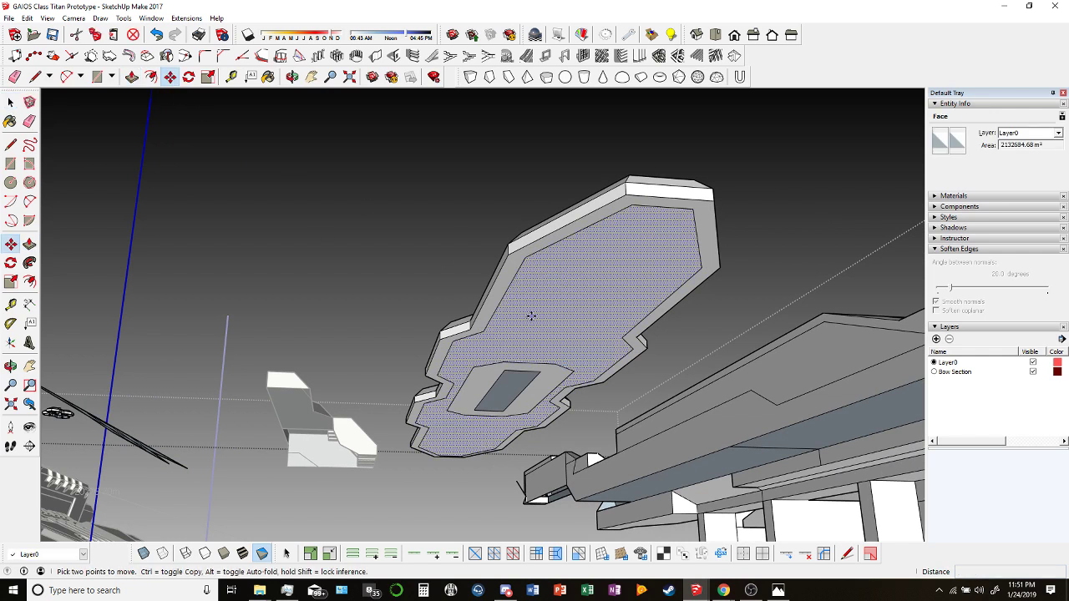
click(503, 333)
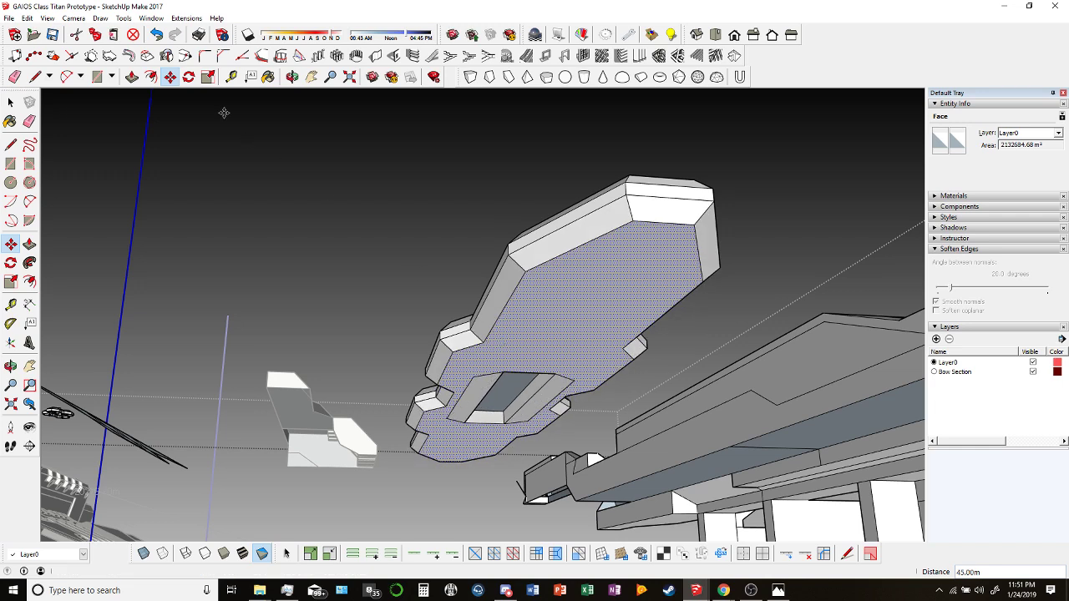
Draw a line along one long rim edge of the octagonal recess to close it with a face.
middle_drag(223, 112, 514, 424)
middle_drag(503, 234, 535, 243)
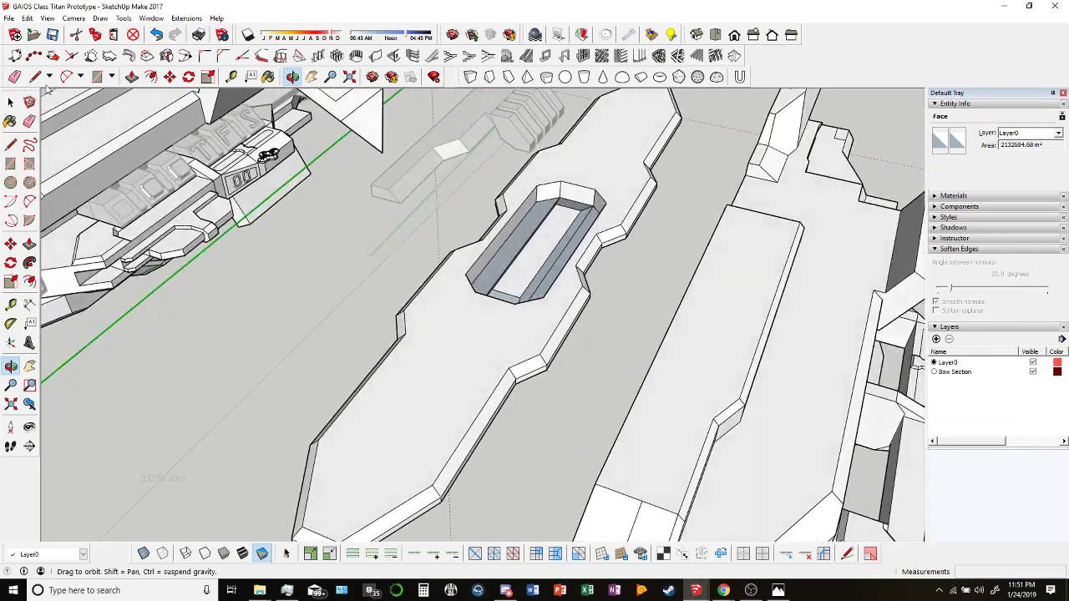
key(l)
click(477, 278)
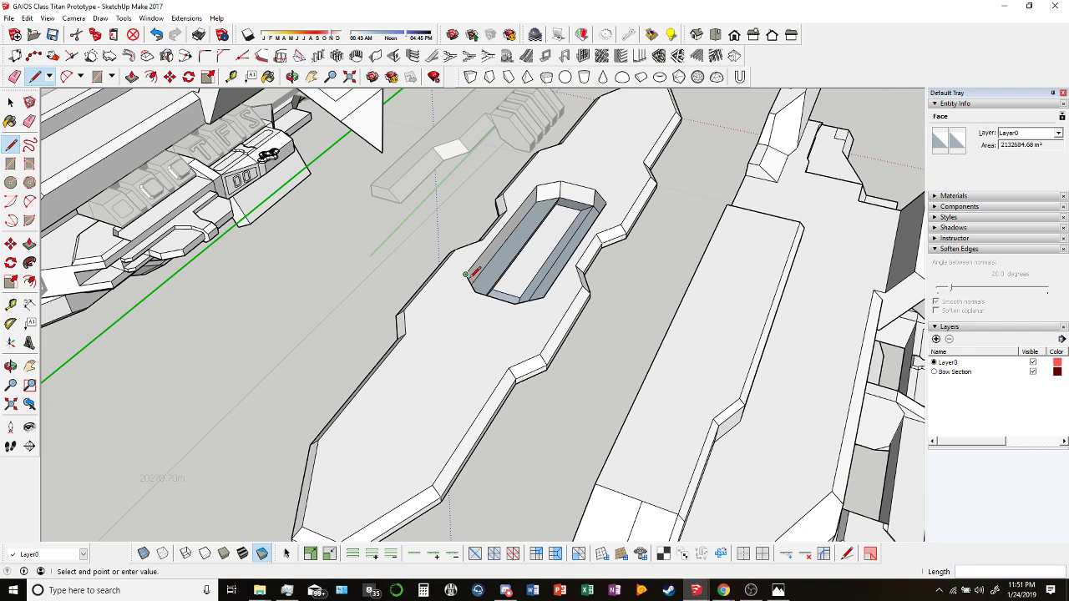
click(542, 181)
Turn on X-ray display and bring the recess walls inside the plate into view for erasing.
middle_drag(542, 181, 615, 292)
scroll(431, 230, up, 3)
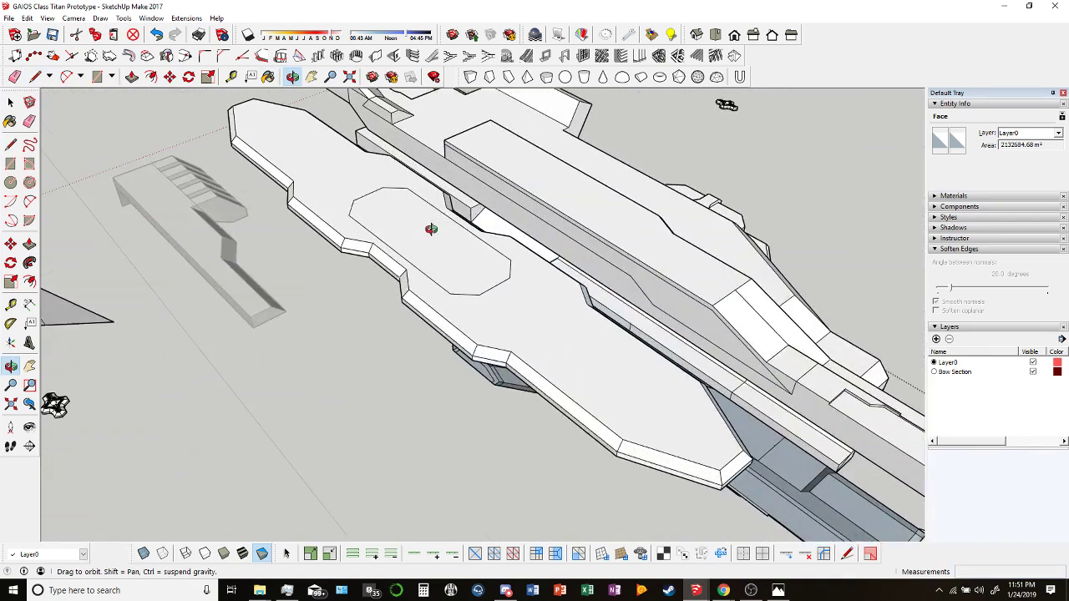
middle_drag(430, 230, 582, 323)
scroll(488, 294, up, 3)
scroll(488, 293, down, 5)
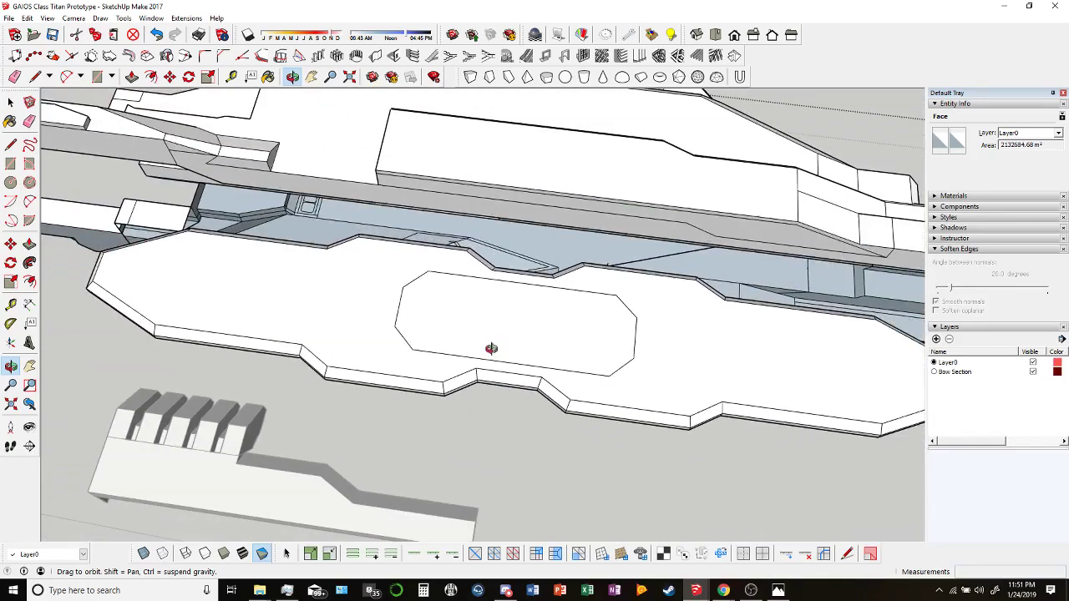
scroll(518, 339, up, 6)
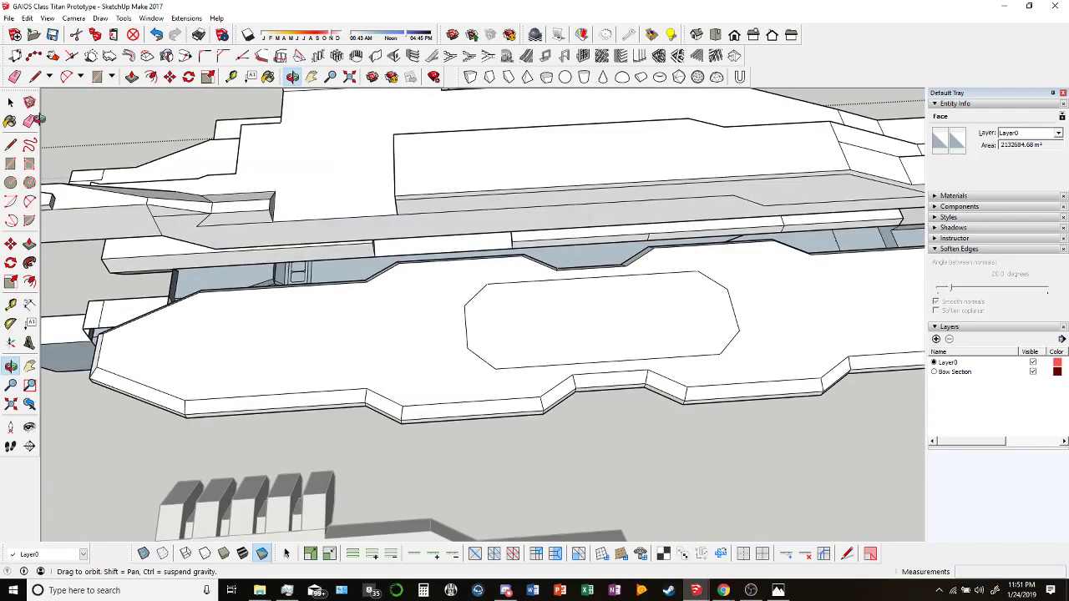
click(15, 76)
click(144, 553)
scroll(527, 295, up, 2)
mouse_move(527, 295)
middle_down()
mouse_move(493, 304)
mouse_move(261, 224)
middle_up()
middle_drag(446, 315, 241, 259)
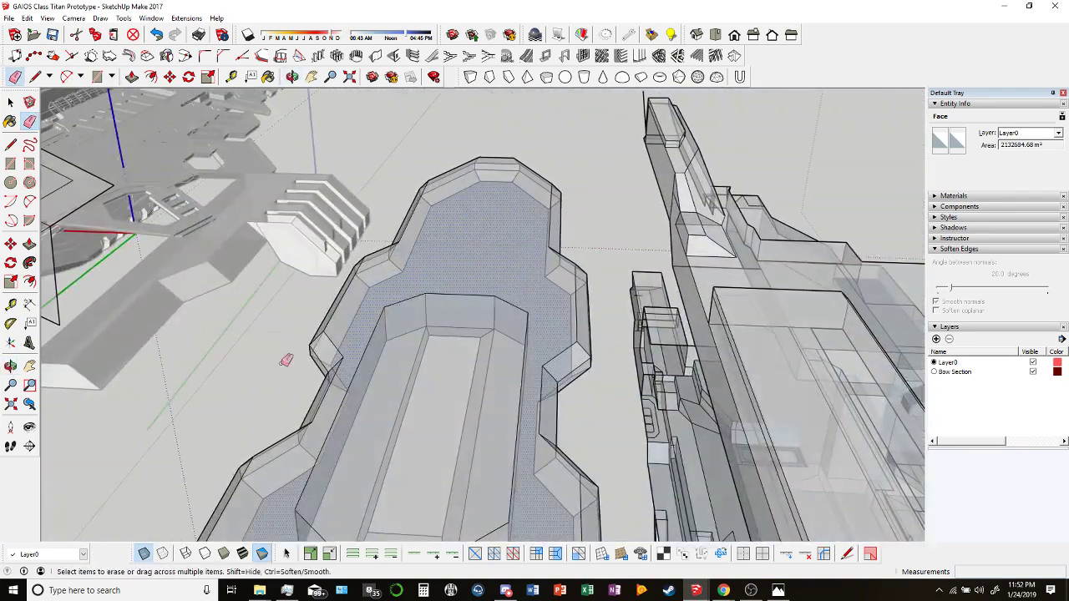
Erase the octagon's rim edges and recess walls from the plate's top, and turn X-ray display off.
mouse_move(285, 360)
middle_down()
mouse_move(406, 286)
mouse_move(346, 370)
middle_up()
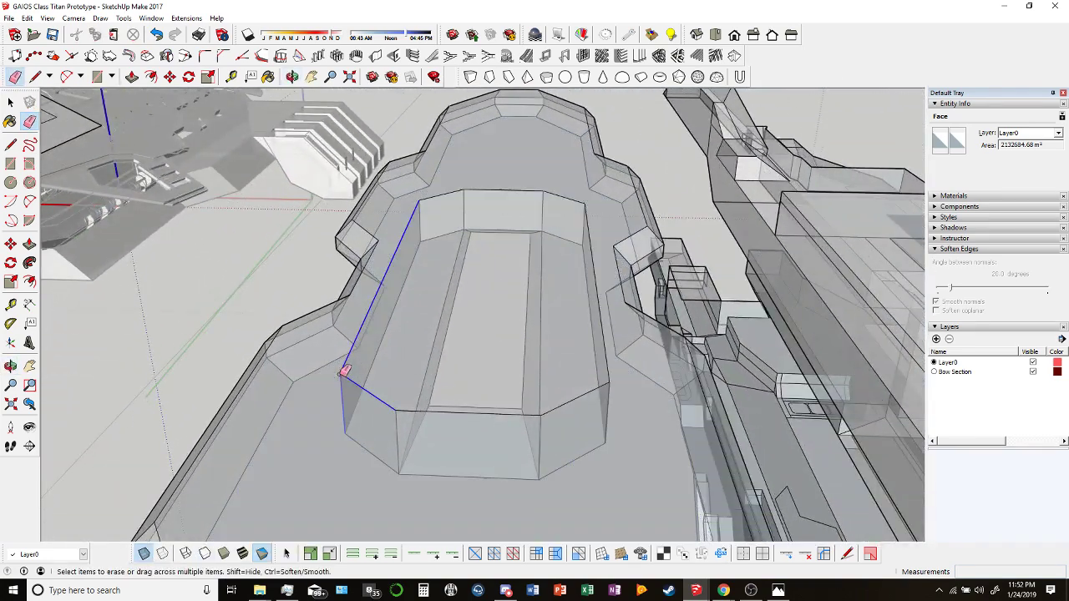
click(339, 374)
click(420, 200)
click(502, 191)
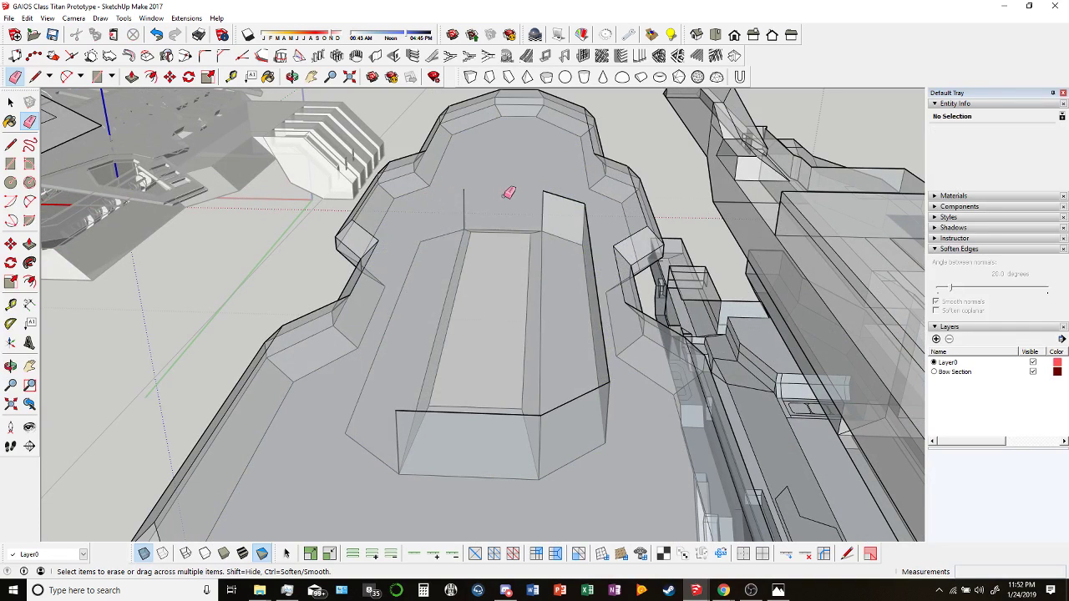
mouse_move(508, 193)
mouse_down()
mouse_move(549, 184)
mouse_move(461, 184)
mouse_up()
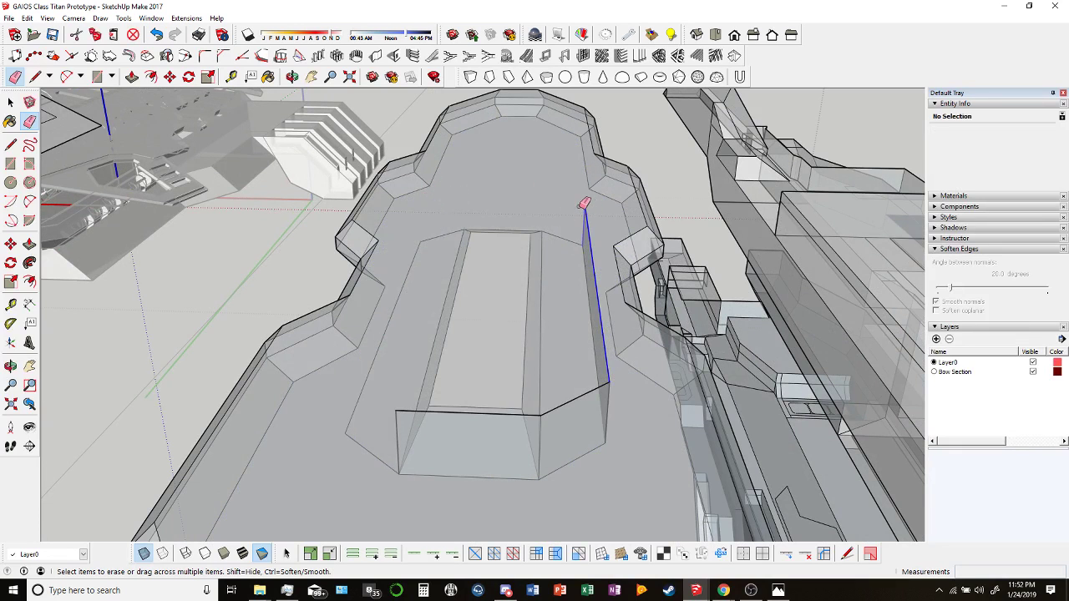
drag(584, 203, 620, 375)
click(611, 384)
middle_drag(541, 421, 558, 413)
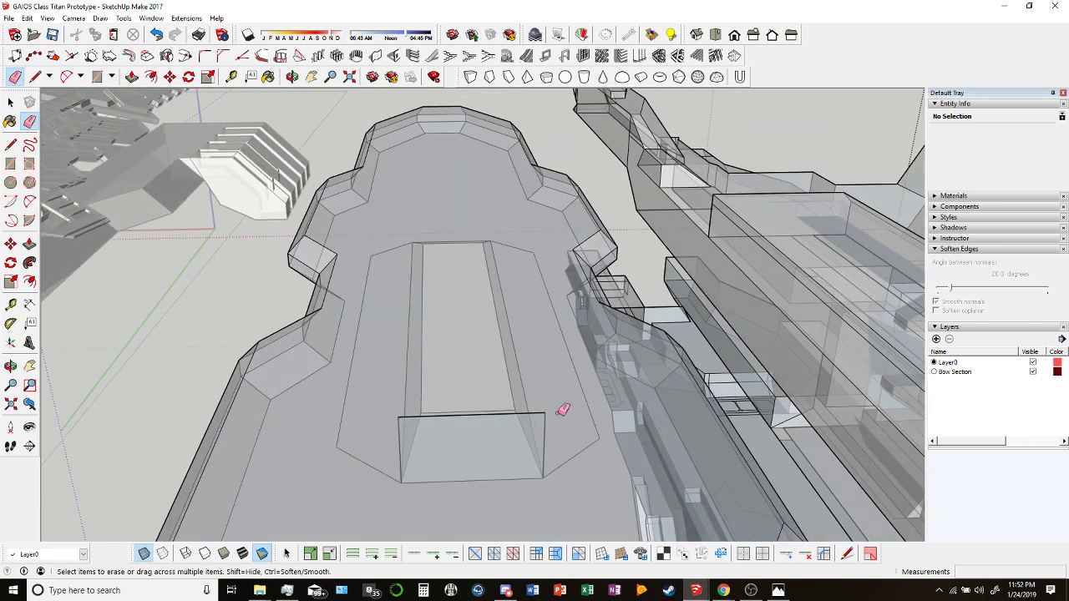
click(545, 412)
middle_drag(405, 418, 363, 365)
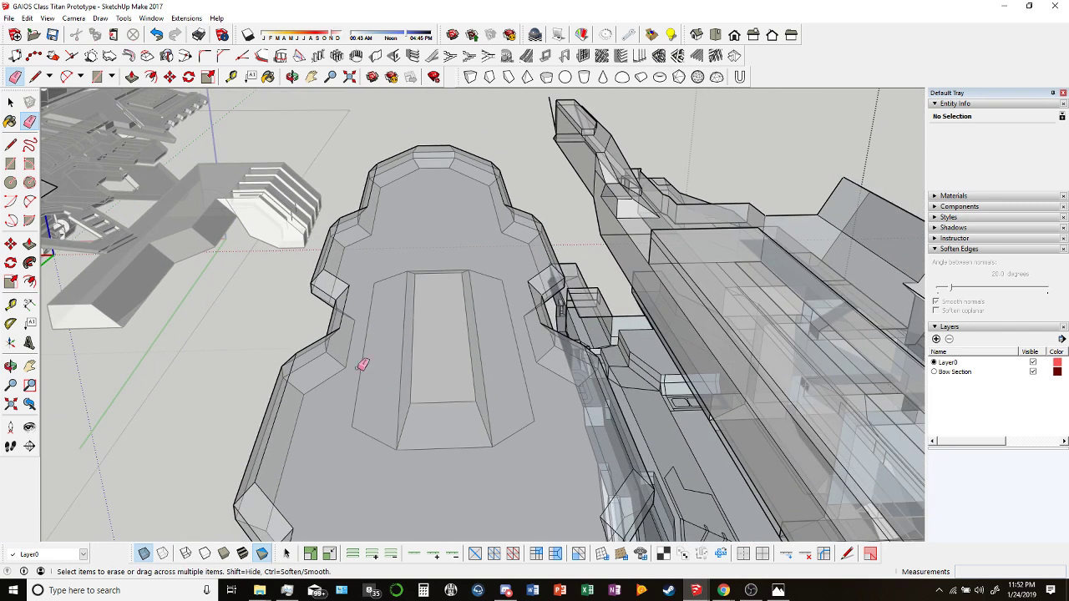
click(143, 553)
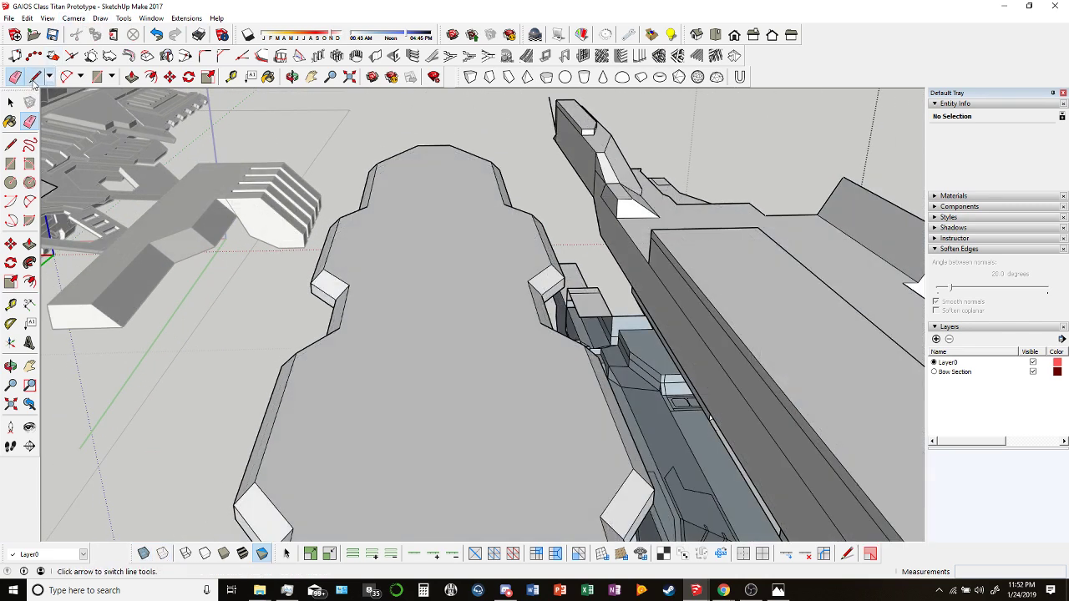
Draw four lines across the plate's top face between opposite step corners to split it into sections.
click(35, 76)
scroll(192, 206, down, 3)
click(285, 279)
click(413, 277)
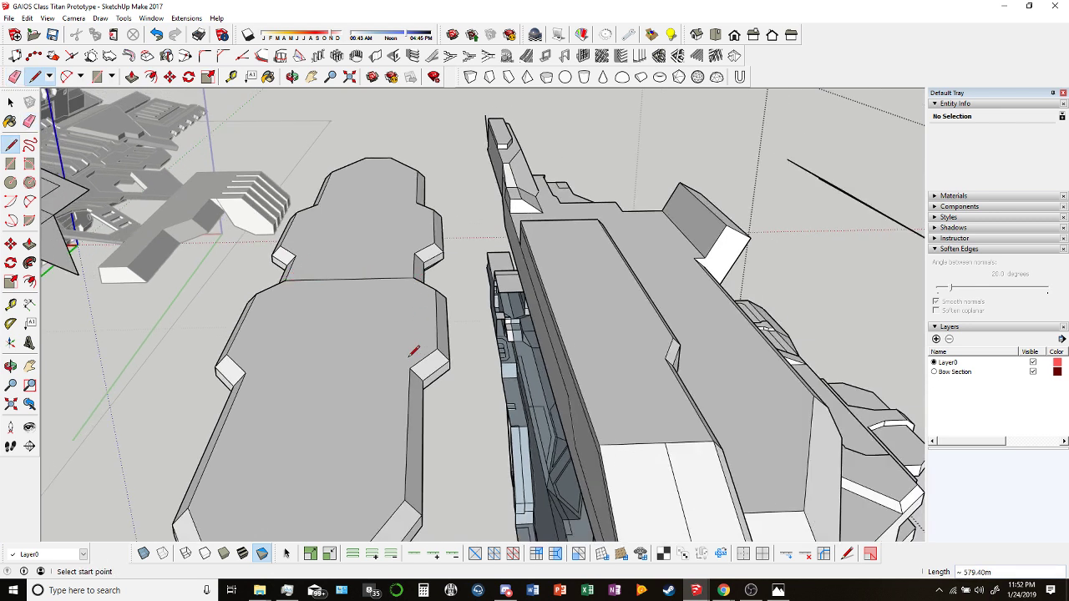
click(409, 368)
click(245, 372)
click(296, 255)
click(423, 248)
click(424, 202)
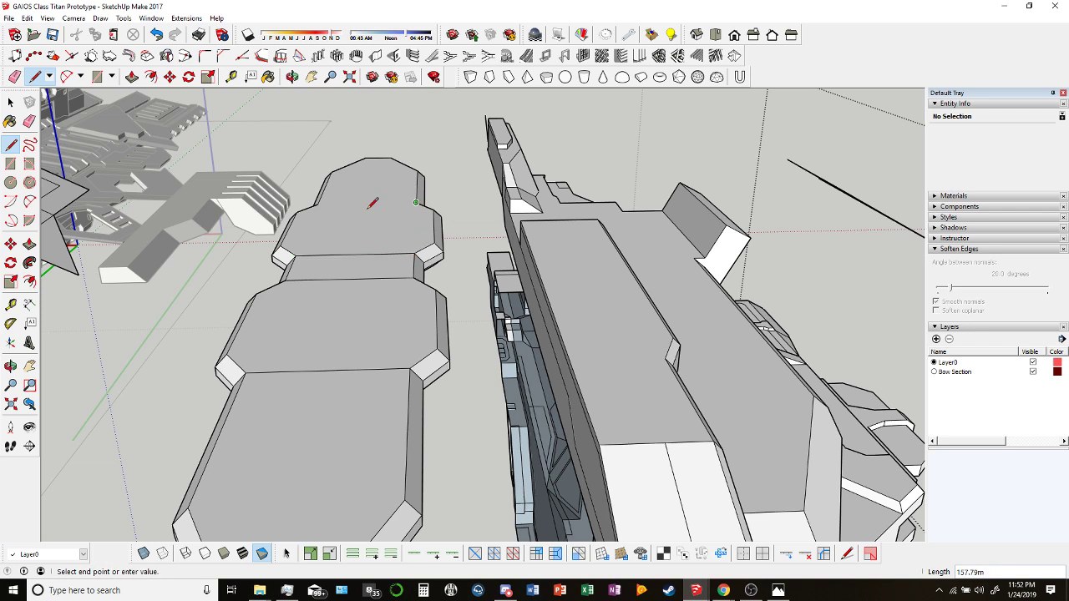
click(317, 202)
Offset the outlines of the two wide octagonal top sections inward by 65 m.
middle_drag(315, 201, 474, 275)
click(151, 77)
middle_drag(334, 311, 409, 334)
click(375, 302)
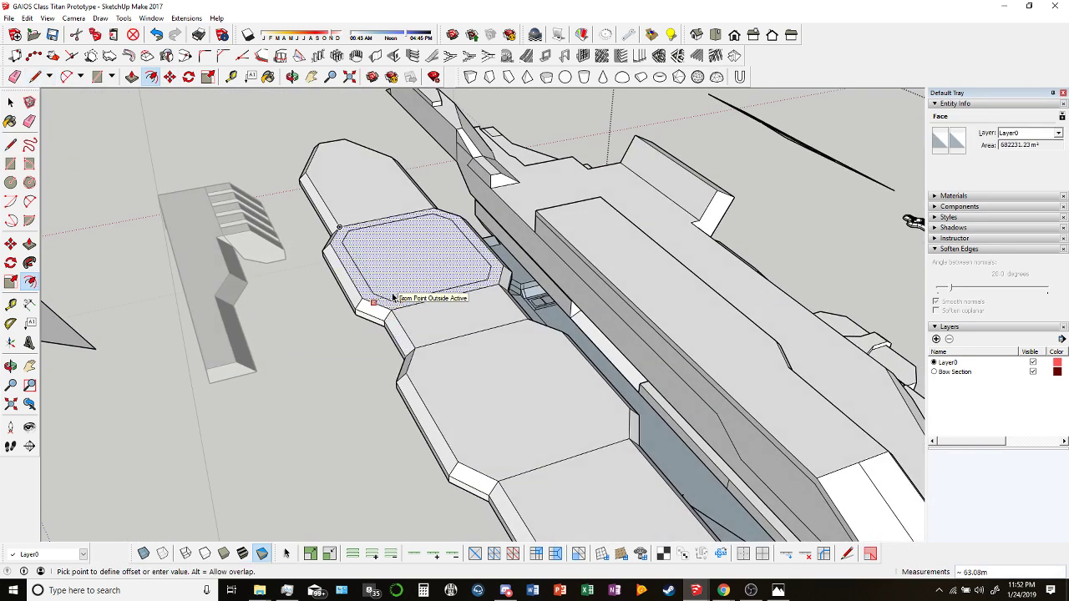
text(65)
key(Return)
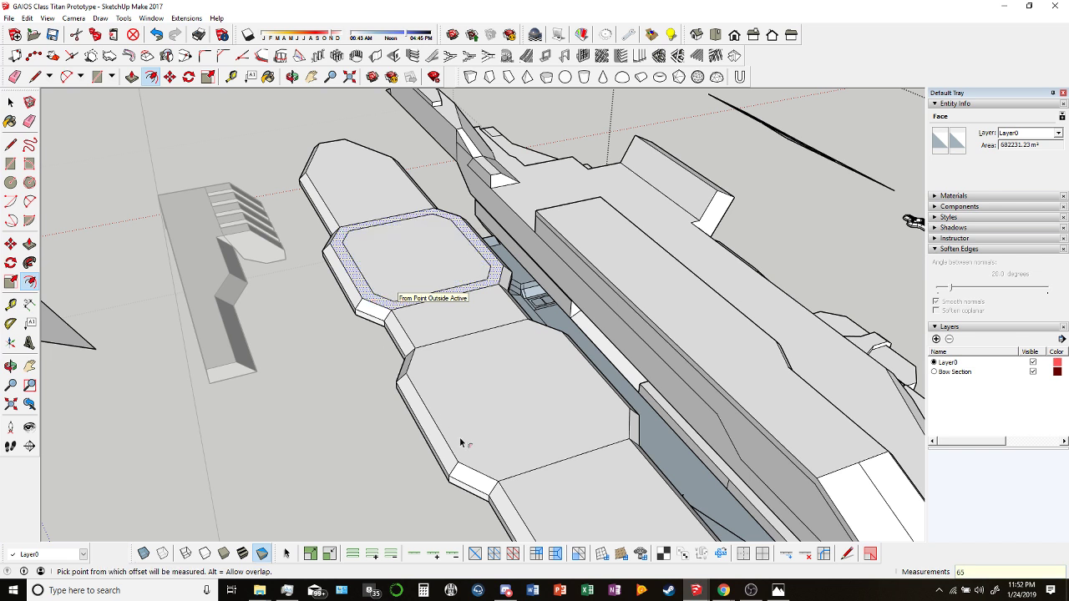
click(431, 413)
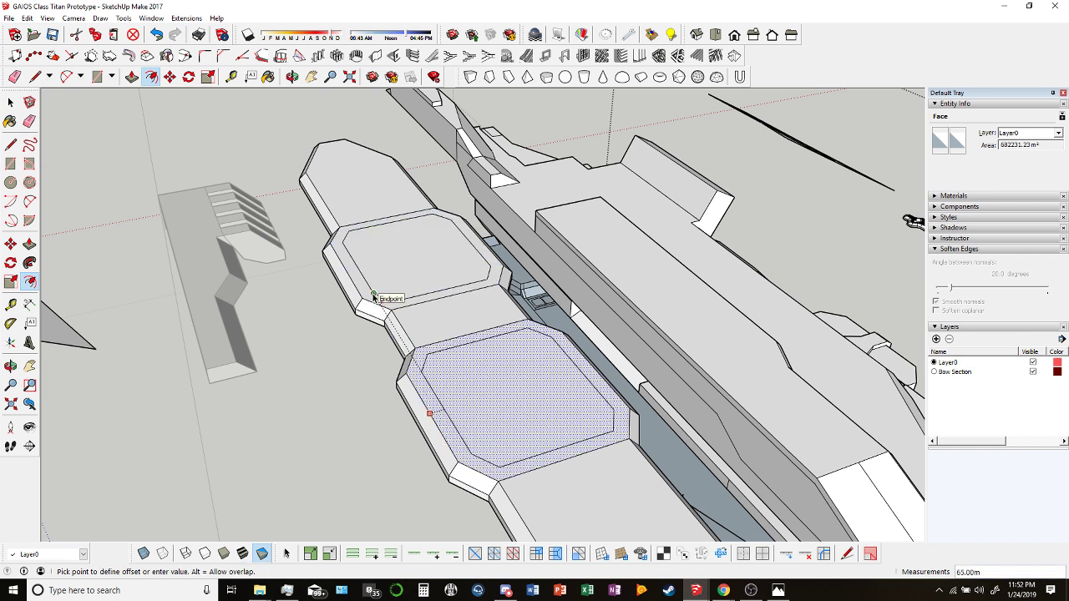
click(374, 294)
Try to raise the inner face of the smaller octagonal section 45 m with Move.
click(10, 102)
middle_drag(417, 255, 493, 230)
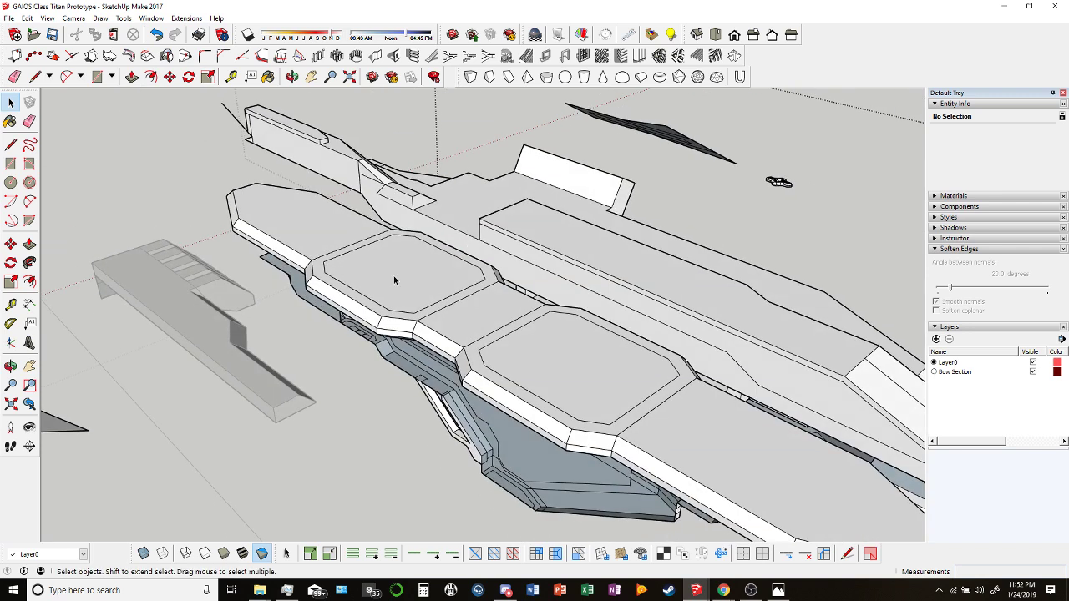
click(394, 280)
key(m)
middle_drag(394, 281, 388, 382)
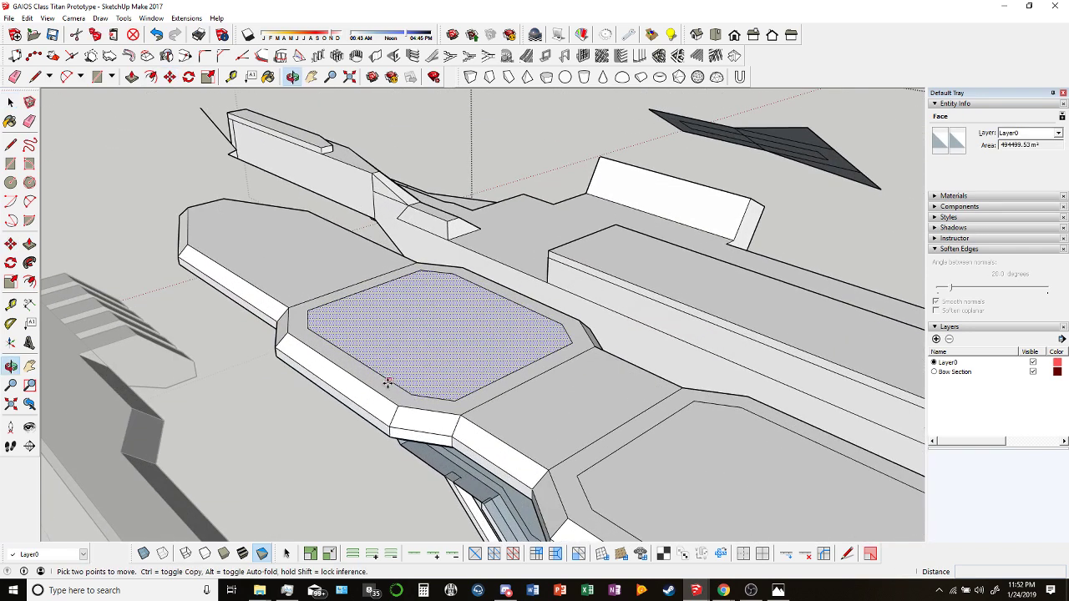
click(409, 395)
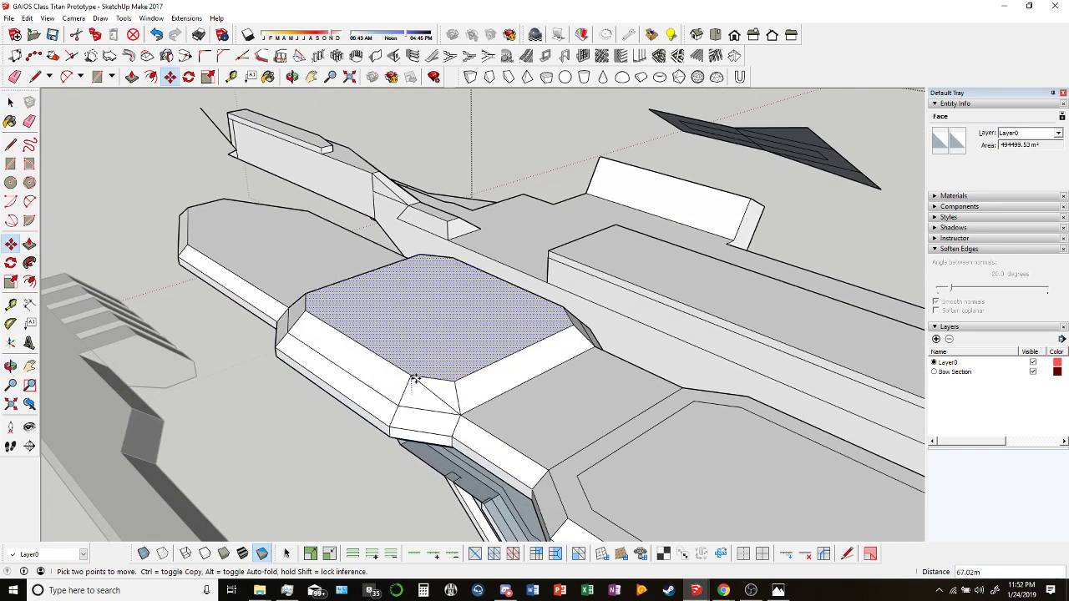
click(416, 381)
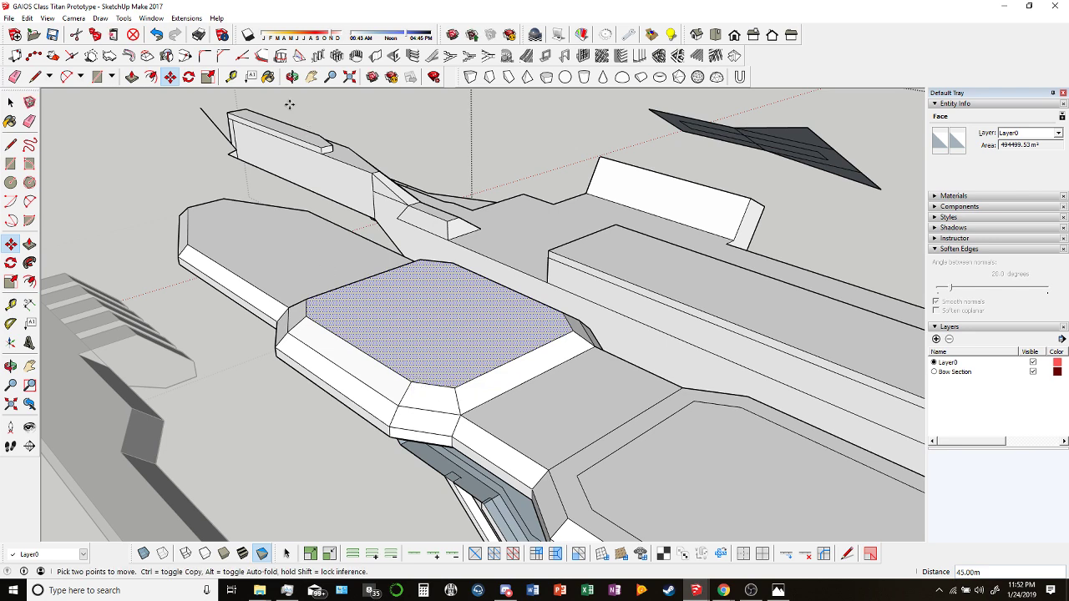
Undo the 45 m move and raise the smaller octagonal section's inner face 150 m instead.
scroll(372, 317, down, 2)
middle_drag(371, 317, 406, 336)
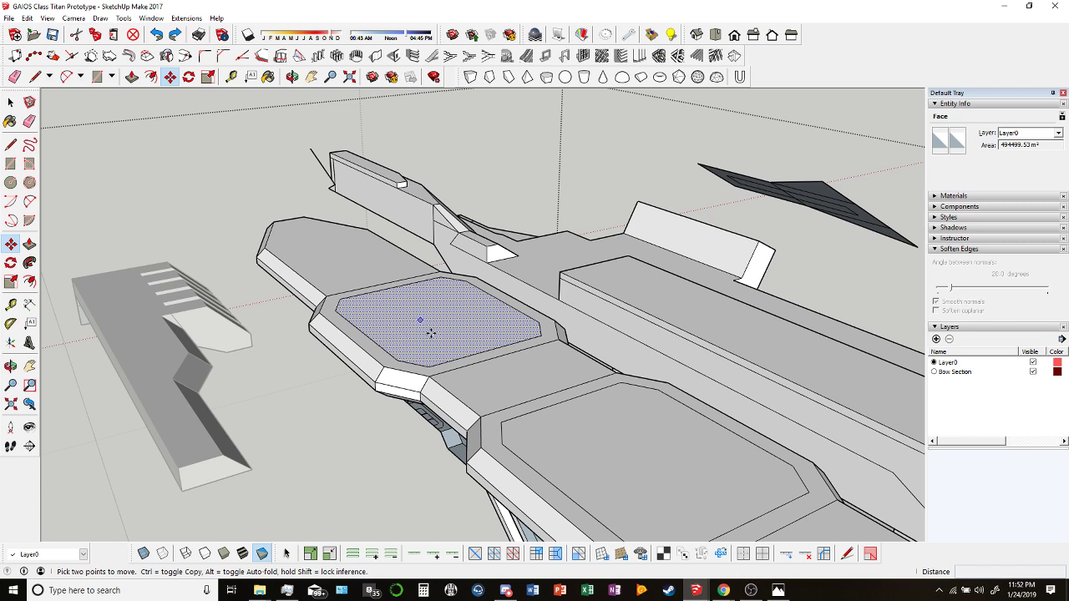
click(398, 361)
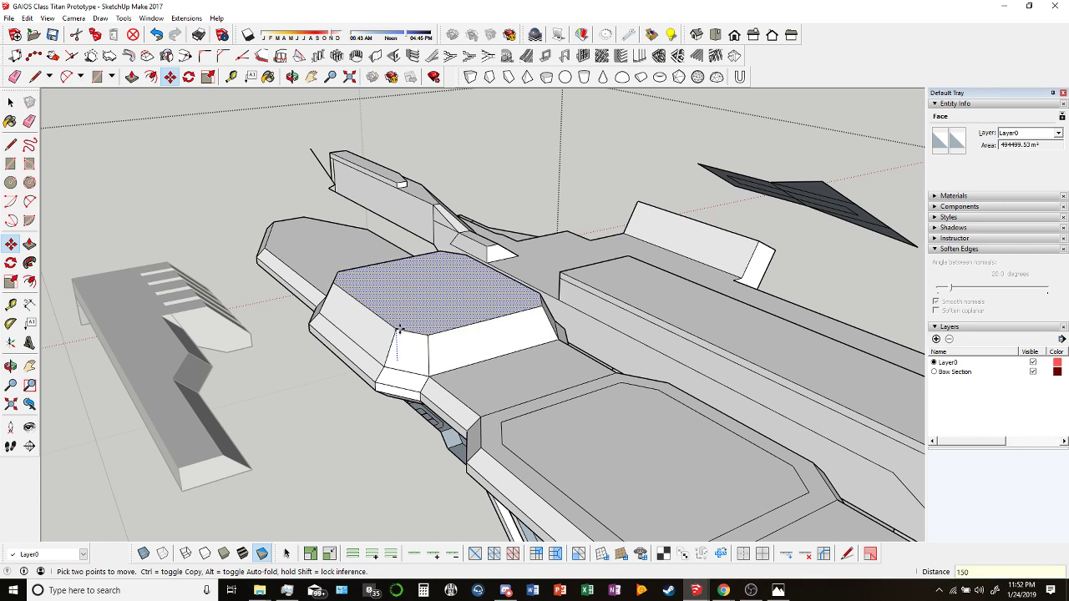
key(Return)
scroll(311, 276, down, 1)
click(11, 102)
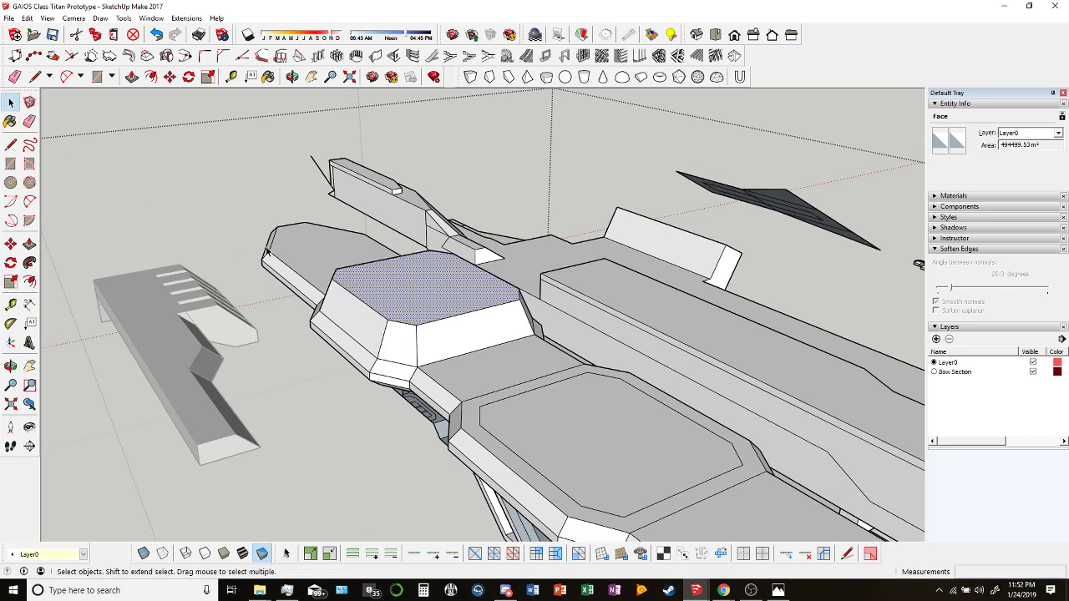
Raise the inner face of the other octagonal section with Move, trying 75 m before setting the distance to 50 m.
scroll(351, 309, down, 1)
click(483, 407)
shift+middle_drag(483, 407, 417, 357)
click(170, 77)
middle_drag(326, 248, 401, 339)
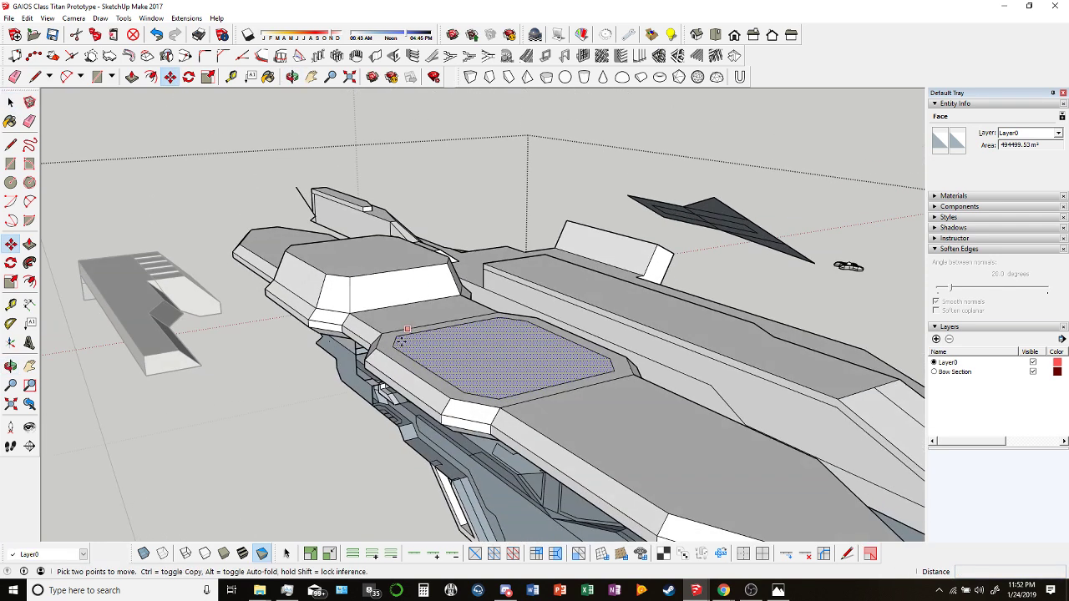
click(393, 346)
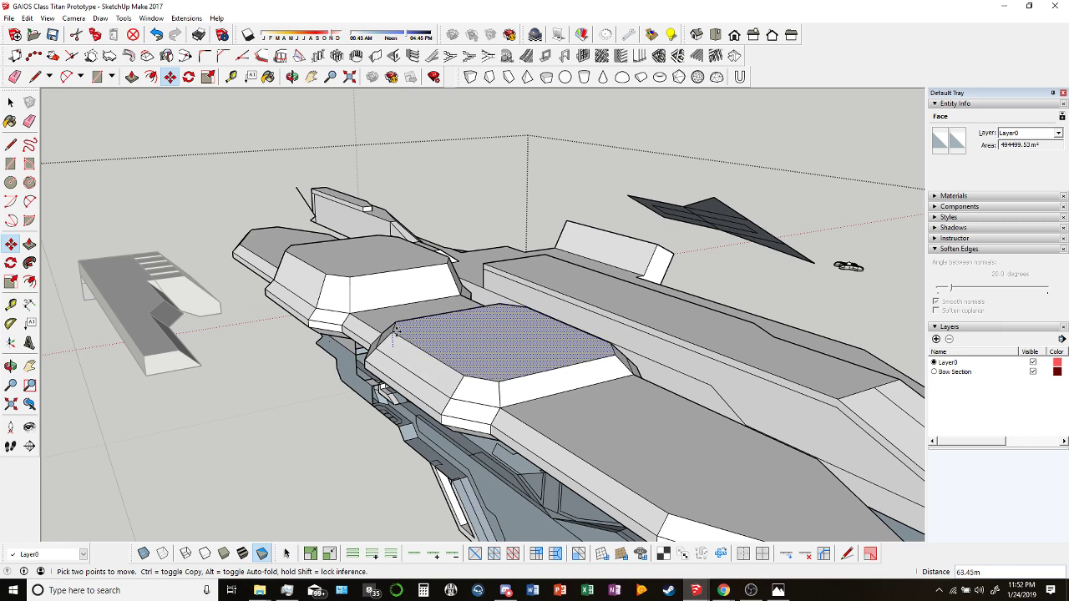
scroll(397, 331, up, 2)
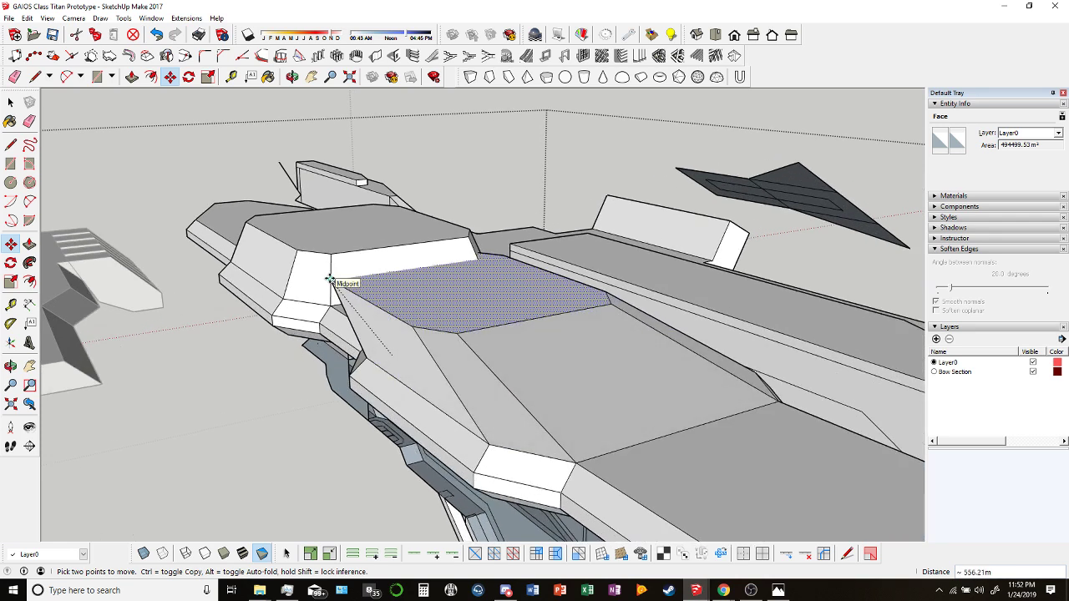
text(75)
key(Return)
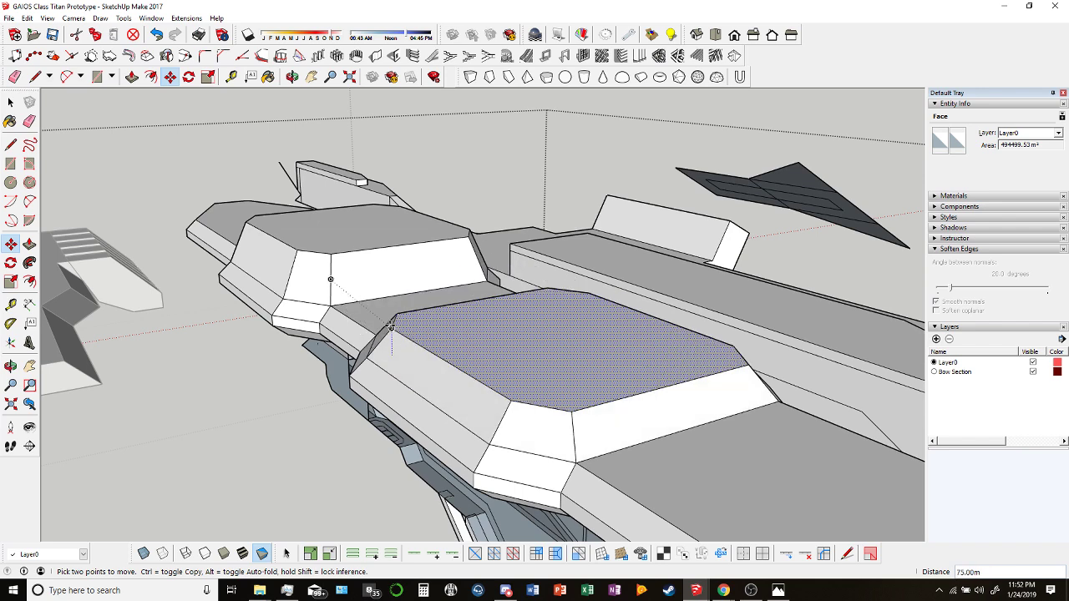
text(50)
key(Return)
Examine the plate's raised octagonal sections from several angles and compare the plate with the surrounding ship parts.
click(292, 77)
scroll(463, 325, down, 3)
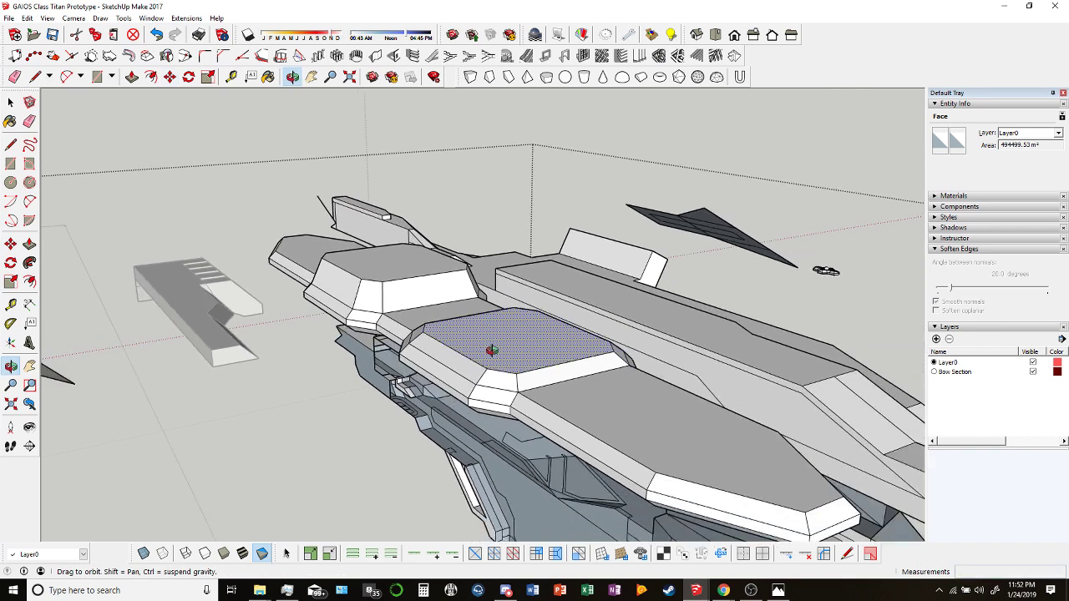
middle_drag(492, 351, 250, 410)
scroll(532, 363, down, 2)
middle_drag(735, 342, 470, 350)
scroll(420, 414, down, 2)
scroll(470, 350, up, 3)
middle_drag(546, 296, 298, 220)
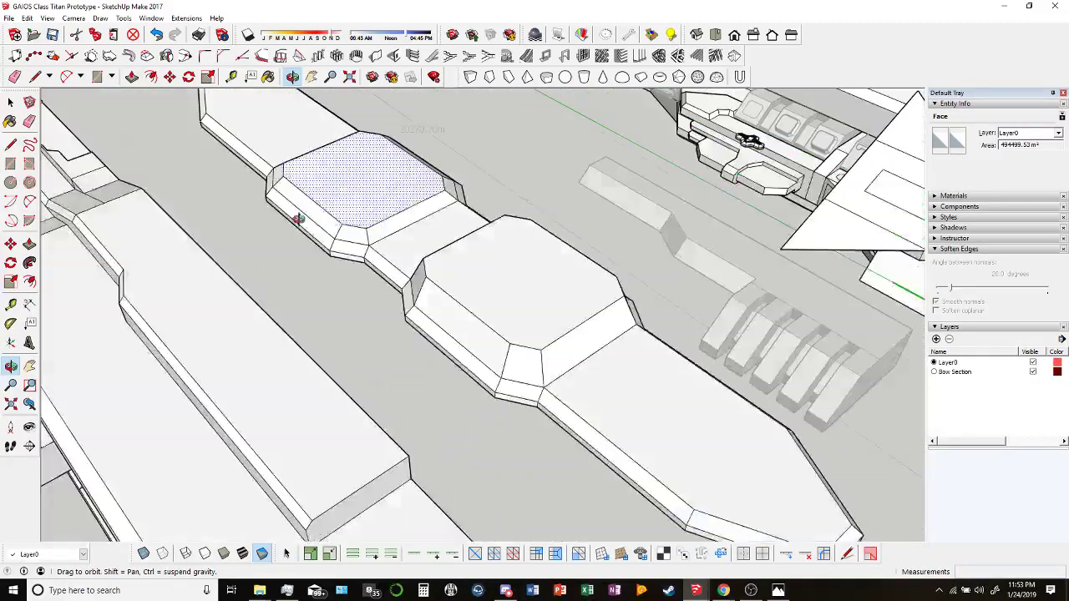
scroll(472, 292, down, 2)
middle_drag(477, 293, 434, 309)
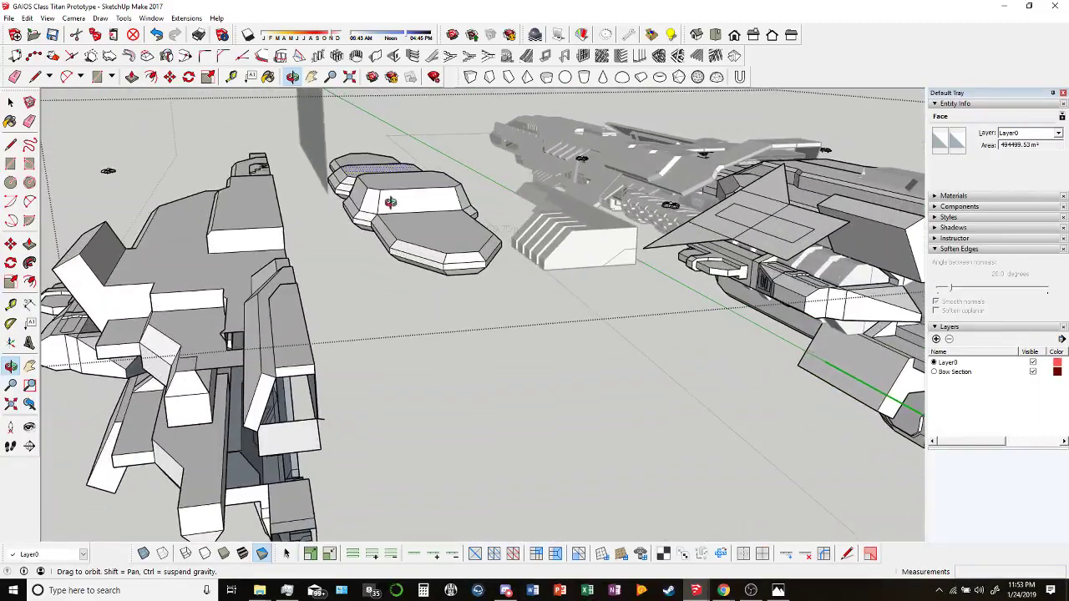
middle_drag(392, 203, 412, 217)
scroll(413, 217, up, 3)
drag(412, 217, 464, 380)
Select and copy all of the stepped plate's geometry beside the hangar body.
key(space)
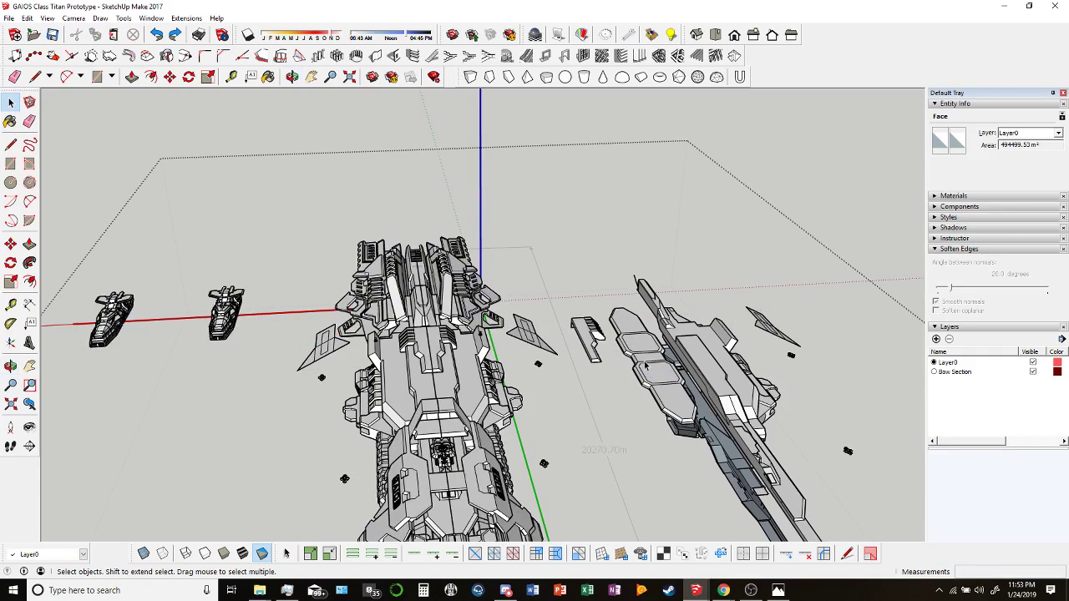
click(654, 363)
scroll(647, 351, up, 3)
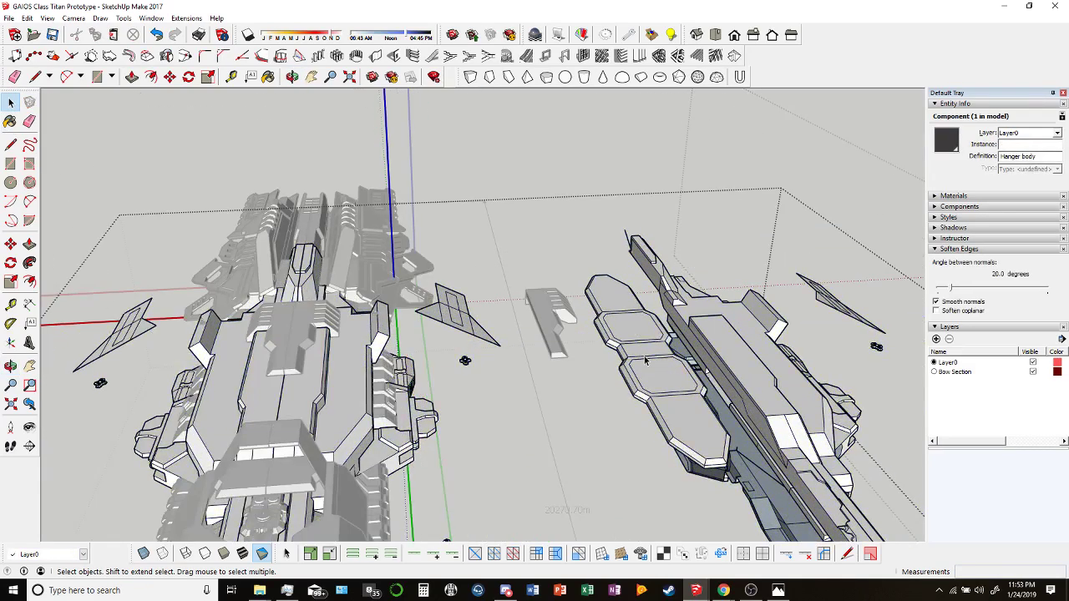
middle_drag(628, 329, 596, 205)
key(ctrl+a)
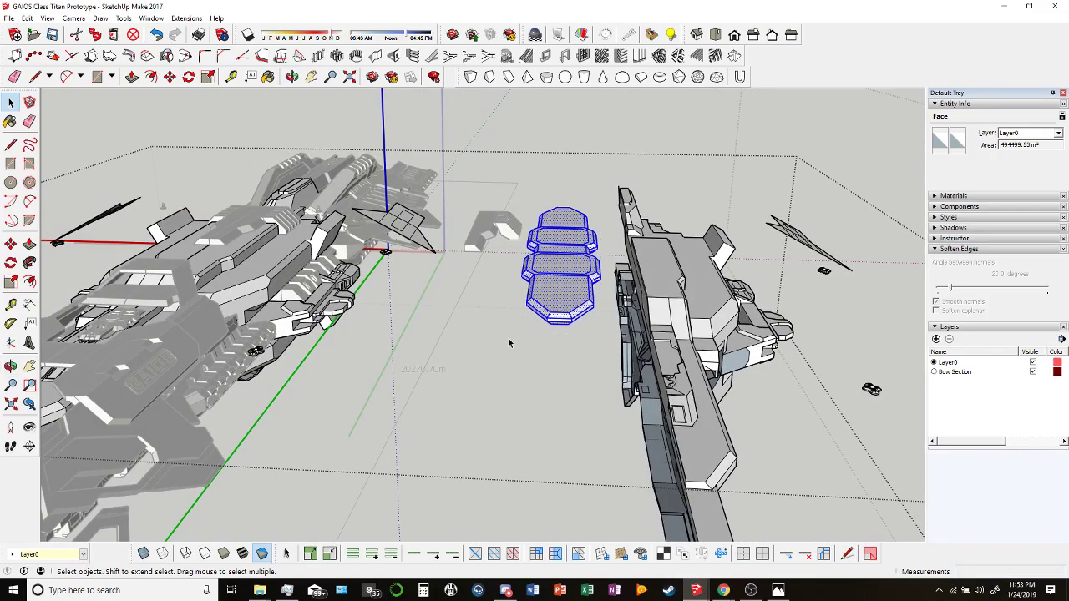
middle_drag(508, 337, 288, 420)
middle_drag(527, 426, 468, 392)
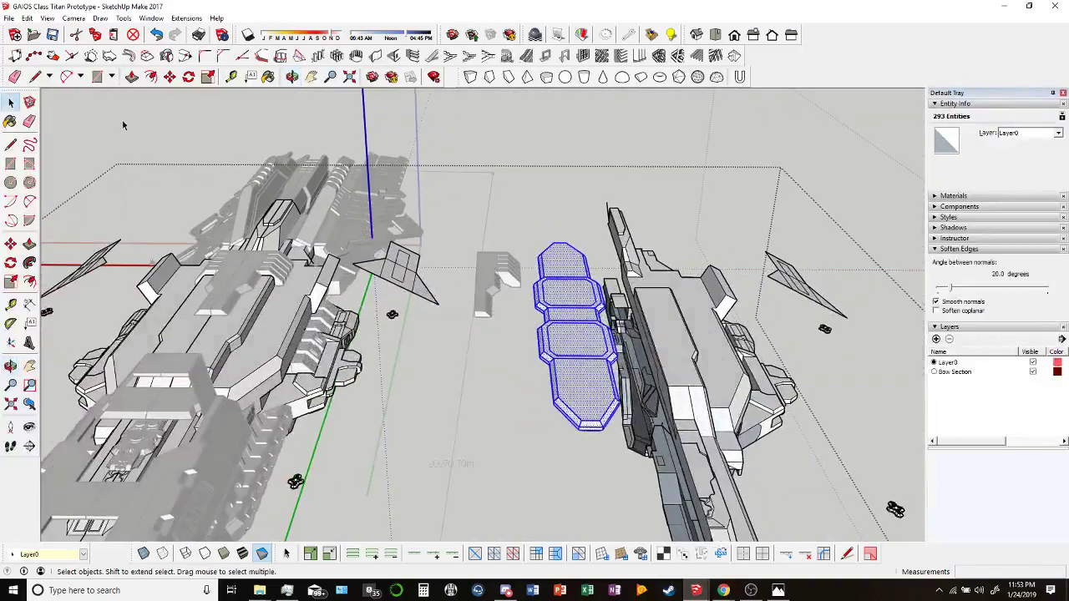
Paste the plate's geometry inside the angled armor component beside the ship and make it a group.
click(10, 101)
double_click(388, 268)
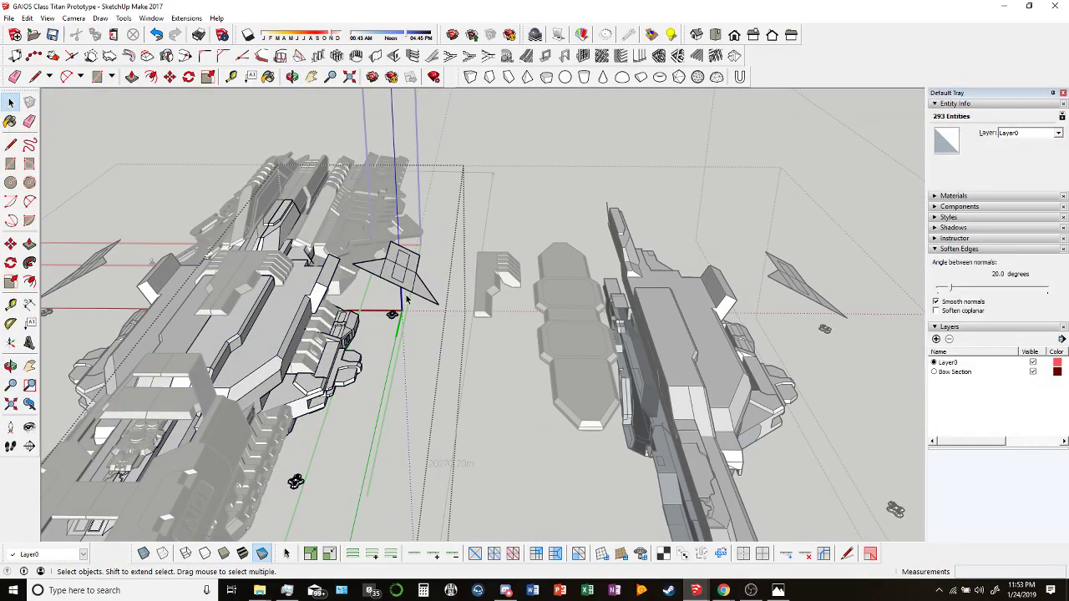
middle_drag(389, 268, 432, 295)
double_click(410, 283)
key(ctrl+v)
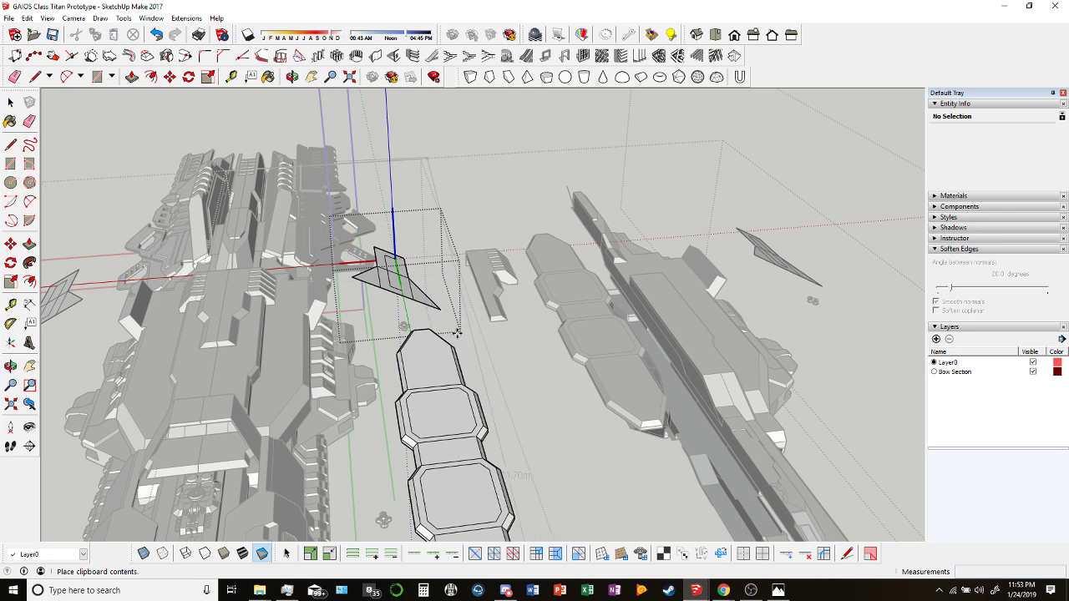
click(449, 341)
middle_drag(449, 342, 436, 373)
right_click(436, 373)
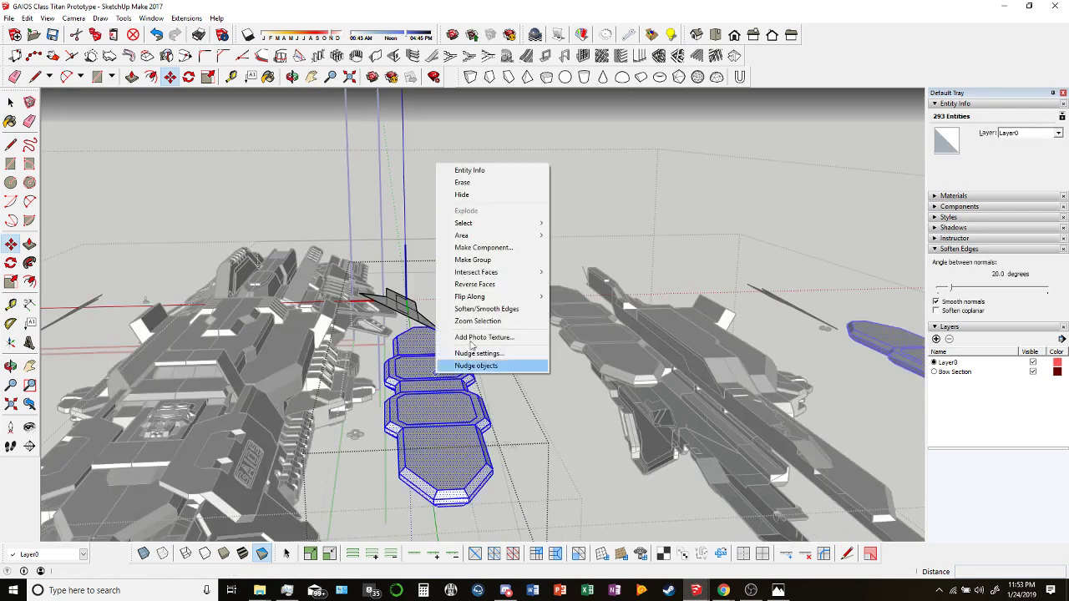
click(482, 260)
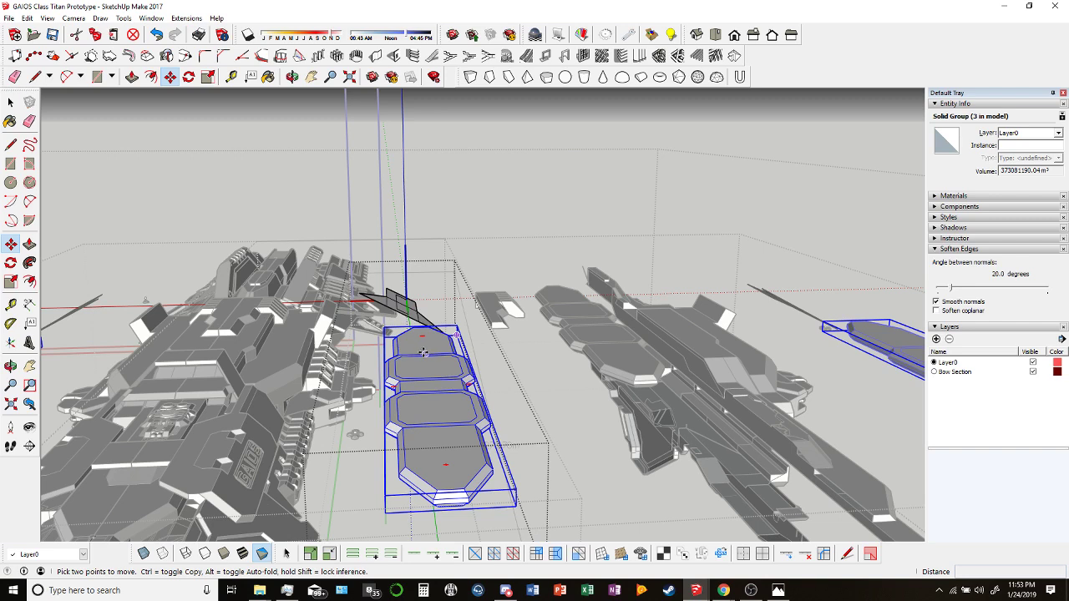
Move the plate group back onto the component's flat angular template, checking the overlap in X-ray view.
click(424, 353)
scroll(408, 307, up, 2)
scroll(401, 309, up, 2)
scroll(418, 280, up, 1)
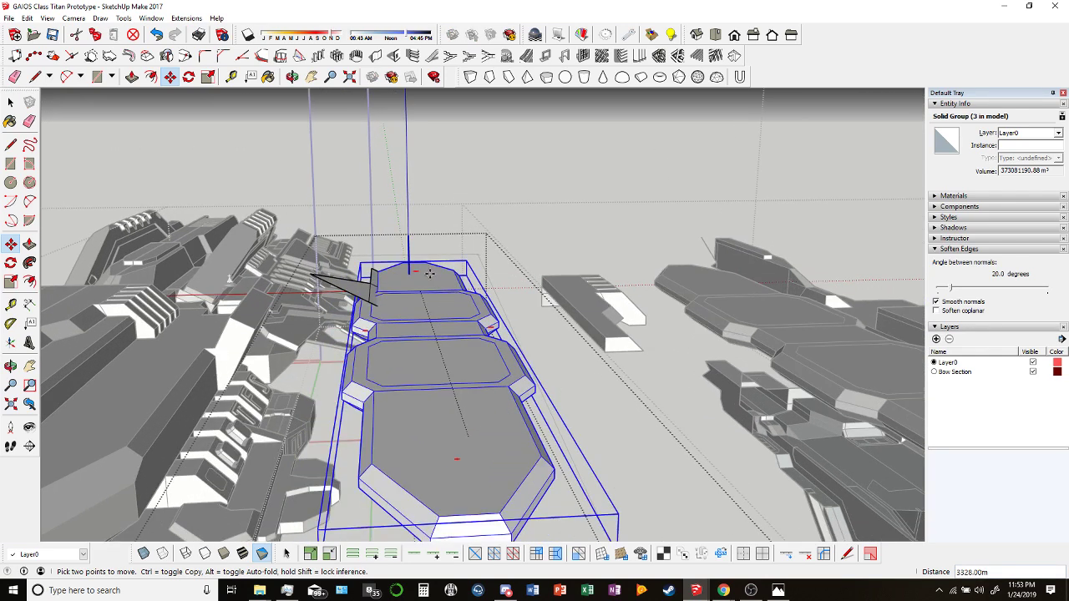
scroll(416, 296, up, 2)
click(144, 553)
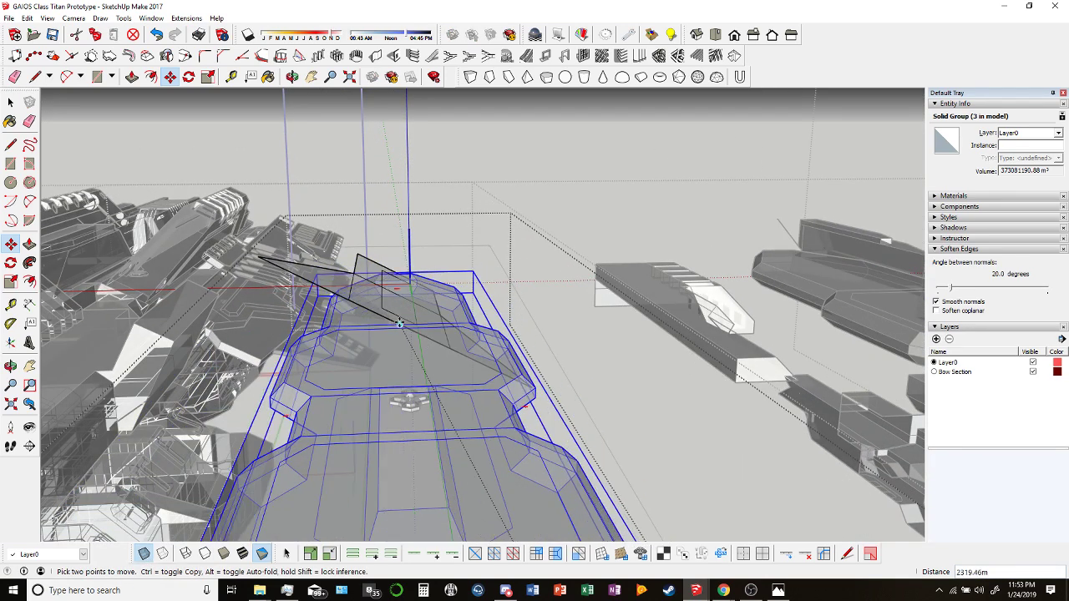
click(143, 553)
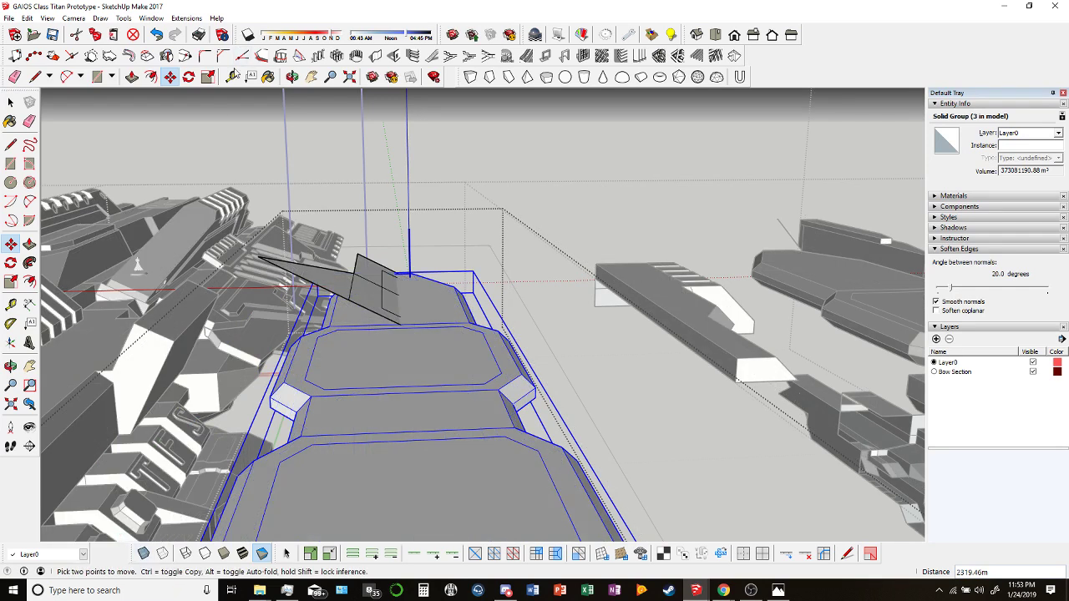
Rotate the plate group about 27.8 degrees to match the slope of the flat angular template.
click(192, 82)
middle_drag(400, 325, 457, 242)
scroll(596, 315, up, 6)
scroll(455, 248, up, 5)
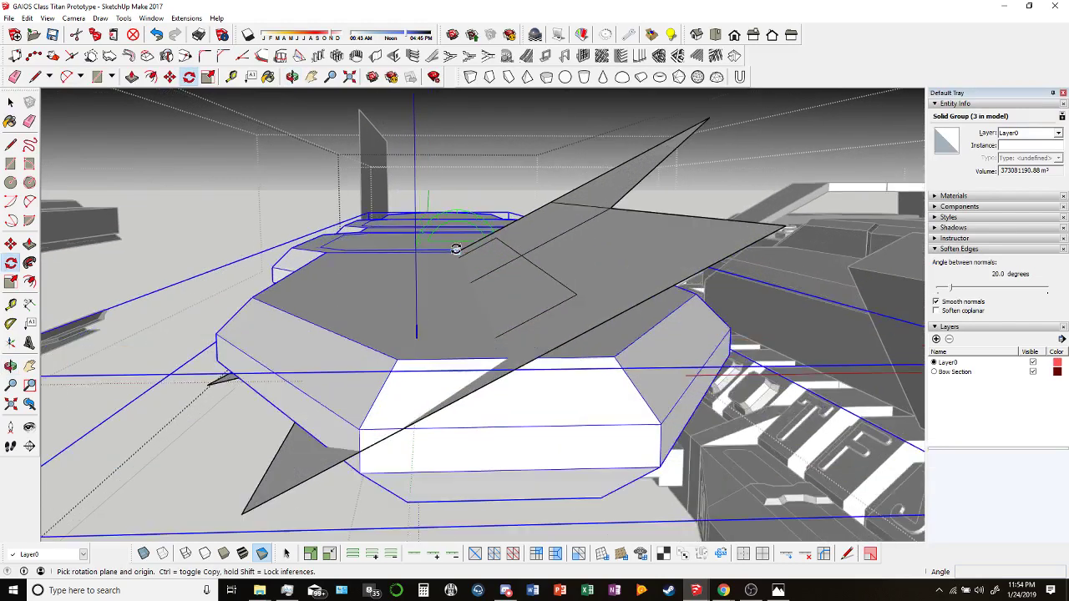
scroll(456, 249, up, 3)
click(455, 251)
scroll(455, 250, down, 4)
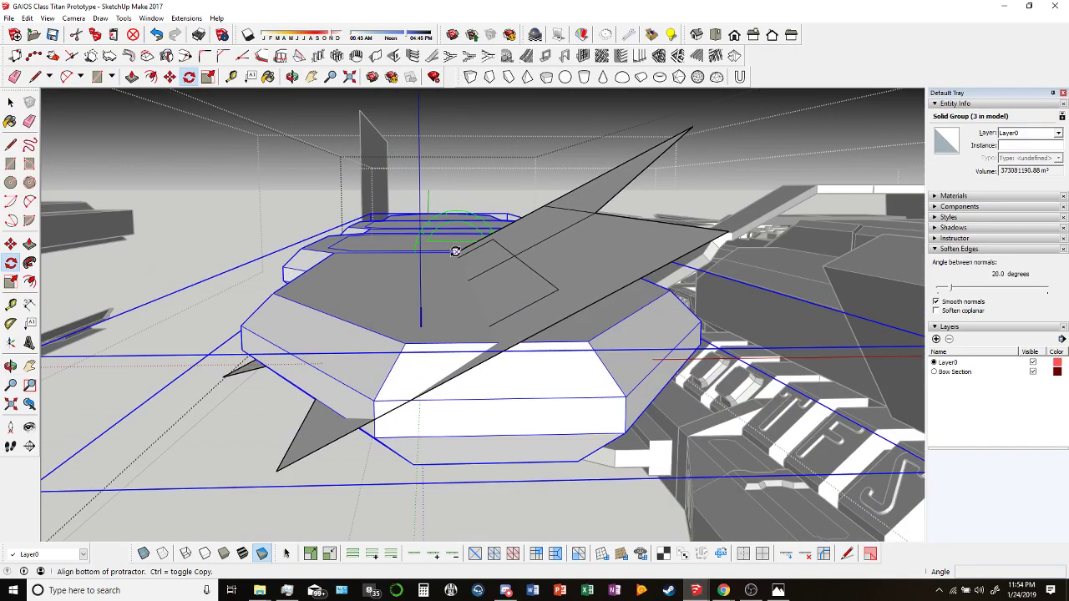
click(360, 254)
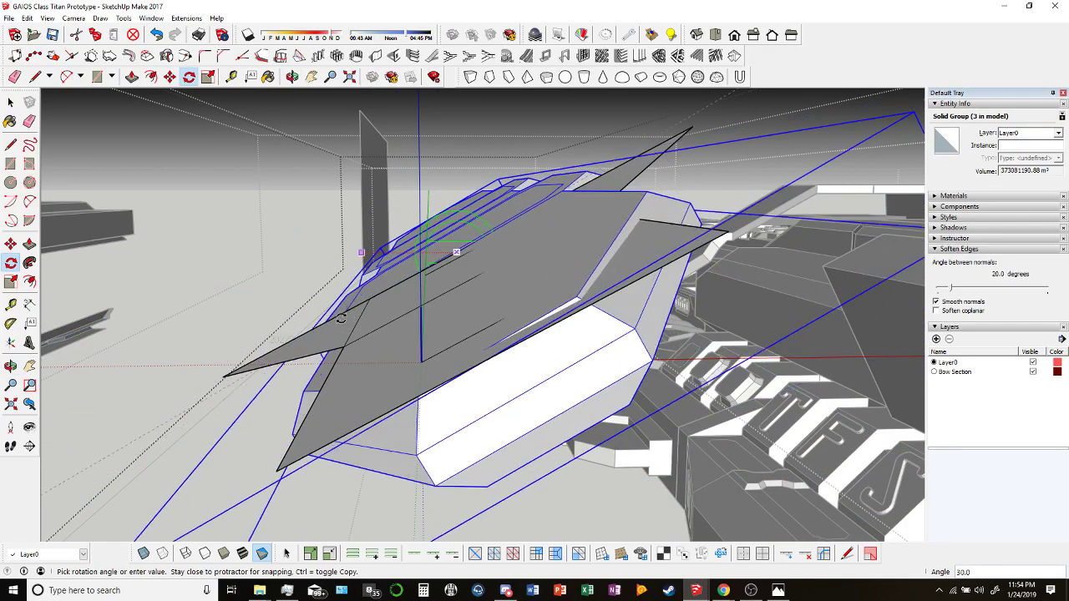
click(332, 320)
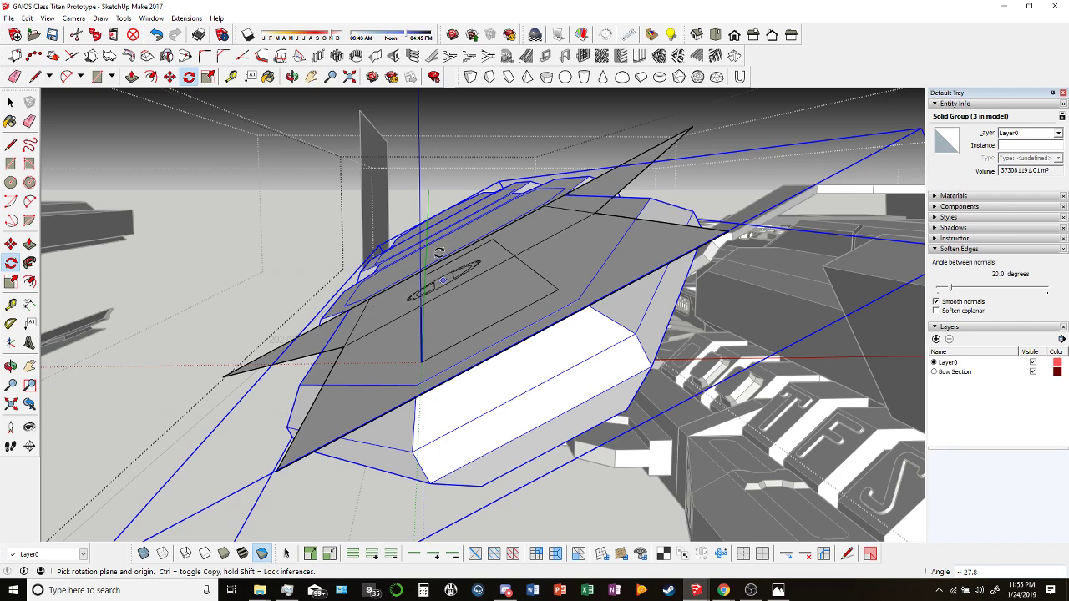
Turn on X-ray view and move the tilted plate group about 1715 m to position it over the template alongside the hull.
middle_drag(438, 275, 455, 317)
click(10, 102)
scroll(275, 225, down, 4)
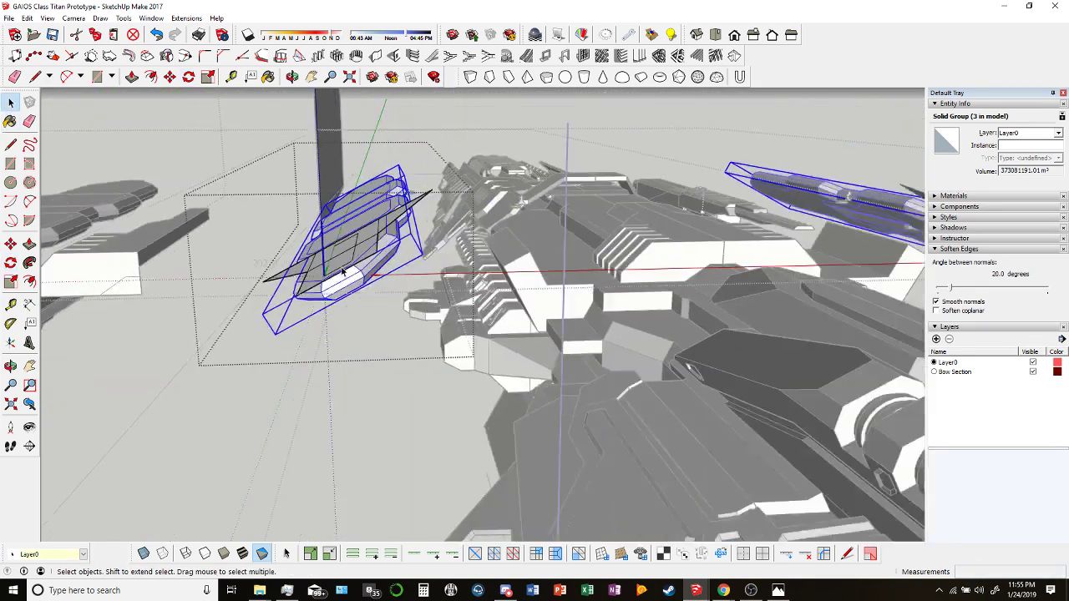
middle_drag(313, 269, 92, 321)
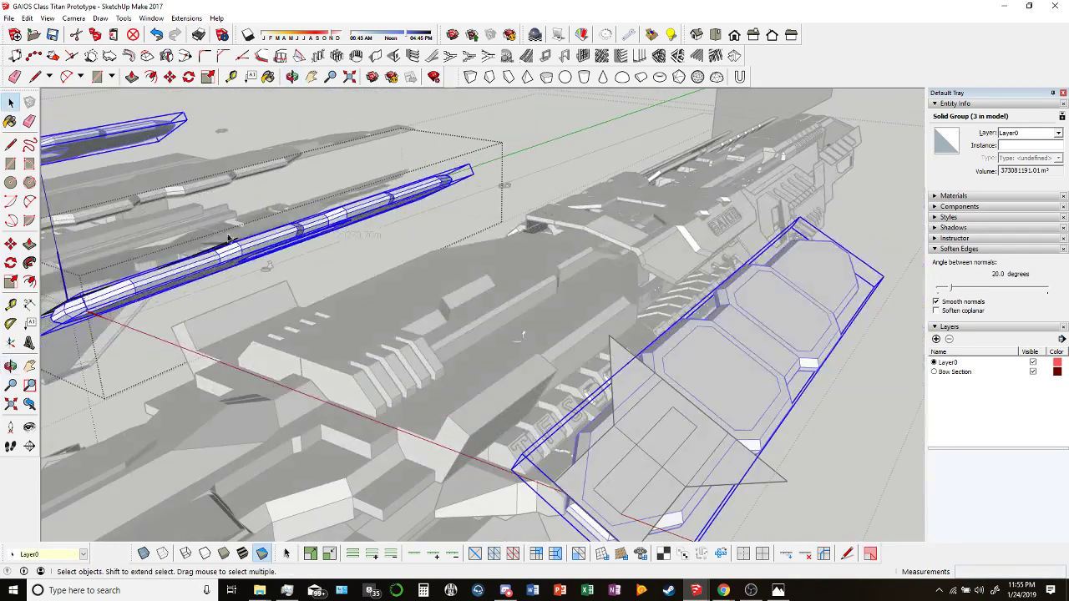
scroll(234, 234, up, 4)
middle_drag(233, 234, 273, 272)
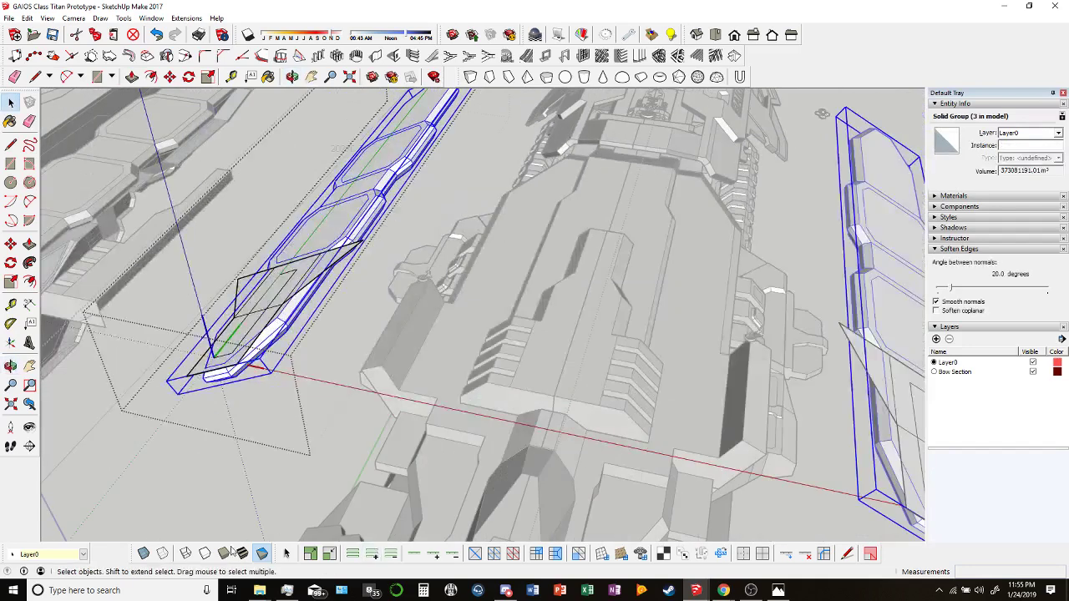
click(143, 554)
shift+middle_drag(317, 355, 399, 372)
key(m)
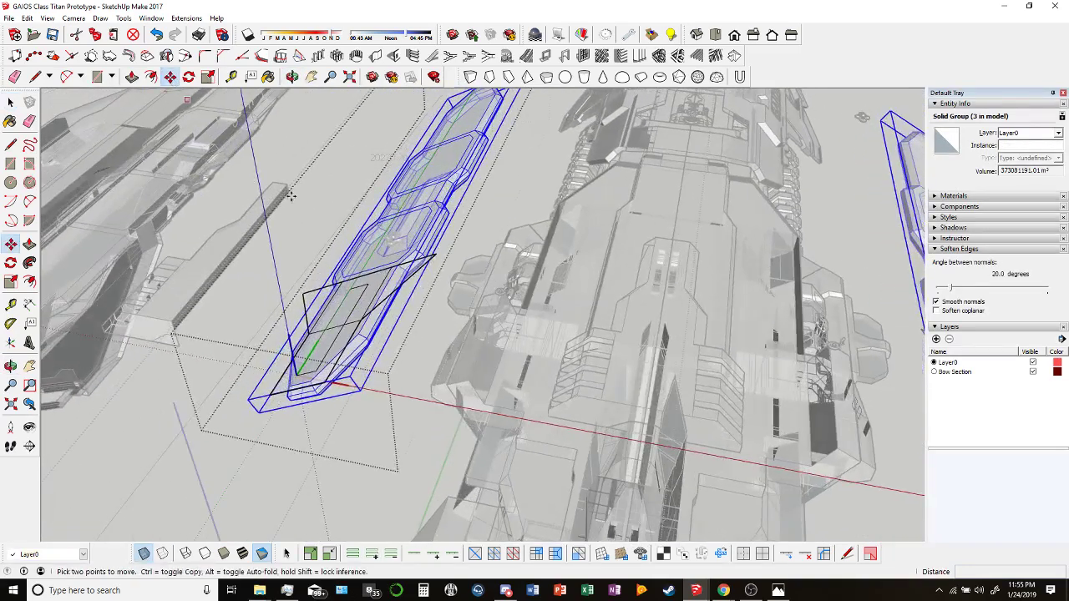
middle_drag(375, 317, 424, 354)
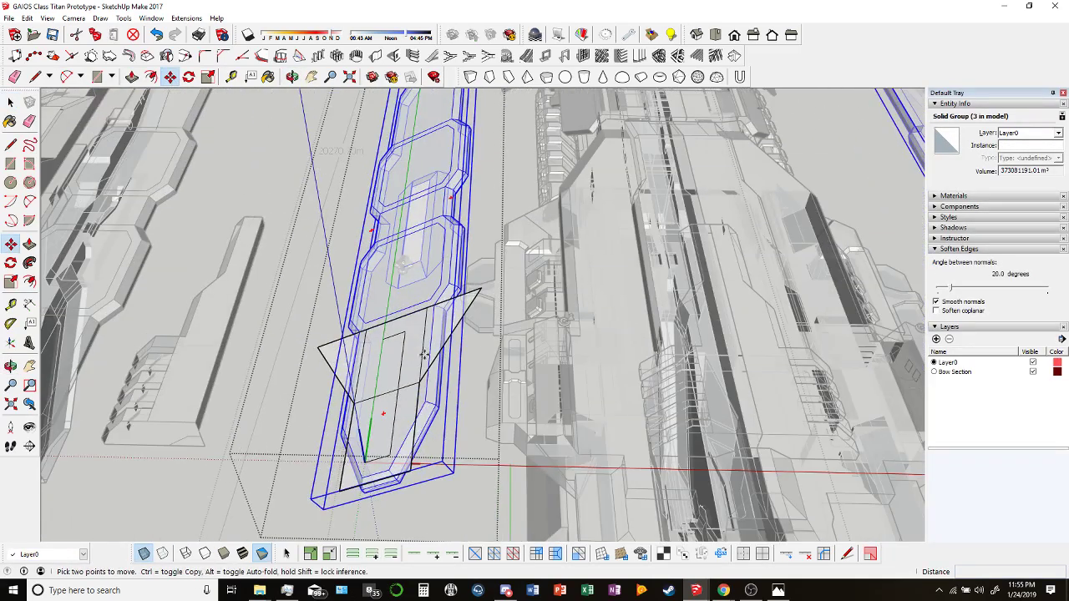
click(387, 450)
Lock the plate group and delete the rest of the flat template geometry inside the component.
key(space)
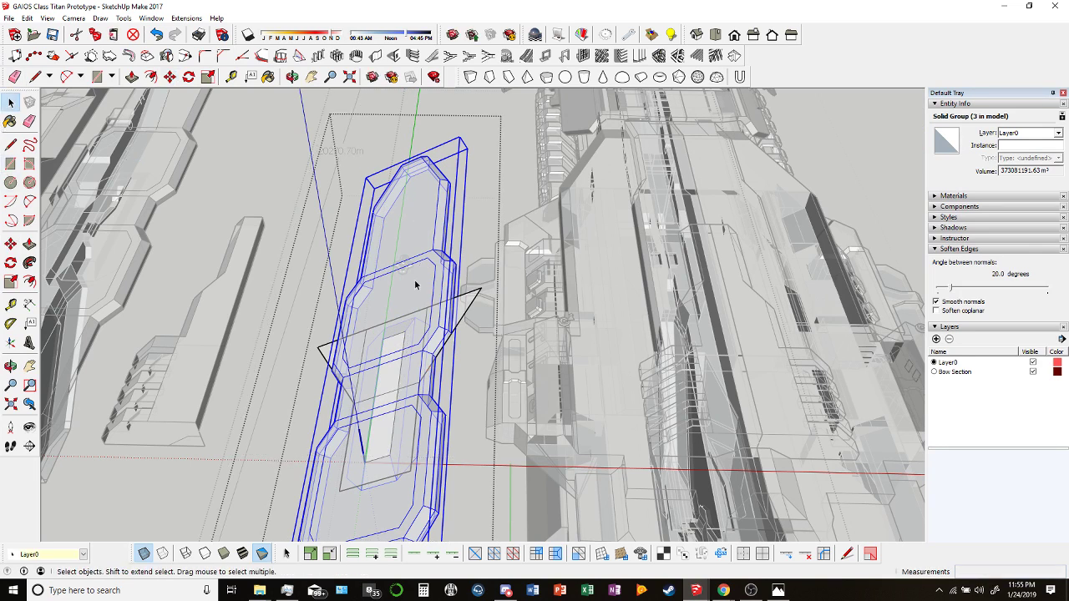
scroll(447, 309, down, 3)
right_click(441, 286)
click(468, 323)
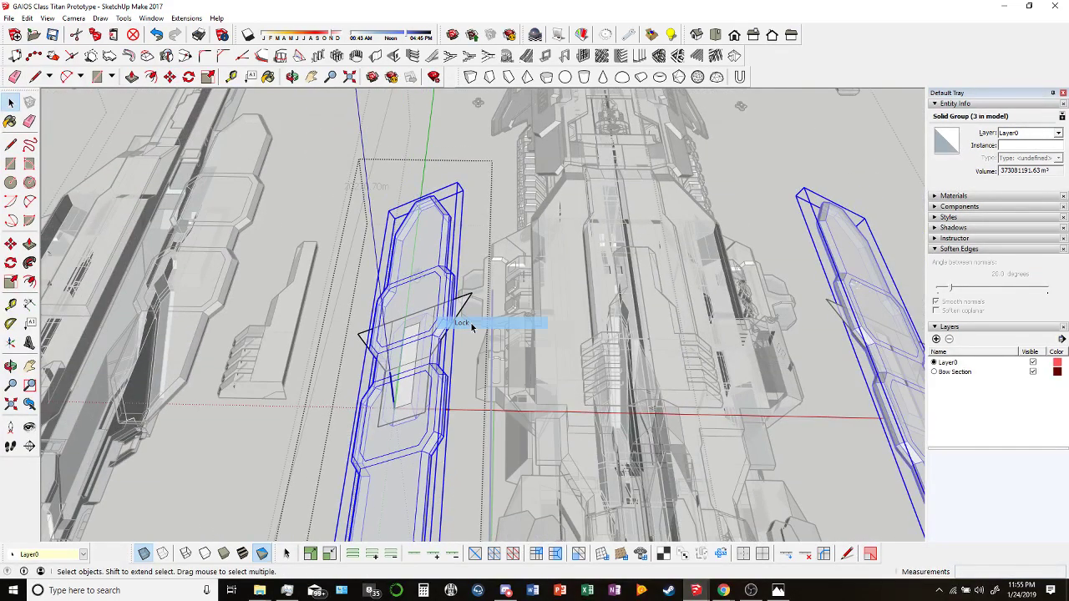
key(ctrl+a)
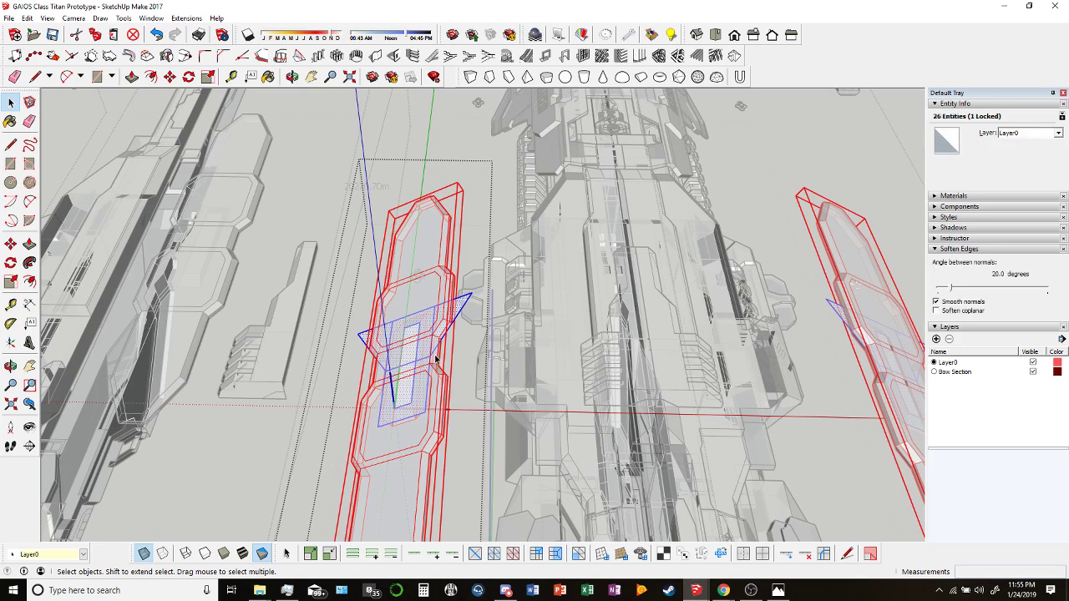
Unlock and explode the plate group inside the component, and leave the component's editing mode.
click(410, 309)
right_click(410, 312)
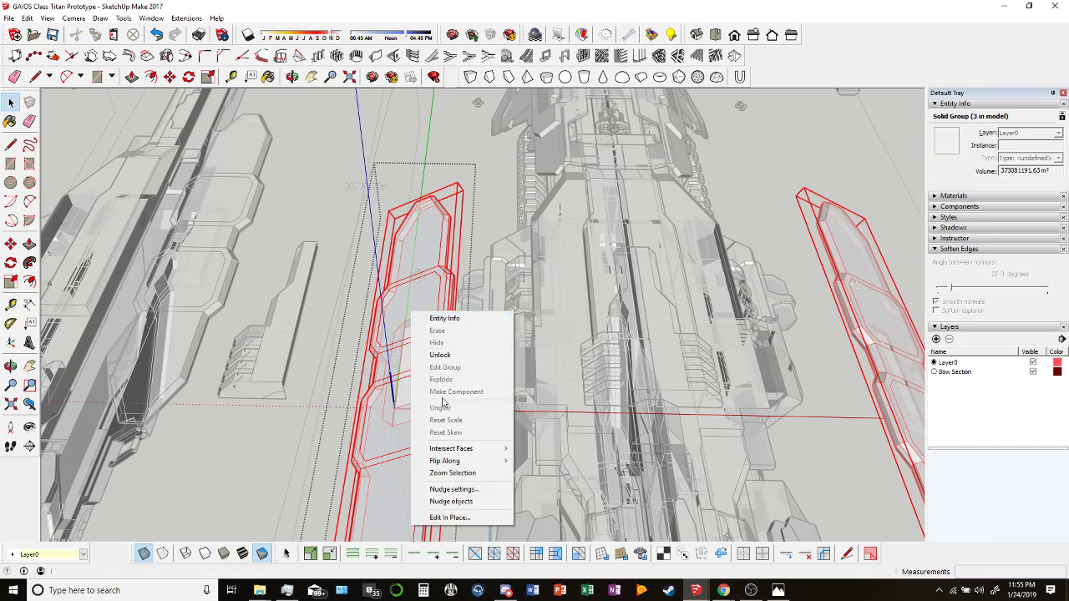
click(440, 355)
right_click(418, 325)
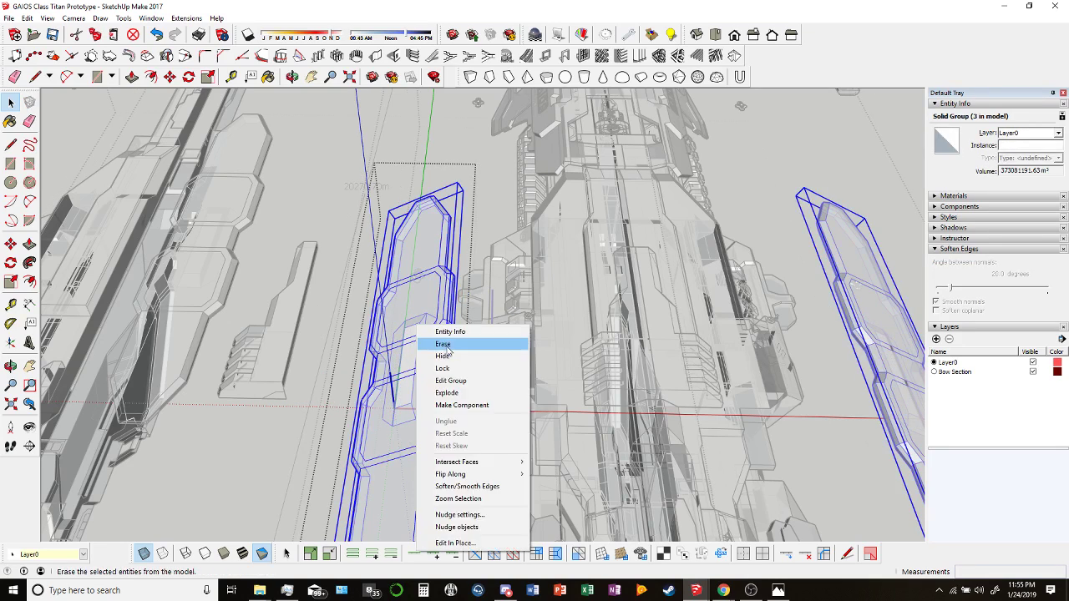
click(457, 392)
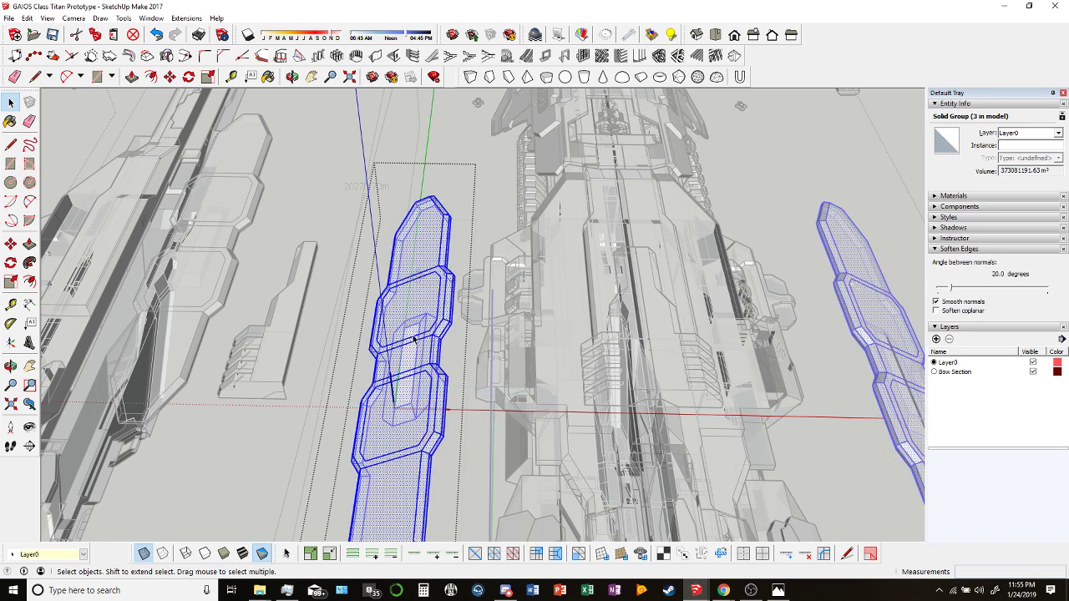
scroll(413, 338, down, 3)
key(ctrl+z)
scroll(421, 359, up, 2)
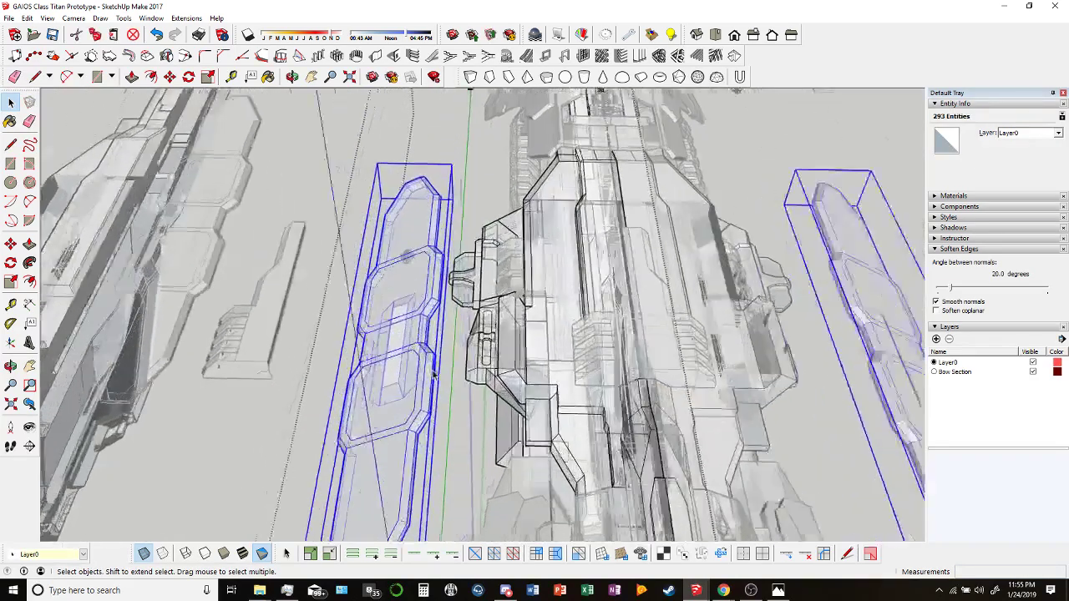
mouse_move(420, 359)
middle_down()
mouse_move(418, 209)
mouse_move(321, 277)
mouse_move(209, 417)
middle_up()
click(144, 553)
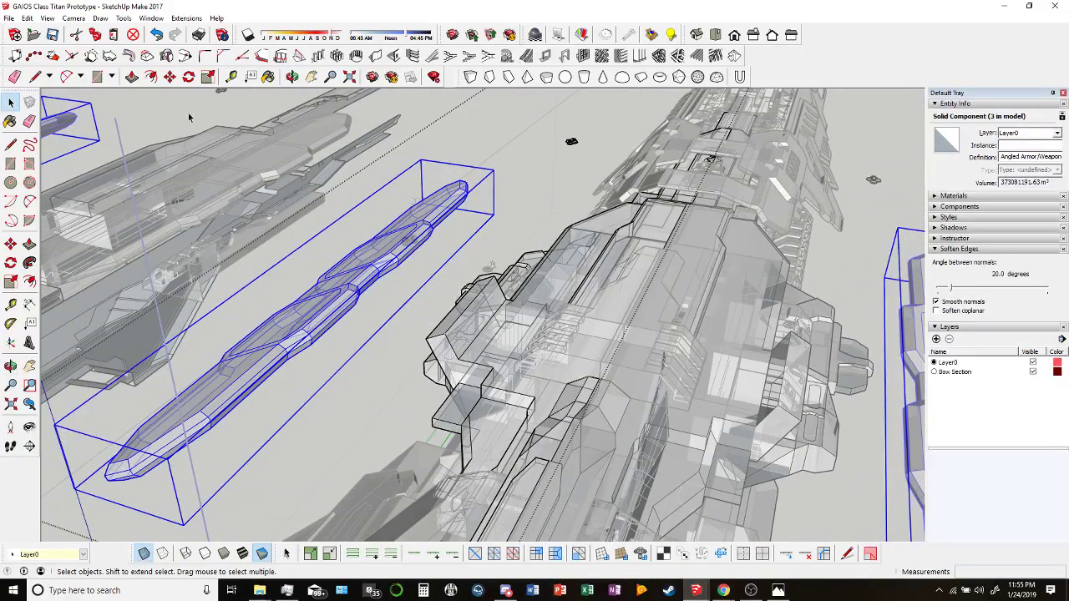
Move the selected angled armor component about 996 m against the side of the hull, and turn off X-ray view.
click(169, 76)
middle_drag(323, 362, 368, 353)
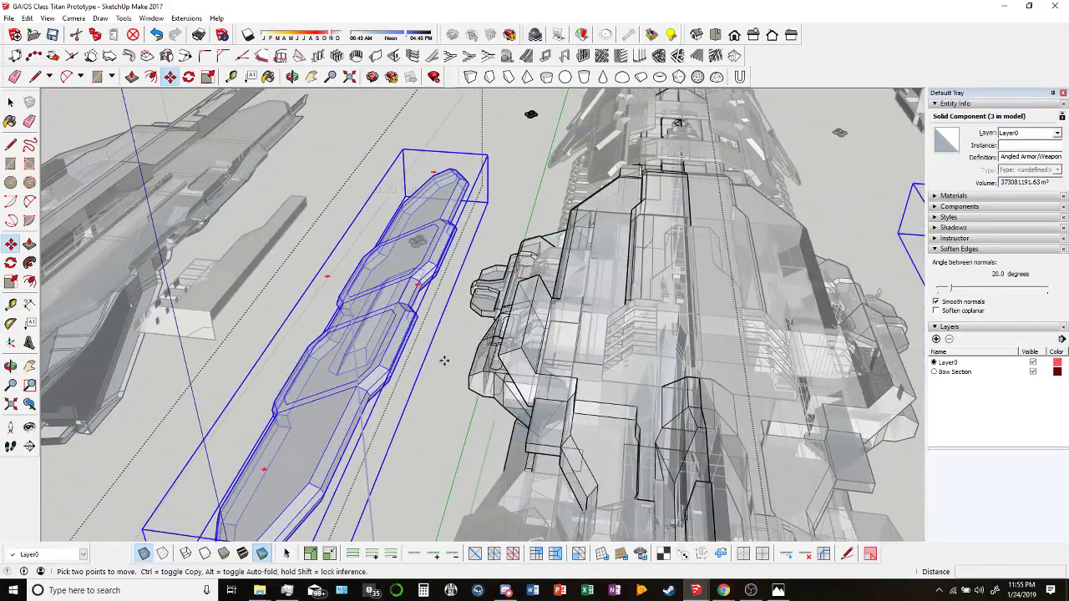
click(508, 344)
click(254, 523)
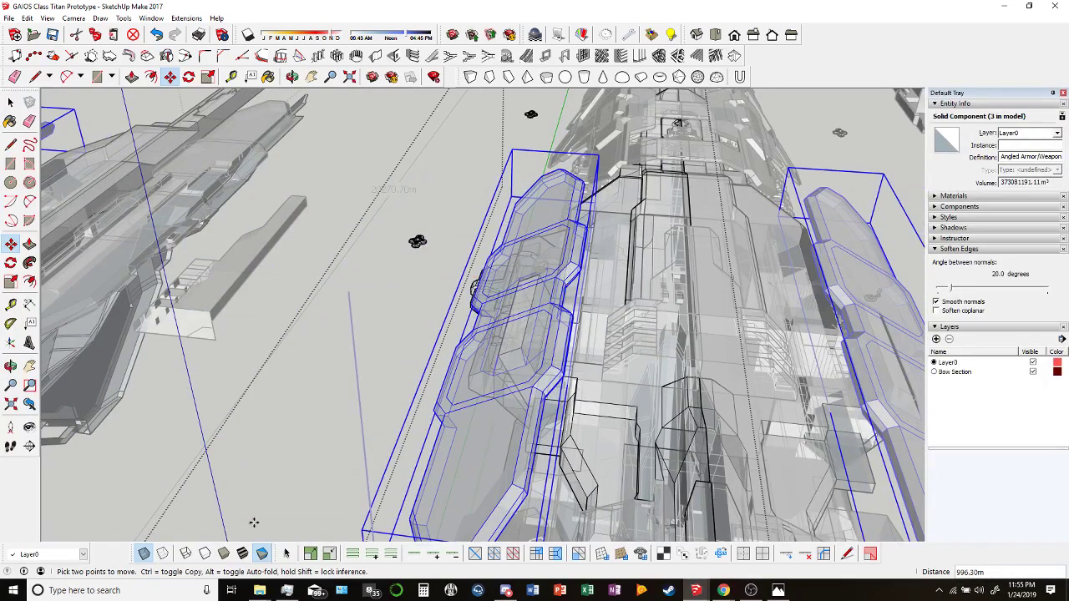
click(144, 554)
Examine the fit of the angled armor plates on the hull from the front, side and stern.
middle_drag(467, 276, 634, 401)
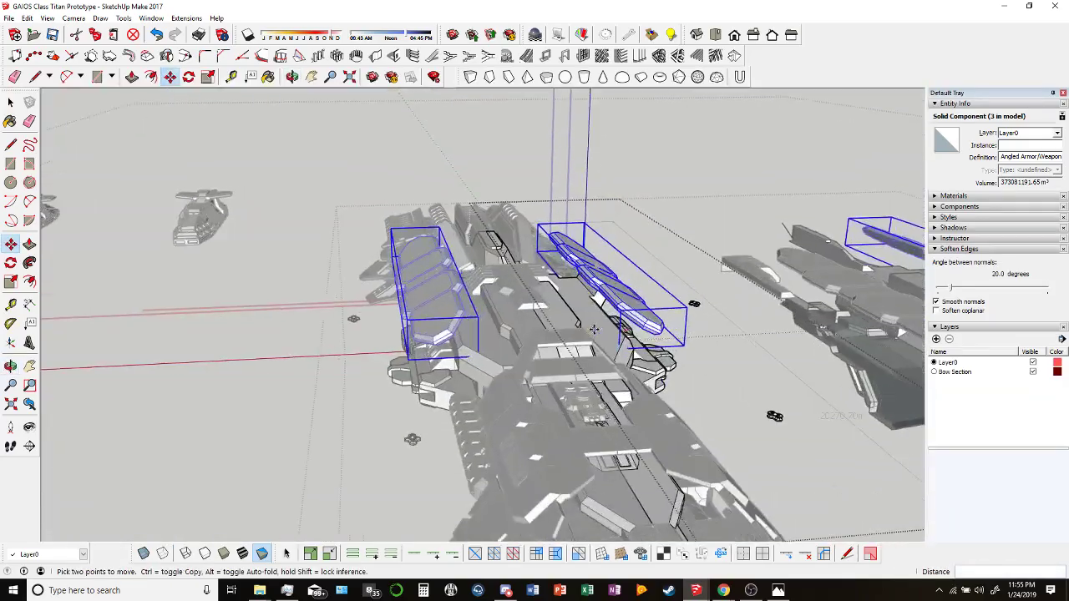
middle_drag(551, 305, 483, 287)
click(292, 77)
scroll(494, 275, up, 3)
drag(493, 275, 332, 424)
mouse_move(355, 192)
middle_down()
mouse_move(508, 222)
mouse_move(420, 193)
mouse_move(345, 207)
middle_up()
middle_drag(451, 292, 512, 323)
scroll(454, 317, up, 4)
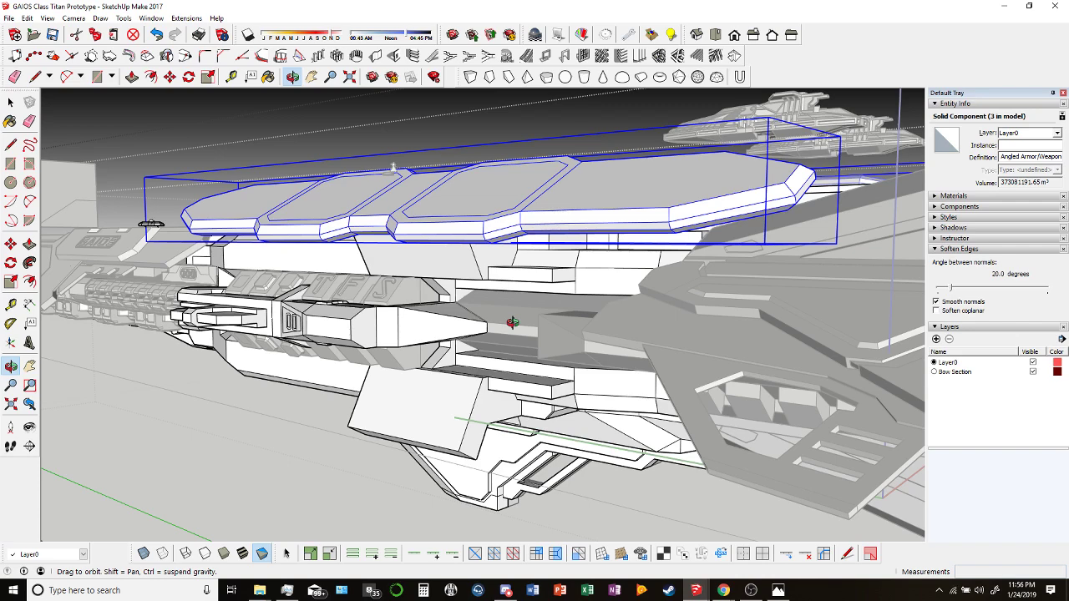
drag(512, 322, 303, 216)
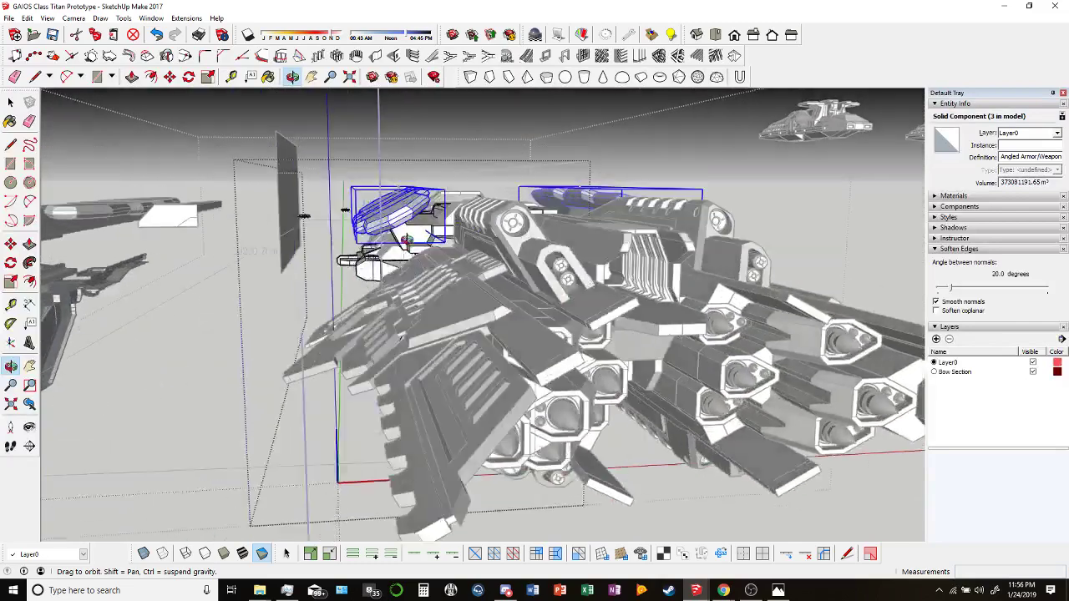
drag(407, 240, 467, 264)
scroll(409, 209, down, 3)
scroll(462, 245, up, 3)
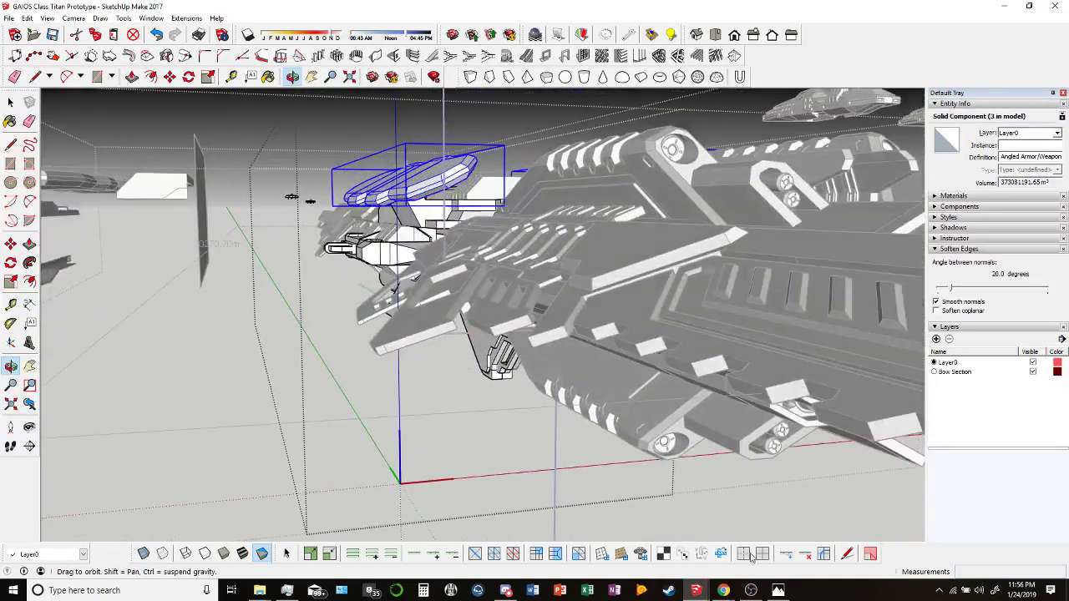
Switch to Photos and look through the spaceship reference images for design ideas.
click(777, 590)
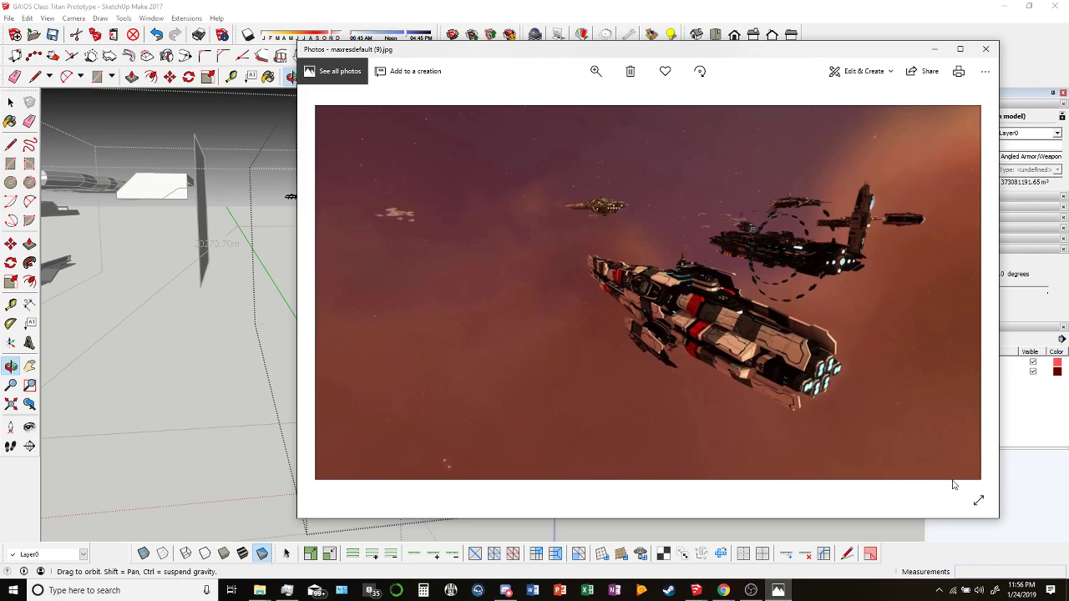
click(324, 292)
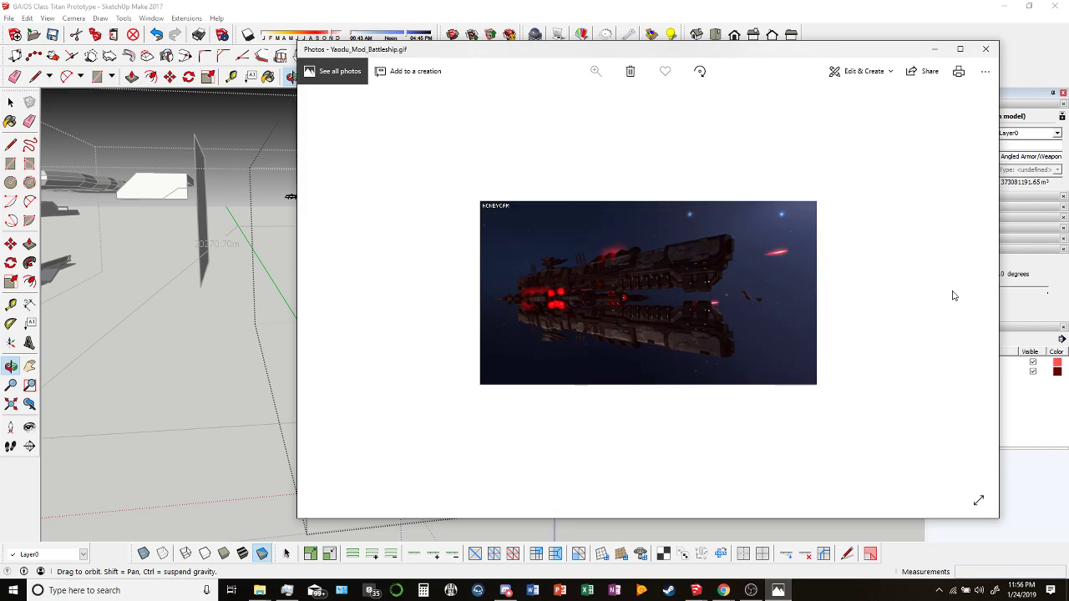
click(965, 290)
click(967, 290)
click(966, 291)
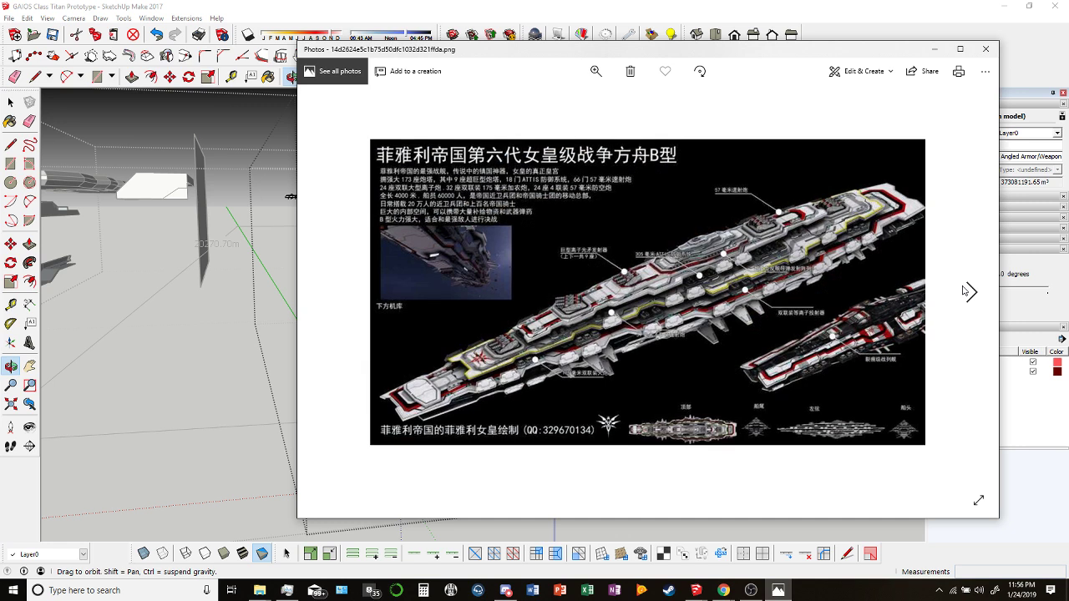
click(966, 290)
click(966, 291)
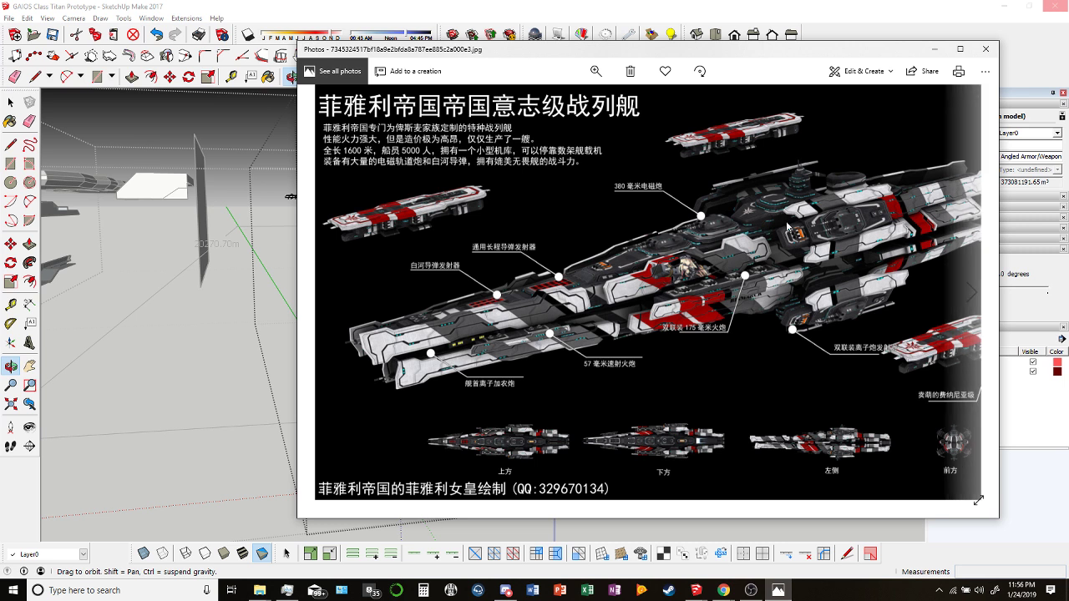
click(696, 590)
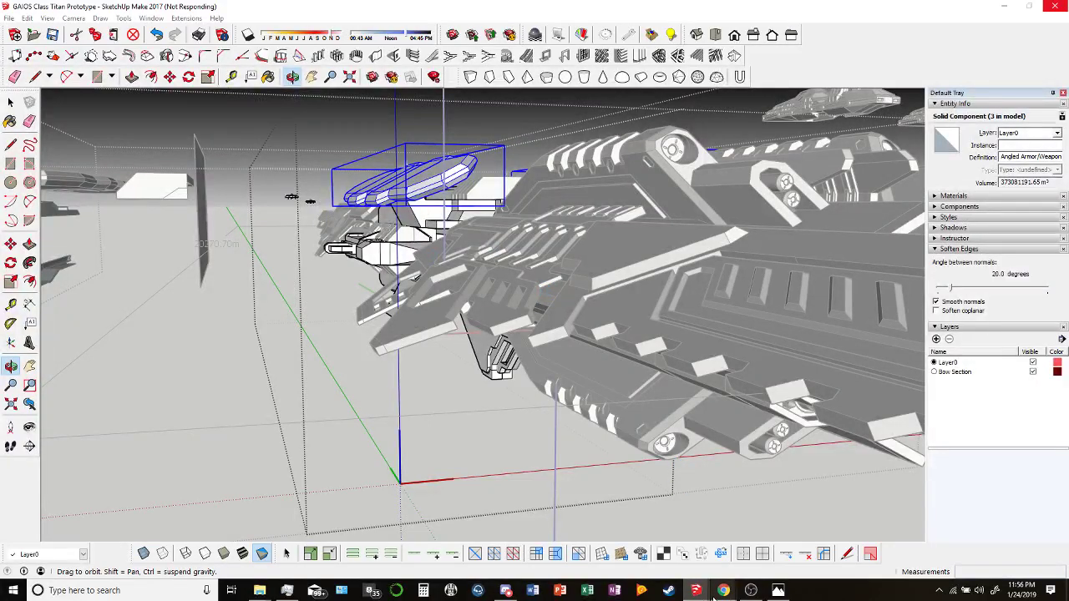
mouse_move(723, 590)
click(692, 535)
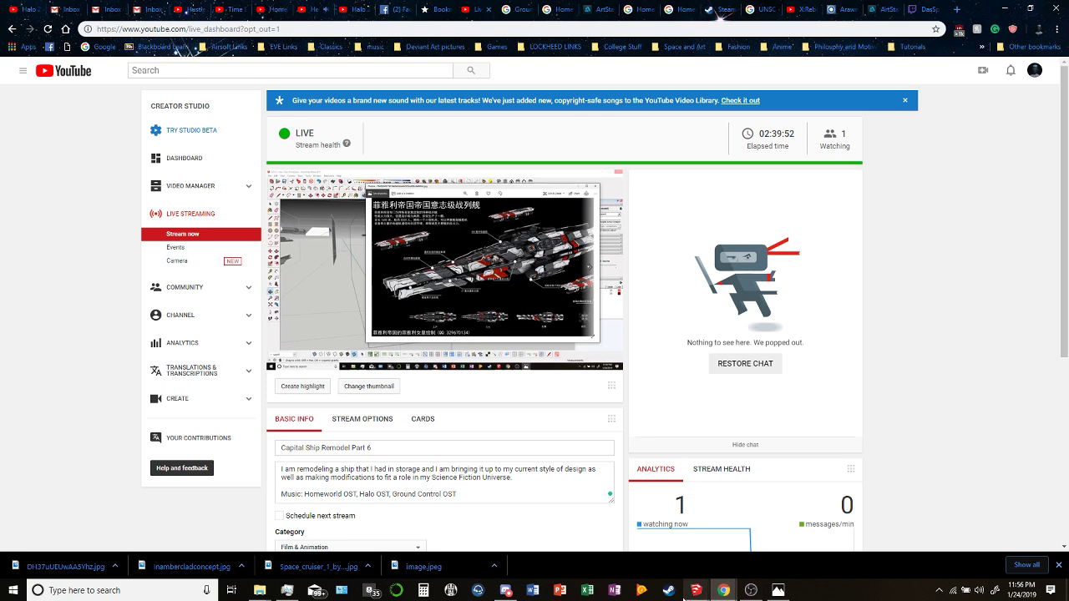
mouse_move(696, 590)
mouse_move(683, 559)
click(756, 543)
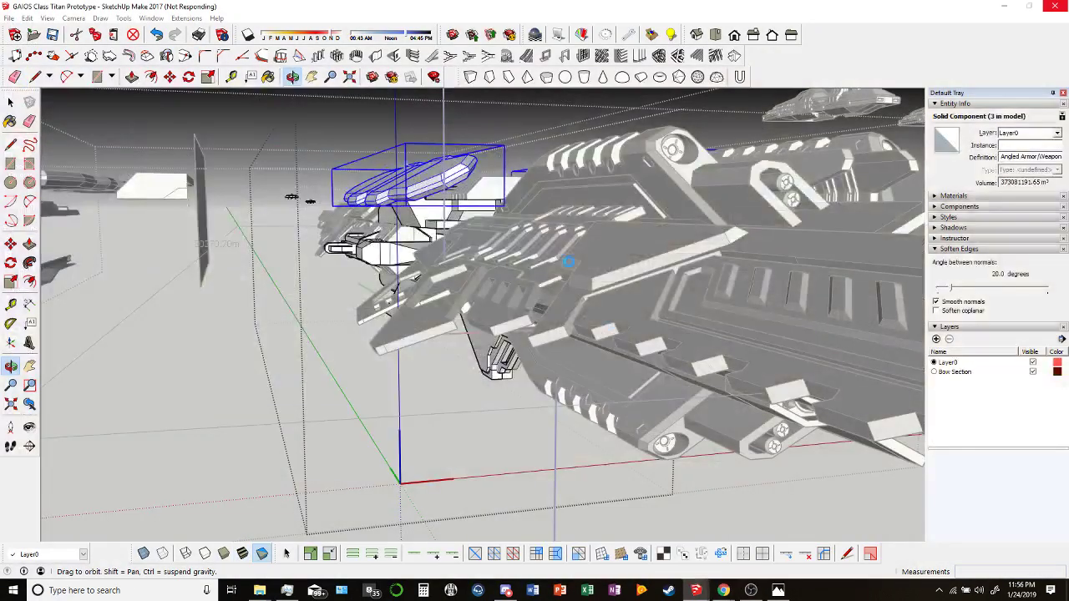
mouse_move(723, 590)
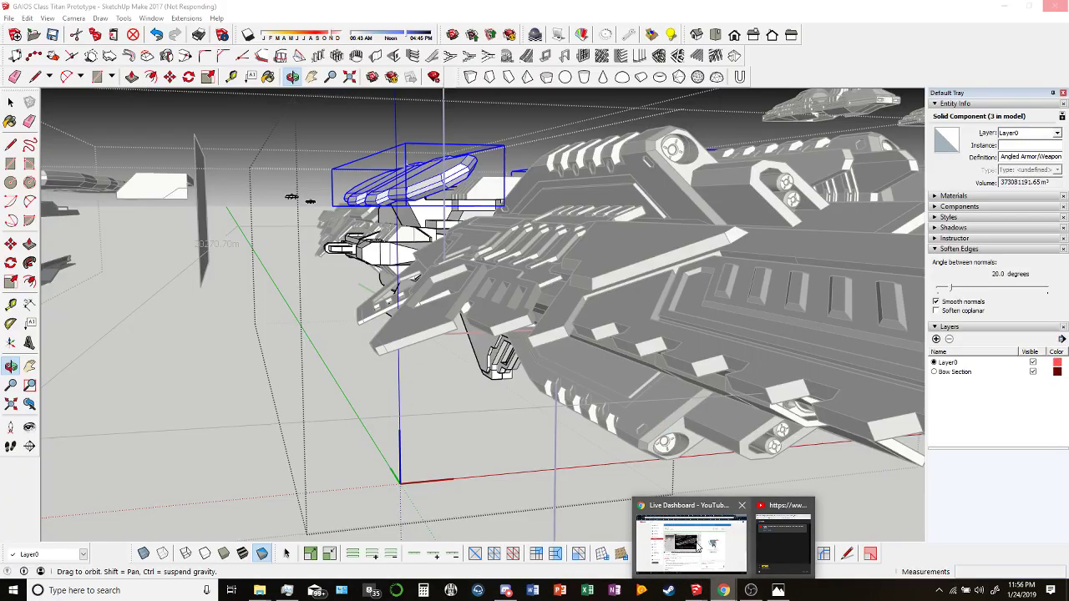
Switch to Chrome and view several related ship images in the Homeworld concept art image results.
click(704, 568)
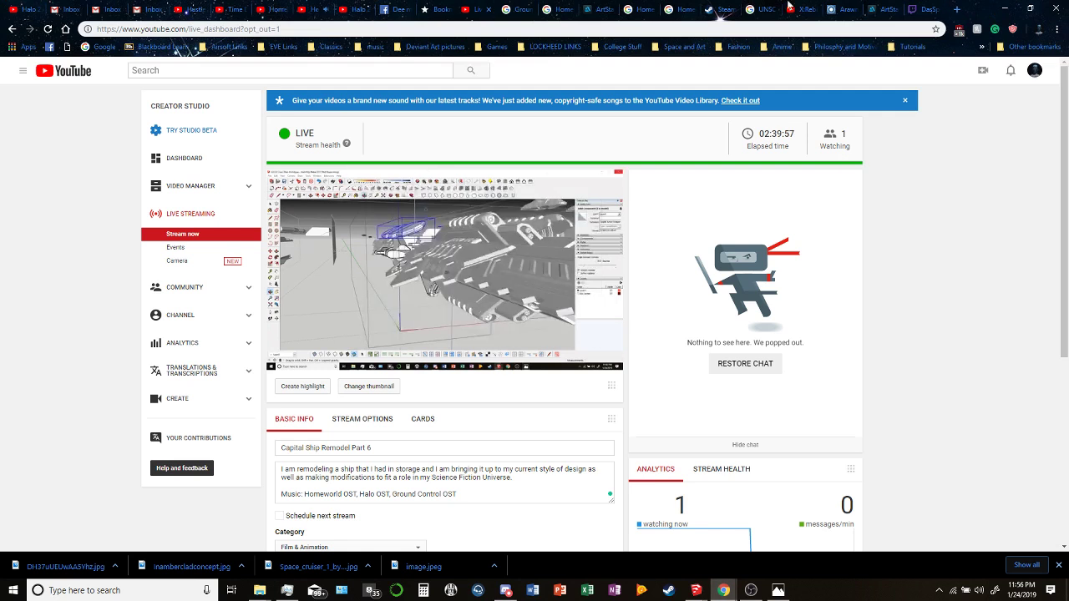
click(642, 10)
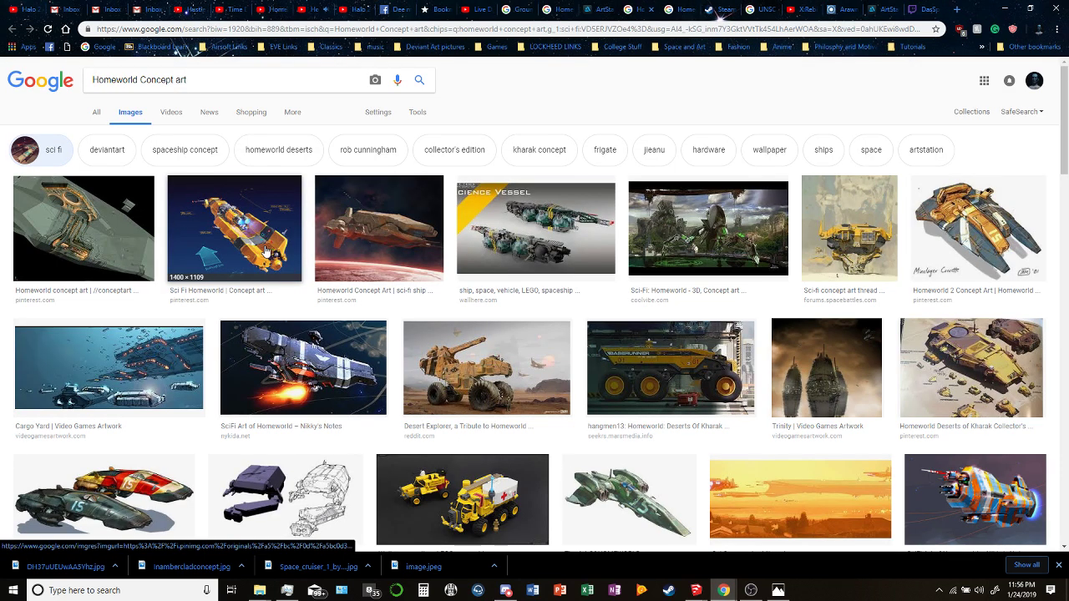
click(94, 248)
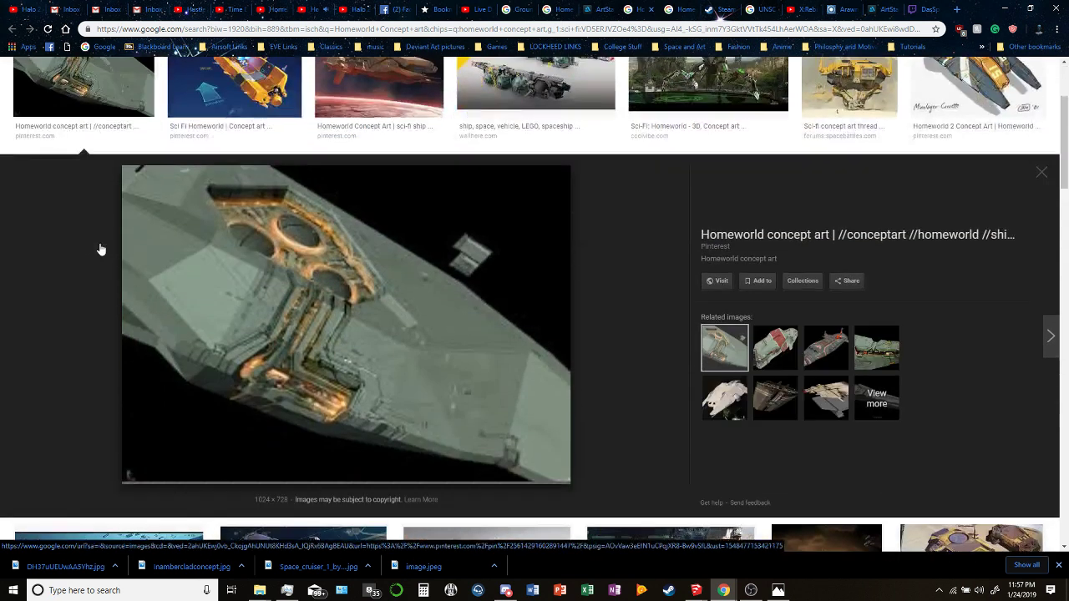
click(775, 359)
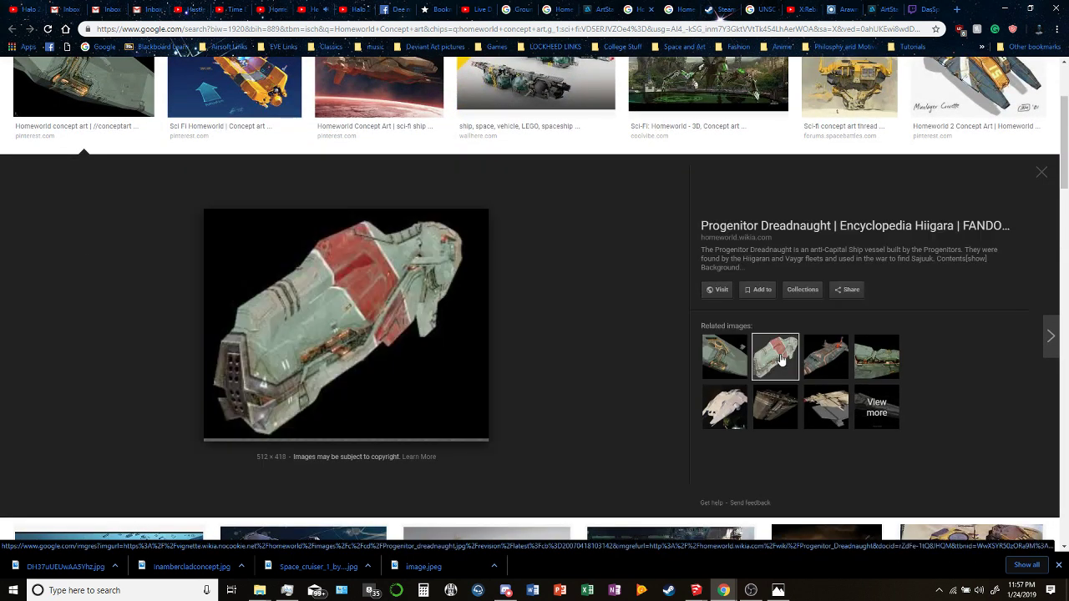
click(786, 407)
click(825, 393)
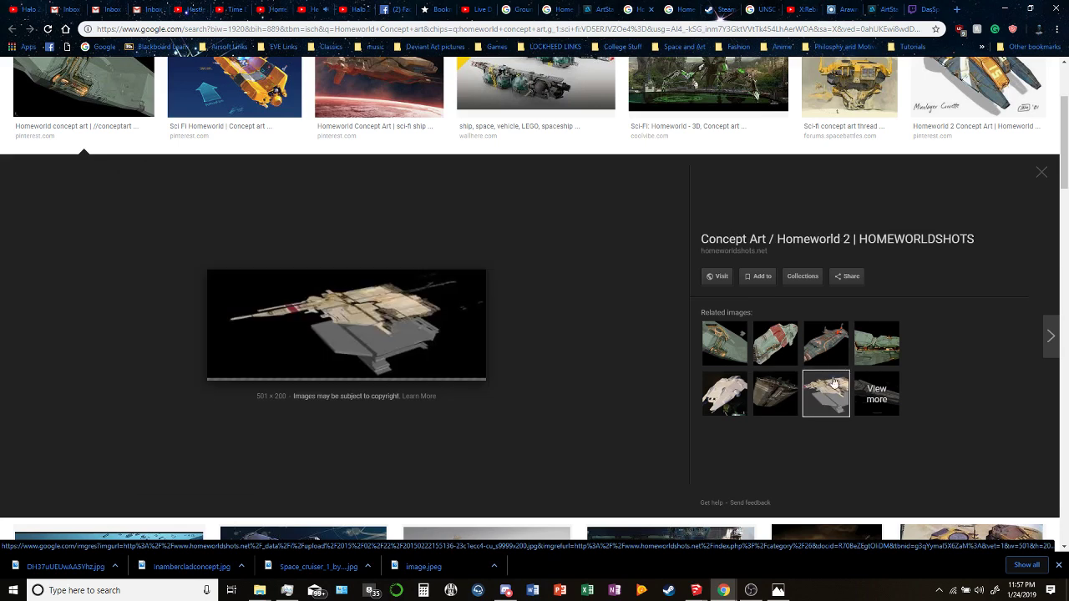
click(872, 353)
Find the "Commission - Homeworld Clandestine" artwork further down the Homeworld concept art results and save the image.
scroll(635, 413, down, 5)
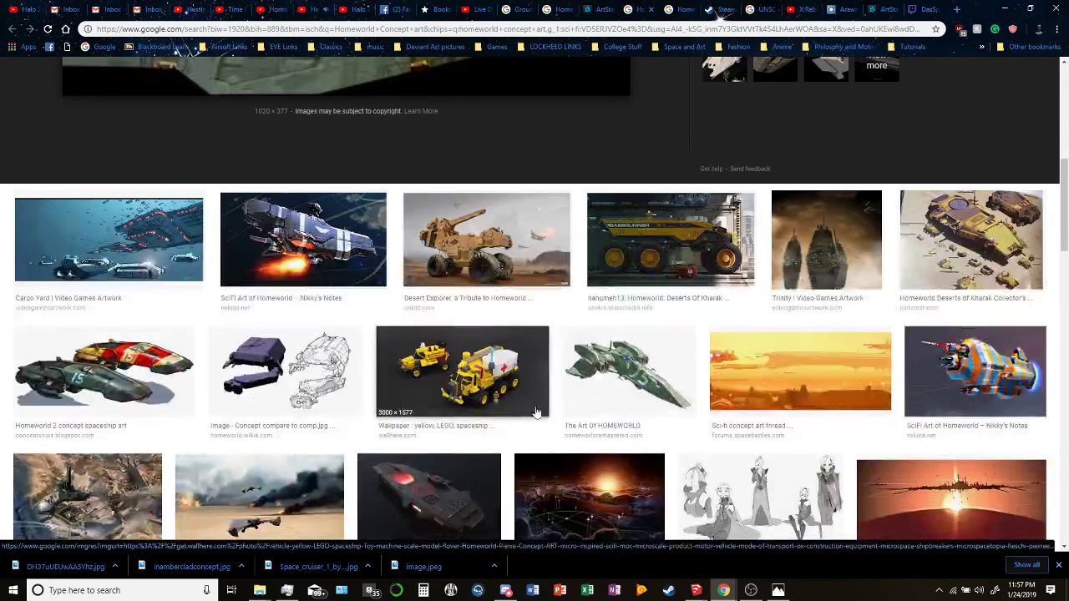
scroll(534, 409, down, 2)
scroll(268, 371, down, 2)
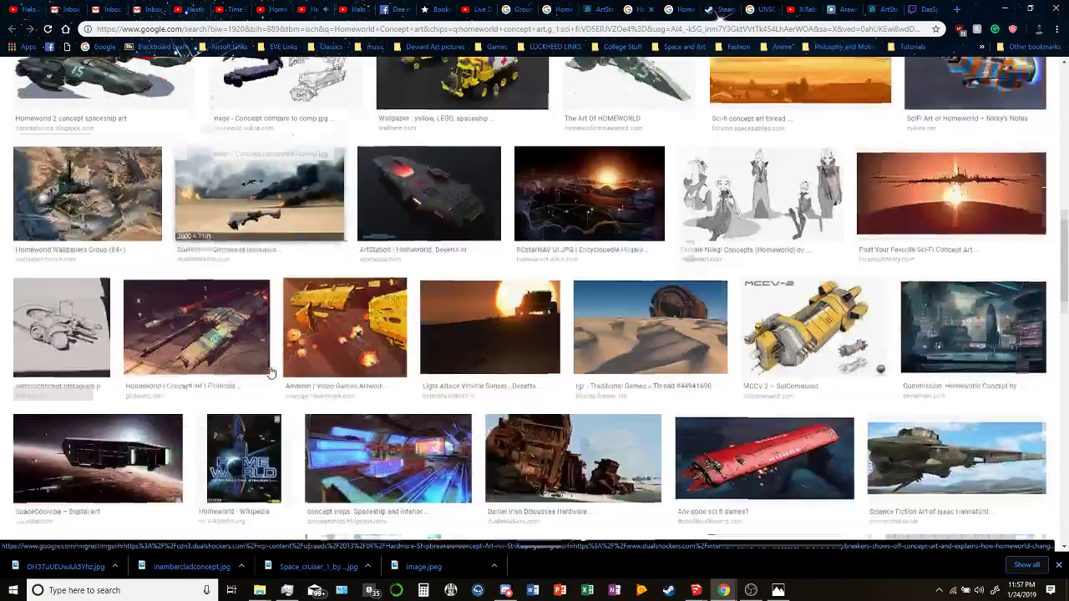
scroll(334, 322, down, 2)
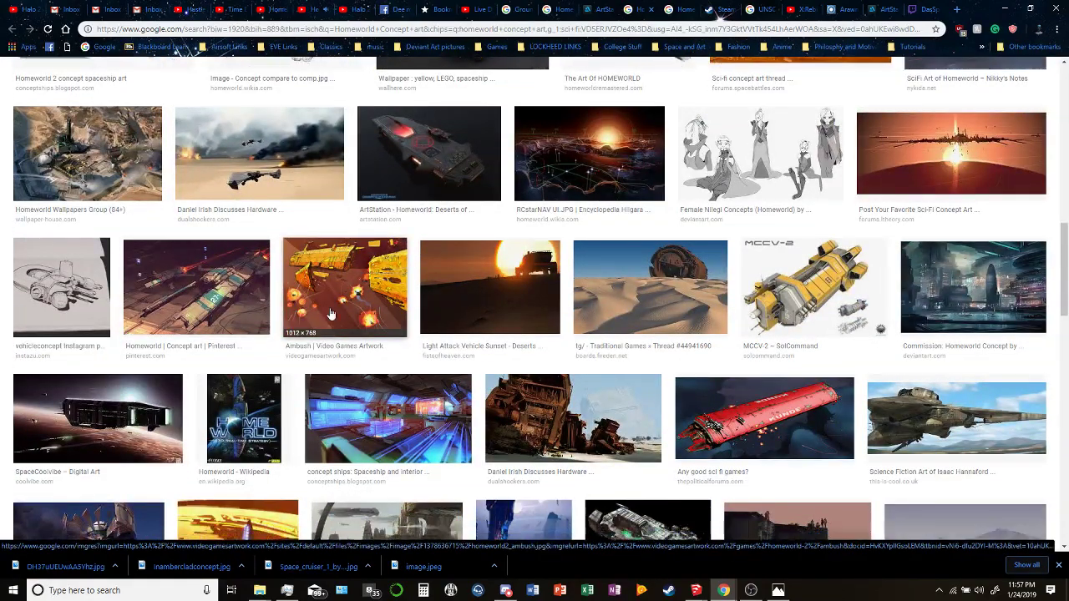
scroll(370, 337, down, 3)
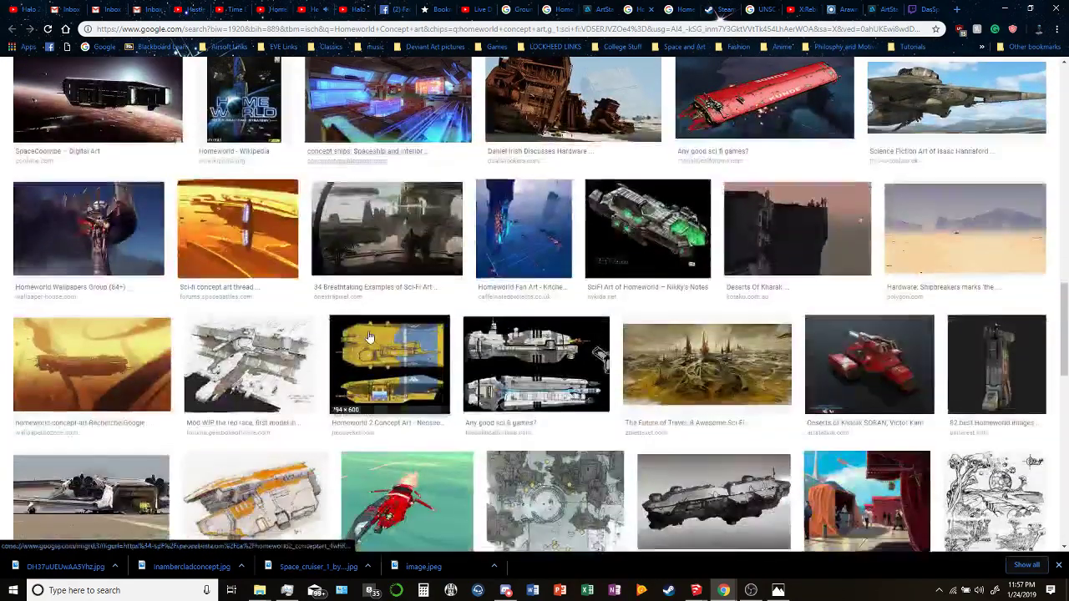
scroll(285, 310, down, 1)
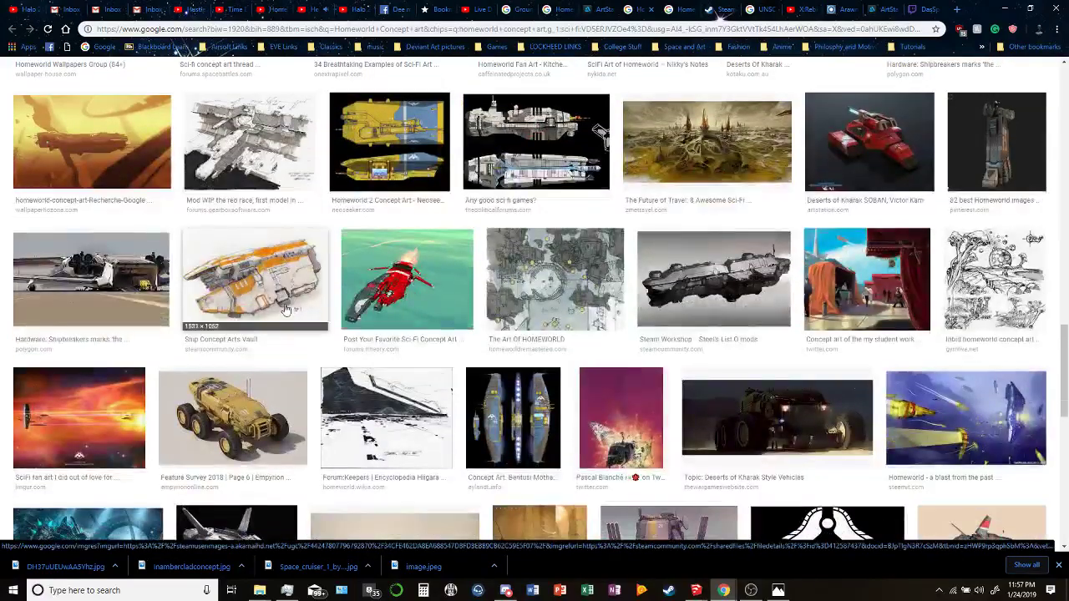
scroll(285, 310, down, 2)
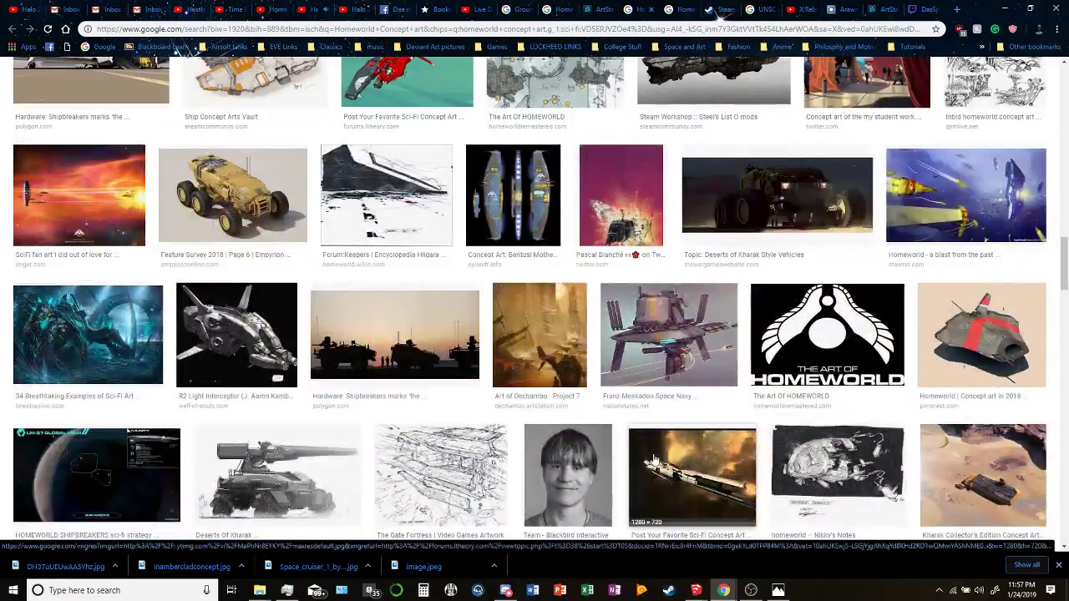
scroll(465, 446, down, 4)
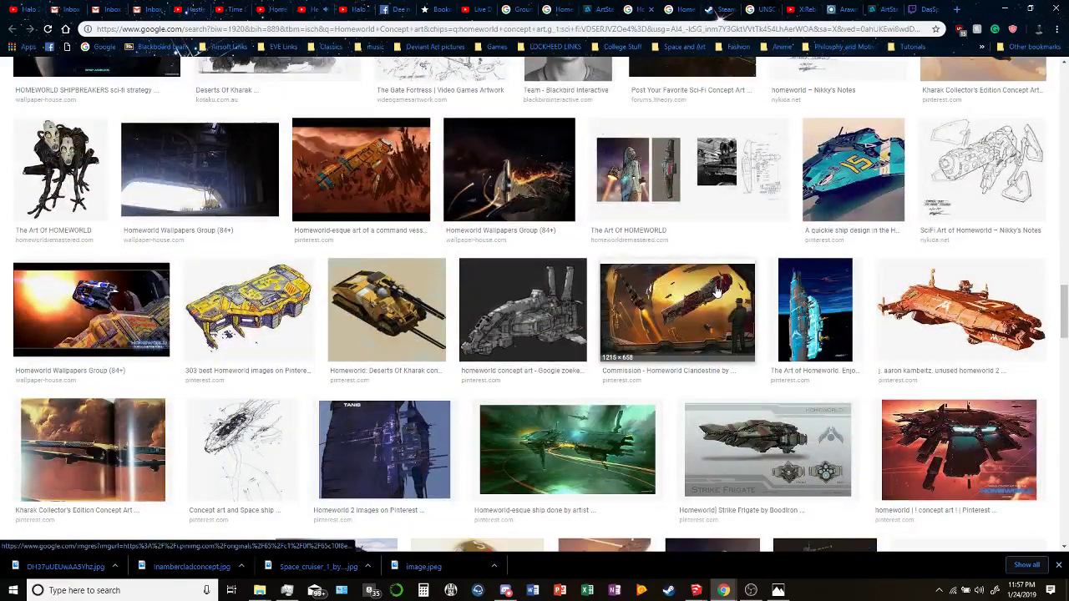
click(717, 293)
double_click(565, 420)
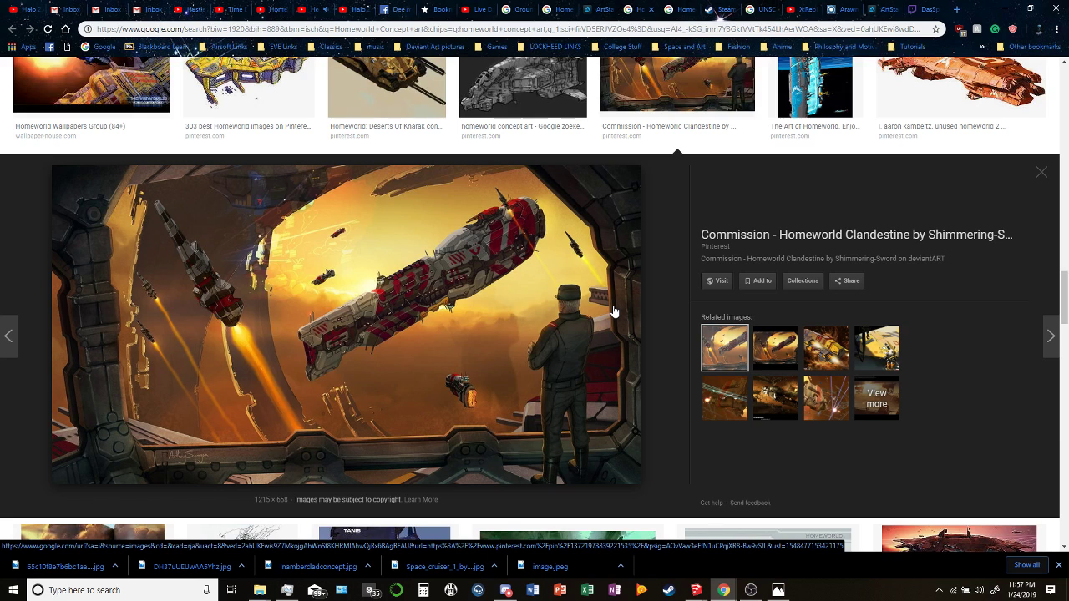
Look through the images related to the Homeworld Clandestine artwork for more ship references.
click(775, 347)
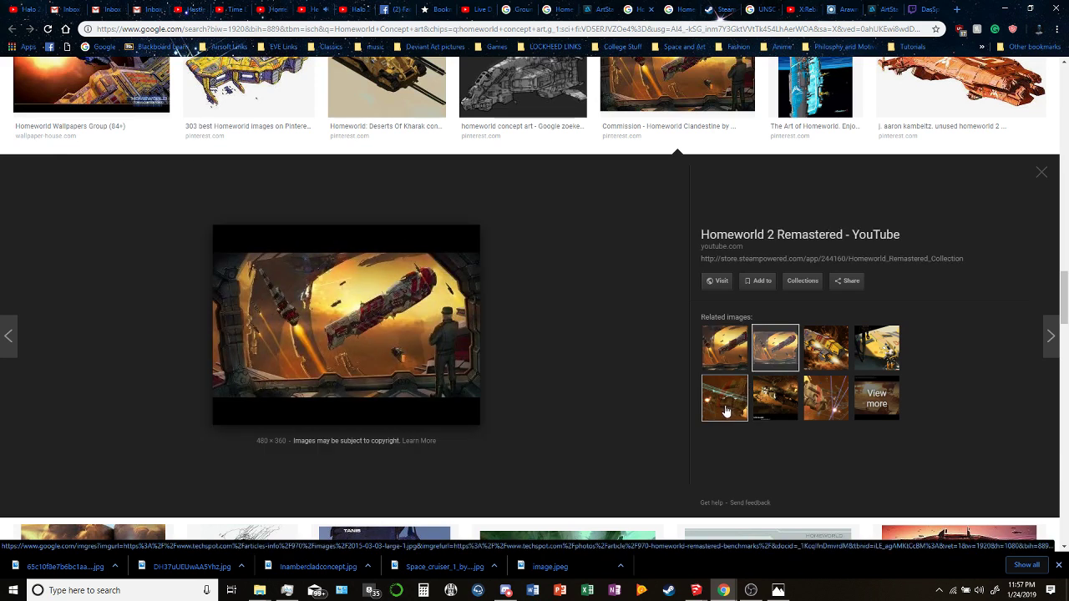
click(728, 360)
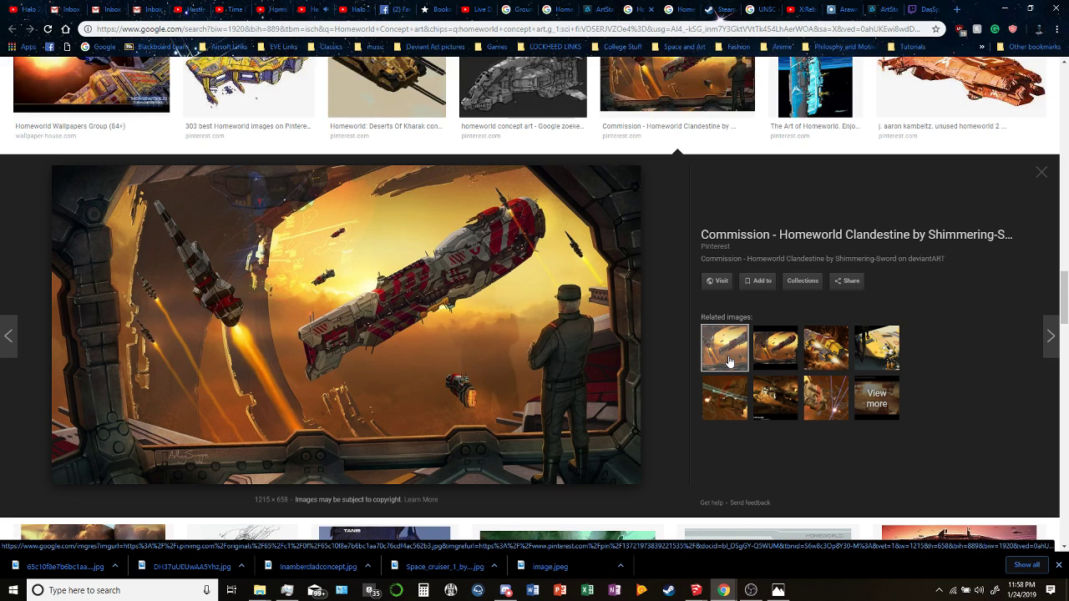
click(876, 347)
click(824, 354)
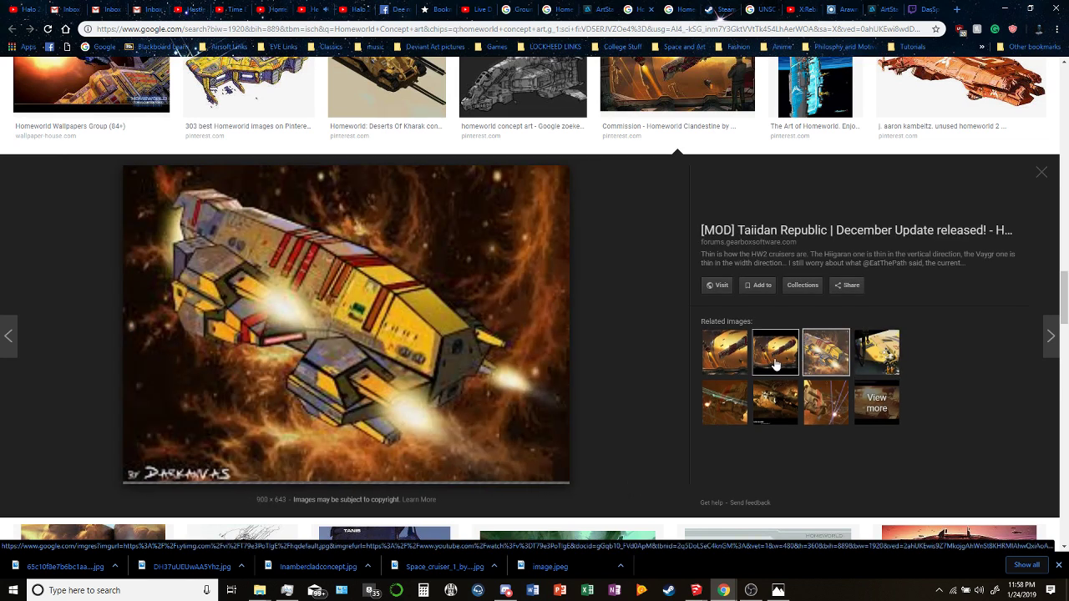
click(815, 422)
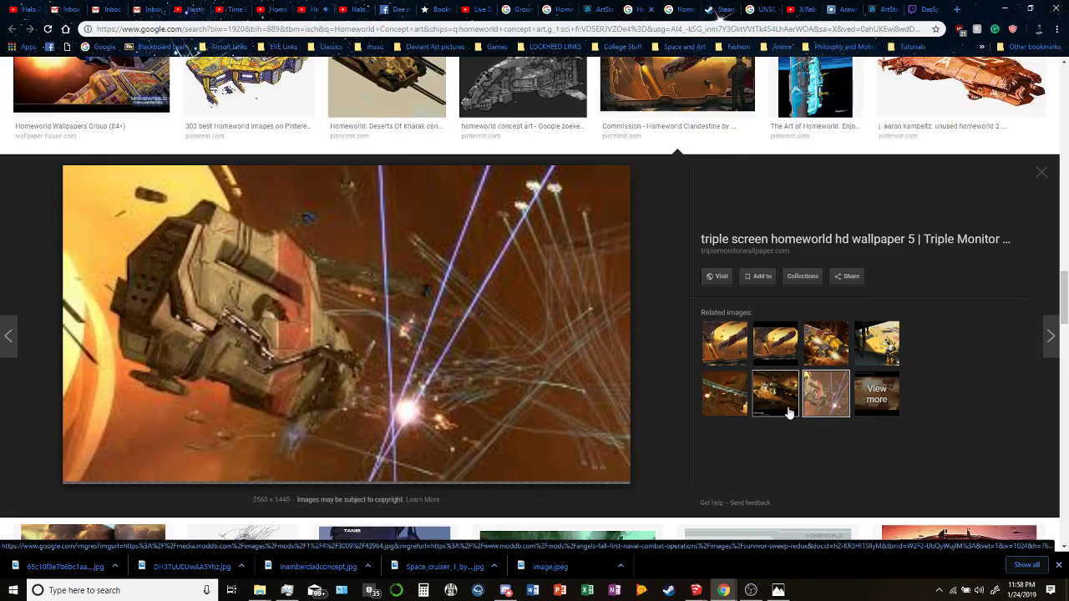
click(788, 413)
click(723, 424)
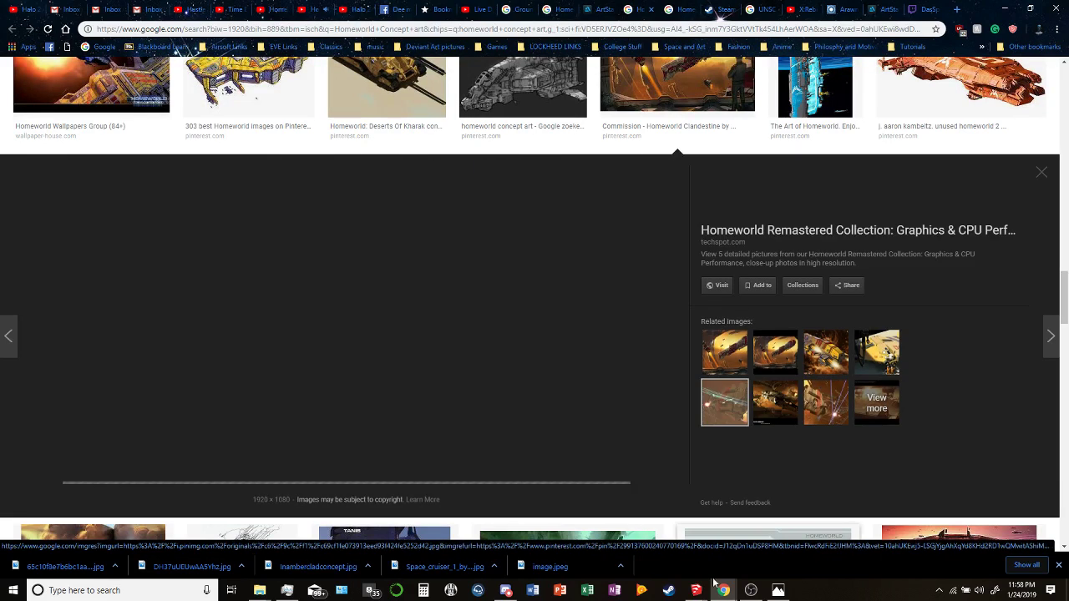
Switch back to SketchUp and inspect the ship and its armor plates from behind and above.
mouse_move(697, 590)
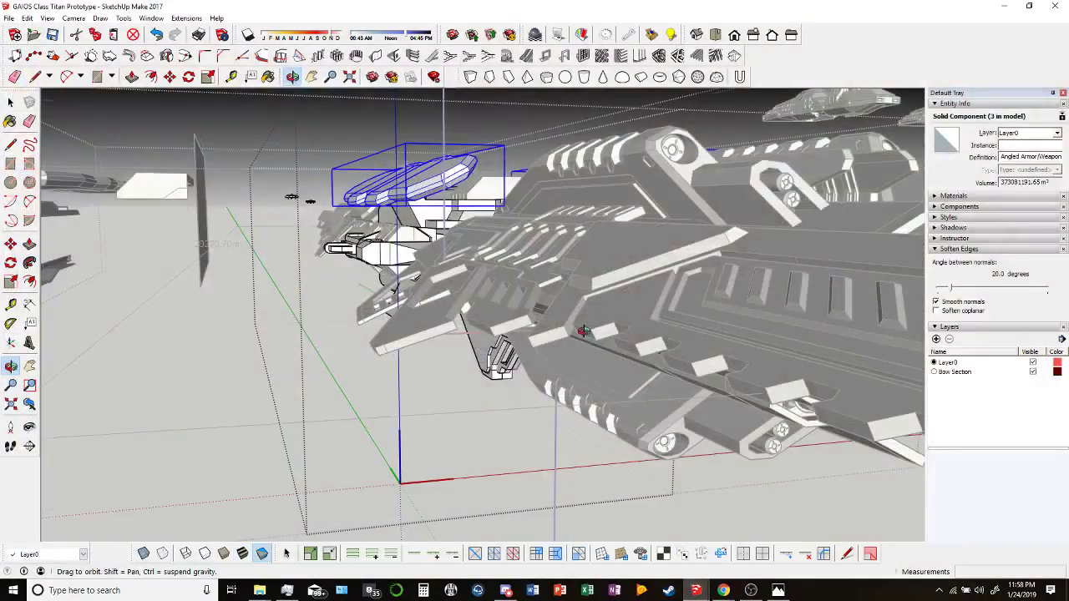
click(752, 534)
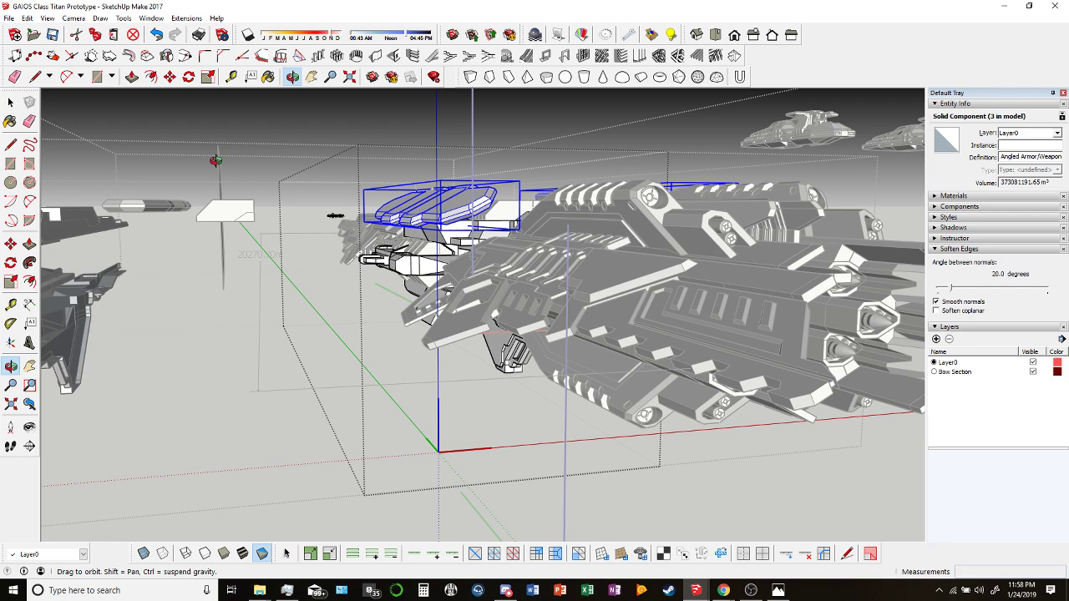
middle_drag(376, 146, 565, 225)
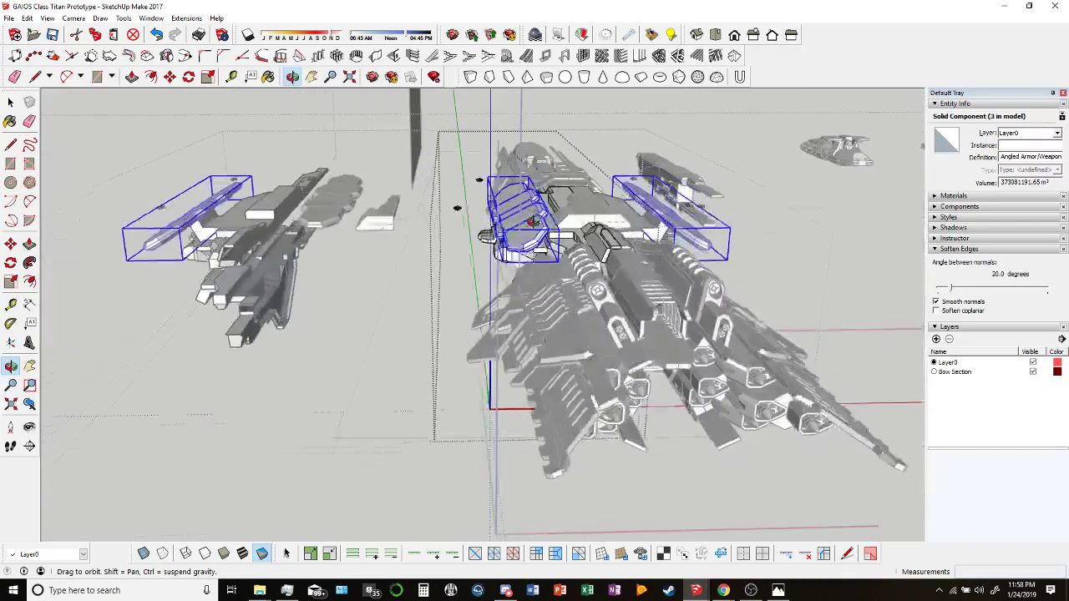
Step back through the edit history to the state where the armor plate lies flat above the slanted guide face.
scroll(564, 224, up, 3)
drag(383, 203, 475, 269)
drag(506, 199, 522, 253)
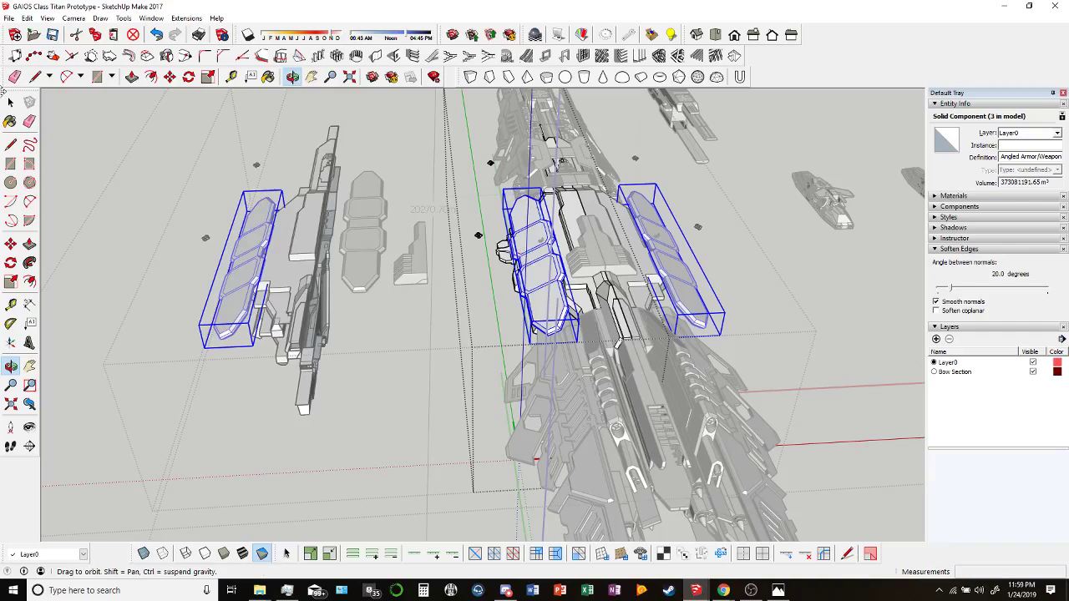
drag(191, 191, 371, 131)
middle_drag(372, 132, 485, 351)
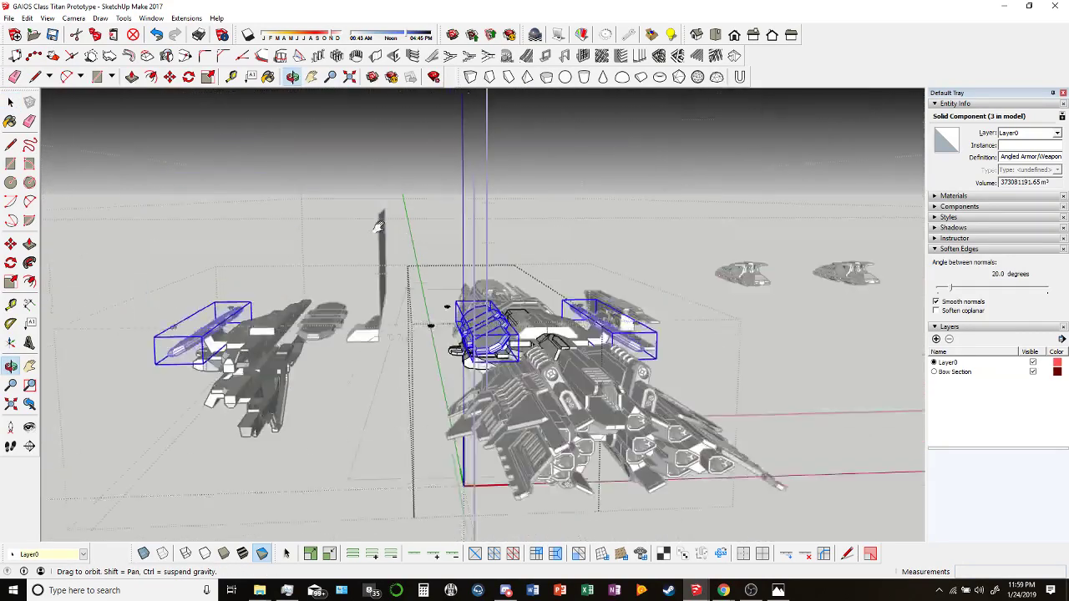
scroll(487, 357, up, 5)
key(ctrl+z)
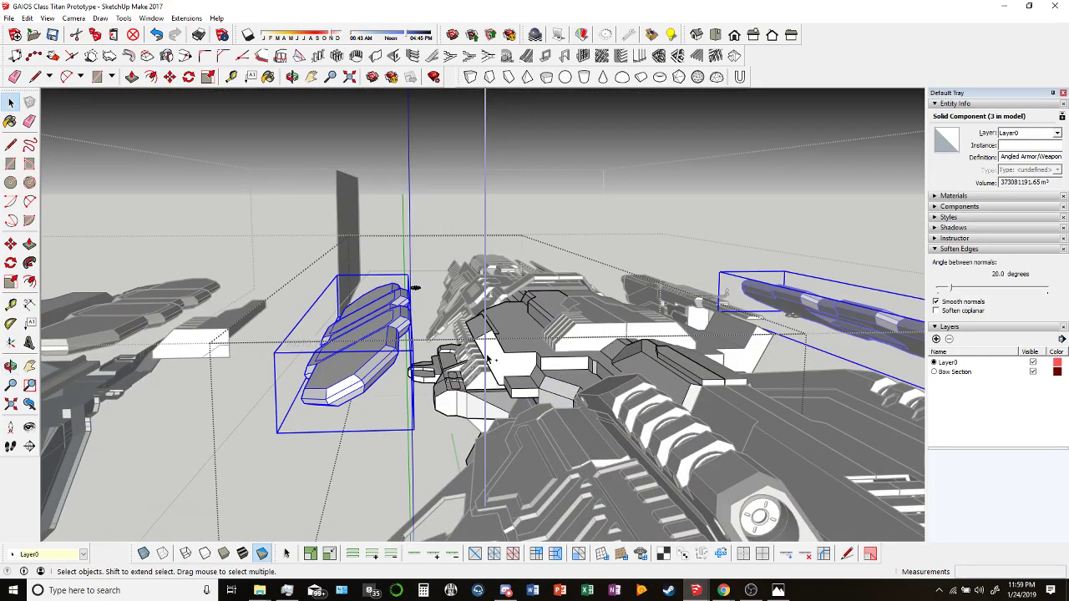
key(ctrl+z)
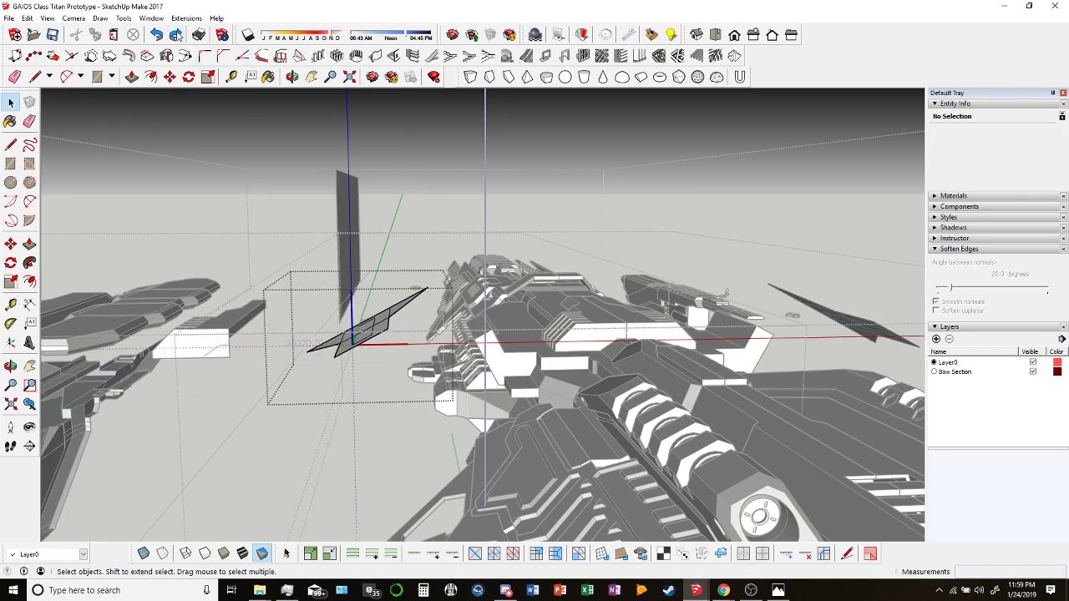
click(175, 34)
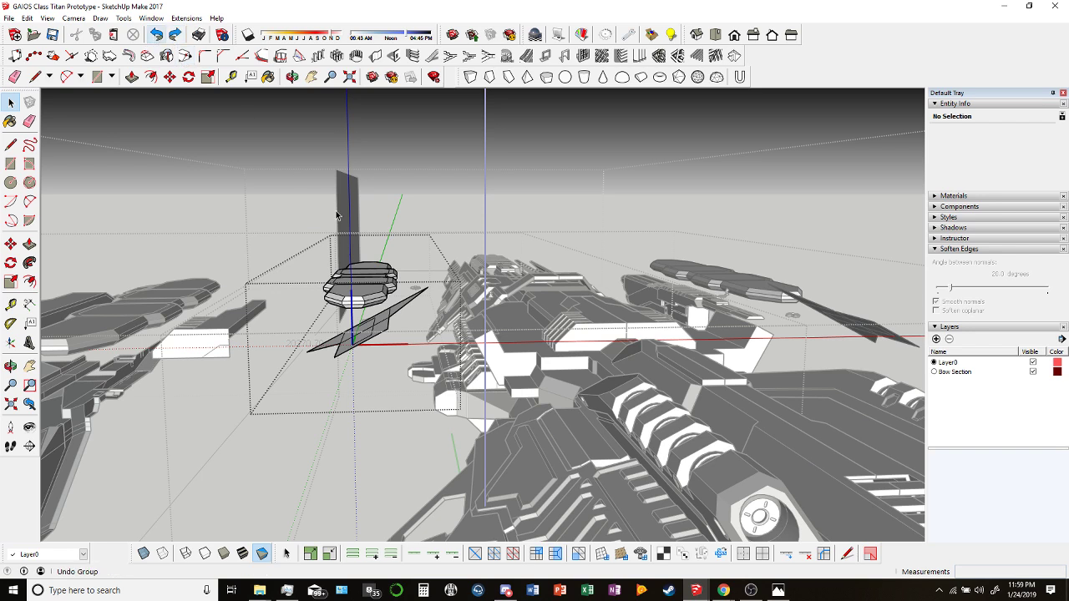
Open the flat armor plate group for editing and turn on X-ray display to reveal its inner block.
click(357, 299)
scroll(356, 285, up, 2)
double_click(352, 298)
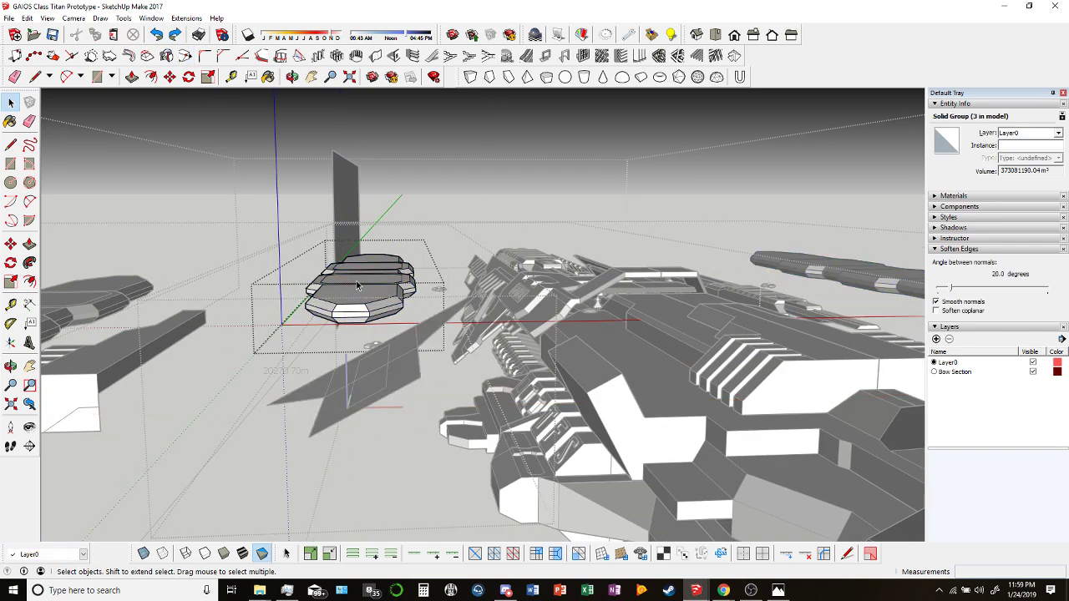
click(362, 275)
scroll(363, 276, up, 2)
middle_drag(362, 275, 422, 375)
click(406, 312)
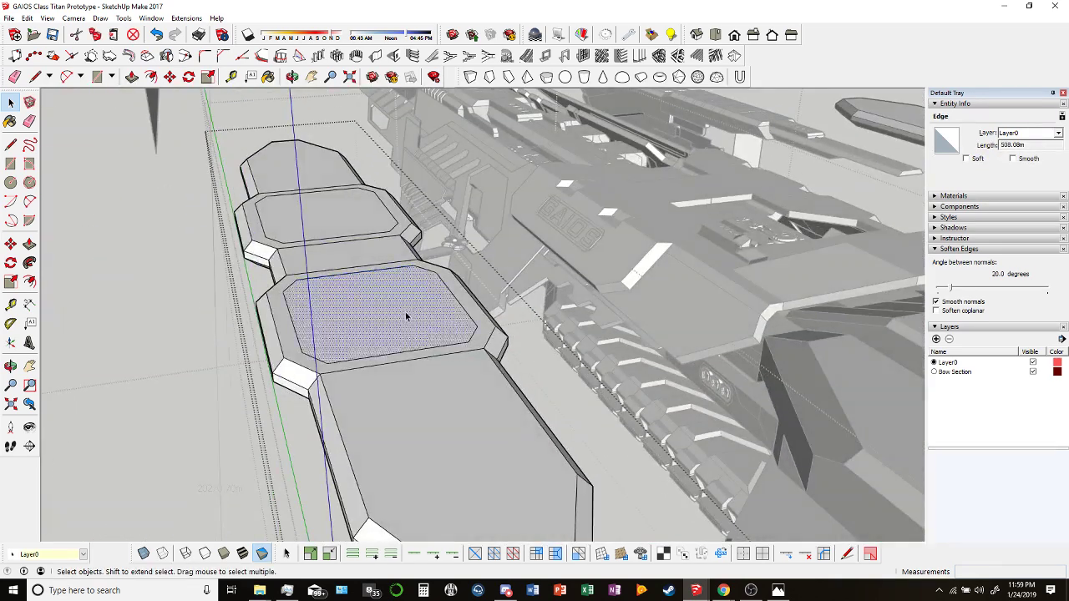
scroll(406, 314, down, 2)
middle_drag(405, 314, 484, 430)
click(144, 553)
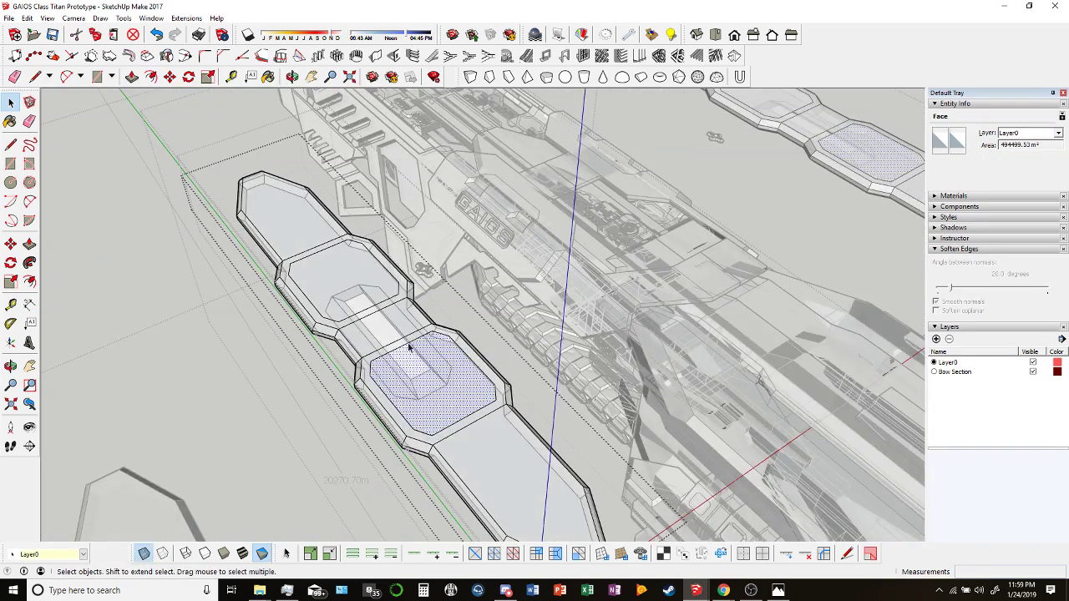
Copy the small rectangular face of the plate's inner block about 2189 m away, beside the plate.
scroll(404, 346, up, 3)
middle_drag(392, 339, 399, 405)
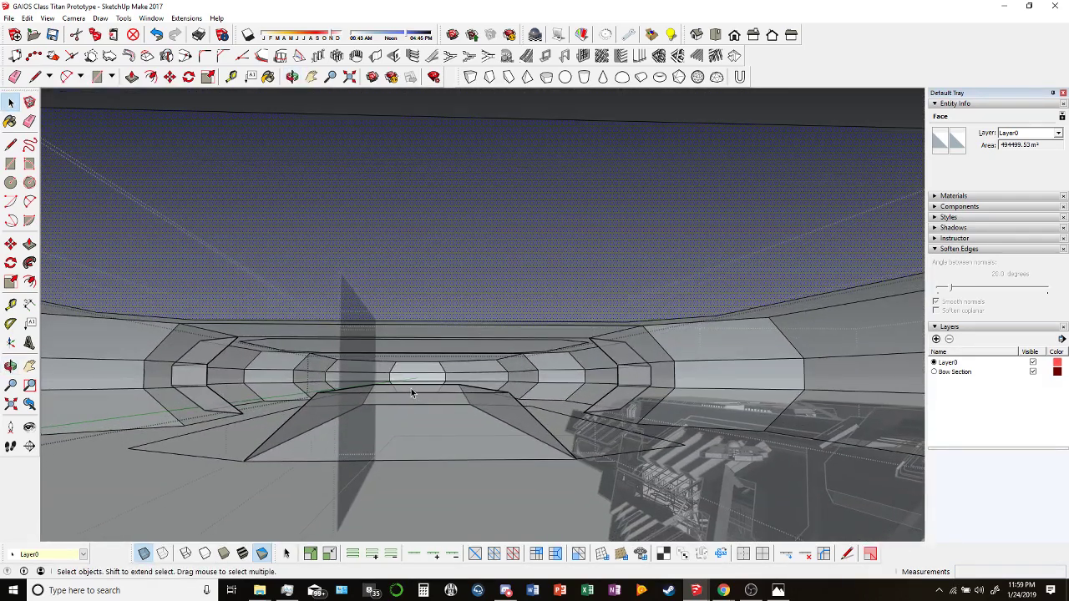
click(411, 391)
click(170, 76)
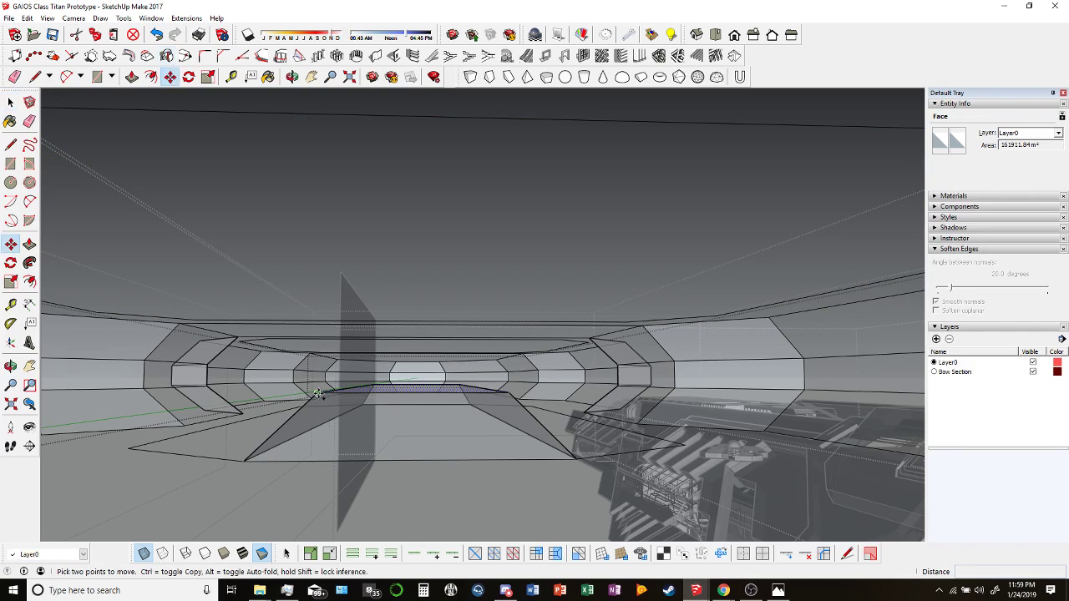
click(318, 393)
middle_drag(317, 393, 329, 567)
scroll(234, 286, down, 7)
shift+middle_drag(234, 287, 308, 284)
click(267, 252)
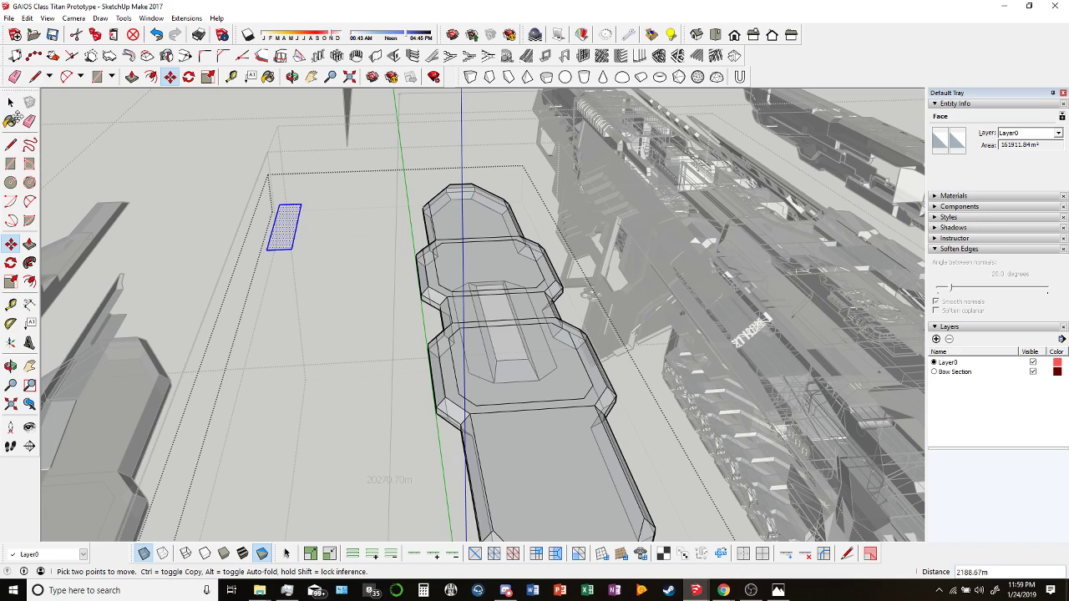
Select the copied rectangle with its edges, turn off X-ray display and start the Offset tool.
click(11, 102)
middle_drag(115, 167, 398, 377)
click(144, 553)
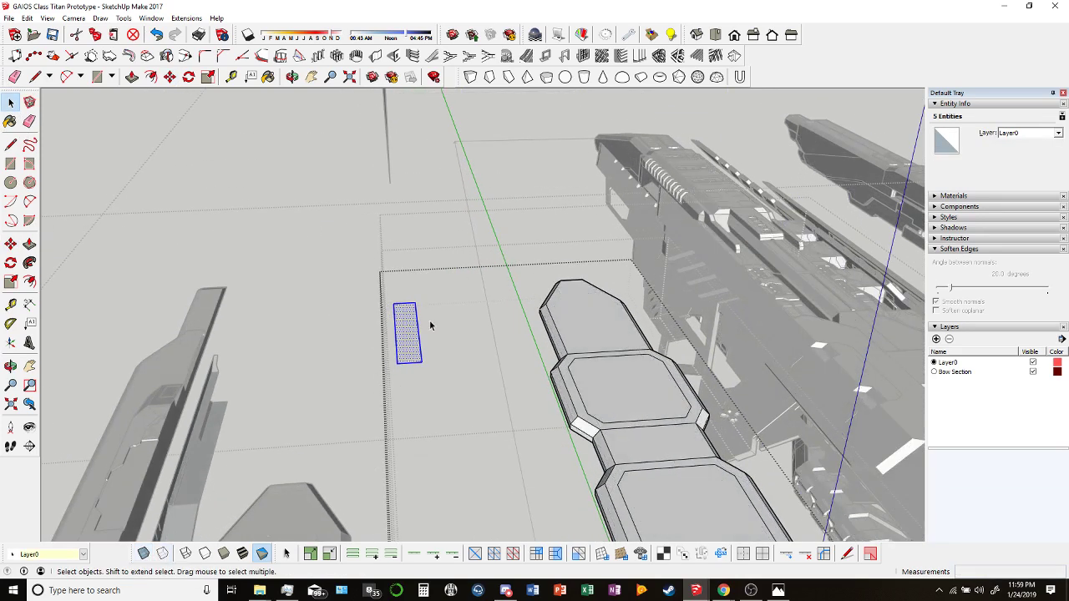
middle_drag(431, 325, 467, 333)
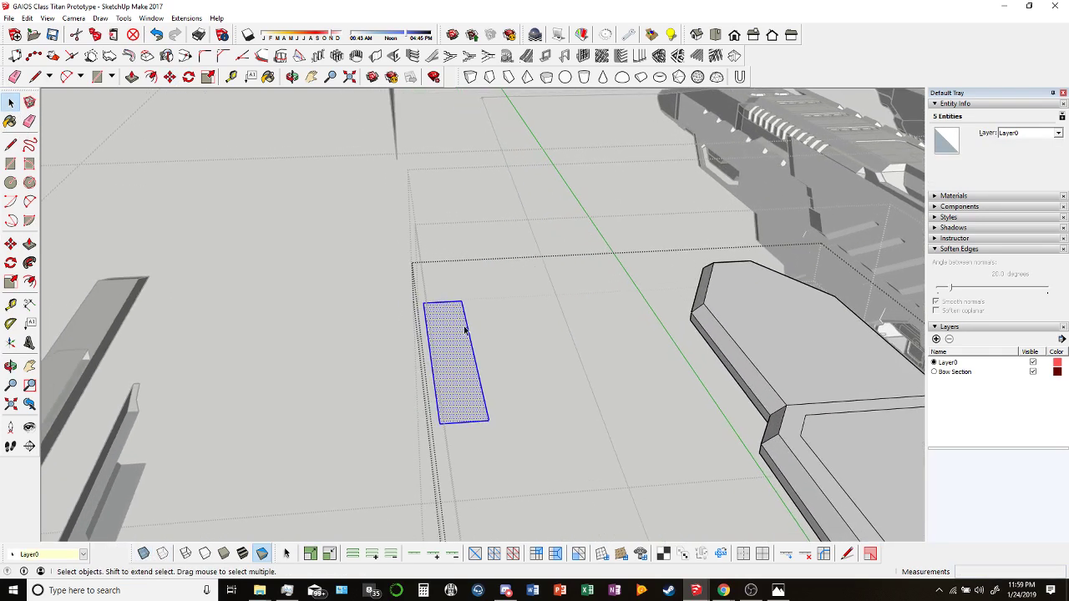
click(152, 80)
Examine the copied rectangle and the armor plate against the ship's hull from several angles and distances.
scroll(553, 386, down, 4)
shift+middle_drag(584, 388, 462, 310)
scroll(462, 310, down, 3)
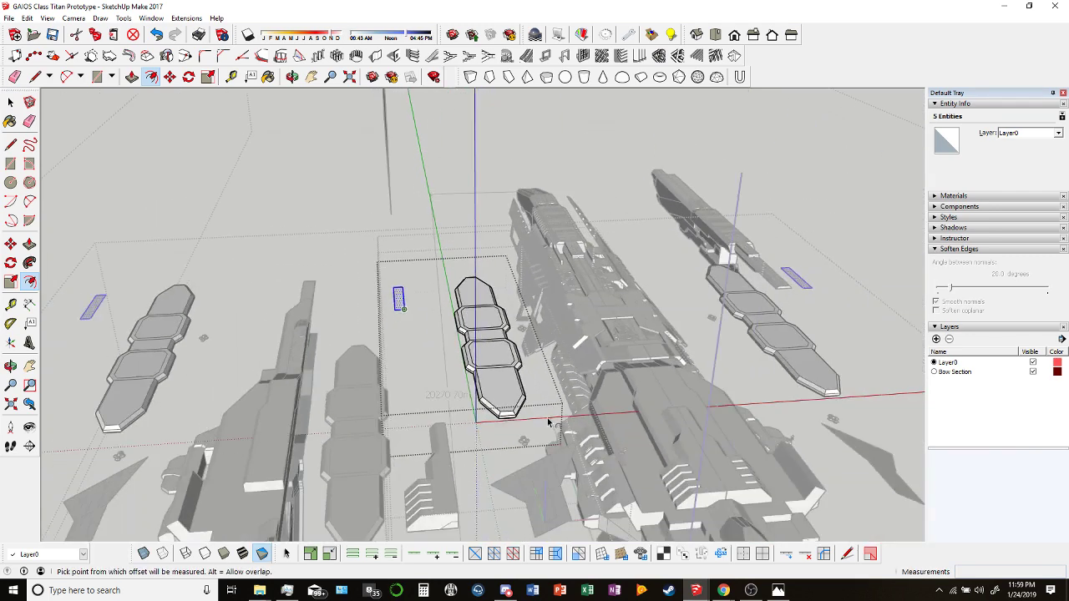
middle_drag(548, 423, 493, 373)
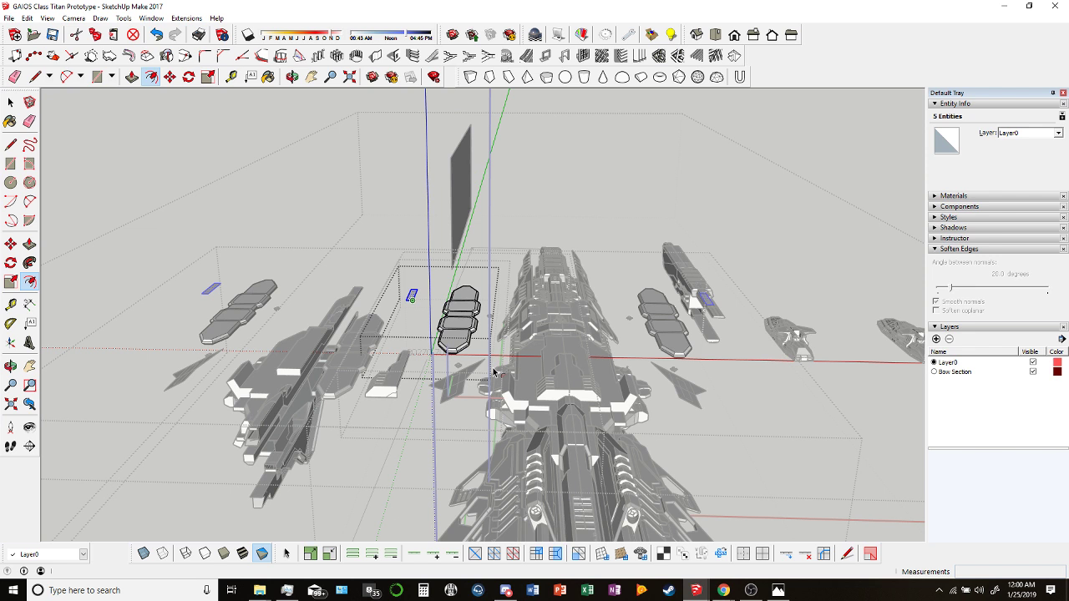
middle_drag(494, 372, 467, 358)
scroll(437, 328, up, 3)
scroll(442, 376, up, 3)
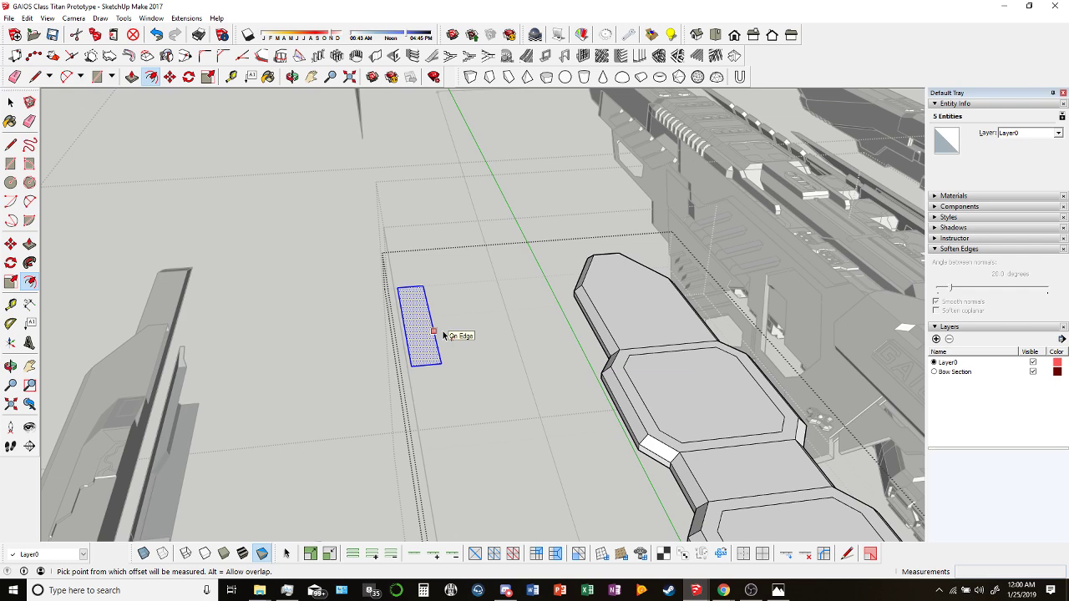
scroll(440, 336, down, 5)
middle_drag(458, 295, 474, 257)
middle_drag(390, 261, 512, 375)
scroll(424, 310, up, 4)
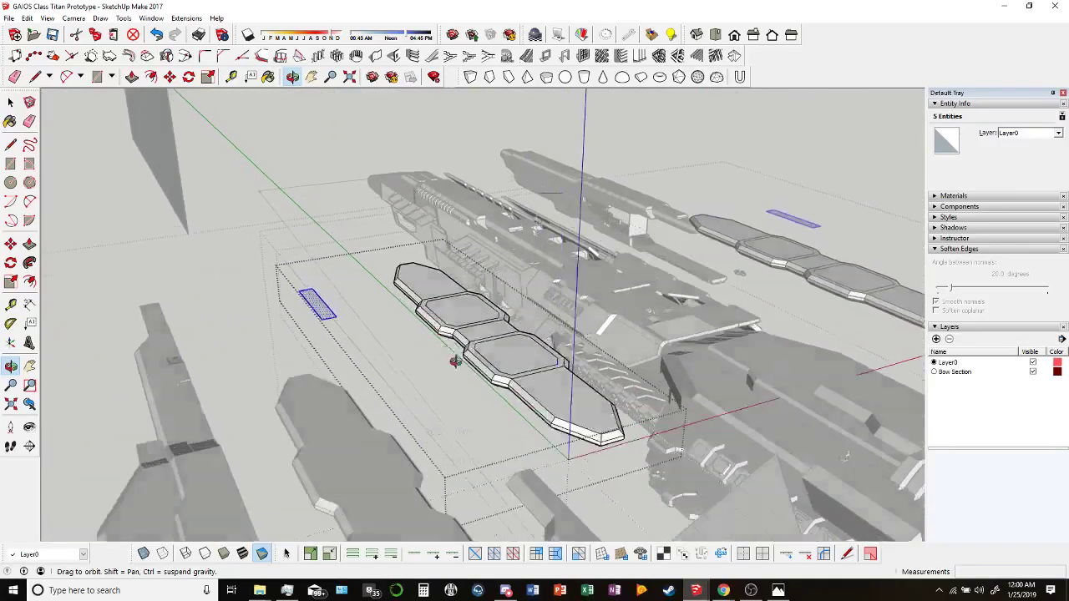
mouse_move(453, 360)
middle_down()
mouse_move(580, 448)
mouse_move(464, 349)
middle_up()
scroll(464, 349, up, 3)
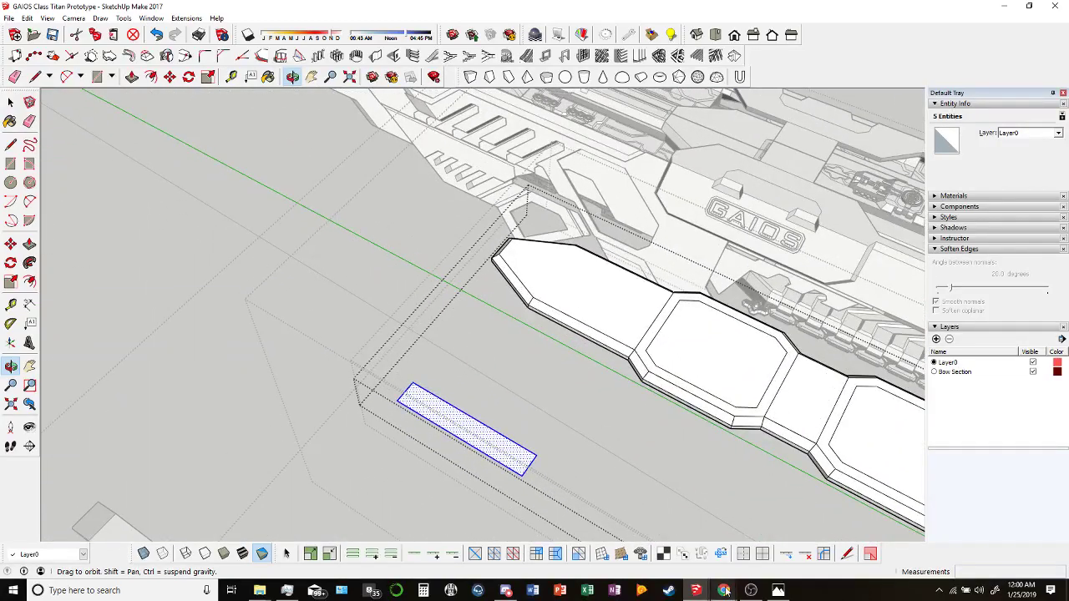
Switch to Photos and look through the saved concept sheets of the annotated white and red warships.
click(778, 591)
click(324, 251)
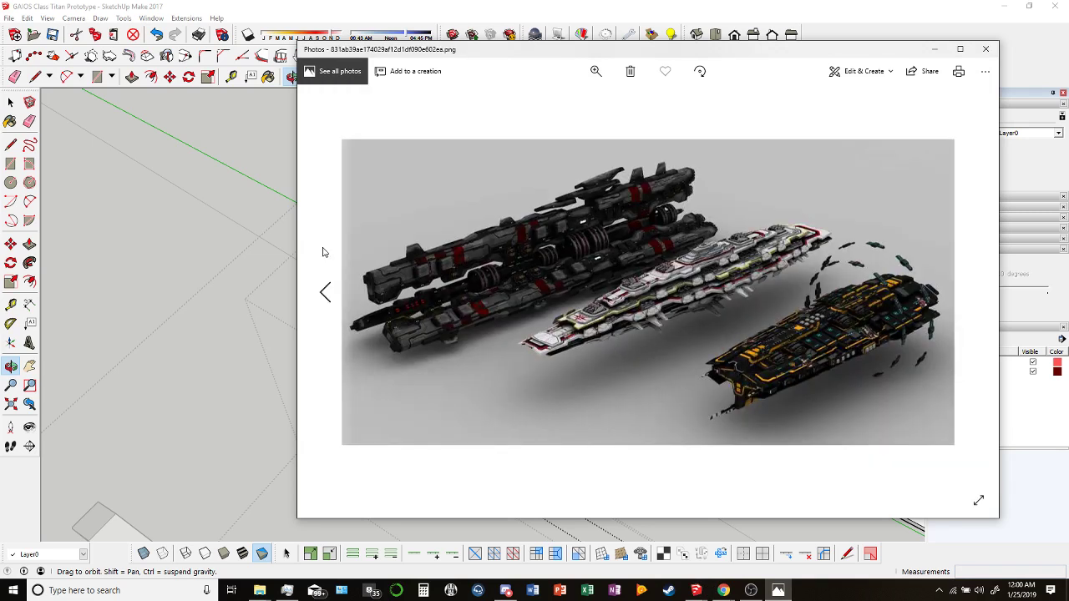
click(324, 253)
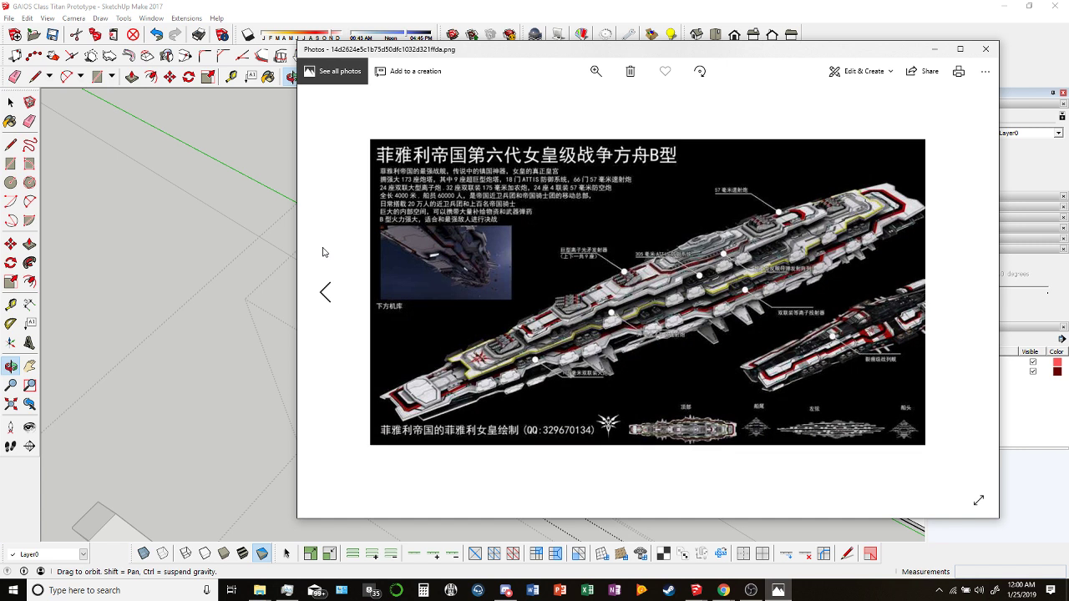
click(324, 252)
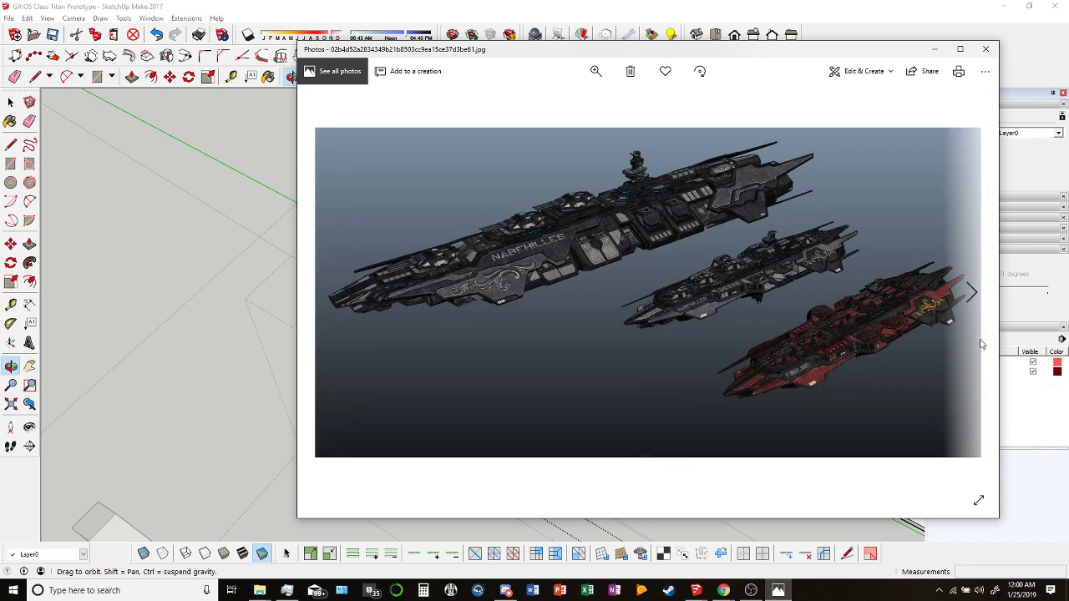
click(966, 315)
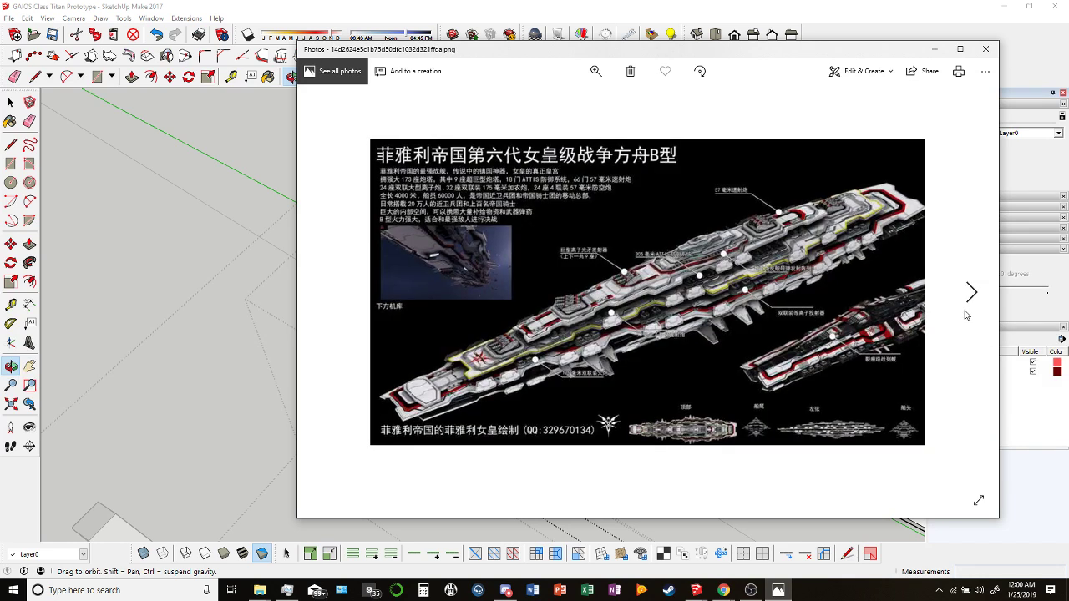
click(966, 316)
click(966, 316)
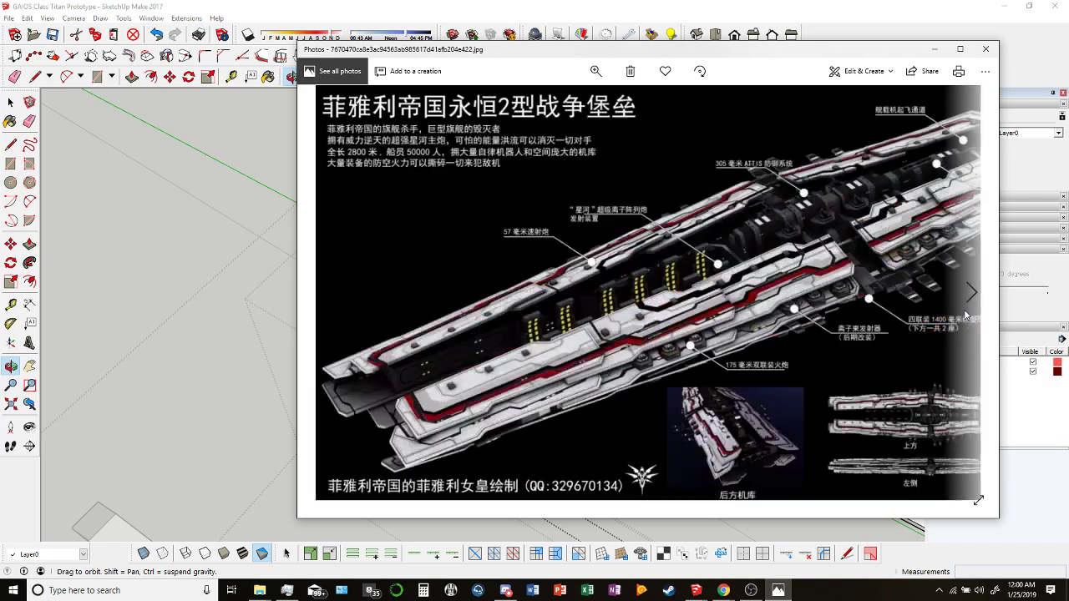
click(966, 315)
click(966, 315)
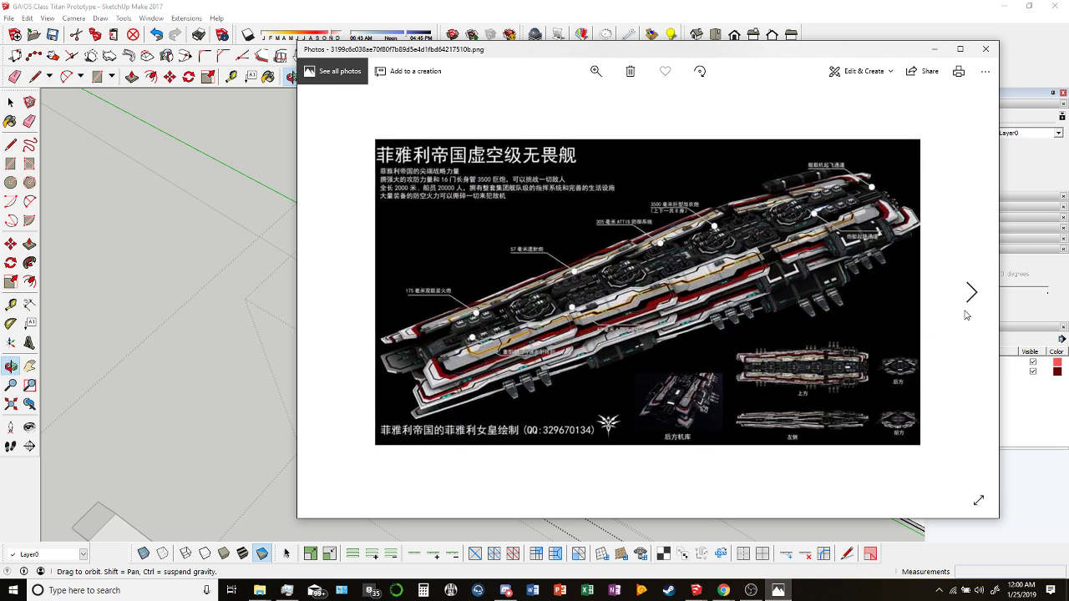
click(966, 316)
click(966, 315)
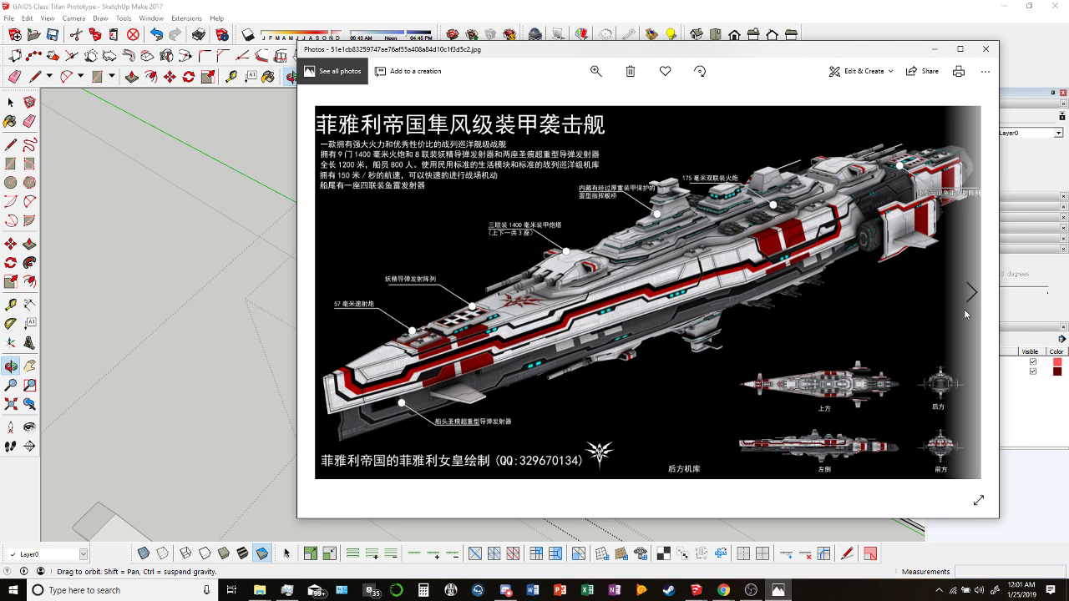
Look through the saved reference images of the space station, the Agatha King, the orange cruiser layout and the Donnager renders.
click(966, 314)
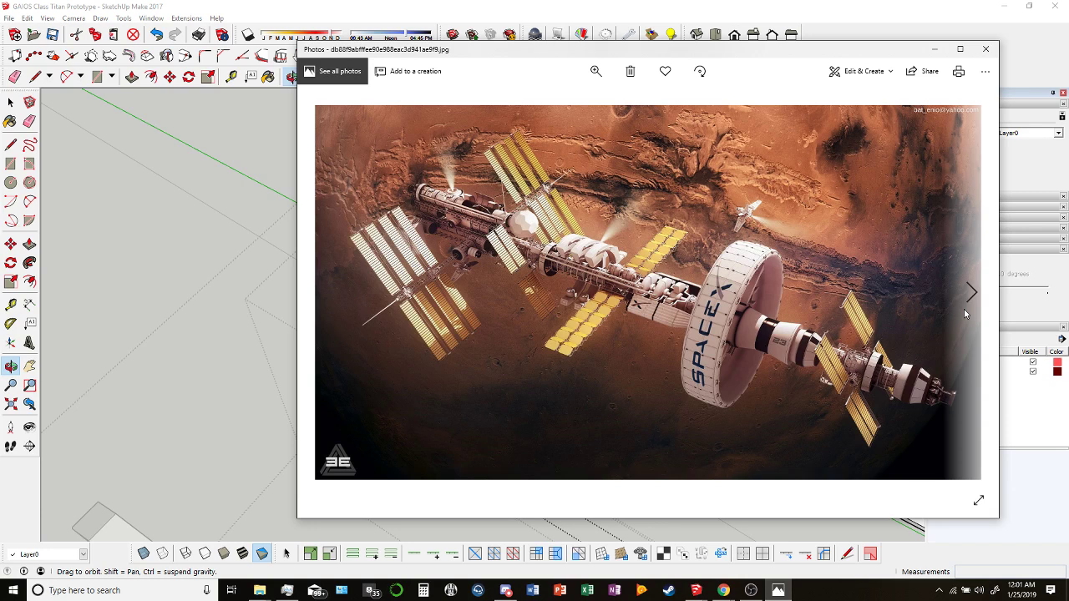
click(966, 314)
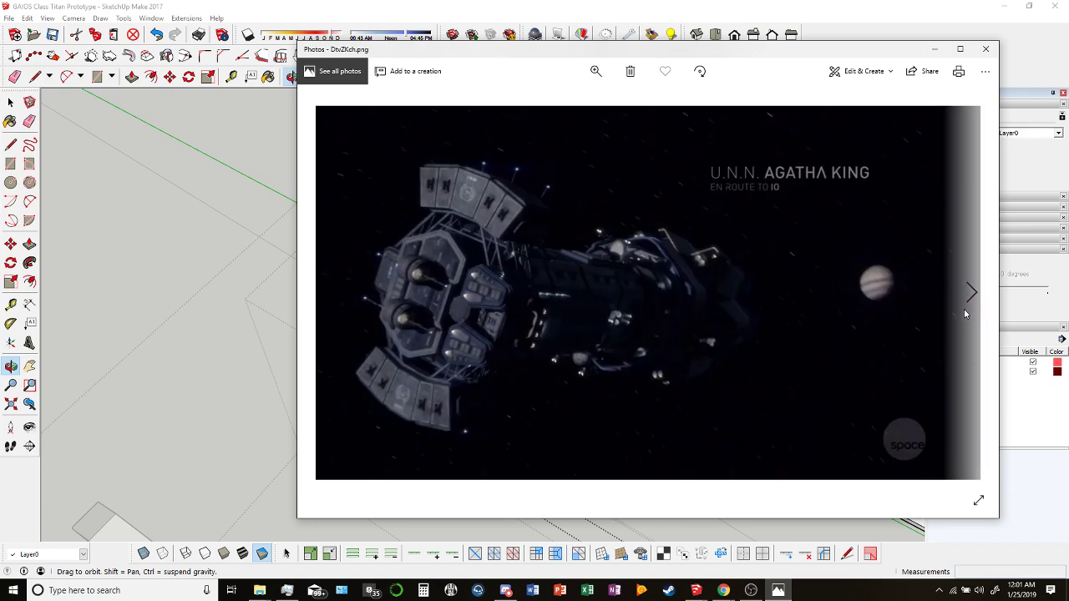
click(965, 314)
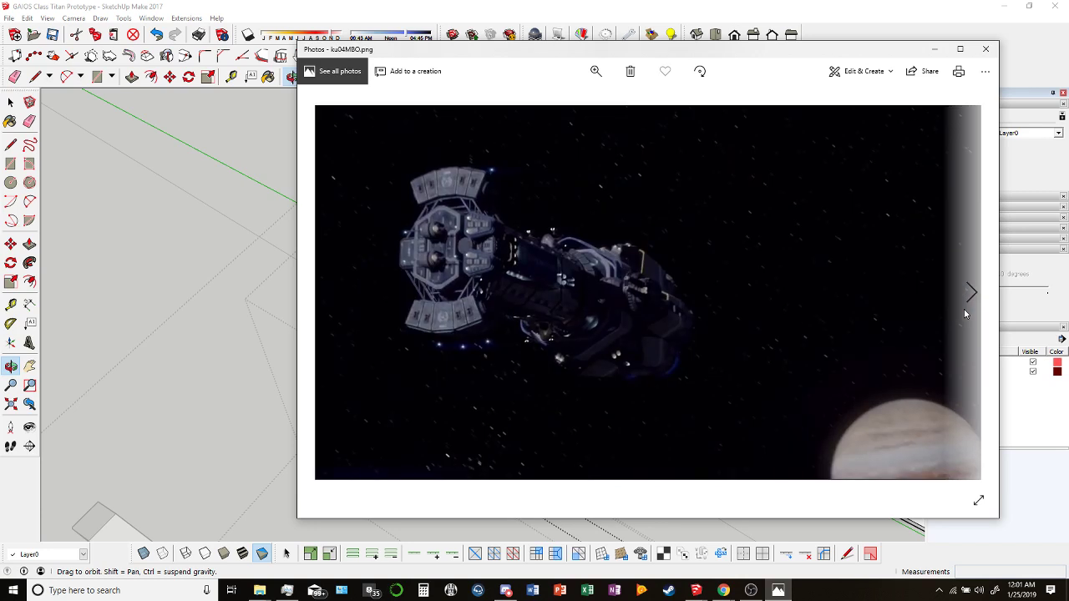
click(965, 314)
click(966, 313)
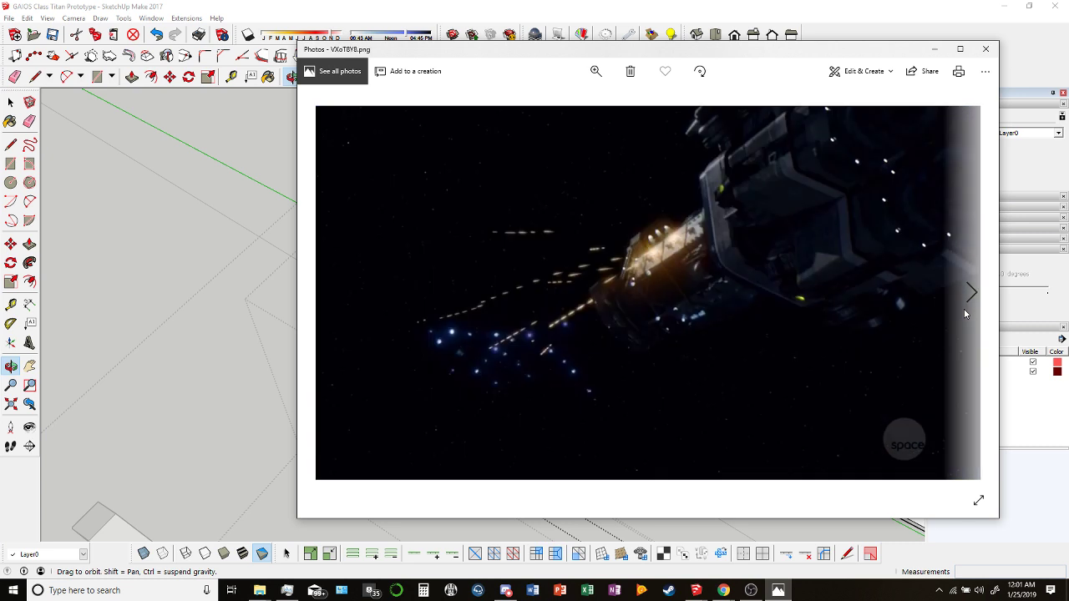
click(965, 314)
click(965, 314)
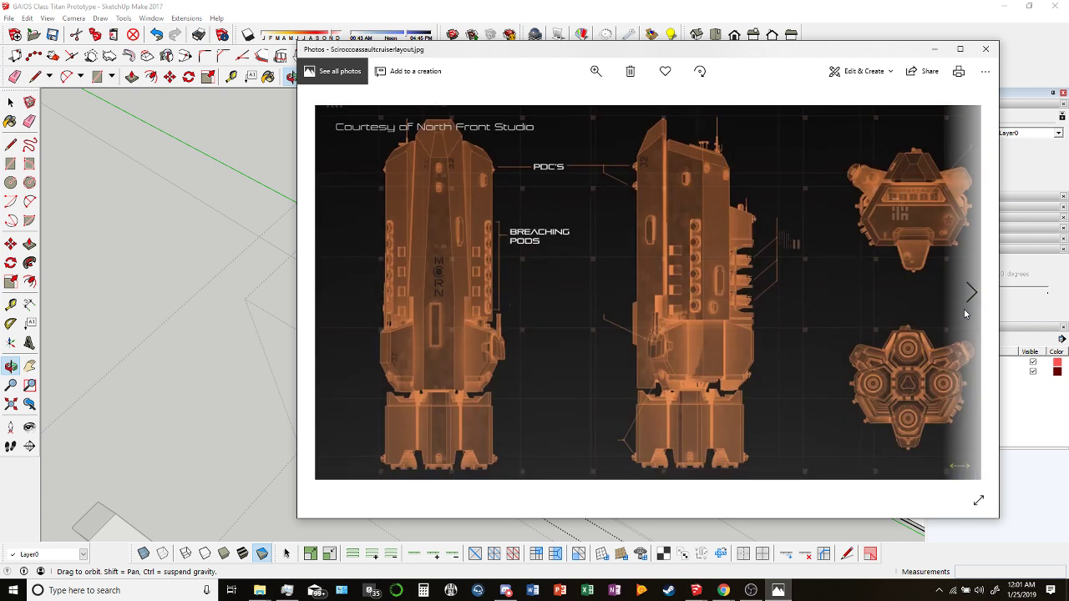
click(966, 313)
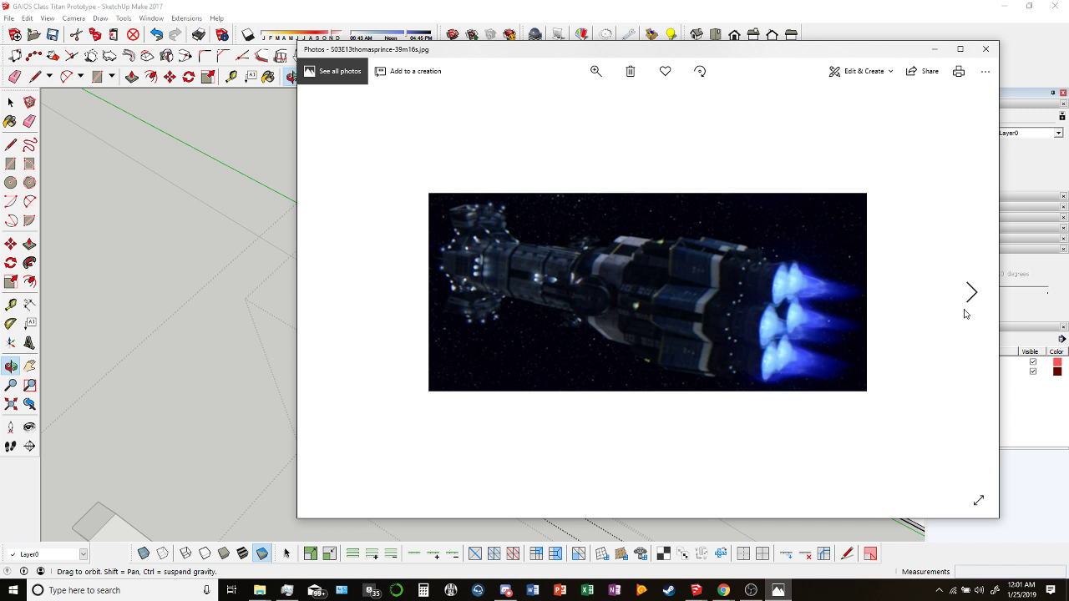
click(966, 314)
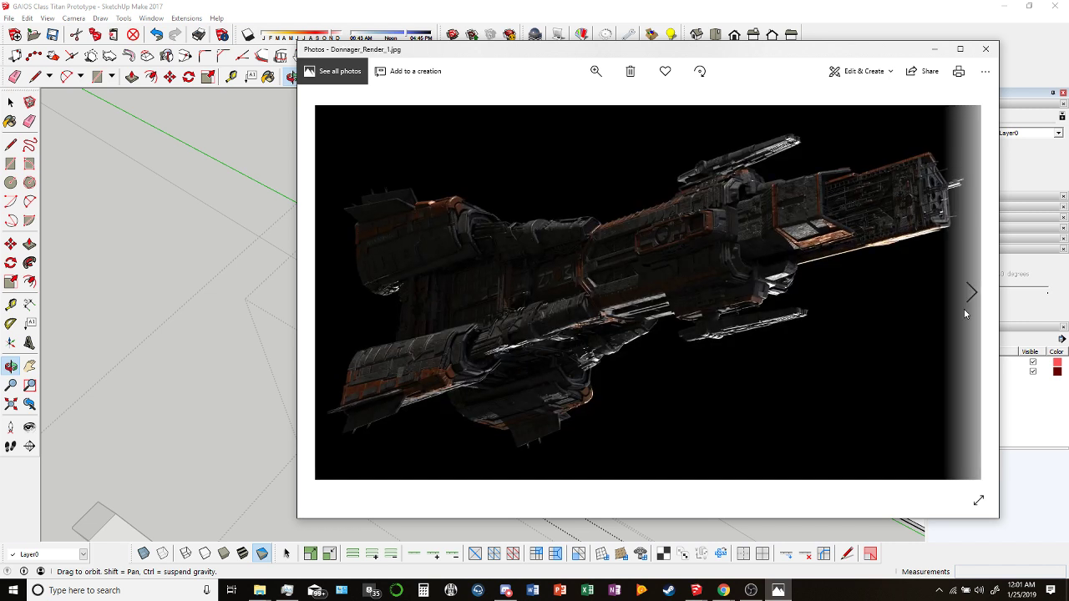
click(966, 314)
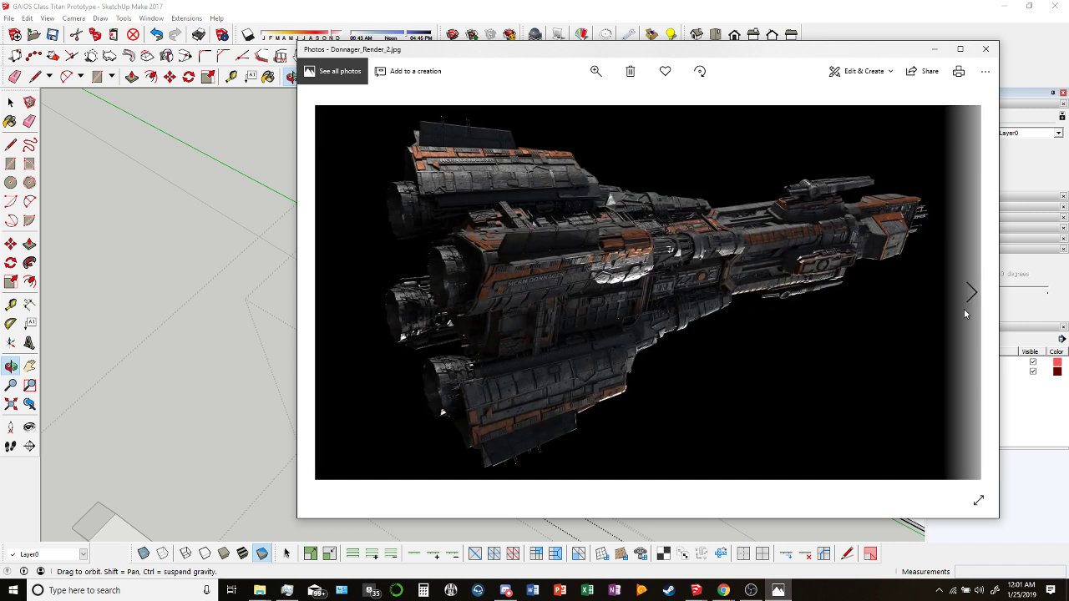
Browse the saved art of grey block-built warships, the long painted ship and the line-drawn battleship and cruiser sketches.
click(965, 314)
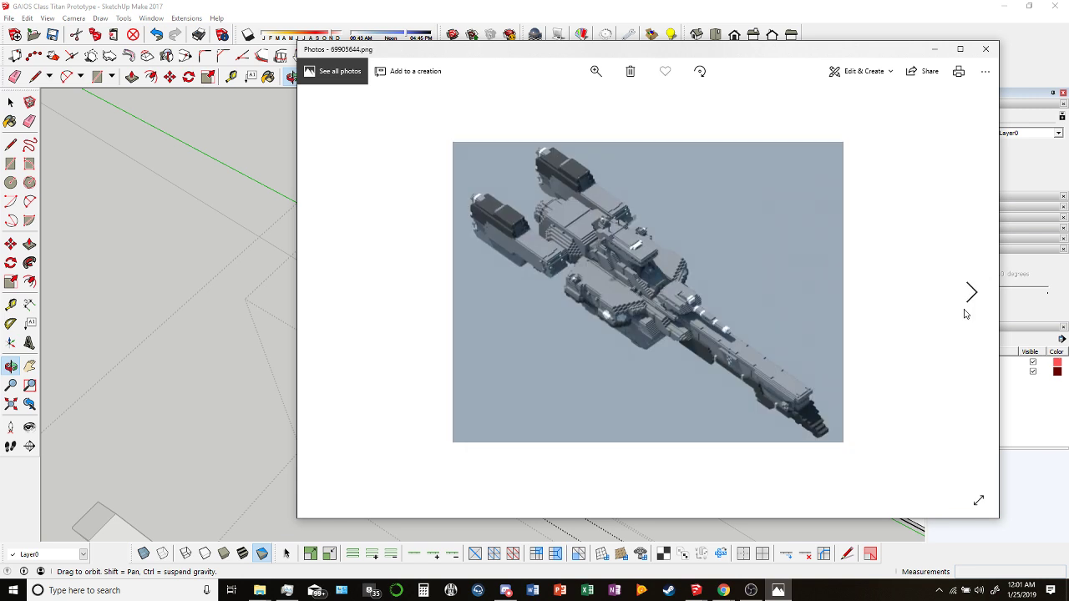
click(965, 314)
click(965, 314)
click(965, 313)
click(965, 314)
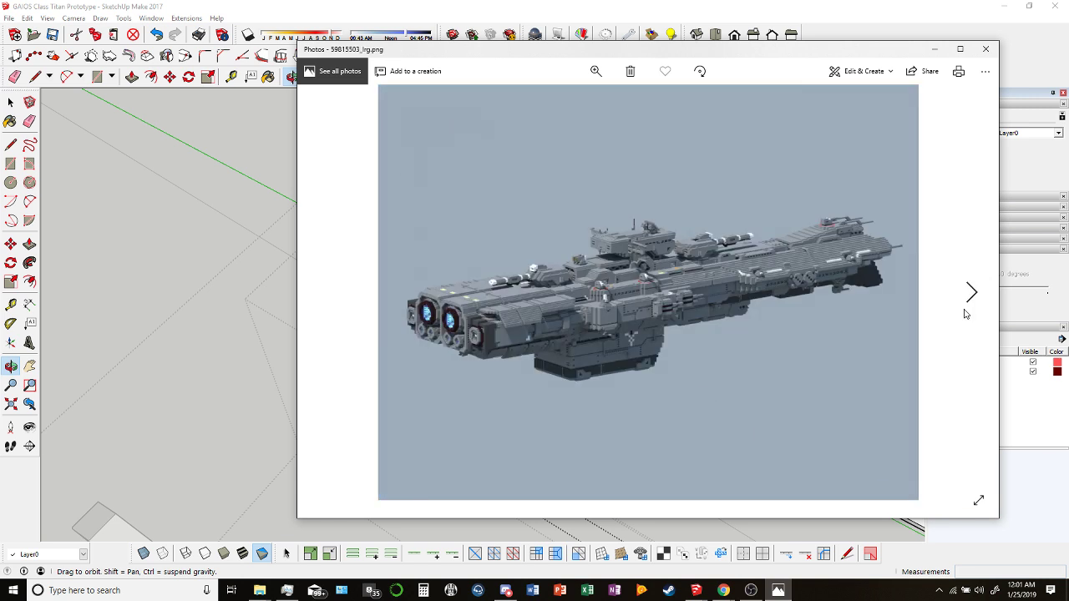
click(966, 314)
click(965, 314)
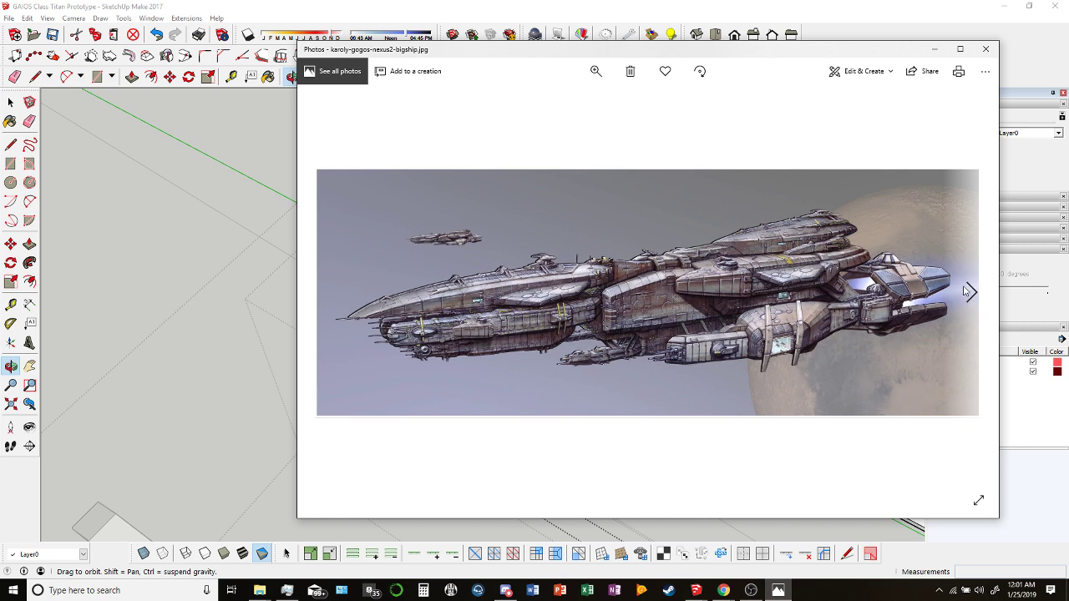
click(967, 292)
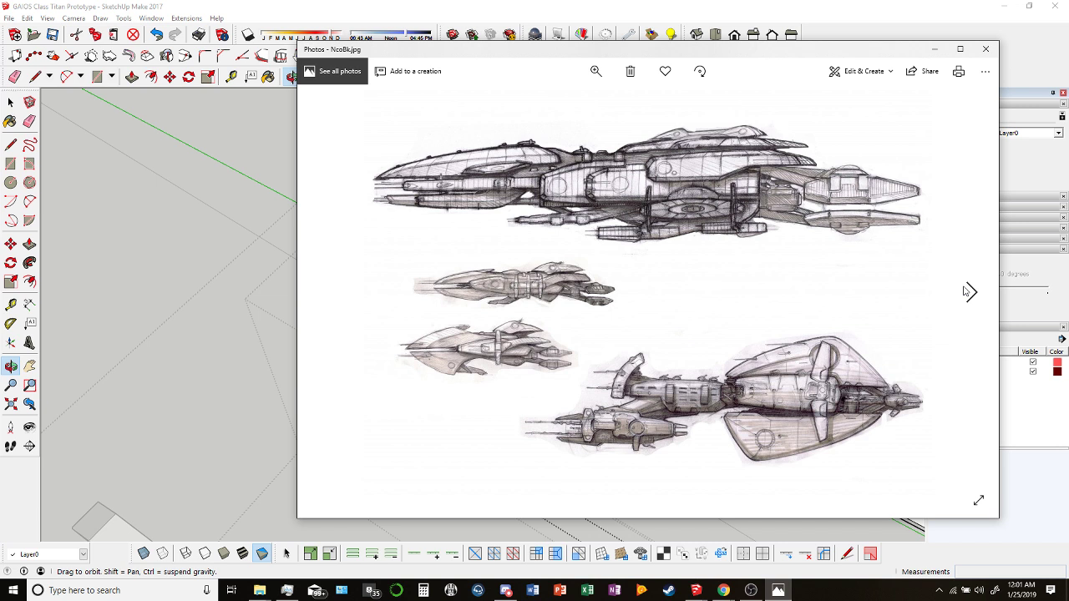
click(968, 291)
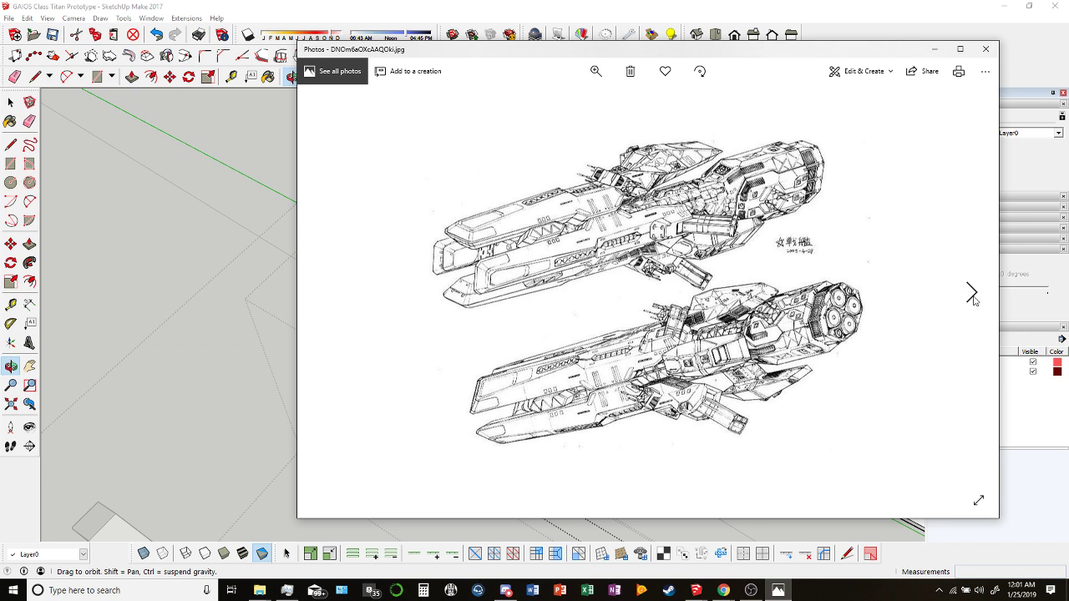
click(972, 299)
Return to SketchUp and examine the whole ship's hull, the armor plates and the copied rectangle from the side, stern, bow and above.
click(692, 4)
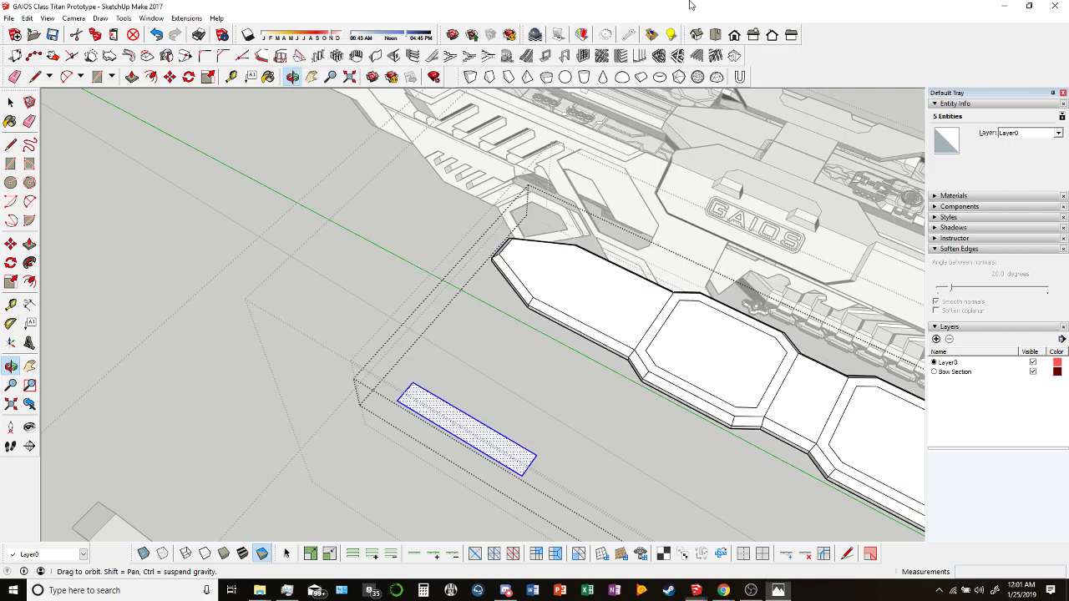
scroll(679, 303, down, 3)
mouse_move(680, 303)
middle_down()
mouse_move(752, 396)
mouse_move(694, 423)
middle_up()
mouse_move(693, 423)
mouse_down()
mouse_move(573, 306)
mouse_move(534, 327)
mouse_move(476, 302)
mouse_move(603, 259)
mouse_move(480, 299)
mouse_move(390, 267)
mouse_up()
scroll(390, 267, up, 10)
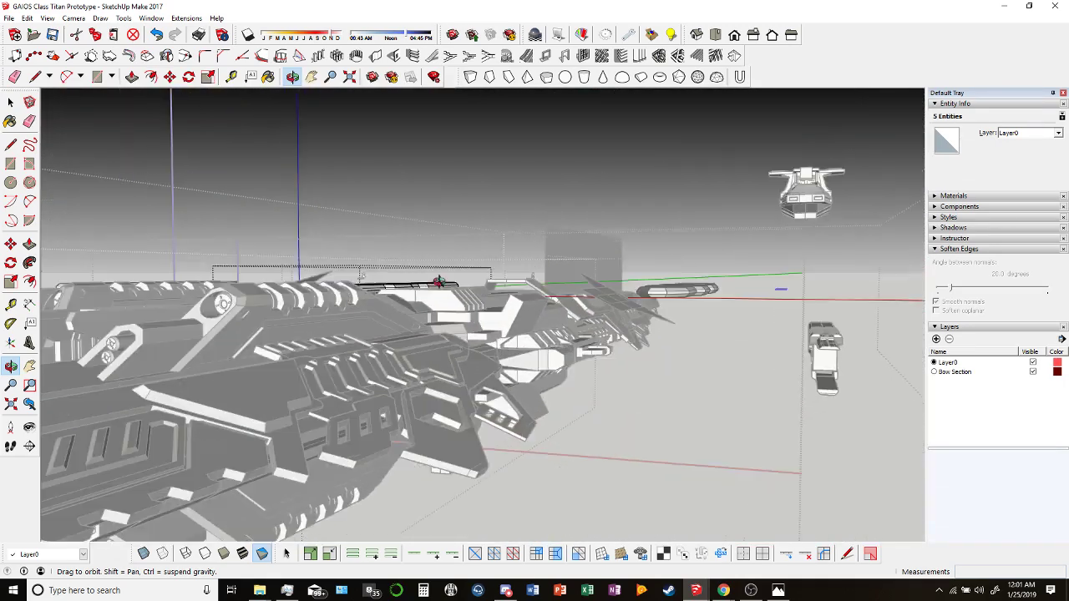
drag(535, 322, 472, 342)
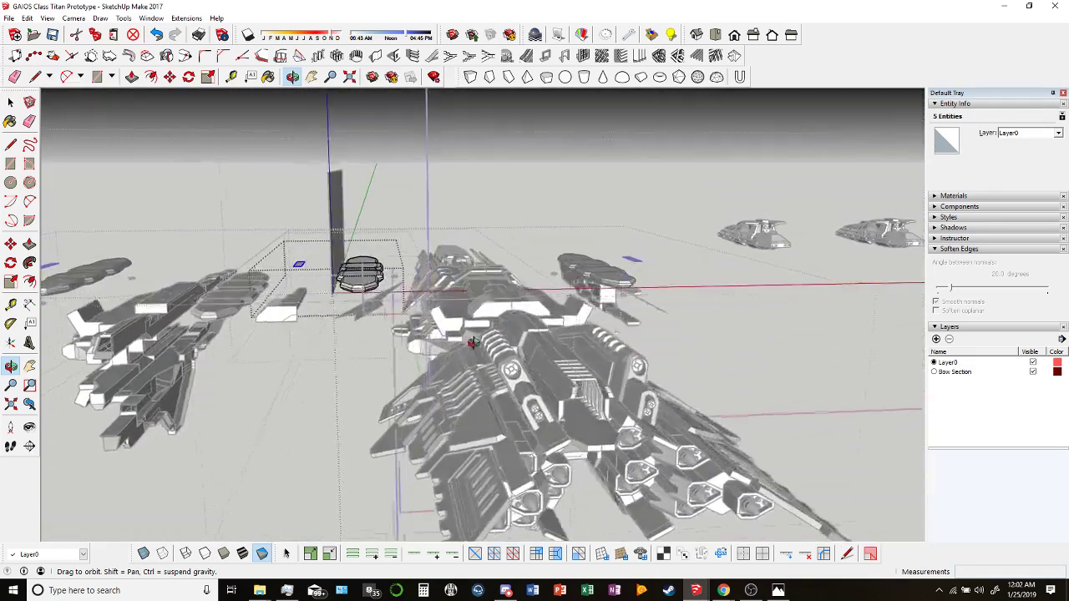
drag(427, 457, 456, 306)
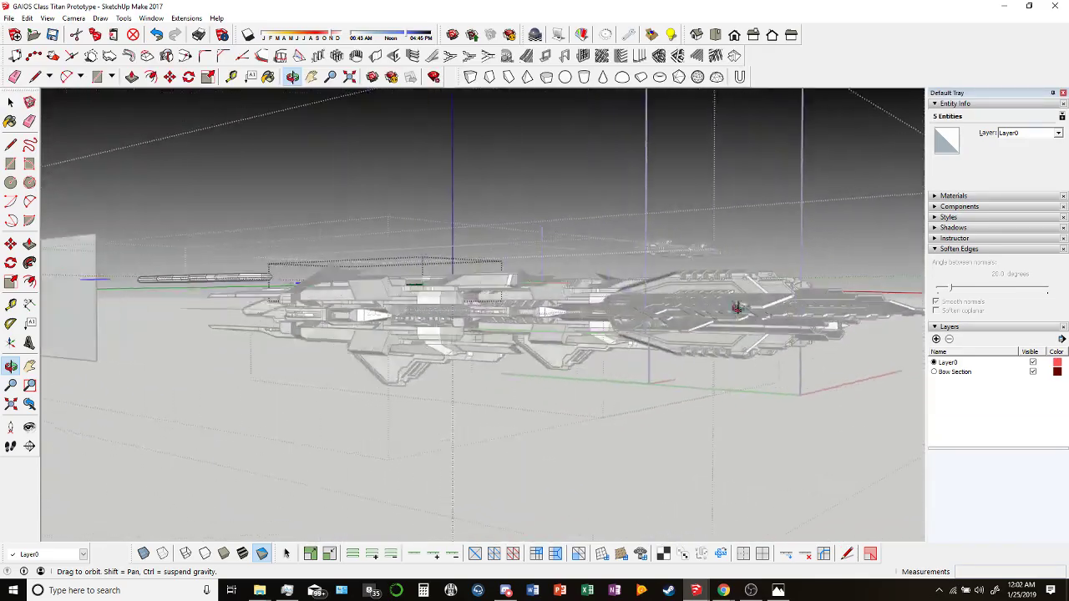
drag(736, 308, 799, 327)
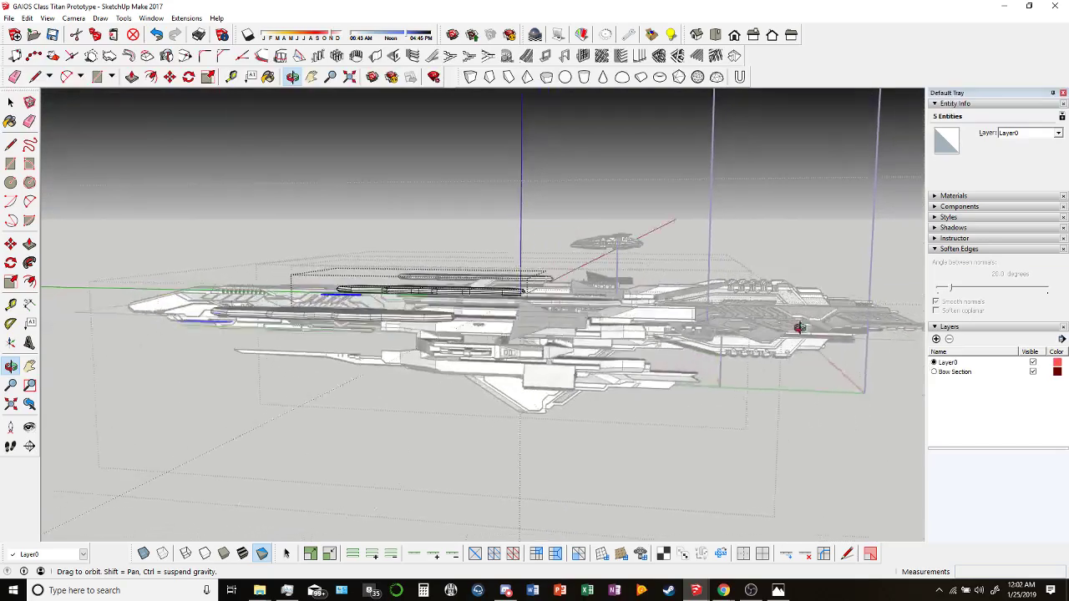
drag(474, 375, 234, 370)
scroll(601, 239, up, 10)
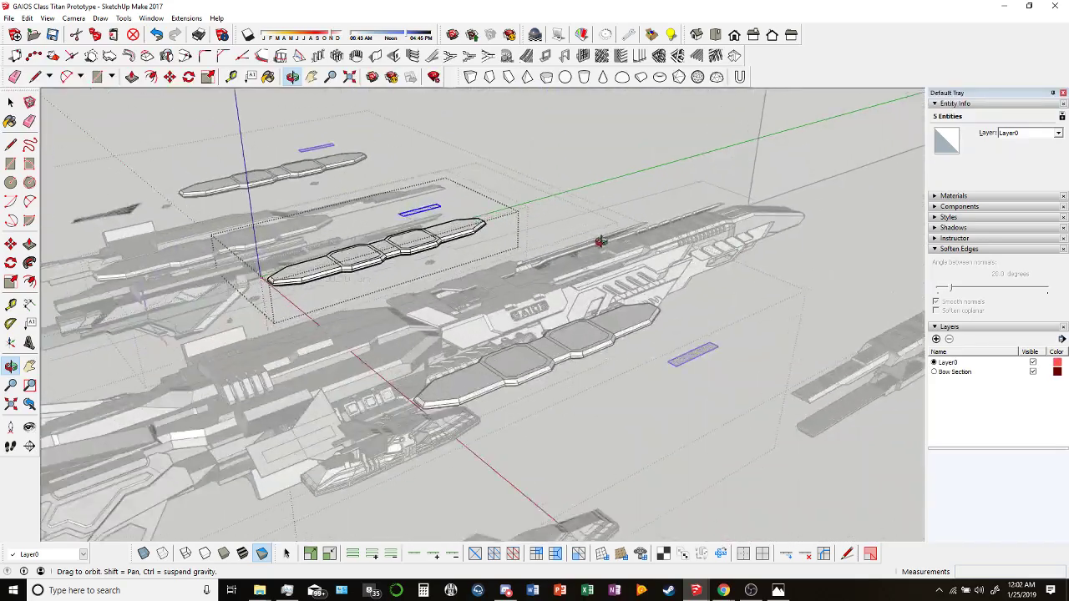
drag(671, 298, 303, 261)
drag(302, 258, 313, 252)
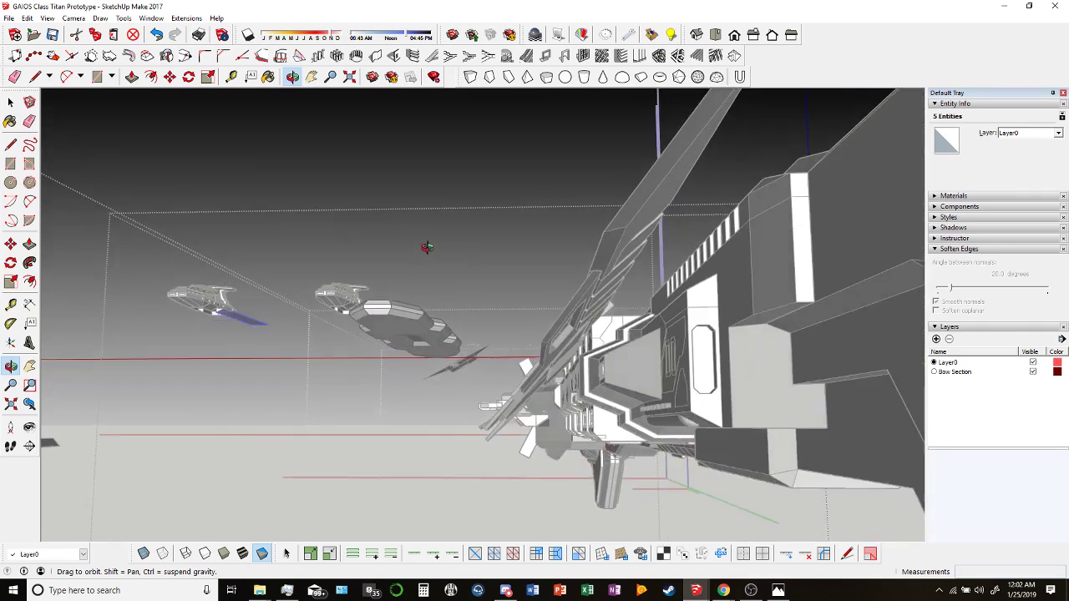
mouse_move(427, 248)
mouse_down()
mouse_move(448, 184)
mouse_move(518, 162)
mouse_move(658, 262)
mouse_move(704, 377)
mouse_up()
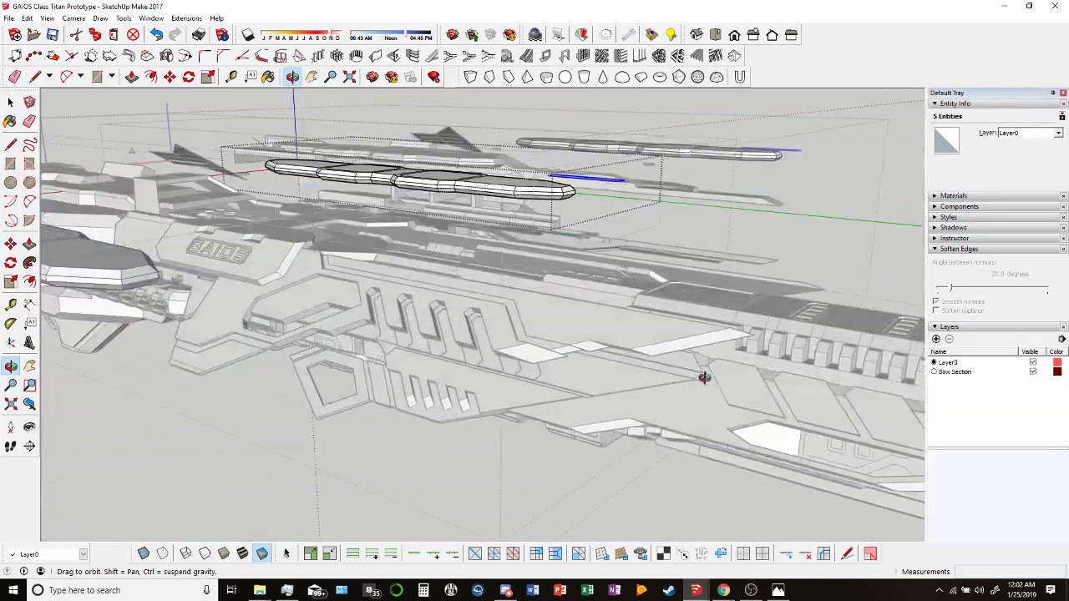
drag(423, 311, 520, 268)
scroll(470, 333, up, 6)
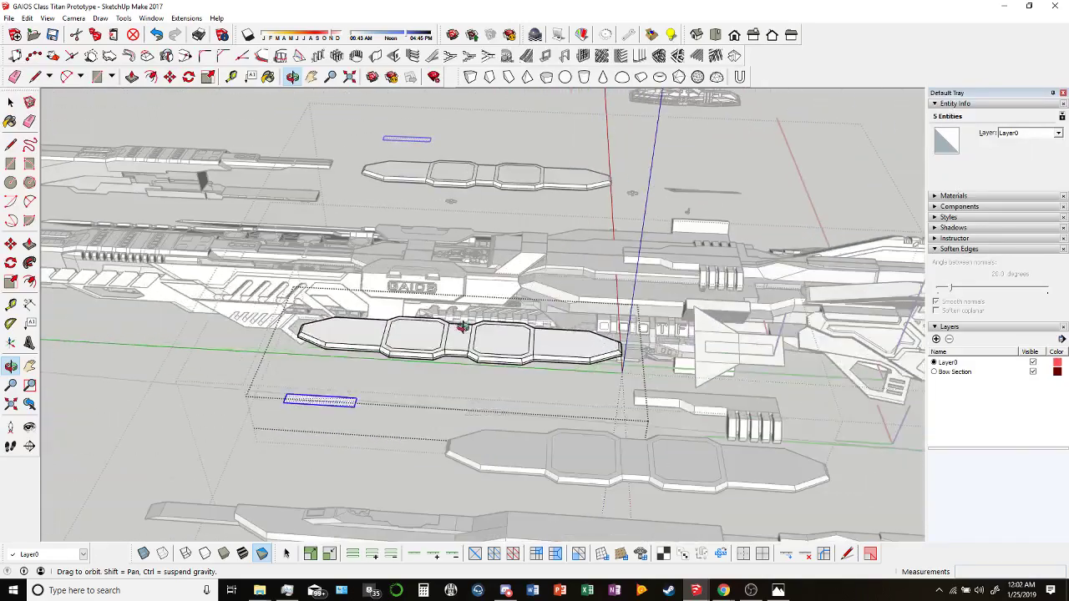
mouse_move(480, 421)
mouse_down()
mouse_move(367, 346)
mouse_move(412, 296)
mouse_move(310, 370)
mouse_up()
scroll(308, 298, up, 8)
scroll(443, 375, down, 5)
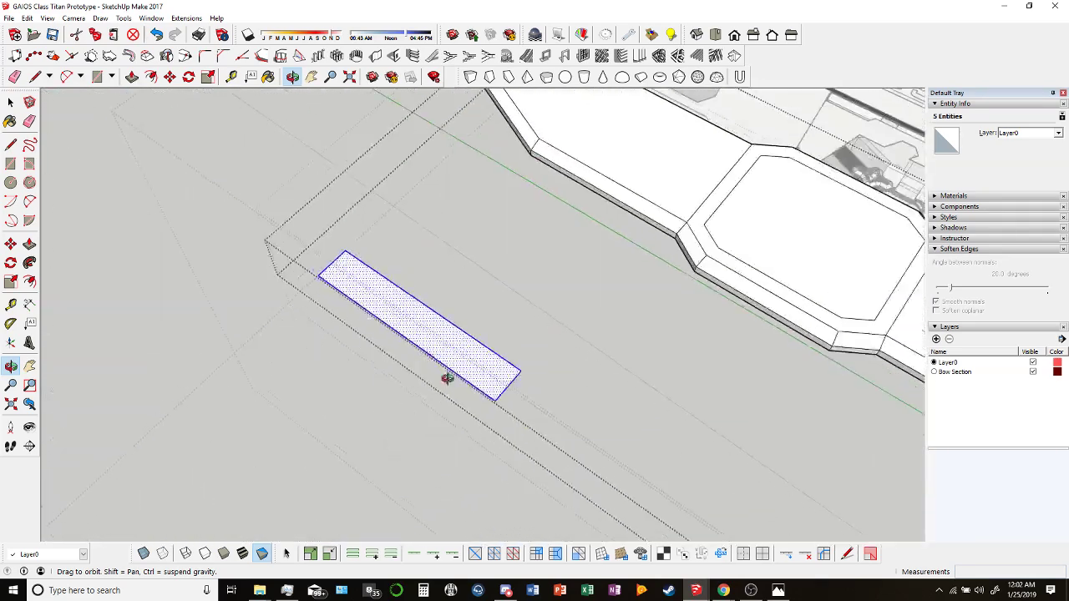
Switch to Photos and look through the cruiser turret sketches and the saved stills of the beige, black and red flagships.
click(778, 591)
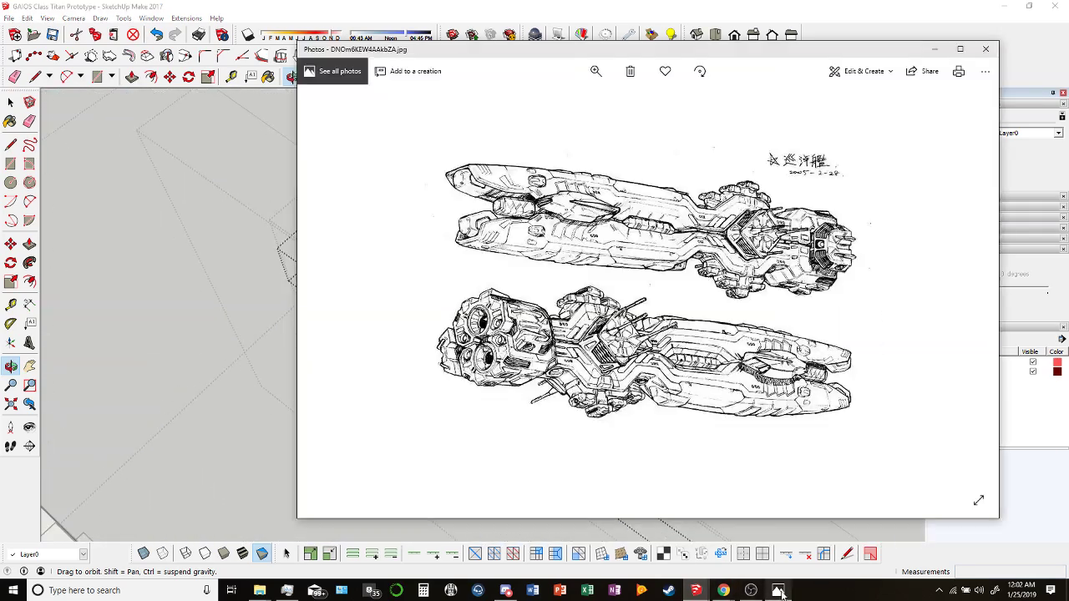
click(960, 292)
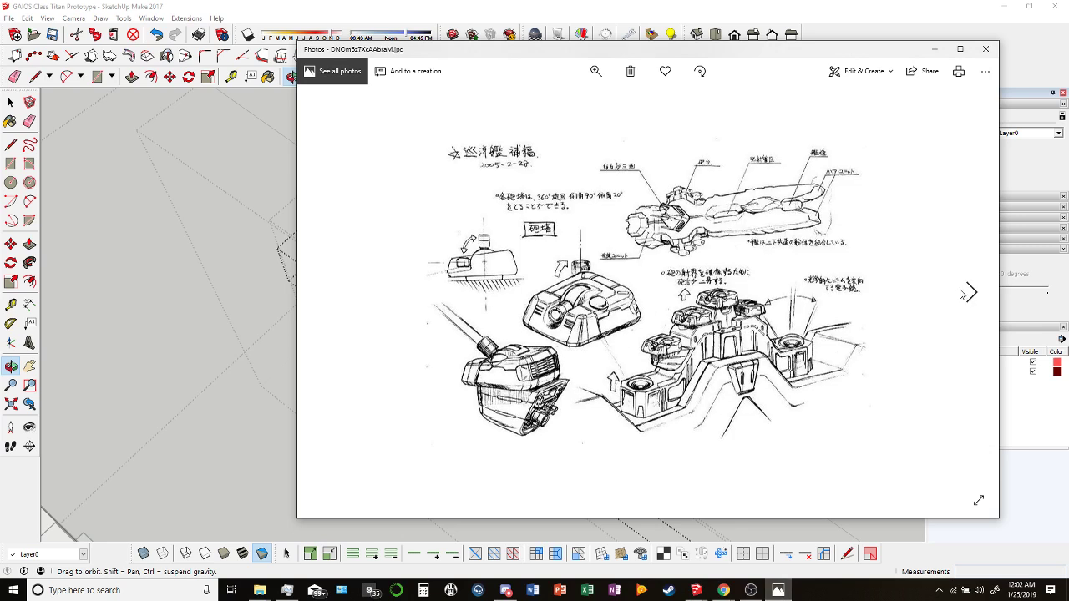
click(960, 292)
click(960, 292)
click(960, 292)
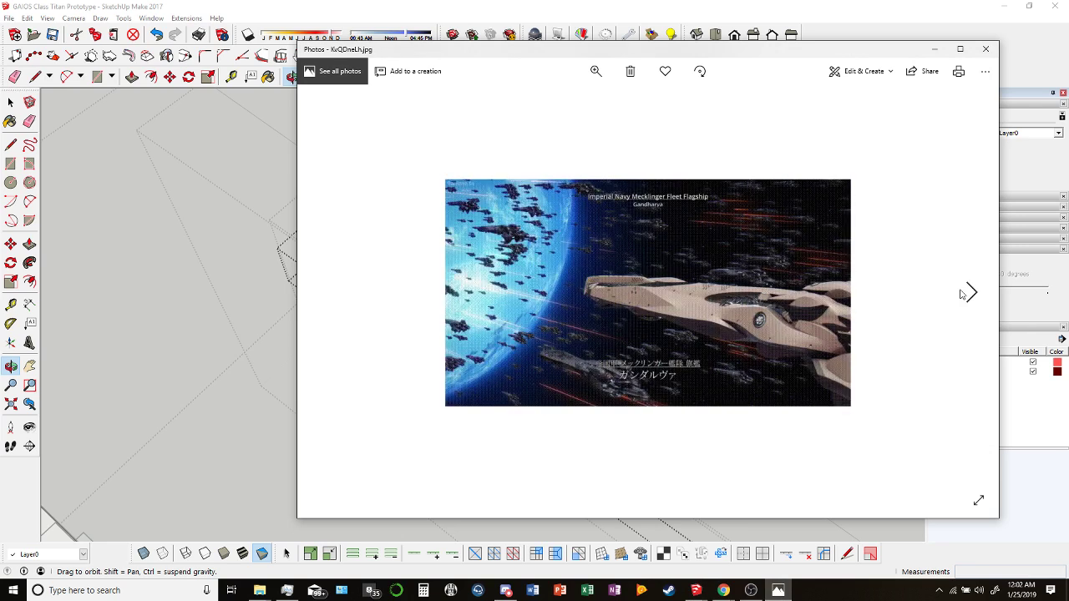
click(960, 292)
click(960, 292)
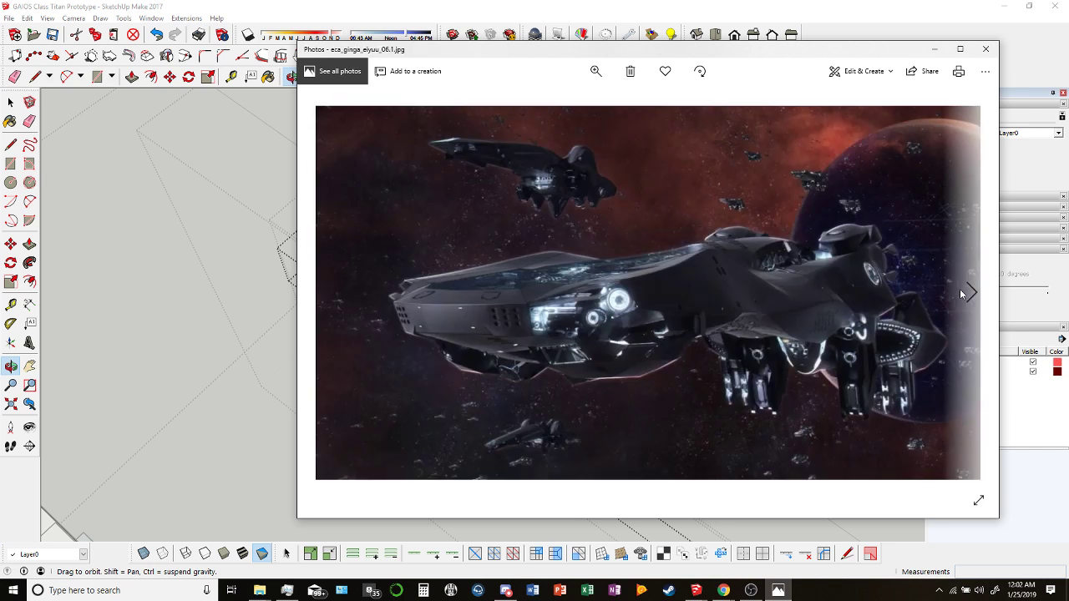
click(960, 293)
click(960, 292)
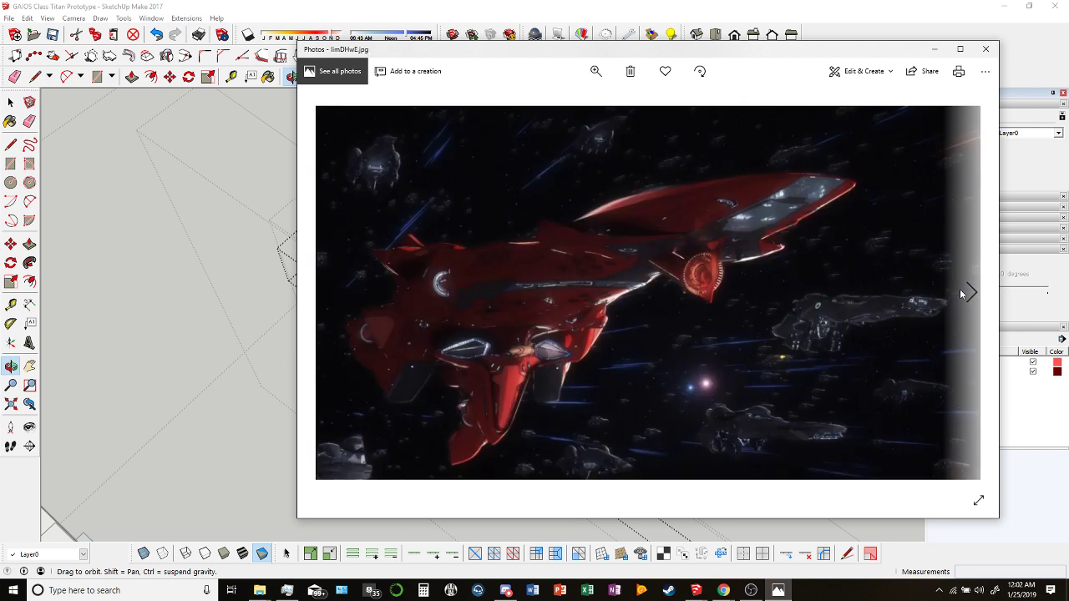
click(960, 293)
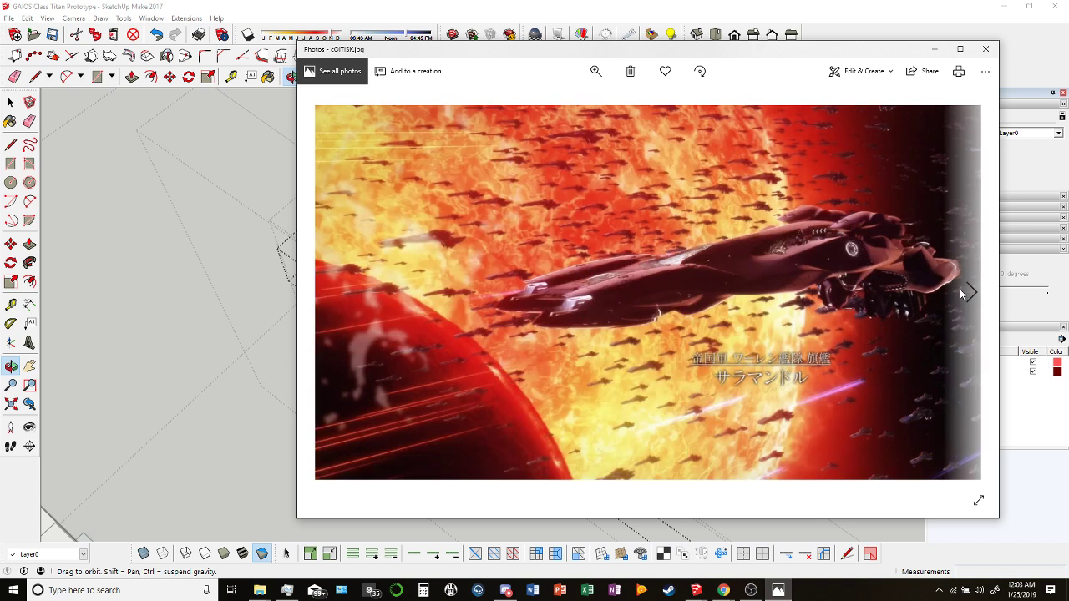
click(960, 292)
click(960, 292)
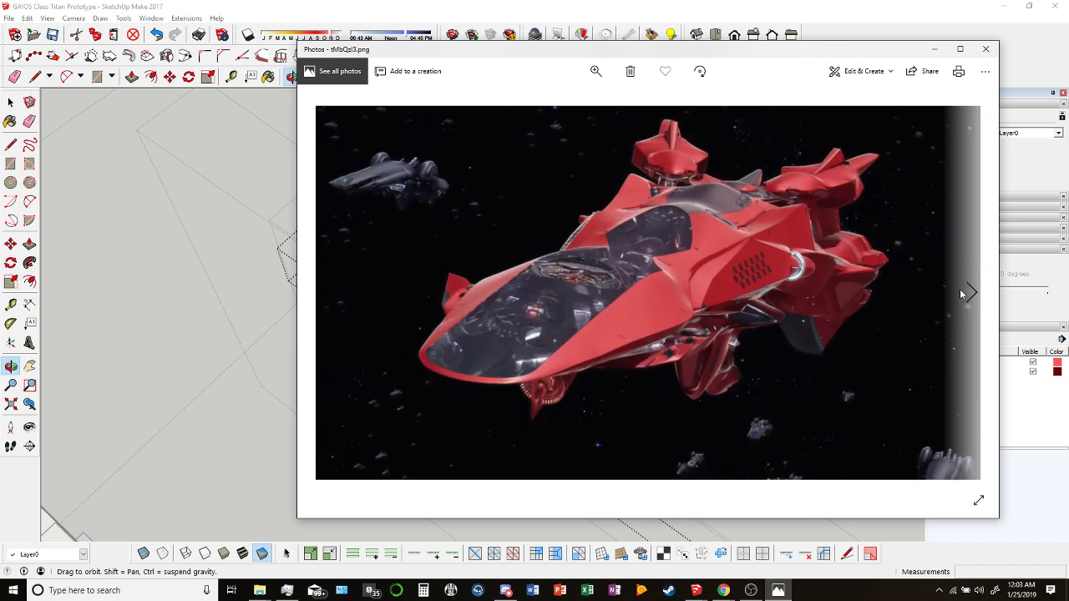
click(960, 293)
click(960, 293)
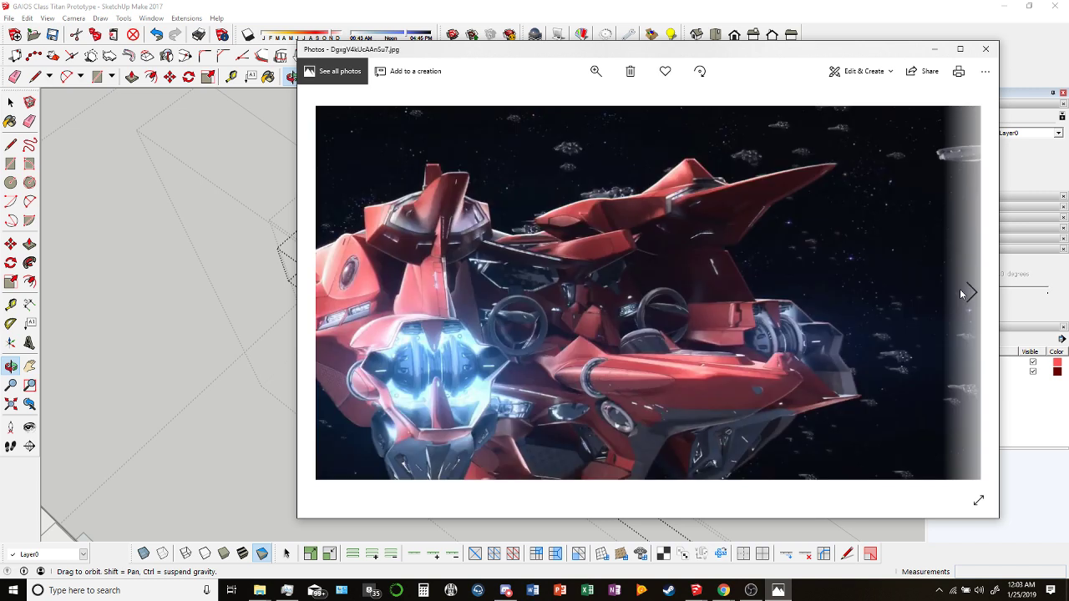
Browse the saved reference images from the Lashkau design sheet through the Brunhild concept drawing to the red winged warship stills.
click(960, 292)
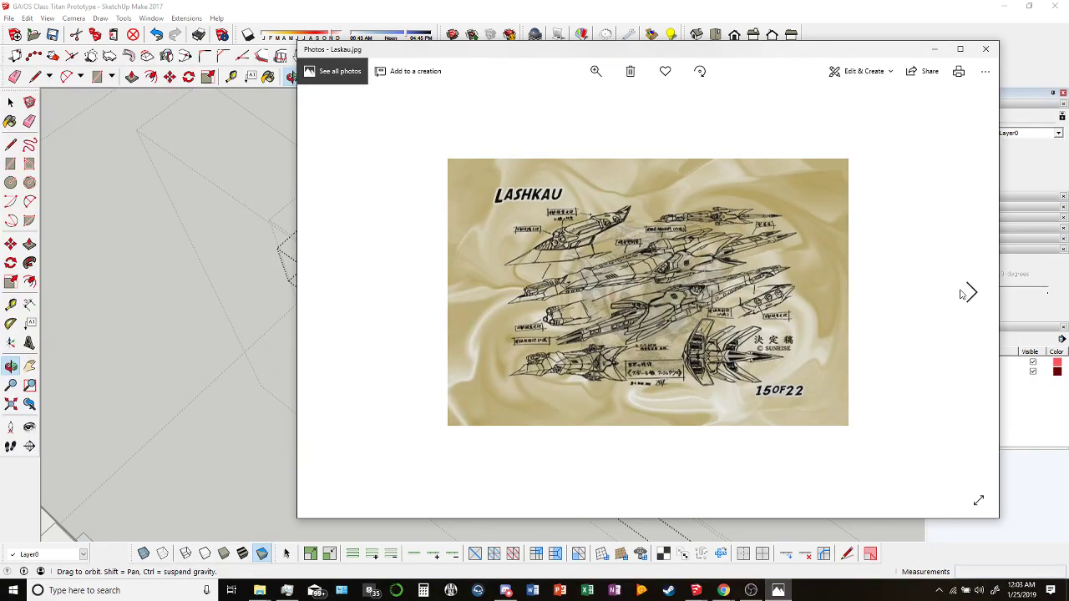
click(960, 292)
click(961, 293)
click(961, 292)
click(961, 292)
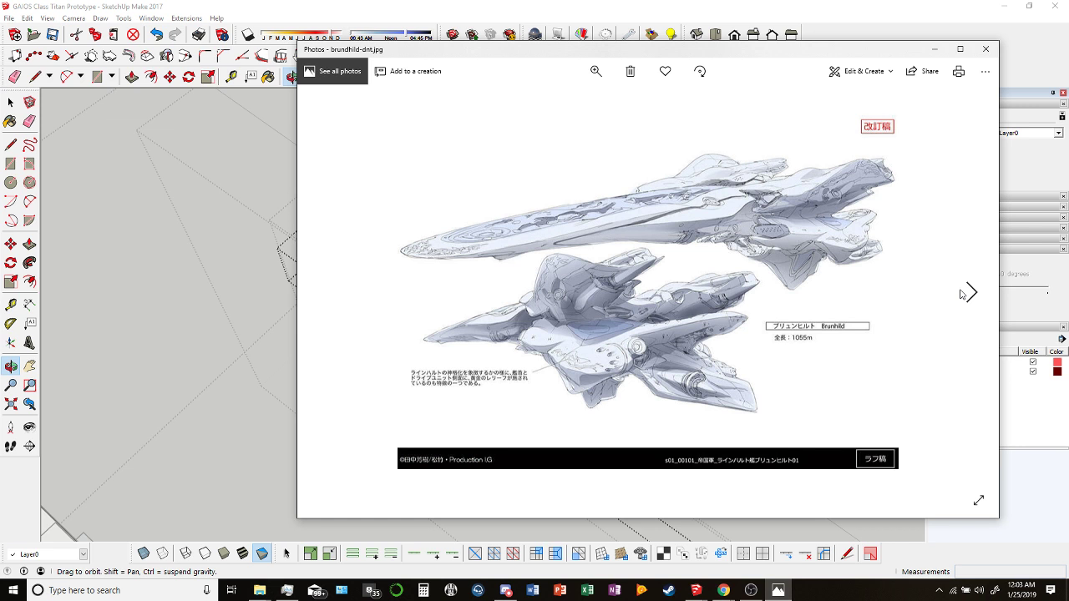
click(961, 292)
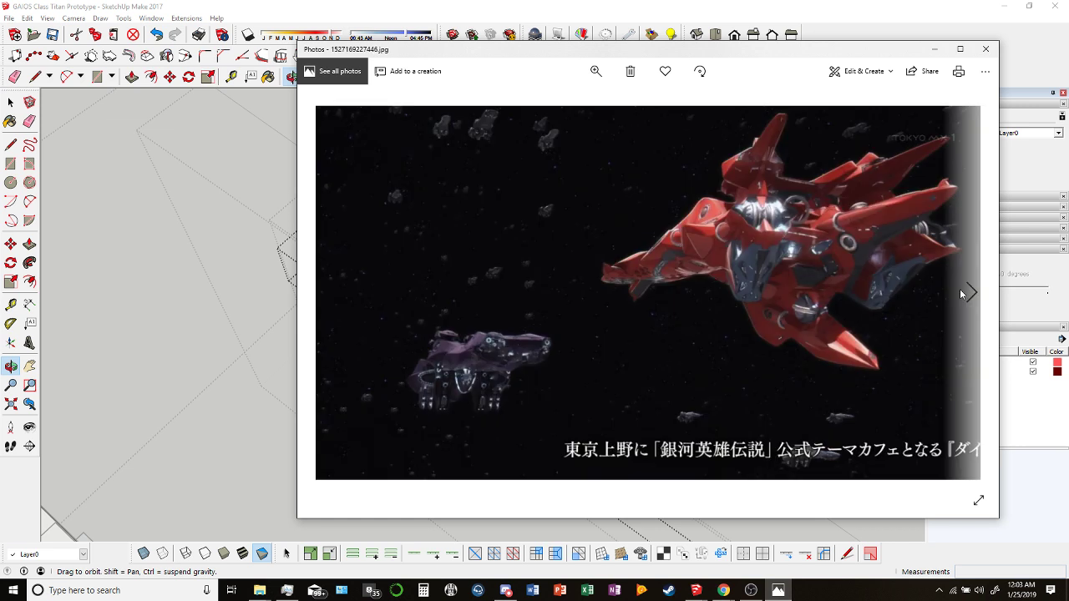
click(960, 292)
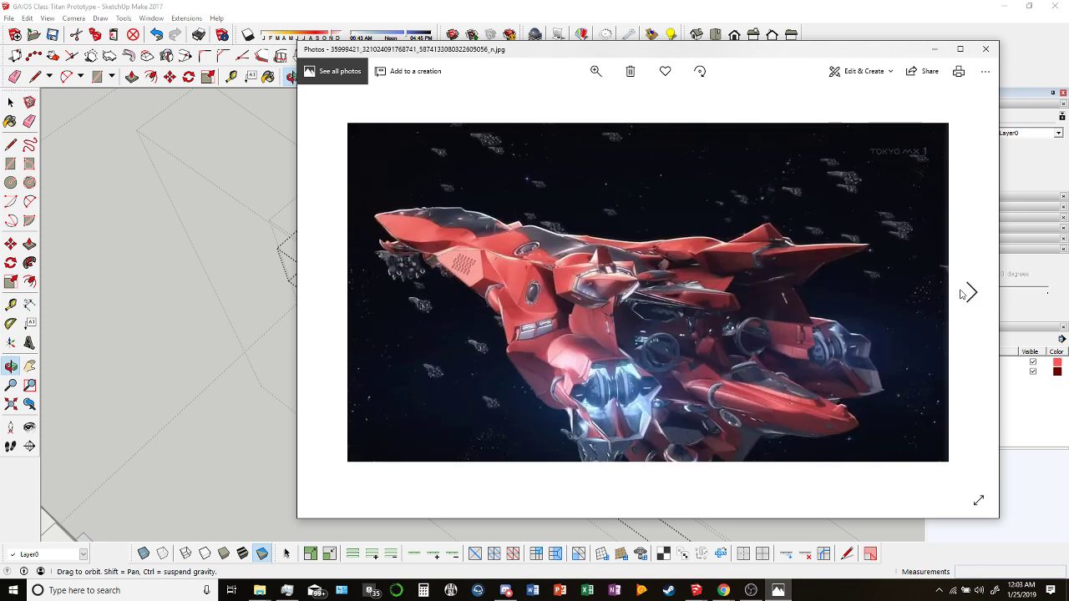
Browse the saved references from the red winged warship through the yellow striped ships to the saucer-hulled starship artwork.
click(960, 292)
click(960, 292)
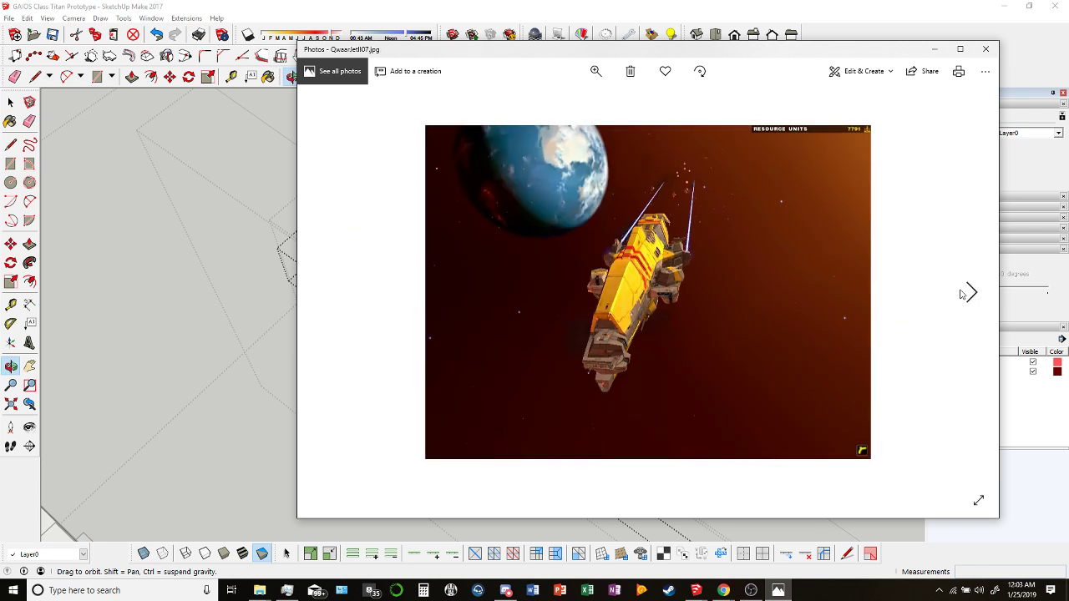
click(960, 292)
click(961, 292)
click(960, 292)
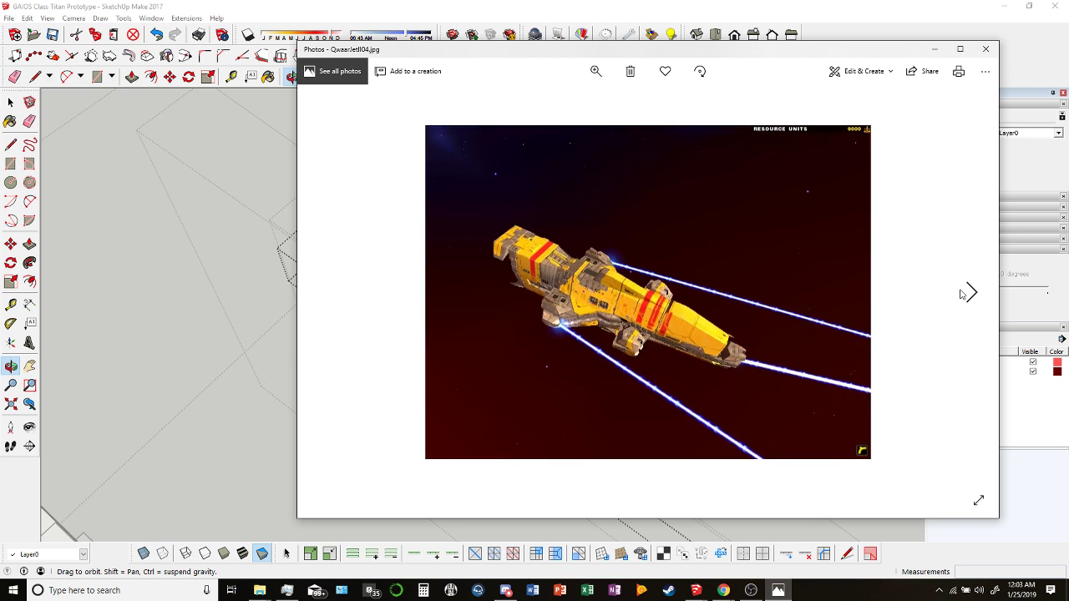
click(960, 292)
click(960, 292)
click(960, 292)
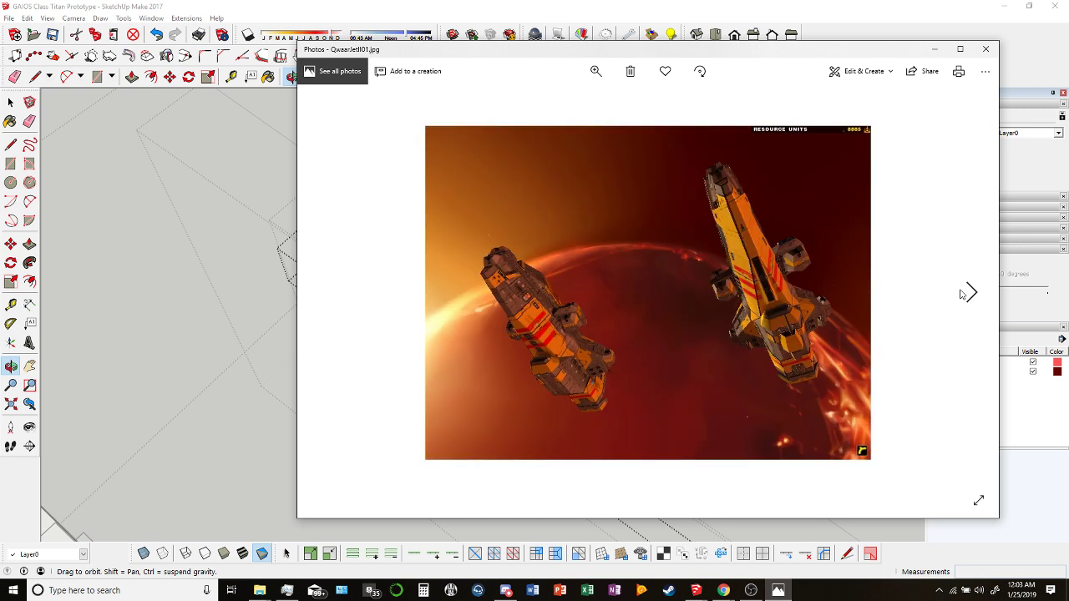
click(960, 292)
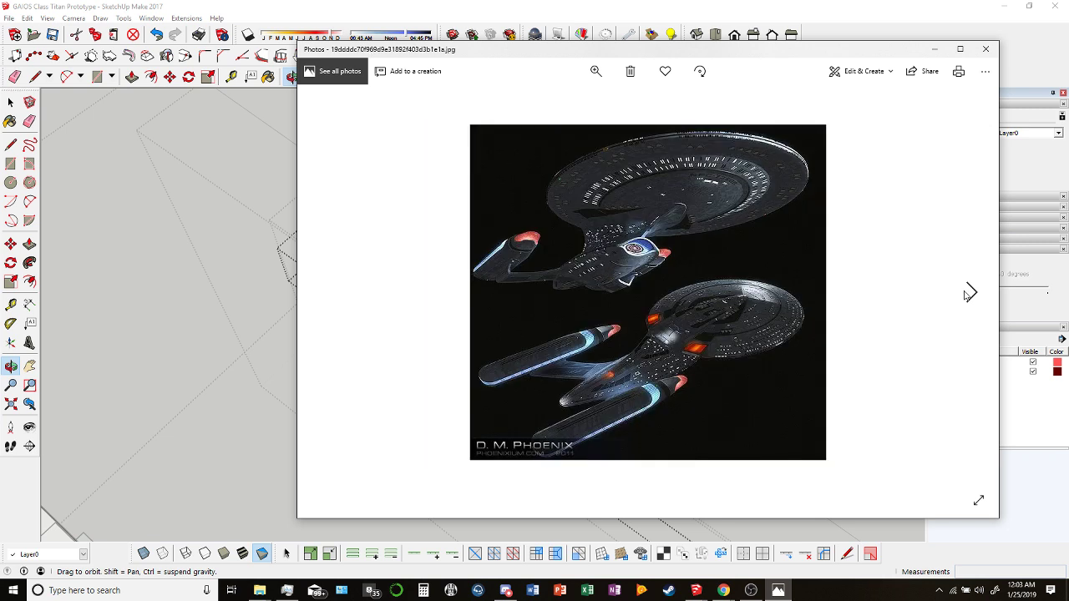
click(967, 294)
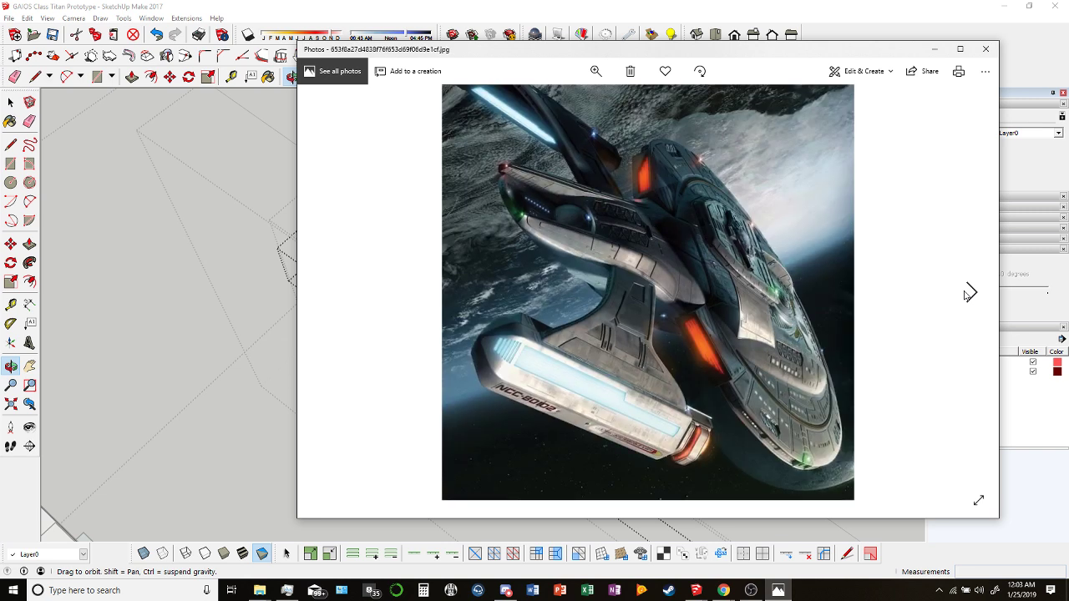
Look through the engine close-up and Grafton frigate renders, the Astro Empires wallpaper, the Avenger drawings and the Nadesico line art.
click(967, 293)
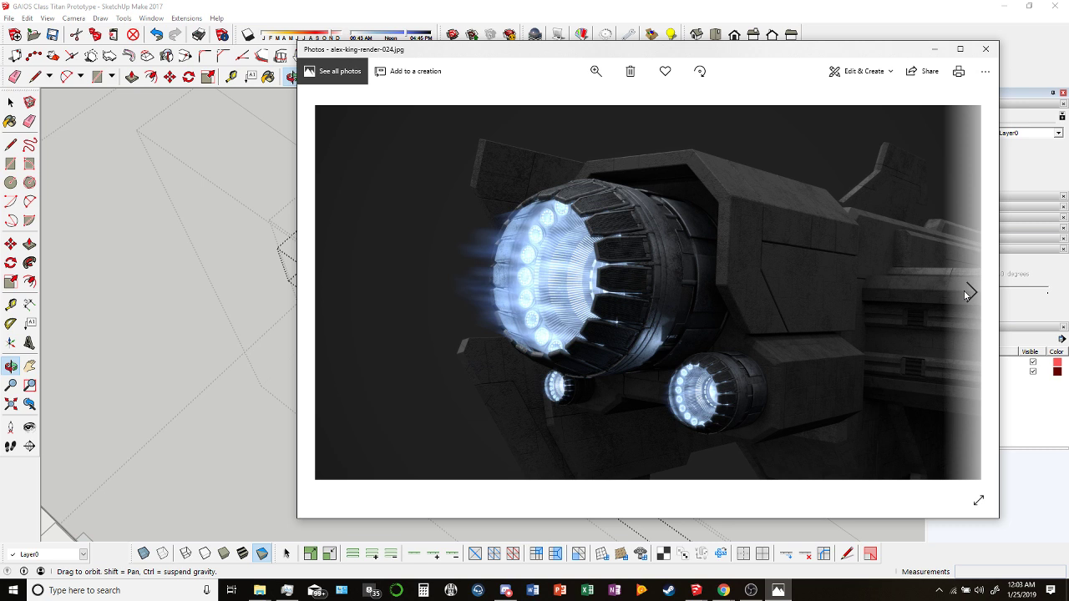
click(968, 292)
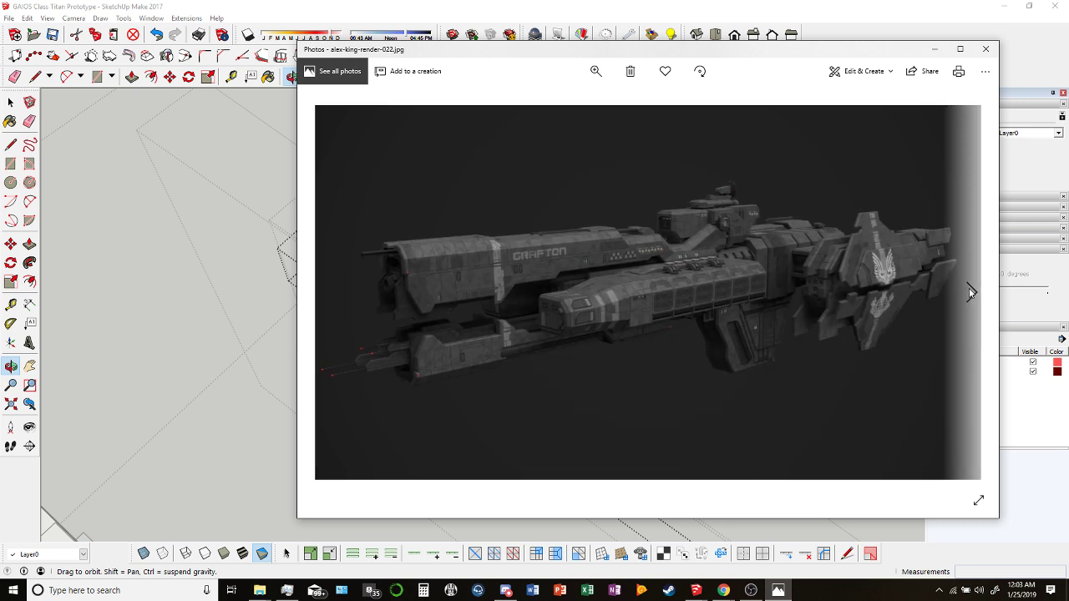
click(968, 290)
click(968, 291)
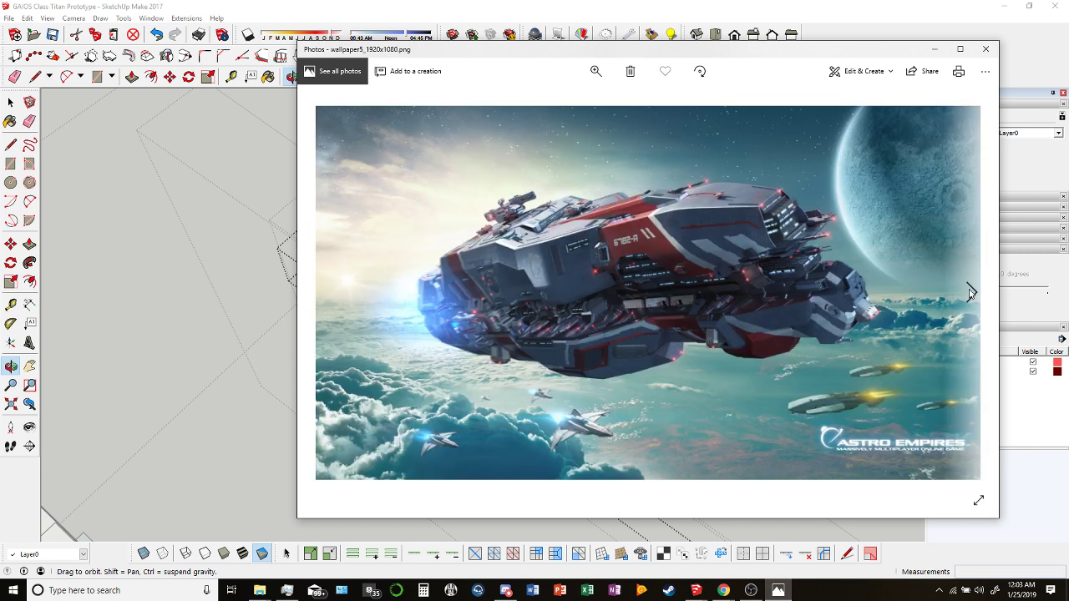
click(971, 291)
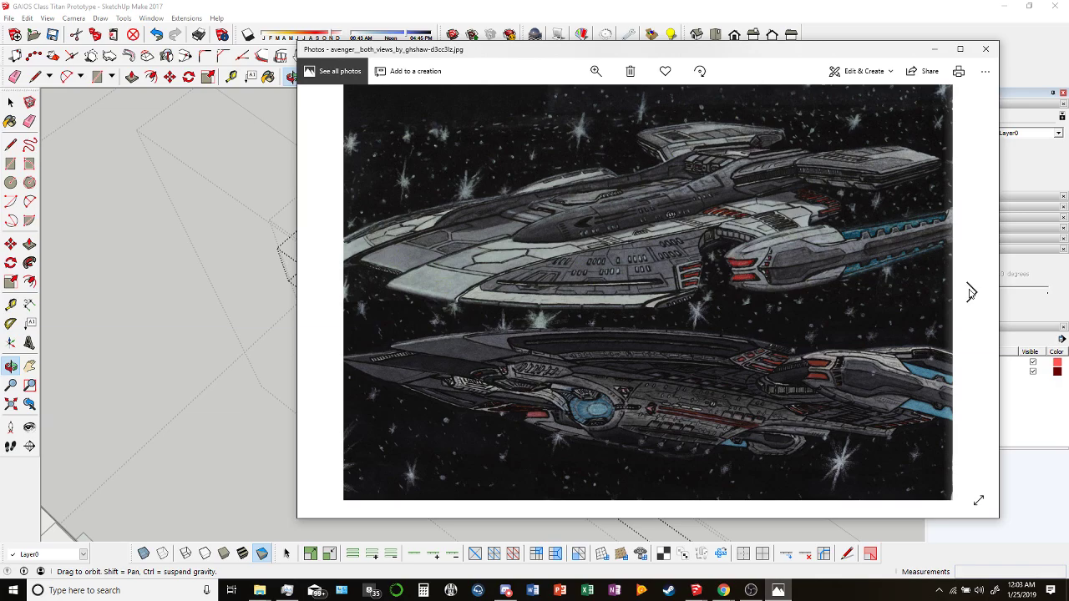
click(969, 293)
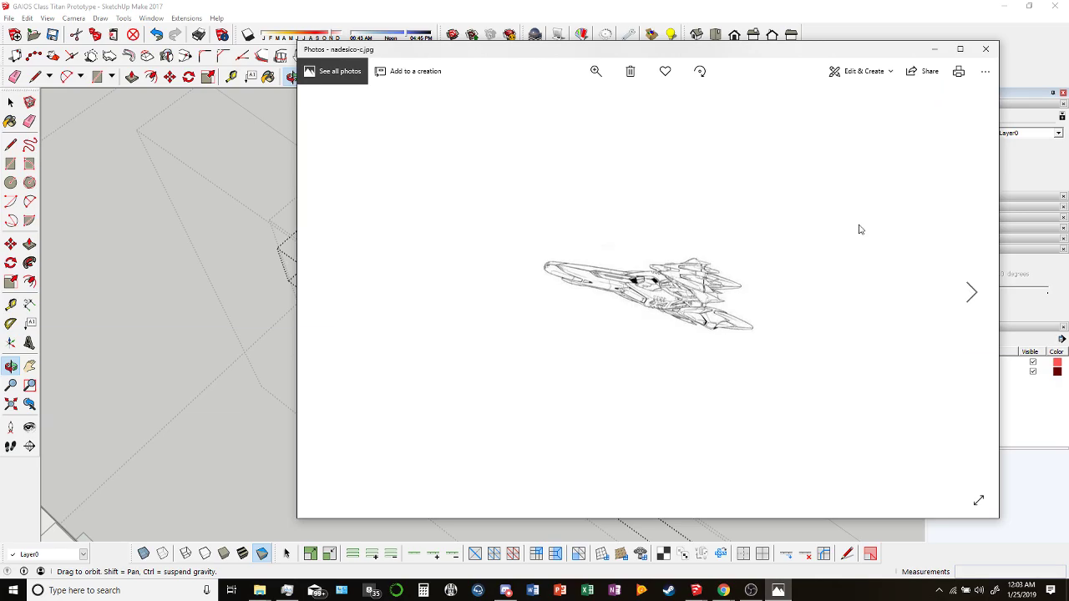
Switch to SketchUp to view the whole ship from farther away, and return to the Nadesico line drawing in Photos.
click(695, 8)
scroll(692, 302, down, 4)
drag(761, 274, 522, 333)
click(777, 590)
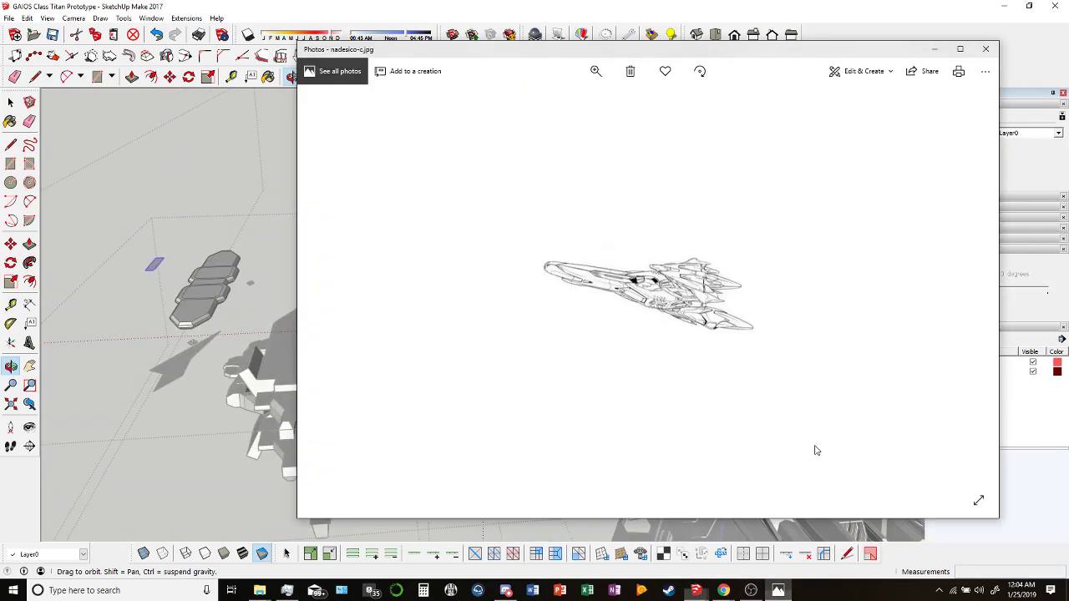
Browse the Eucharis and Akitsubata design sheets, the Nadesico model photos, the CONCORD Pacifier art and the Orthrus Class Destroyer still.
click(971, 280)
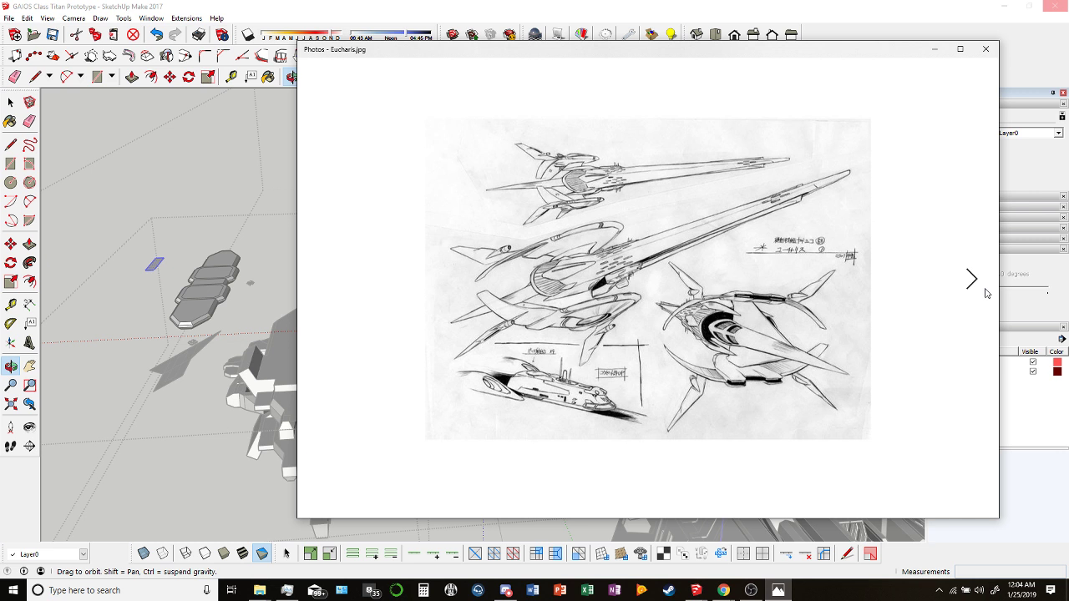
click(986, 293)
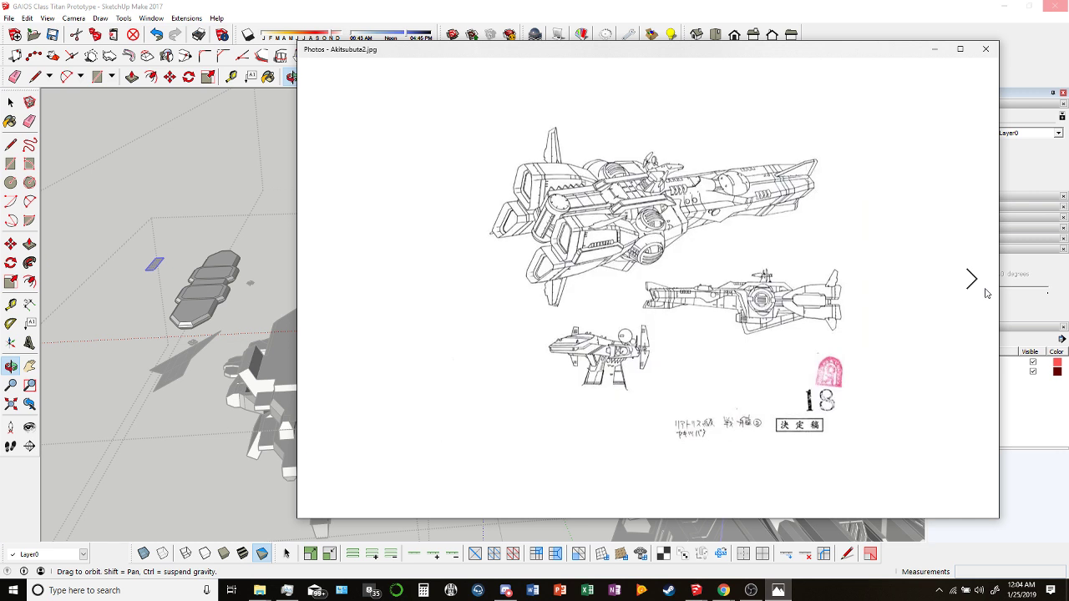
click(986, 293)
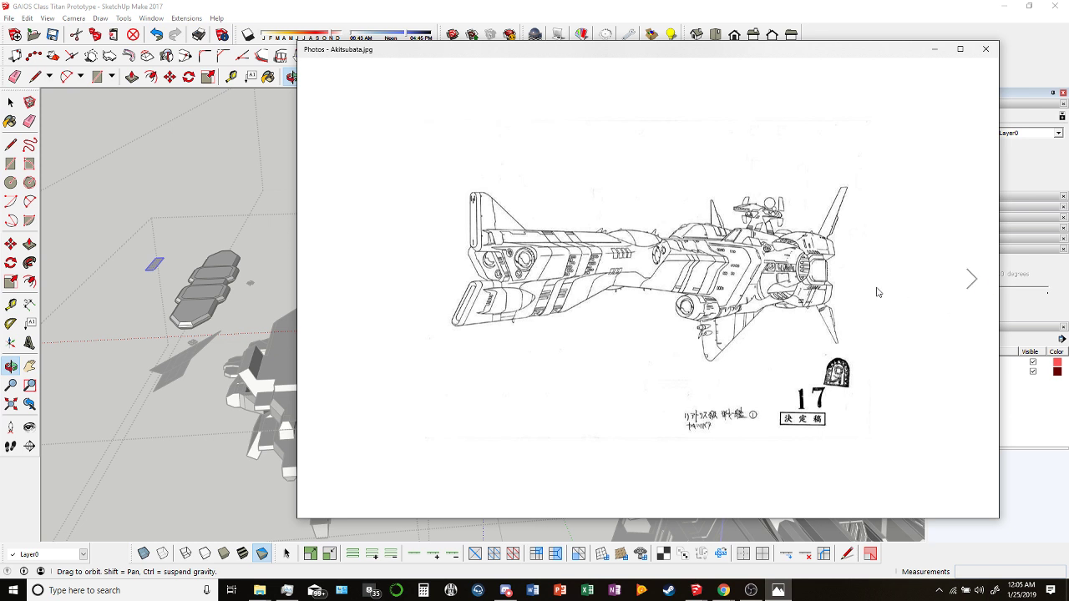
click(973, 274)
click(973, 275)
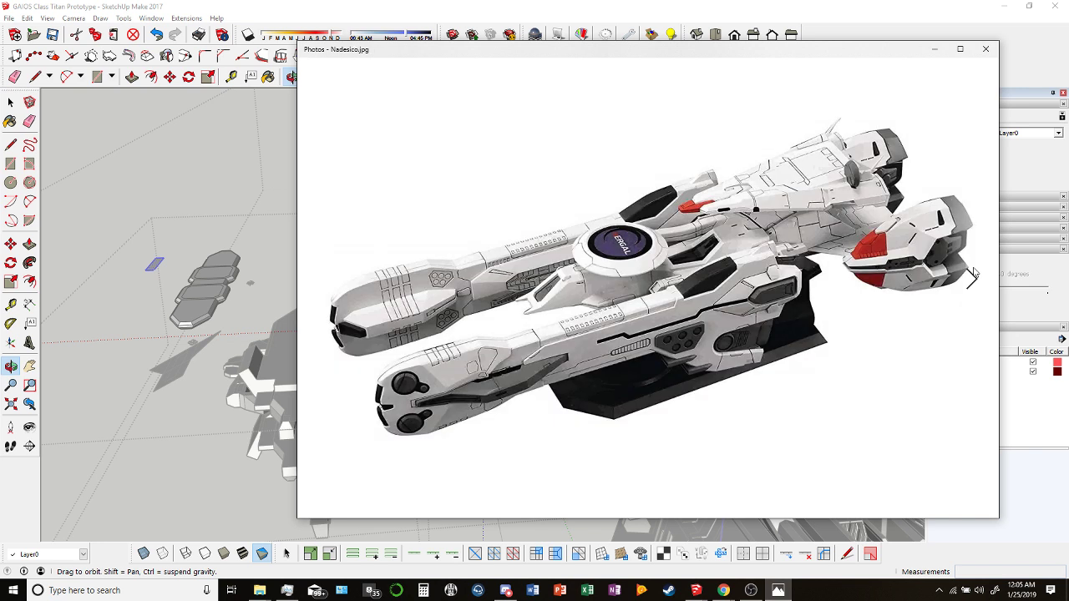
click(972, 275)
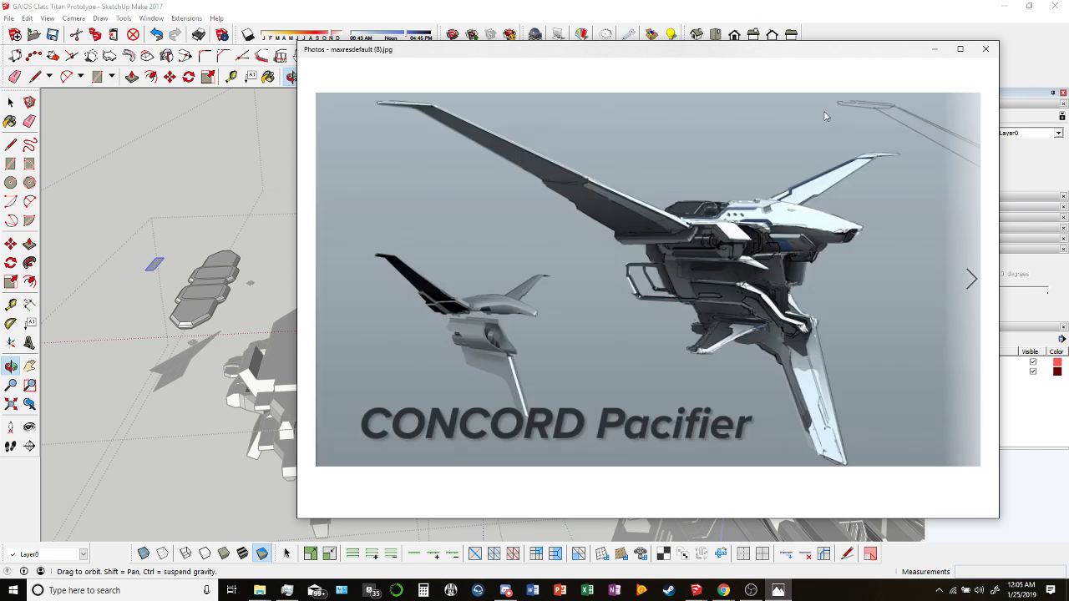
click(971, 284)
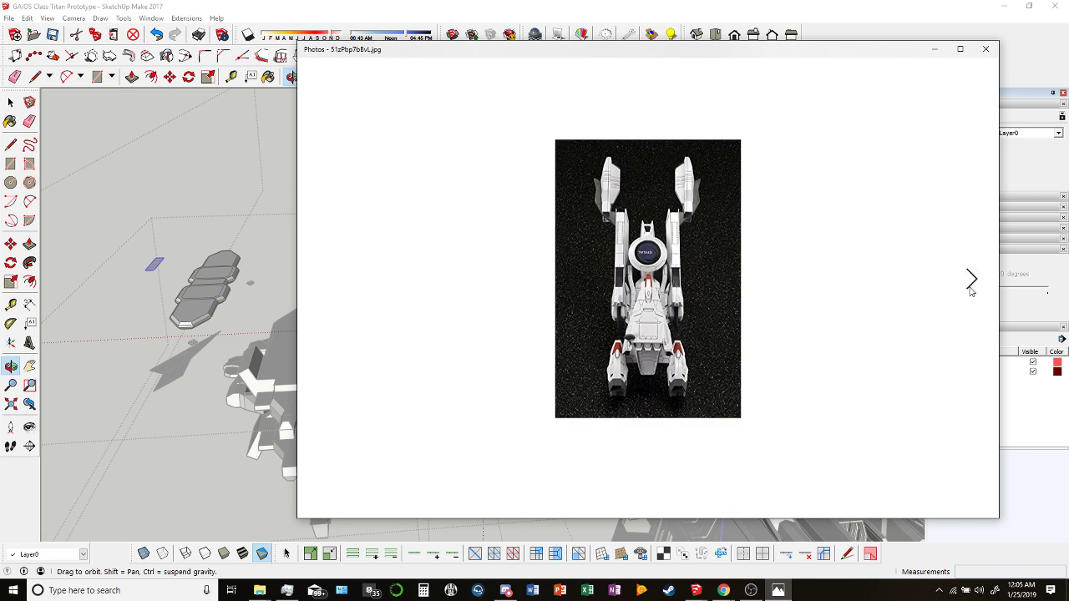
click(971, 284)
click(971, 284)
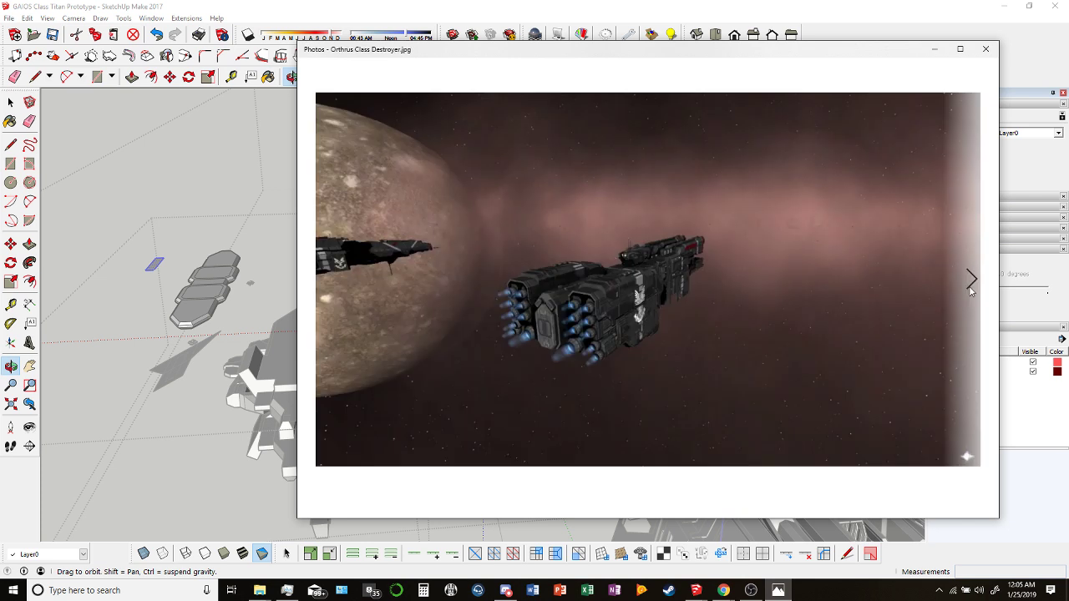
Glance at SketchUp, and browse the saved images from the dark multi-view warship sheets to the Infinity and Pillar of Autumn book spreads.
click(702, 6)
click(777, 590)
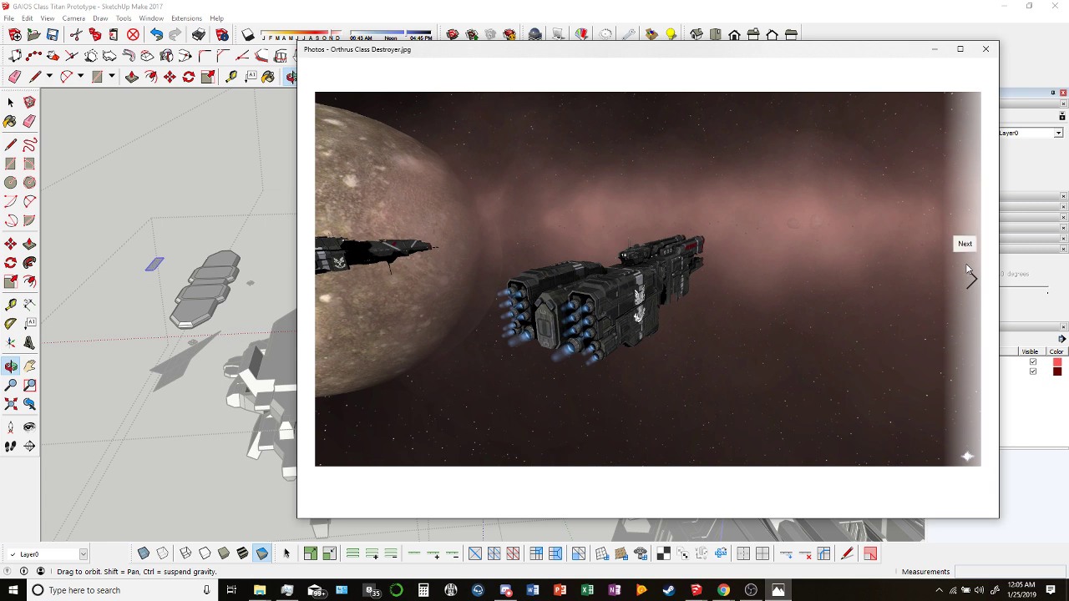
click(968, 276)
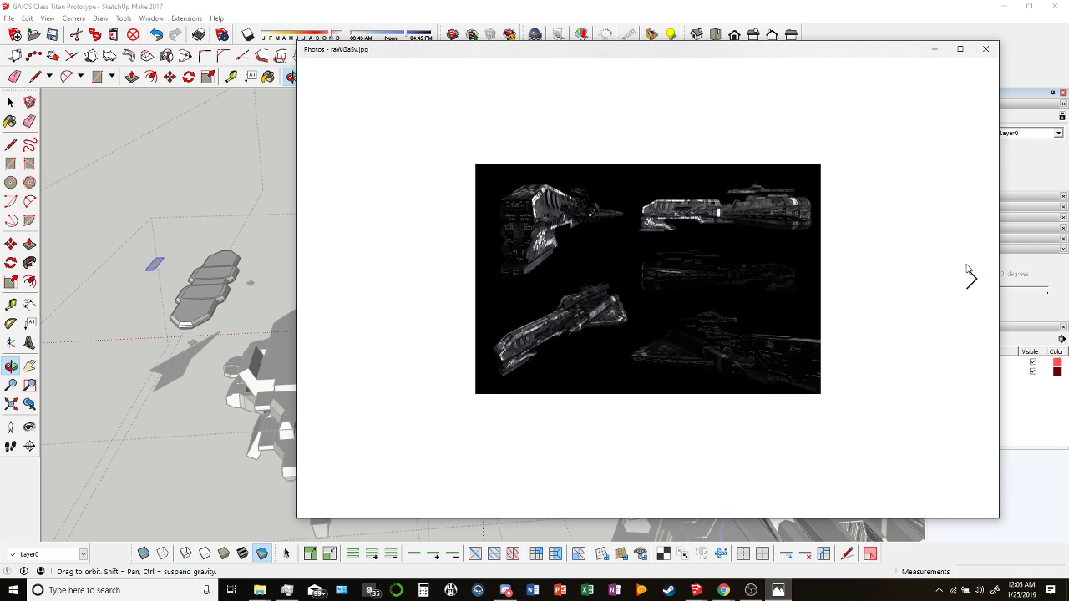
click(969, 275)
click(968, 276)
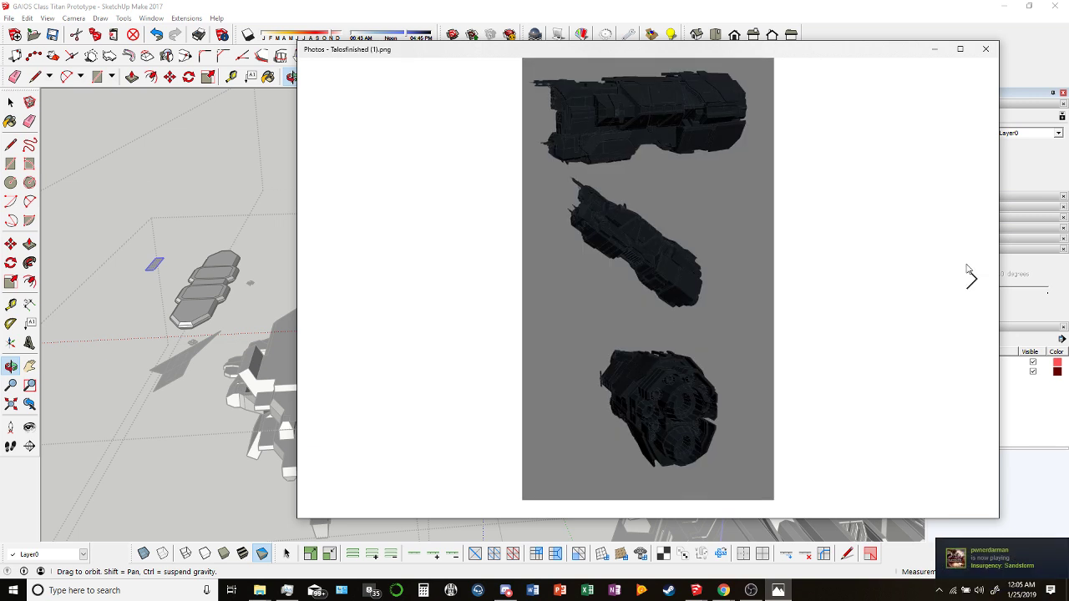
click(968, 271)
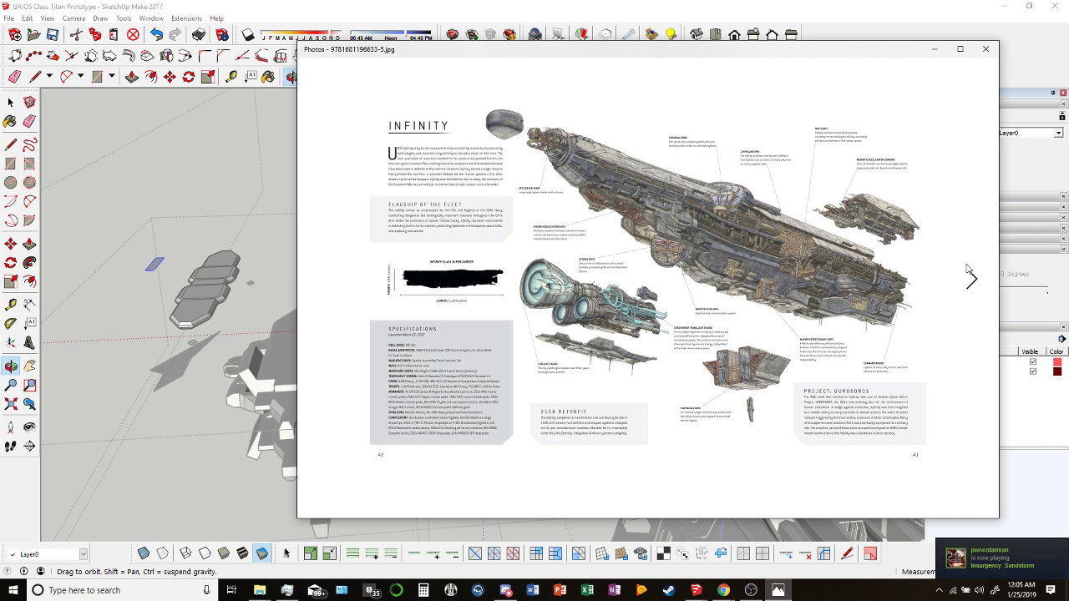
click(968, 271)
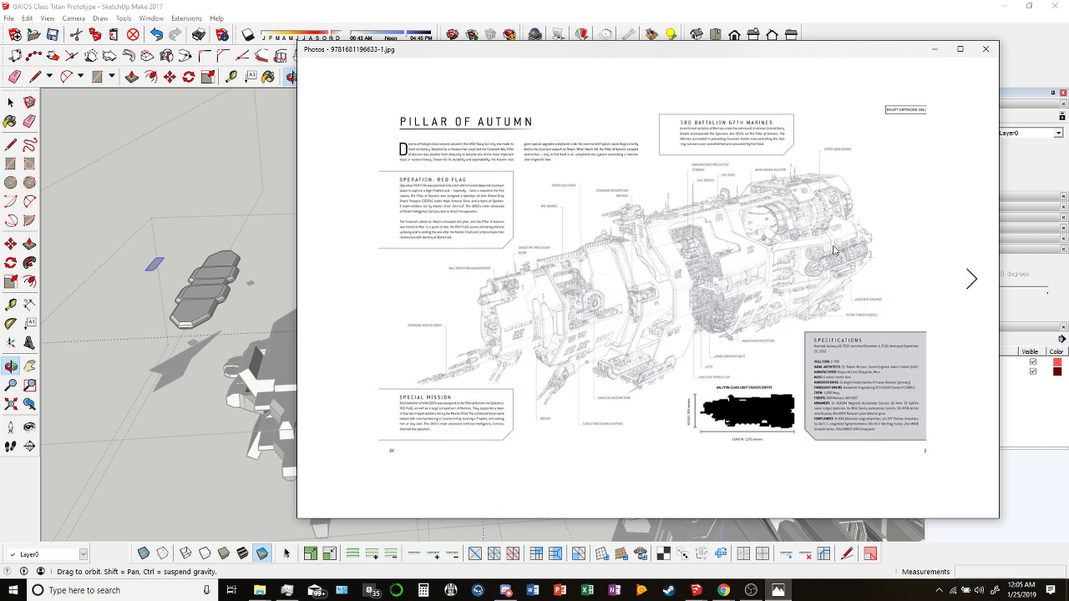
Go back to the Infinity spread, examine its hull plating and cutaway decks up close, and restore the full-page view.
click(327, 277)
scroll(757, 187, up, 1)
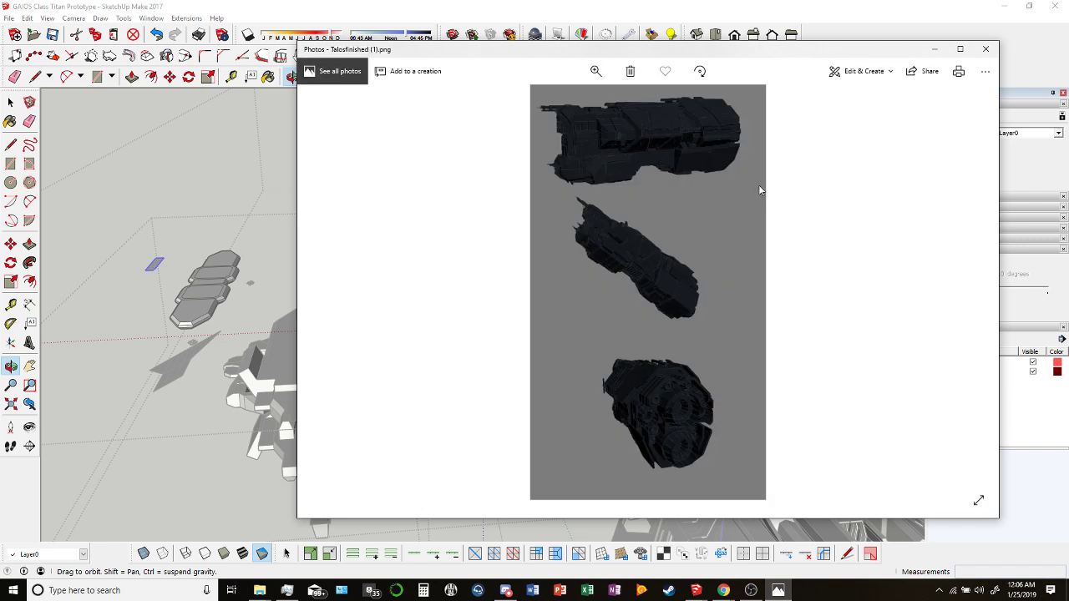
scroll(757, 188, down, 1)
click(596, 72)
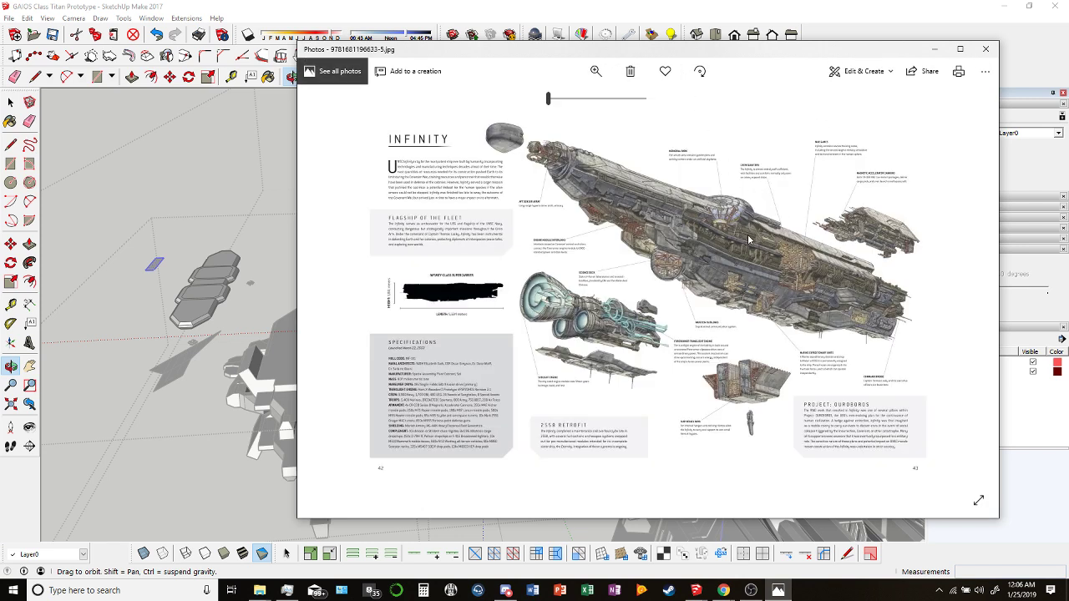
drag(550, 98, 597, 100)
drag(797, 207, 618, 421)
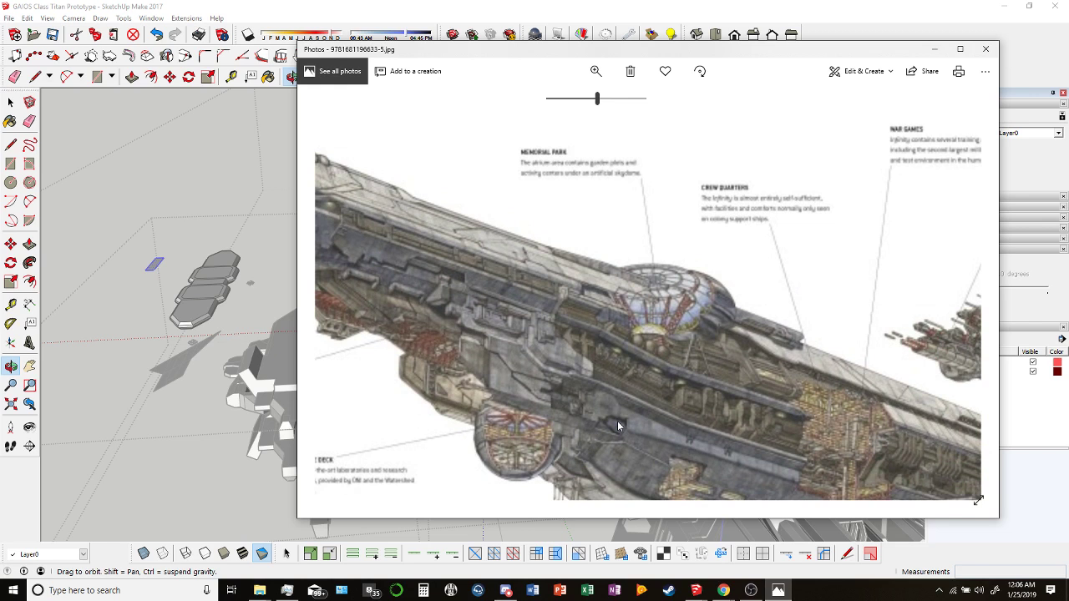
drag(617, 421, 658, 416)
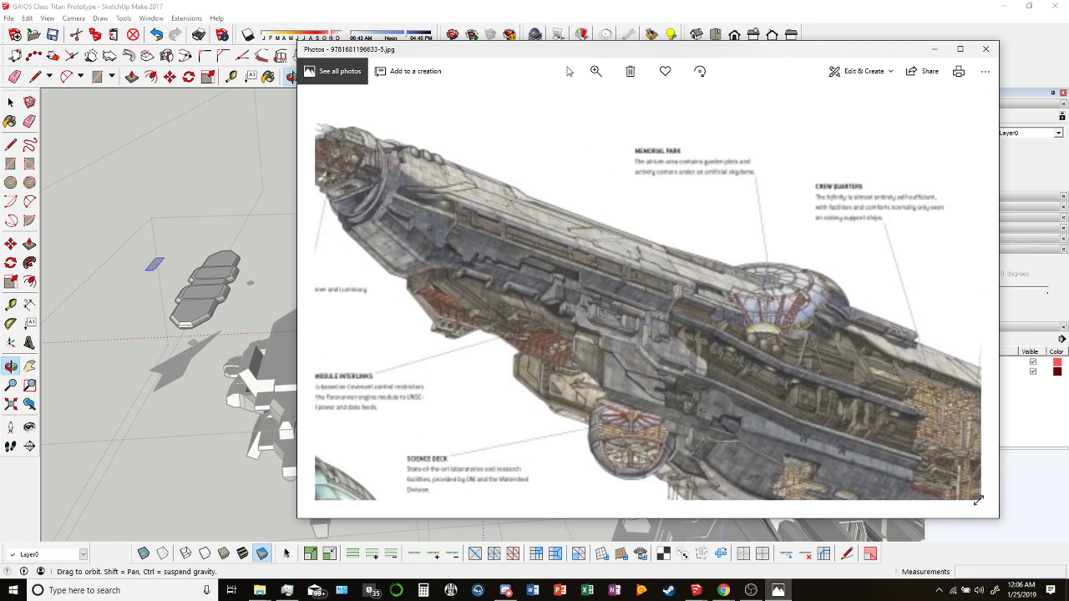
drag(682, 234, 591, 262)
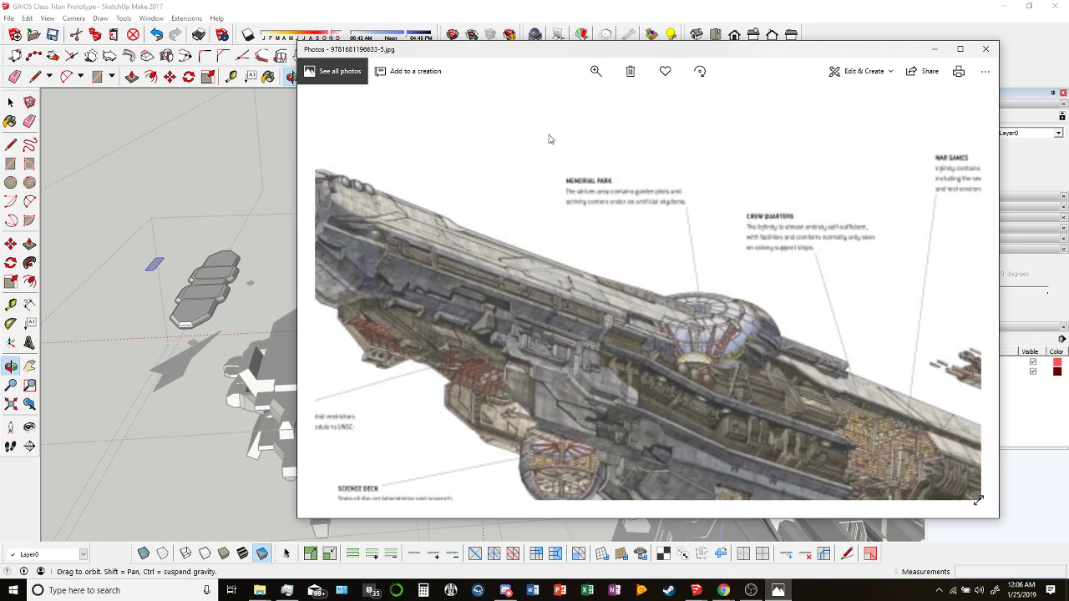
click(596, 74)
drag(596, 98, 548, 100)
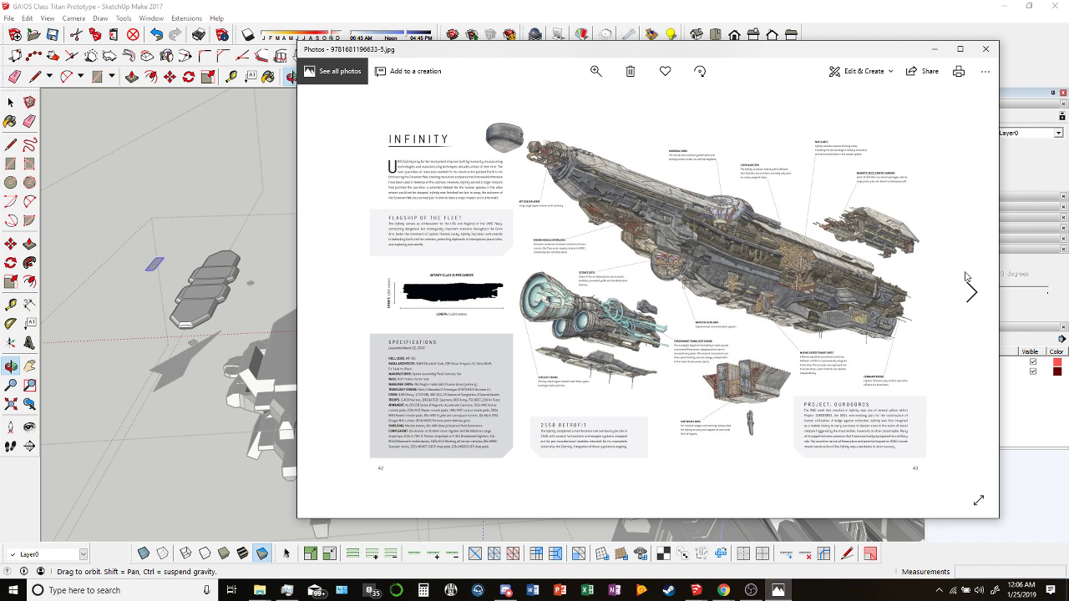
Look through the Pillar of Autumn spread, the three dark frigates render and the warship scene above a planet.
click(965, 277)
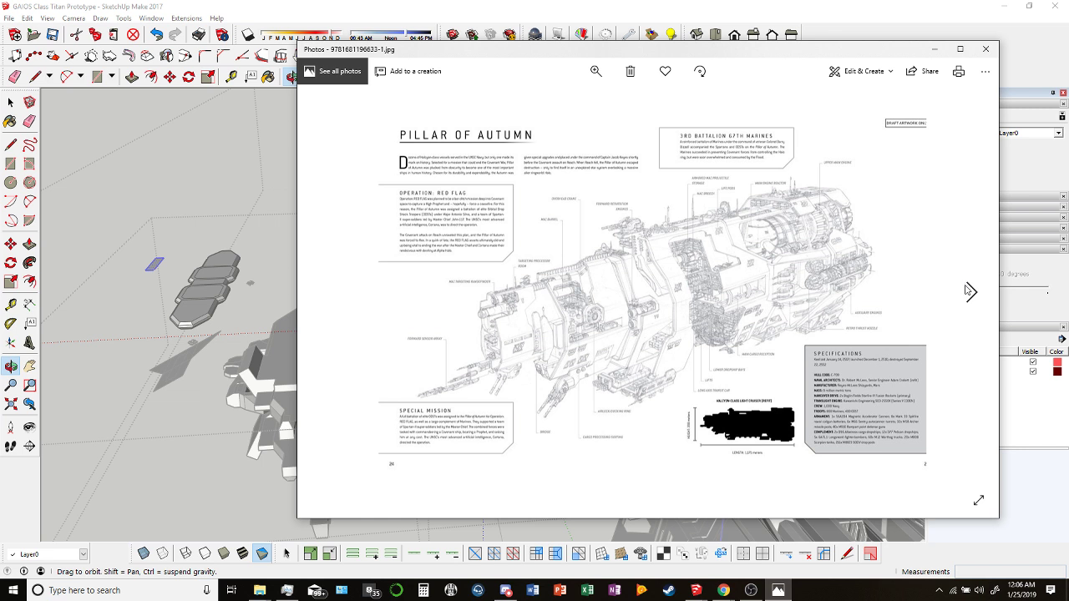
click(968, 291)
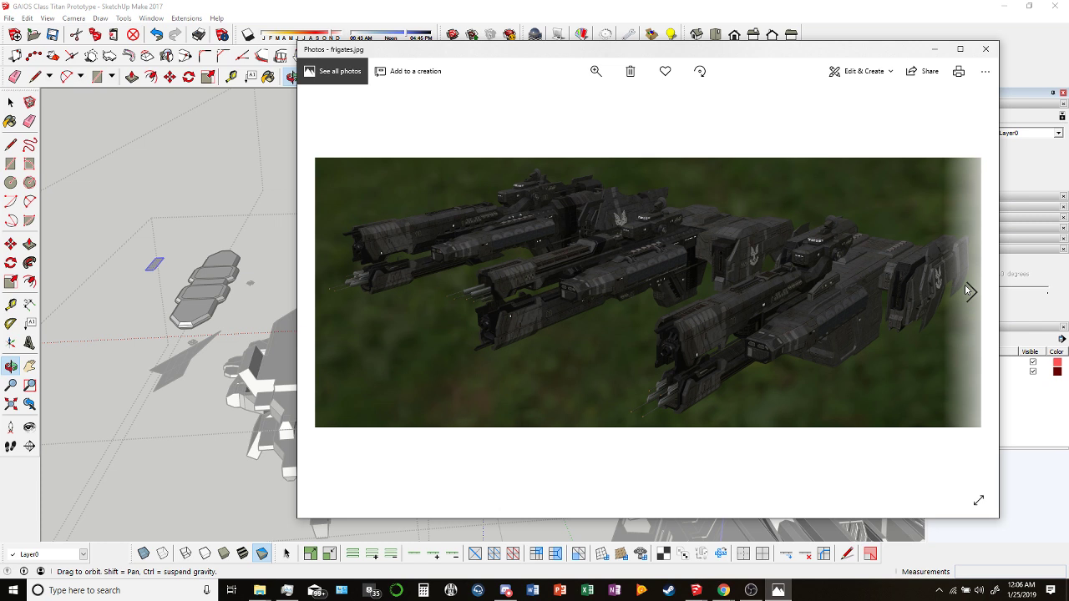
click(968, 291)
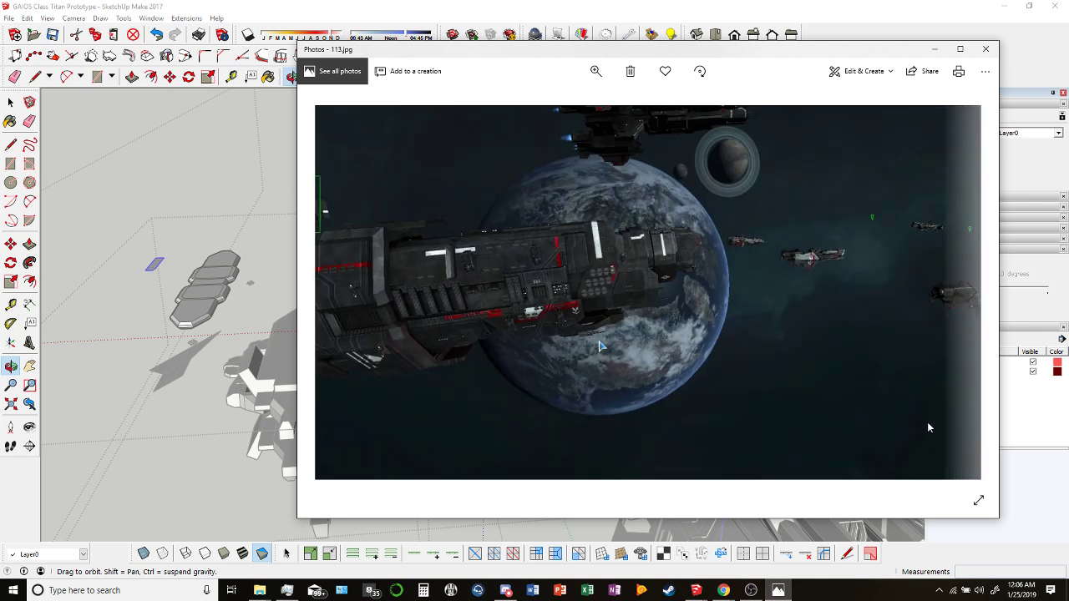
Switch back to SketchUp and offset the outline of the small flat rectangle outward by 150 m.
click(1012, 334)
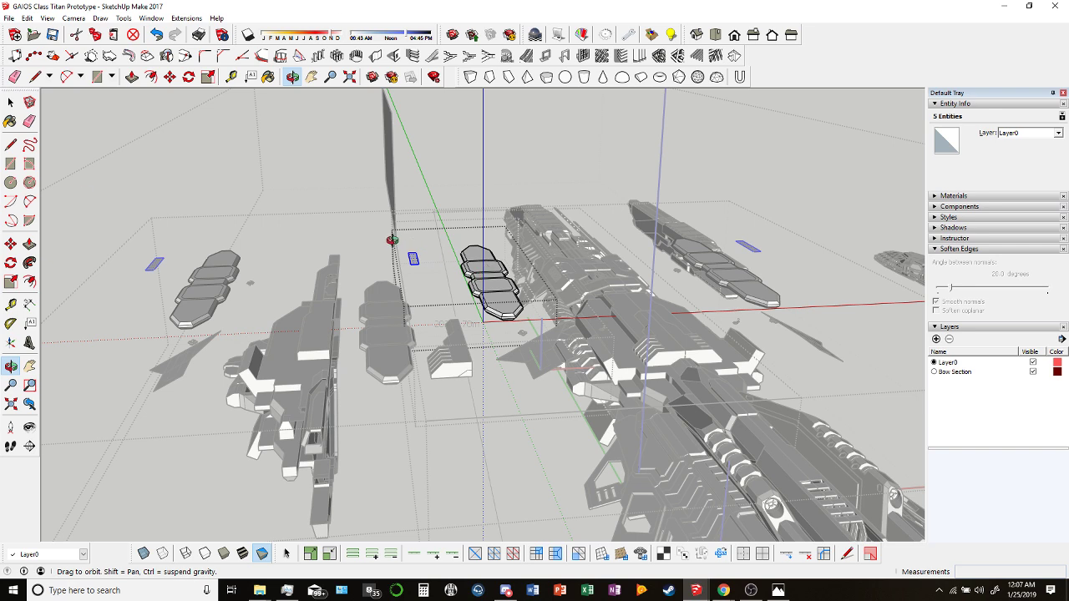
scroll(400, 247, up, 5)
drag(423, 273, 445, 338)
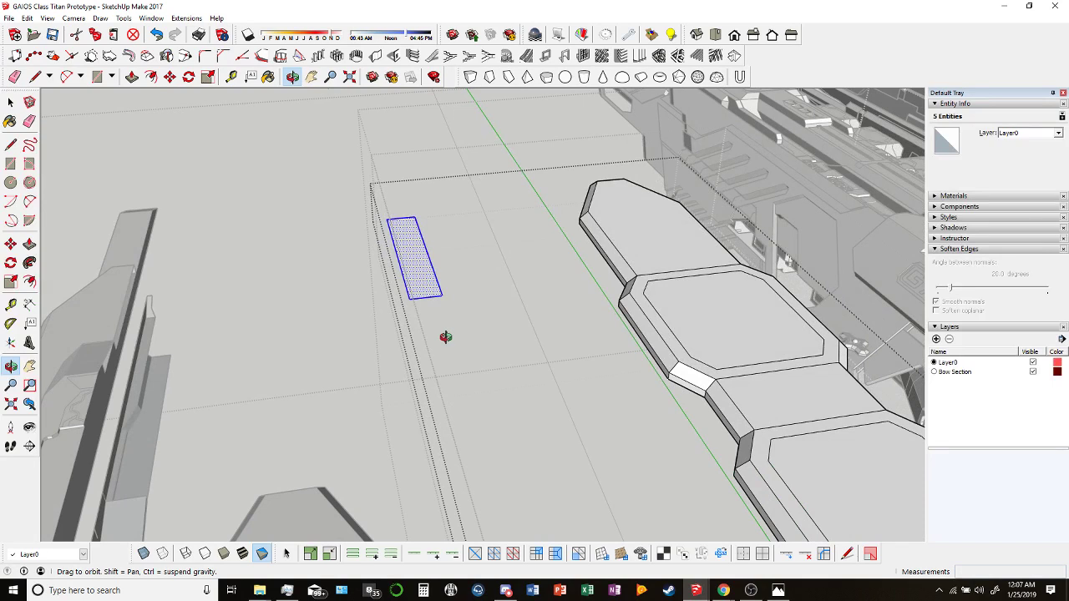
scroll(422, 291, up, 5)
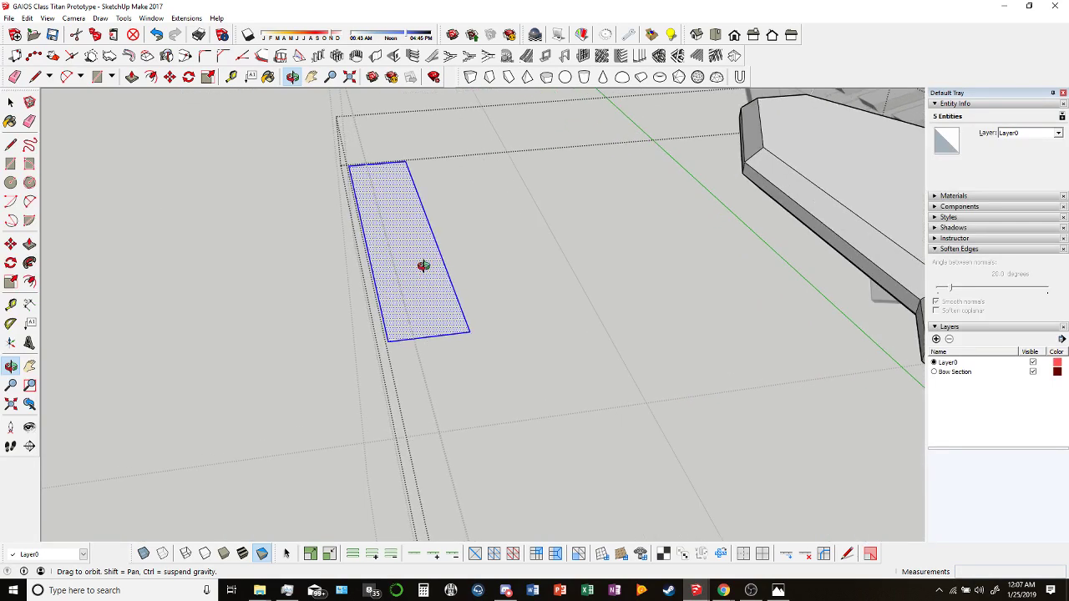
scroll(449, 289, down, 5)
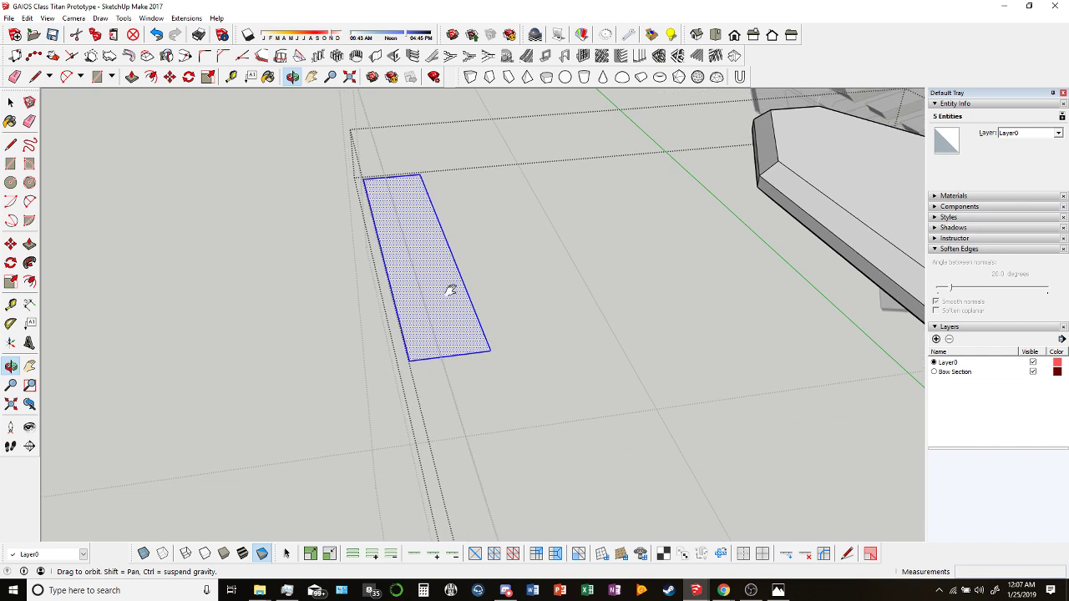
drag(450, 288, 478, 370)
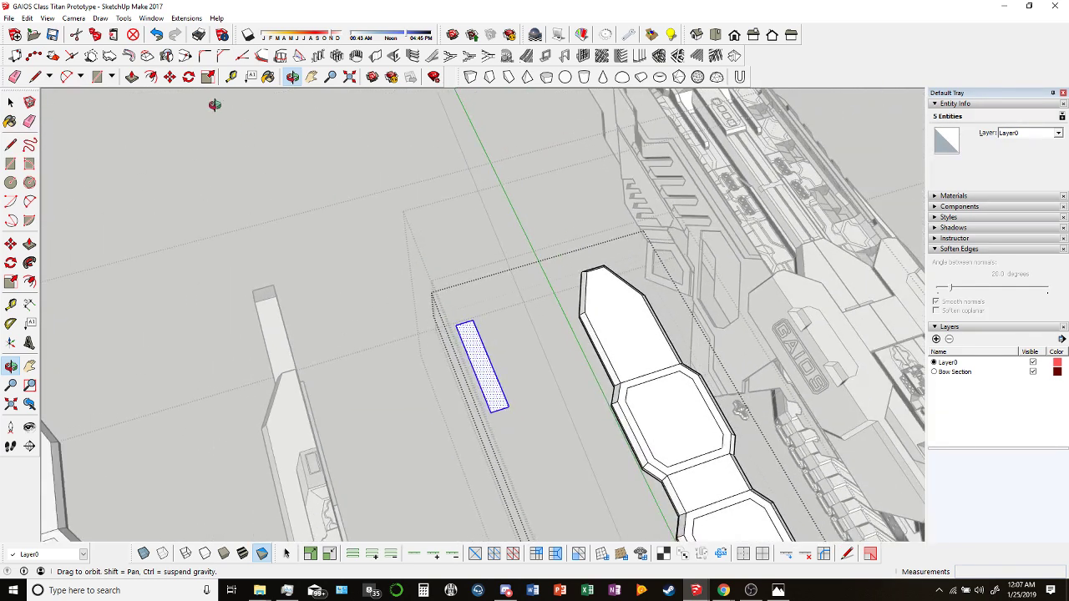
click(152, 77)
scroll(440, 338, down, 3)
scroll(477, 379, up, 3)
scroll(474, 378, down, 1)
click(476, 376)
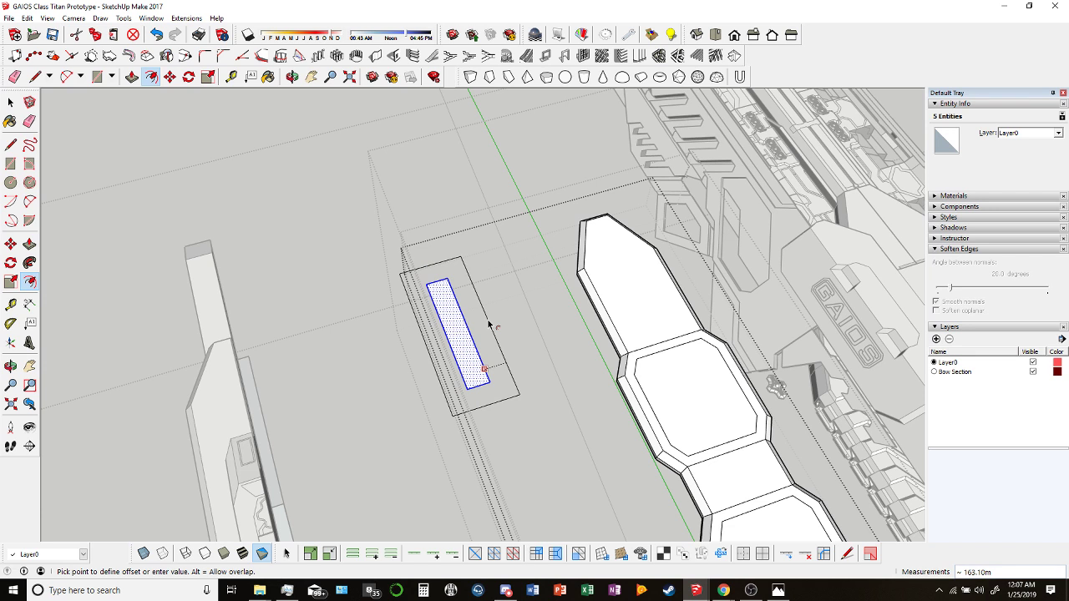
text(150)
key(Return)
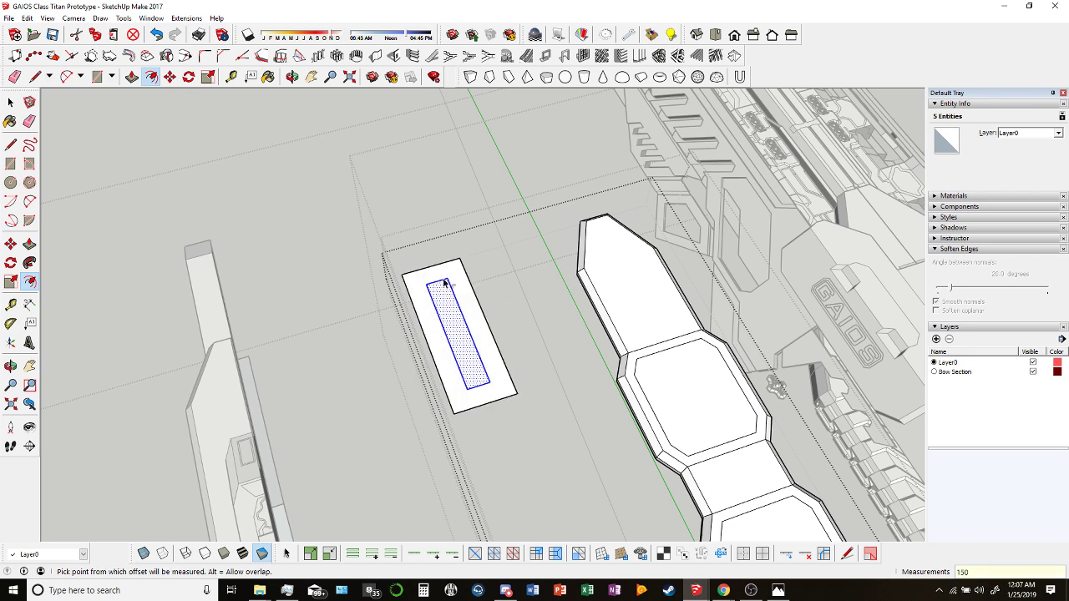
Stretch the rectangular plate by moving its short end edge 1500 m outward along the green axis.
click(10, 102)
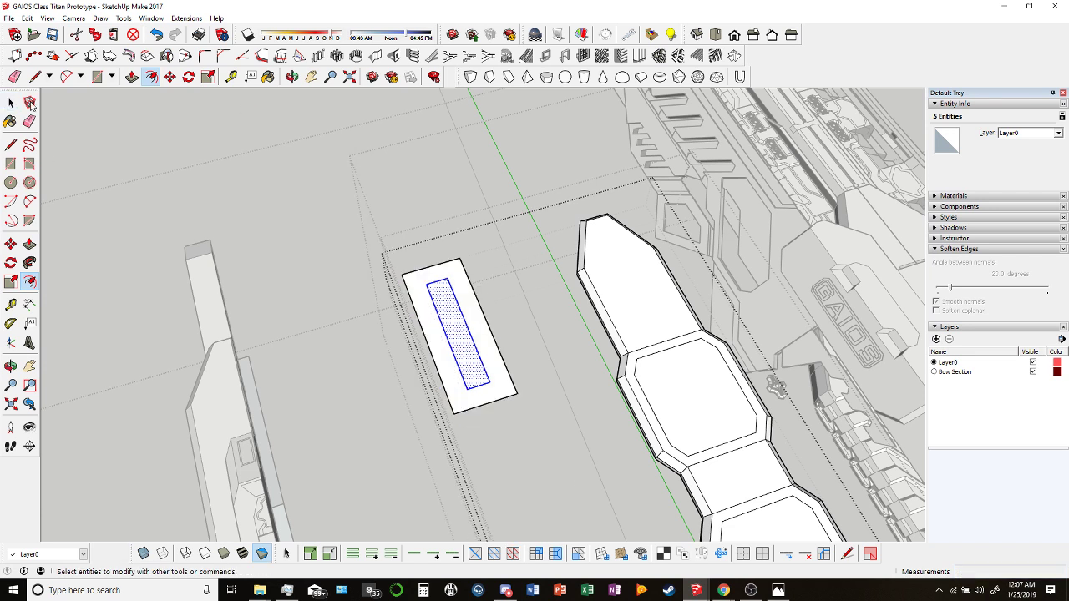
double_click(421, 269)
middle_drag(421, 269, 515, 307)
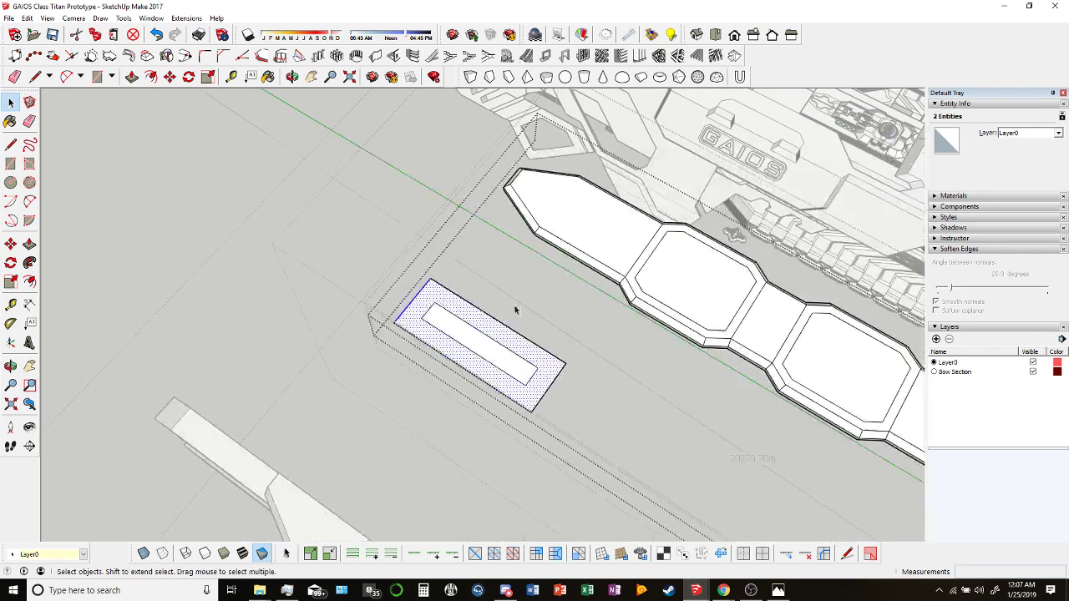
click(421, 293)
key(m)
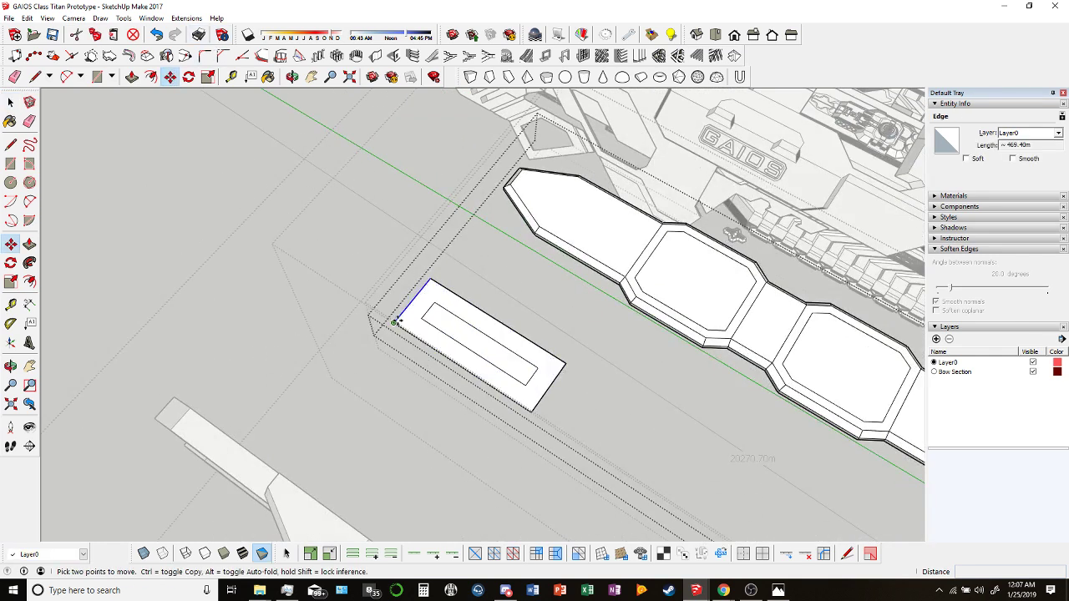
middle_drag(394, 321, 318, 284)
click(317, 284)
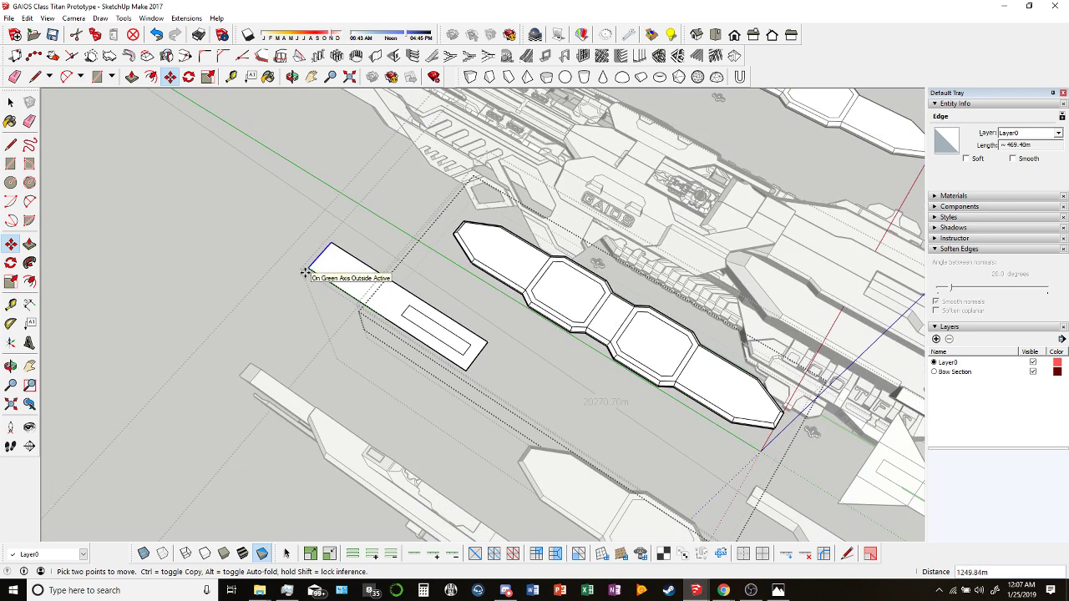
text(150)
key(Return)
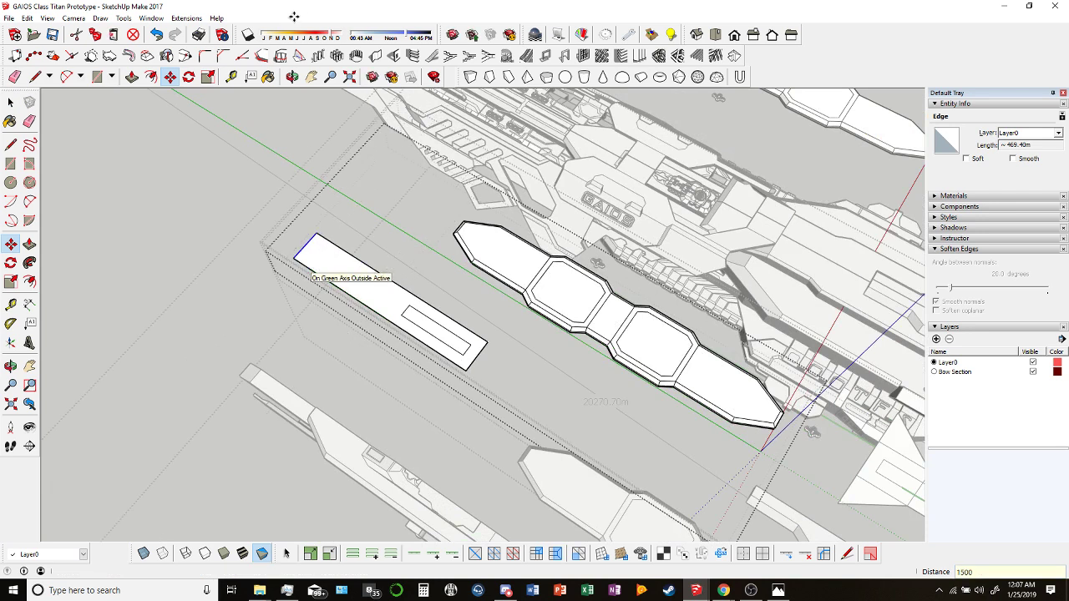
Draw a stepped line from the midpoint of the plate's short end to its long side, and erase the corner it cuts off.
key(o)
drag(319, 255, 308, 245)
key(l)
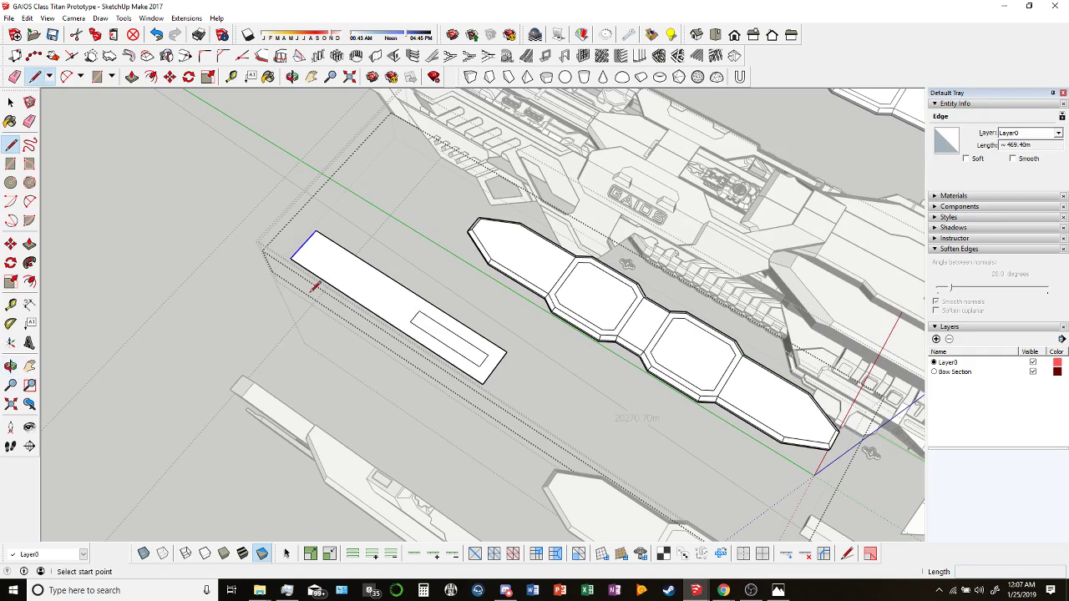
scroll(305, 243, up, 3)
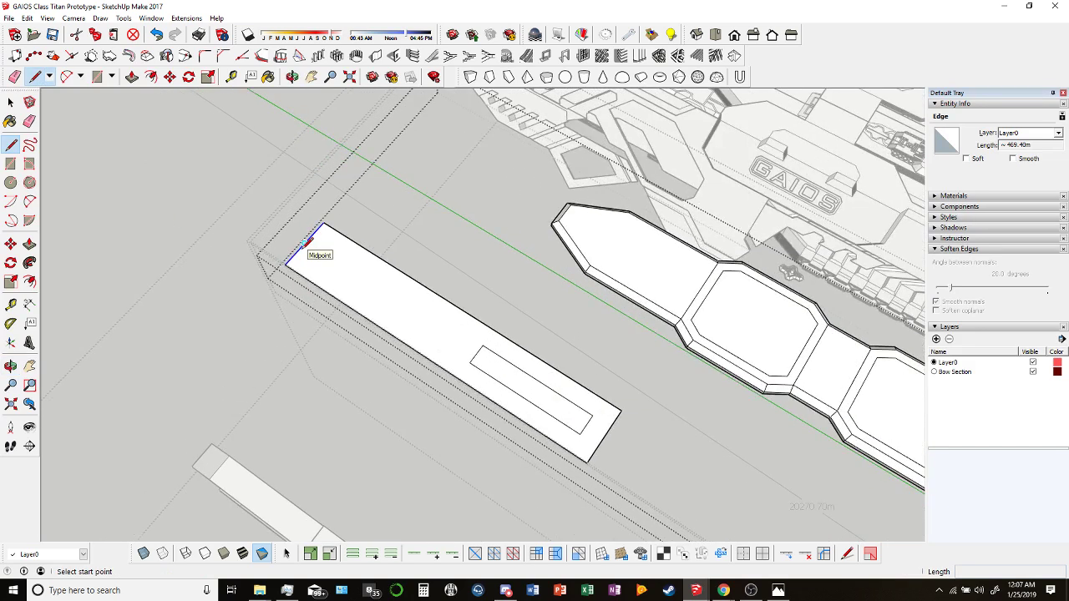
click(306, 244)
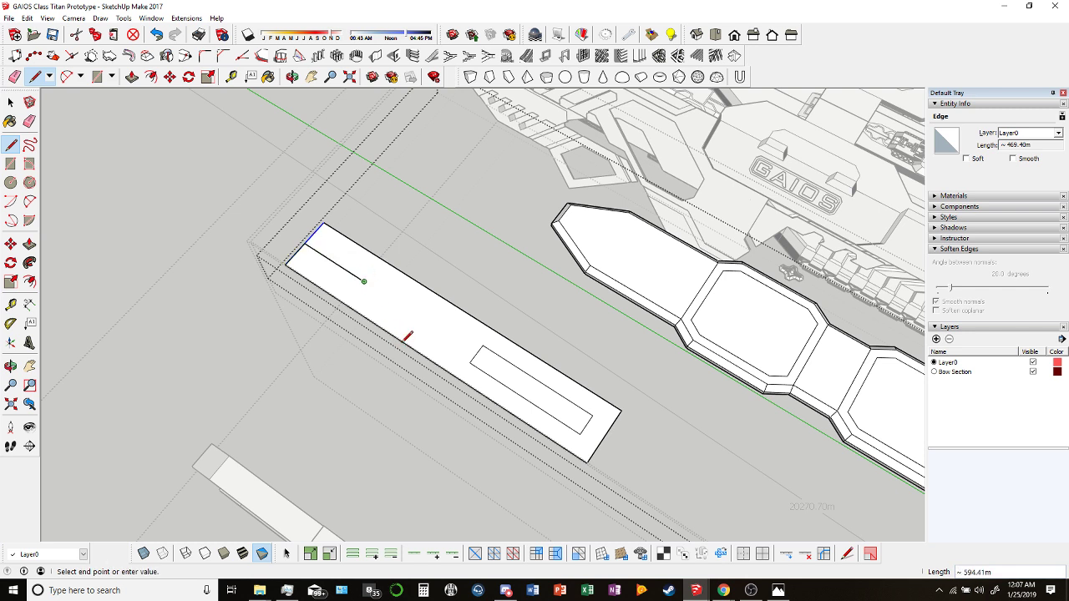
click(403, 336)
click(398, 337)
click(15, 77)
scroll(291, 267, down, 2)
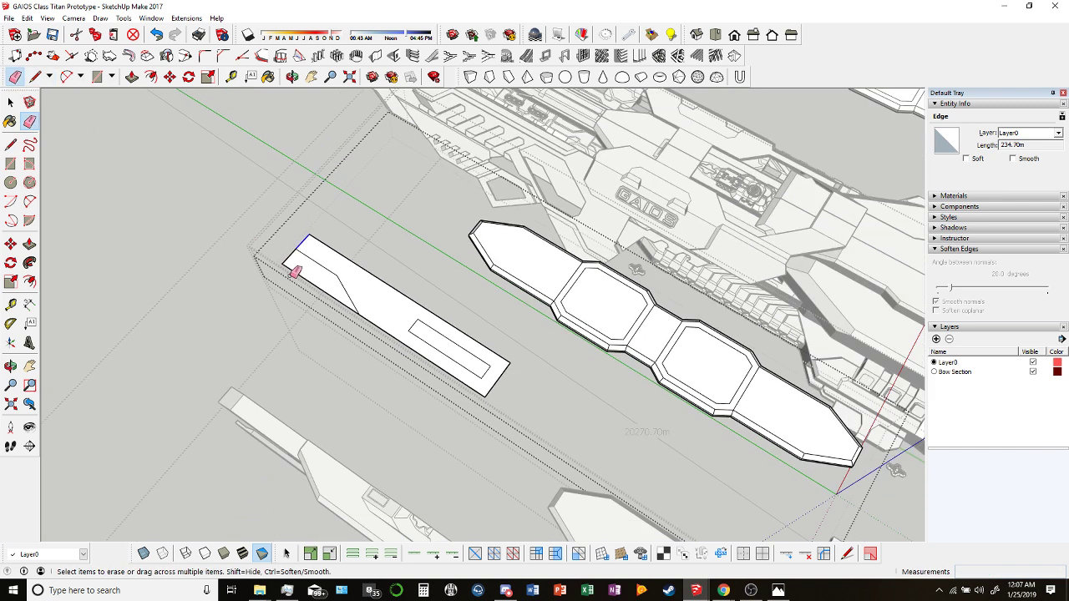
click(284, 249)
Draw a side fin off the stepped edge, its long slanted side about 1184 m and parallel to the step's slope.
click(36, 77)
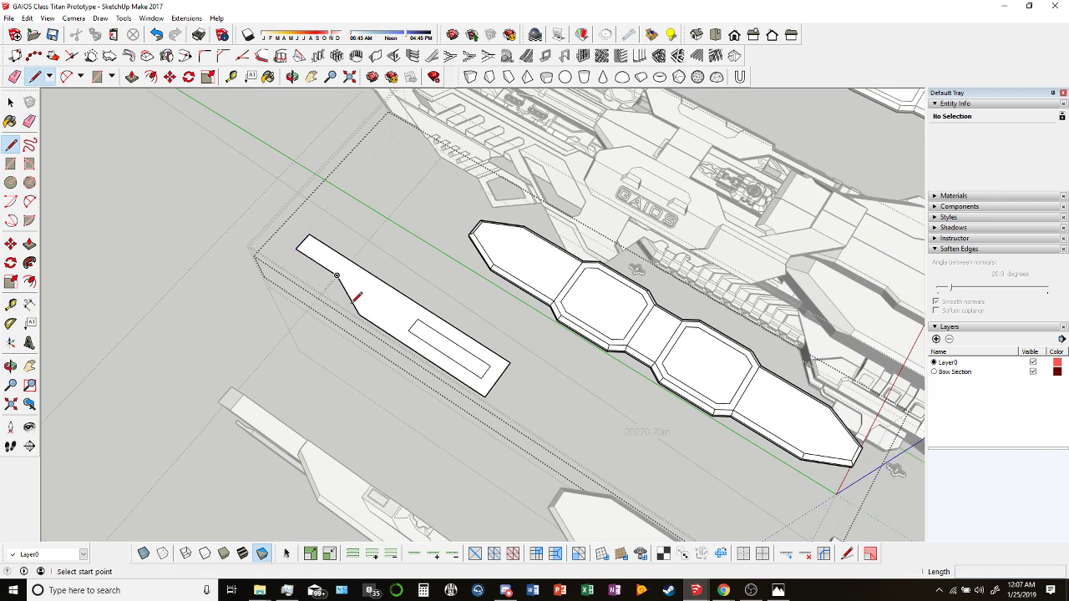
click(314, 260)
scroll(357, 297, up, 2)
scroll(347, 296, up, 1)
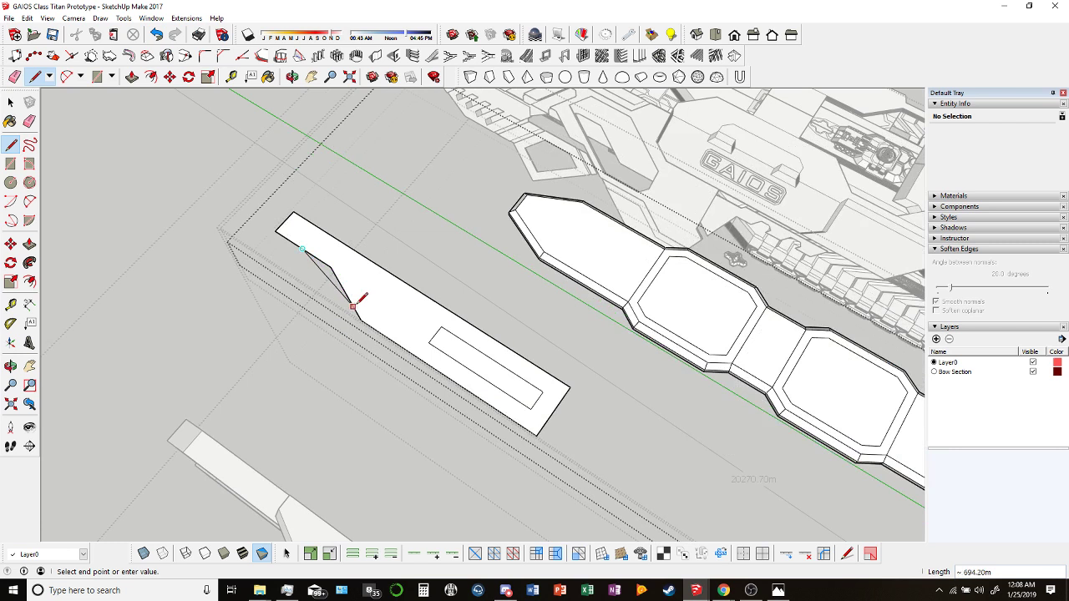
click(366, 363)
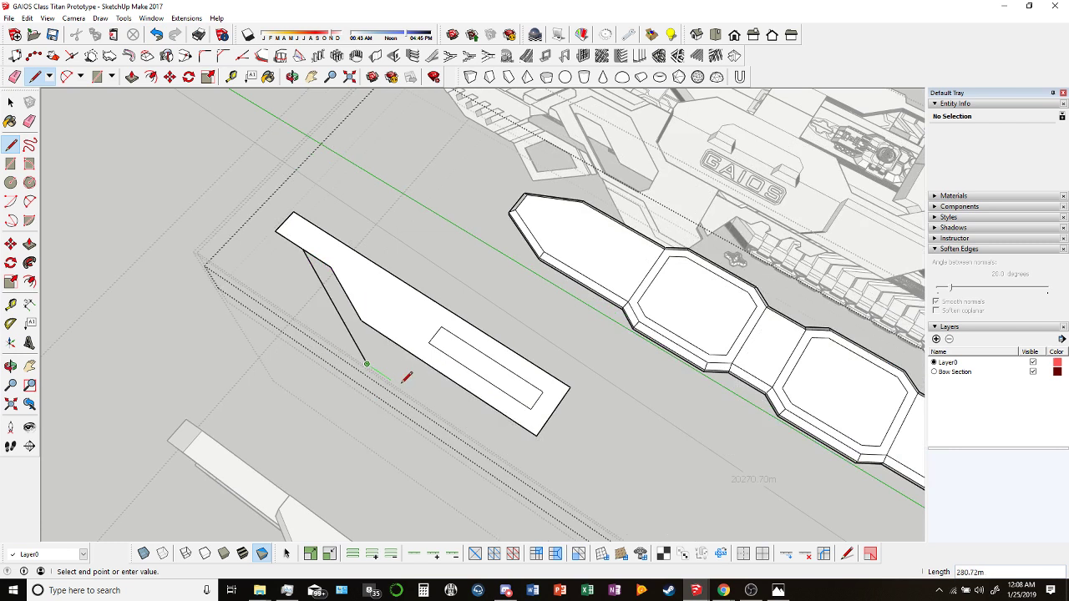
click(404, 389)
click(443, 372)
middle_drag(442, 372, 384, 367)
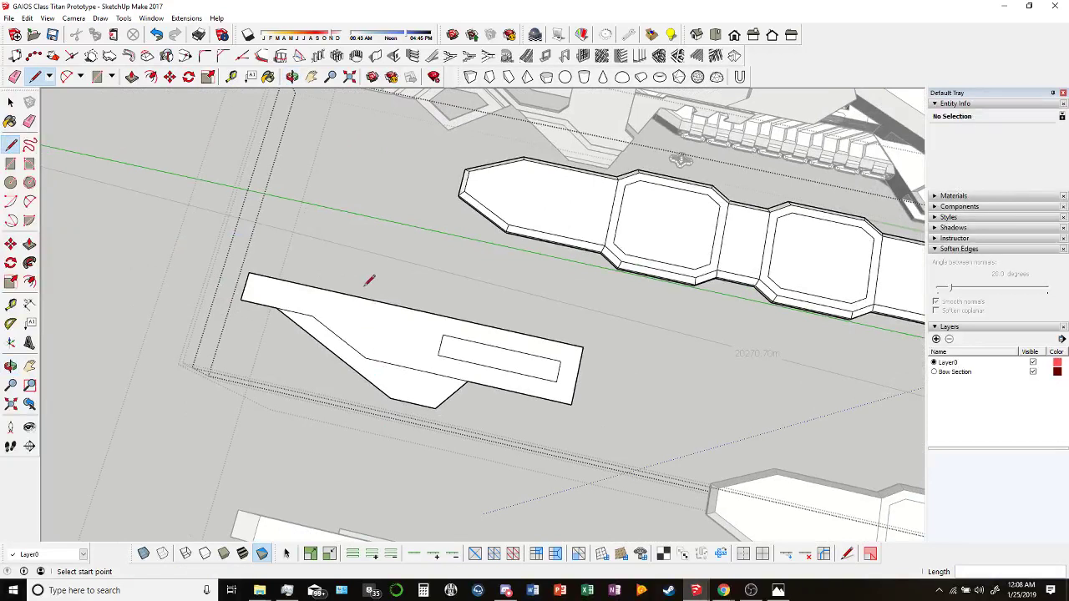
Copy the fin face to the empty area beyond the plate's opposite long side.
click(320, 288)
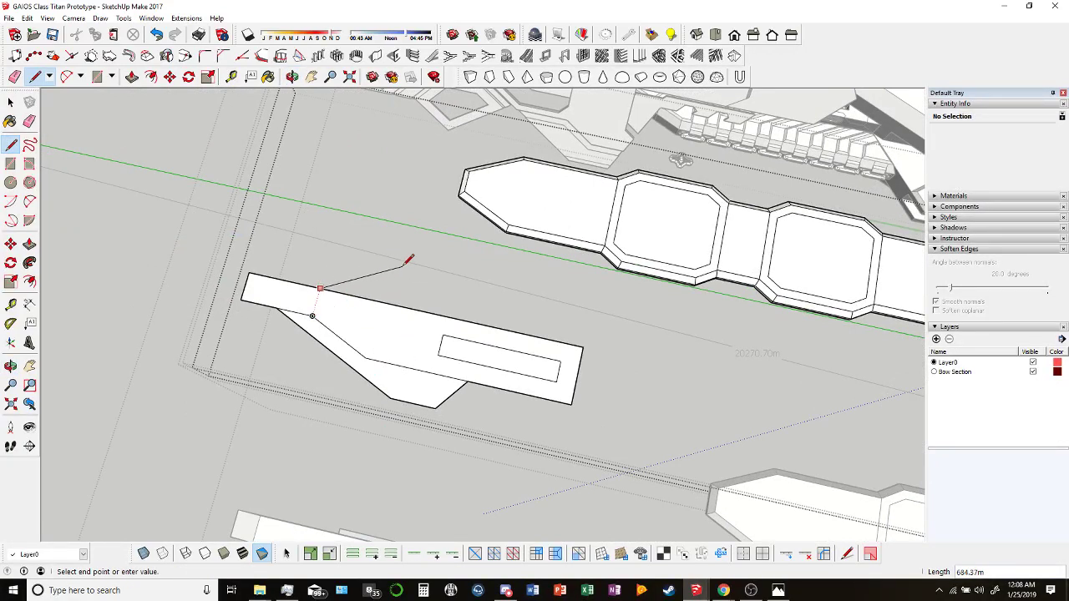
key(space)
click(314, 343)
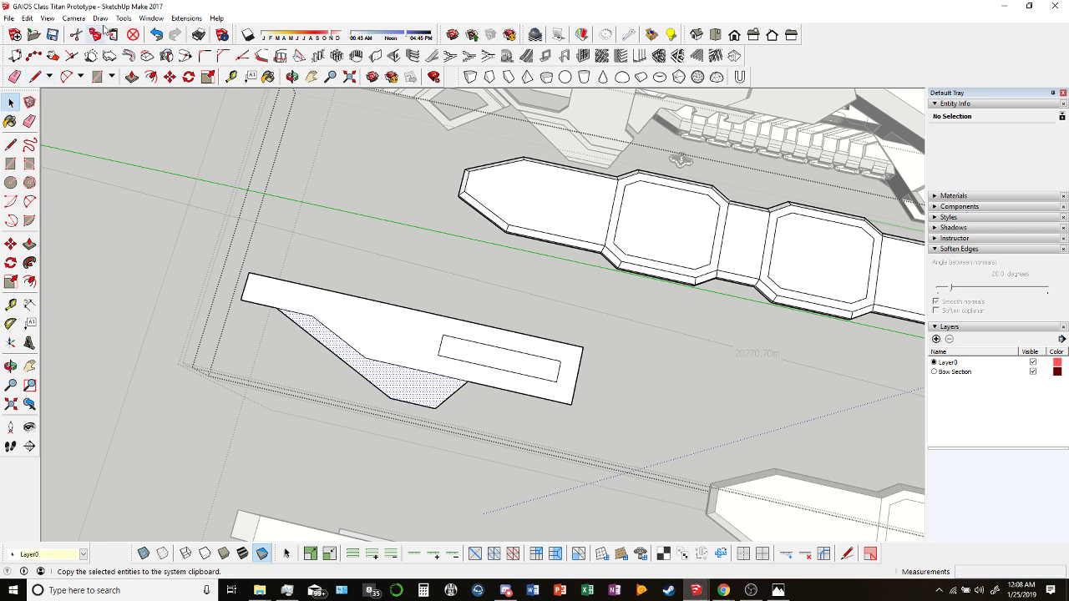
key(m)
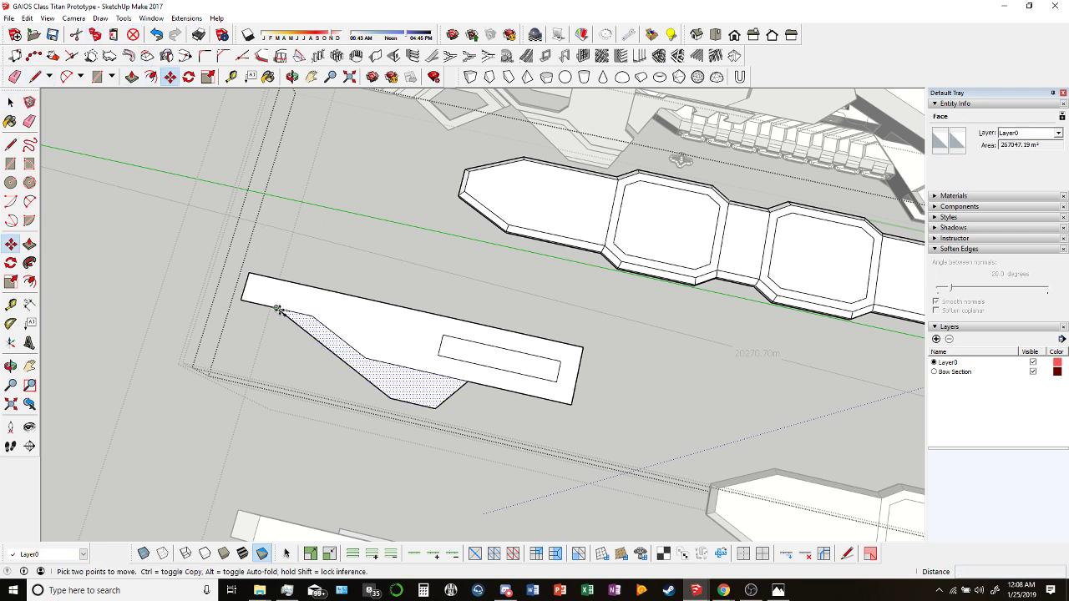
click(278, 309)
click(131, 137)
Mirror the copied fin with a red-axis scale of -1.00 and attach its tip to the plate's opposite long edge.
click(11, 281)
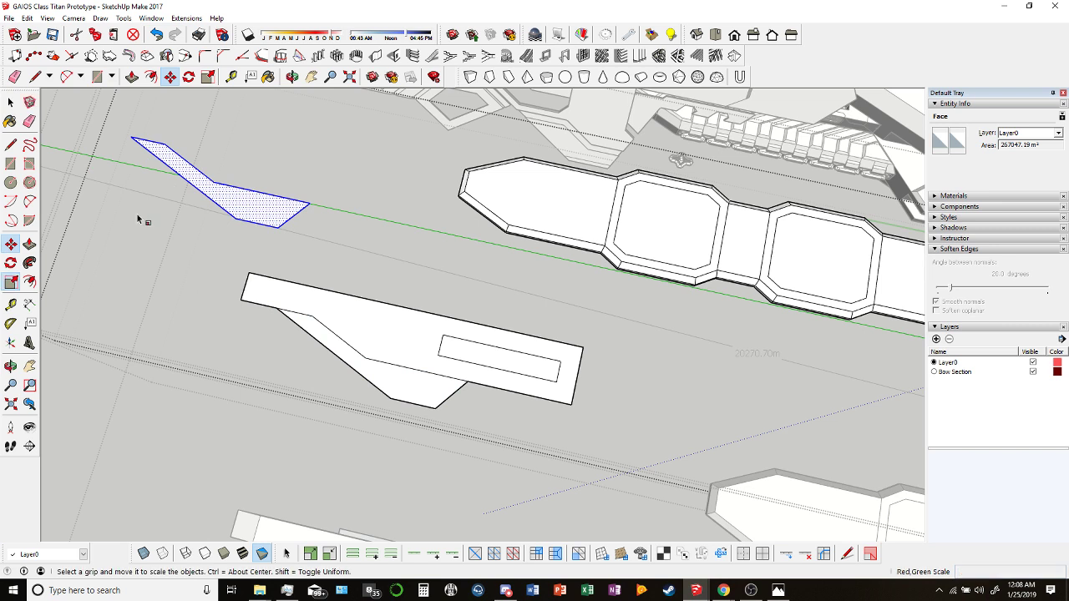
drag(222, 156, 181, 267)
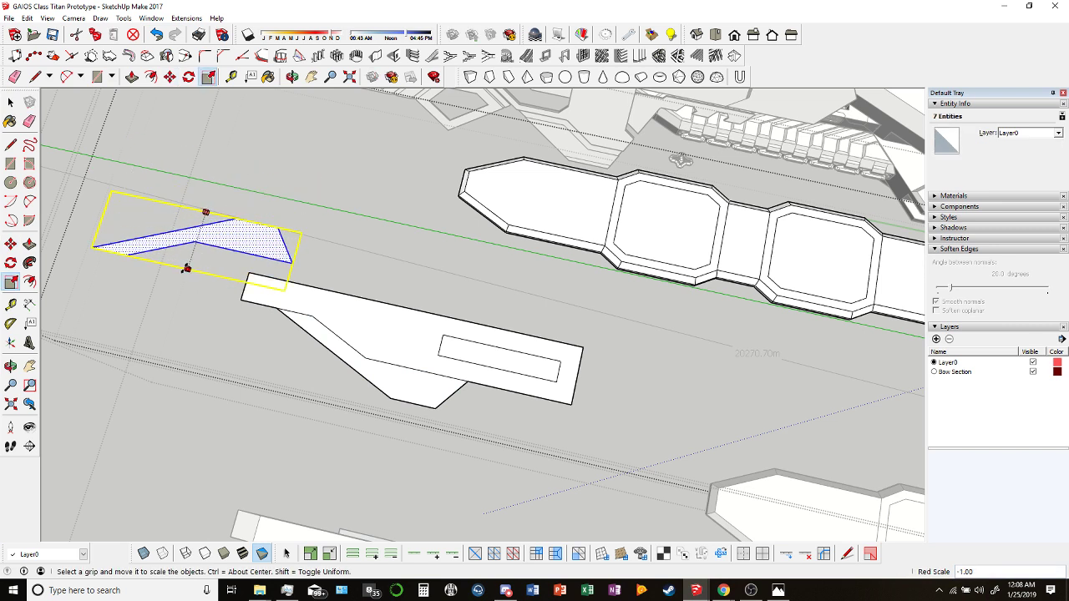
click(169, 77)
click(91, 247)
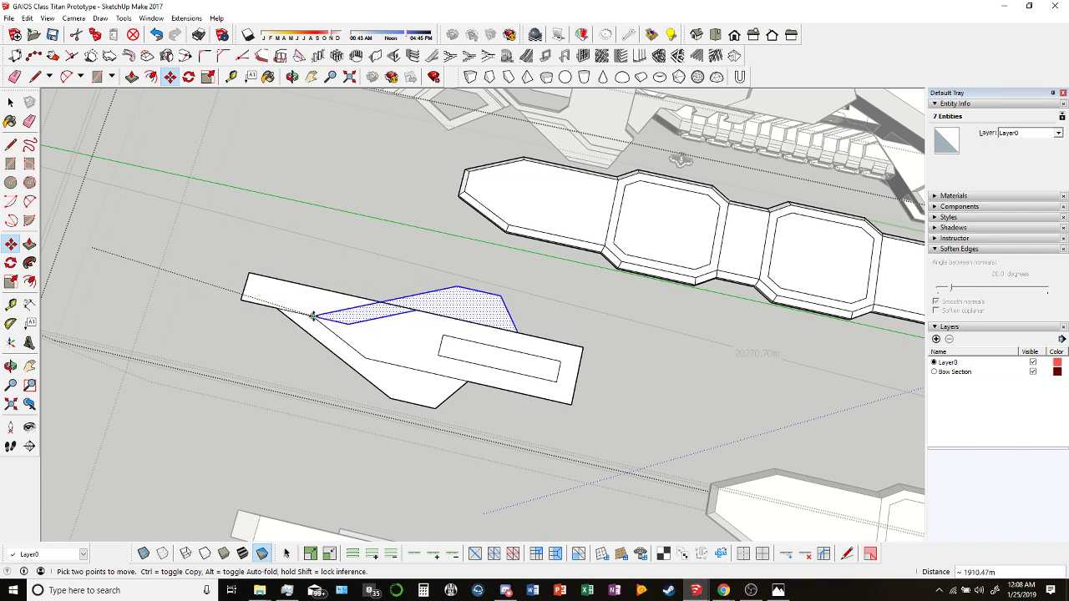
click(322, 288)
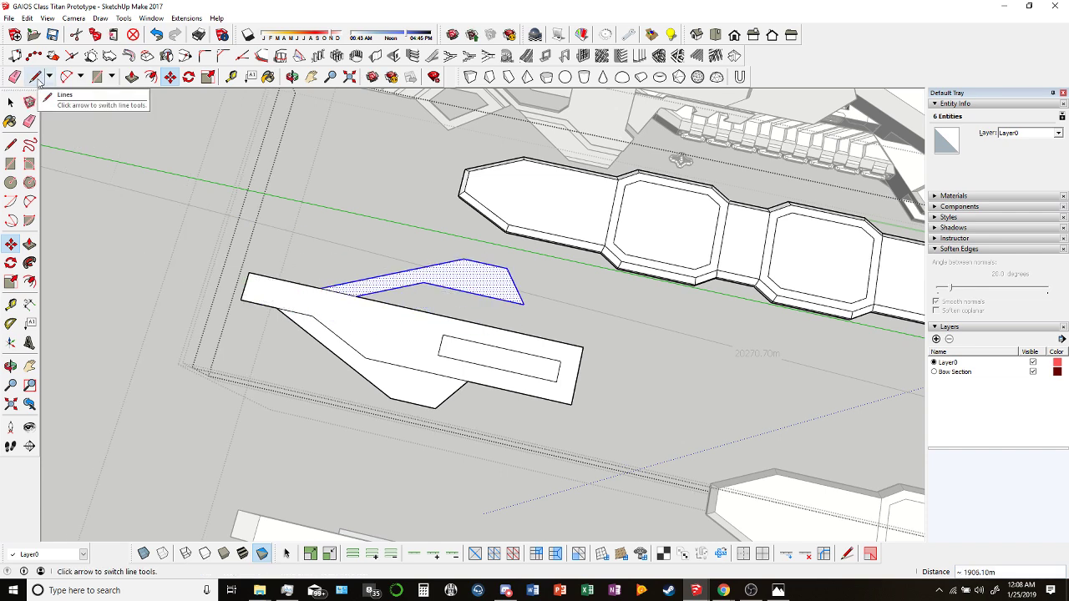
Draw a line about 386 m long parallel to the green axis, meeting the mirrored fin's slanted edge.
click(35, 76)
middle_drag(401, 308, 451, 308)
mouse_move(292, 375)
middle_down()
mouse_move(236, 401)
mouse_move(251, 389)
middle_up()
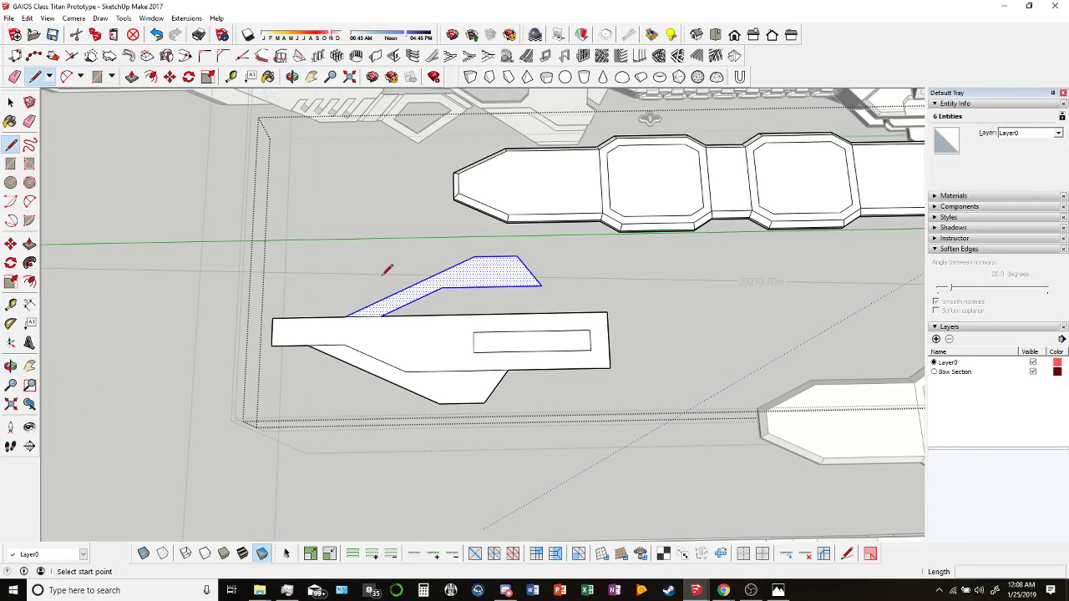
click(411, 285)
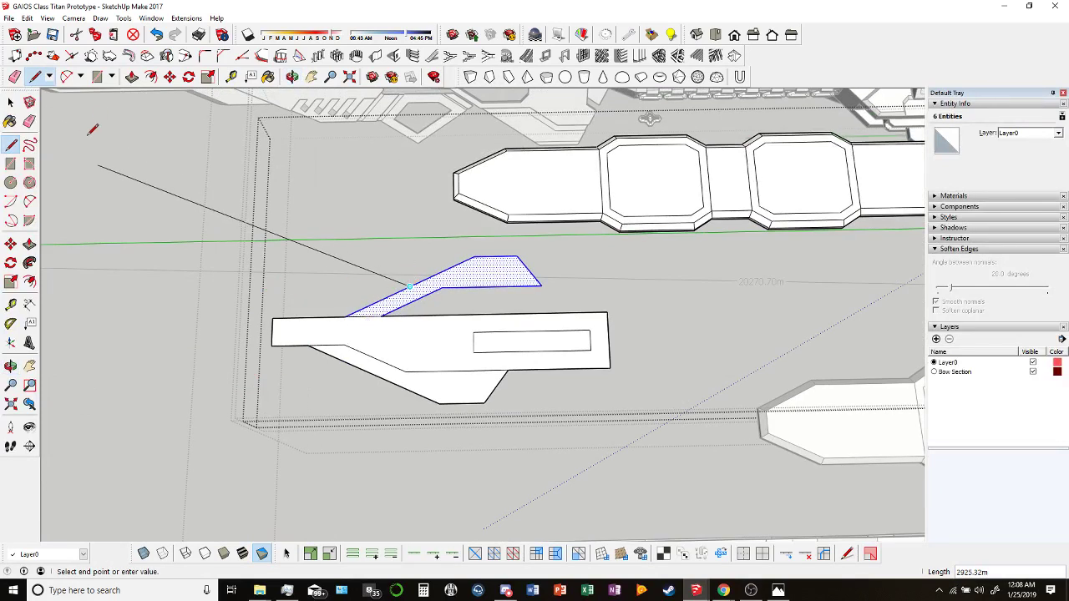
key(Escape)
shift+middle_drag(315, 311, 483, 282)
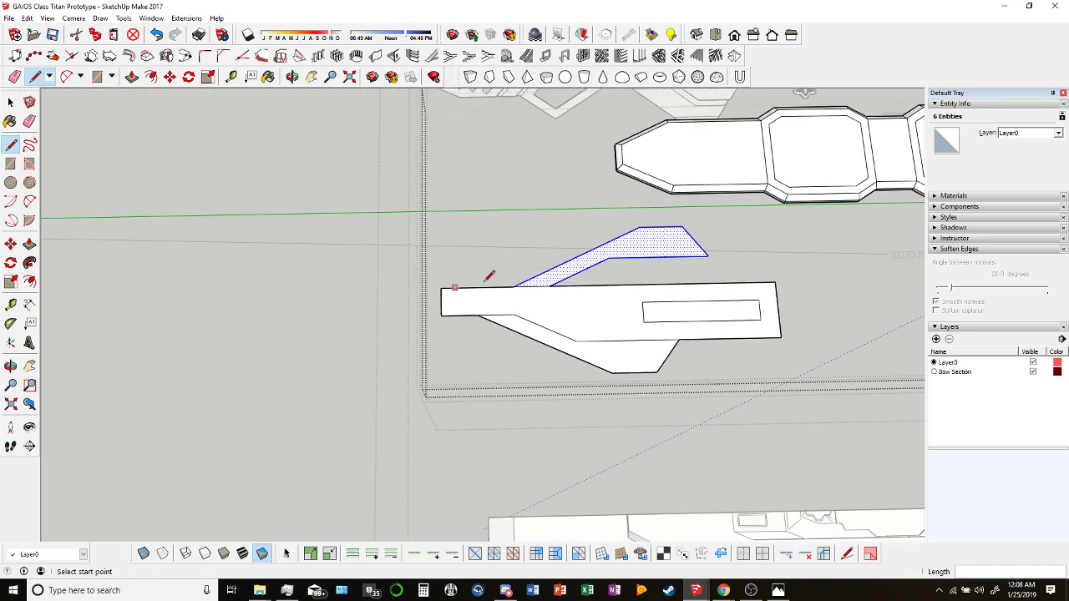
click(576, 254)
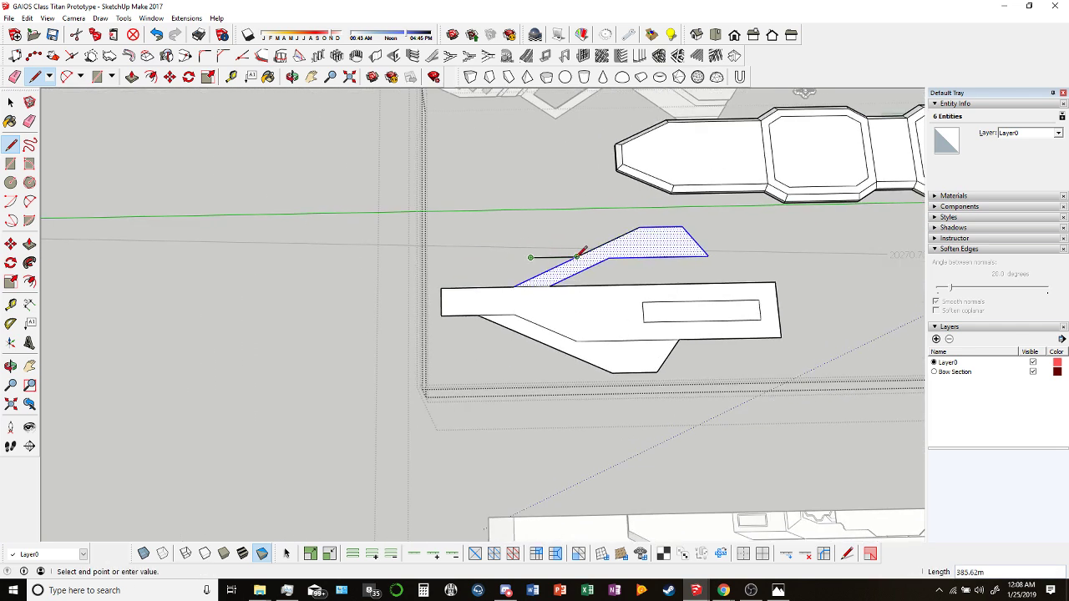
click(577, 256)
Extend the plate's narrow end with lines about 1949 m out from the mirrored fin, 360 m across and 1085 m back to the plate's corner.
click(546, 272)
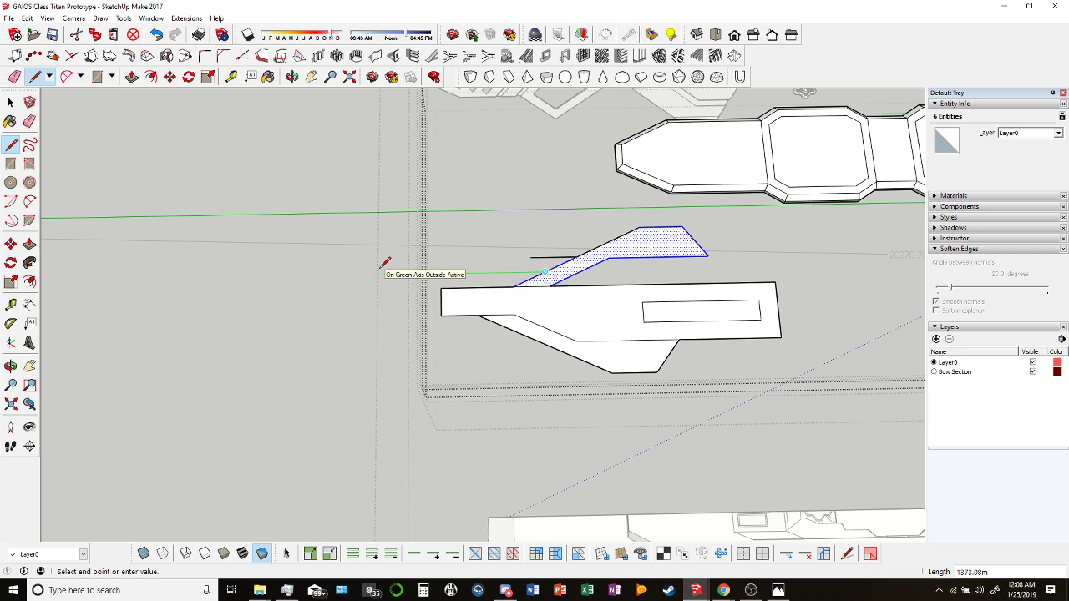
click(309, 274)
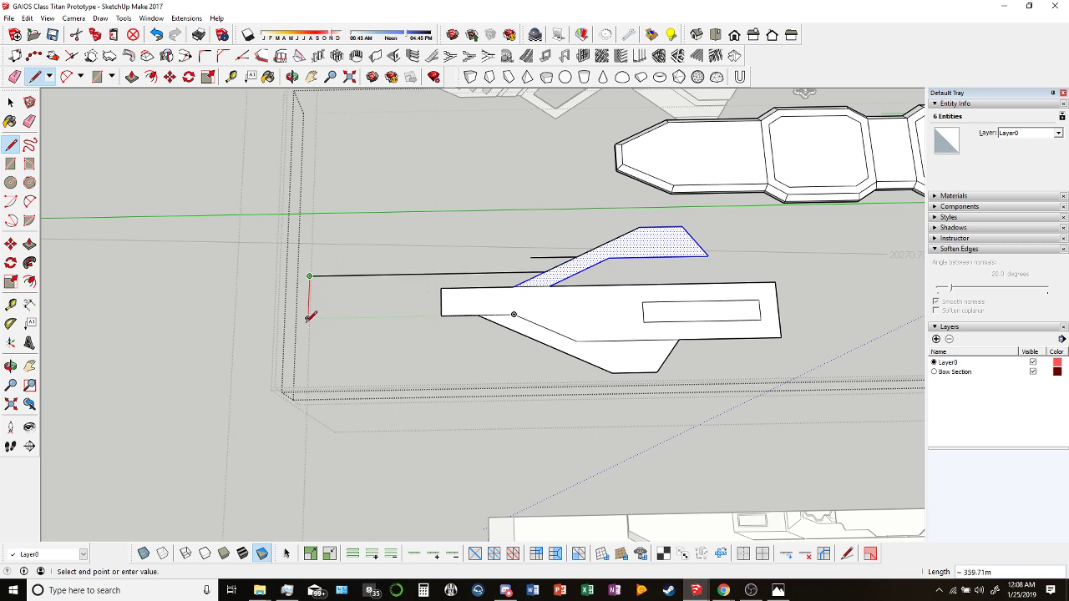
click(308, 318)
click(440, 315)
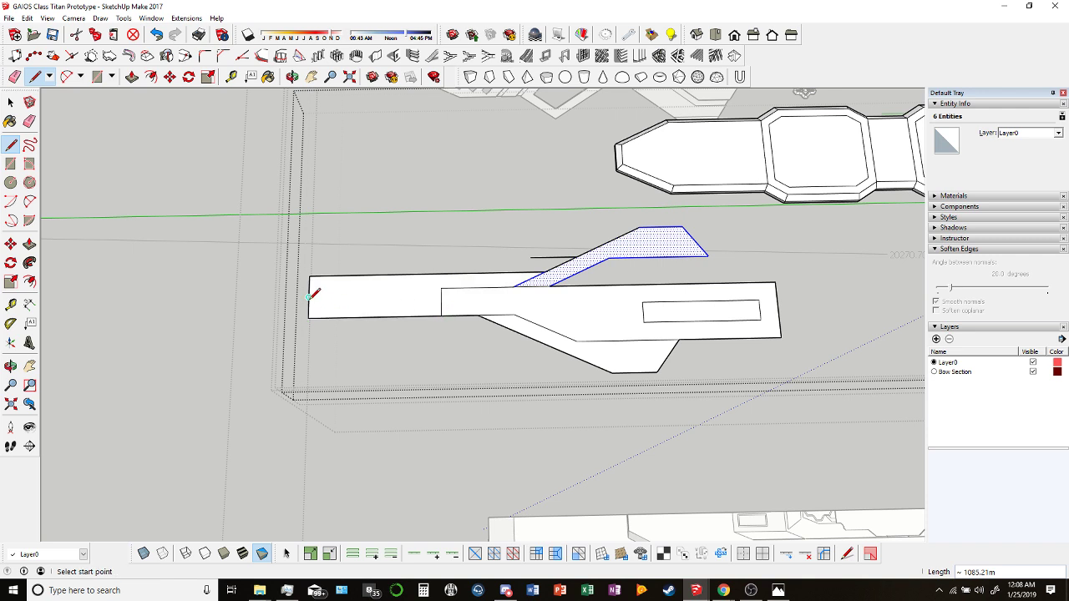
mouse_move(309, 296)
middle_down()
mouse_move(214, 248)
mouse_move(387, 297)
middle_up()
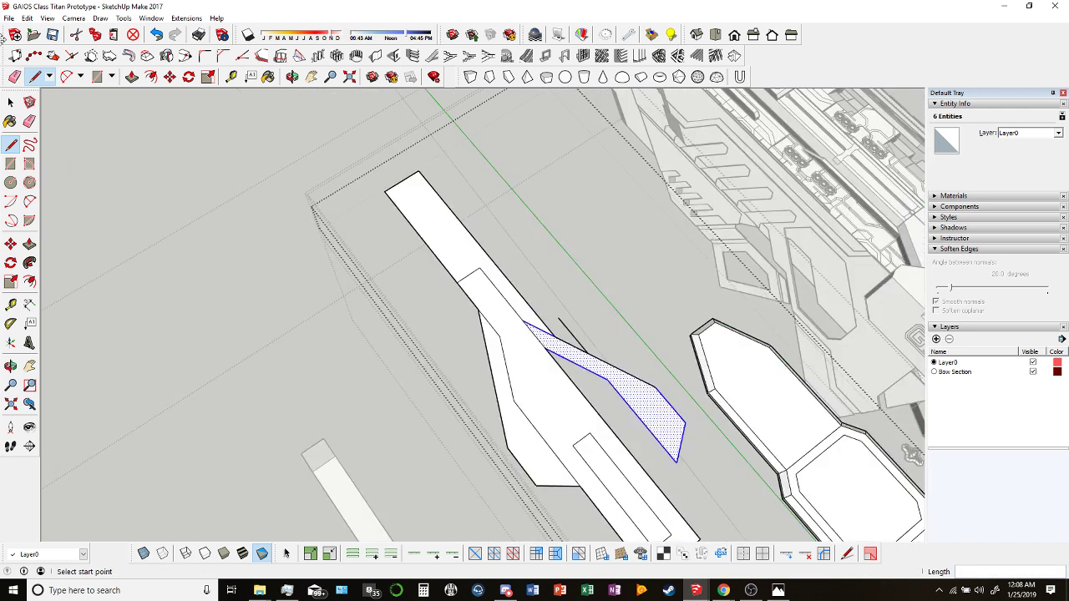
Erase the short stray line next to the mirrored fin's slanted edge.
click(15, 76)
click(573, 333)
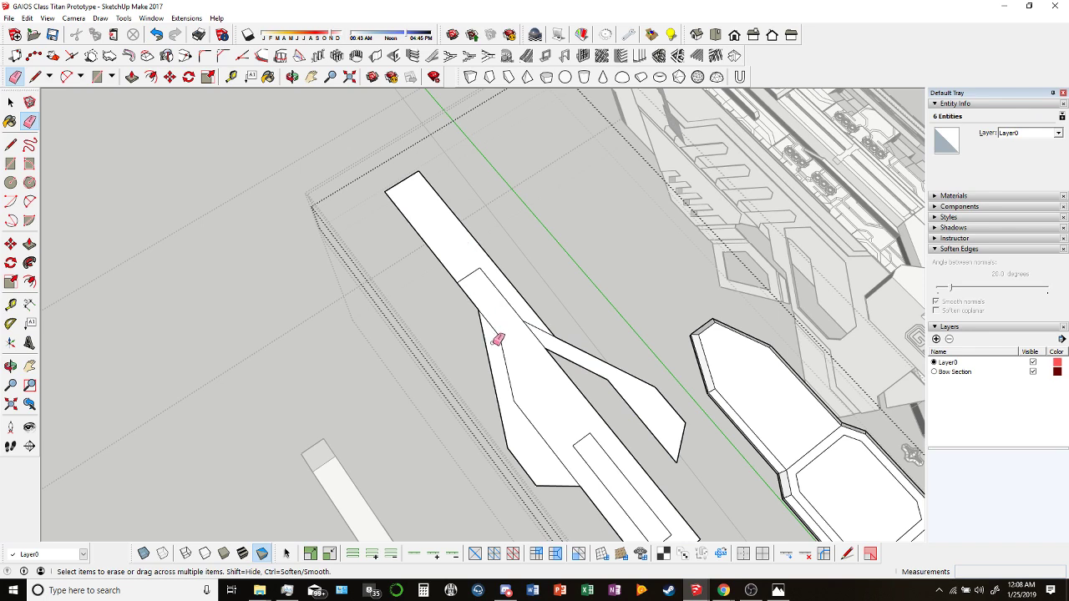
scroll(495, 342, down, 1)
mouse_move(584, 393)
middle_down()
mouse_move(527, 391)
mouse_move(327, 186)
mouse_move(343, 202)
middle_up()
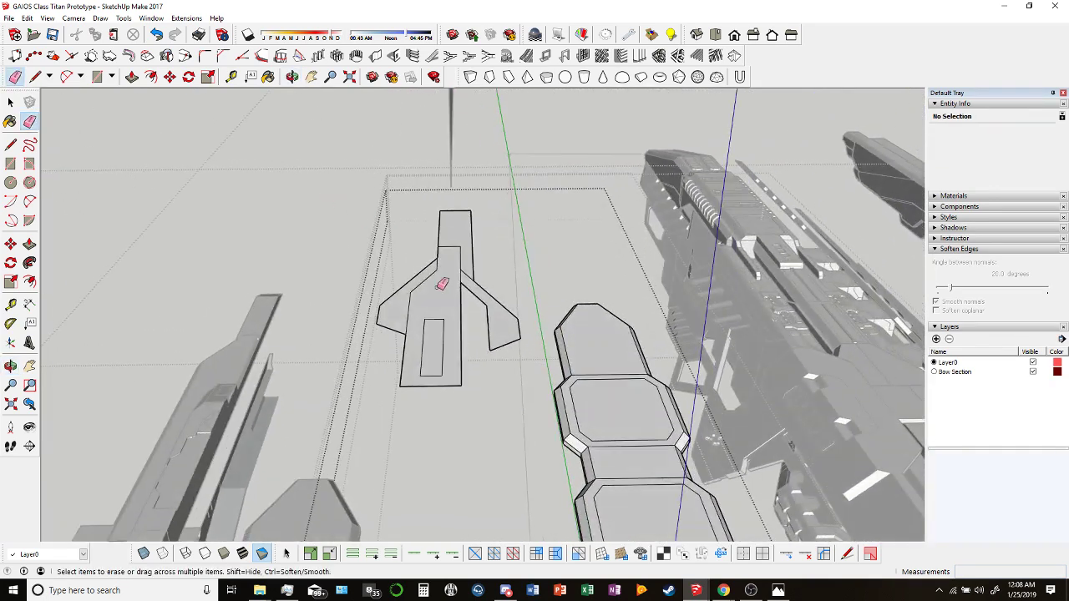
Extend the plate's wide end with lines about 1150 m from the mirrored fin's rear corner along the green axis, across, and back to the plate.
middle_drag(437, 287, 493, 314)
mouse_move(420, 307)
middle_down()
mouse_move(444, 312)
mouse_move(401, 309)
mouse_move(400, 258)
mouse_move(503, 307)
mouse_move(477, 305)
mouse_move(459, 342)
mouse_move(370, 298)
middle_up()
middle_drag(420, 310, 408, 361)
key(l)
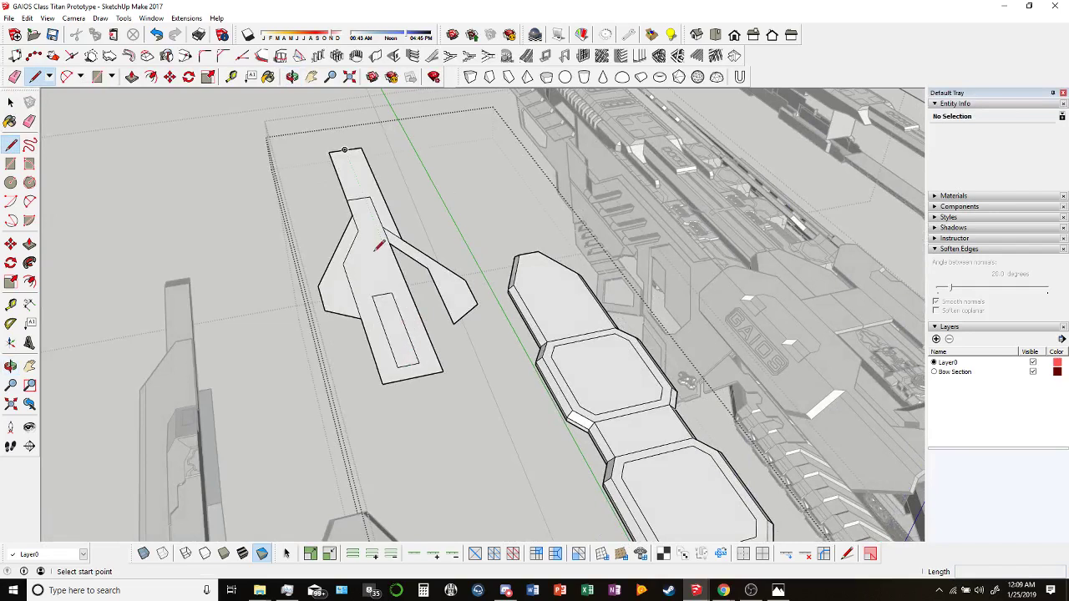
middle_drag(380, 245, 355, 269)
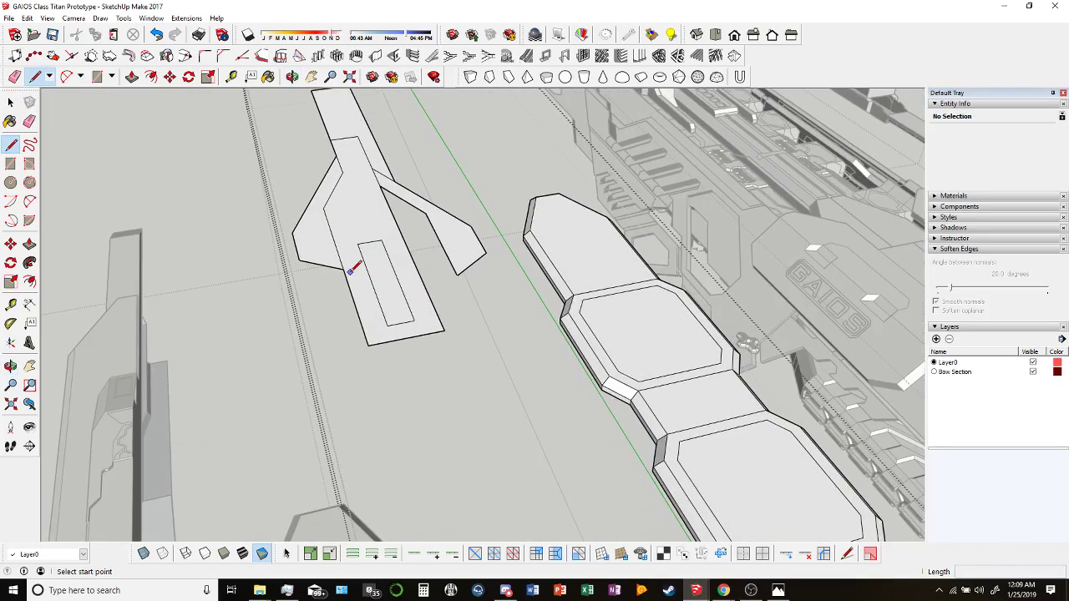
click(458, 274)
scroll(489, 334, down, 2)
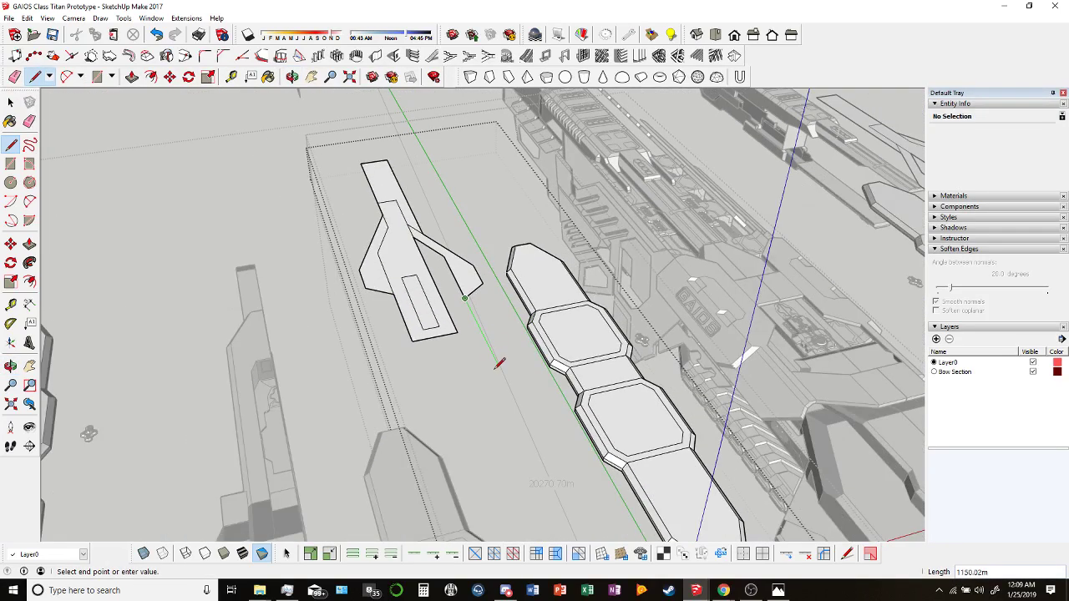
click(499, 367)
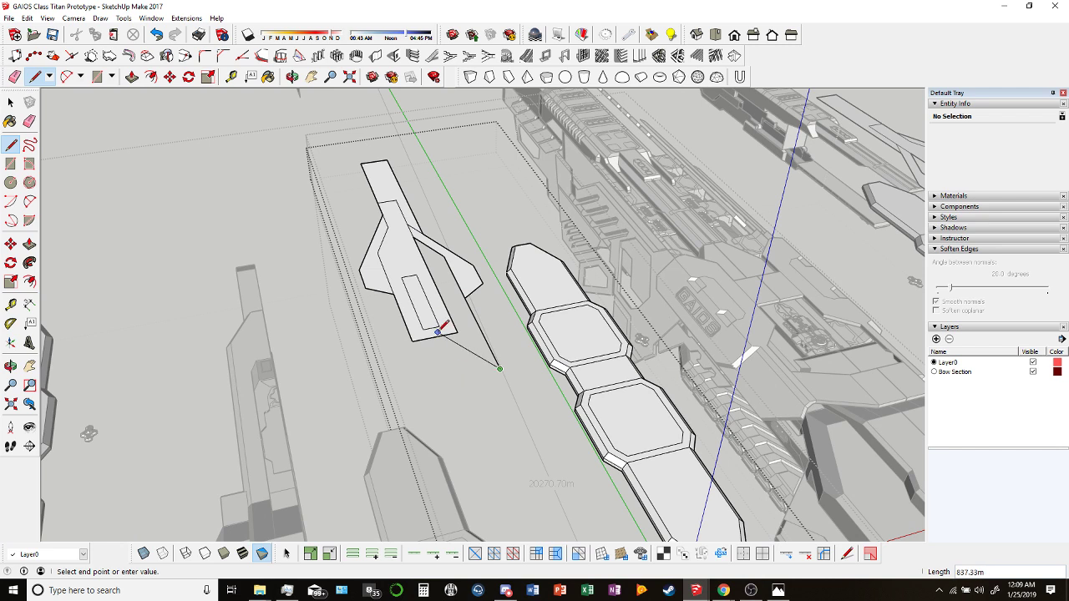
click(453, 378)
click(434, 337)
Cut the outer corner of the new wide-end extension with a diagonal line about 332 m long and erase the leftover corner edges.
scroll(441, 347, up, 2)
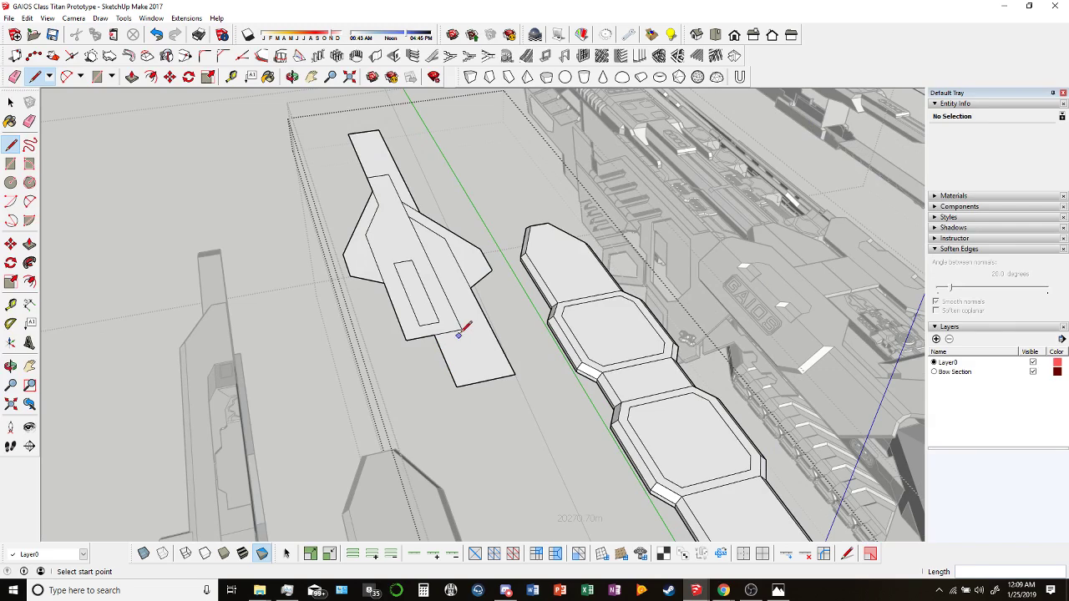
mouse_move(463, 328)
middle_down()
mouse_move(439, 329)
mouse_move(415, 238)
mouse_move(396, 220)
mouse_move(628, 417)
mouse_move(542, 356)
middle_up()
click(519, 340)
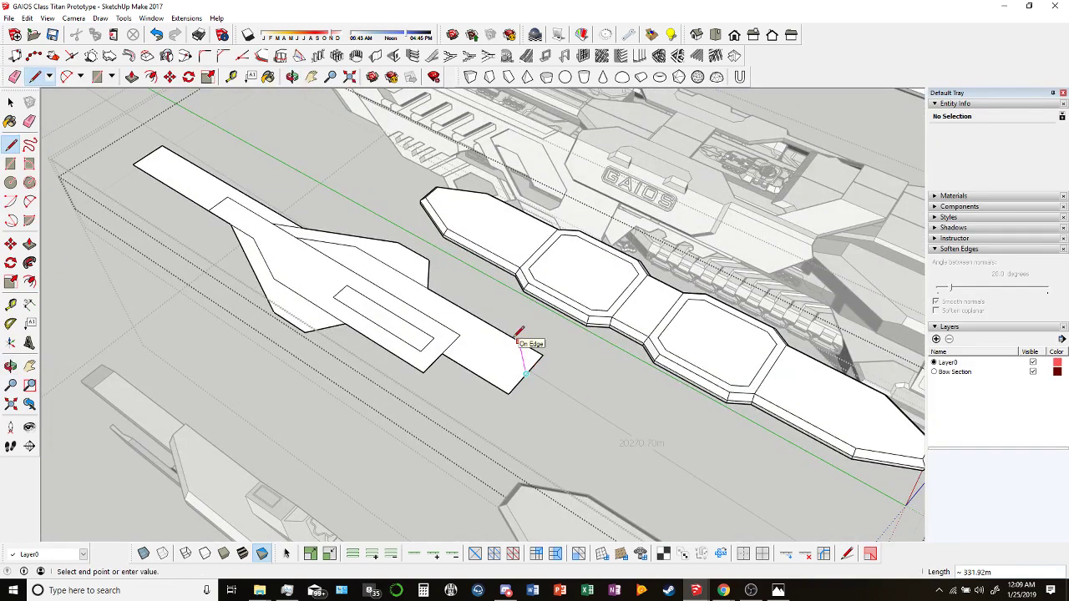
key(e)
click(528, 359)
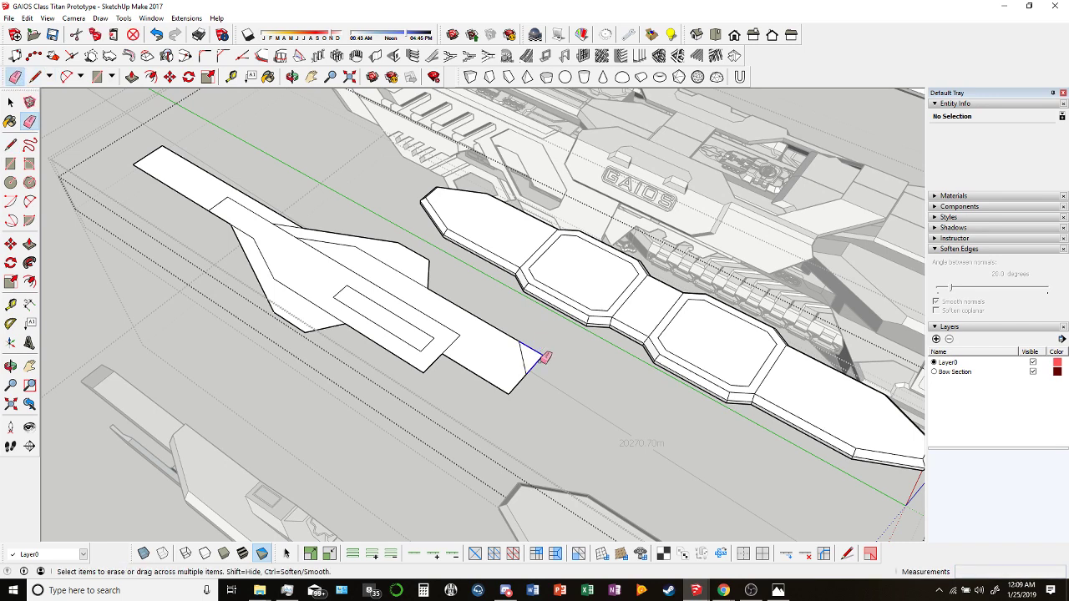
Erase the inner dividing lines between the fins, plate and end extensions to merge them into one face, keeping the slot rectangle.
mouse_move(417, 250)
middle_down()
mouse_move(380, 270)
mouse_move(487, 354)
middle_up()
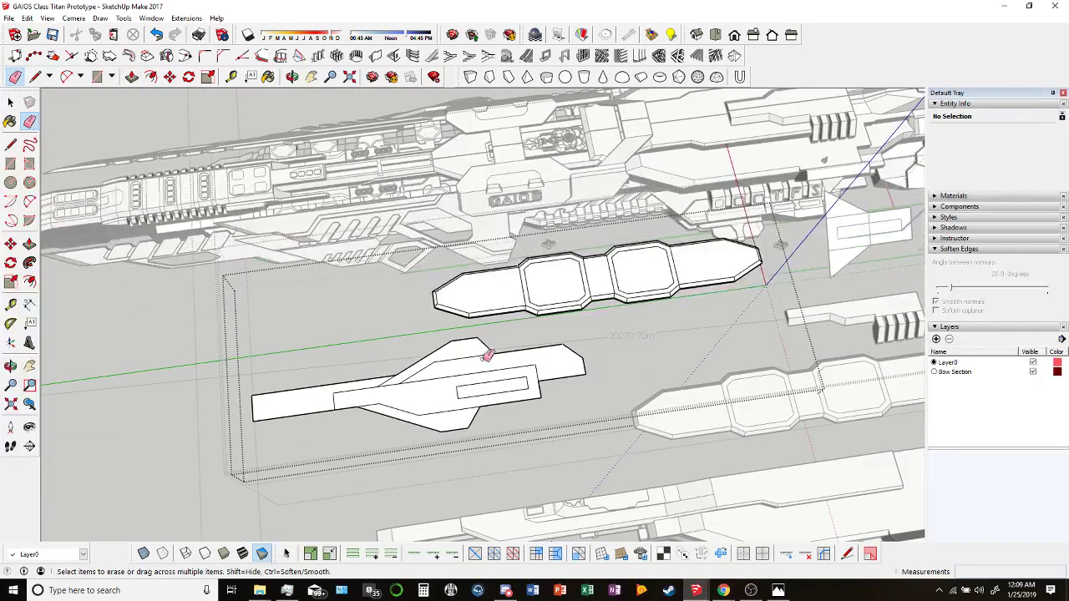
scroll(419, 370, up, 3)
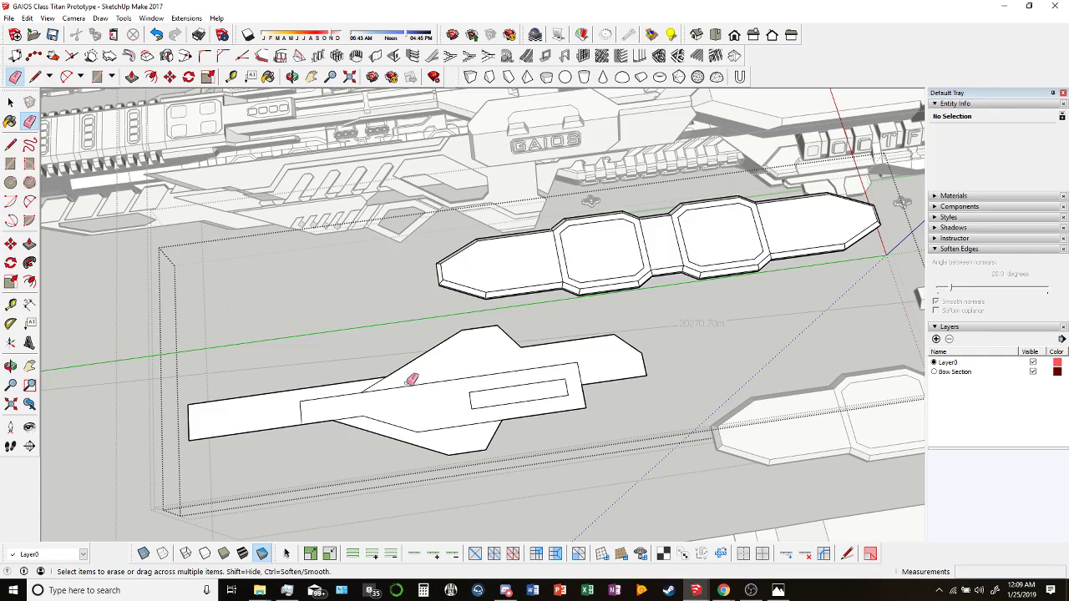
drag(370, 415, 372, 416)
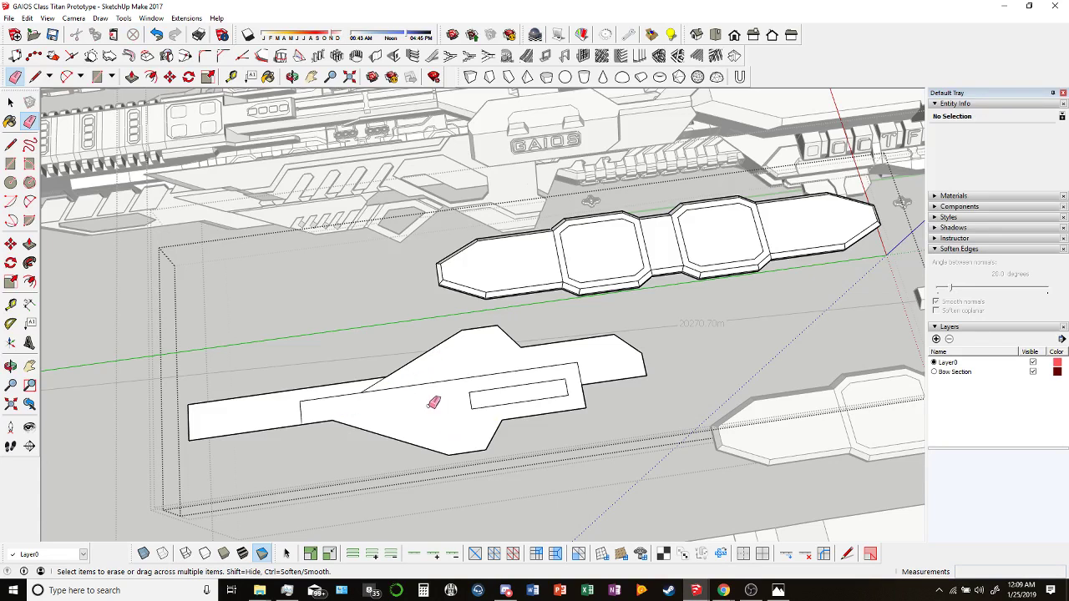
shift+middle_drag(433, 403, 501, 346)
scroll(649, 308, down, 1)
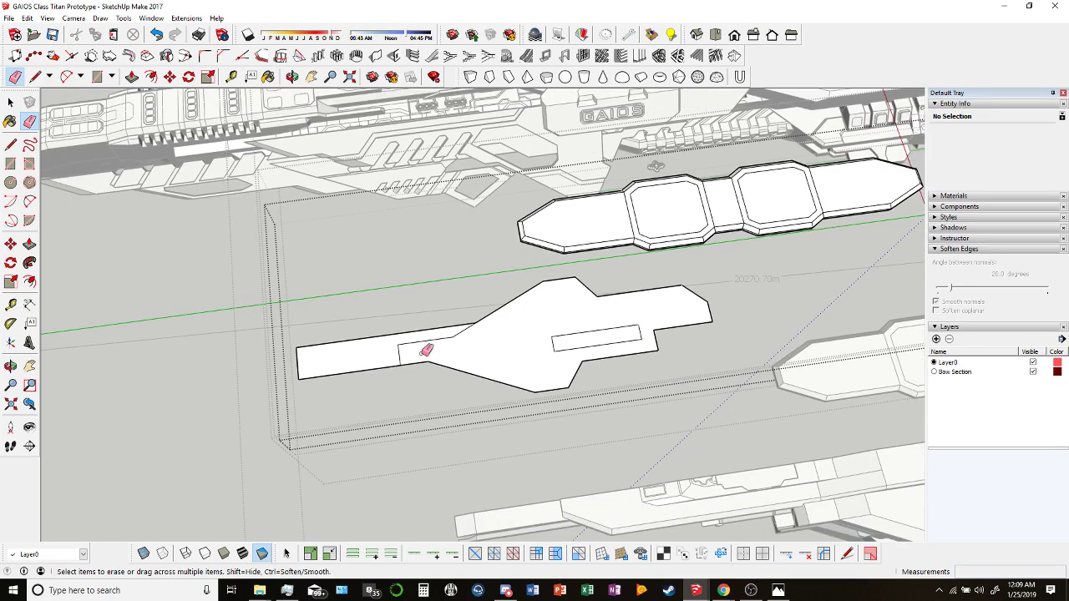
mouse_move(382, 346)
middle_down()
mouse_move(444, 365)
mouse_move(770, 382)
mouse_move(809, 158)
mouse_move(382, 358)
mouse_move(491, 388)
mouse_move(323, 241)
mouse_move(493, 353)
mouse_move(437, 256)
mouse_move(486, 292)
middle_up()
scroll(451, 284, up, 5)
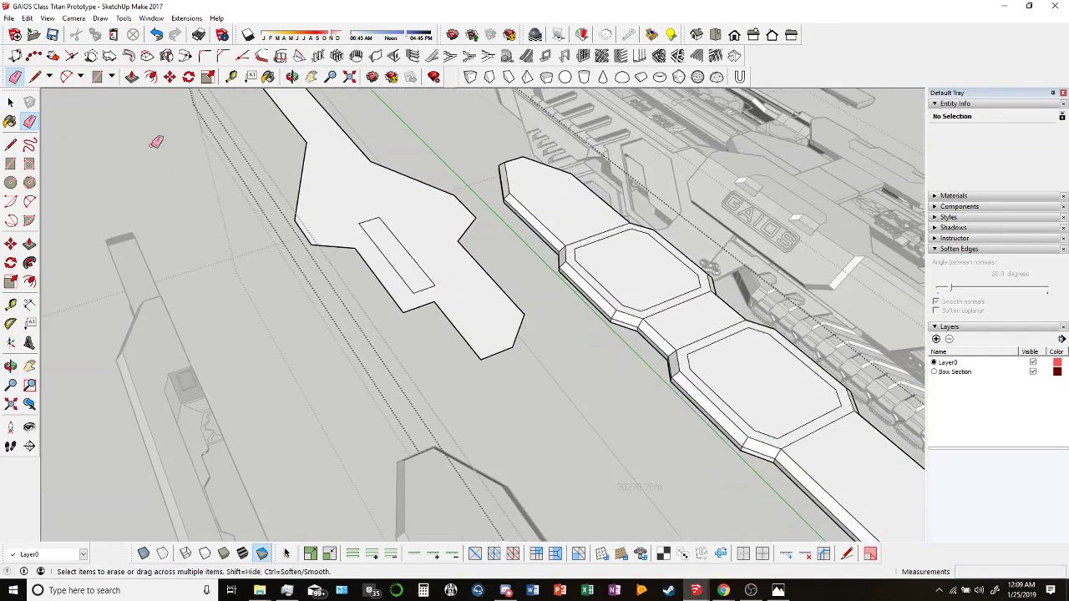
Fill the notch at the plate's wide end with lines, one parallel to the original fin's rear edge, and erase the dividing edge.
click(35, 77)
click(455, 328)
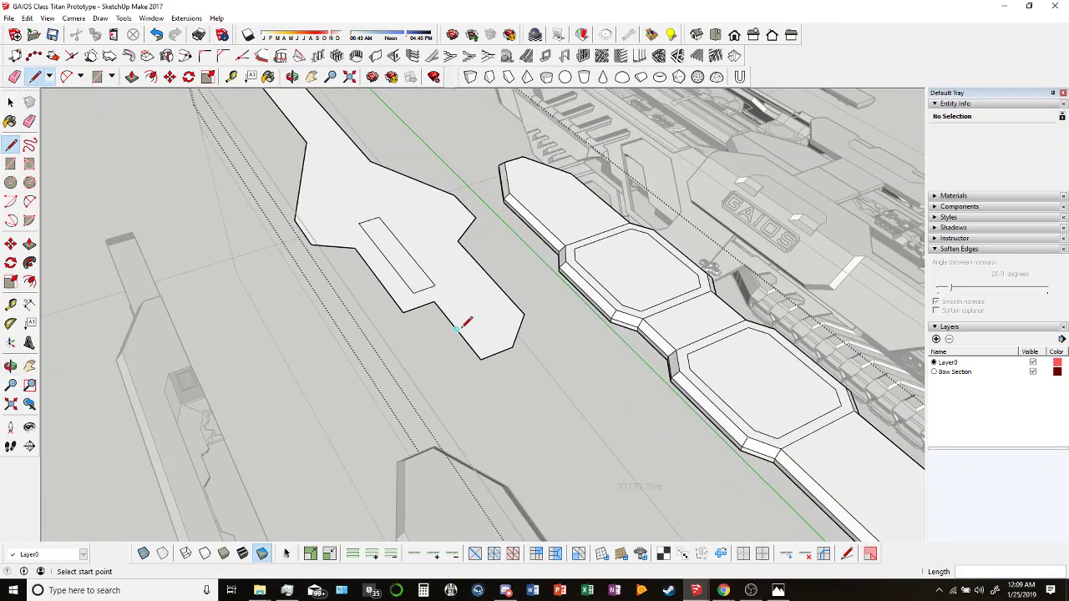
scroll(364, 290, up, 3)
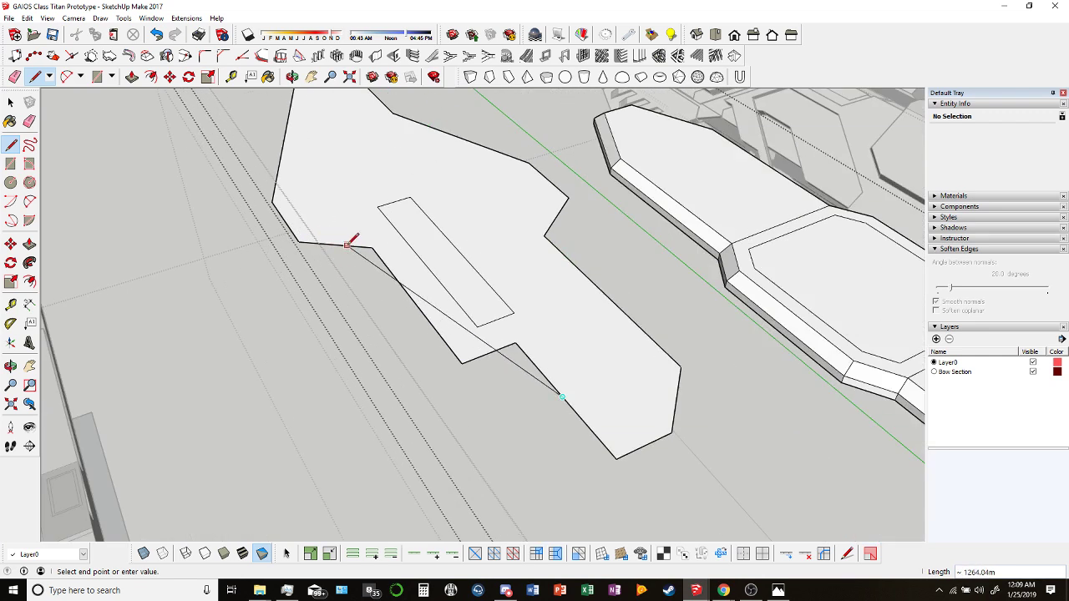
scroll(355, 242, down, 2)
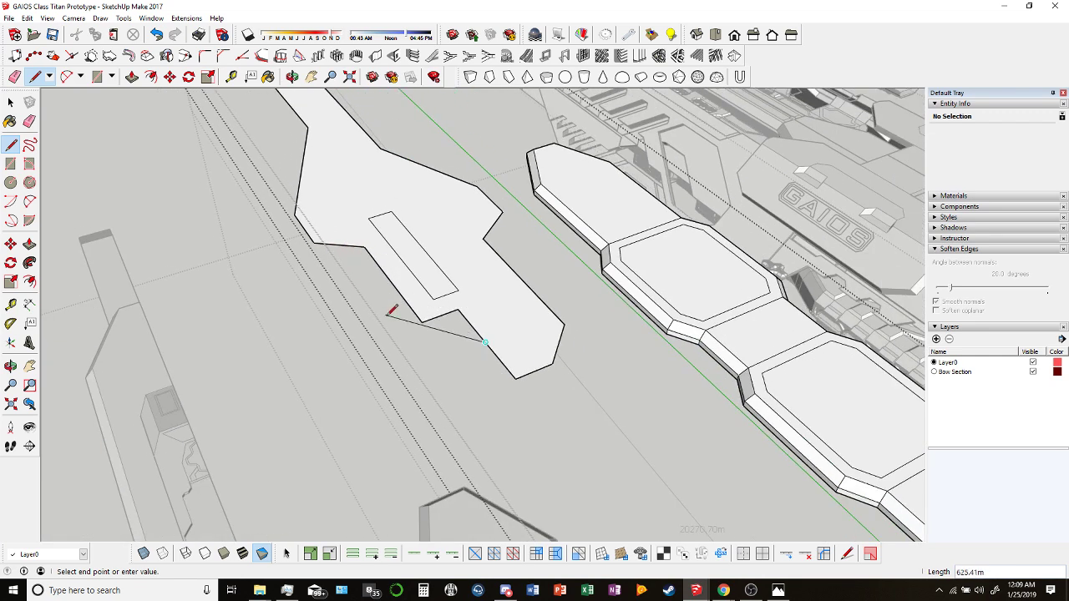
click(433, 338)
key(Escape)
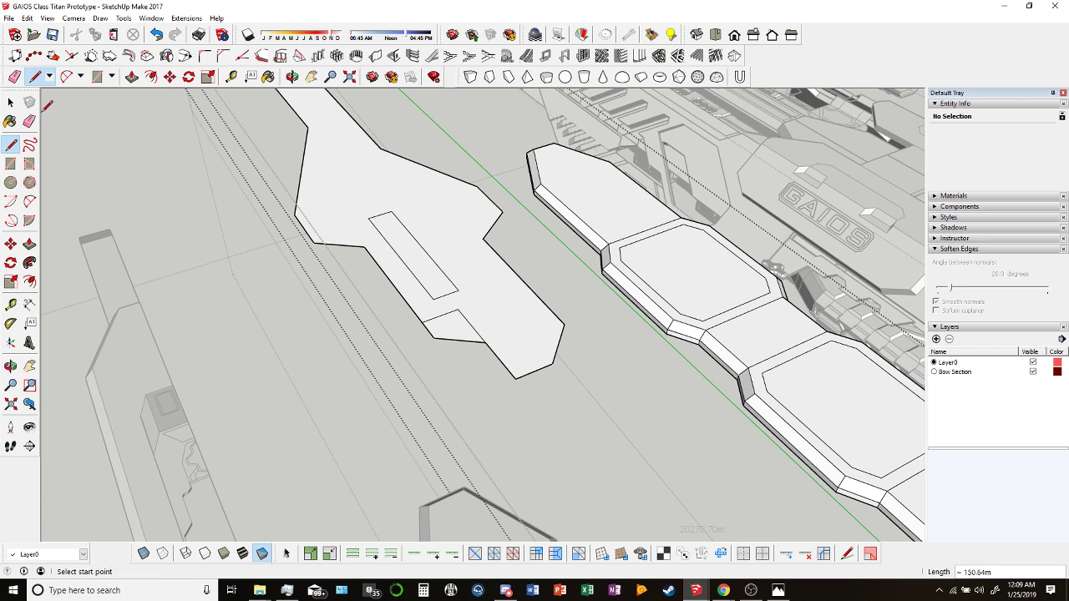
key(e)
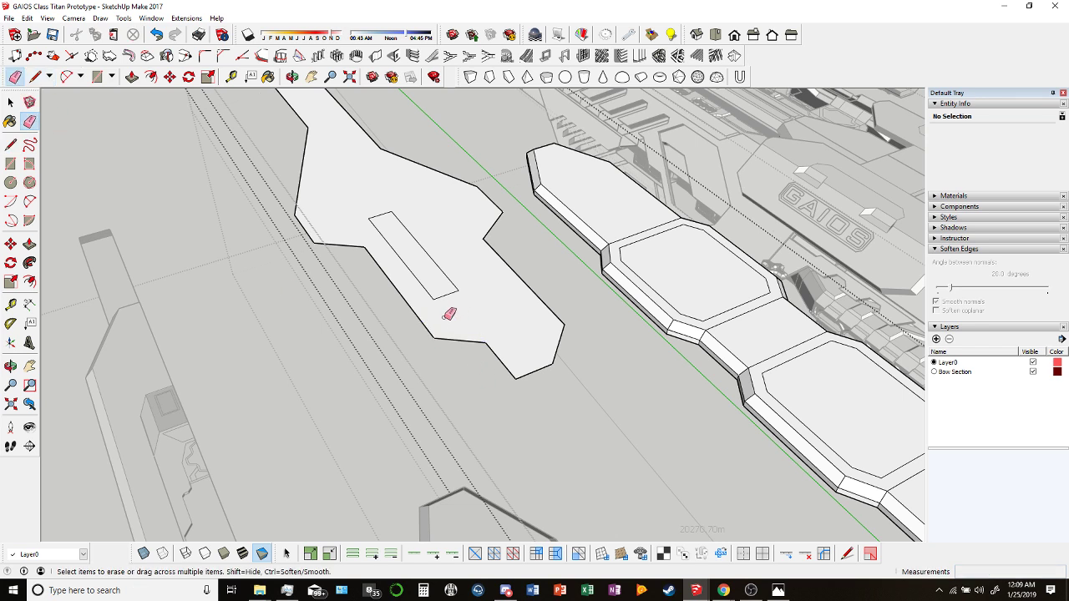
scroll(449, 314, down, 1)
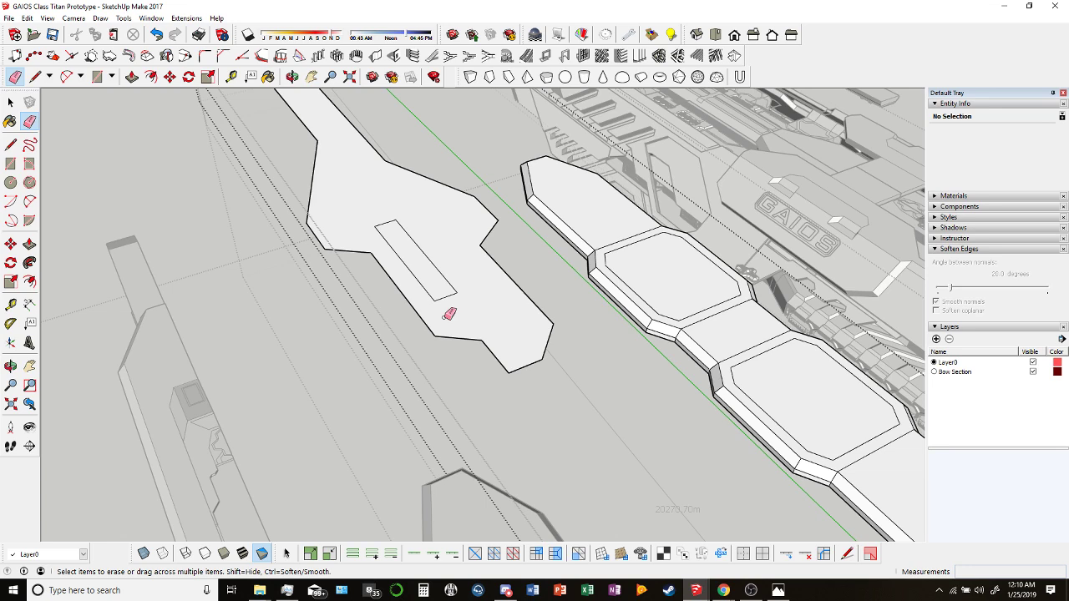
Move the slot rectangle about 180 m along the red axis towards the middle of the finned plate.
scroll(449, 314, down, 8)
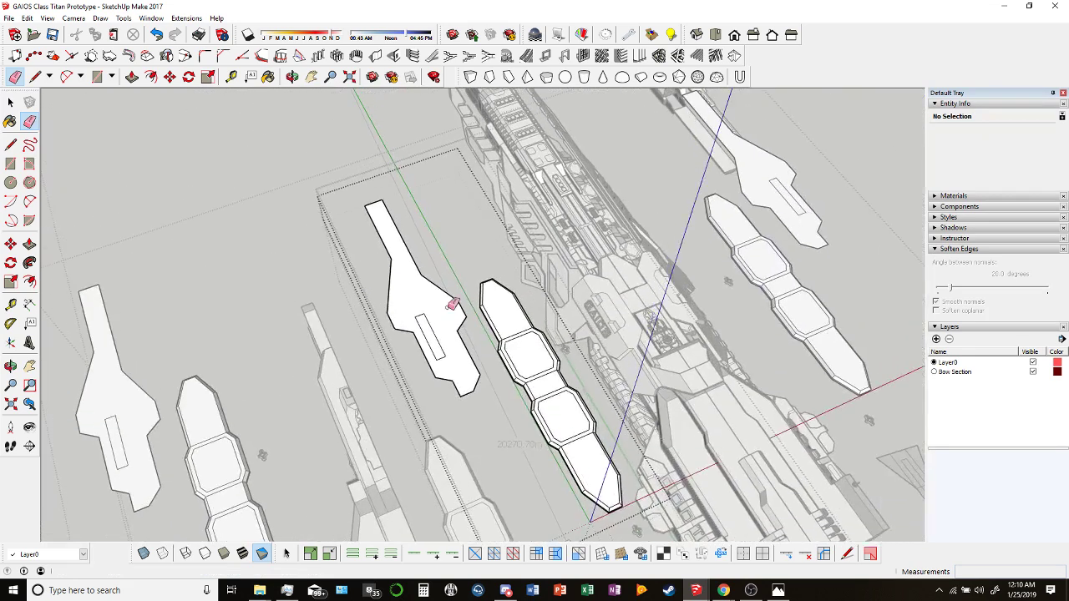
middle_drag(438, 293, 363, 242)
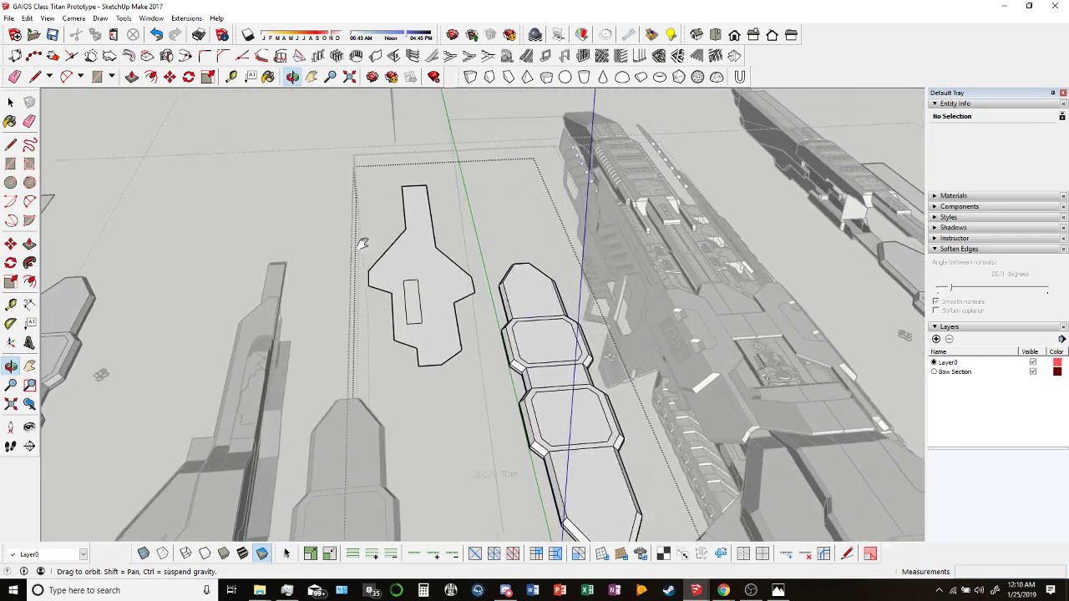
scroll(390, 256, up, 3)
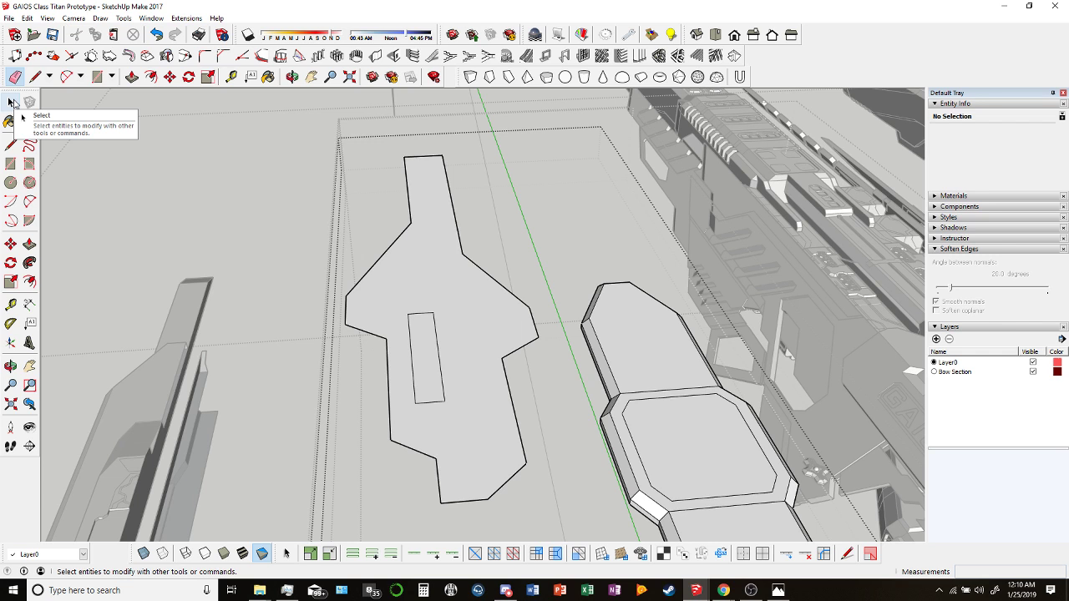
click(11, 103)
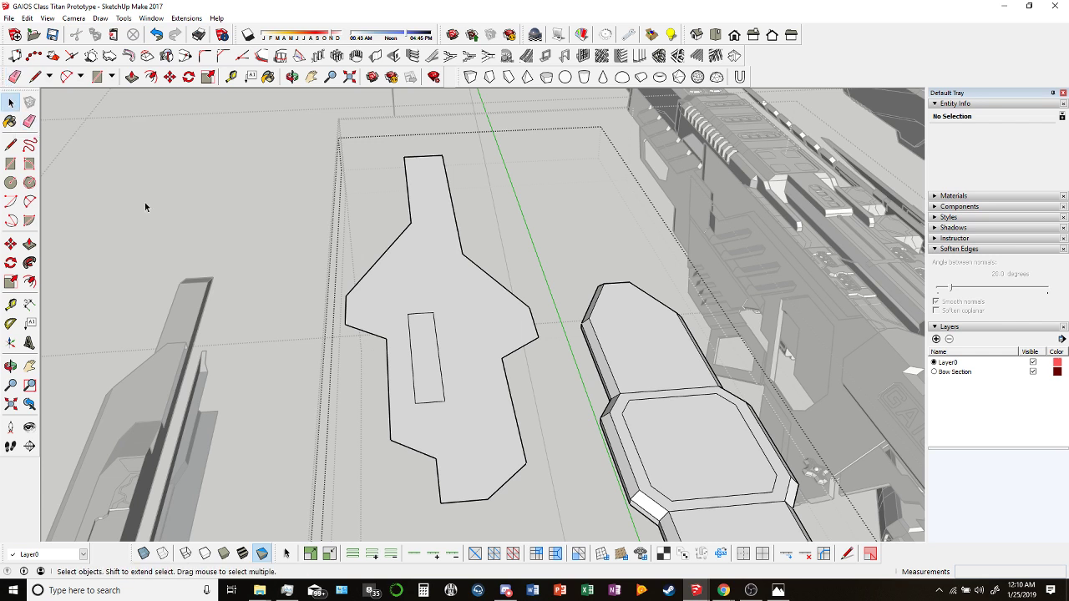
click(437, 334)
click(169, 77)
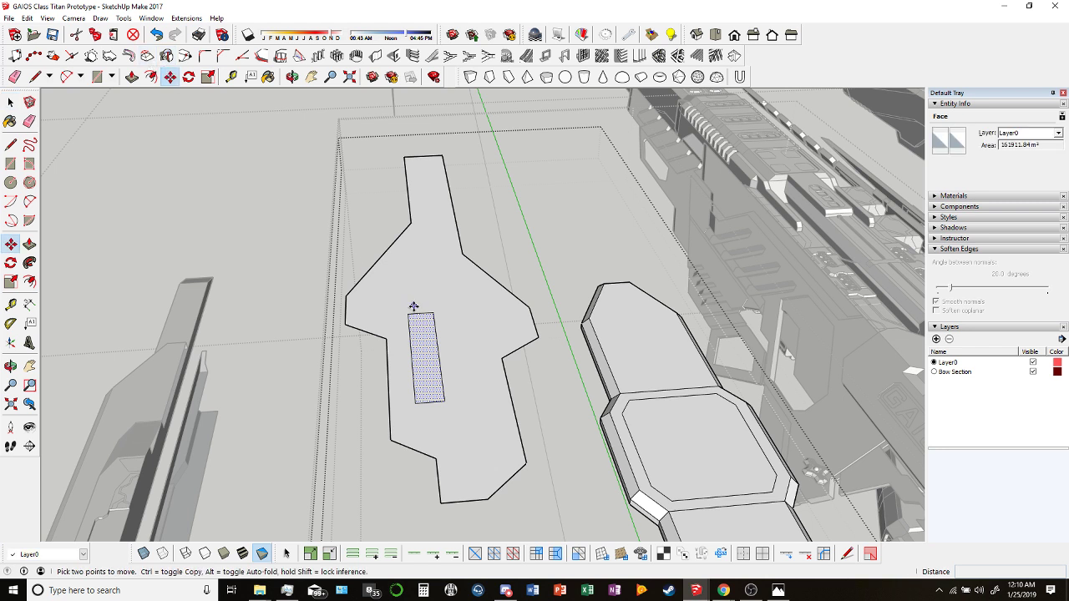
click(418, 312)
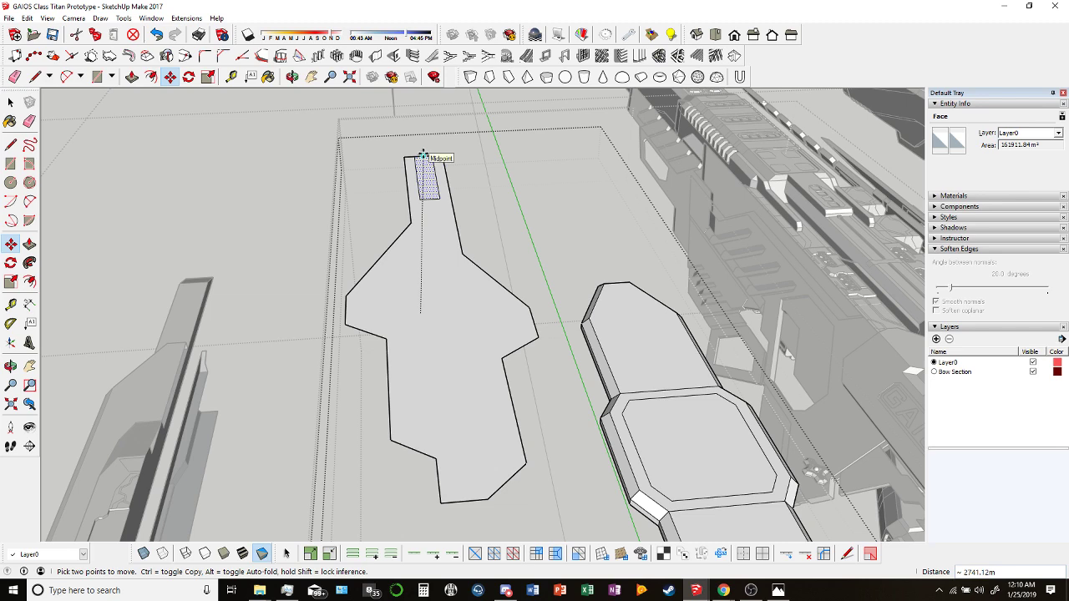
click(444, 310)
key(space)
Draw a side extension beside the narrow arm with a line about 1230 m long along the green axis and back to the arm's edge.
scroll(358, 253, down, 3)
middle_drag(415, 305, 511, 390)
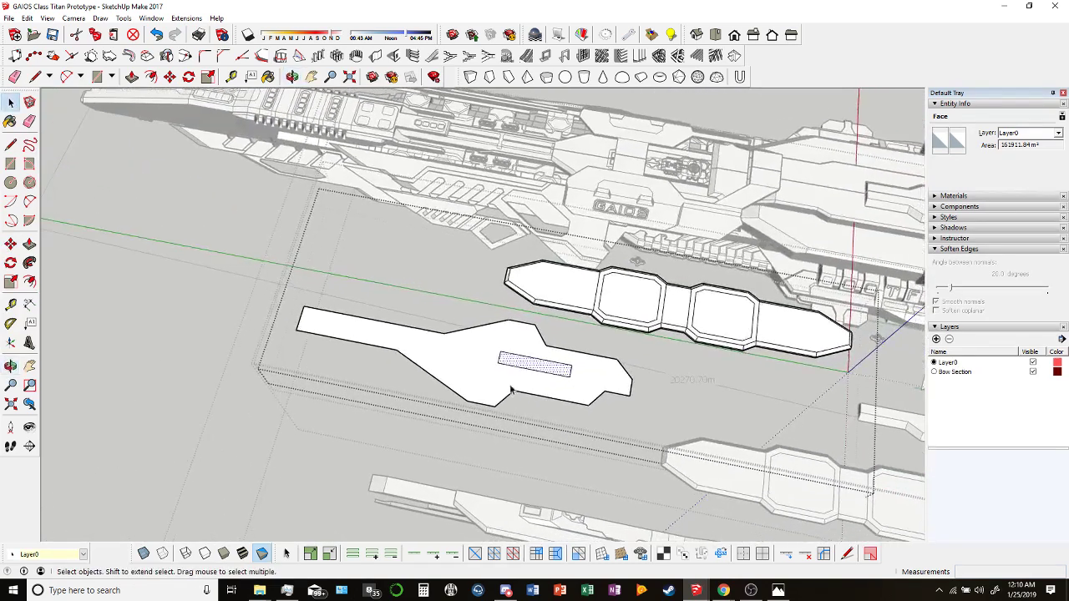
scroll(501, 384, up, 3)
click(34, 76)
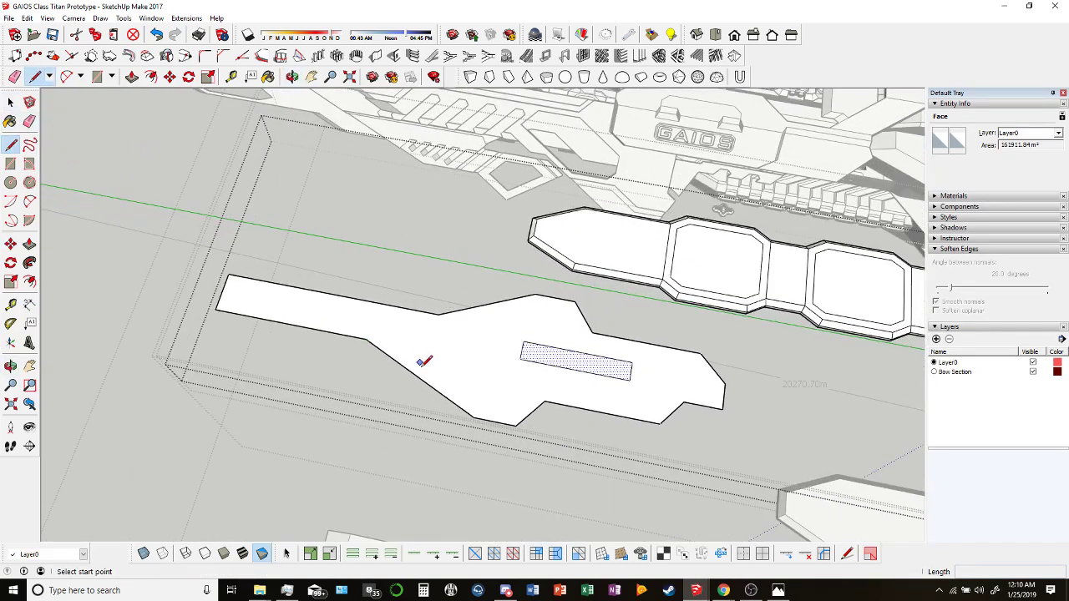
click(418, 376)
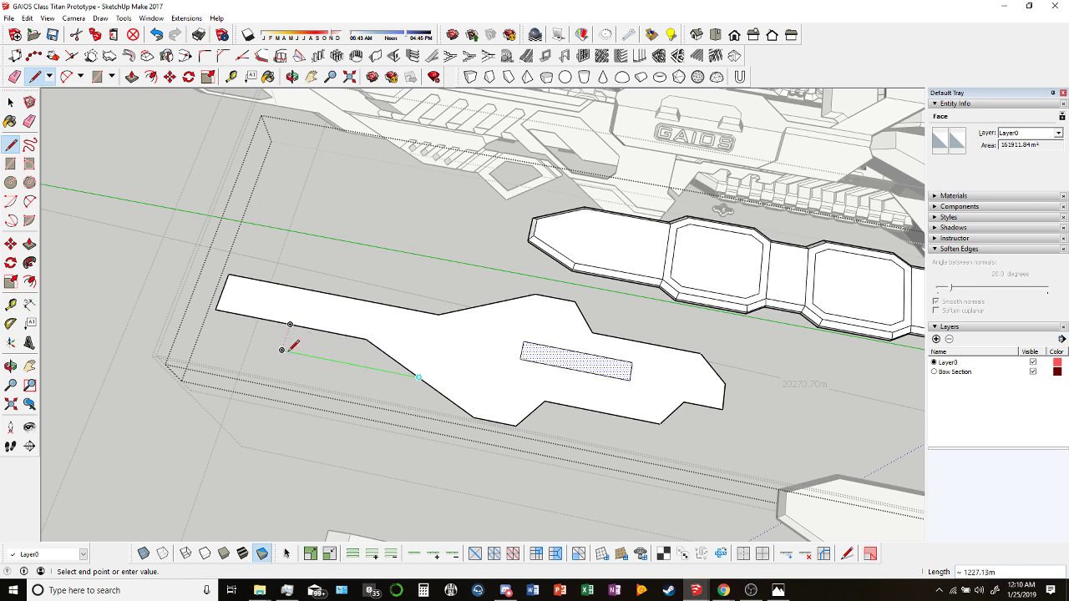
click(281, 350)
click(296, 322)
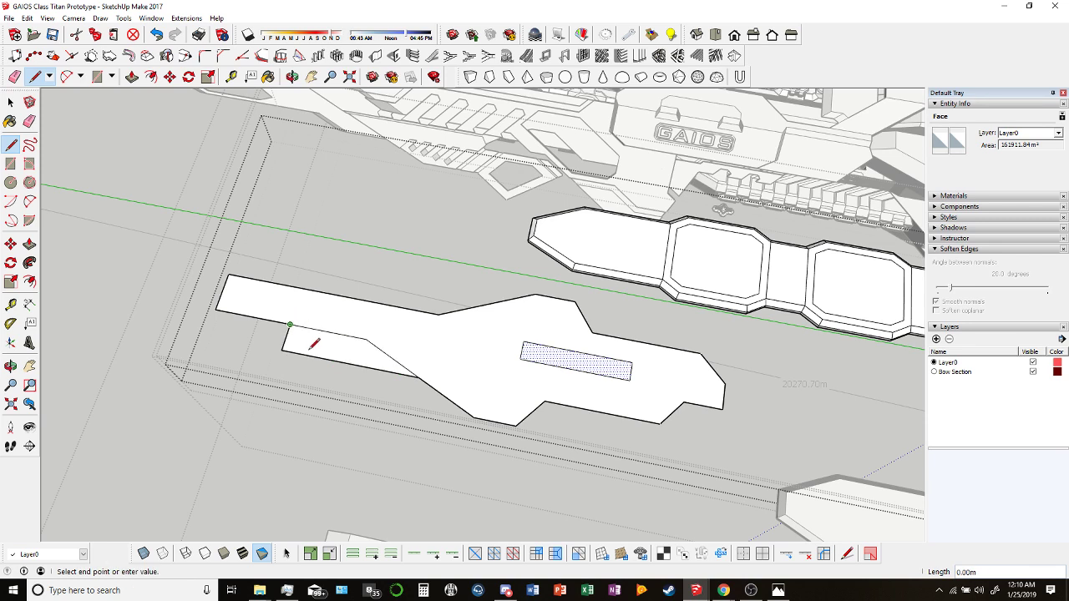
Cut the new extension's outer corner with a diagonal line from the arm and erase the leftover corner and inner dividing edges.
scroll(376, 353, up, 1)
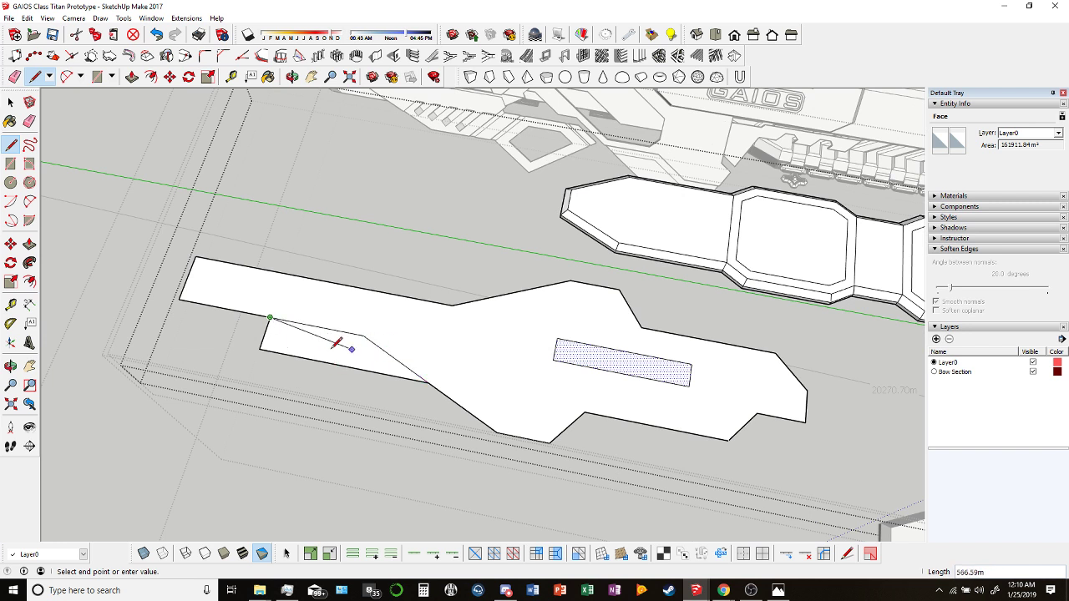
click(353, 380)
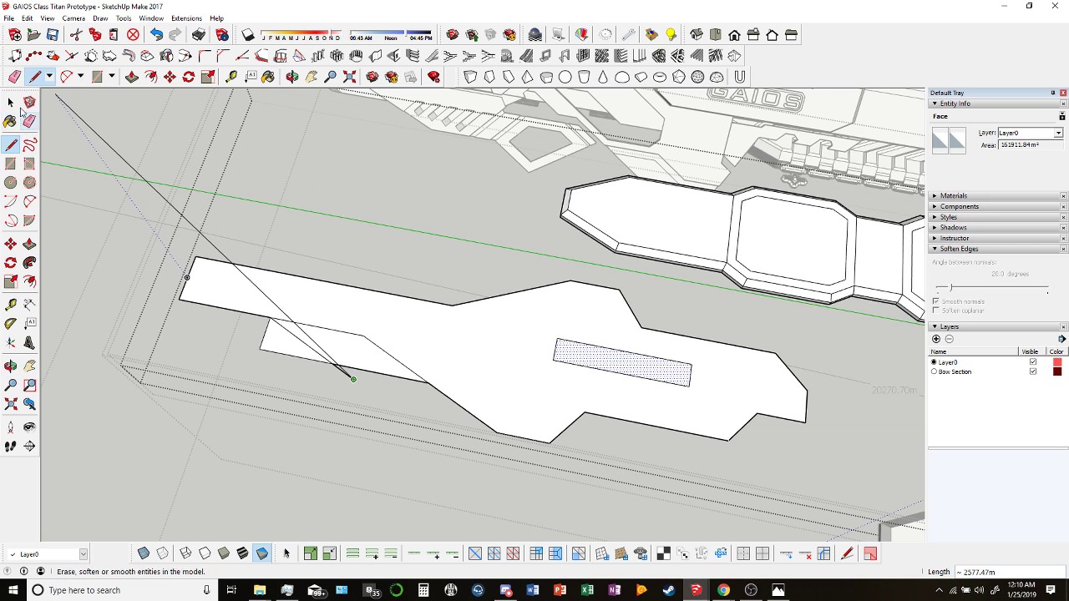
click(30, 121)
mouse_move(244, 321)
mouse_down()
mouse_move(274, 351)
mouse_move(315, 360)
mouse_up()
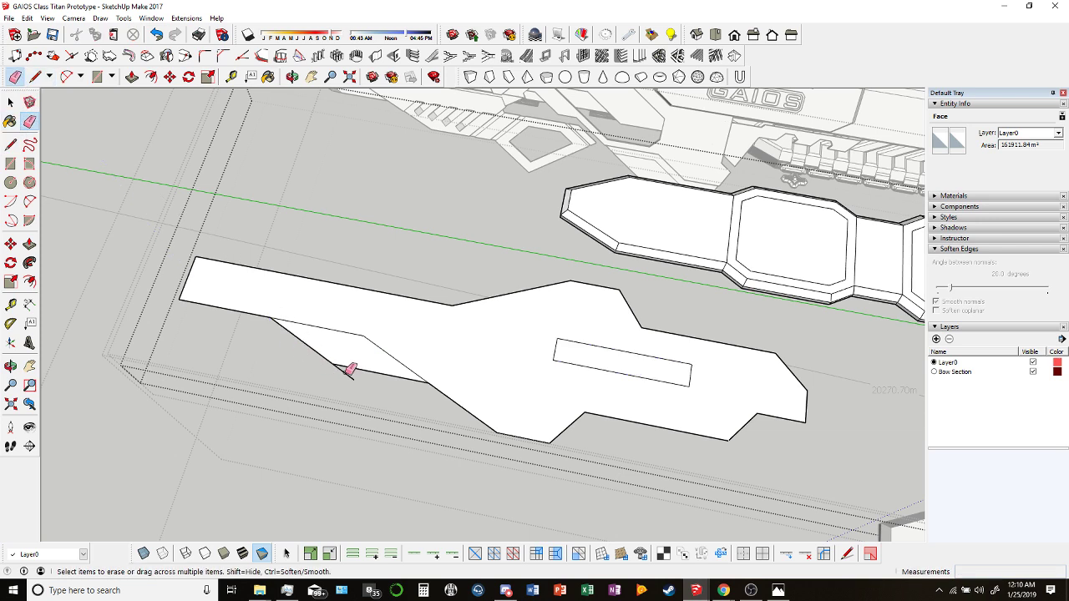
Group the finned plate's faces and edges, including the slot rectangle, separately from the beveled armor plates.
scroll(349, 371, down, 3)
scroll(361, 344, down, 2)
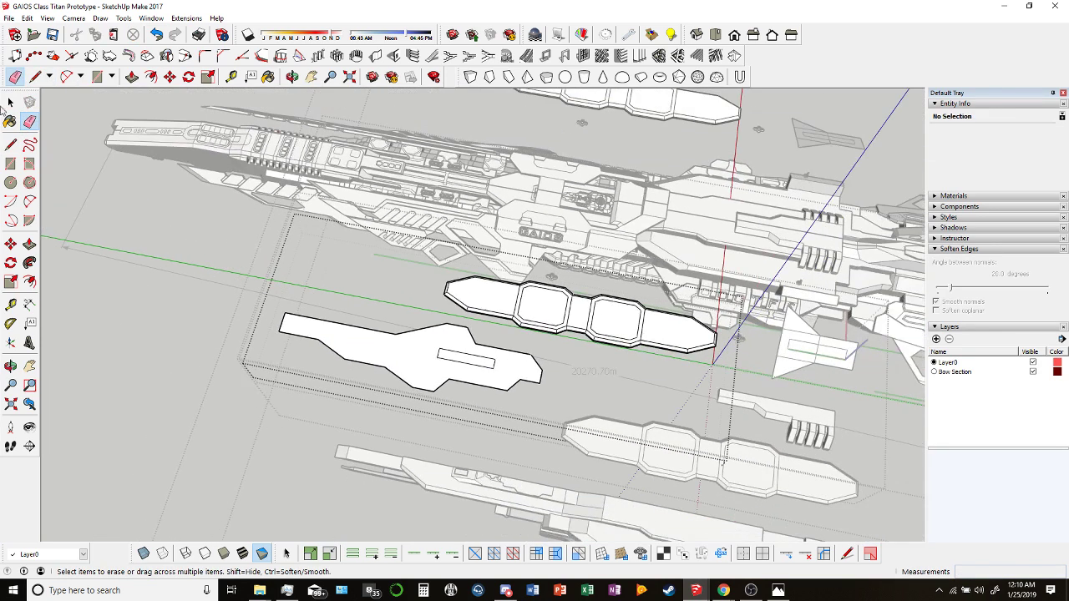
click(10, 103)
scroll(386, 324, down, 3)
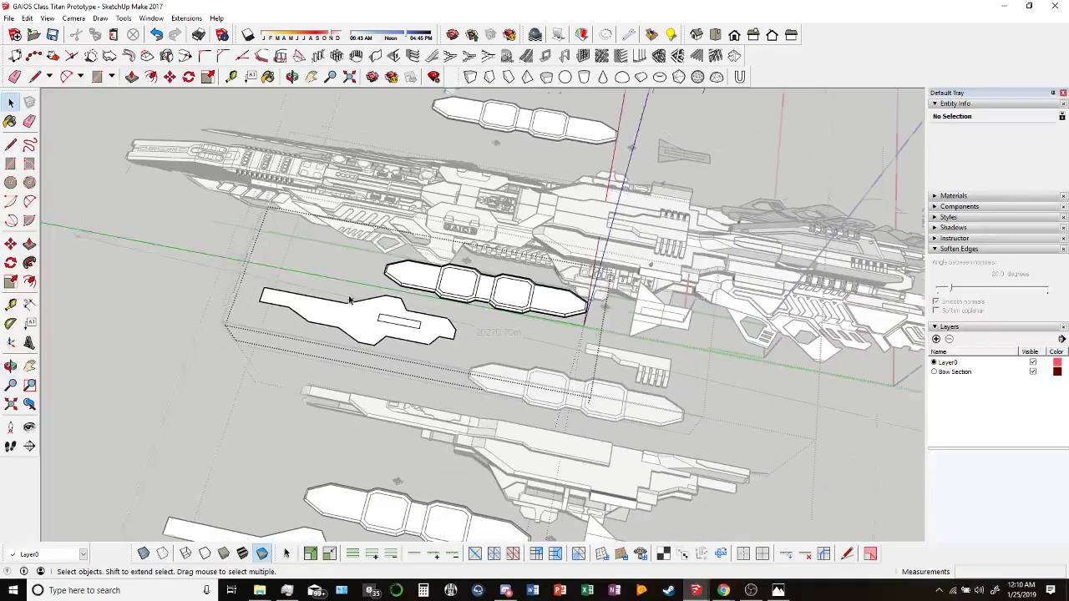
click(497, 334)
middle_drag(498, 334, 348, 251)
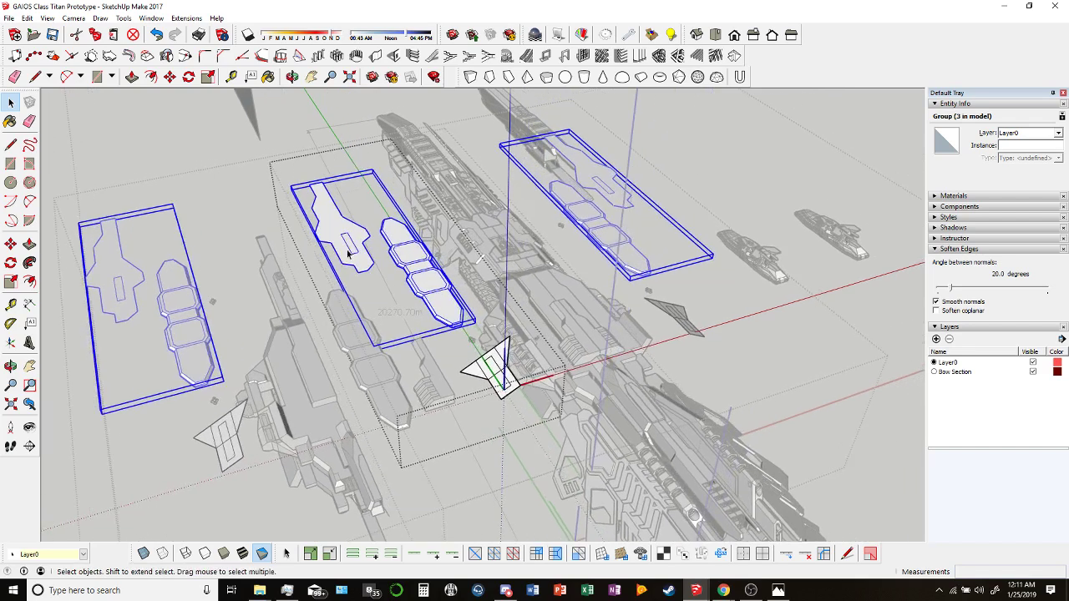
scroll(334, 255, up, 2)
double_click(362, 239)
scroll(352, 226, up, 1)
double_click(352, 226)
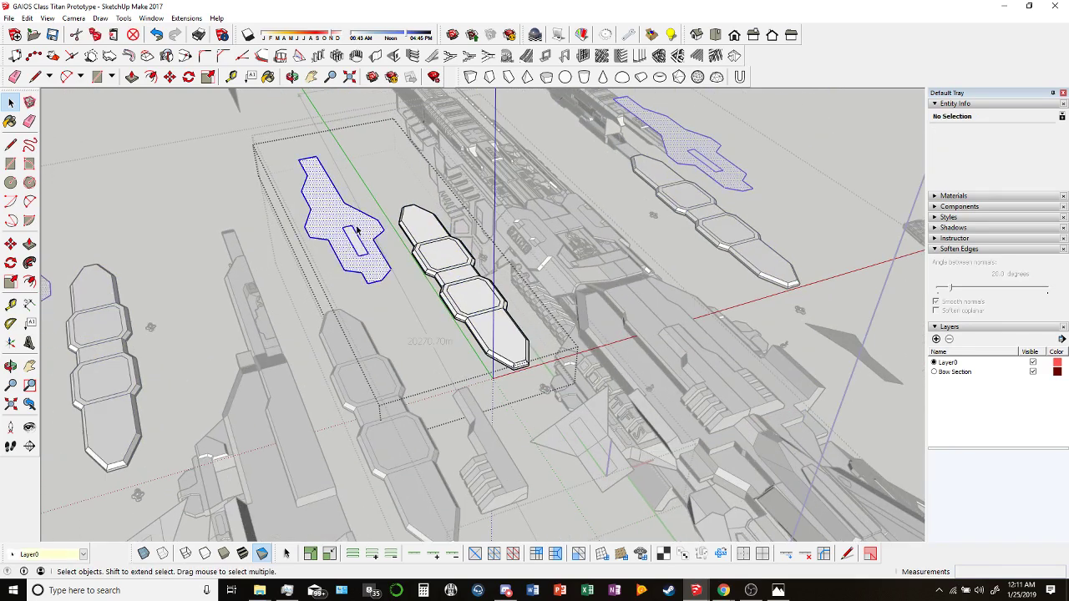
right_click(353, 241)
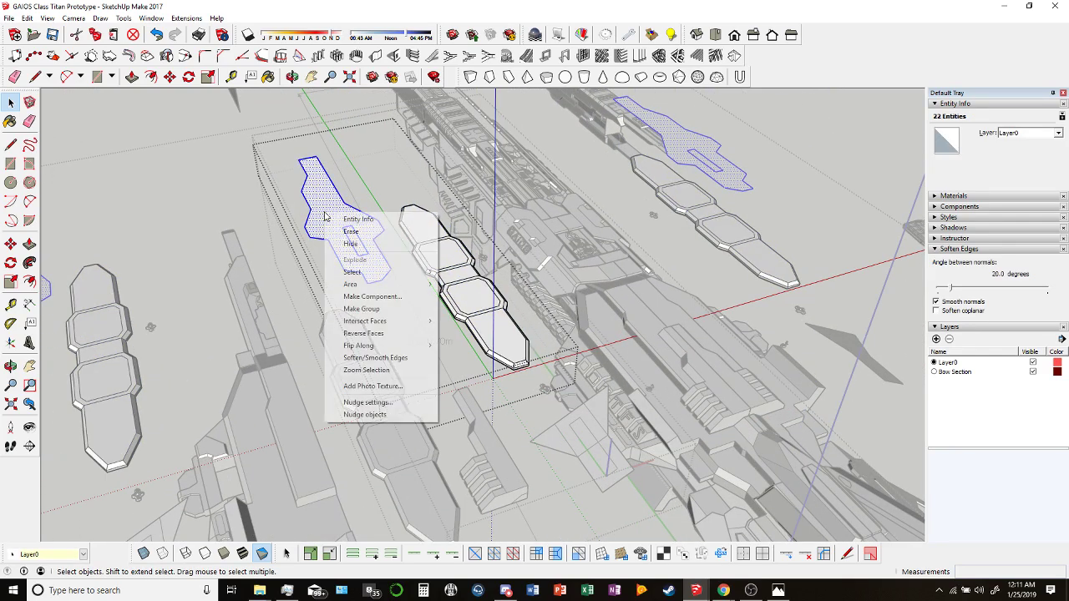
click(369, 308)
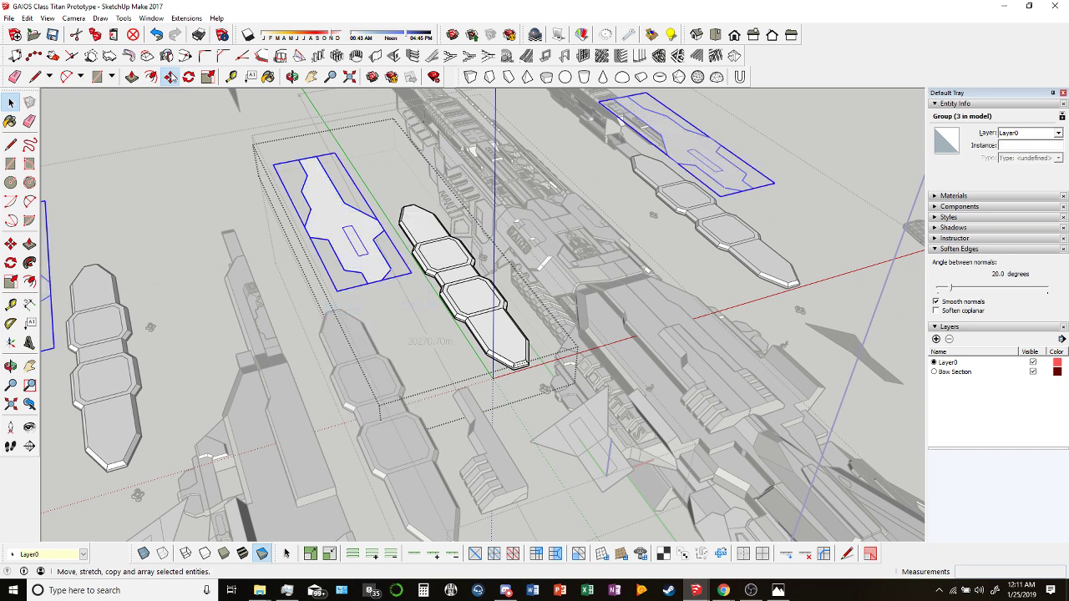
Cut the finned plate group out of the armor plates' group and close that group.
click(169, 77)
shift+middle_drag(373, 282, 286, 213)
scroll(286, 214, down, 2)
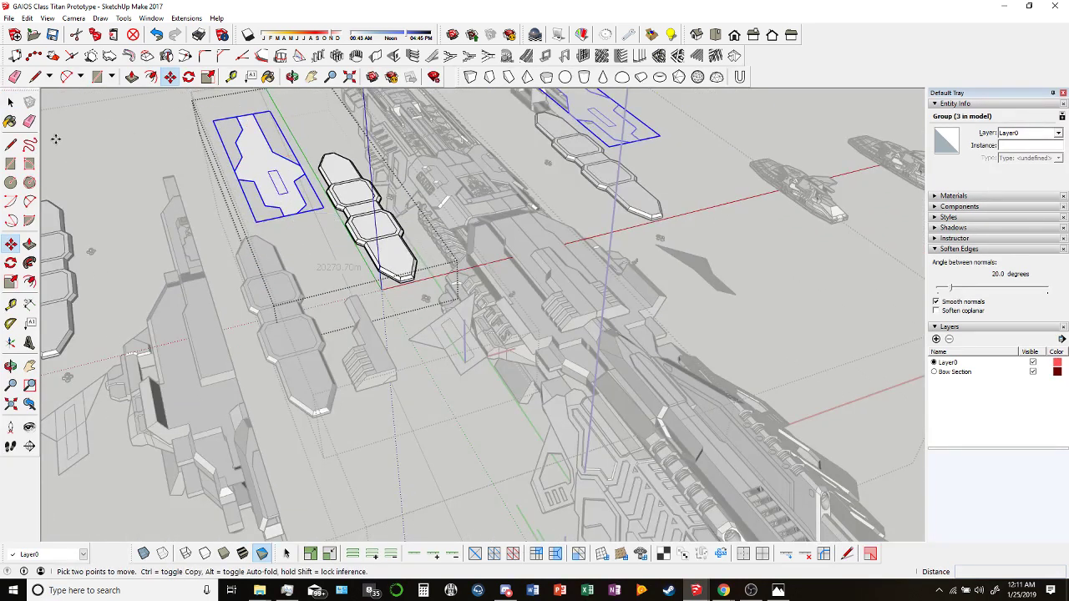
click(75, 34)
click(10, 99)
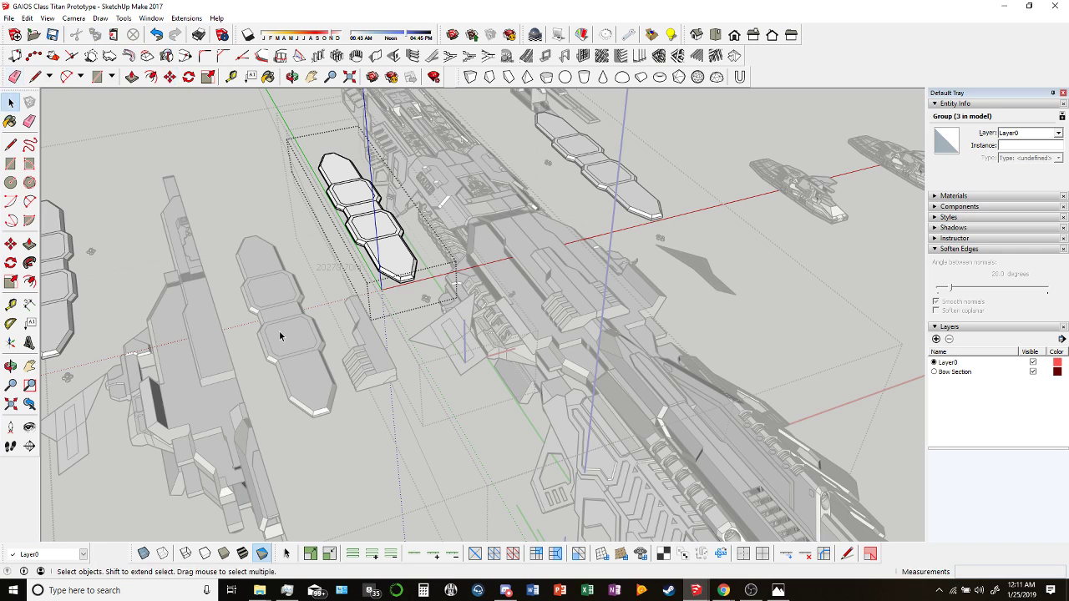
click(285, 349)
Paste the finned plate into the tilted fin's group and move it about 577 m so its slot meets the fin's endpoint at the axes origin.
scroll(404, 482, up, 3)
shift+middle_drag(478, 220, 406, 313)
click(405, 312)
scroll(405, 312, up, 1)
click(114, 35)
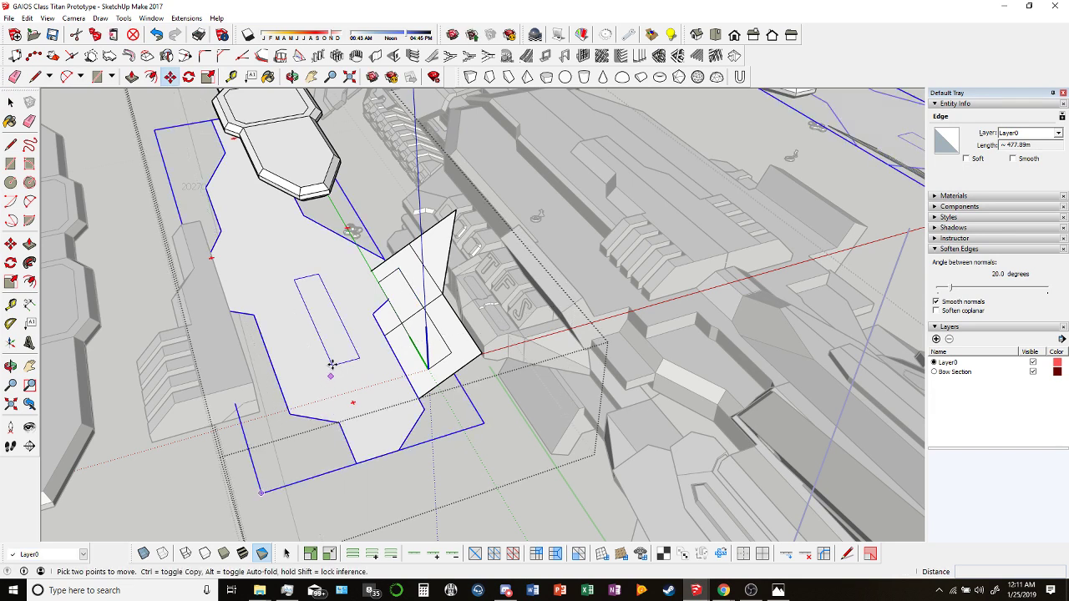
click(332, 372)
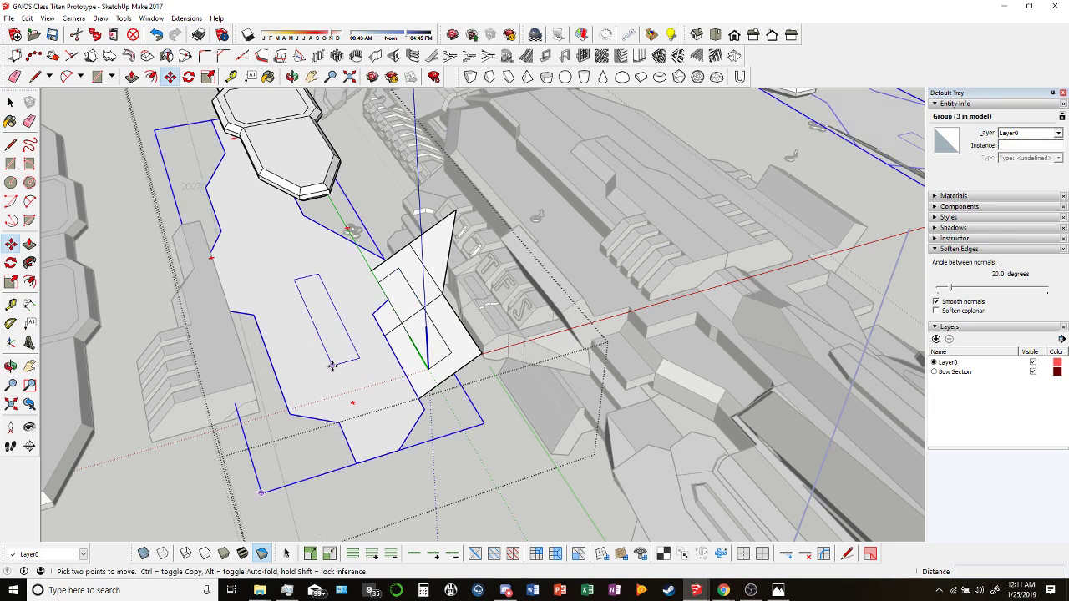
click(429, 368)
click(189, 77)
mouse_move(381, 292)
middle_down()
mouse_move(375, 184)
mouse_move(384, 292)
middle_up()
middle_drag(525, 495, 424, 332)
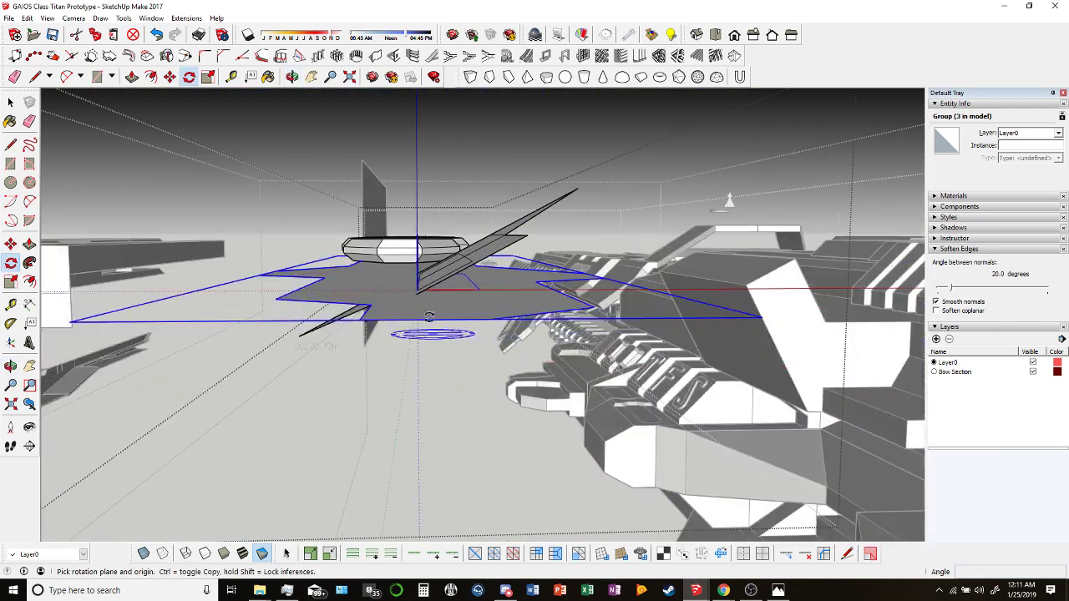
middle_drag(417, 288, 484, 435)
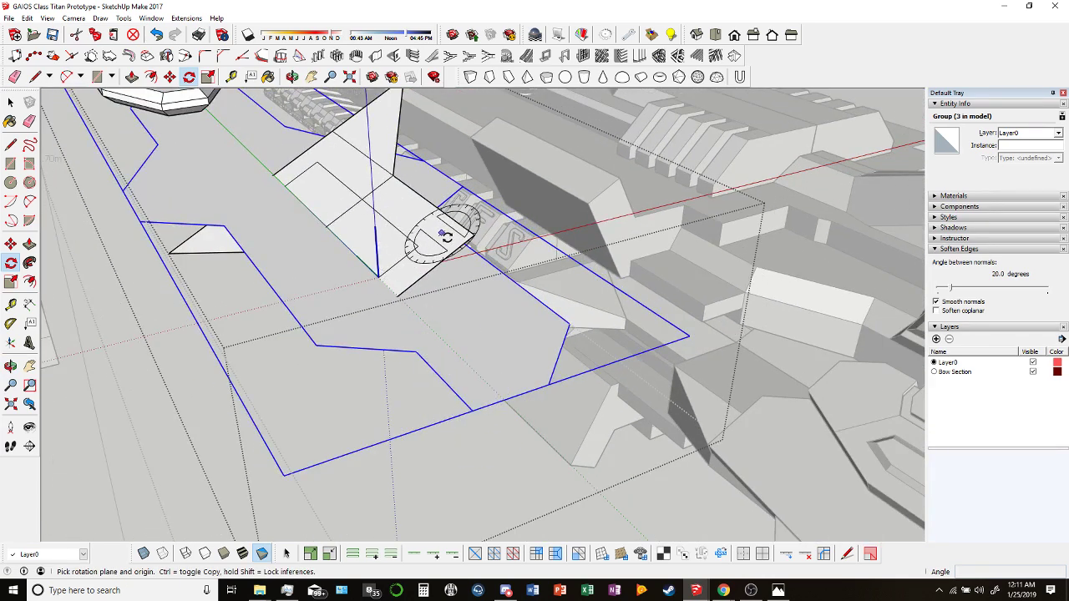
middle_drag(465, 243, 117, 113)
Open the finned plate's group, extrude its large face upward into a thin slab, and close the group.
click(10, 102)
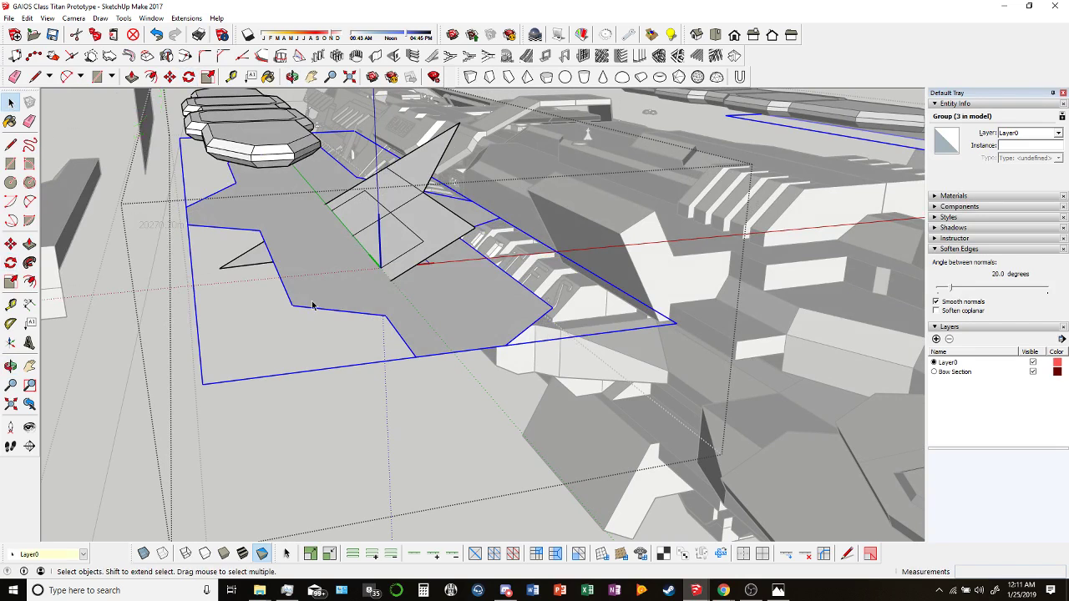
double_click(313, 305)
key(p)
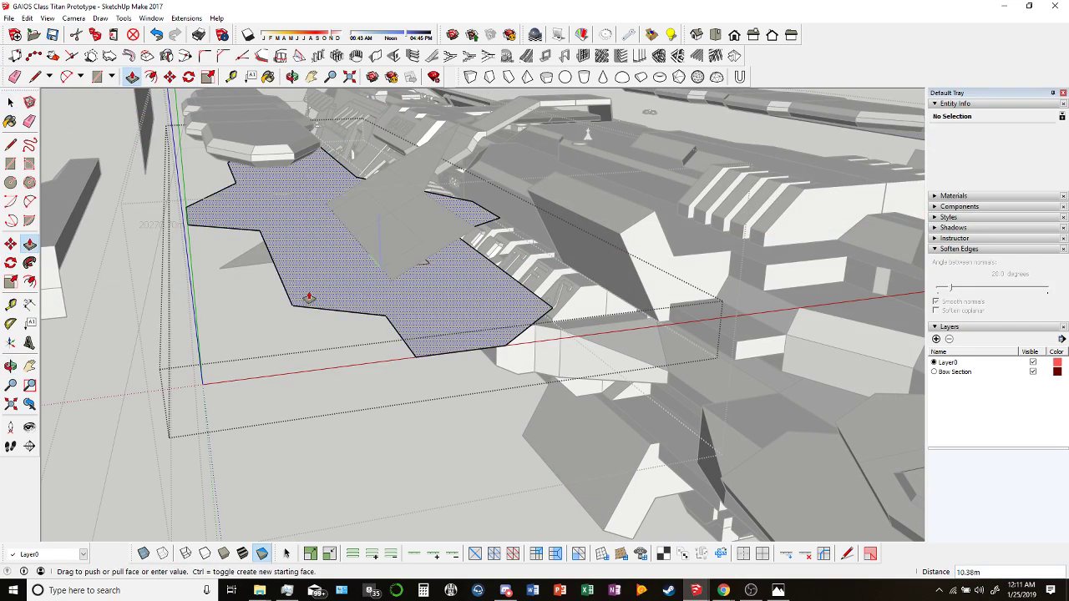
drag(303, 298, 301, 279)
click(10, 103)
key(Escape)
Move the slab down 27.80 m so its upper slot vertex meets the fin's endpoint at the axes origin.
click(363, 291)
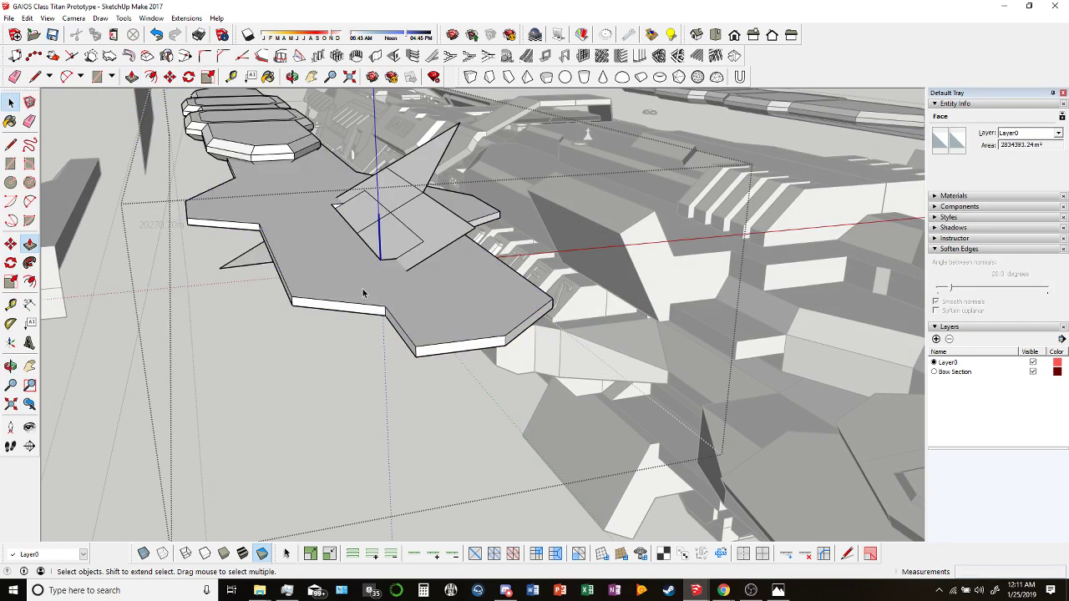
click(169, 77)
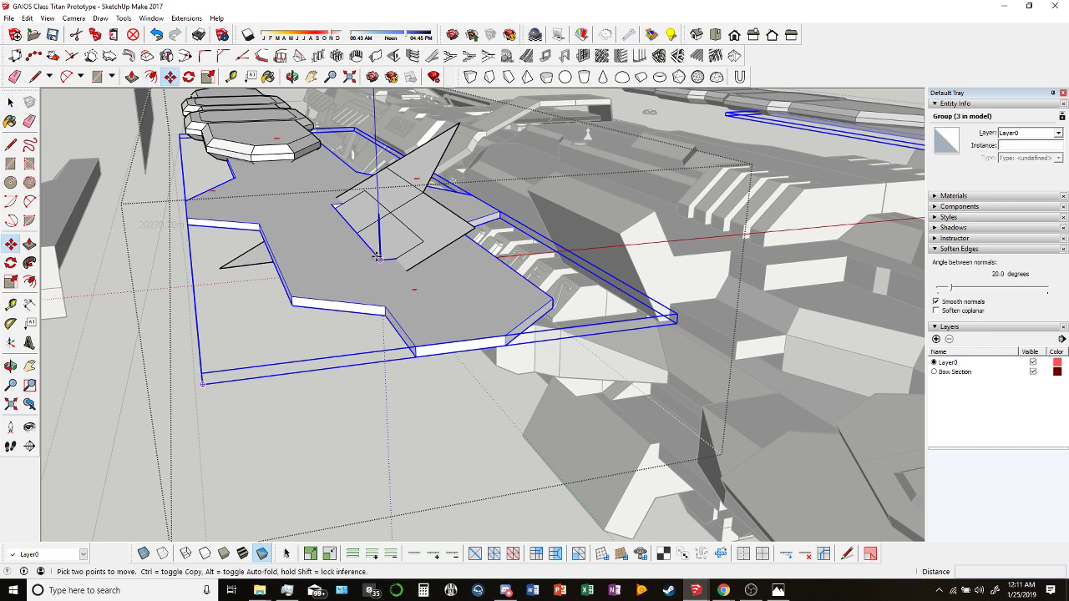
click(377, 263)
click(382, 270)
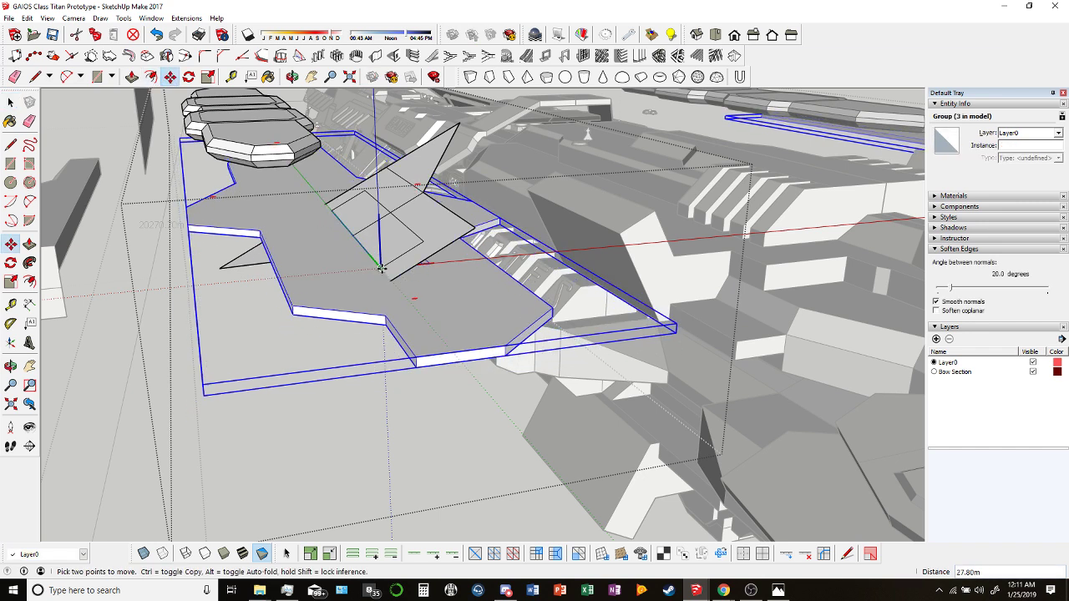
Rotate the slab about 27.8 degrees around the green axis at the origin to match the fin's tilt.
click(188, 77)
middle_drag(290, 215, 310, 175)
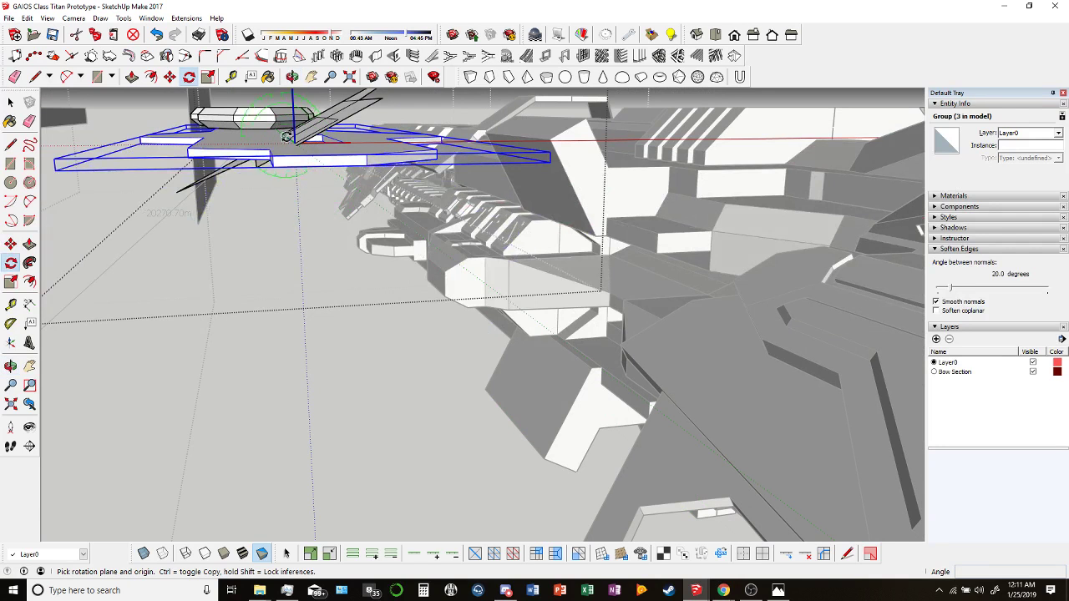
drag(293, 142, 330, 141)
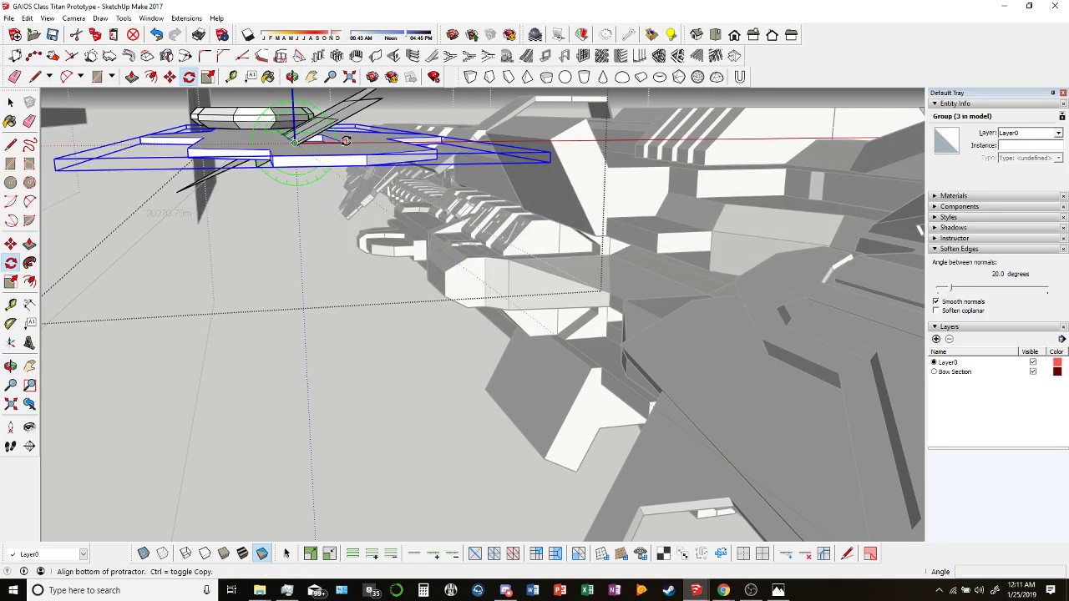
click(345, 140)
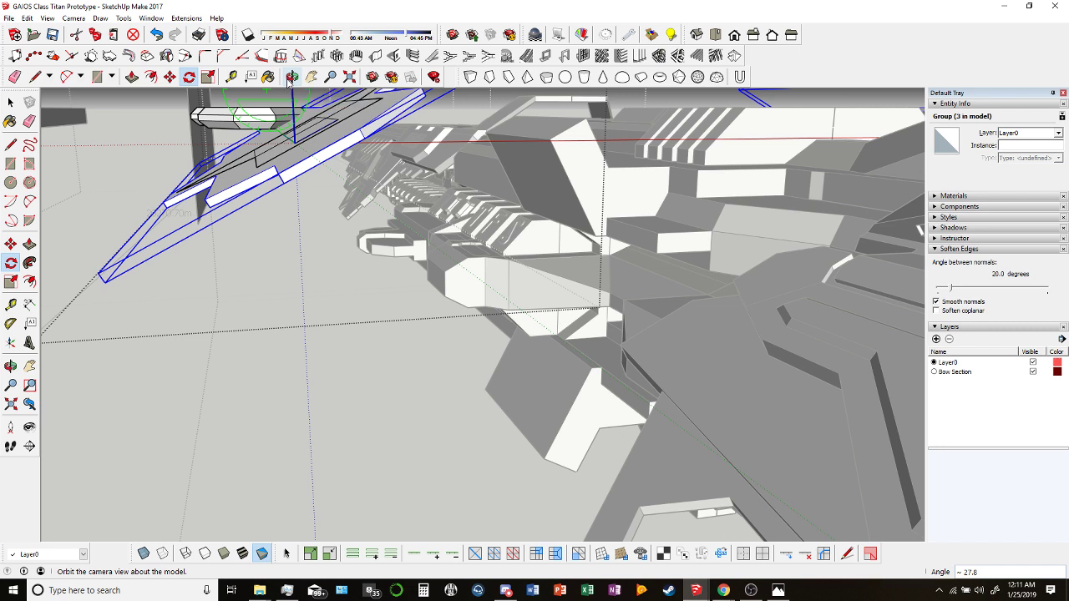
Move the tilted slab about 969 m along the red axis towards the ship's hull.
middle_drag(343, 194, 291, 140)
key(m)
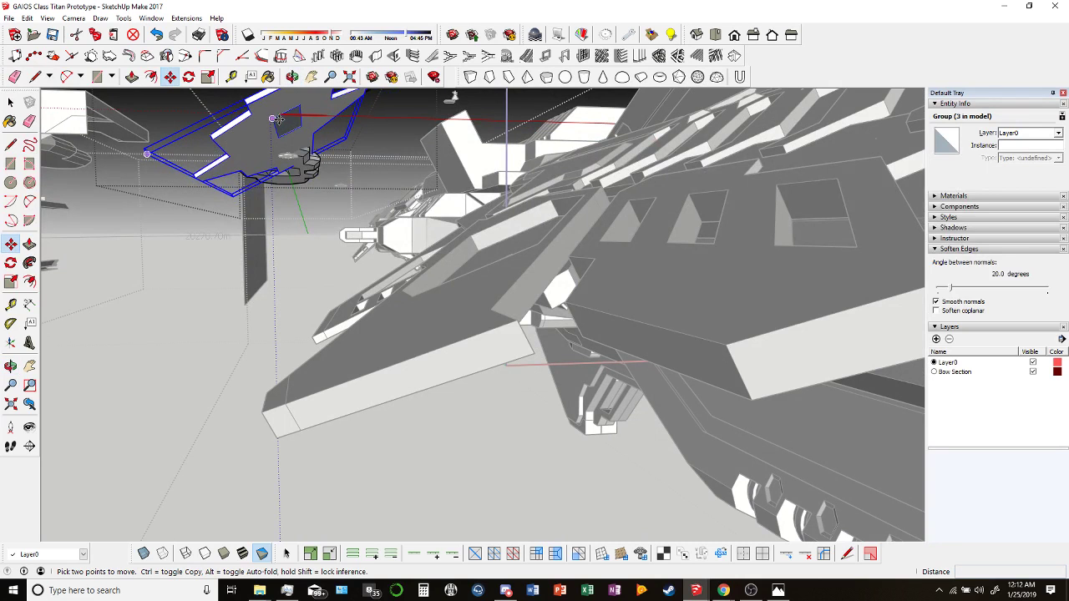
click(321, 122)
click(442, 146)
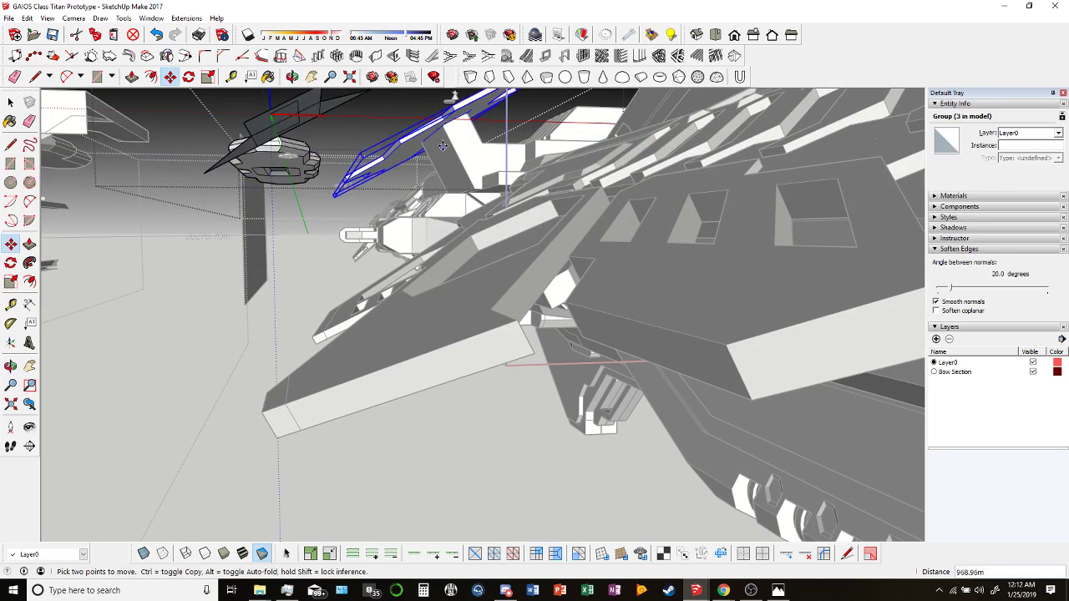
Move the tilted slab about 170 m to adjust its position beside the hull's upright fin.
click(444, 125)
click(415, 101)
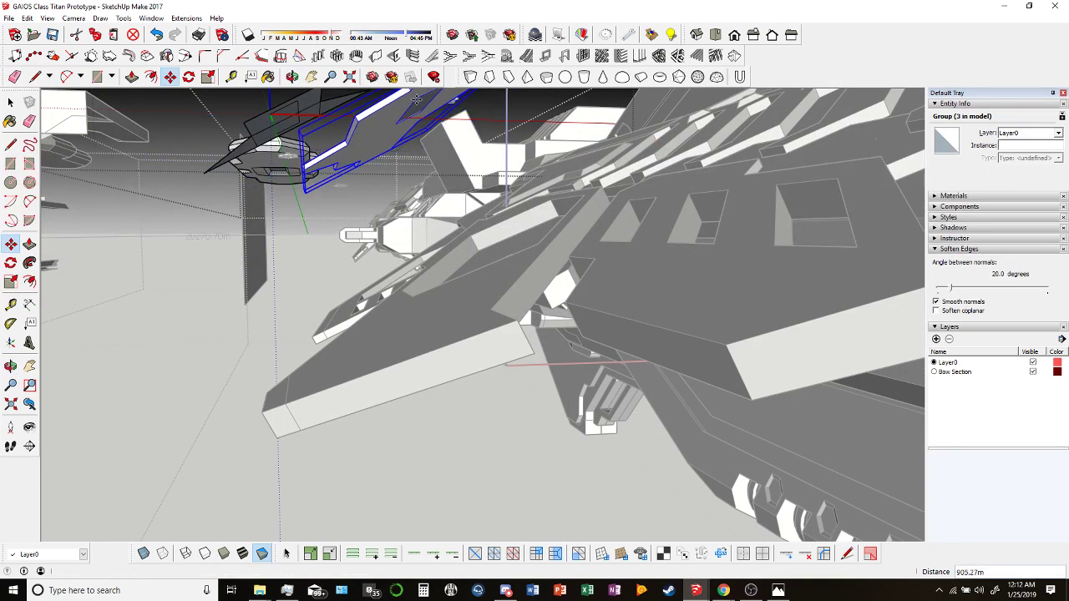
click(416, 99)
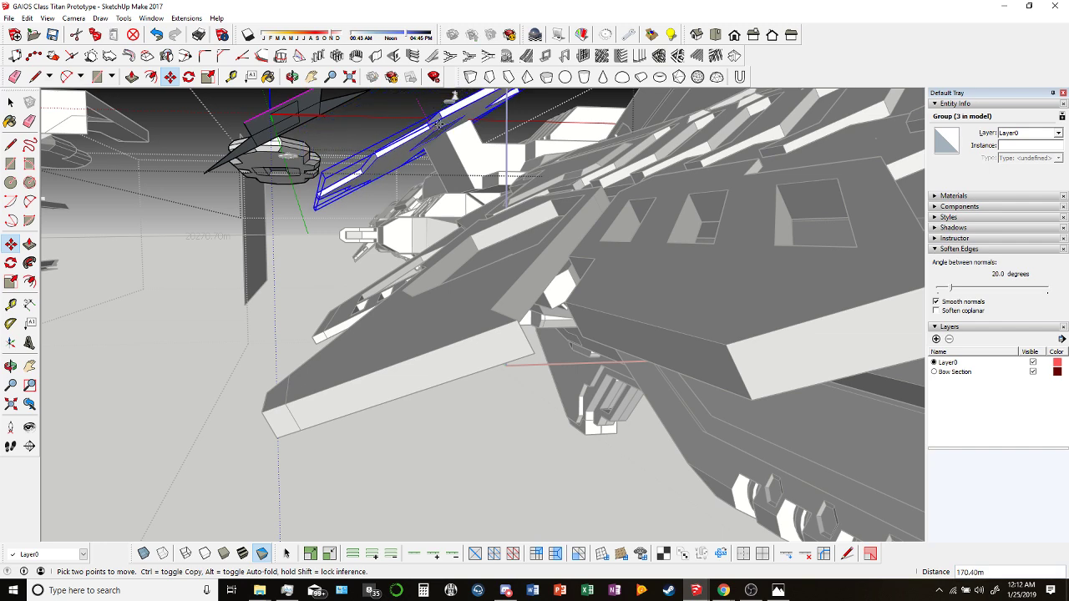
Move the tilted slab about 1245 m along the red axis, away from the hull, over the chain of octagonal plates.
middle_drag(437, 103, 718, 253)
scroll(596, 334, down, 2)
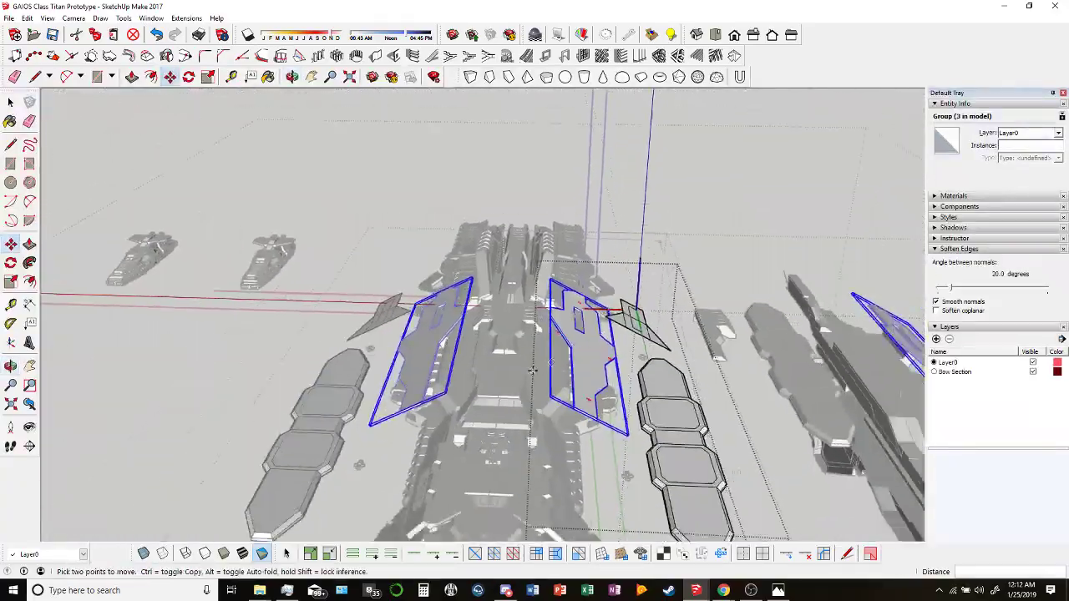
middle_drag(596, 334, 420, 179)
drag(333, 164, 468, 183)
middle_drag(469, 183, 464, 401)
shift+middle_drag(642, 310, 545, 310)
scroll(544, 310, up, 2)
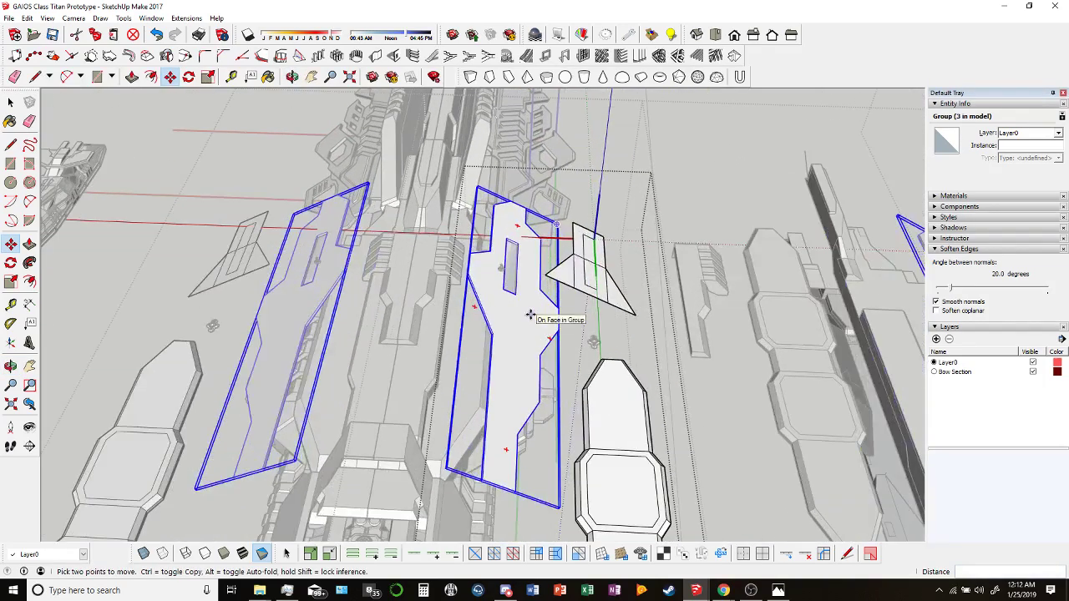
click(522, 314)
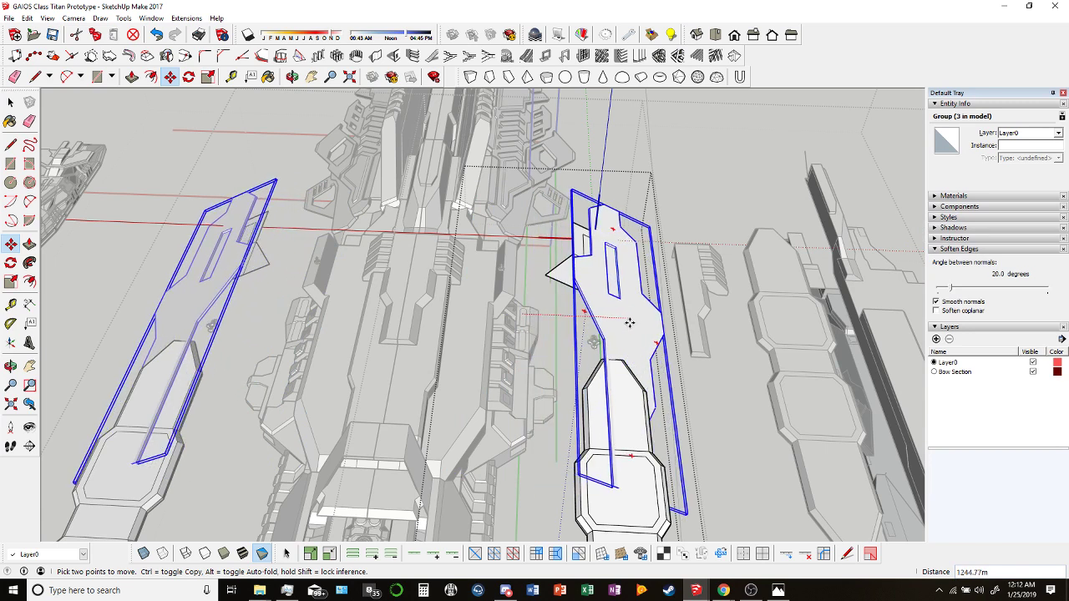
click(627, 317)
click(11, 102)
scroll(252, 267, down, 2)
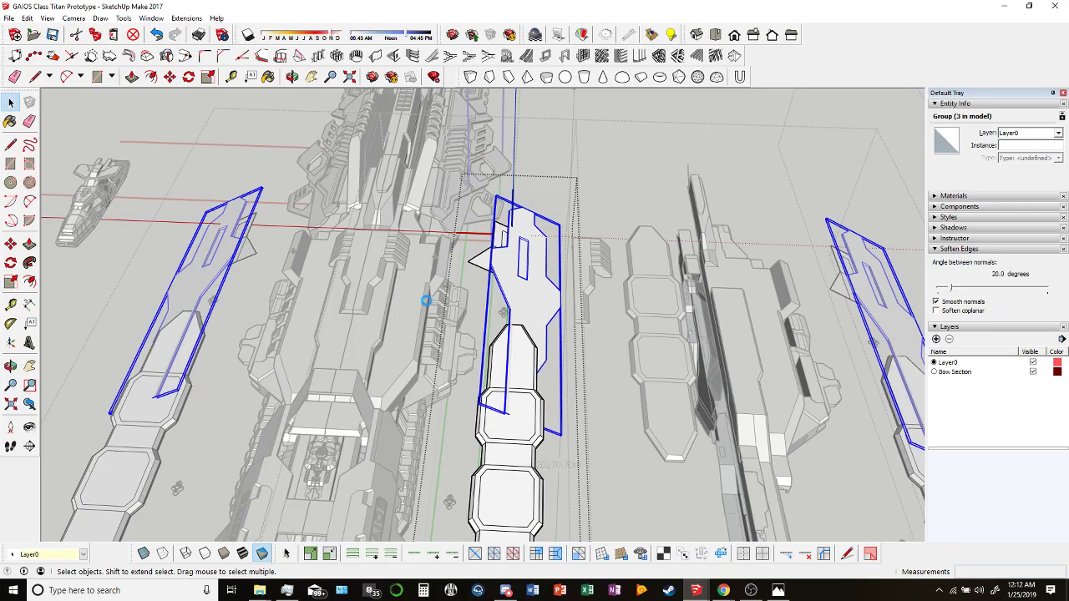
Switch to Chrome and check the YouTube live stream dashboard.
mouse_move(723, 590)
click(687, 534)
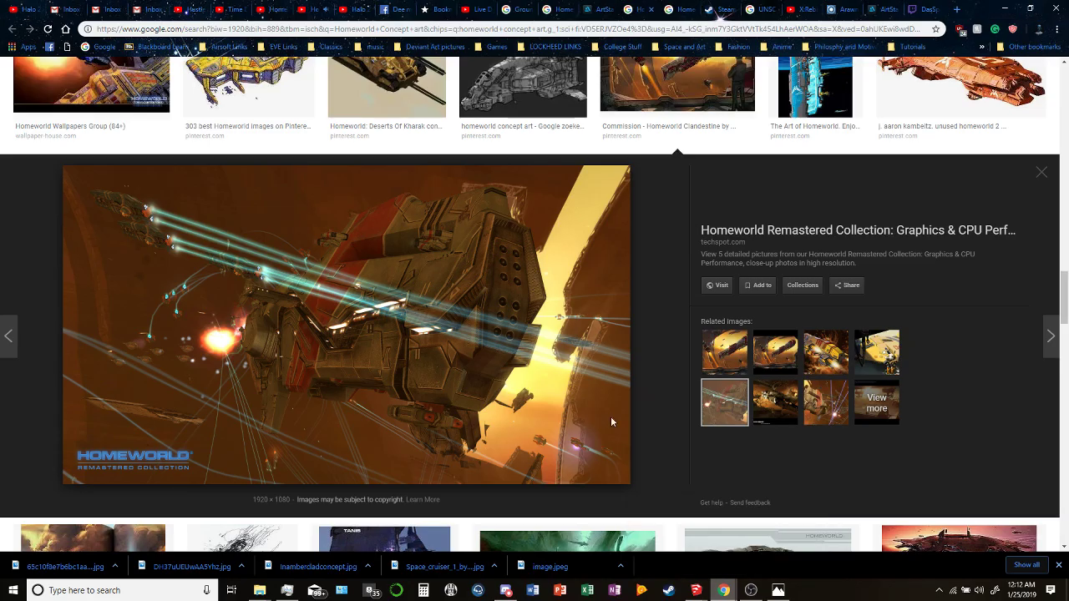
click(474, 8)
mouse_move(696, 590)
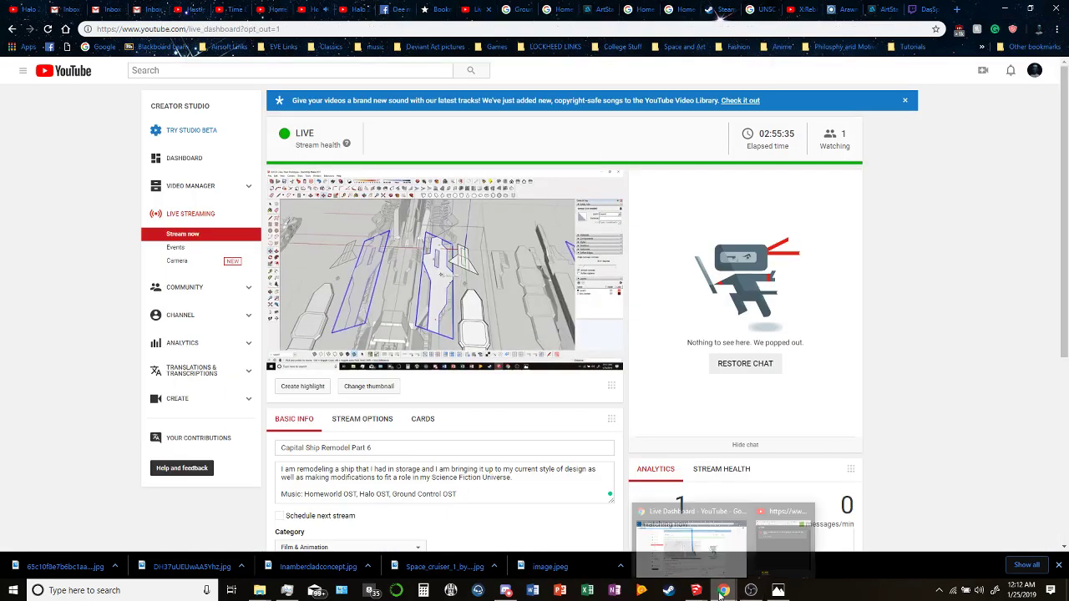
click(710, 543)
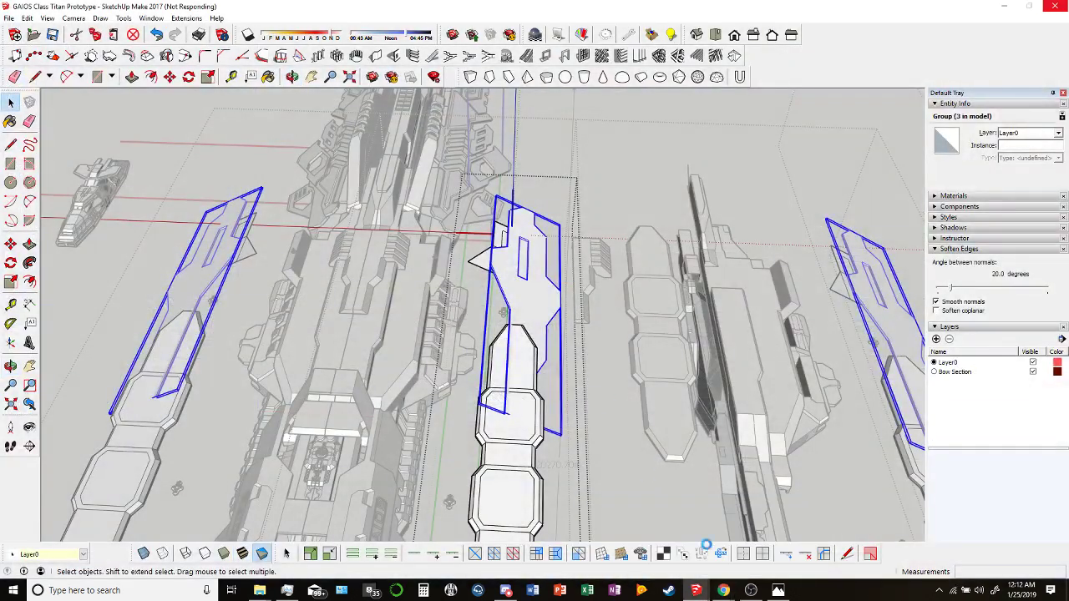
mouse_move(723, 589)
click(720, 568)
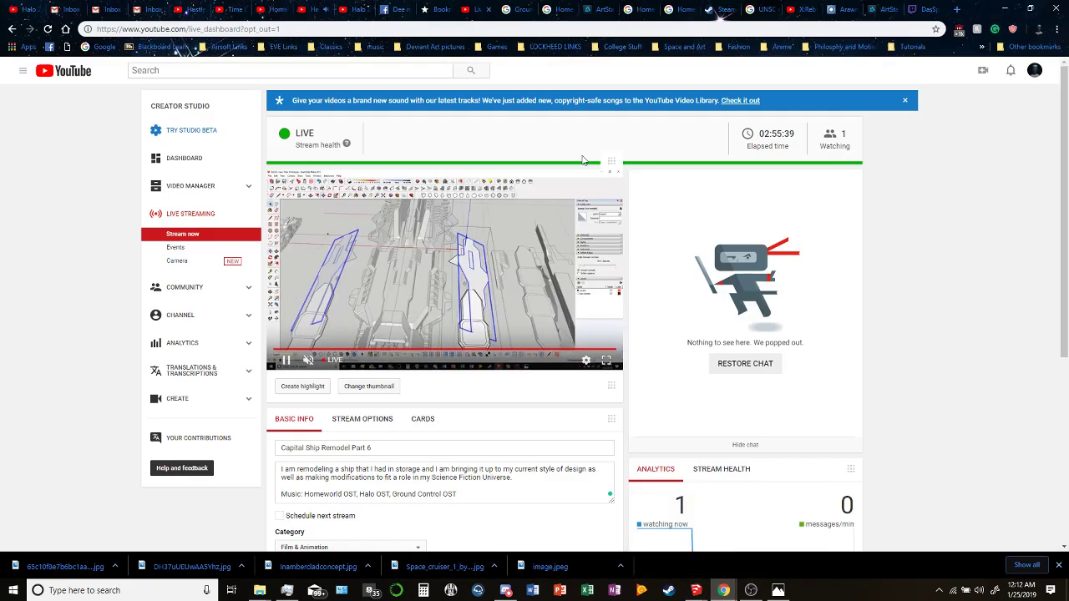
Examine the Arawn destroyer page and its ship showcase on Alpha Orbital, and return to the GAIOS Class Titan model in SketchUp.
click(832, 8)
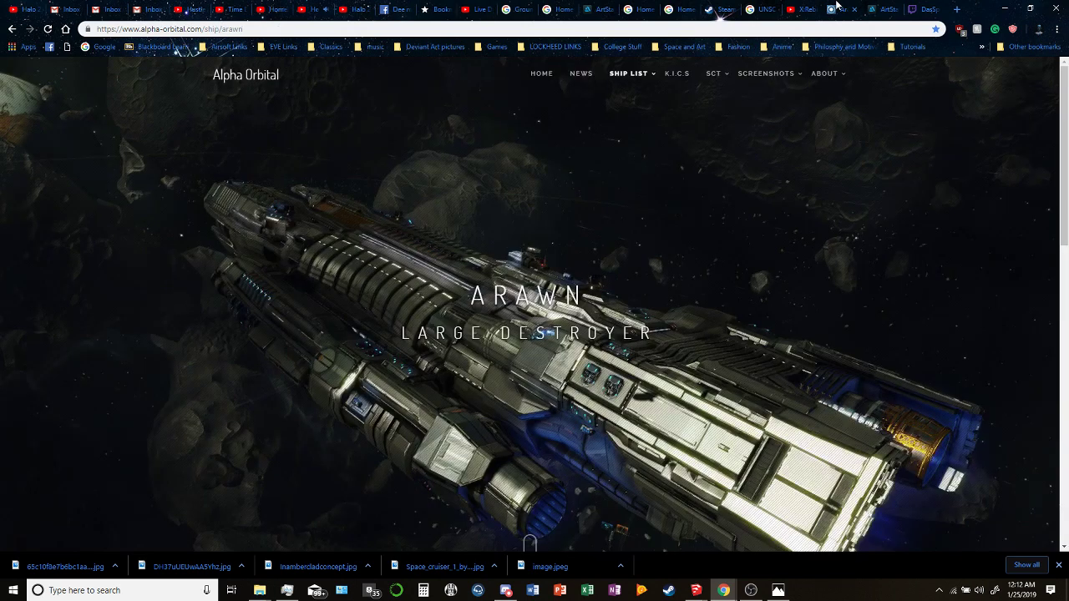
scroll(721, 285, down, 10)
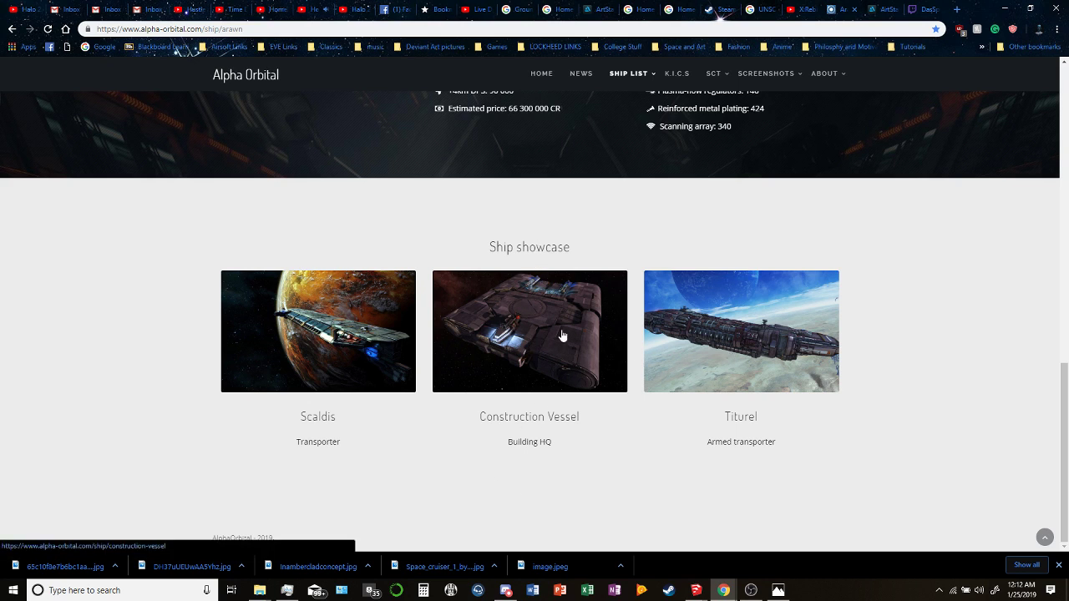
scroll(895, 413, up, 10)
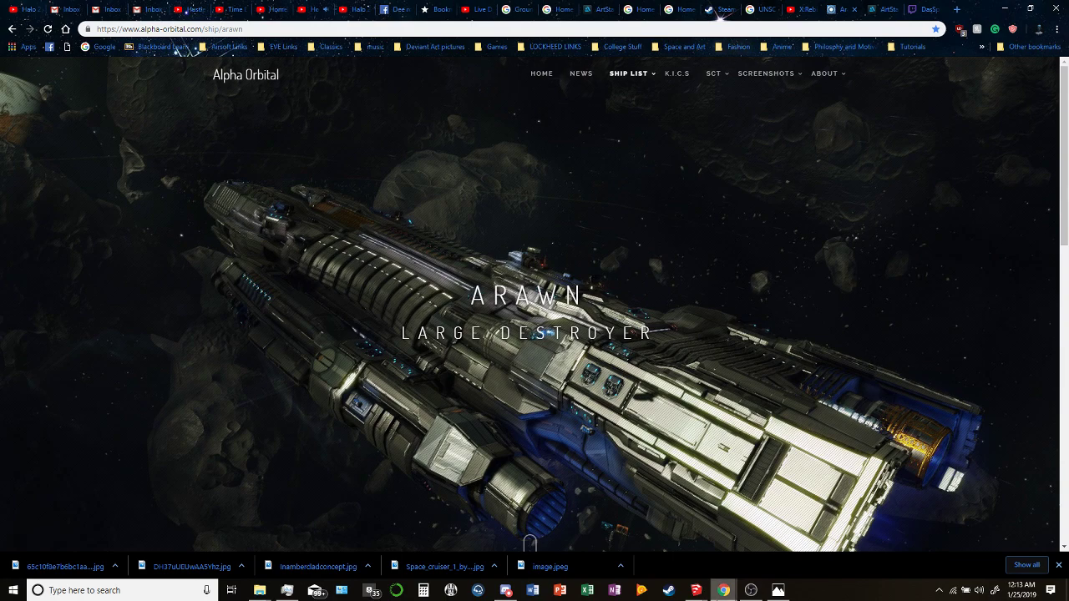
click(696, 591)
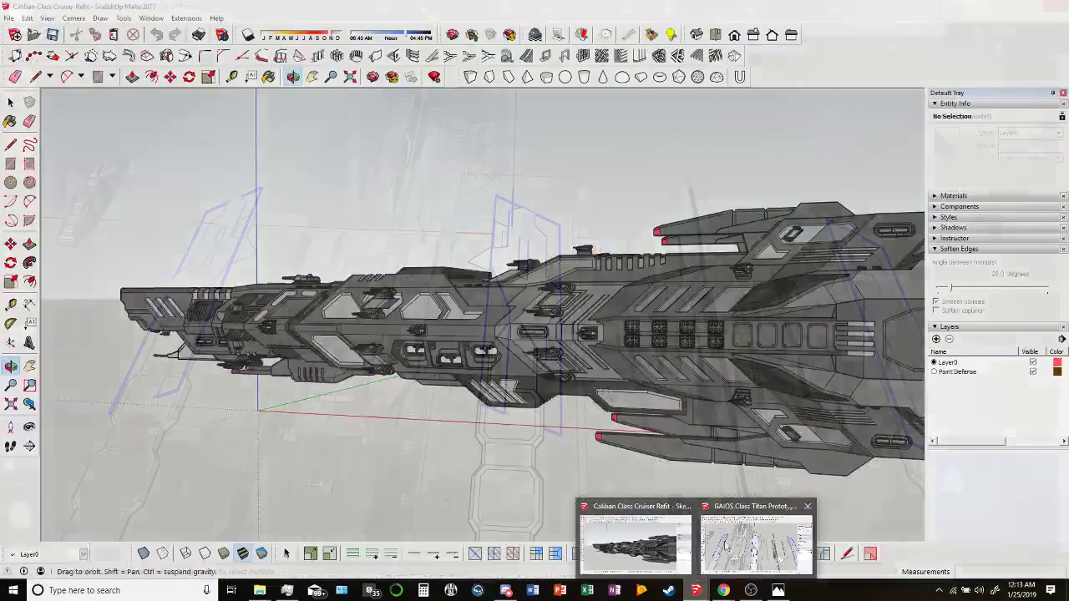
click(756, 542)
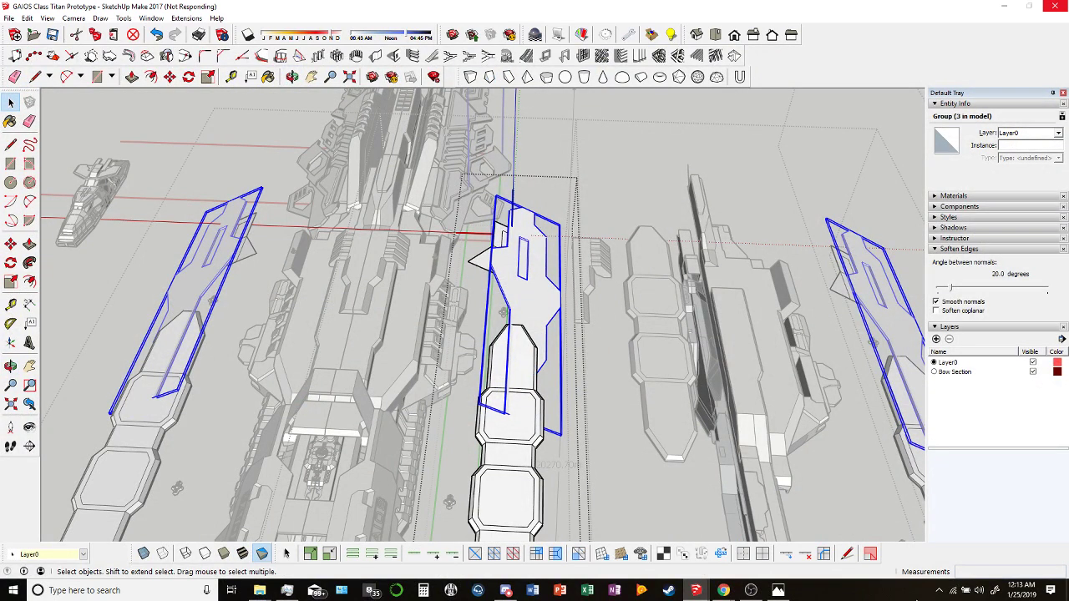
Switch back to Chrome and look through the open reference pages to the ArtStation mech artwork.
click(723, 590)
click(701, 556)
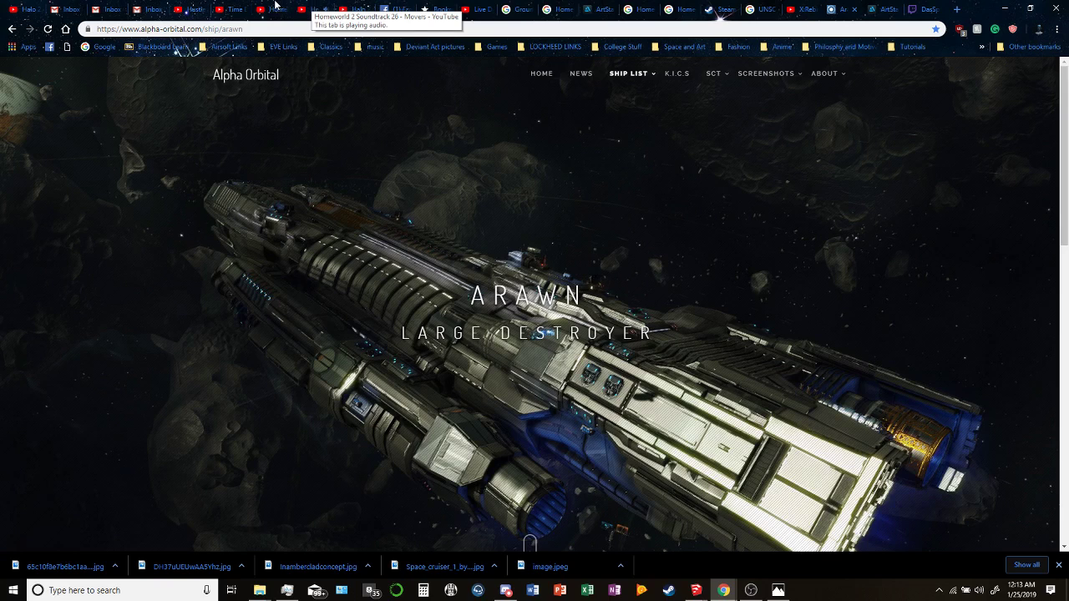
click(811, 12)
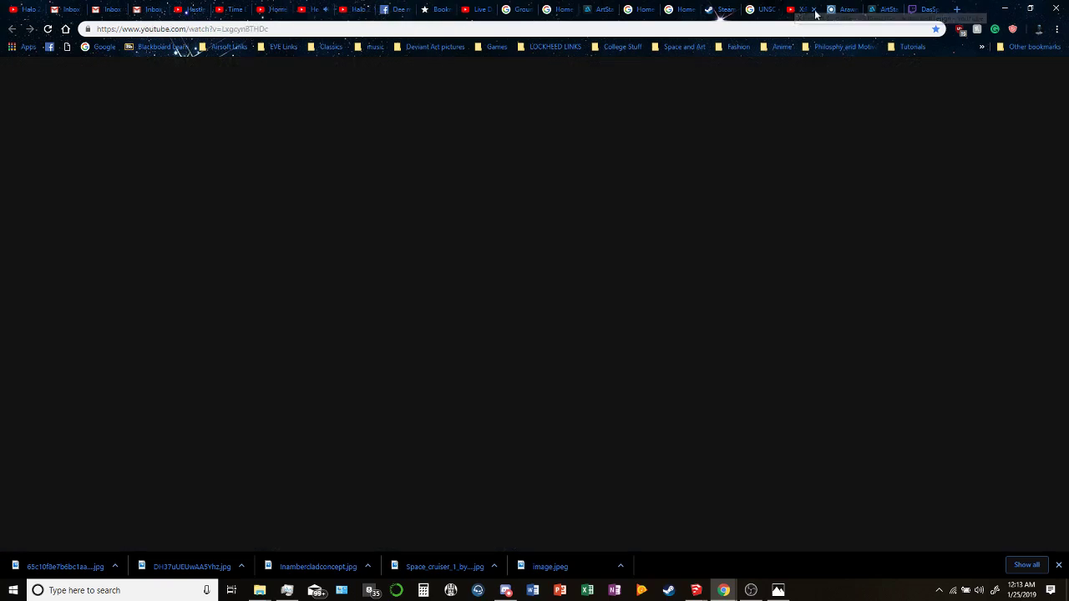
click(845, 10)
click(866, 11)
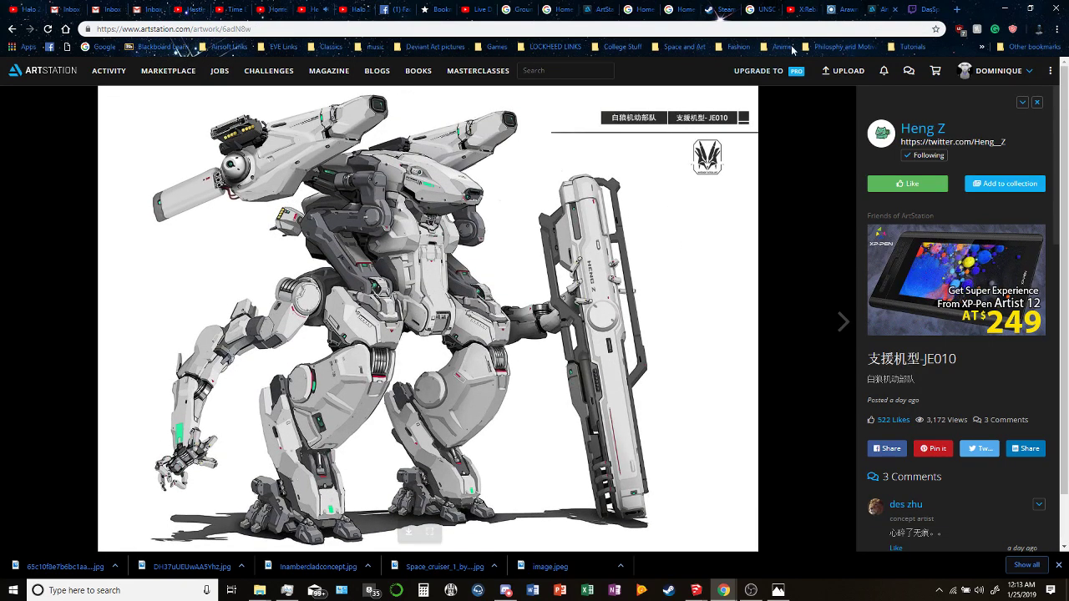
Examine the related Sins of the Prophets ship images in the UNSC Cruiser image results.
click(795, 8)
click(760, 6)
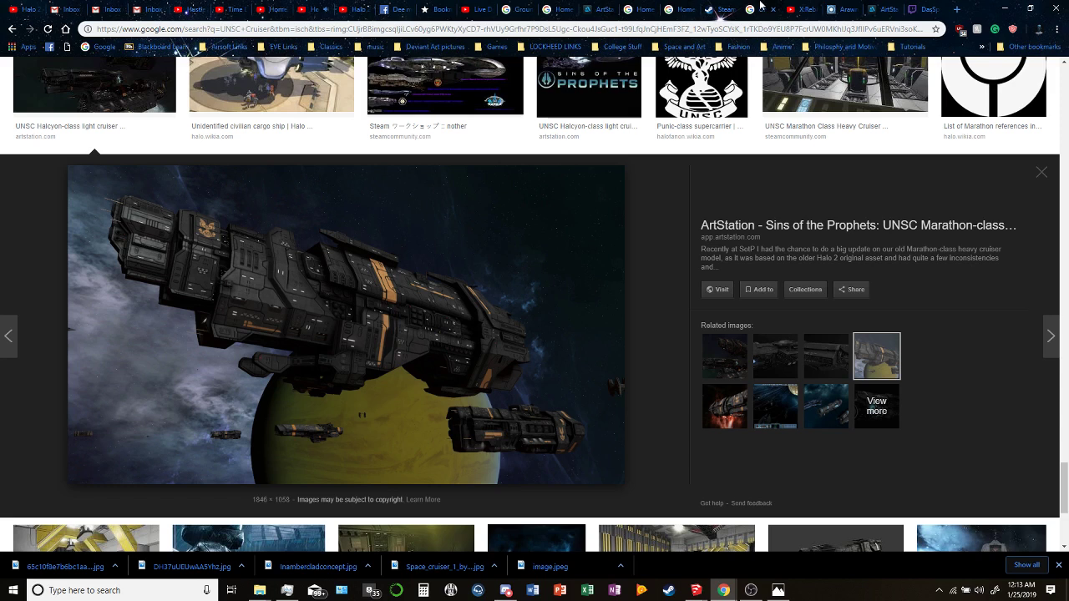
scroll(635, 267, down, 2)
click(770, 292)
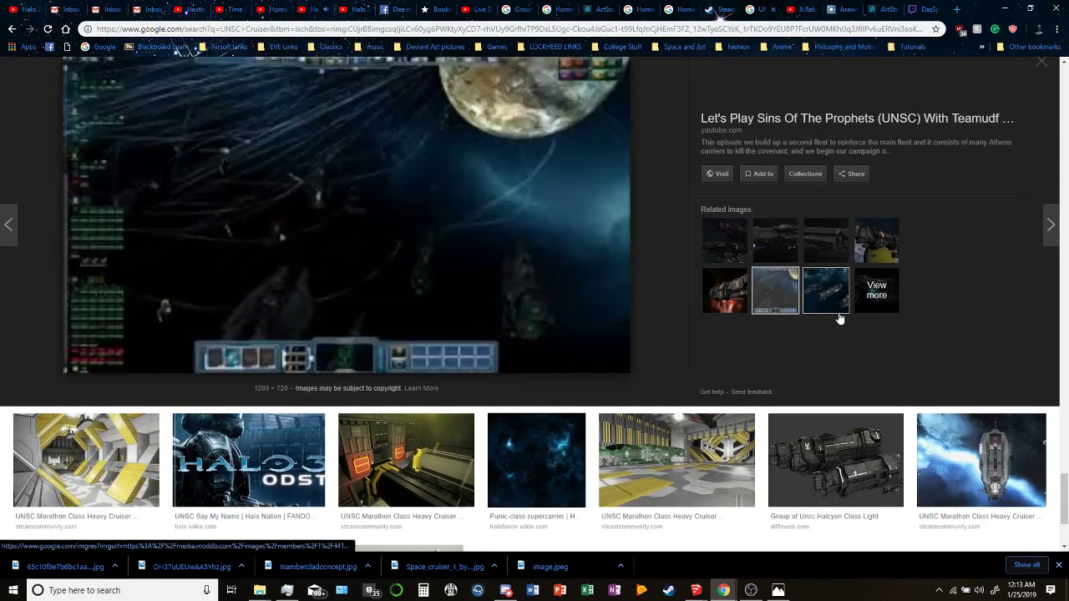
click(836, 309)
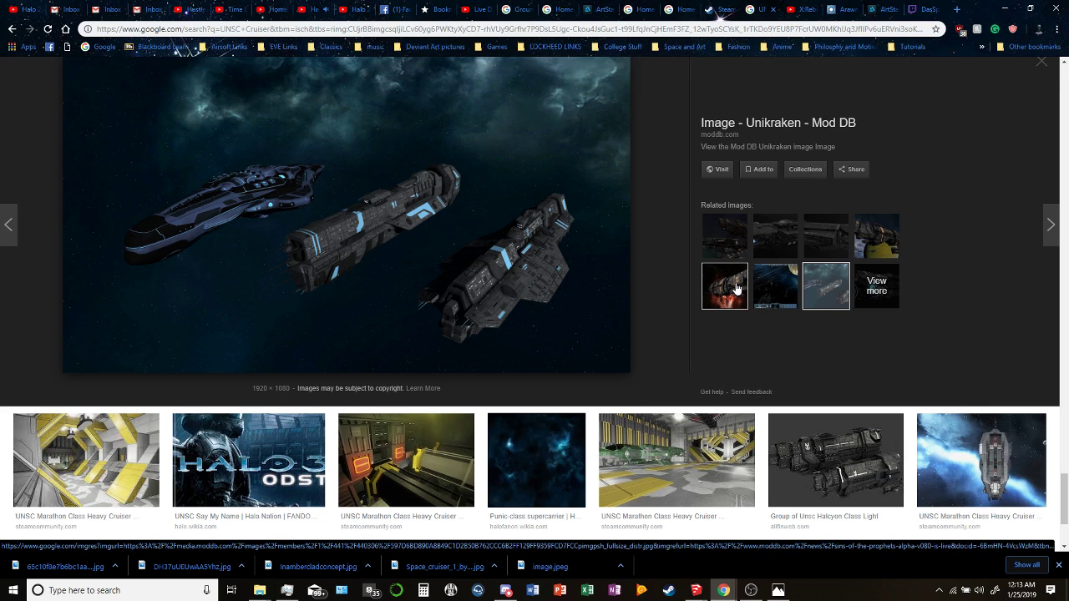
click(737, 289)
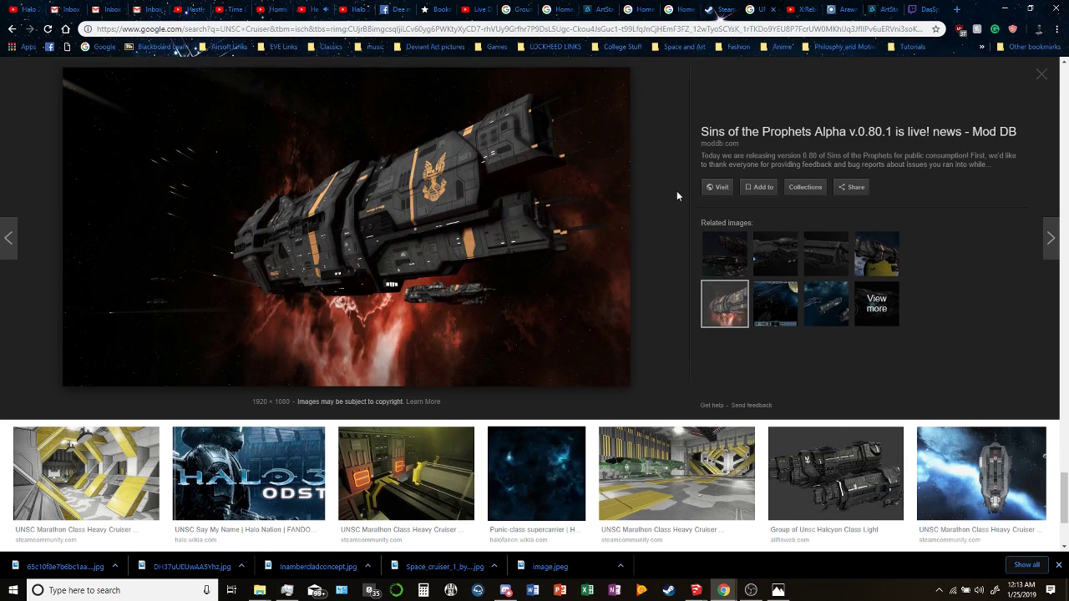
Examine the UNSC Marathon Class Heavy Cruiser interior image and its related images further down the results.
scroll(676, 196, down, 3)
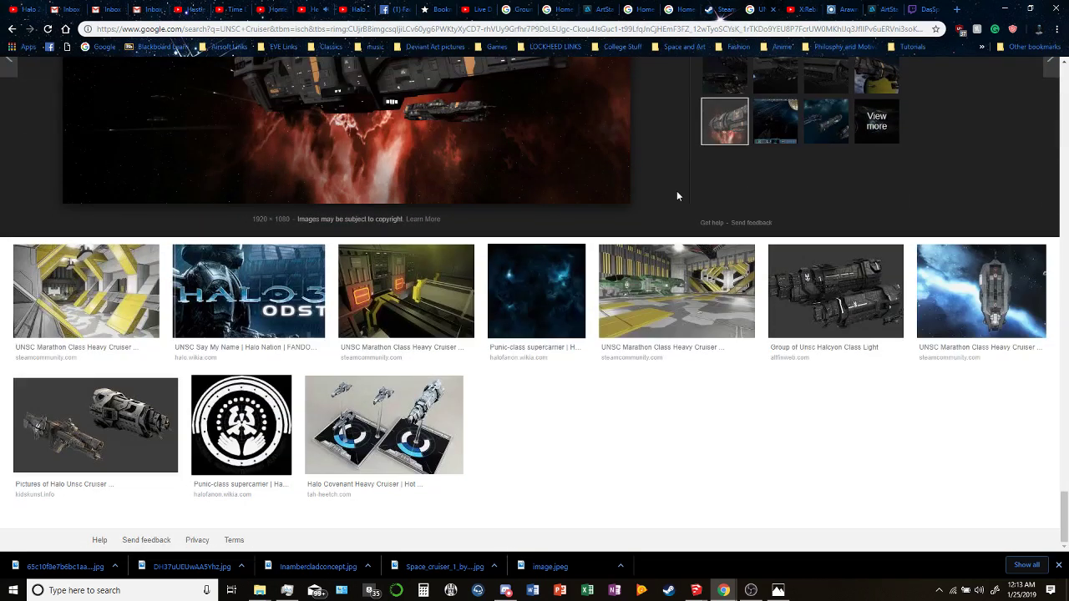
click(448, 278)
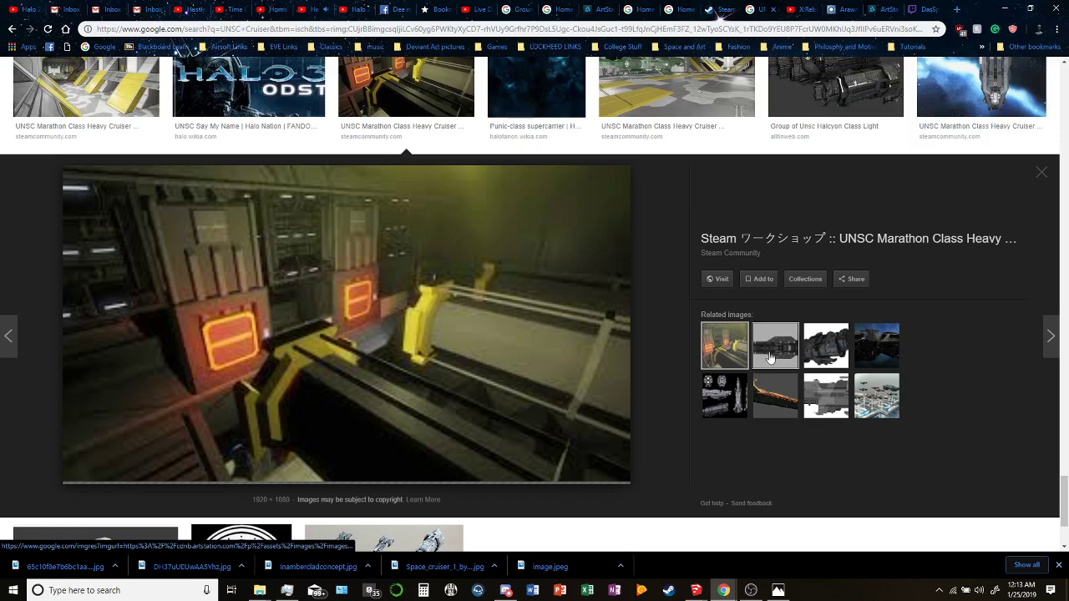
click(740, 397)
click(724, 347)
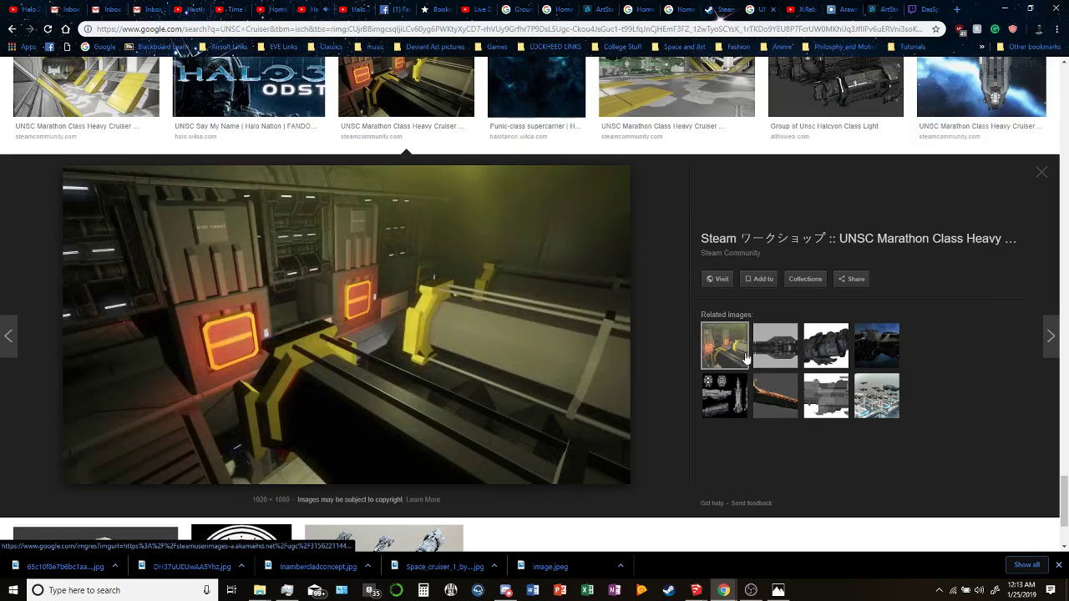
Switch to the GAIOS Class Titan model in SketchUp and select a face on the hull beside the upright fin.
mouse_move(699, 594)
click(741, 556)
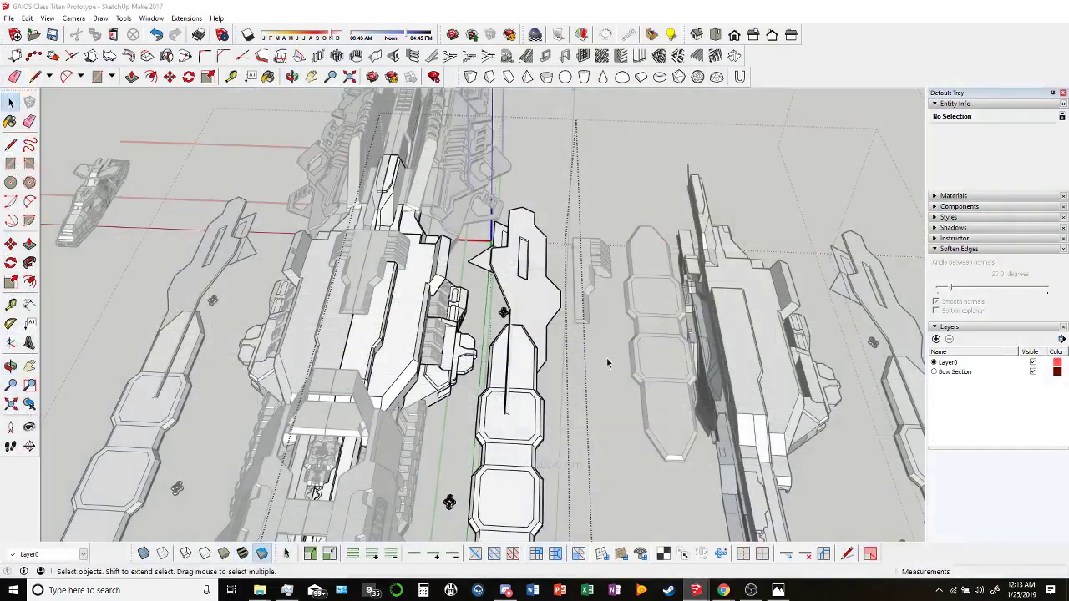
mouse_move(524, 313)
middle_down()
mouse_move(532, 182)
mouse_move(576, 192)
middle_up()
scroll(429, 267, up, 4)
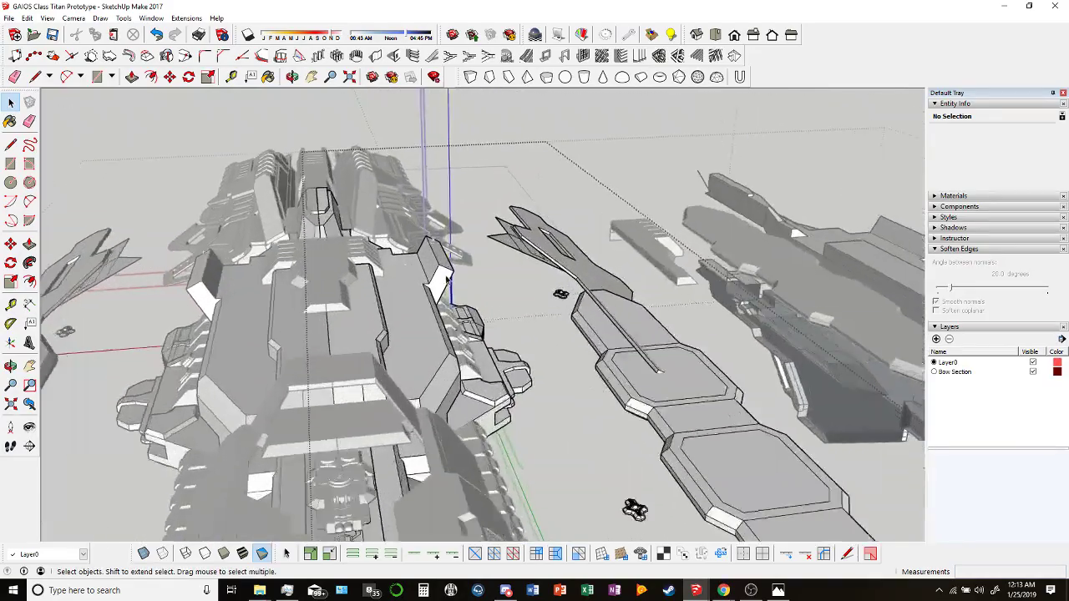
middle_drag(429, 274, 293, 309)
click(461, 269)
mouse_move(526, 212)
middle_down()
mouse_move(464, 206)
mouse_move(490, 195)
mouse_move(489, 174)
mouse_move(513, 275)
mouse_move(534, 276)
mouse_move(555, 344)
middle_up()
scroll(461, 205, up, 2)
Try to draw a line about 1240 m long outward from the lower outer corner of the upright hull fin.
key(l)
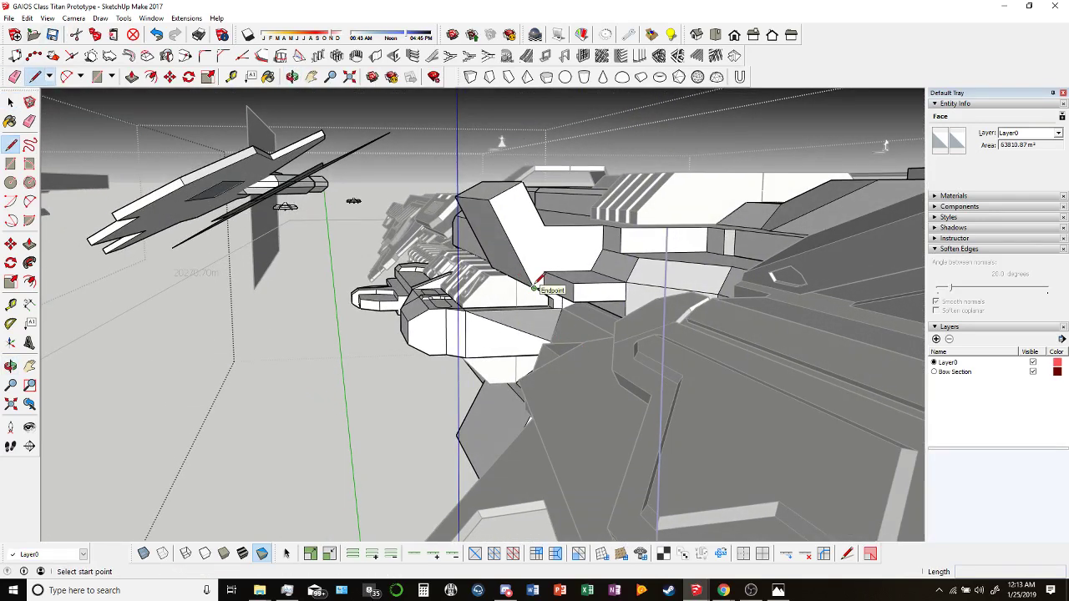
mouse_move(534, 287)
middle_down()
mouse_move(570, 318)
mouse_move(418, 190)
mouse_move(524, 178)
middle_up()
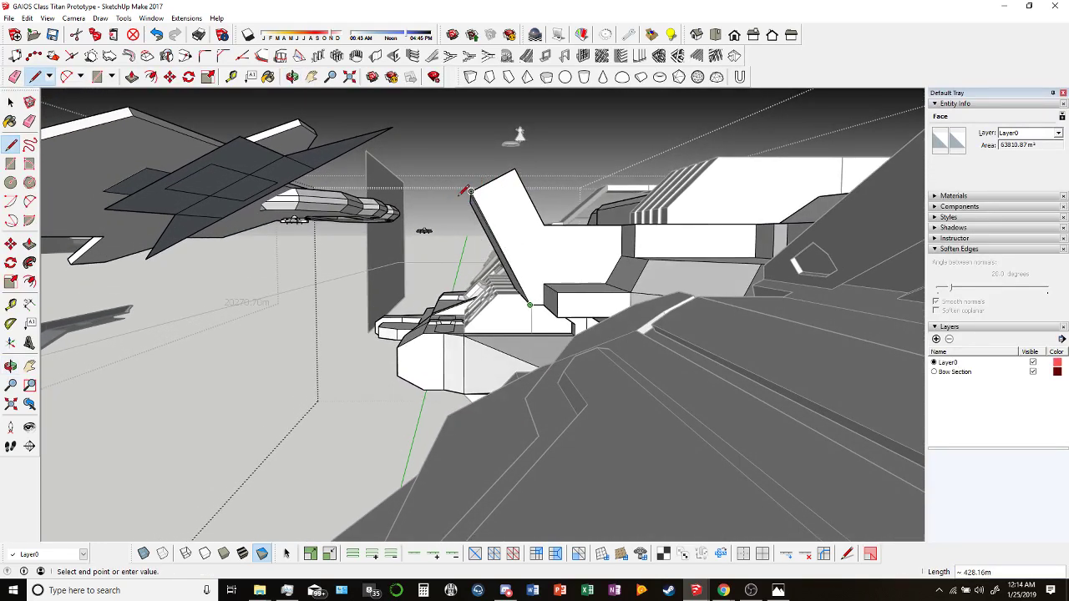
mouse_move(457, 234)
middle_down()
mouse_move(441, 255)
mouse_move(489, 209)
mouse_move(430, 224)
middle_up()
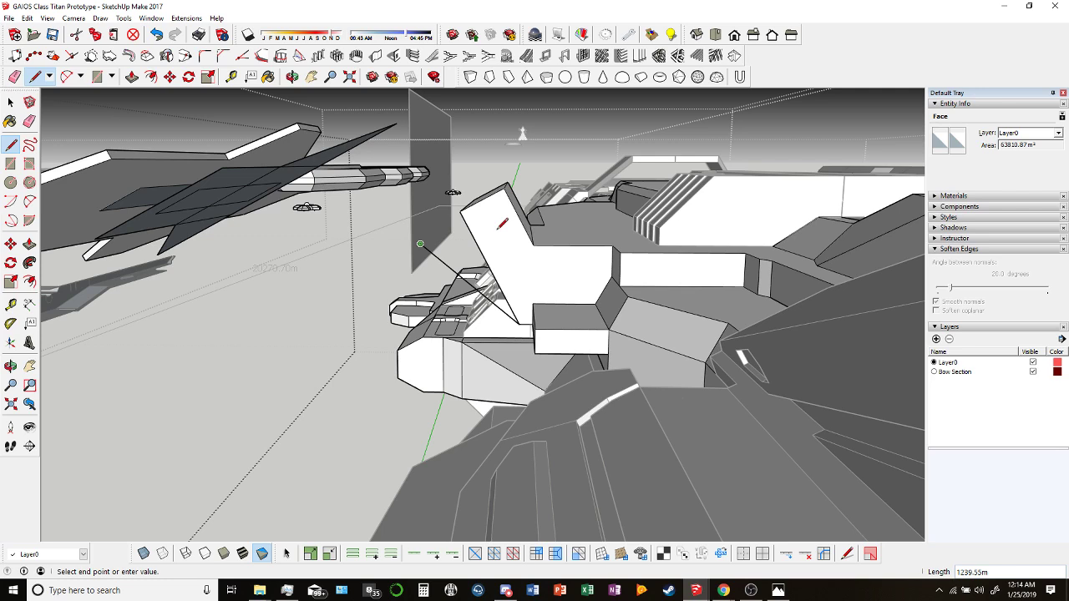
middle_drag(498, 229, 480, 249)
key(Escape)
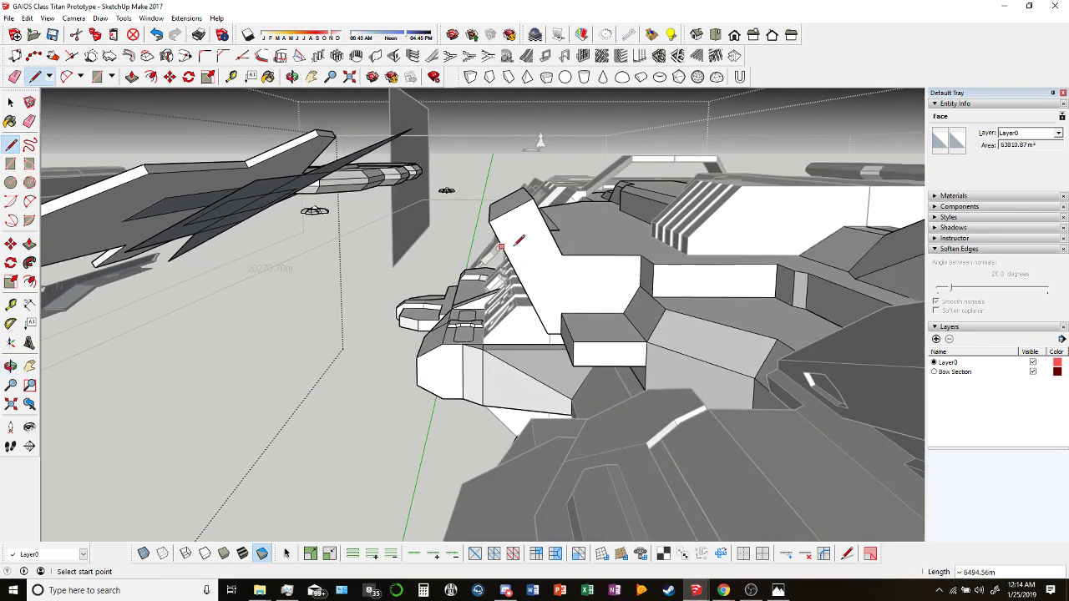
Draw a line about 234 m long from the fin's inner base corner to the midpoint of its upper edge.
mouse_move(579, 294)
middle_down()
mouse_move(585, 250)
mouse_move(638, 186)
mouse_move(602, 264)
mouse_move(573, 279)
mouse_move(625, 269)
mouse_move(615, 289)
mouse_move(565, 322)
mouse_move(560, 296)
middle_up()
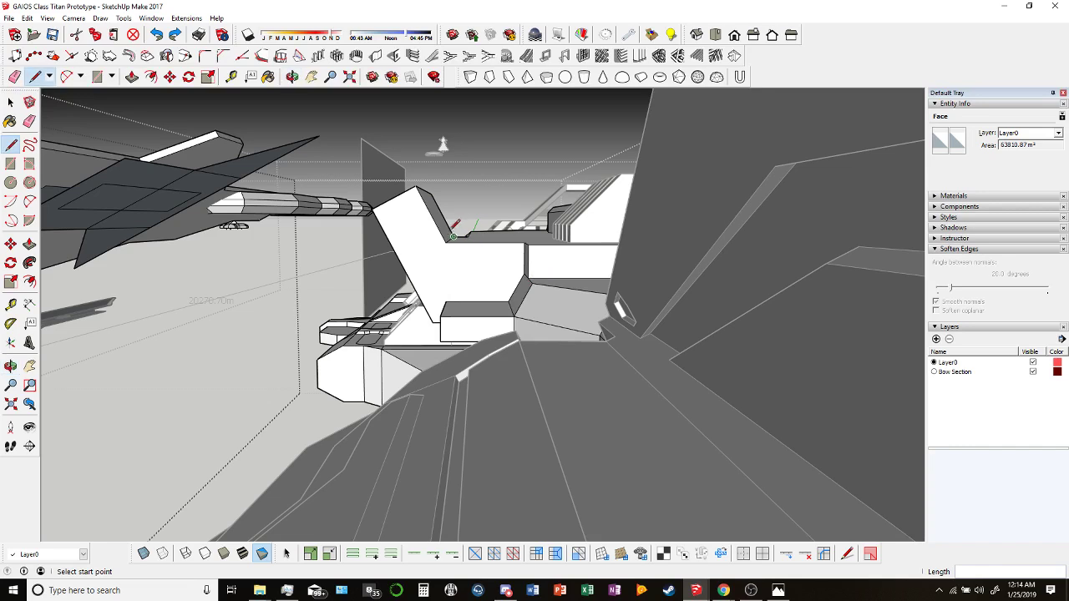
click(446, 242)
middle_drag(447, 243, 499, 239)
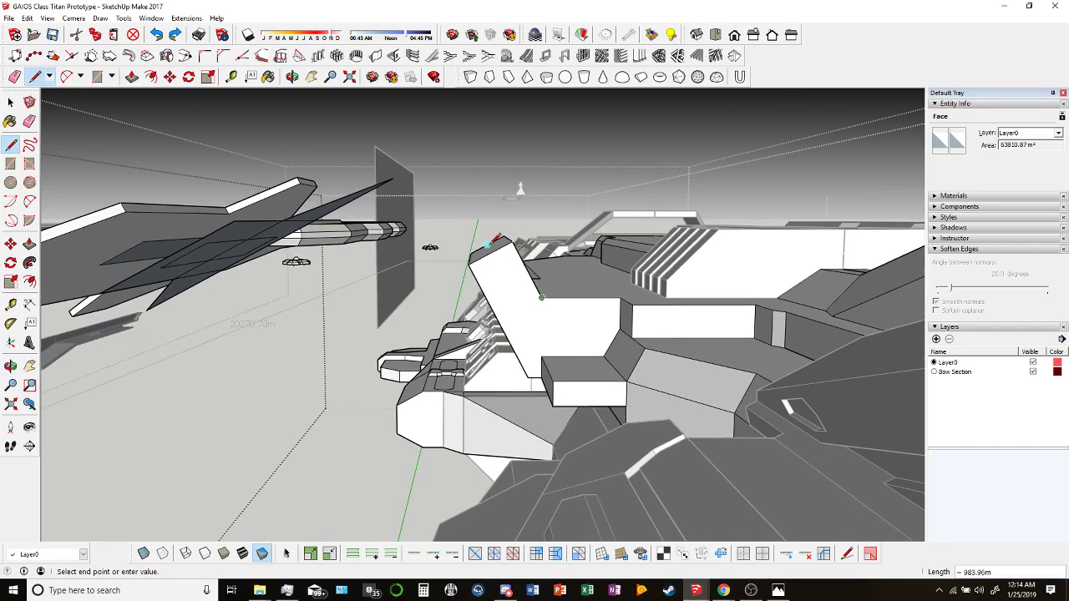
click(490, 253)
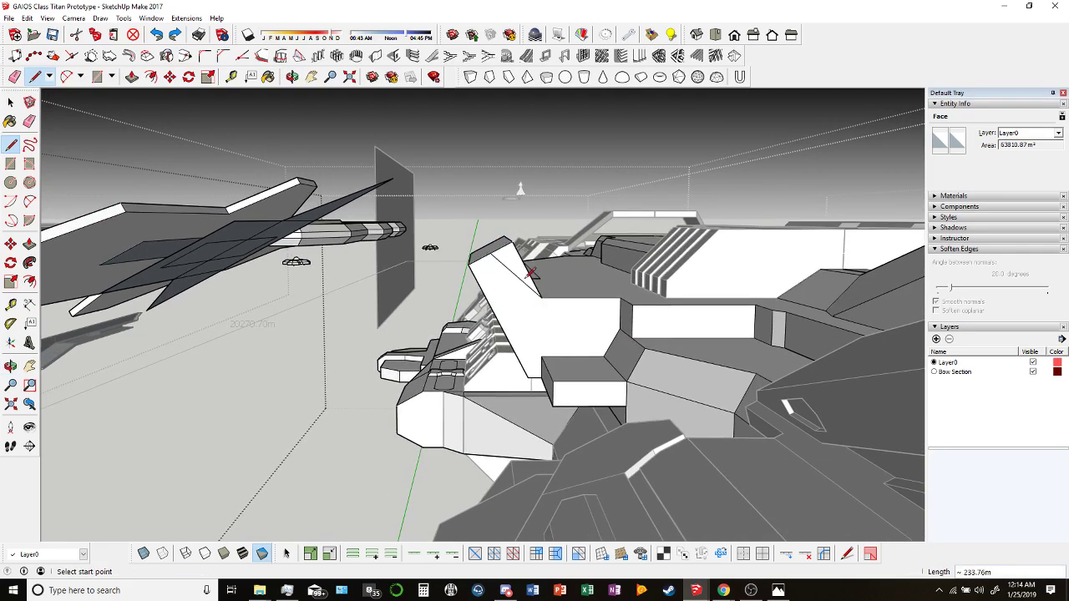
Draw a line outward from the fin's lower outer corner, parallel to the diagonal on its end face.
click(528, 375)
middle_drag(528, 376, 501, 323)
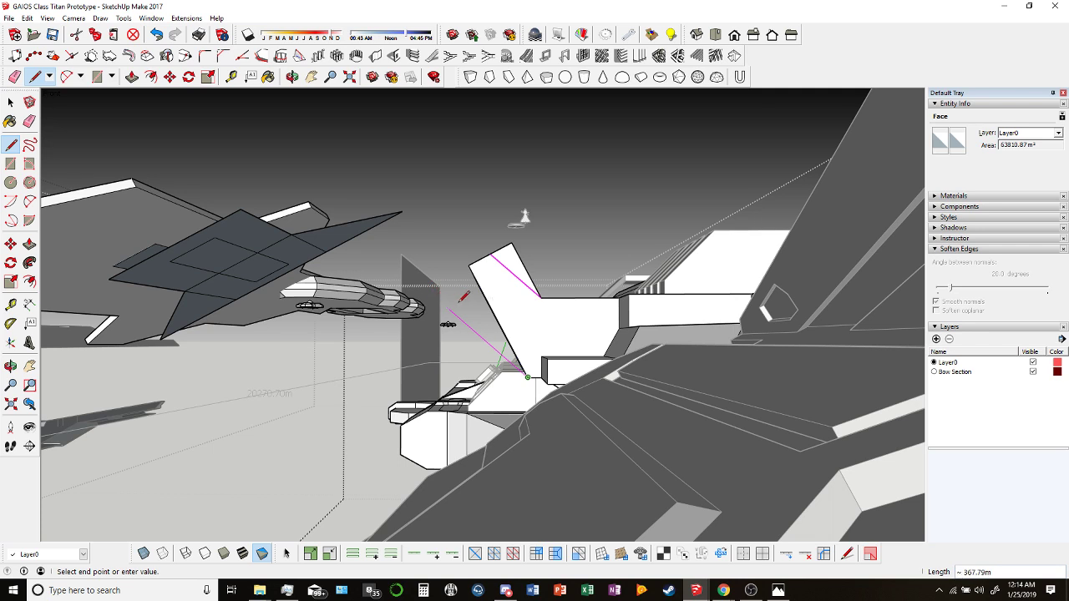
middle_drag(458, 301, 749, 434)
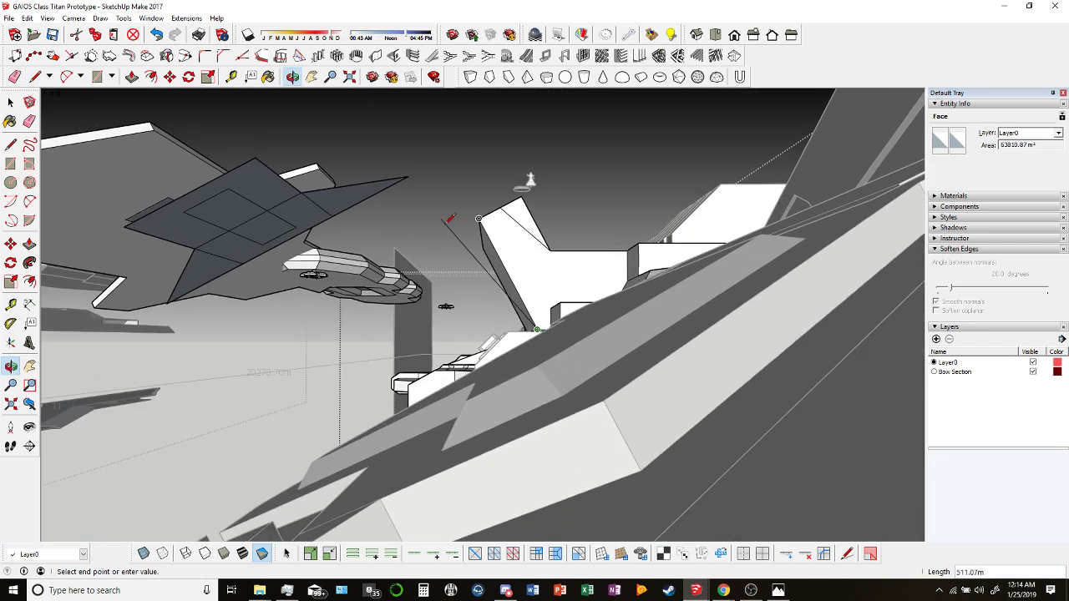
scroll(466, 236, up, 2)
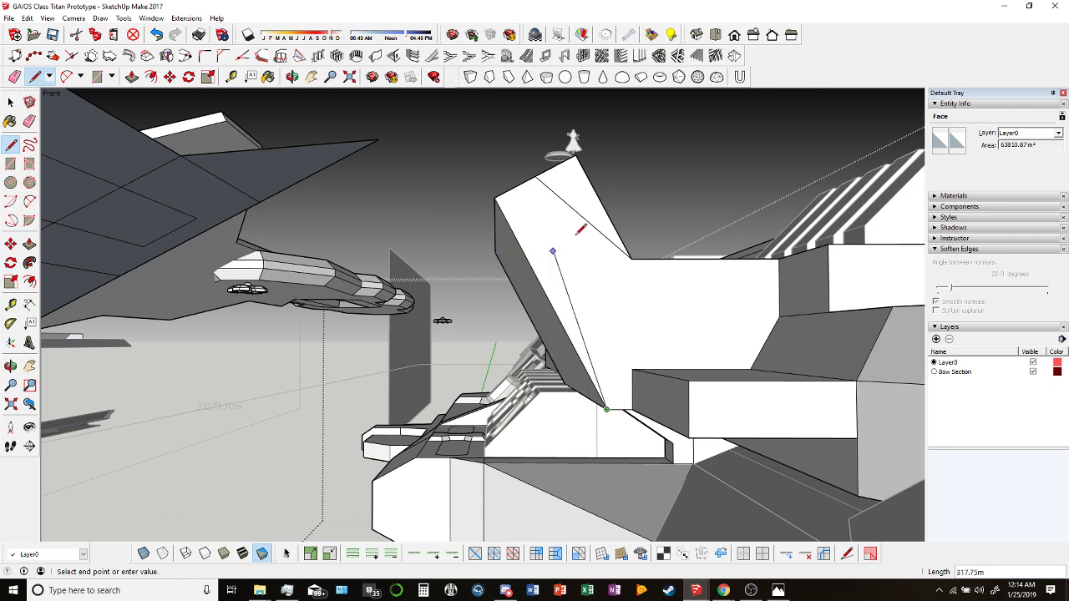
middle_drag(615, 229, 532, 282)
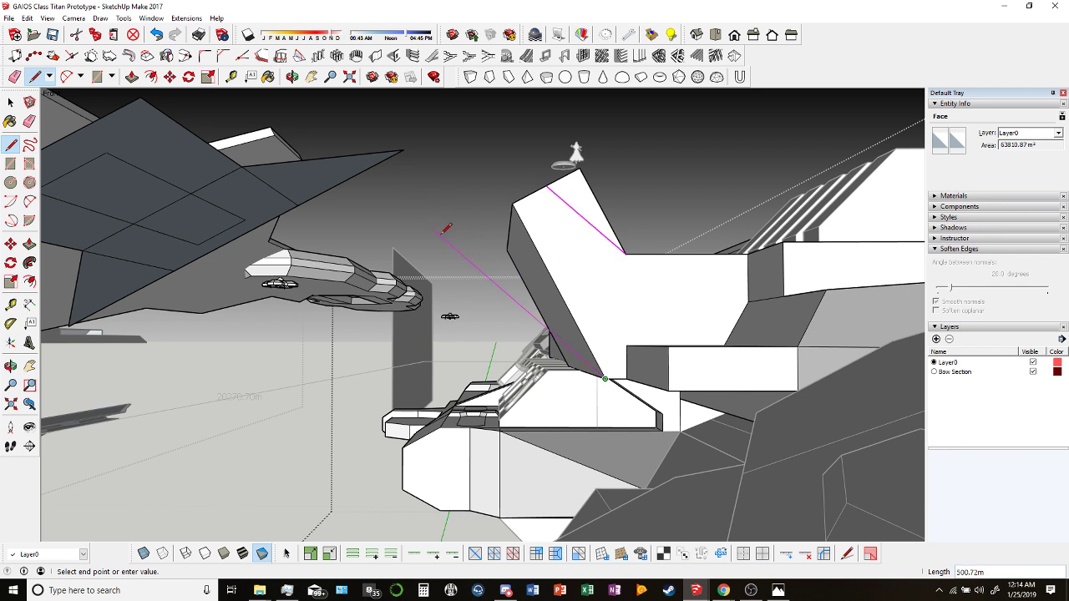
click(462, 253)
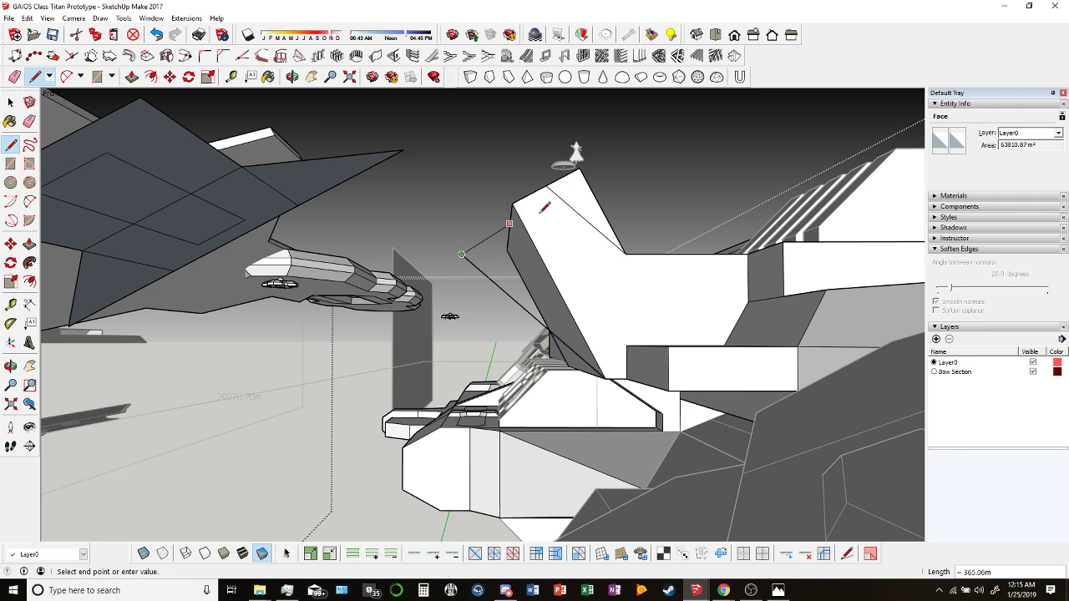
key(Escape)
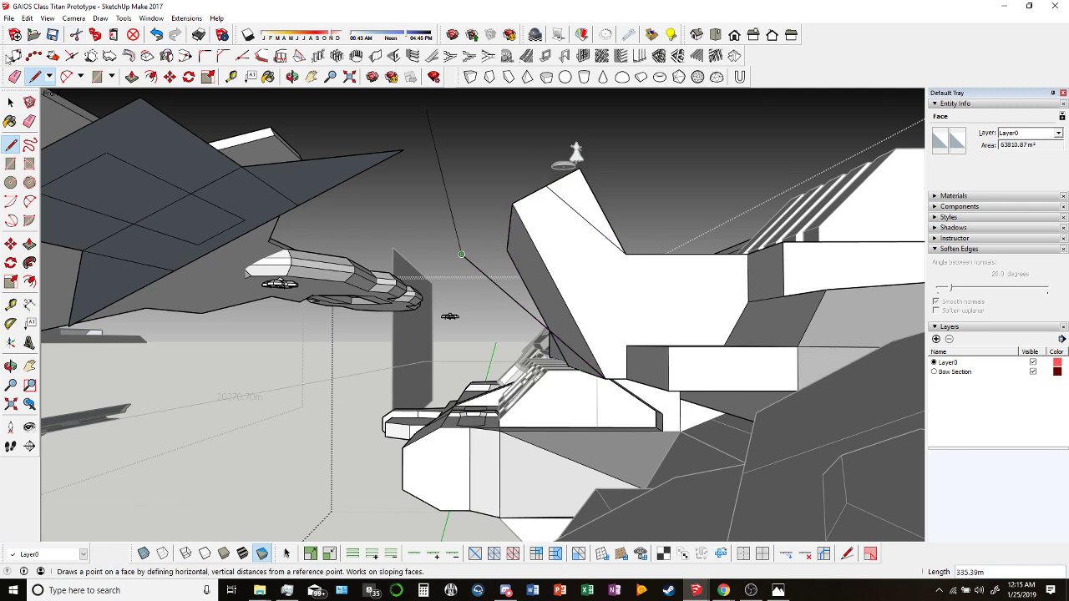
Try to draw a line about 242 m long from the upper end of the fin's diagonal to the outer line's free end, then undo it.
key(o)
mouse_move(564, 251)
mouse_down()
mouse_move(580, 334)
mouse_move(653, 301)
mouse_move(660, 288)
mouse_move(625, 259)
mouse_move(608, 303)
mouse_move(550, 307)
mouse_move(601, 275)
mouse_move(674, 298)
mouse_move(682, 288)
mouse_up()
key(l)
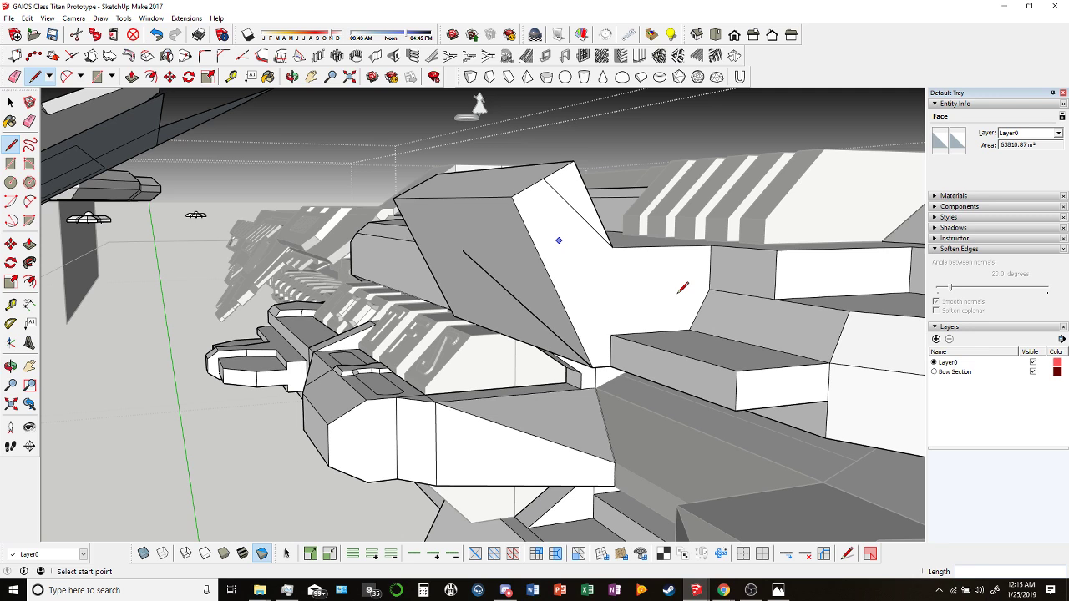
middle_drag(642, 205, 535, 185)
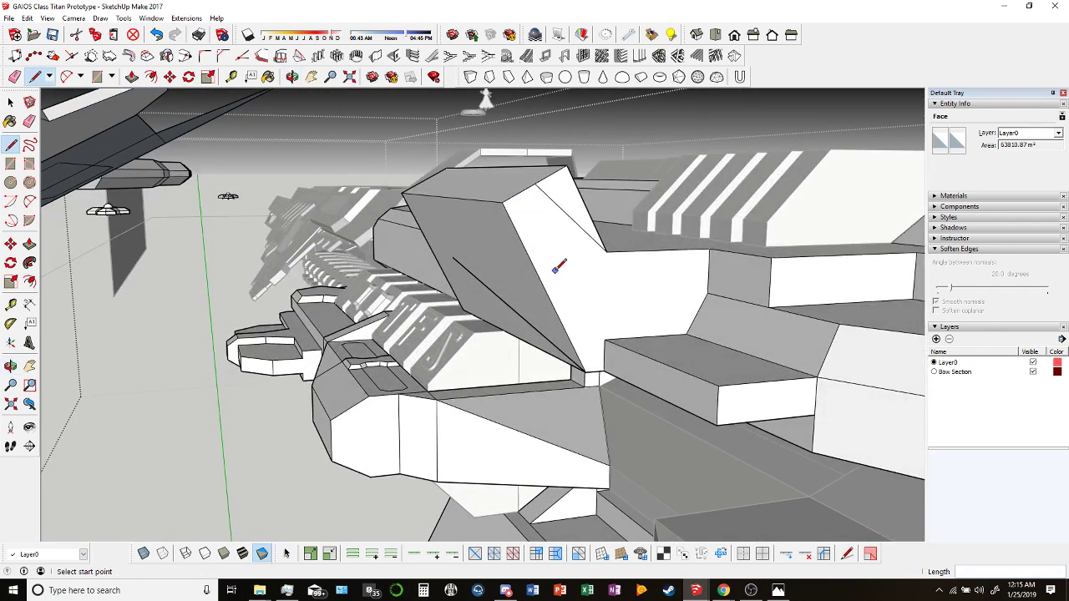
mouse_move(559, 265)
middle_down()
mouse_move(520, 323)
mouse_move(530, 231)
mouse_move(501, 133)
mouse_move(548, 279)
middle_up()
scroll(377, 162, down, 4)
click(292, 77)
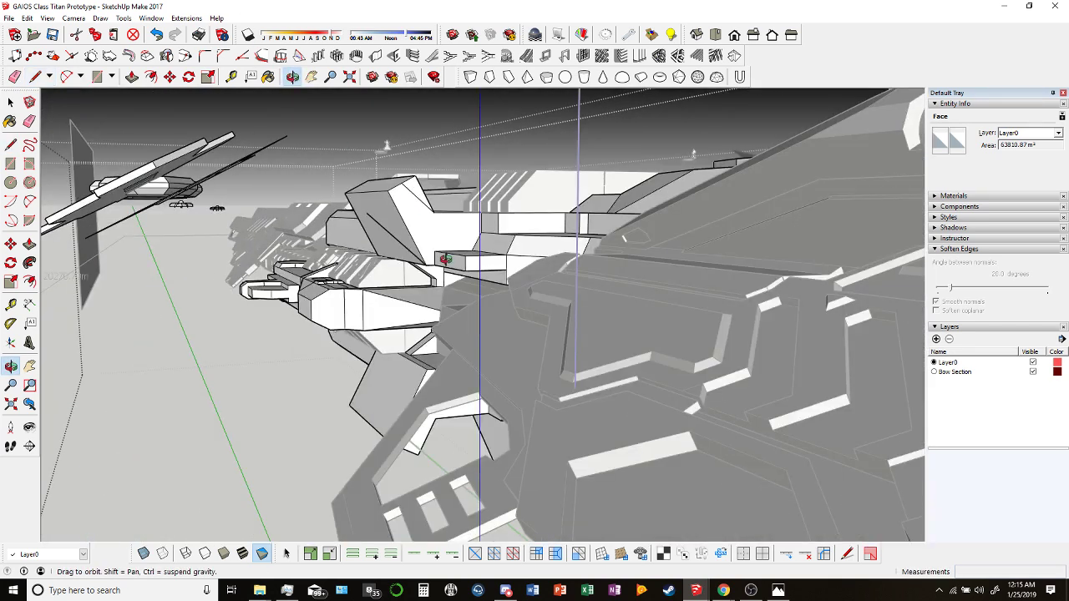
drag(367, 250, 399, 207)
drag(479, 326, 465, 247)
right_click(465, 247)
click(482, 255)
click(485, 225)
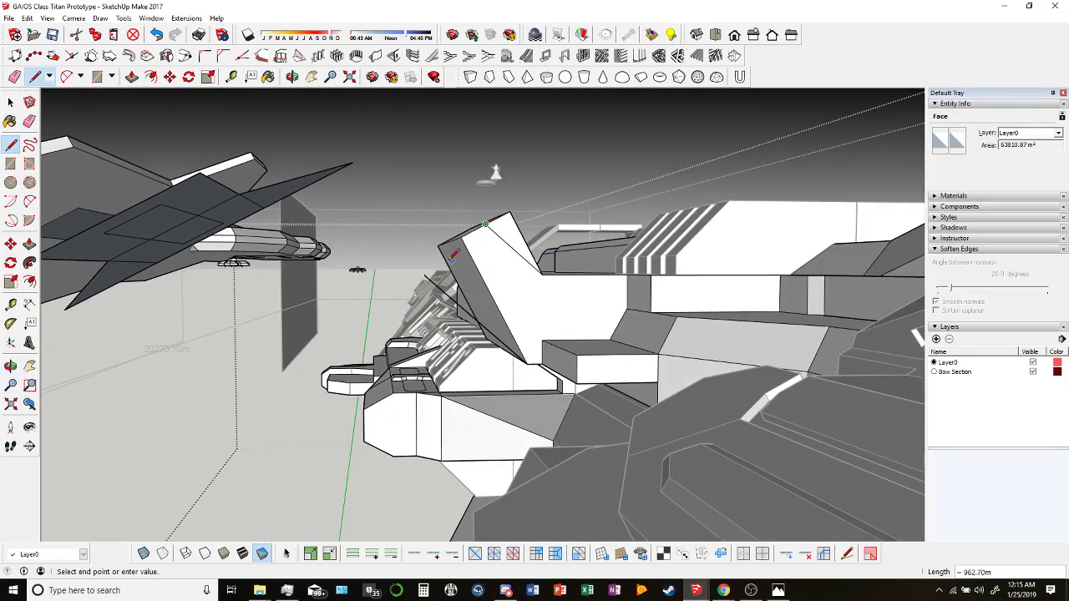
click(424, 276)
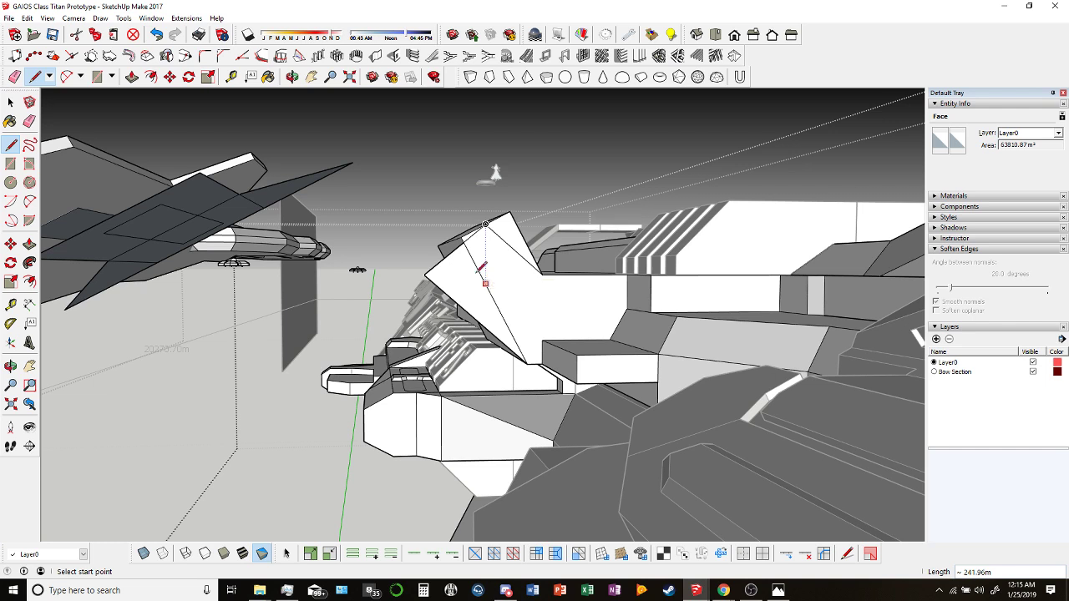
key(ctrl+z)
Draw a line about 288 m long diagonally upward from the outer line's free end, past the fin's upper edge.
click(423, 276)
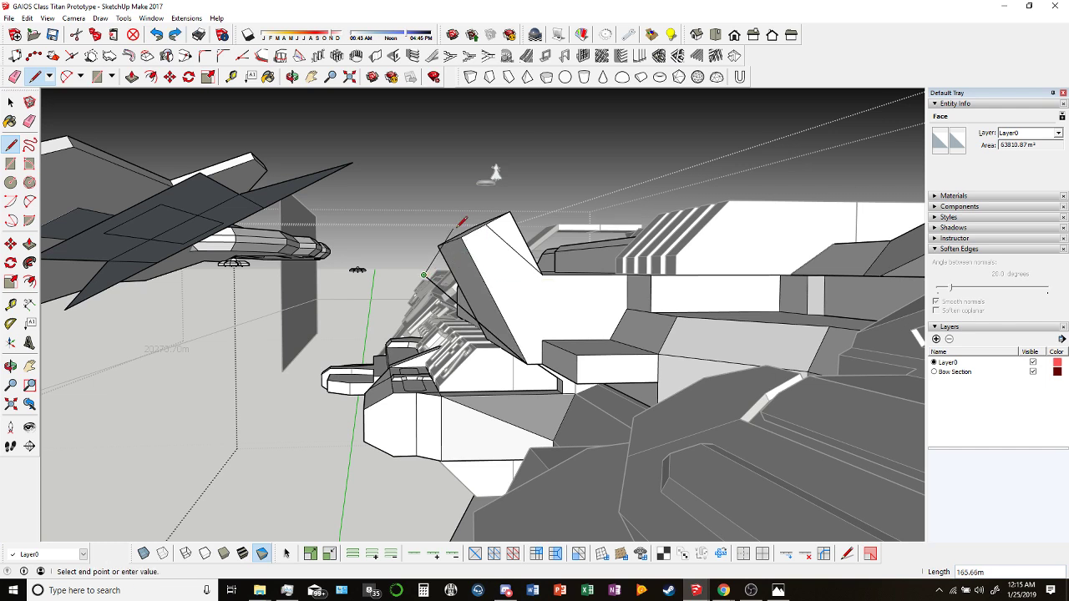
scroll(442, 294, up, 1)
scroll(441, 295, up, 1)
middle_drag(441, 295, 433, 289)
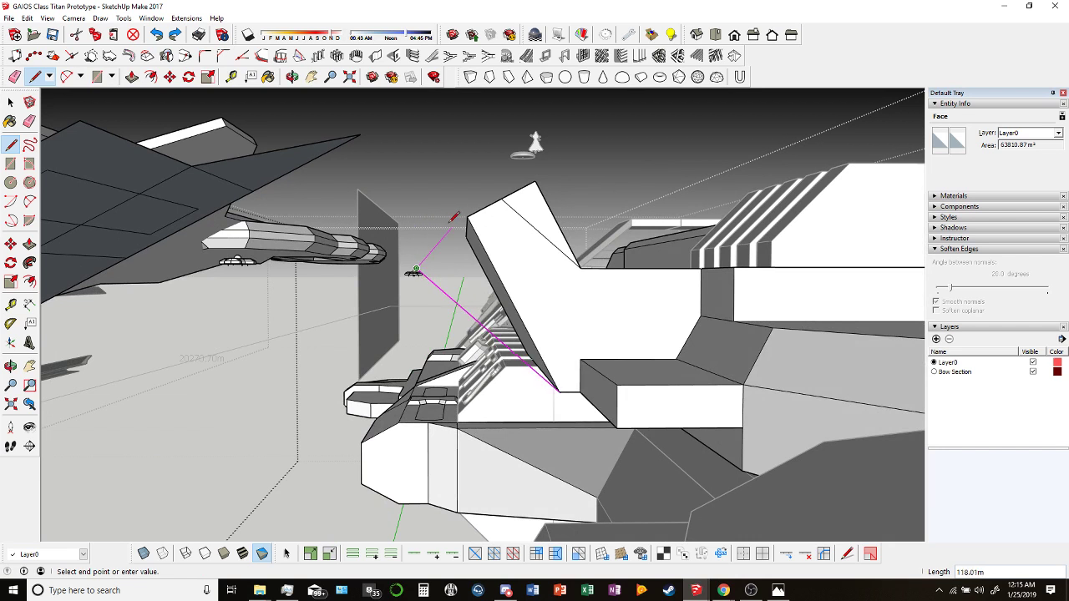
click(501, 169)
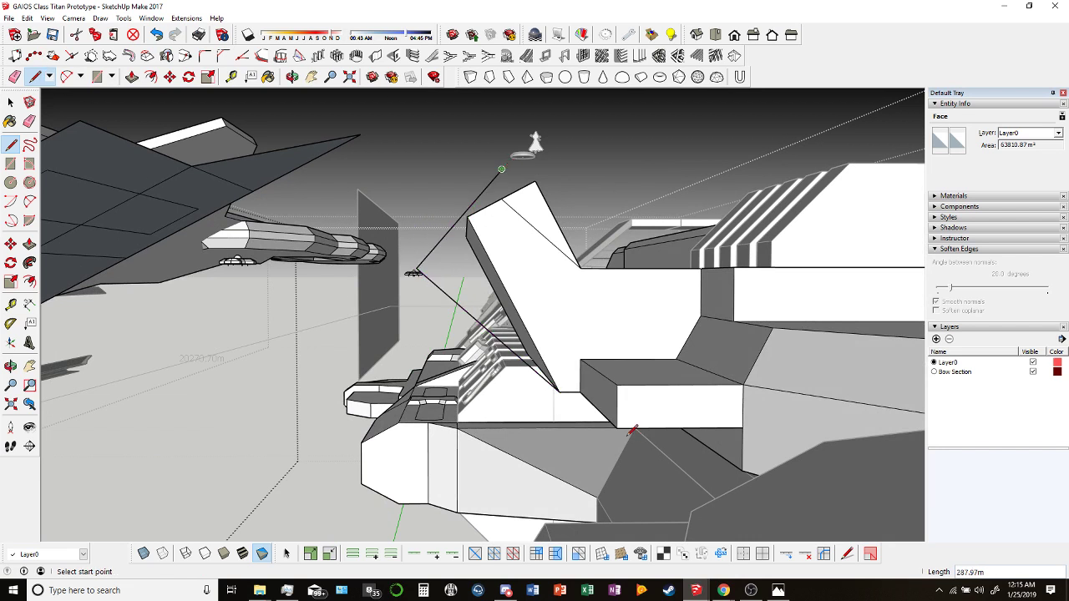
Close the new fin outline with a line about 275 m long from the inner base corner, and erase the overshooting line end.
click(581, 268)
click(484, 177)
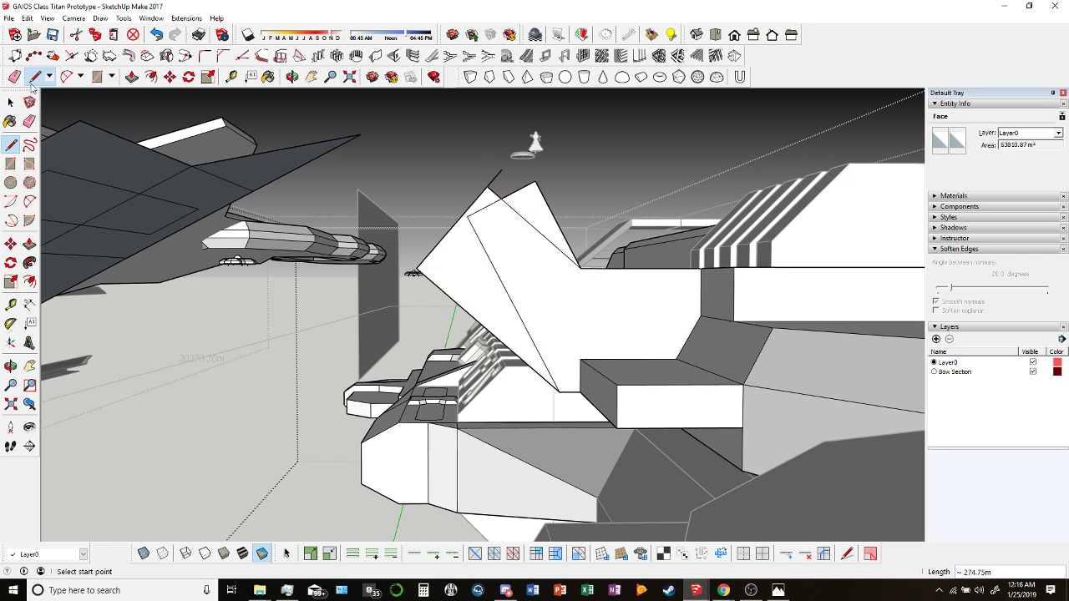
click(15, 76)
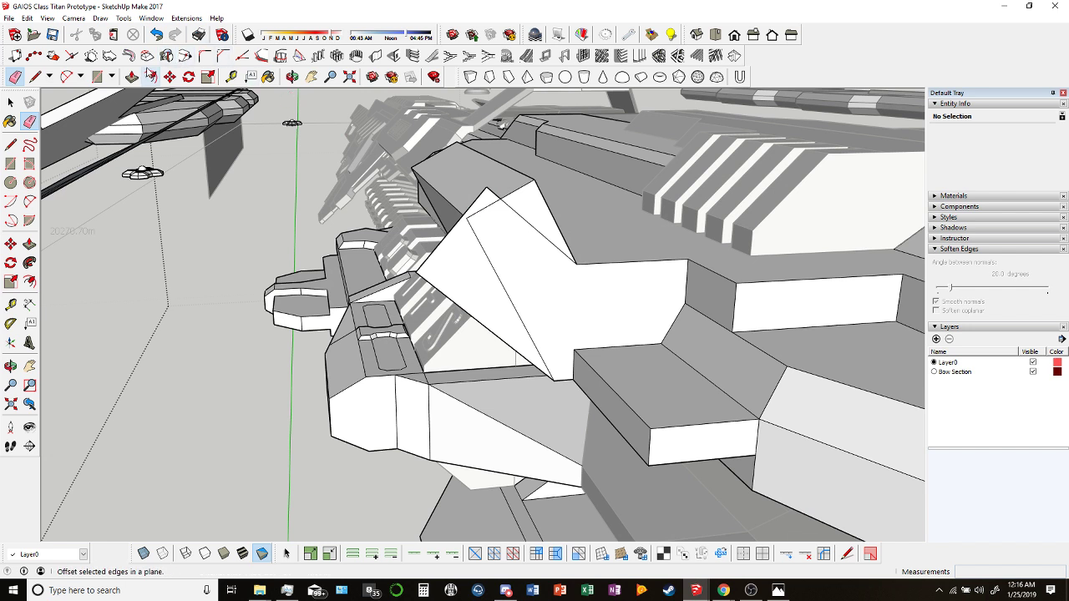
Push/Pull the new outline about 956 m along the fin's depth and push the leftover upper triangle away by the same distance.
click(132, 76)
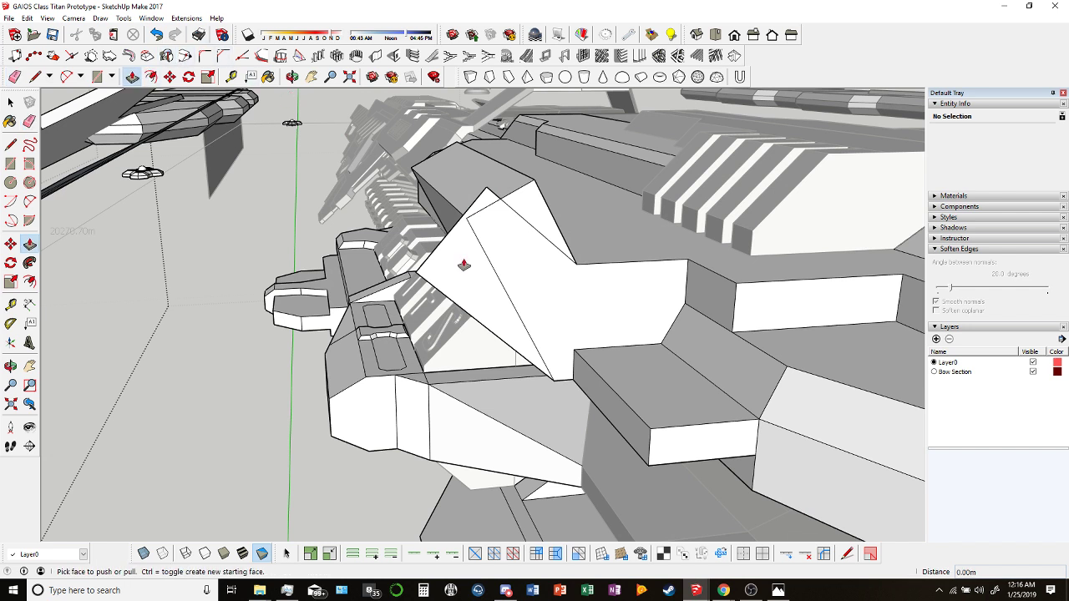
drag(485, 219, 446, 136)
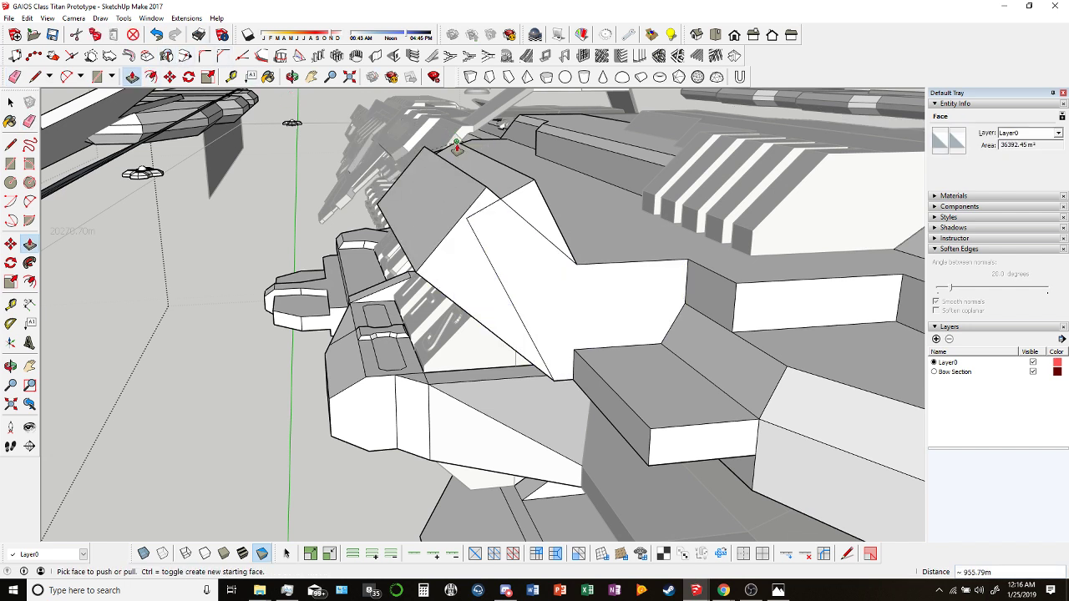
drag(512, 205, 452, 146)
Erase the leftover edges of the old fin outline from the reshaped fin's end face.
key(e)
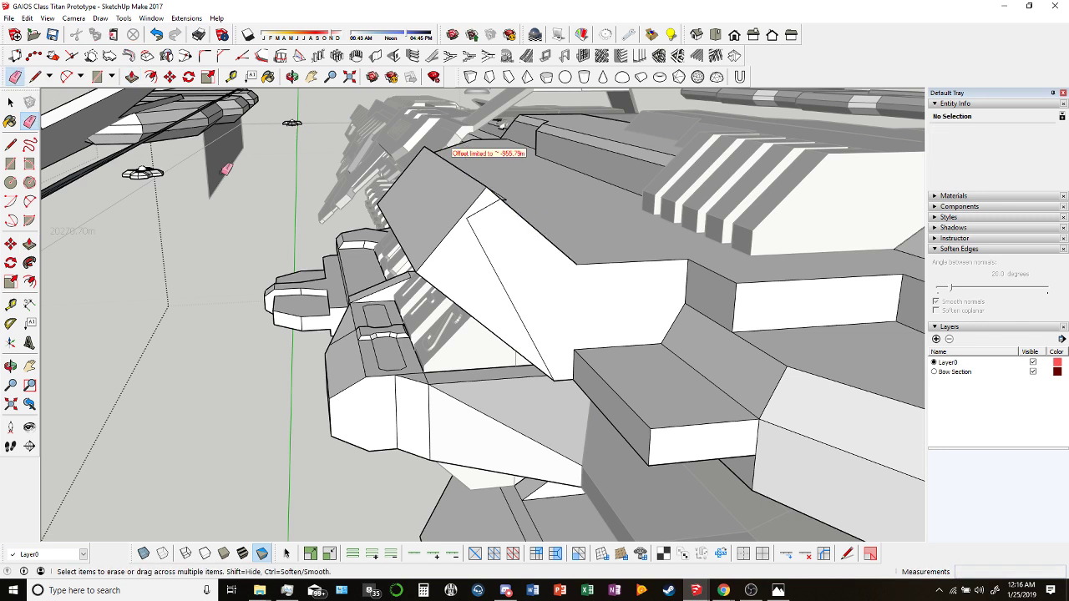
drag(480, 210, 507, 230)
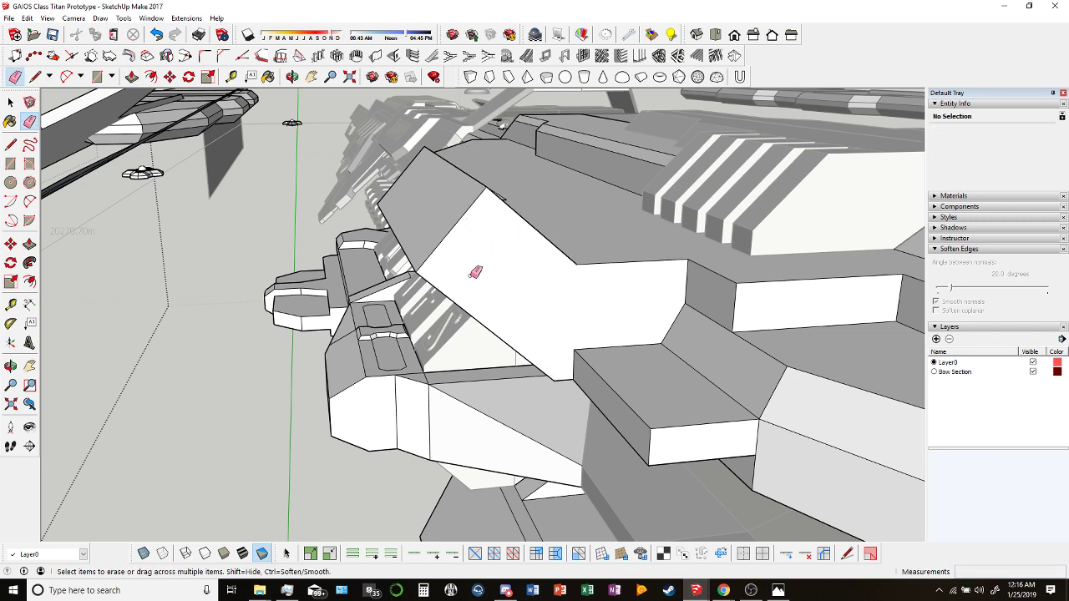
middle_drag(523, 212, 532, 216)
drag(507, 178, 486, 215)
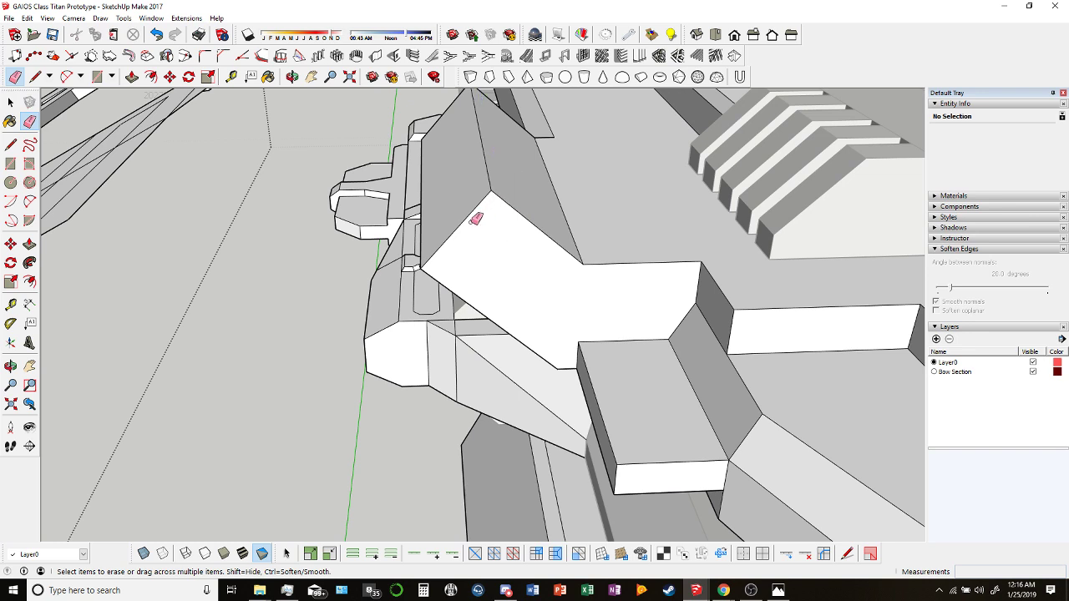
Draw a line about 72 m long along the bevelled corner of the white hull end face farther along the ship.
scroll(479, 216, down, 10)
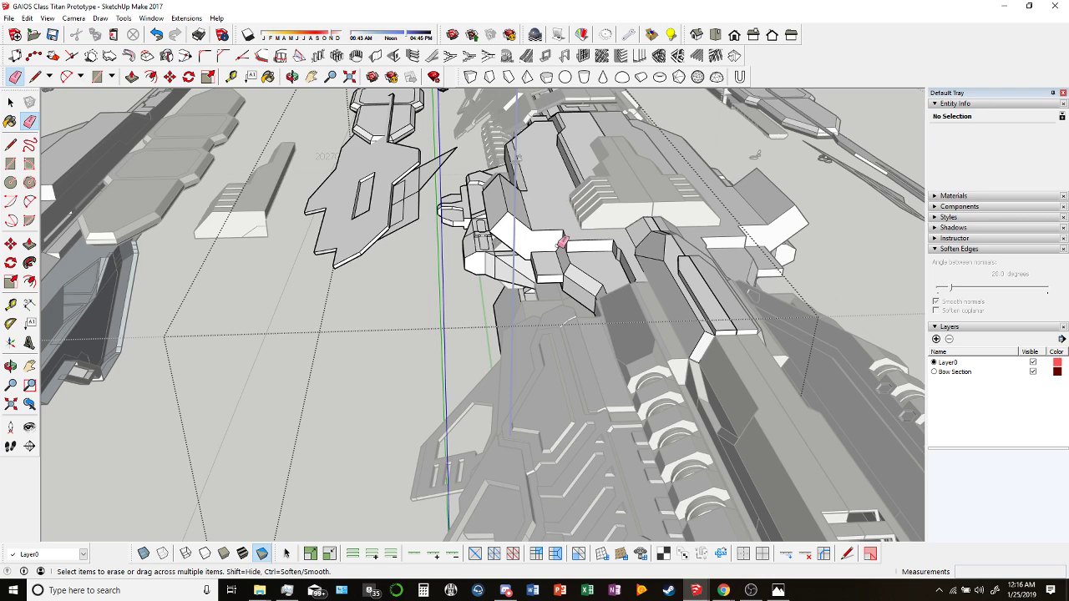
mouse_move(562, 241)
middle_down()
mouse_move(501, 209)
mouse_move(535, 224)
mouse_move(549, 212)
mouse_move(576, 267)
mouse_move(470, 364)
mouse_move(551, 309)
mouse_move(602, 379)
mouse_move(417, 255)
mouse_move(226, 315)
mouse_move(353, 234)
mouse_move(312, 186)
mouse_move(393, 206)
mouse_move(432, 233)
mouse_move(465, 172)
mouse_move(618, 209)
mouse_move(763, 215)
mouse_move(429, 310)
mouse_move(716, 131)
mouse_move(721, 162)
mouse_move(591, 247)
middle_up()
scroll(534, 227, up, 4)
scroll(547, 220, up, 4)
click(35, 76)
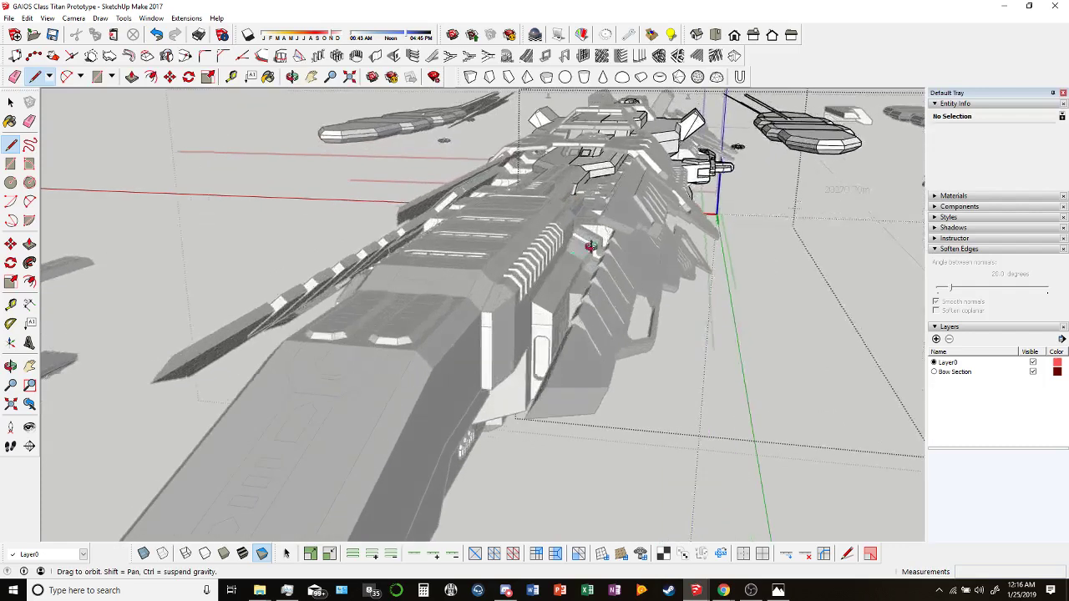
scroll(591, 246, up, 15)
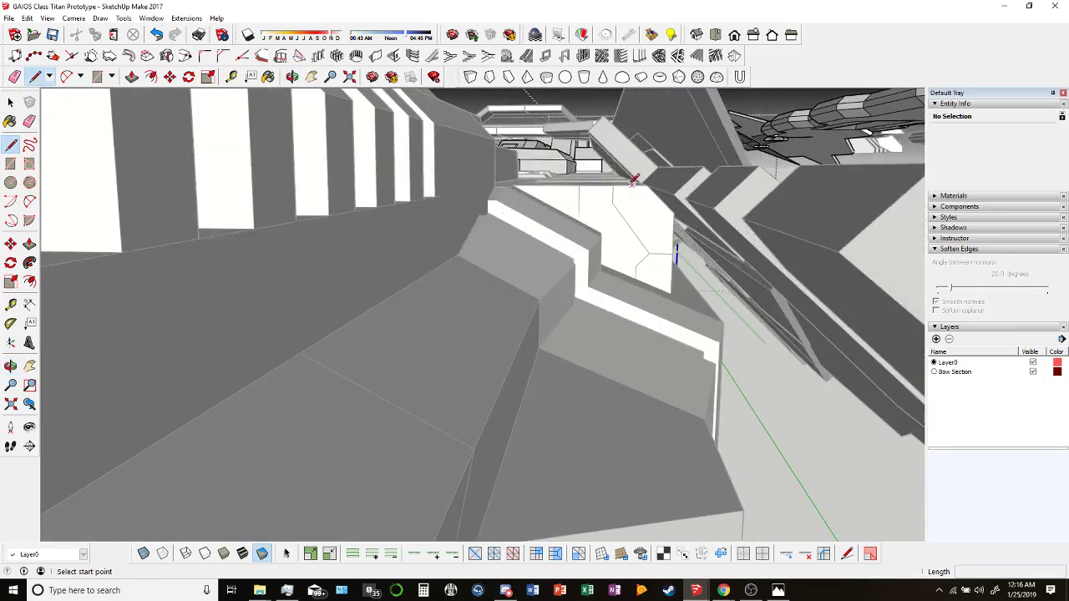
scroll(633, 182, up, 3)
middle_drag(632, 182, 649, 193)
click(651, 172)
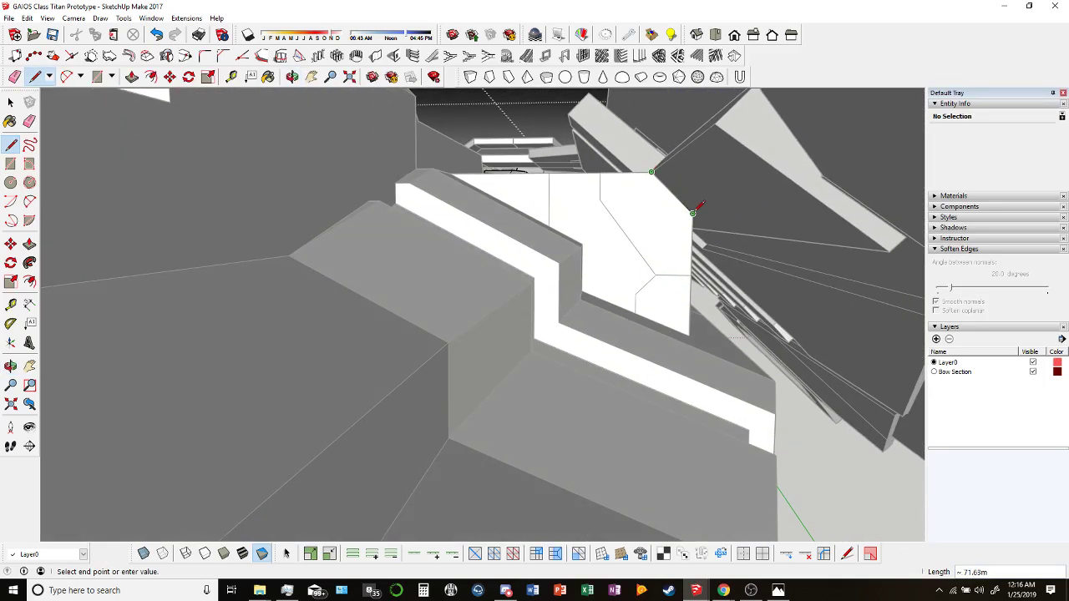
Move the 72 m bevel edge by its upper endpoint about 7941 m to the upper corner of the fin's opposite end face.
key(space)
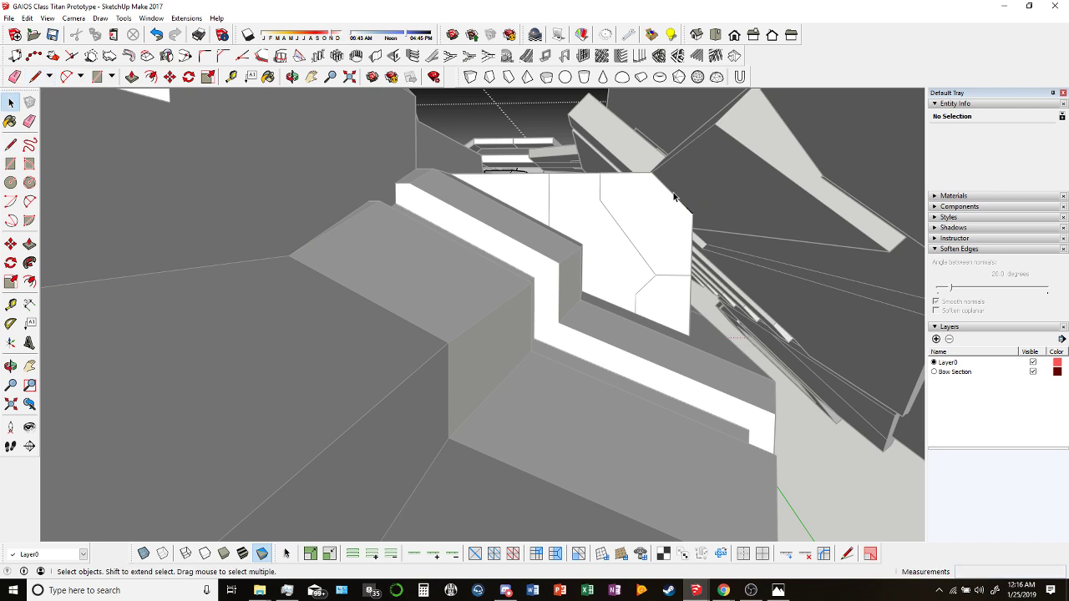
click(675, 197)
key(m)
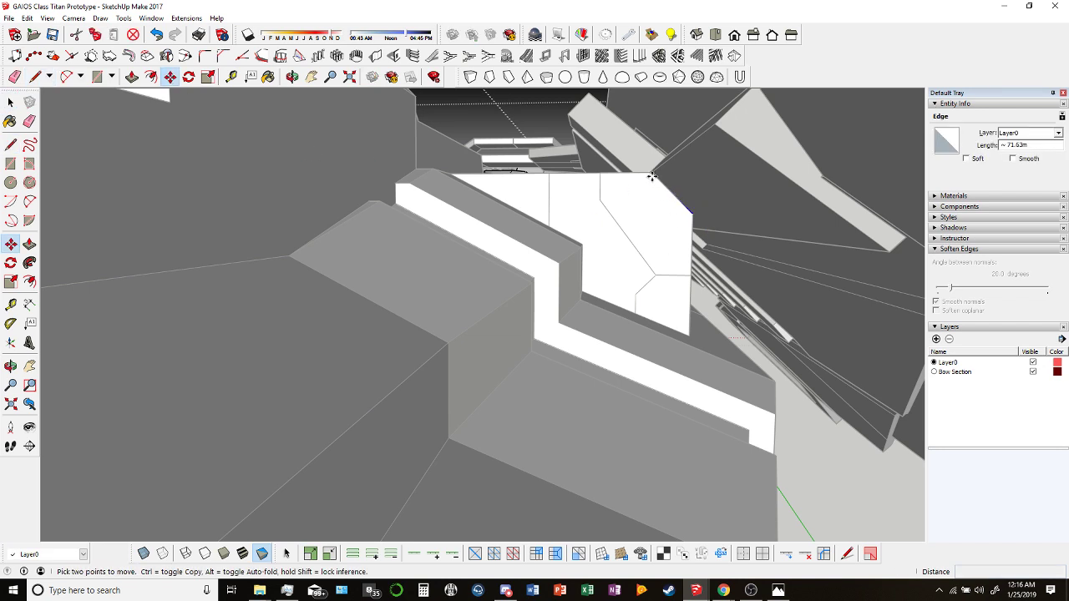
click(652, 176)
scroll(651, 179, down, 2)
middle_drag(651, 180, 623, 237)
scroll(623, 236, down, 6)
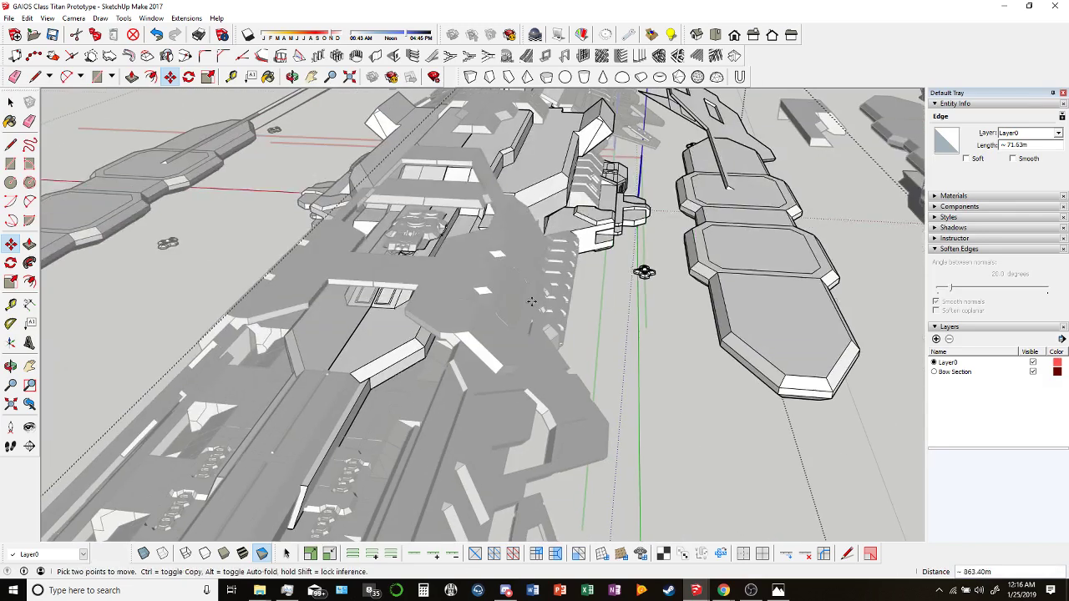
scroll(531, 300, up, 10)
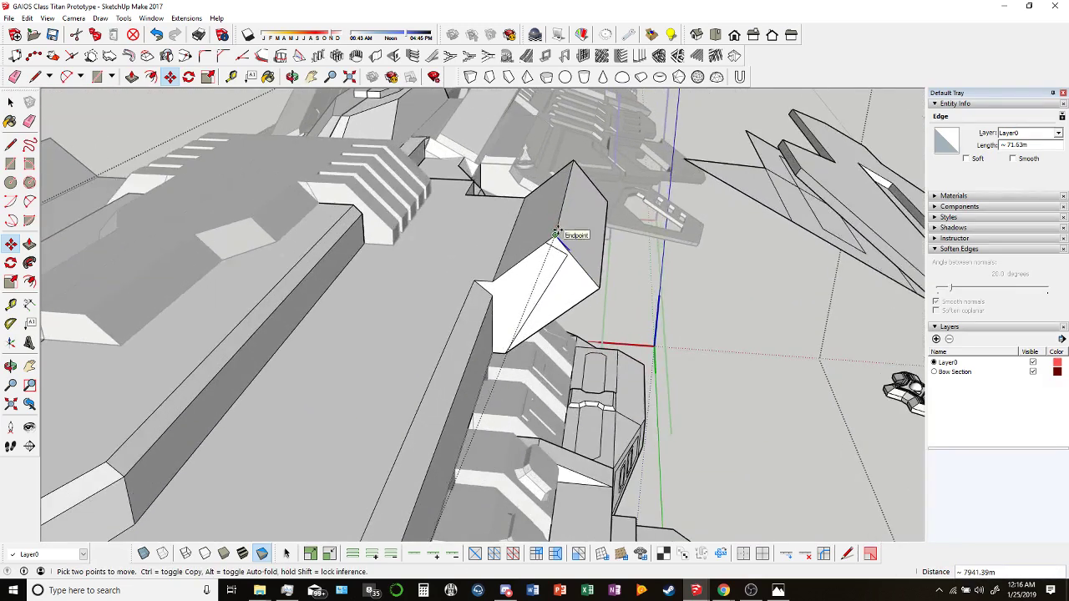
scroll(556, 234, up, 5)
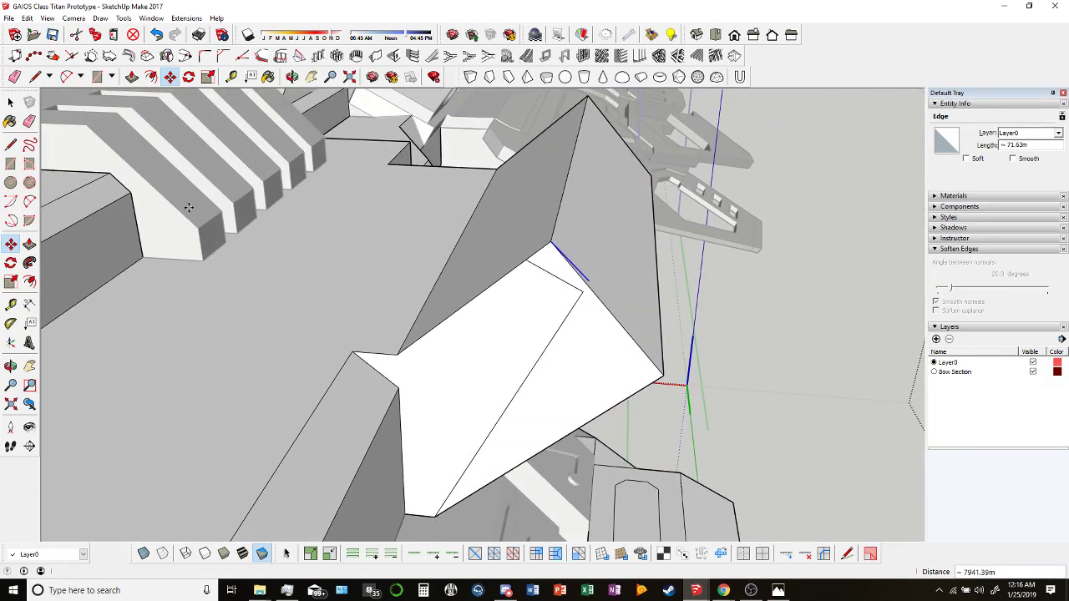
Draw a line about 295 m long from the fin's upper corner along the slope of the placed bevel edge.
key(l)
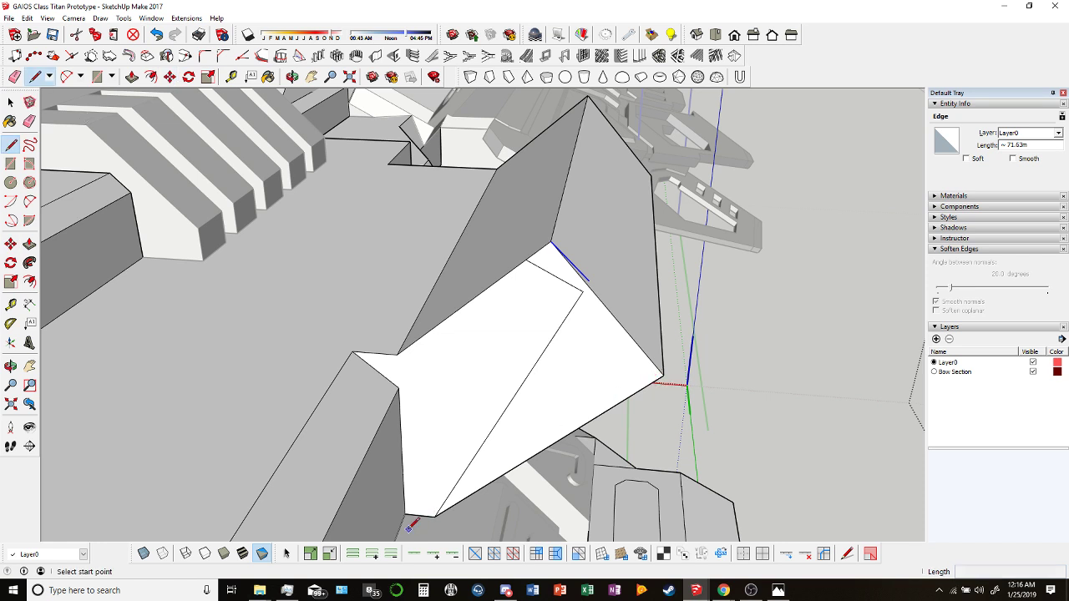
click(550, 241)
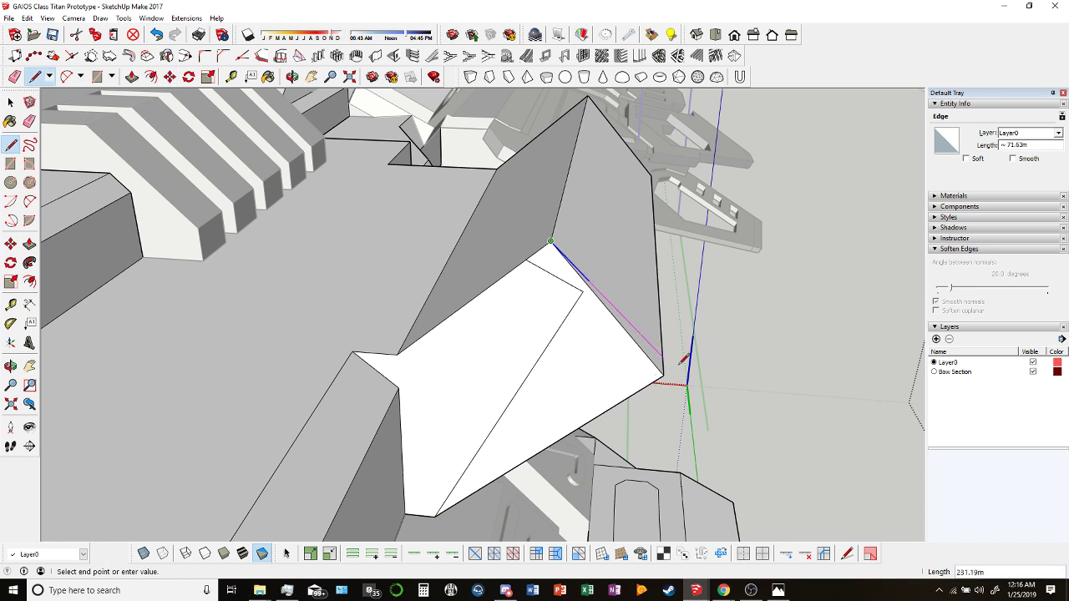
click(701, 394)
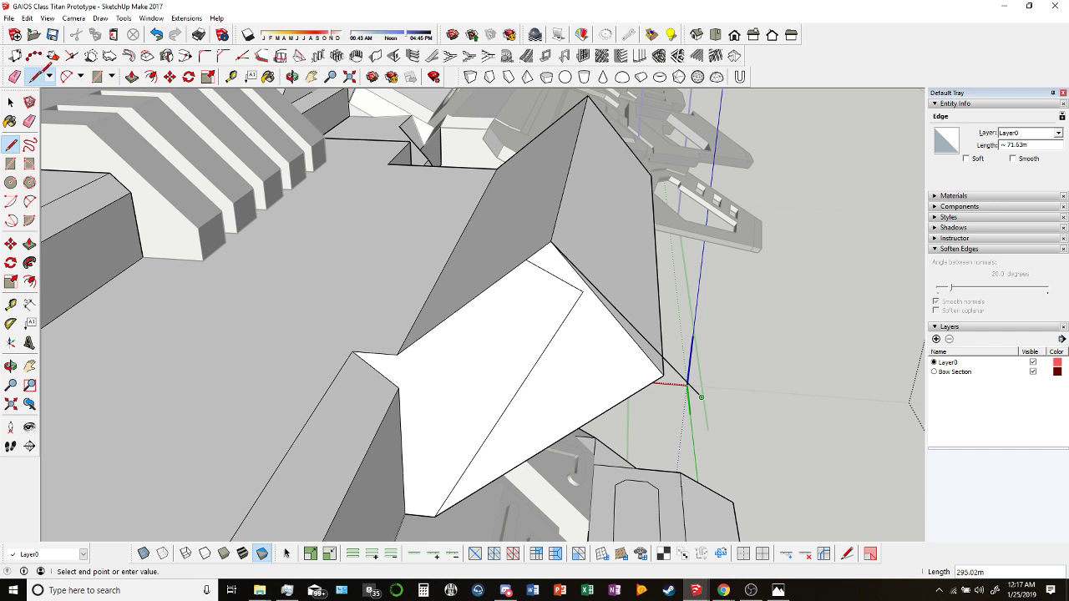
key(Escape)
Draw a line about 437 m long from the fin's lower base corner to the new sloped line.
click(434, 517)
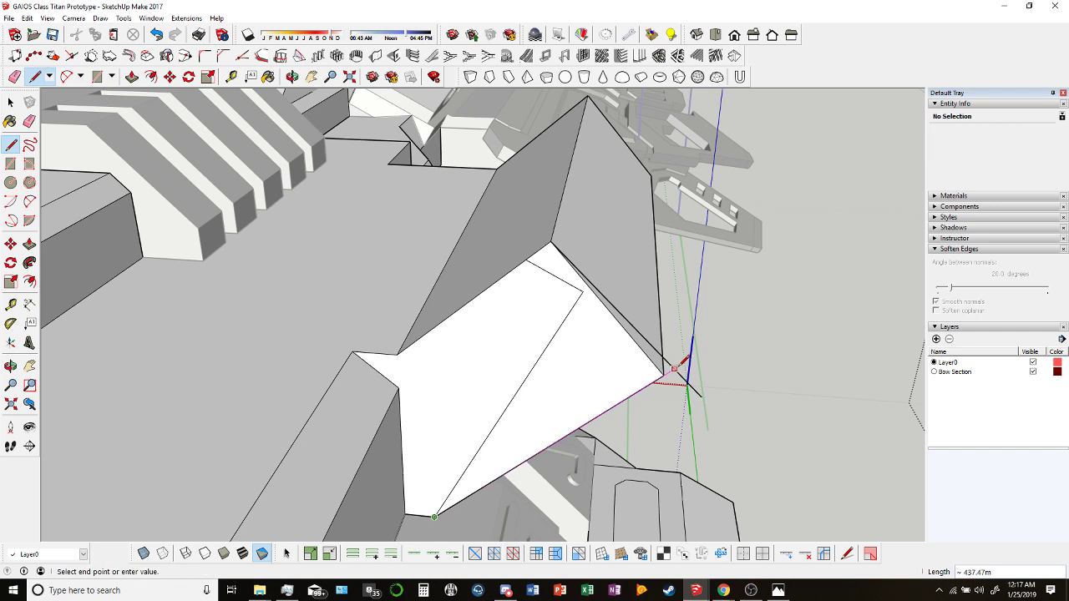
click(674, 369)
click(15, 76)
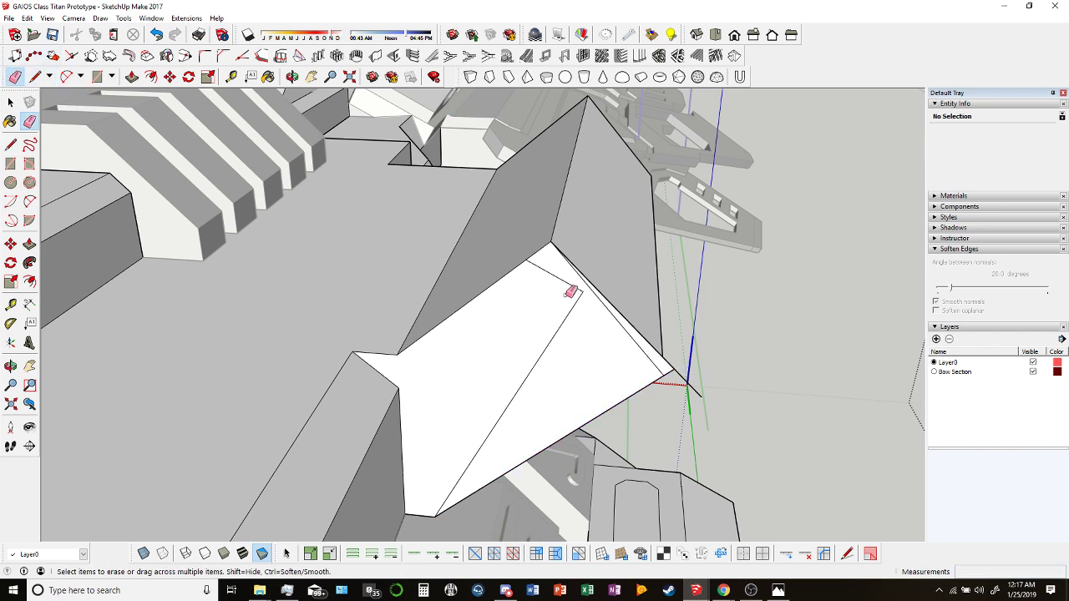
Erase the leftover construction lines on the fin's white end face and extrude the narrow sliver face about 955.79 m to the fin's far corner.
drag(573, 292, 684, 378)
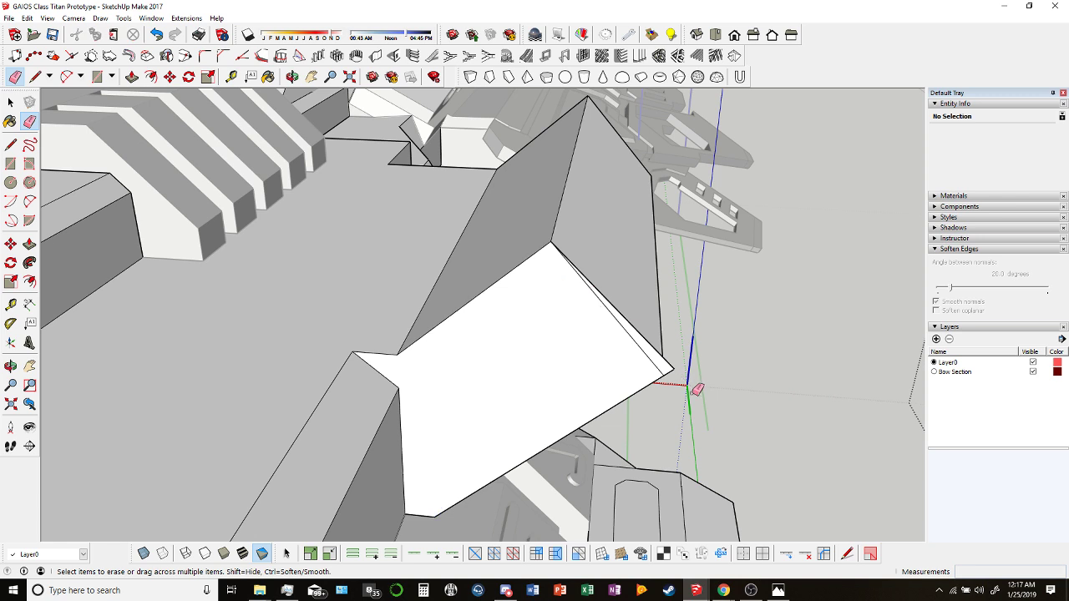
key(p)
click(638, 358)
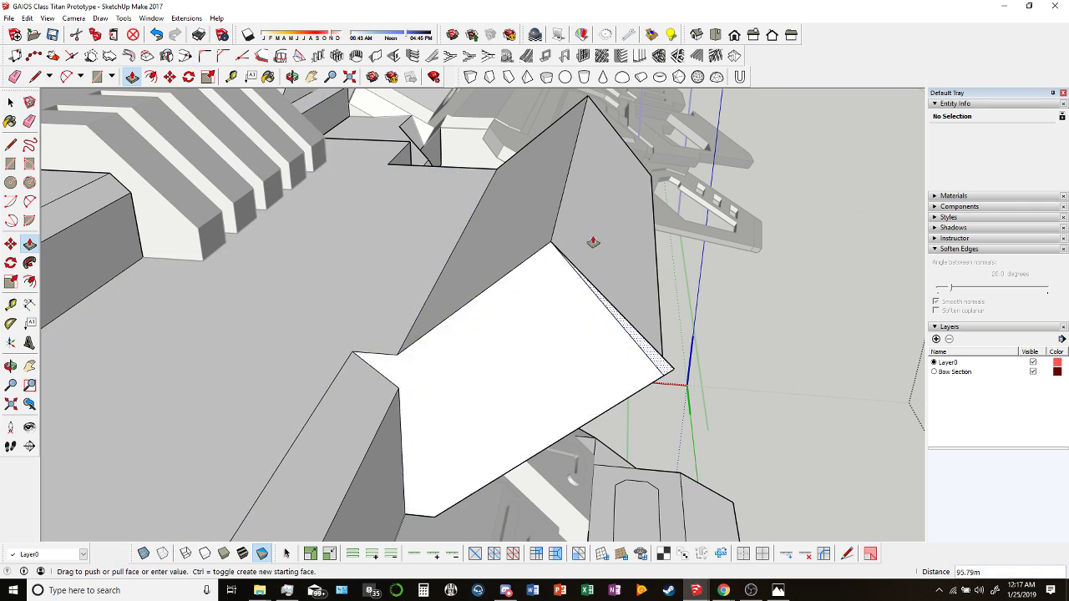
click(586, 103)
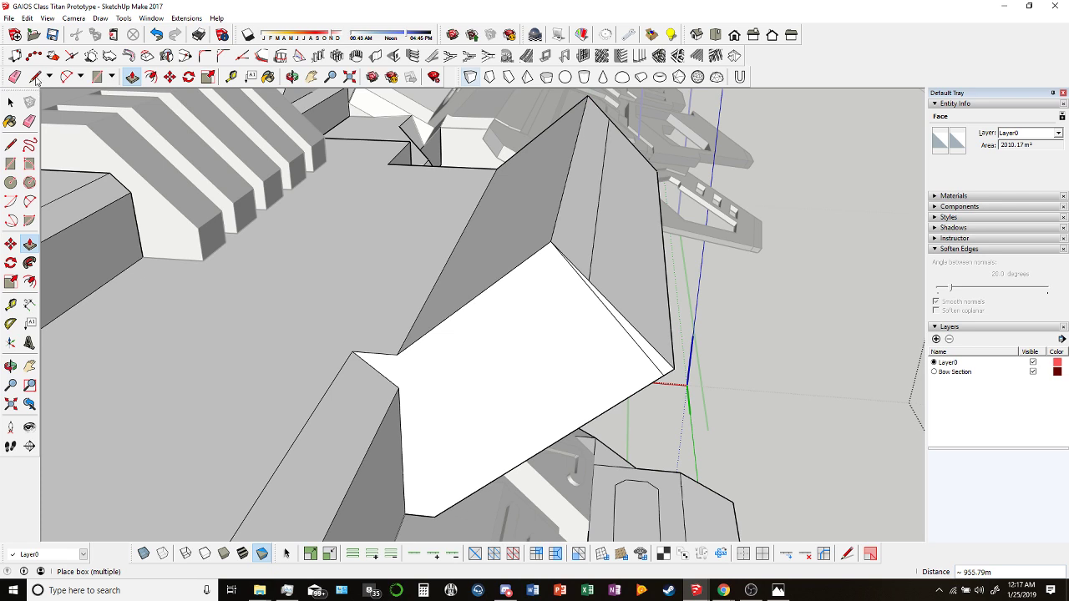
Erase the leftover seam edges between the extruded sliver and the fin block.
key(e)
click(590, 282)
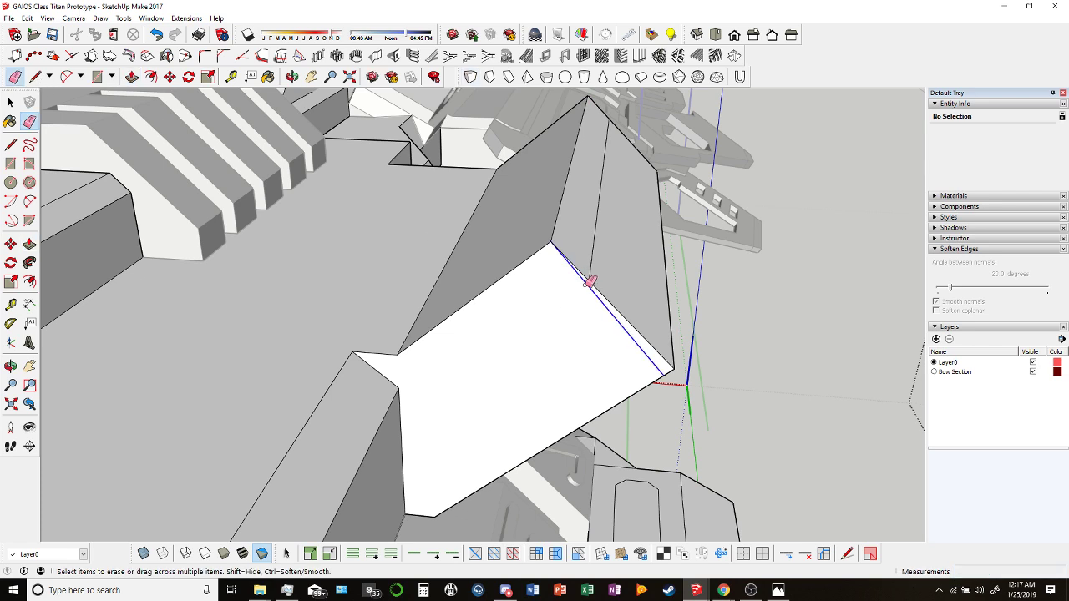
click(594, 259)
mouse_move(601, 250)
middle_down()
mouse_move(355, 410)
mouse_move(229, 288)
mouse_move(546, 308)
mouse_move(604, 394)
mouse_move(477, 286)
mouse_move(482, 382)
mouse_move(494, 369)
mouse_move(443, 107)
mouse_move(563, 291)
mouse_move(488, 248)
middle_up()
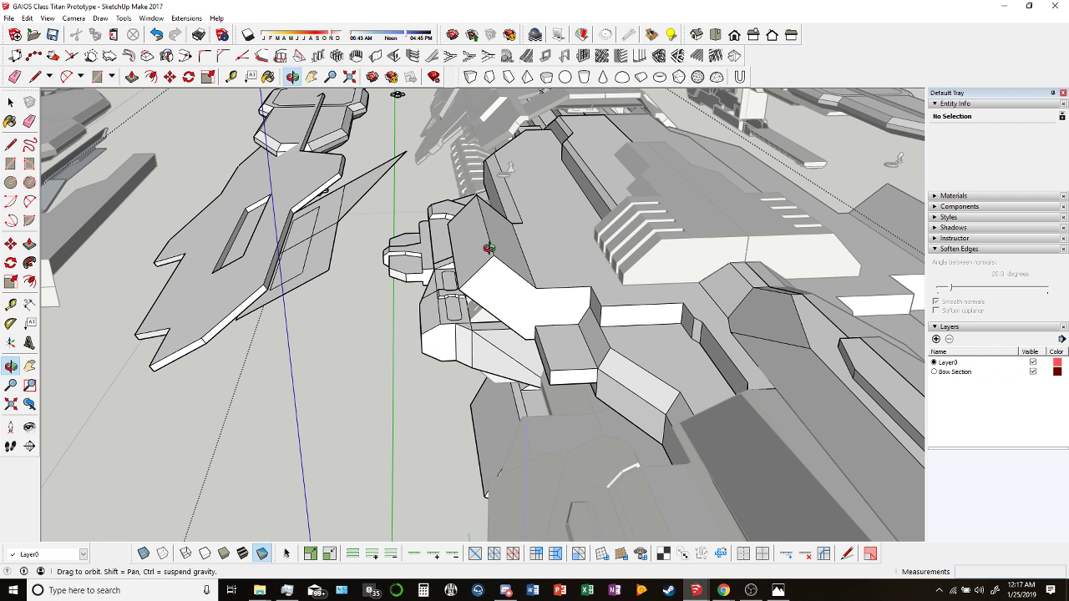
Examine the widened fin block against the surrounding hull from several distances and low side angles.
mouse_move(545, 267)
middle_down()
mouse_move(546, 183)
mouse_move(554, 209)
mouse_move(535, 242)
mouse_move(484, 249)
middle_up()
scroll(554, 209, down, 3)
drag(483, 248, 520, 212)
scroll(405, 326, up, 3)
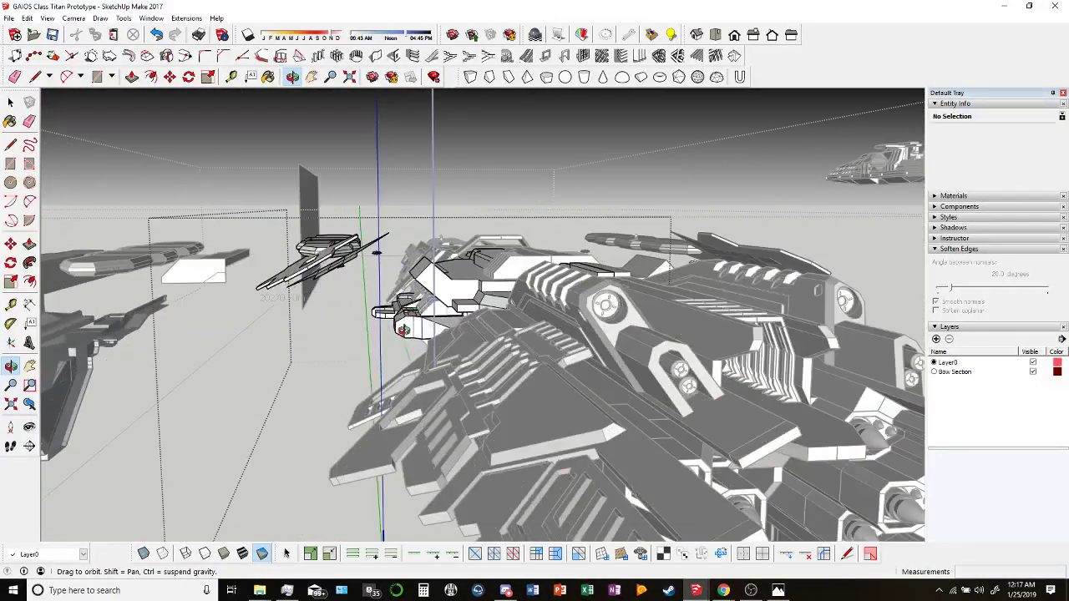
drag(405, 326, 435, 317)
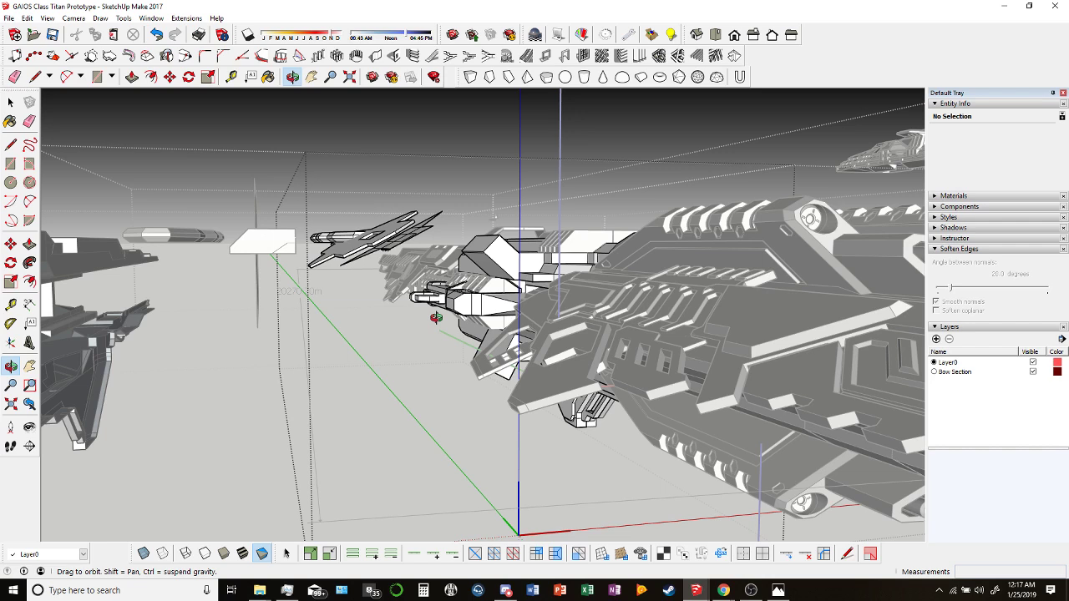
scroll(512, 255, up, 10)
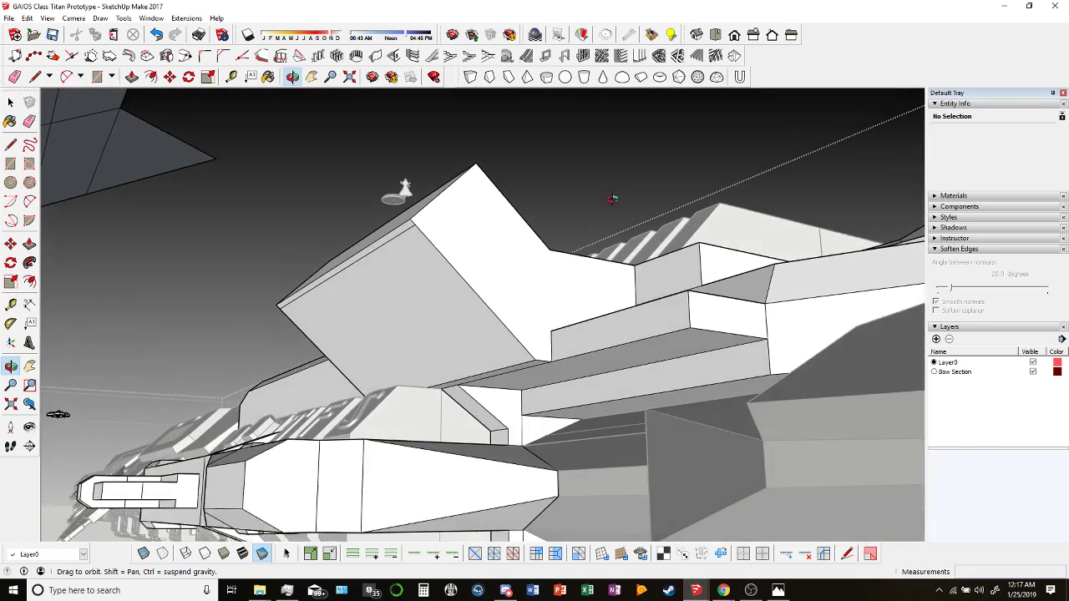
mouse_move(612, 199)
mouse_down()
mouse_move(620, 191)
mouse_move(600, 201)
mouse_up()
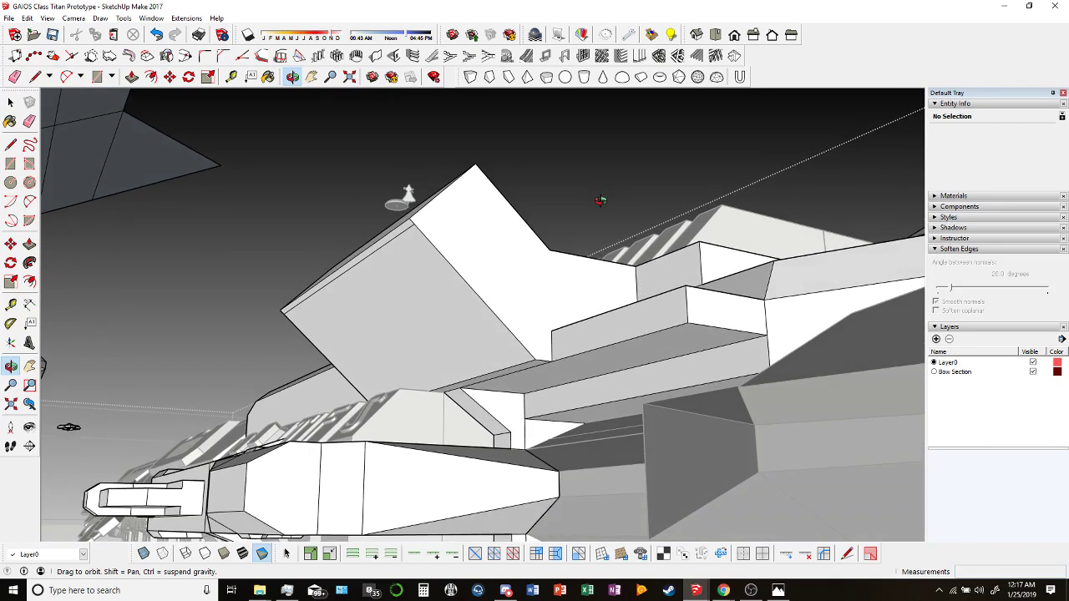
drag(600, 201, 603, 205)
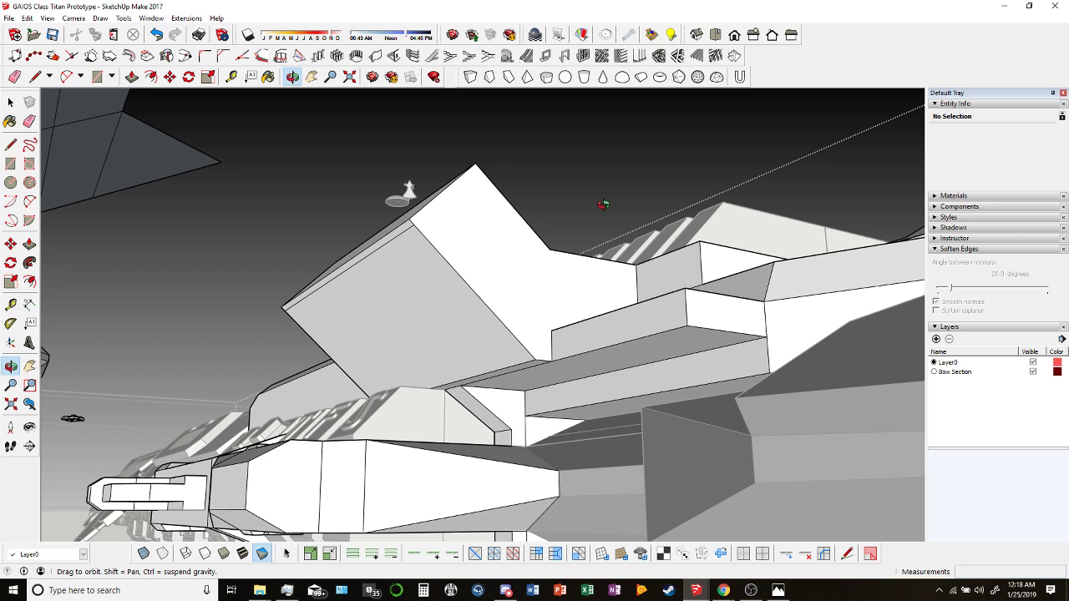
drag(564, 289, 551, 243)
Select the detached Angled Armor/Weapon component beside the hull.
right_click(406, 285)
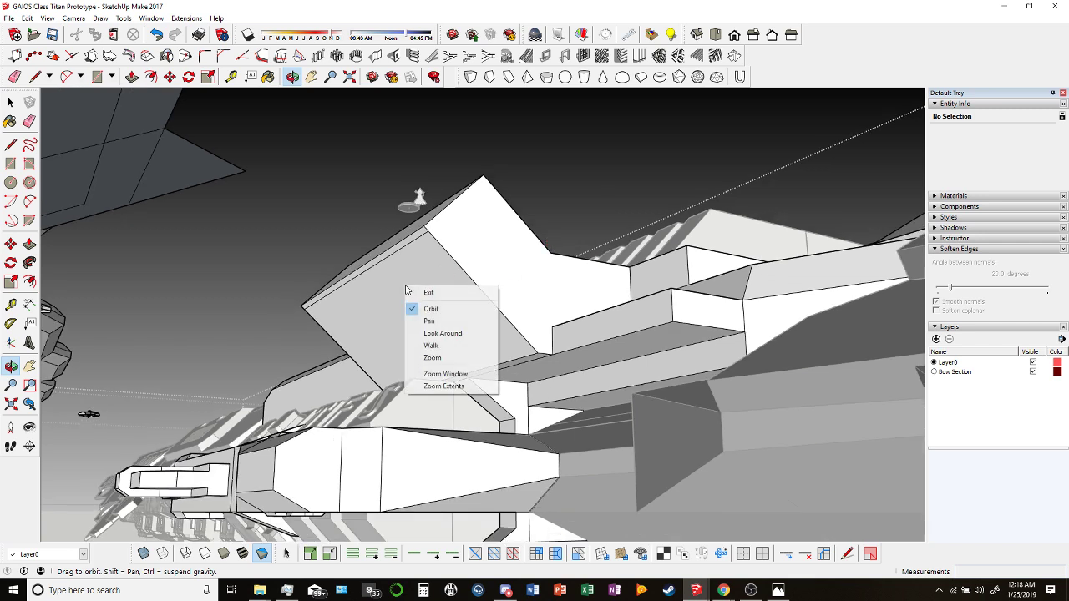
click(422, 291)
click(398, 249)
click(292, 76)
drag(492, 334, 381, 257)
drag(455, 366, 454, 333)
click(11, 102)
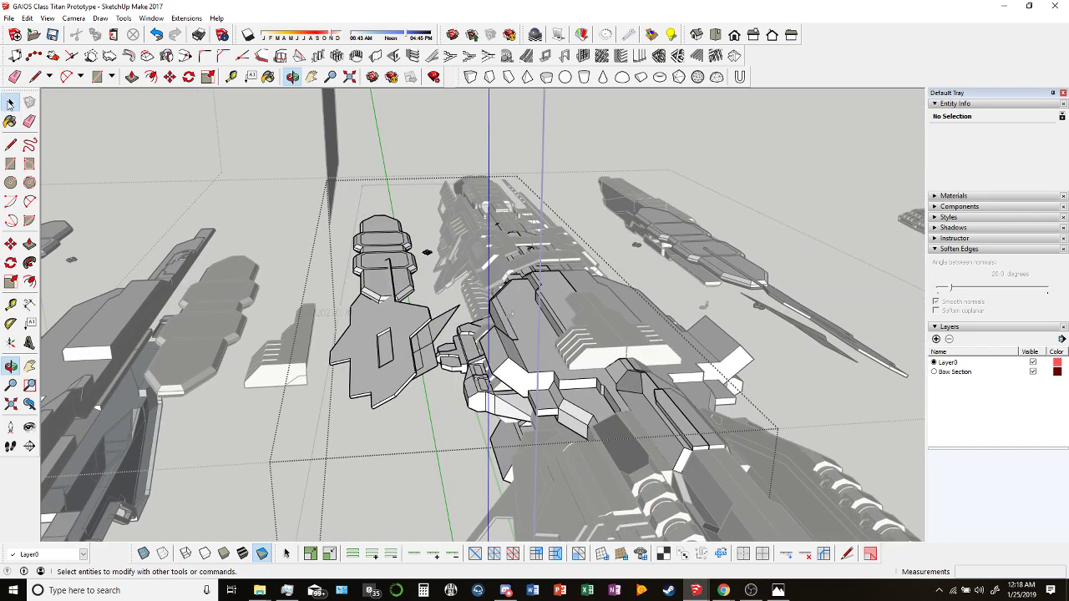
click(409, 357)
scroll(407, 365, up, 1)
mouse_move(406, 368)
middle_down()
mouse_move(393, 287)
mouse_move(414, 380)
mouse_move(396, 360)
middle_up()
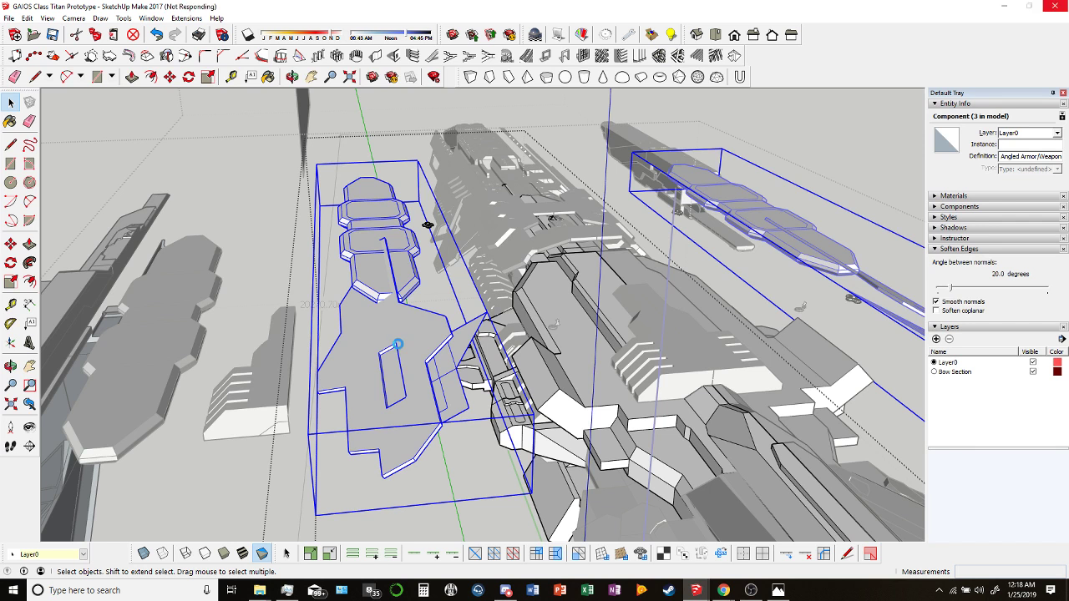
Switch to Chrome and examine the ship size comparison charts among the related images of the UNSC Cruiser search.
mouse_move(723, 590)
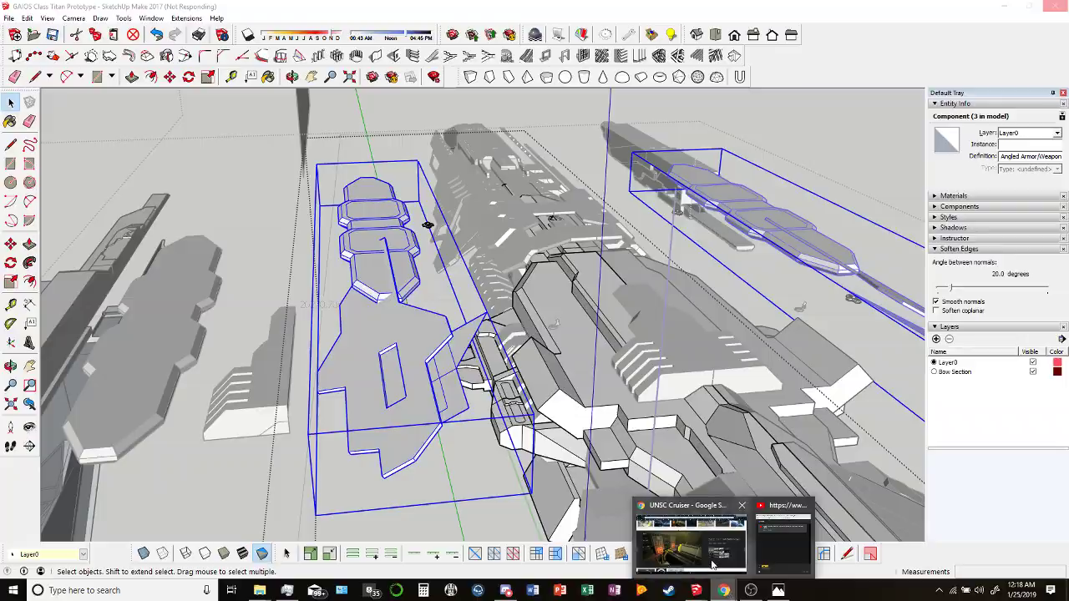
click(713, 565)
click(780, 352)
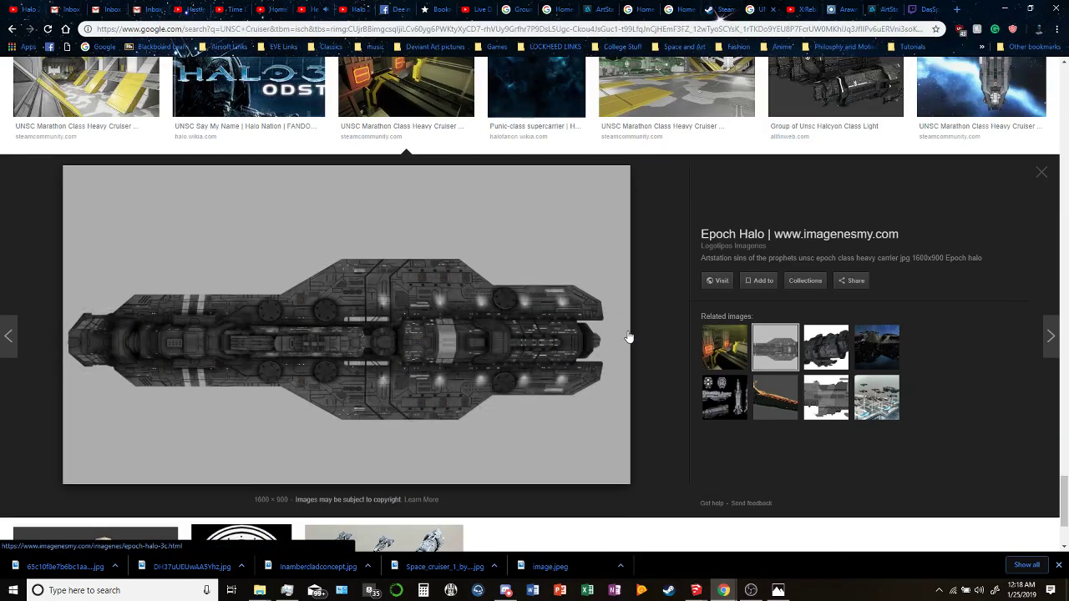
scroll(628, 338, up, 4)
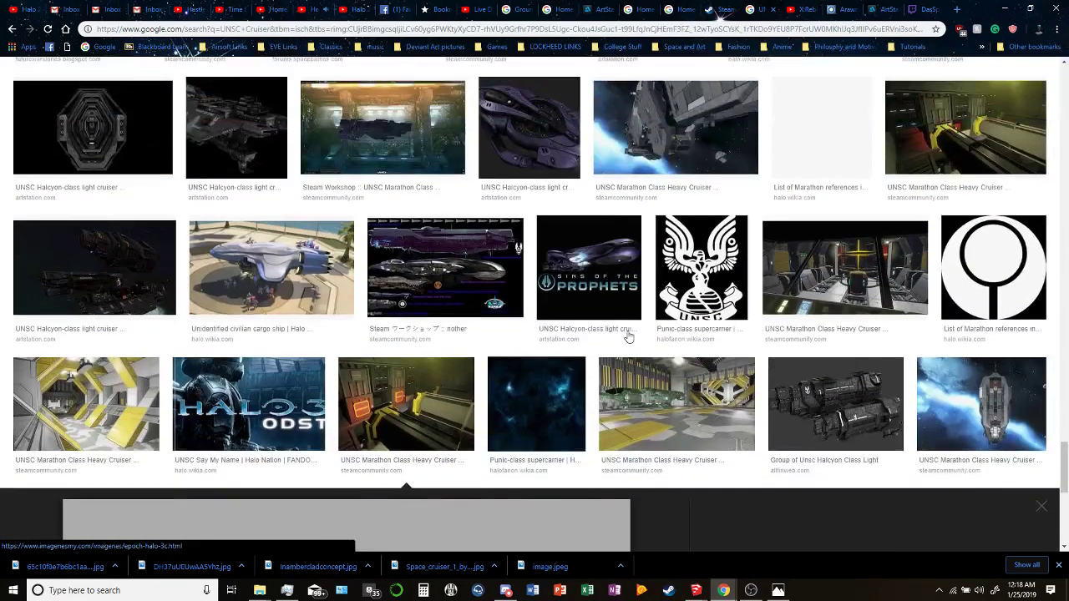
click(481, 273)
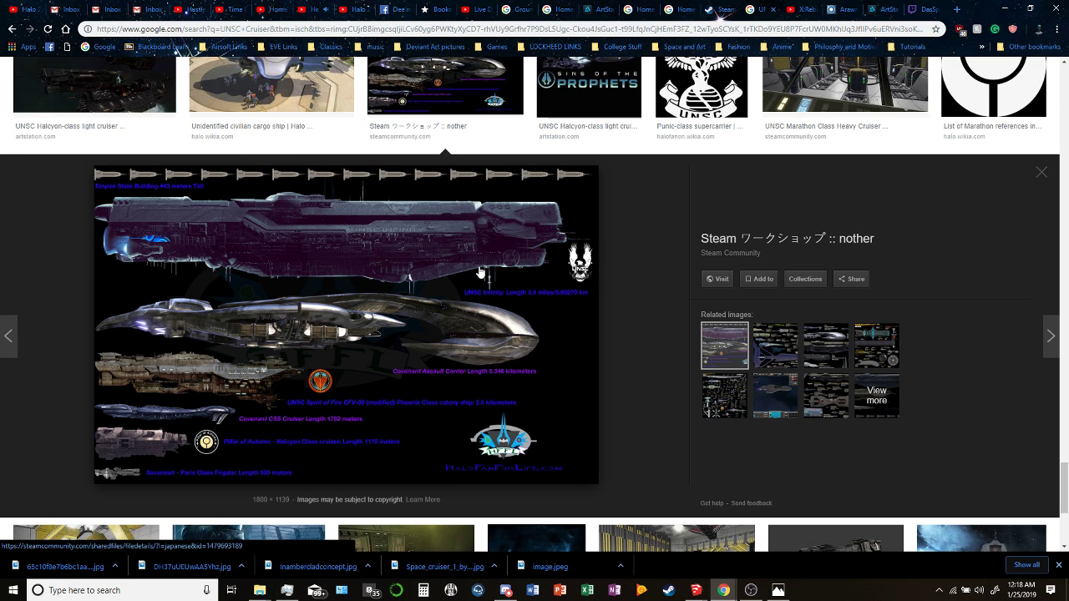
click(776, 351)
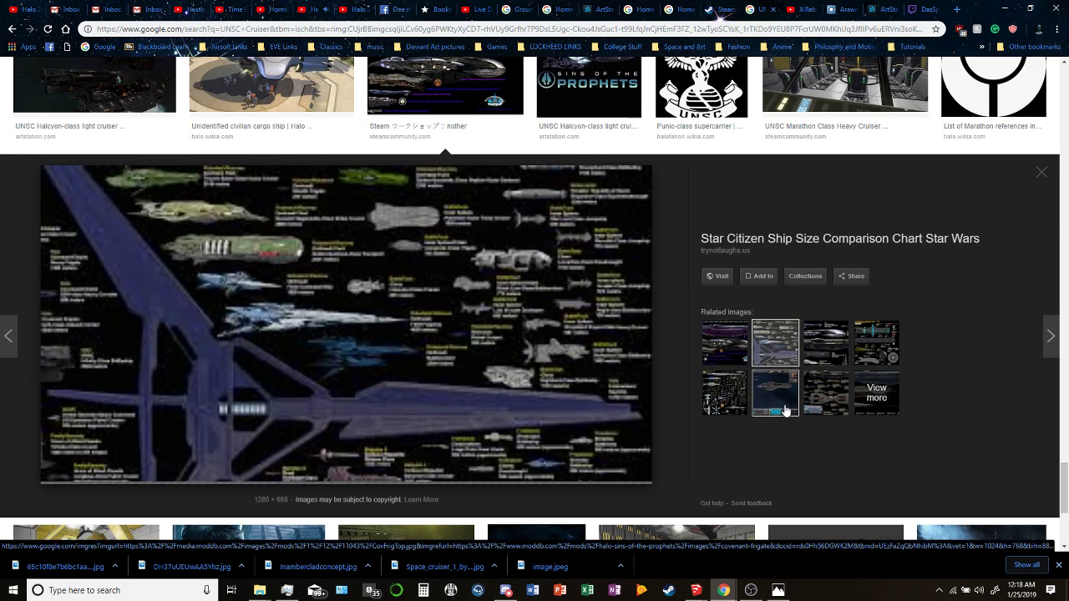
click(785, 410)
click(822, 390)
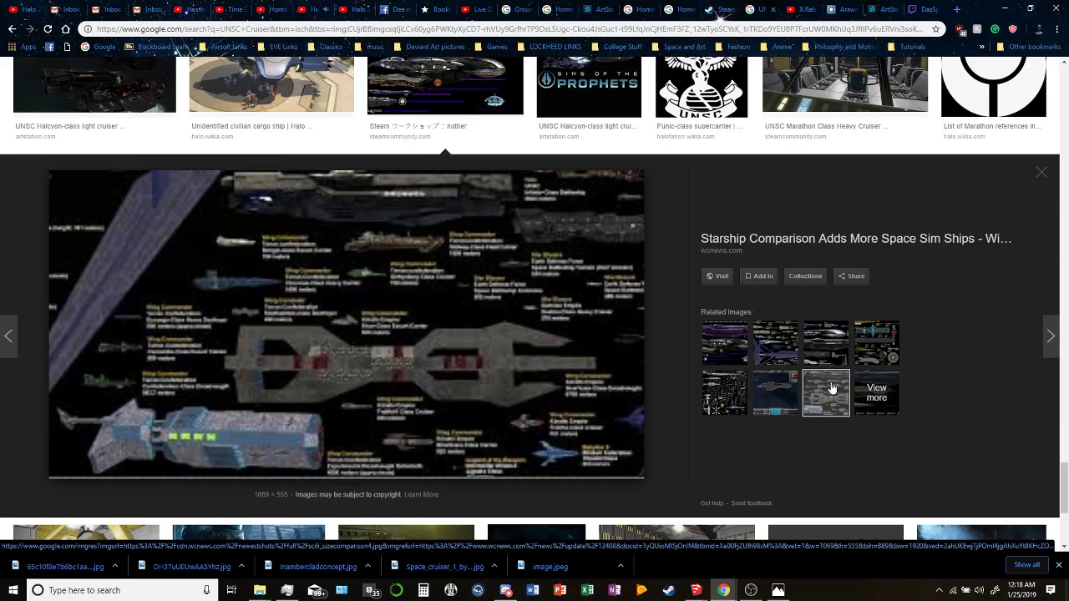
click(826, 335)
Look through the UNSC Cruiser image results for hull and armor design references.
scroll(600, 327, up, 10)
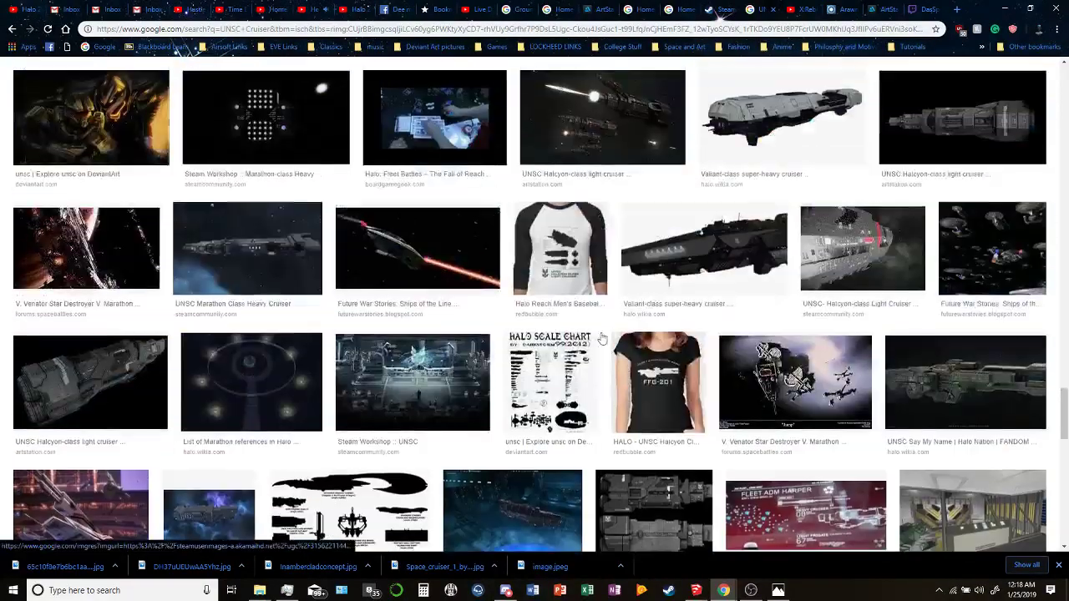
scroll(600, 337, up, 15)
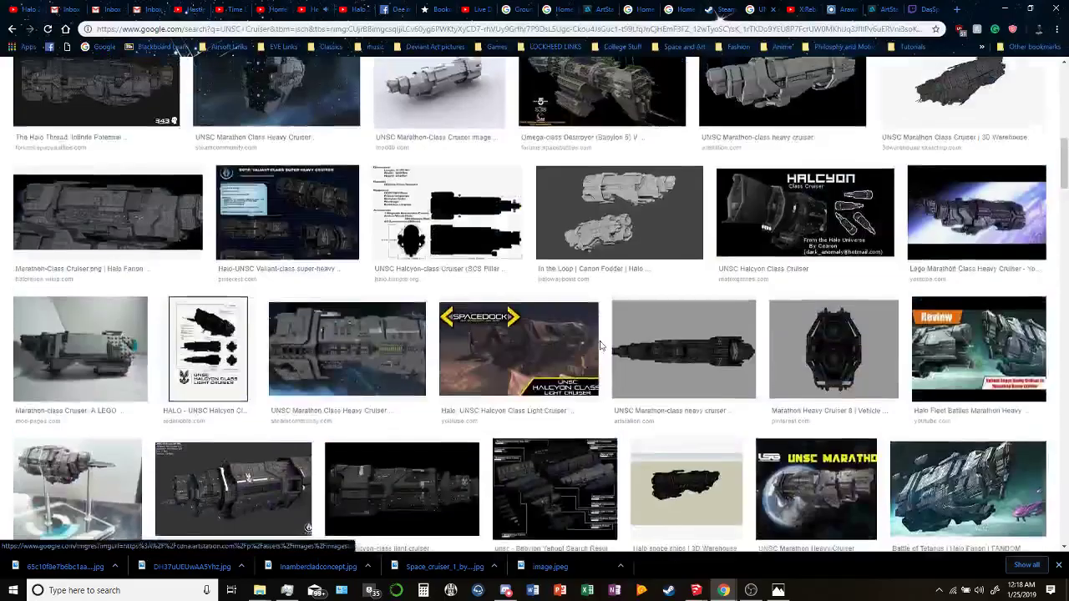
scroll(601, 345, up, 3)
scroll(601, 345, down, 10)
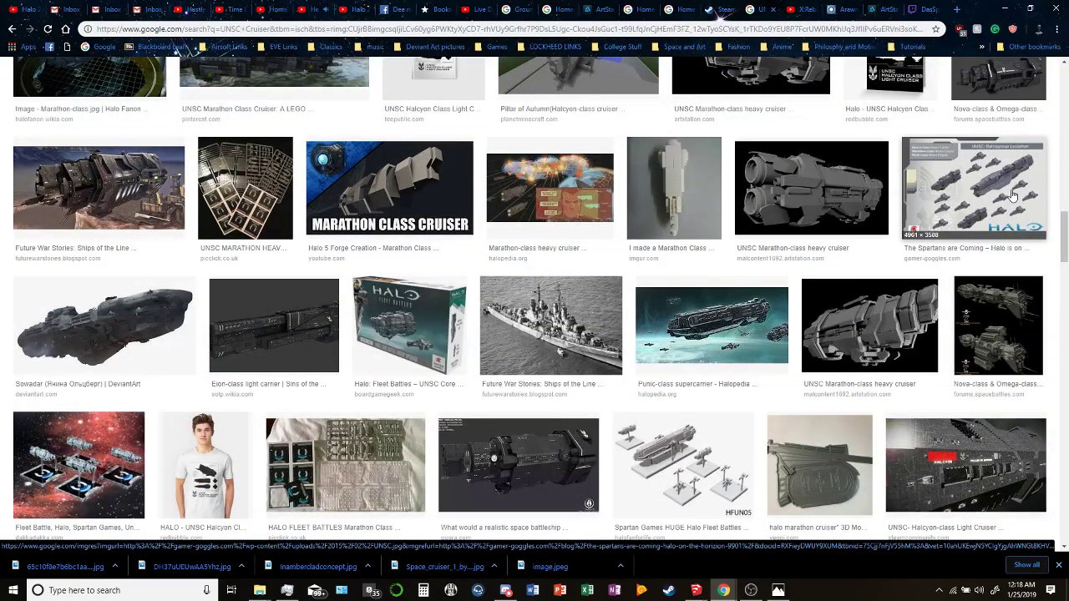
scroll(751, 209, up, 10)
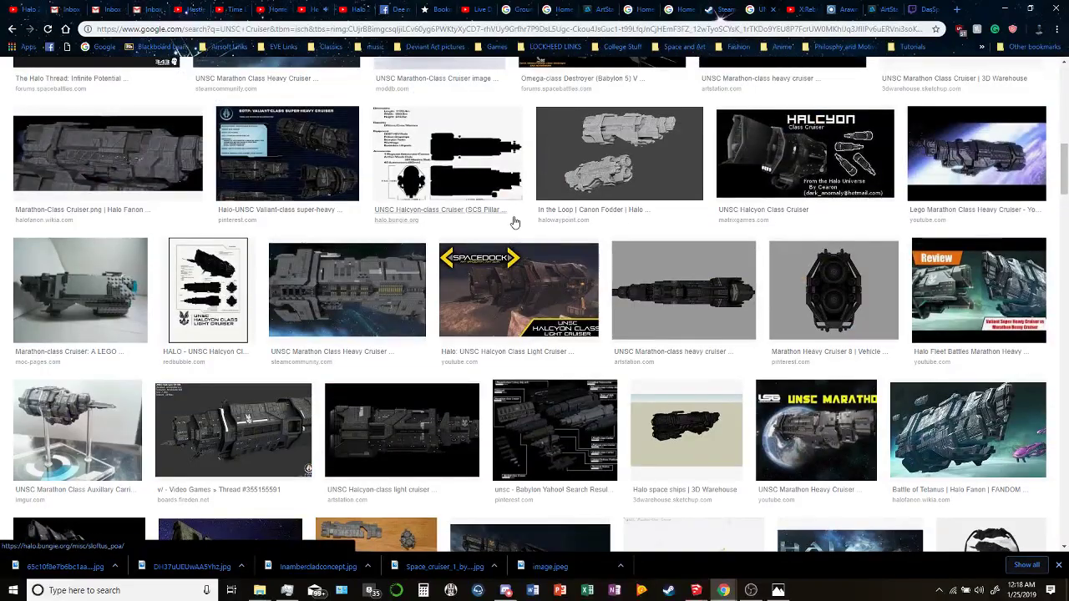
scroll(514, 222, up, 10)
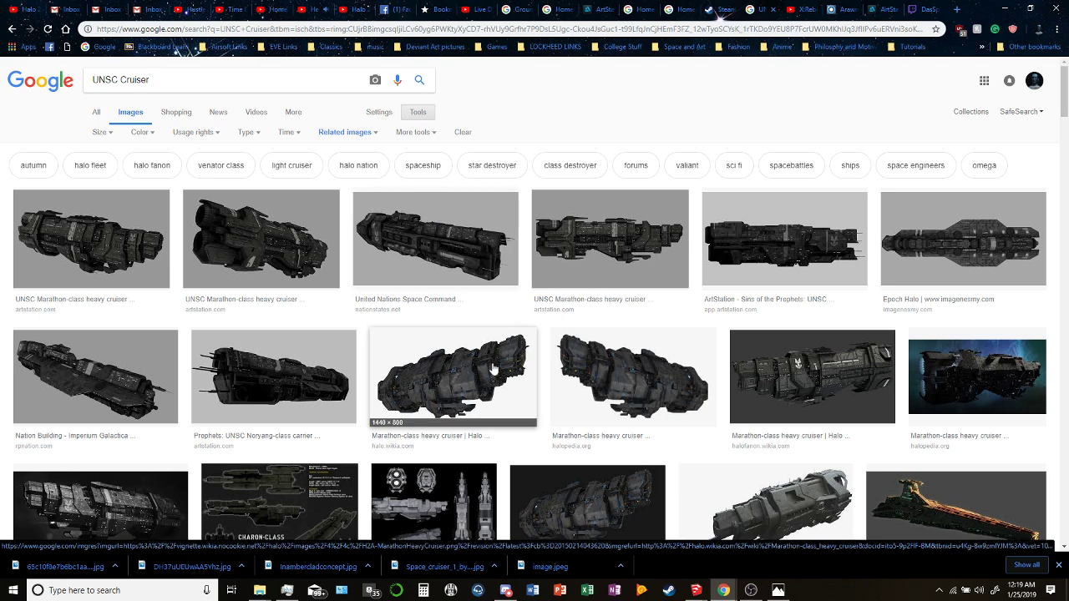
scroll(460, 359, down, 3)
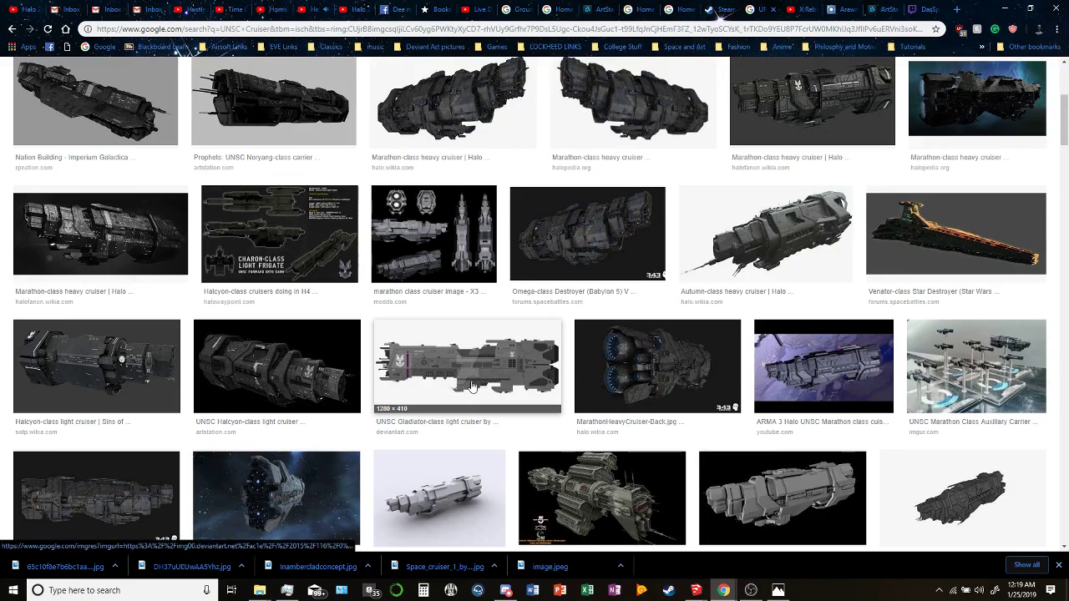
scroll(642, 313, down, 3)
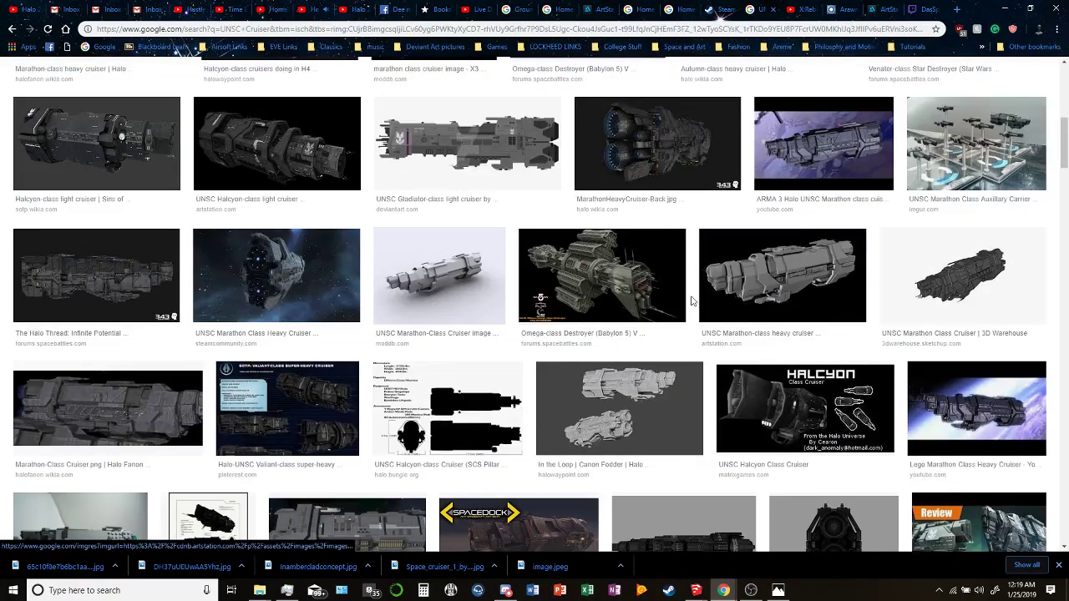
scroll(538, 393, up, 10)
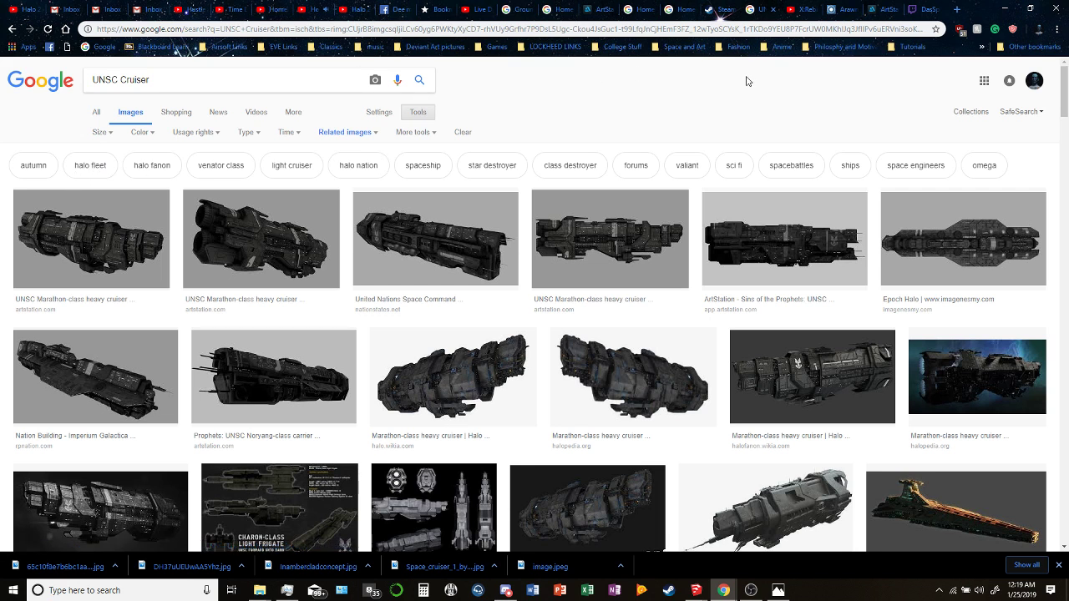
Search Google Images for "unsc infinity".
triple_click(201, 90)
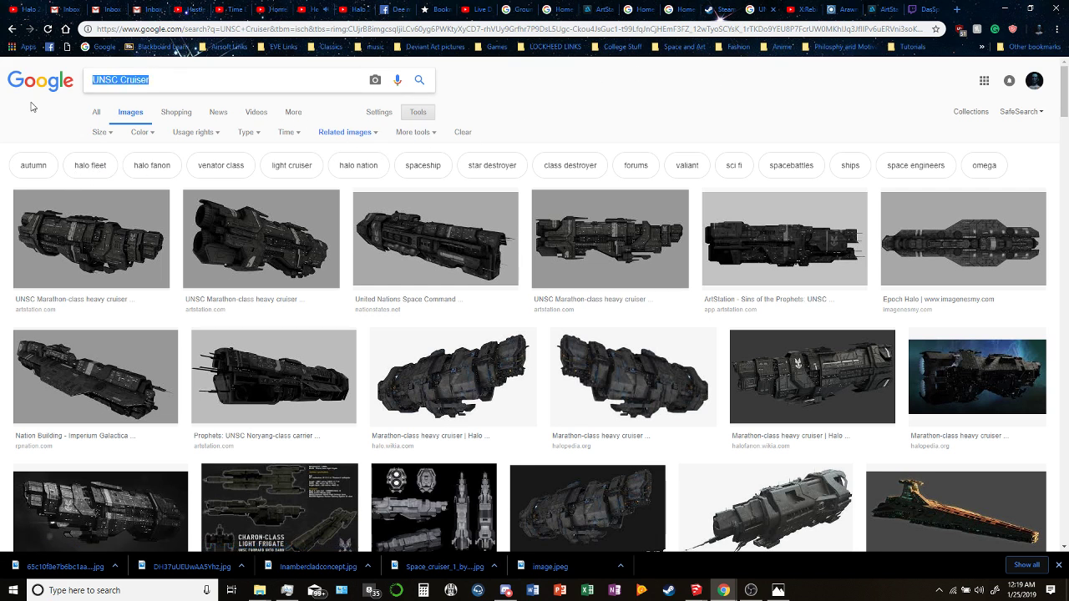
text(UNSC)
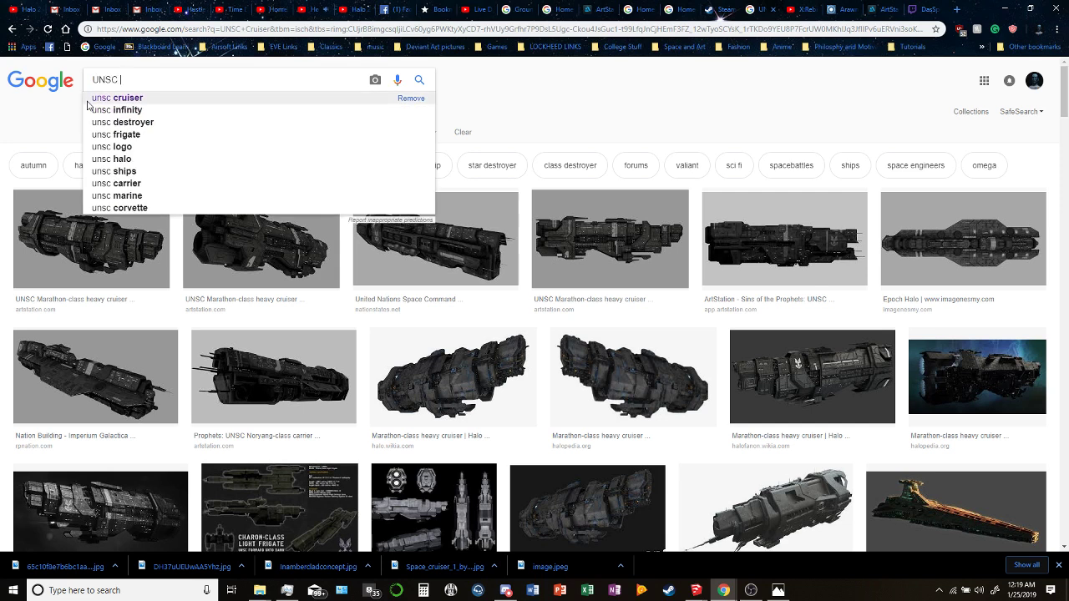
click(155, 109)
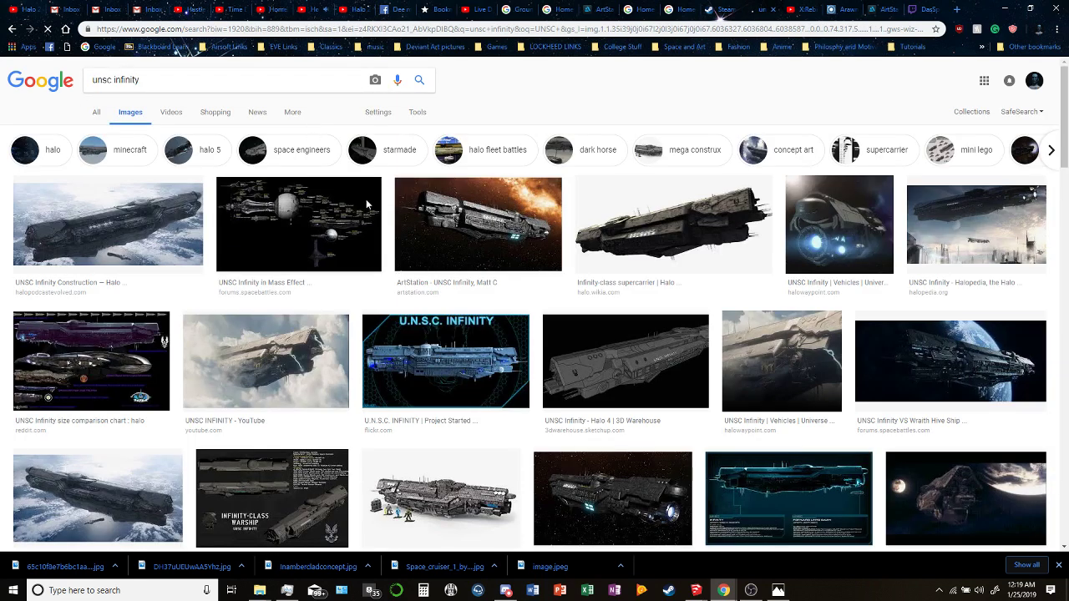
Examine the enlarged UNSC Infinity pictures for the ship's overall shape, engines and hull armor.
click(179, 242)
scroll(558, 229, up, 3)
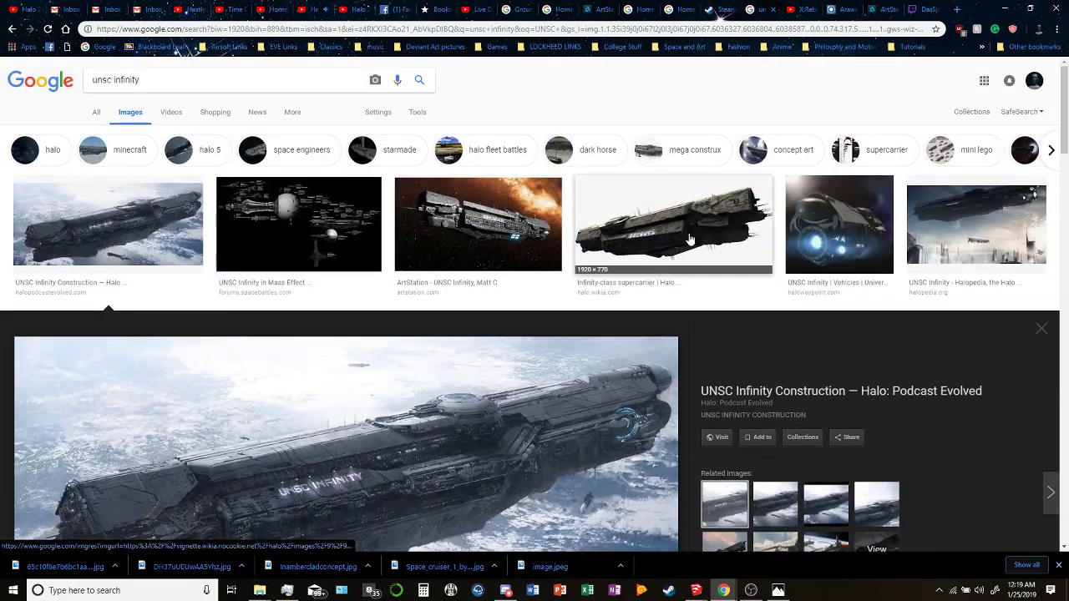
click(839, 223)
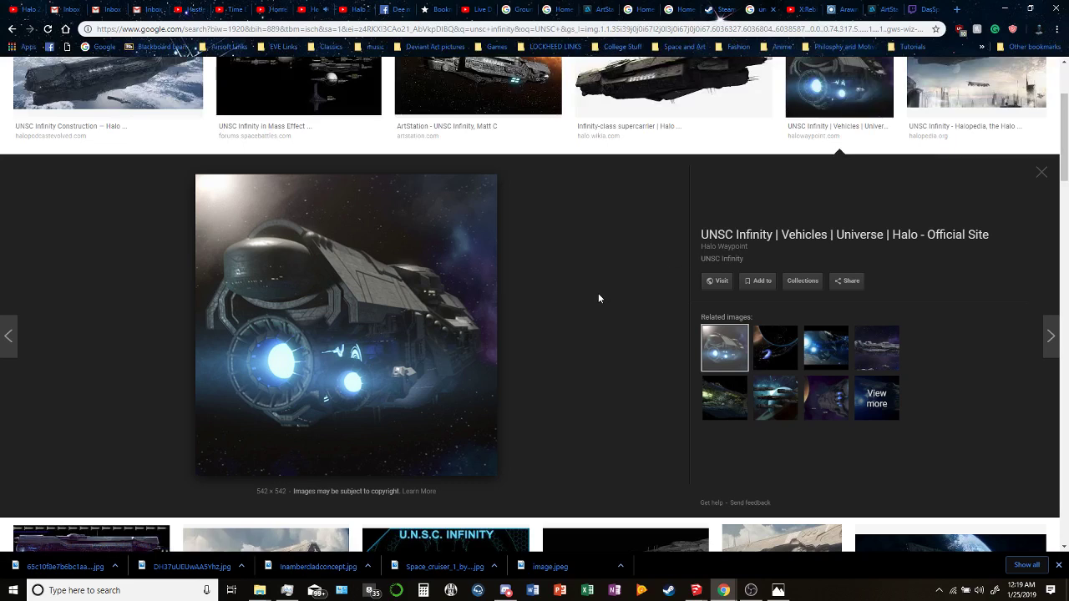
scroll(598, 298, down, 5)
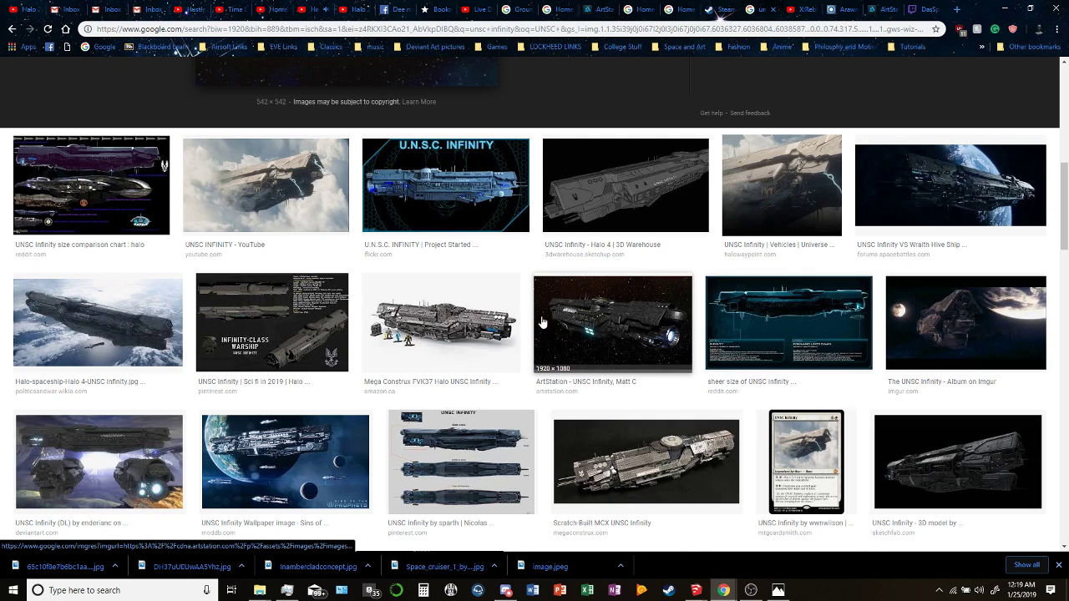
scroll(153, 318, down, 2)
click(153, 316)
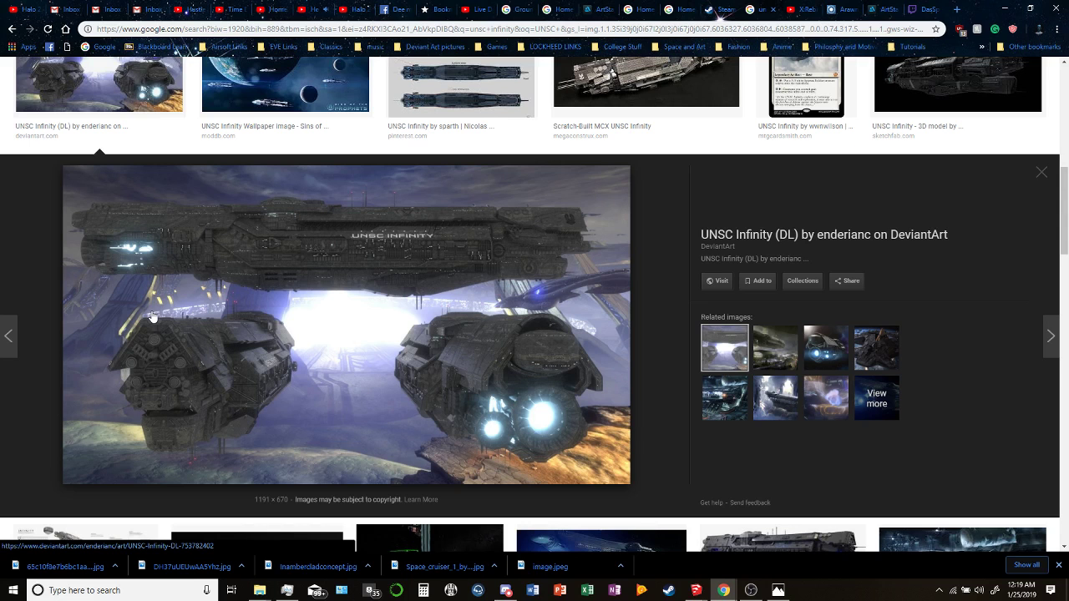
click(774, 397)
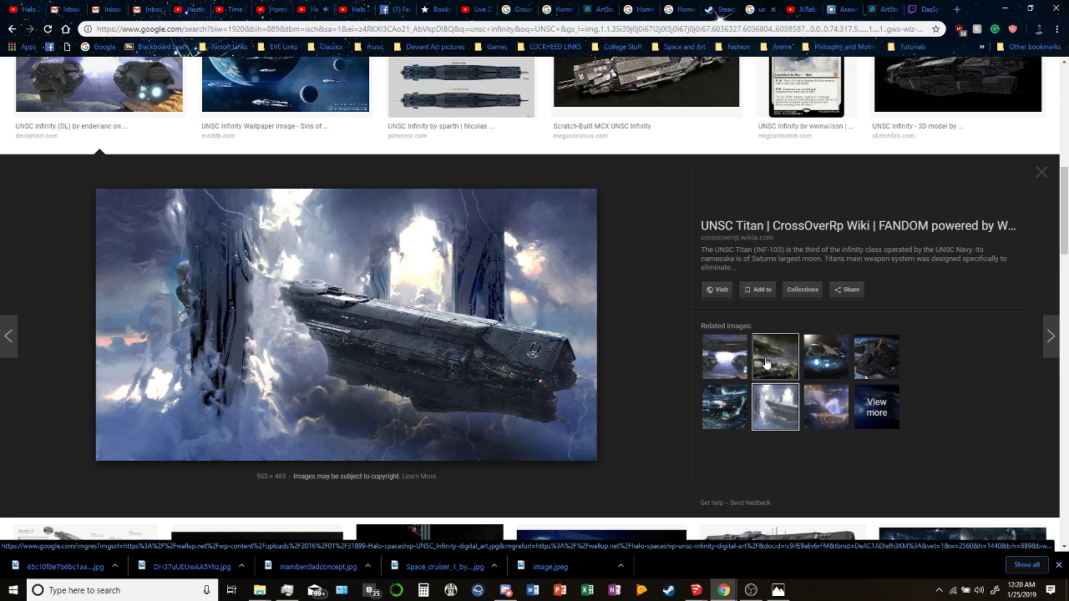
Examine the UNSC Infinity picture by its DeviantArt listing and look through further image results for hull references.
click(736, 364)
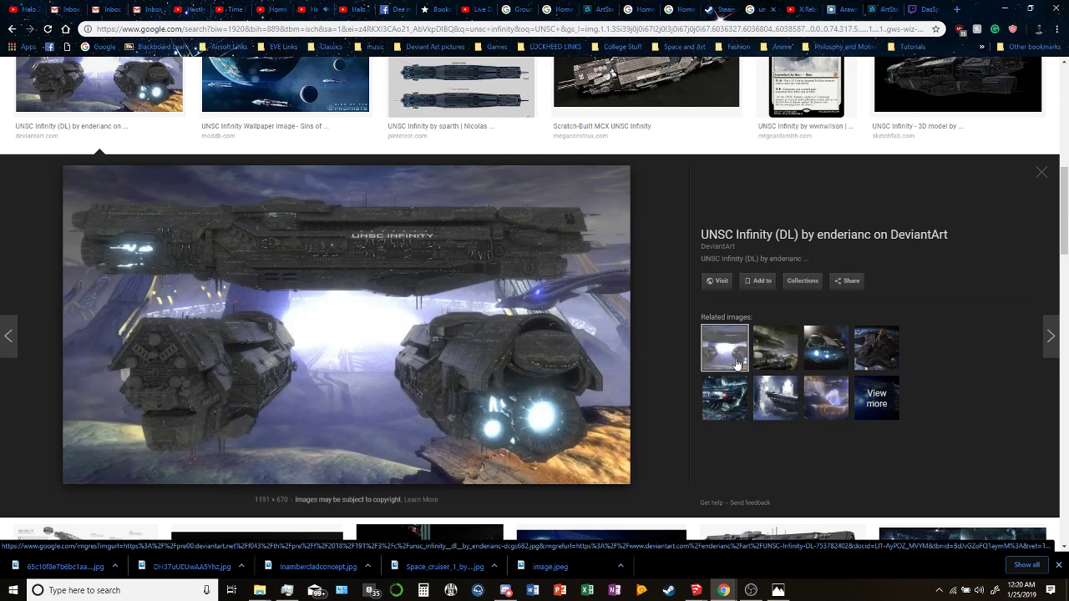
scroll(719, 365, down, 3)
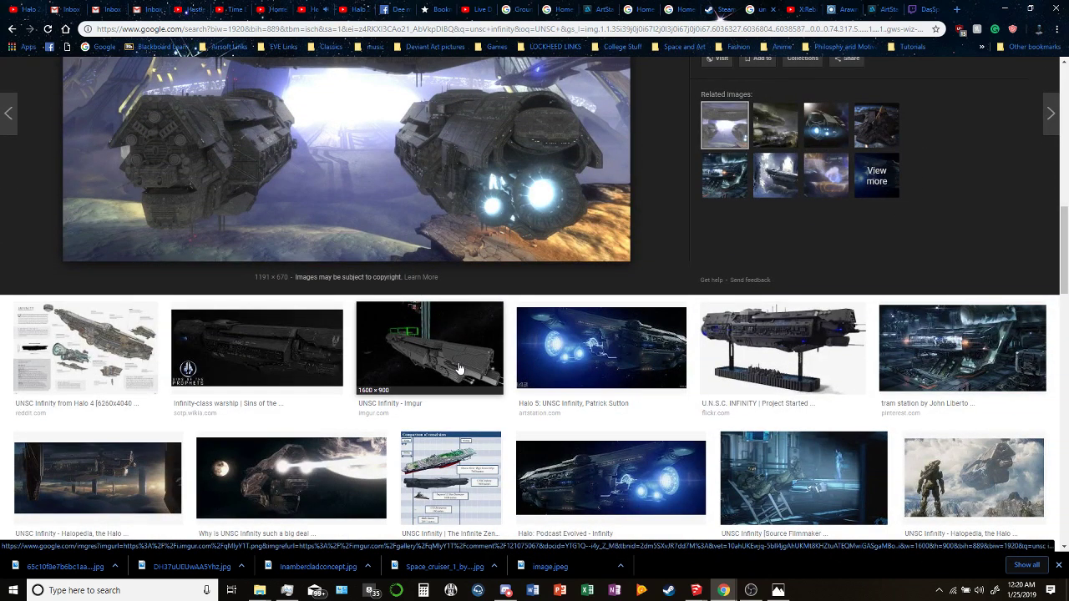
scroll(458, 368, down, 1)
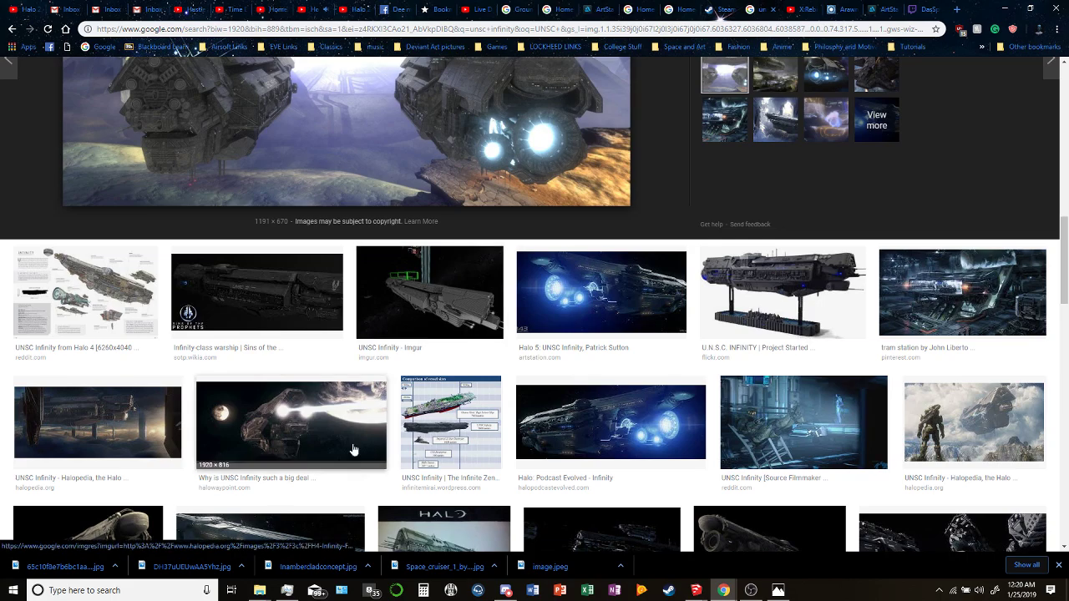
scroll(367, 417, down, 7)
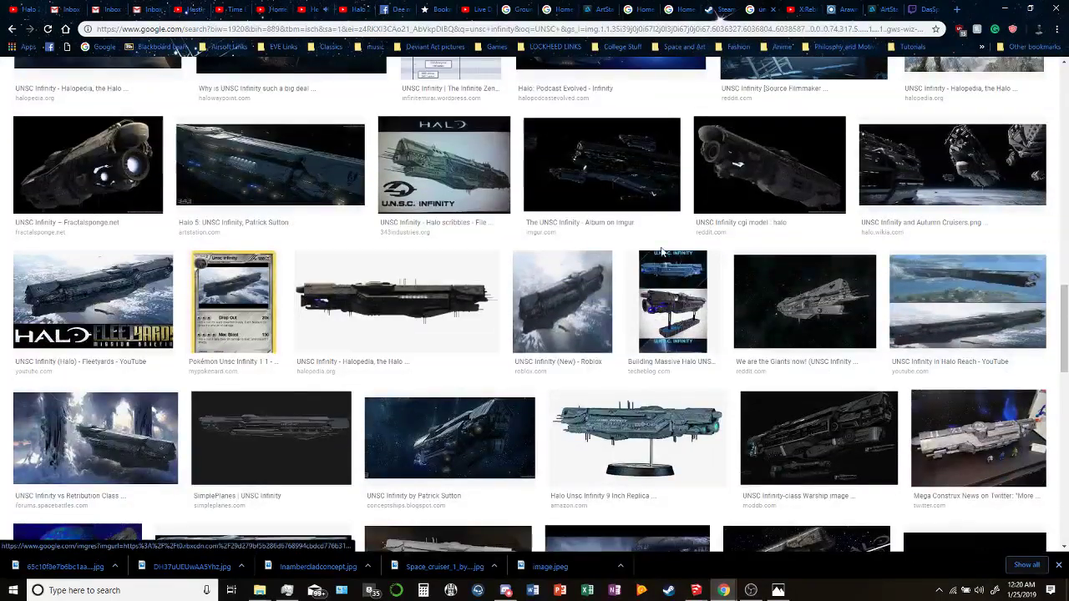
scroll(706, 359, down, 1)
scroll(706, 359, down, 1)
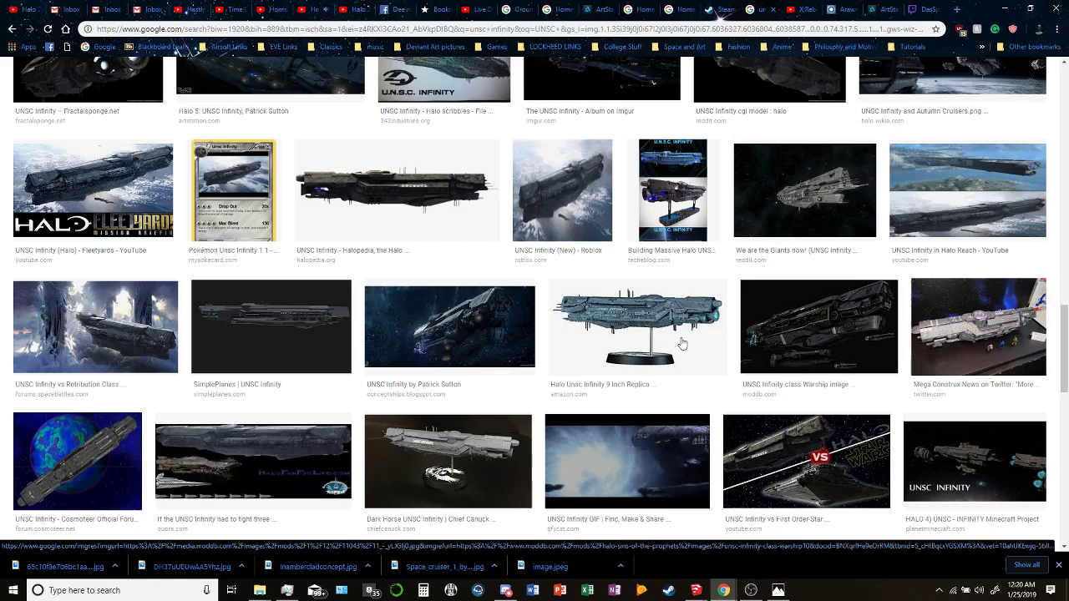
Examine the Dark Horse UNSC Infinity model picture and its related images for armor layout and hull shape.
click(447, 472)
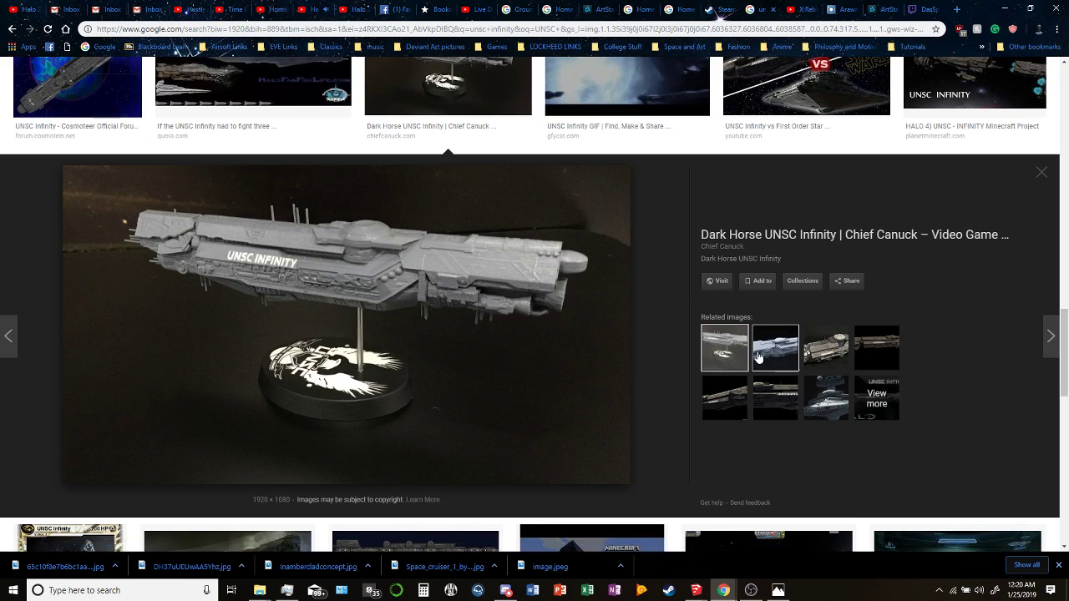
click(760, 357)
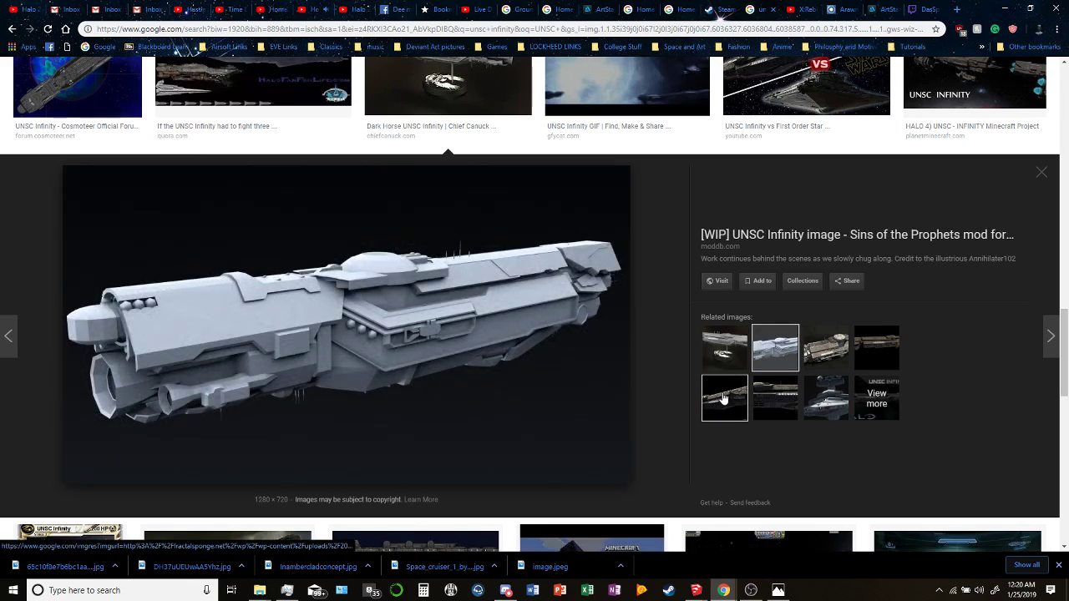
click(719, 393)
click(760, 396)
click(826, 393)
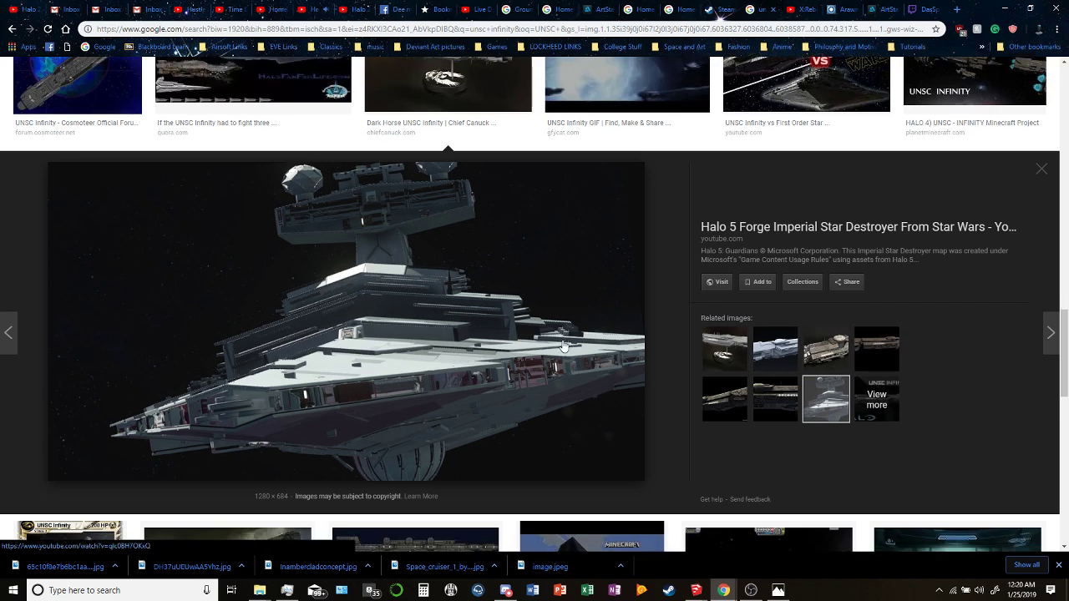
Look through the remaining UNSC Infinity results, enlarging the Sins of the Prophets gameplay picture and the Pinterest painting.
scroll(563, 347, down, 4)
scroll(355, 386, down, 3)
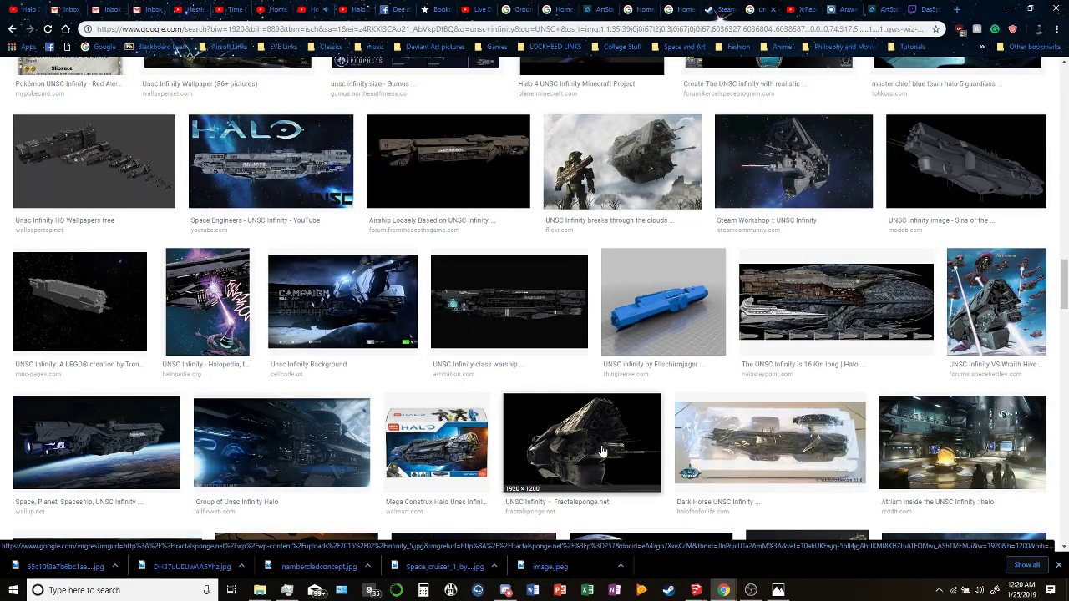
scroll(602, 451, down, 3)
scroll(778, 341, down, 1)
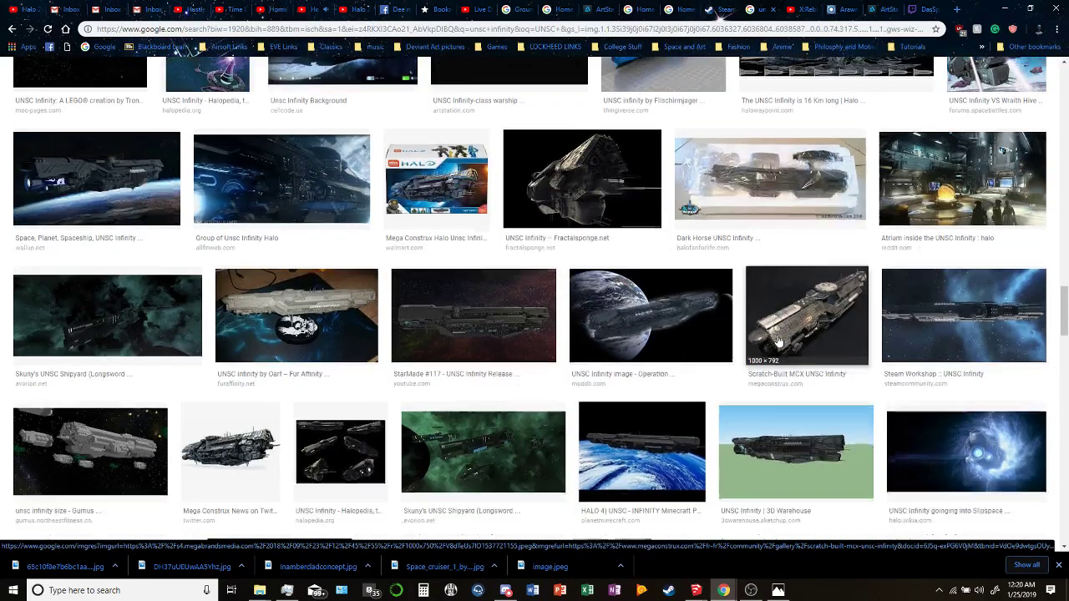
scroll(778, 341, down, 1)
scroll(150, 409, down, 2)
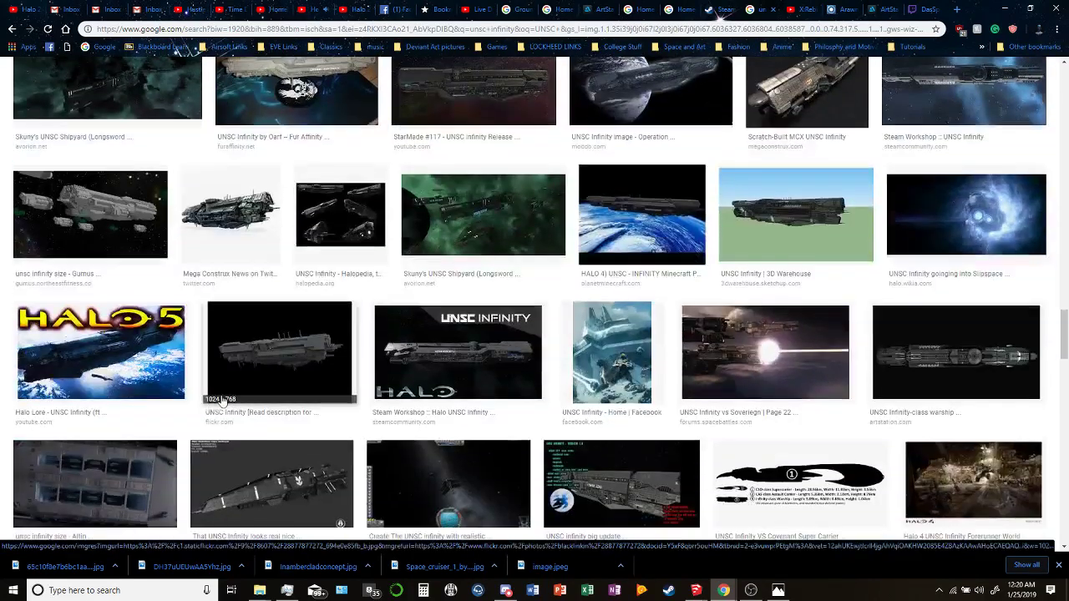
scroll(251, 404, down, 2)
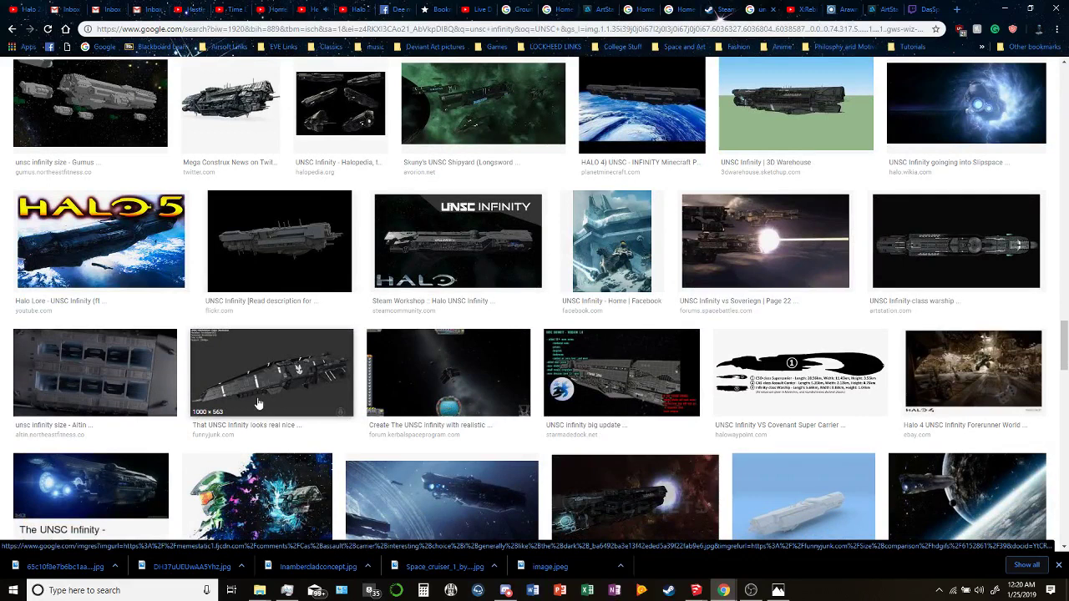
scroll(523, 404, down, 2)
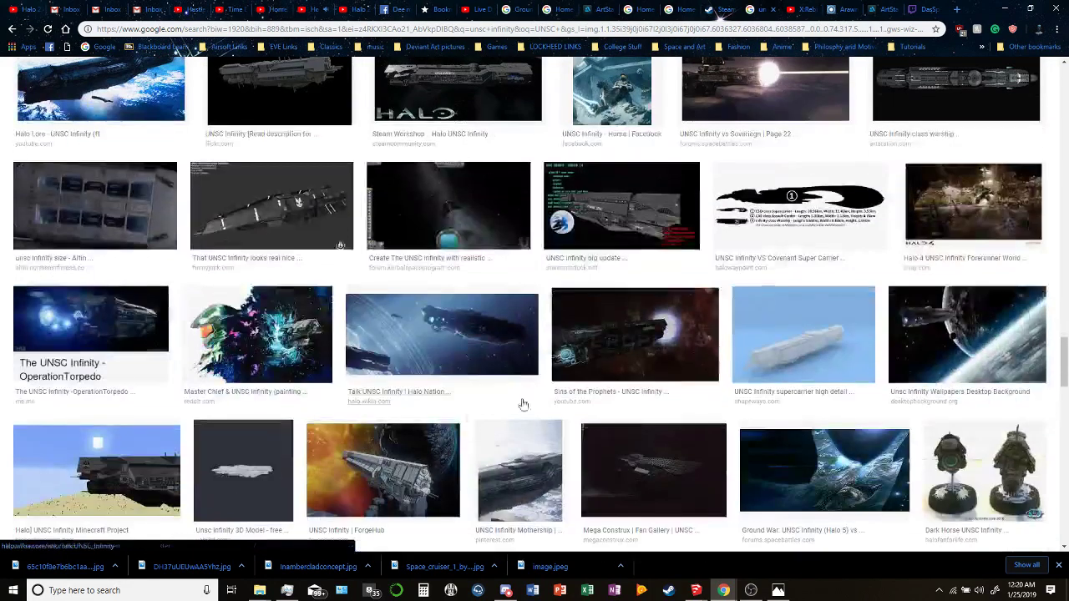
click(610, 348)
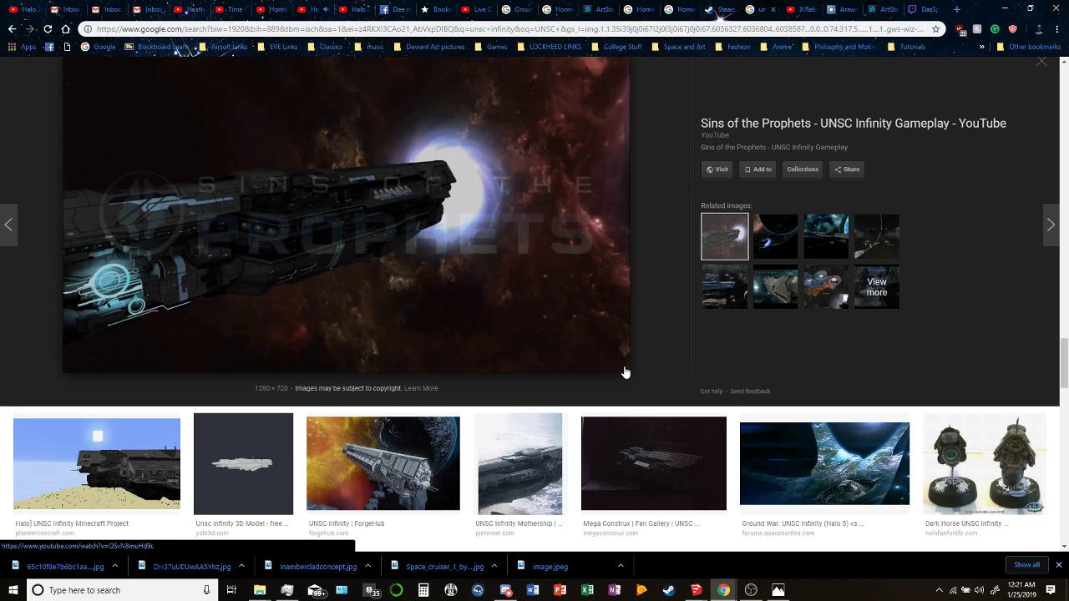
scroll(625, 372, down, 15)
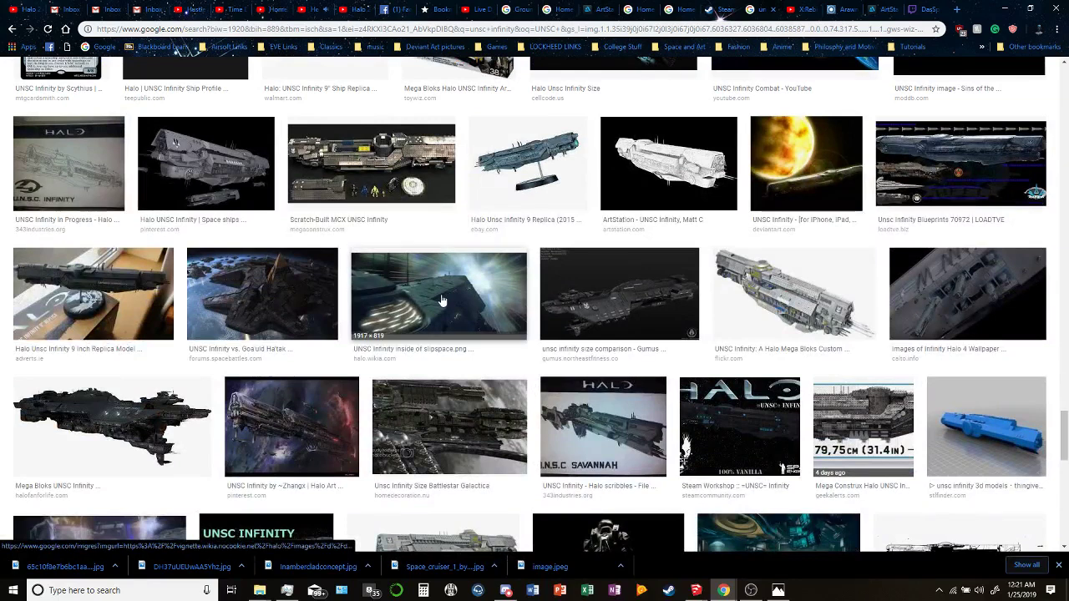
click(259, 436)
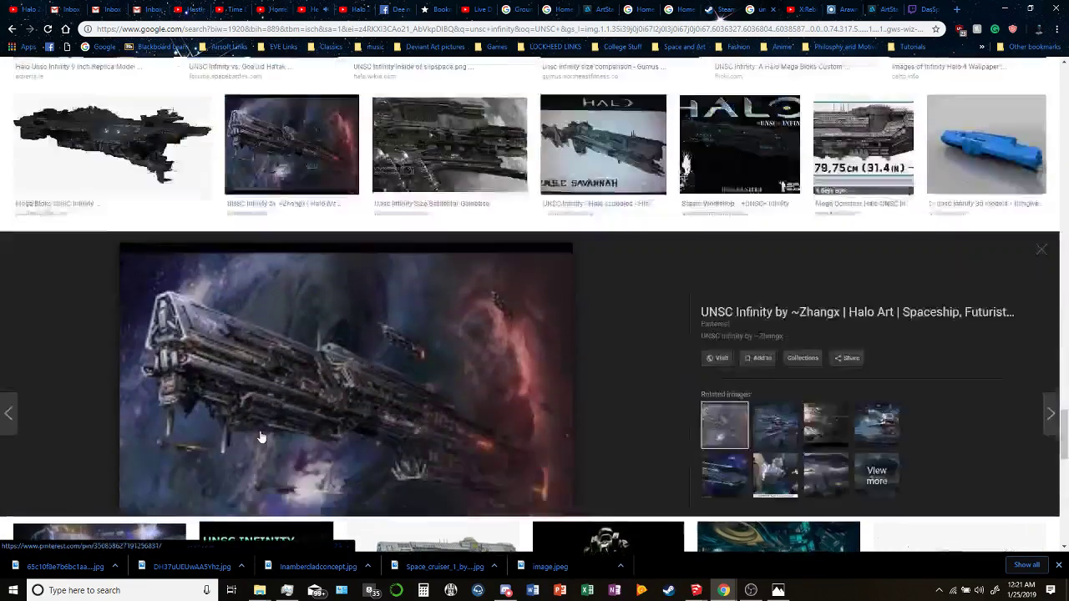
scroll(284, 430, up, 4)
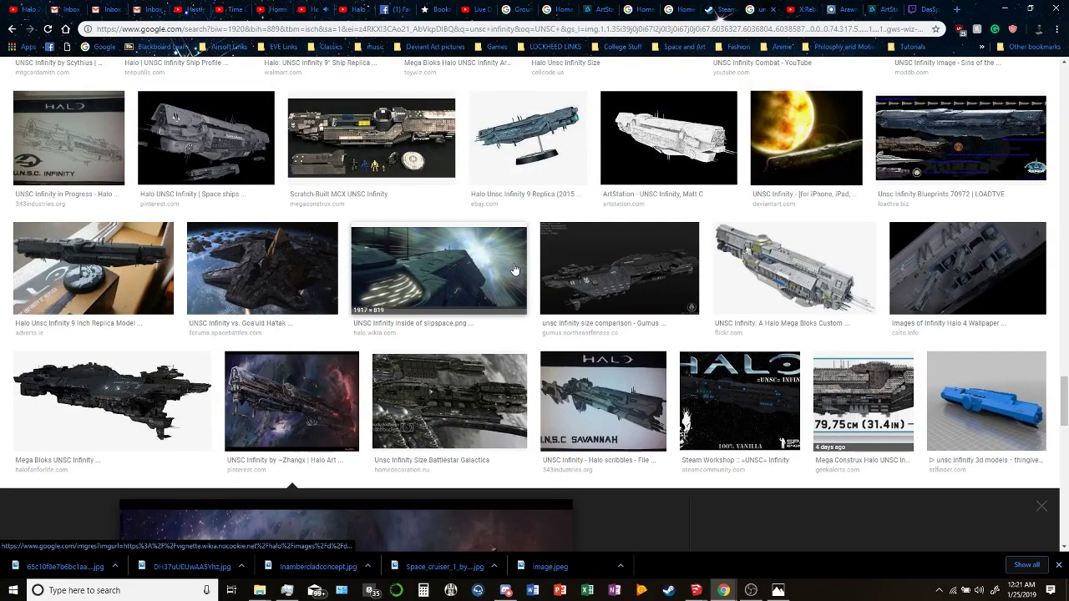
scroll(478, 276, down, 8)
scroll(479, 276, down, 3)
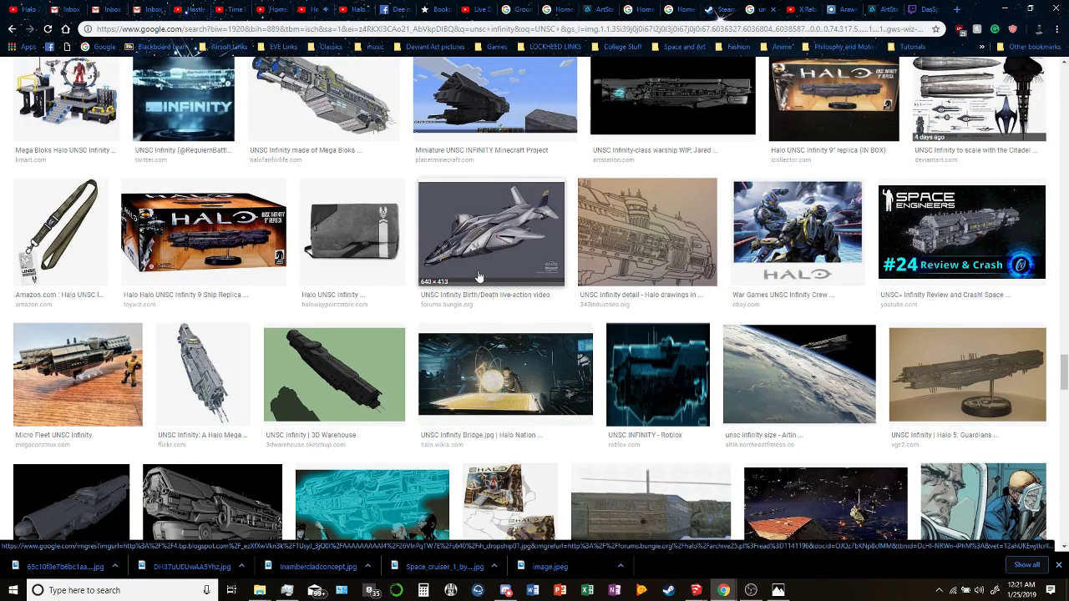
scroll(478, 277, down, 3)
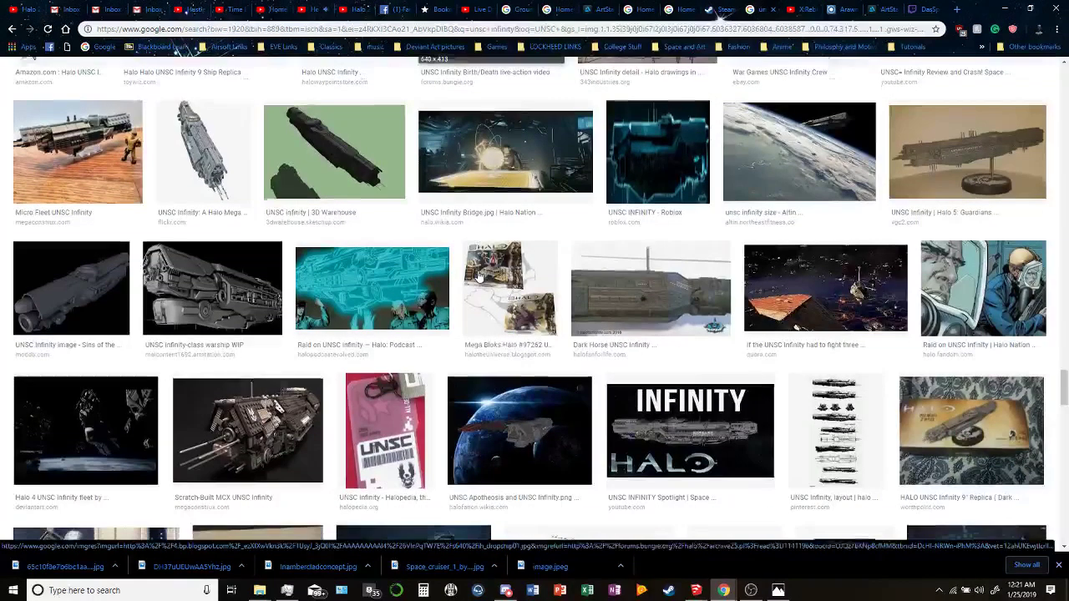
Examine the UNSC Infinity-class warship WIP render and its related ship images for layered hull plating and side details.
click(232, 302)
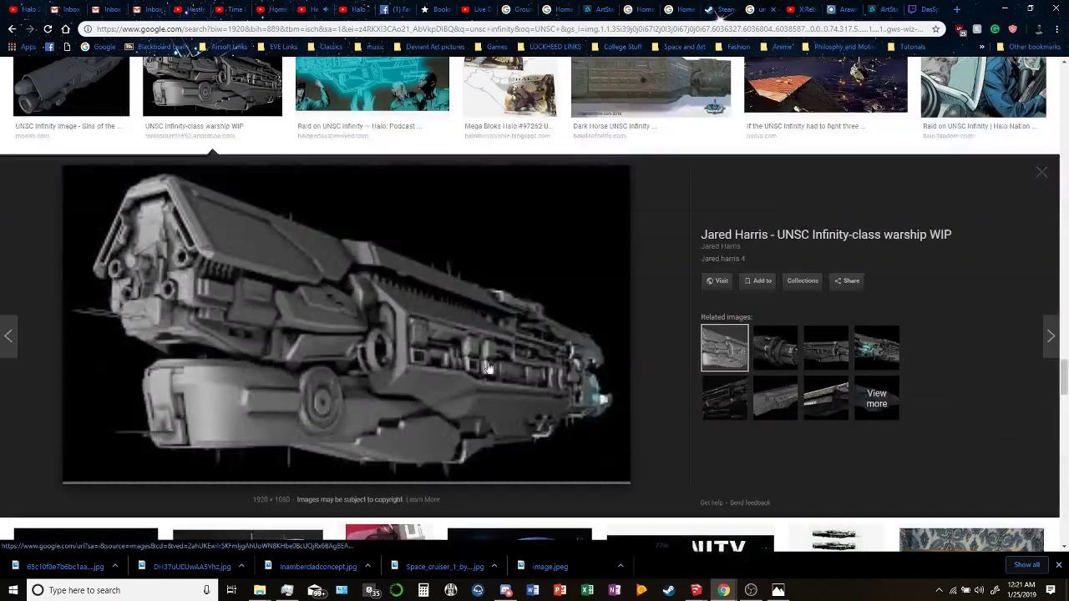
click(768, 355)
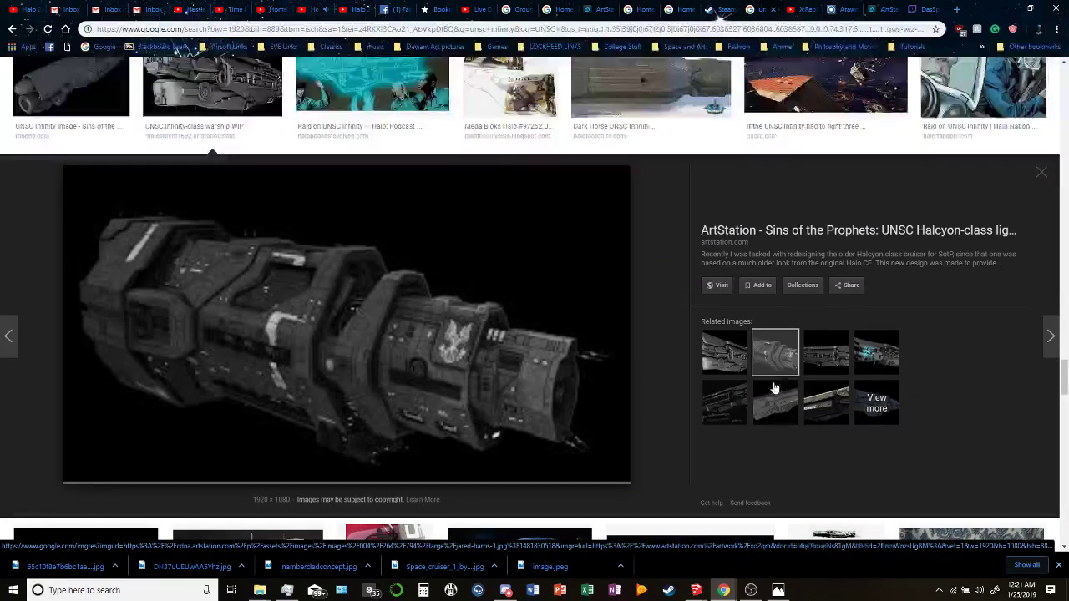
click(775, 394)
click(821, 399)
click(821, 400)
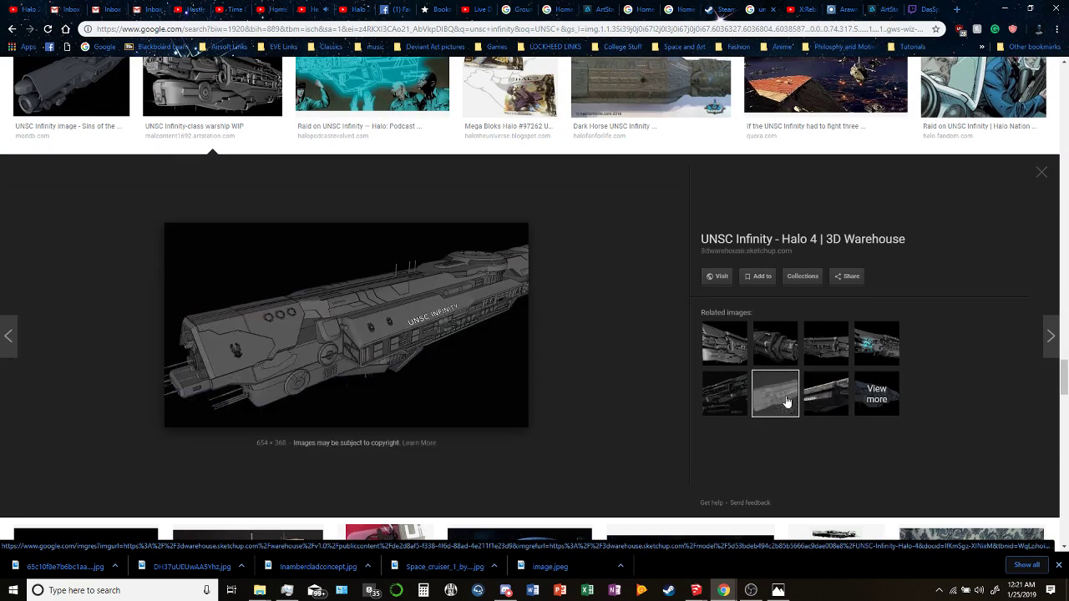
click(821, 400)
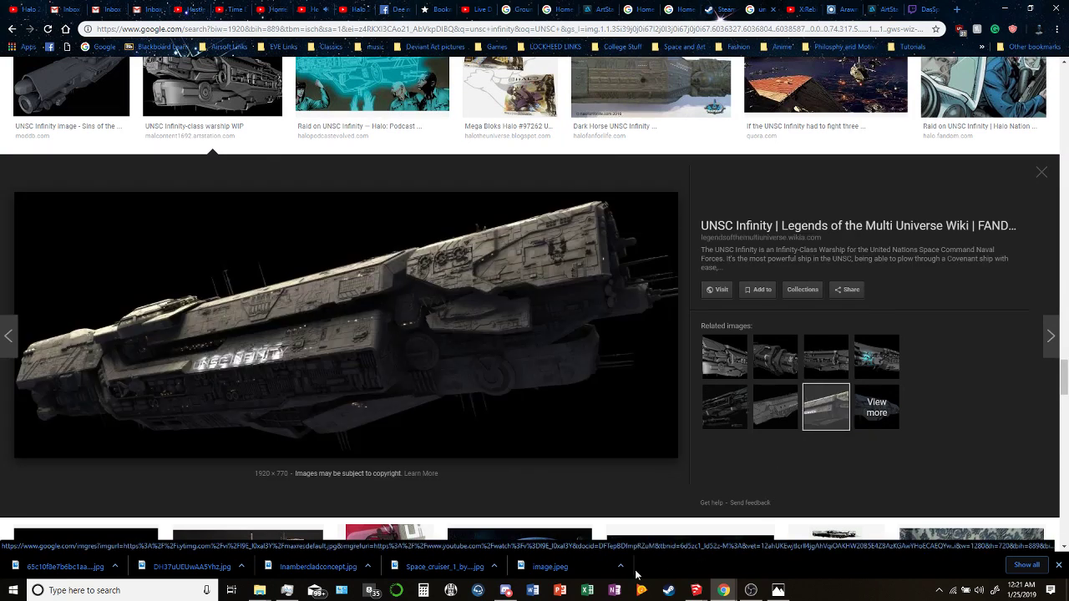
Switch to SketchUp and open the Angled Armor/Weapon component beside the main hull for editing.
mouse_move(695, 590)
click(696, 542)
mouse_move(425, 220)
middle_down()
mouse_move(506, 243)
mouse_move(457, 229)
middle_up()
double_click(438, 296)
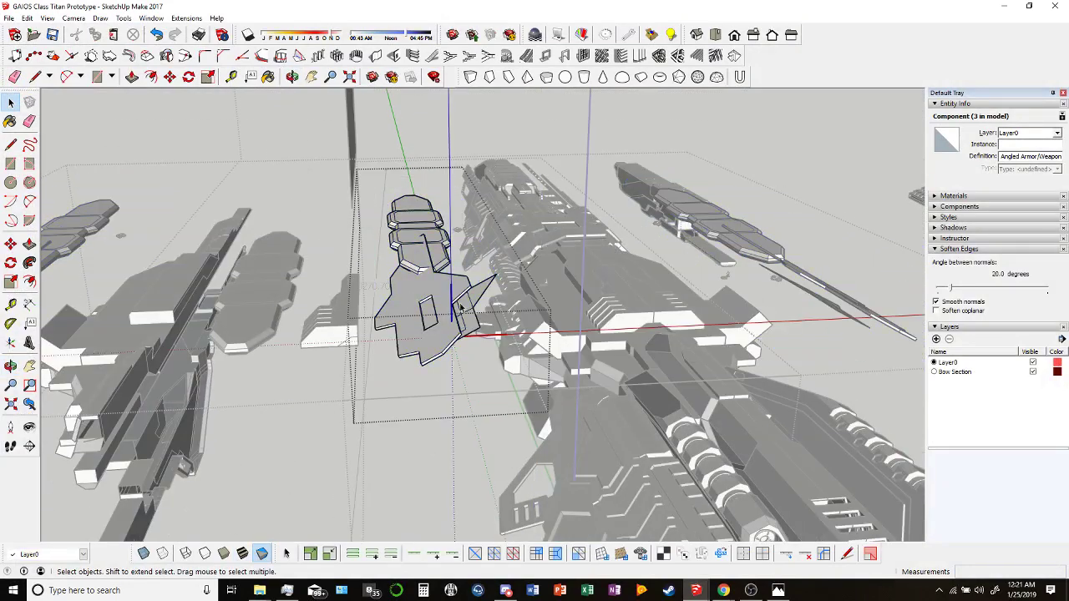
Delete the pointed fin piece attached to the side of the large jagged armor plate.
scroll(451, 308, up, 3)
scroll(447, 307, up, 2)
double_click(494, 302)
mouse_move(497, 304)
middle_down()
mouse_move(445, 268)
mouse_move(485, 297)
mouse_move(463, 351)
mouse_move(485, 314)
middle_up()
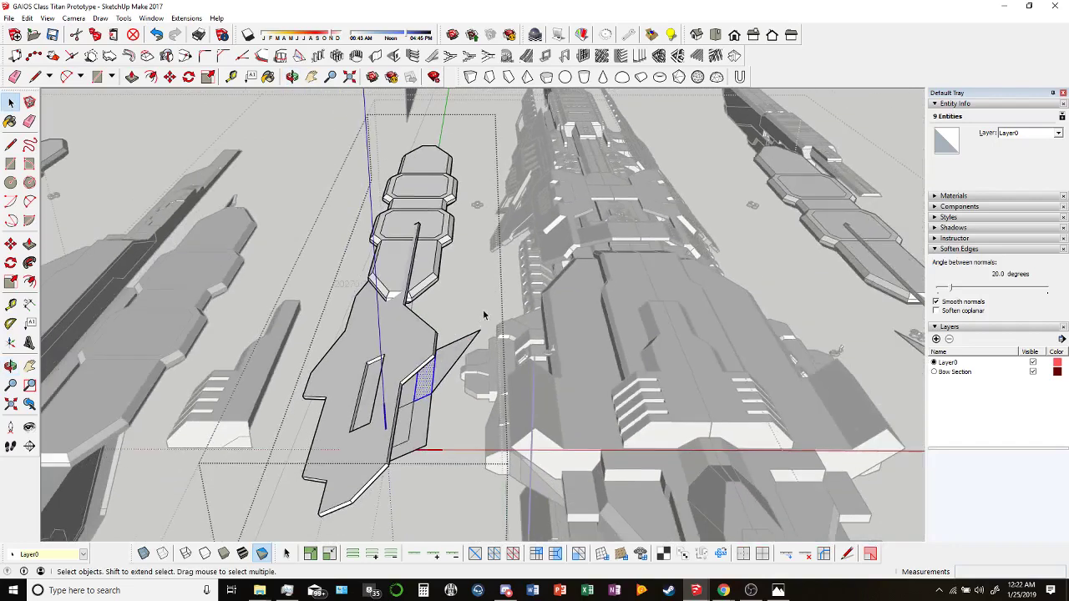
triple_click(321, 516)
shift+click(401, 357)
scroll(453, 365, down, 2)
key(Delete)
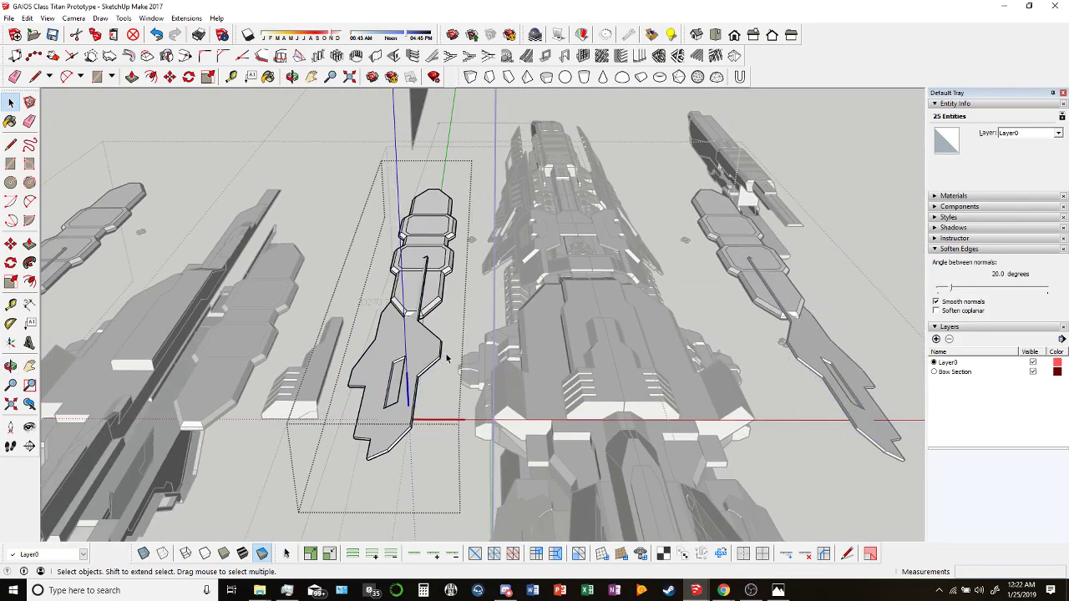
Move the jagged armor plate group about 1131 m sideways toward the main hull's slanted block.
scroll(424, 323, up, 1)
click(420, 362)
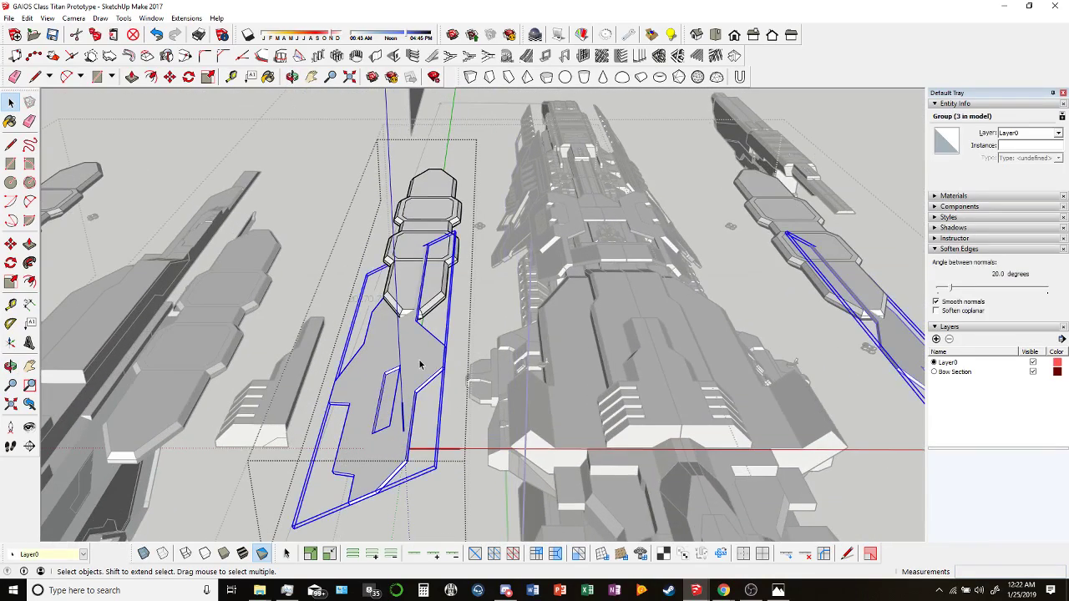
middle_drag(459, 373, 343, 179)
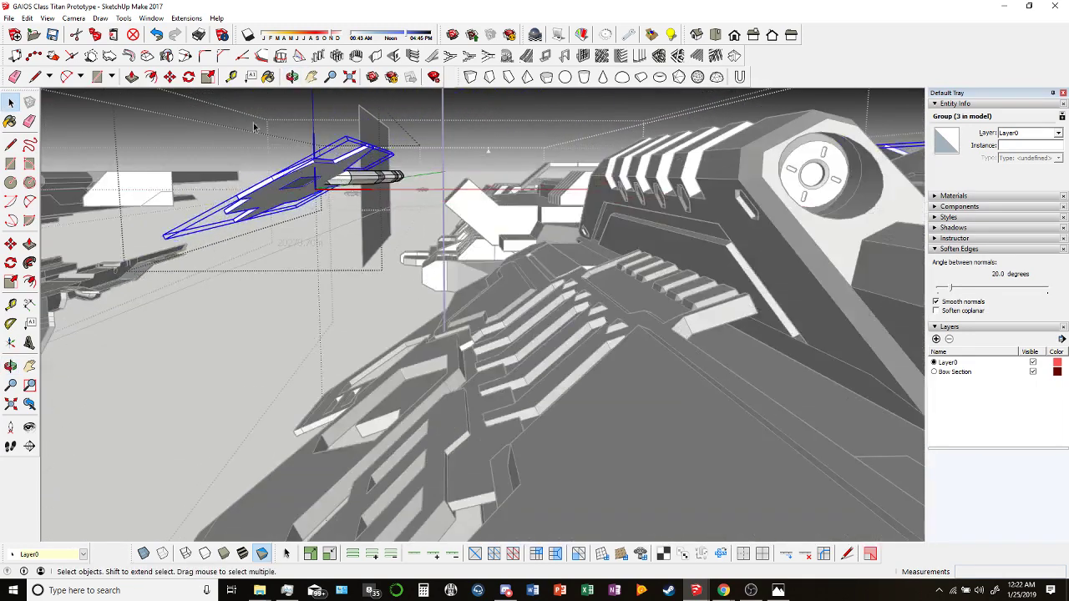
key(m)
click(286, 195)
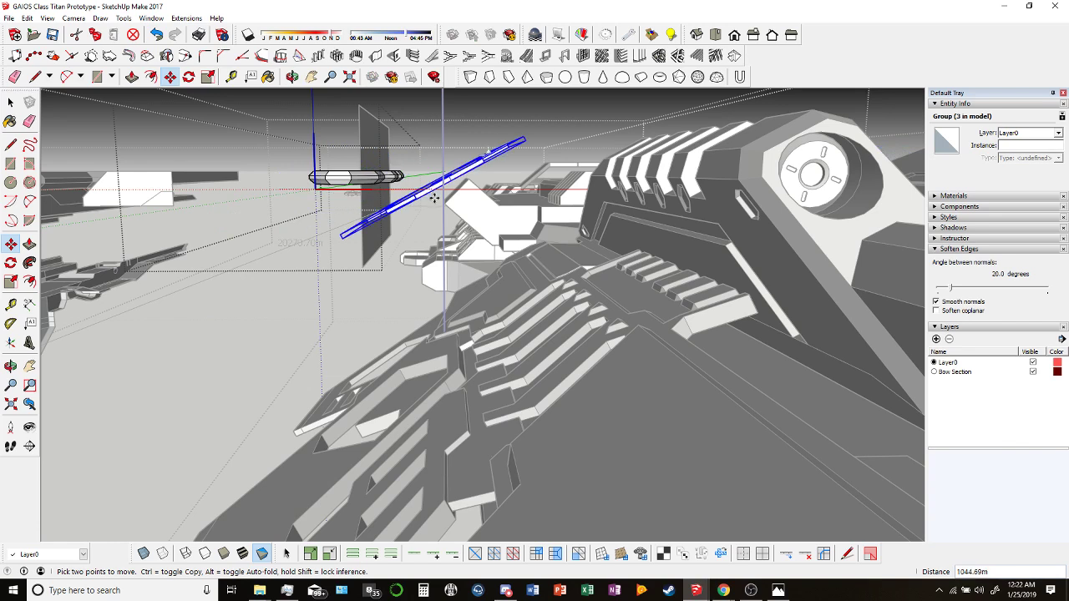
scroll(443, 198, up, 2)
scroll(461, 202, down, 2)
middle_drag(465, 191, 450, 173)
click(449, 174)
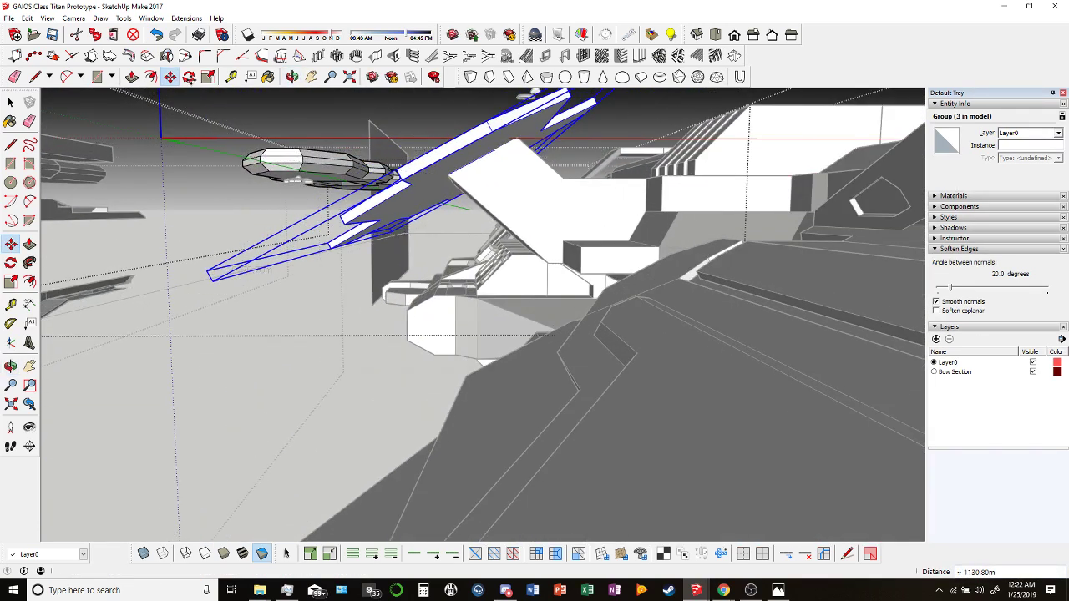
Rotate the armor plate group about 17.2 degrees to a steeper slant at the corner of the hull block.
key(q)
click(449, 175)
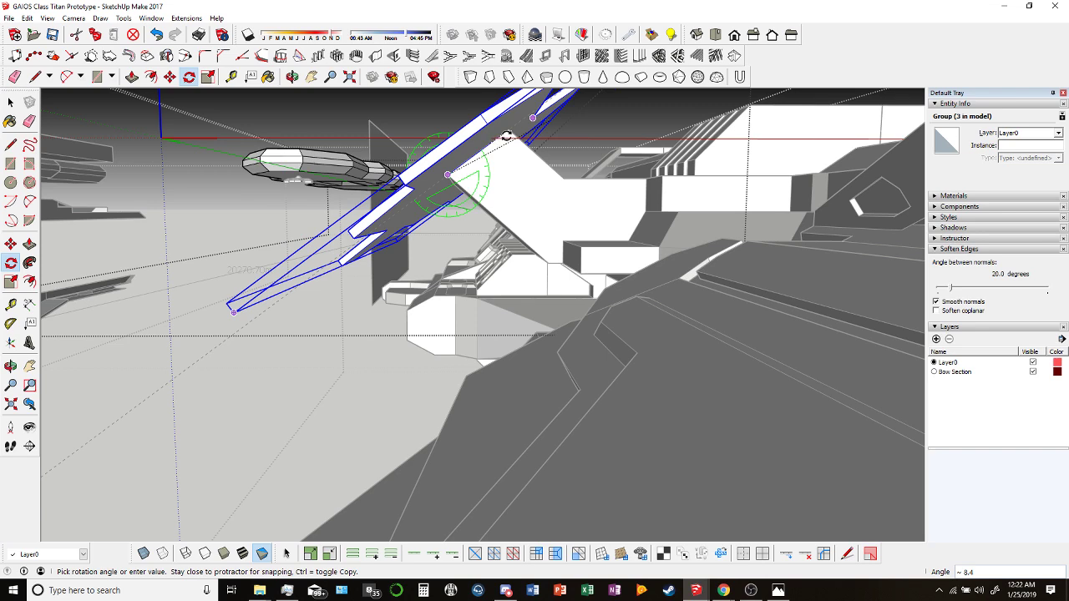
scroll(497, 101, up, 3)
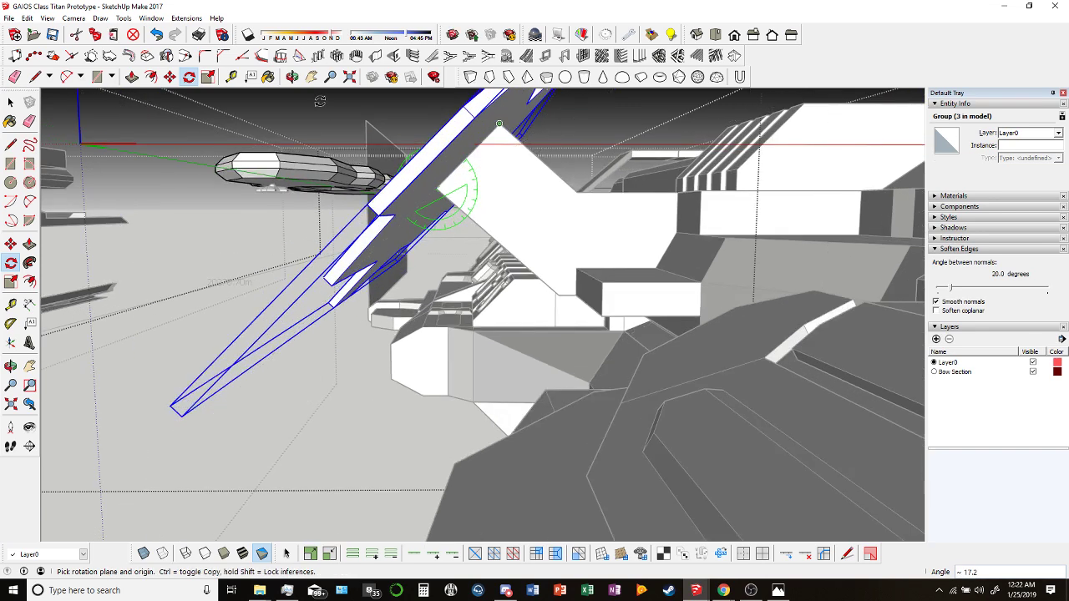
middle_drag(499, 123, 538, 146)
Inspect the rotated armor plate against the hull from several angles, and close the component being edited.
middle_drag(619, 138, 429, 139)
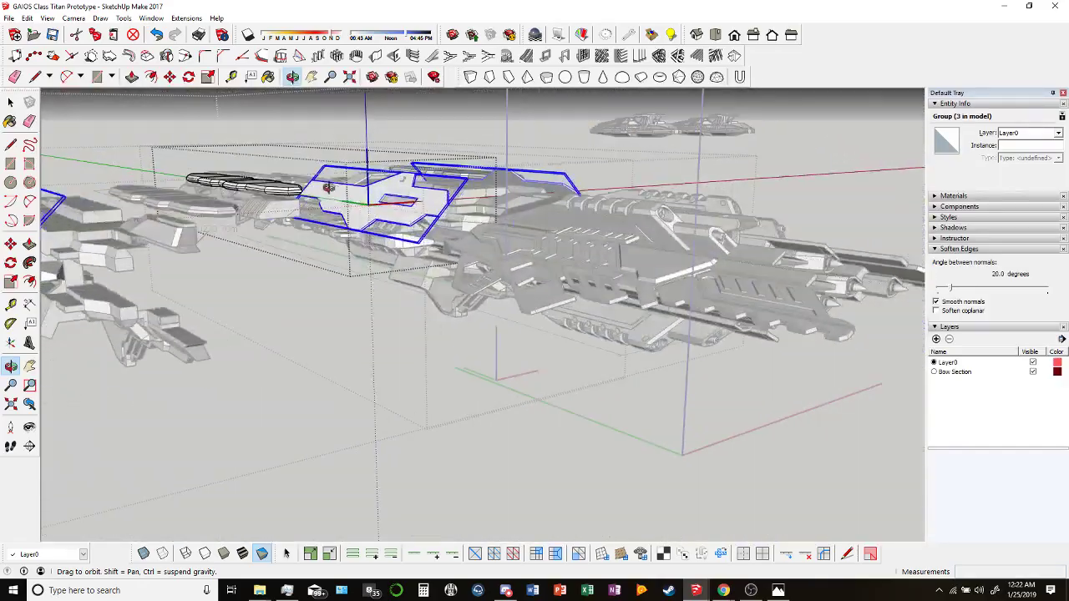
middle_drag(329, 187, 224, 216)
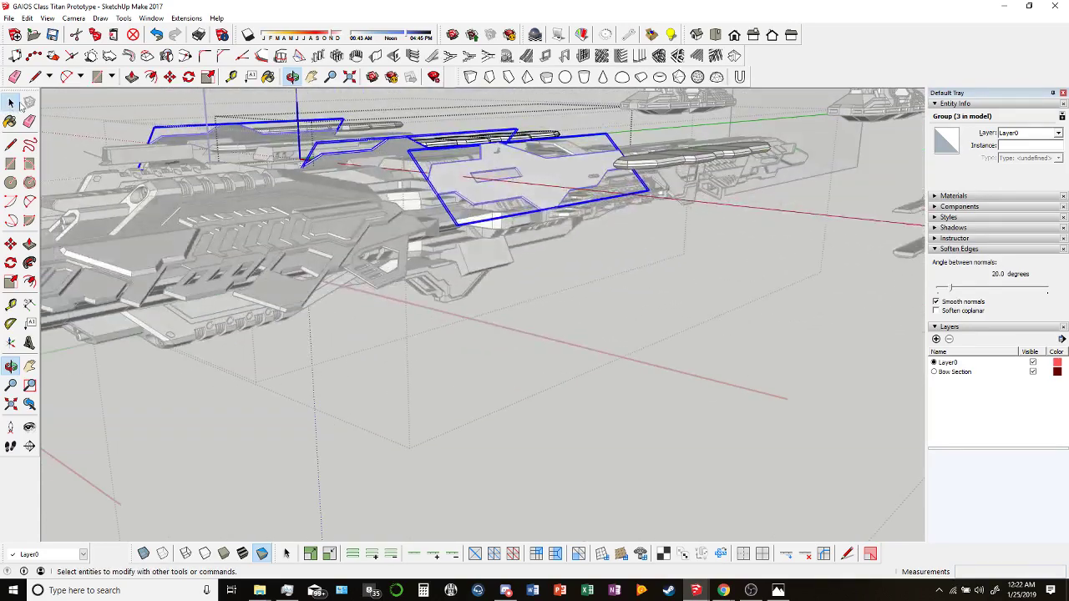
click(20, 104)
middle_drag(468, 142, 768, 208)
scroll(559, 208, up, 1)
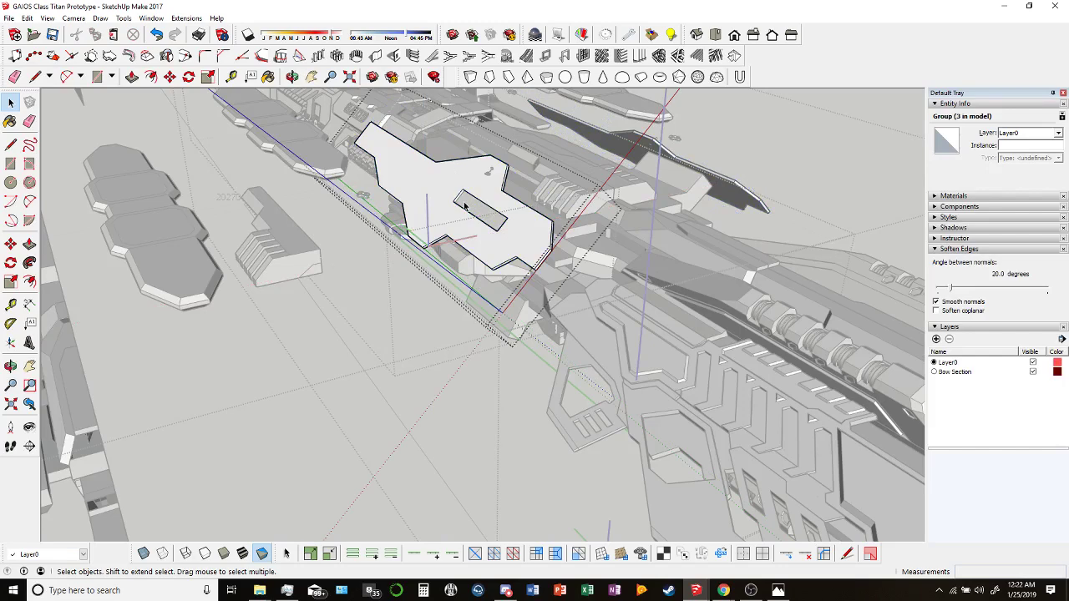
scroll(425, 202, up, 3)
click(430, 224)
middle_drag(429, 224, 627, 294)
scroll(622, 292, down, 1)
scroll(453, 229, down, 1)
middle_drag(453, 229, 527, 305)
scroll(532, 311, down, 4)
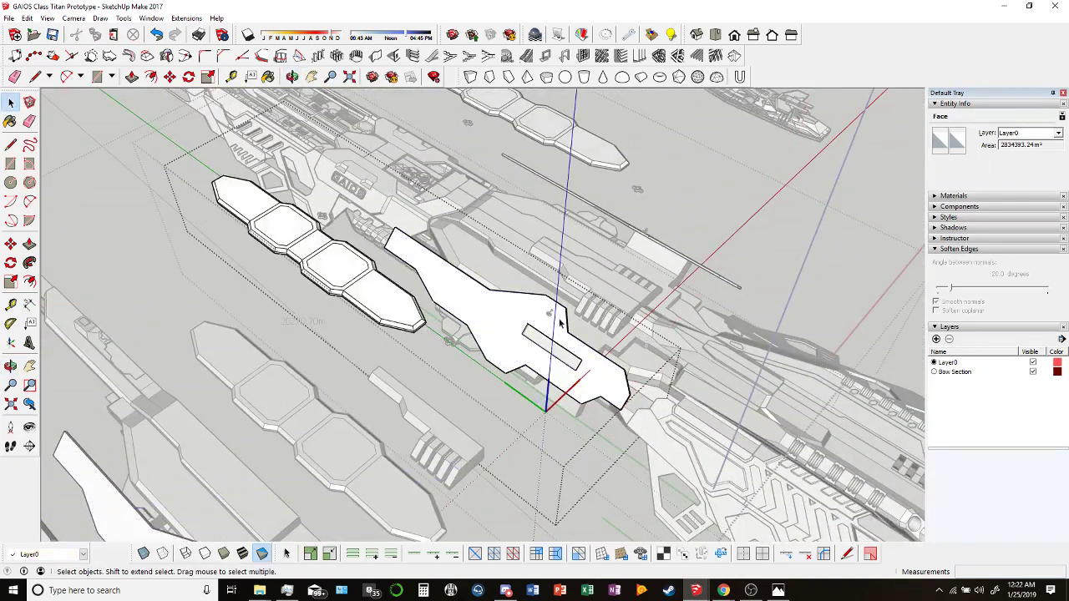
key(Escape)
key(Escape)
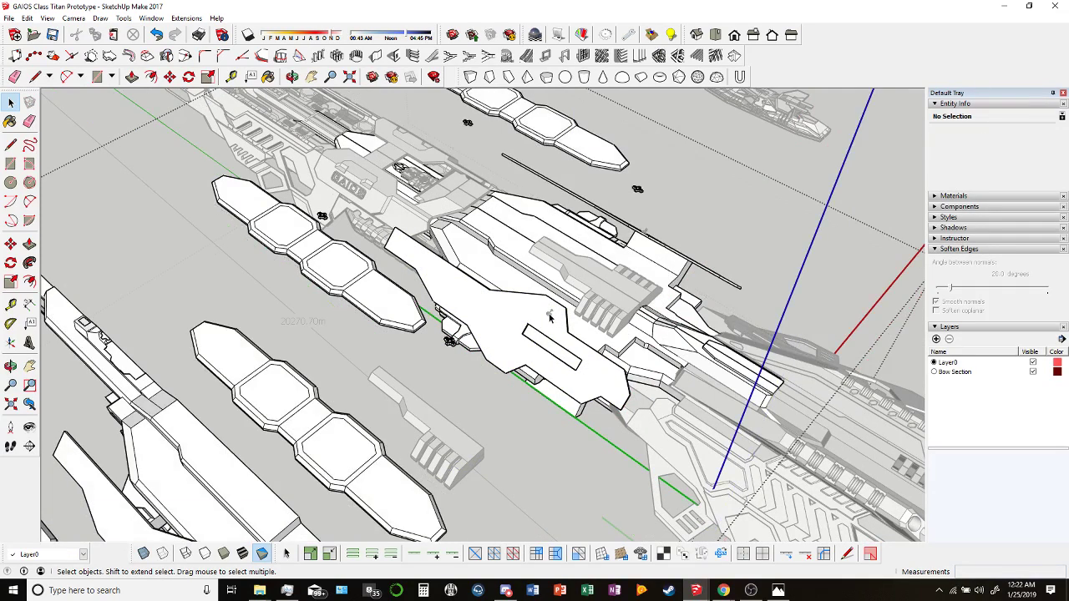
Open the Hanger body component of the hull for editing.
scroll(549, 315, up, 3)
click(550, 314)
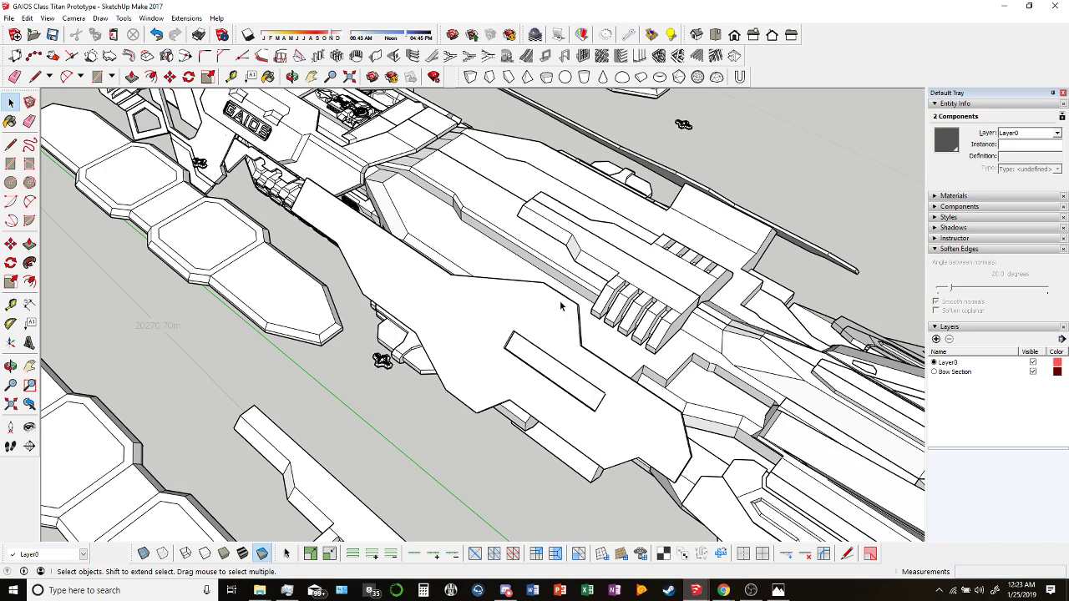
scroll(556, 307, down, 2)
click(553, 308)
double_click(549, 310)
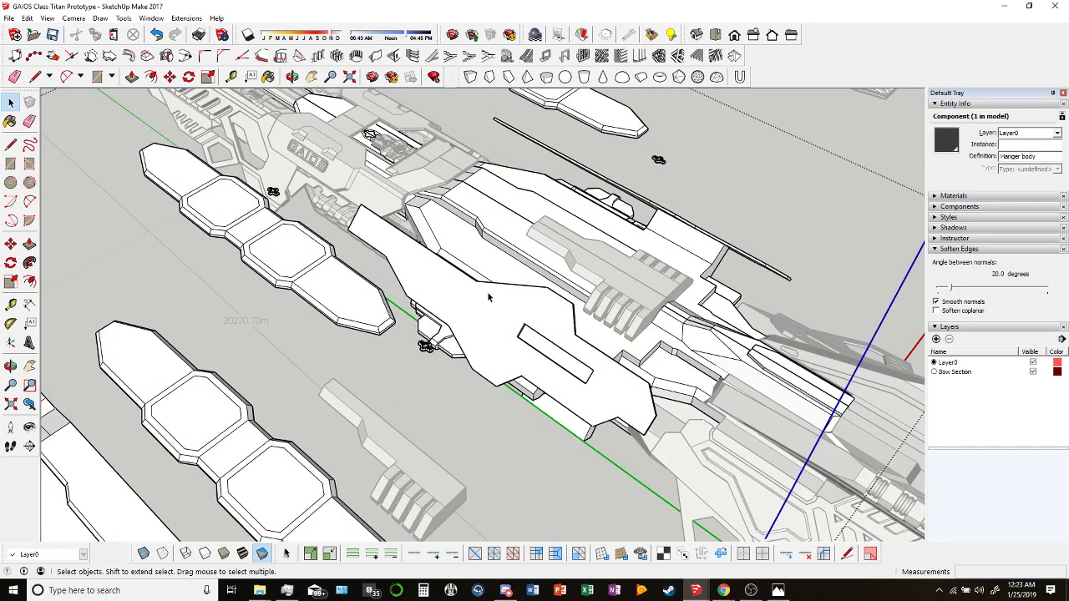
Open the Mid Section Side 1 component and its angled armor, and delete the octagonal panel strip beside the jagged plate.
scroll(488, 297, up, 2)
click(506, 305)
middle_drag(565, 341, 400, 239)
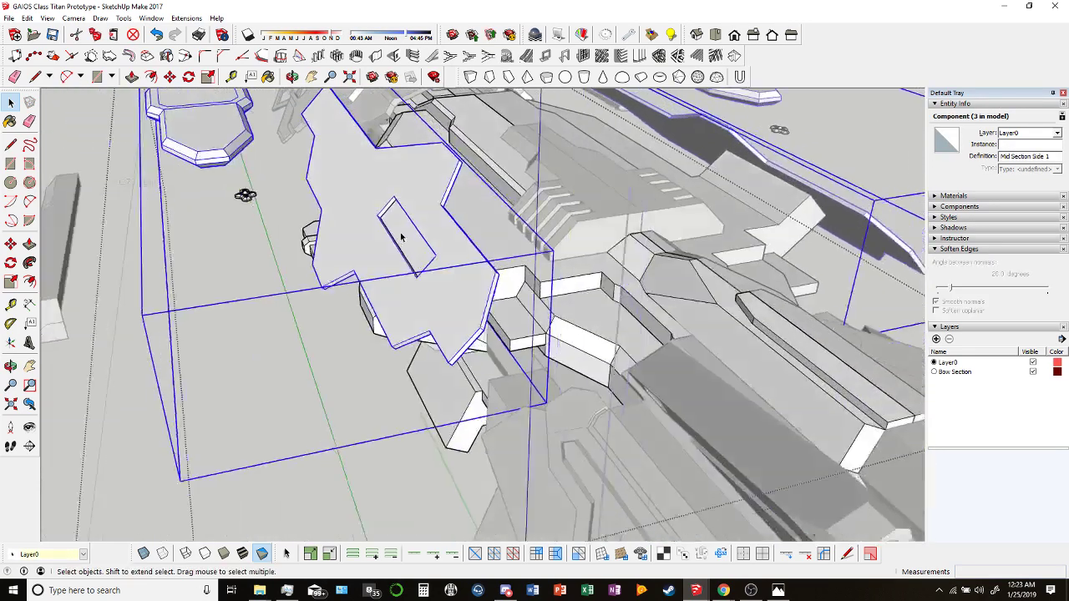
double_click(387, 186)
middle_drag(387, 186, 501, 350)
click(309, 235)
scroll(309, 235, down, 3)
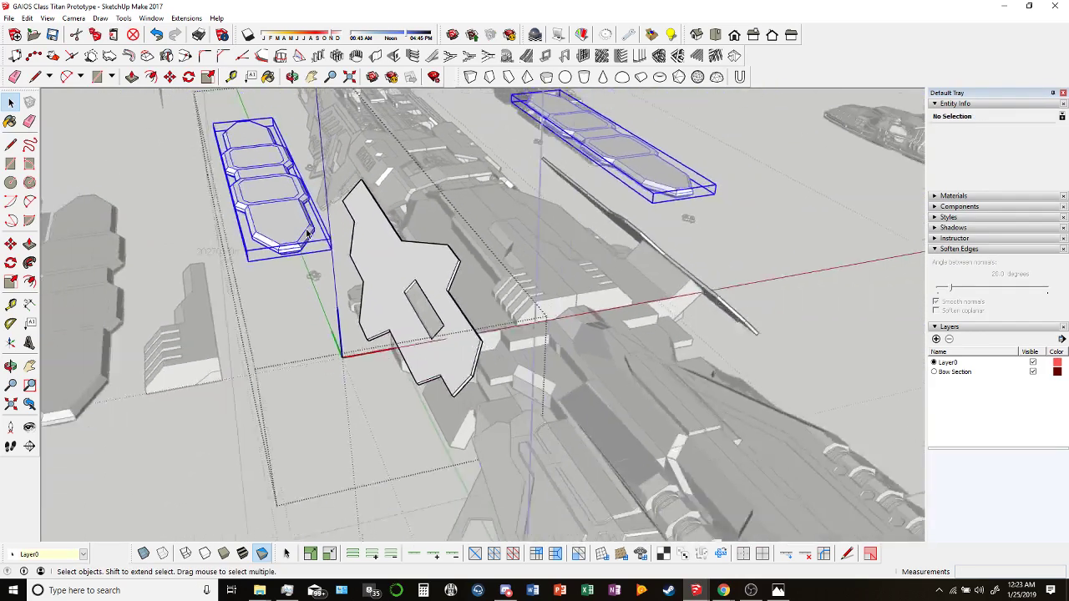
Move the jagged armor plate group about 71 m at the corner of the slanted hull block.
click(417, 263)
middle_drag(417, 264, 922, 297)
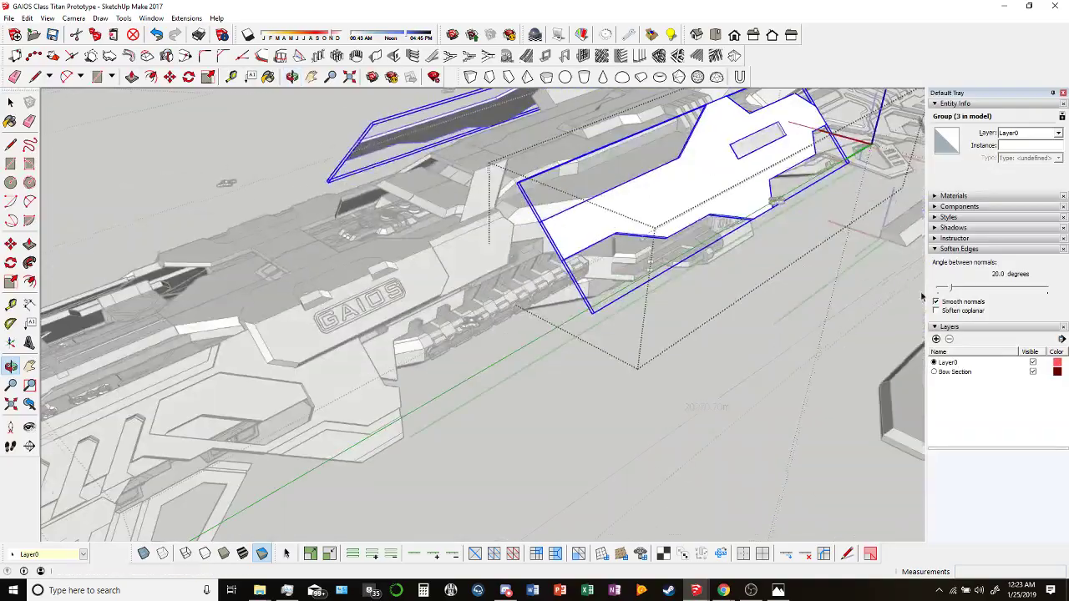
middle_drag(692, 243, 723, 162)
scroll(534, 286, up, 4)
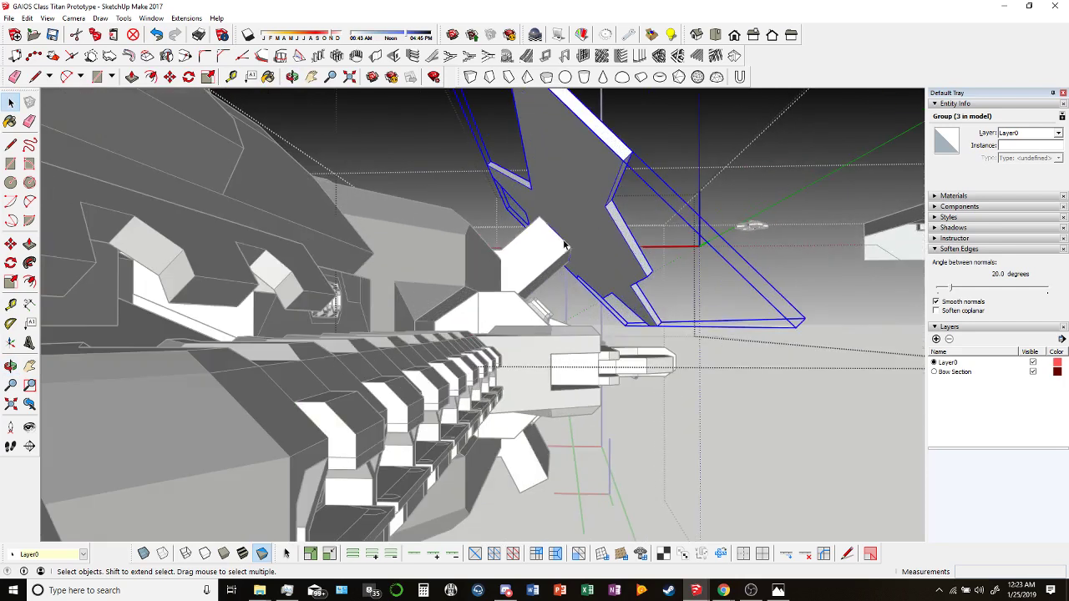
middle_drag(551, 280, 576, 259)
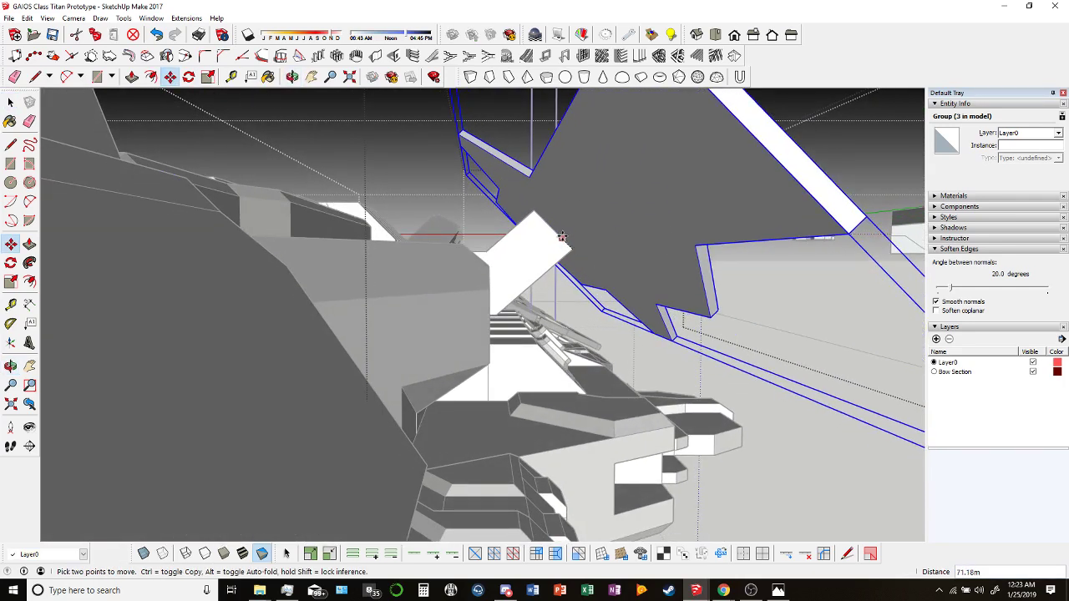
Trim the armor plate's upper bump by drawing a line across it and pushing the cut-off face through the 27.80 m thickness.
middle_drag(576, 257, 656, 133)
scroll(591, 194, up, 3)
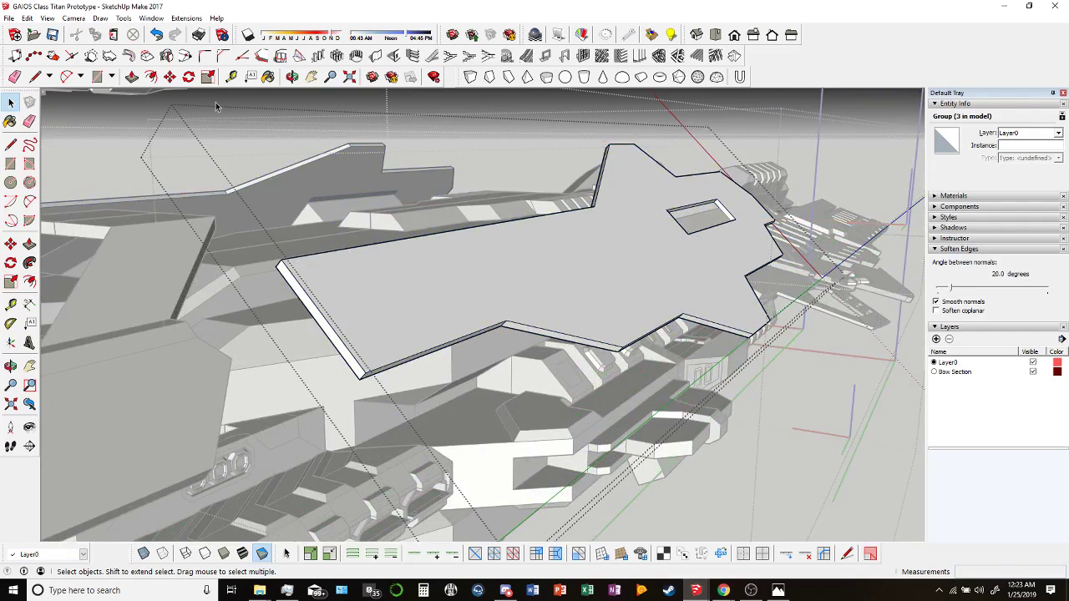
scroll(643, 171, down, 3)
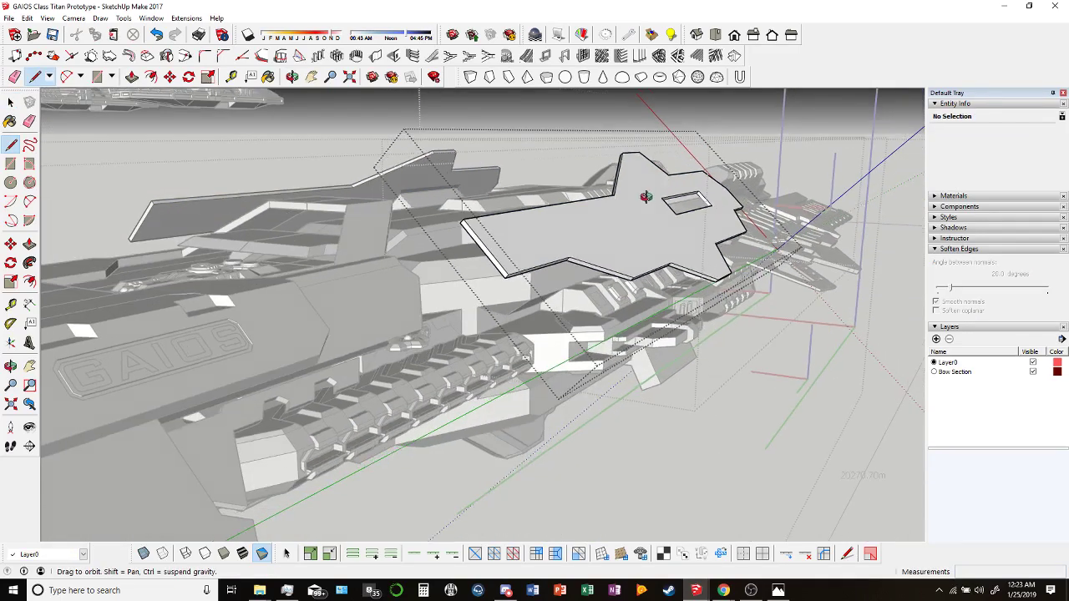
middle_drag(645, 196, 384, 255)
scroll(368, 241, up, 2)
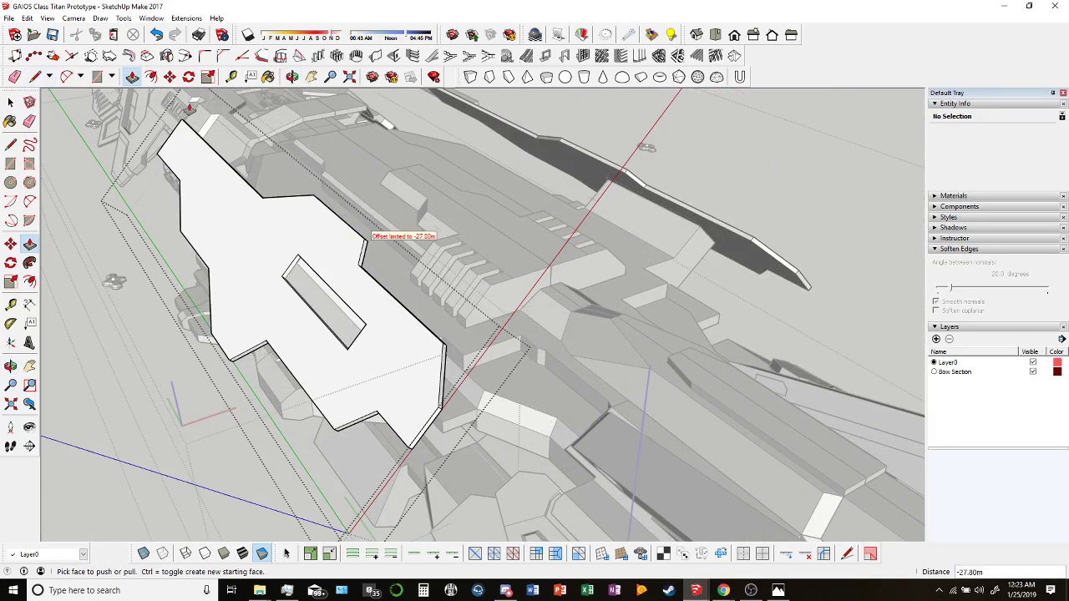
middle_drag(369, 233, 358, 201)
Cut off the tip of the plate's lower bump by drawing a line across it and pushing the face through 27.80 m.
middle_drag(486, 213, 802, 219)
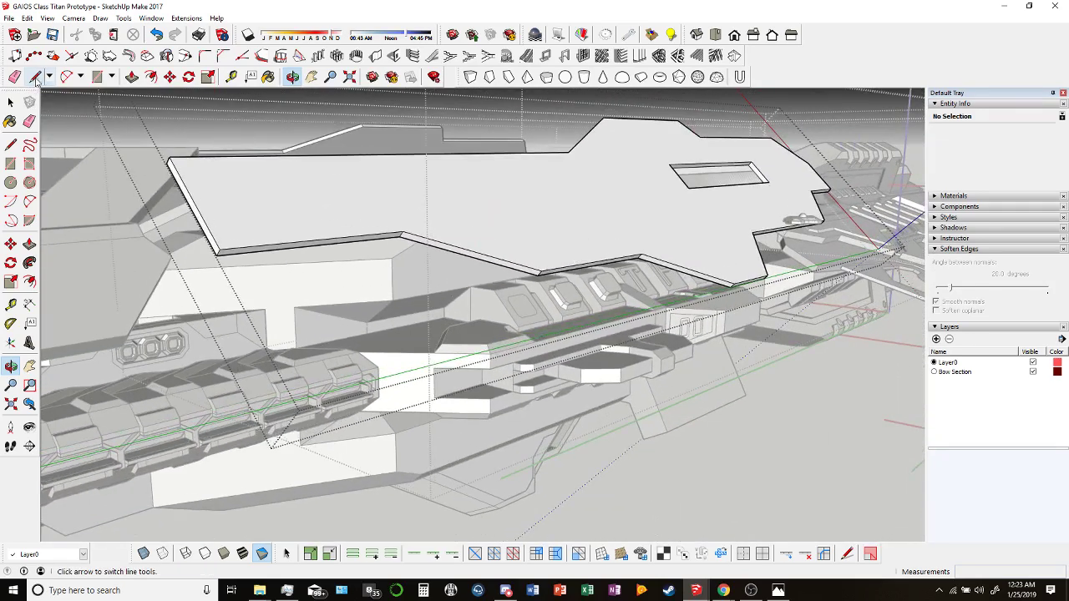
click(37, 79)
middle_drag(435, 250, 464, 262)
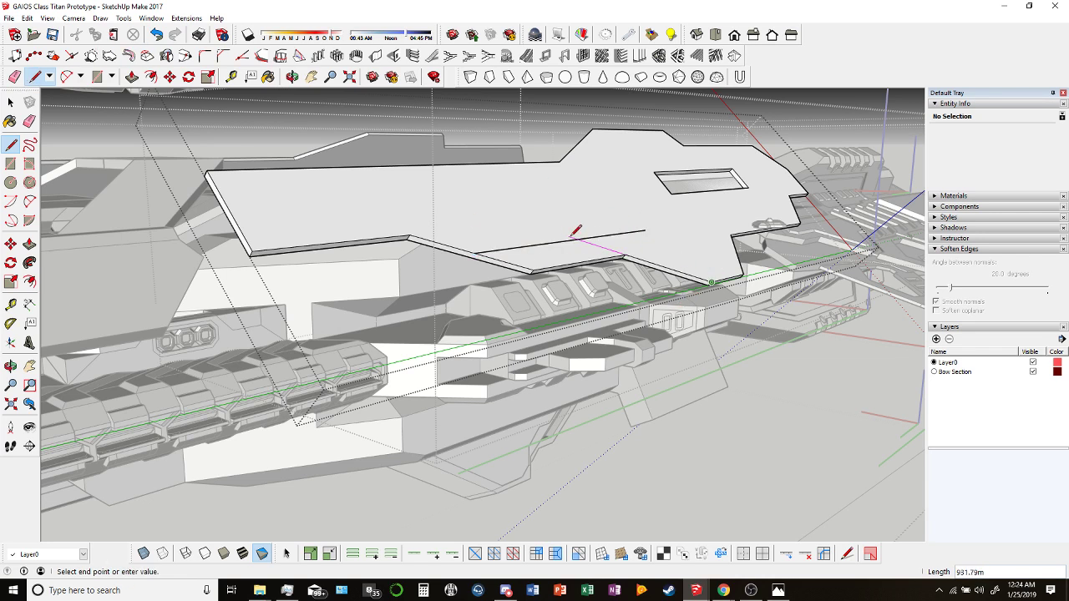
click(132, 77)
click(506, 263)
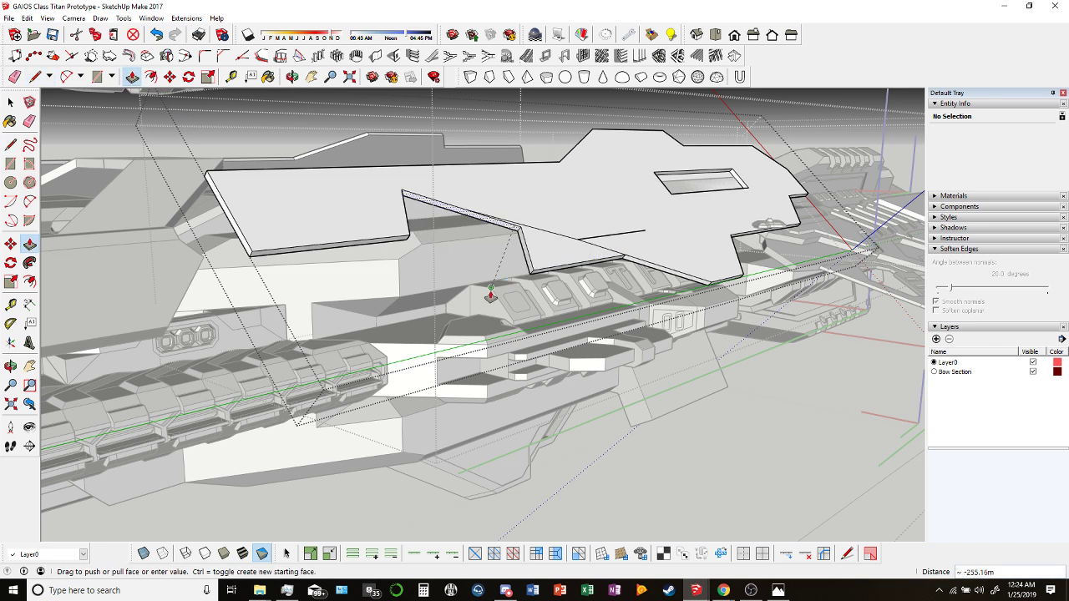
key(ctrl+z)
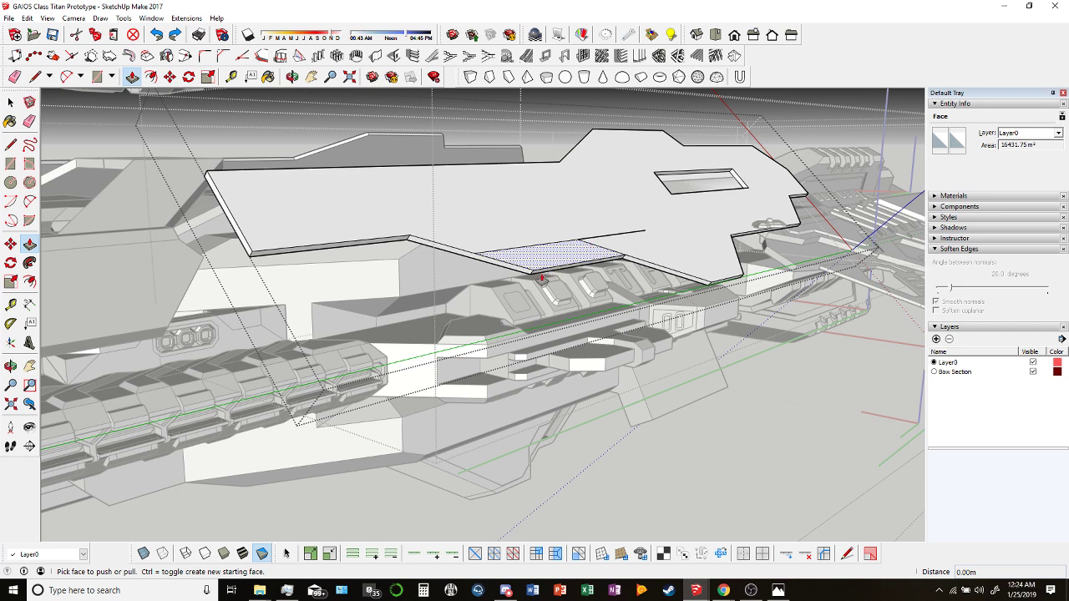
drag(541, 278, 576, 252)
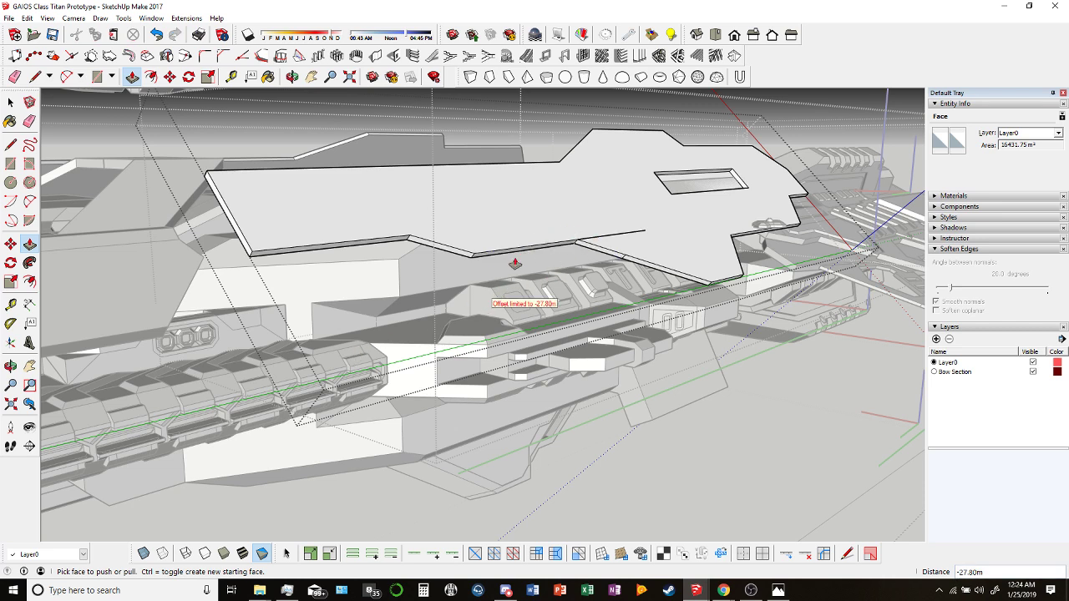
Erase the leftover line on the armor plate and close the plate group.
click(14, 77)
middle_drag(501, 150, 294, 193)
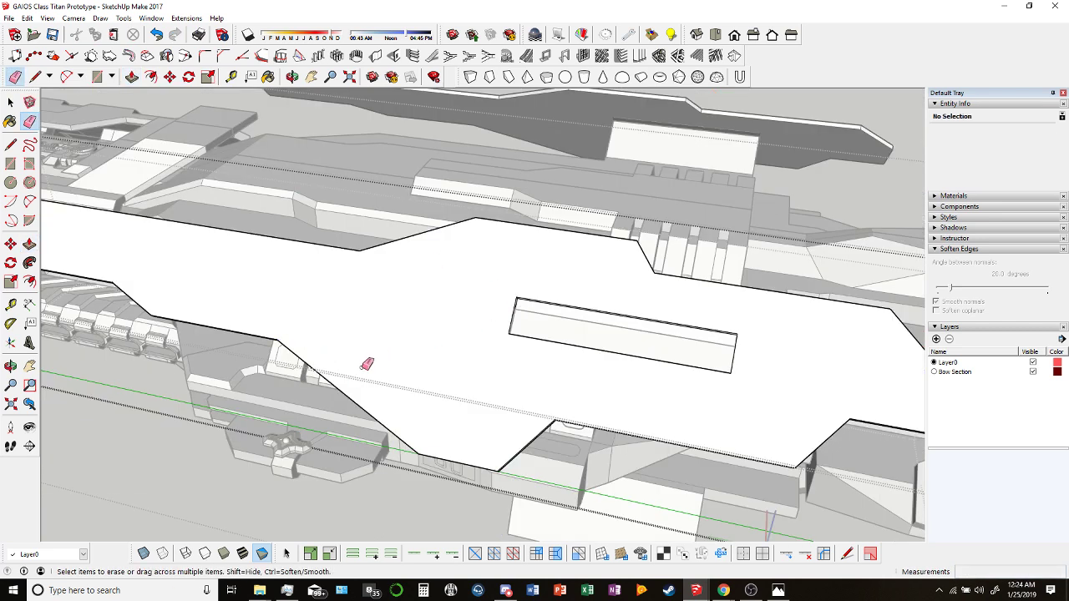
scroll(420, 220, down, 8)
middle_drag(359, 151, 565, 304)
click(584, 354)
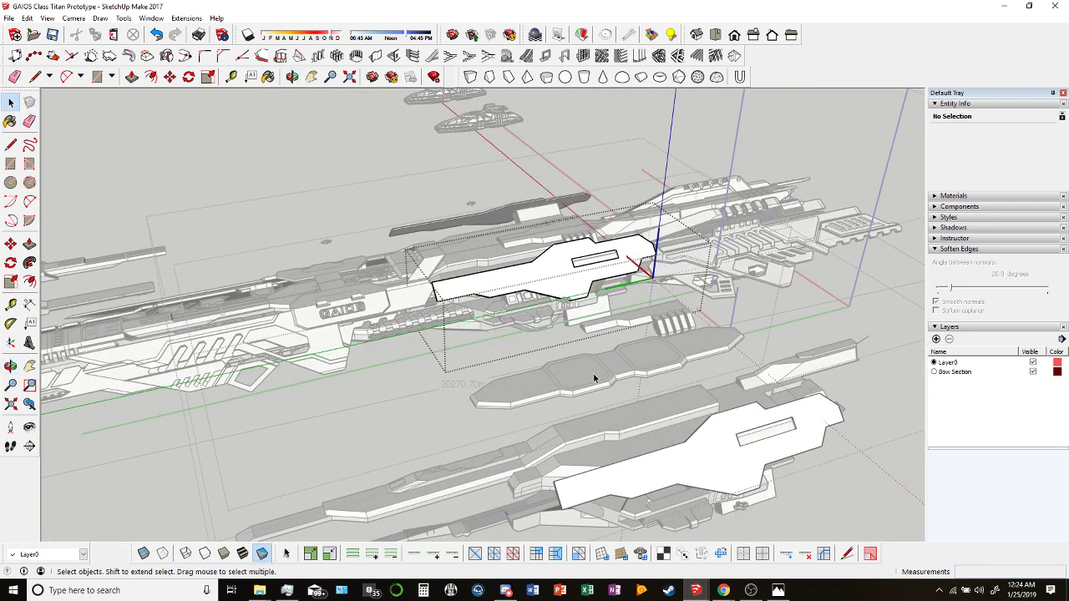
key(Escape)
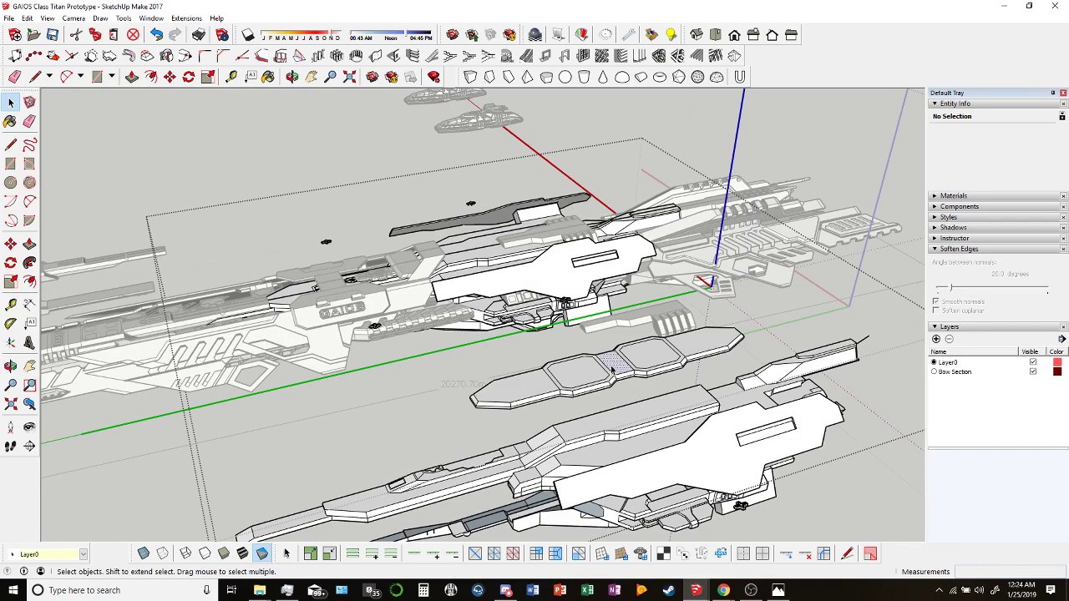
Delete the remaining octagonal panel strip lying between the two hull sections.
middle_drag(626, 365, 575, 367)
click(620, 268)
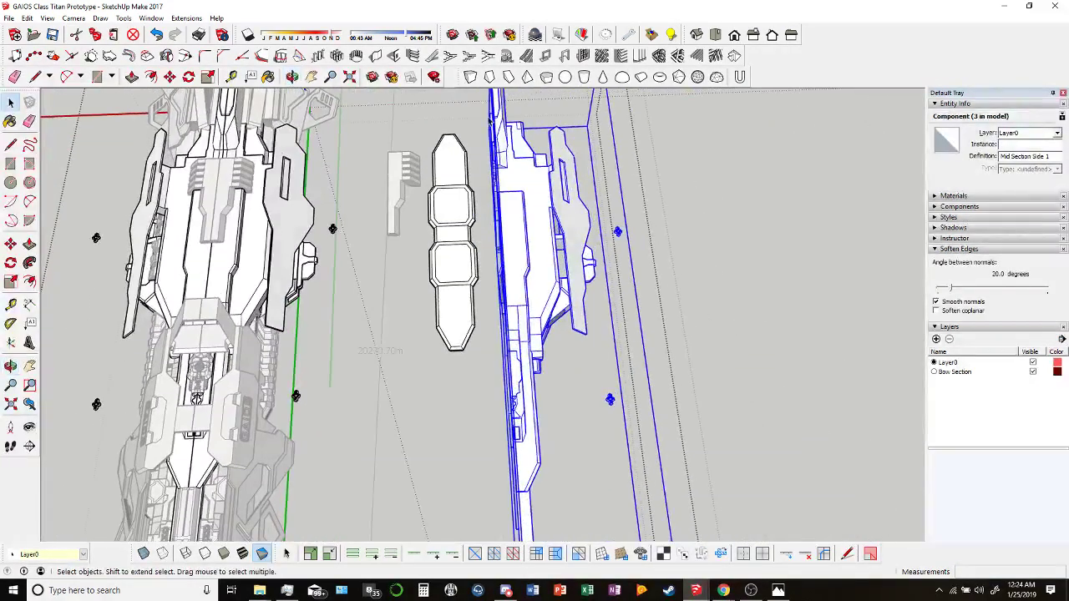
drag(383, 392, 386, 389)
key(Delete)
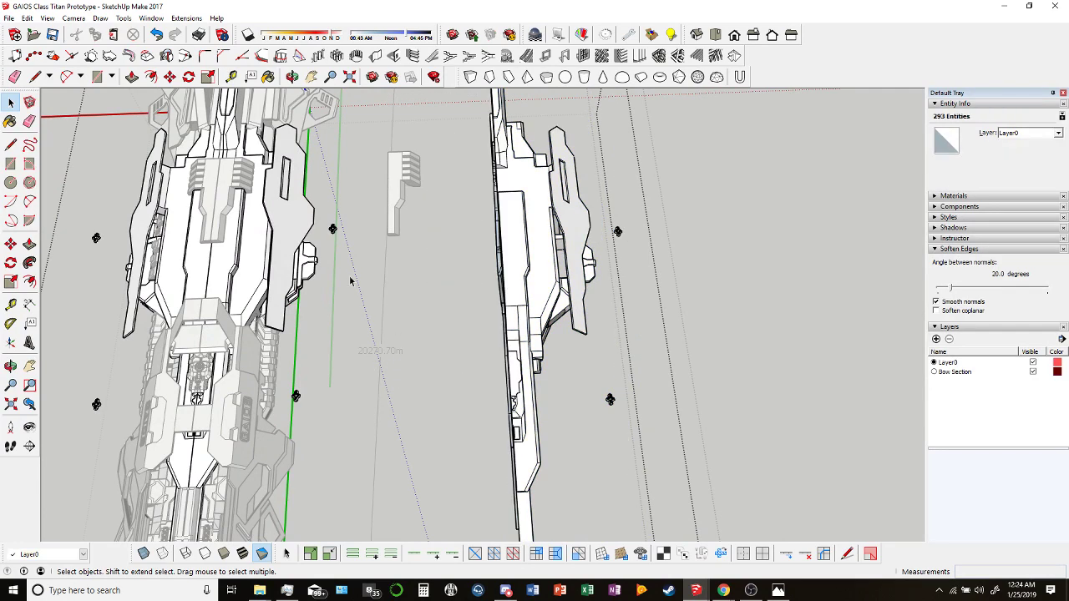
Delete the loose ribbed Top Details copy floating beside the main hull.
middle_drag(390, 279, 210, 91)
scroll(395, 287, up, 2)
scroll(400, 287, up, 2)
middle_drag(417, 285, 251, 244)
scroll(467, 248, up, 3)
middle_drag(535, 260, 314, 272)
scroll(312, 279, down, 3)
scroll(312, 285, up, 4)
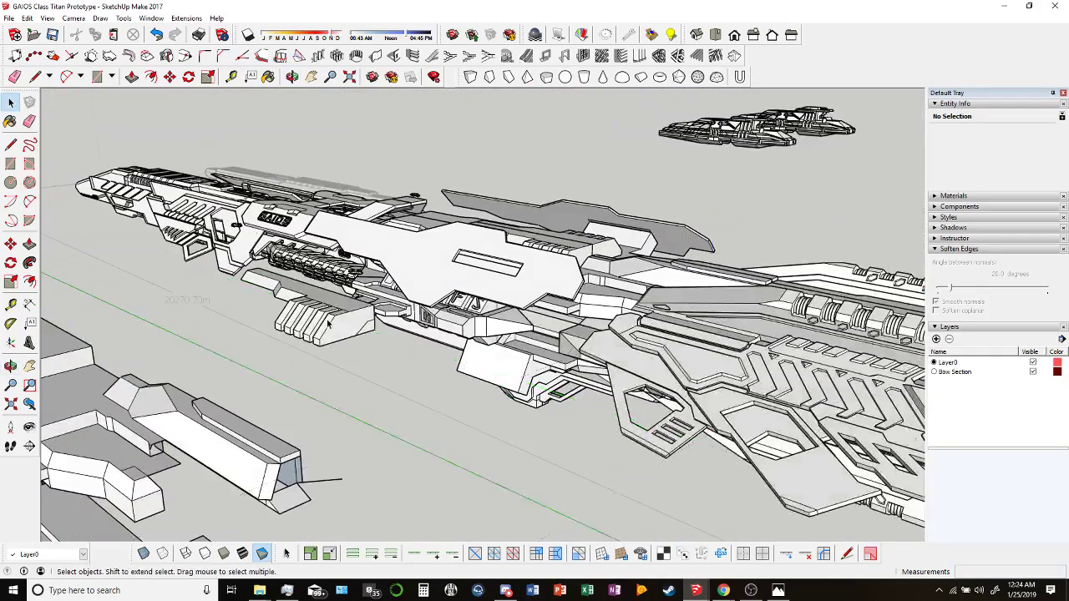
click(349, 315)
scroll(349, 315, up, 2)
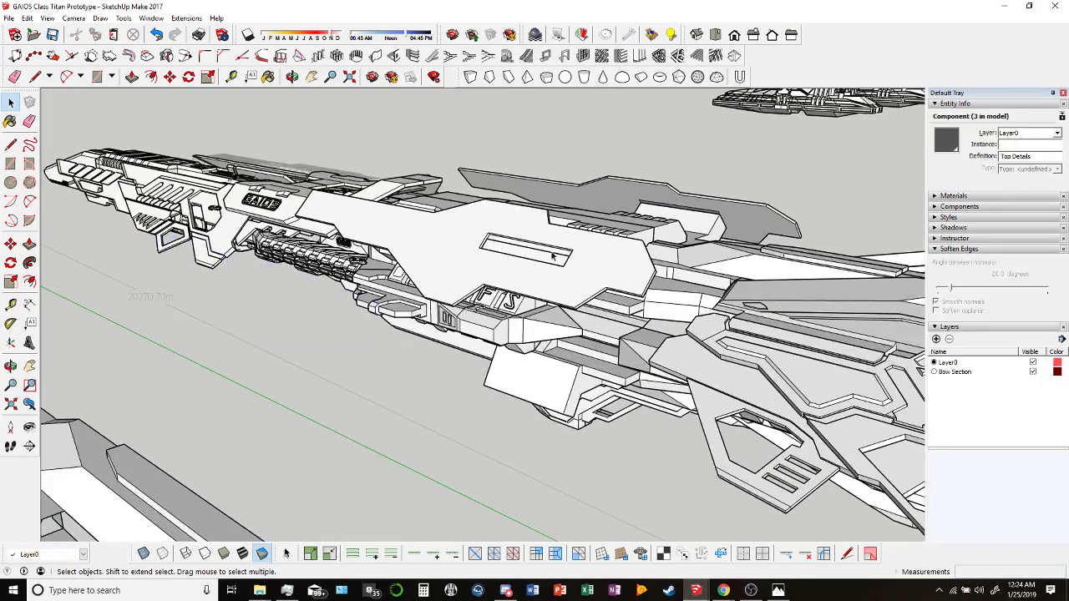
Open the Angled Armor/Weapon component on the side of the hull and its plate group for editing.
shift+middle_drag(504, 309, 437, 349)
scroll(506, 348, up, 2)
middle_drag(506, 348, 462, 333)
click(463, 334)
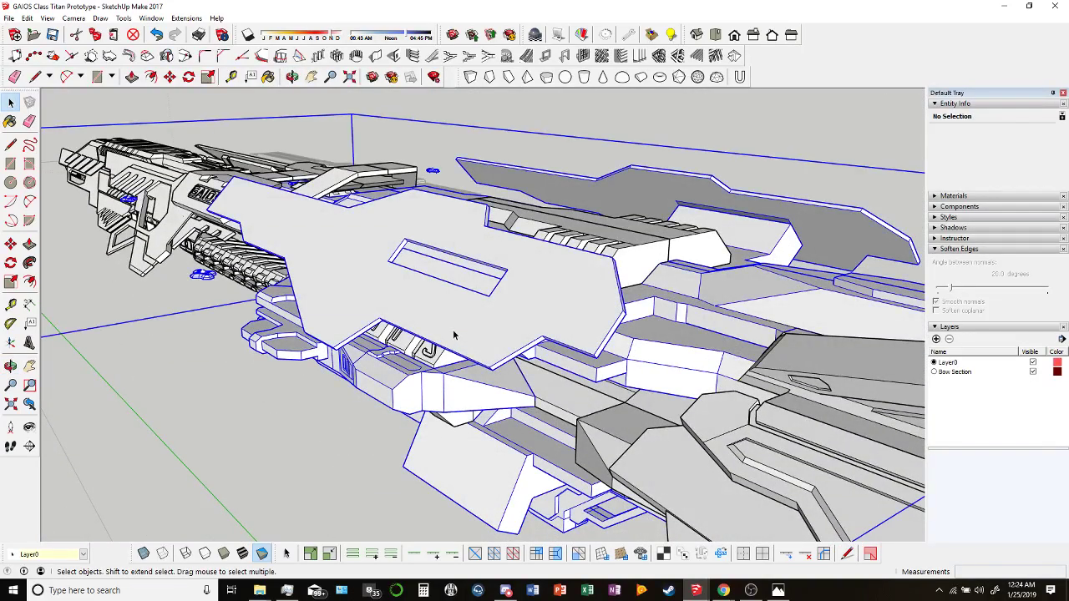
middle_drag(375, 270, 412, 289)
scroll(453, 195, down, 1)
double_click(492, 184)
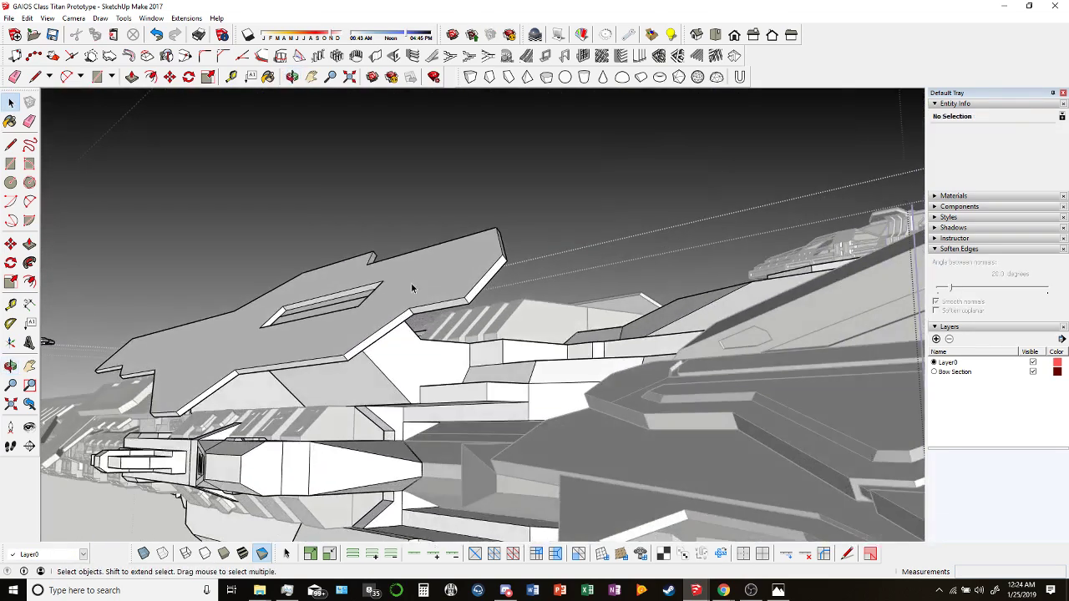
scroll(417, 297, up, 2)
double_click(431, 317)
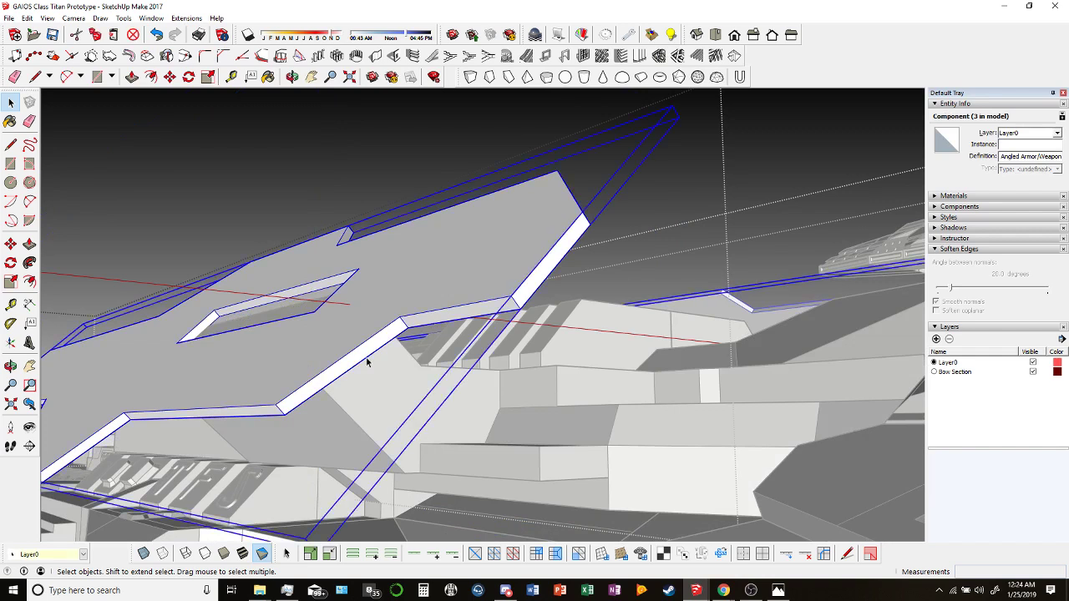
double_click(416, 316)
Move the narrow edge faces along the lower side of the angled armor plate by 15 m and close the plate group.
click(414, 324)
shift+click(364, 359)
middle_drag(364, 359, 449, 282)
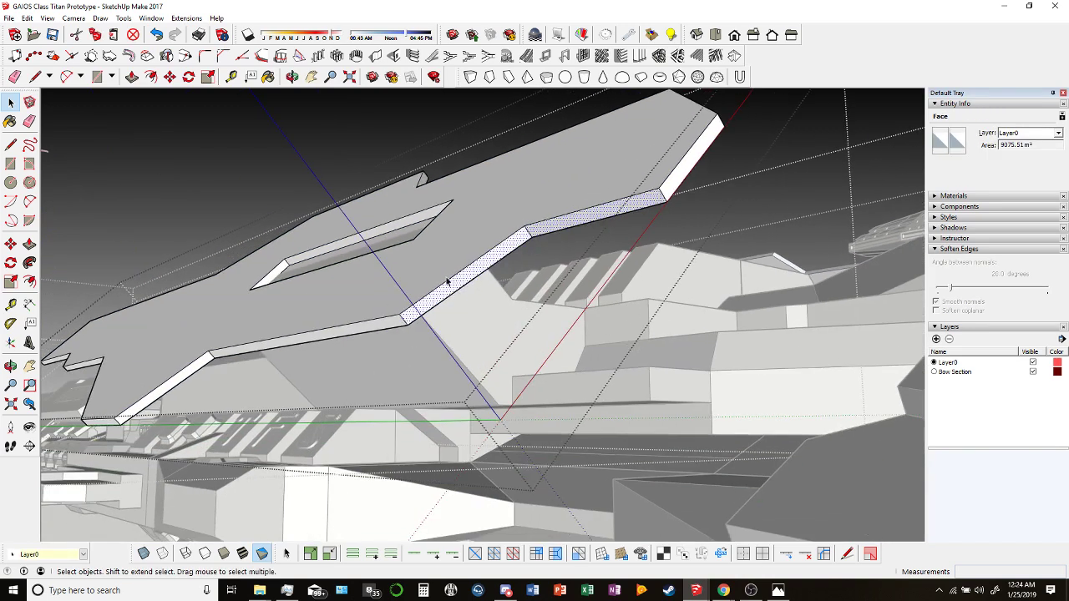
shift+click(375, 325)
middle_drag(375, 325, 584, 226)
scroll(309, 329, up, 2)
shift+click(295, 326)
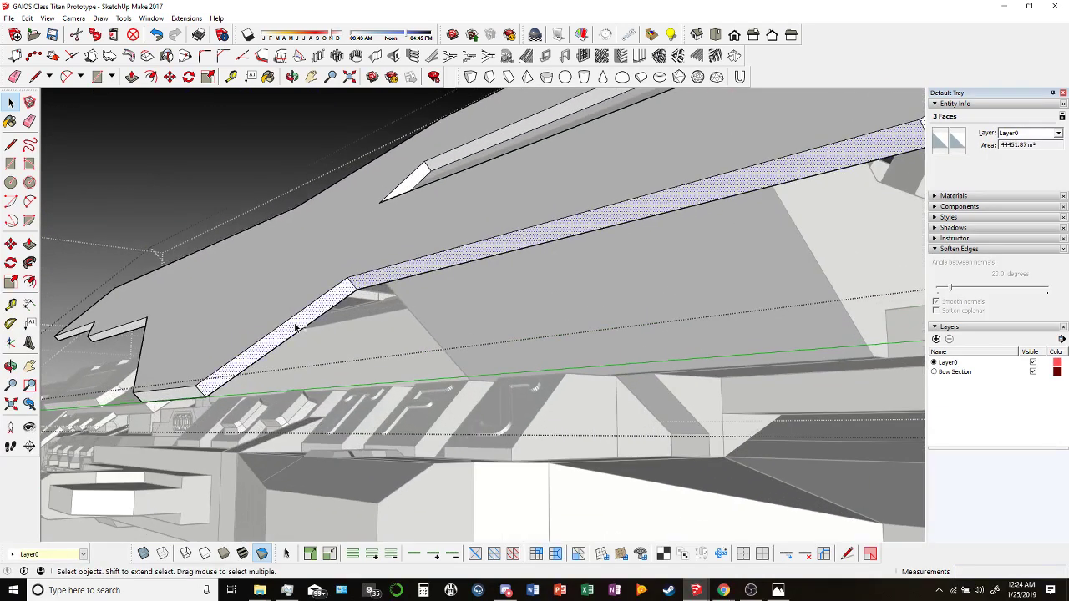
middle_drag(296, 326, 417, 281)
scroll(417, 283, up, 5)
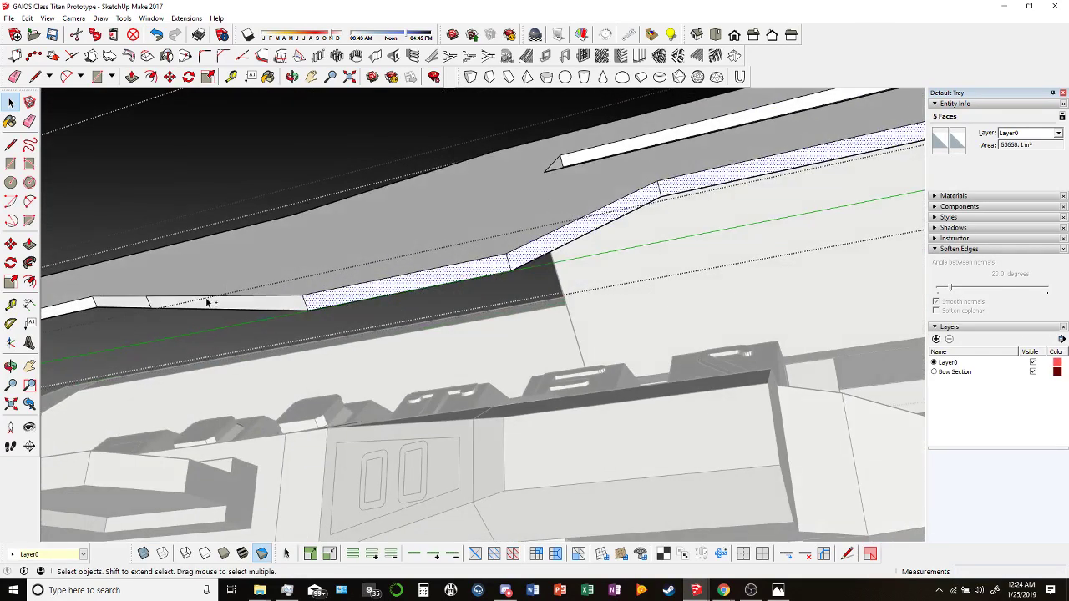
middle_drag(140, 308, 517, 240)
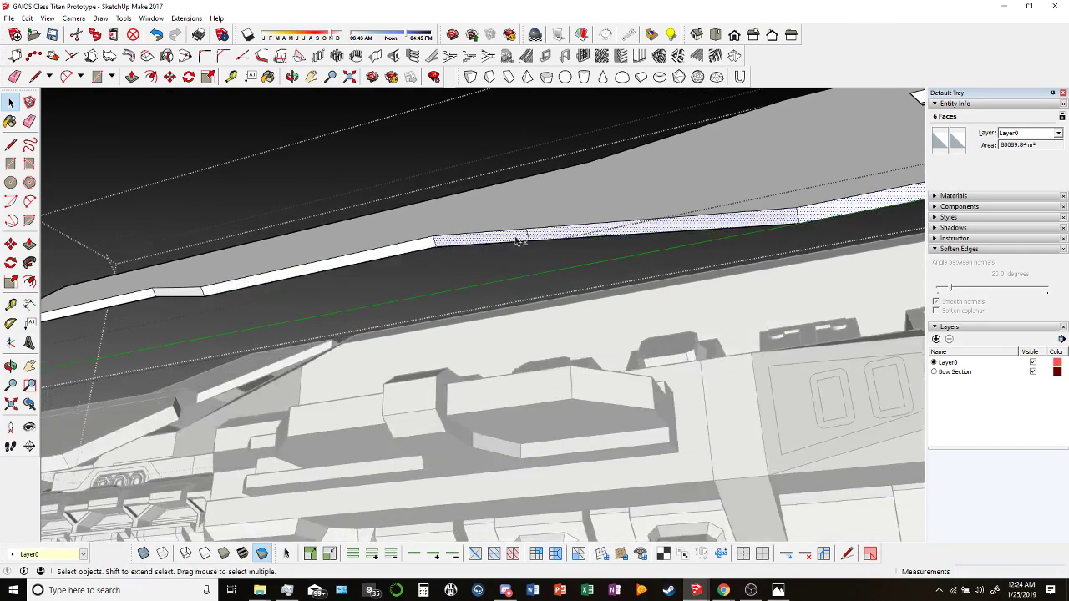
shift+click(359, 261)
middle_drag(359, 261, 640, 293)
shift+click(424, 252)
shift+click(420, 257)
scroll(580, 283, down, 4)
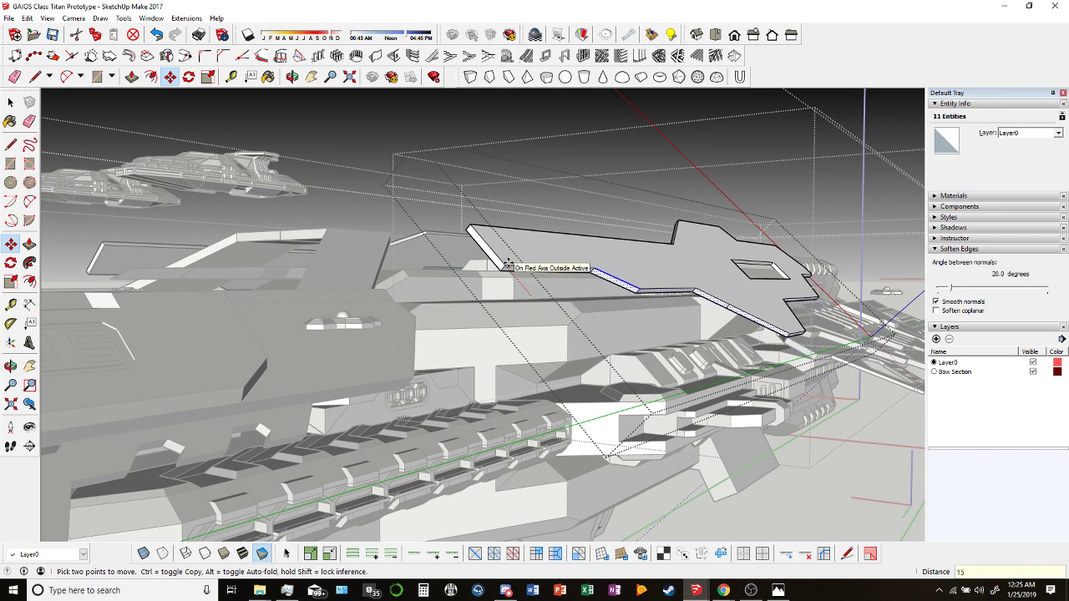
middle_drag(506, 264, 516, 234)
drag(516, 234, 501, 293)
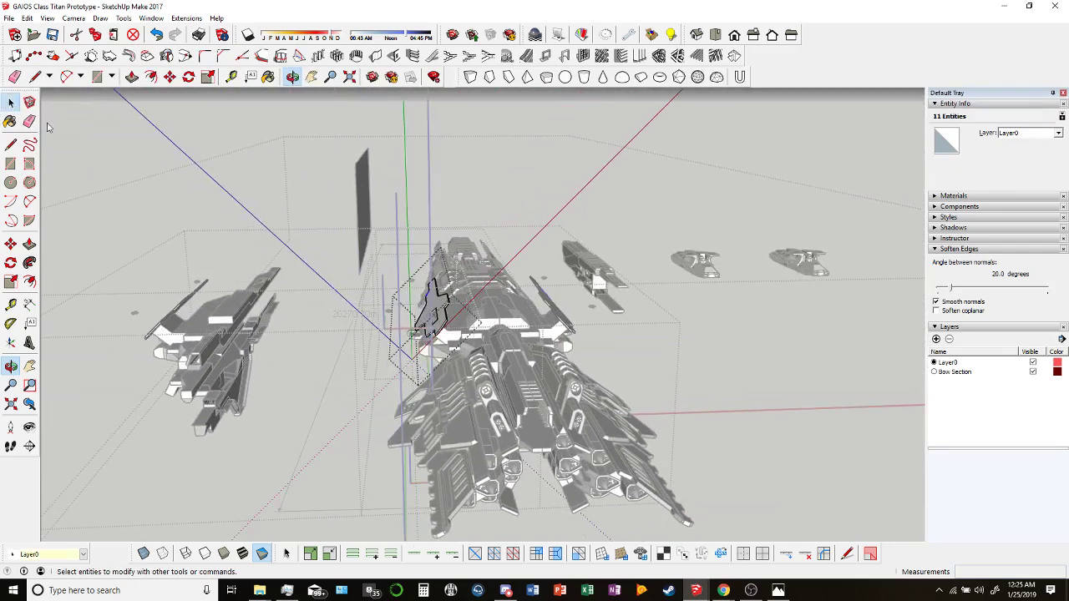
click(746, 437)
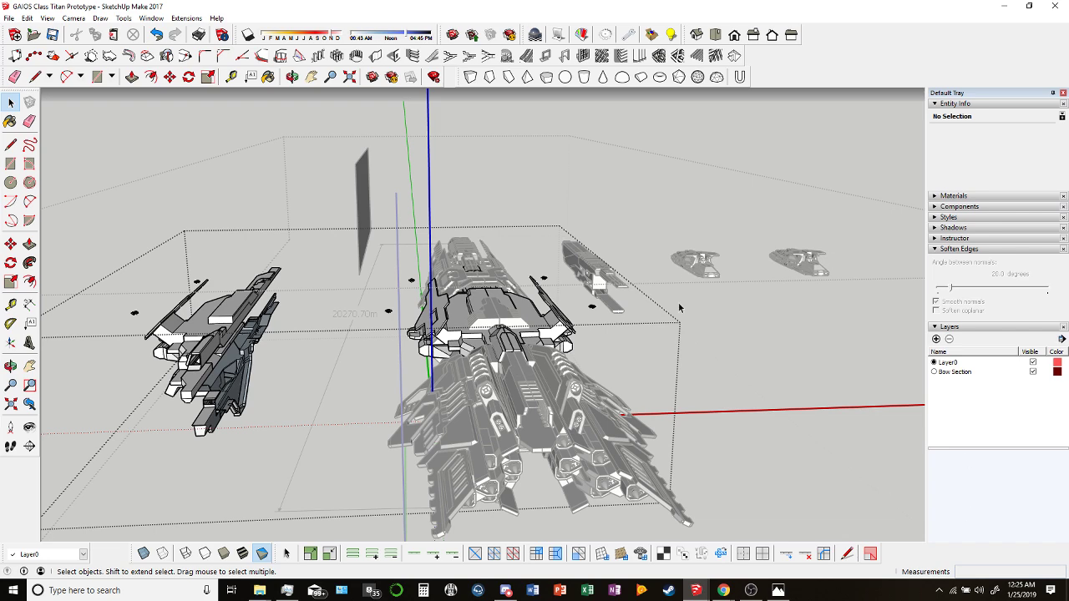
Examine the whole ship from the stern engines, both sides, the bow and above.
middle_drag(734, 406, 687, 356)
middle_drag(532, 317, 434, 276)
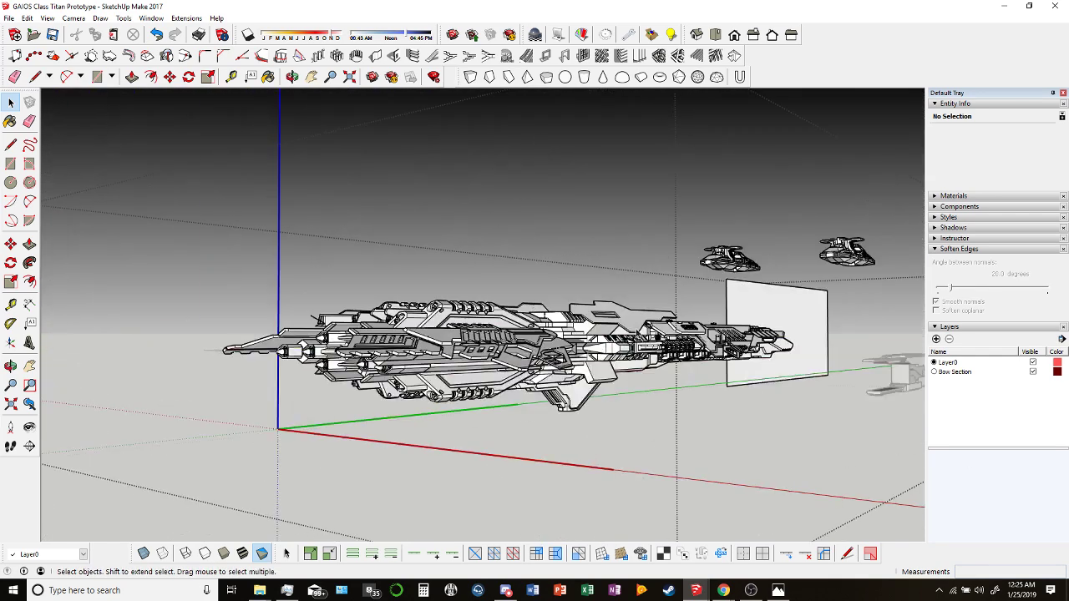
middle_drag(552, 354, 457, 338)
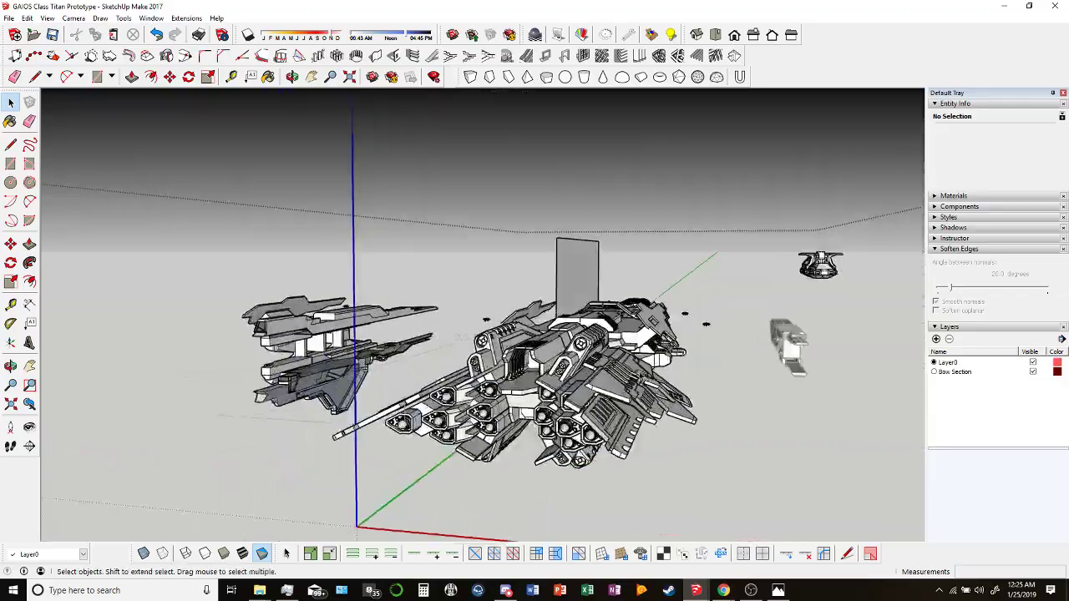
middle_drag(559, 378, 693, 392)
scroll(635, 384, down, 3)
middle_drag(618, 384, 590, 344)
scroll(647, 382, up, 3)
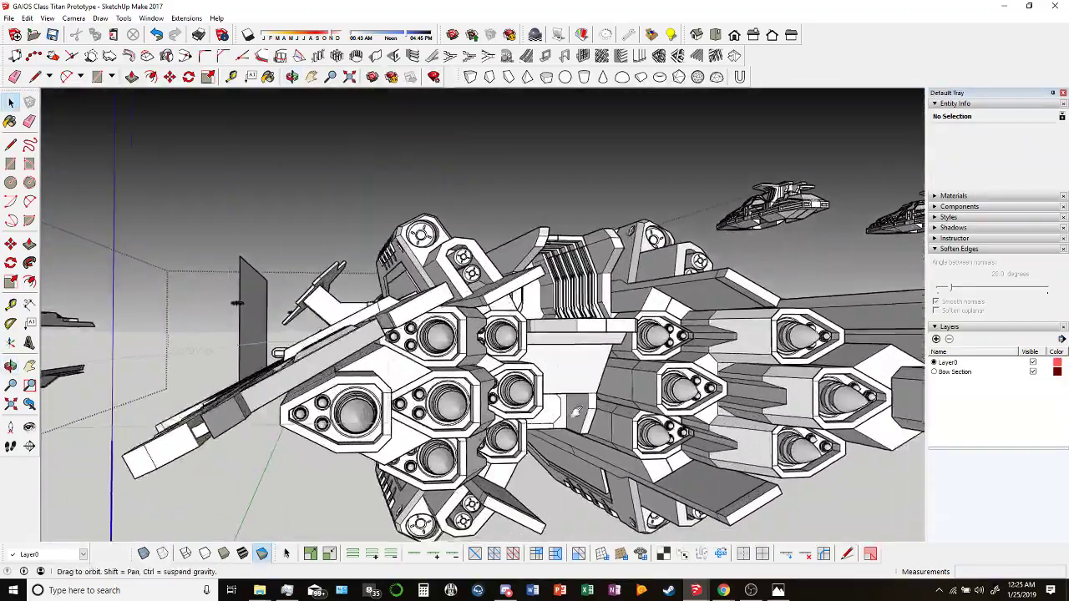
middle_drag(524, 407, 578, 410)
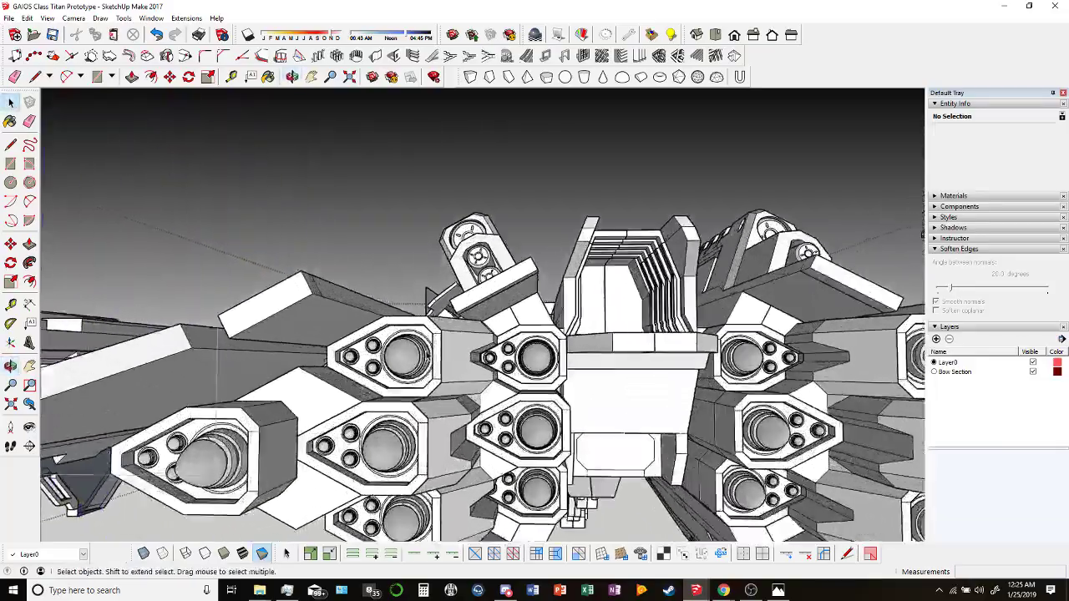
middle_drag(428, 355, 648, 304)
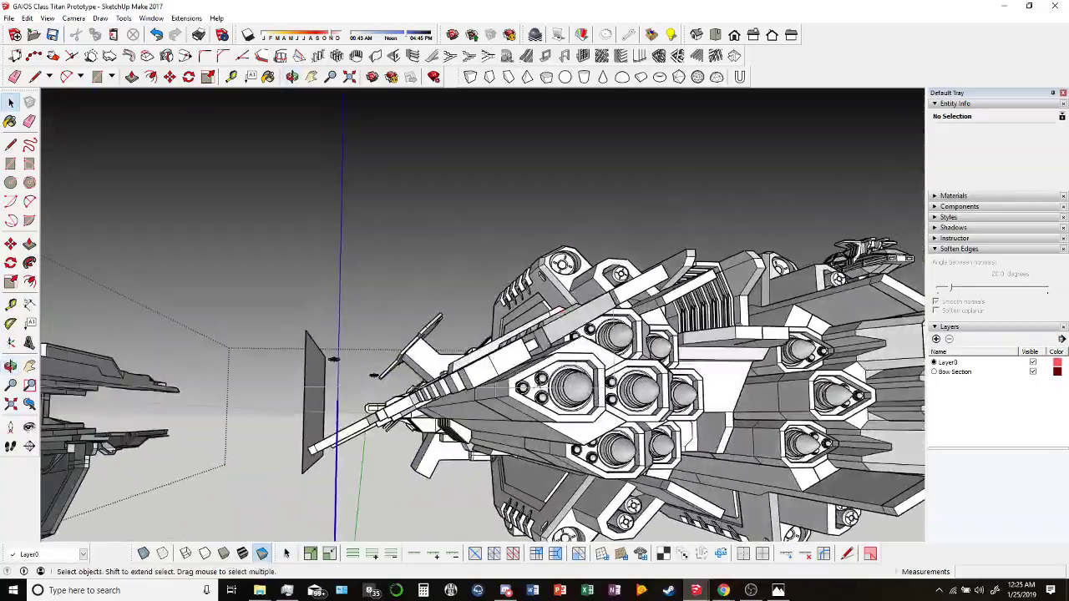
middle_drag(563, 310, 693, 329)
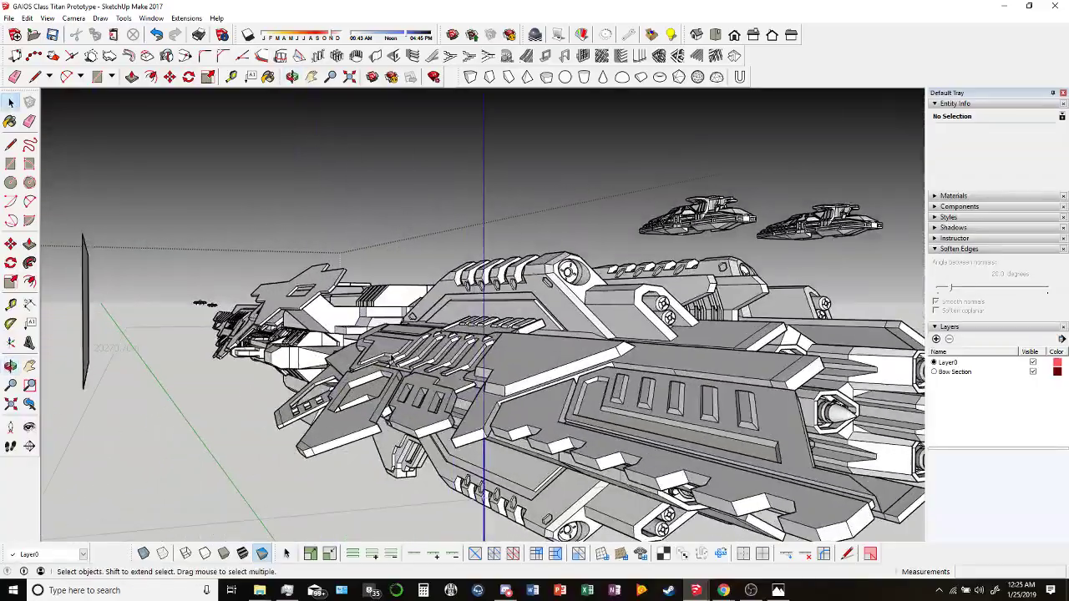
scroll(326, 331, up, 3)
middle_drag(322, 331, 860, 390)
middle_drag(535, 392, 718, 334)
scroll(693, 339, up, 1)
scroll(616, 310, down, 3)
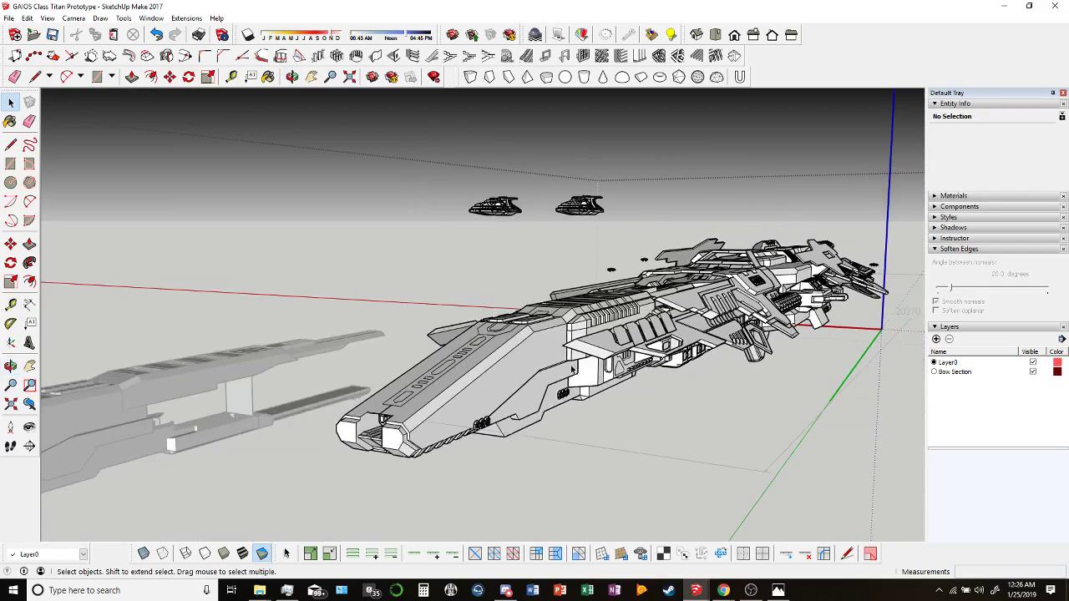
middle_drag(568, 350, 574, 296)
scroll(576, 299, up, 3)
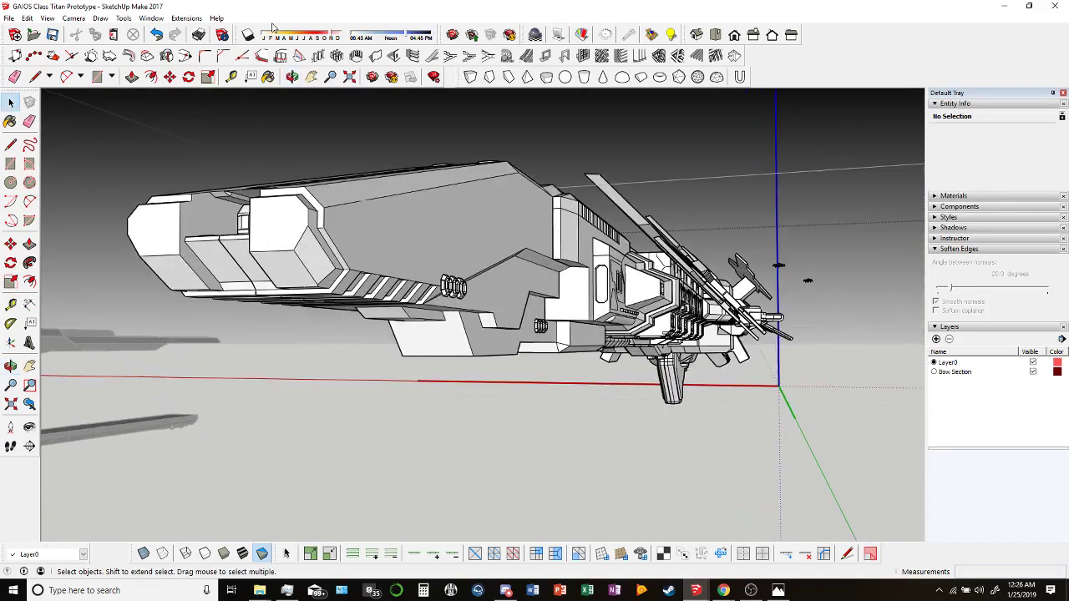
middle_drag(806, 281, 666, 406)
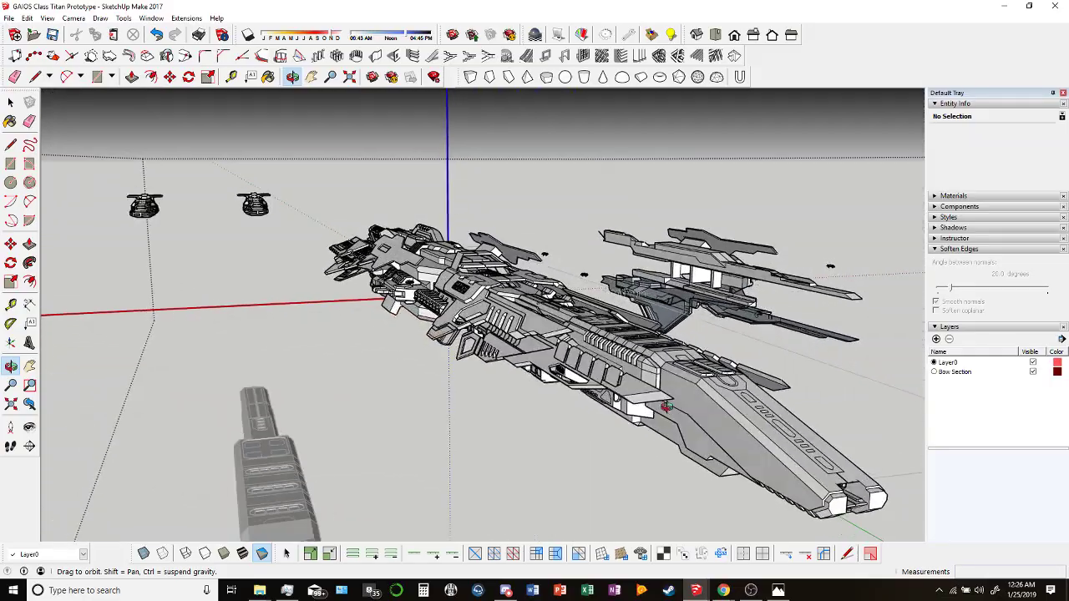
middle_drag(486, 276, 523, 260)
scroll(454, 274, down, 3)
scroll(467, 275, down, 2)
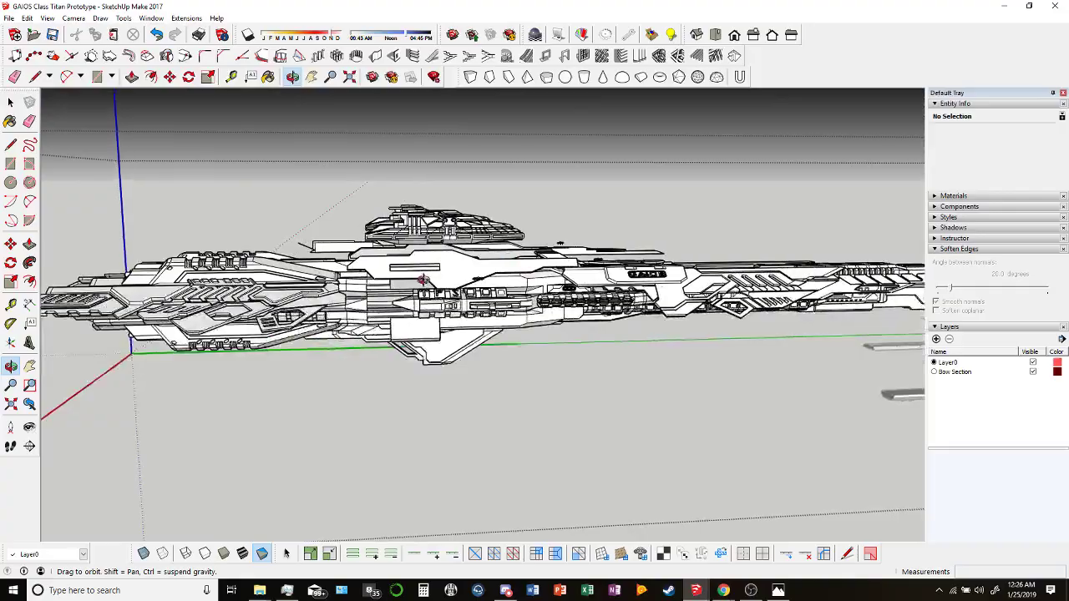
middle_drag(425, 281, 571, 290)
middle_drag(455, 288, 160, 96)
Open the ship's mid section and its Mid Section Side 1 component for editing.
click(10, 102)
scroll(406, 362, down, 3)
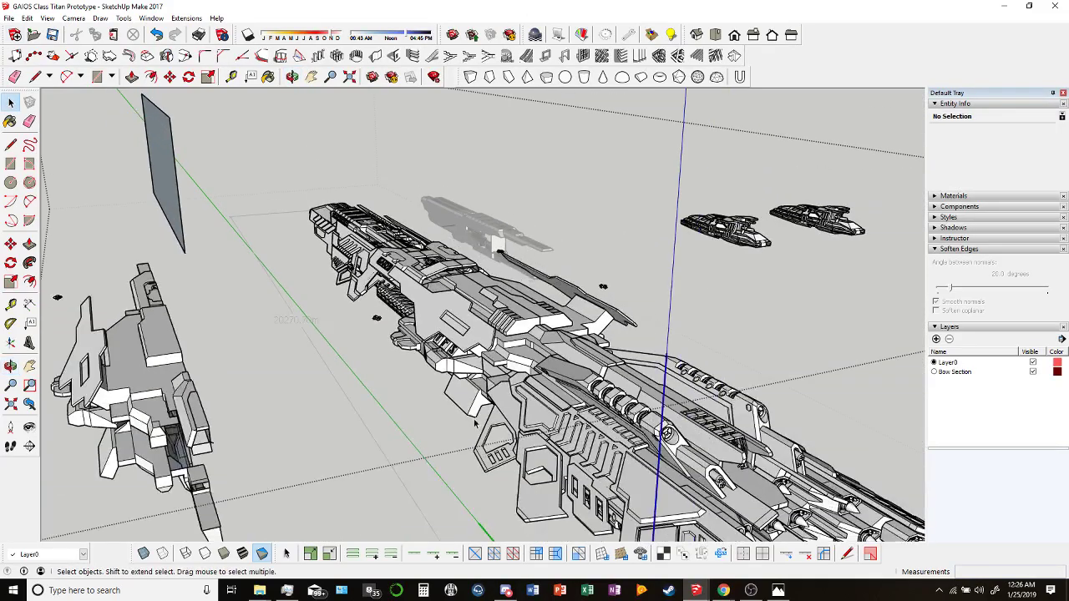
click(464, 406)
double_click(463, 406)
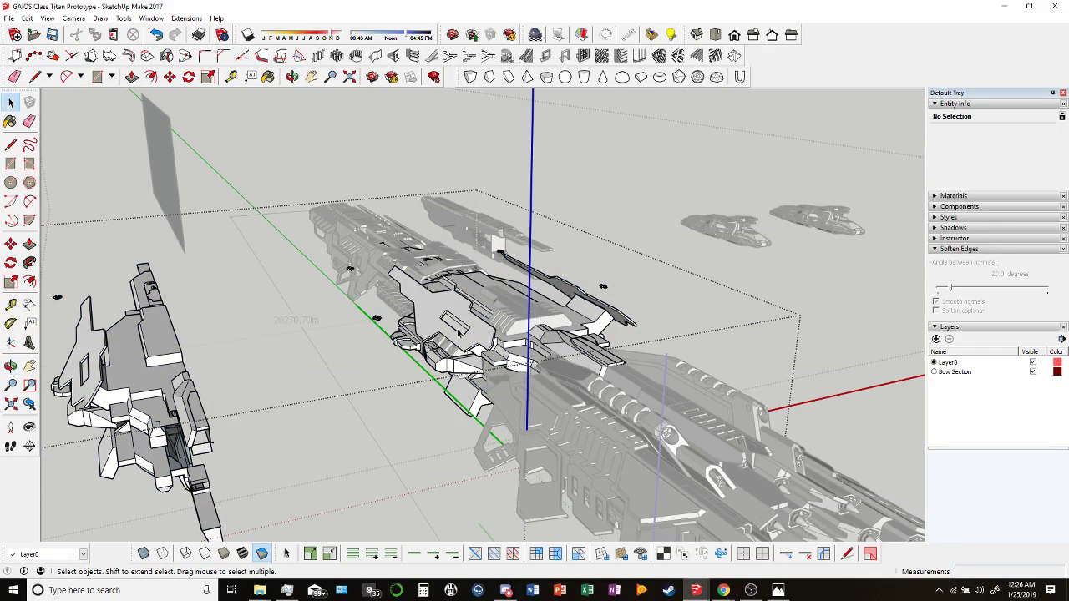
scroll(457, 332, up, 2)
click(489, 370)
middle_drag(488, 369, 406, 317)
double_click(362, 273)
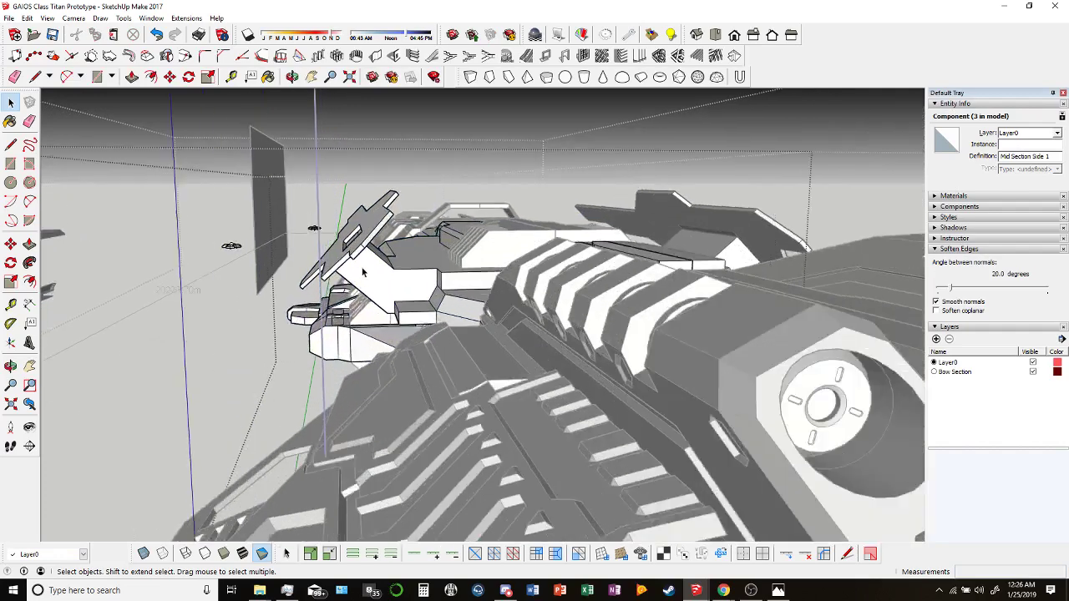
Copy the upper armor bracket's end face about 1590 m out beside the hull and mirror it with a green scale of -1.
click(375, 281)
middle_drag(375, 281, 480, 213)
key(m)
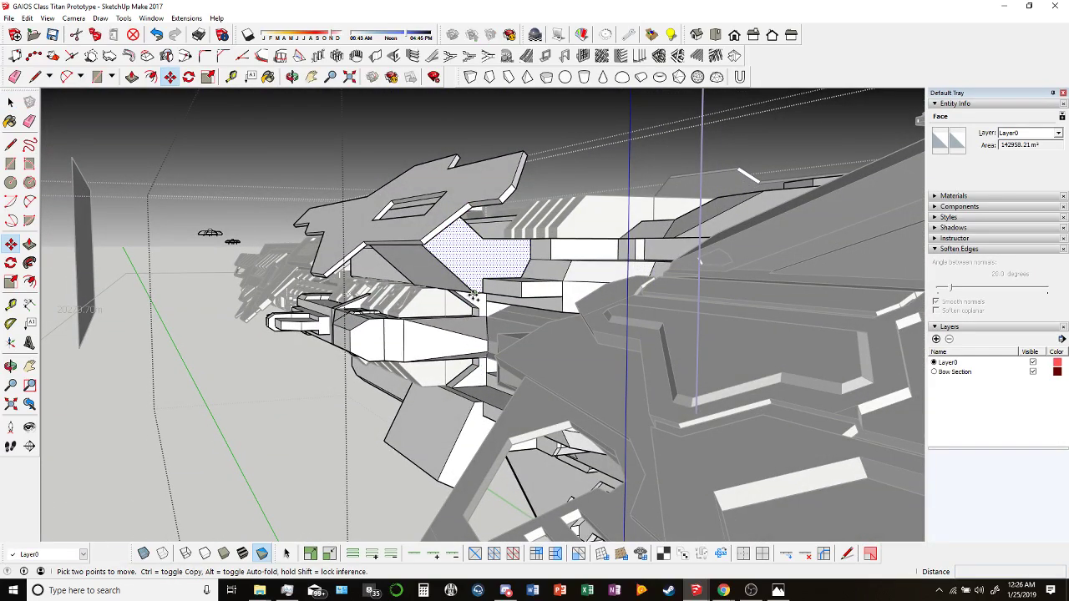
click(475, 295)
middle_drag(474, 295, 507, 322)
click(297, 352)
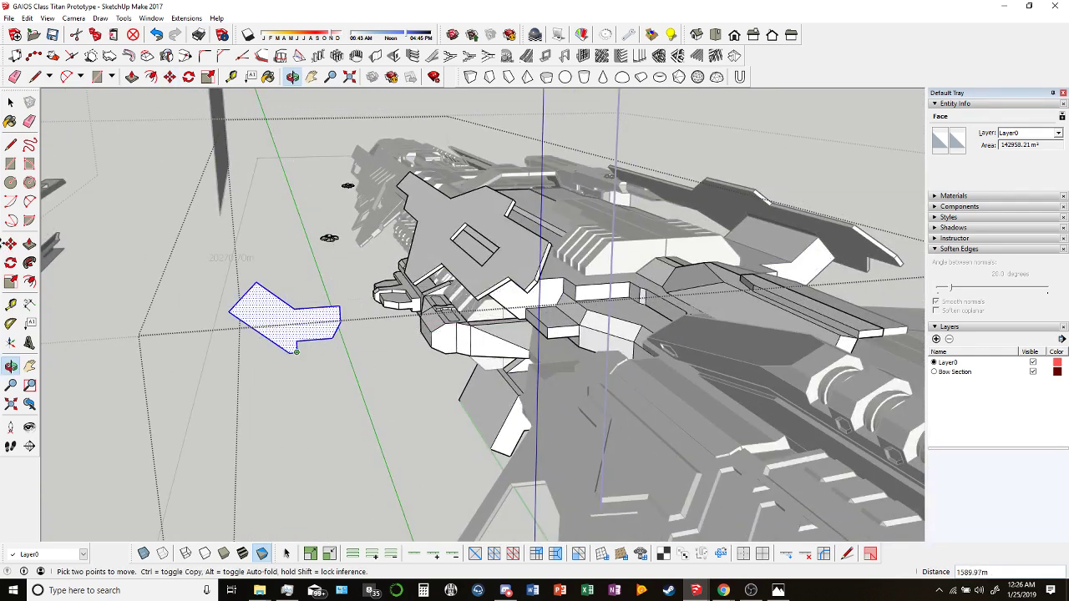
click(297, 351)
key(s)
drag(282, 279, 304, 420)
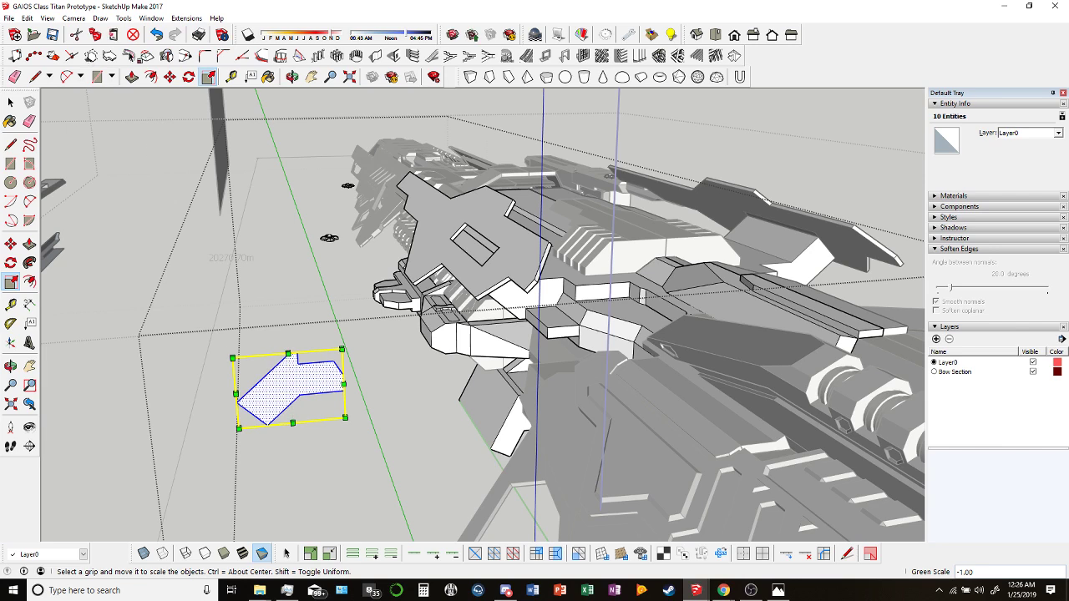
Move the mirrored face onto the end of the lower bracket, matching its corner to the underside of the hull.
click(171, 79)
middle_drag(297, 356, 505, 394)
scroll(505, 395, up, 2)
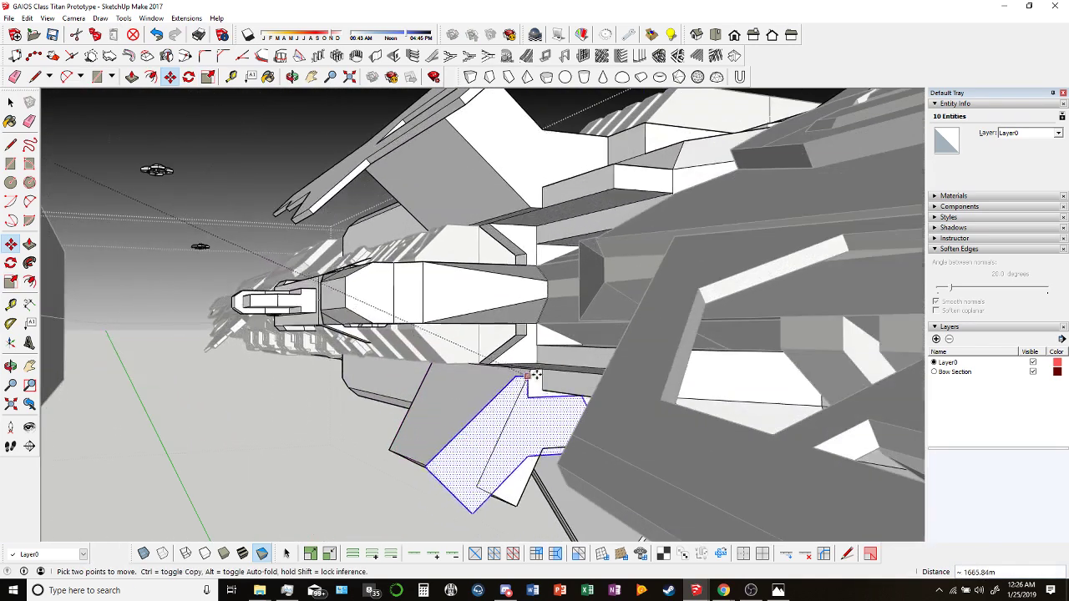
click(542, 370)
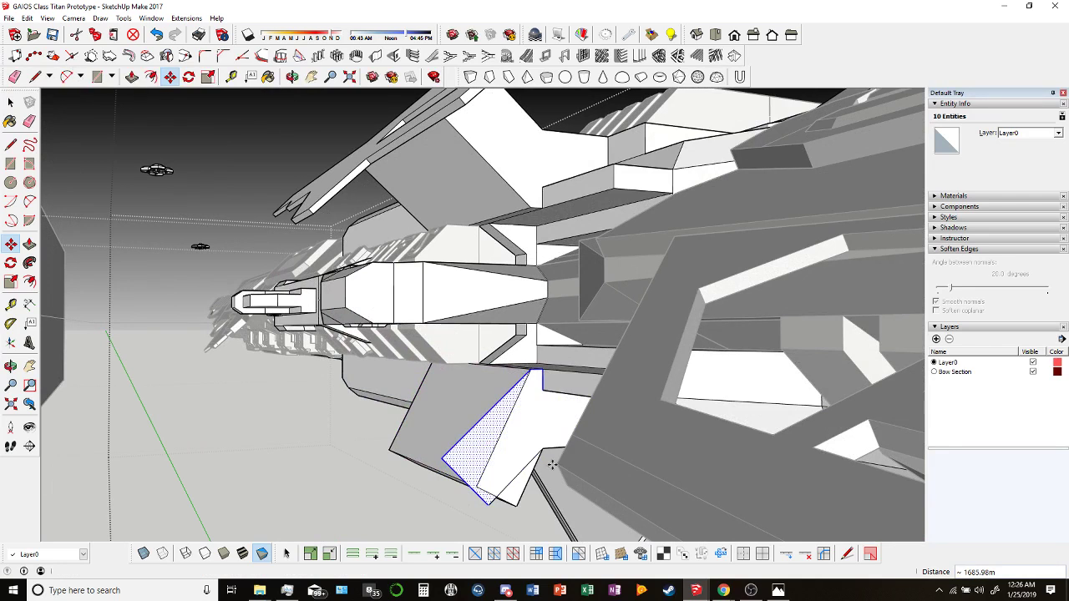
Extrude the new triangular area about 956 m along the lower bracket and push the surplus outer corner back by the same distance.
key(p)
middle_drag(509, 465, 493, 426)
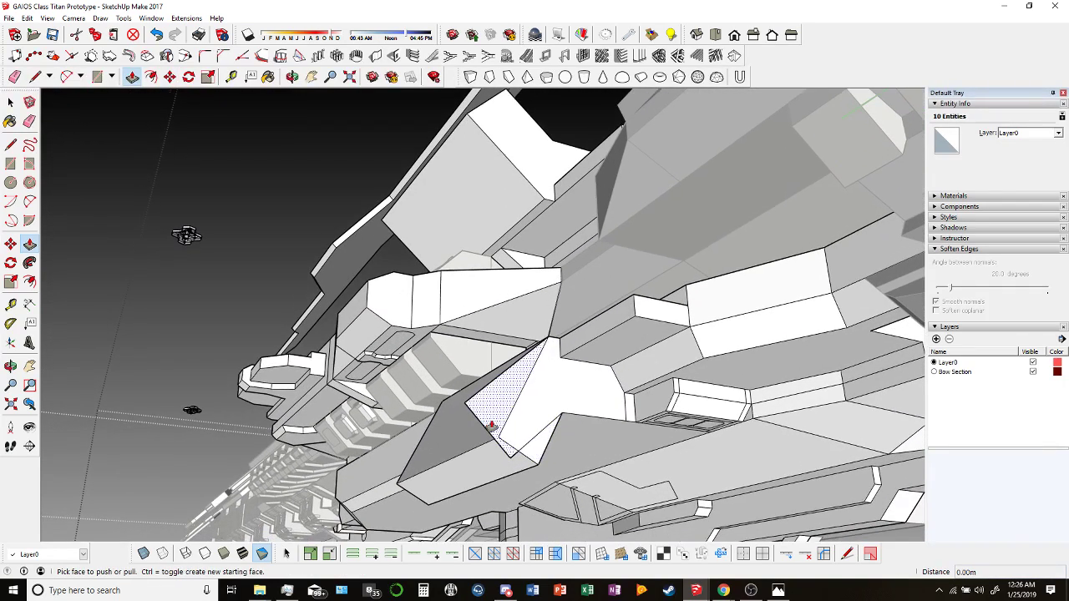
click(492, 426)
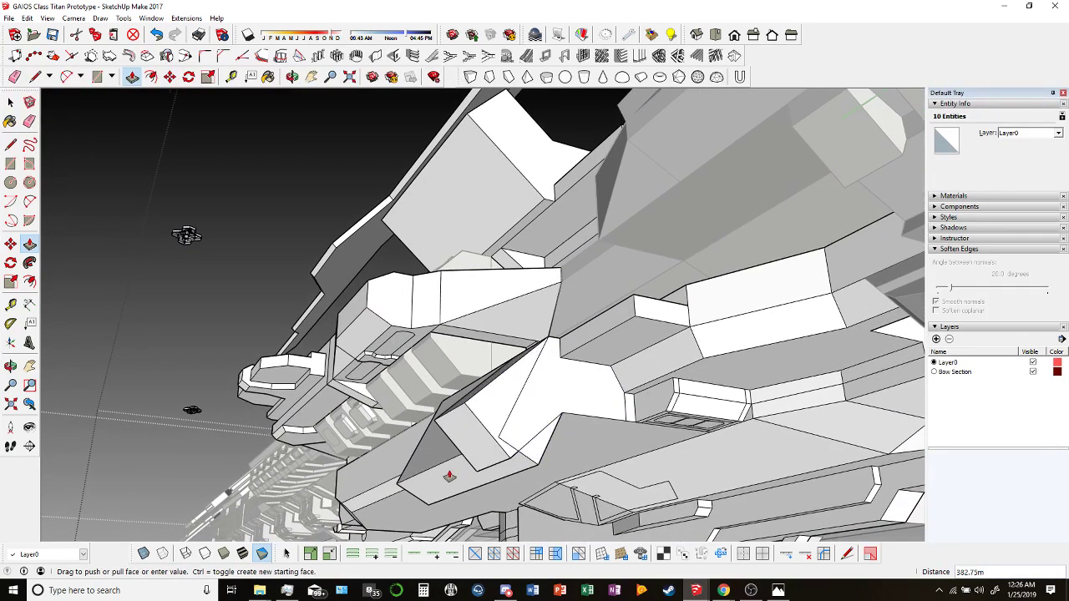
click(531, 456)
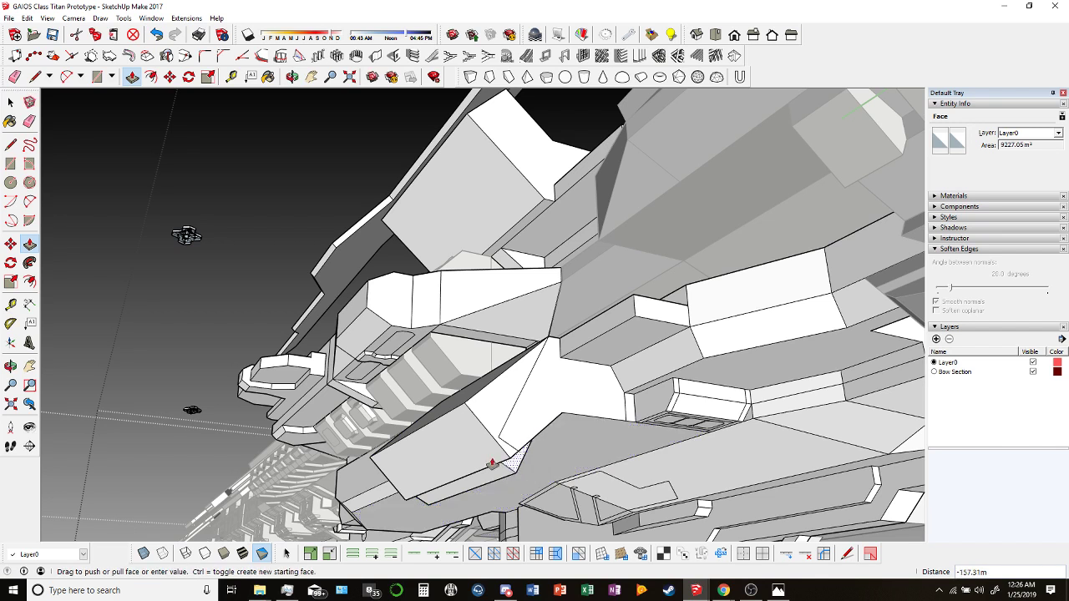
click(402, 499)
Erase the leftover lines on the end face of the reshaped lower bracket.
key(e)
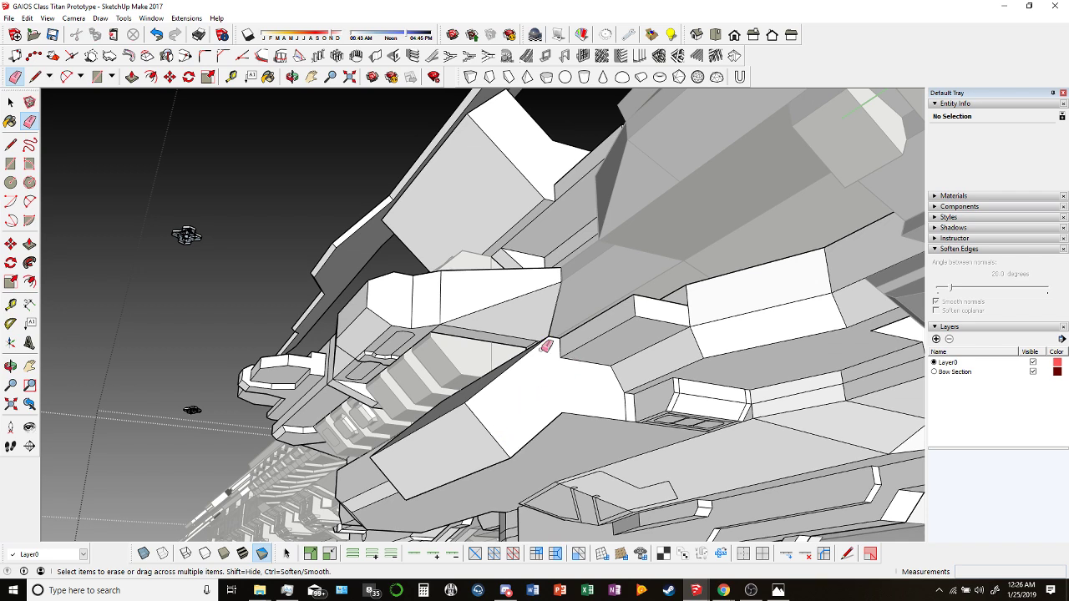
middle_drag(546, 345, 383, 356)
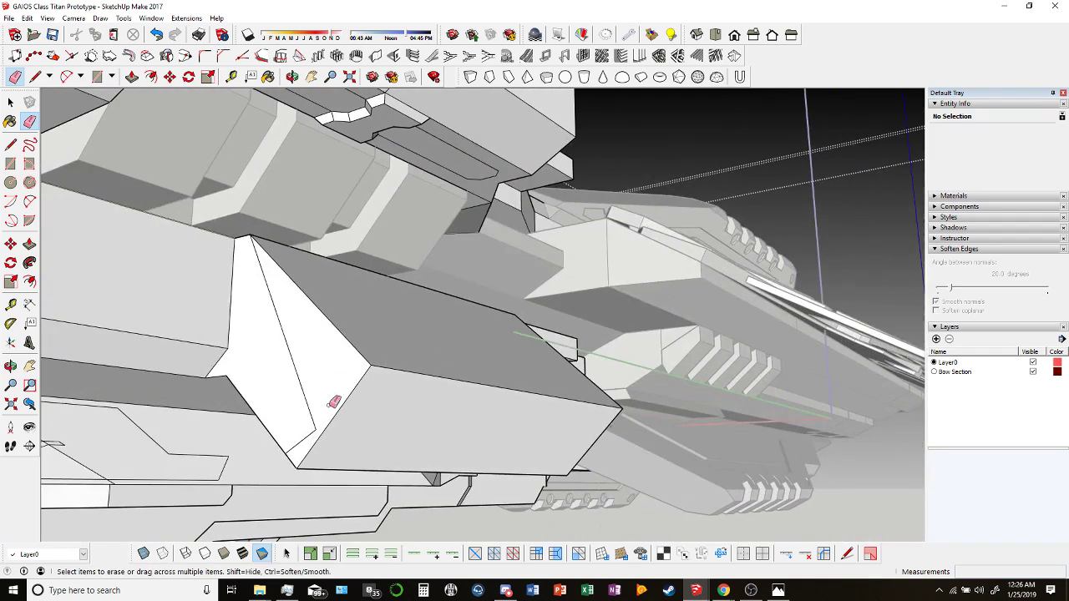
click(323, 428)
Close the Mid Section Side 1 component and select it on the hull's side.
middle_drag(393, 167, 15, 36)
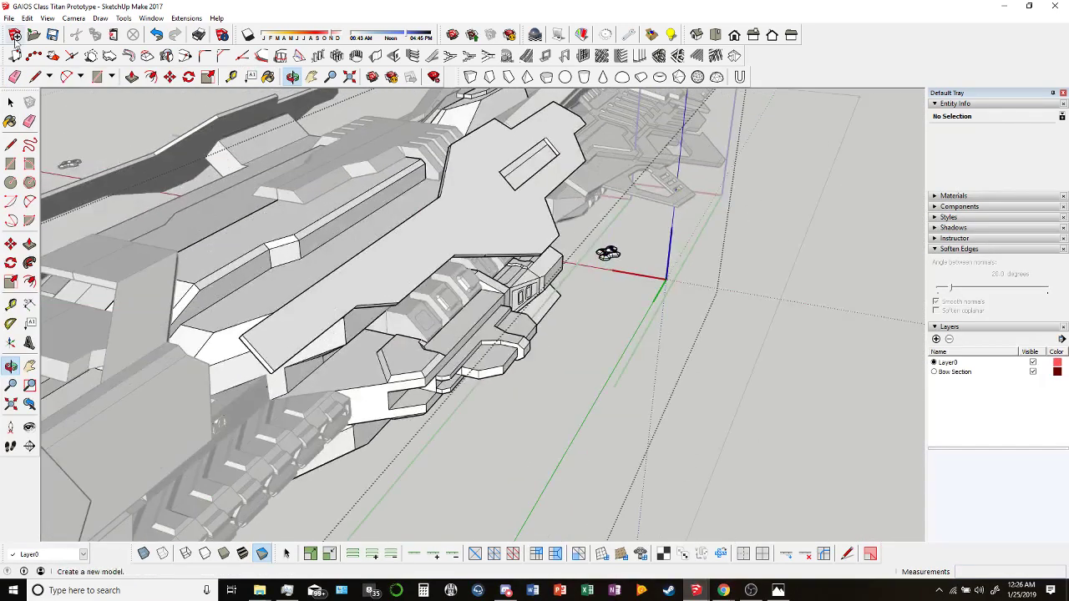
click(14, 102)
scroll(359, 229, down, 3)
key(Escape)
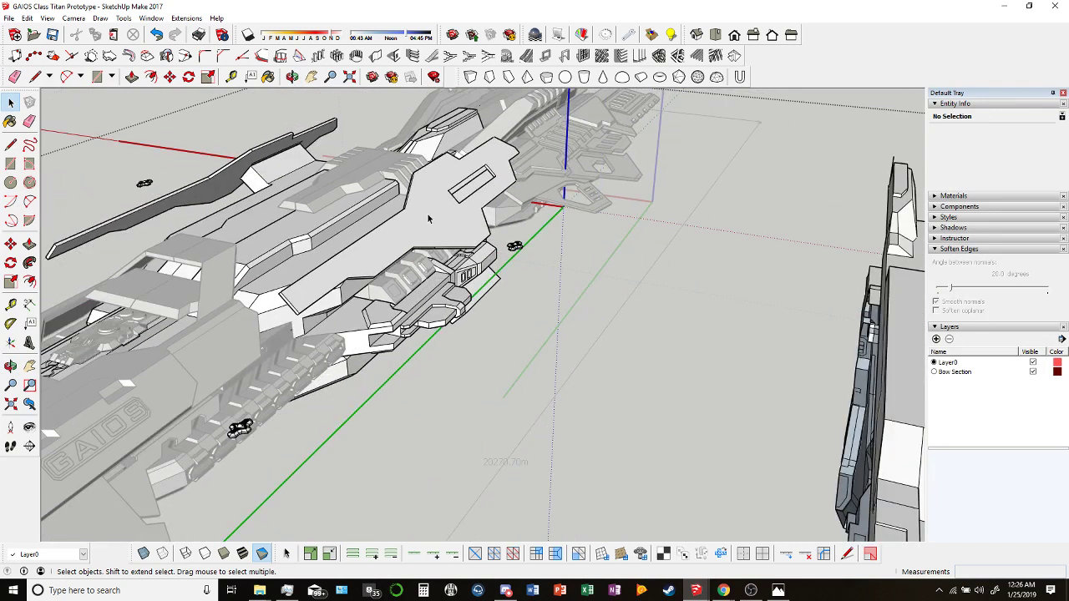
middle_drag(428, 218, 450, 224)
click(450, 225)
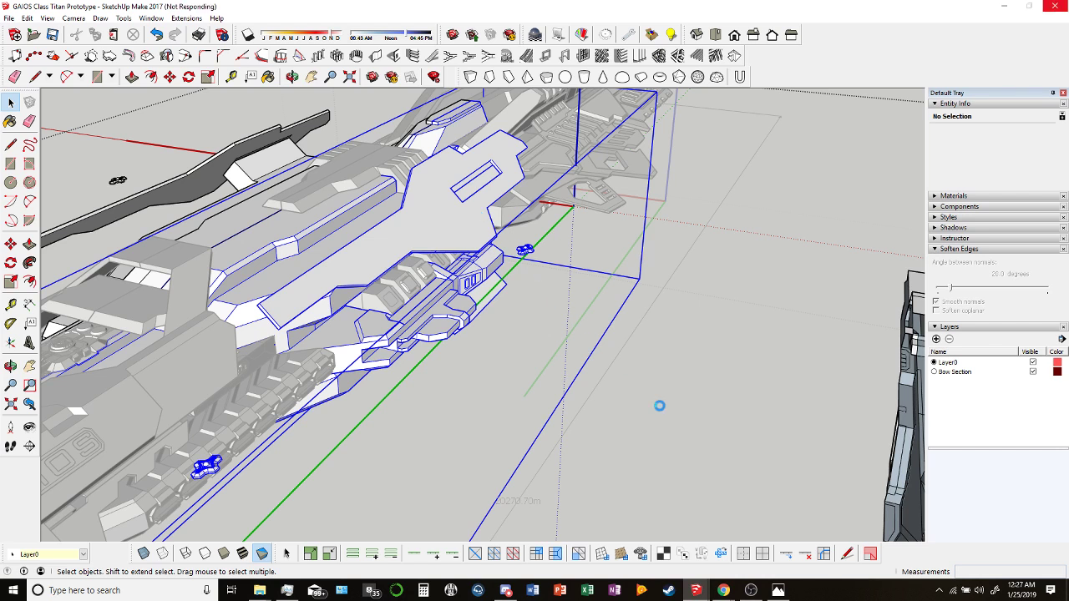
Switch to Chrome and bring up the YouTube live chat window.
mouse_move(730, 594)
click(691, 541)
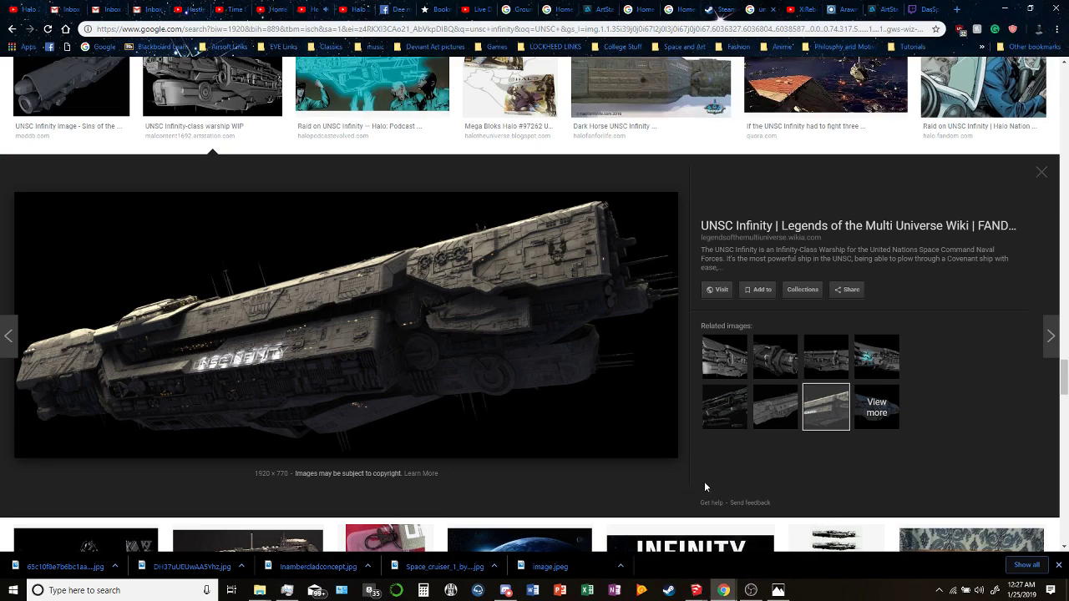
click(766, 568)
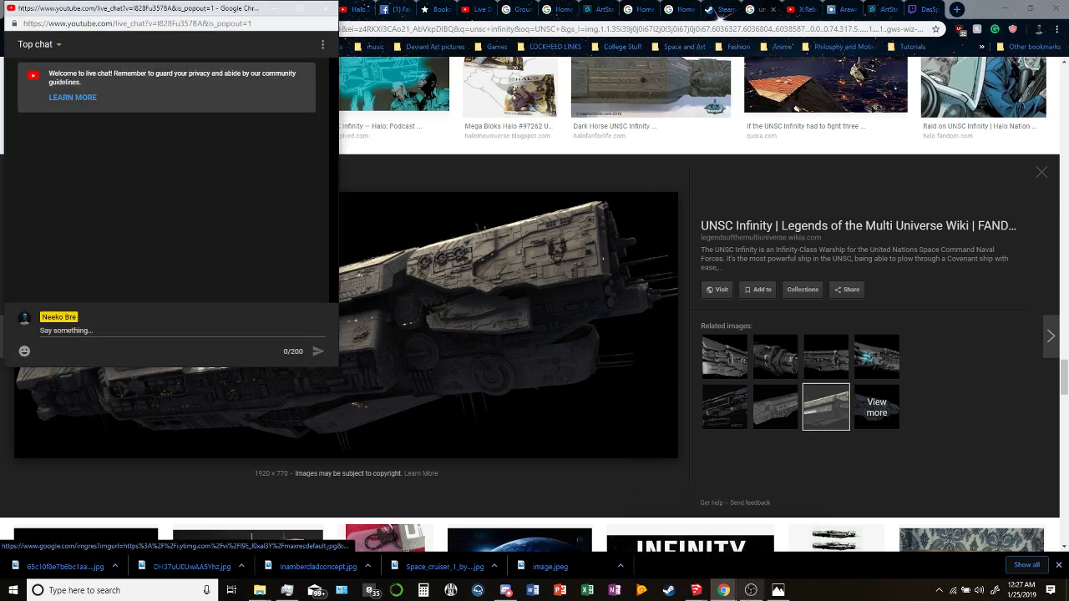
Return to the UNSC Infinity image search window, browse the results for ship references, and preview the ArtStation engine concepts image.
mouse_move(696, 590)
click(716, 550)
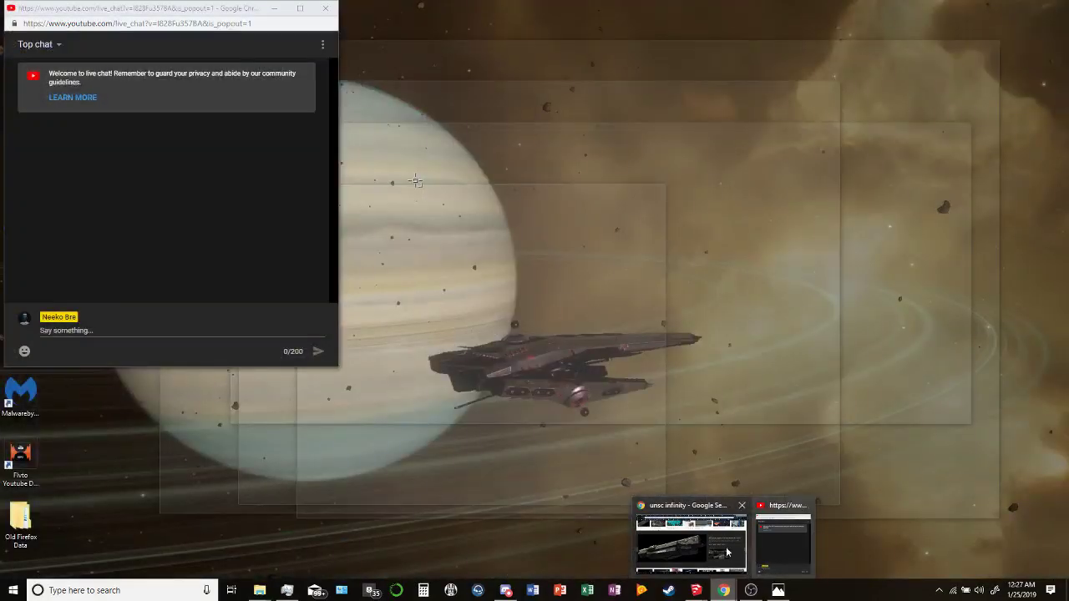
click(685, 551)
scroll(538, 267, down, 6)
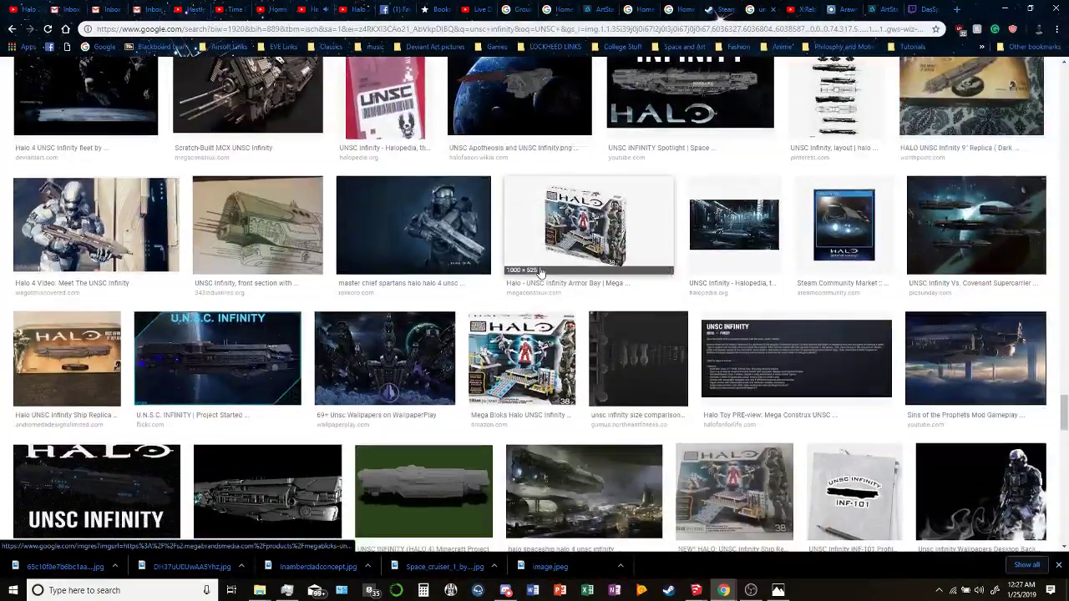
scroll(540, 272, down, 5)
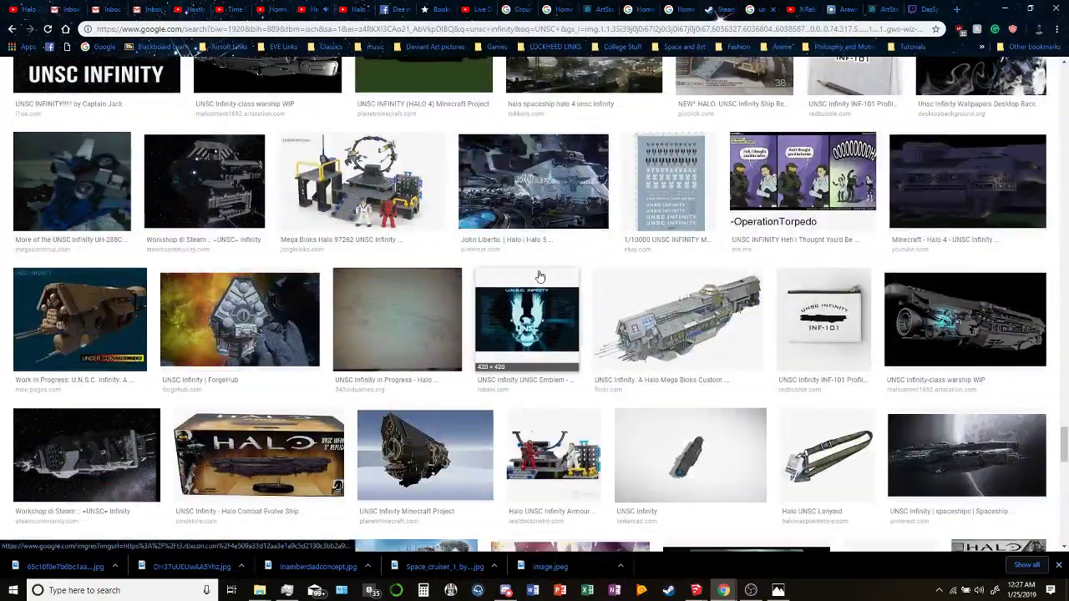
scroll(540, 277, down, 3)
scroll(539, 277, down, 4)
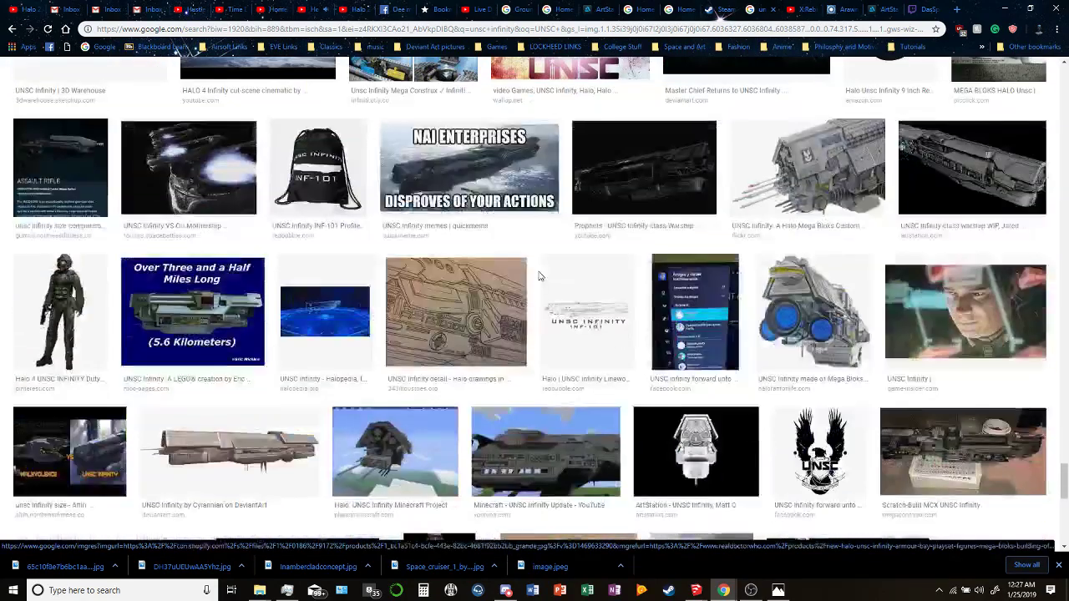
scroll(538, 277, down, 4)
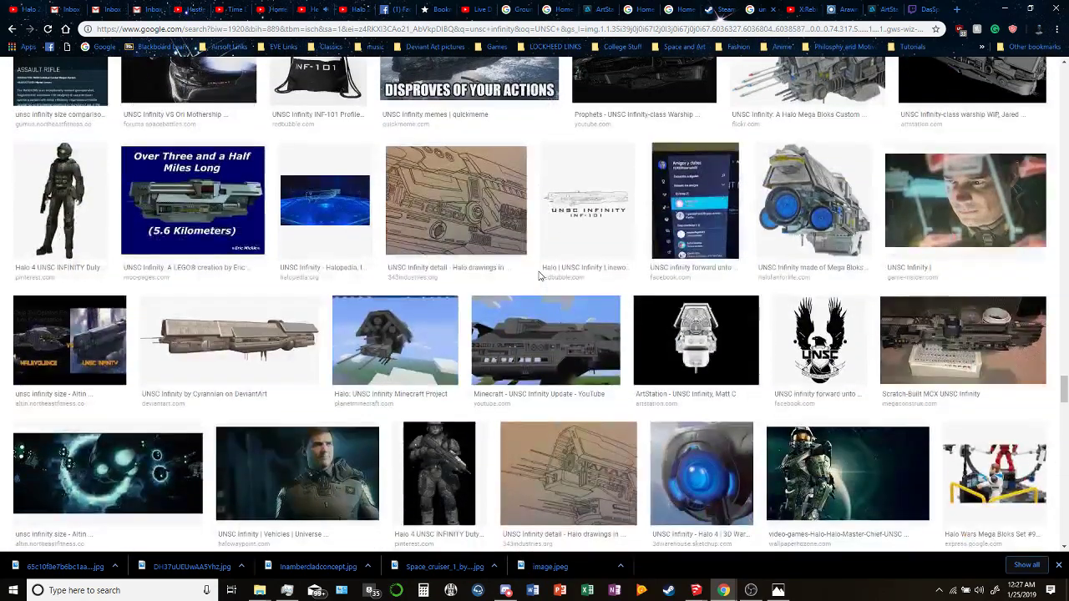
scroll(539, 276, down, 2)
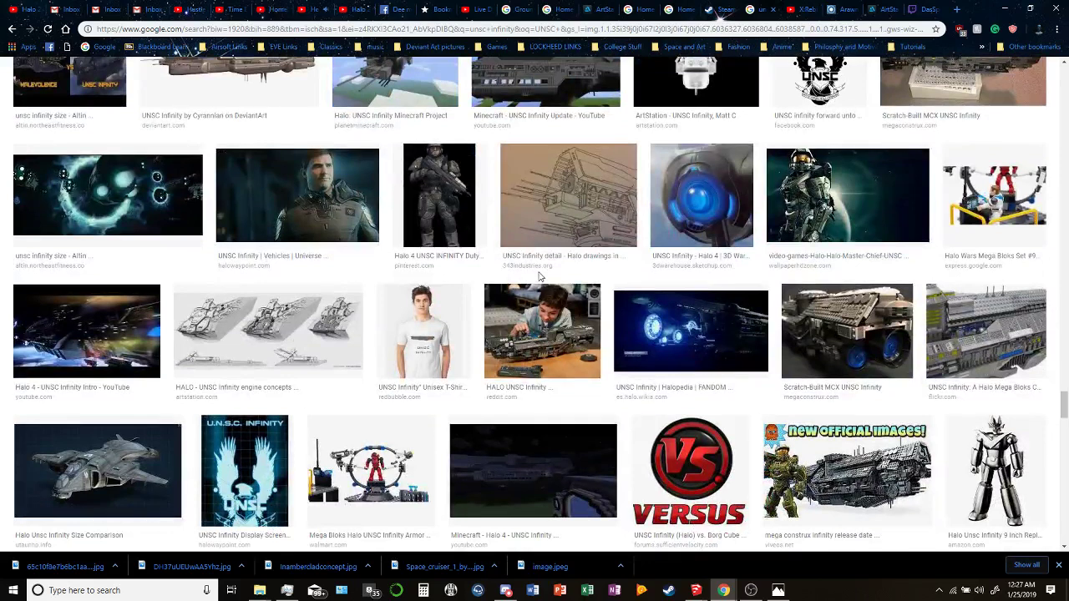
click(295, 302)
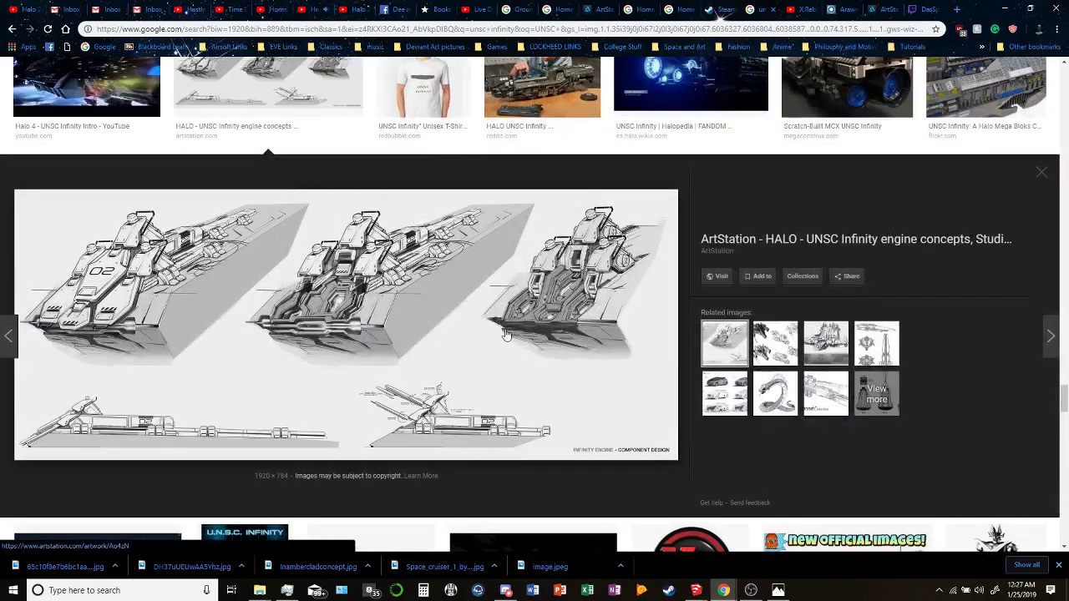
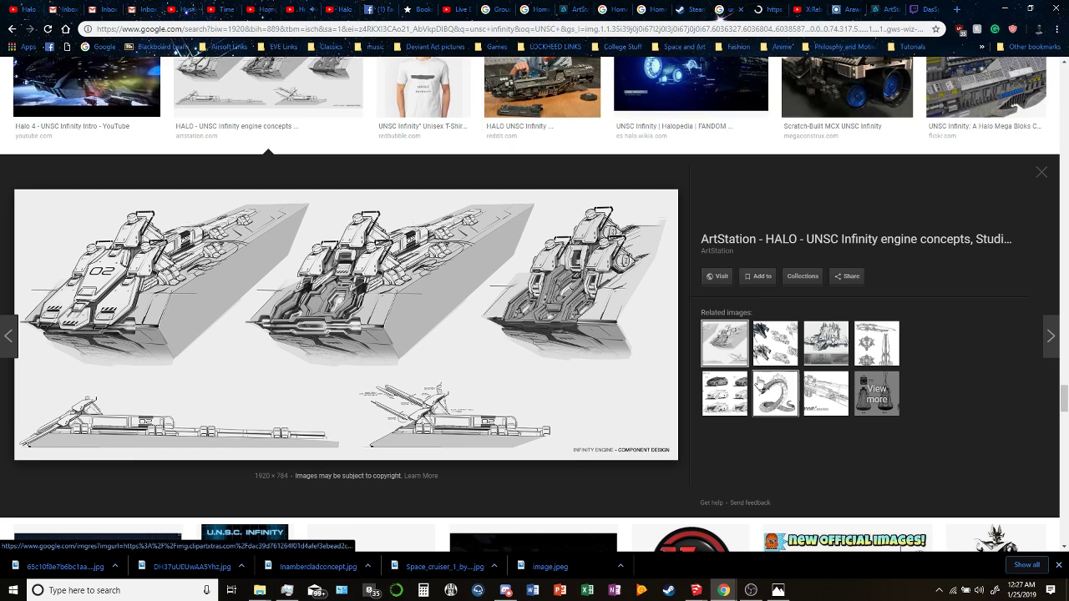
Preview the related Sabre concept and Infinity structural design images, then return to the engine component concept image.
click(771, 352)
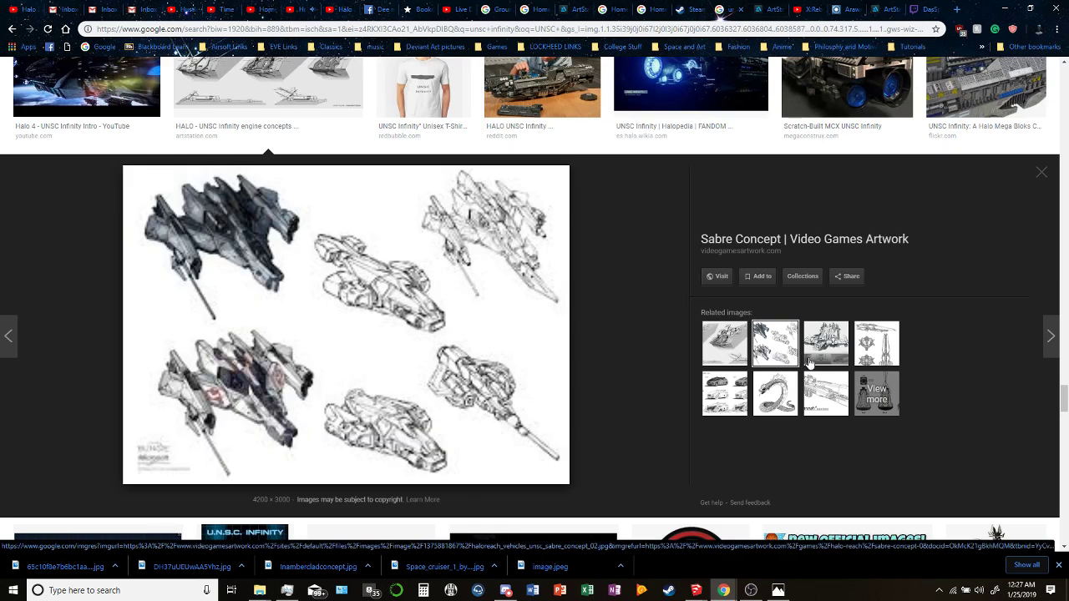
click(819, 365)
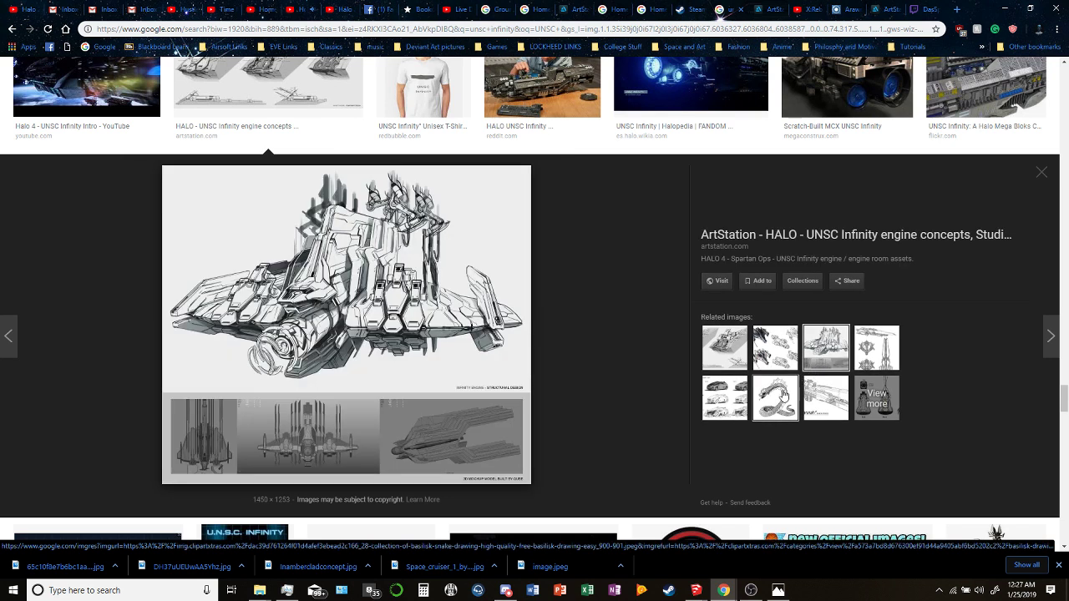
click(775, 394)
click(725, 344)
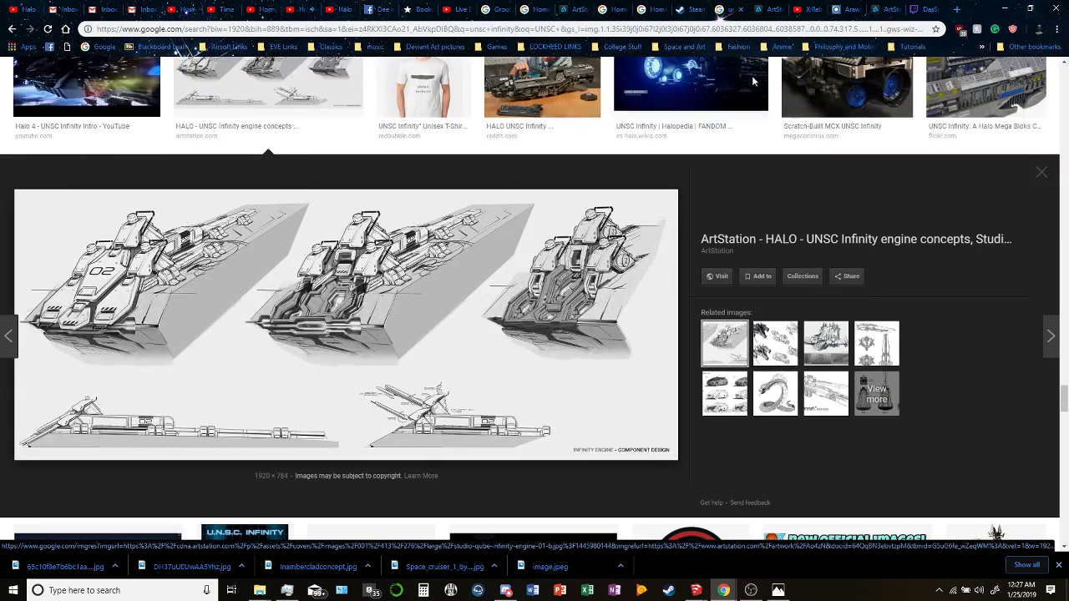
Examine the Studio Qube UNSC Infinity engine concepts on the ArtStation page, focusing on the component design sheet.
click(767, 9)
scroll(615, 259, down, 1)
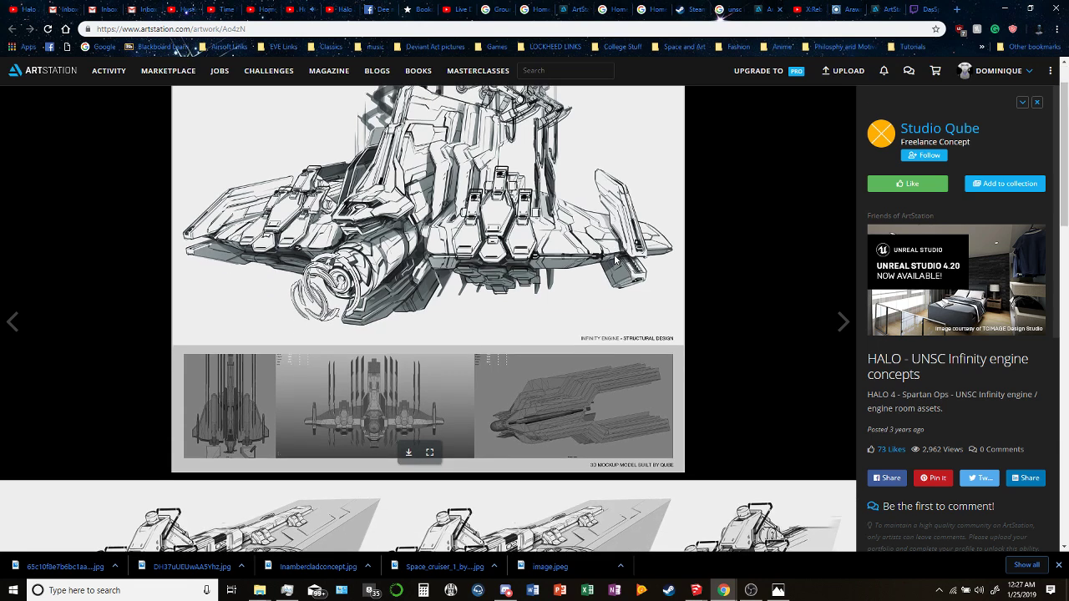
scroll(615, 259, up, 1)
scroll(615, 259, down, 10)
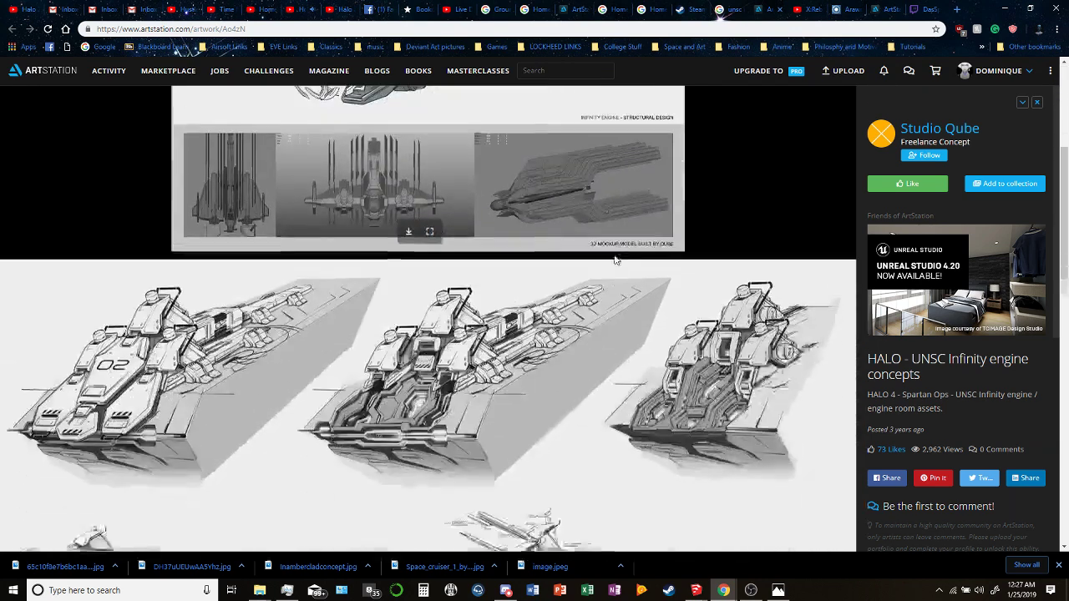
scroll(614, 260, down, 8)
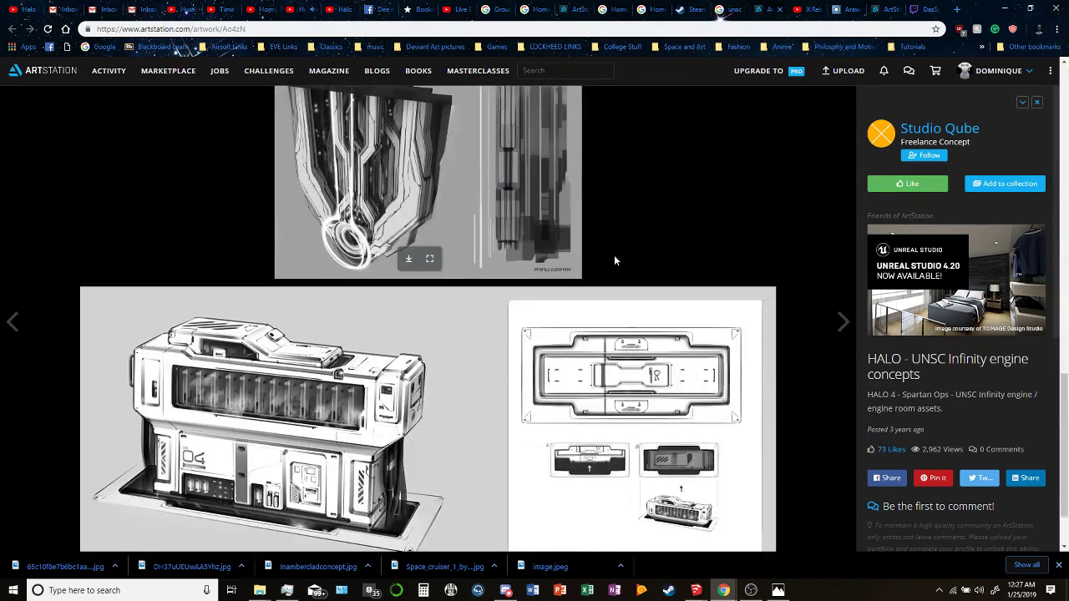
scroll(614, 260, up, 12)
scroll(614, 261, up, 4)
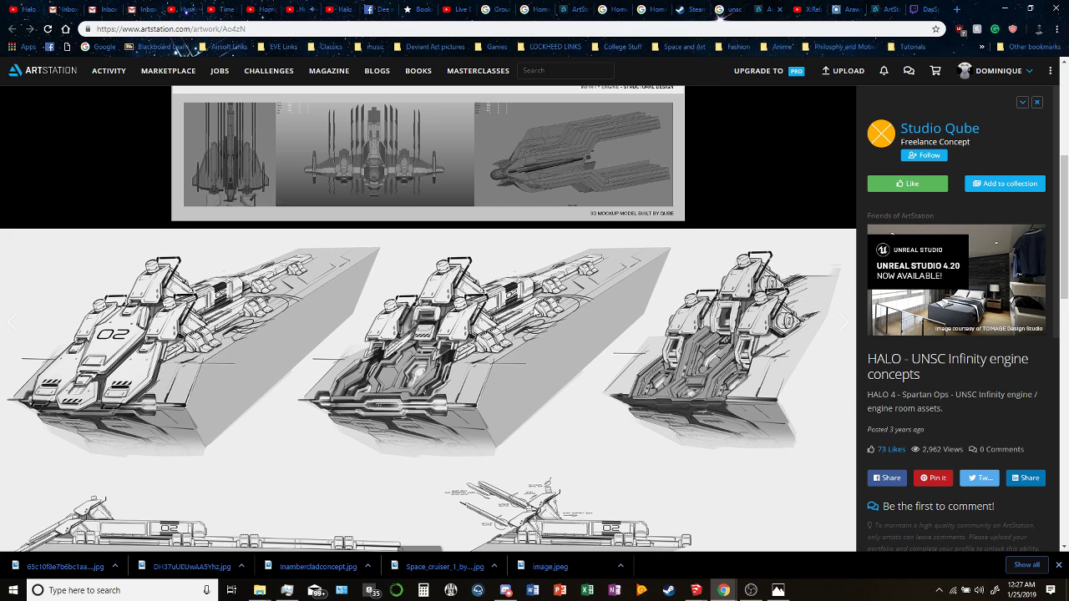
scroll(534, 312, down, 2)
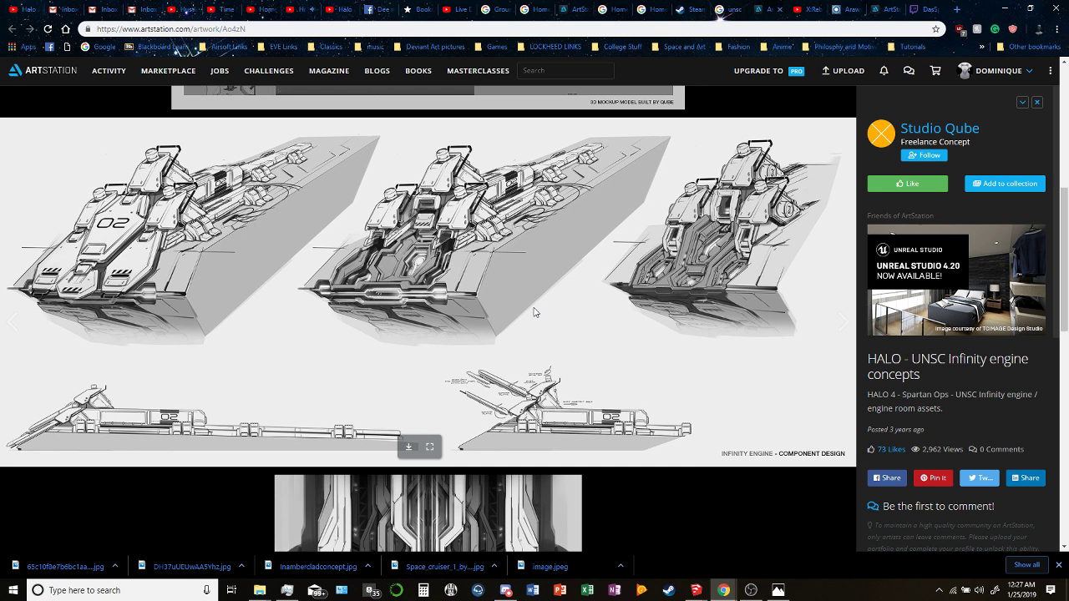
scroll(535, 312, up, 2)
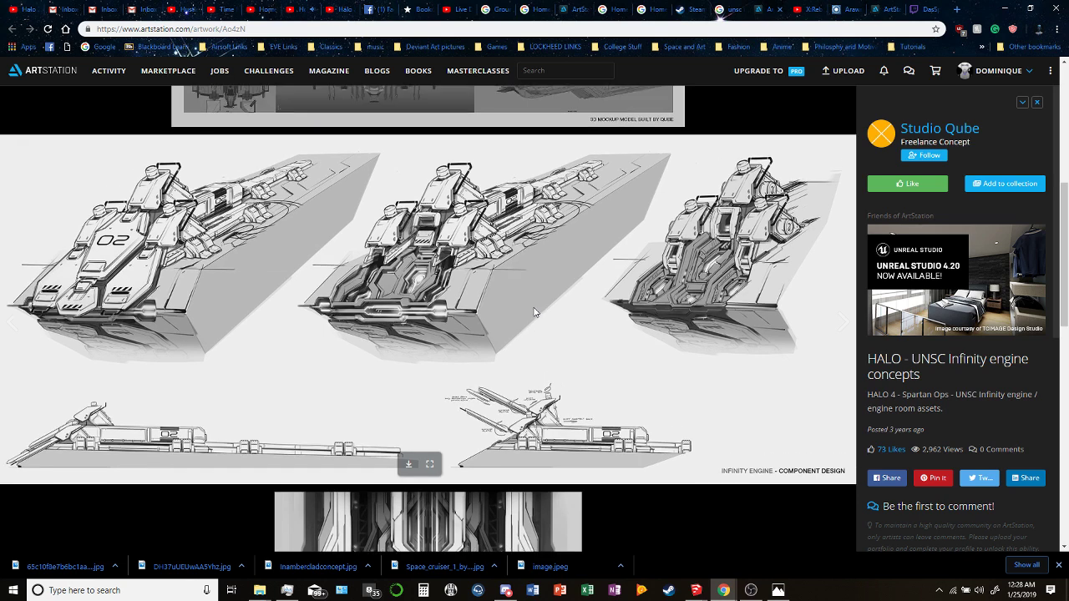
Switch to SketchUp and open the Mid Section Side 1 component down to the Angled Armor/Weapon plate's geometry.
mouse_move(695, 590)
click(756, 543)
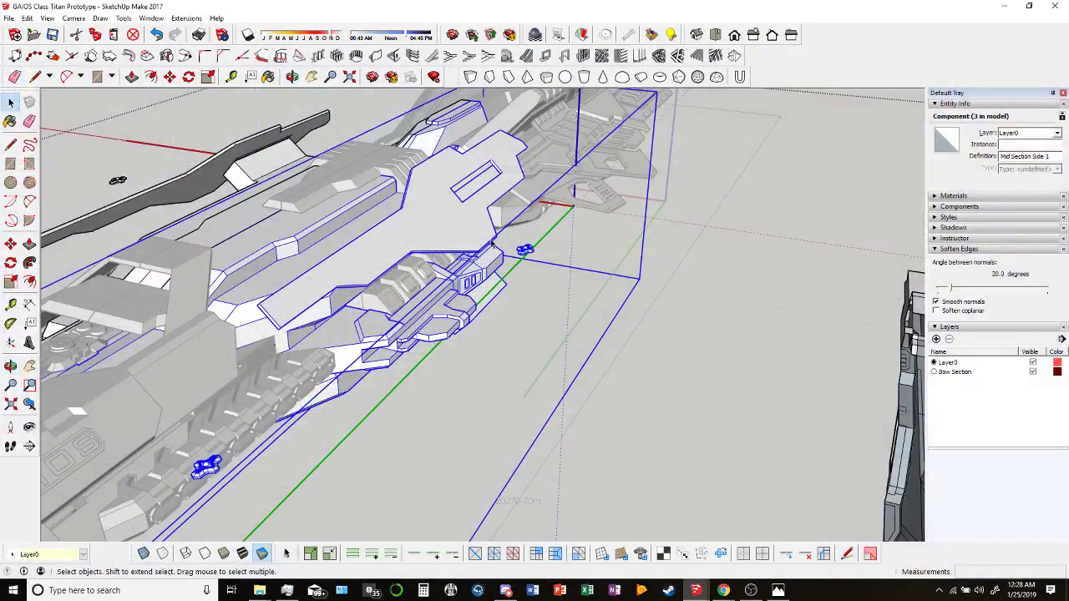
middle_drag(446, 218, 474, 243)
double_click(420, 205)
scroll(430, 215, up, 3)
click(406, 218)
scroll(406, 222, up, 3)
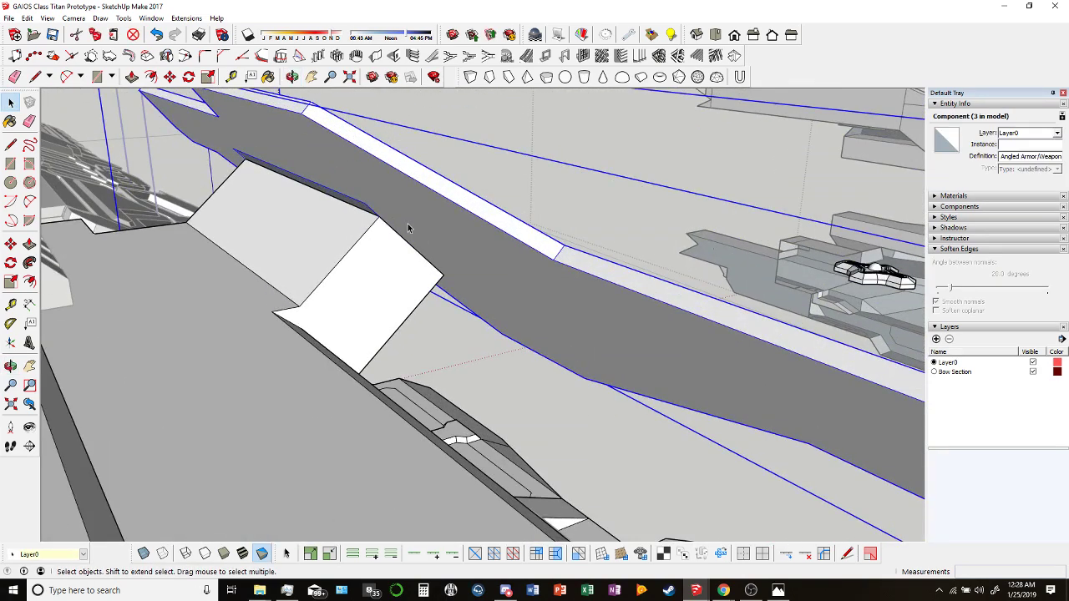
scroll(407, 225, up, 1)
double_click(407, 225)
middle_drag(408, 225, 505, 261)
scroll(505, 260, down, 1)
shift+middle_drag(376, 254, 512, 264)
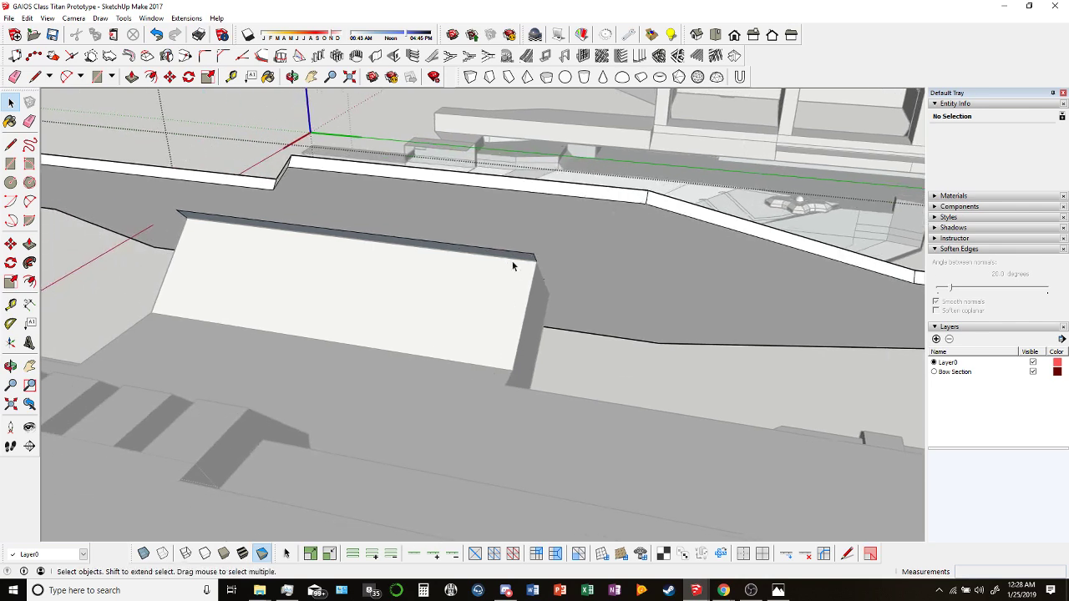
click(463, 253)
double_click(465, 255)
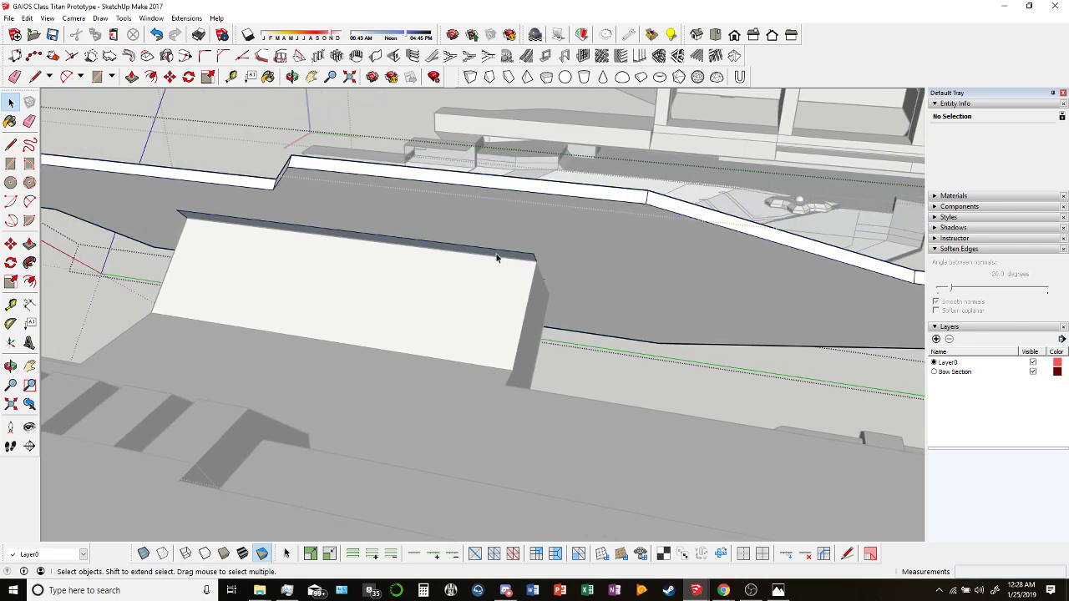
Turn on X-ray display and move the long side face of the armor plate's opening about 120 m outward.
middle_drag(514, 261, 115, 291)
middle_drag(444, 305, 566, 286)
click(581, 284)
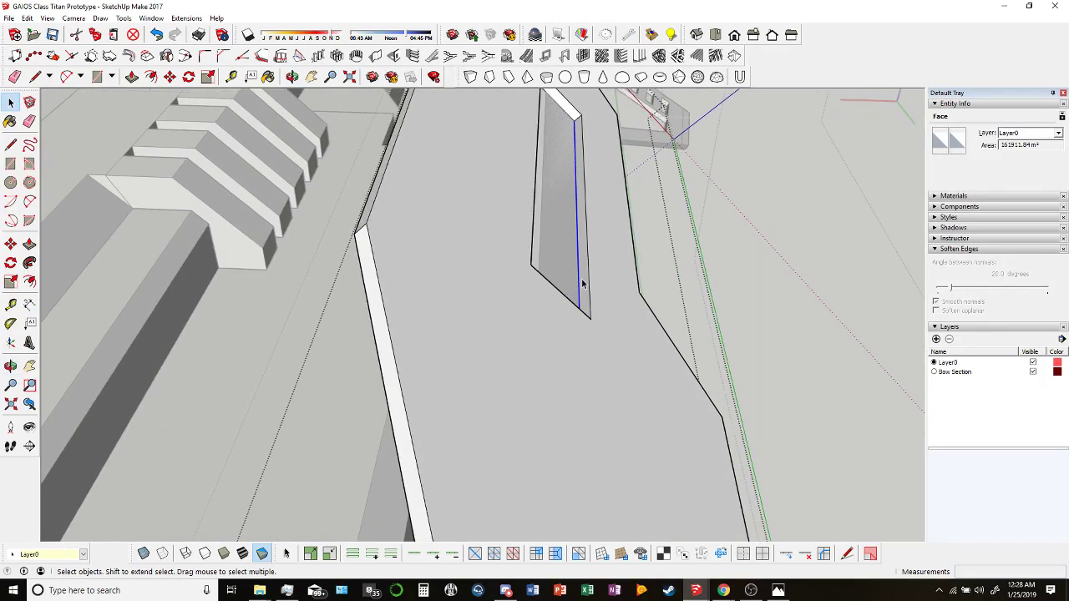
click(144, 553)
middle_drag(576, 324, 461, 325)
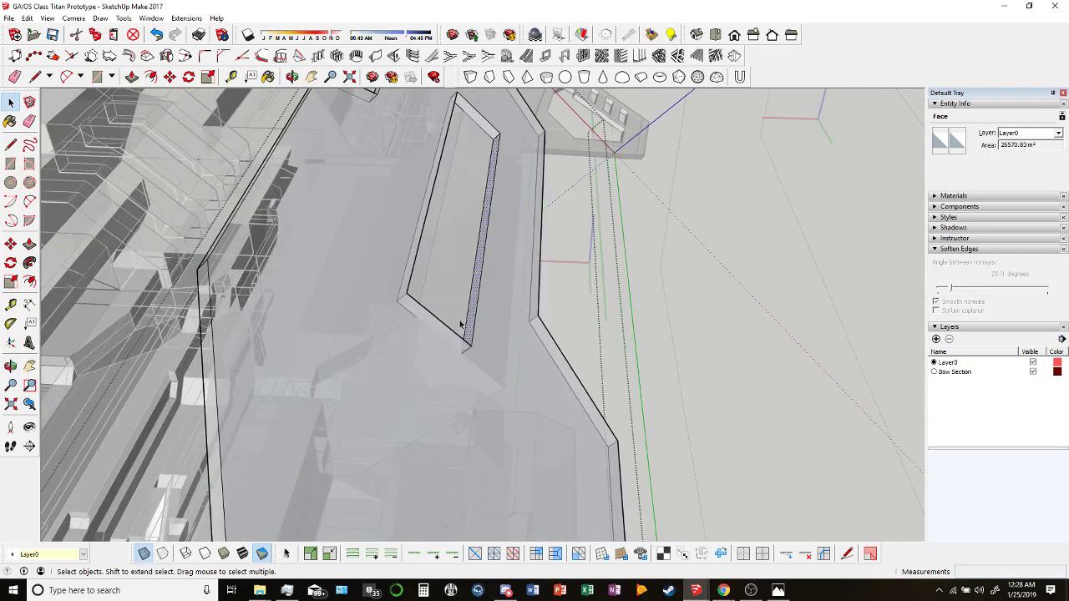
key(m)
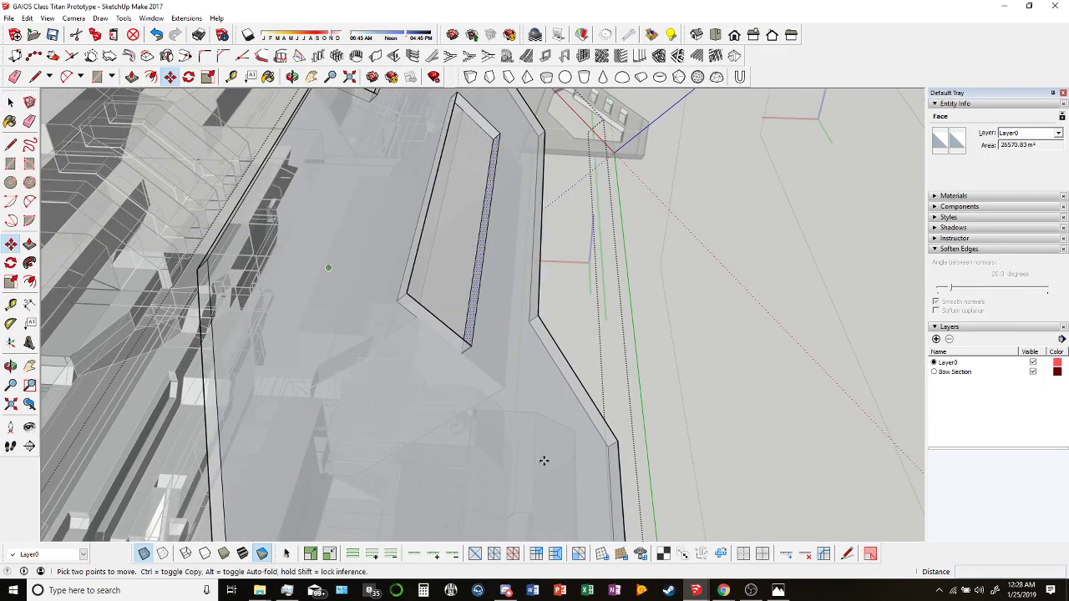
click(463, 351)
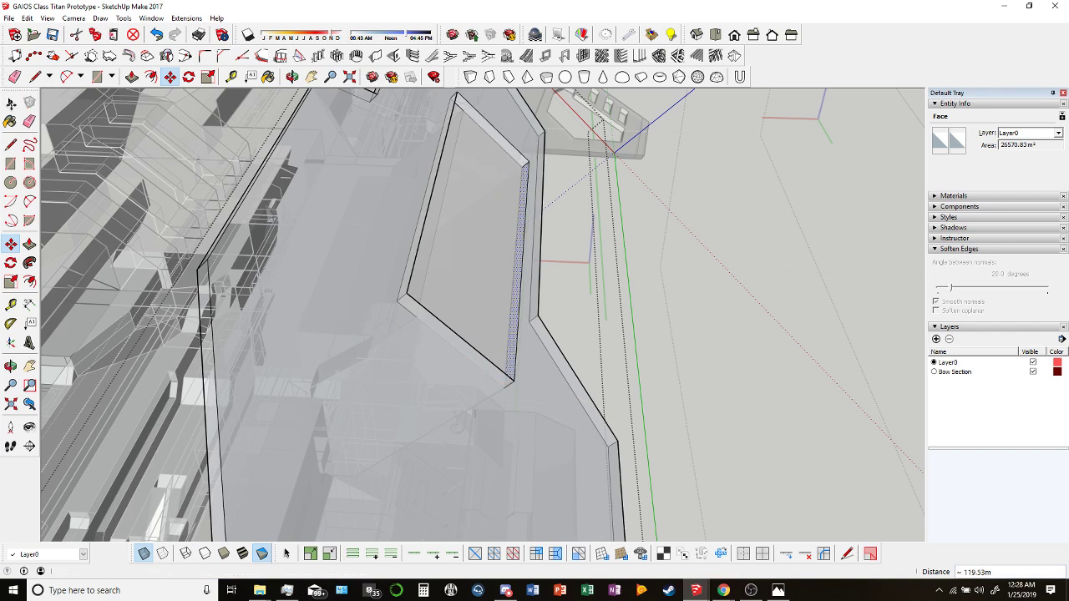
Shift the long face of the plate's opening slightly inward and turn X-ray display off.
key(space)
mouse_move(389, 239)
middle_down()
mouse_move(401, 242)
mouse_move(386, 234)
middle_up()
click(369, 219)
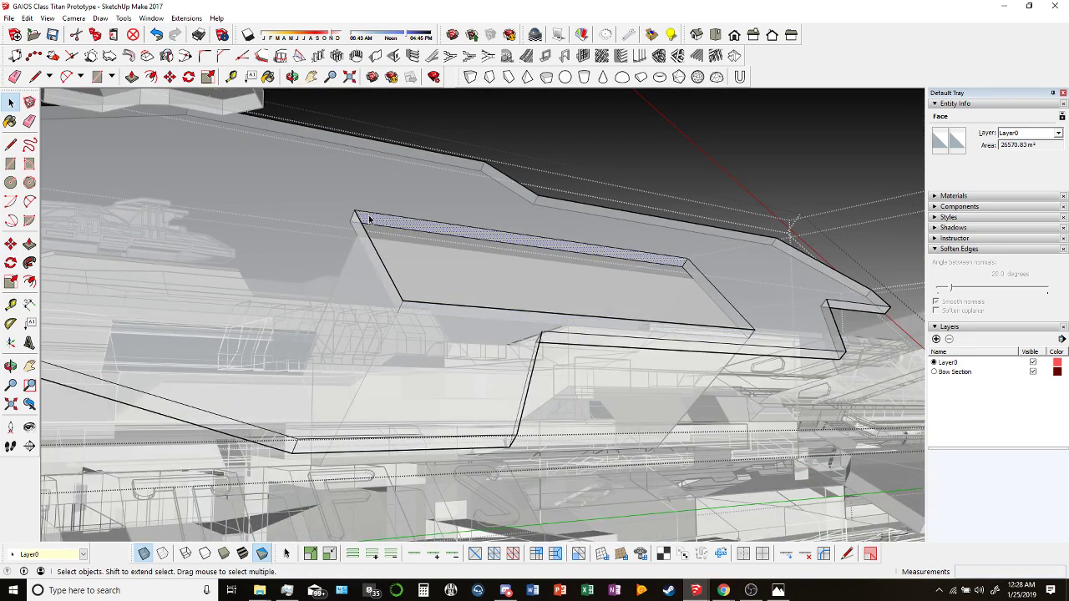
click(169, 76)
drag(351, 223, 359, 238)
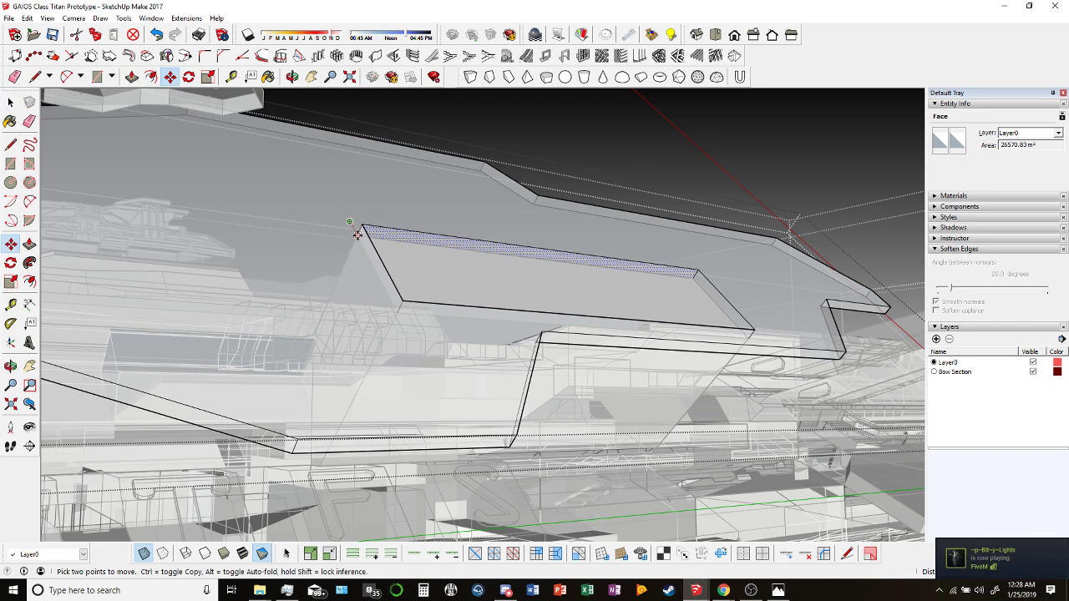
key(o)
drag(391, 204, 568, 334)
click(144, 553)
scroll(458, 345, down, 5)
click(11, 101)
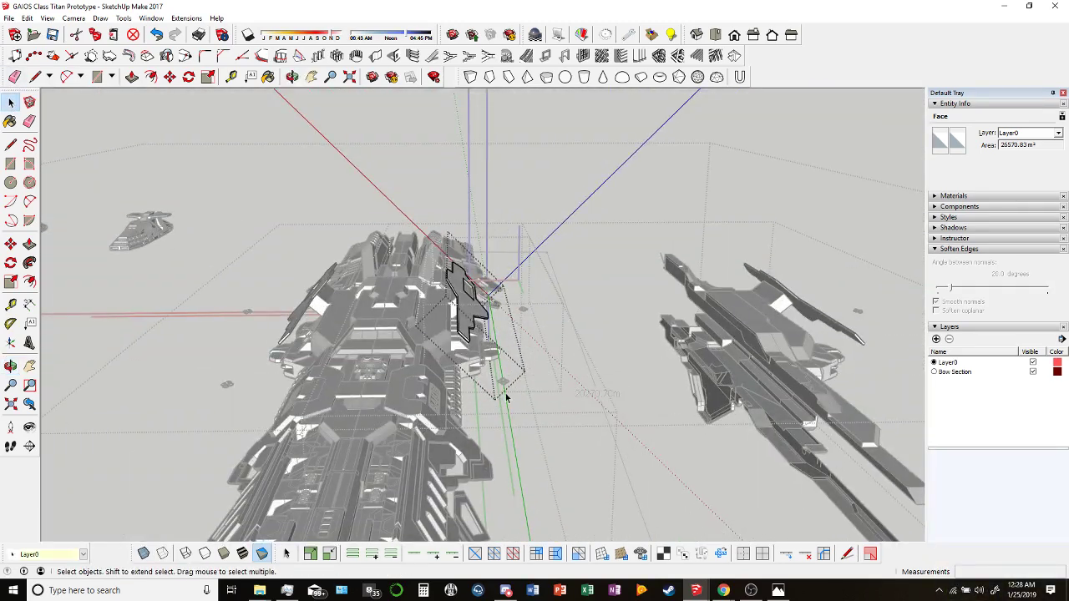
Exit the plate's geometry, reopen the Angled Armor component on the hull's side, and select the plate group inside.
click(506, 397)
key(Escape)
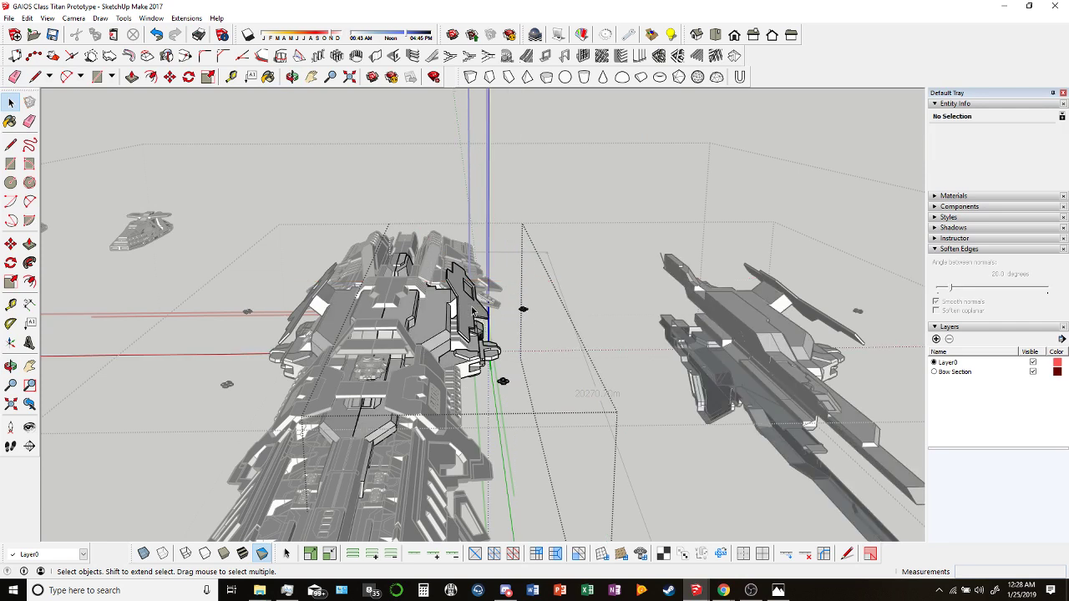
click(472, 309)
scroll(472, 311, up, 4)
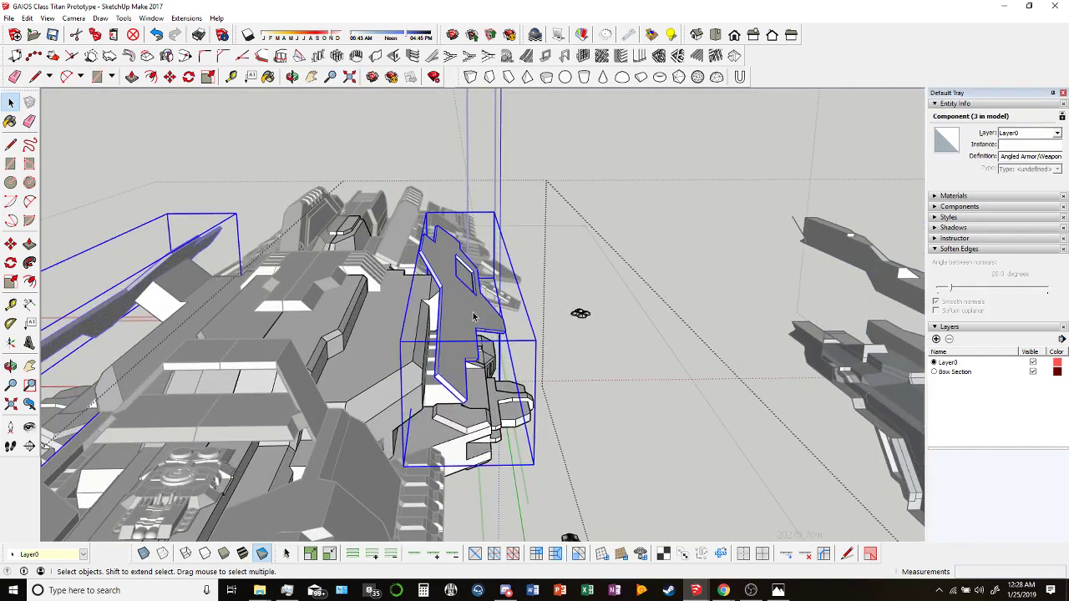
double_click(469, 316)
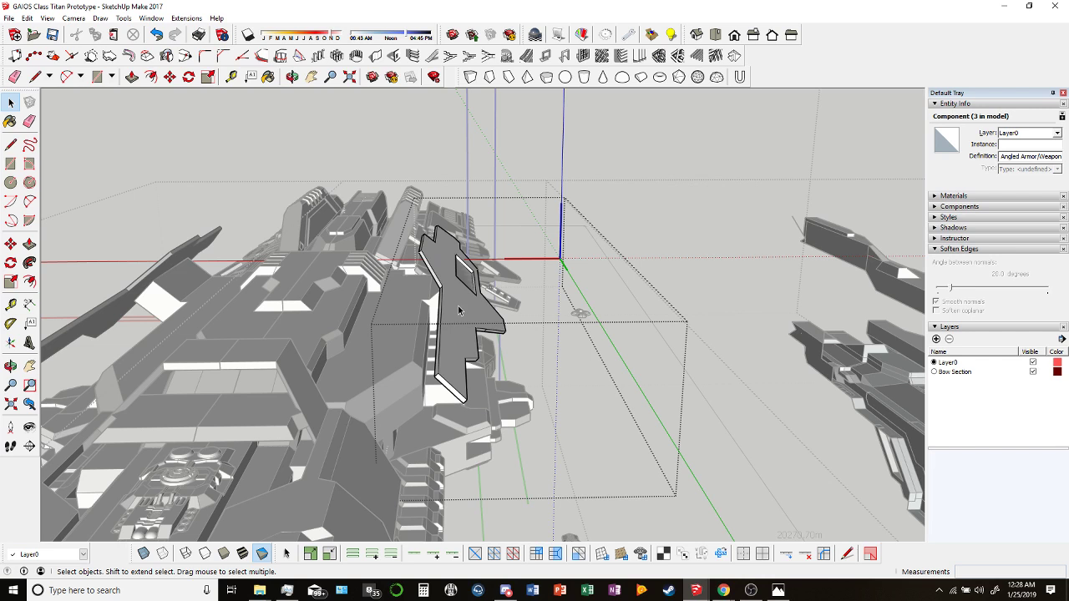
click(458, 311)
right_click(464, 306)
click(527, 376)
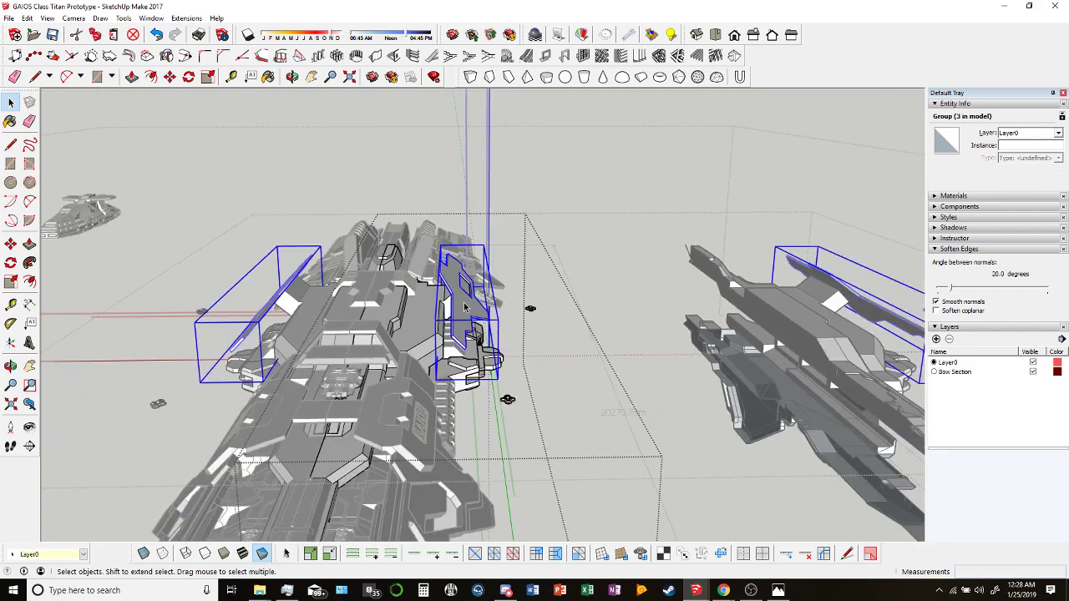
Copy the Angled Armor component together with its bracket about 1700 m outward from the hull along the red axis.
middle_drag(467, 317, 481, 151)
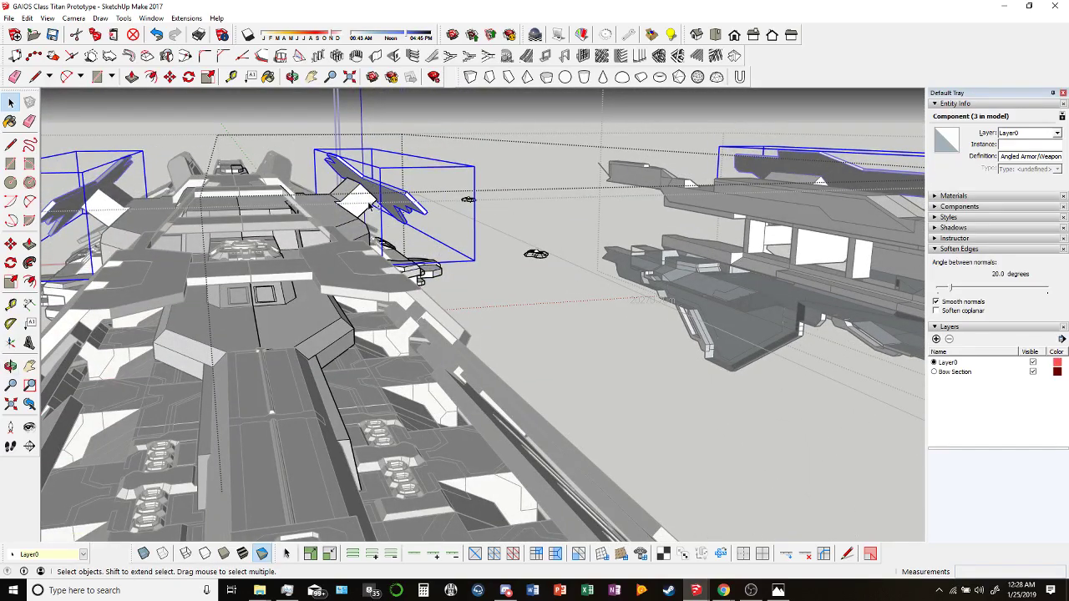
middle_drag(370, 207, 393, 180)
click(169, 76)
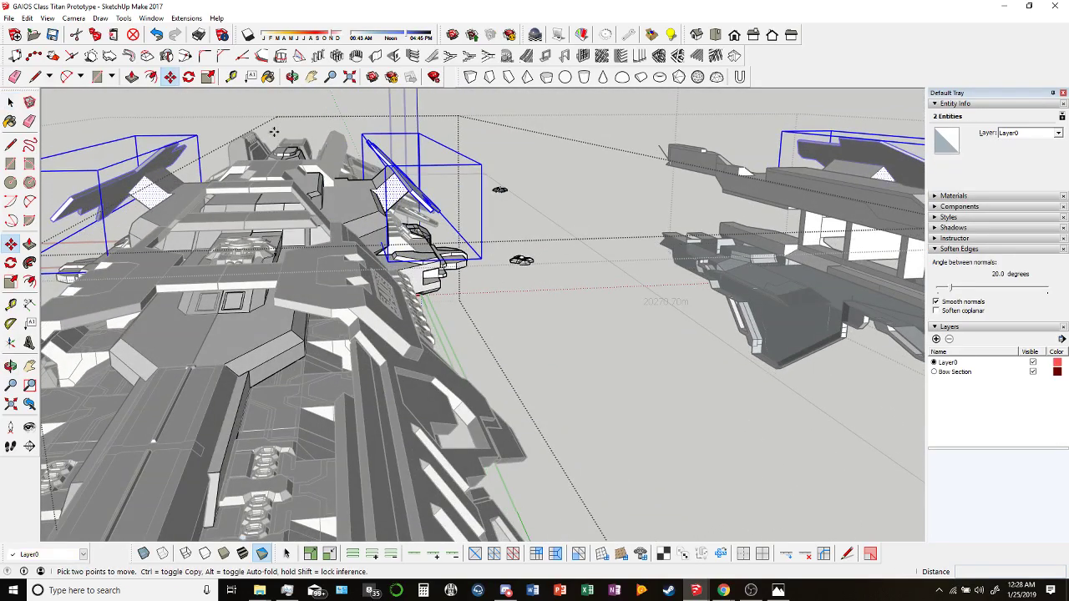
middle_drag(274, 132, 380, 186)
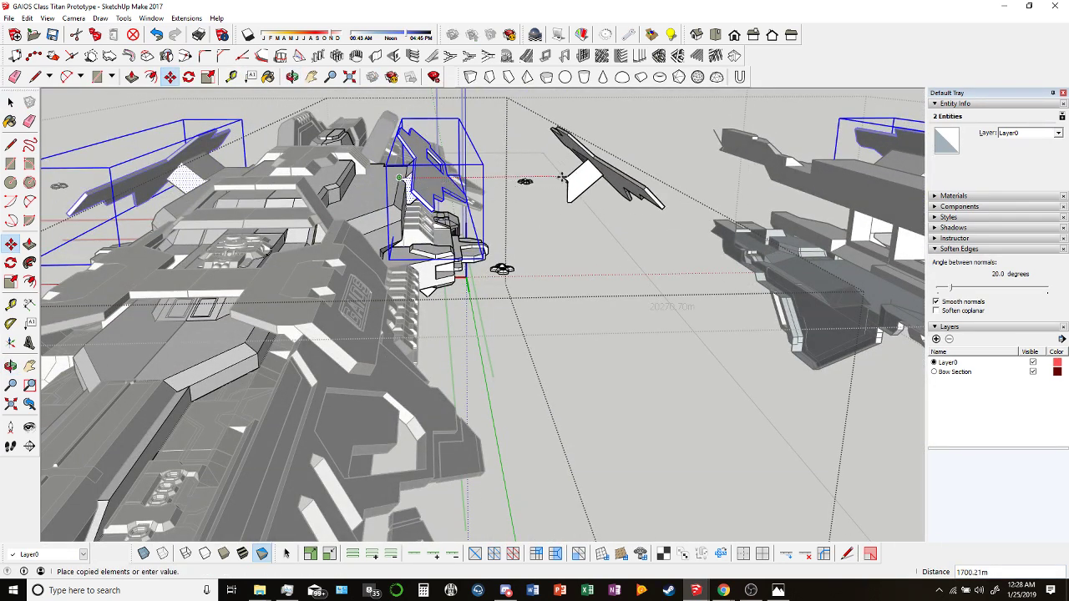
click(563, 177)
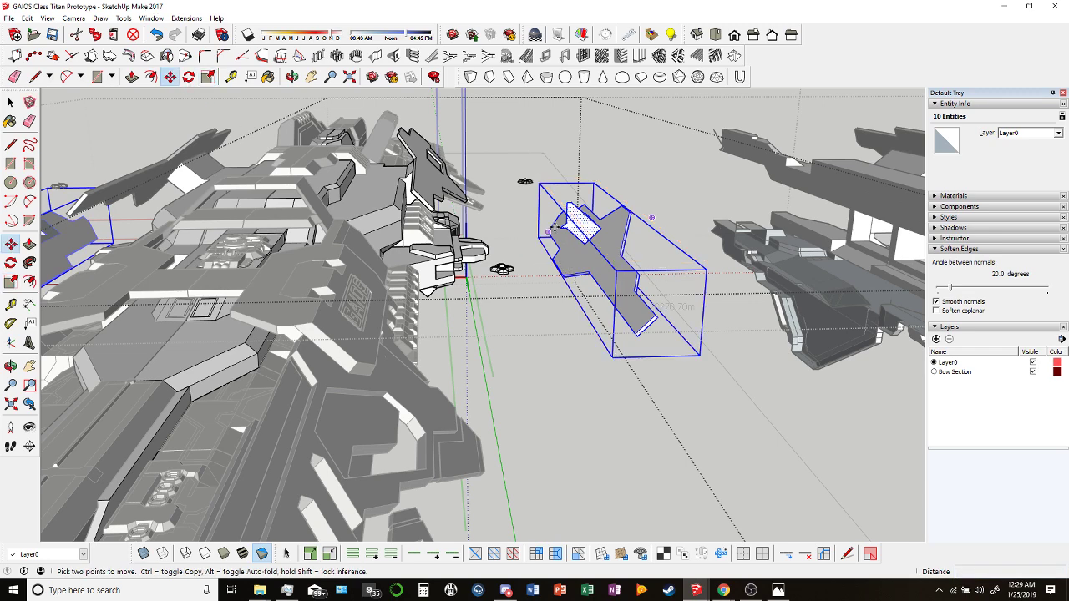
Move the flipped armor and bracket copy about 1790 m back to attach beneath the hull's side.
click(563, 228)
middle_drag(562, 227, 501, 104)
scroll(441, 298, up, 2)
middle_drag(441, 298, 419, 326)
scroll(418, 326, up, 1)
scroll(417, 323, up, 4)
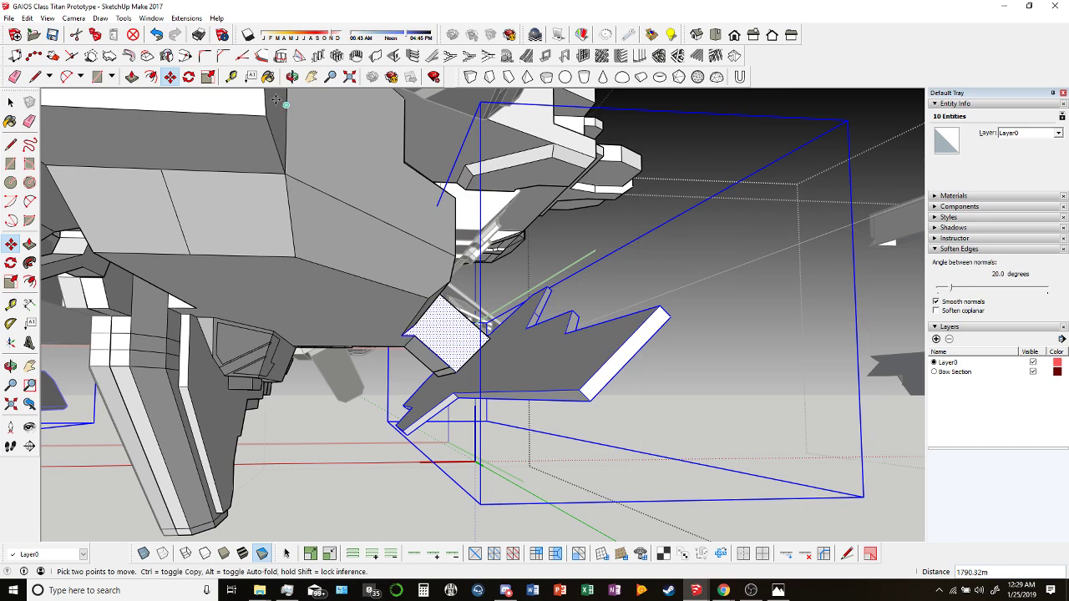
middle_drag(481, 271, 458, 276)
middle_drag(547, 274, 344, 281)
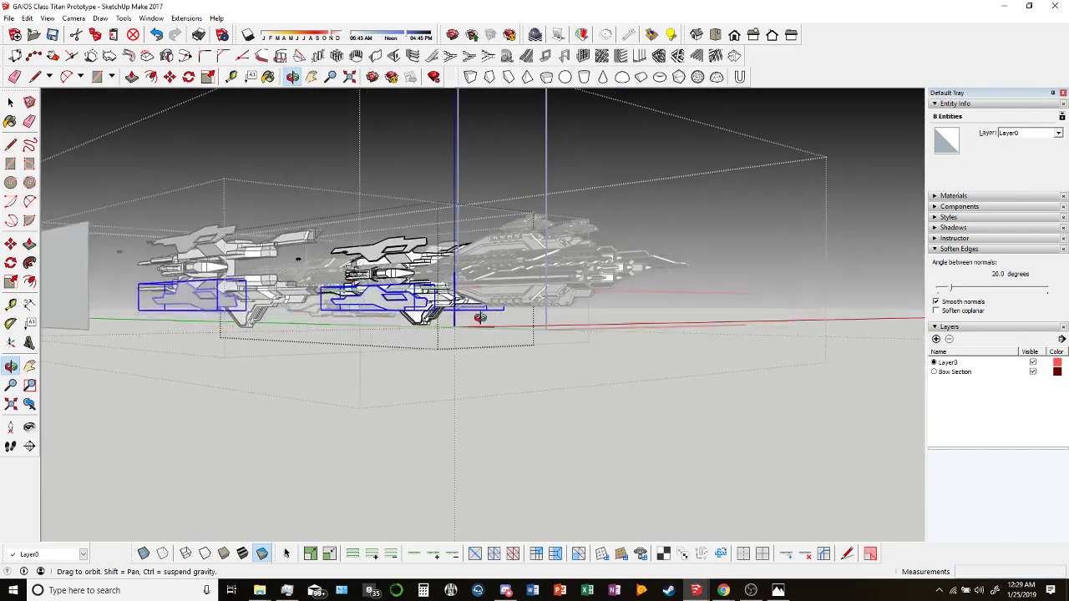
mouse_move(480, 317)
middle_down()
mouse_move(358, 305)
mouse_move(549, 375)
mouse_move(451, 342)
mouse_move(487, 354)
middle_up()
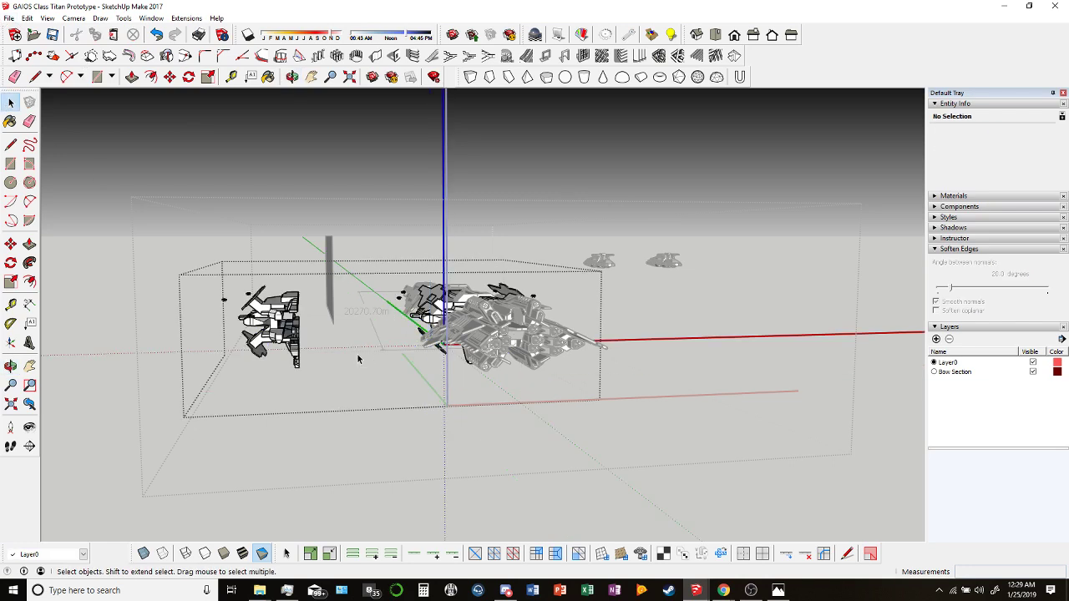
scroll(422, 314, up, 4)
mouse_move(422, 314)
middle_down()
mouse_move(451, 276)
mouse_move(551, 269)
mouse_move(708, 318)
mouse_move(616, 303)
mouse_move(487, 363)
mouse_move(450, 334)
mouse_move(473, 330)
mouse_move(489, 269)
mouse_move(534, 311)
mouse_move(441, 404)
mouse_move(433, 333)
mouse_move(377, 296)
middle_up()
Switch to the YouTube playlist in Chrome and play Homeworld 2 Soundtrack 33 - The Guardian.
mouse_move(723, 590)
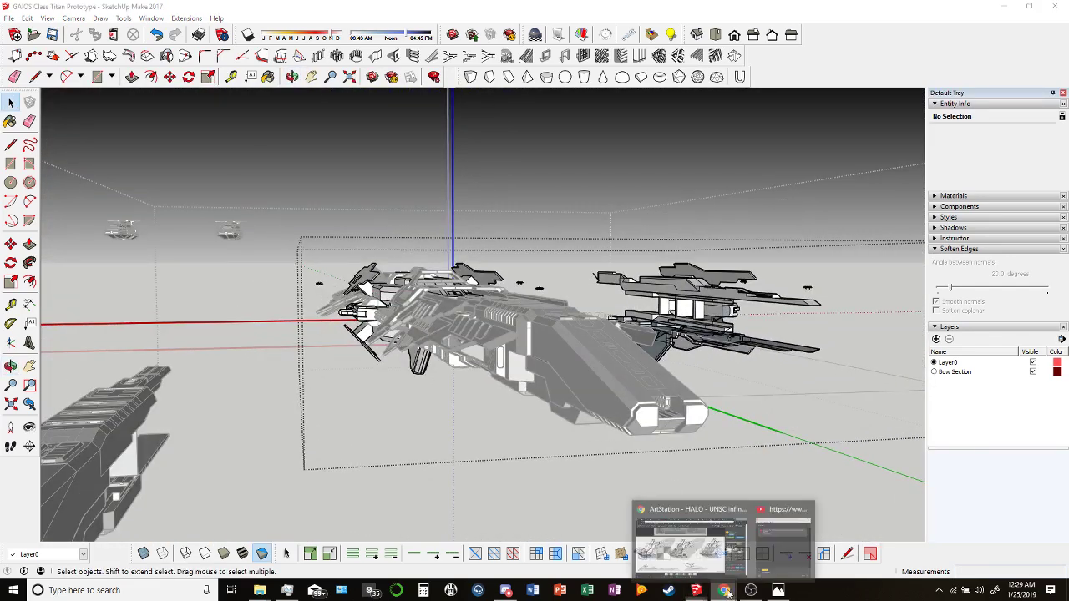
click(689, 541)
click(298, 6)
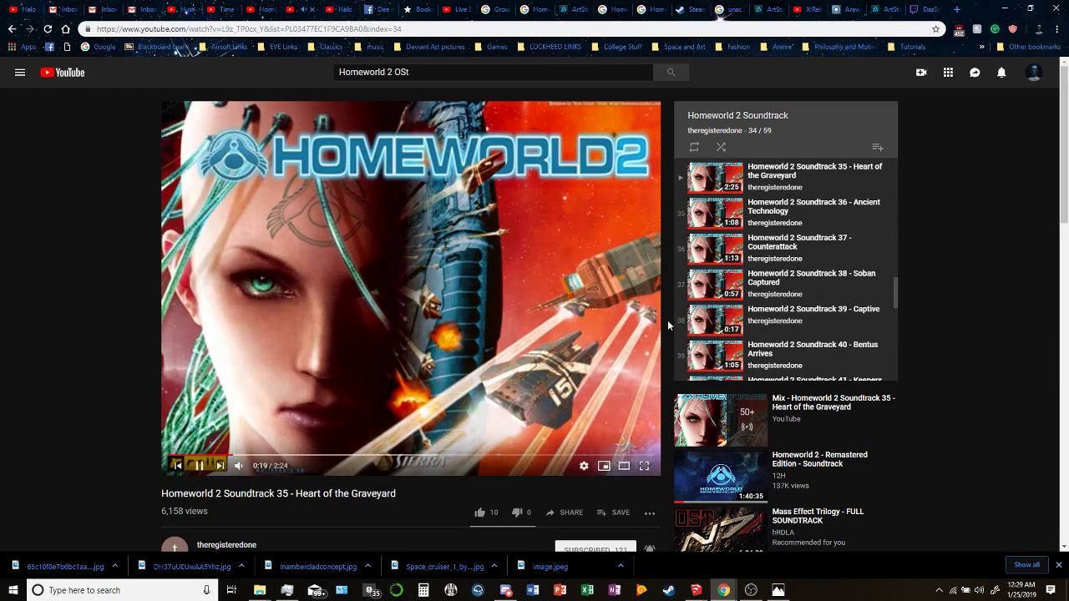
scroll(815, 242, up, 3)
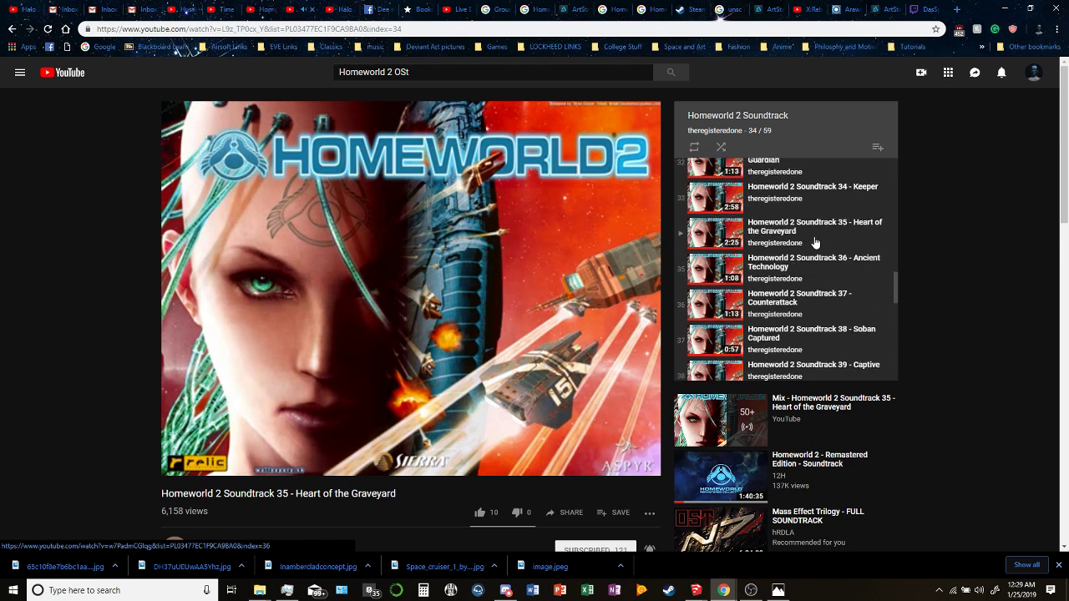
click(812, 210)
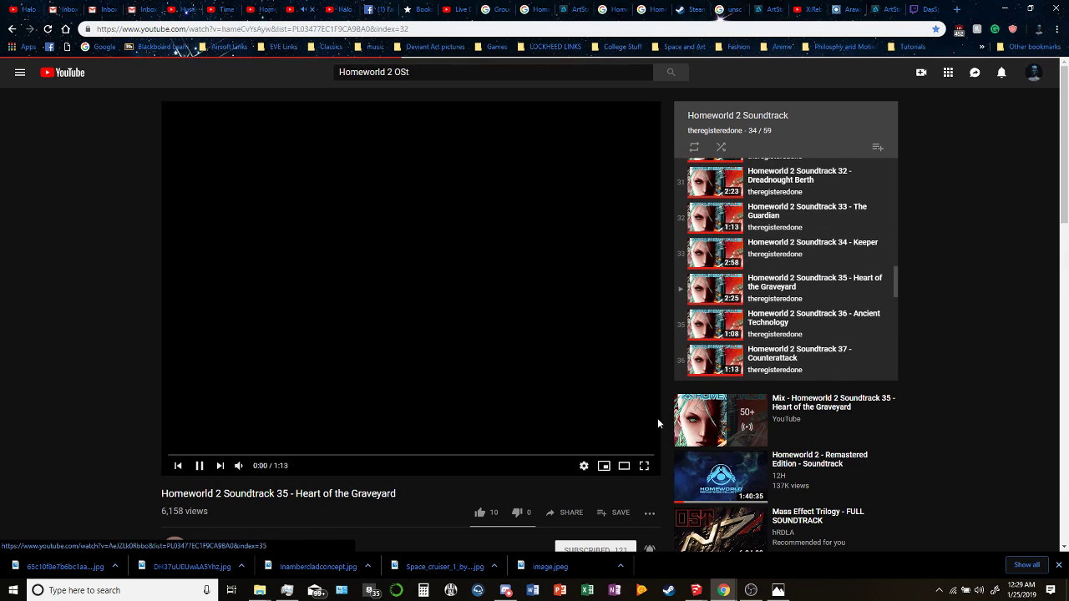
Switch to the GAIOS Class Titan Prototype model in SketchUp, leave the open component, and select the Hanger body component.
mouse_move(696, 591)
click(740, 543)
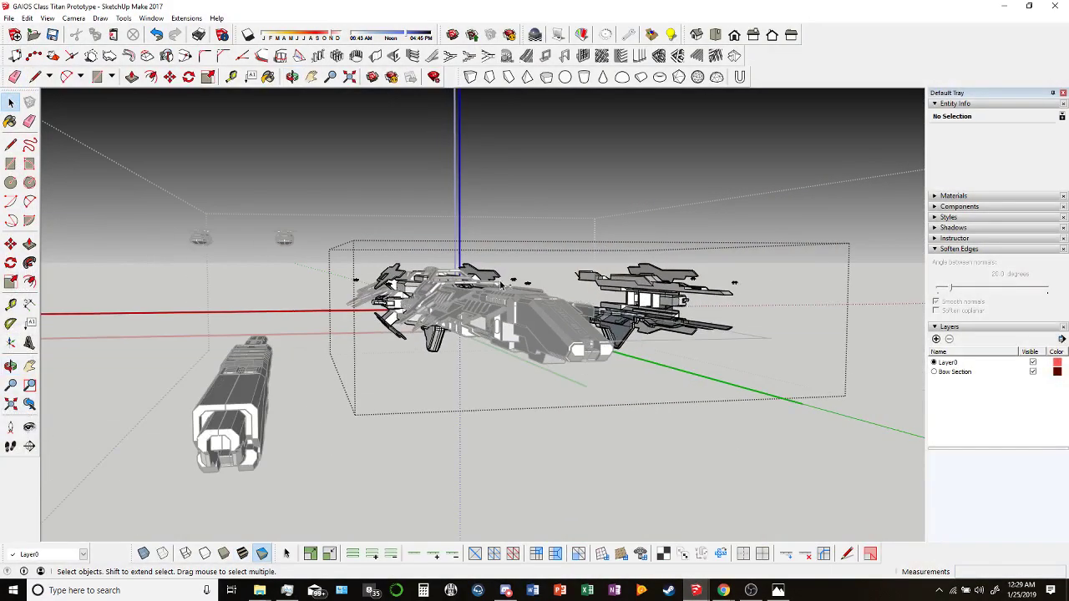
scroll(697, 434, up, 2)
click(700, 435)
scroll(465, 281, up, 5)
middle_drag(464, 282, 326, 310)
scroll(524, 356, down, 3)
middle_drag(524, 356, 432, 235)
middle_drag(302, 220, 518, 292)
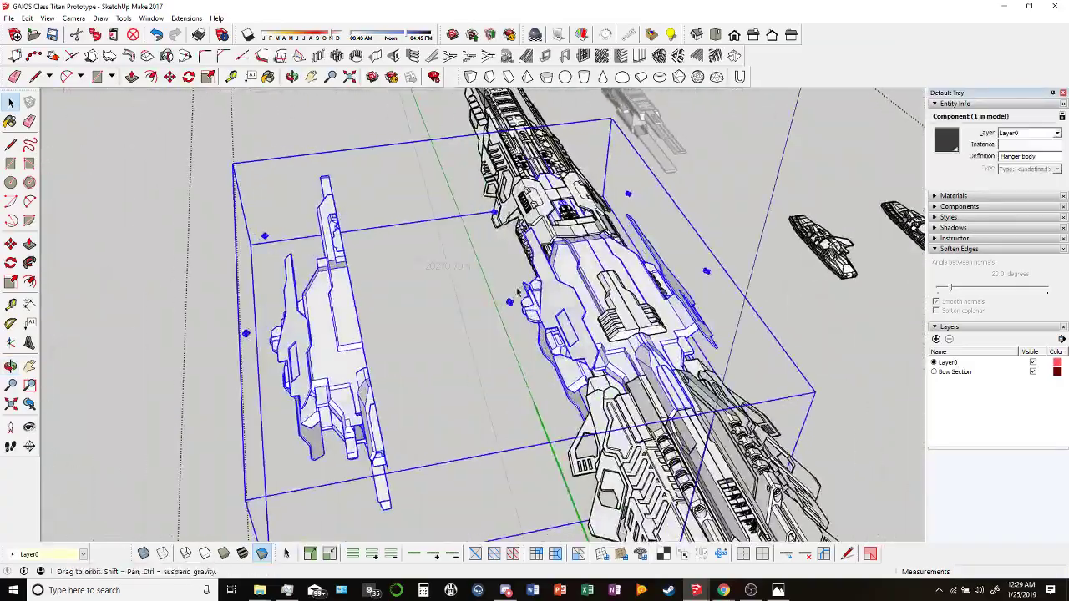
Open the Hanger body component to check its side armor against the surrounding hull, and exit it.
double_click(347, 321)
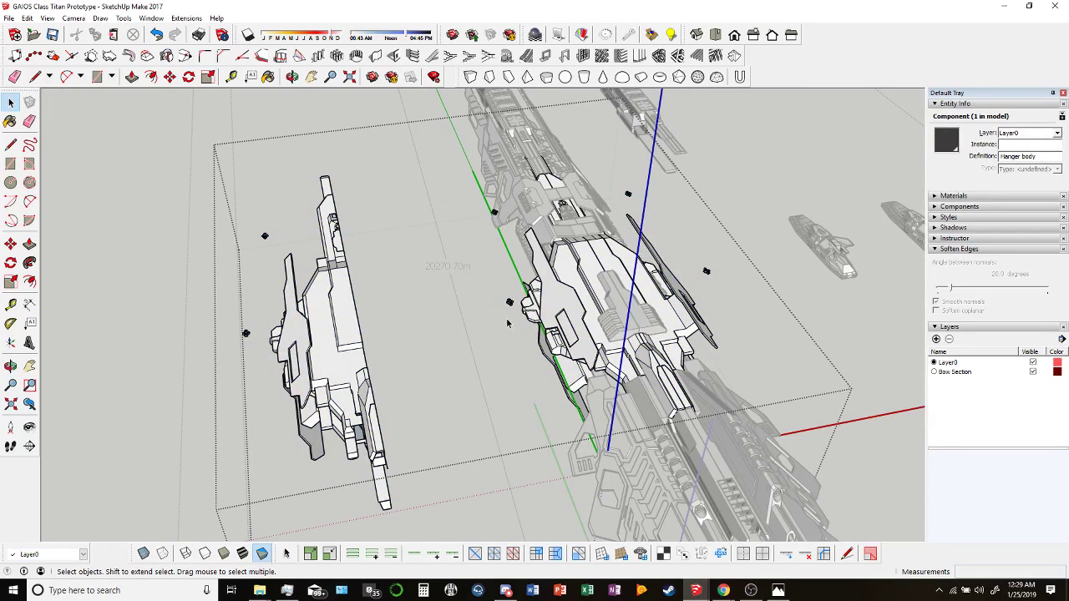
scroll(507, 323, down, 1)
middle_drag(507, 323, 481, 275)
scroll(481, 274, up, 3)
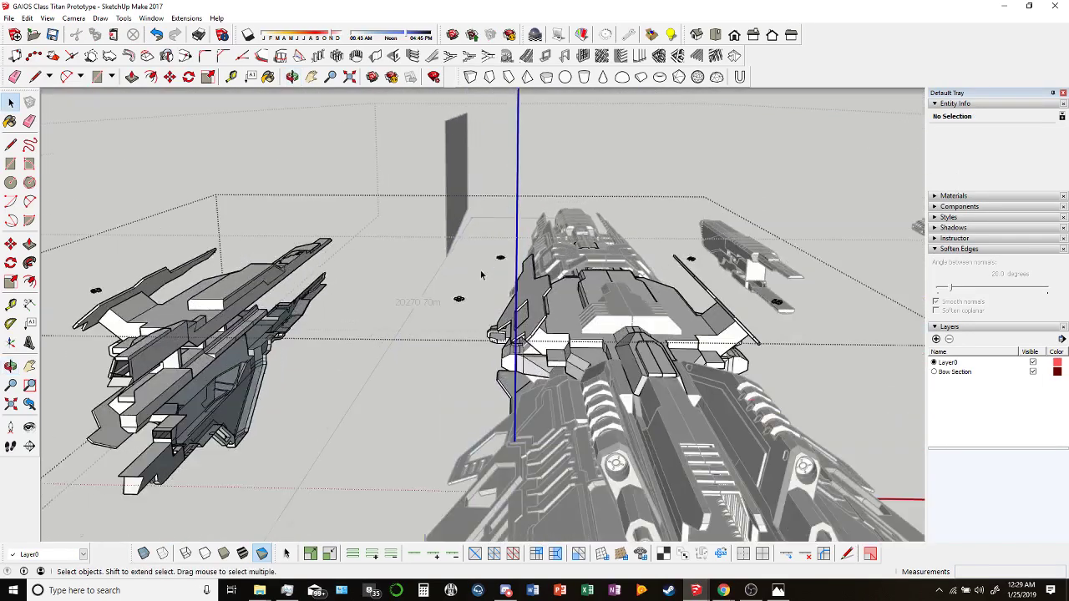
scroll(467, 292, up, 4)
scroll(484, 308, down, 5)
key(Escape)
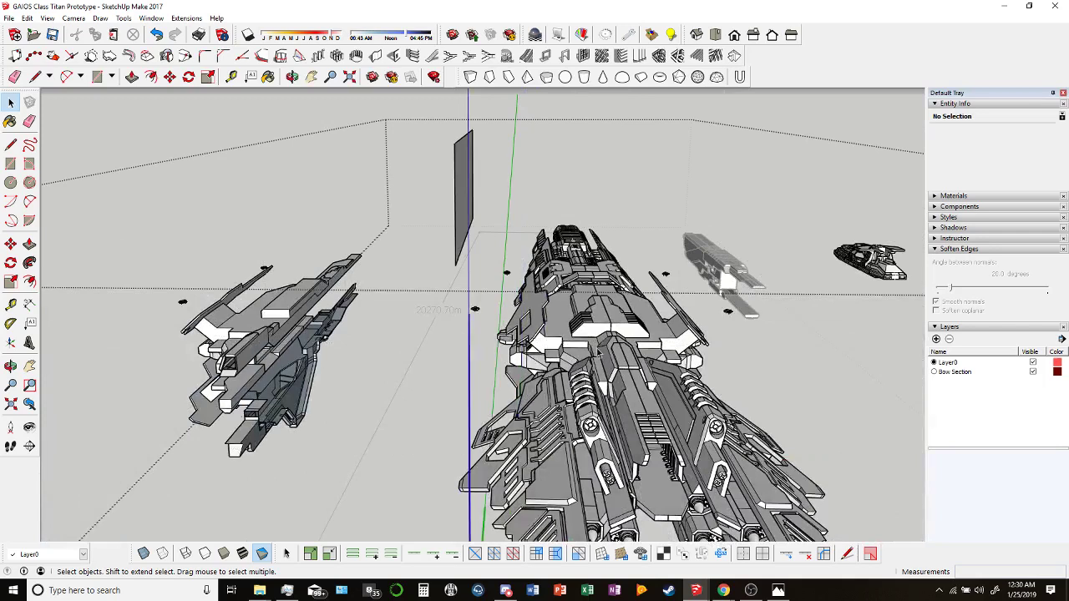
Examine the whole Titan from the stern, sides, bow and above, checking how the side armor fits the hull.
middle_drag(501, 334, 468, 250)
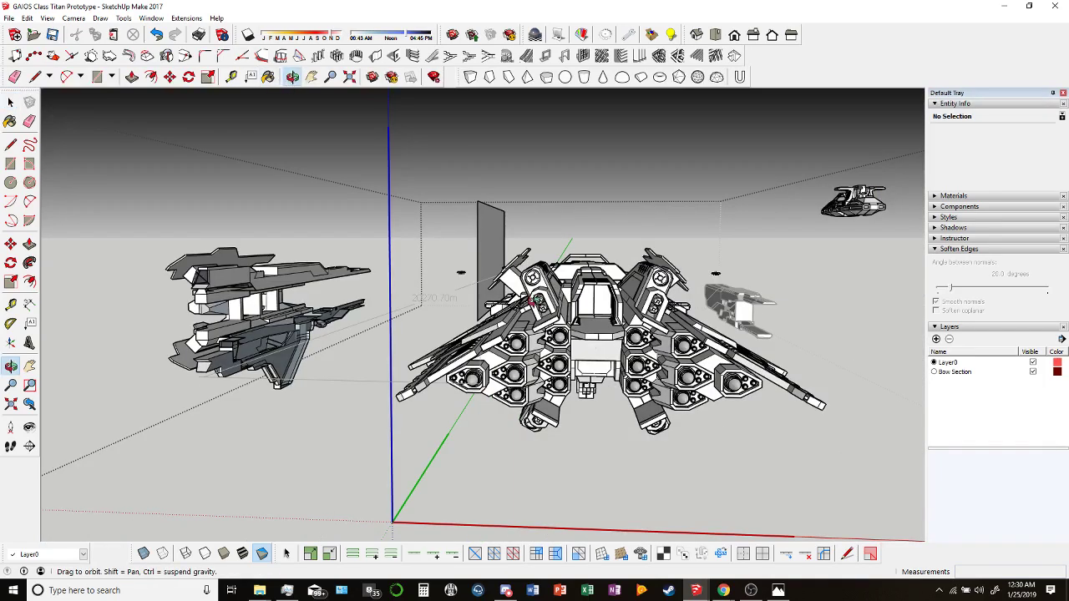
middle_drag(565, 314, 769, 338)
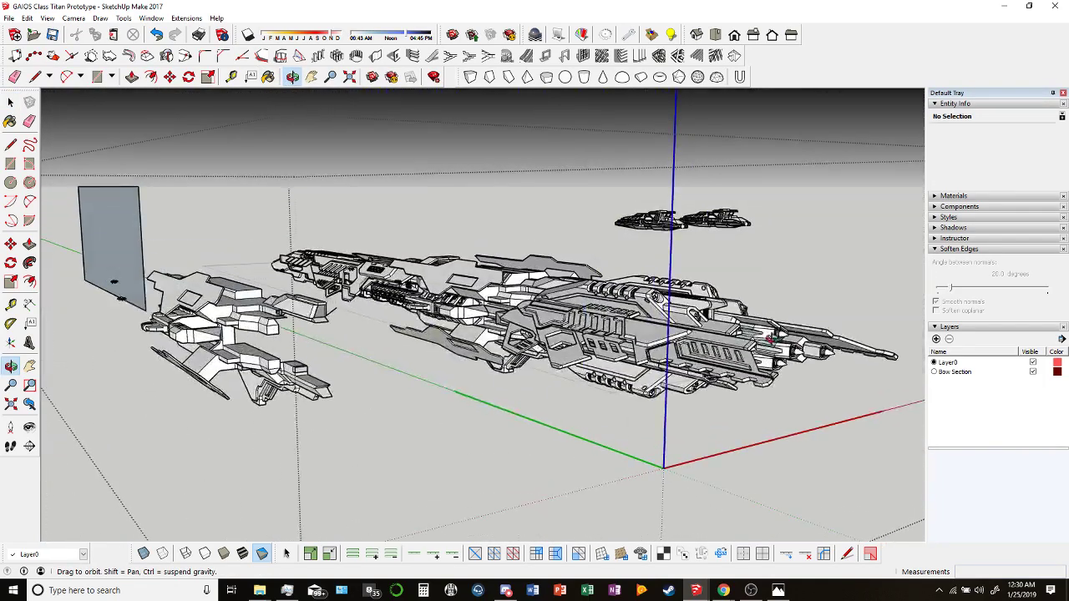
drag(526, 314, 513, 226)
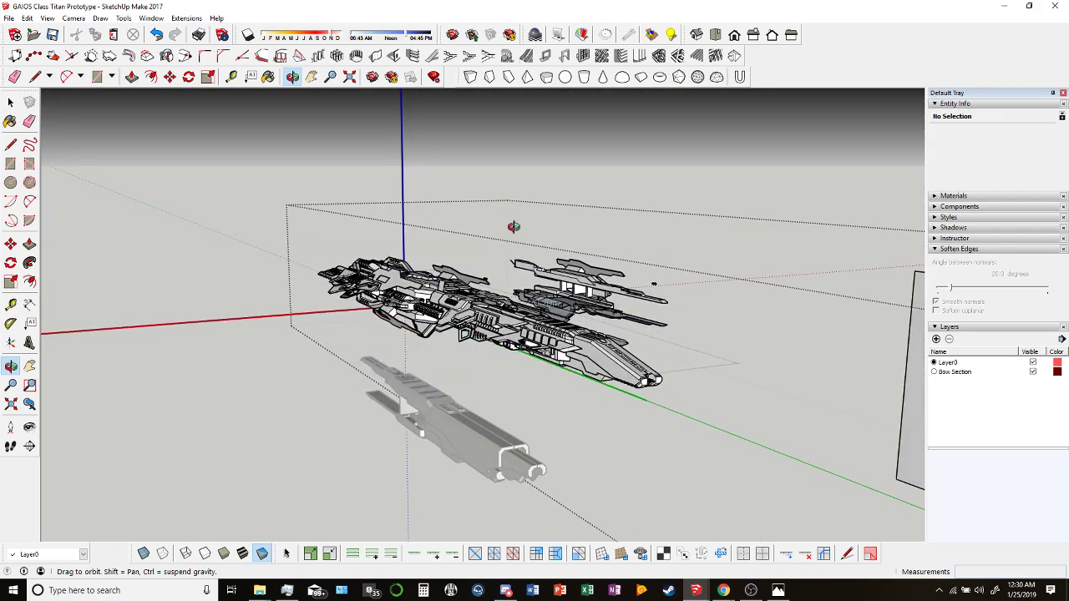
drag(664, 280, 555, 258)
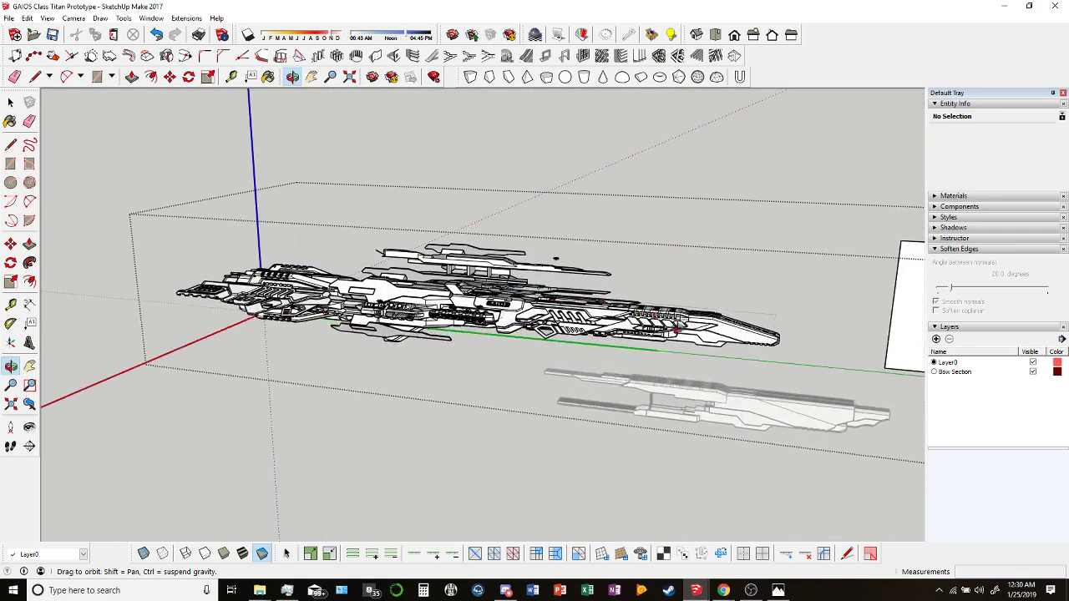
drag(496, 309, 342, 319)
scroll(342, 320, up, 3)
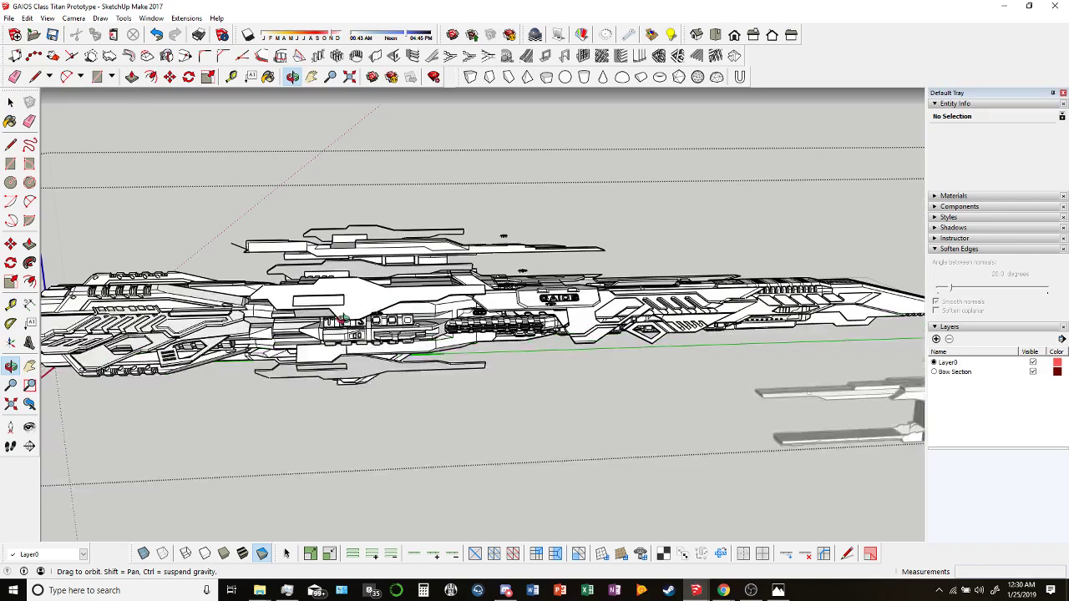
drag(503, 236, 362, 255)
drag(418, 319, 279, 380)
drag(409, 359, 574, 393)
drag(615, 345, 452, 203)
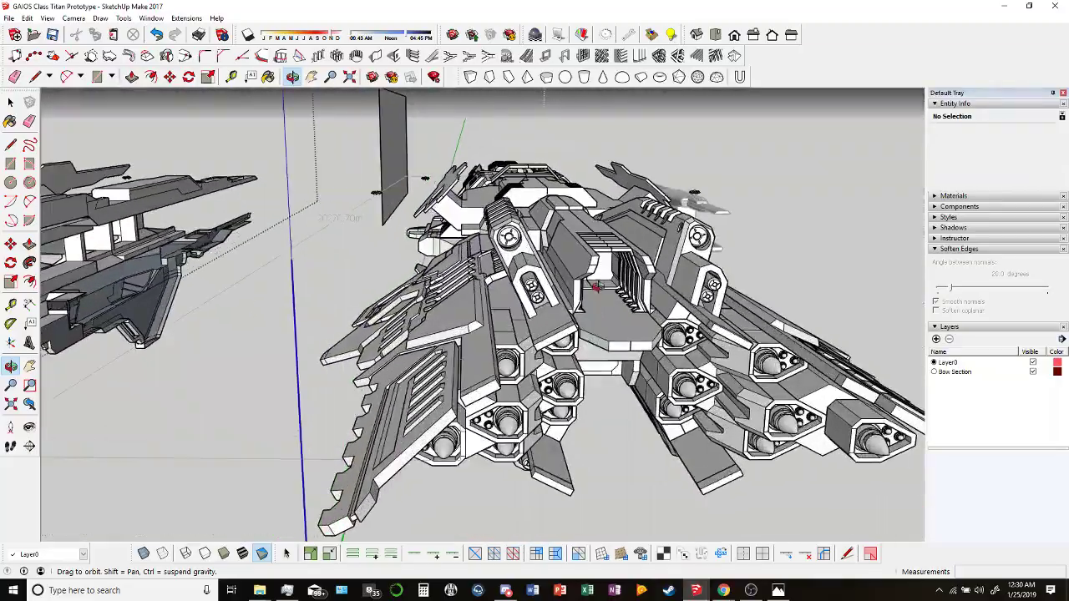
drag(596, 287, 463, 207)
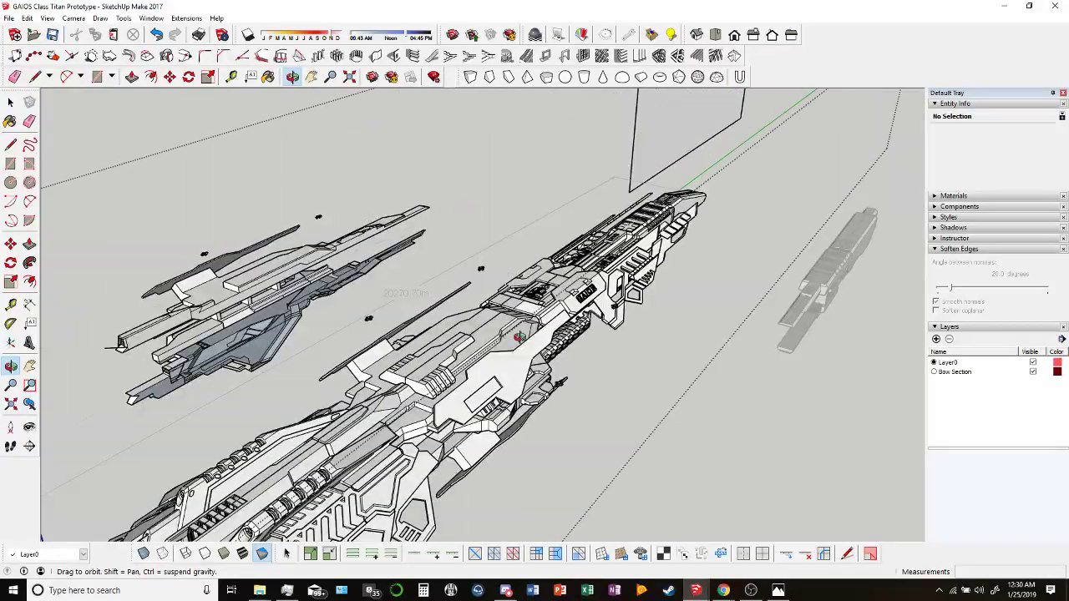
drag(518, 337, 615, 322)
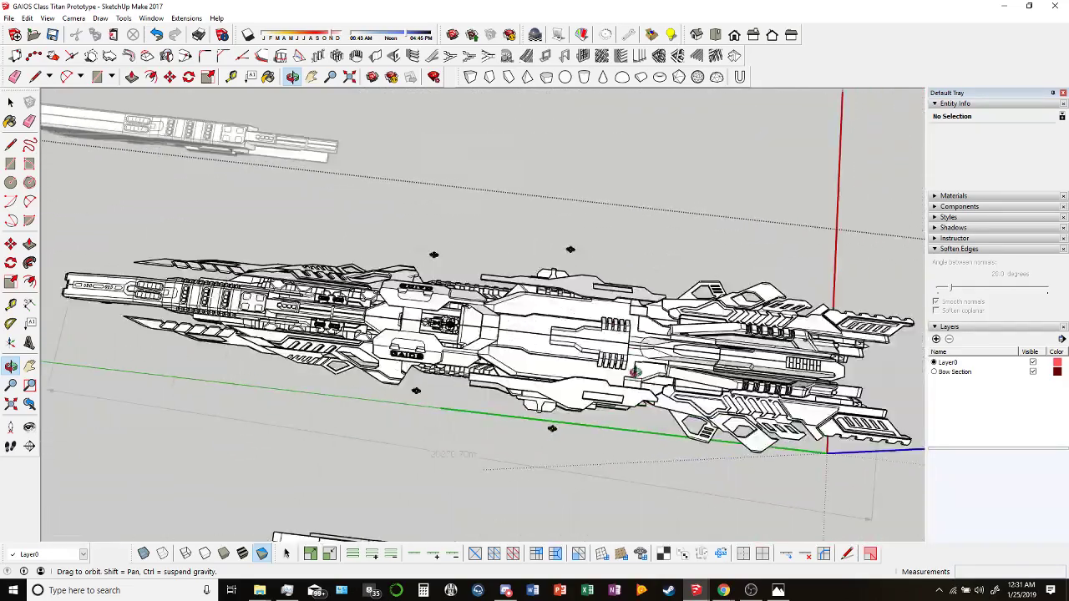
middle_drag(519, 330, 317, 276)
scroll(444, 291, up, 3)
middle_drag(444, 292, 451, 315)
scroll(464, 292, down, 3)
drag(451, 316, 323, 359)
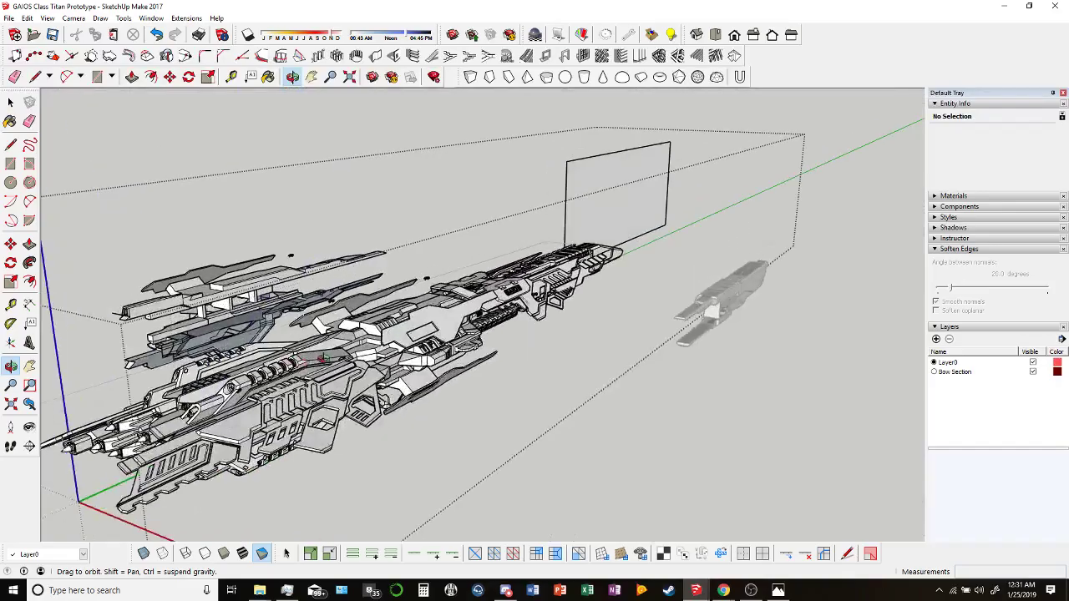
drag(445, 370, 506, 172)
drag(480, 311, 774, 450)
drag(364, 261, 613, 363)
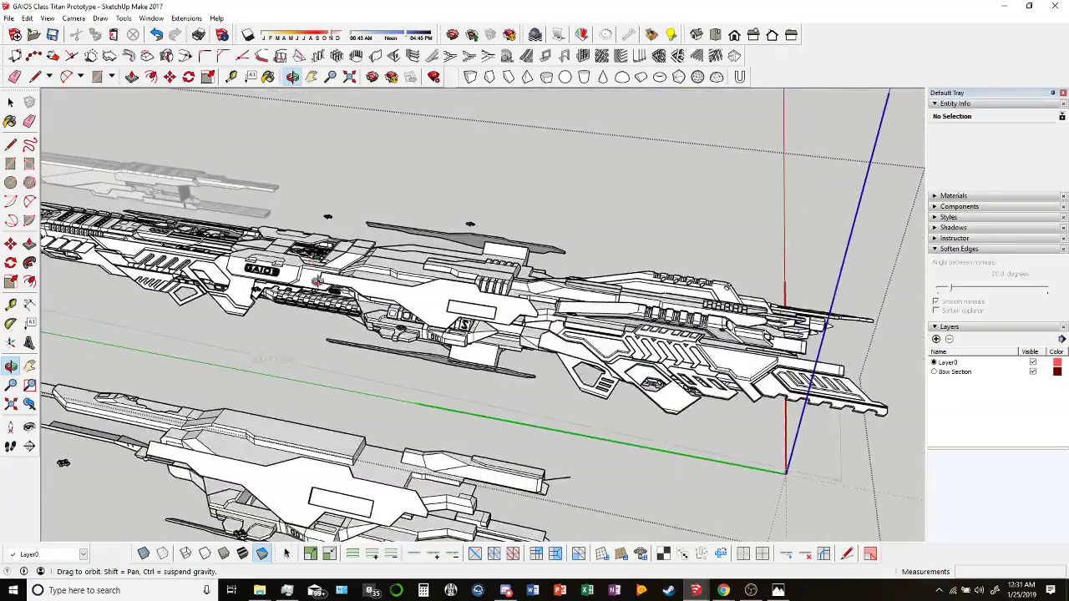
drag(317, 281, 334, 357)
Check the live stream's status on the YouTube dashboard in Chrome and in the OBS window.
click(713, 593)
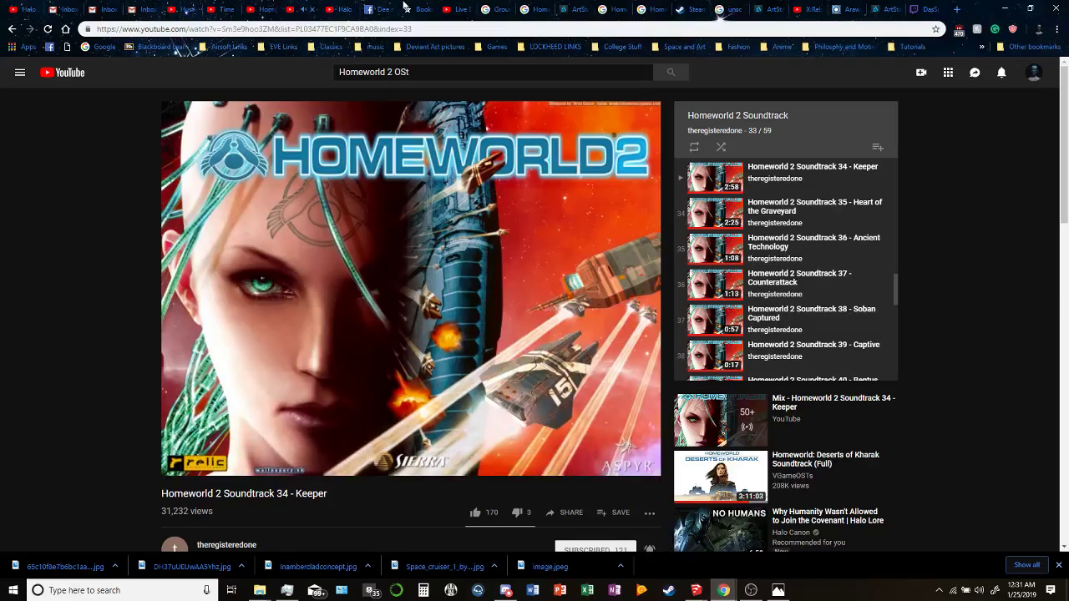
click(446, 8)
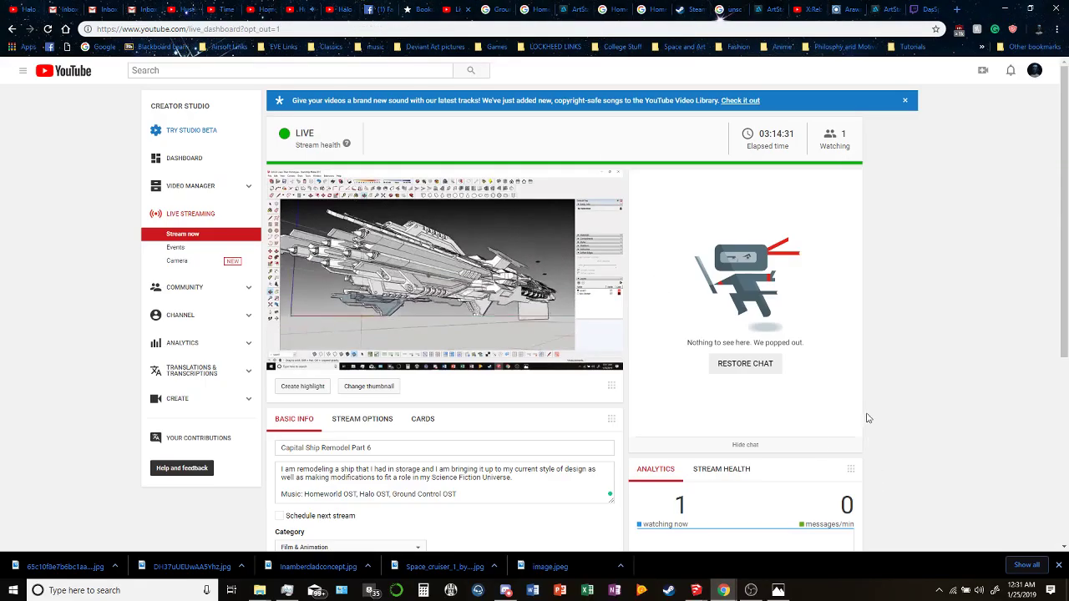
scroll(882, 444, down, 1)
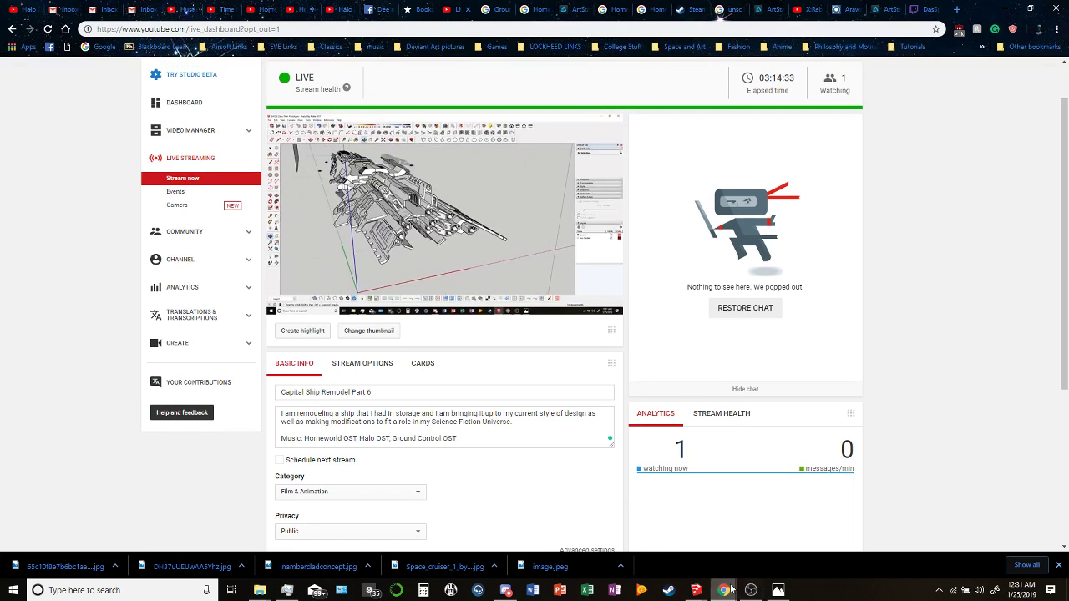
mouse_move(696, 591)
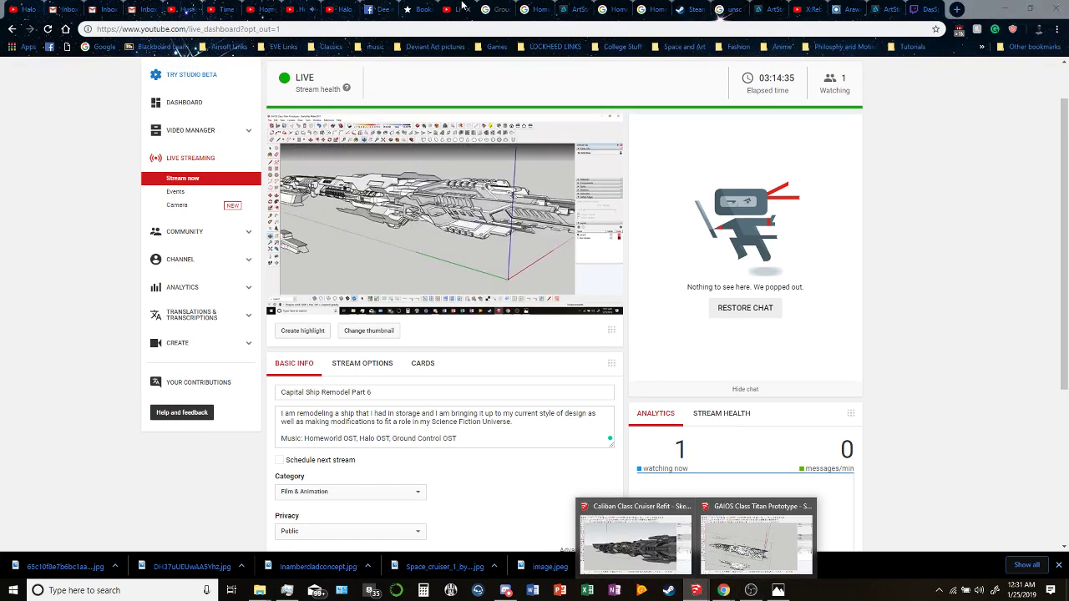
click(318, 7)
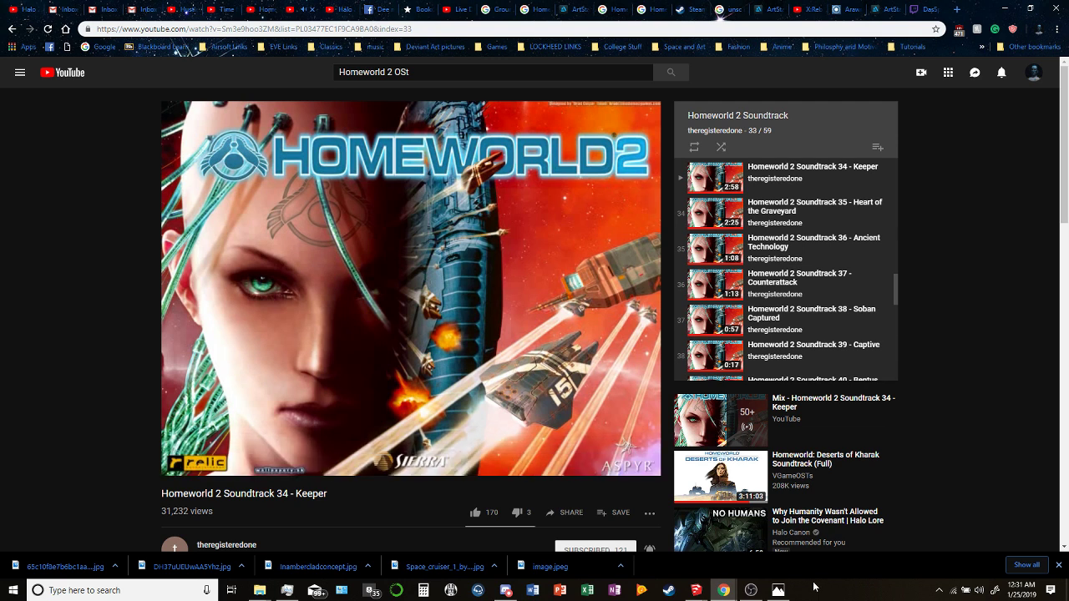
click(750, 590)
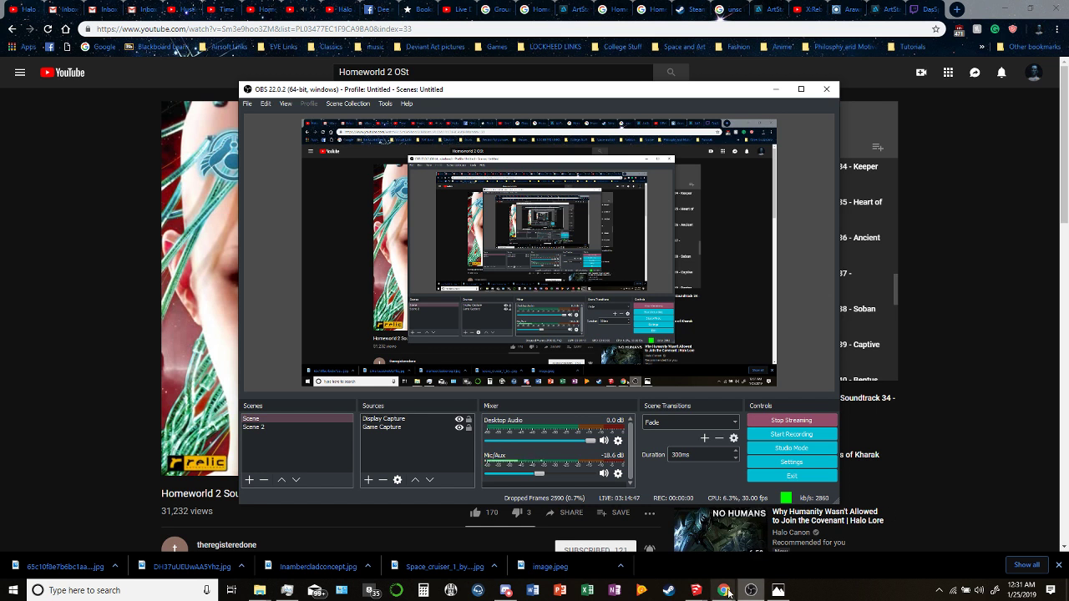
Return to the Titan model in SketchUp and inspect the midsection's hangar details, turret row and side armor up close.
mouse_move(701, 594)
click(736, 547)
scroll(429, 302, up, 4)
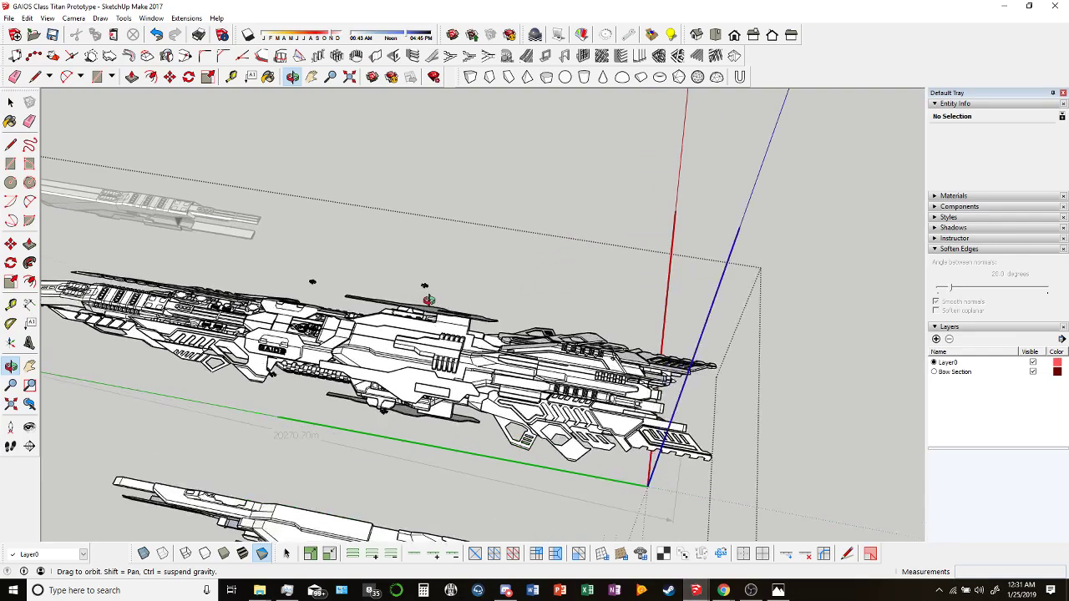
middle_drag(495, 393, 577, 306)
mouse_move(510, 237)
middle_down()
mouse_move(387, 255)
mouse_move(409, 263)
middle_up()
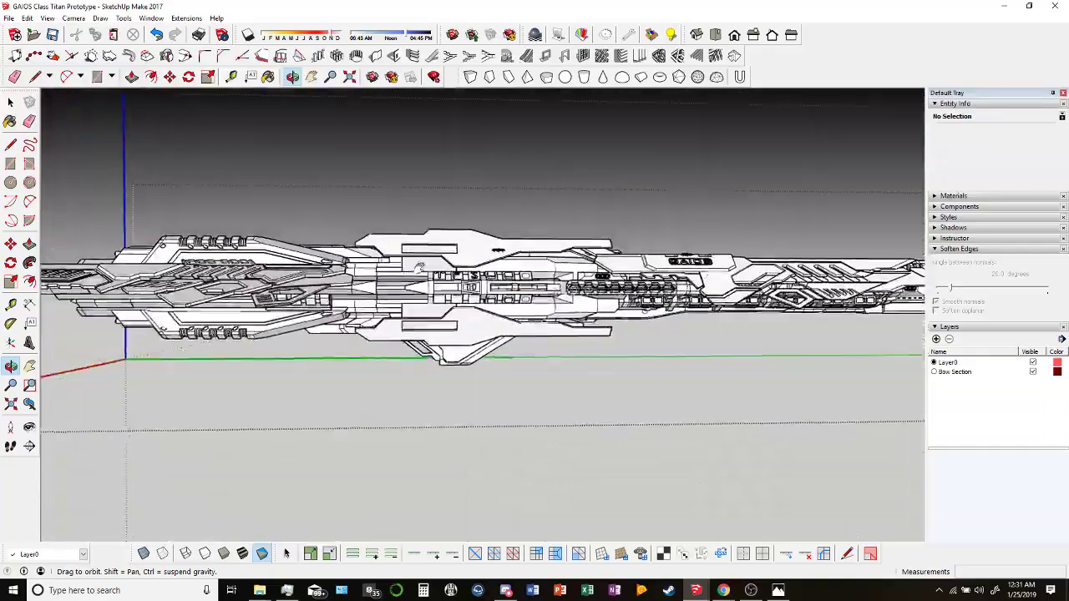
mouse_move(534, 298)
middle_down()
mouse_move(267, 319)
mouse_move(507, 313)
middle_up()
mouse_move(587, 250)
middle_down()
mouse_move(698, 310)
mouse_move(549, 392)
middle_up()
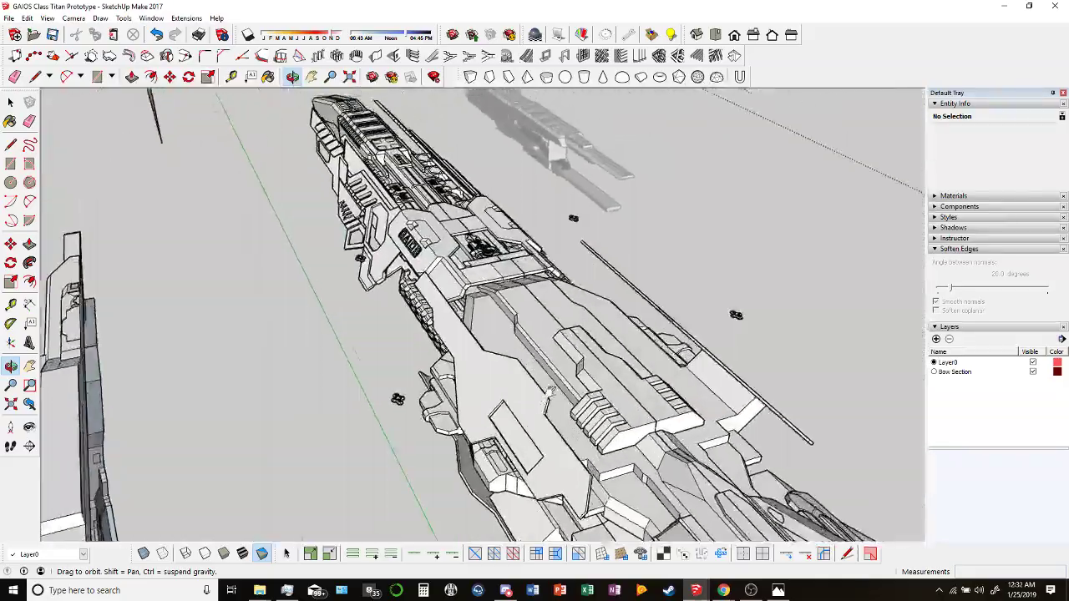
mouse_move(462, 318)
middle_down()
mouse_move(465, 258)
mouse_move(595, 275)
middle_up()
scroll(476, 266, up, 3)
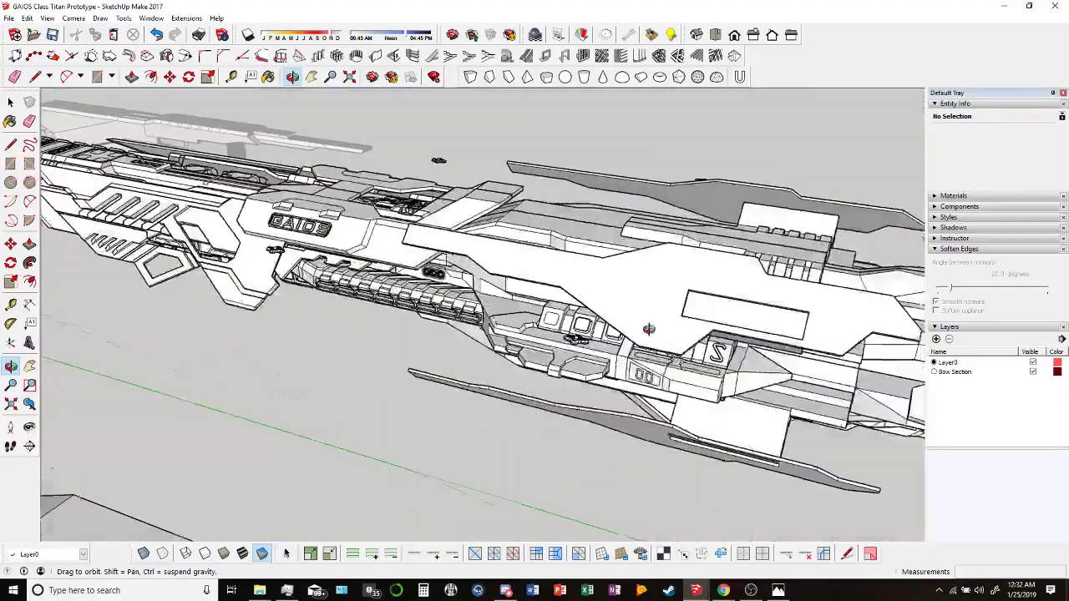
middle_drag(451, 328, 627, 349)
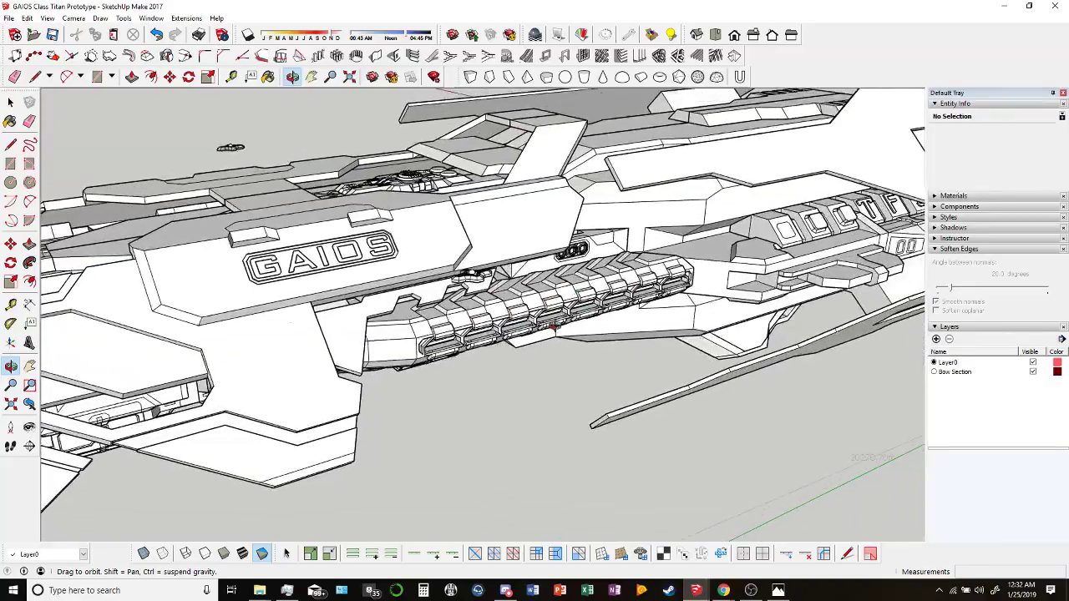
mouse_move(231, 148)
middle_down()
mouse_move(815, 208)
mouse_move(765, 203)
middle_up()
middle_drag(557, 356, 563, 375)
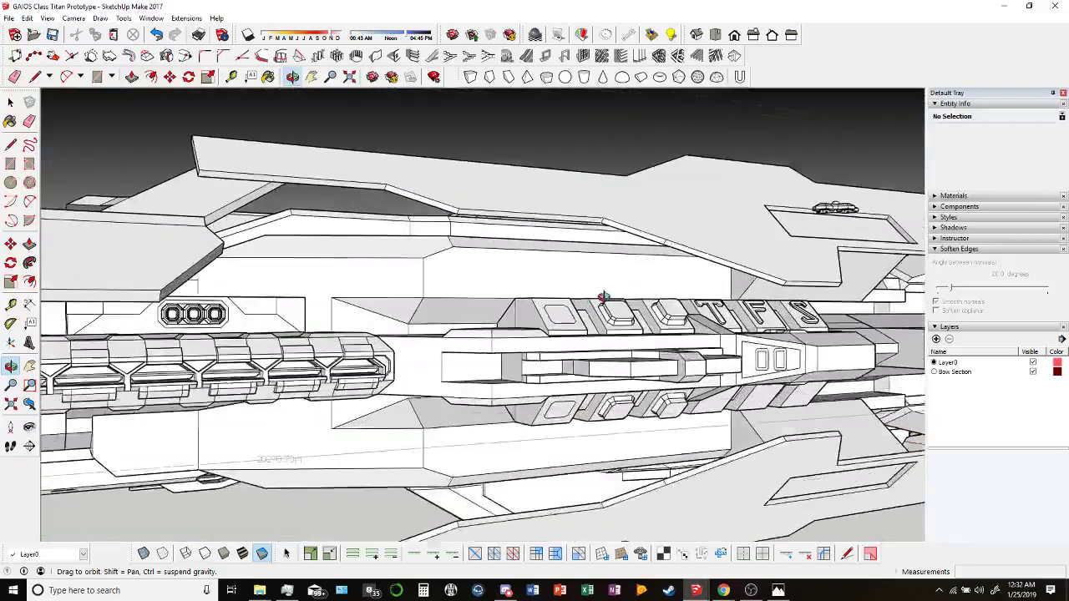
middle_drag(603, 297, 476, 308)
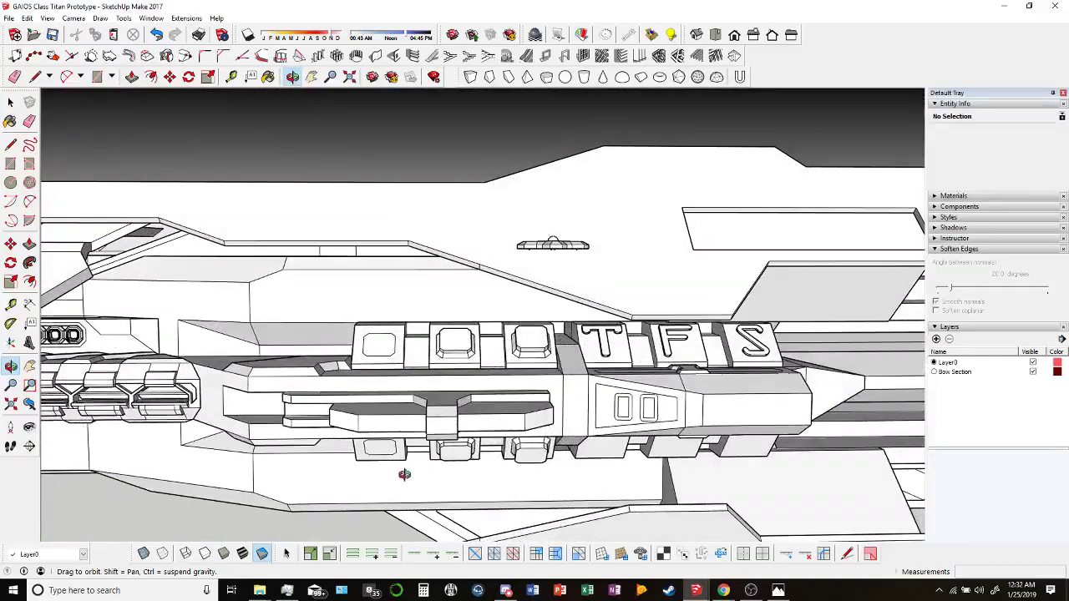
middle_drag(404, 474, 630, 440)
middle_drag(665, 519, 255, 273)
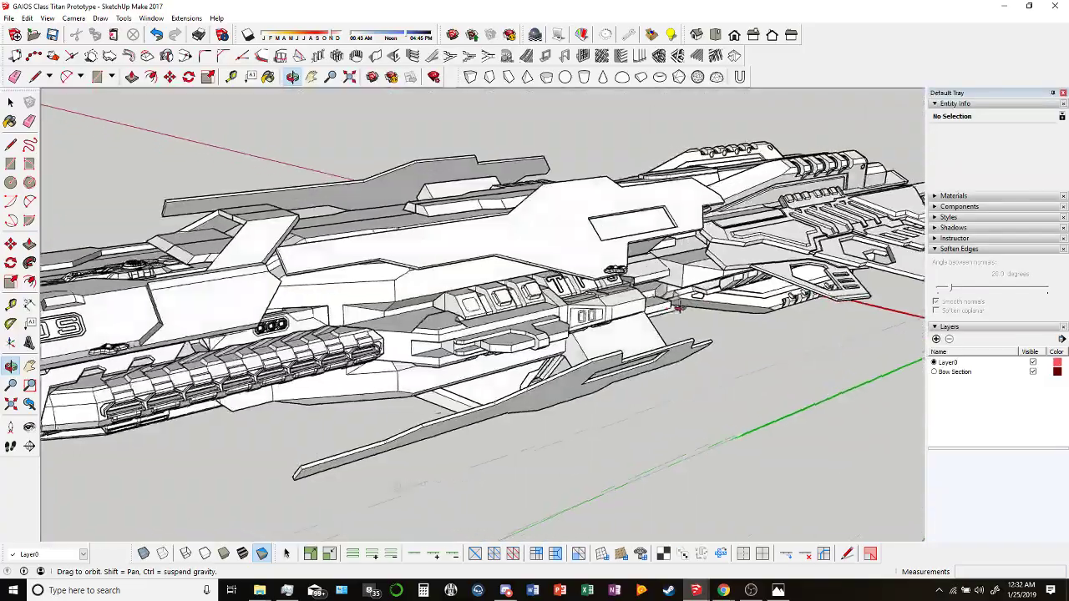
drag(678, 308, 399, 286)
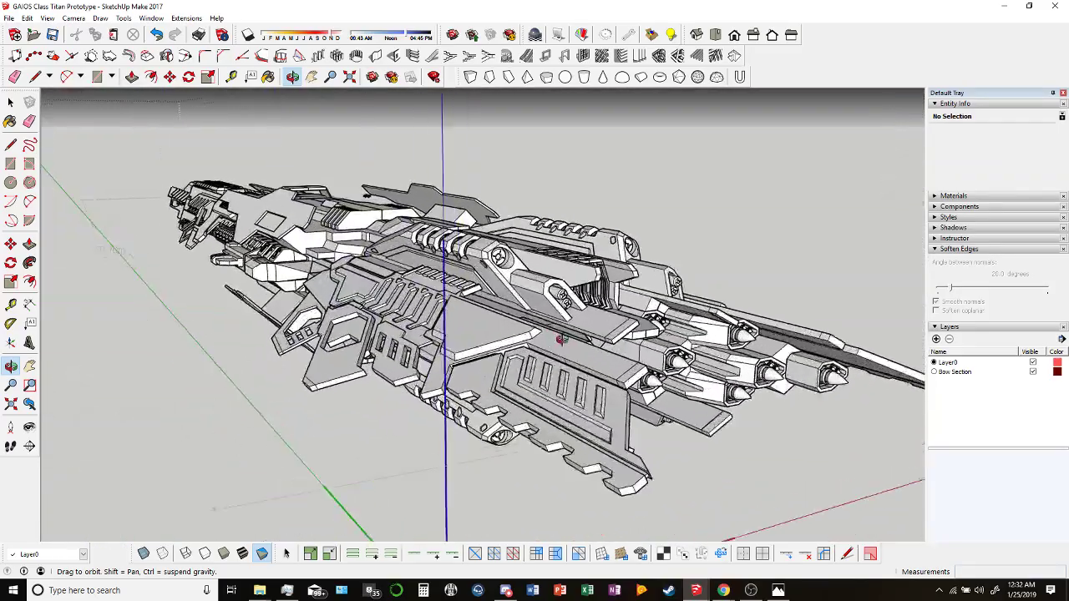
Examine the stern's engines, layered side plates and underside from several angles.
drag(561, 338, 493, 302)
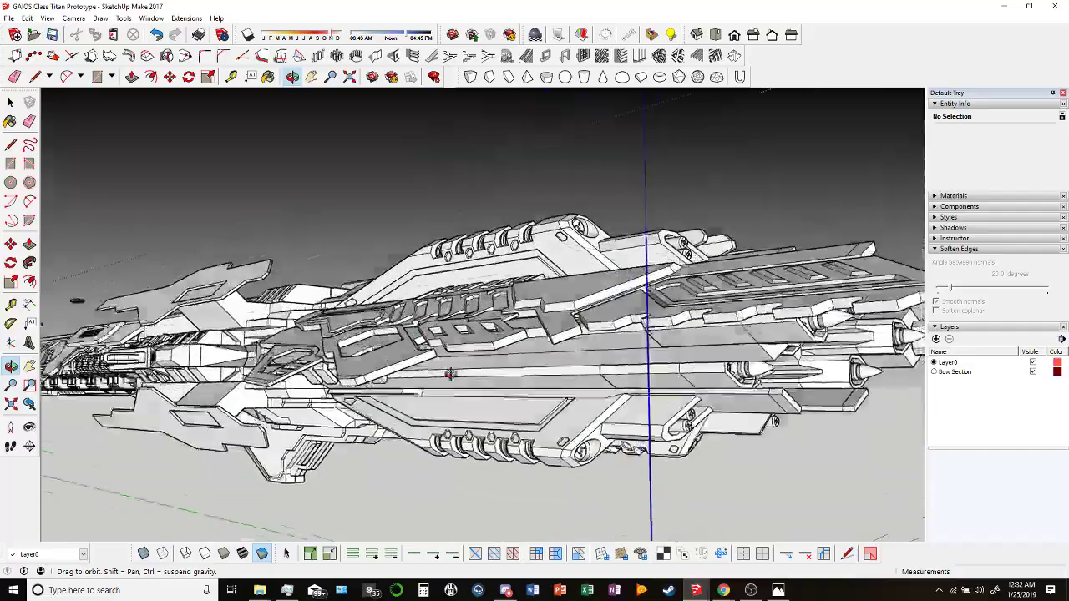
drag(449, 373, 667, 517)
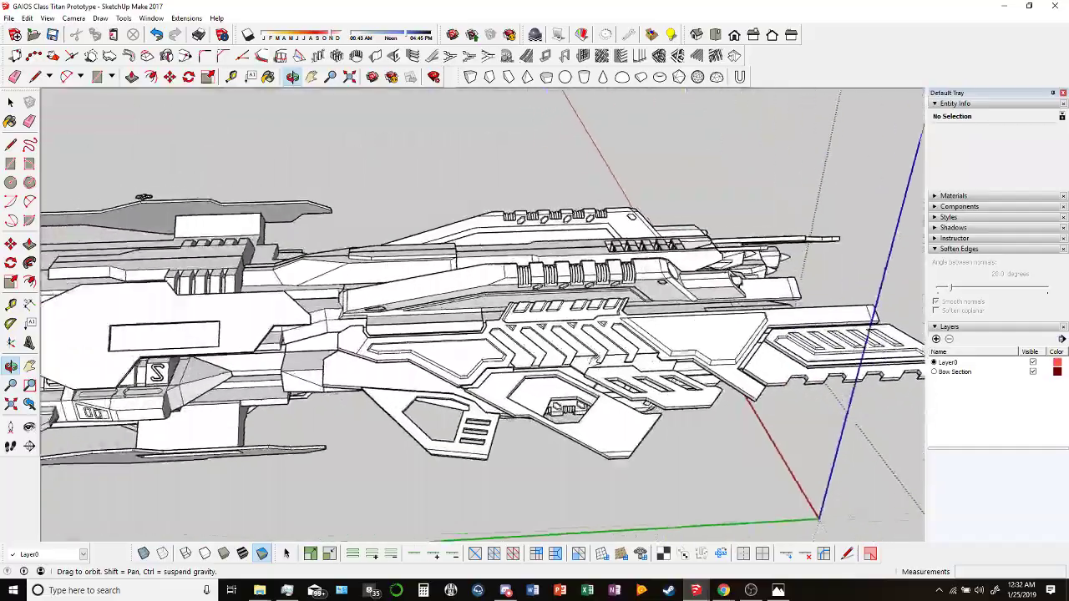
drag(144, 197, 470, 225)
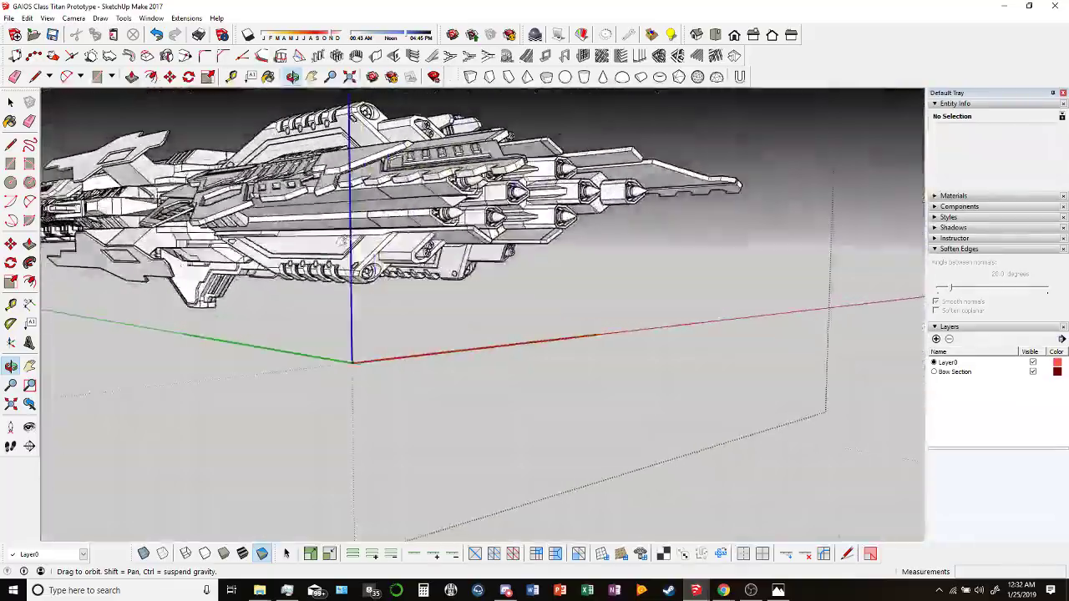
drag(643, 289, 755, 265)
middle_drag(364, 214, 341, 299)
drag(558, 178, 512, 267)
drag(591, 292, 518, 297)
drag(587, 296, 464, 293)
Save the Titan model and switch to the OBS streaming window.
drag(352, 318, 409, 220)
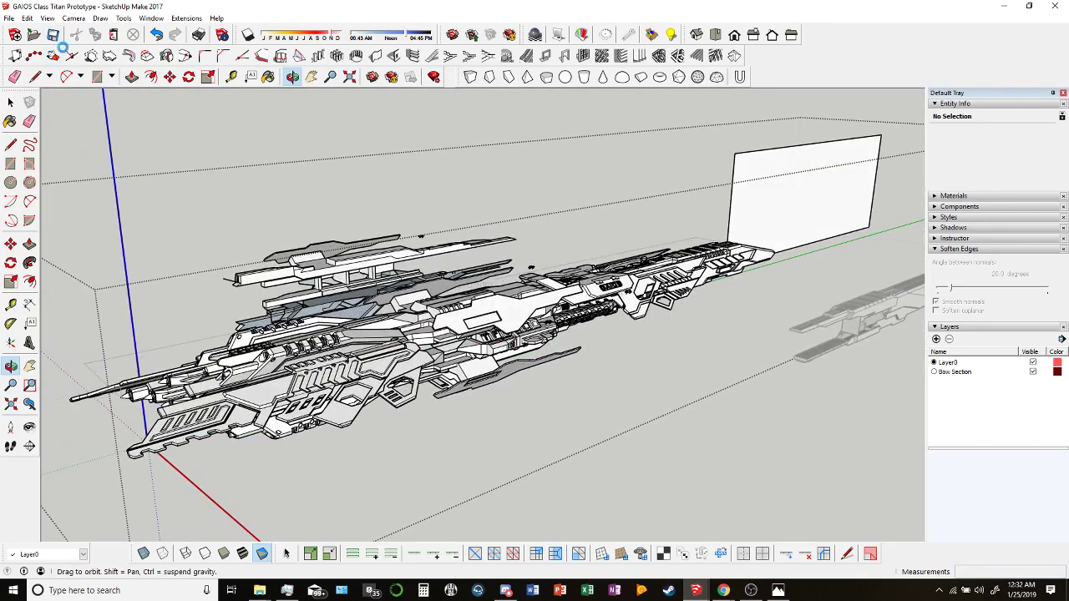
click(750, 590)
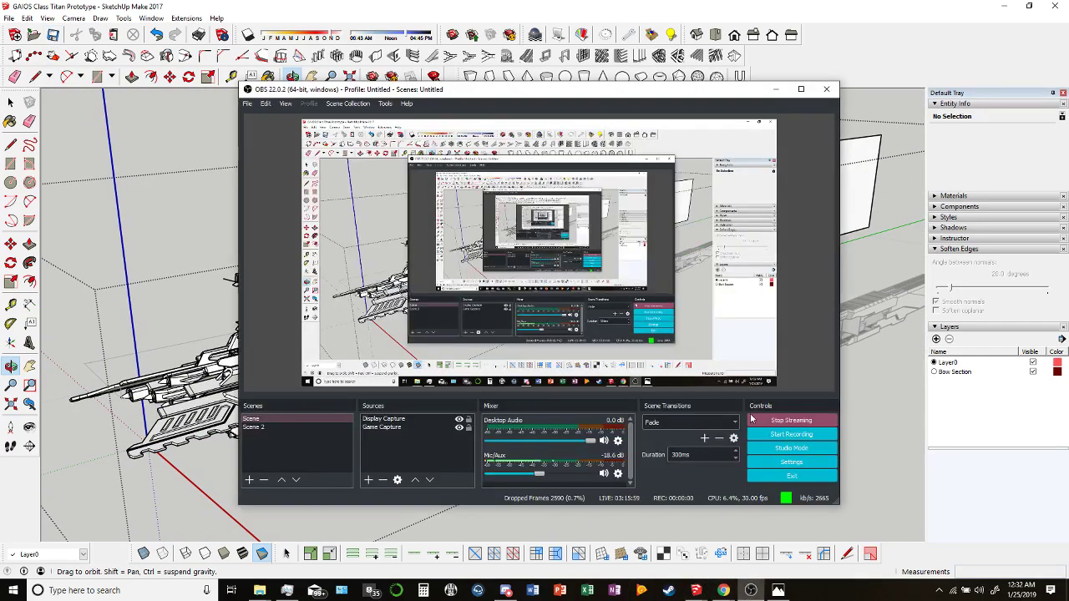